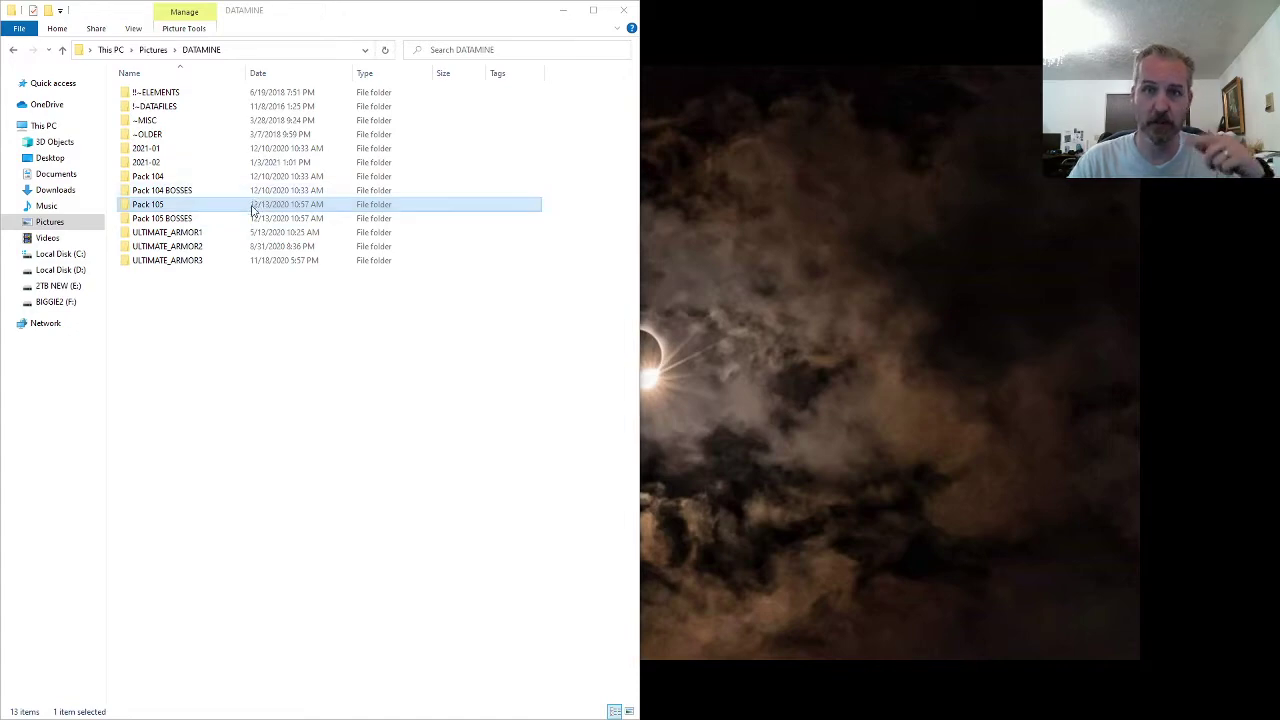
# - View image0.png from the Pack 105 folder and rename it ARMOR1-AW-M-EVO2.png
pyautogui.doubleClick(184, 205)
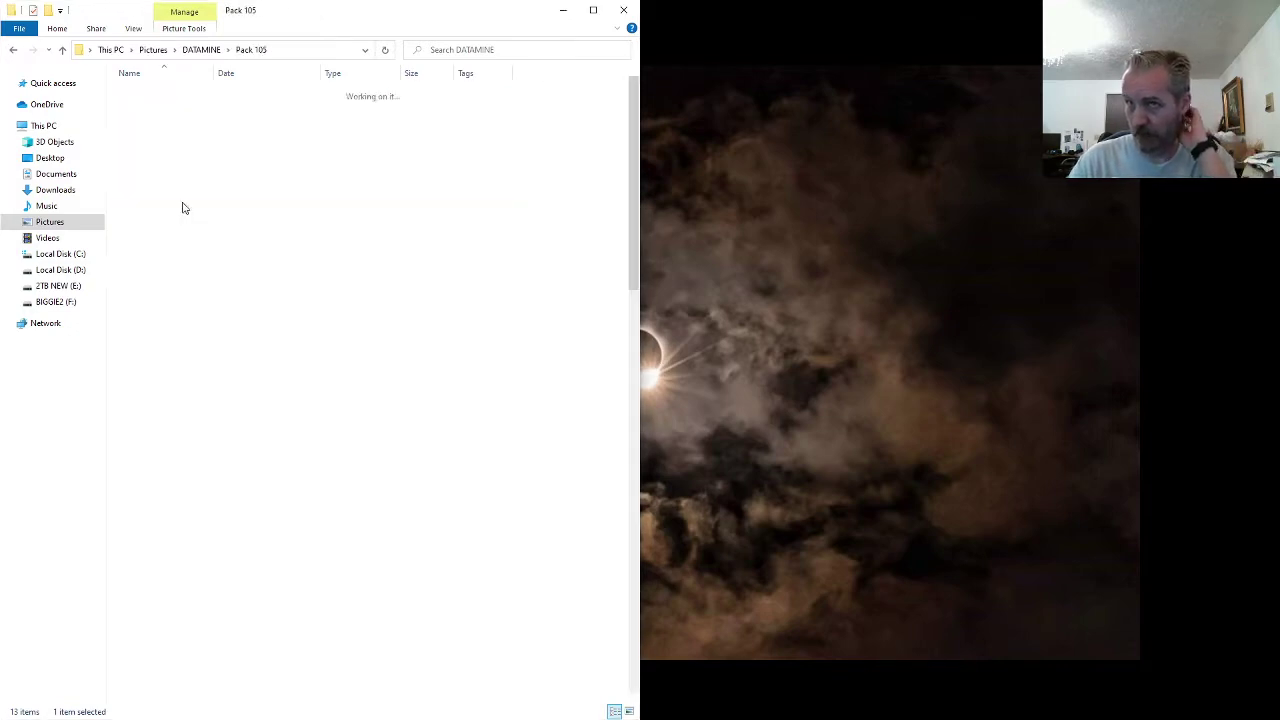
pyautogui.doubleClick(165, 92)
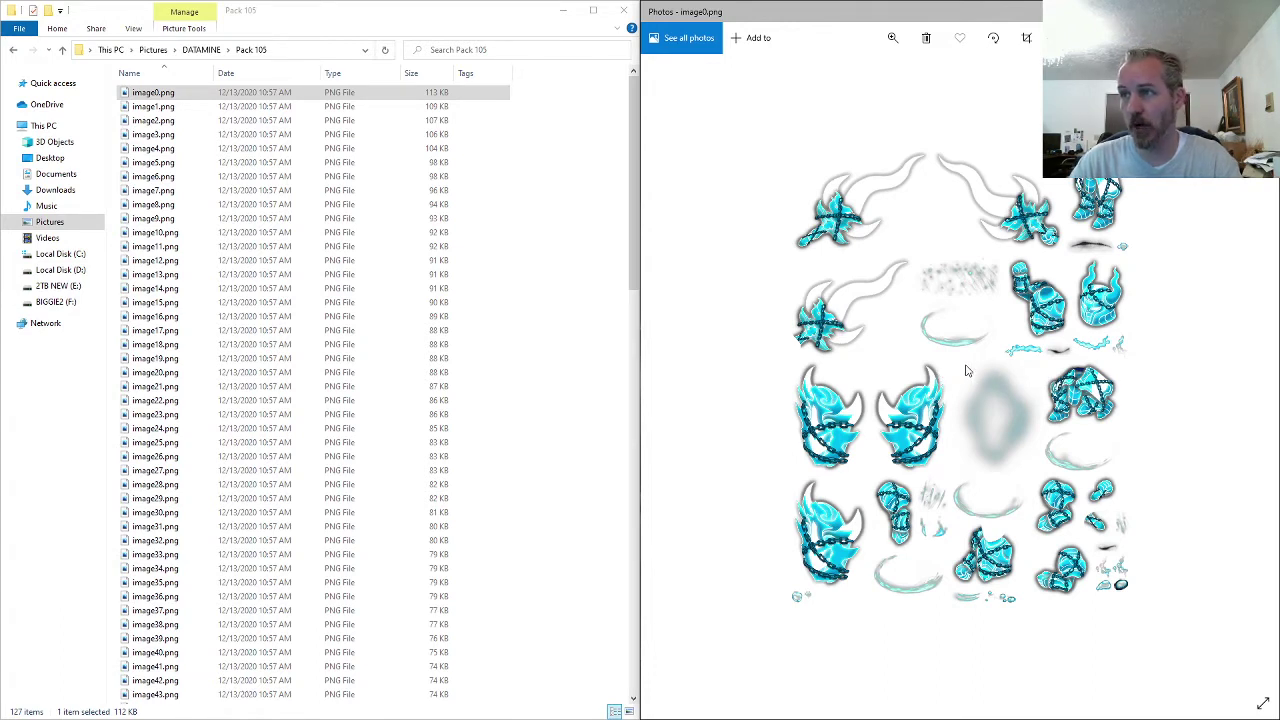
pyautogui.click(176, 96)
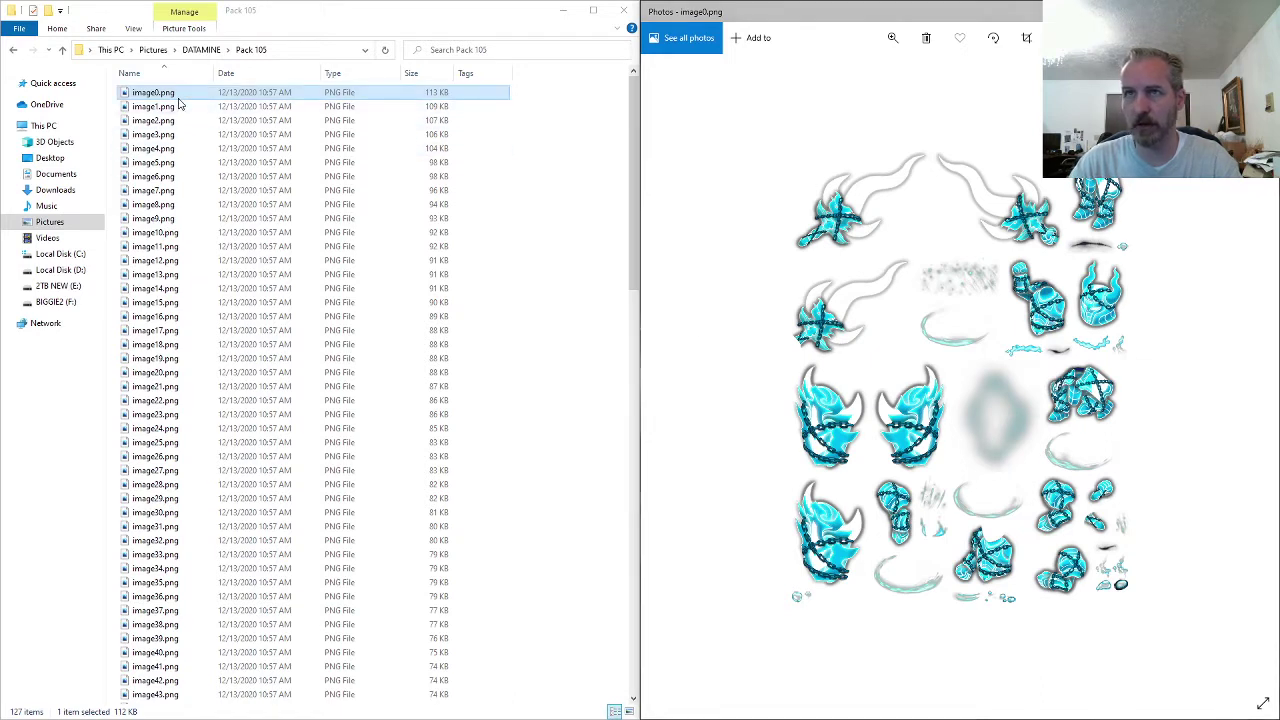
pyautogui.click(179, 98)
pyautogui.press('F2')
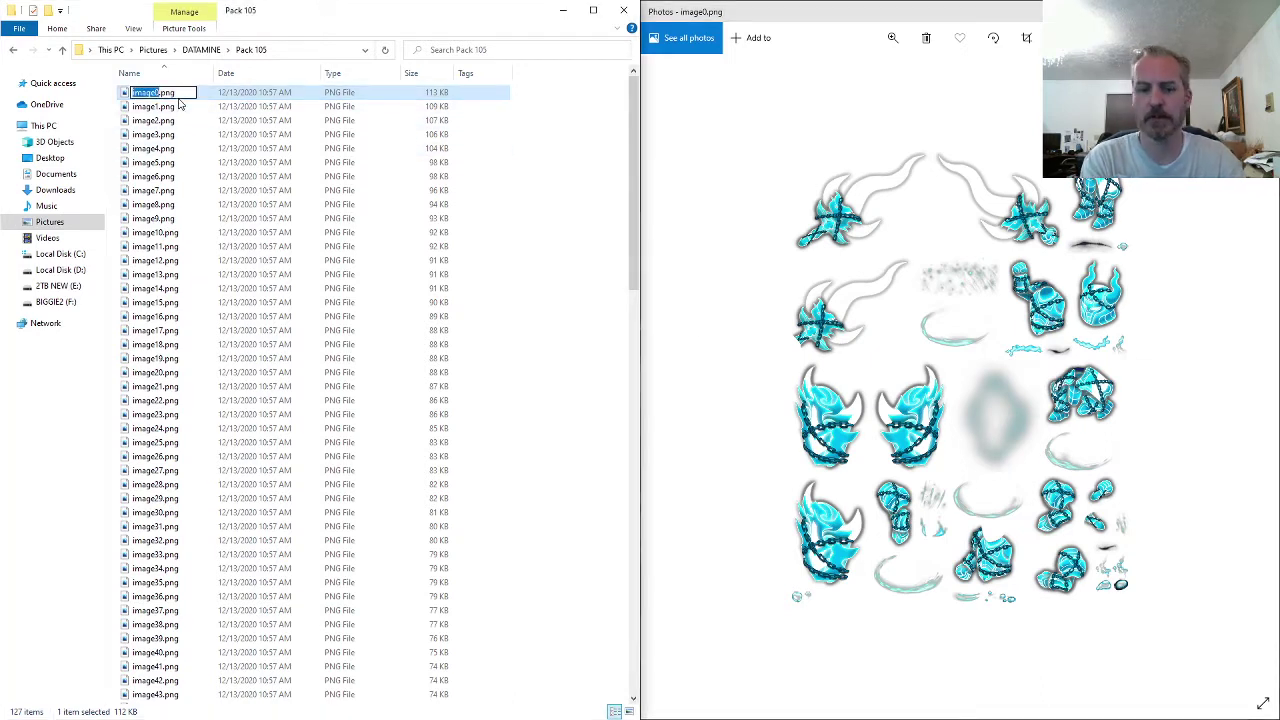
pyautogui.write('ARMOR')
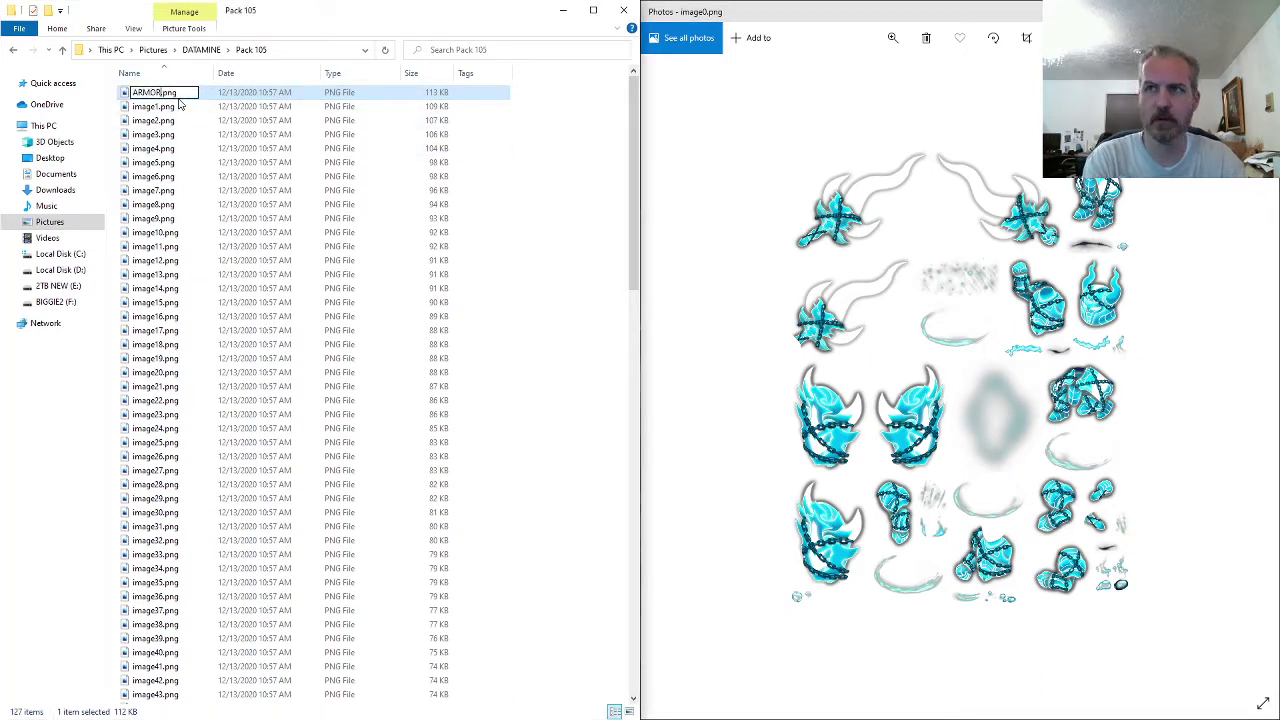
pyautogui.write('1-AW-')
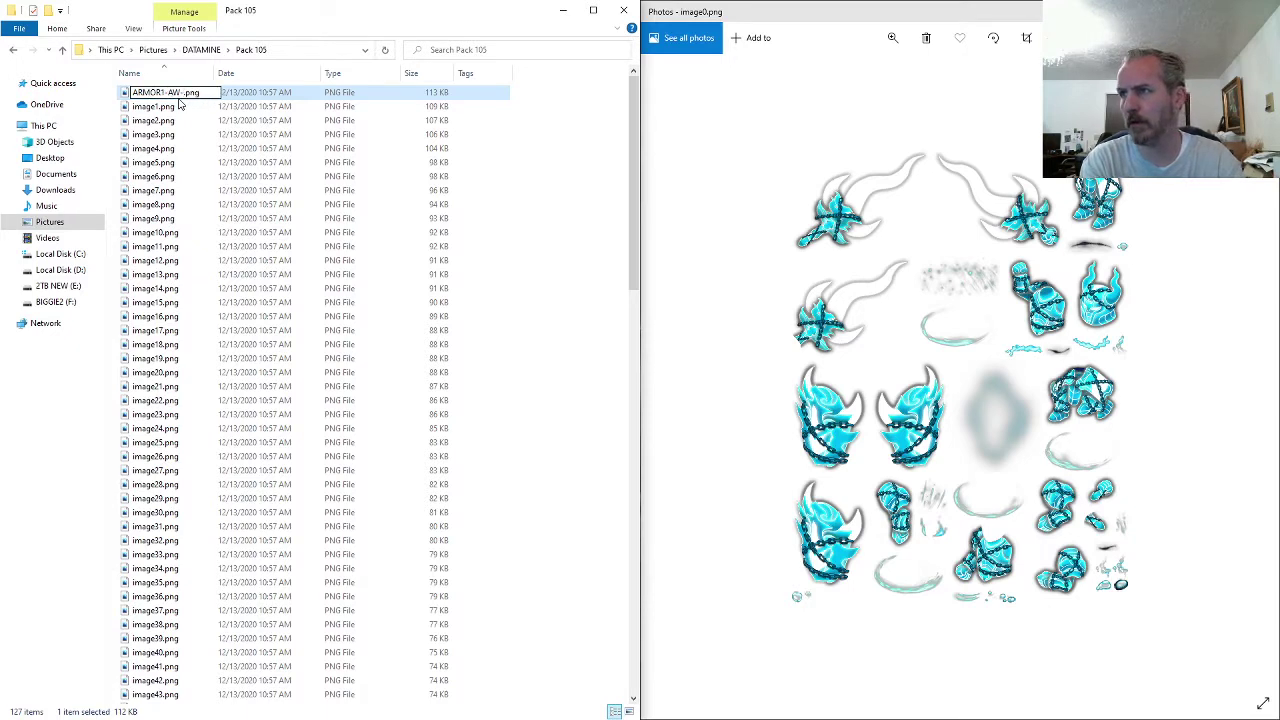
pyautogui.write('M-EVO2')
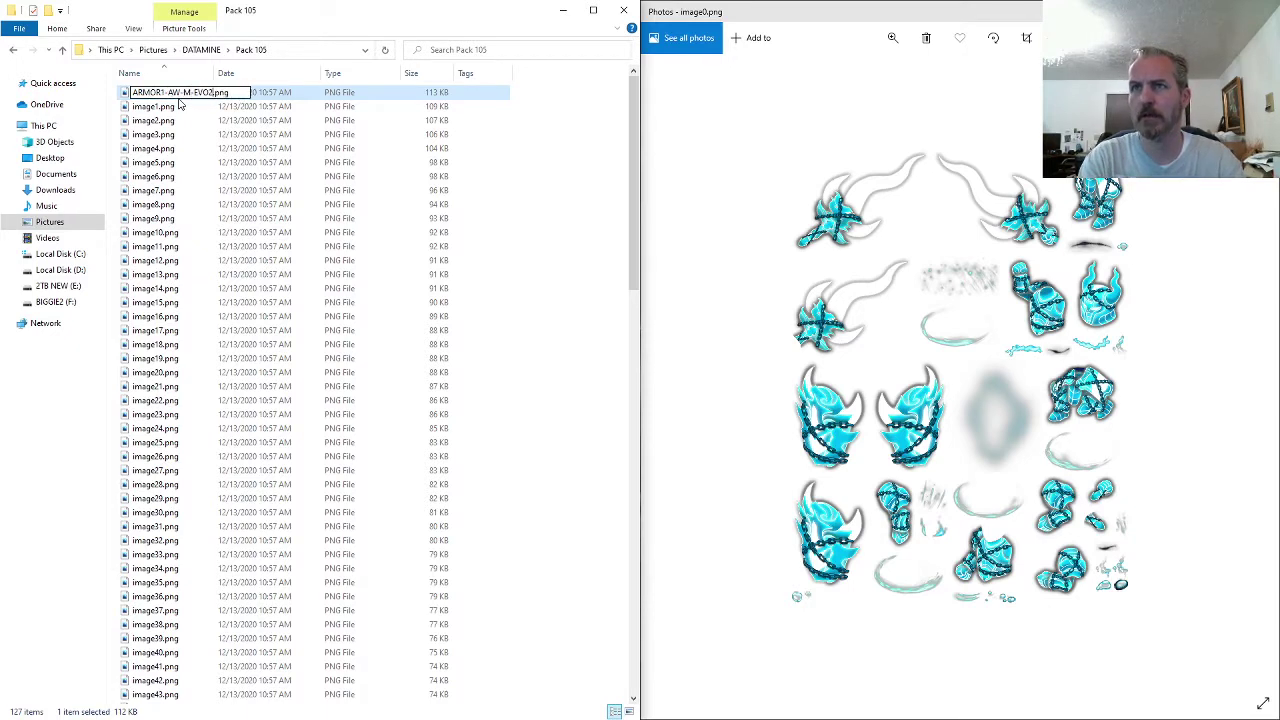
pyautogui.press('Return')
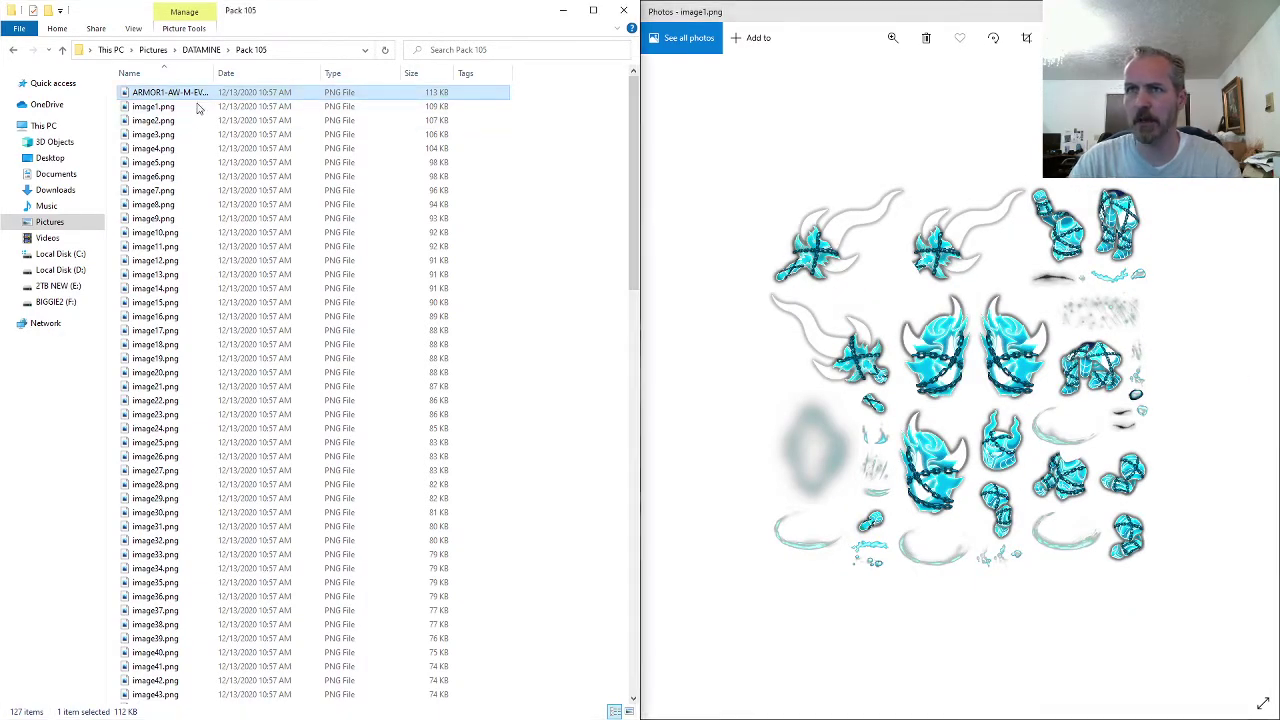
# - Reuse the first armor file's name to rename image1.png as ARMOR1-AW-F-EVO2.png, and widen the Name column to fit
pyautogui.press('F2')
pyautogui.hotkey('ctrl', 'c')
pyautogui.press('Tab')
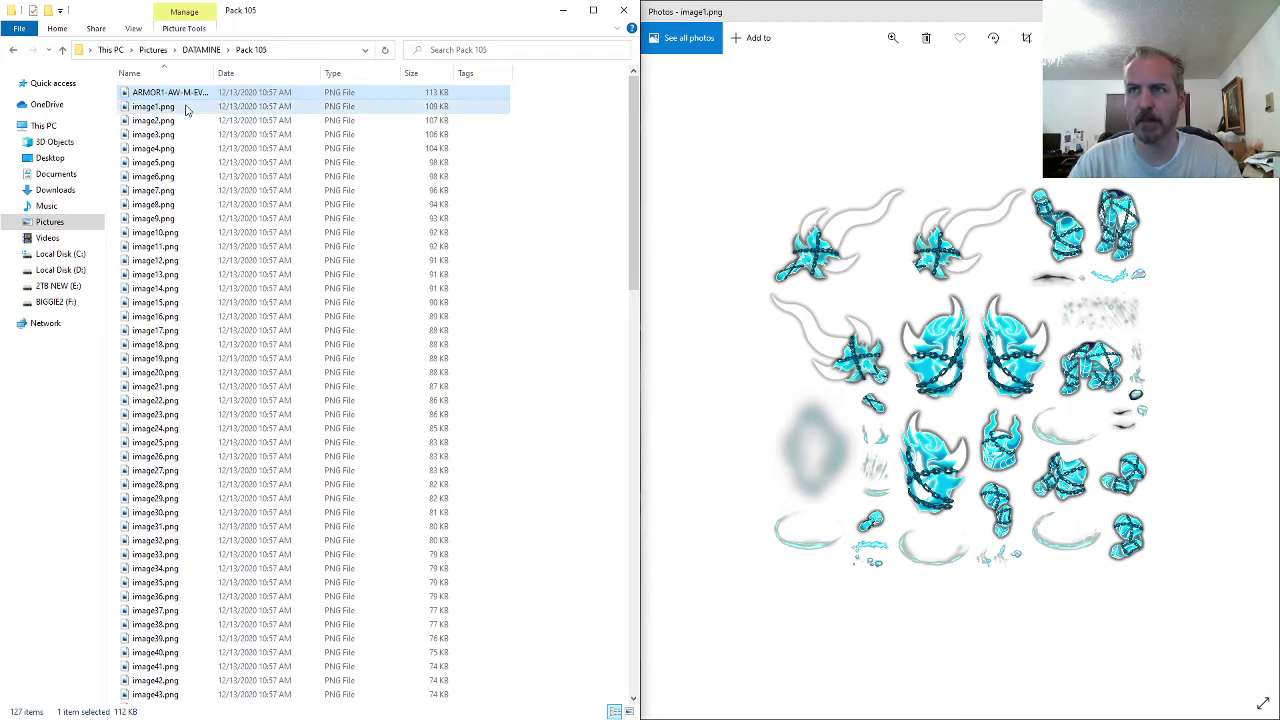
pyautogui.hotkey('ctrl', 'v')
pyautogui.moveTo(192, 106); pyautogui.dragTo(184, 106)
pyautogui.write('F')
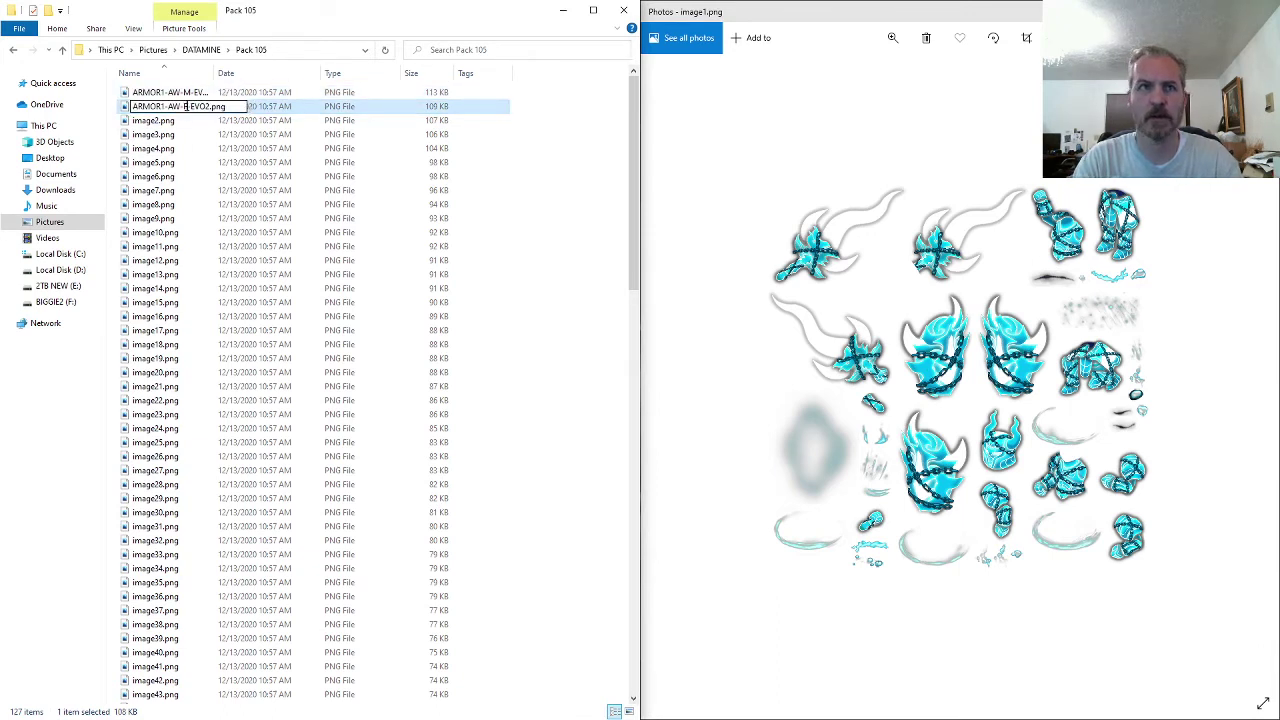
pyautogui.press('Return')
pyautogui.doubleClick(213, 72)
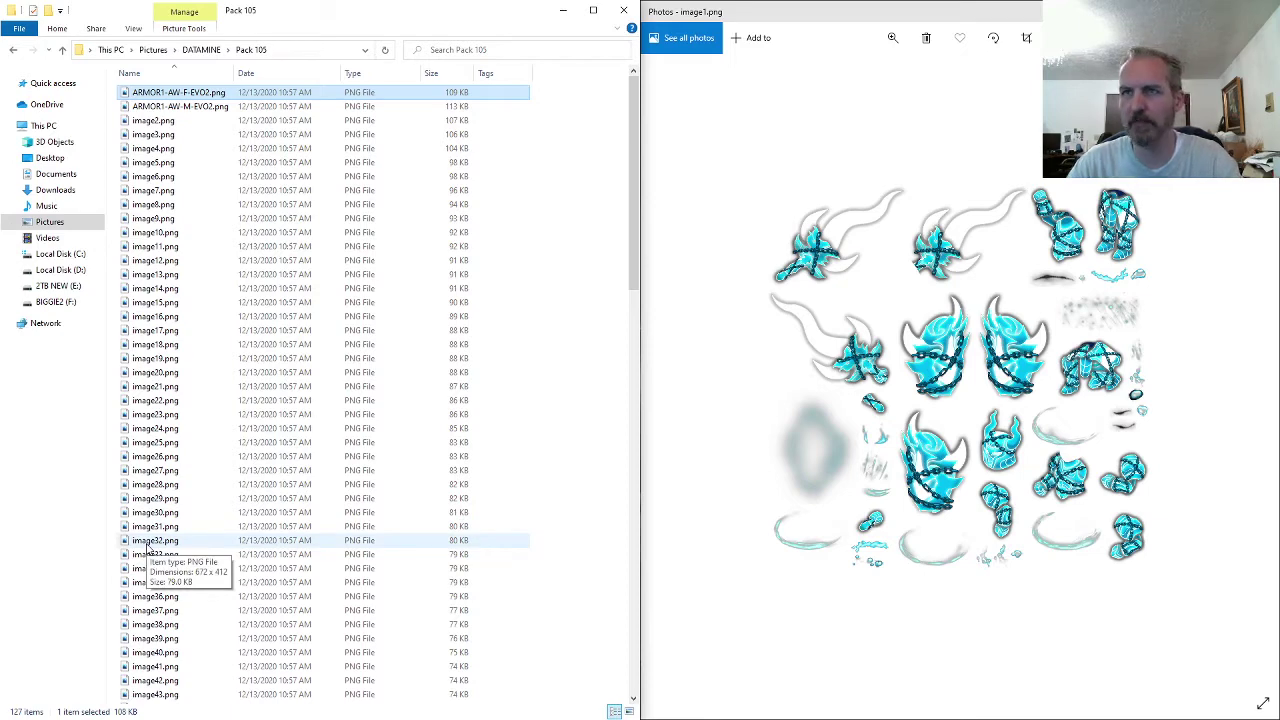
# - Bring up image2.png in the photo viewer and rename that file ARMOR2-AE-M-EVO2.png
pyautogui.click(762, 470)
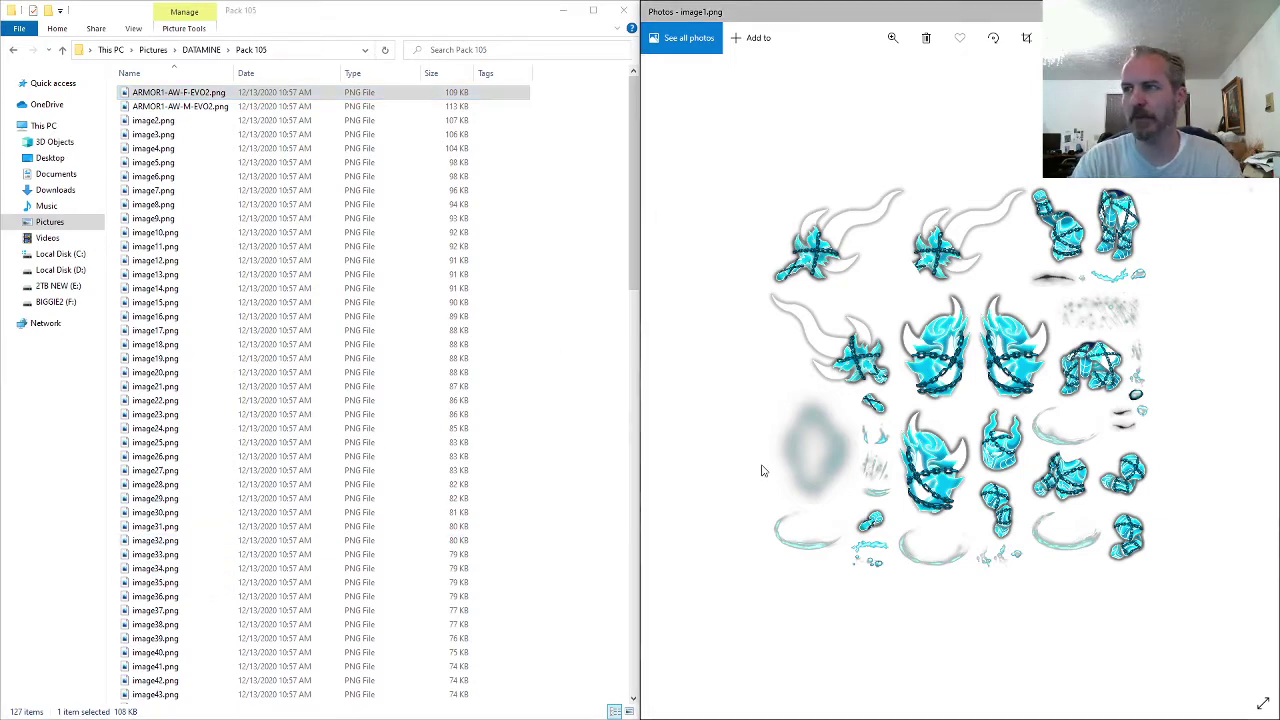
pyautogui.press('Right')
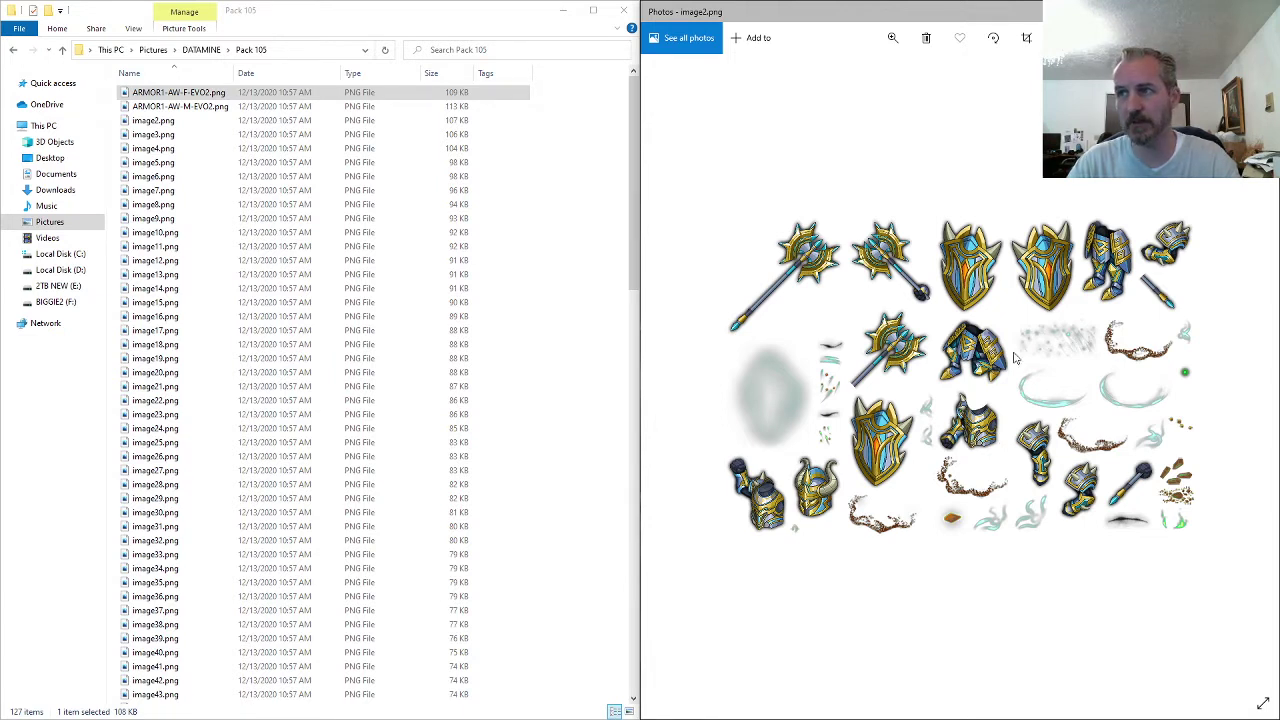
pyautogui.click(150, 120)
pyautogui.press('F2')
pyautogui.write('ARMOR2-A')
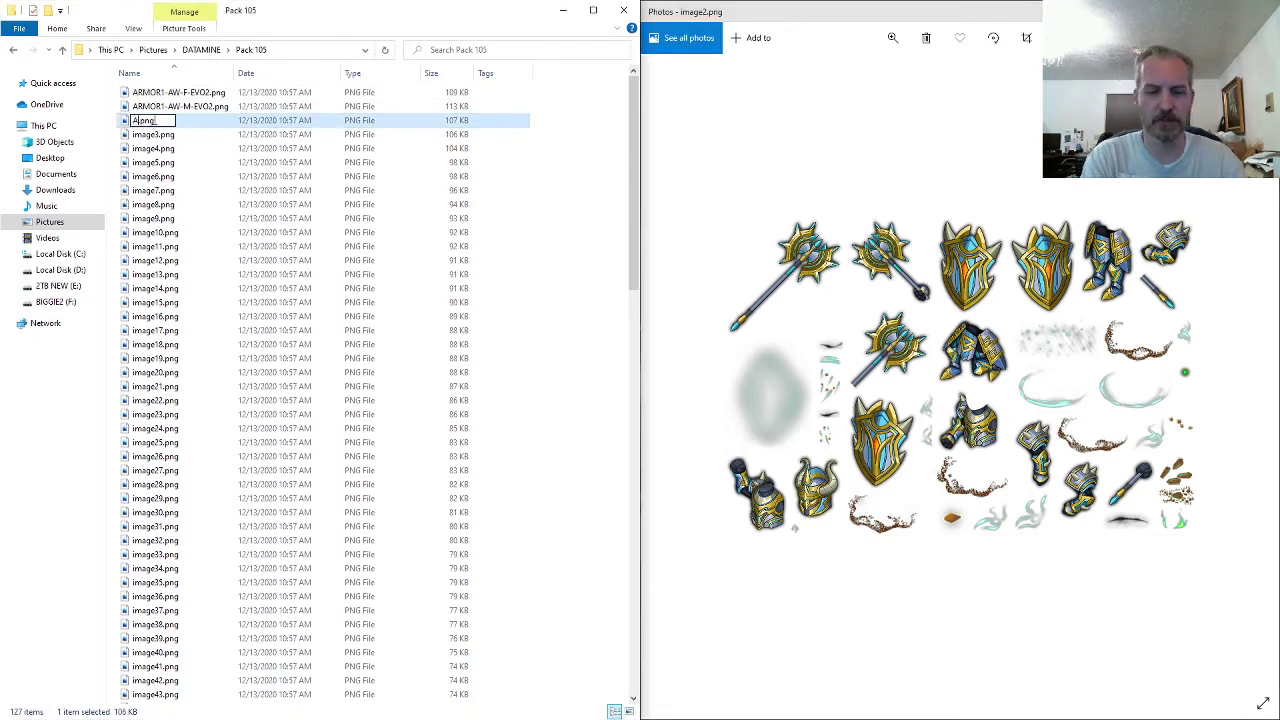
pyautogui.write('F-')
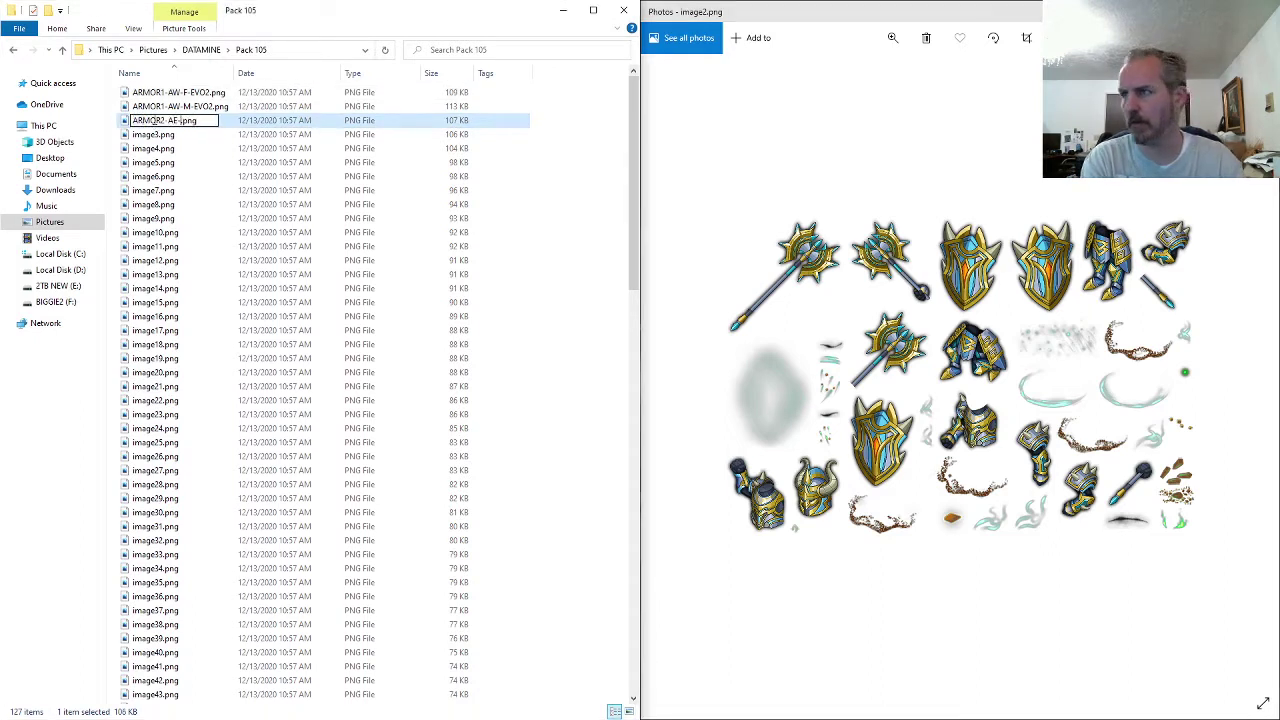
pyautogui.write('EVO2')
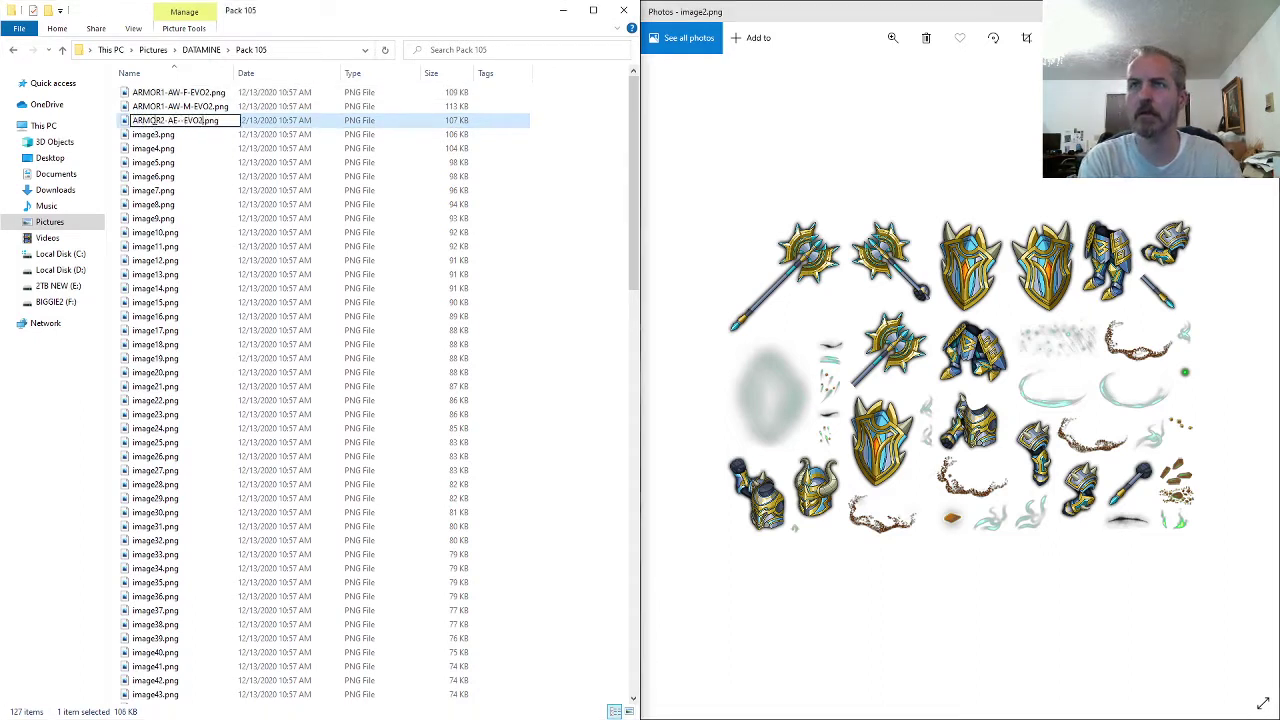
pyautogui.write('M-')
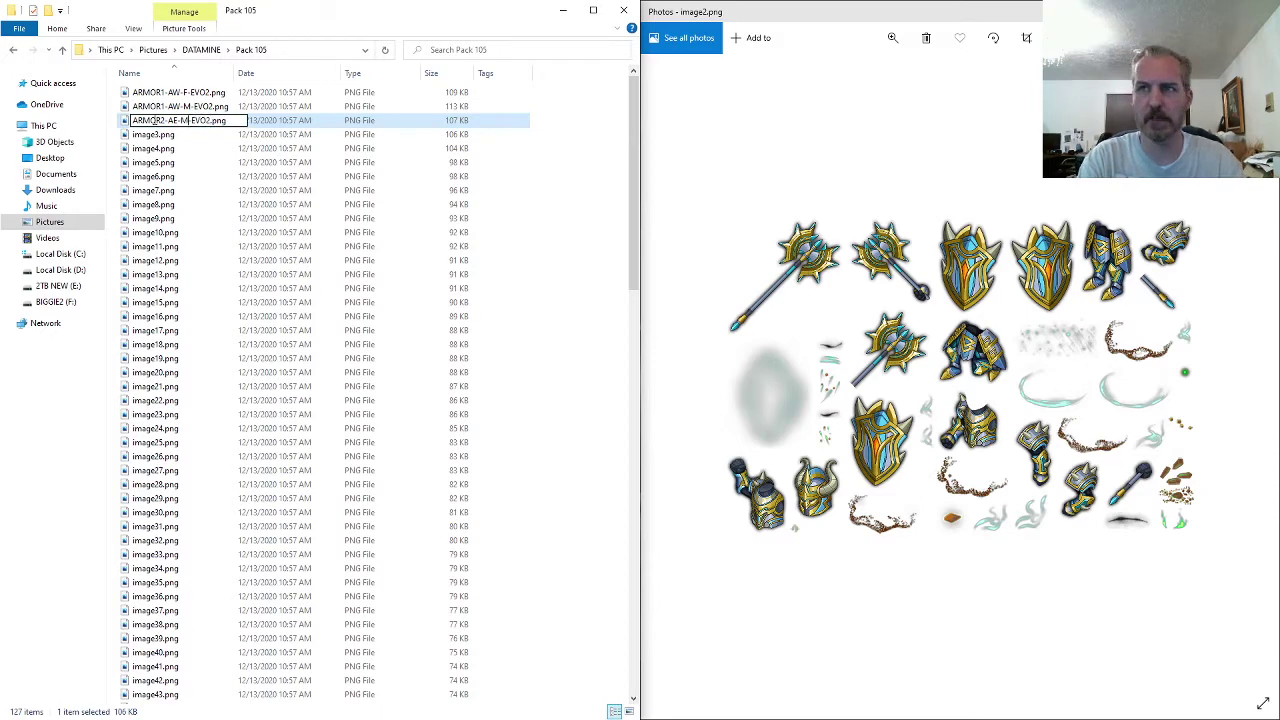
pyautogui.press('Return')
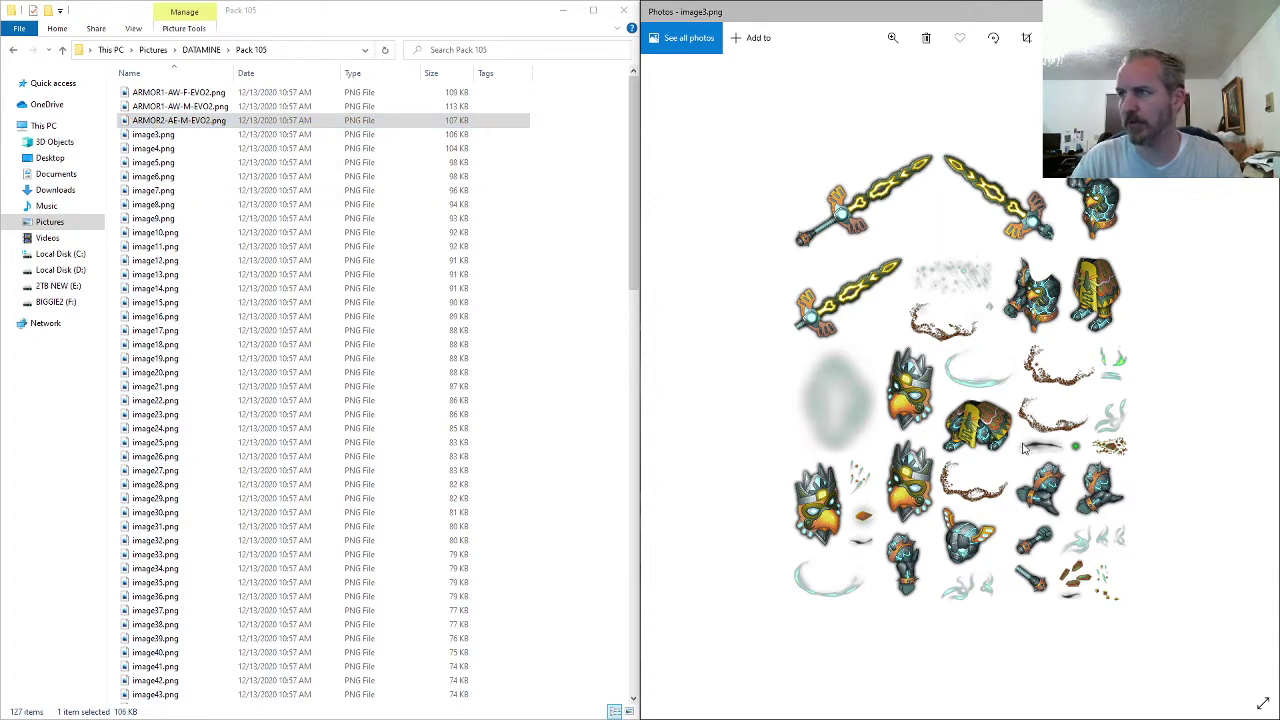
# - Inspect the image3.png artwork up close and rename that file ARMOR3-AE-M-EVO2
pyautogui.scroll(1, 978, 460)
pyautogui.scroll(1, 978, 460)
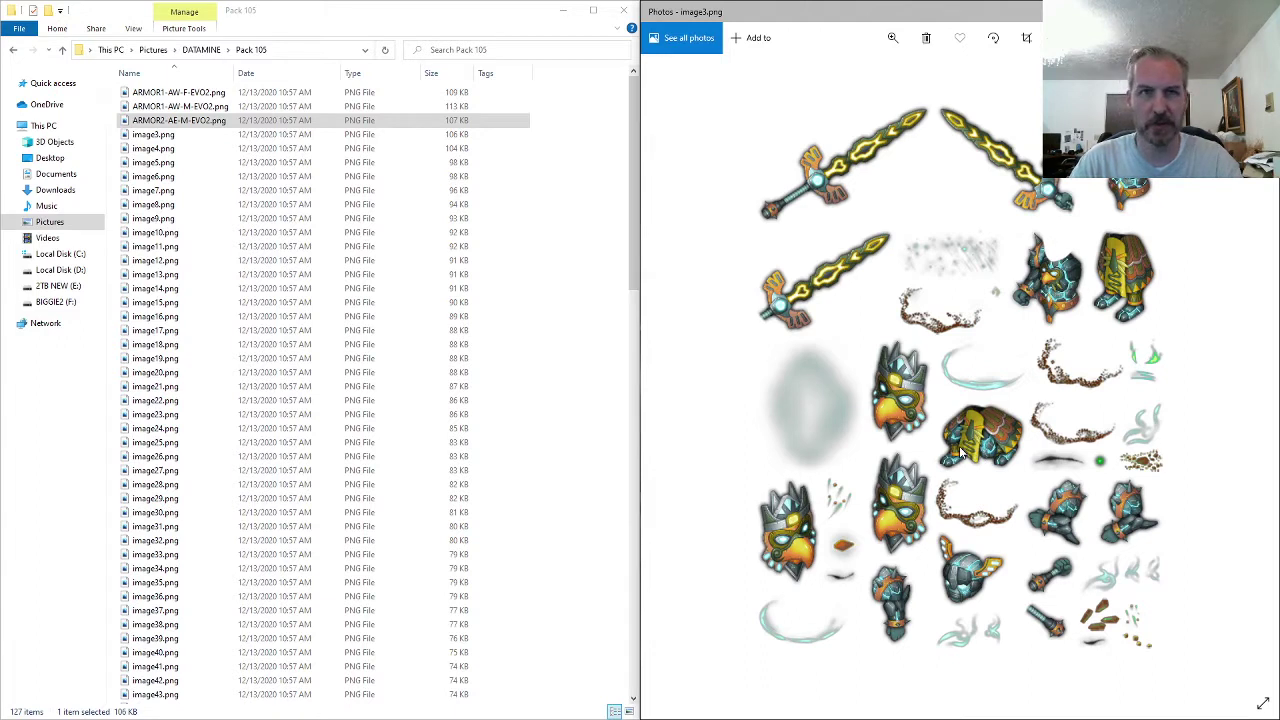
pyautogui.scroll(-2, 960, 452)
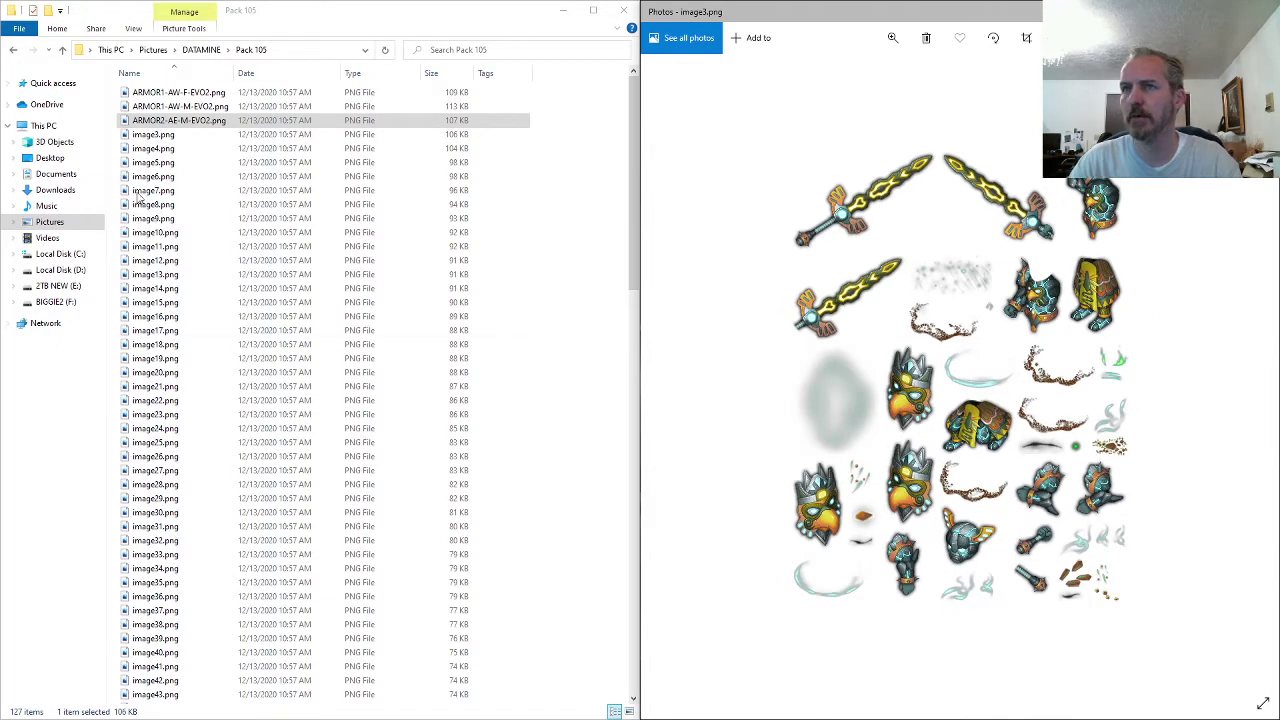
pyautogui.click(170, 135)
pyautogui.click(176, 139)
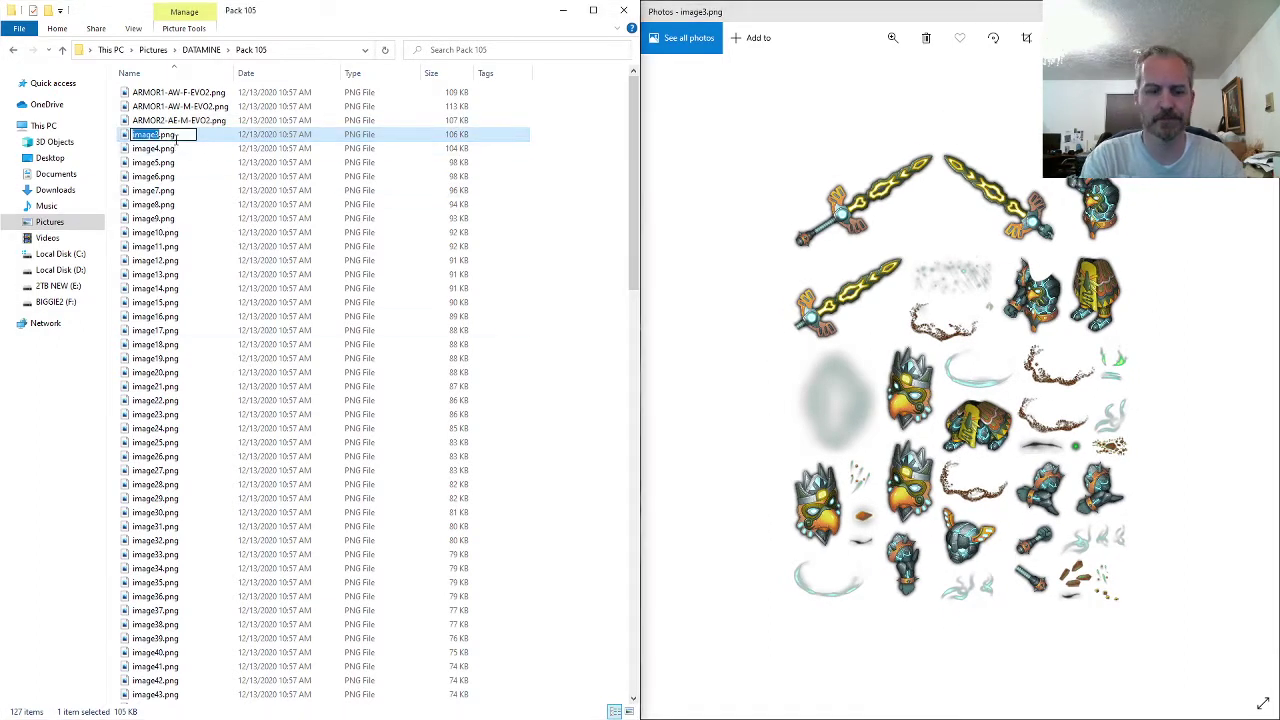
pyautogui.write('ARMOR3-')
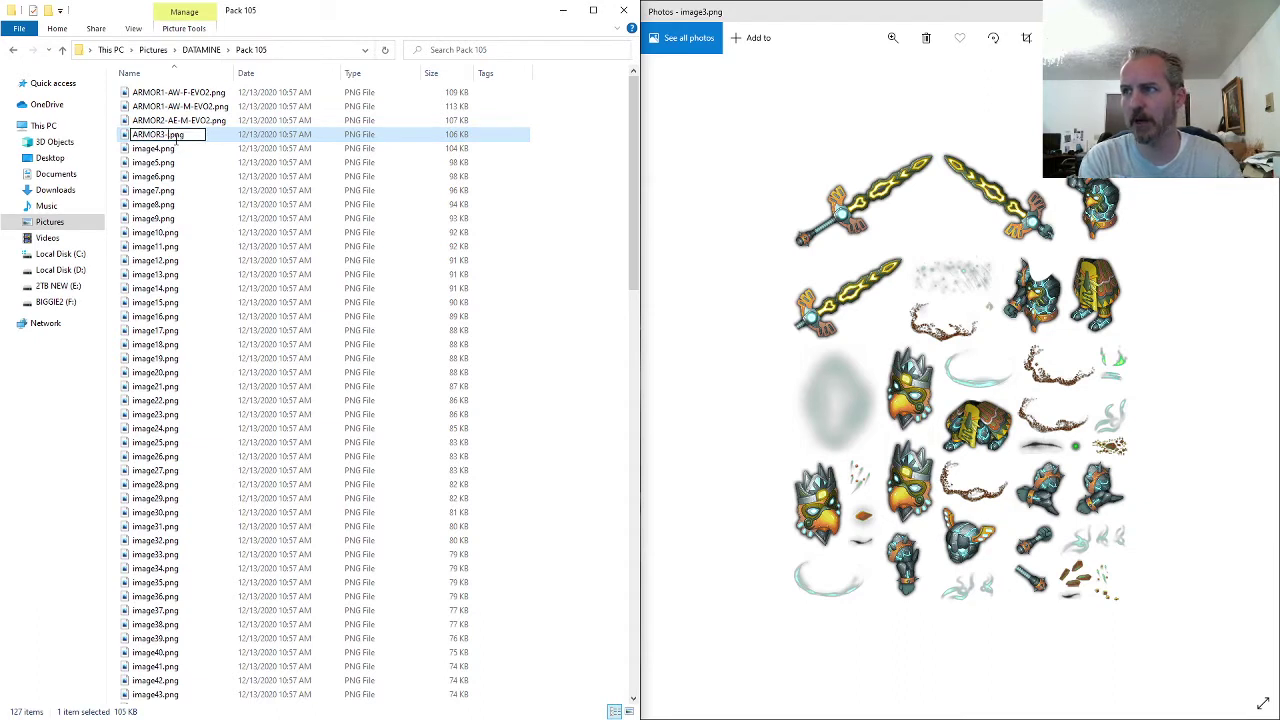
pyautogui.write('AF-M-')
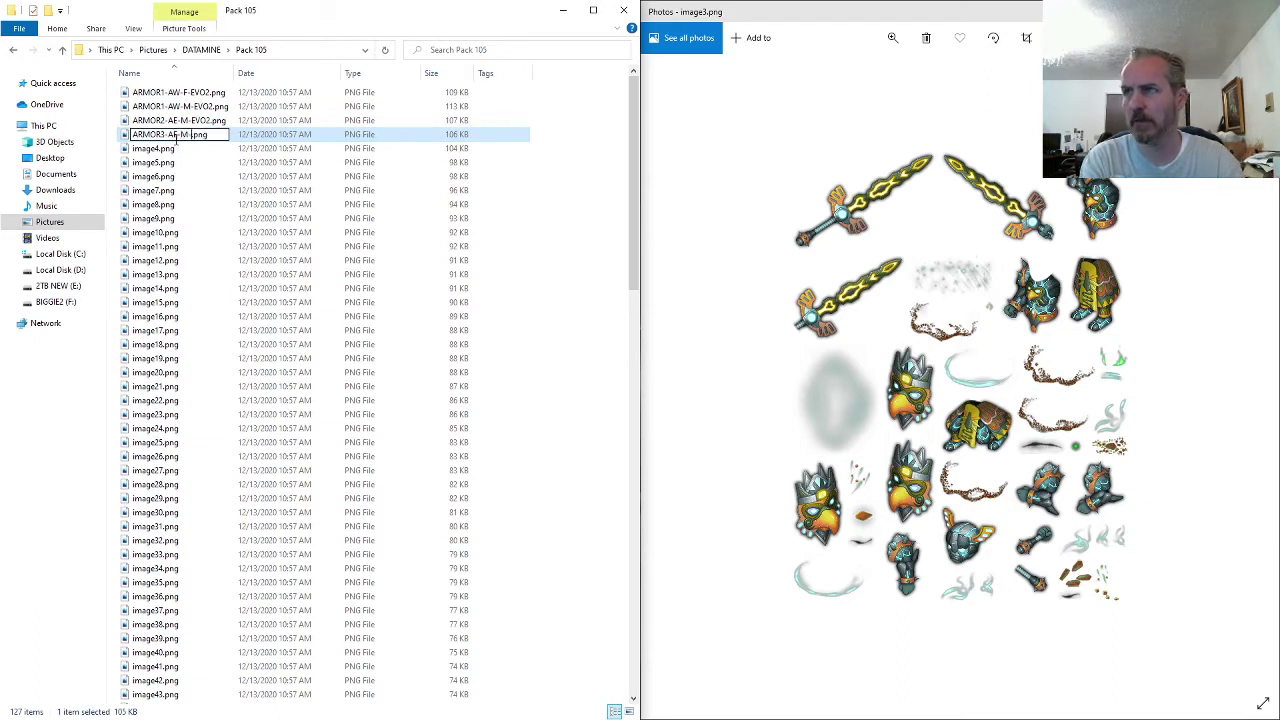
pyautogui.write('EVO2')
pyautogui.press('Return')
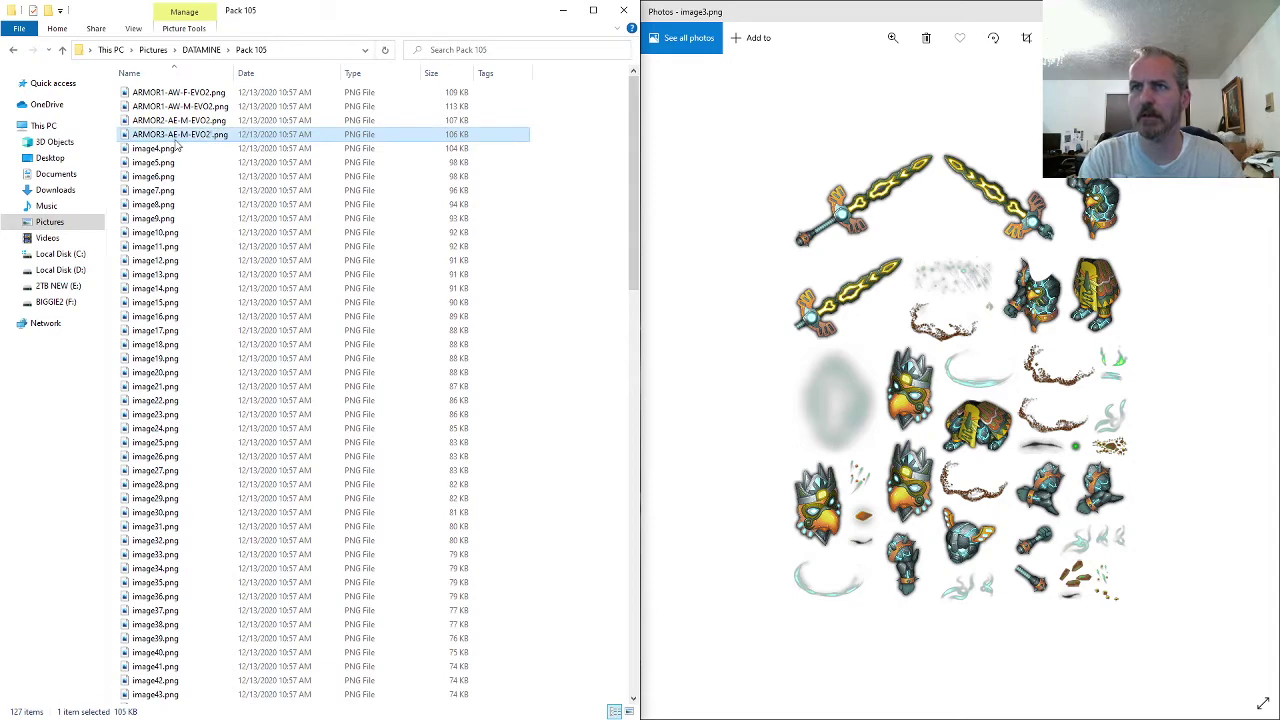
# - Reopen the Pack 105 folder and remove the stray character from the ARMOR3 file name, making it ARMOR3-AE-M-EVO2.png
pyautogui.press('BackSpace')
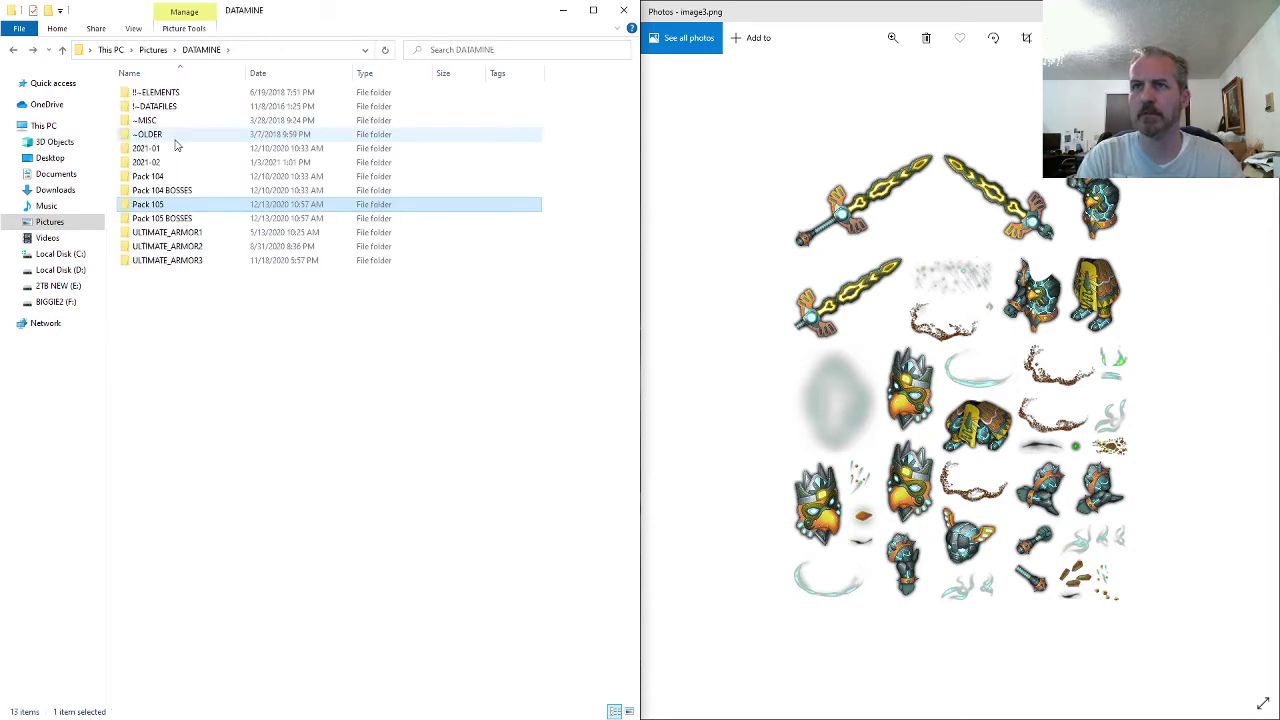
pyautogui.doubleClick(160, 205)
pyautogui.click(185, 136)
pyautogui.press('F2')
pyautogui.press('Left')
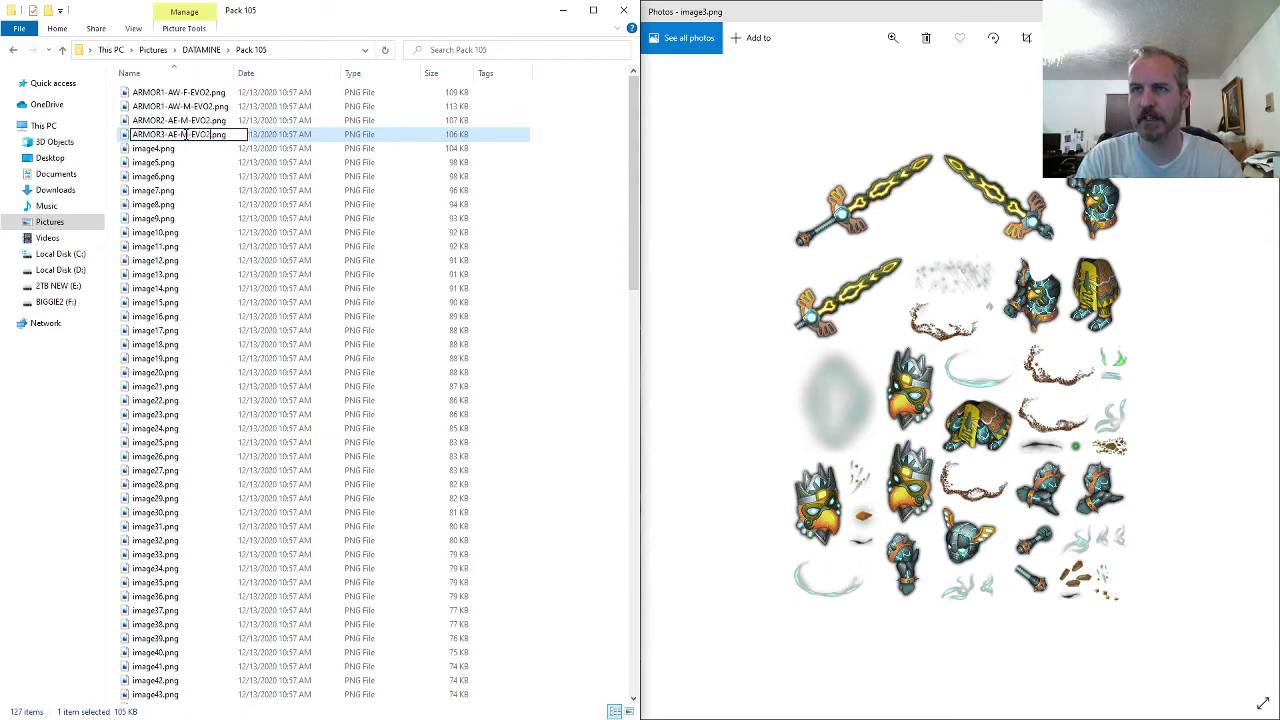
pyautogui.press('Return')
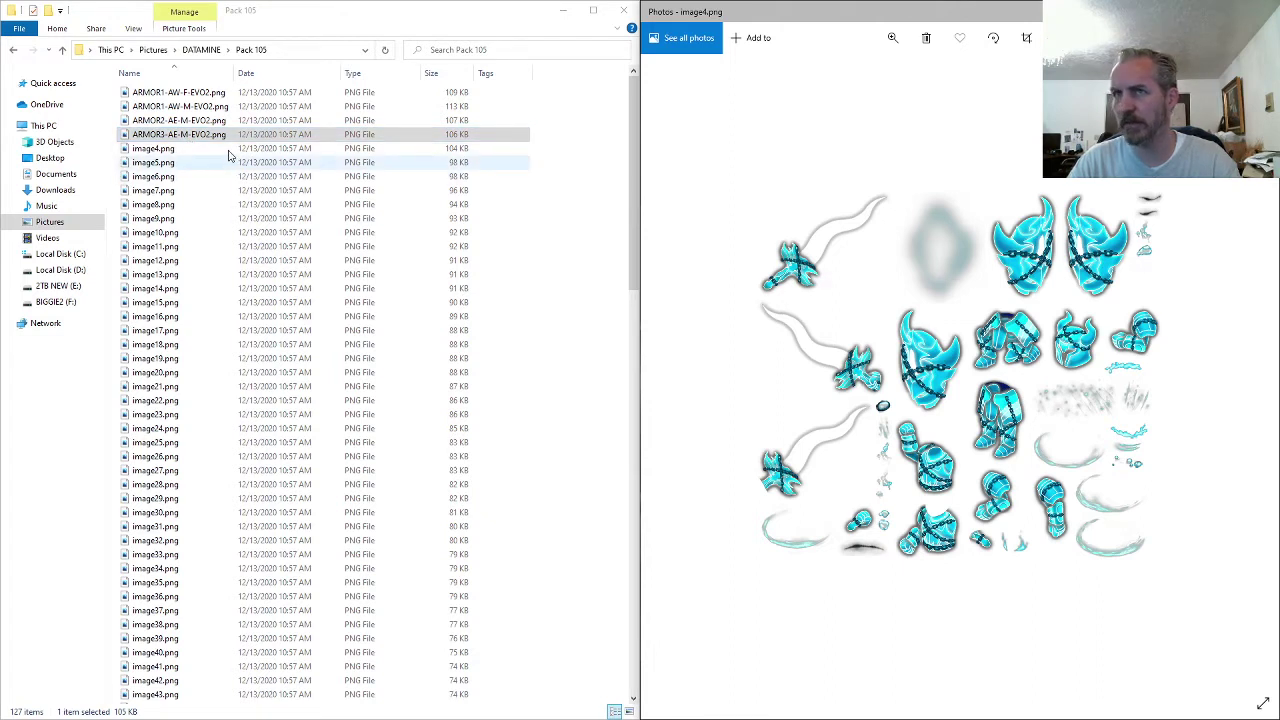
# - Reuse the ARMOR1-AW-M-EVO2 file name to rename image4.png as ARMOR1-AW-M-EVO1.png
pyautogui.click(207, 106)
pyautogui.press('F2')
pyautogui.hotkey('ctrl', 'c')
pyautogui.click(183, 150)
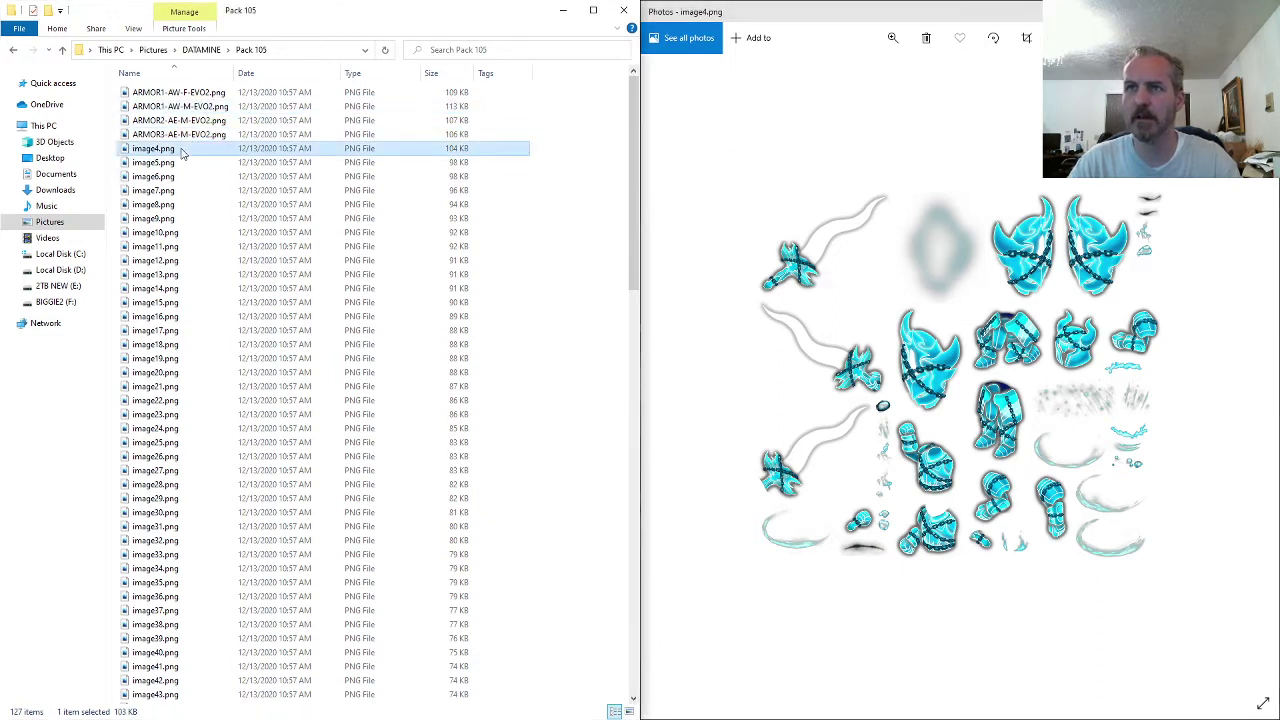
pyautogui.press('F2')
pyautogui.hotkey('ctrl', 'v')
pyautogui.press('Return')
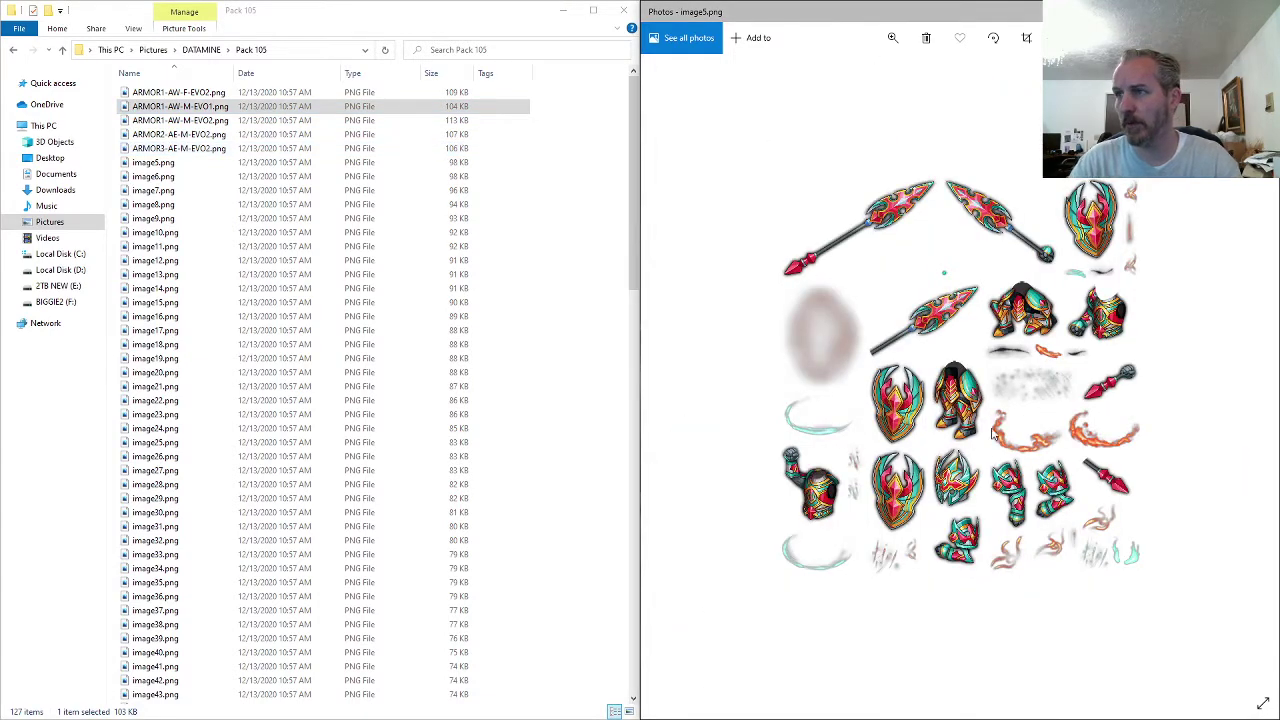
# - Inspect the image5.png artwork up close and rename that file ARMOR4-AF-F-EVO2.png
pyautogui.scroll(2, 982, 450)
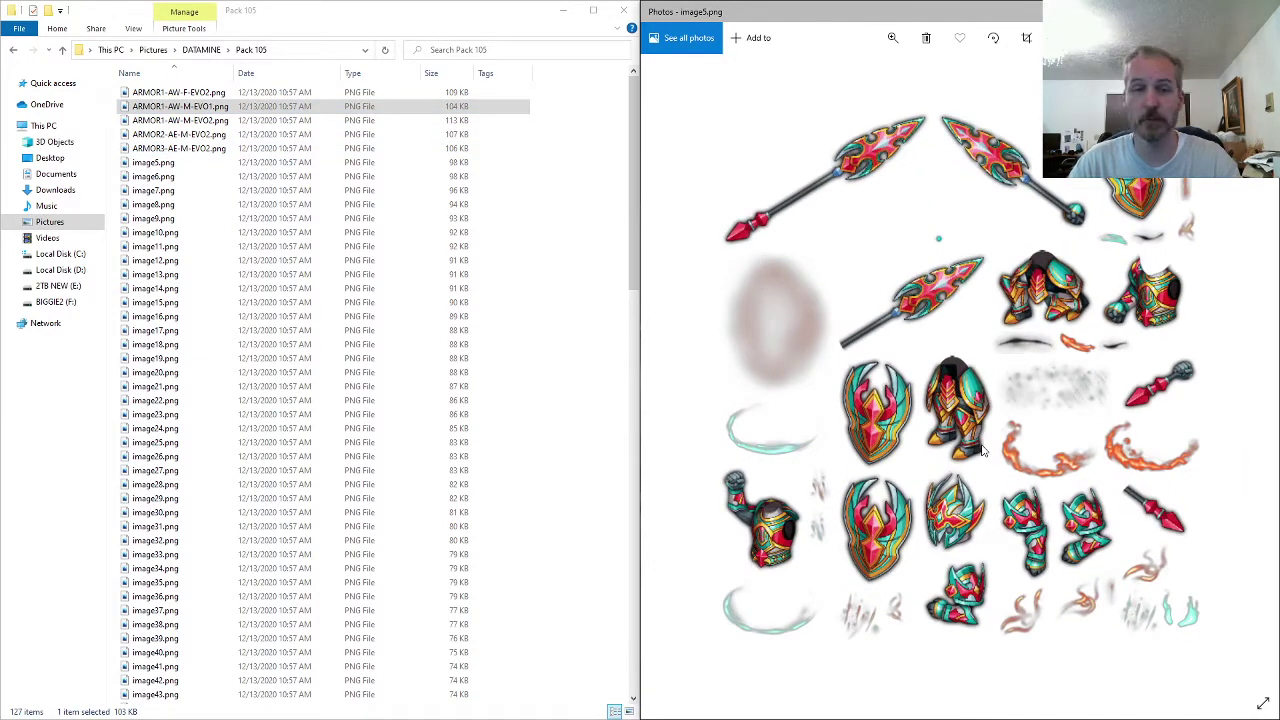
pyautogui.scroll(-2, 982, 450)
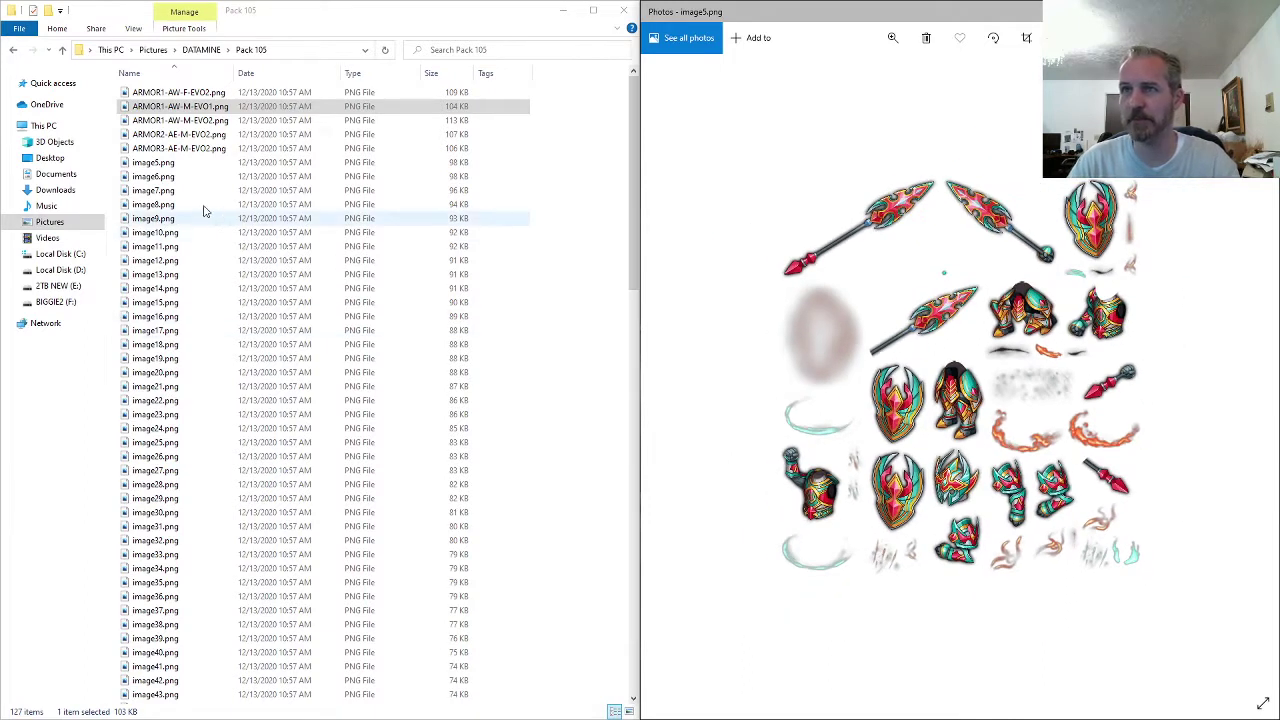
pyautogui.click(173, 166)
pyautogui.write('ARMOR')
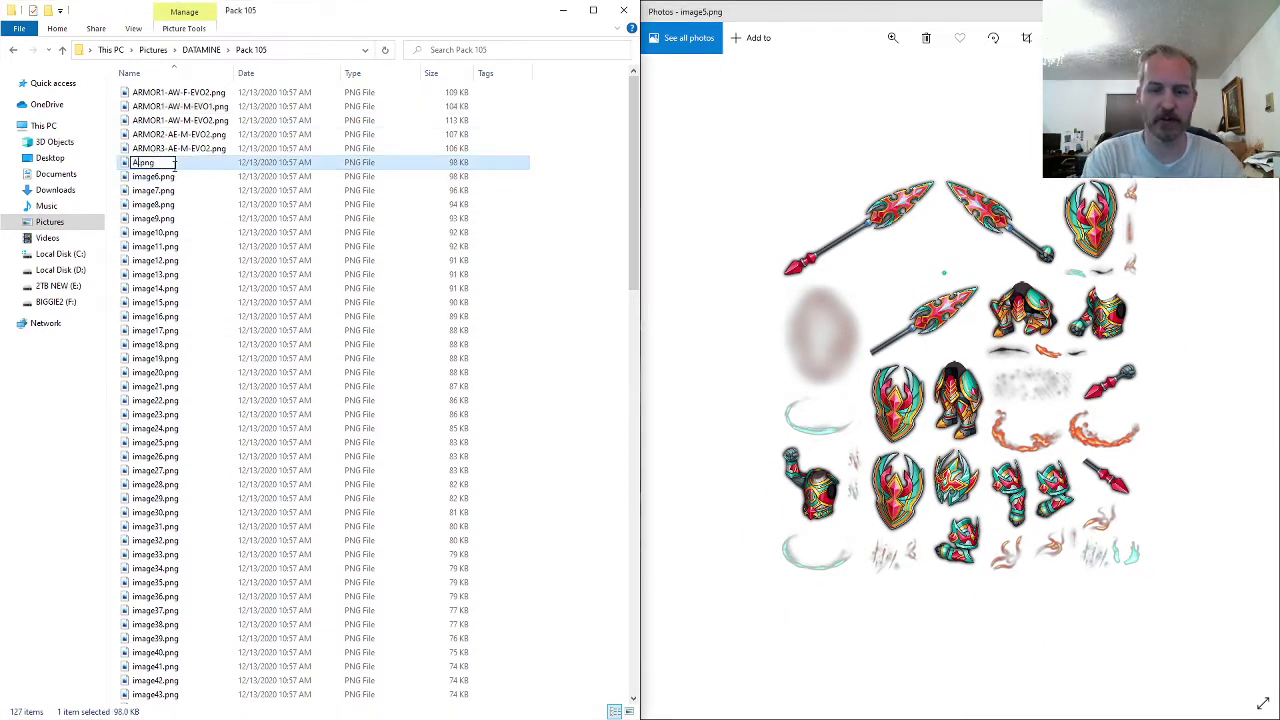
pyautogui.write('4-A')
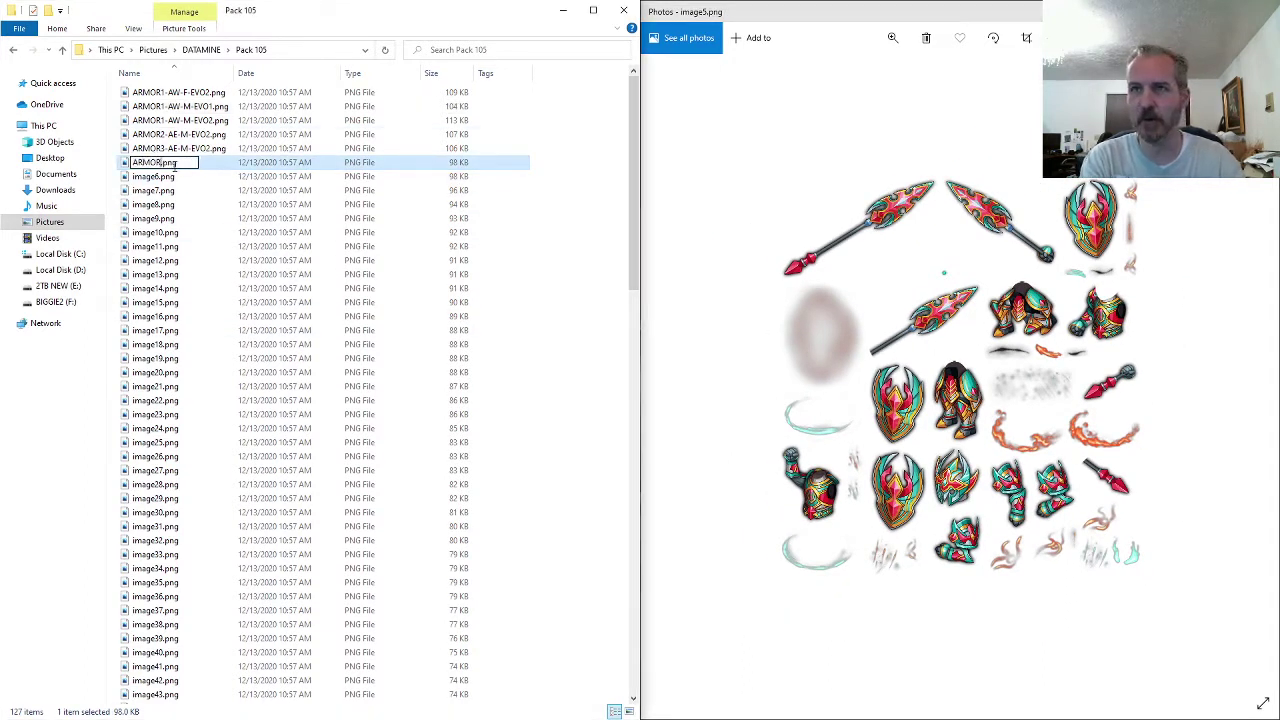
pyautogui.write('E')
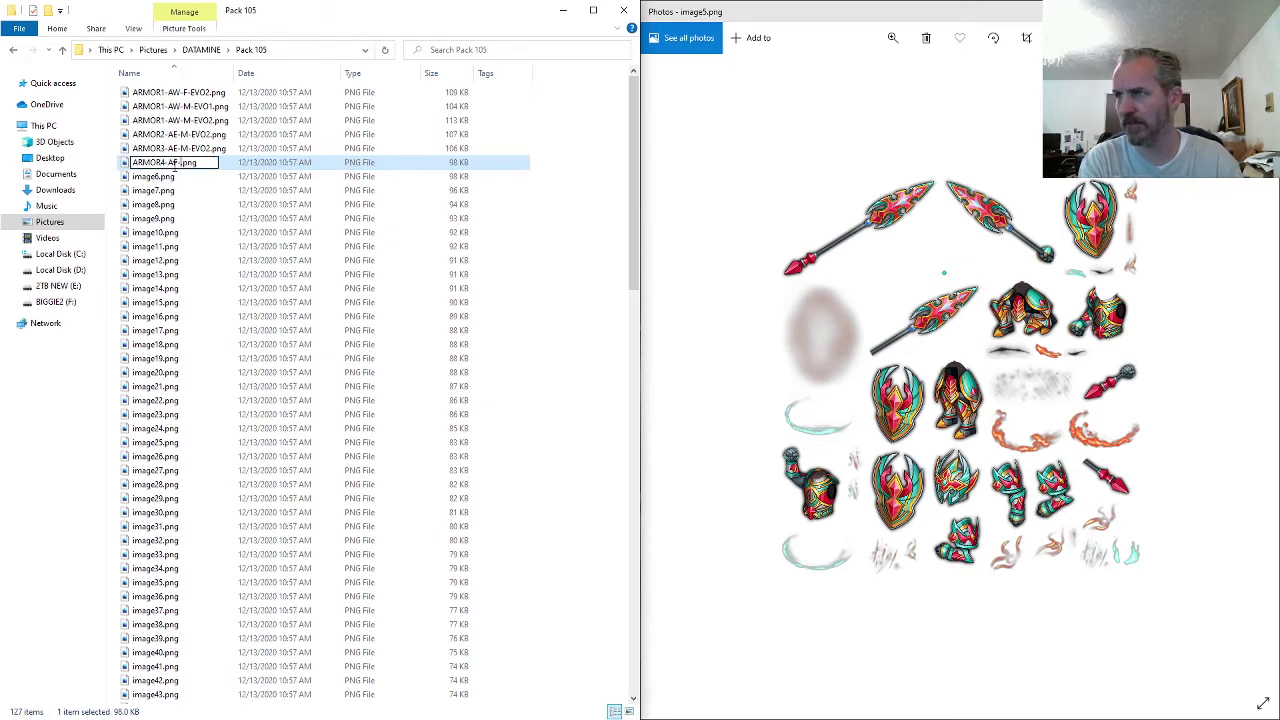
pyautogui.write('-EVO2')
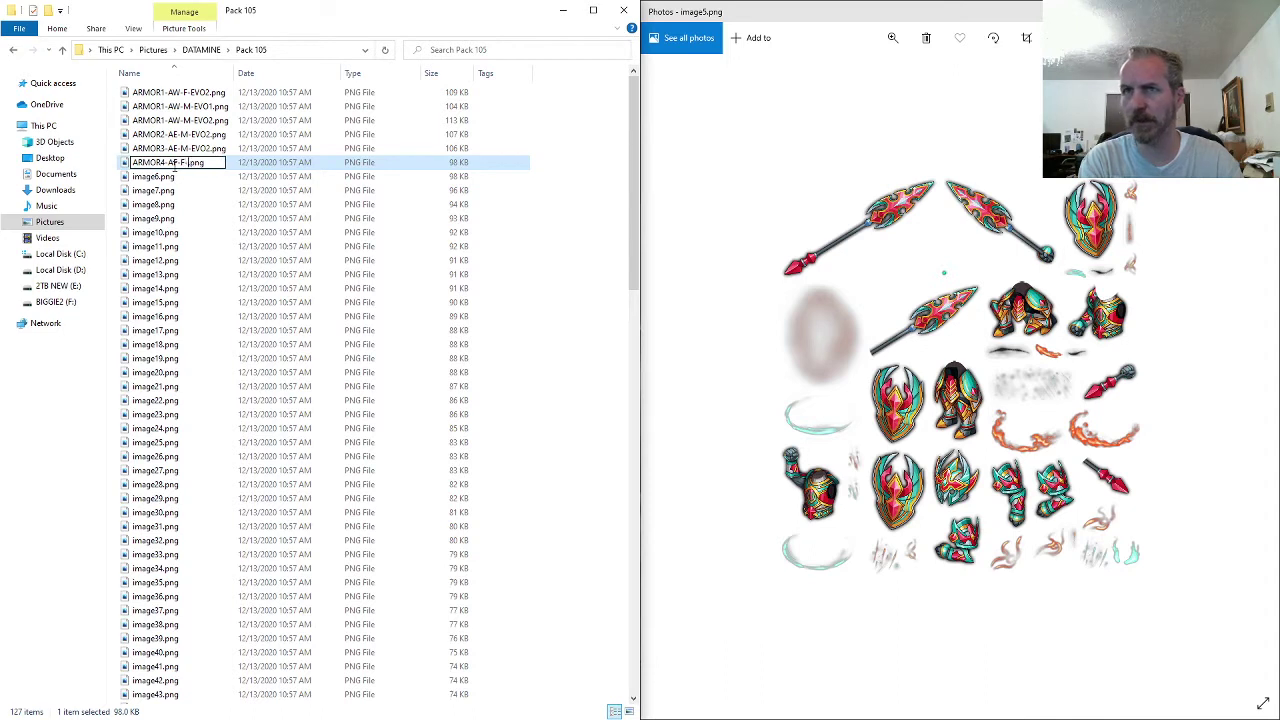
pyautogui.press('Return')
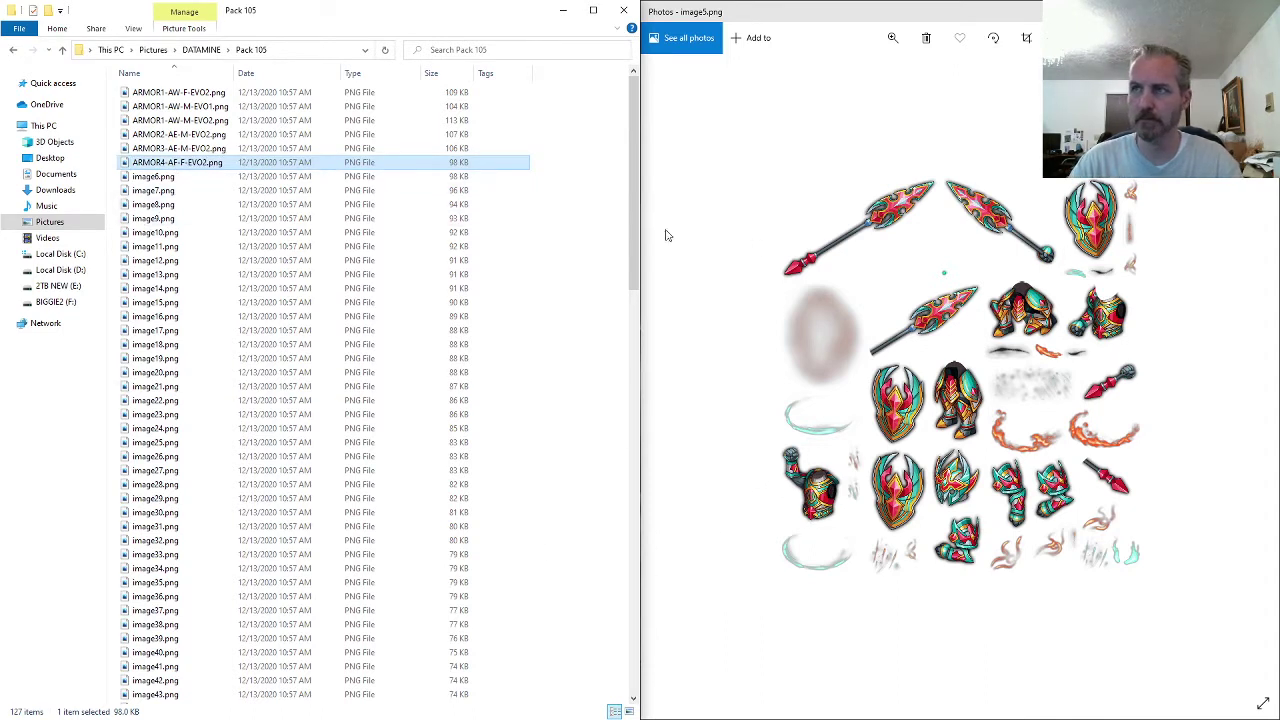
# - Bring up image6.png in the photo viewer and rename that file ARMOR5-AF-M-EVO2.png
pyautogui.click(742, 285)
pyautogui.press('Right')
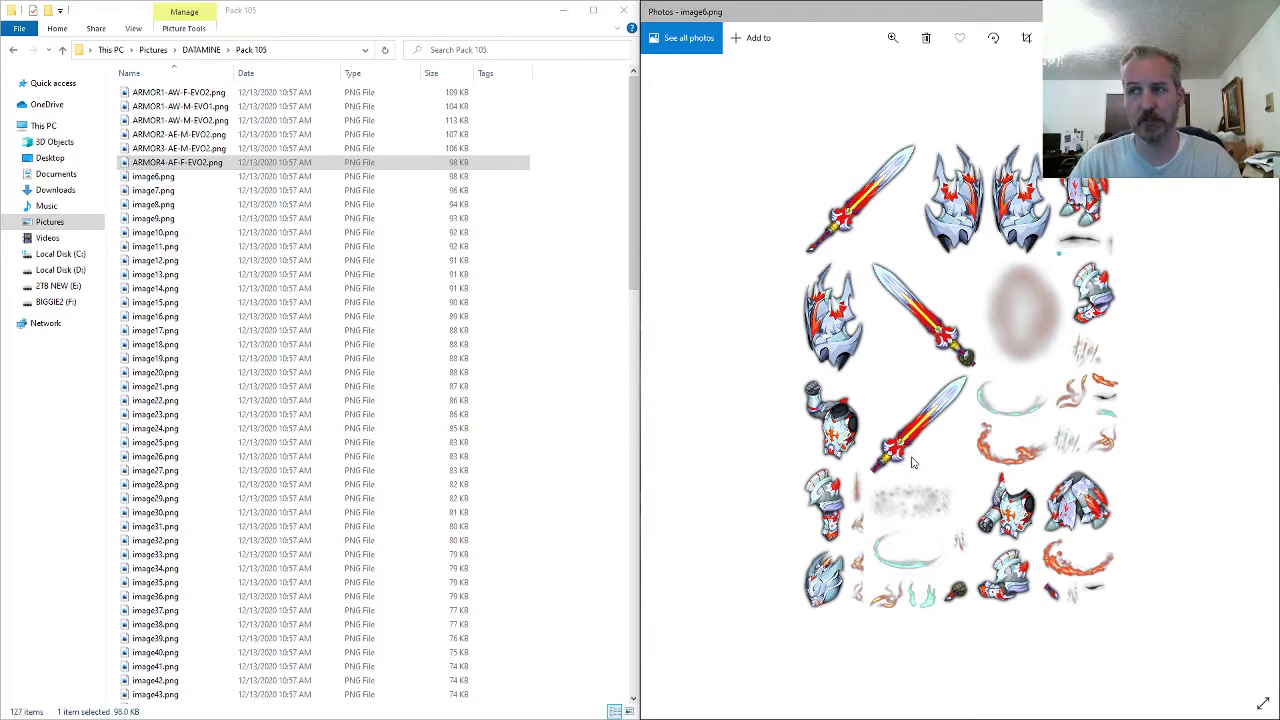
pyautogui.click(166, 177)
pyautogui.press('F2')
pyautogui.write('ARMOR')
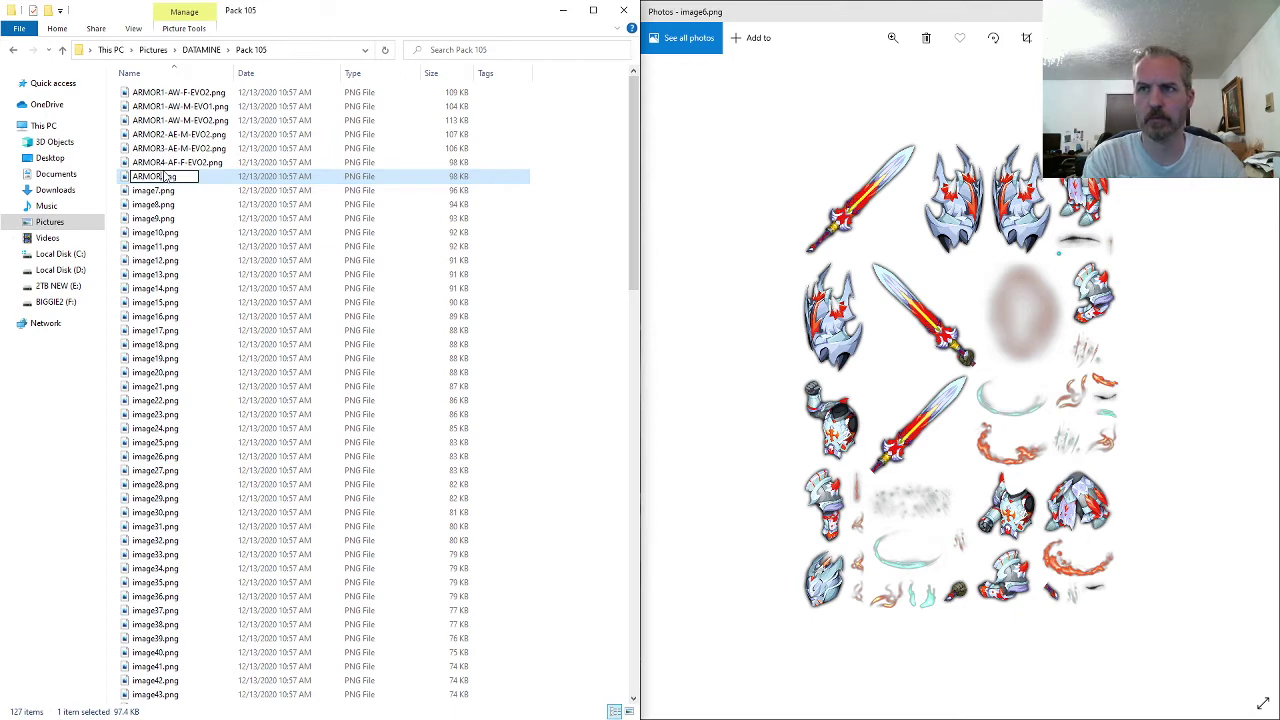
pyautogui.write('5-AF-')
pyautogui.write('M-EVO2')
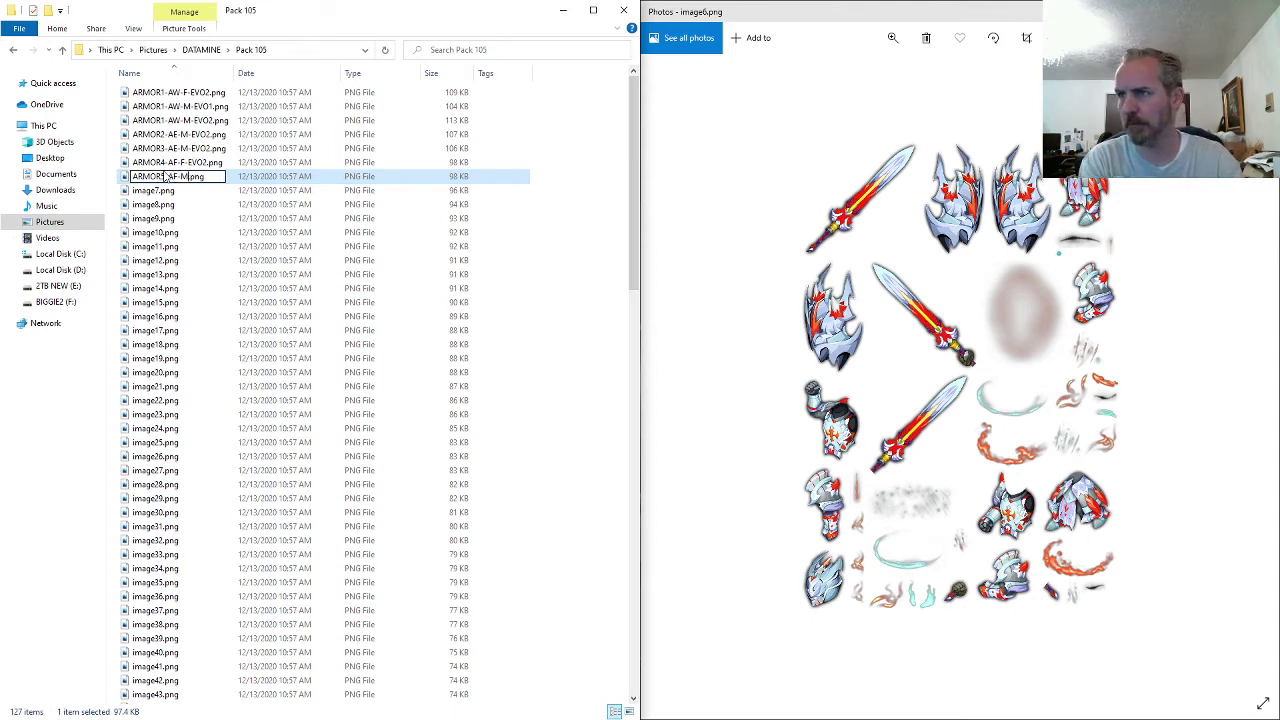
pyautogui.press('Return')
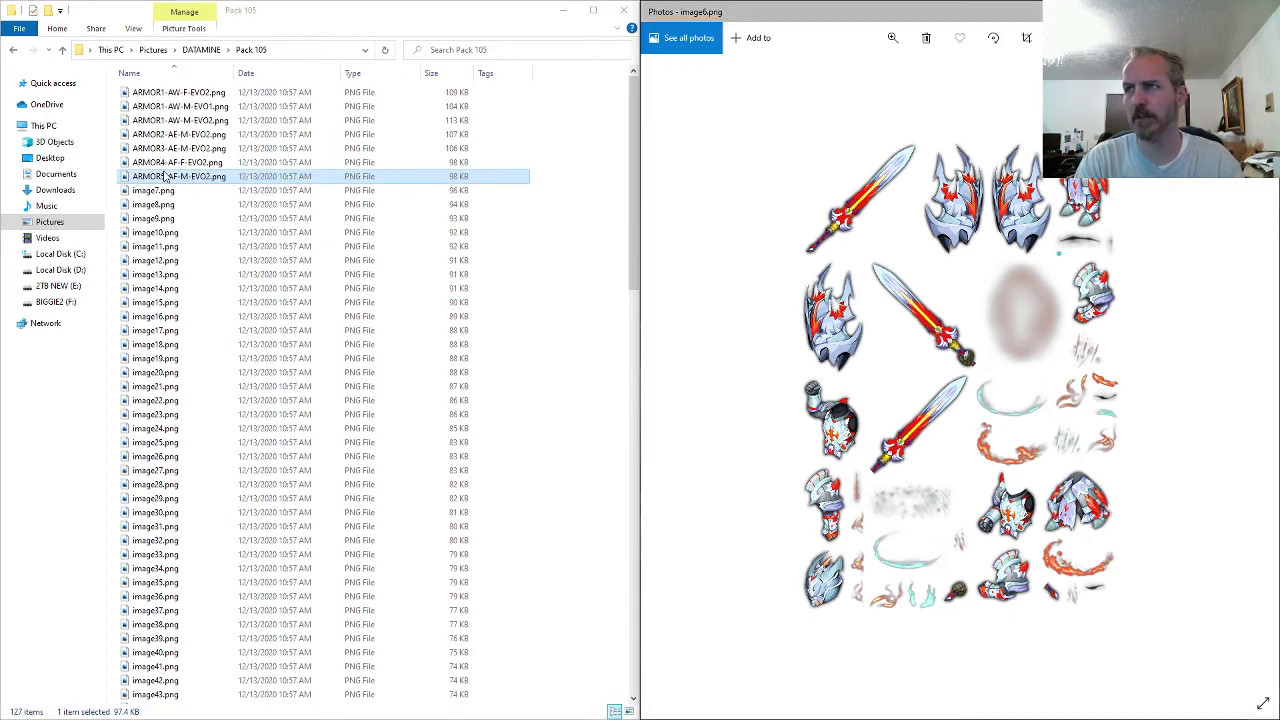
# - Inspect the image7.png artwork up close and rename that file ARMOR6-AS-M-EVO2.png
pyautogui.click(1092, 390)
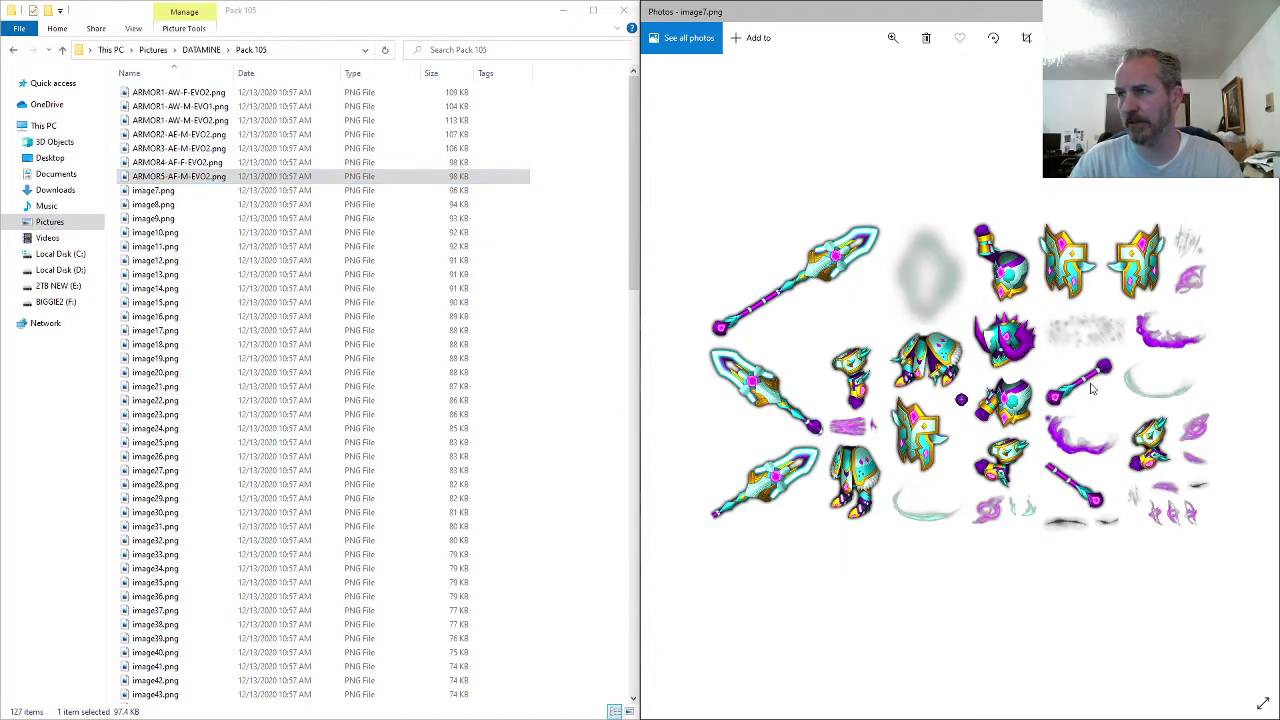
pyautogui.scroll(3, 1020, 371)
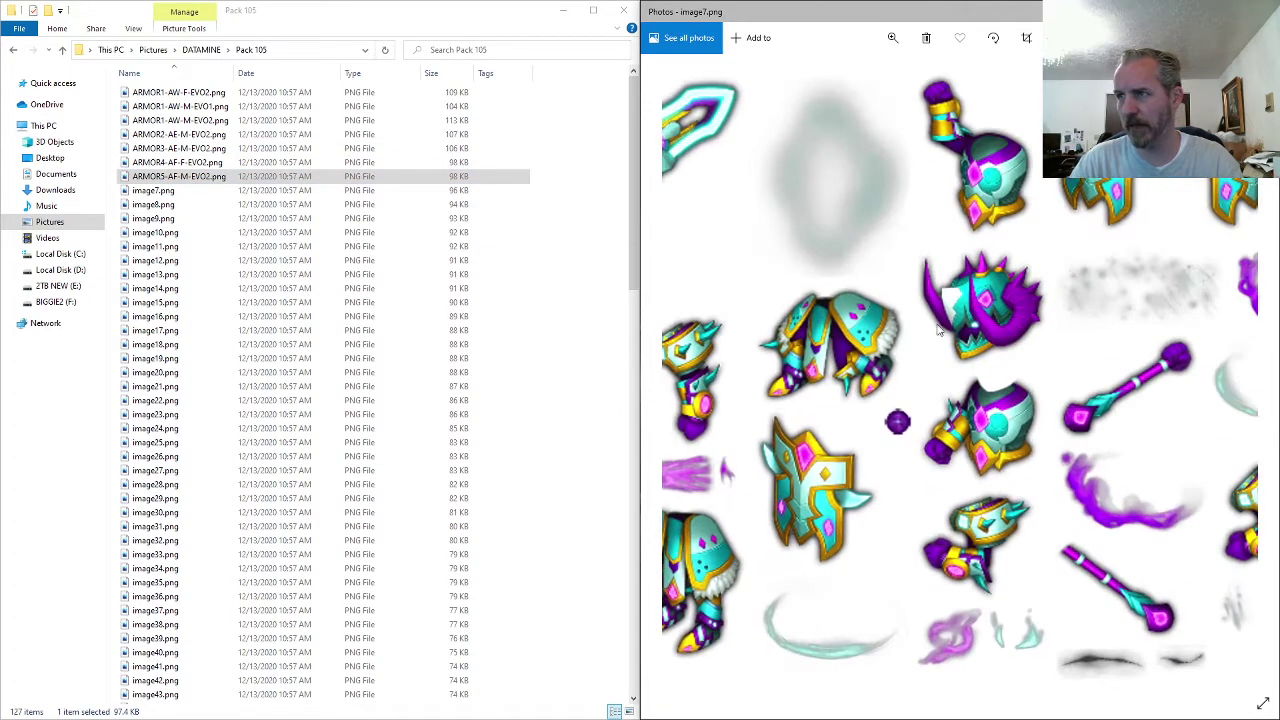
pyautogui.scroll(-3, 941, 338)
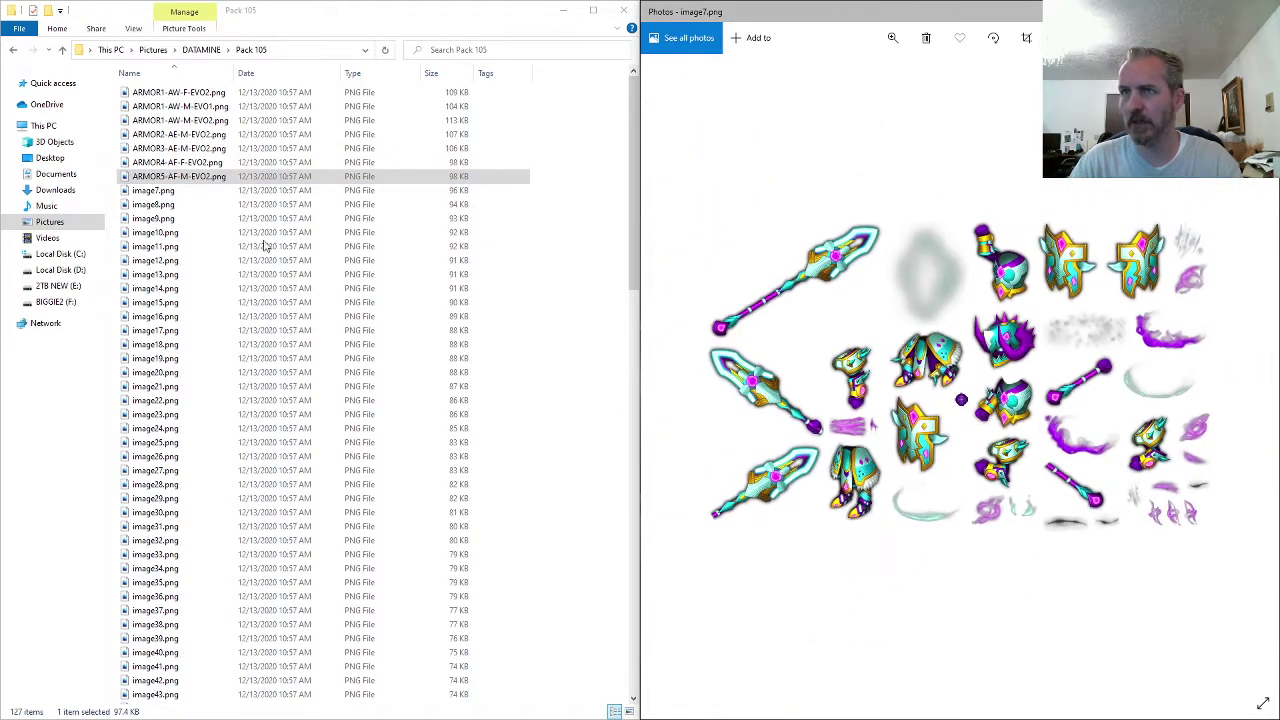
pyautogui.click(148, 192)
pyautogui.press('F2')
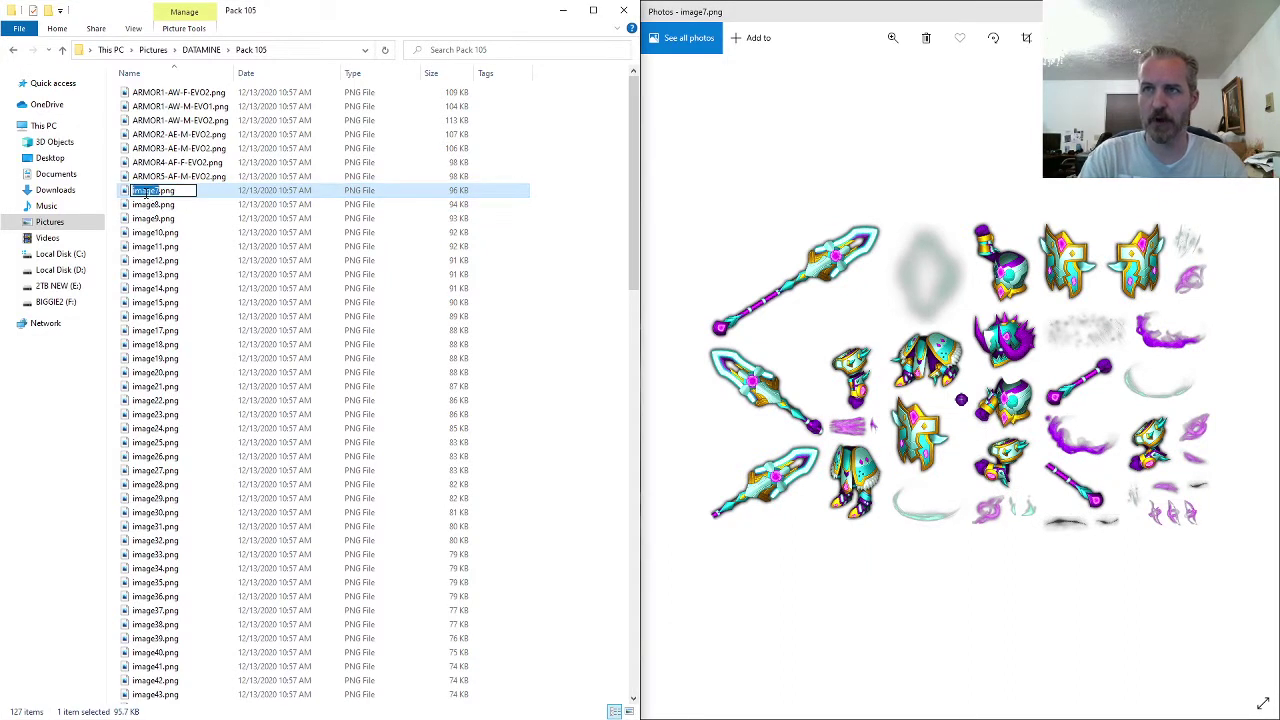
pyautogui.write('ARMOR6-')
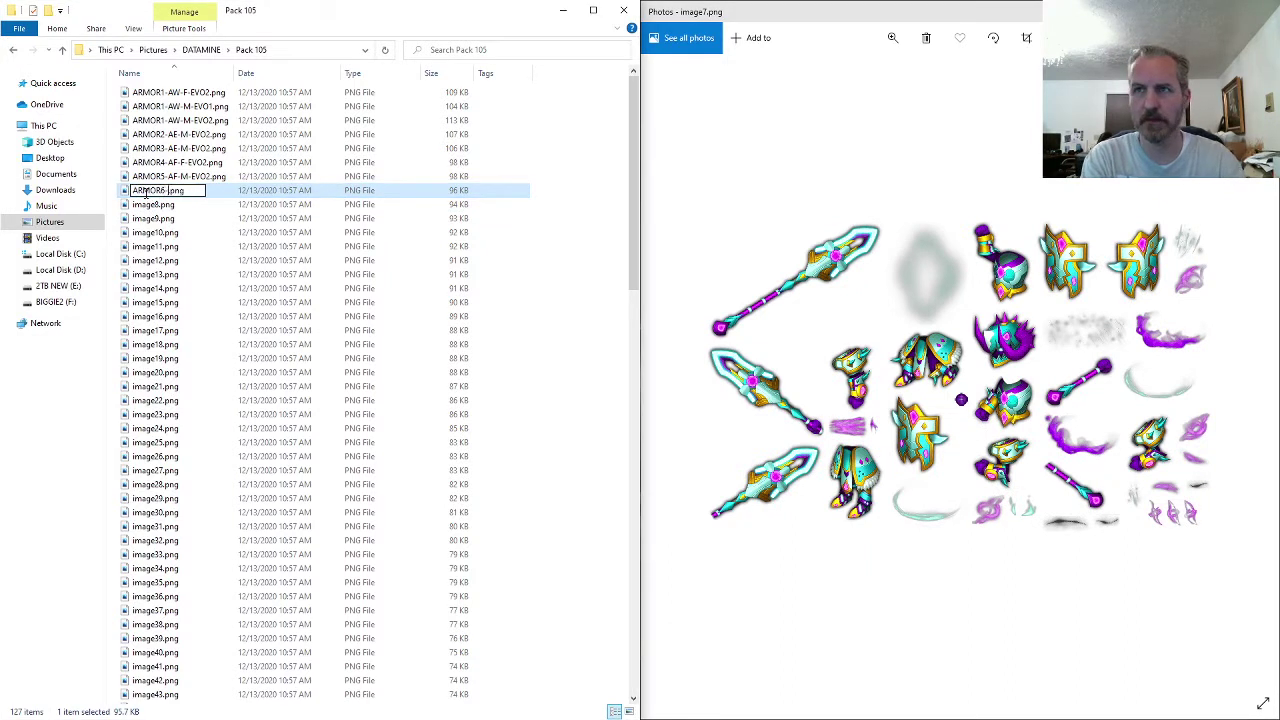
pyautogui.write('AS-M-EV')
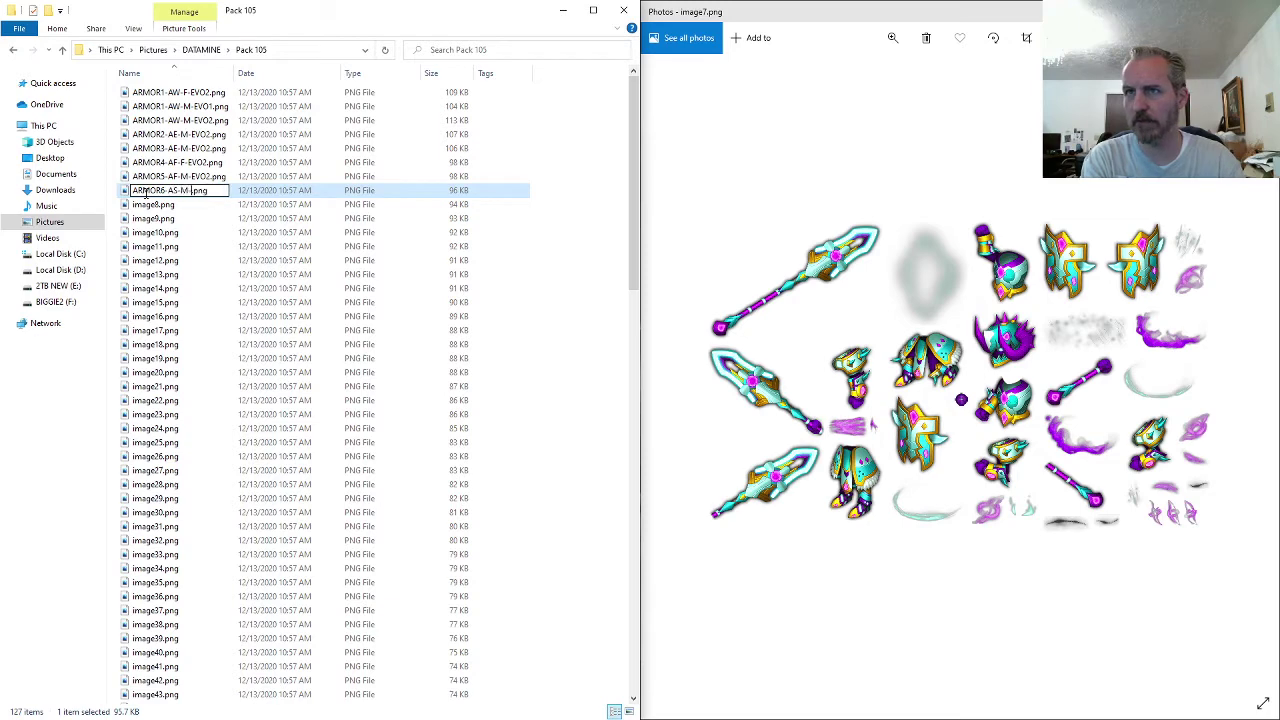
pyautogui.write('O2')
pyautogui.press('Return')
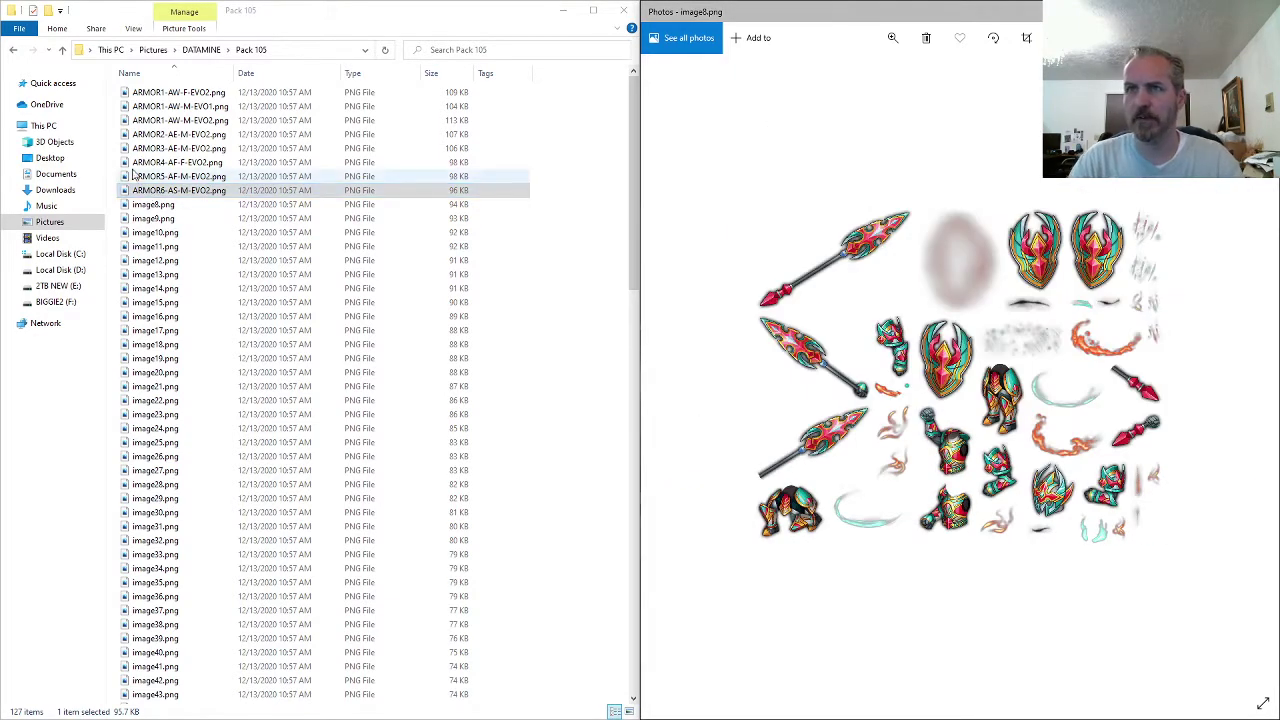
# - Open ARMOR4-AF-F-EVO2.png in a separate viewer window to compare its artwork with image8.png, and close it
pyautogui.click(186, 163)
pyautogui.doubleClick(186, 165)
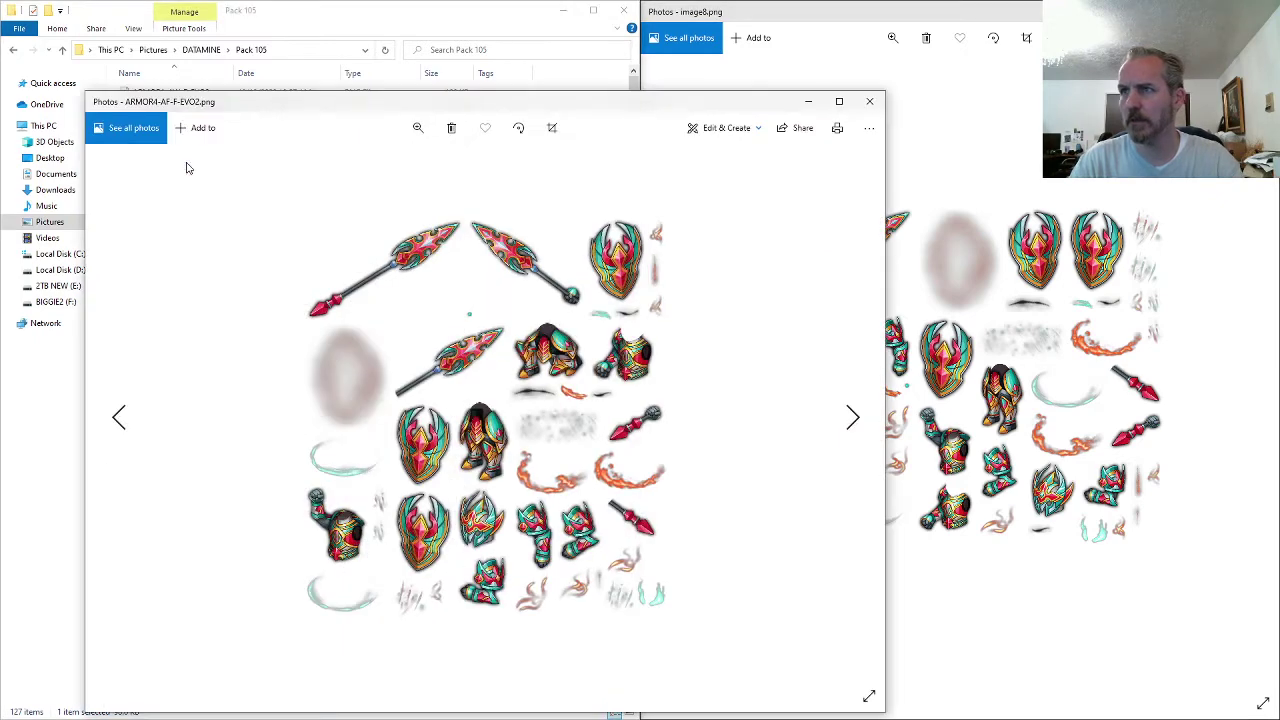
pyautogui.click(870, 103)
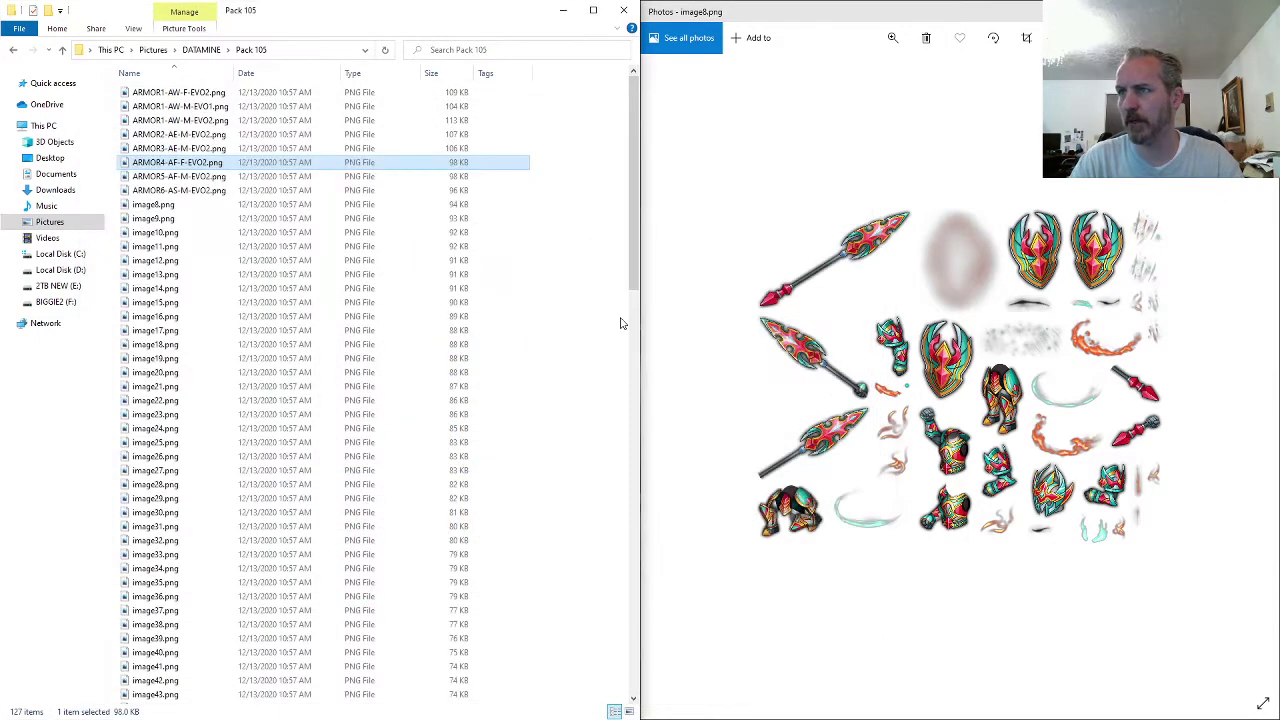
# - Reuse the ARMOR4-AF-F-EVO2 file name to rename image8.png with a temporary extra digit, as ARMOR4-AF-F-EVO21.png
pyautogui.click(222, 164)
pyautogui.hotkey('ctrl', 'c')
pyautogui.click(180, 206)
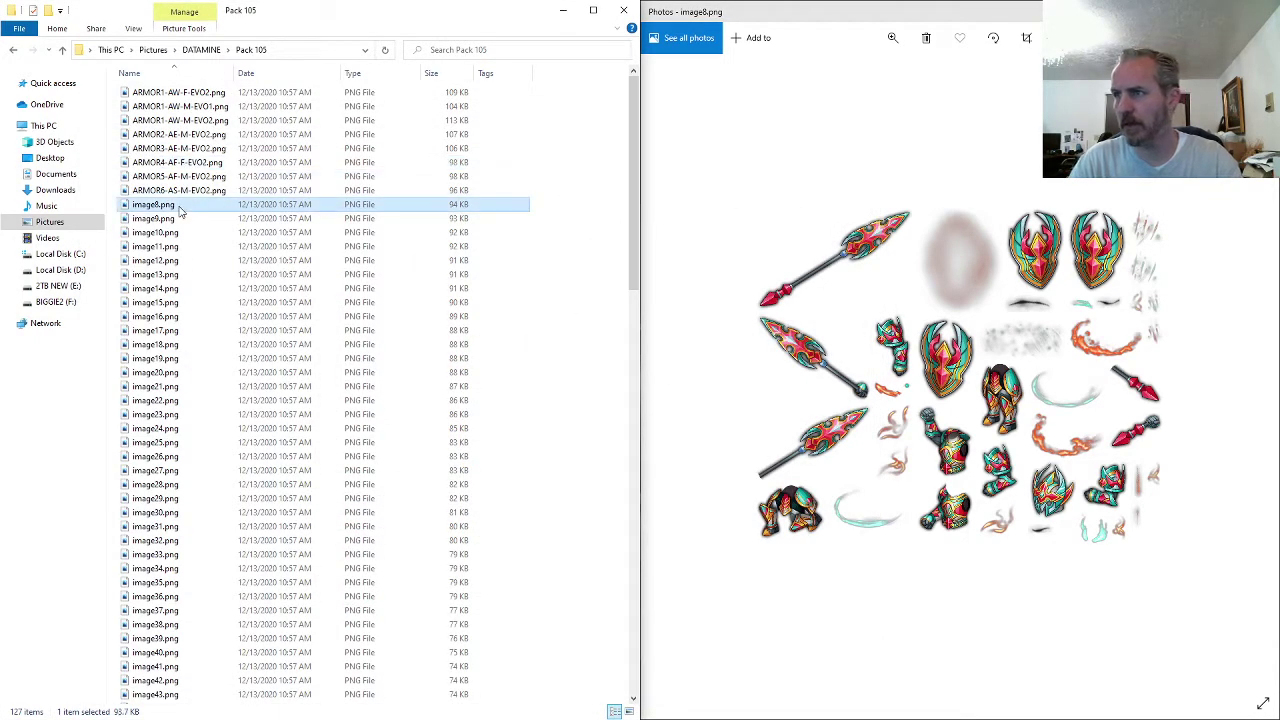
pyautogui.press('F2')
pyautogui.hotkey('ctrl', 'v')
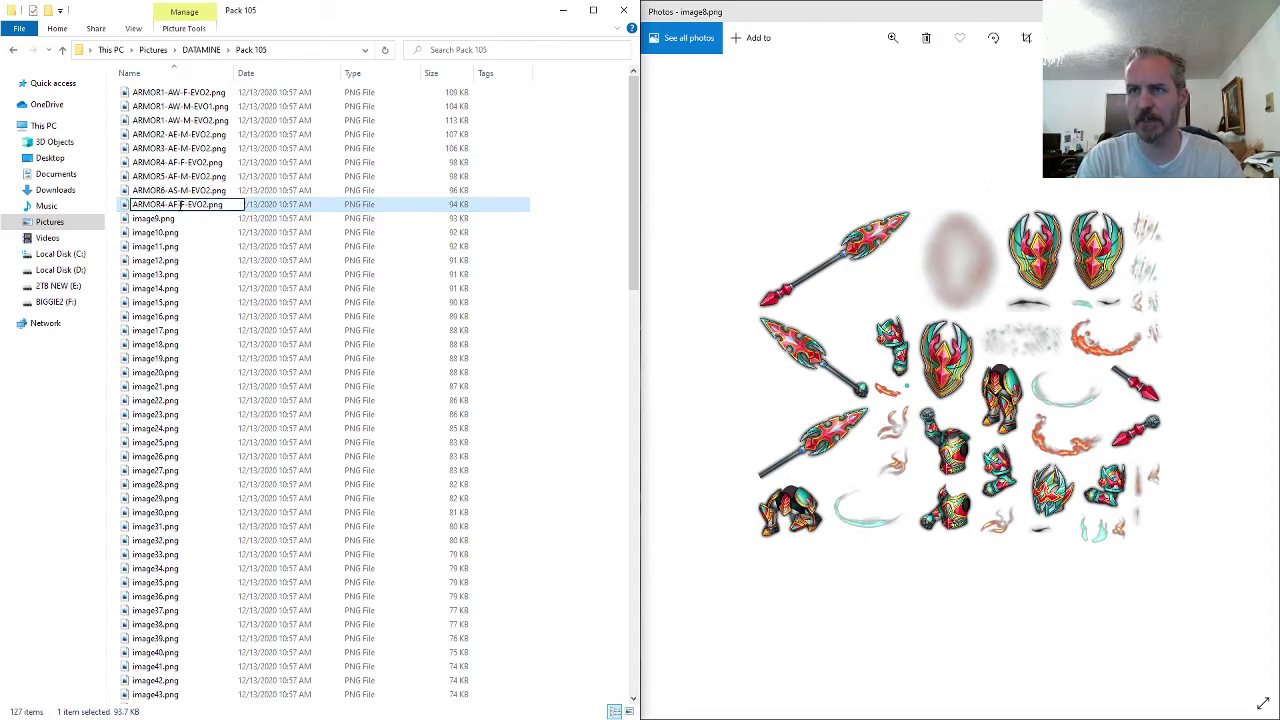
pyautogui.write('1')
pyautogui.press('Return')
# - Change the gender code of the original ARMOR4-AF-F-EVO2.png file to M, making it ARMOR4-AF-M-EVO2.png
pyautogui.press('Up')
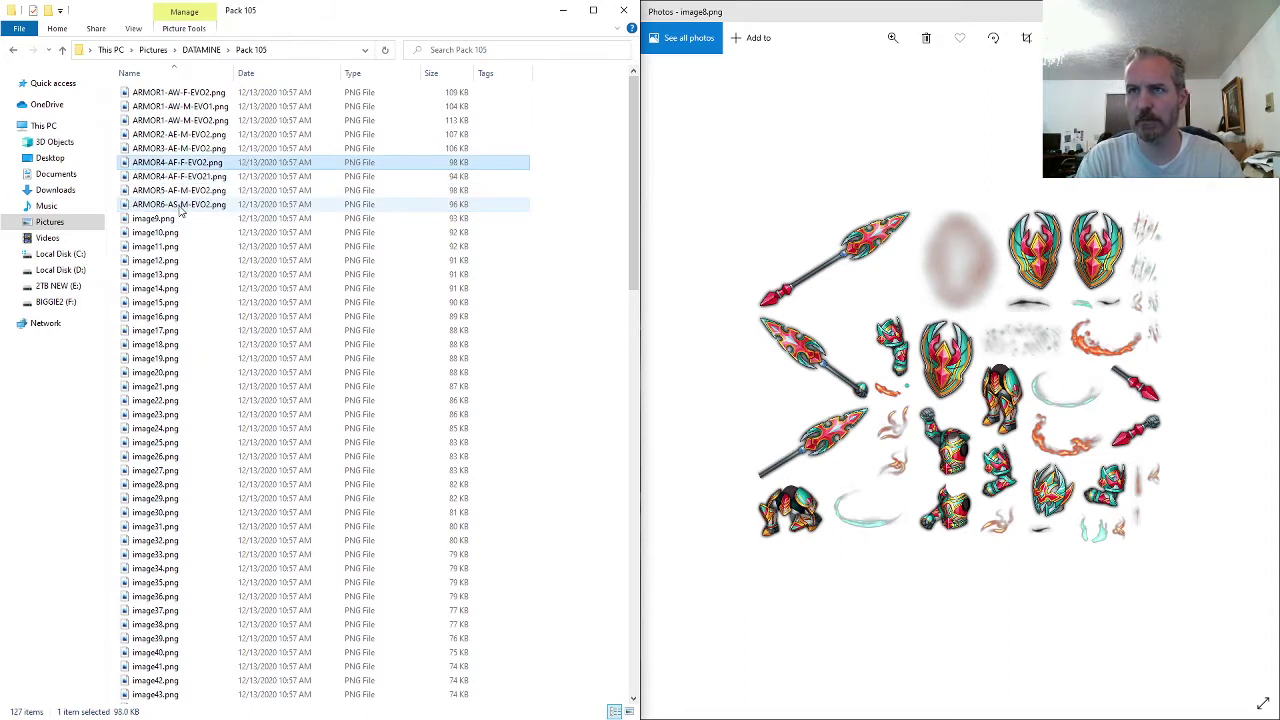
pyautogui.press('F2')
pyautogui.press('Left')
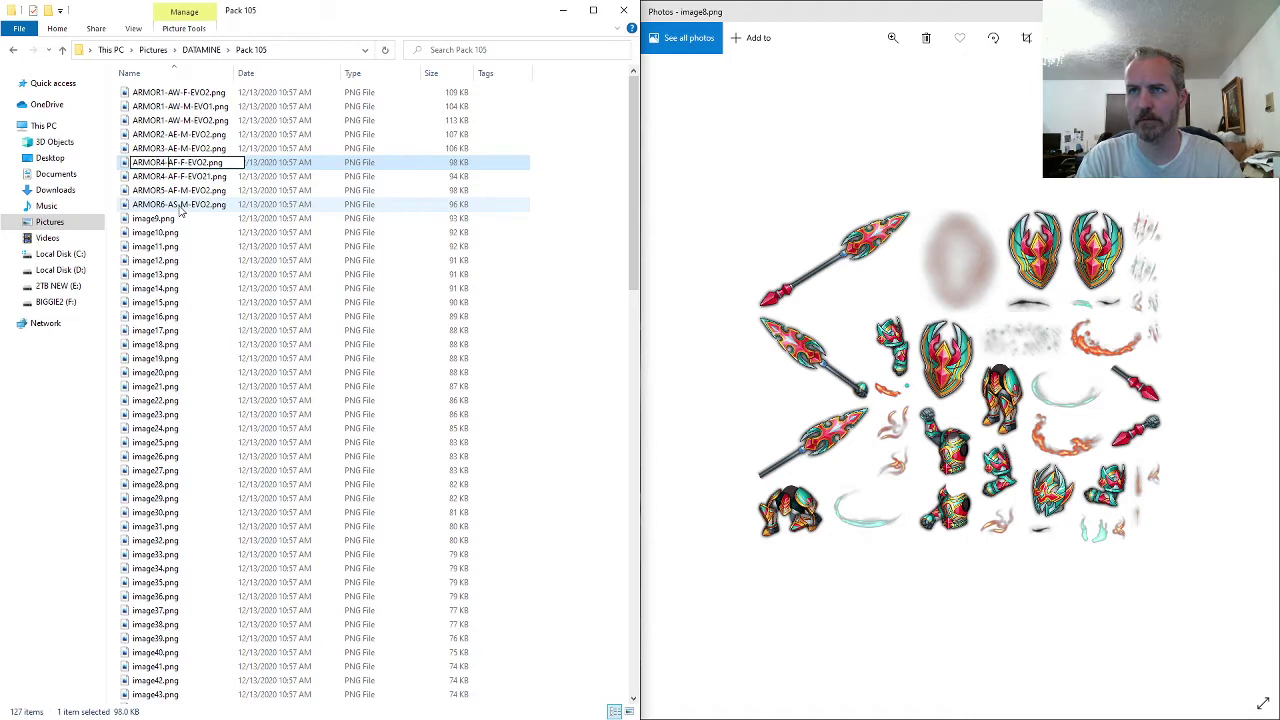
pyautogui.write('M')
pyautogui.press('Return')
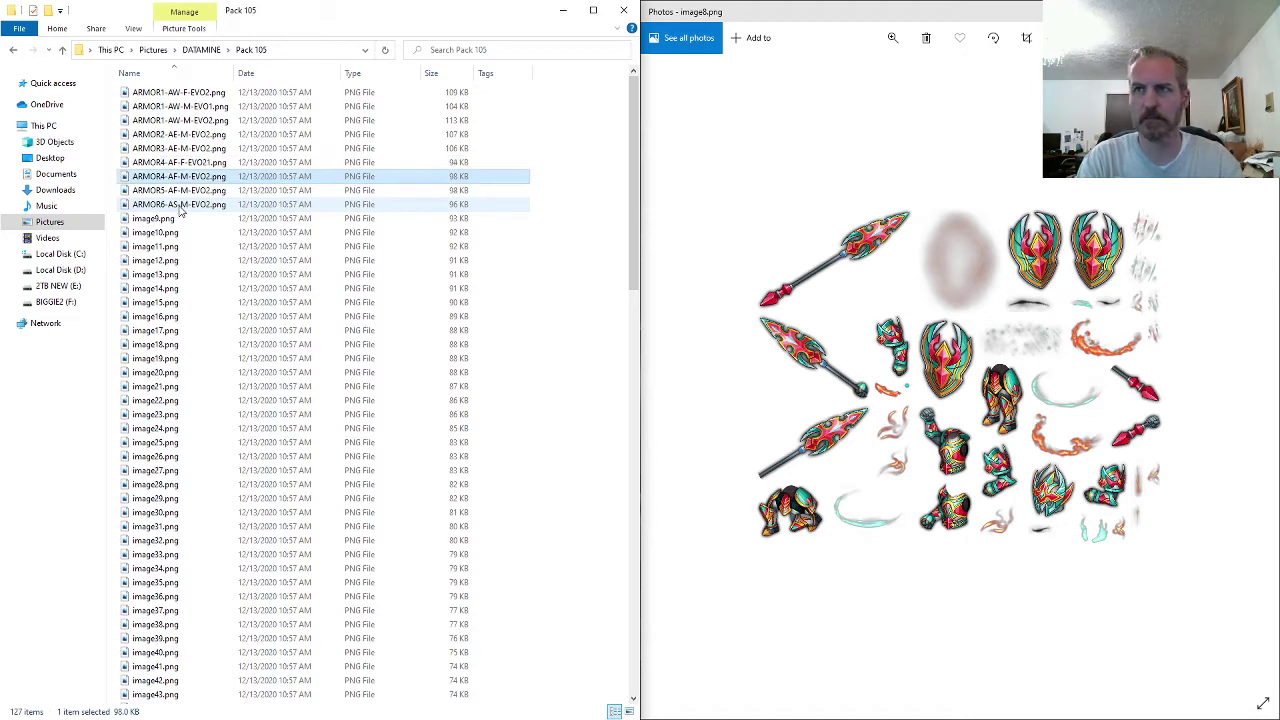
# - Remove the extra trailing 1 from ARMOR4-AF-F-EVO21.png, making it ARMOR4-AF-F-EVO2.png
pyautogui.press('Up')
pyautogui.press('F2')
pyautogui.press('Right')
pyautogui.press('BackSpace')
pyautogui.press('Return')
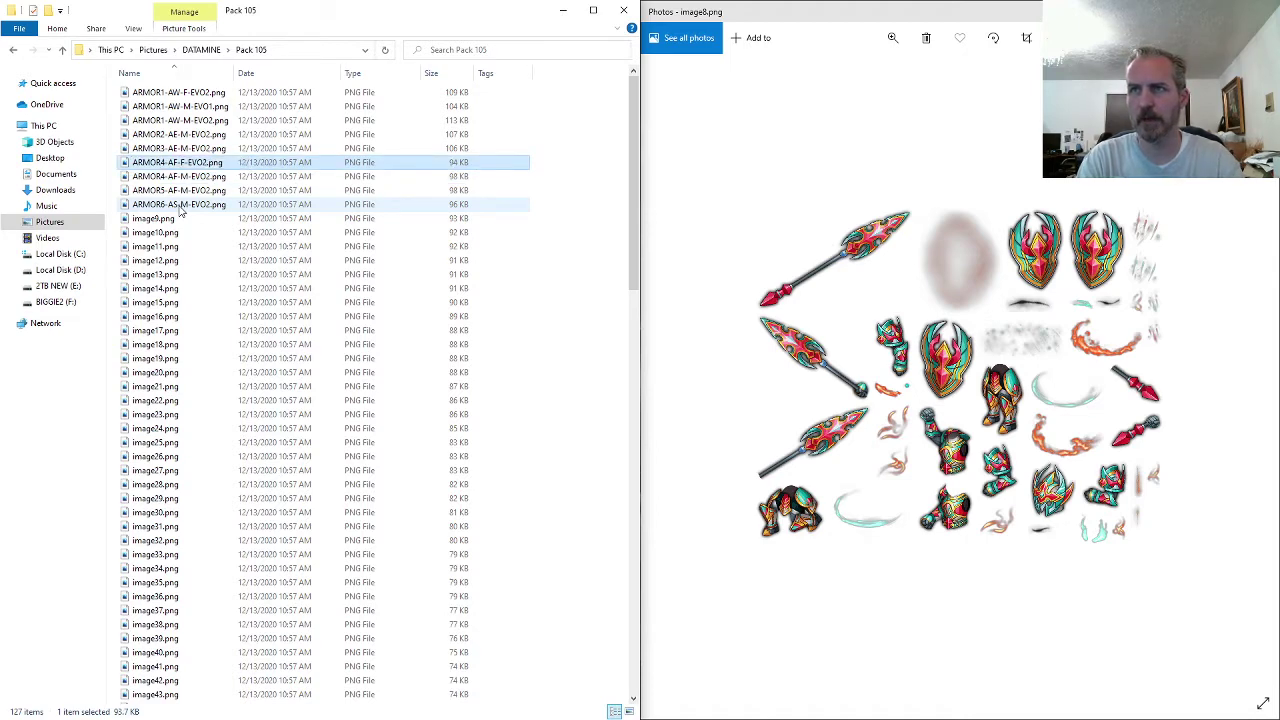
# - Bring up image9.png in the photo viewer and compare it with the ARMOR3-AE-M-EVO2.png artwork in a separate window
pyautogui.hotkey('alt', 'Tab')
pyautogui.press('Right')
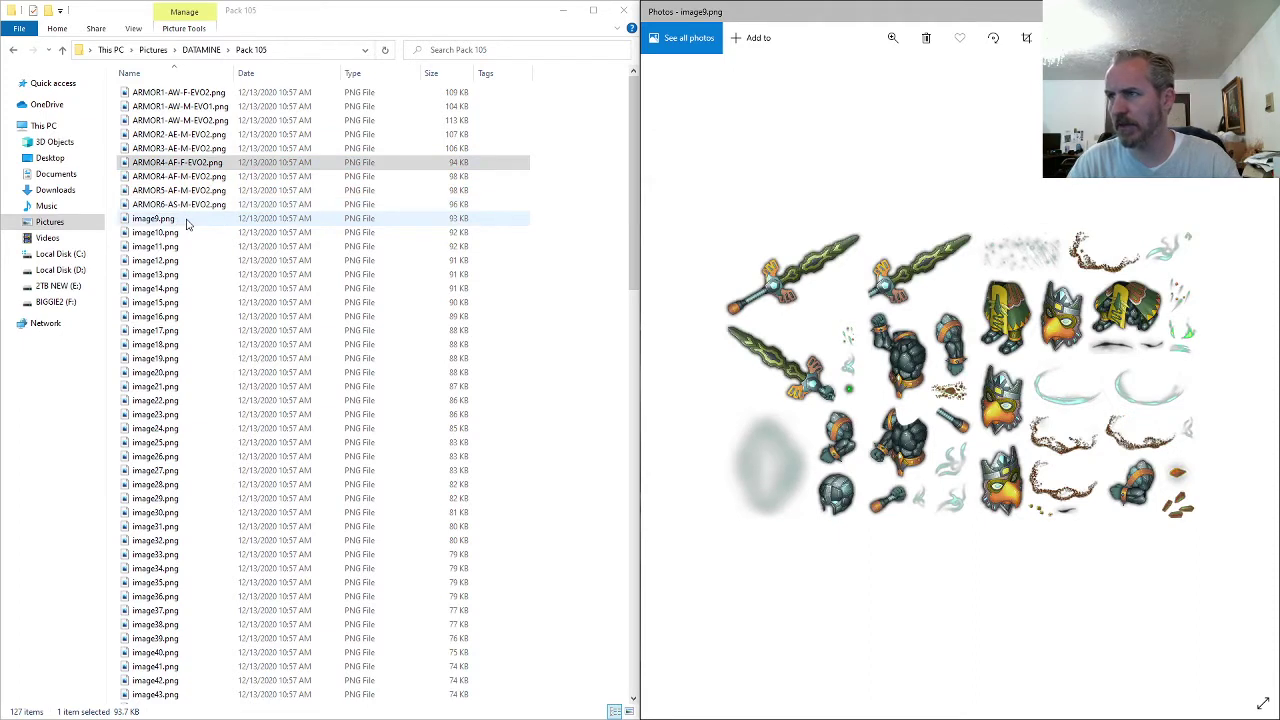
pyautogui.click(188, 204)
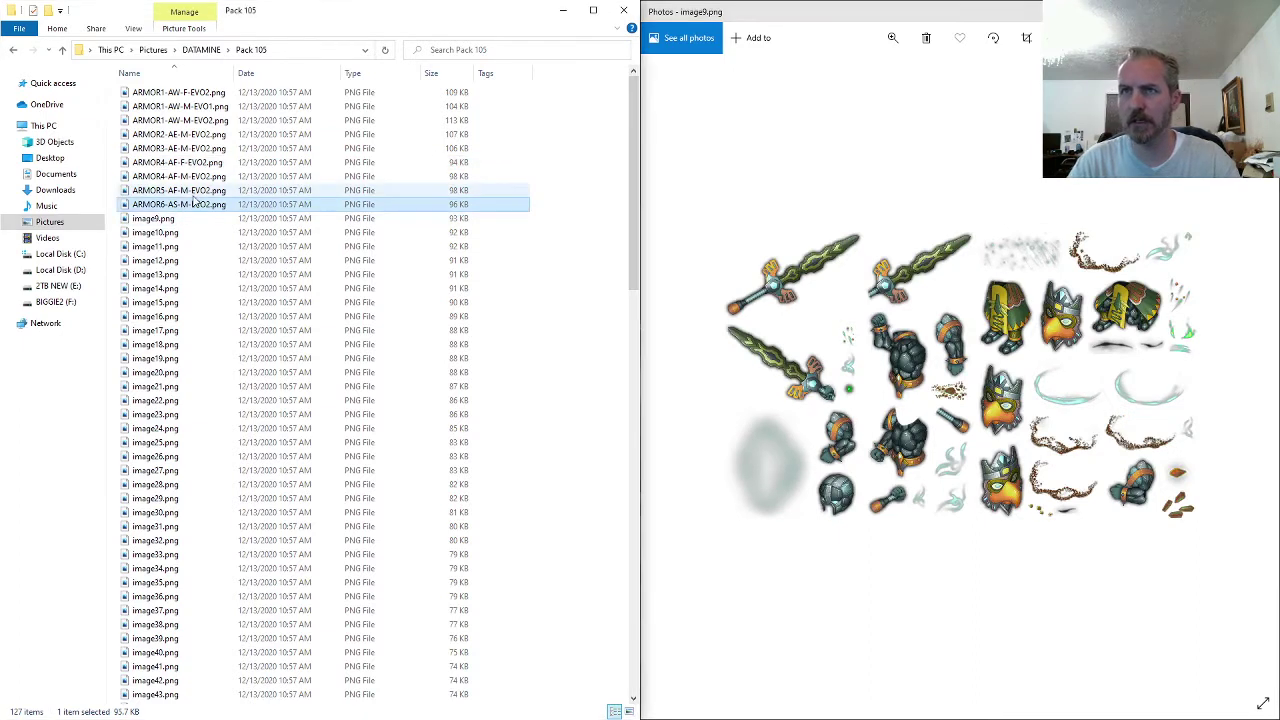
pyautogui.doubleClick(186, 150)
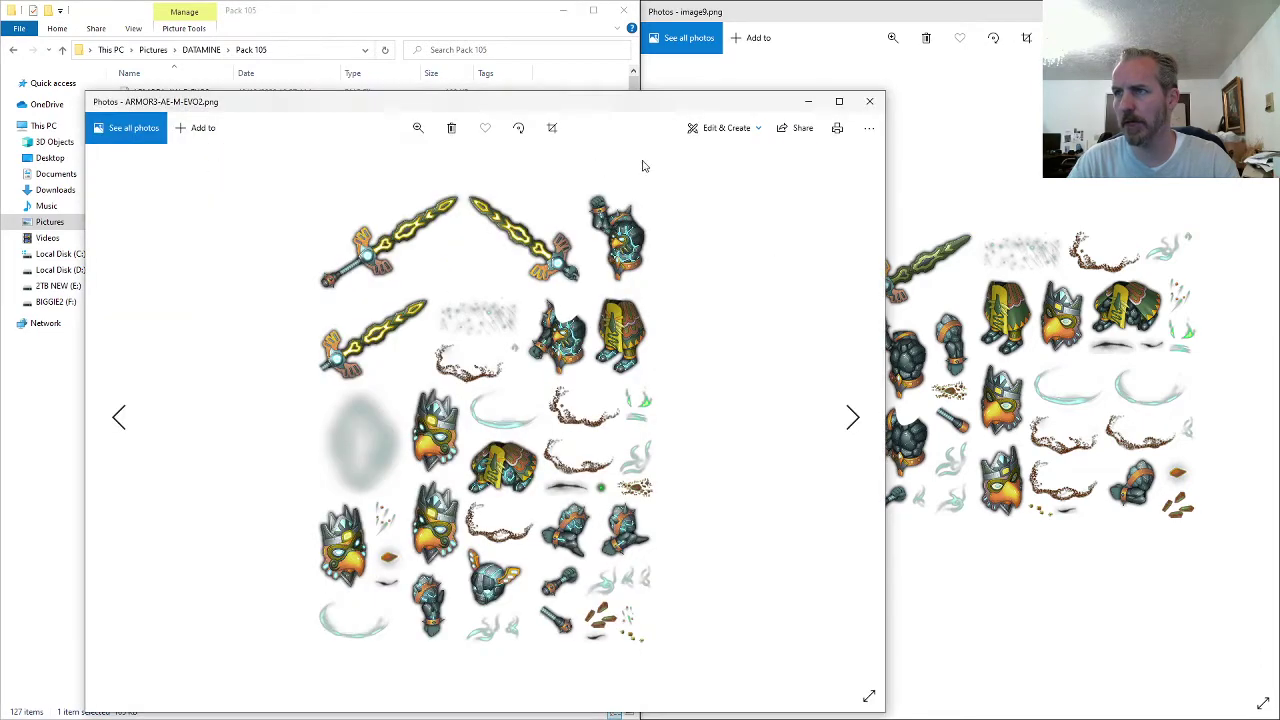
pyautogui.click(870, 102)
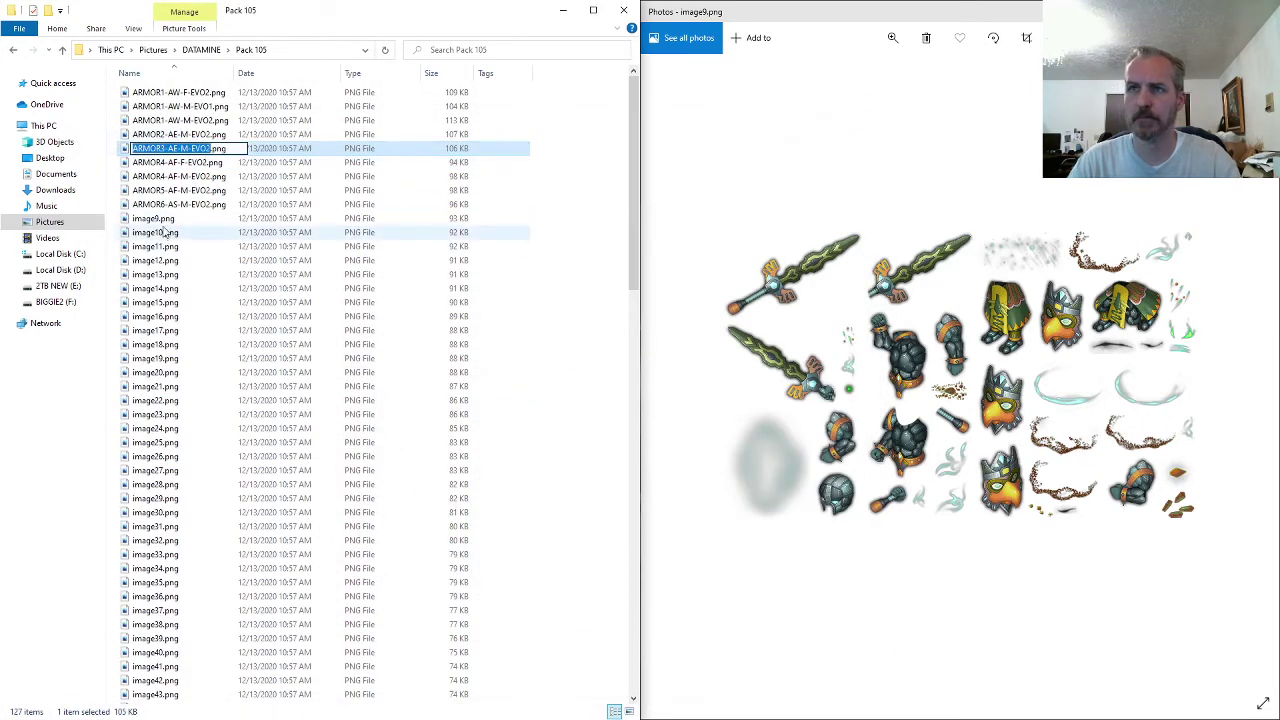
# - Reuse the ARMOR3-AE-M-EVO2 file name to rename image9.png as ARMOR3-AE-M-EVO1.png
pyautogui.click(158, 220)
pyautogui.click(160, 220)
pyautogui.write('ARMOR3-AE-M-EVO2')
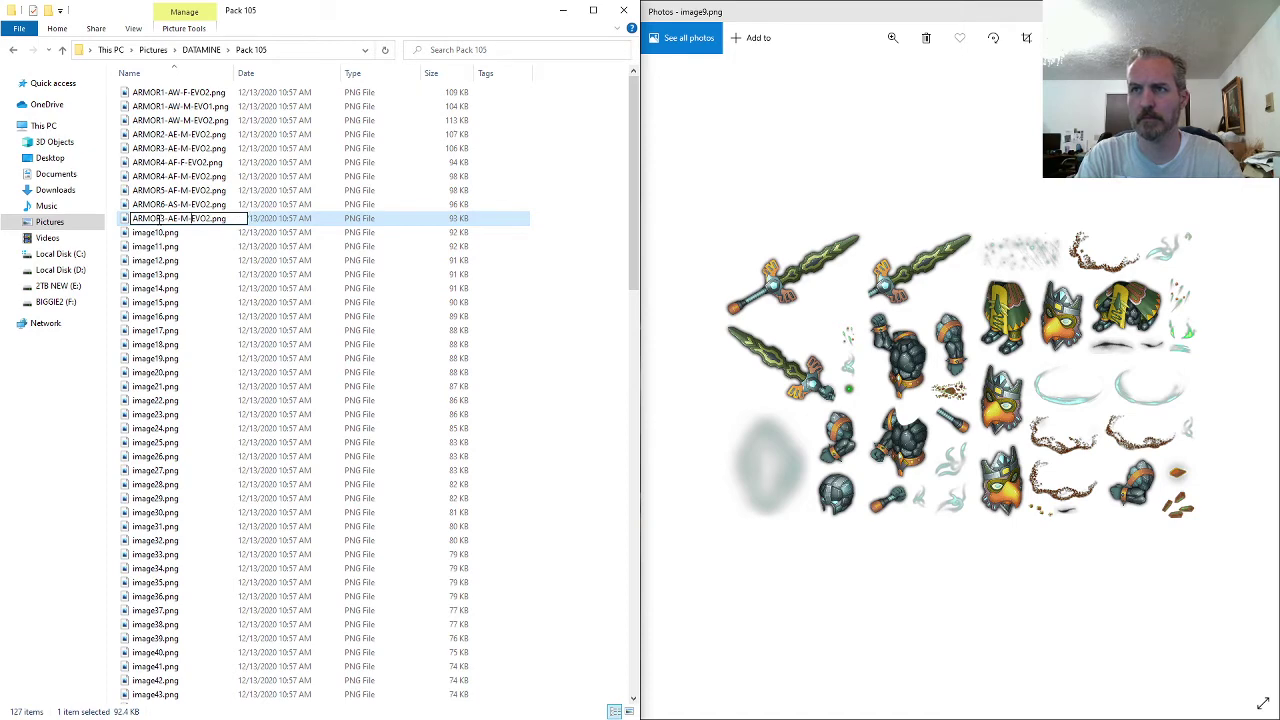
pyautogui.press('Return')
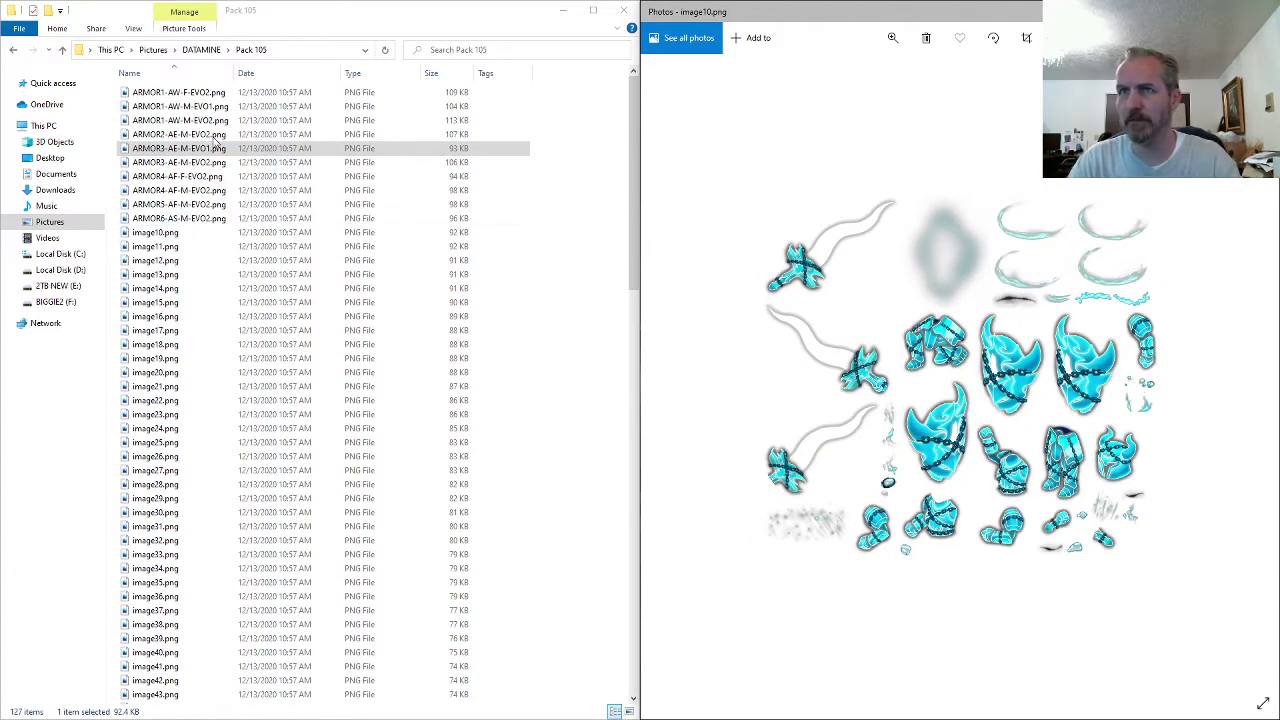
# - Reuse the ARMOR1-AW-M-EVO1 file name to rename image10.png as ARMOR1-AW-F-EVO1.png, and bring up image11.png in the photo viewer
pyautogui.click(204, 108)
pyautogui.press('F2')
pyautogui.hotkey('ctrl', 'c')
pyautogui.click(185, 233)
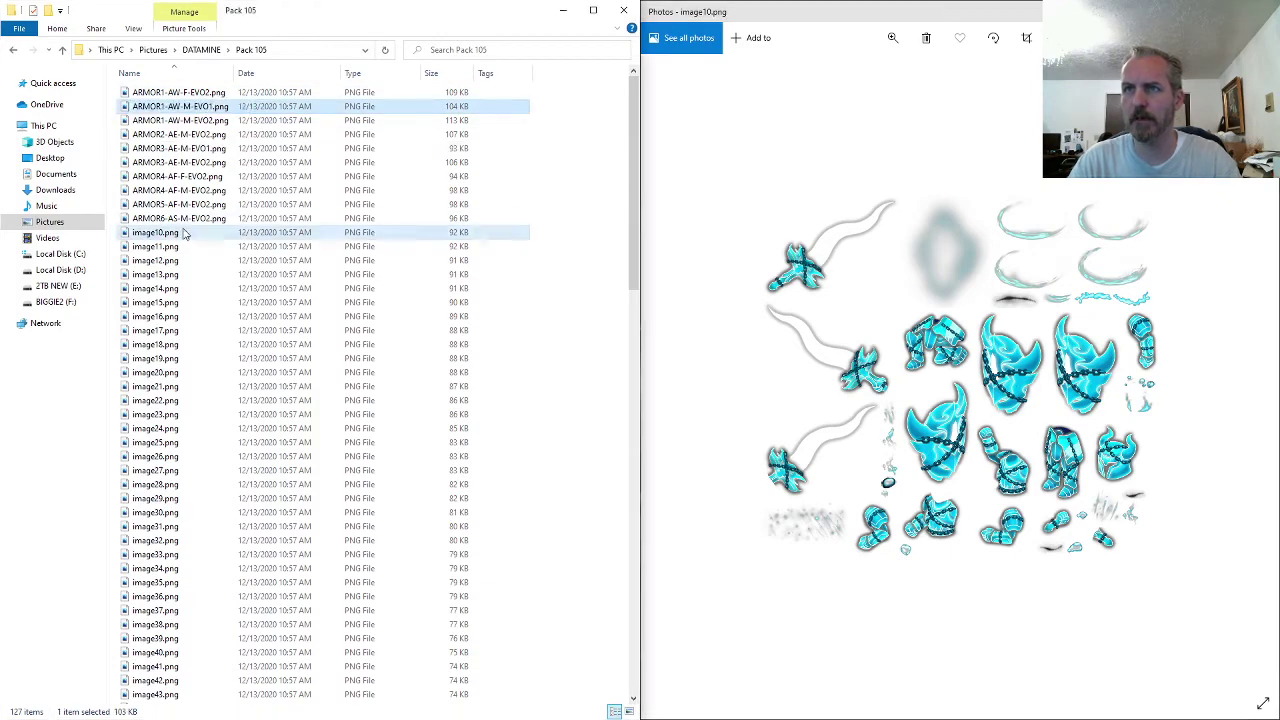
pyautogui.press('F2')
pyautogui.hotkey('ctrl', 'v')
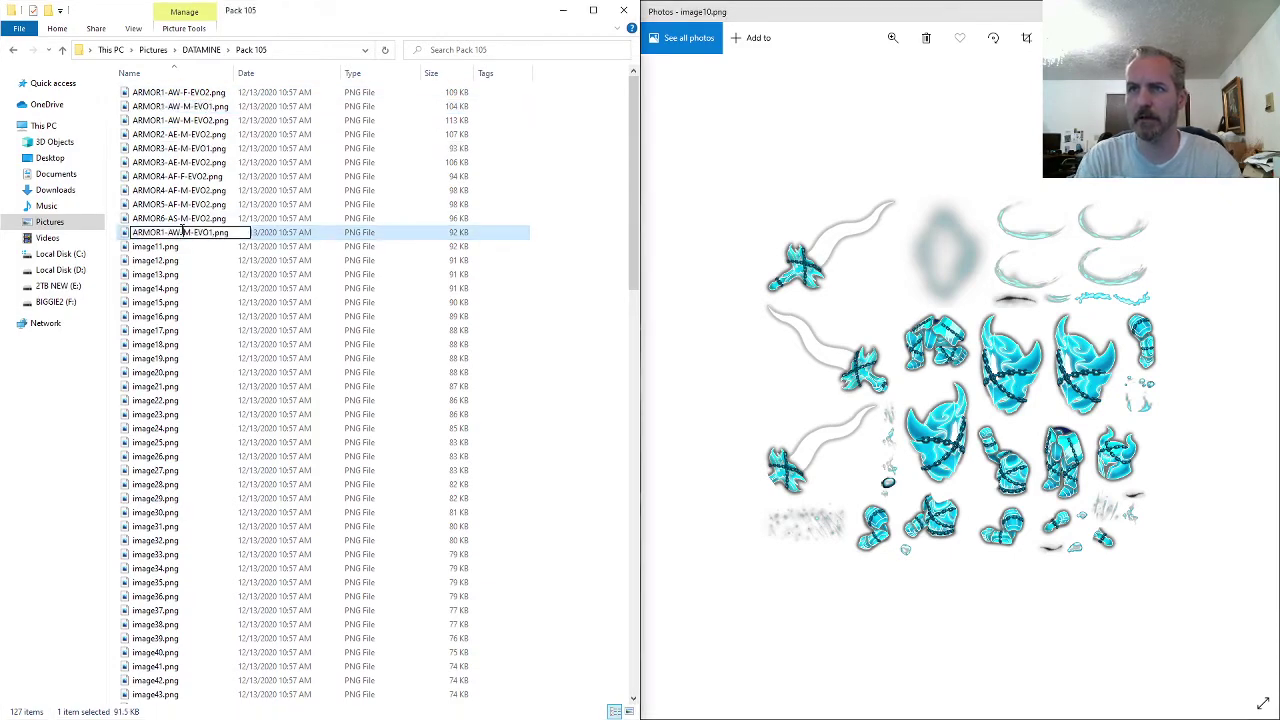
pyautogui.doubleClick(183, 231)
pyautogui.write('F')
pyautogui.press('Return')
pyautogui.hotkey('alt', 'Tab')
pyautogui.press('Right')
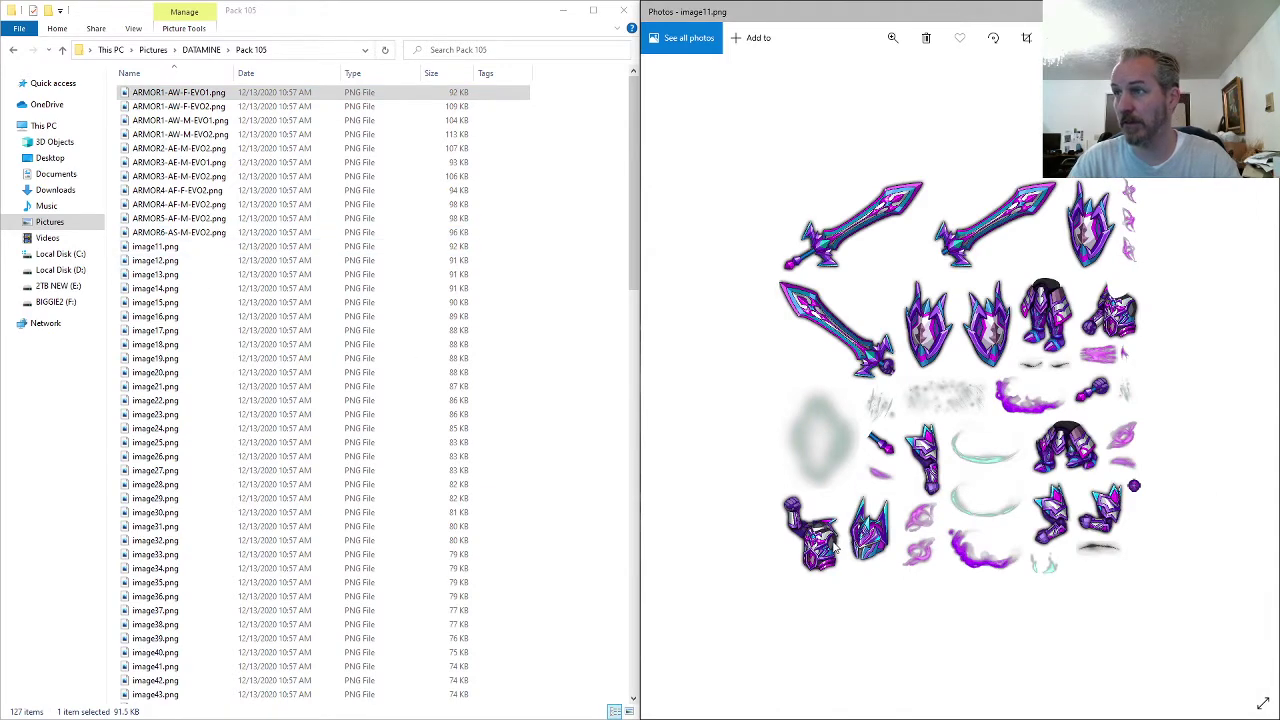
# - Examine the image11.png artwork up close and rename the file as ARMOR7-AS-M-EVO2.png
pyautogui.scroll(2, 1078, 644)
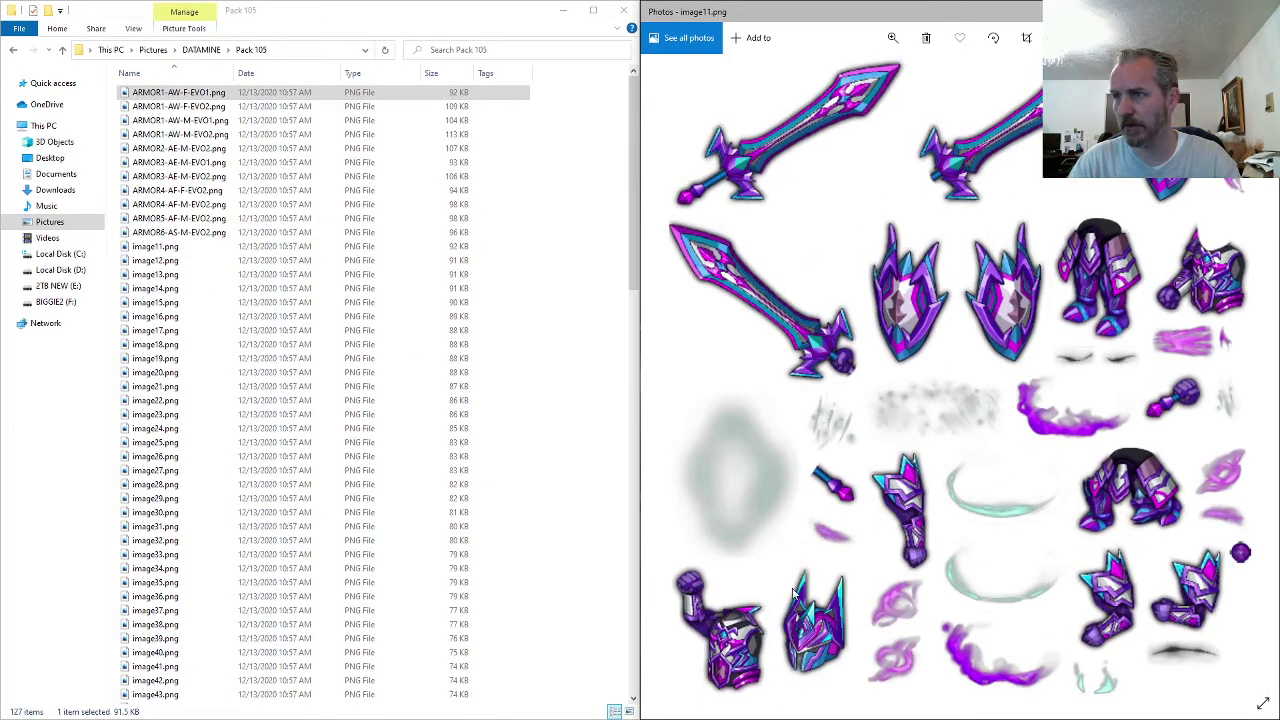
pyautogui.scroll(-2, 855, 624)
pyautogui.click(166, 247)
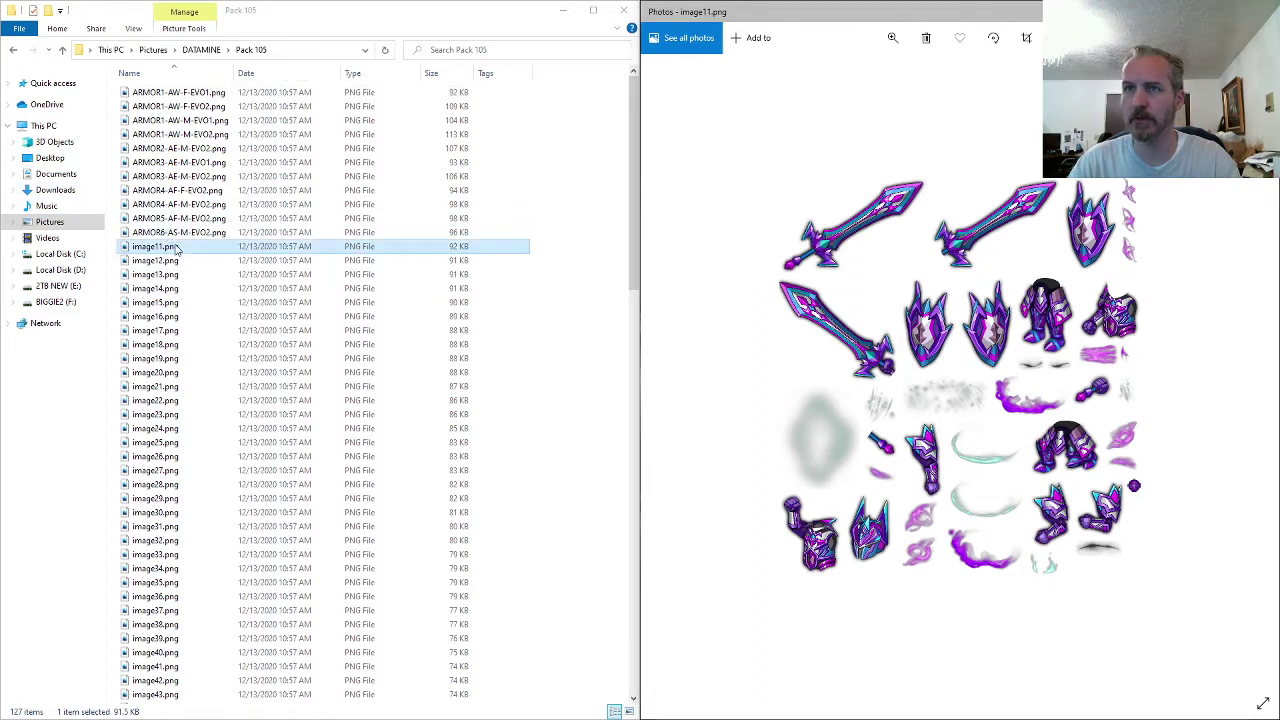
pyautogui.press('F2')
pyautogui.write('ARMOR7')
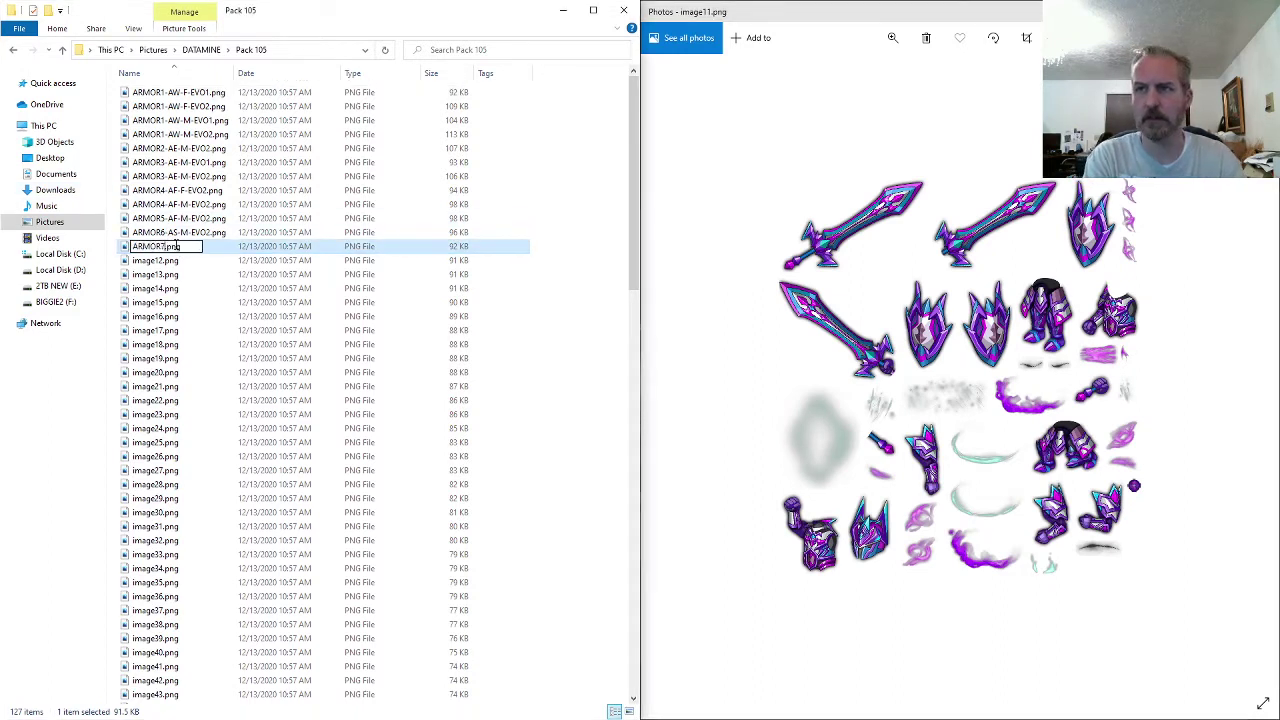
pyautogui.write('-AS')
pyautogui.write('-M-EVO2')
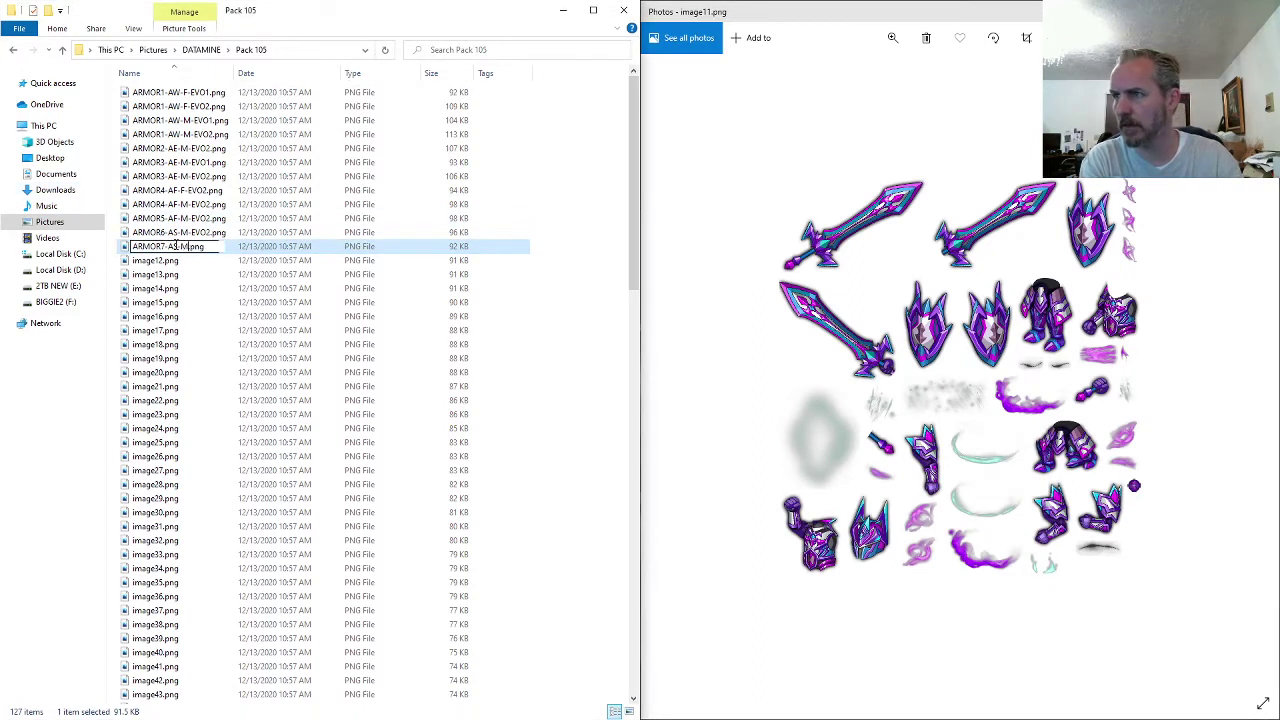
pyautogui.press('Return')
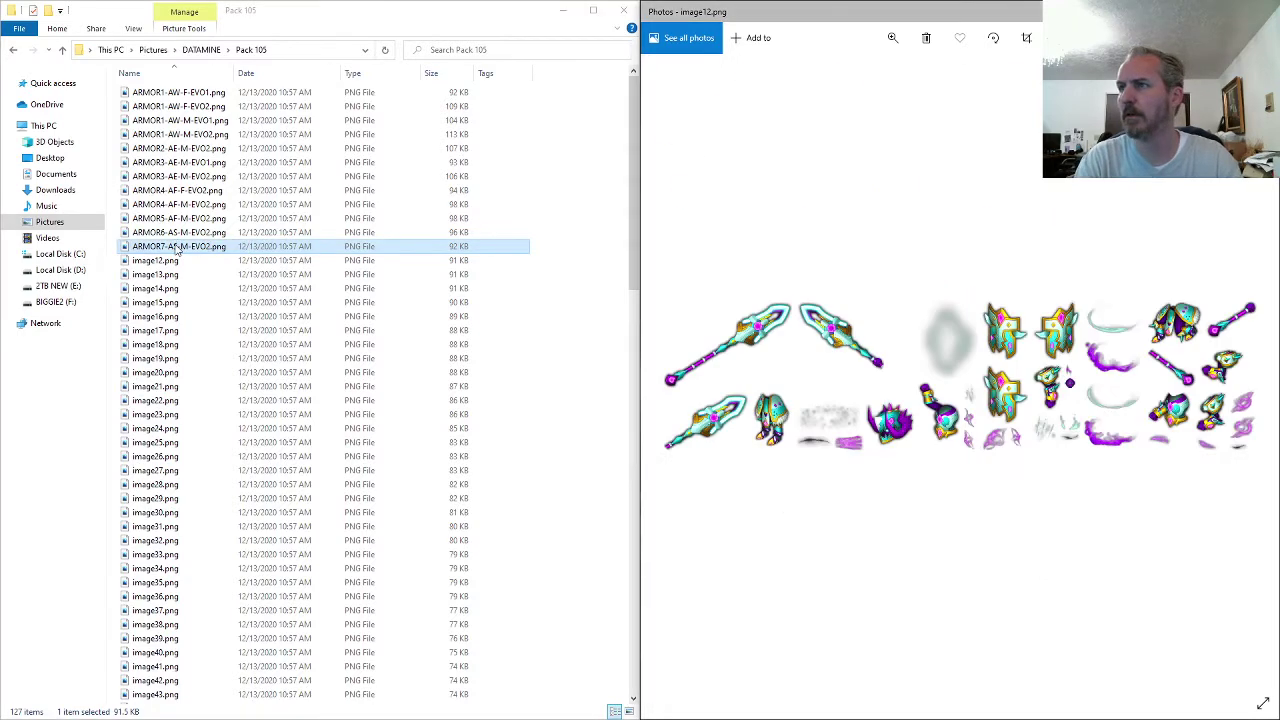
# - Reuse the ARMOR6-AS-M-EVO2 file name to rename image12.png as ARMOR6-AS-F-EVO2.png
pyautogui.click(180, 234)
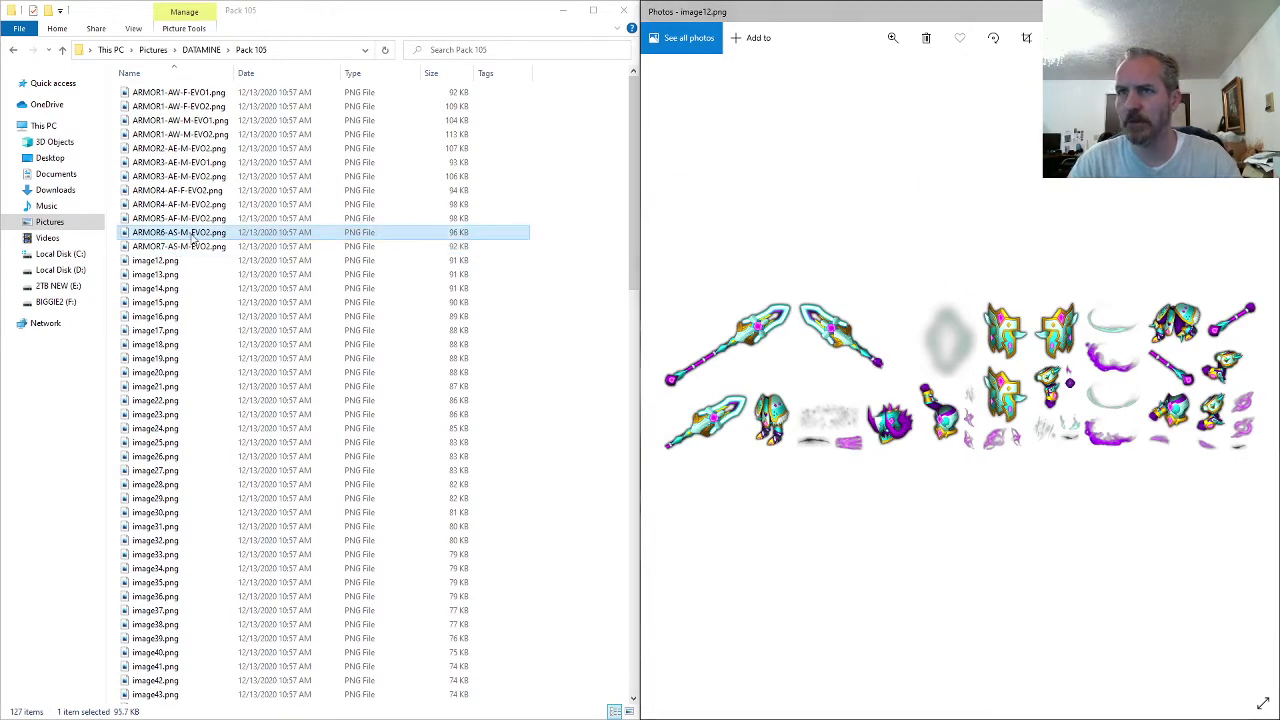
pyautogui.press('F2')
pyautogui.hotkey('ctrl', 'c')
pyautogui.click(183, 261)
pyautogui.press('F2')
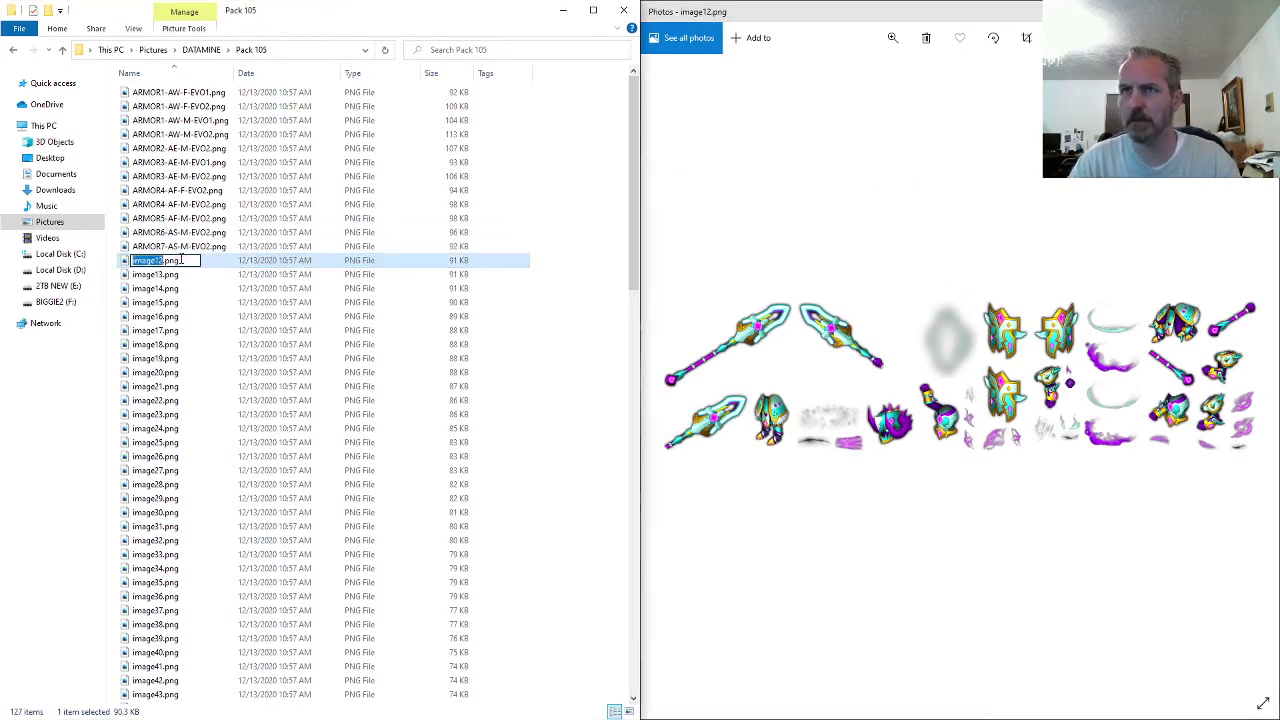
pyautogui.hotkey('ctrl', 'v')
pyautogui.click(188, 261)
pyautogui.press('BackSpace')
pyautogui.write('F')
pyautogui.press('Return')
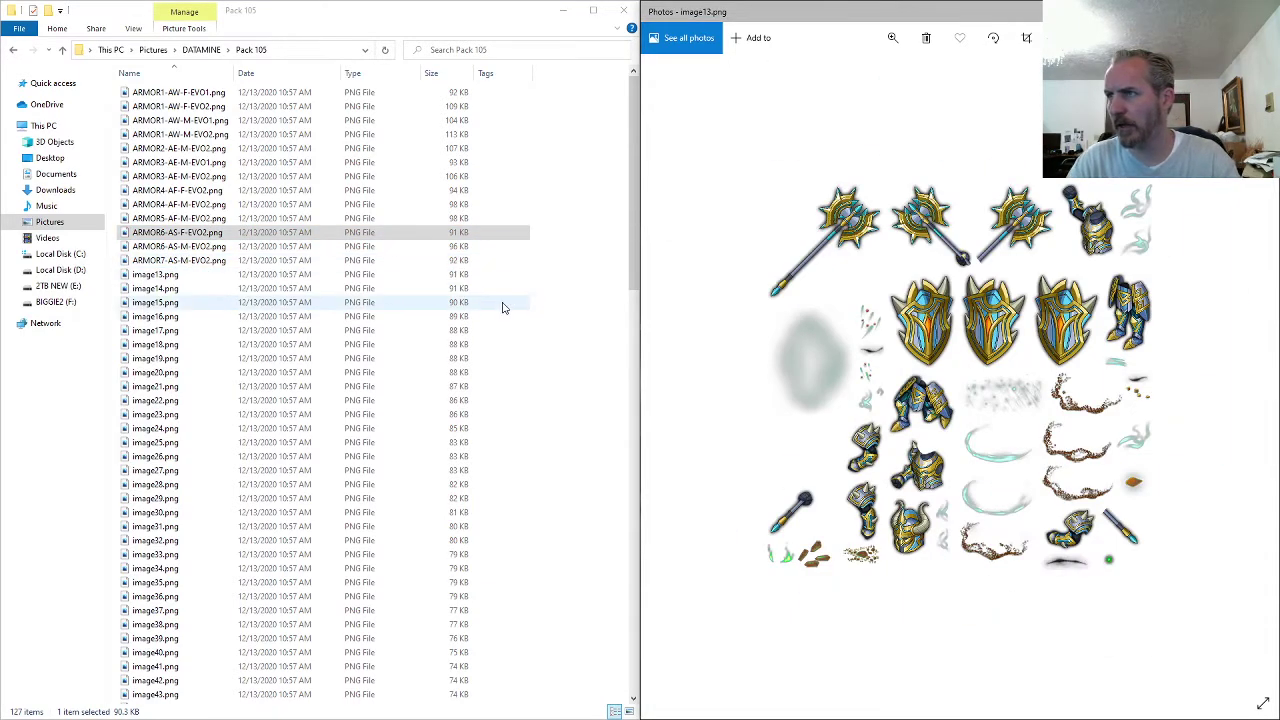
# - Compare image13.png with the ARMOR3-AE-M-EVO2.png and ARMOR2-AE-M-EVO2.png artwork in a separate viewer window
pyautogui.click(195, 178)
pyautogui.doubleClick(196, 178)
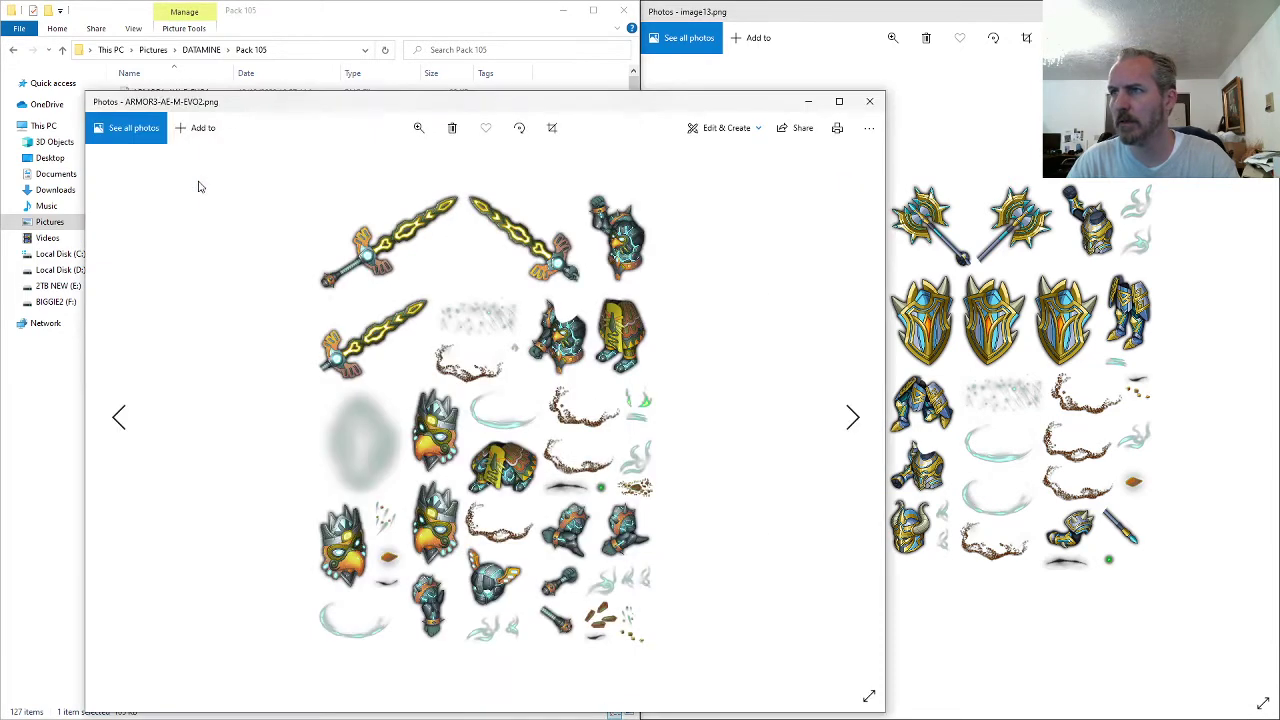
pyautogui.click(870, 101)
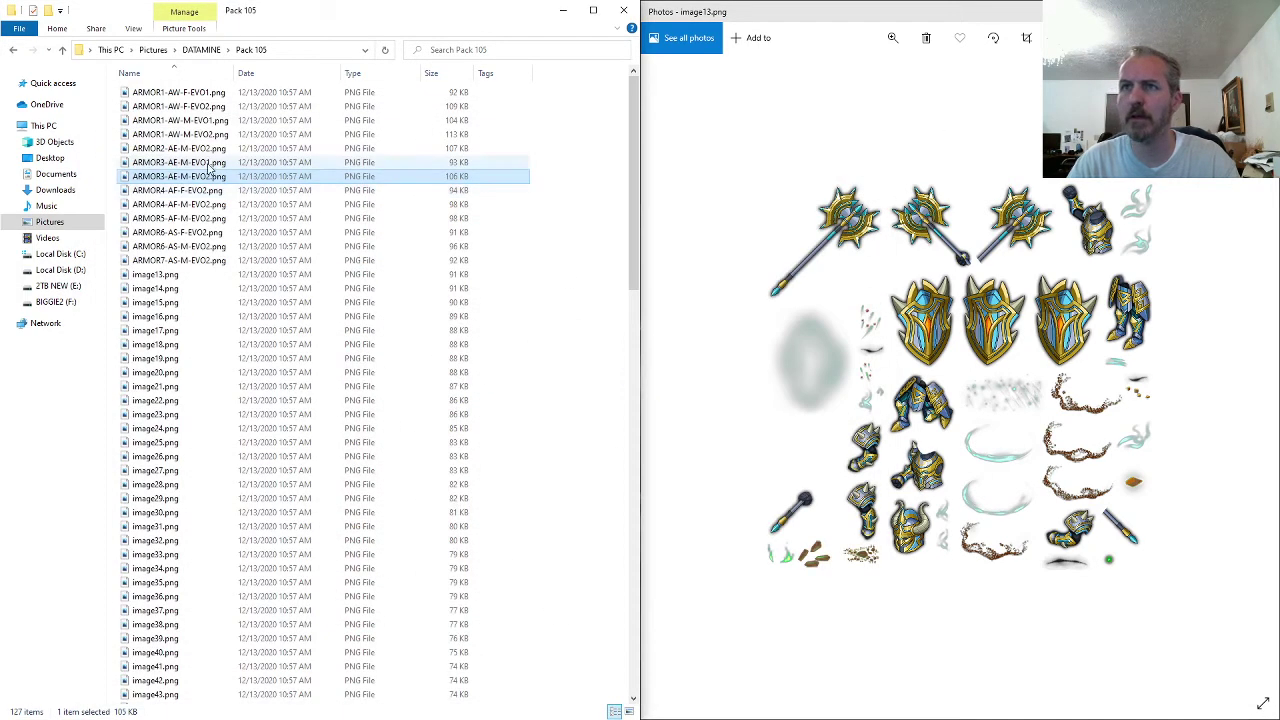
pyautogui.doubleClick(197, 148)
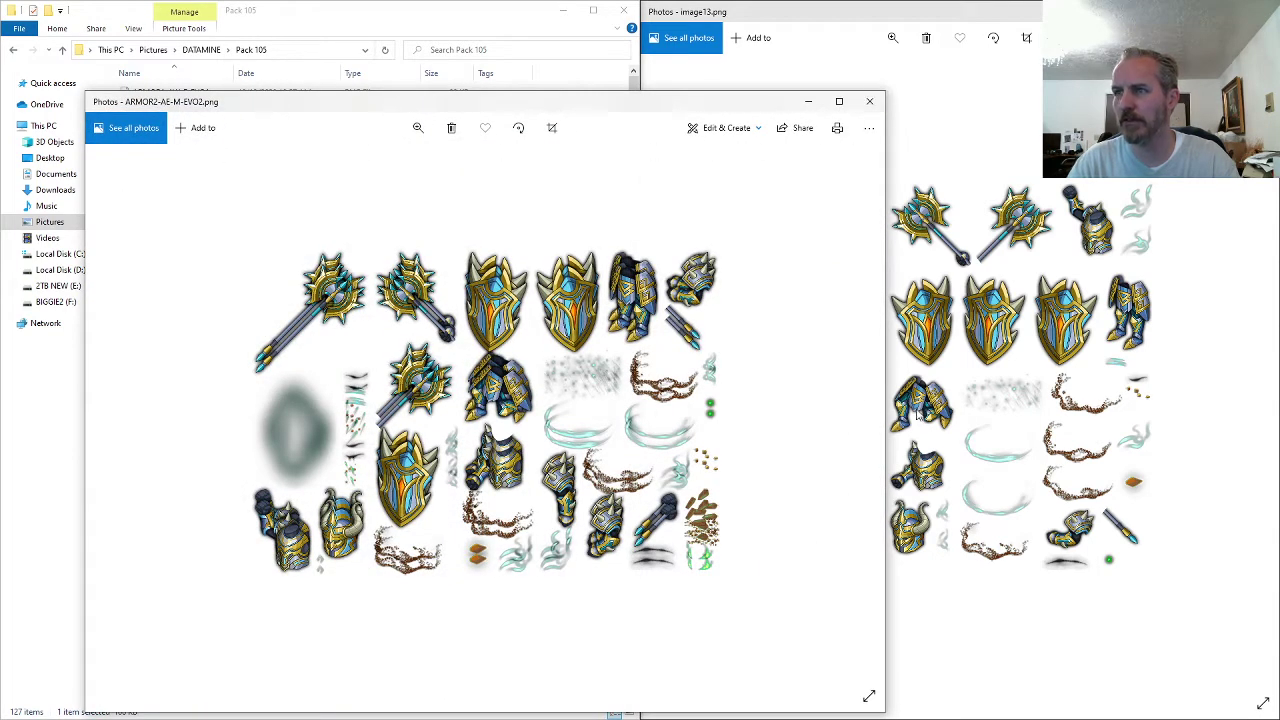
pyautogui.click(852, 417)
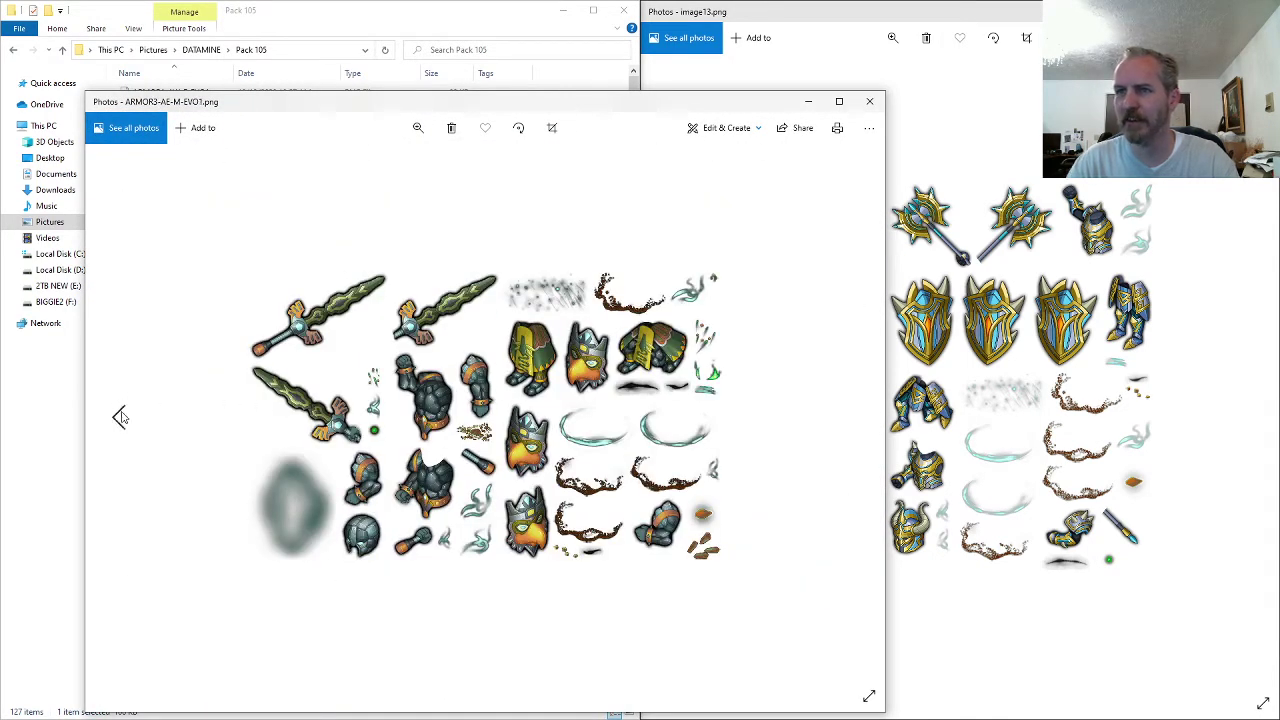
pyautogui.click(120, 417)
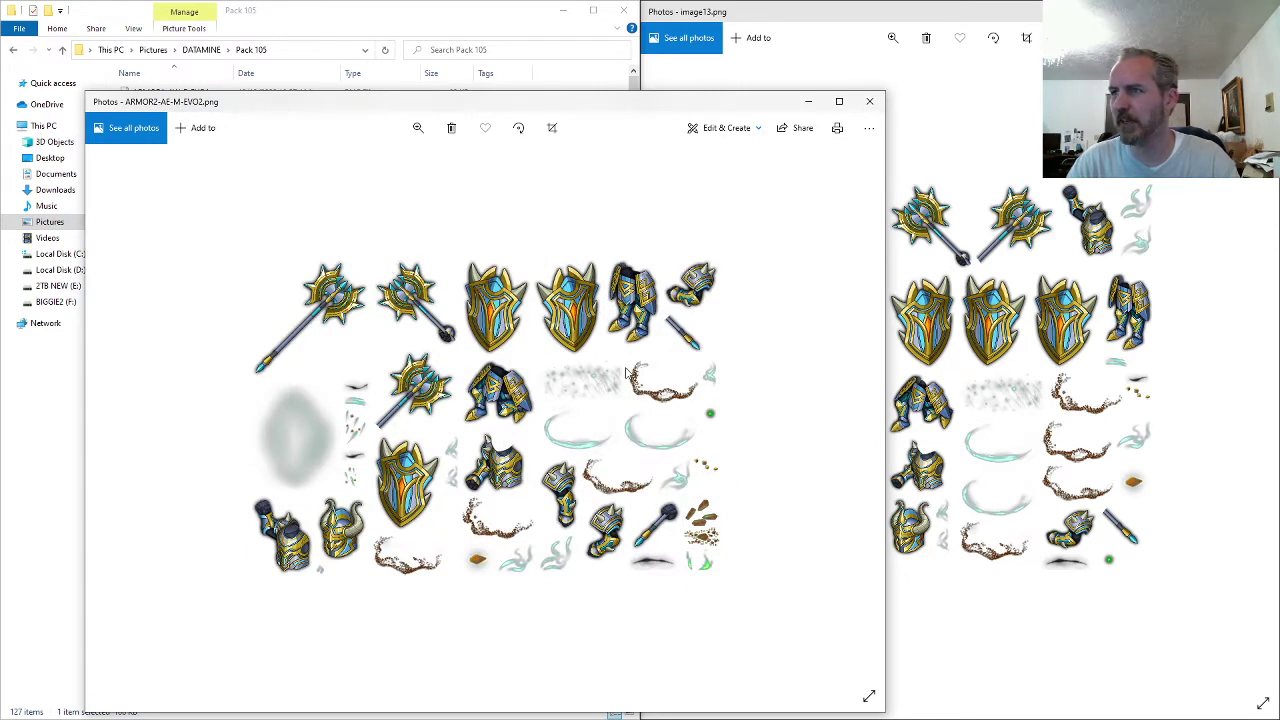
pyautogui.click(869, 101)
# - Reuse the ARMOR2-AE-M-EVO2 file name to rename image13.png as ARMOR2-AE-F-EVO2.png
pyautogui.press('F2')
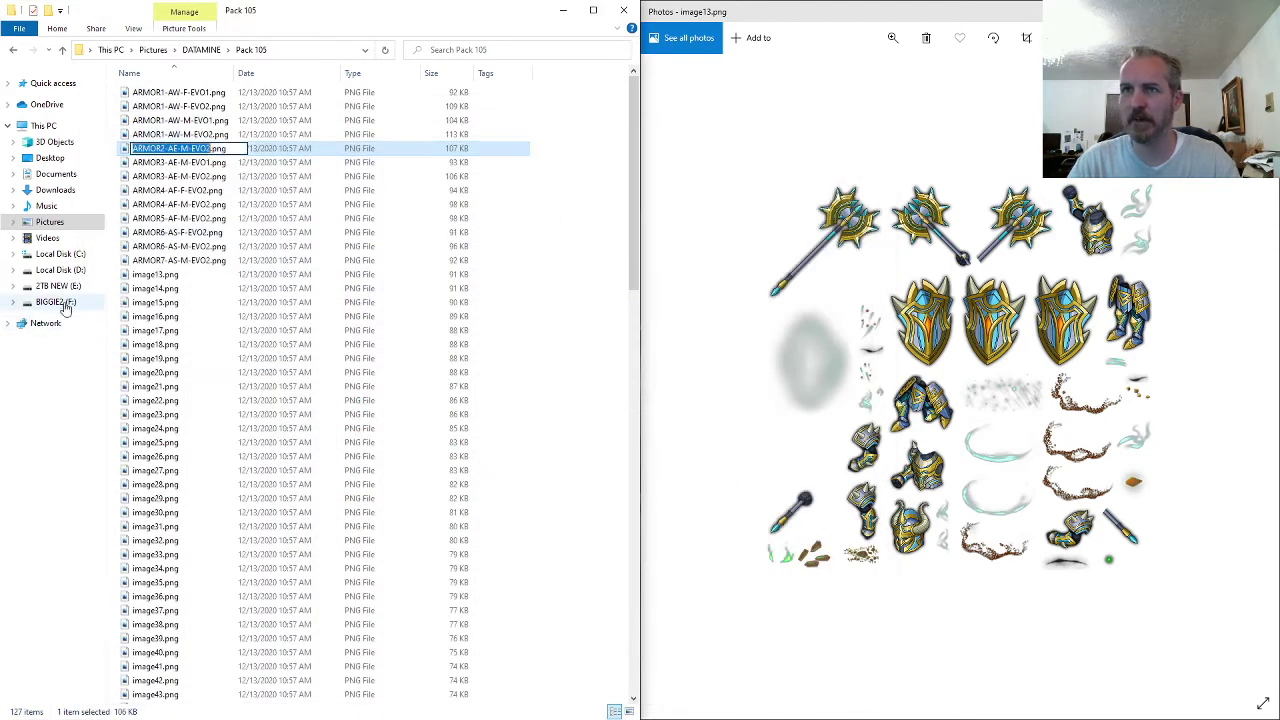
pyautogui.hotkey('ctrl', 'c')
pyautogui.click(175, 276)
pyautogui.press('F2')
pyautogui.hotkey('ctrl', 'v')
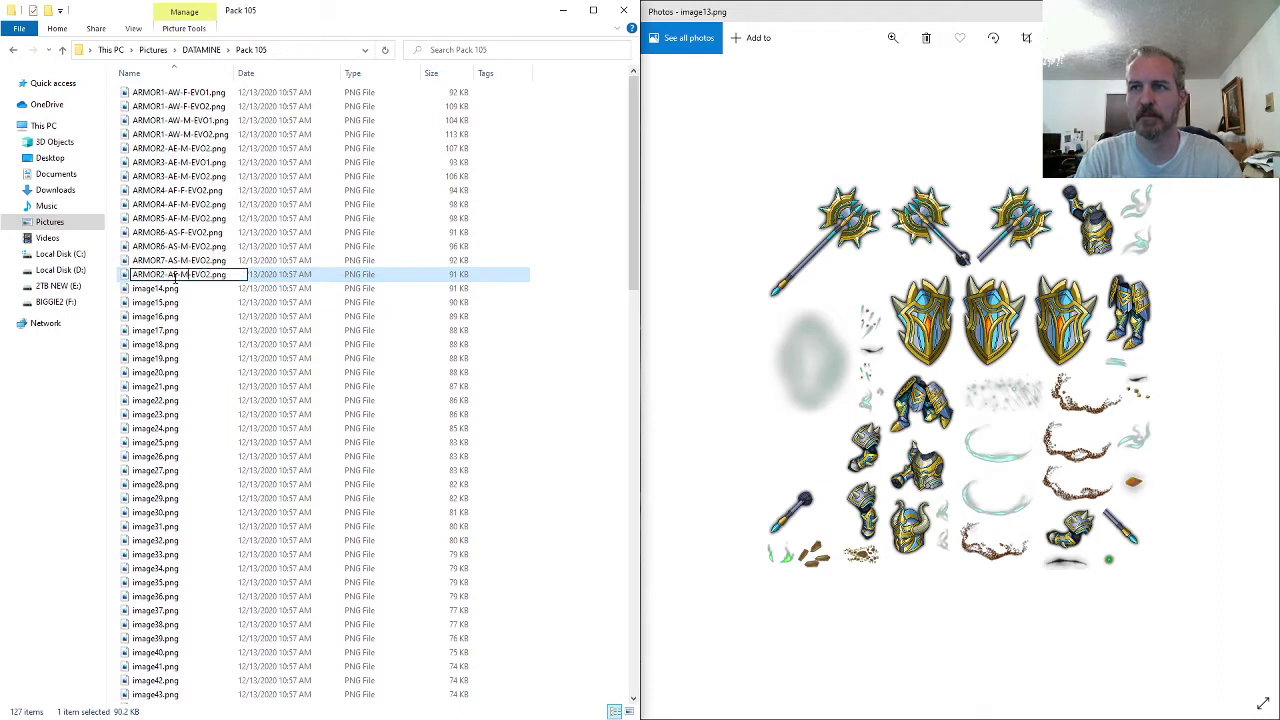
pyautogui.doubleClick(183, 274)
pyautogui.write('F')
pyautogui.press('Return')
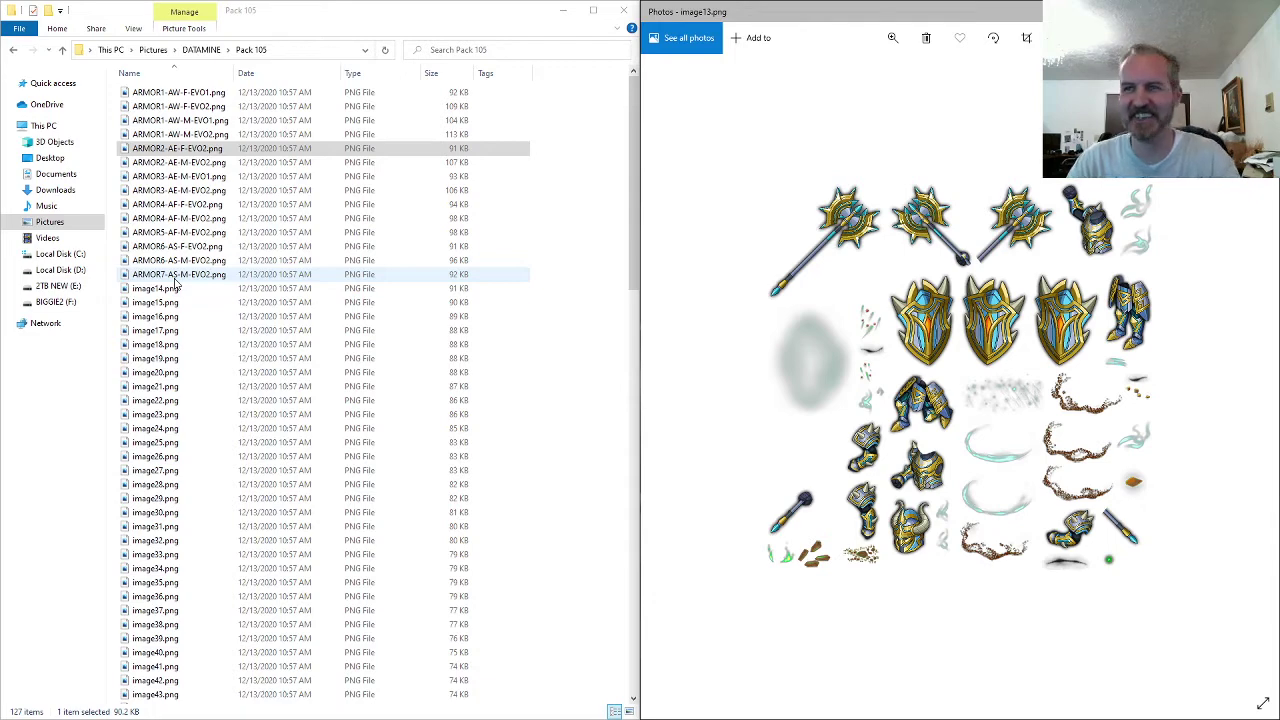
# - Try to advance the photo viewer past image13.png to the next unnamed image
pyautogui.click(699, 365)
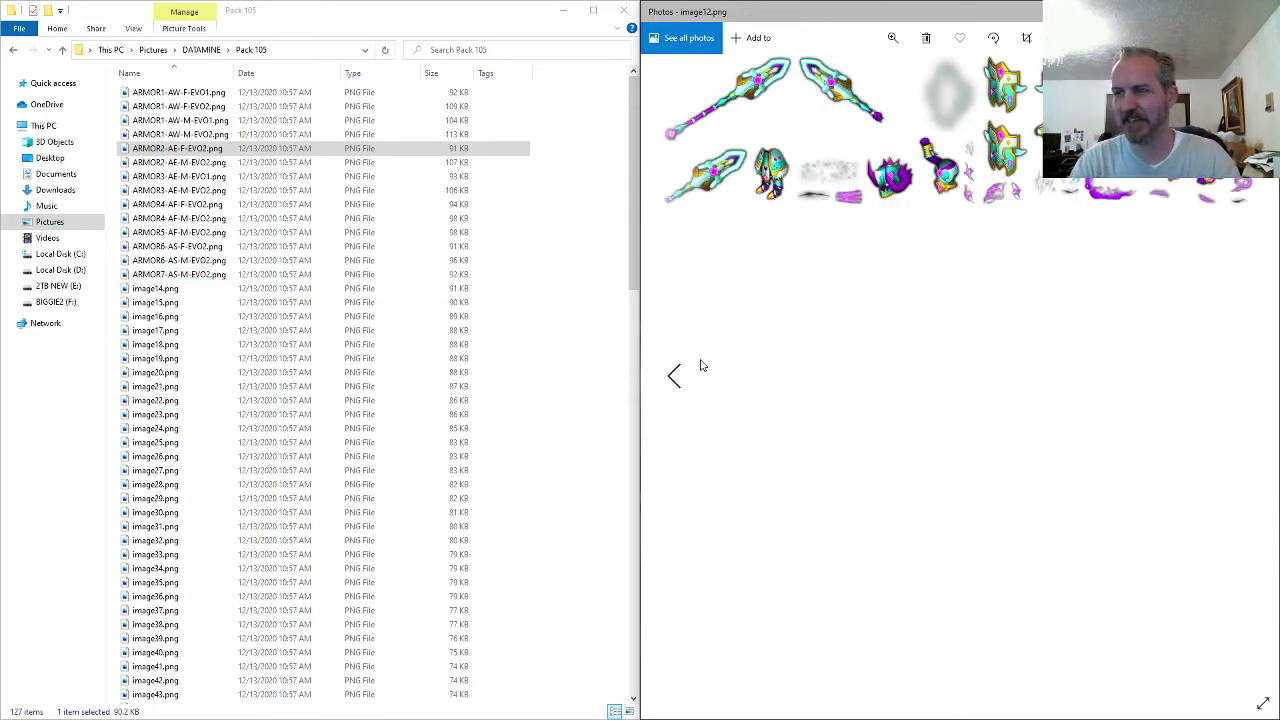
pyautogui.click(700, 365)
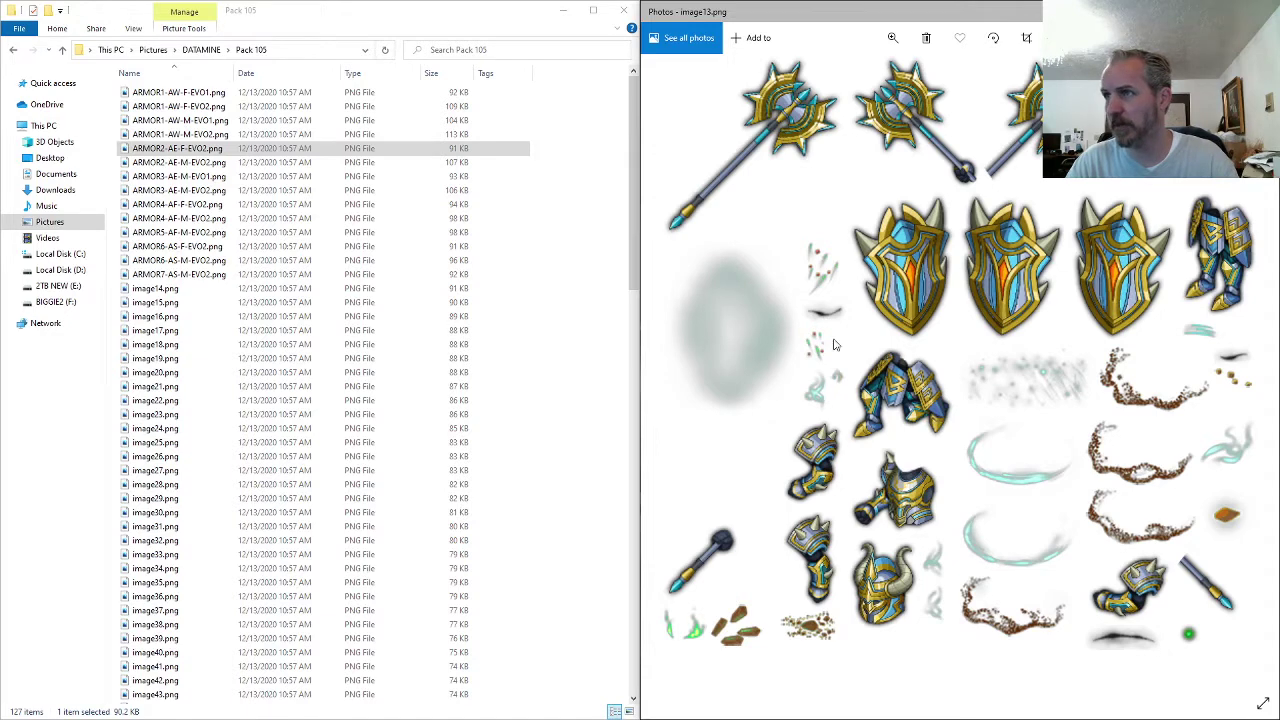
pyautogui.press('Right')
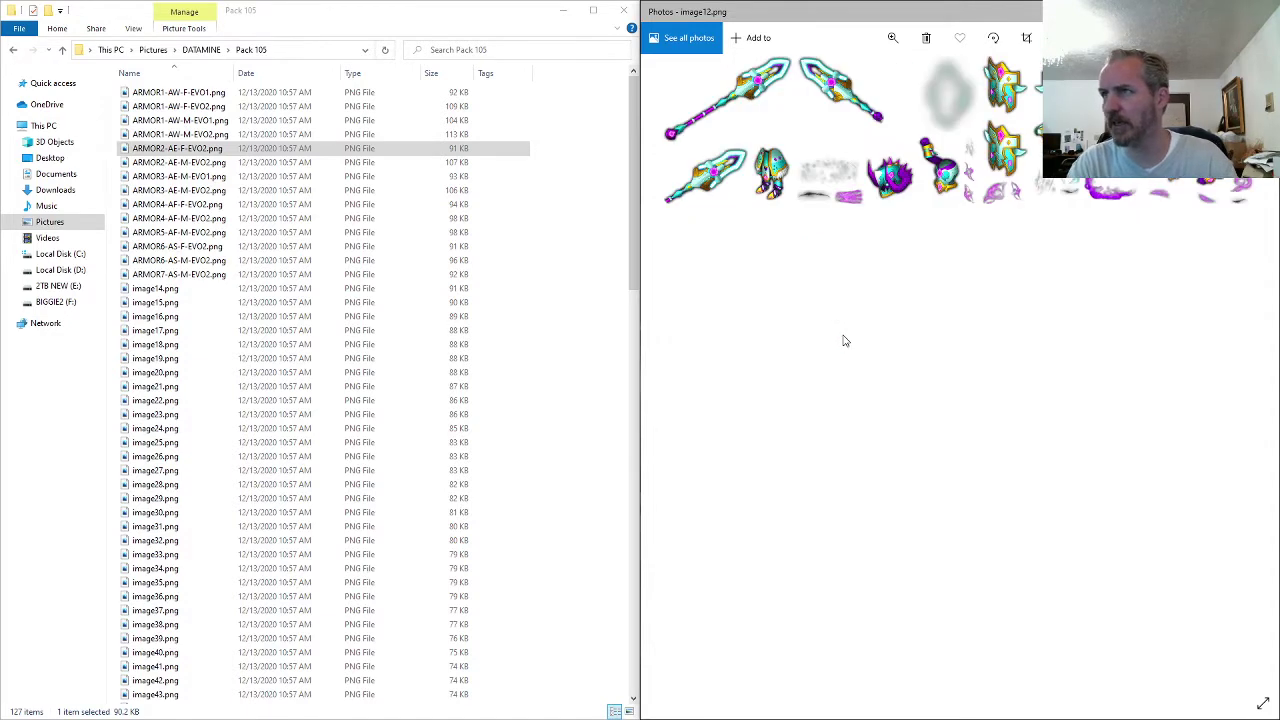
pyautogui.press('Left')
pyautogui.press('Right')
pyautogui.press('Right')
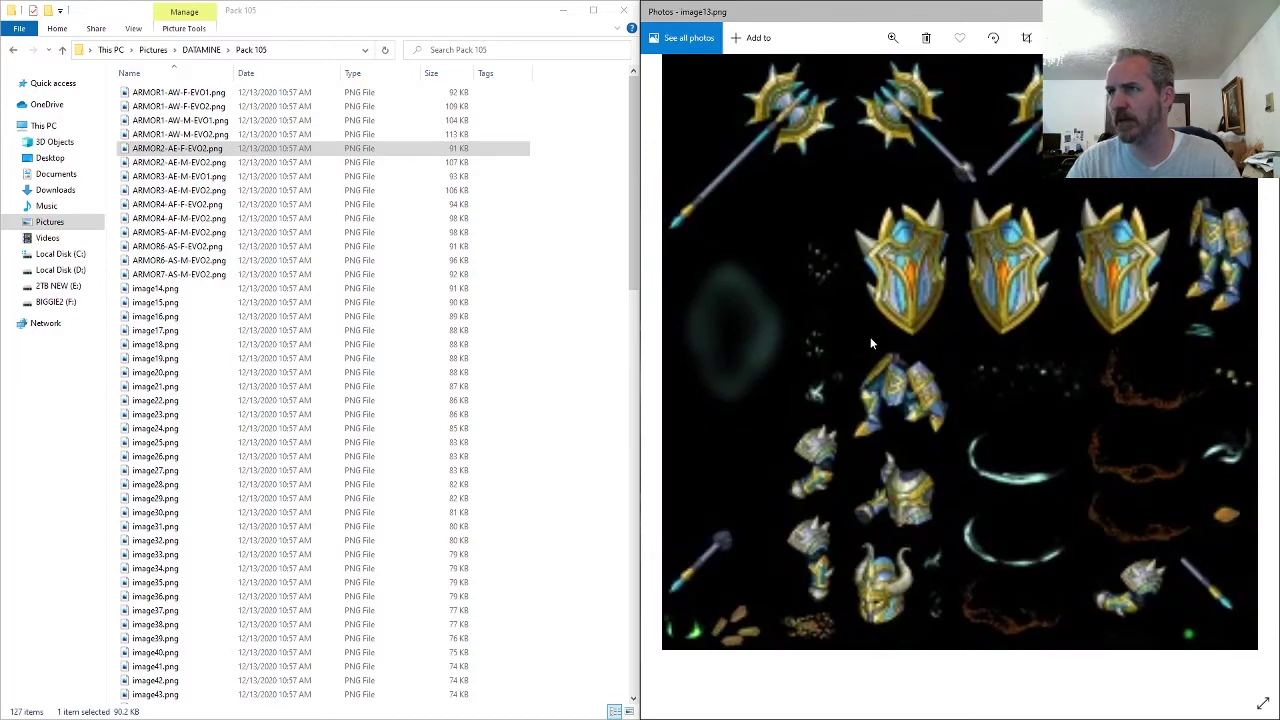
# - Restart the photo viewer with image14.png docked beside the file list and compare it with the ARMOR3-AE-M-EVO2.png artwork
pyautogui.hotkey('alt', 'F4')
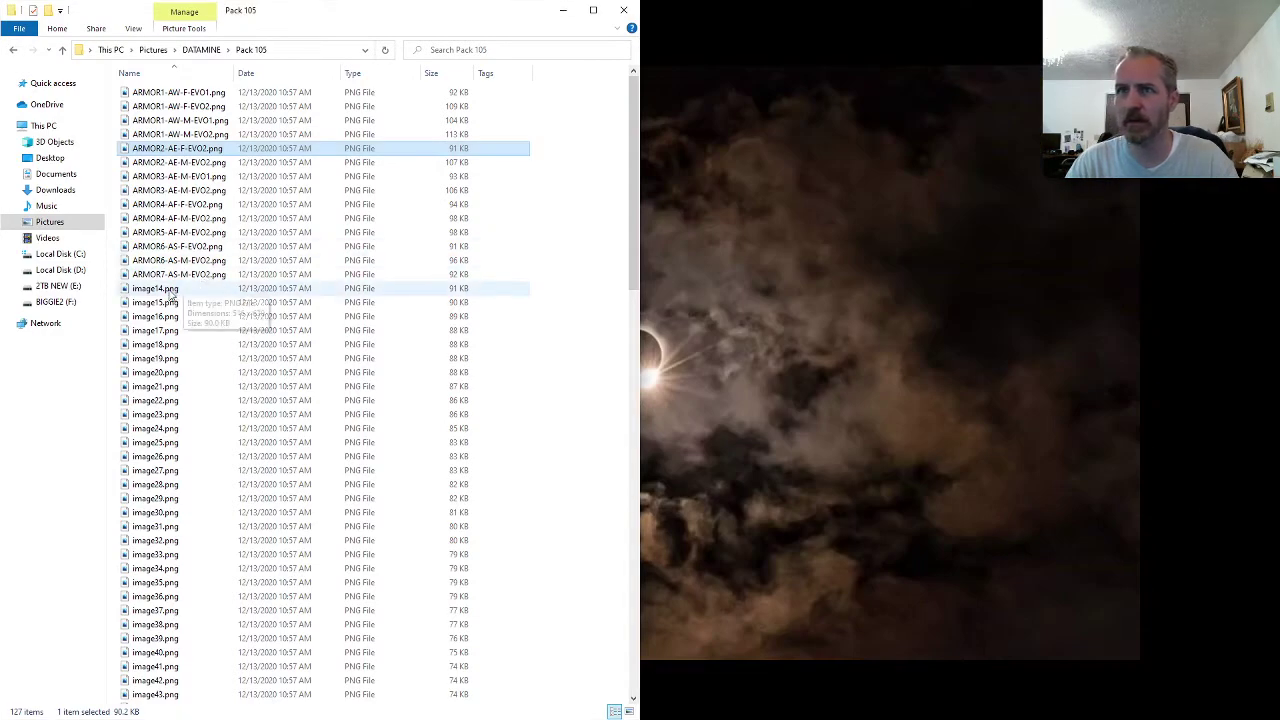
pyautogui.doubleClick(256, 292)
pyautogui.press('super+Right')
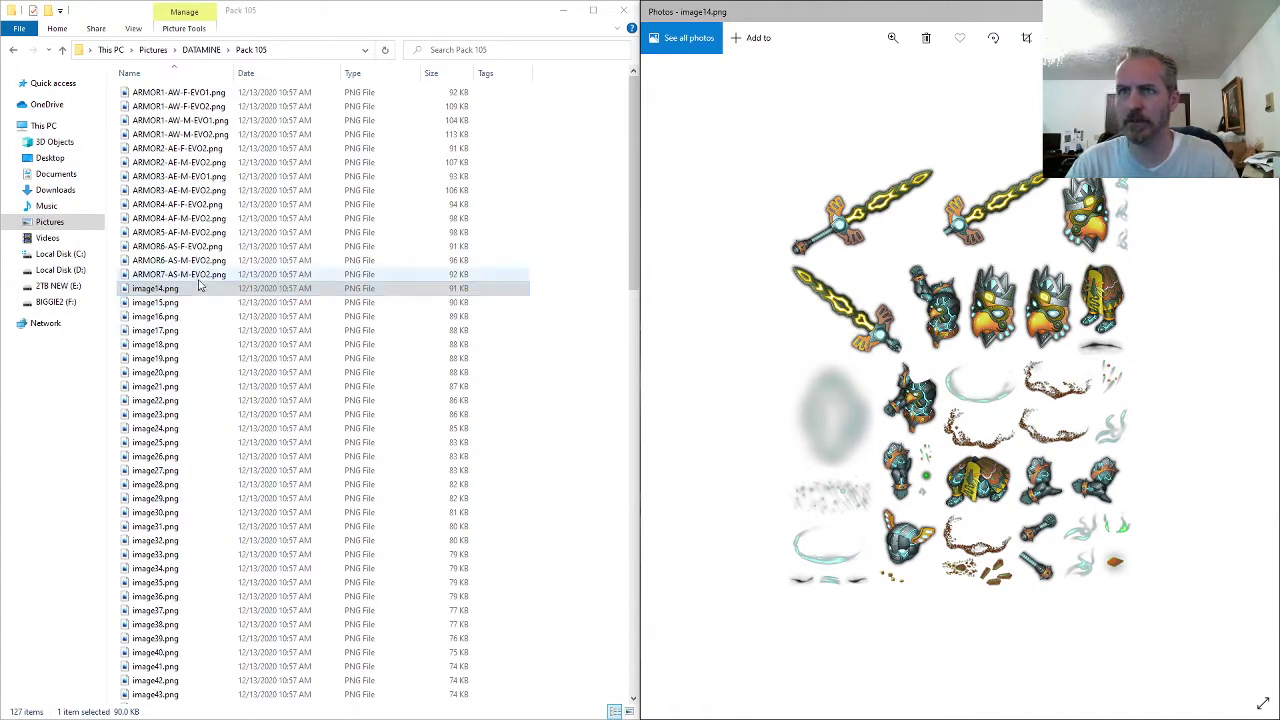
pyautogui.doubleClick(188, 191)
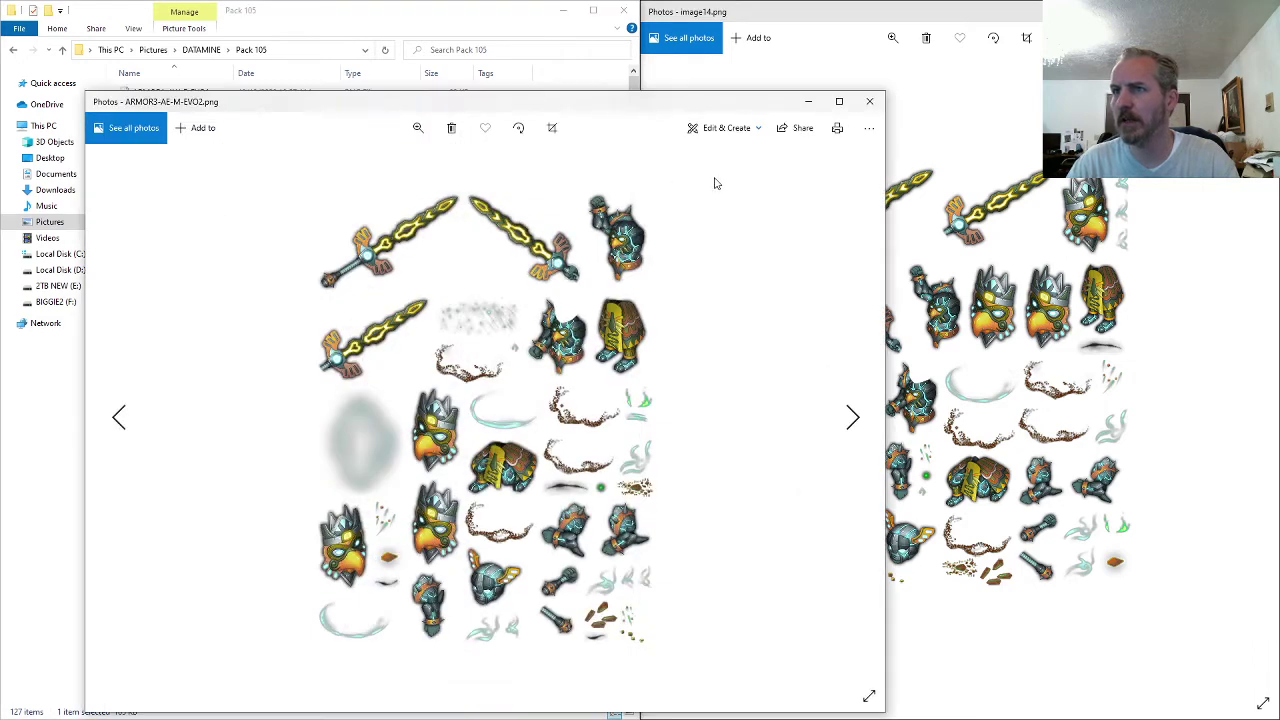
pyautogui.click(869, 101)
# - Reuse the ARMOR3-AE-M-EVO2 file name to rename image14.png as ARMOR3-AE-F-EVO2.png
pyautogui.press('F2')
pyautogui.hotkey('ctrl', 'c')
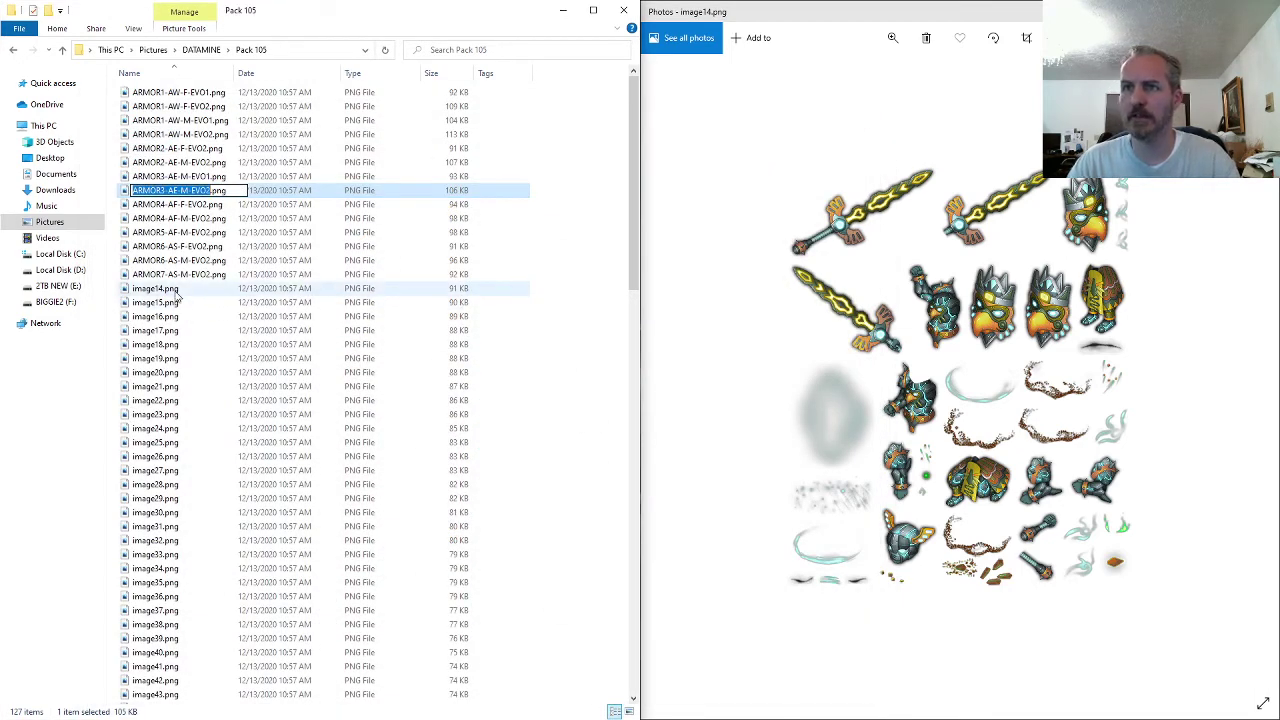
pyautogui.click(175, 289)
pyautogui.press('F2')
pyautogui.hotkey('ctrl', 'v')
pyautogui.hotkey('shift', 'Left')
pyautogui.write('F')
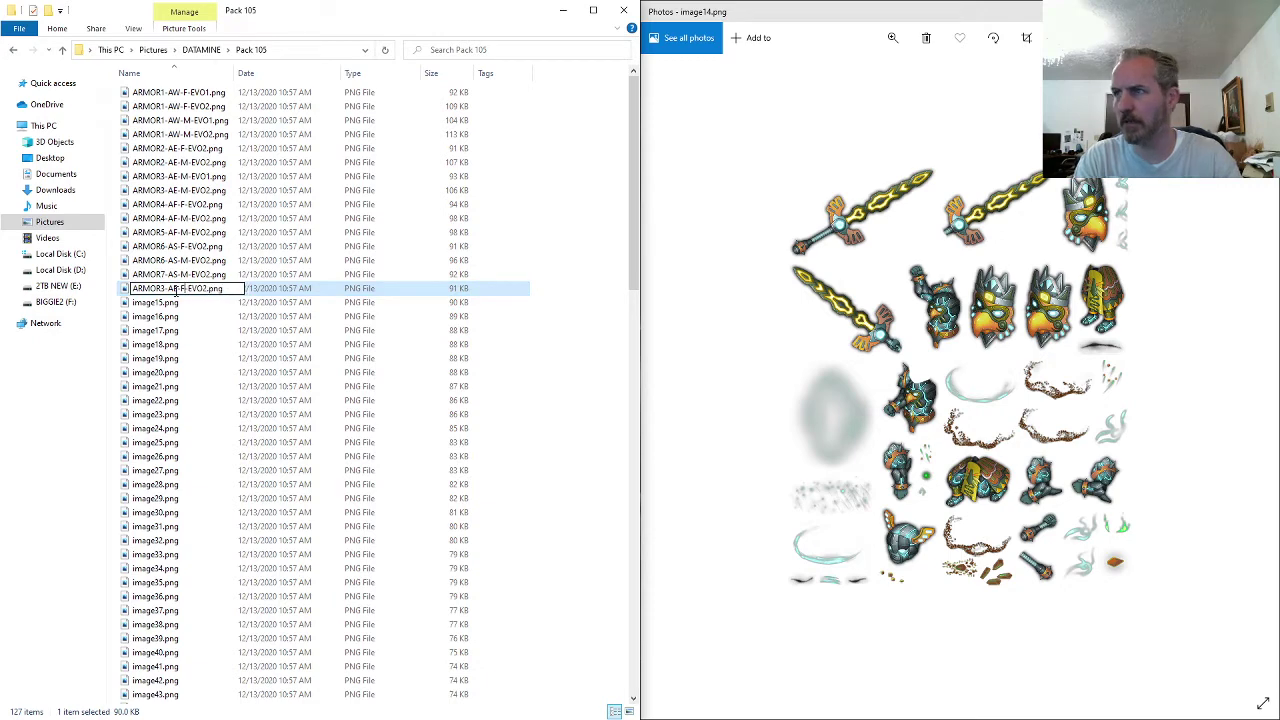
pyautogui.press('Return')
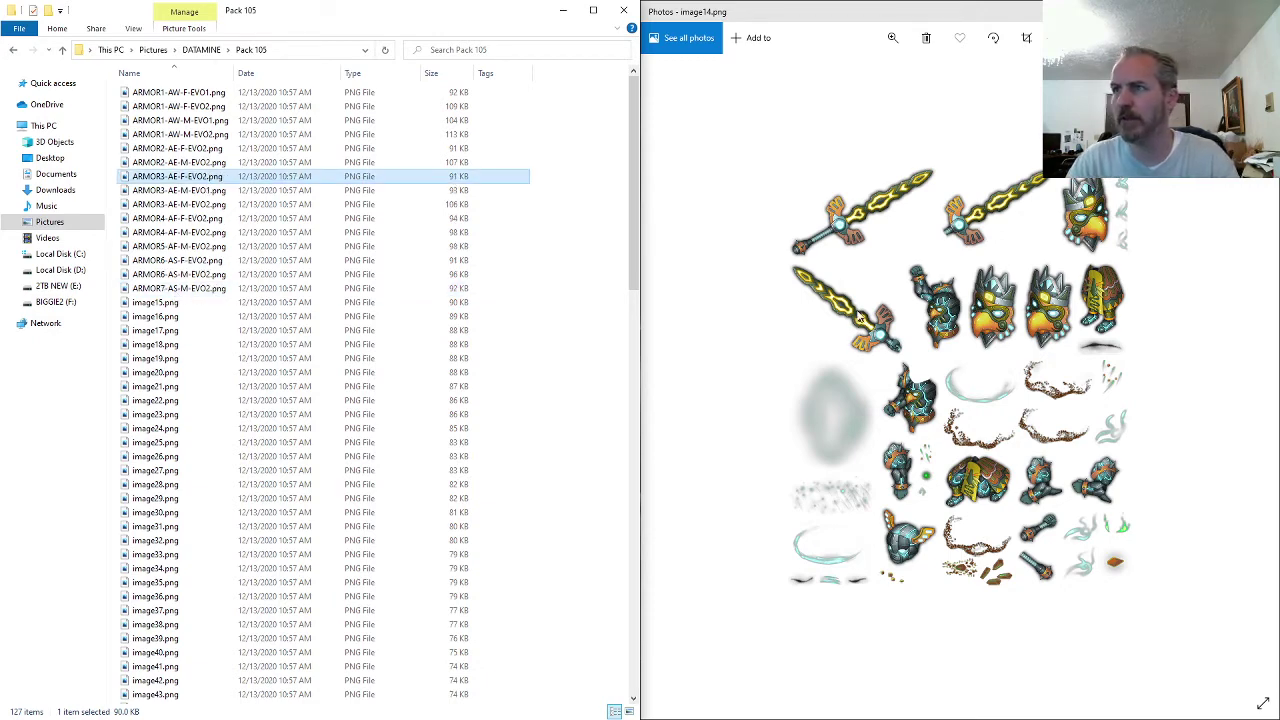
# - Bring up image15.png in the photo viewer and rename the file as ARMOR8-AW-M-EVO2.png
pyautogui.click(826, 345)
pyautogui.press('Right')
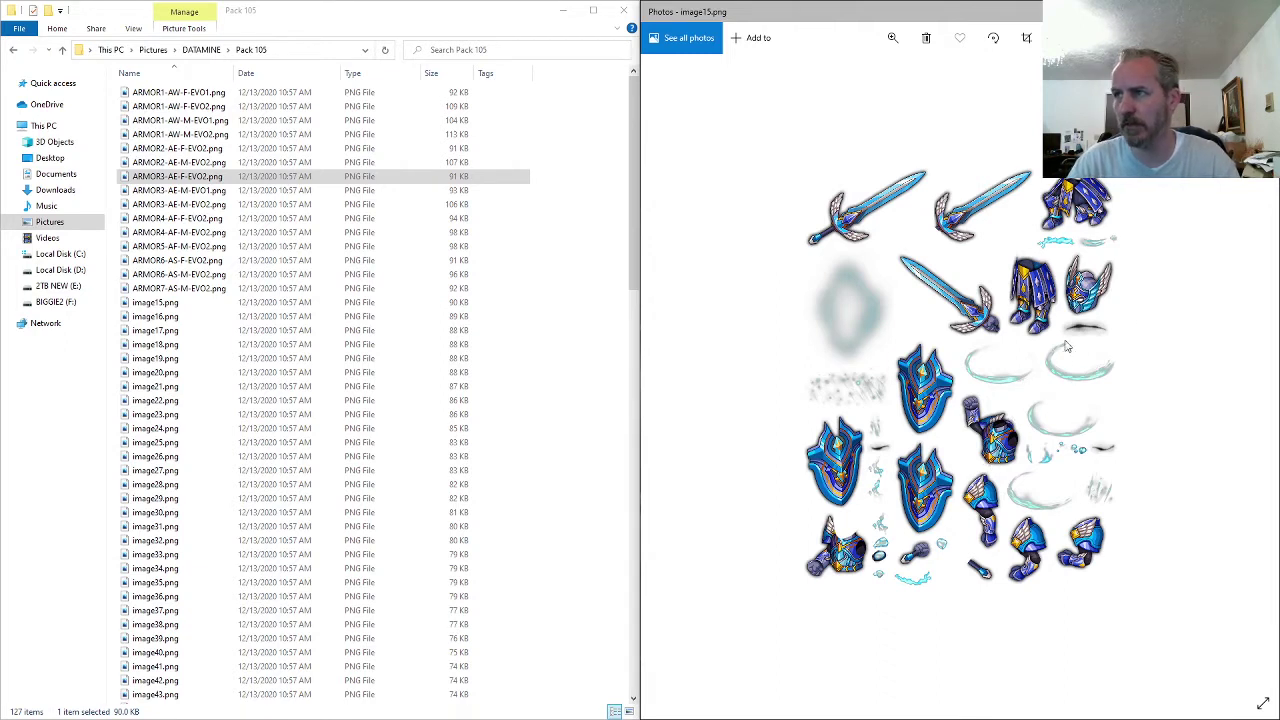
pyautogui.click(160, 302)
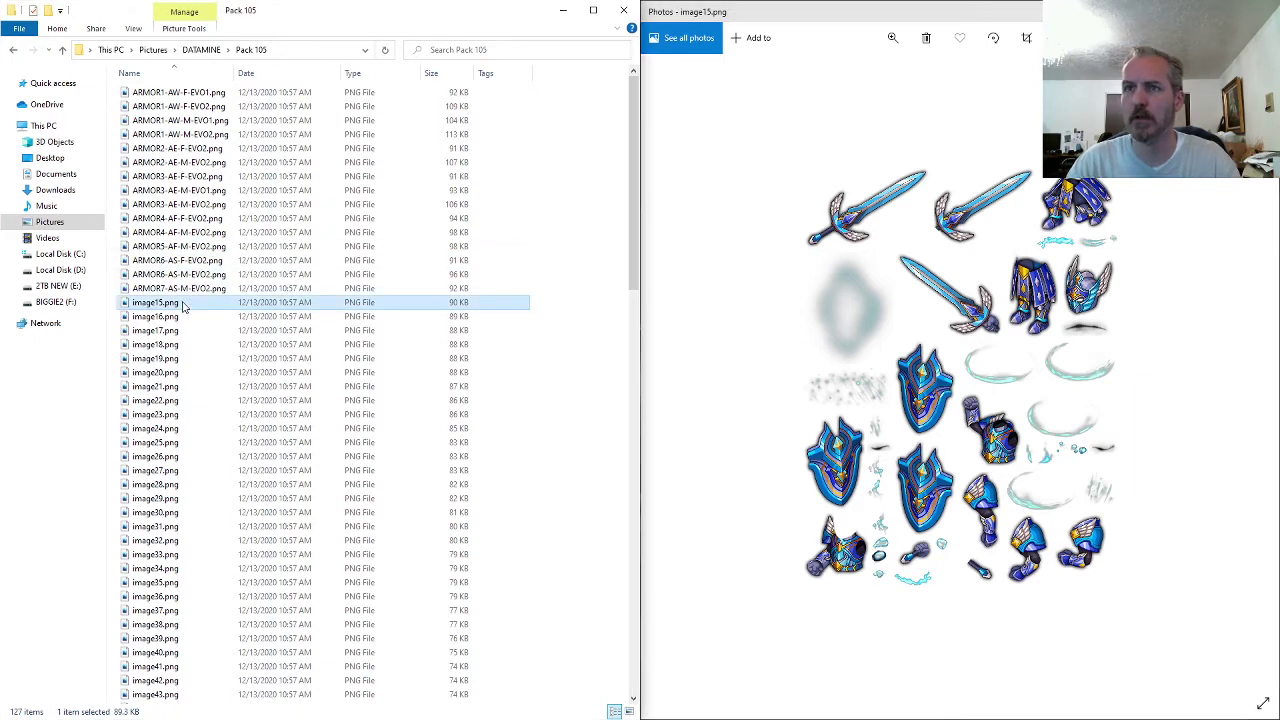
pyautogui.click(160, 302)
pyautogui.write('ARMOR8-')
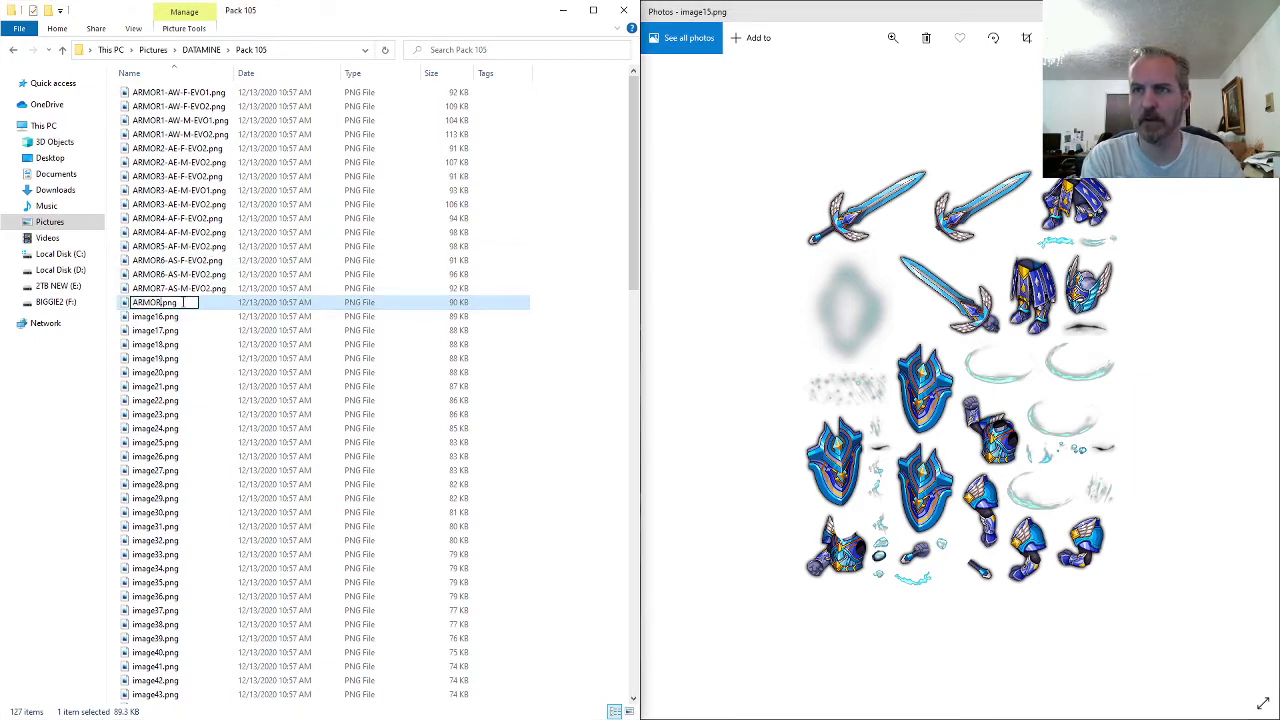
pyautogui.write('AW-M')
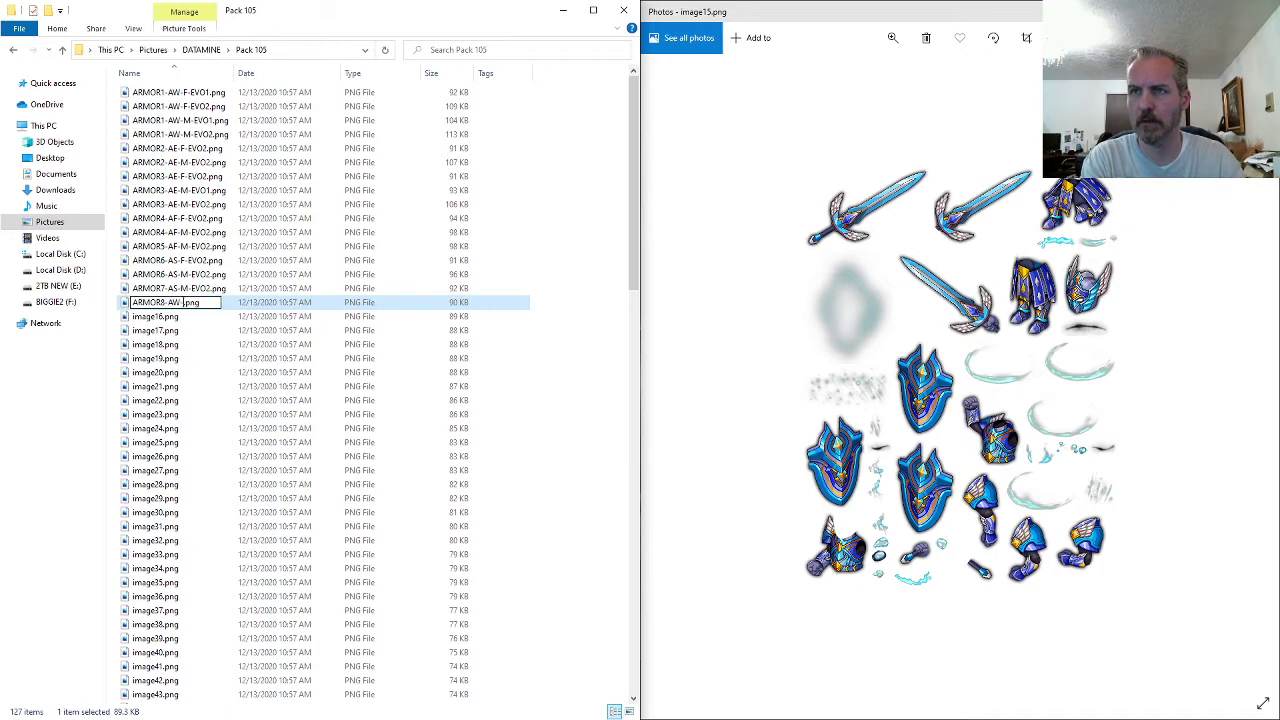
pyautogui.write('-EVO2')
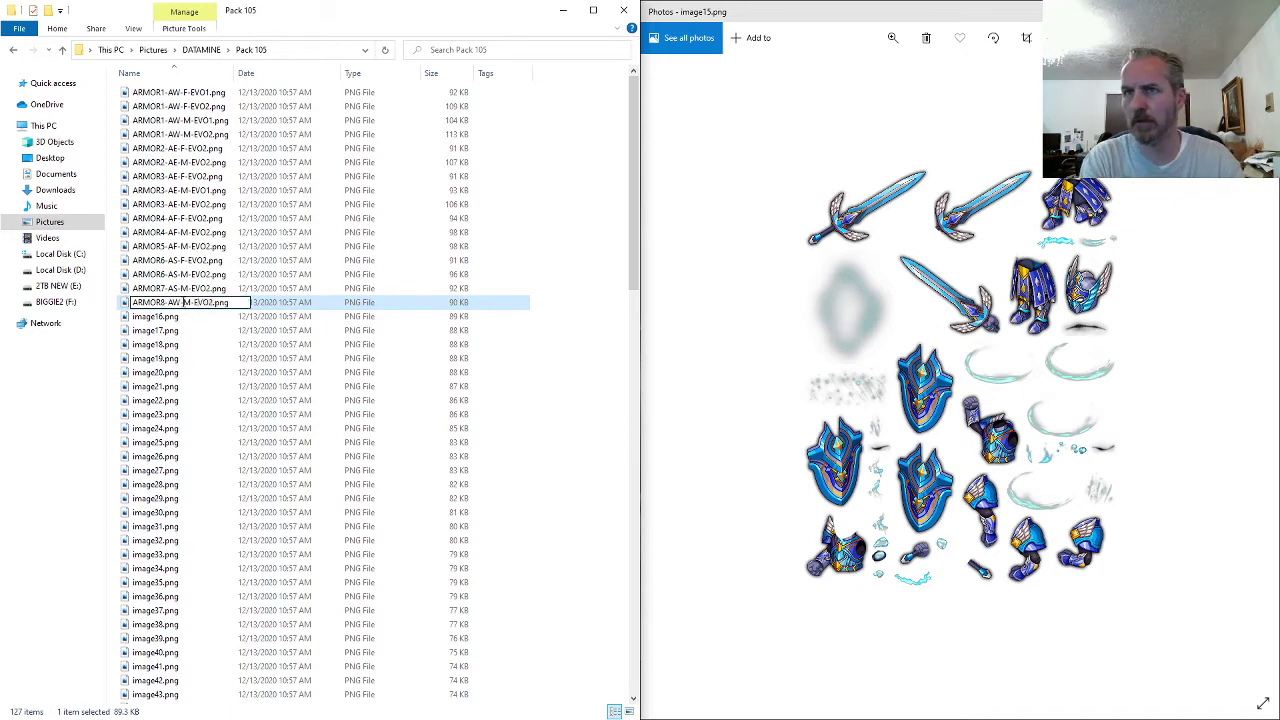
pyautogui.press('Return')
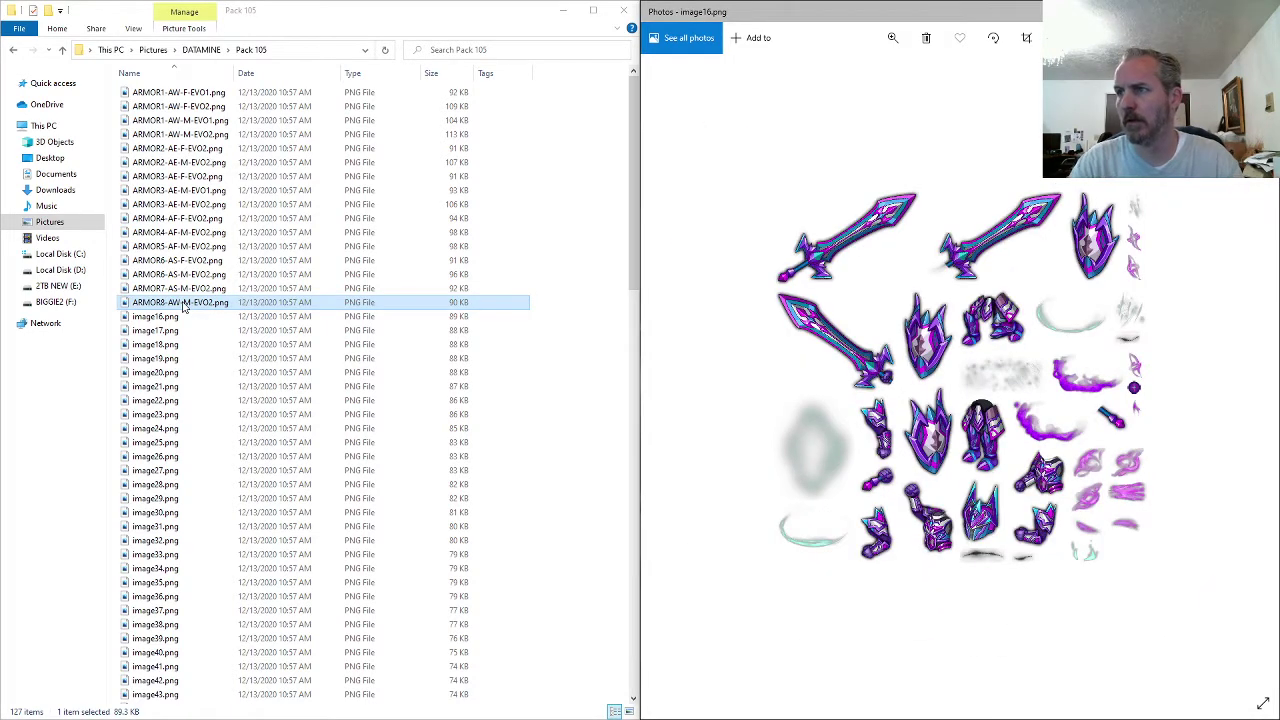
# - Compare image16.png with the ARMOR7-AS-M-EVO2.png artwork and reuse that file name to rename it as ARMOR7-AS-F-EVO2.png
pyautogui.doubleClick(195, 288)
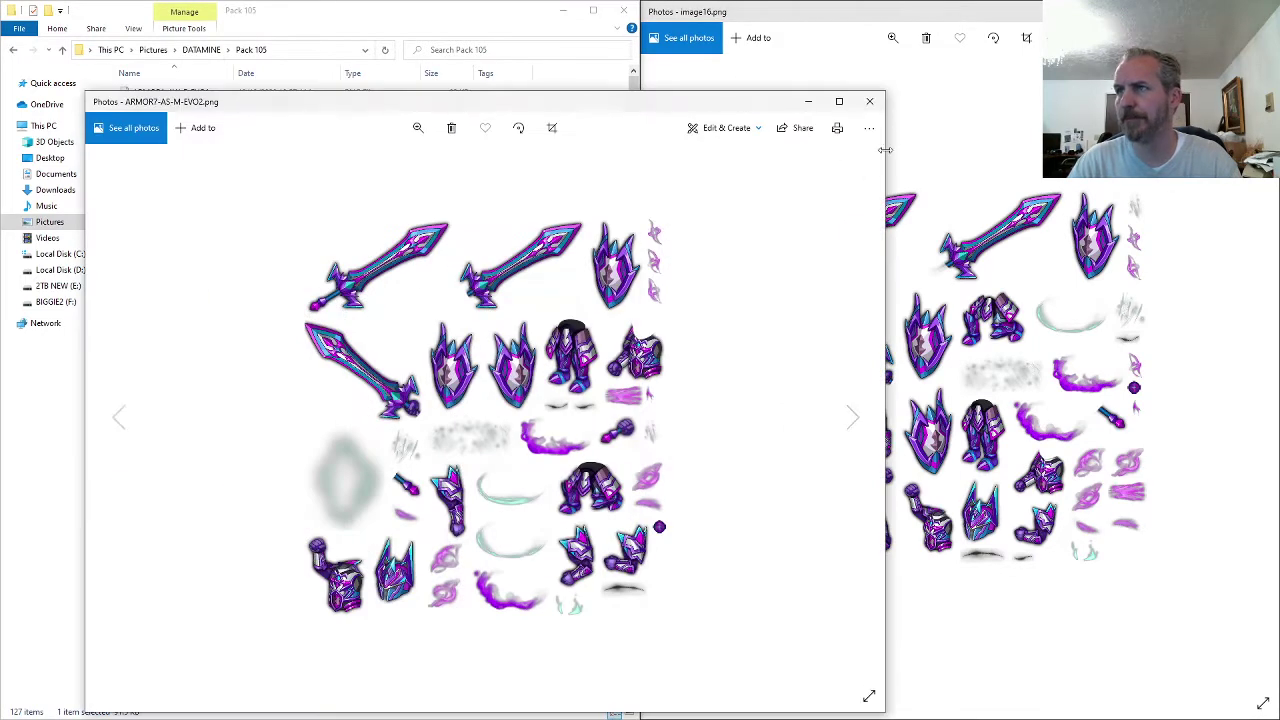
pyautogui.click(869, 101)
pyautogui.press('F2')
pyautogui.click(170, 320)
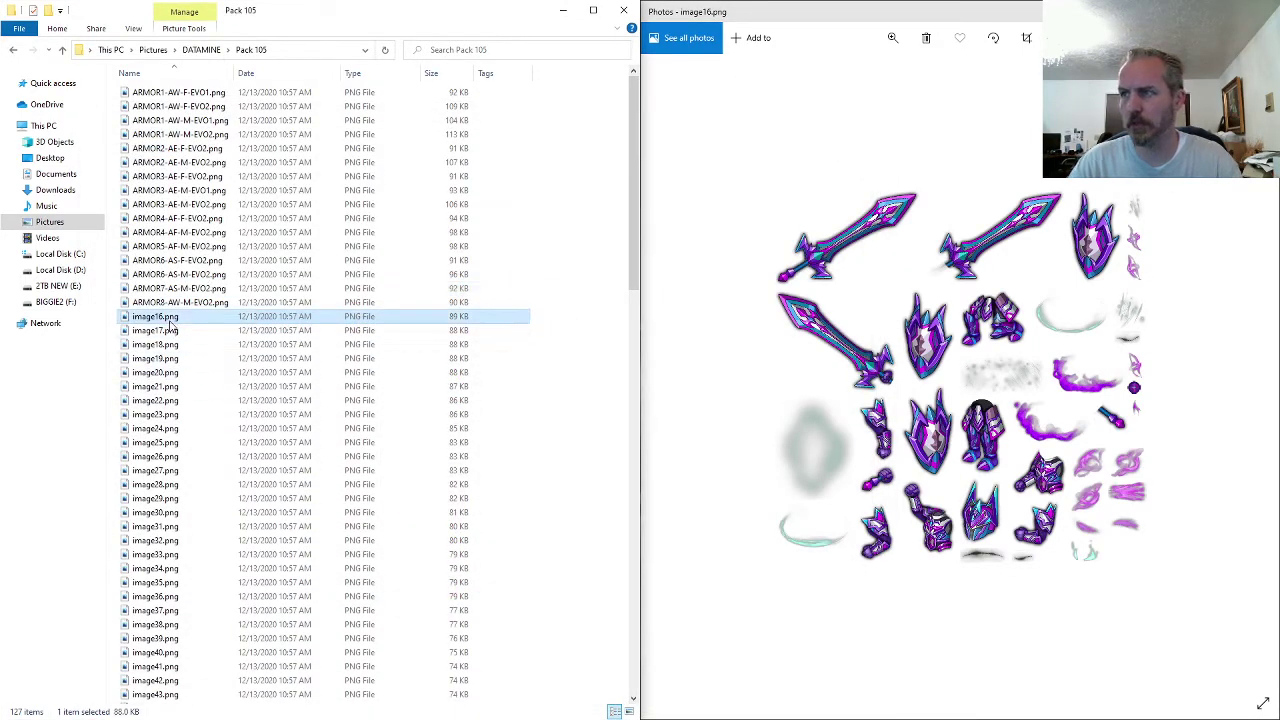
pyautogui.press('F2')
pyautogui.hotkey('ctrl', 'v')
pyautogui.press('Left')
pyautogui.press('Left')
pyautogui.press('Left')
pyautogui.press('Left')
pyautogui.press('Left')
pyautogui.hotkey('shift', 'Left')
pyautogui.write('F')
pyautogui.press('Return')
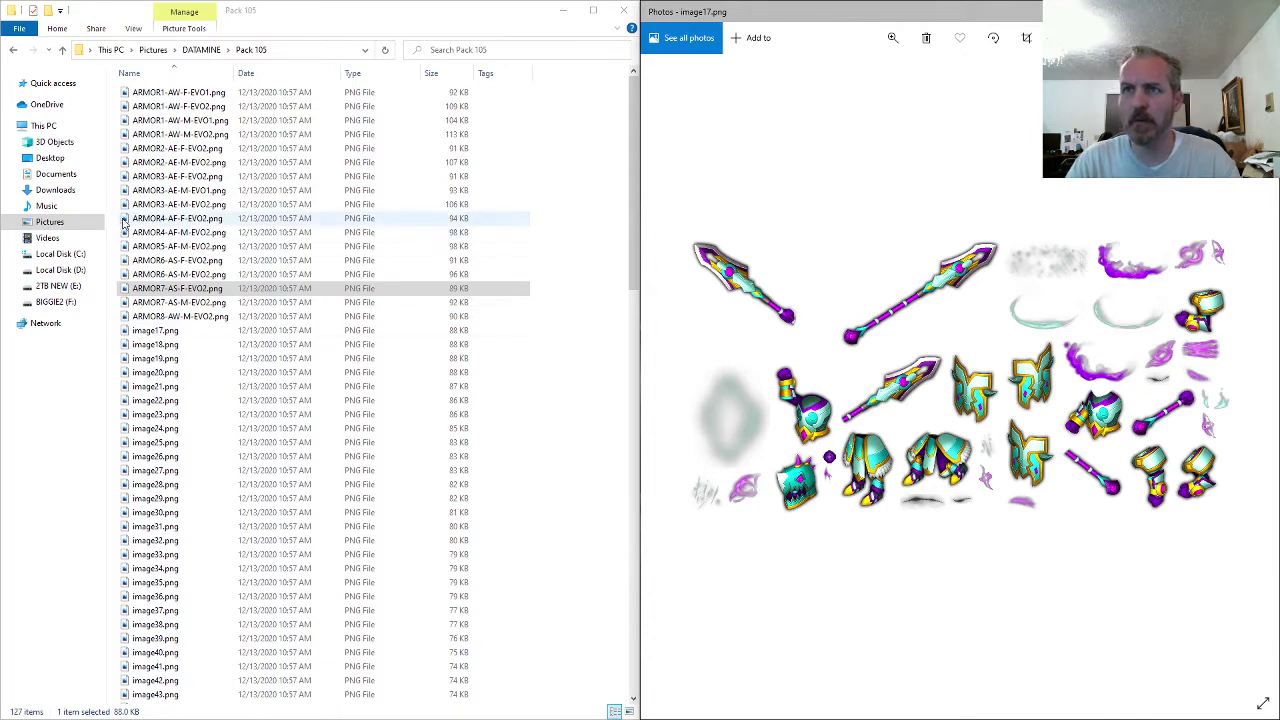
# - Compare image17.png with the ARMOR6-AS-F-EVO2.png artwork and reuse the ARMOR6-AS-M-EVO2 file name to rename it as ARMOR6-AS-M-EVO1.png
pyautogui.doubleClick(188, 260)
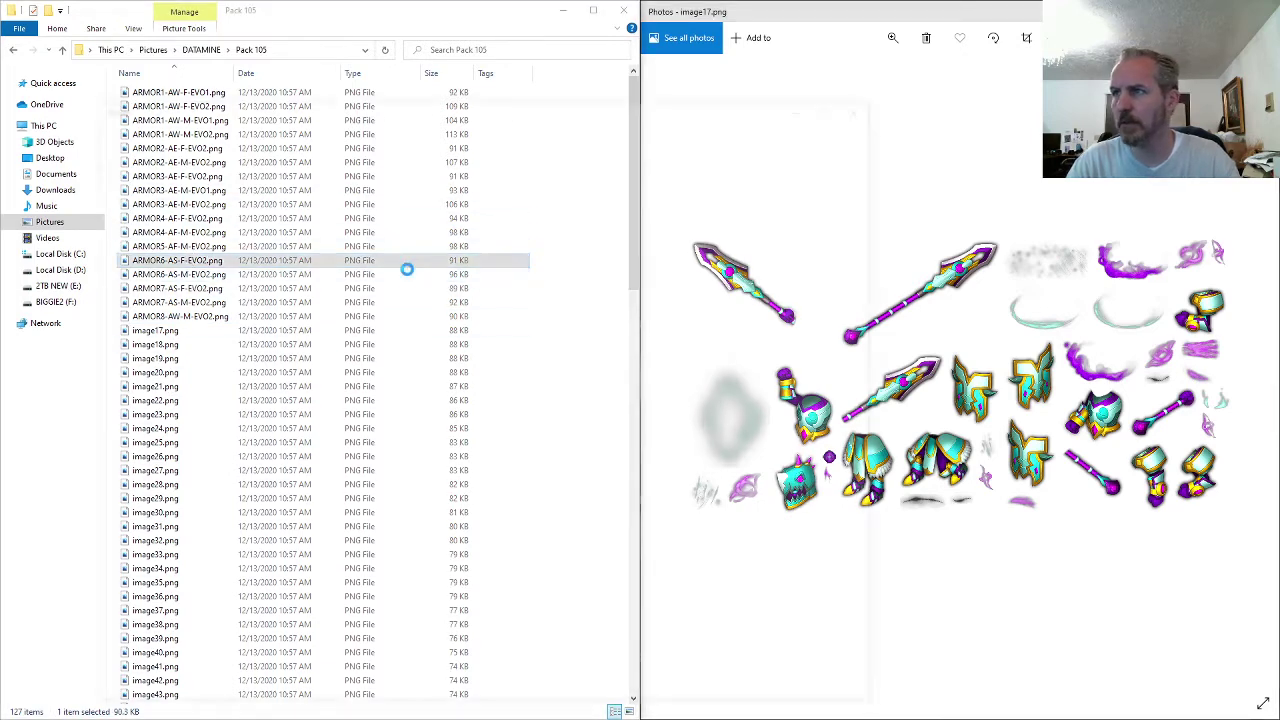
pyautogui.click(869, 101)
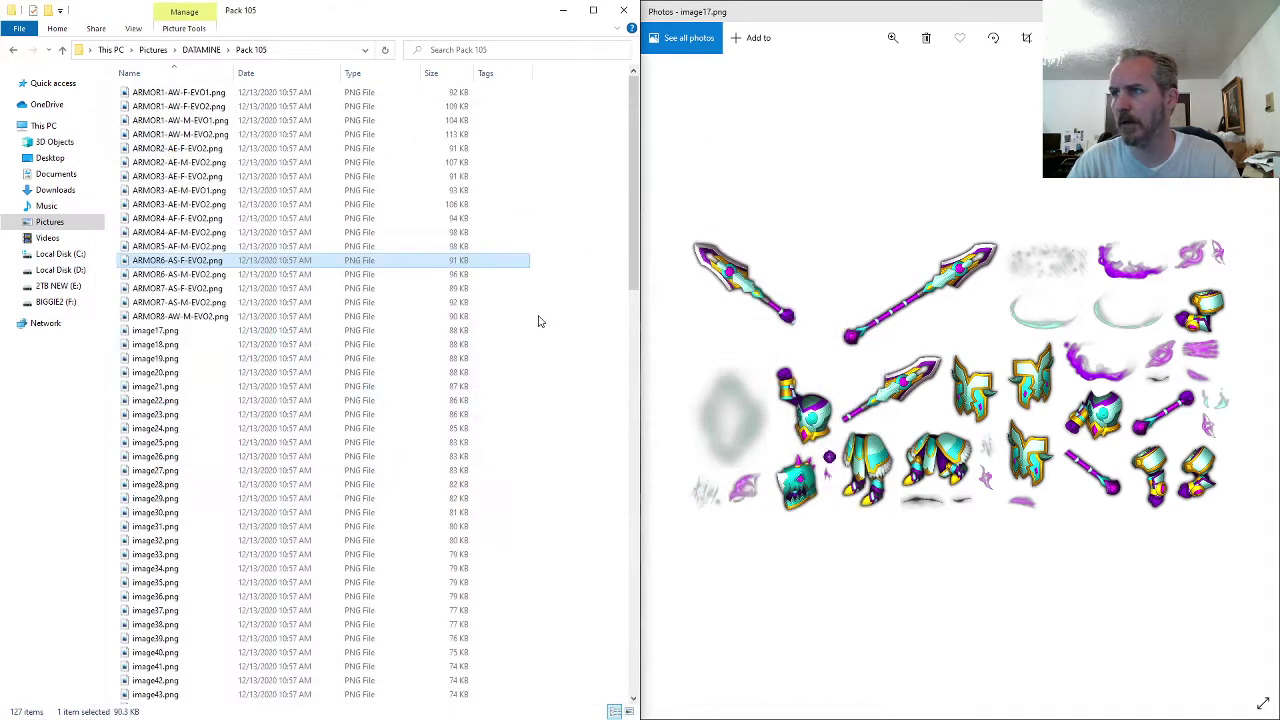
pyautogui.press('Down')
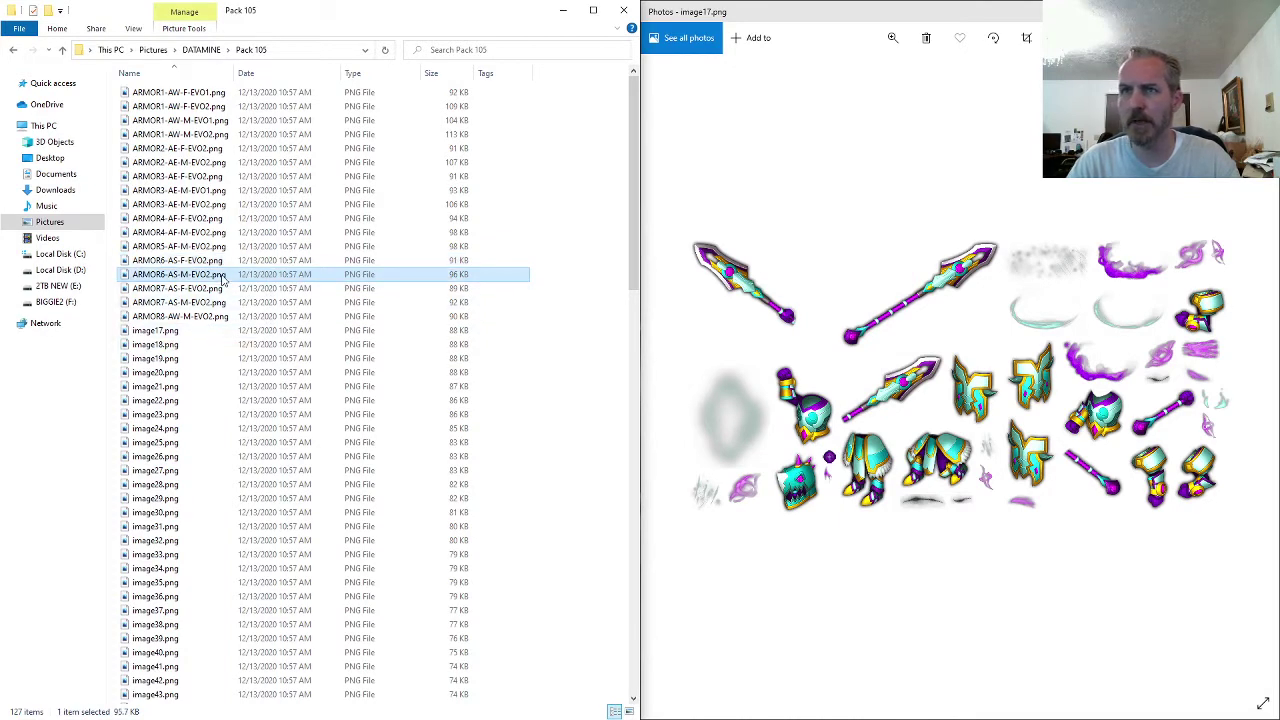
pyautogui.press('F2')
pyautogui.hotkey('ctrl', 'c')
pyautogui.click(193, 333)
pyautogui.press('F2')
pyautogui.hotkey('ctrl', 'v')
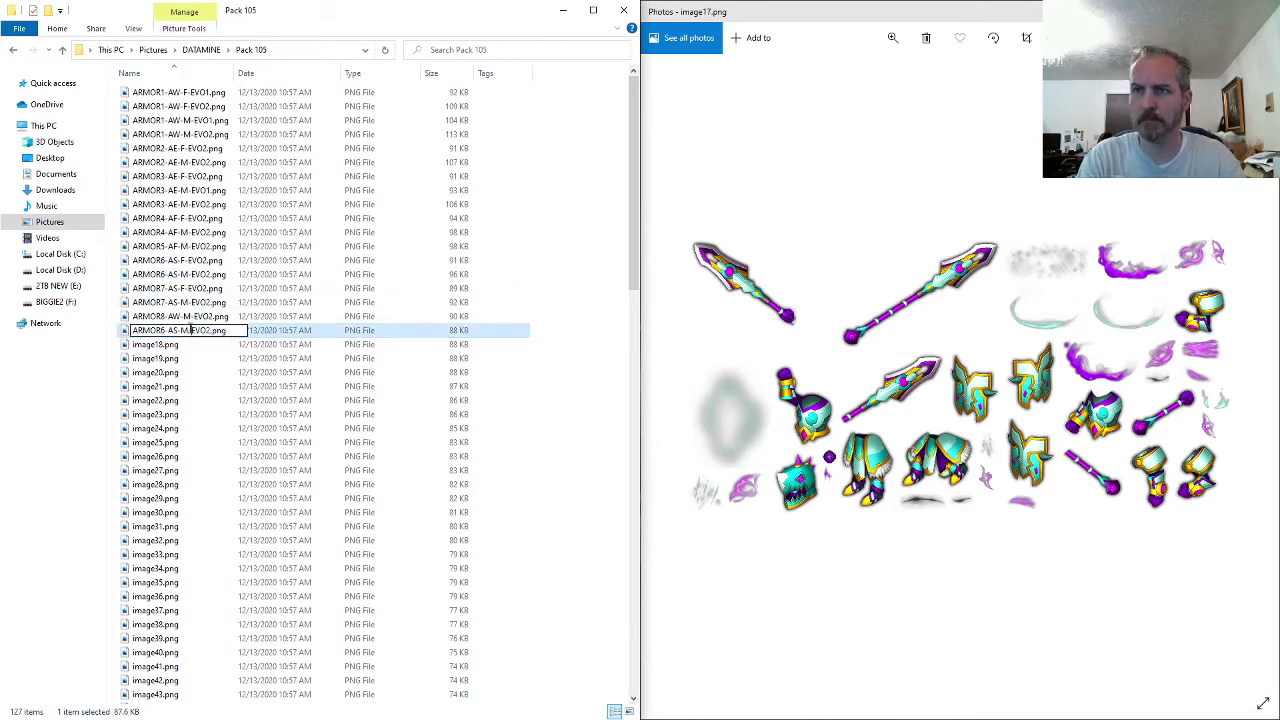
pyautogui.press('Return')
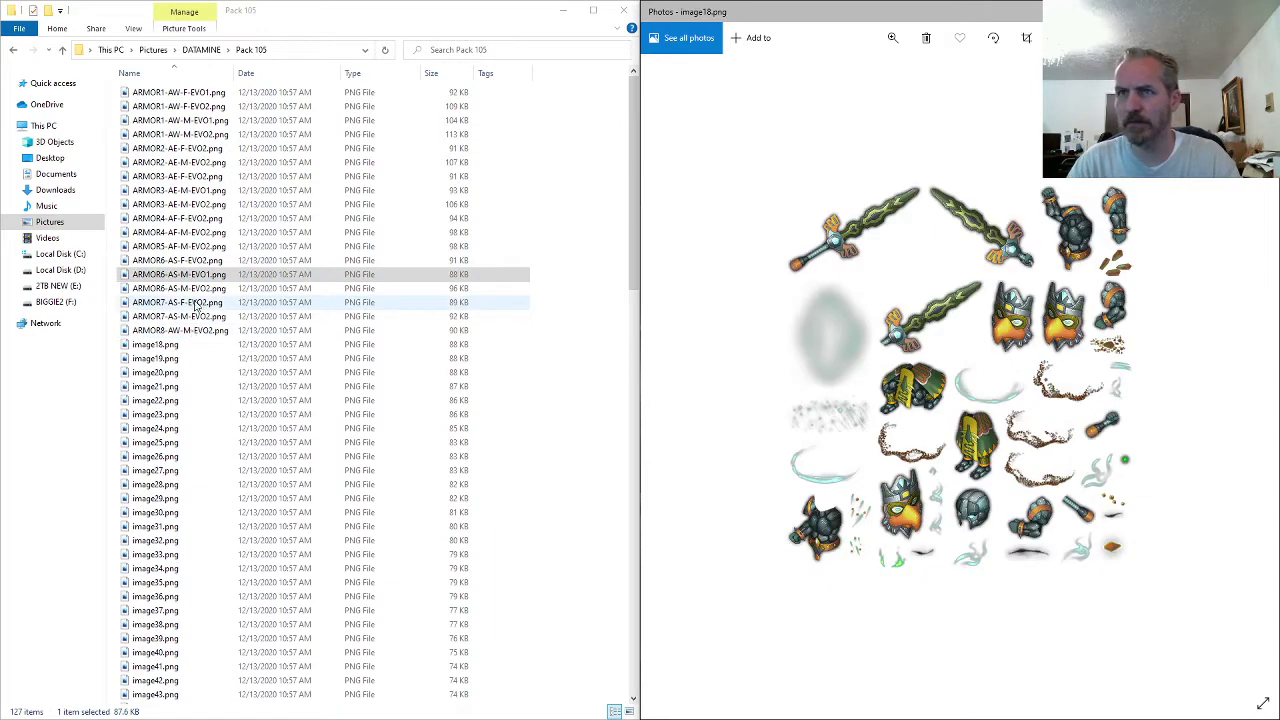
# - Compare image18.png with the ARMOR3-AE-M-EVO2.png artwork and reuse that file name to rename it as ARMOR3-AE-F-EVO1.png
pyautogui.click(195, 206)
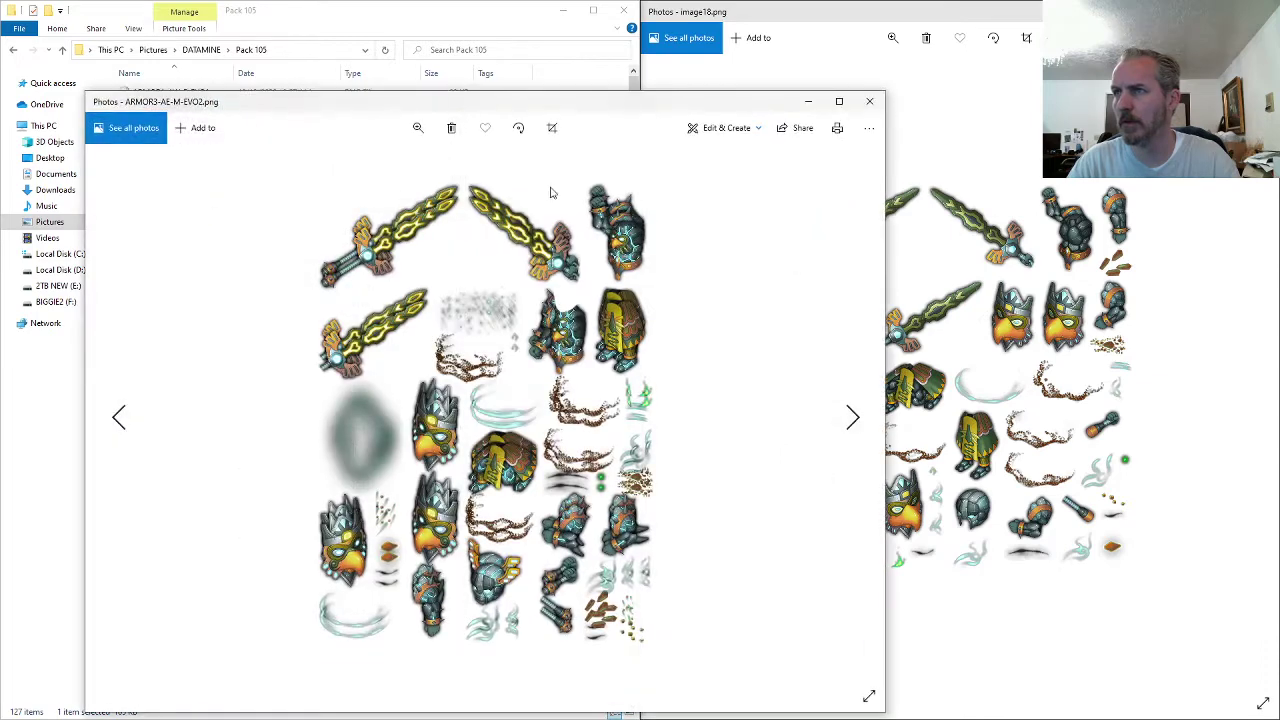
pyautogui.click(870, 101)
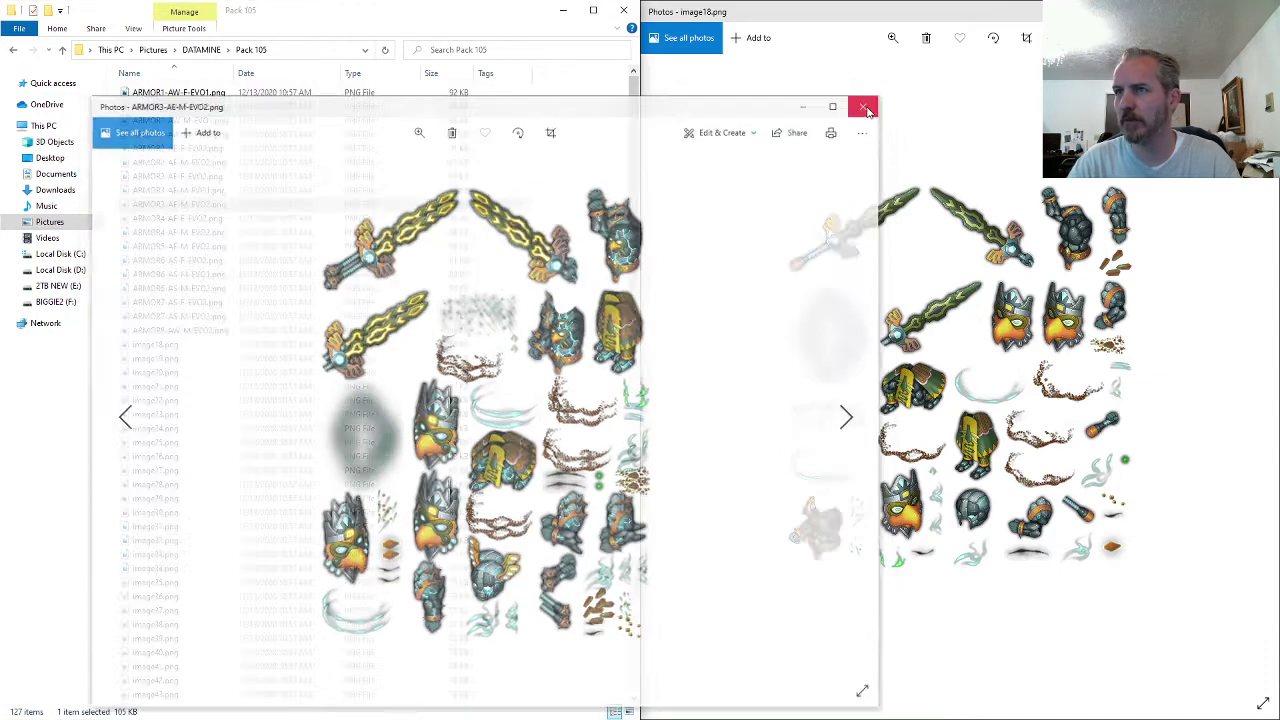
pyautogui.press('F2')
pyautogui.click(194, 350)
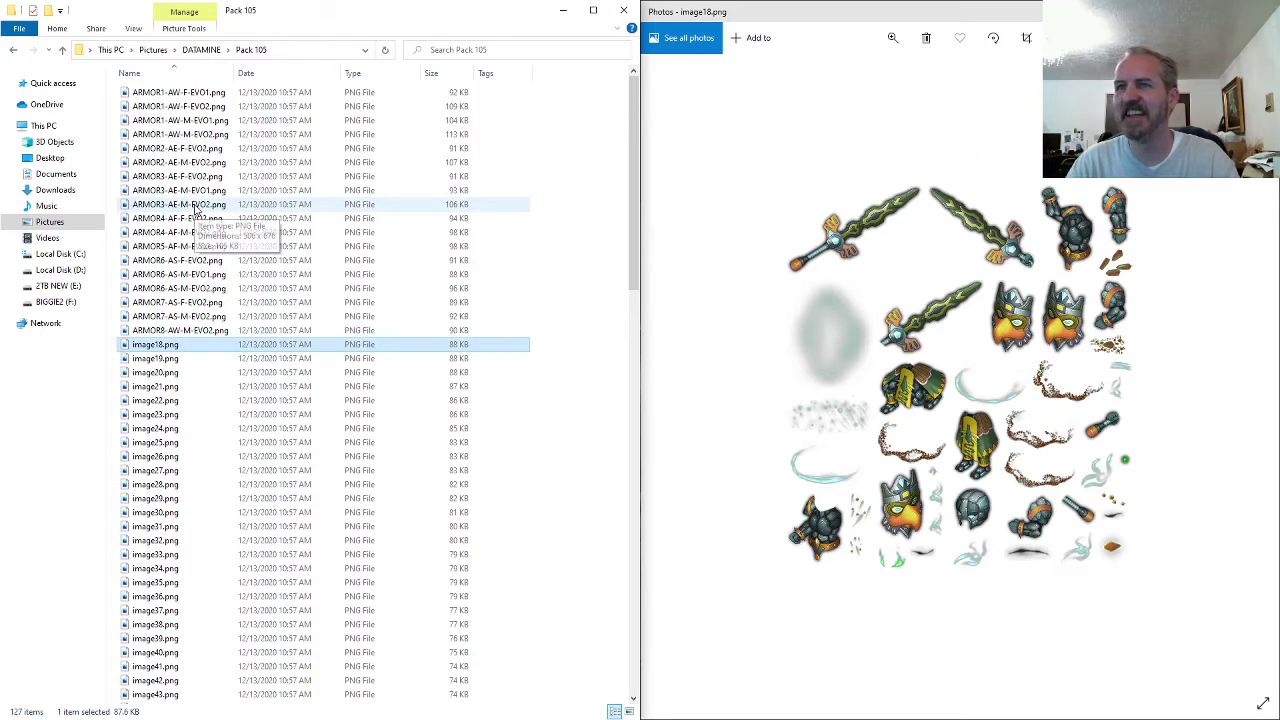
pyautogui.click(156, 345)
pyautogui.hotkey('ctrl', 'v')
pyautogui.press('BackSpace')
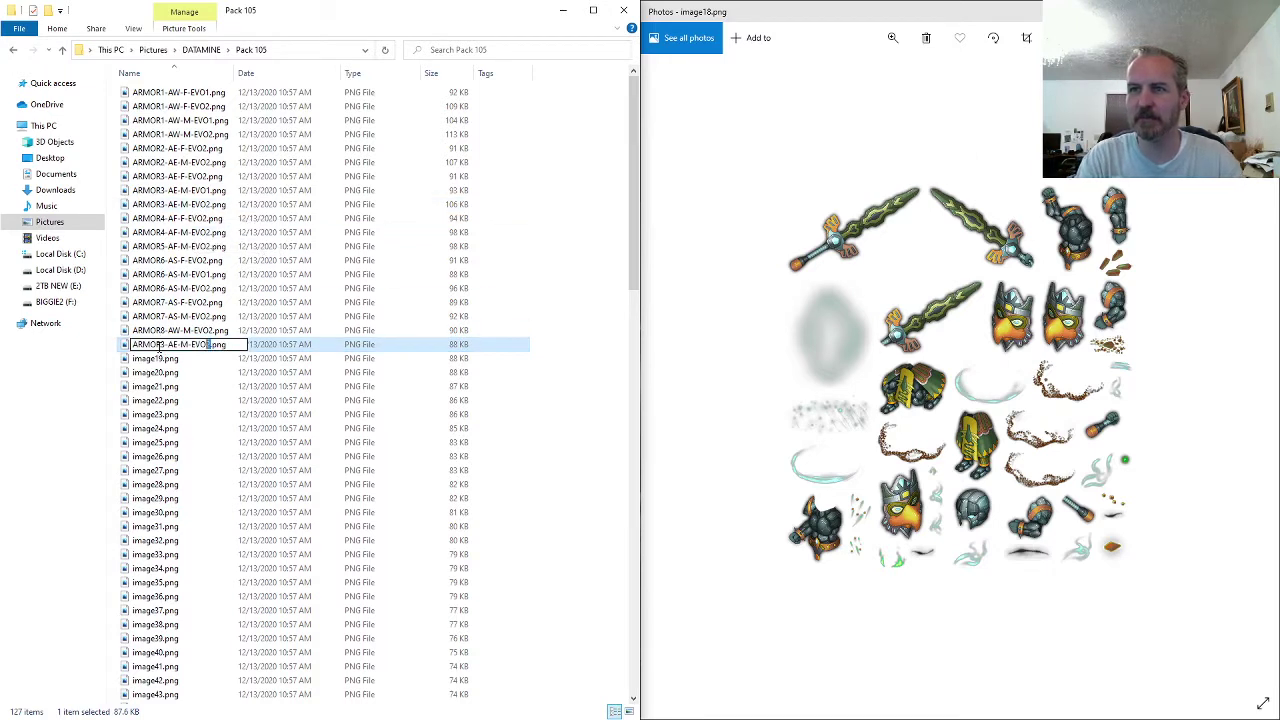
pyautogui.write('1')
pyautogui.press('BackSpace')
pyautogui.write('F')
pyautogui.press('Return')
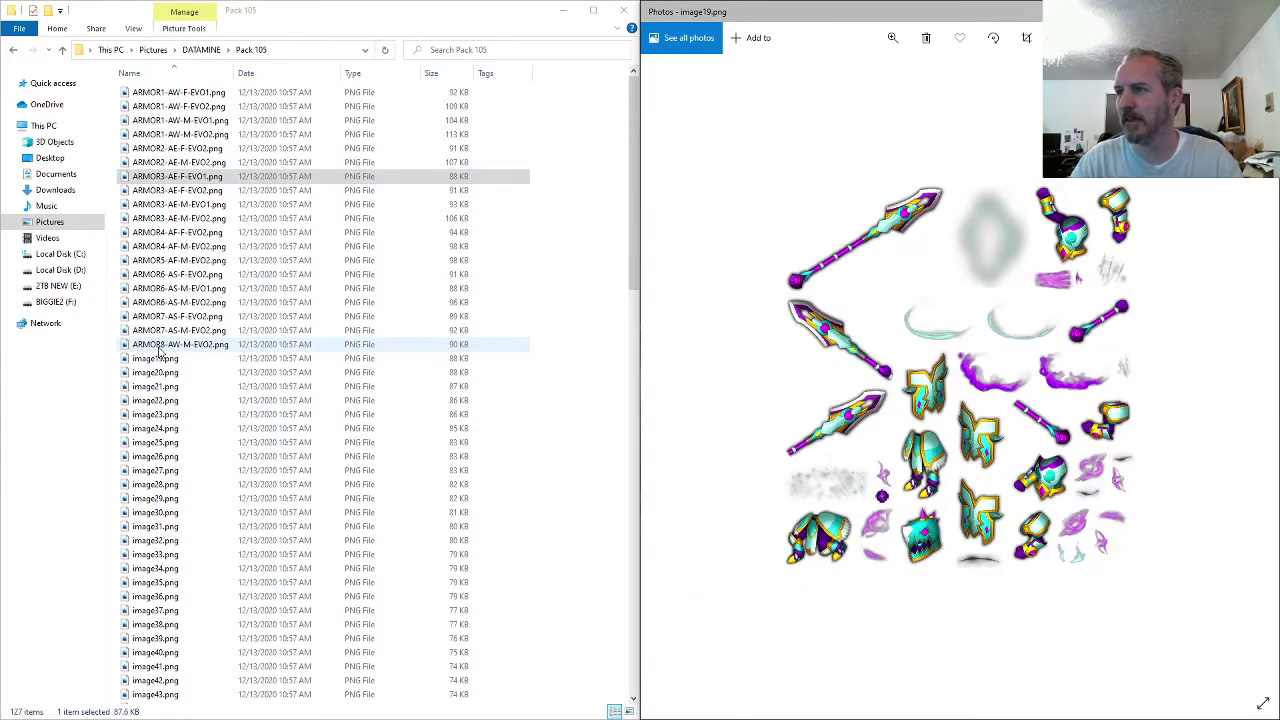
# - Compare image19.png with the ARMOR6-AS-M-EVO1.png artwork and reuse that file name to rename it as ARMOR6-AS-F-EVO1.png
pyautogui.doubleClick(185, 289)
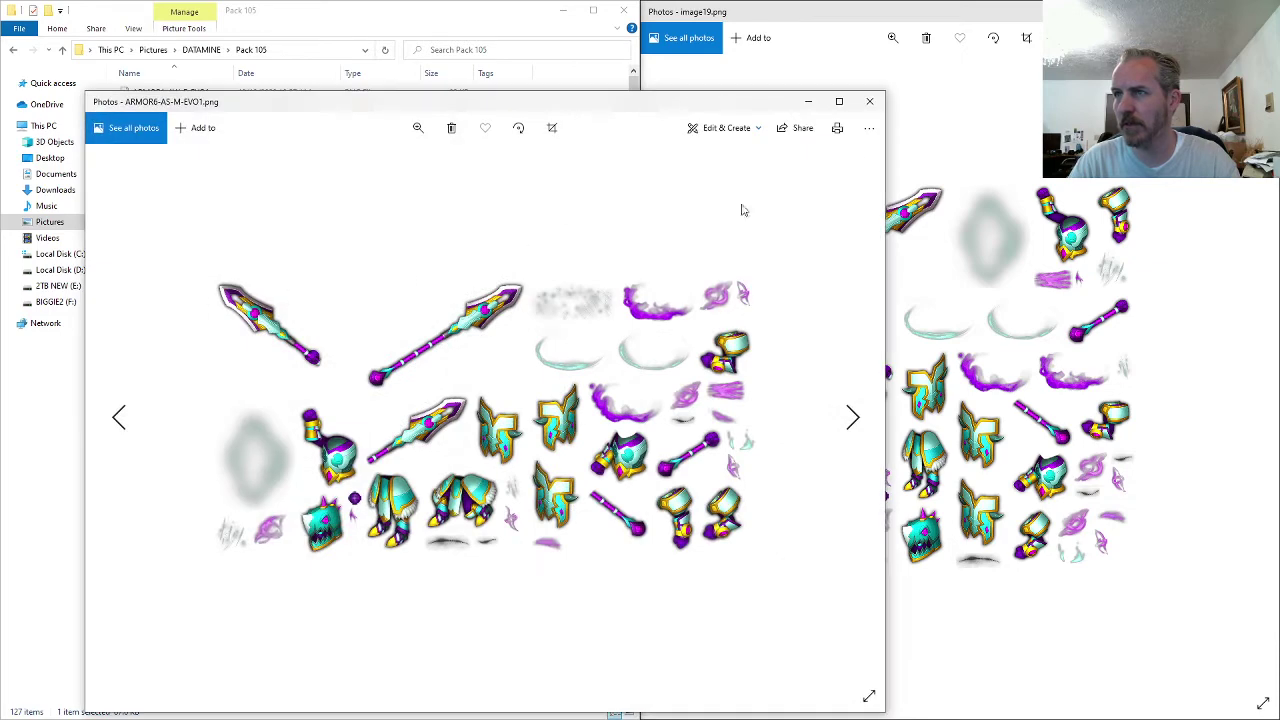
pyautogui.click(869, 101)
pyautogui.press('F2')
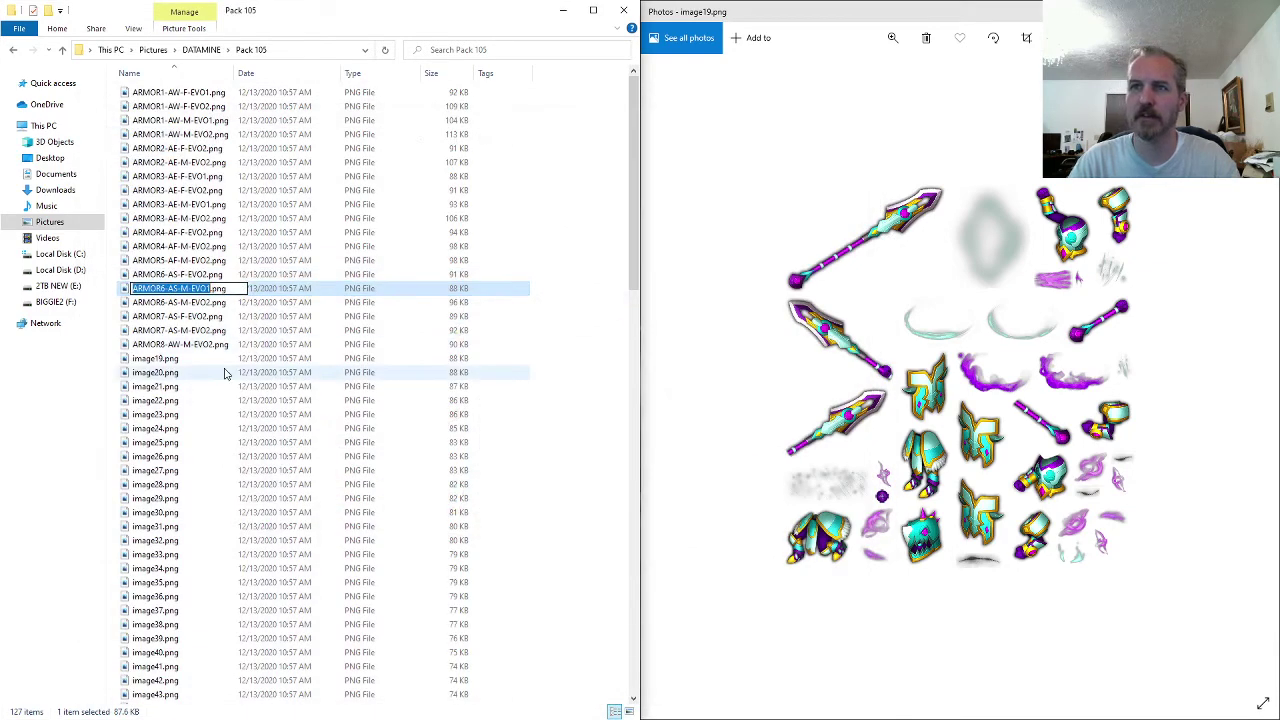
pyautogui.click(175, 362)
pyautogui.press('F2')
pyautogui.hotkey('ctrl', 'v')
pyautogui.hotkey('ctrl', 'Left')
pyautogui.hotkey('ctrl', 'shift', 'Left')
pyautogui.write('F-')
pyautogui.press('Return')
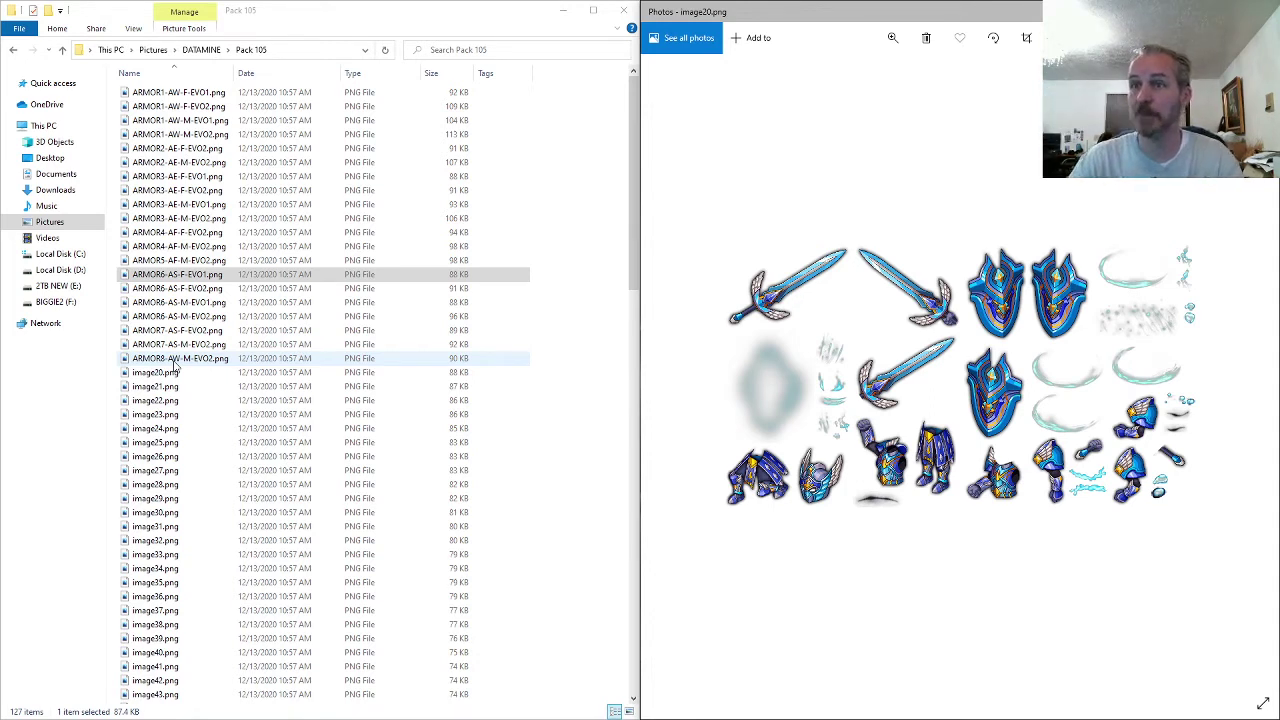
# - Reuse the ARMOR8-AW-M-EVO2 file name to rename image20.png as ARMOR8-AW-F-EVO2.png
pyautogui.click(174, 362)
pyautogui.press('F2')
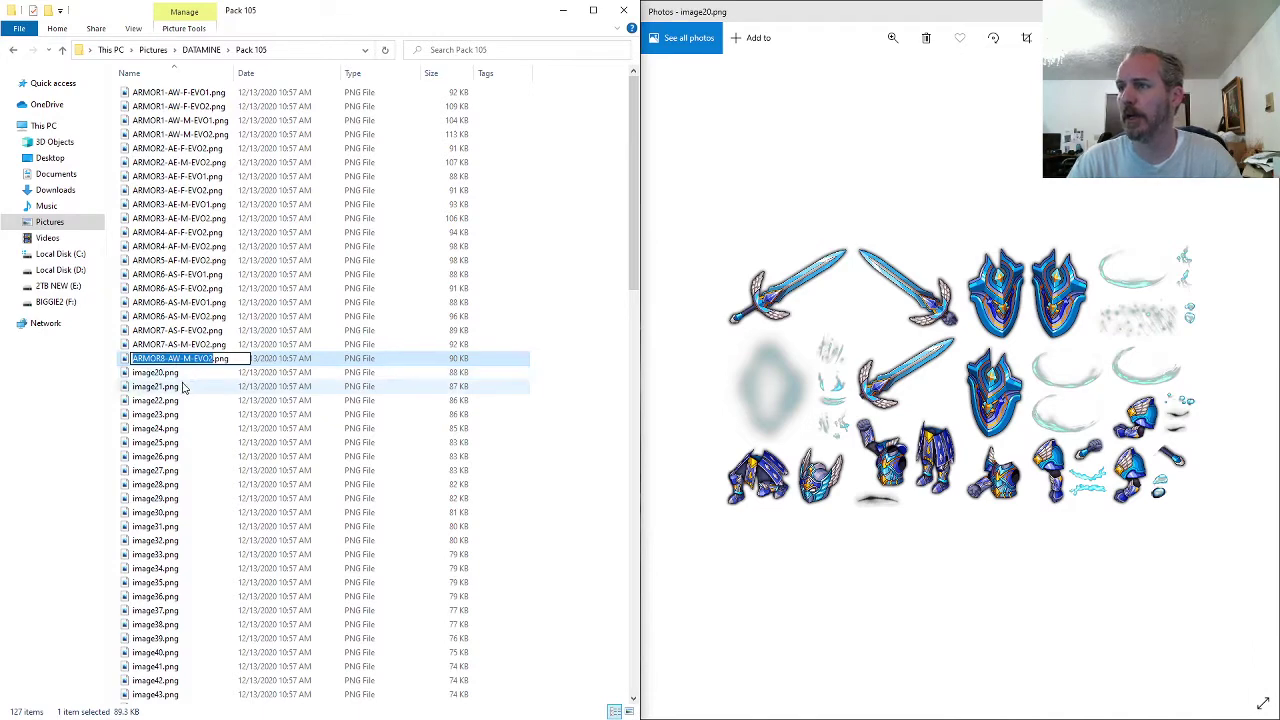
pyautogui.hotkey('ctrl', 'c')
pyautogui.click(181, 375)
pyautogui.press('F2')
pyautogui.hotkey('ctrl', 'v')
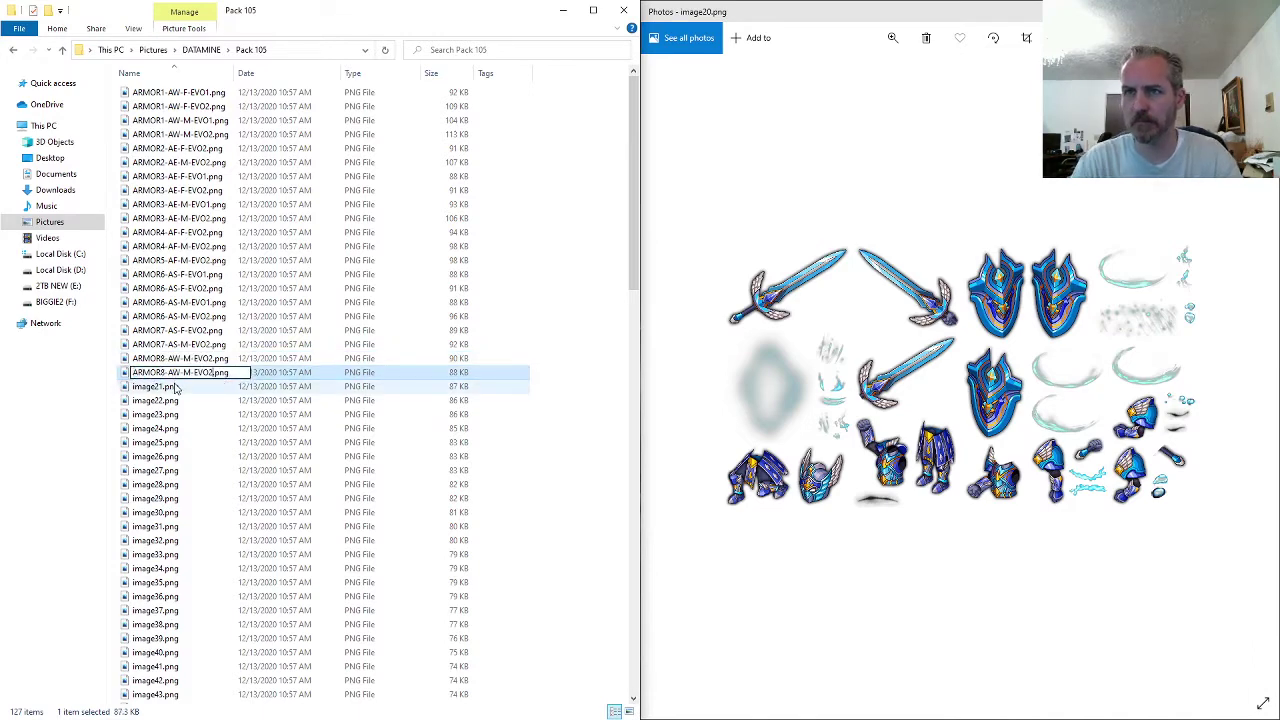
pyautogui.hotkey('shift', 'Left')
pyautogui.write('F')
pyautogui.press('Return')
# - Bring up image21.png in the photo viewer and compare it with the ARMOR4-AF-F-EVO2.png and ARMOR5-AF-M-EVO2.png artwork
pyautogui.hotkey('alt', 'Tab')
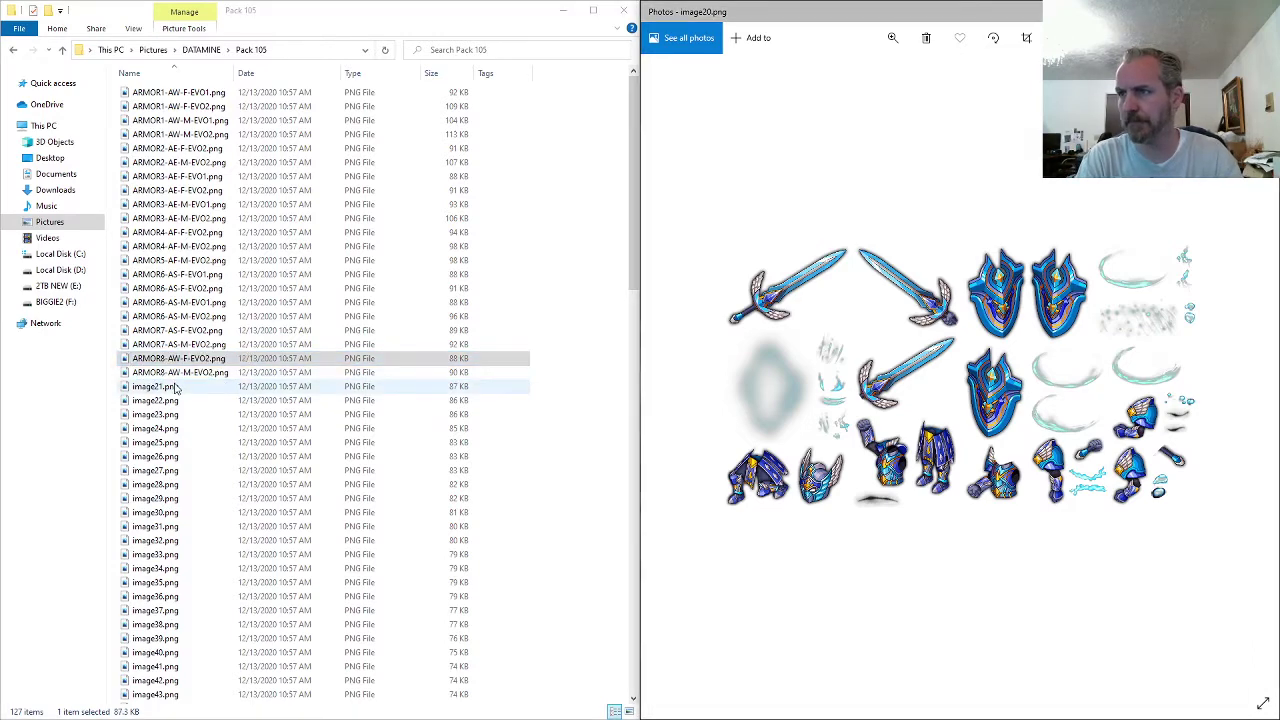
pyautogui.press('Right')
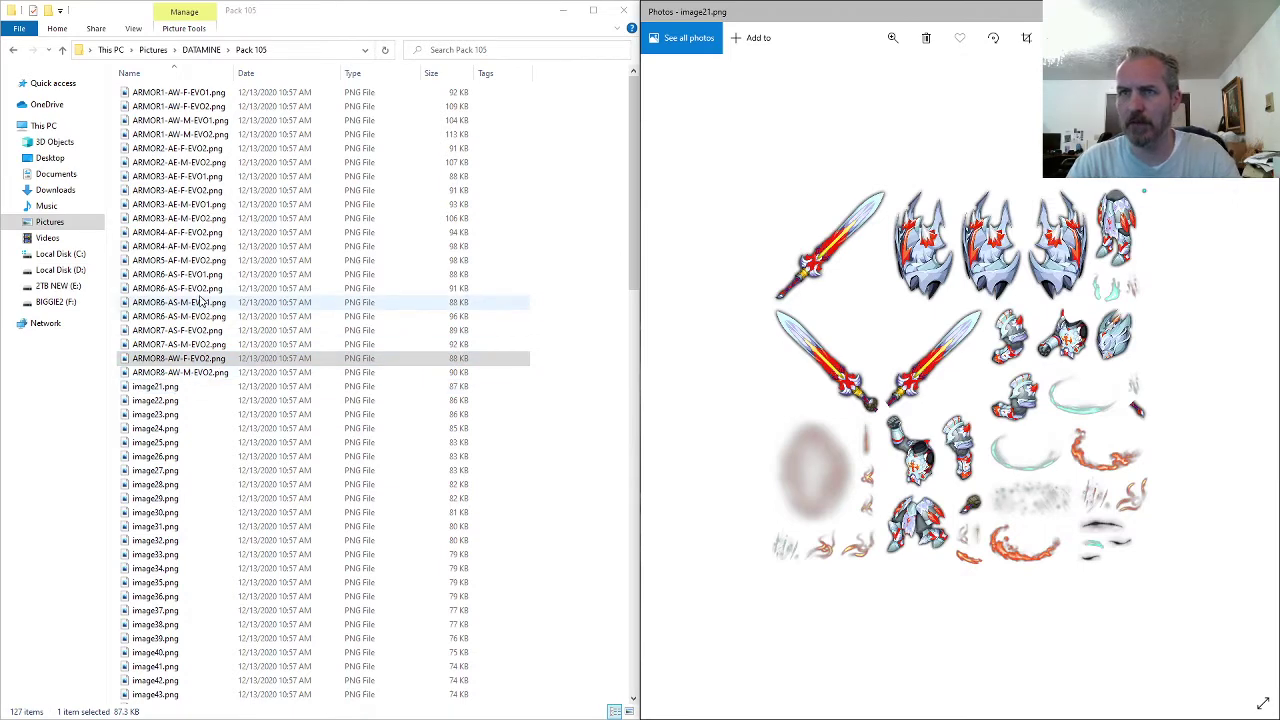
pyautogui.doubleClick(186, 236)
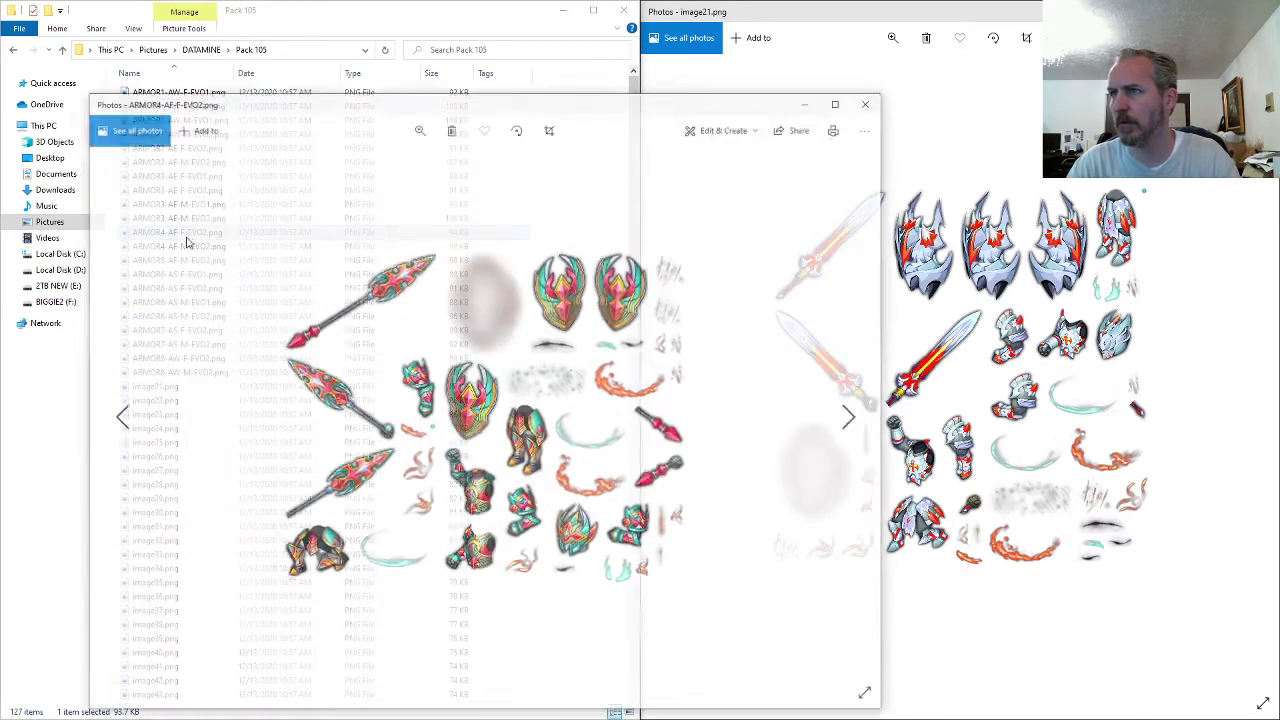
pyautogui.click(871, 101)
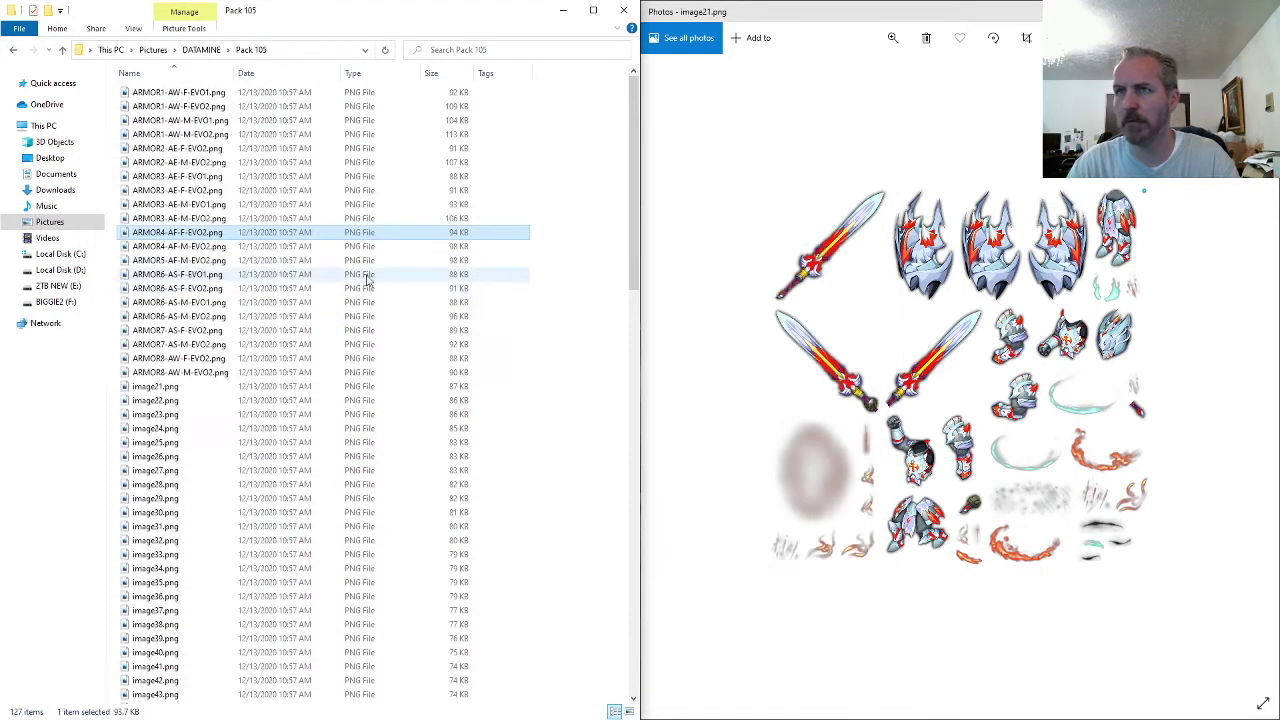
pyautogui.doubleClick(211, 263)
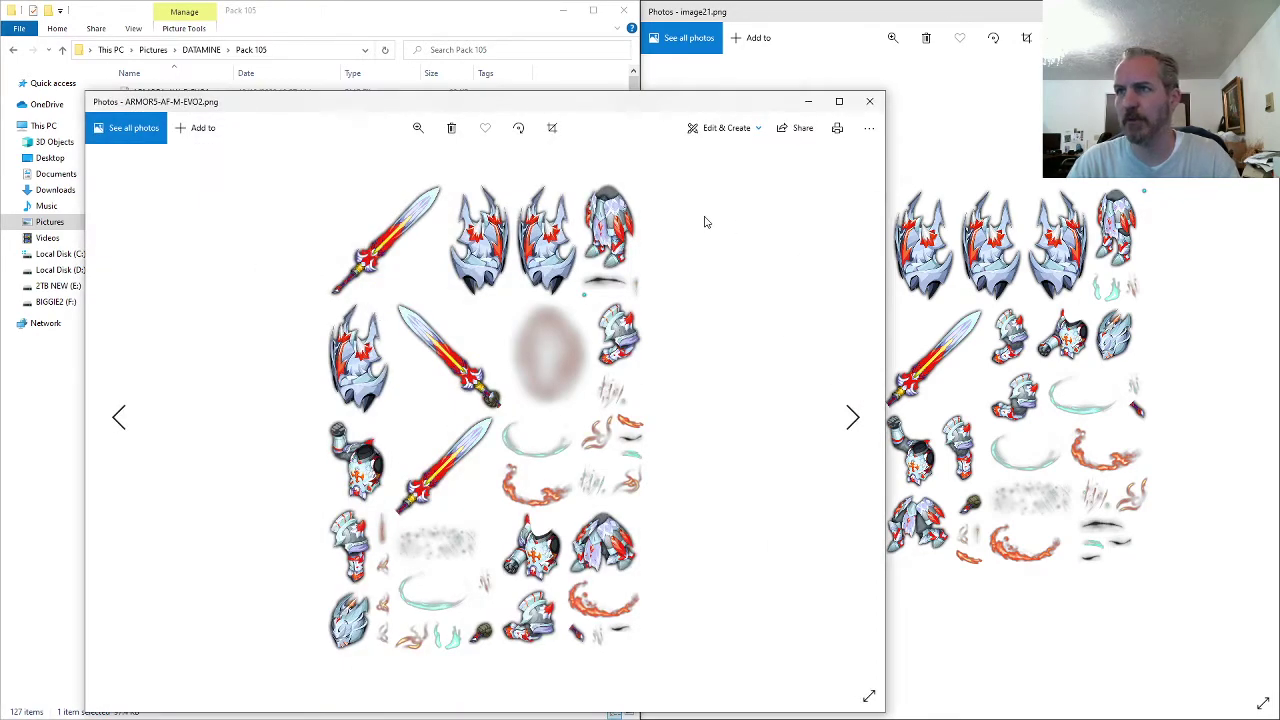
pyautogui.click(869, 102)
# - Reuse the ARMOR5-AF-M-EVO2 file name to rename image21.png as ARMOR5-AF-F-EVO2.png
pyautogui.press('F2')
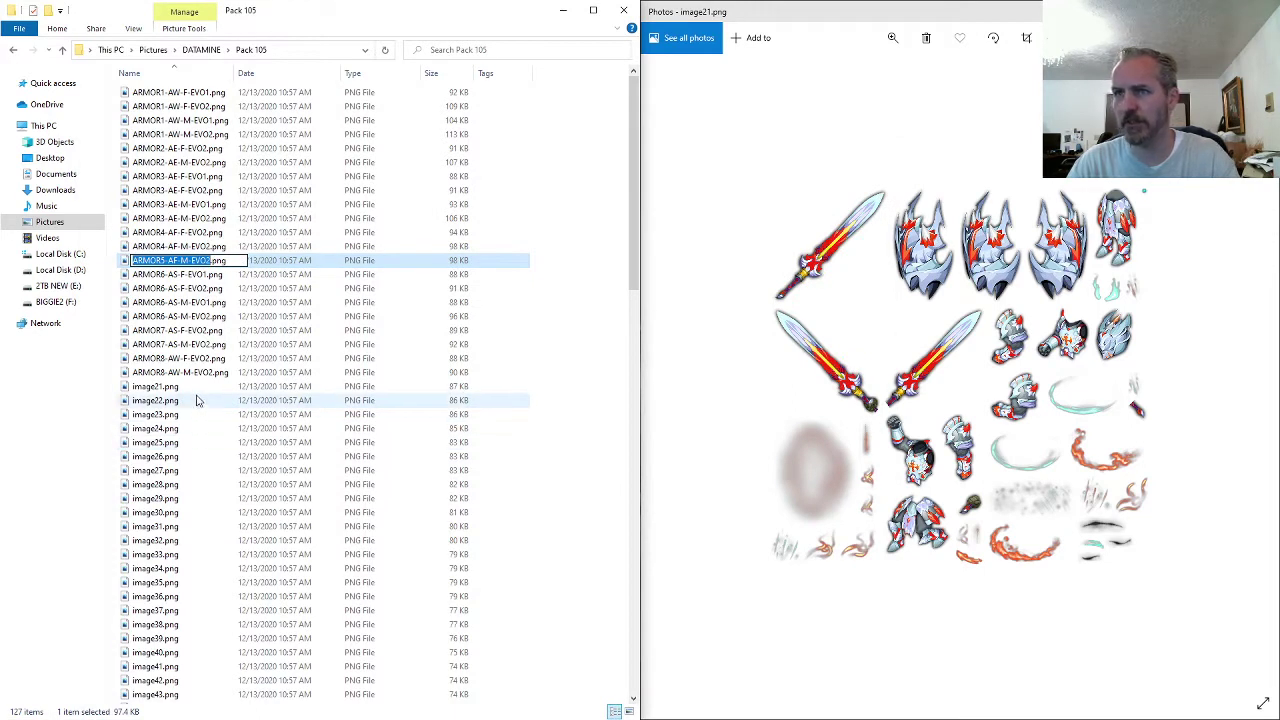
pyautogui.click(185, 232)
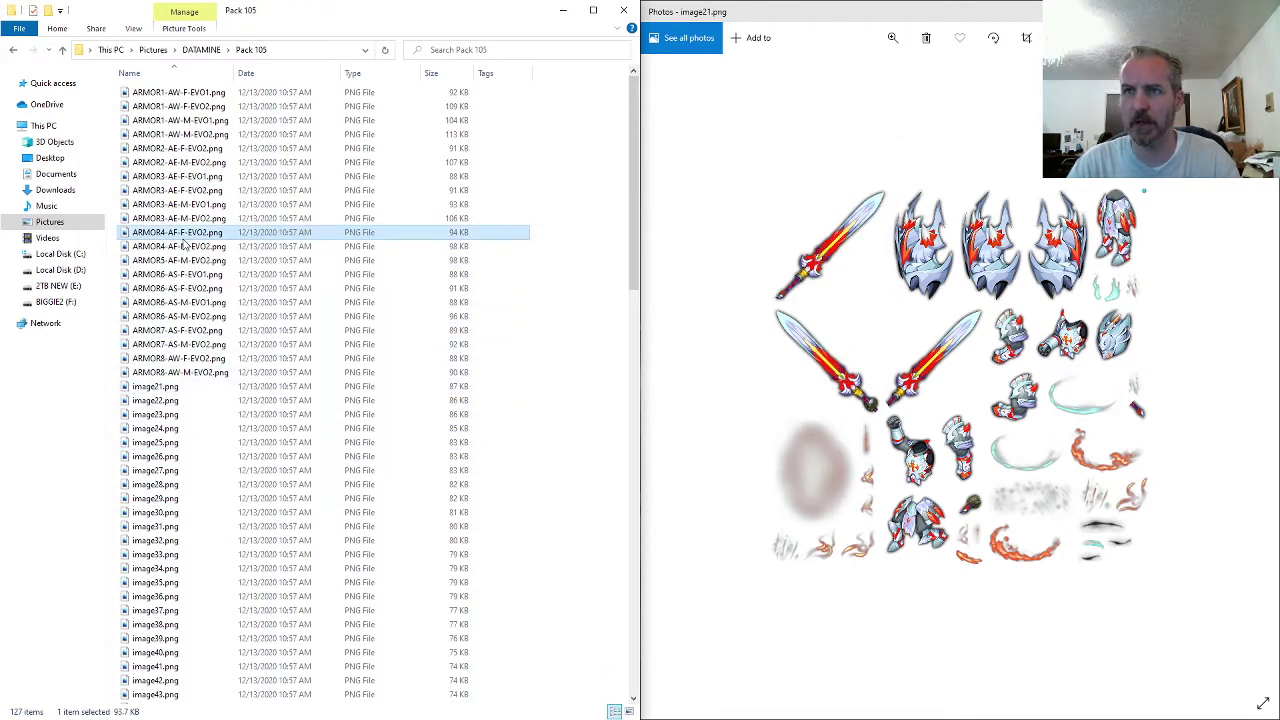
pyautogui.press('Down')
pyautogui.press('Down')
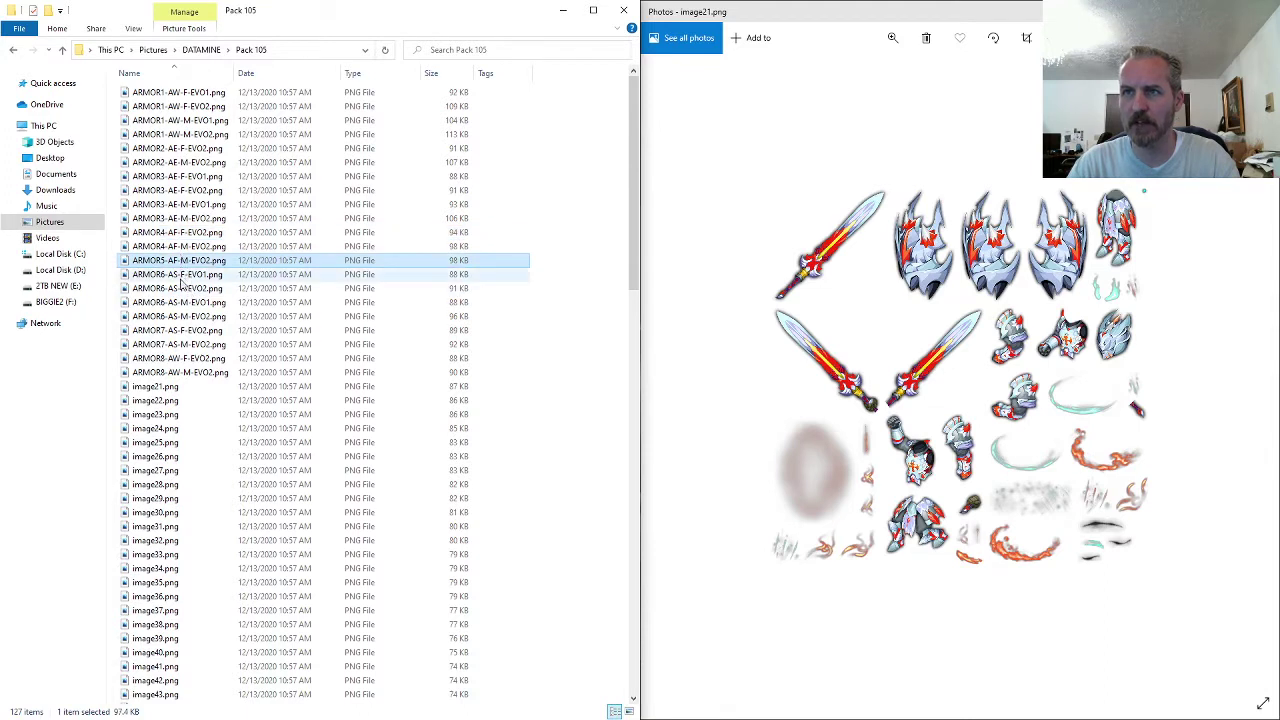
pyautogui.press('F2')
pyautogui.click(168, 388)
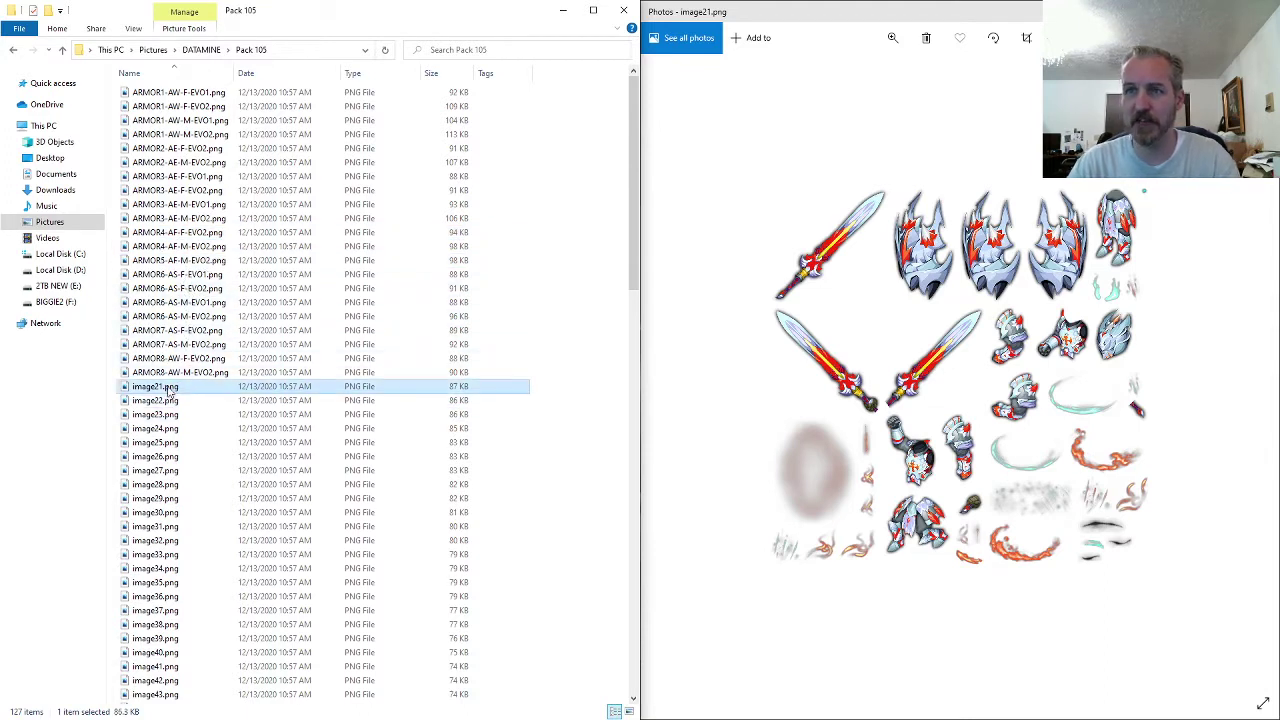
pyautogui.press('F2')
pyautogui.hotkey('ctrl', 'v')
pyautogui.hotkey('shift', 'Left')
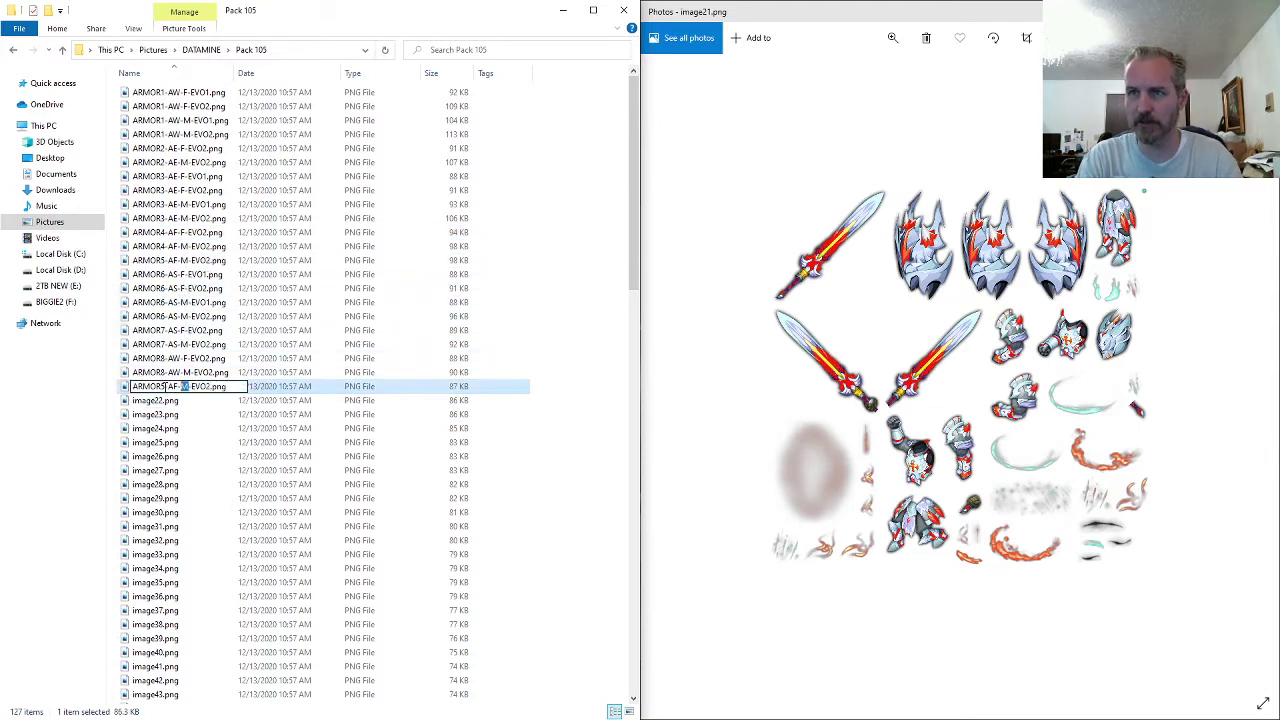
pyautogui.write('F')
pyautogui.press('Return')
# - Bring up image22.png, compare it with the ARMOR4-AF-M-EVO2.png artwork and reuse that file name to rename it as ARMOR4-AF-M-EVO1.png
pyautogui.hotkey('alt', 'Tab')
pyautogui.press('Right')
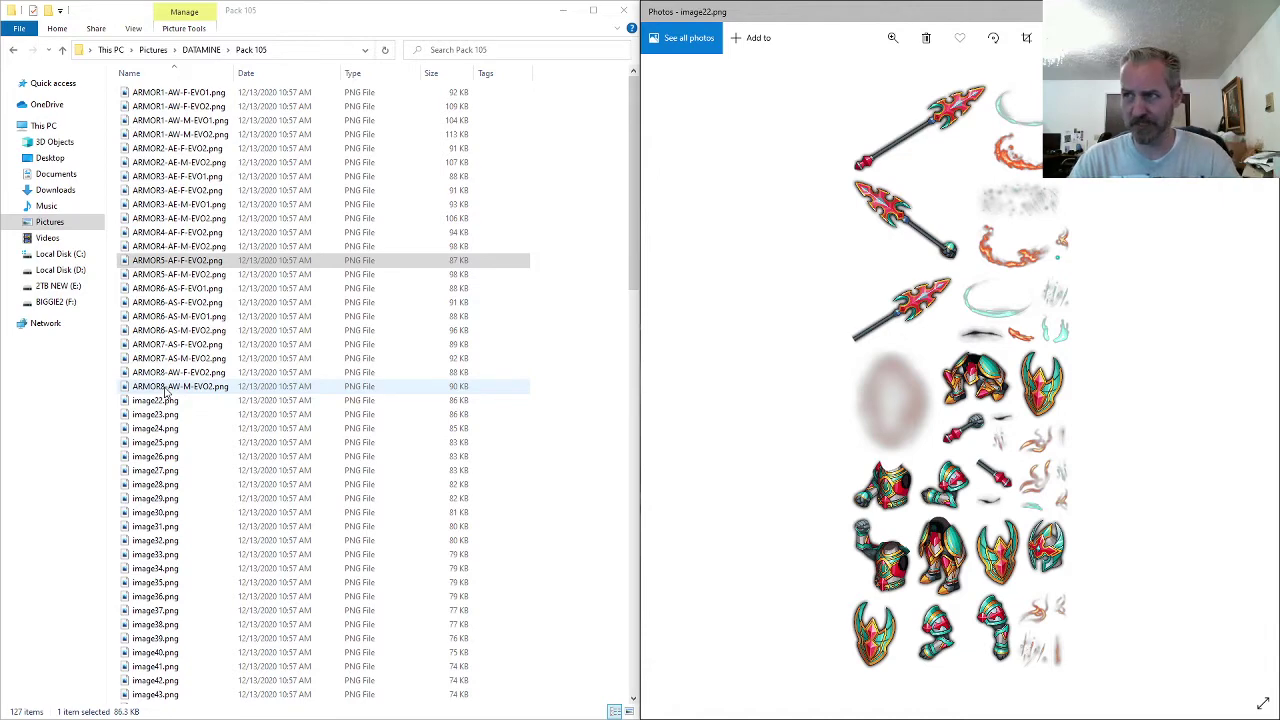
pyautogui.click(191, 249)
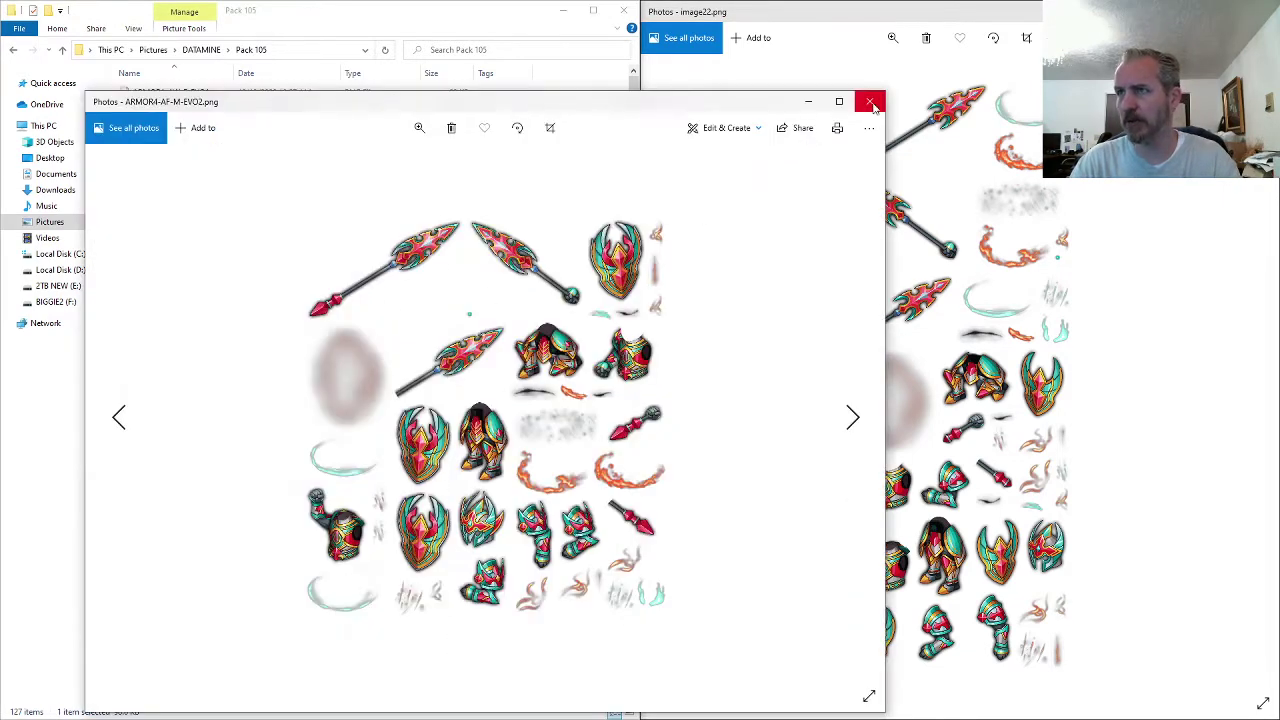
pyautogui.click(874, 106)
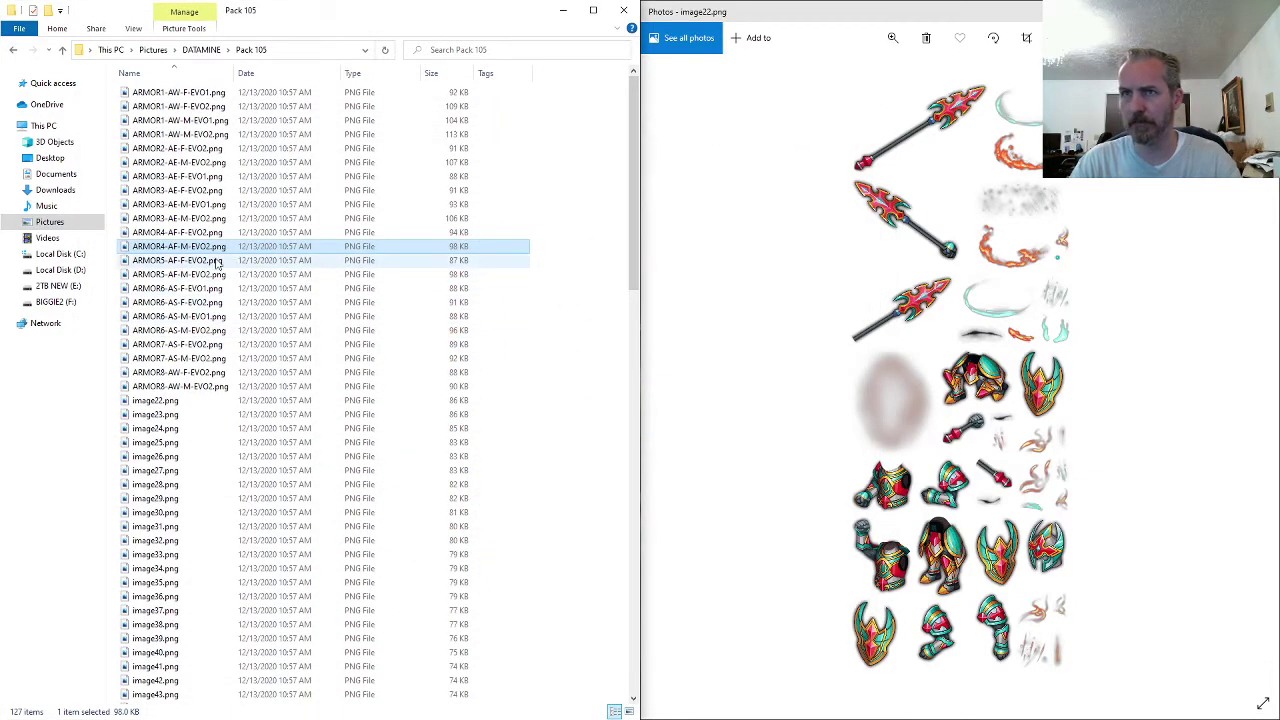
pyautogui.click(172, 402)
pyautogui.press('F2')
pyautogui.hotkey('ctrl', 'v')
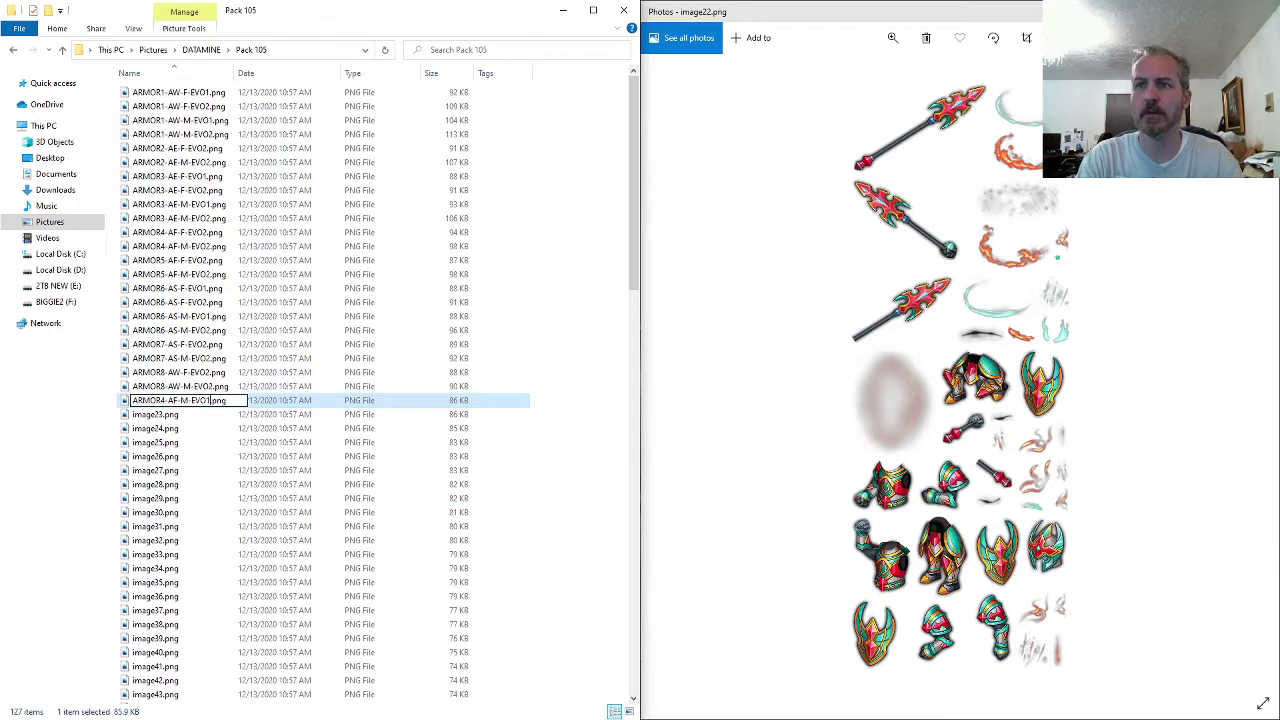
pyautogui.press('Return')
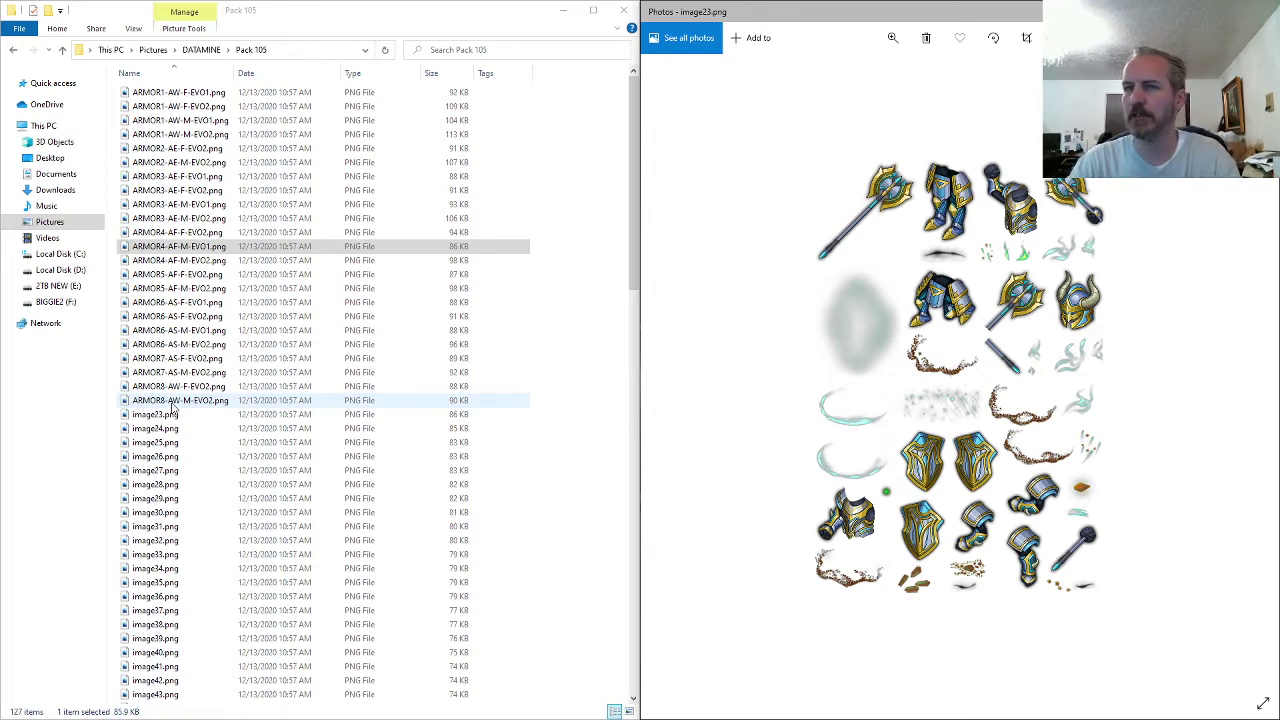
# - Compare image23.png with the ARMOR3-AE-F-EVO2.png and ARMOR2-AE-M-EVO2.png artwork
pyautogui.click(186, 193)
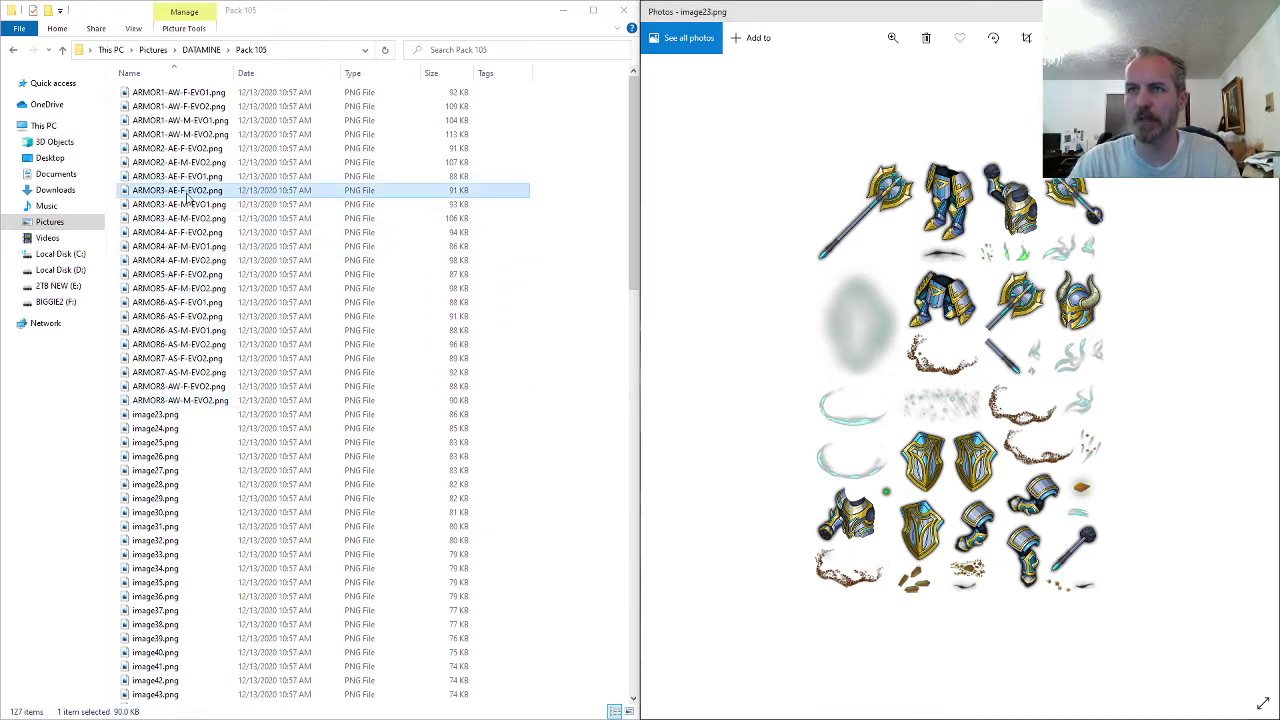
pyautogui.press('Return')
pyautogui.click(855, 112)
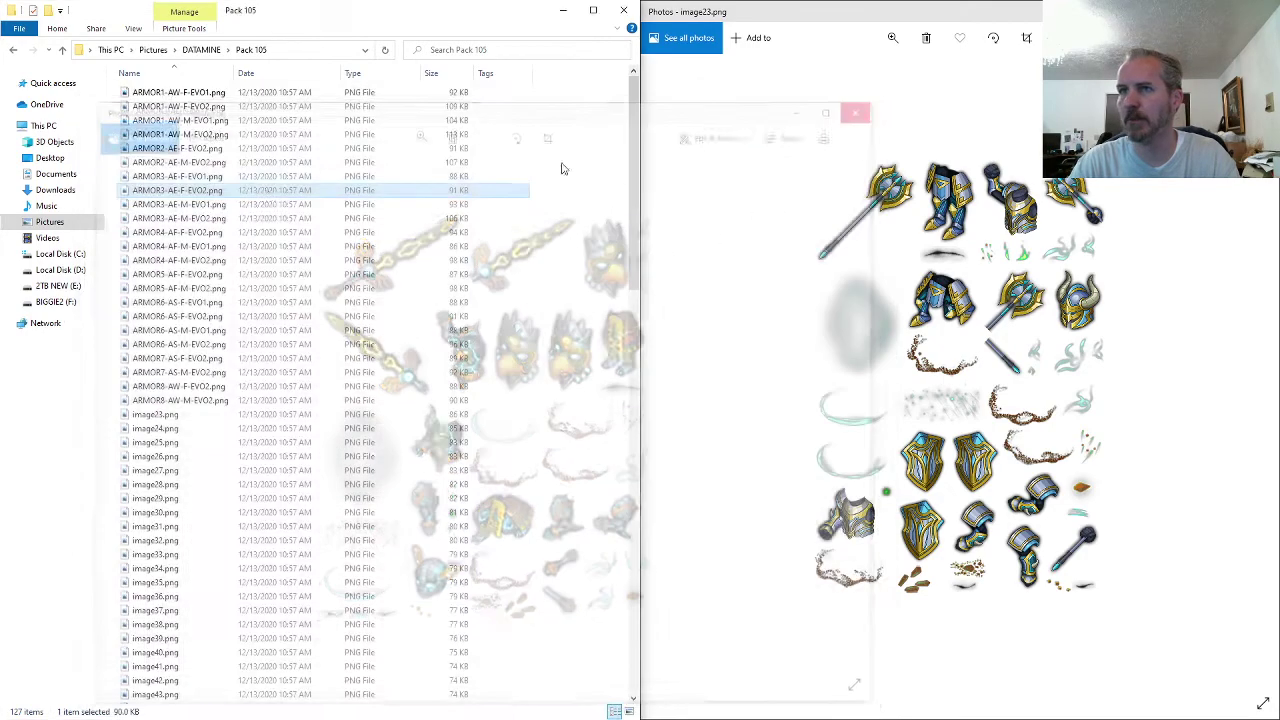
pyautogui.click(194, 165)
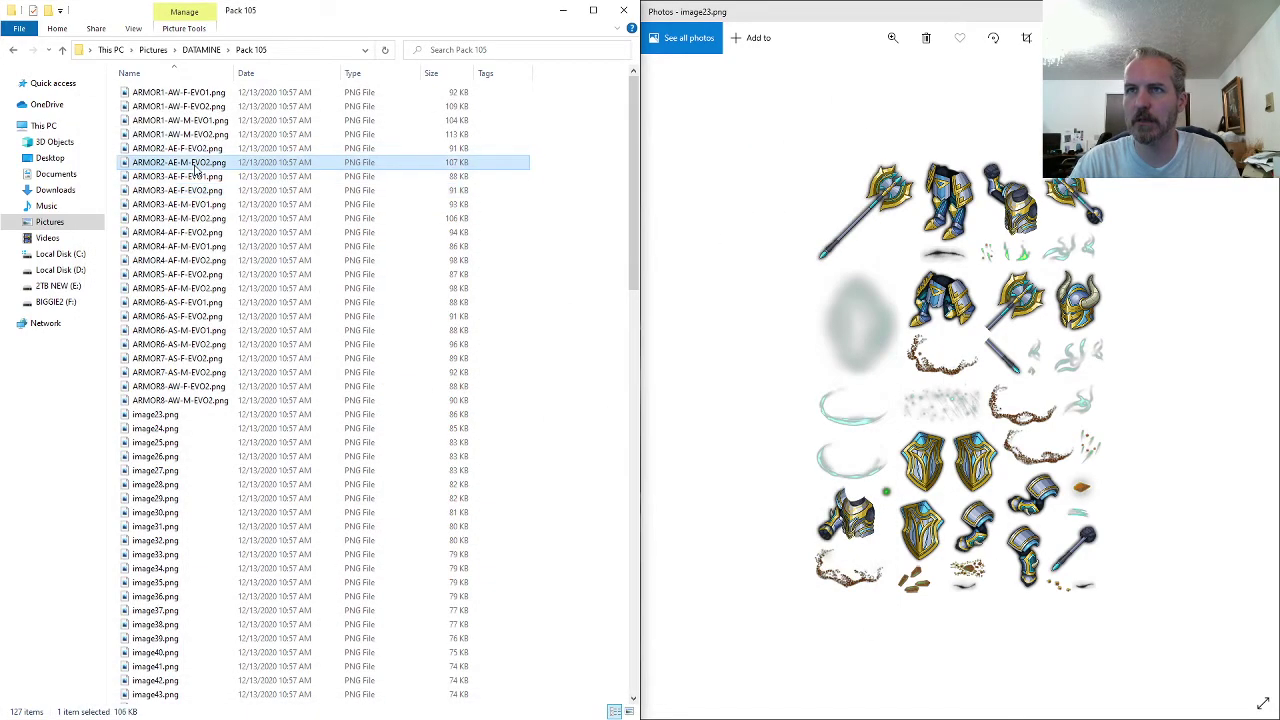
pyautogui.press('Return')
pyautogui.click(857, 112)
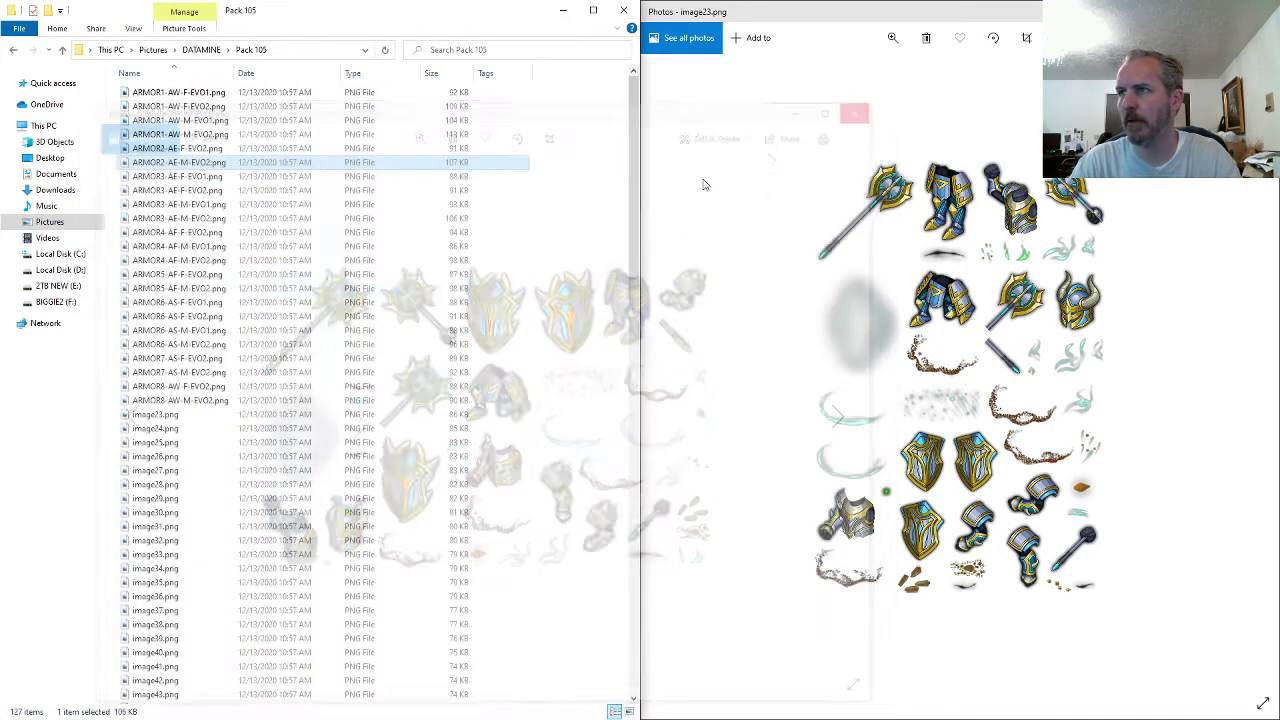
# - Reuse the ARMOR2-AE-M-EVO2 file name to rename image23.png as ARMOR2-AE-M-EVO1.png
pyautogui.press('F2')
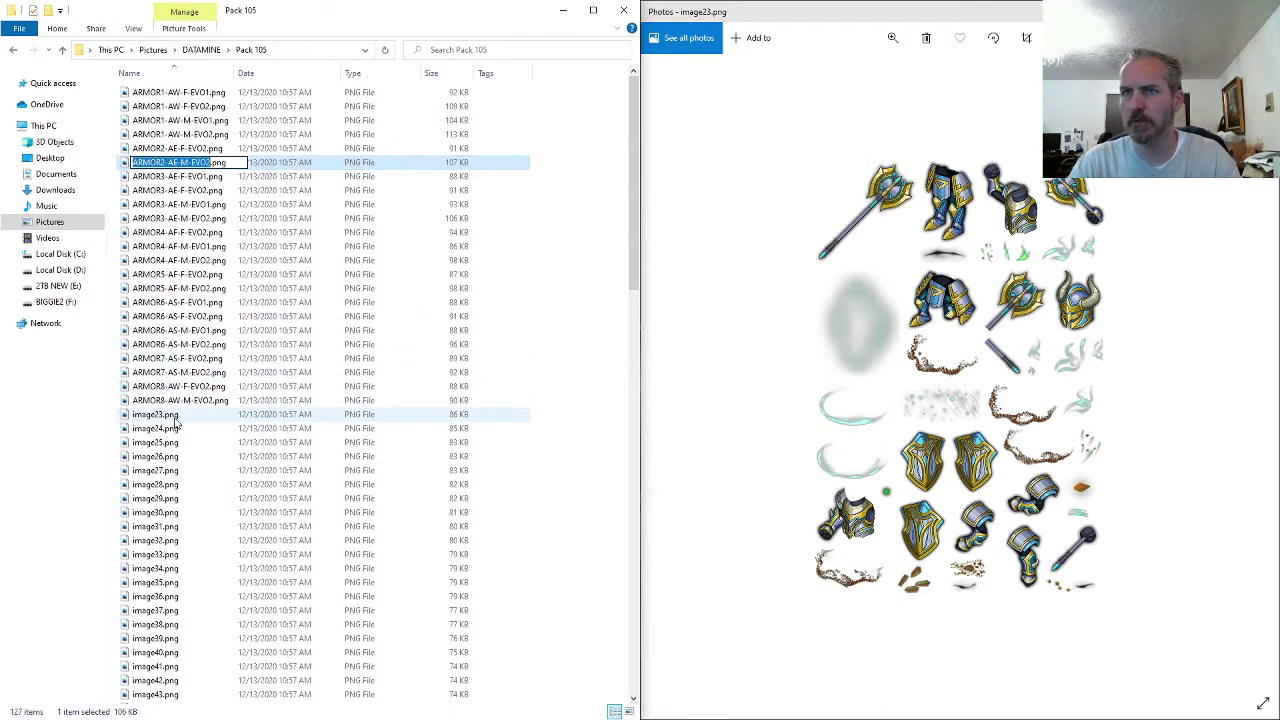
pyautogui.hotkey('ctrl', 'c')
pyautogui.click(175, 422)
pyautogui.press('F2')
pyautogui.hotkey('ctrl', 'v')
pyautogui.press('Return')
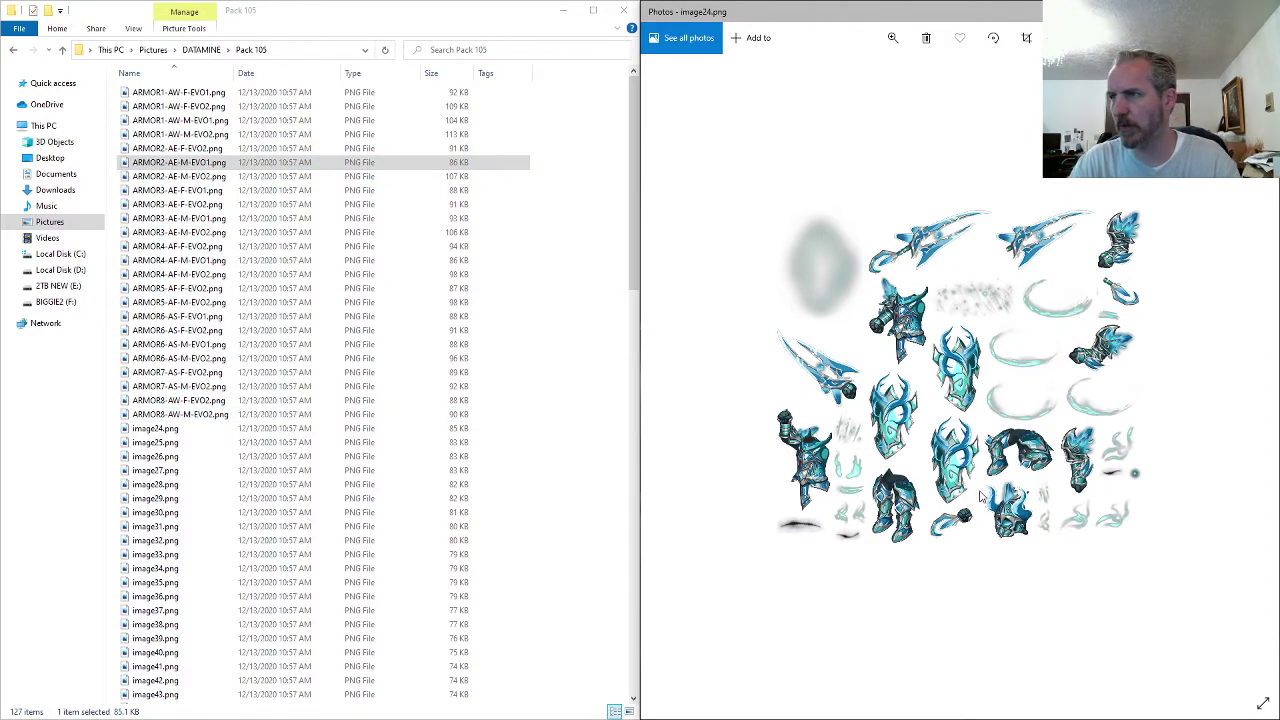
# - Examine the image24.png artwork up close and rename the file as ARMOR9-AA-M-EVO2.png
pyautogui.scroll(2, 965, 486)
pyautogui.scroll(1, 963, 484)
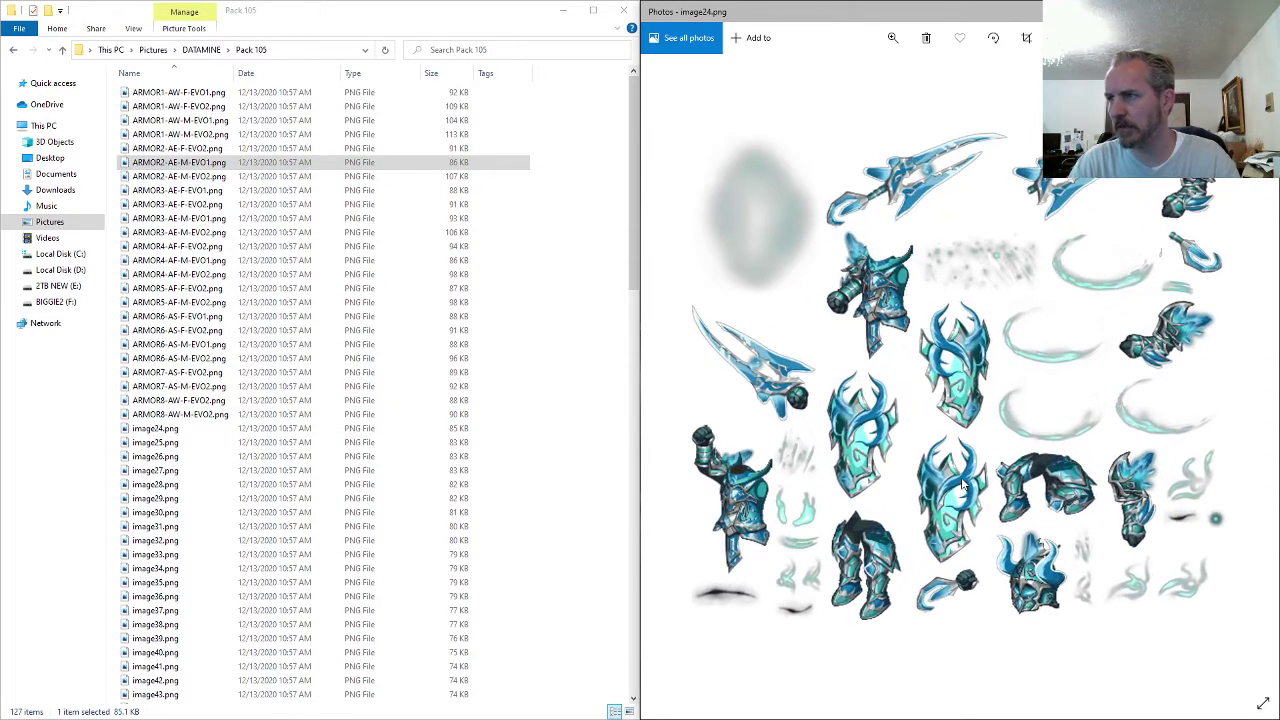
pyautogui.scroll(1, 963, 484)
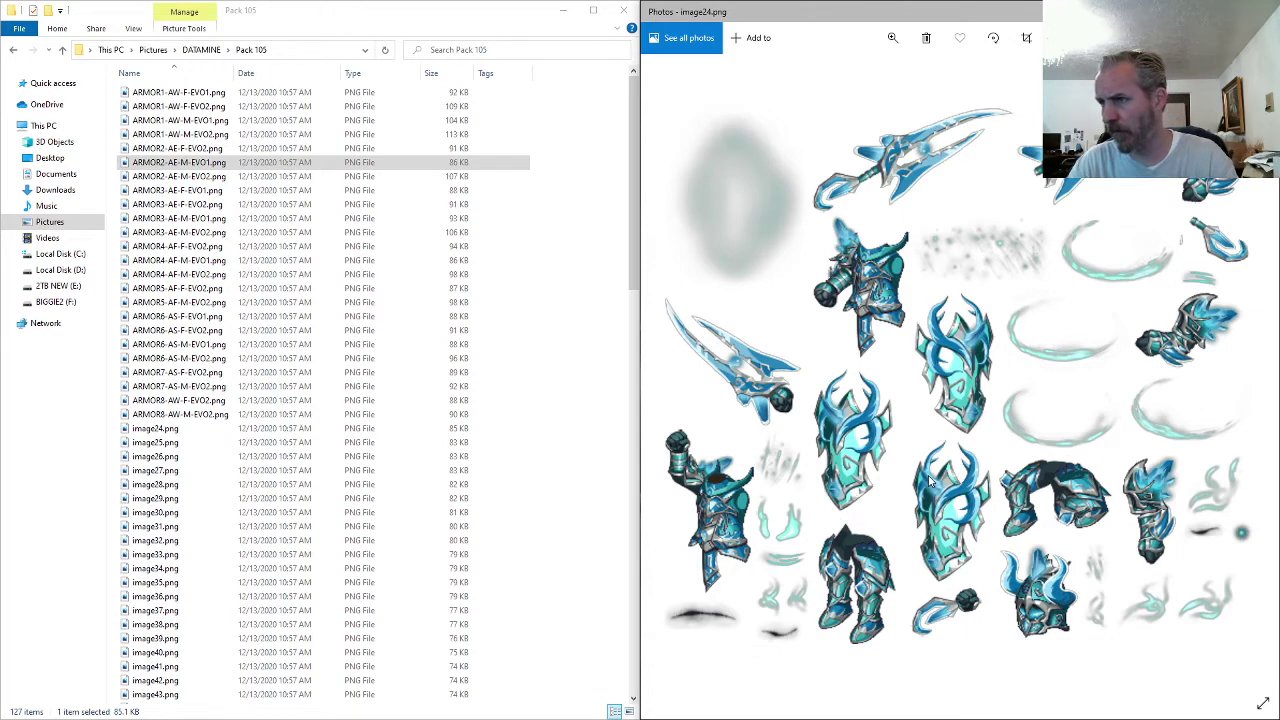
pyautogui.click(183, 429)
pyautogui.click(183, 429)
pyautogui.write('ARMOR9-AS')
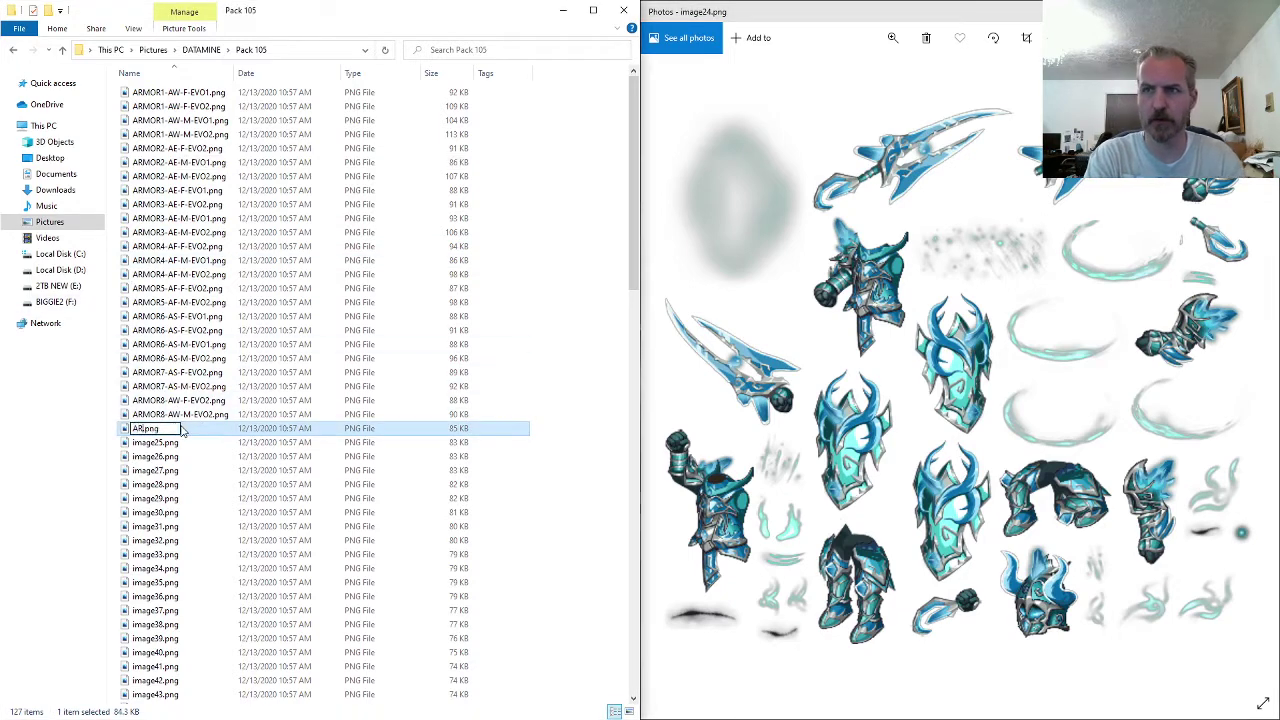
pyautogui.write('-M-EVO2')
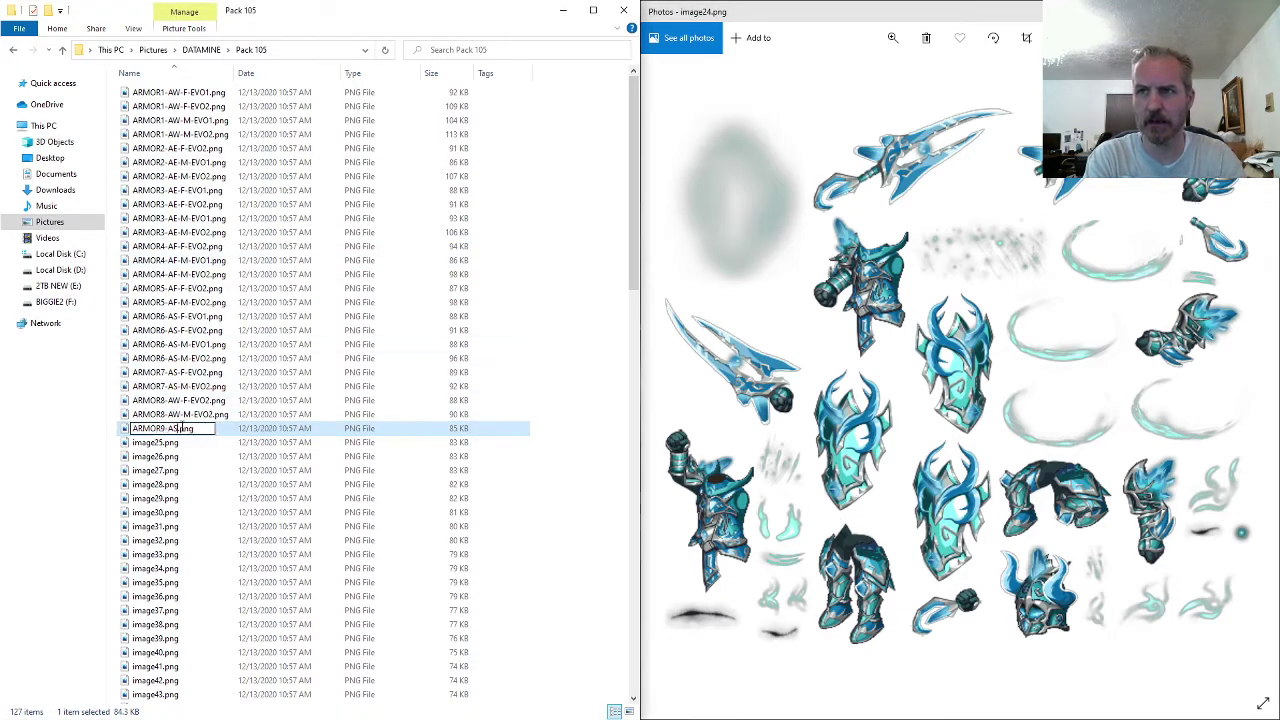
pyautogui.press('Return')
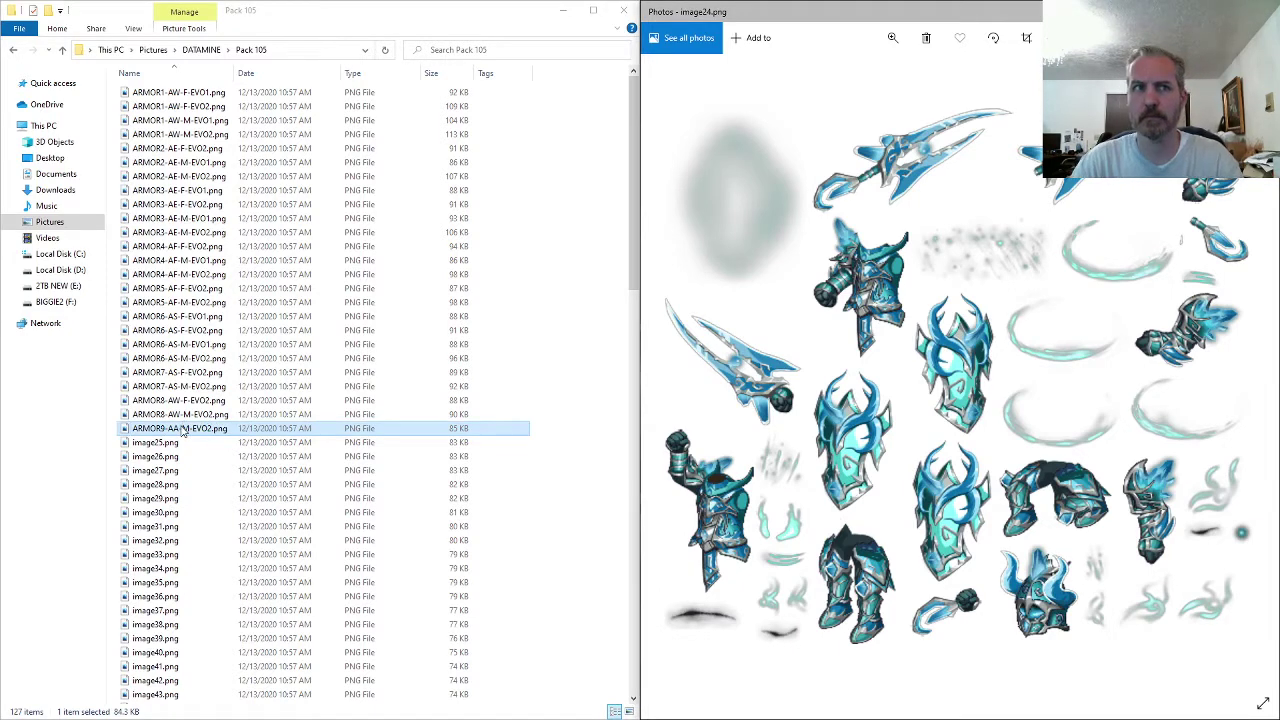
# - Close the current photo view, open image25.png and compare it with the ARMOR4-AF-F-EVO2.png artwork
pyautogui.click(752, 408)
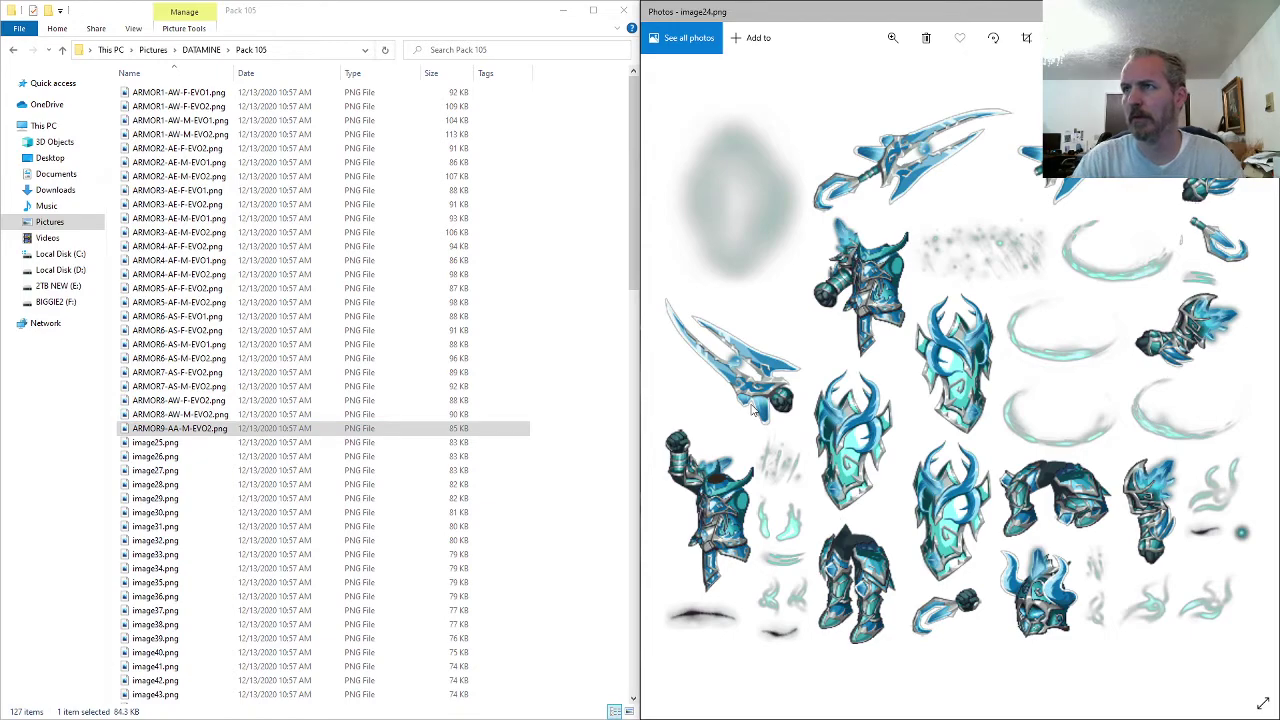
pyautogui.scroll(-3, 889, 407)
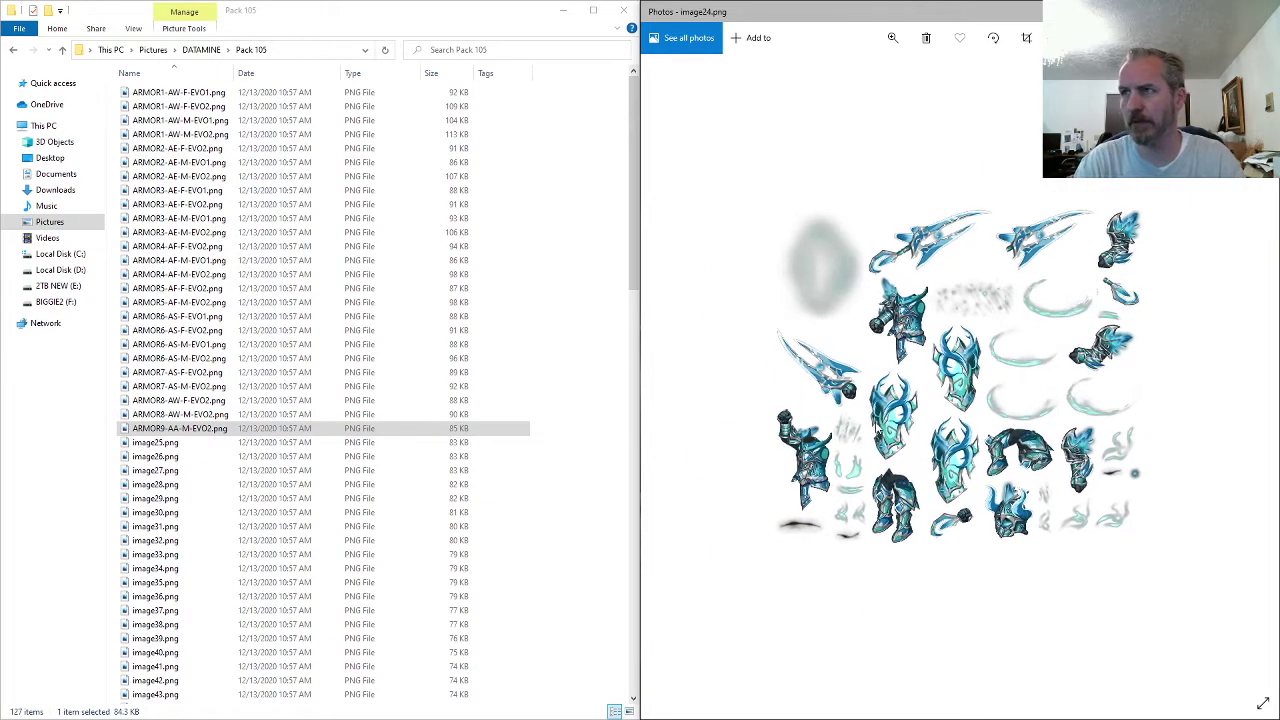
pyautogui.press('Left')
pyautogui.press('Left')
pyautogui.press('Left')
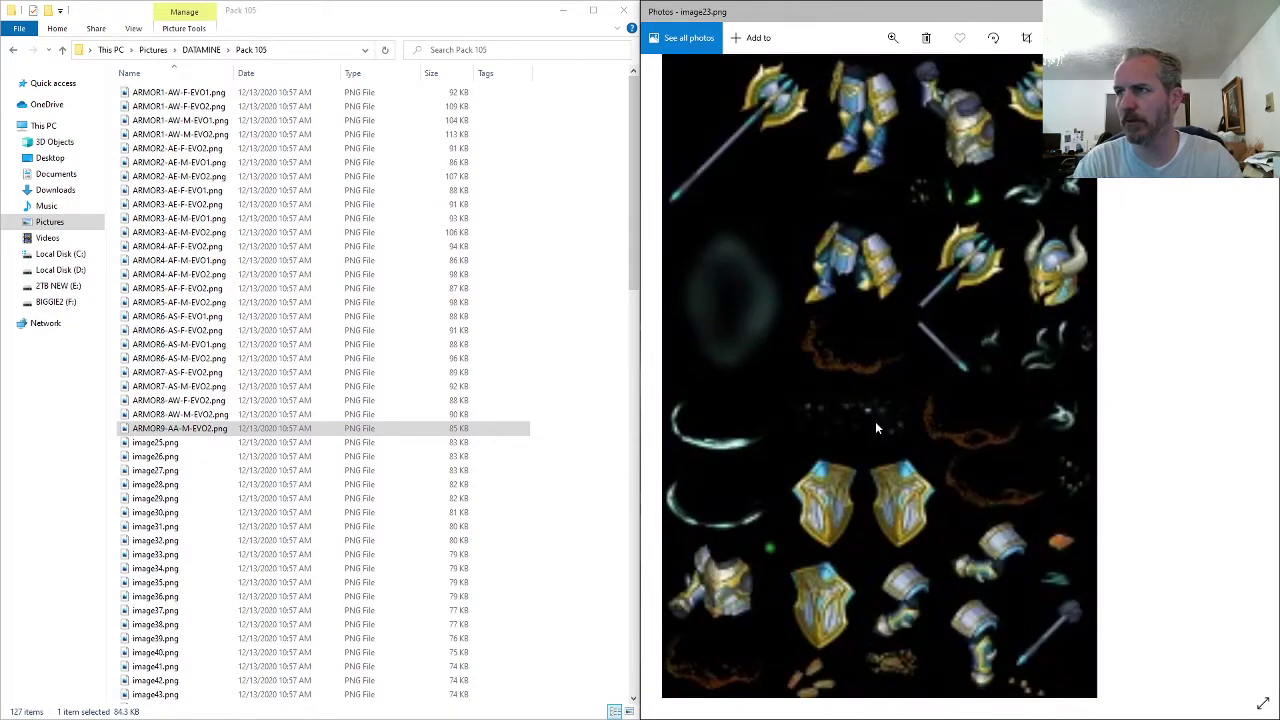
pyautogui.click(1264, 11)
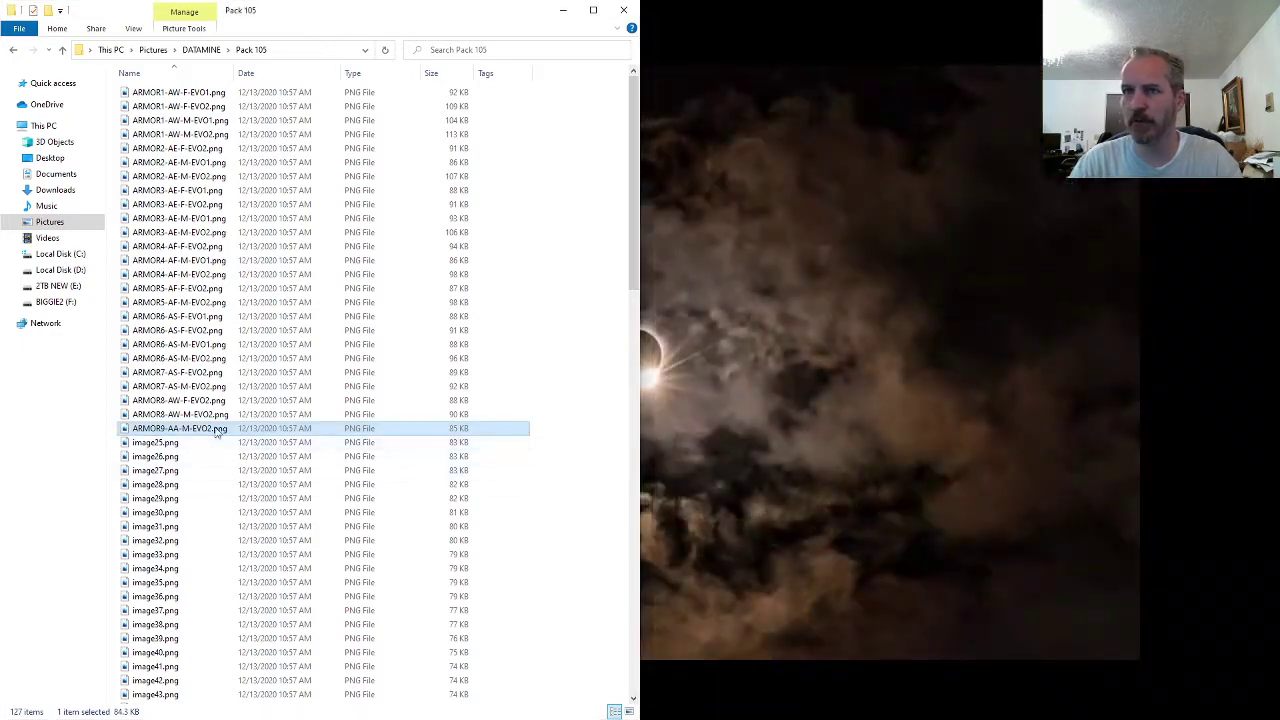
pyautogui.doubleClick(166, 446)
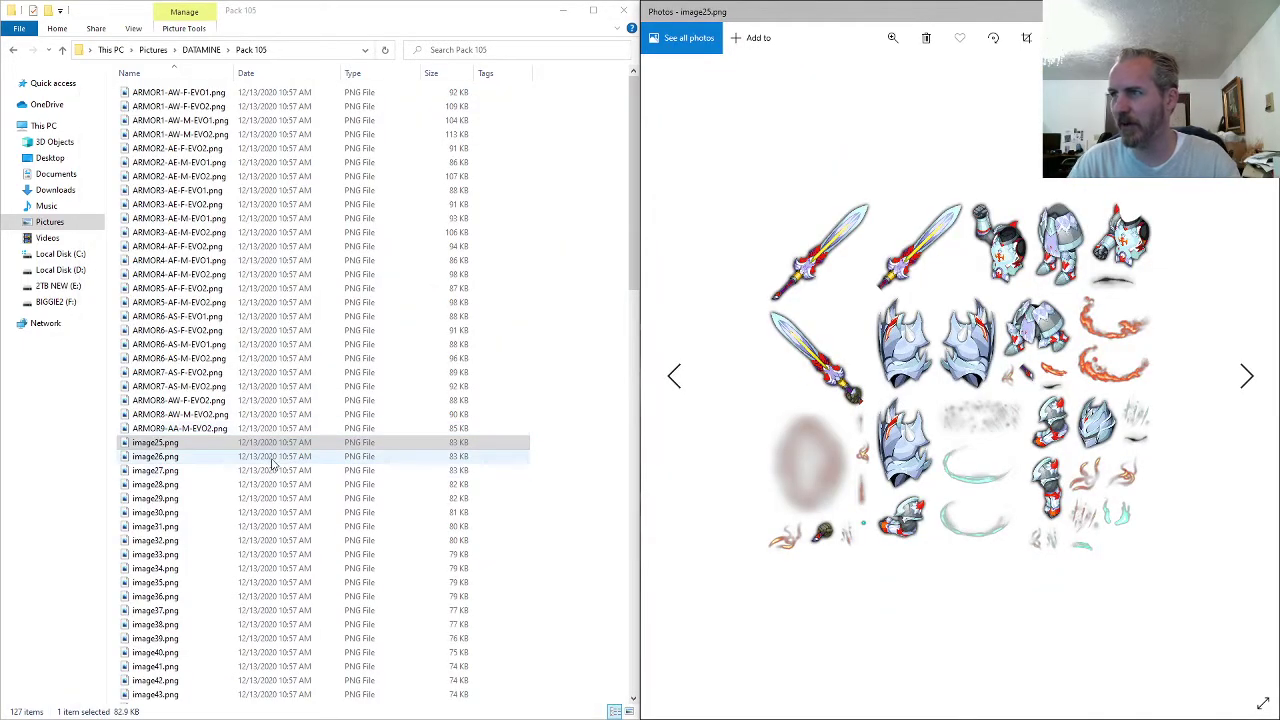
pyautogui.click(197, 249)
pyautogui.doubleClick(197, 249)
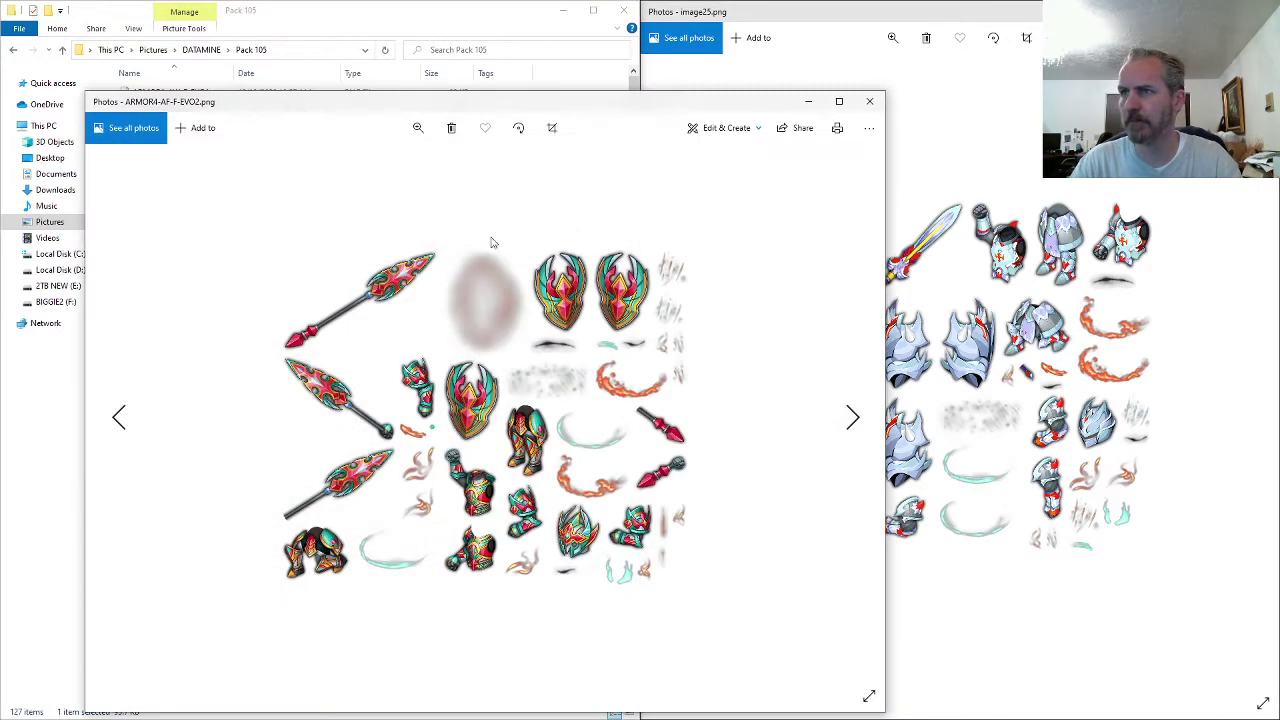
pyautogui.click(870, 102)
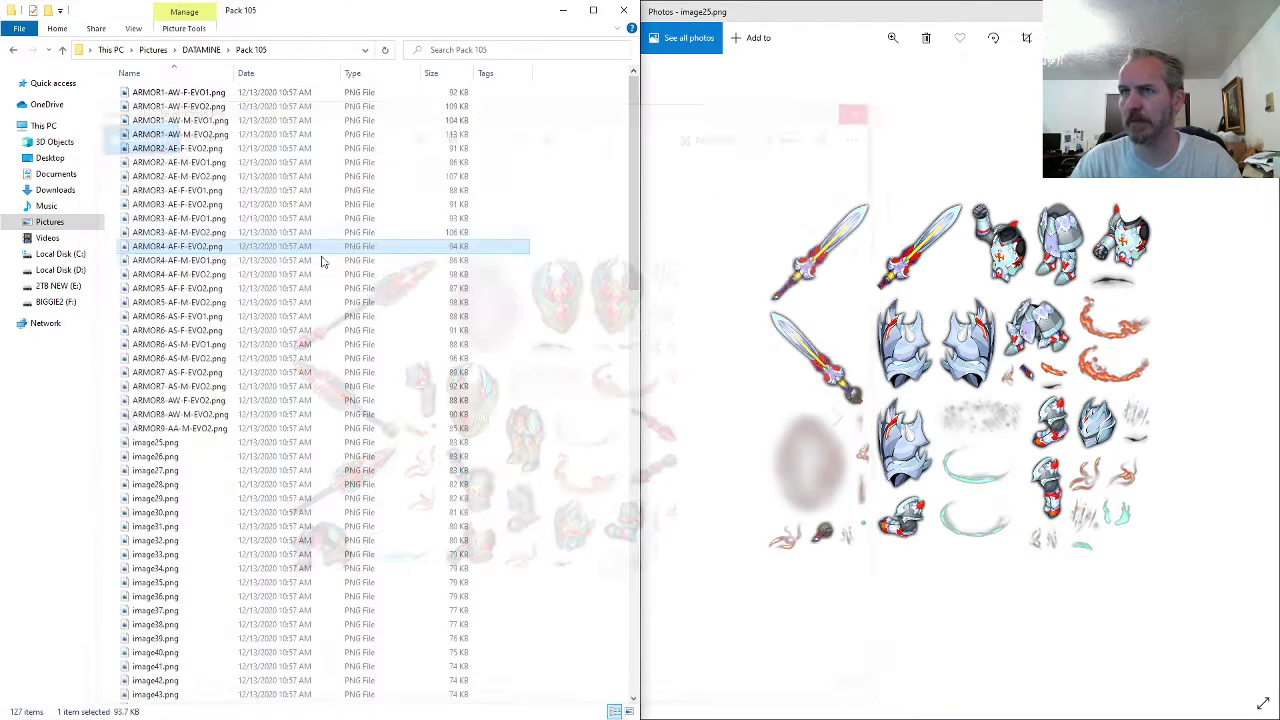
# - Reuse the ARMOR5-AF-M-EVO2 file name to rename image25.png as ARMOR5-AF-M-EVO1.png
pyautogui.click(197, 300)
pyautogui.press('F2')
pyautogui.click(180, 442)
pyautogui.press('F2')
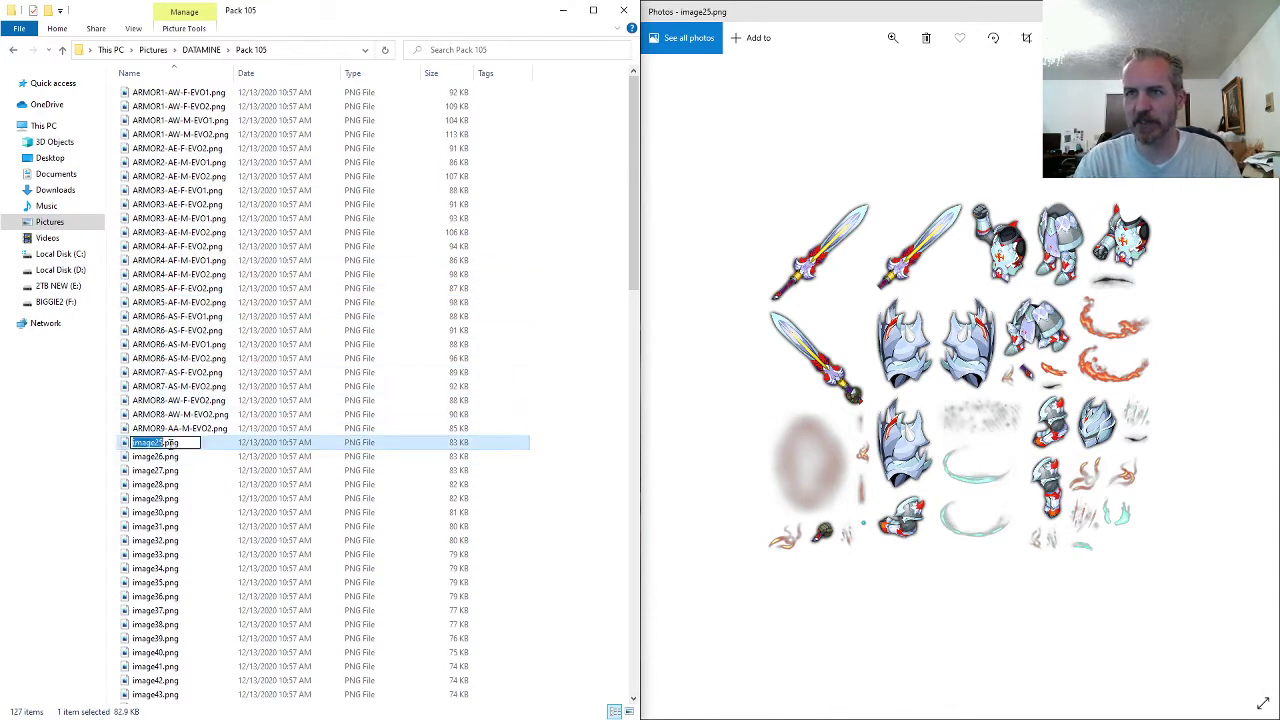
pyautogui.hotkey('ctrl', 'v')
pyautogui.press('BackSpace')
pyautogui.write('1')
pyautogui.press('Return')
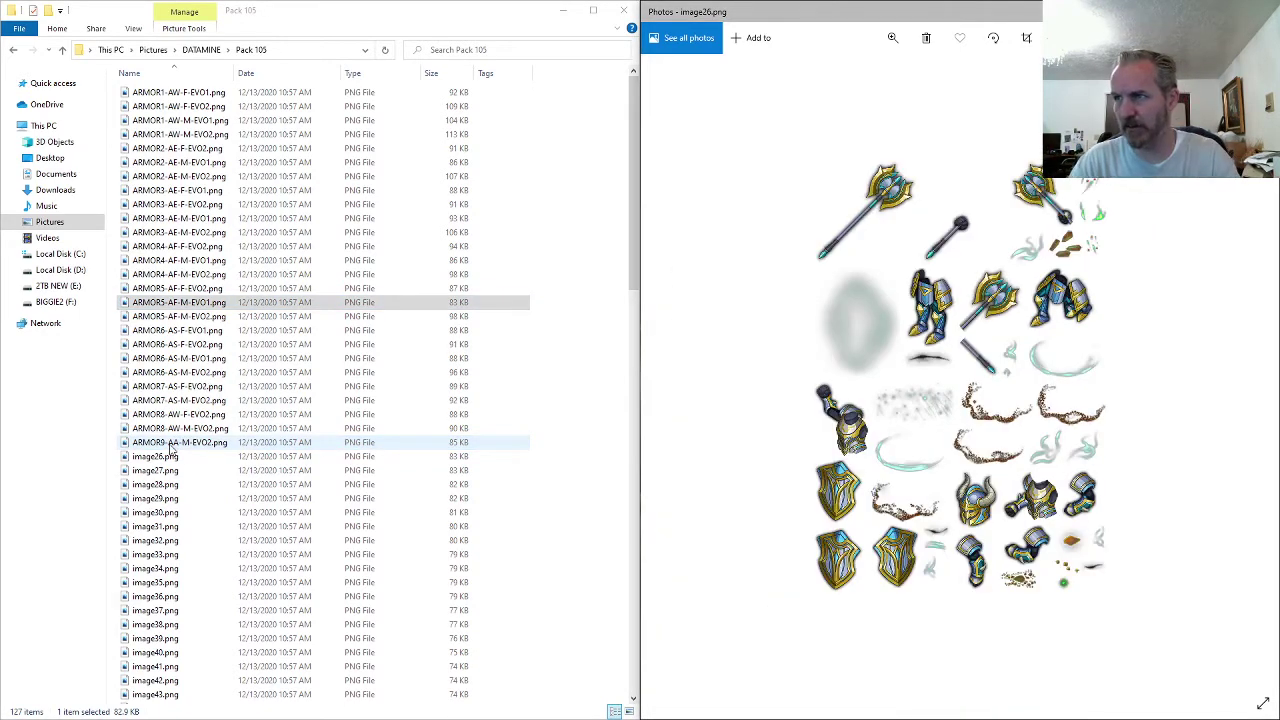
# - Compare image26.png with the ARMOR2-AE-M-EVO1.png artwork and rename it as ARMOR2-AE-F-EVO1.png
pyautogui.click(185, 165)
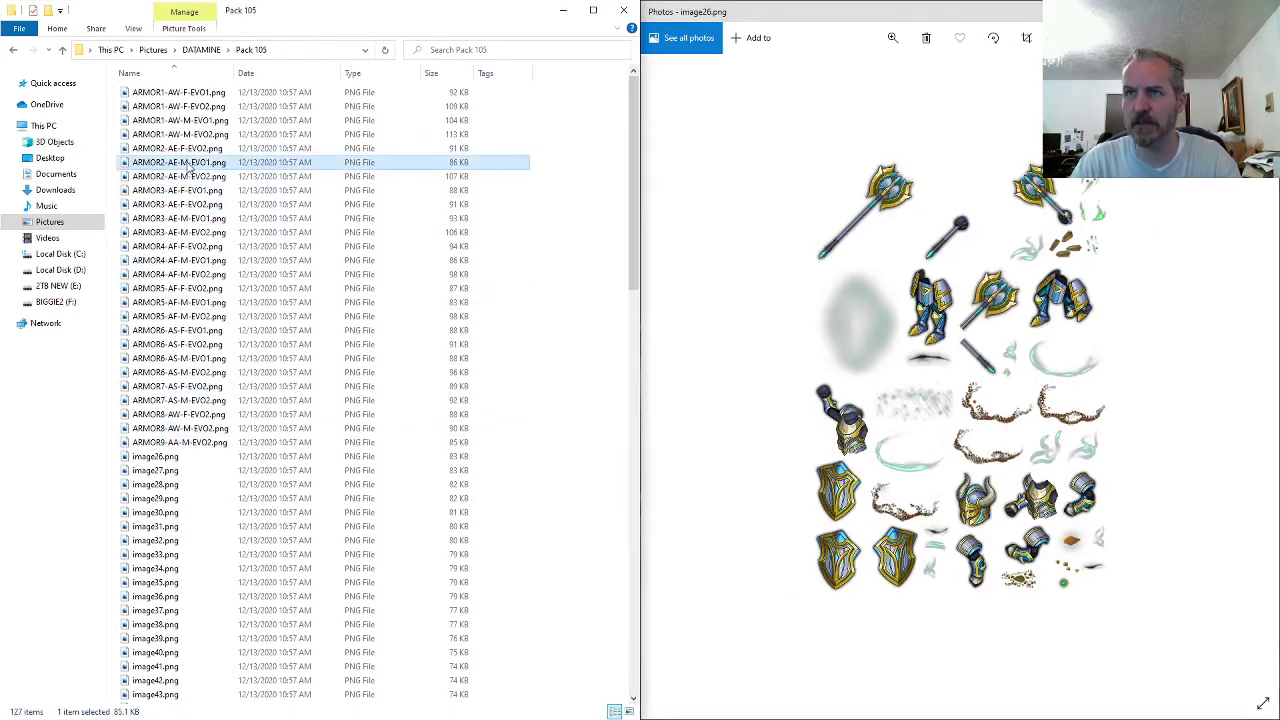
pyautogui.doubleClick(185, 166)
pyautogui.click(866, 106)
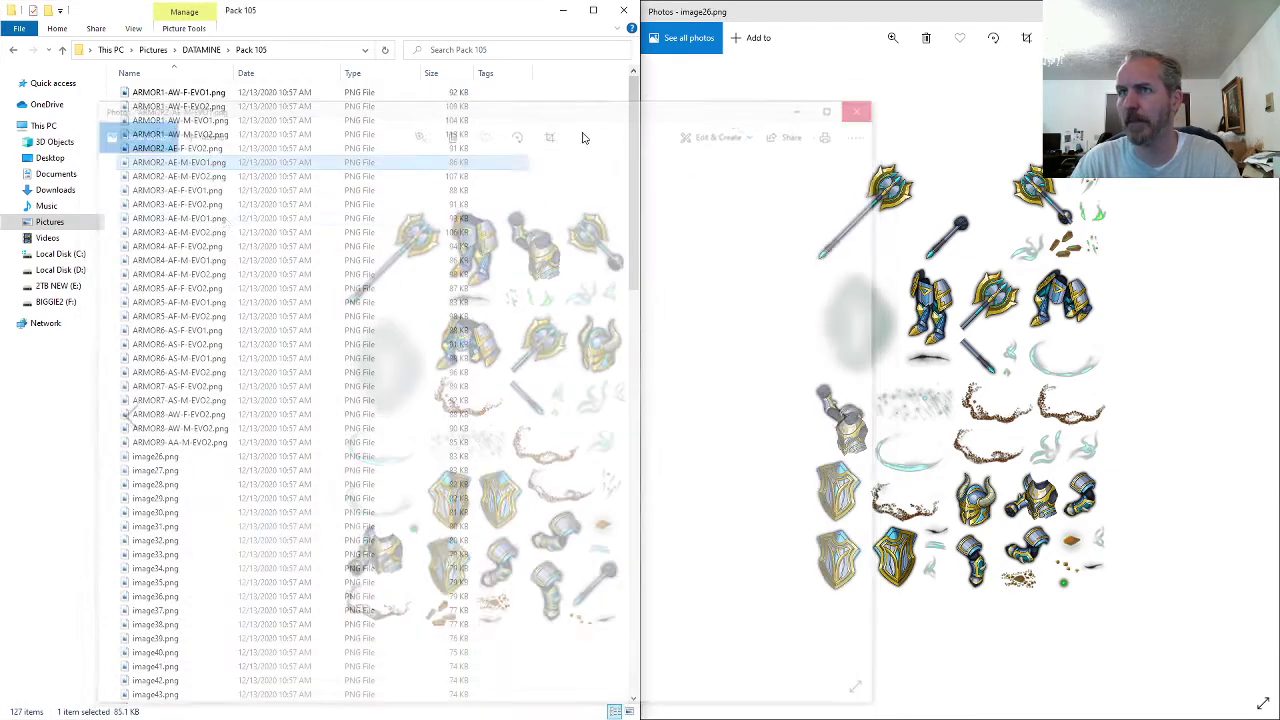
pyautogui.click(160, 456)
pyautogui.press('F2')
pyautogui.write('ARMOR2-AE-F-EVO1')
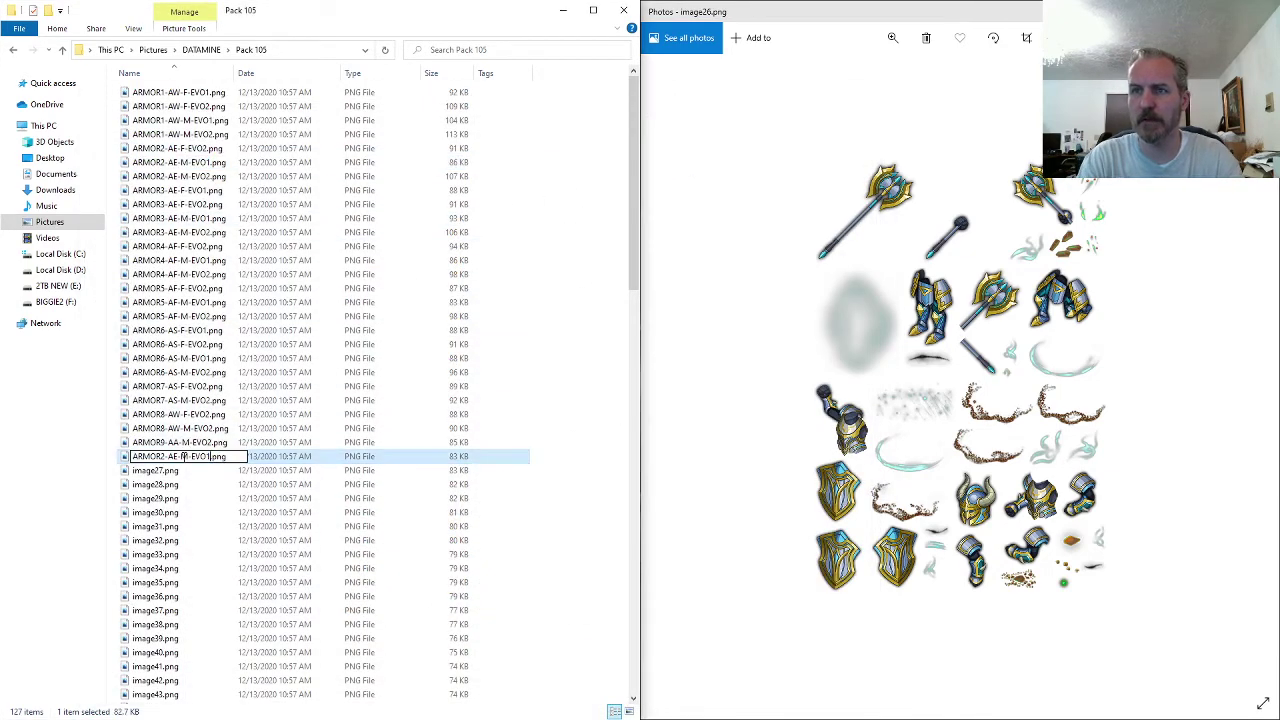
pyautogui.press('Return')
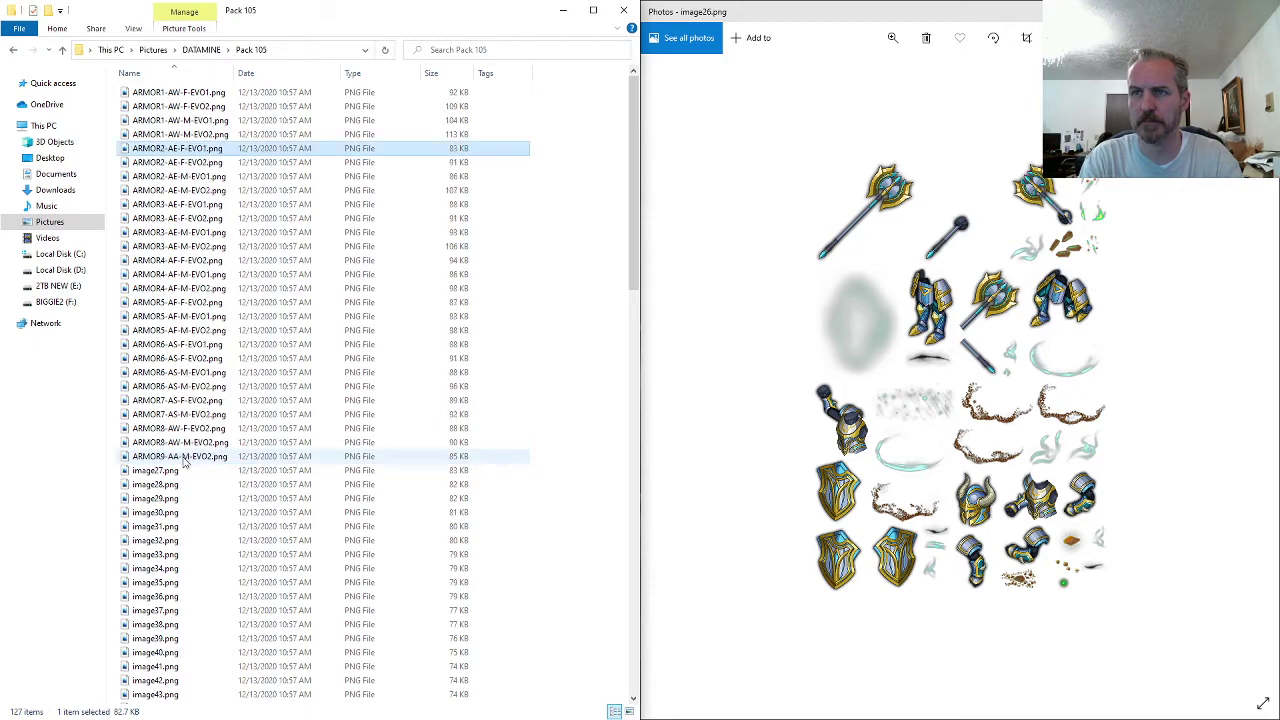
# - Bring up image27.png in the photo viewer and rename the file as ARMOR1-AW-F-BASE.png
pyautogui.press('Right')
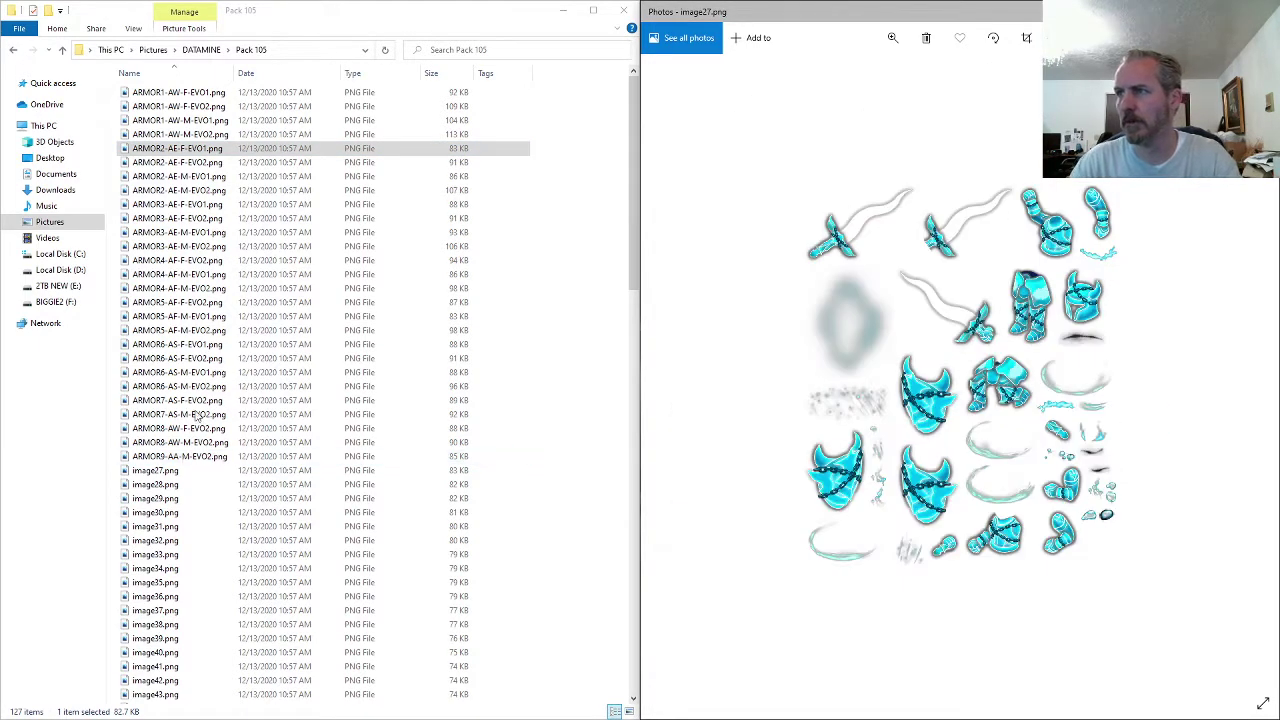
pyautogui.click(196, 110)
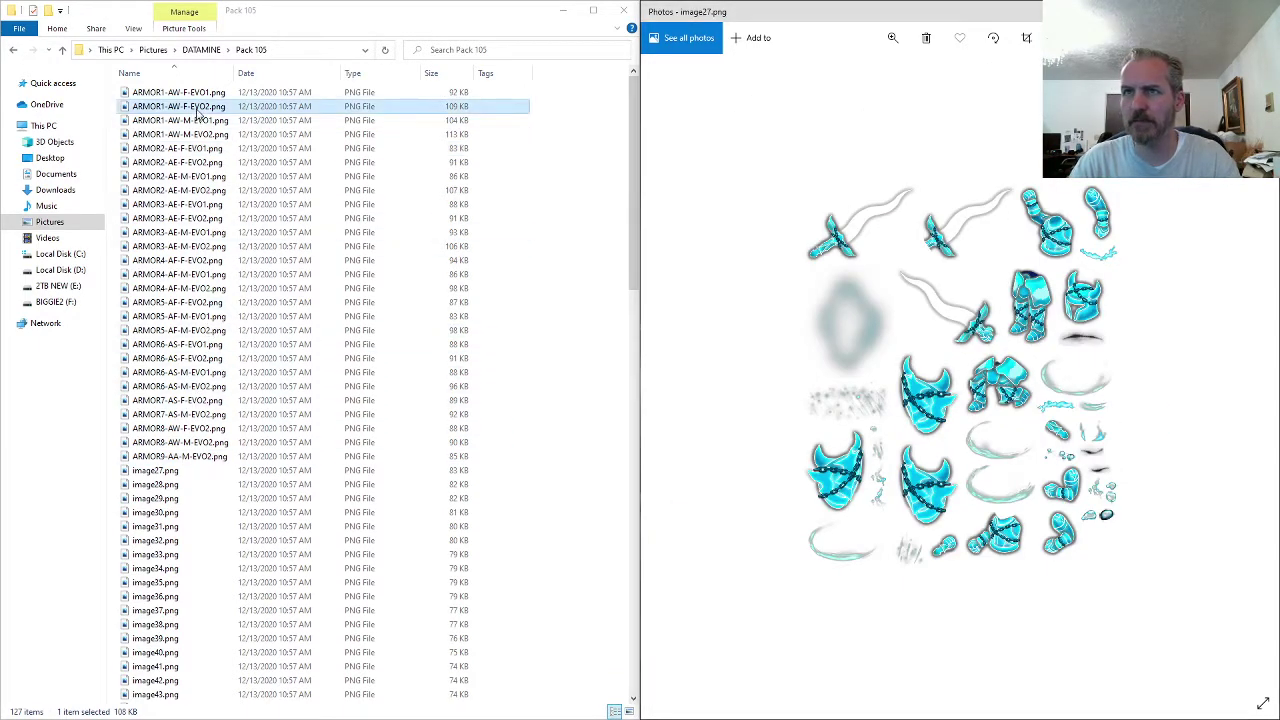
pyautogui.click(188, 470)
pyautogui.press('F2')
pyautogui.write('ARMOR1-AW-F-EVO2')
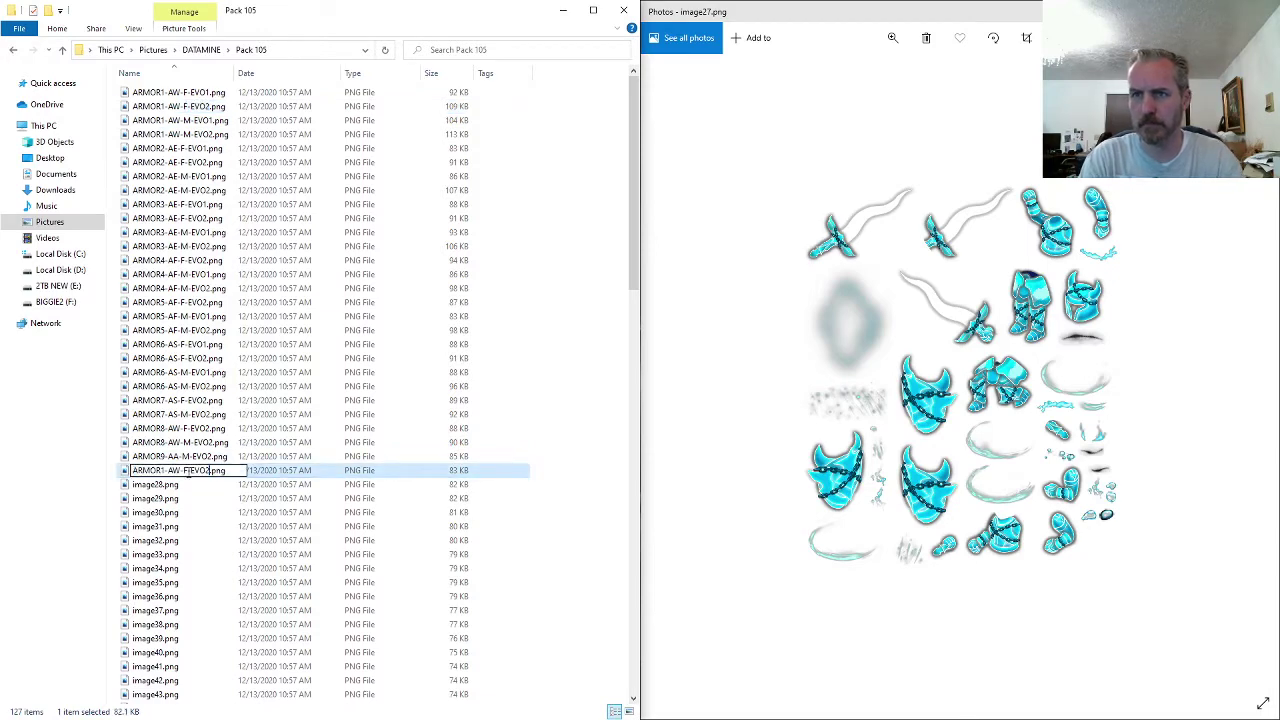
pyautogui.hotkey('ctrl', 'shift', 'Left')
pyautogui.write('BASE')
pyautogui.hotkey('alt', 'Tab')
# - Bring up image28.png in the photo viewer and rename the file as ARMOR1-AW-M-BASE.png
pyautogui.press('Right')
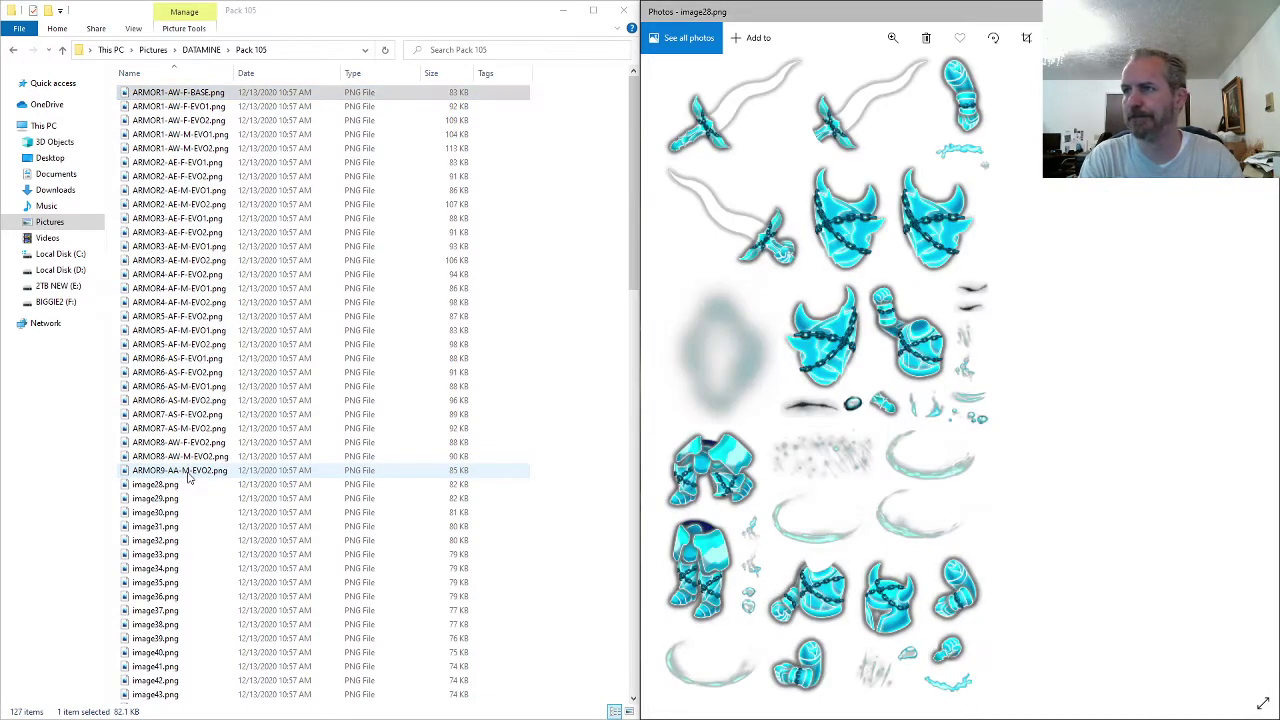
pyautogui.click(187, 484)
pyautogui.press('F2')
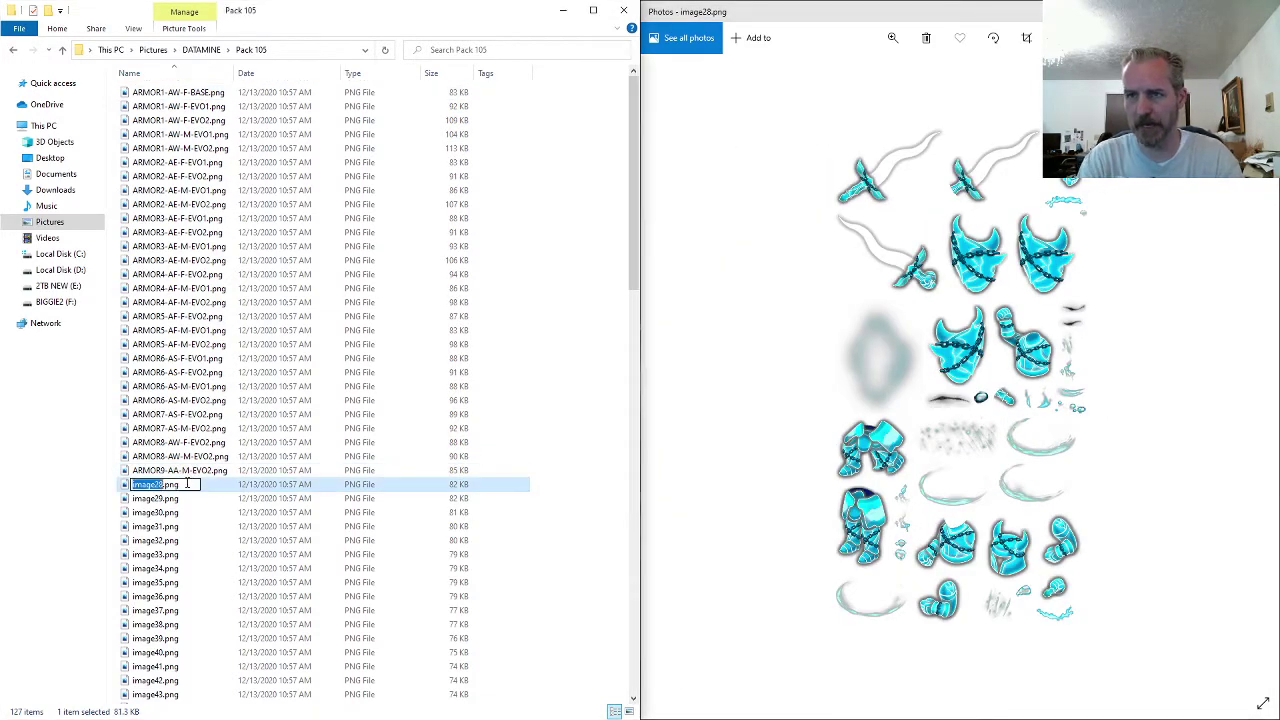
pyautogui.write('ARMOR1-AW-F-EVO2')
pyautogui.hotkey('ctrl', 'shift', 'Left')
pyautogui.write('BASE')
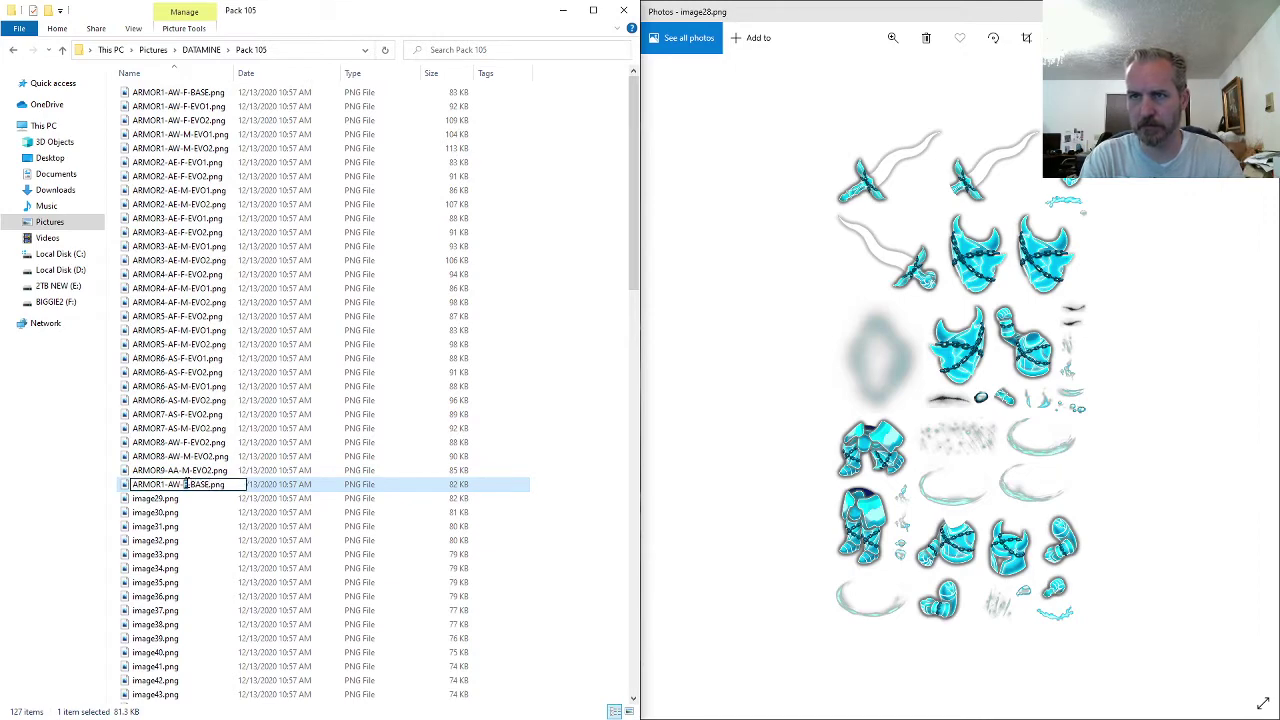
pyautogui.write('M-')
pyautogui.press('Return')
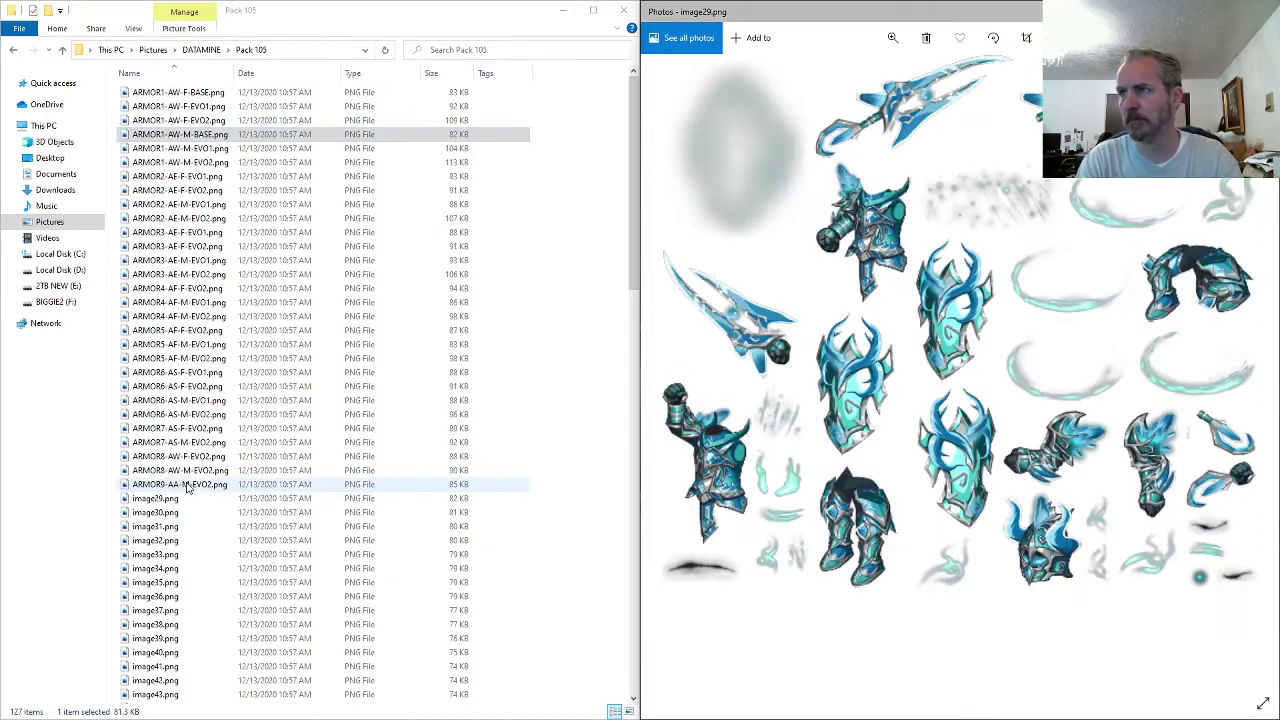
# - Reuse the ARMOR9-AA-M-EVO2 file name to rename image29.png as ARMOR9-AA-F-EVO2.png
pyautogui.click(186, 485)
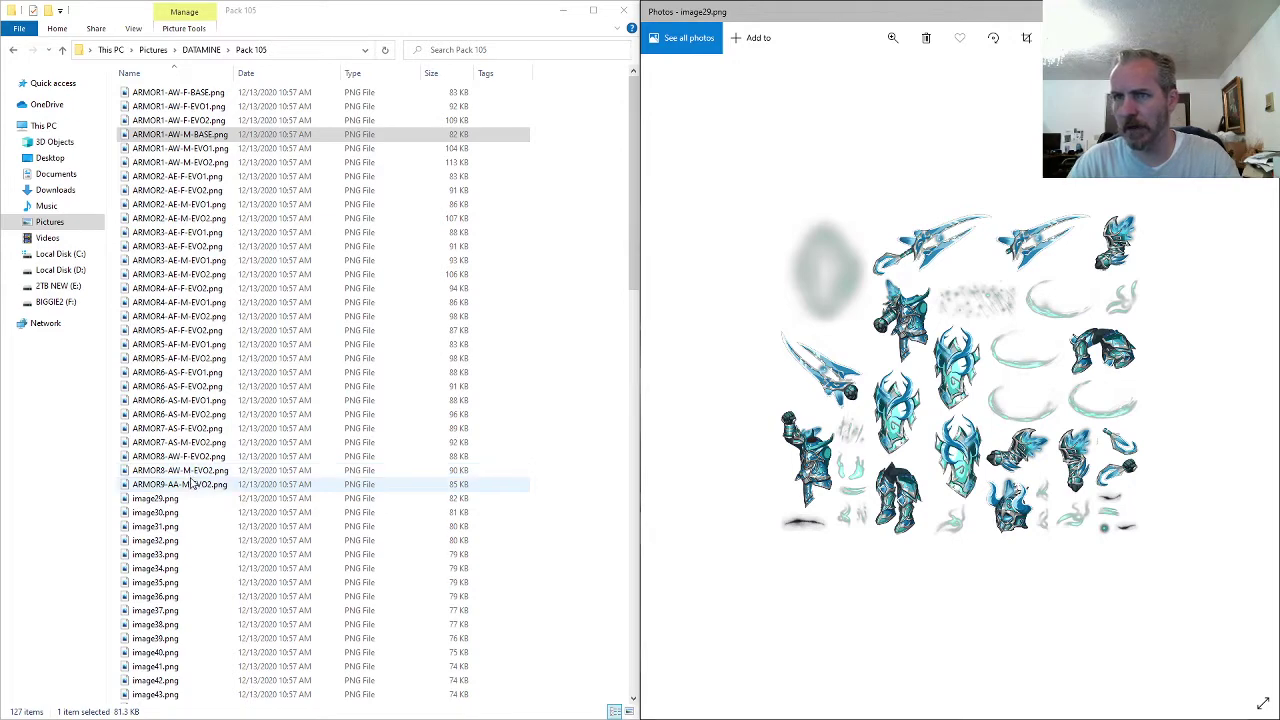
pyautogui.press('F2')
pyautogui.hotkey('ctrl', 'c')
pyautogui.click(182, 501)
pyautogui.press('F2')
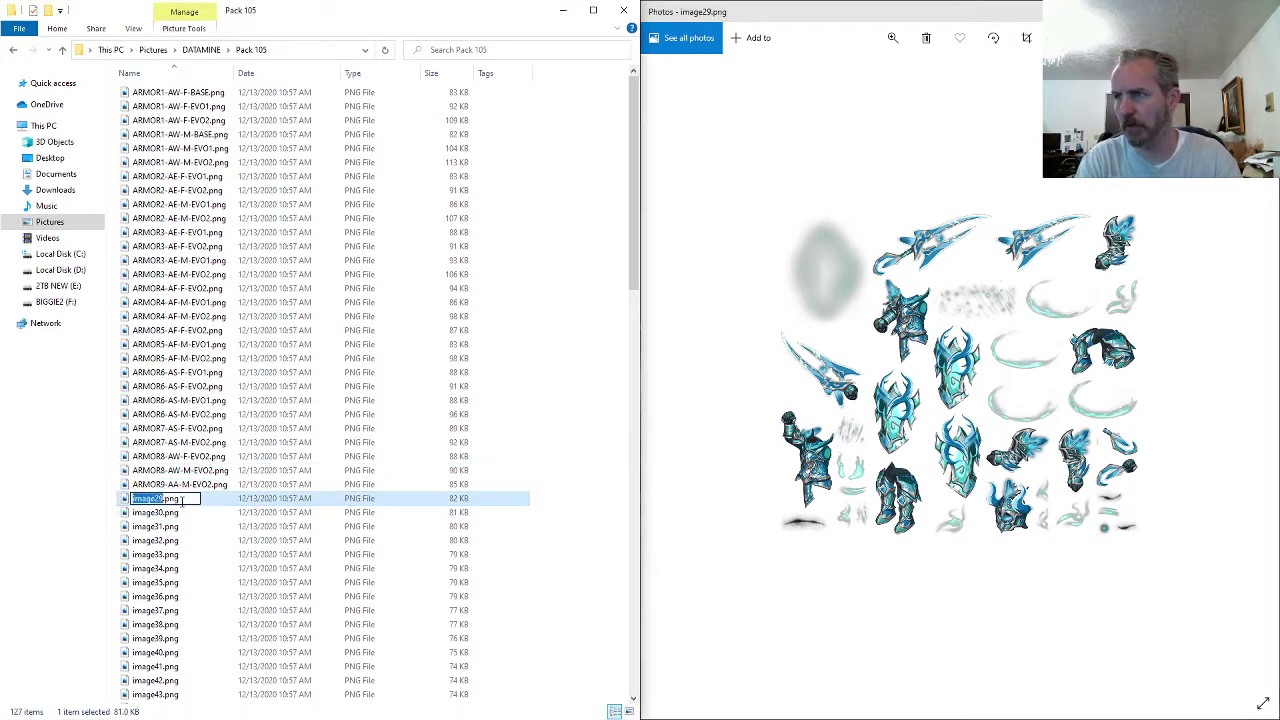
pyautogui.hotkey('ctrl', 'v')
pyautogui.write('F')
pyautogui.press('Return')
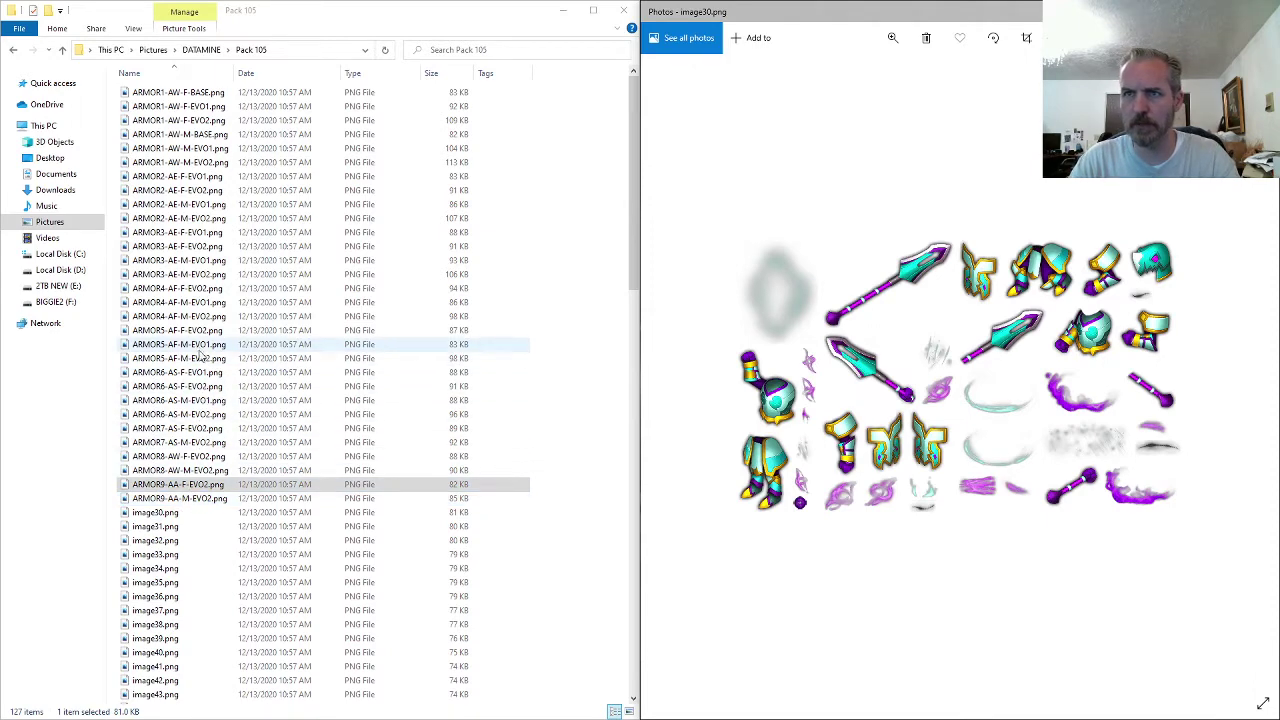
# - Compare image30.png with the ARMOR6-AS-F-EVO1.png artwork and rename it as ARMOR6-AS-M-BASE.png
pyautogui.doubleClick(195, 375)
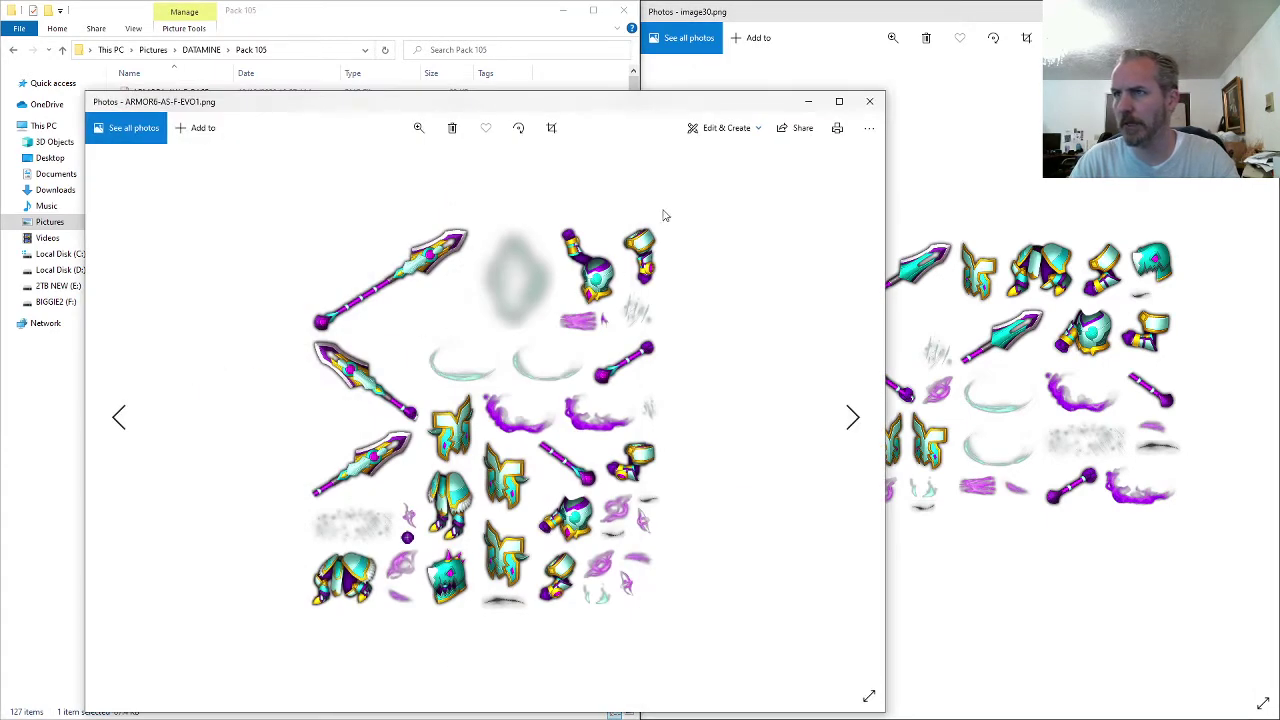
pyautogui.click(869, 101)
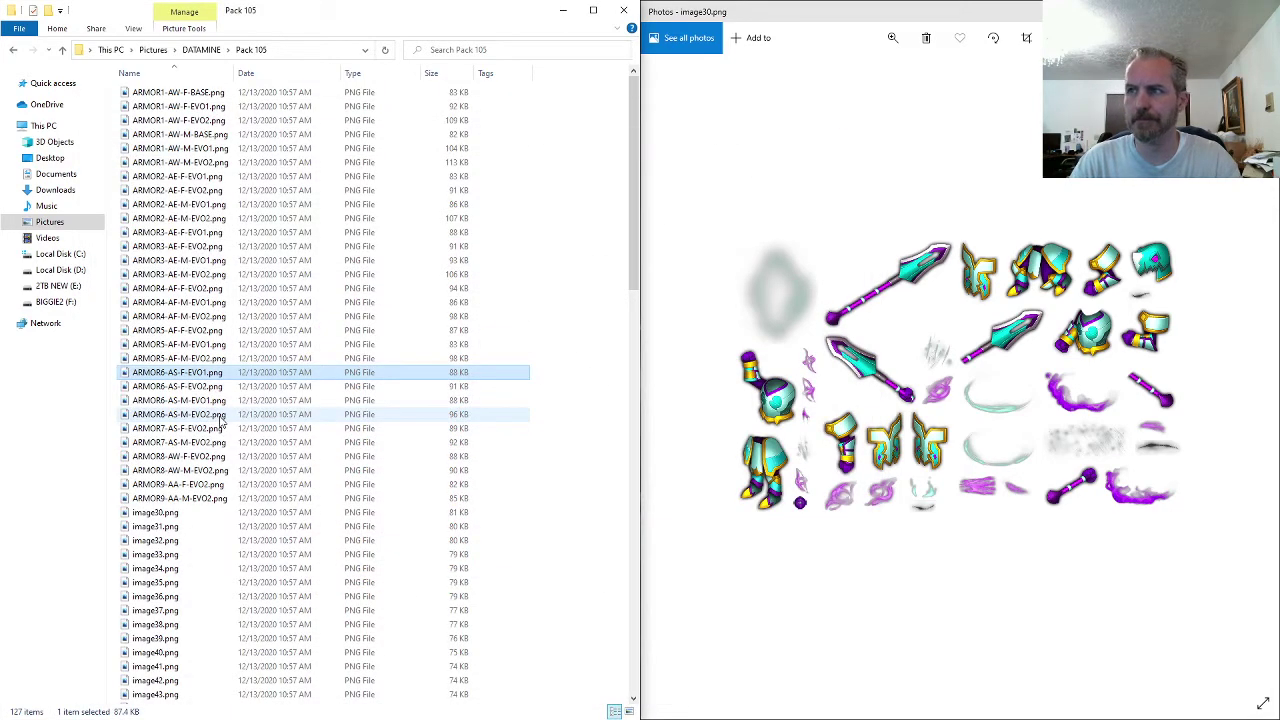
pyautogui.click(195, 400)
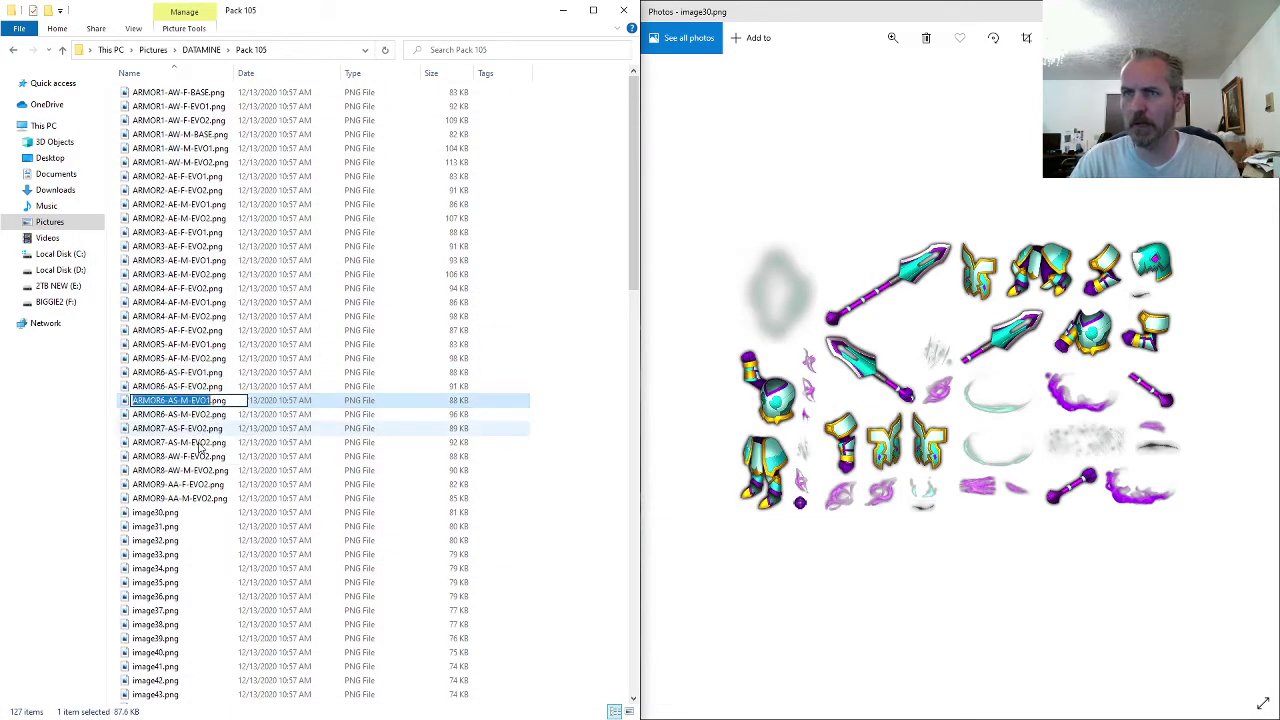
pyautogui.click(174, 513)
pyautogui.press('F2')
pyautogui.write('ARMOR6-AS-M-BASE')
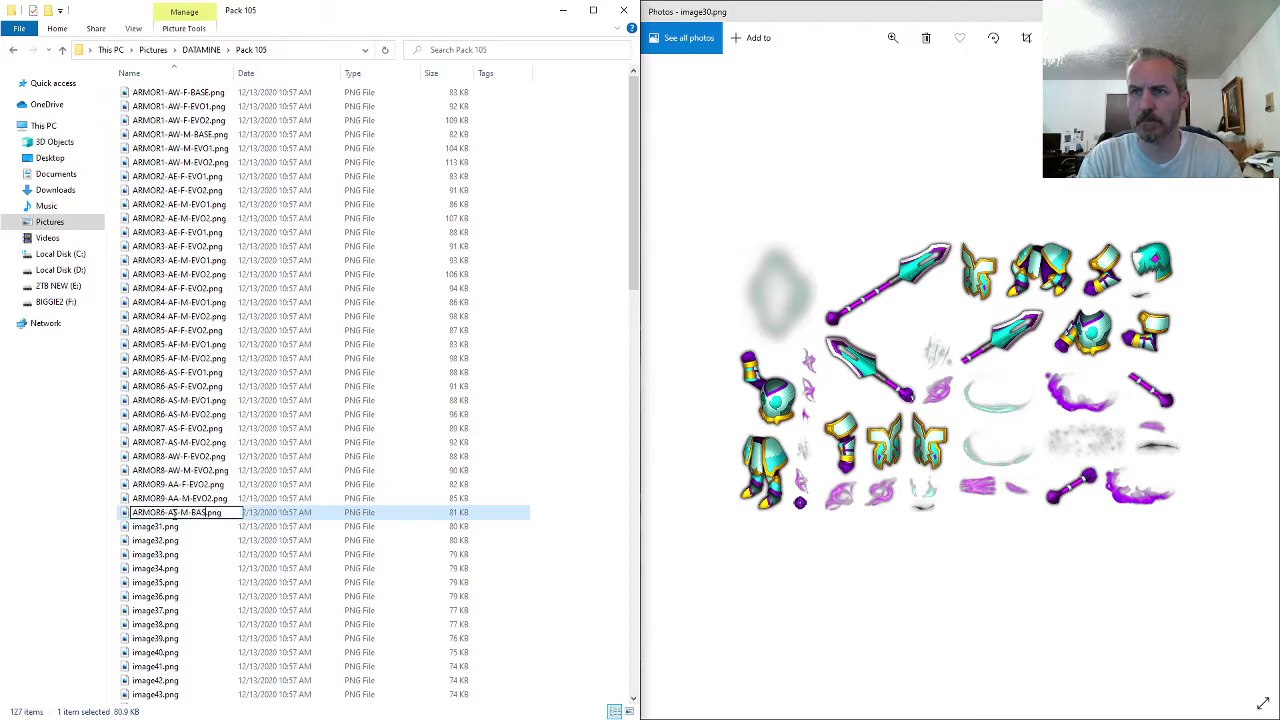
pyautogui.press('Return')
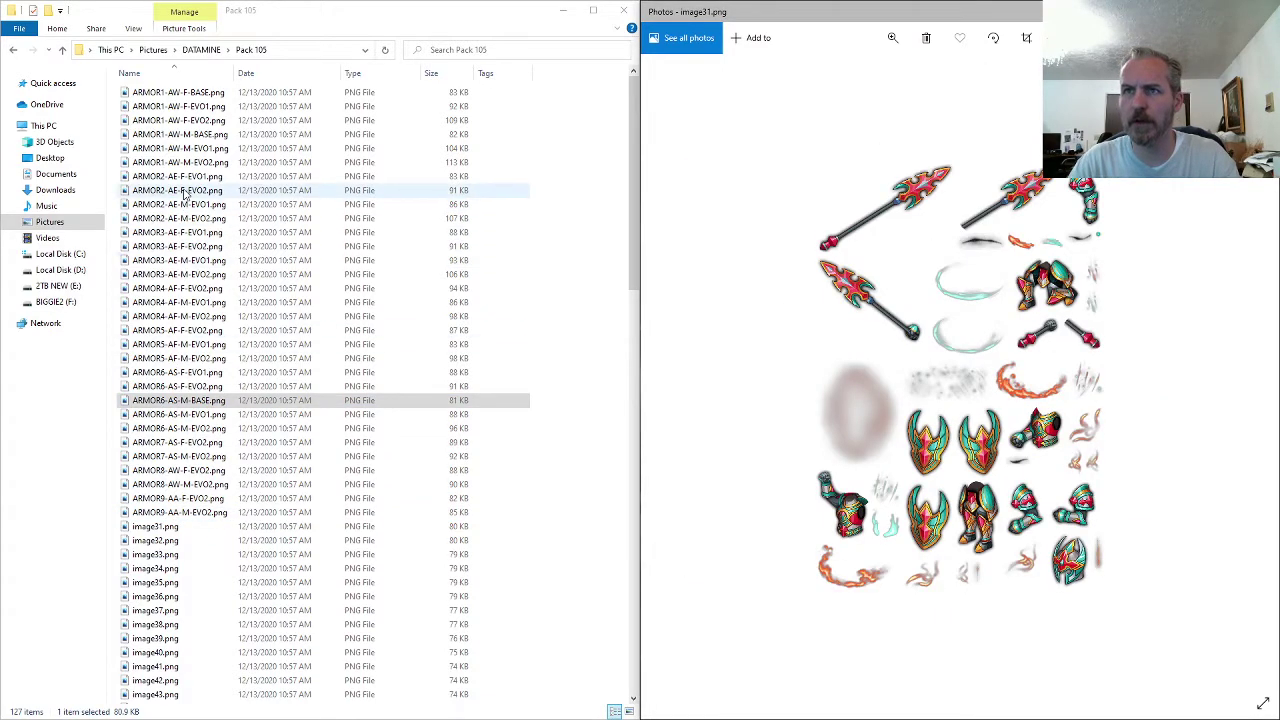
# - Compare image31.png with the ARMOR4-AF-F-EVO2.png artwork and rename it as ARMOR4-AF-F-EVO1.png
pyautogui.doubleClick(185, 288)
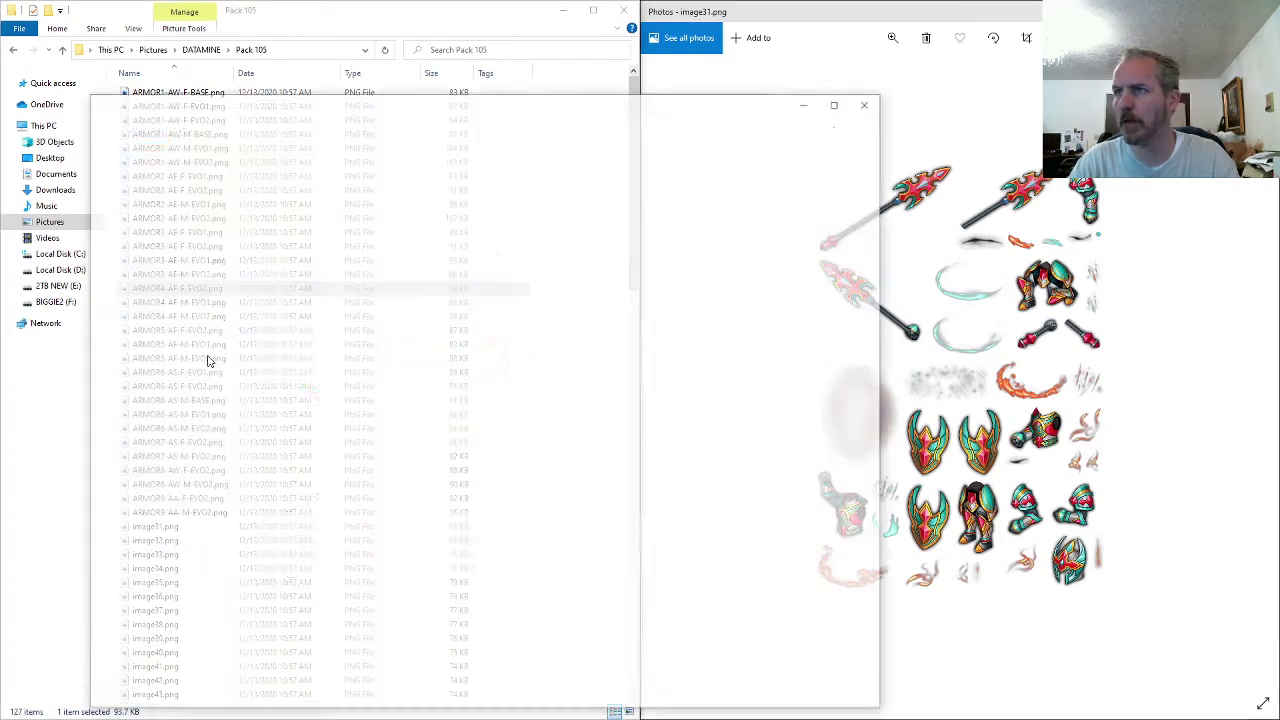
pyautogui.click(880, 106)
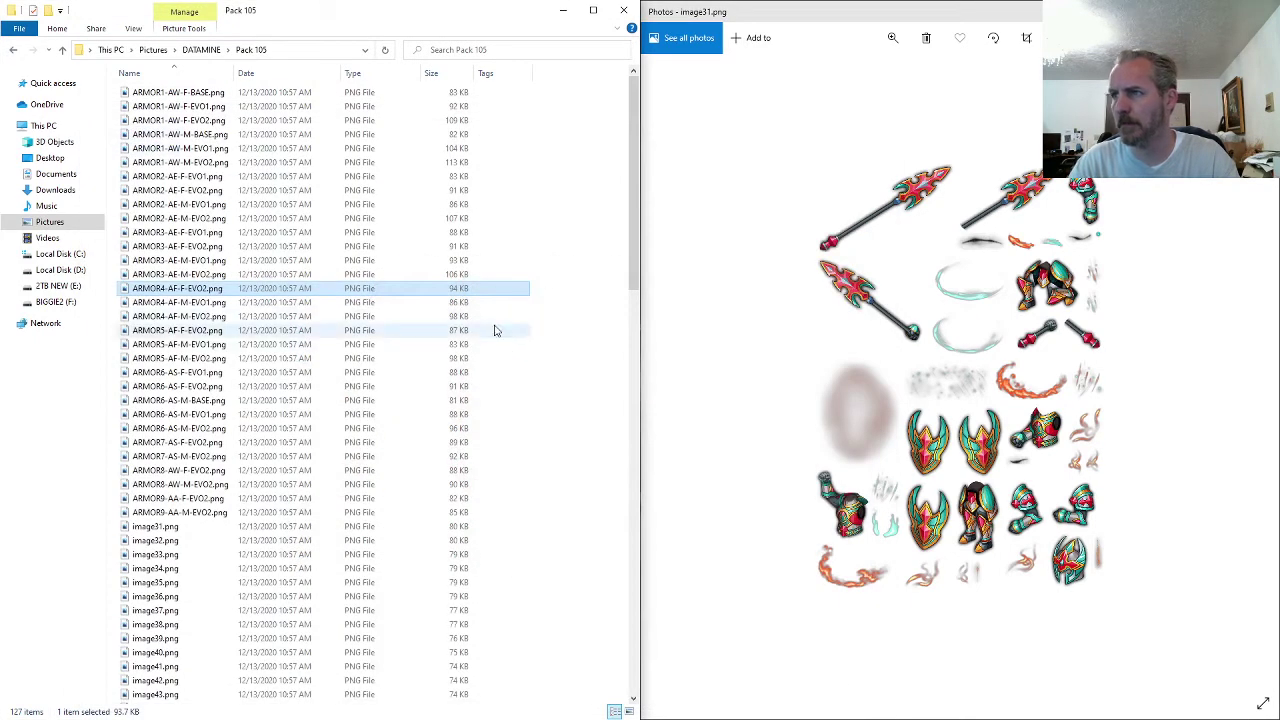
pyautogui.press('F2')
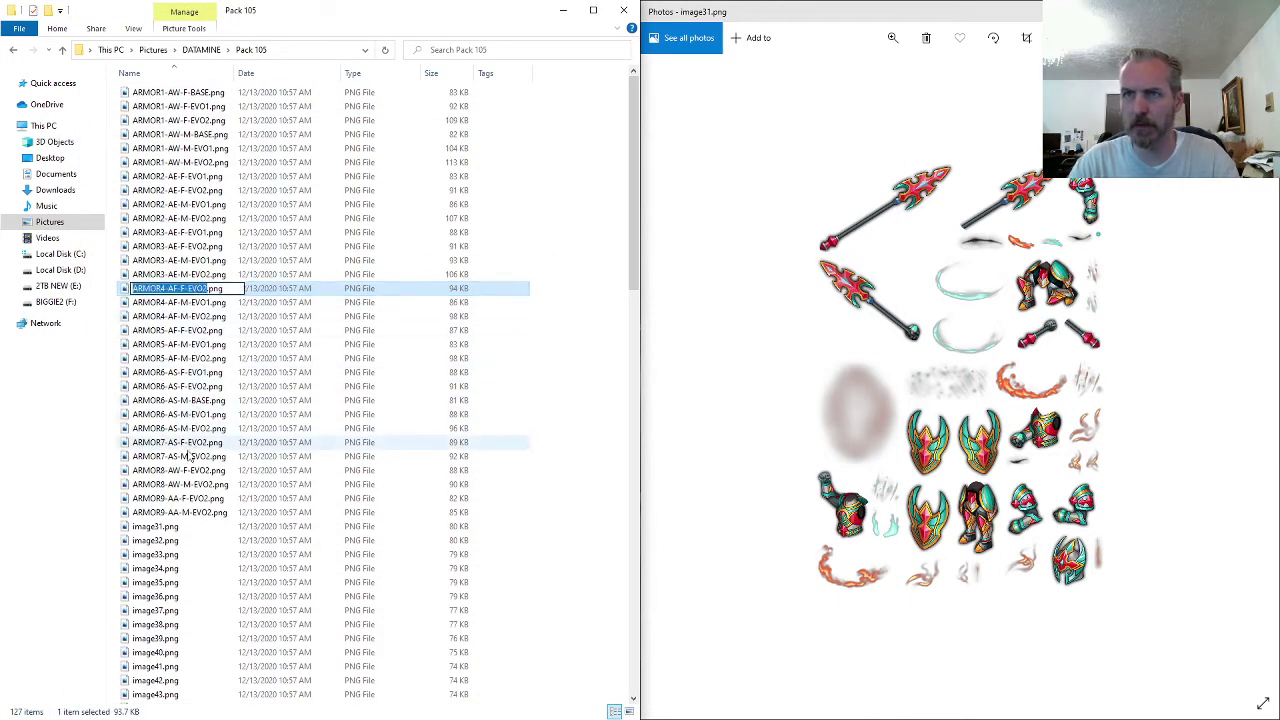
pyautogui.click(185, 528)
pyautogui.press('F2')
pyautogui.write('ARMOR4-AF-EVO2')
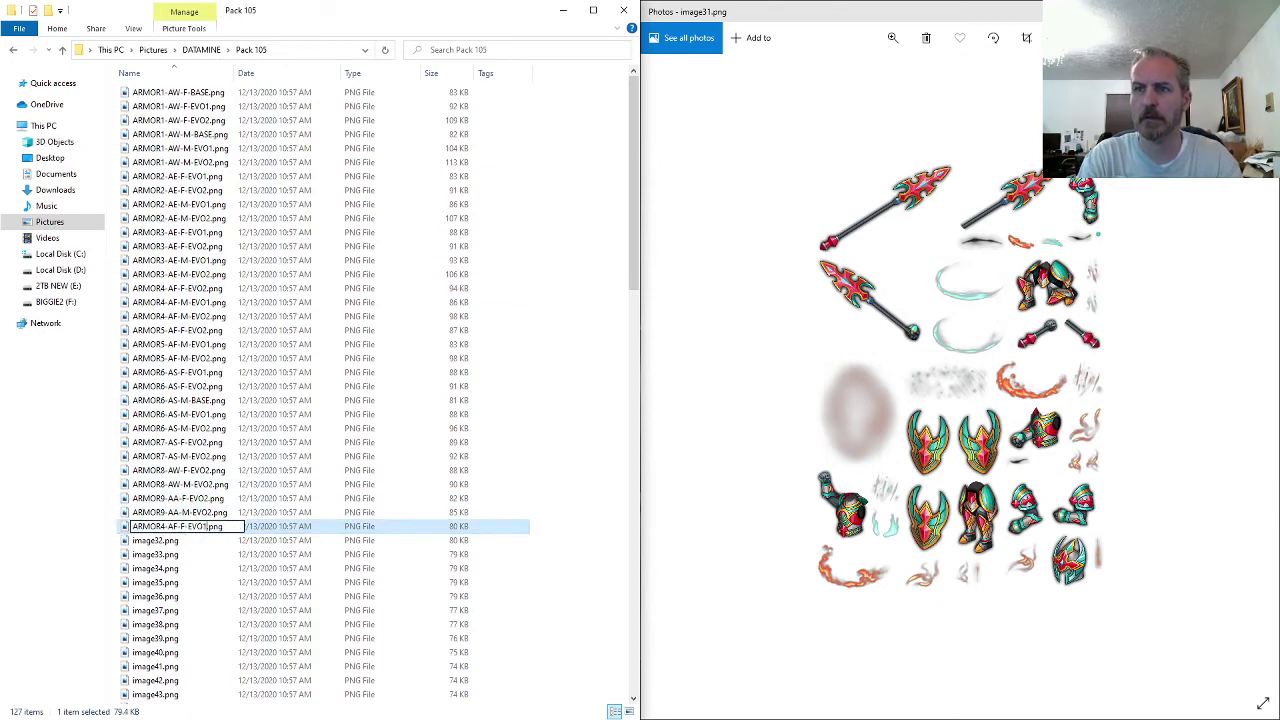
pyautogui.press('Return')
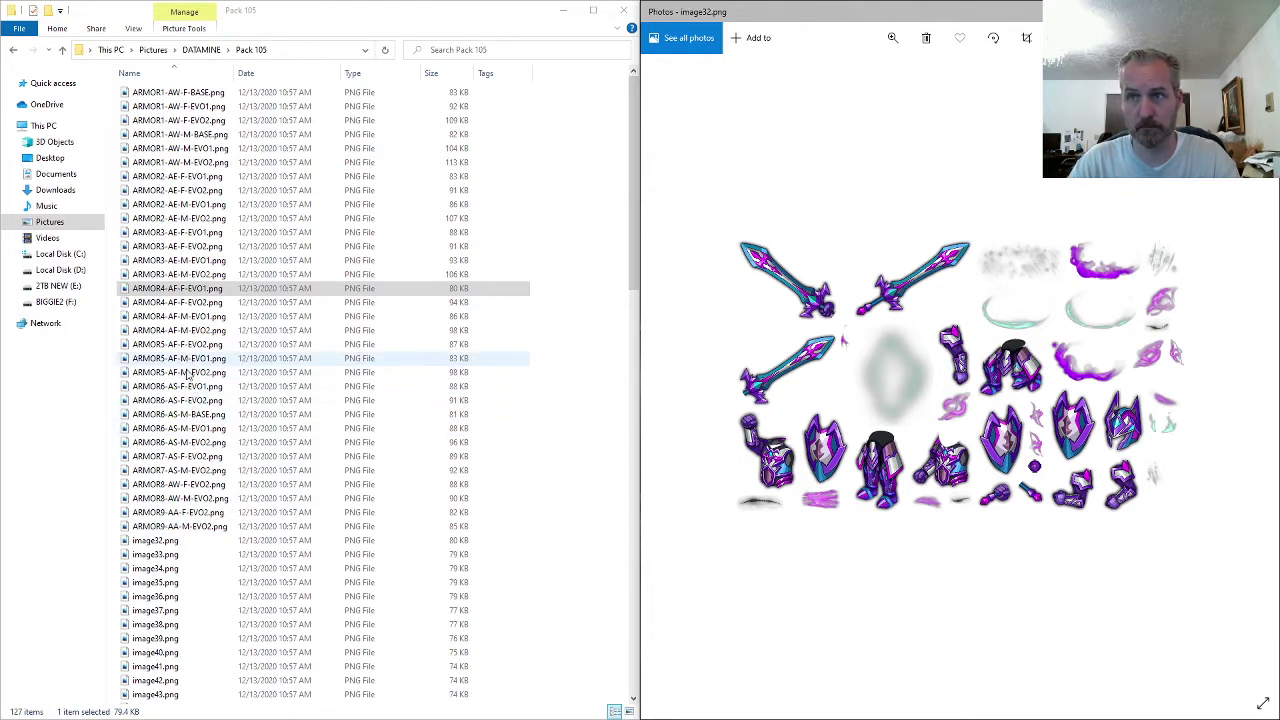
# - Compare image32.png with the ARMOR6-AS-M-EVO2.png artwork and reuse the ARMOR7-AS-M-EVO2 file name to rename it as ARMOR7-AS-M-EVO1.png
pyautogui.doubleClick(190, 443)
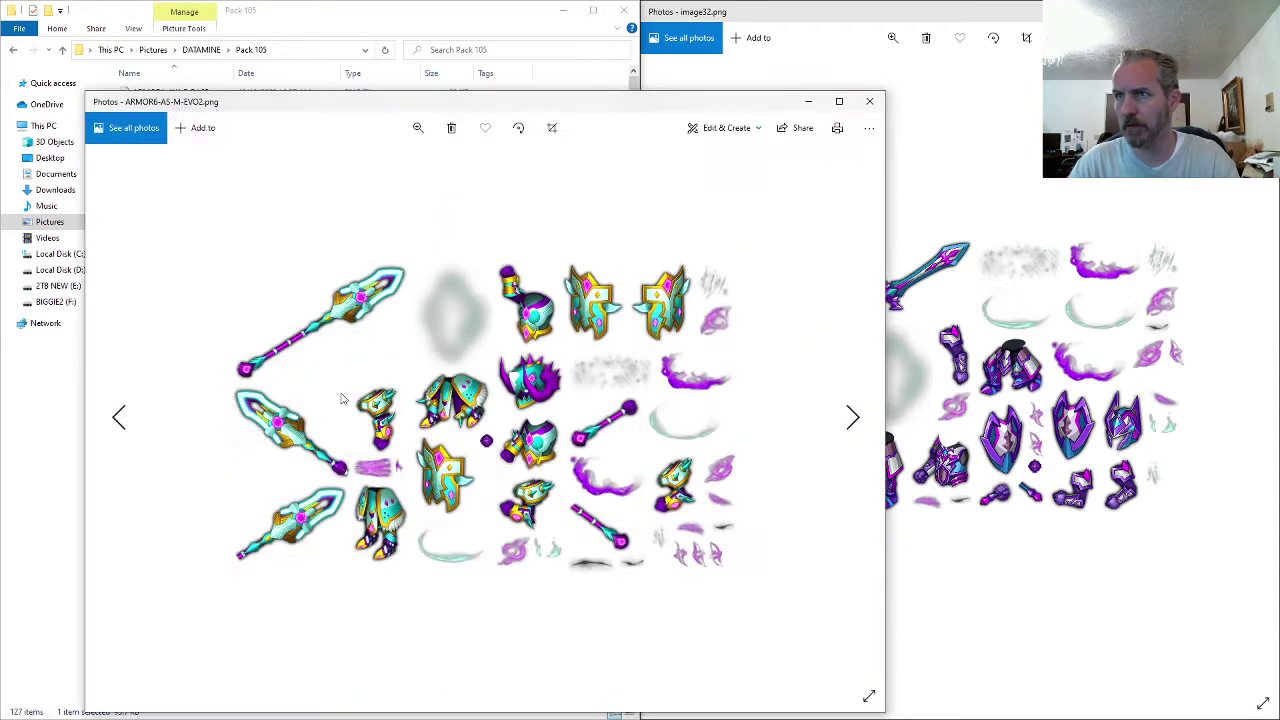
pyautogui.click(869, 101)
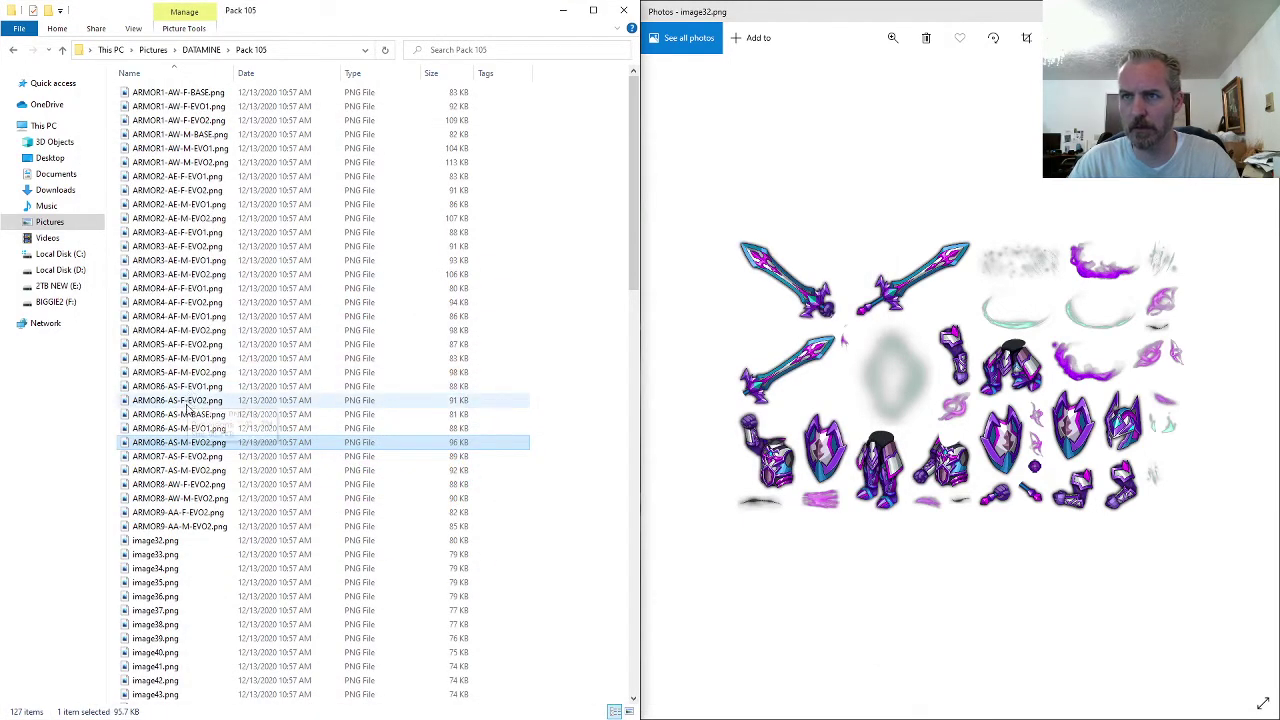
pyautogui.click(196, 472)
pyautogui.press('F2')
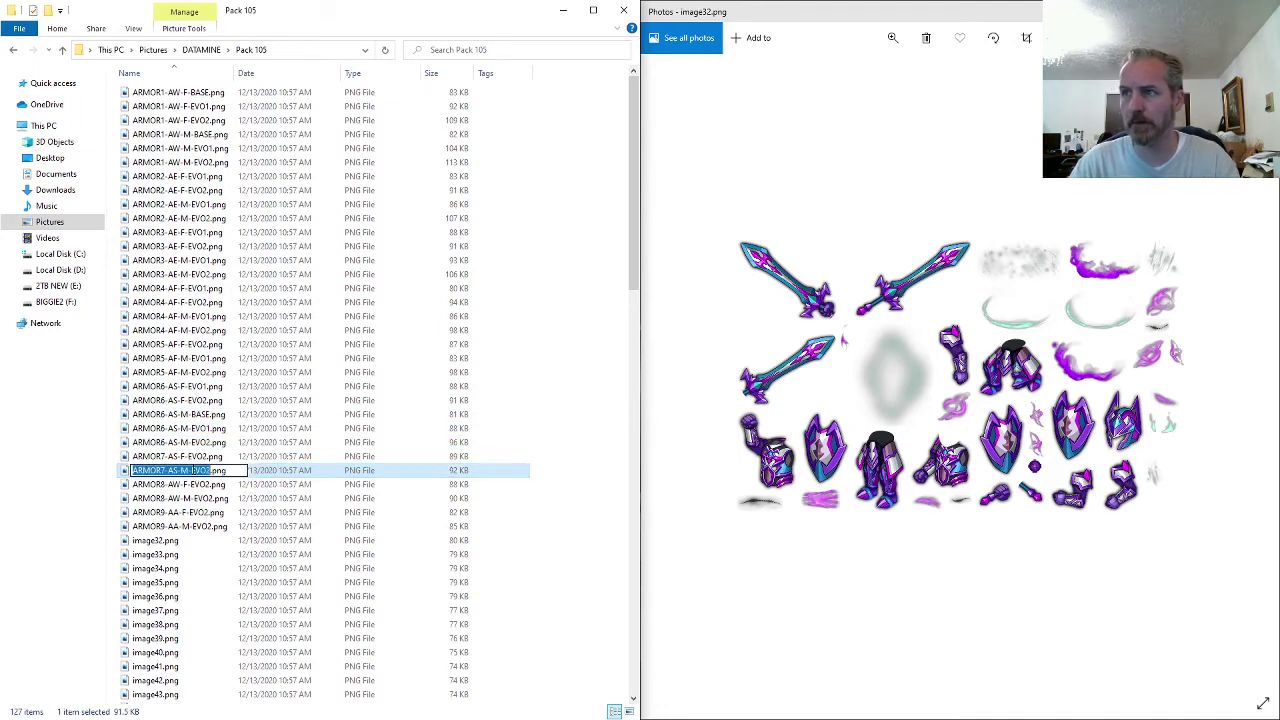
pyautogui.hotkey('ctrl', 'c')
pyautogui.click(173, 543)
pyautogui.press('F2')
pyautogui.hotkey('ctrl', 'v')
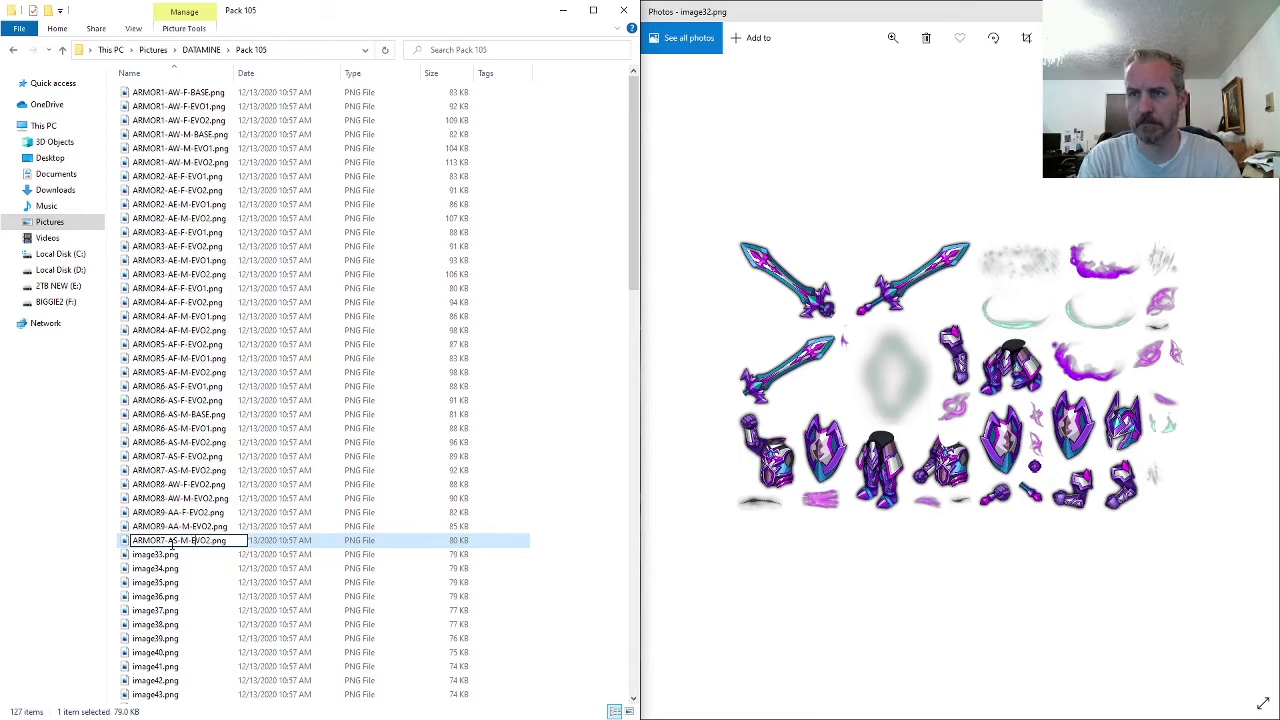
pyautogui.press('BackSpace')
pyautogui.write('1')
pyautogui.press('Return')
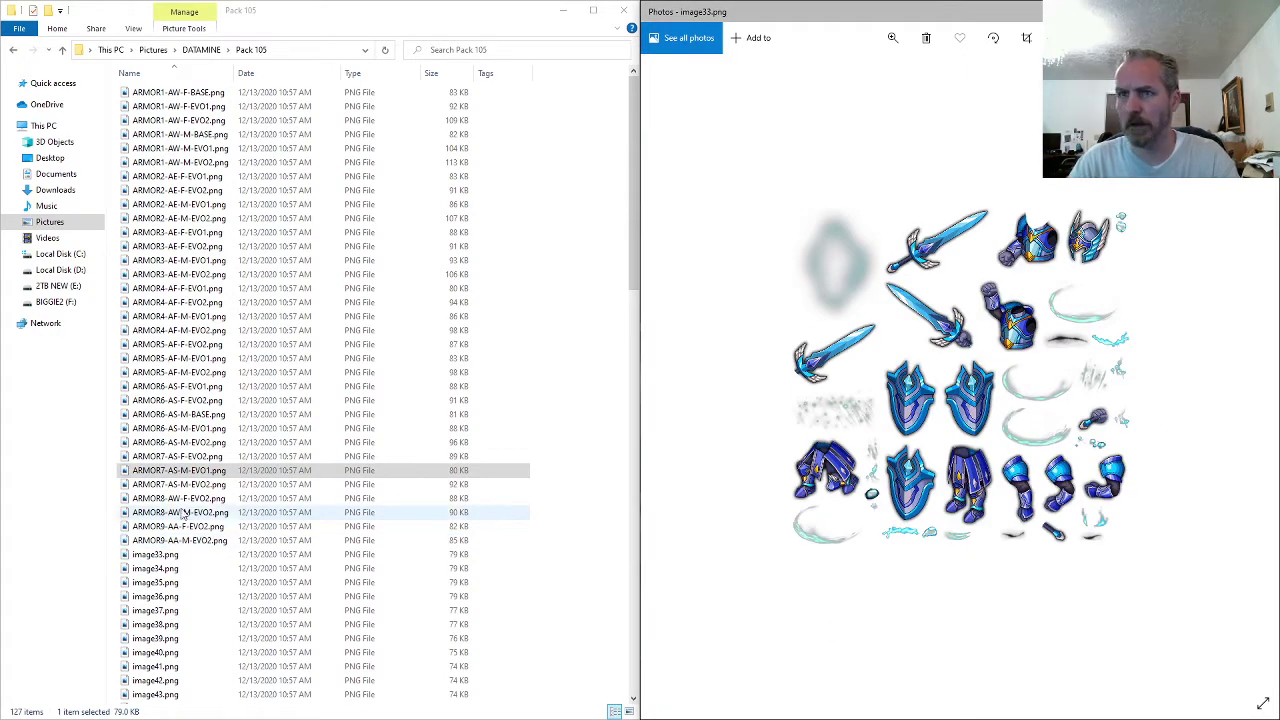
# - Reuse the ARMOR8-AW-M-EVO2 file name to rename image33.png as ARMOR8-AW-M-EVO1.png
pyautogui.click(192, 515)
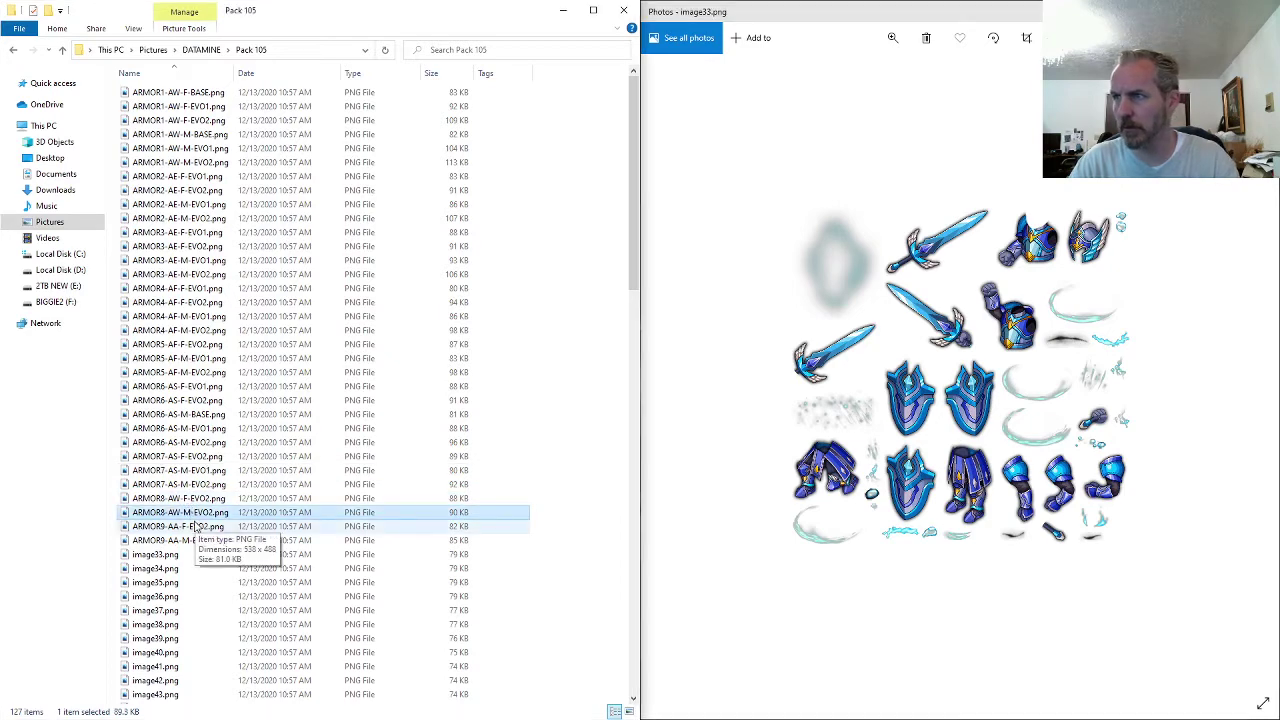
pyautogui.click(177, 555)
pyautogui.press('F2')
pyautogui.hotkey('ctrl', 'v')
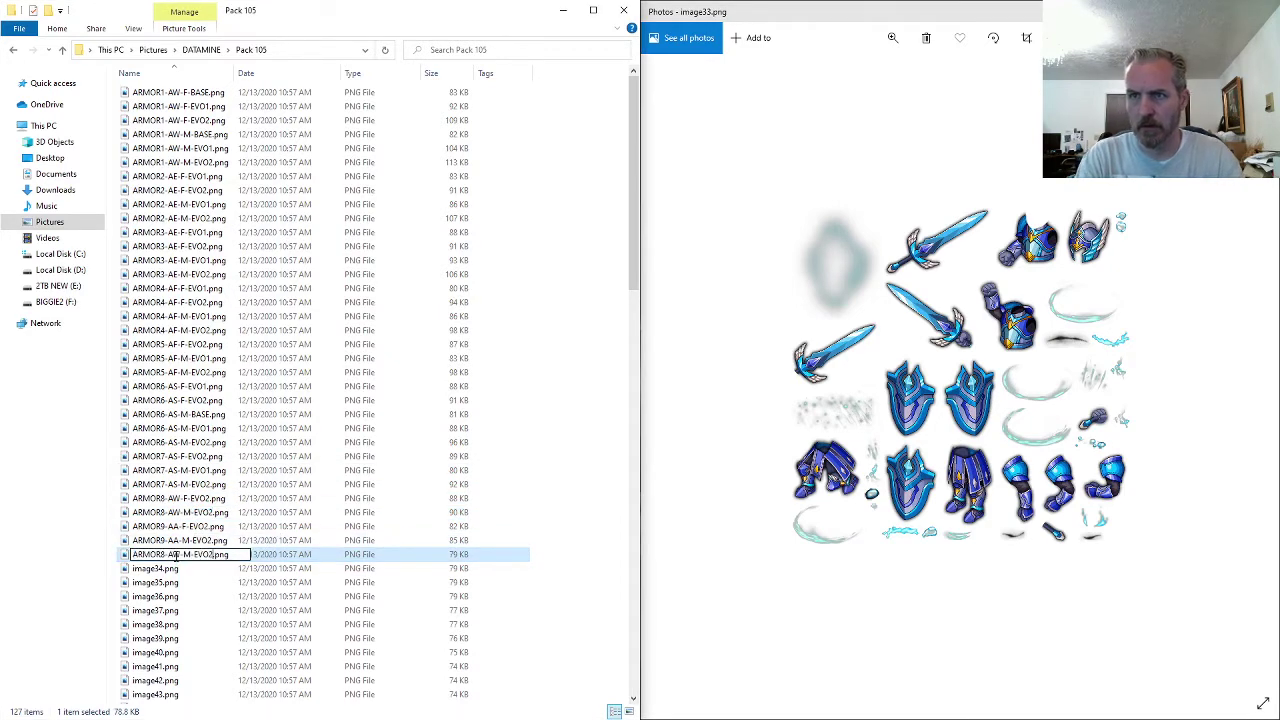
pyautogui.press('Return')
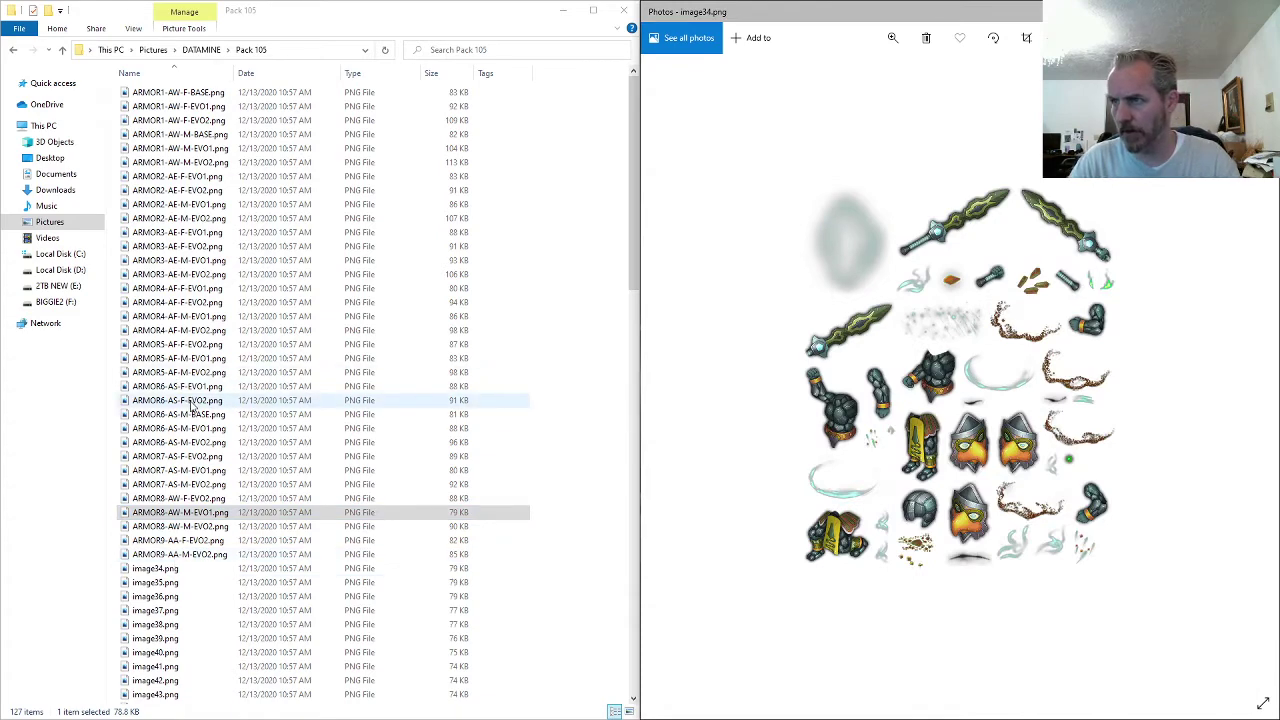
# - Examine the image34.png artwork closely and compare it with ARMOR2-AE-M-EVO2.png and ARMOR3-AE-M-EVO2.png
pyautogui.scroll(3, 850, 449)
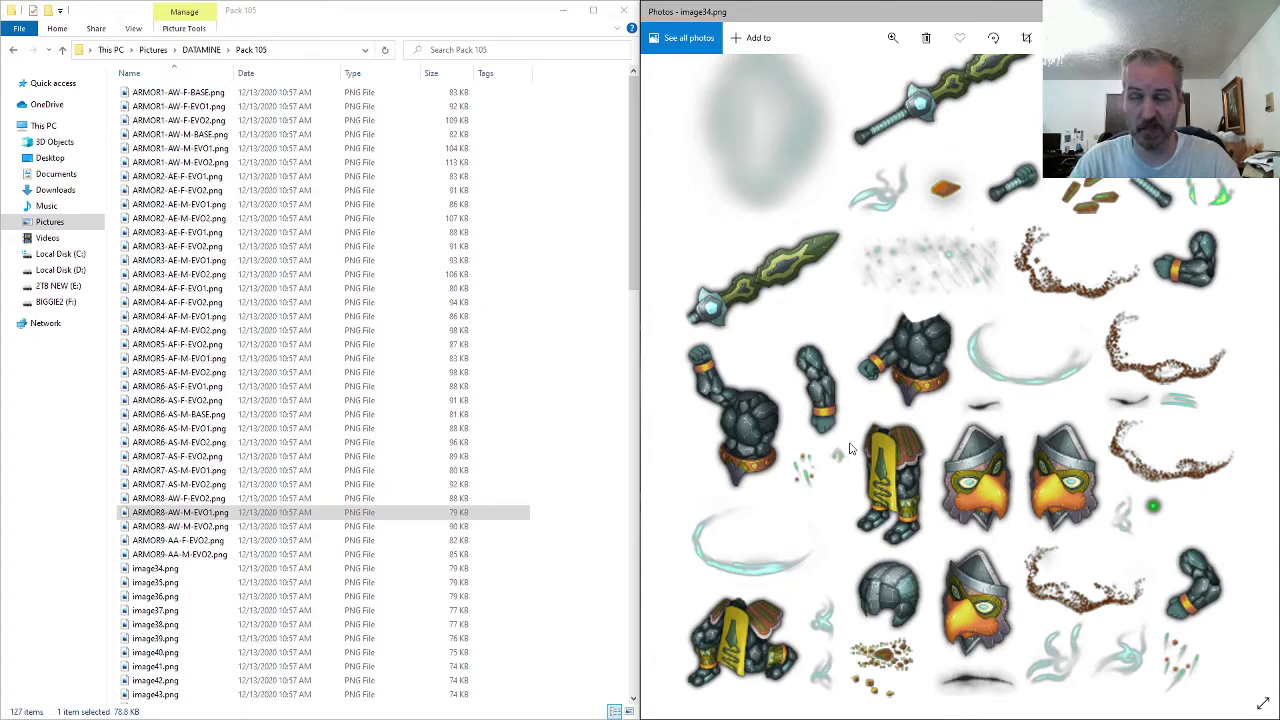
pyautogui.scroll(-3, 850, 449)
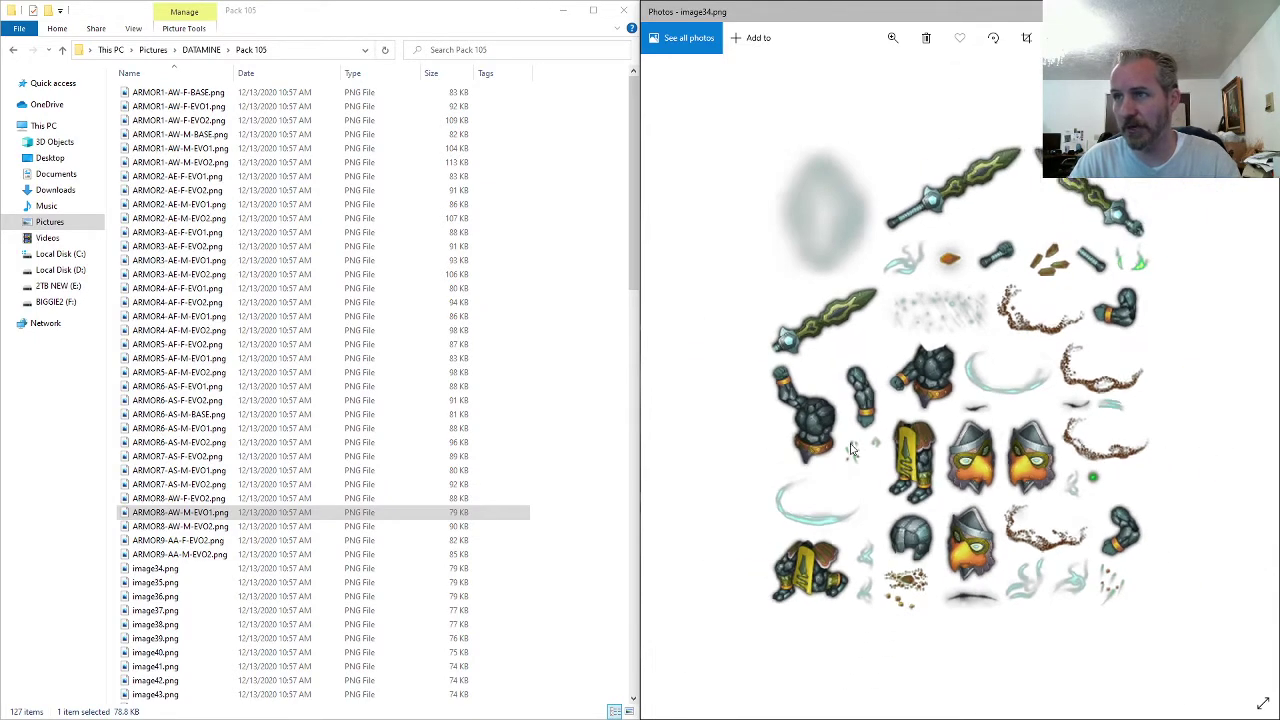
pyautogui.doubleClick(209, 220)
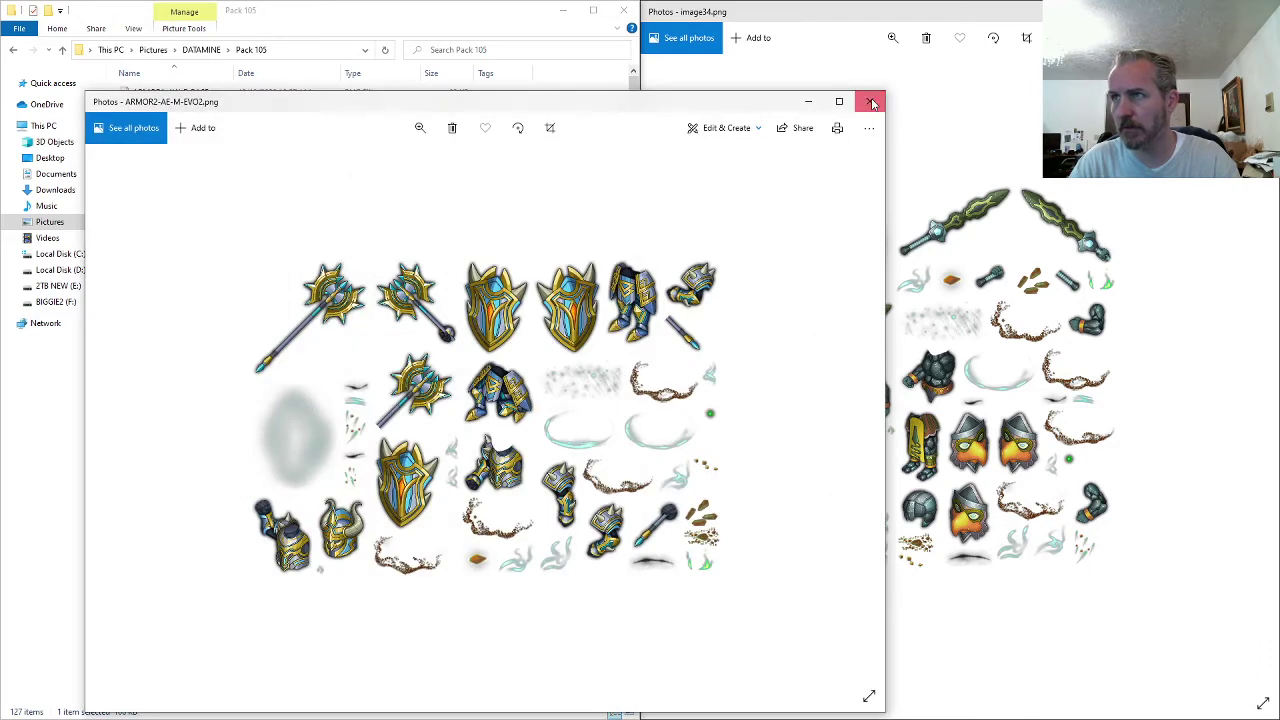
pyautogui.click(869, 101)
pyautogui.click(200, 278)
pyautogui.doubleClick(200, 278)
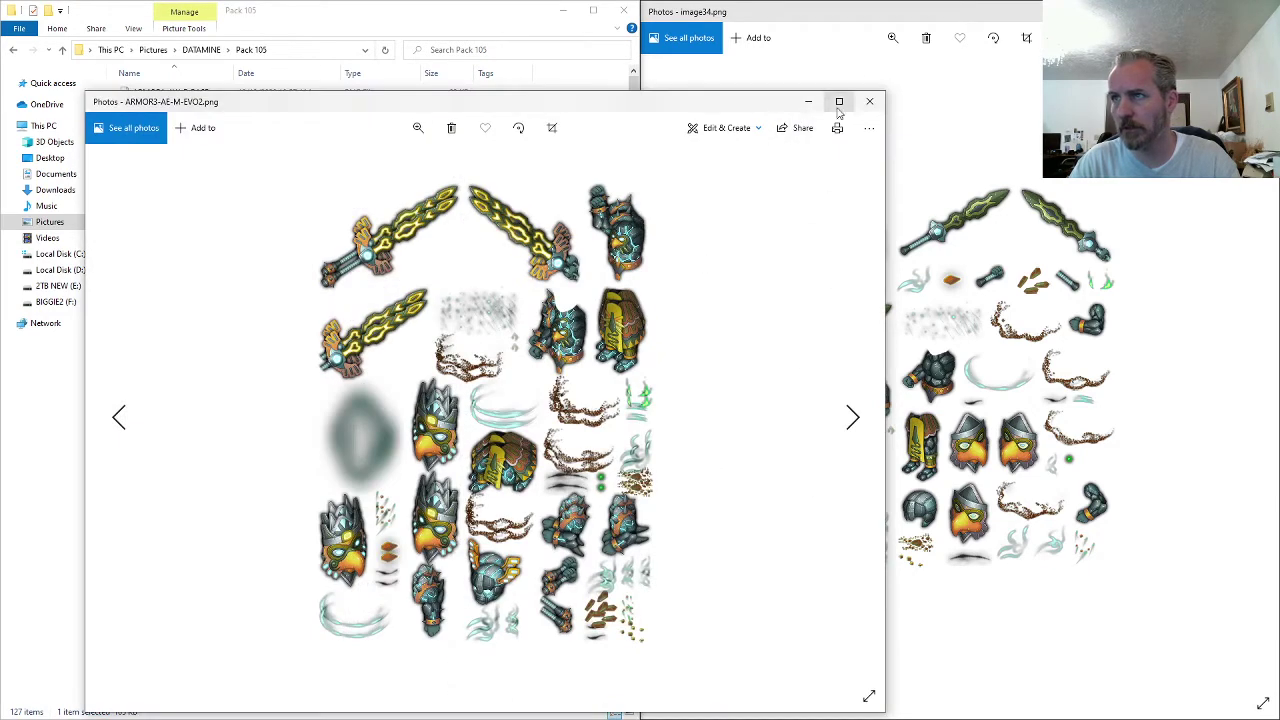
pyautogui.click(869, 101)
pyautogui.doubleClick(191, 281)
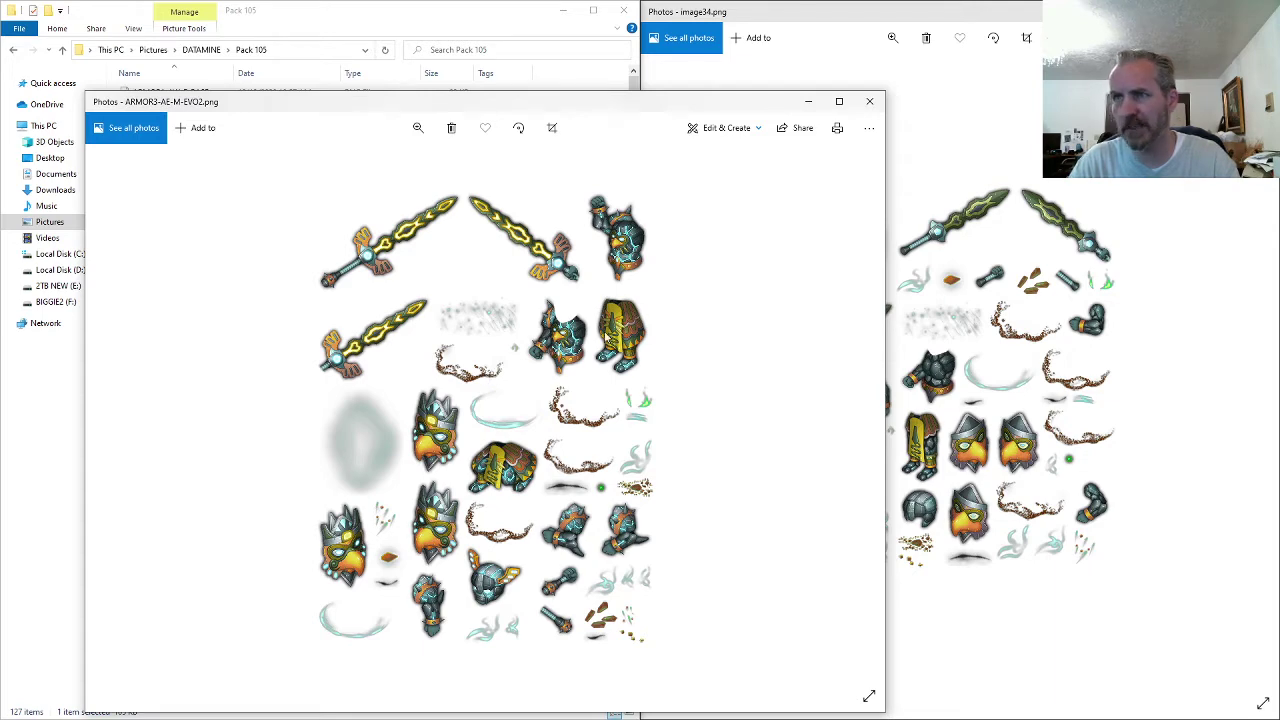
pyautogui.click(869, 127)
pyautogui.click(869, 101)
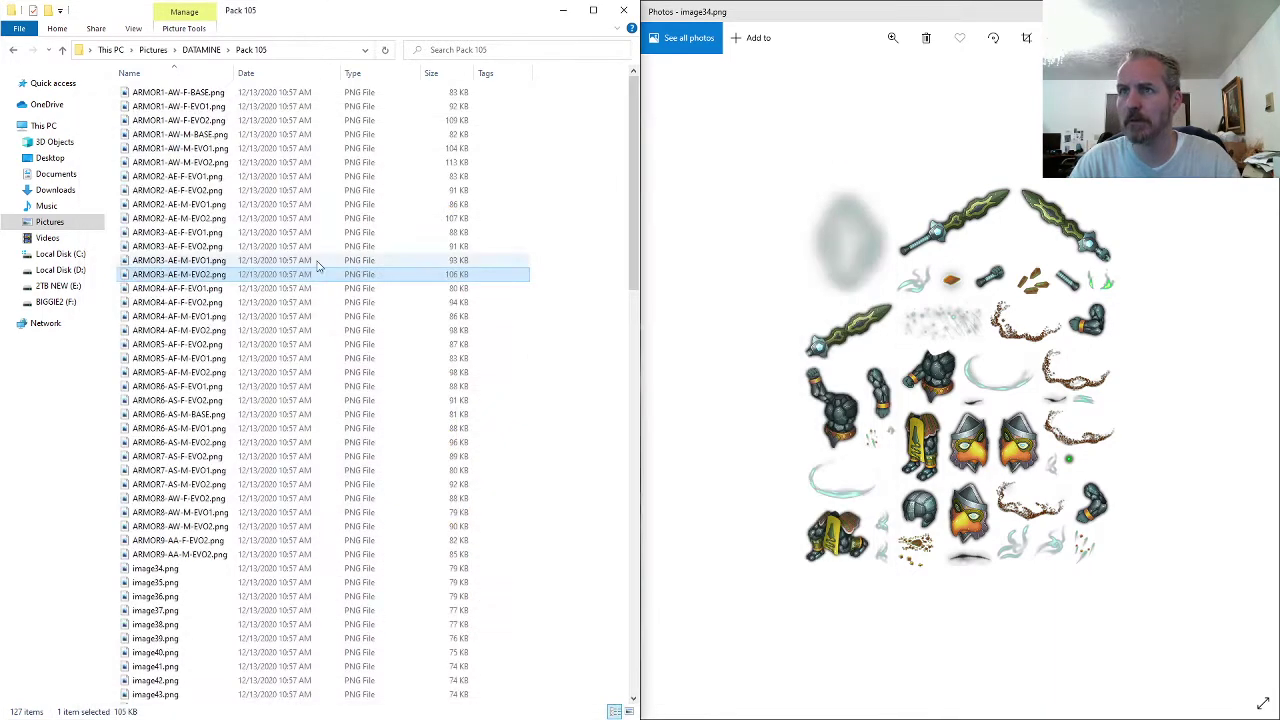
# - Reuse the ARMOR3-AE-M-EVO2 file name to rename image34.png as ARMOR3-AE-M-BASE.png
pyautogui.click(170, 275)
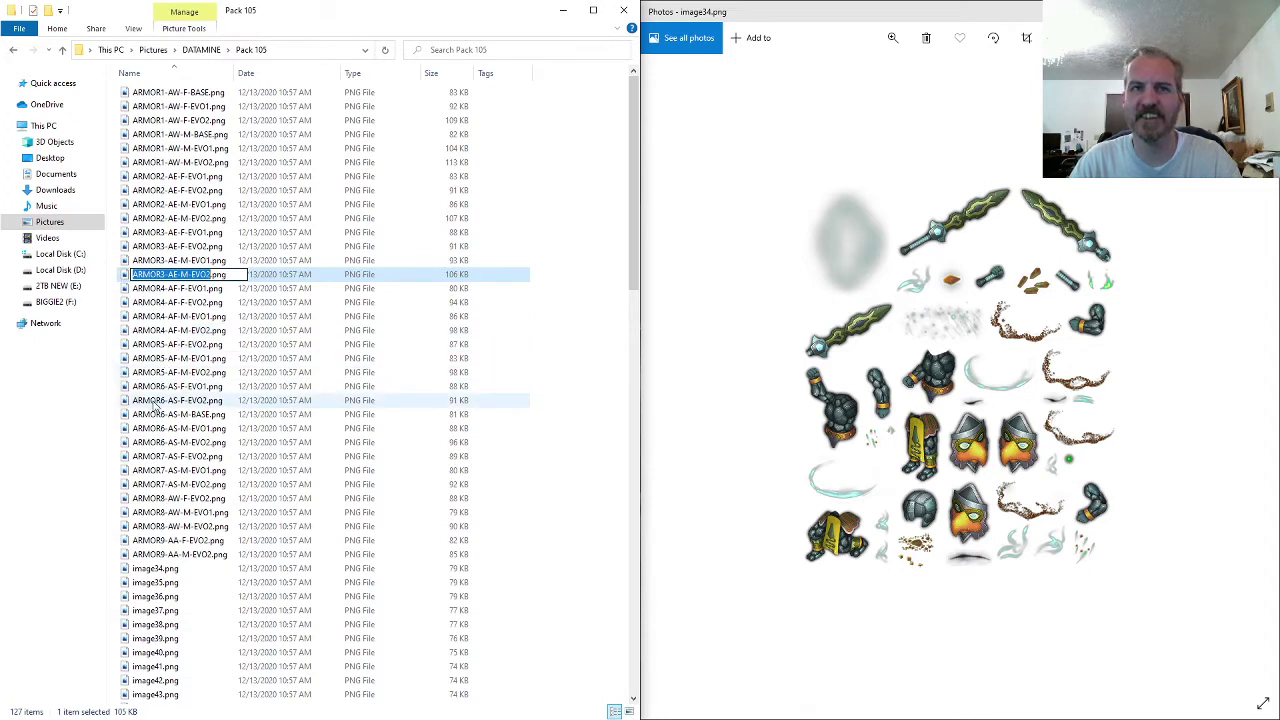
pyautogui.click(177, 568)
pyautogui.click(178, 568)
pyautogui.hotkey('ctrl', 'v')
pyautogui.hotkey('ctrl', 'shift', 'Left')
pyautogui.write('BASE')
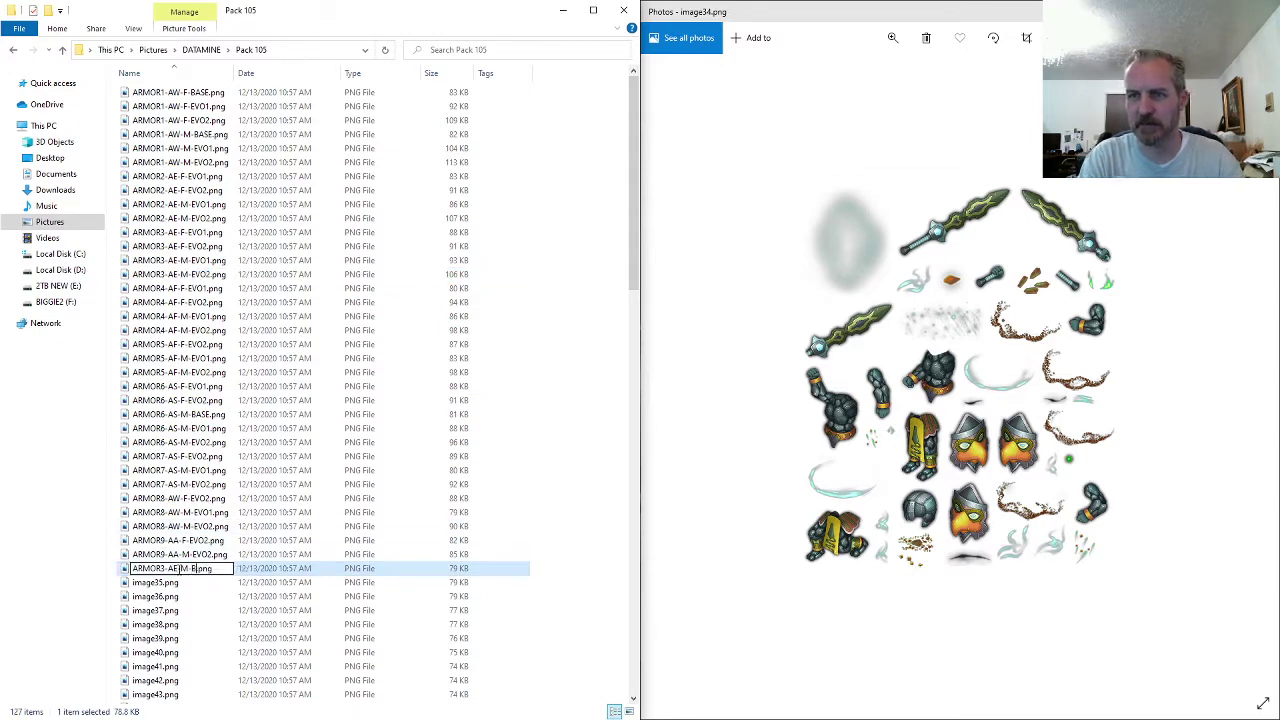
pyautogui.press('Return')
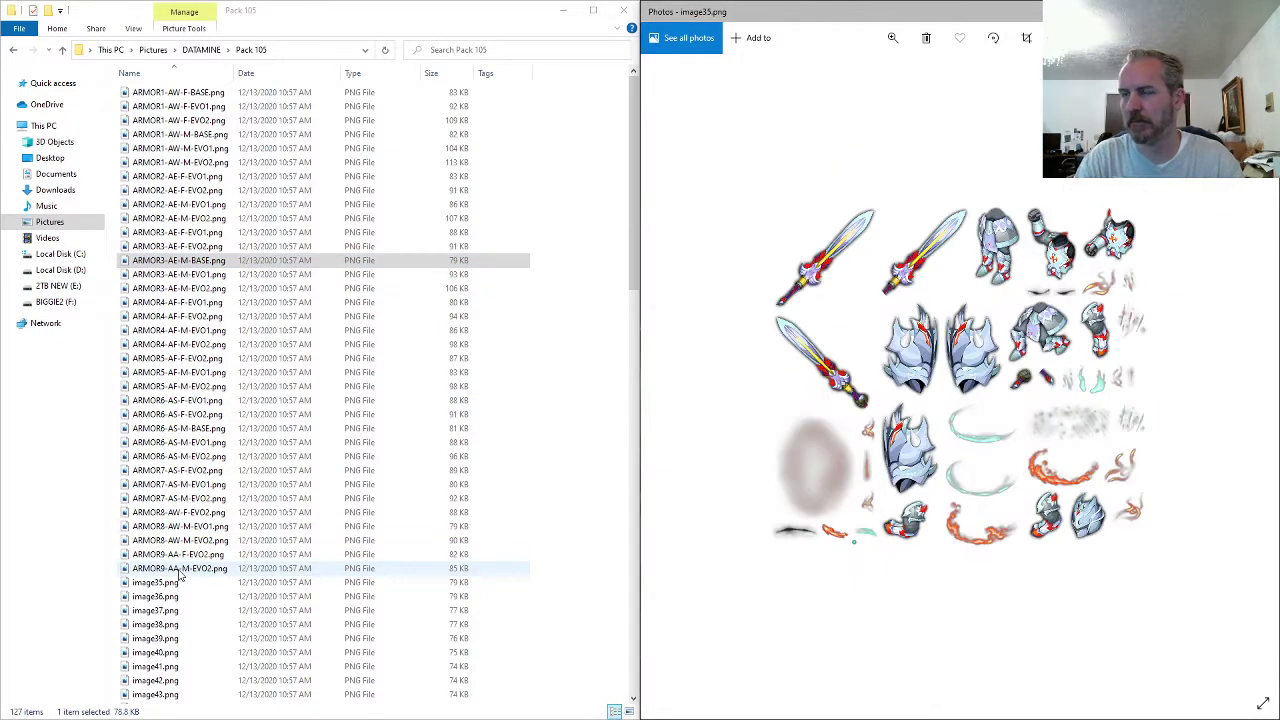
# - Compare the image35.png artwork with ARMOR4-AF-F-EVO1.png and ARMOR5-AF-F-EVO2.png
pyautogui.click(200, 306)
pyautogui.doubleClick(200, 306)
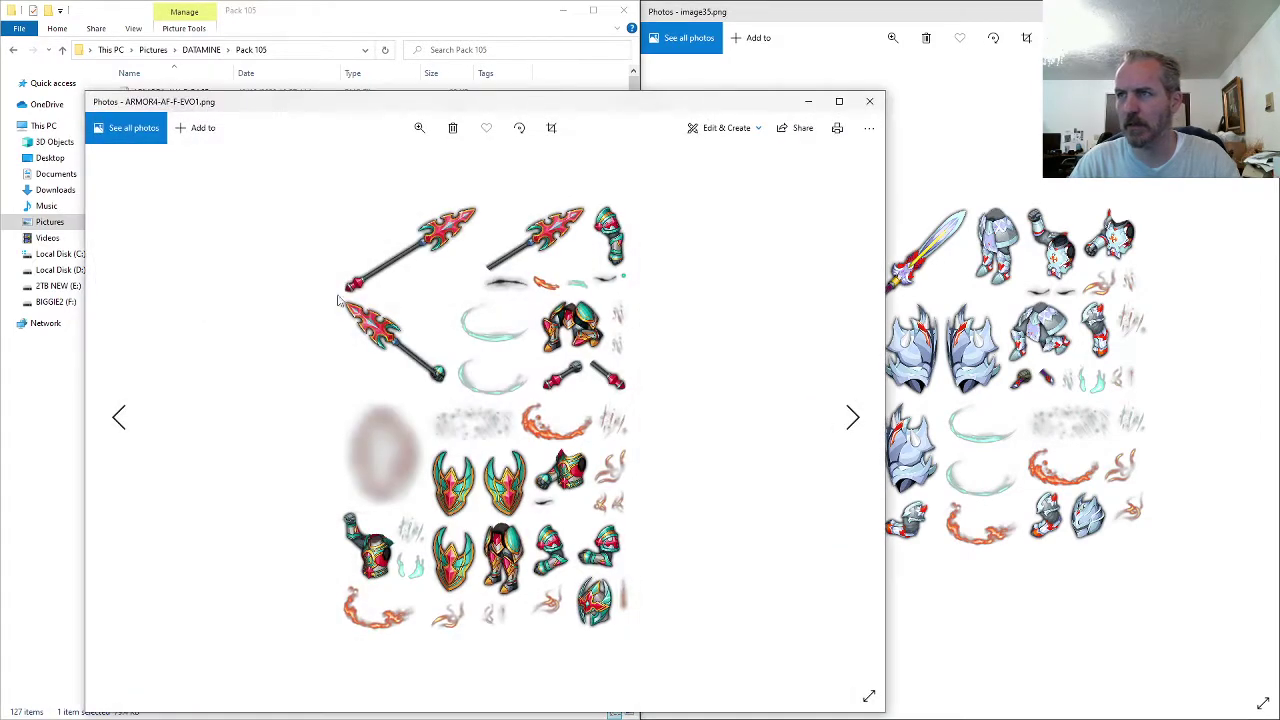
pyautogui.click(874, 107)
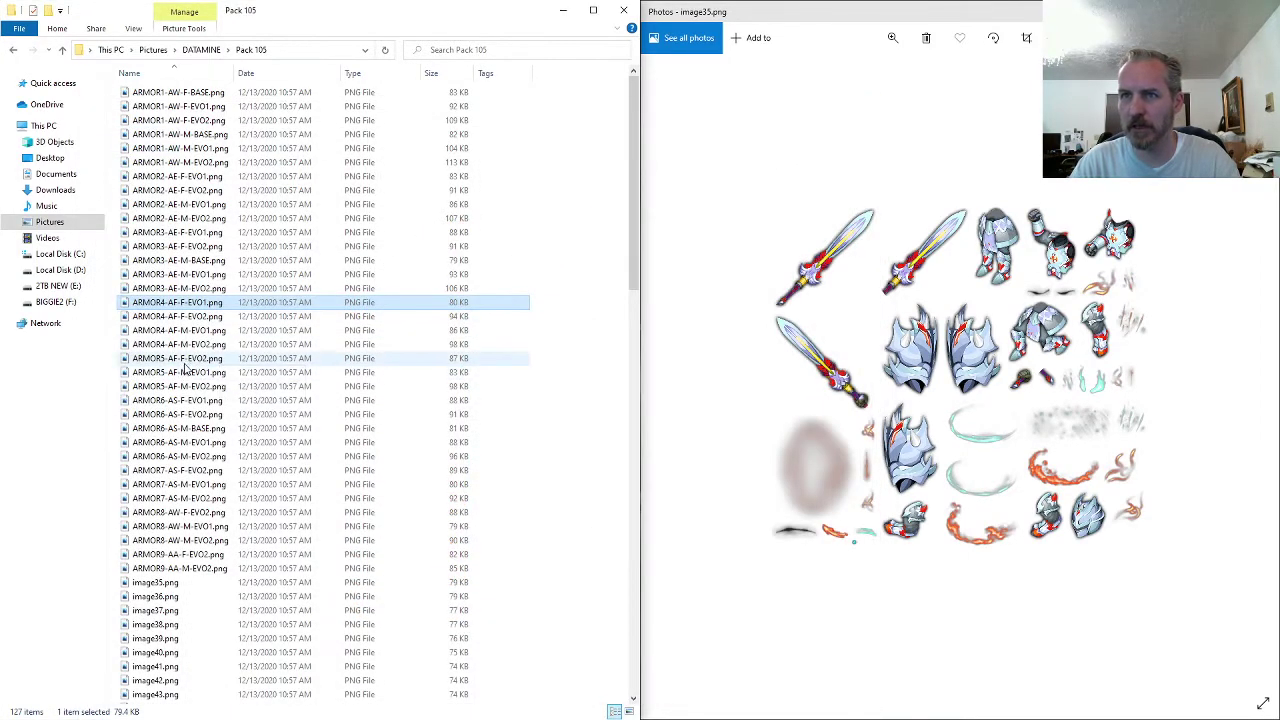
pyautogui.doubleClick(186, 360)
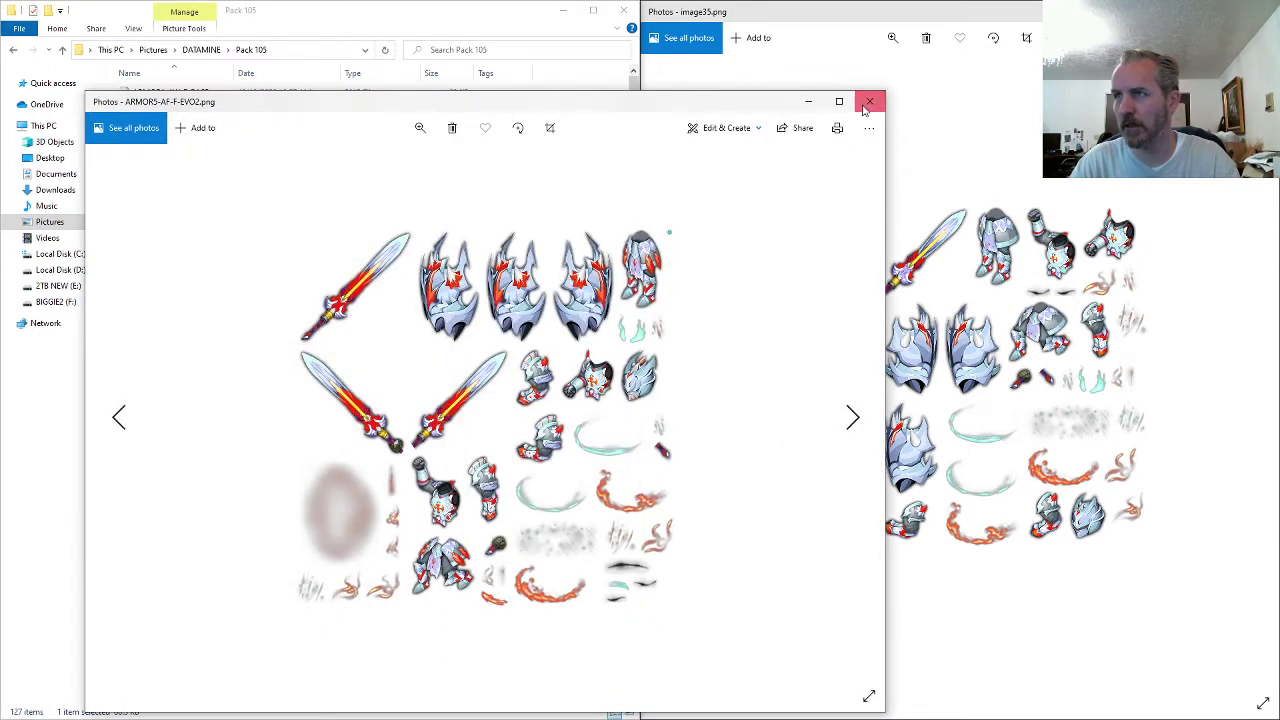
pyautogui.click(866, 101)
# - Reuse the ARMOR5-AF-F-EVO2 file name to rename image35.png as ARMOR5-AF-F-EVO1.png
pyautogui.press('F2')
pyautogui.hotkey('ctrl', 'c')
pyautogui.click(180, 584)
pyautogui.press('F2')
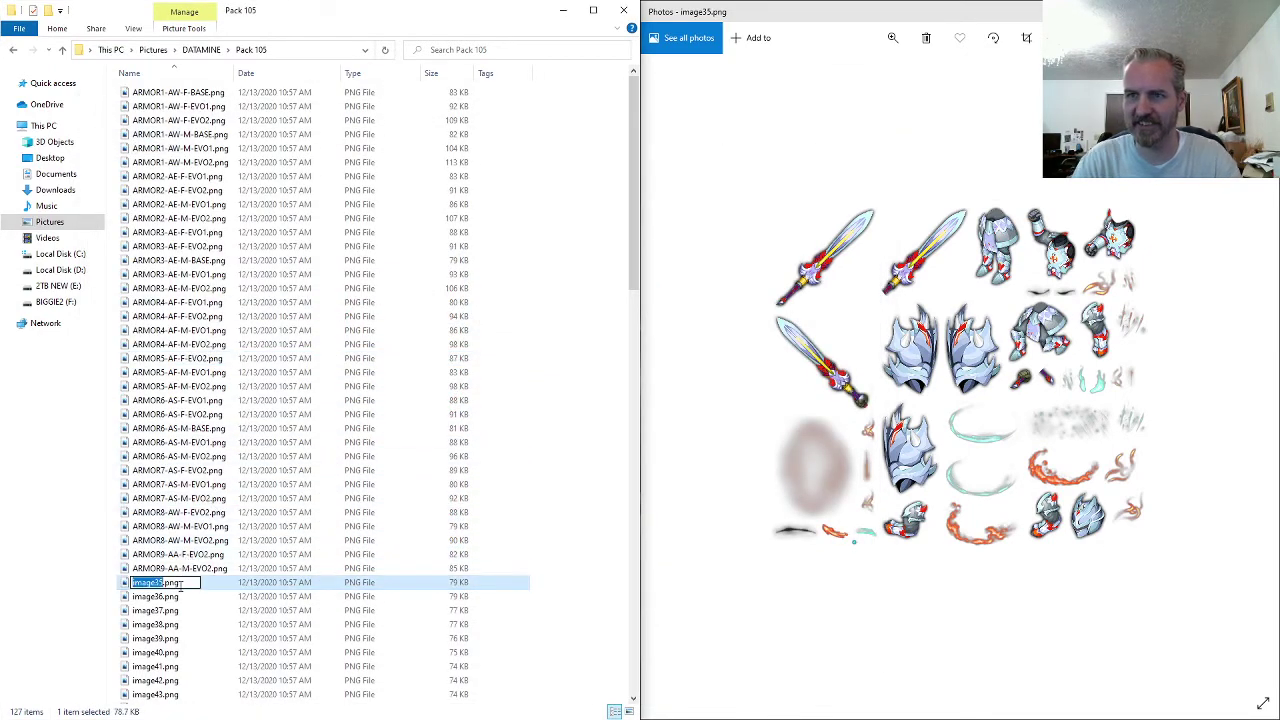
pyautogui.hotkey('ctrl', 'v')
pyautogui.hotkey('shift', 'Left')
pyautogui.write('1')
pyautogui.press('Return')
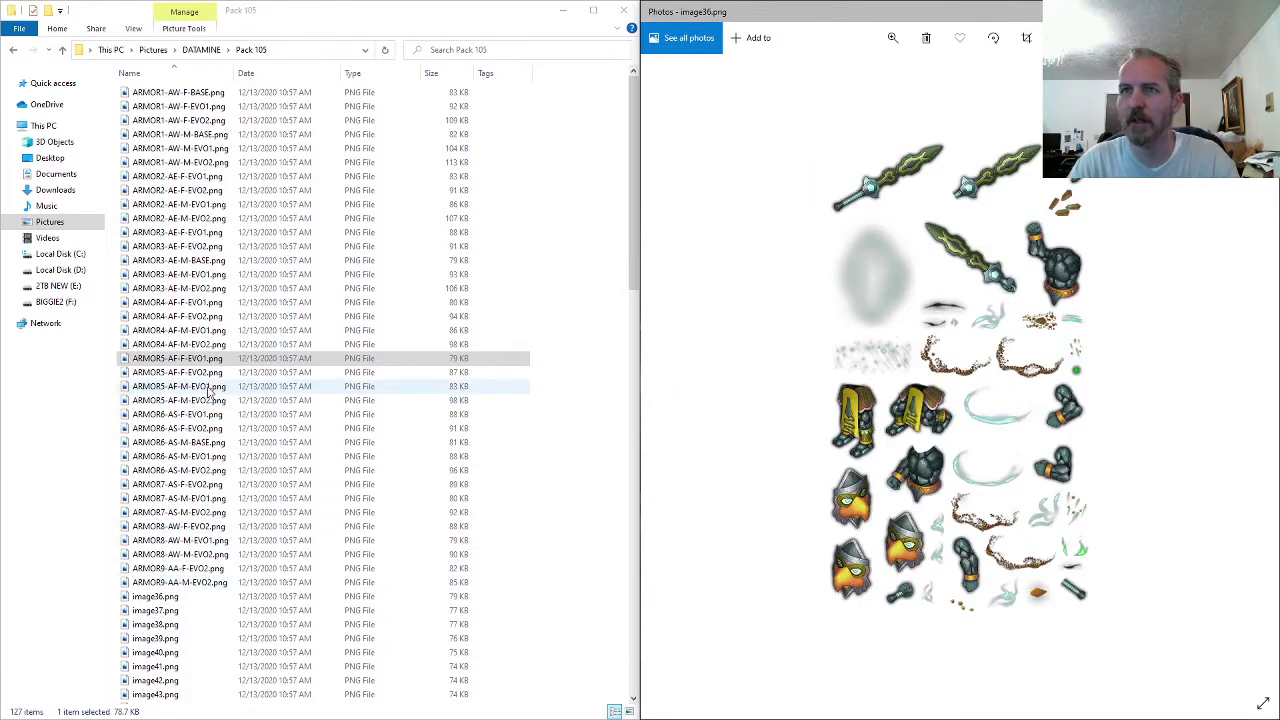
# - Rename ARMOR3-AE-M-BASE.png as ARMOR3-AE-F-BASE.png after copying its original file name
pyautogui.click(200, 262)
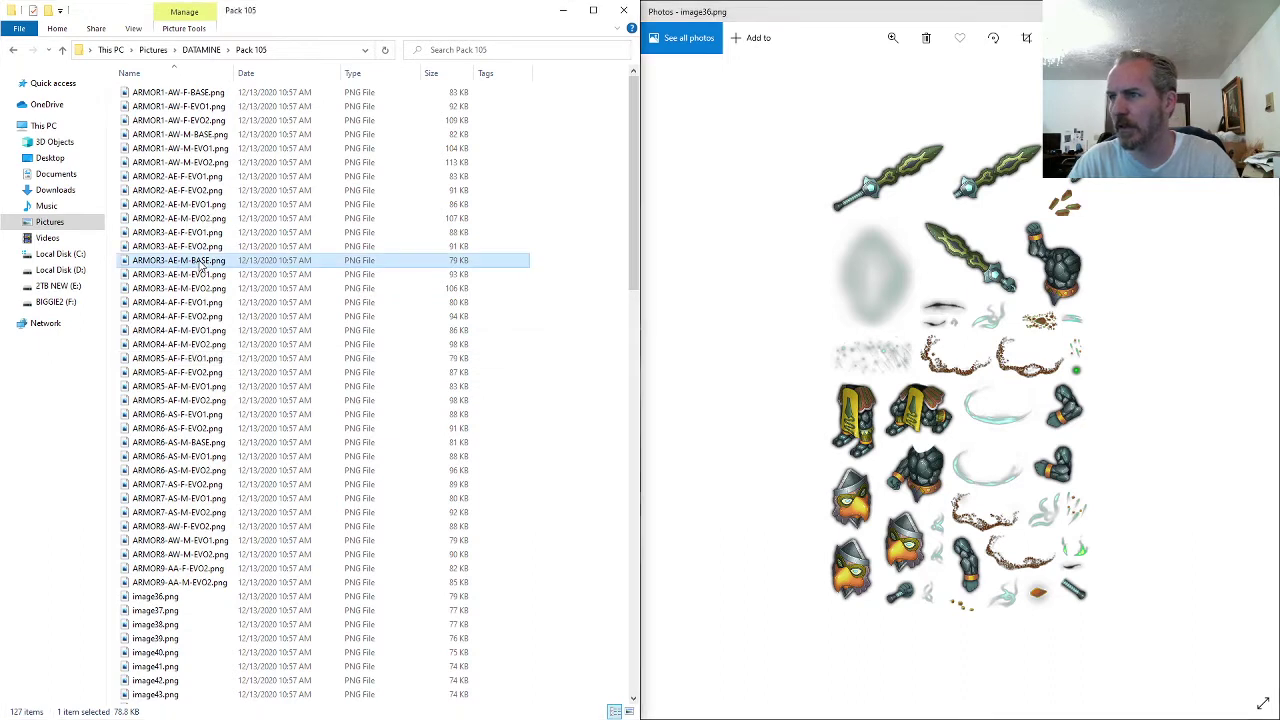
pyautogui.click(200, 262)
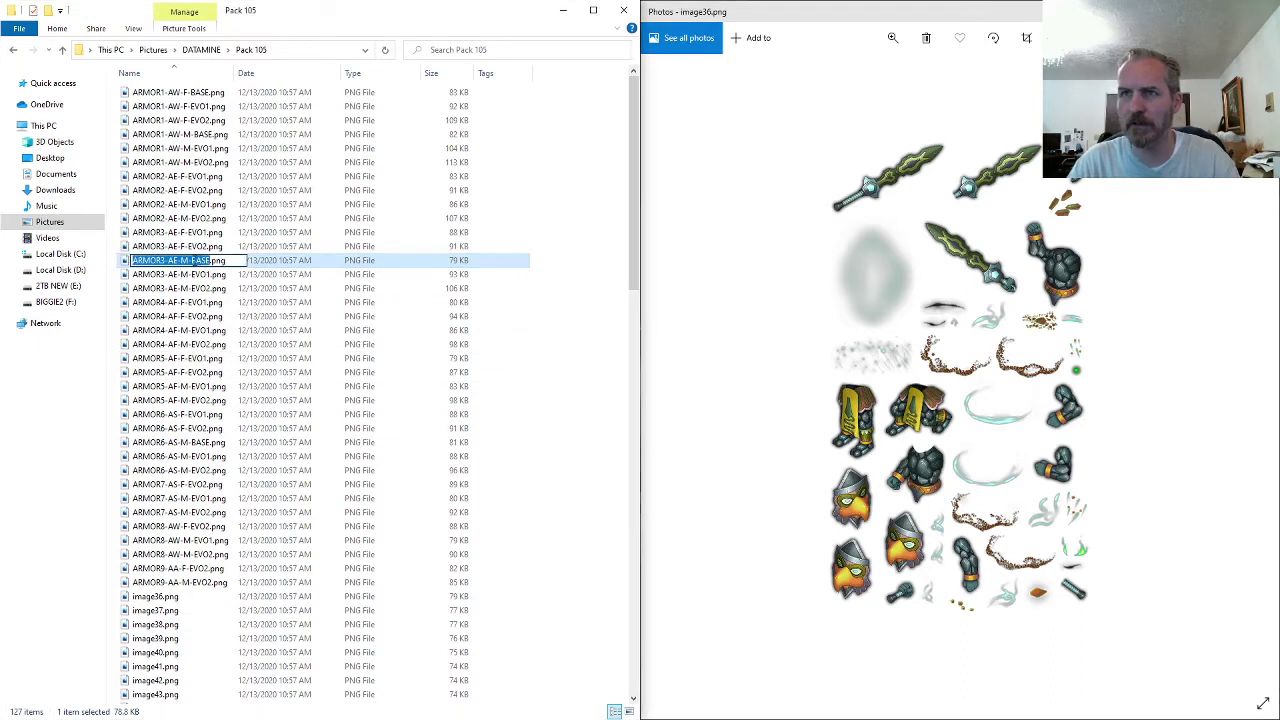
pyautogui.moveTo(190, 261); pyautogui.dragTo(182, 261)
pyautogui.write('F')
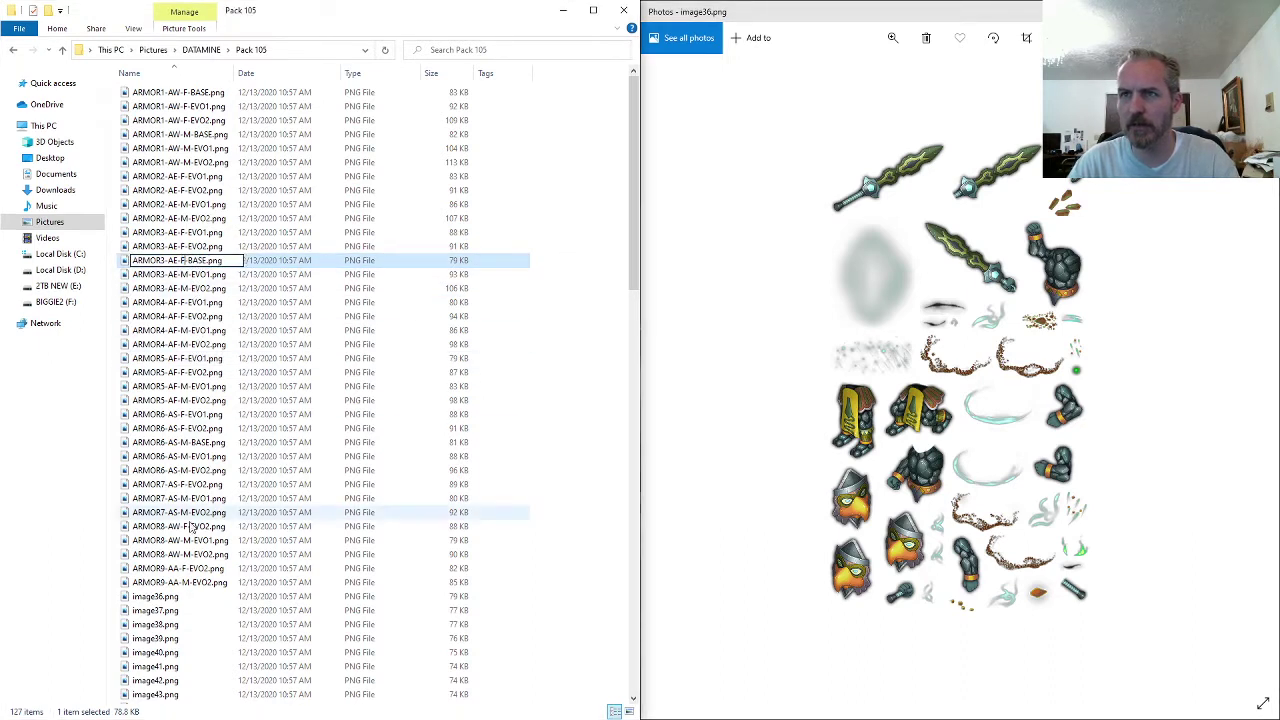
# - Reuse the copied file name to rename image36.png as ARMOR3-AE-M-BASE.png, and close its preview
pyautogui.click(185, 598)
pyautogui.press('F2')
pyautogui.hotkey('ctrl', 'v')
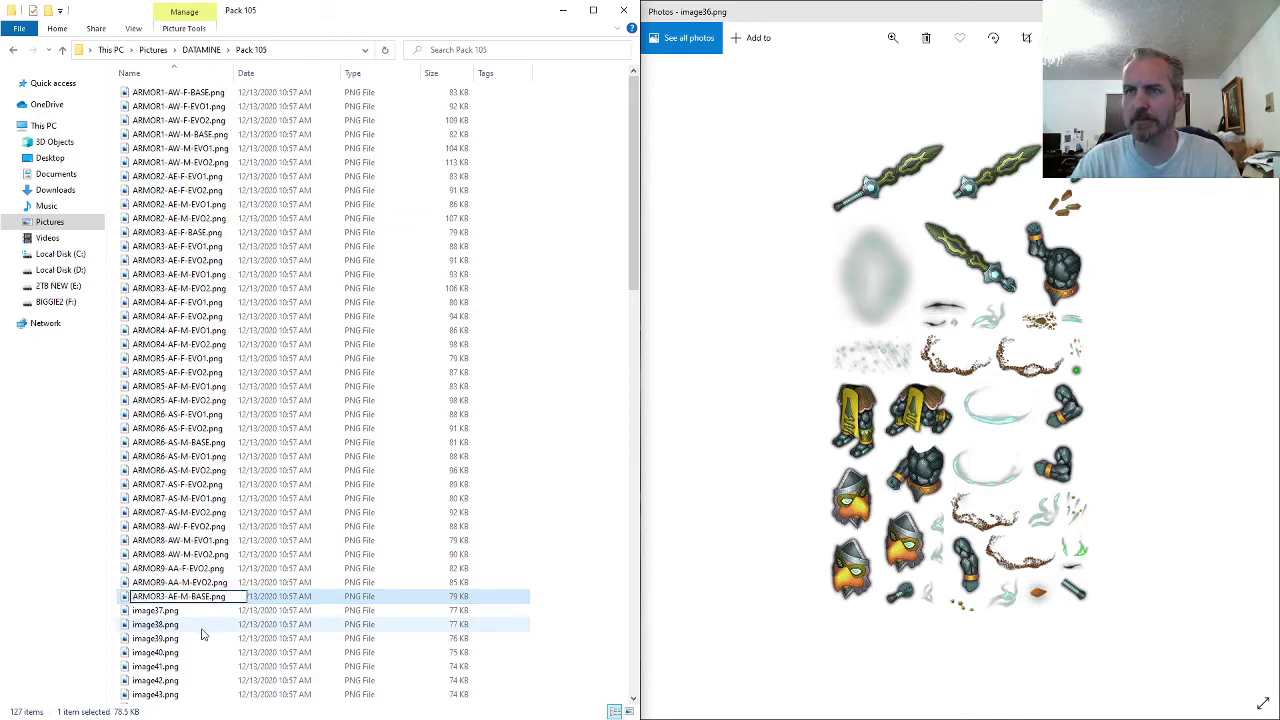
pyautogui.press('Return')
pyautogui.click(1257, 11)
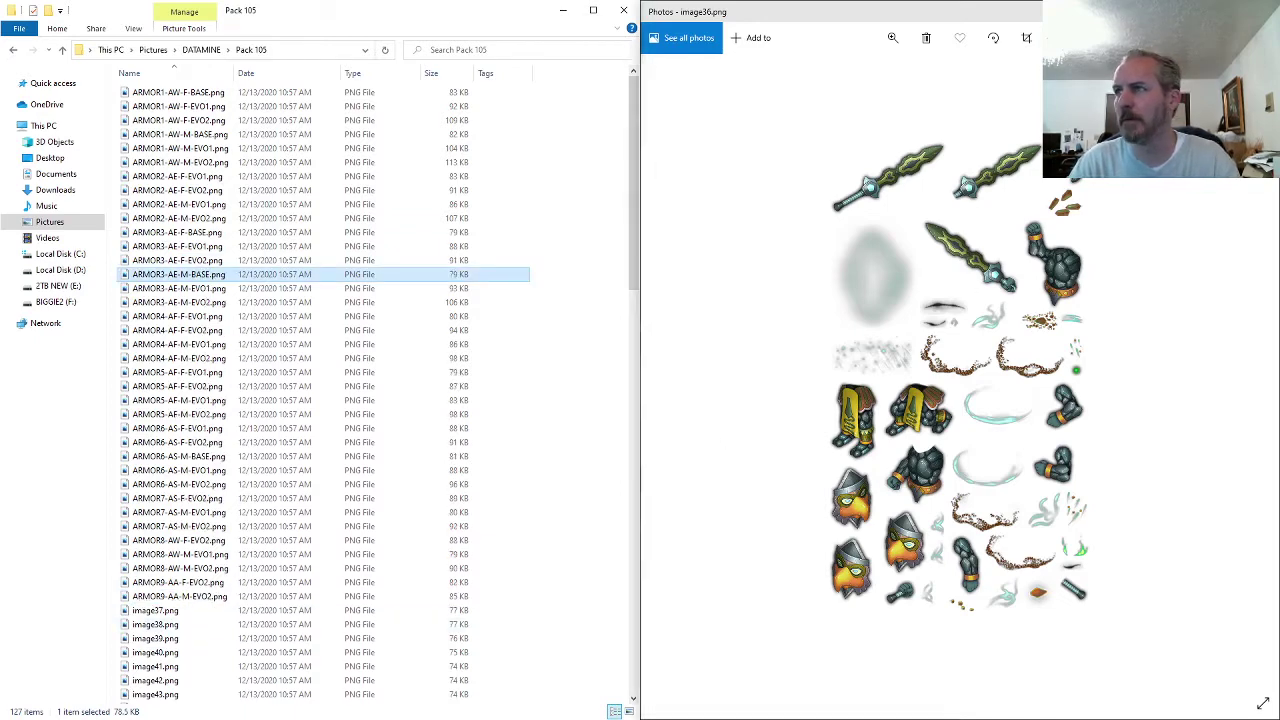
# - Open image37.png and compare its artwork with ARMOR4-AF-F-EVO1.png
pyautogui.click(188, 613)
pyautogui.doubleClick(186, 612)
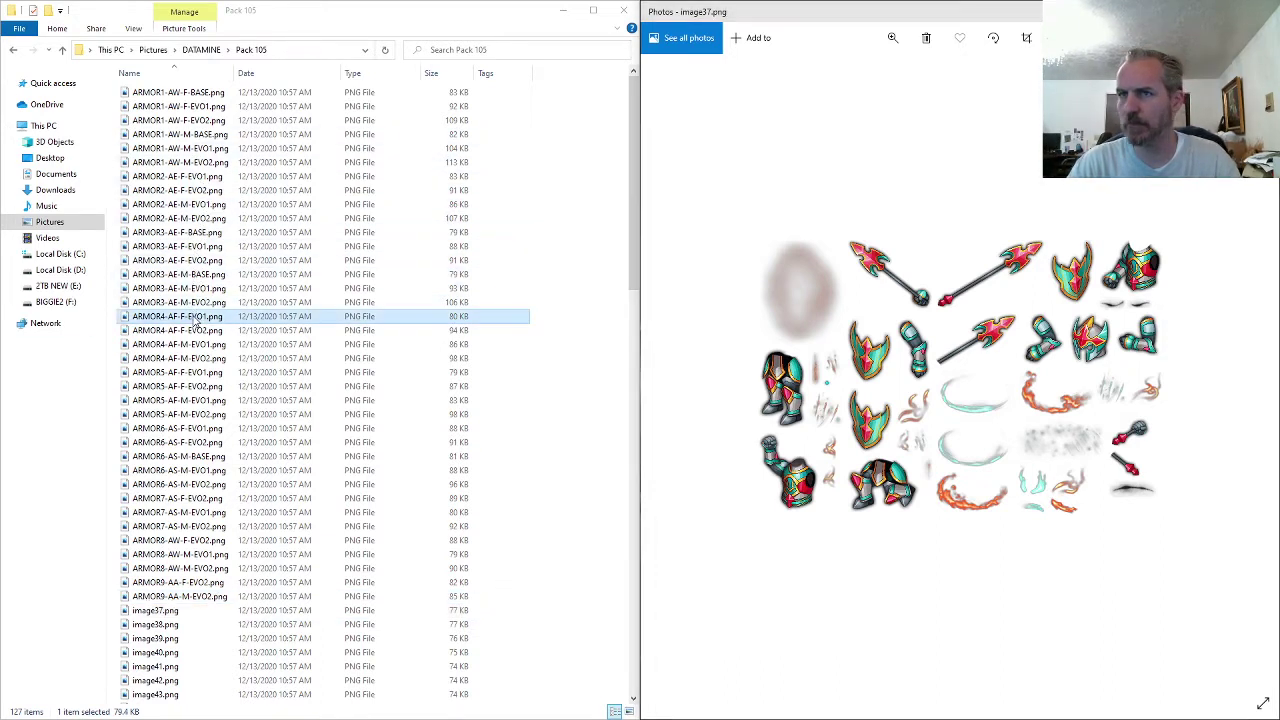
pyautogui.doubleClick(340, 344)
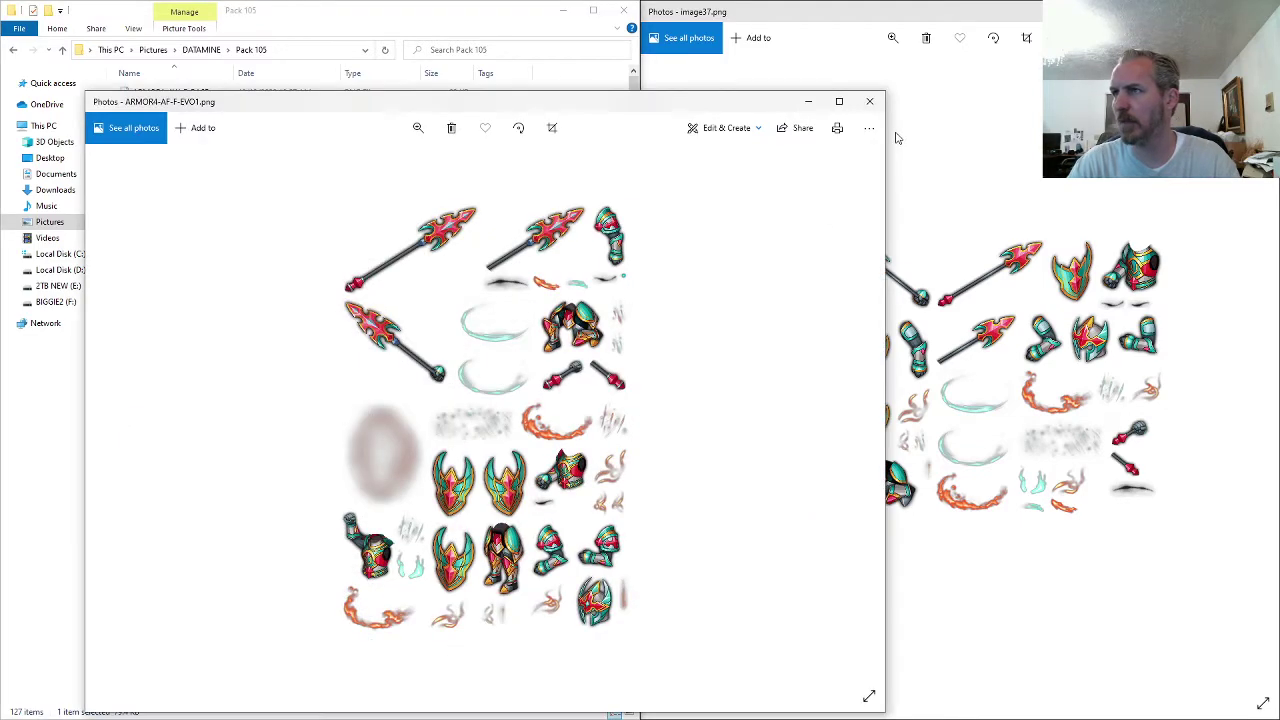
pyautogui.click(870, 101)
# - Reuse the ARMOR4-AF-M-EVO1 file name to rename image37.png as ARMOR4-AF-M-BASE.png
pyautogui.click(202, 346)
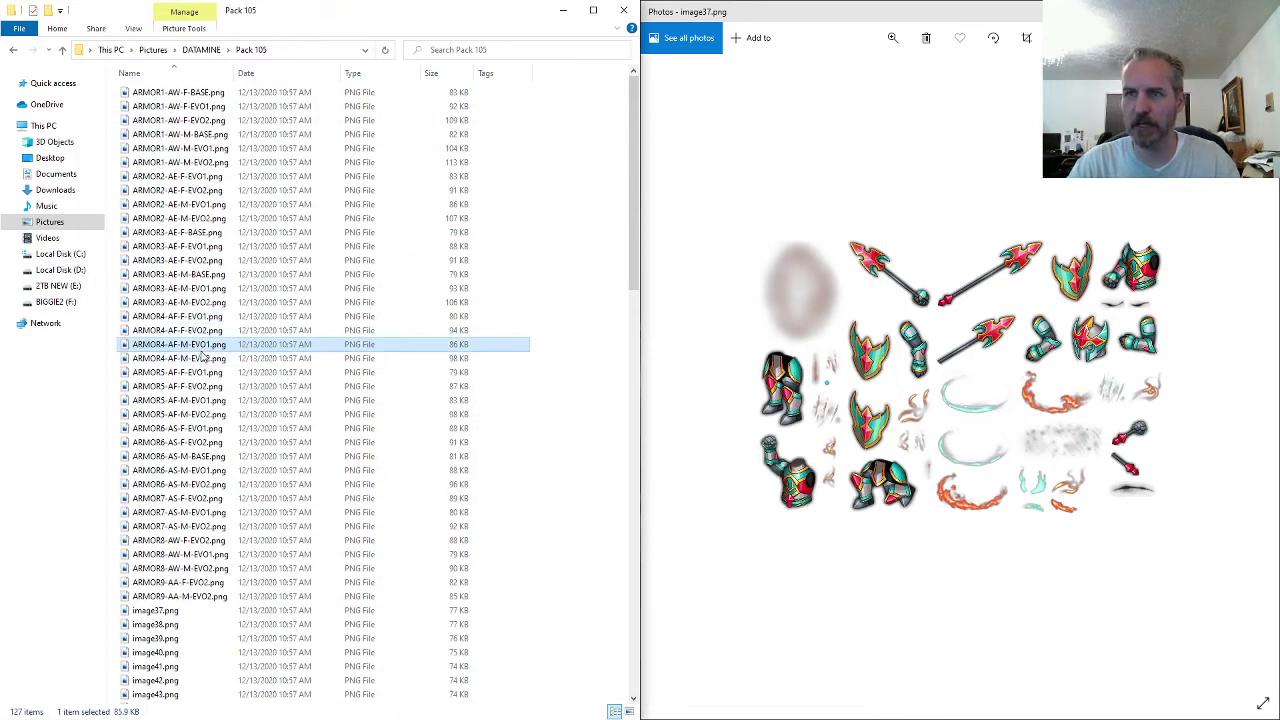
pyautogui.click(202, 346)
pyautogui.click(187, 611)
pyautogui.press('F2')
pyautogui.hotkey('ctrl', 'v')
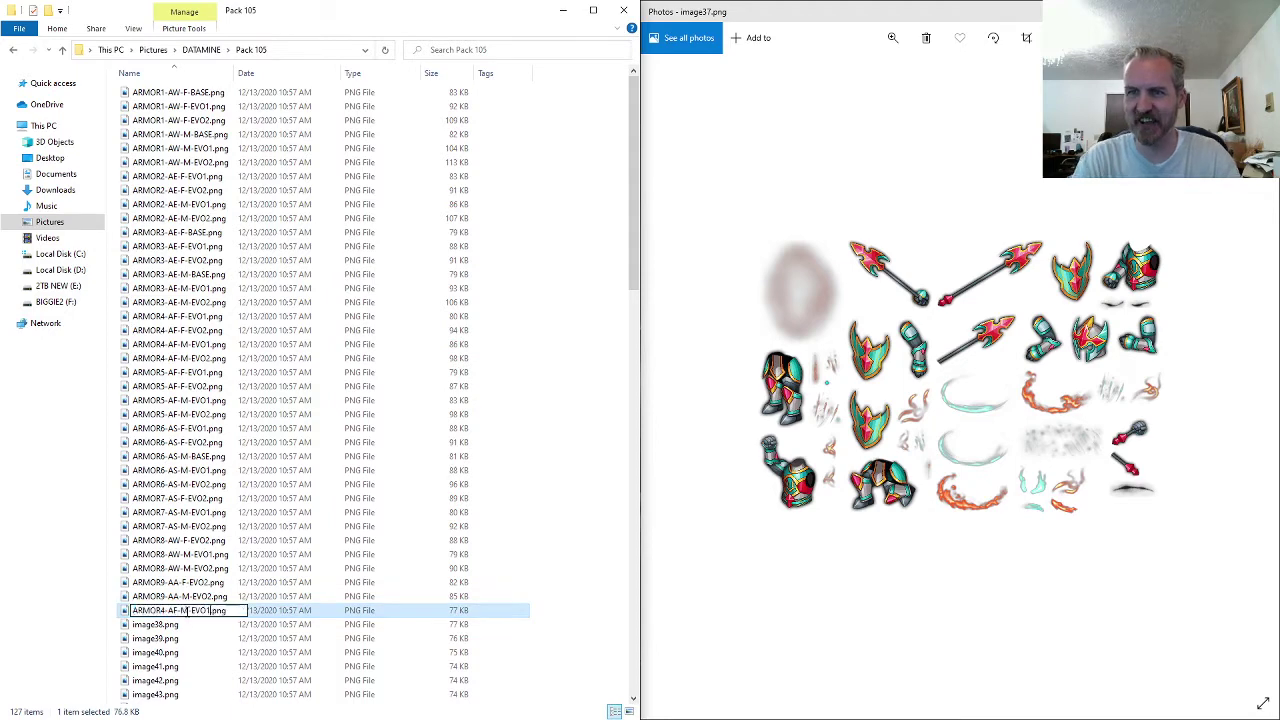
pyautogui.hotkey('ctrl', 'shift', 'Left')
pyautogui.write('BASE')
pyautogui.press('Return')
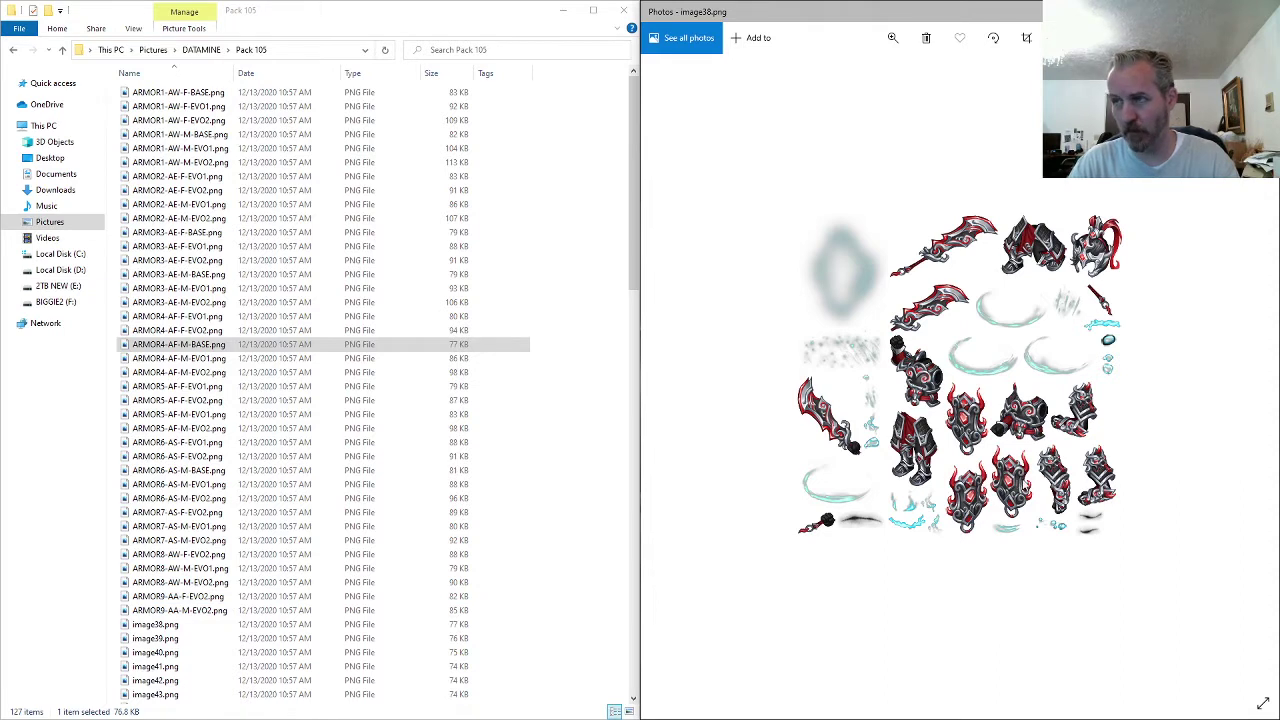
# - Examine the image38.png artwork closely and rename the file as ARMOR10-AW-M-EVO2.png
pyautogui.scroll(3, 1022, 486)
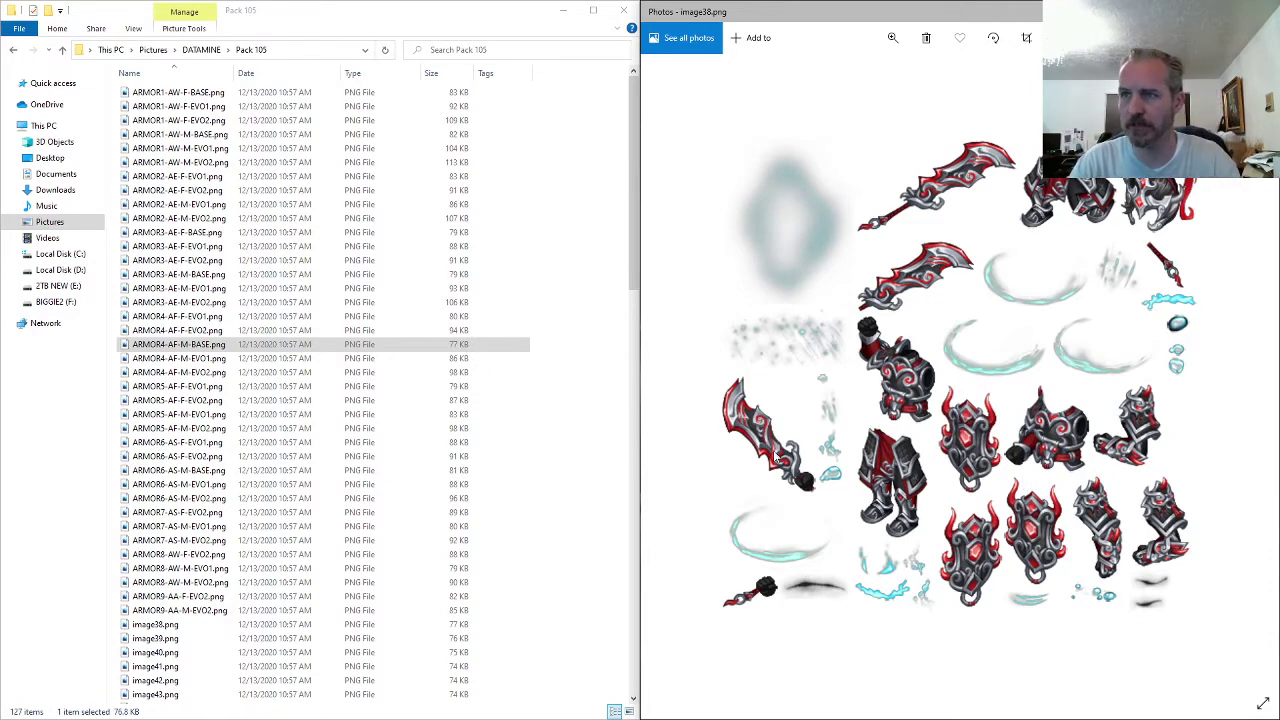
pyautogui.click(142, 629)
pyautogui.press('F2')
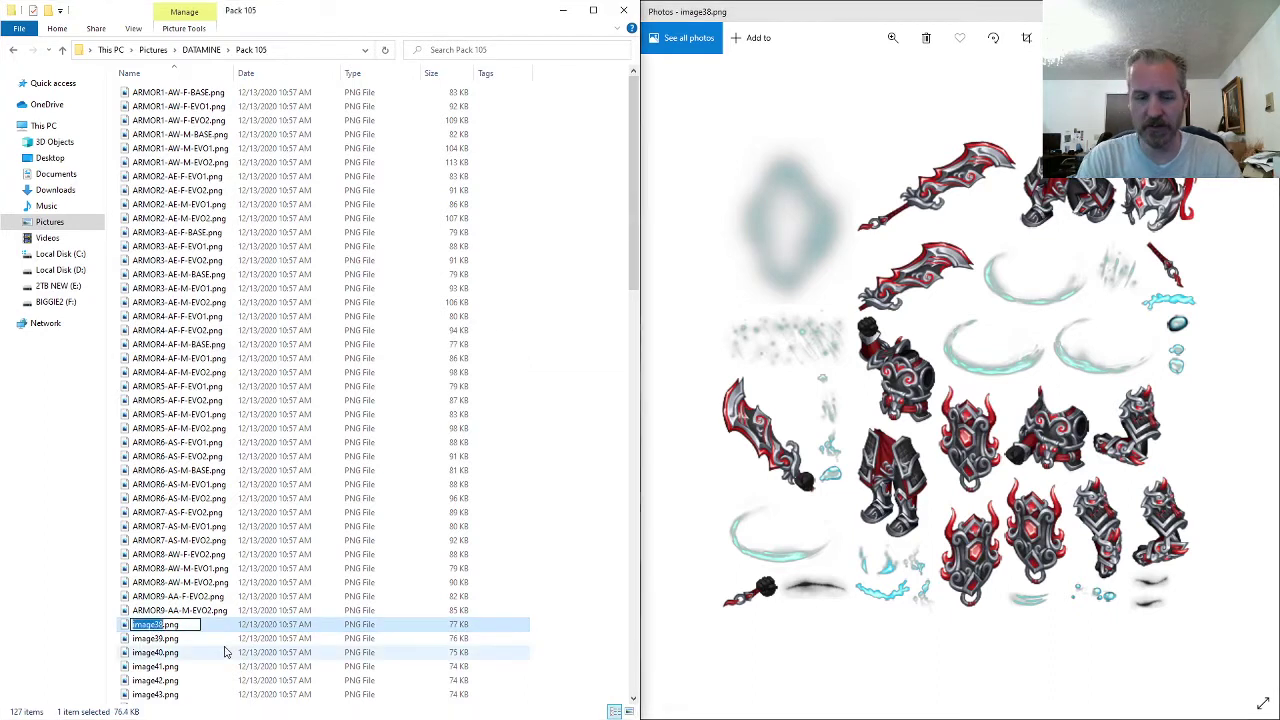
pyautogui.write('ARMOR10-')
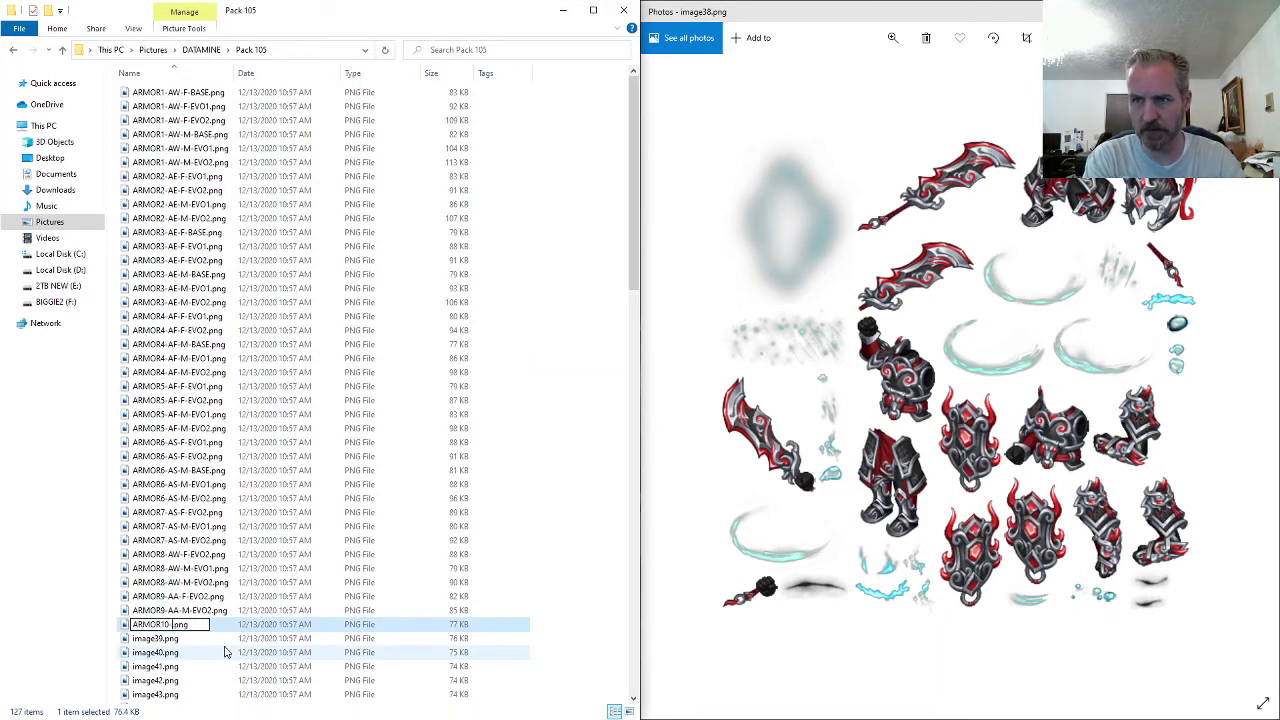
pyautogui.write('AW-M-')
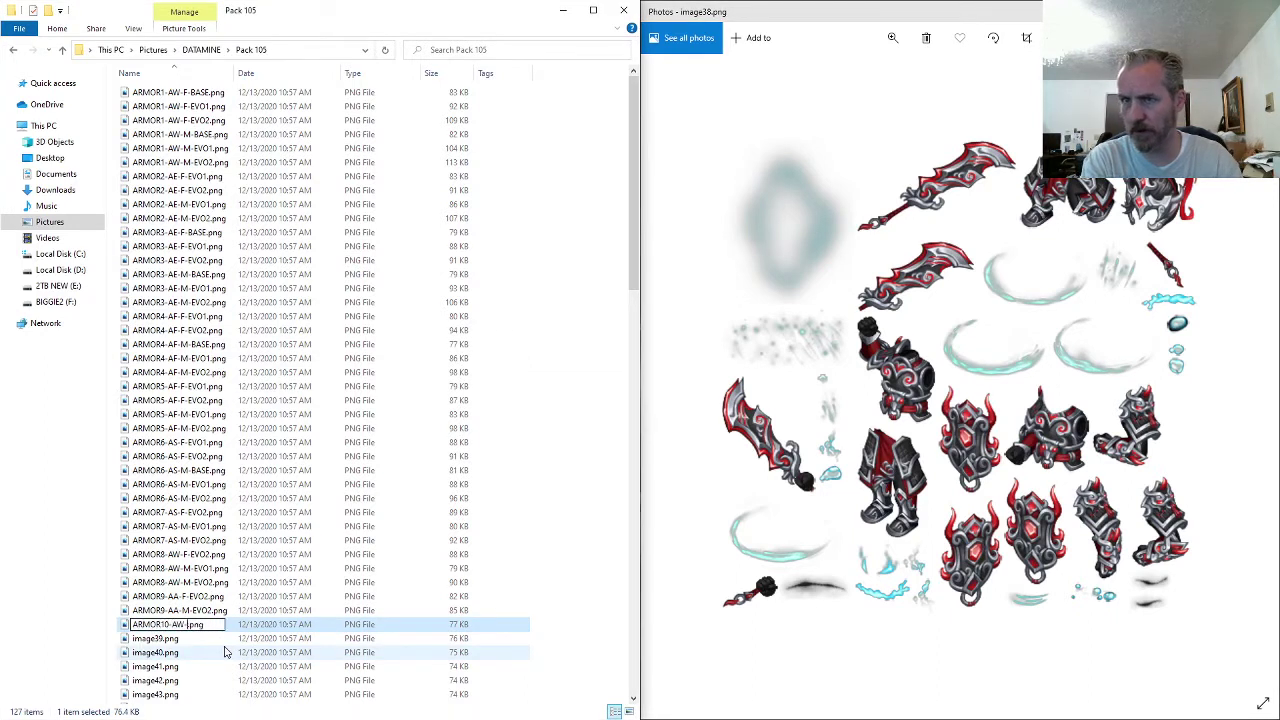
pyautogui.write('EVO2')
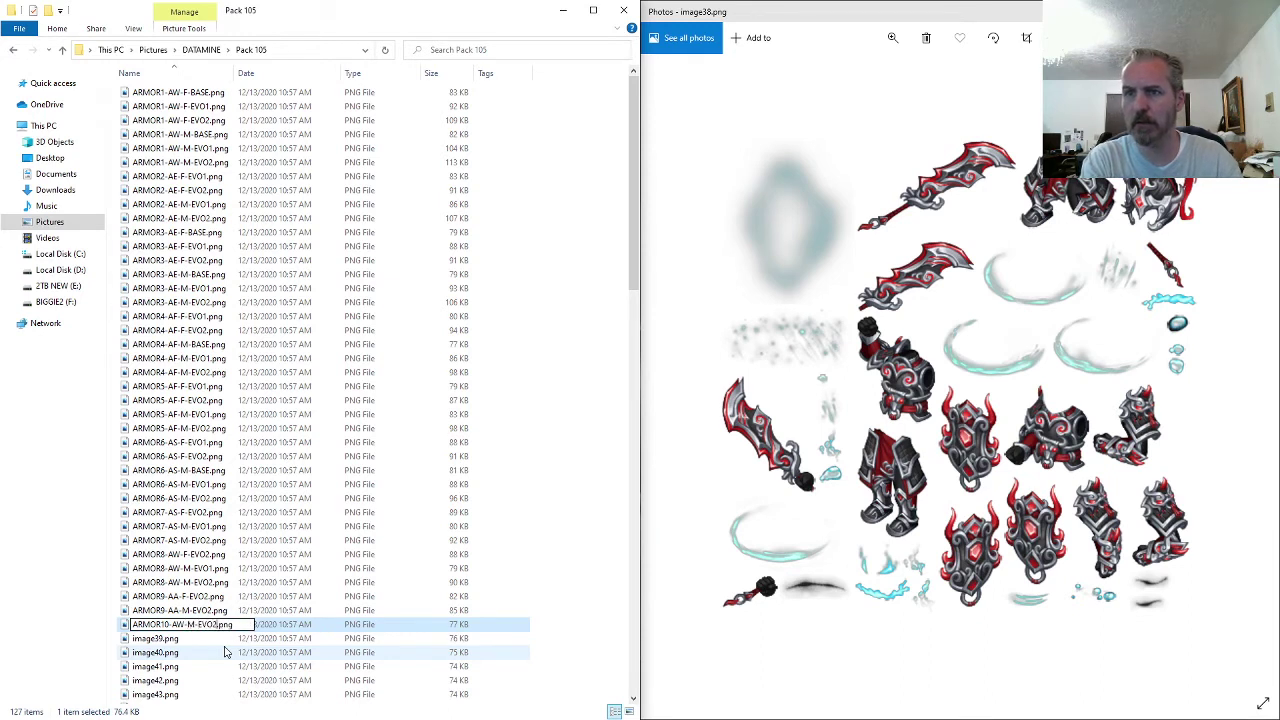
pyautogui.press('Return')
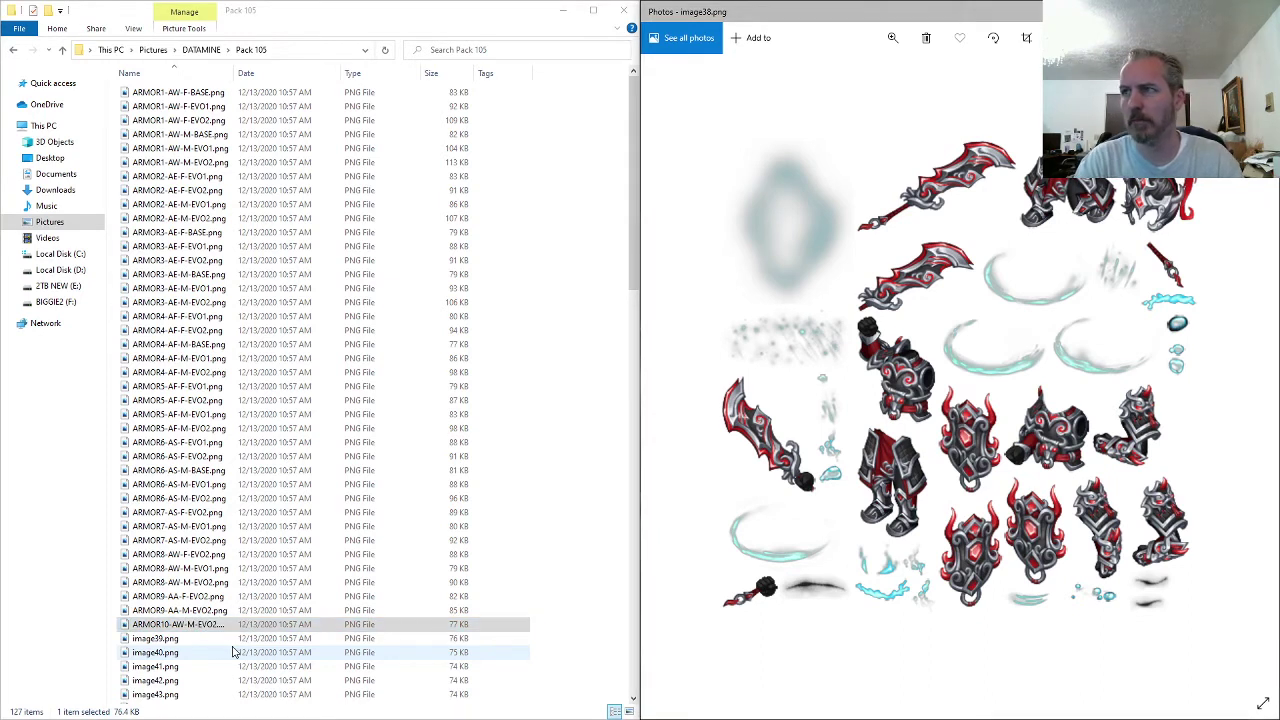
# - Replace the image38.png preview with image39.png and widen the Name column to fit the full file names
pyautogui.scroll(-2, 688, 479)
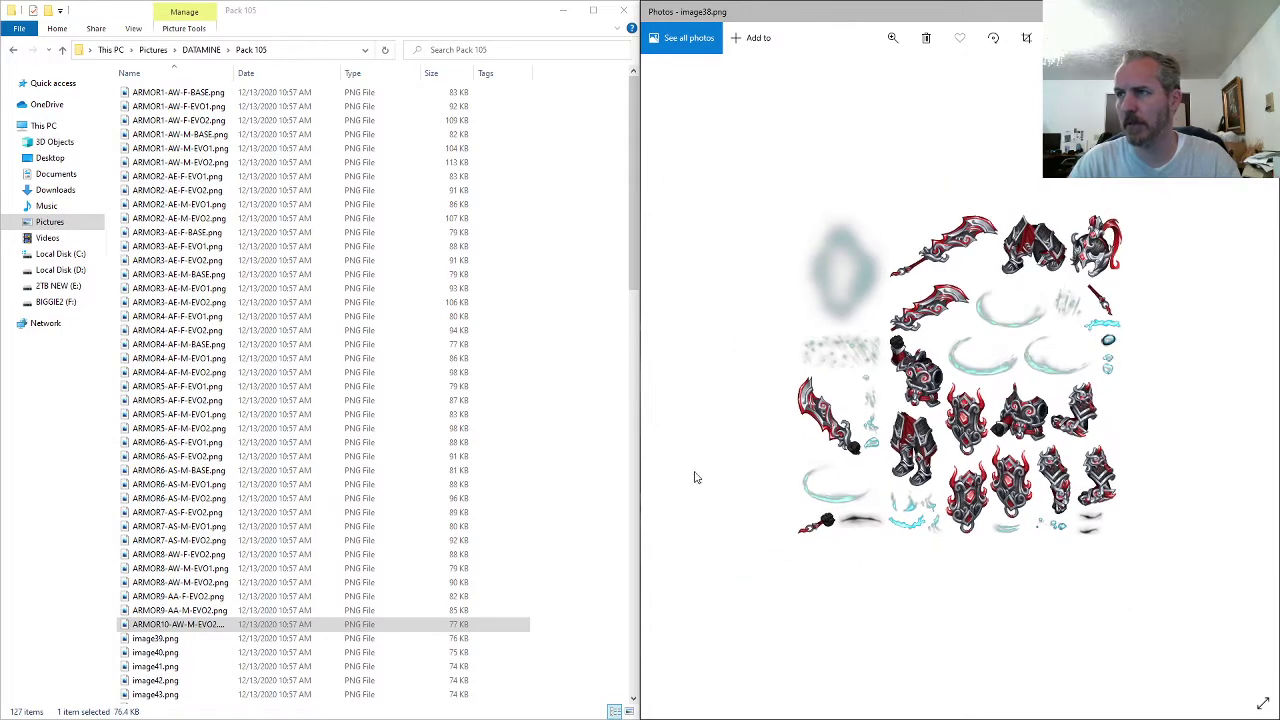
pyautogui.click(1263, 11)
pyautogui.doubleClick(170, 641)
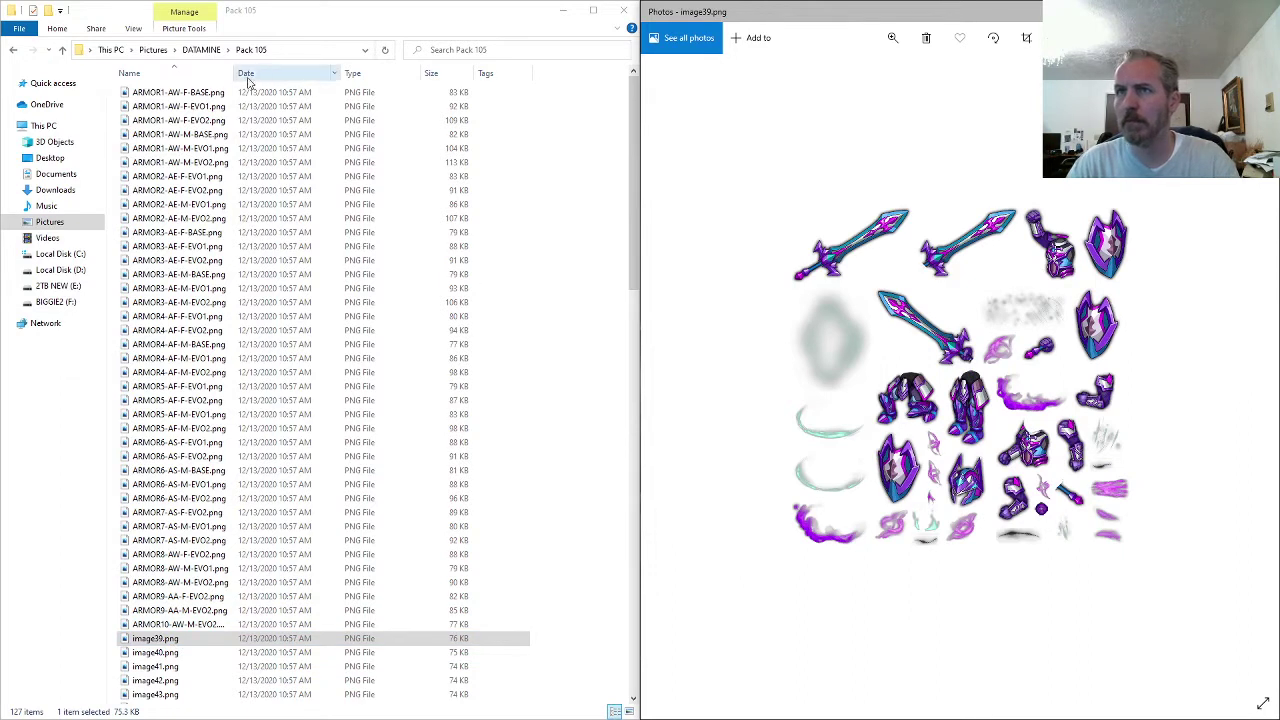
pyautogui.moveTo(237, 73); pyautogui.dragTo(241, 73)
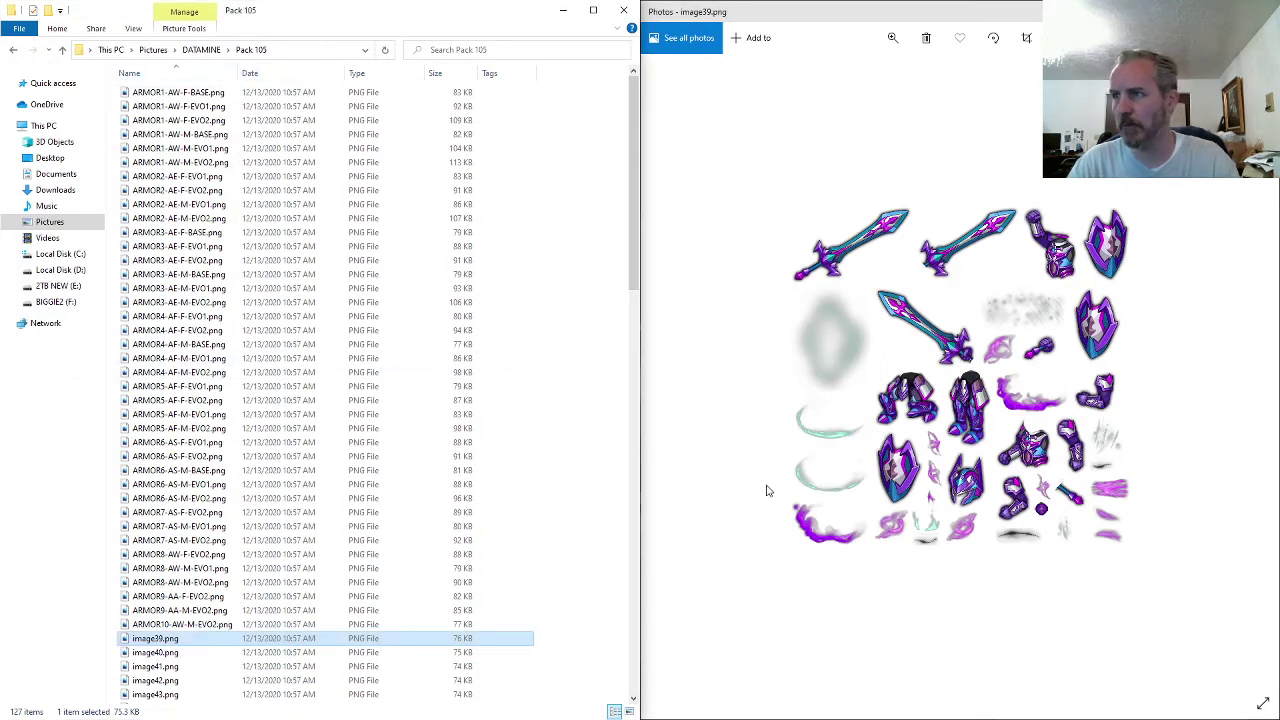
# - Compare the image39.png artwork with ARMOR6-AS-F-EVO2.png and ARMOR7-AS-F-EVO2.png
pyautogui.doubleClick(208, 459)
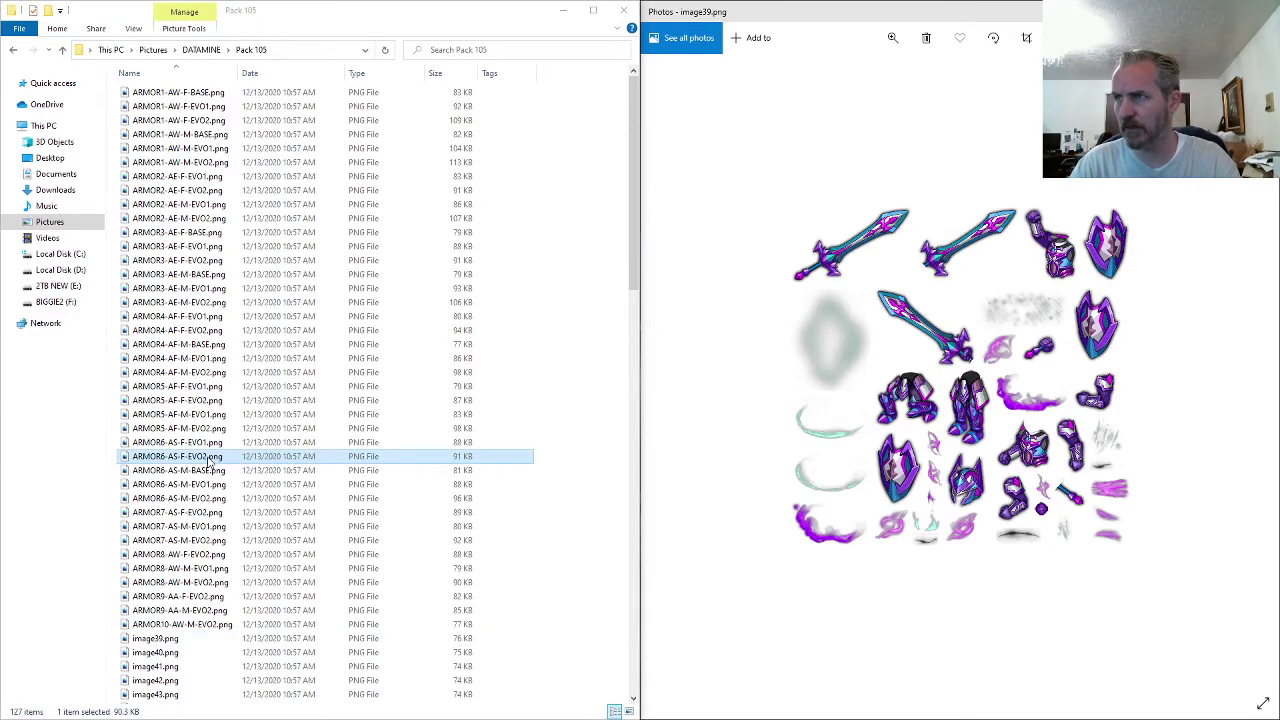
pyautogui.click(869, 101)
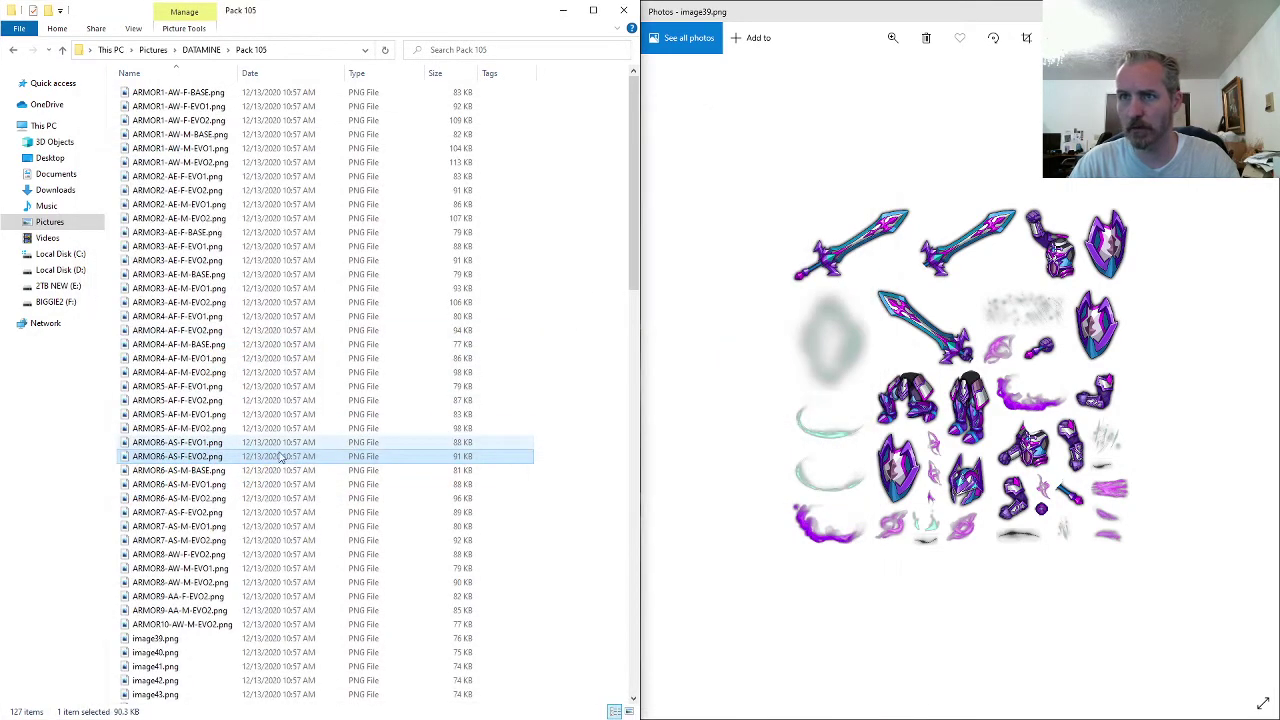
pyautogui.click(197, 500)
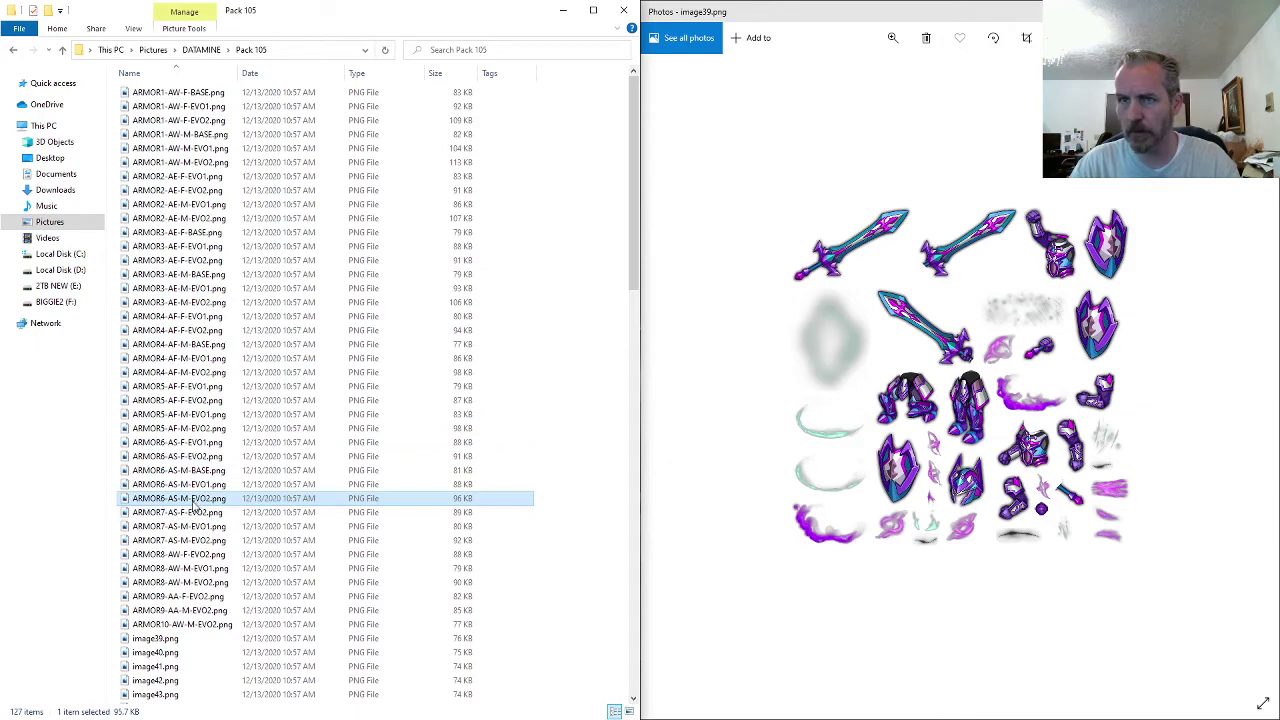
pyautogui.doubleClick(190, 512)
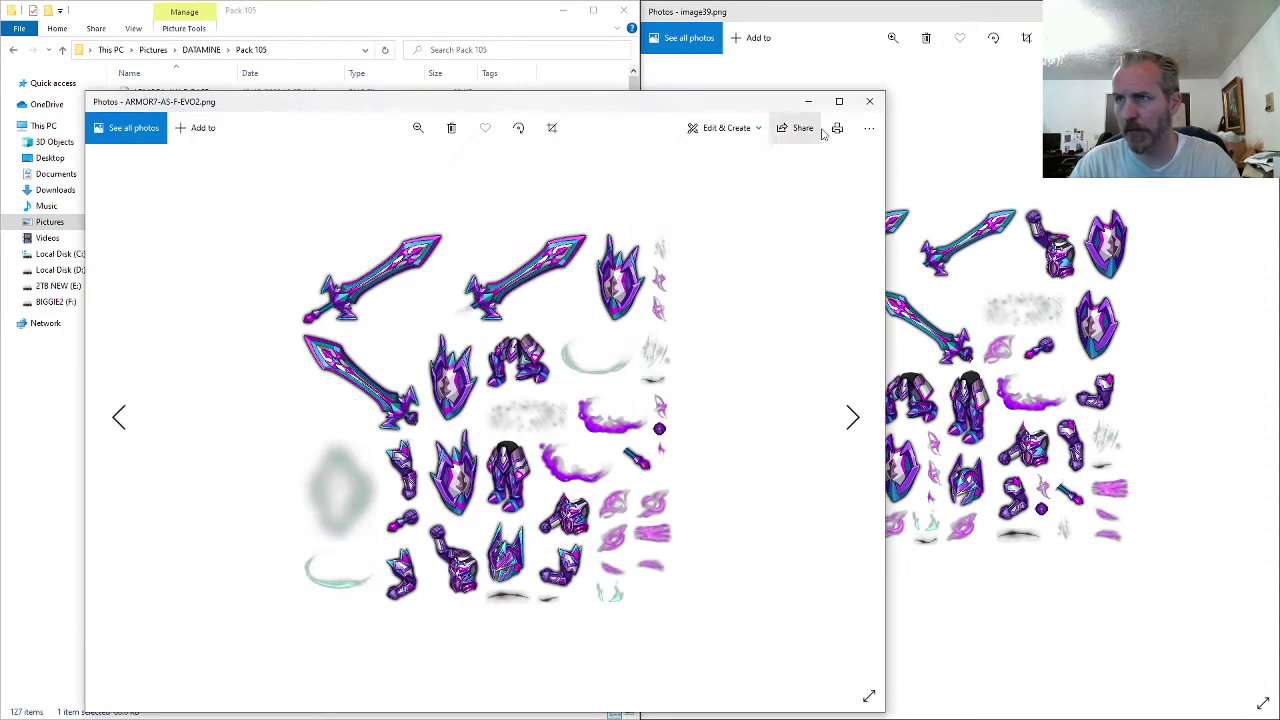
pyautogui.click(869, 101)
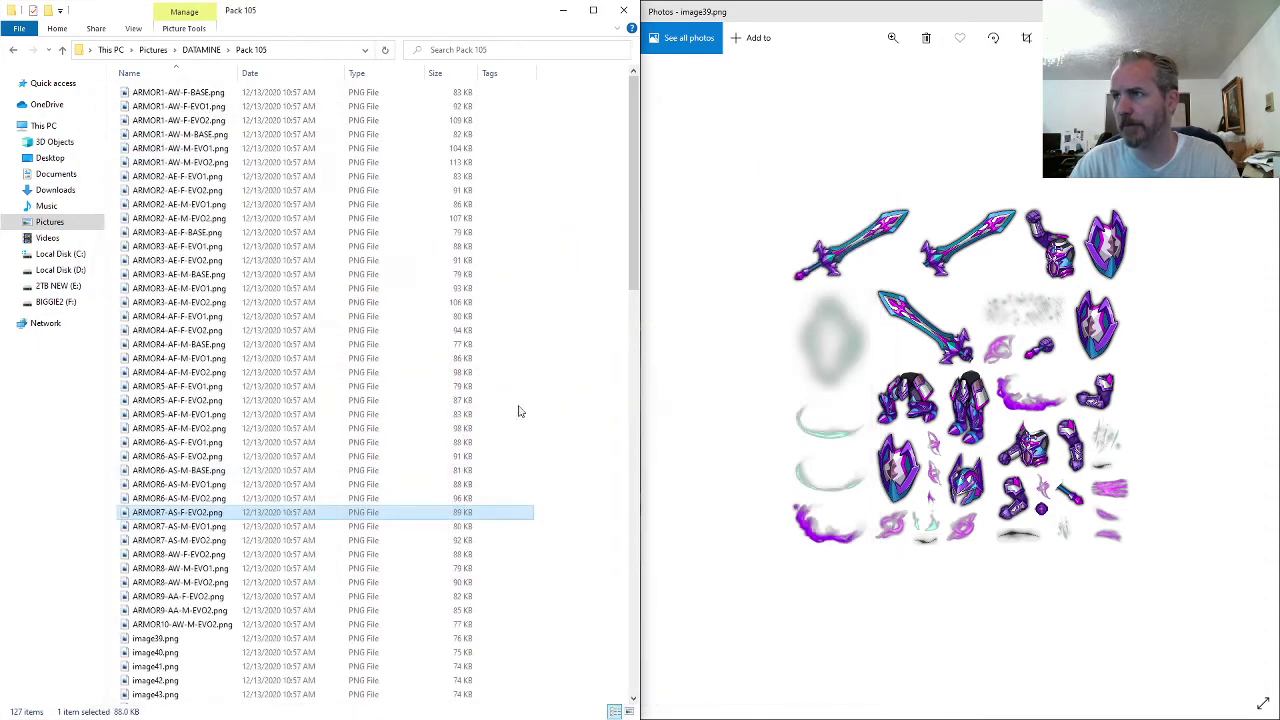
# - Reuse the ARMOR7-AS-F-EVO2 file name to rename image39.png as ARMOR7-AS-F-EVO1.png
pyautogui.click(170, 640)
pyautogui.press('F2')
pyautogui.write('ARMOR7-AS-F-EVO2')
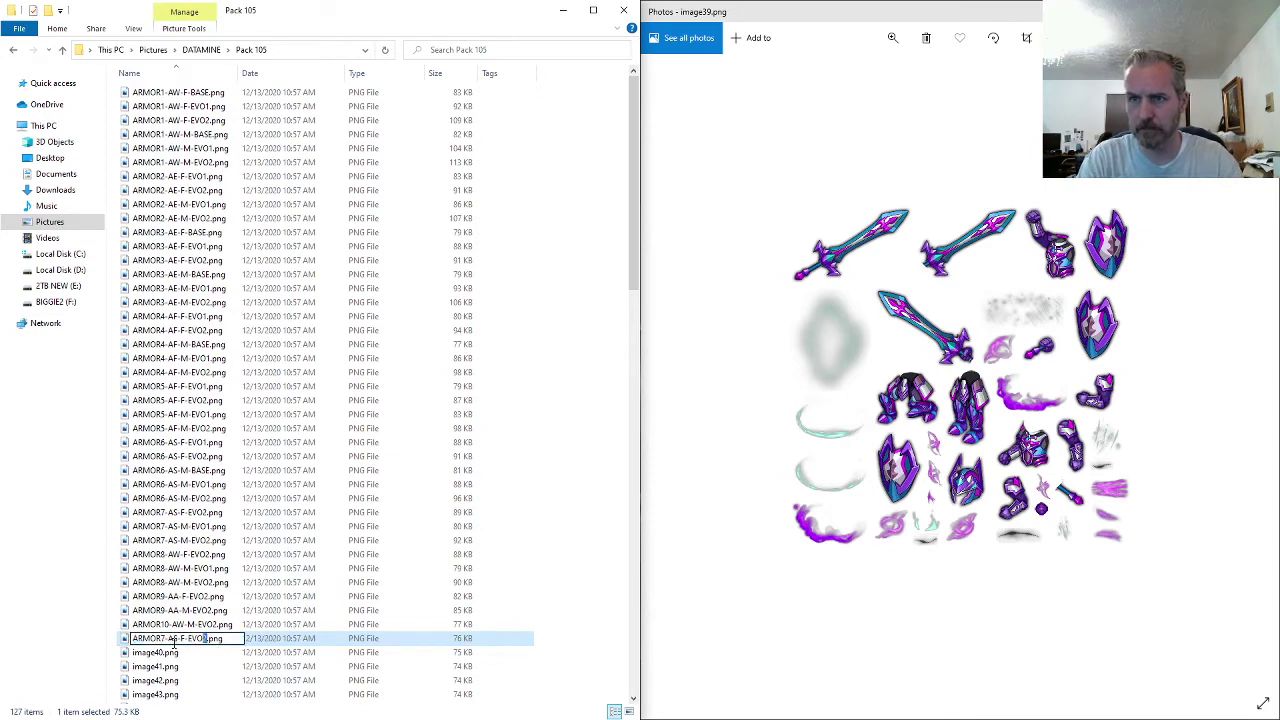
pyautogui.press('Return')
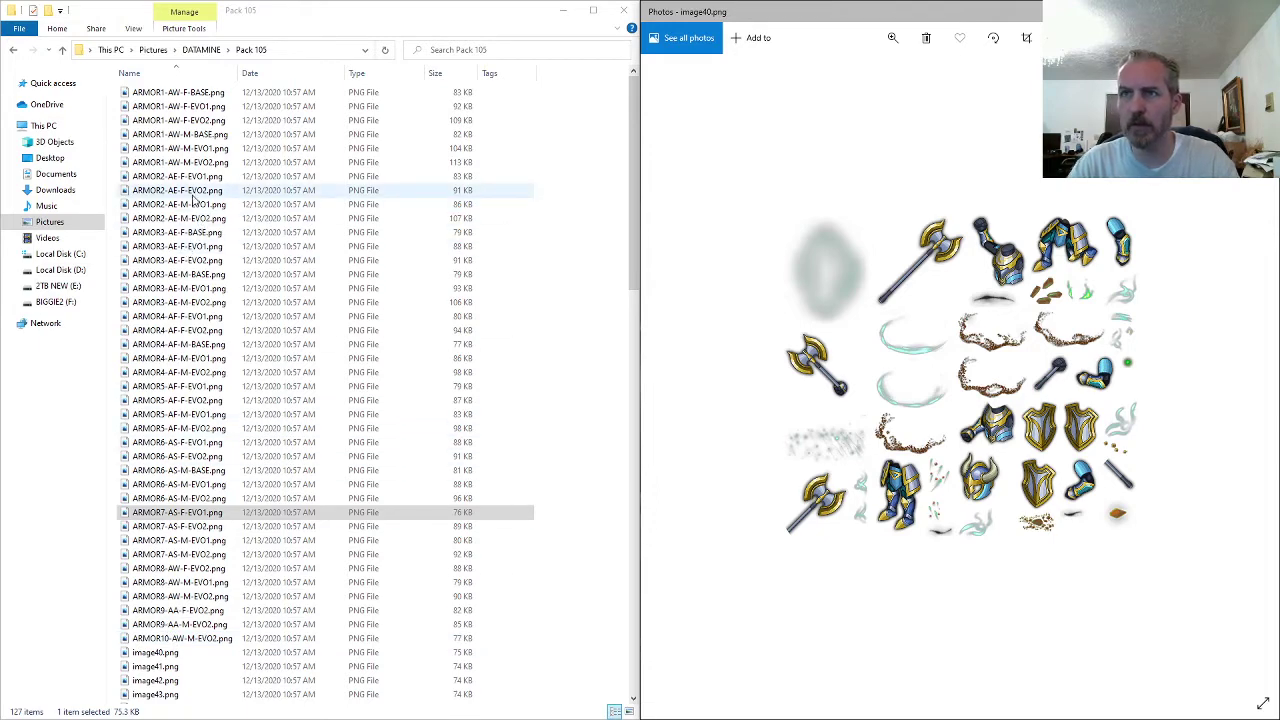
# - Compare the image40.png artwork with ARMOR3-AE-F-EVO2.png, and copy the ARMOR2-AE-M-EVO1 file name
pyautogui.doubleClick(193, 260)
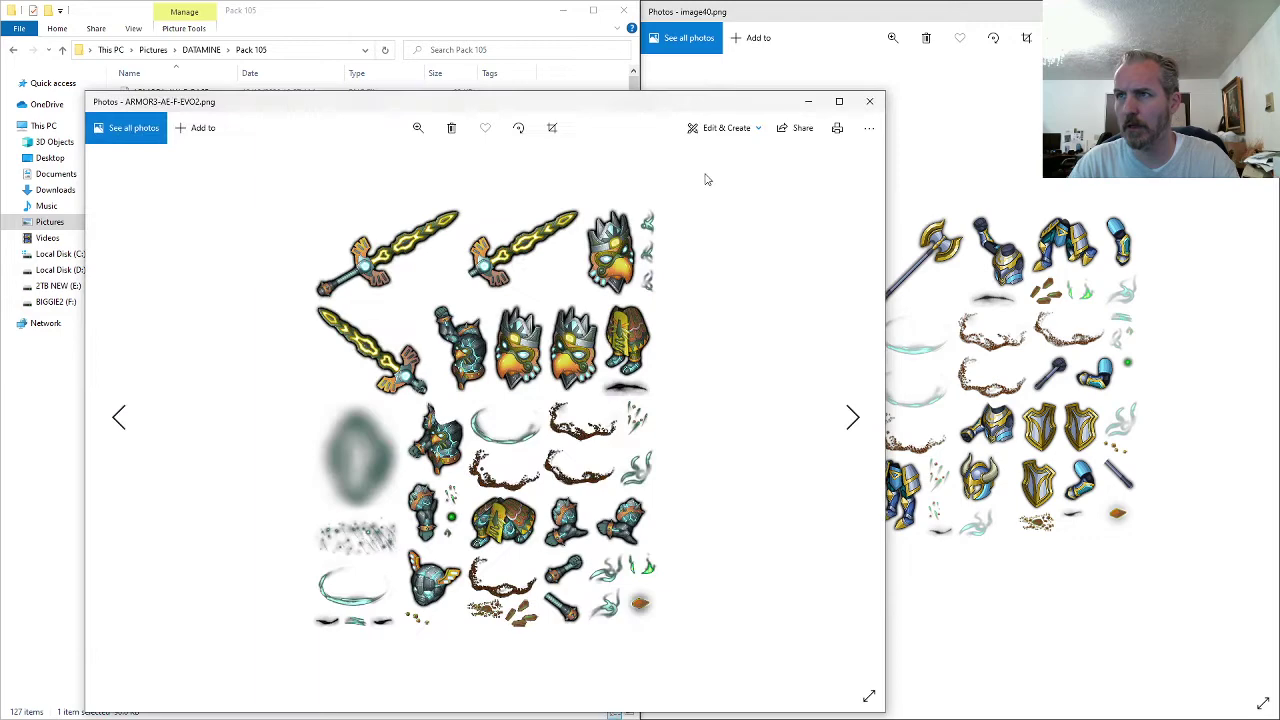
pyautogui.click(869, 101)
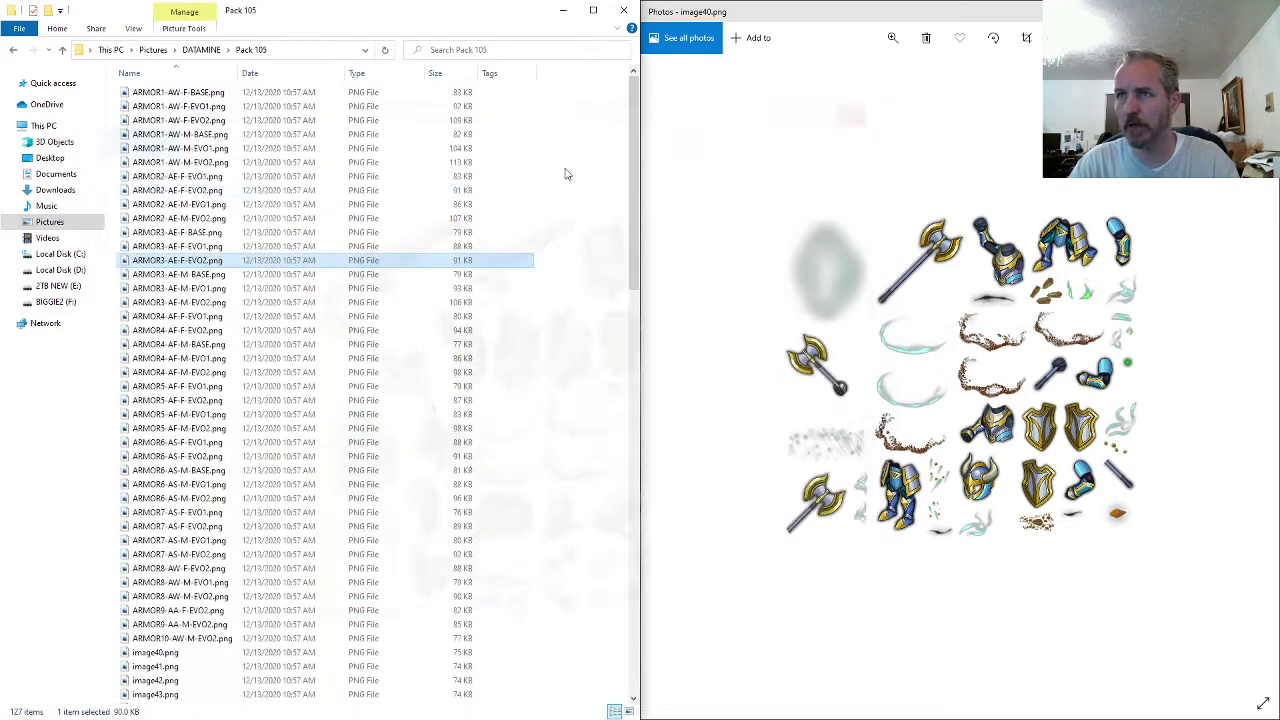
pyautogui.click(197, 207)
pyautogui.press('F2')
pyautogui.hotkey('ctrl', 'c')
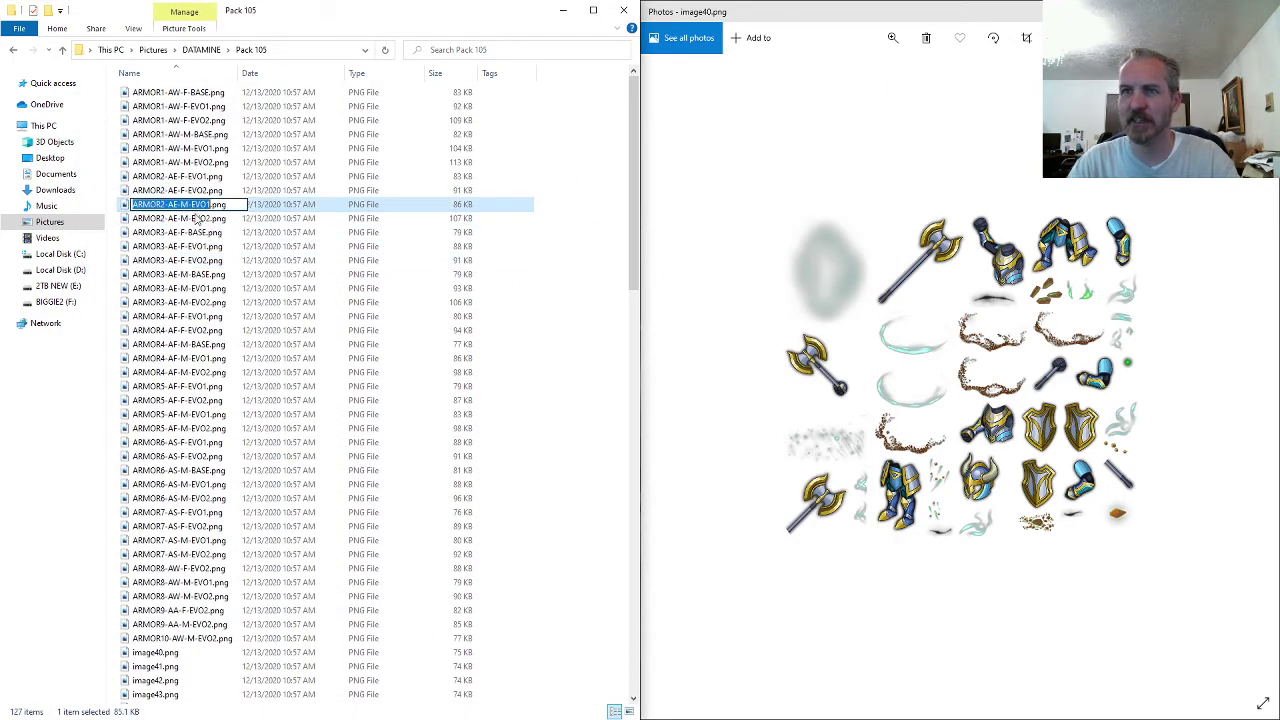
# - Paste the copied name onto image40.png and change its ending to make it ARMOR2-AE-M-BASE.png
pyautogui.click(191, 652)
pyautogui.press('F2')
pyautogui.hotkey('ctrl', 'v')
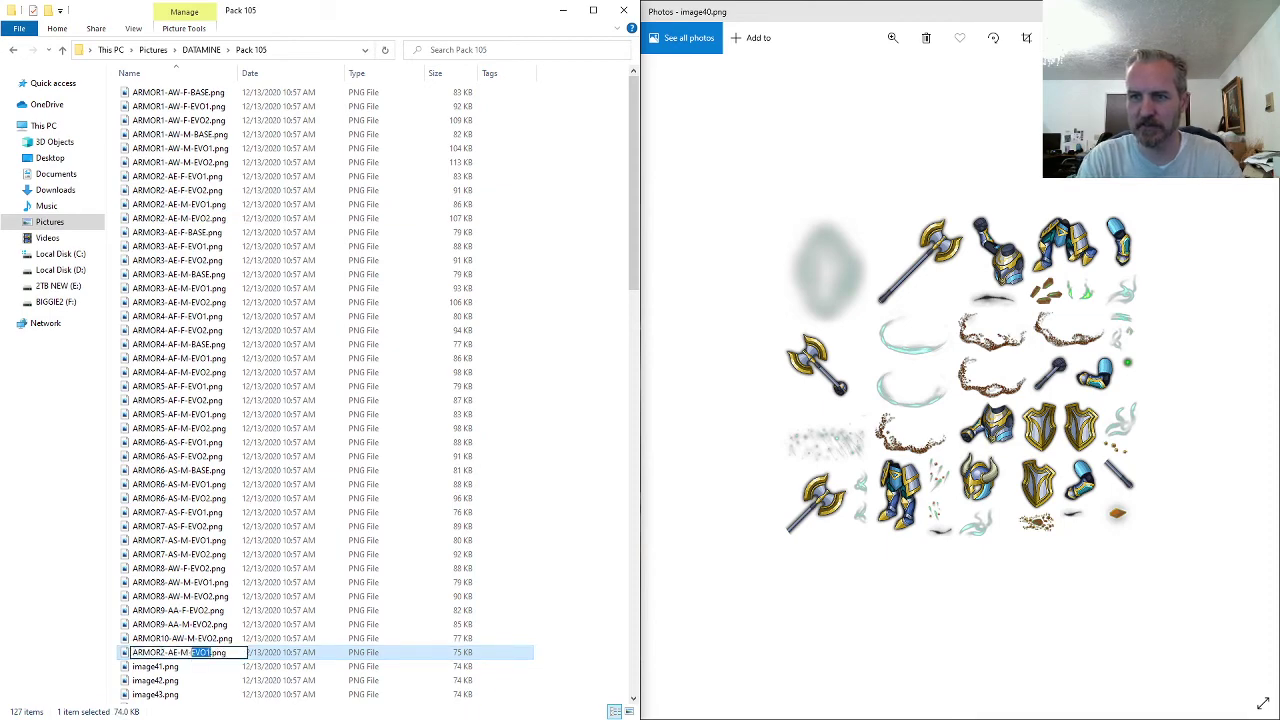
pyautogui.press('BackSpace')
pyautogui.press('BackSpace')
pyautogui.press('BackSpace')
pyautogui.press('BackSpace')
pyautogui.write('BASE')
pyautogui.press('Return')
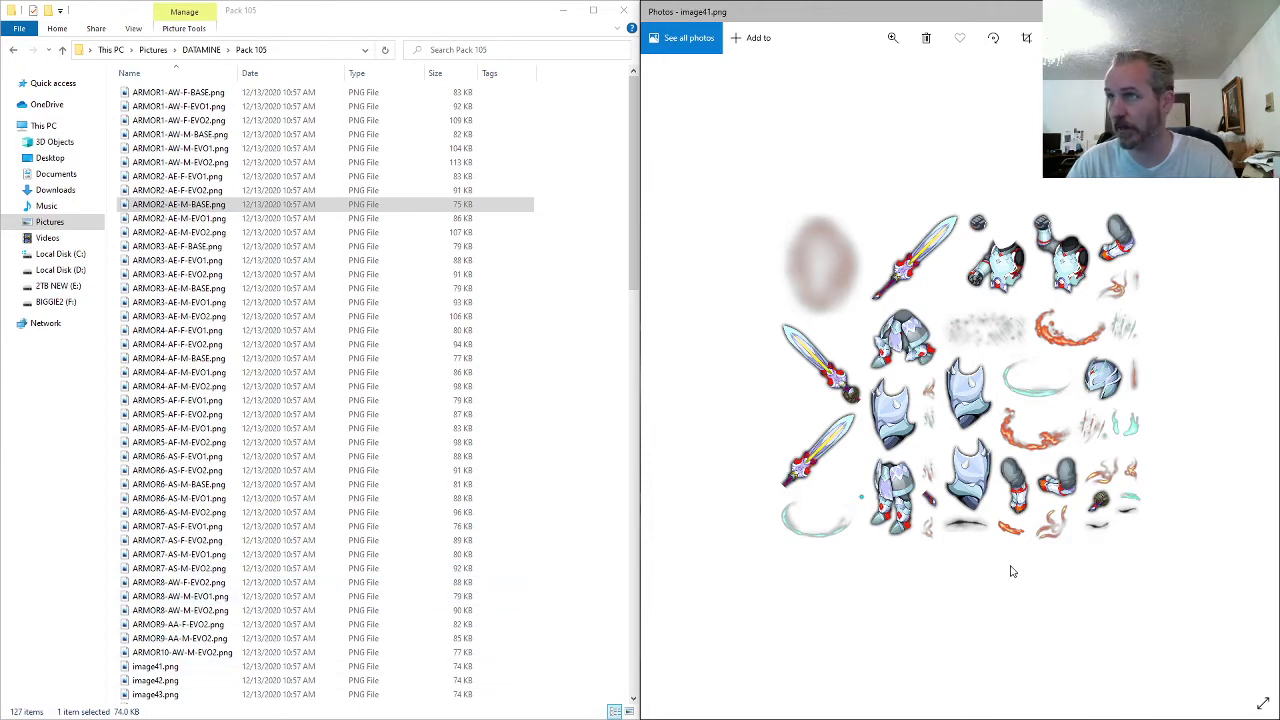
# - Compare the image41.png artwork with ARMOR4-AF-F-EVO1.png and ARMOR5-AF-F-EVO1.png
pyautogui.click(190, 333)
pyautogui.doubleClick(195, 340)
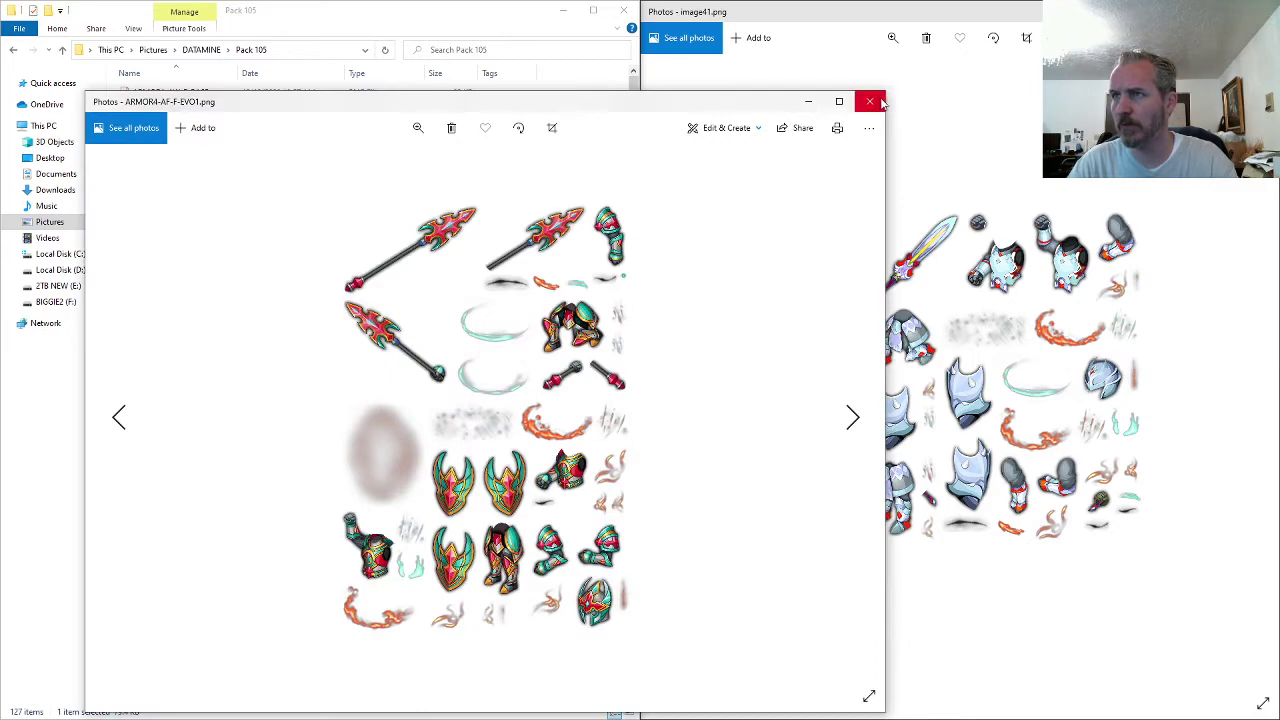
pyautogui.click(872, 101)
pyautogui.doubleClick(184, 401)
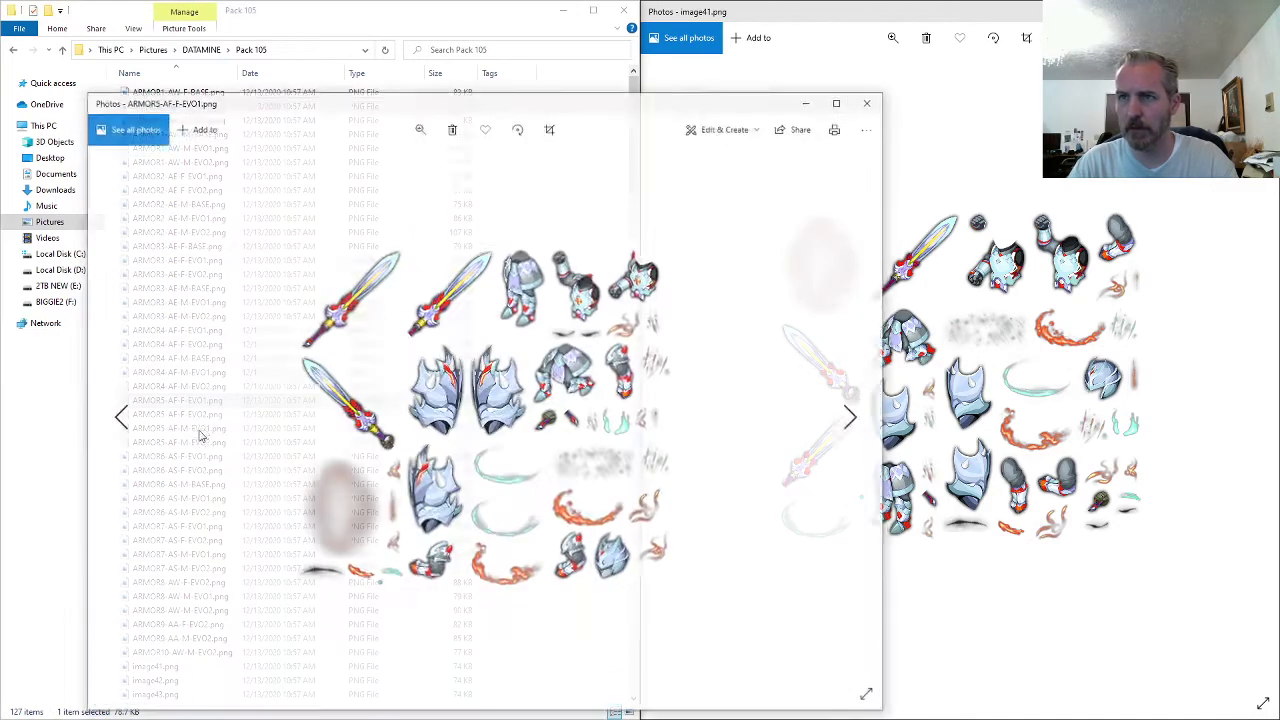
pyautogui.click(869, 128)
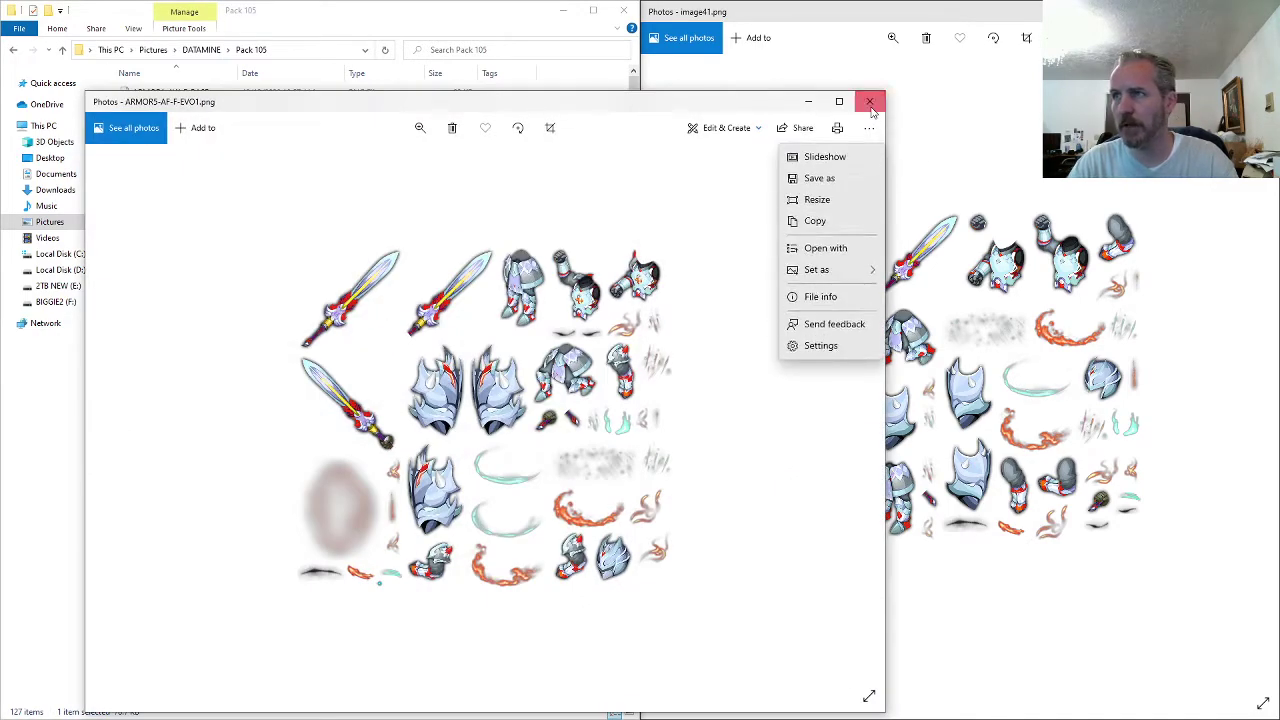
pyautogui.click(870, 101)
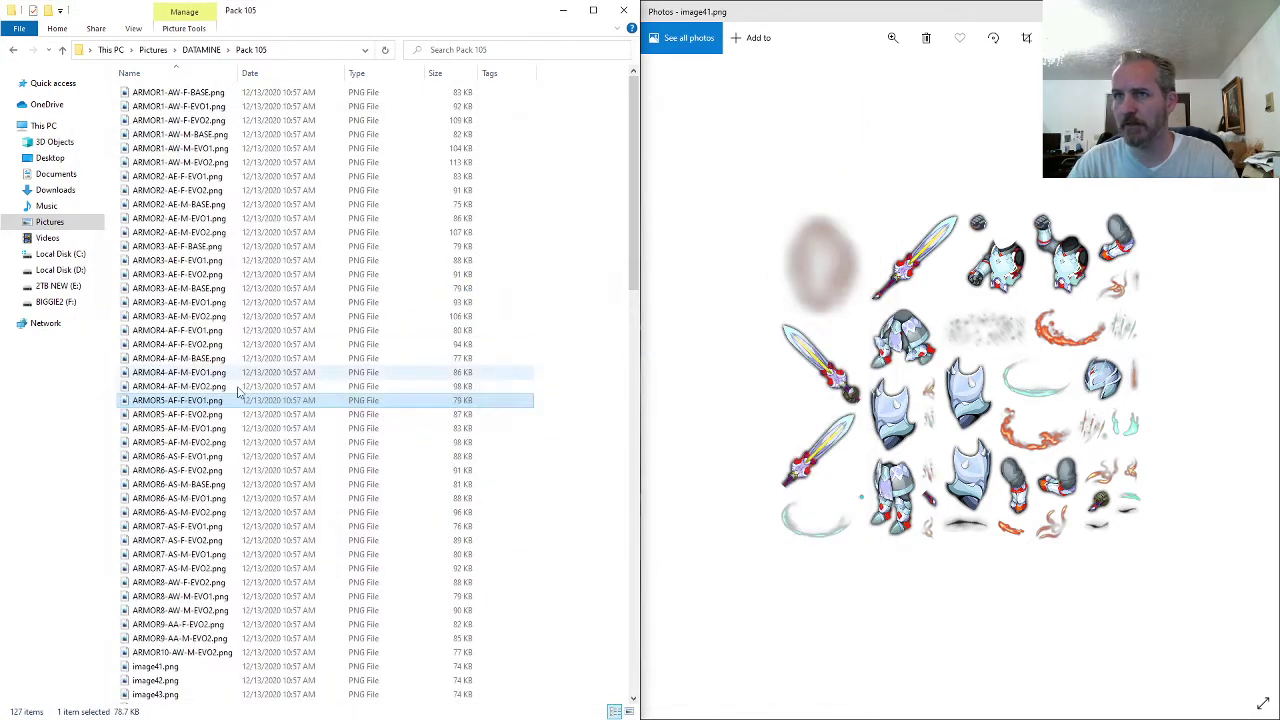
# - Rename image41.png as ARMOR5-AF-M-BASE.png, adapting the copied ARMOR5-AF-F-EVO1 file name
pyautogui.click(158, 666)
pyautogui.press('F2')
pyautogui.hotkey('ctrl', 'v')
pyautogui.hotkey('ctrl', 'shift', 'Left')
pyautogui.write('BASE')
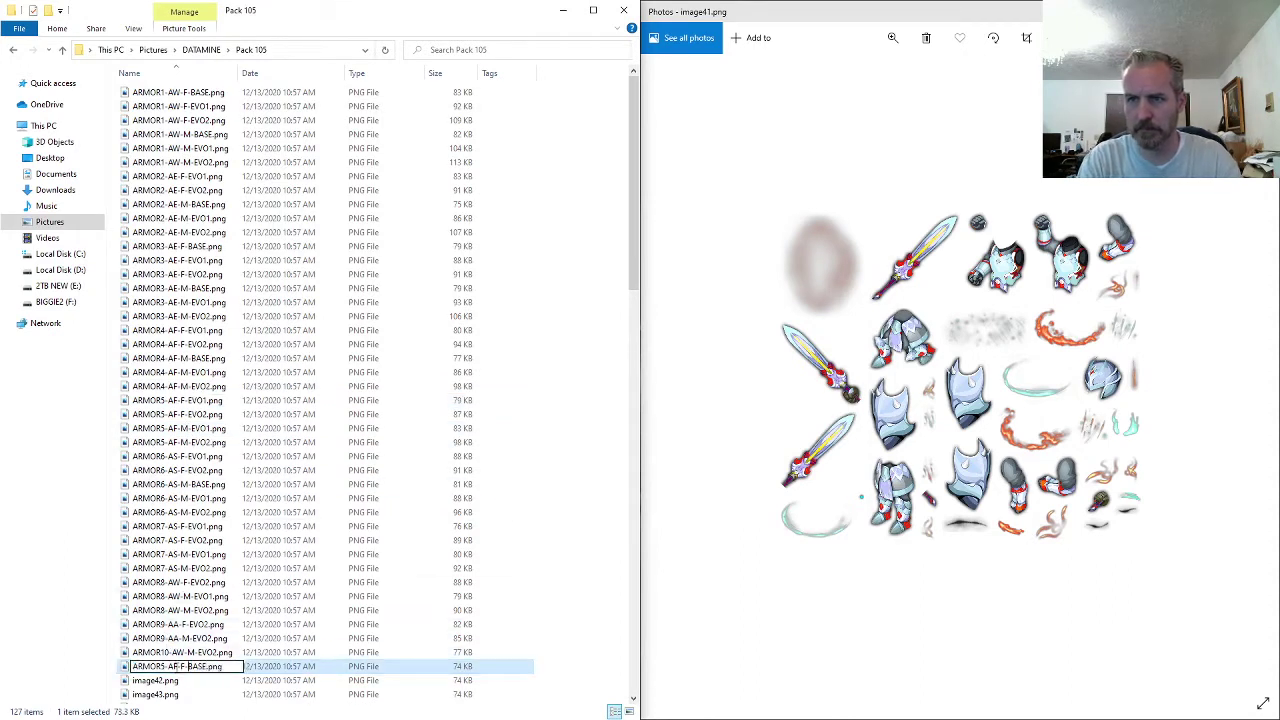
pyautogui.write('M')
pyautogui.press('Return')
# - Bring up the image42.png artwork and reuse the ARMOR10-AW-M-EVO2 file name to rename it as ARMOR10-AW-M-EVO1.png
pyautogui.hotkey('alt', 'Tab')
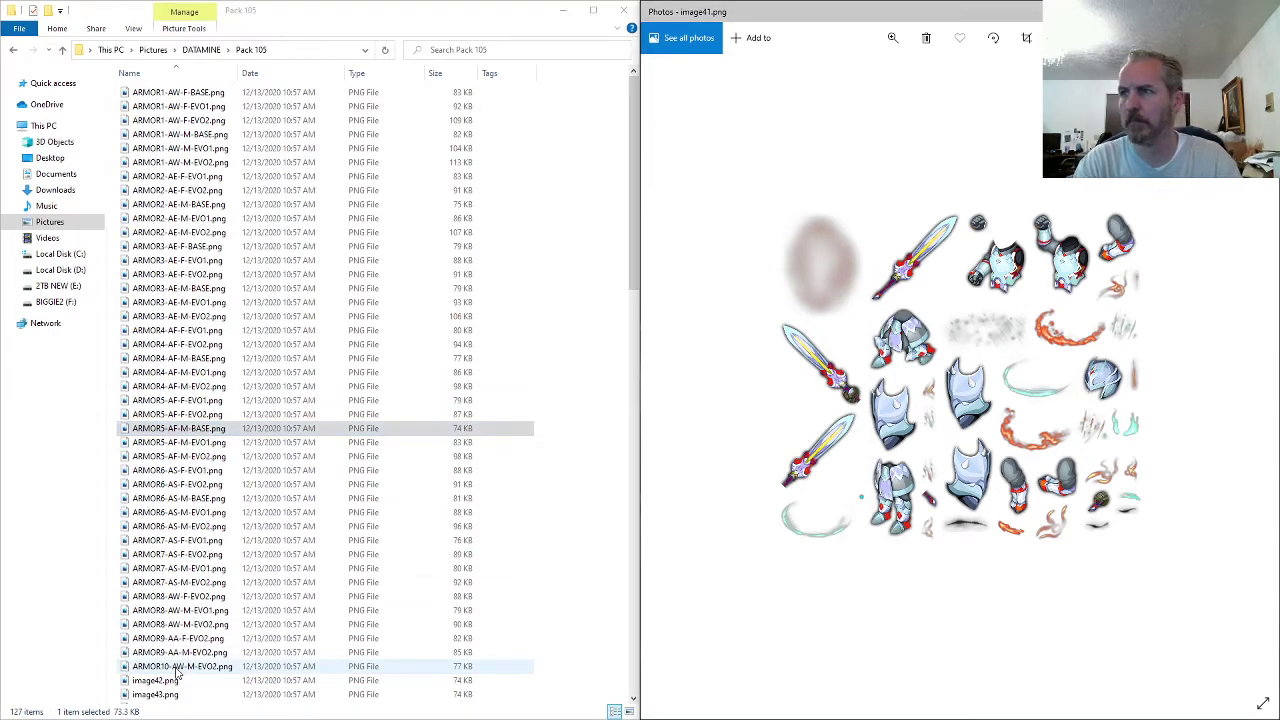
pyautogui.press('Right')
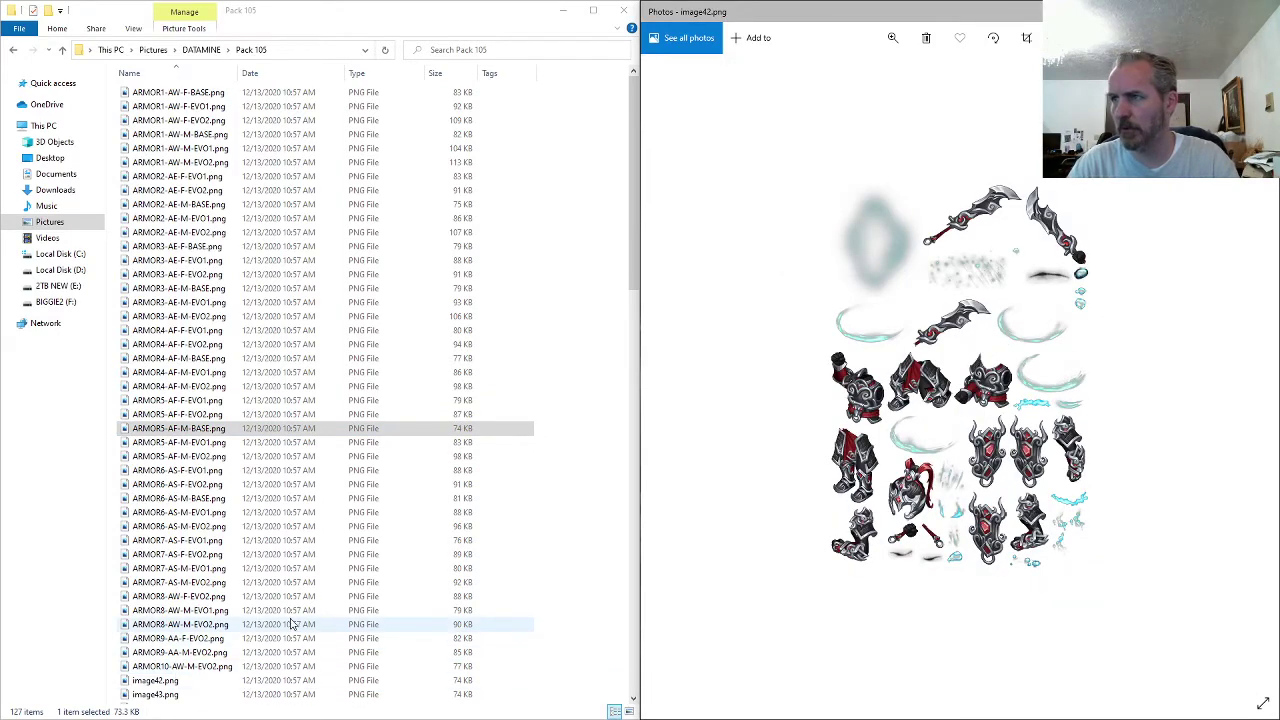
pyautogui.click(205, 666)
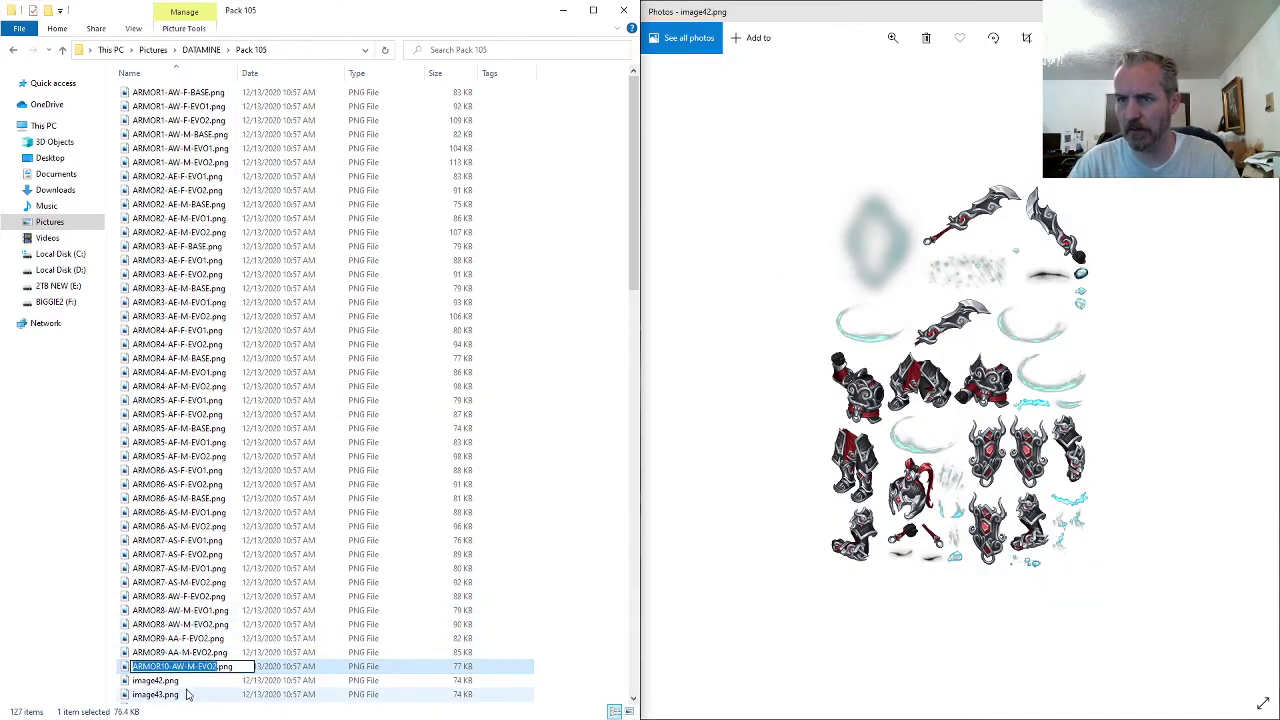
pyautogui.click(183, 683)
pyautogui.click(184, 684)
pyautogui.hotkey('ctrl', 'v')
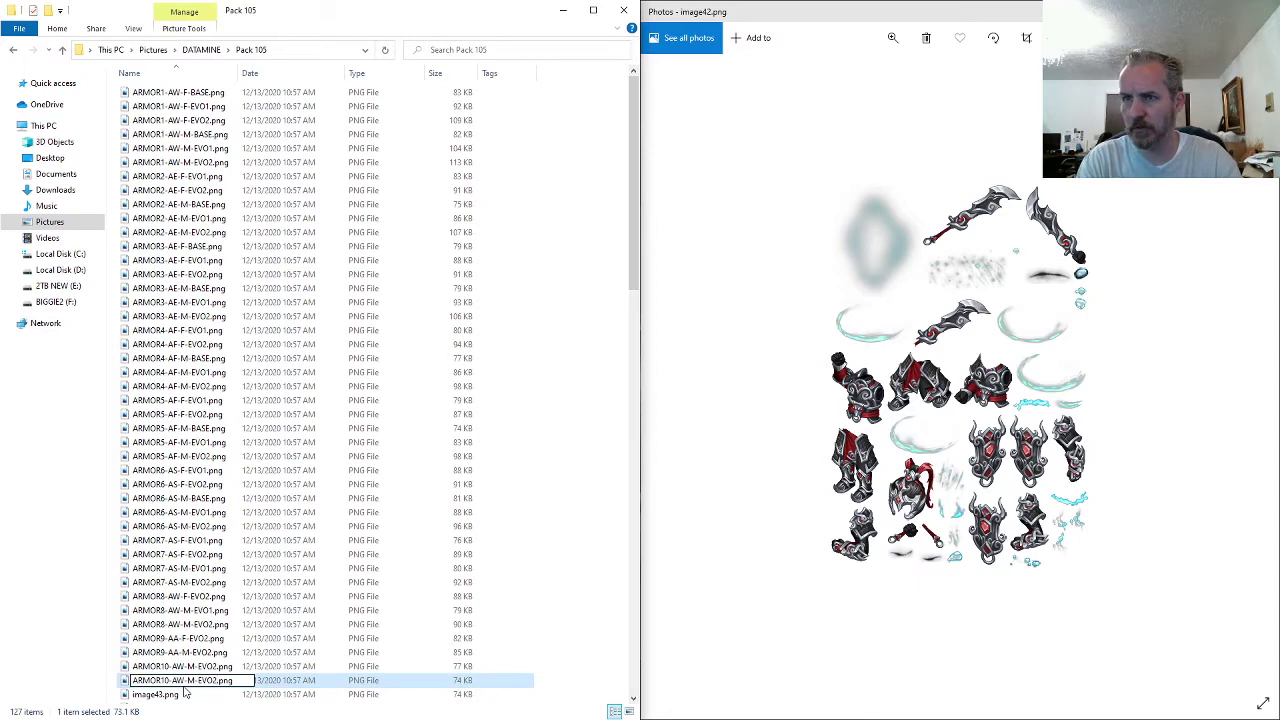
pyautogui.write('1')
pyautogui.press('Return')
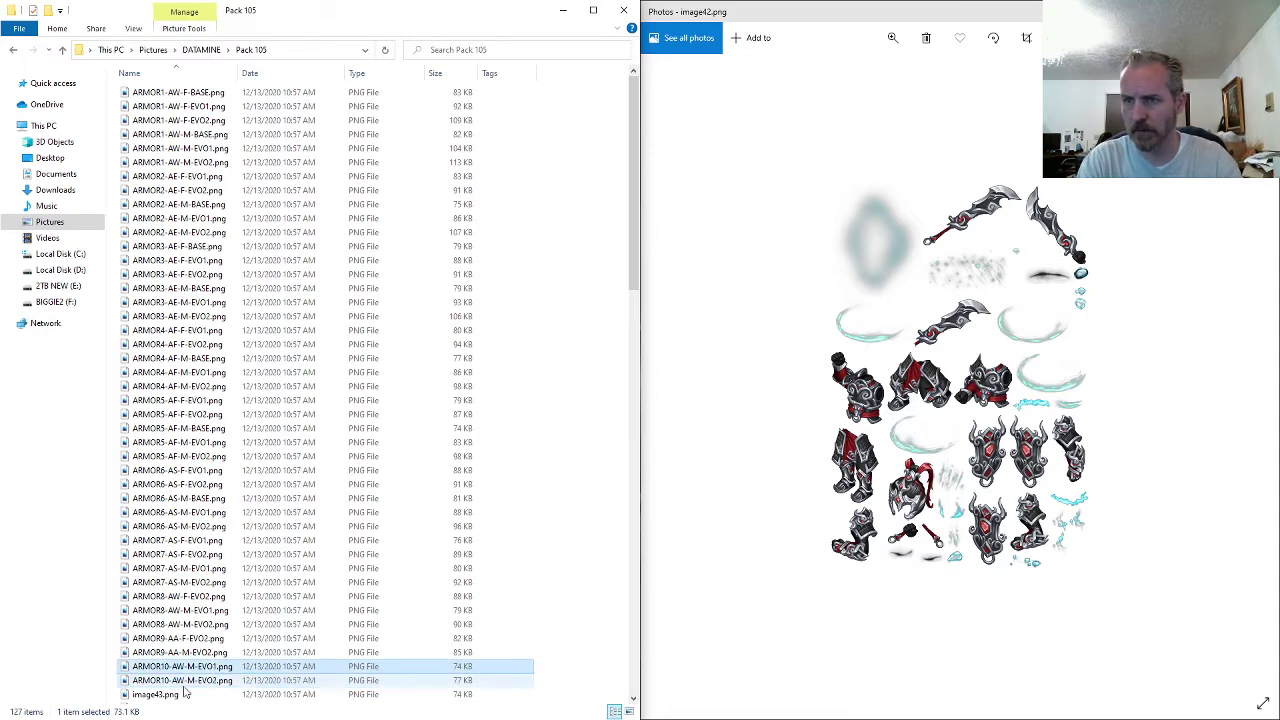
# - Inspect the image43.png artwork up close and rename the file as ARMOR11-AW-M-EVO2.png
pyautogui.hotkey('alt', 'Tab')
pyautogui.press('Right')
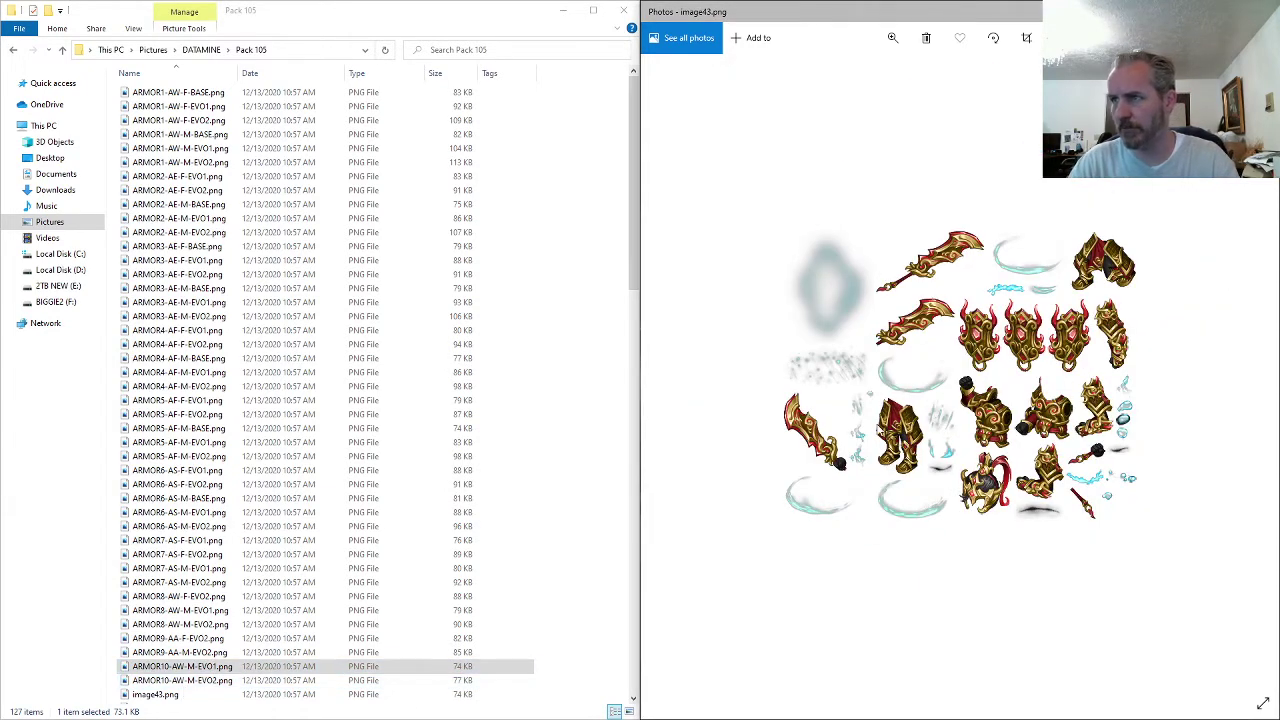
pyautogui.scroll(2, 1000, 458)
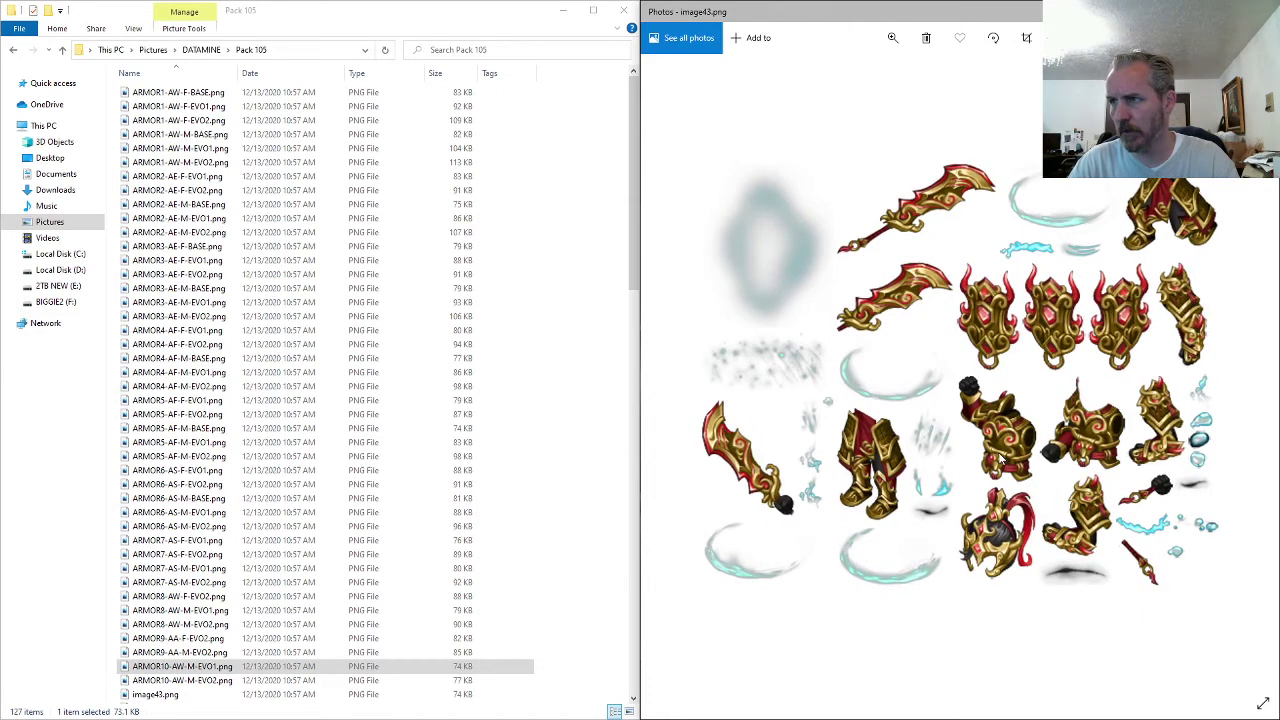
pyautogui.scroll(-2, 983, 365)
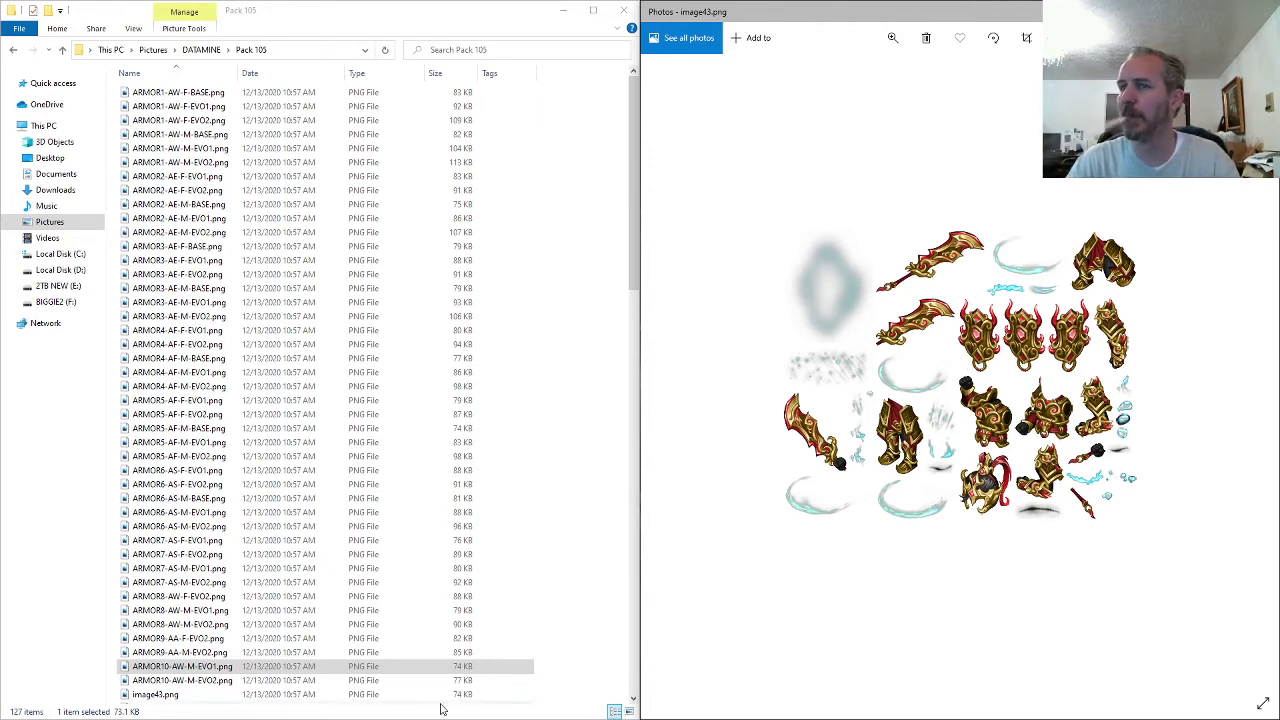
pyautogui.click(178, 696)
pyautogui.press('F2')
pyautogui.write('ARMOR11-')
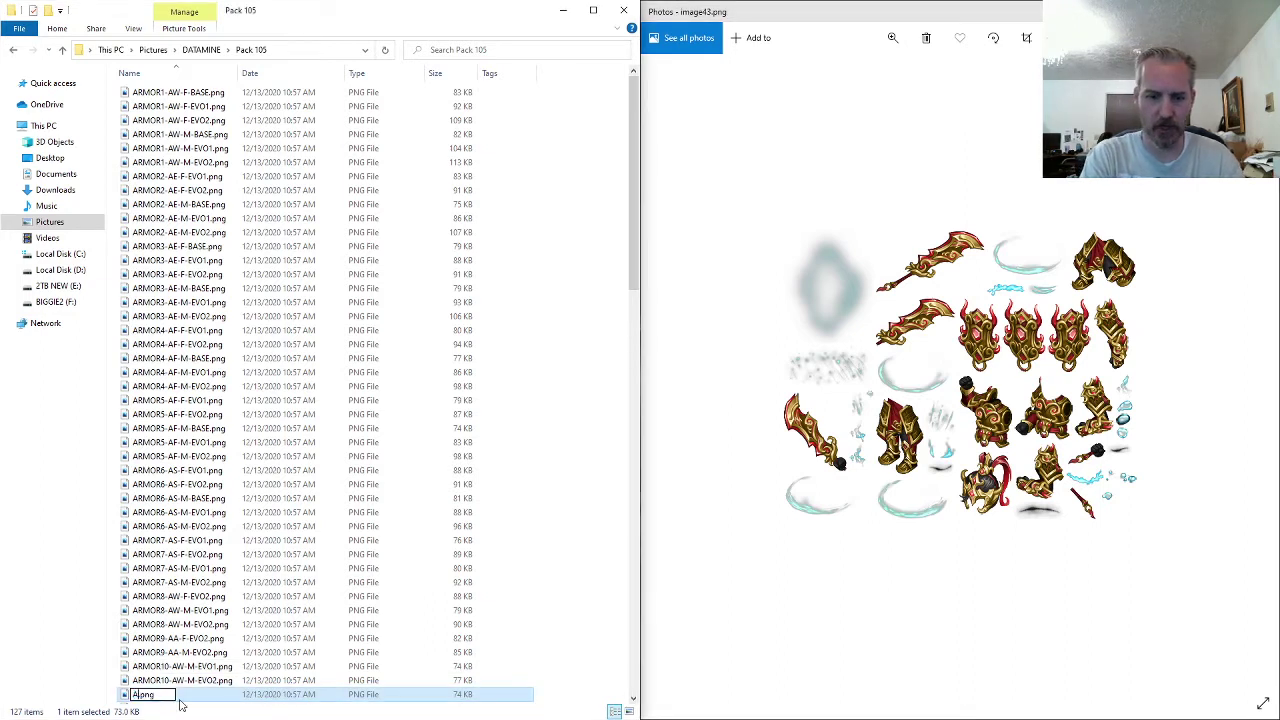
pyautogui.write('AW-M-')
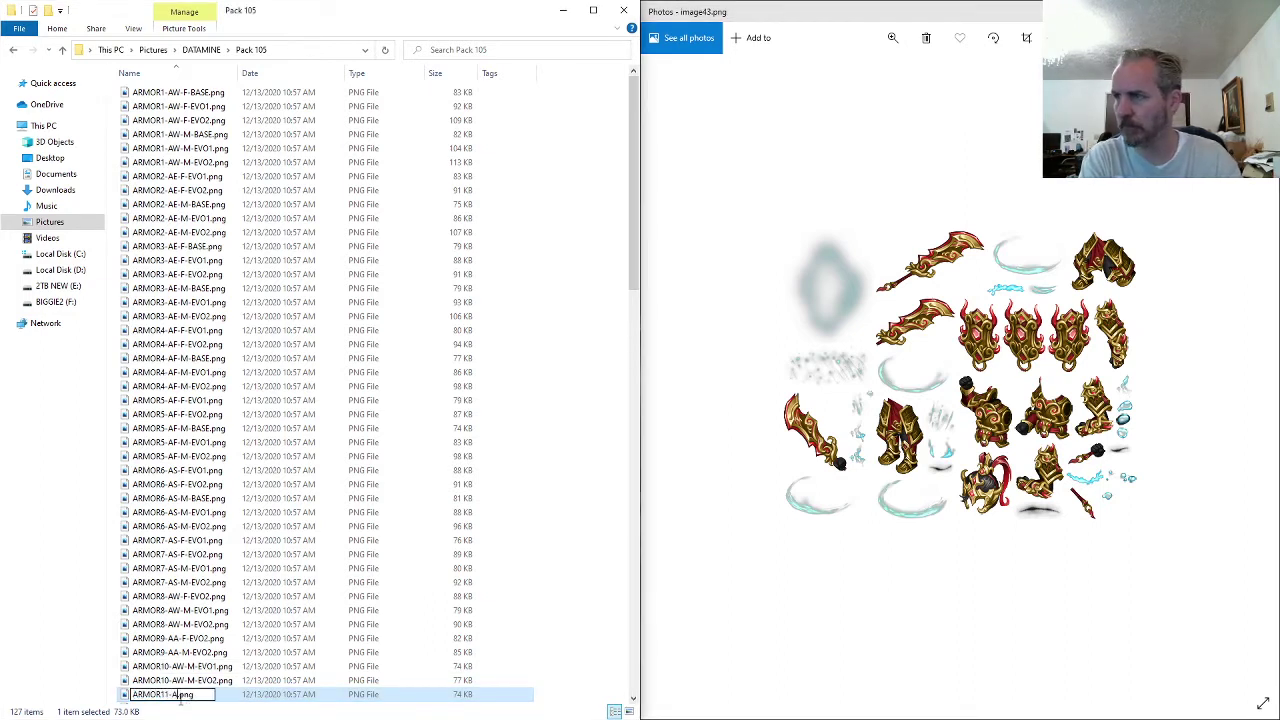
pyautogui.write('EVO2')
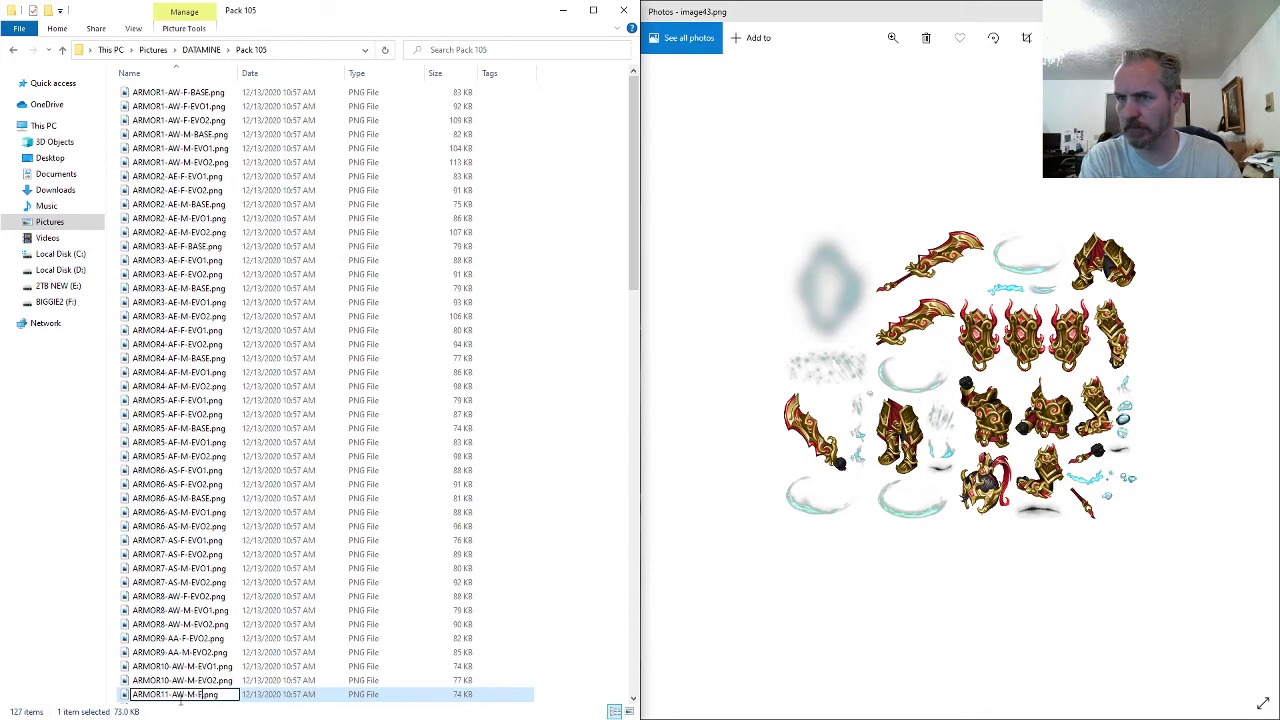
pyautogui.press('Return')
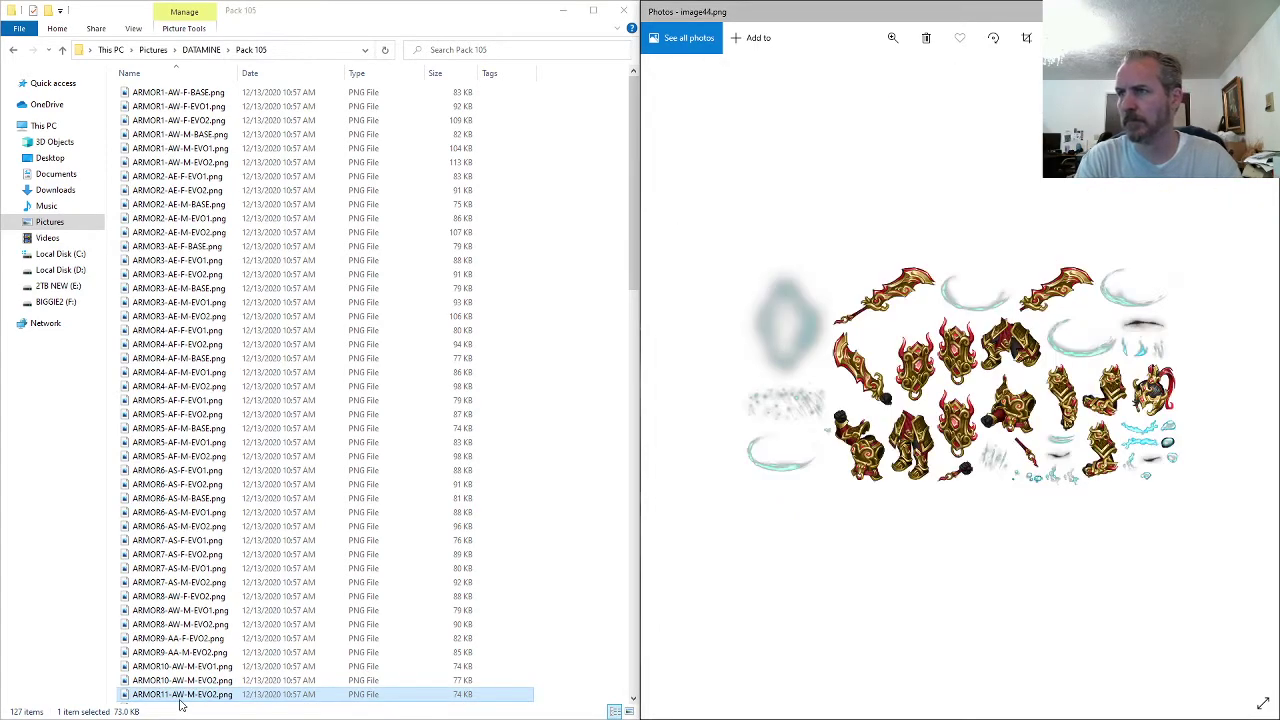
# - Reuse the ARMOR11-AW-M-EVO2 file name to rename image44.png as ARMOR11-AW-F-EVO2.png
pyautogui.click(172, 694)
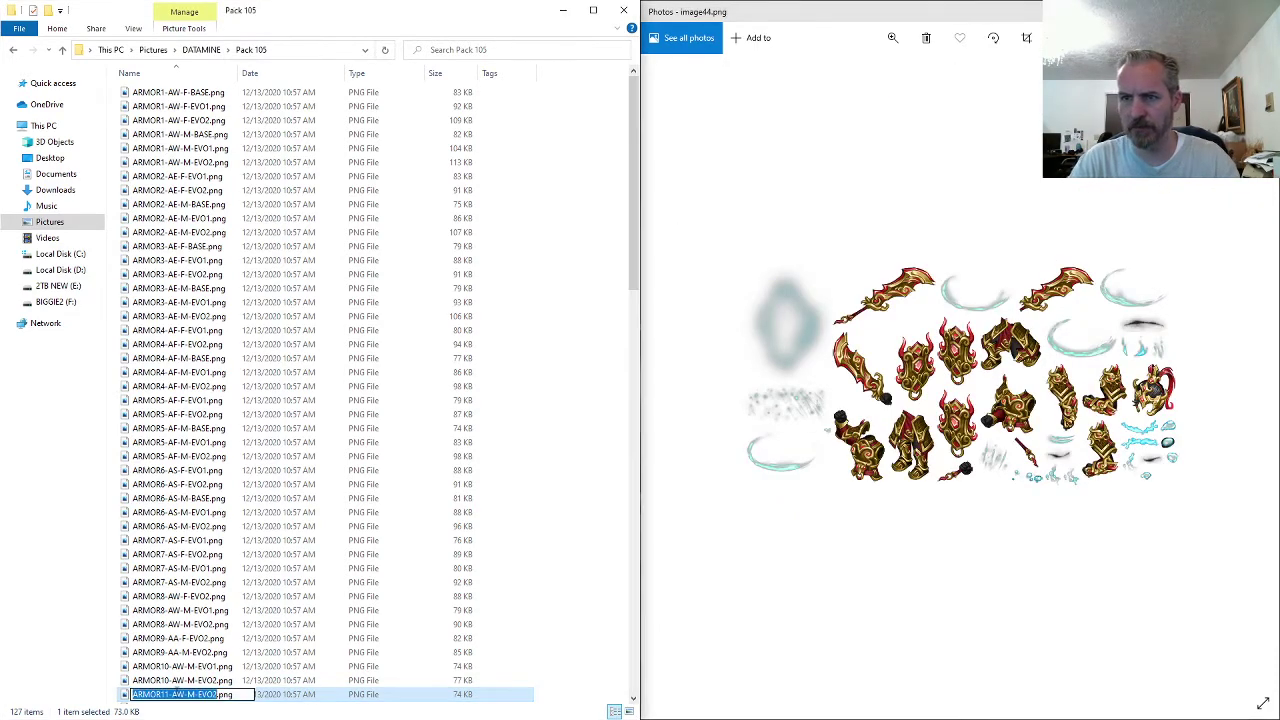
pyautogui.press('Escape')
pyautogui.press('Down')
pyautogui.press('F2')
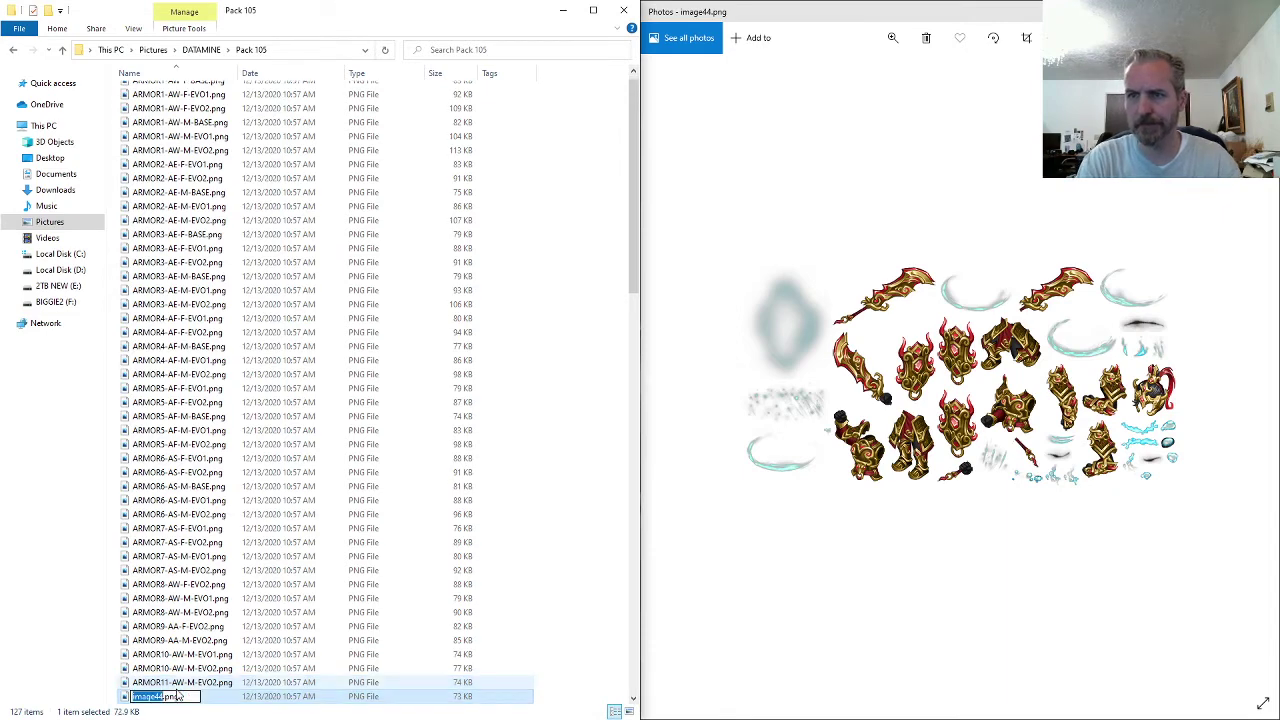
pyautogui.press('BackSpace')
pyautogui.write('F-EVO2')
pyautogui.press('Return')
# - Compare the image45.png artwork with ARMOR7-AS-M-EVO1.png
pyautogui.hotkey('alt', 'Tab')
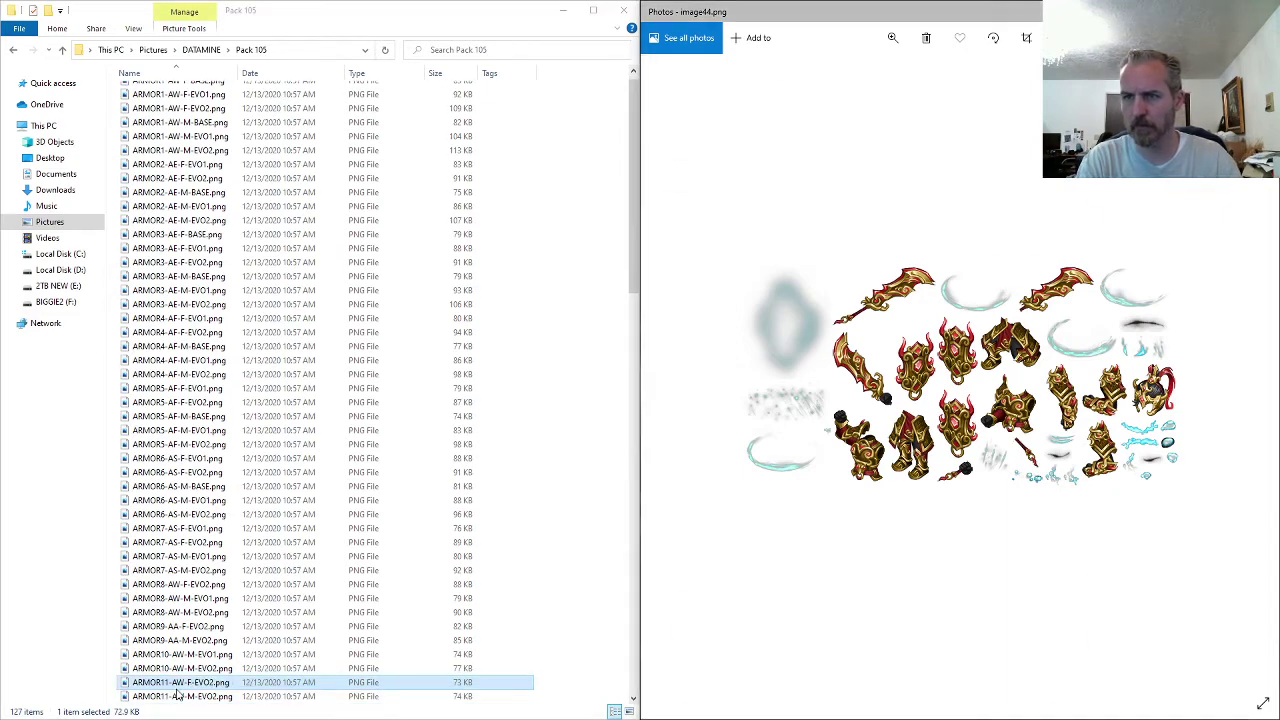
pyautogui.press('Right')
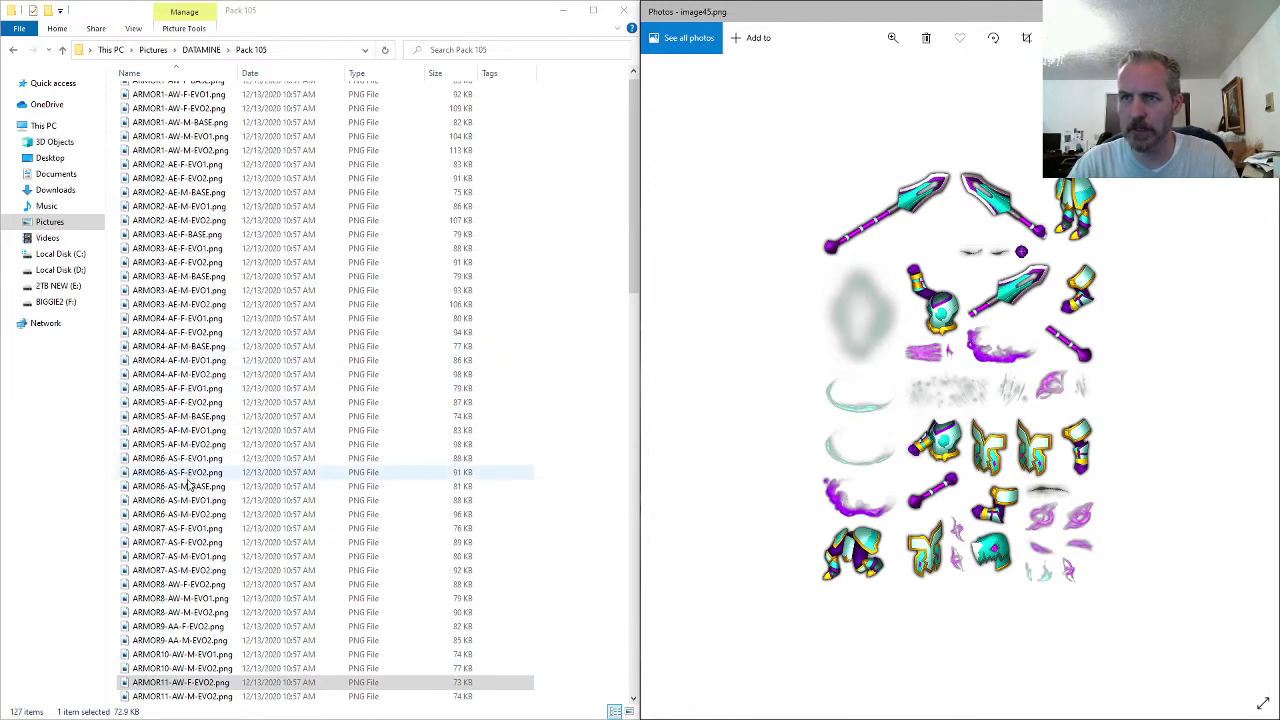
pyautogui.click(194, 558)
pyautogui.doubleClick(196, 566)
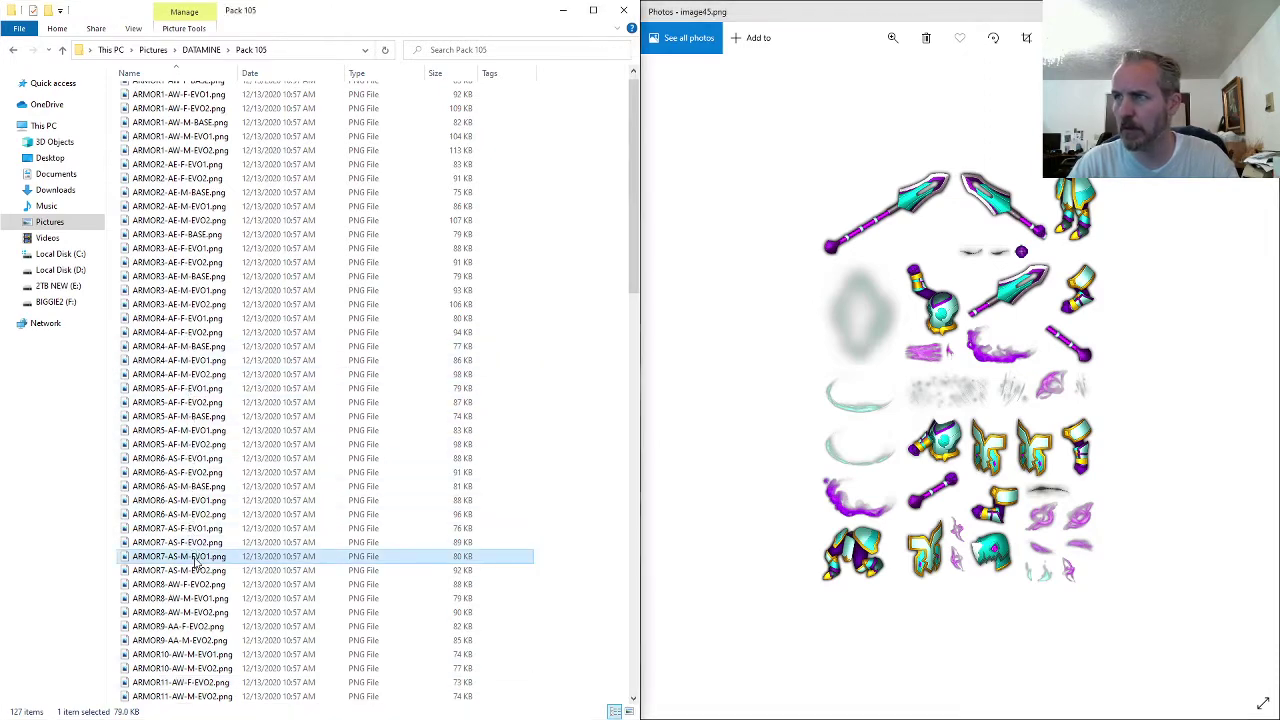
pyautogui.click(879, 102)
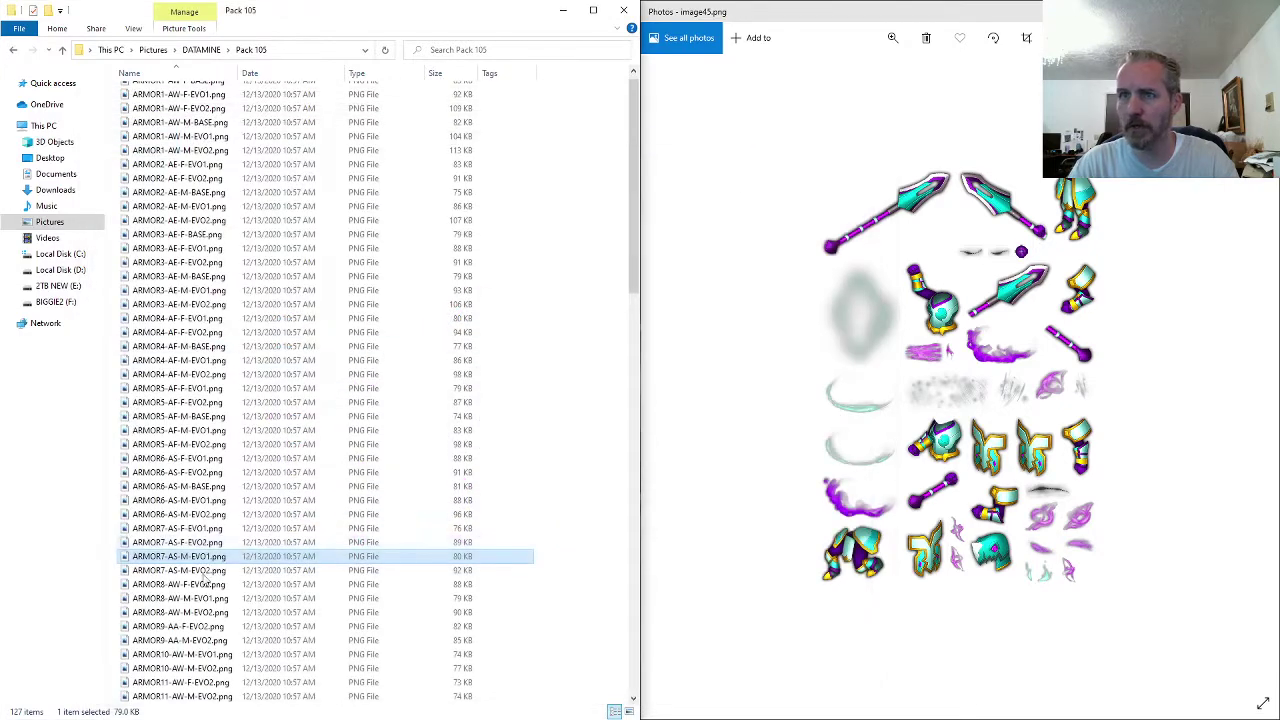
# - Copy the ARMOR6-AS-M-BASE file name and adapt it to rename image45.png as ARMOR6-AS-F-BASE.png
pyautogui.click(188, 488)
pyautogui.press('F2')
pyautogui.hotkey('ctrl', 'c')
pyautogui.click(194, 641)
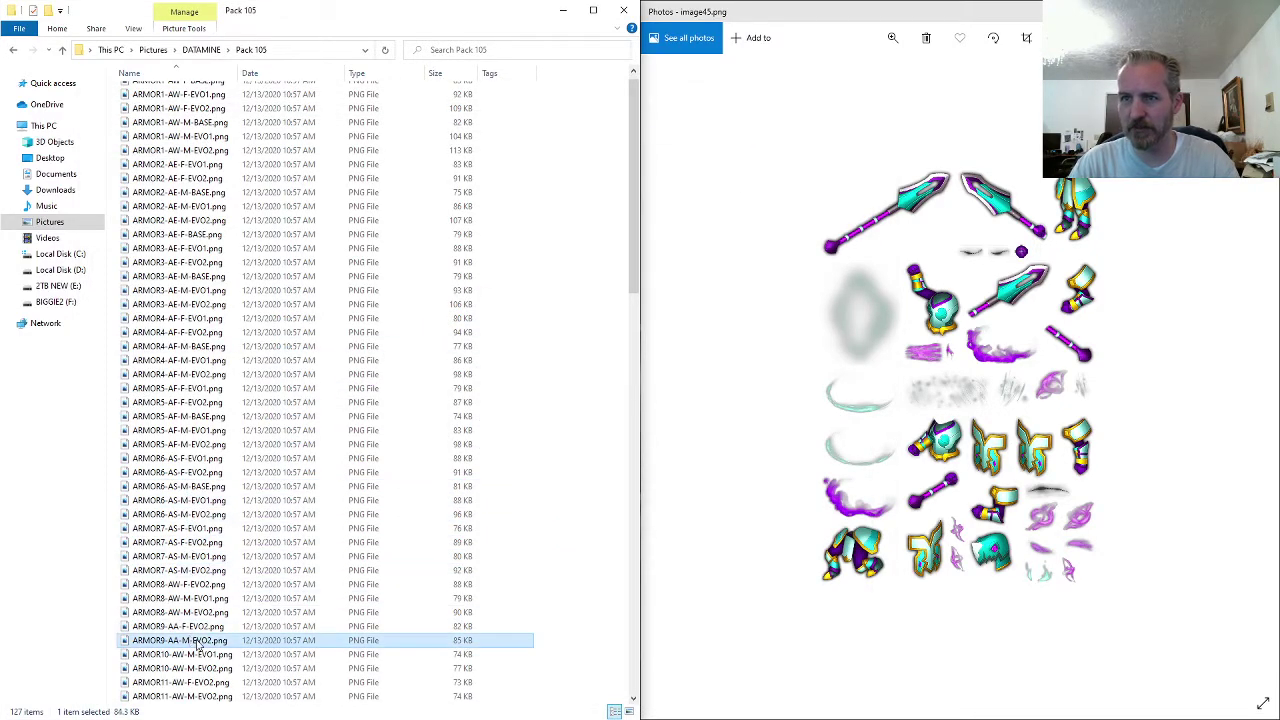
pyautogui.scroll(-2, 187, 642)
pyautogui.click(181, 628)
pyautogui.press('F2')
pyautogui.hotkey('ctrl', 'v')
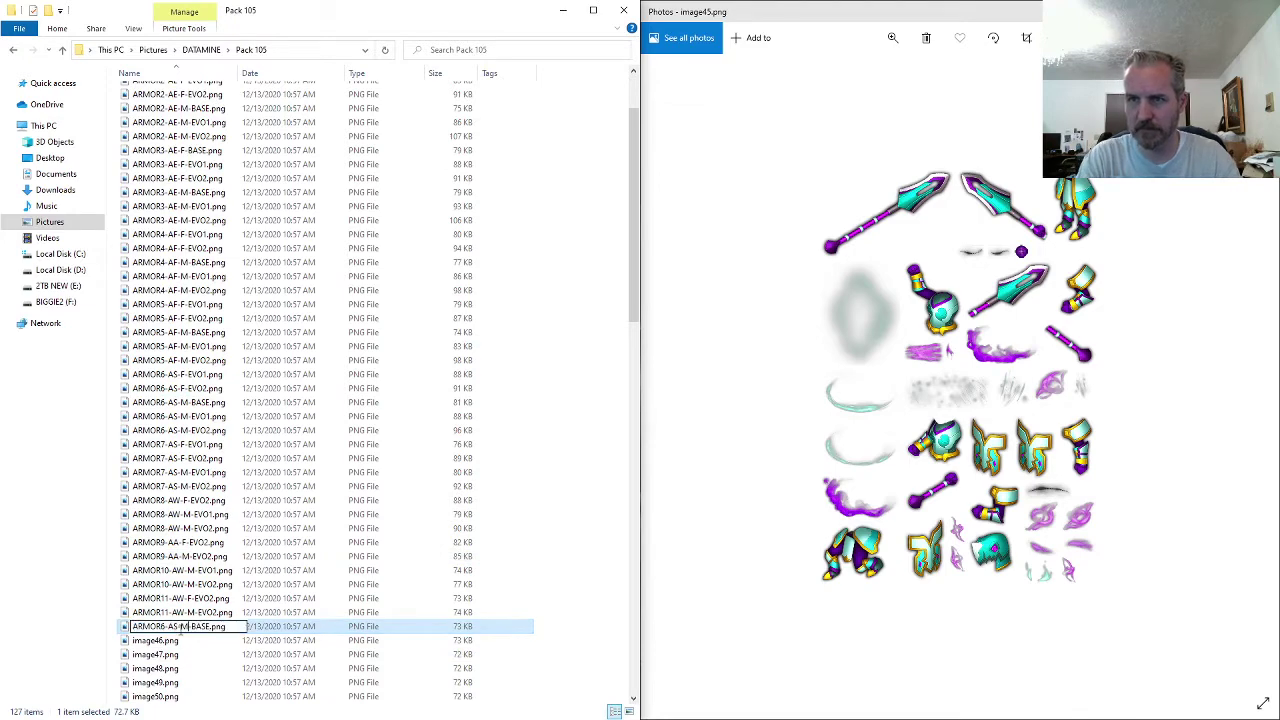
pyautogui.press('BackSpace')
pyautogui.write('F')
pyautogui.press('Return')
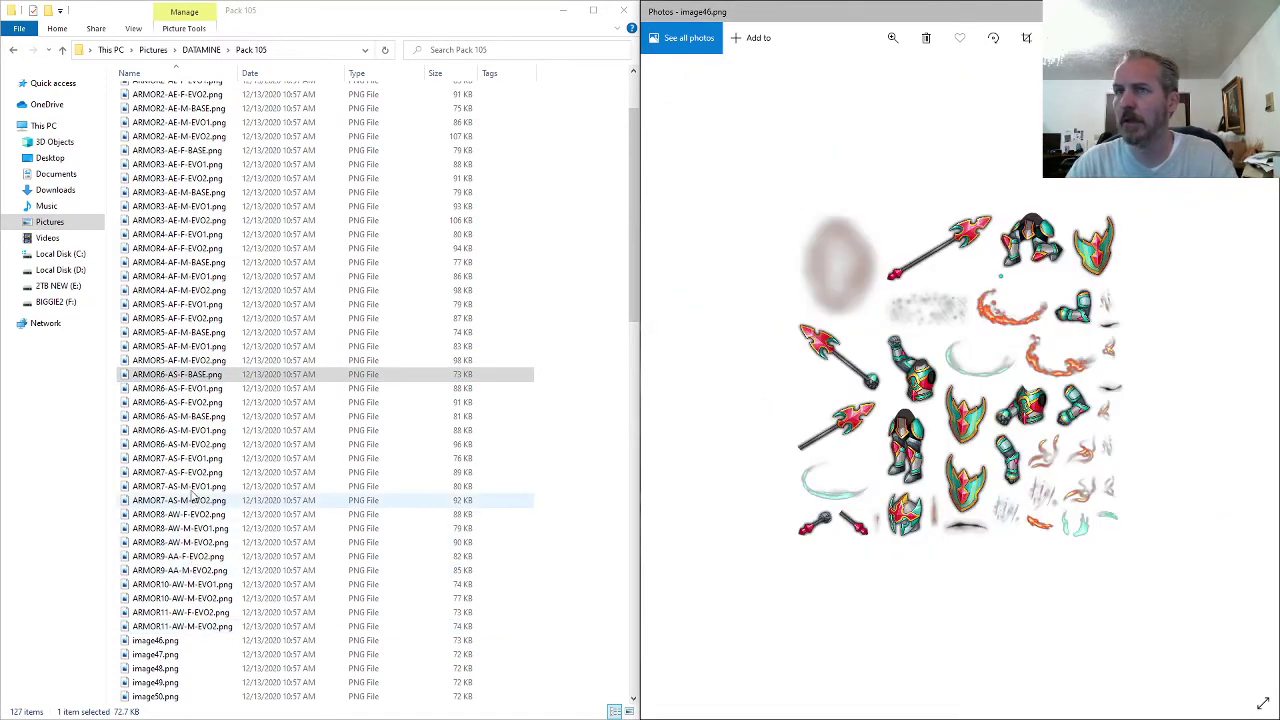
# - Compare the image46.png artwork with ARMOR4-AF-F-EVO2.png
pyautogui.click(203, 247)
pyautogui.doubleClick(203, 247)
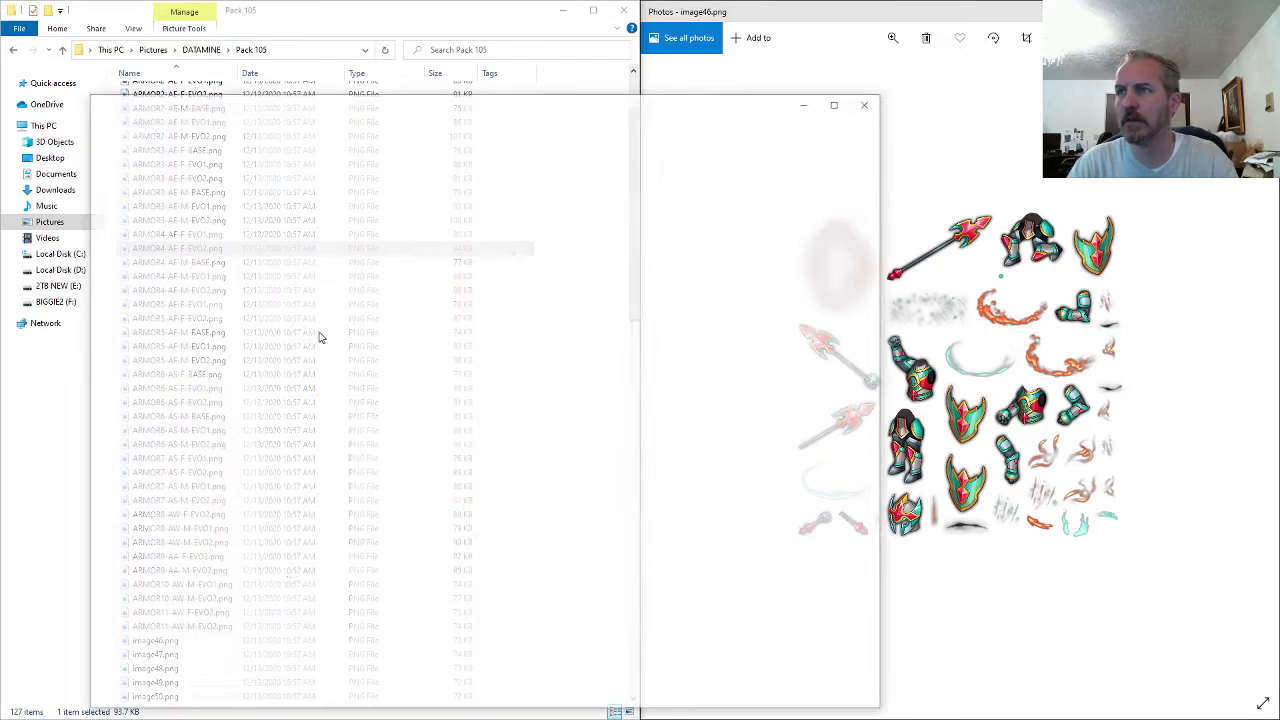
pyautogui.click(866, 103)
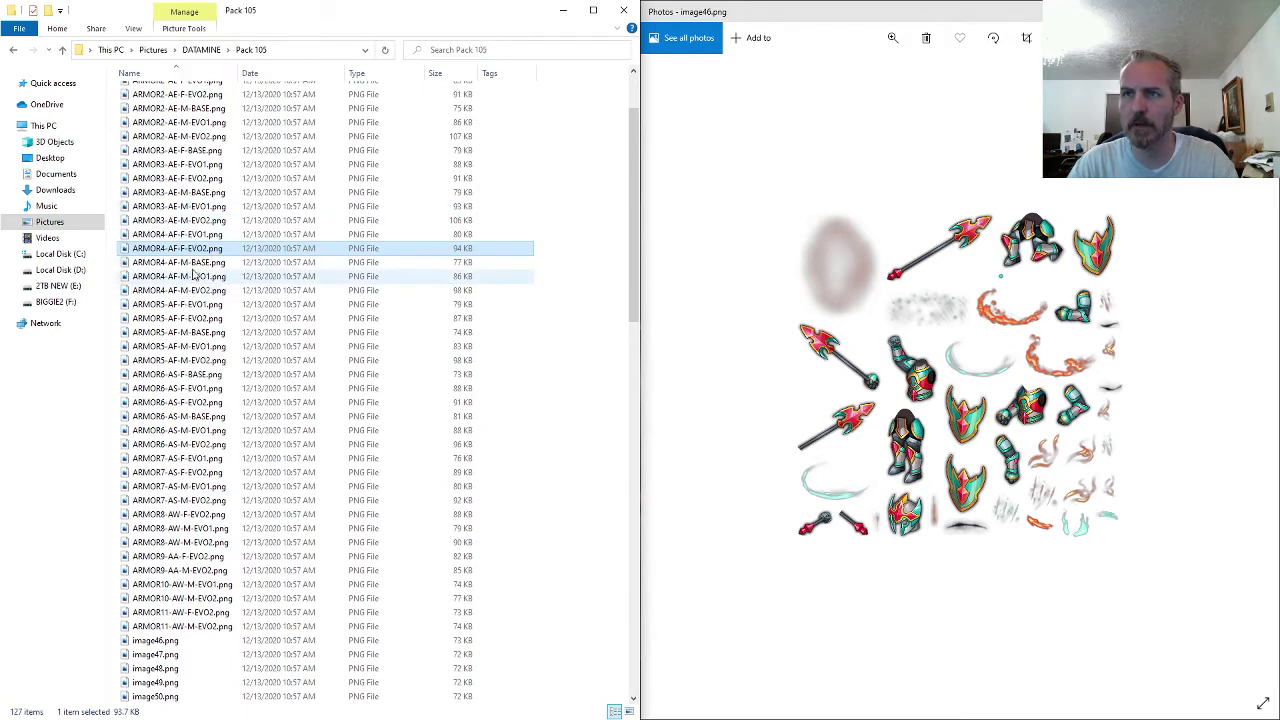
# - Copy the ARMOR4-AF-F-EVO1 file name and change its ending to rename image46.png as ARMOR4-AF-F-BASE.png
pyautogui.click(190, 238)
pyautogui.press('F2')
pyautogui.hotkey('ctrl', 'c')
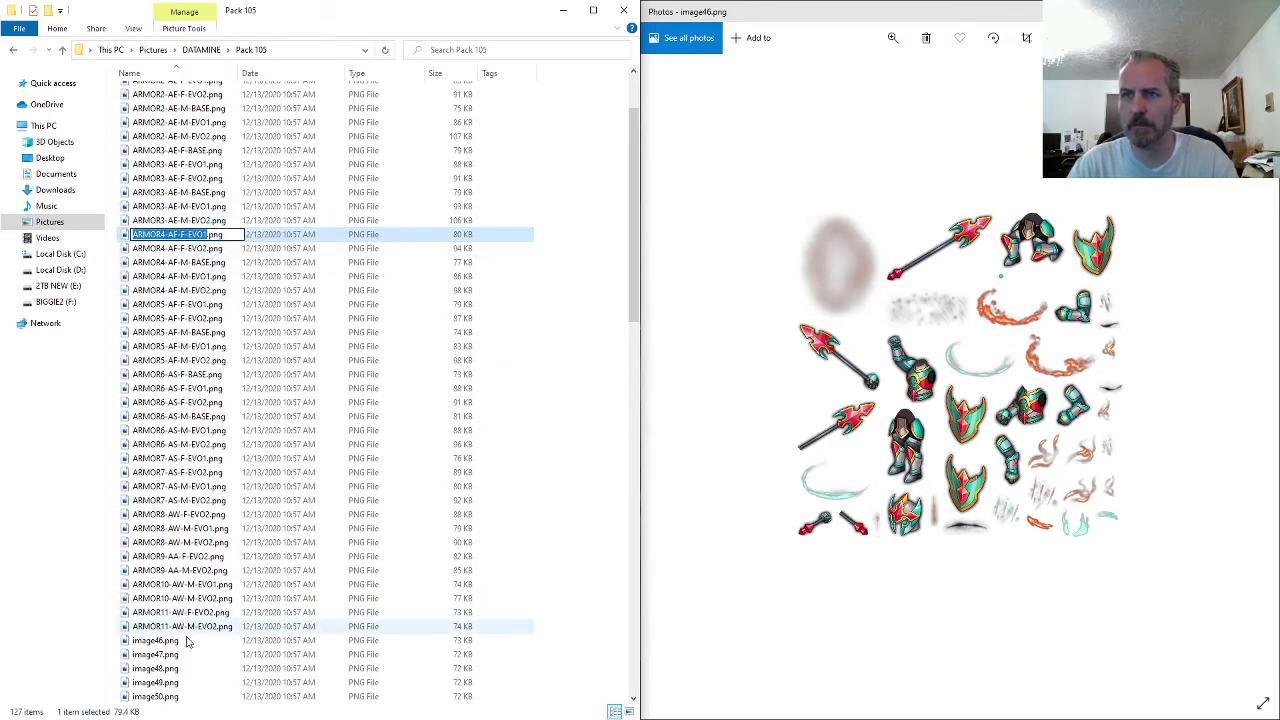
pyautogui.click(186, 642)
pyautogui.click(186, 642)
pyautogui.hotkey('ctrl', 'v')
pyautogui.doubleClick(197, 640)
pyautogui.write('BASE')
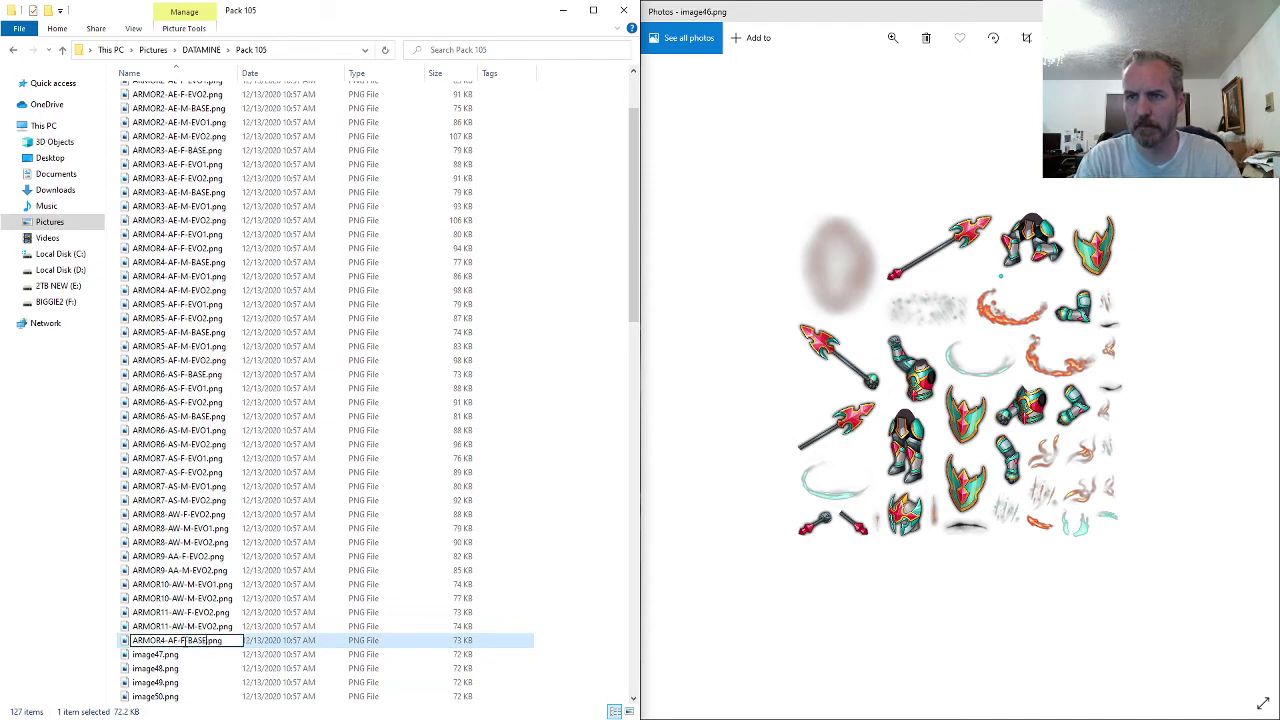
pyautogui.press('Return')
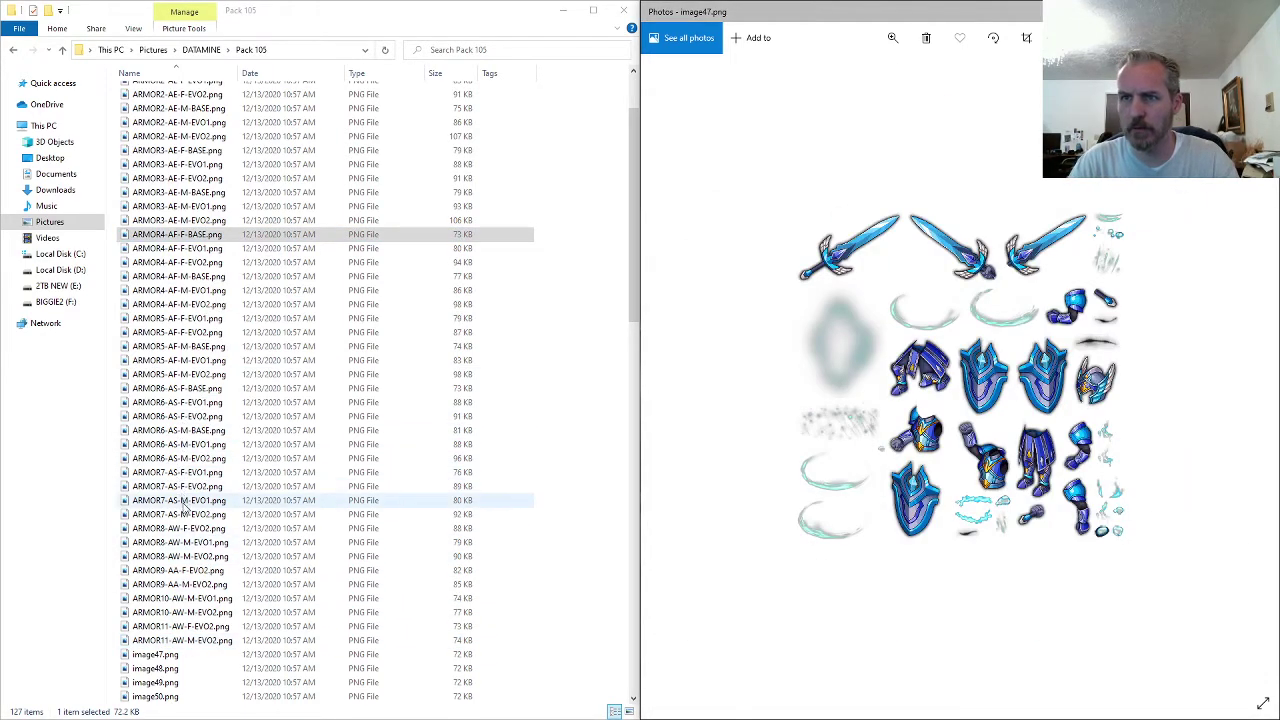
# - Reuse the ARMOR8-AW-F-EVO2 file name to rename image47.png as ARMOR8-AW-F-EVO1.png
pyautogui.click(187, 558)
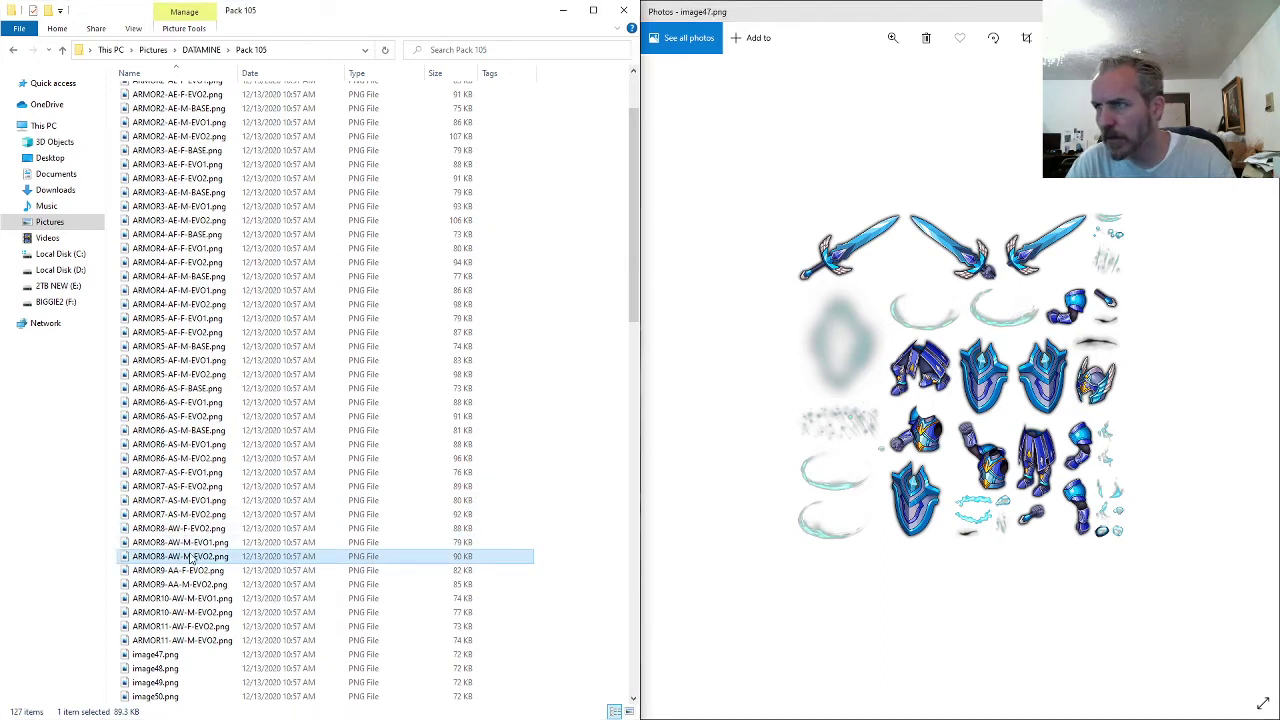
pyautogui.press('Up')
pyautogui.press('Up')
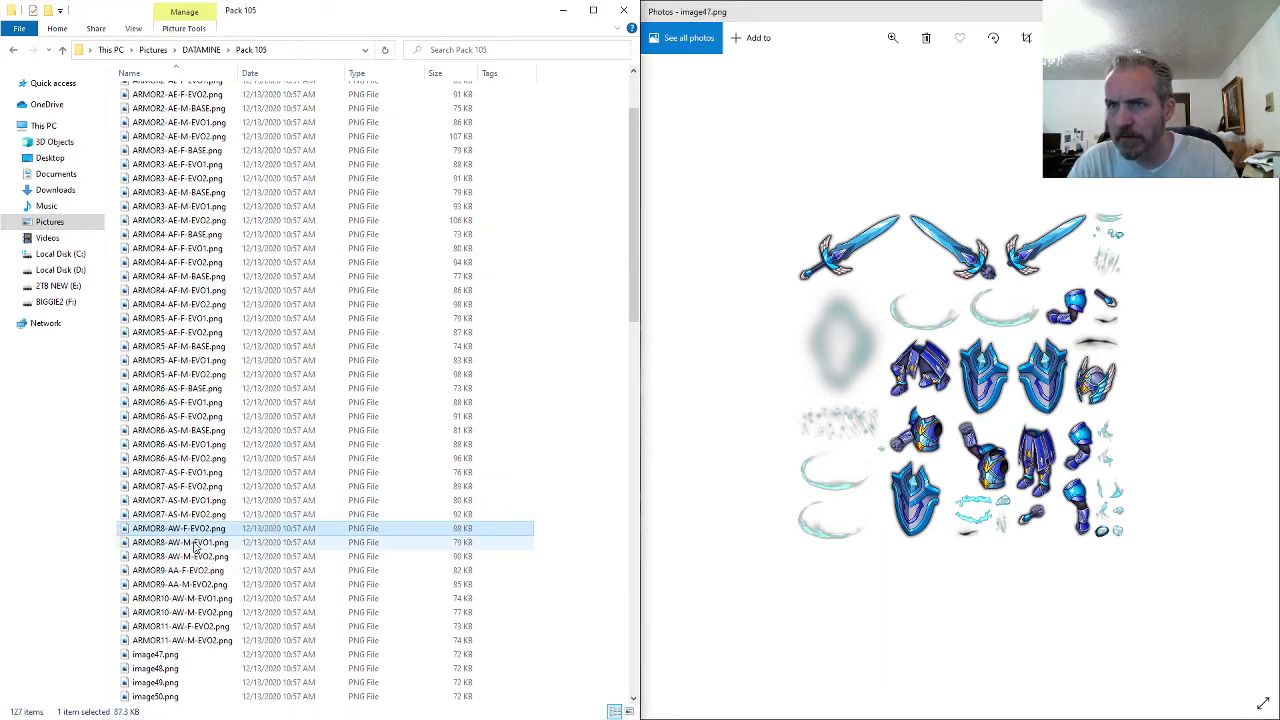
pyautogui.press('F2')
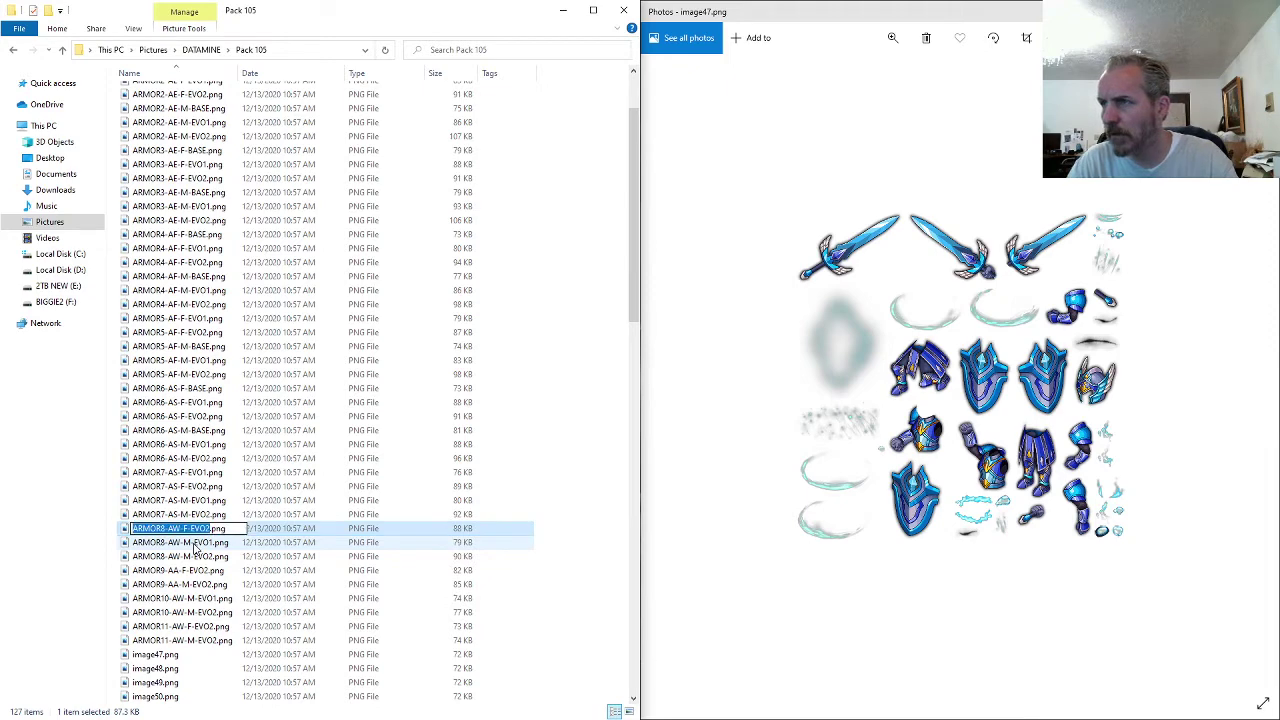
pyautogui.click(170, 655)
pyautogui.press('F2')
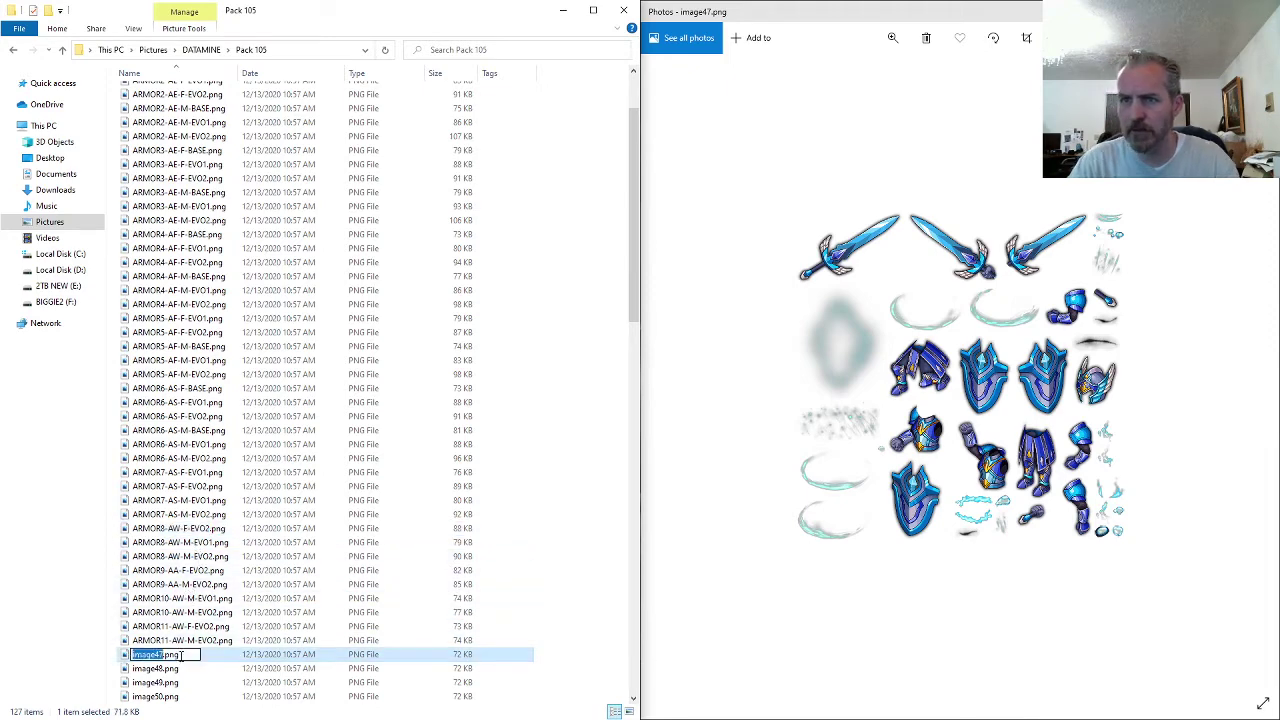
pyautogui.hotkey('ctrl', 'v')
pyautogui.press('Return')
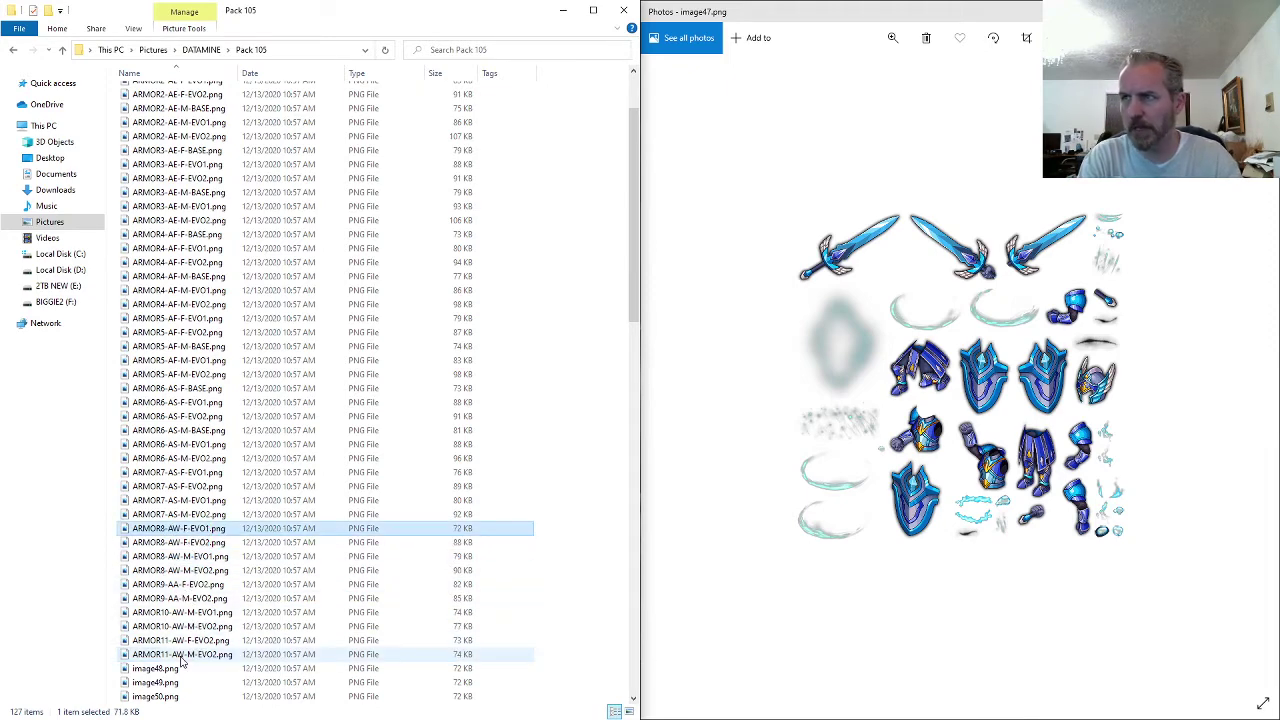
# - Copy the ARMOR11-AW-M-EVO2 file name and adapt it to rename image48.png as ARMOR11-AW-M-EVO1.png
pyautogui.scroll(-1, 182, 660)
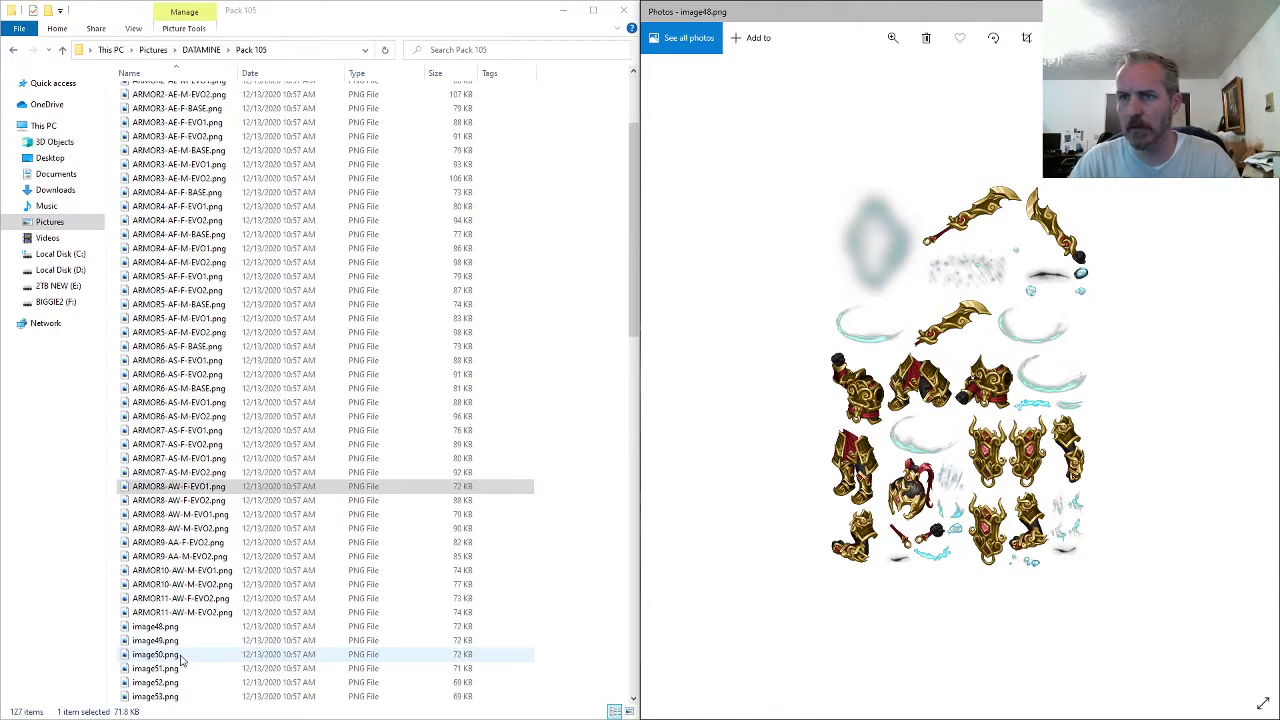
pyautogui.click(193, 617)
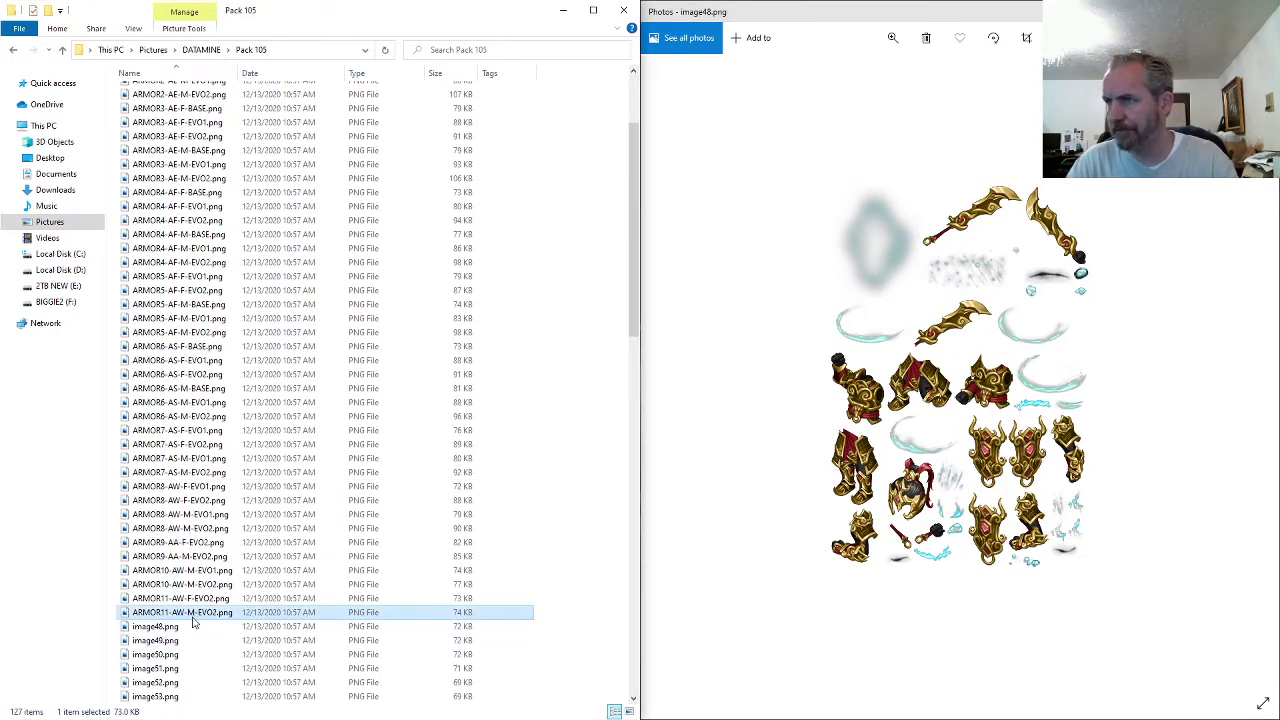
pyautogui.press('F2')
pyautogui.hotkey('ctrl', 'c')
pyautogui.click(180, 627)
pyautogui.press('F2')
pyautogui.hotkey('ctrl', 'v')
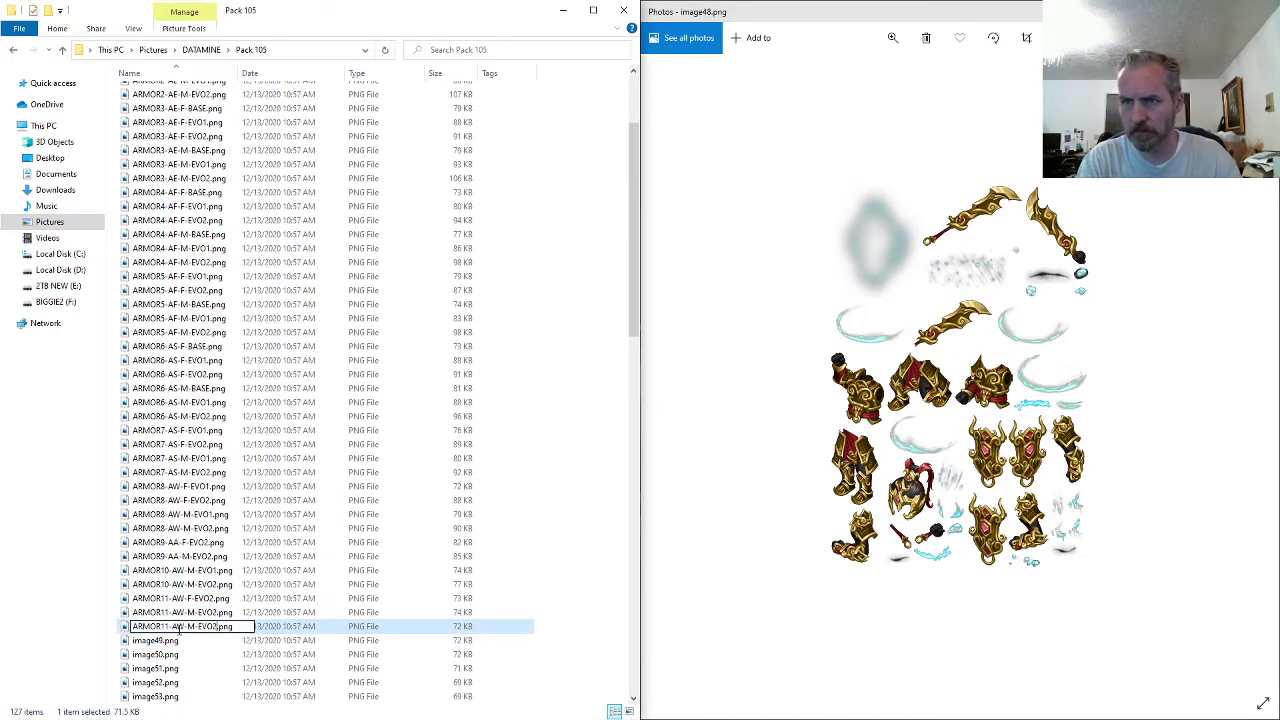
pyautogui.press('Return')
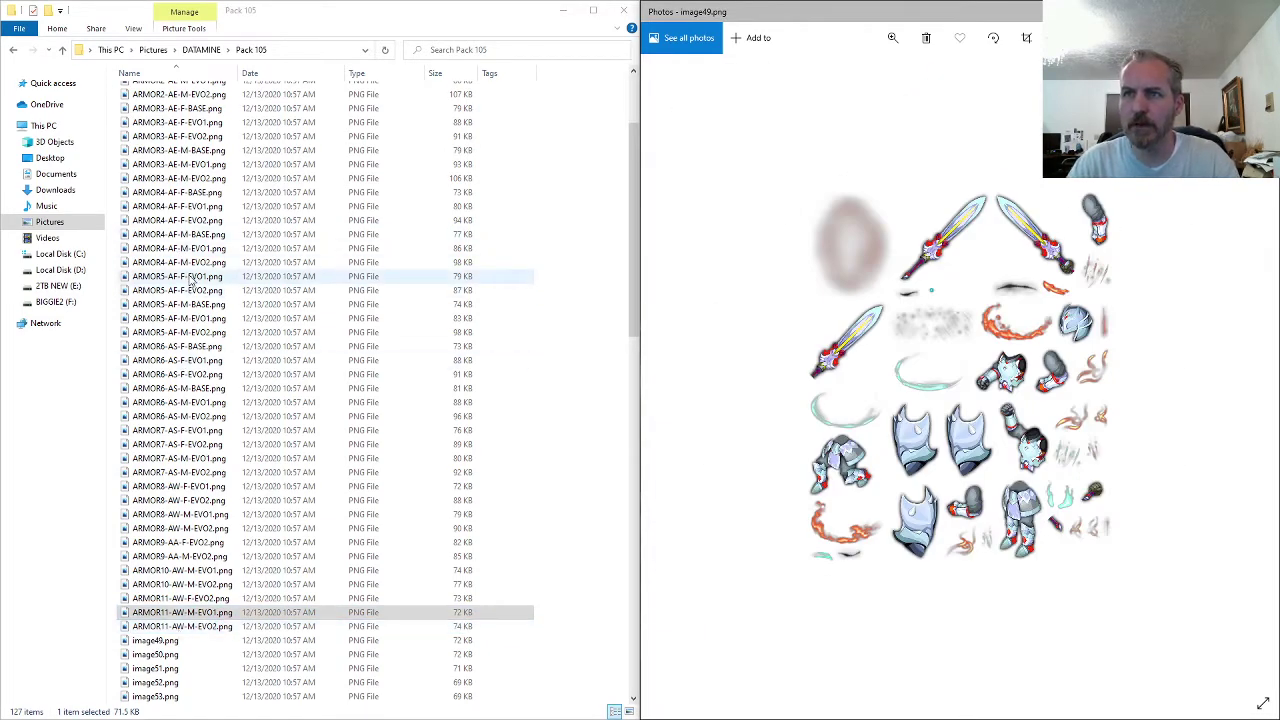
# - Compare image49.png with ARMOR5-AF-M-BASE.png and adapt that file name to rename image49.png as ARMOR5-AF-F-BASE.png
pyautogui.doubleClick(197, 307)
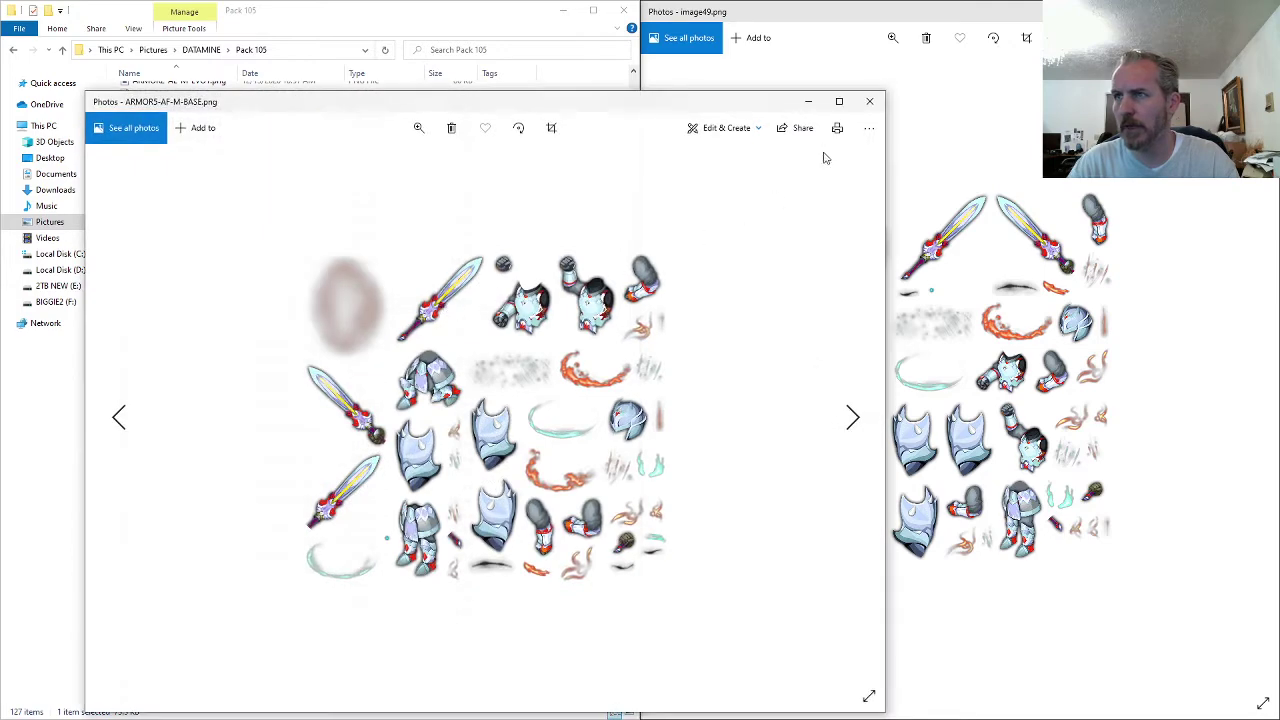
pyautogui.click(868, 104)
pyautogui.click(160, 641)
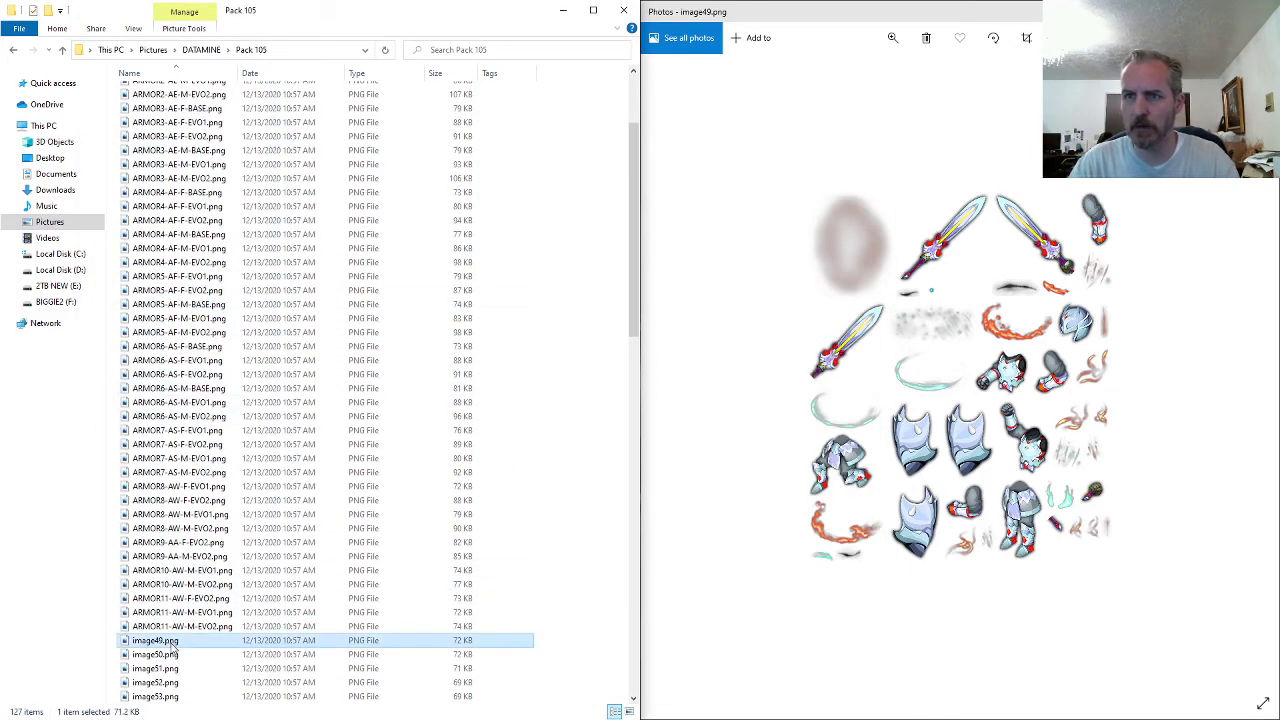
pyautogui.press('F2')
pyautogui.hotkey('ctrl', 'v')
pyautogui.press('Left')
pyautogui.press('BackSpace')
pyautogui.write('F')
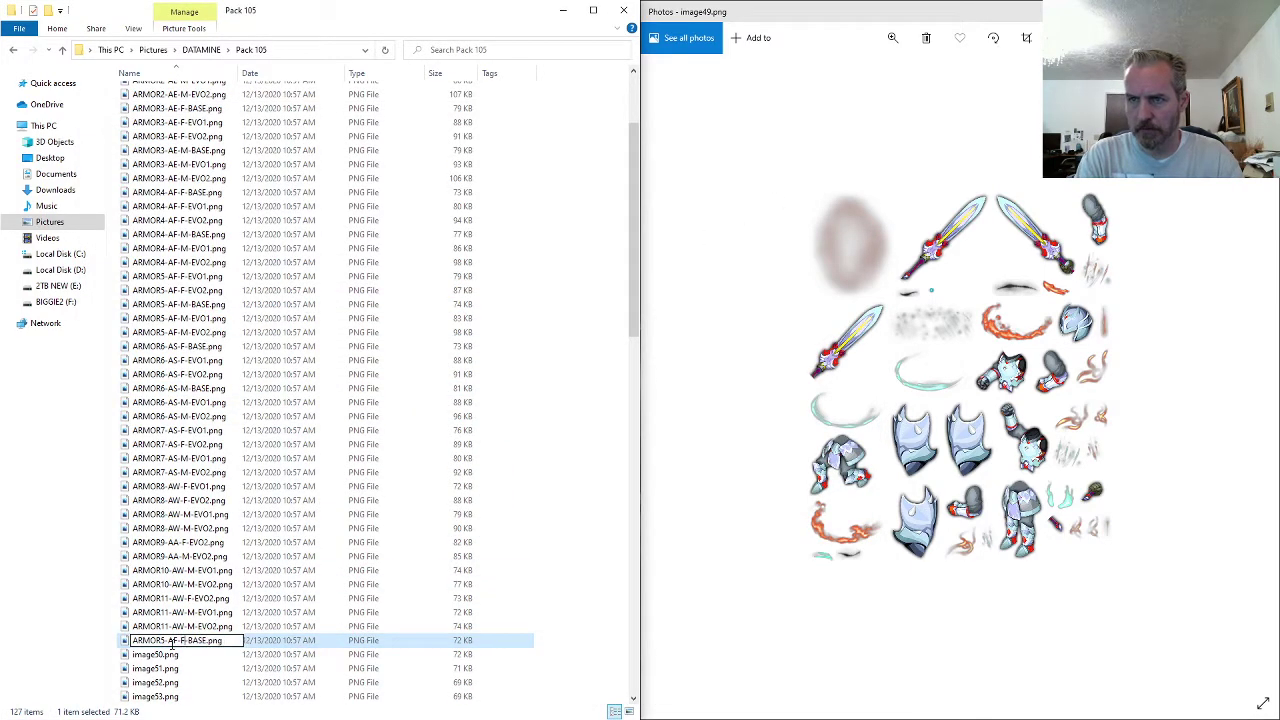
pyautogui.press('Return')
# - View image50.png and rename it as ARMOR10-AW-F-EVO2.png, adapting the copied ARMOR10-AW-M-EVO2 file name
pyautogui.hotkey('alt', 'Tab')
pyautogui.press('Right')
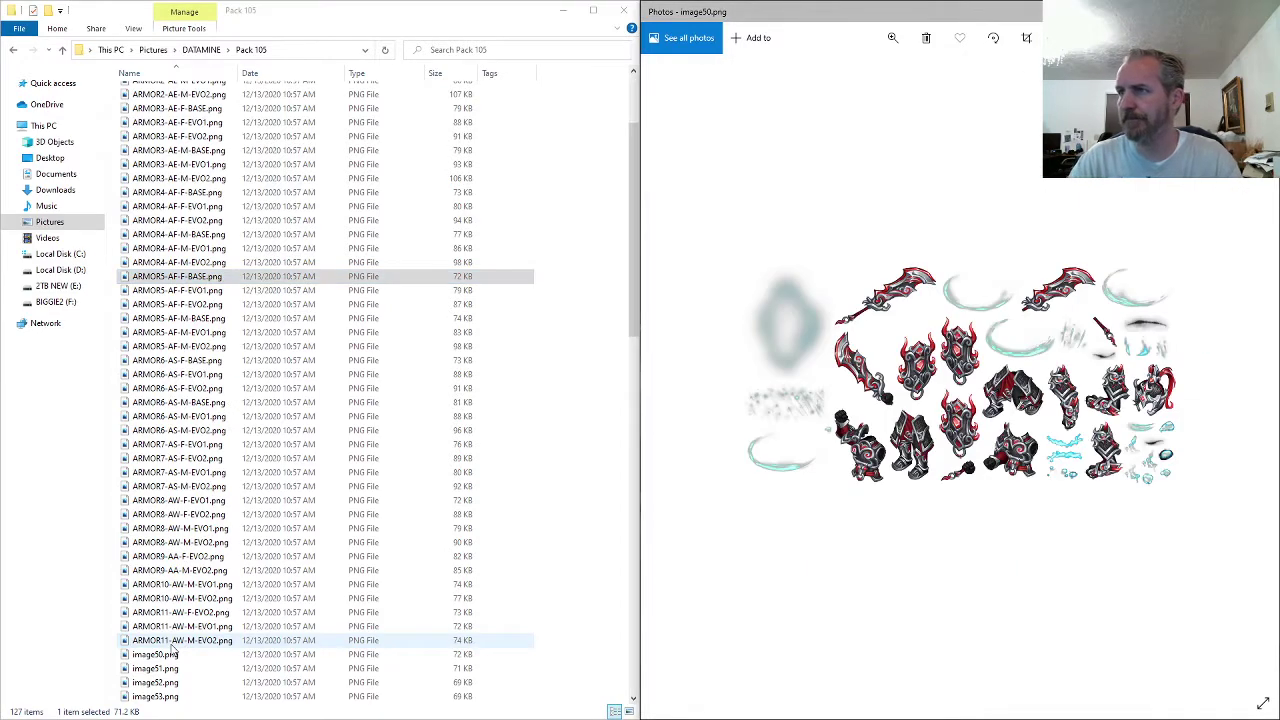
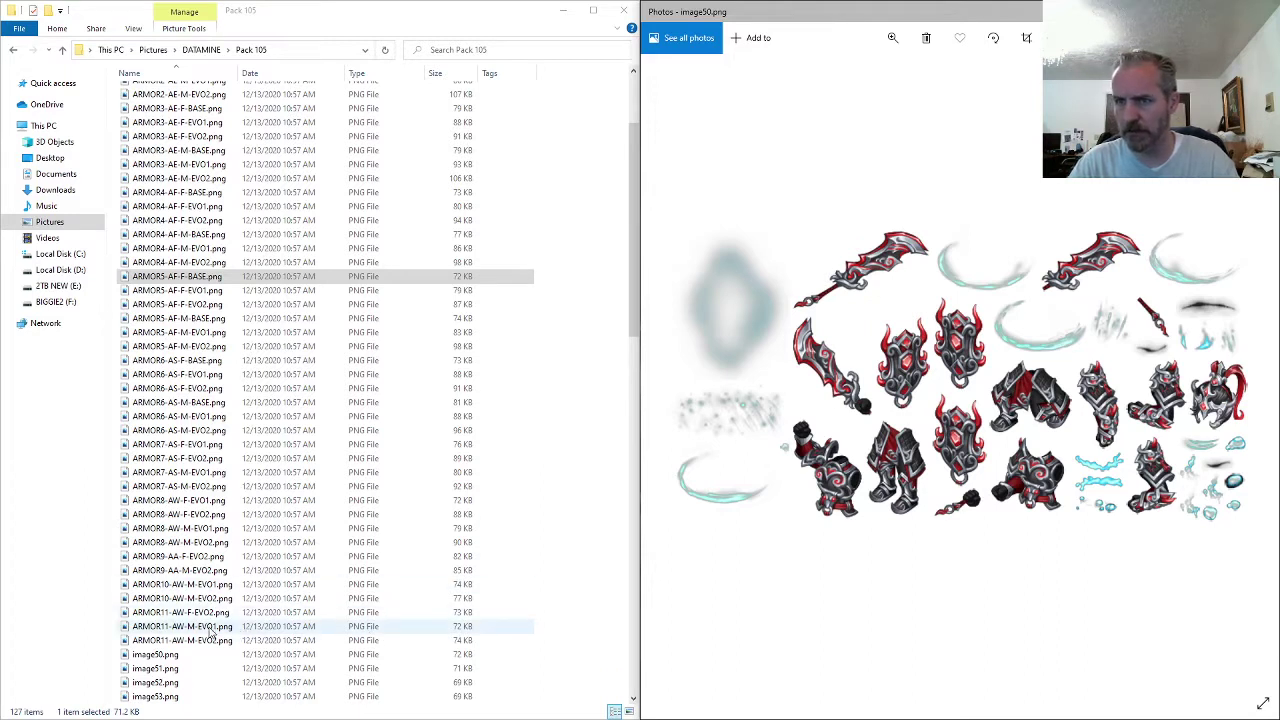
pyautogui.click(198, 600)
pyautogui.press('F2')
pyautogui.hotkey('ctrl', 'c')
pyautogui.click(176, 654)
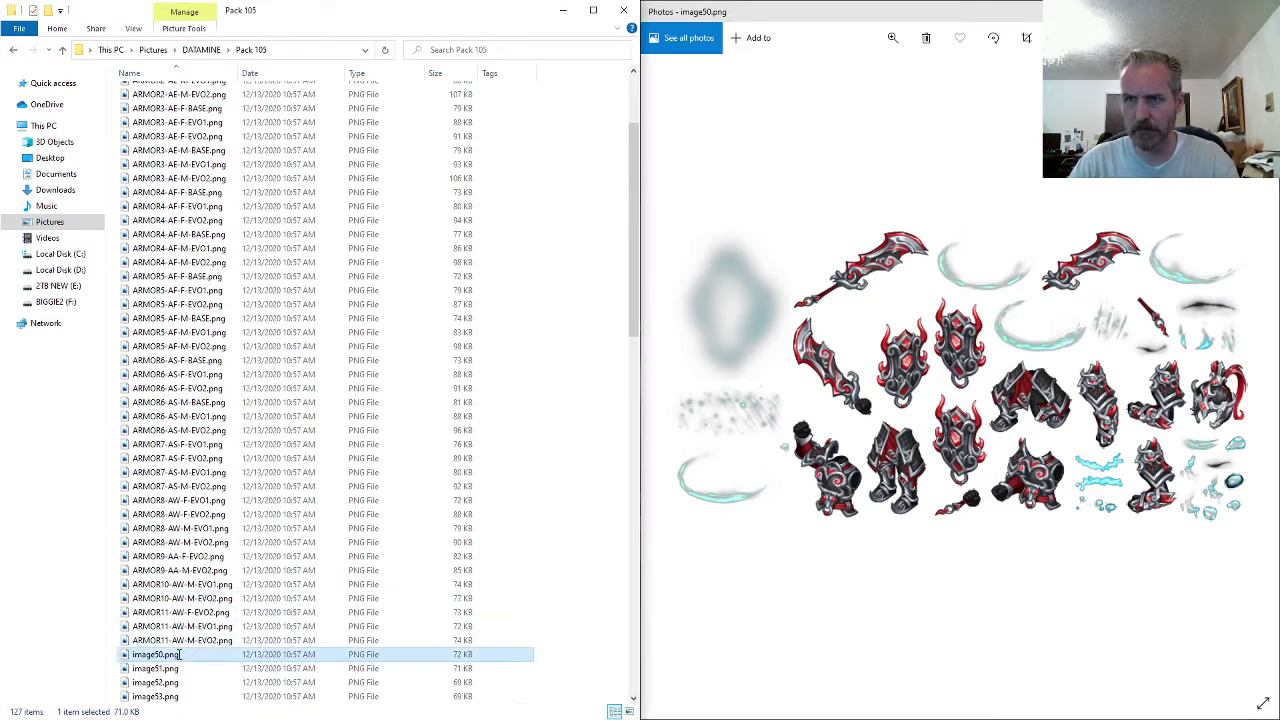
pyautogui.press('F2')
pyautogui.hotkey('ctrl', 'v')
pyautogui.press('BackSpace')
pyautogui.write('F')
pyautogui.press('Return')
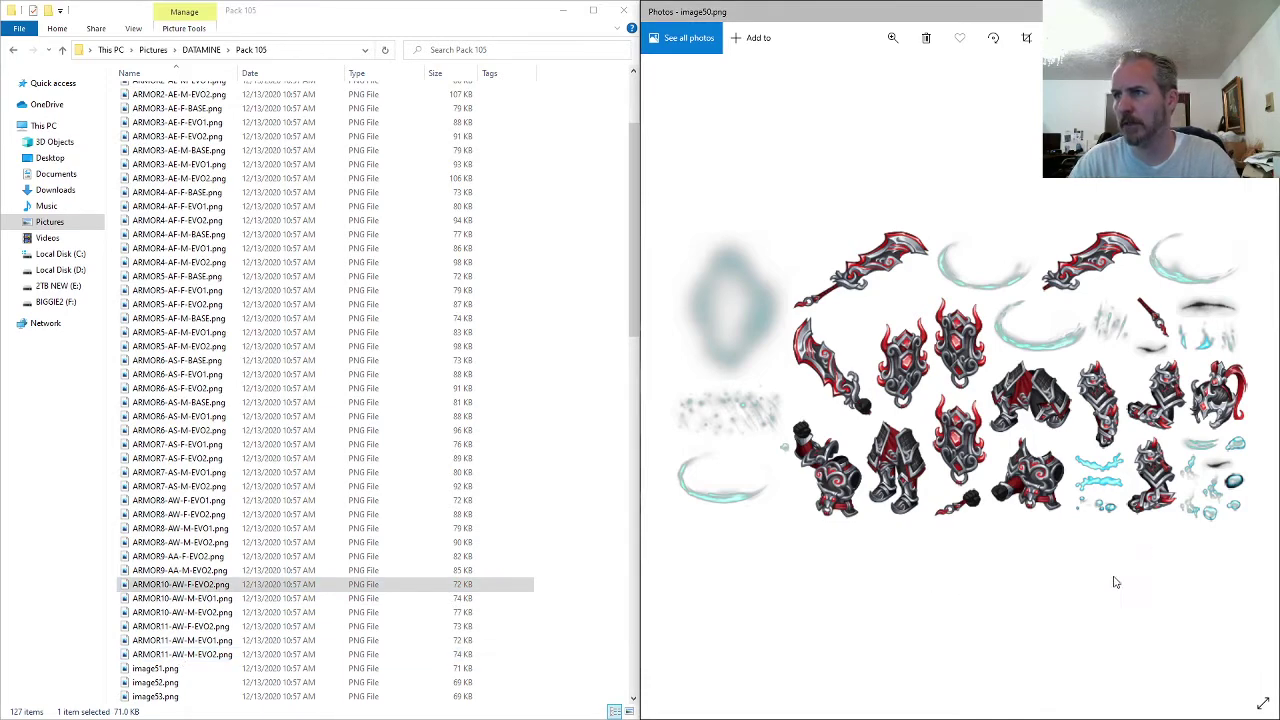
# - View image51.png and rename it as ARMOR9-AA-M-EVO1.png, based on the ARMOR9-AA-M-EVO2 file name
pyautogui.press('Right')
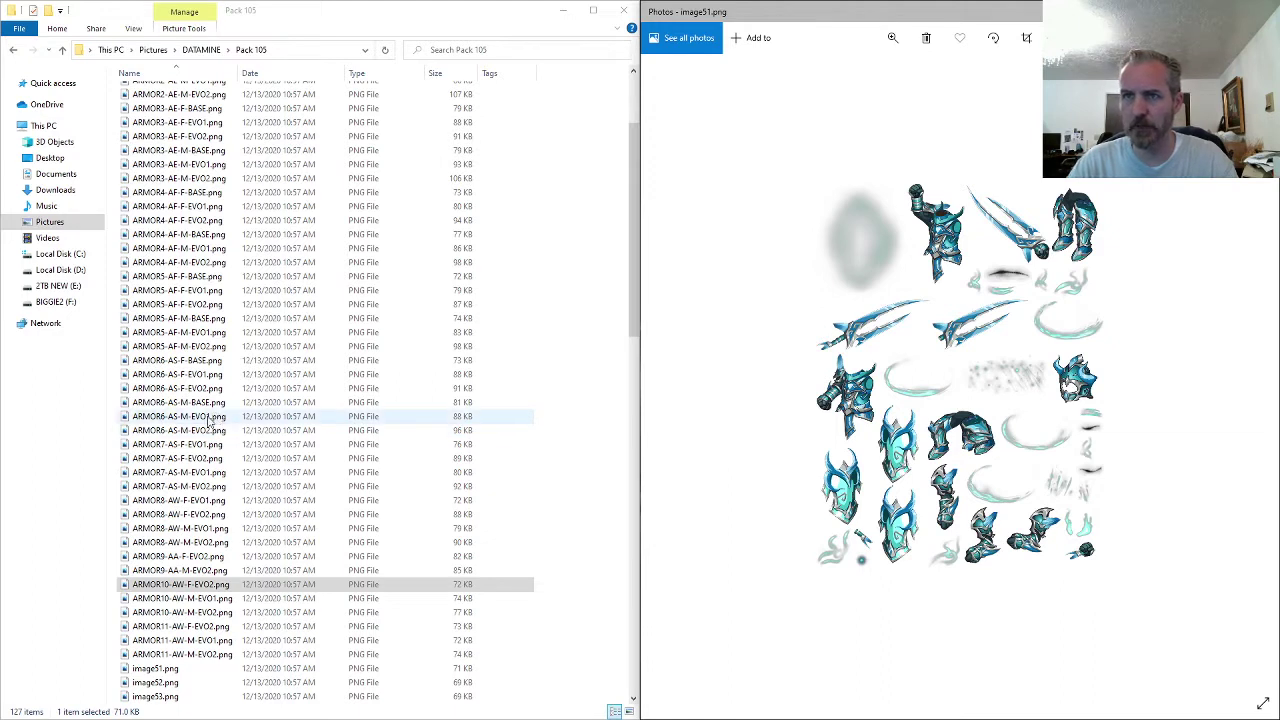
pyautogui.click(200, 570)
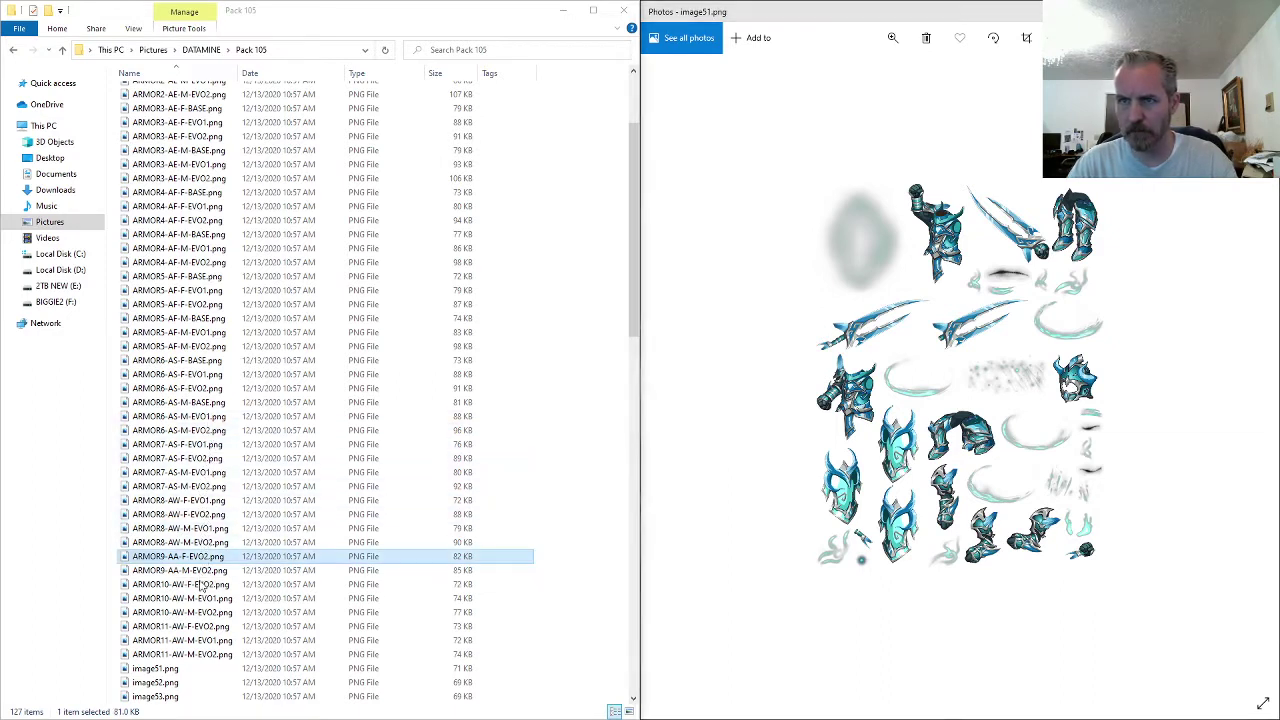
pyautogui.click(200, 570)
pyautogui.click(183, 681)
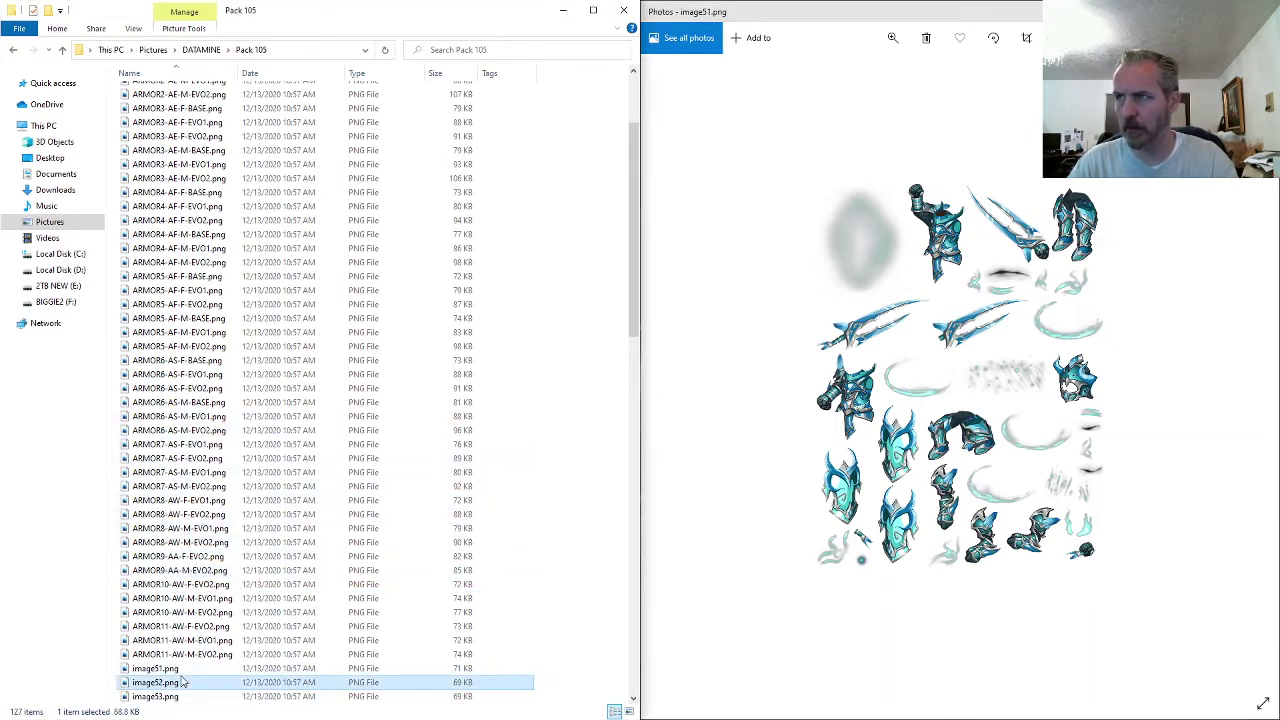
pyautogui.click(183, 668)
pyautogui.click(183, 668)
pyautogui.hotkey('ctrl', 'v')
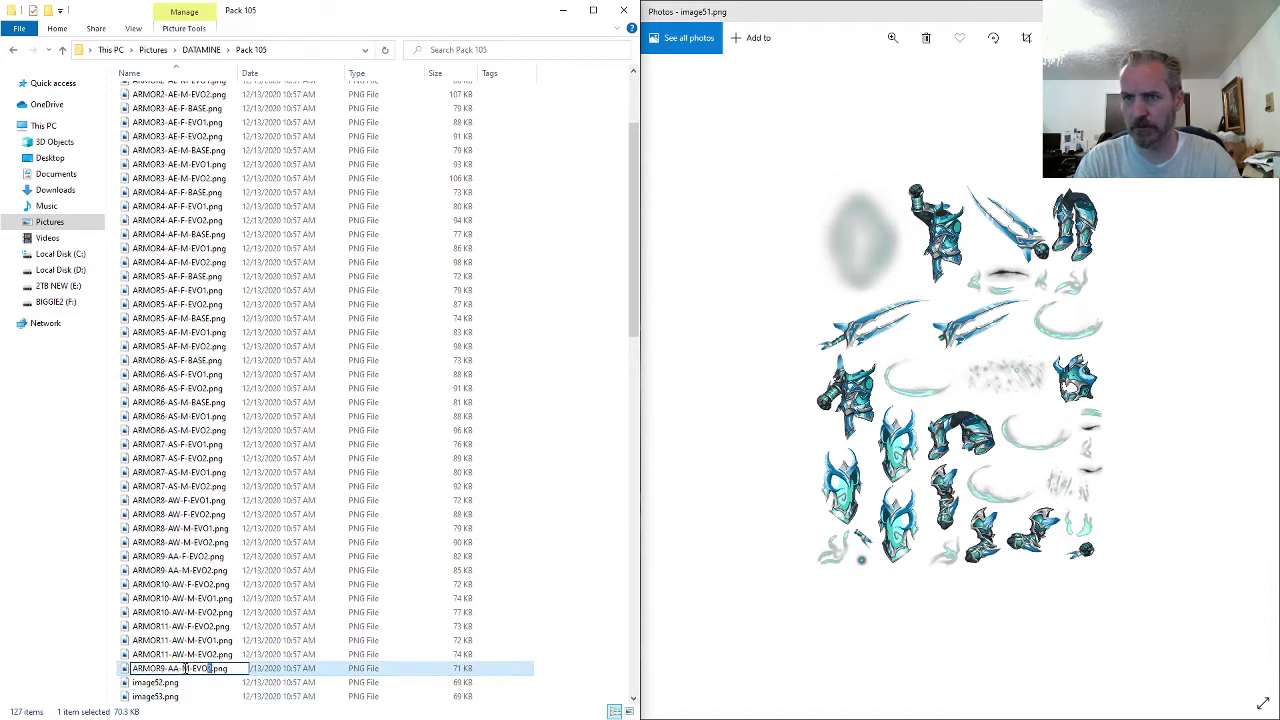
pyautogui.write('1')
pyautogui.press('Return')
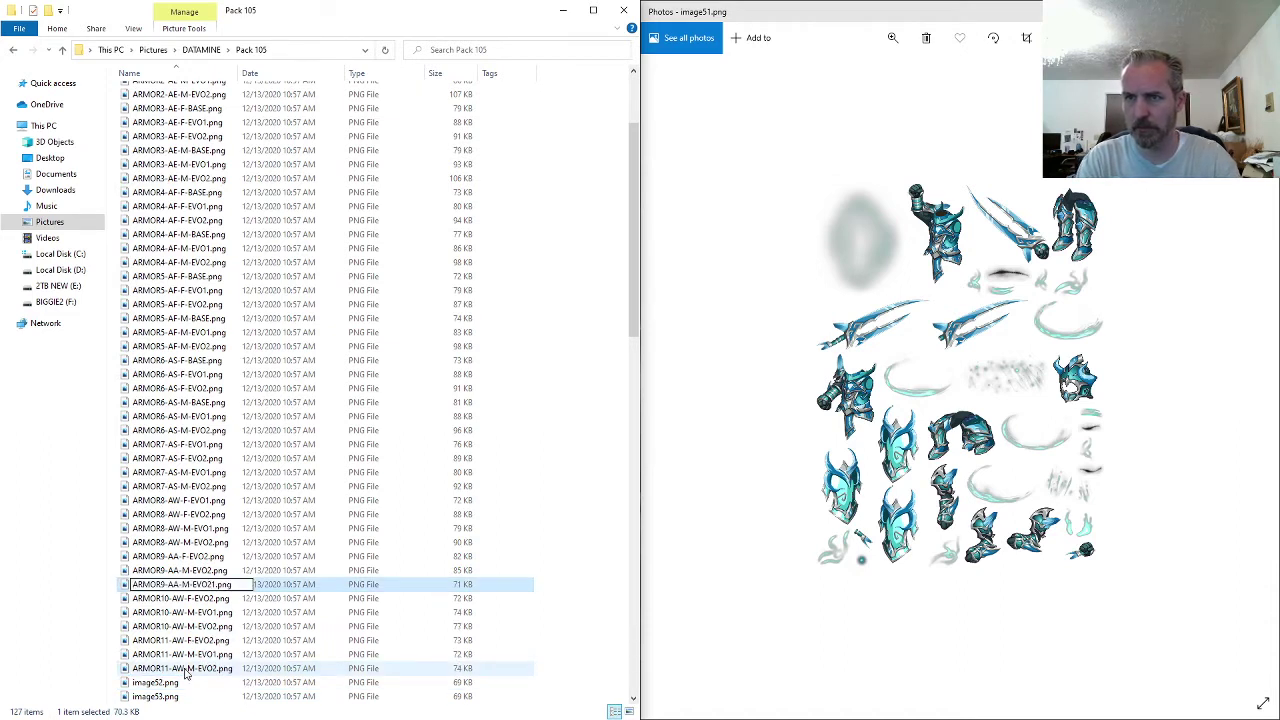
pyautogui.press('BackSpace')
pyautogui.press('Return')
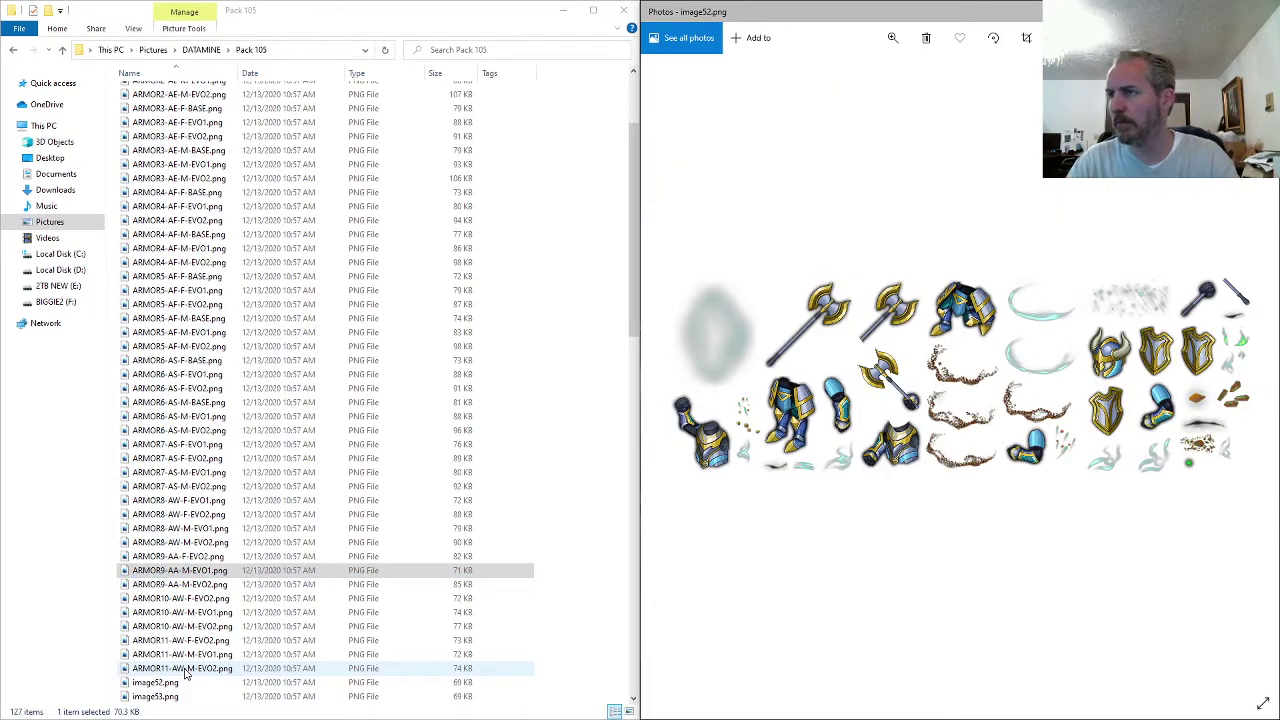
# - Compare the image52.png artwork with ARMOR2-AE-M-BASE.png
pyautogui.click(180, 140)
pyautogui.scroll(3, 180, 160)
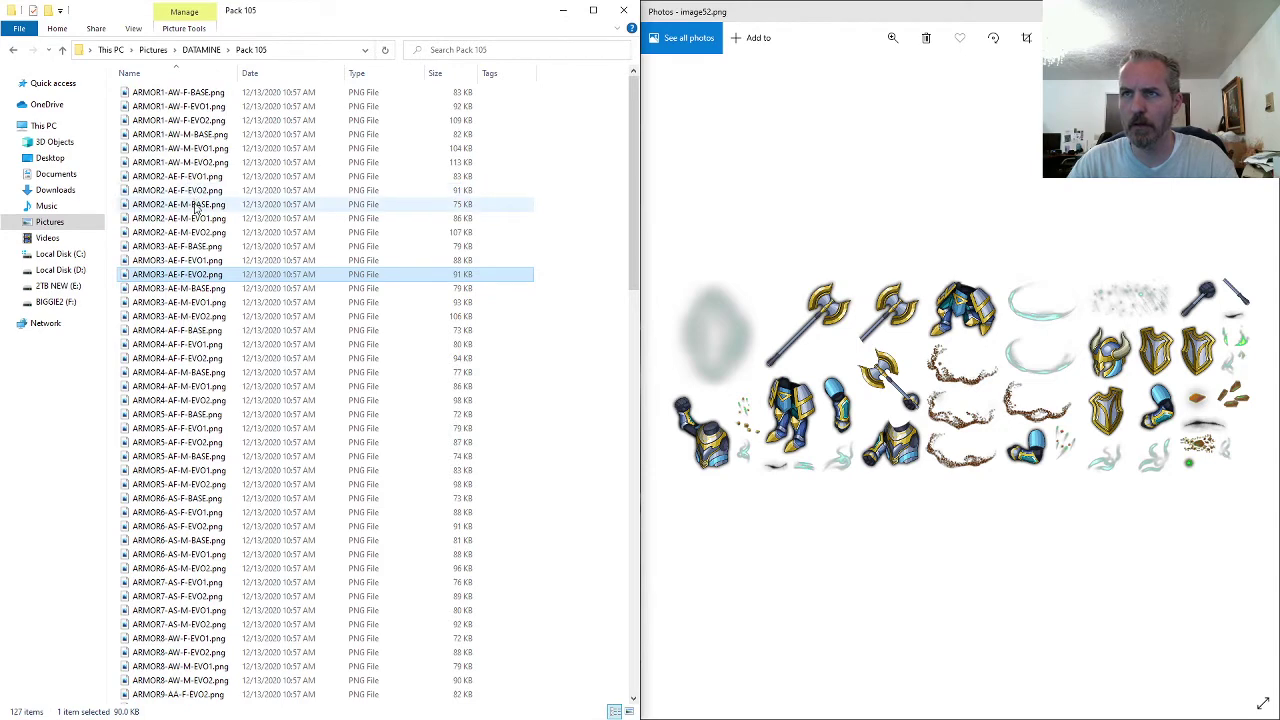
pyautogui.doubleClick(197, 207)
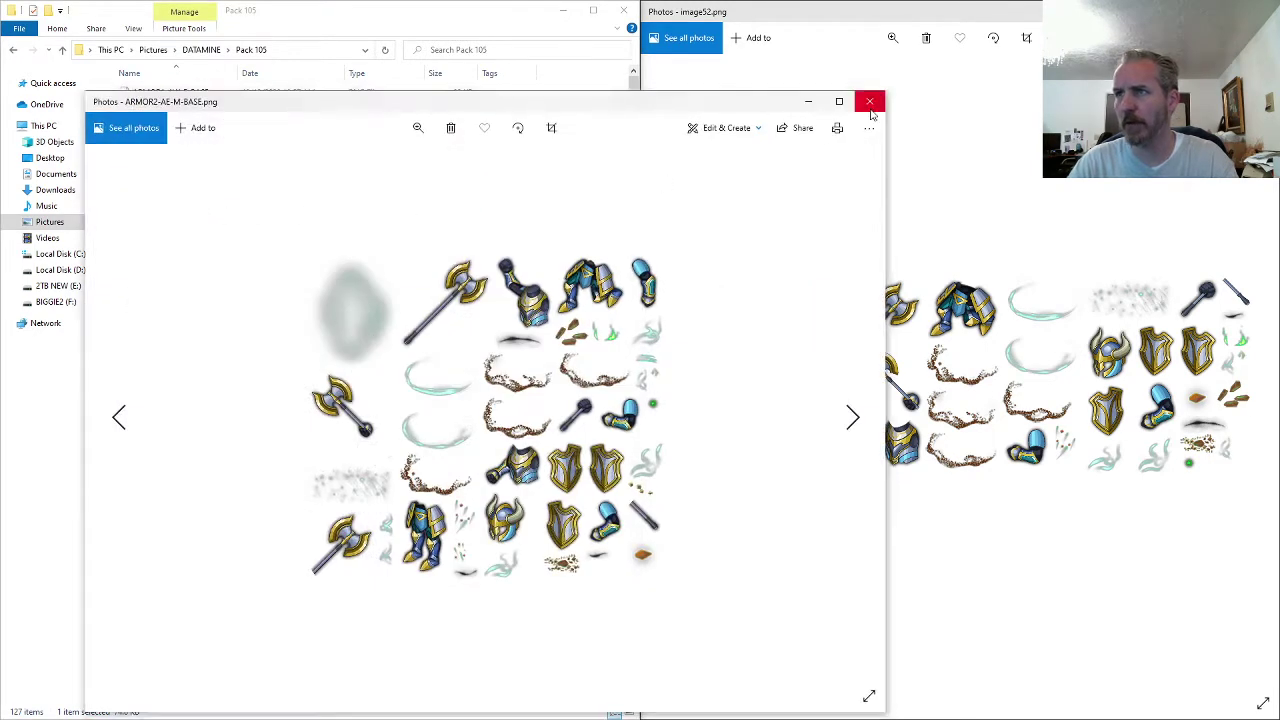
pyautogui.click(870, 104)
# - Adapt the ARMOR2-AE-M-BASE file name to rename image52.png as ARMOR2-AE-F-BASE.png
pyautogui.click(215, 485)
pyautogui.scroll(-3, 200, 500)
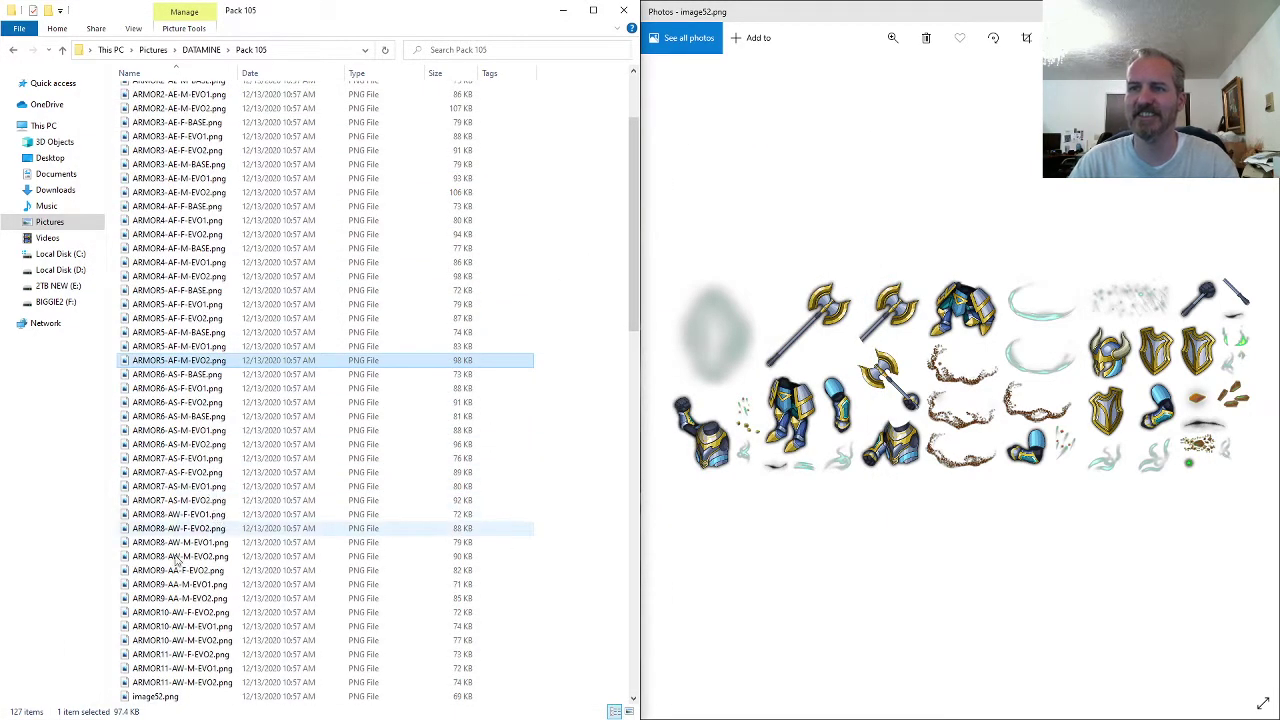
pyautogui.scroll(-2, 178, 562)
pyautogui.click(177, 610)
pyautogui.press('F2')
pyautogui.hotkey('ctrl', 'v')
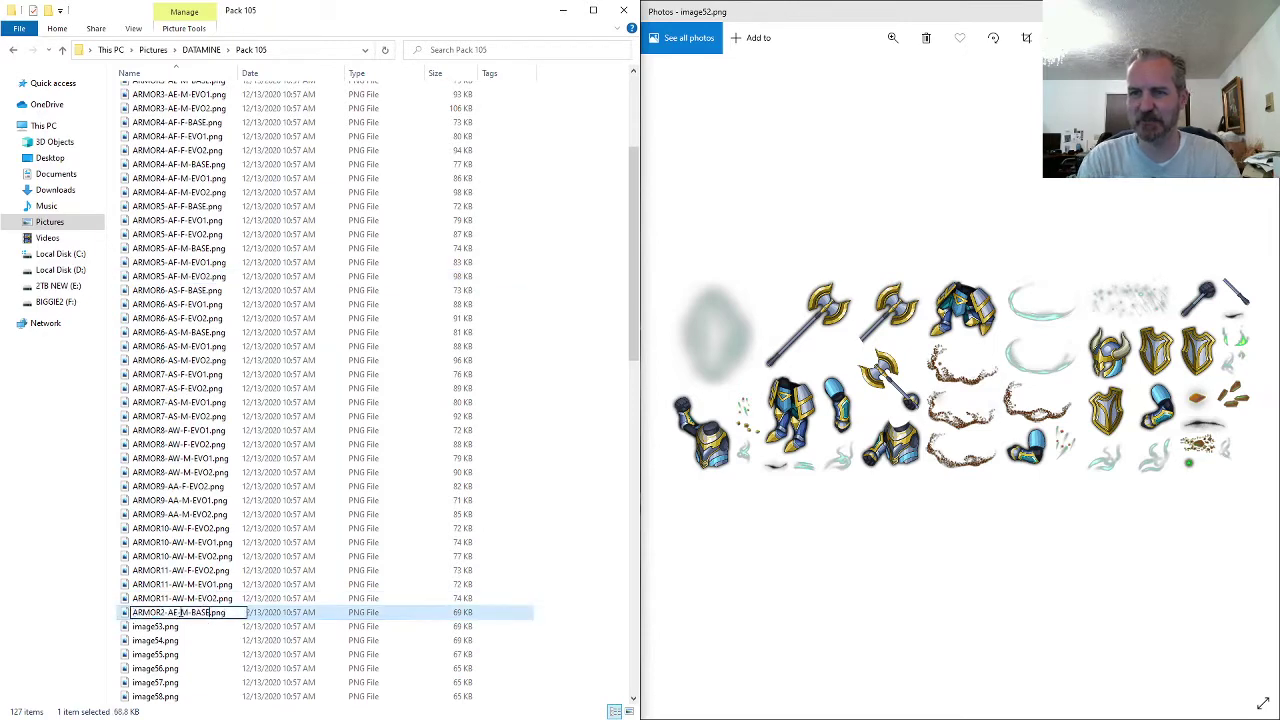
pyautogui.write('F')
pyautogui.press('Return')
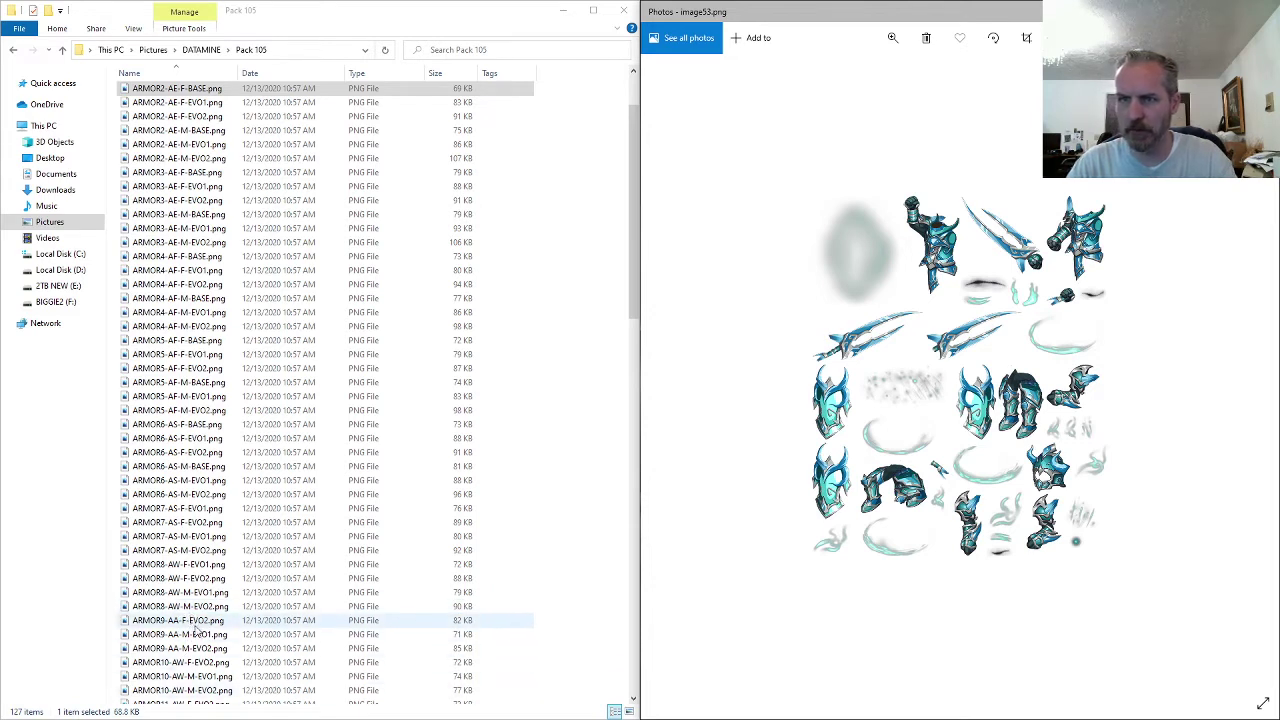
# - Copy the ARMOR9-AA-F-EVO2 file name and change its stage number to rename image53.png as ARMOR9-AA-F-EVO1.png
pyautogui.click(197, 622)
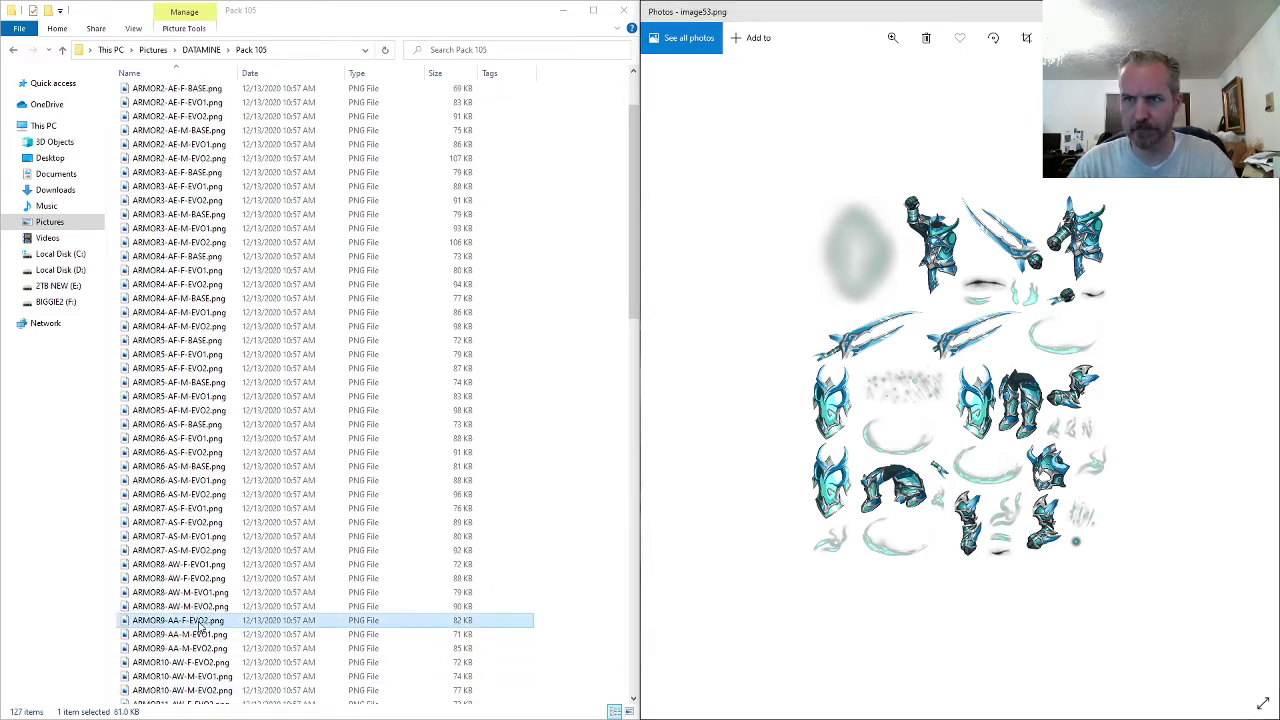
pyautogui.press('F2')
pyautogui.hotkey('ctrl', 'c')
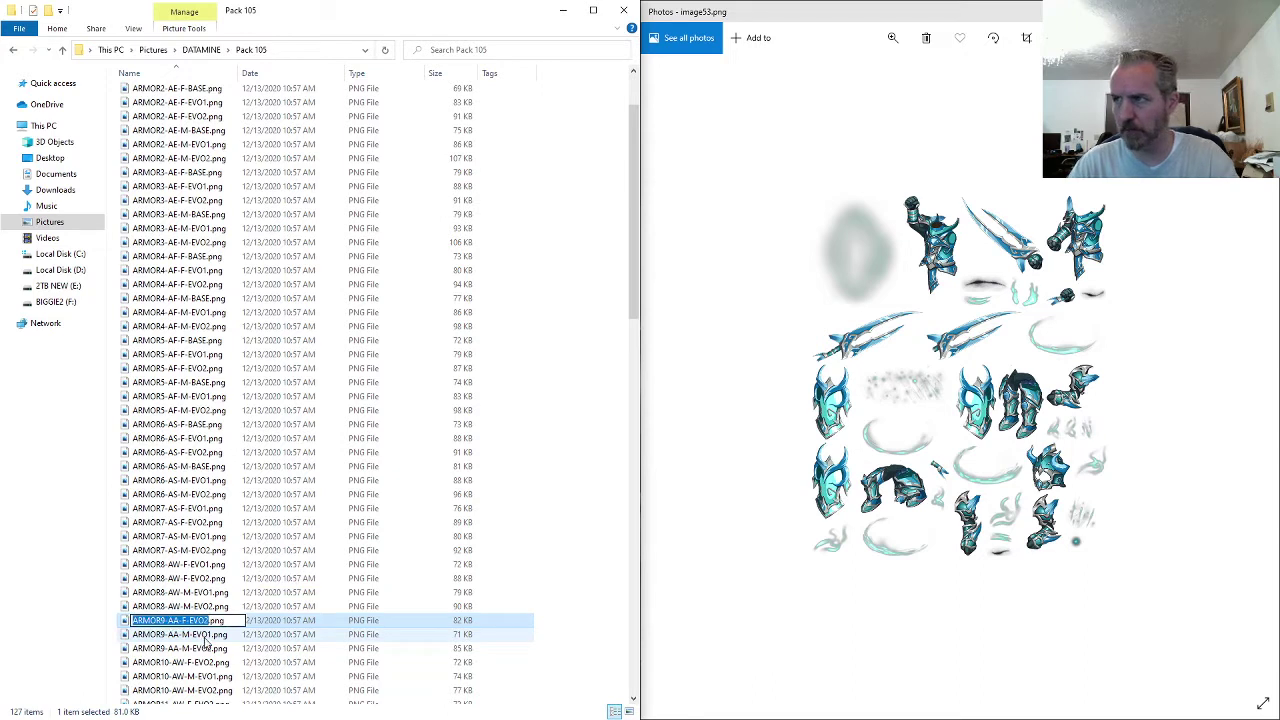
pyautogui.click(206, 638)
pyautogui.scroll(-5, 206, 640)
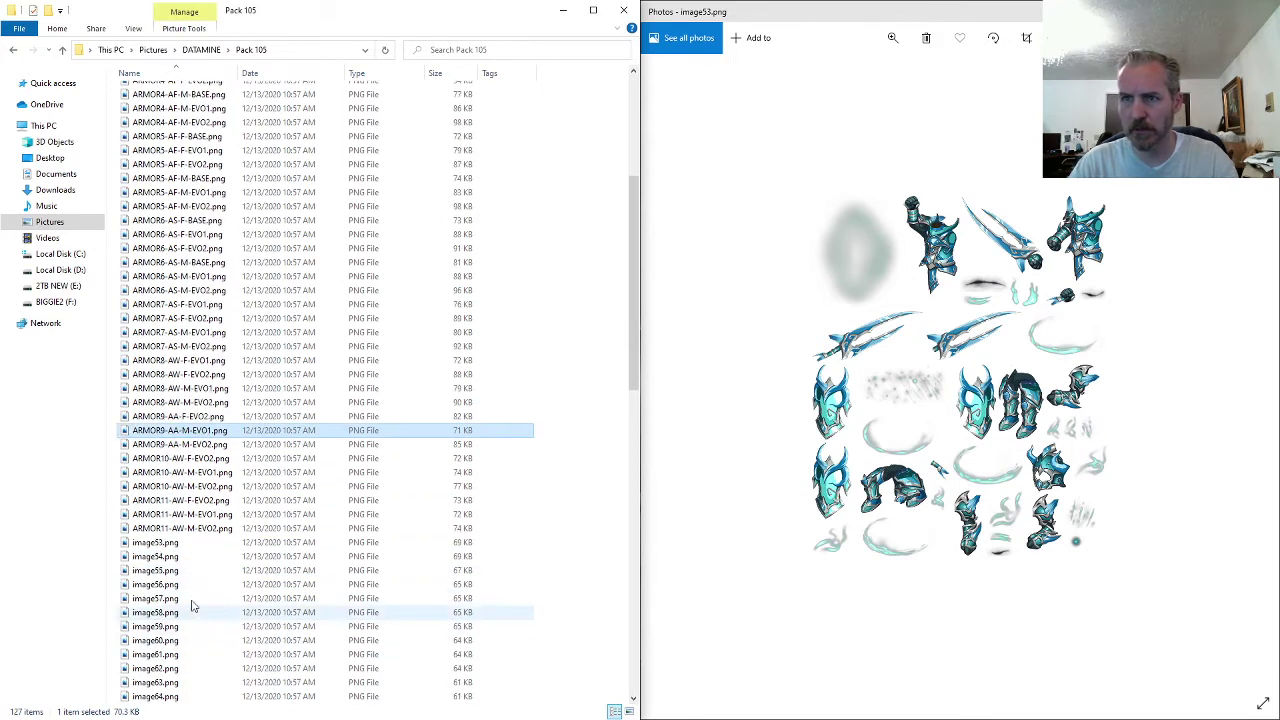
pyautogui.click(185, 545)
pyautogui.press('F2')
pyautogui.hotkey('ctrl', 'v')
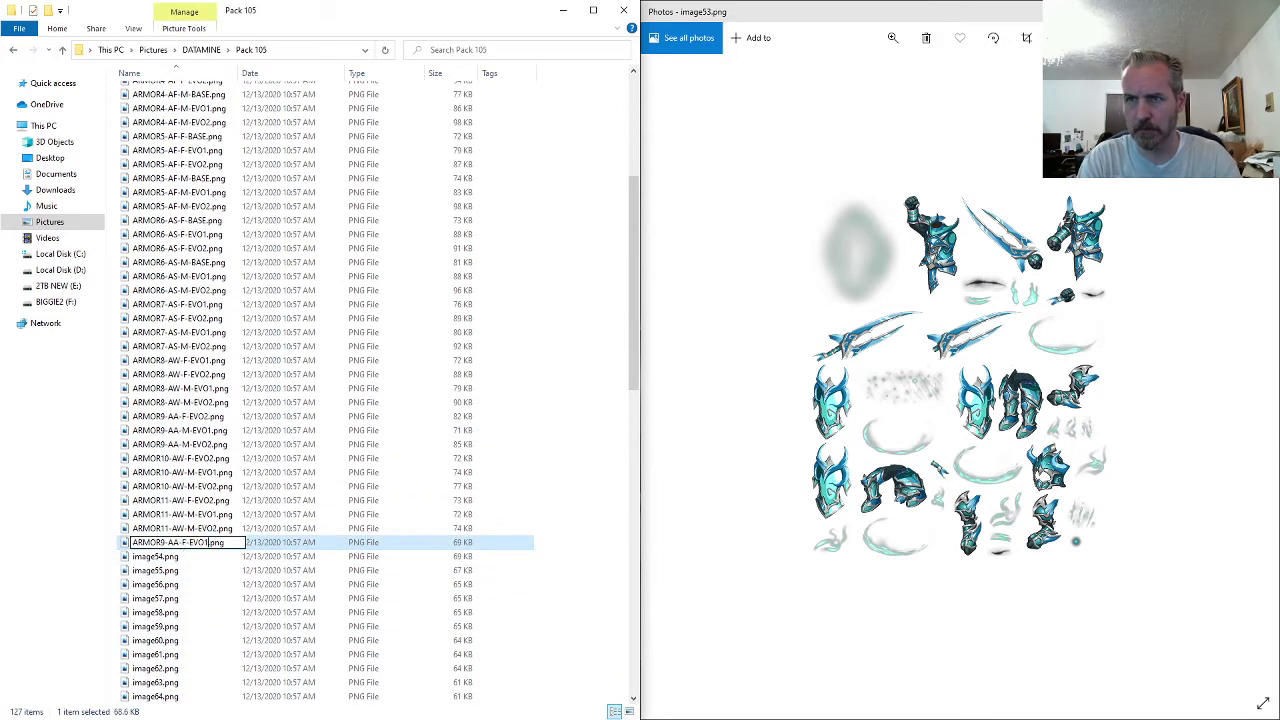
pyautogui.press('Return')
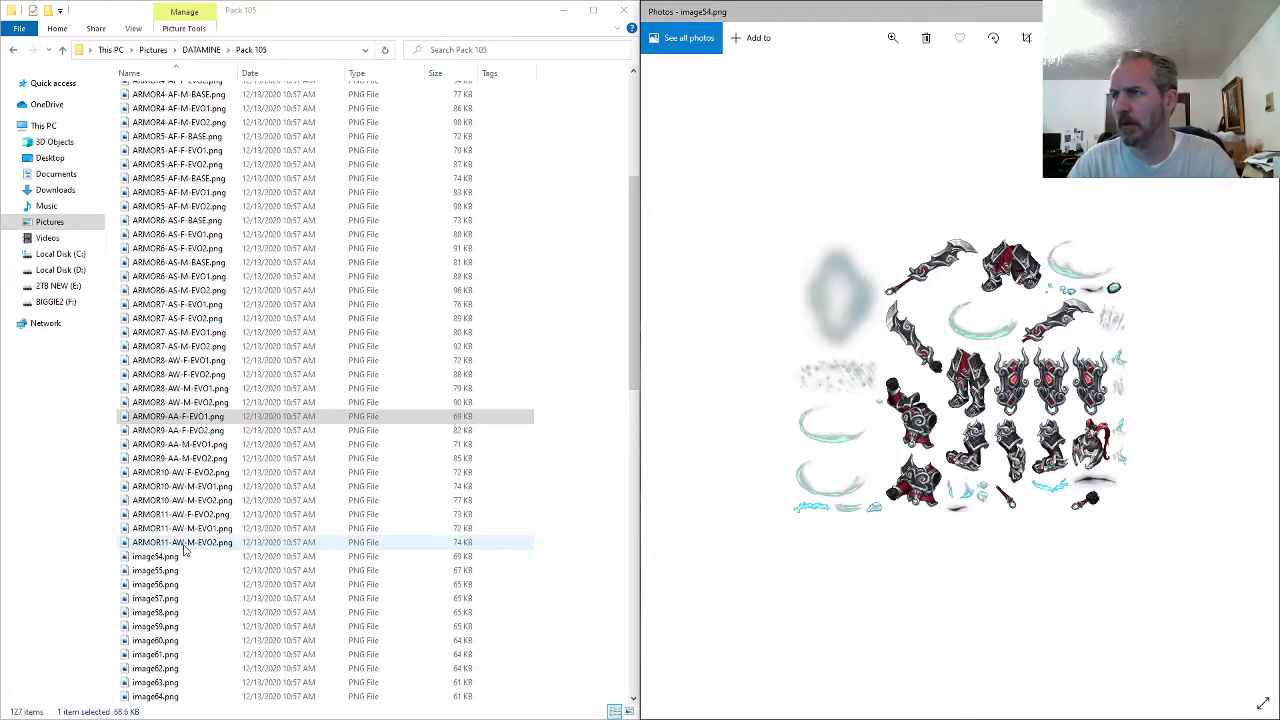
# - Reuse the ARMOR10-AW-F-EVO2 file name to rename image54.png as ARMOR10-AW-F-EVO1.png
pyautogui.click(188, 474)
pyautogui.press('F2')
pyautogui.hotkey('ctrl', 'c')
pyautogui.click(182, 558)
pyautogui.press('F2')
pyautogui.hotkey('ctrl', 'v')
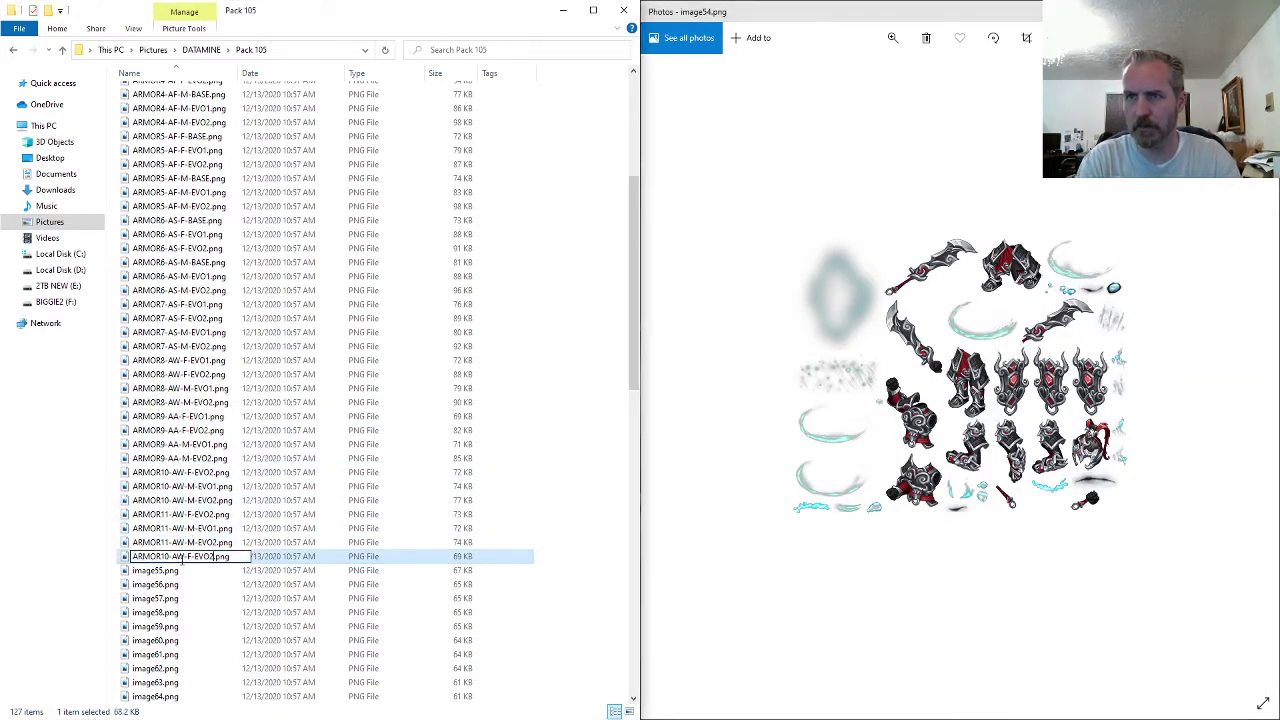
pyautogui.press('Return')
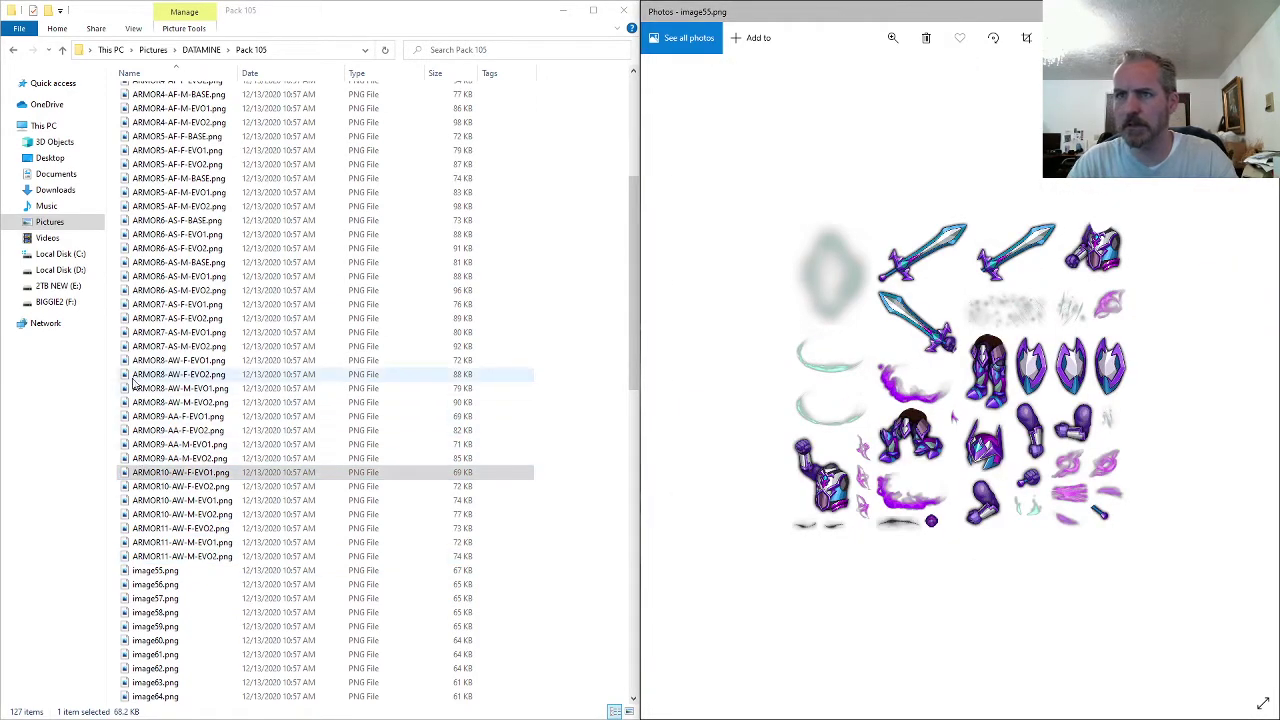
# - Check image55.png against ARMOR6-AS-M-EVO2.png, and rename image55.png as ARMOR7-AS-M-BASE.png by adapting the ARMOR7-AS-M-EVO1 file name
pyautogui.doubleClick(190, 291)
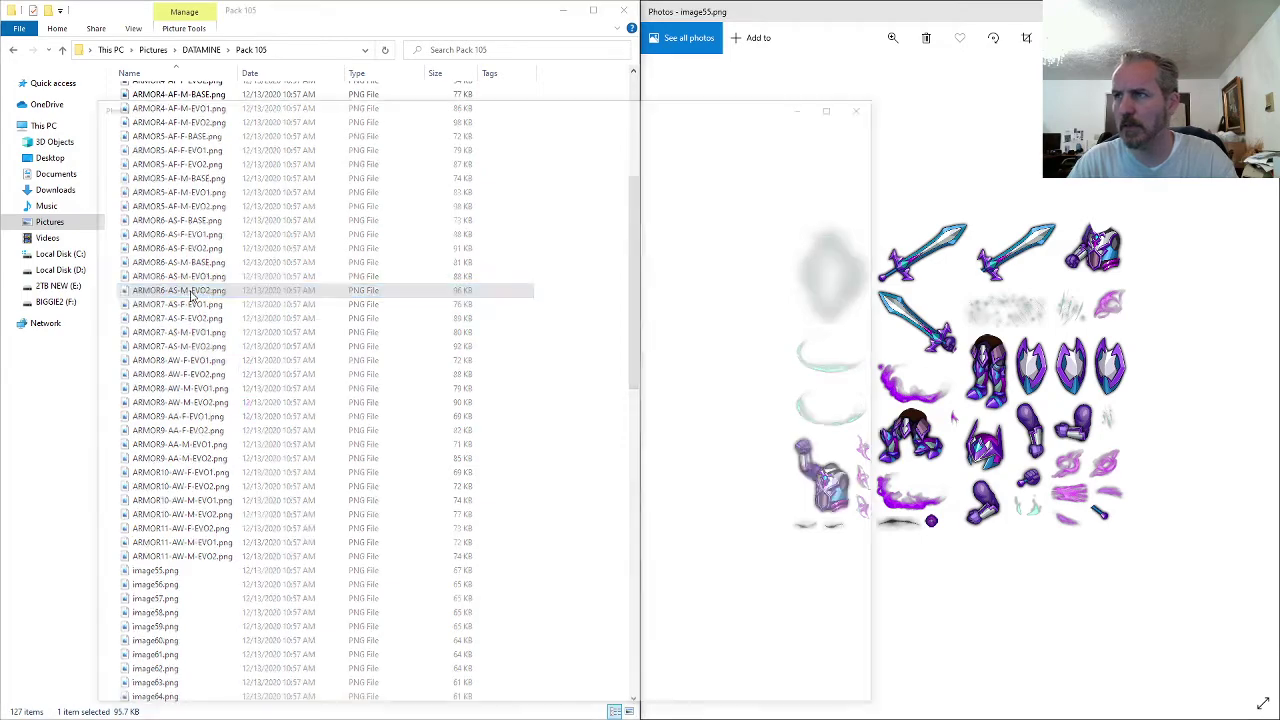
pyautogui.click(869, 101)
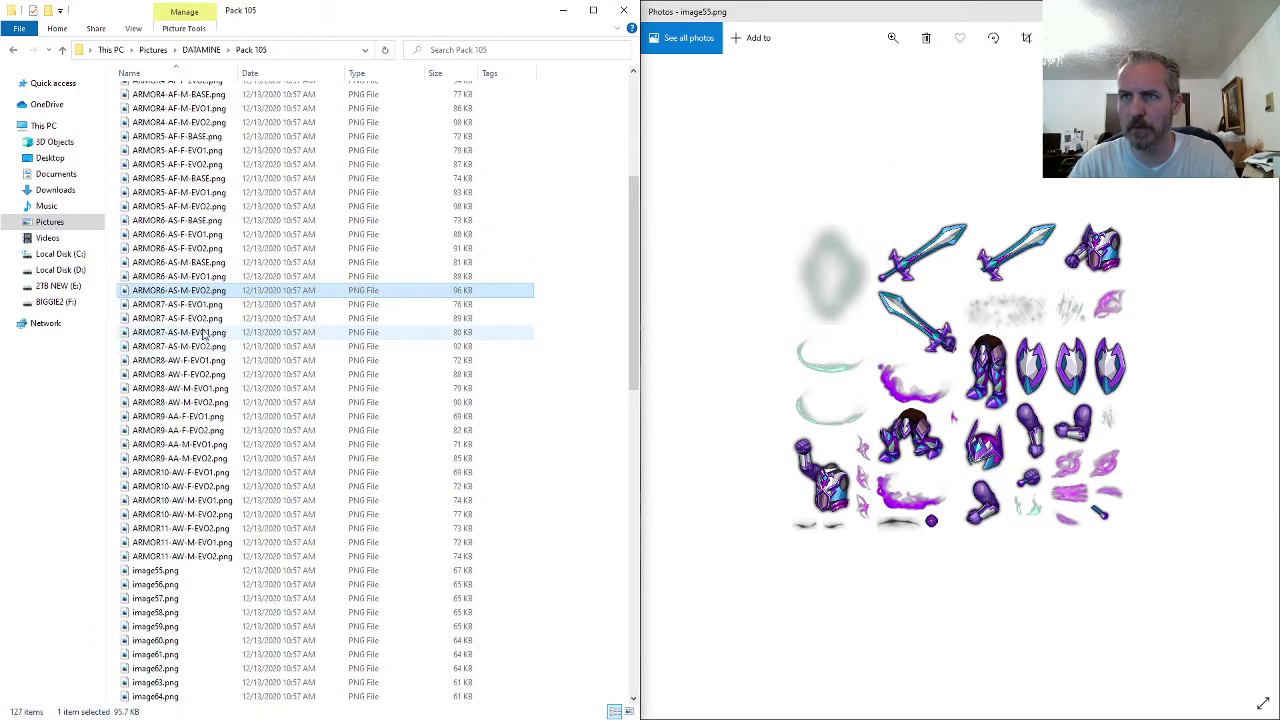
pyautogui.click(202, 332)
pyautogui.click(202, 332)
pyautogui.click(185, 571)
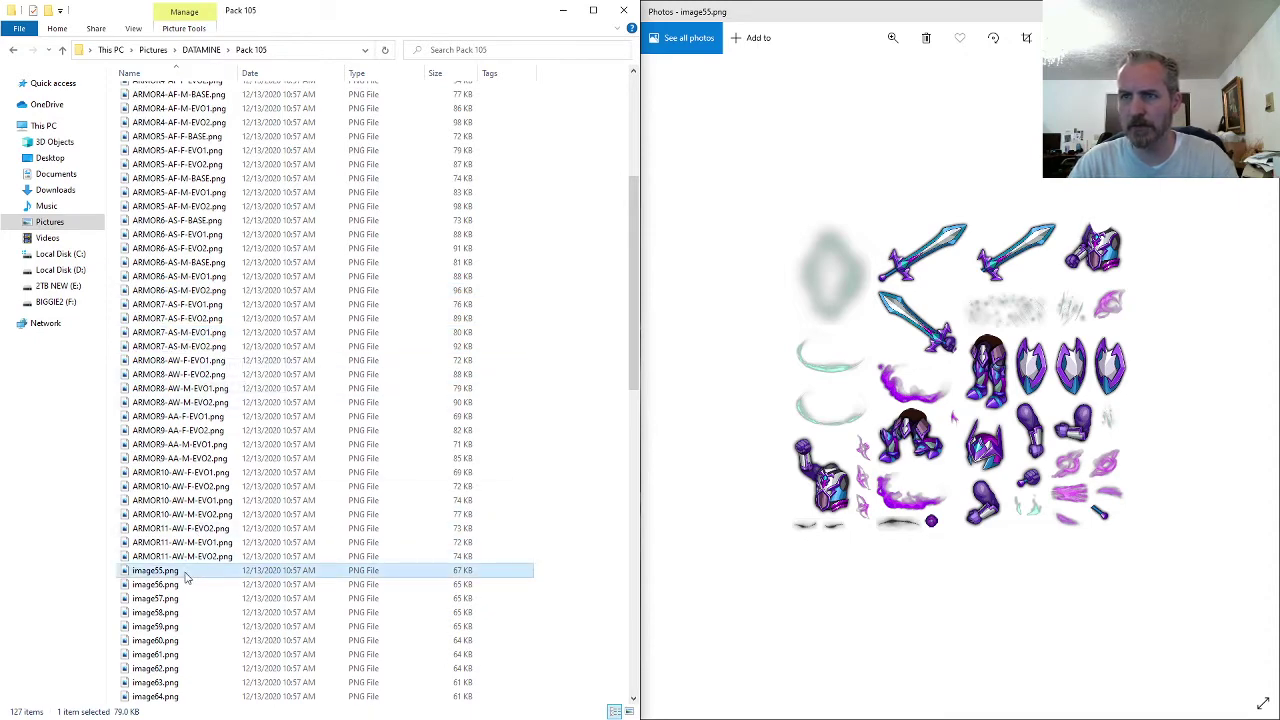
pyautogui.click(185, 571)
pyautogui.hotkey('ctrl', 'v')
pyautogui.hotkey('ctrl', 'shift', 'Left')
pyautogui.write('BASE')
pyautogui.press('Return')
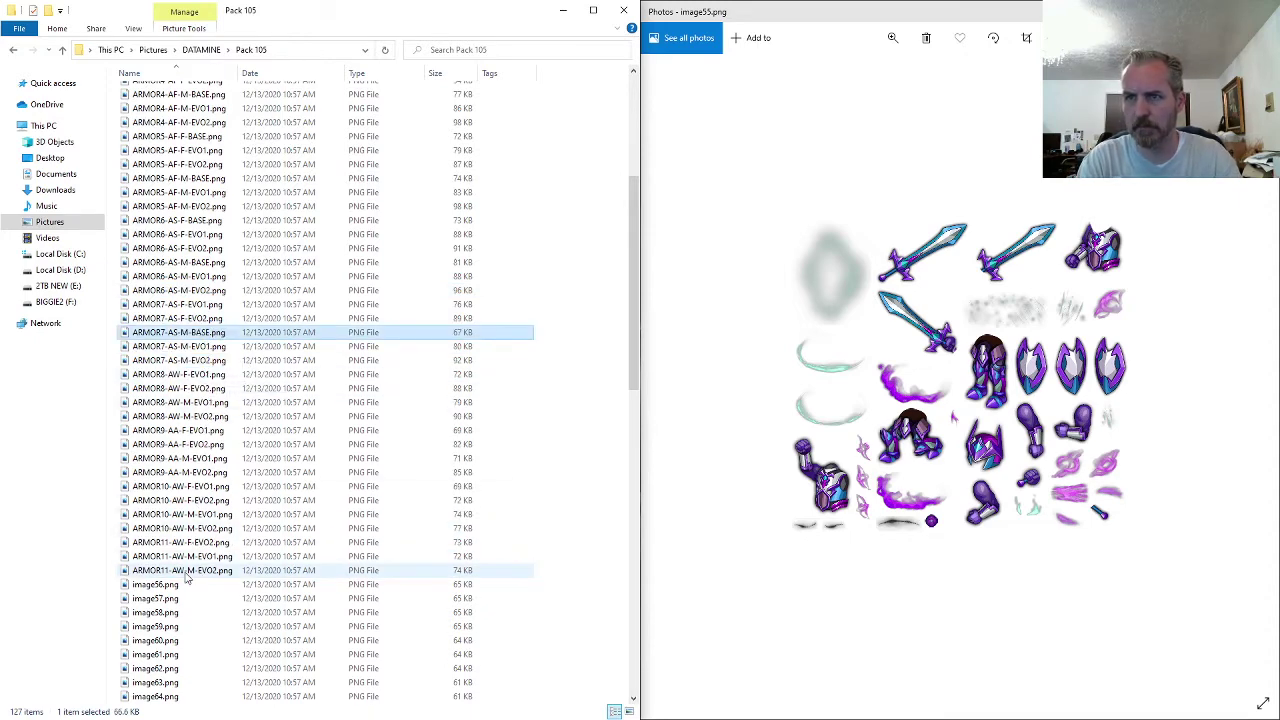
# - View image56.png and rename it as ARMOR10-AW-M-BASE.png by adapting the ARMOR10-AW-M-EVO2 file name
pyautogui.hotkey('alt', 'Tab')
pyautogui.press('Right')
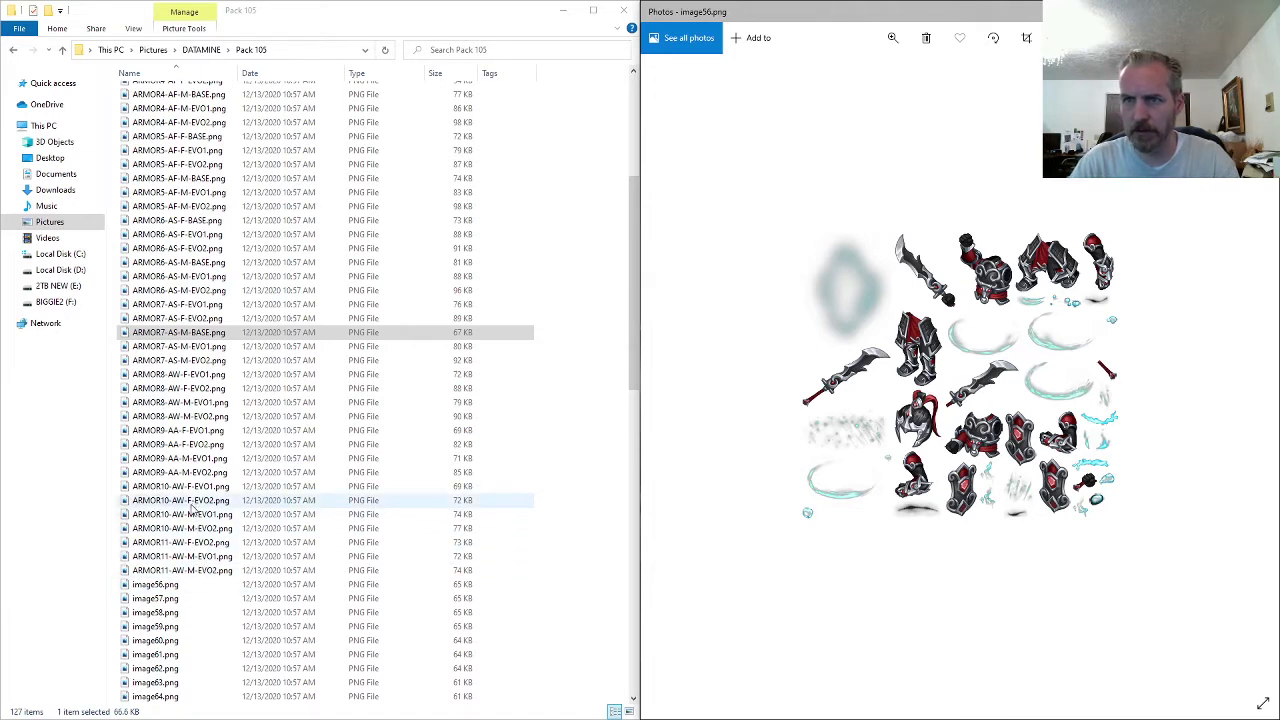
pyautogui.click(190, 528)
pyautogui.press('F2')
pyautogui.hotkey('ctrl', 'c')
pyautogui.click(178, 587)
pyautogui.press('F2')
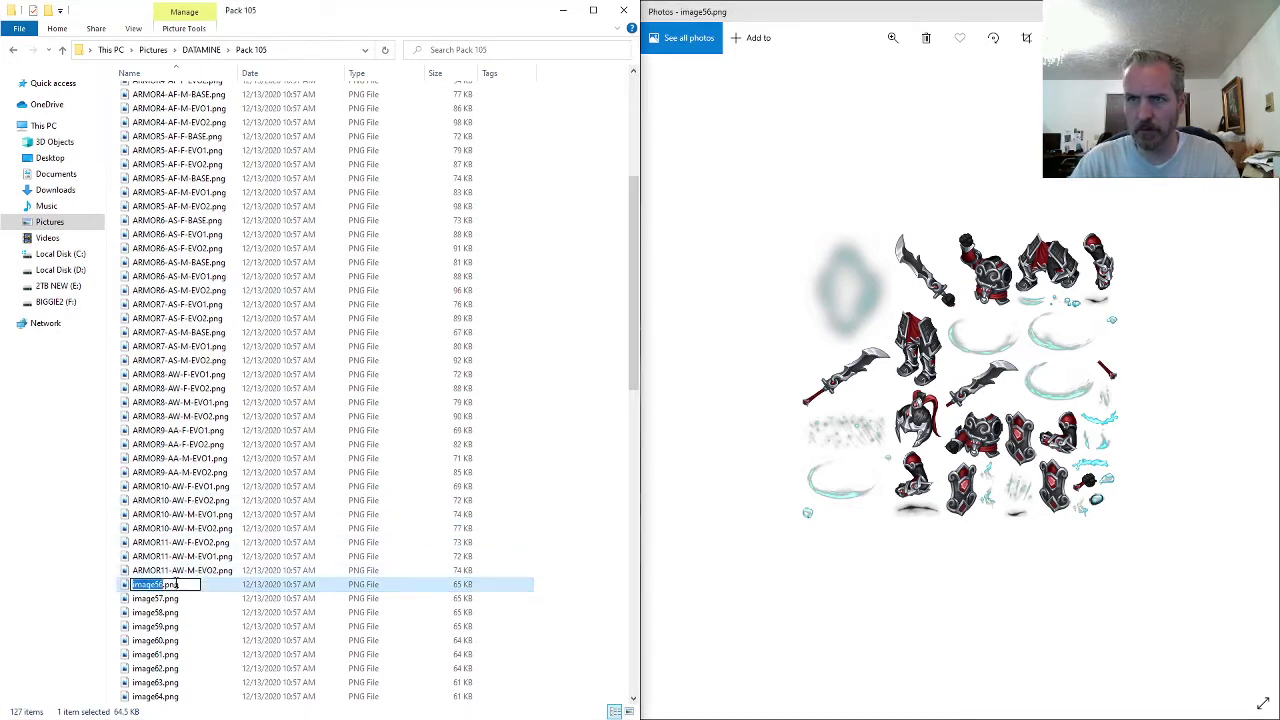
pyautogui.hotkey('ctrl', 'v')
pyautogui.hotkey('ctrl', 'shift', 'Left')
pyautogui.write('BASE')
pyautogui.press('Return')
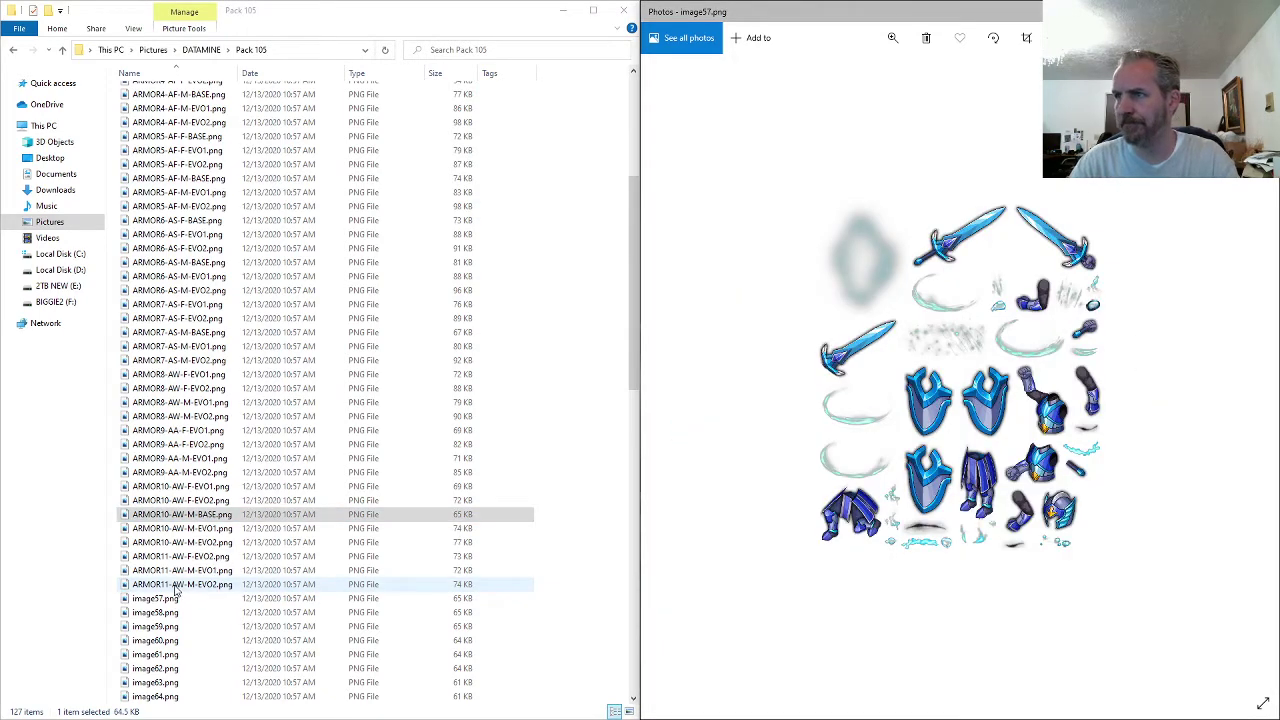
# - Copy the ARMOR8-AW-M-EVO1 file name and change its gender and stage to rename image57.png as ARMOR8-AW-F-BASE.png
pyautogui.click(192, 403)
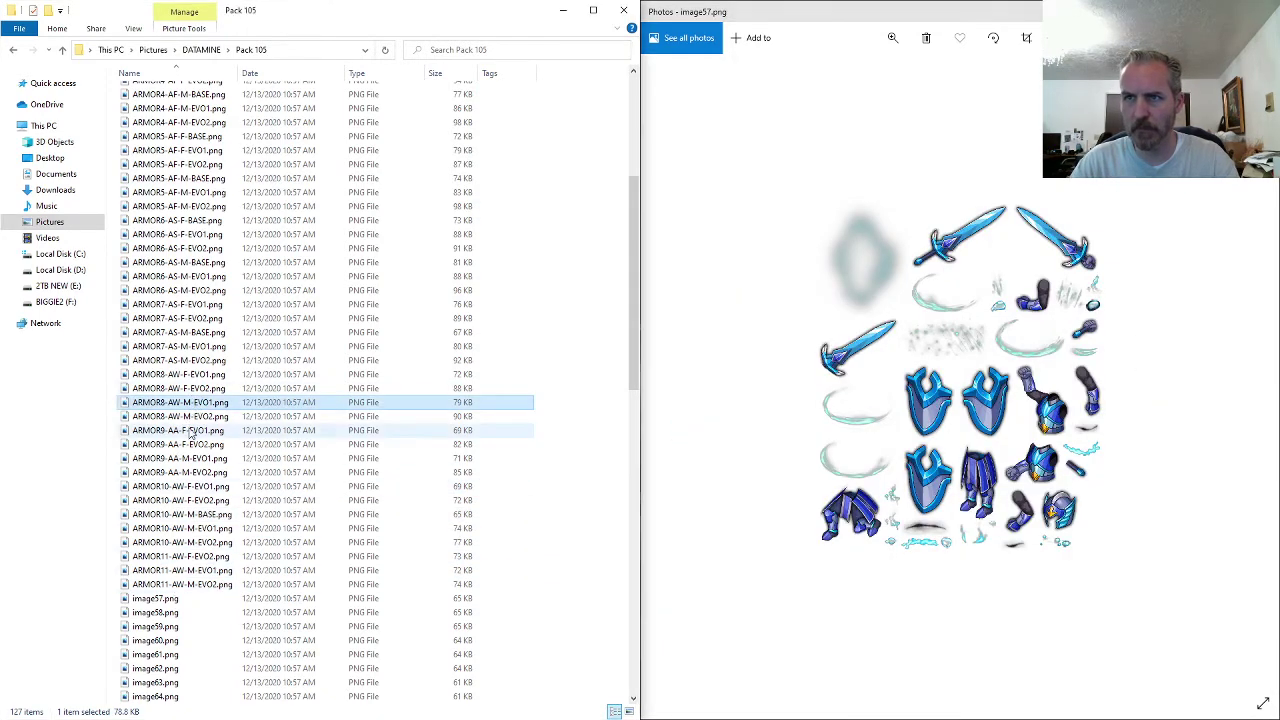
pyautogui.press('F2')
pyautogui.hotkey('ctrl', 'c')
pyautogui.click(183, 598)
pyautogui.press('F2')
pyautogui.hotkey('ctrl', 'v')
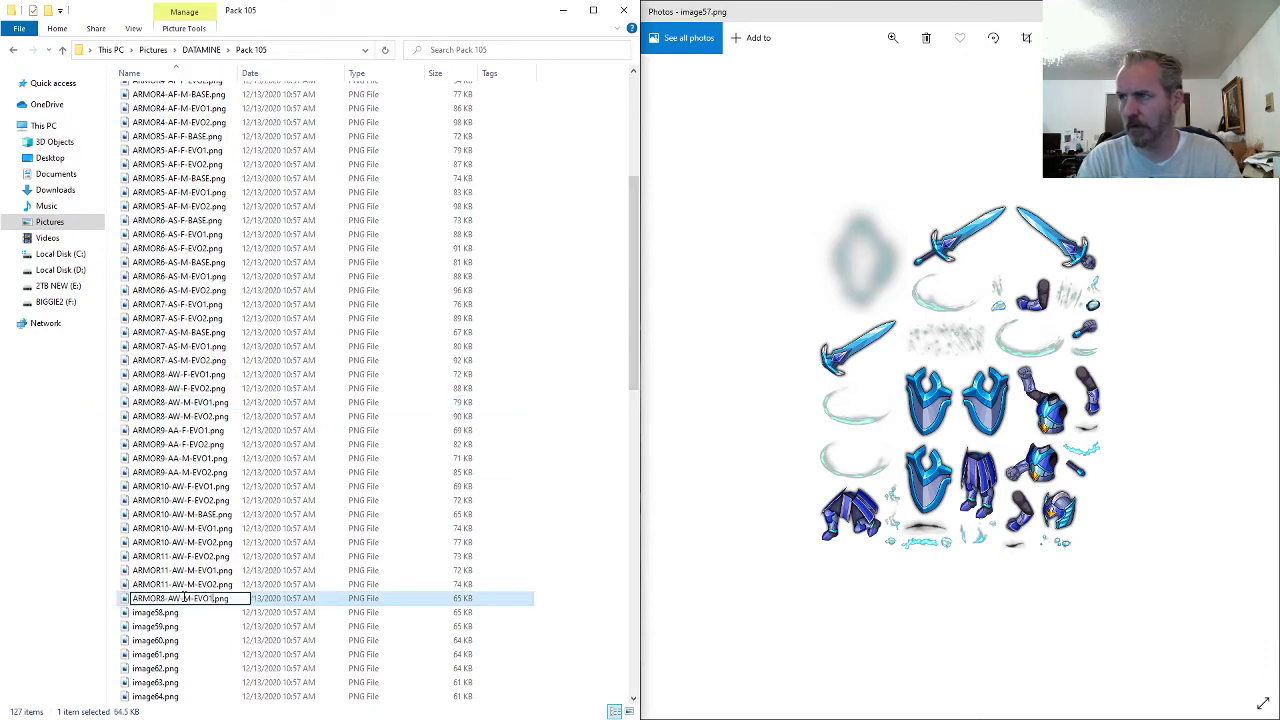
pyautogui.press('Delete')
pyautogui.write('F')
pyautogui.press('Right')
pyautogui.write('BASE')
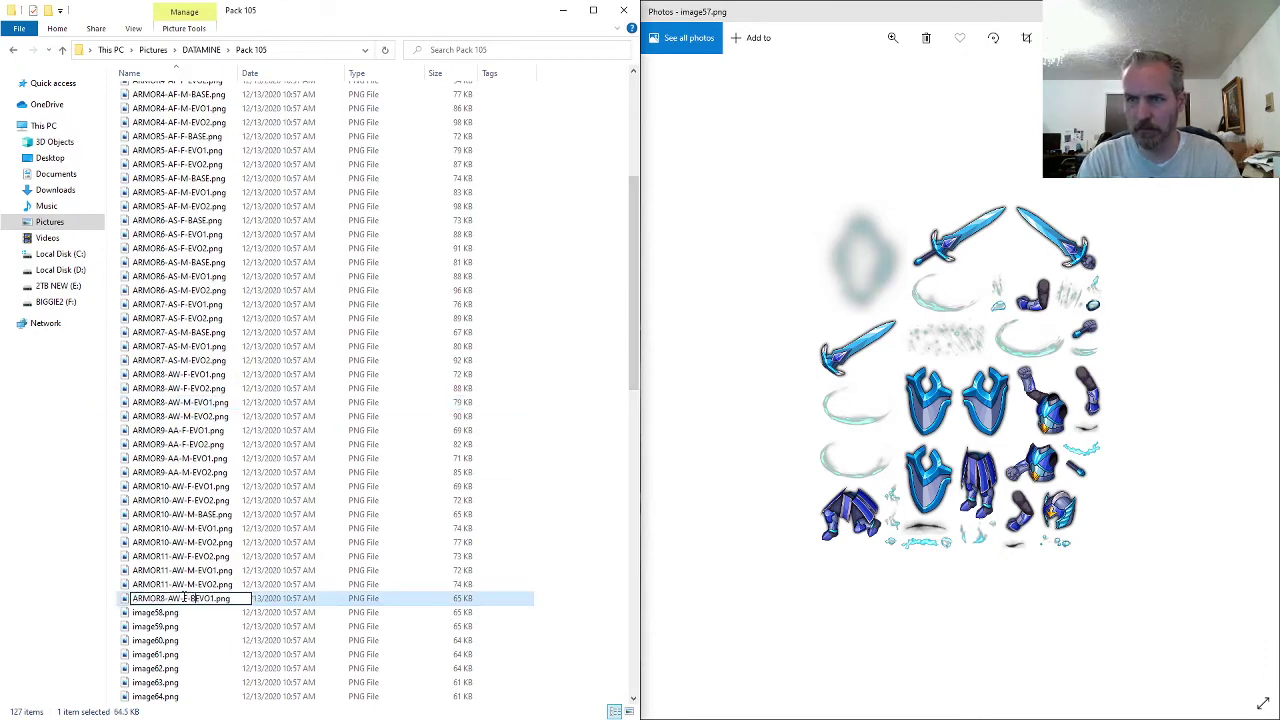
pyautogui.press('Delete')
pyautogui.press('Delete')
pyautogui.press('Delete')
pyautogui.press('Delete')
pyautogui.press('Return')
# - View image58.png and rename it as ARMOR8-AW-M-BASE.png, reusing the copied ARMOR8-AW-M-EVO1 name with its stage replaced
pyautogui.hotkey('alt', 'Tab')
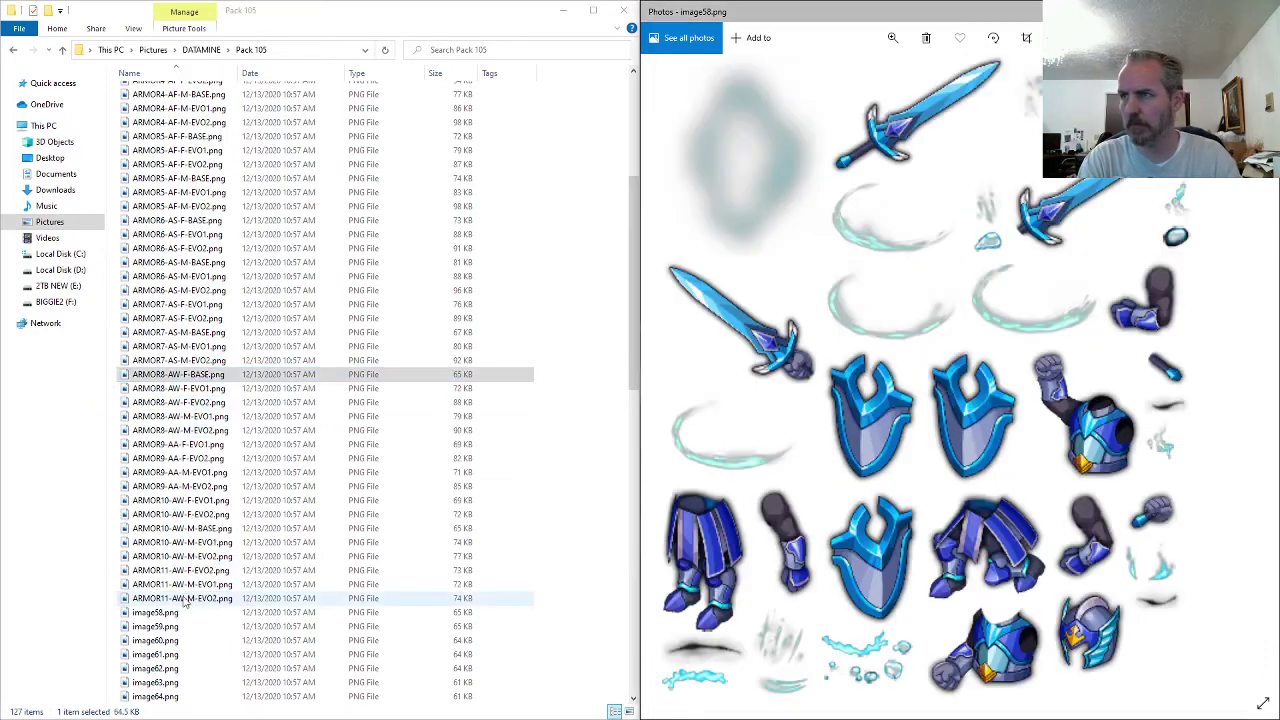
pyautogui.press('Right')
pyautogui.click(184, 612)
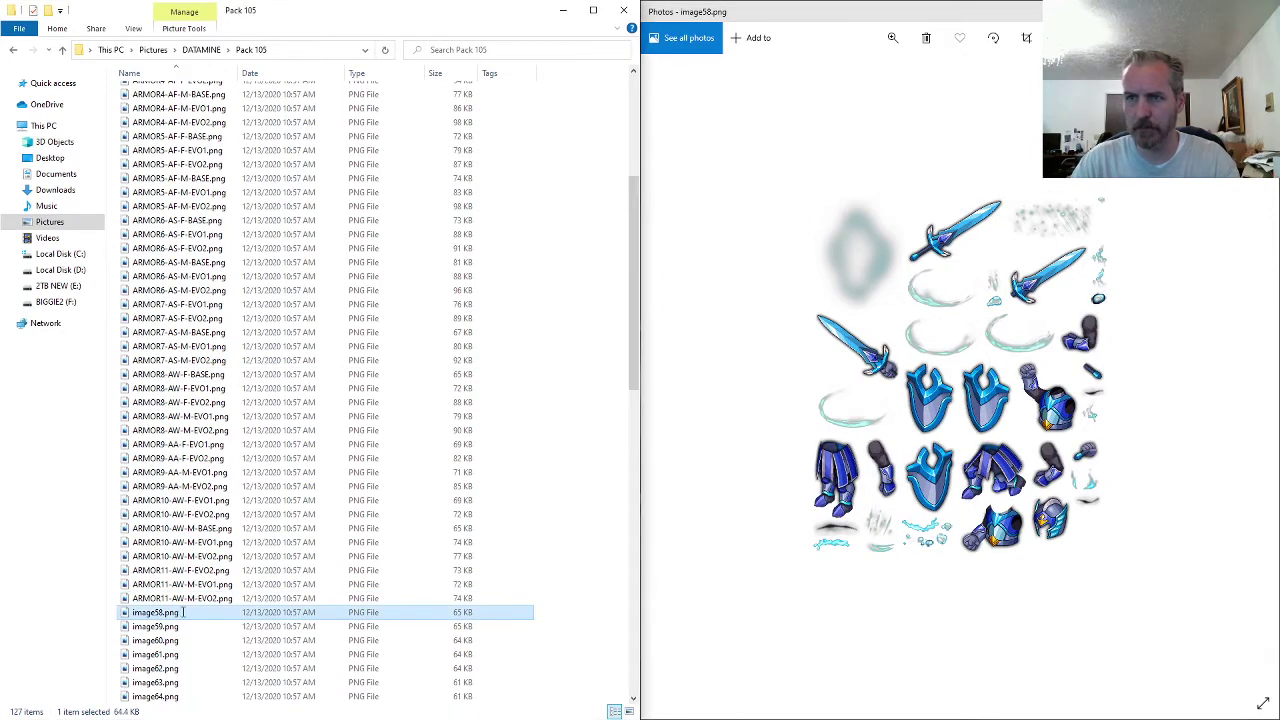
pyautogui.press('F2')
pyautogui.hotkey('ctrl', 'v')
pyautogui.press('BackSpace')
pyautogui.press('BackSpace')
pyautogui.press('BackSpace')
pyautogui.press('BackSpace')
pyautogui.write('BASE')
pyautogui.press('Return')
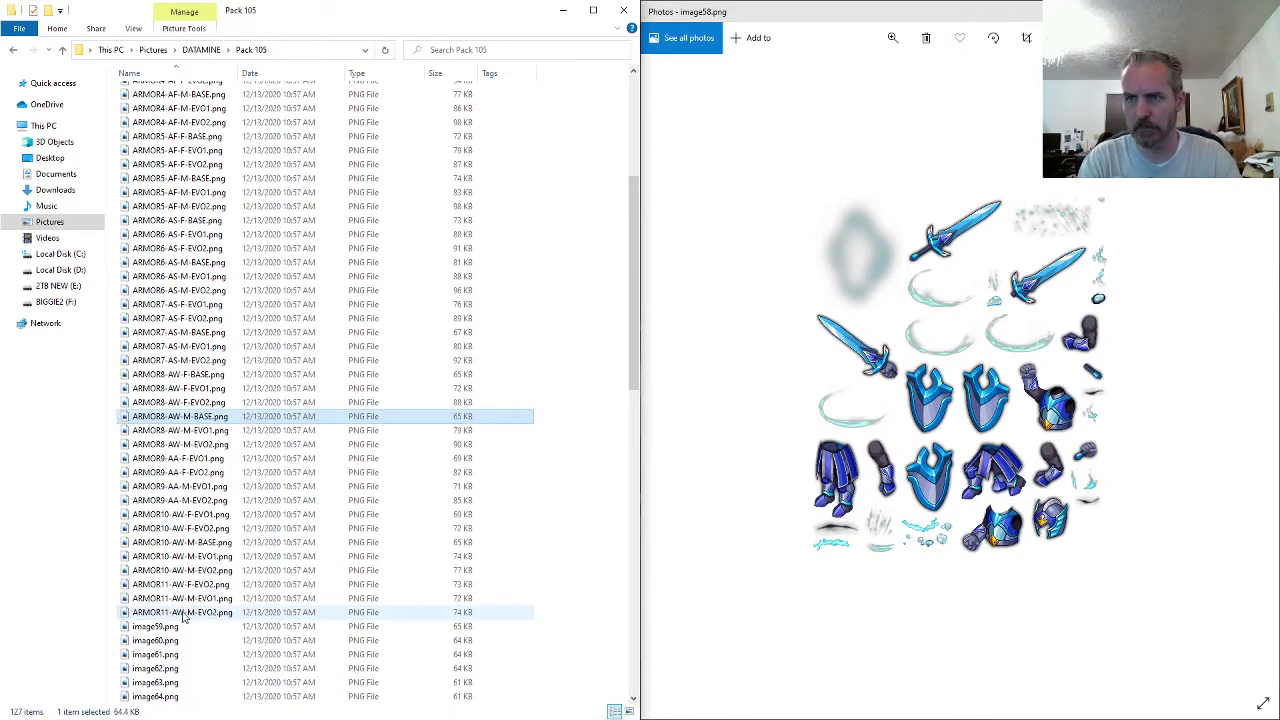
# - View image59.png and rename it as ARMOR11-AW-F-EVO1.png by changing the stage number in the ARMOR11-AW-F-EVO2 name
pyautogui.hotkey('alt', 'Tab')
pyautogui.press('Right')
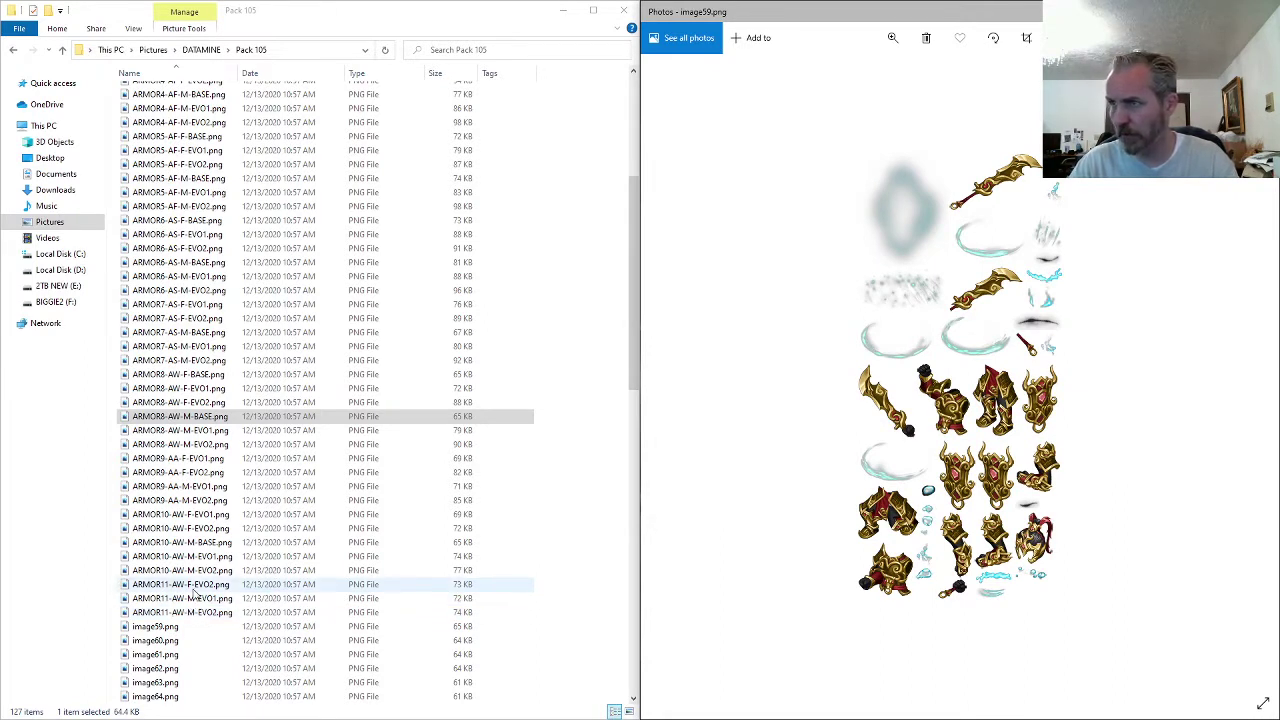
pyautogui.click(195, 597)
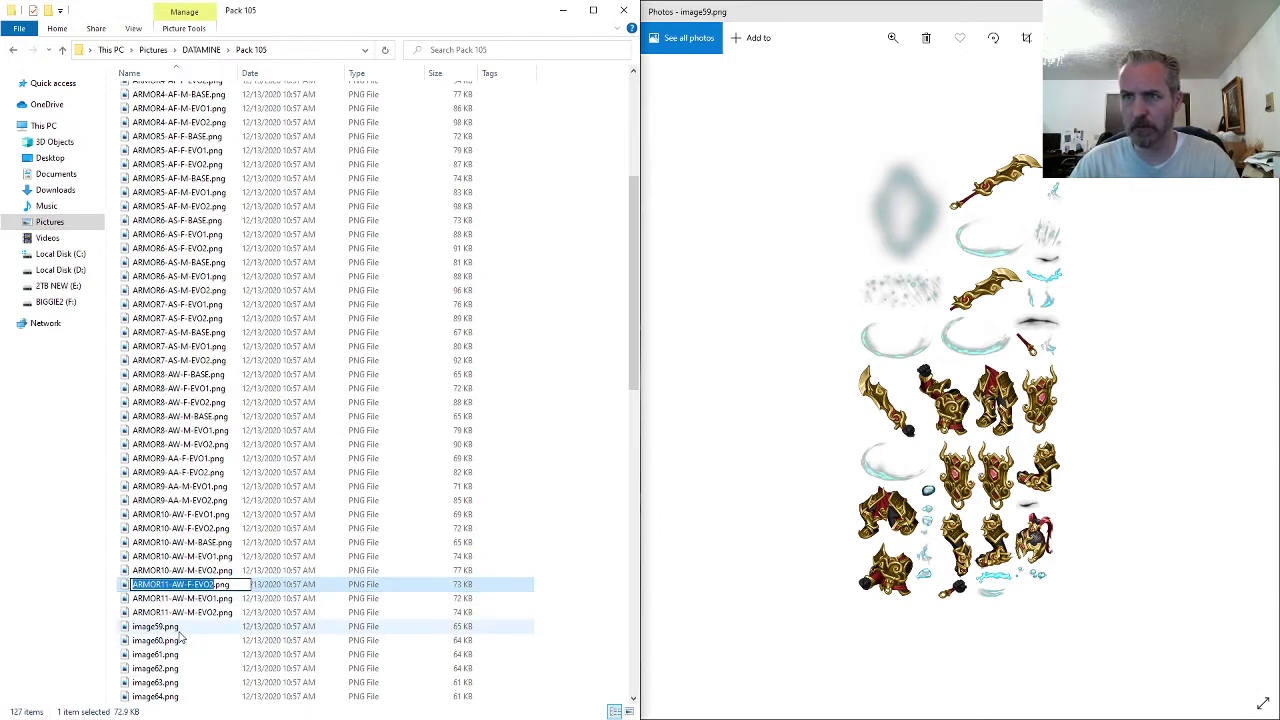
pyautogui.click(165, 626)
pyautogui.press('F2')
pyautogui.hotkey('ctrl', 'v')
pyautogui.write('1')
pyautogui.press('Return')
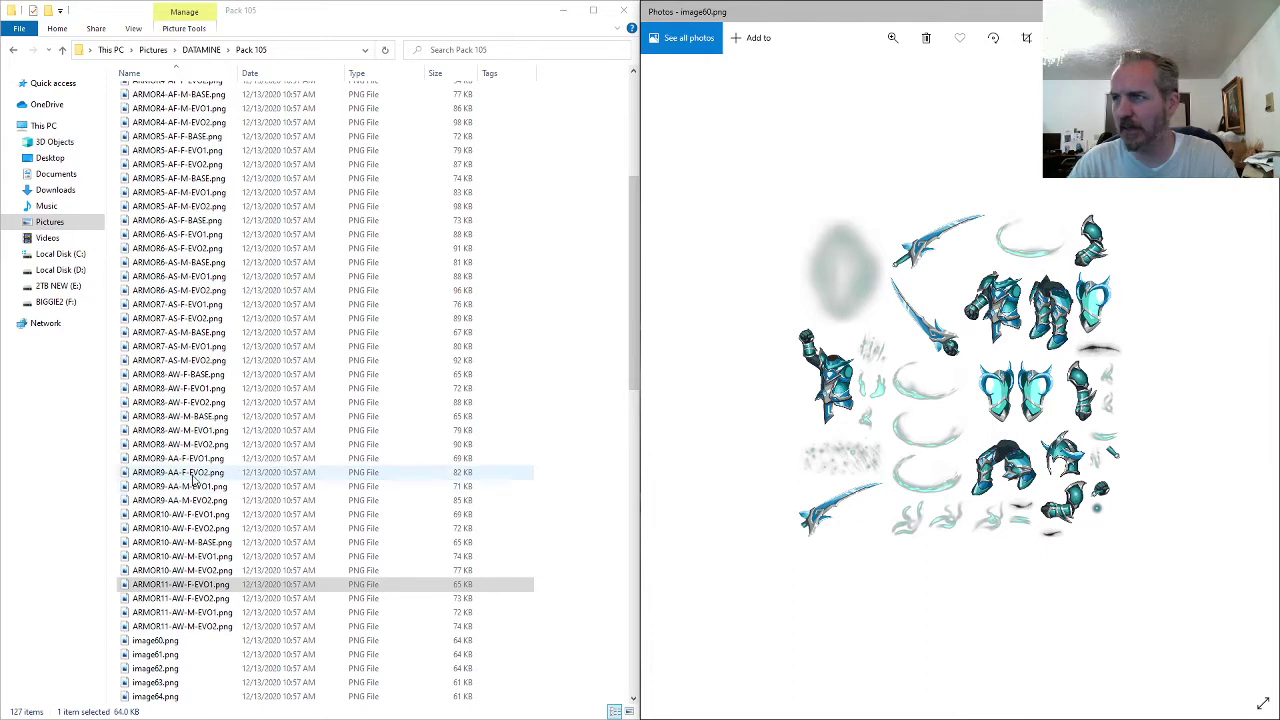
# - Reuse the ARMOR9-AA-M-EVO2 file name with its stage replaced to rename image60.png as ARMOR9-AA-M-BASE.png
pyautogui.click(196, 507)
pyautogui.press('F2')
pyautogui.hotkey('ctrl', 'c')
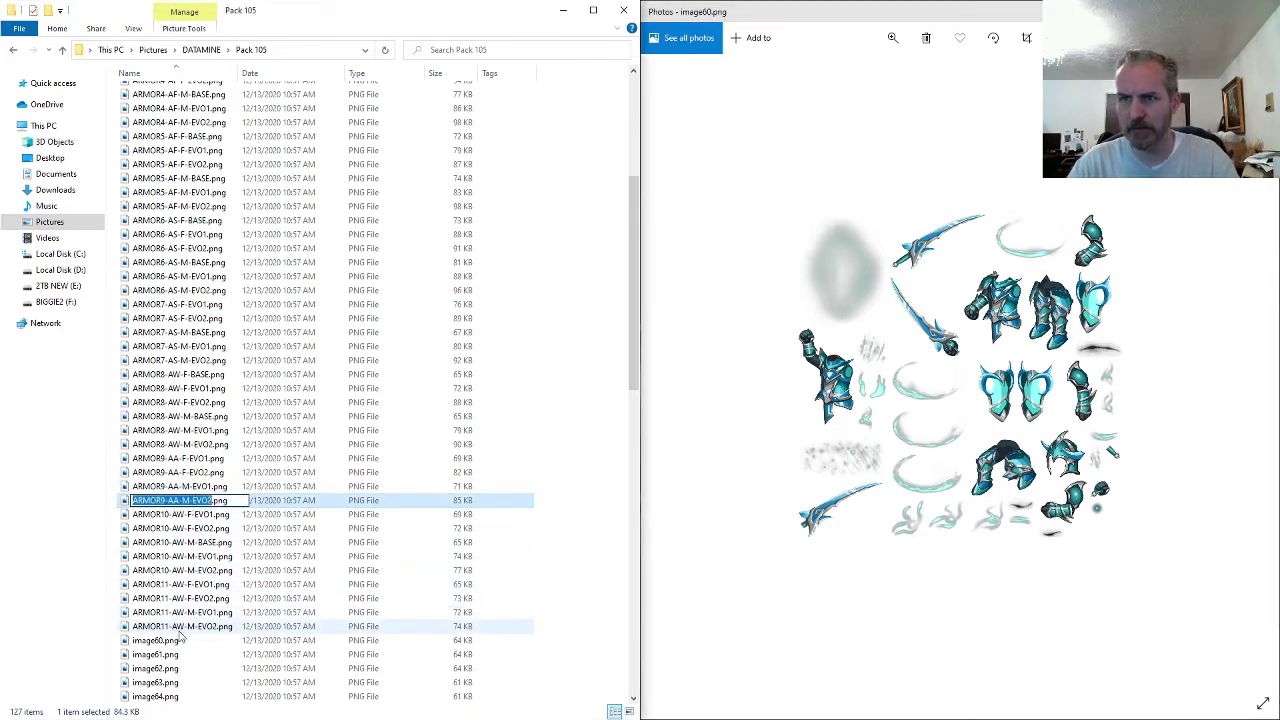
pyautogui.click(180, 641)
pyautogui.press('F2')
pyautogui.hotkey('ctrl', 'v')
pyautogui.write('BASE')
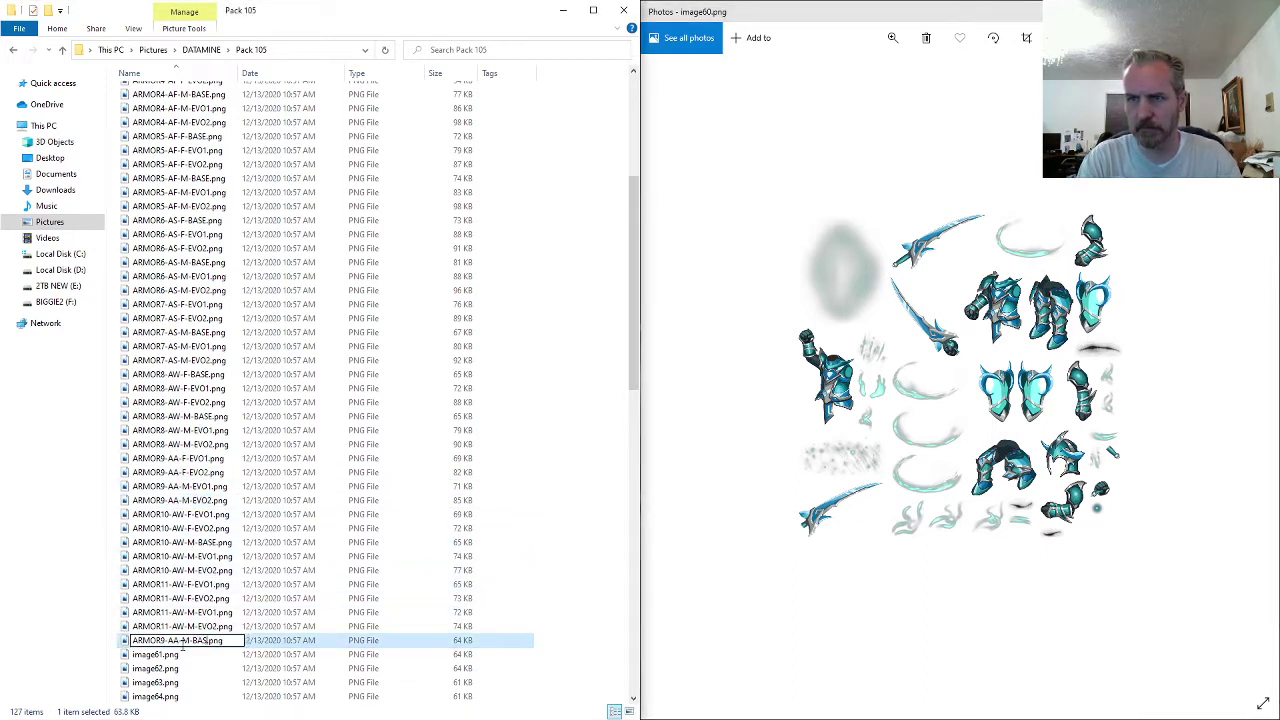
pyautogui.press('Return')
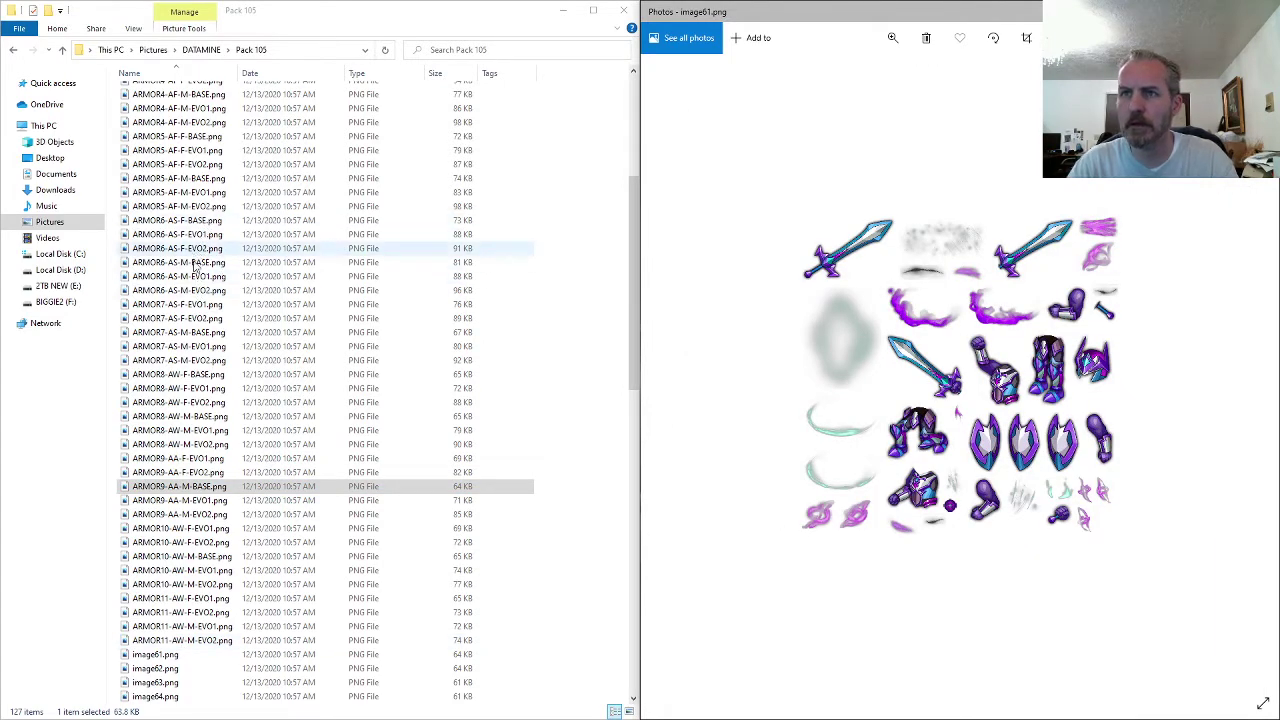
# - Rename image61.png as ARMOR7-AS-F-BASE.png by changing the gender letter in the ARMOR7-AS-M-BASE file name
pyautogui.click(196, 334)
pyautogui.press('F2')
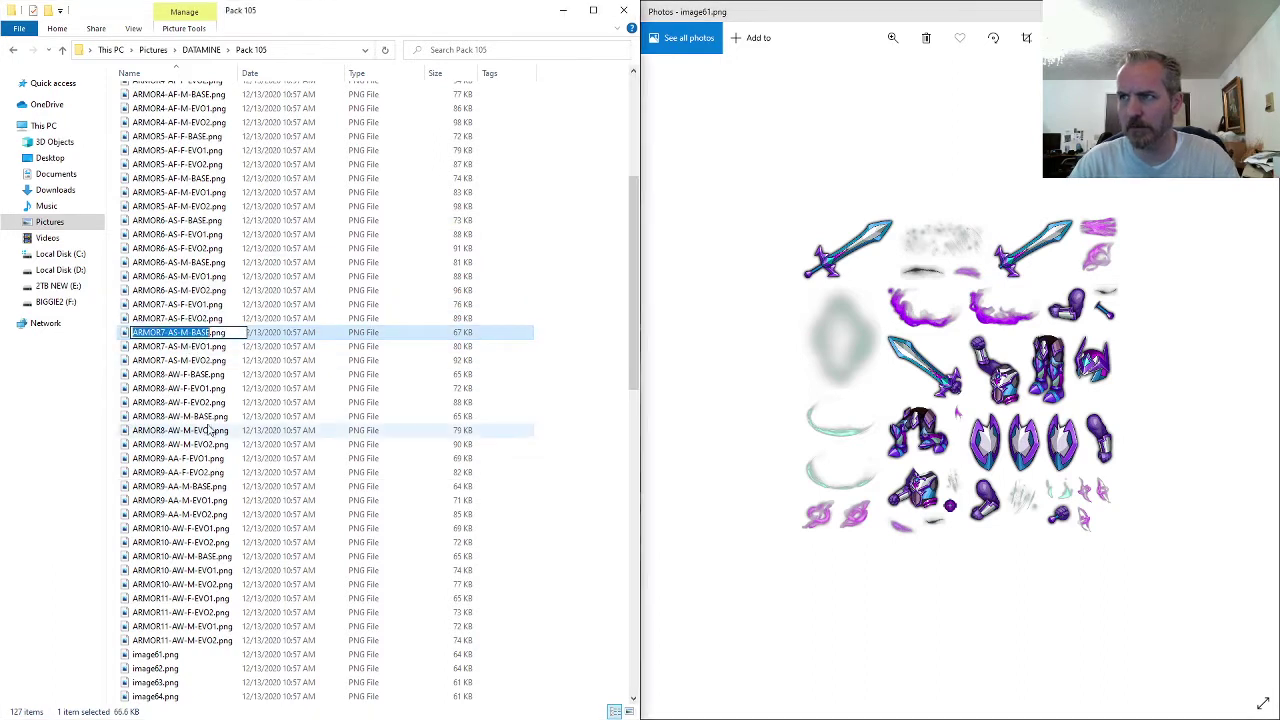
pyautogui.click(191, 656)
pyautogui.press('F2')
pyautogui.hotkey('ctrl', 'v')
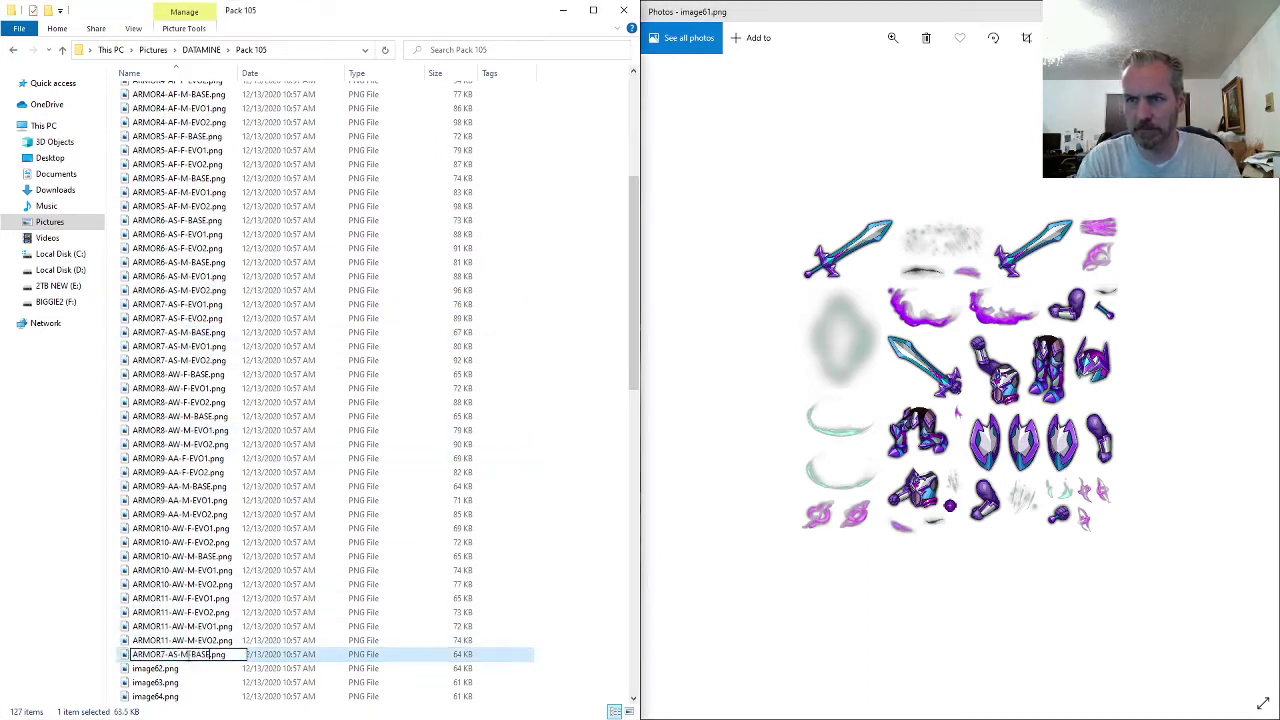
pyautogui.write('F')
pyautogui.press('Return')
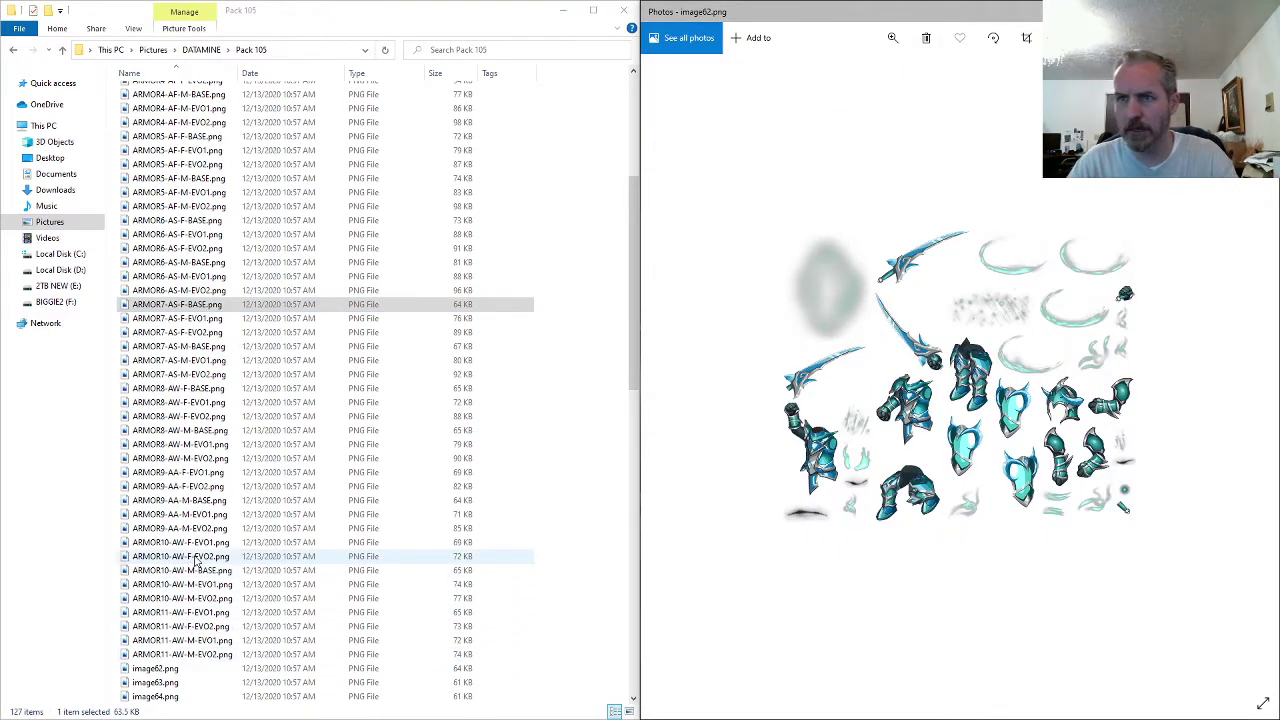
# - Copy the ARMOR9-AA-M-BASE file name and change its gender letter to rename image62.png as ARMOR9-AA-F-BASE.png
pyautogui.click(186, 514)
pyautogui.click(191, 503)
pyautogui.press('F2')
pyautogui.hotkey('ctrl', 'c')
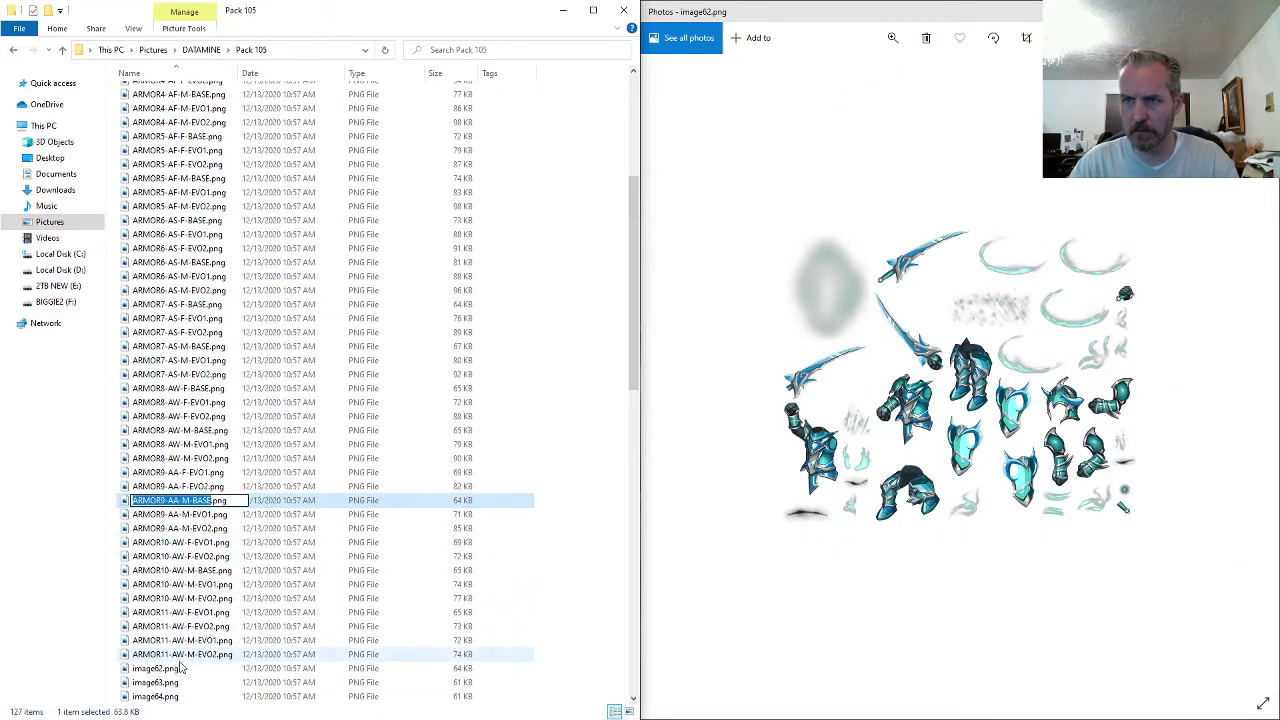
pyautogui.click(182, 668)
pyautogui.press('F2')
pyautogui.hotkey('ctrl', 'v')
pyautogui.hotkey('ctrl', 'shift', 'Left')
pyautogui.press('Left')
pyautogui.hotkey('shift', 'Left')
pyautogui.write('F')
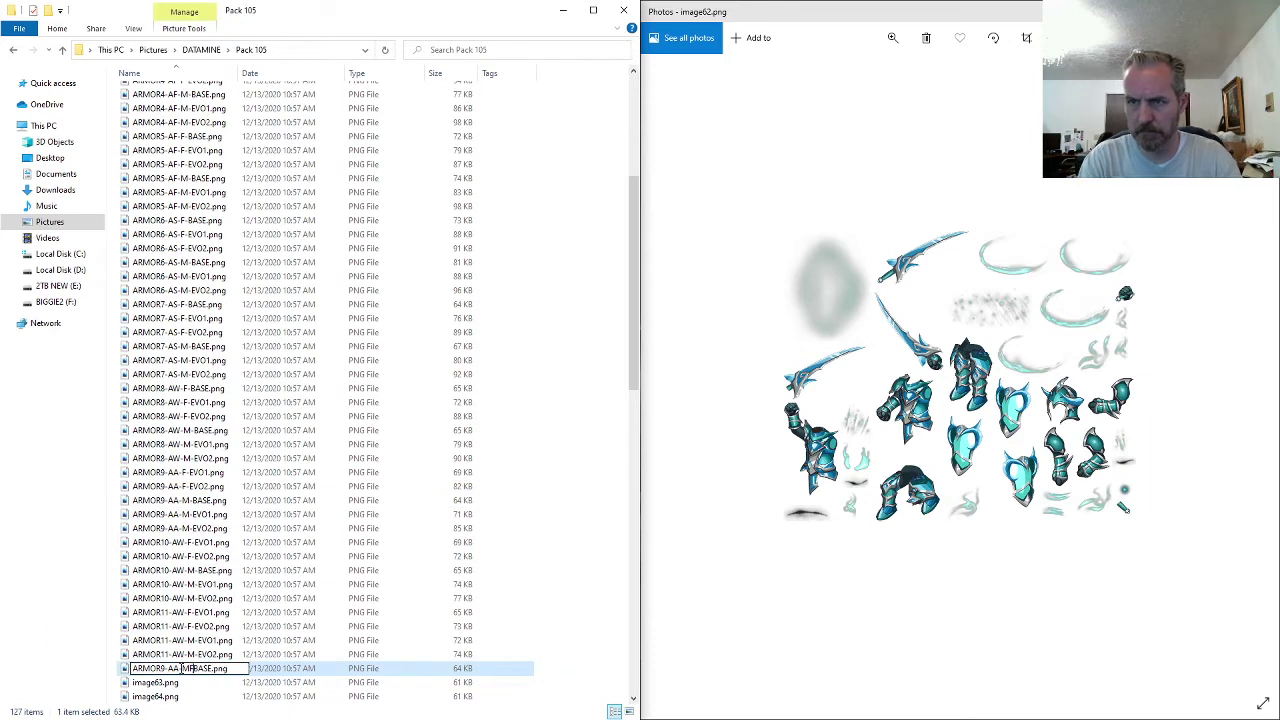
pyautogui.press('BackSpace')
pyautogui.write('F')
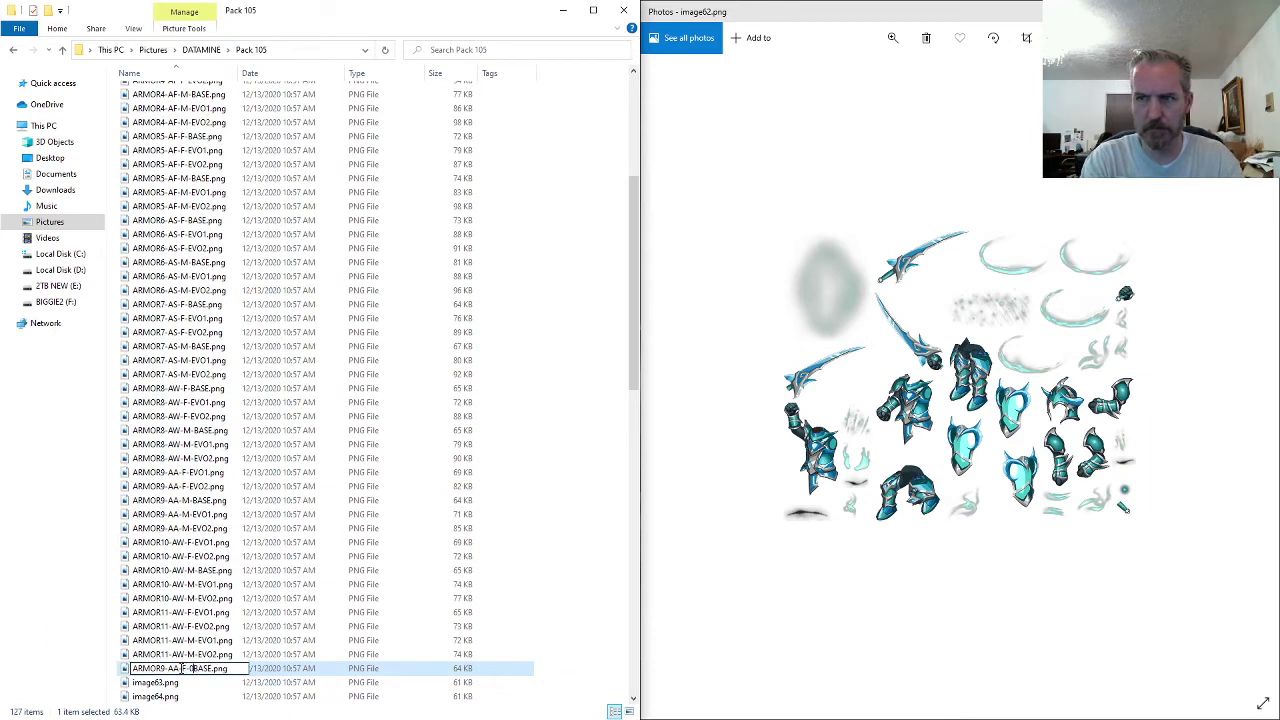
pyautogui.press('Delete')
pyautogui.press('Return')
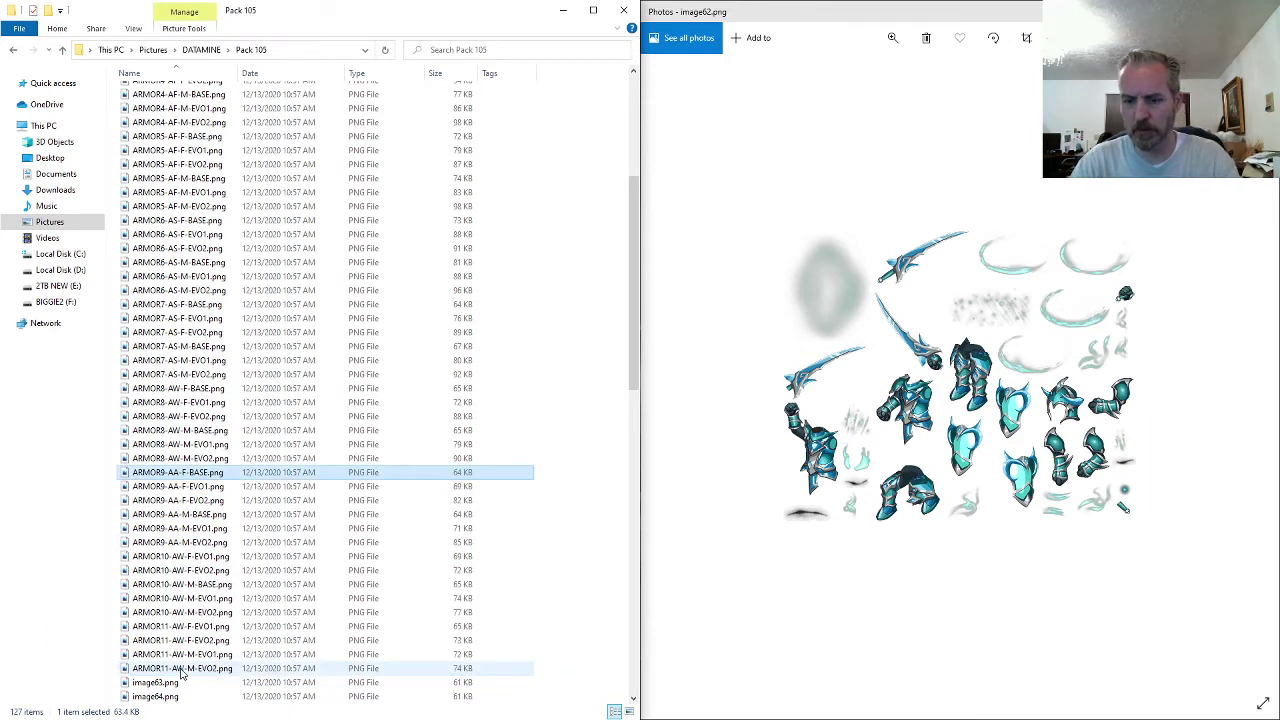
# - Compare image63.png with ARMOR6-AS-M-EVO2.png, and reopen image63.png in the photo viewer
pyautogui.hotkey('alt', 'Tab')
pyautogui.press('Right')
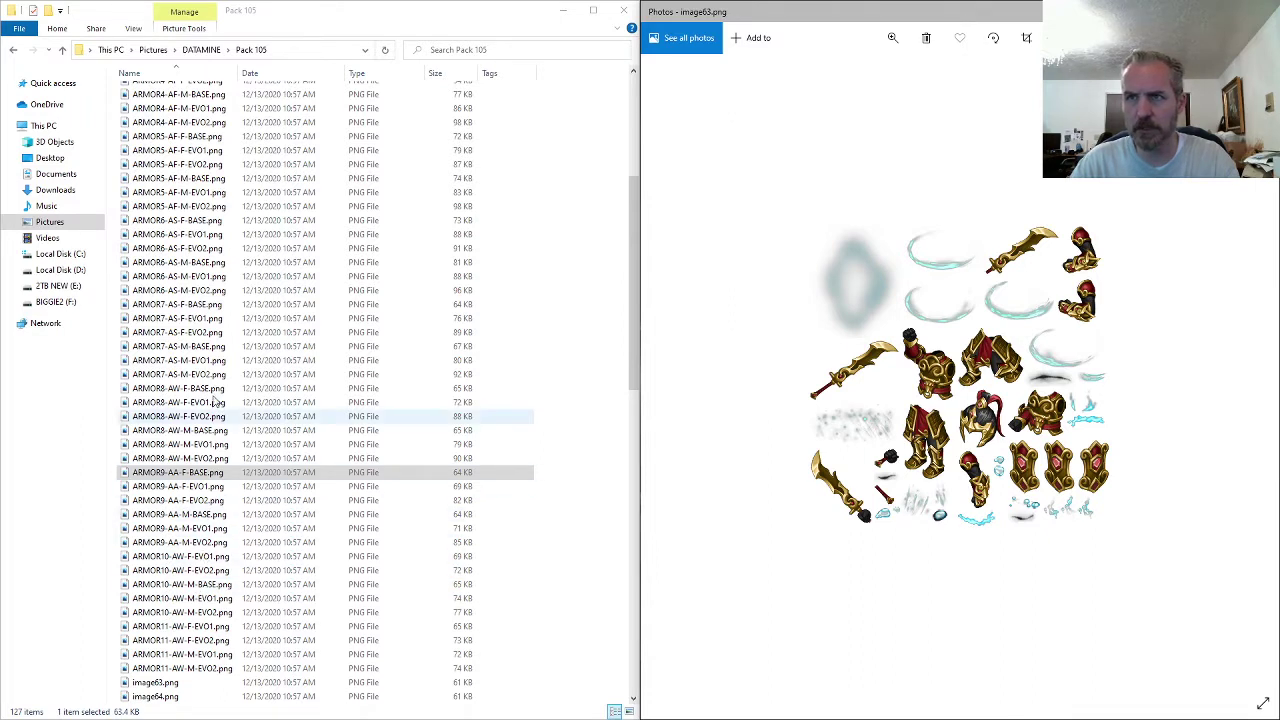
pyautogui.doubleClick(215, 291)
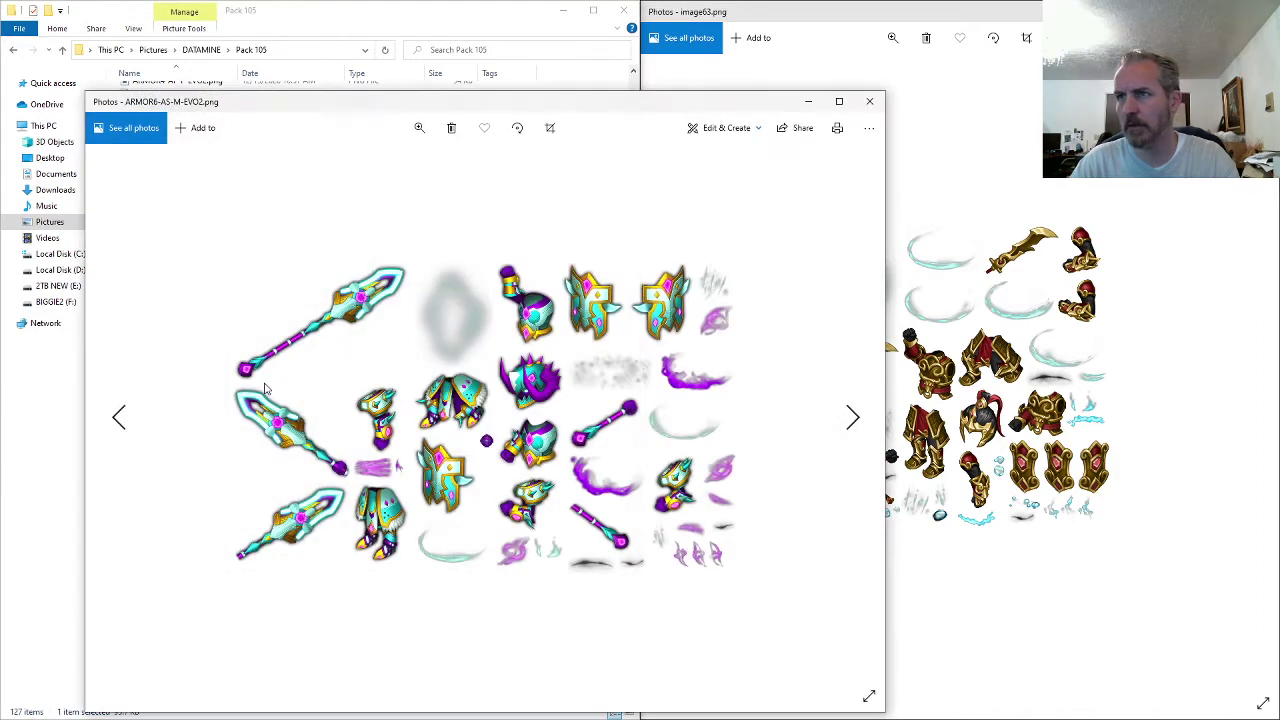
pyautogui.click(869, 101)
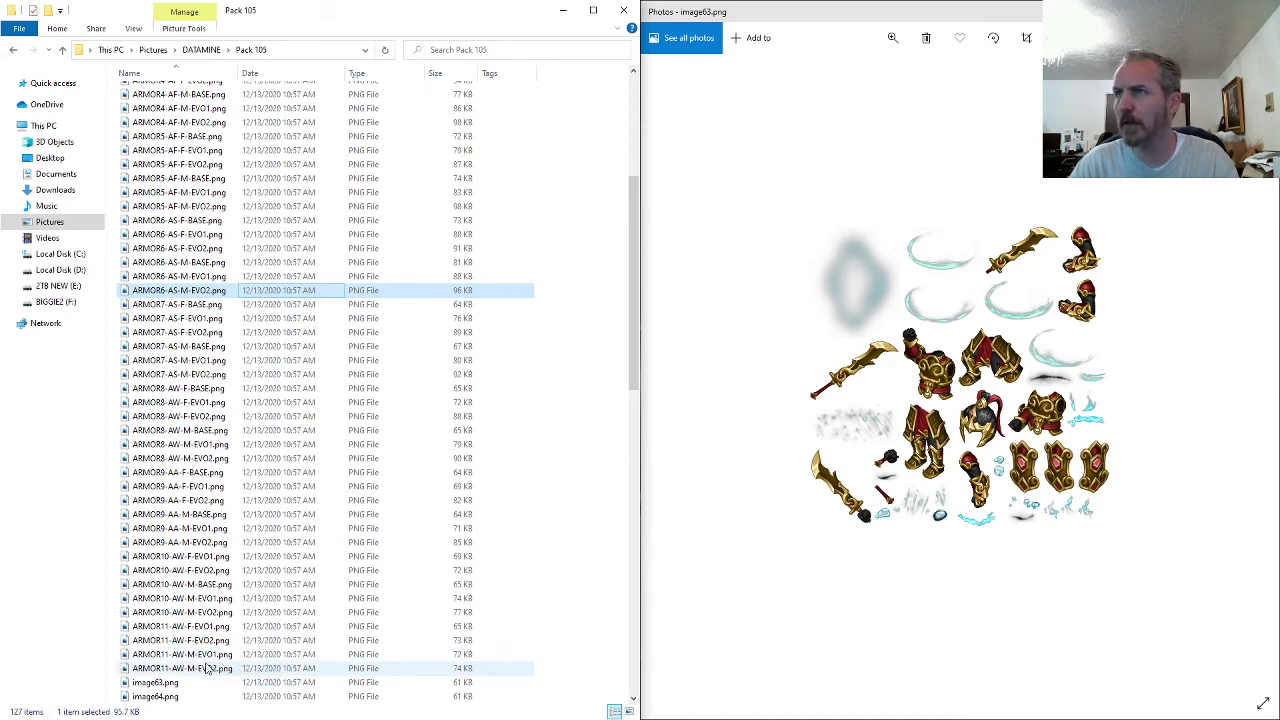
pyautogui.click(779, 444)
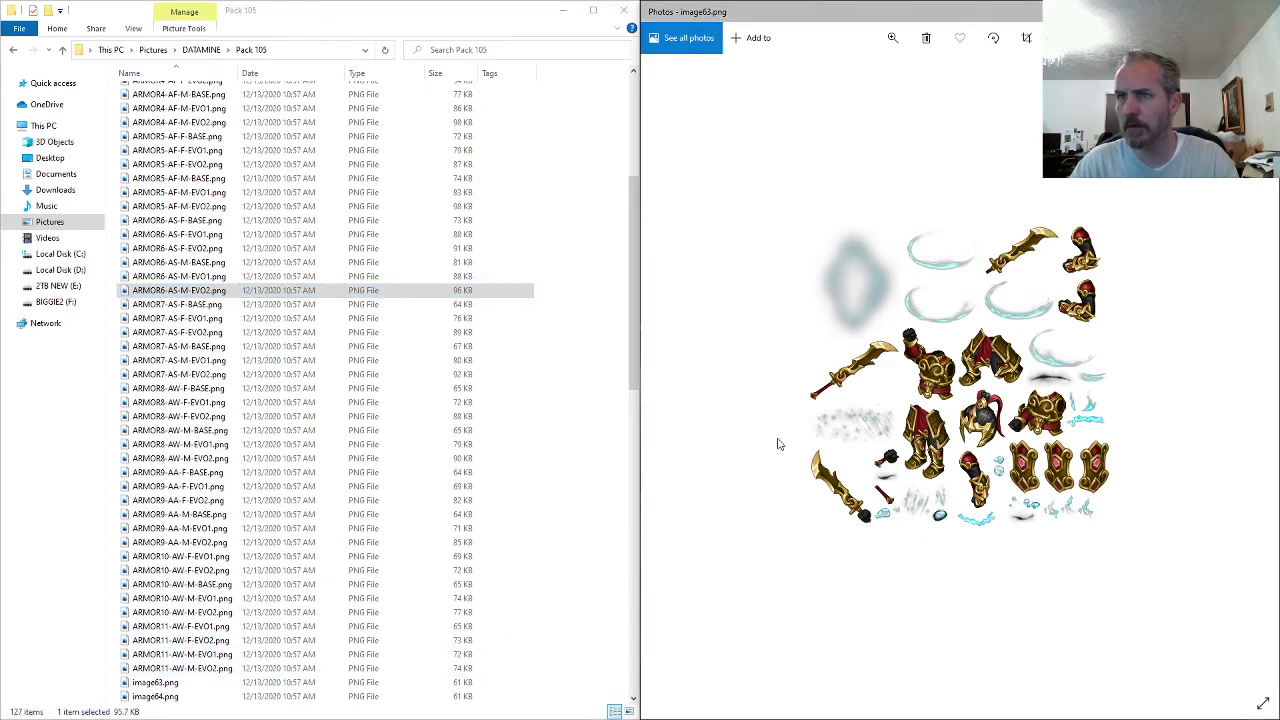
pyautogui.click(1263, 11)
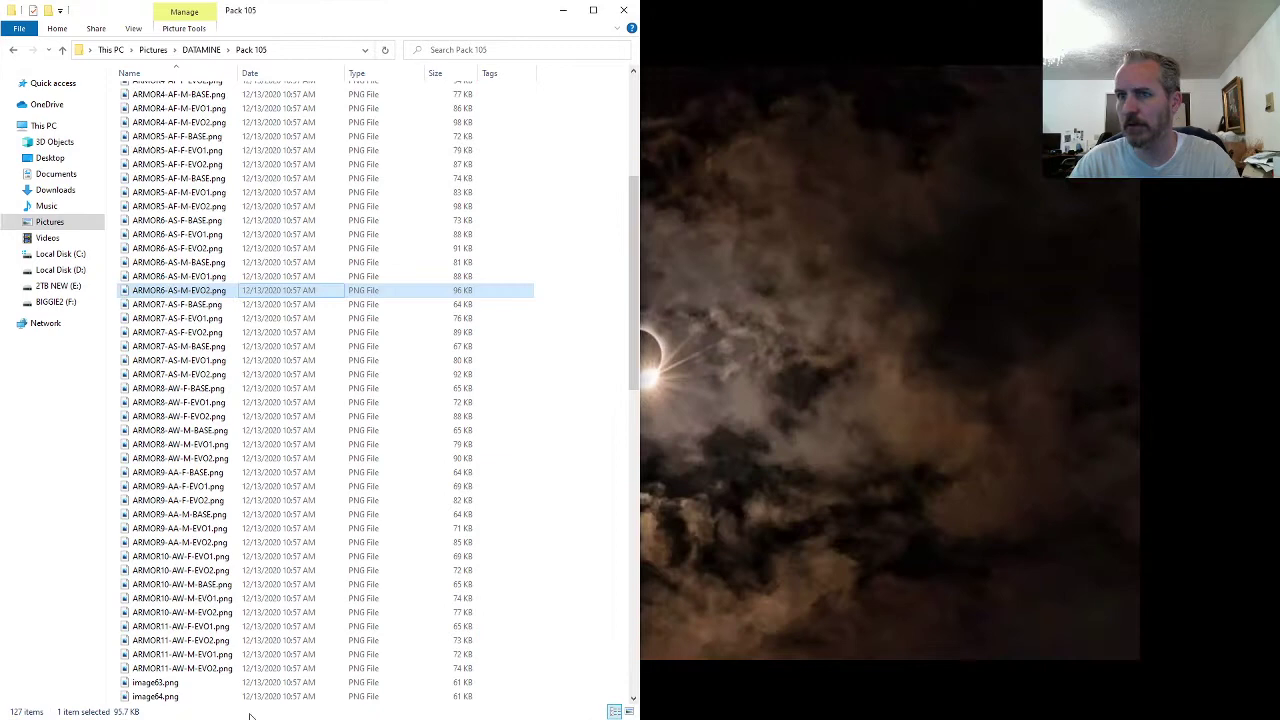
pyautogui.doubleClick(178, 684)
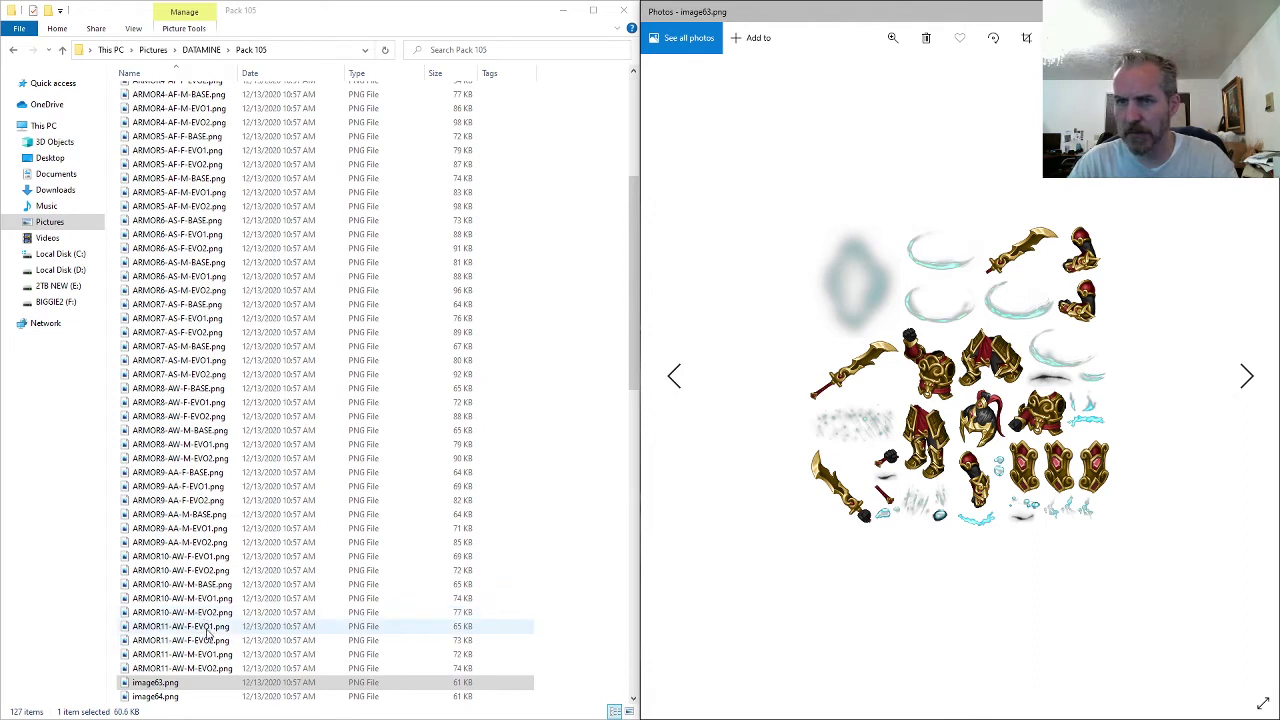
# - Adapt the ARMOR11-AW-M-EVO1 file name to rename image63.png as ARMOR11-AW-M-BASE.png
pyautogui.click(205, 655)
pyautogui.press('F2')
pyautogui.hotkey('ctrl', 'c')
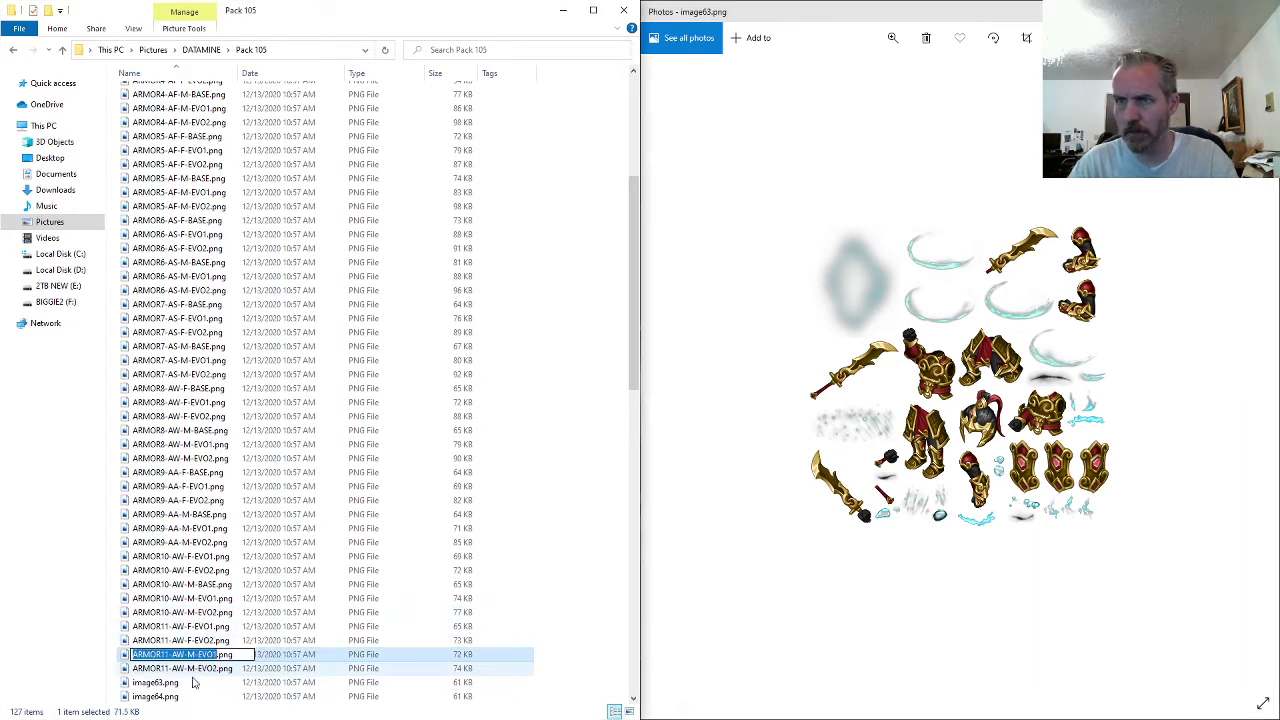
pyautogui.click(175, 684)
pyautogui.press('F2')
pyautogui.hotkey('ctrl', 'v')
pyautogui.hotkey('ctrl', 'shift', 'Left')
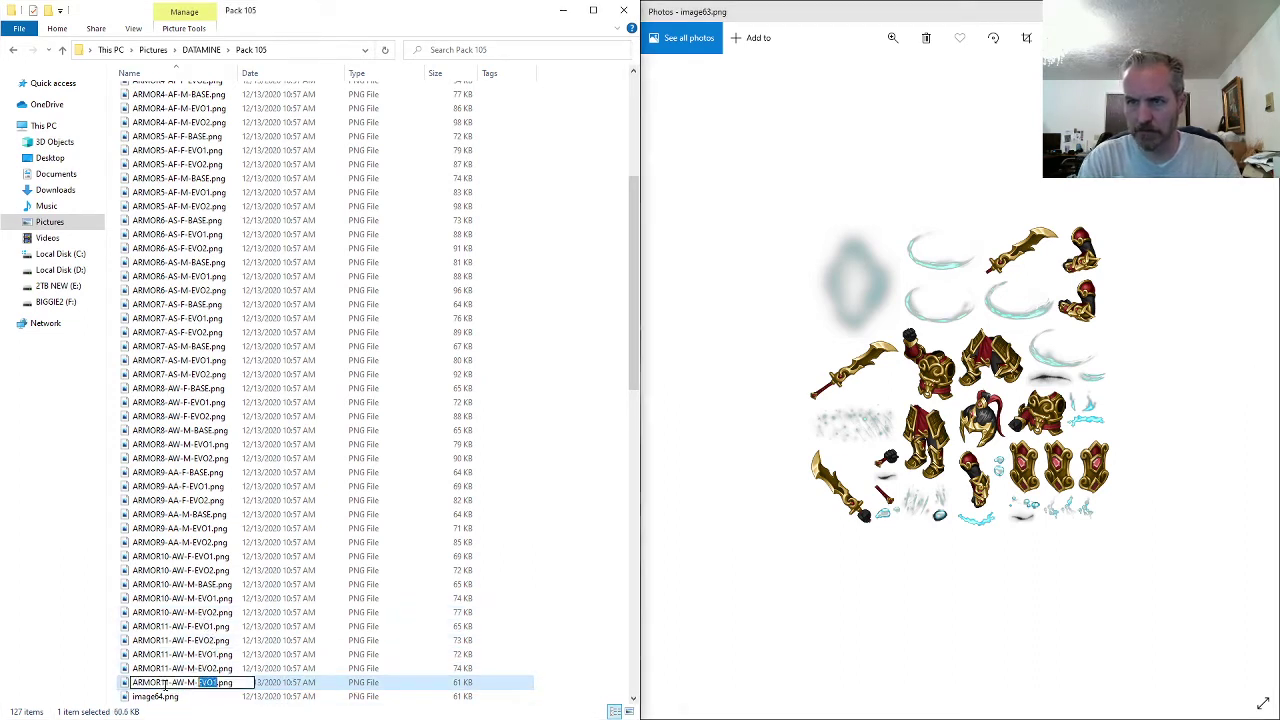
pyautogui.write('BASE')
pyautogui.press('Return')
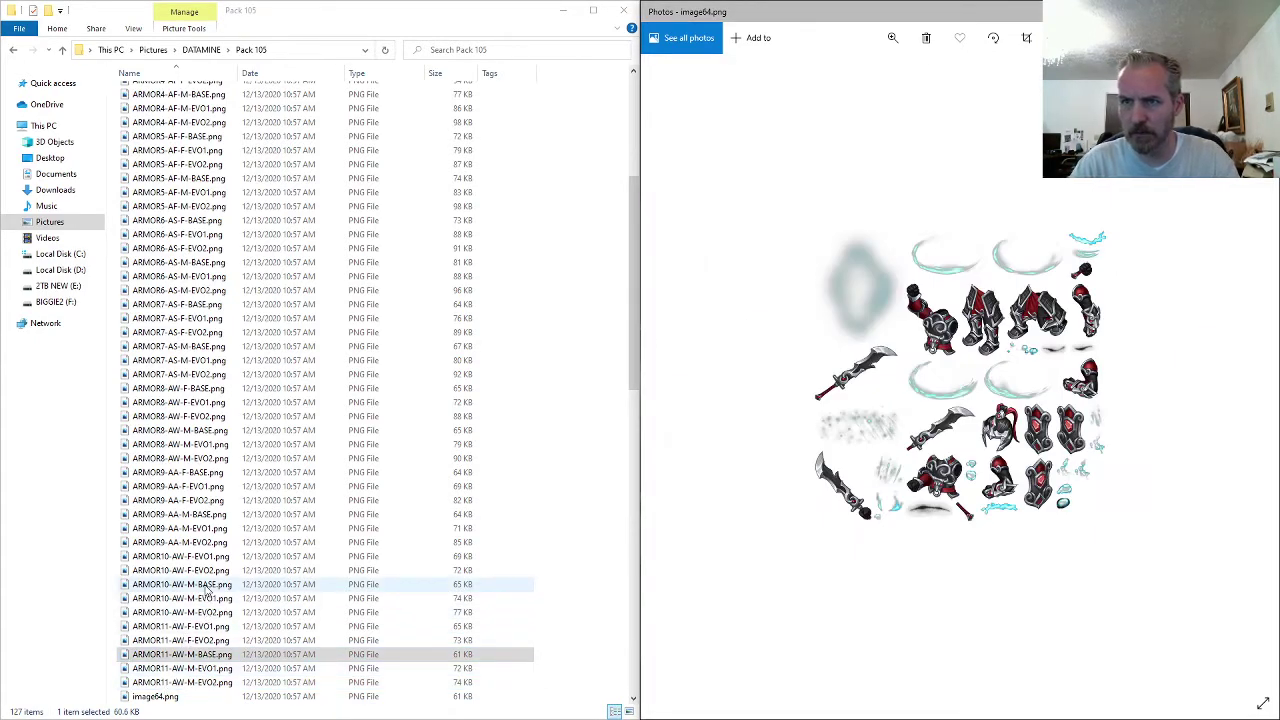
# - Reuse the ARMOR10-AW-M-BASE file name with the gender changed to rename image64.png as ARMOR10-AW-F-BASE.png
pyautogui.click(195, 585)
pyautogui.press('F2')
pyautogui.click(178, 696)
pyautogui.press('F2')
pyautogui.hotkey('ctrl', 'v')
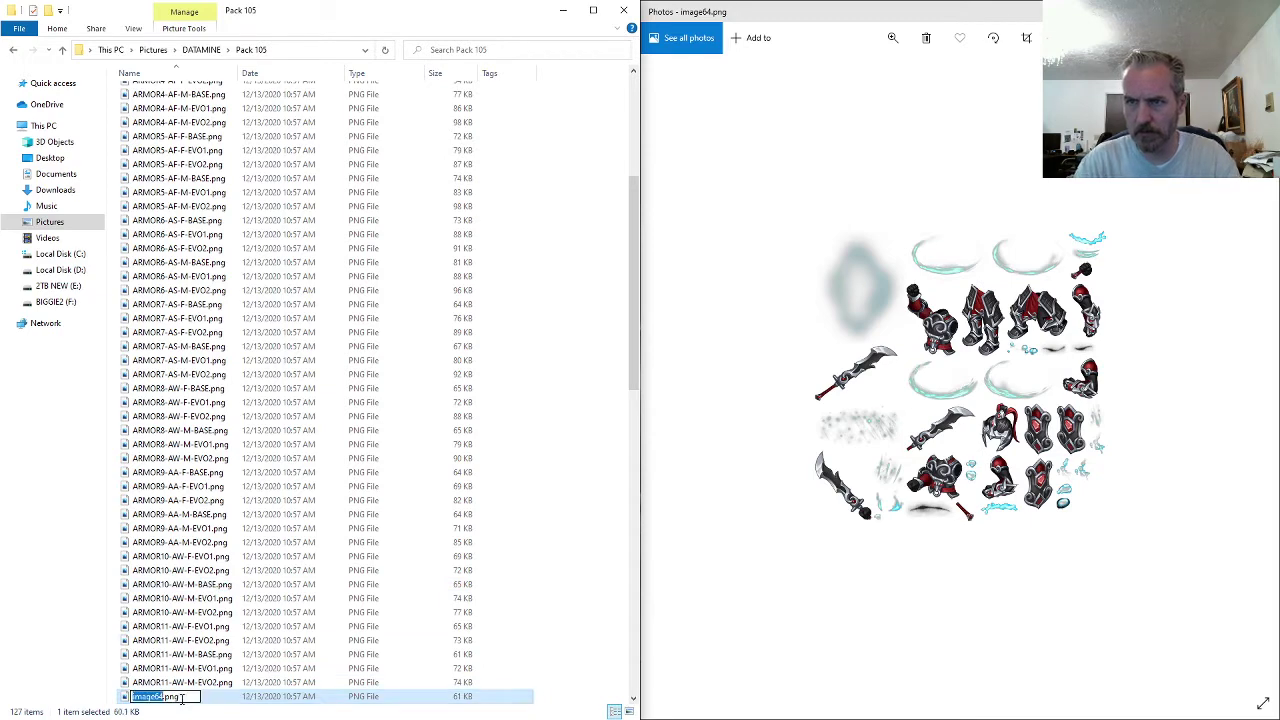
pyautogui.hotkey('ctrl', 'shift', 'Left')
pyautogui.press('Left')
pyautogui.write('F')
pyautogui.press('Return')
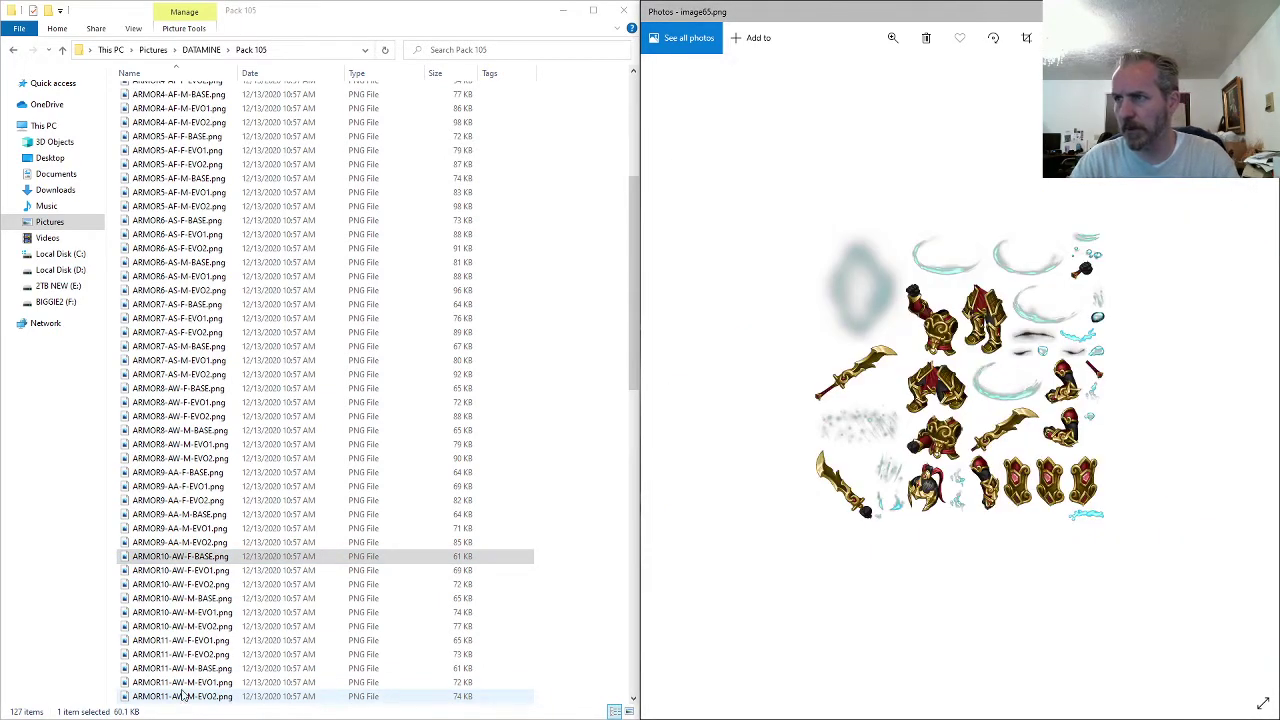
# - Copy the ARMOR11-AW-M-BASE file name and change its gender letter to rename image65.png as ARMOR11-AW-F-BASE.png
pyautogui.scroll(-2, 183, 690)
pyautogui.click(180, 584)
pyautogui.press('F2')
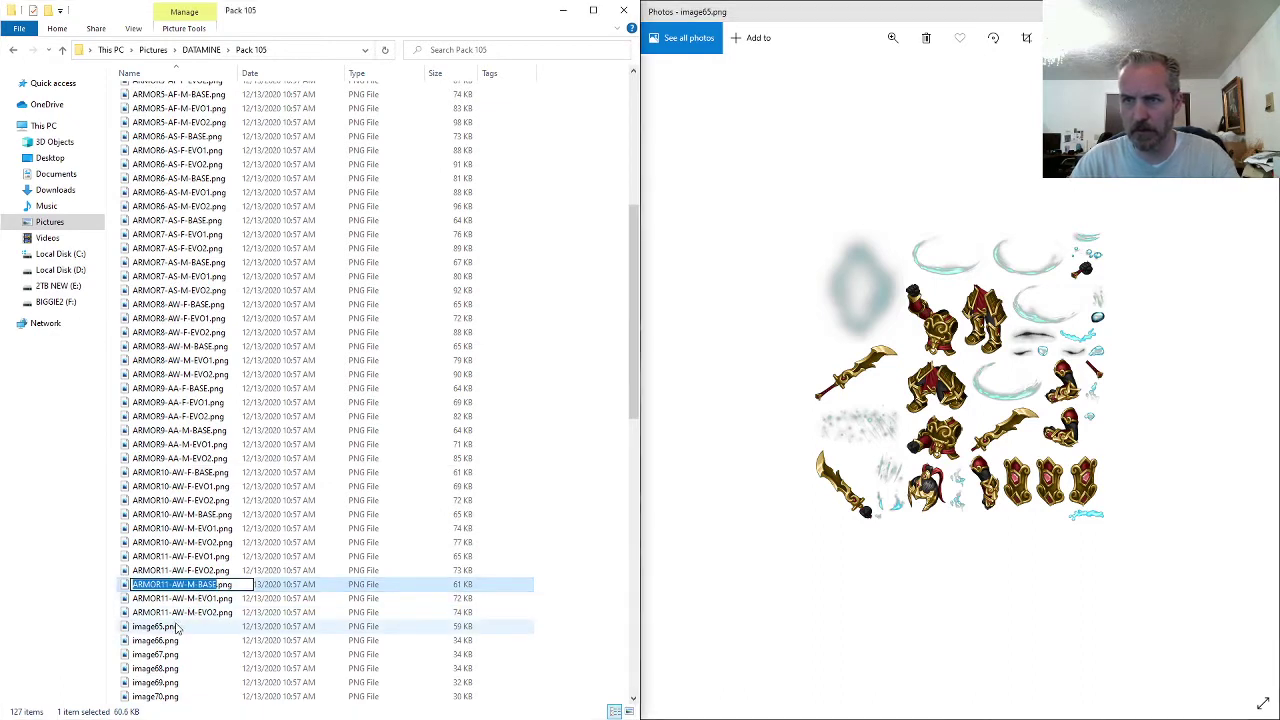
pyautogui.hotkey('ctrl', 'c')
pyautogui.press('Tab')
pyautogui.hotkey('ctrl', 'v')
pyautogui.hotkey('ctrl', 'Left')
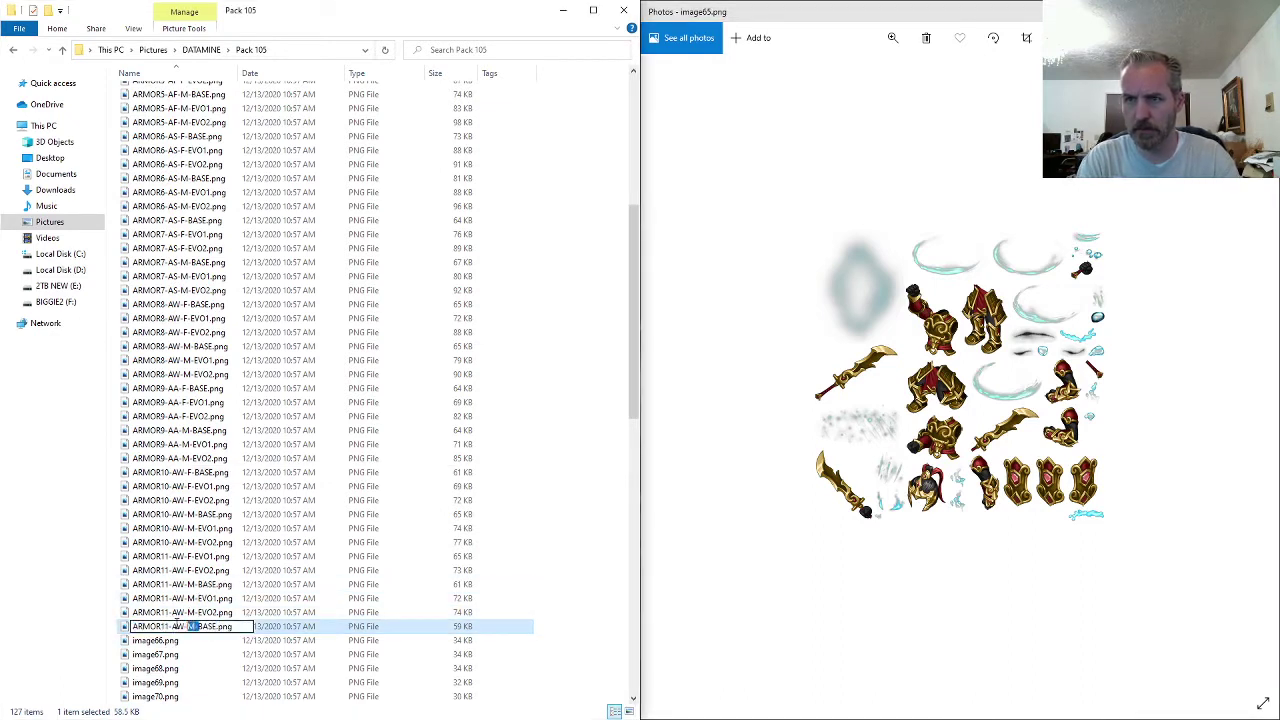
pyautogui.write('F')
pyautogui.press('Return')
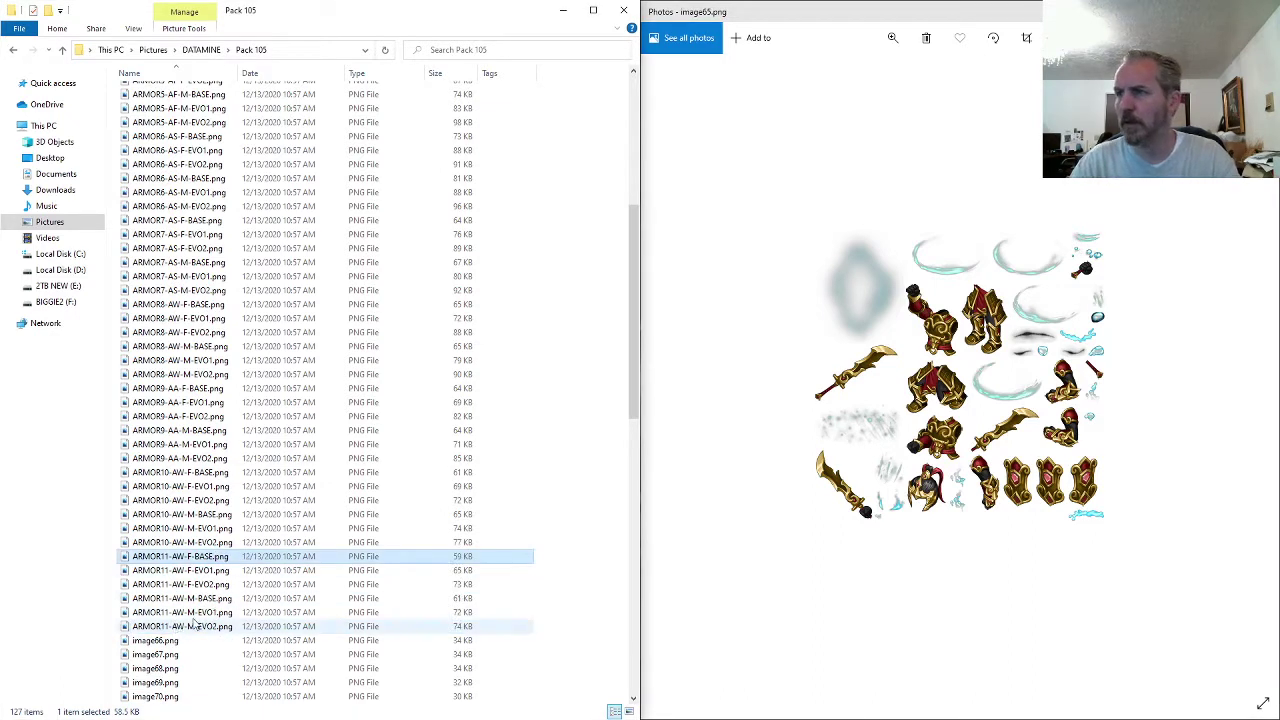
# - View image66.png and rename it starting with the ARMOR11-AW- prefix copied from the ARMOR11-AW-M-EVO2 file name
pyautogui.click(735, 461)
pyautogui.press('Right')
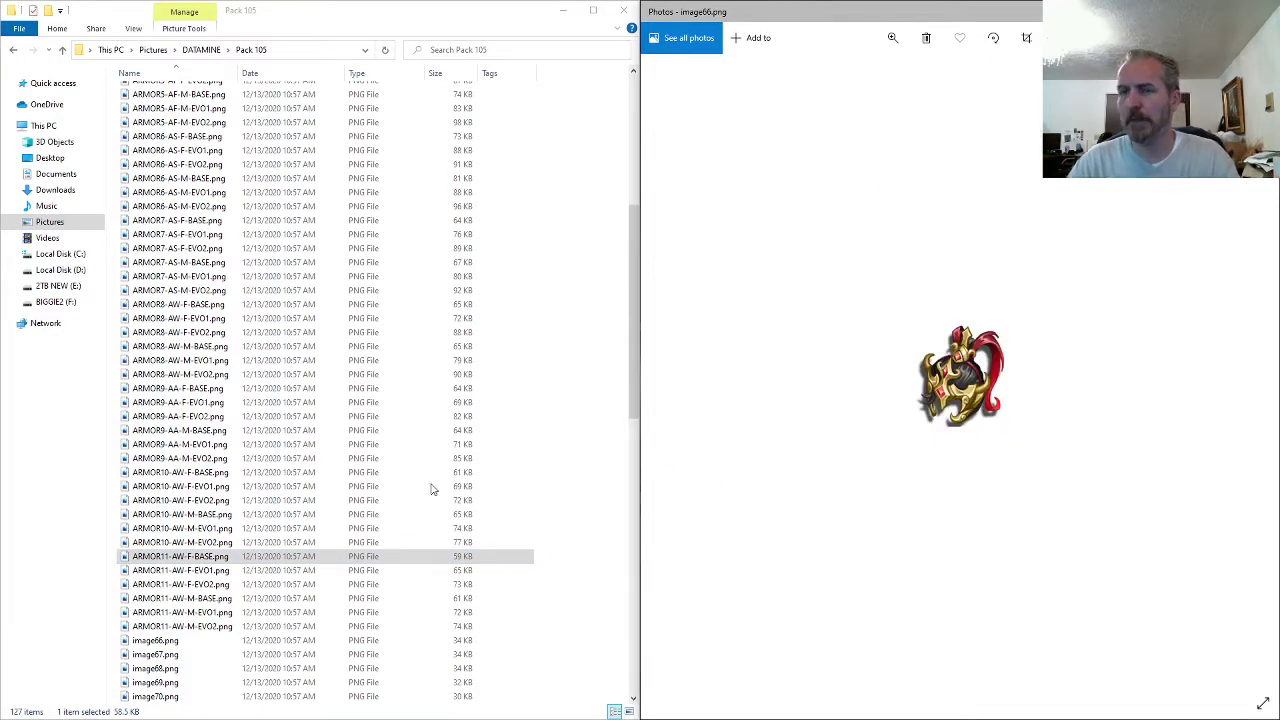
pyautogui.click(189, 627)
pyautogui.press('F2')
pyautogui.moveTo(189, 627); pyautogui.dragTo(60, 628)
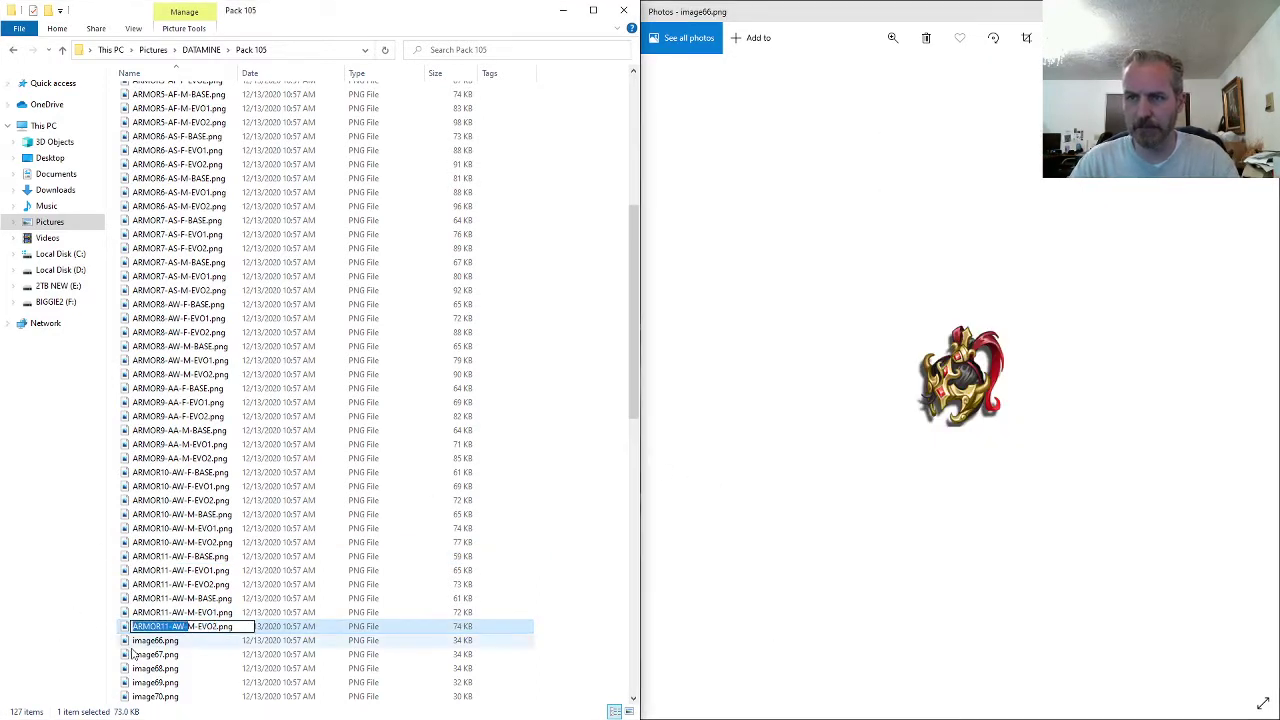
pyautogui.click(162, 641)
pyautogui.press('F2')
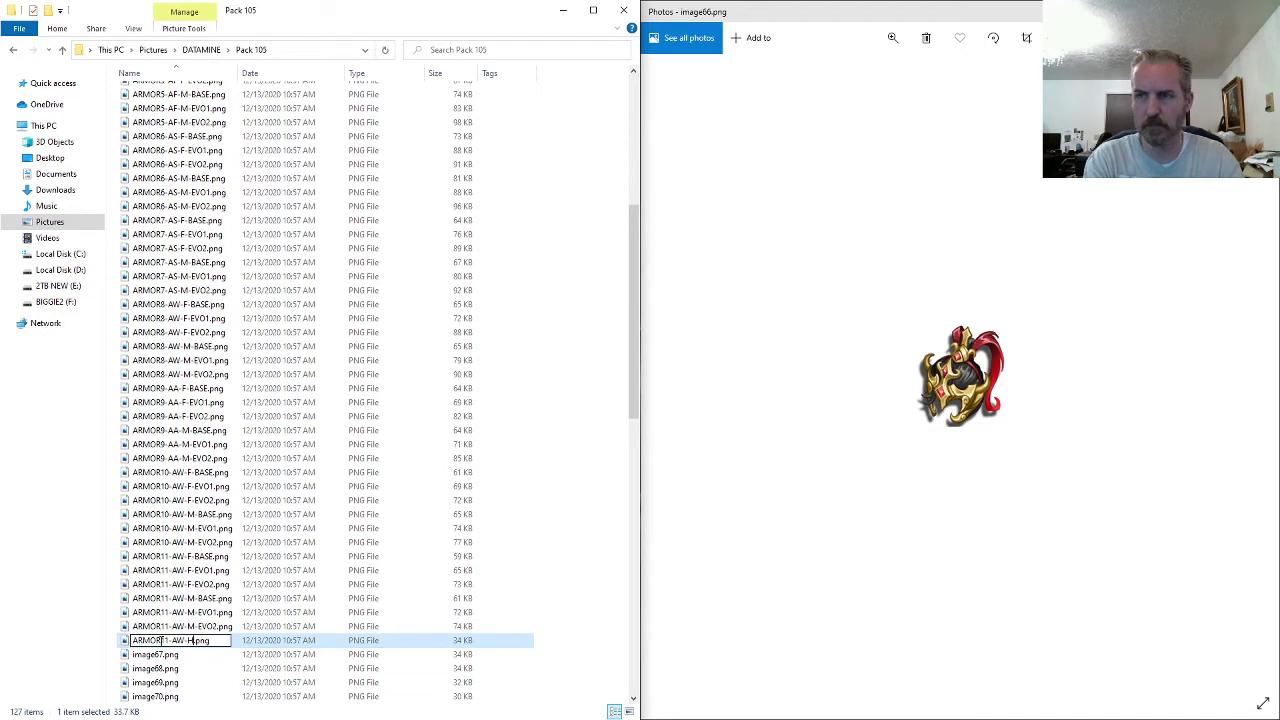
# - Finish renaming image66.png as ARMOR11-AW-Head and rename image67.png as ARMOR10-AW-Head
pyautogui.press('Return')
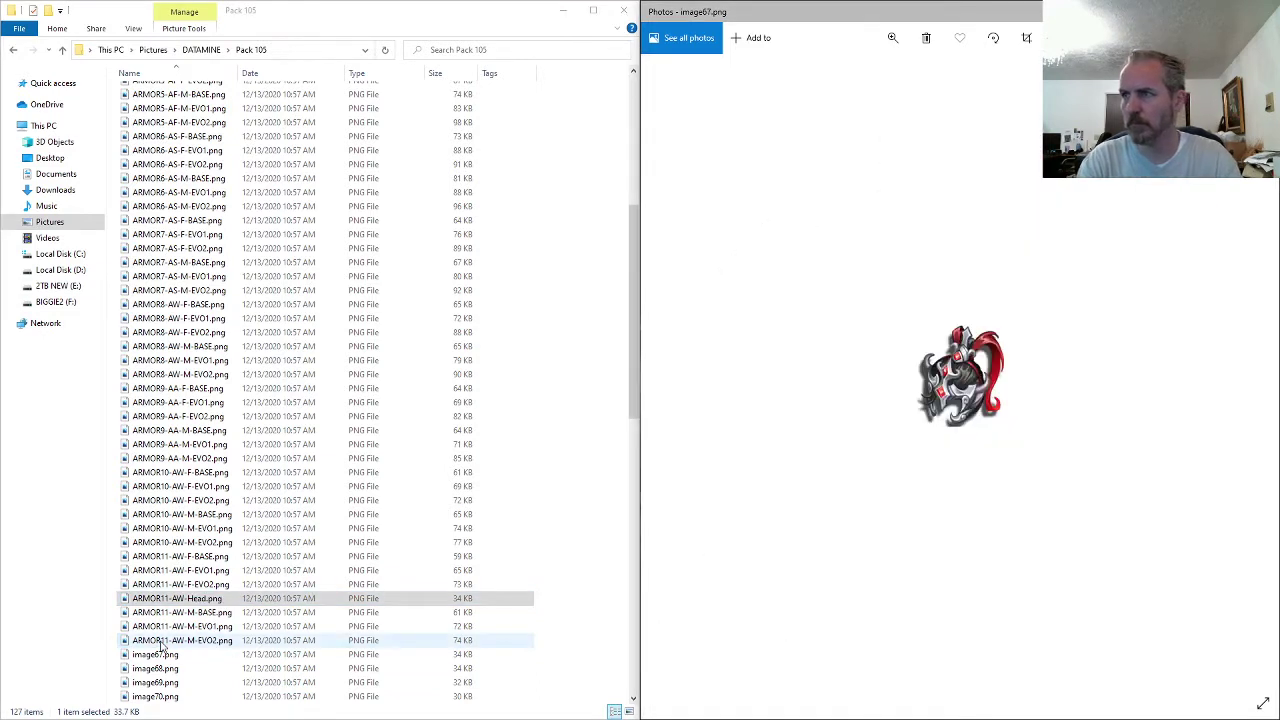
pyautogui.click(158, 654)
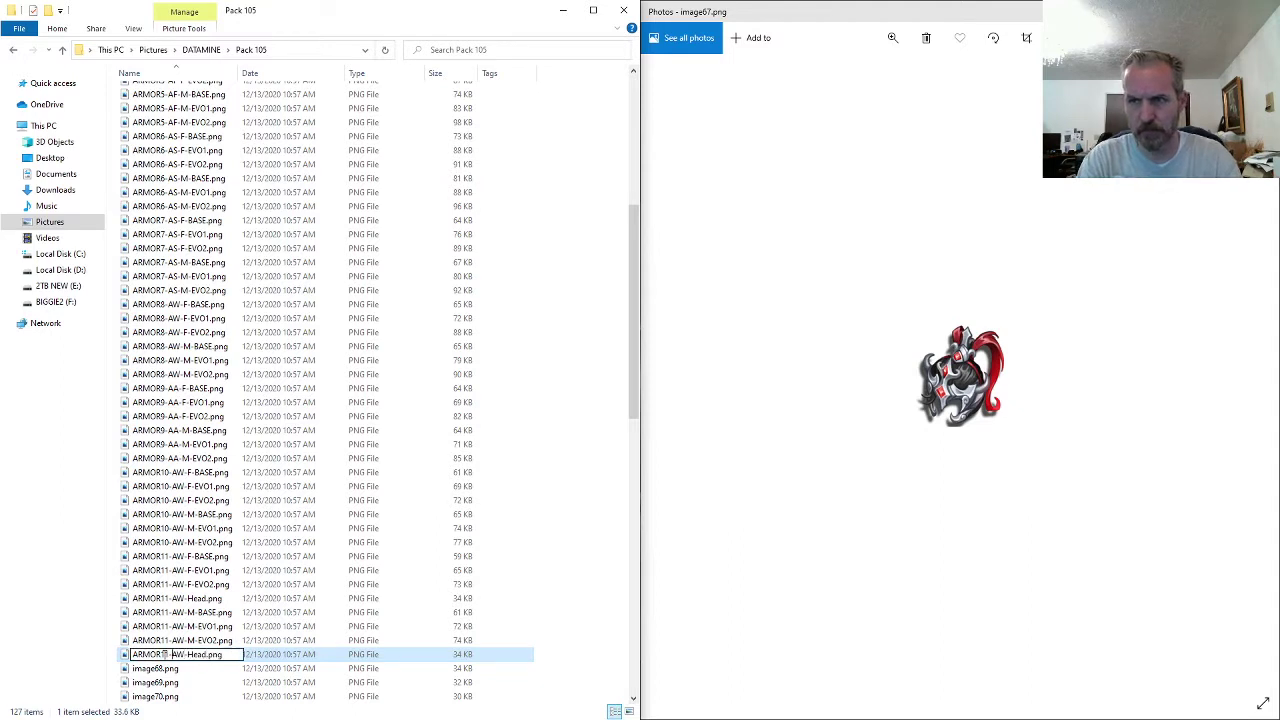
pyautogui.press('Return')
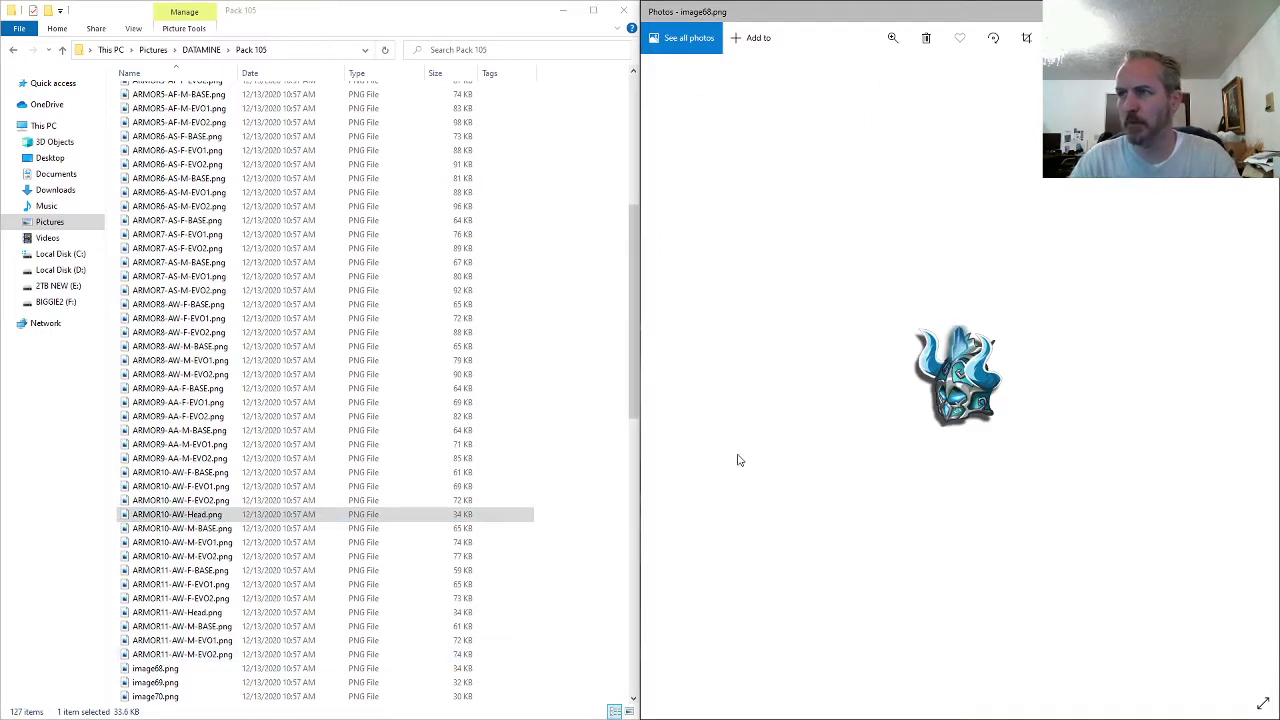
# - Inspect the blue horned helmet in image68.png and rename the file as ARMOR9-AA-Head, reusing the ARMOR9-AA prefix
pyautogui.scroll(3, 1131, 409)
pyautogui.scroll(-3, 1016, 434)
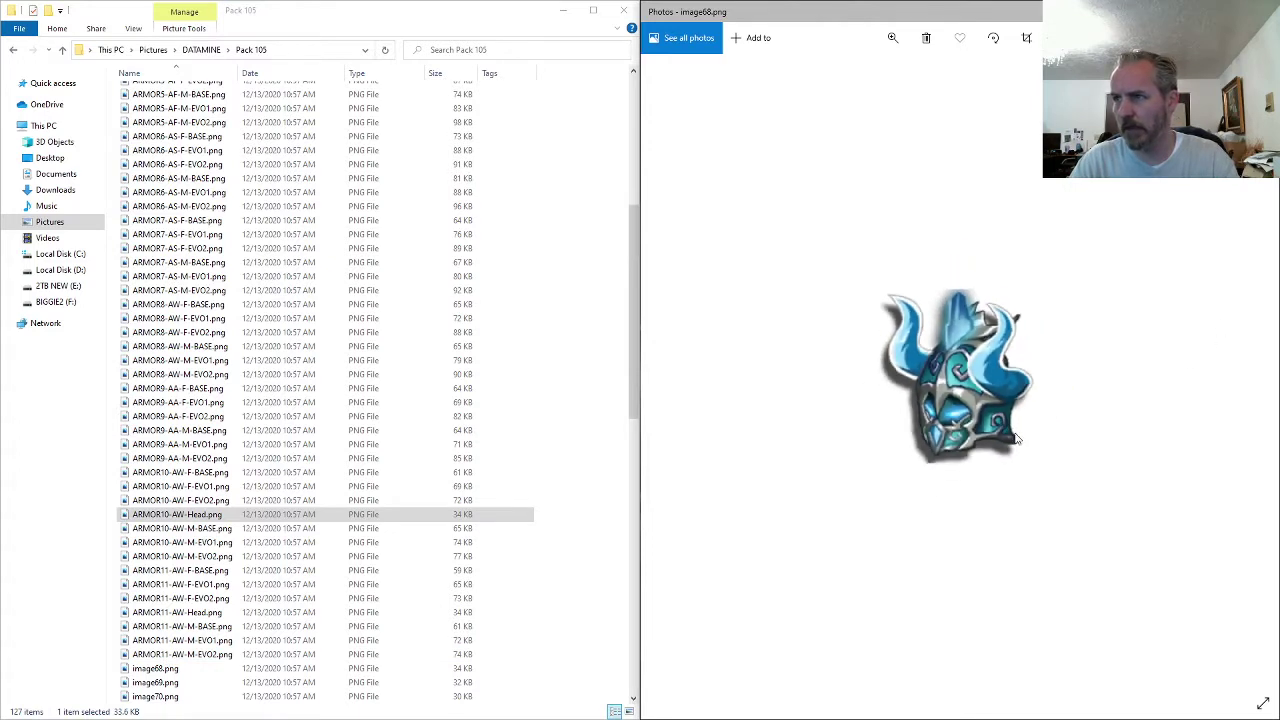
pyautogui.click(192, 390)
pyautogui.press('F2')
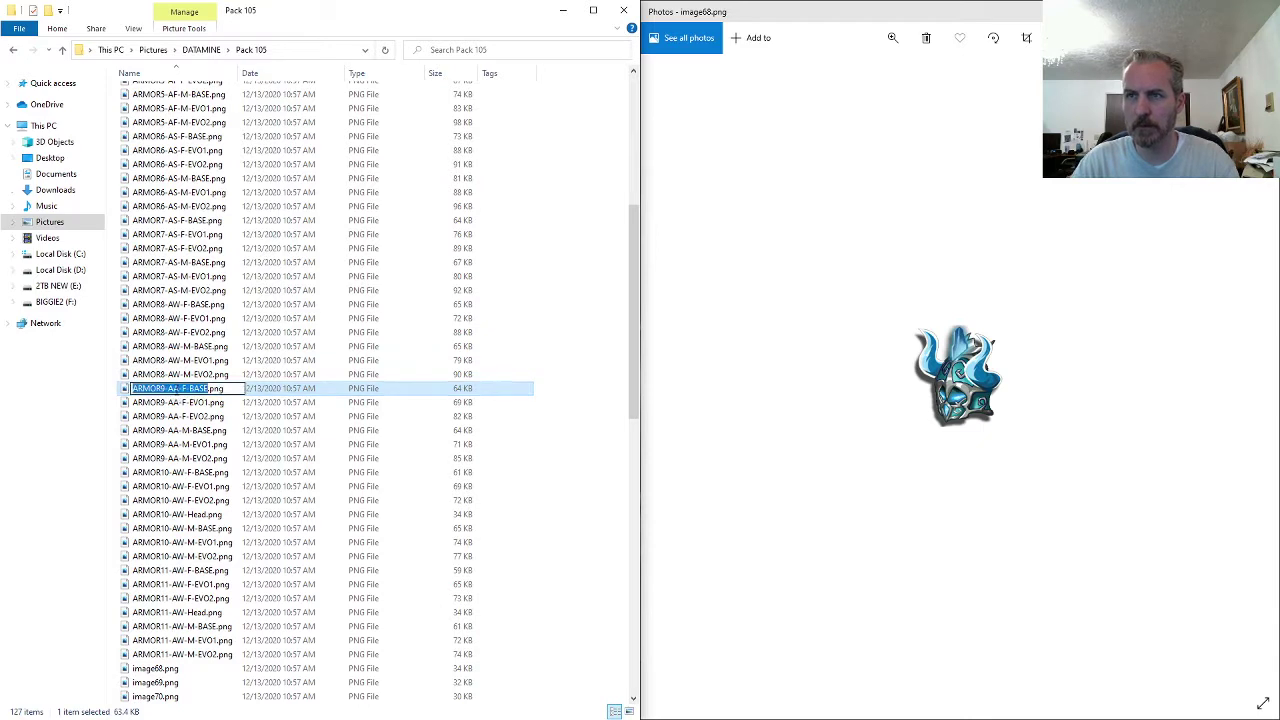
pyautogui.click(176, 669)
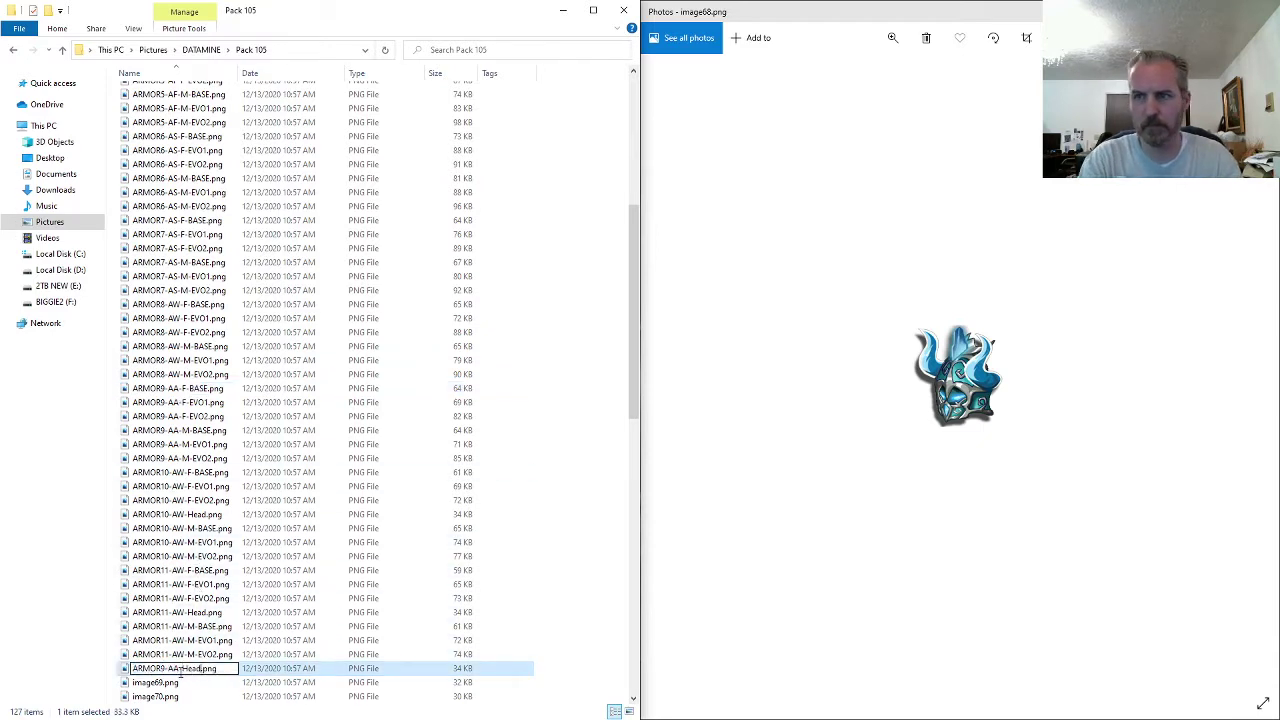
pyautogui.press('Return')
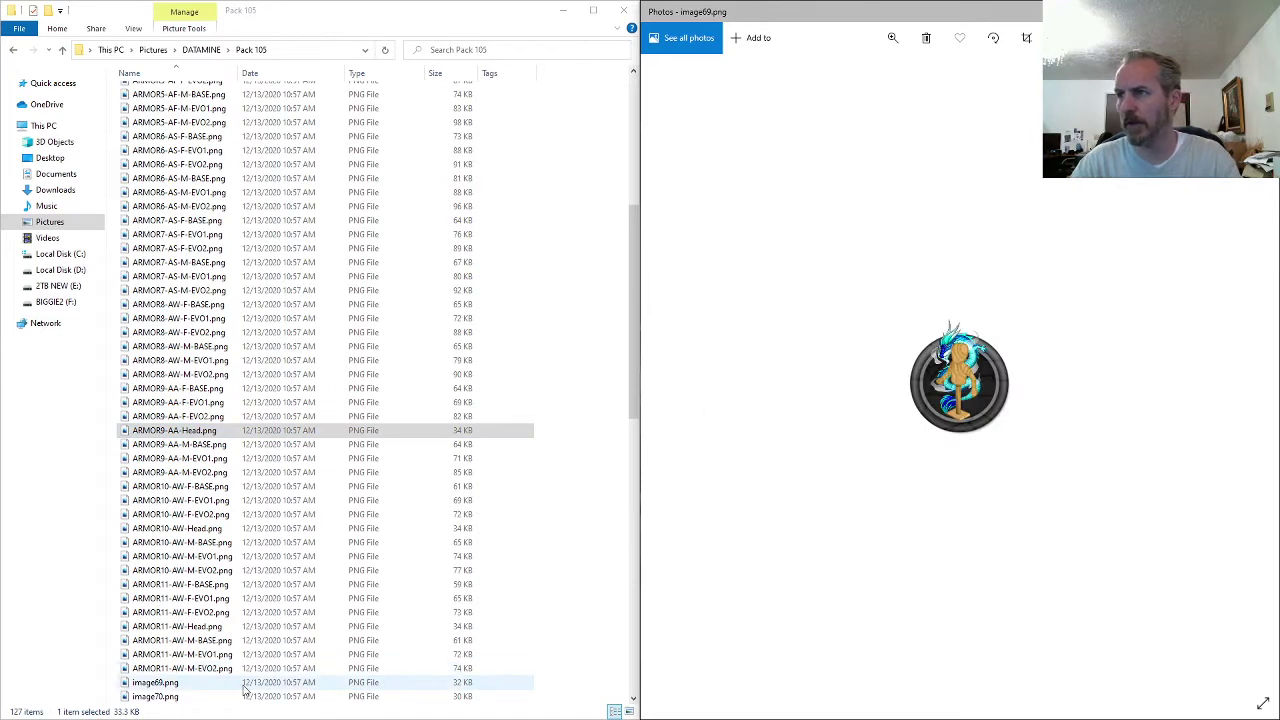
# - Inspect the dragon and mannequin picture in image69.png up close and rename the file as CAPE
pyautogui.scroll(4, 1003, 400)
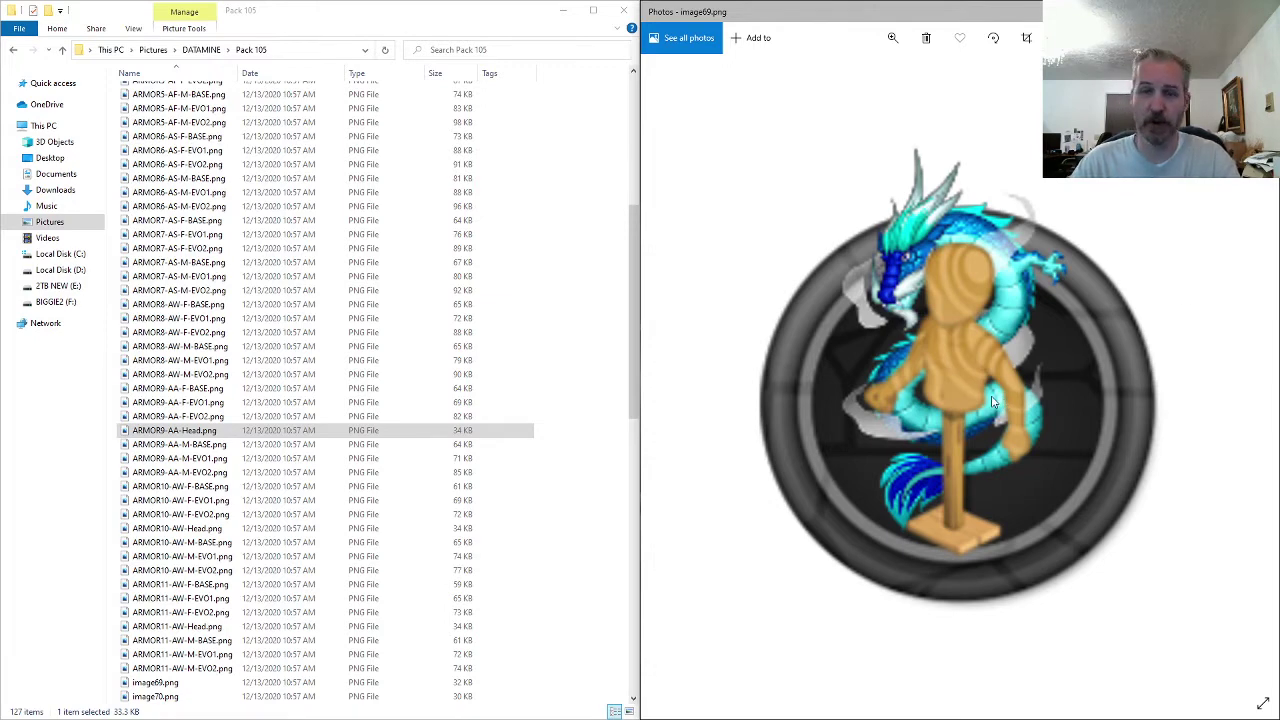
pyautogui.scroll(-5, 959, 376)
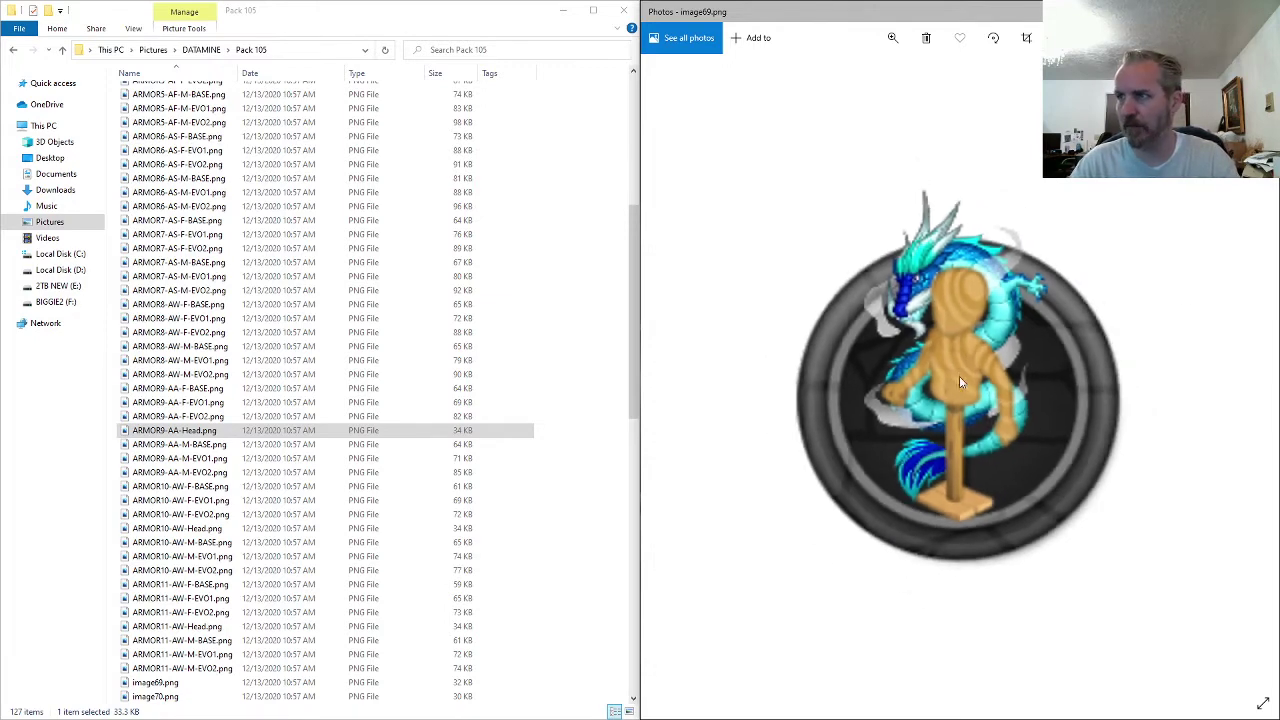
pyautogui.click(155, 682)
pyautogui.press('F2')
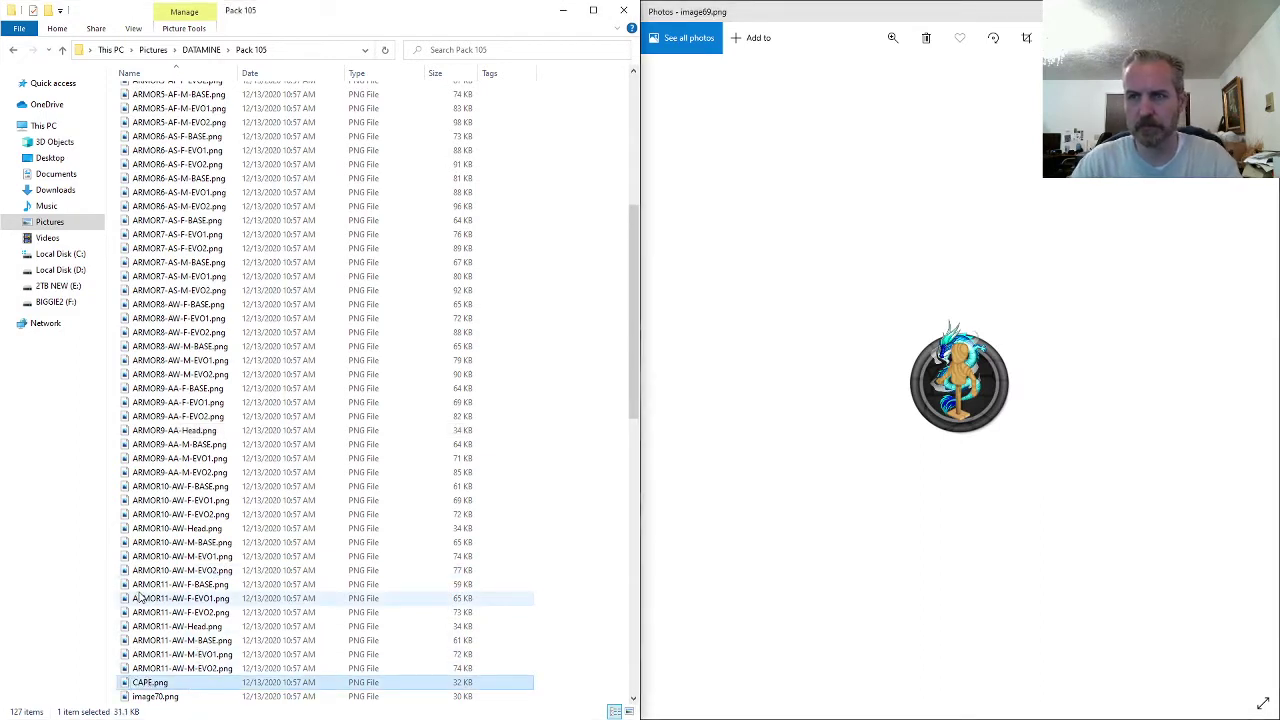
# - View image70.png in the photo viewer and compare its horned helmet with the armor parts in ARMOR2-AE-M-EVO2.png
pyautogui.scroll(-1, 157, 572)
pyautogui.scroll(-4, 157, 572)
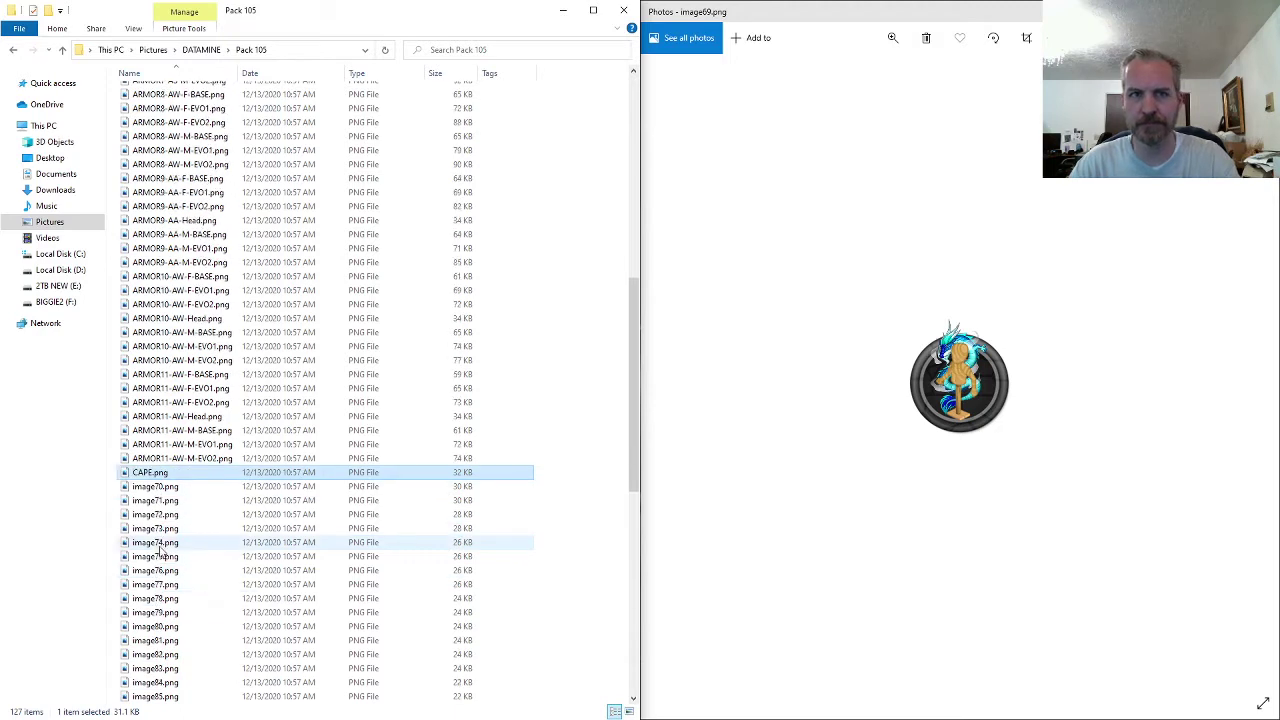
pyautogui.click(150, 488)
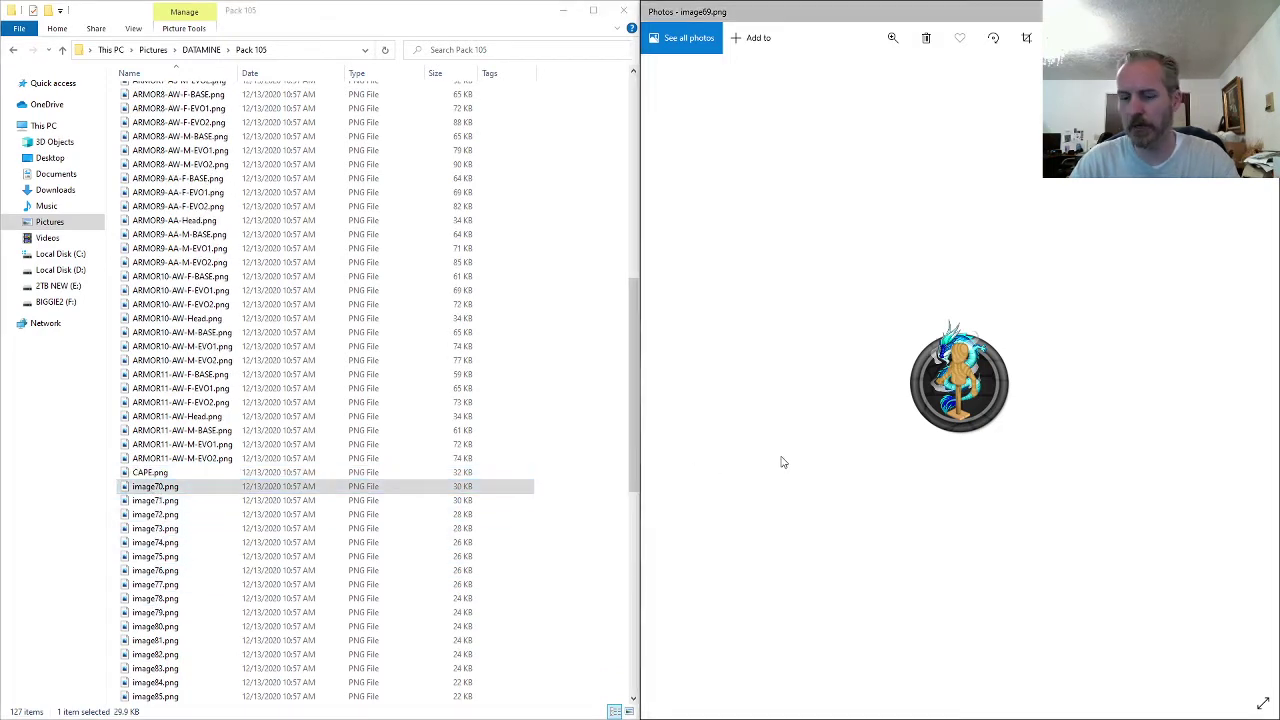
pyautogui.press('Return')
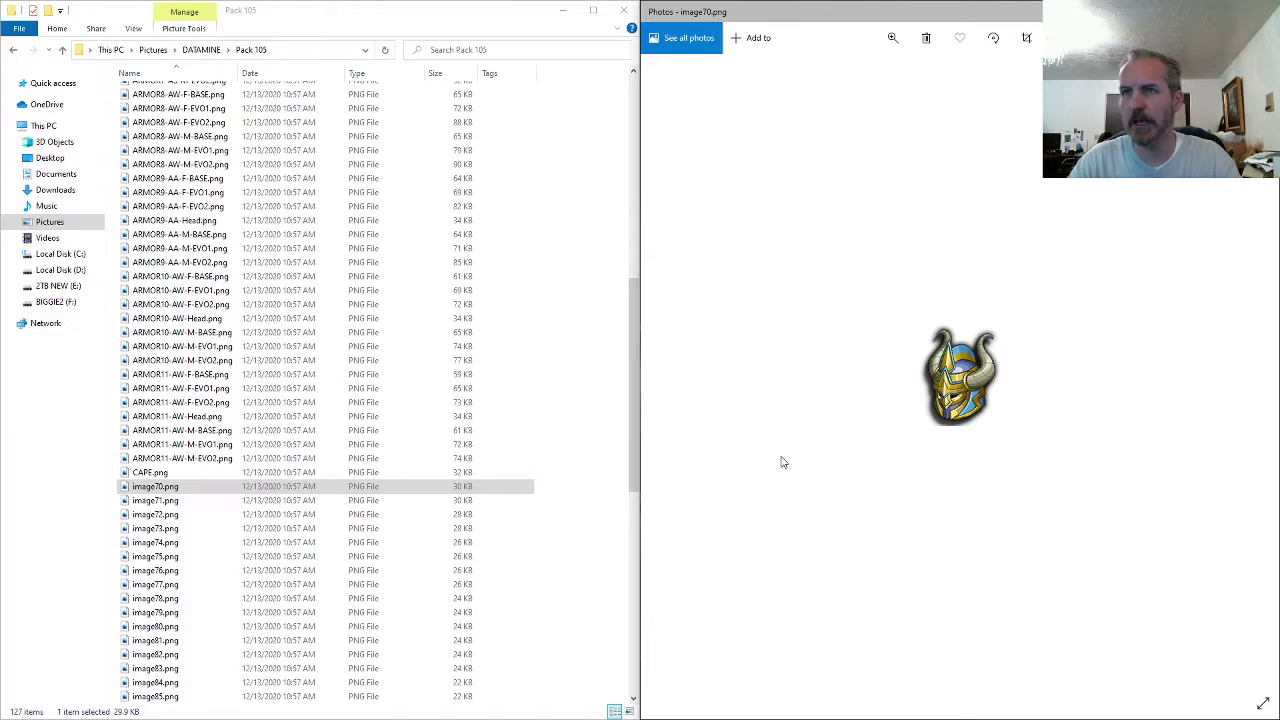
pyautogui.click(180, 234)
pyautogui.scroll(14, 215, 340)
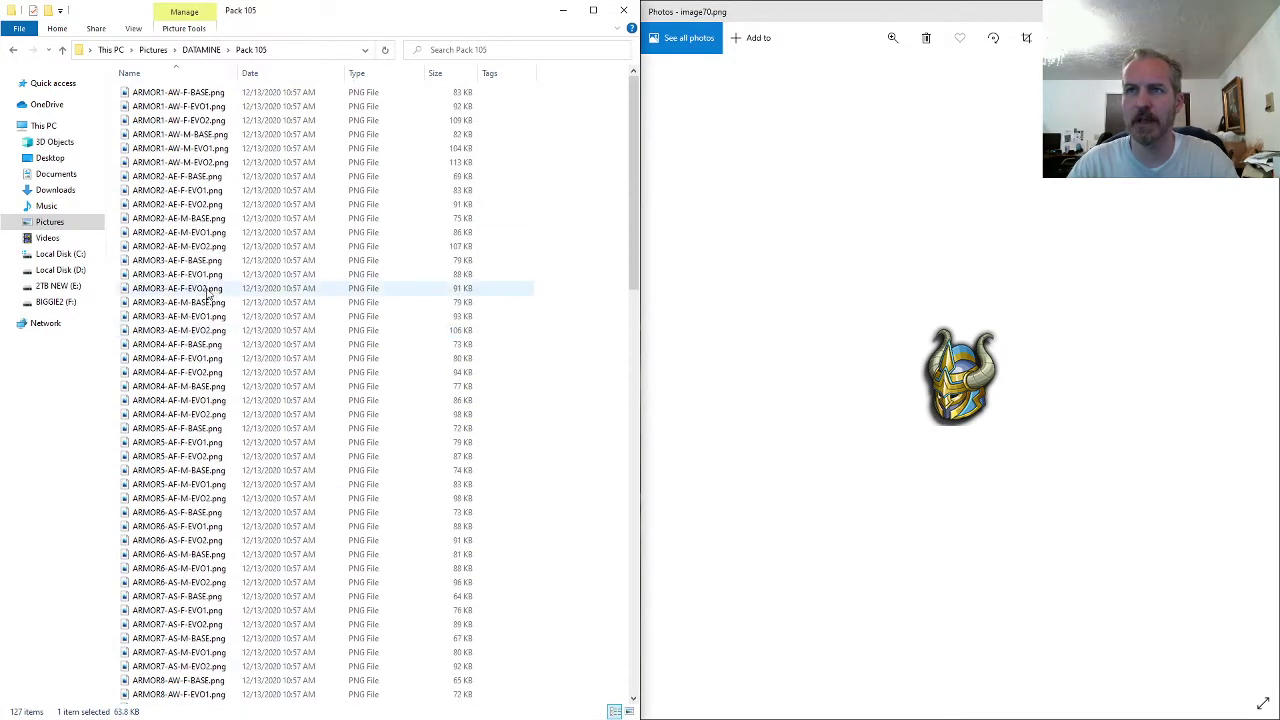
pyautogui.doubleClick(200, 246)
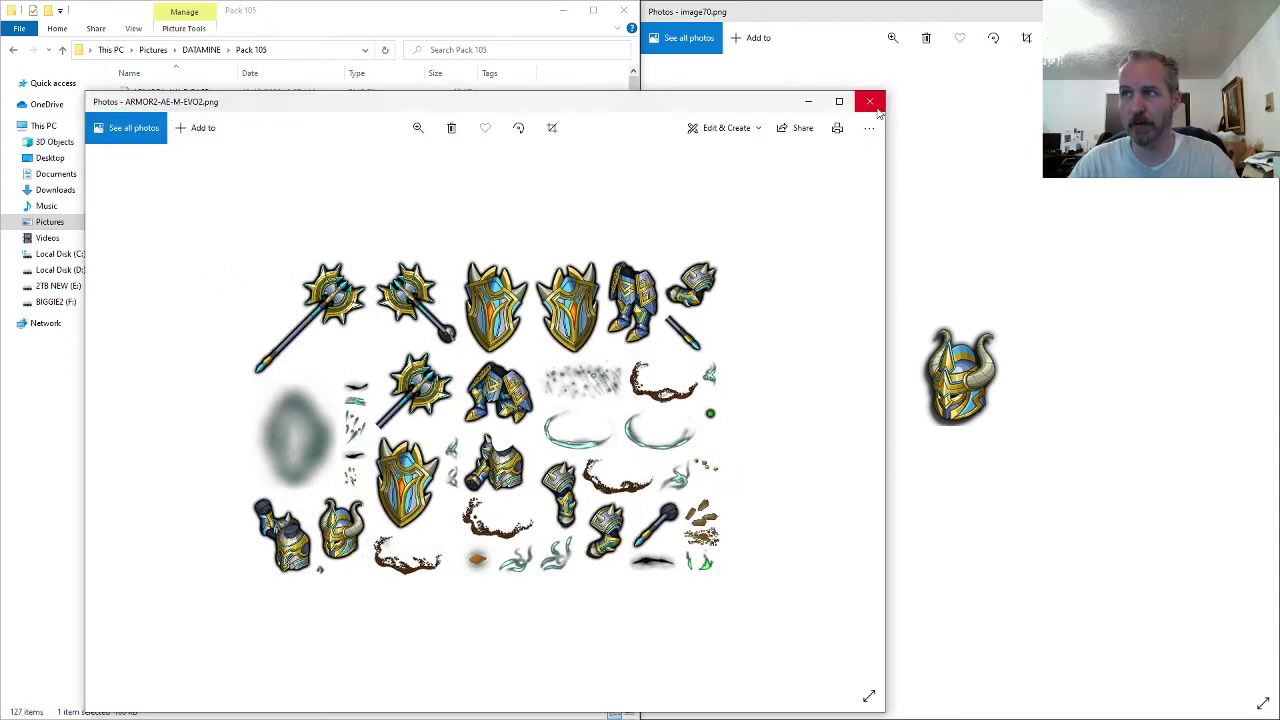
pyautogui.click(876, 106)
# - Rename image70.png as ARMOR2-AE-Head, reusing the ARMOR2-AE prefix
pyautogui.press('F2')
pyautogui.click(180, 358)
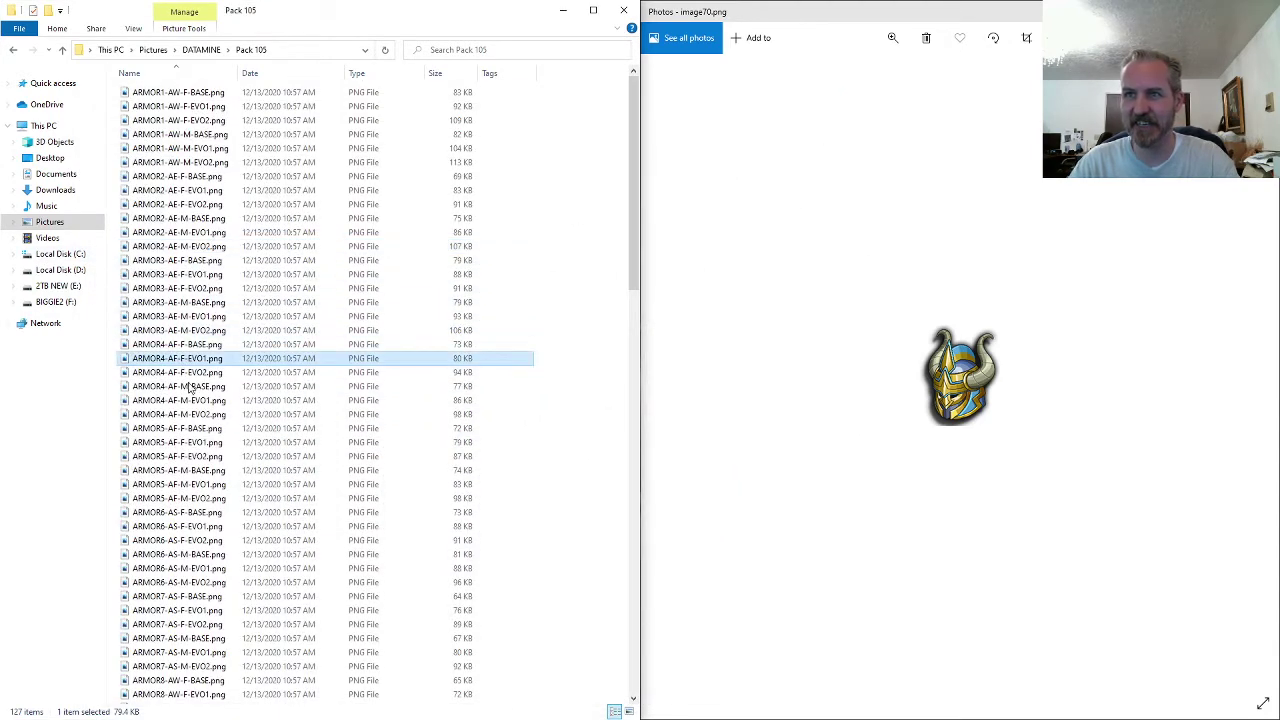
pyautogui.scroll(-12, 227, 492)
pyautogui.click(171, 572)
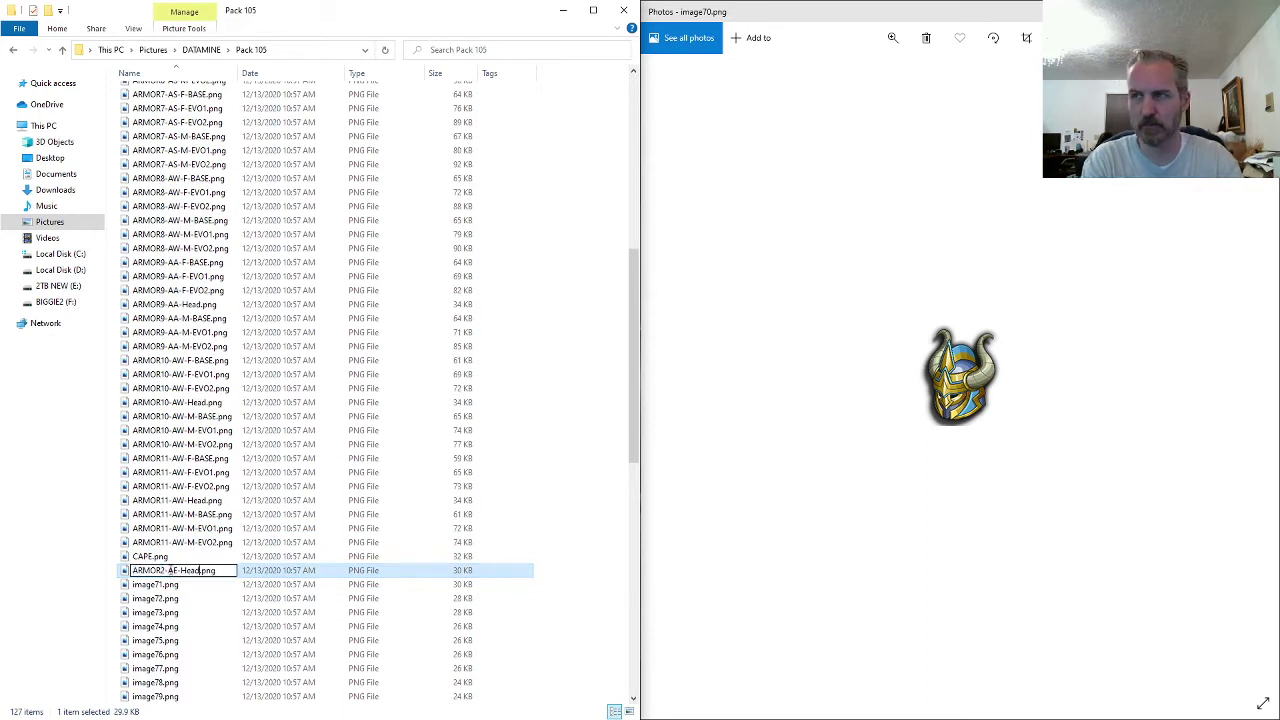
pyautogui.press('Return')
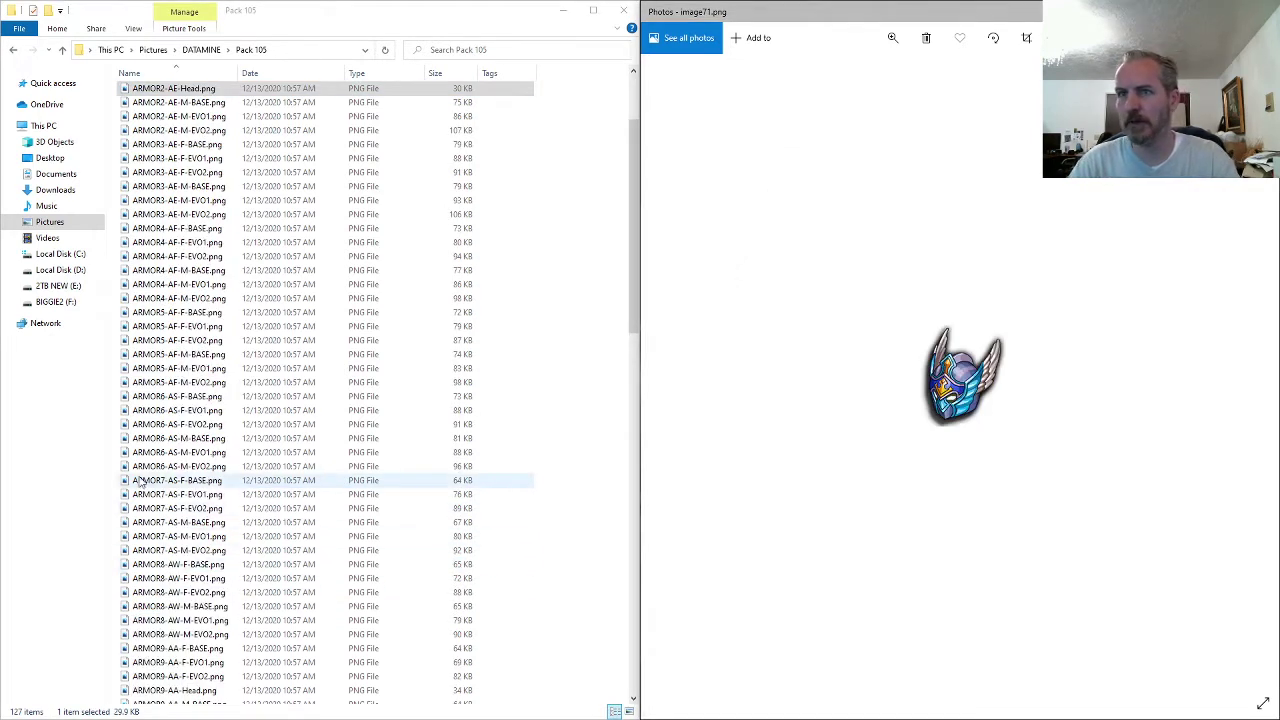
# - Rename image71.png, the winged blue helmet, as ARMOR8-AW-Head, reusing the prefix from the ARMOR8-AW files
pyautogui.click(187, 564)
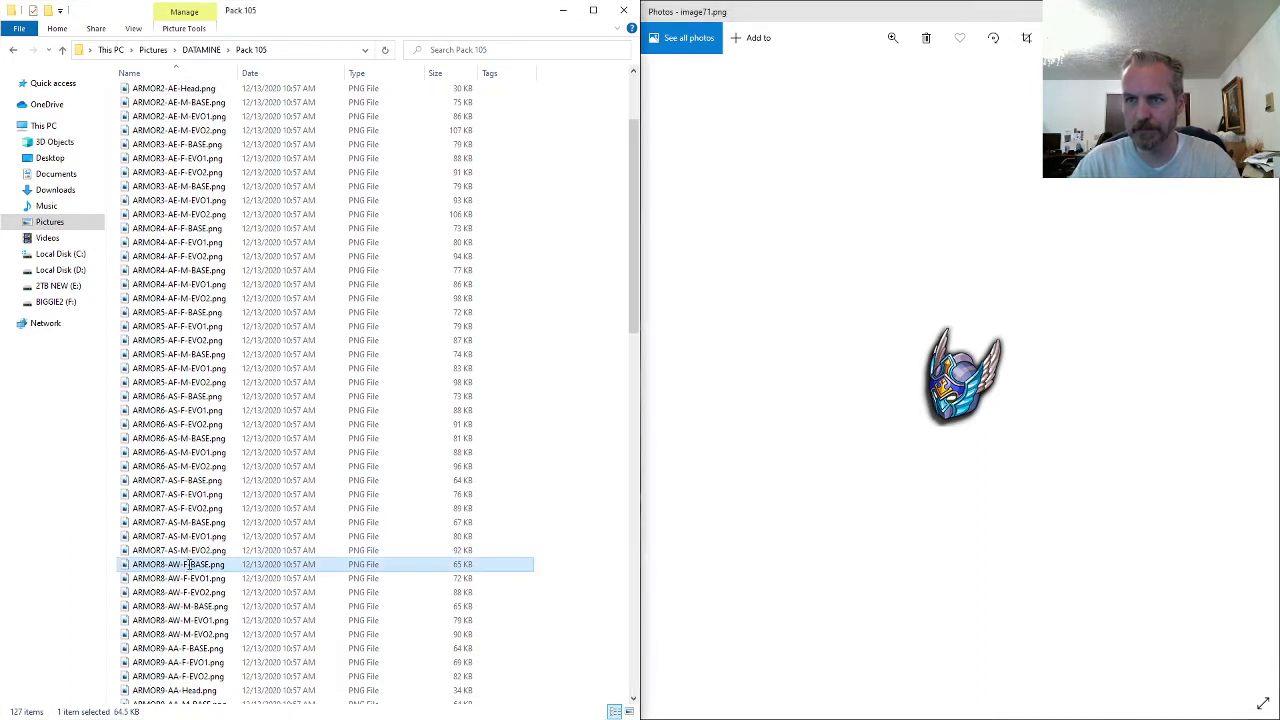
pyautogui.click(183, 592)
pyautogui.scroll(-6, 183, 600)
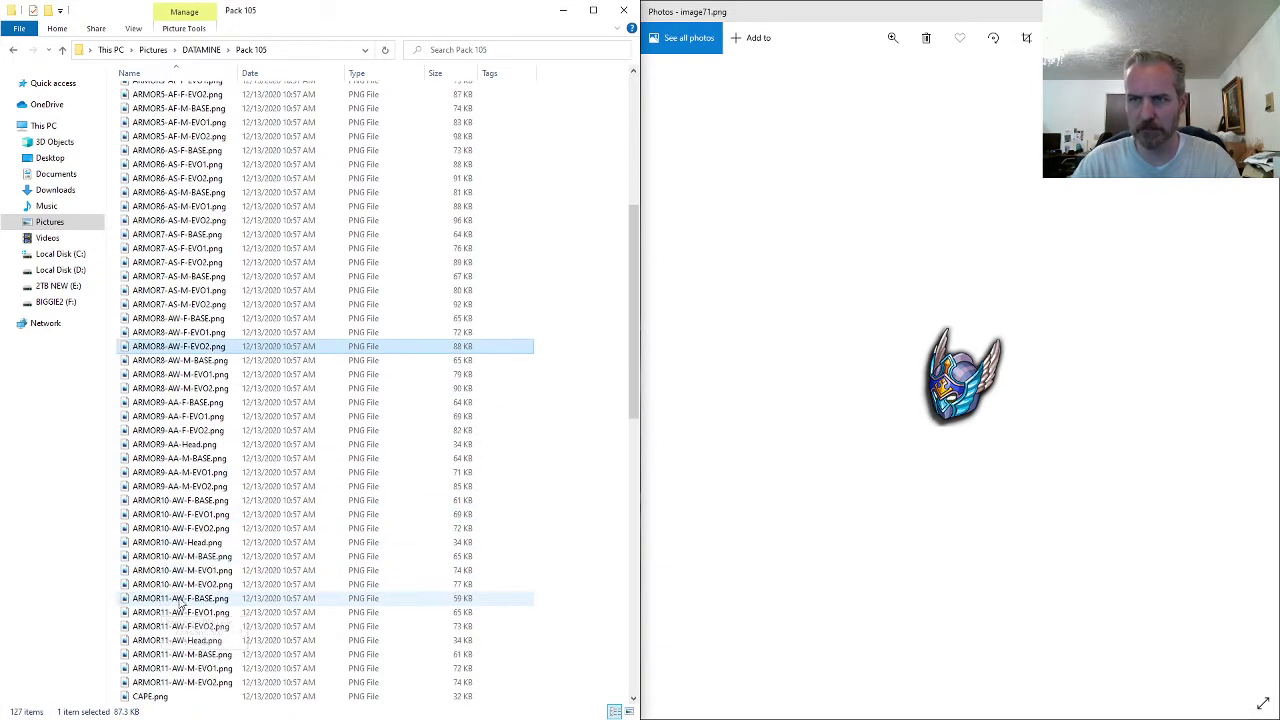
pyautogui.scroll(-4, 181, 601)
pyautogui.click(178, 545)
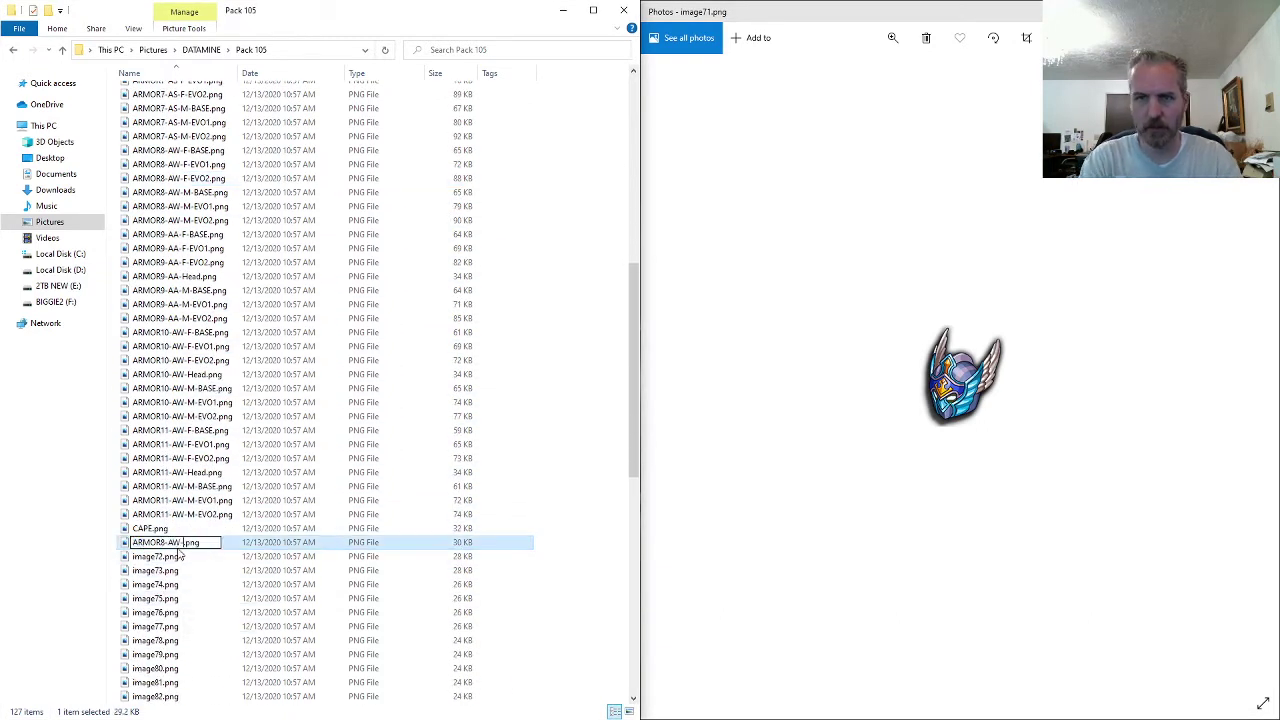
pyautogui.press('Return')
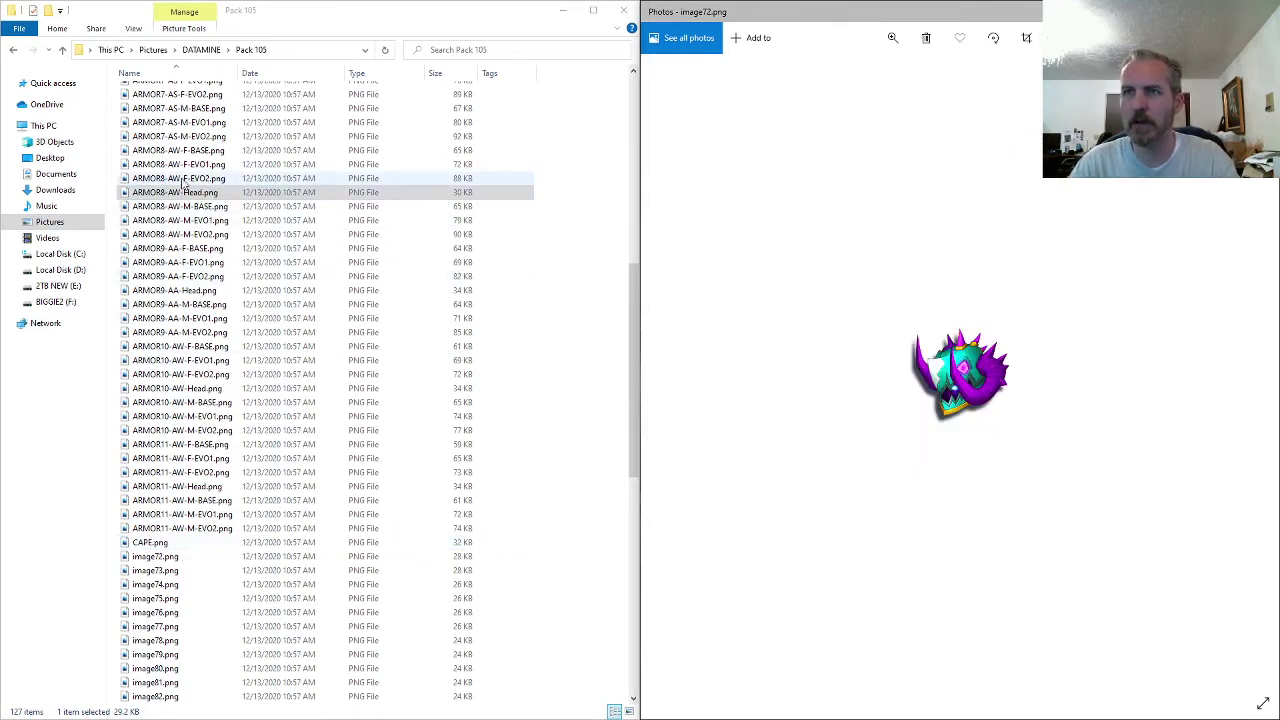
# - Compare the image72.png helmet with ARMOR7-AS-M-EVO2.png and rename image72.png as ARMOR6-AS-Head
pyautogui.click(178, 136)
pyautogui.press('Return')
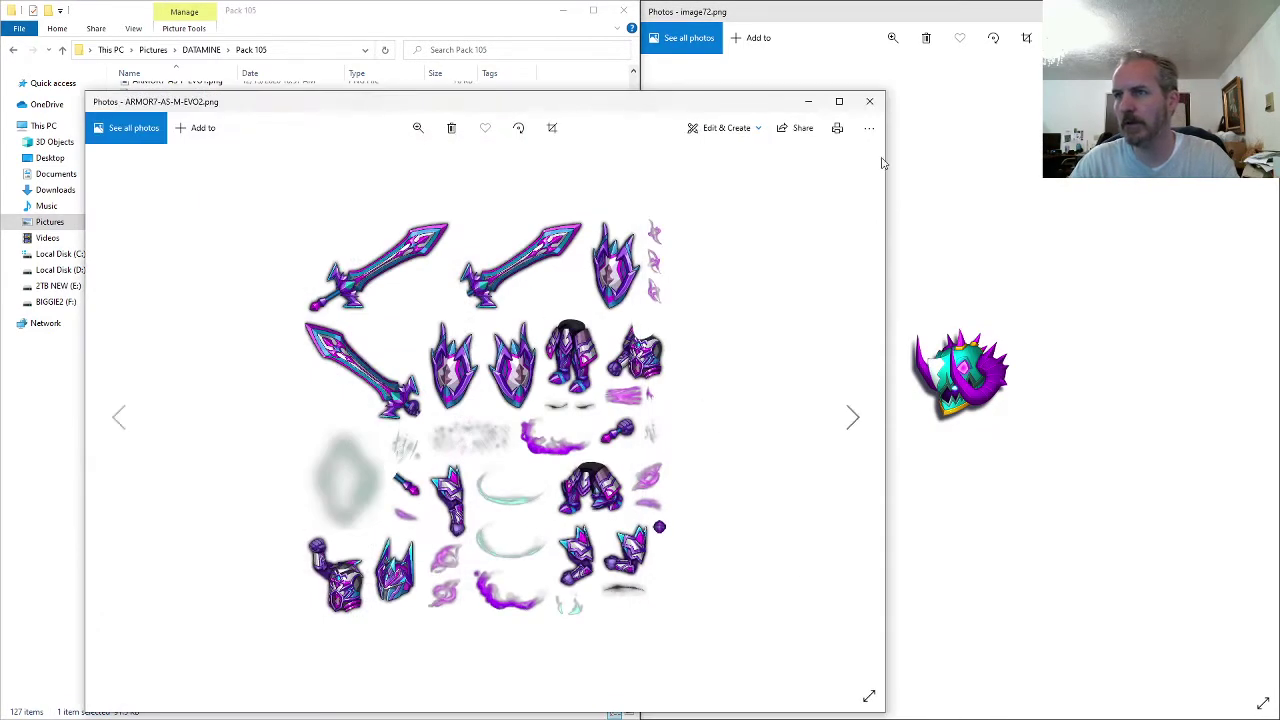
pyautogui.click(880, 106)
pyautogui.scroll(3, 330, 290)
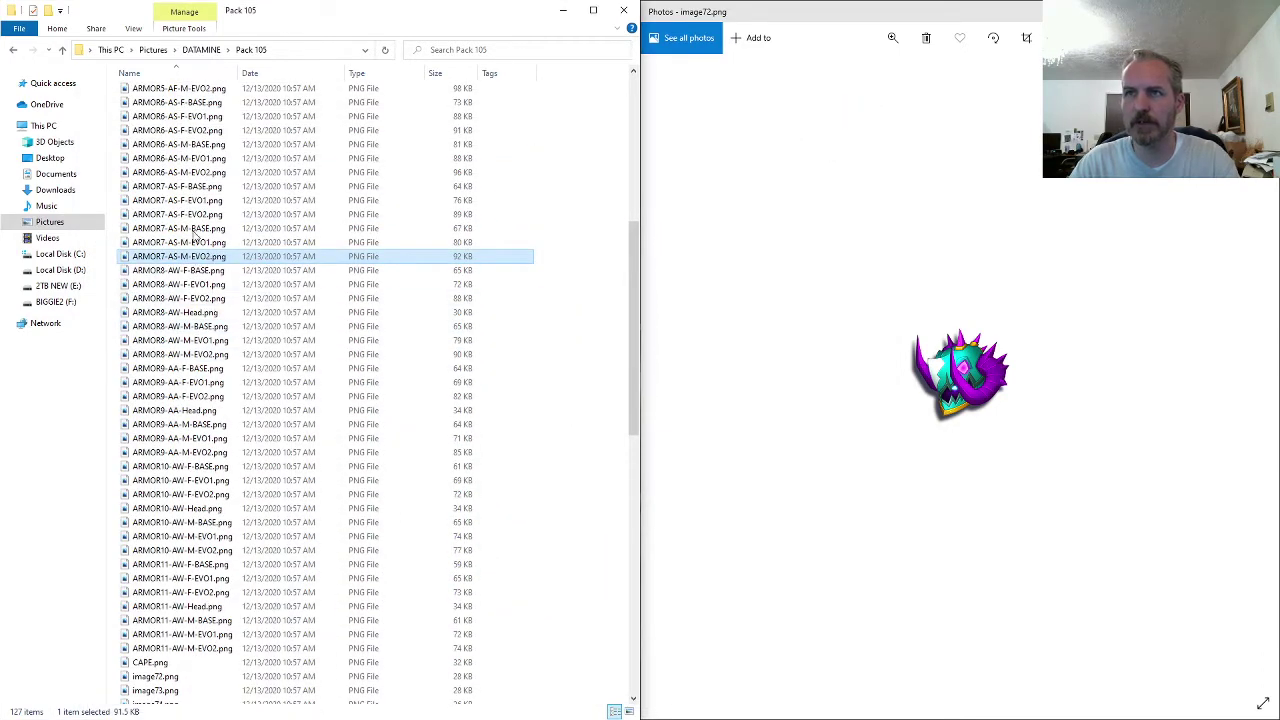
pyautogui.click(175, 173)
pyautogui.click(175, 173)
pyautogui.moveTo(182, 173); pyautogui.dragTo(106, 171)
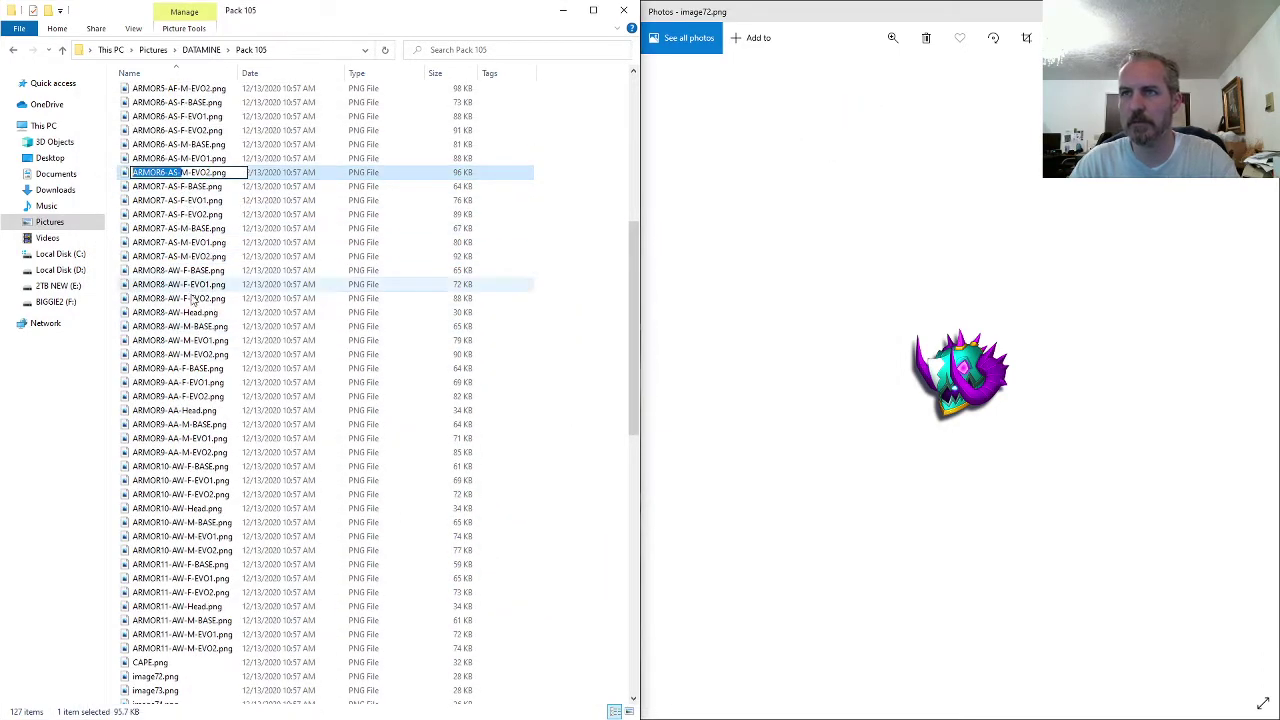
pyautogui.click(191, 299)
pyautogui.scroll(-3, 190, 340)
pyautogui.click(183, 516)
pyautogui.press('F2')
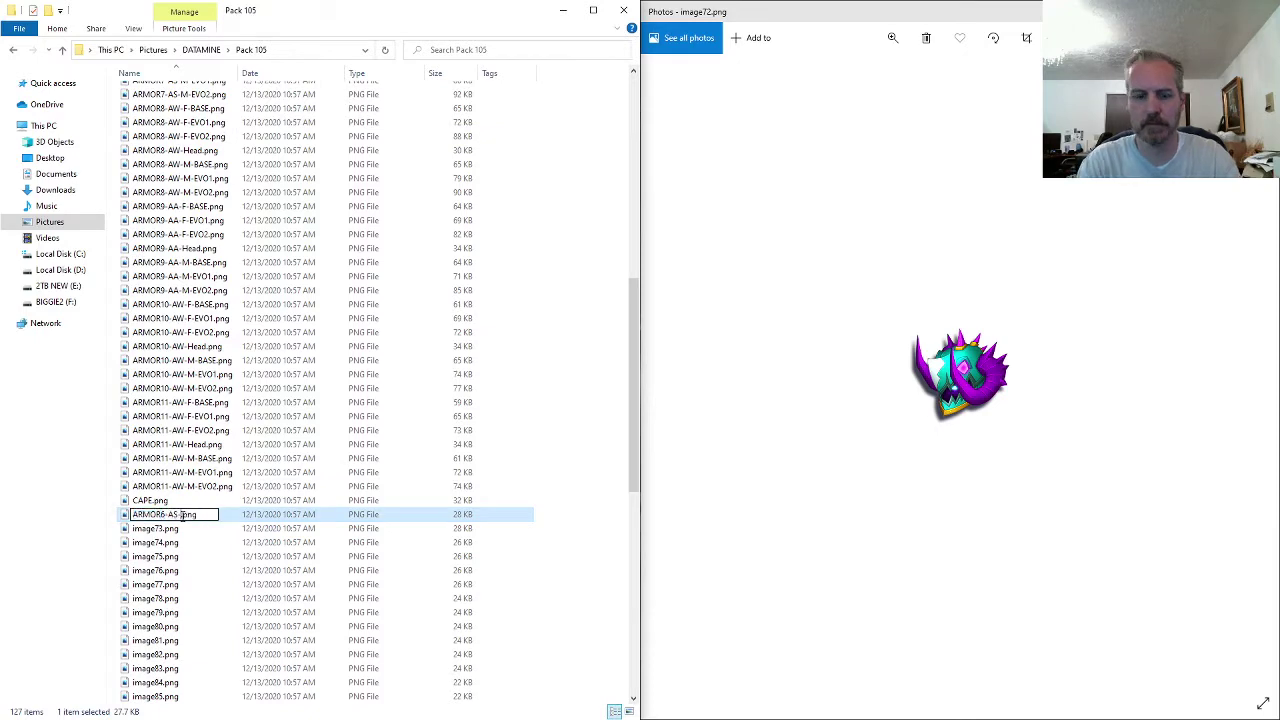
pyautogui.press('Return')
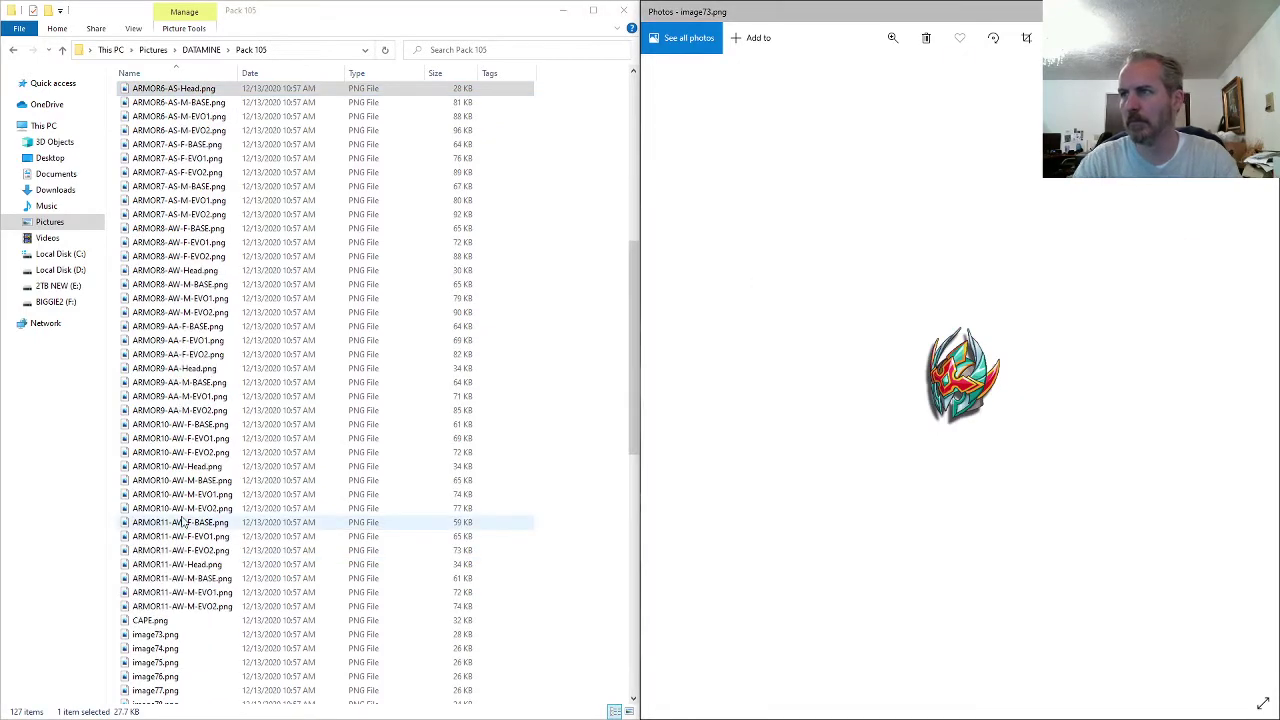
# - Compare the image73.png helmet with the armor parts in ARMOR5-AF-M-EVO2.png and ARMOR4-AF-M-EVO2.png
pyautogui.click(185, 286)
pyautogui.scroll(7, 185, 288)
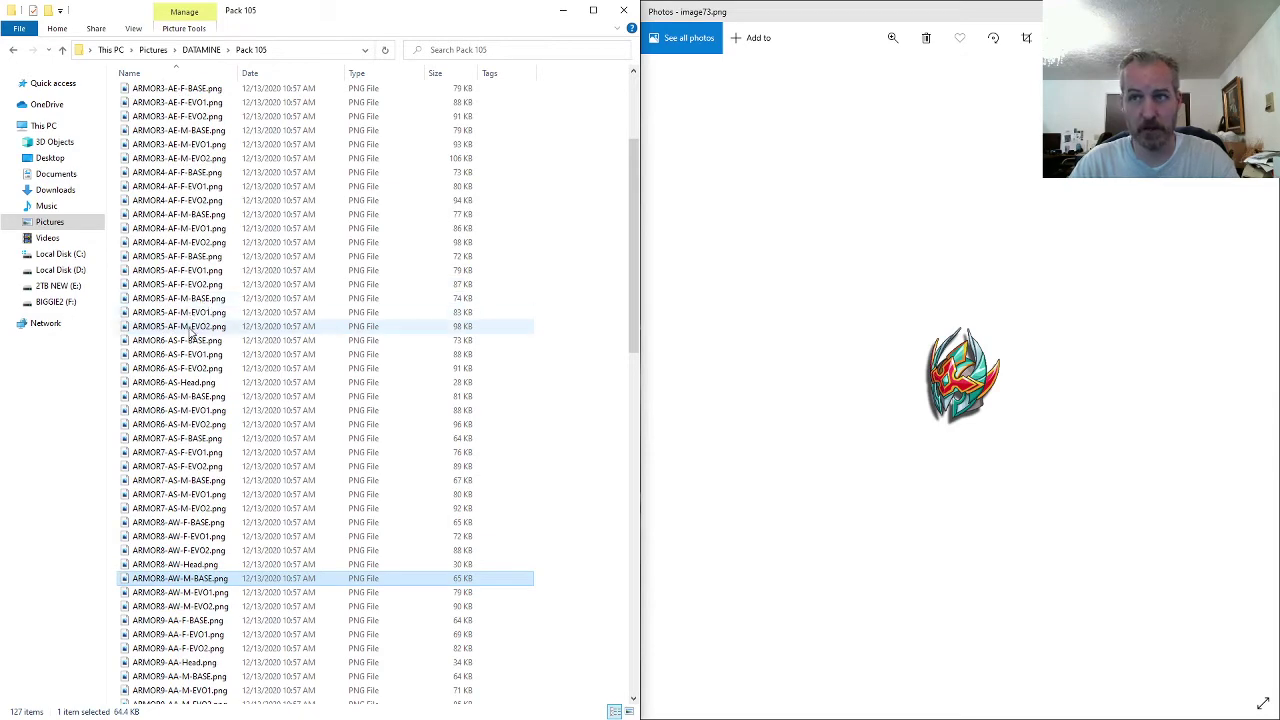
pyautogui.doubleClick(192, 327)
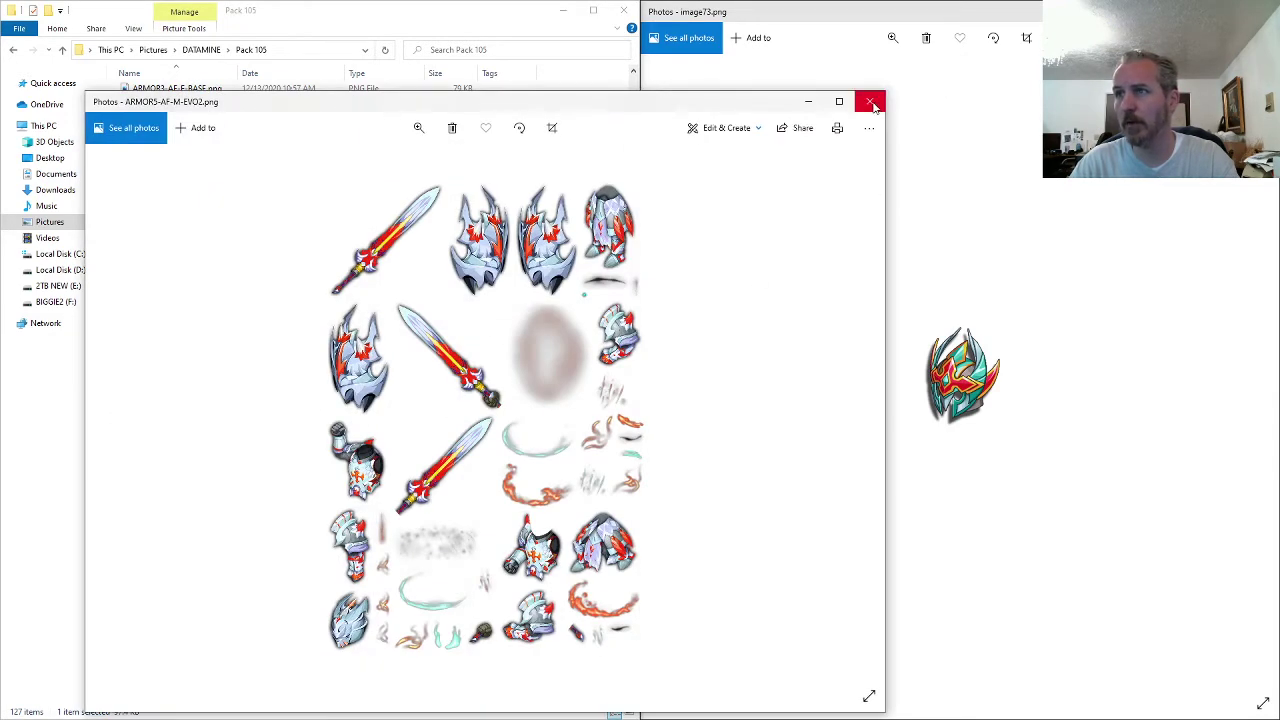
pyautogui.click(871, 103)
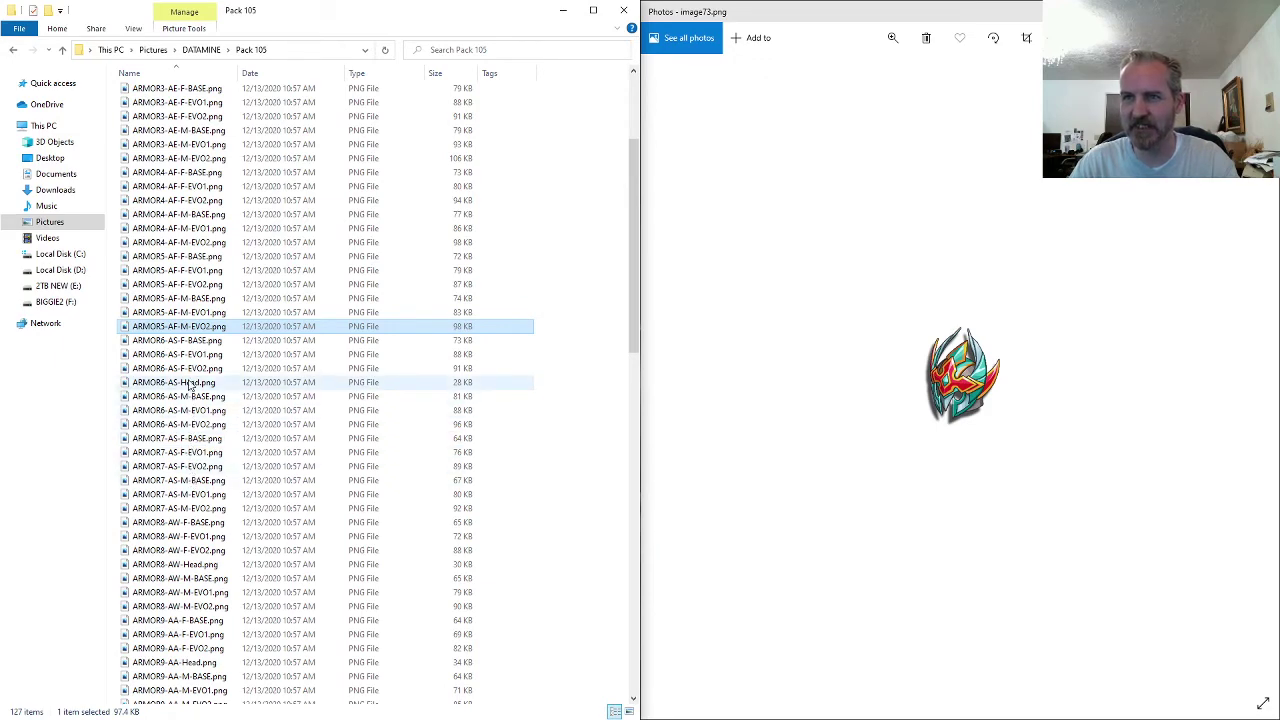
pyautogui.click(185, 245)
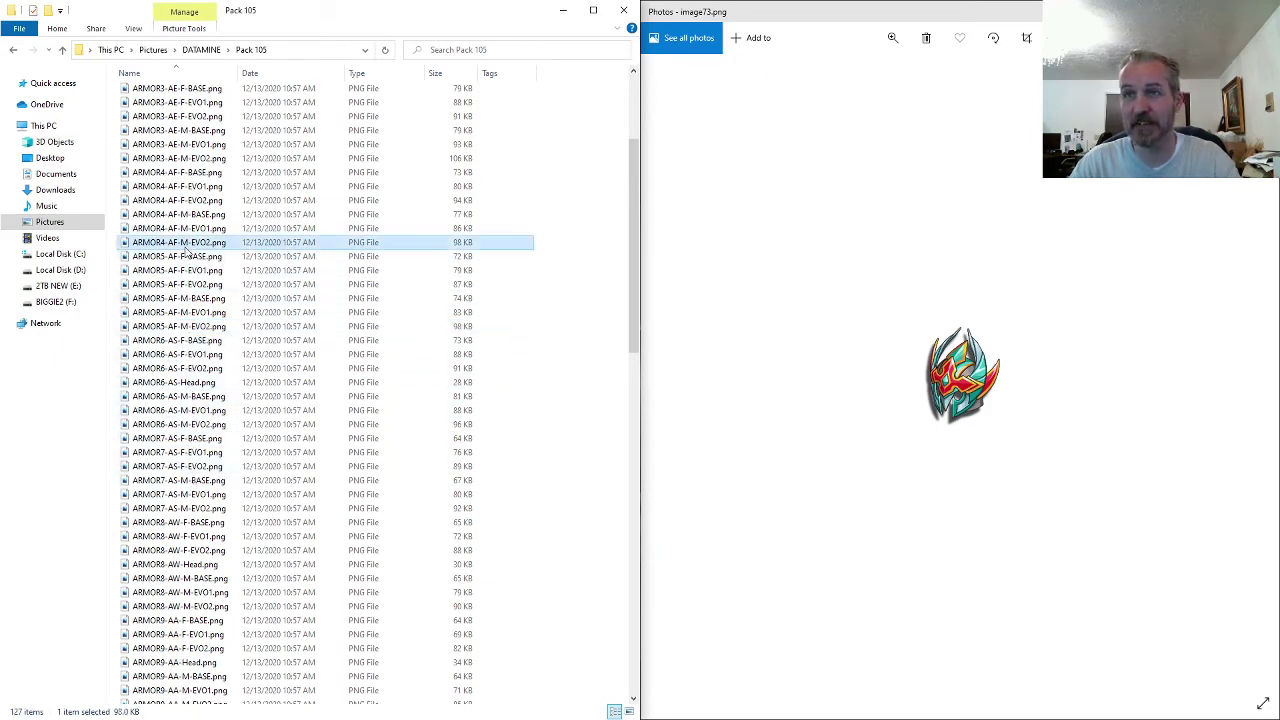
pyautogui.doubleClick(187, 251)
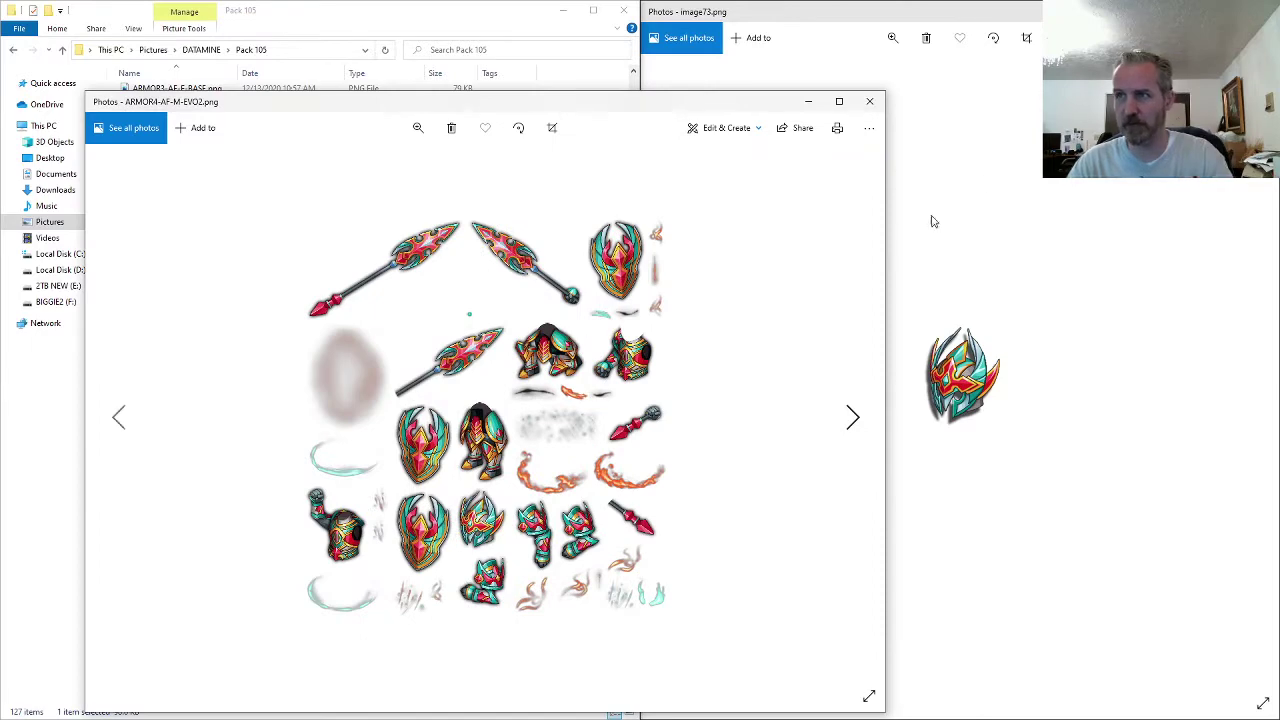
pyautogui.click(871, 103)
# - Rename image73.png, the green and red helmet, as ARMOR4-AF-Head, reusing the prefix from ARMOR4-AF-M-EVO2.png
pyautogui.press('F2')
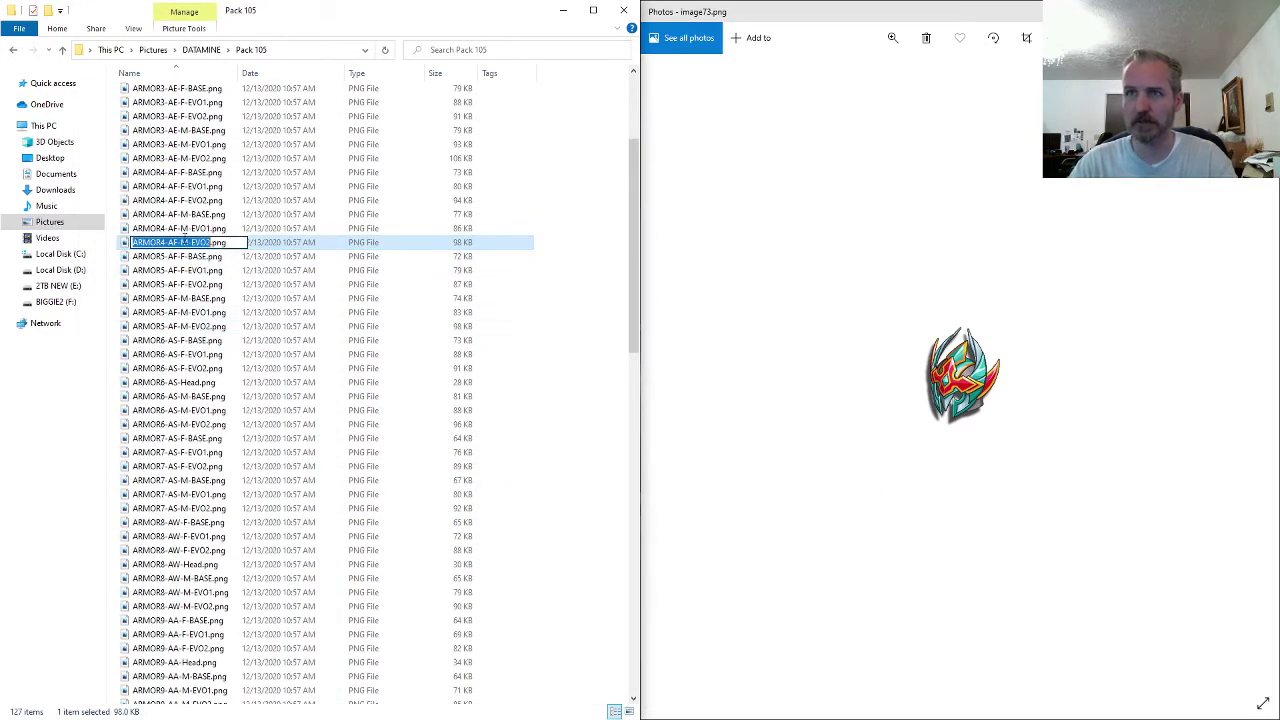
pyautogui.scroll(-6, 210, 440)
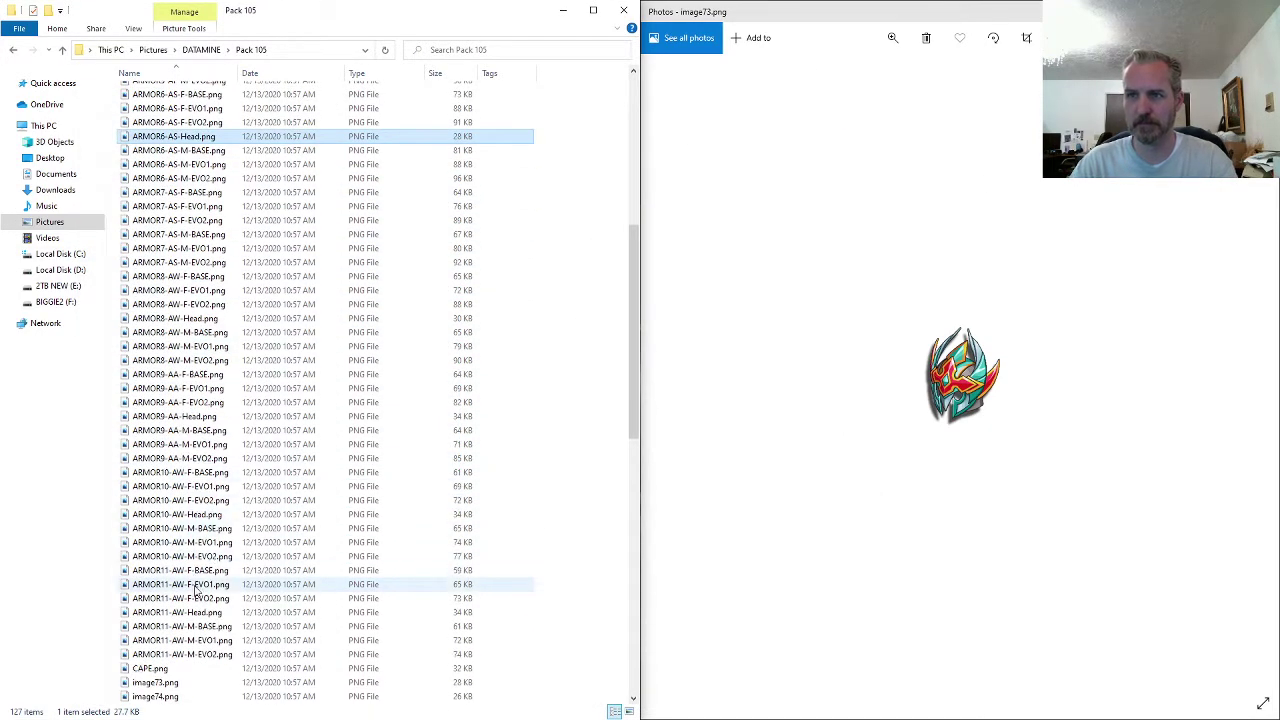
pyautogui.click(172, 682)
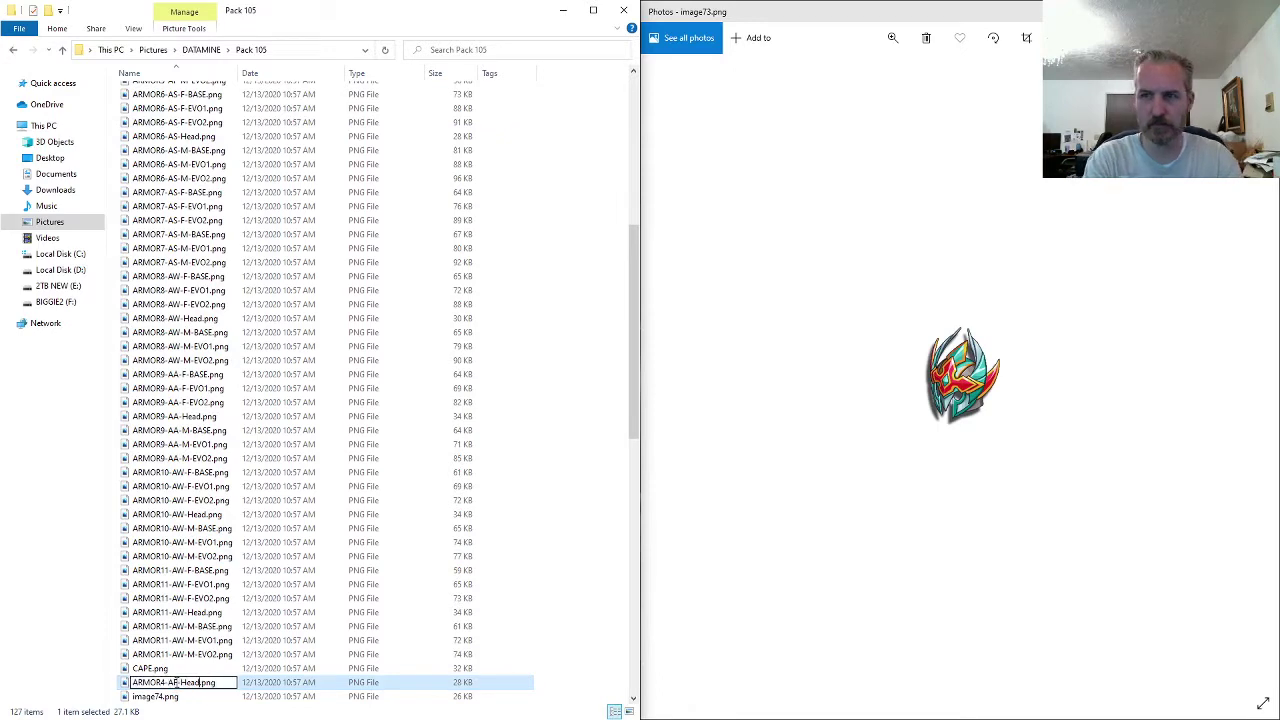
pyautogui.press('Return')
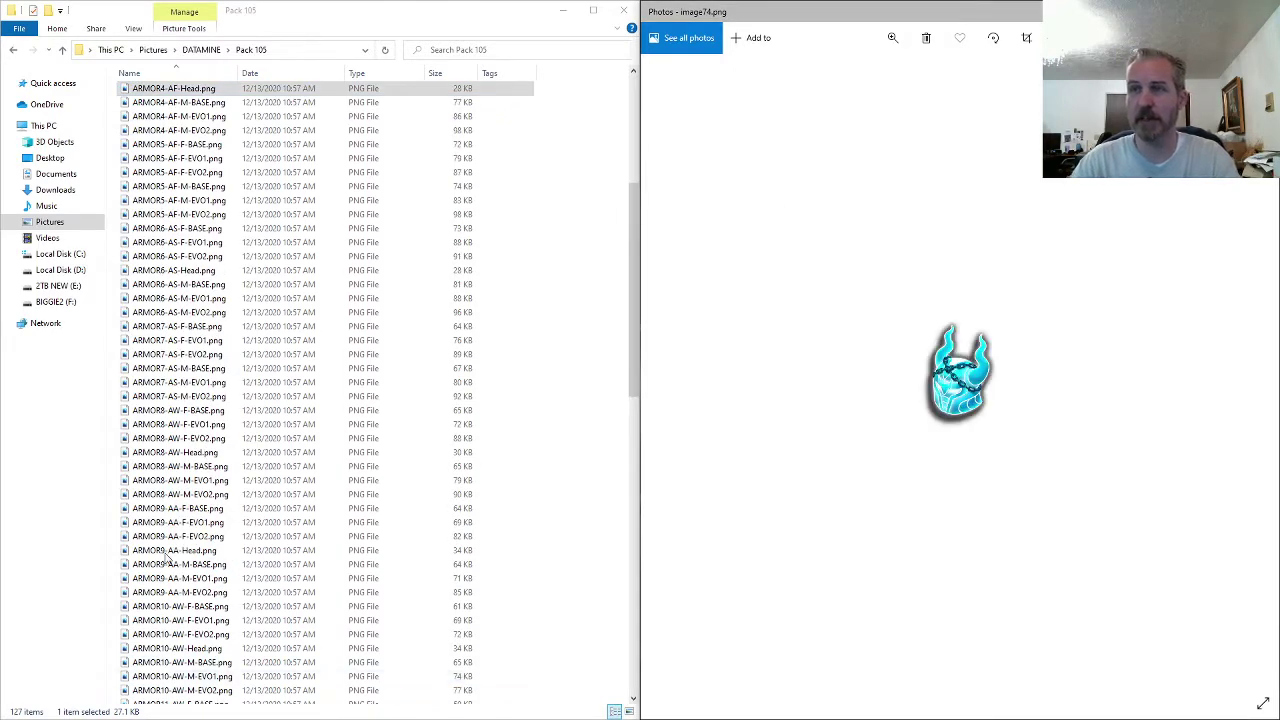
# - Rename image74.png, the chained cyan horned helmet, as ARMOR1-AW-Head, reusing the prefix from the ARMOR1-AW files
pyautogui.click(178, 368)
pyautogui.scroll(7, 175, 500)
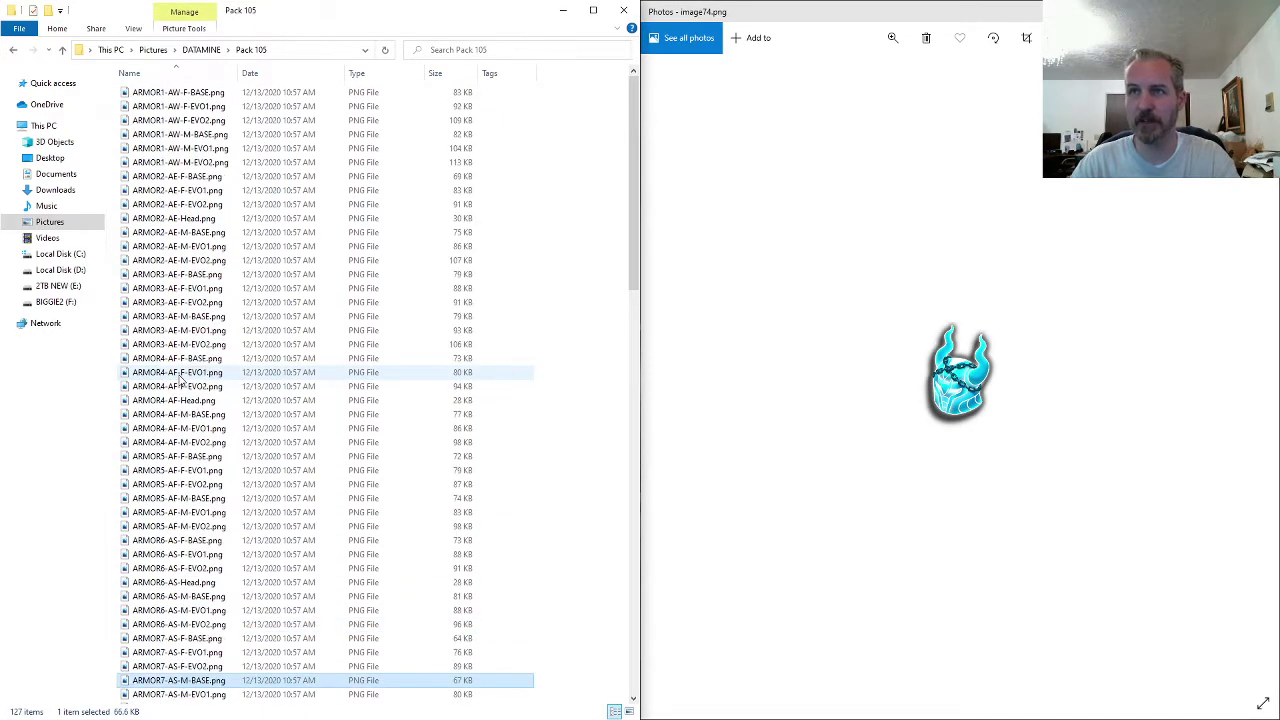
pyautogui.click(181, 166)
pyautogui.press('F2')
pyautogui.click(180, 304)
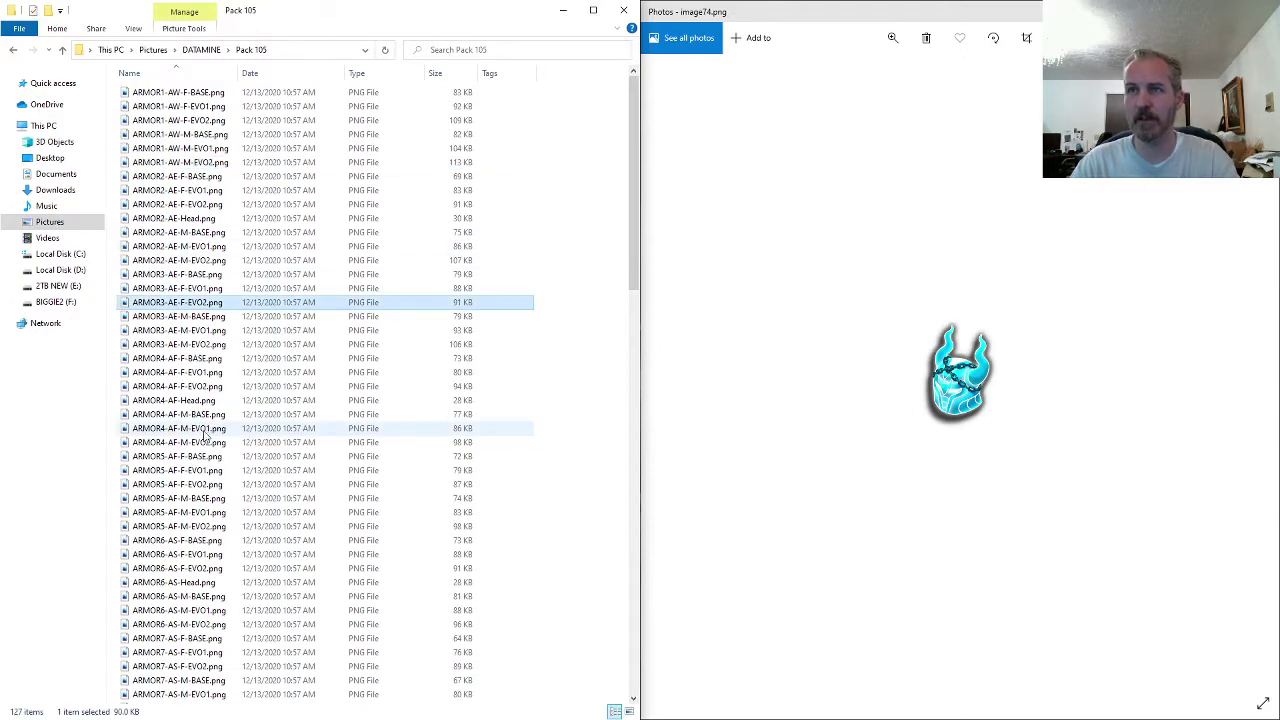
pyautogui.scroll(-14, 185, 430)
pyautogui.click(165, 543)
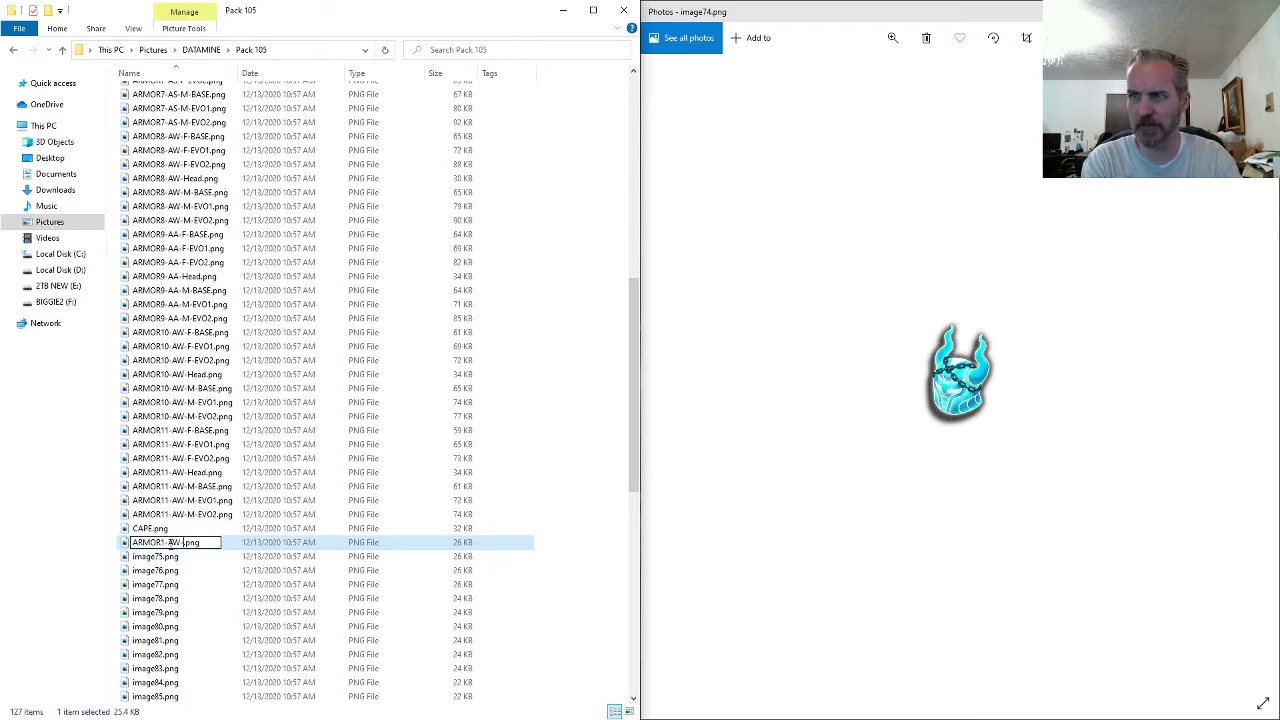
pyautogui.press('Return')
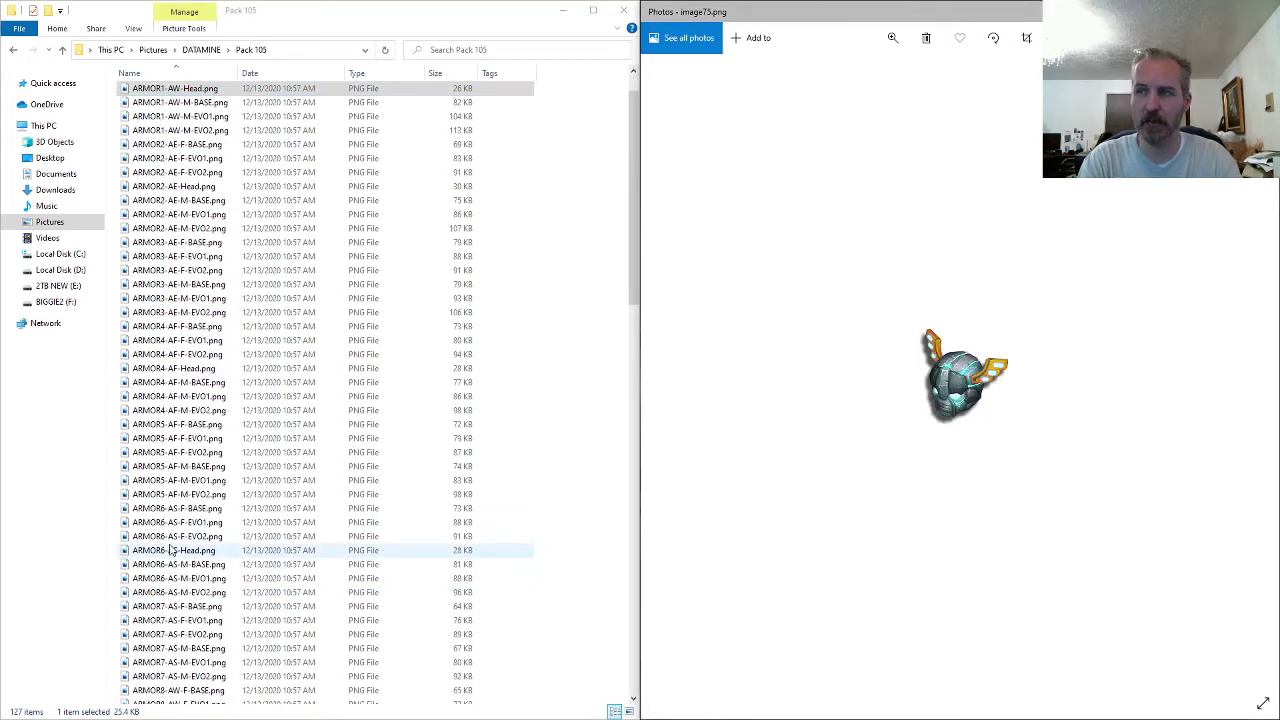
# - Rename image75.png, the gray helmet with orange wings, as ARMOR3-AE-Head, reusing the prefix from the ARMOR3-AE files
pyautogui.click(178, 187)
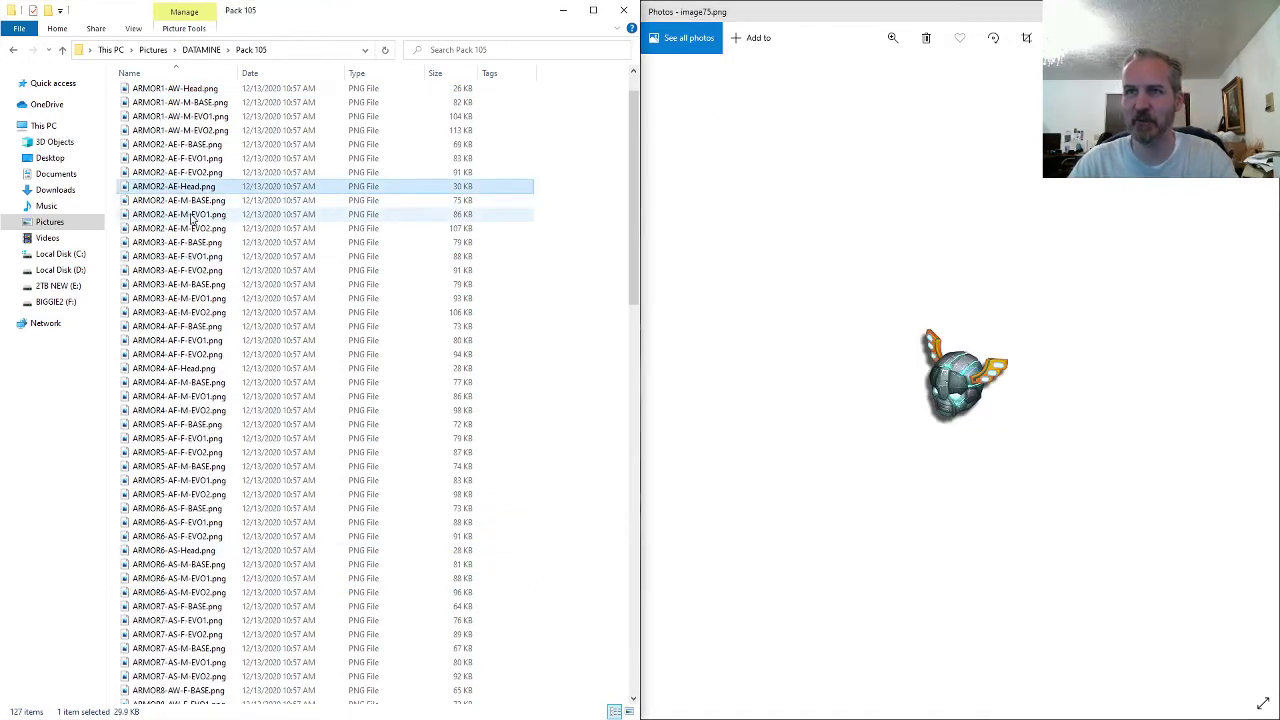
pyautogui.click(183, 272)
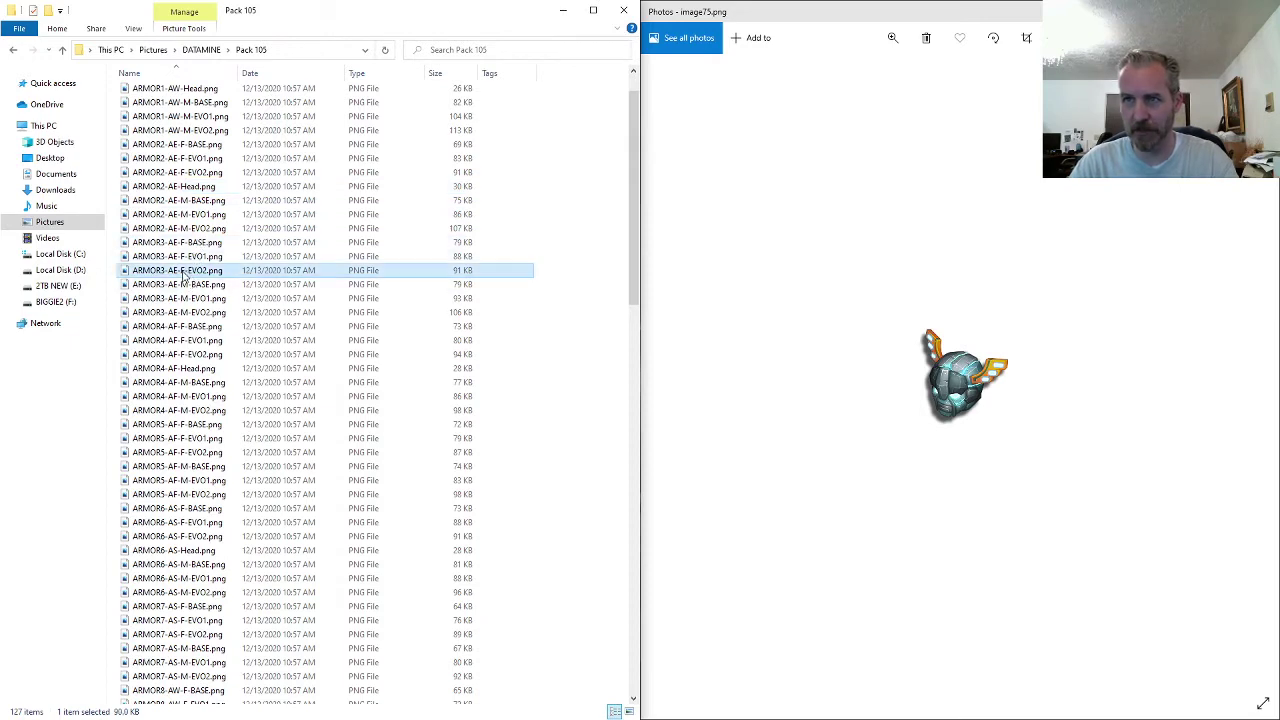
pyautogui.press('F2')
pyautogui.click(181, 271)
pyautogui.click(178, 354)
pyautogui.scroll(-9, 175, 430)
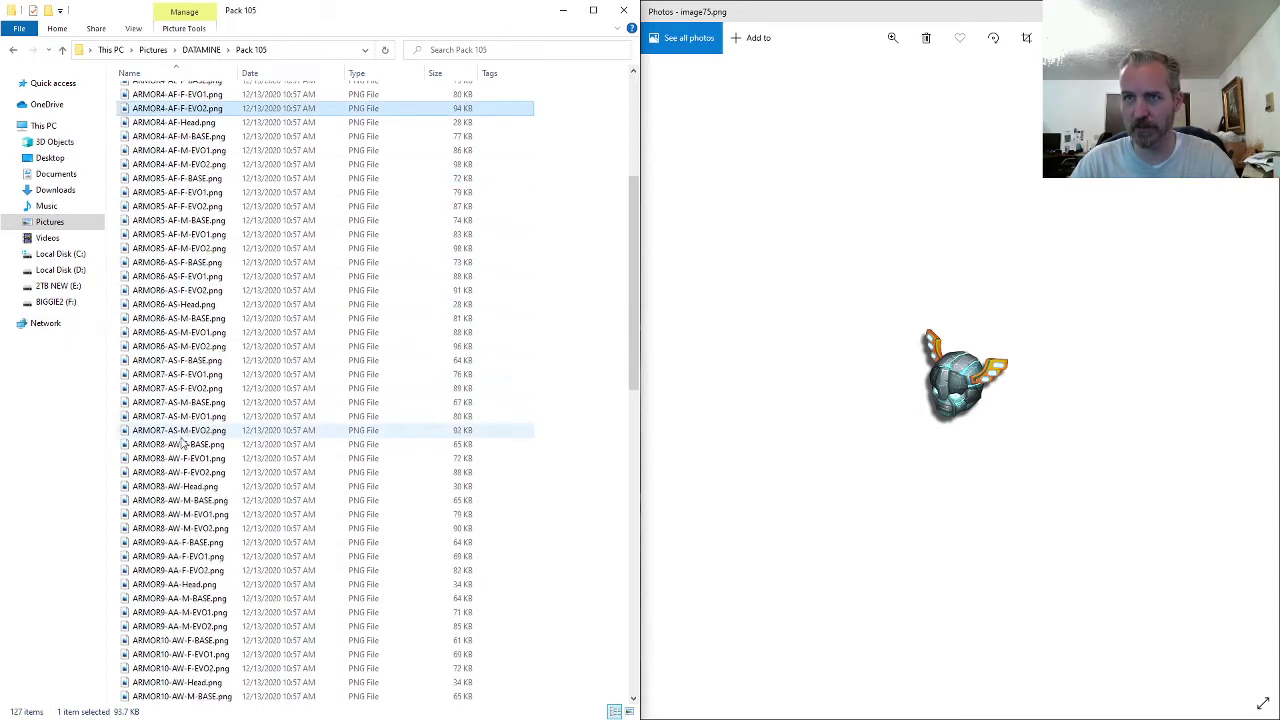
pyautogui.scroll(-3, 185, 488)
pyautogui.click(185, 600)
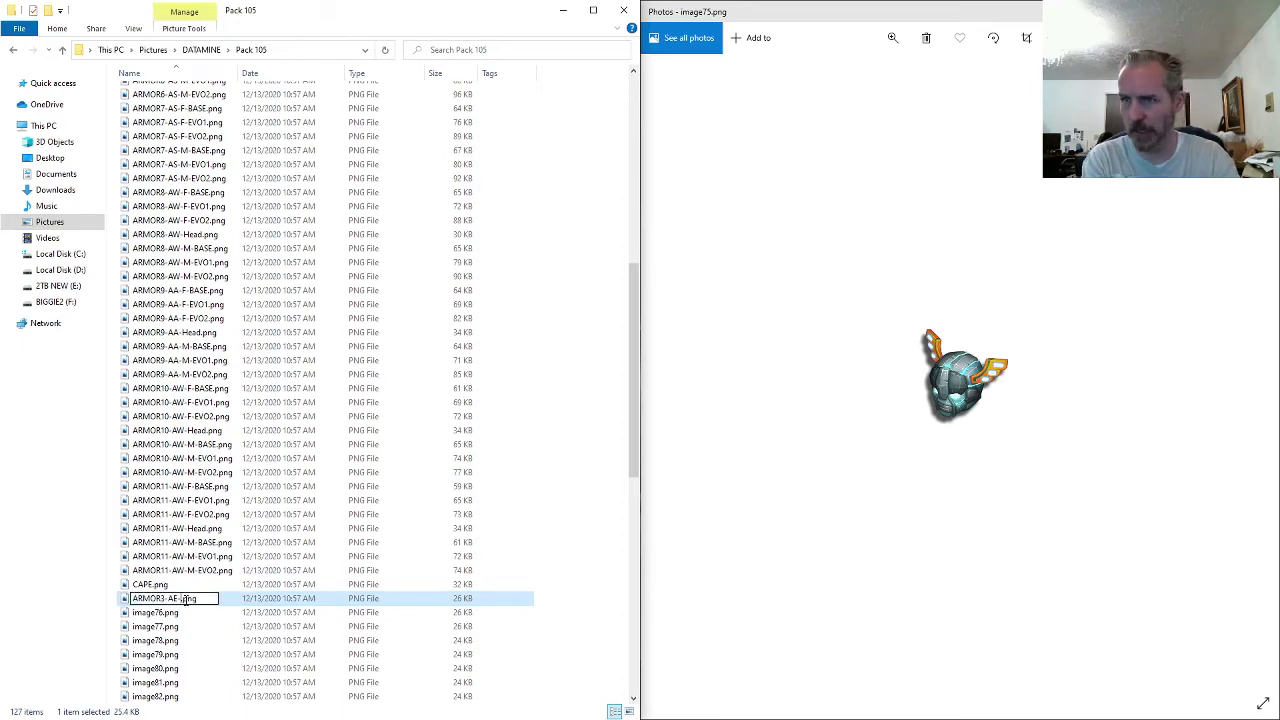
pyautogui.press('Return')
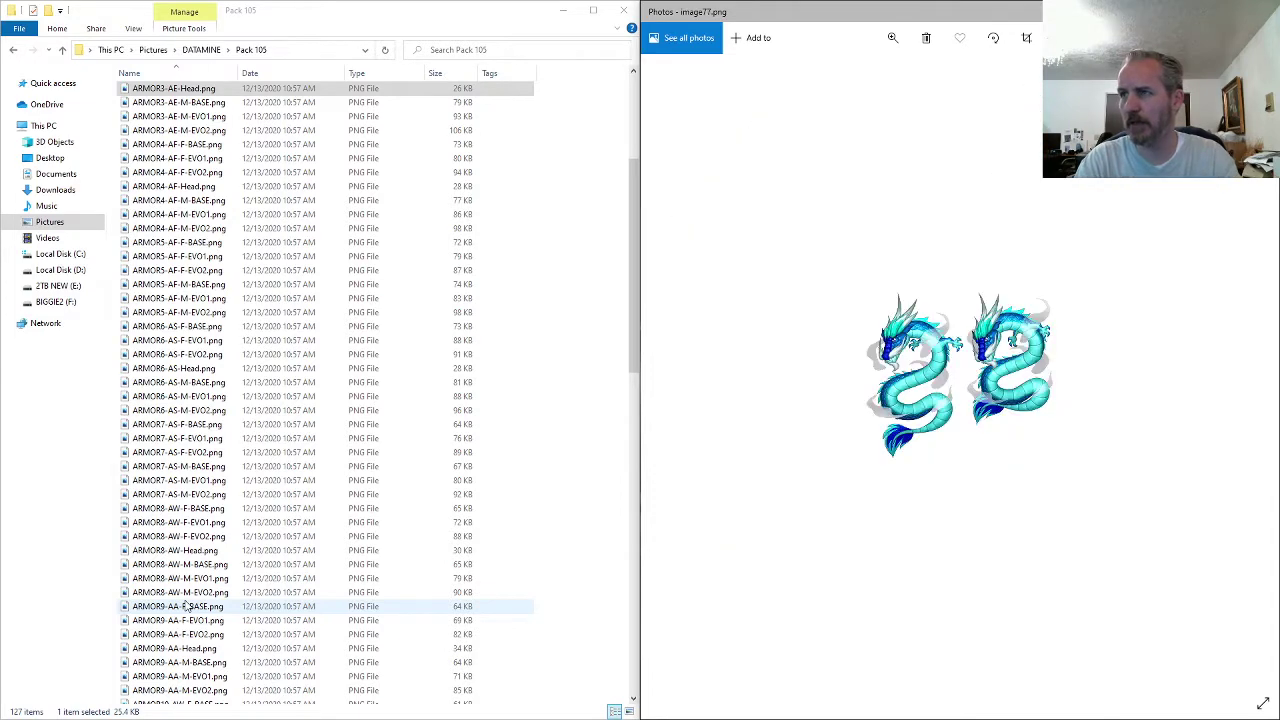
# - View the dragon images image76.png and image77.png in the photo viewer and compare them
pyautogui.press('Right')
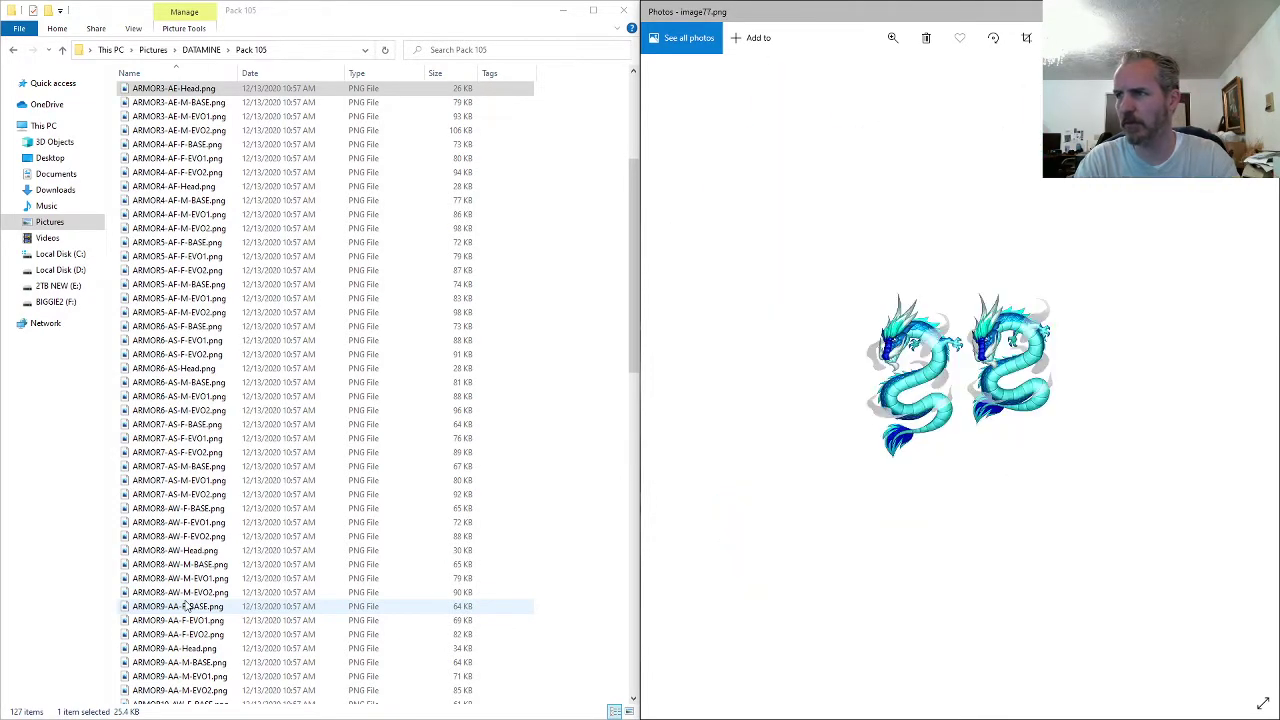
pyautogui.click(180, 564)
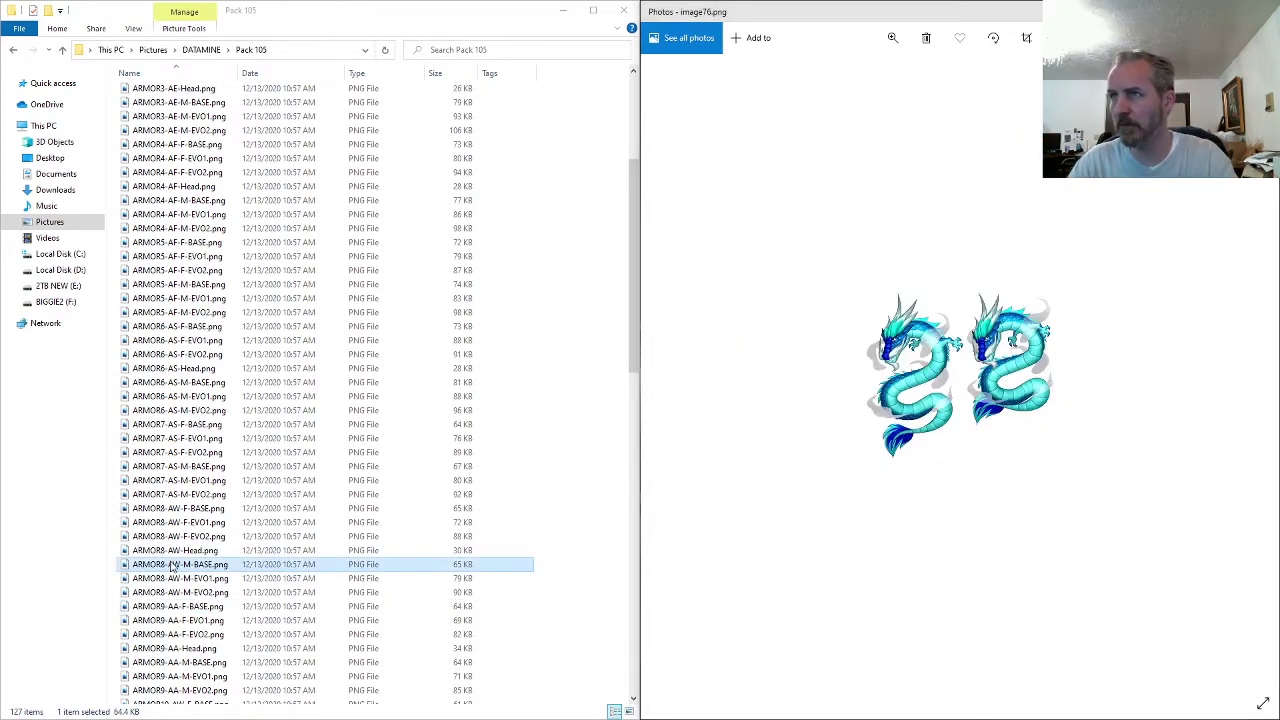
pyautogui.scroll(-11, 175, 560)
pyautogui.click(181, 476)
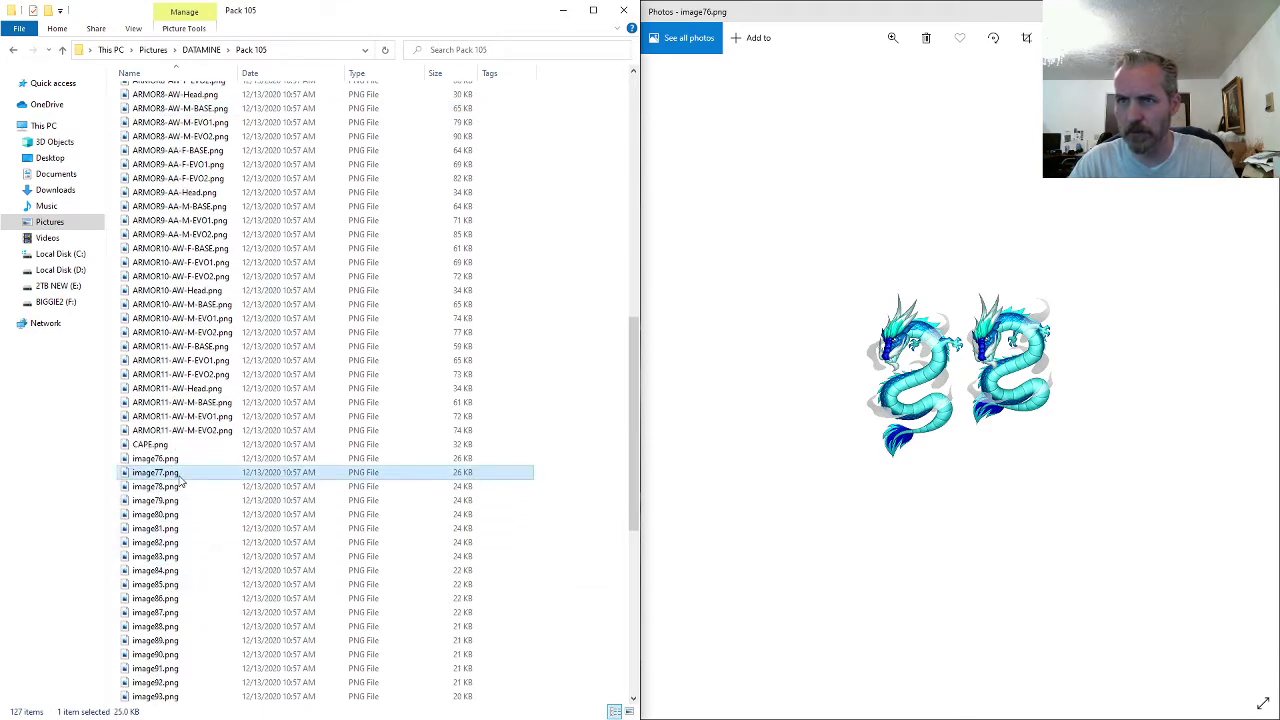
pyautogui.click(752, 482)
pyautogui.press('Right')
pyautogui.press('Right')
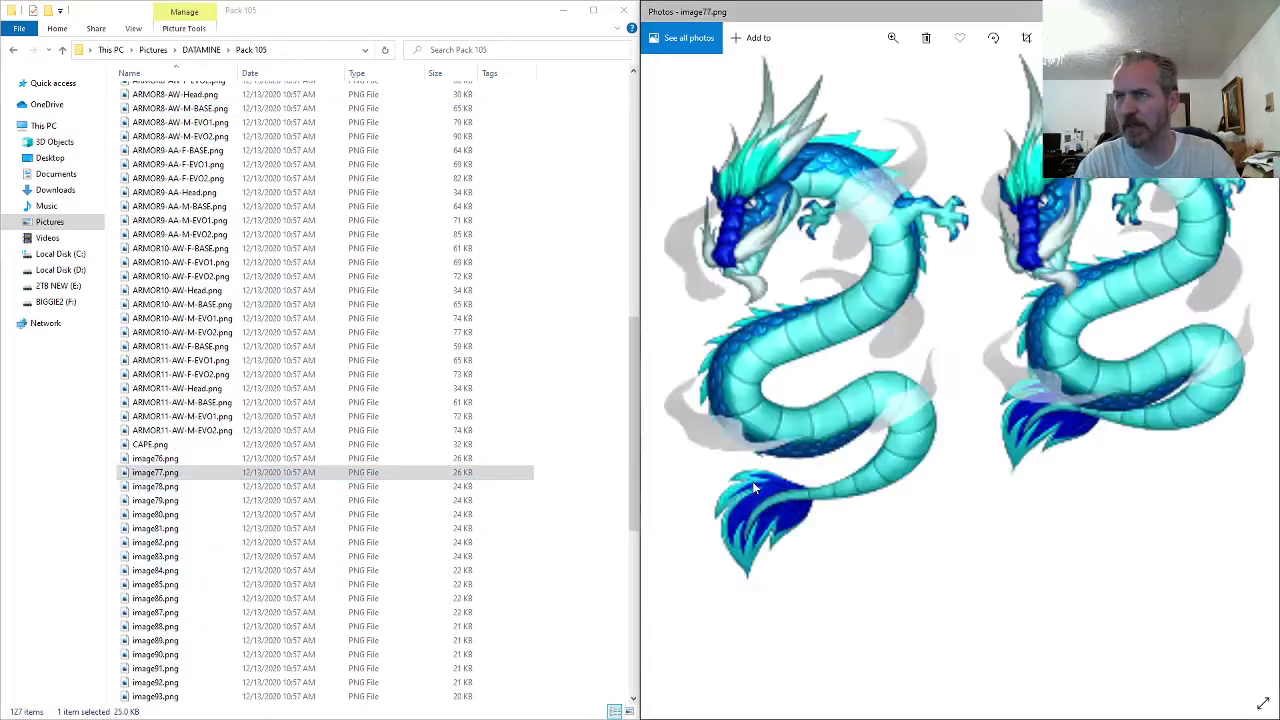
# - Move CAPE.png, image76.png and image77.png into a new folder named CAPE inside Pack 105
pyautogui.keyDown('shift'); pyautogui.click(160, 445); pyautogui.keyUp('shift')
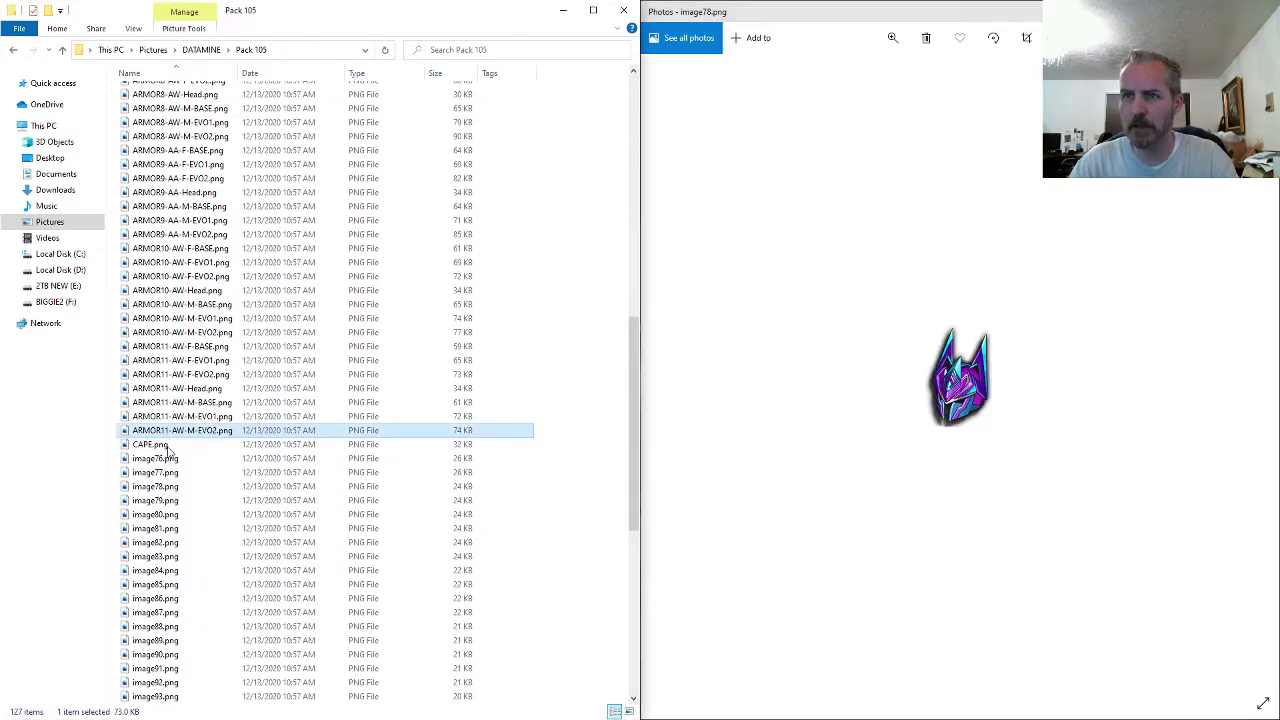
pyautogui.press('Home')
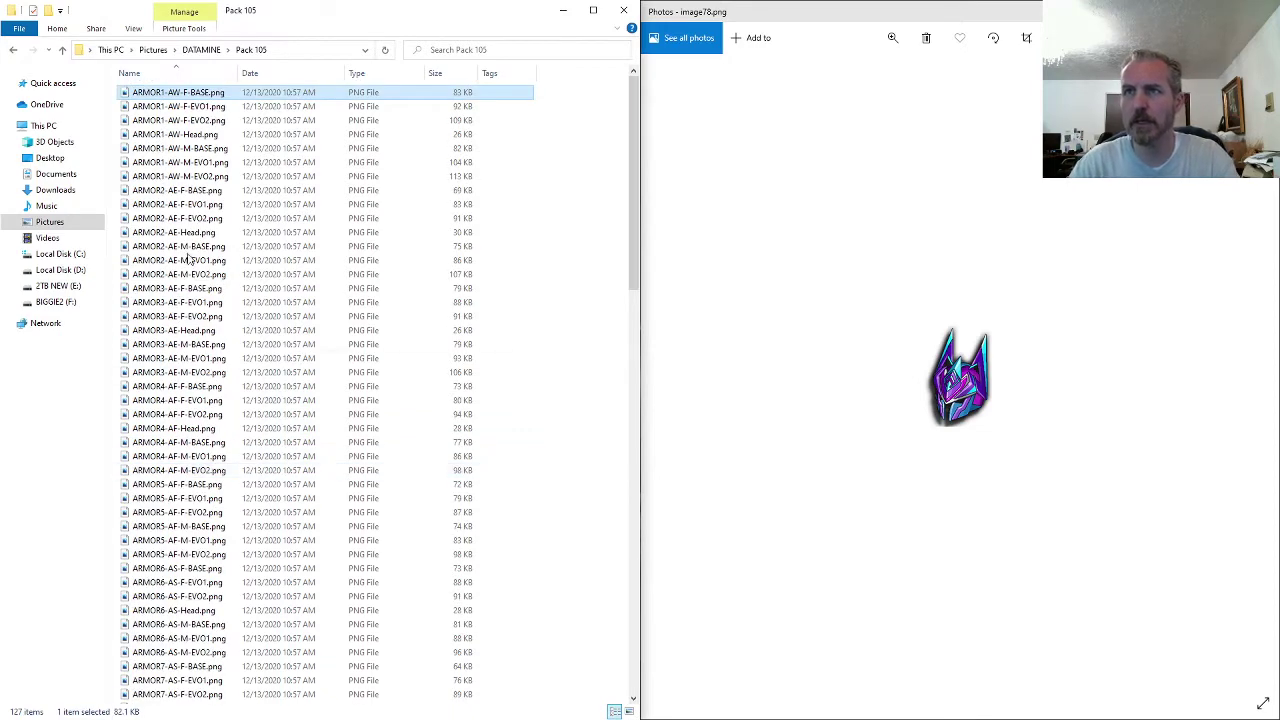
pyautogui.rightClick(565, 362)
pyautogui.moveTo(608, 522)
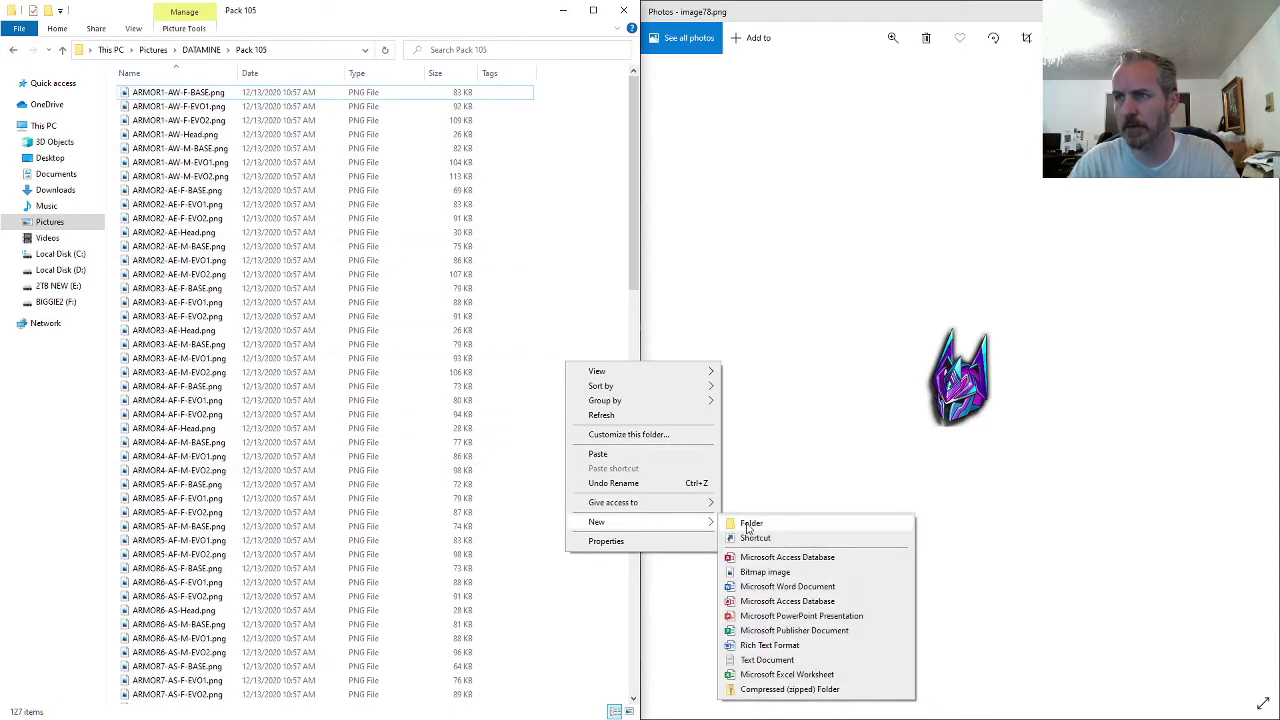
pyautogui.click(748, 522)
pyautogui.write('CAPE')
pyautogui.press('Return')
pyautogui.press('Return')
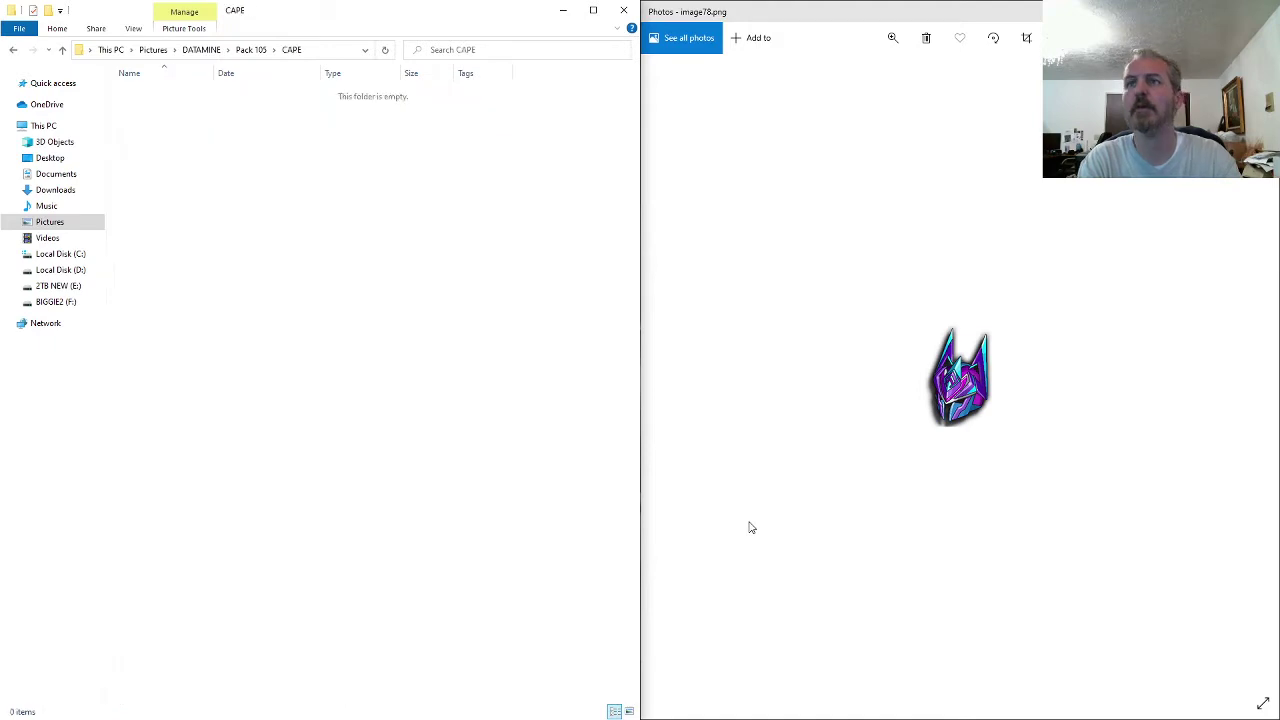
pyautogui.hotkey('ctrl', 'v')
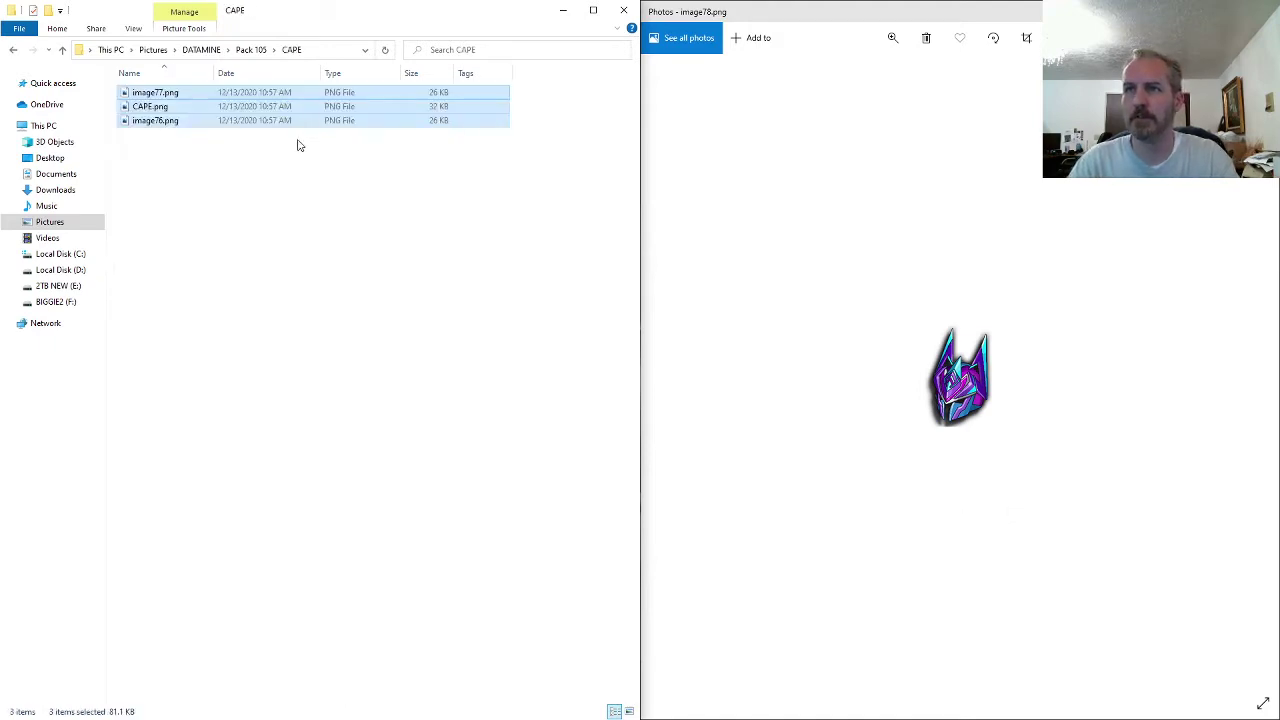
# - Return to the Pack 105 folder and compare the purple image78.png helmet with the armor parts in ARMOR7-AS-M-EVO2.png
pyautogui.click(251, 49)
pyautogui.click(240, 416)
pyautogui.scroll(-10, 221, 494)
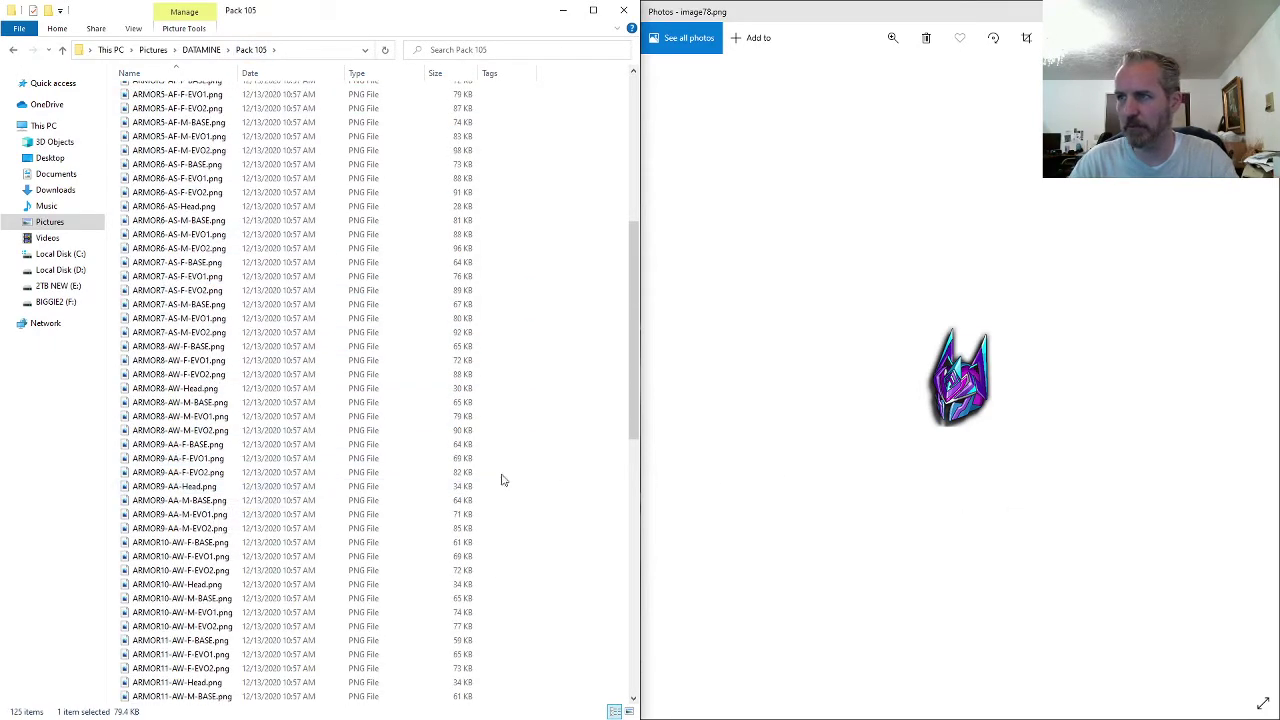
pyautogui.scroll(-2, 258, 480)
pyautogui.scroll(3, 240, 476)
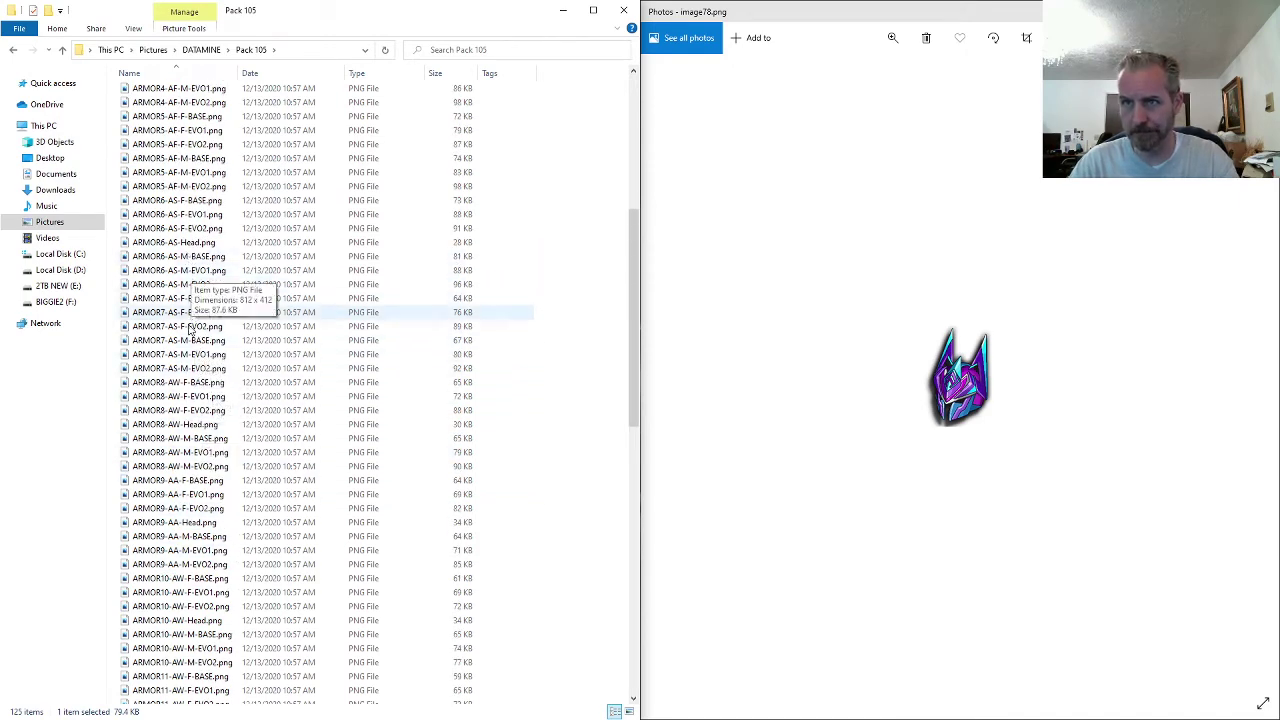
pyautogui.click(189, 370)
pyautogui.doubleClick(190, 370)
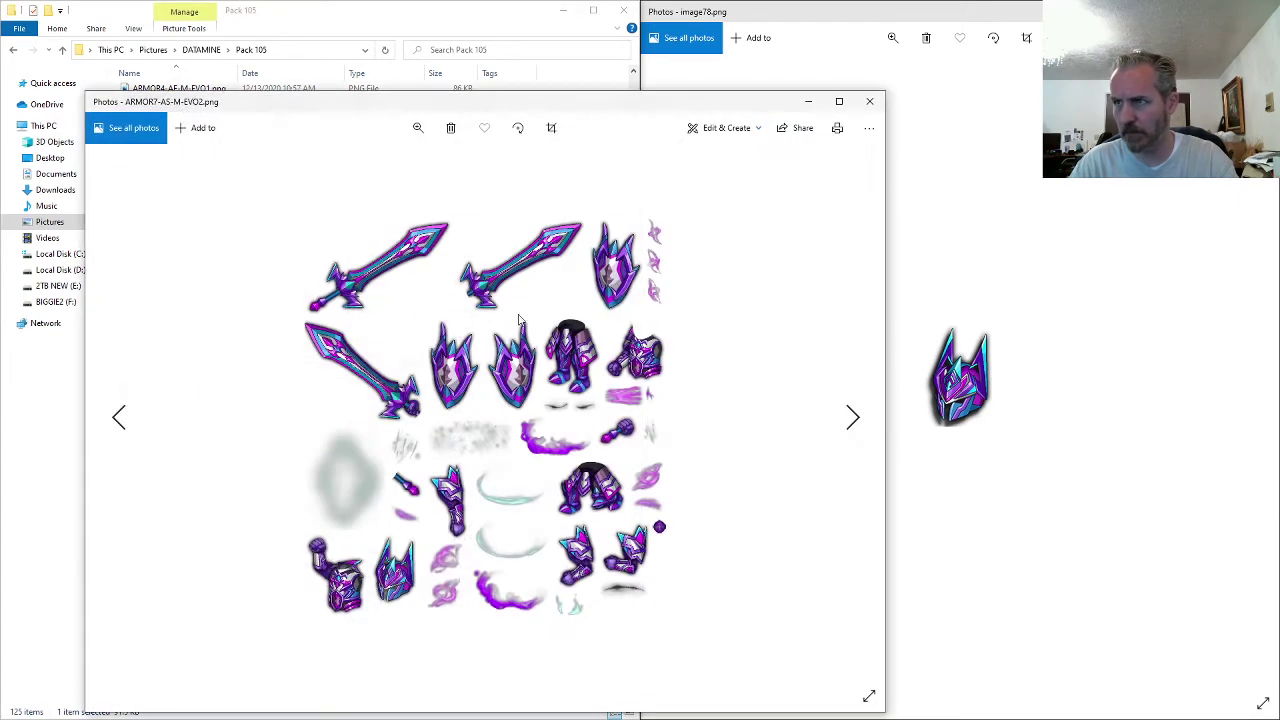
pyautogui.click(872, 103)
# - Rename image78.png as ARMOR7-AS-Head, reusing the prefix from ARMOR7-AS-M-EVO2.png
pyautogui.press('F2')
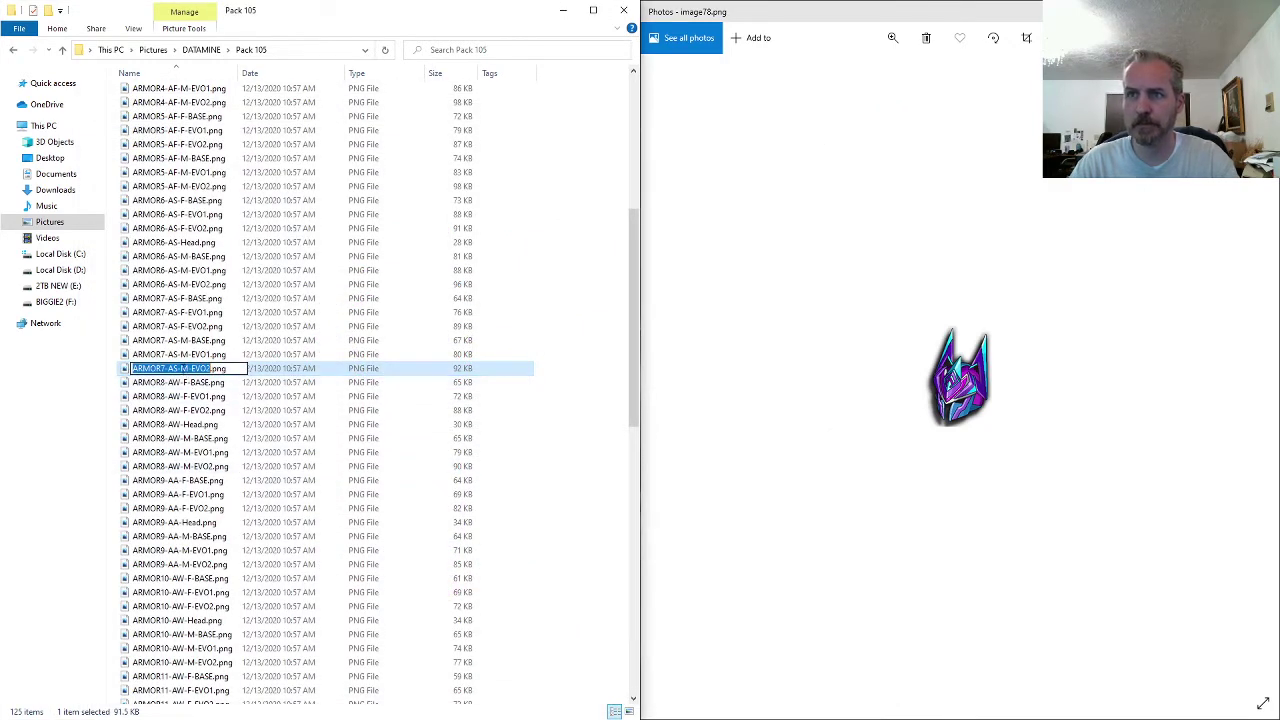
pyautogui.moveTo(181, 370); pyautogui.dragTo(130, 374)
pyautogui.click(165, 437)
pyautogui.scroll(-6, 180, 545)
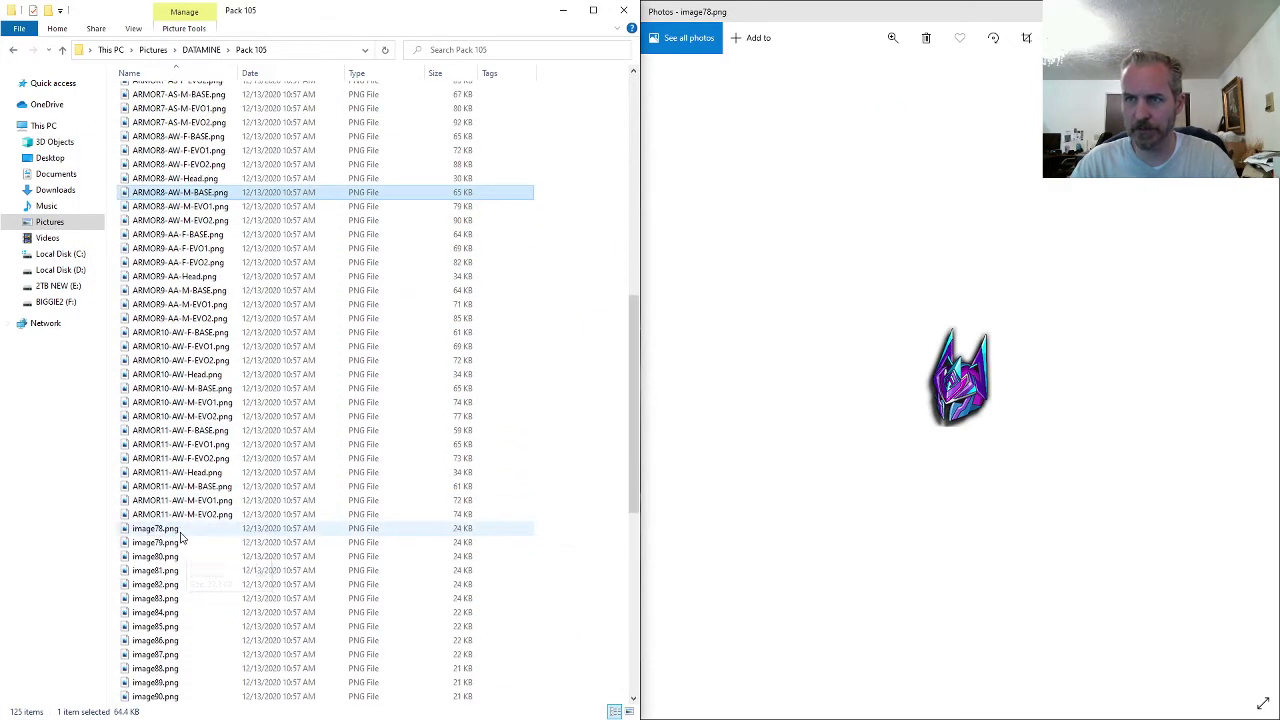
pyautogui.click(179, 532)
pyautogui.write('ead')
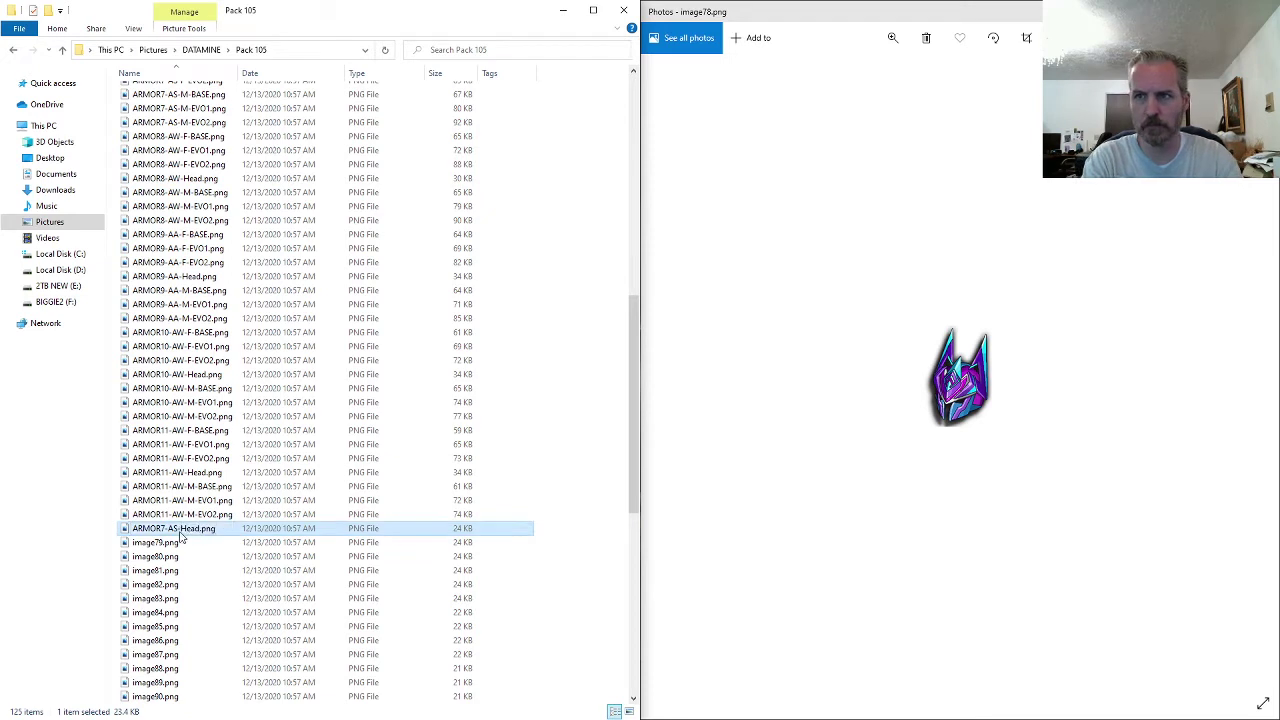
pyautogui.press('Return')
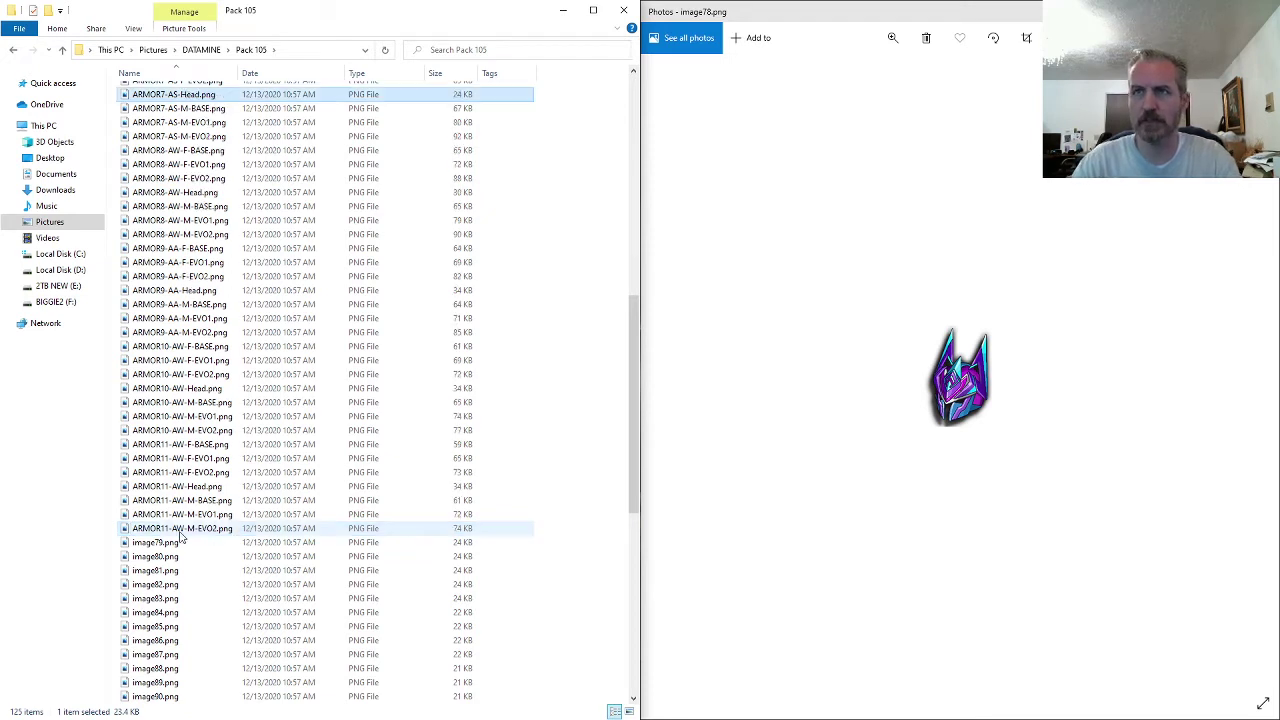
# - Show the preview pane beside the Pack 105 file list
pyautogui.click(133, 29)
pyautogui.click(83, 53)
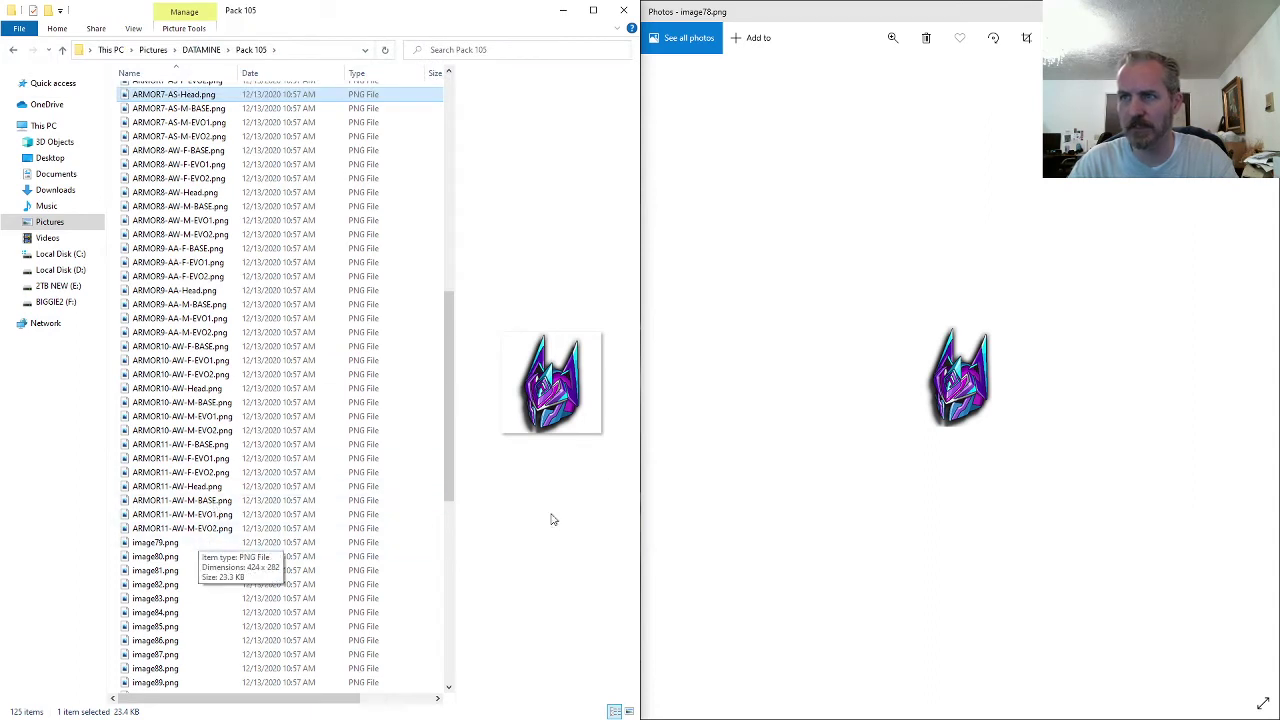
# - Advance the viewer to image79.png and examine its butterfly-like creature parts up close
pyautogui.click(802, 477)
pyautogui.press('Right')
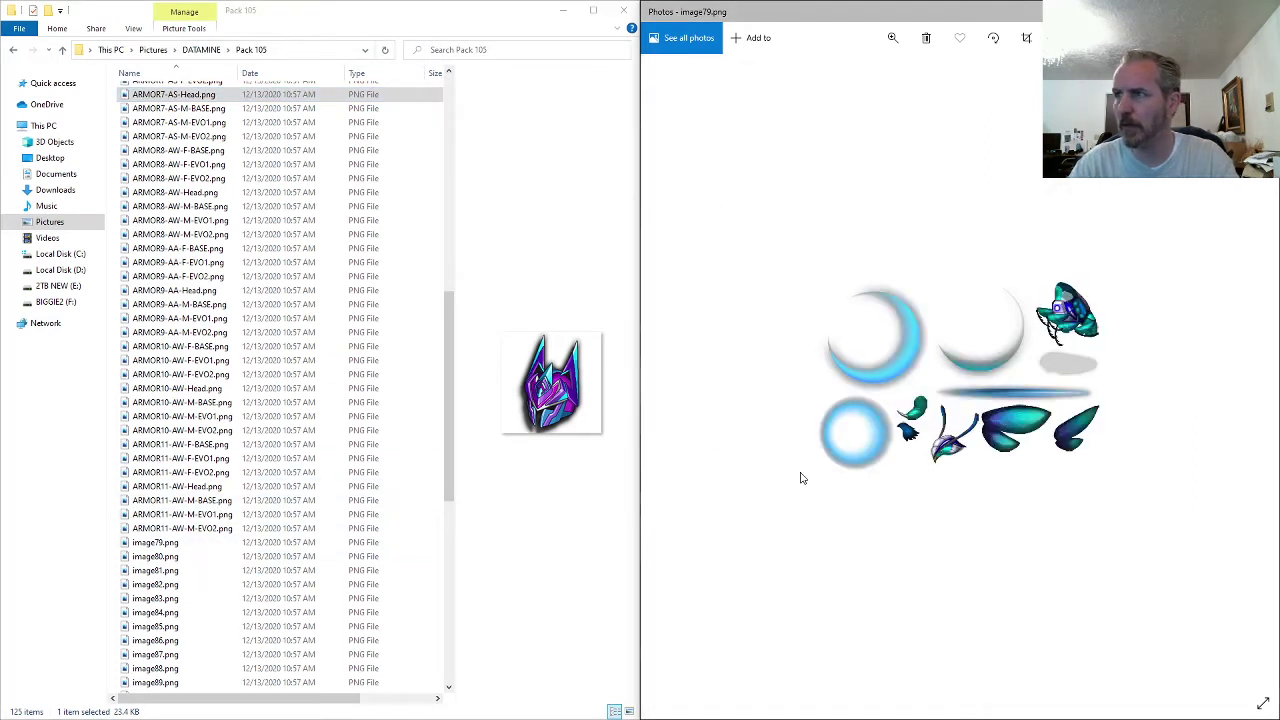
pyautogui.scroll(2, 863, 499)
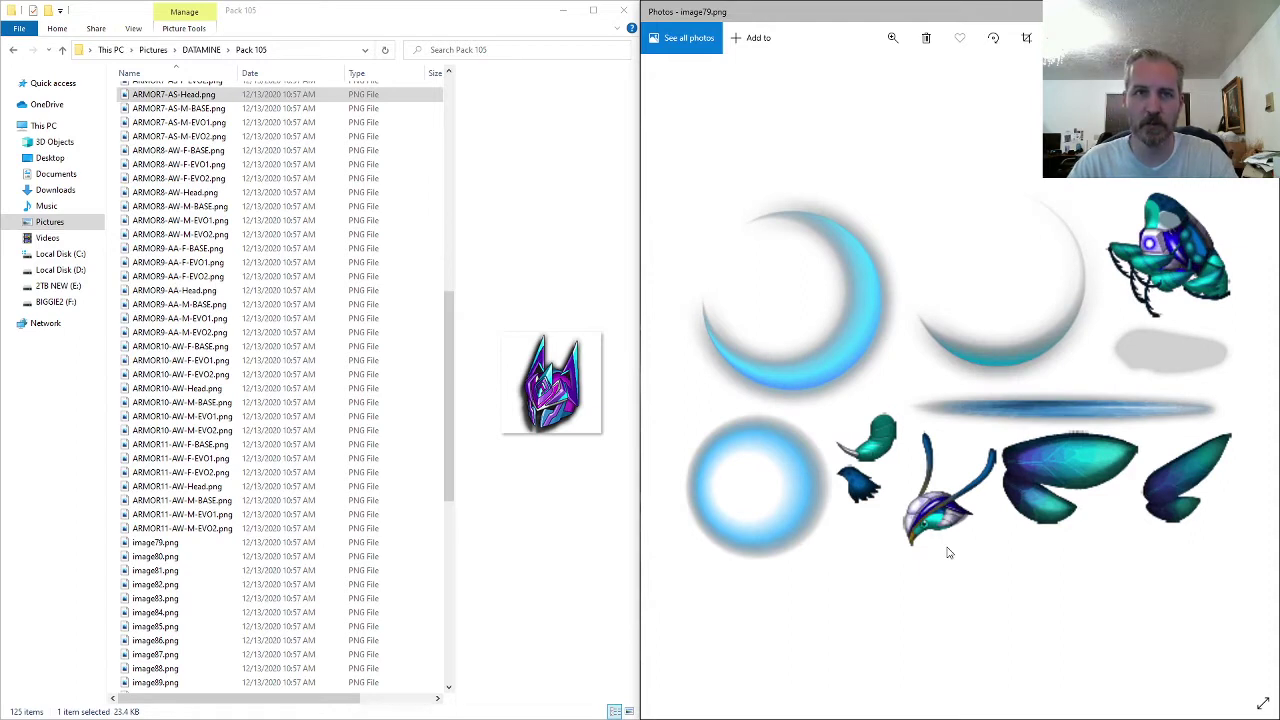
pyautogui.scroll(-2, 950, 555)
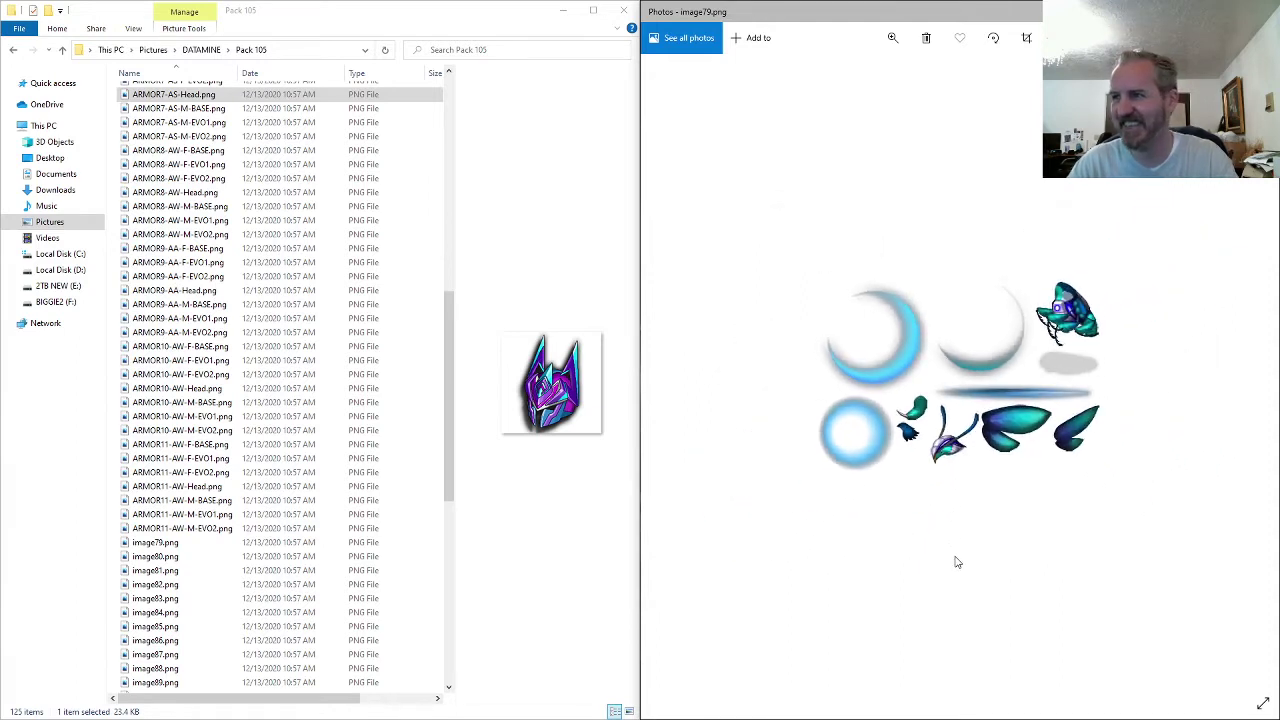
# - Compare the blue-green creature parts in image80.png with the red version in image81.png
pyautogui.press('Right')
pyautogui.press('Right')
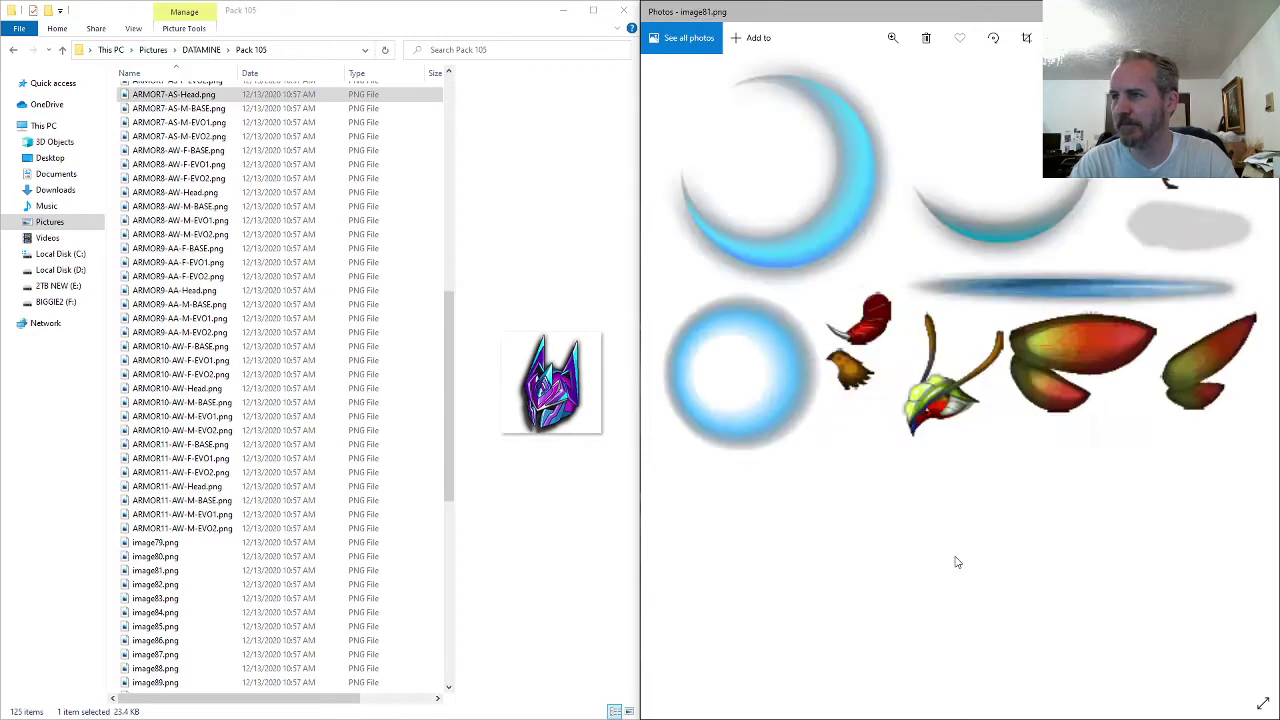
pyautogui.press('Left')
pyautogui.press('Right')
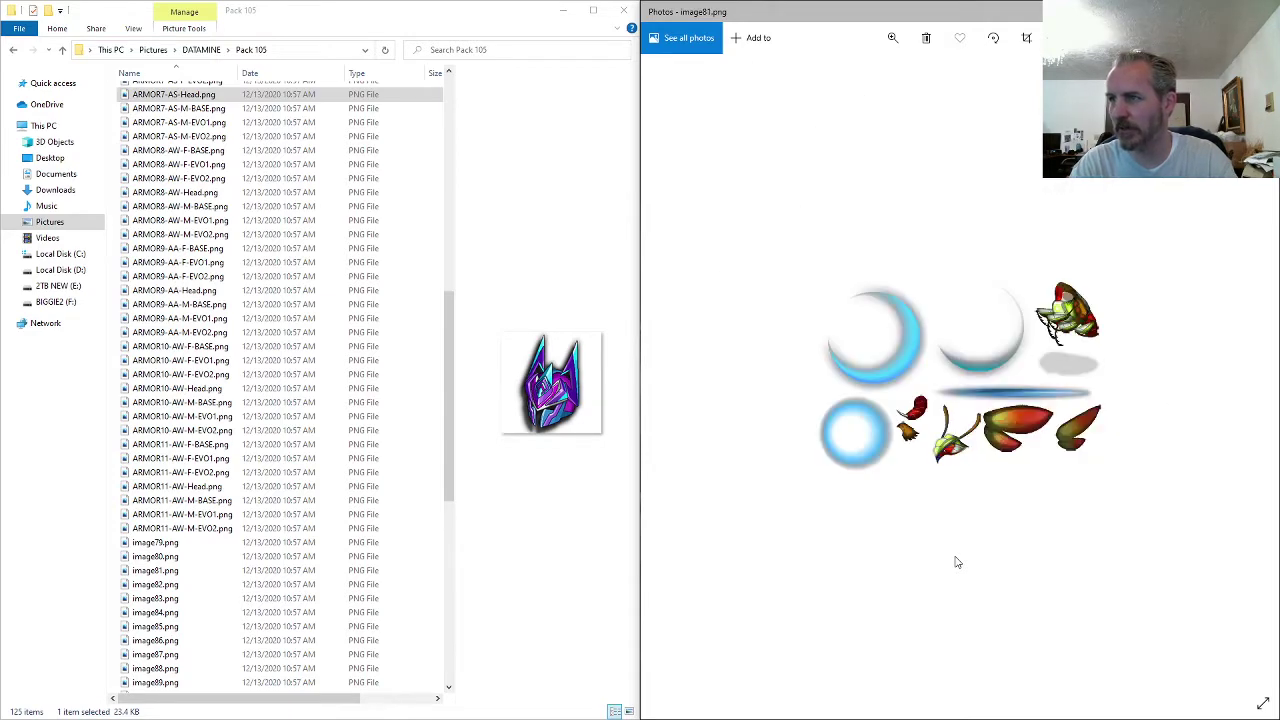
pyautogui.press('Left')
pyautogui.press('Right')
pyautogui.press('Left')
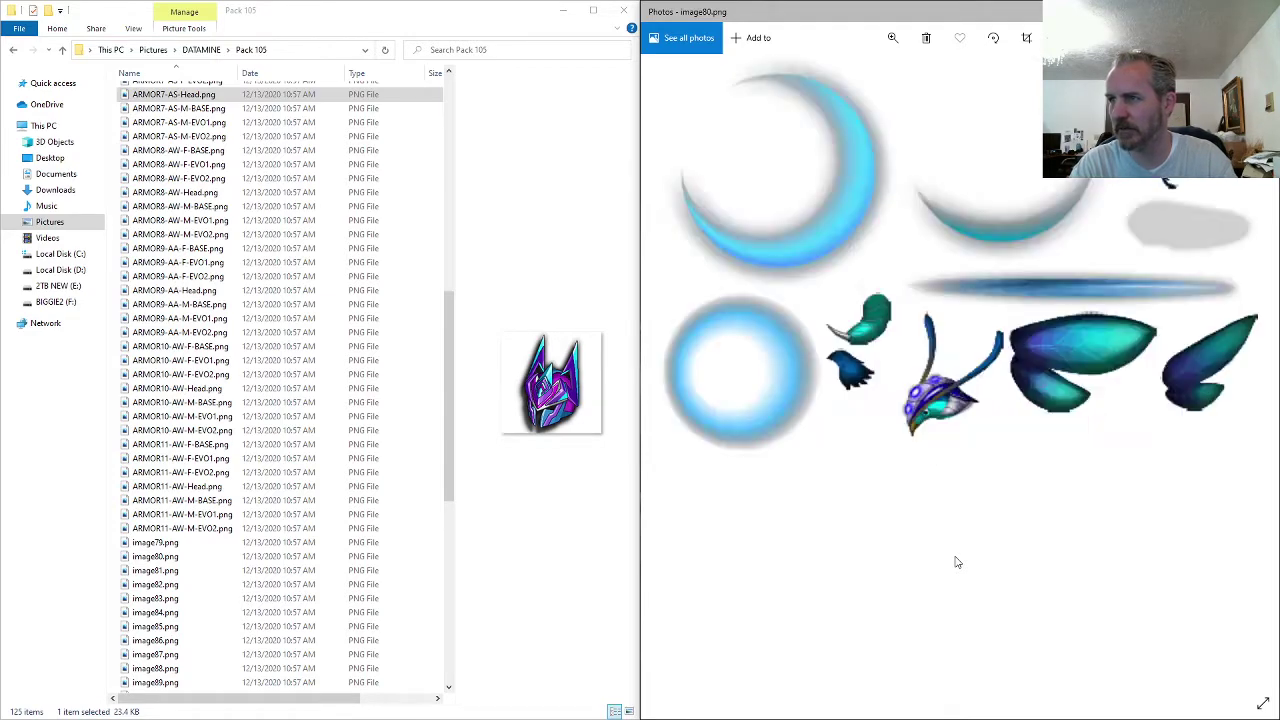
pyautogui.press('Right')
pyautogui.press('Left')
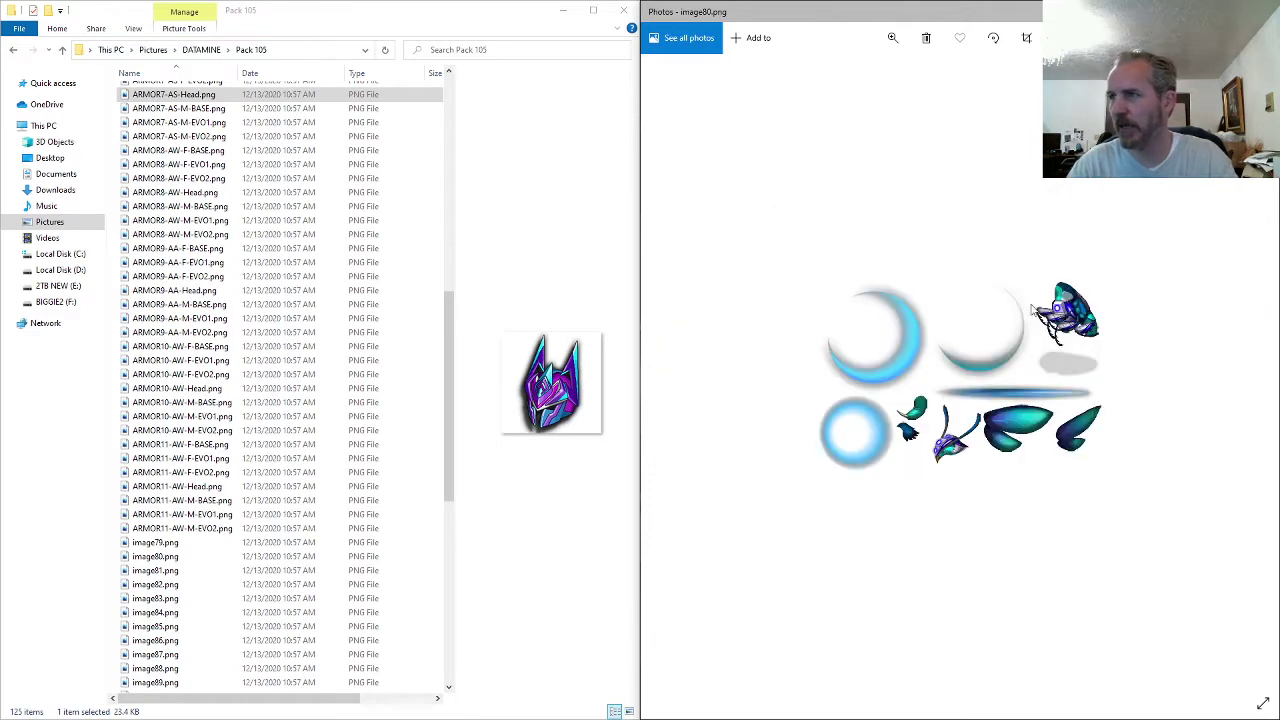
# - Examine image80.png up close and compare its creature head and wings with those in image79.png
pyautogui.scroll(3, 1032, 308)
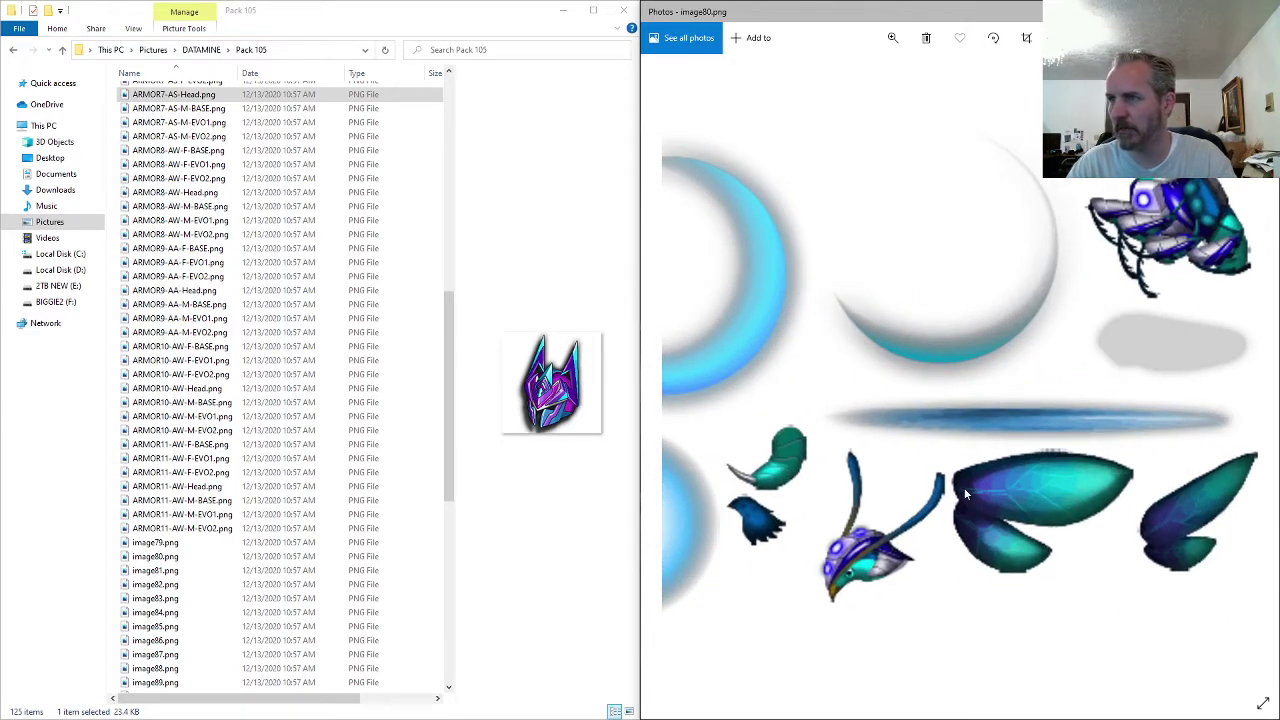
pyautogui.press('Left')
pyautogui.press('Right')
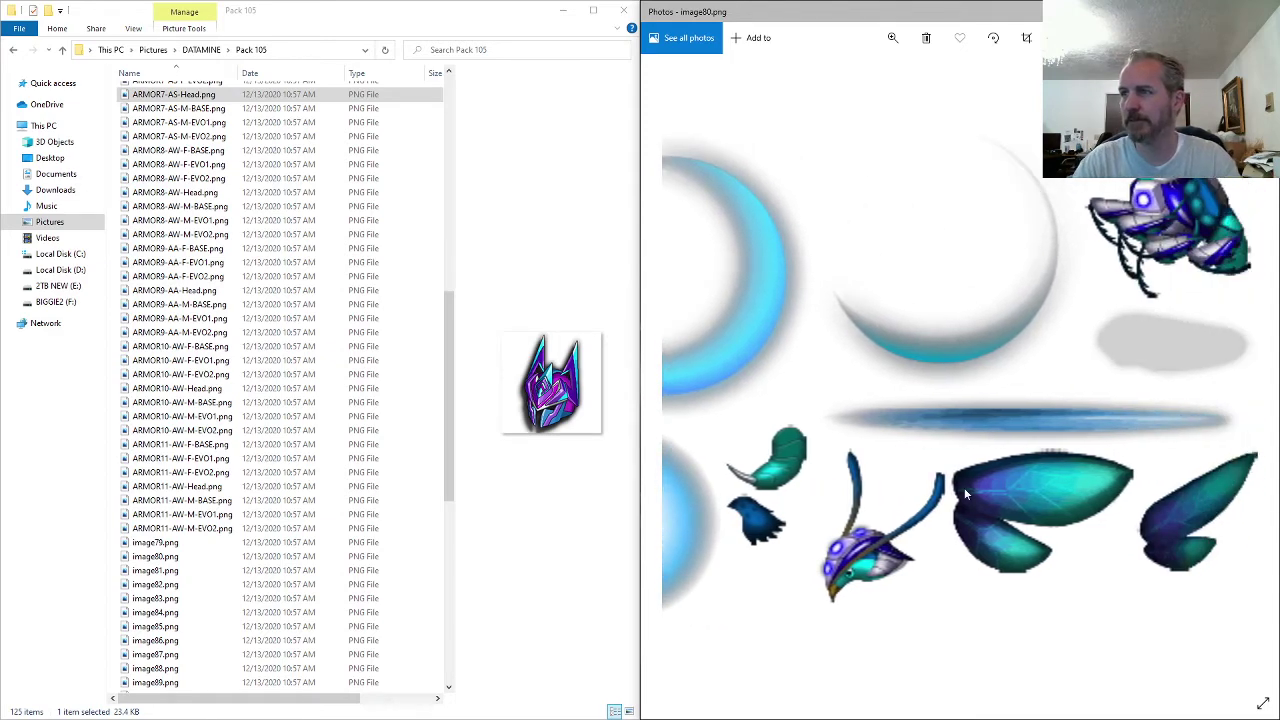
pyautogui.scroll(-4, 964, 487)
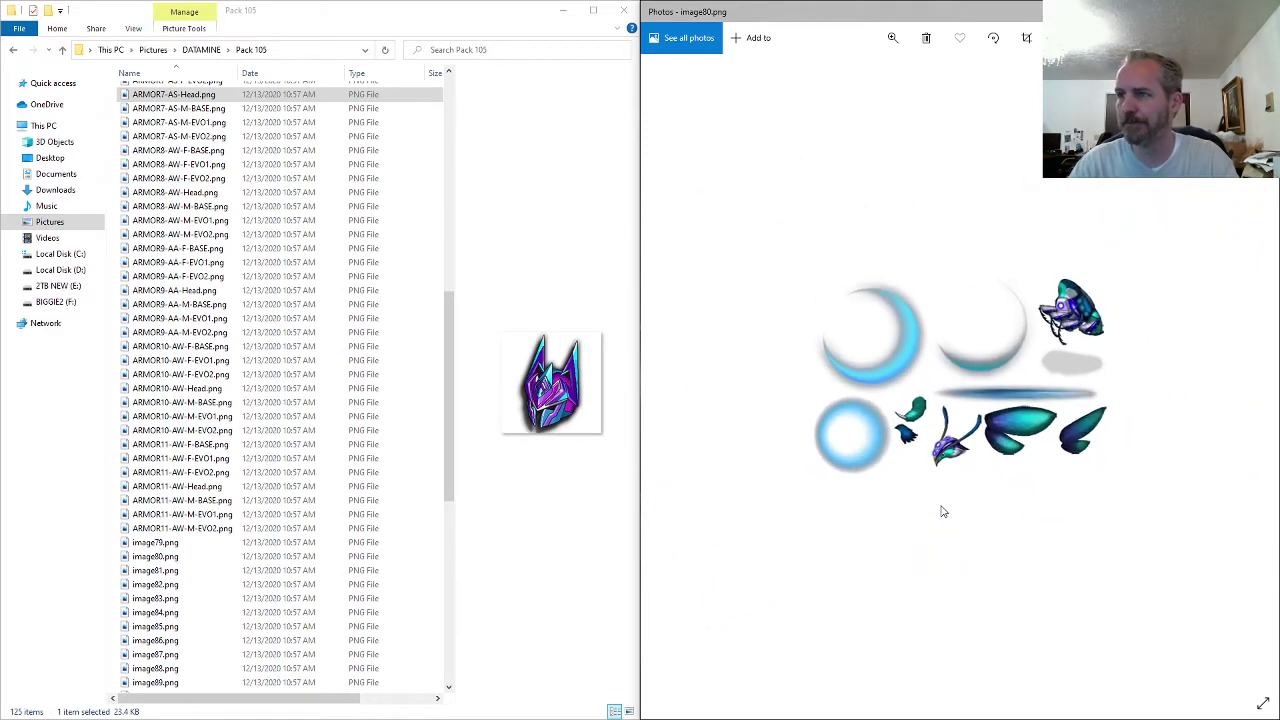
pyautogui.press('Left')
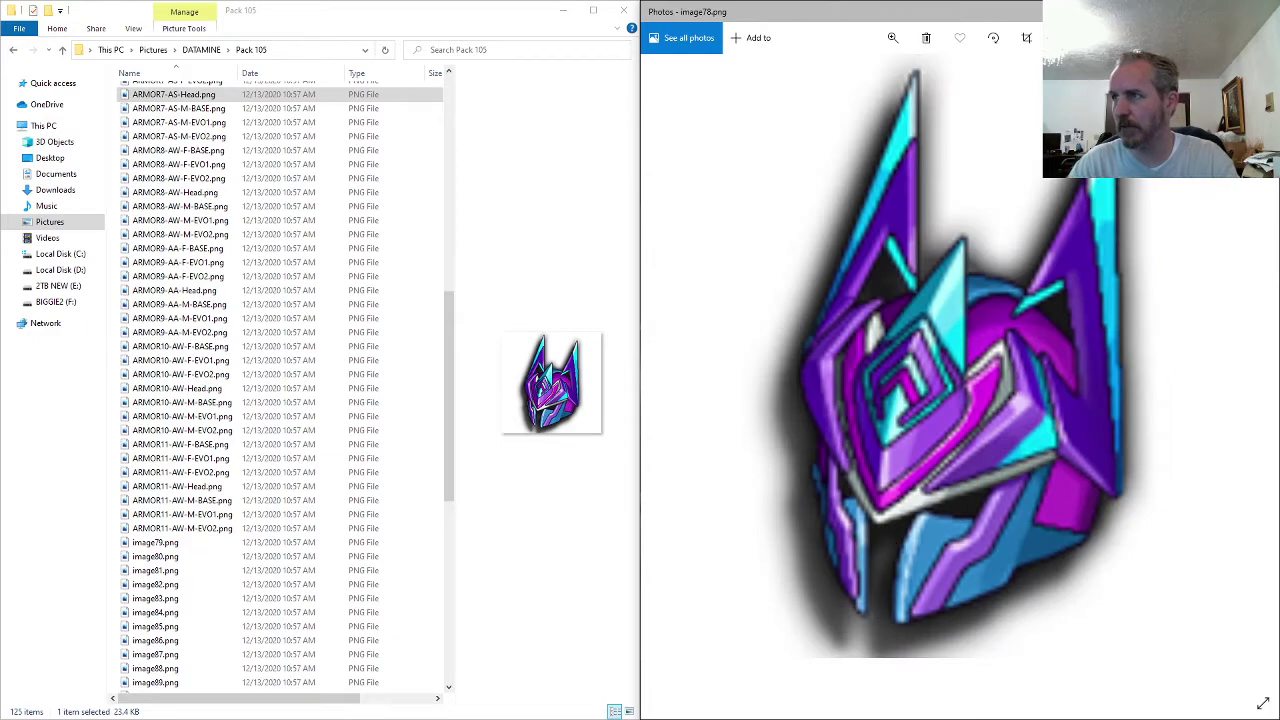
# - Reopen image79.png beside the file list and check the images from there up to image83.png
pyautogui.hotkey('alt', 'F4')
pyautogui.click(178, 543)
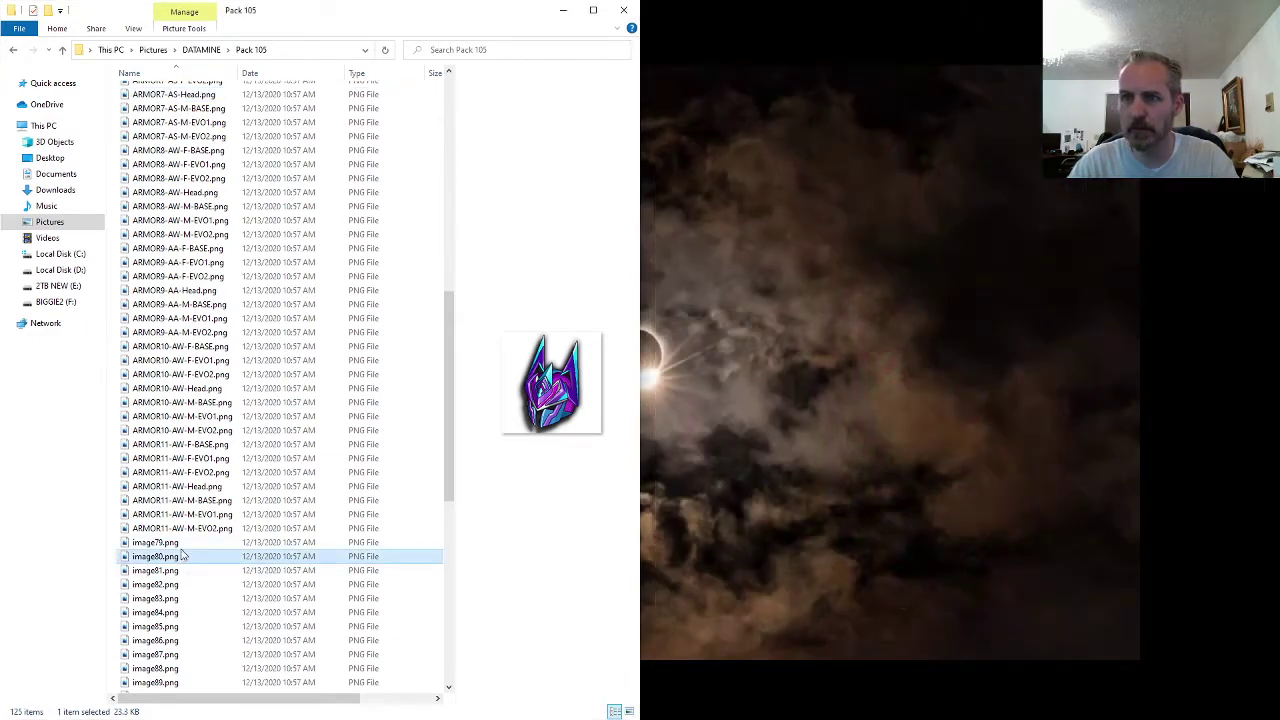
pyautogui.doubleClick(178, 545)
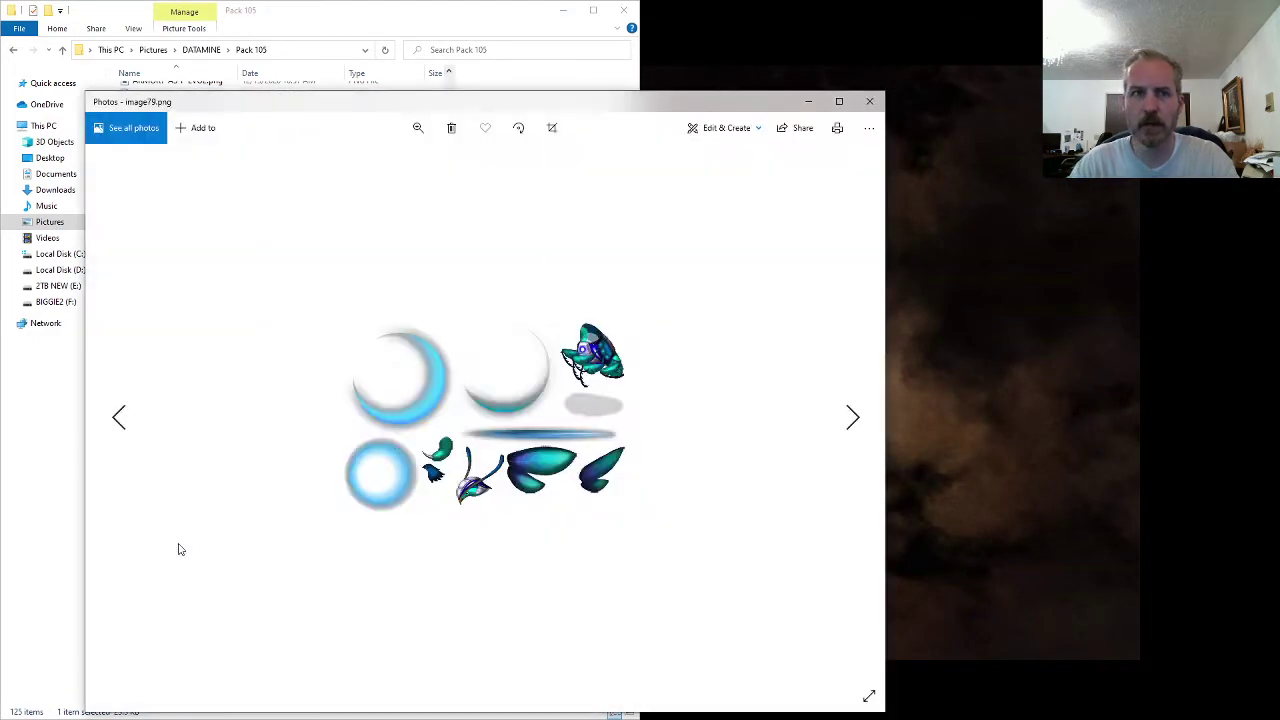
pyautogui.press('super+Right')
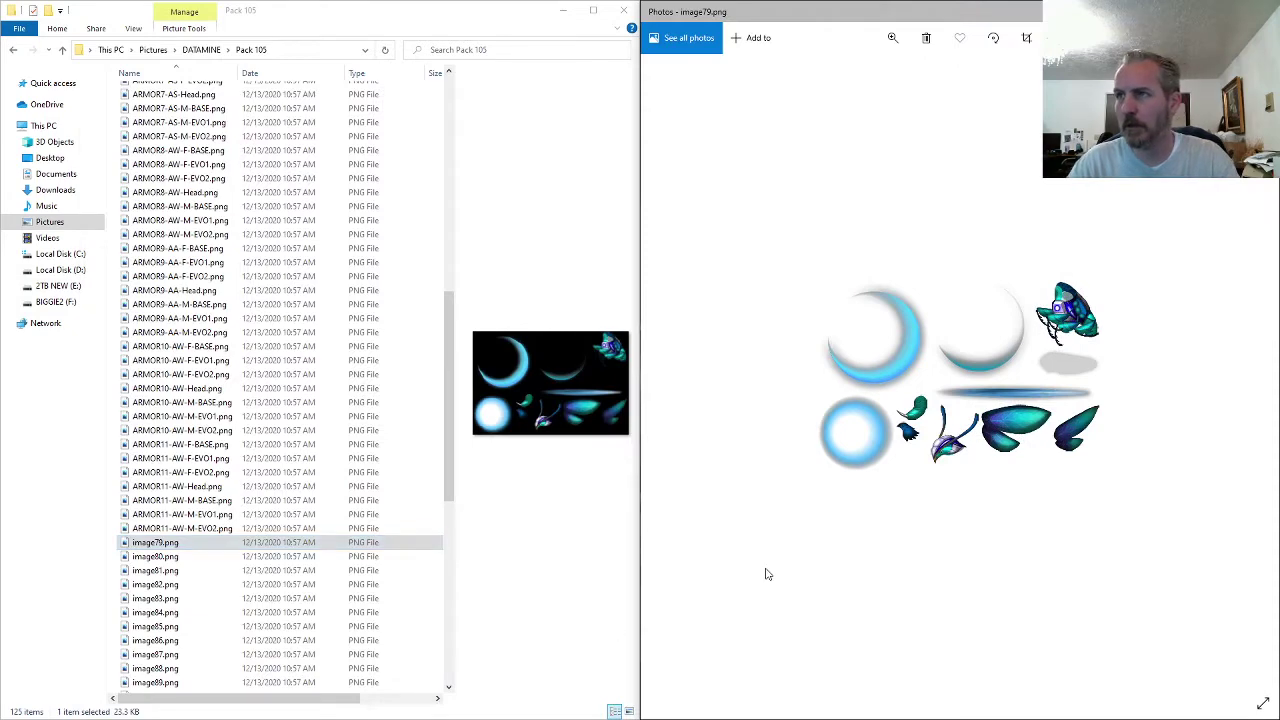
pyautogui.press('Right')
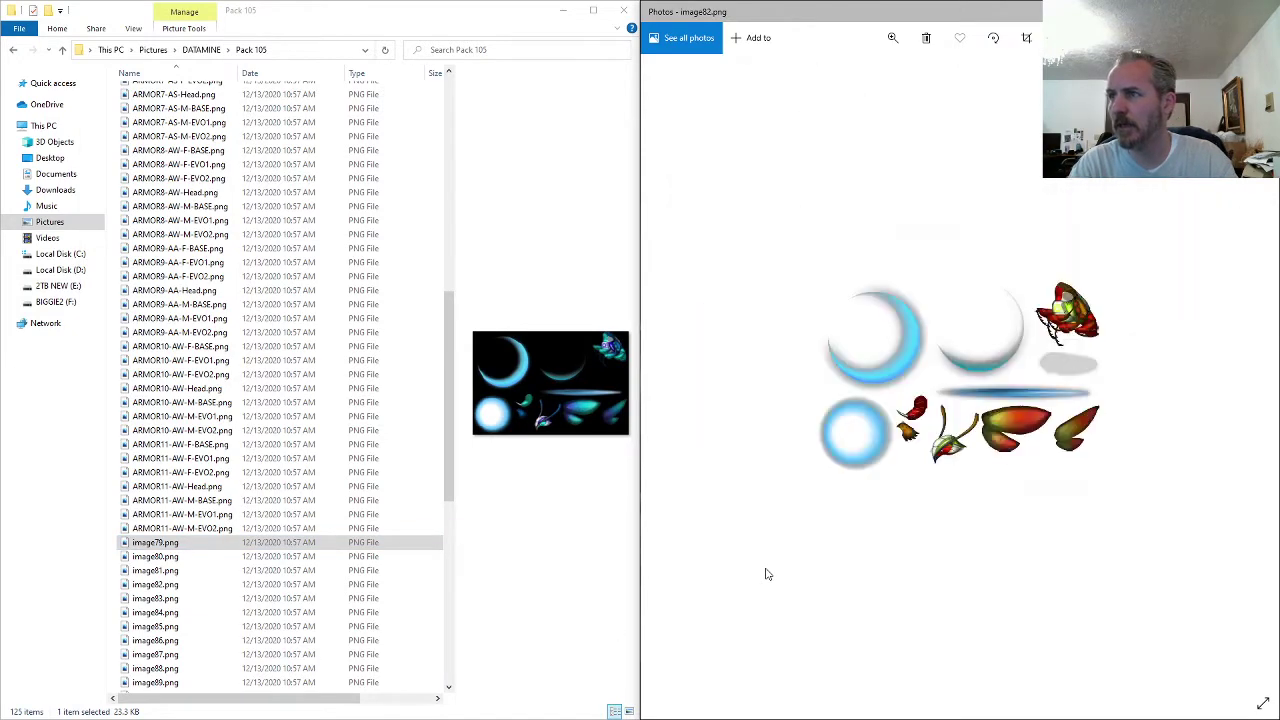
pyautogui.press('Right')
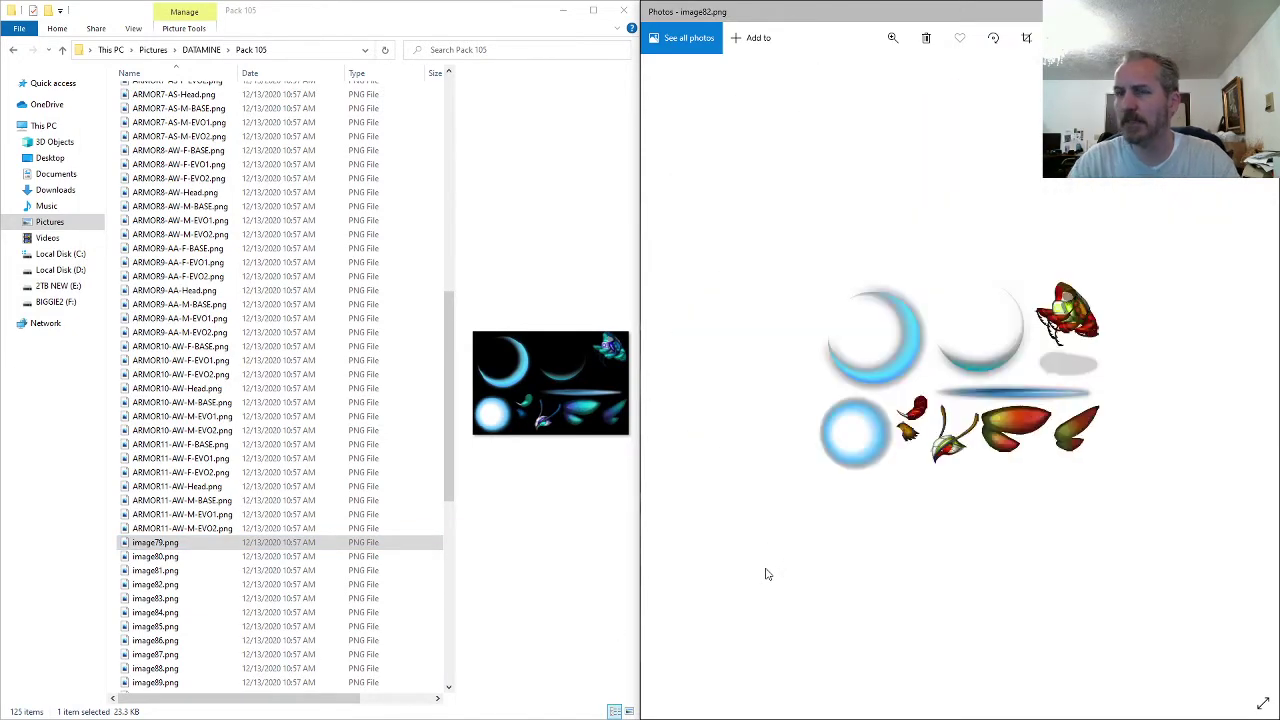
pyautogui.press('Right')
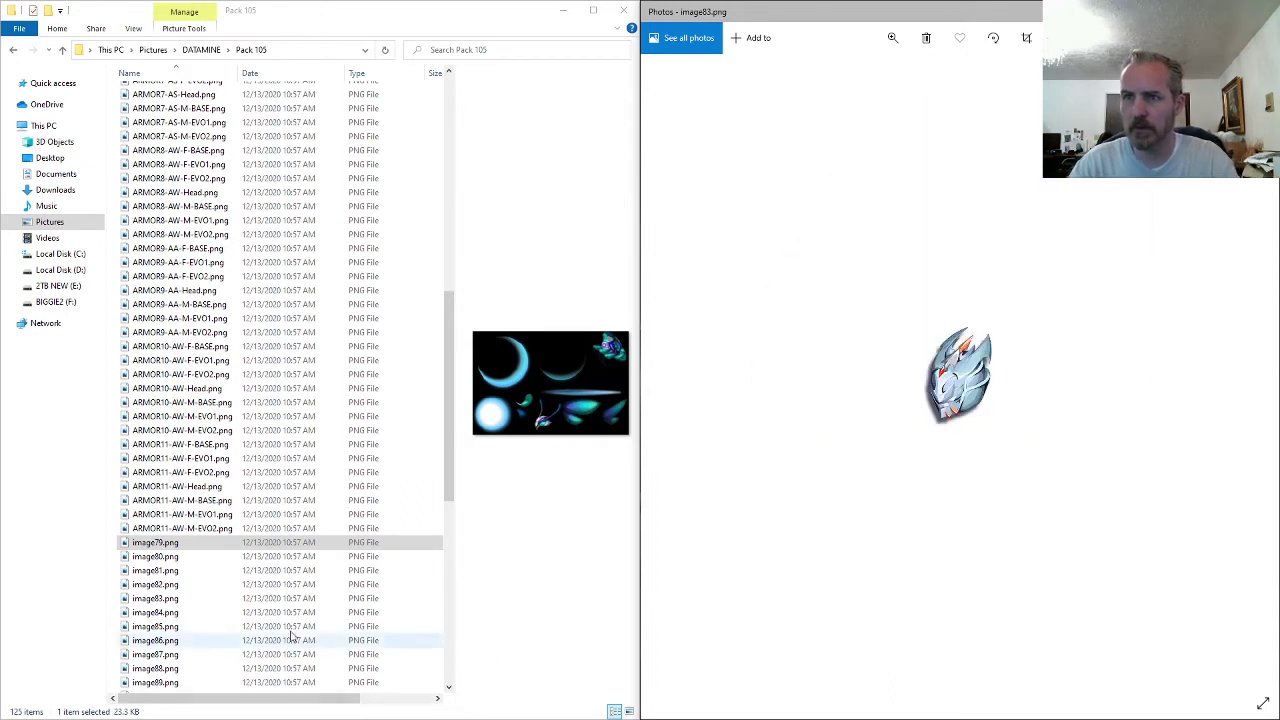
# - Move image79.png through image82.png into a new folder named PETS inside Pack 105
pyautogui.click(185, 546)
pyautogui.keyDown('shift'); pyautogui.click(176, 586); pyautogui.keyUp('shift')
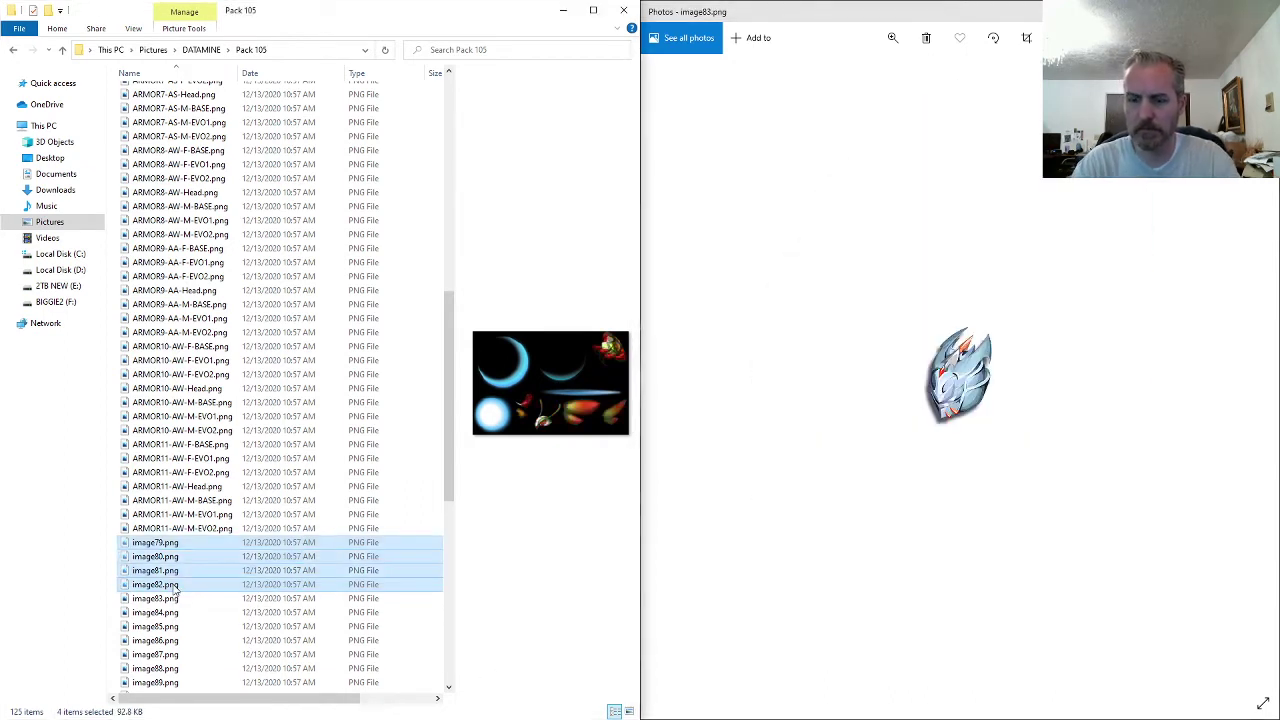
pyautogui.press('Home')
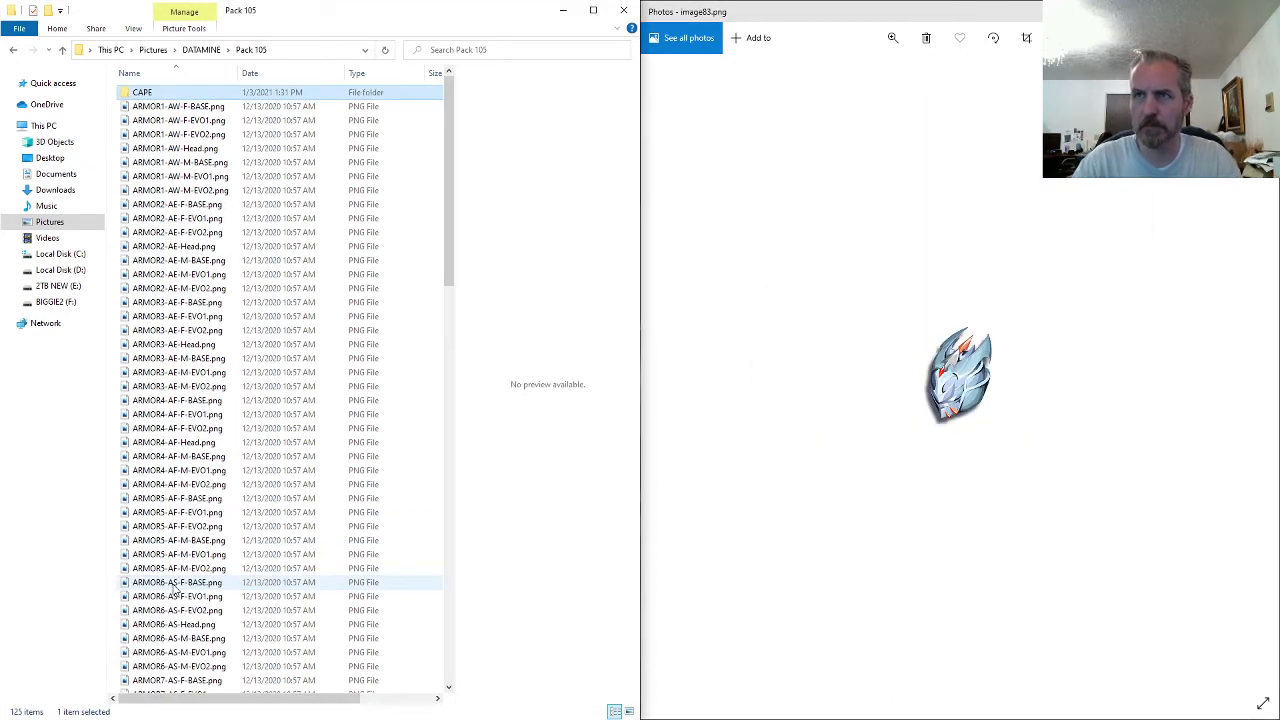
pyautogui.rightClick(522, 224)
pyautogui.rightClick(429, 235)
pyautogui.moveTo(480, 395)
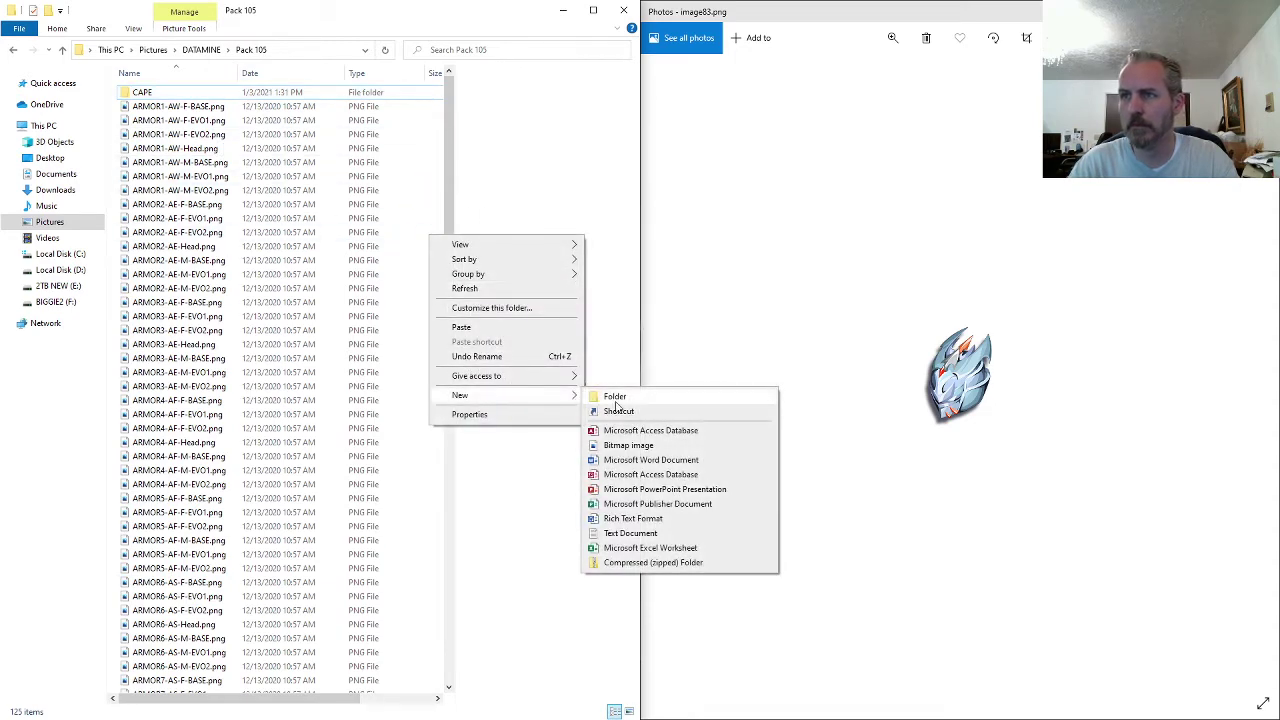
pyautogui.click(615, 398)
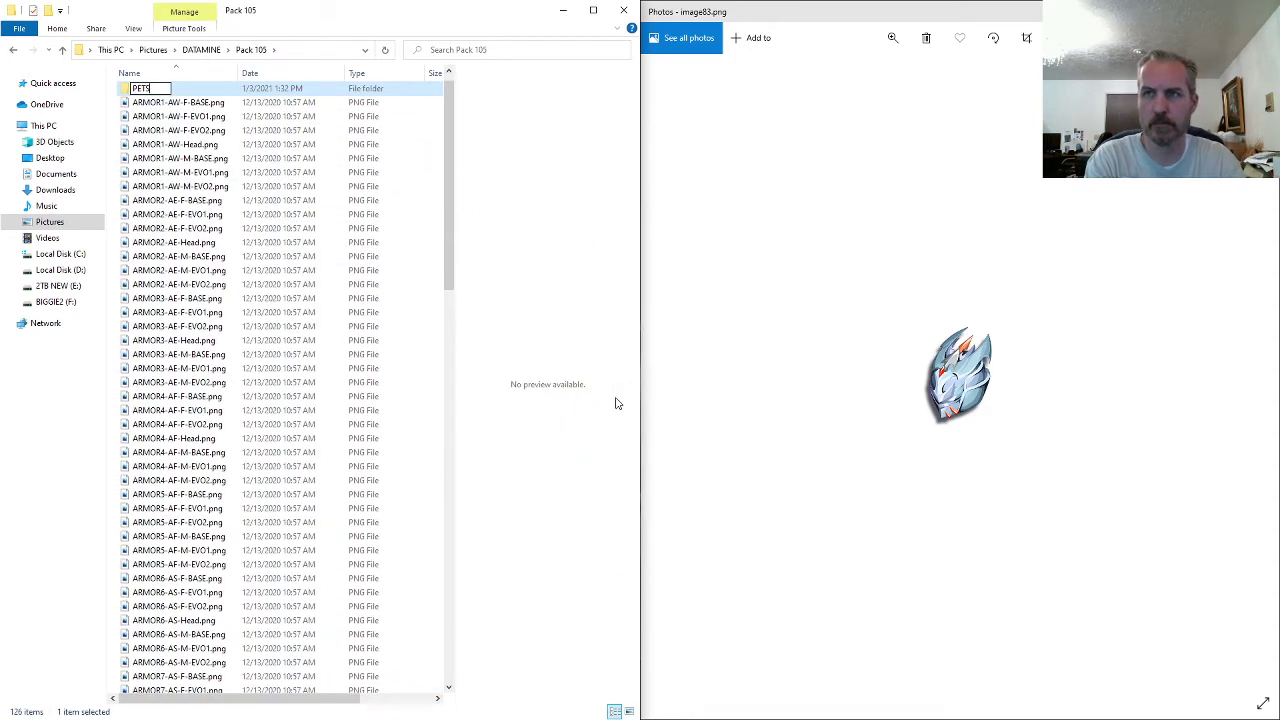
pyautogui.press('Return')
pyautogui.hotkey('ctrl', 'v')
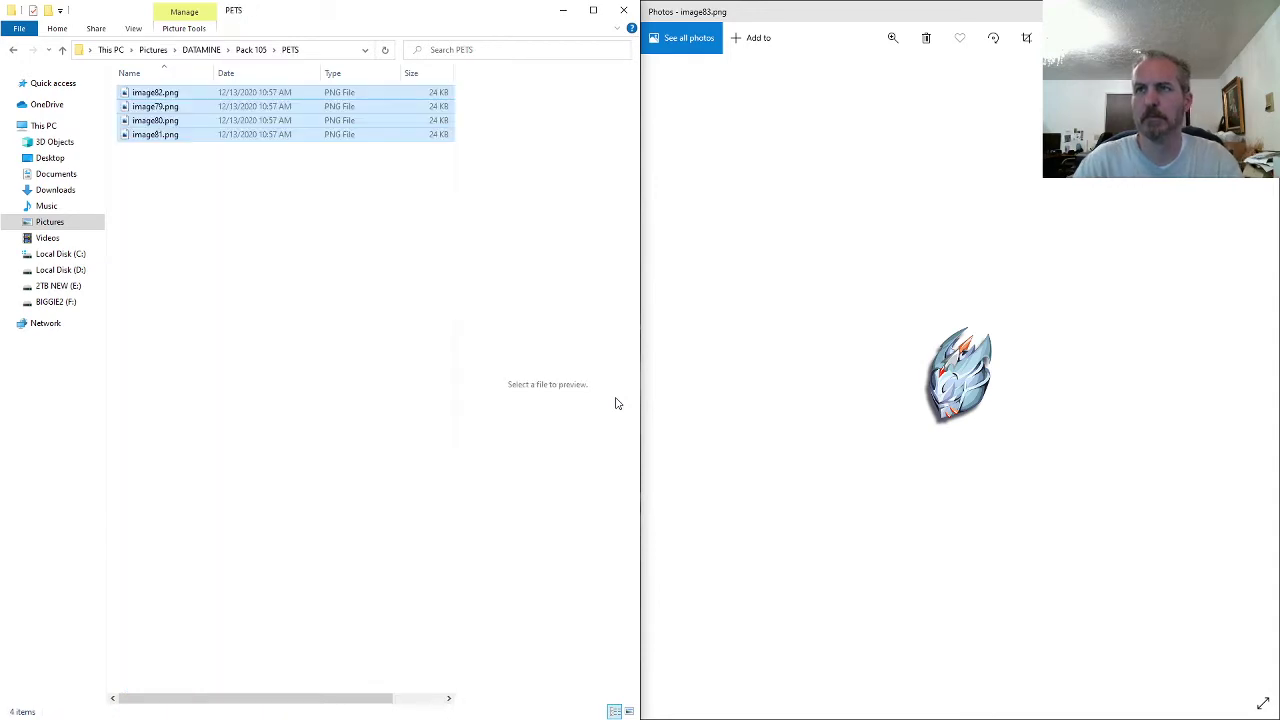
# - Return to the Pack 105 folder and compare the image83.png helmet with ARMOR4-AF-Head.png and ARMOR5-AF-M-BASE.png
pyautogui.click(252, 50)
pyautogui.click(793, 442)
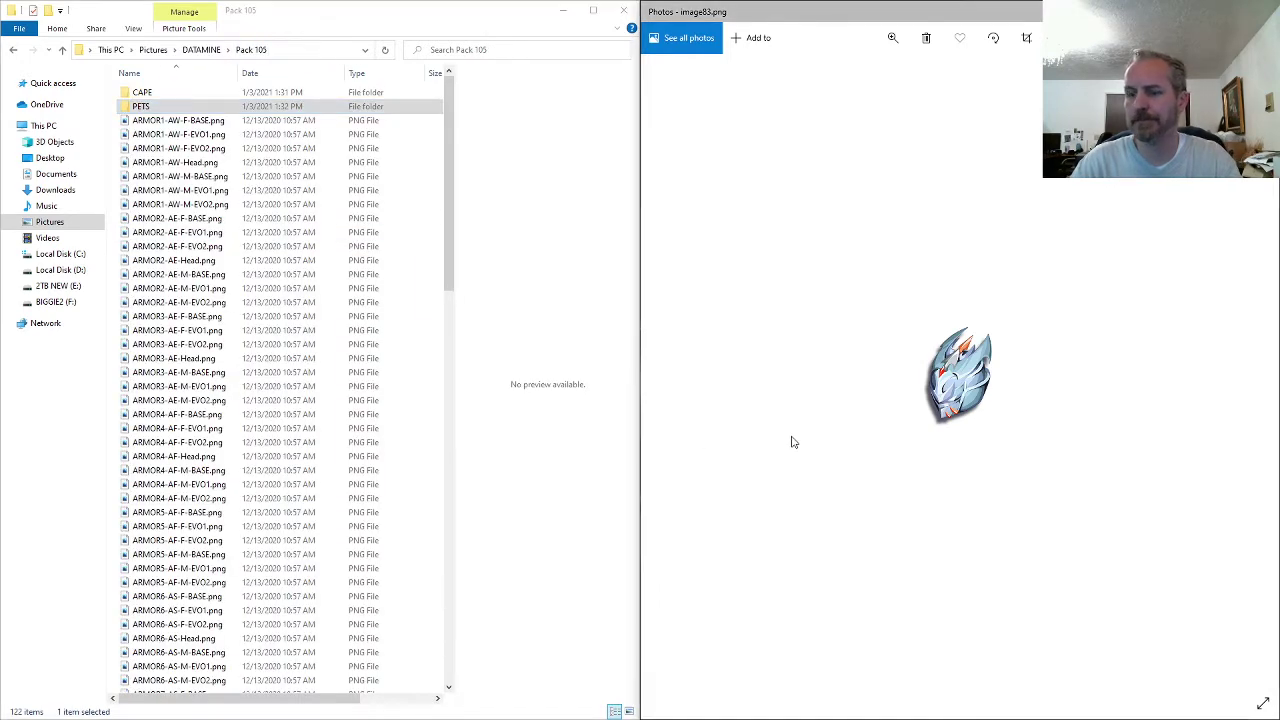
pyautogui.click(205, 457)
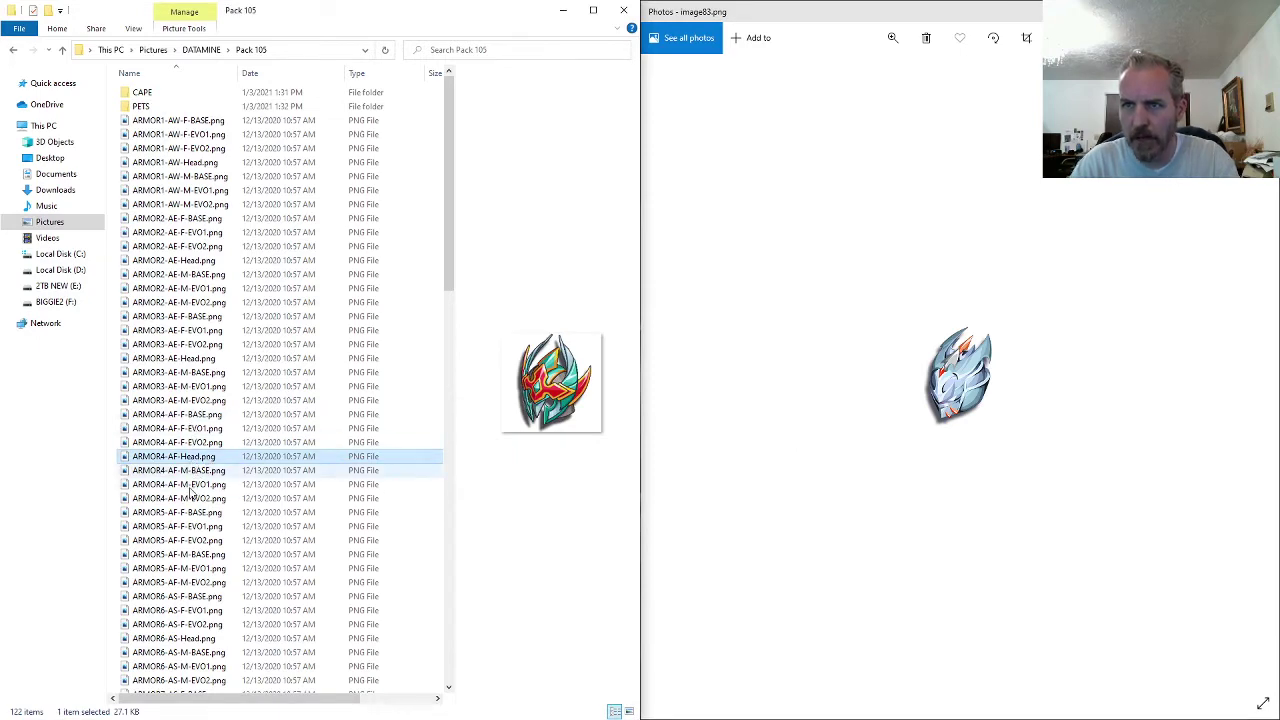
pyautogui.click(182, 555)
# - Rename image83.png as ARMOR5-AF-Head, reusing the prefix from ARMOR5-AF-M-BASE.png
pyautogui.press('F2')
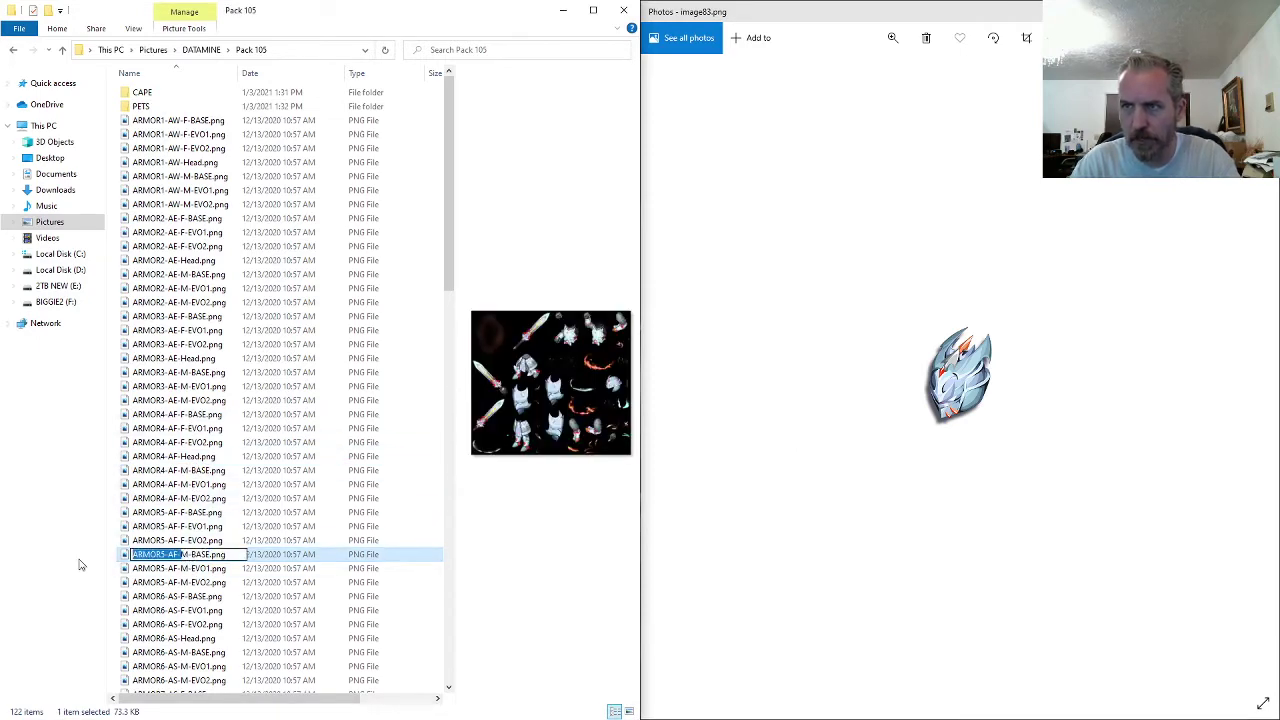
pyautogui.click(170, 568)
pyautogui.scroll(-13, 177, 590)
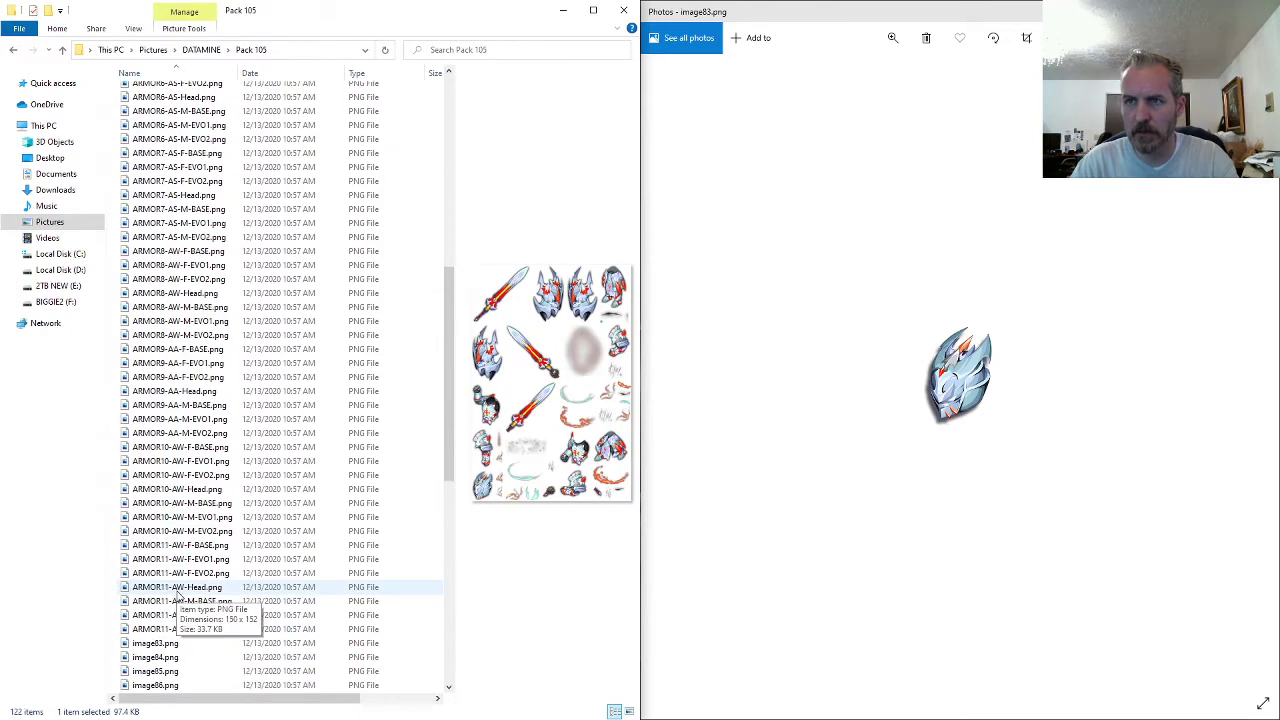
pyautogui.scroll(-3, 178, 593)
pyautogui.click(170, 519)
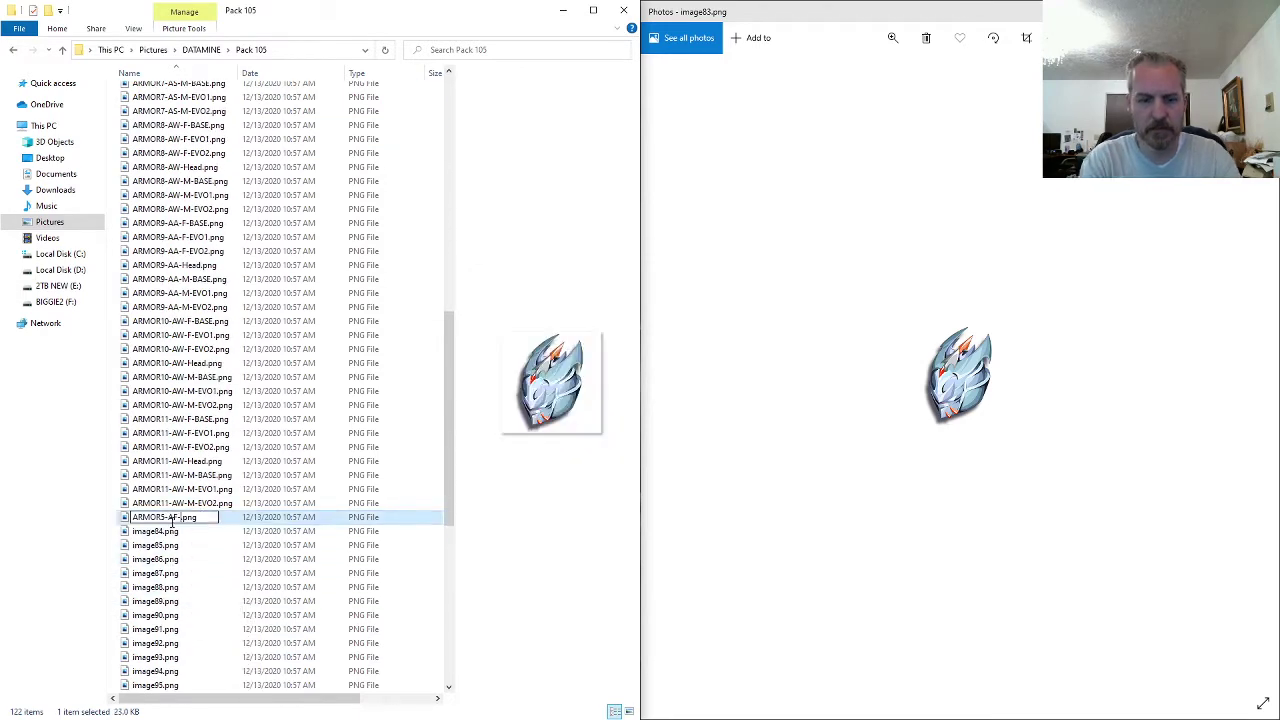
pyautogui.press('Return')
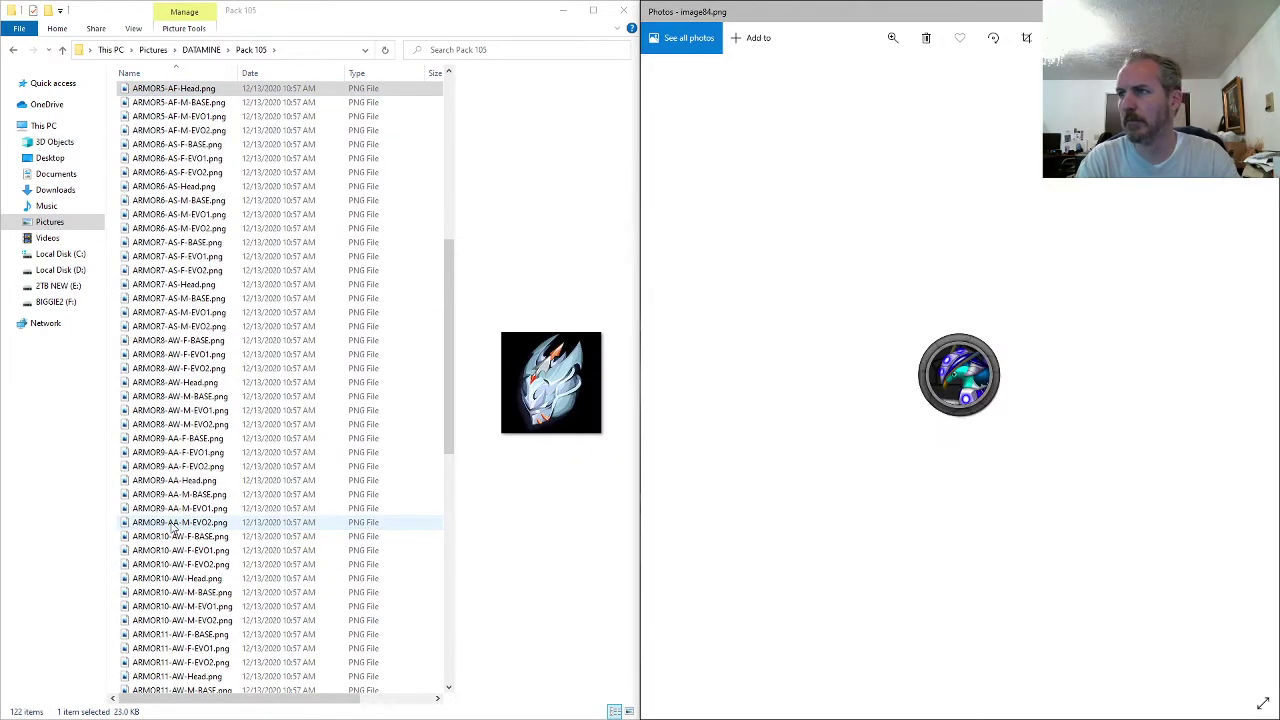
# - Go through the images from image84.png to image99.png to tell which ones show pet portraits and pet parts
pyautogui.click(660, 568)
pyautogui.click(660, 568)
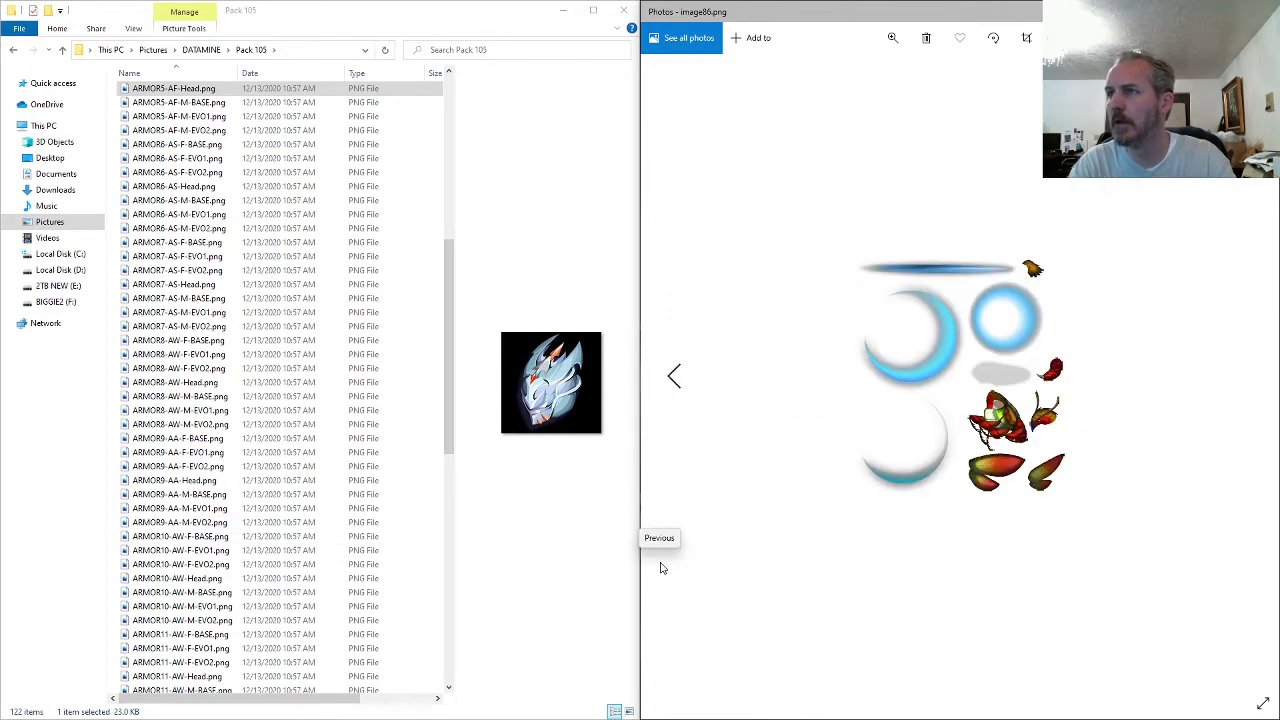
pyautogui.click(660, 568)
pyautogui.click(660, 568)
pyautogui.click(660, 568)
pyautogui.click(660, 568)
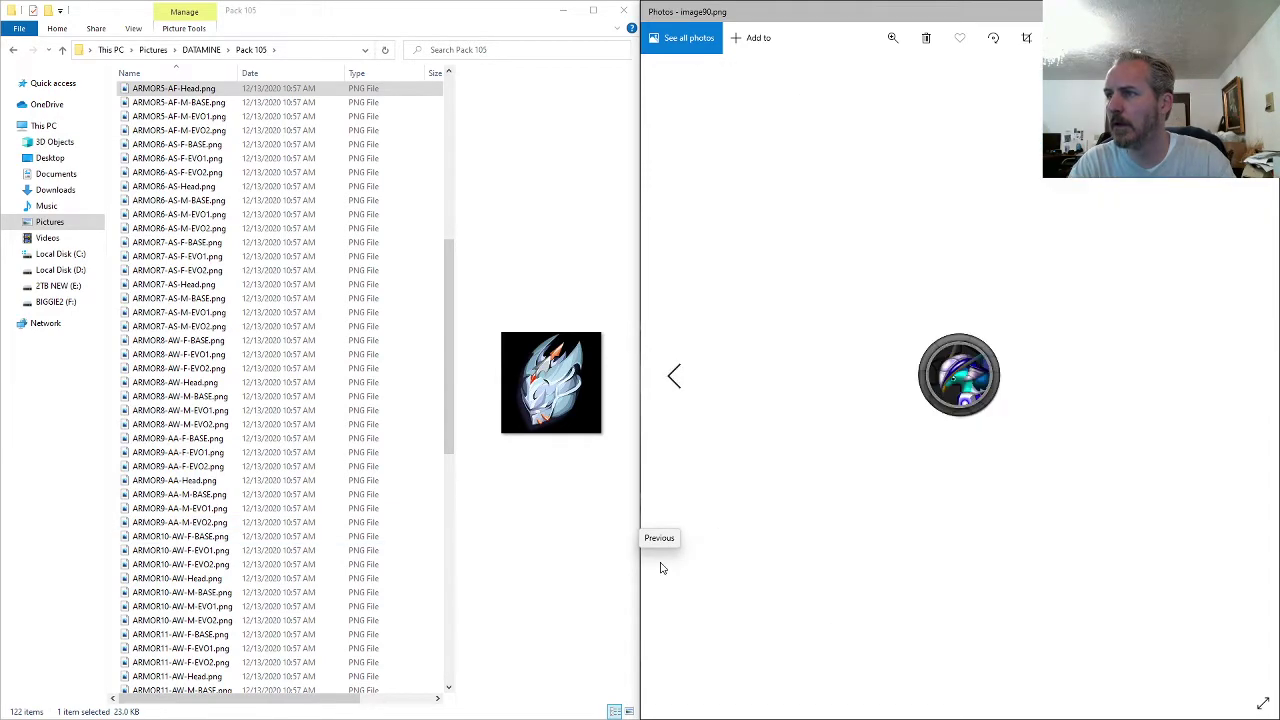
pyautogui.click(660, 568)
pyautogui.click(660, 568)
pyautogui.click(660, 568)
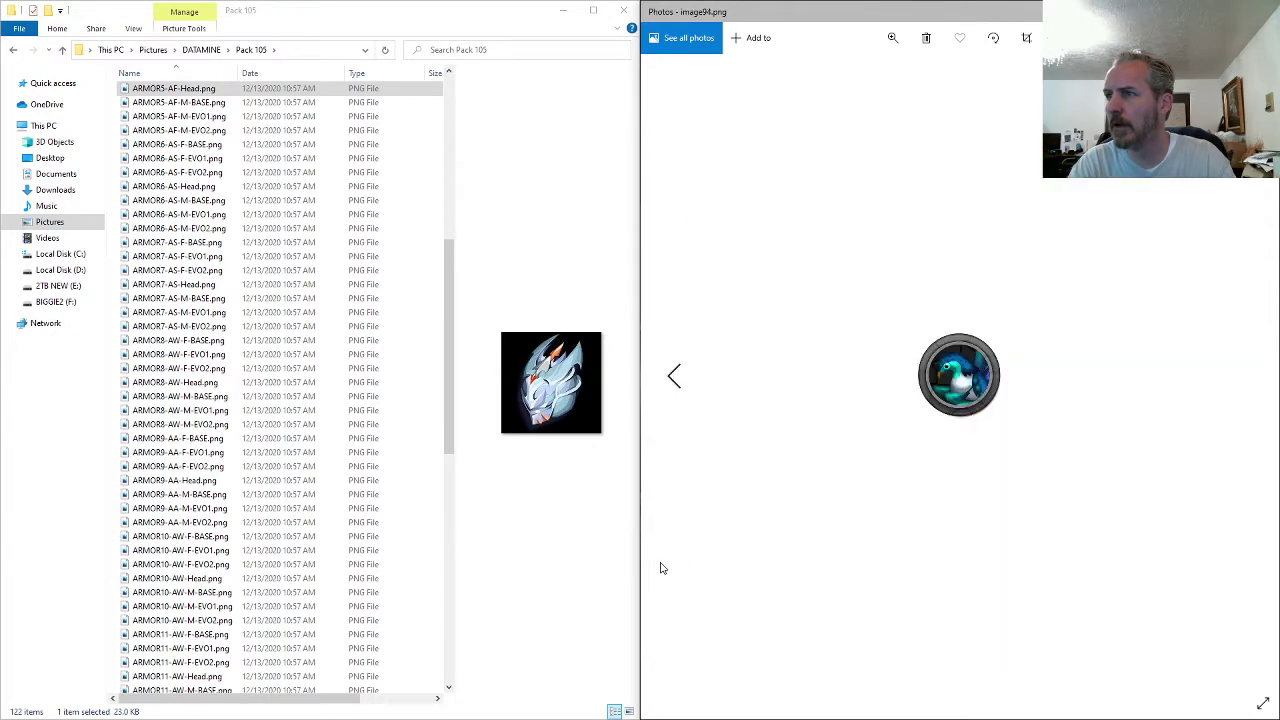
pyautogui.click(660, 568)
pyautogui.click(660, 568)
pyautogui.click(660, 568)
pyautogui.click(660, 568)
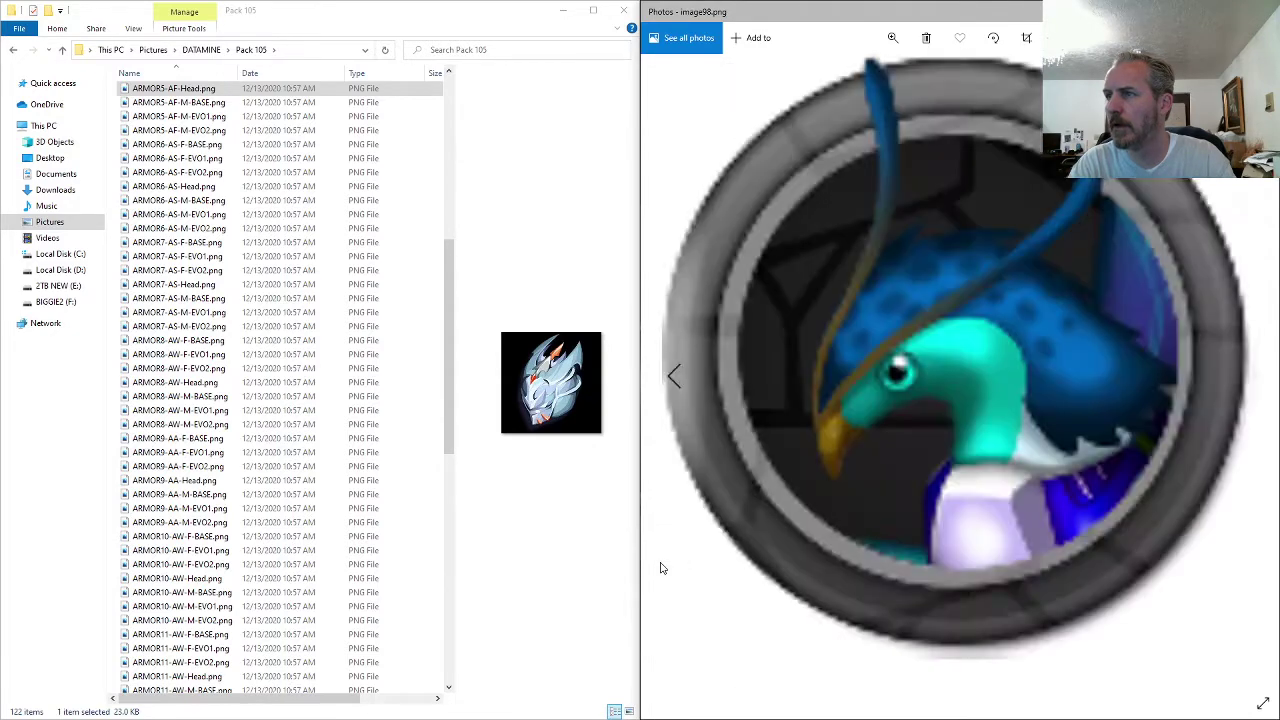
pyautogui.click(660, 568)
pyautogui.click(660, 568)
pyautogui.click(660, 568)
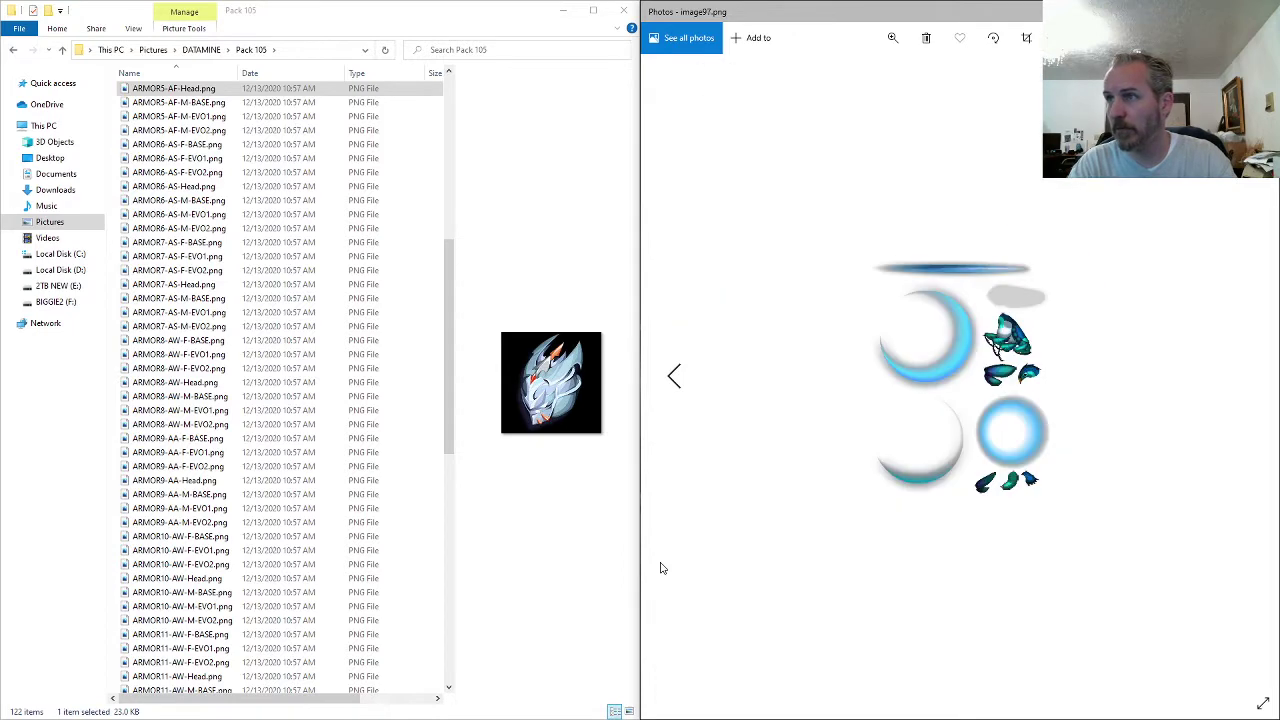
pyautogui.click(660, 568)
pyautogui.click(660, 568)
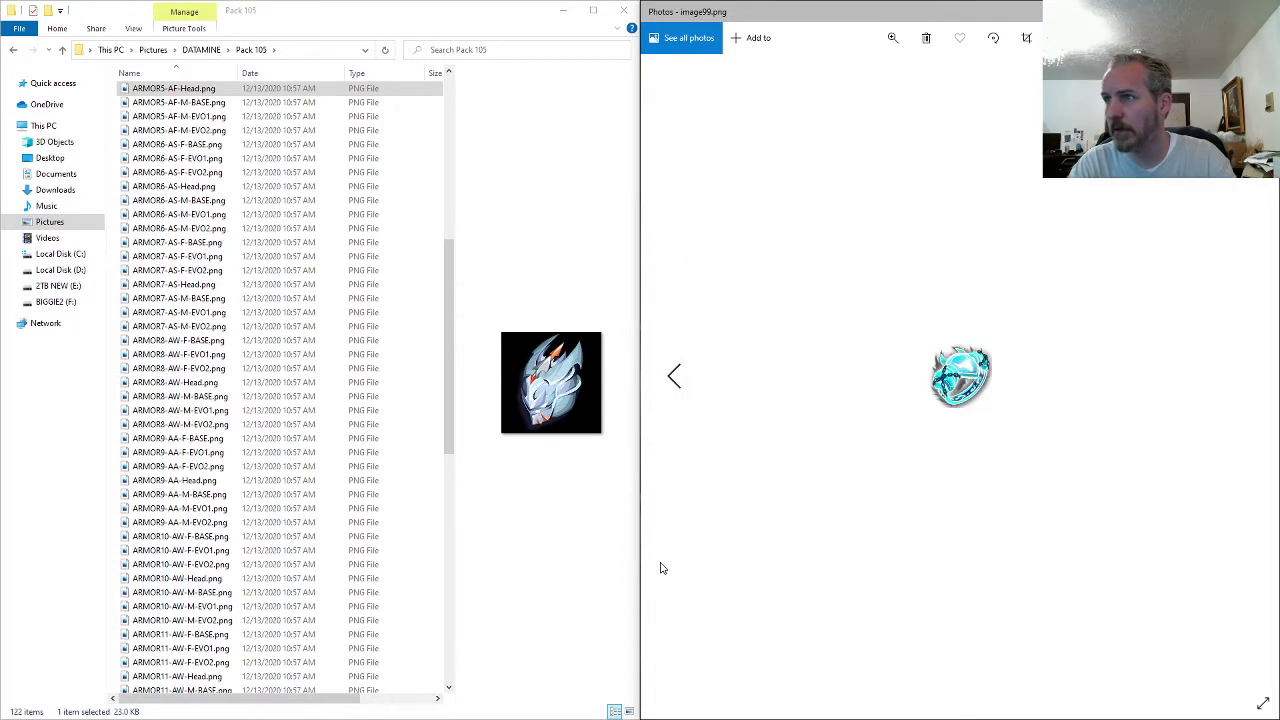
# - Move image84.png through image98.png from Pack 105 into the PETS folder
pyautogui.click(180, 550)
pyautogui.scroll(-8, 185, 555)
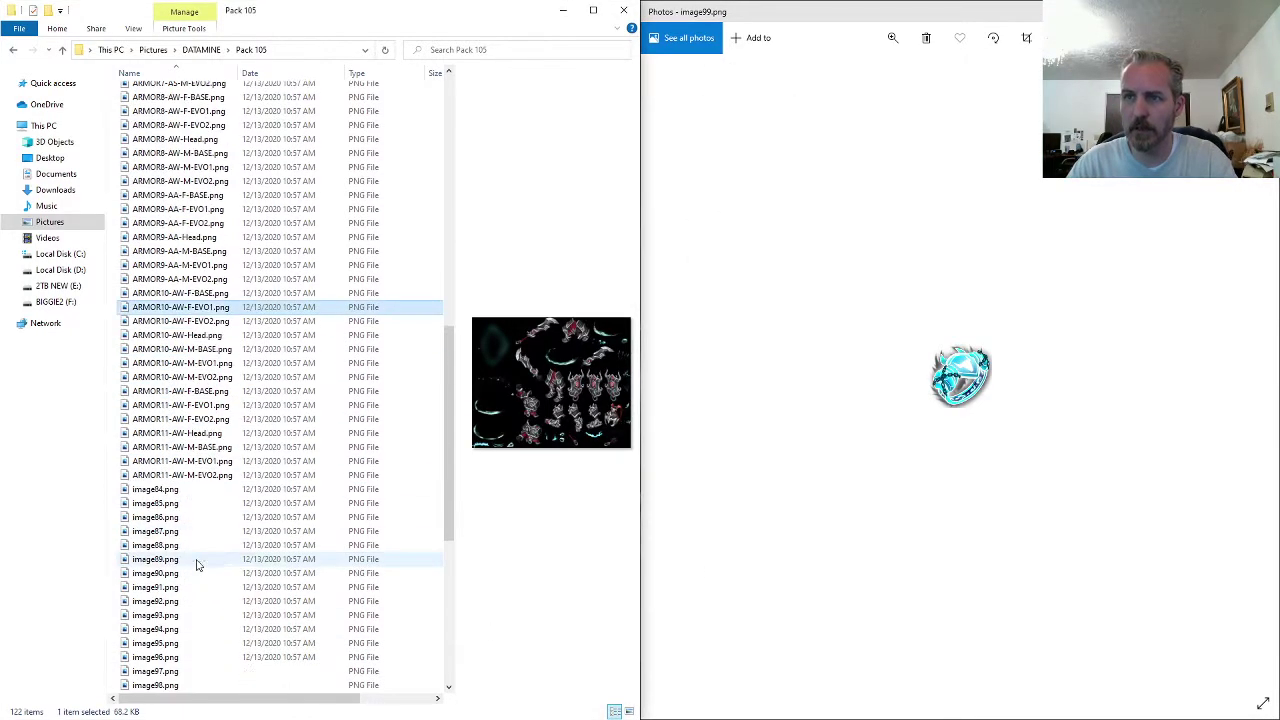
pyautogui.click(165, 405)
pyautogui.keyDown('shift'); pyautogui.click(172, 601); pyautogui.keyUp('shift')
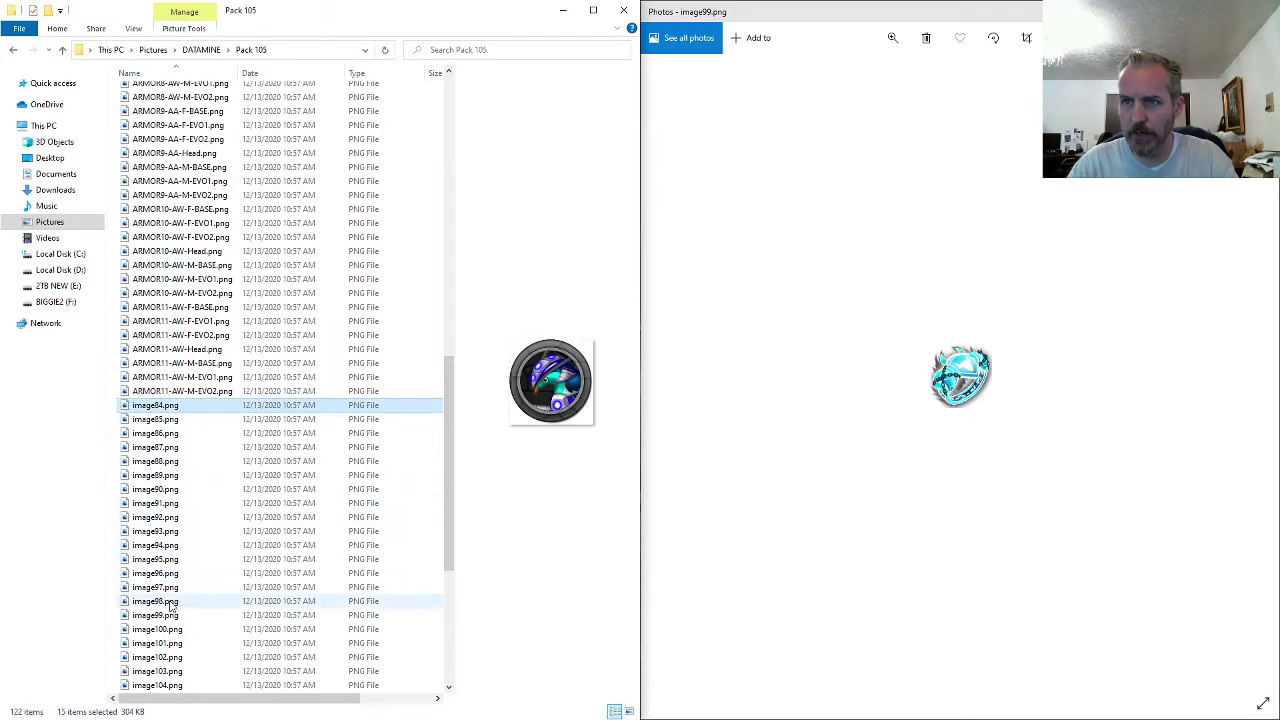
pyautogui.press('Home')
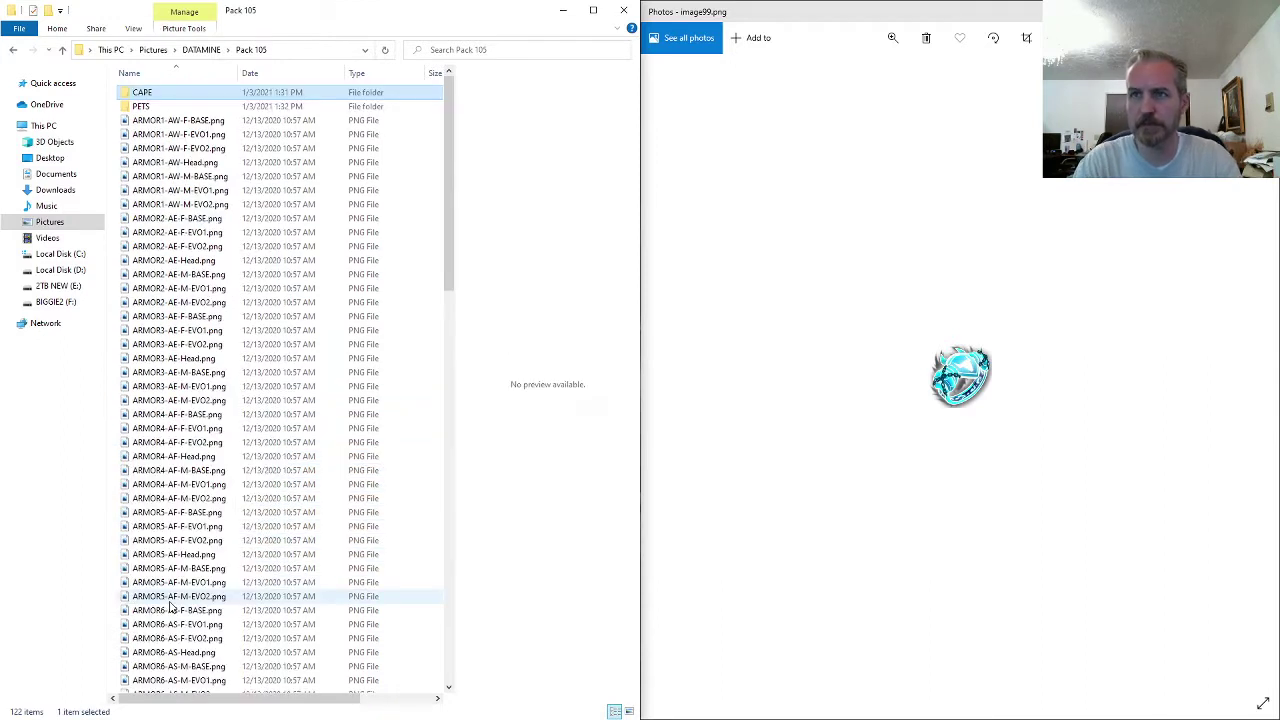
pyautogui.doubleClick(152, 107)
pyautogui.hotkey('ctrl', 'v')
pyautogui.click(230, 410)
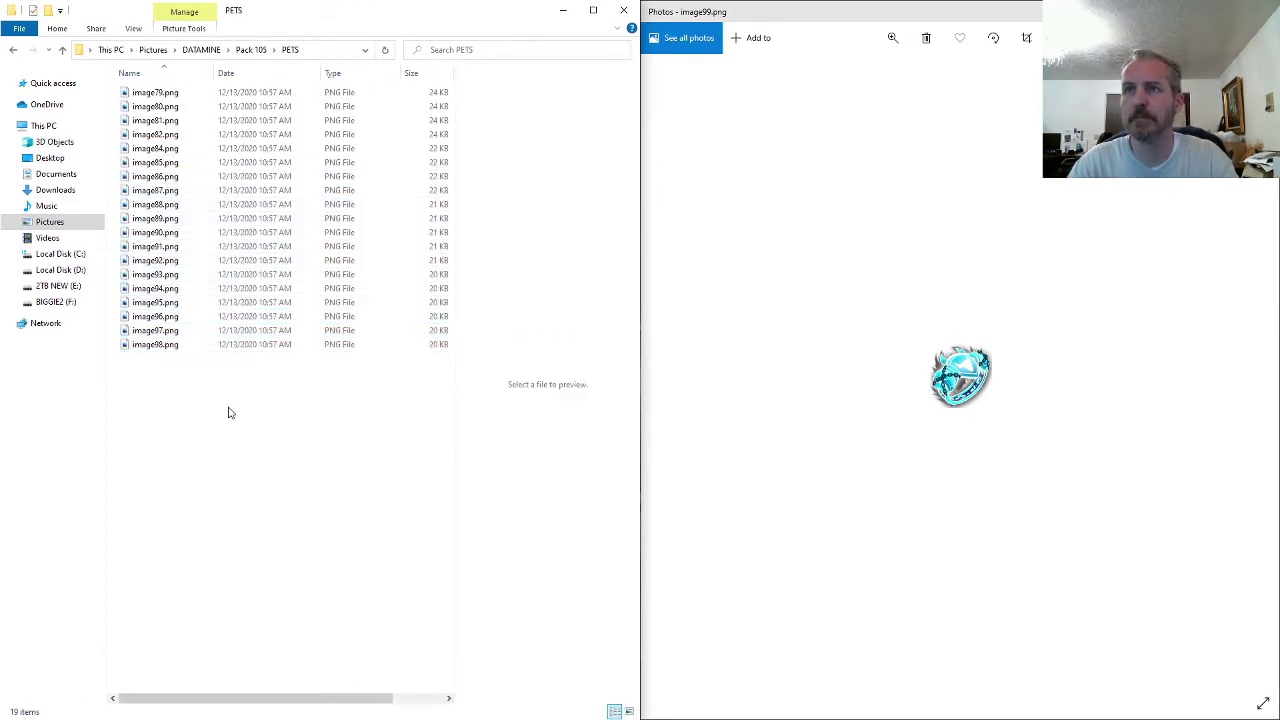
pyautogui.moveTo(213, 393); pyautogui.dragTo(158, 84)
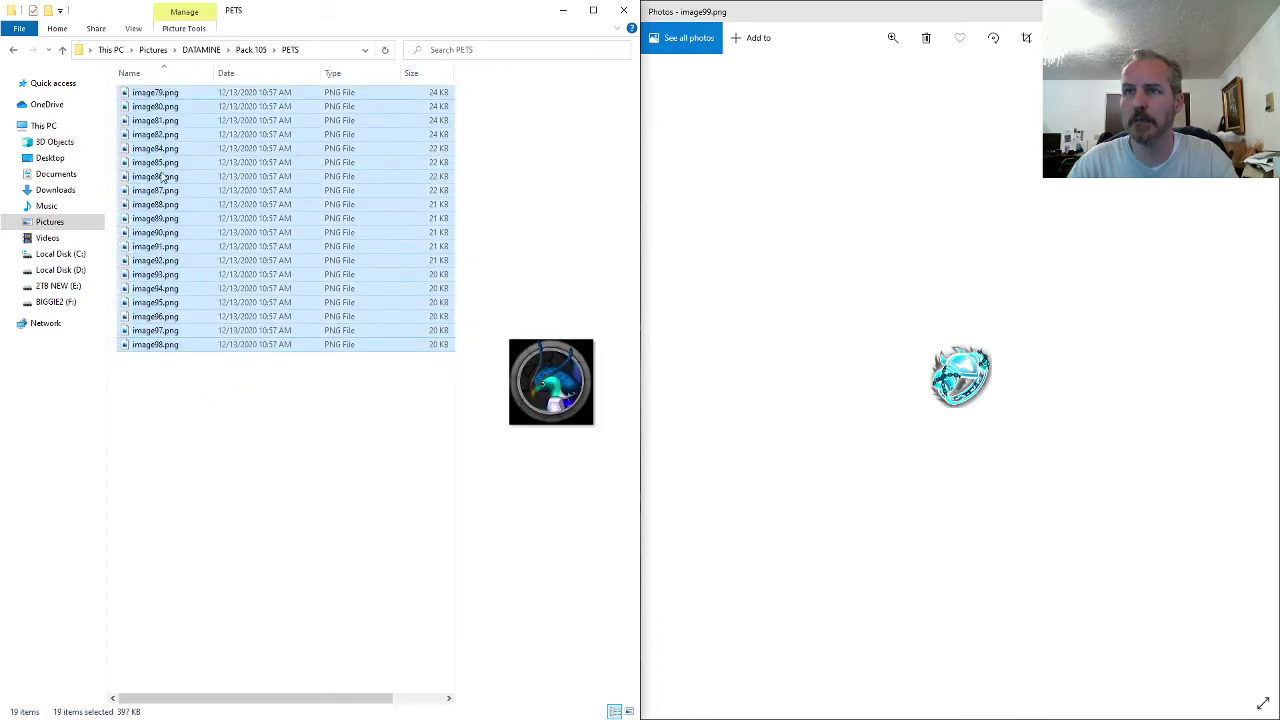
pyautogui.click(269, 570)
# - Return to the Pack 105 folder and select image99.png
pyautogui.click(252, 50)
pyautogui.click(203, 486)
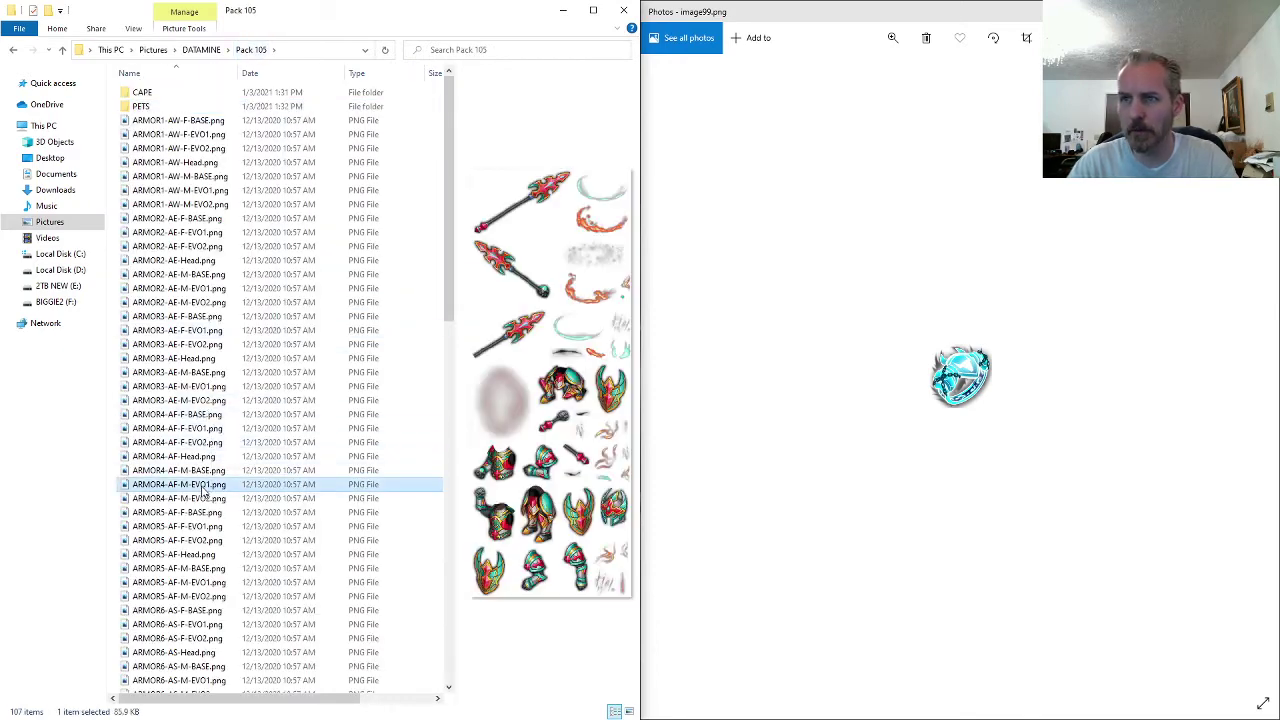
pyautogui.click(757, 478)
pyautogui.scroll(-14, 250, 528)
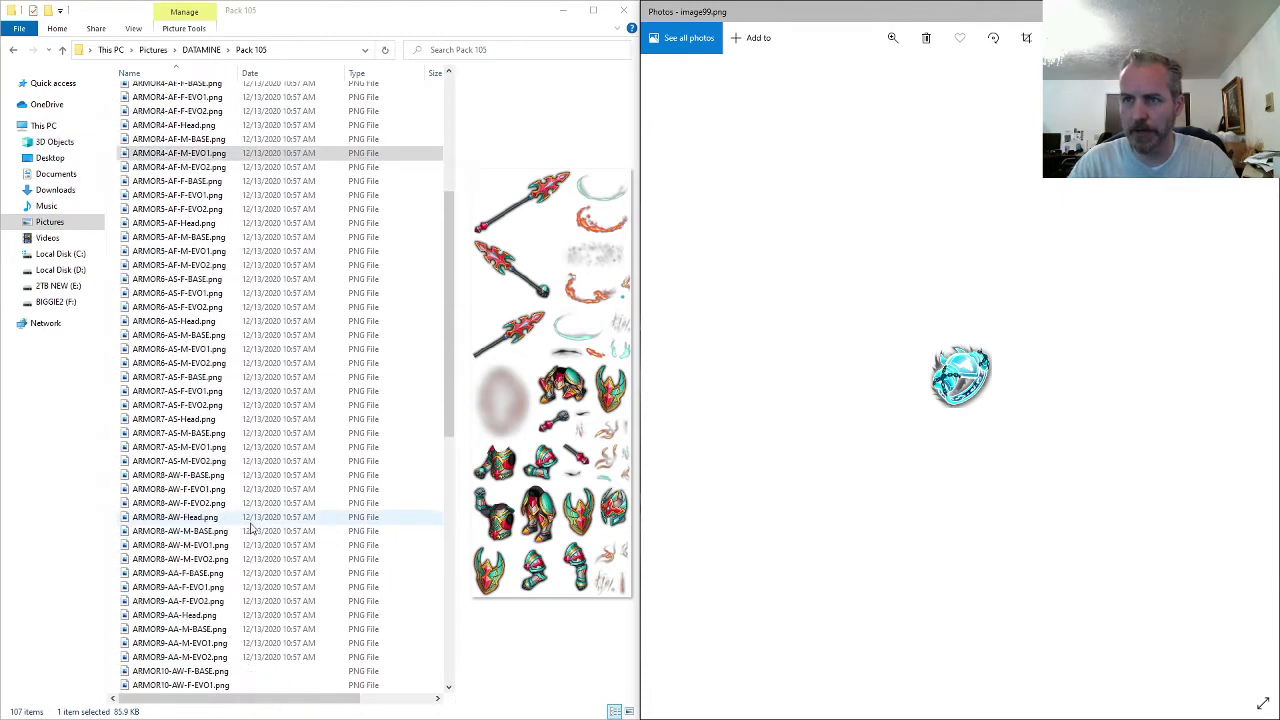
pyautogui.scroll(-3, 250, 528)
pyautogui.click(182, 491)
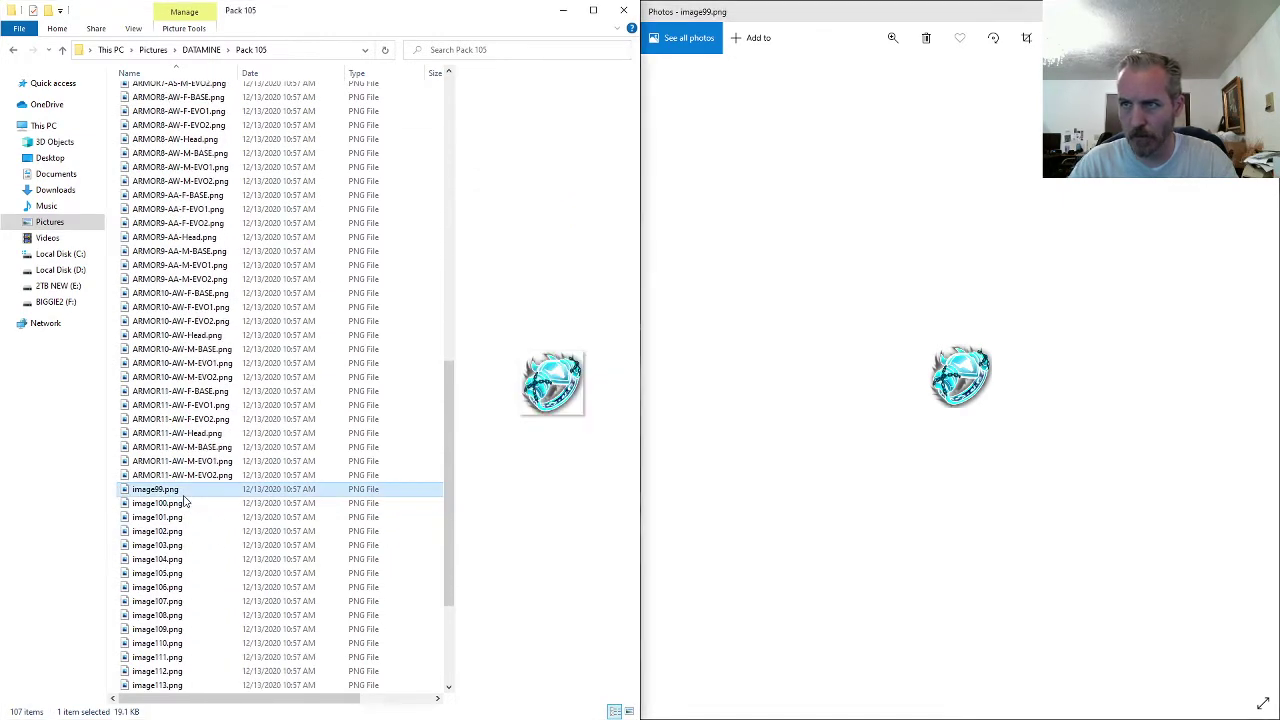
# - Rename image99.png as ARMOR1-AW-Ring, reusing the prefix from ARMOR1-AW-F-EVO2.png
pyautogui.scroll(15, 187, 500)
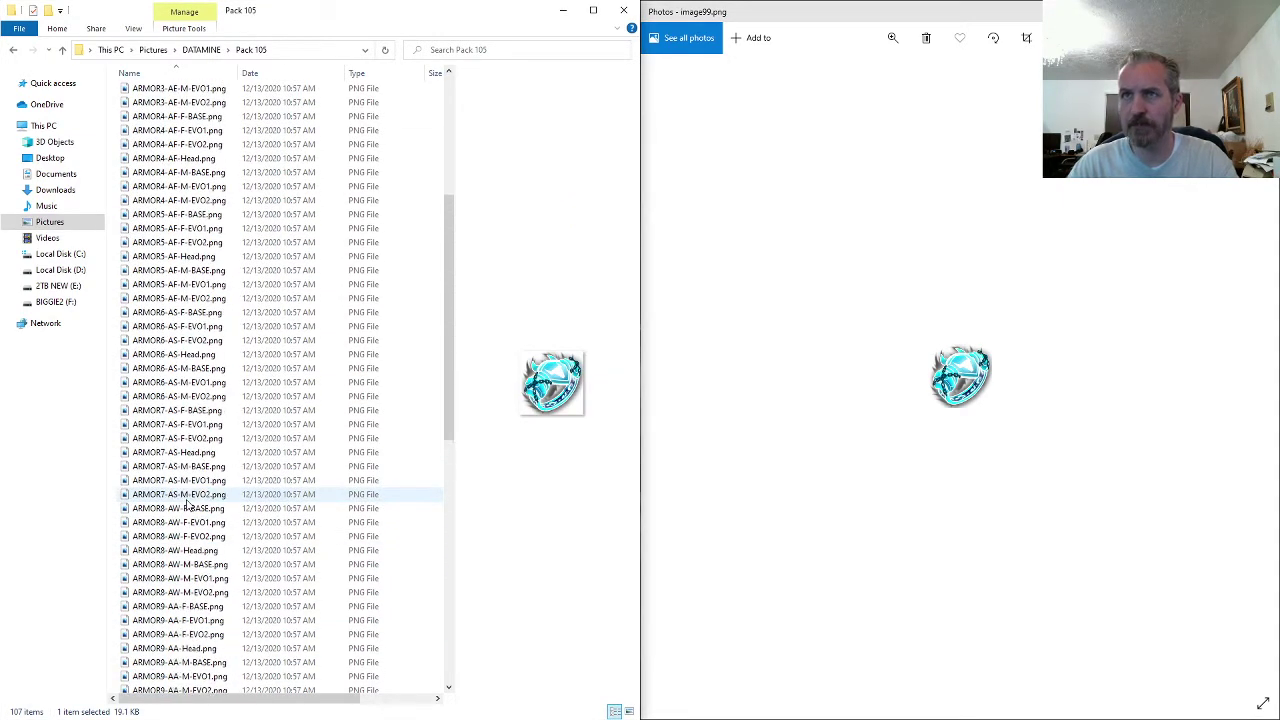
pyautogui.click(188, 150)
pyautogui.press('F2')
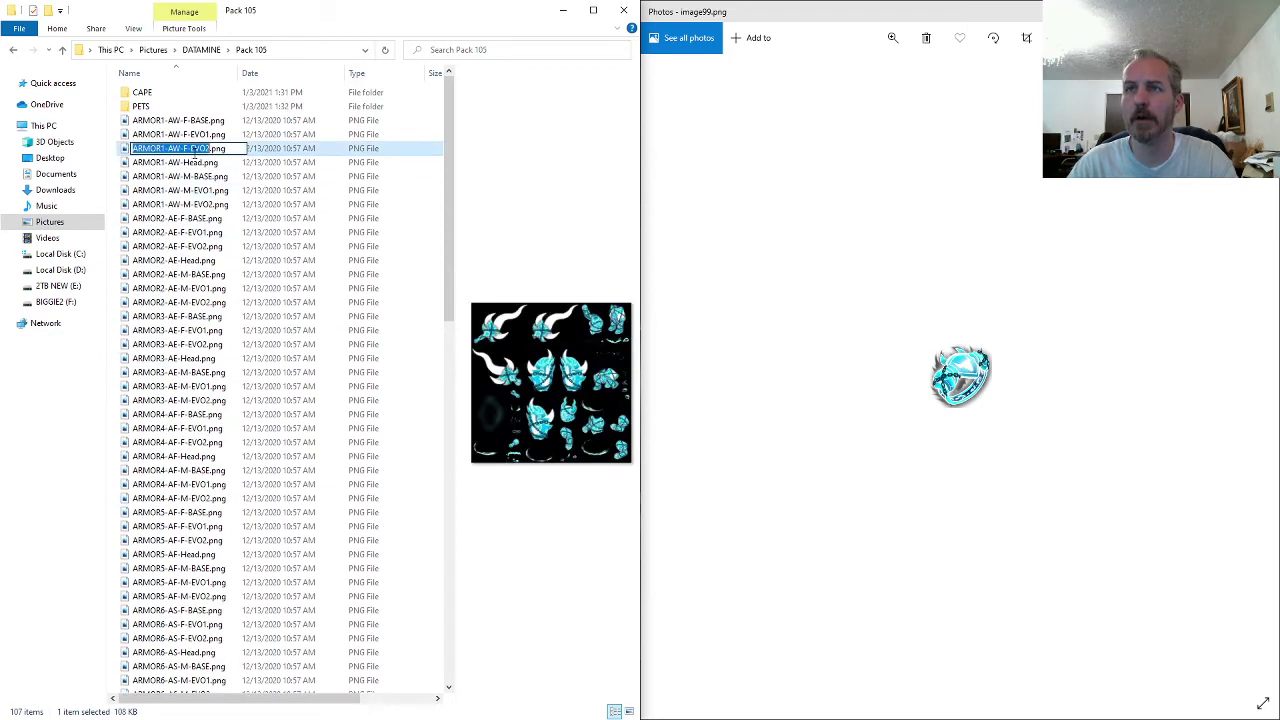
pyautogui.click(180, 302)
pyautogui.scroll(-14, 200, 450)
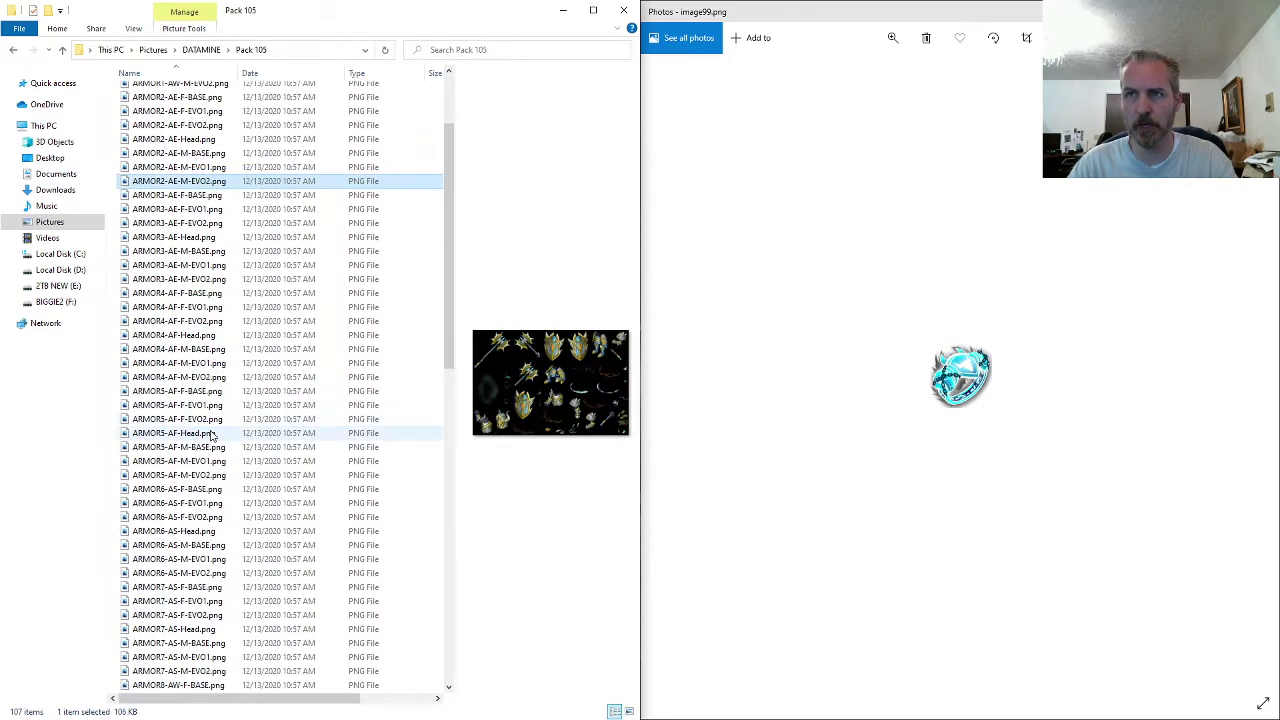
pyautogui.scroll(-3, 203, 527)
pyautogui.click(186, 491)
pyautogui.press('F2')
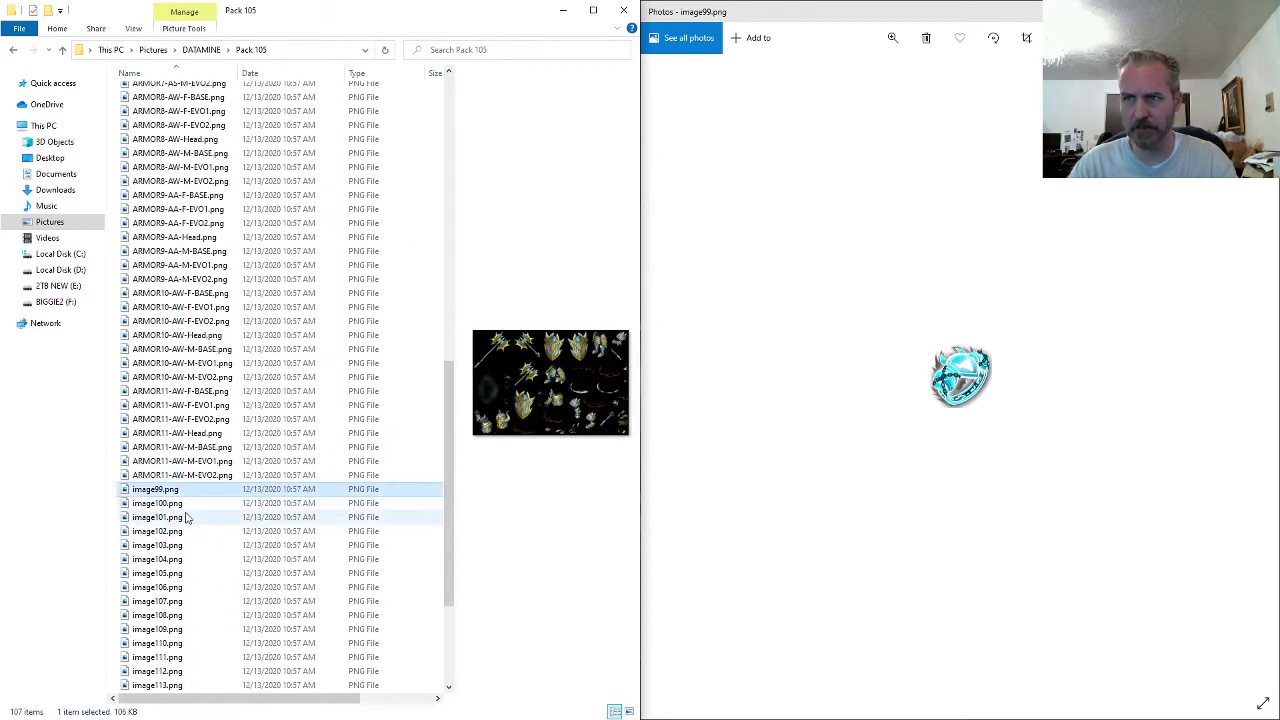
pyautogui.write('ARMOR1-AW-Rin')
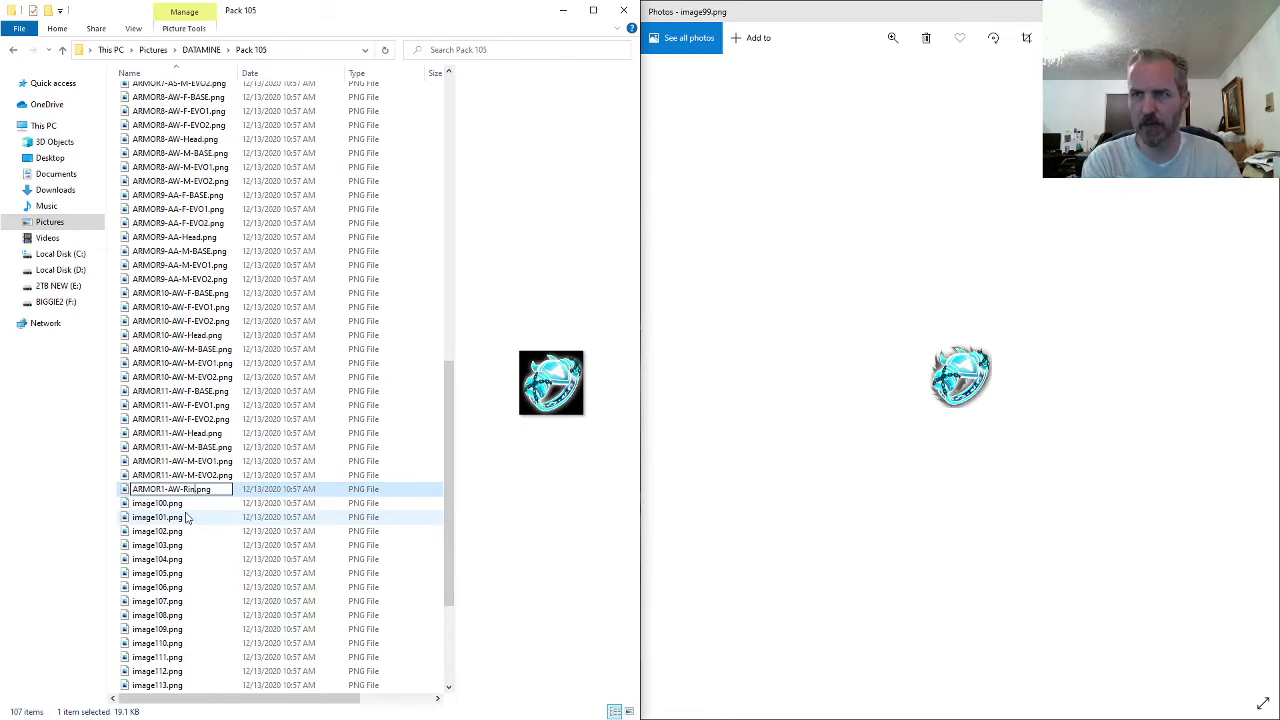
pyautogui.write('g')
pyautogui.press('Return')
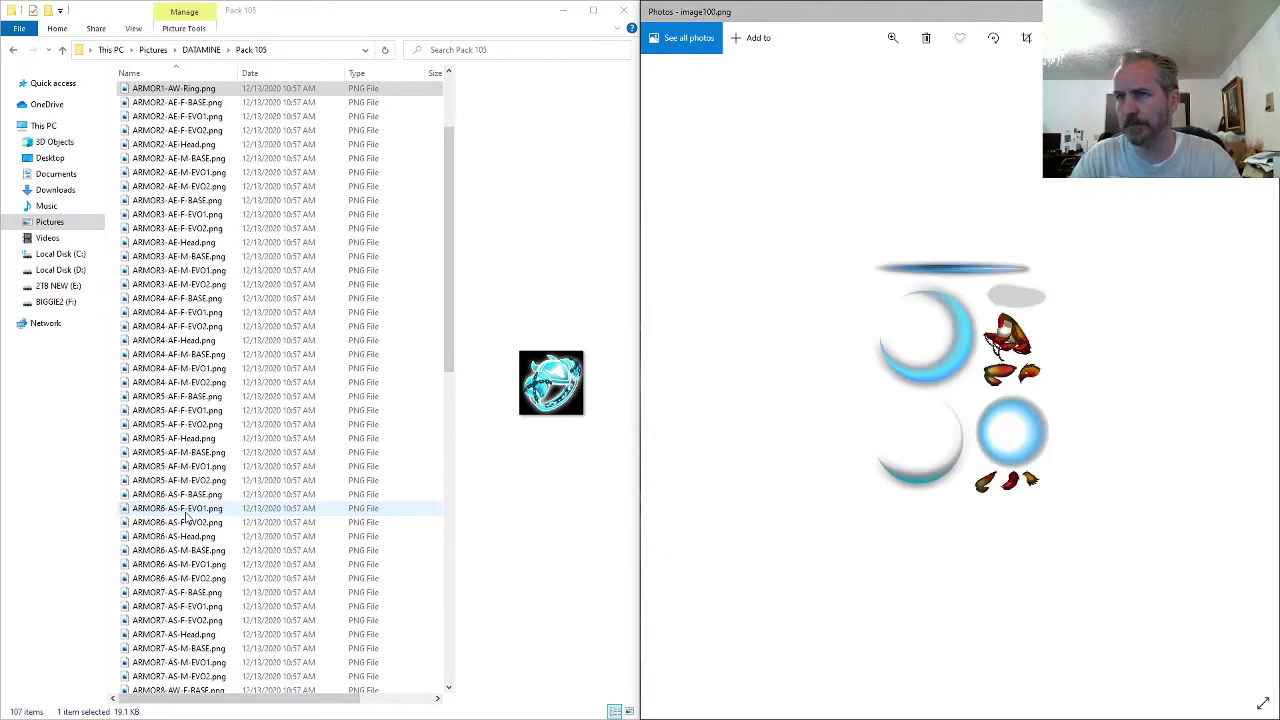
# - Move image100.png from Pack 105 into the PETS folder
pyautogui.click(224, 510)
pyautogui.scroll(-10, 215, 560)
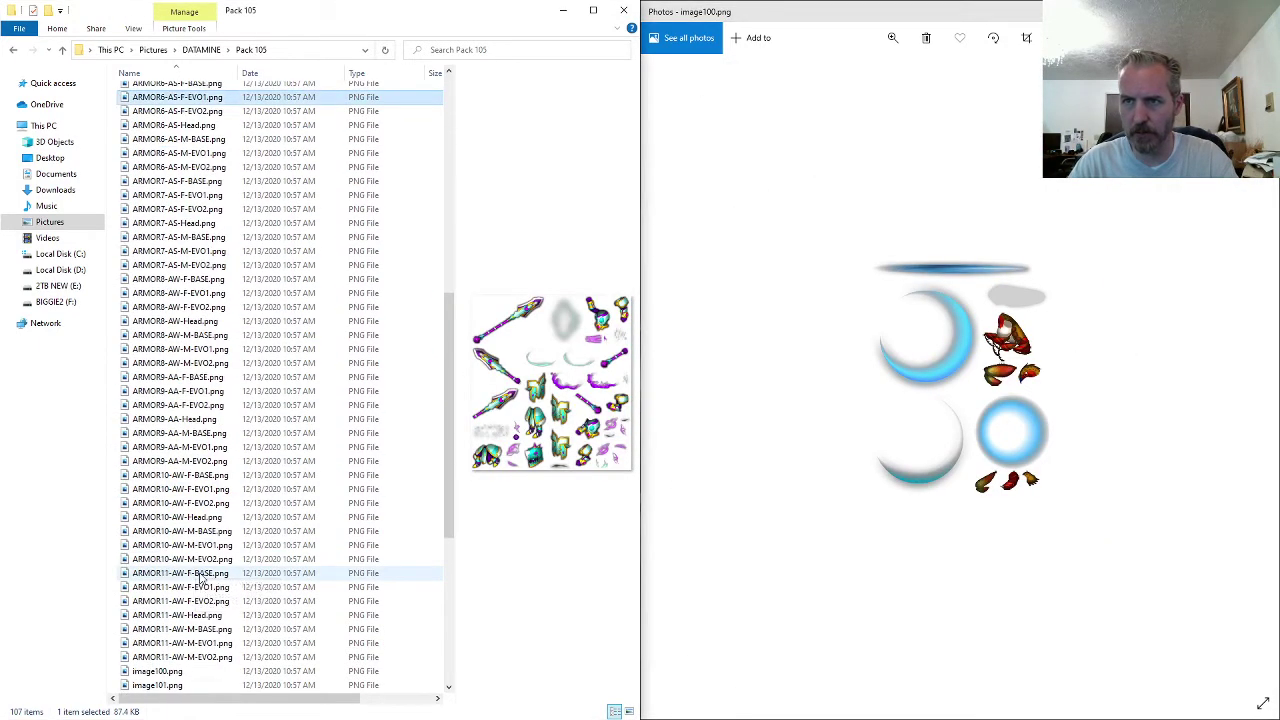
pyautogui.click(165, 671)
pyautogui.press('Home')
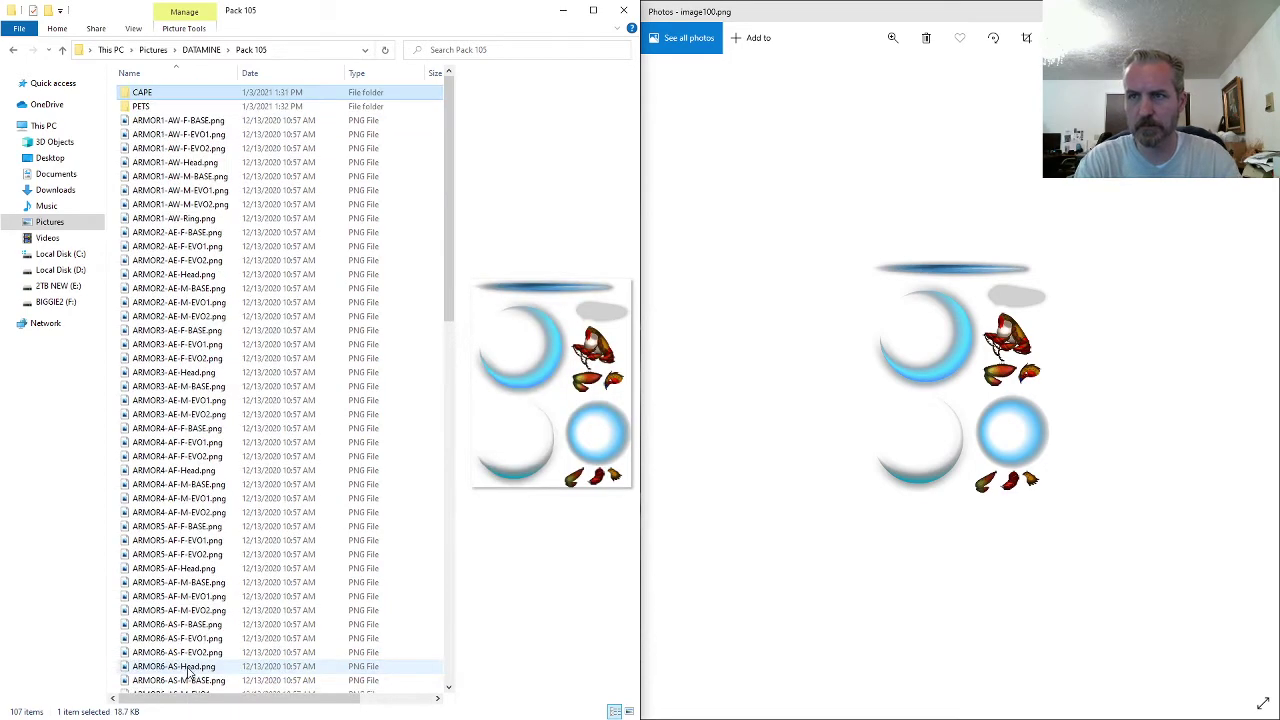
pyautogui.doubleClick(178, 106)
pyautogui.press('End')
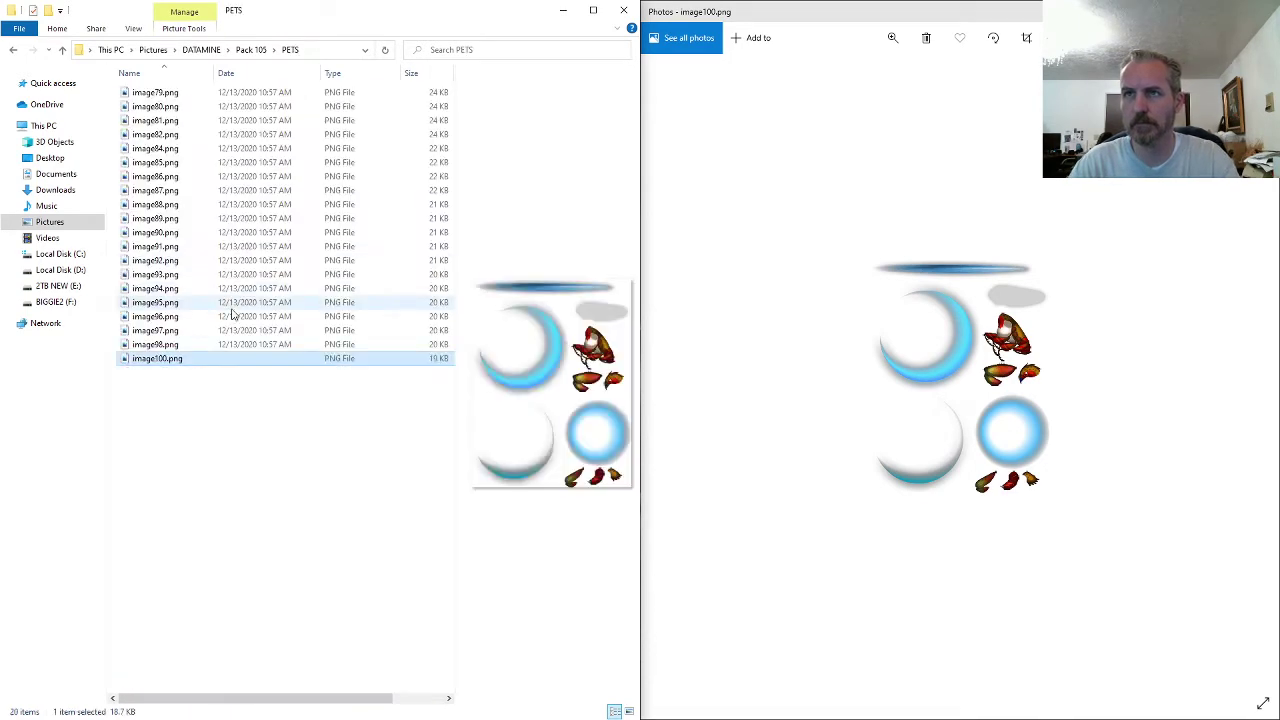
pyautogui.click(303, 446)
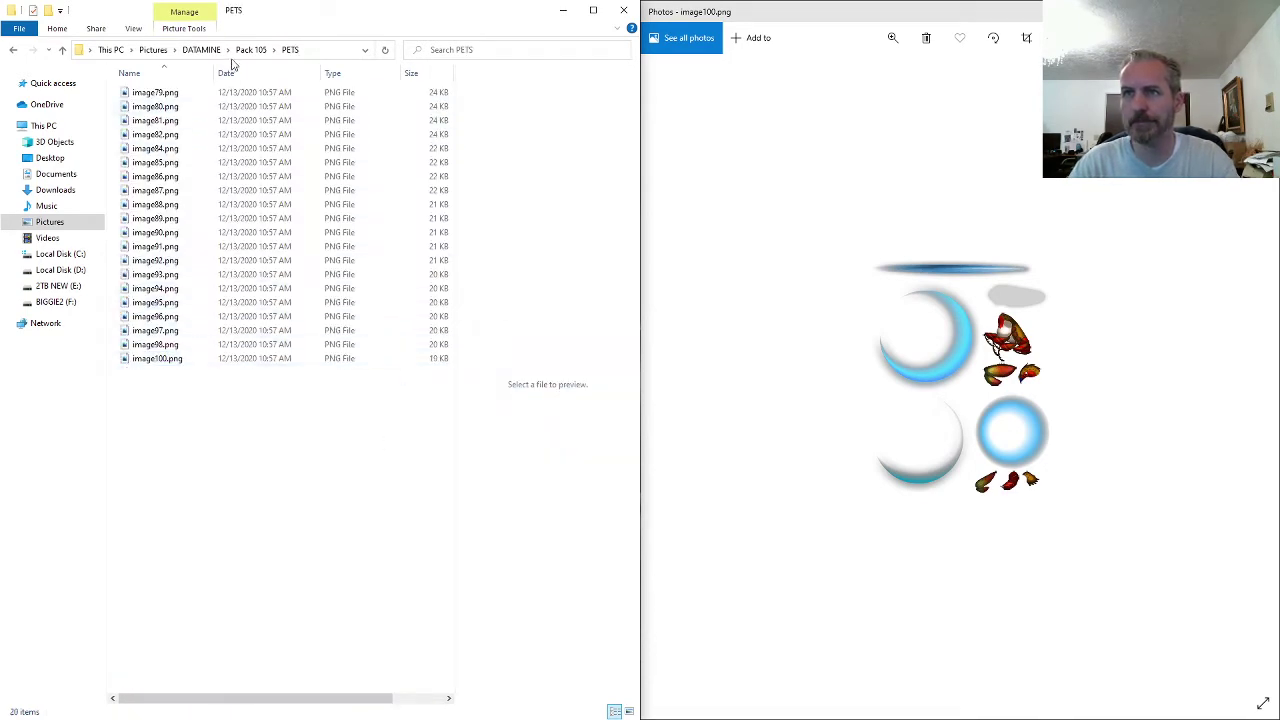
# - Return to the Pack 105 folder, close the open photo and view image101.png instead
pyautogui.click(252, 50)
pyautogui.click(1263, 11)
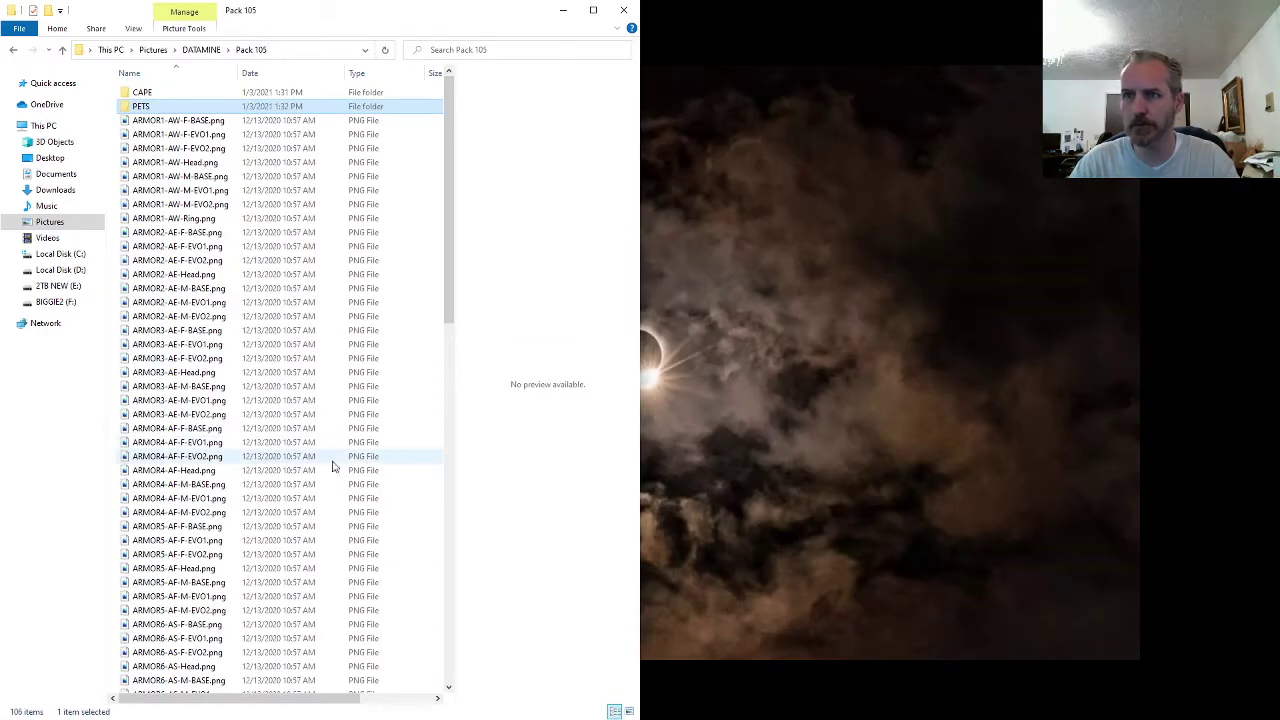
pyautogui.click(331, 459)
pyautogui.scroll(-5, 232, 497)
pyautogui.scroll(-10, 226, 502)
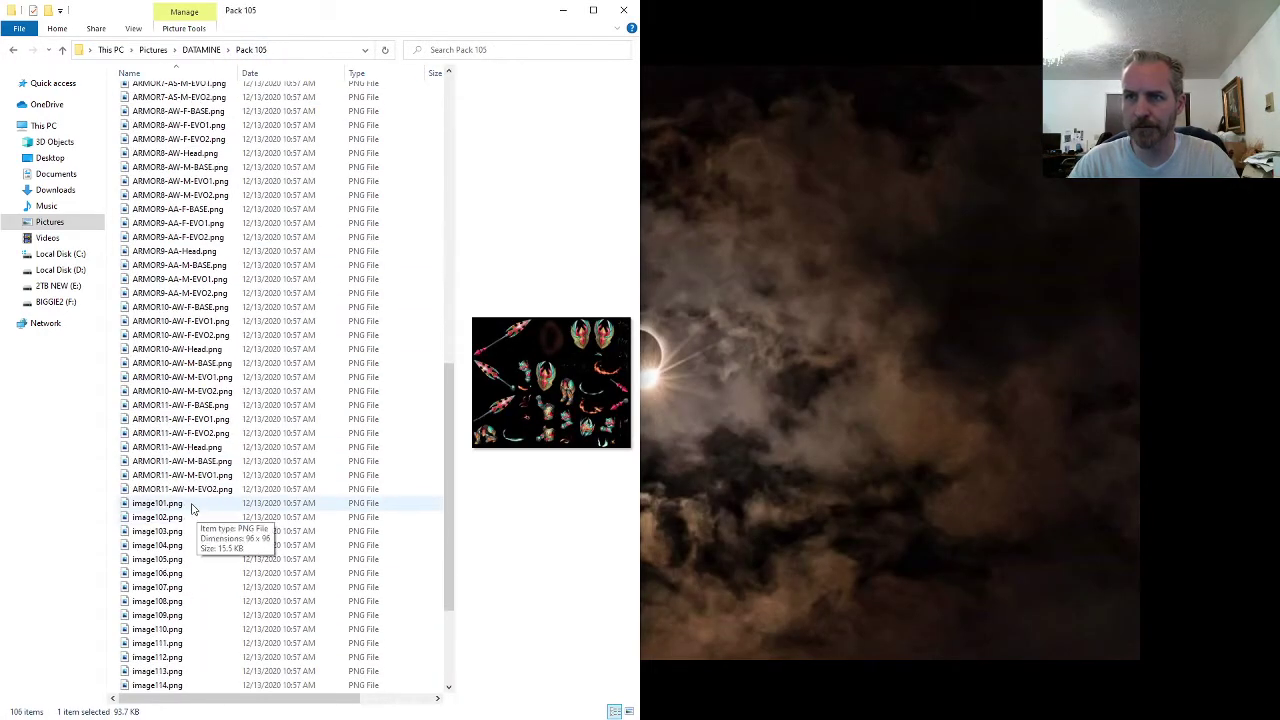
pyautogui.doubleClick(195, 507)
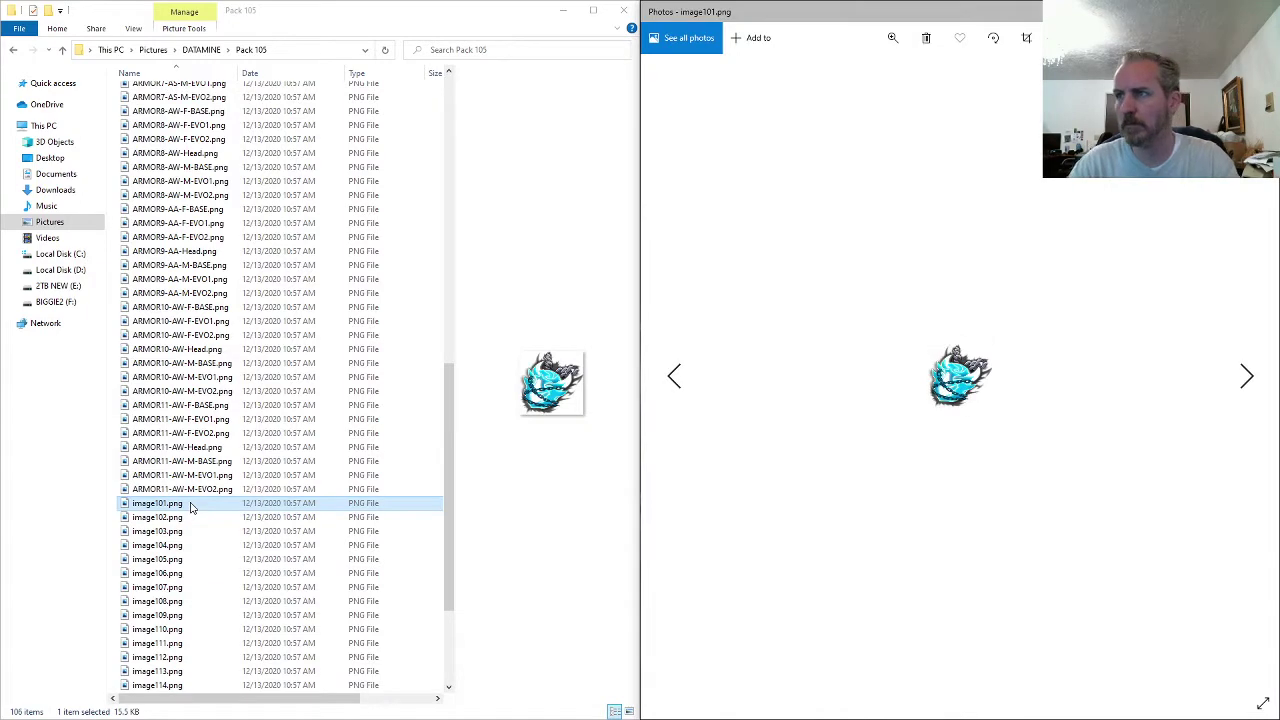
# - Rename image101.png as ARMOR1-AW-Amulet, reusing the prefix from ARMOR1-AW-Ring.png
pyautogui.scroll(12, 192, 485)
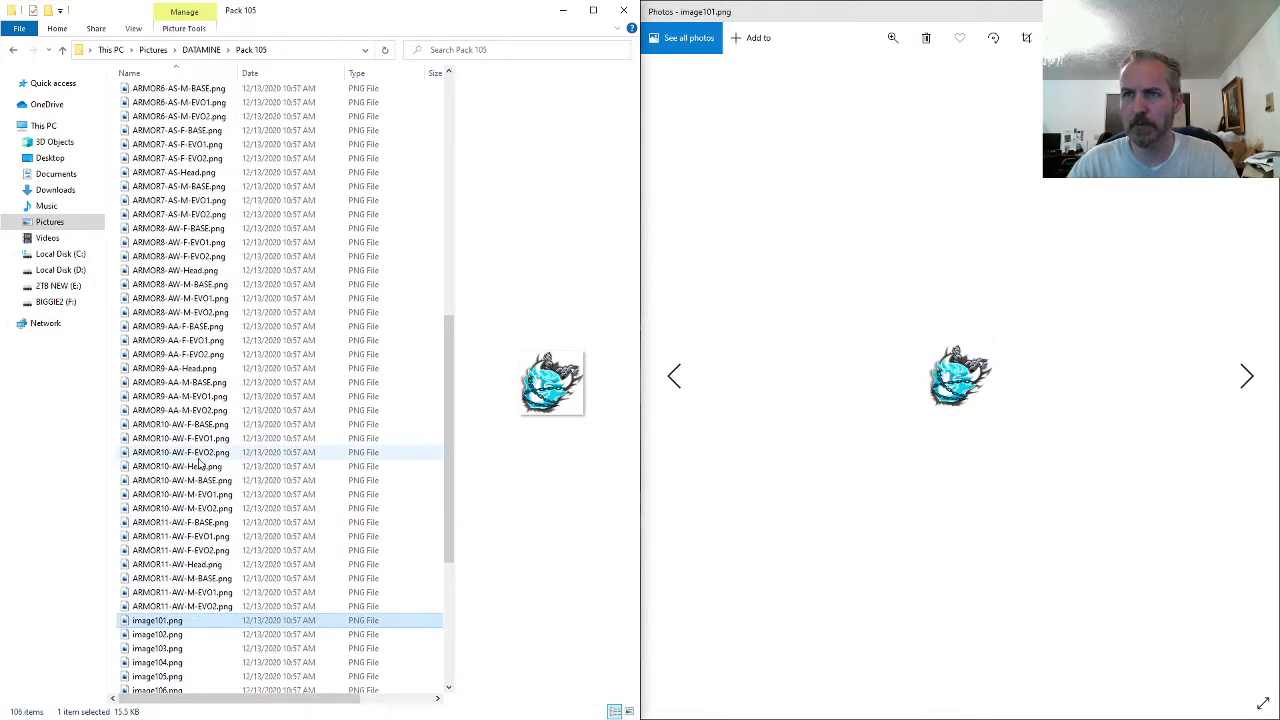
pyautogui.scroll(3, 188, 212)
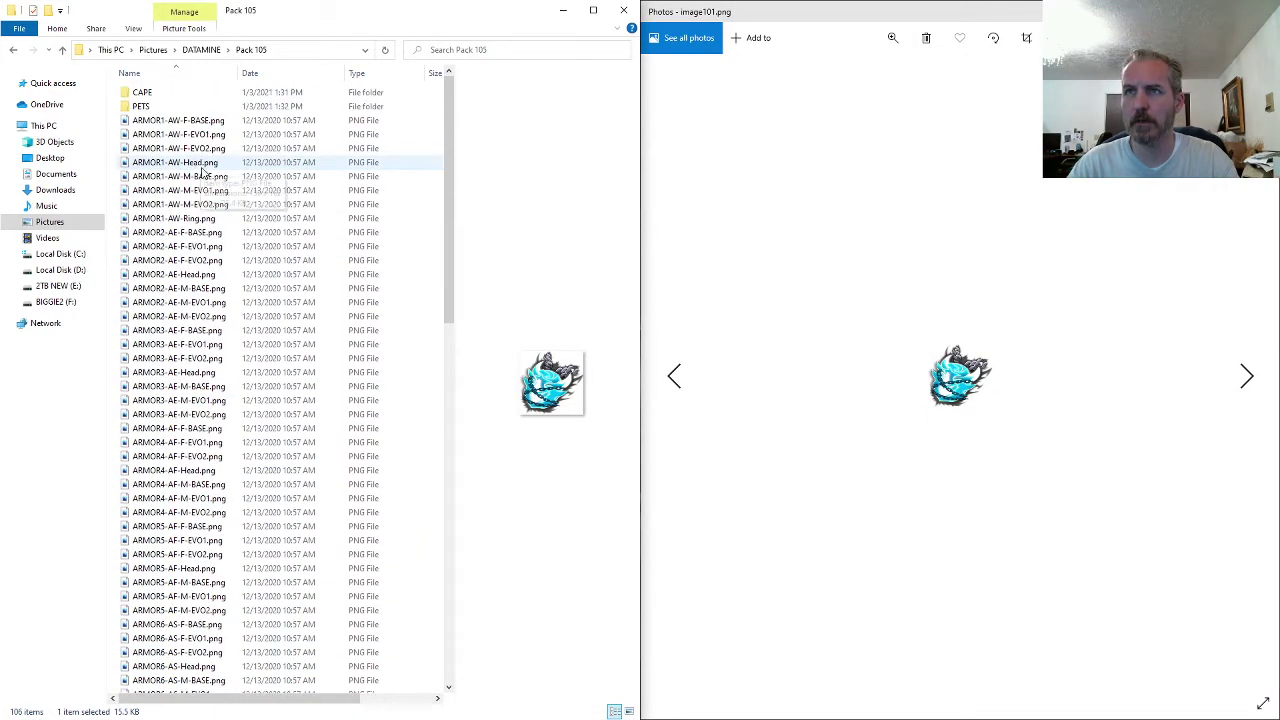
pyautogui.click(190, 218)
pyautogui.click(190, 218)
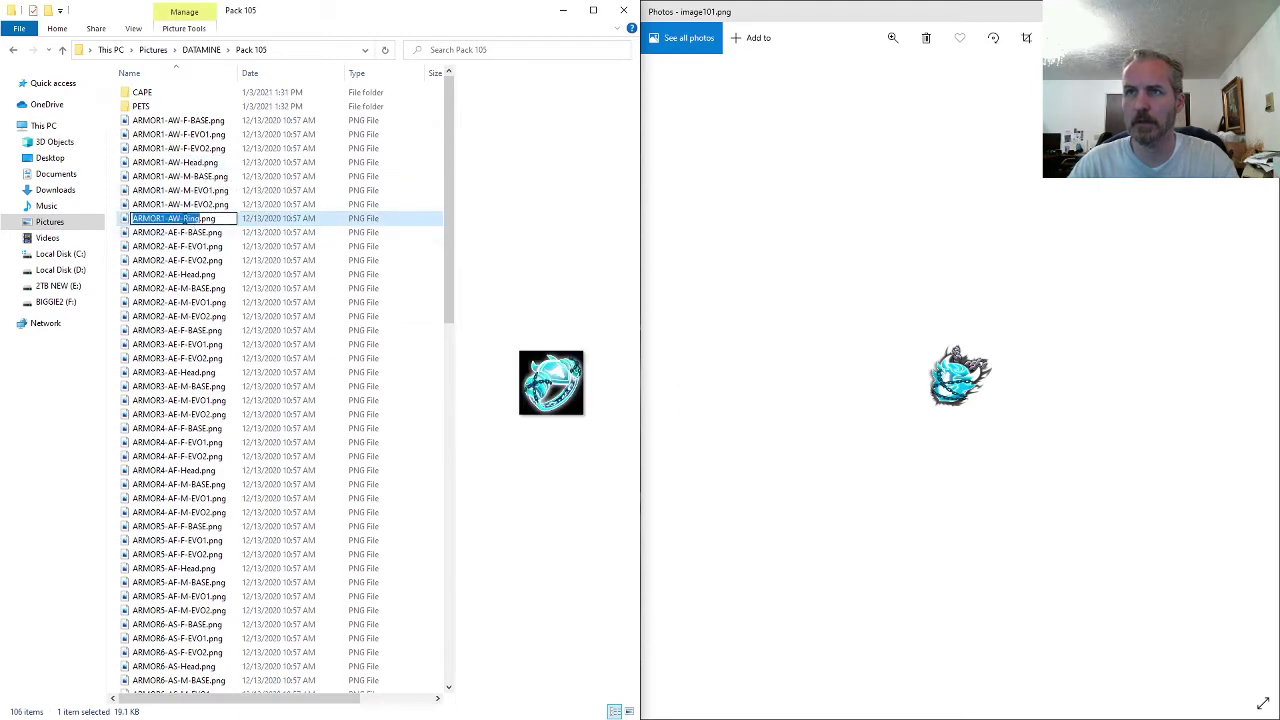
pyautogui.click(175, 316)
pyautogui.scroll(-2, 188, 408)
pyautogui.scroll(-16, 185, 410)
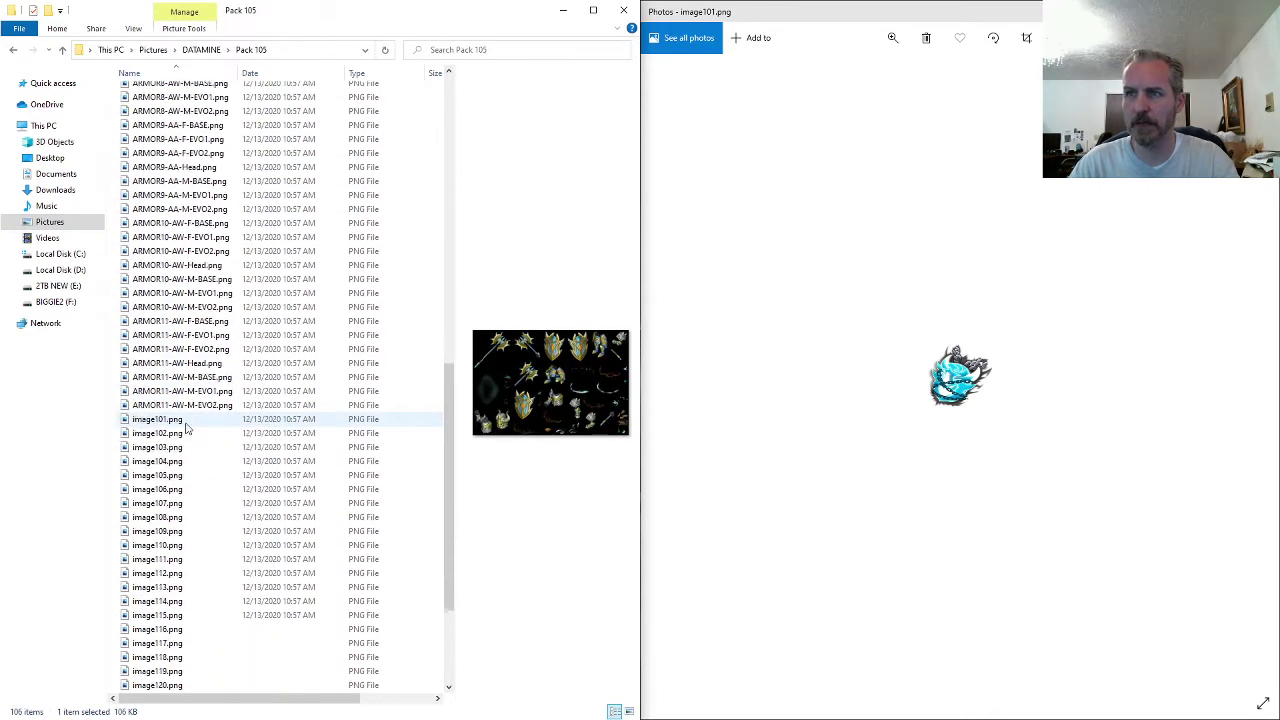
pyautogui.click(178, 420)
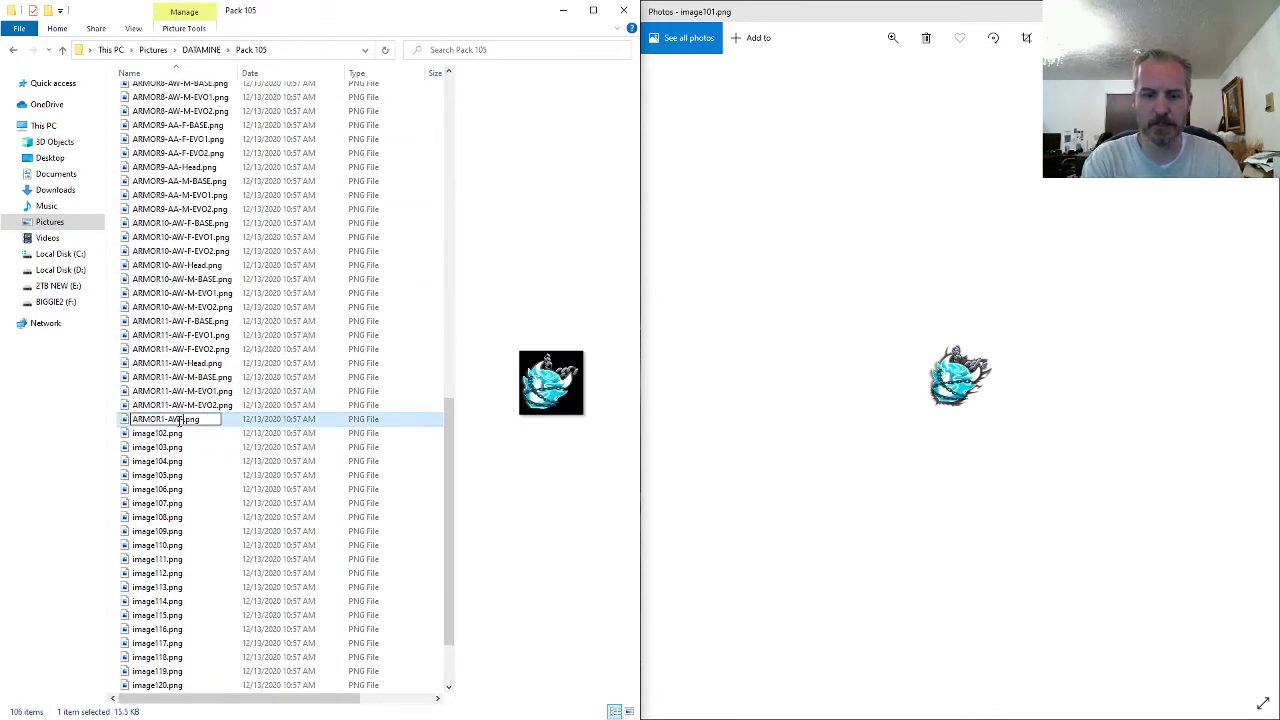
pyautogui.press('Return')
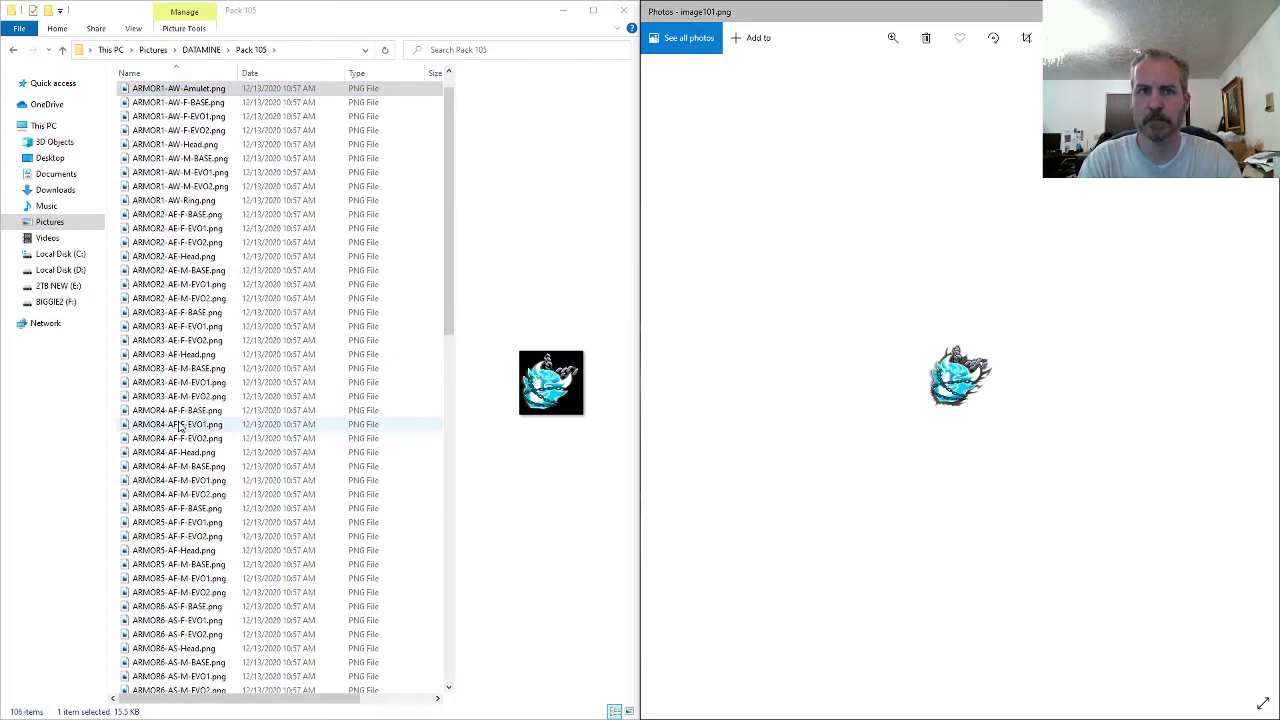
# - Rename image102.png as the ARMOR5-AF amulet and image103.png as the ARMOR5-AF ring, reusing the prefix from ARMOR5-AF-Head.png
pyautogui.click(205, 454)
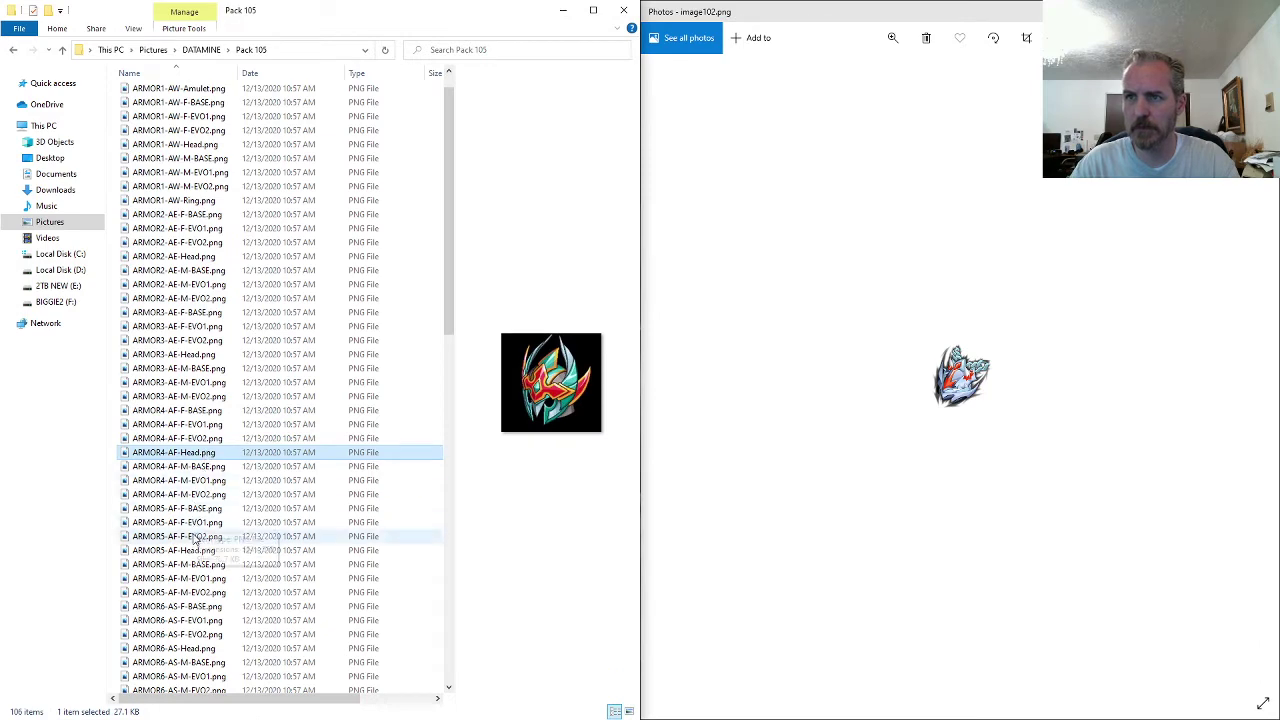
pyautogui.click(198, 553)
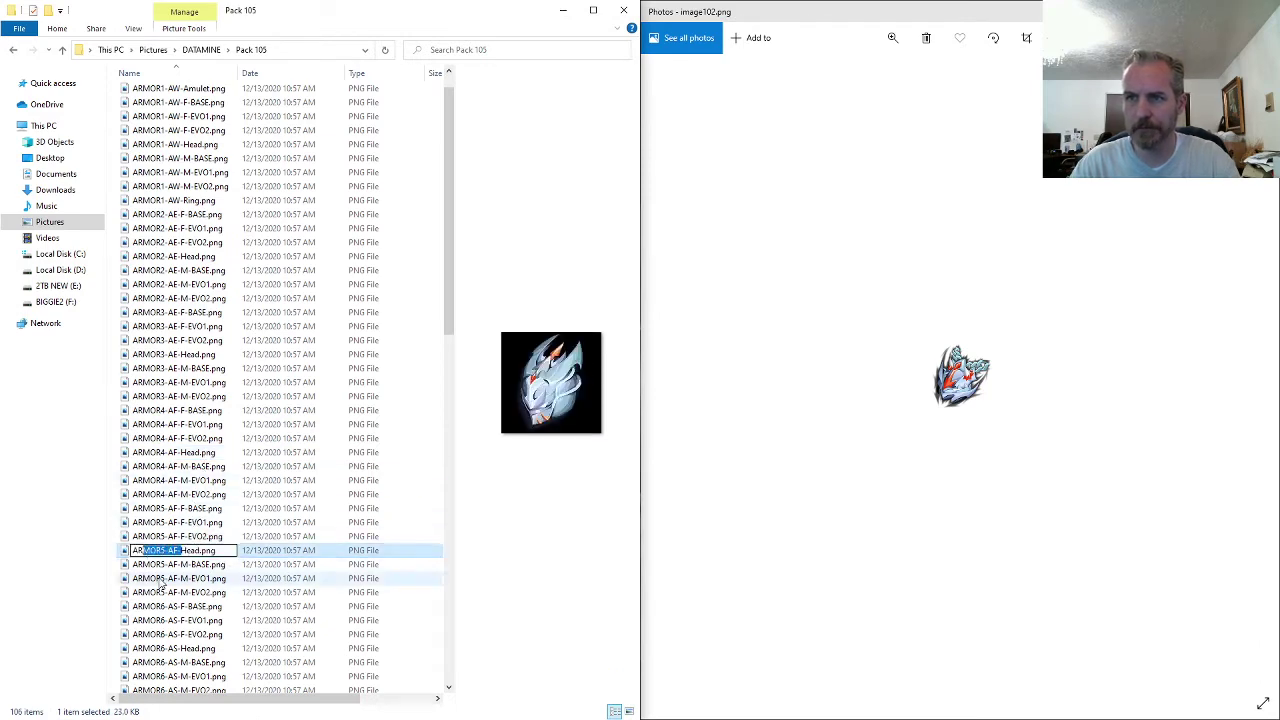
pyautogui.click(172, 550)
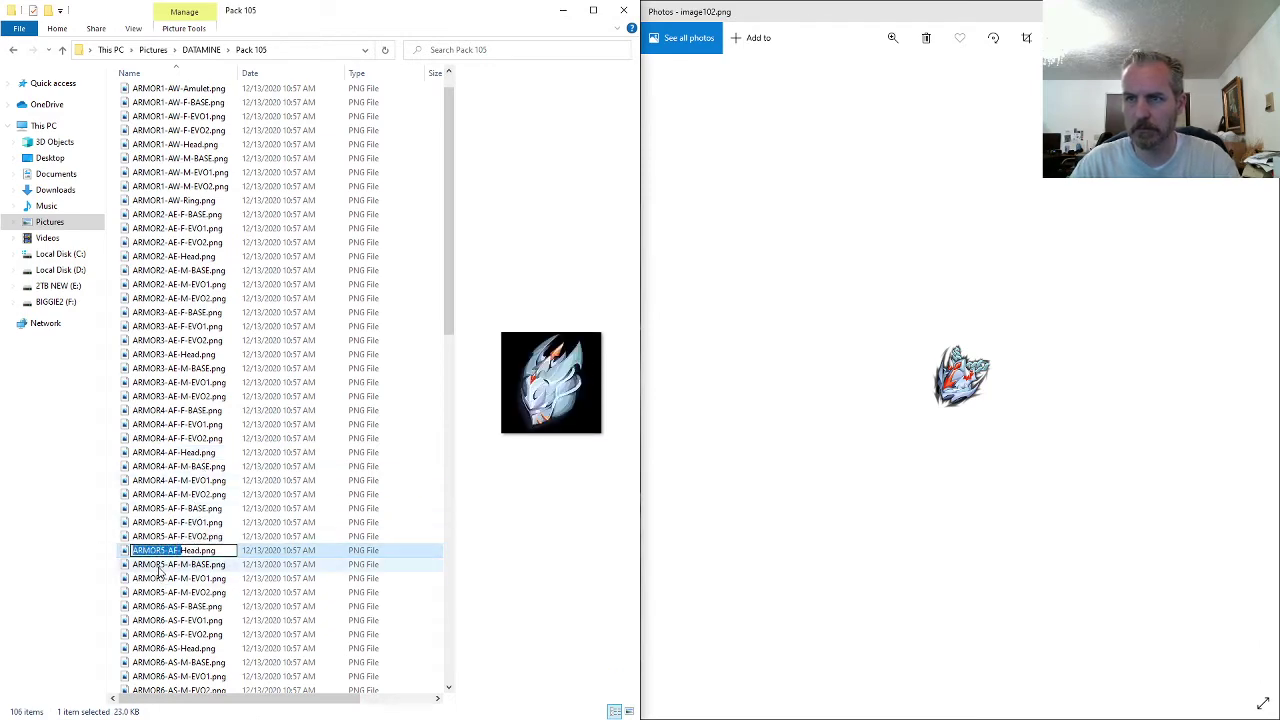
pyautogui.click(172, 564)
pyautogui.scroll(-12, 175, 575)
pyautogui.scroll(-5, 172, 578)
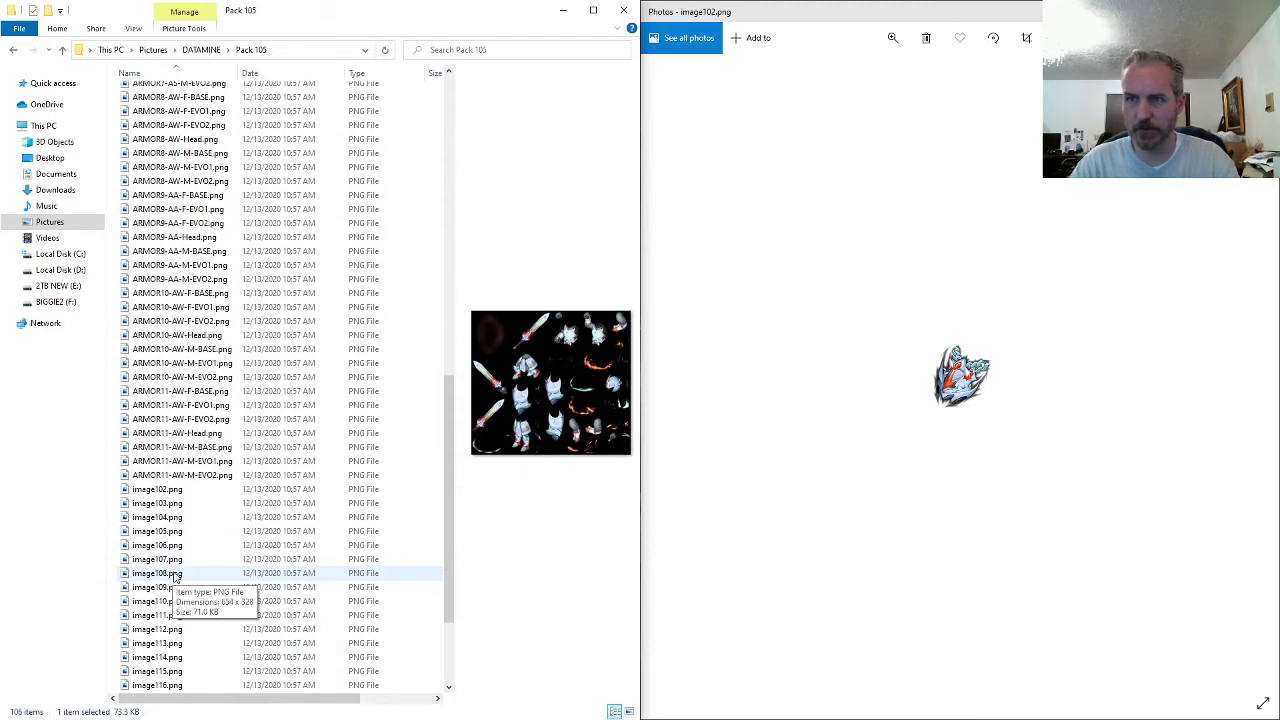
pyautogui.click(190, 490)
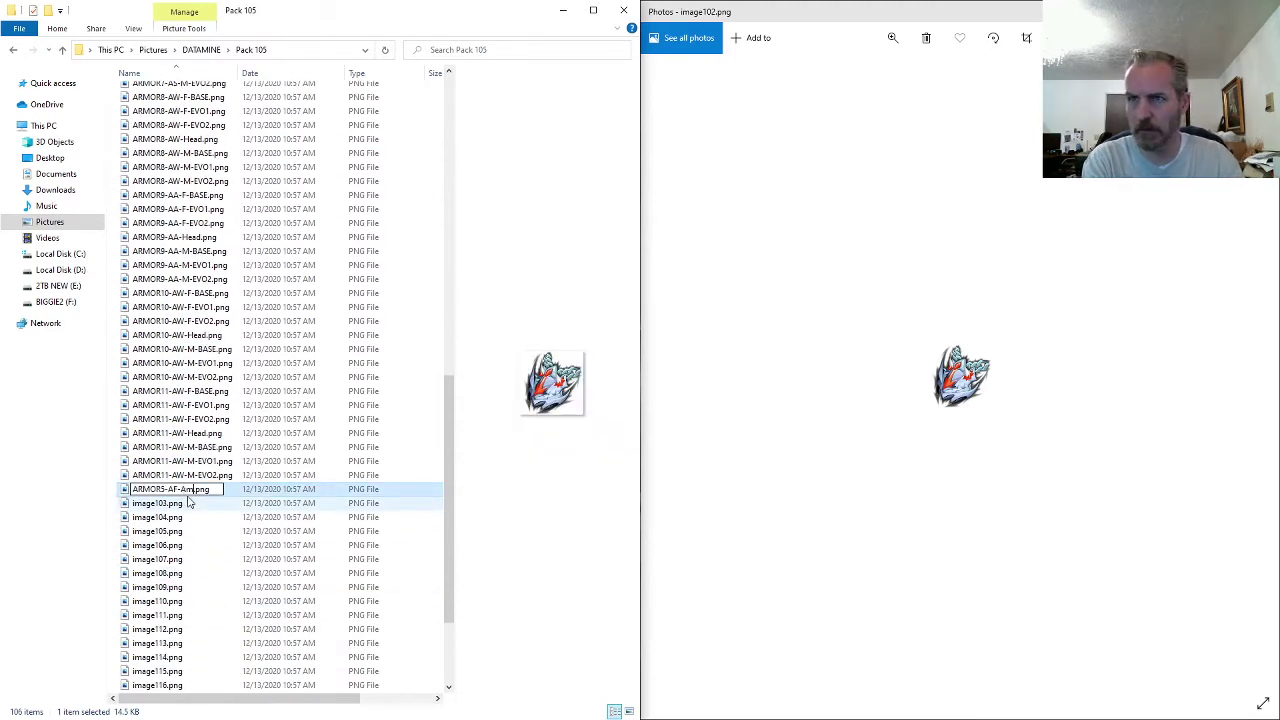
pyautogui.click(190, 503)
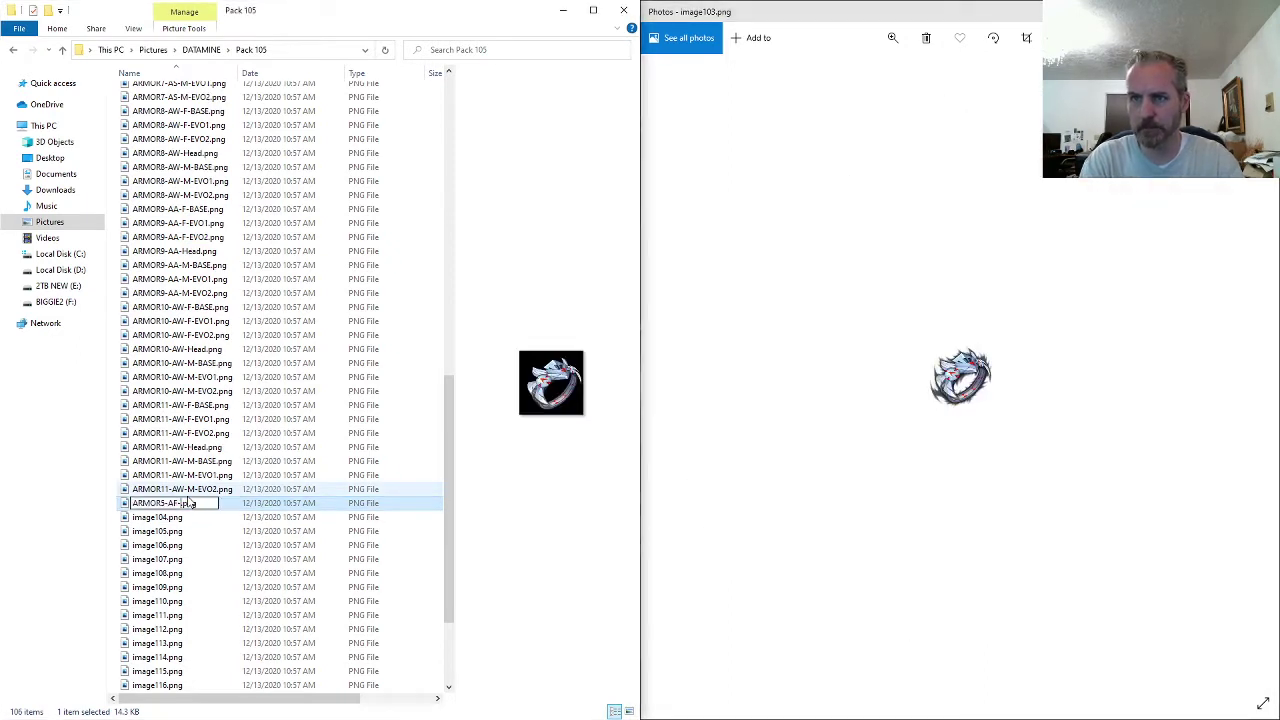
# - Compare image104.png with ARMOR9-AA-M-EVO2.png and rename it as ARMOR9-AA-Ring.png, reusing the ARMOR9-AA- prefix
pyautogui.click(198, 517)
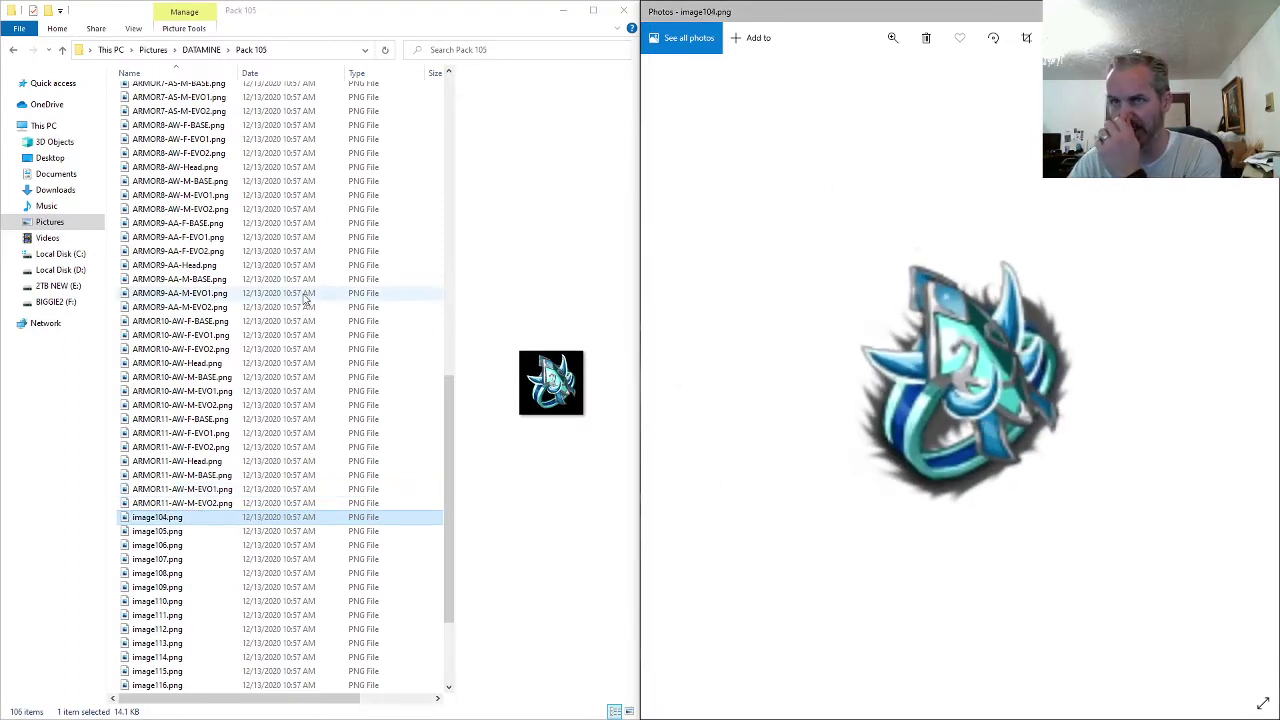
pyautogui.doubleClick(207, 308)
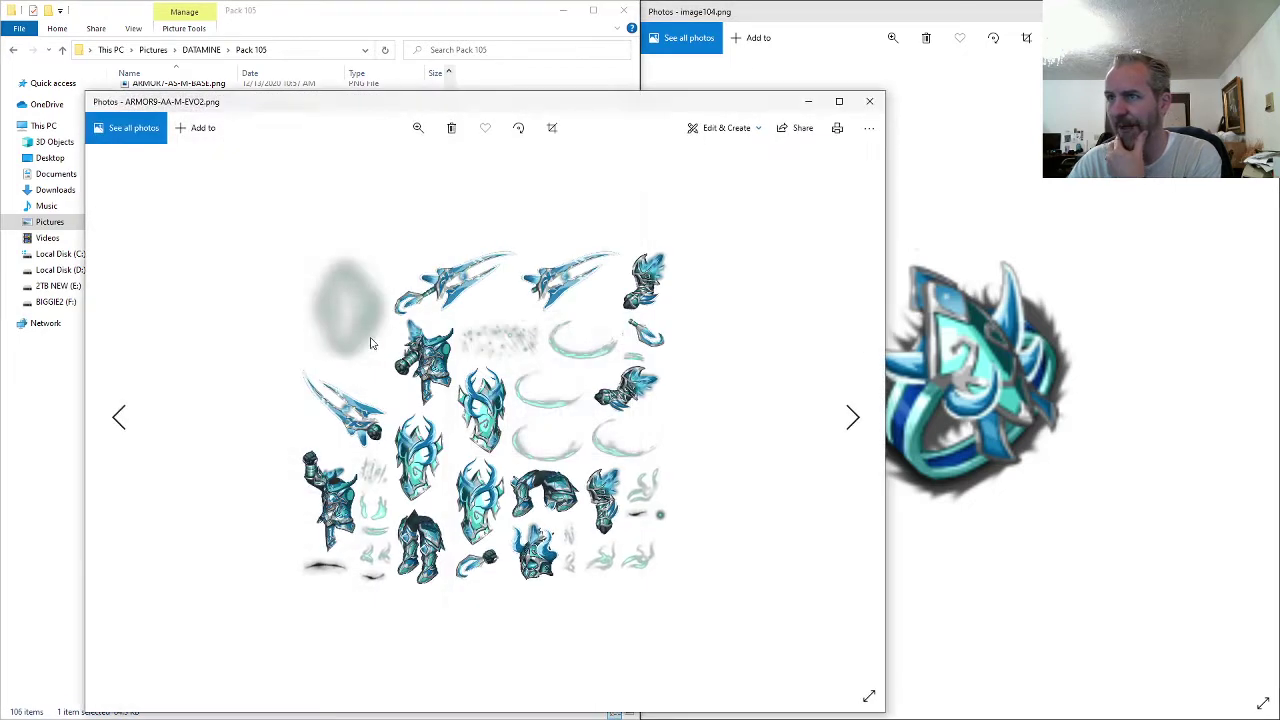
pyautogui.scroll(3, 510, 400)
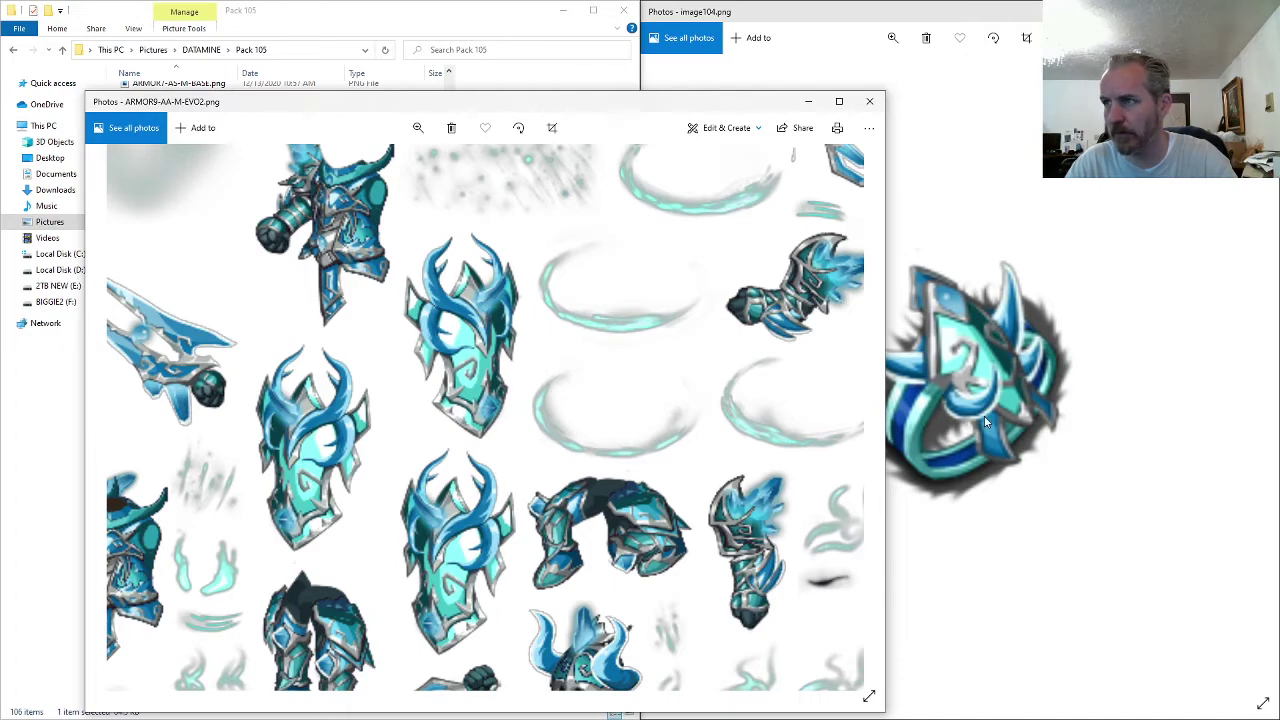
pyautogui.click(870, 102)
pyautogui.click(175, 307)
pyautogui.click(175, 307)
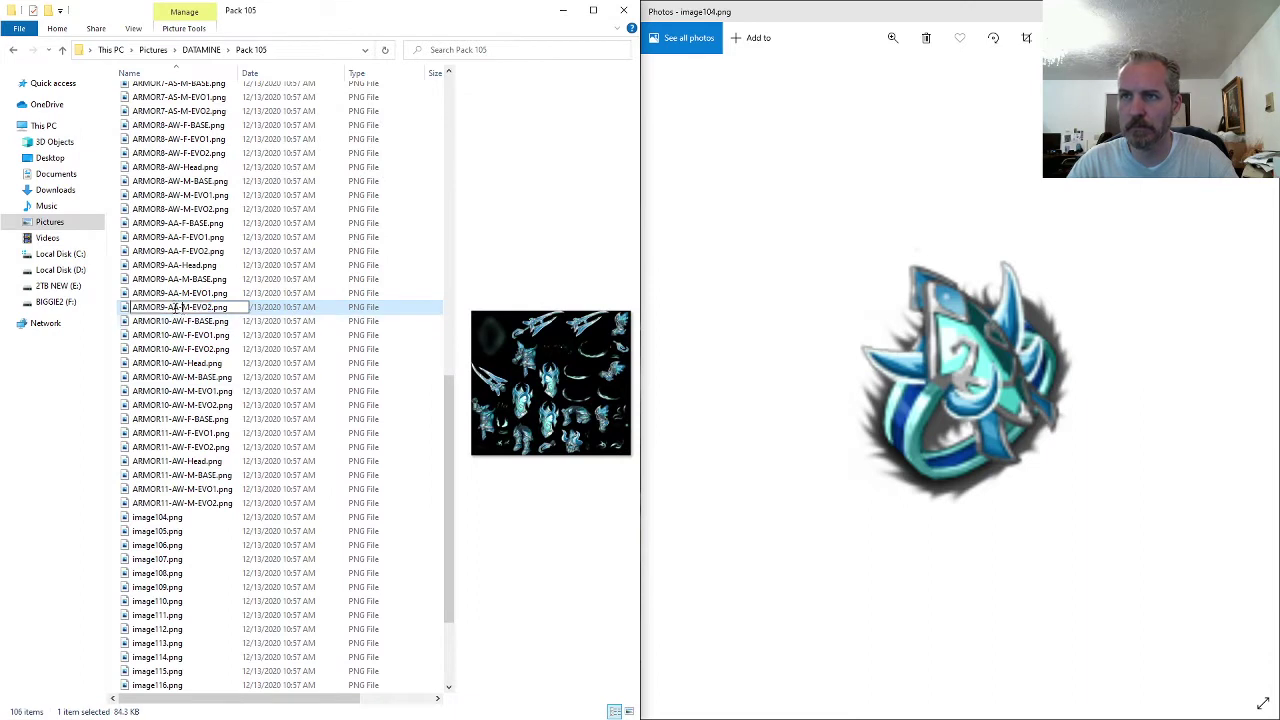
pyautogui.click(194, 517)
pyautogui.click(194, 517)
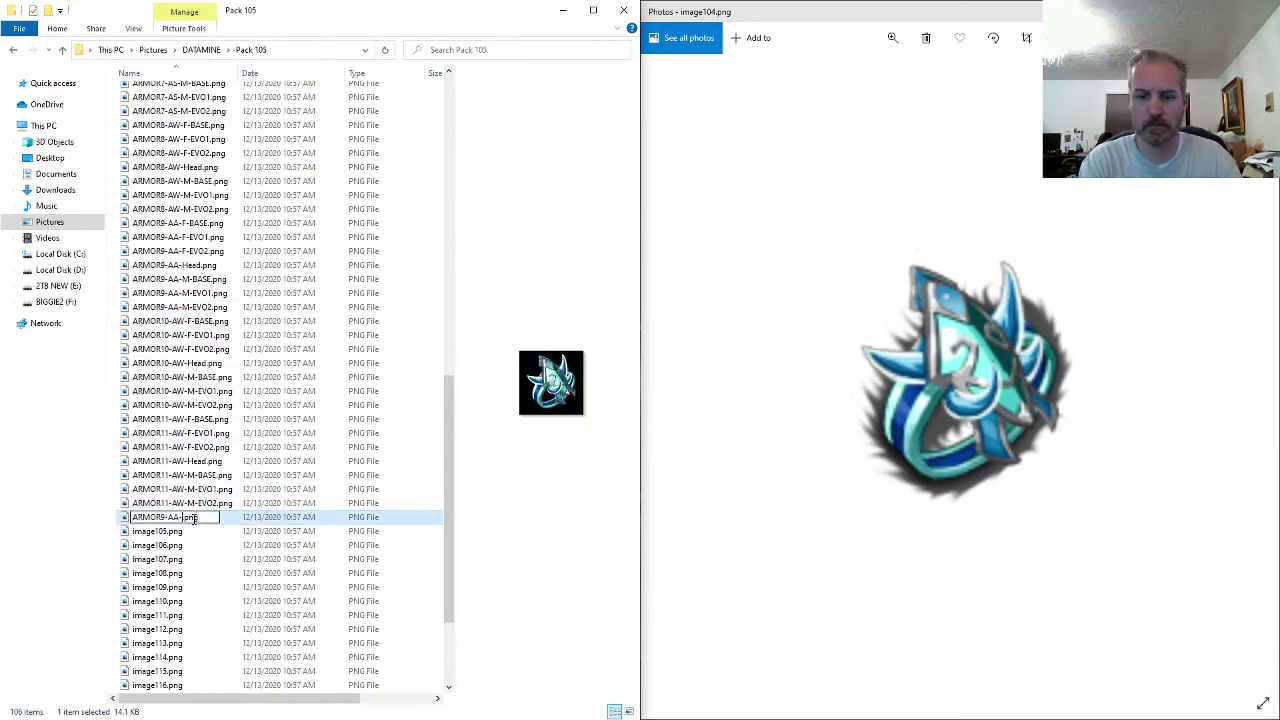
pyautogui.click(195, 526)
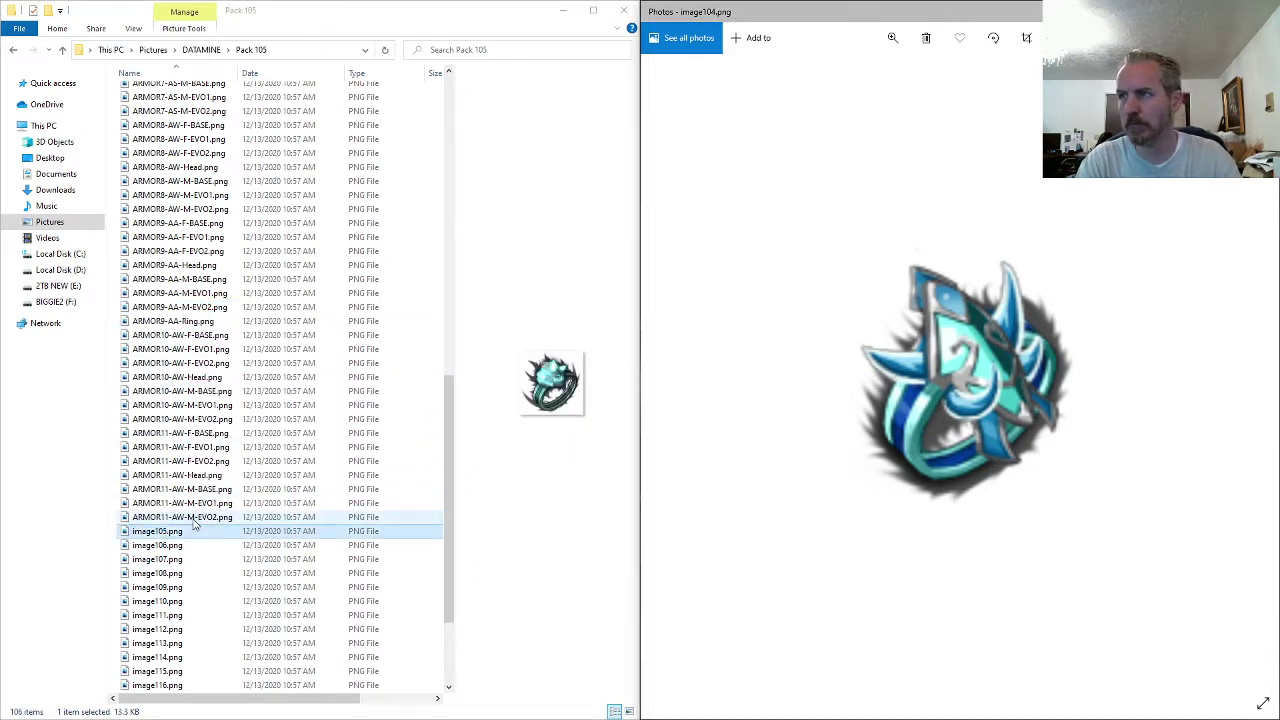
# - View image105.png enlarged and look through the armor head images for its matching set
pyautogui.scroll(-5, 738, 470)
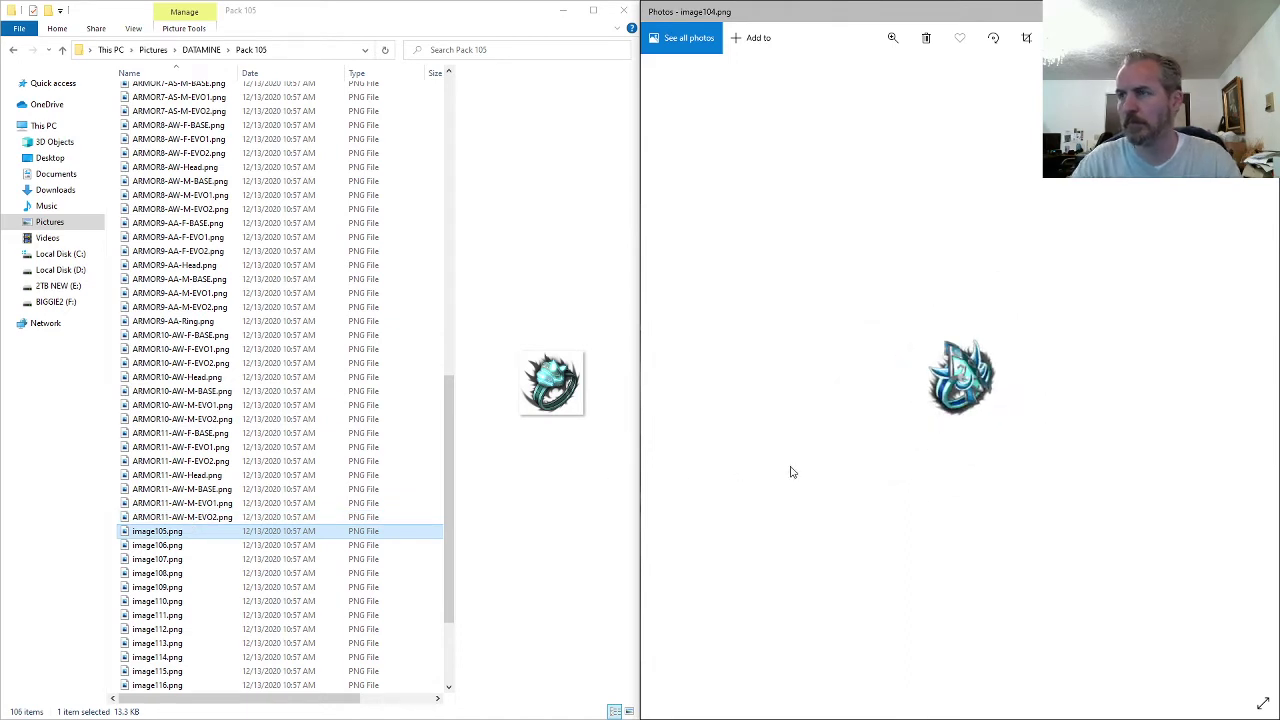
pyautogui.scroll(-1, 810, 470)
pyautogui.scroll(3, 875, 441)
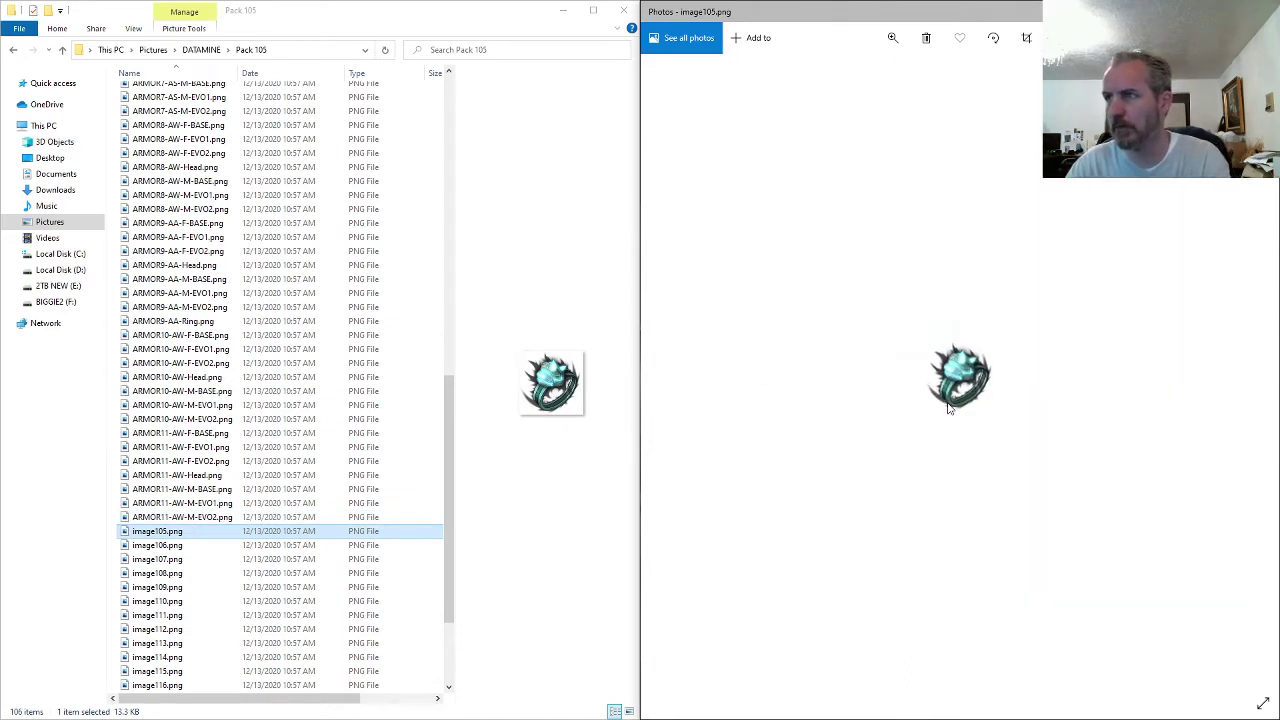
pyautogui.click(170, 280)
pyautogui.scroll(15, 175, 290)
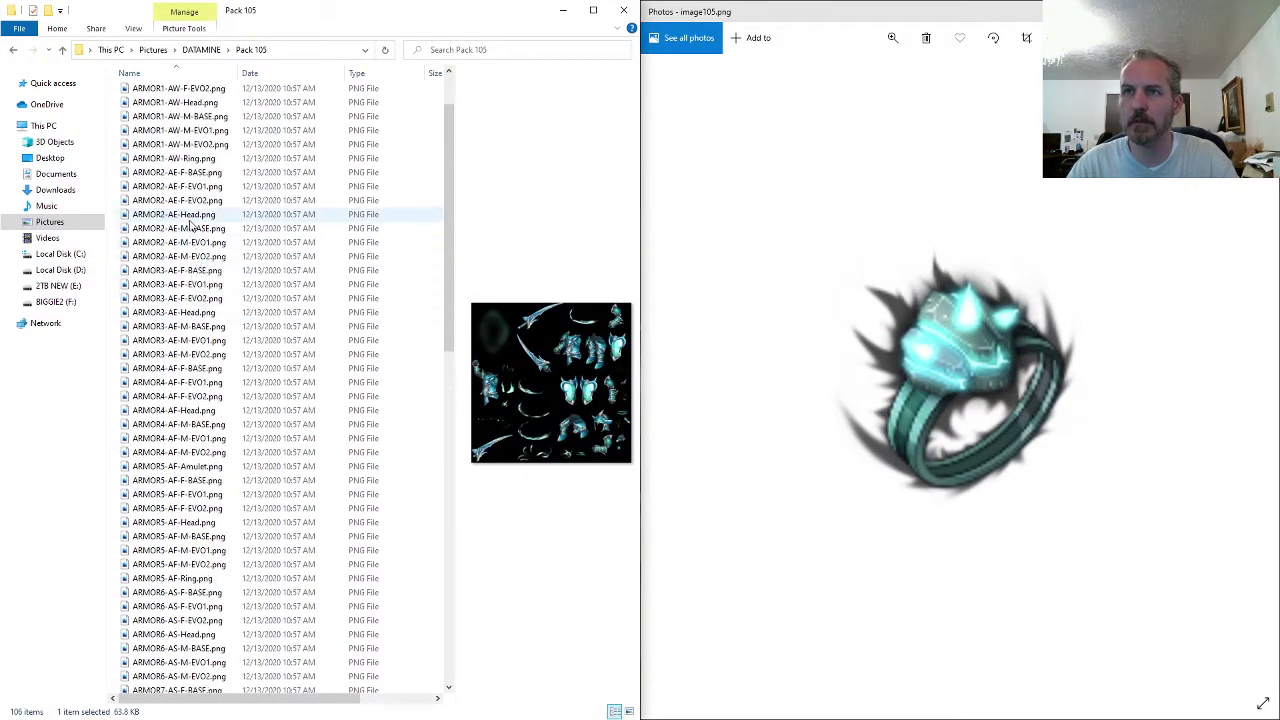
pyautogui.click(187, 217)
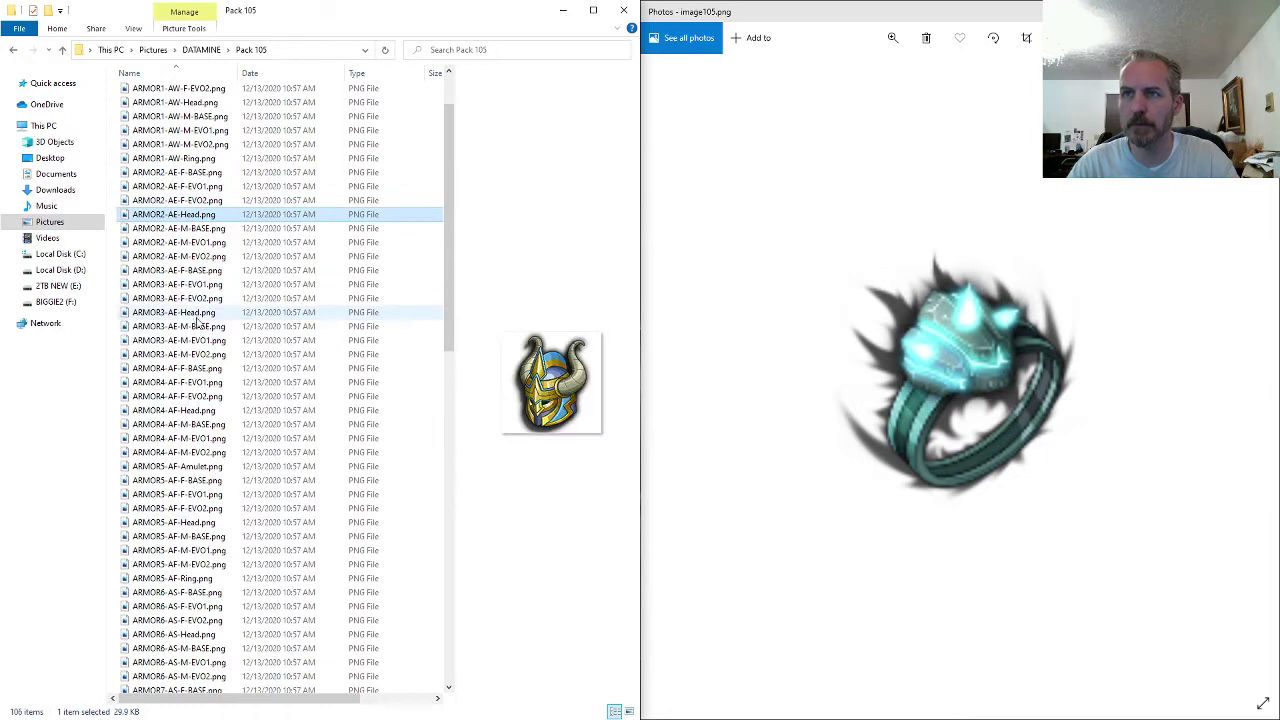
# - Rename image105.png as the ARMOR3-AE ring, reusing the prefix from ARMOR3-AE-Head.png, and rename image106.png after its matching set
pyautogui.click(175, 313)
pyautogui.click(175, 313)
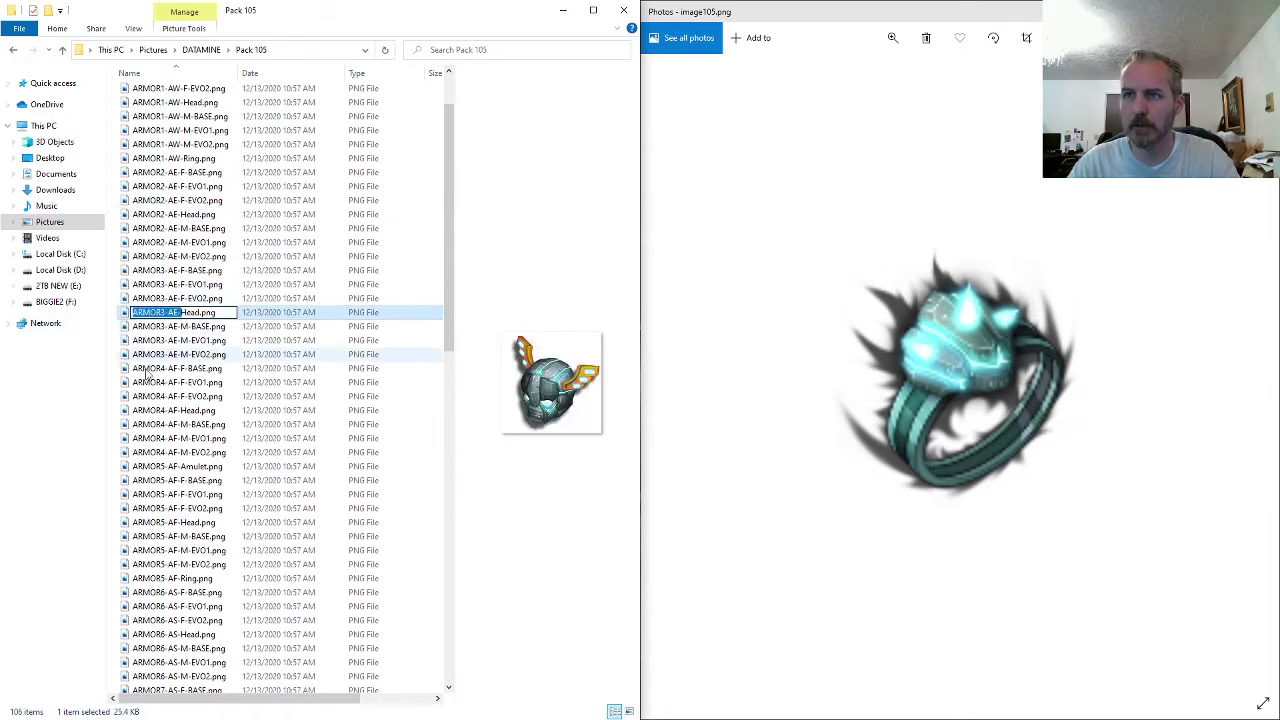
pyautogui.click(175, 410)
pyautogui.scroll(-15, 190, 458)
pyautogui.scroll(-3, 190, 458)
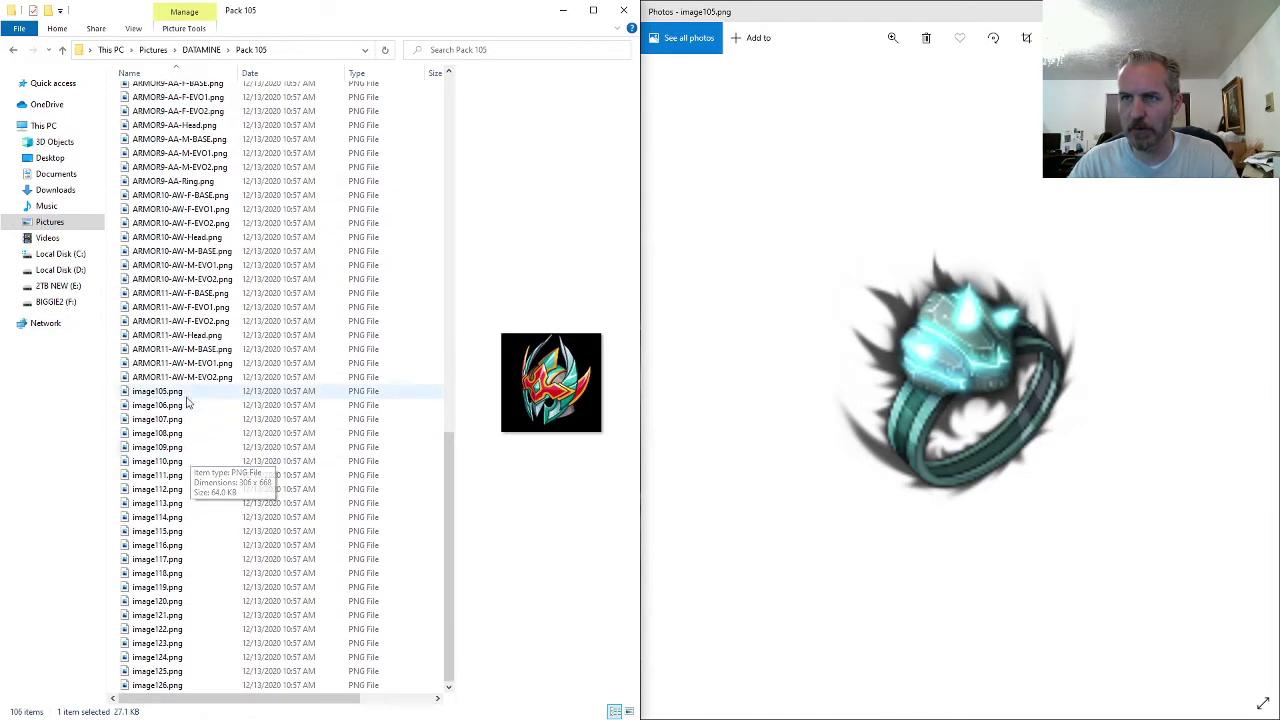
pyautogui.click(185, 391)
pyautogui.click(185, 391)
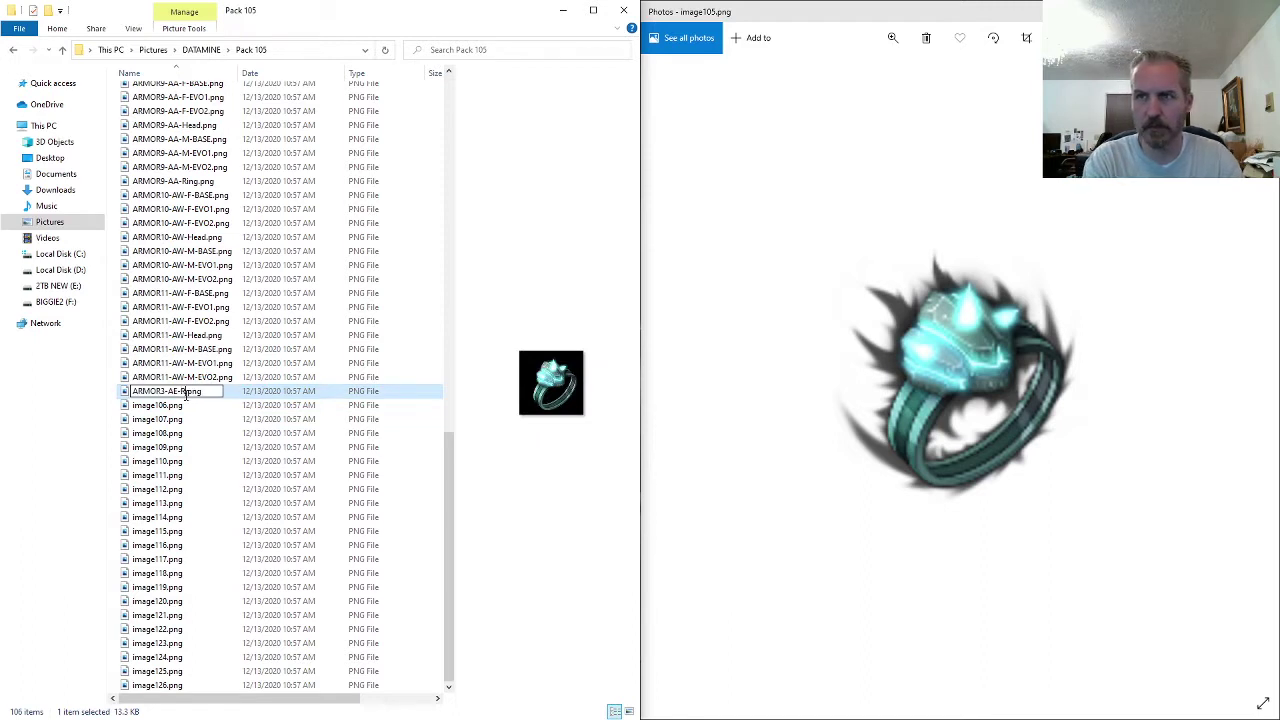
pyautogui.press('Tab')
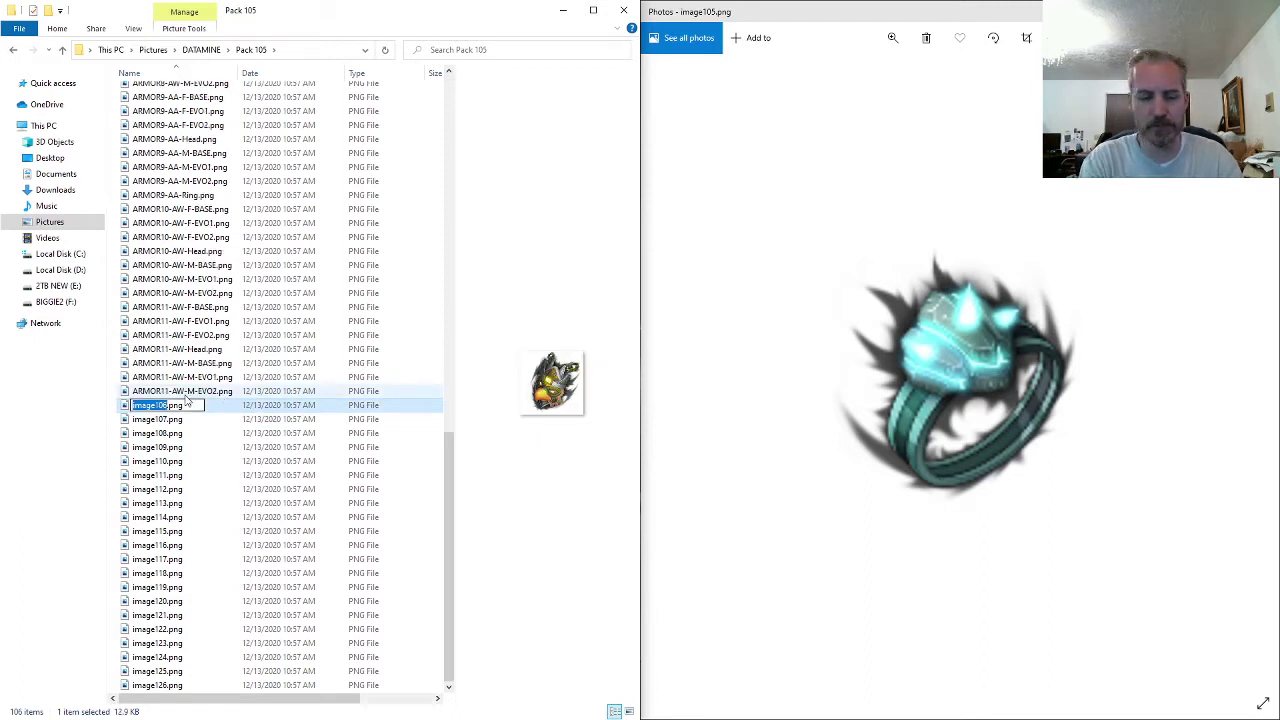
pyautogui.press('Tab')
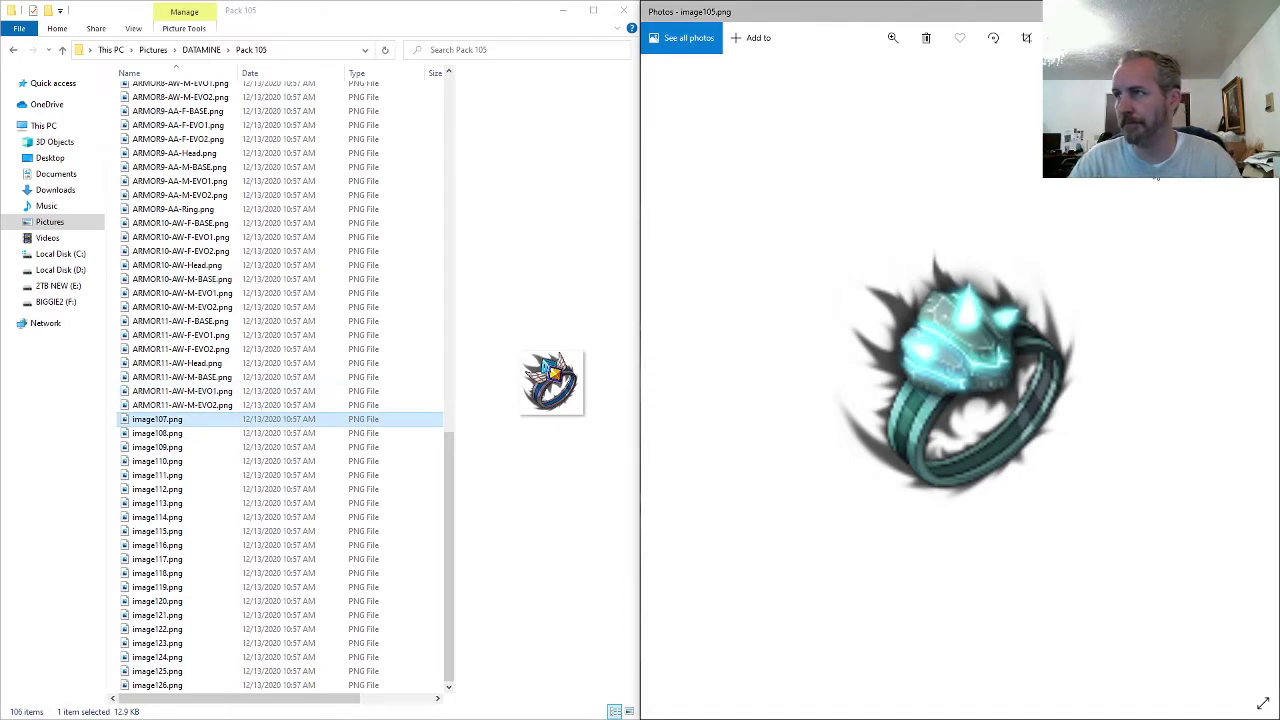
# - View image107.png and compare it with the enlarged armor parts in ARMOR8-AW-M-EVO2.png
pyautogui.scroll(-3, 1029, 347)
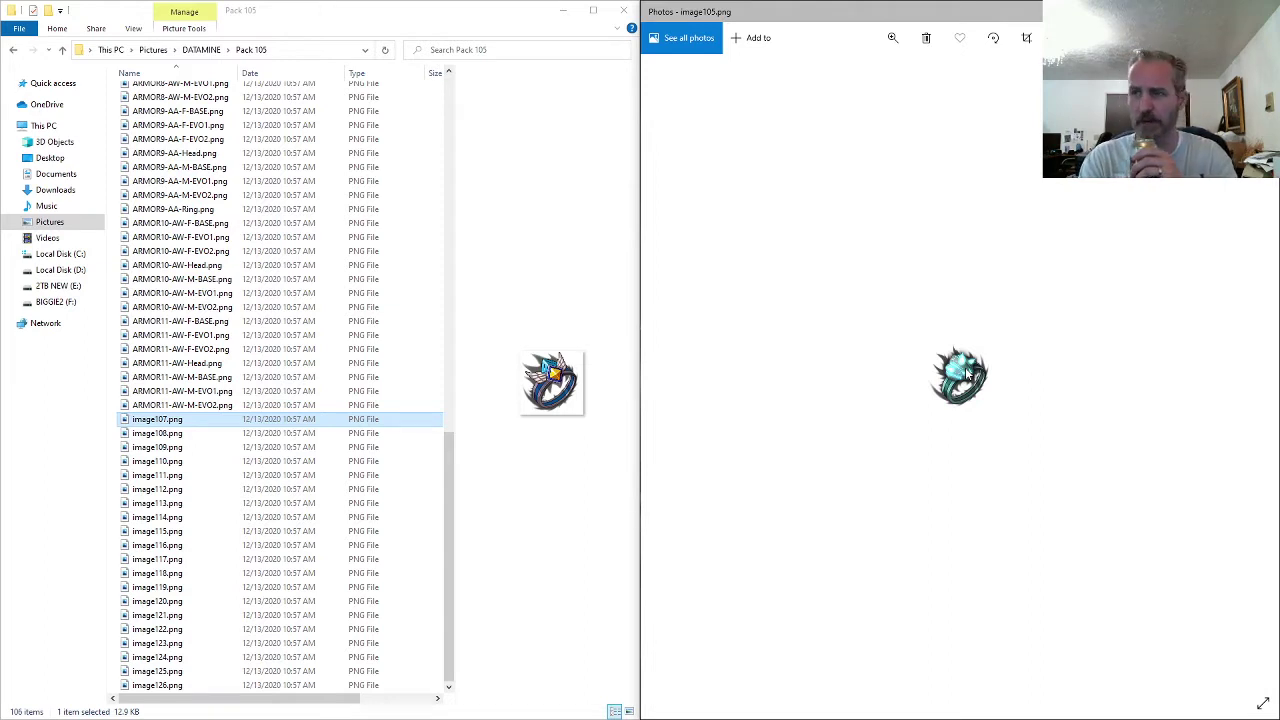
pyautogui.press('Right')
pyautogui.press('Right')
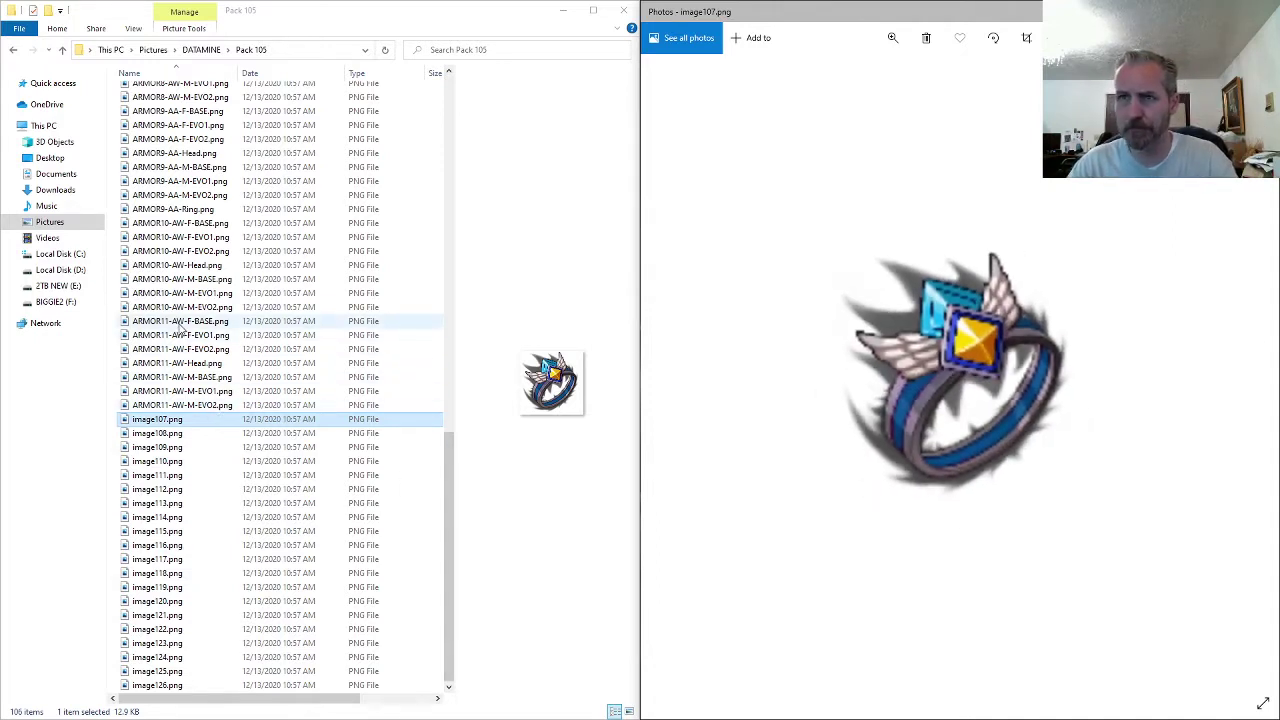
pyautogui.doubleClick(181, 97)
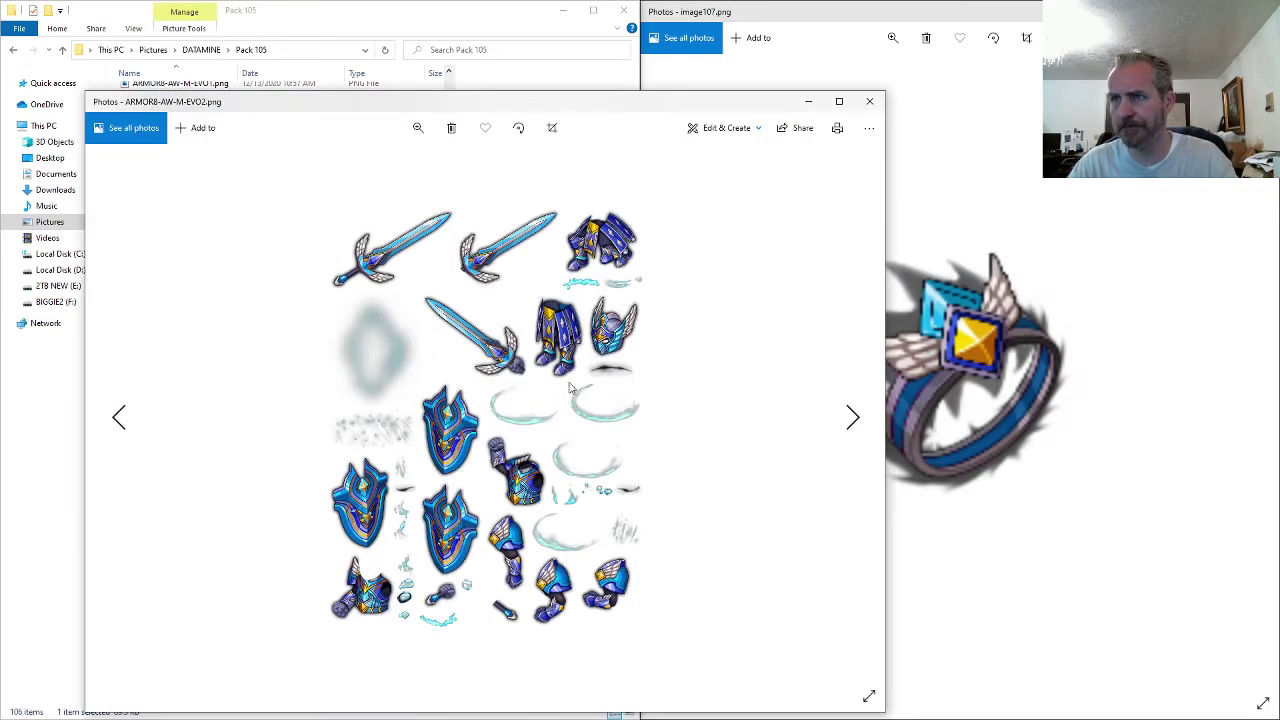
pyautogui.scroll(3, 570, 388)
pyautogui.moveTo(620, 336); pyautogui.dragTo(584, 310)
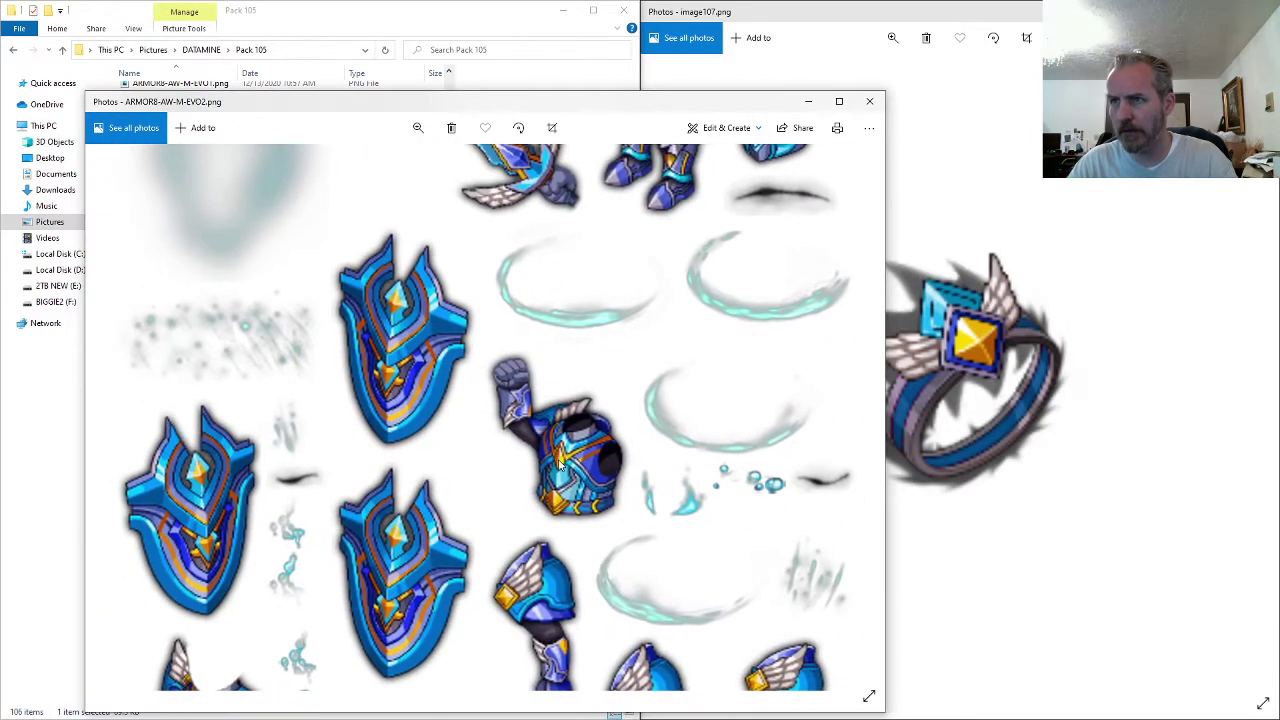
pyautogui.scroll(-2, 565, 497)
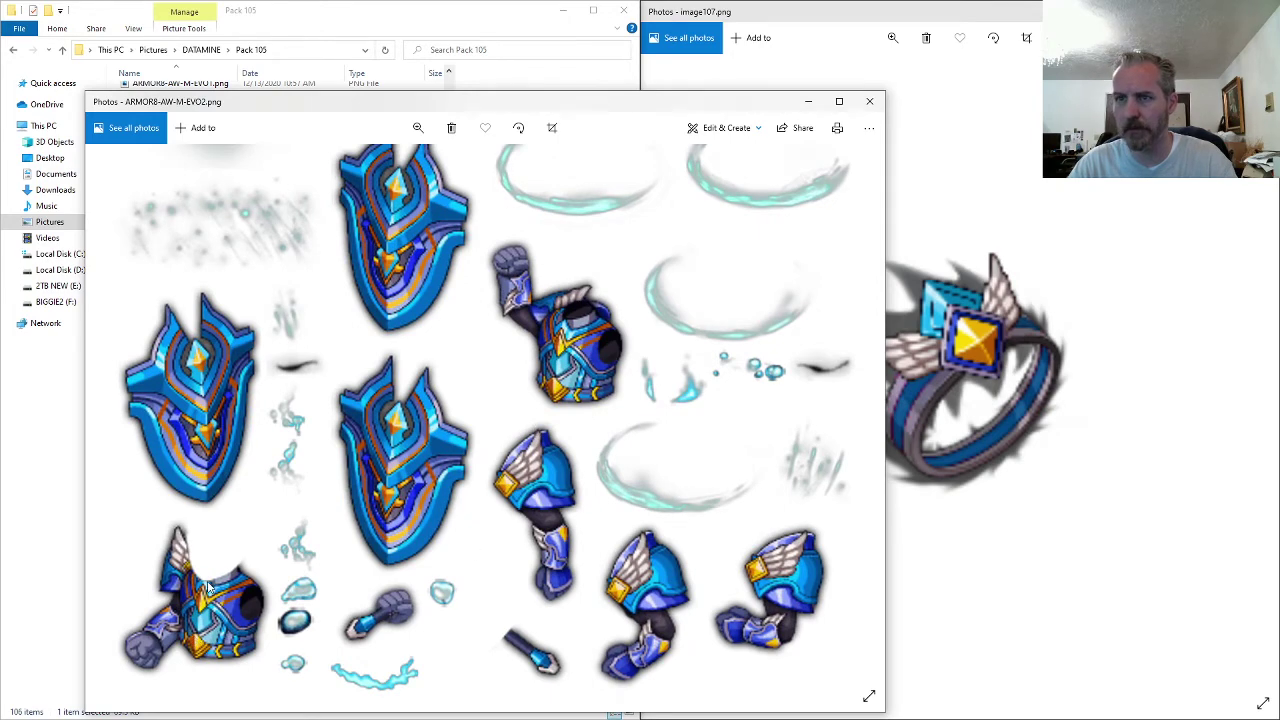
# - Close the comparison photo and rename image107.png as ARMOR8-AW-Ring.png, reusing the prefix from ARMOR8-AW-M-EVO2.png
pyautogui.click(870, 101)
pyautogui.press('F2')
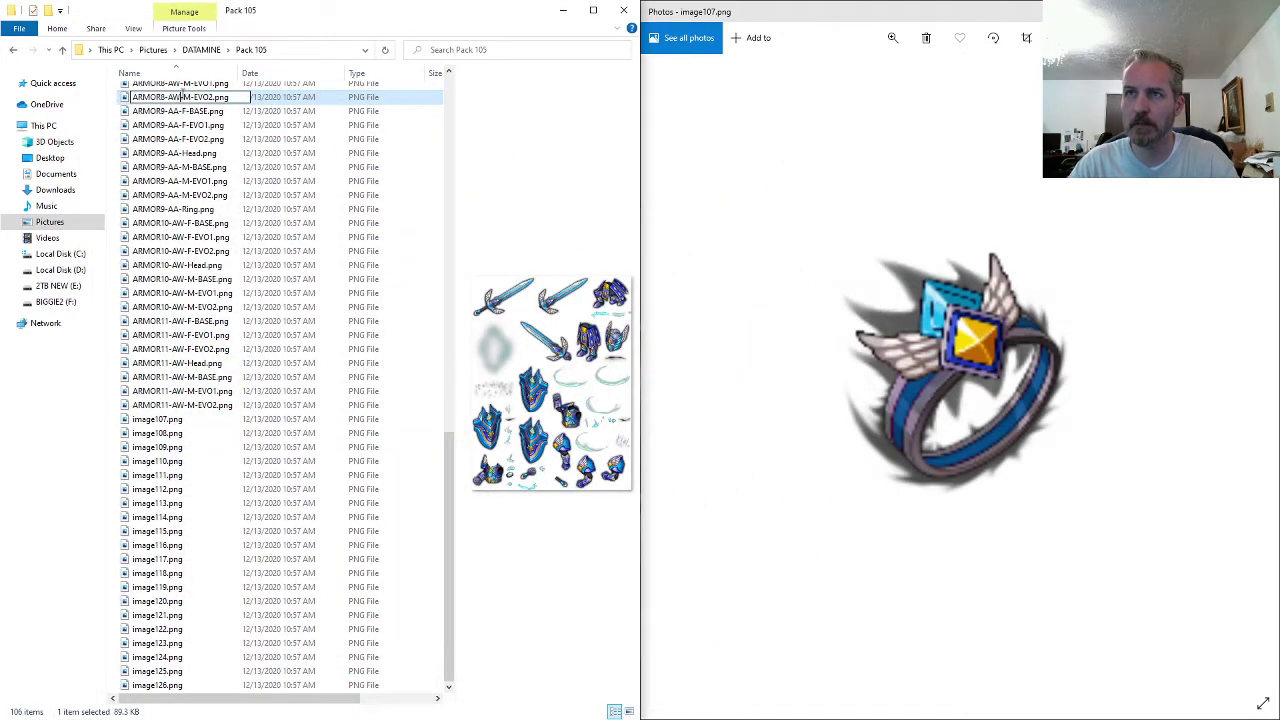
pyautogui.click(175, 434)
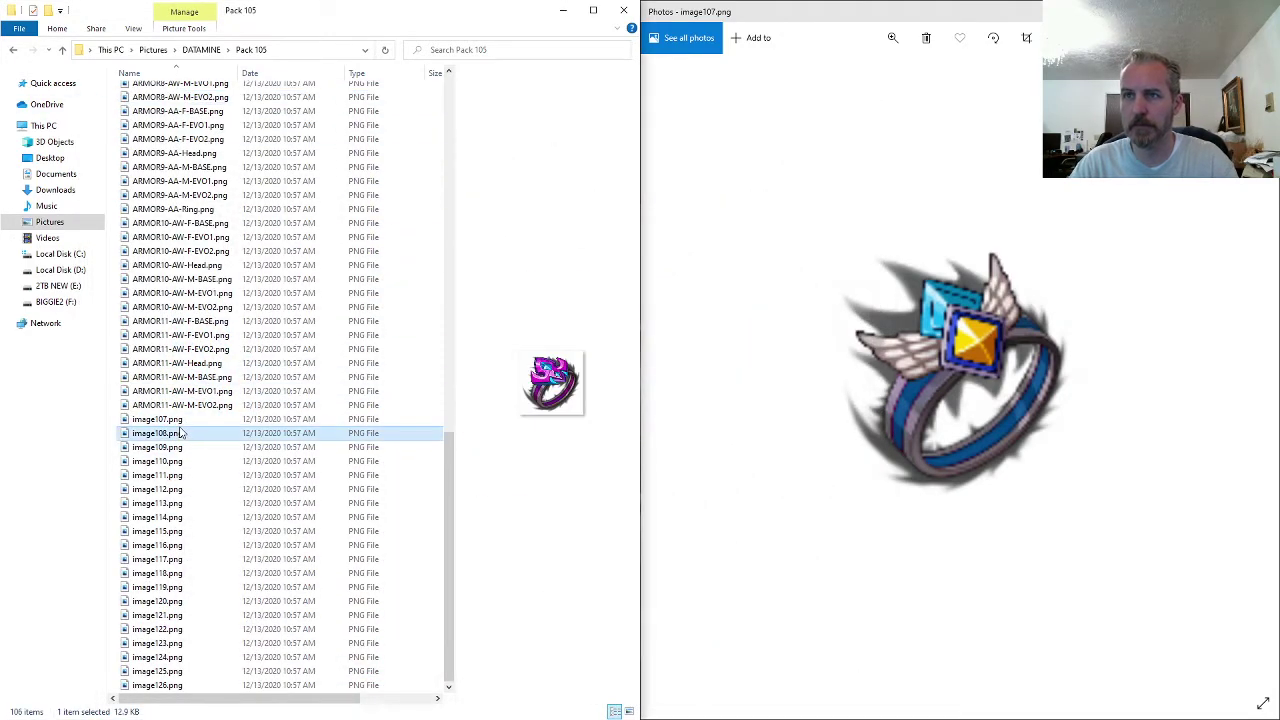
pyautogui.click(180, 421)
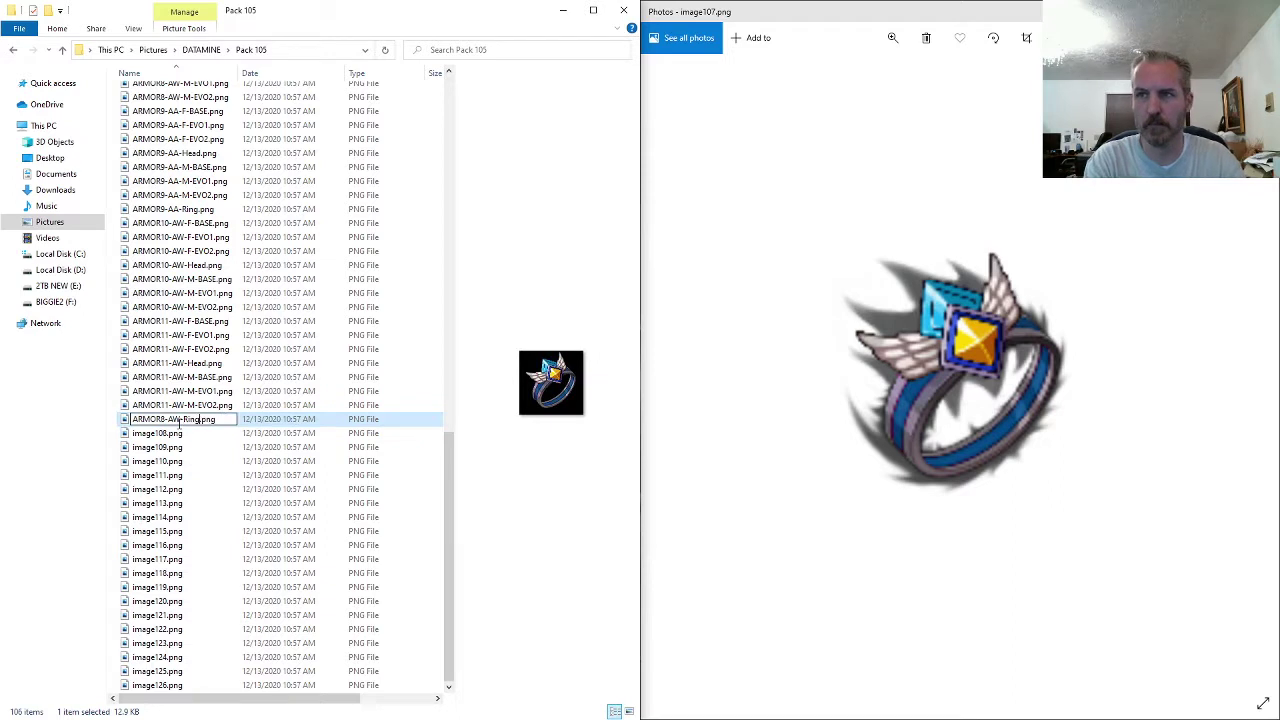
pyautogui.click(180, 431)
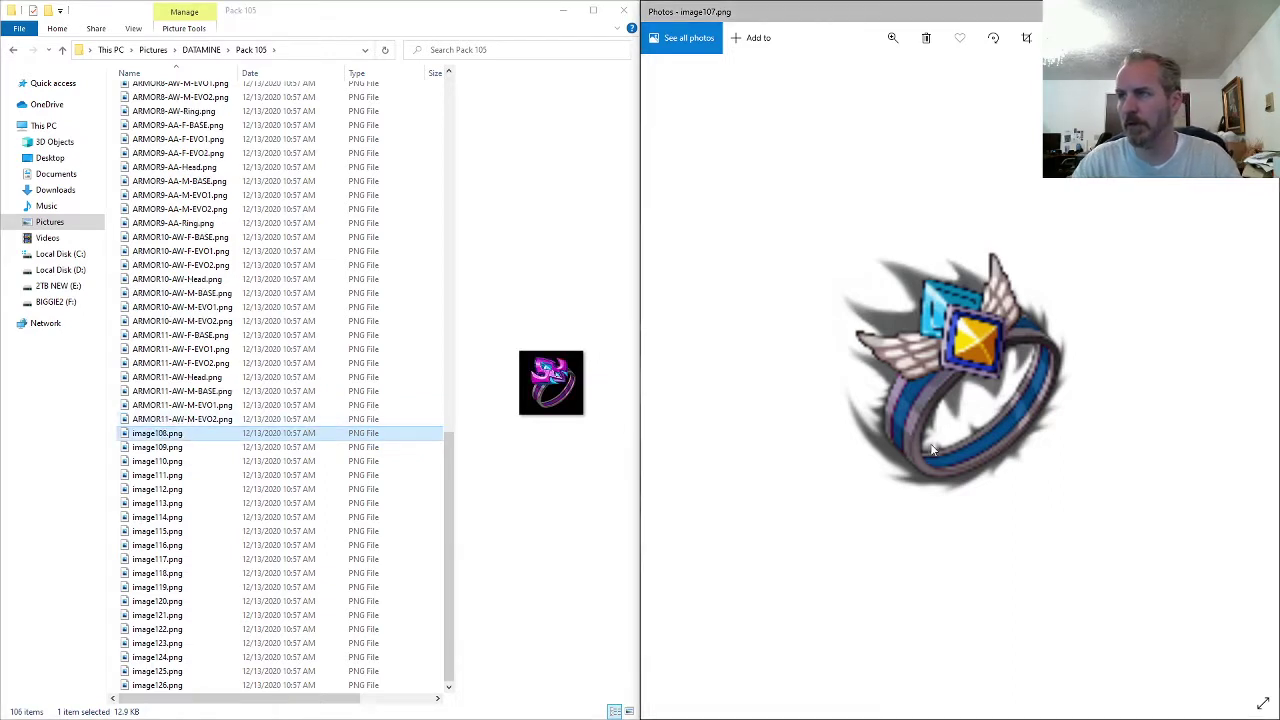
# - View image108.png enlarged and check it against ARMOR7-AS-Head.png
pyautogui.scroll(-5, 968, 444)
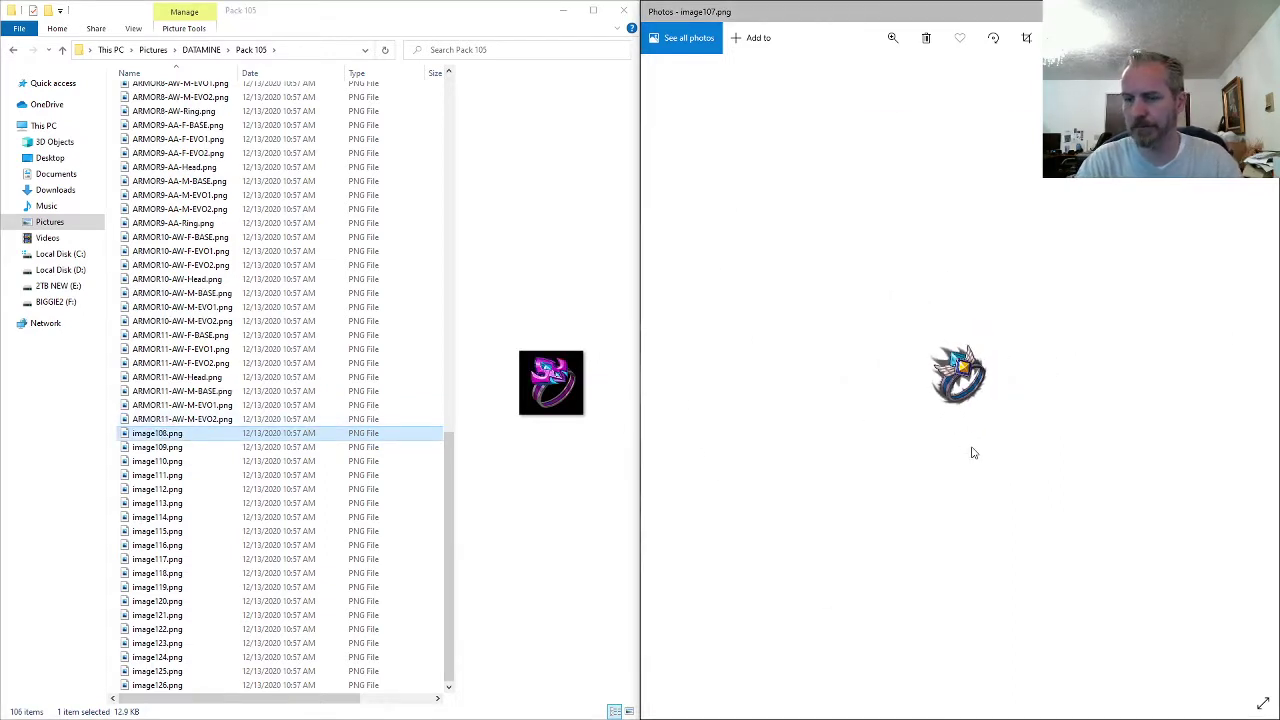
pyautogui.scroll(3, 971, 453)
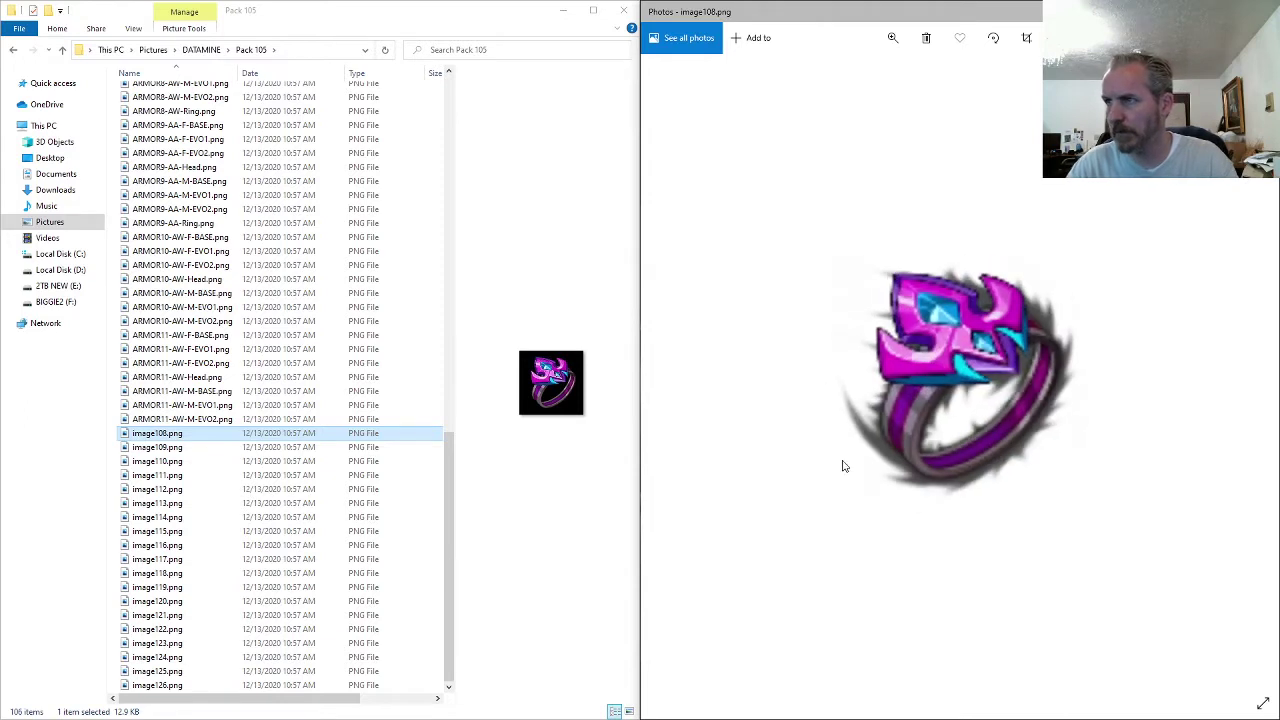
pyautogui.click(209, 224)
pyautogui.scroll(6, 220, 290)
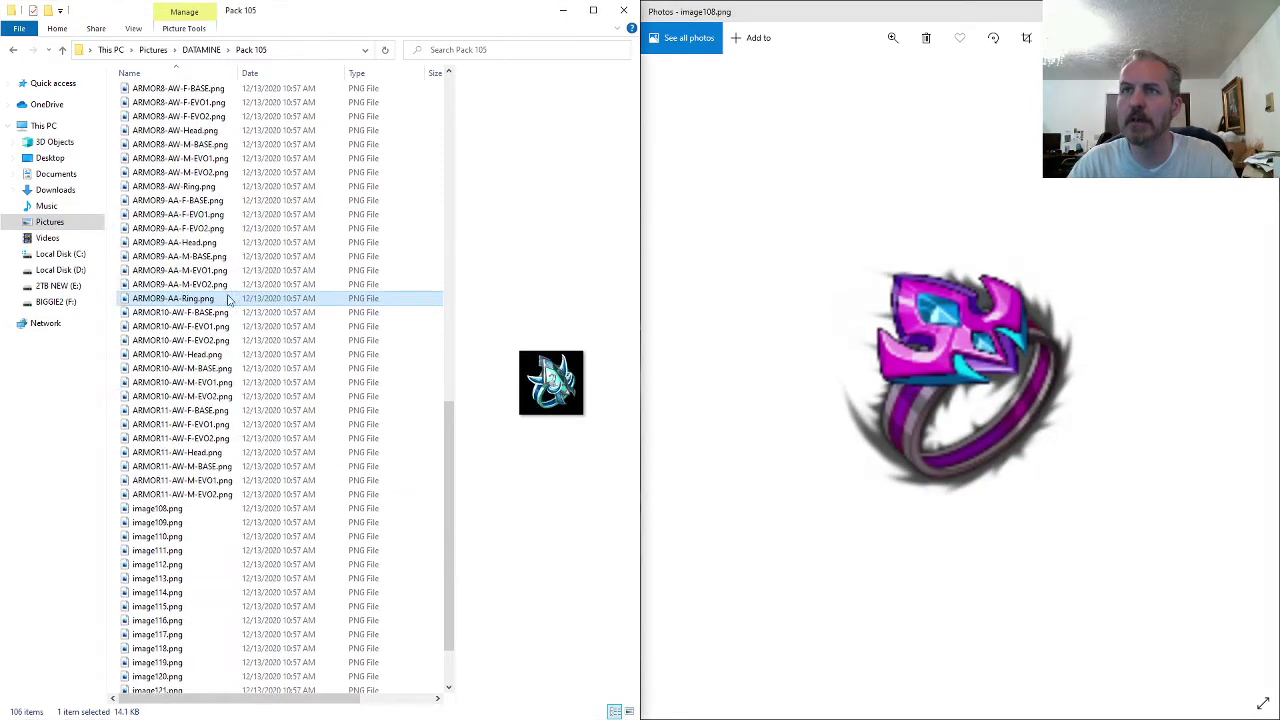
pyautogui.click(198, 203)
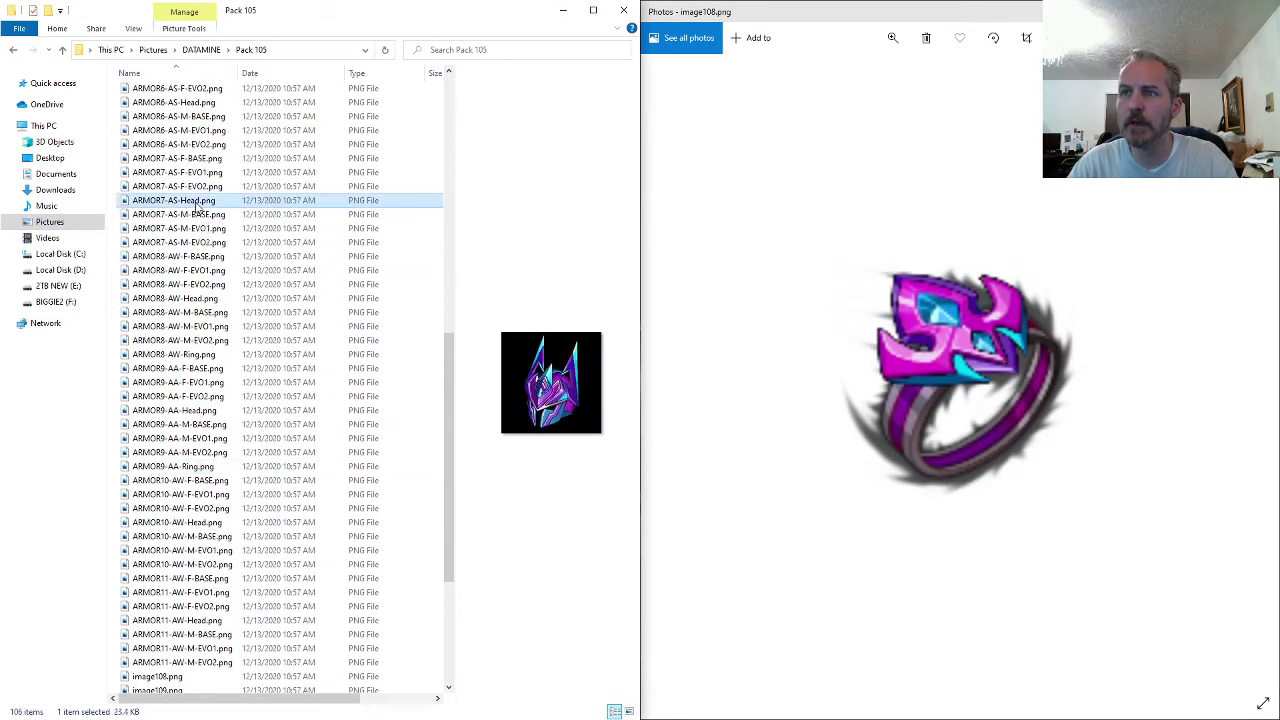
# - Open ARMOR7-AS-M-EVO2.png and examine its armor parts enlarged against the ring in image108.png
pyautogui.doubleClick(180, 242)
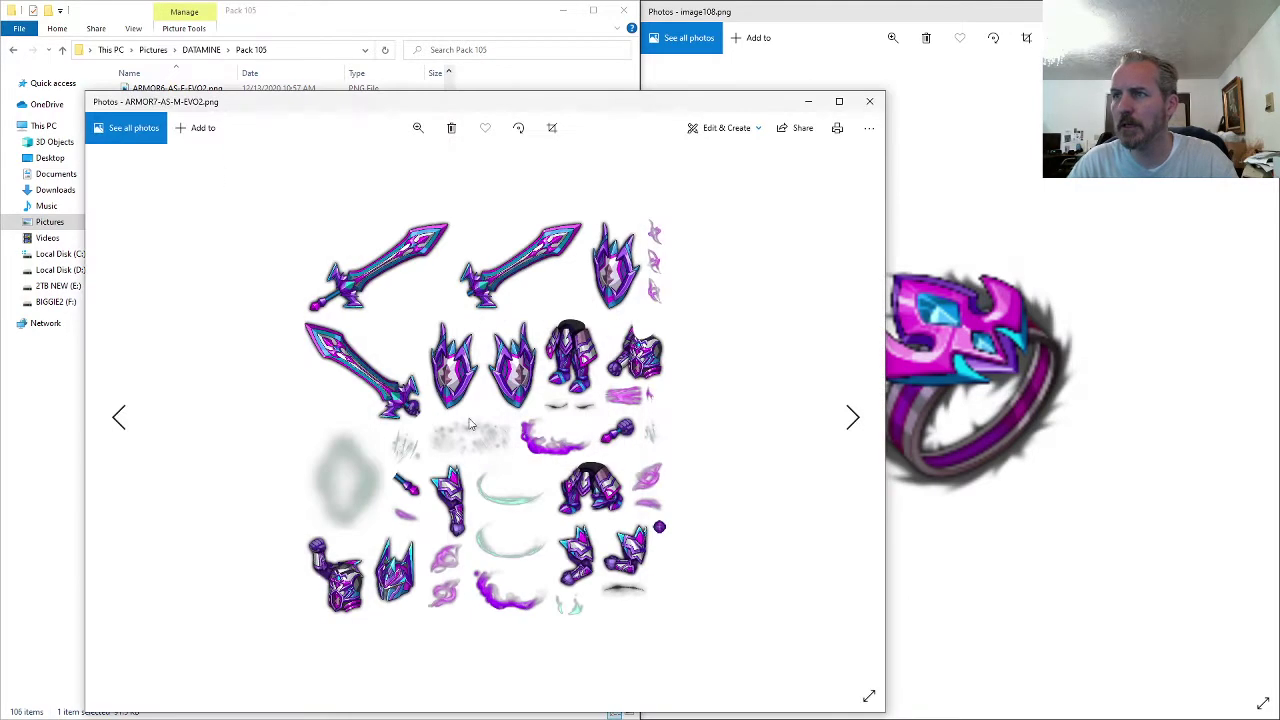
pyautogui.scroll(4, 470, 425)
pyautogui.scroll(-1, 520, 500)
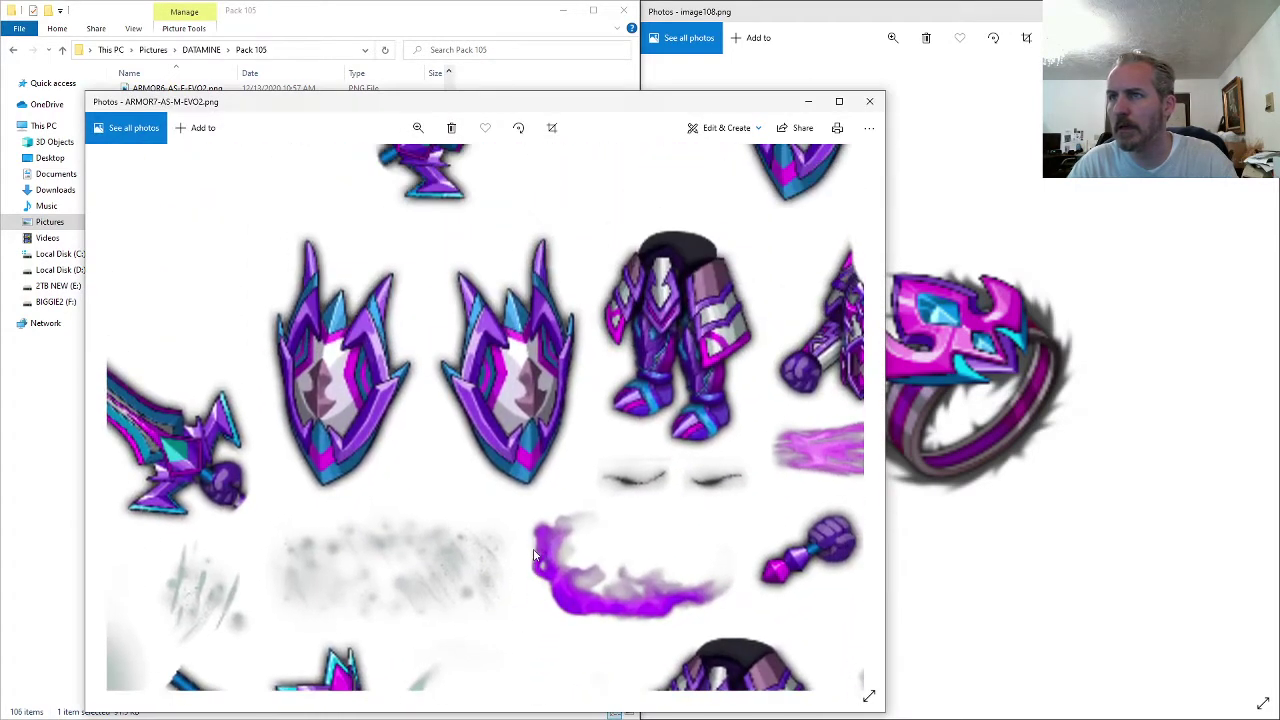
pyautogui.moveTo(551, 508); pyautogui.dragTo(472, 619)
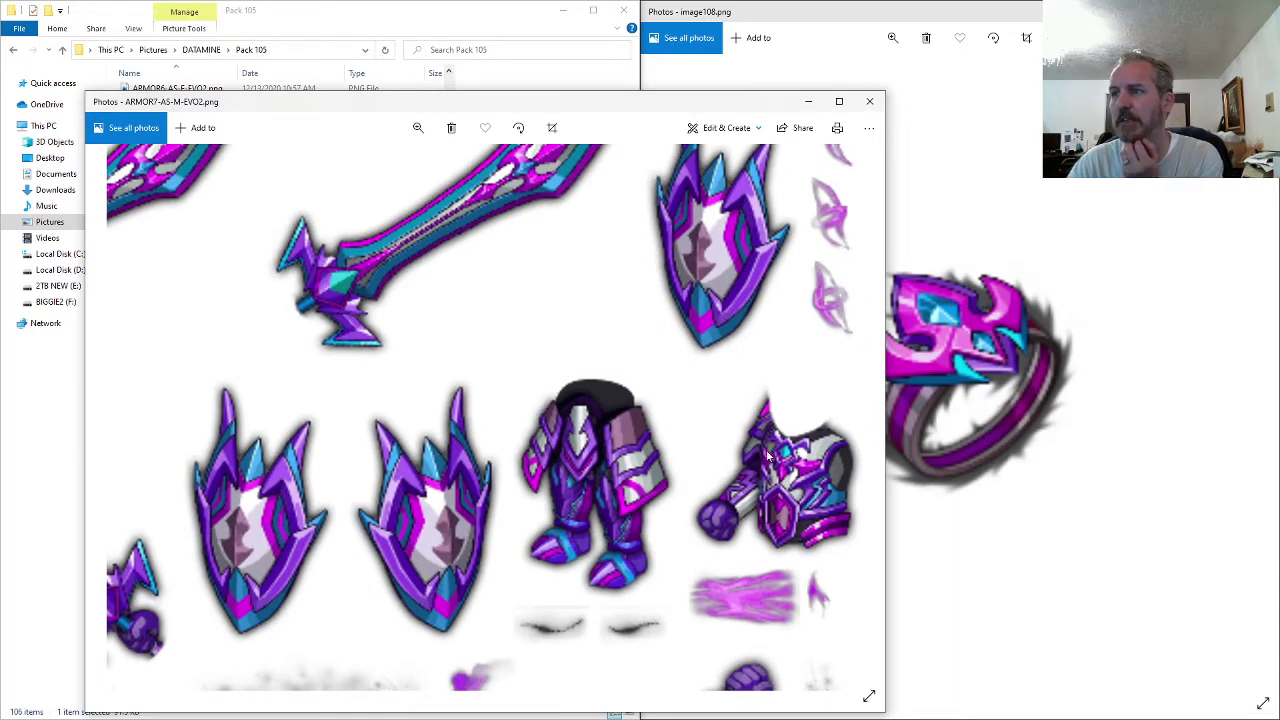
pyautogui.moveTo(598, 581); pyautogui.dragTo(593, 340)
pyautogui.moveTo(612, 572); pyautogui.dragTo(637, 292)
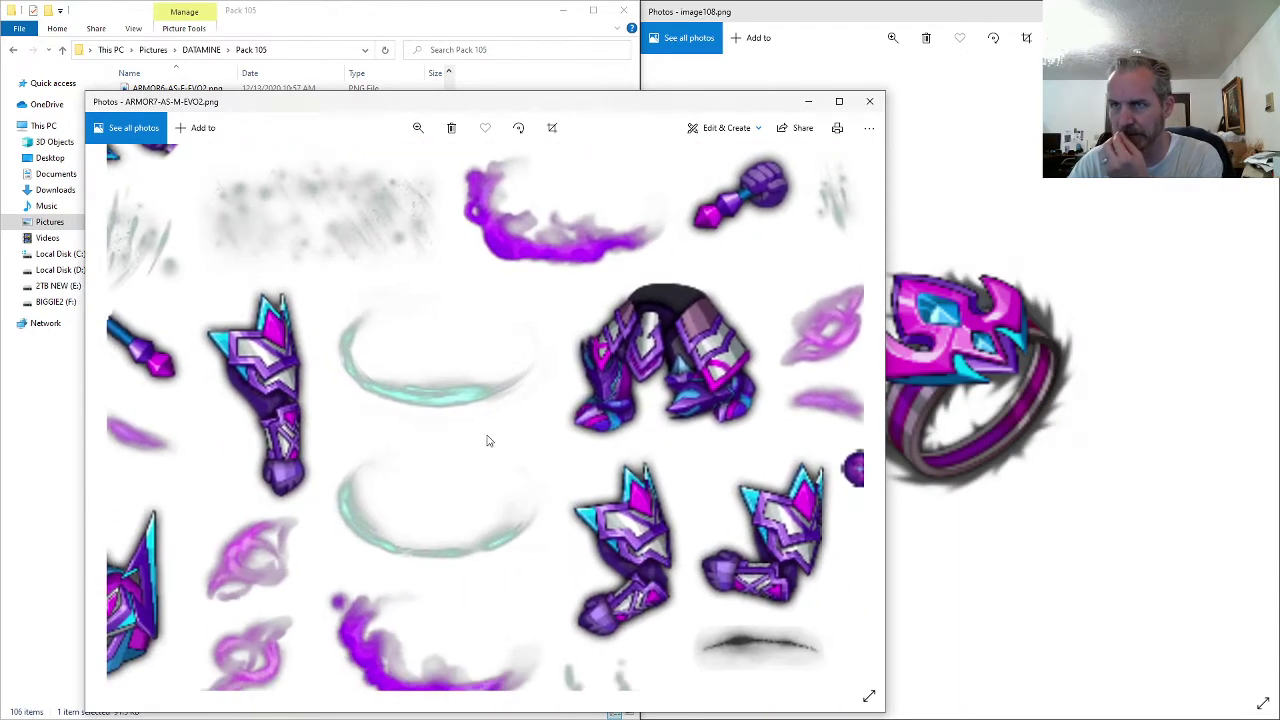
pyautogui.moveTo(450, 460); pyautogui.dragTo(460, 505)
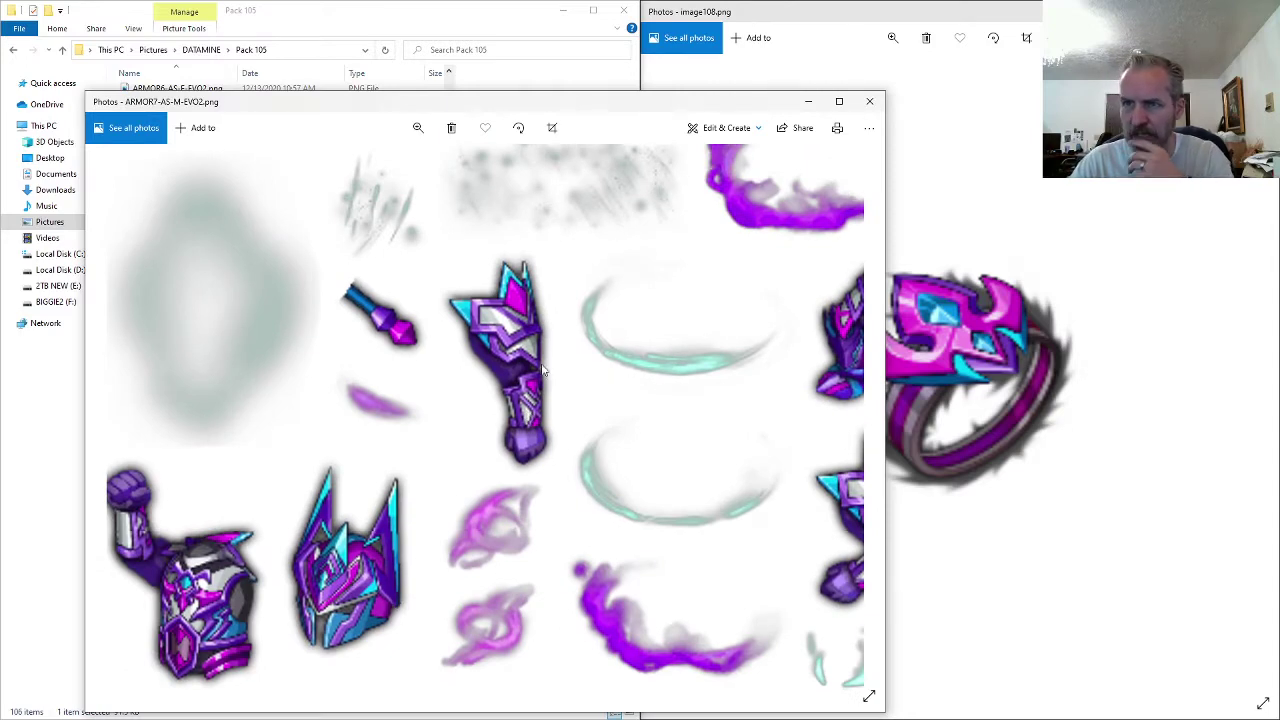
pyautogui.moveTo(541, 370); pyautogui.dragTo(379, 410)
pyautogui.moveTo(630, 391); pyautogui.dragTo(559, 427)
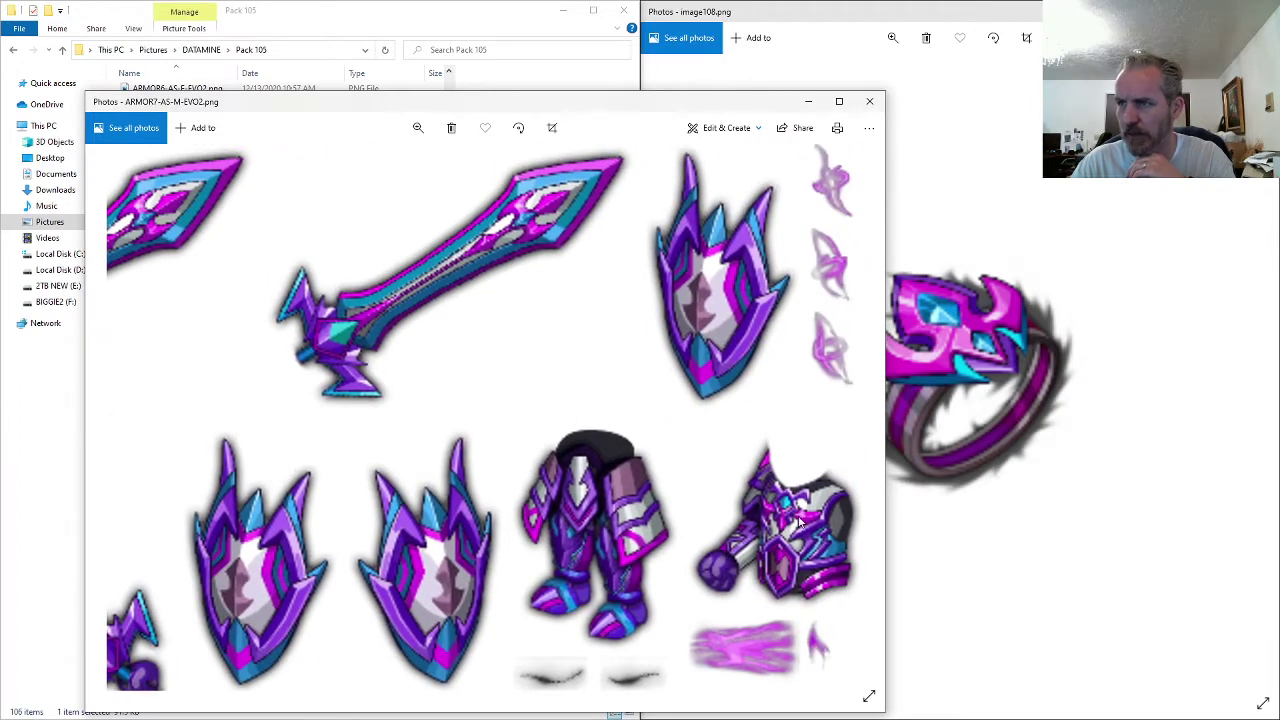
pyautogui.scroll(2, 800, 522)
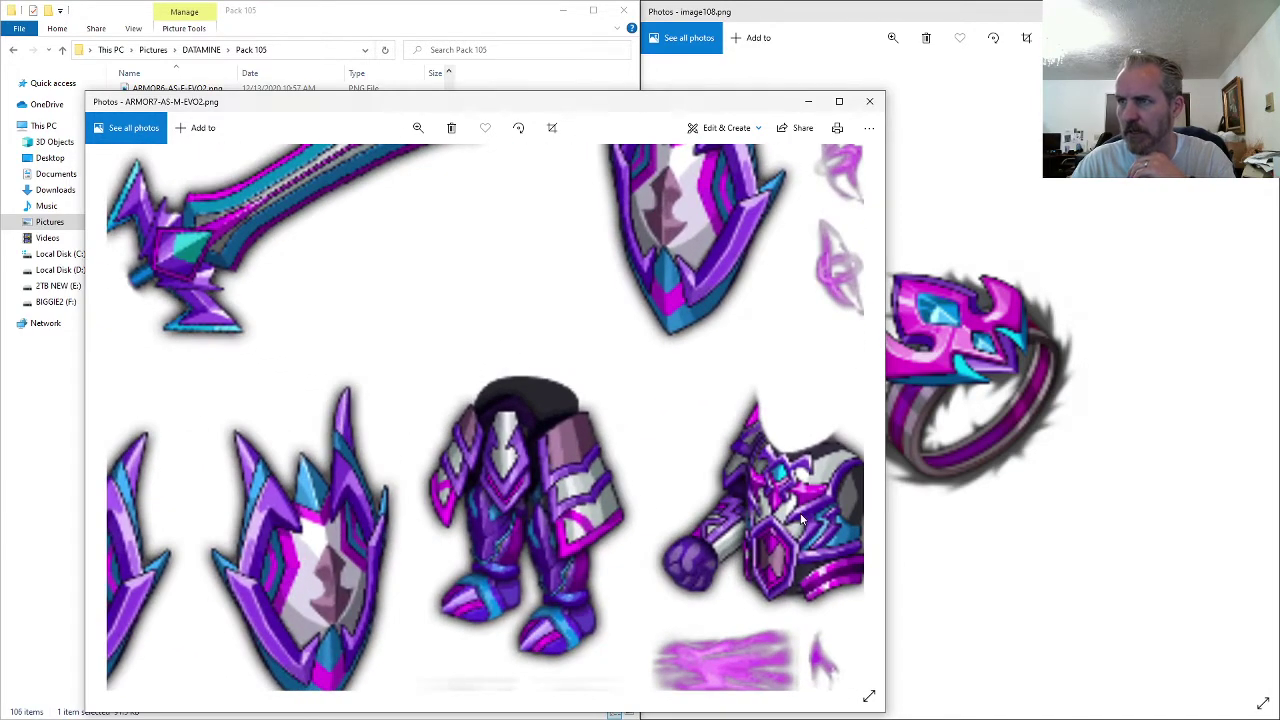
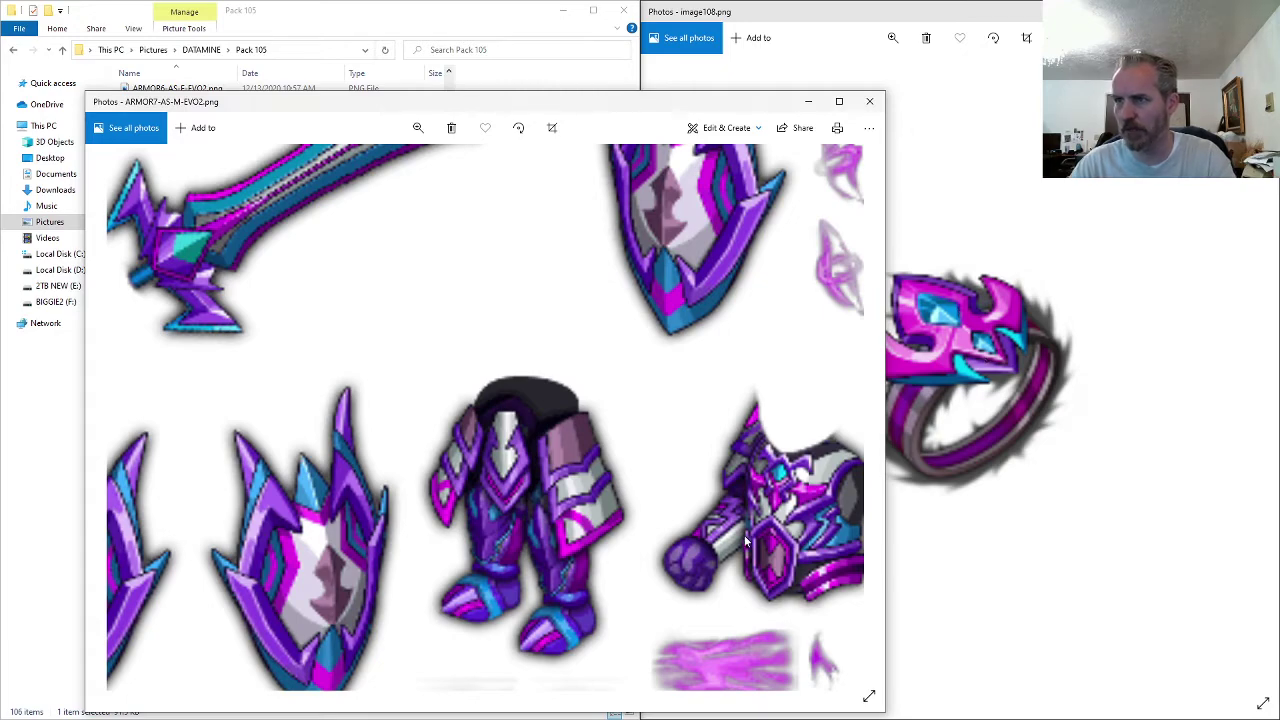
pyautogui.scroll(-4, 745, 540)
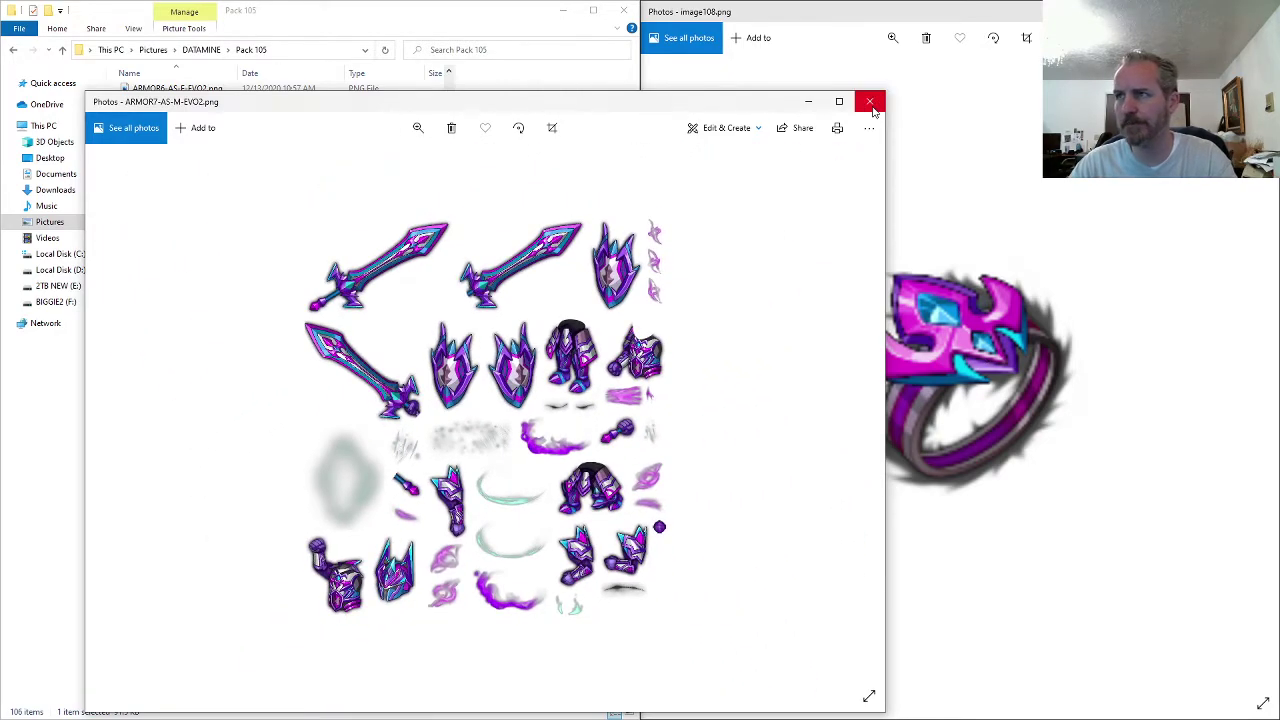
# - Close the comparison photo and rename image108.png as ARMOR7-AS-Ring.png, reusing the prefix from ARMOR7-AS-M-EVO2.png
pyautogui.click(870, 102)
pyautogui.click(226, 246)
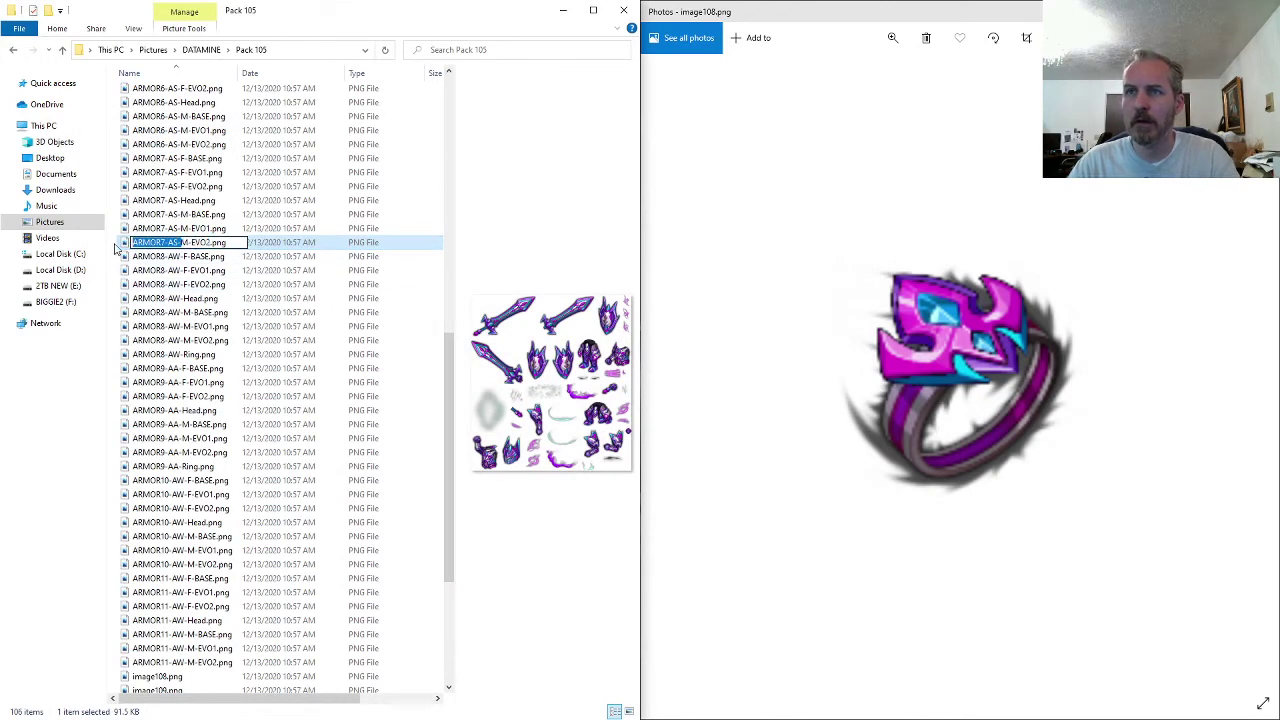
pyautogui.click(160, 368)
pyautogui.scroll(-5, 180, 410)
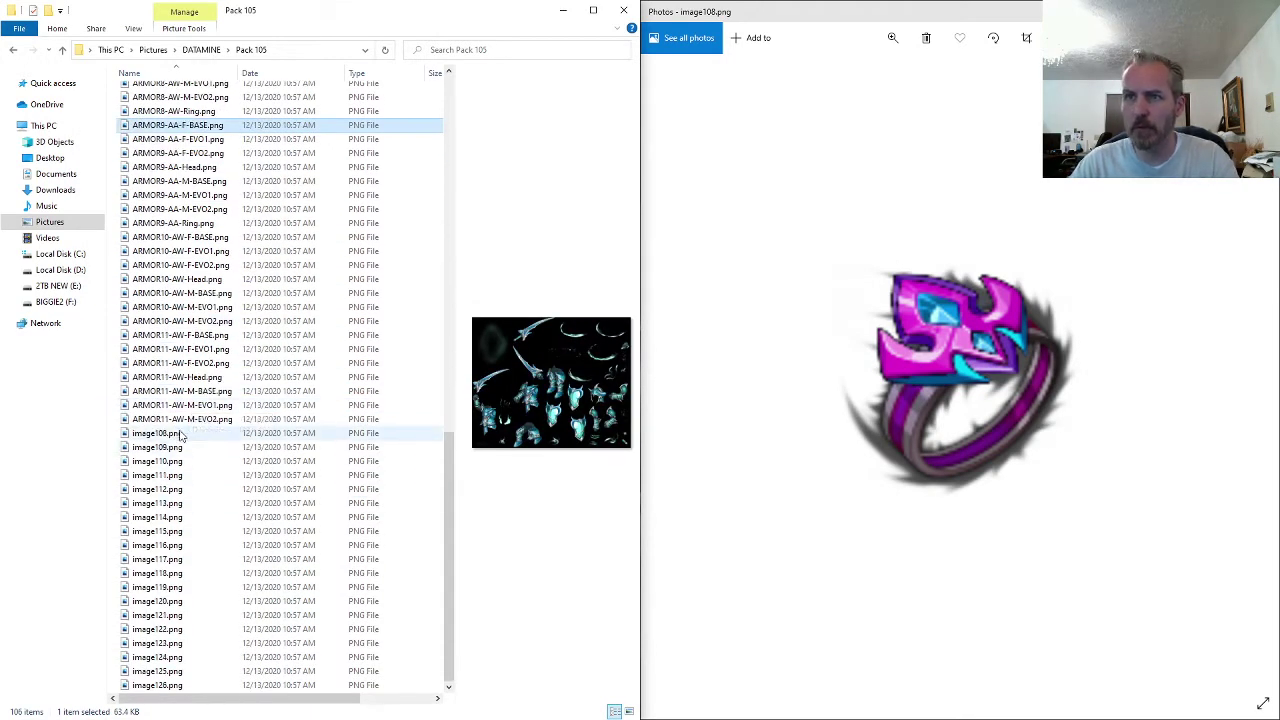
pyautogui.click(160, 433)
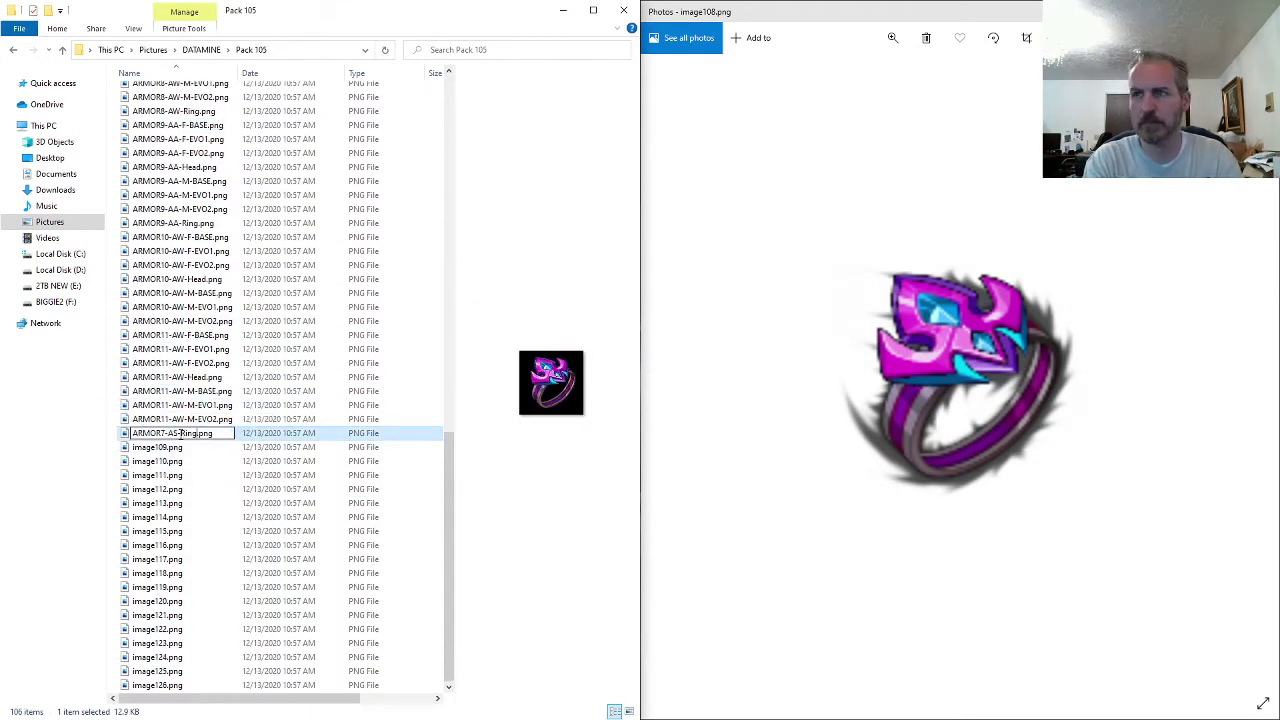
pyautogui.click(181, 446)
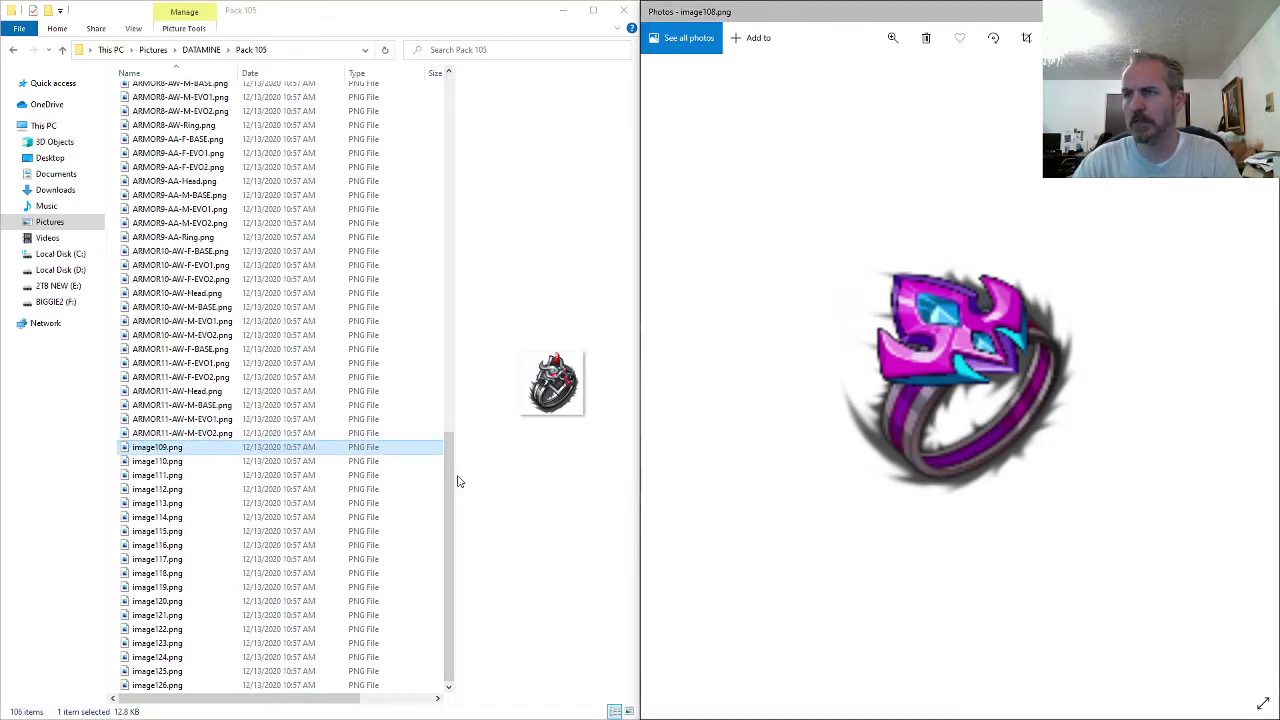
# - View image109.png enlarged and rename it ARMOR10-AW-Ring.png, reusing the prefix from ARMOR10-AW-M-EVO2.png
pyautogui.scroll(-3, 906, 450)
pyautogui.press('Right')
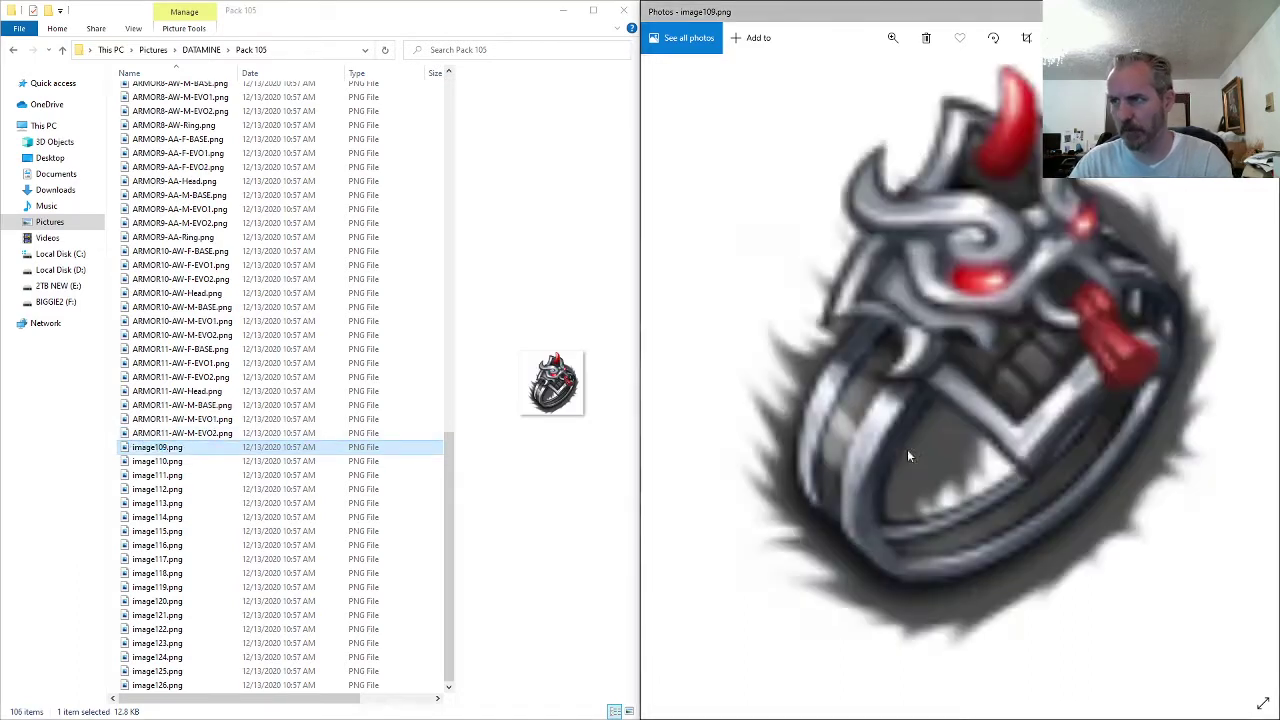
pyautogui.scroll(4, 968, 406)
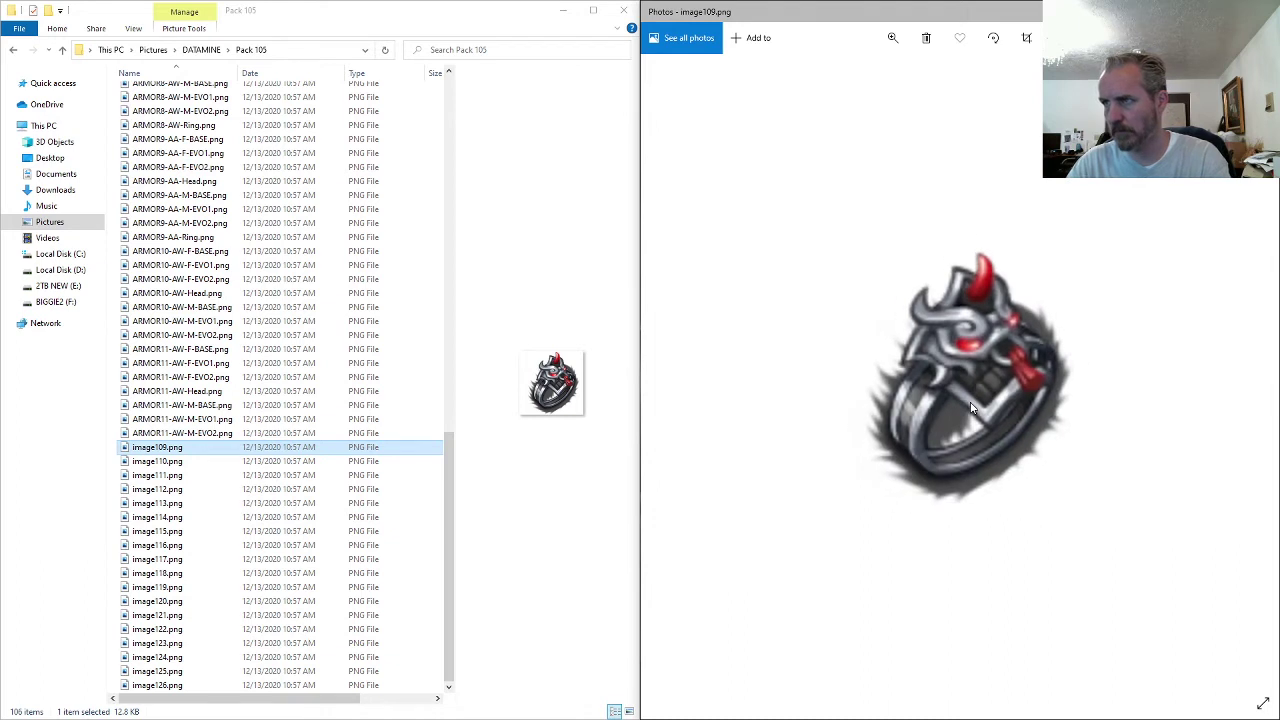
pyautogui.scroll(-4, 972, 410)
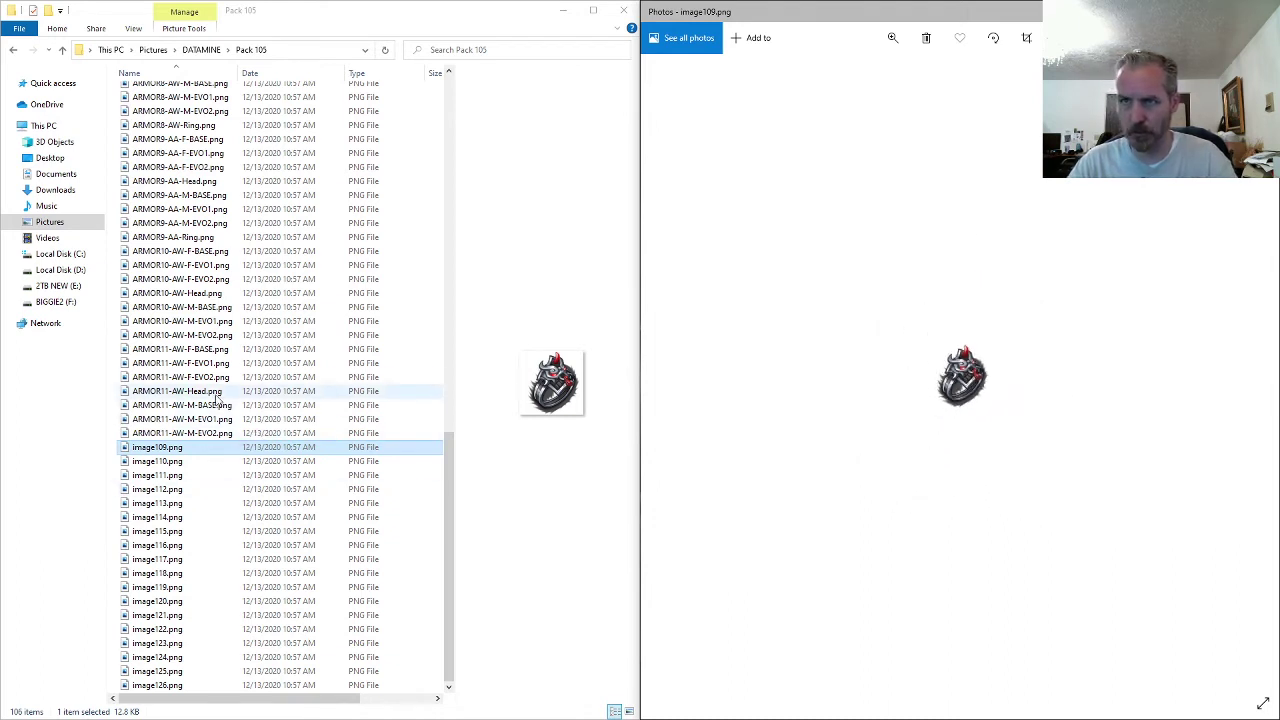
pyautogui.click(186, 336)
pyautogui.press('Escape')
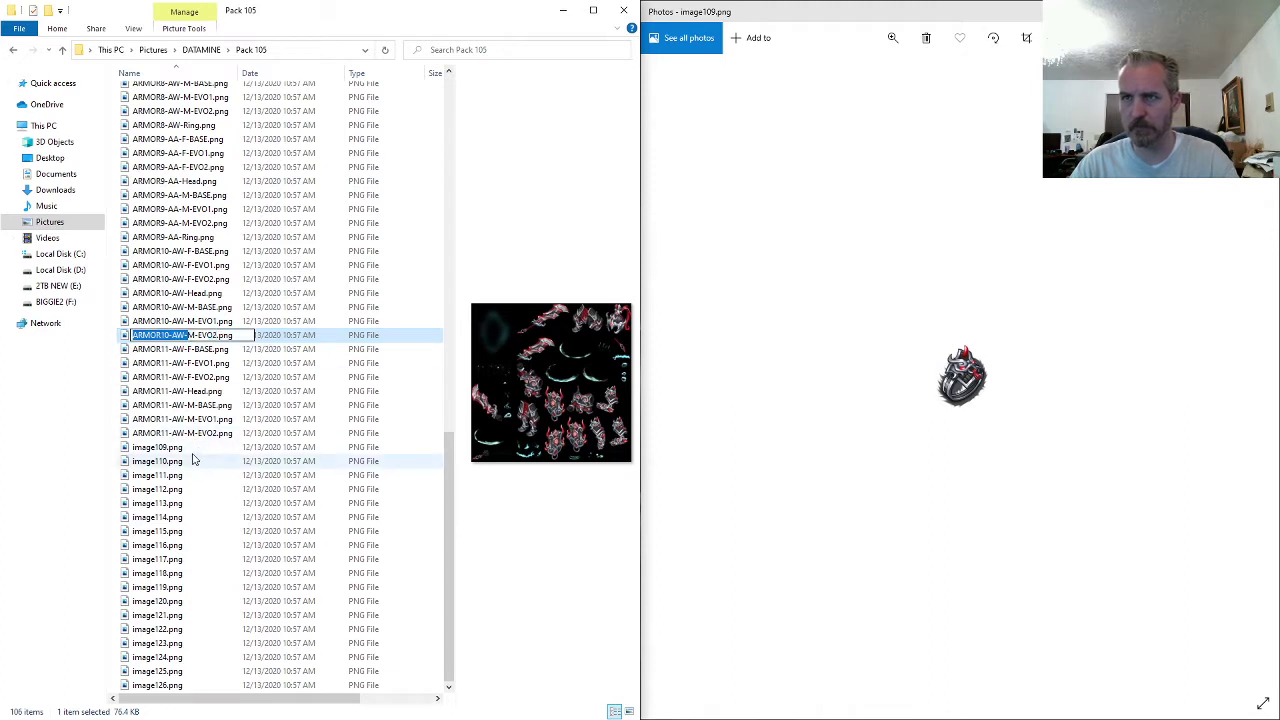
pyautogui.click(160, 447)
pyautogui.press('F2')
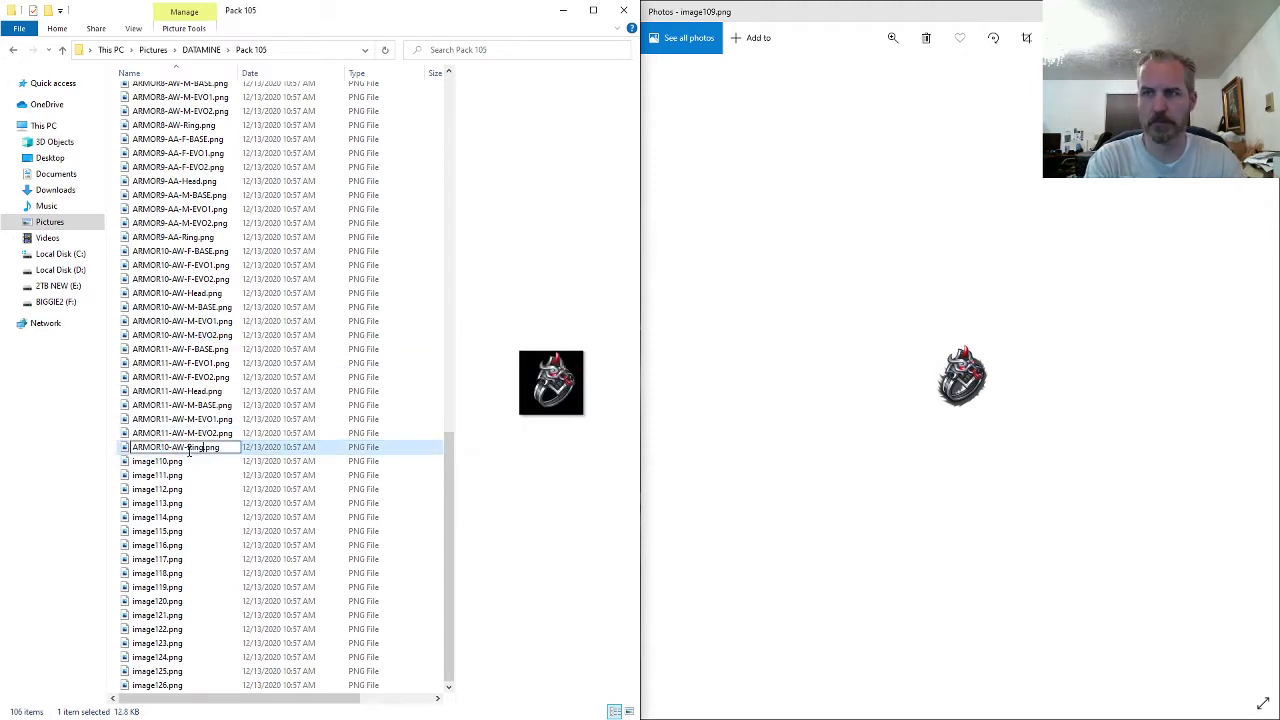
pyautogui.click(189, 456)
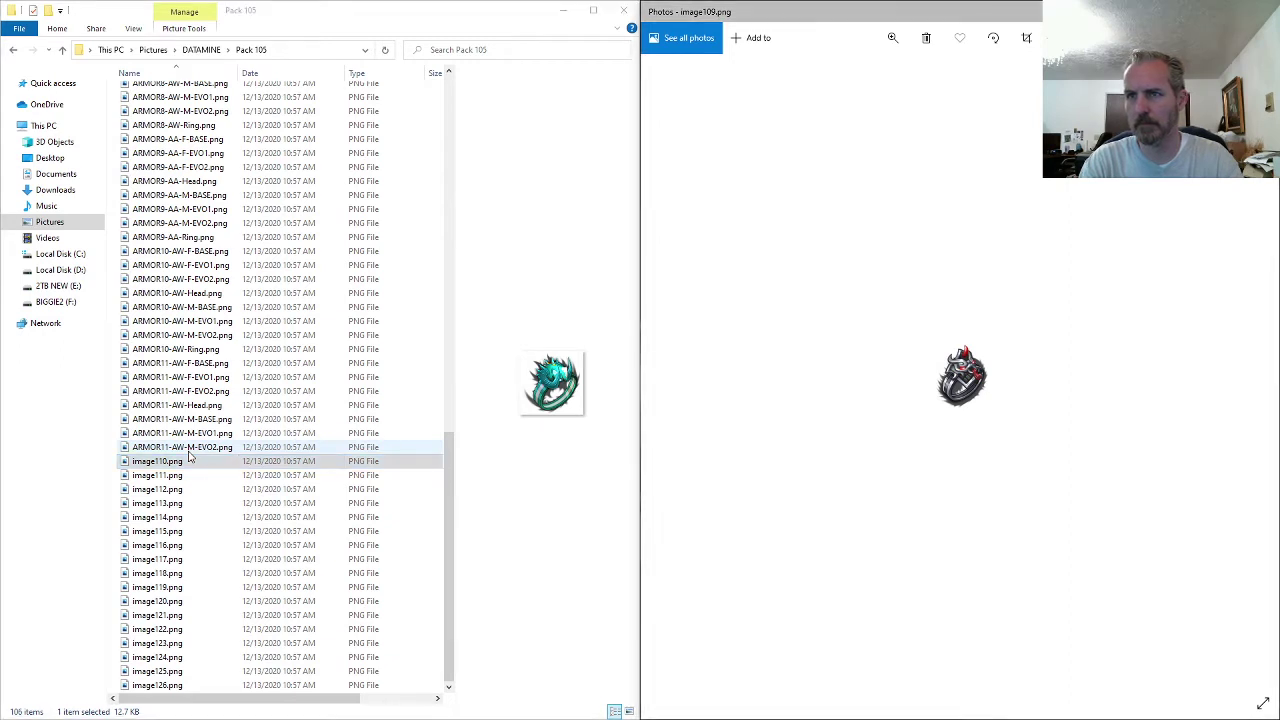
# - Rename image112.png, the gold version of the ring, as ARMOR11-AW-Ring.png
pyautogui.press('Down')
pyautogui.press('Down')
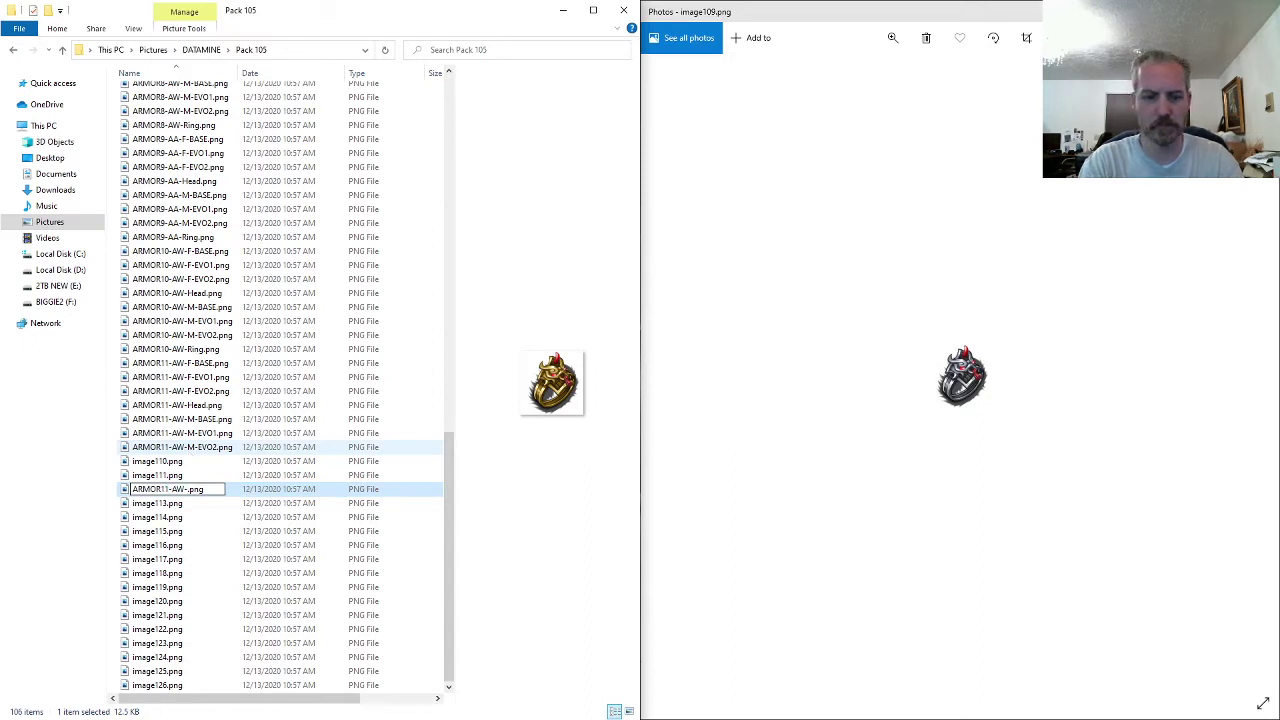
pyautogui.press('Return')
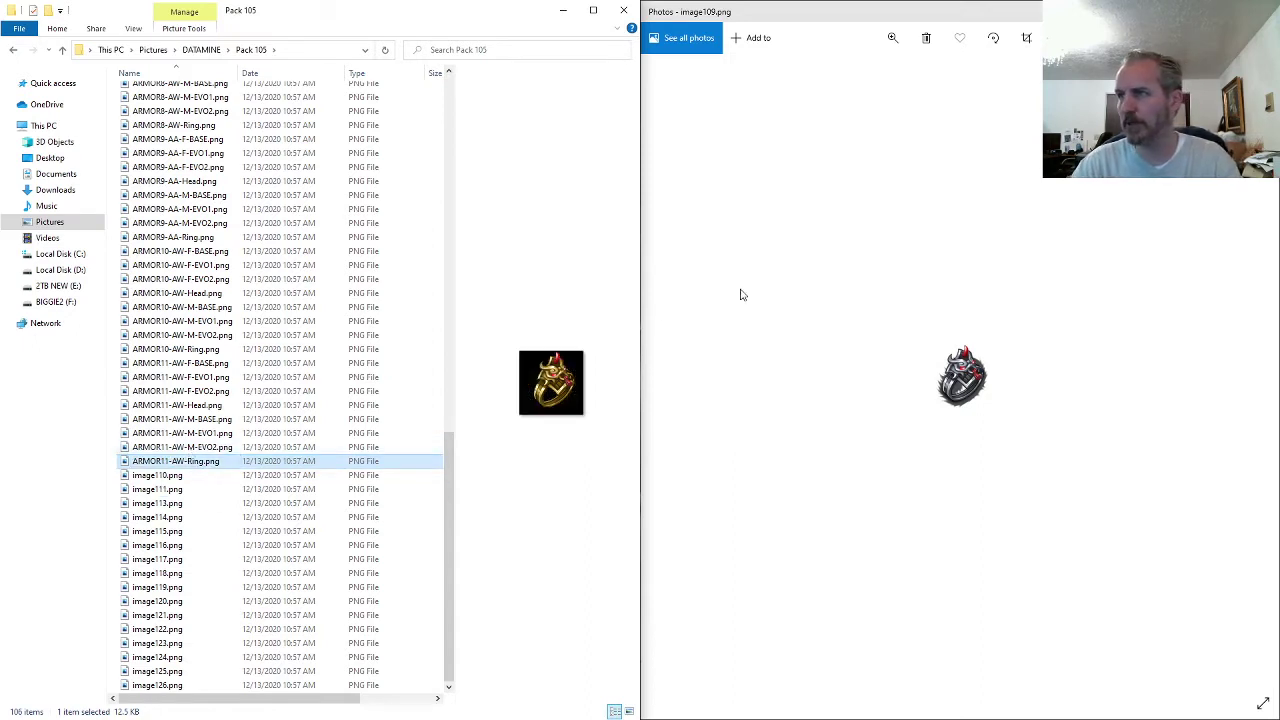
# - Replace the open photo with image110.png, check it against ARMOR6-AS-Head.png, and rename it ARMOR6-AS-Ring.png
pyautogui.click(1257, 11)
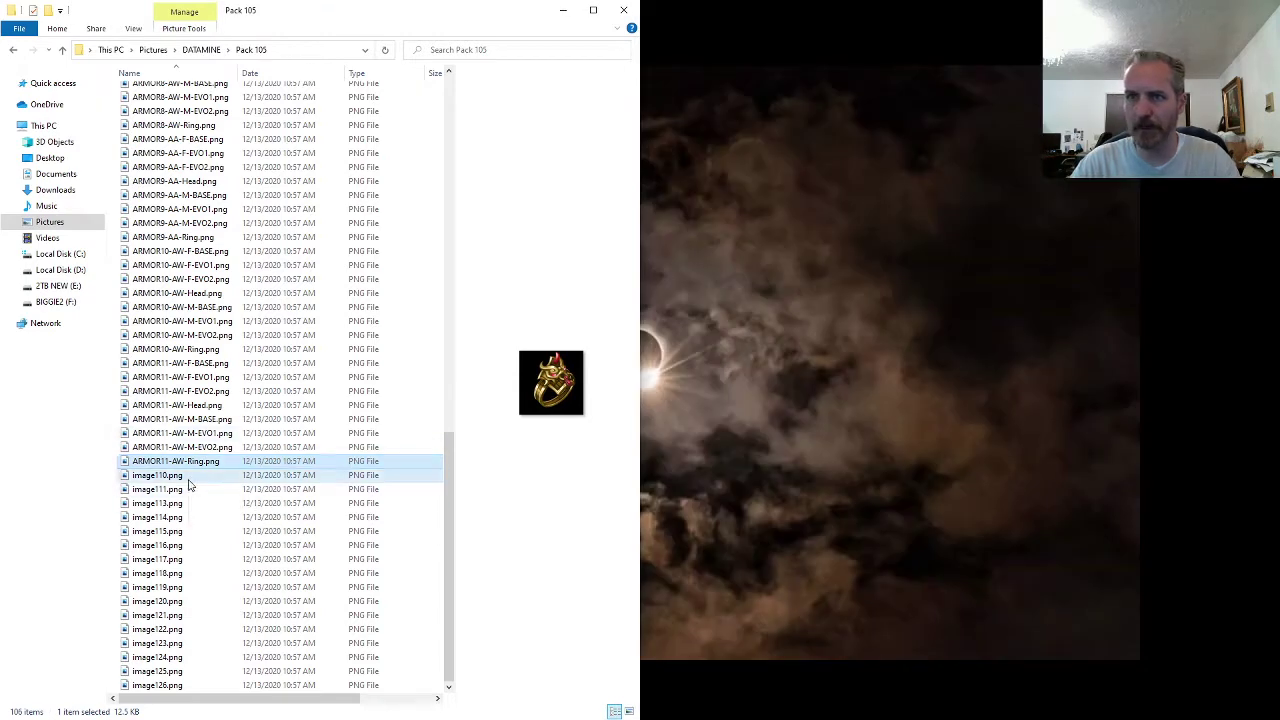
pyautogui.doubleClick(189, 480)
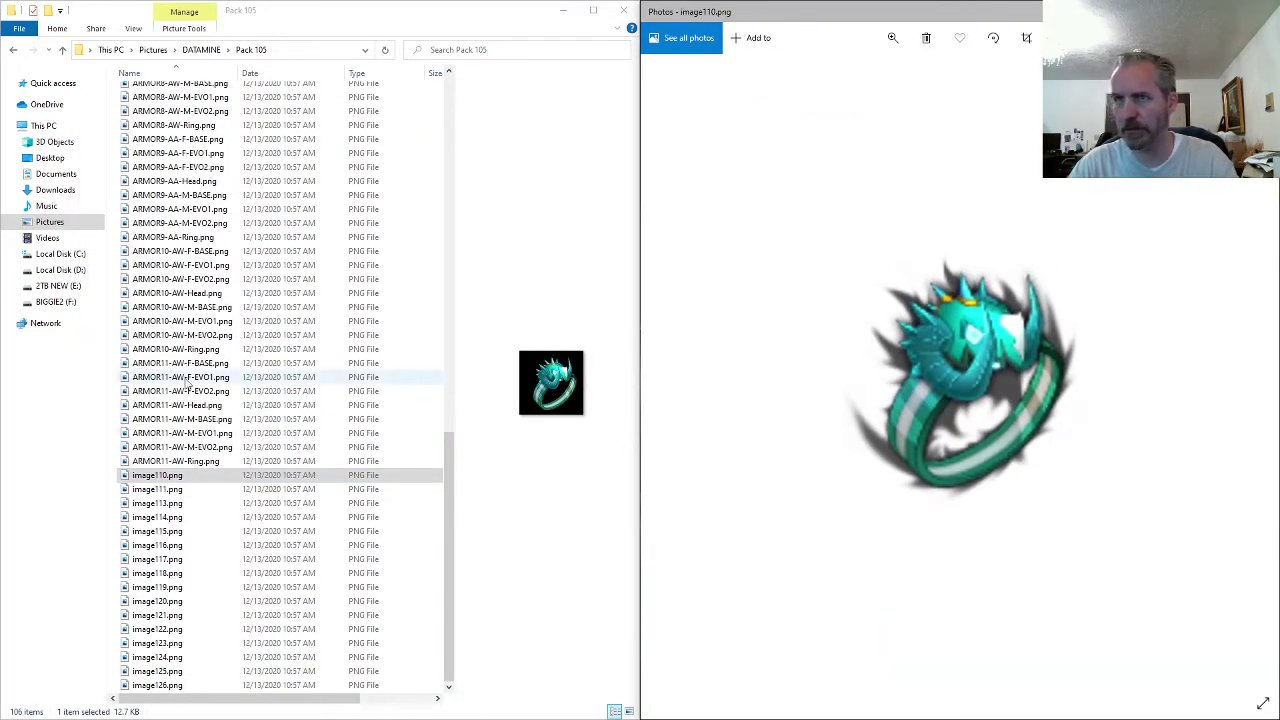
pyautogui.click(168, 223)
pyautogui.scroll(7, 176, 200)
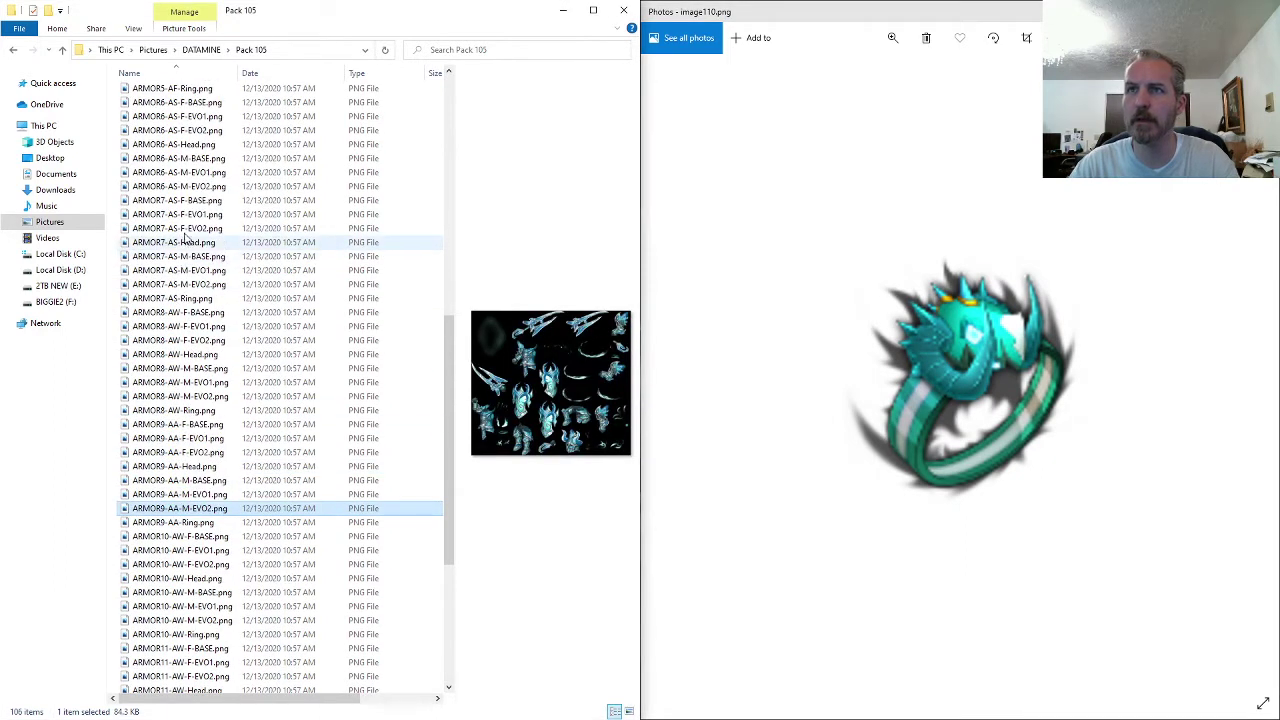
pyautogui.click(180, 144)
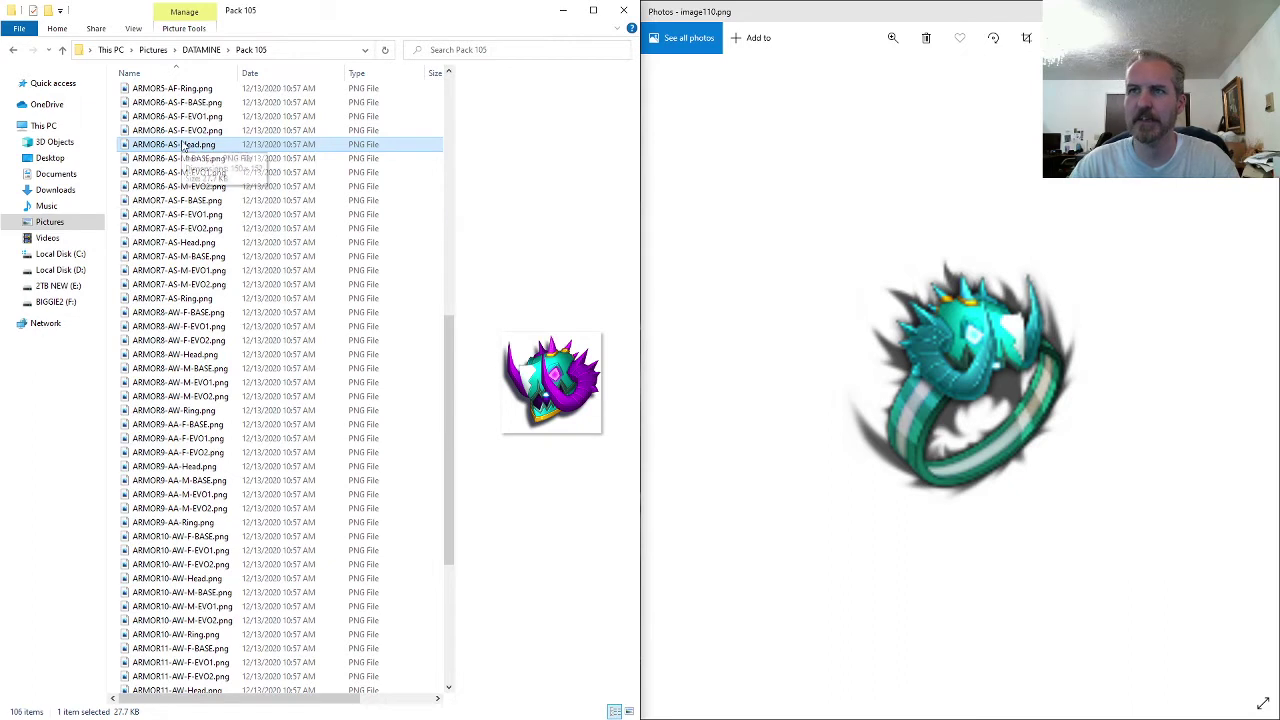
pyautogui.click(195, 298)
pyautogui.scroll(-6, 218, 393)
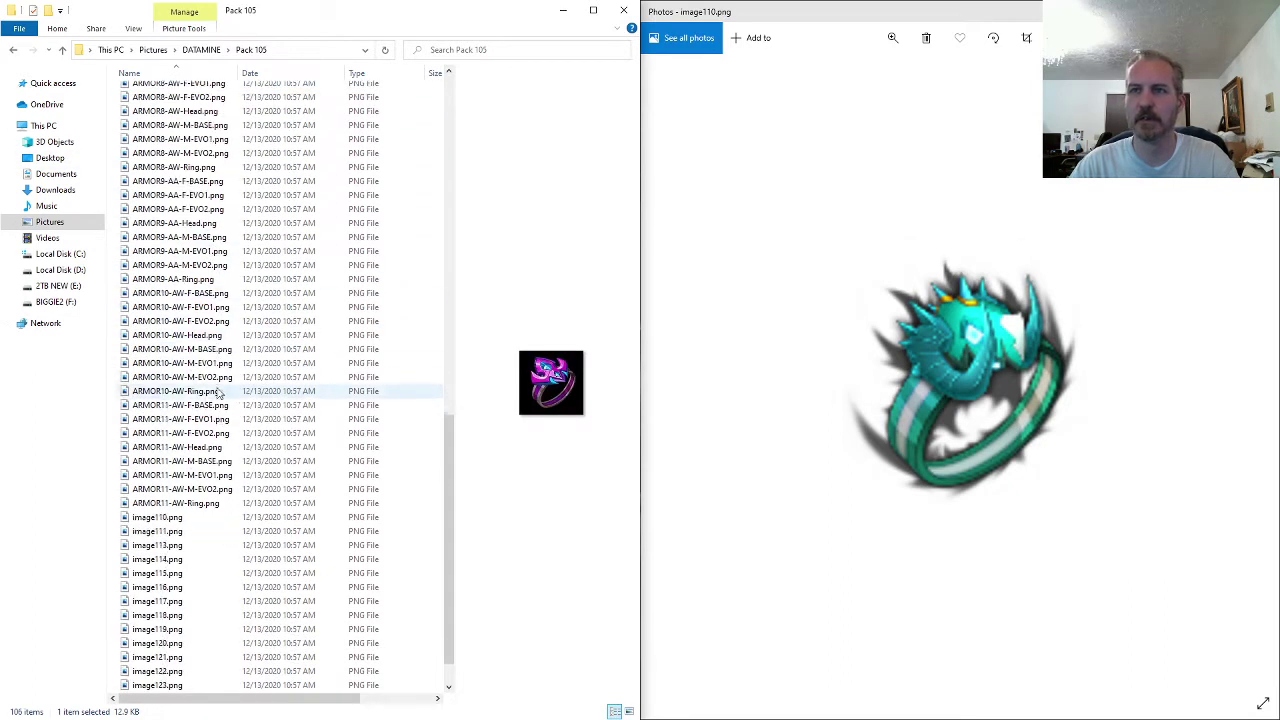
pyautogui.scroll(-1, 218, 393)
pyautogui.click(178, 476)
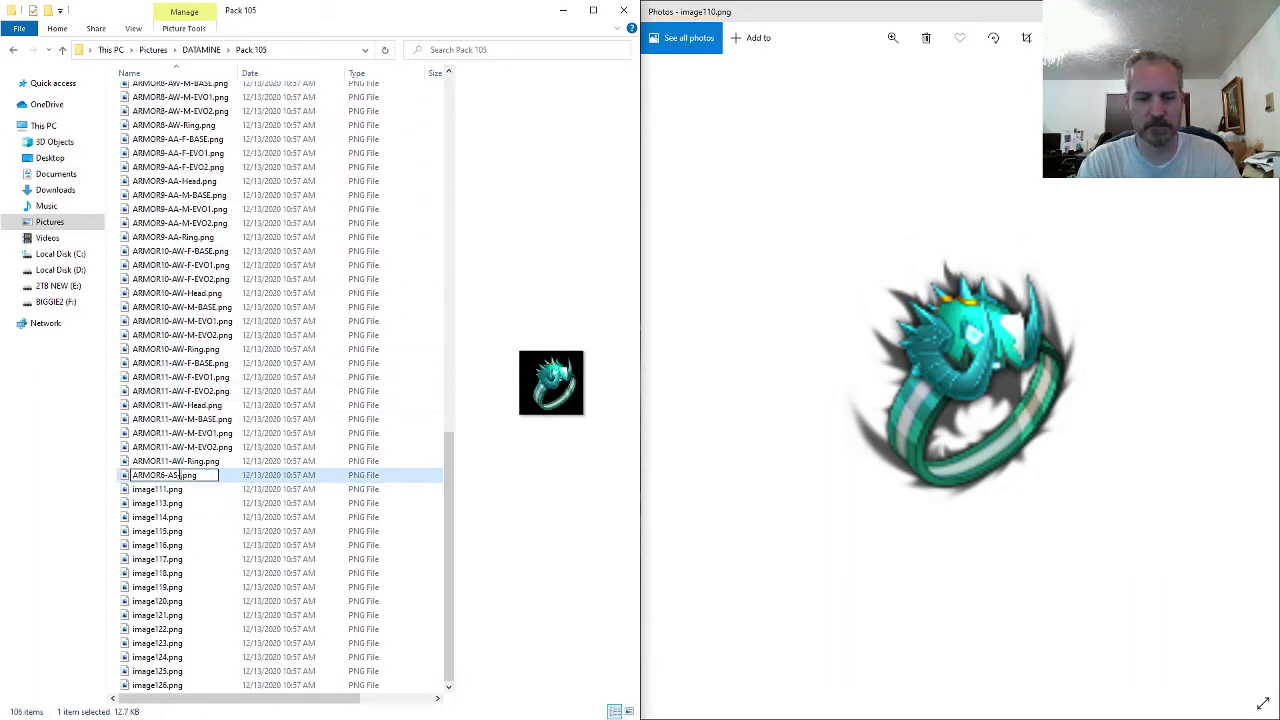
pyautogui.press('Tab')
# - View image111.png enlarged and compare it with the ARMOR9-AA, ARMOR5-AF and ARMOR4-AF head previews to find its set
pyautogui.hotkey('alt', 'Tab')
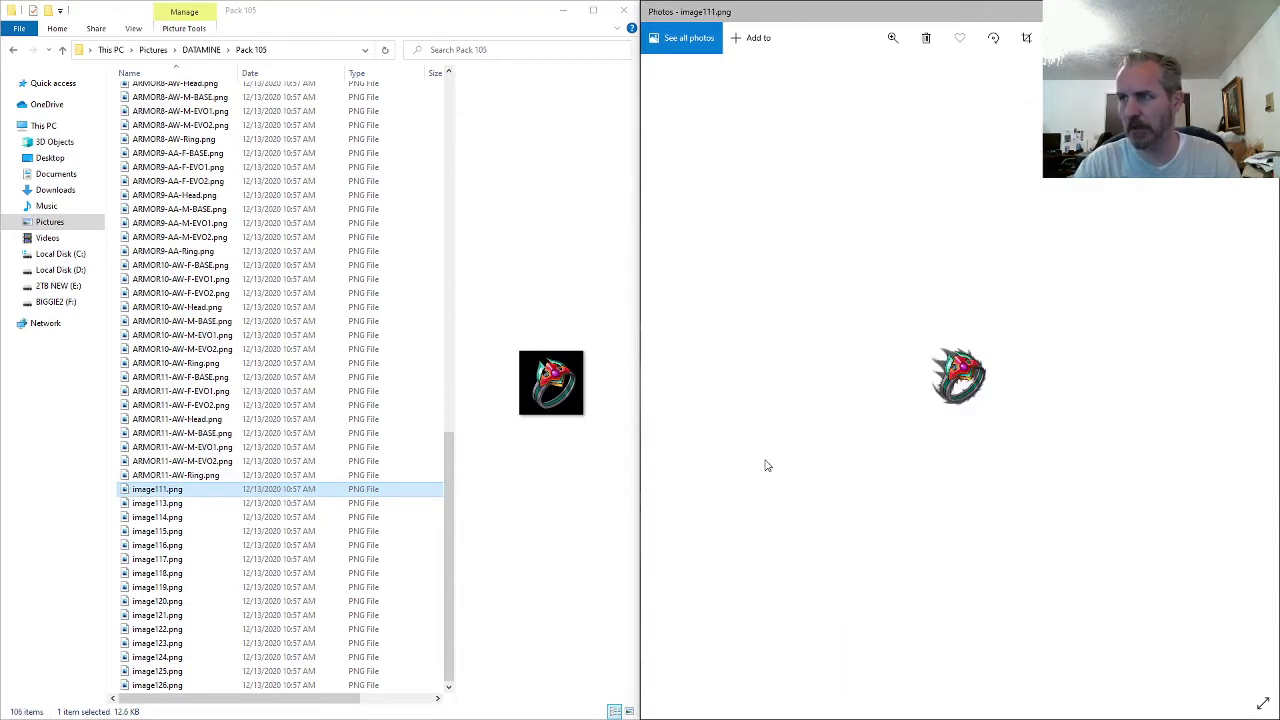
pyautogui.click(175, 195)
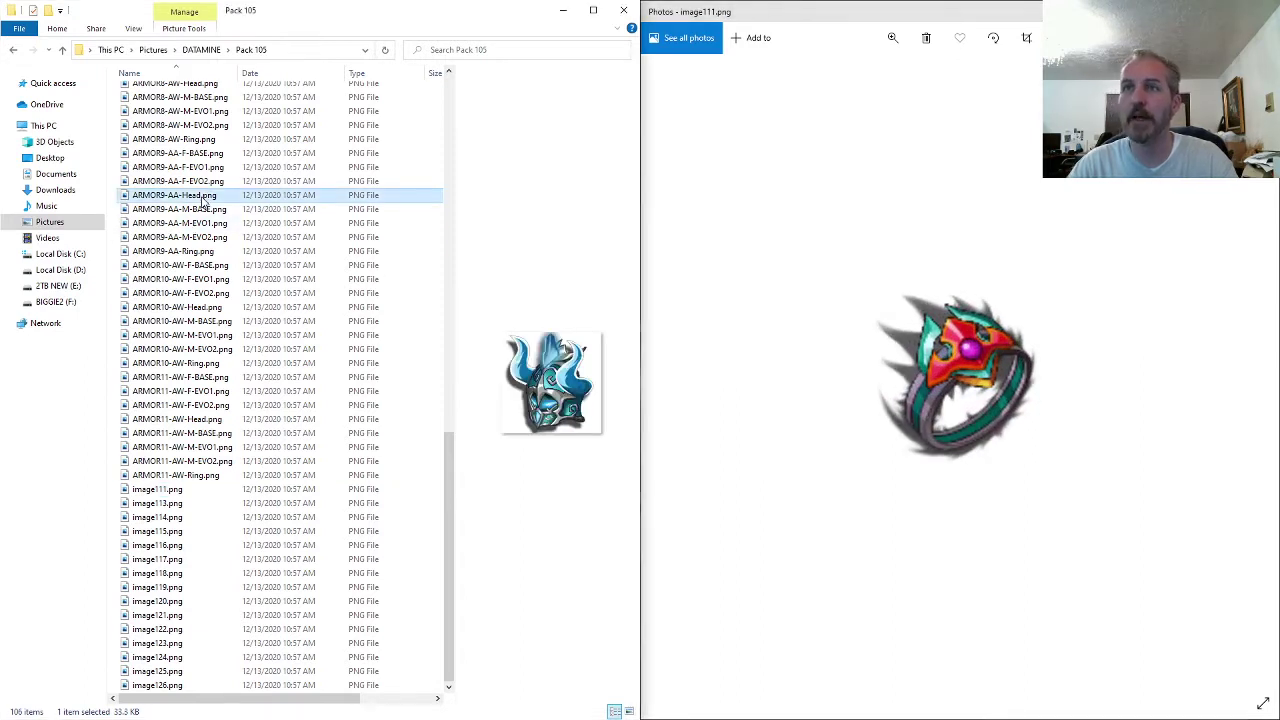
pyautogui.scroll(6, 178, 203)
pyautogui.scroll(4, 205, 203)
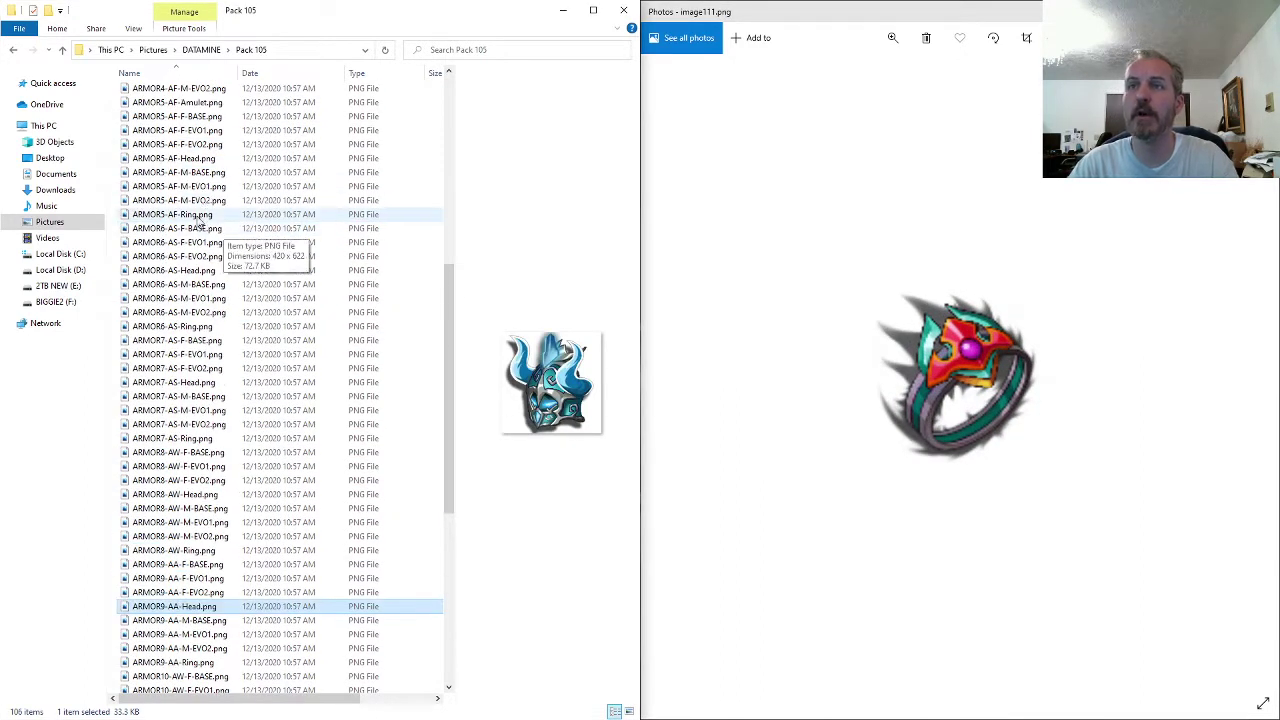
pyautogui.click(200, 216)
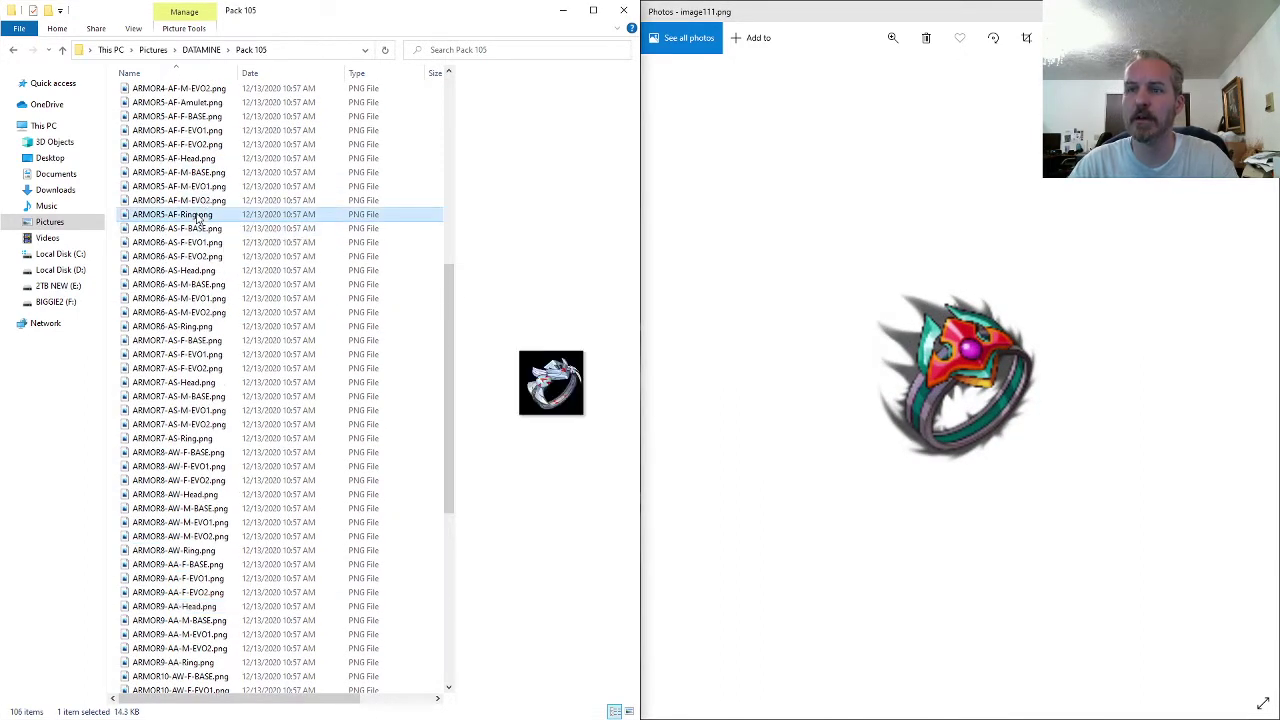
pyautogui.click(195, 160)
pyautogui.scroll(4, 200, 270)
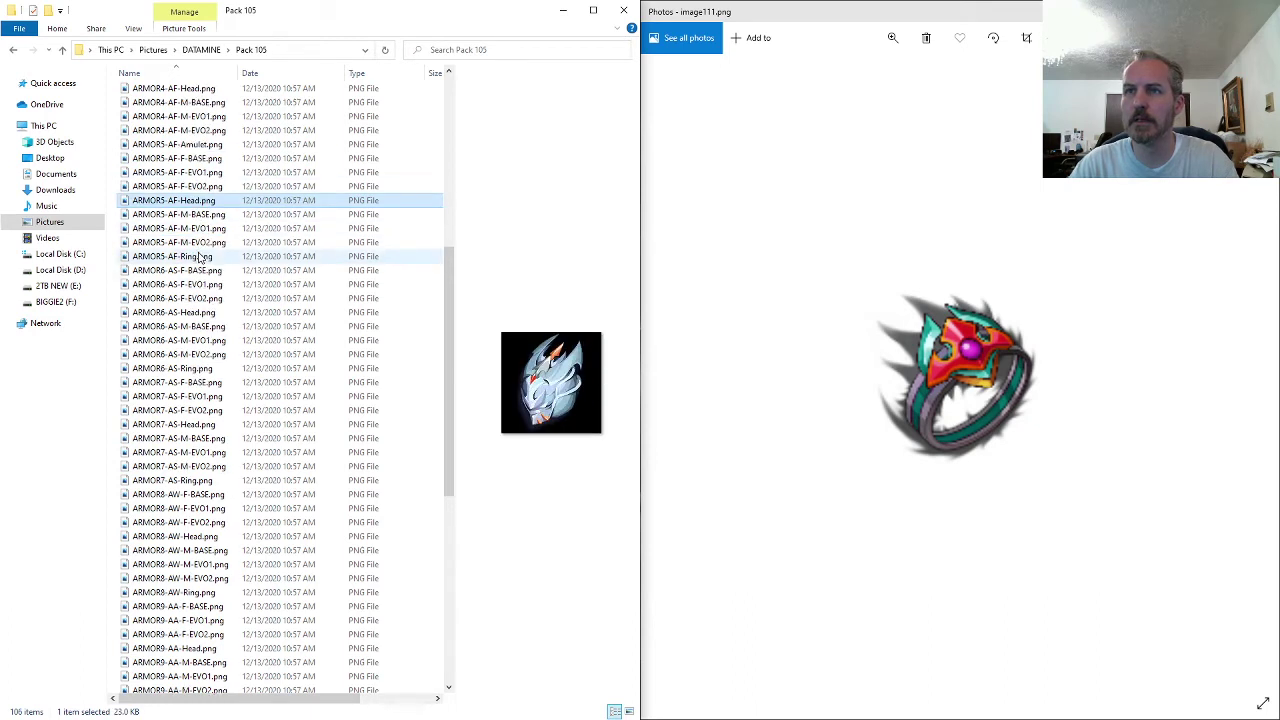
pyautogui.click(197, 216)
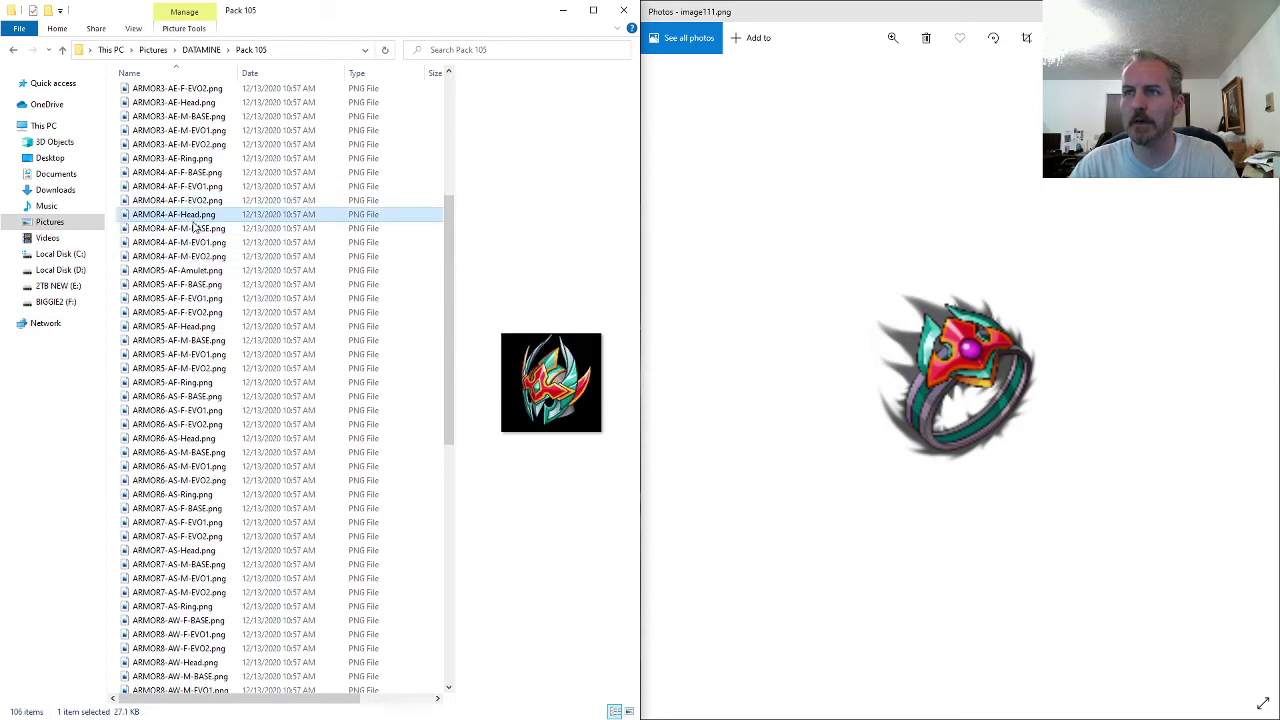
# - Rename image111.png as ARMOR4-AF-Ring.png, reusing the prefix from ARMOR4-AF-Head.png
pyautogui.moveTo(172, 214); pyautogui.dragTo(166, 222)
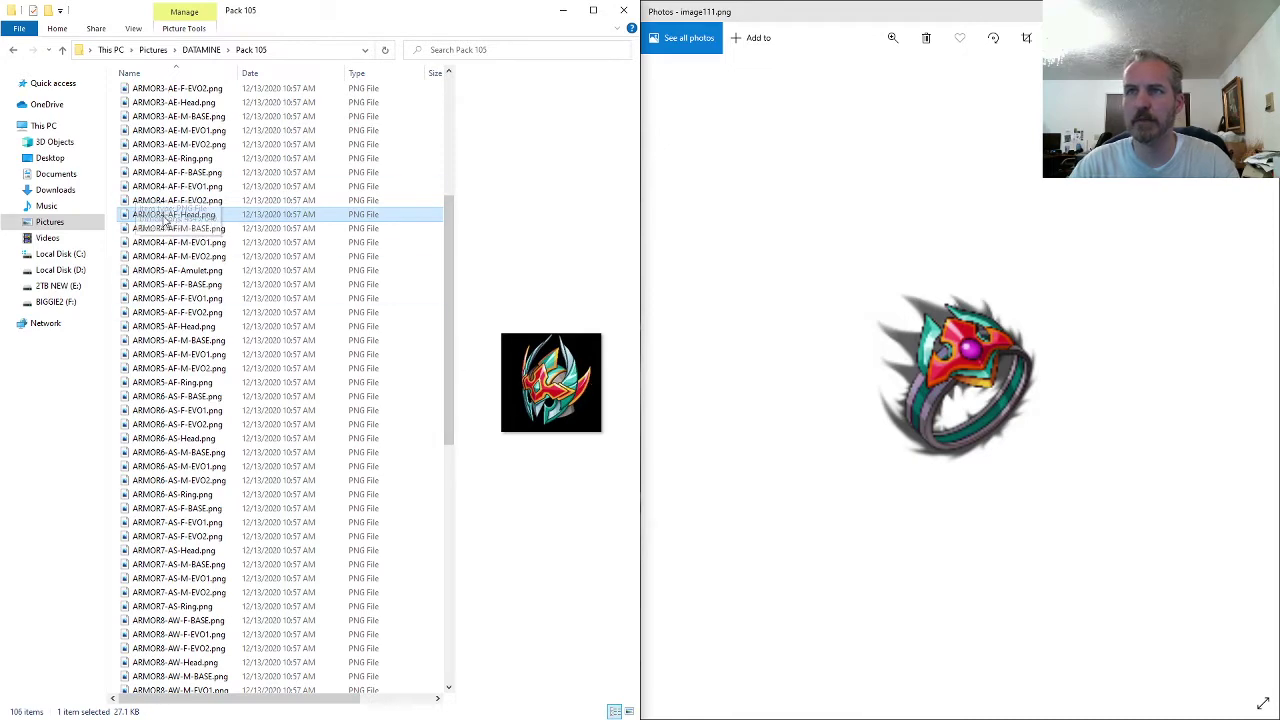
pyautogui.click(160, 310)
pyautogui.scroll(-14, 187, 505)
pyautogui.click(183, 489)
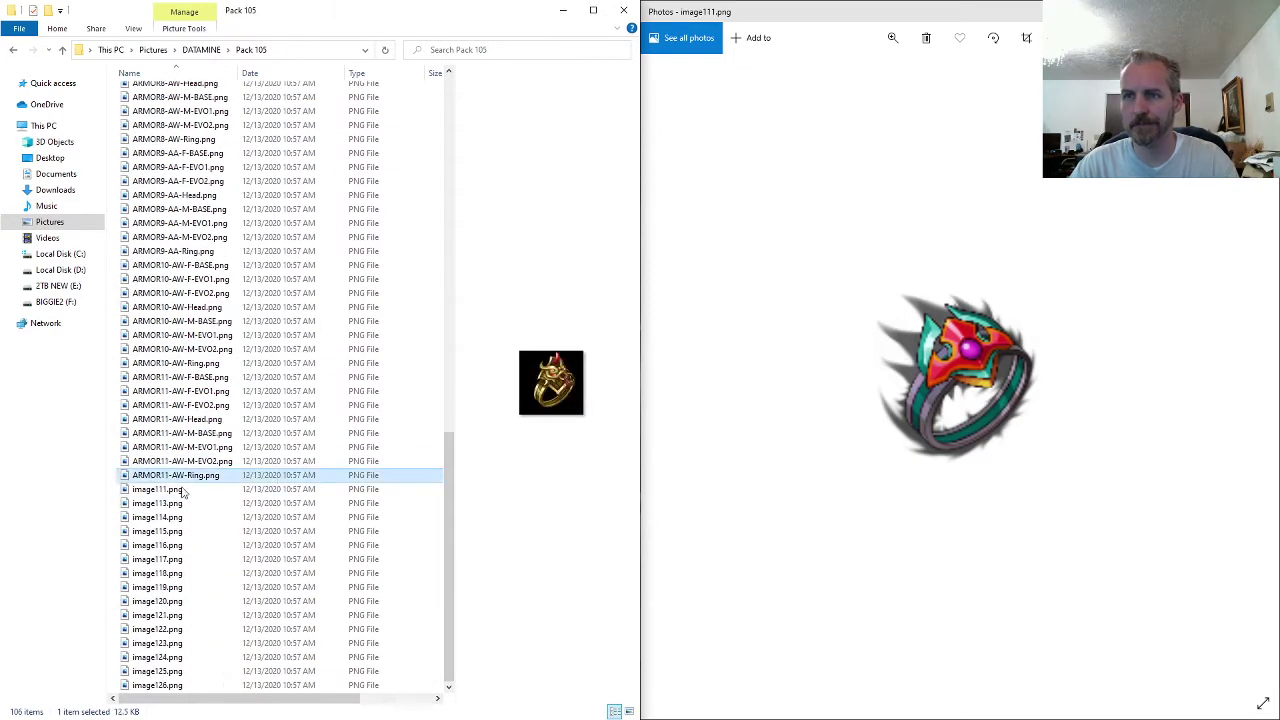
pyautogui.press('Tab')
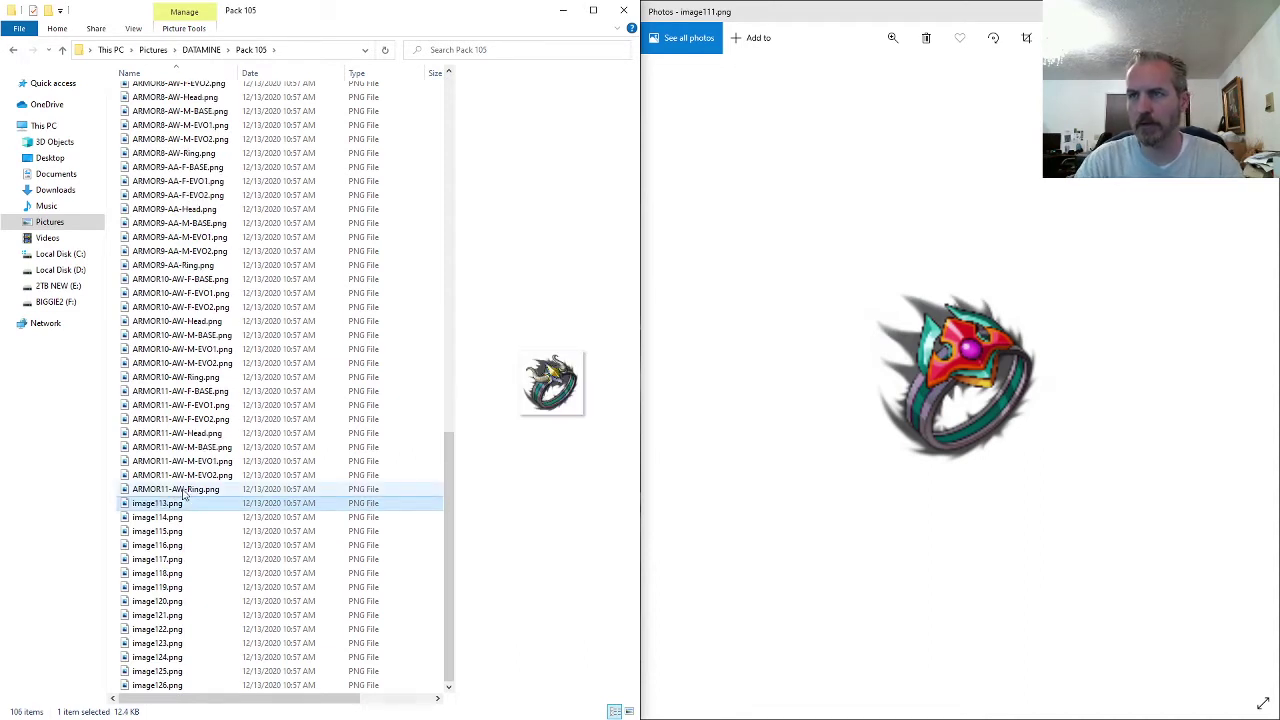
# - View image113.png enlarged and compare it with the ARMOR9-AA ring and ARMOR2-AE head previews to find its set
pyautogui.click(765, 468)
pyautogui.scroll(-5, 766, 484)
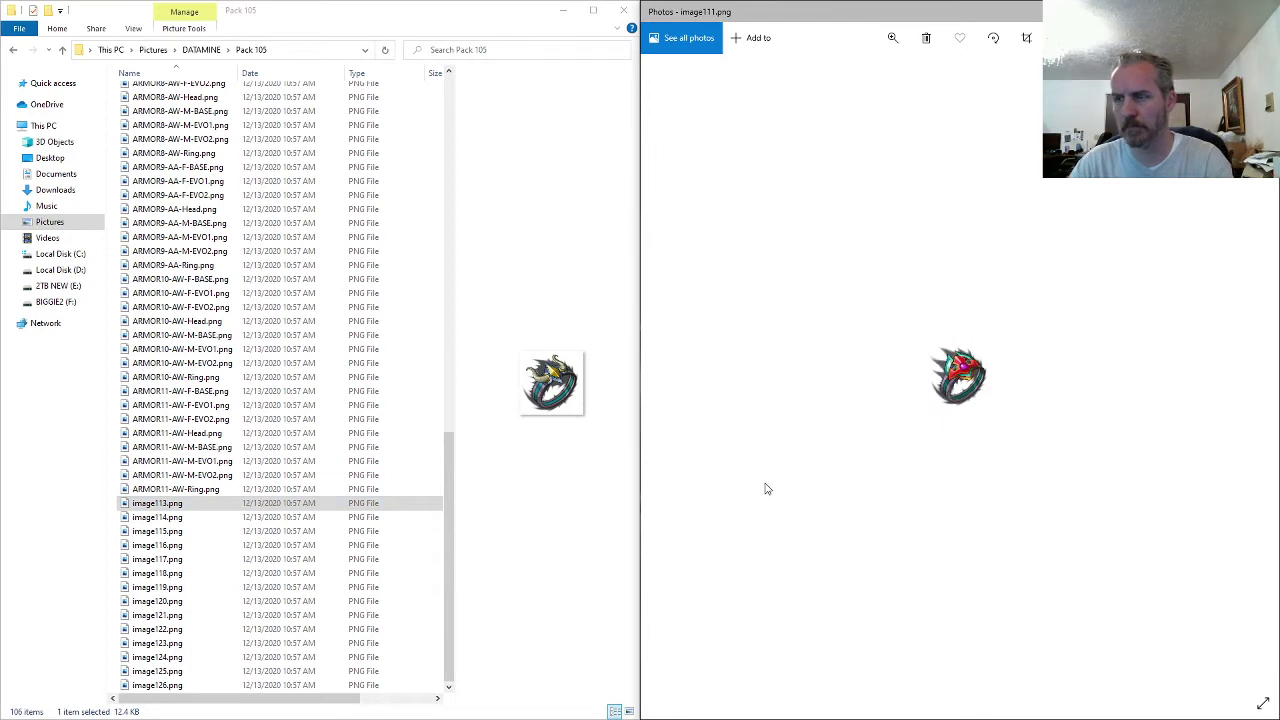
pyautogui.scroll(3, 894, 434)
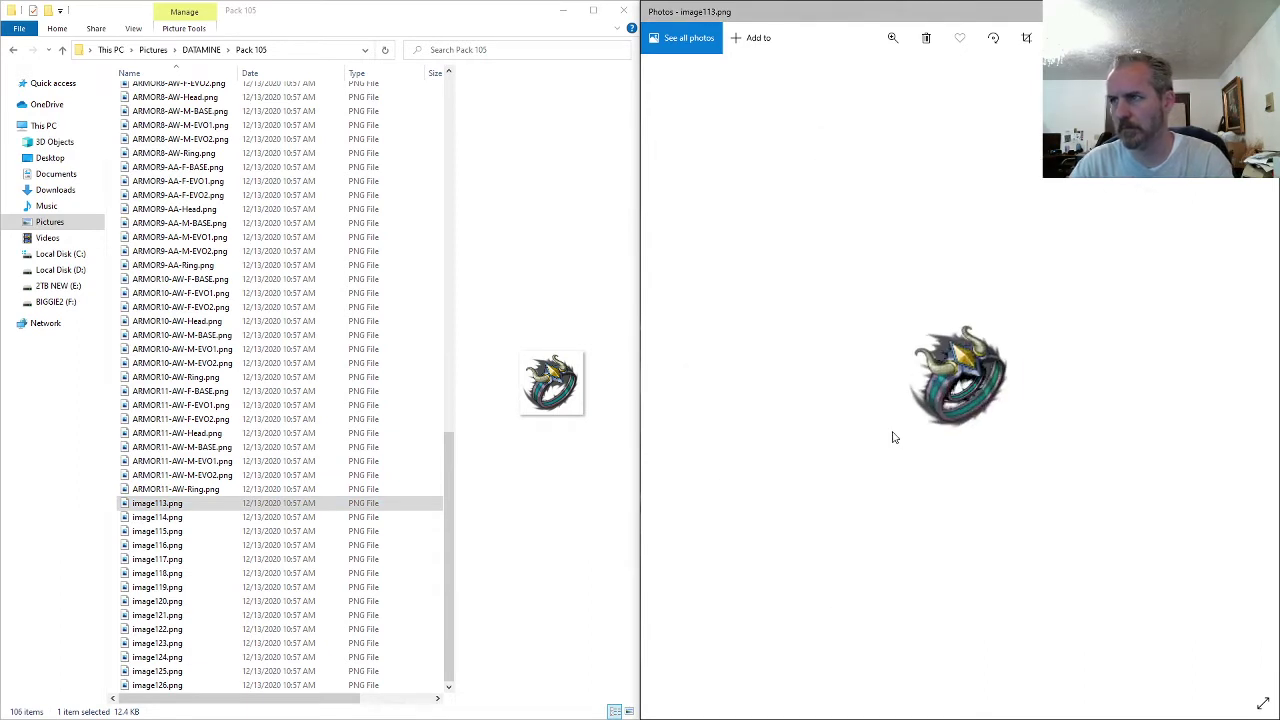
pyautogui.scroll(-2, 892, 431)
pyautogui.scroll(4, 893, 441)
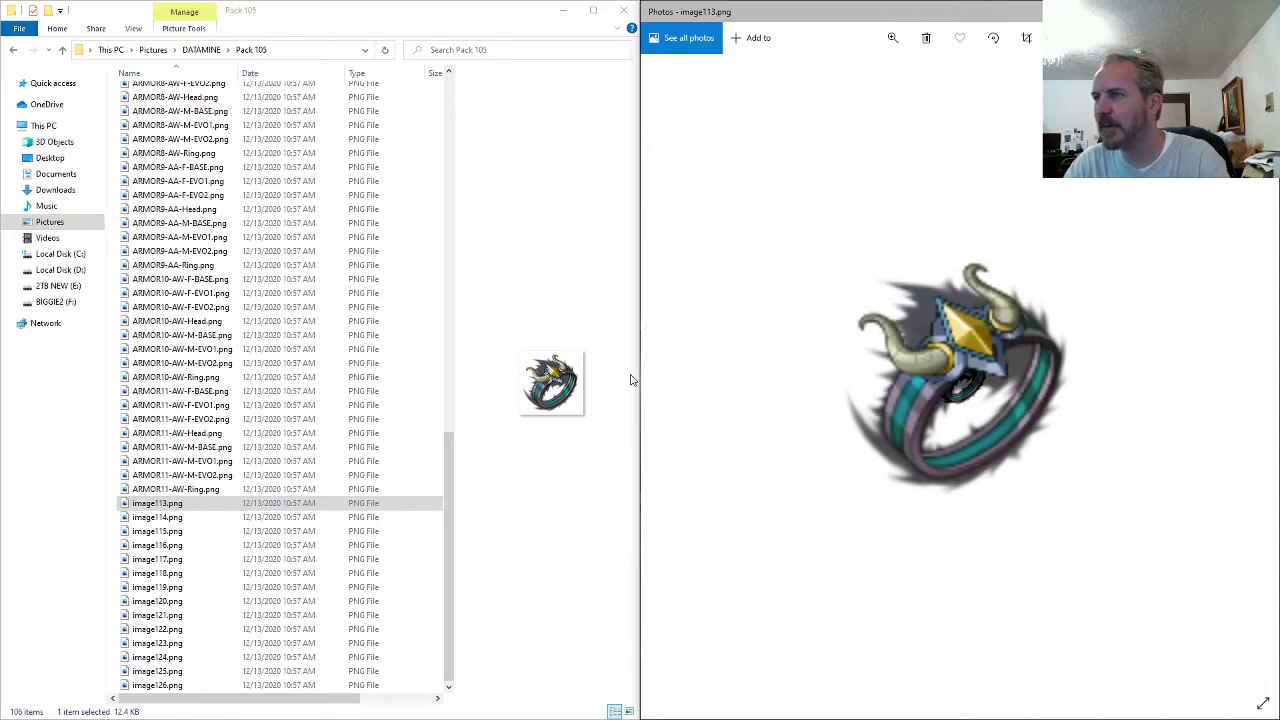
pyautogui.click(190, 265)
pyautogui.scroll(4, 230, 403)
pyautogui.scroll(12, 230, 403)
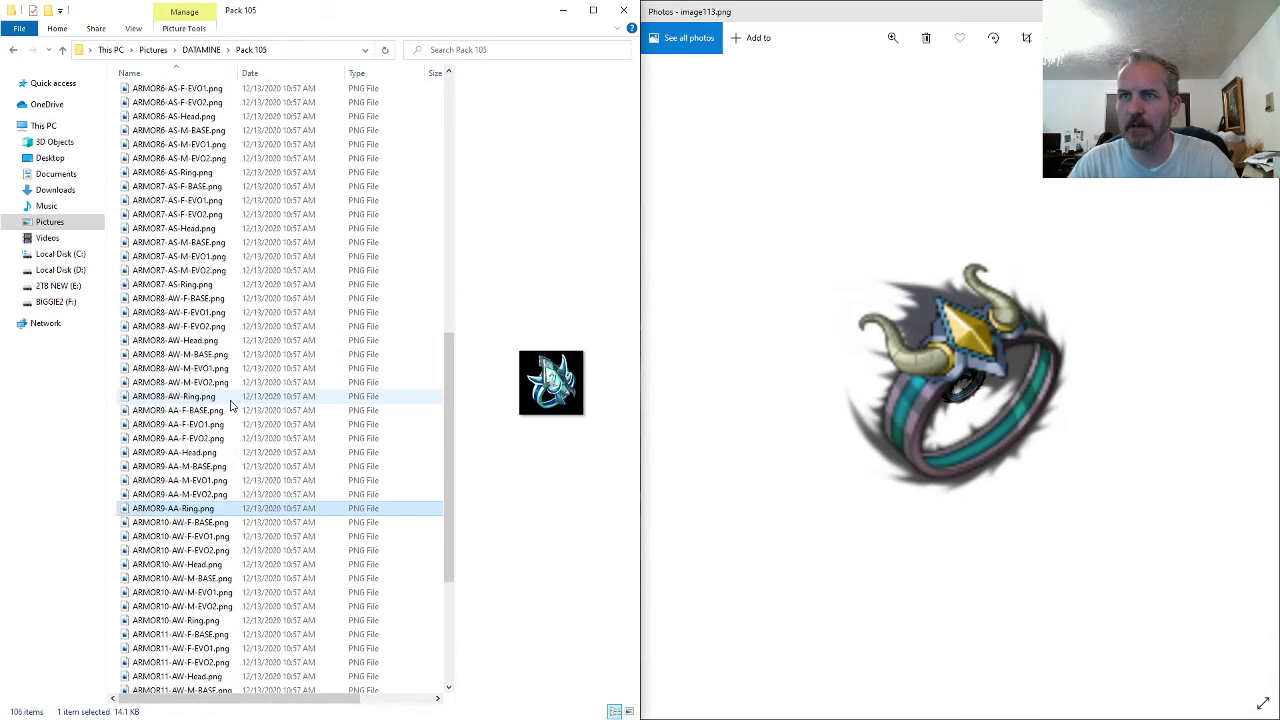
pyautogui.scroll(2, 230, 403)
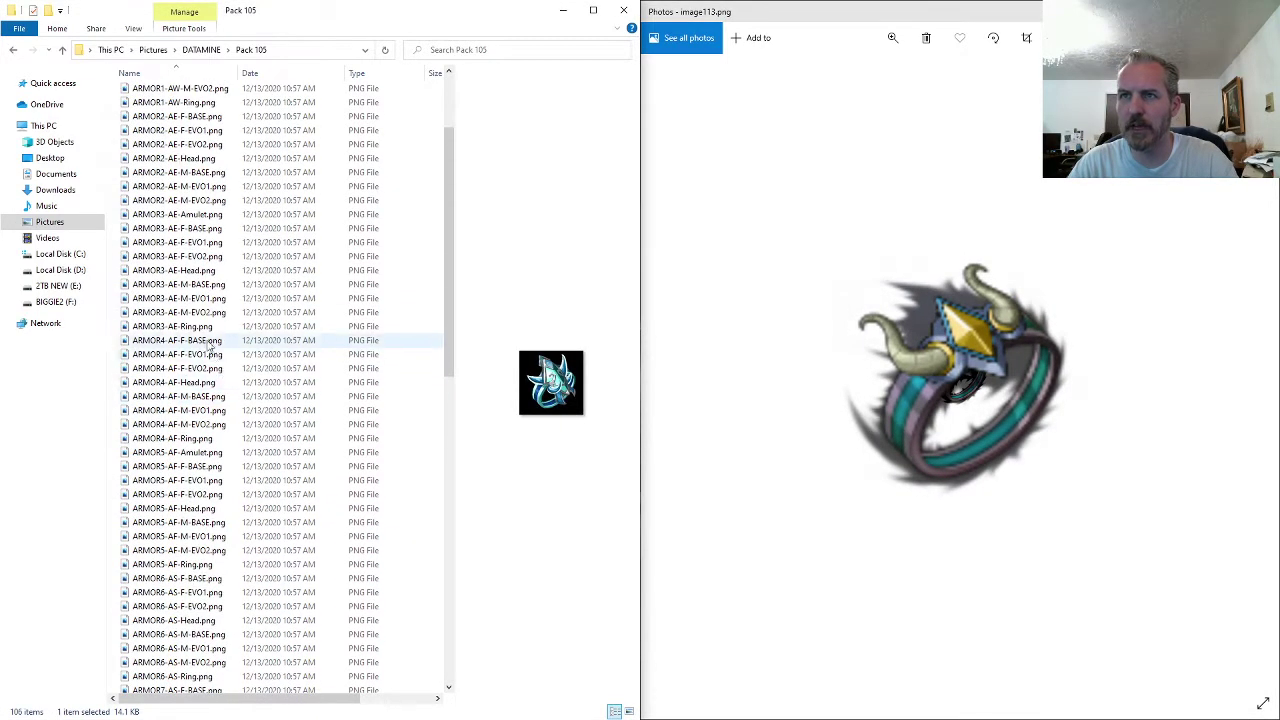
pyautogui.click(203, 270)
pyautogui.click(178, 159)
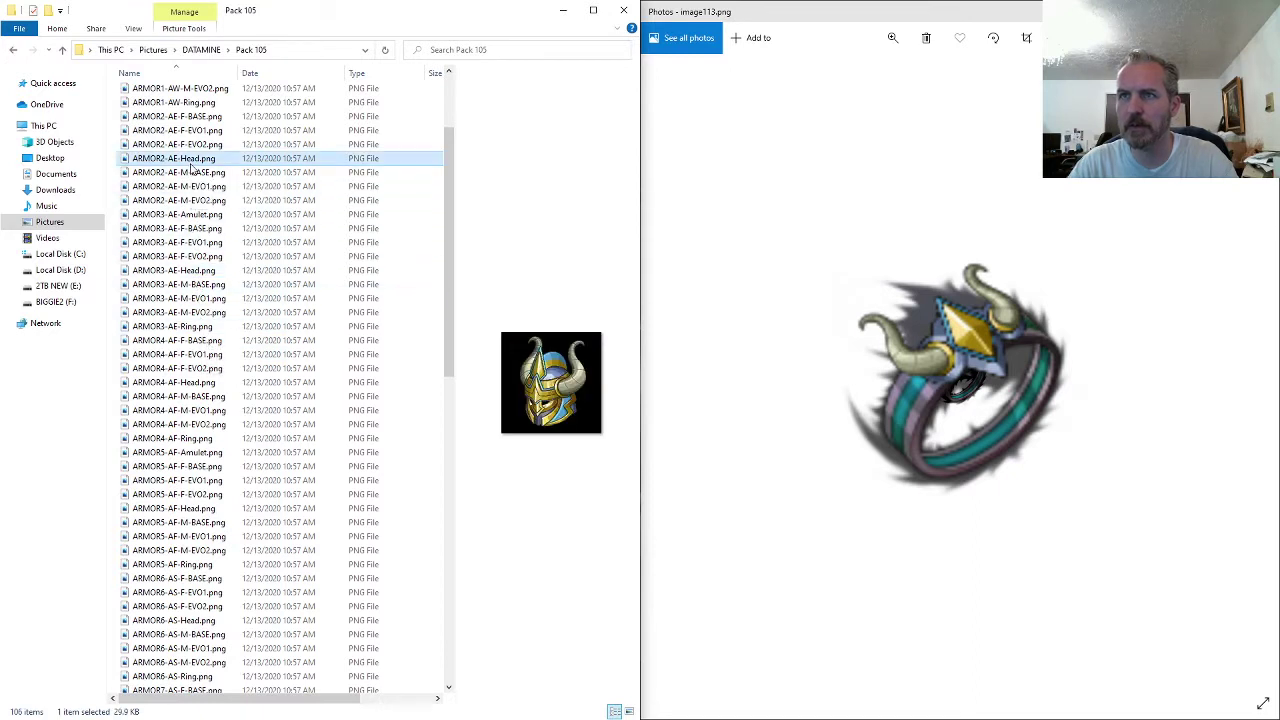
pyautogui.click(207, 158)
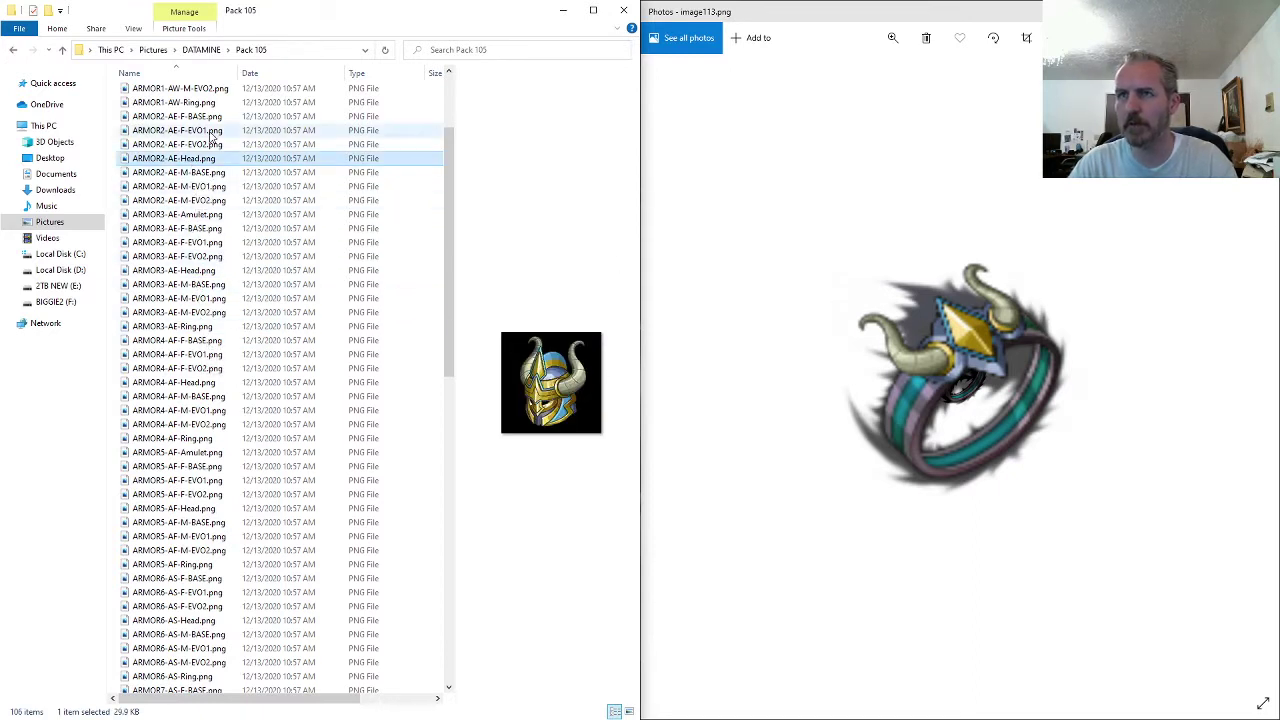
# - Rename image113.png, the horned ring, as ARMOR2-AE-Ring.png, reusing the prefix from ARMOR2-AE-Head.png
pyautogui.moveTo(148, 158); pyautogui.dragTo(131, 198)
pyautogui.click(199, 271)
pyautogui.scroll(-16, 203, 400)
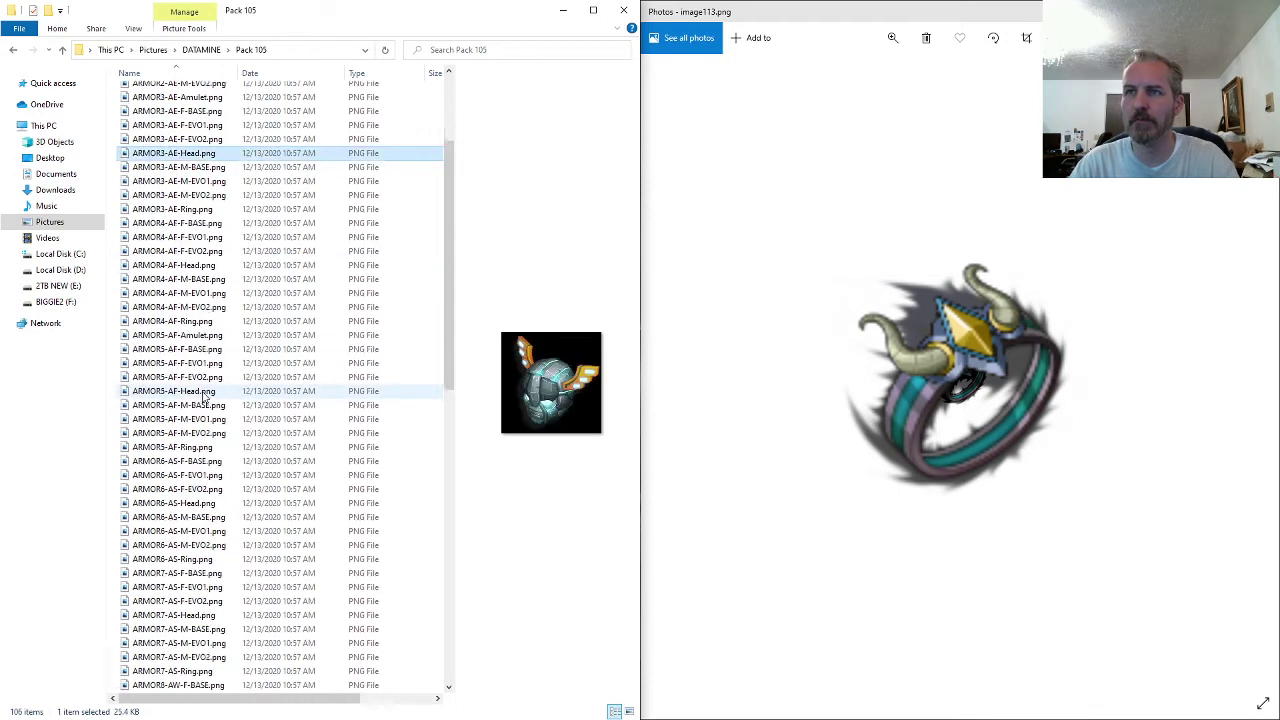
pyautogui.scroll(-1, 205, 412)
pyautogui.click(165, 503)
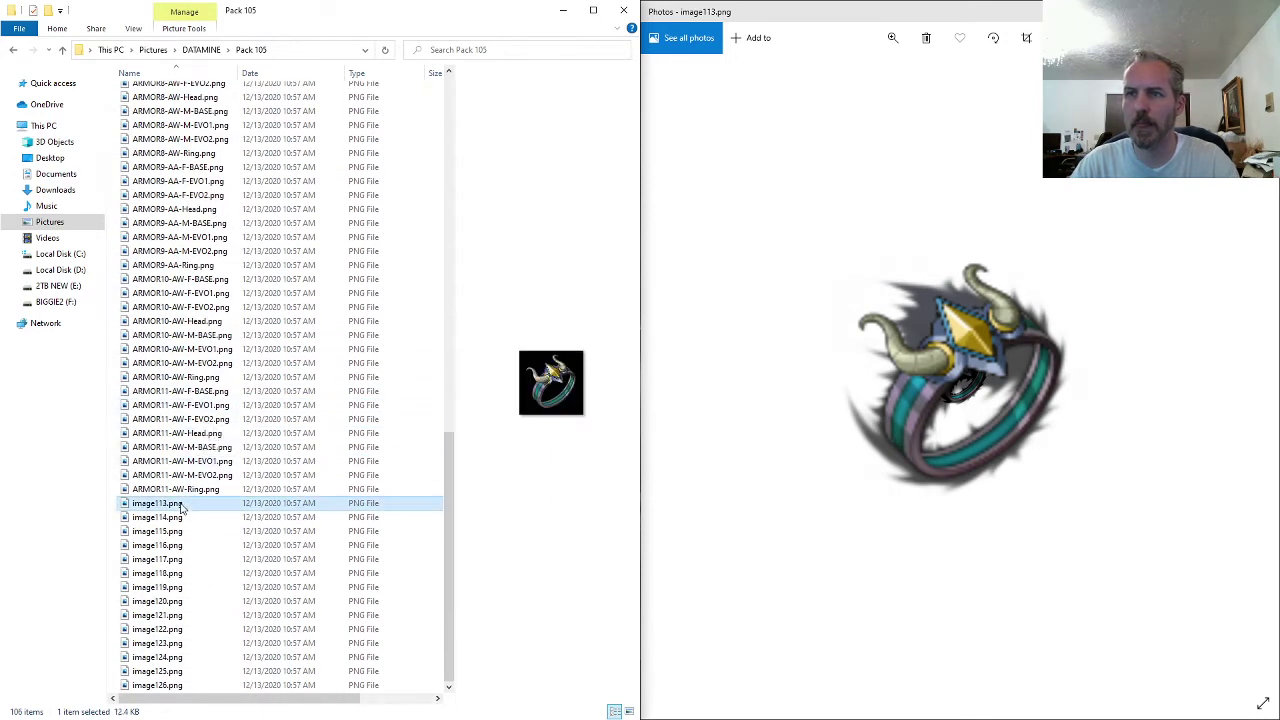
pyautogui.press('Return')
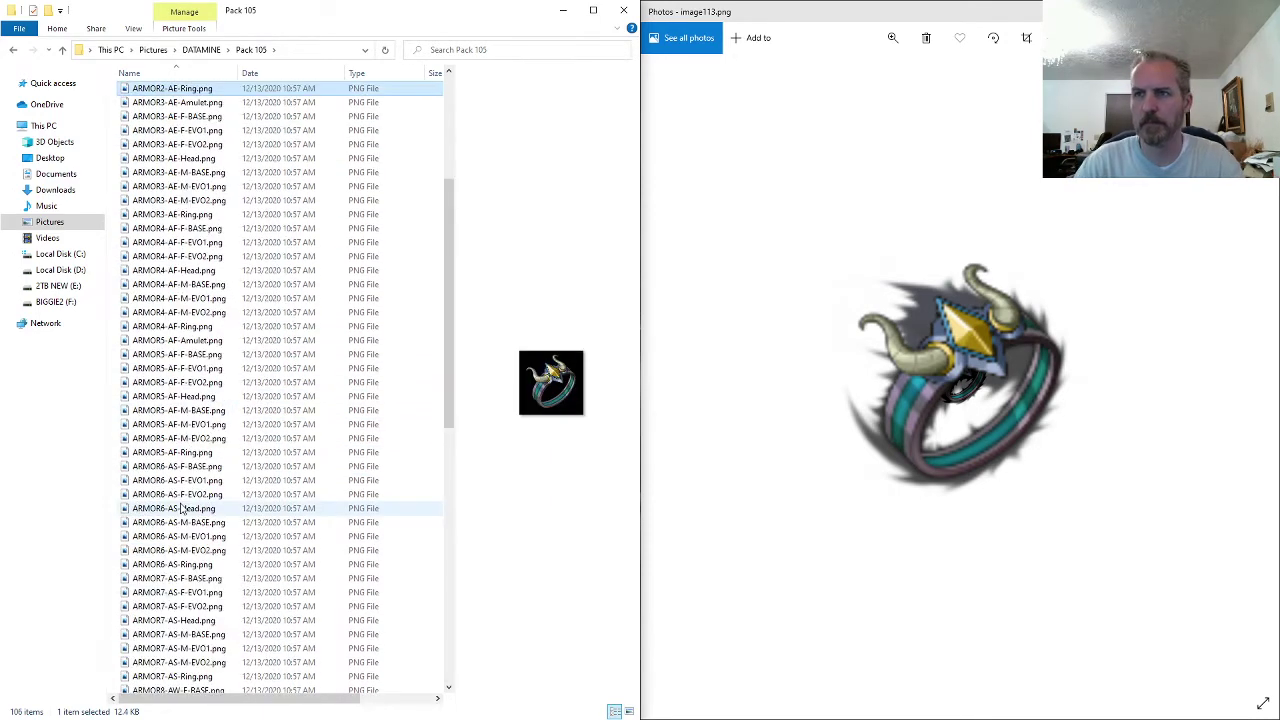
# - View image114.png enlarged and rename it ARMOR9-AA-Amulet.png, reusing the prefix from ARMOR9-AA-Ring.png
pyautogui.click(768, 468)
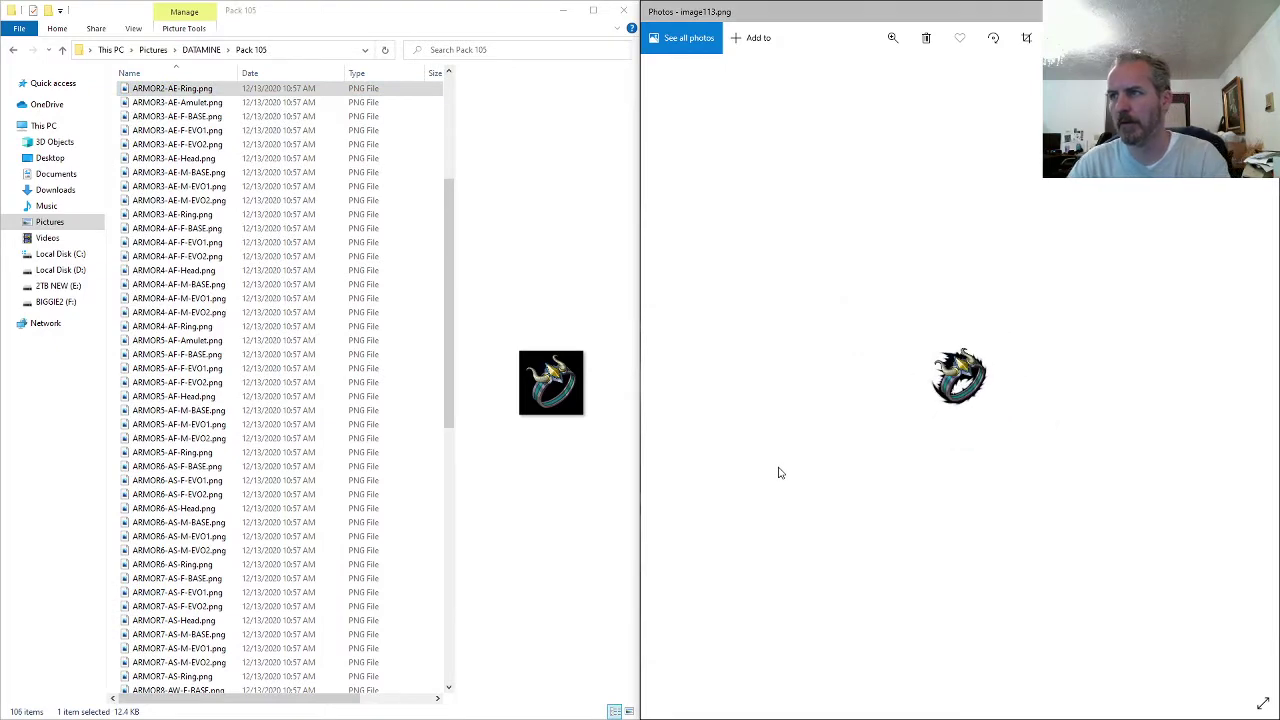
pyautogui.scroll(5, 922, 434)
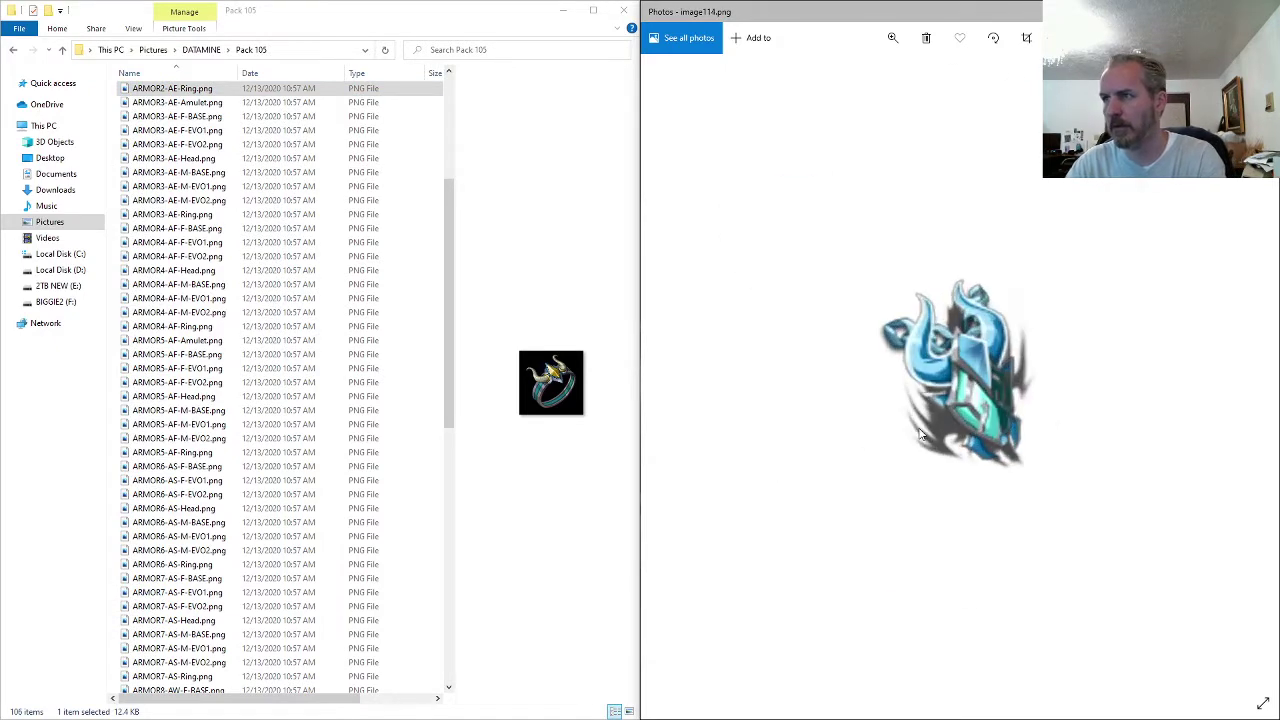
pyautogui.click(232, 510)
pyautogui.scroll(-10, 221, 534)
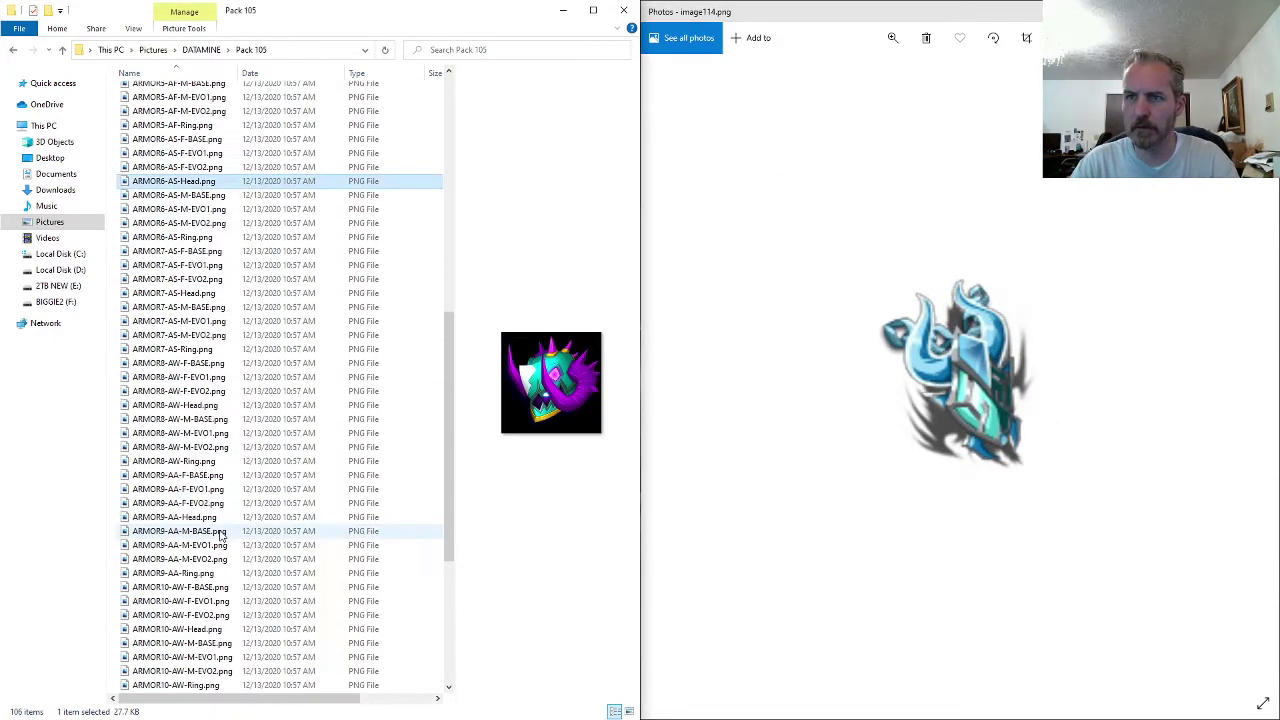
pyautogui.click(195, 449)
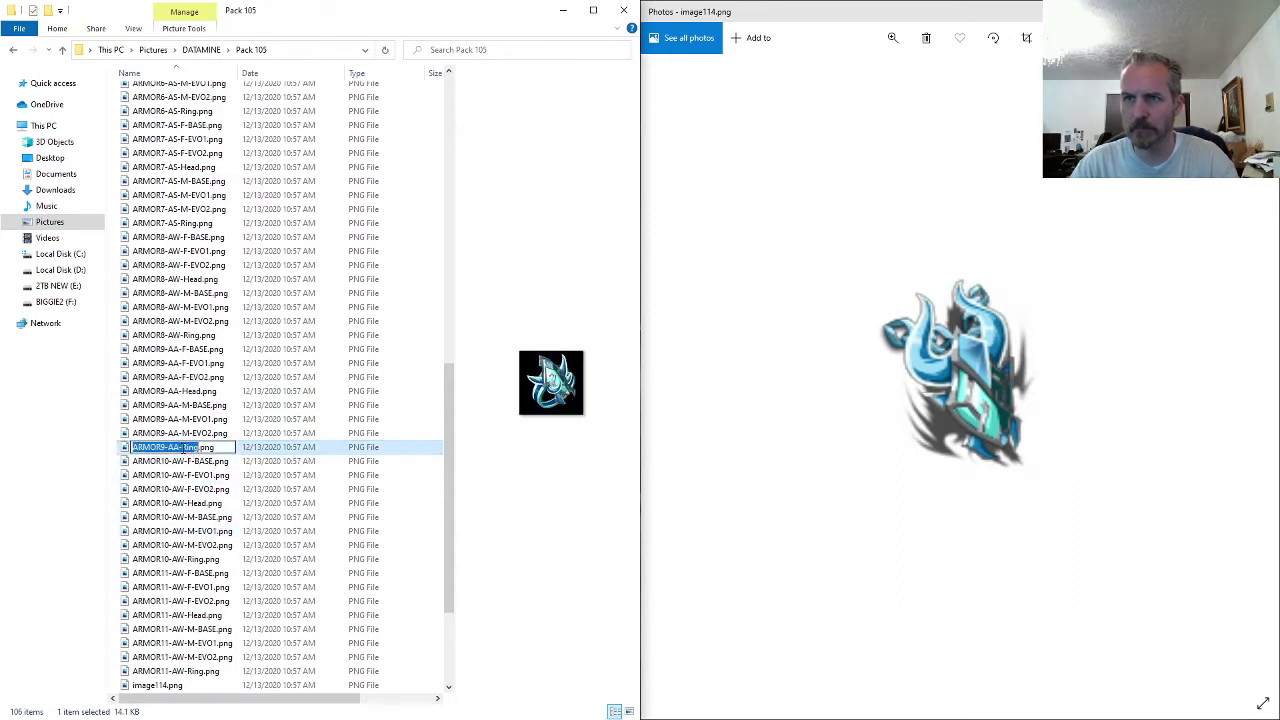
pyautogui.click(180, 686)
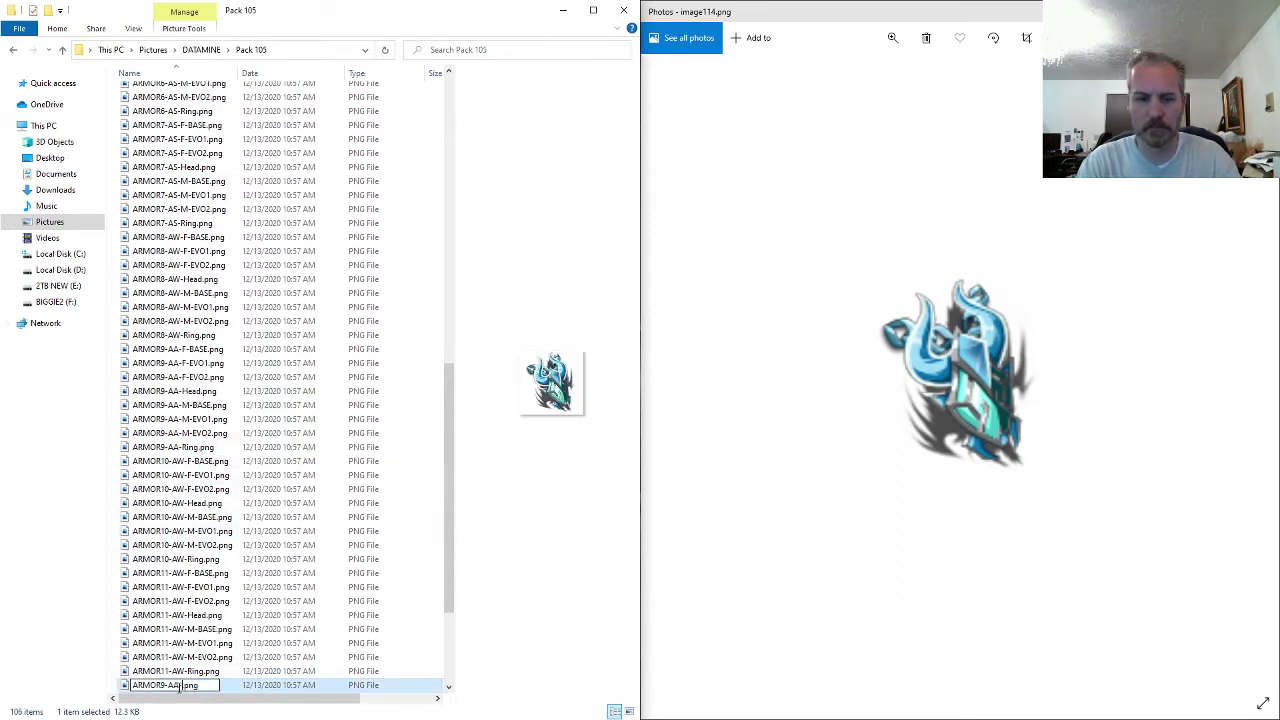
pyautogui.press('Return')
# - View image115.png enlarged and compare it with the ARMOR8-AW, ARMOR7-AS and ARMOR6-AS sheets, opening ARMOR6-AS-M-EVO2.png for a closer look
pyautogui.click(942, 378)
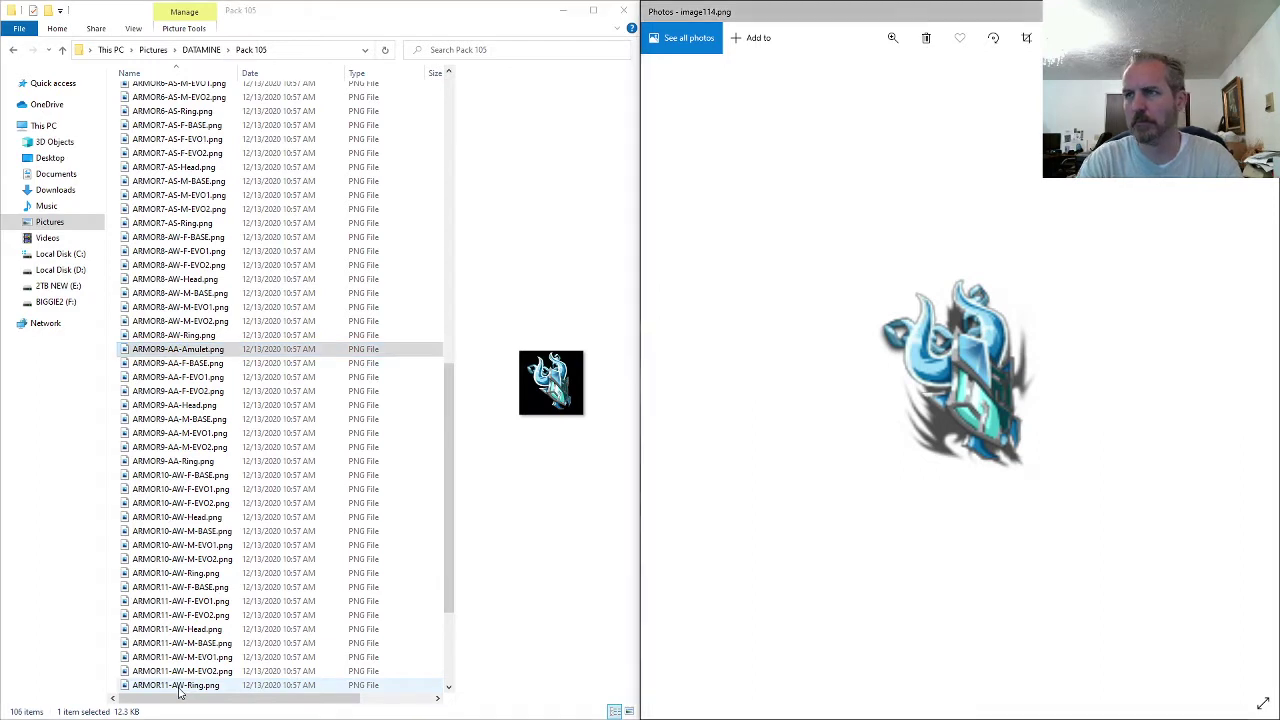
pyautogui.scroll(-3, 890, 356)
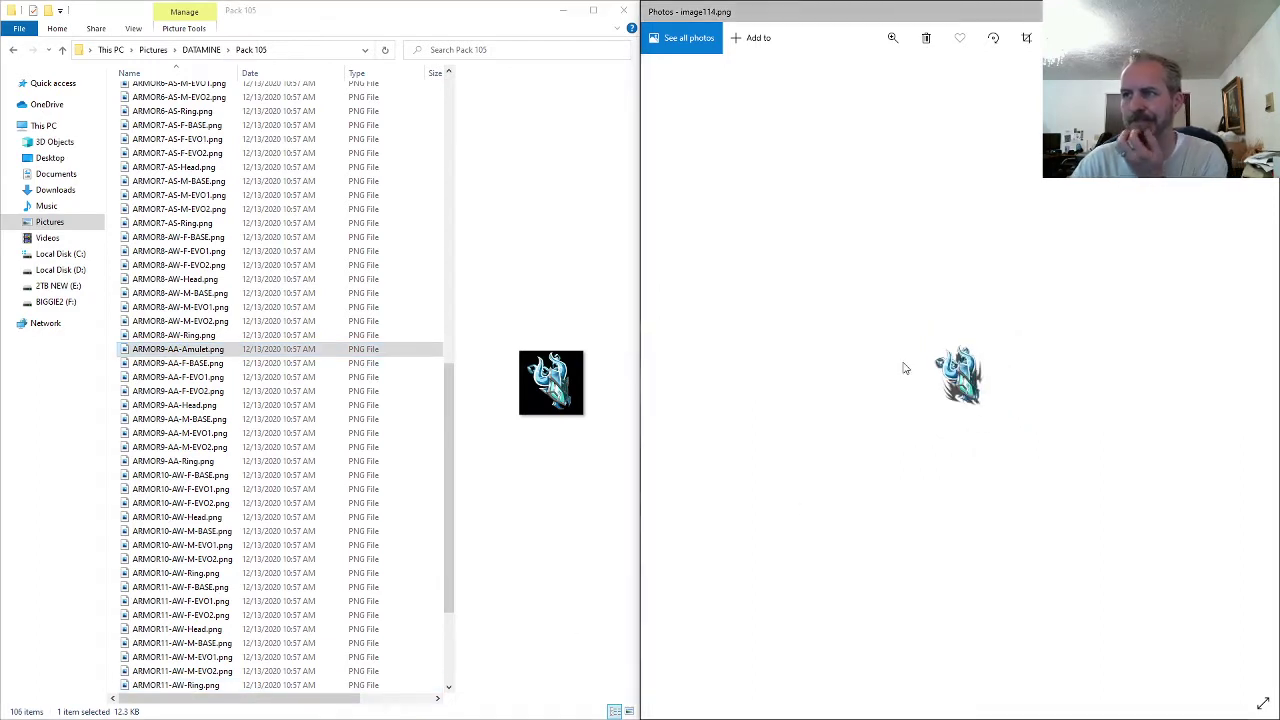
pyautogui.press('Right')
pyautogui.scroll(3, 920, 372)
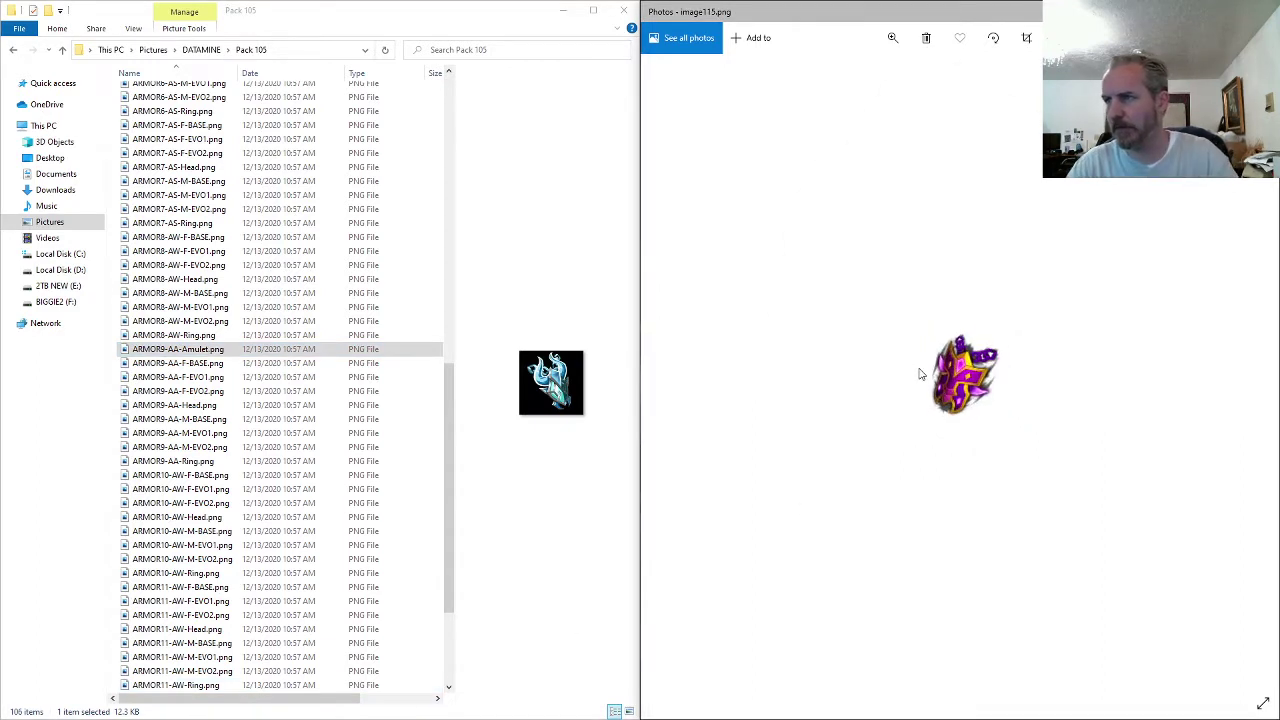
pyautogui.click(176, 240)
pyautogui.scroll(1, 199, 280)
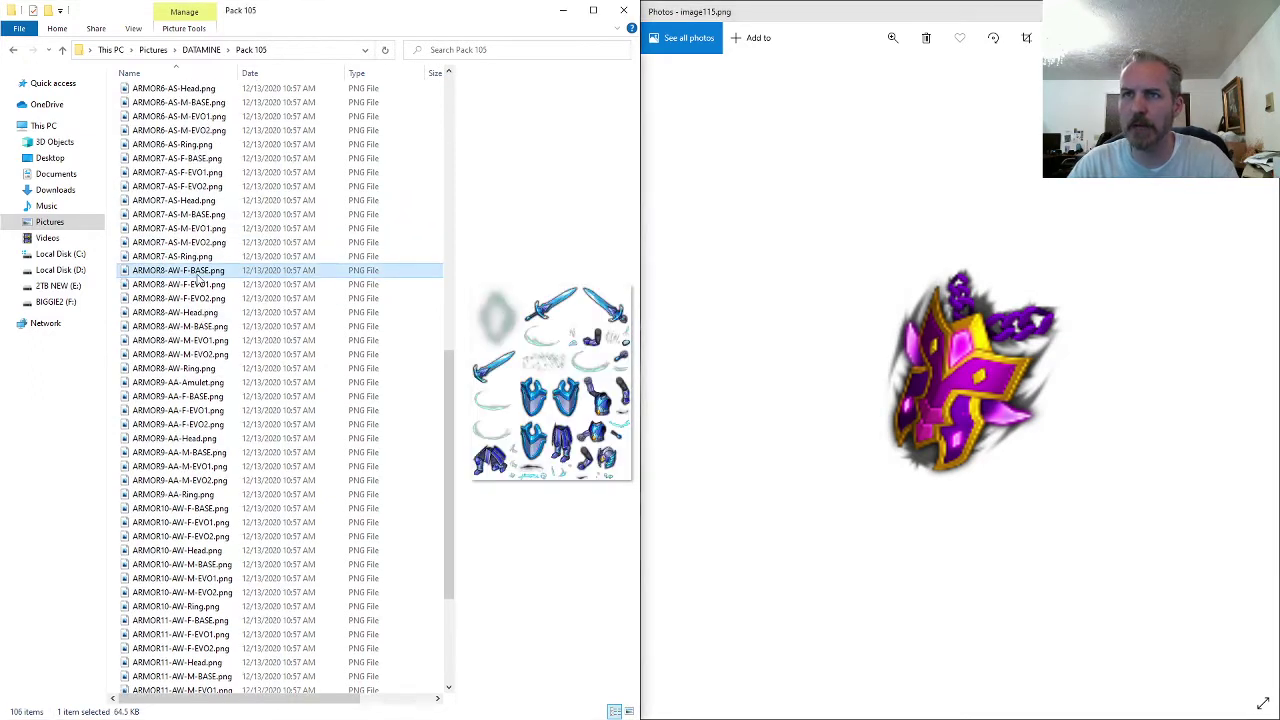
pyautogui.click(200, 244)
pyautogui.scroll(2, 200, 250)
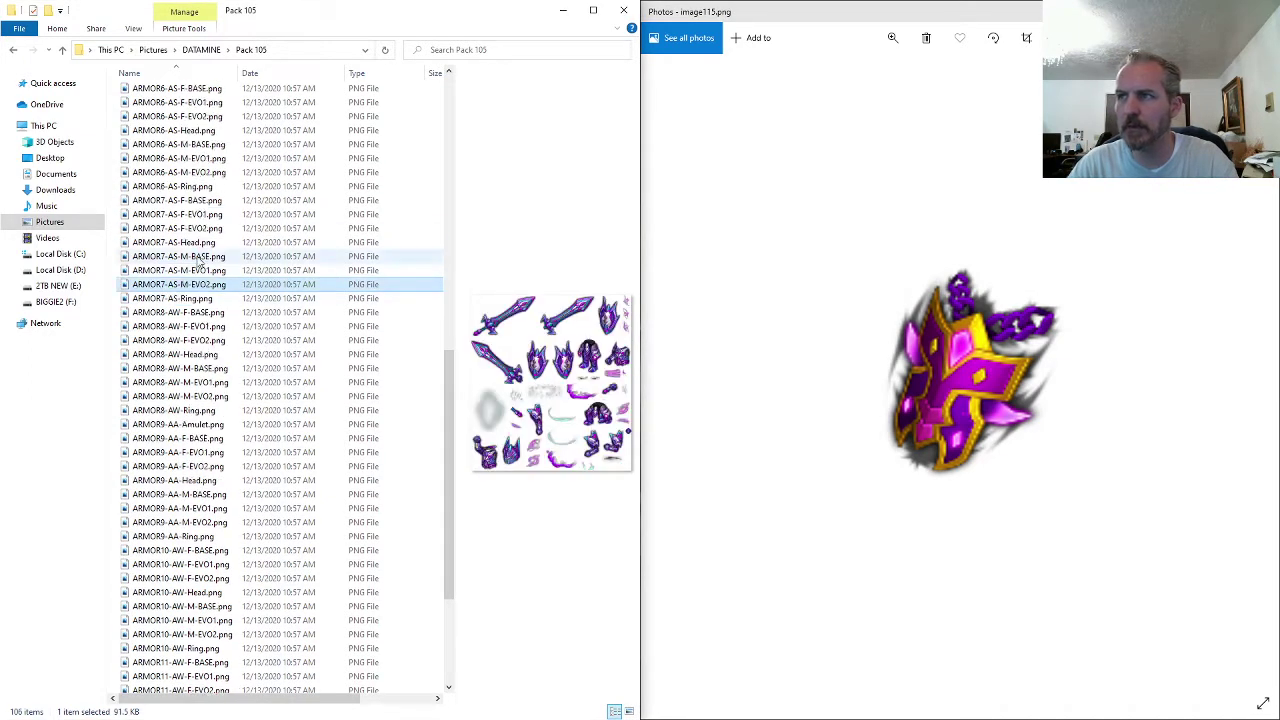
pyautogui.scroll(2, 198, 265)
pyautogui.click(200, 298)
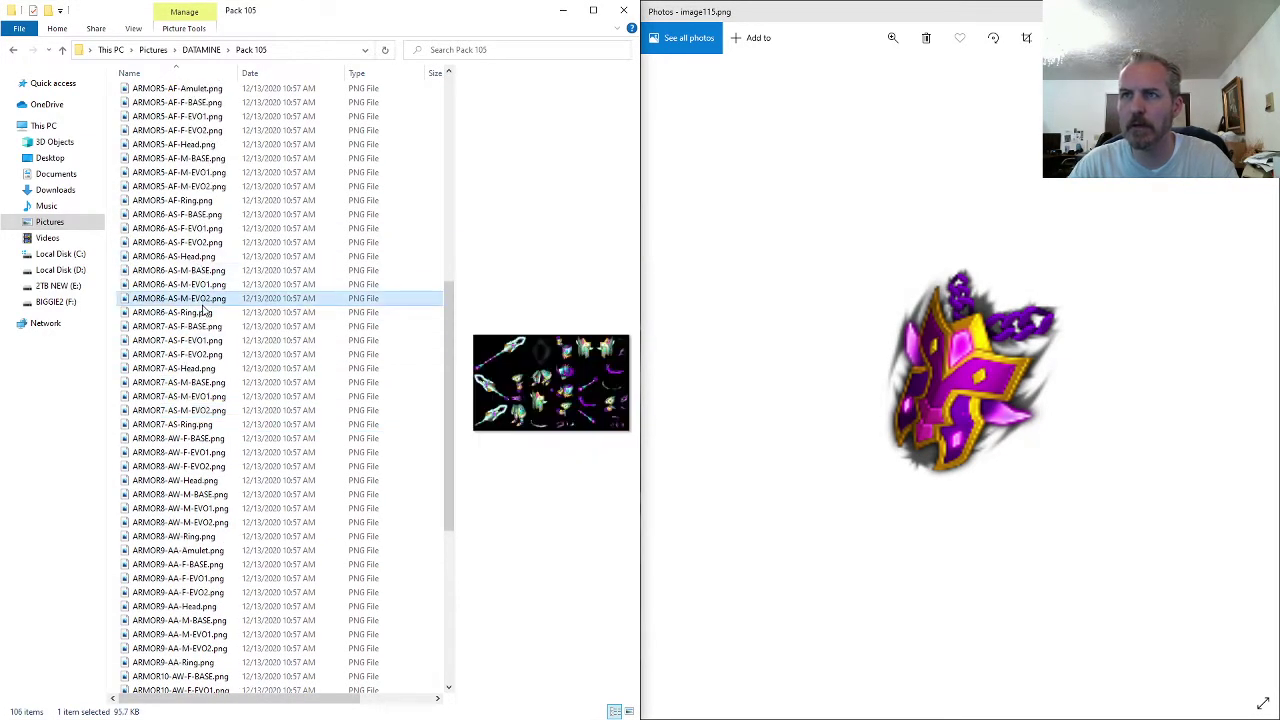
pyautogui.doubleClick(200, 300)
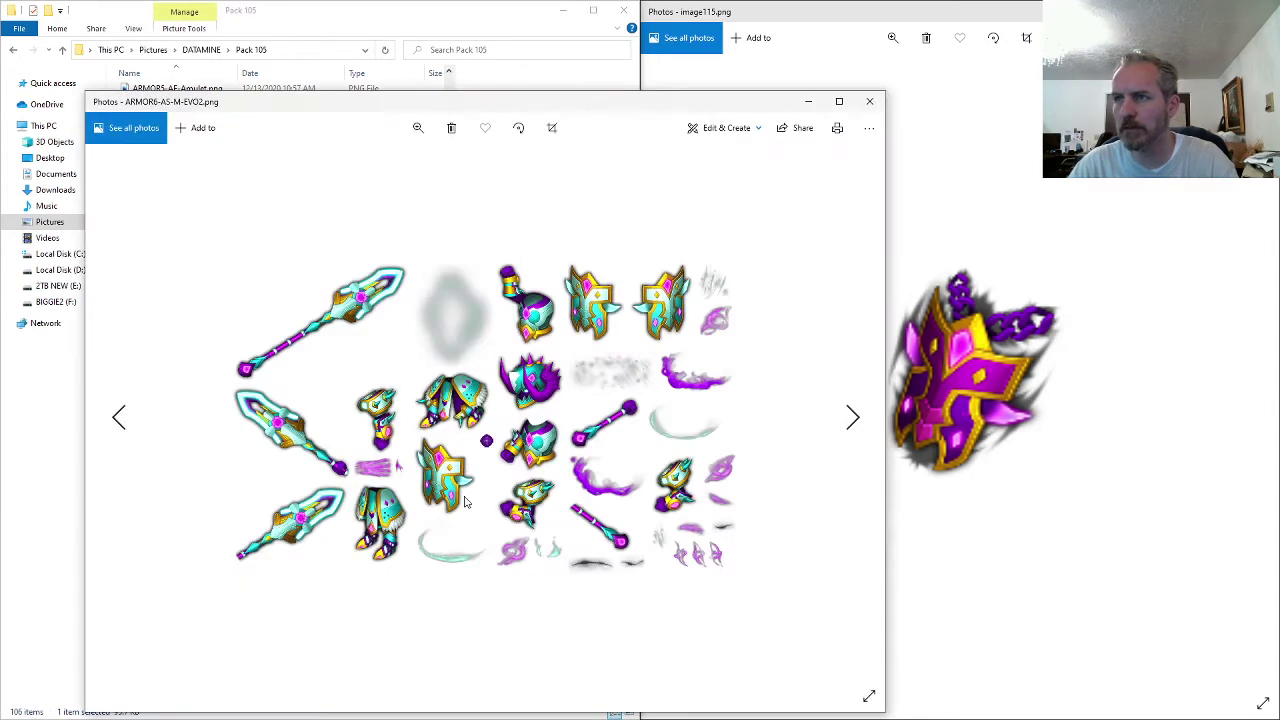
pyautogui.click(870, 101)
# - Rename image115.png as ARMOR6-AS-Amulet.png, reusing the prefix from ARMOR6-AS-M-EVO2.png
pyautogui.click(222, 299)
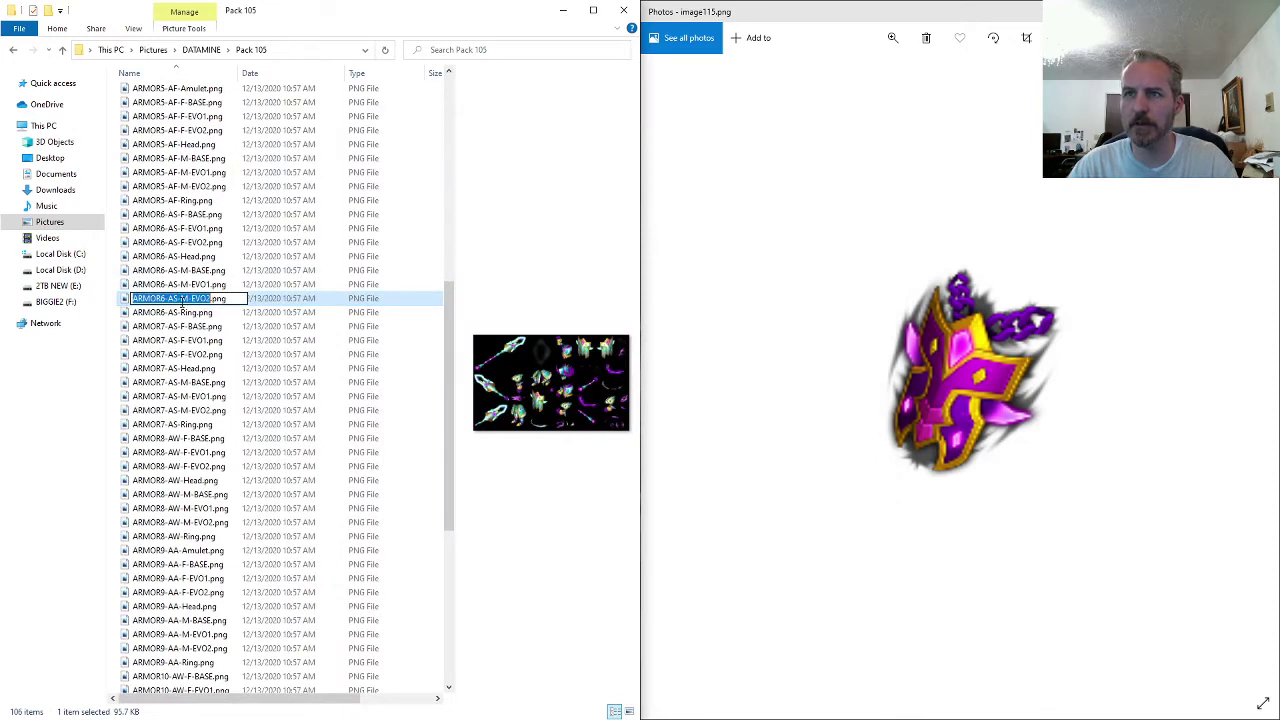
pyautogui.scroll(-9, 200, 440)
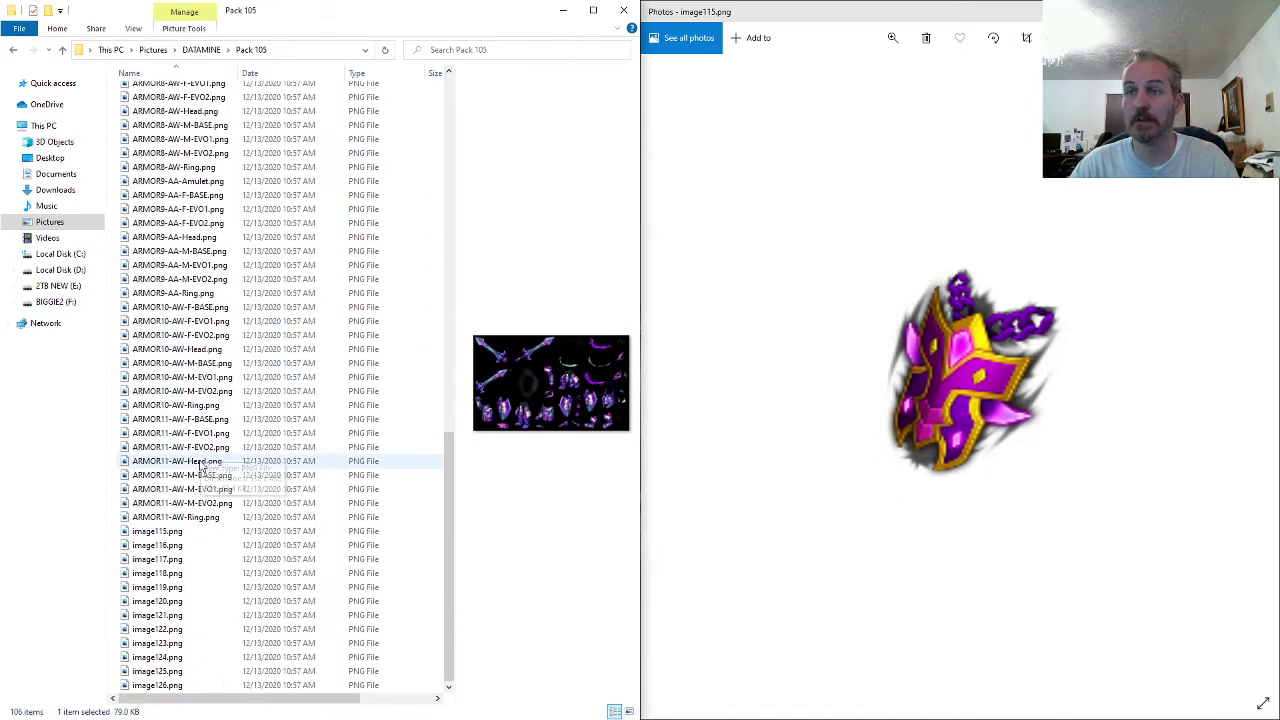
pyautogui.click(197, 489)
pyautogui.click(197, 531)
pyautogui.press('F2')
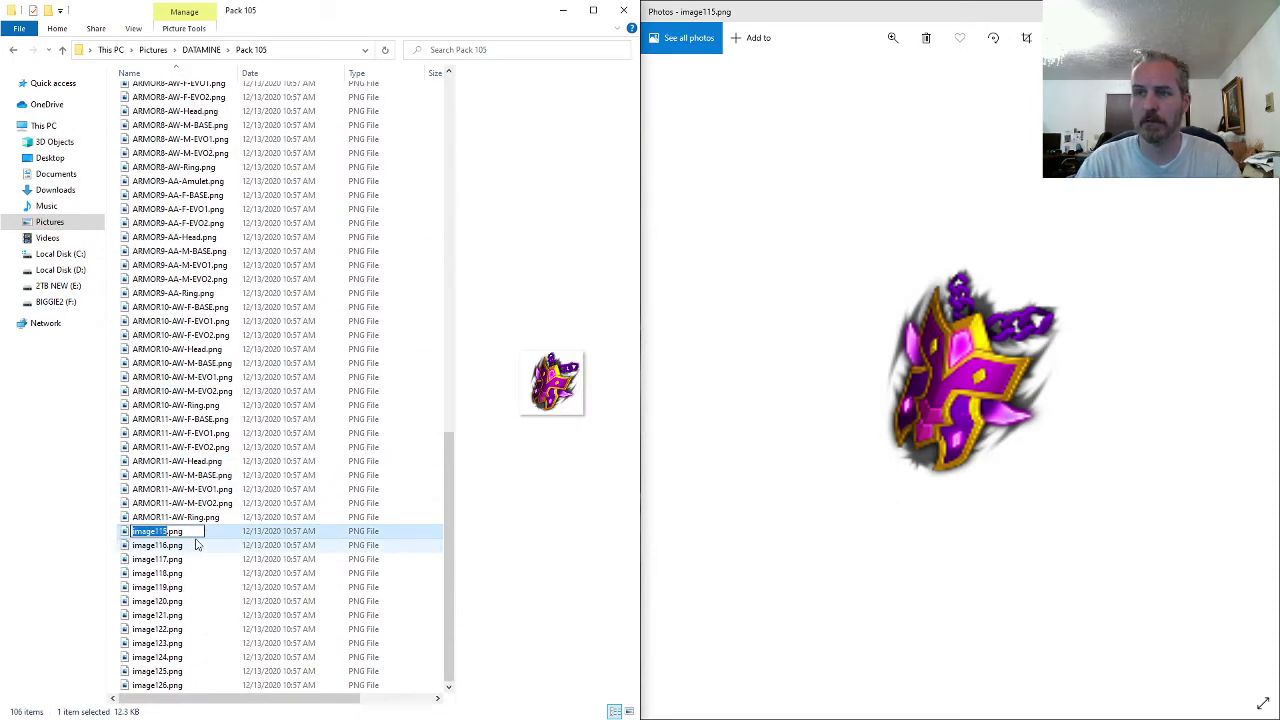
pyautogui.press('Return')
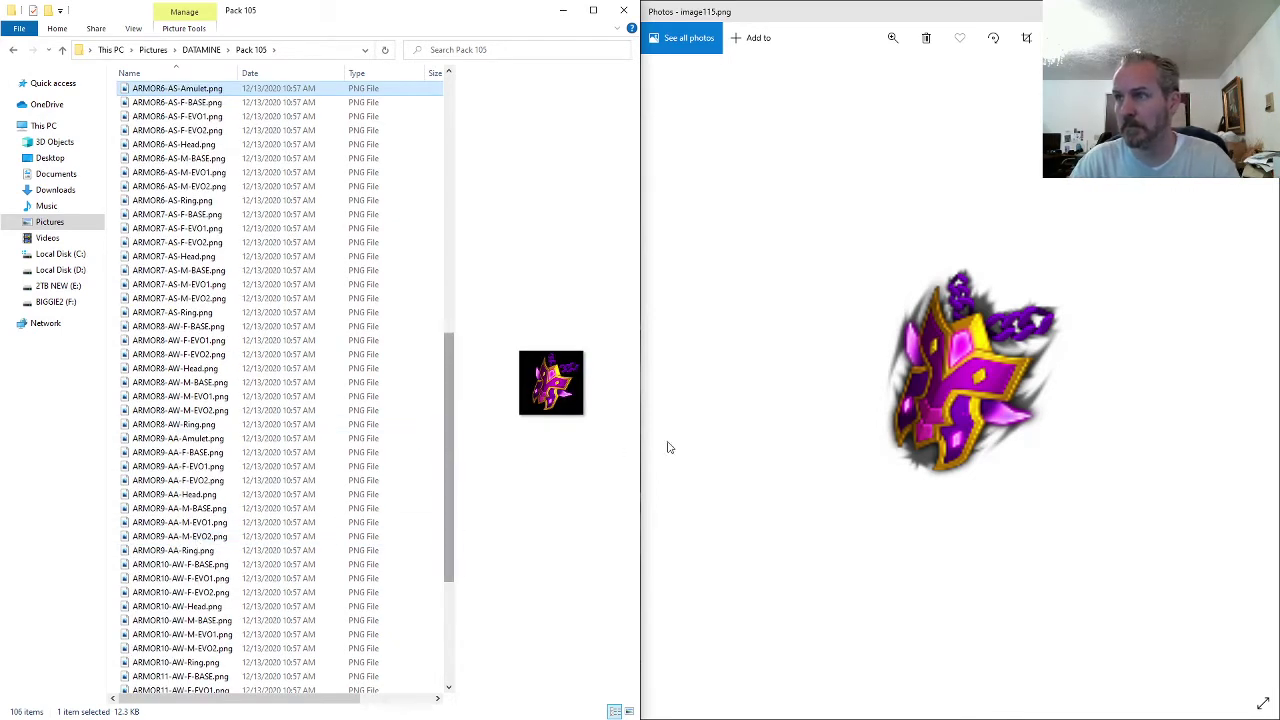
# - Replace the open photo with image116.png and view it enlarged
pyautogui.click(791, 443)
pyautogui.scroll(-3, 799, 441)
pyautogui.press('Right')
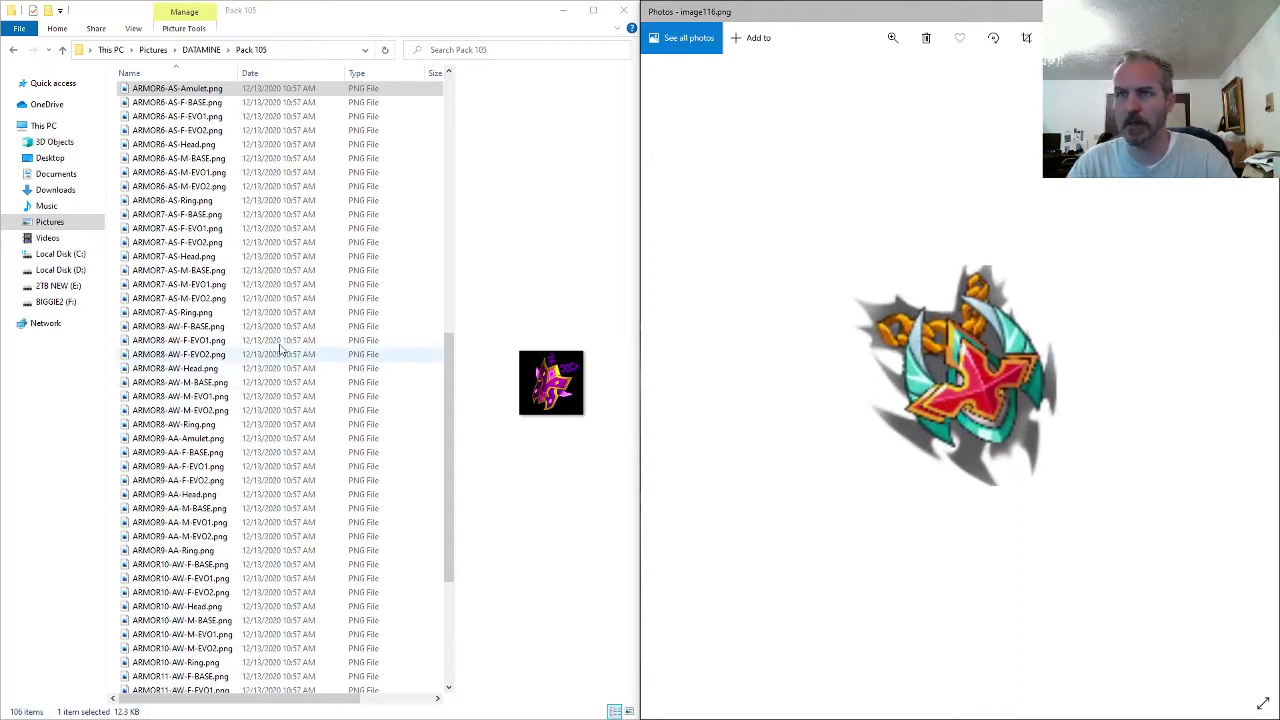
# - Find the armor set matching image116.png and rename the image ARMOR4-AF-Amulet.png, reusing the prefix from ARMOR4-AF-Head.png
pyautogui.click(202, 189)
pyautogui.scroll(6, 202, 197)
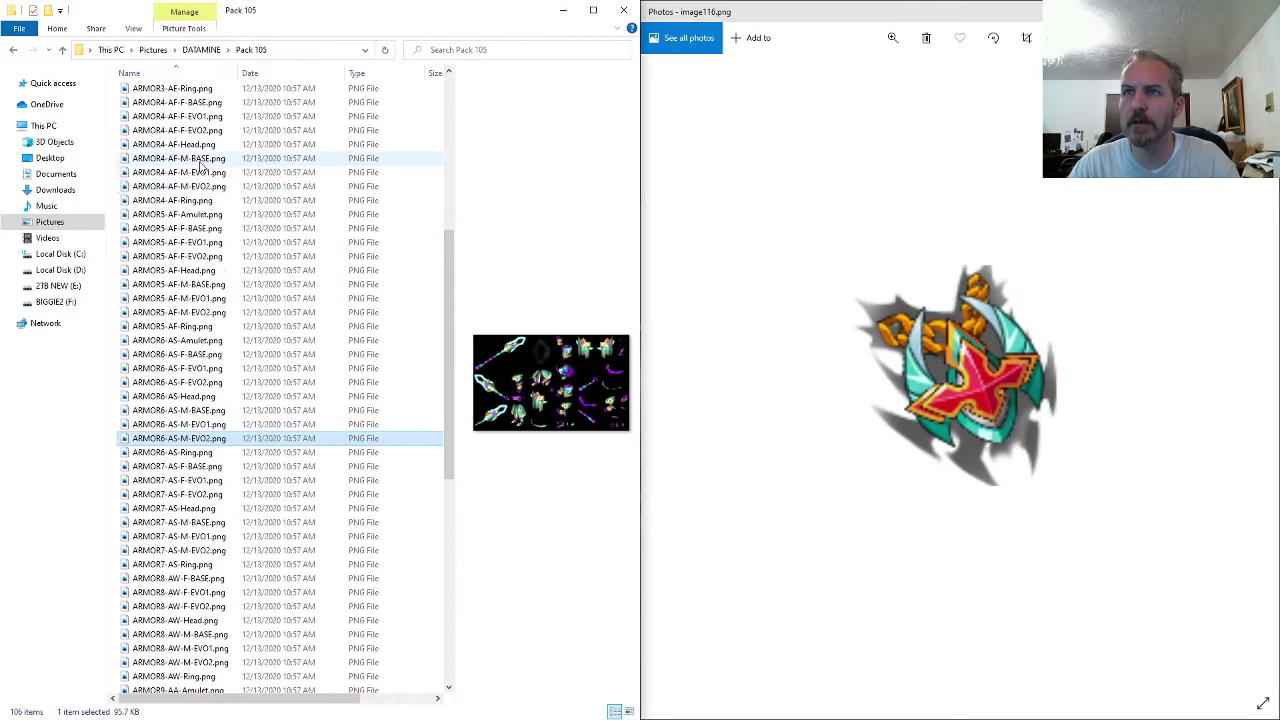
pyautogui.click(195, 146)
pyautogui.press('F2')
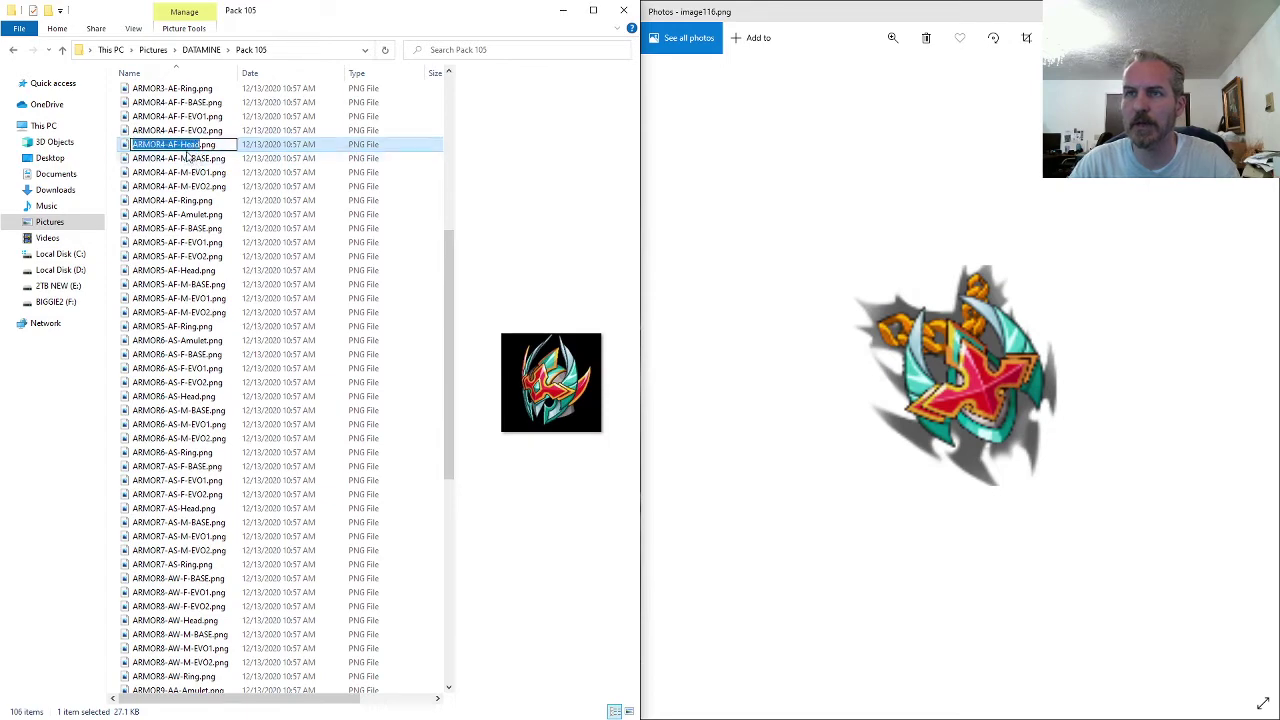
pyautogui.moveTo(182, 144); pyautogui.dragTo(100, 148)
pyautogui.click(177, 229)
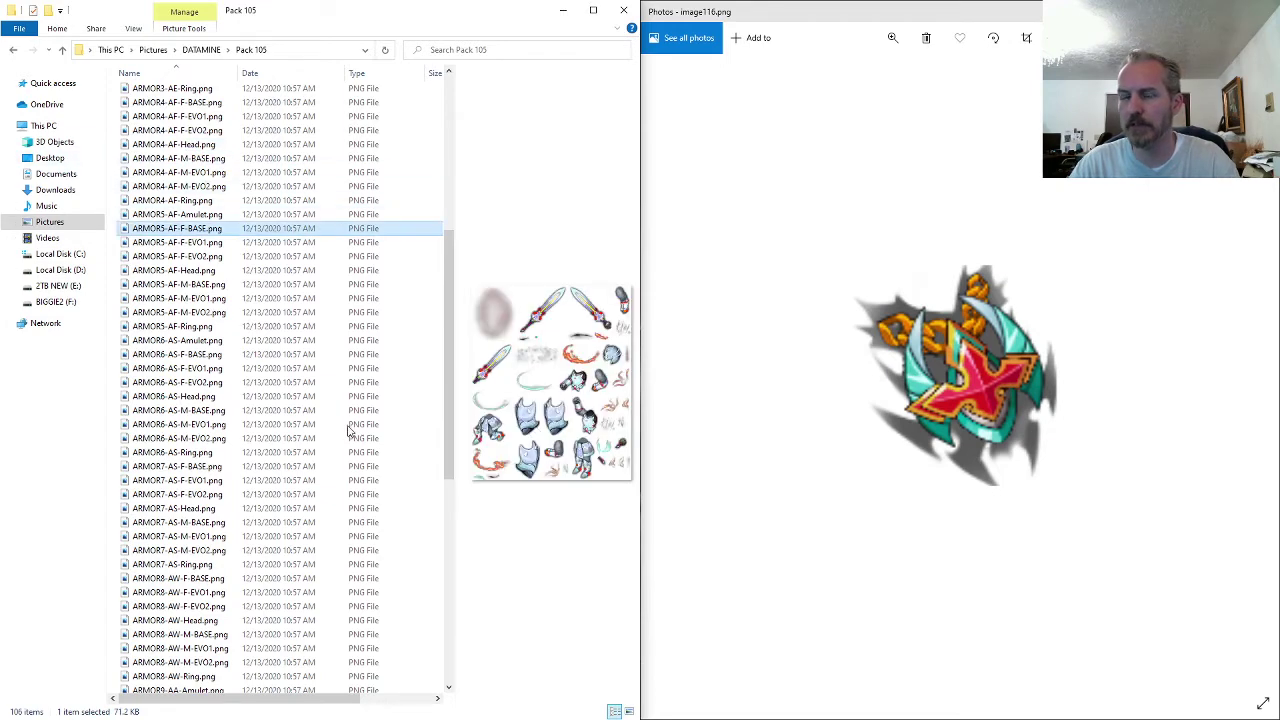
pyautogui.scroll(-5, 171, 454)
pyautogui.scroll(-7, 170, 455)
pyautogui.click(170, 545)
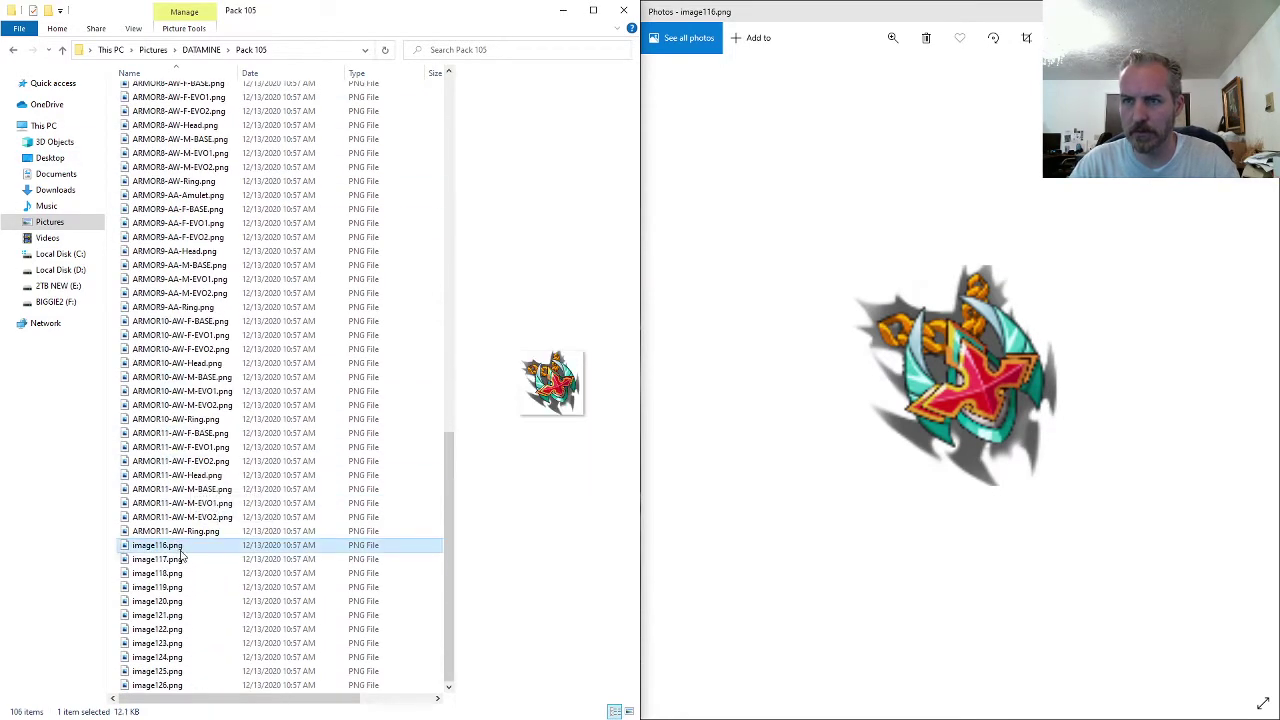
pyautogui.press('F2')
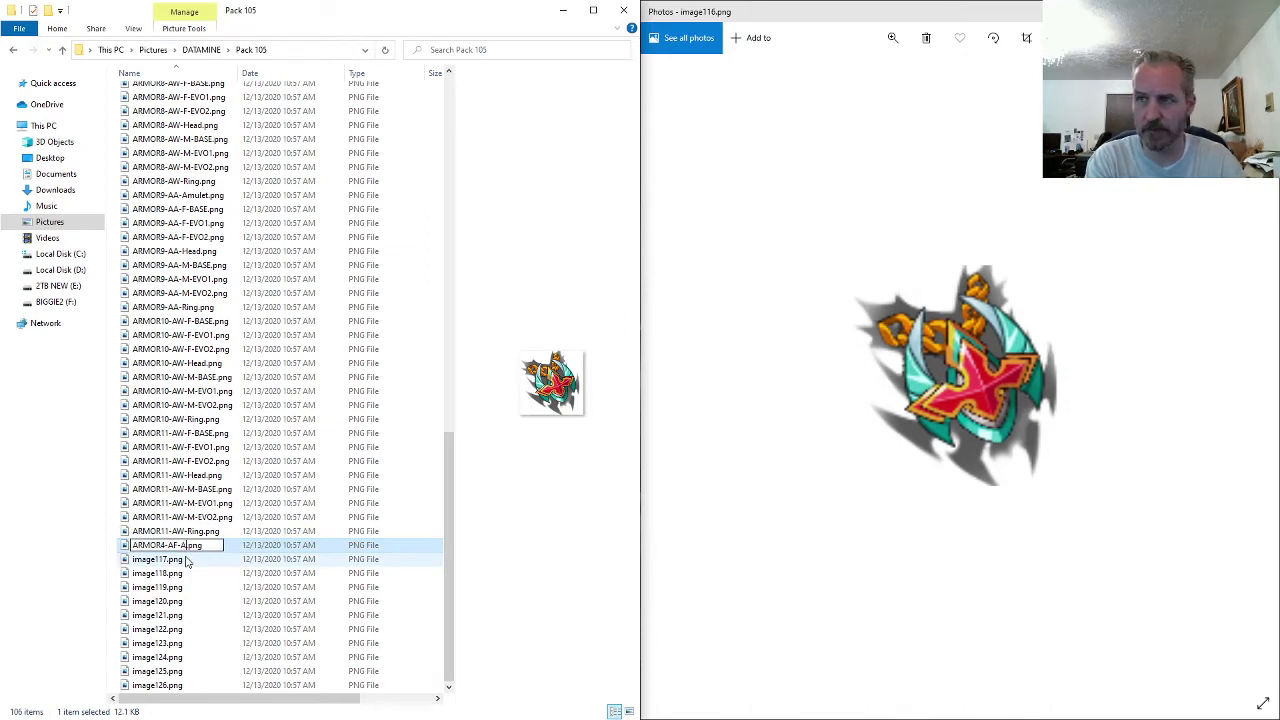
pyautogui.write('ARMOR4-AF-Amulet')
pyautogui.press('Return')
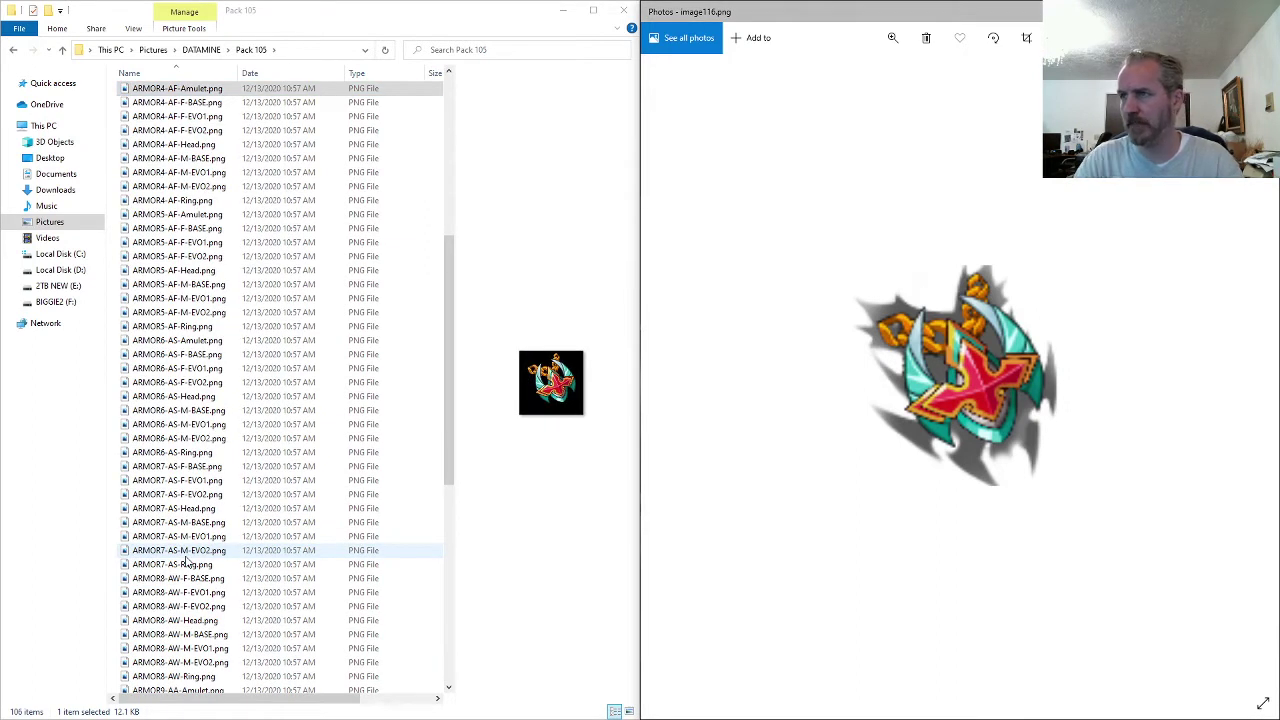
# - Bring up image117.png enlarged and compare it with the ARMOR7-AS-M-EVO2.png and ARMOR6-AS-M-EVO2.png sheets
pyautogui.scroll(-5, 1006, 529)
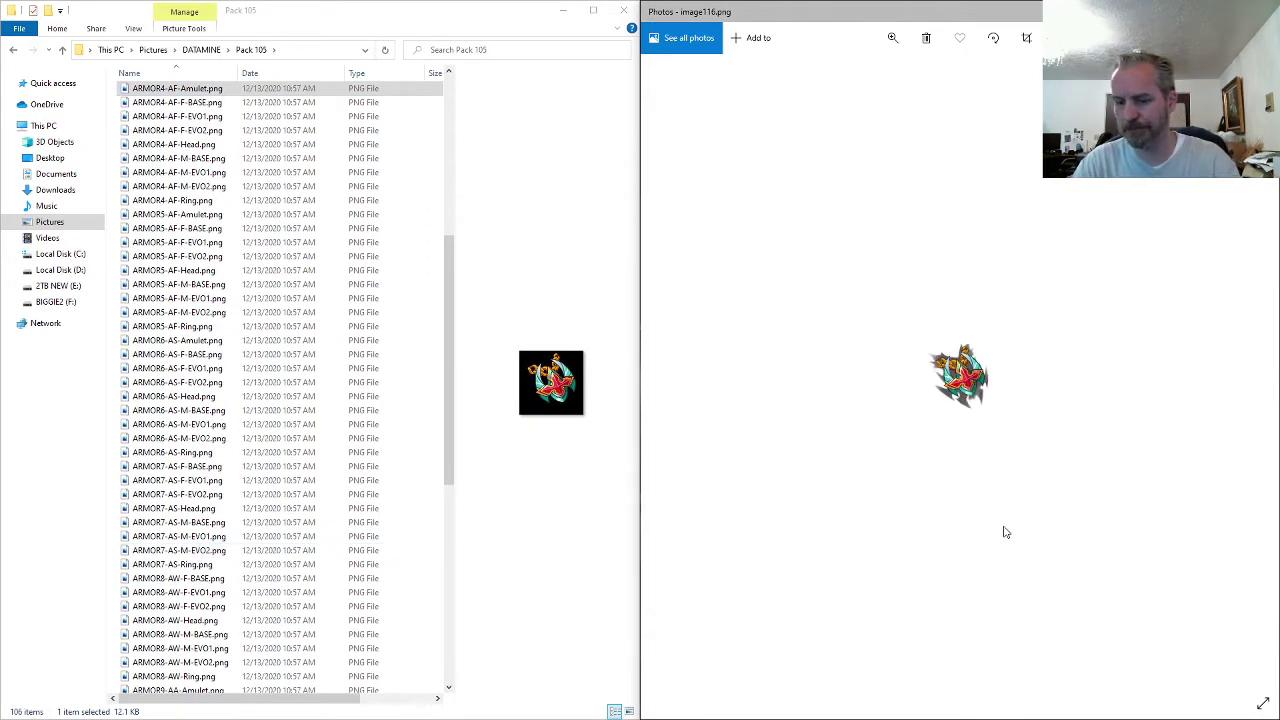
pyautogui.press('Right')
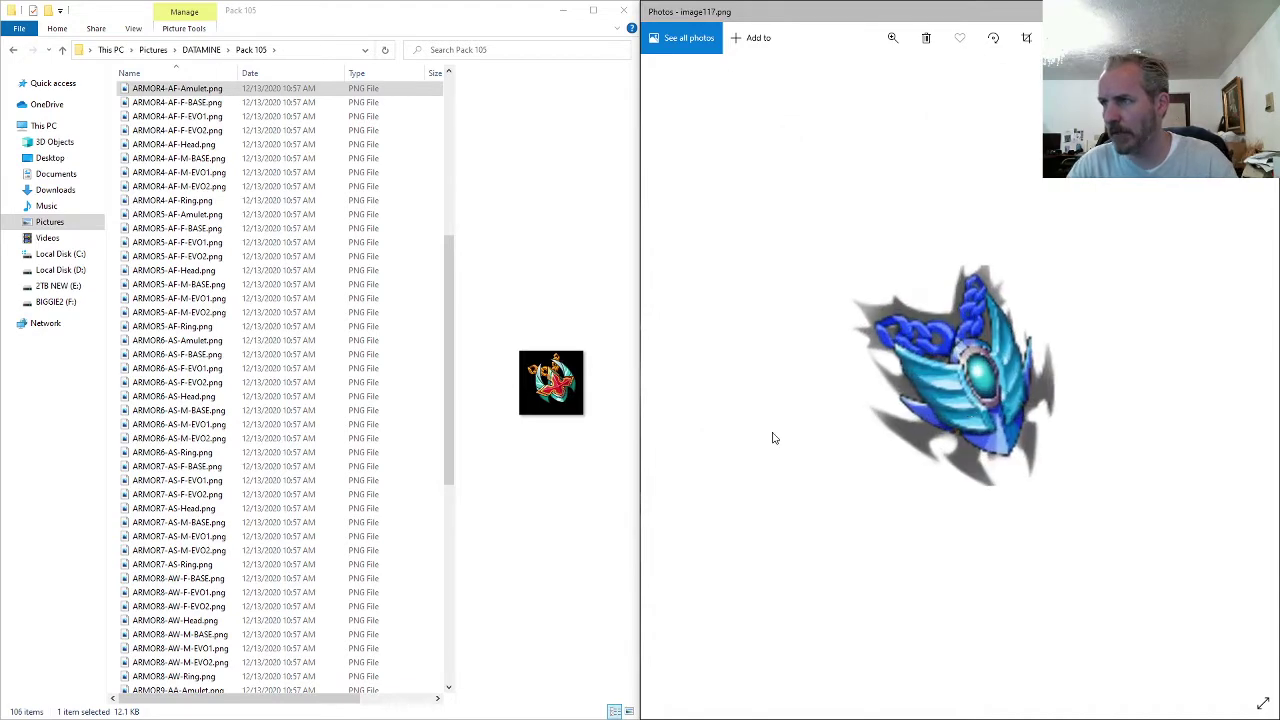
pyautogui.click(198, 551)
pyautogui.doubleClick(199, 556)
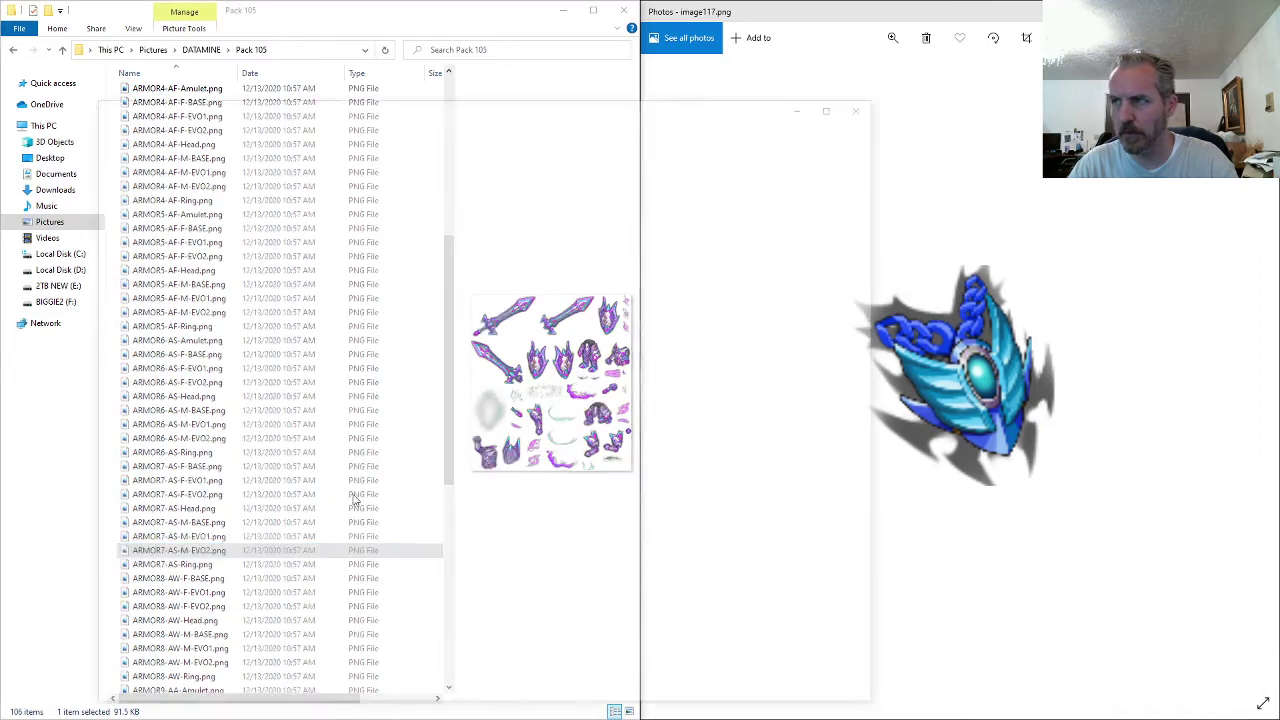
pyautogui.scroll(3, 465, 462)
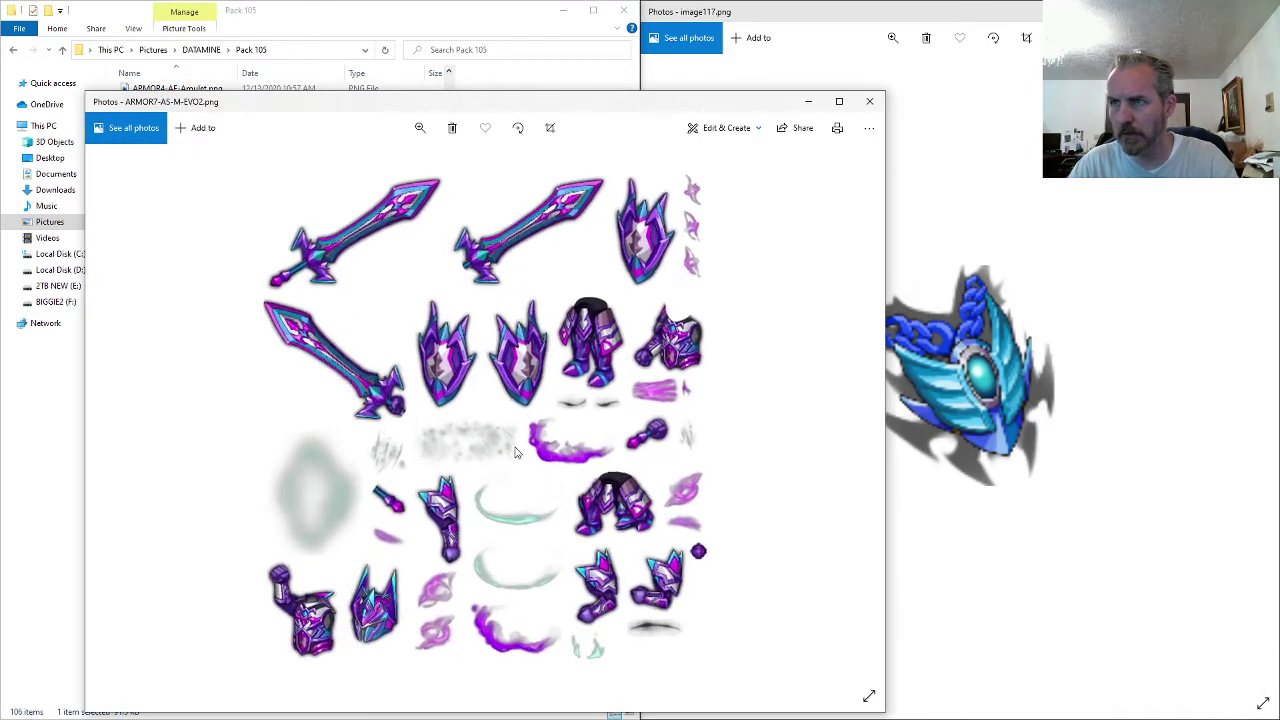
pyautogui.moveTo(423, 331); pyautogui.dragTo(293, 189)
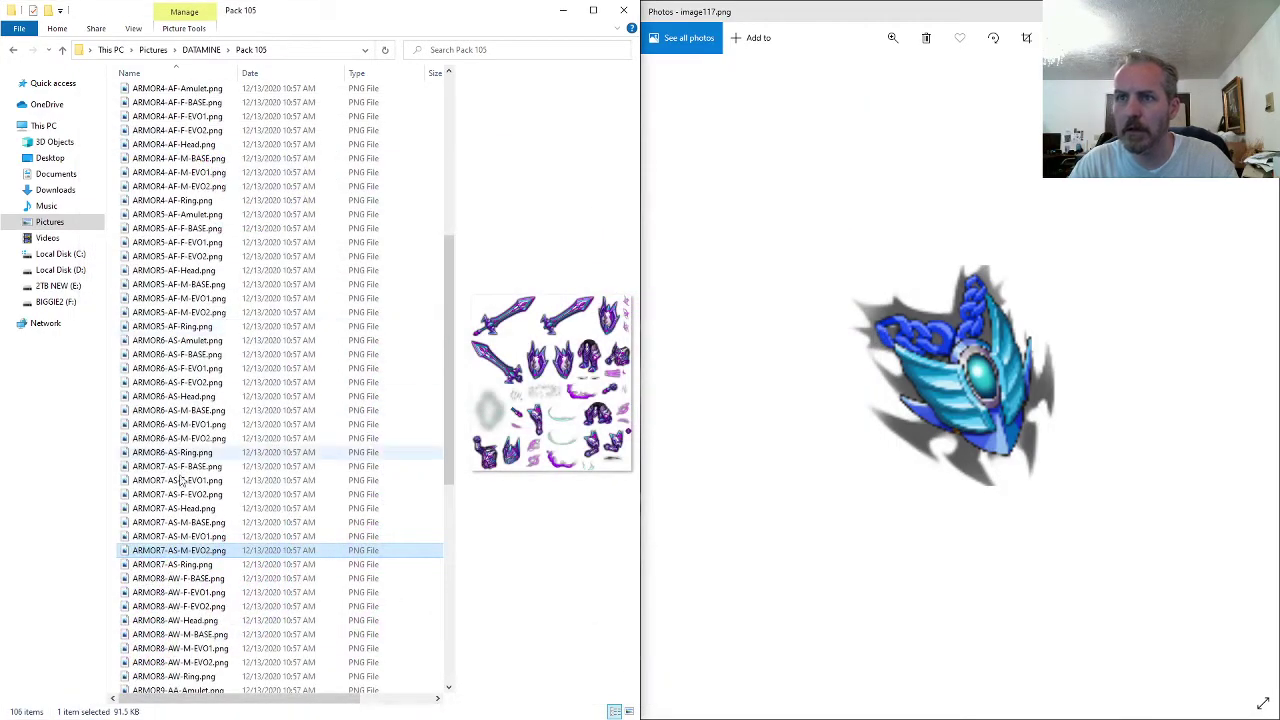
pyautogui.click(405, 439)
pyautogui.press('Return')
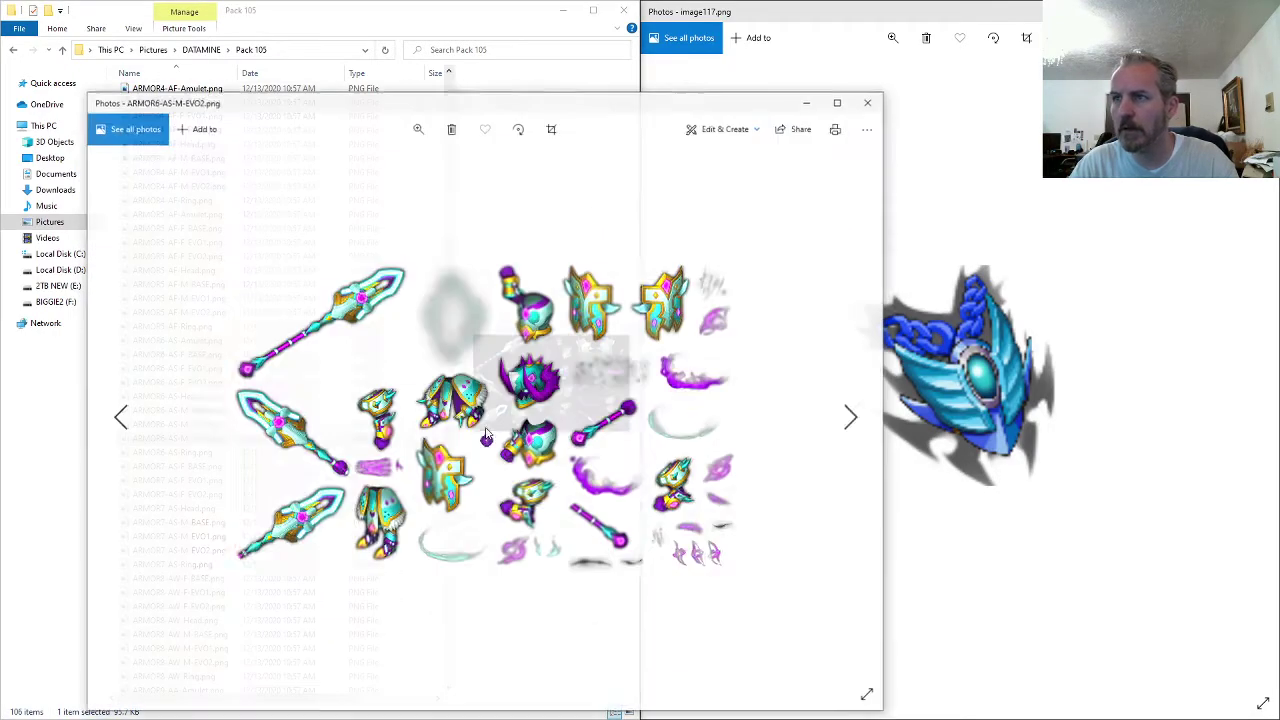
pyautogui.click(864, 105)
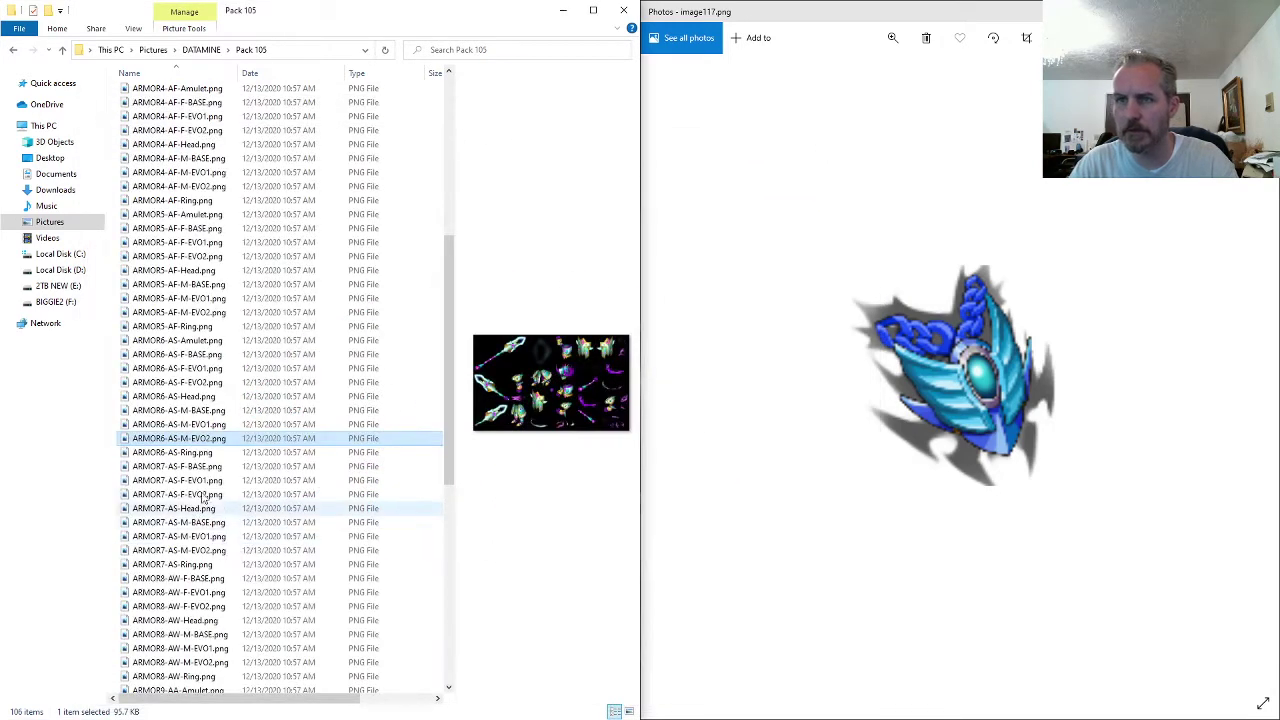
# - Examine the swords, shields and armor parts of ARMOR8-AW-M-EVO2.png up close against the image117.png amulet
pyautogui.doubleClick(205, 664)
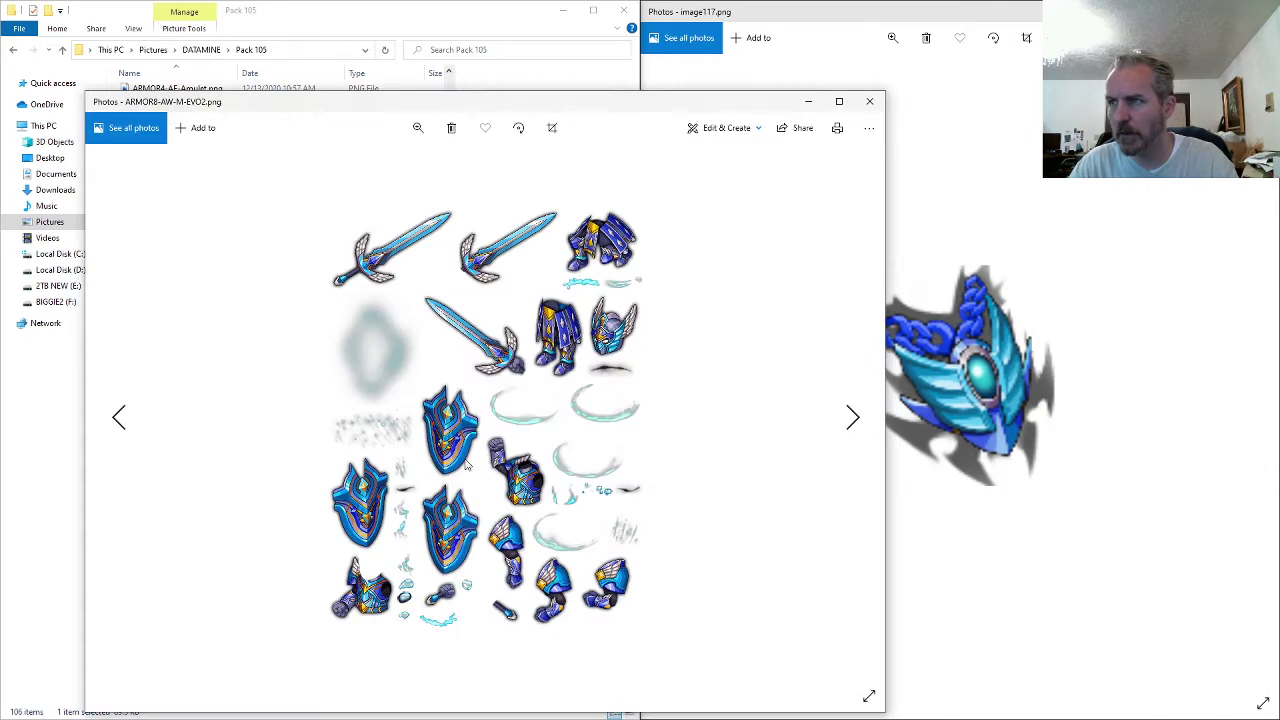
pyautogui.scroll(2, 466, 465)
pyautogui.moveTo(548, 352); pyautogui.dragTo(431, 236)
pyautogui.moveTo(513, 263); pyautogui.dragTo(481, 657)
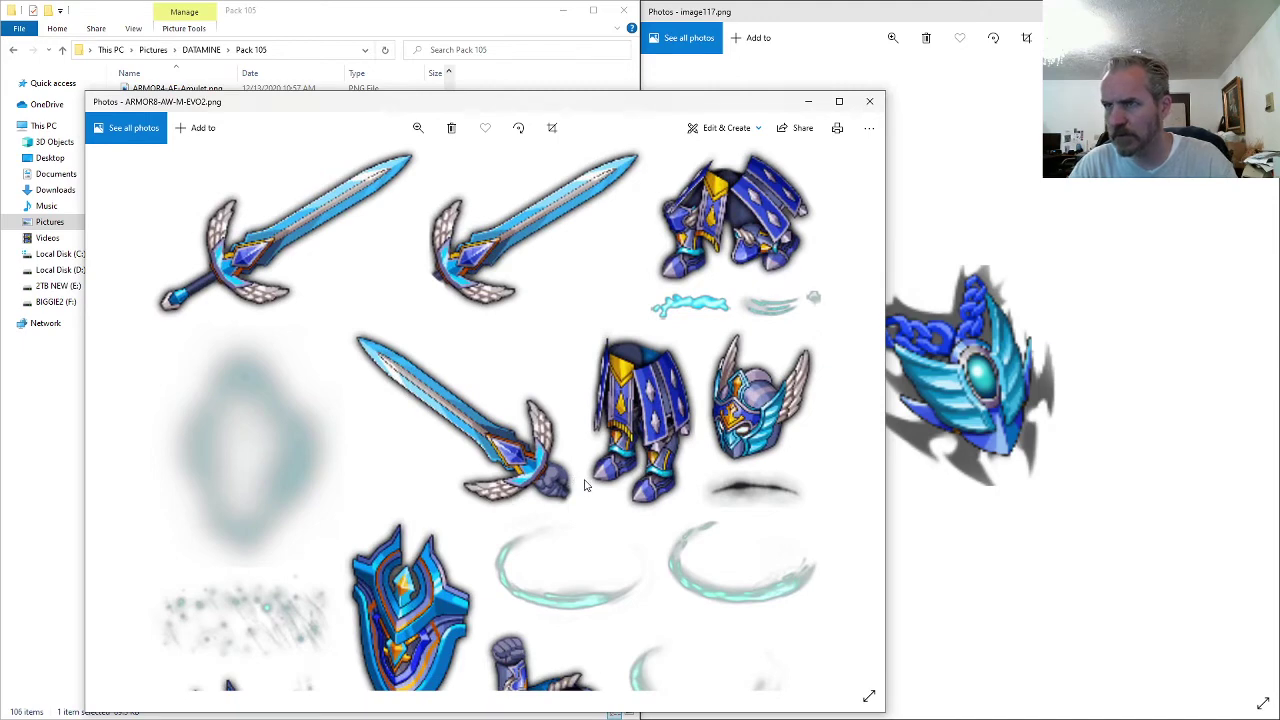
pyautogui.moveTo(600, 571); pyautogui.dragTo(580, 200)
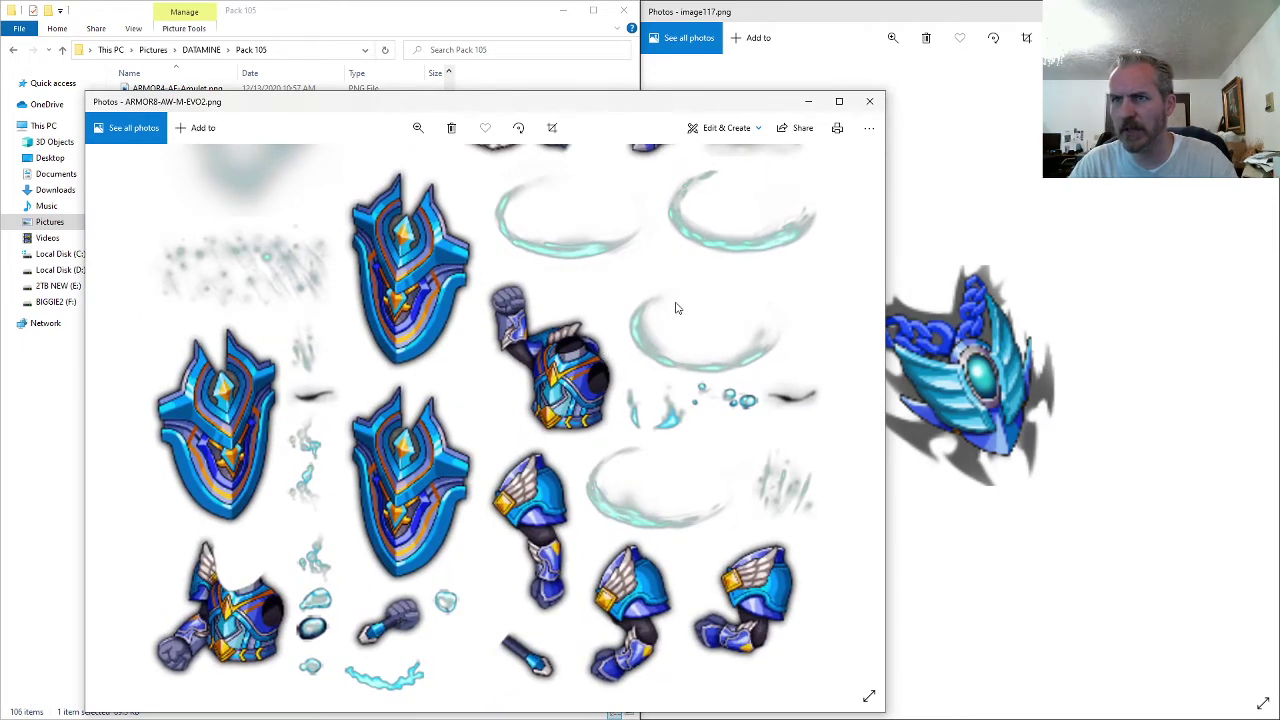
pyautogui.click(869, 101)
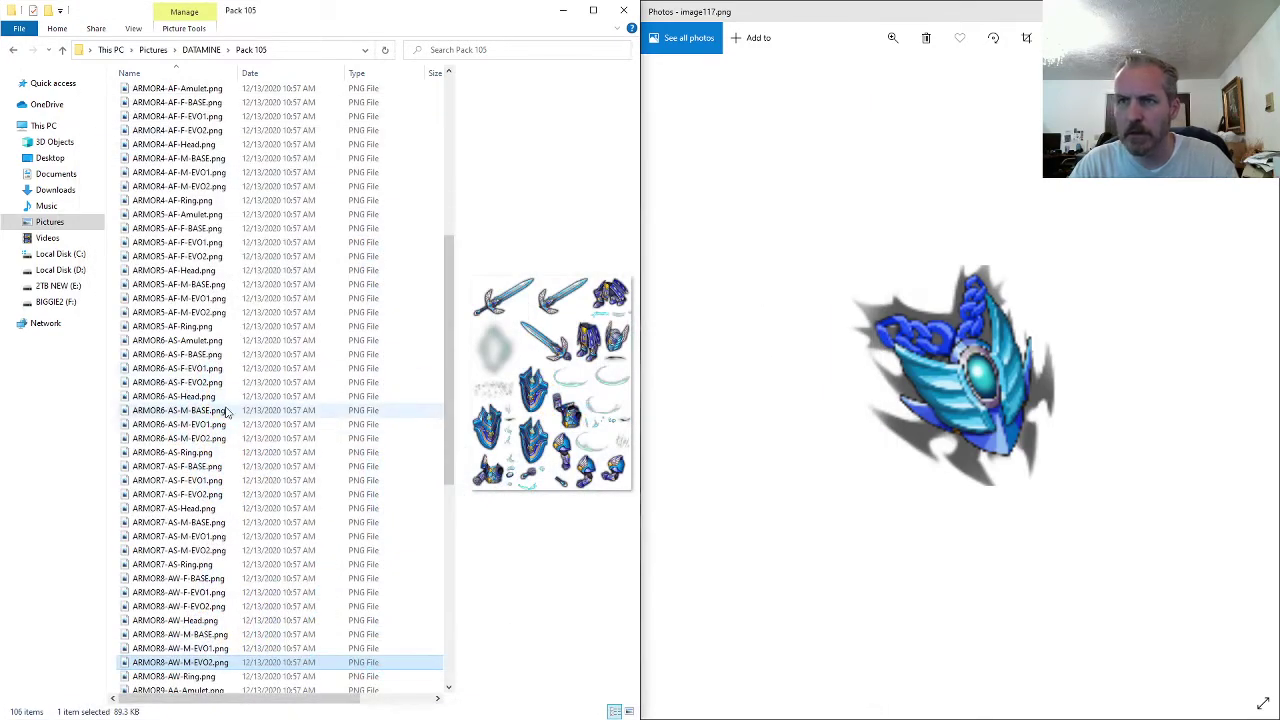
# - Recheck the ARMOR6-AS-M-EVO2.png and ARMOR8-AW-M-EVO2.png sheets against the image117.png amulet
pyautogui.doubleClick(210, 438)
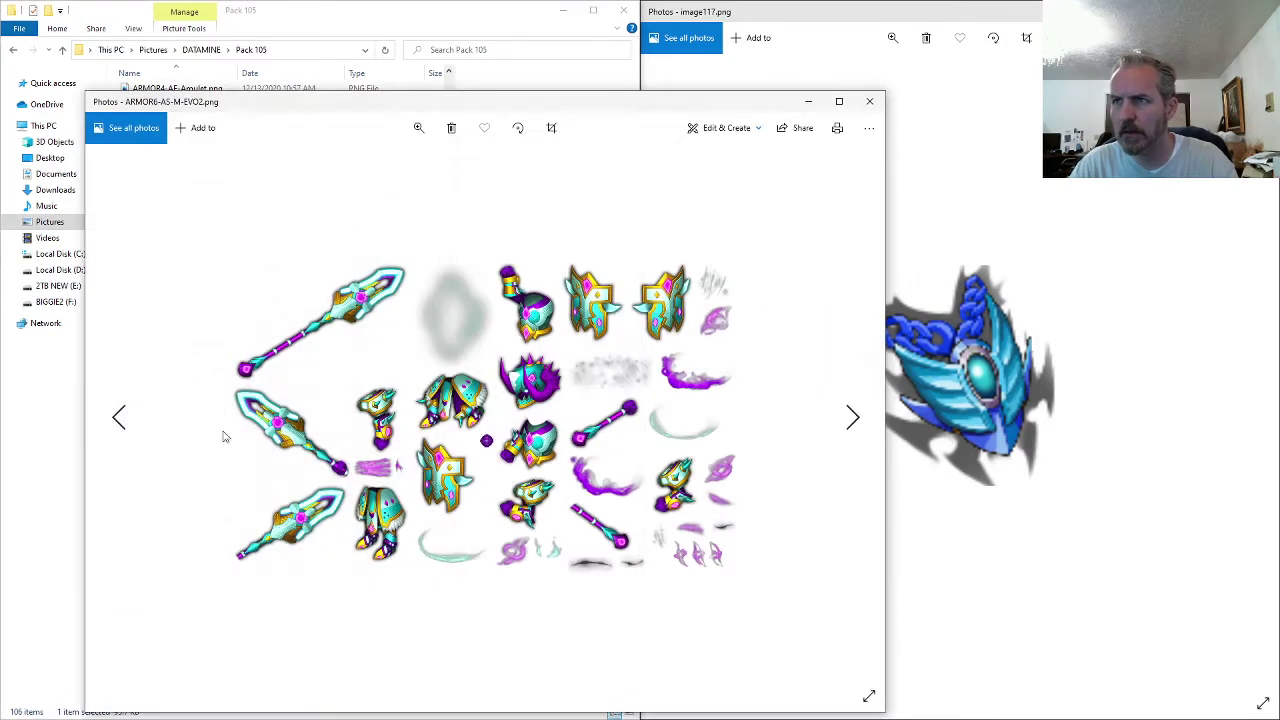
pyautogui.click(869, 101)
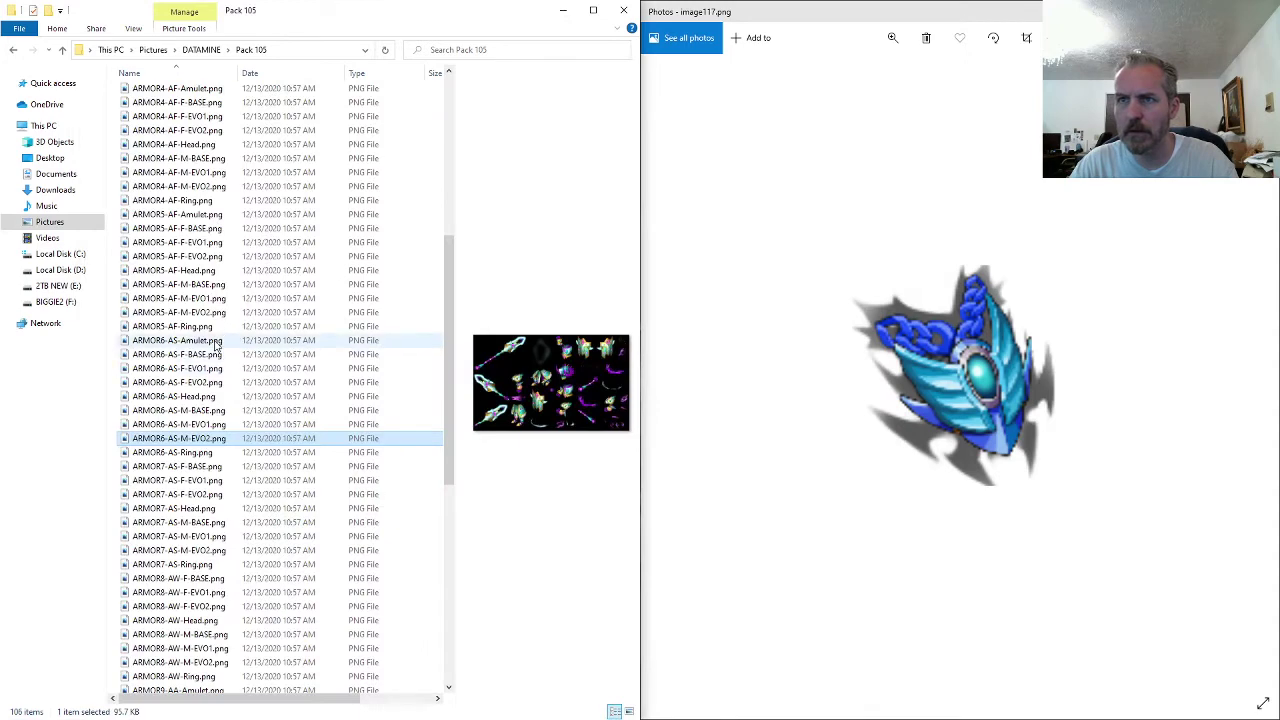
pyautogui.scroll(-7, 203, 380)
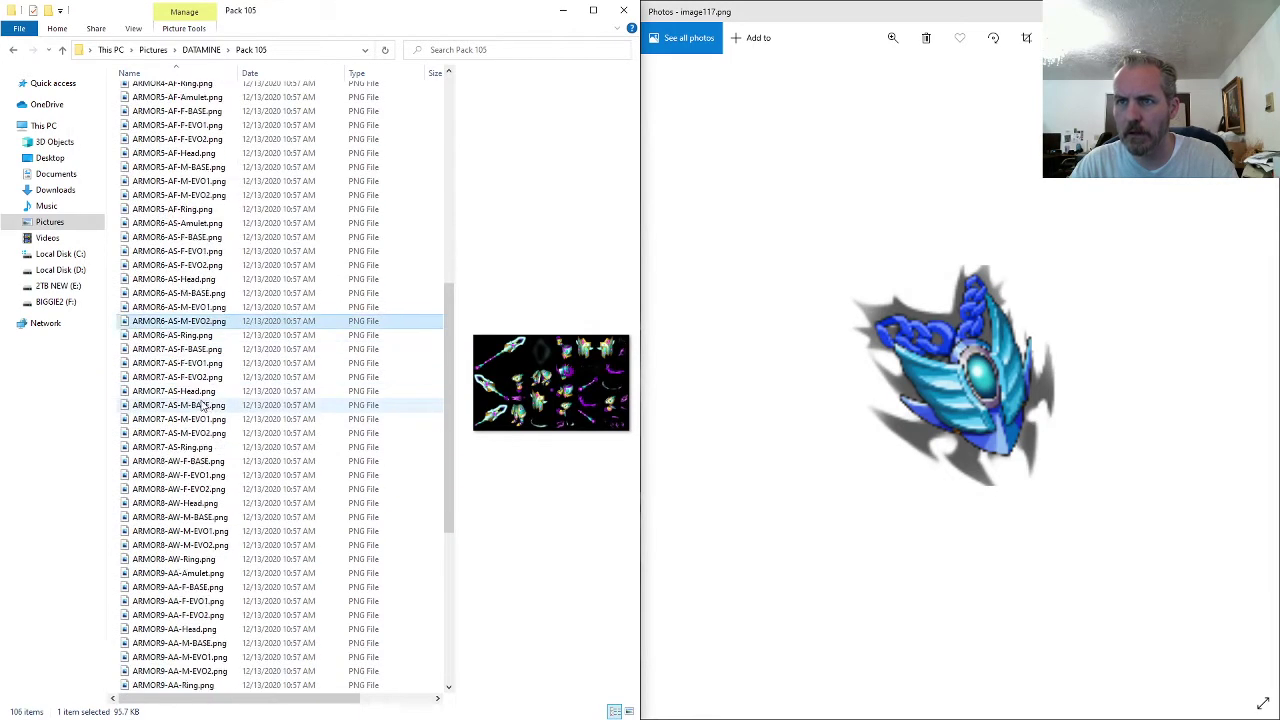
pyautogui.scroll(-2, 200, 412)
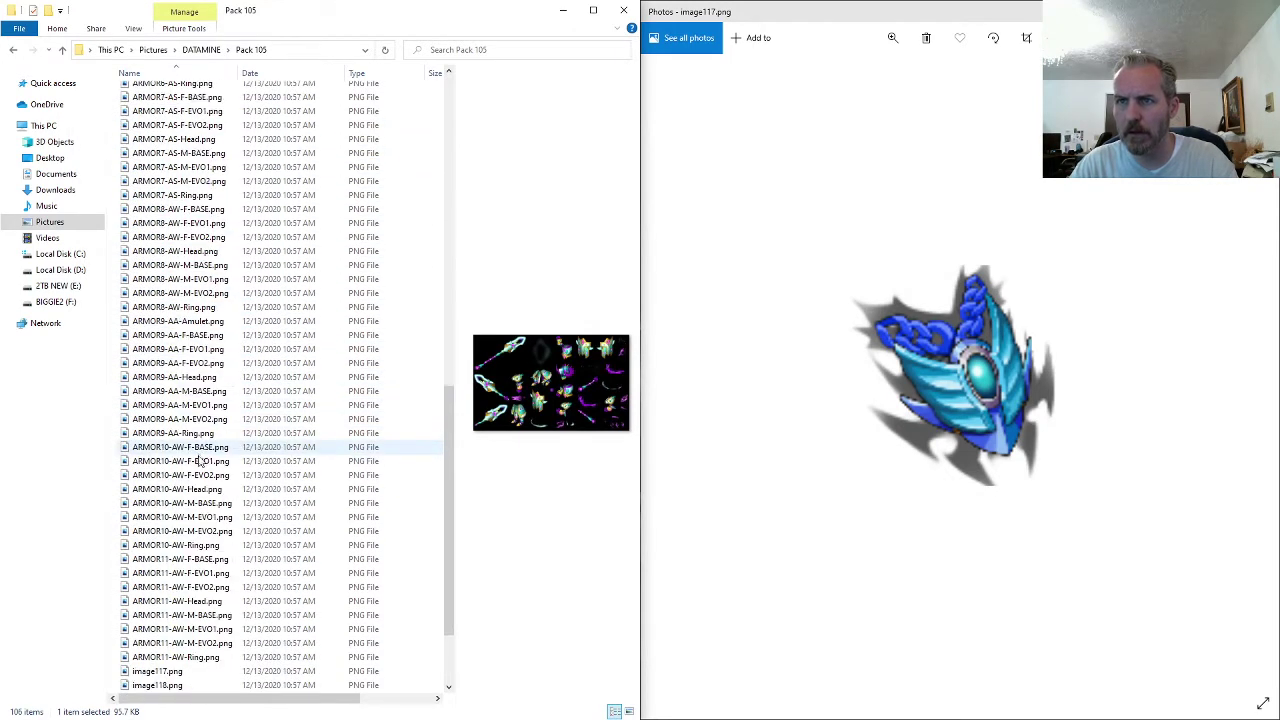
pyautogui.scroll(3, 208, 425)
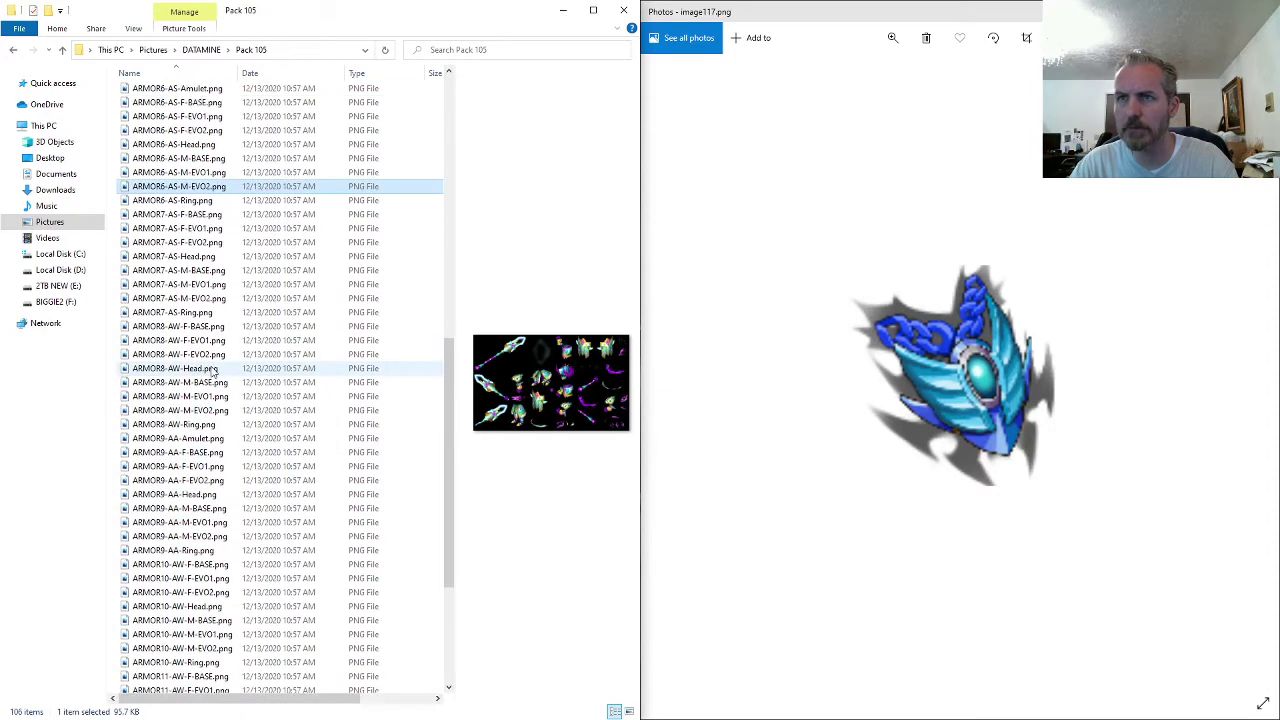
pyautogui.doubleClick(266, 413)
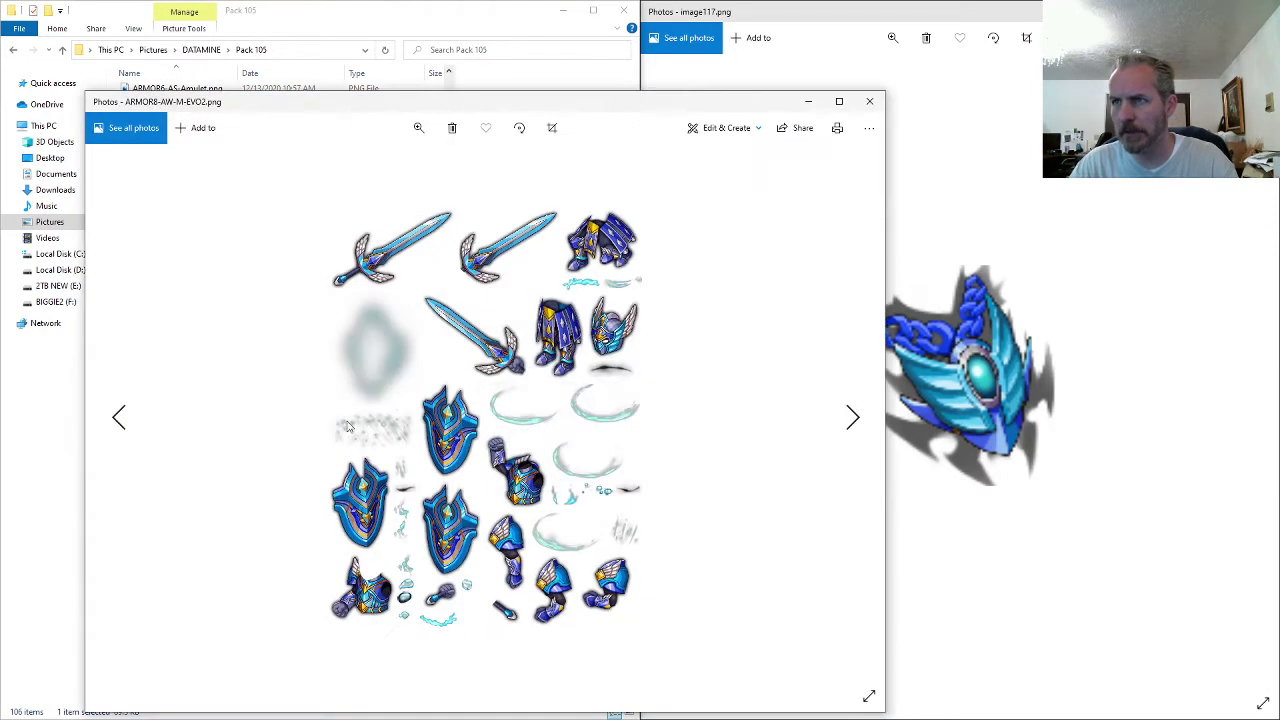
pyautogui.click(871, 102)
# - Inspect ARMOR7-AS-M-EVO2.png enlarged, comparing its shields, helmet and armor parts with the image117.png amulet
pyautogui.scroll(1, 250, 372)
pyautogui.scroll(1, 250, 372)
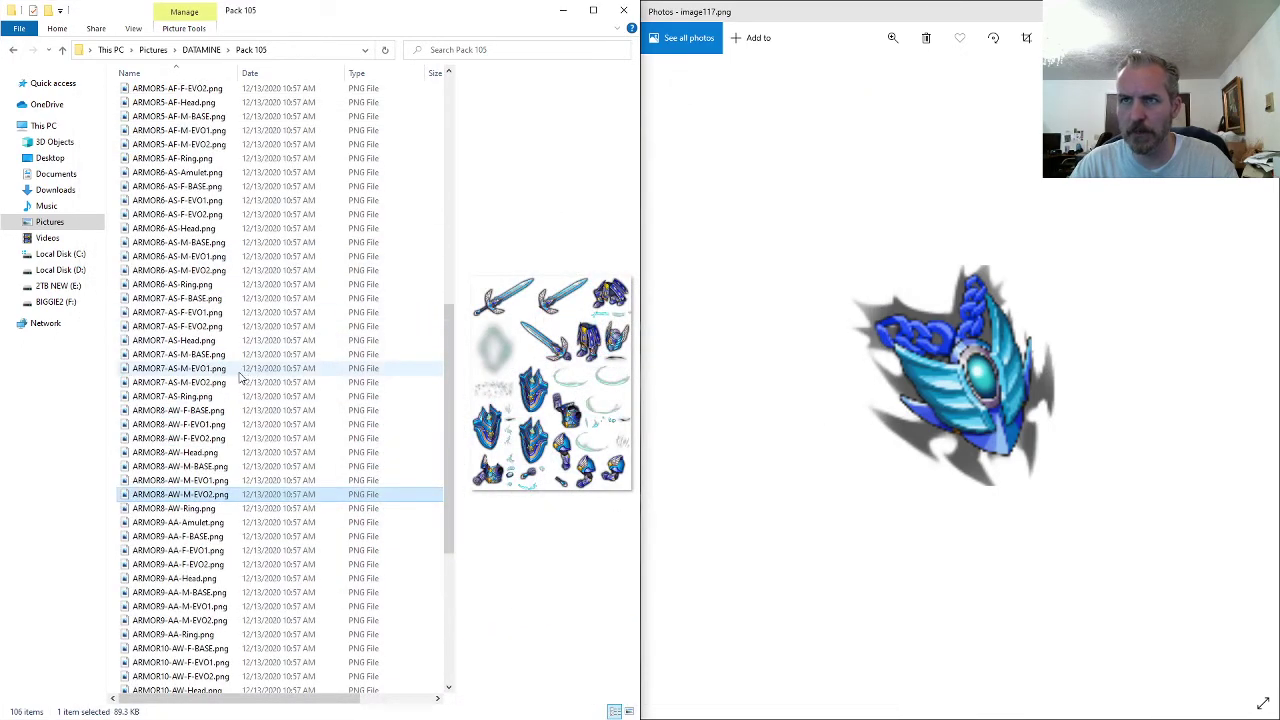
pyautogui.click(225, 270)
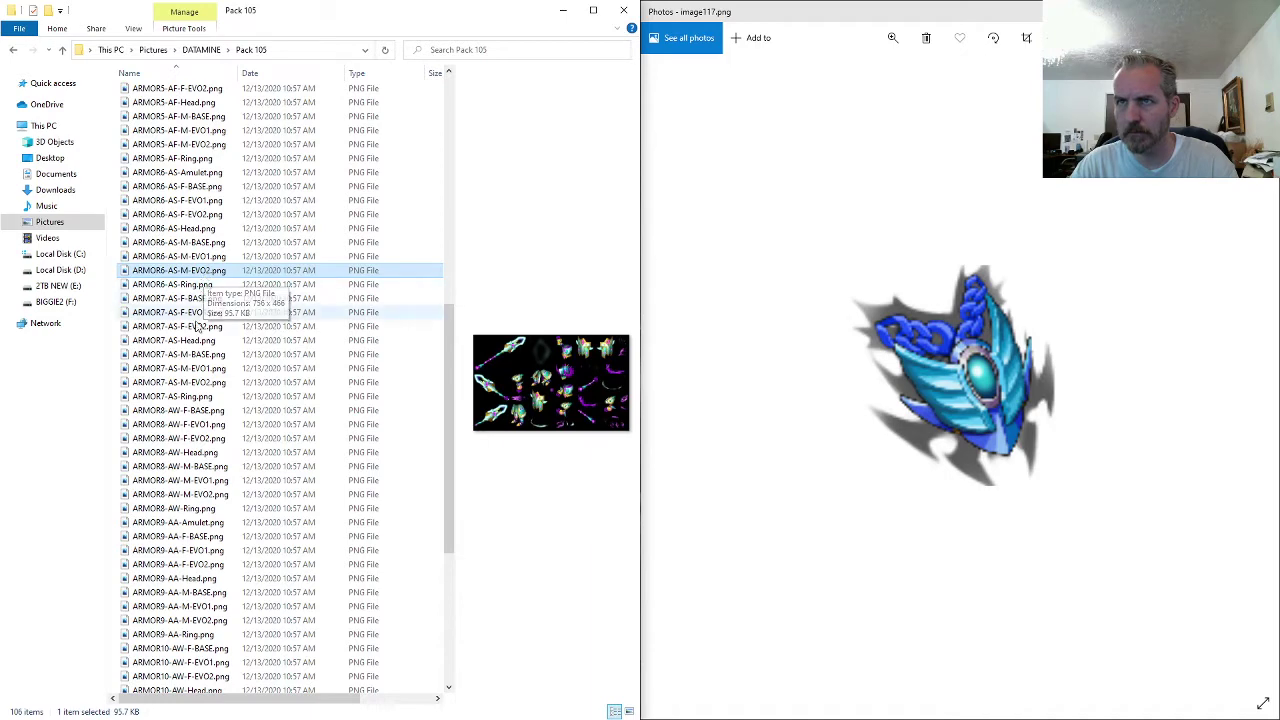
pyautogui.doubleClick(205, 383)
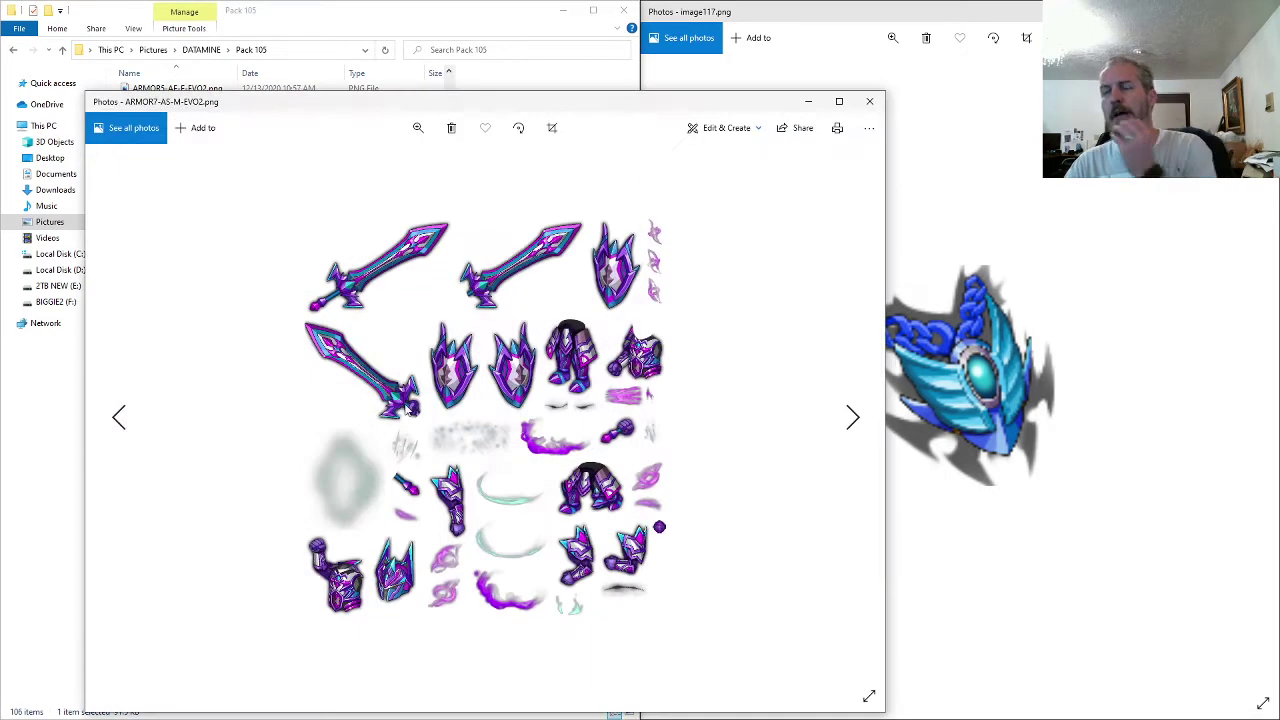
pyautogui.scroll(3, 453, 432)
pyautogui.moveTo(510, 366); pyautogui.dragTo(494, 508)
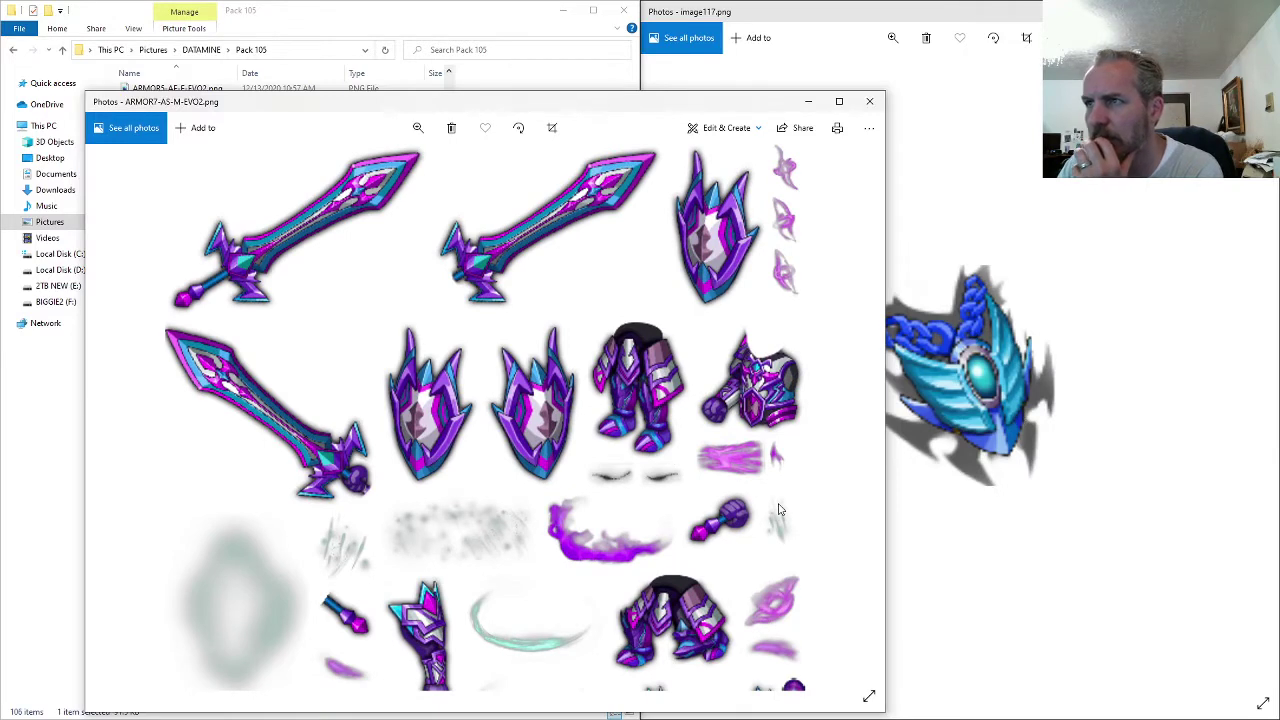
pyautogui.moveTo(781, 509); pyautogui.dragTo(765, 270)
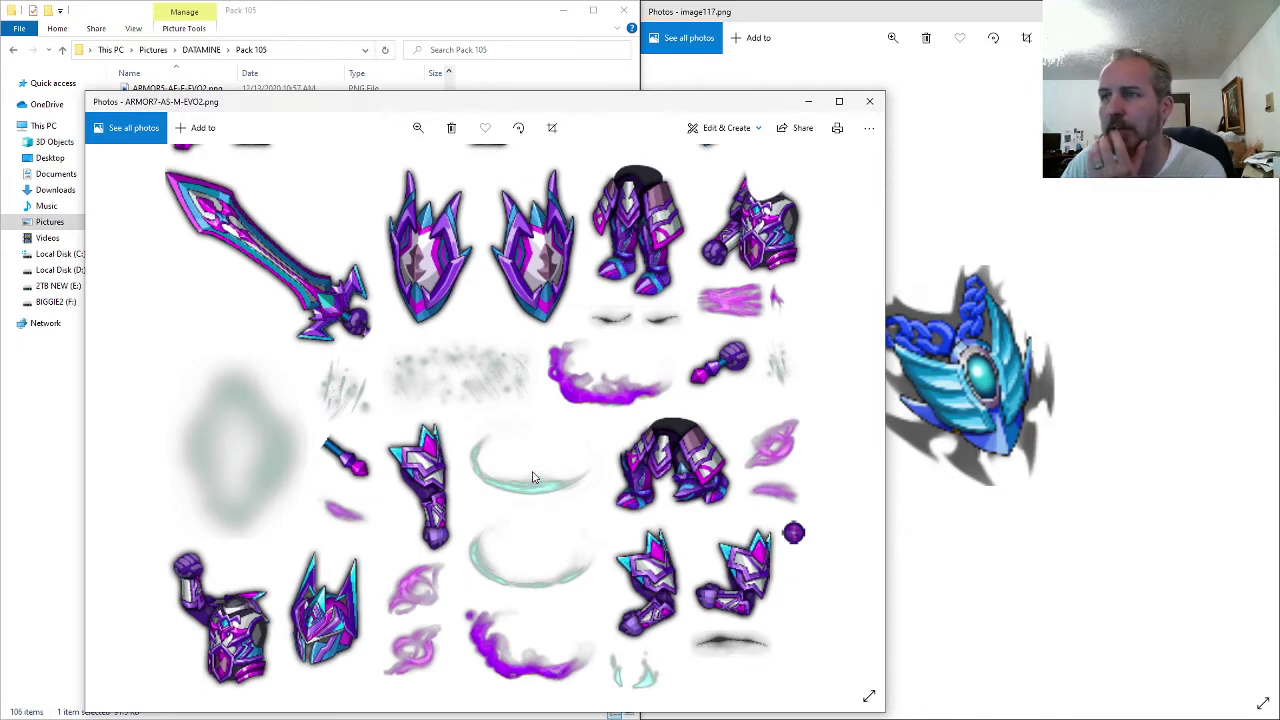
pyautogui.scroll(4, 508, 355)
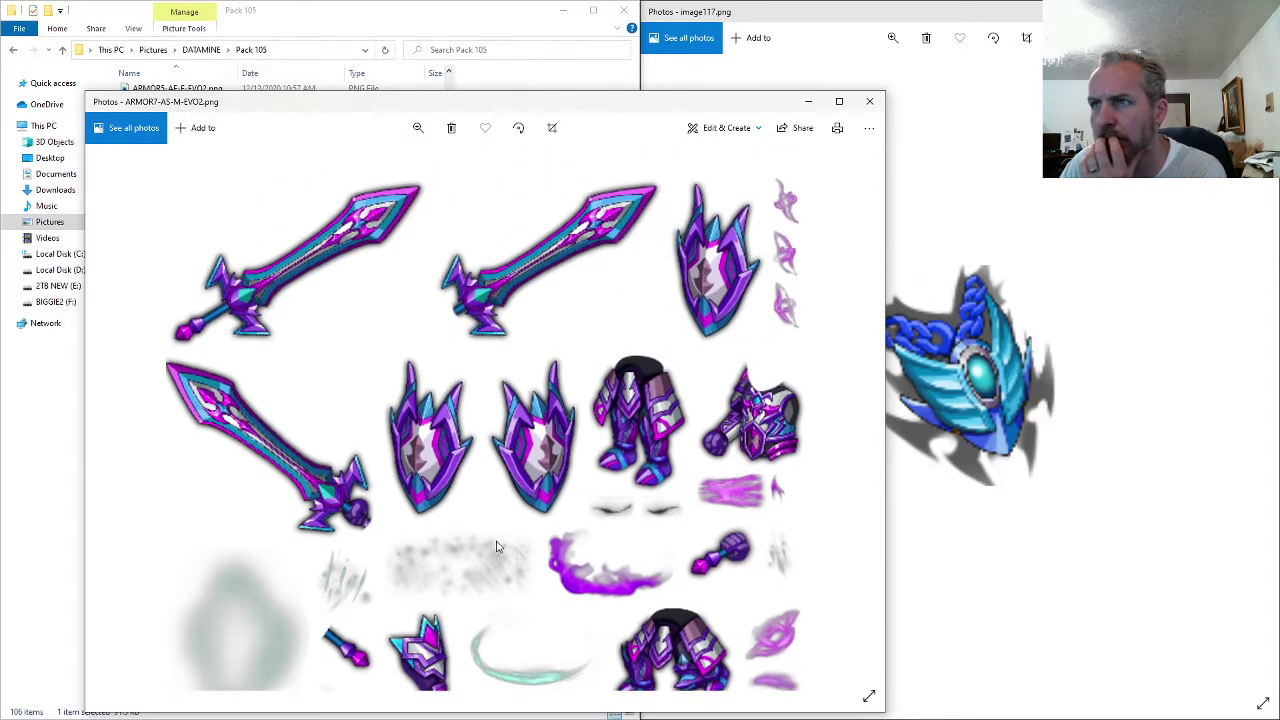
pyautogui.scroll(-4, 498, 551)
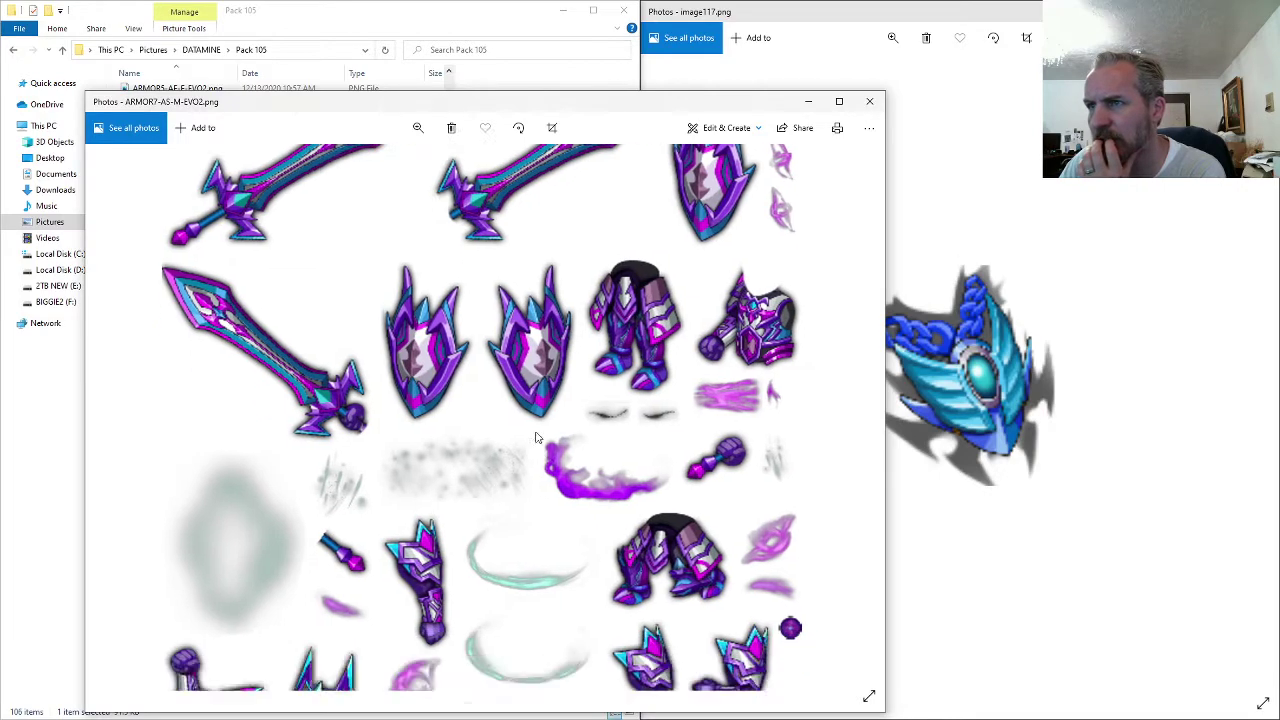
pyautogui.click(867, 103)
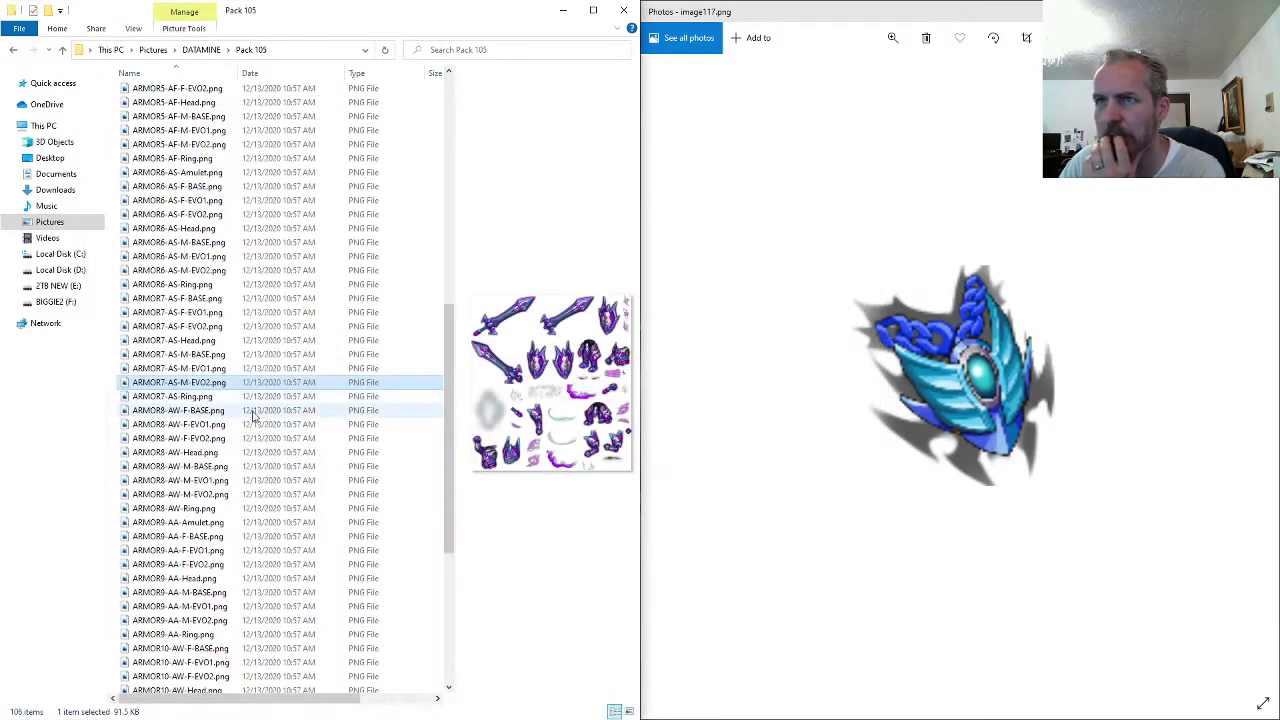
# - Compare image117.png with the ARMOR1-AW-M-EVO2.png and ARMOR2-AE-M-EVO2.png sheets
pyautogui.click(251, 414)
pyautogui.scroll(5, 251, 414)
pyautogui.click(251, 414)
pyautogui.doubleClick(205, 219)
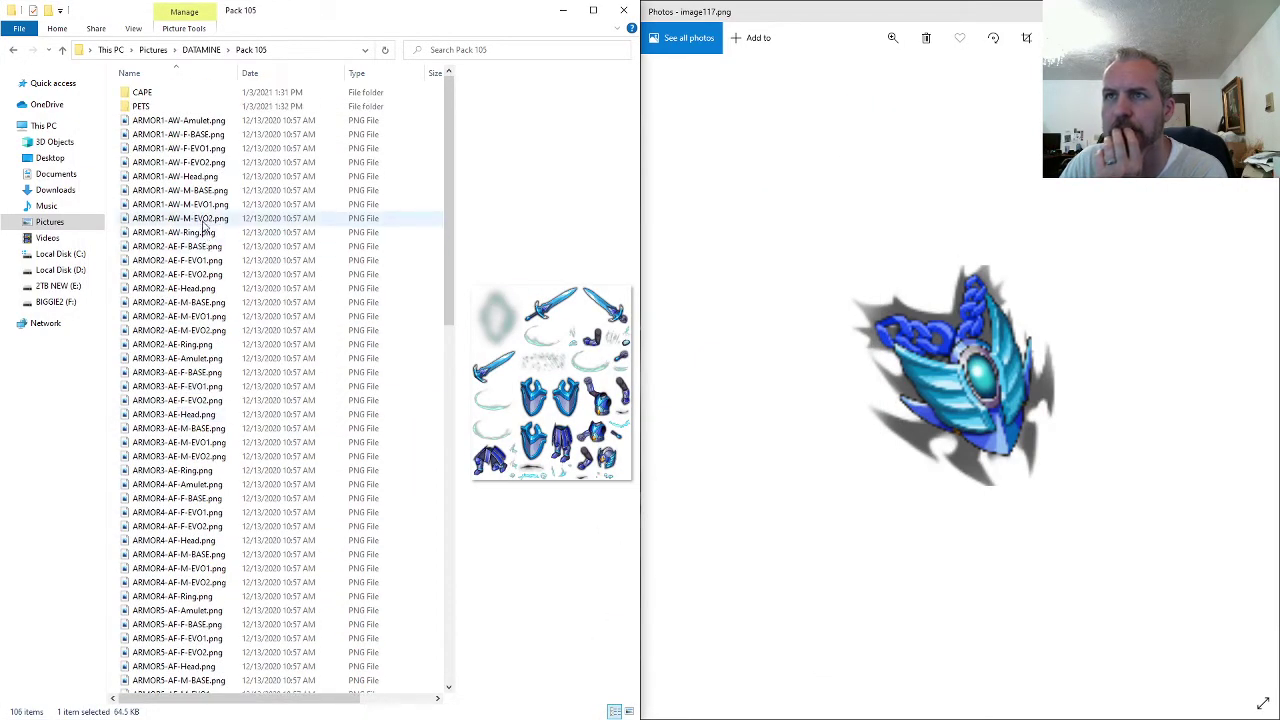
pyautogui.click(869, 101)
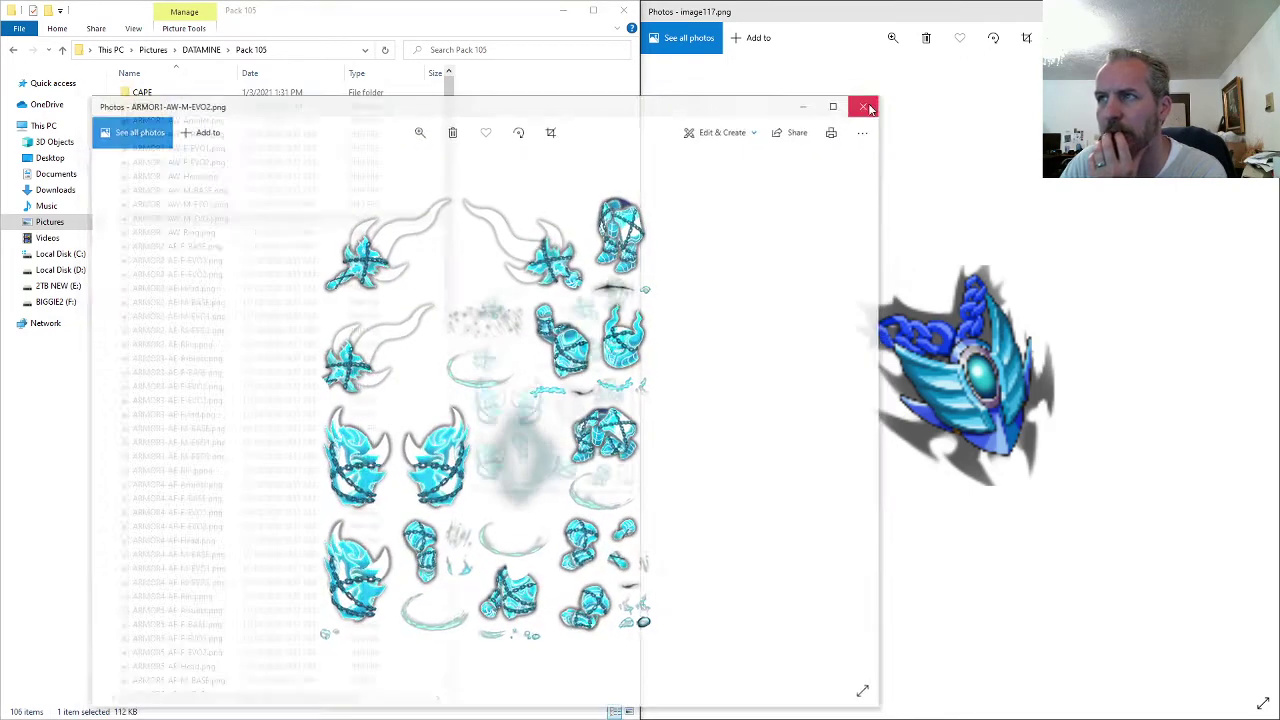
pyautogui.click(200, 332)
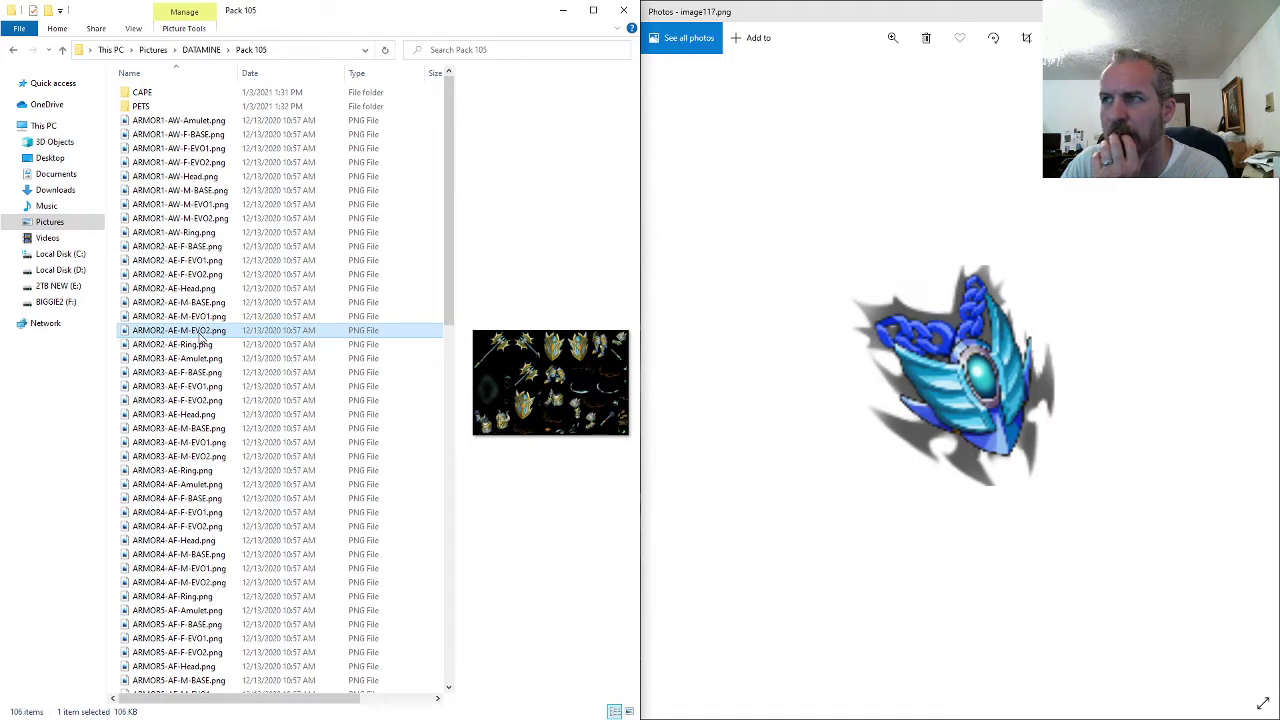
pyautogui.doubleClick(202, 338)
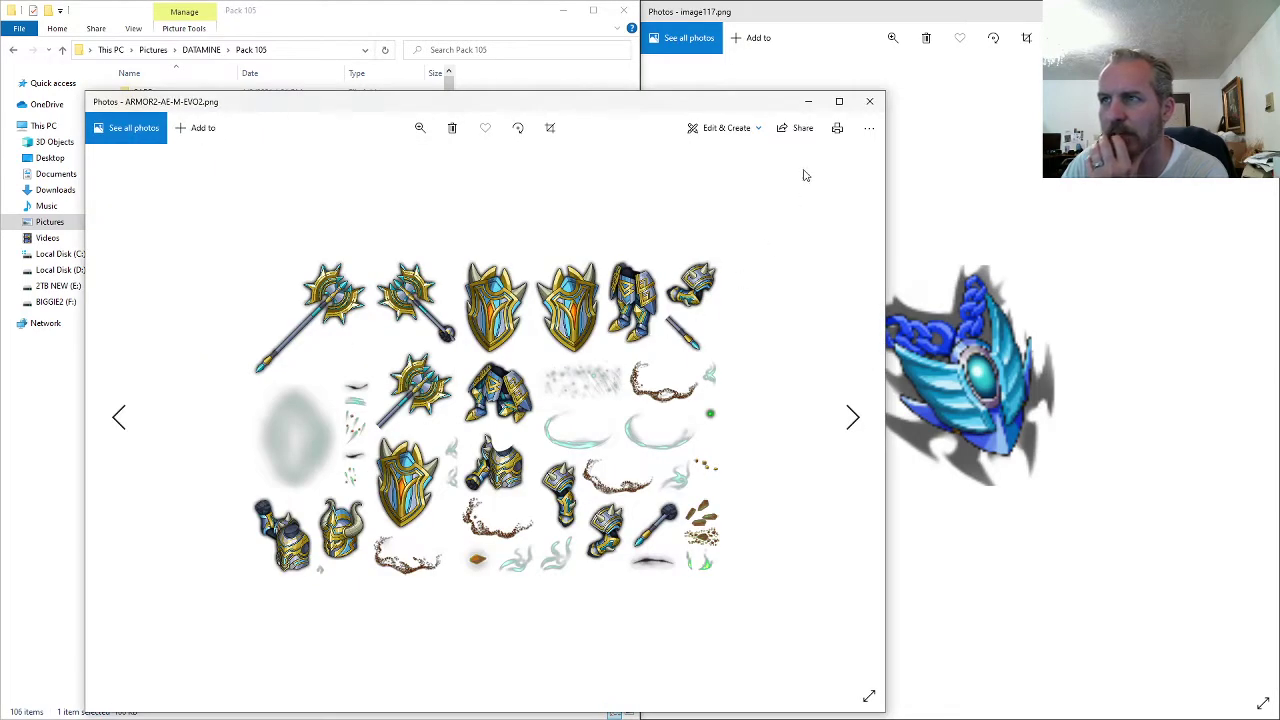
# - Compare the male EVO2 sheets of ARMOR3 through ARMOR6 and the ARMOR6-AS-Amulet.png image with the image117.png amulet
pyautogui.click(869, 101)
pyautogui.scroll(-1, 228, 400)
pyautogui.scroll(-1, 228, 400)
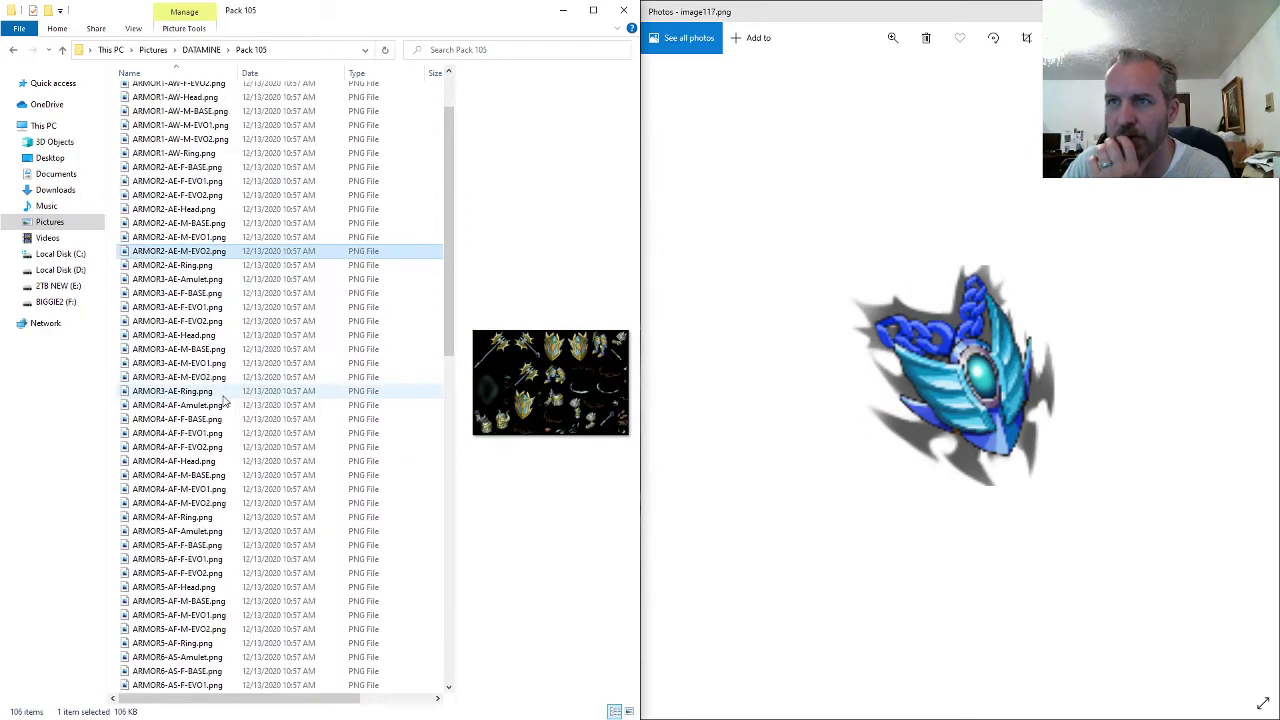
pyautogui.click(220, 380)
pyautogui.scroll(-4, 222, 399)
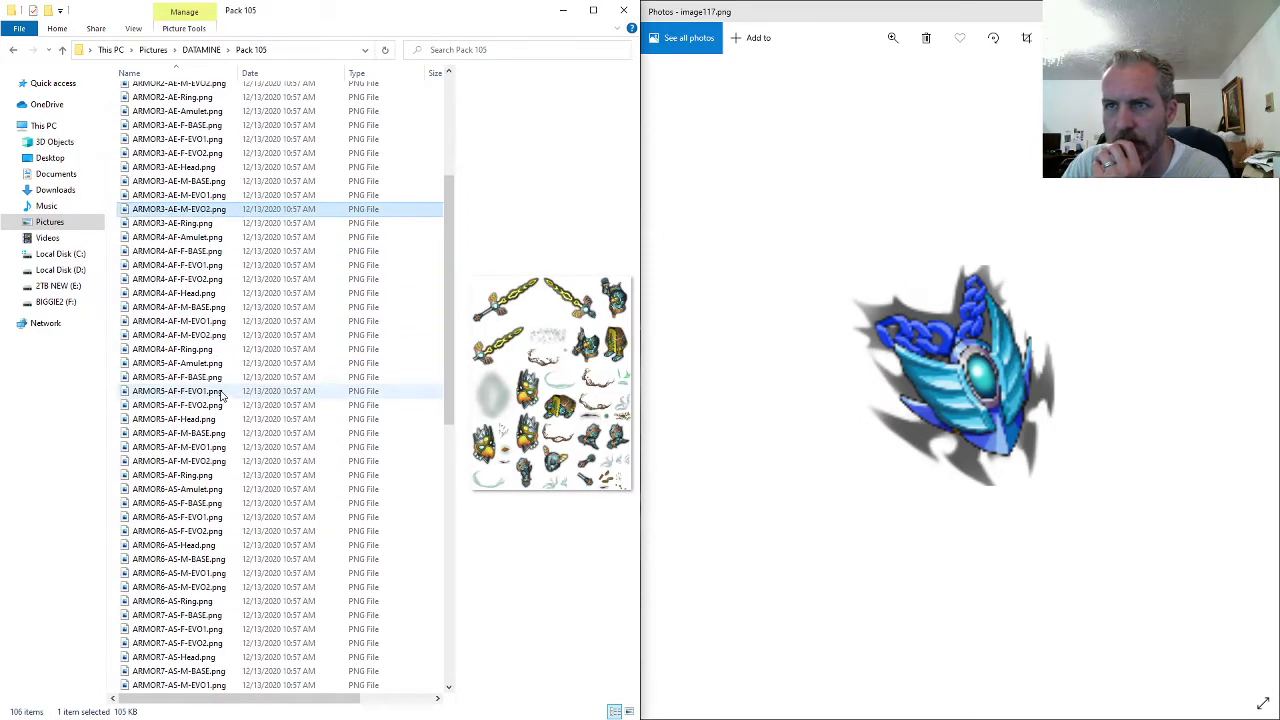
pyautogui.click(213, 337)
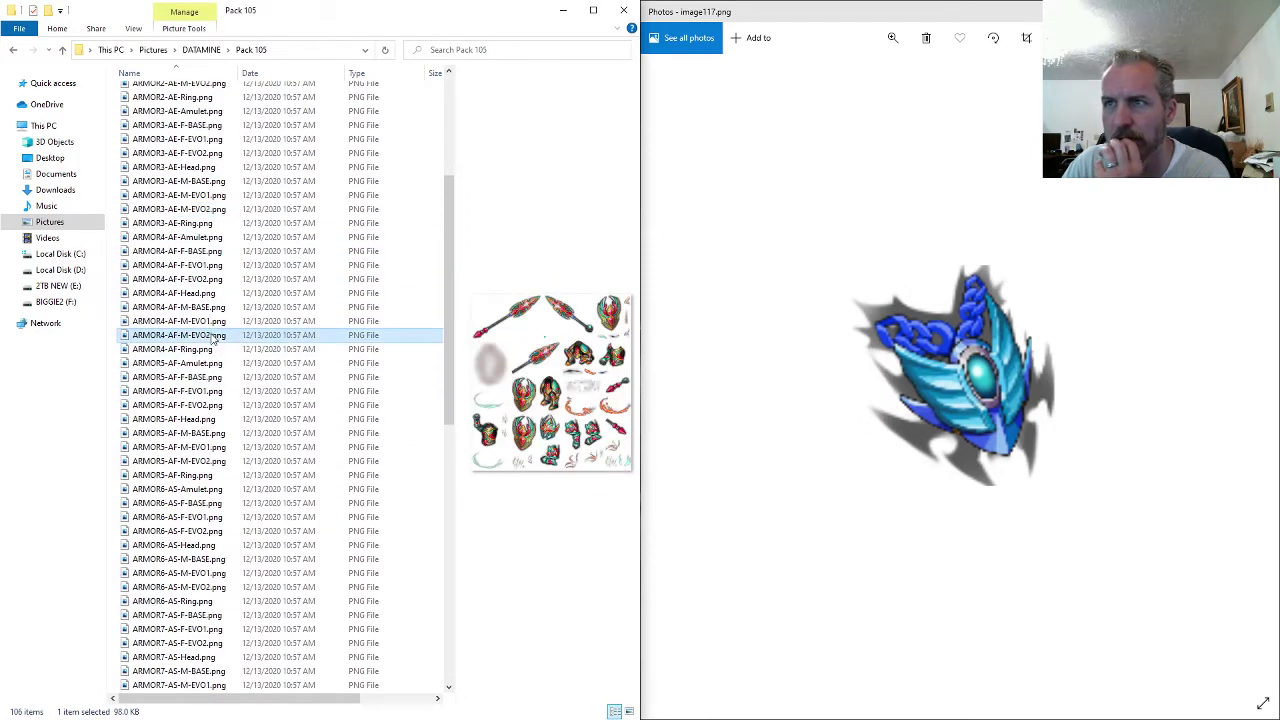
pyautogui.click(213, 461)
pyautogui.scroll(-3, 213, 450)
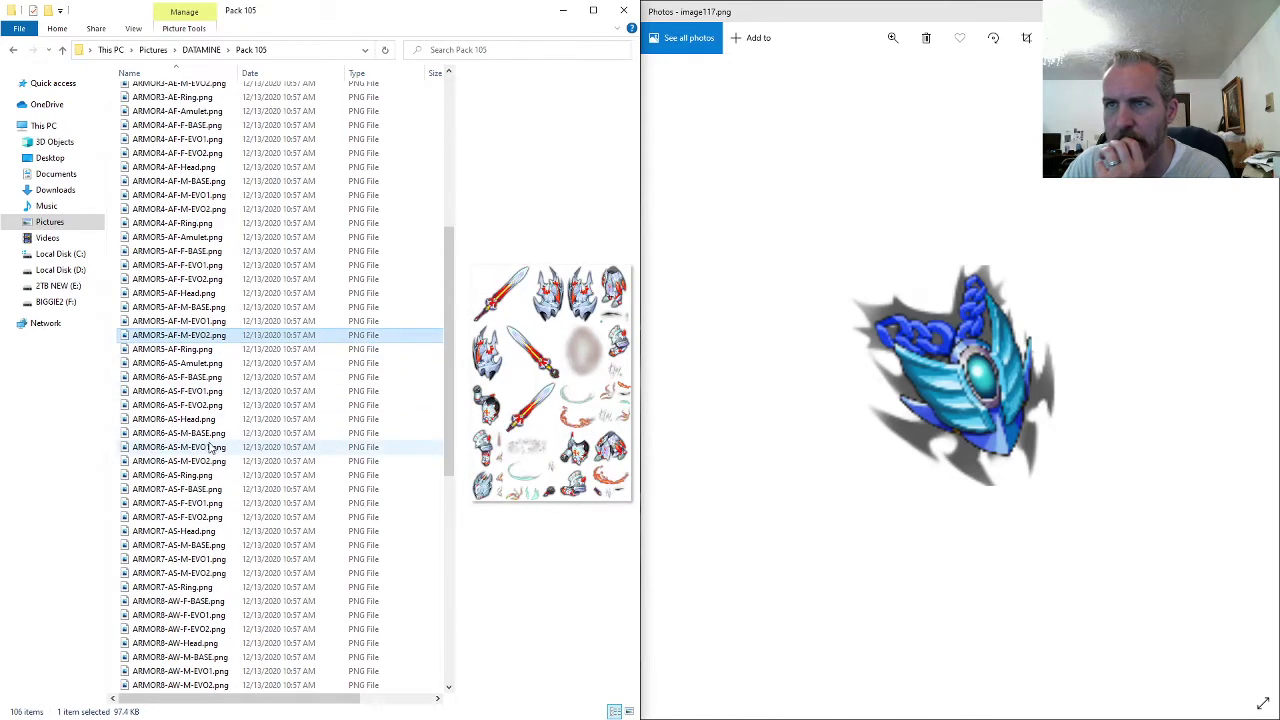
pyautogui.click(205, 460)
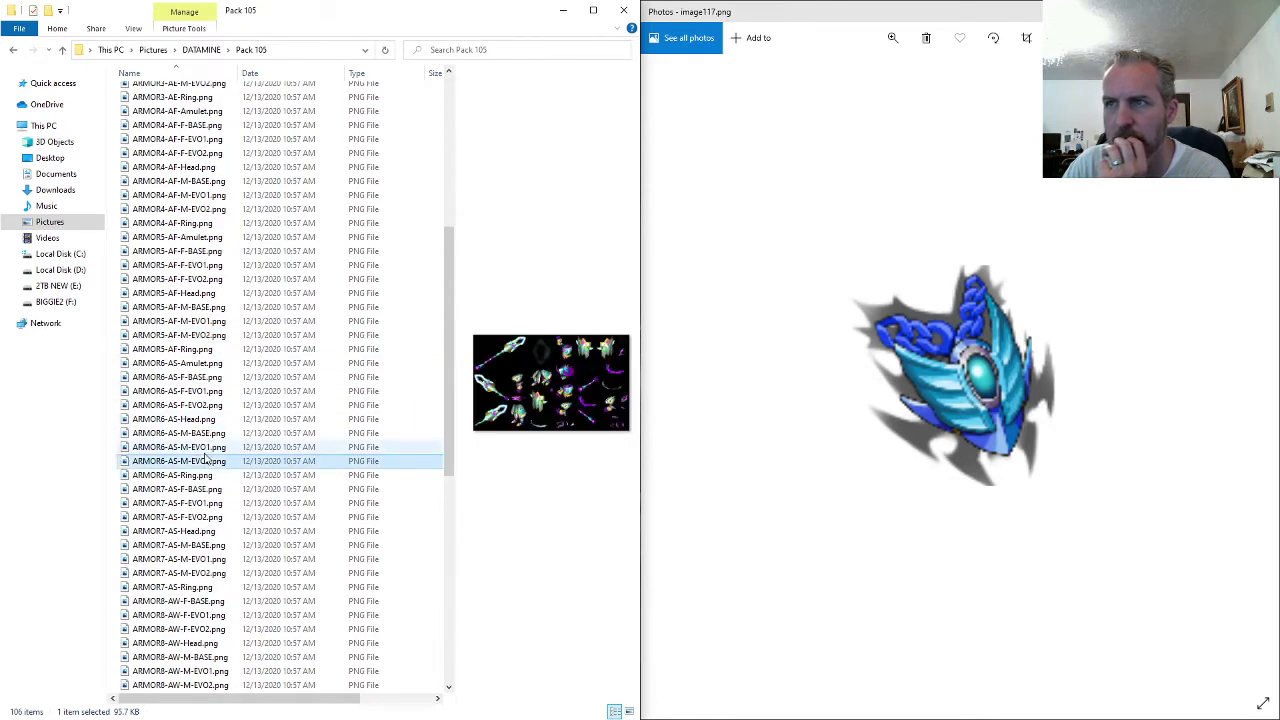
pyautogui.doubleClick(196, 364)
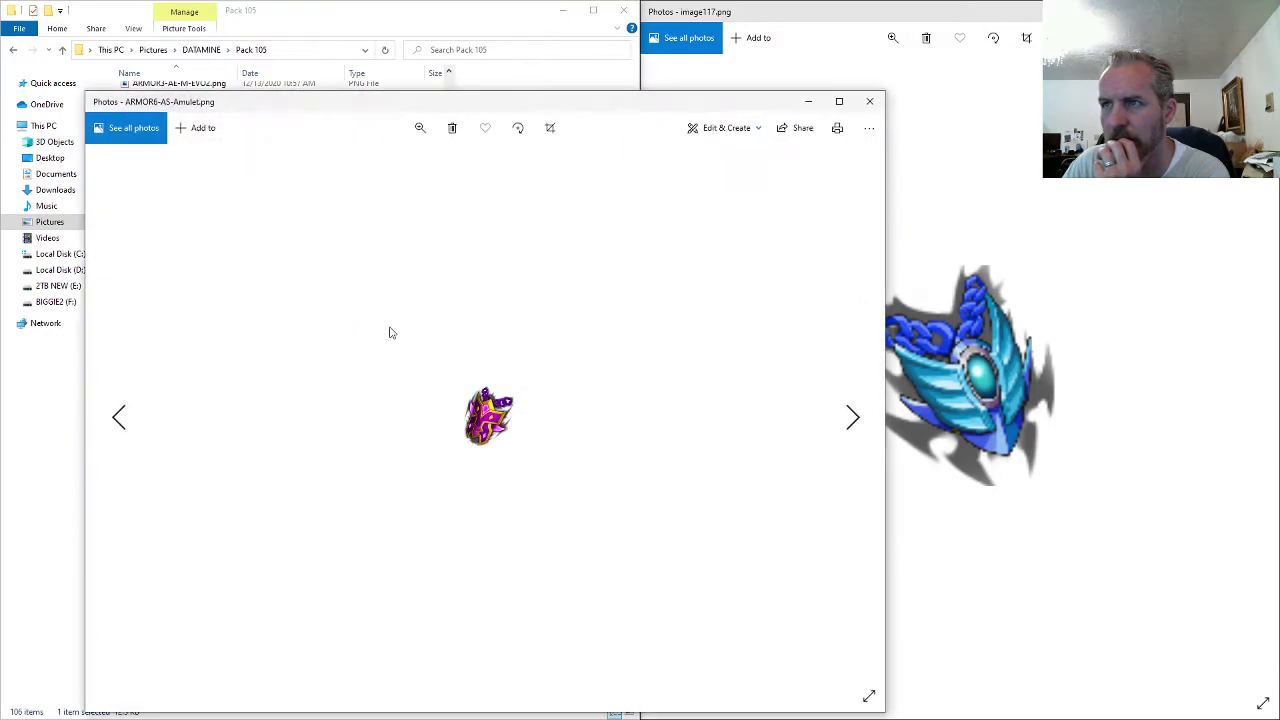
pyautogui.click(869, 101)
pyautogui.scroll(-3, 222, 440)
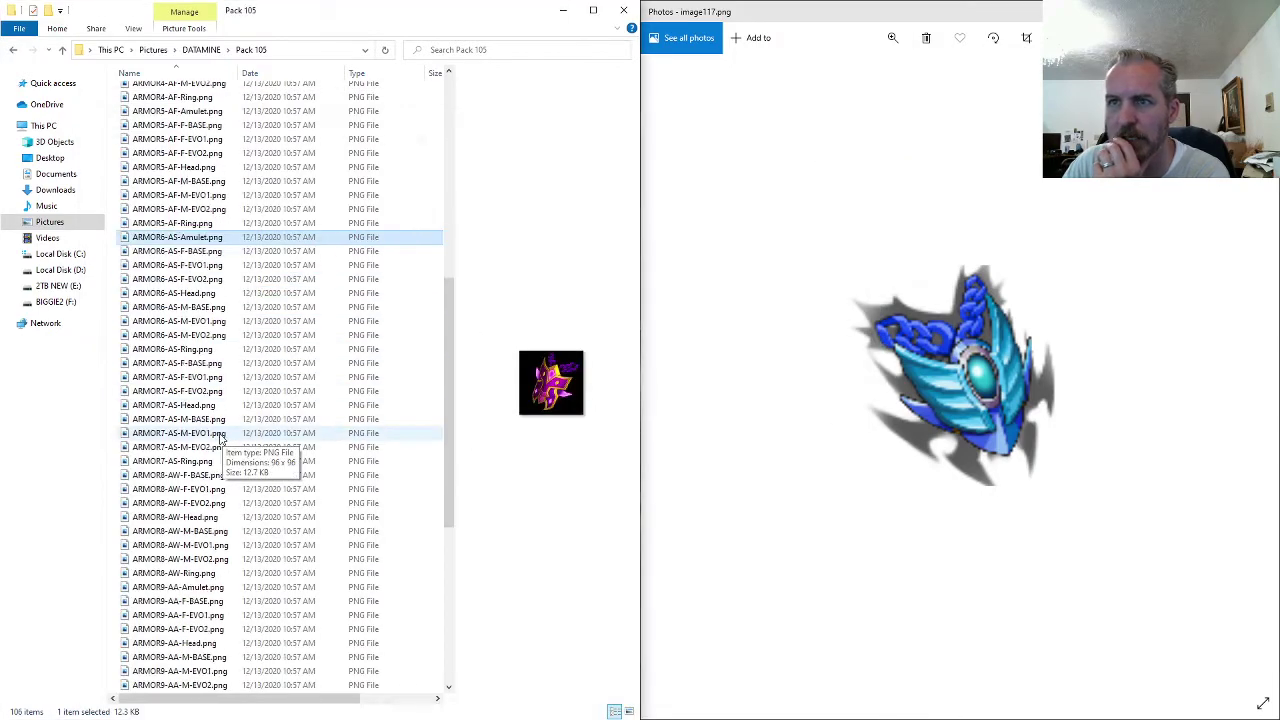
# - Examine the swords, shields, helmet and armor parts of ARMOR7-AS-M-EVO2.png up close against the image117.png amulet
pyautogui.doubleClick(215, 447)
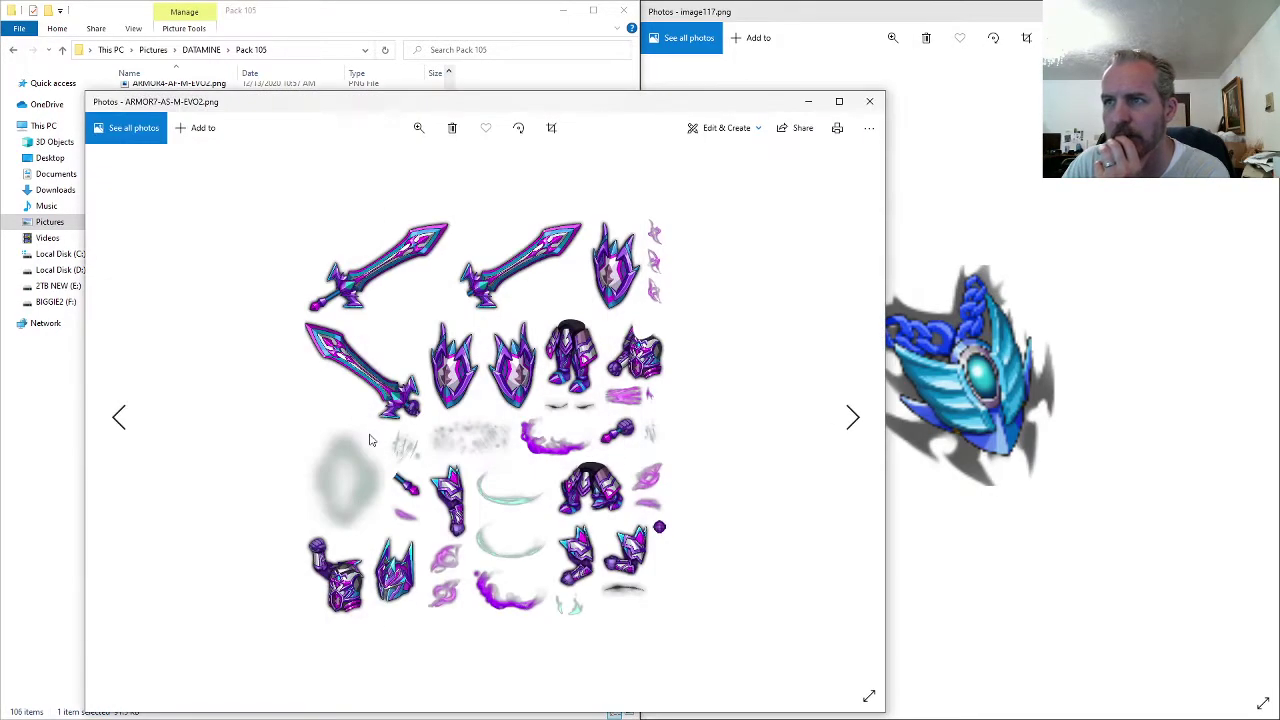
pyautogui.scroll(5, 463, 444)
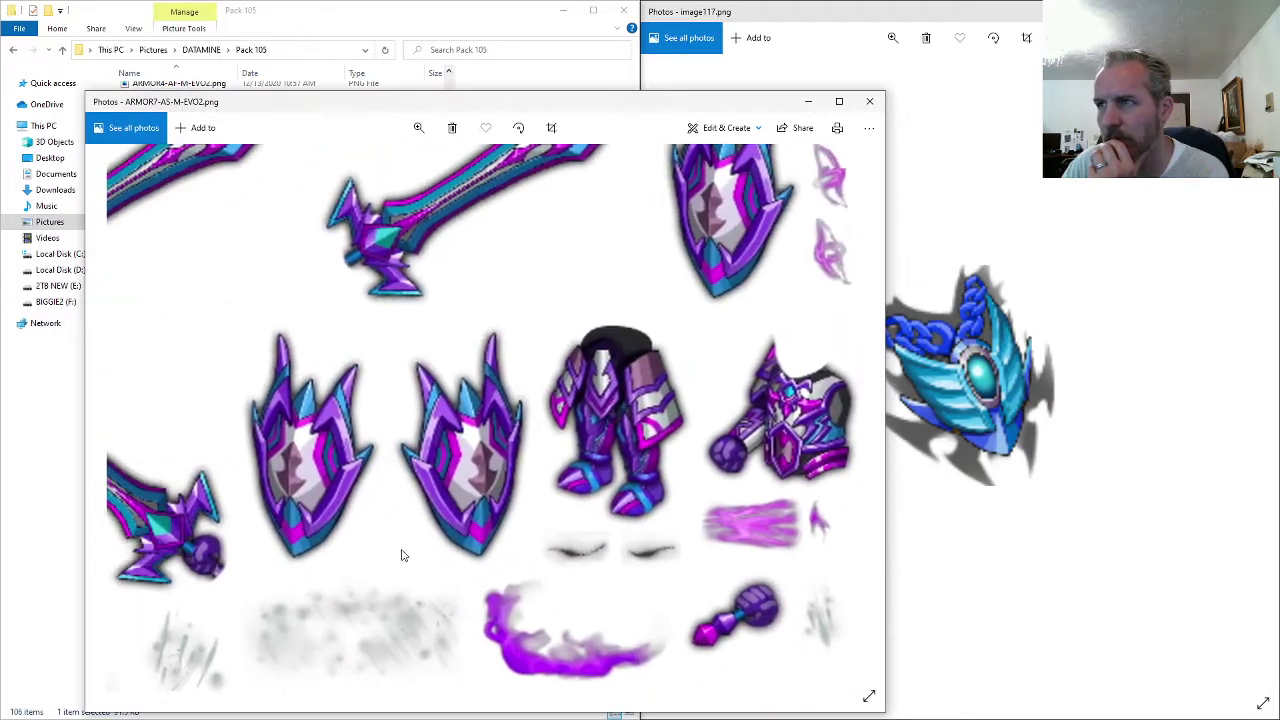
pyautogui.scroll(-4, 470, 370)
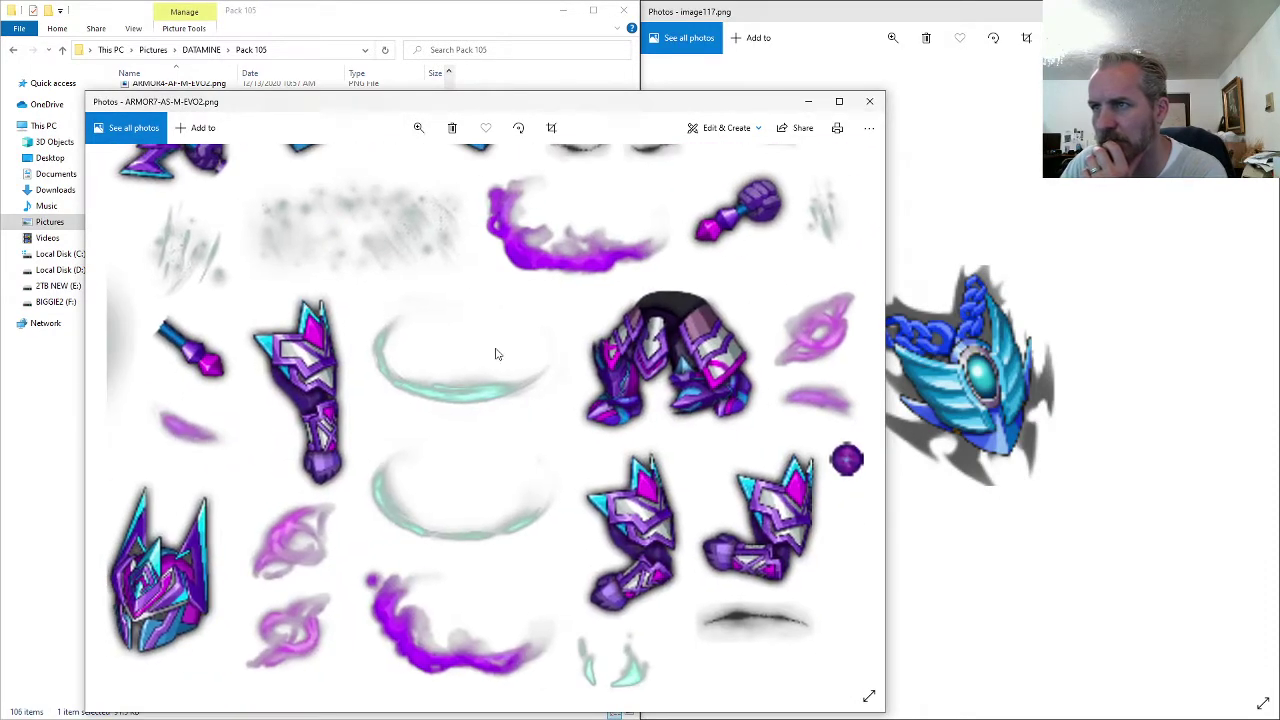
pyautogui.moveTo(412, 402); pyautogui.dragTo(629, 337)
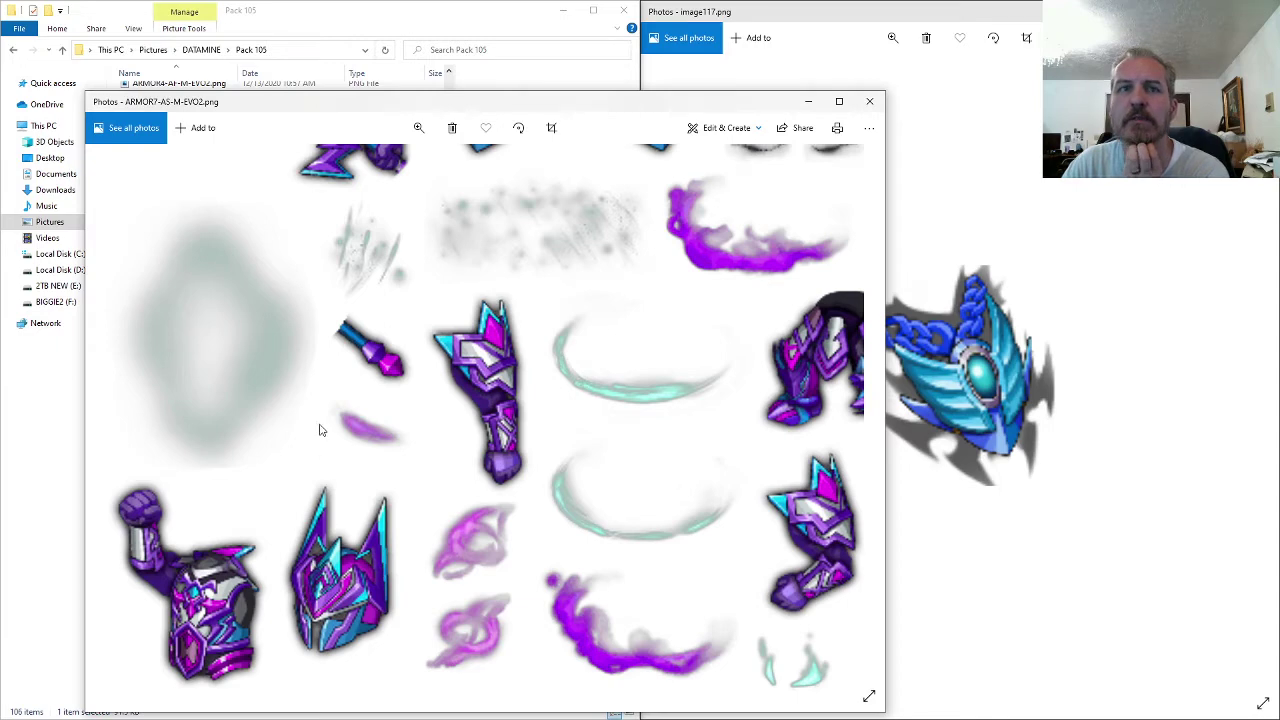
pyautogui.scroll(6, 319, 430)
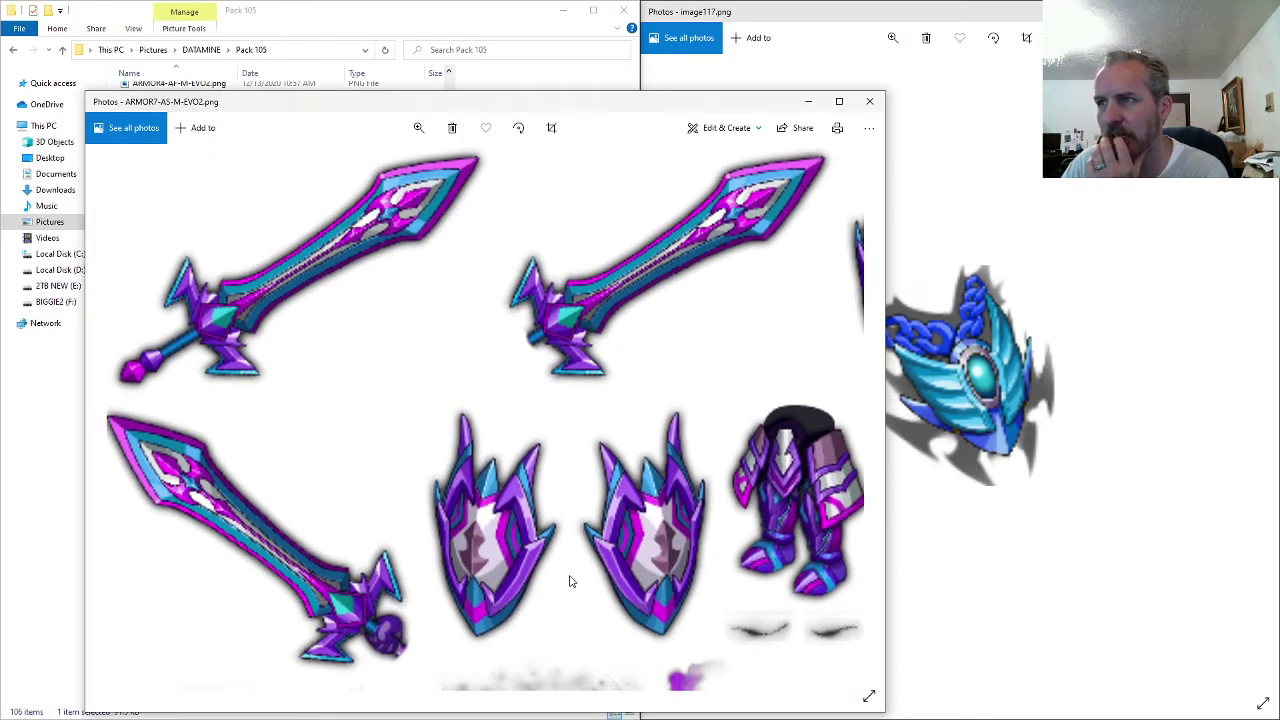
pyautogui.scroll(-8, 570, 580)
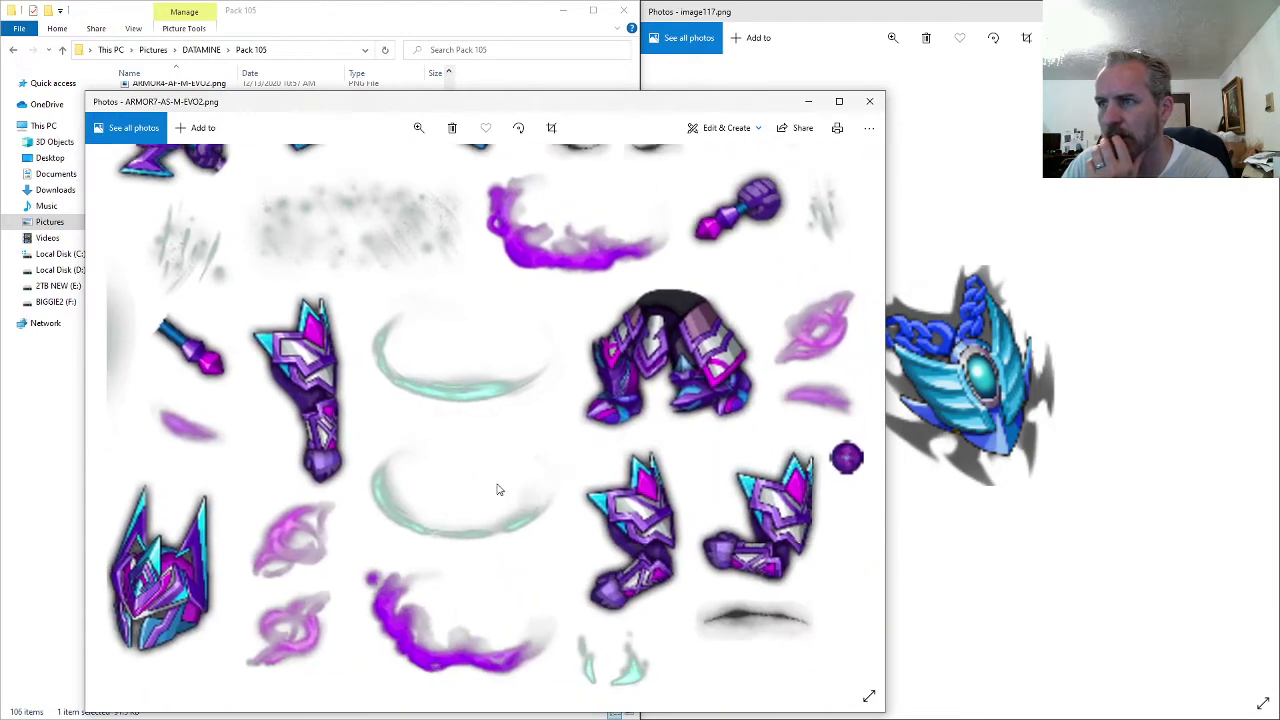
pyautogui.moveTo(504, 484); pyautogui.dragTo(612, 490)
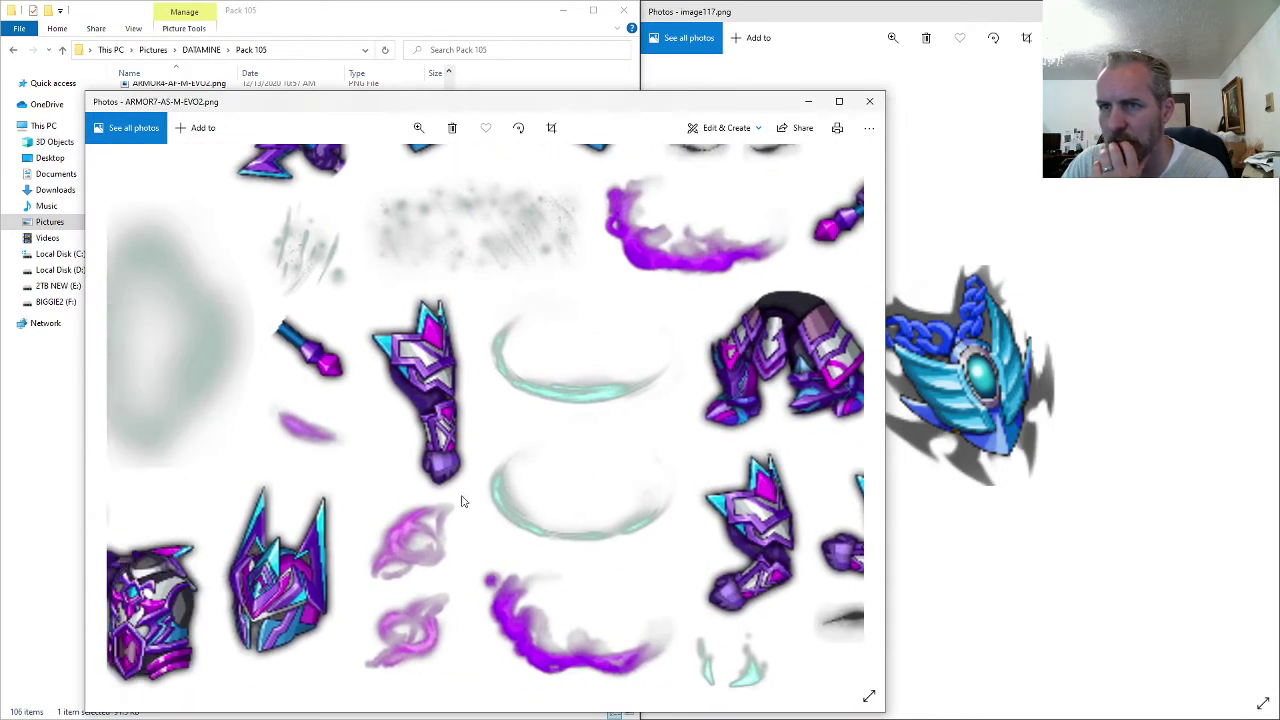
pyautogui.moveTo(463, 501); pyautogui.dragTo(553, 503)
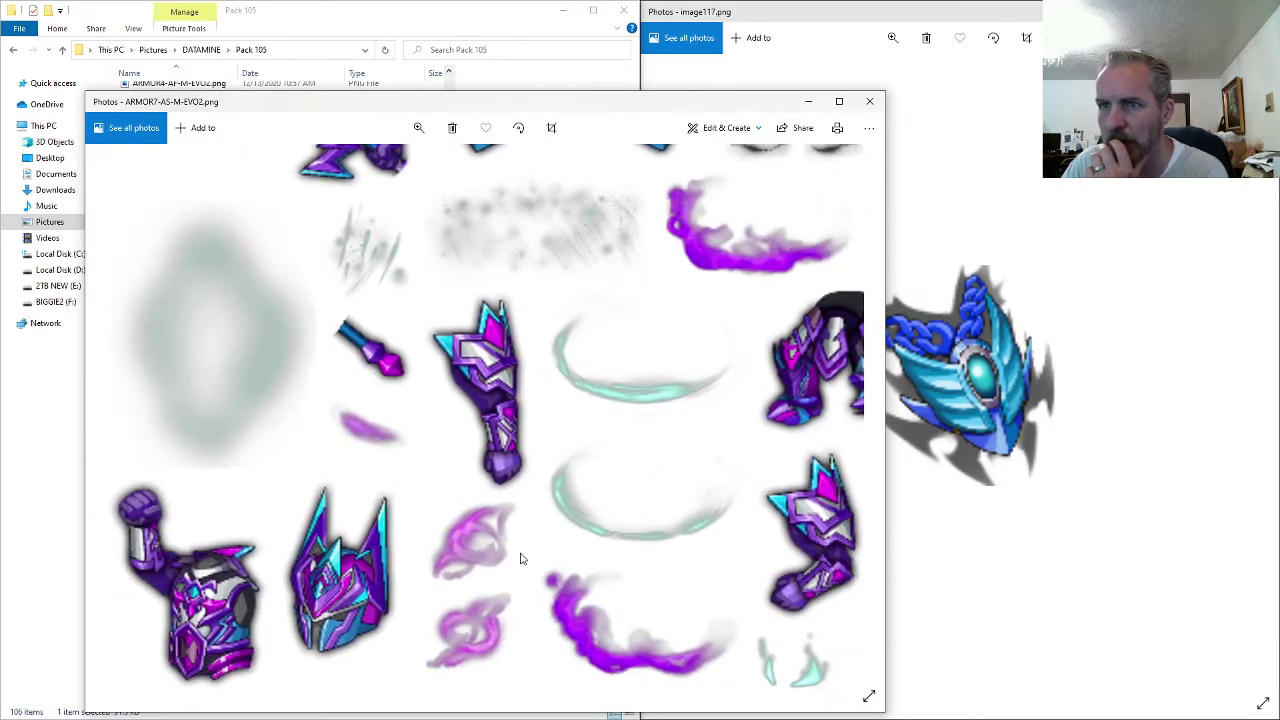
pyautogui.scroll(8, 565, 406)
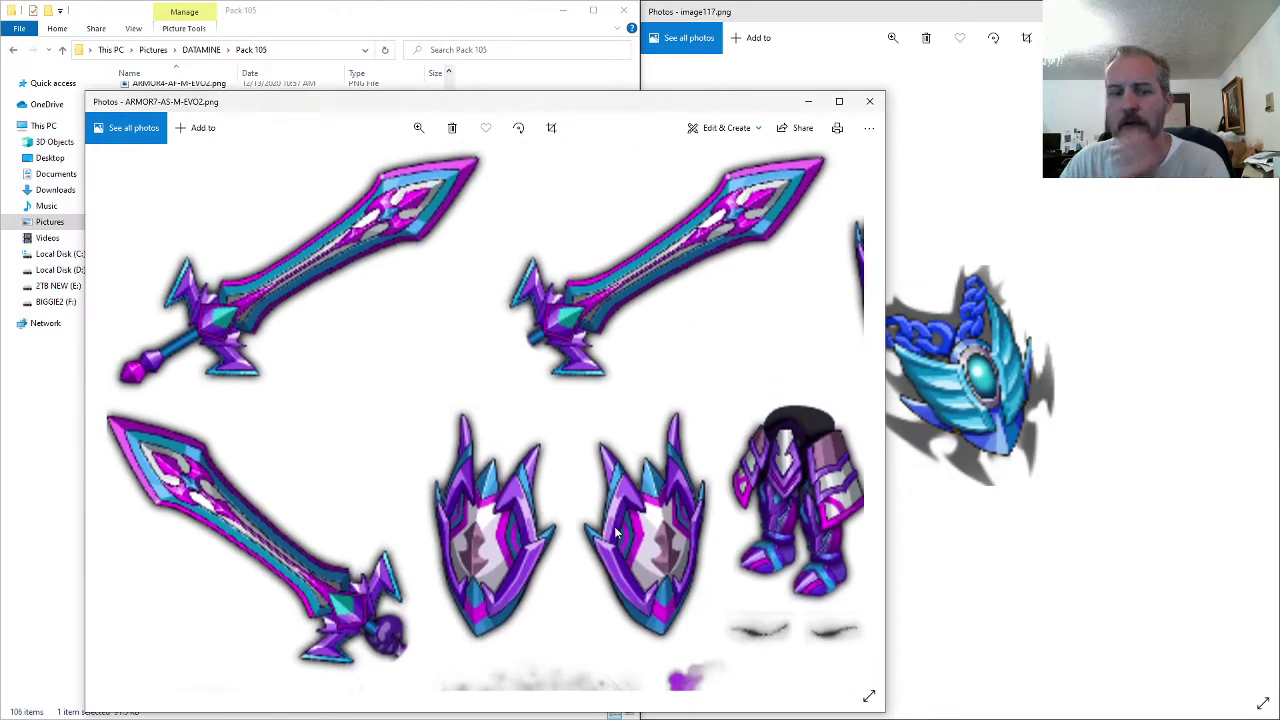
pyautogui.click(869, 101)
# - Rename image117.png as ARMOR7-AS-Amulet.png, reusing the ARMOR7-AS- prefix from its matching set
pyautogui.click(180, 447)
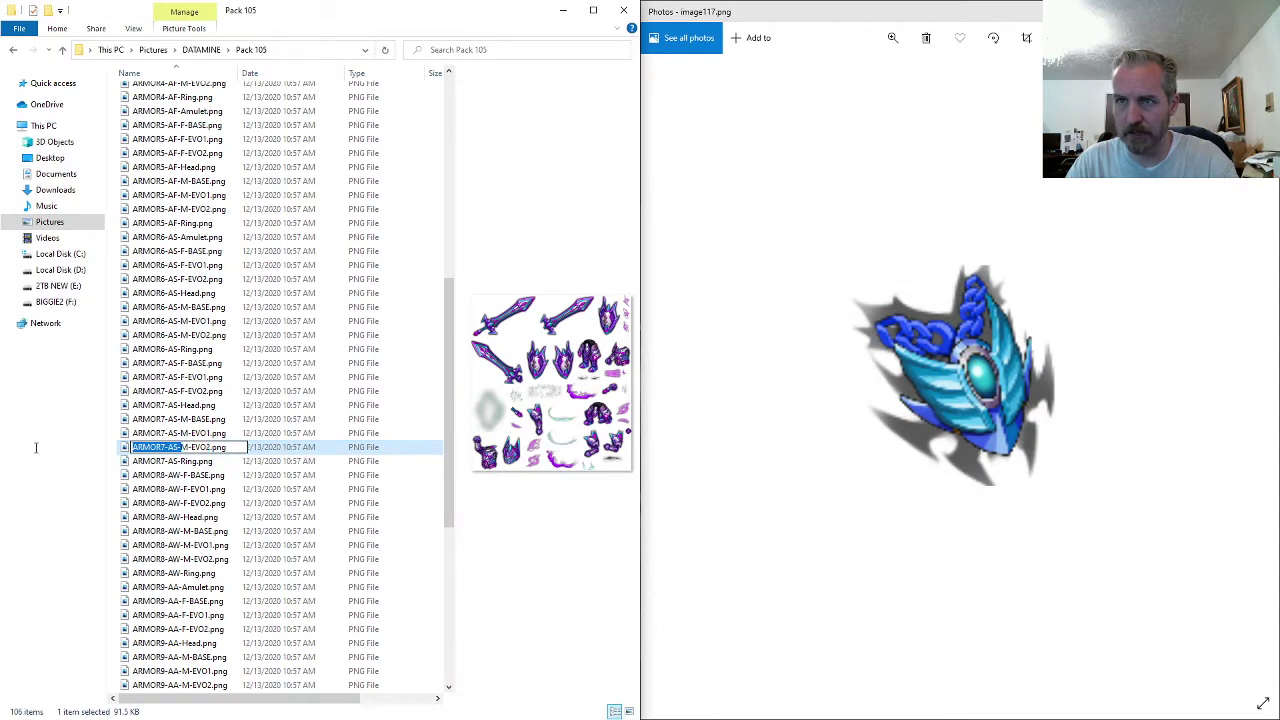
pyautogui.click(180, 503)
pyautogui.scroll(-9, 183, 570)
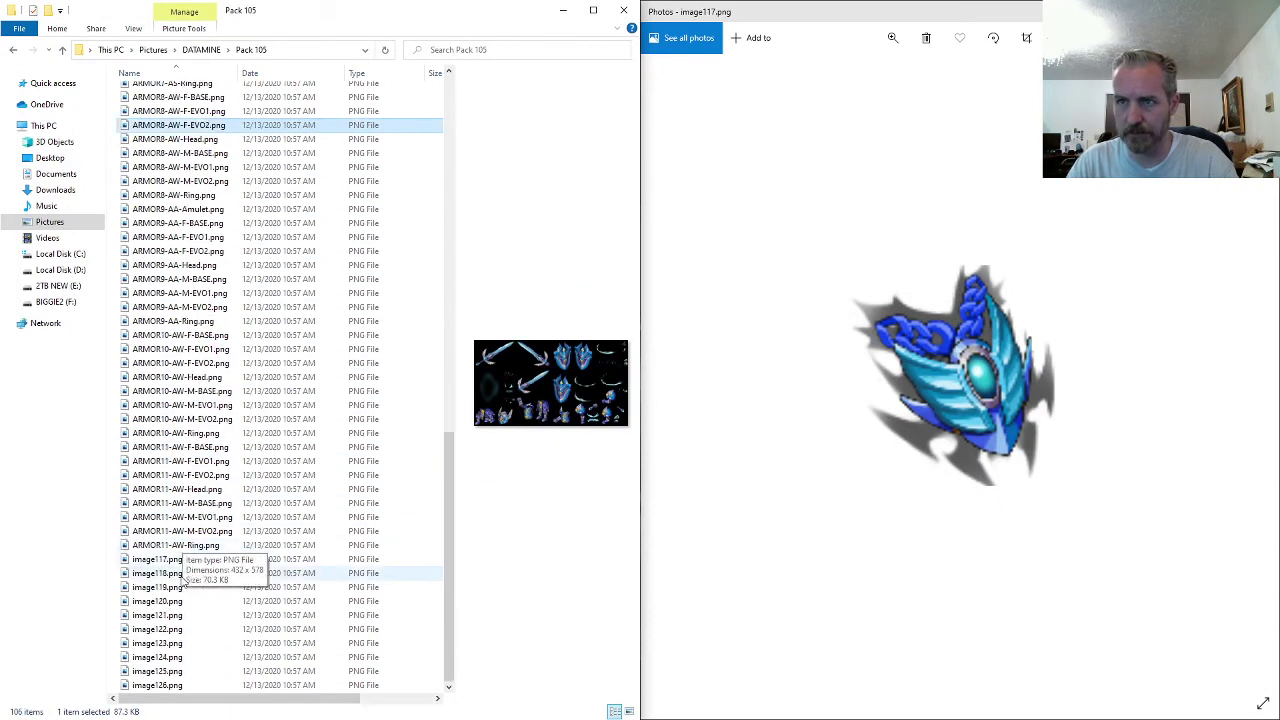
pyautogui.click(180, 560)
pyautogui.click(180, 560)
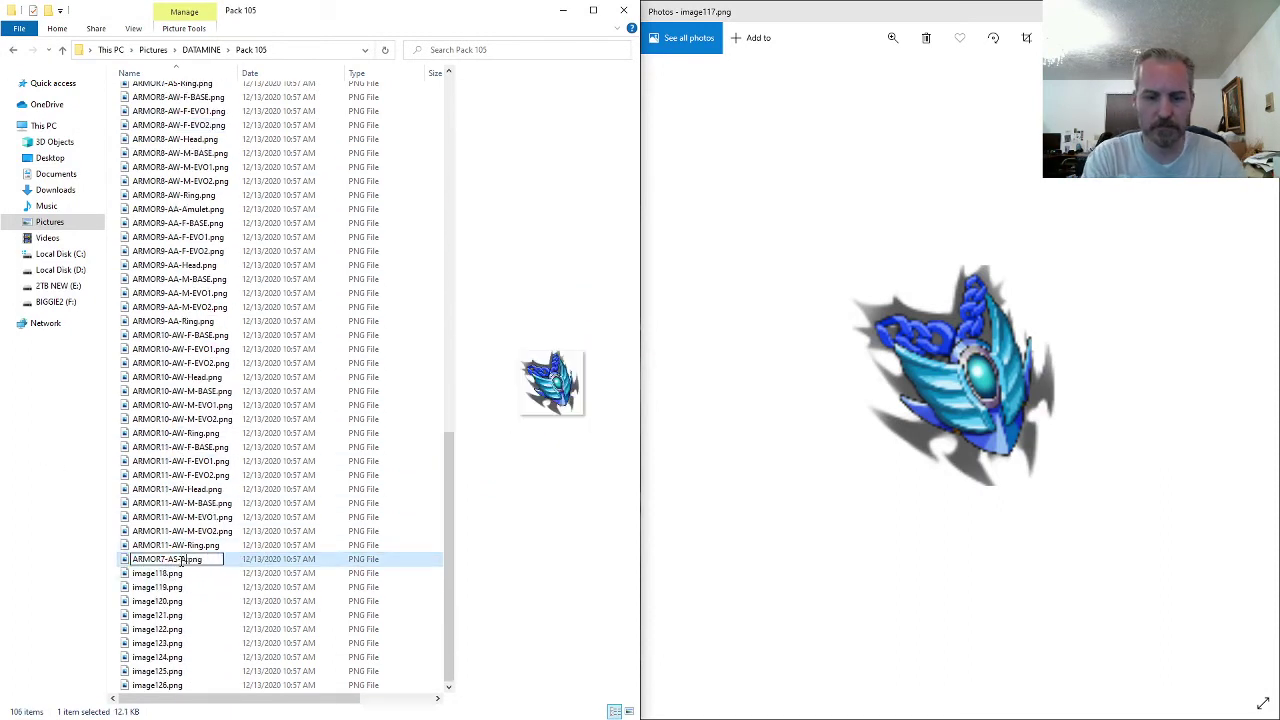
pyautogui.write('ARMOR7-AS-Amulet')
pyautogui.press('Return')
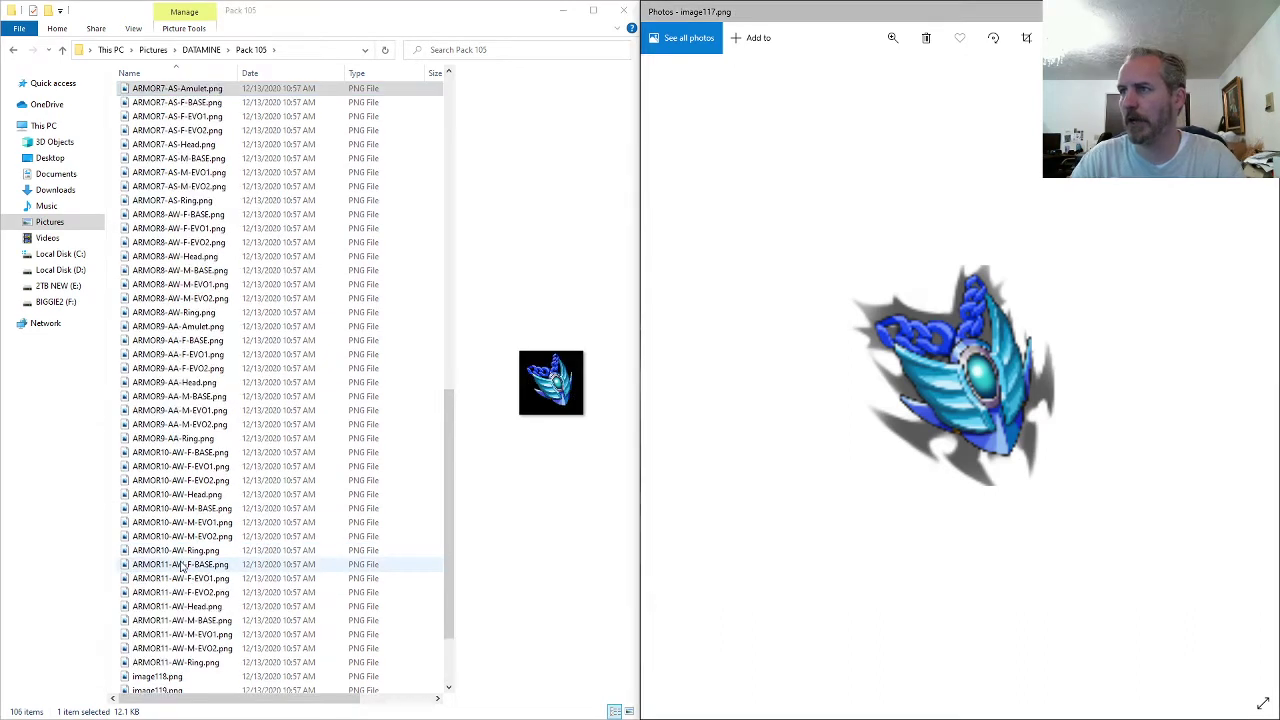
# - Bring up image118.png in the photo viewer and enlarge the amulet
pyautogui.scroll(-6, 886, 419)
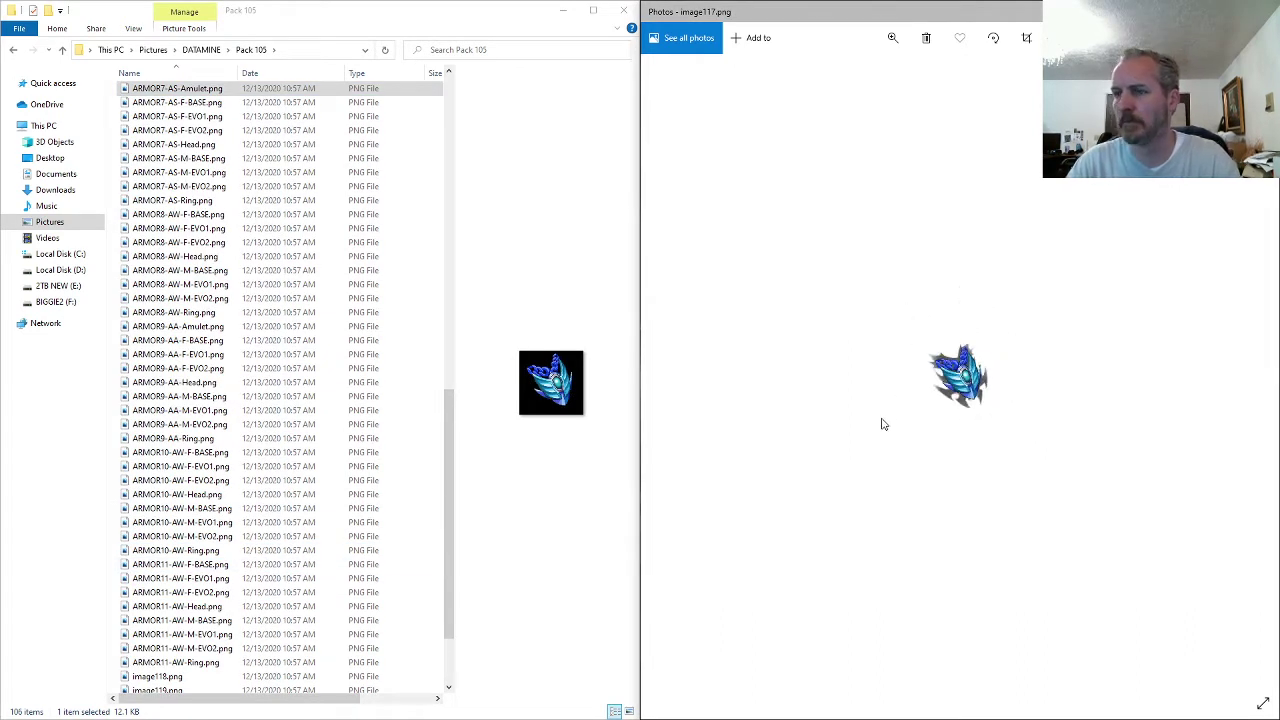
pyautogui.press('Right')
pyautogui.scroll(-3, 881, 424)
pyautogui.scroll(4, 929, 424)
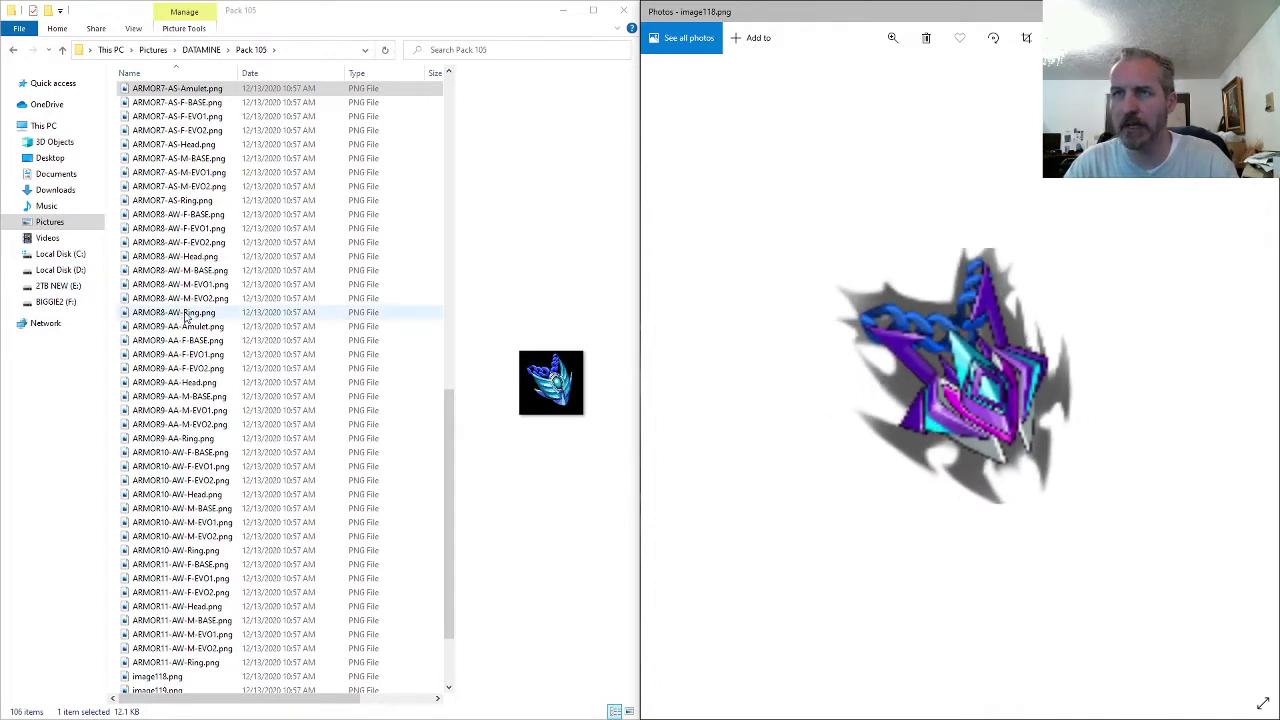
# - Compare the enlarged swords, shields and armor parts of ARMOR7-AS-M-EVO2.png with the image118.png amulet
pyautogui.scroll(1, 197, 195)
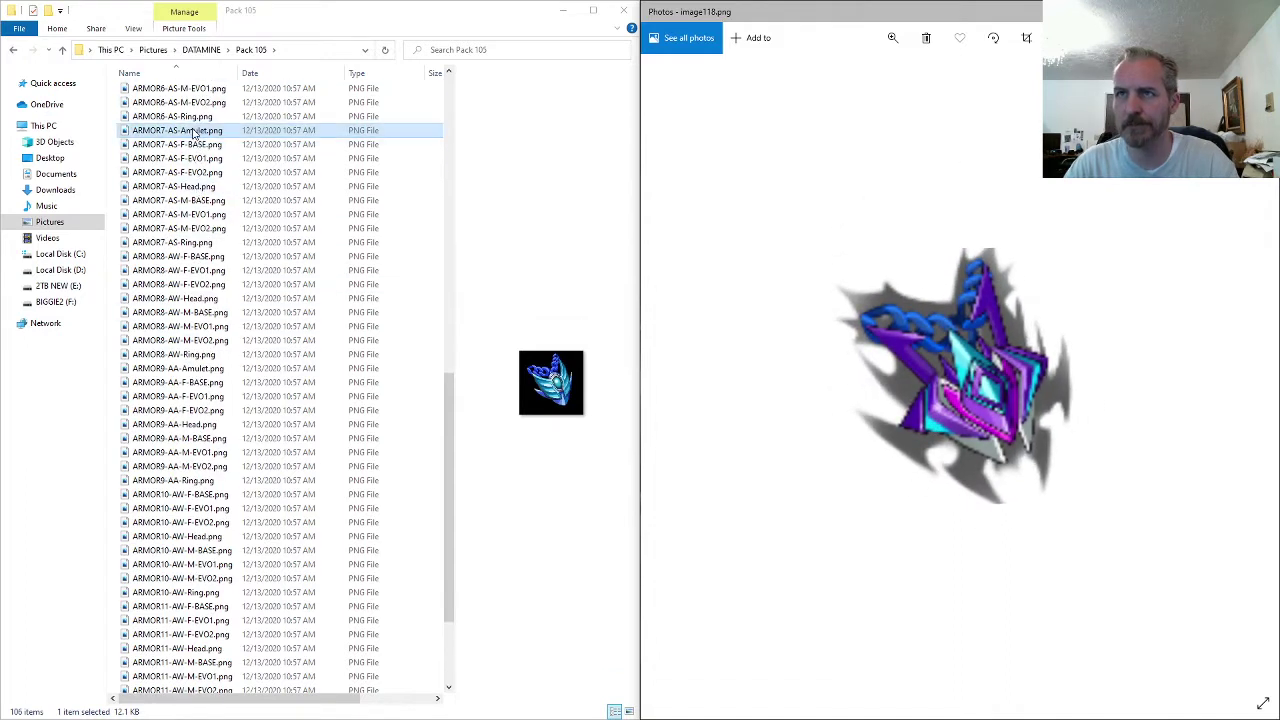
pyautogui.click(205, 229)
pyautogui.press('Return')
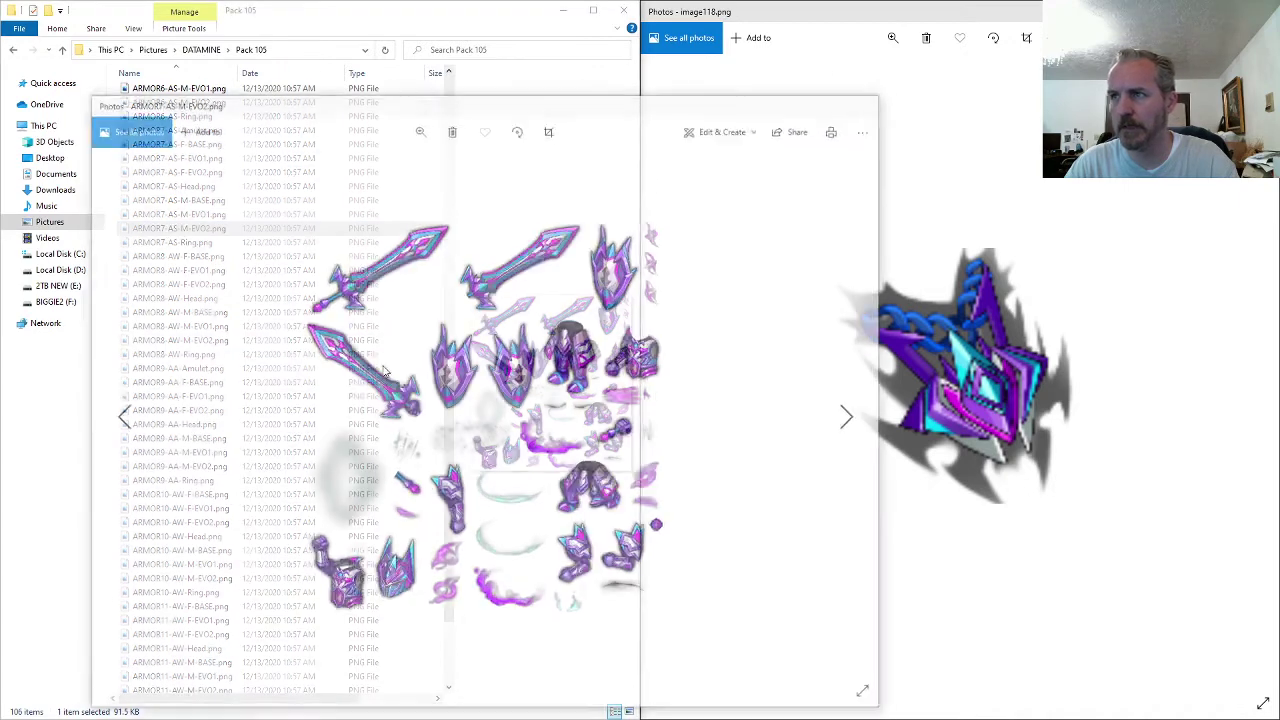
pyautogui.scroll(3, 566, 470)
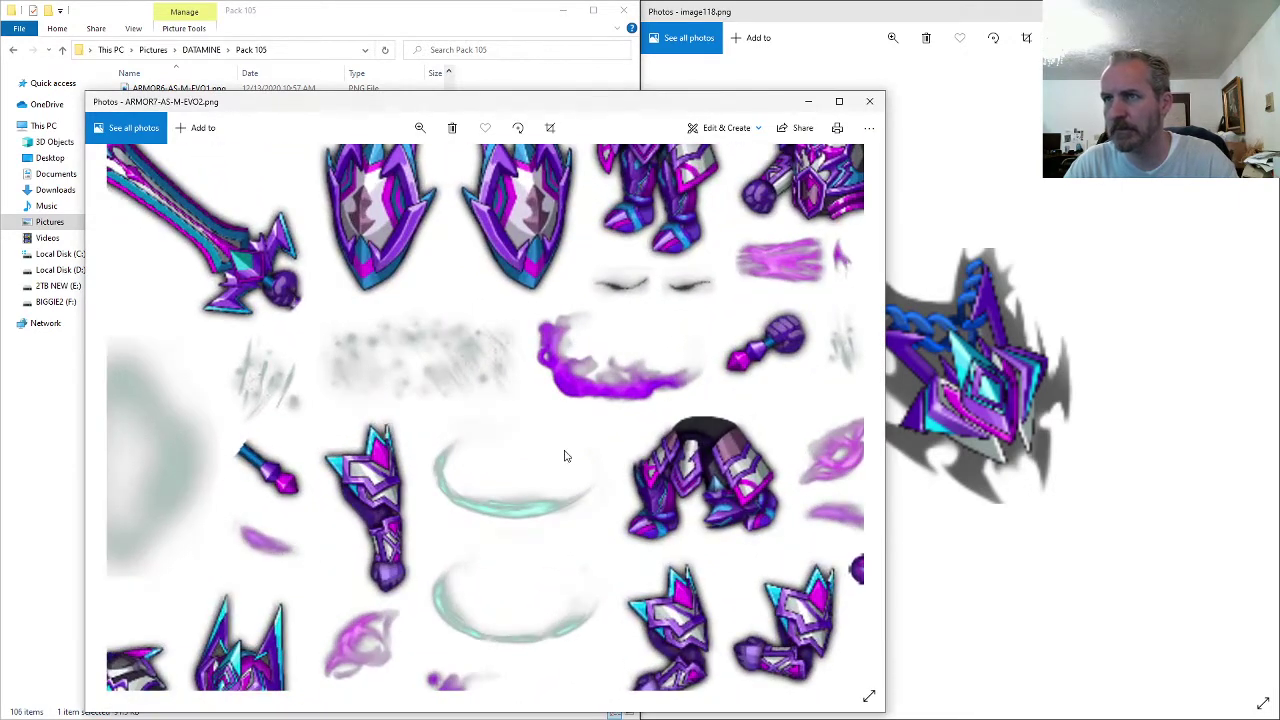
pyautogui.moveTo(564, 456); pyautogui.dragTo(570, 428)
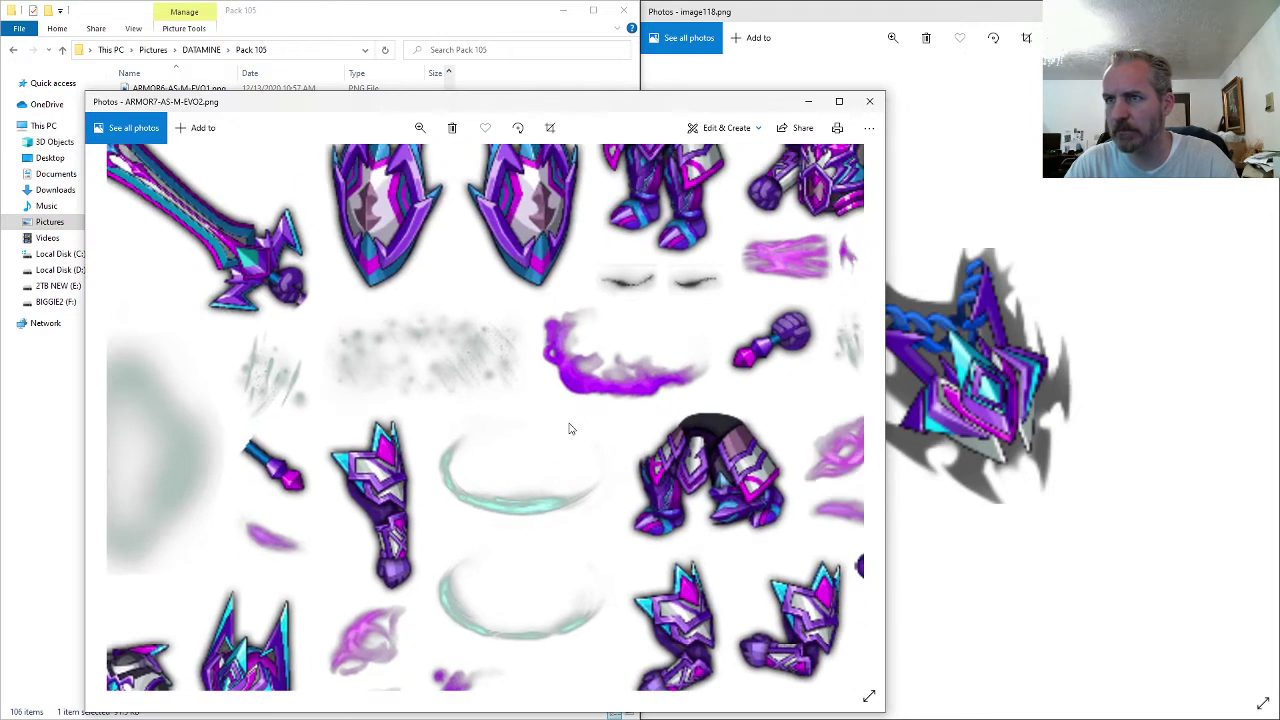
pyautogui.moveTo(626, 360); pyautogui.dragTo(655, 441)
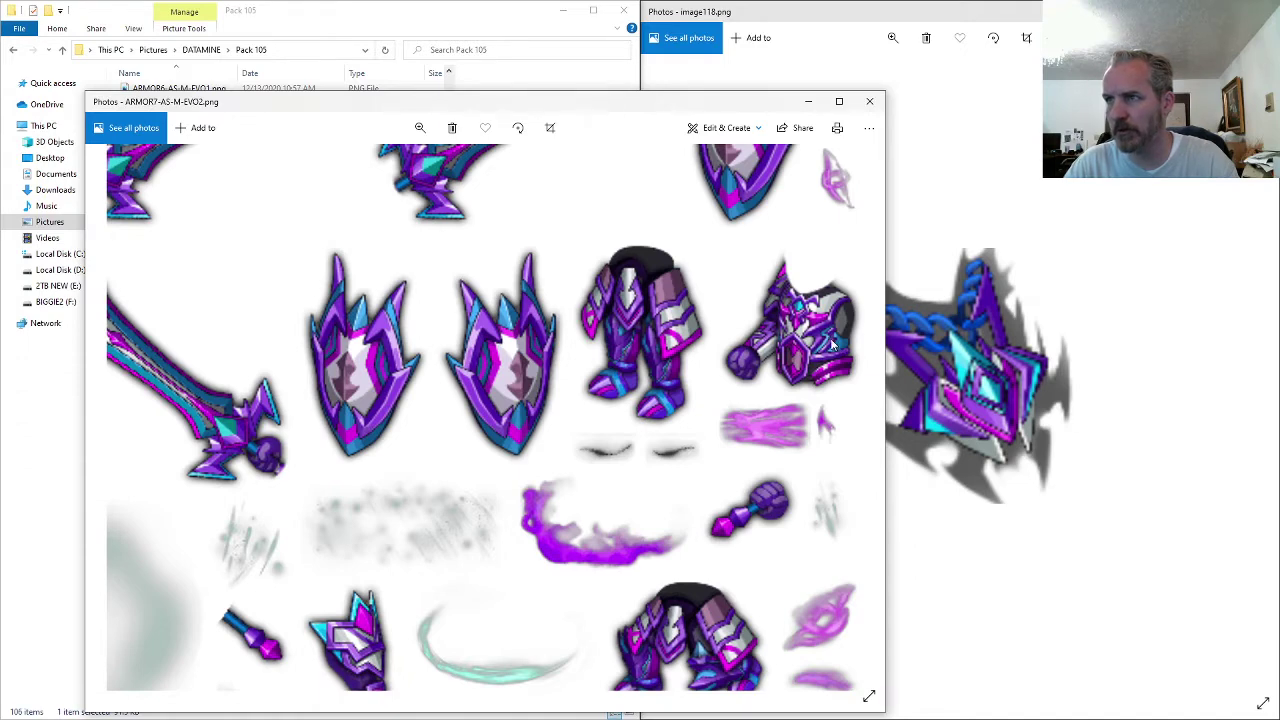
pyautogui.moveTo(820, 313); pyautogui.dragTo(825, 506)
pyautogui.moveTo(670, 515); pyautogui.dragTo(886, 471)
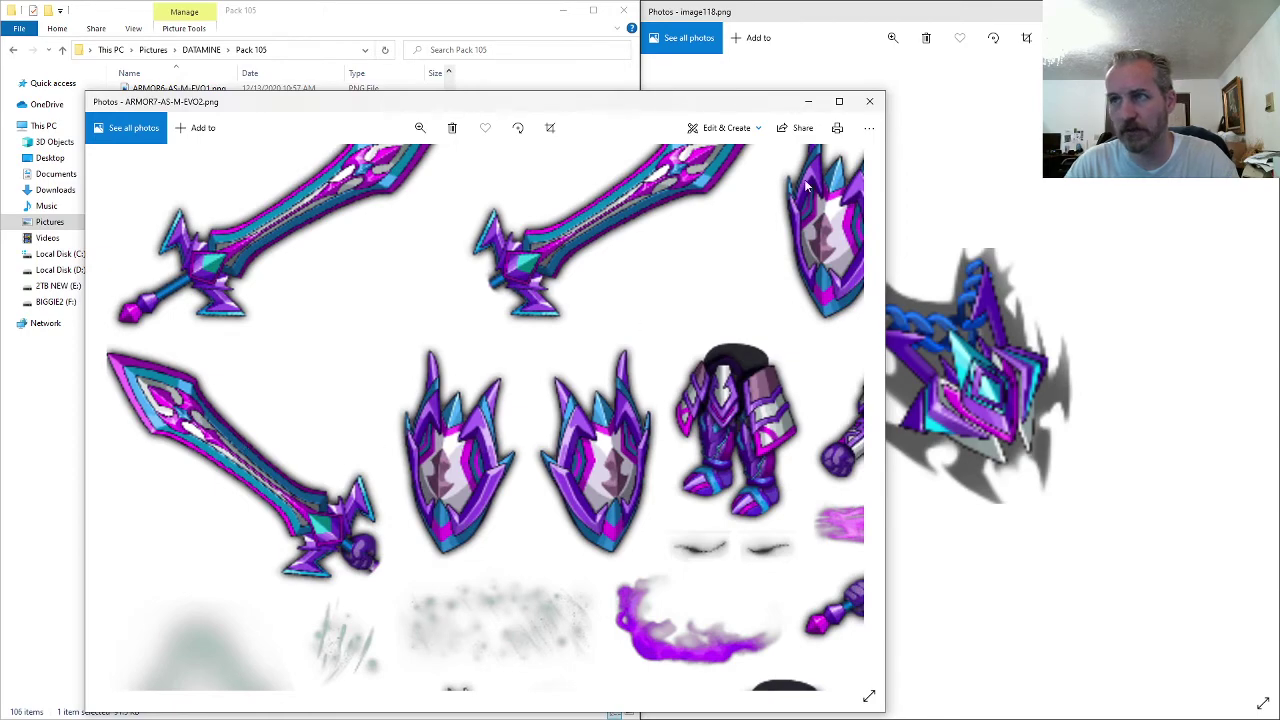
pyautogui.click(871, 102)
# - Copy the name of ARMOR7-AS-Amulet.png and rename that file as image98.png
pyautogui.click(186, 242)
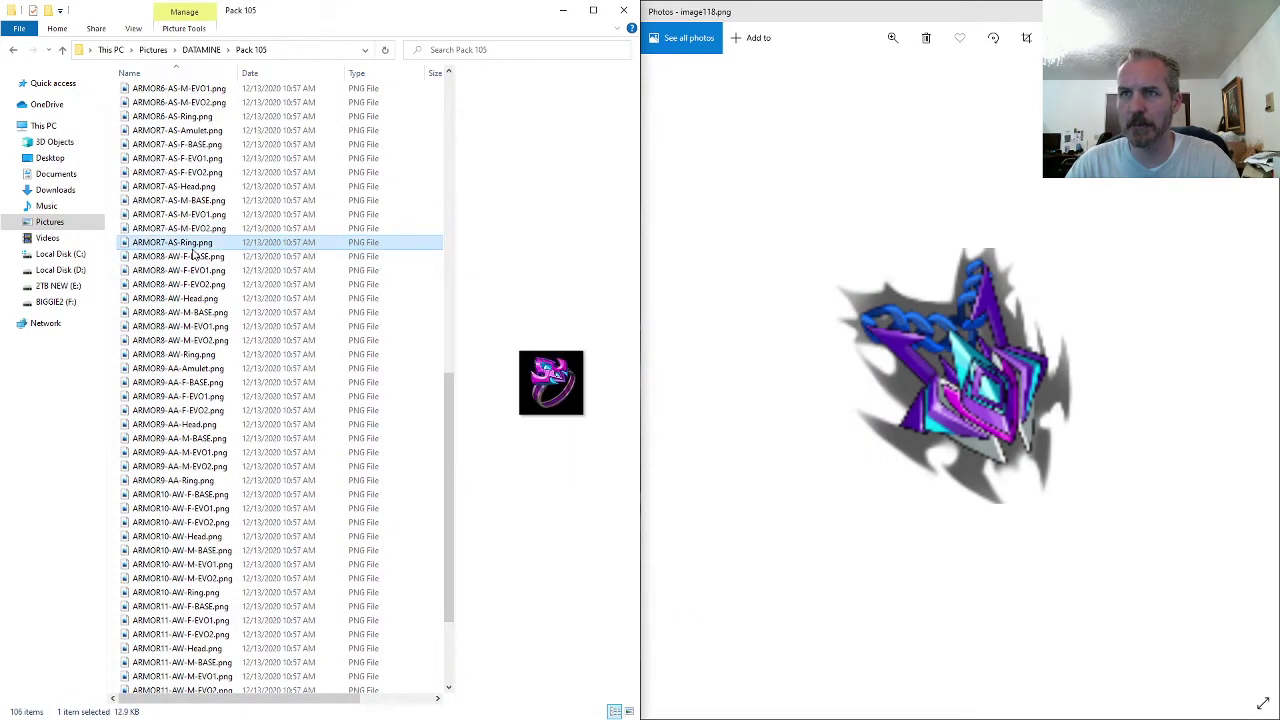
pyautogui.click(185, 145)
pyautogui.press('Up')
pyautogui.press('F2')
pyautogui.hotkey('ctrl', 'c')
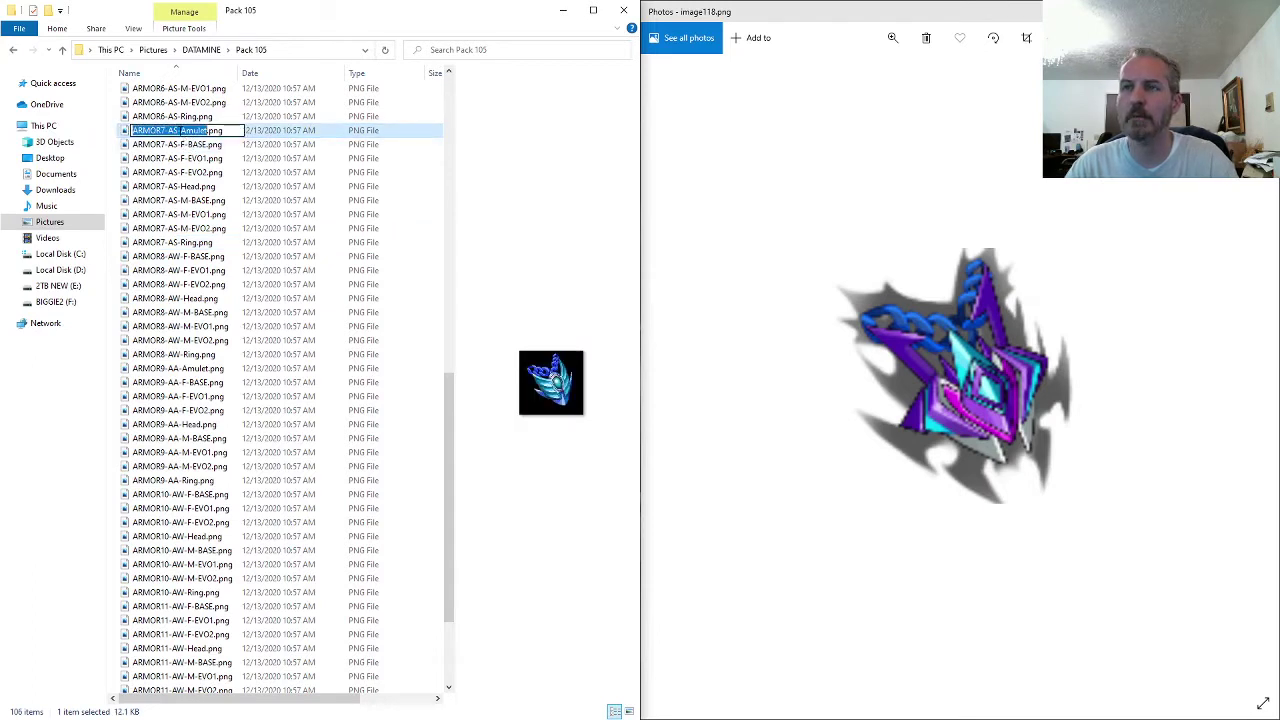
pyautogui.write('image8')
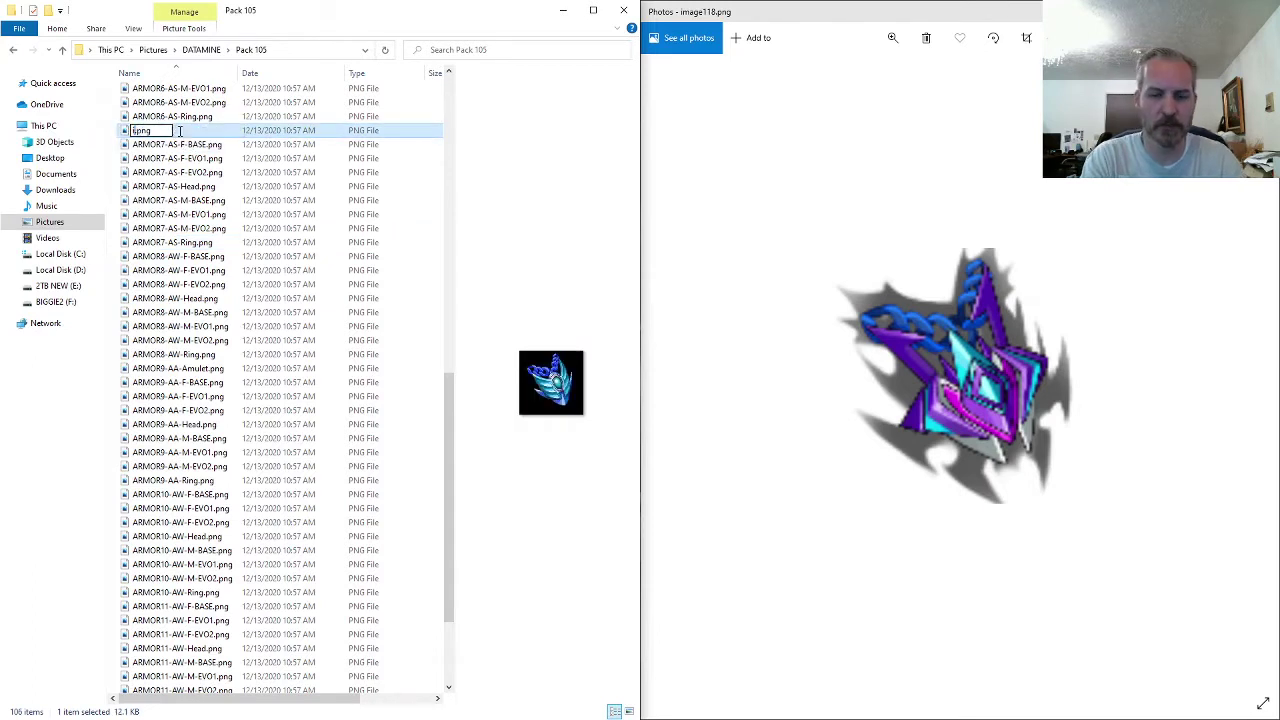
pyautogui.press('Return')
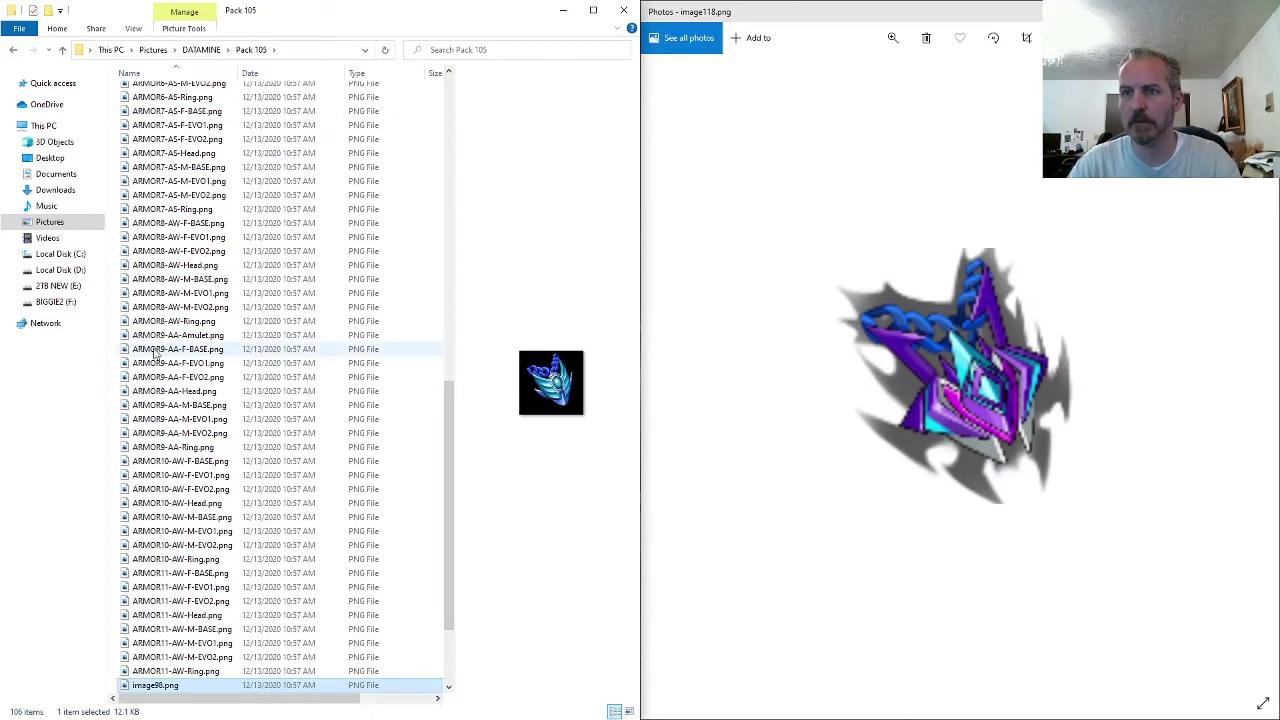
# - Rename image118.png as ARMOR7-AS-Amulet.png using the copied name, and return to the photo viewer
pyautogui.click(186, 576)
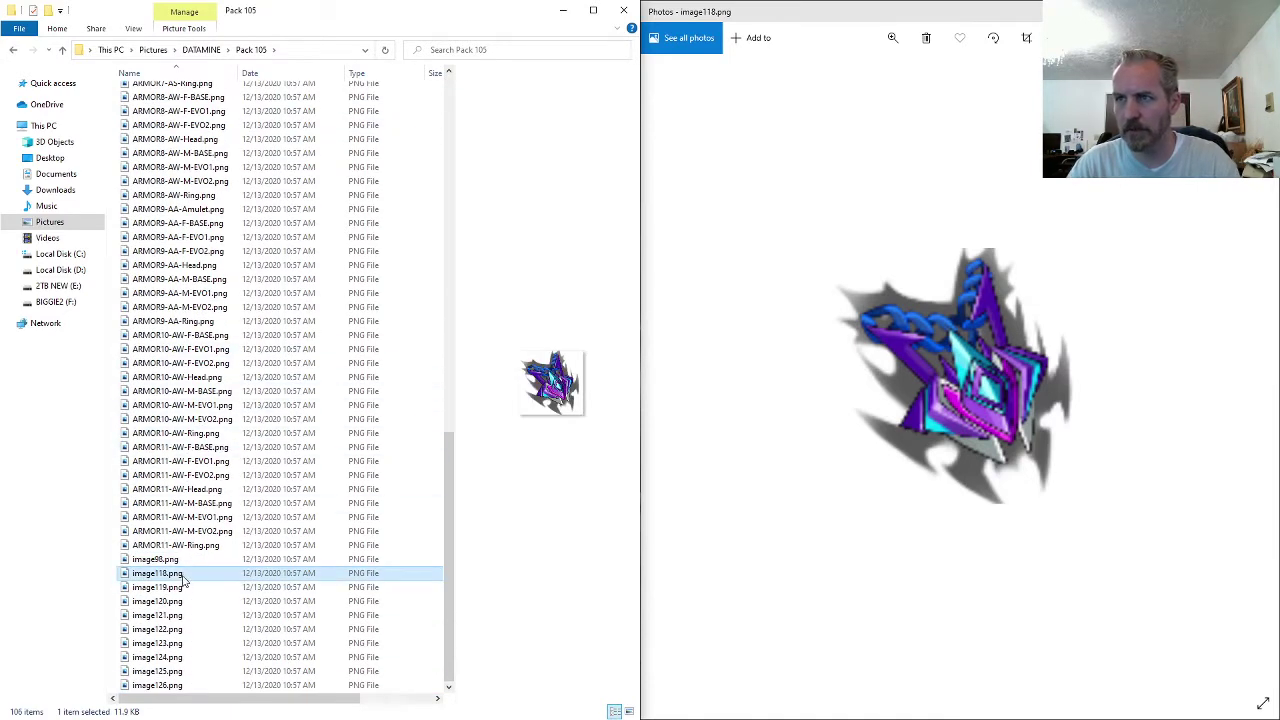
pyautogui.press('F2')
pyautogui.hotkey('ctrl', 'v')
pyautogui.press('Return')
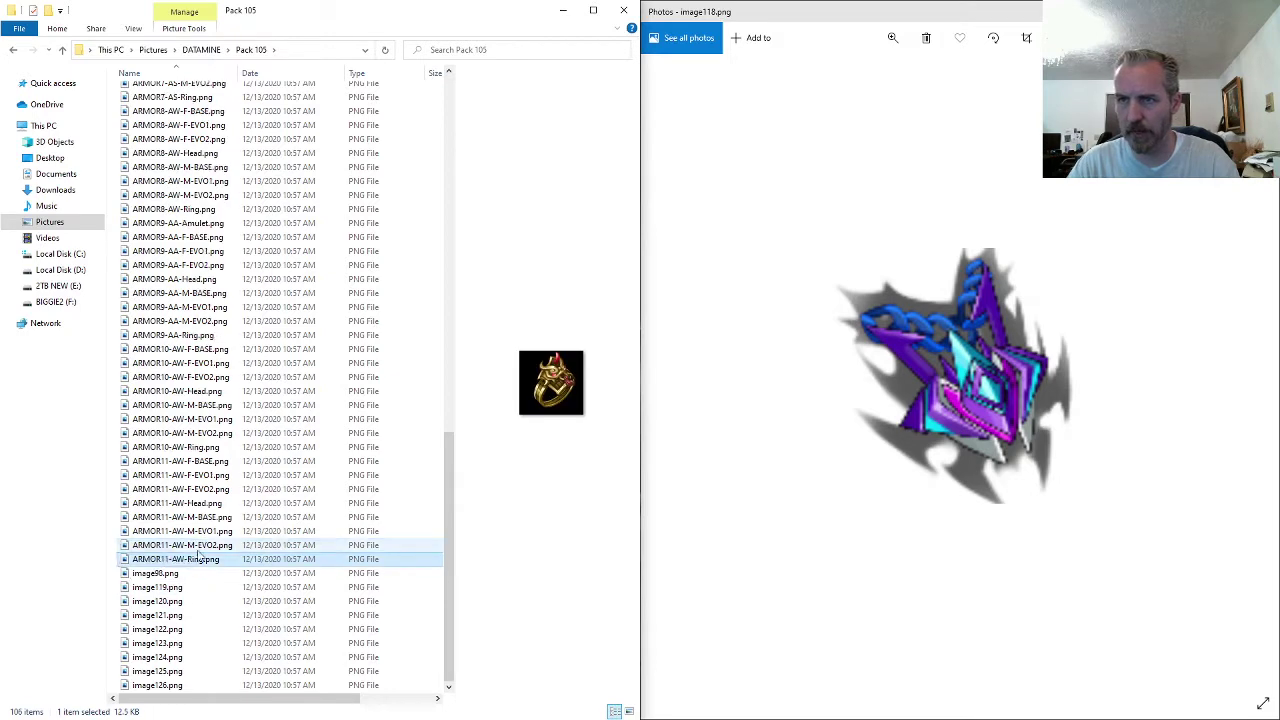
pyautogui.click(810, 372)
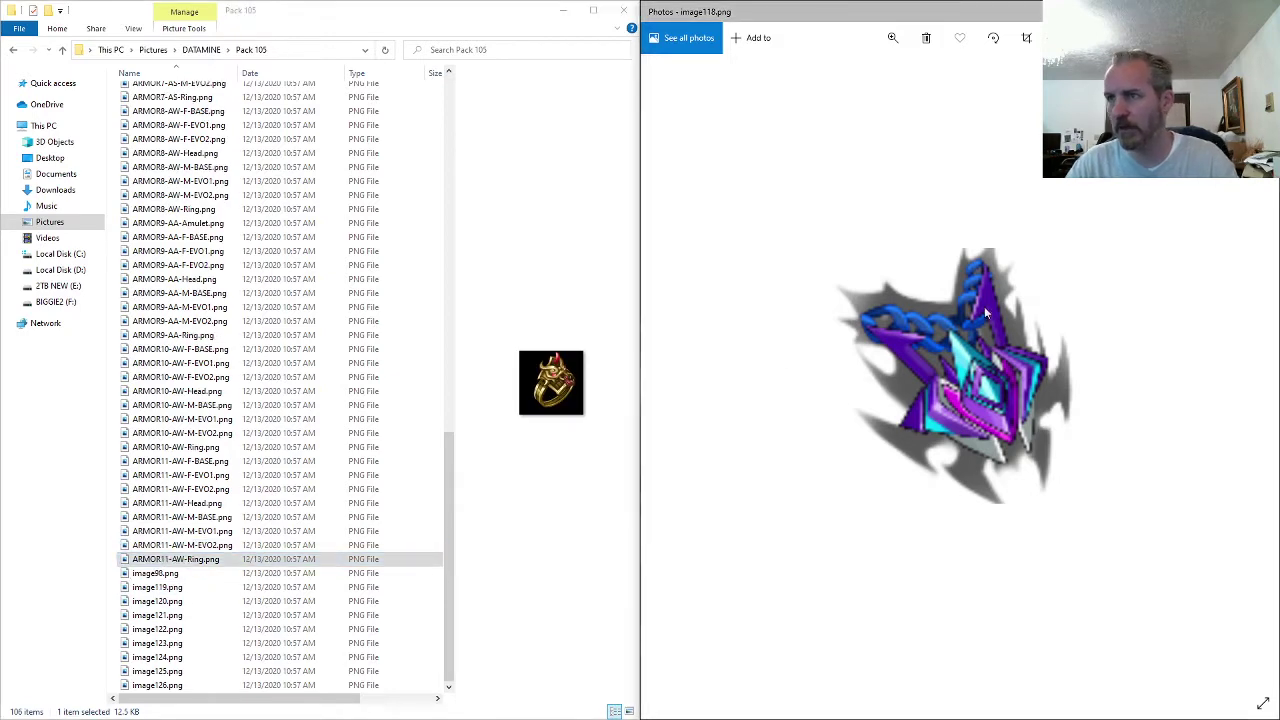
# - Open image98.png in the photo viewer beside the file list, examine its amulet, and advance to image119.png
pyautogui.click(1264, 11)
pyautogui.doubleClick(163, 573)
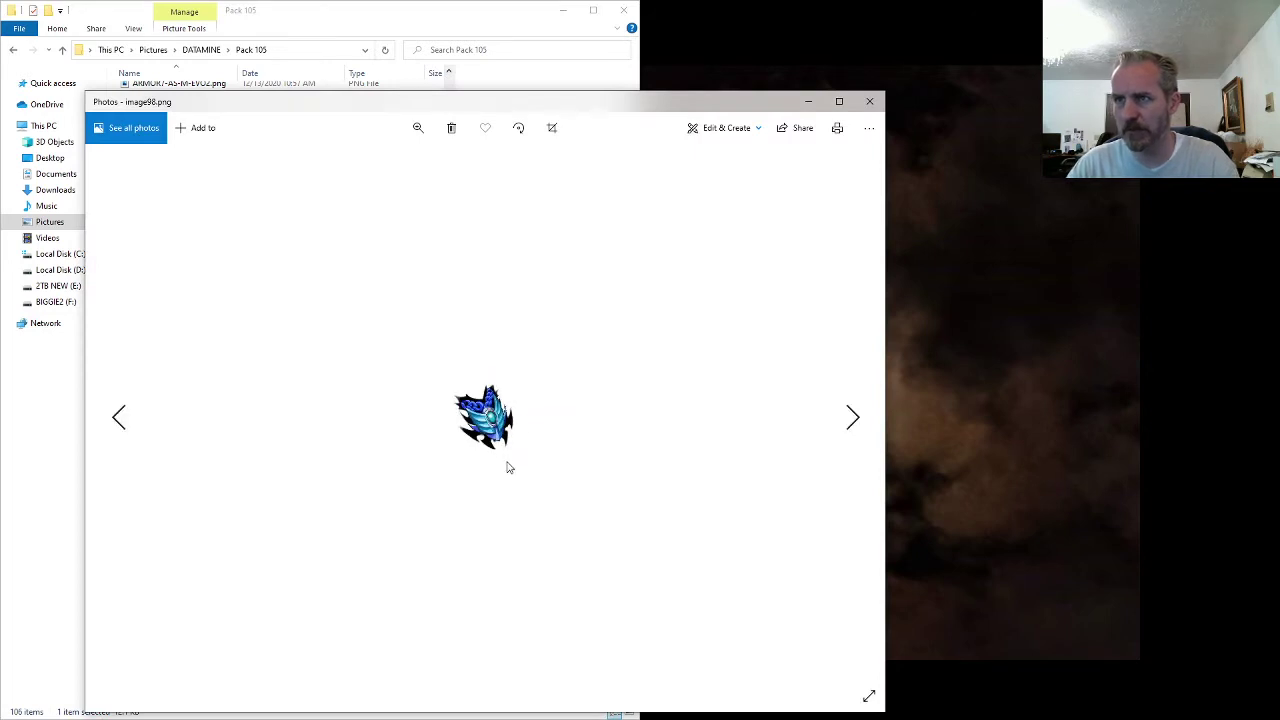
pyautogui.press('super+Right')
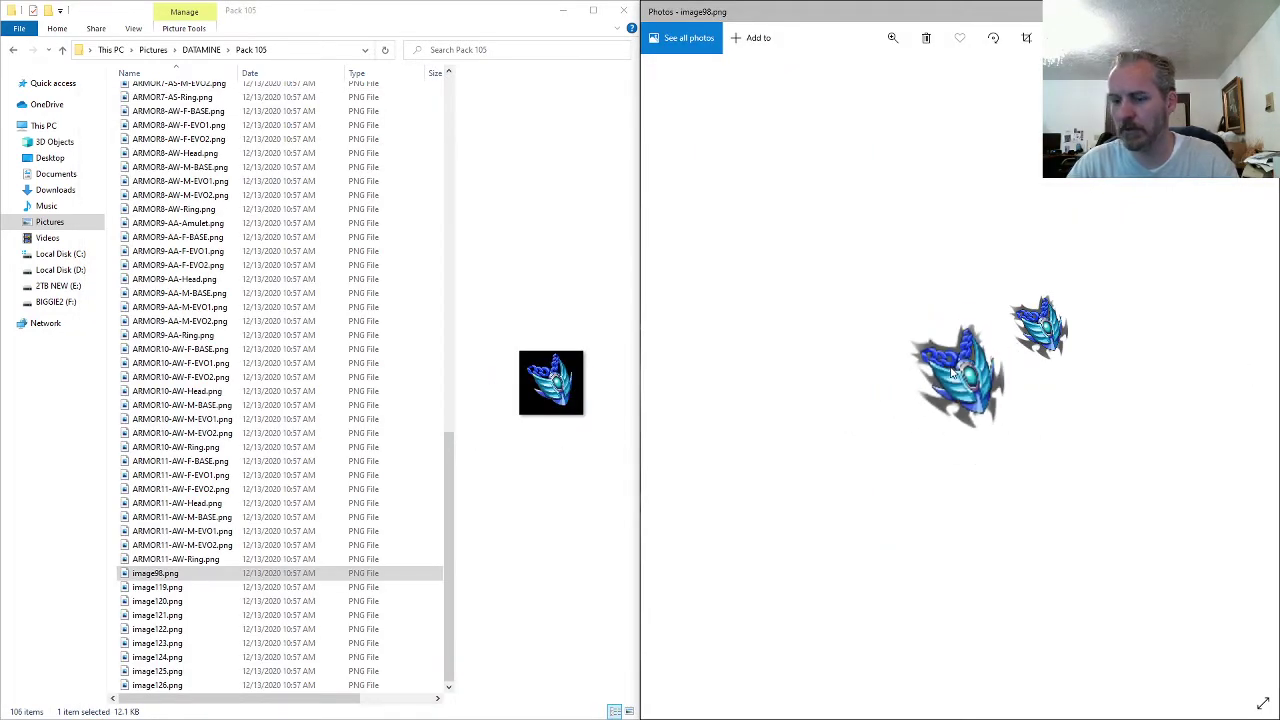
pyautogui.press('Right')
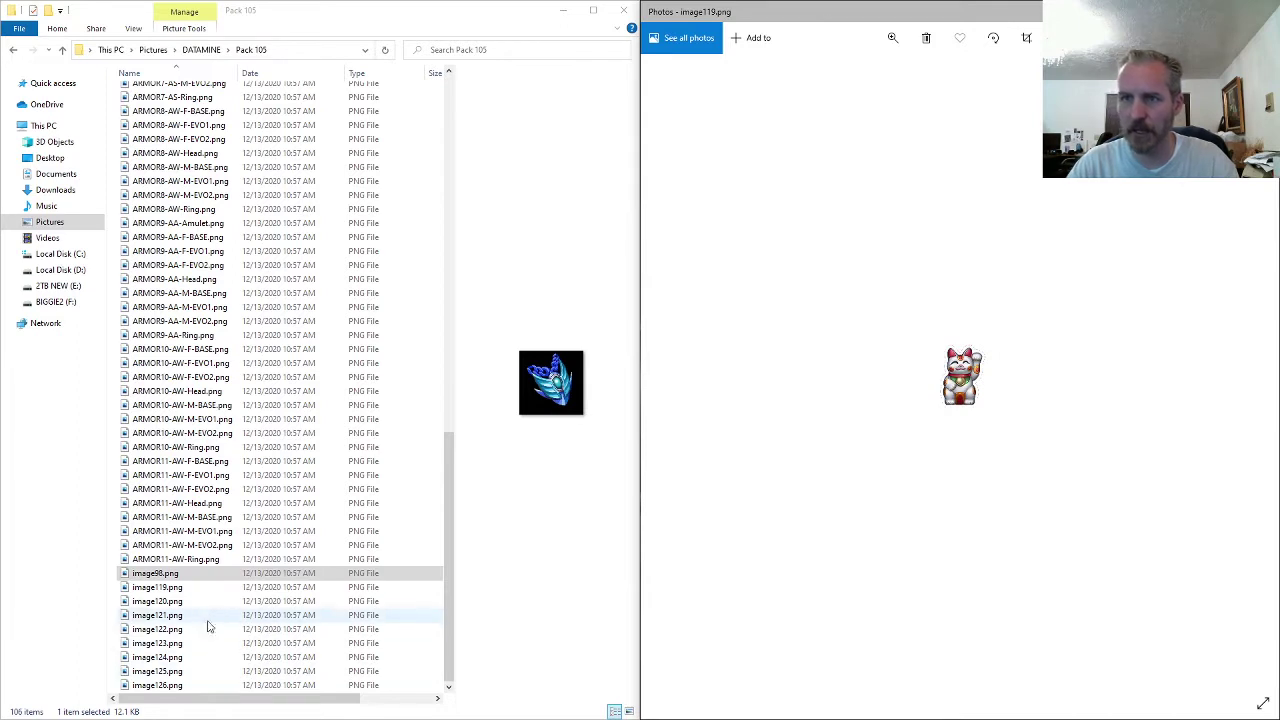
# - Rename image119.png, the lucky cat image, as SF55-MATERIAL1.png
pyautogui.click(160, 587)
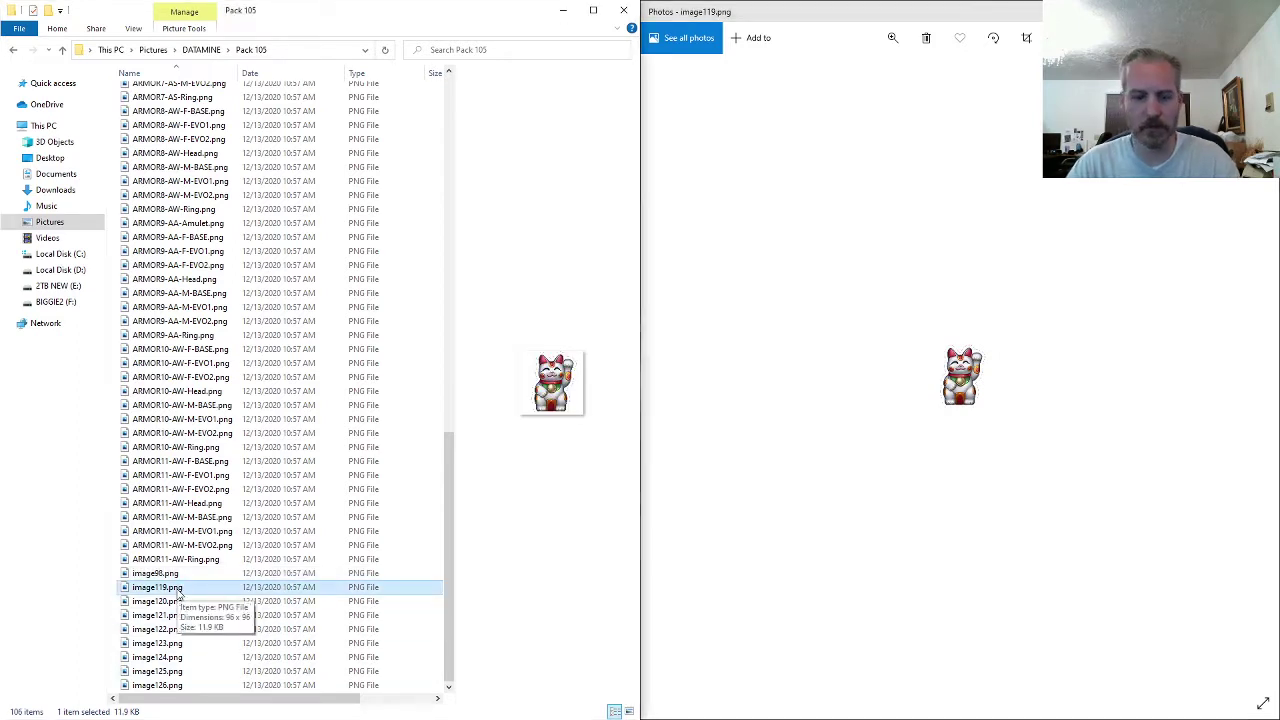
pyautogui.press('F2')
pyautogui.write('55-MATERIAL1')
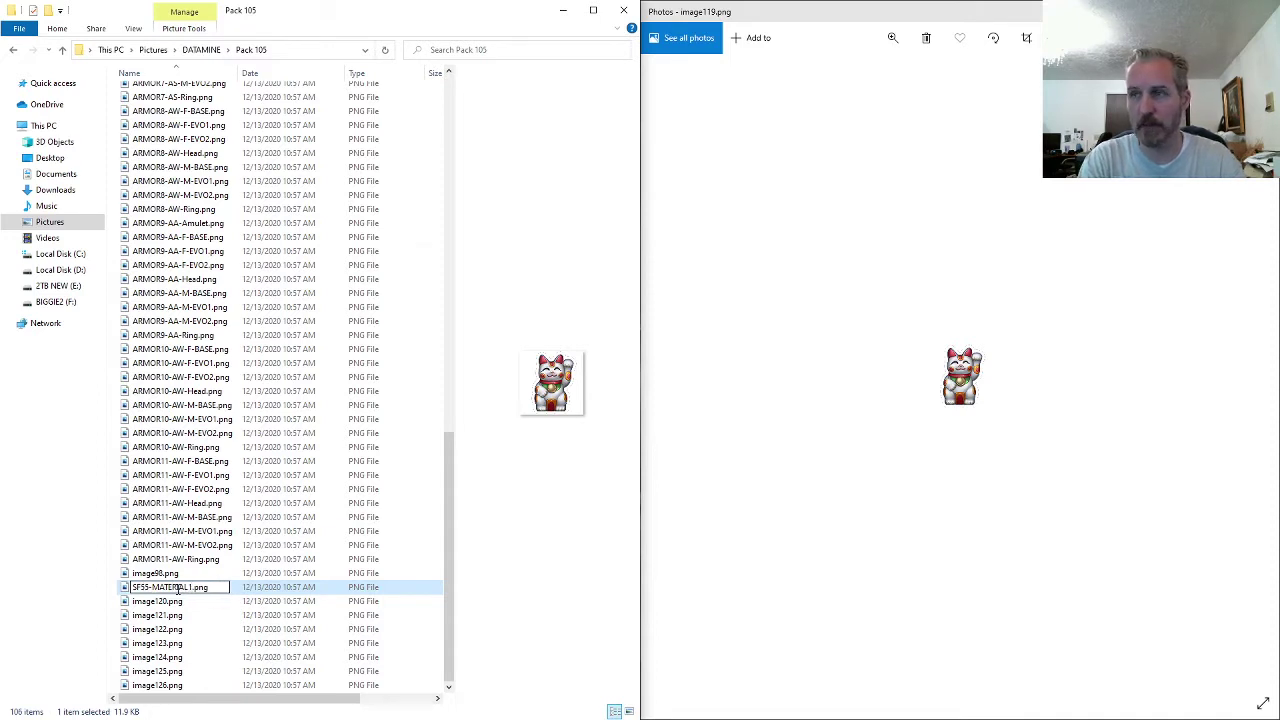
pyautogui.press('Return')
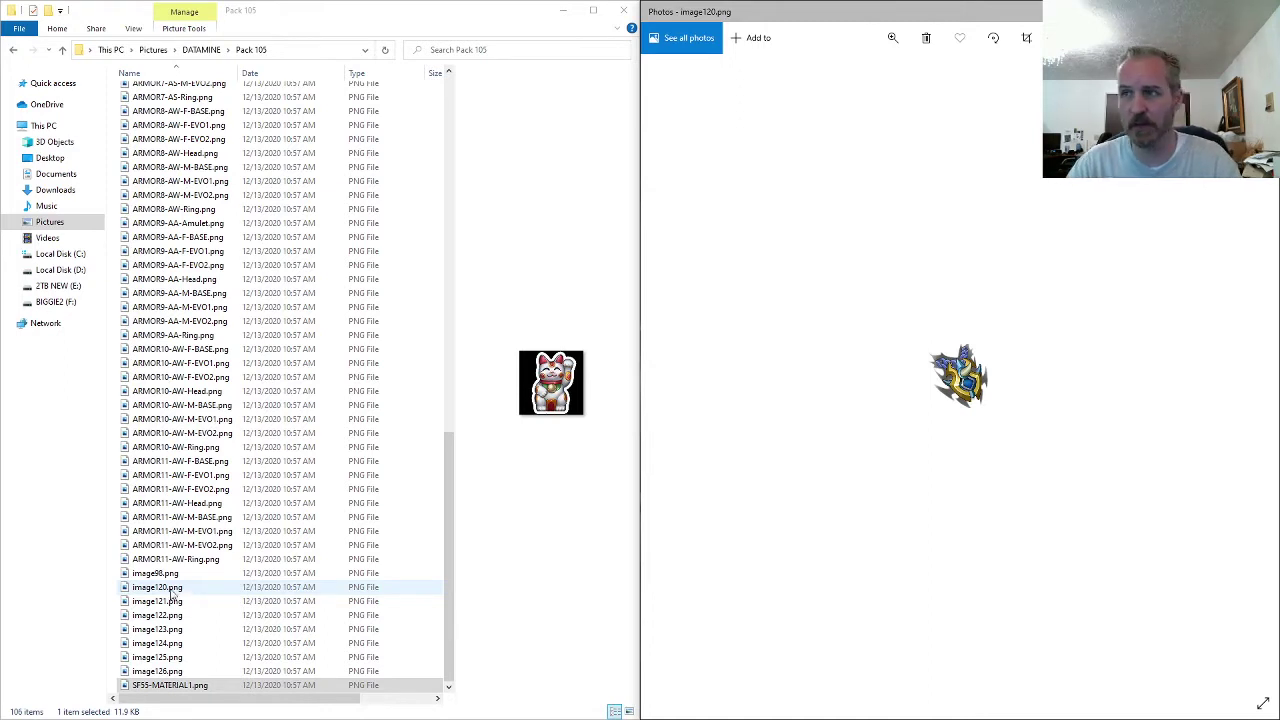
# - Enlarge the image120.png amulet and compare it with the ARMOR2-AE head and the ARMOR2-AE-M-EVO2.png armor parts
pyautogui.scroll(3, 885, 400)
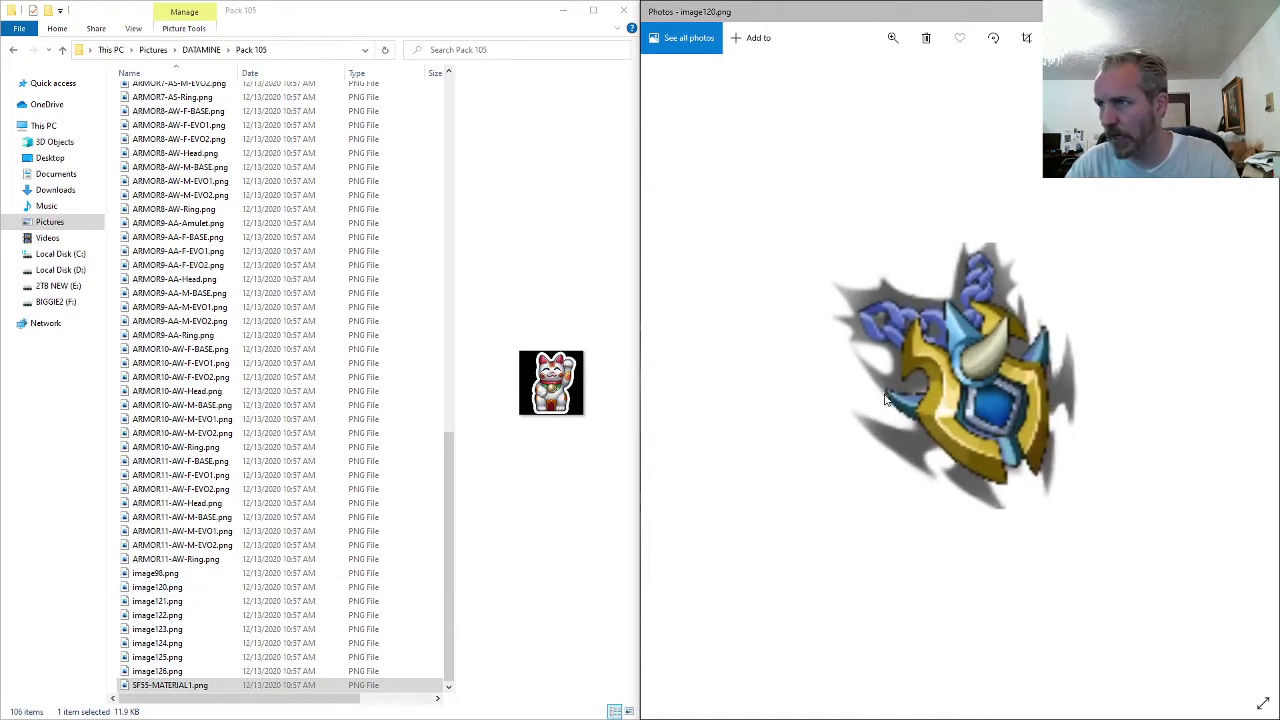
pyautogui.click(169, 253)
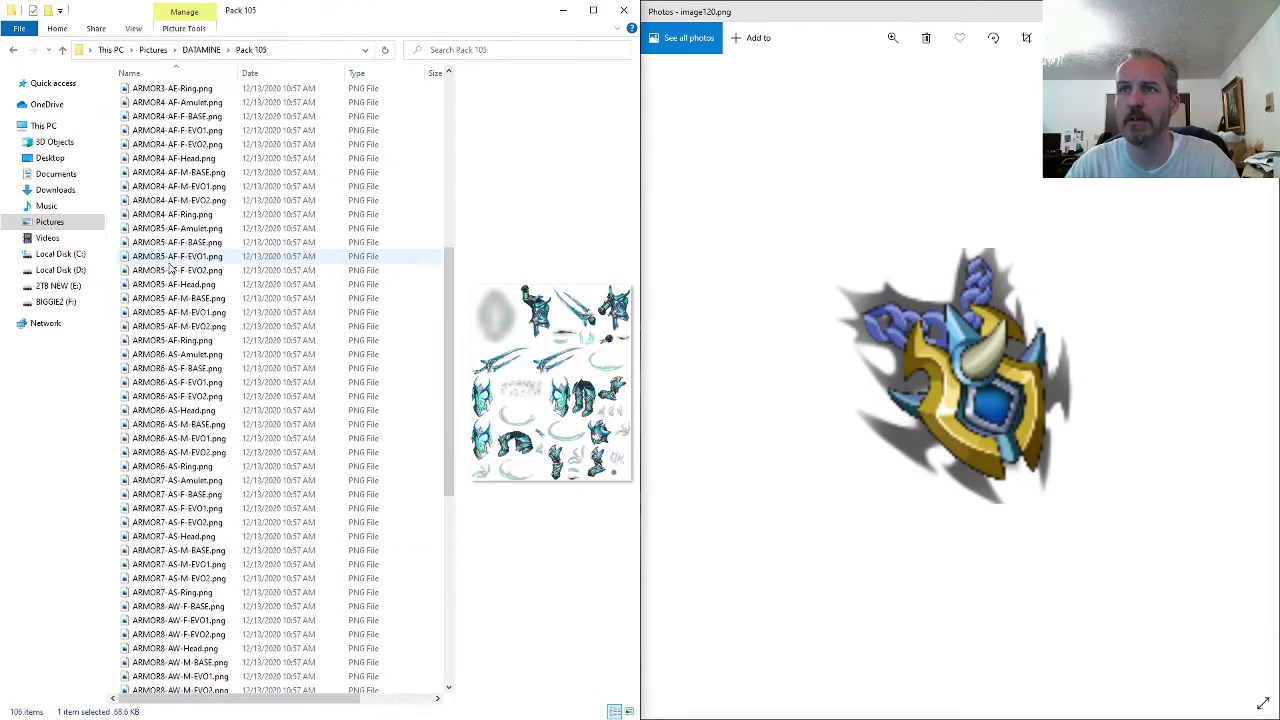
pyautogui.scroll(12, 172, 275)
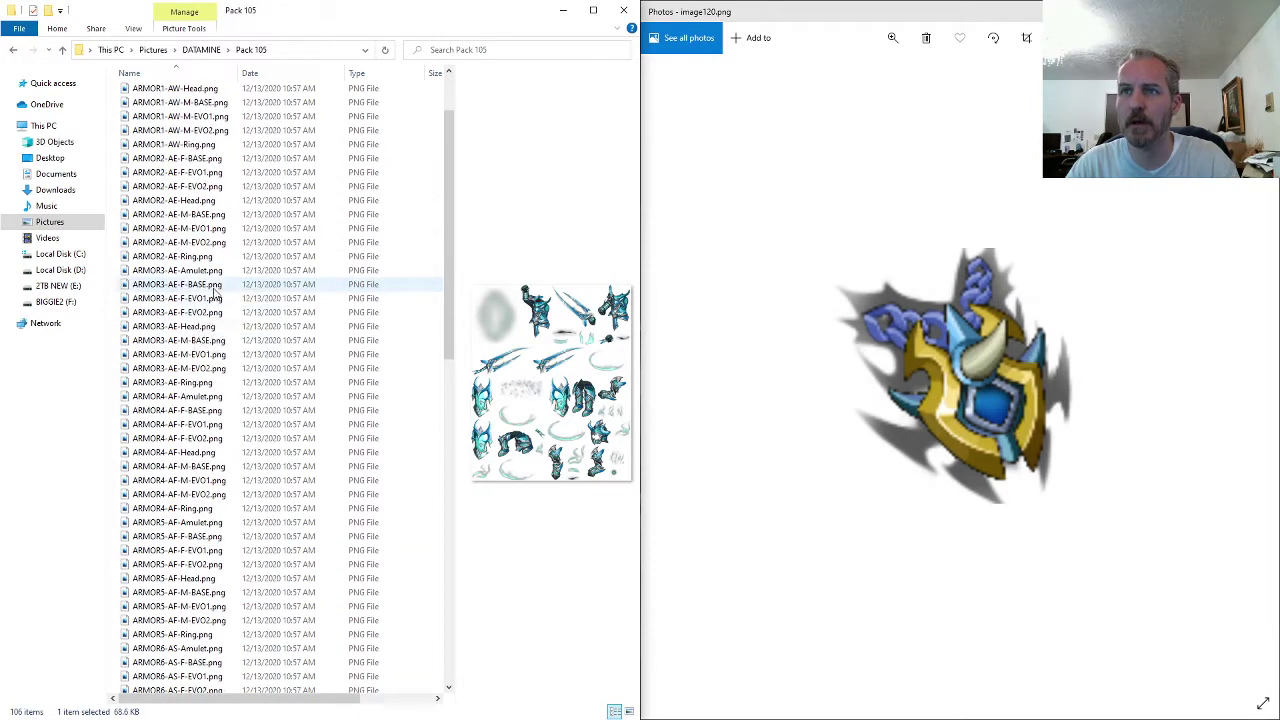
pyautogui.click(197, 326)
pyautogui.click(180, 201)
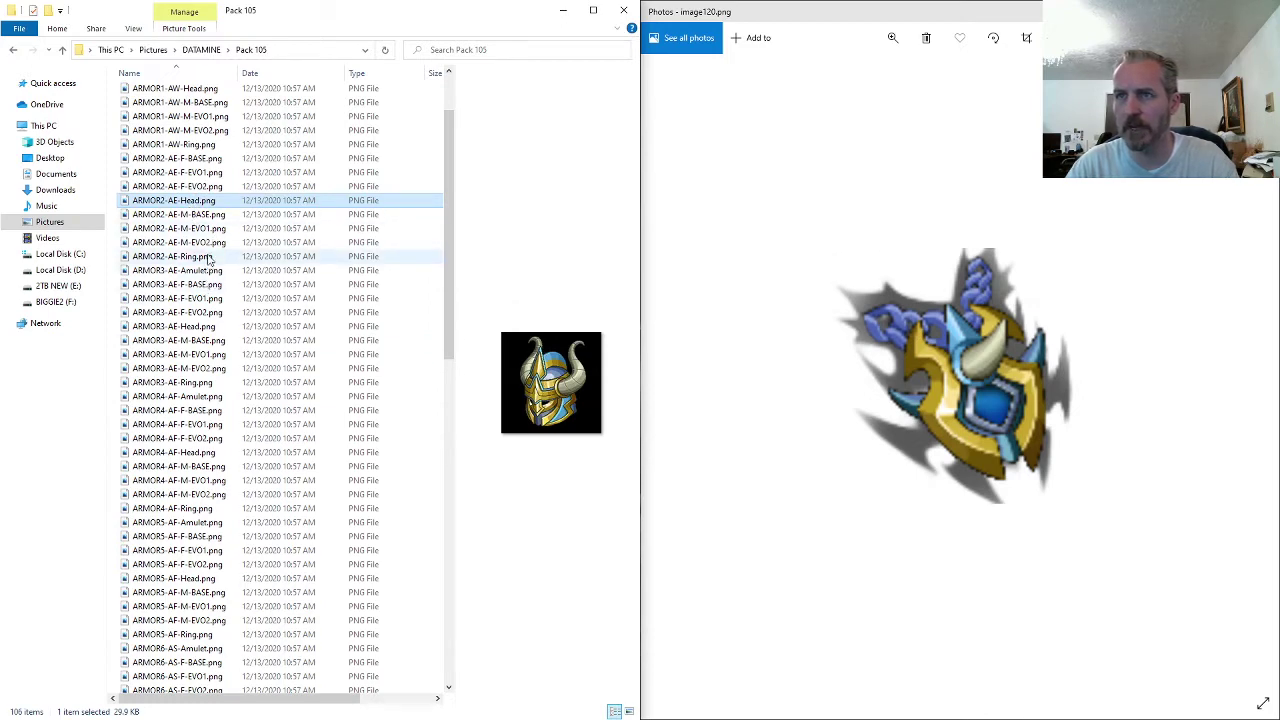
pyautogui.doubleClick(180, 242)
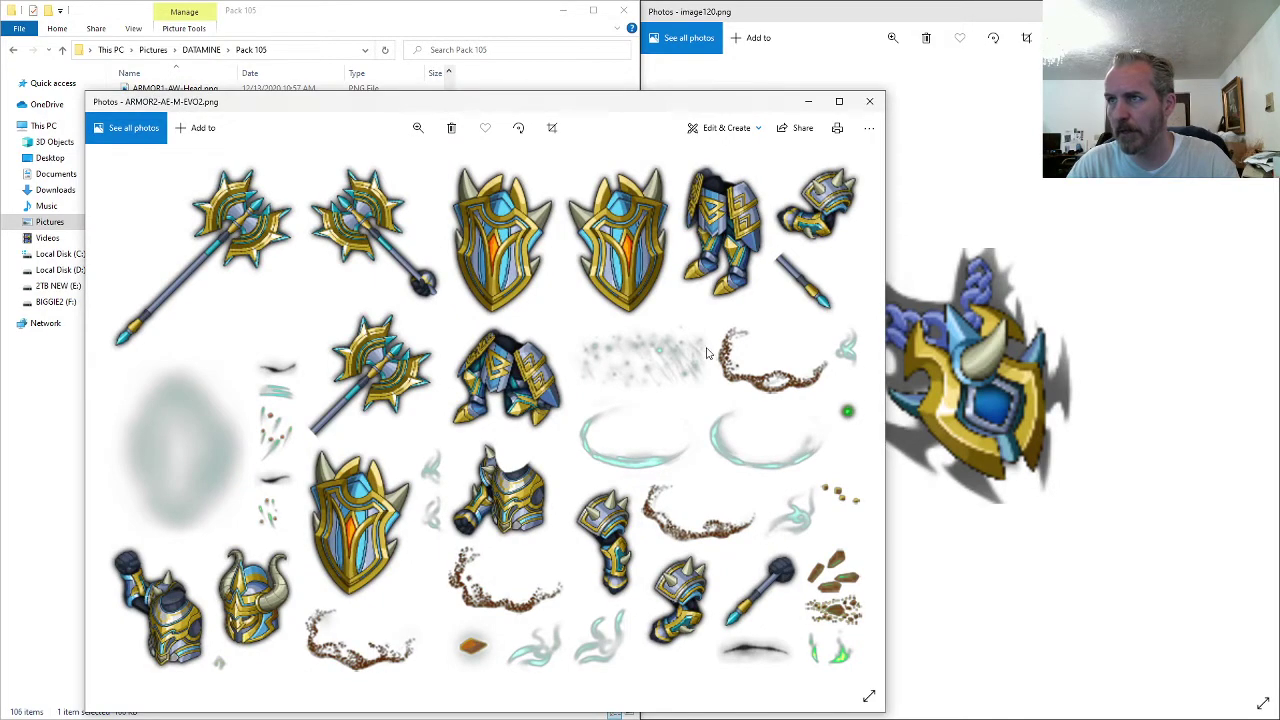
pyautogui.click(869, 103)
# - Copy the name of ARMOR2-AE-M-EVO2.png and use its set prefix to rename image120.png as ARMOR2-AE-Amulet.png
pyautogui.press('F2')
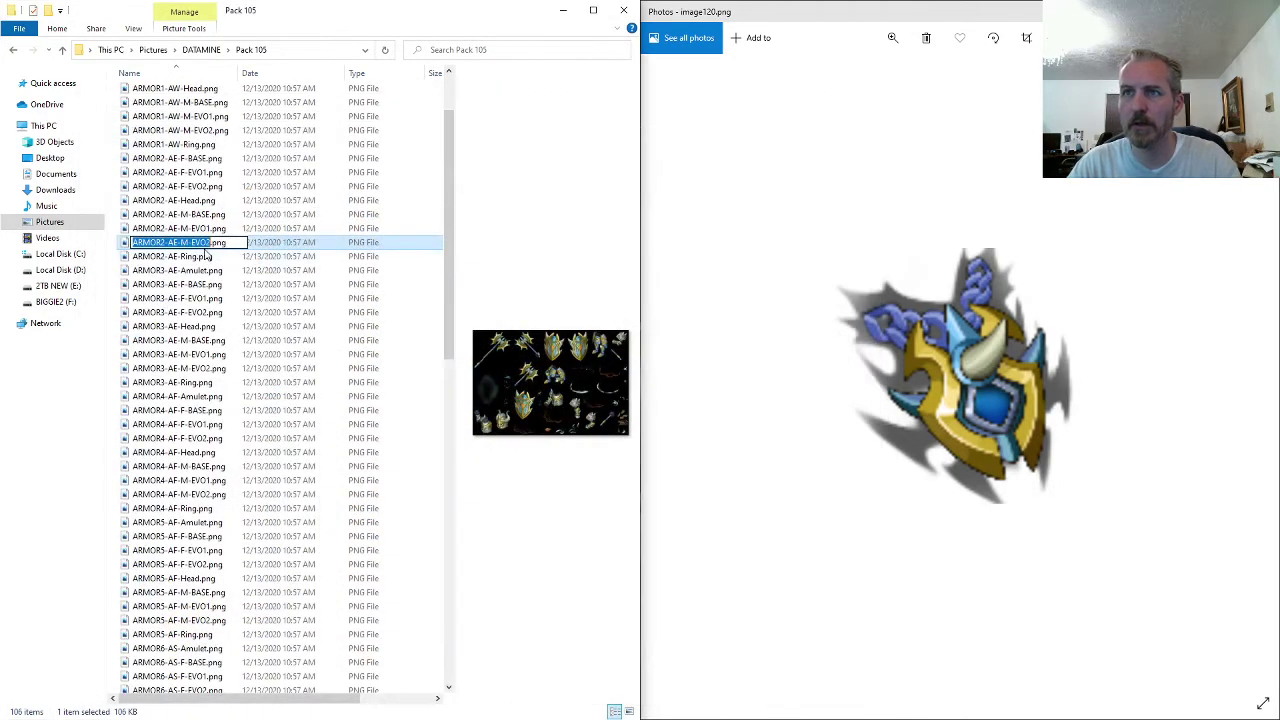
pyautogui.click(160, 355)
pyautogui.scroll(-14, 165, 400)
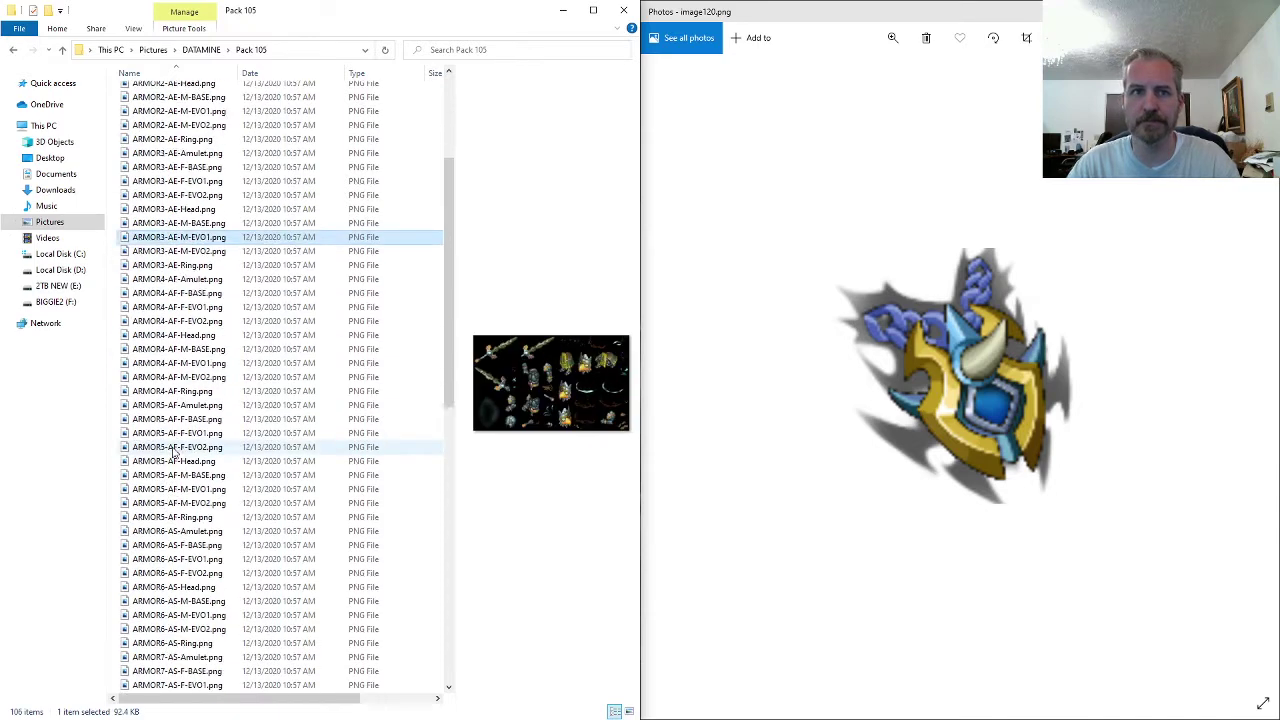
pyautogui.scroll(-5, 185, 460)
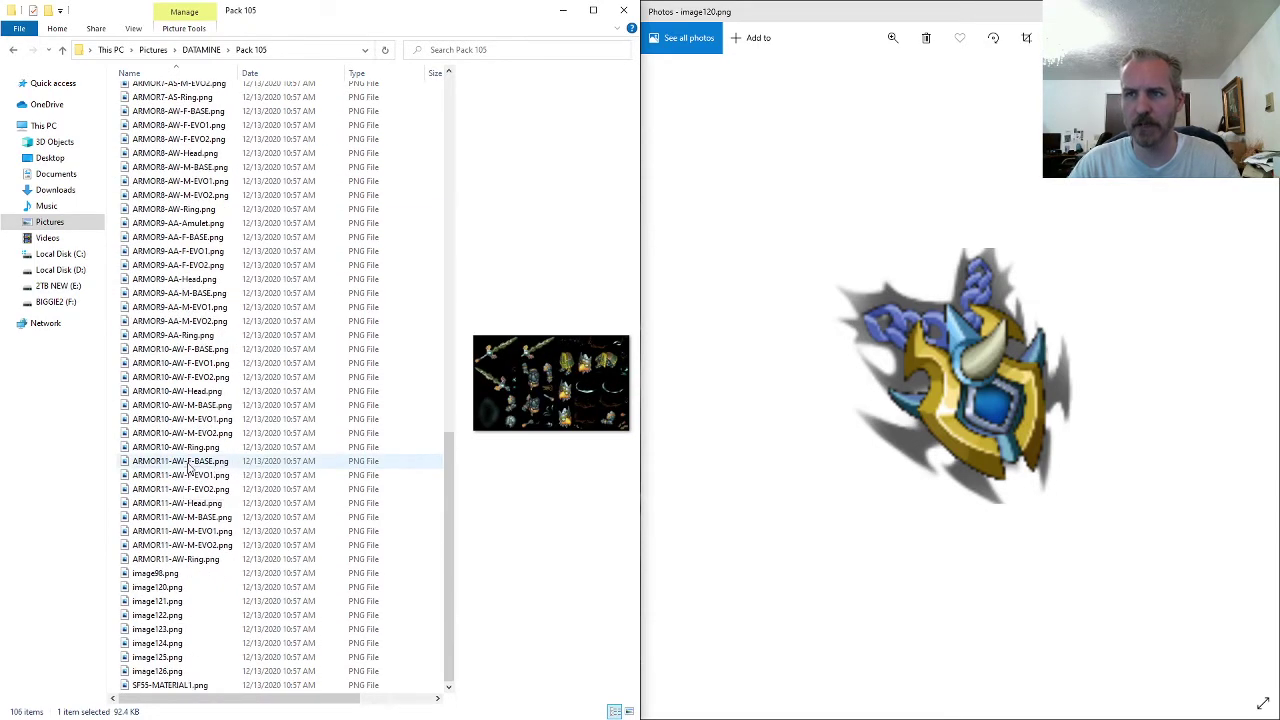
pyautogui.click(188, 587)
pyautogui.press('F2')
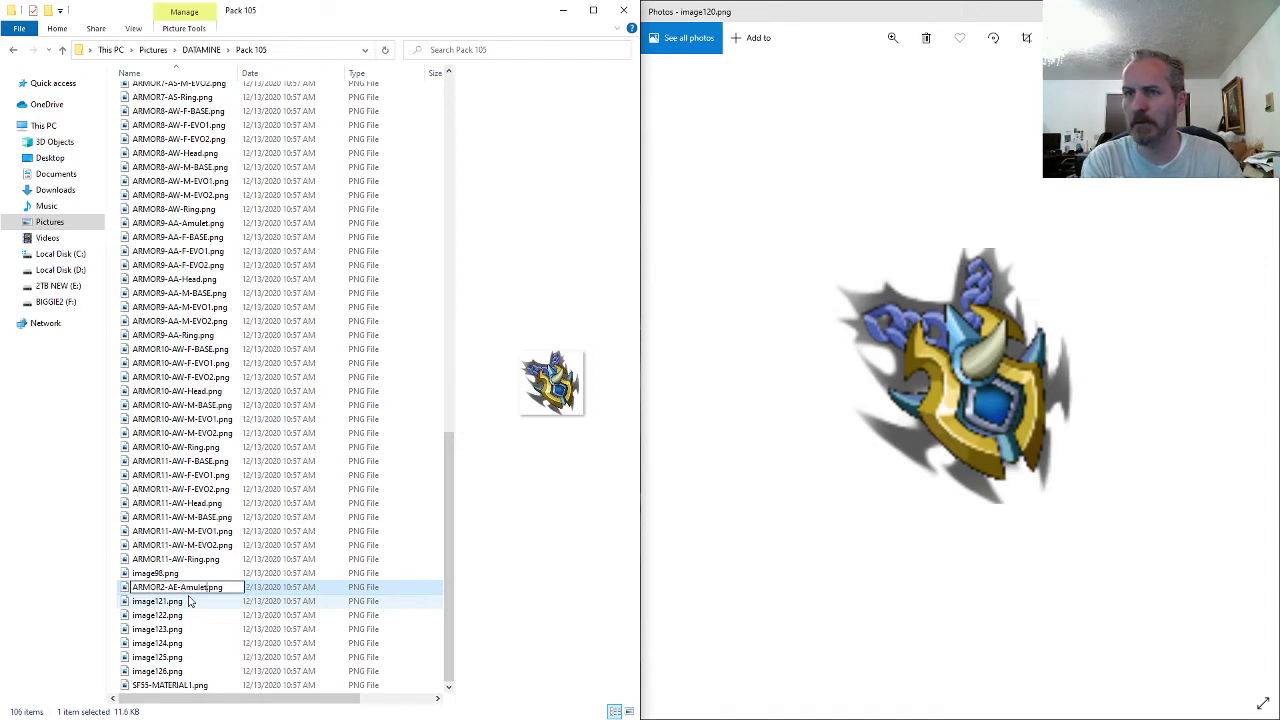
pyautogui.press('Return')
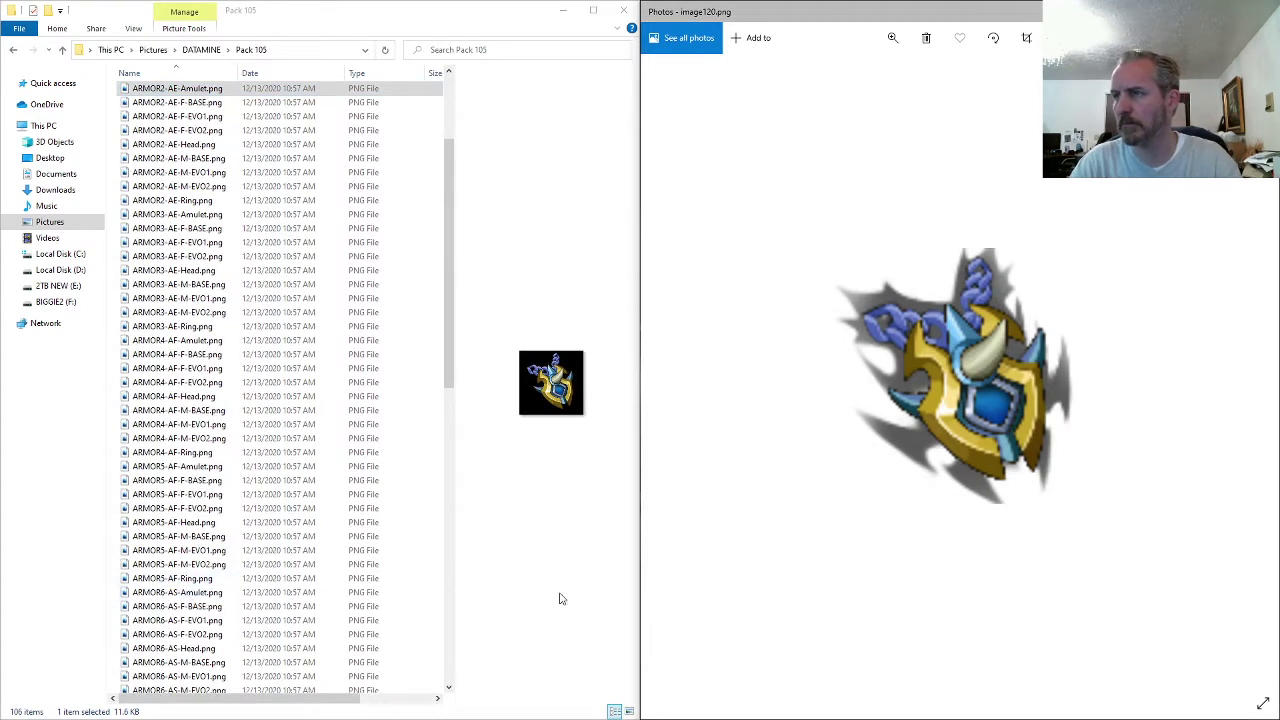
# - Bring up image121.png in the photo viewer, enlarge its amulet, and compare it with ARMOR10-AW-Ring.png
pyautogui.scroll(-5, 992, 412)
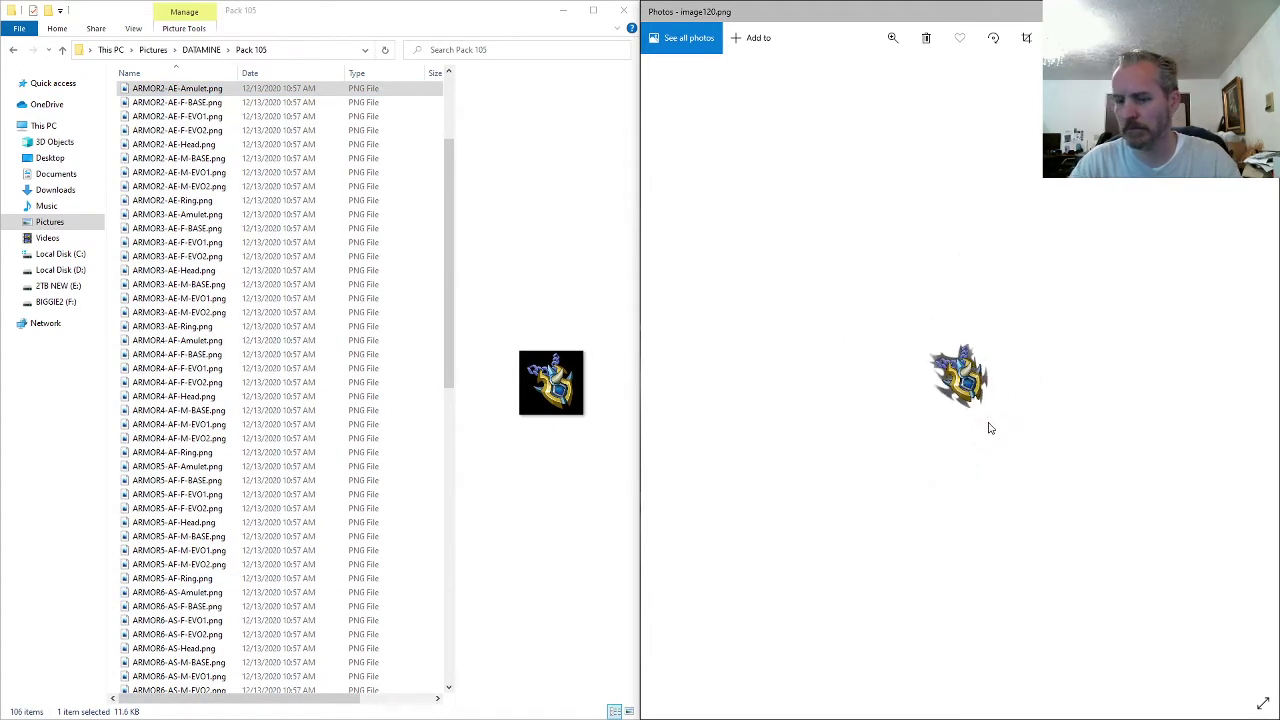
pyautogui.press('Right')
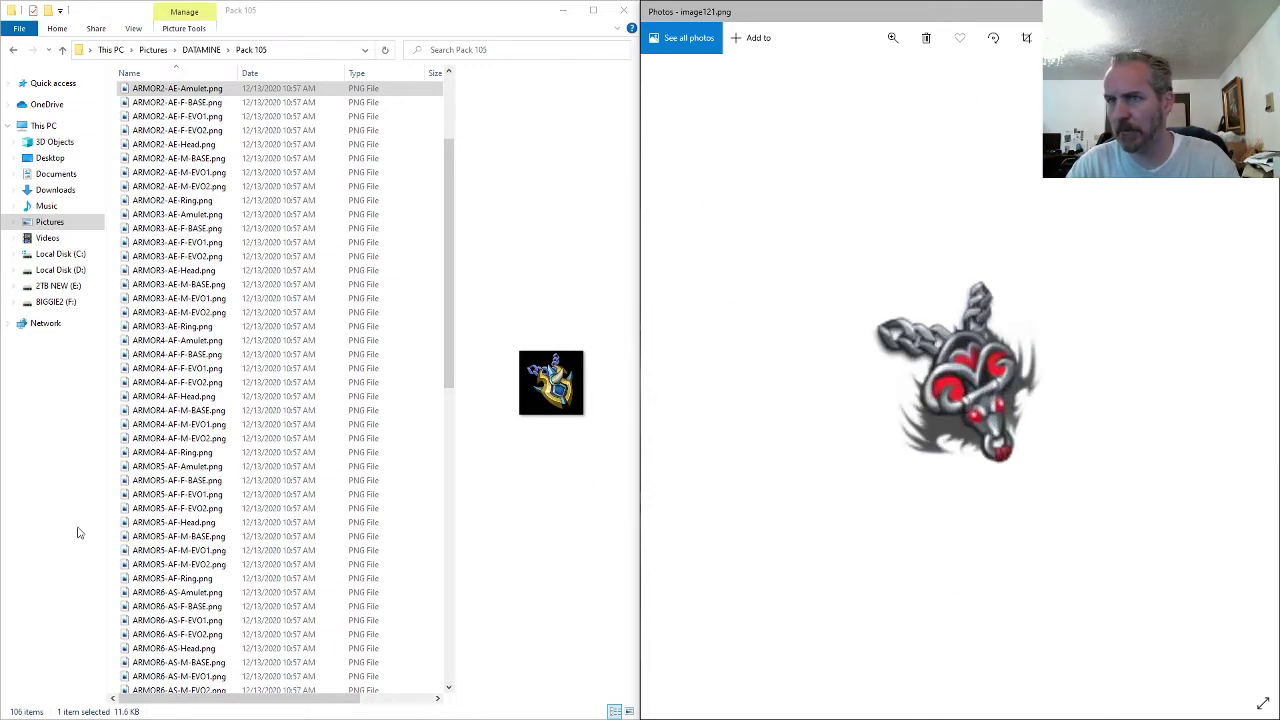
pyautogui.click(200, 550)
pyautogui.scroll(-10, 212, 590)
pyautogui.scroll(-7, 200, 586)
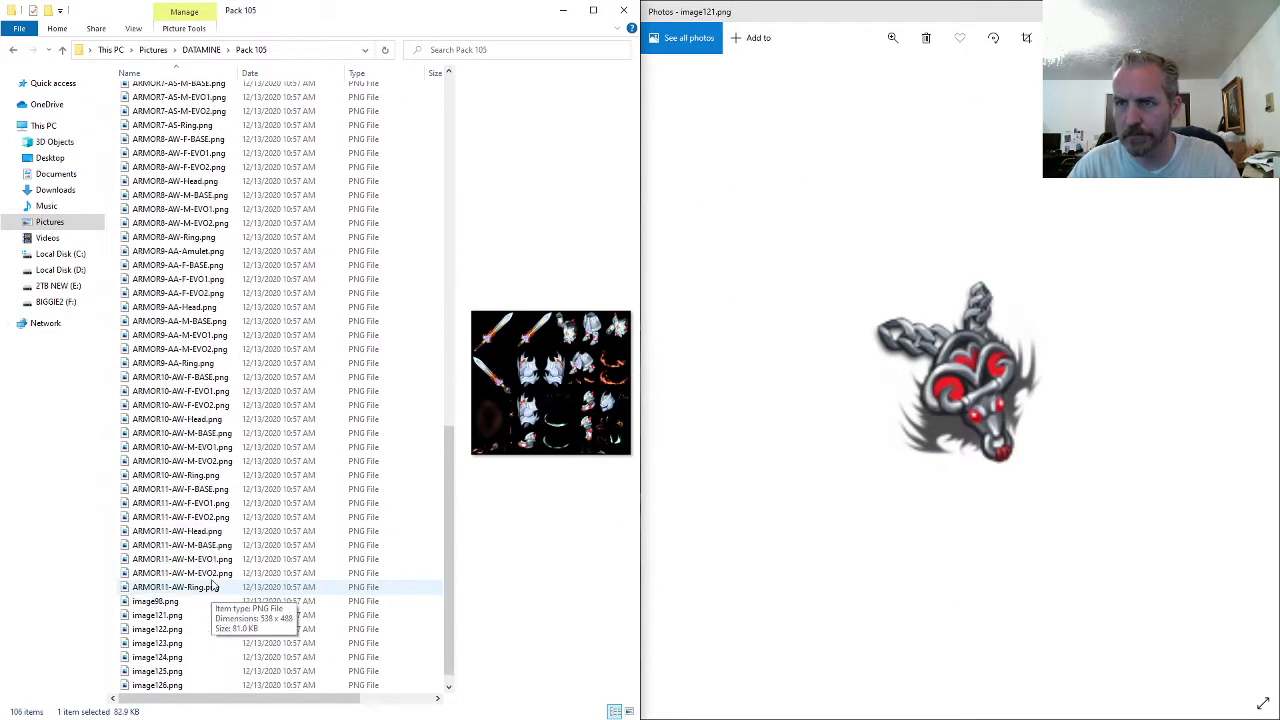
pyautogui.click(200, 465)
pyautogui.click(200, 475)
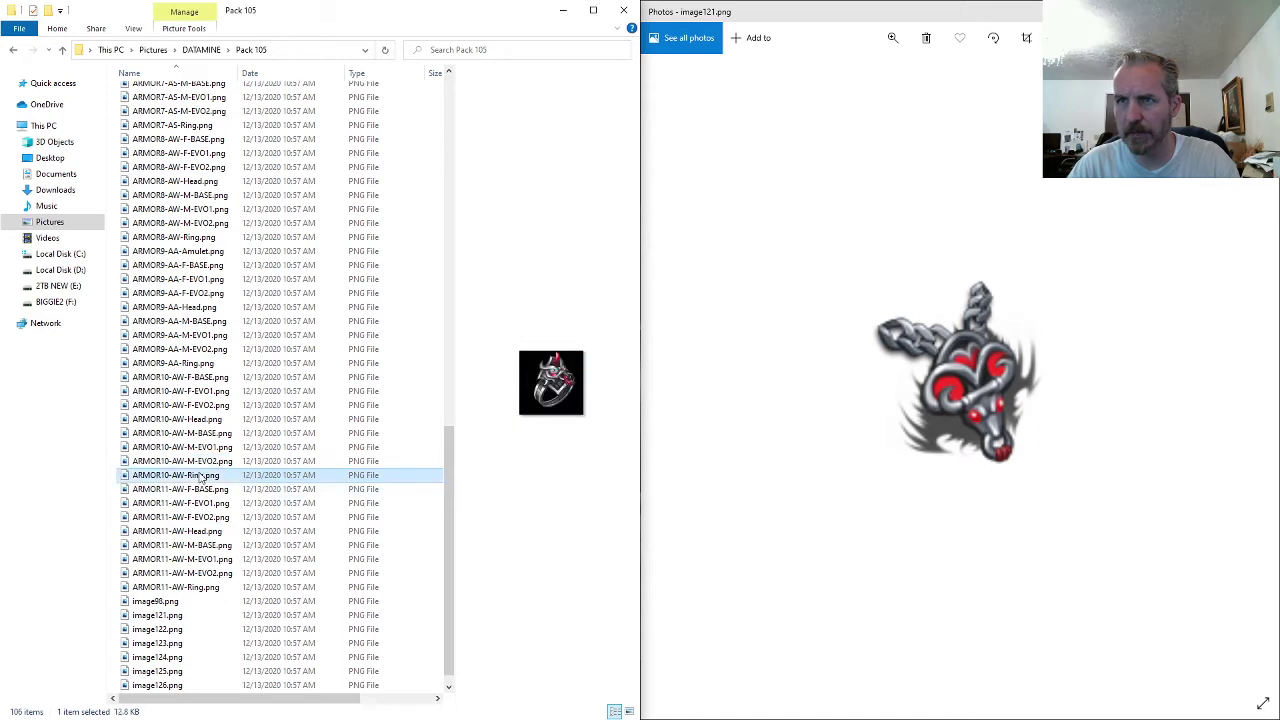
# - Rename image121.png as ARMOR10-AW-Amulet.png, using the ARMOR10-AW-Ring.png name, and image122.png as ARMOR11-AW-Amulet.png
pyautogui.press('F2')
pyautogui.moveTo(188, 476); pyautogui.dragTo(131, 480)
pyautogui.click(176, 616)
pyautogui.press('F2')
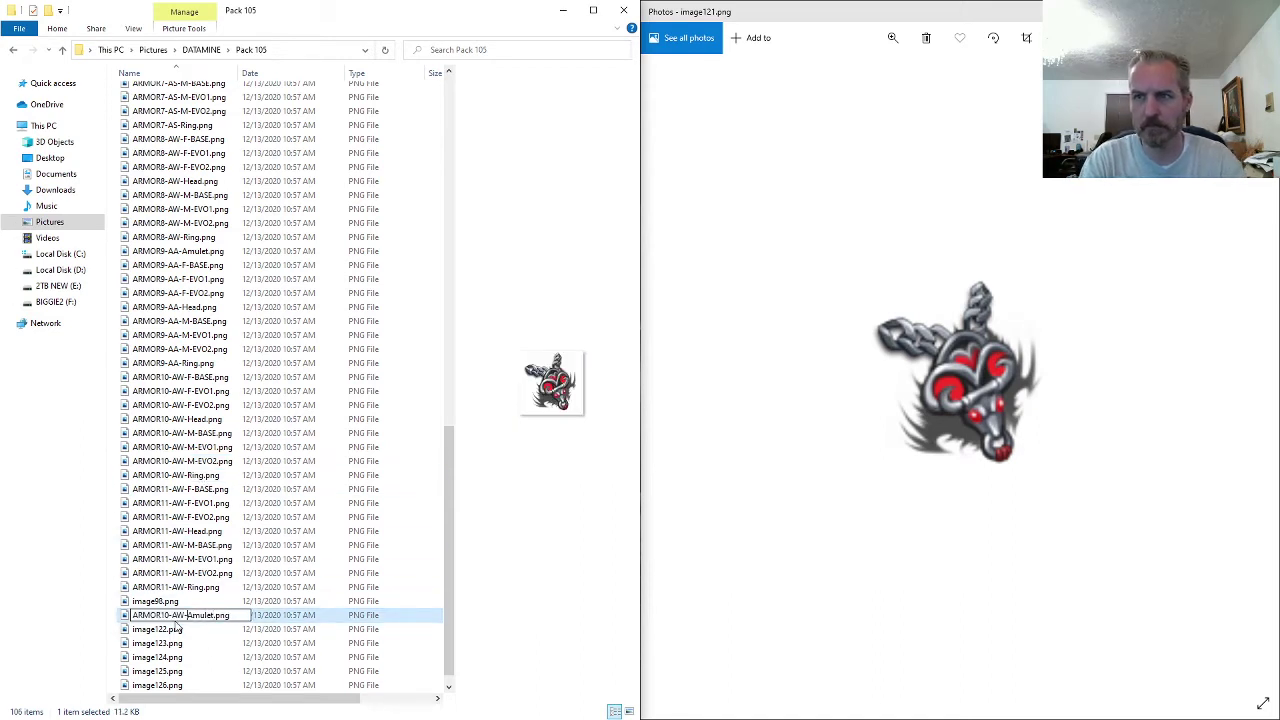
pyautogui.press('Tab')
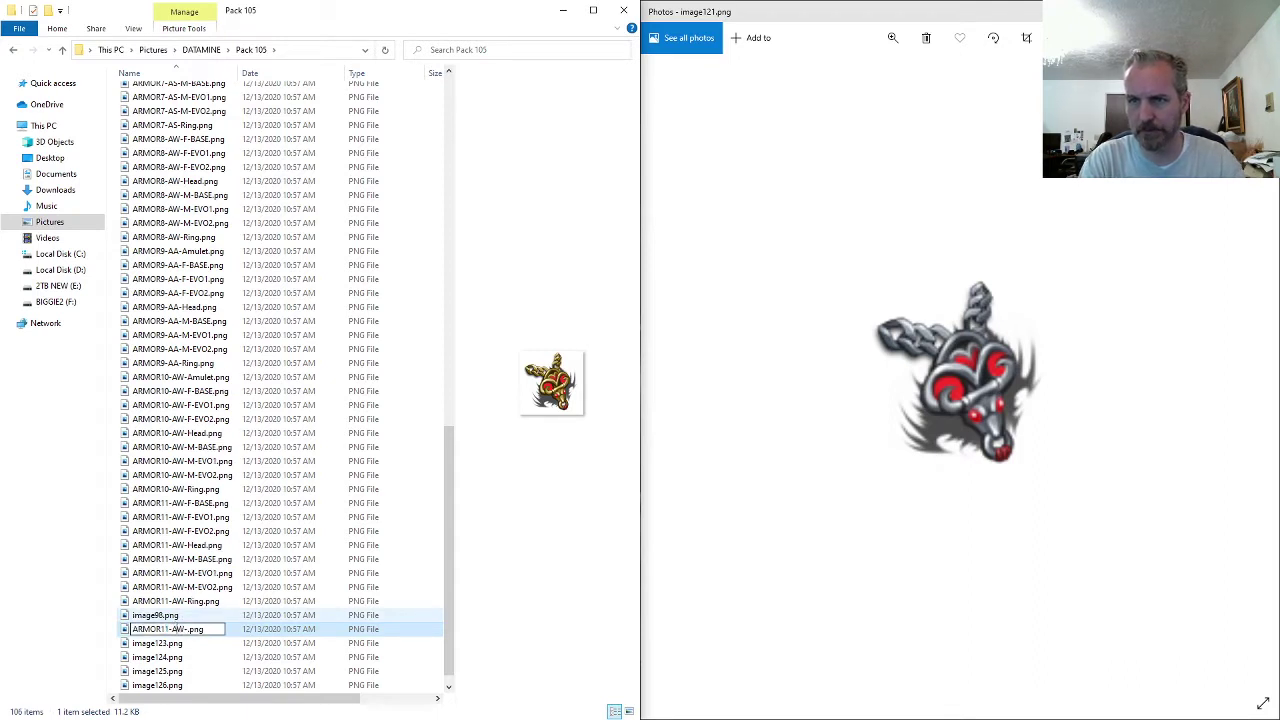
pyautogui.write('ARMOR11-AW-Amulet')
pyautogui.press('Return')
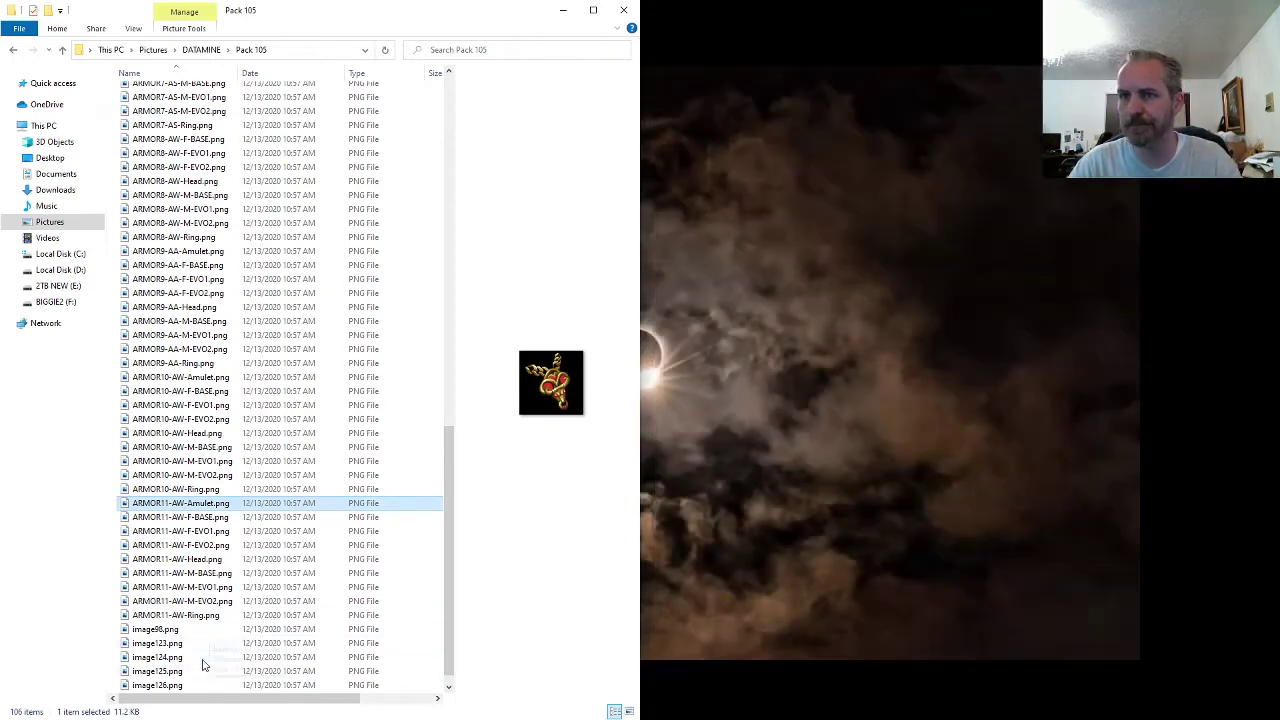
# - Open image123.png in the photo viewer and place it beside the file list
pyautogui.doubleClick(178, 645)
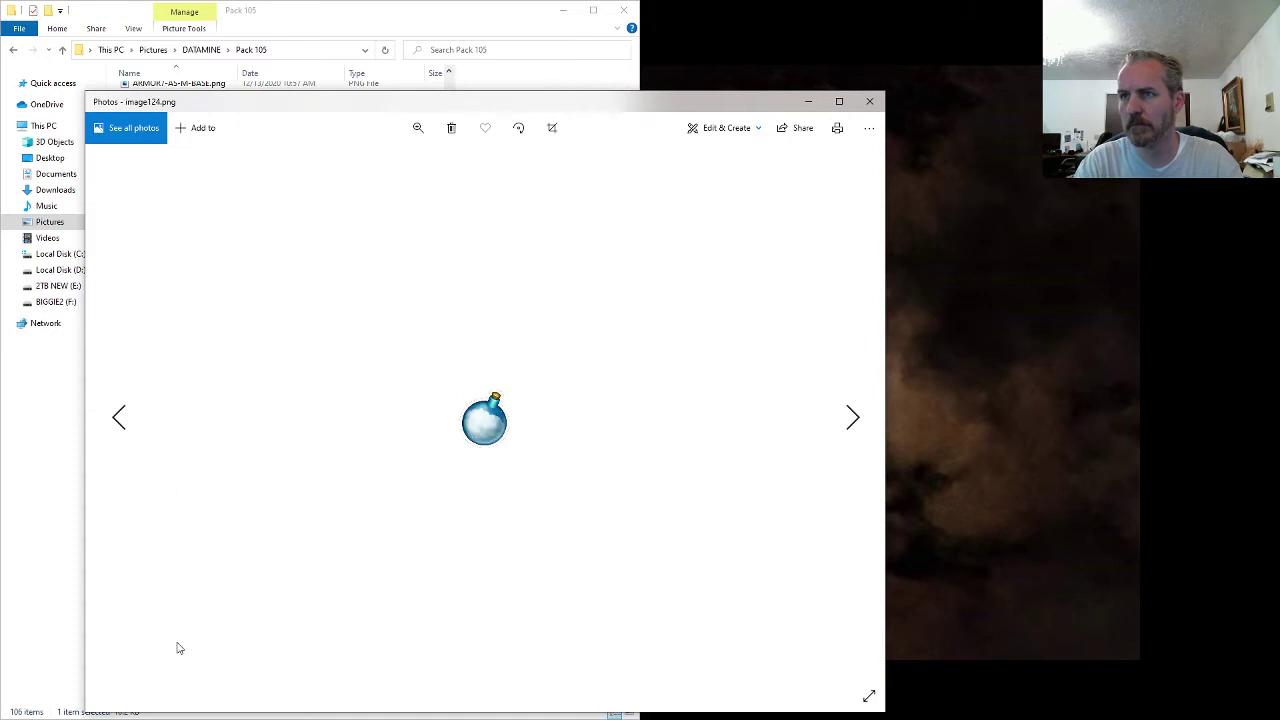
pyautogui.press('super+Right')
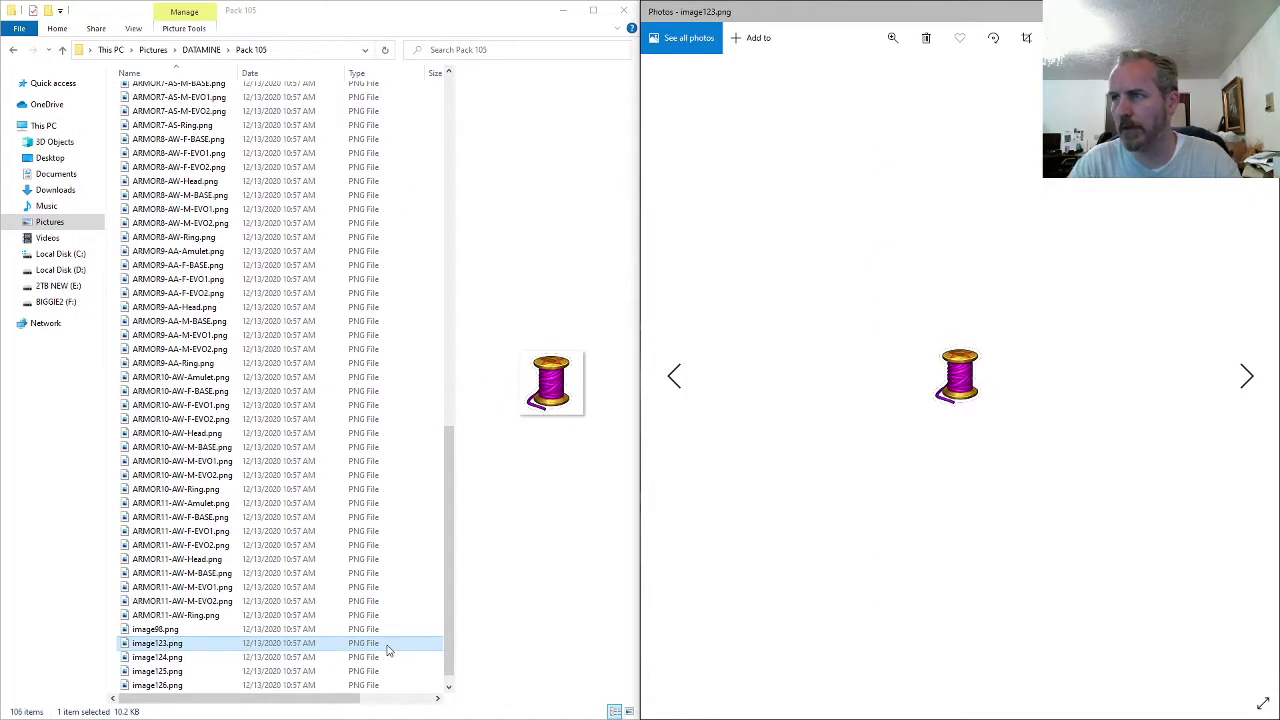
pyautogui.scroll(-1, 188, 640)
# - Copy the name of SF55-MATERIAL1.png and use it to rename image123.png, the thread spool, as SF55-MATERIAL2.png
pyautogui.click(185, 630)
pyautogui.press('Down')
pyautogui.press('Down')
pyautogui.press('Down')
pyautogui.press('Down')
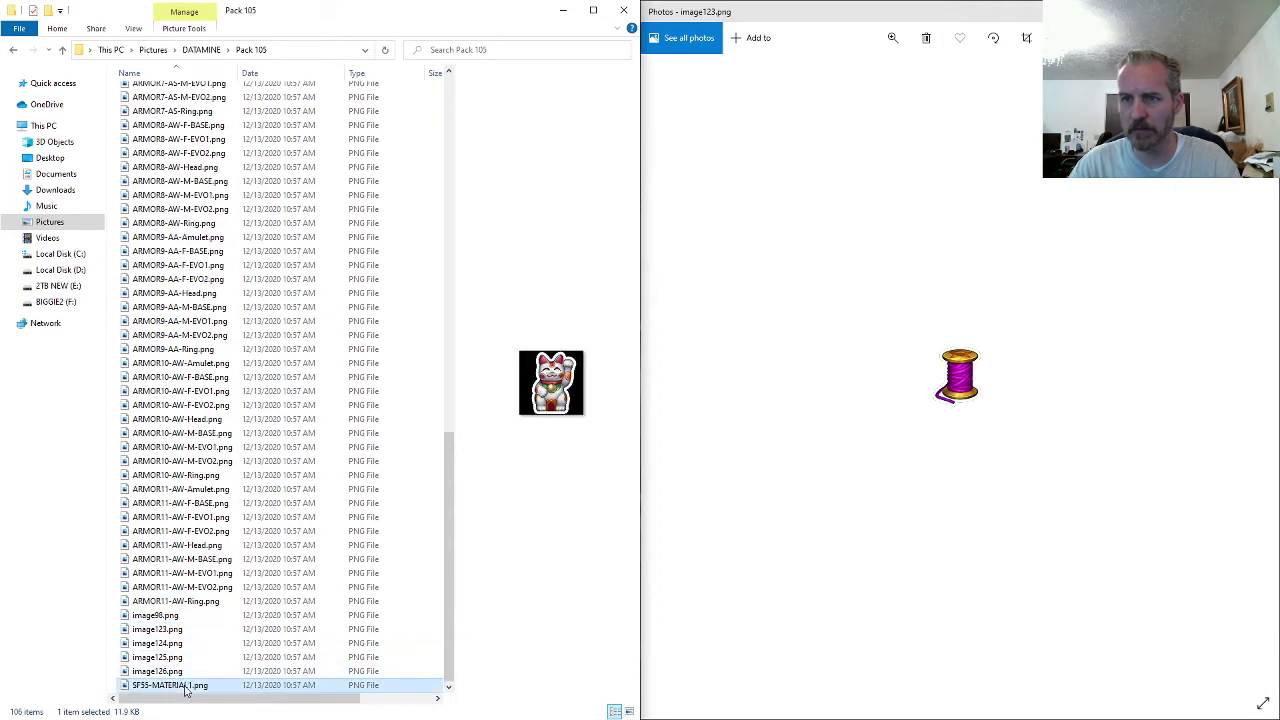
pyautogui.press('F2')
pyautogui.hotkey('ctrl', 'c')
pyautogui.click(172, 630)
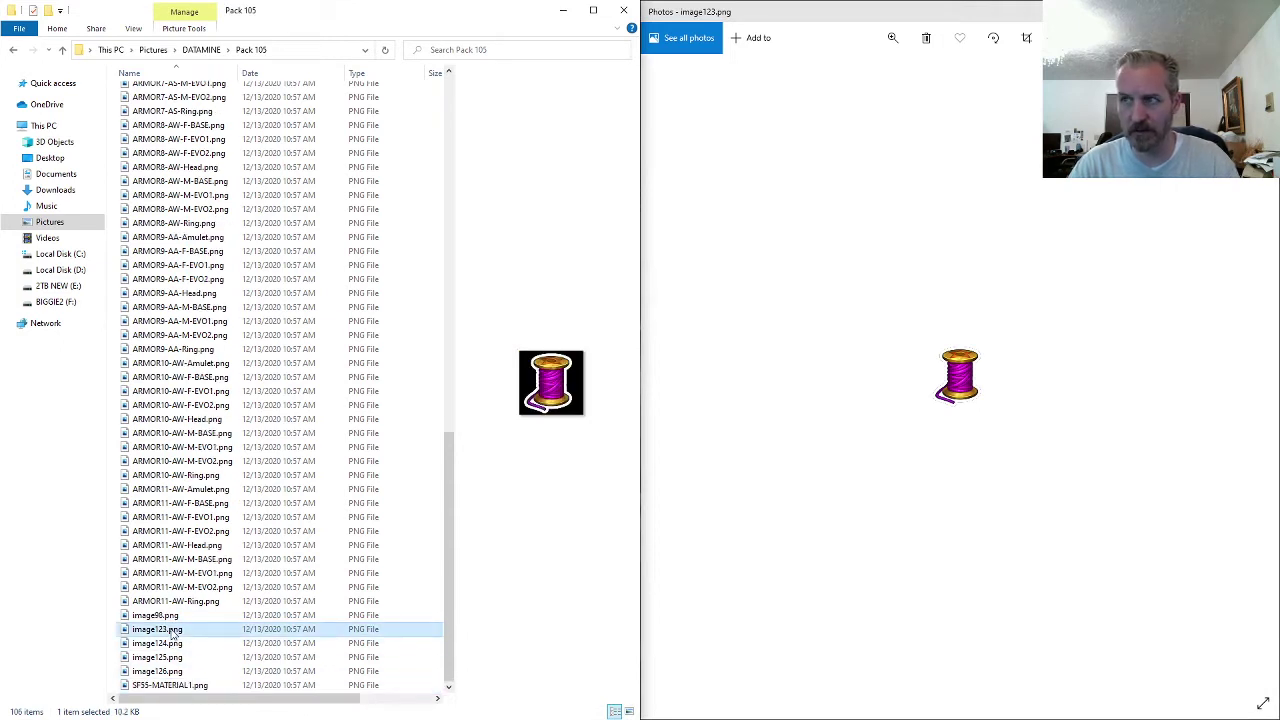
pyautogui.press('F2')
pyautogui.hotkey('ctrl', 'v')
pyautogui.press('Return')
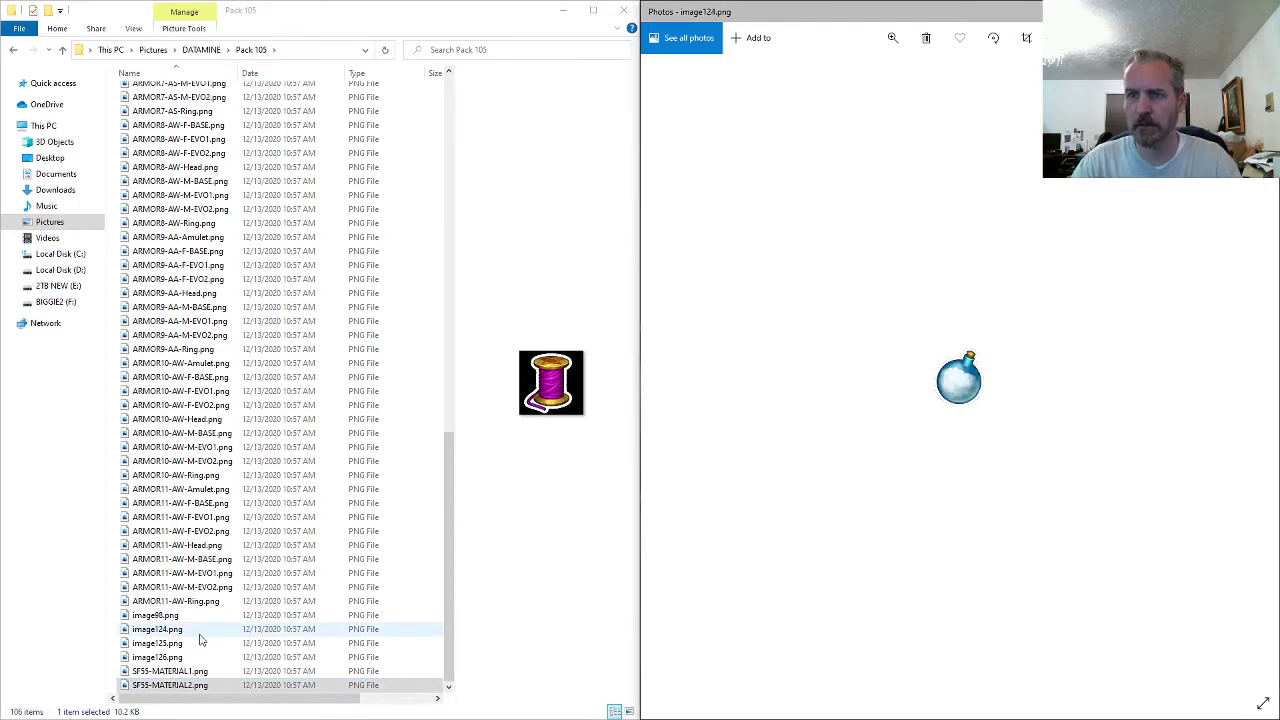
# - Rename image124.png as SF55-MATERIAL3.png and image125.png as SF55-MATERIAL4.png
pyautogui.click(195, 631)
pyautogui.press('F2')
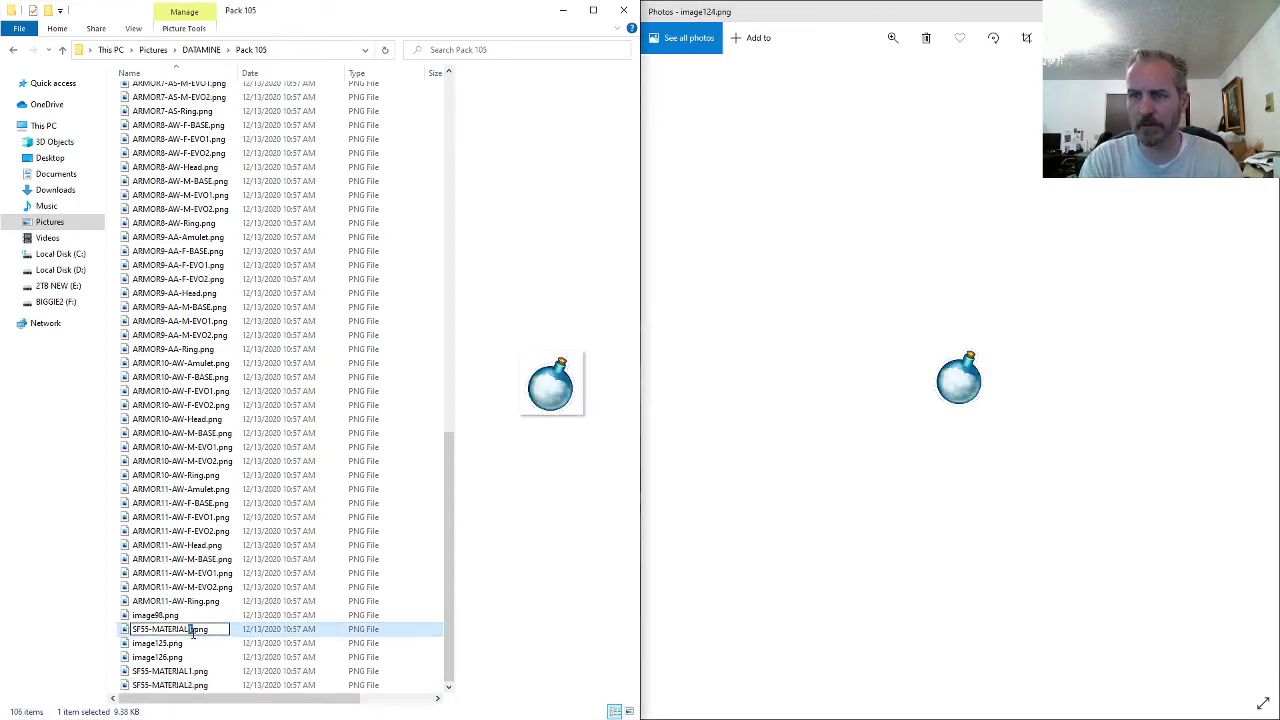
pyautogui.write('3')
pyautogui.press('Return')
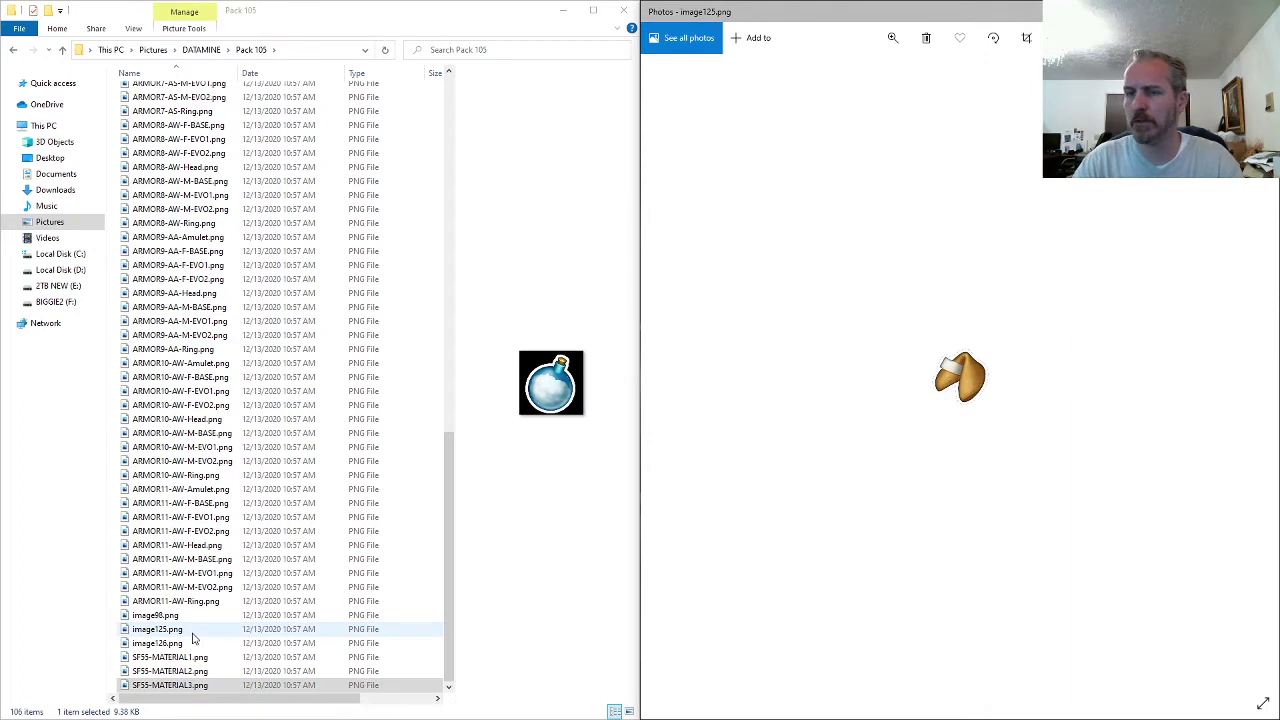
pyautogui.click(186, 634)
pyautogui.press('F2')
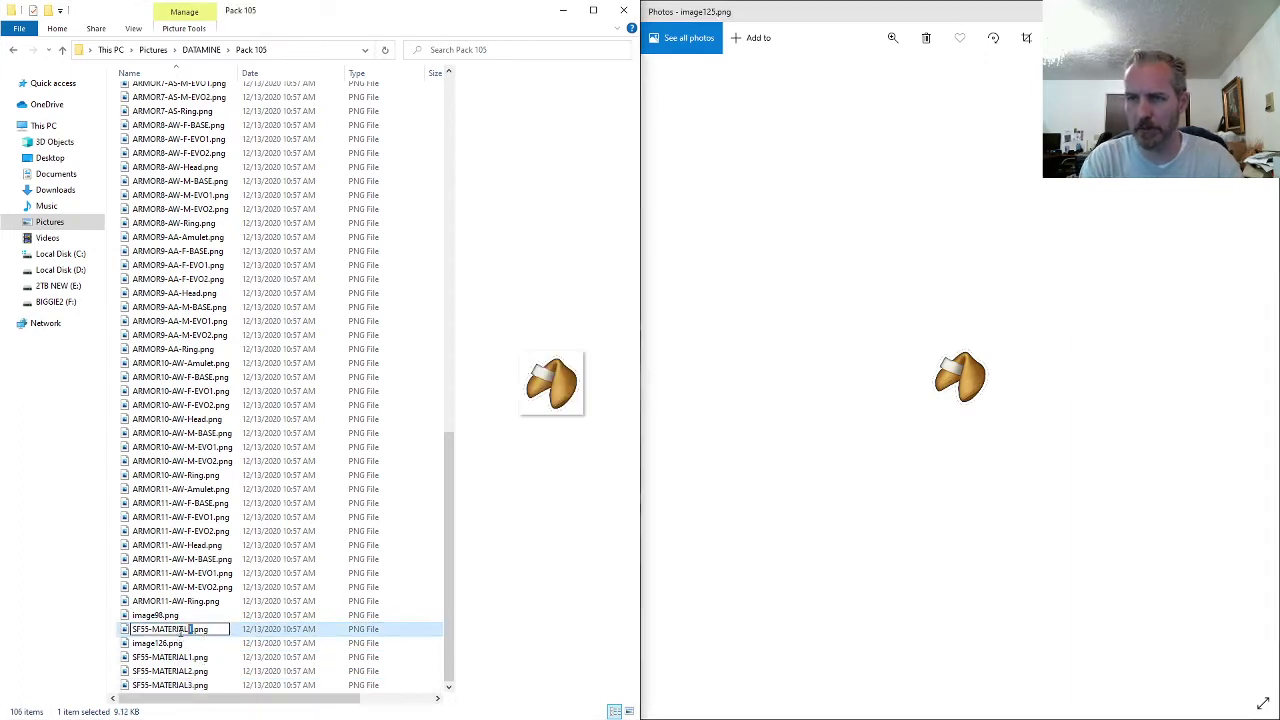
pyautogui.write('4')
pyautogui.press('Return')
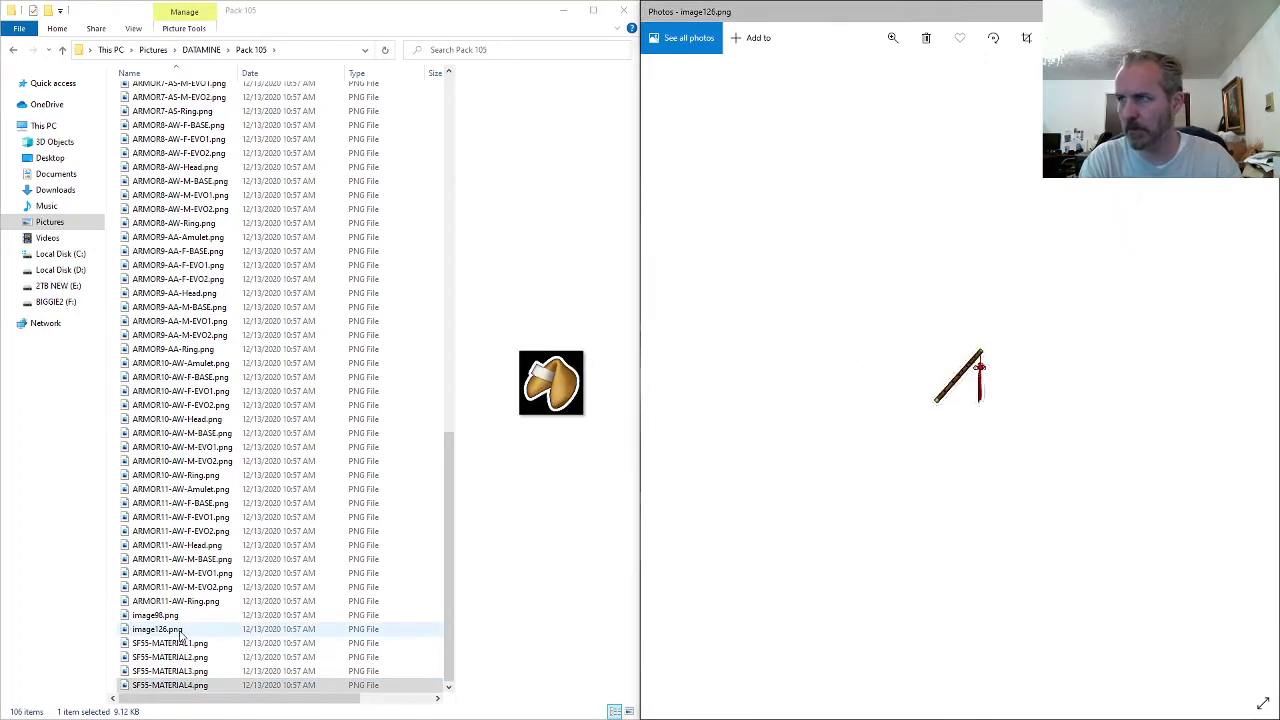
# - Rename image126.png as SF55-MATERIAL5.png, close the photo viewer, and select SF55-MATERIAL1.png in the file list
pyautogui.click(181, 630)
pyautogui.press('F2')
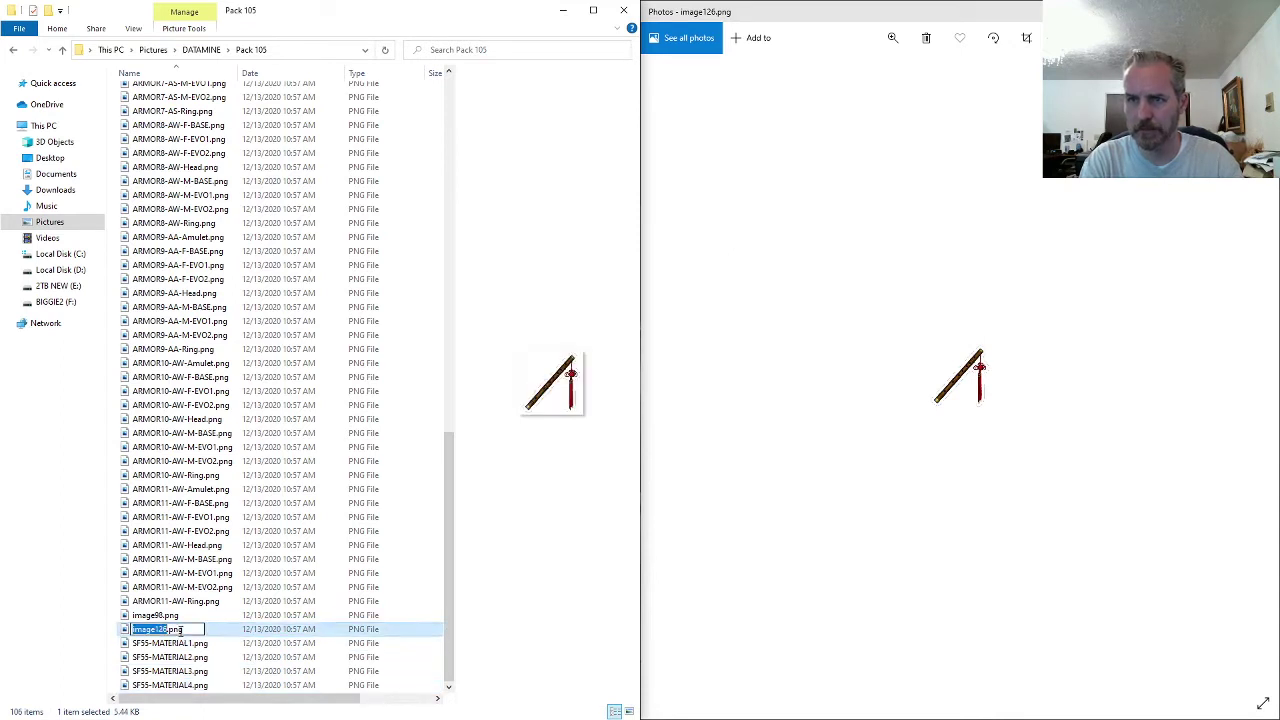
pyautogui.write('55-MATERIAL5')
pyautogui.press('Return')
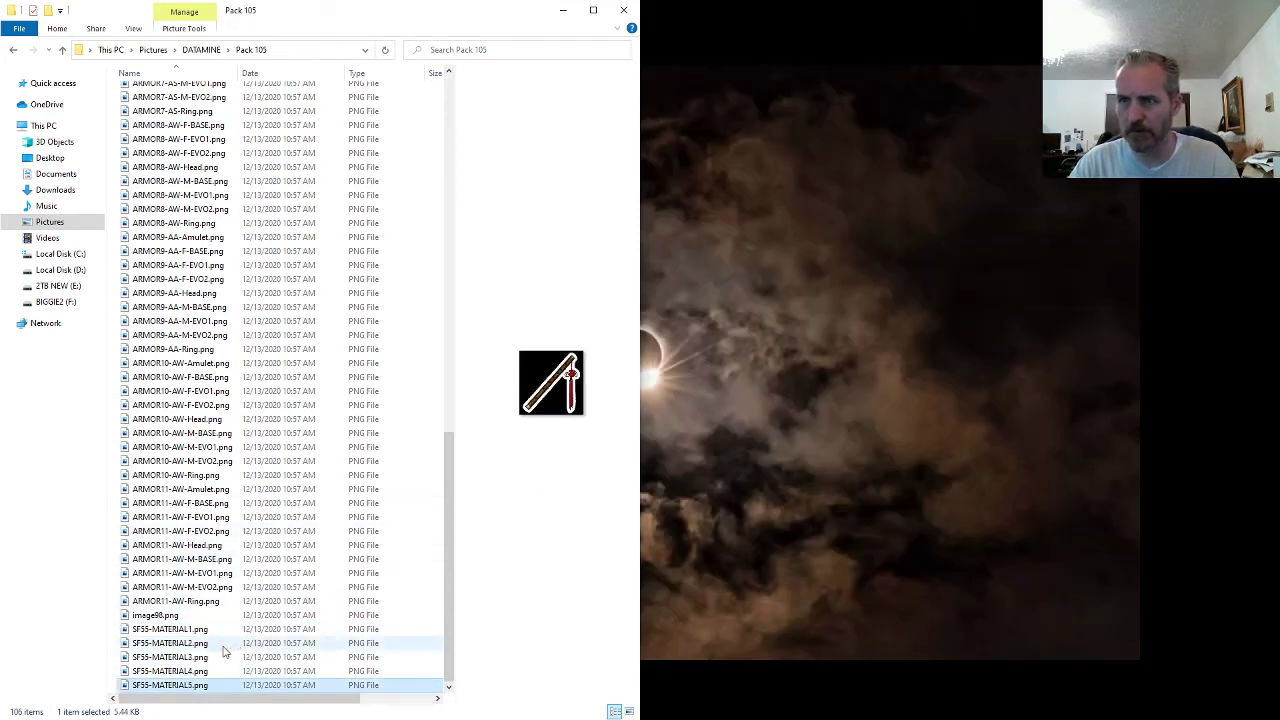
pyautogui.click(203, 632)
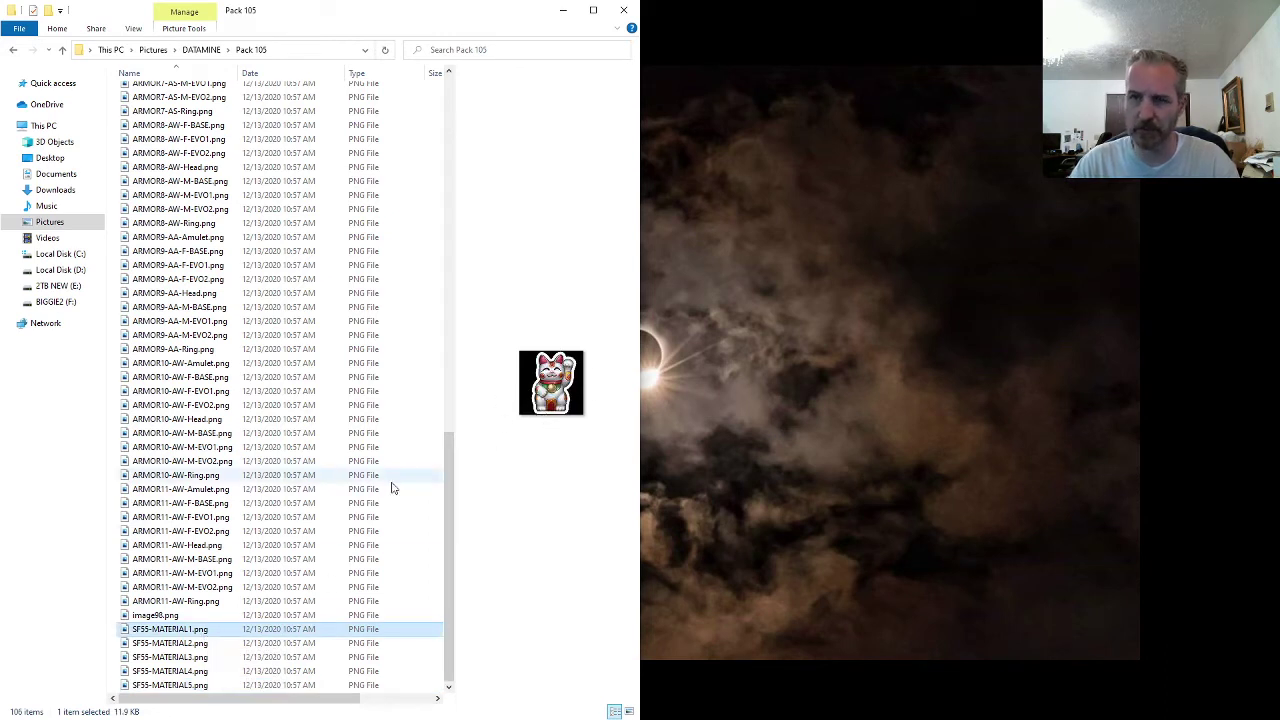
# - Rename SF55-MATERIAL1.png, the lucky cat, as SF55-EVENTMATERIAL1.png and SF55-MATERIAL4.png, the fortune cookies, as SF55-EVENTMATERIAL2.png
pyautogui.click(163, 636)
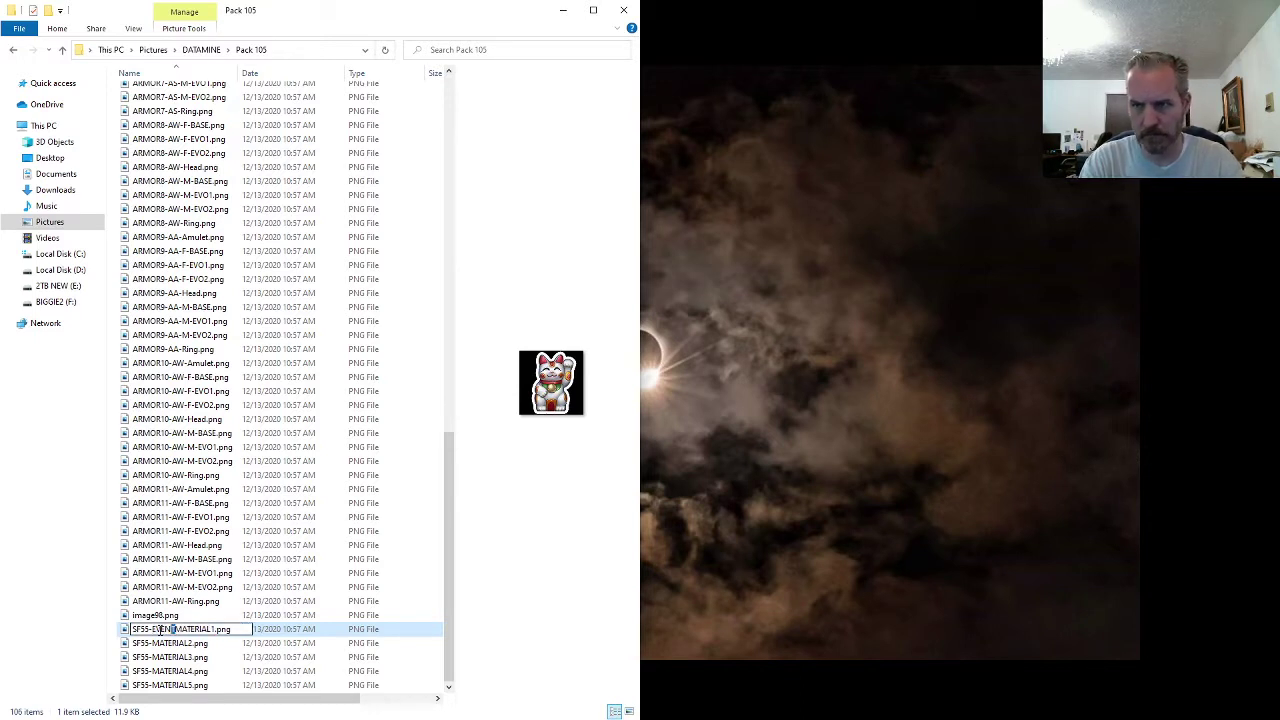
pyautogui.press('Return')
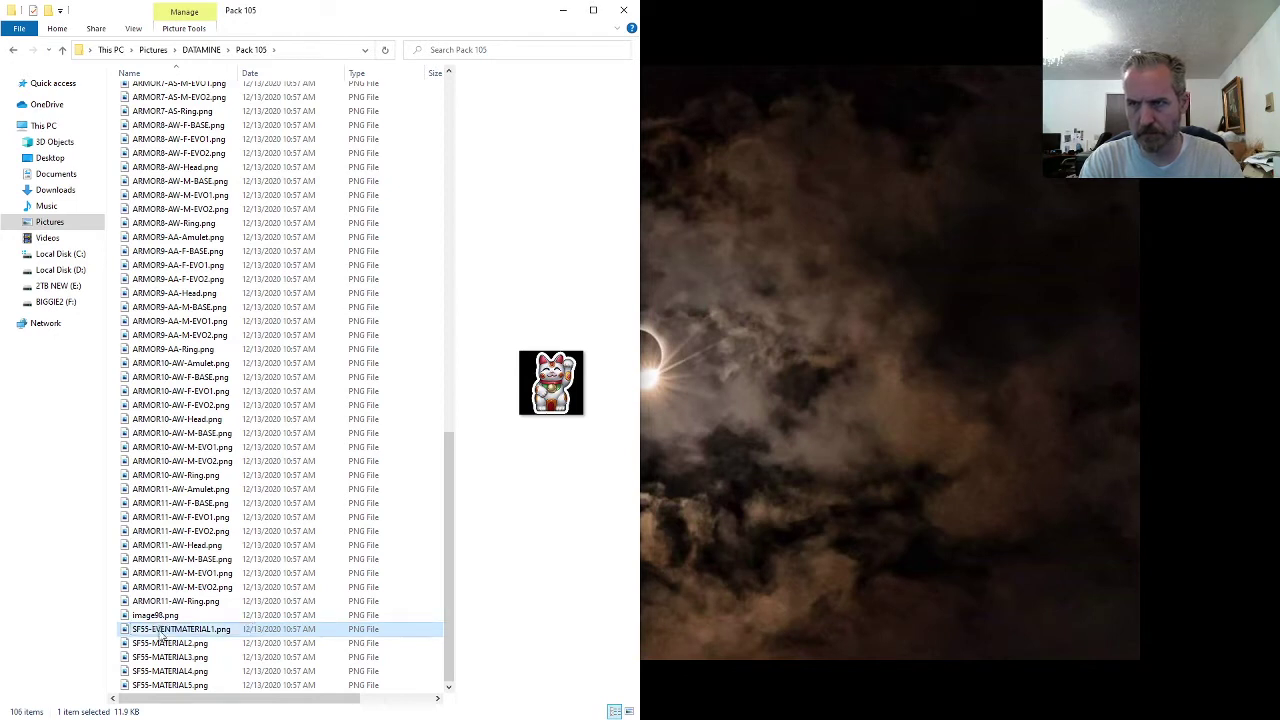
pyautogui.press('Down')
pyautogui.press('Down')
pyautogui.press('Down')
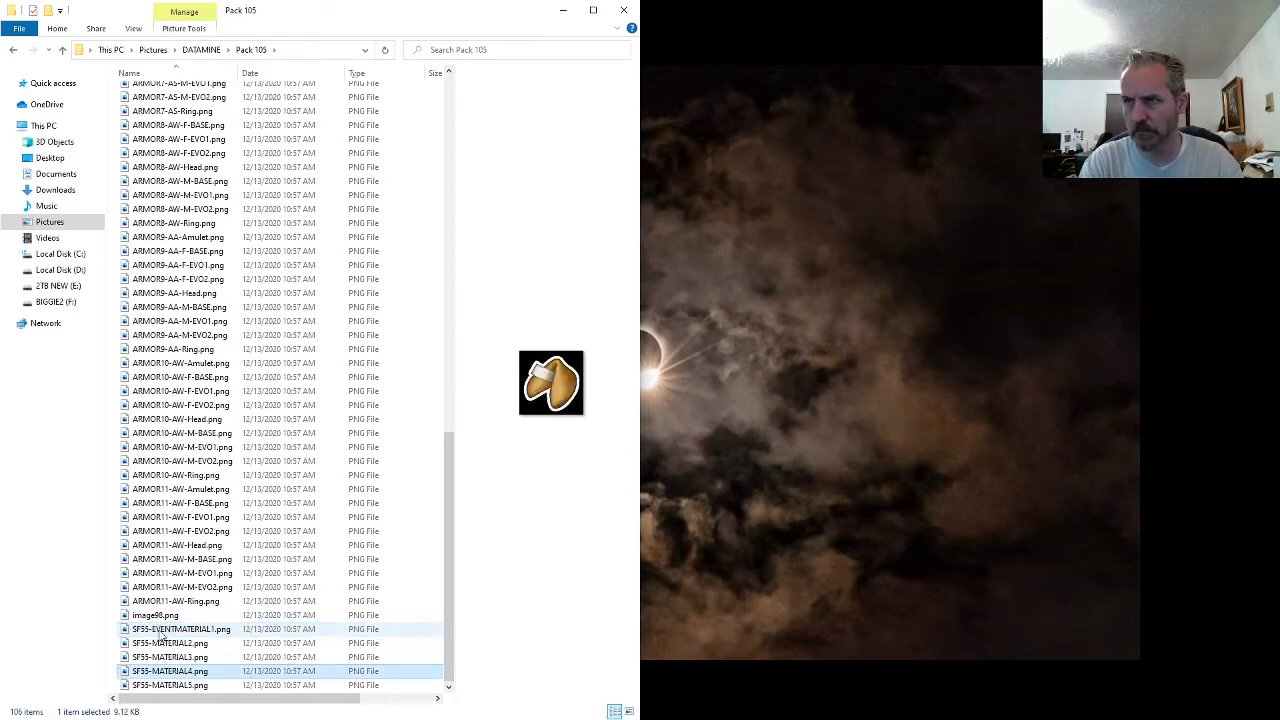
pyautogui.press('F2')
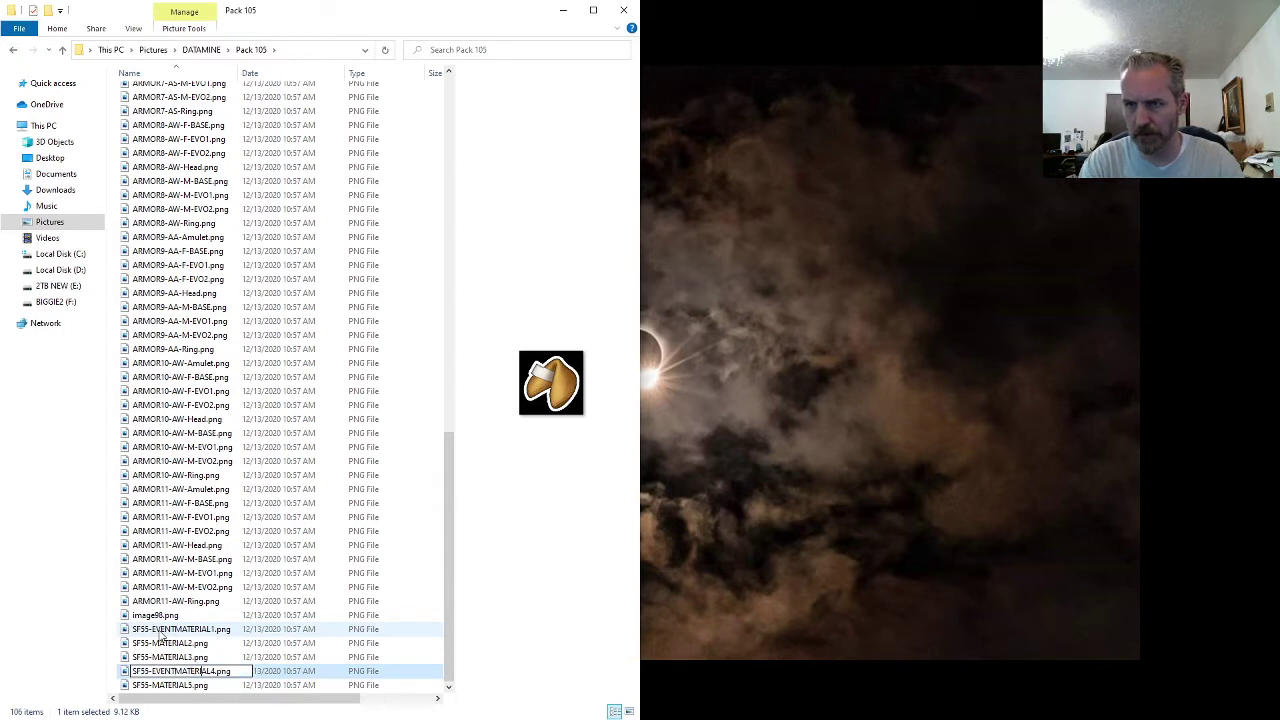
pyautogui.write('SF55-EVENTMATERIAL2')
pyautogui.press('Return')
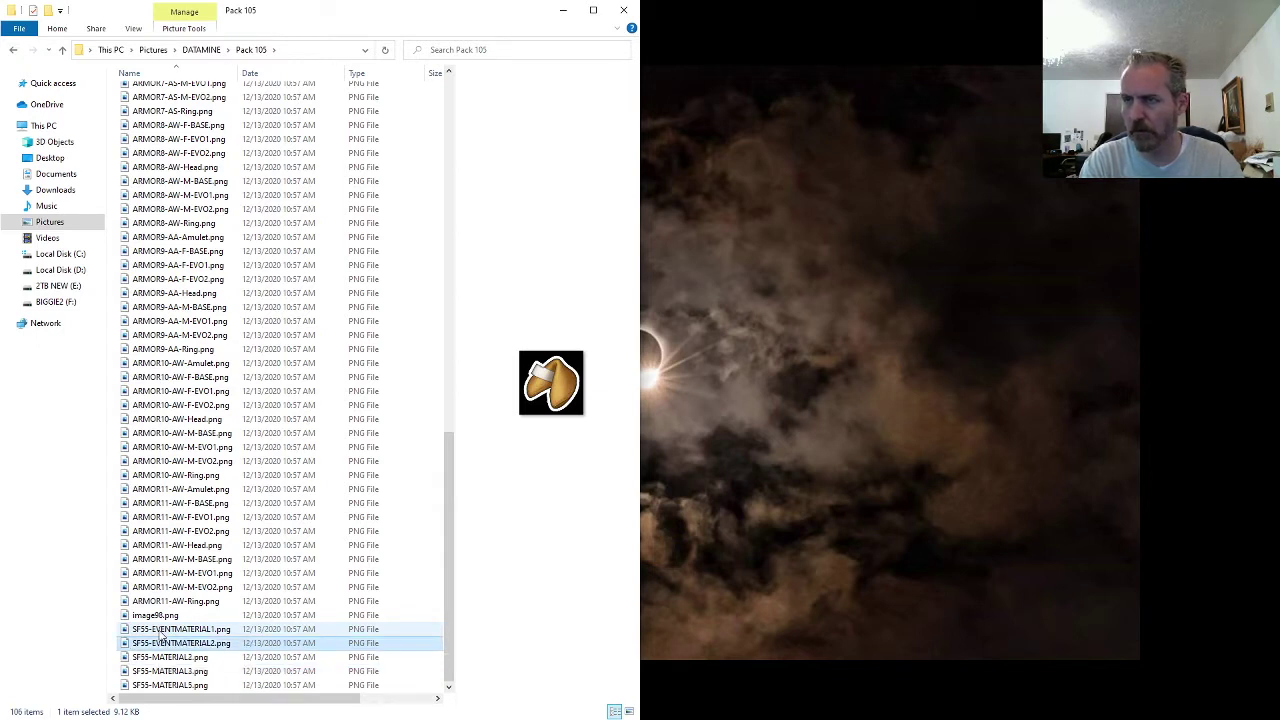
# - Rename SF55-MATERIAL5.png, the last file in the Pack 105 list, as SF55-EVENTMATERIAL3.png
pyautogui.press('Down')
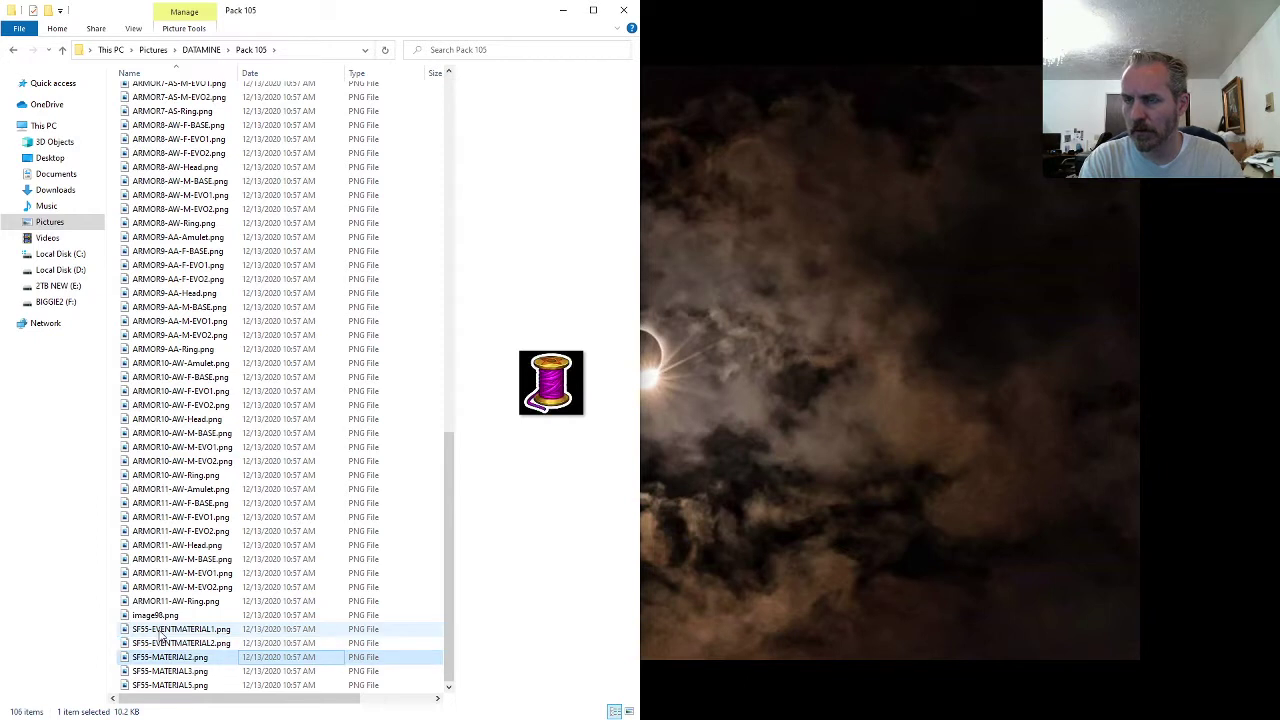
pyautogui.press('Down')
pyautogui.press('Down')
pyautogui.press('F2')
pyautogui.write('EVENT')
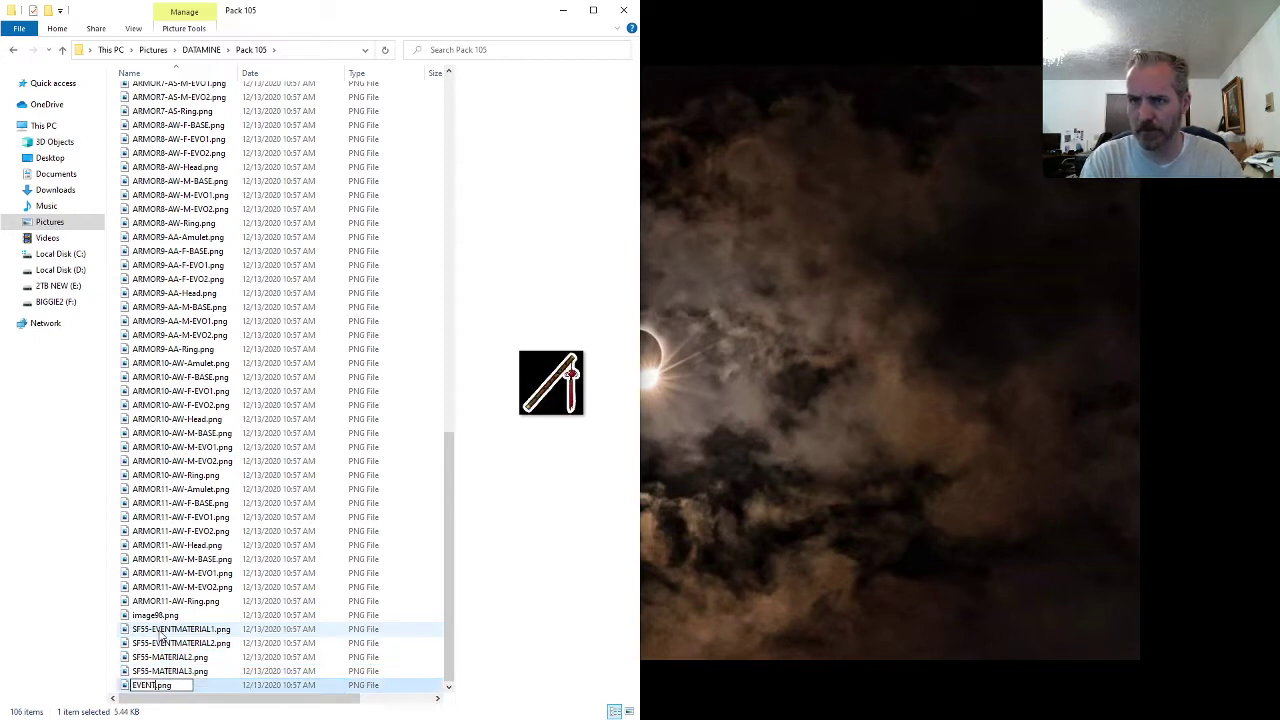
pyautogui.press('Escape')
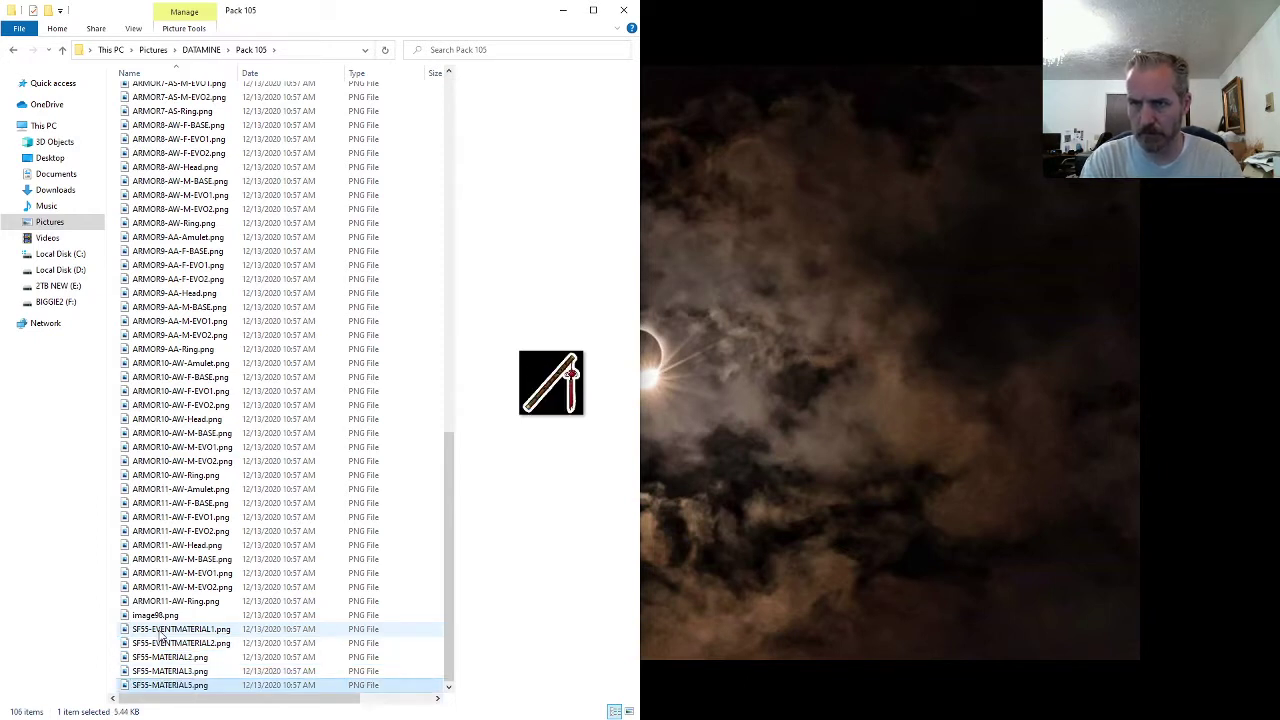
pyautogui.press('F2')
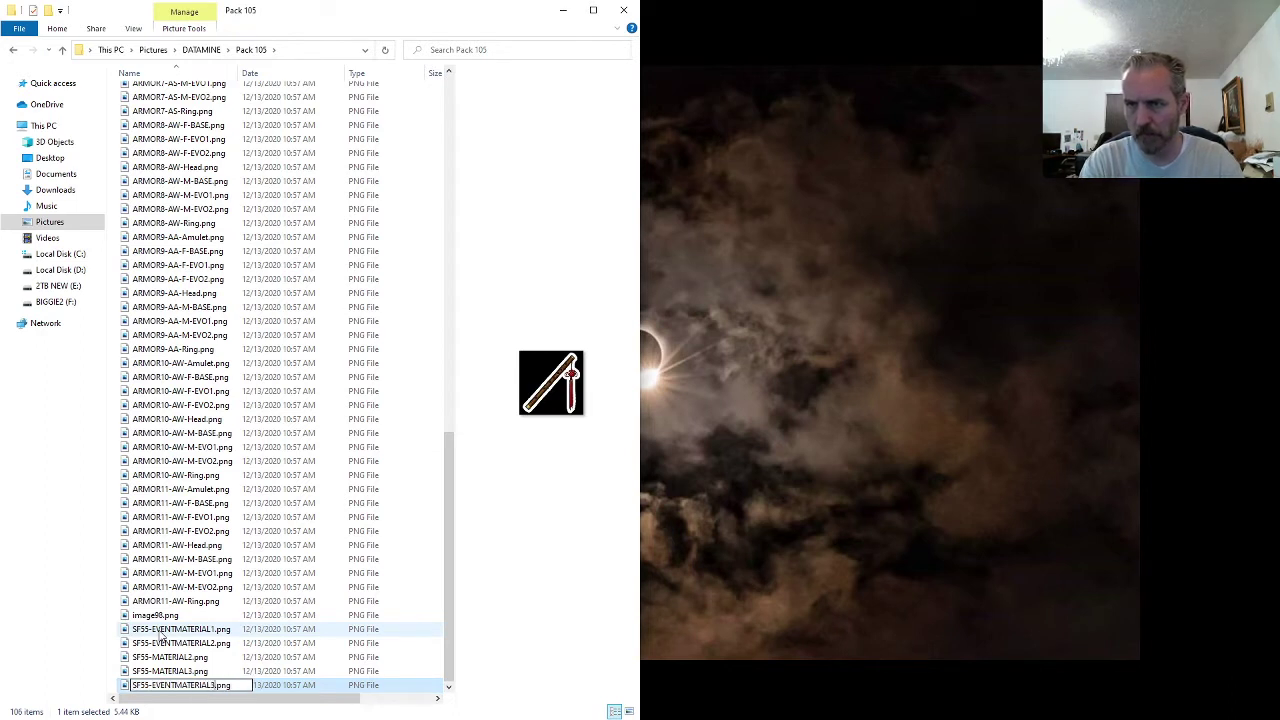
# - Finish renaming the file as SF55-EVENTMATERIAL3.png and rename the purple thread spool image as SF55-MATERIAL1.png
pyautogui.press('Return')
pyautogui.press('Down')
pyautogui.press('F2')
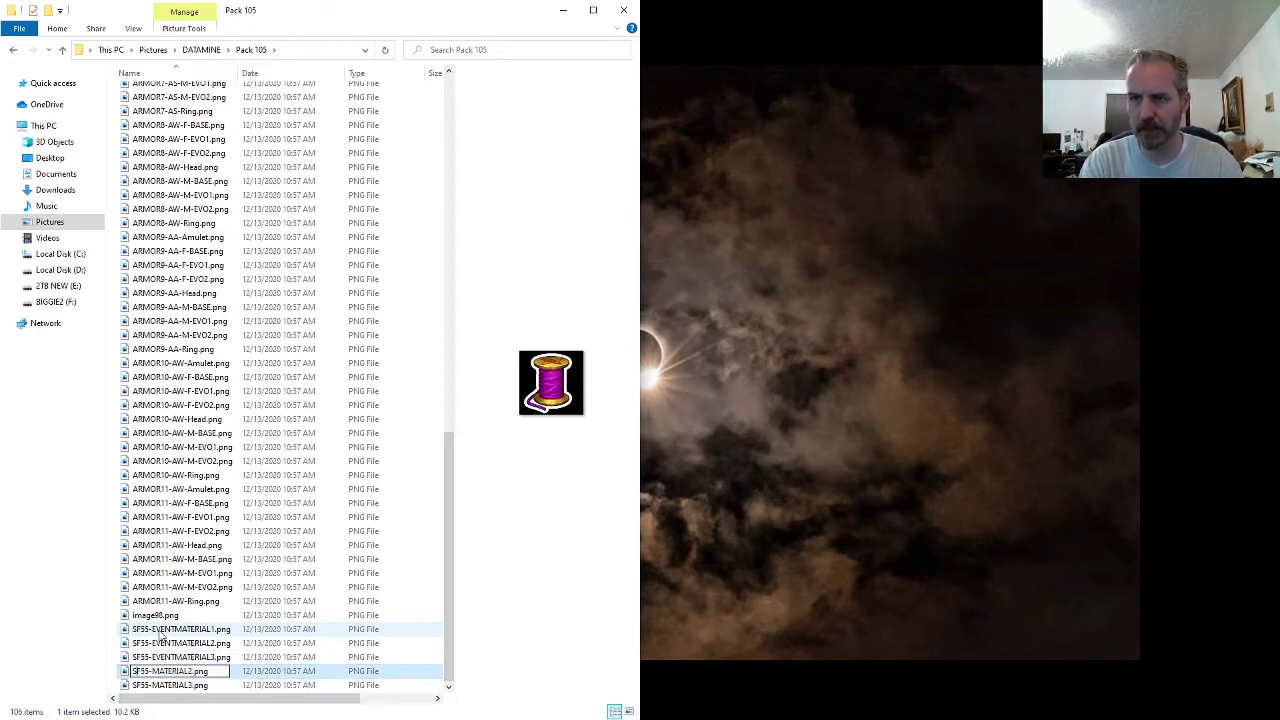
pyautogui.press('Return')
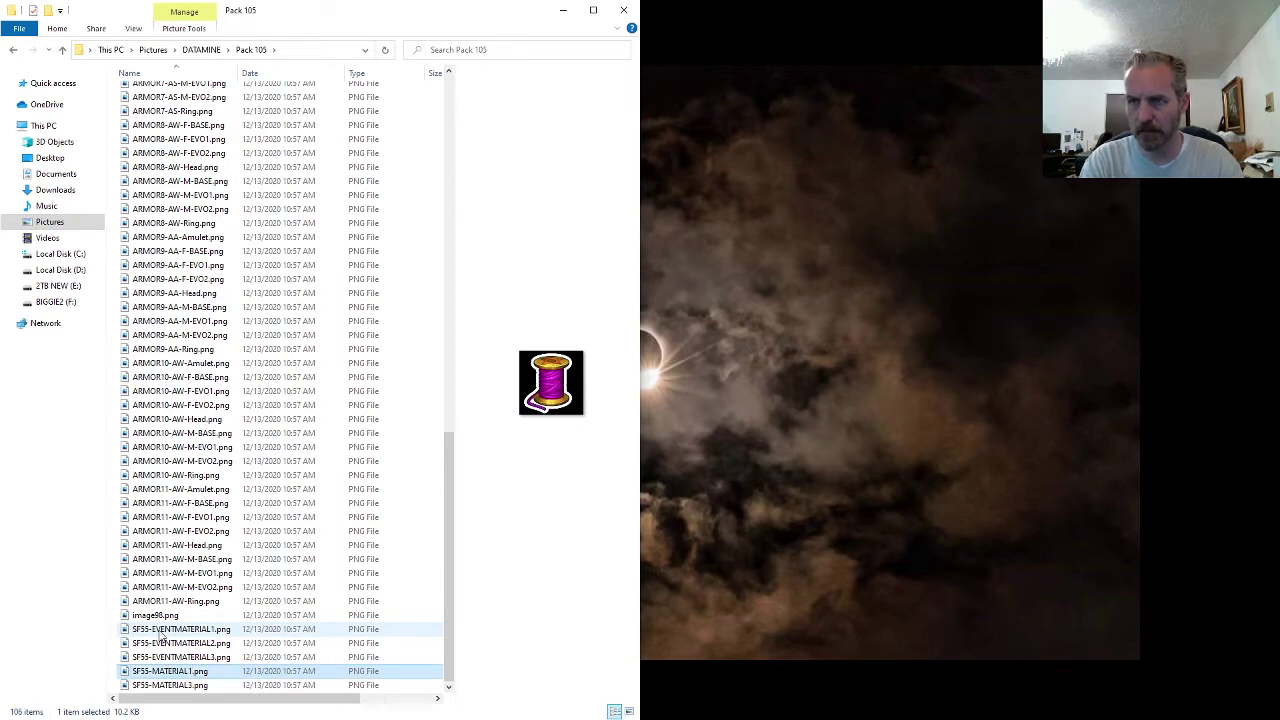
# - Rename the blue flask image SF55-MATERIAL3.png as SF55-MATERIAL2.png
pyautogui.press('Down')
pyautogui.press('F2')
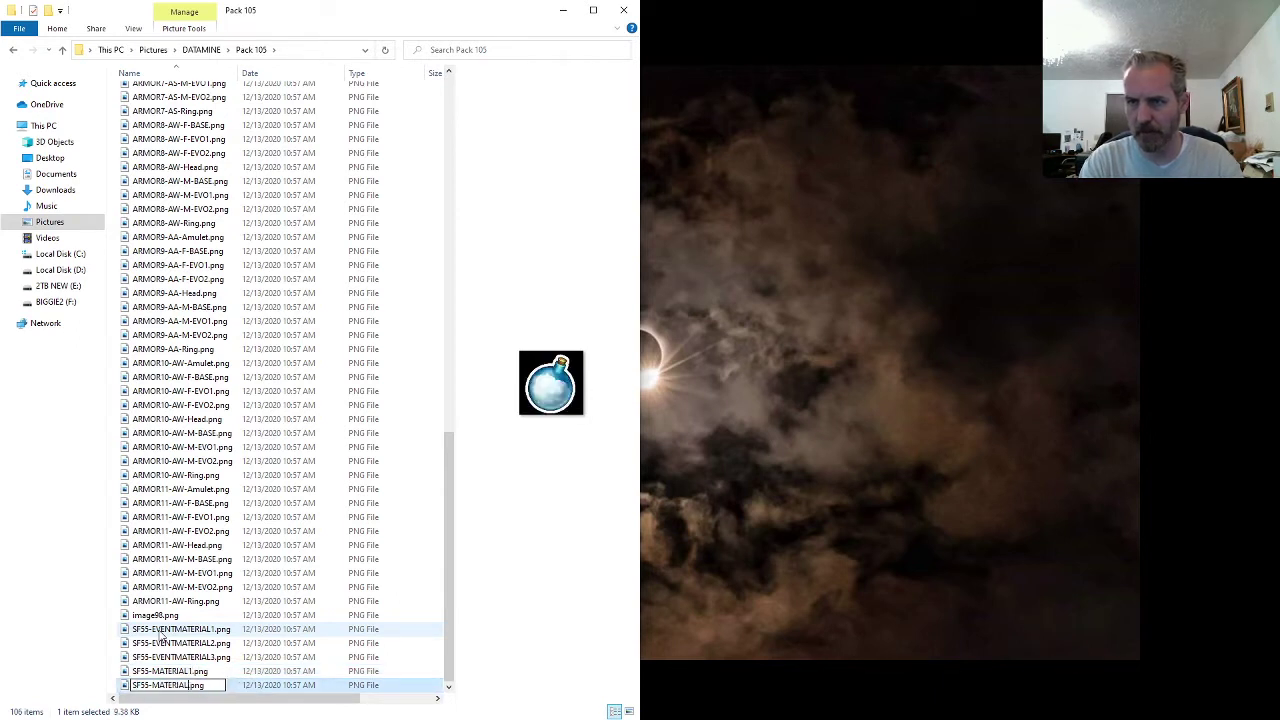
pyautogui.write('2')
pyautogui.press('Return')
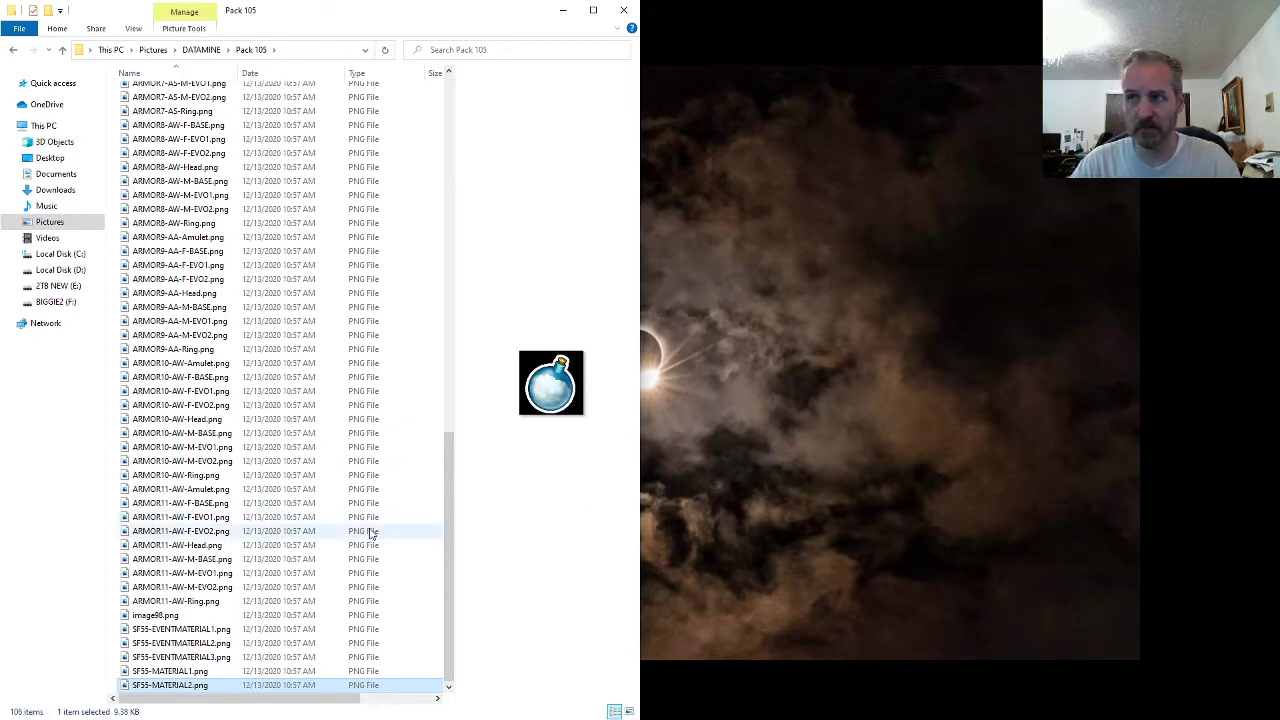
# - Preview the three SF55-EVENTMATERIAL images one after another
pyautogui.click(212, 629)
pyautogui.click(212, 643)
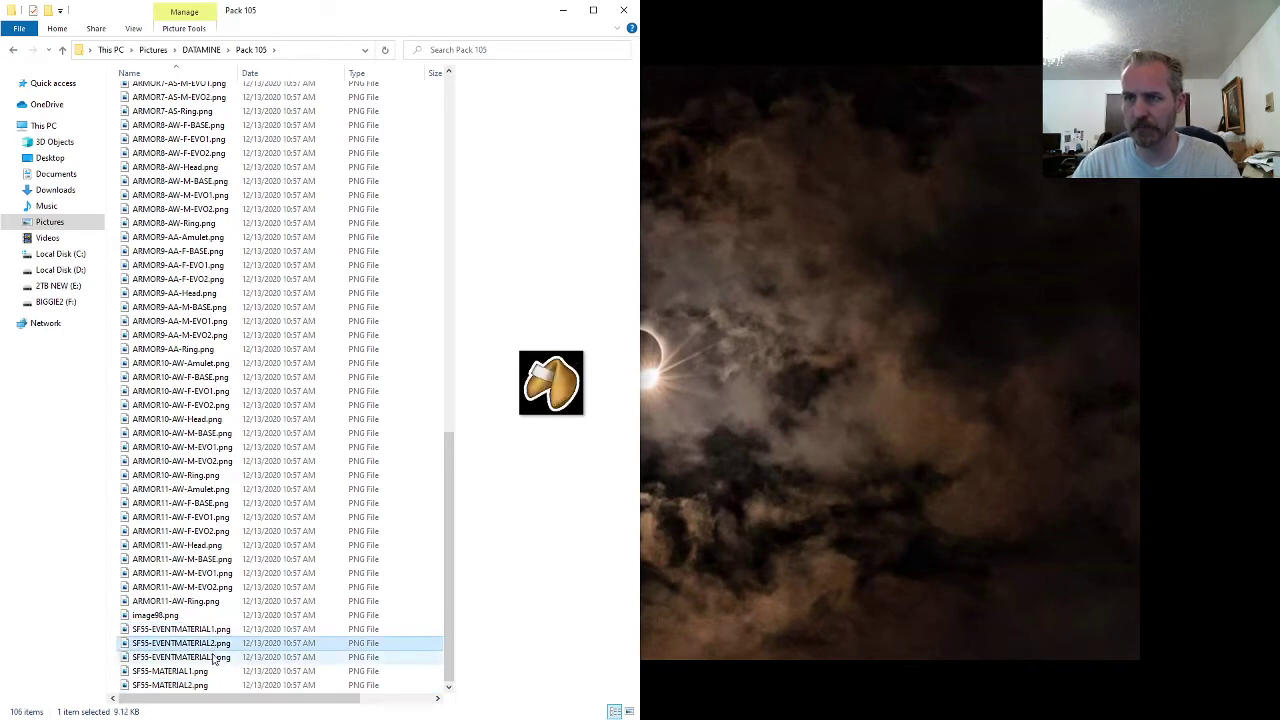
pyautogui.click(213, 657)
pyautogui.click(213, 643)
pyautogui.click(214, 630)
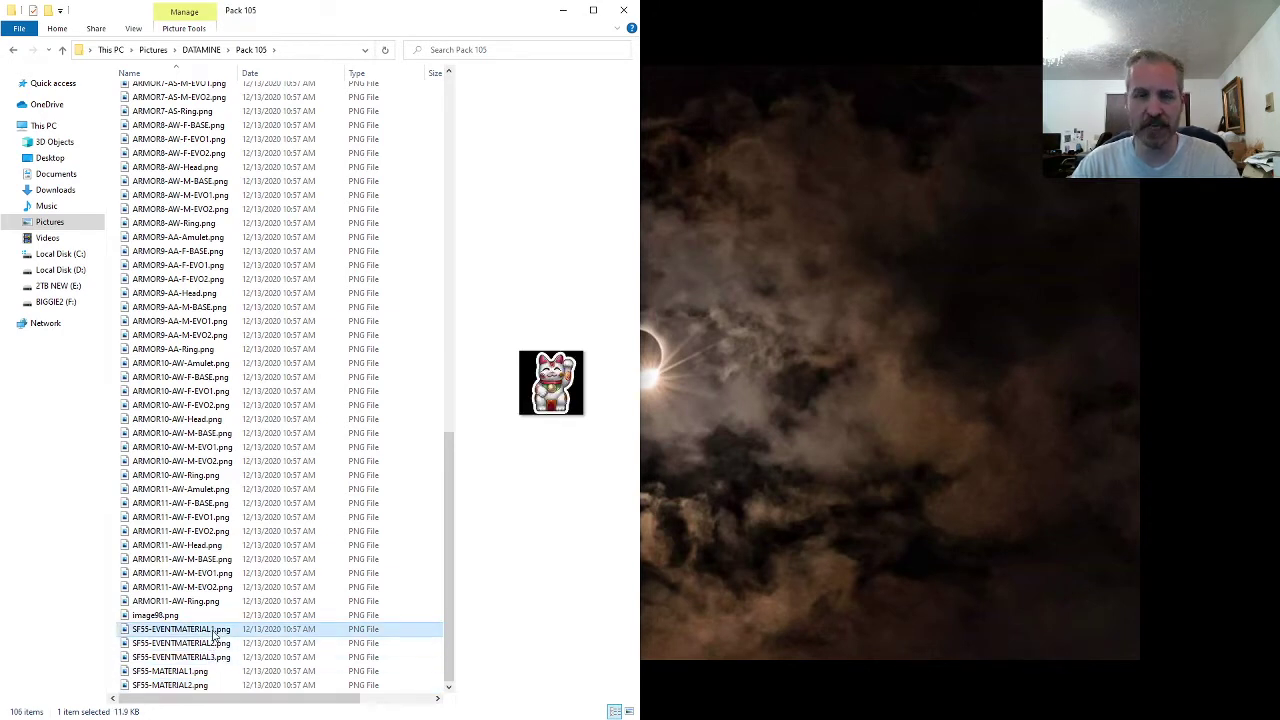
pyautogui.click(213, 643)
pyautogui.click(213, 657)
# - Compare the preview of image98.png with the enlarged ARMOR8-AW-M-EVO2.png sprite sheet, closing the enlarged view when done
pyautogui.click(190, 617)
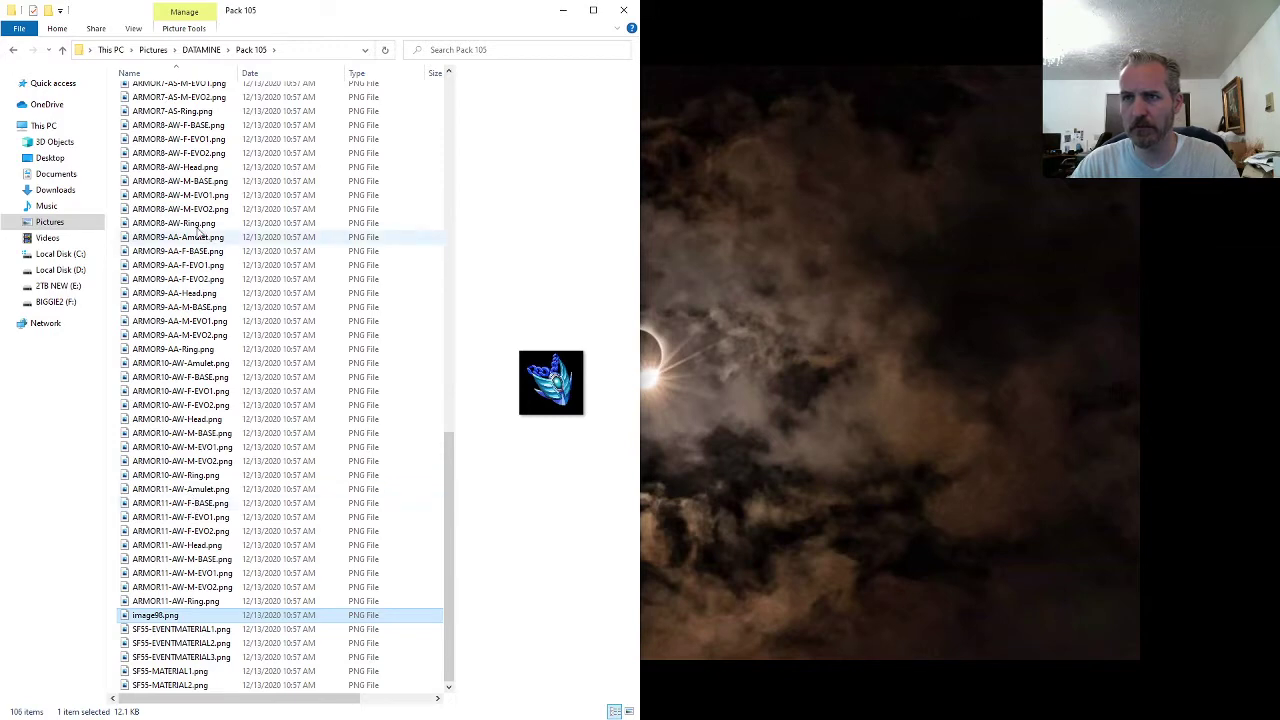
pyautogui.doubleClick(199, 210)
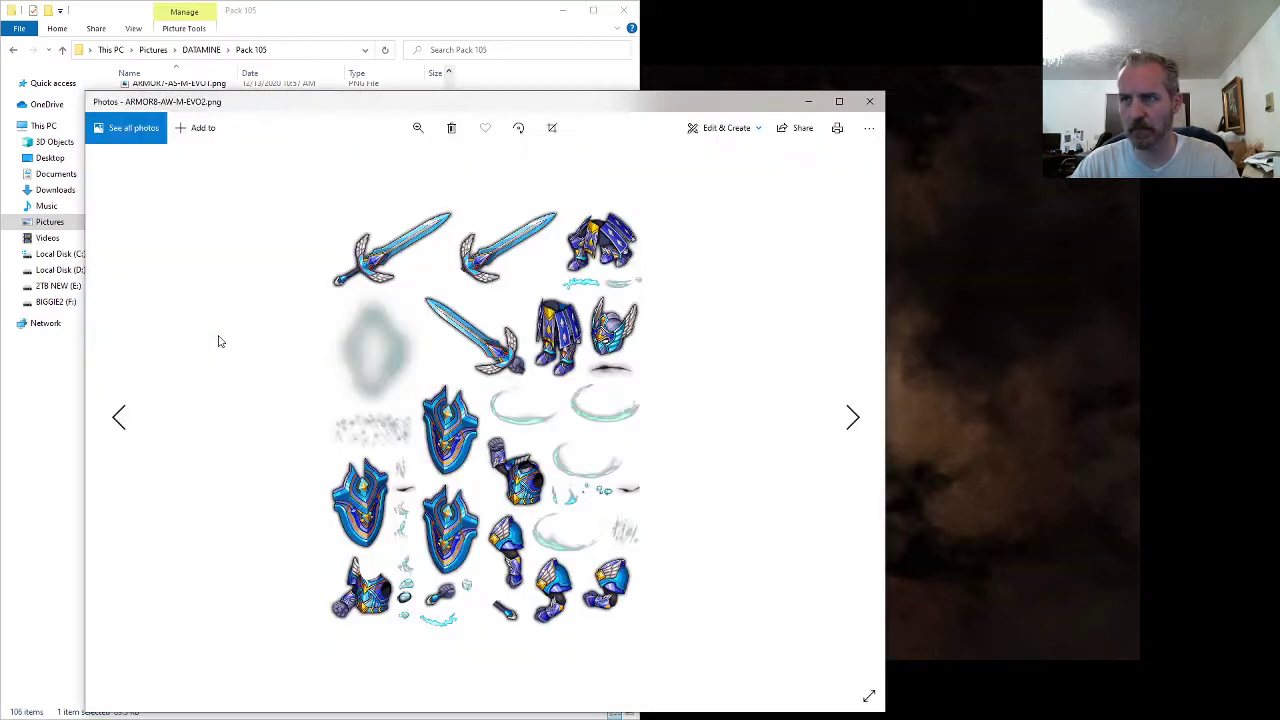
pyautogui.click(869, 101)
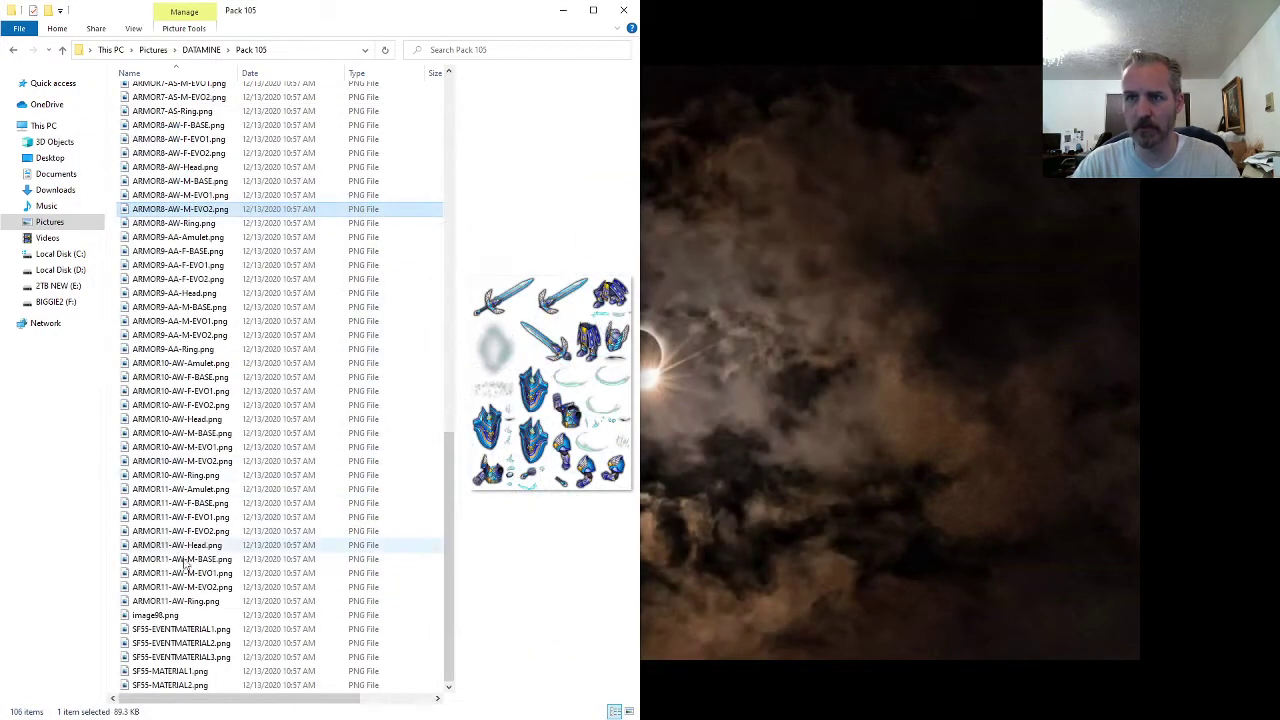
# - Rename image98.png as ARMOR8-AW-Amulet.png, reusing the name prefix copied from ARMOR8-AW-M-EVO2.png
pyautogui.click(186, 210)
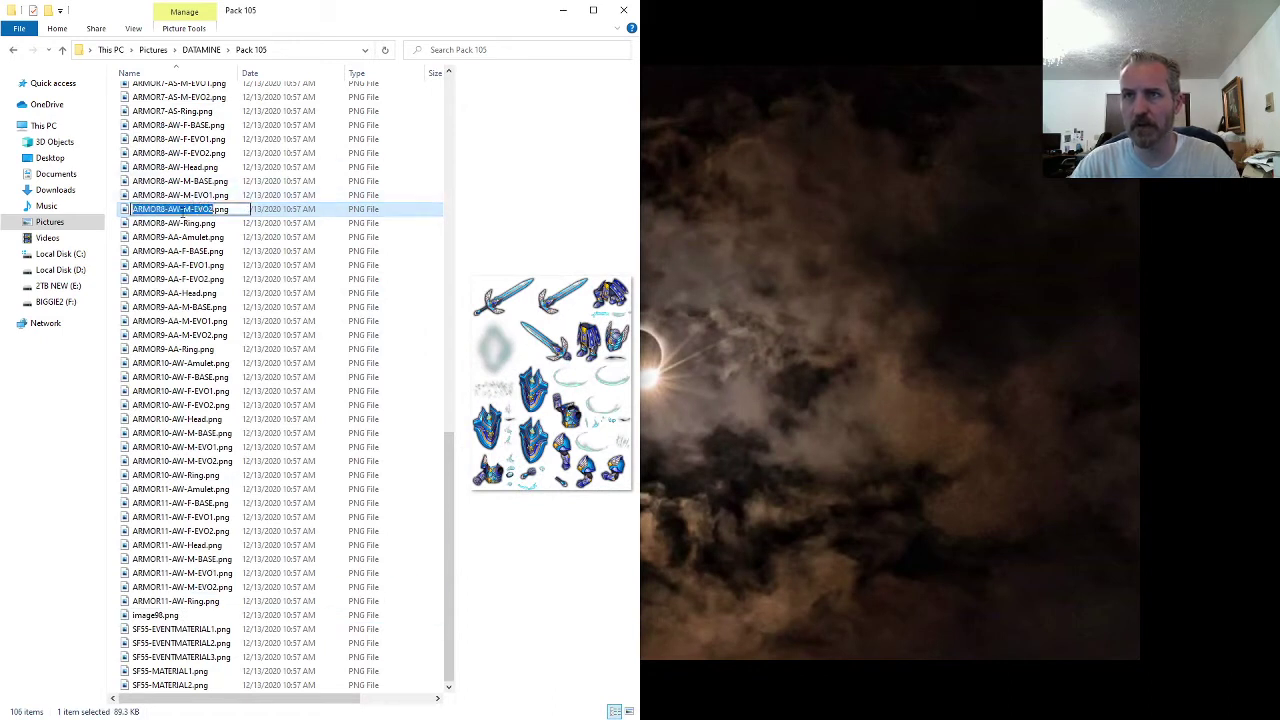
pyautogui.hotkey('ctrl', 'c')
pyautogui.click(178, 619)
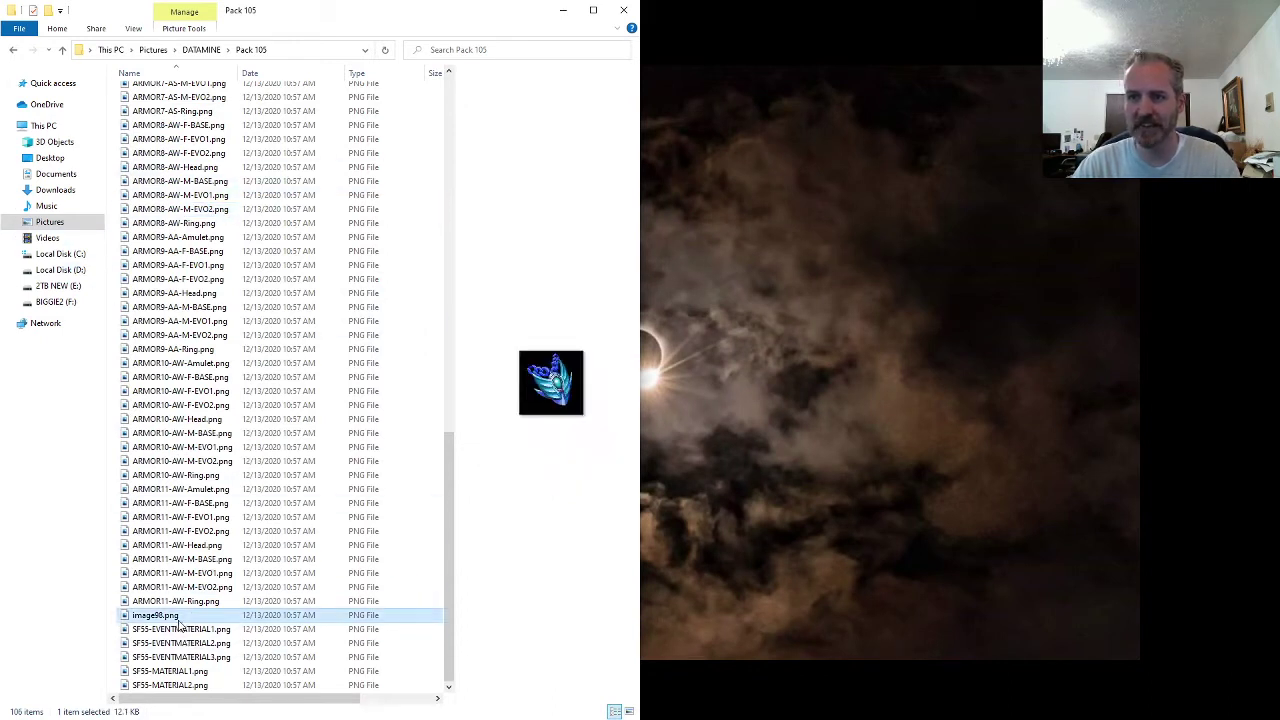
pyautogui.press('F2')
pyautogui.hotkey('ctrl', 'v')
pyautogui.write('Am')
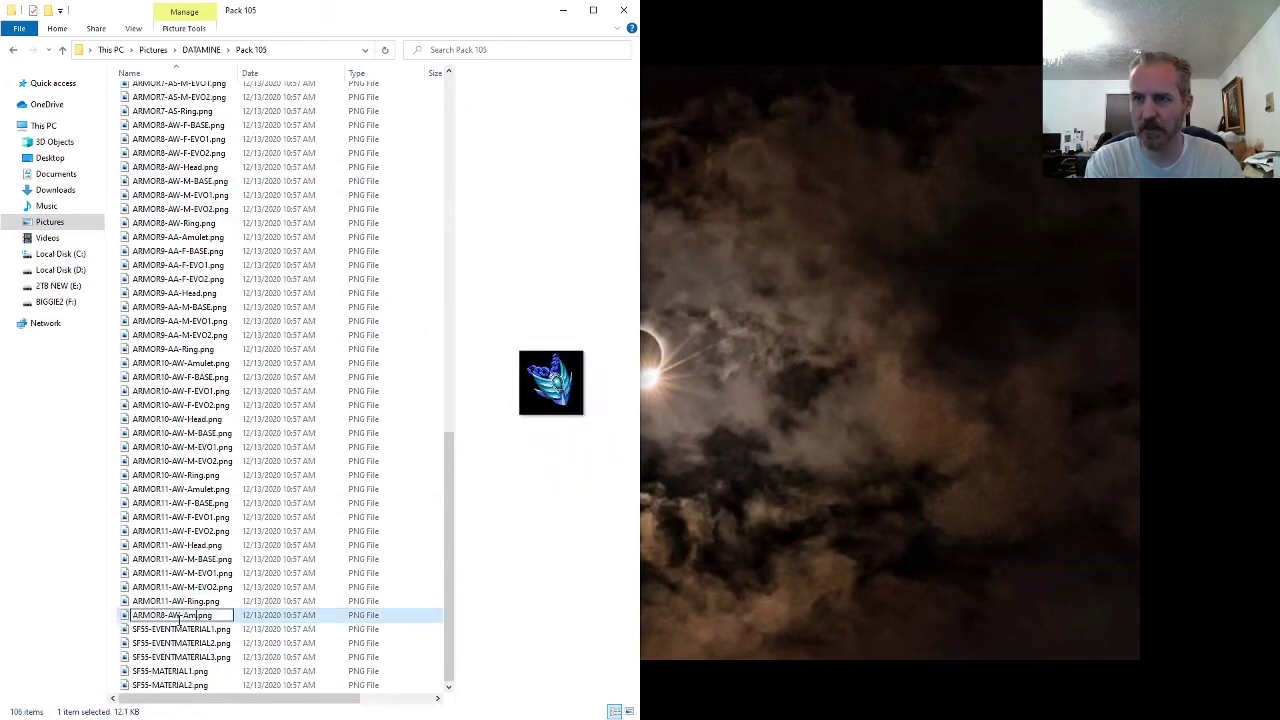
pyautogui.write('ulet')
pyautogui.press('Return')
# - Select the CAPE and PETS folders together with the ARMOR1-AW Amulet, Head and Ring images
pyautogui.scroll(5, 208, 438)
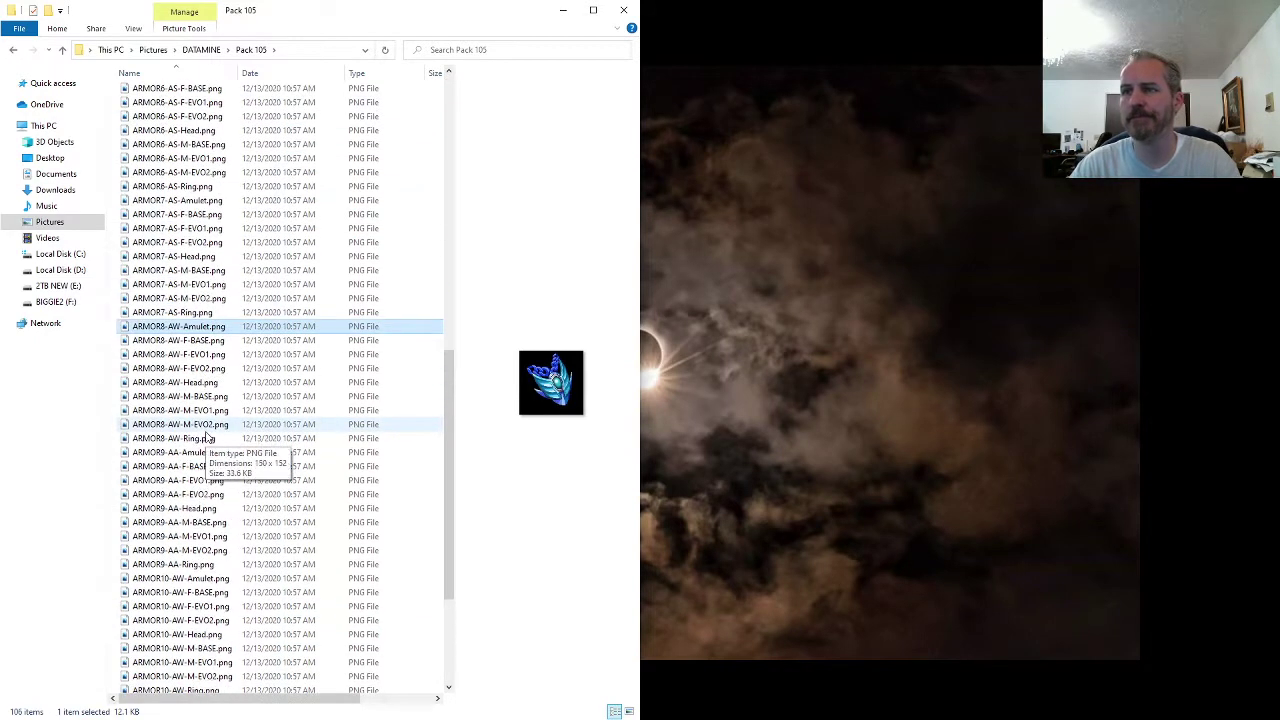
pyautogui.scroll(15, 208, 438)
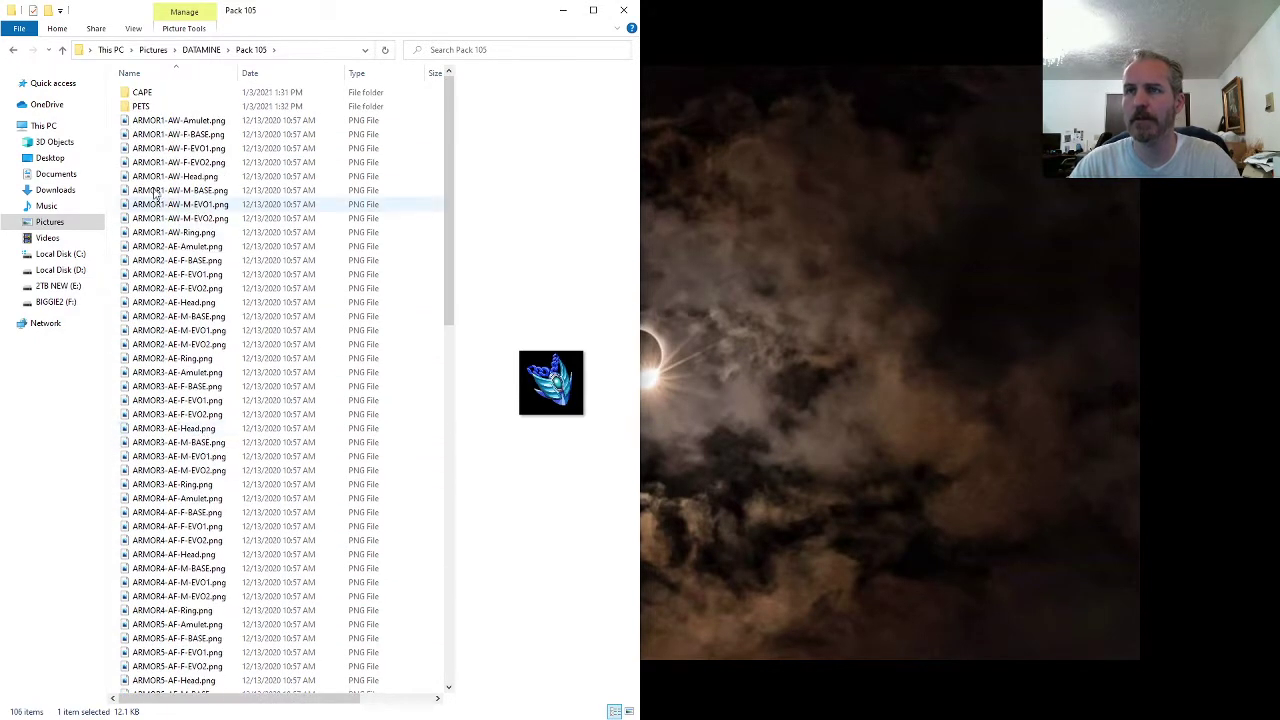
pyautogui.click(143, 94)
pyautogui.keyDown('ctrl'); pyautogui.click(146, 106); pyautogui.keyUp('ctrl')
pyautogui.keyDown('ctrl'); pyautogui.click(163, 120); pyautogui.keyUp('ctrl')
pyautogui.keyDown('ctrl'); pyautogui.click(197, 162); pyautogui.keyUp('ctrl')
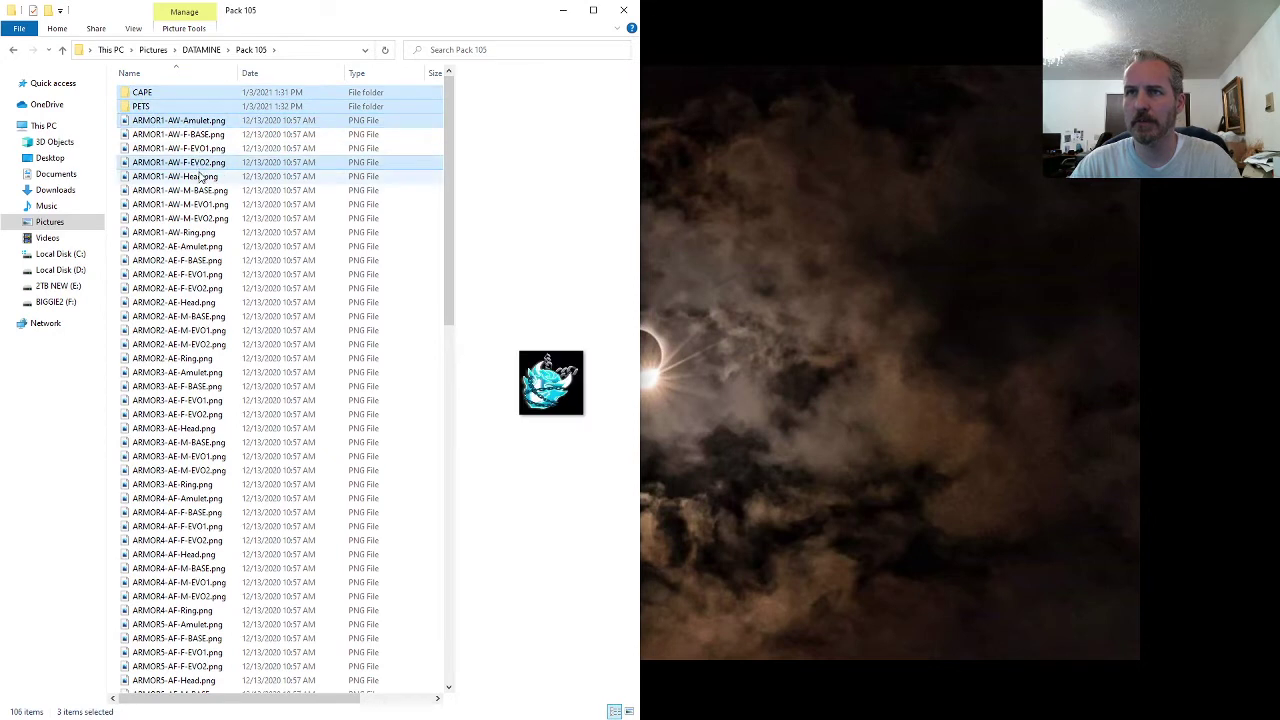
pyautogui.keyDown('ctrl'); pyautogui.click(200, 176); pyautogui.keyUp('ctrl')
pyautogui.keyDown('ctrl'); pyautogui.click(173, 232); pyautogui.keyUp('ctrl')
# - Add the Amulet, Head and Ring images of ARMOR2-AE and ARMOR3-AE to the selection
pyautogui.keyDown('ctrl'); pyautogui.click(177, 246); pyautogui.keyUp('ctrl')
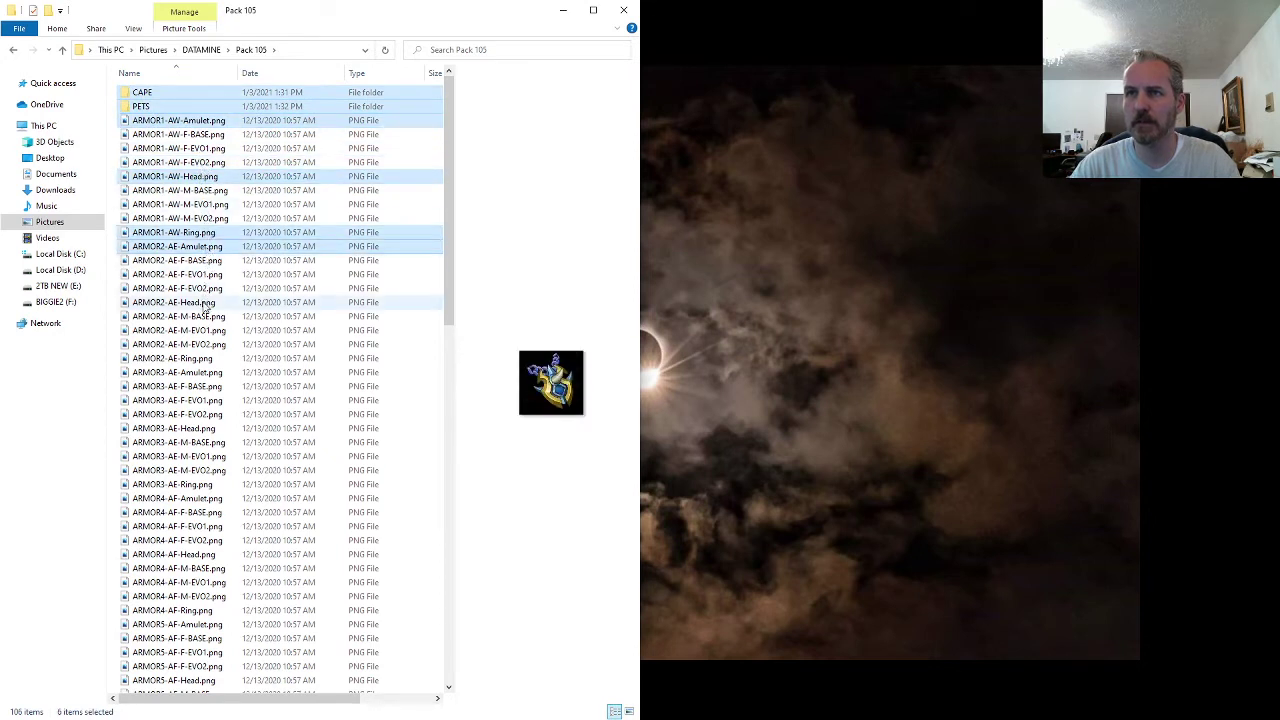
pyautogui.keyDown('ctrl'); pyautogui.click(204, 302); pyautogui.keyUp('ctrl')
pyautogui.keyDown('ctrl'); pyautogui.click(206, 358); pyautogui.keyUp('ctrl')
pyautogui.keyDown('ctrl'); pyautogui.click(207, 372); pyautogui.keyUp('ctrl')
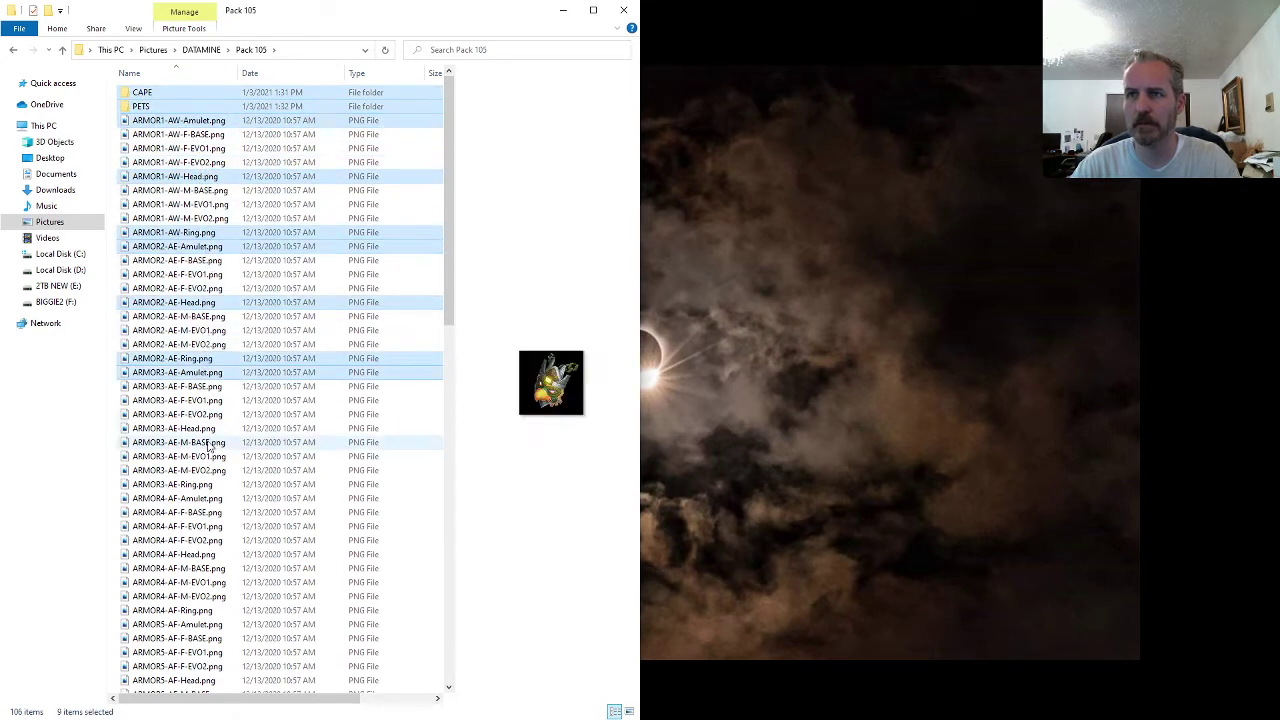
pyautogui.keyDown('ctrl'); pyautogui.click(200, 428); pyautogui.keyUp('ctrl')
pyautogui.keyDown('ctrl'); pyautogui.click(200, 484); pyautogui.keyUp('ctrl')
# - Add the Amulet, Head and Ring images of ARMOR4-AF and ARMOR5-AF to the selection
pyautogui.keyDown('ctrl'); pyautogui.click(200, 498); pyautogui.keyUp('ctrl')
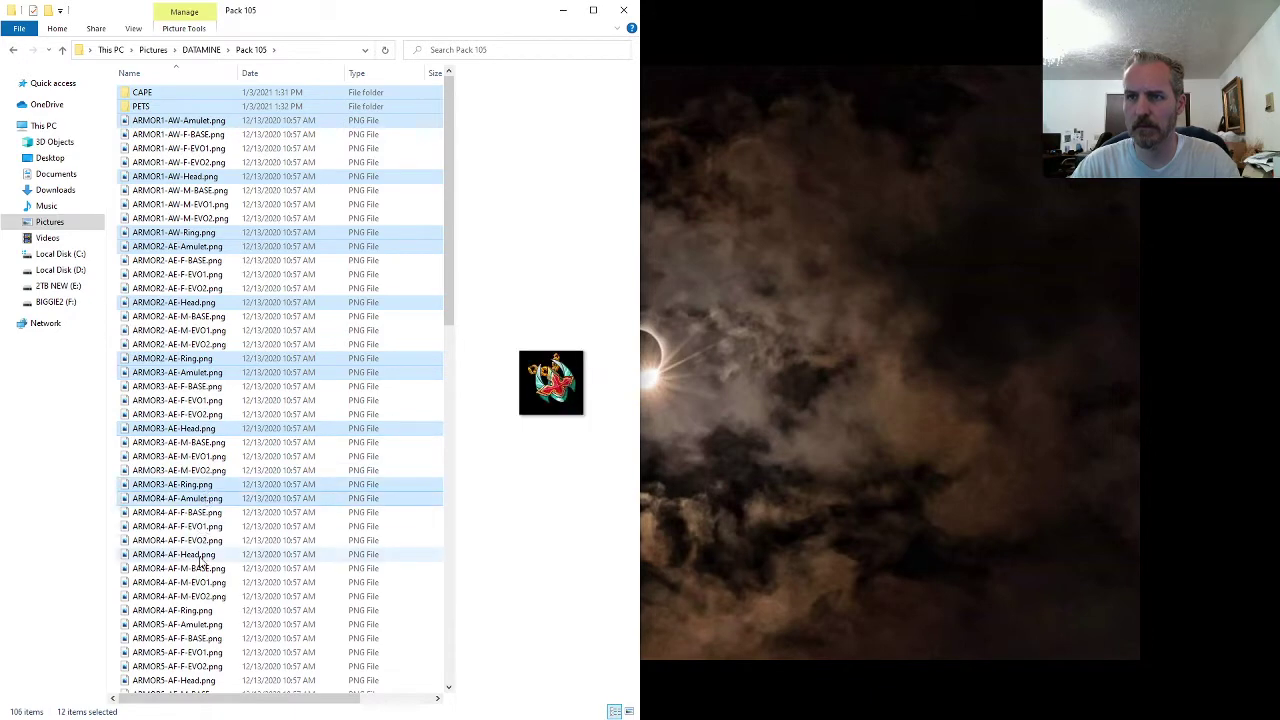
pyautogui.keyDown('ctrl'); pyautogui.click(200, 554); pyautogui.keyUp('ctrl')
pyautogui.keyDown('ctrl'); pyautogui.click(200, 610); pyautogui.keyUp('ctrl')
pyautogui.keyDown('ctrl'); pyautogui.click(200, 624); pyautogui.keyUp('ctrl')
pyautogui.scroll(-6, 205, 620)
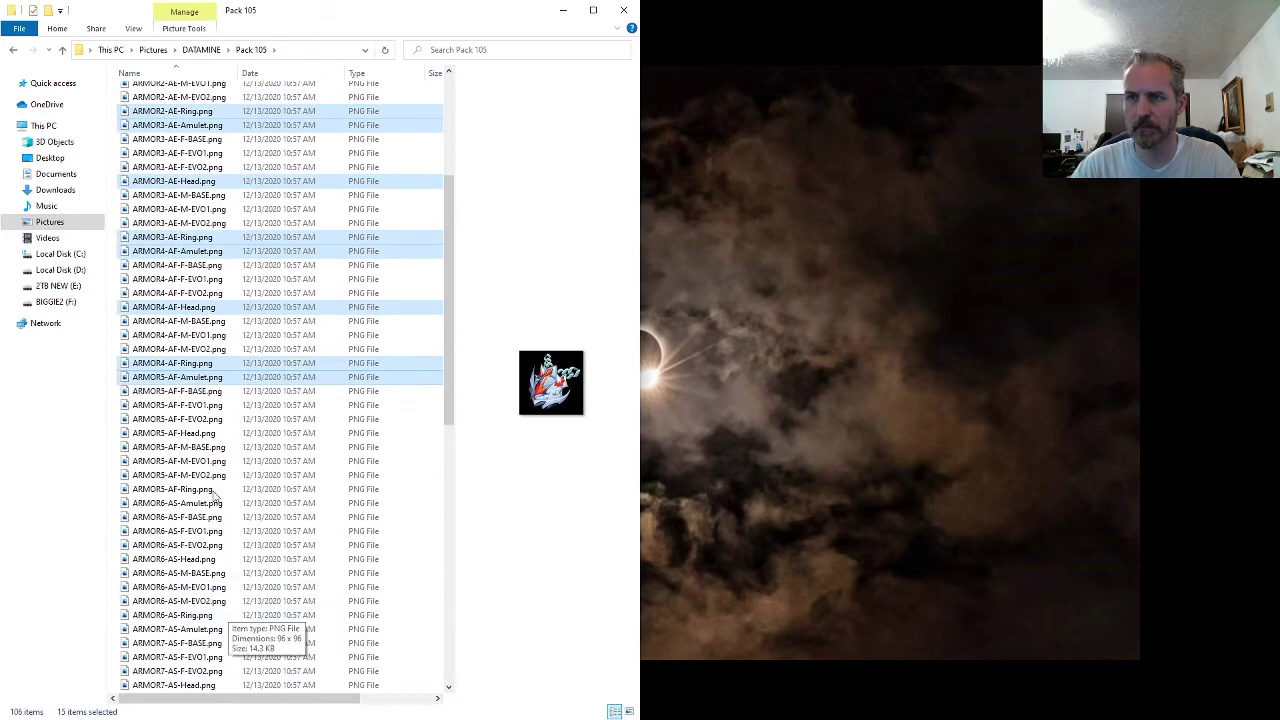
pyautogui.keyDown('ctrl'); pyautogui.click(200, 432); pyautogui.keyUp('ctrl')
pyautogui.keyDown('ctrl'); pyautogui.click(200, 488); pyautogui.keyUp('ctrl')
# - Add the Amulet, Head and Ring images of ARMOR6-AS and ARMOR7-AS to the selection
pyautogui.keyDown('ctrl'); pyautogui.click(200, 502); pyautogui.keyUp('ctrl')
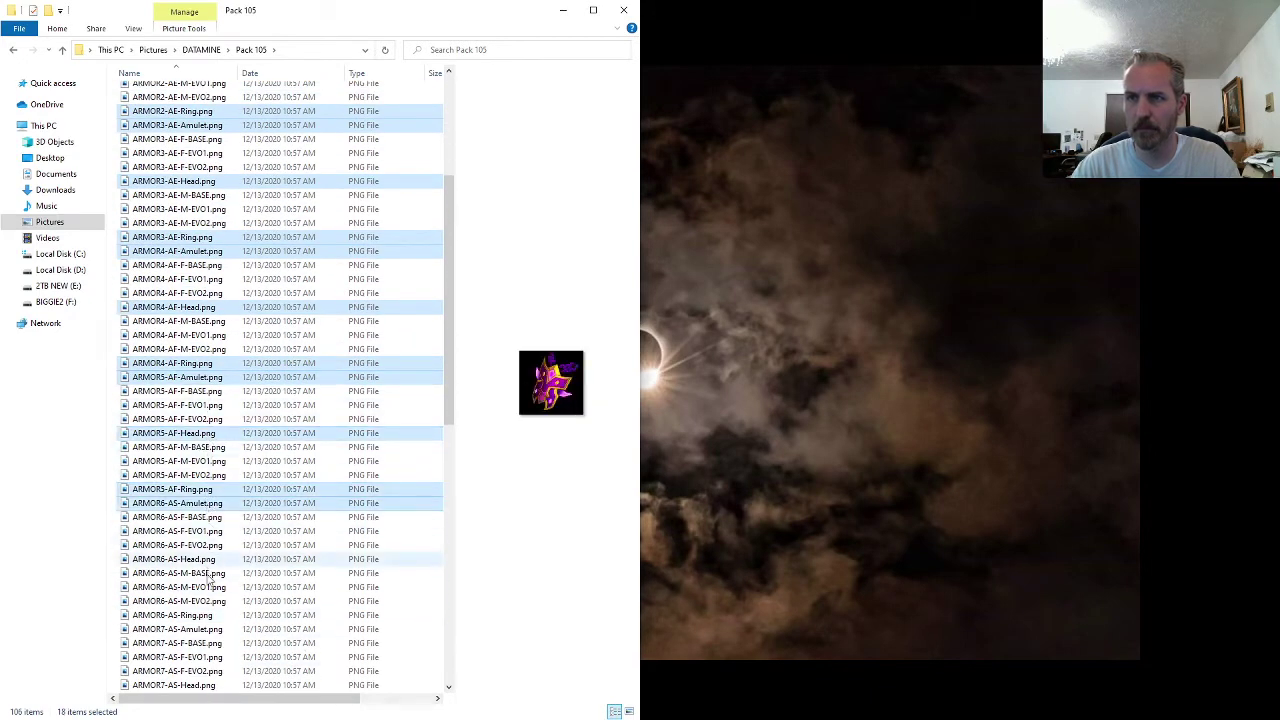
pyautogui.keyDown('ctrl'); pyautogui.click(205, 559); pyautogui.keyUp('ctrl')
pyautogui.keyDown('ctrl'); pyautogui.click(210, 615); pyautogui.keyUp('ctrl')
pyautogui.keyDown('ctrl'); pyautogui.click(210, 629); pyautogui.keyUp('ctrl')
pyautogui.scroll(-3, 214, 615)
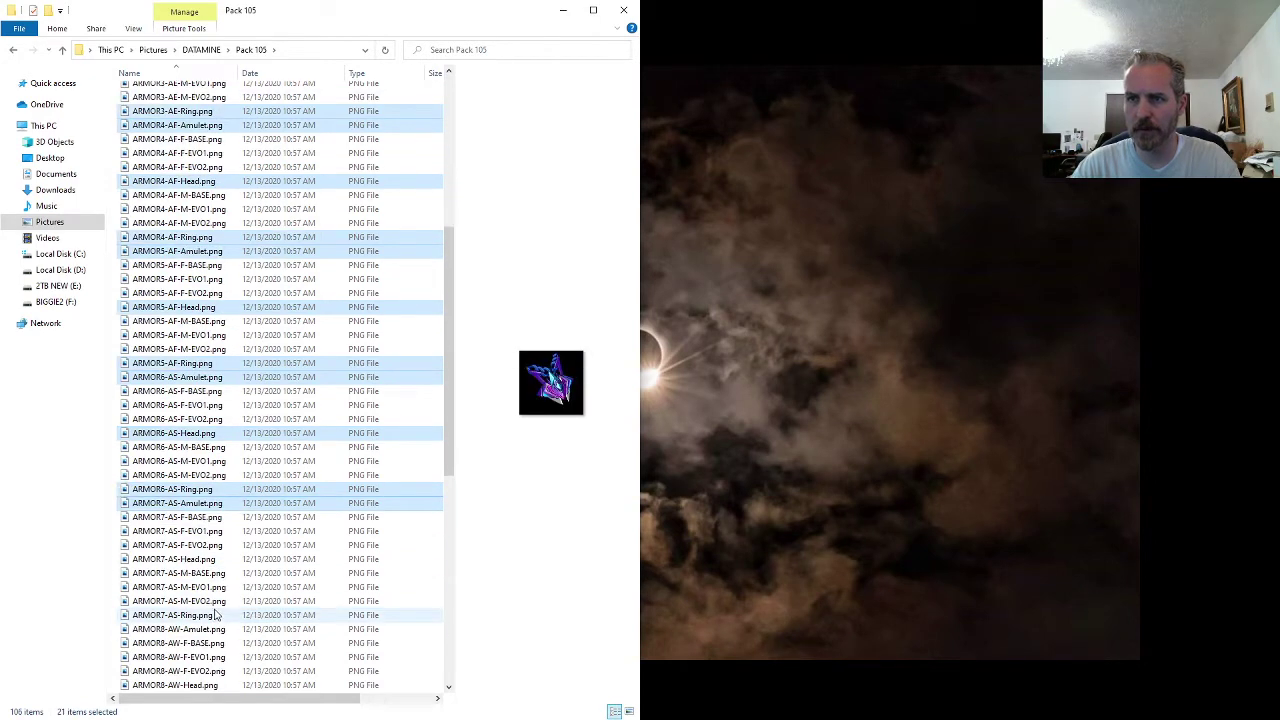
pyautogui.keyDown('ctrl'); pyautogui.click(205, 559); pyautogui.keyUp('ctrl')
pyautogui.keyDown('ctrl'); pyautogui.click(212, 615); pyautogui.keyUp('ctrl')
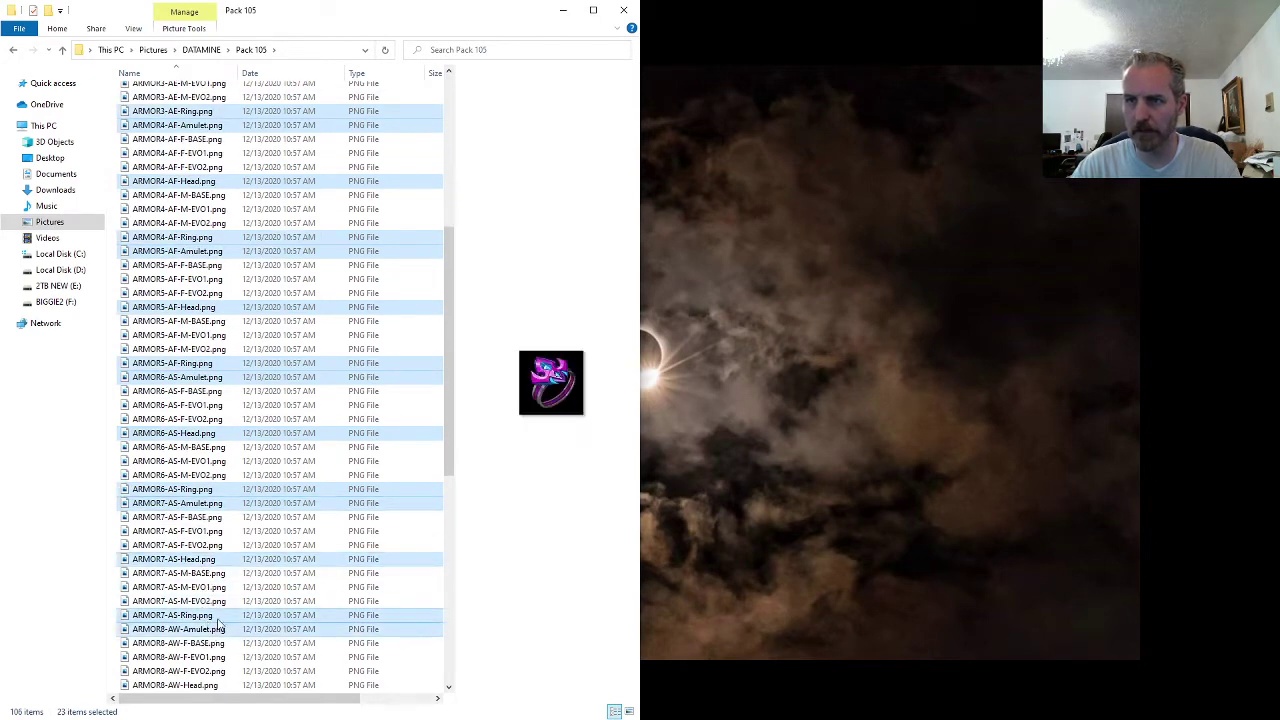
# - Add the Amulet, Head and Ring images of ARMOR8-AW and ARMOR9-AA to the selection
pyautogui.keyDown('ctrl'); pyautogui.click(218, 629); pyautogui.keyUp('ctrl')
pyautogui.scroll(-6, 218, 629)
pyautogui.keyDown('ctrl'); pyautogui.click(200, 433); pyautogui.keyUp('ctrl')
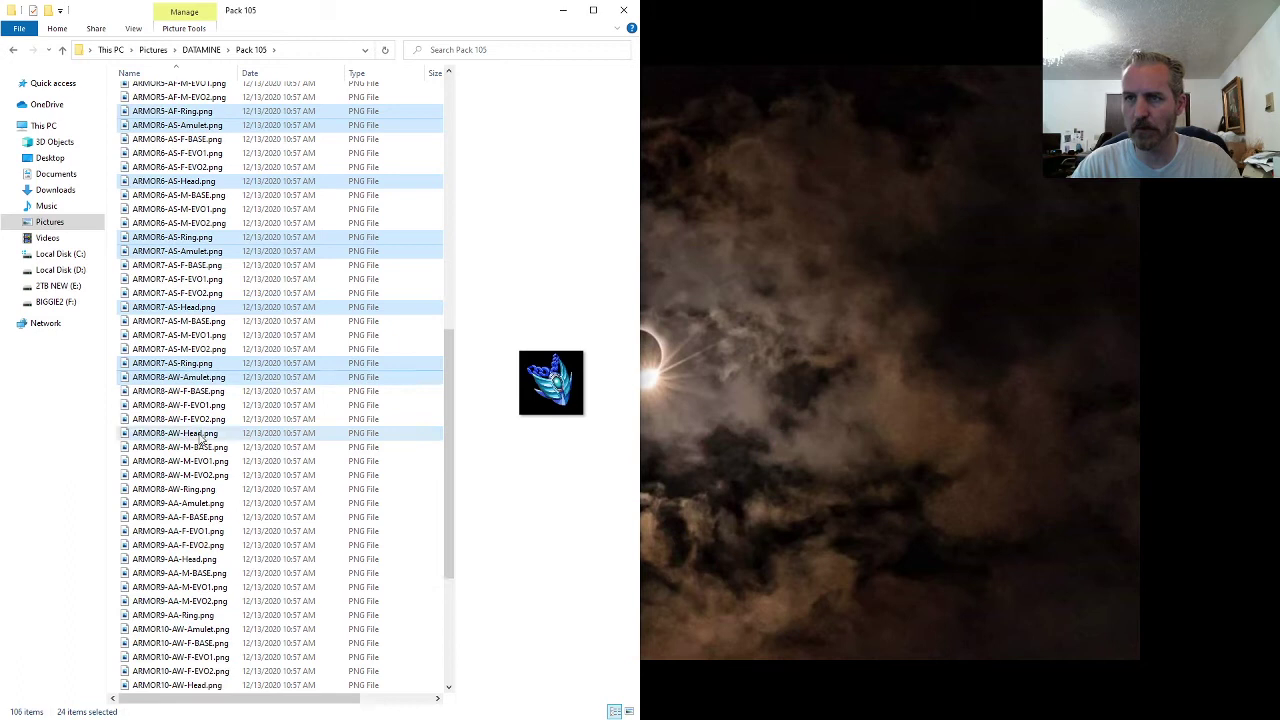
pyautogui.keyDown('ctrl'); pyautogui.click(203, 489); pyautogui.keyUp('ctrl')
pyautogui.keyDown('ctrl'); pyautogui.click(205, 503); pyautogui.keyUp('ctrl')
pyautogui.keyDown('ctrl'); pyautogui.click(205, 559); pyautogui.keyUp('ctrl')
pyautogui.keyDown('ctrl'); pyautogui.click(210, 615); pyautogui.keyUp('ctrl')
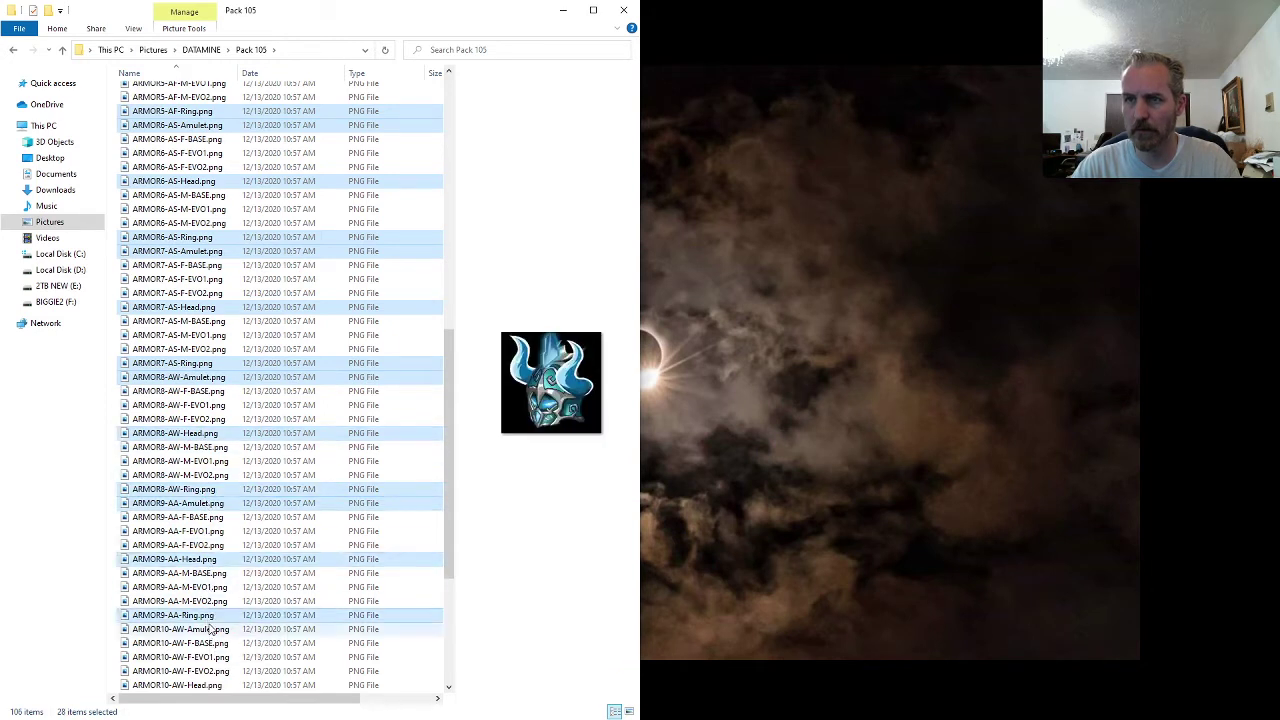
# - Add the Amulet, Head and Ring images of ARMOR10-AW and ARMOR11-AW to the selection
pyautogui.keyDown('ctrl'); pyautogui.click(210, 629); pyautogui.keyUp('ctrl')
pyautogui.scroll(-5, 210, 629)
pyautogui.keyDown('ctrl'); pyautogui.click(200, 475); pyautogui.keyUp('ctrl')
pyautogui.keyDown('ctrl'); pyautogui.click(200, 531); pyautogui.keyUp('ctrl')
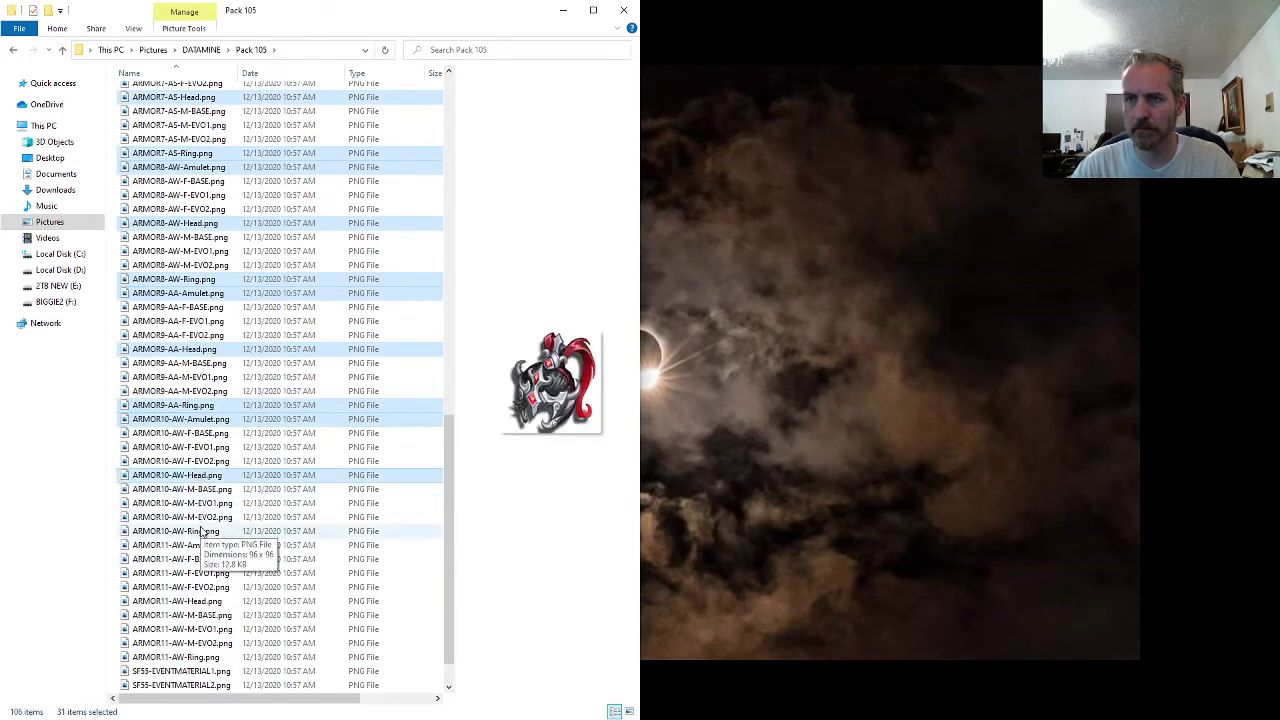
pyautogui.keyDown('ctrl'); pyautogui.click(200, 531); pyautogui.keyUp('ctrl')
pyautogui.keyDown('ctrl'); pyautogui.click(212, 545); pyautogui.keyUp('ctrl')
pyautogui.scroll(-1, 212, 545)
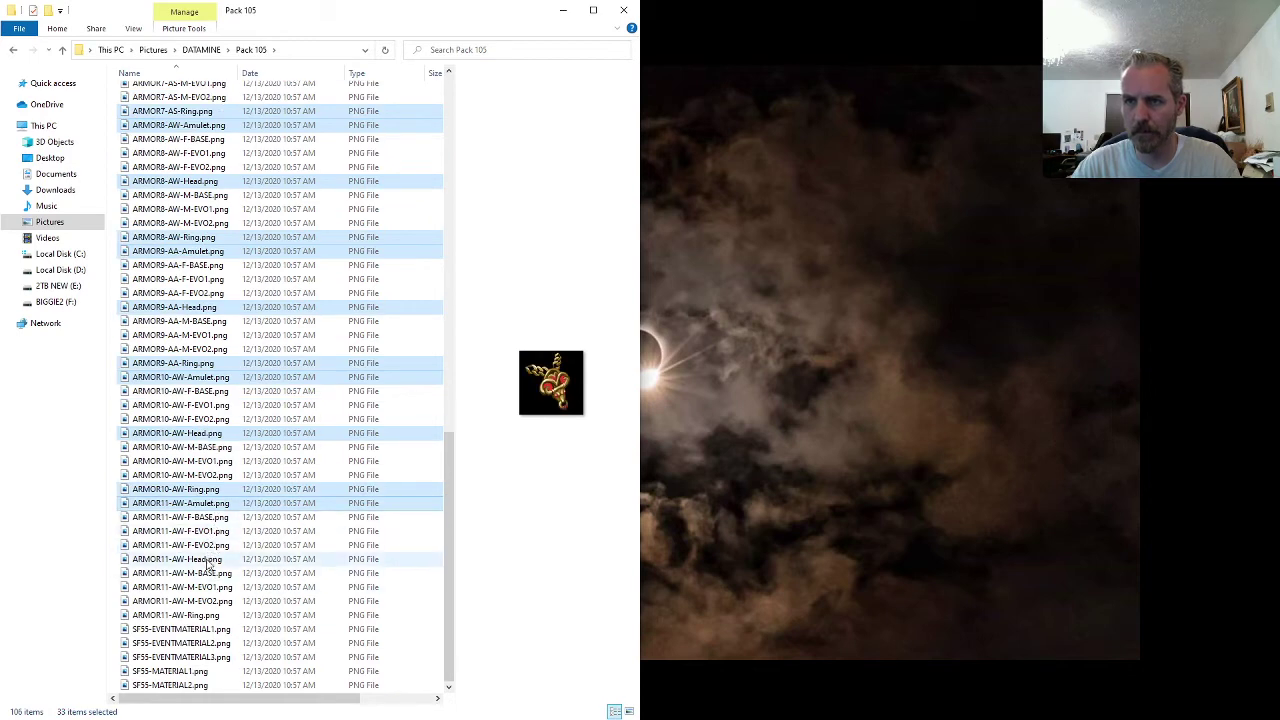
pyautogui.keyDown('ctrl'); pyautogui.click(205, 559); pyautogui.keyUp('ctrl')
pyautogui.keyDown('ctrl'); pyautogui.click(208, 615); pyautogui.keyUp('ctrl')
# - Add SF55-EVENTMATERIAL1.png, SF55-EVENTMATERIAL2.png and SF55-EVENTMATERIAL3.png to the selection
pyautogui.keyDown('ctrl'); pyautogui.click(208, 629); pyautogui.keyUp('ctrl')
pyautogui.keyDown('ctrl'); pyautogui.click(210, 643); pyautogui.keyUp('ctrl')
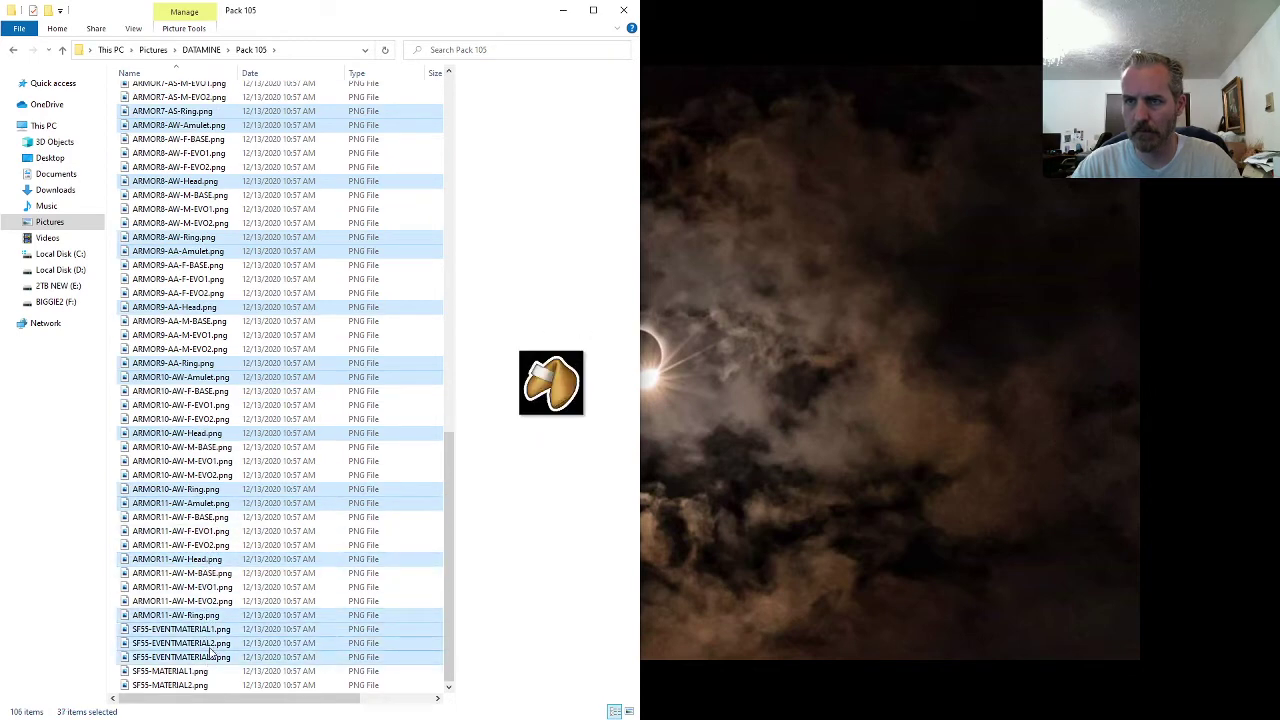
pyautogui.keyDown('ctrl'); pyautogui.click(210, 655); pyautogui.keyUp('ctrl')
pyautogui.scroll(-1, 203, 672)
pyautogui.keyDown('ctrl'); pyautogui.click(203, 672); pyautogui.keyUp('ctrl')
# - Restore the Details layout of the file list and add SF55-MATERIAL1.png and SF55-MATERIAL2.png to the selection
pyautogui.scroll(-1, 216, 623)
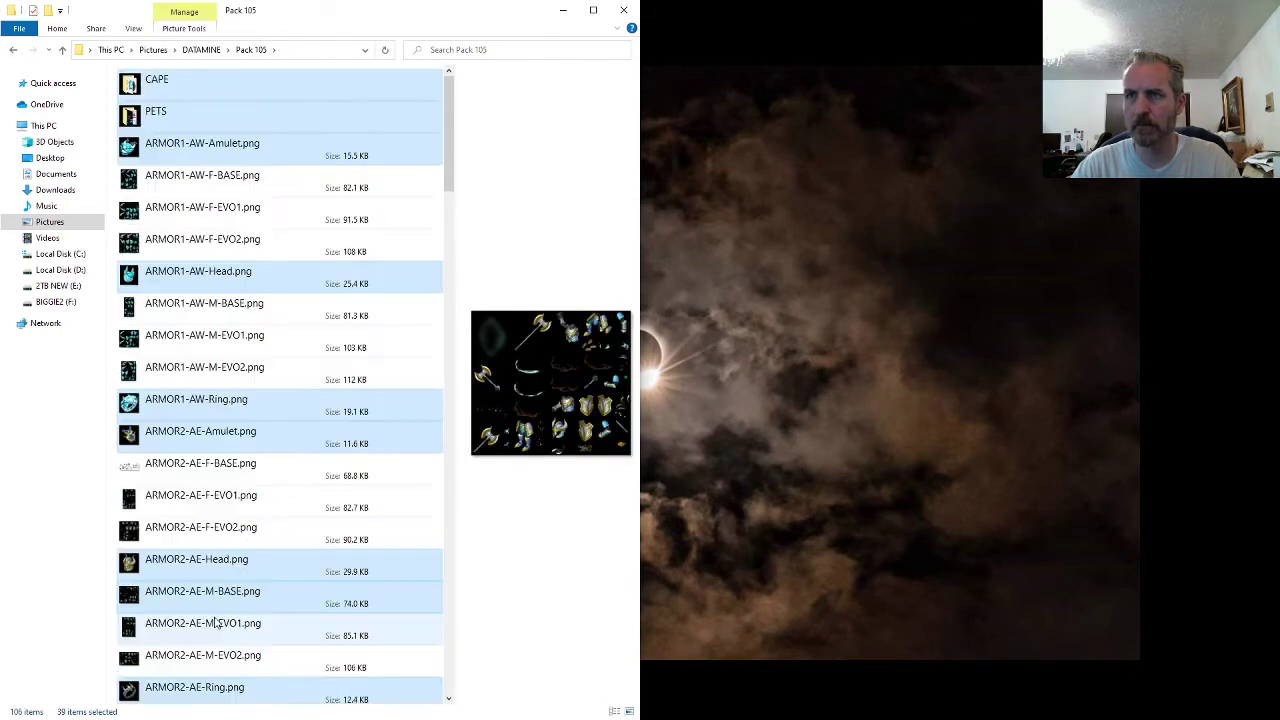
pyautogui.scroll(2, 214, 622)
pyautogui.scroll(-1, 214, 620)
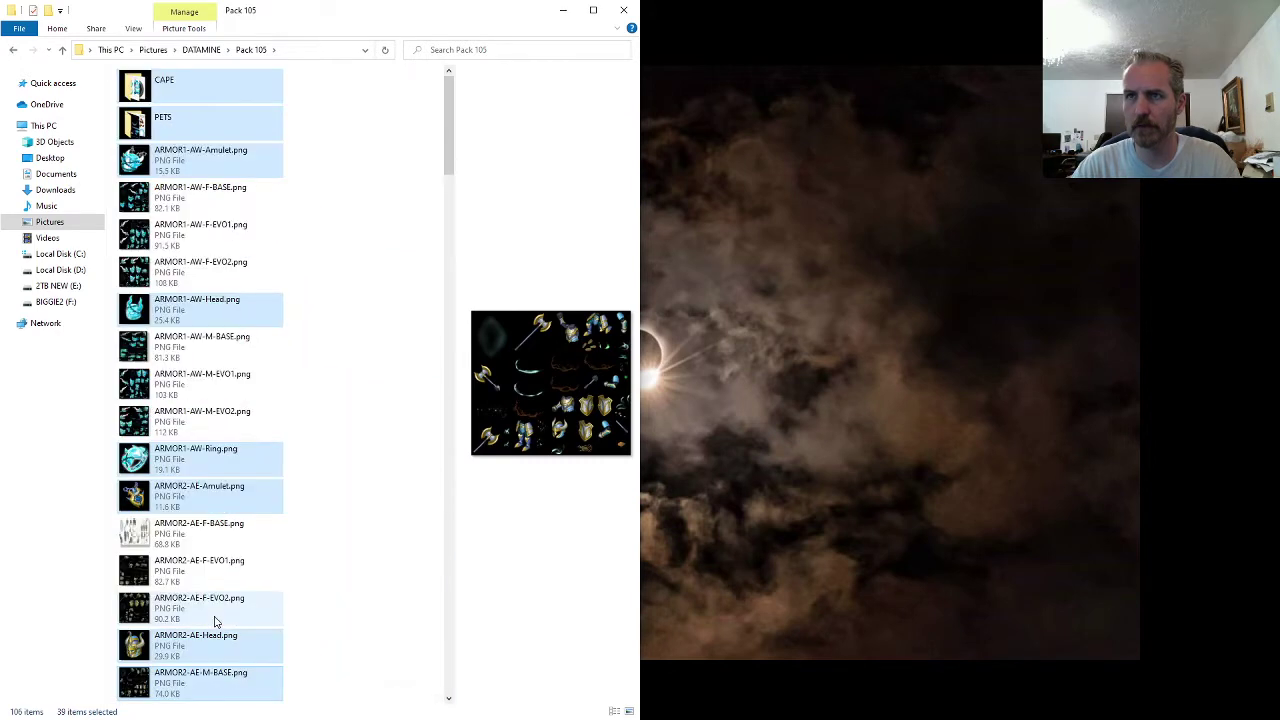
pyautogui.click(133, 29)
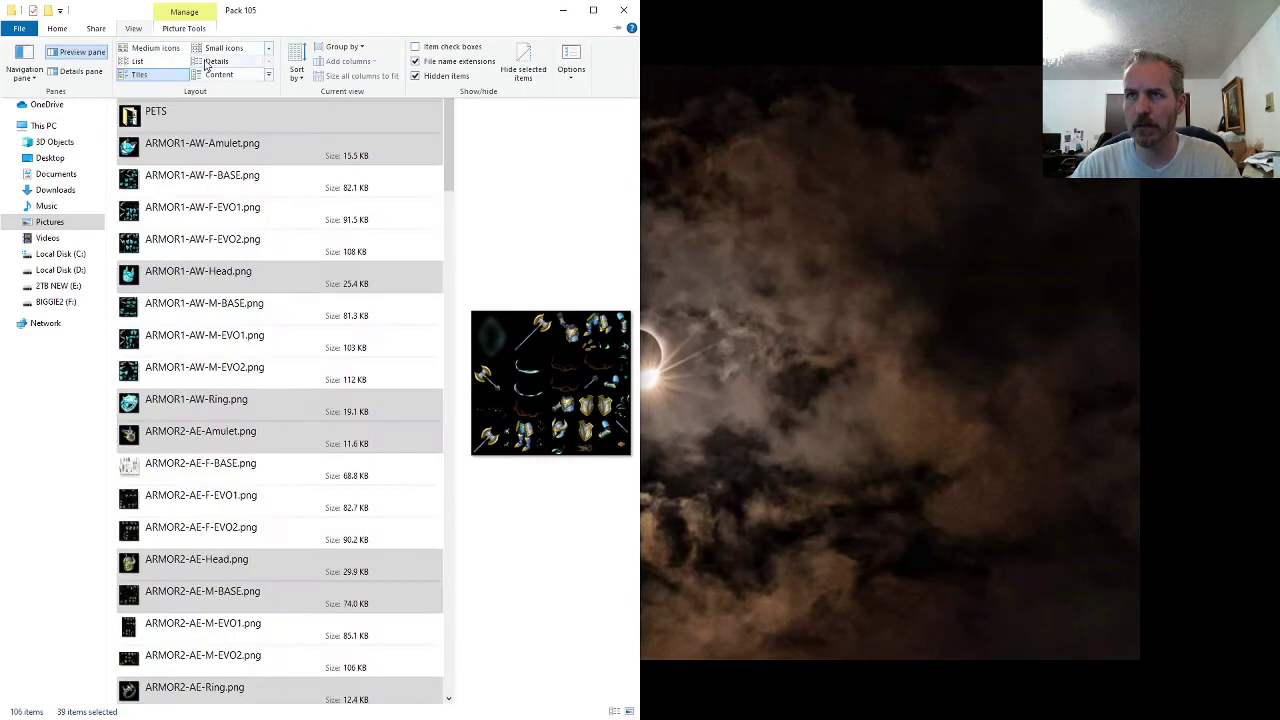
pyautogui.click(212, 63)
pyautogui.scroll(-20, 218, 291)
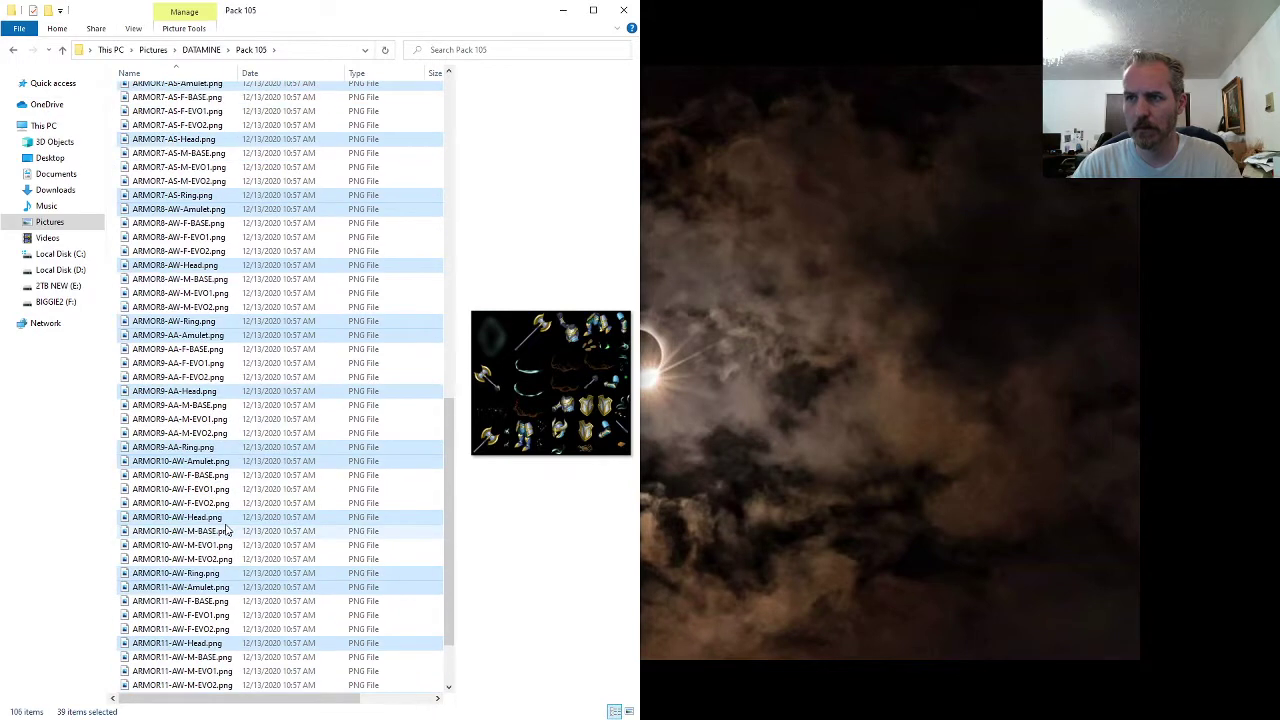
pyautogui.keyDown('ctrl'); pyautogui.click(193, 673); pyautogui.keyUp('ctrl')
pyautogui.keyDown('ctrl'); pyautogui.click(193, 686); pyautogui.keyUp('ctrl')
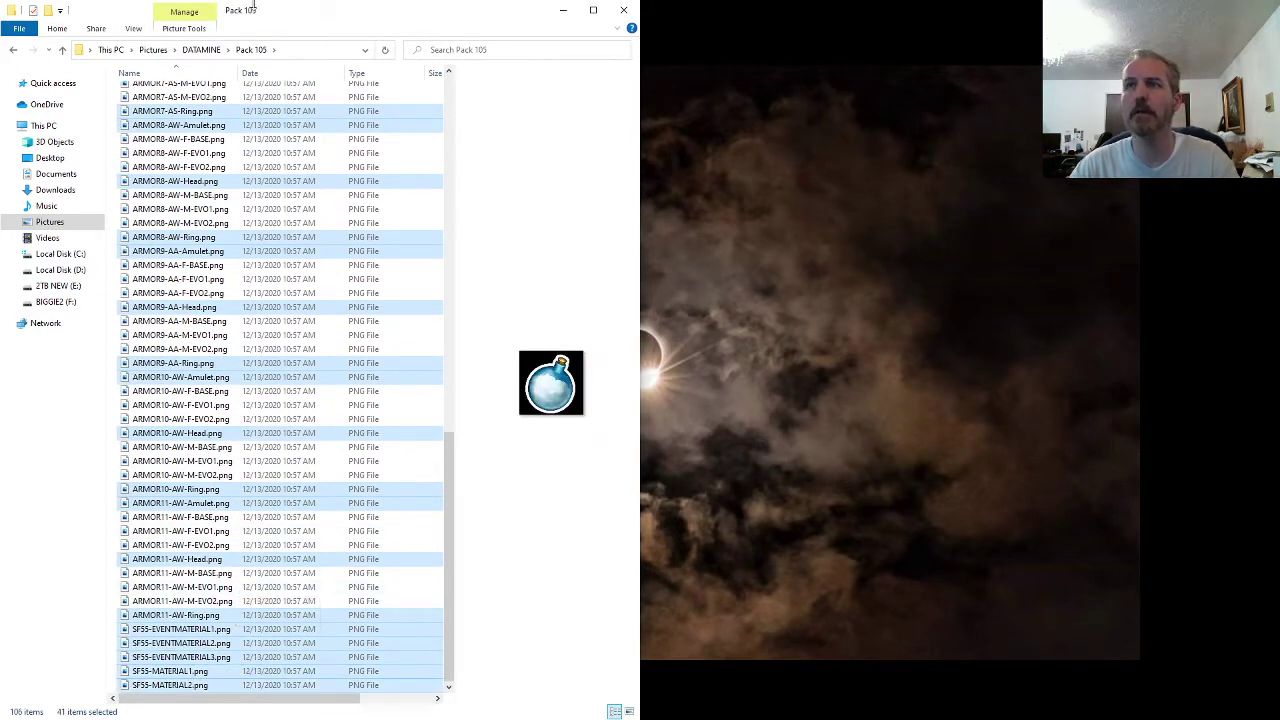
# - Transfer the selected Pack 105 items into the 2021-02 folder inside DATAMINE
pyautogui.click(205, 50)
pyautogui.doubleClick(175, 162)
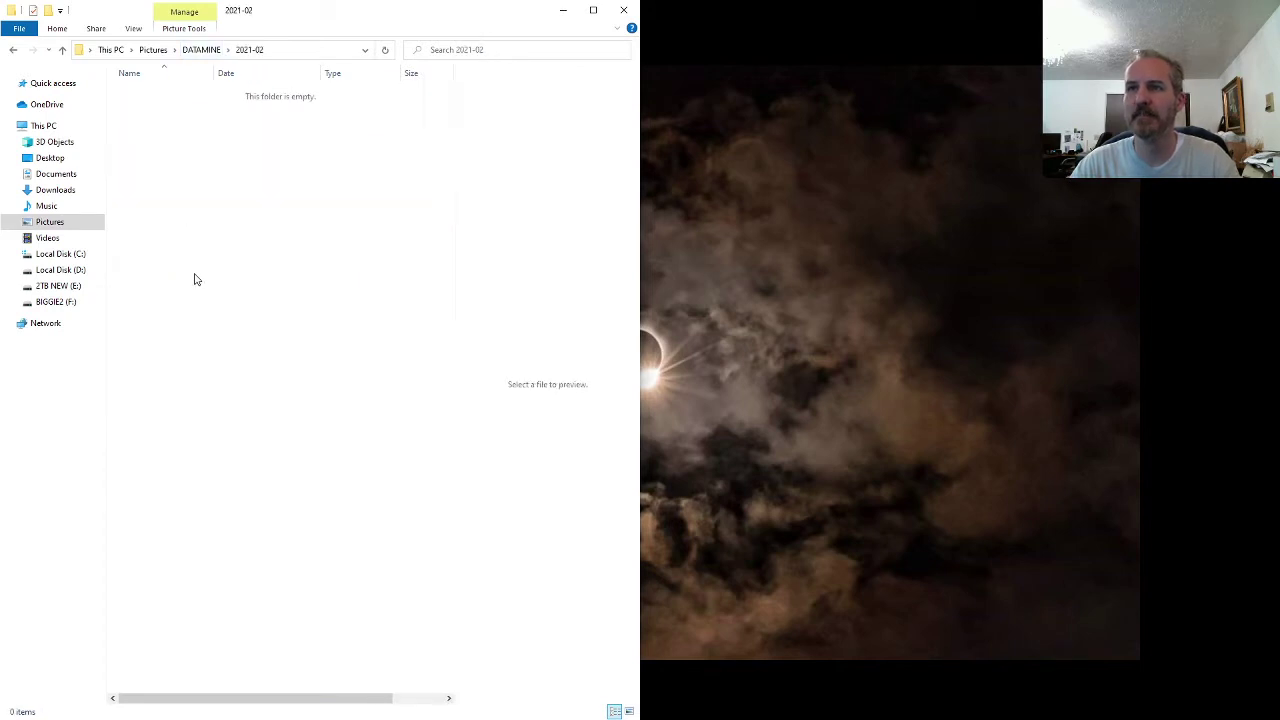
# - Go to the Pack 105 BOSSES folder in DATAMINE and view image0.png enlarged
pyautogui.click(203, 50)
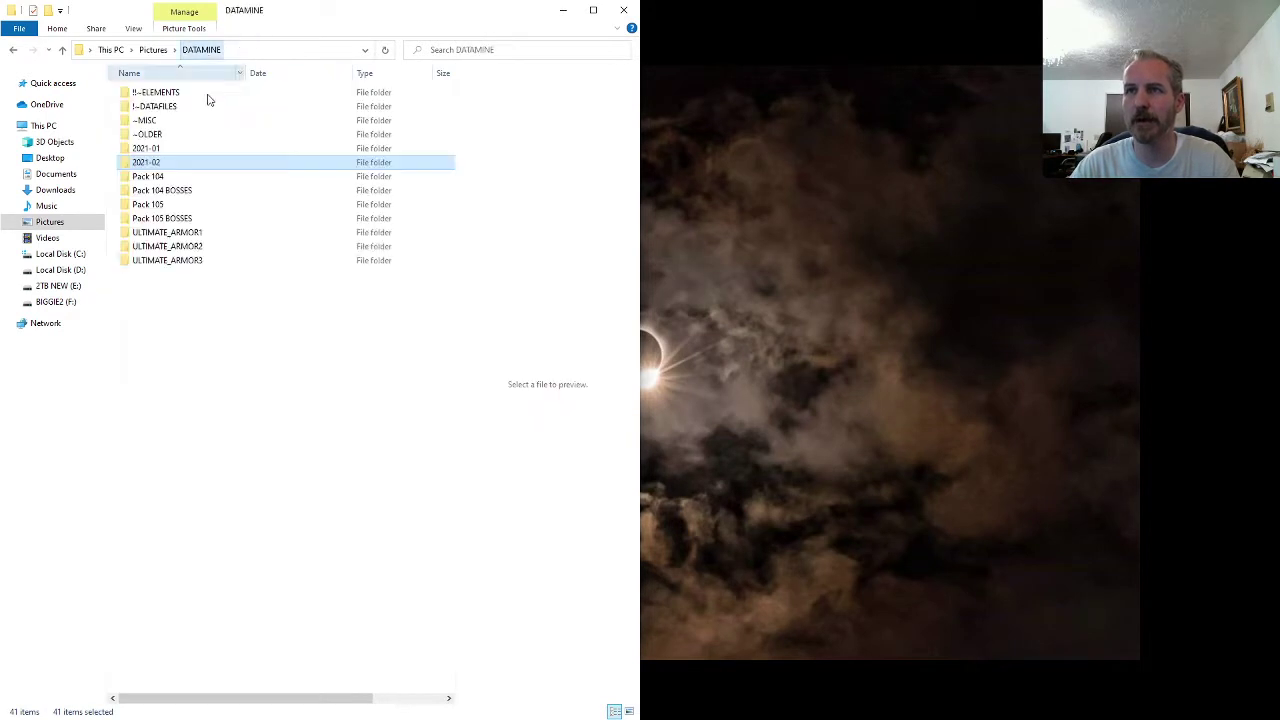
pyautogui.doubleClick(175, 219)
pyautogui.doubleClick(163, 93)
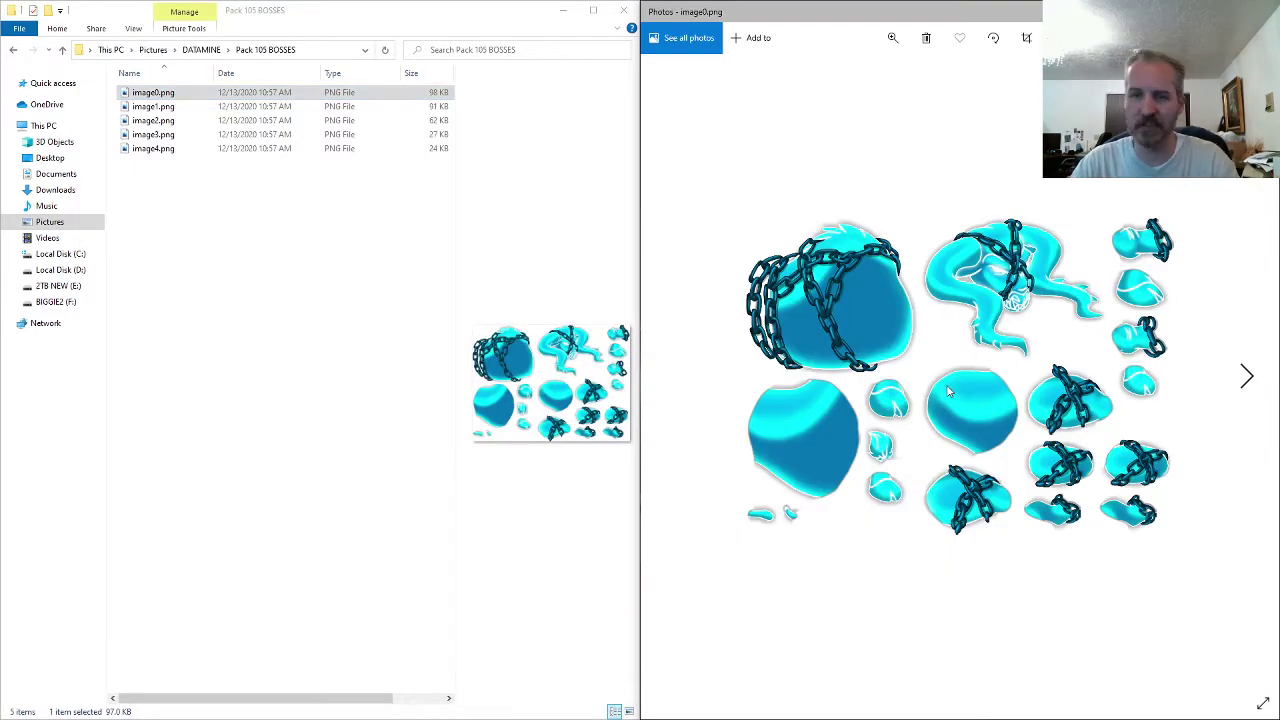
pyautogui.click(171, 93)
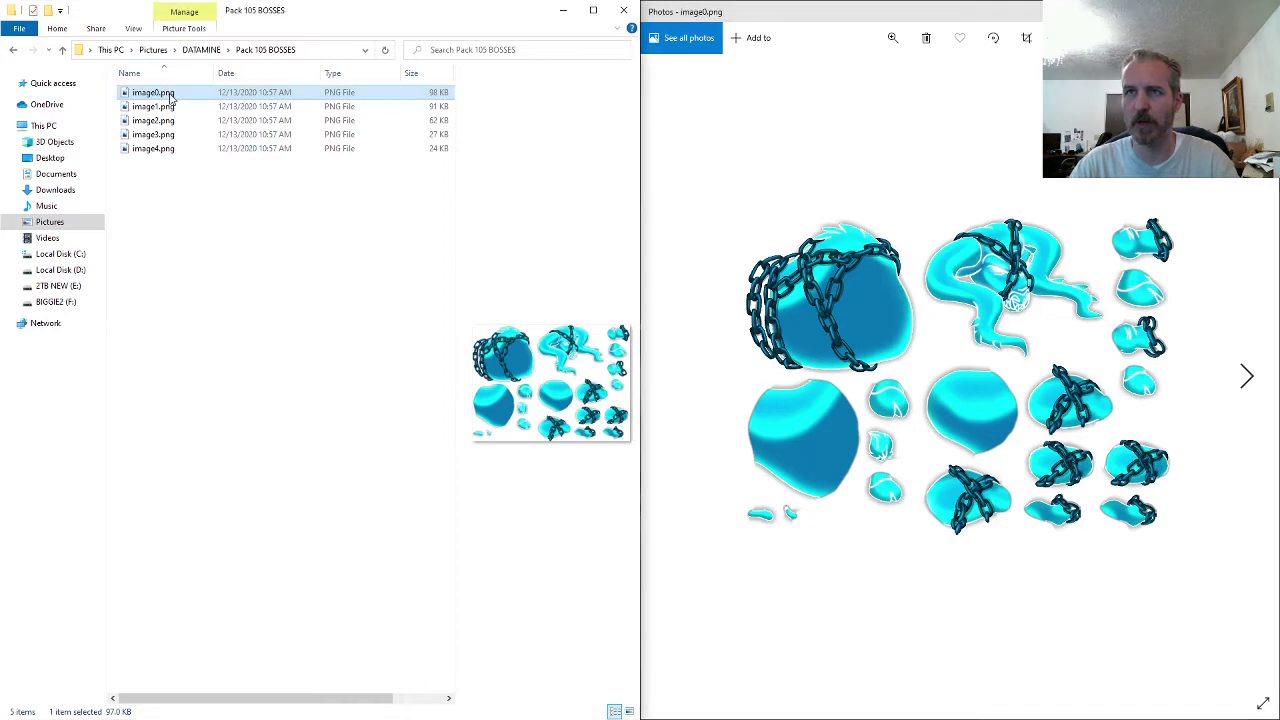
pyautogui.click(160, 92)
pyautogui.write('BOSS1')
pyautogui.press('Return')
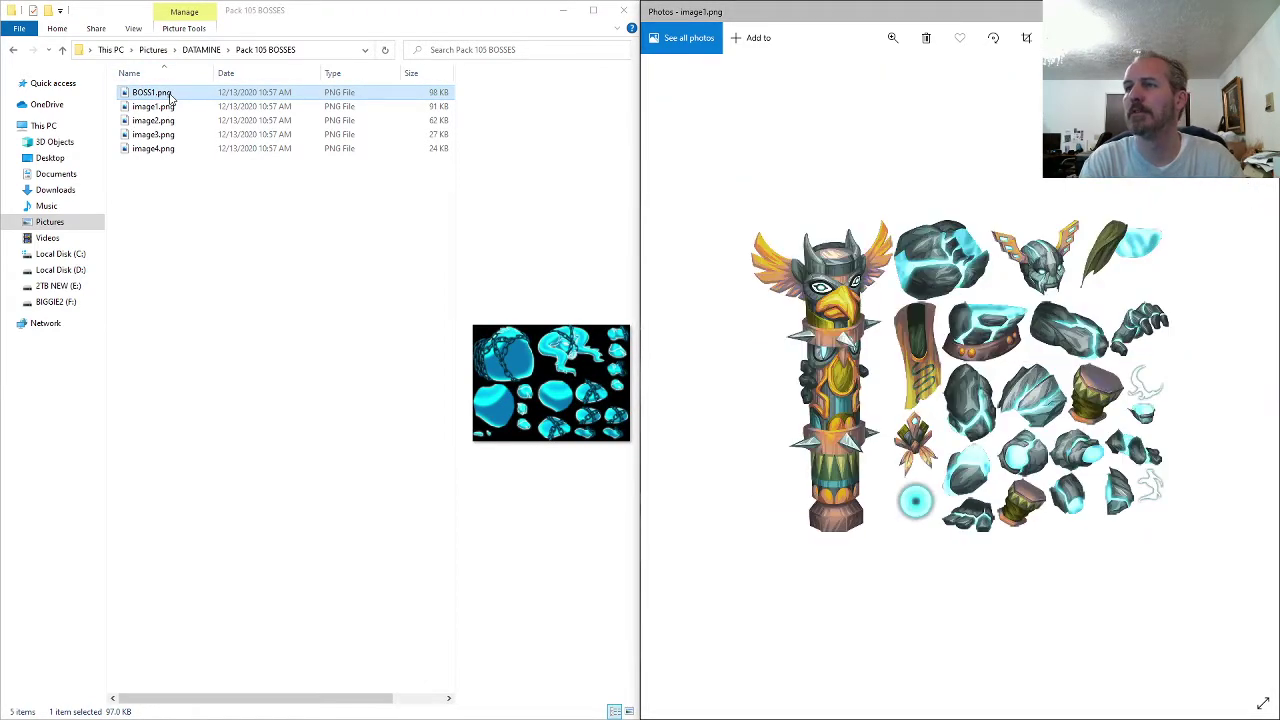
pyautogui.click(170, 97)
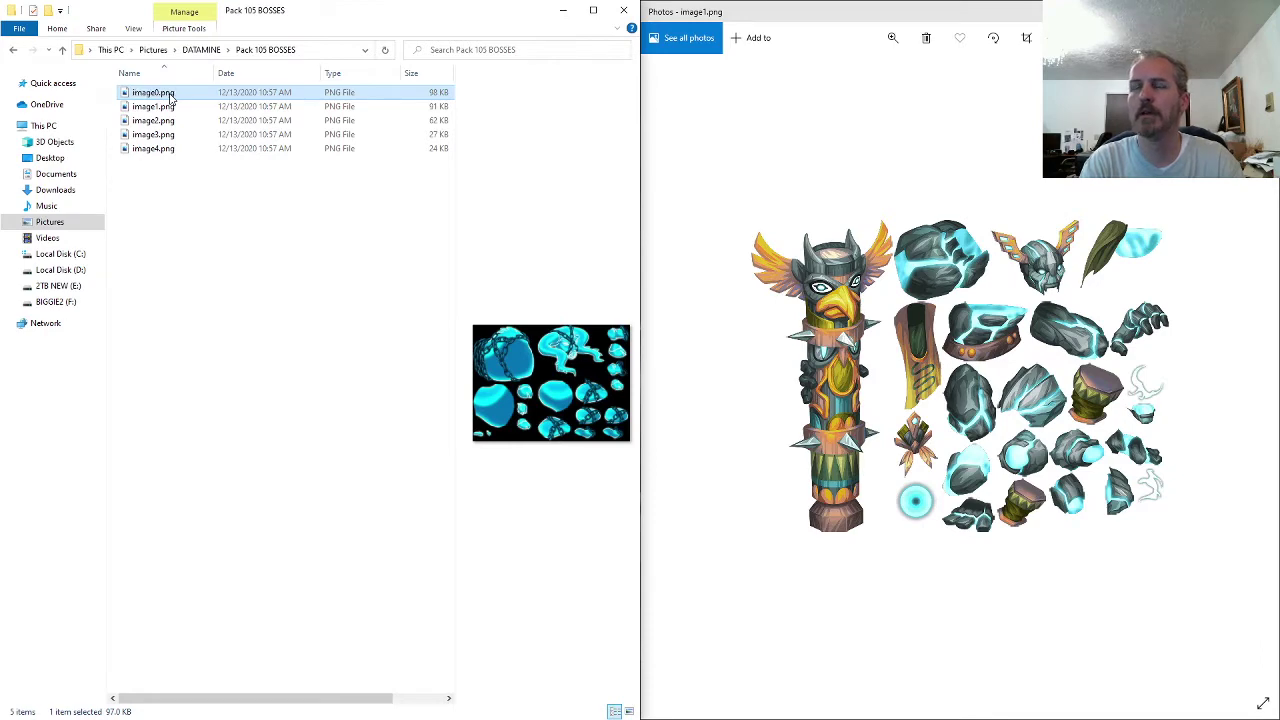
# - Look through the Pack 105 boss images from image0.png to image3.png in the photo viewer
pyautogui.press('Left')
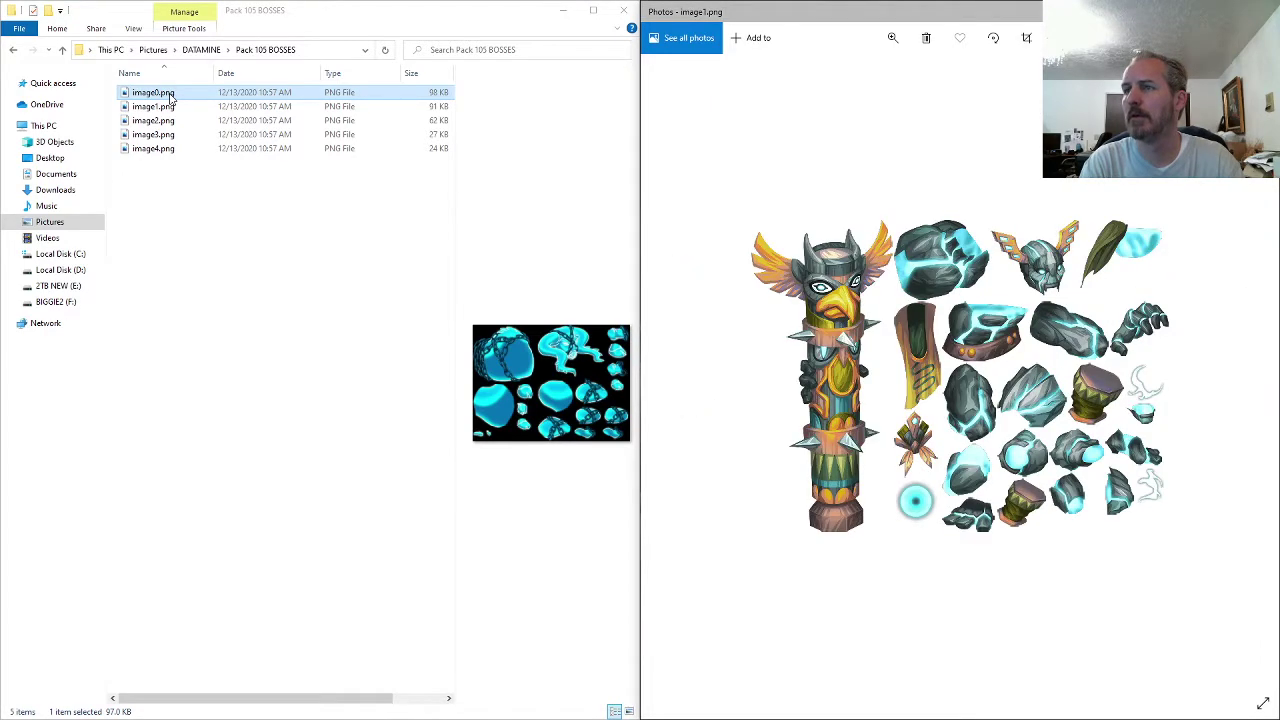
pyautogui.press('Left')
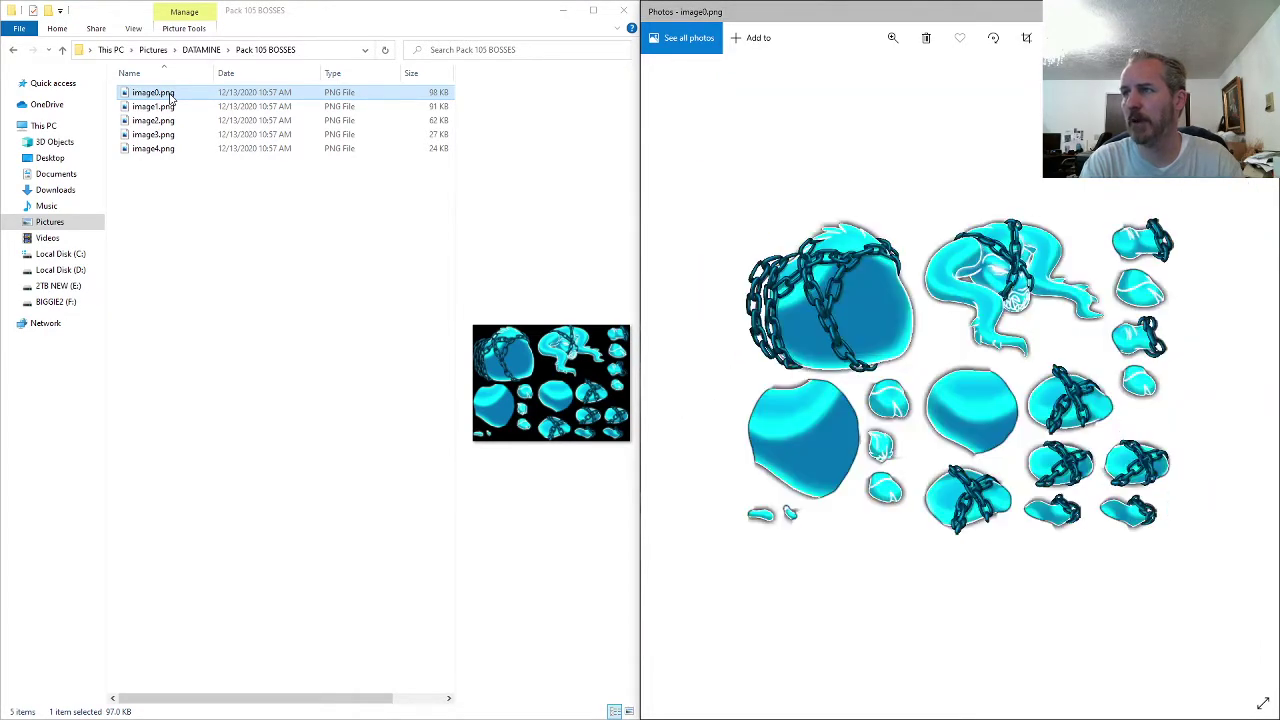
pyautogui.press('Right')
pyautogui.press('Right')
pyautogui.press('Right')
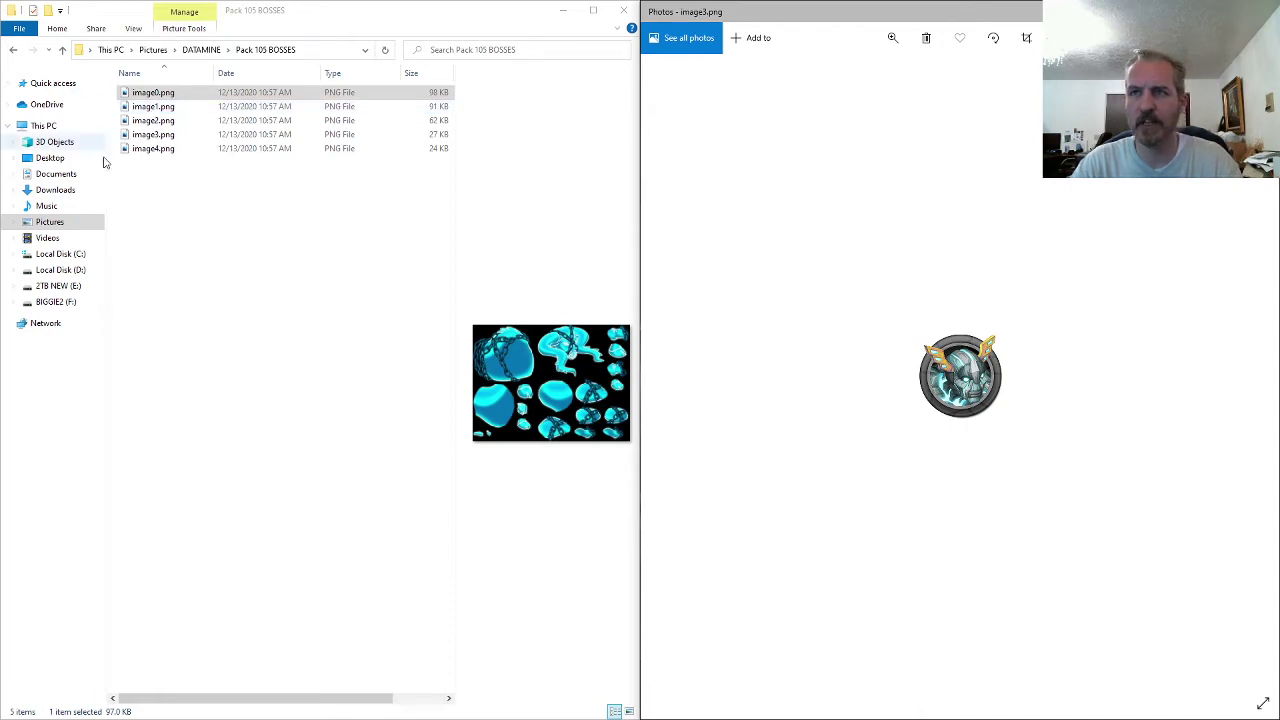
# - Rename the winged boss portrait image3.png as BOSS1.png
pyautogui.click(160, 136)
pyautogui.press('F2')
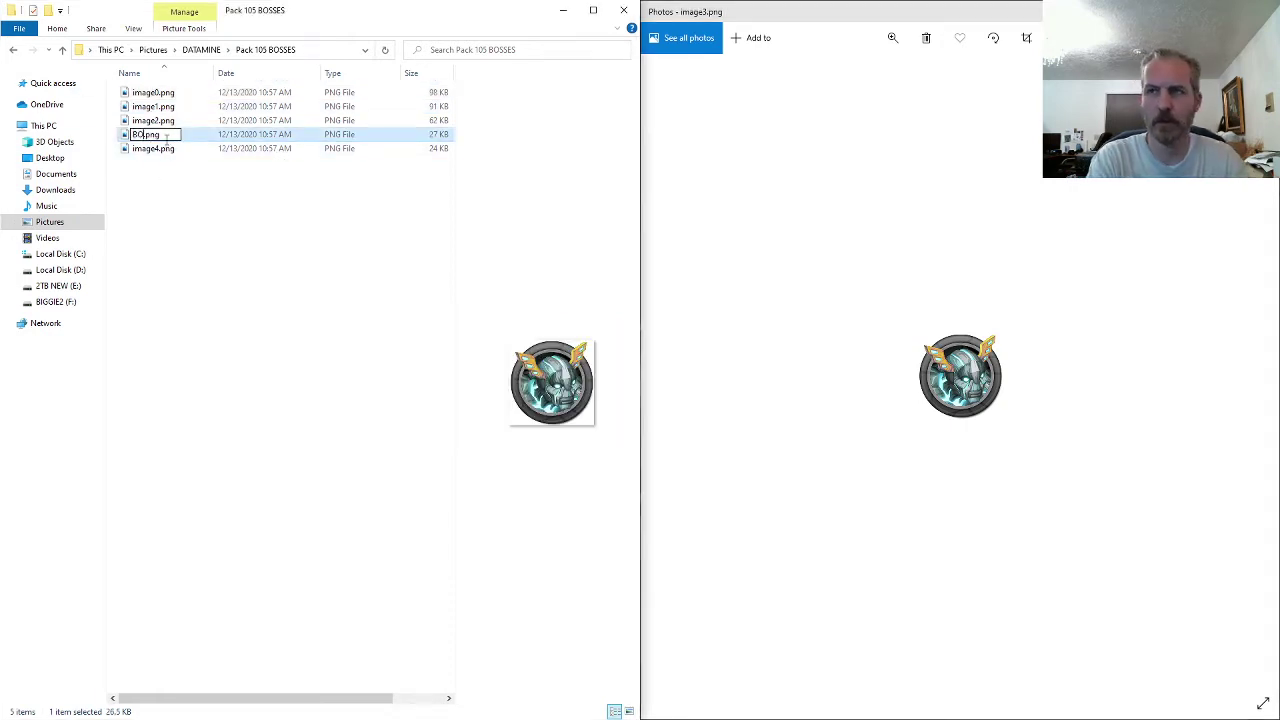
pyautogui.press('Return')
pyautogui.press('F2')
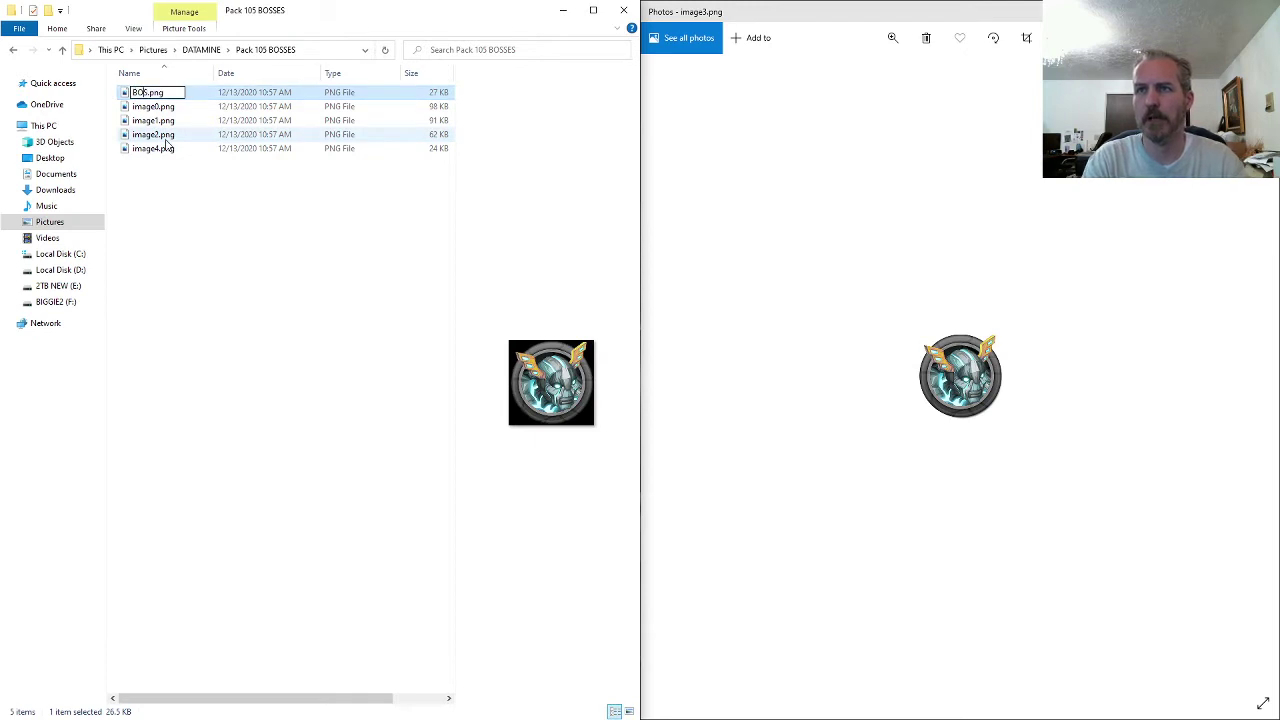
# - Rename the chained boss portrait image4.png as BOSS2.png
pyautogui.press('Down')
pyautogui.press('Down')
pyautogui.press('Down')
pyautogui.press('Down')
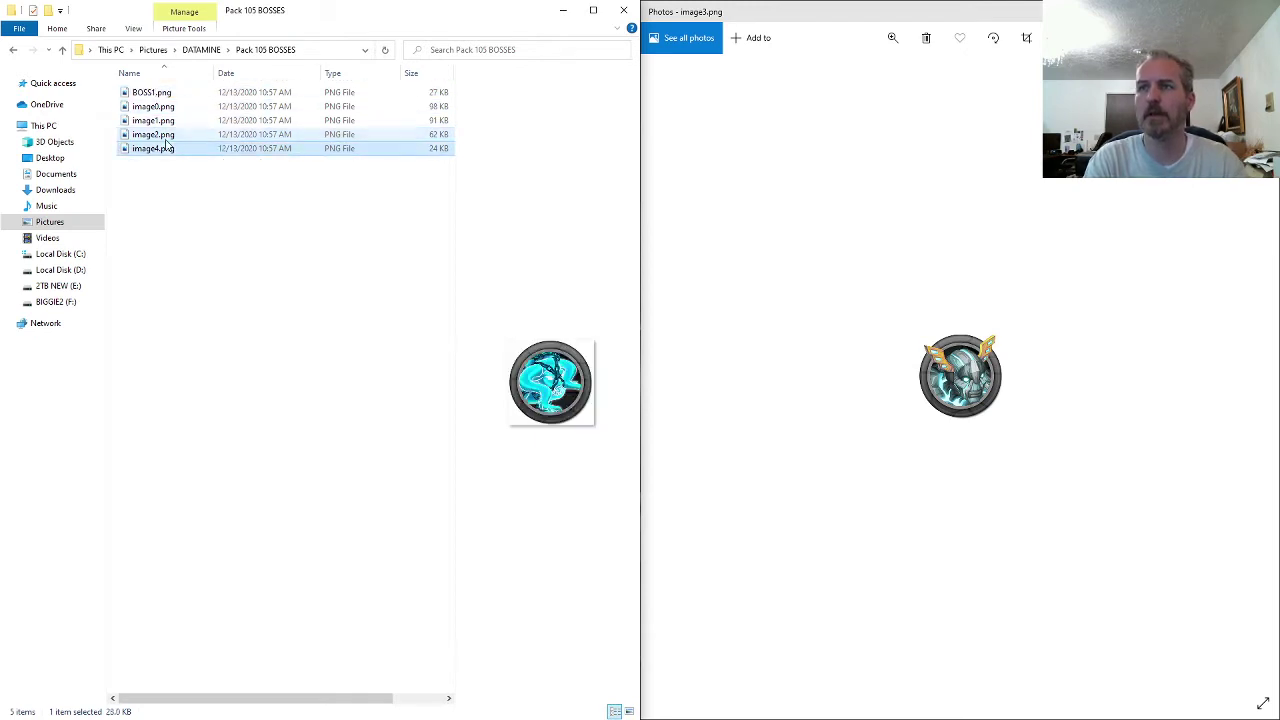
pyautogui.press('F2')
pyautogui.write('BOSS2')
pyautogui.press('Return')
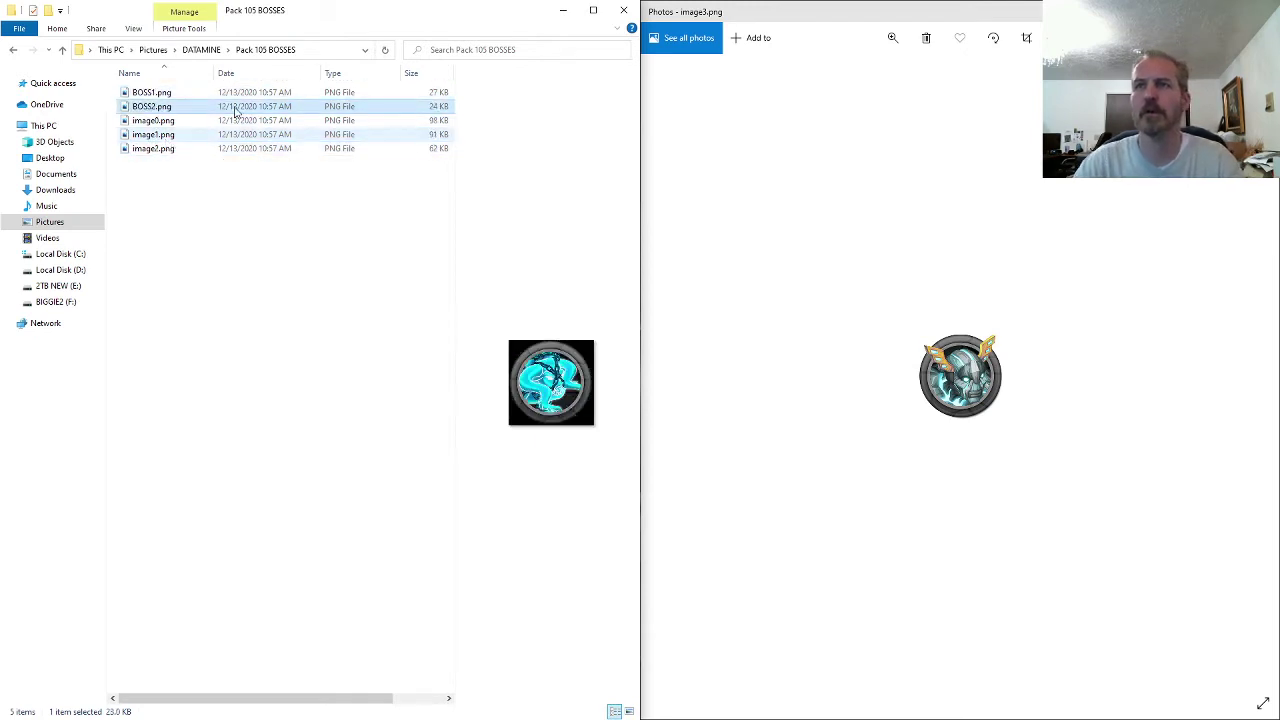
# - Transfer BOSS1.png and BOSS2.png into DATAMINE's 2021-02 folder and widen the Name column to fit the full file names
pyautogui.press('Up')
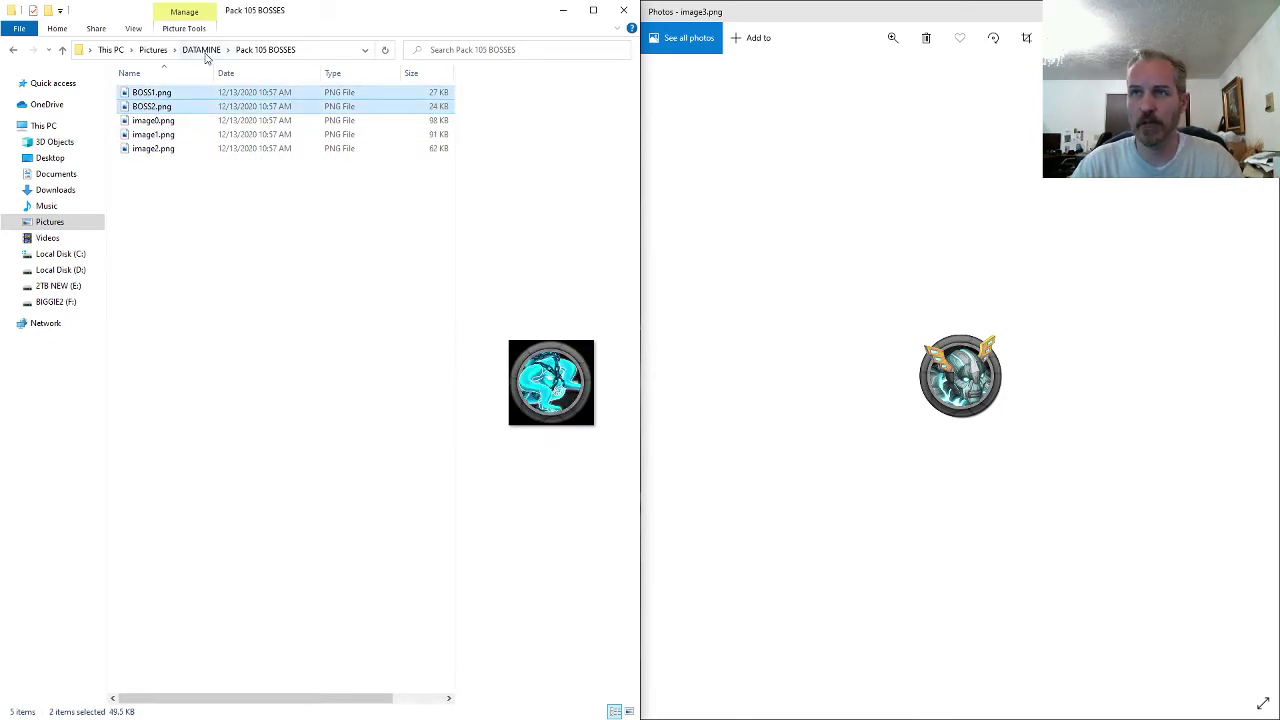
pyautogui.click(198, 50)
pyautogui.doubleClick(171, 166)
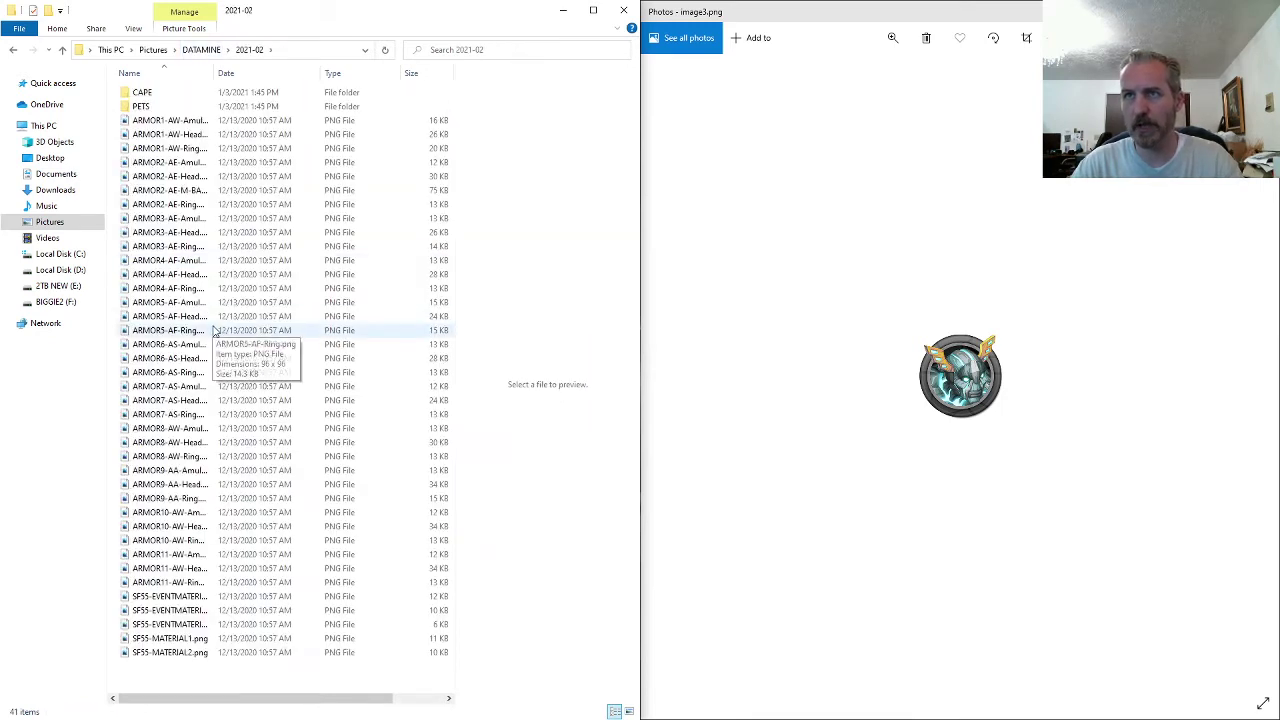
pyautogui.hotkey('ctrl', 'v')
pyautogui.doubleClick(215, 73)
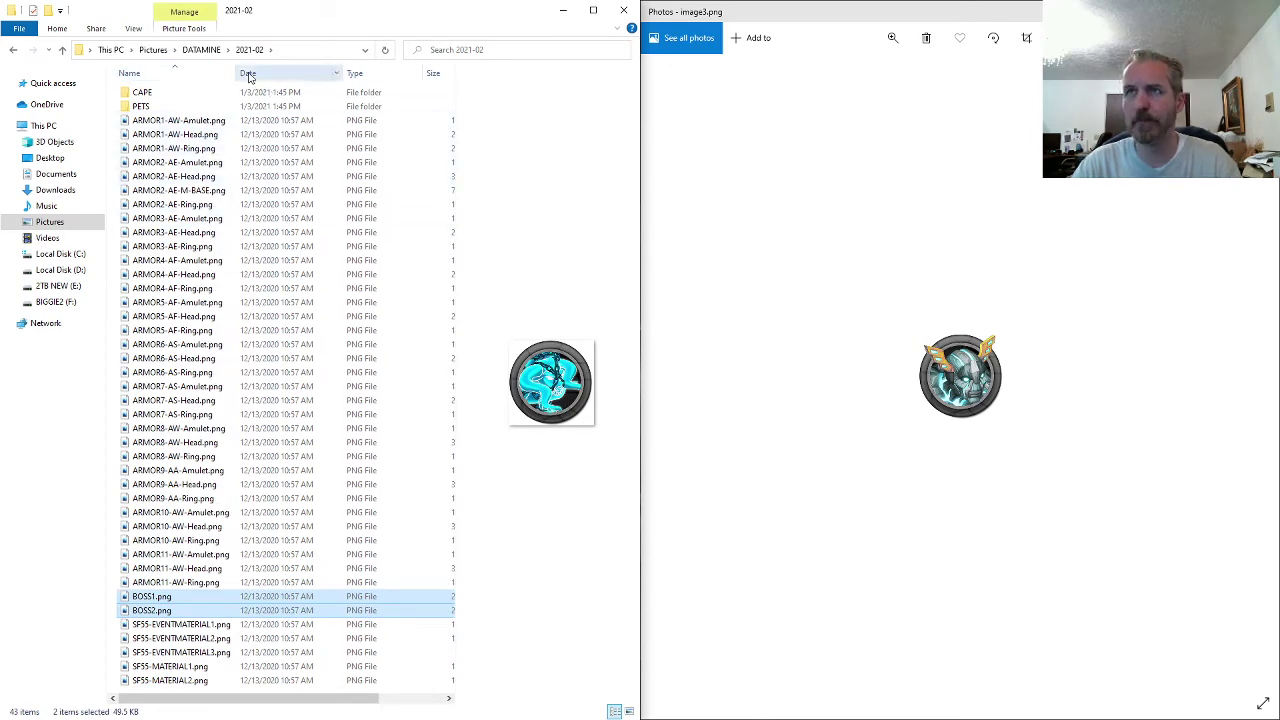
# - Select the M-EVO2 images of ARMOR1 through ARMOR6 in DATAMINE's Pack 105 folder
pyautogui.click(201, 50)
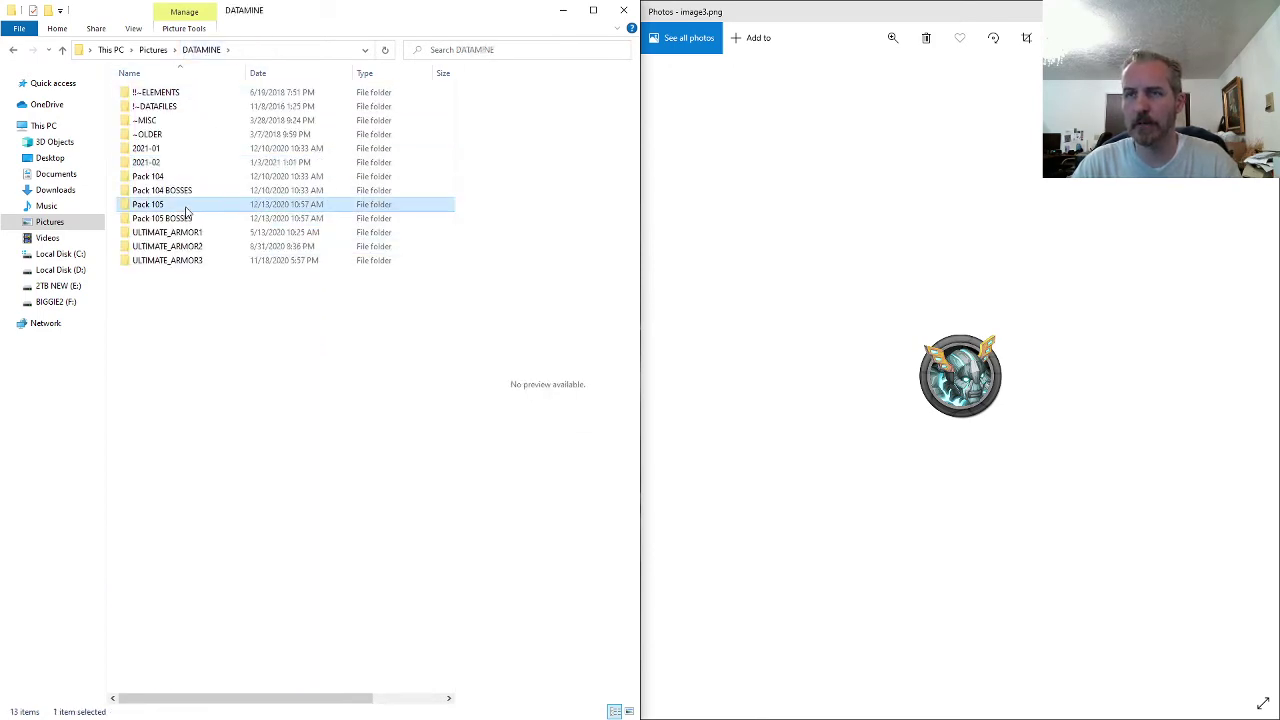
pyautogui.doubleClick(188, 206)
pyautogui.click(215, 218)
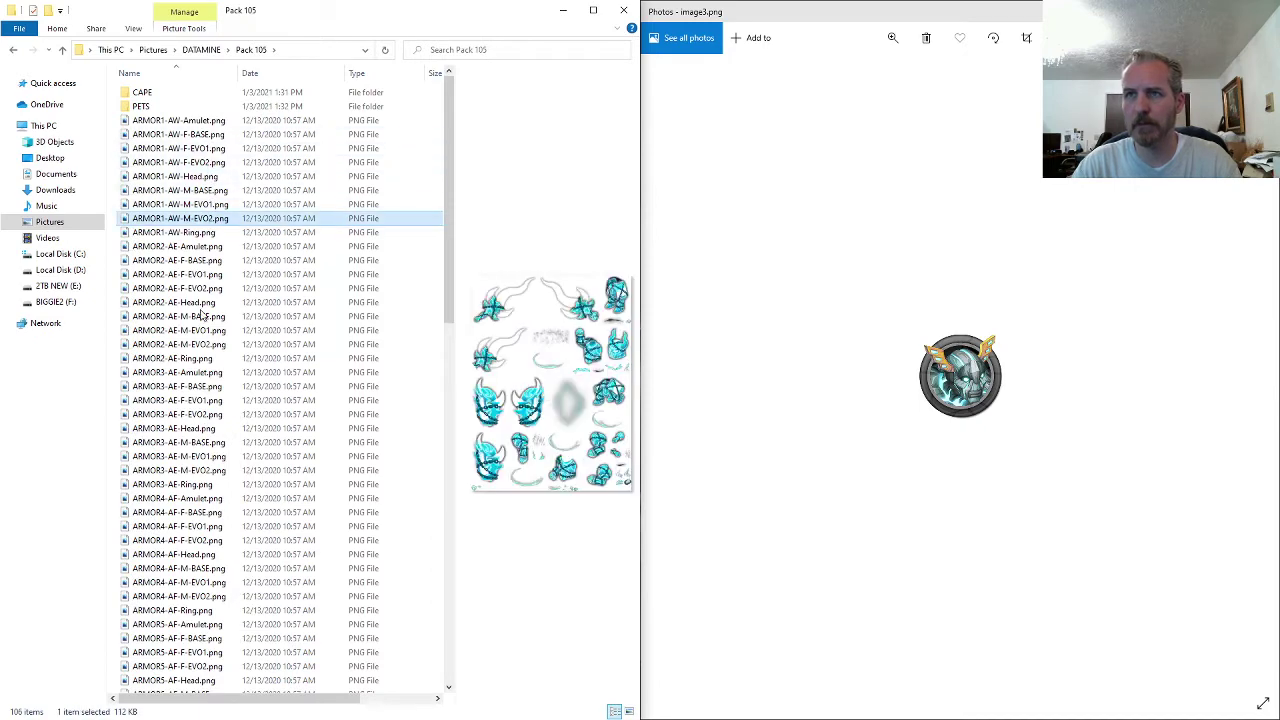
pyautogui.keyDown('ctrl'); pyautogui.click(205, 344); pyautogui.keyUp('ctrl')
pyautogui.keyDown('ctrl'); pyautogui.click(214, 470); pyautogui.keyUp('ctrl')
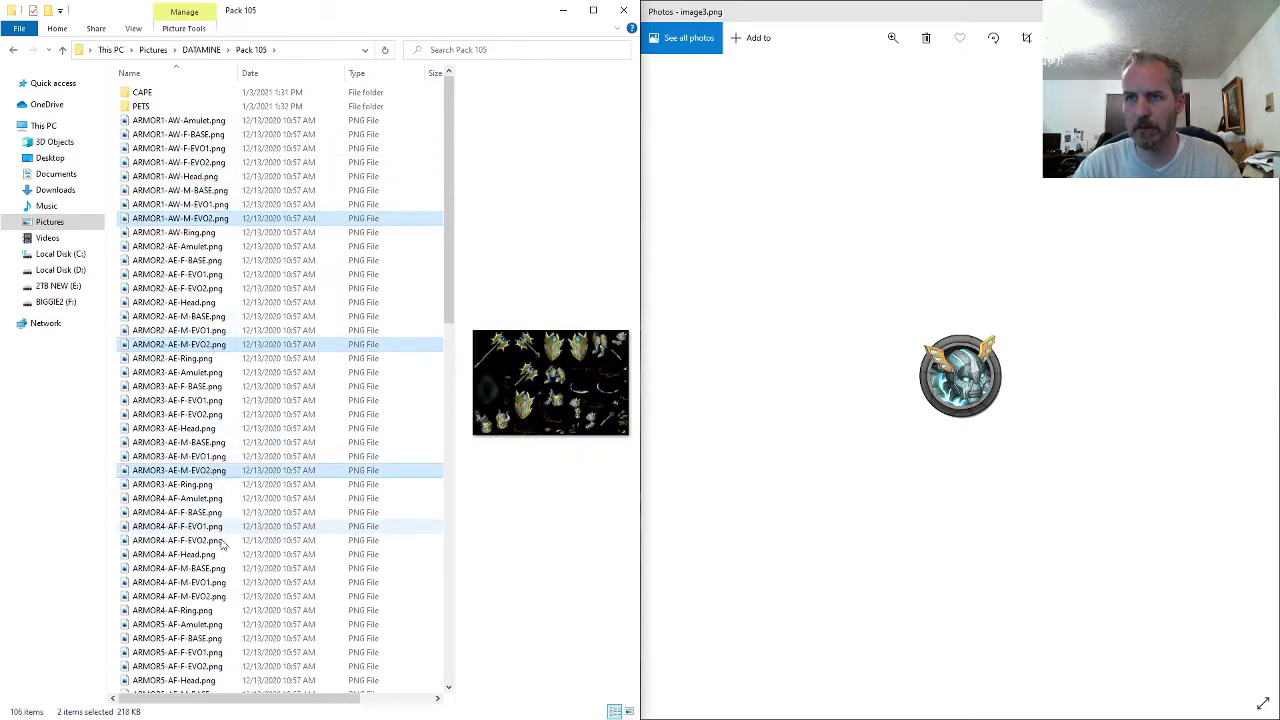
pyautogui.keyDown('ctrl'); pyautogui.click(212, 596); pyautogui.keyUp('ctrl')
pyautogui.scroll(-3, 212, 598)
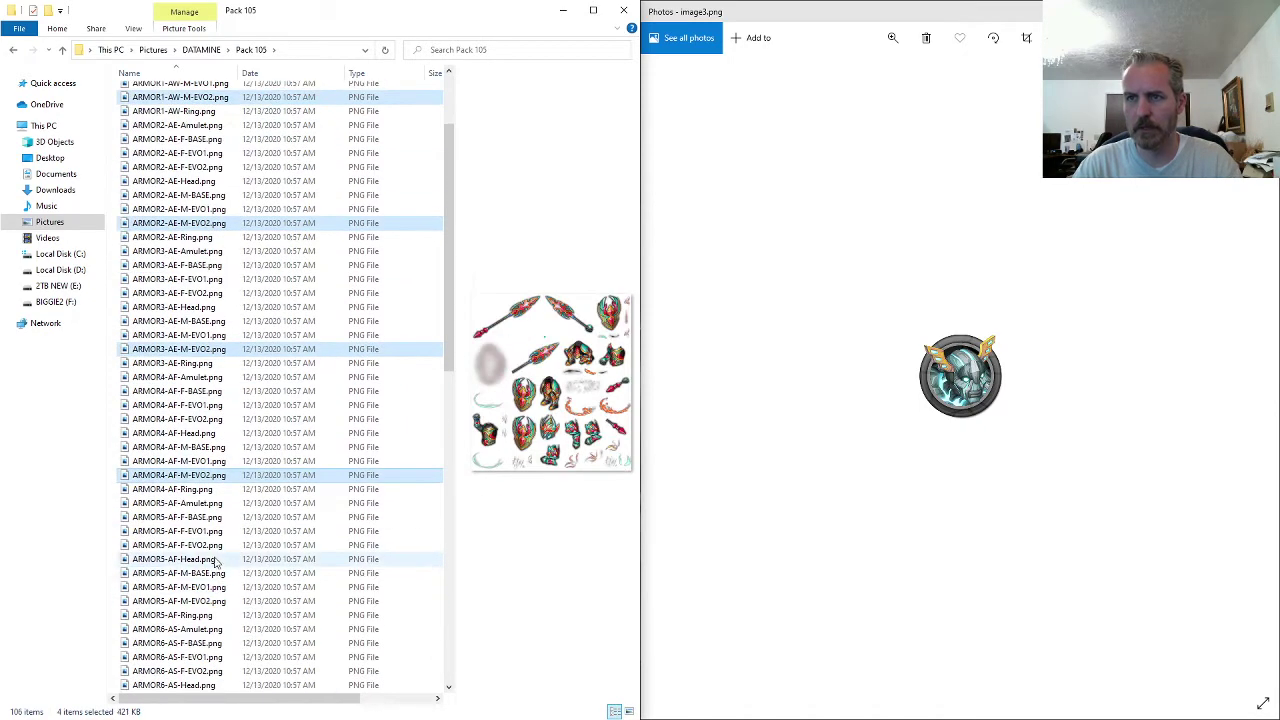
pyautogui.keyDown('ctrl'); pyautogui.click(215, 601); pyautogui.keyUp('ctrl')
pyautogui.scroll(-3, 215, 604)
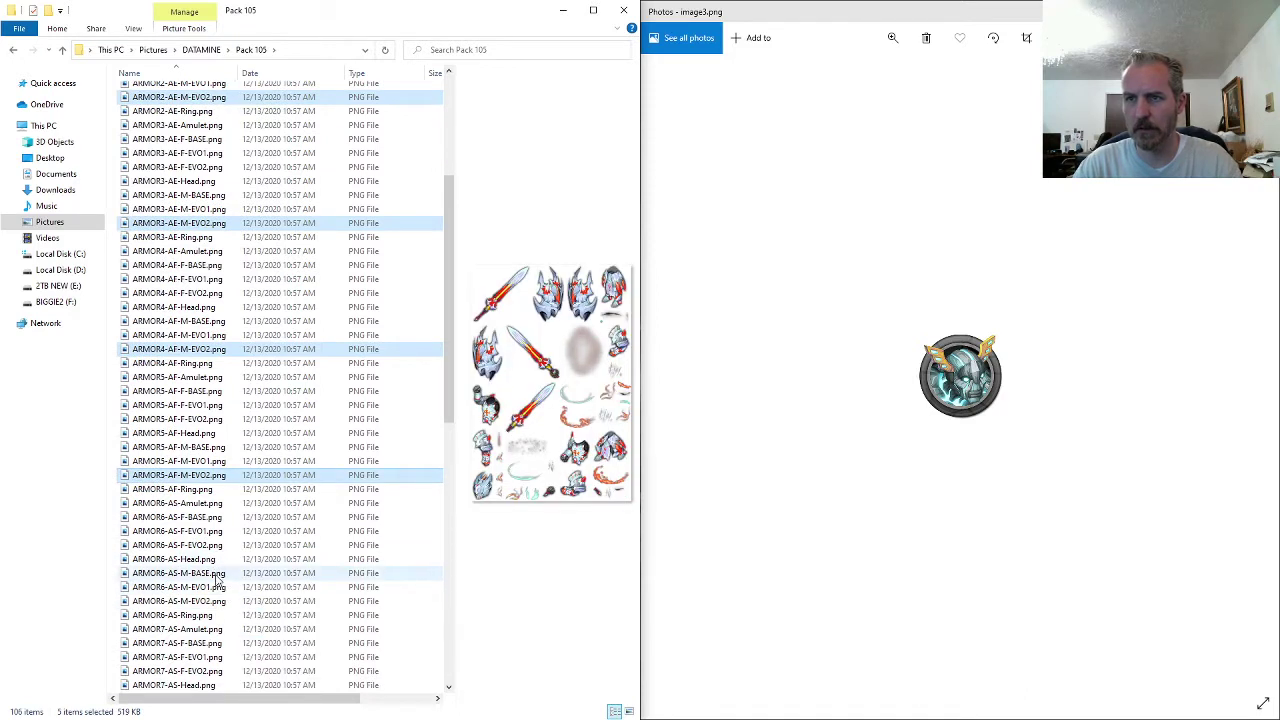
pyautogui.keyDown('ctrl'); pyautogui.click(208, 601); pyautogui.keyUp('ctrl')
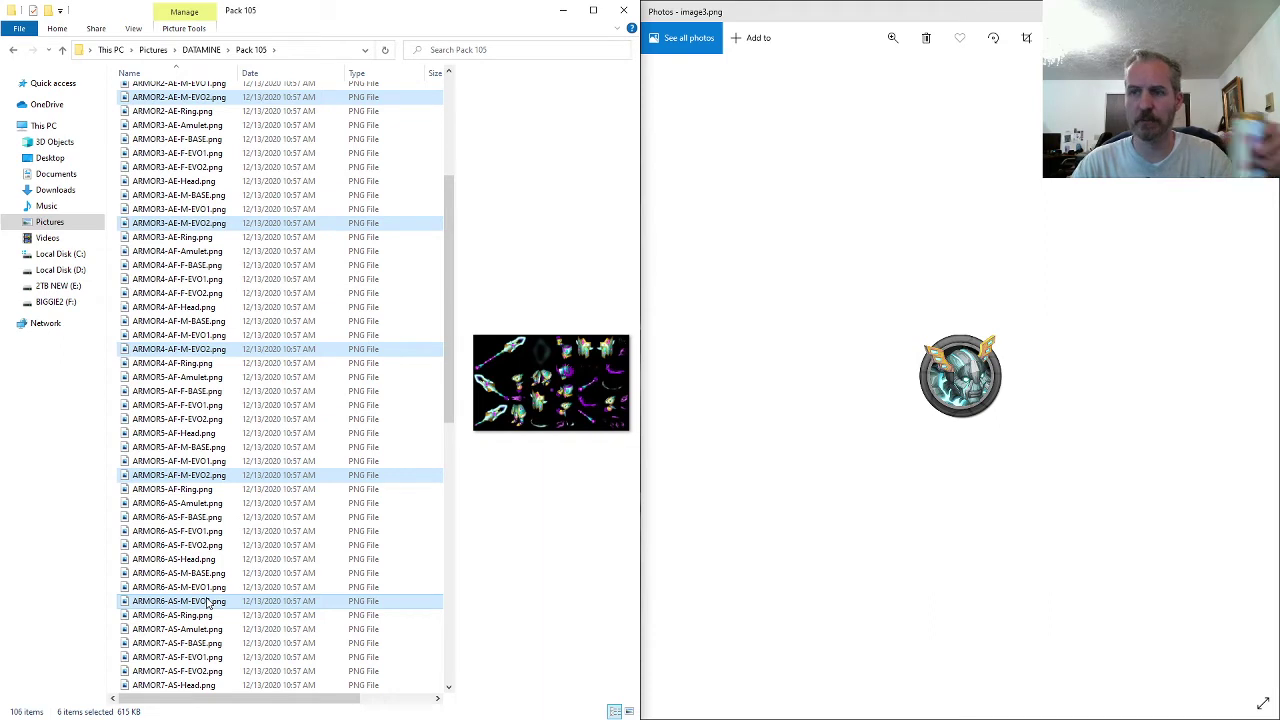
# - Try to open the selected M-EVO2 armor images for editing directly from the folder
pyautogui.rightClick(210, 601)
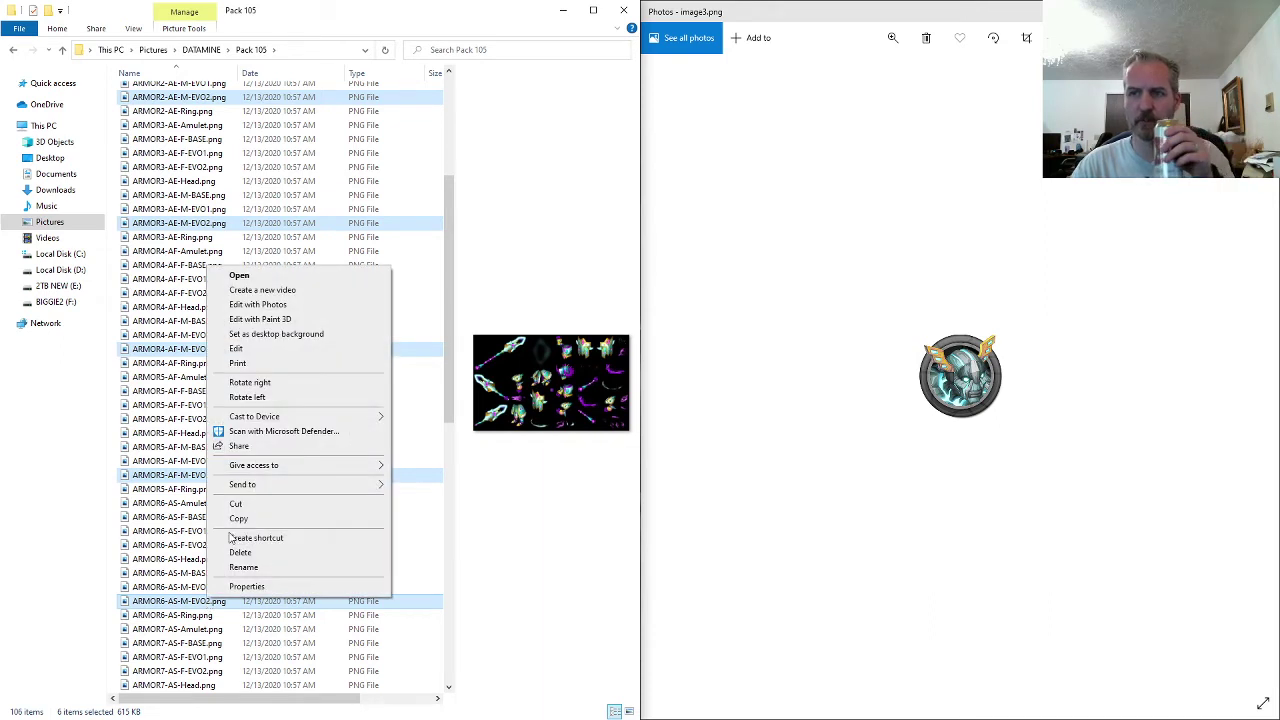
pyautogui.click(257, 351)
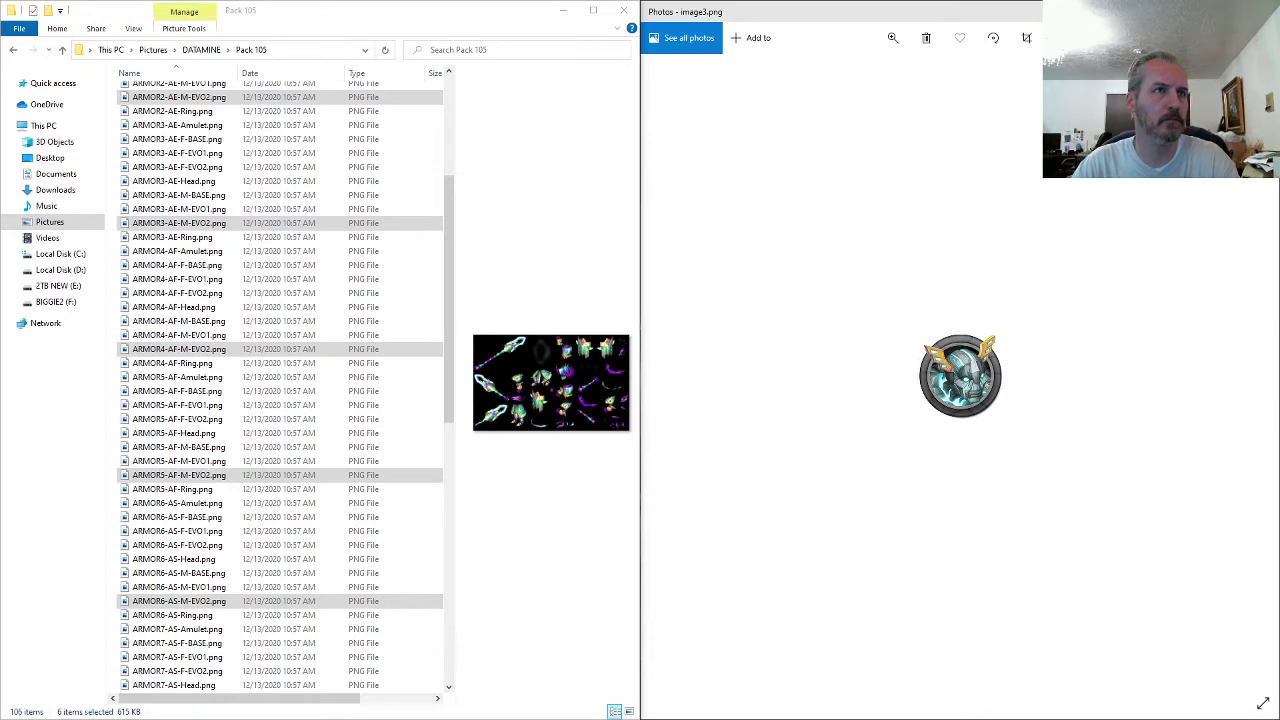
pyautogui.hotkey('alt', 'Tab')
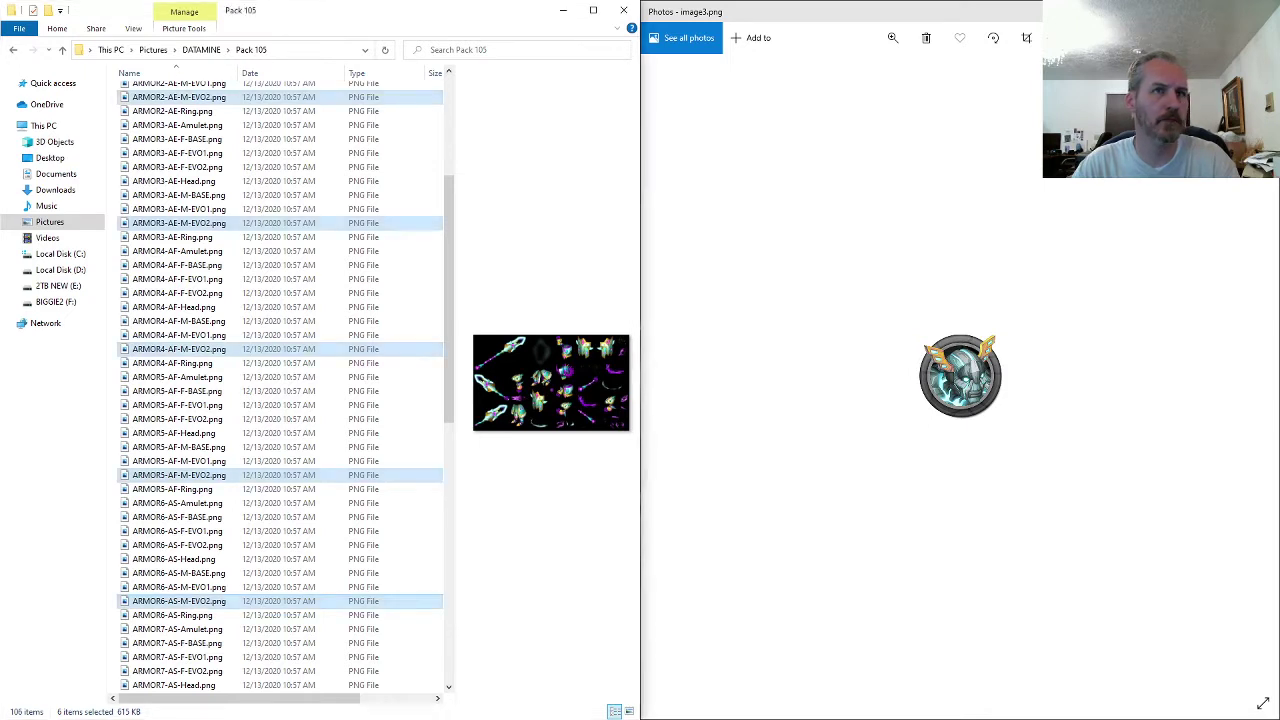
pyautogui.rightClick(207, 352)
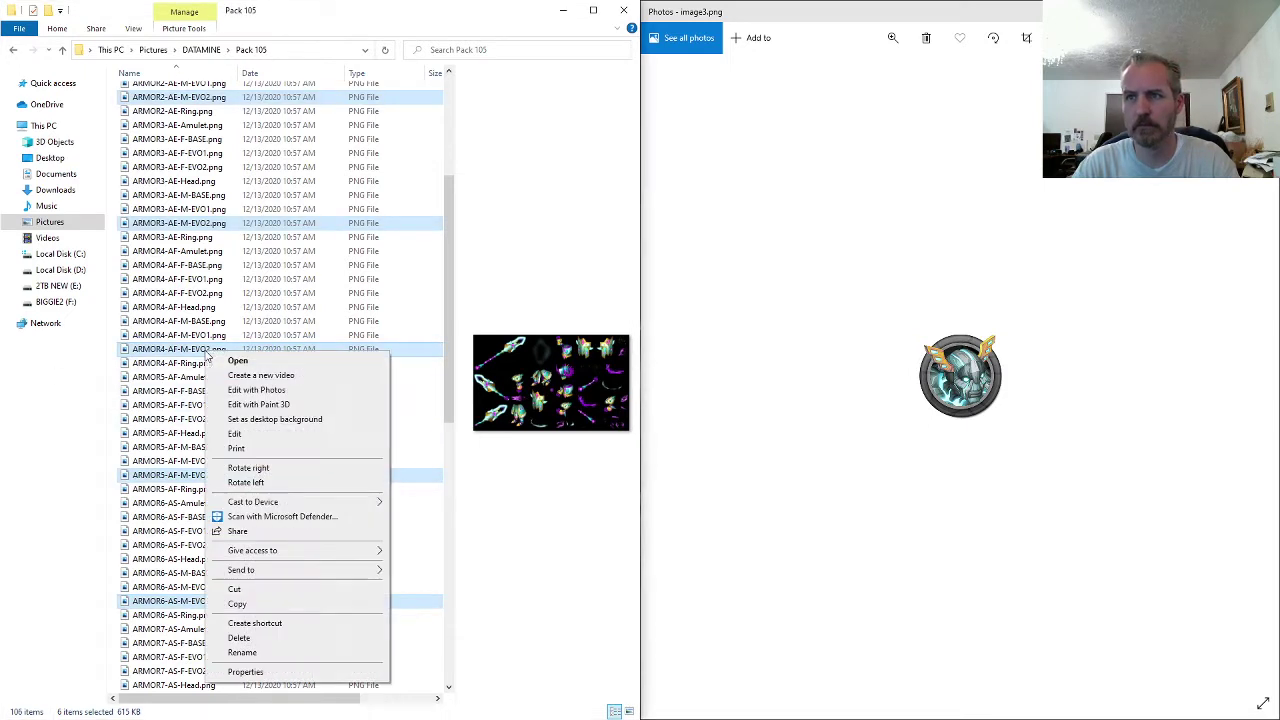
pyautogui.click(240, 433)
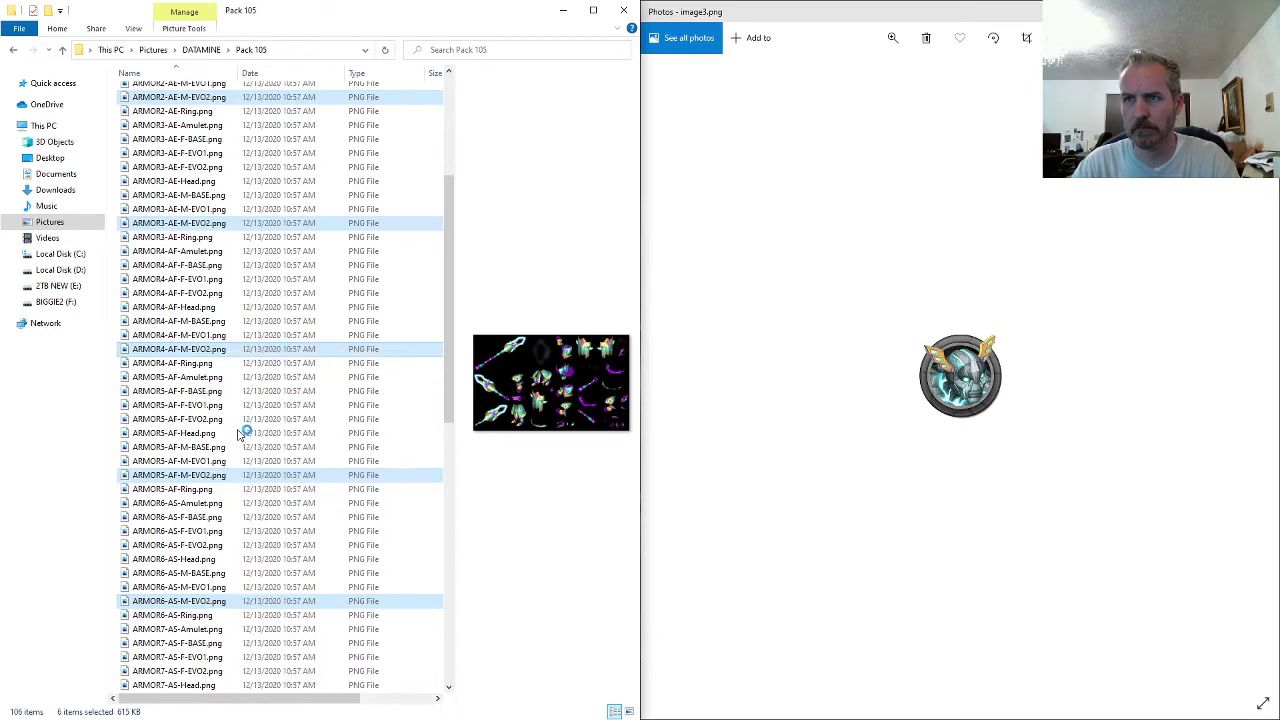
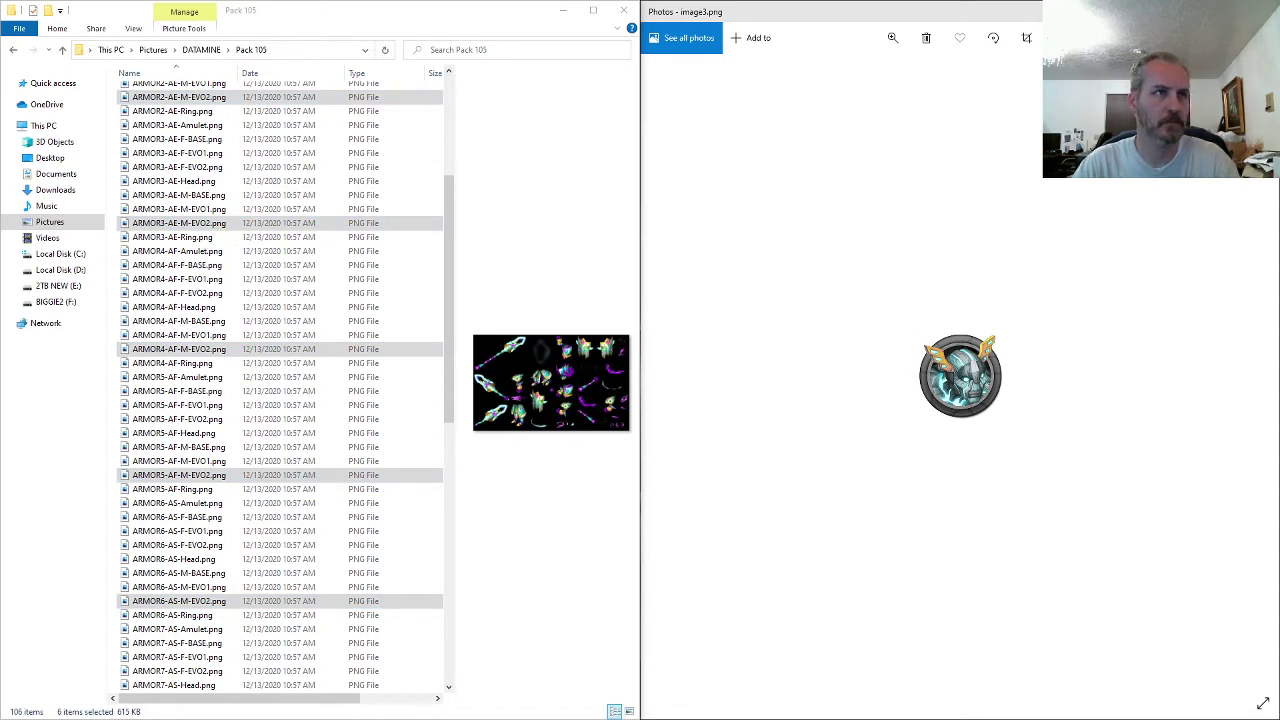
# - Launch paint.net and close its blank untitled image
pyautogui.moveTo(2, 180); pyautogui.dragTo(503, 126)
pyautogui.doubleClick(505, 126)
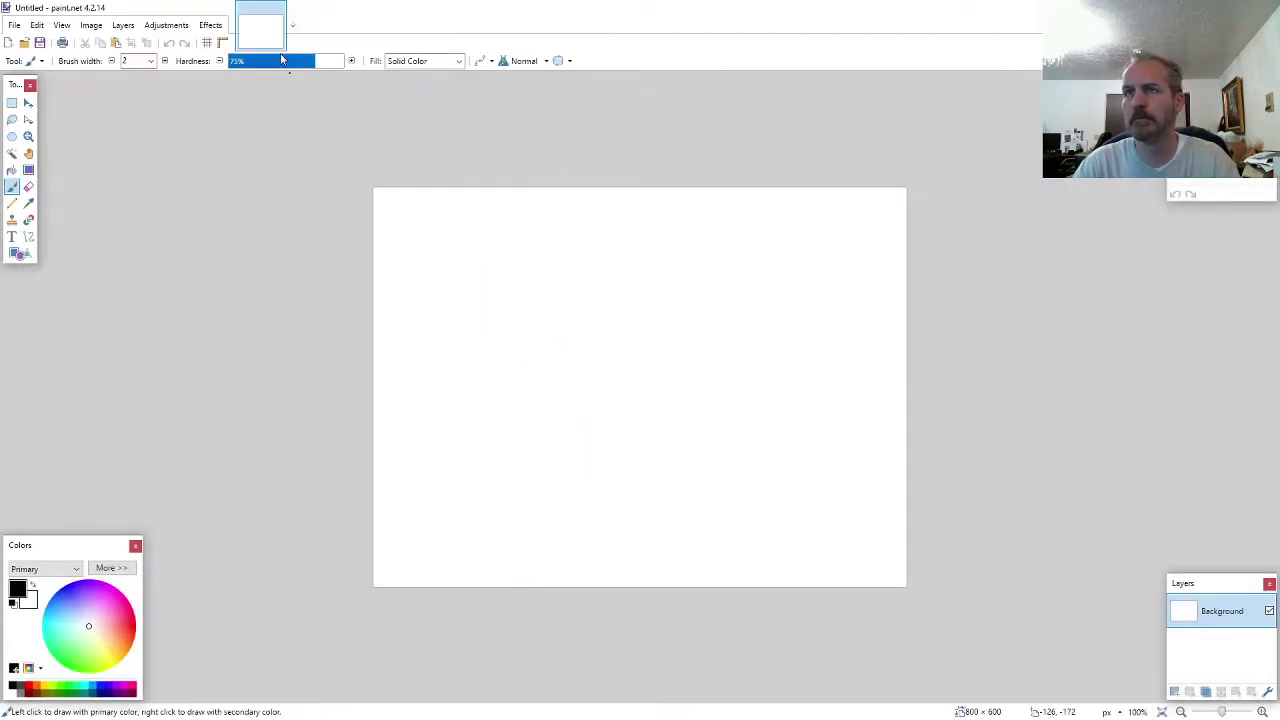
pyautogui.click(278, 8)
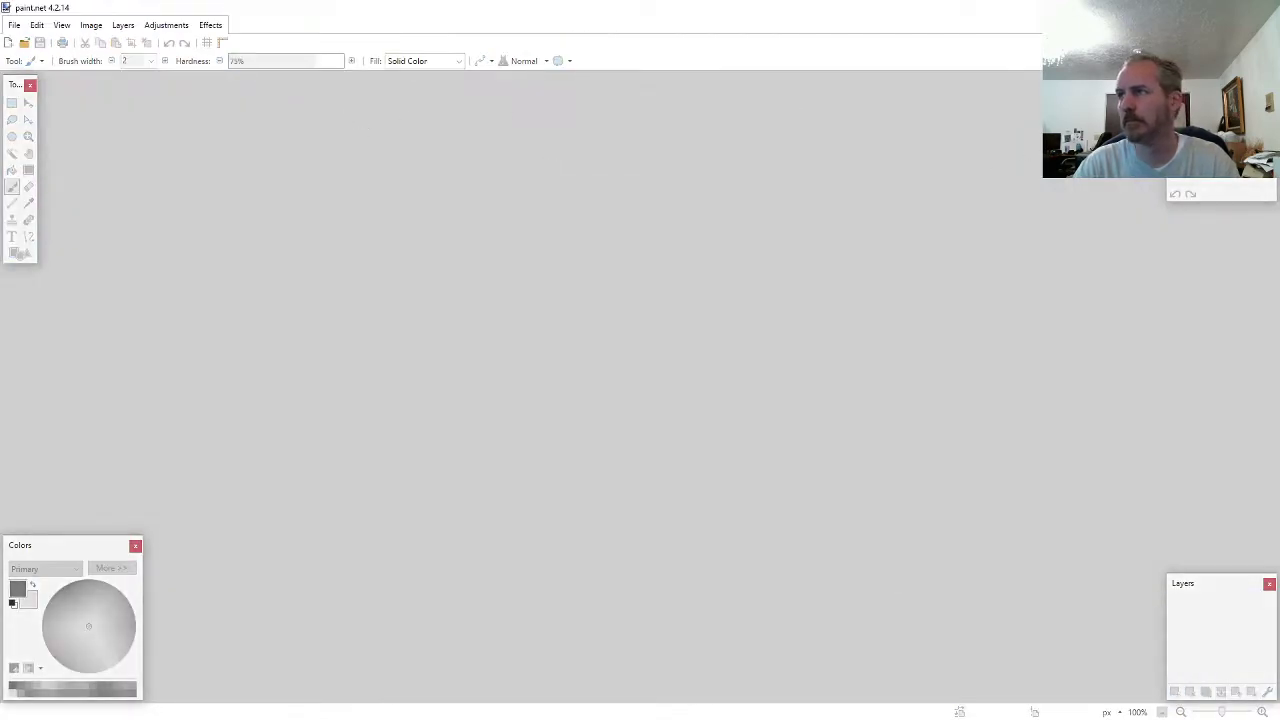
pyautogui.hotkey('alt', 'F4')
# - Return to the Pack 105 folder window and close the Photos viewer
pyautogui.rightClick(188, 356)
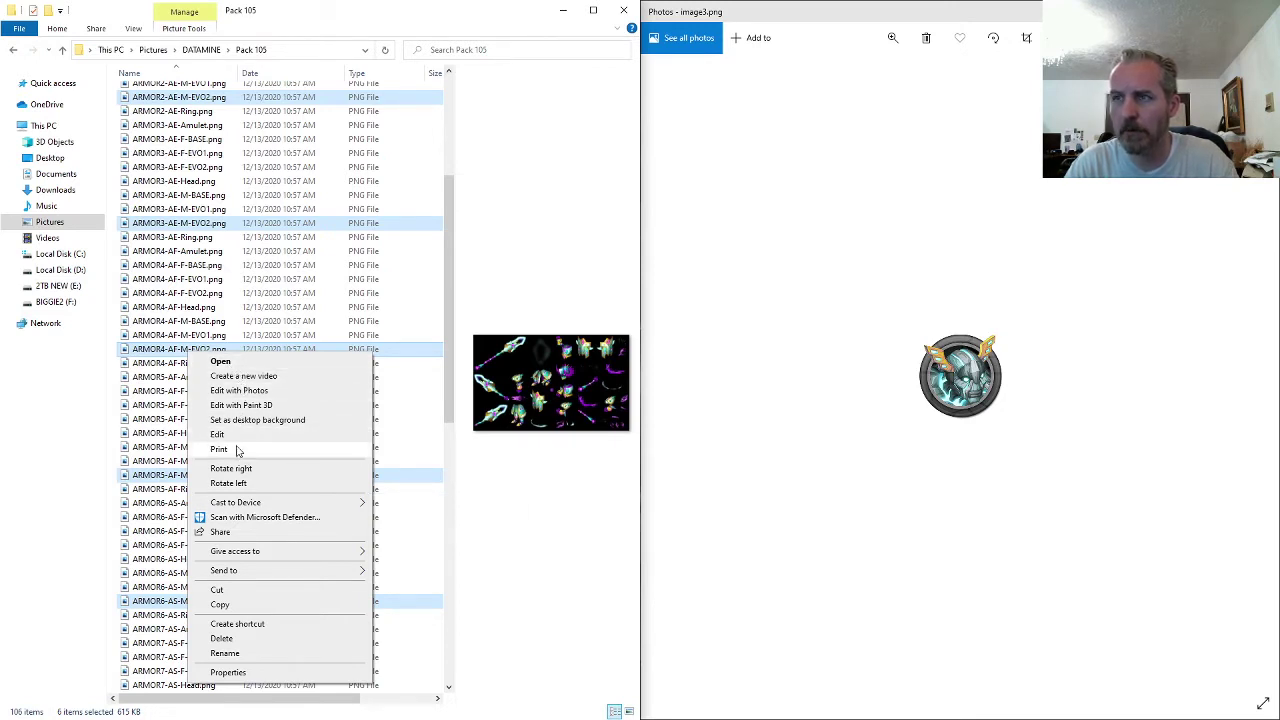
pyautogui.click(683, 489)
pyautogui.press('Left')
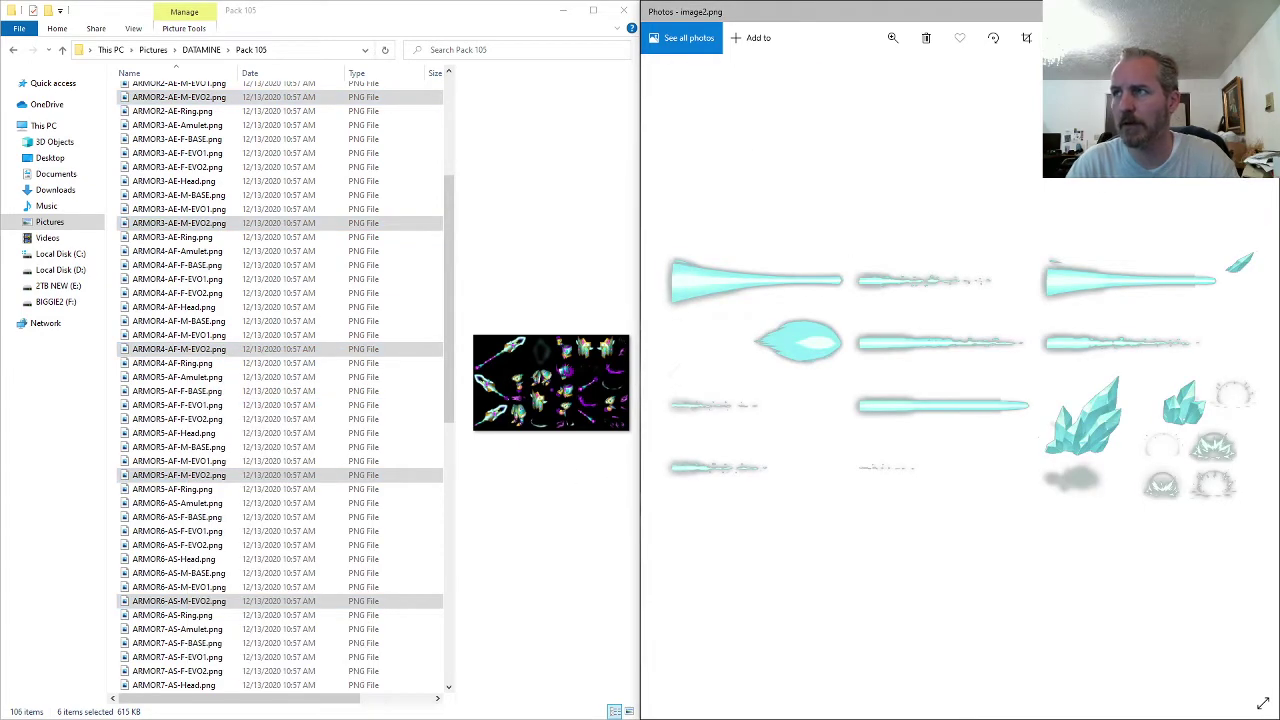
pyautogui.hotkey('alt', 'F4')
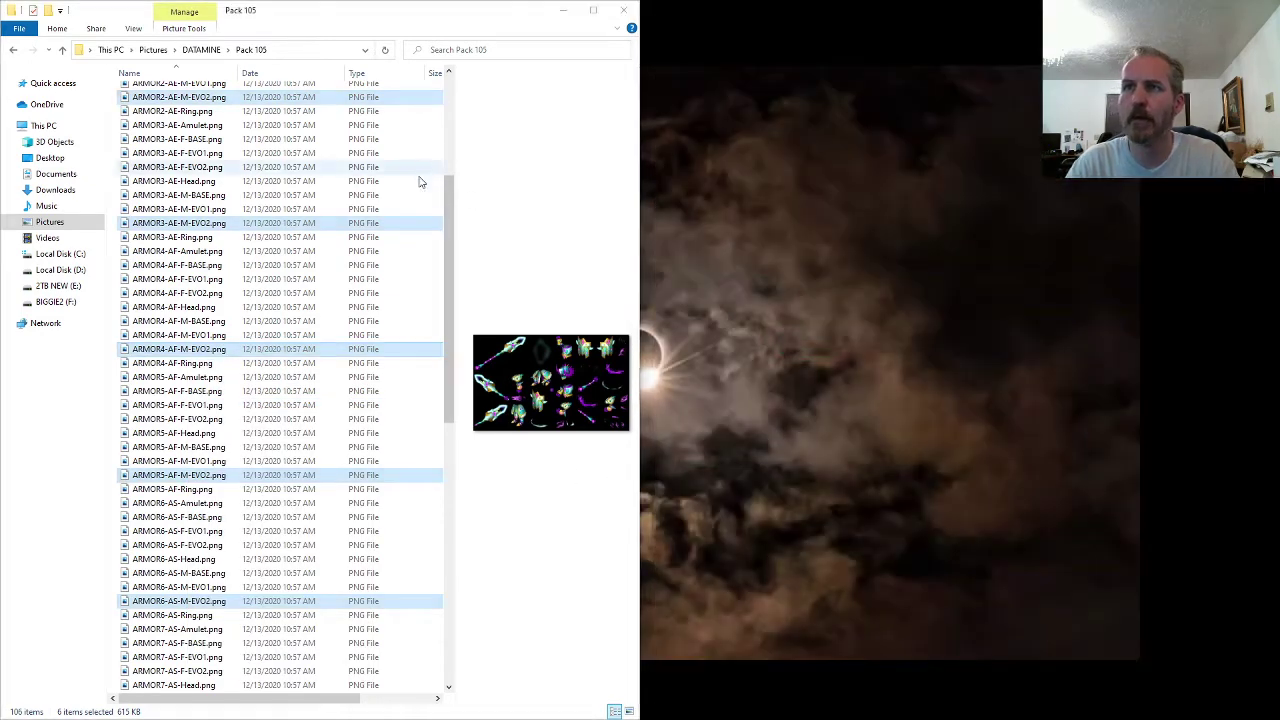
# - Switch to paint.net and browse to DATAMINE's Pack 105 folder for images to open
pyautogui.hotkey('alt', 'Tab')
pyautogui.click(14, 25)
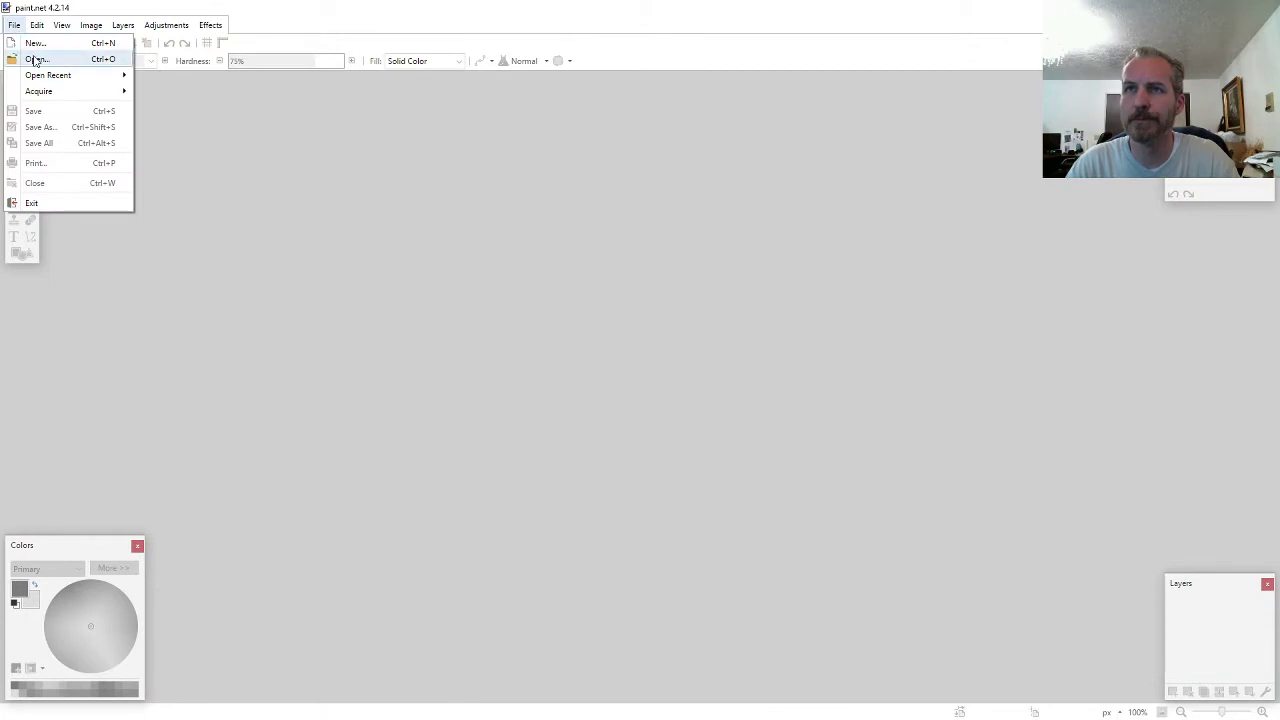
pyautogui.click(35, 60)
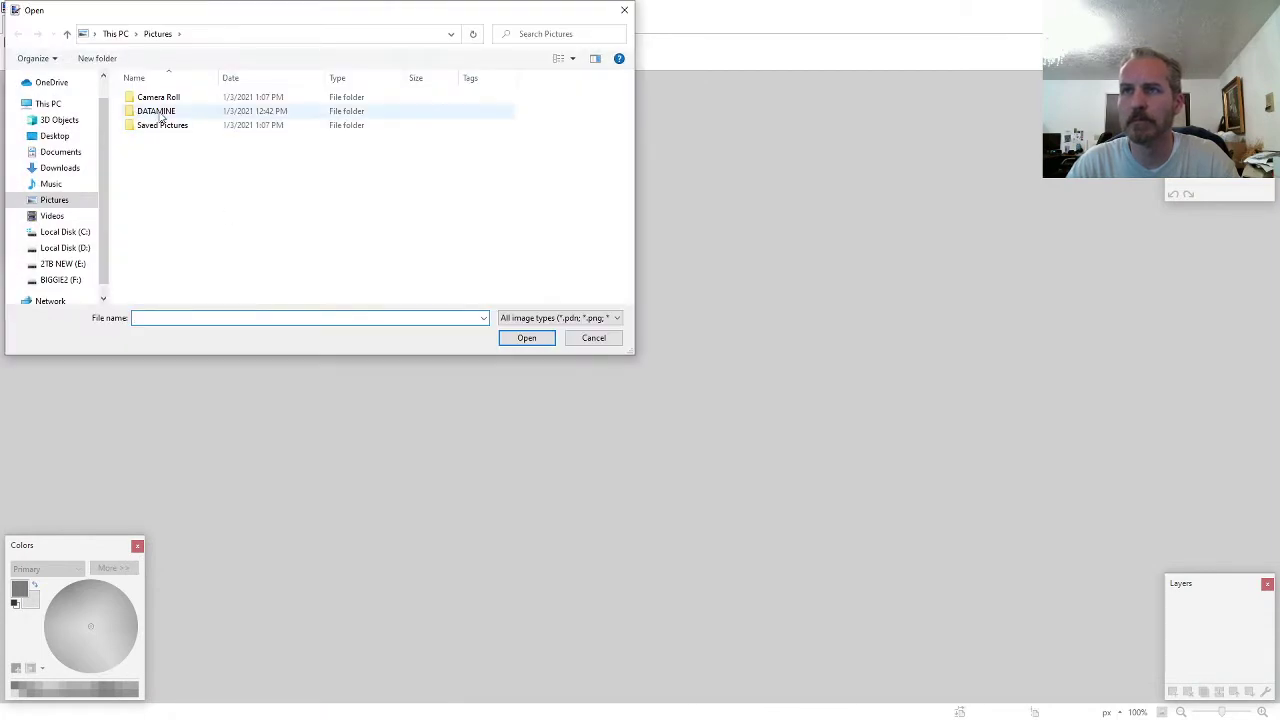
pyautogui.doubleClick(168, 212)
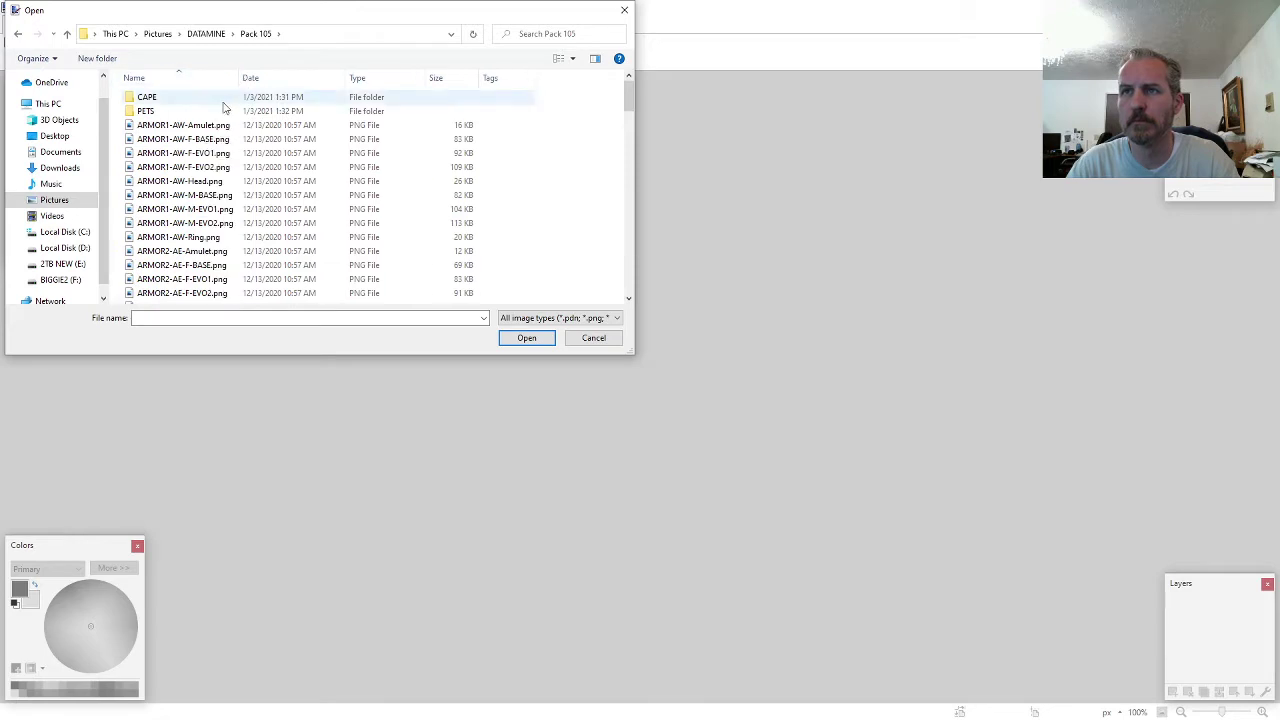
# - Open the six M-EVO2 armor images, ARMOR1-AW through ARMOR6-AS, together from the Pack 105 folder
pyautogui.click(222, 224)
pyautogui.scroll(-1, 226, 228)
pyautogui.scroll(-1, 228, 230)
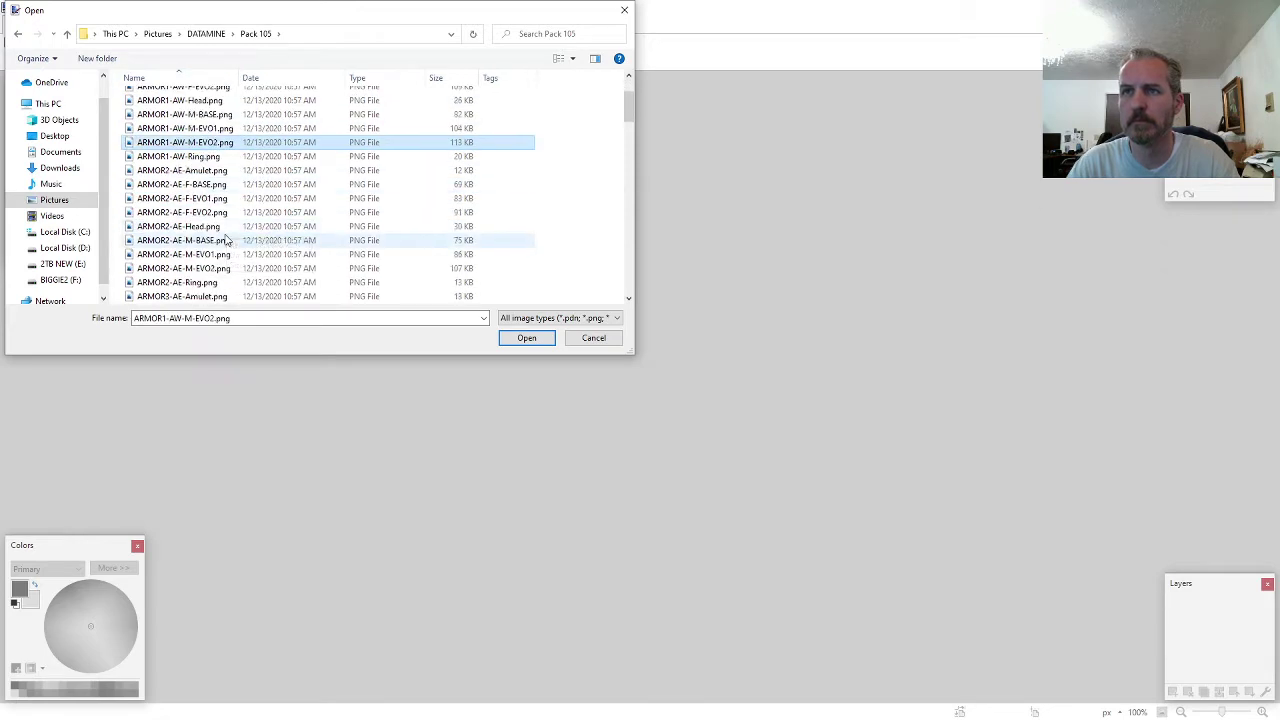
pyautogui.keyDown('ctrl'); pyautogui.click(218, 268); pyautogui.keyUp('ctrl')
pyautogui.scroll(-3, 220, 262)
pyautogui.keyDown('ctrl'); pyautogui.click(220, 268); pyautogui.keyUp('ctrl')
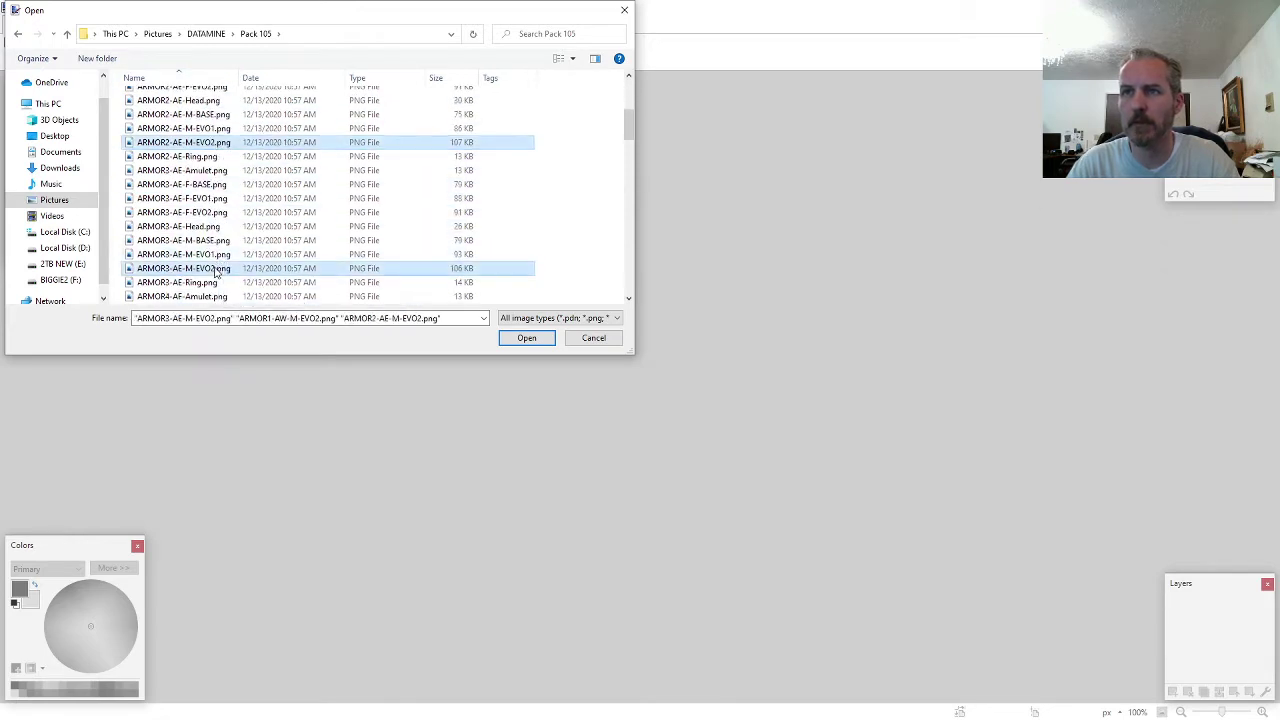
pyautogui.scroll(-3, 222, 268)
pyautogui.keyDown('ctrl'); pyautogui.click(234, 268); pyautogui.keyUp('ctrl')
pyautogui.scroll(-4, 226, 262)
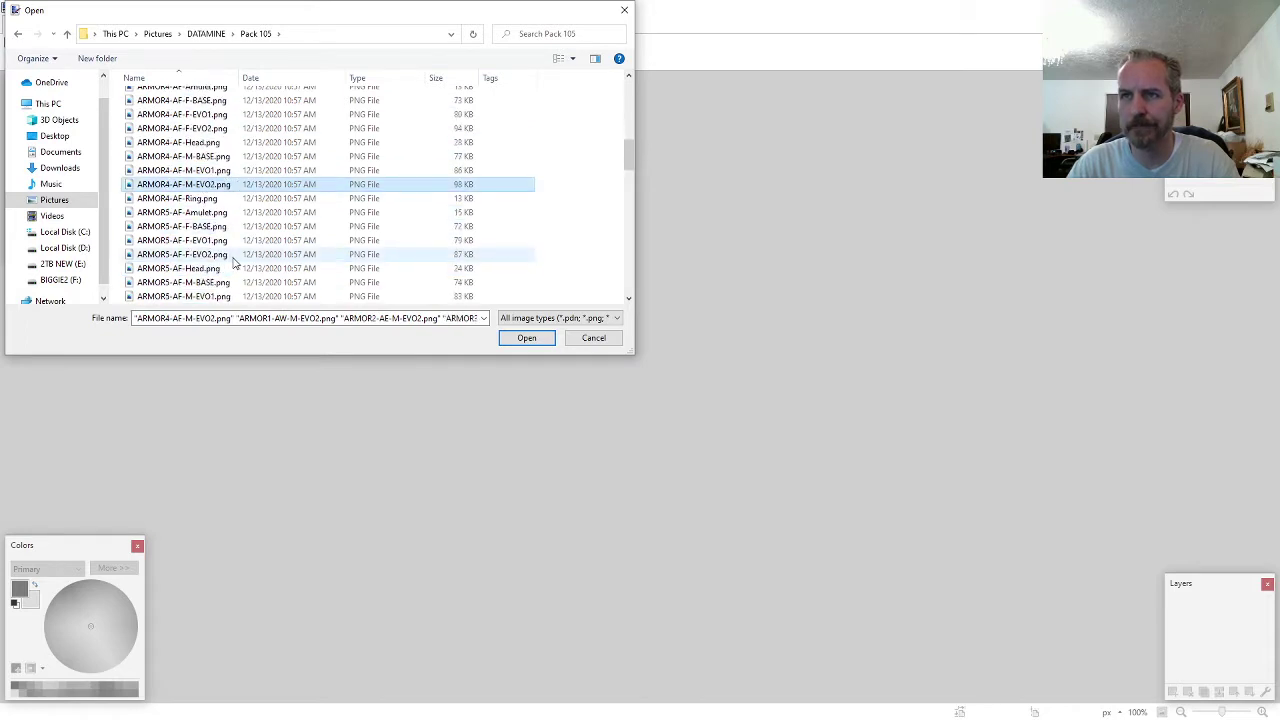
pyautogui.keyDown('ctrl'); pyautogui.click(216, 228); pyautogui.keyUp('ctrl')
pyautogui.scroll(-1, 218, 240)
pyautogui.scroll(-1, 218, 242)
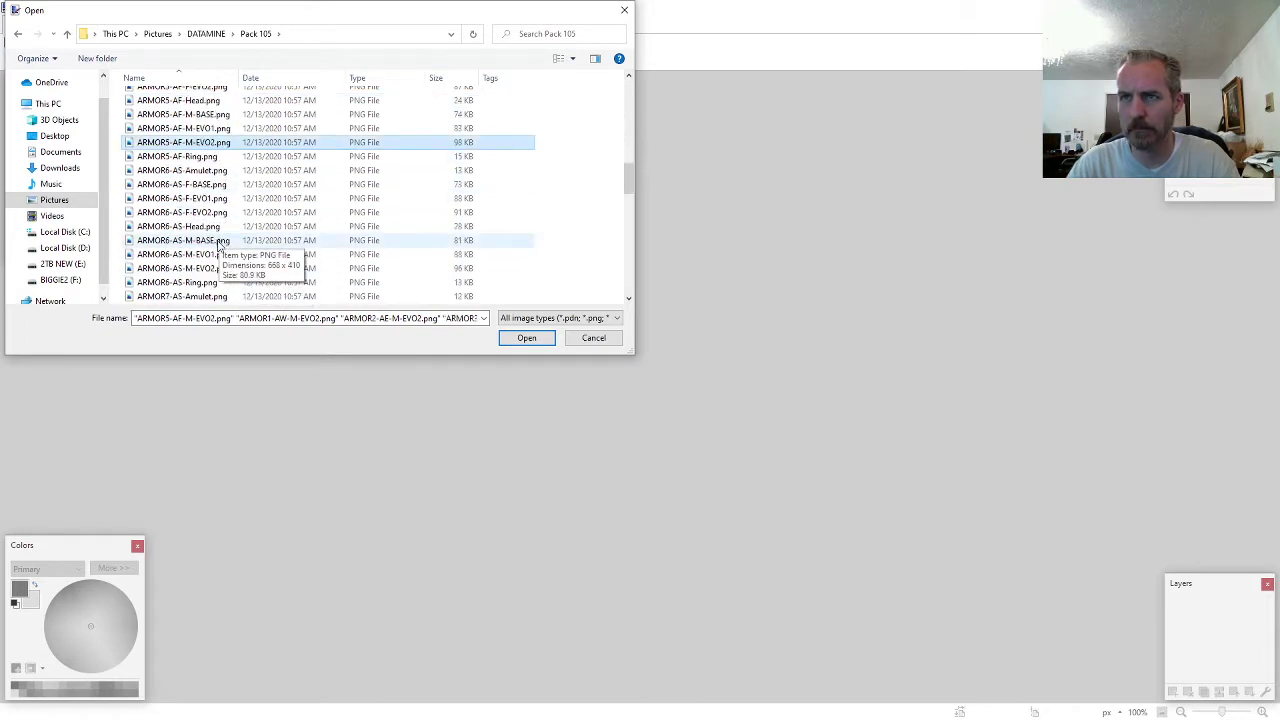
pyautogui.keyDown('ctrl'); pyautogui.click(226, 268); pyautogui.keyUp('ctrl')
pyautogui.click(524, 338)
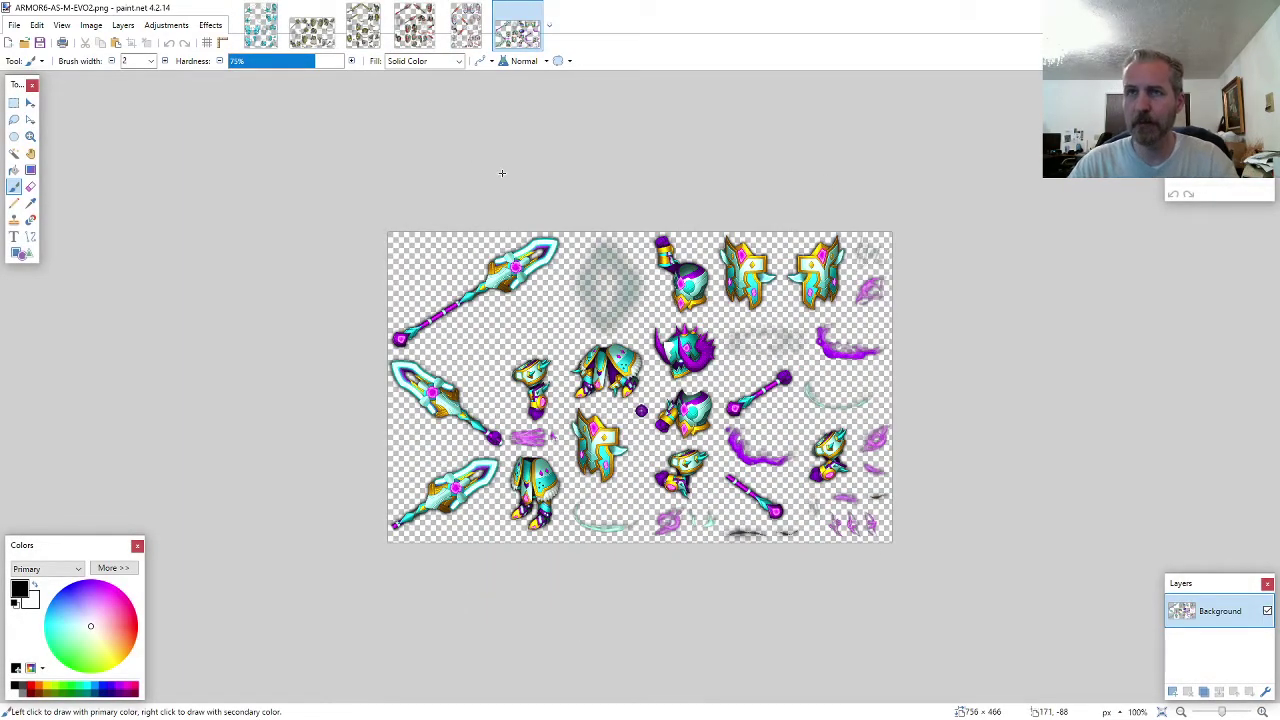
# - Reorder the open images in sequence from ARMOR6 to ARMOR1, and switch to ARMOR1-AW-M-EVO2.png
pyautogui.click(303, 33)
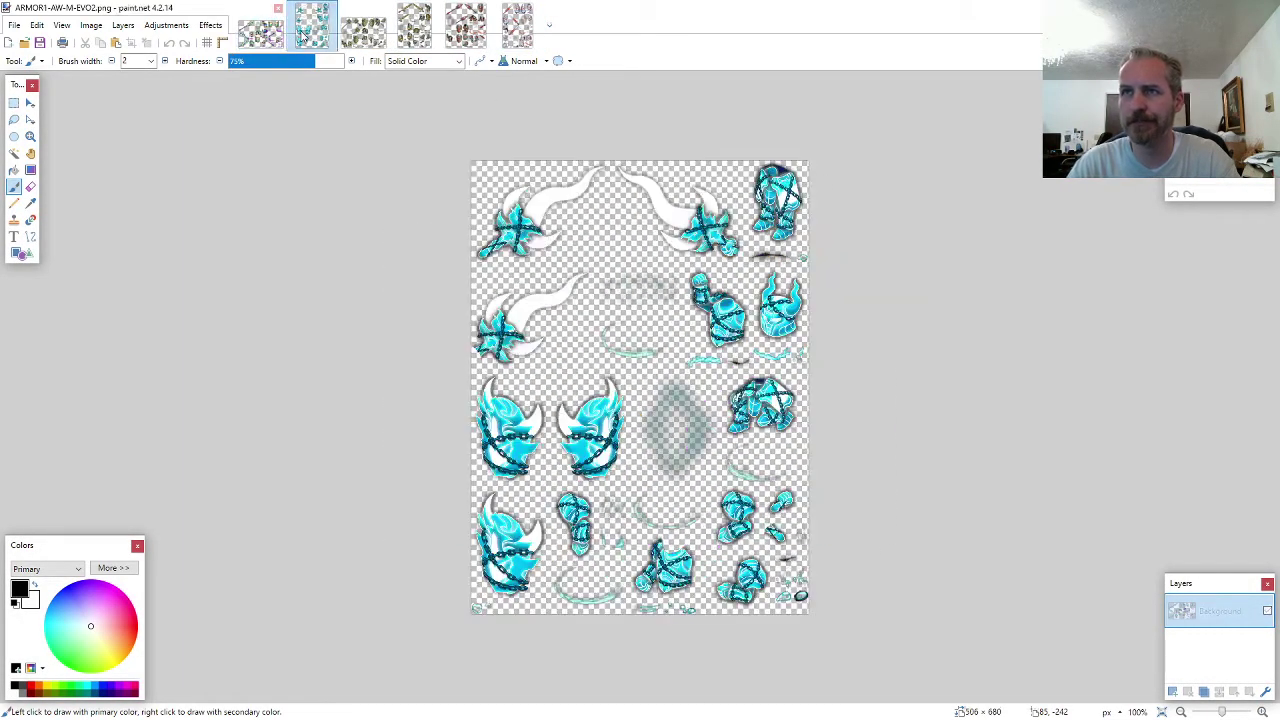
pyautogui.moveTo(305, 37); pyautogui.dragTo(599, 32)
pyautogui.moveTo(471, 31); pyautogui.dragTo(364, 35)
pyautogui.click(416, 35)
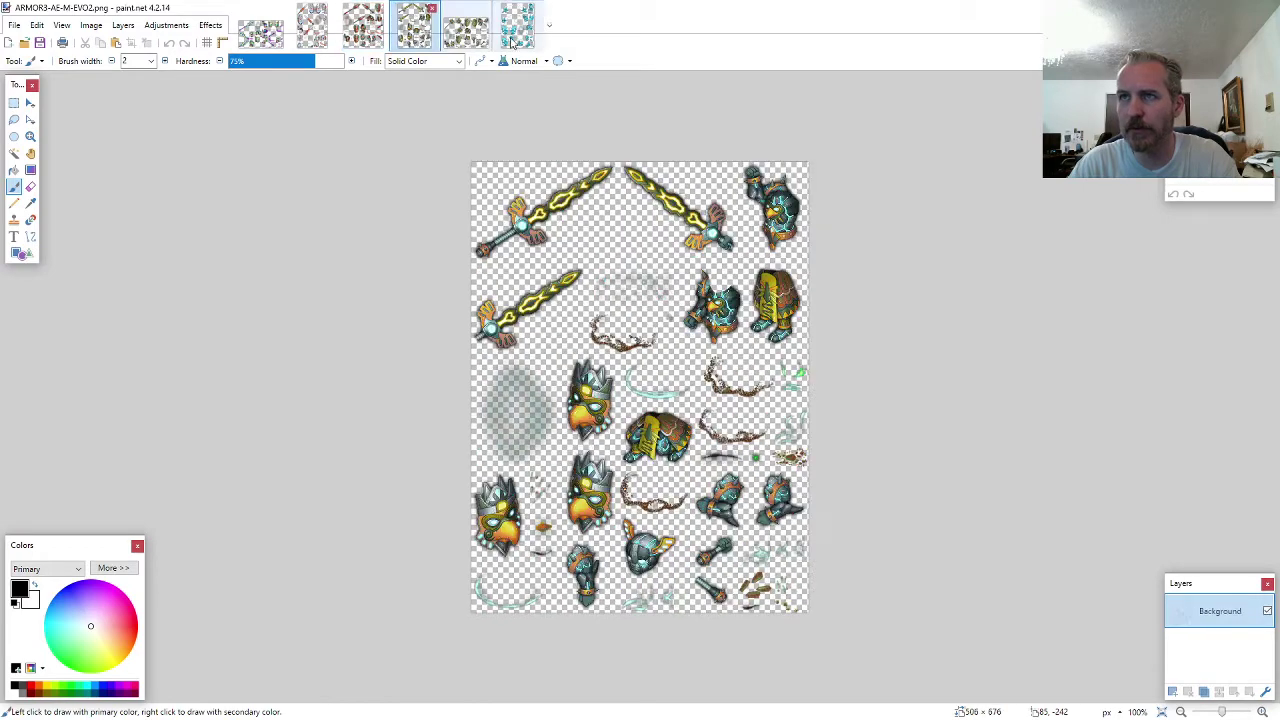
pyautogui.click(548, 32)
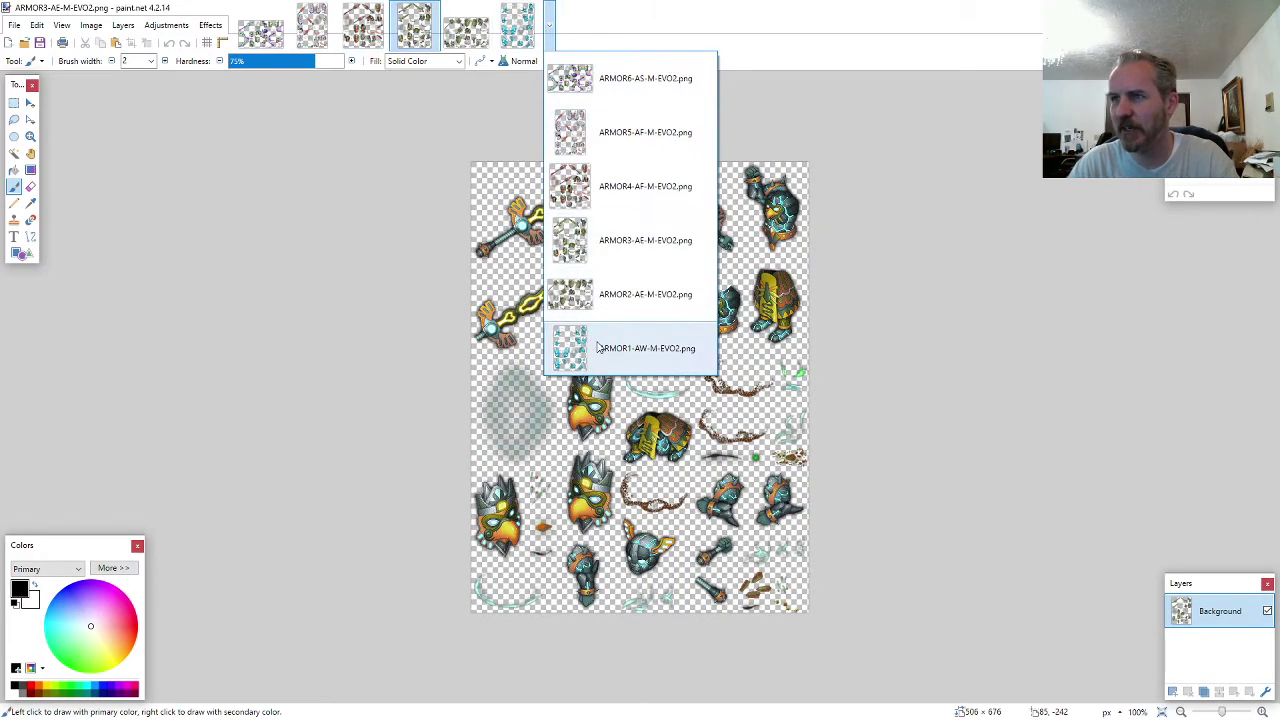
pyautogui.click(640, 348)
# - Lasso-select an area of about 82 × 110 px around the horned helmet and copy it
pyautogui.click(14, 120)
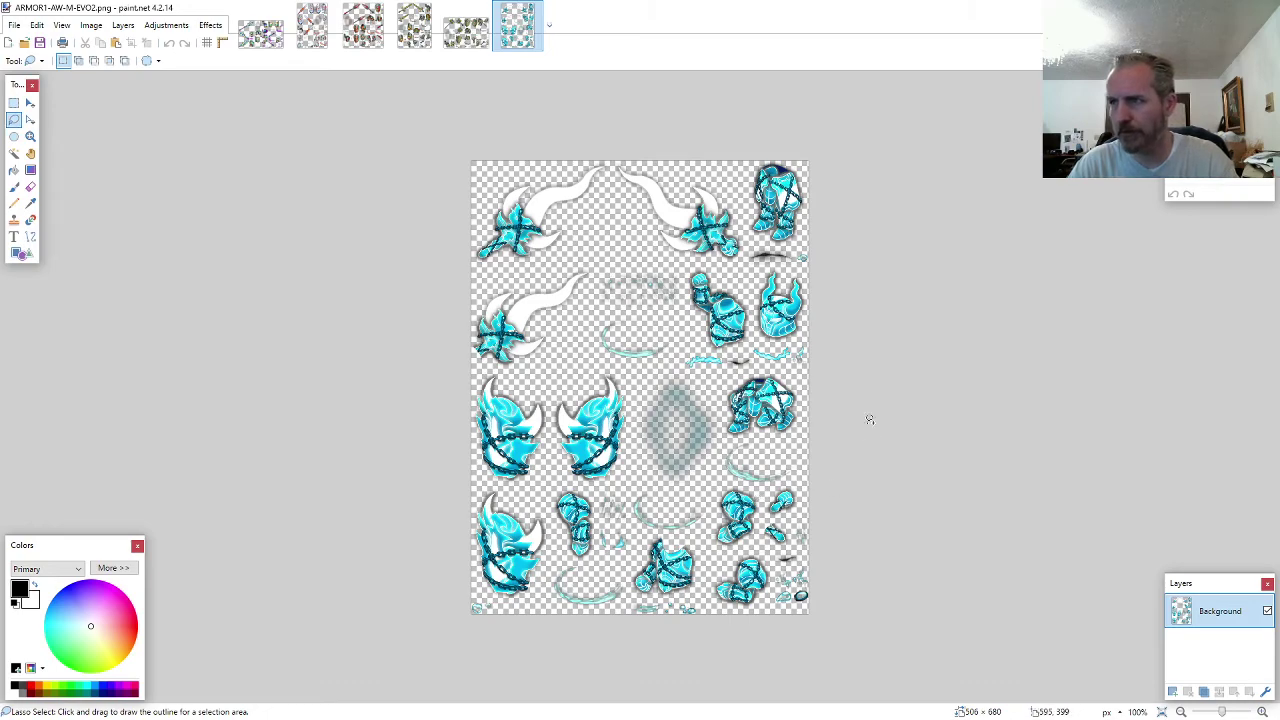
pyautogui.scroll(6, 800, 326)
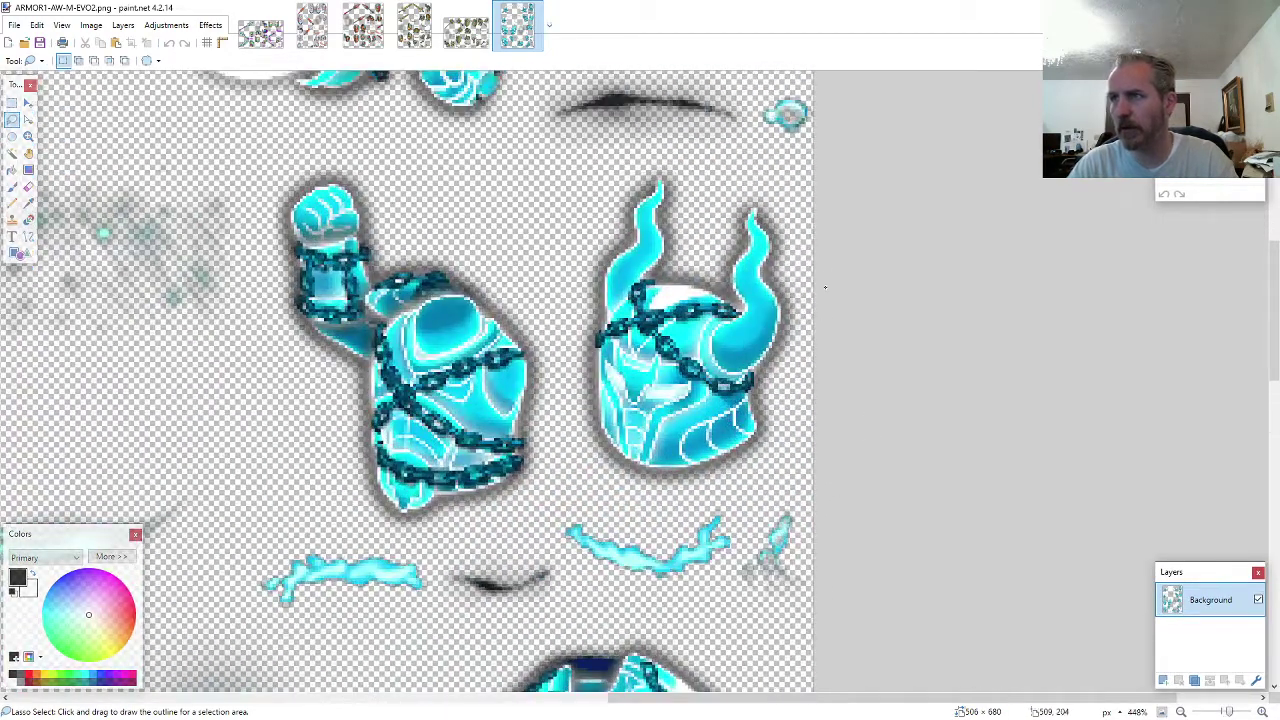
pyautogui.moveTo(825, 287)
pyautogui.mouseDown()
pyautogui.moveTo(780, 201)
pyautogui.moveTo(733, 178)
pyautogui.moveTo(638, 164)
pyautogui.moveTo(576, 283)
pyautogui.moveTo(573, 428)
pyautogui.moveTo(595, 465)
pyautogui.moveTo(648, 490)
pyautogui.moveTo(785, 488)
pyautogui.mouseUp()
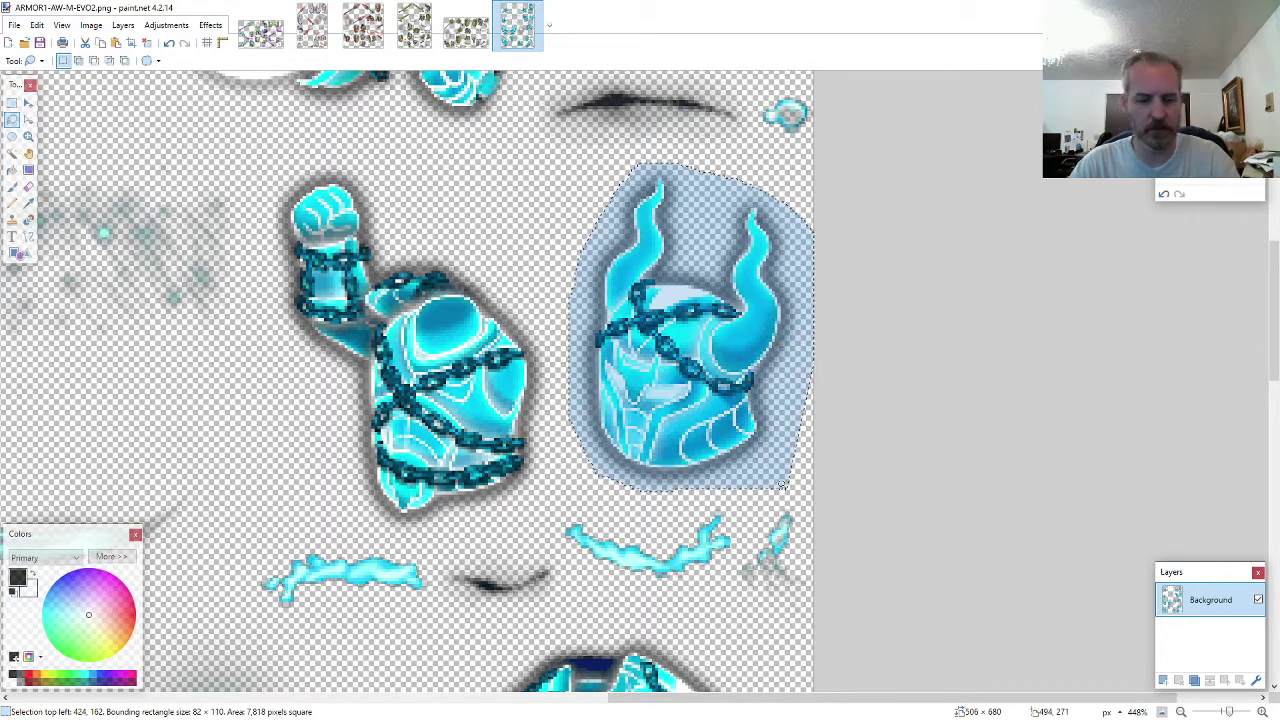
# - Create a new 800 × 600 px image, clear its background to transparent, and add a layer
pyautogui.hotkey('ctrl', 'n')
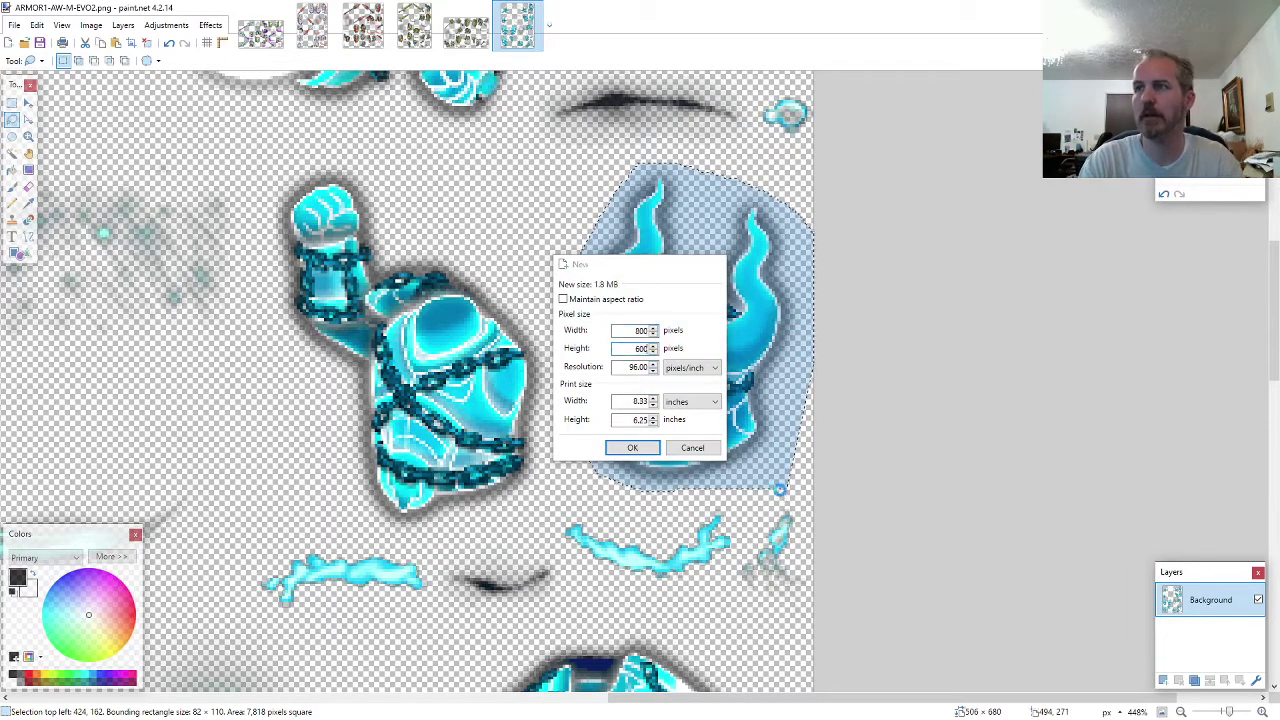
pyautogui.press('Return')
pyautogui.hotkey('ctrl', 'a')
pyautogui.press('Delete')
pyautogui.hotkey('ctrl', 'd')
pyautogui.hotkey('ctrl', 'shift', 'n')
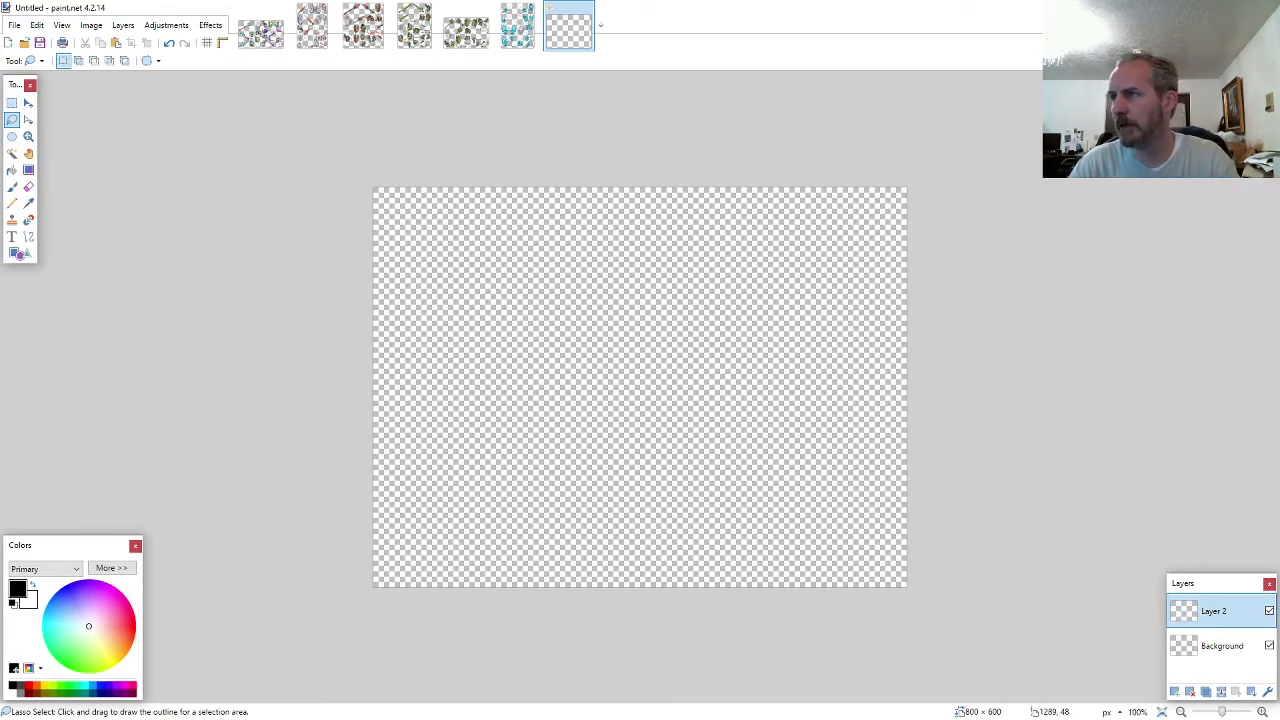
# - Move the Layers window up and make it taller, and move the Colors window into the freed space below it
pyautogui.moveTo(1224, 583); pyautogui.dragTo(1224, 86)
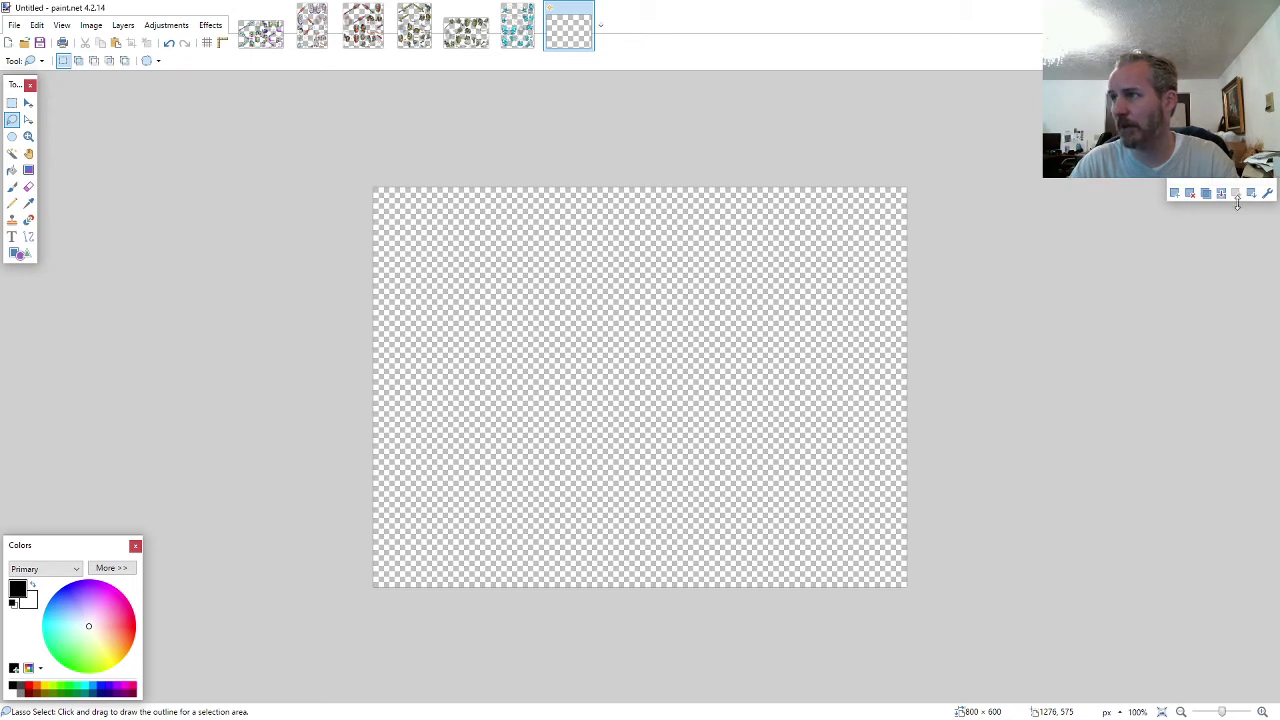
pyautogui.moveTo(1237, 202); pyautogui.dragTo(1241, 395)
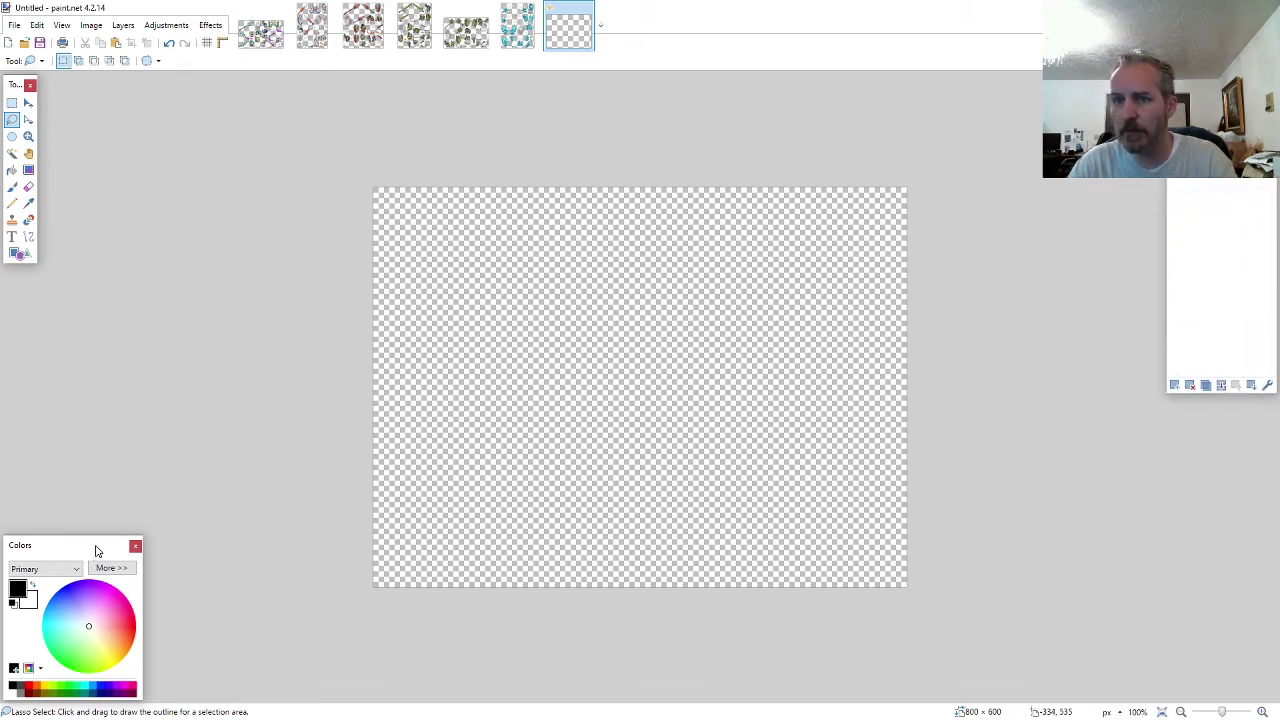
pyautogui.moveTo(97, 551); pyautogui.dragTo(1219, 552)
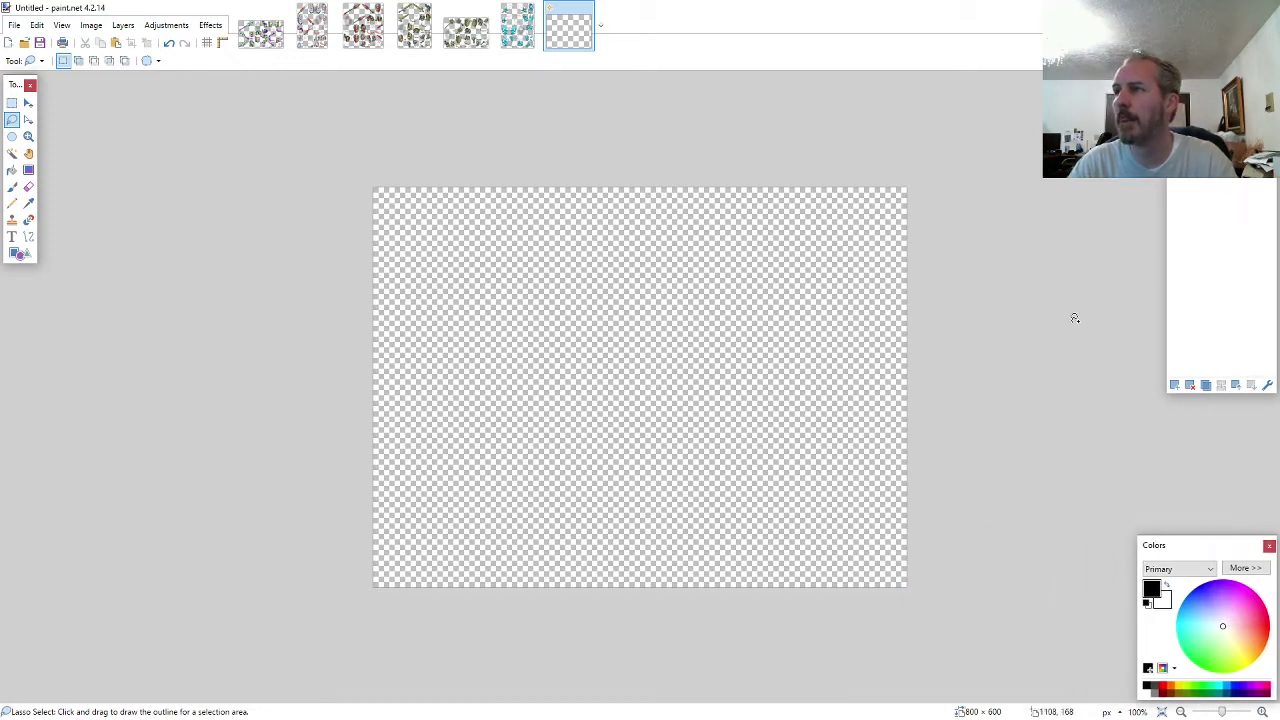
# - Paste the horned helmet into the new image and place it just above the canvas centre
pyautogui.hotkey('ctrl', 'v')
pyautogui.moveTo(714, 500)
pyautogui.mouseDown()
pyautogui.moveTo(646, 514)
pyautogui.moveTo(703, 501)
pyautogui.mouseUp()
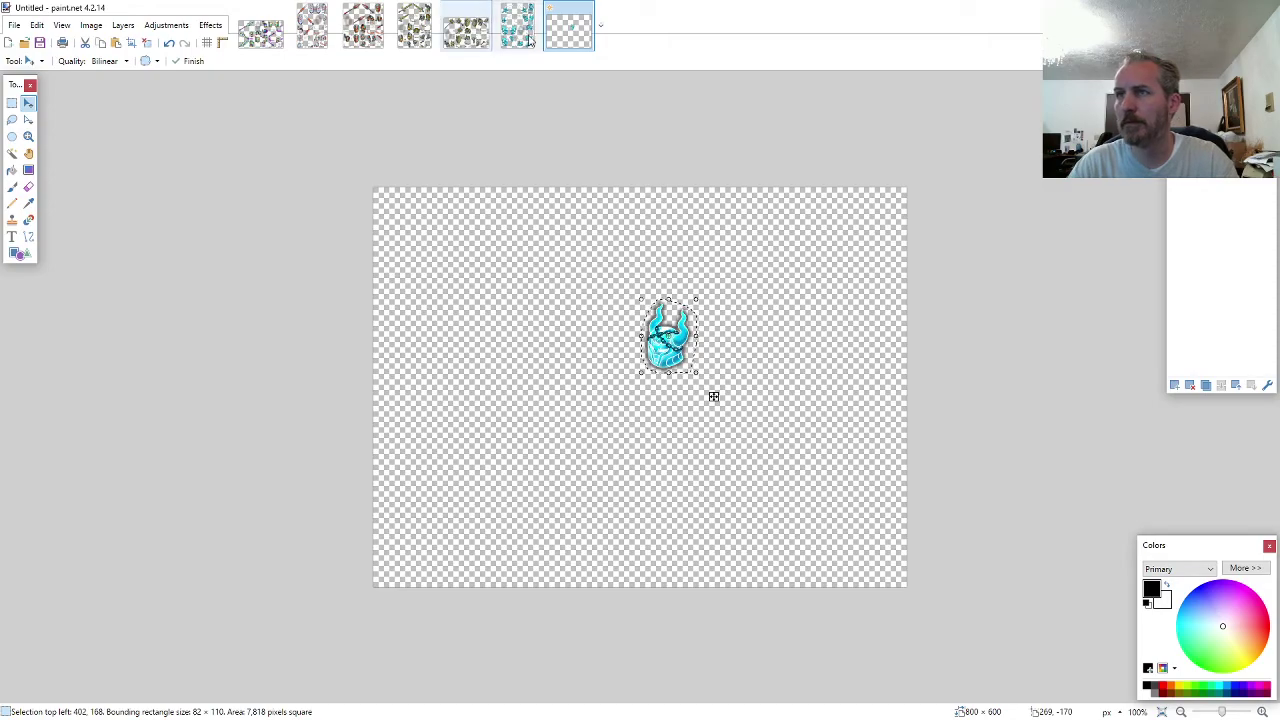
# - In ARMOR1-AW-M-EVO2.png, lasso-select and copy an area of about 104 × 97 px around the torso with the lowered arm
pyautogui.click(530, 40)
pyautogui.click(12, 120)
pyautogui.scroll(-5, 703, 503)
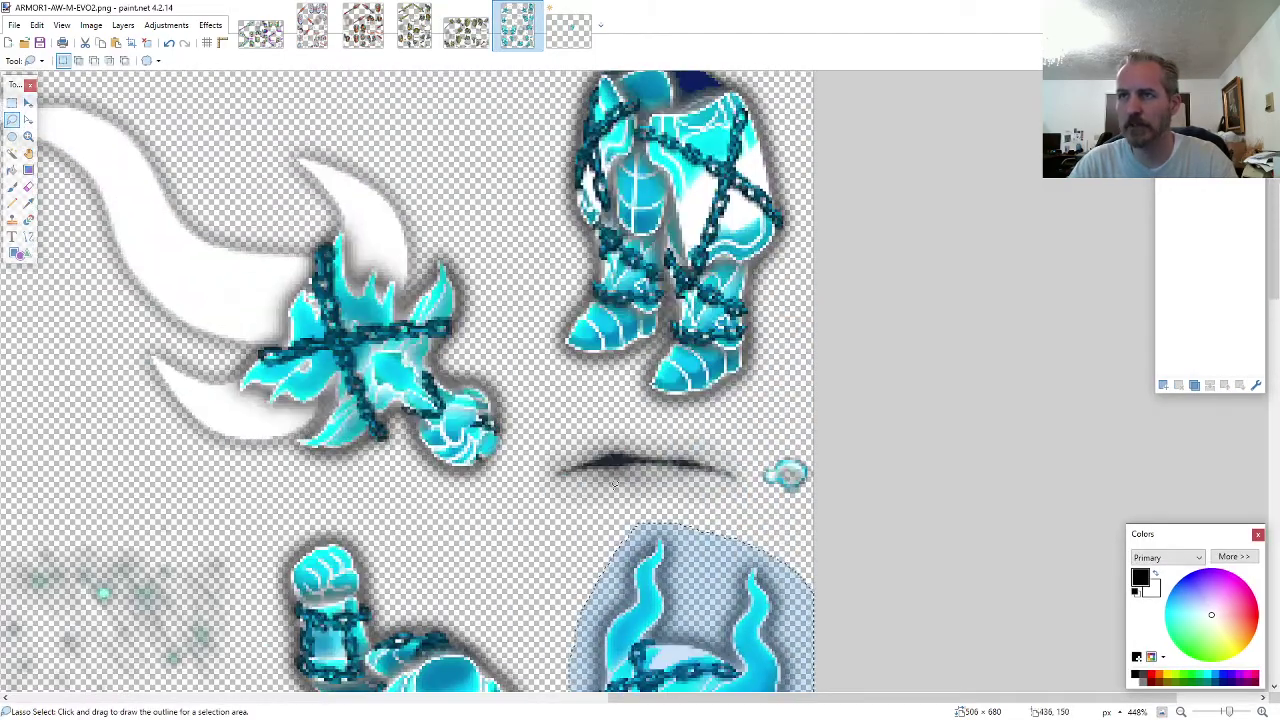
pyautogui.scroll(-3, 702, 502)
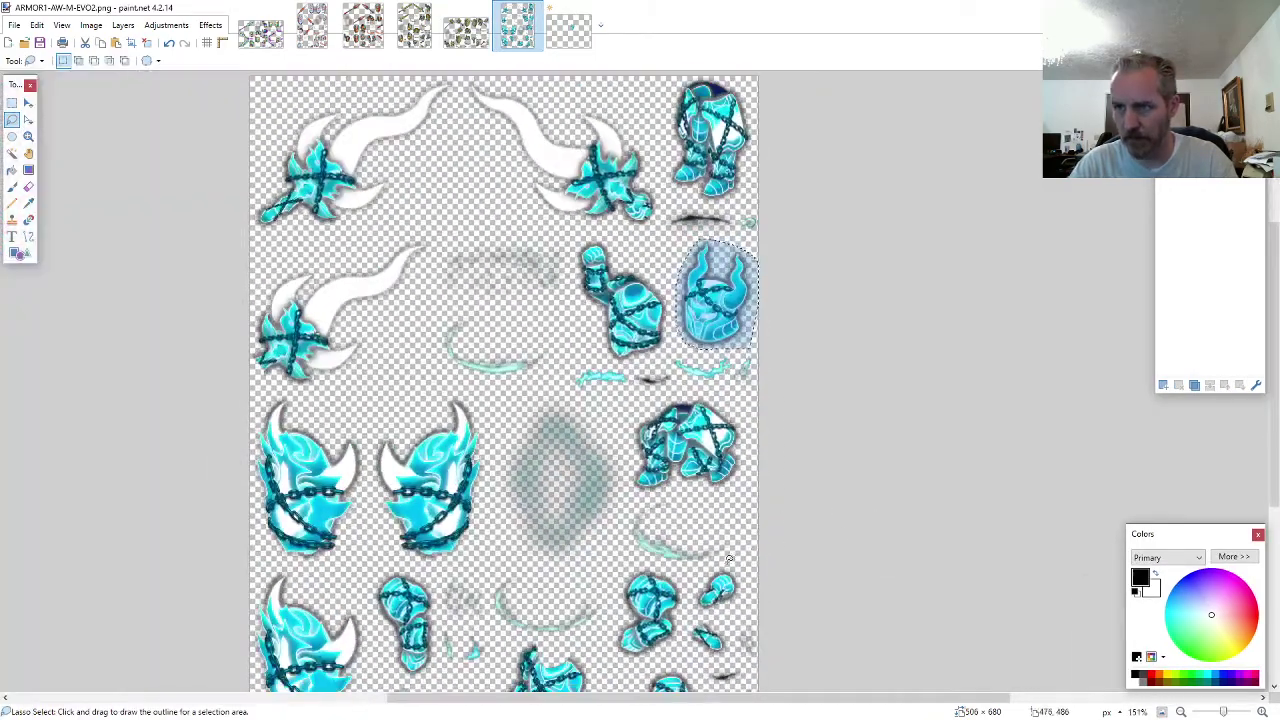
pyautogui.scroll(6, 637, 585)
pyautogui.moveTo(660, 578)
pyautogui.mouseDown()
pyautogui.moveTo(696, 430)
pyautogui.moveTo(655, 325)
pyautogui.moveTo(470, 288)
pyautogui.moveTo(355, 540)
pyautogui.moveTo(417, 598)
pyautogui.moveTo(610, 594)
pyautogui.mouseUp()
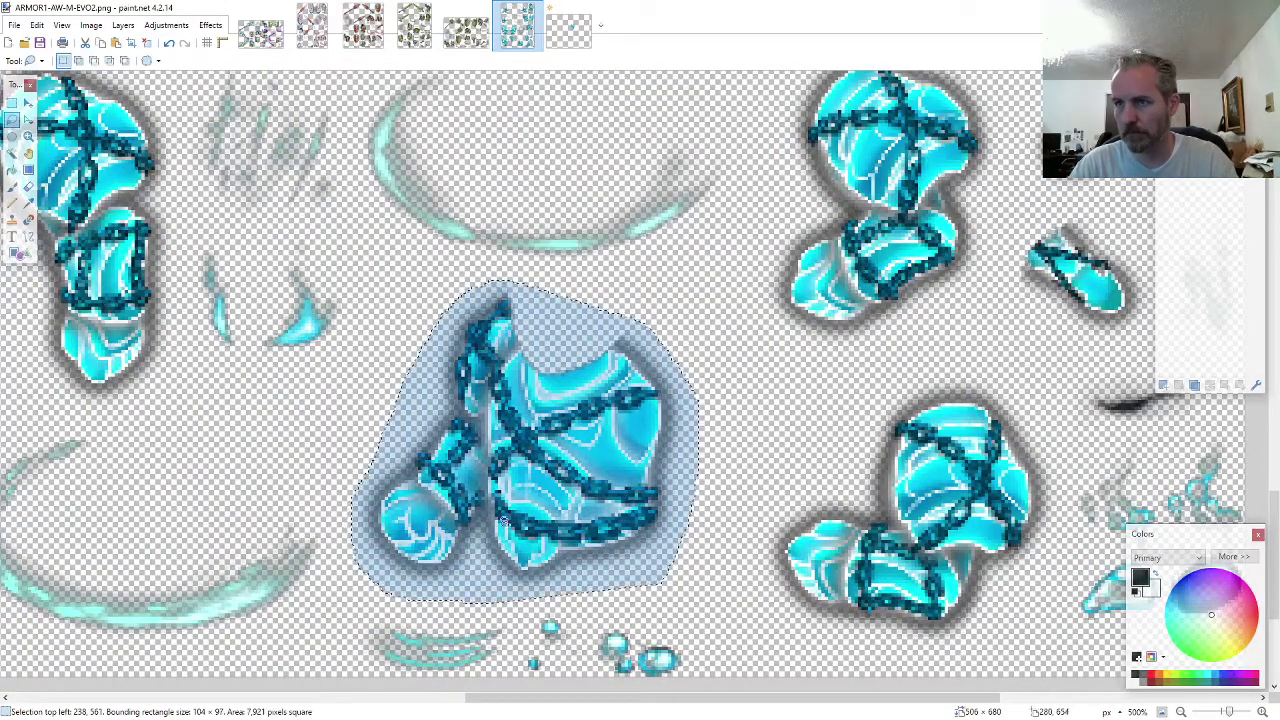
# - Paste the torso on a new layer behind the helmet in the untitled image and fit it directly under the helmet
pyautogui.click(569, 35)
pyautogui.hotkey('ctrl', 'v')
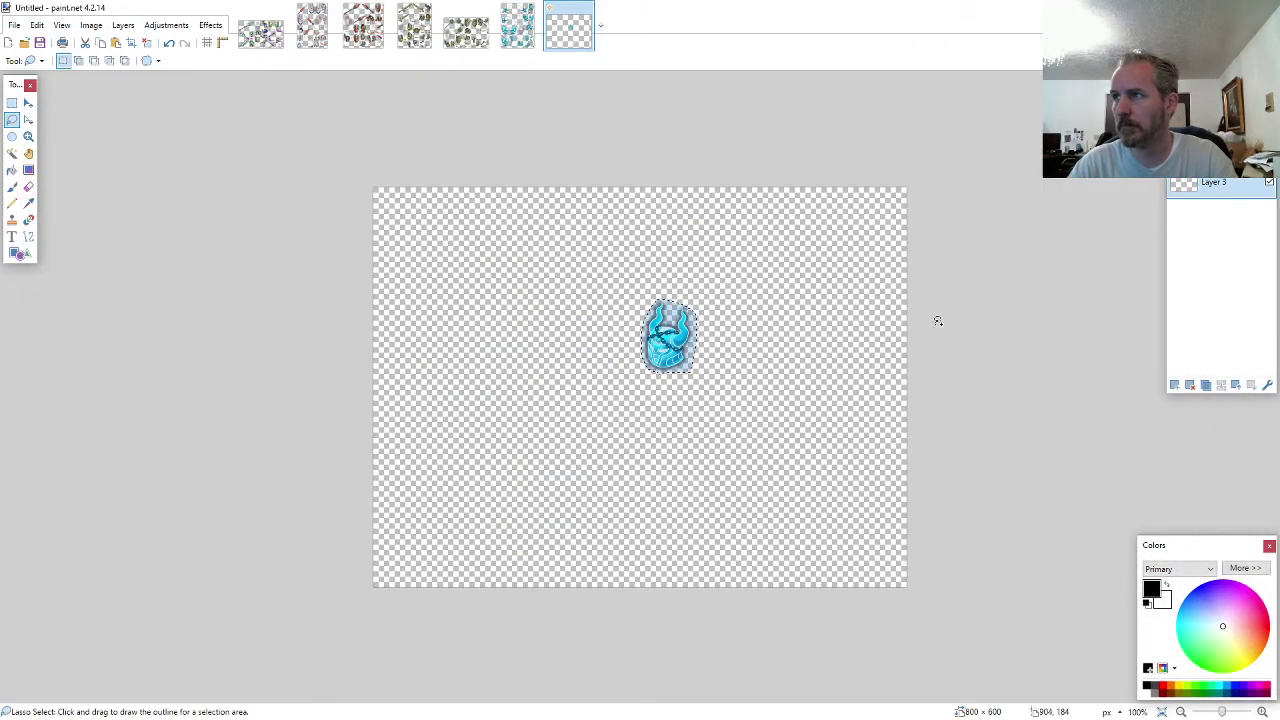
pyautogui.scroll(5, 684, 348)
pyautogui.scroll(3, 684, 348)
pyautogui.hotkey('ctrl', 'v')
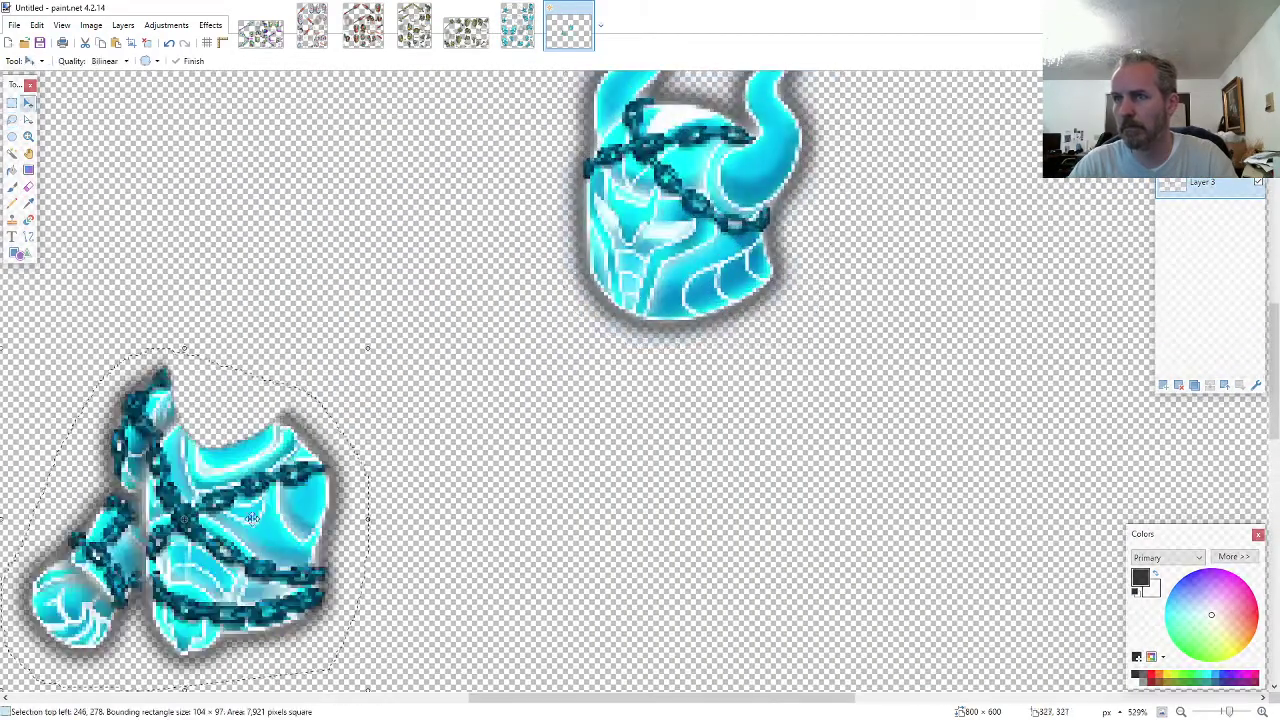
pyautogui.moveTo(250, 518); pyautogui.dragTo(676, 395)
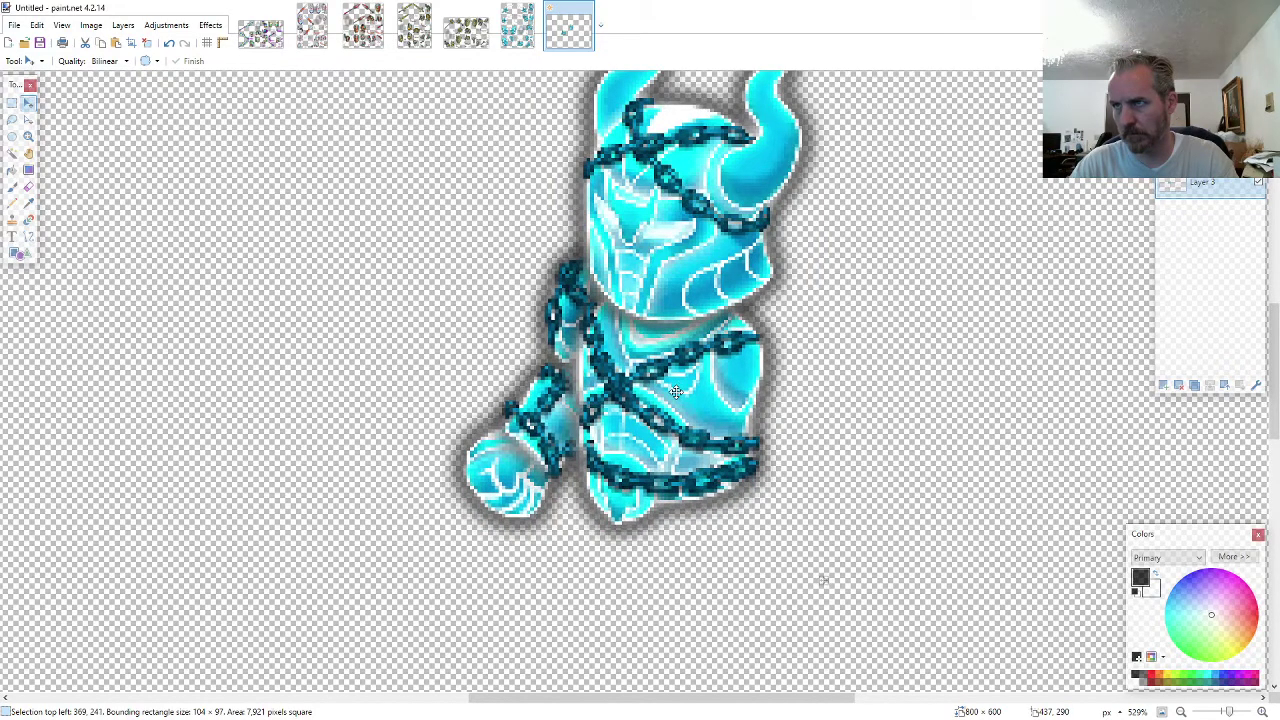
# - In ARMOR1-AW-M-EVO2.png, lasso-select and copy an area of about 93 × 128 px around the standing legs
pyautogui.click(517, 25)
pyautogui.click(13, 121)
pyautogui.scroll(-3, 110, 220)
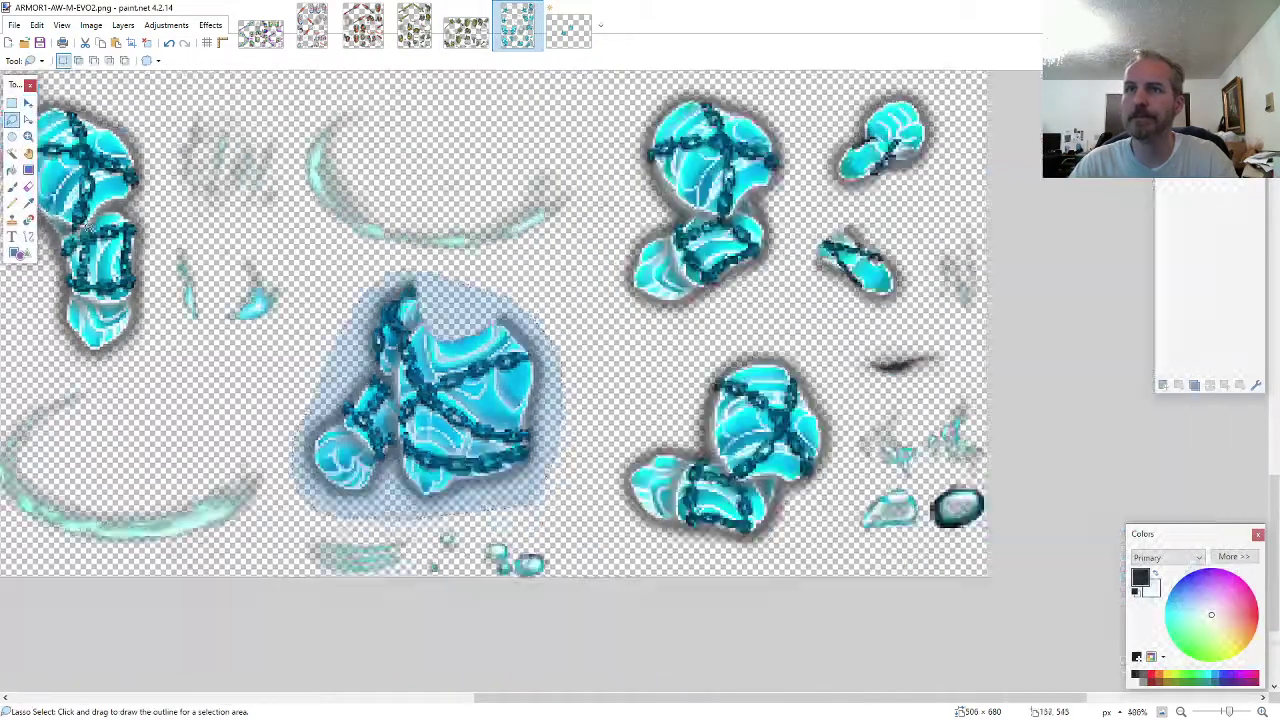
pyautogui.scroll(8, 672, 322)
pyautogui.scroll(2, 708, 328)
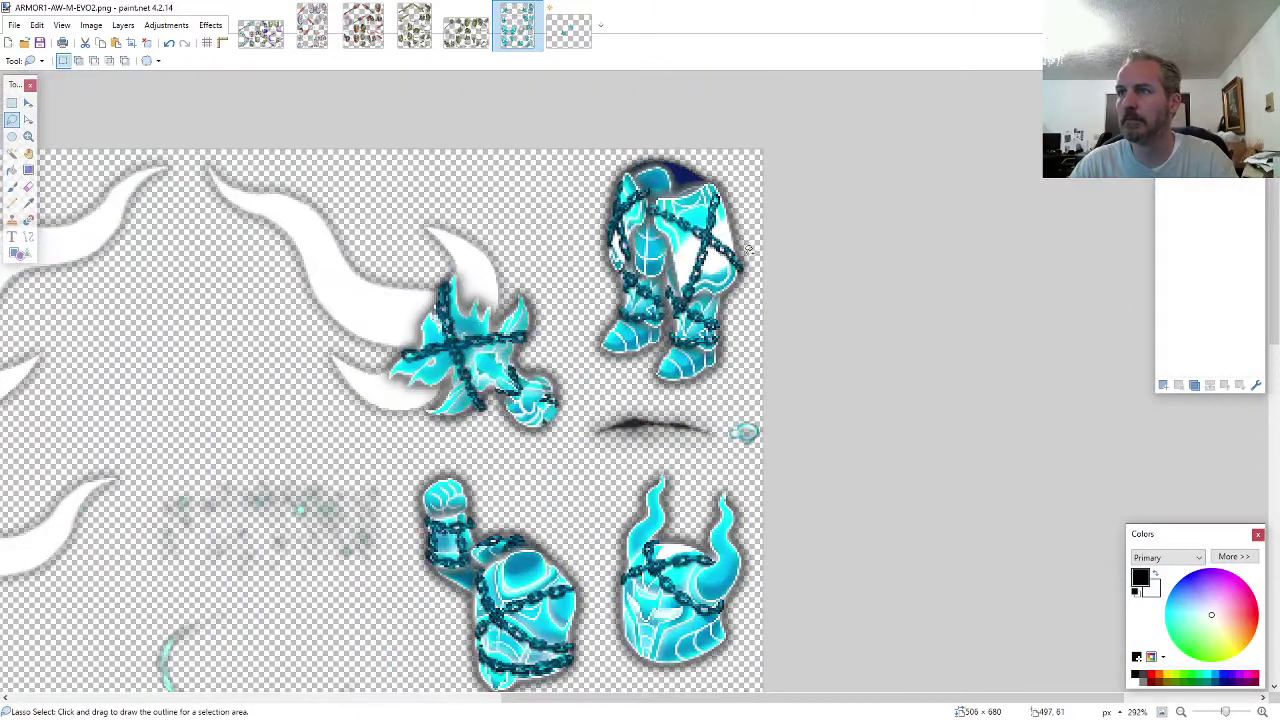
pyautogui.moveTo(758, 238)
pyautogui.mouseDown()
pyautogui.moveTo(598, 102)
pyautogui.moveTo(505, 190)
pyautogui.moveTo(498, 345)
pyautogui.moveTo(585, 440)
pyautogui.moveTo(640, 465)
pyautogui.moveTo(720, 422)
pyautogui.mouseUp()
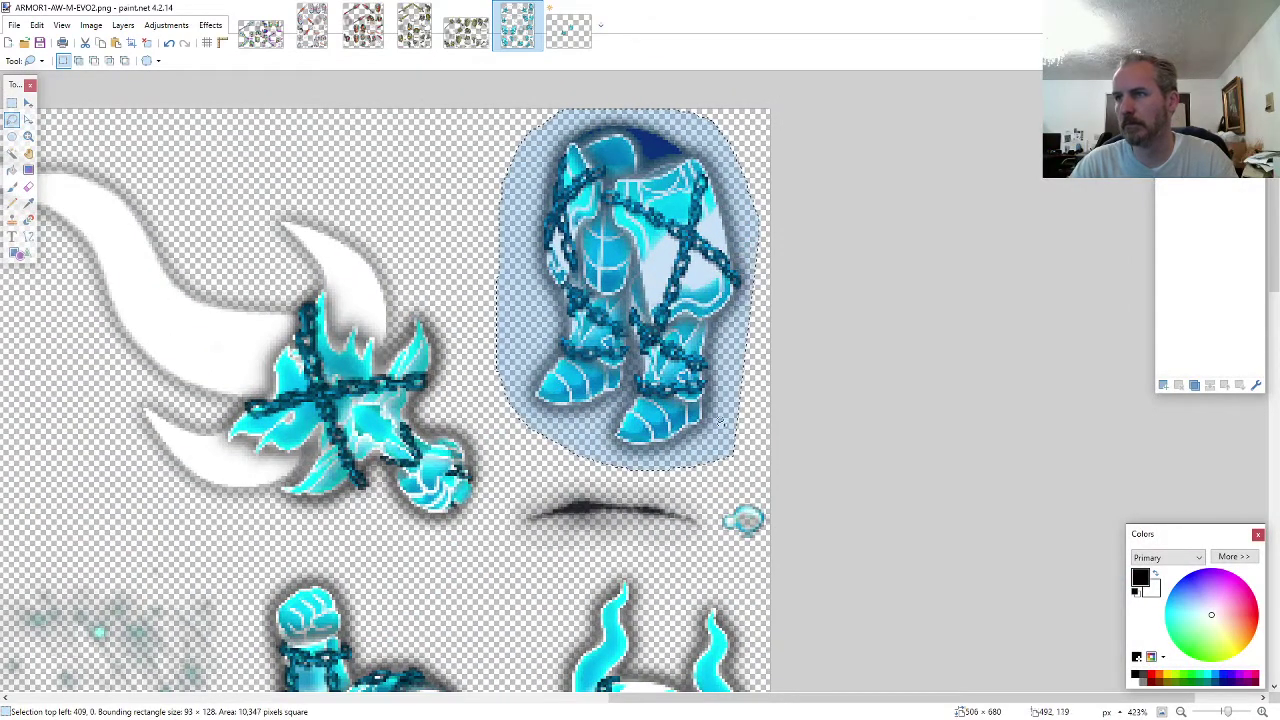
# - Paste the legs into the untitled image on a new layer below the torso's layer and fit them under the torso
pyautogui.click(555, 22)
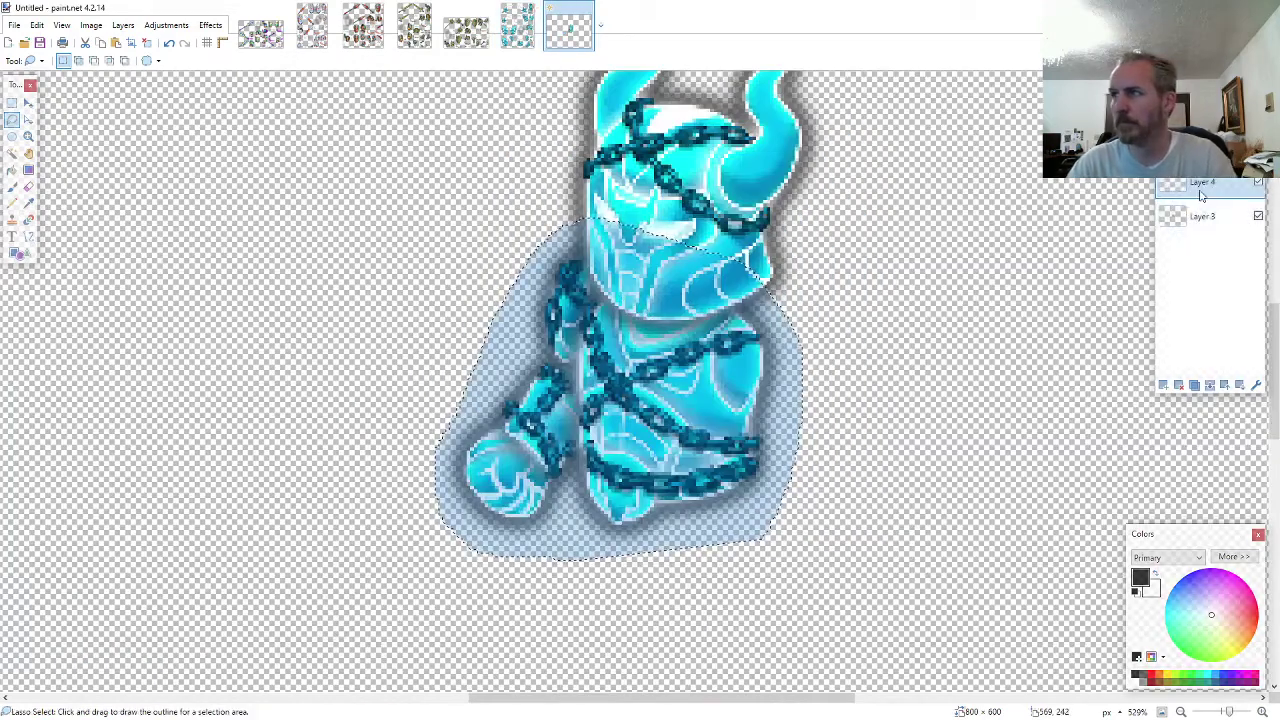
pyautogui.scroll(-3, 723, 434)
pyautogui.hotkey('ctrl', 'v')
pyautogui.moveTo(775, 214); pyautogui.dragTo(777, 375)
pyautogui.moveTo(776, 372); pyautogui.dragTo(775, 372)
pyautogui.scroll(-2, 775, 372)
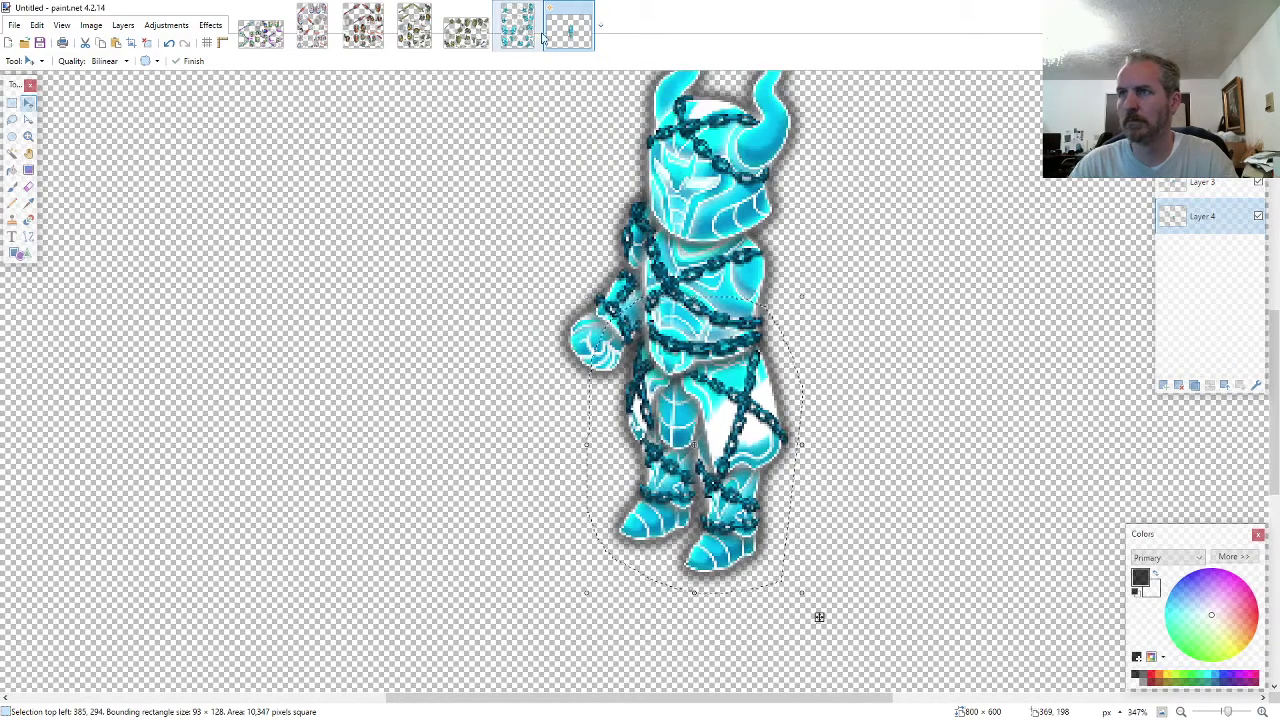
# - In ARMOR1-AW-M-EVO2.png, lasso-select and copy an area of about 70 × 111 px around the separate straight arm beside the shield
pyautogui.click(531, 33)
pyautogui.click(12, 120)
pyautogui.scroll(-11, 563, 400)
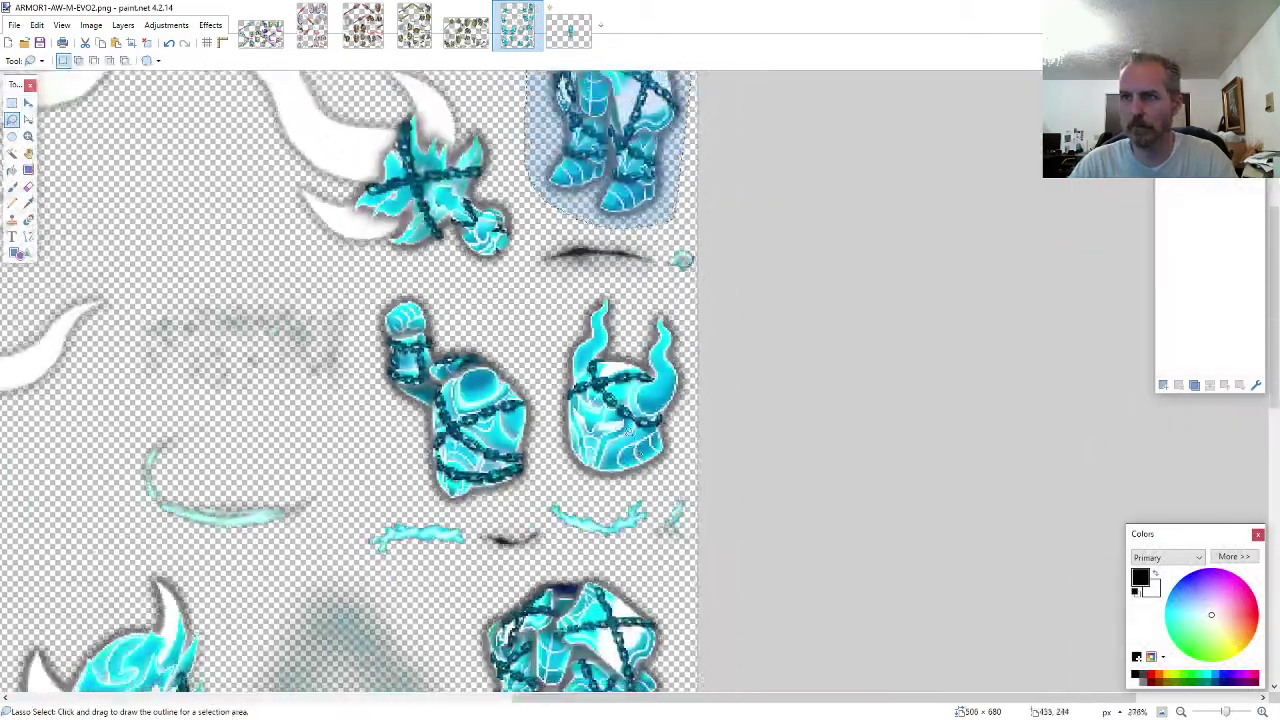
pyautogui.scroll(-2, 824, 460)
pyautogui.scroll(5, 48, 415)
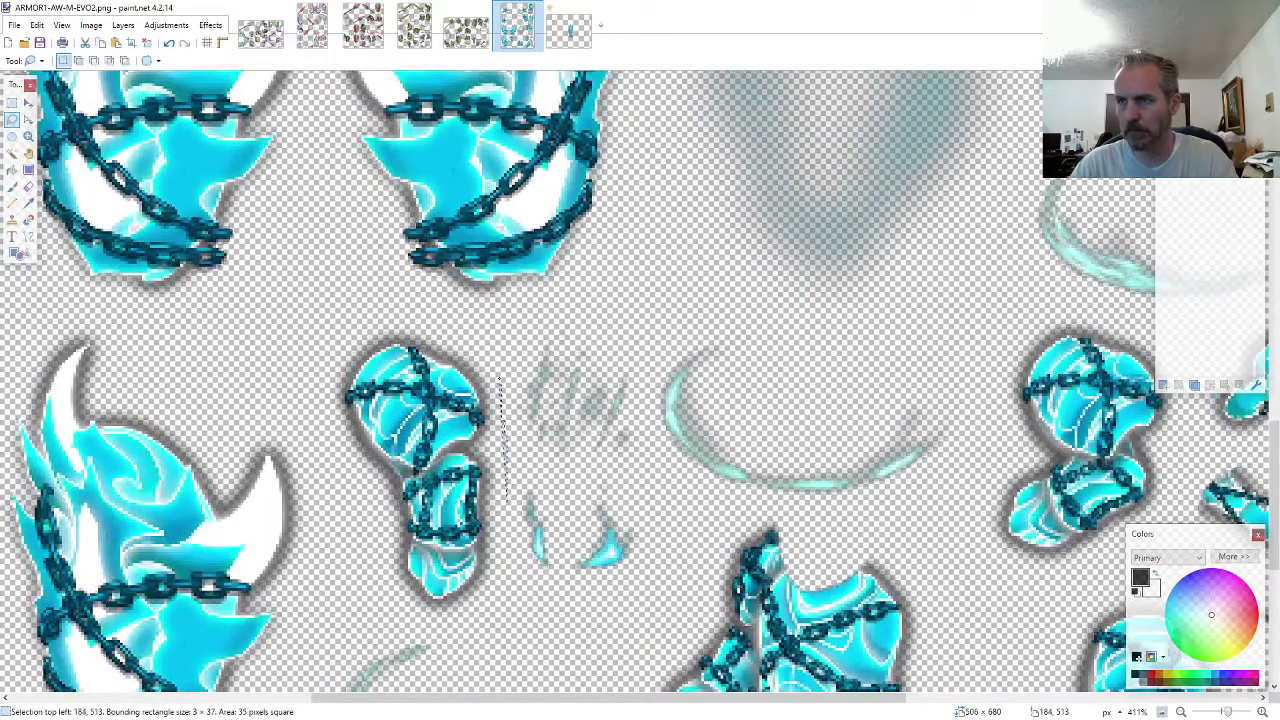
pyautogui.moveTo(499, 378)
pyautogui.mouseDown()
pyautogui.moveTo(405, 318)
pyautogui.moveTo(318, 425)
pyautogui.moveTo(385, 565)
pyautogui.moveTo(488, 540)
pyautogui.mouseUp()
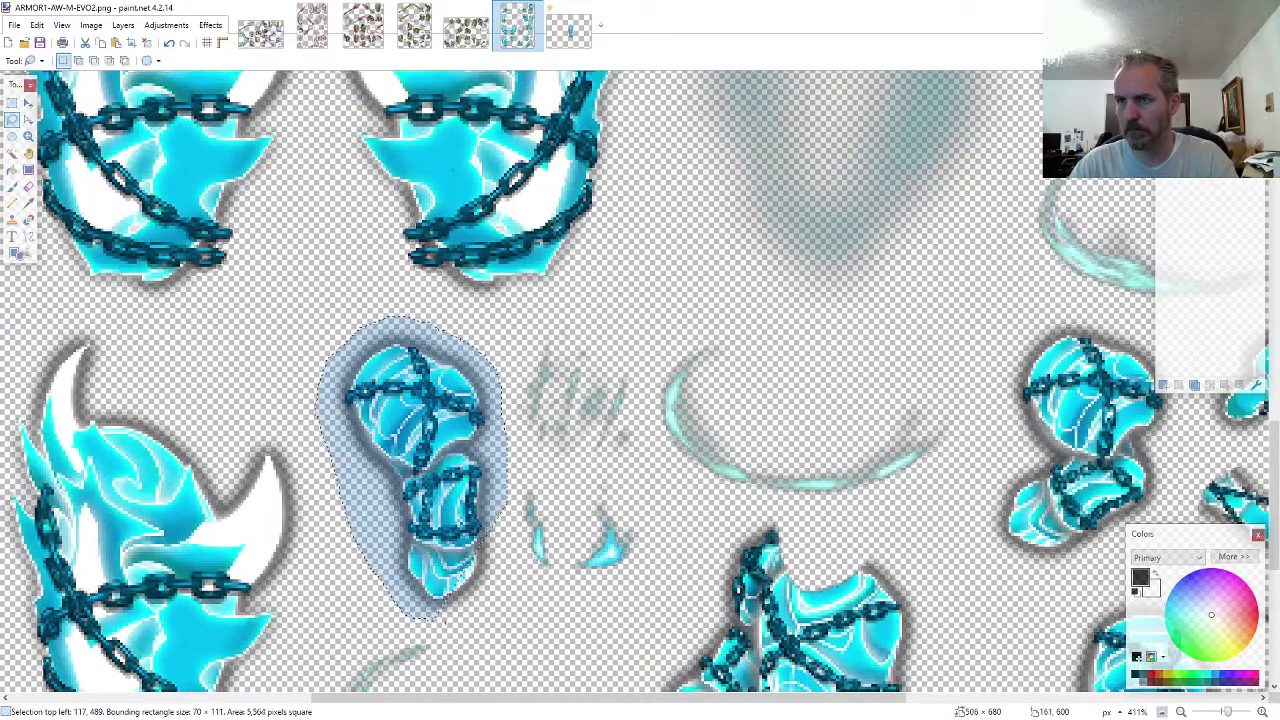
pyautogui.moveTo(402, 612)
pyautogui.mouseDown()
pyautogui.moveTo(442, 621)
pyautogui.moveTo(501, 604)
pyautogui.mouseUp()
# - Paste the arm on a new layer above the torso in the untitled image and attach it at the figure's open shoulder
pyautogui.click(562, 24)
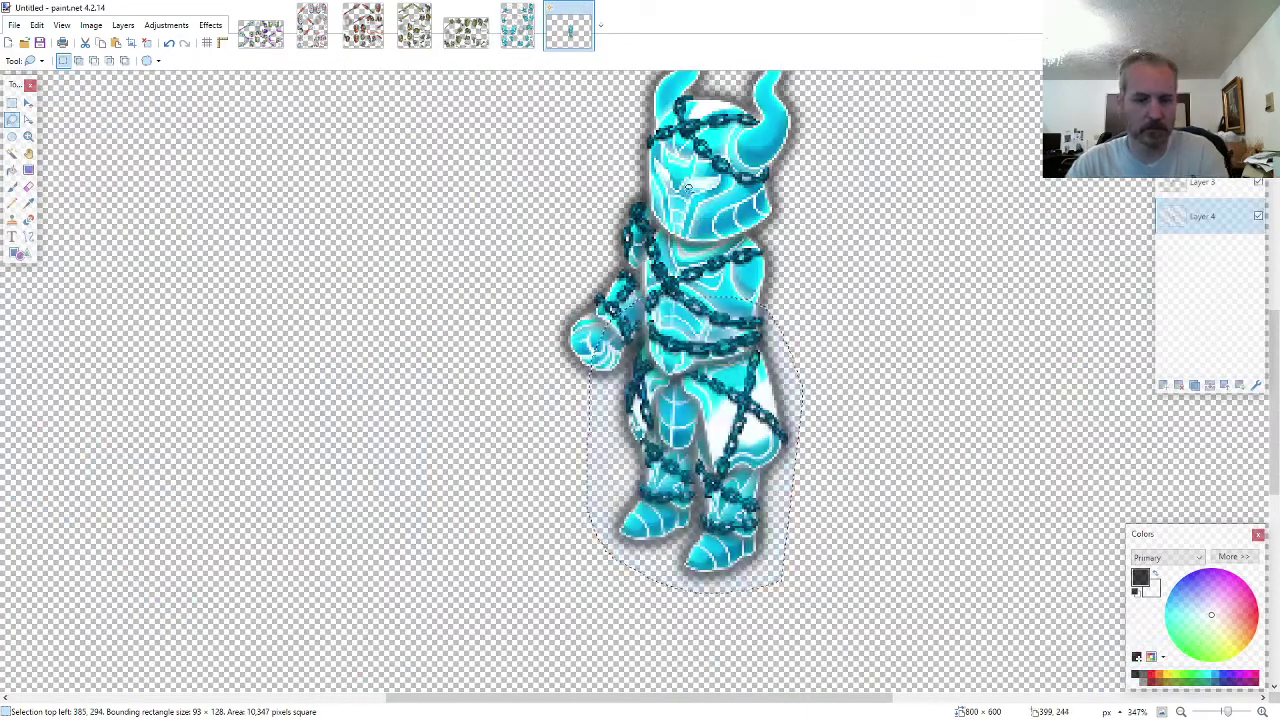
pyautogui.hotkey('ctrl', 'v')
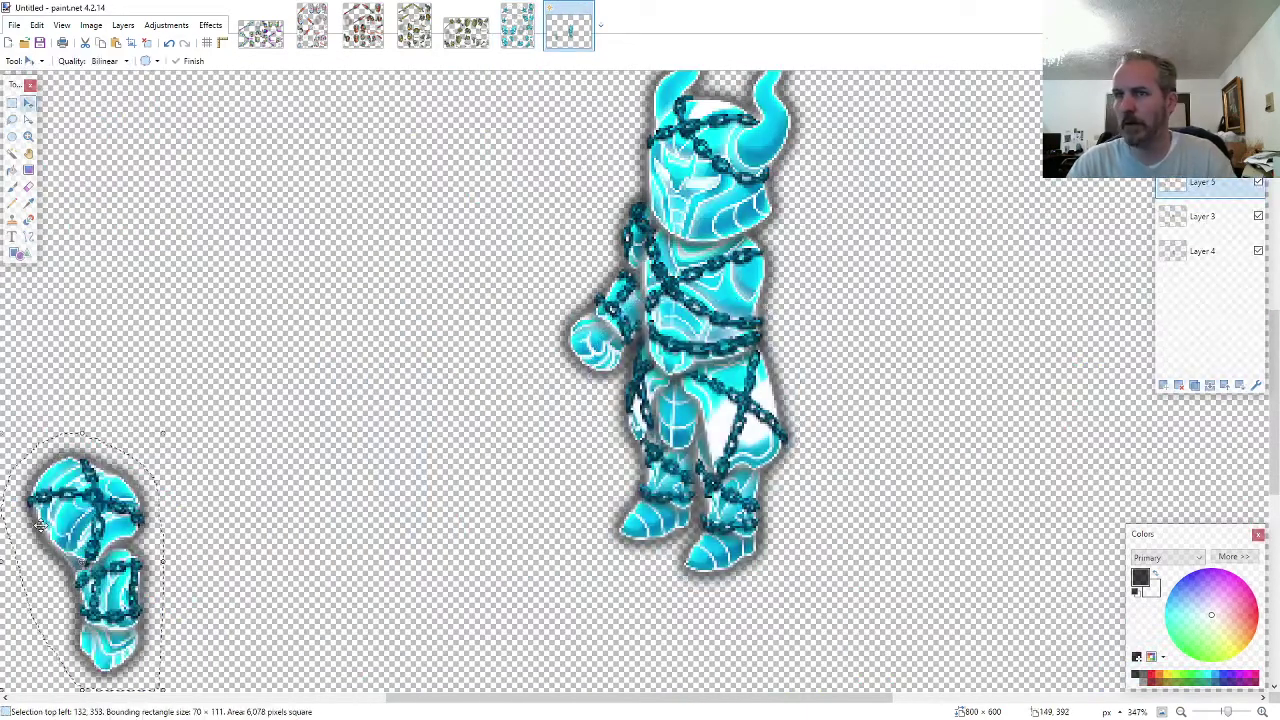
pyautogui.moveTo(168, 688); pyautogui.dragTo(863, 479)
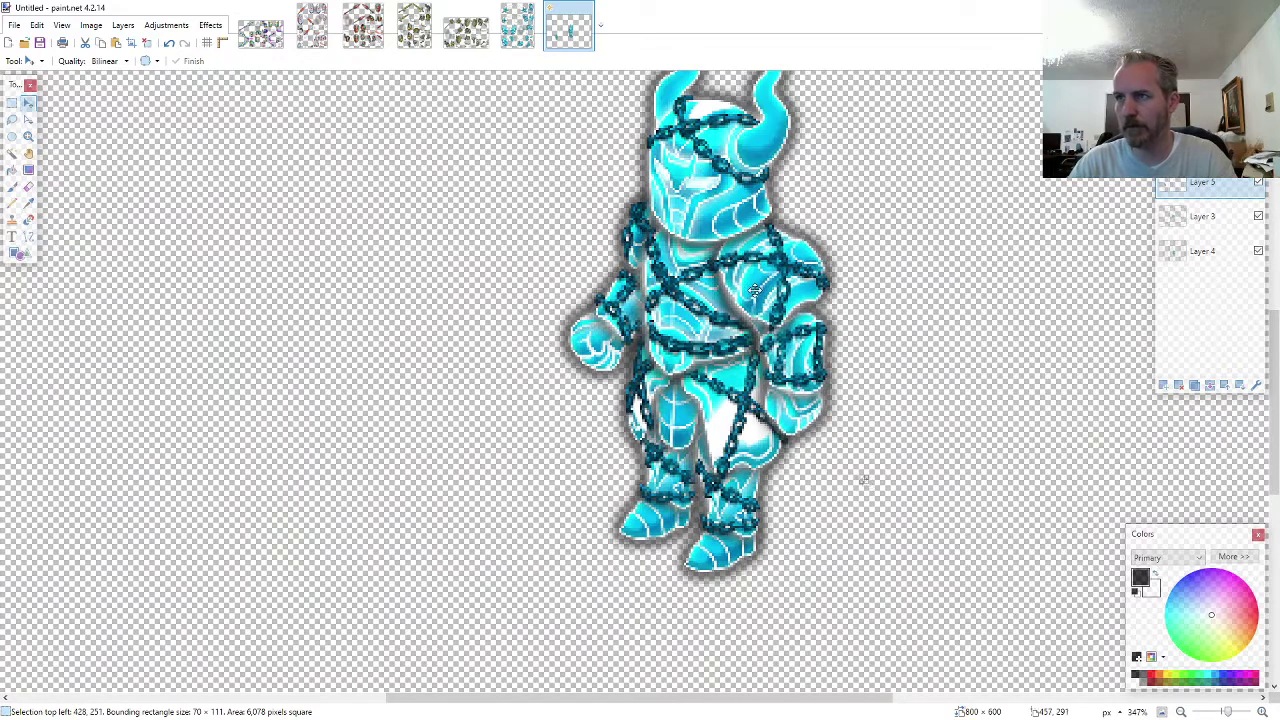
pyautogui.scroll(-3, 729, 374)
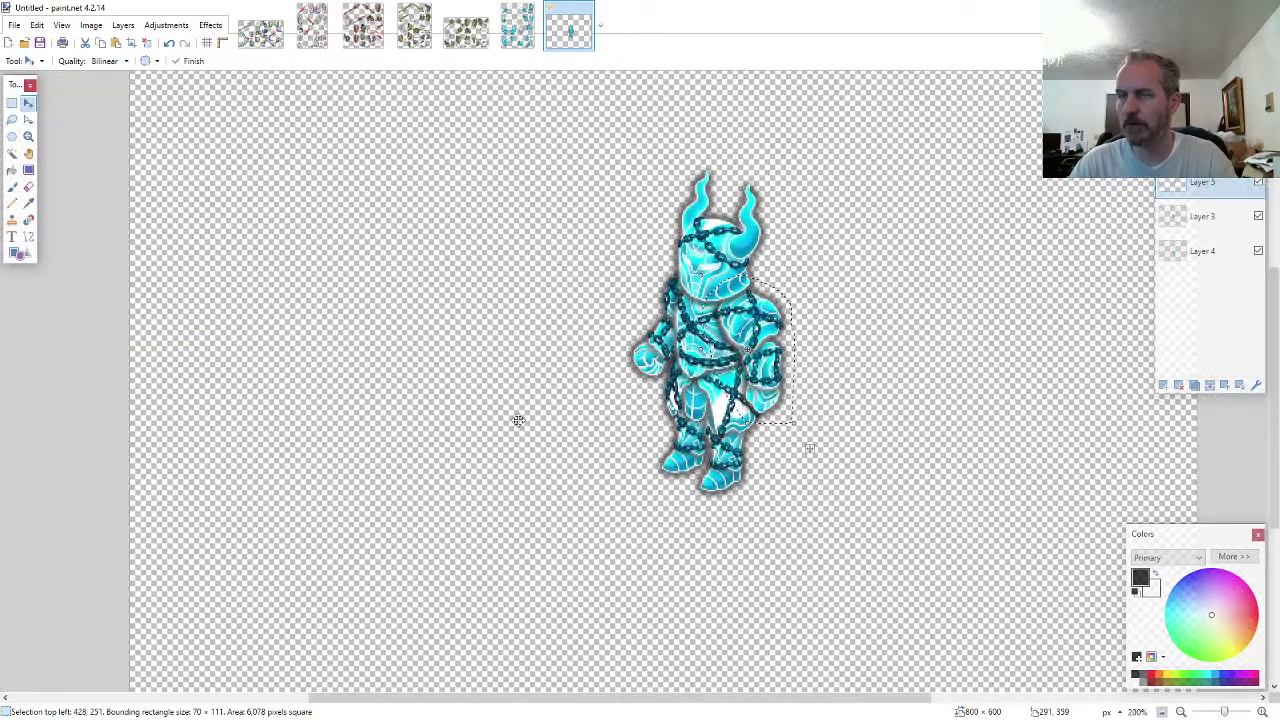
# - Finish placing the arm, and in ARMOR1-AW-M-EVO2.png lasso-select and copy an area of about 123 × 174 px around the left-facing shield
pyautogui.press('Return')
pyautogui.scroll(-1, 551, 238)
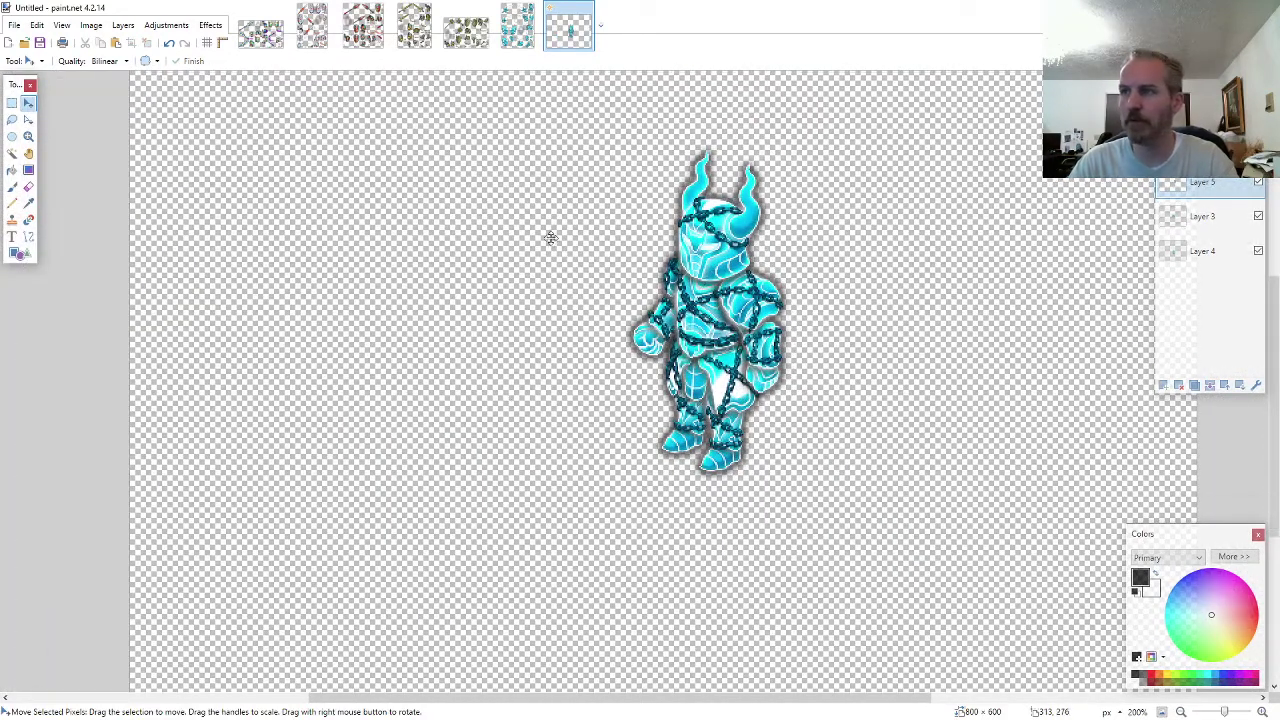
pyautogui.click(527, 40)
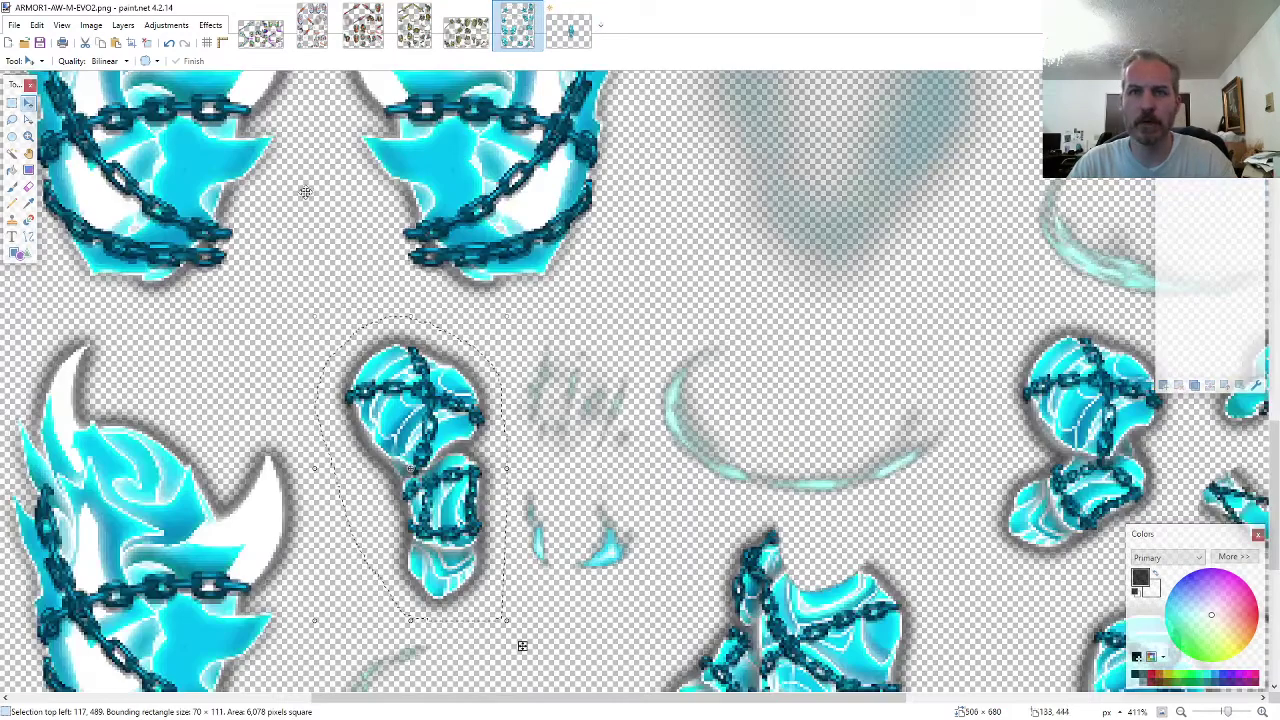
pyautogui.click(11, 120)
pyautogui.scroll(3, 648, 358)
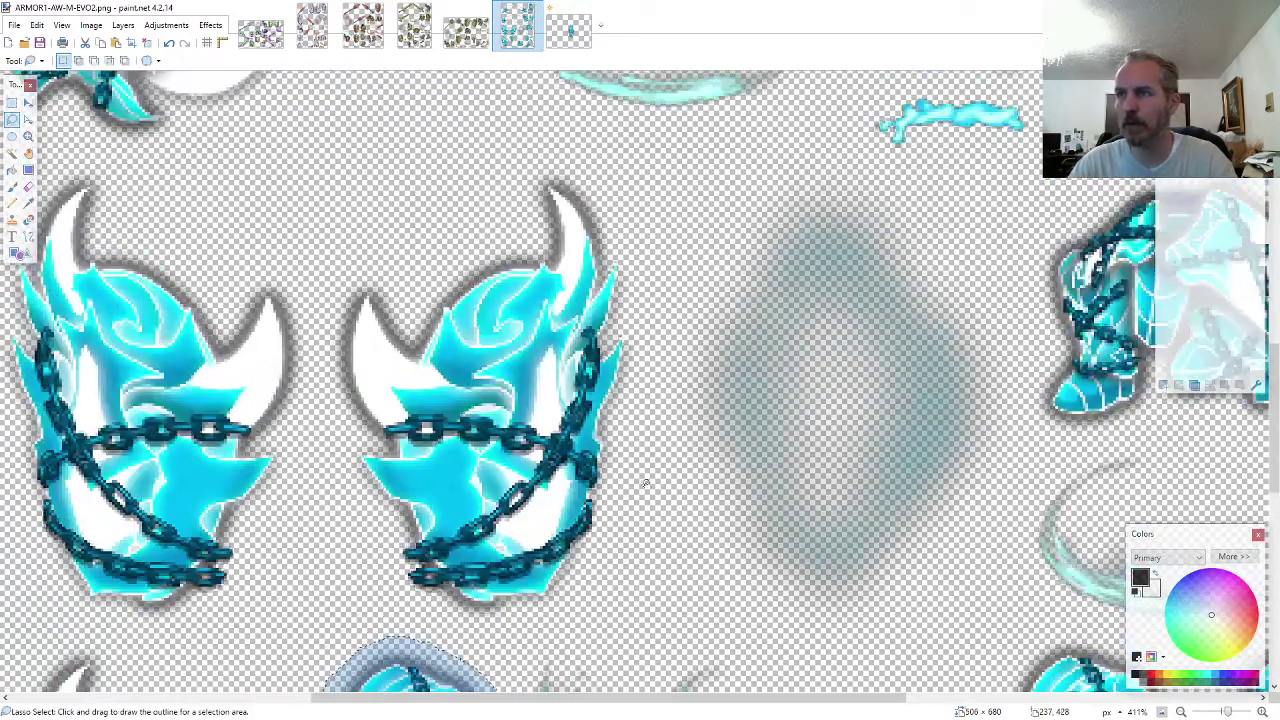
pyautogui.moveTo(645, 528); pyautogui.dragTo(650, 451)
pyautogui.moveTo(648, 310)
pyautogui.mouseDown()
pyautogui.moveTo(580, 172)
pyautogui.moveTo(420, 215)
pyautogui.moveTo(330, 400)
pyautogui.moveTo(338, 482)
pyautogui.moveTo(395, 565)
pyautogui.moveTo(500, 635)
pyautogui.moveTo(642, 535)
pyautogui.mouseUp()
# - Paste the shield on a new layer in the untitled image and place it in front of the figure's straight arm
pyautogui.click(568, 28)
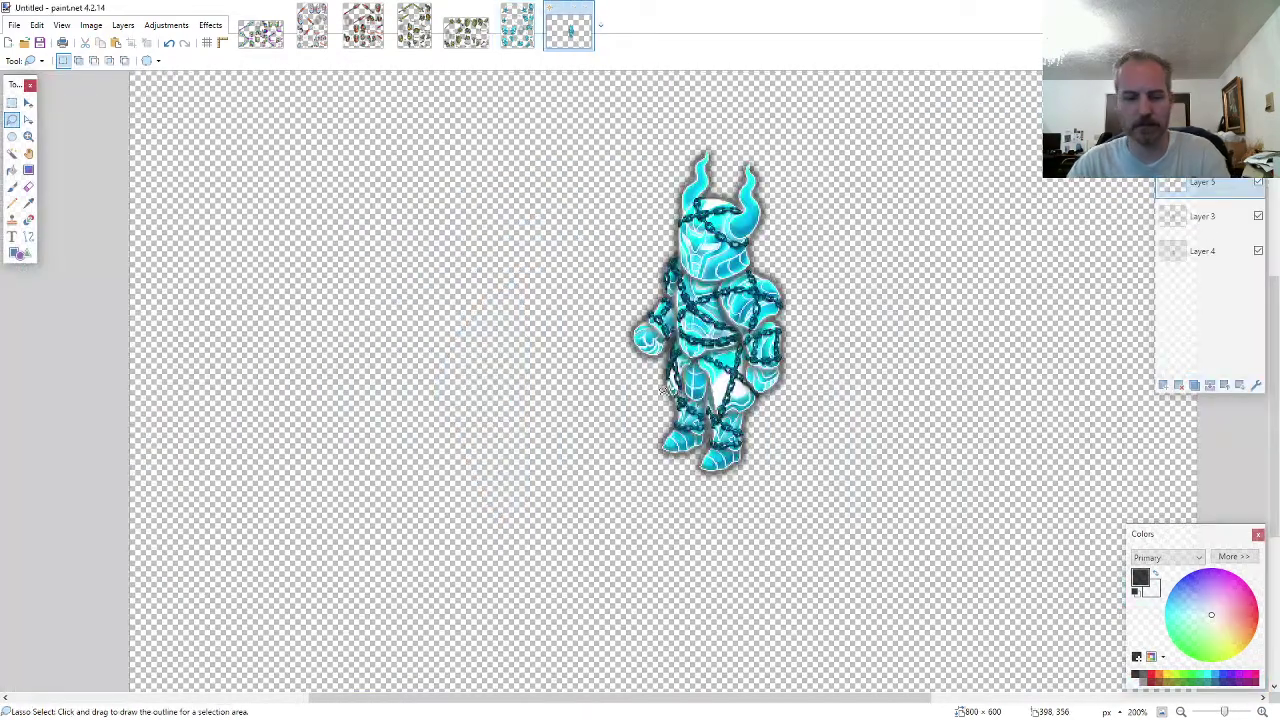
pyautogui.hotkey('ctrl', 'shift', 'v')
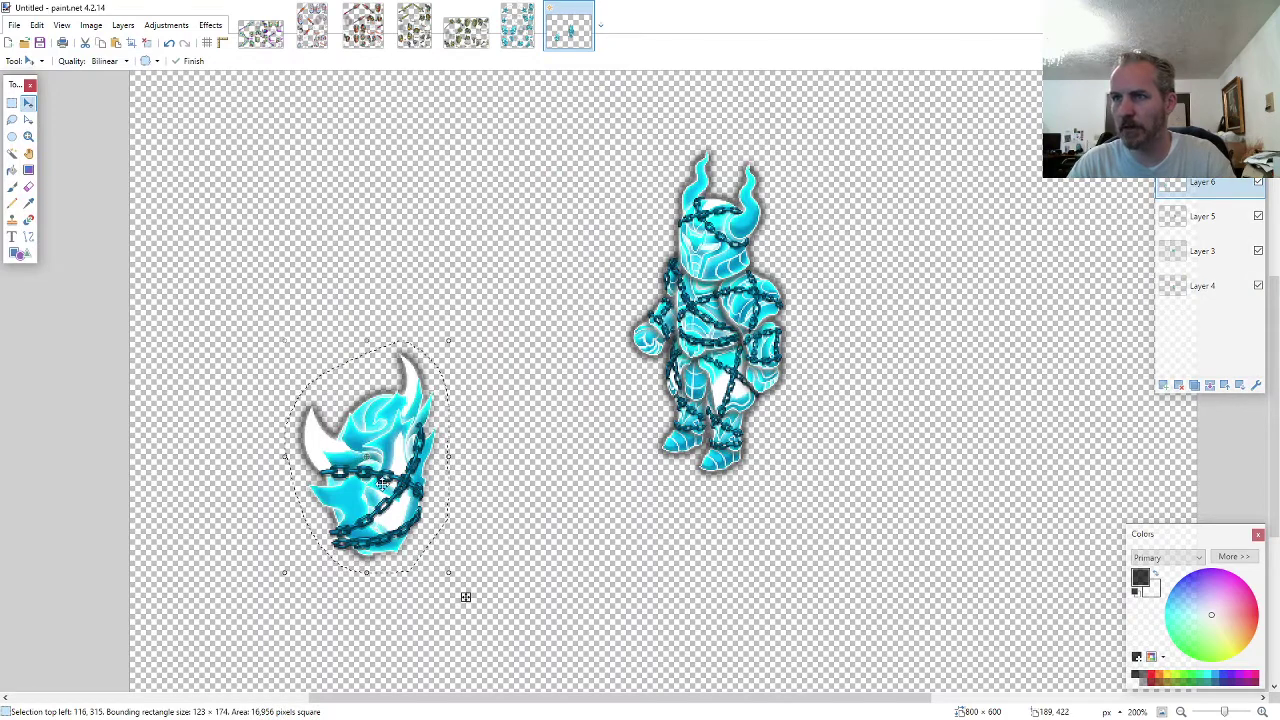
pyautogui.moveTo(382, 483); pyautogui.dragTo(771, 386)
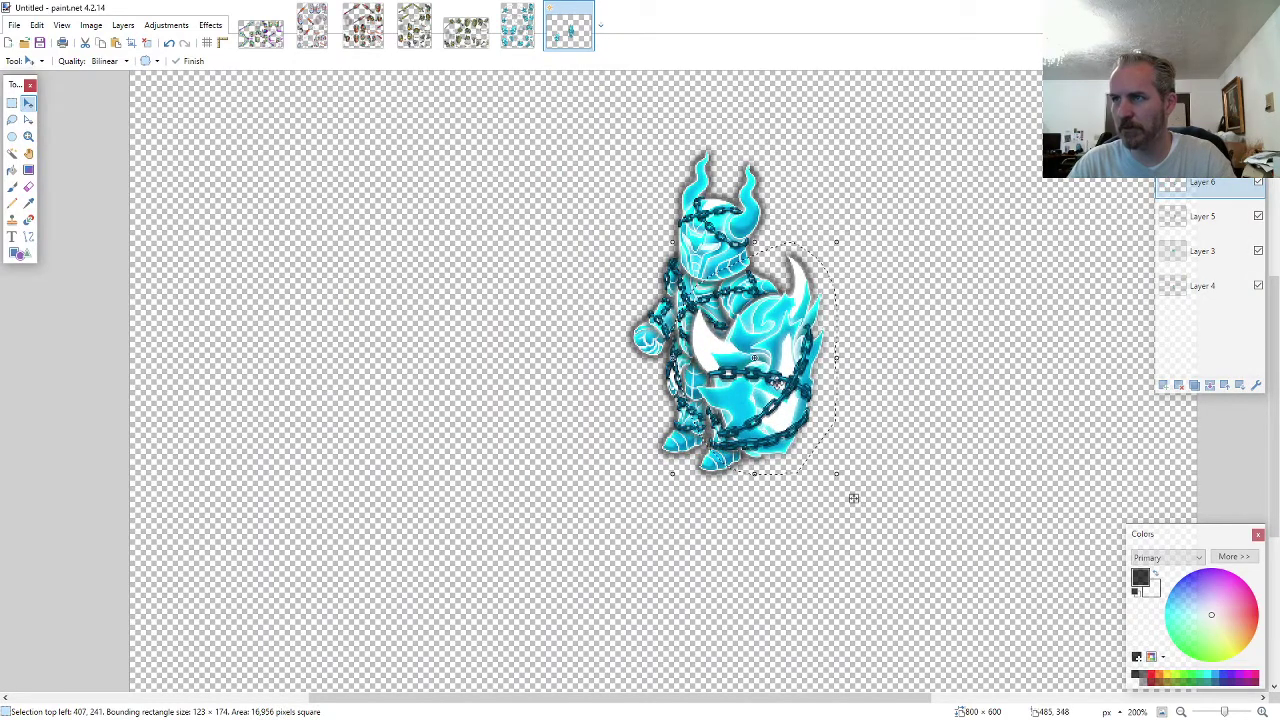
# - In ARMOR1-AW-M-EVO2.png, lasso-select and copy an area of about 196 × 147 px around the sword whose blade points up and left
pyautogui.click(519, 36)
pyautogui.click(12, 120)
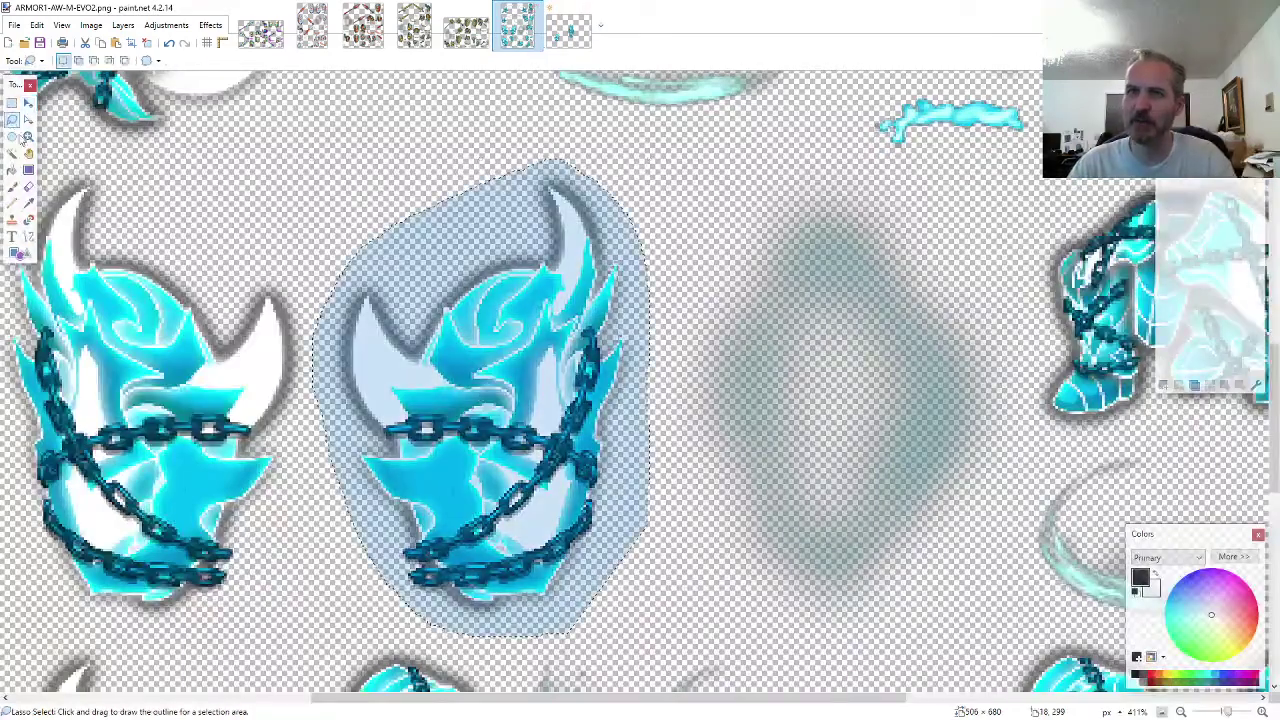
pyautogui.scroll(-3, 626, 371)
pyautogui.scroll(-3, 628, 370)
pyautogui.scroll(5, 690, 386)
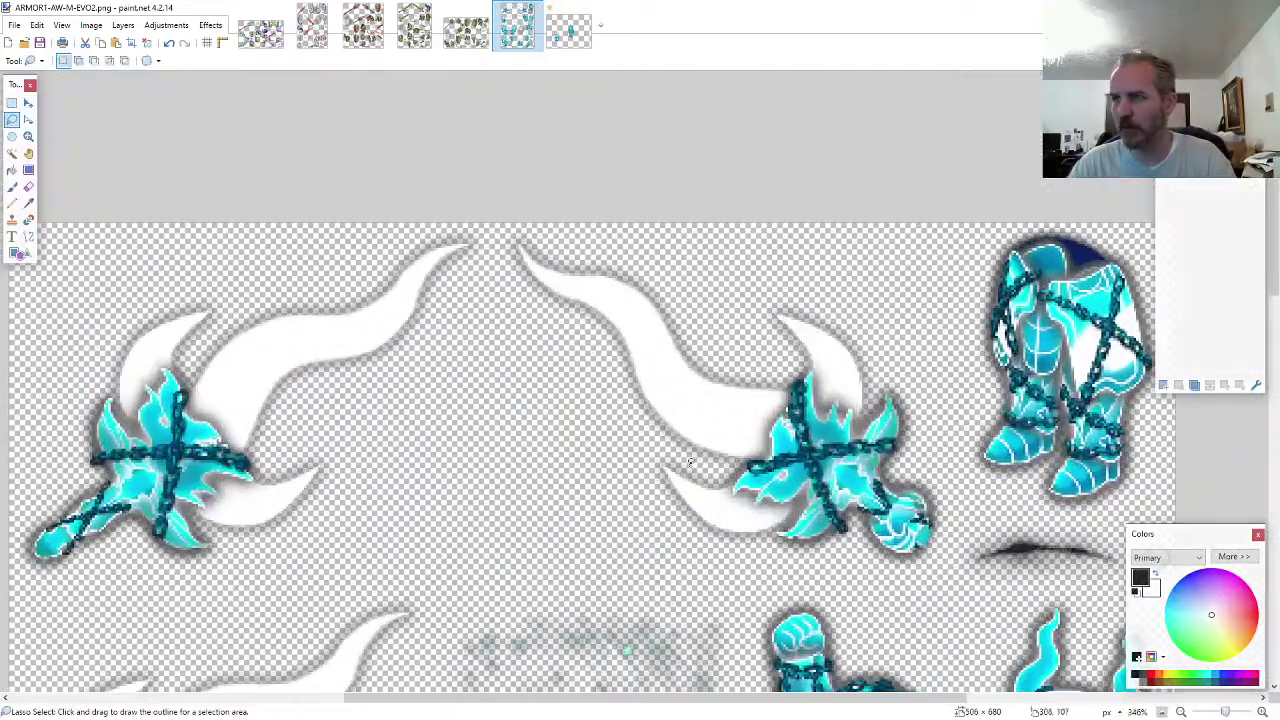
pyautogui.moveTo(492, 238)
pyautogui.mouseDown()
pyautogui.moveTo(524, 360)
pyautogui.moveTo(592, 485)
pyautogui.moveTo(647, 530)
pyautogui.moveTo(872, 570)
pyautogui.moveTo(938, 556)
pyautogui.moveTo(935, 412)
pyautogui.moveTo(902, 400)
pyautogui.moveTo(833, 306)
pyautogui.moveTo(656, 256)
pyautogui.mouseUp()
pyautogui.hotkey('ctrl', 'c')
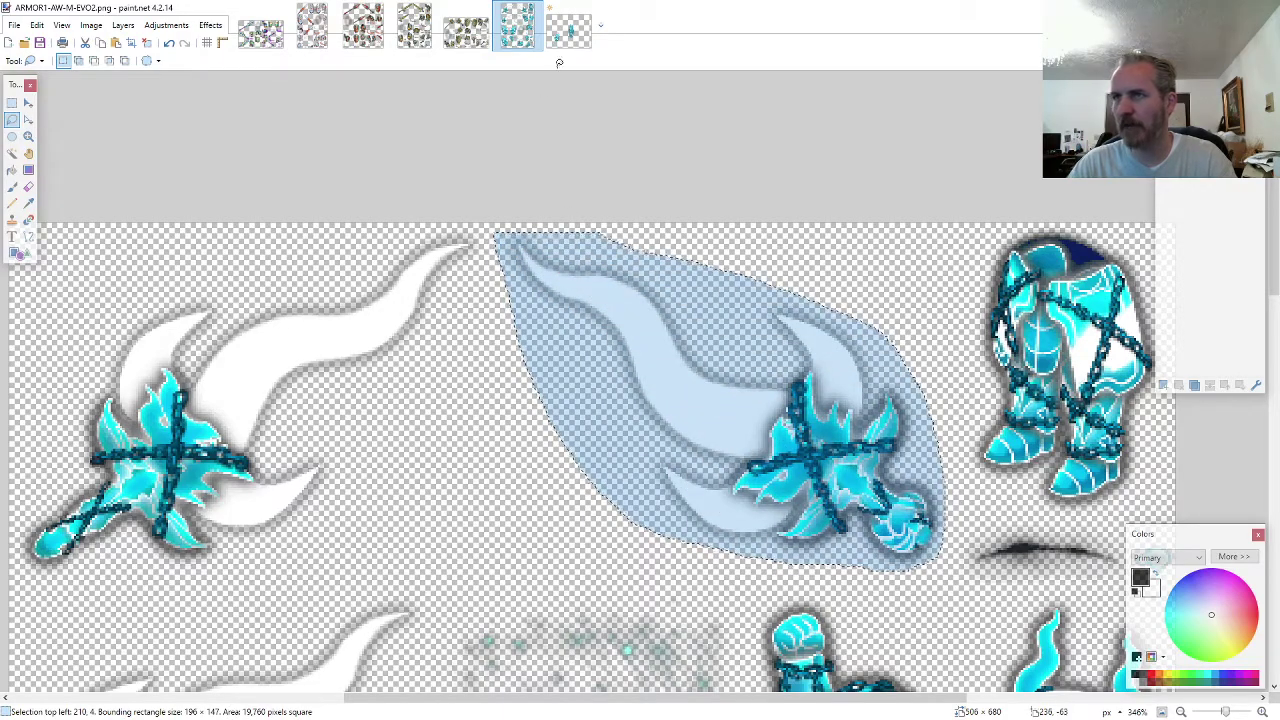
# - Paste the sword onto the shield's layer in the untitled image and align its gripping fist with the figure's free hand
pyautogui.click(569, 32)
pyautogui.scroll(7, 600, 270)
pyautogui.hotkey('ctrl', 'v')
pyautogui.moveTo(855, 658); pyautogui.dragTo(827, 483)
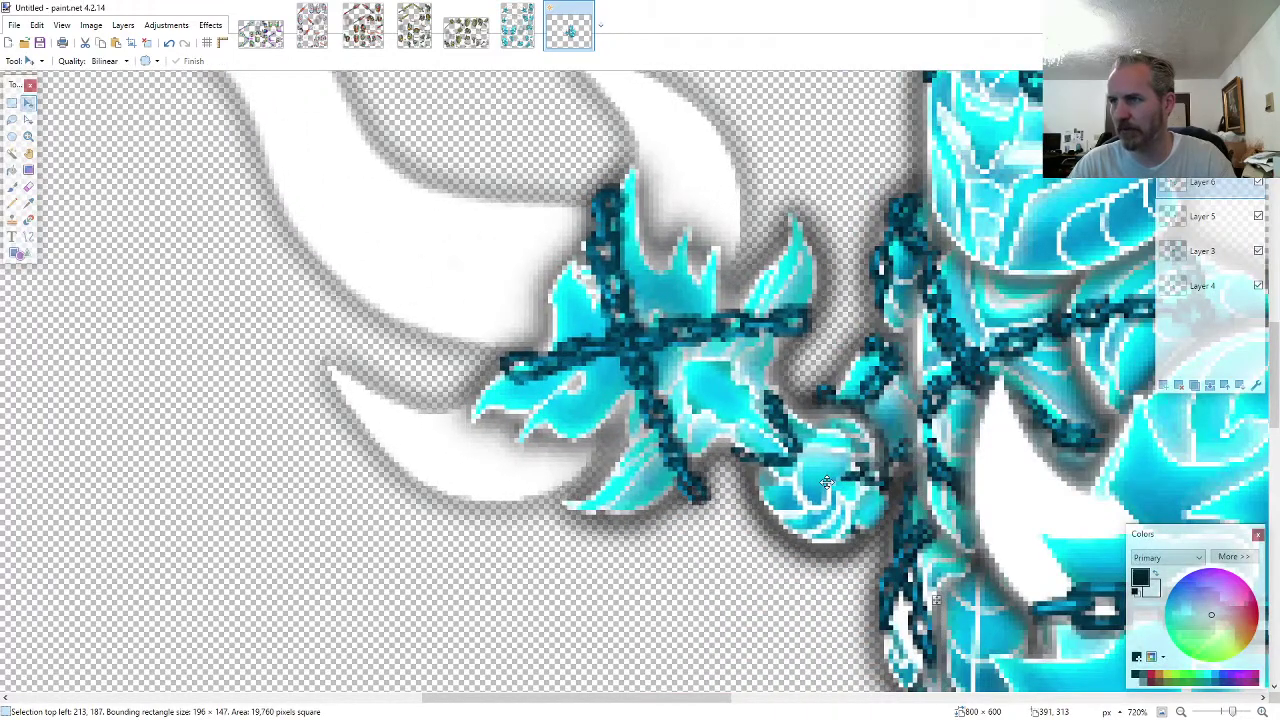
# - Erase the sword layer's dark glow where it overlaps the wrist, using the Eraser at brush width 2 and 75% hardness
pyautogui.click(28, 187)
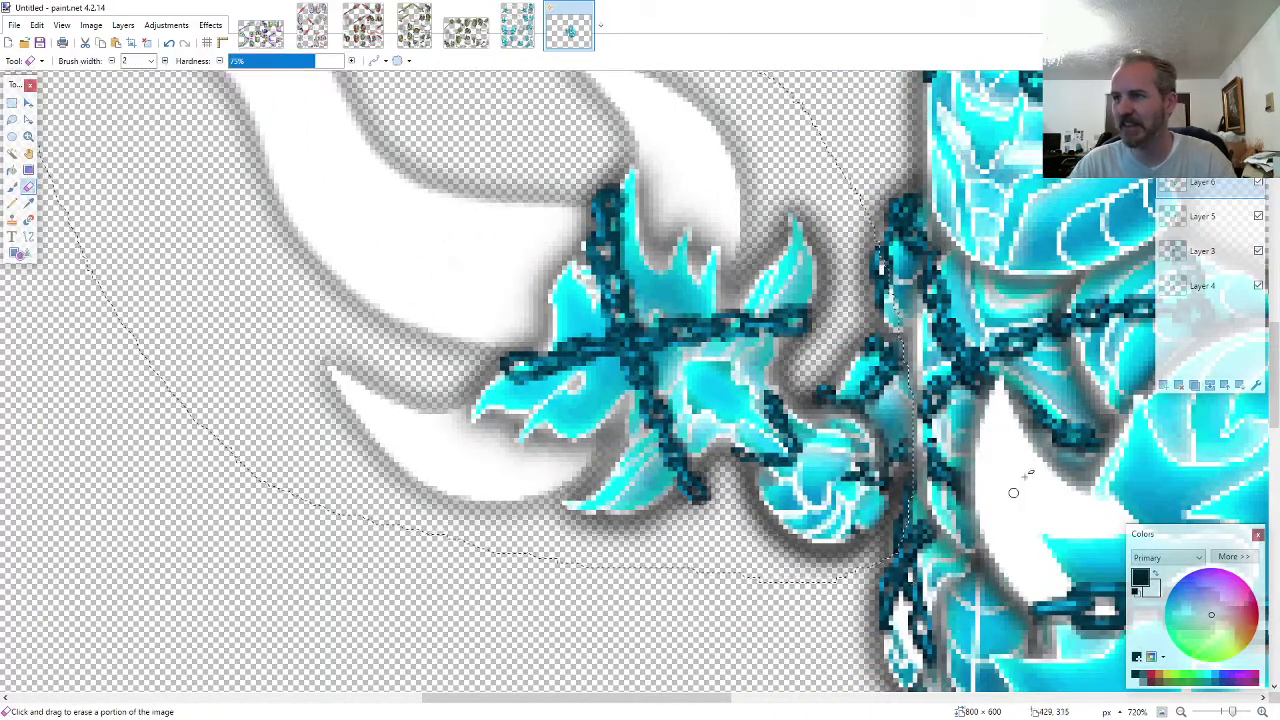
pyautogui.scroll(3, 860, 440)
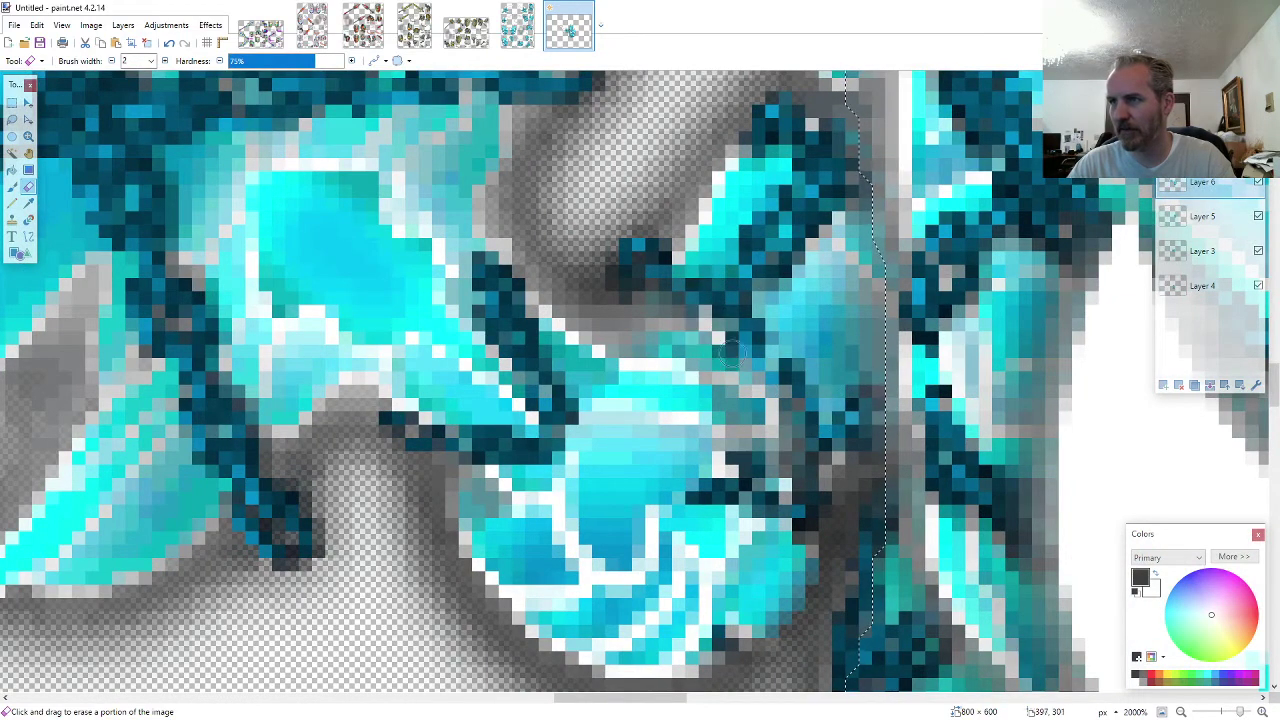
pyautogui.moveTo(731, 351)
pyautogui.mouseDown()
pyautogui.moveTo(700, 320)
pyautogui.moveTo(745, 425)
pyautogui.moveTo(672, 360)
pyautogui.mouseUp()
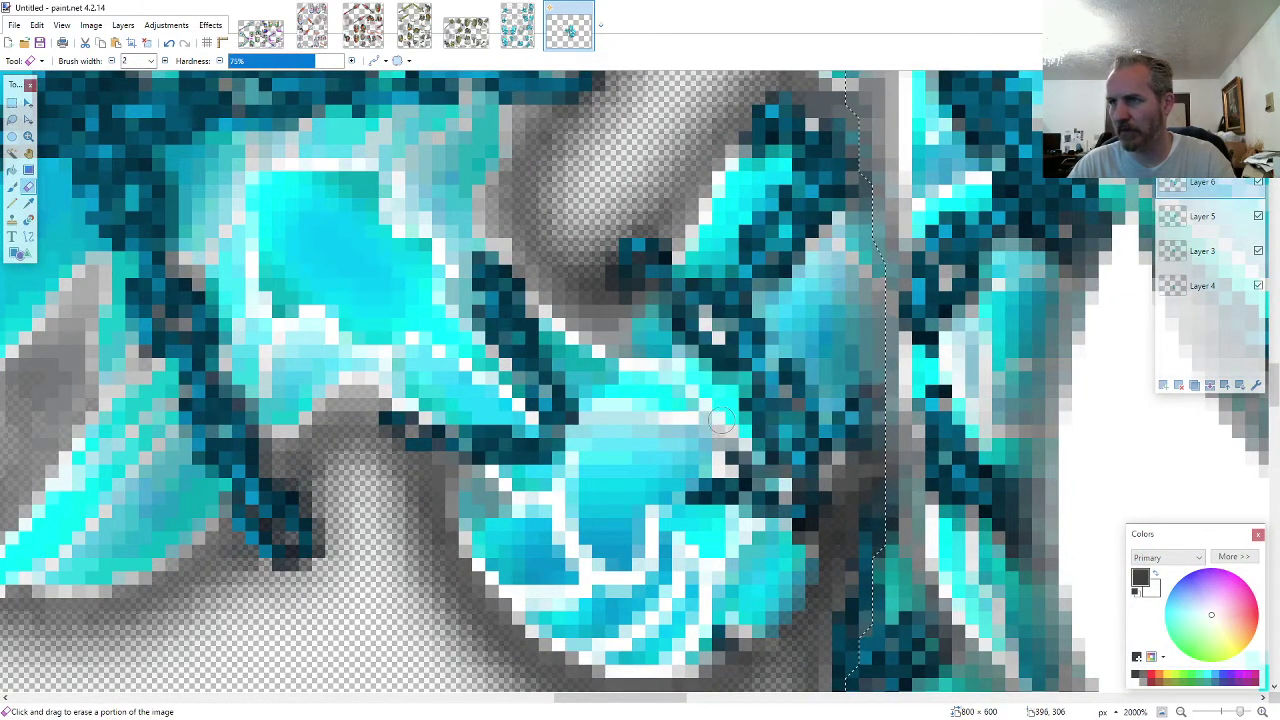
pyautogui.moveTo(721, 420); pyautogui.dragTo(692, 370)
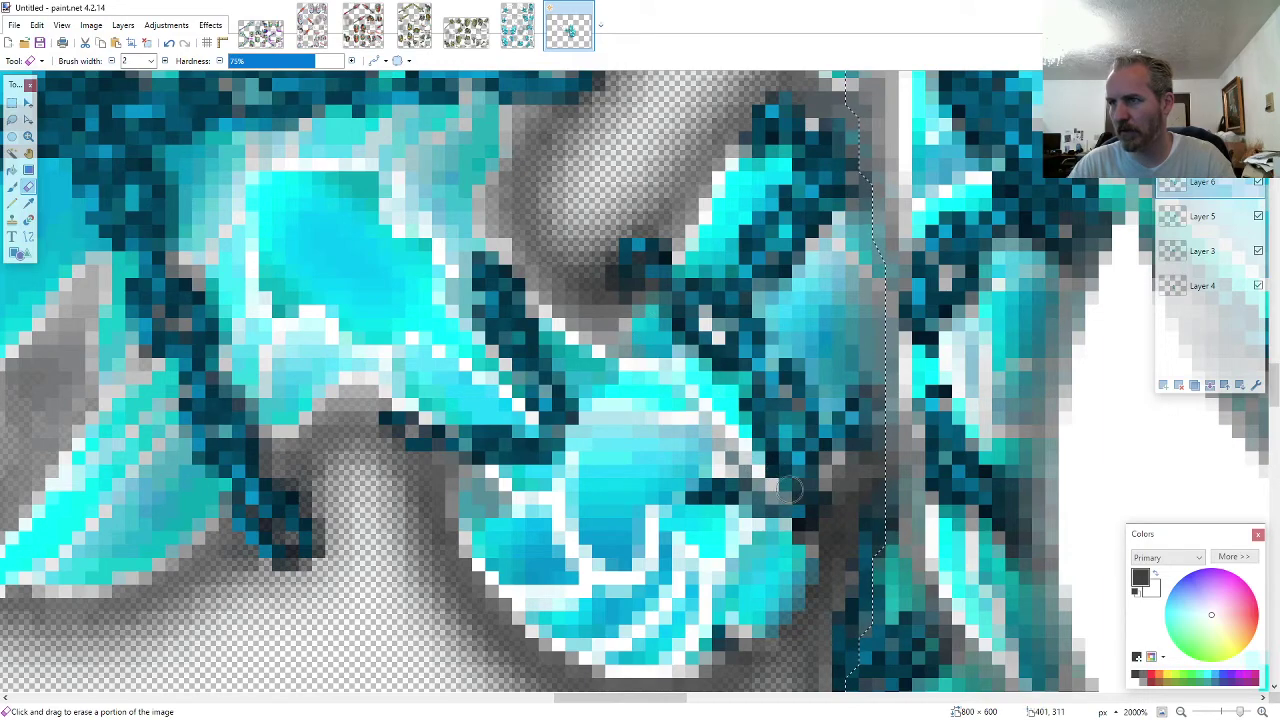
pyautogui.scroll(-3, 785, 470)
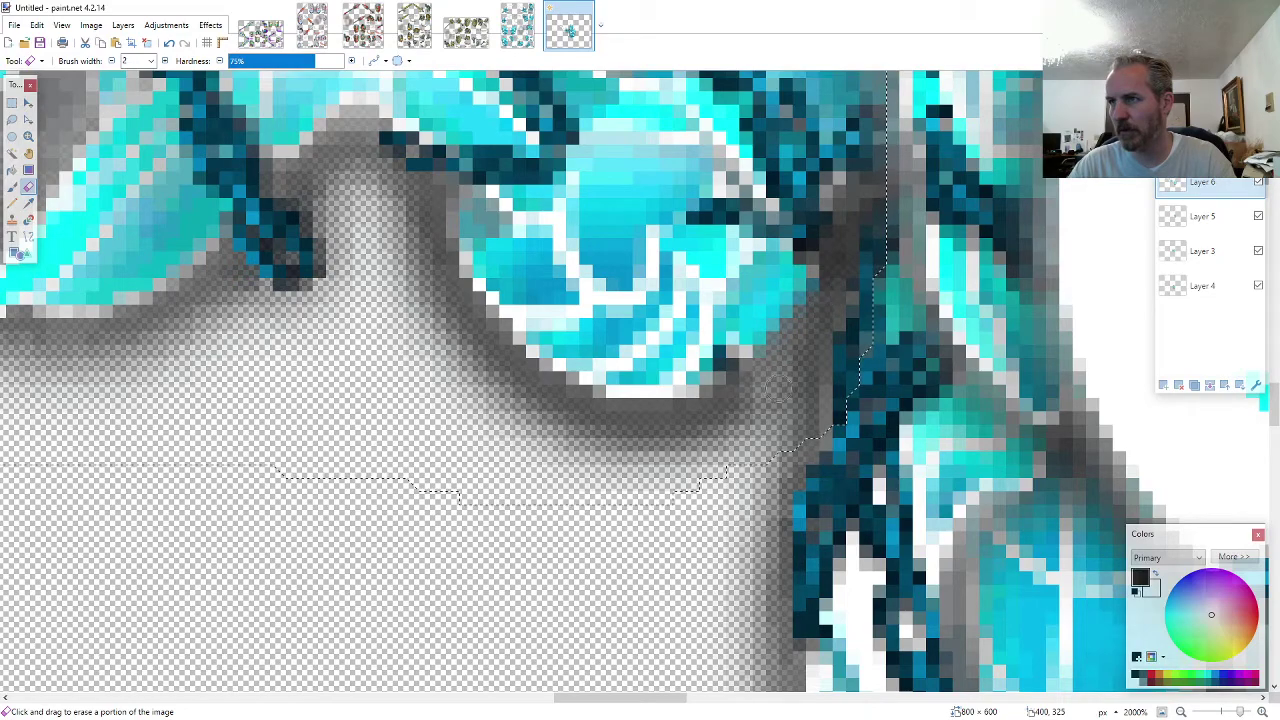
pyautogui.scroll(-2, 779, 392)
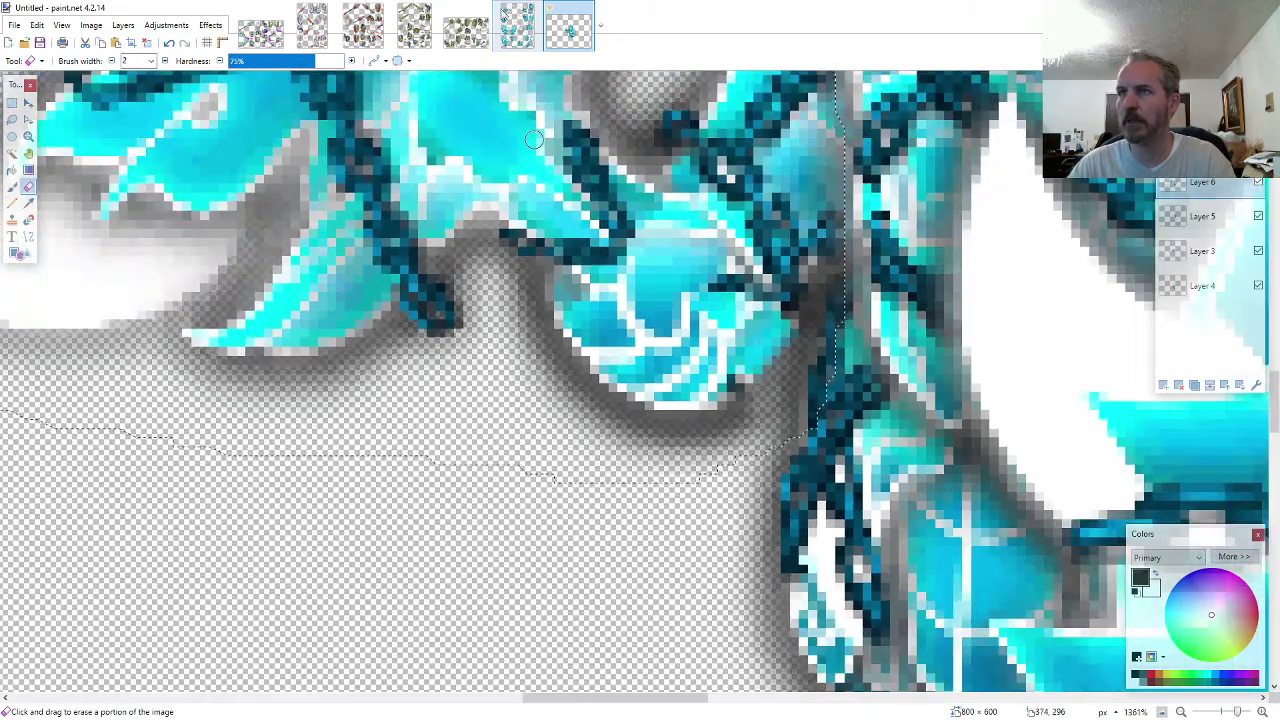
# - In ARMOR1-AW-M-EVO2.png, lasso-select an area of about 44 × 44 px around the small chained handle piece beside the bent arm
pyautogui.click(517, 25)
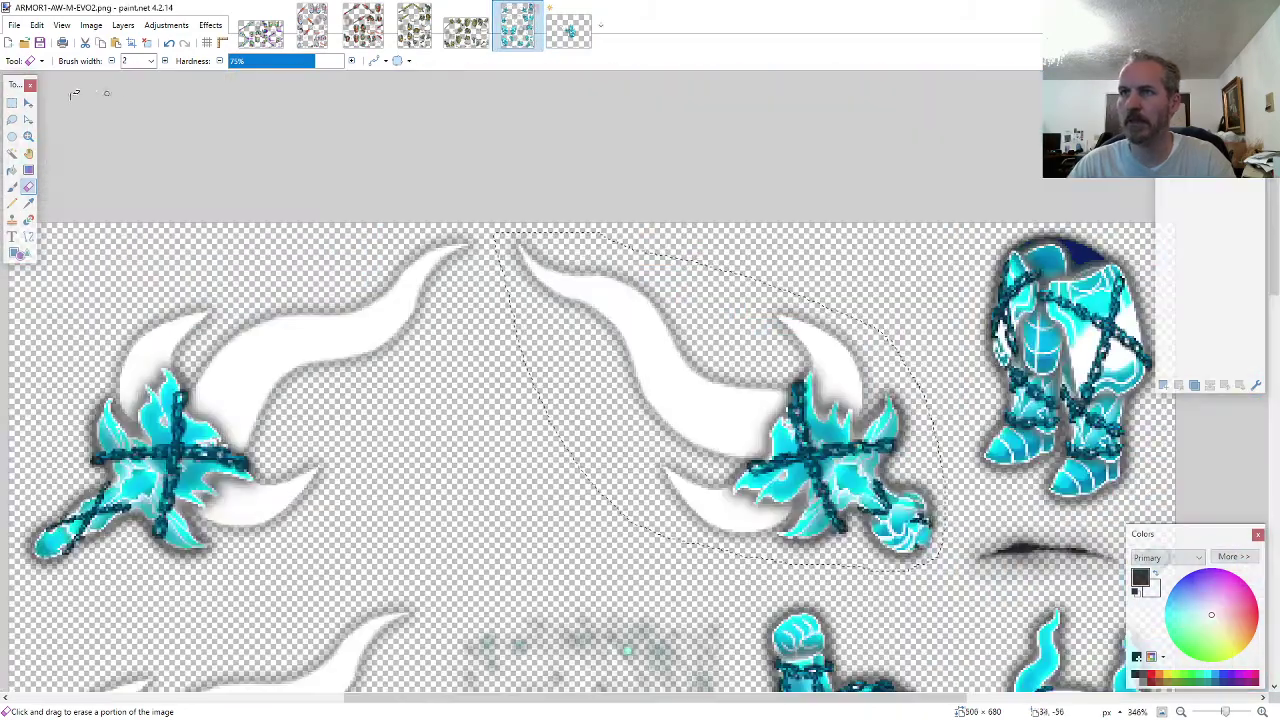
pyautogui.click(11, 119)
pyautogui.scroll(-2, 461, 361)
pyautogui.scroll(-5, 461, 361)
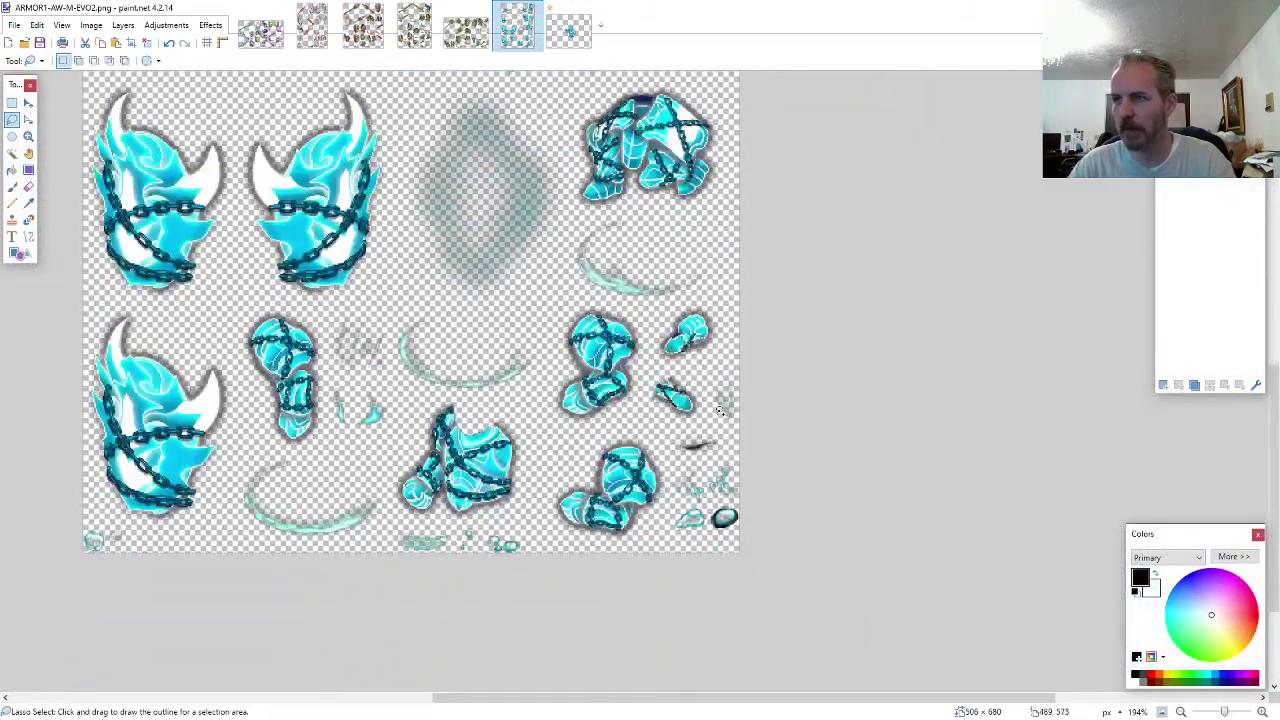
pyautogui.scroll(4, 678, 412)
pyautogui.moveTo(678, 412)
pyautogui.mouseDown()
pyautogui.moveTo(565, 248)
pyautogui.moveTo(472, 392)
pyautogui.moveTo(640, 450)
pyautogui.moveTo(678, 420)
pyautogui.mouseUp()
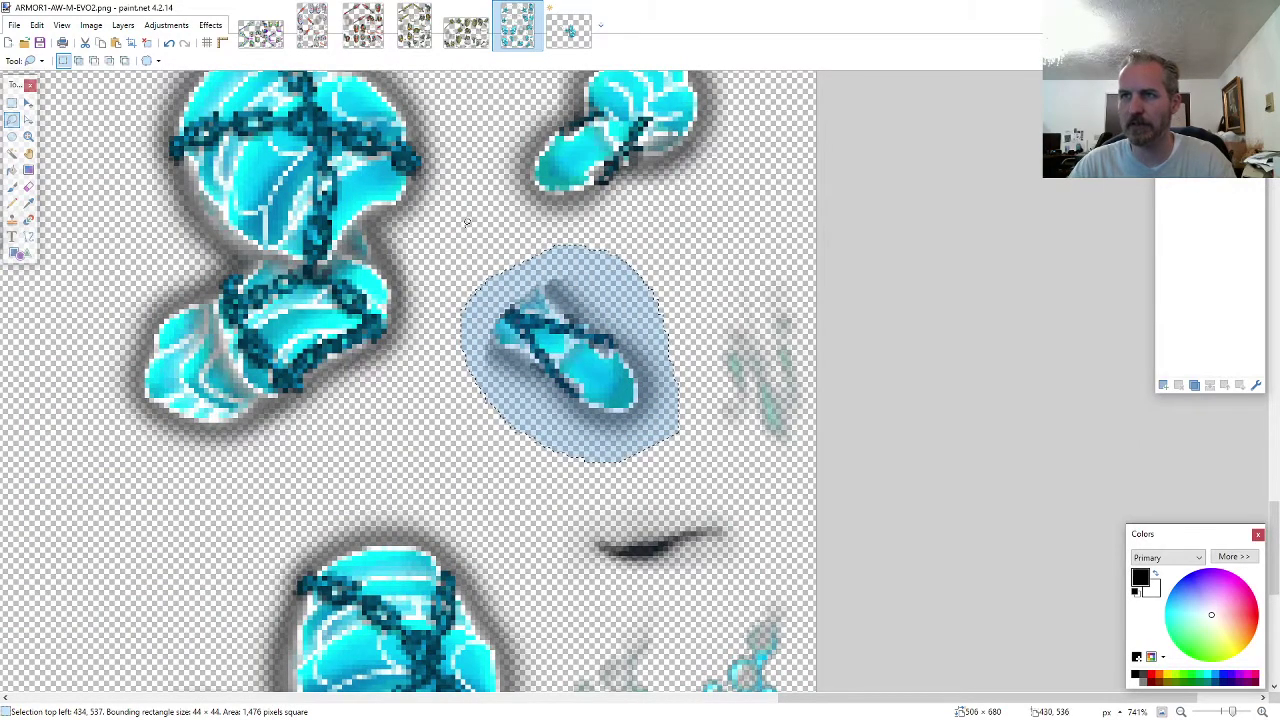
# - Paste the copied handle piece on a new bottommost layer in the untitled image and fit it behind the fist holding the sword
pyautogui.click(568, 28)
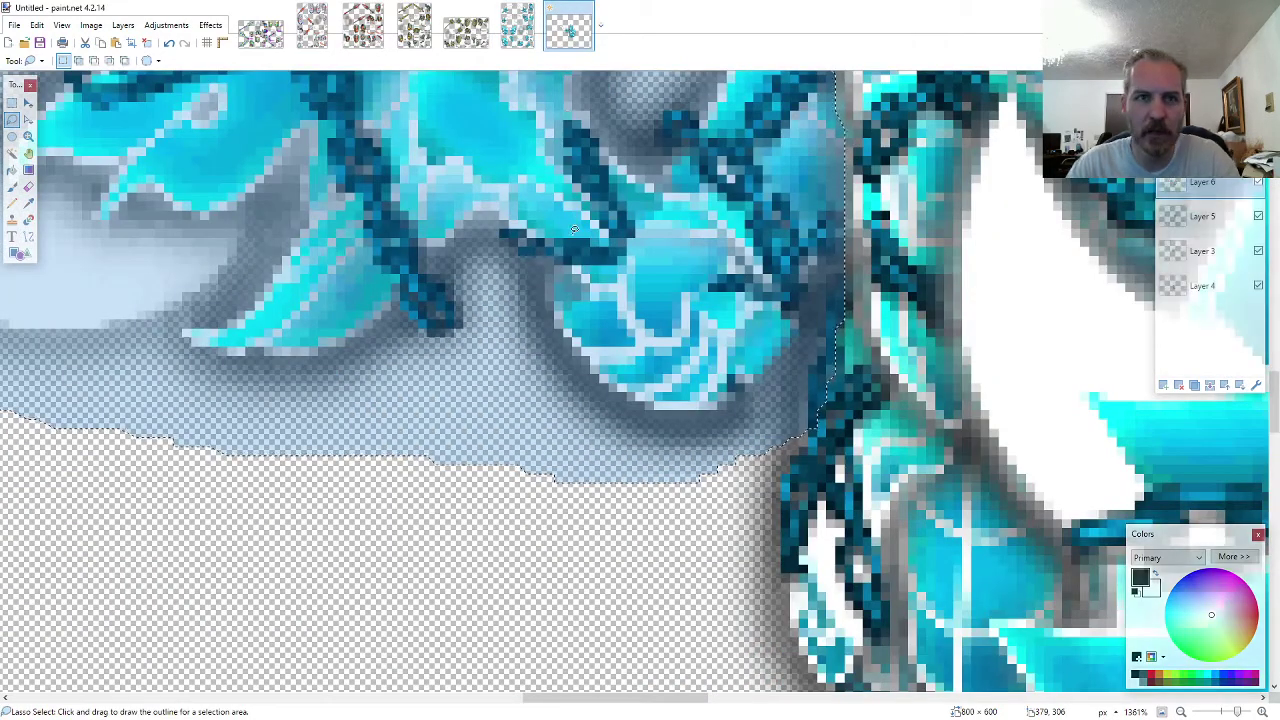
pyautogui.hotkey('ctrl', 'shift', 'n')
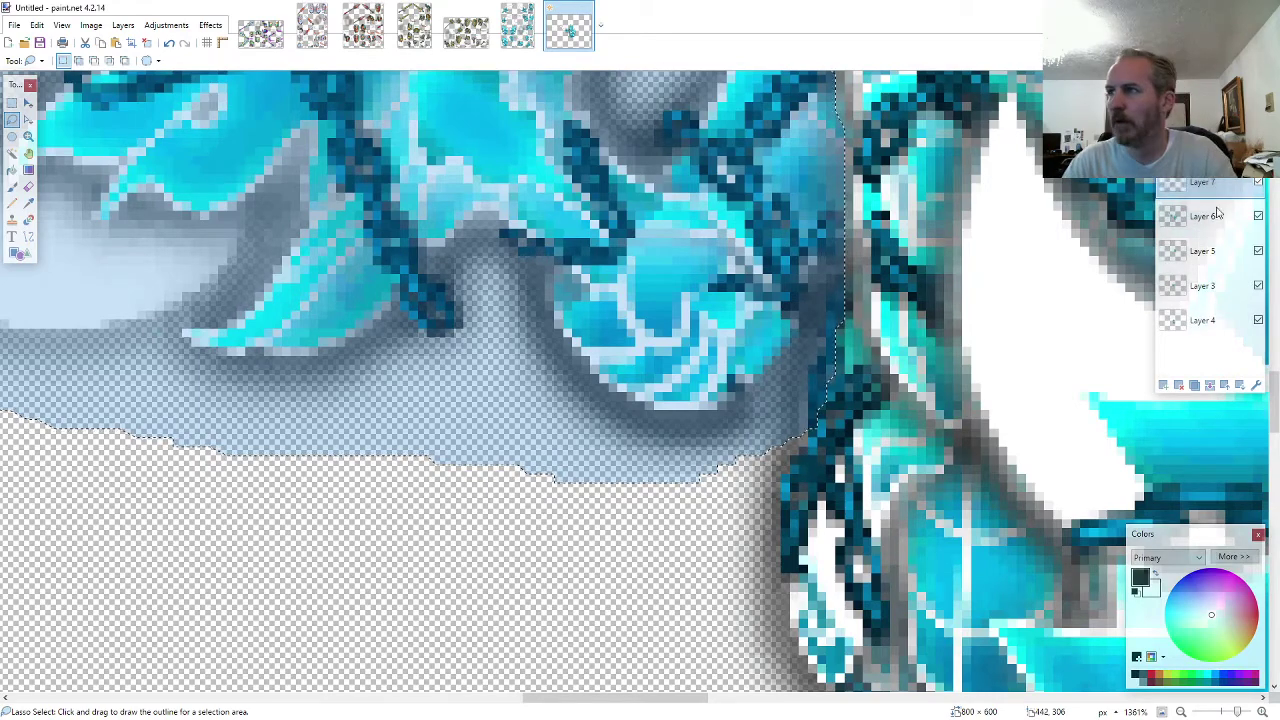
pyautogui.moveTo(1217, 190); pyautogui.dragTo(1220, 328)
pyautogui.hotkey('ctrl', 'v')
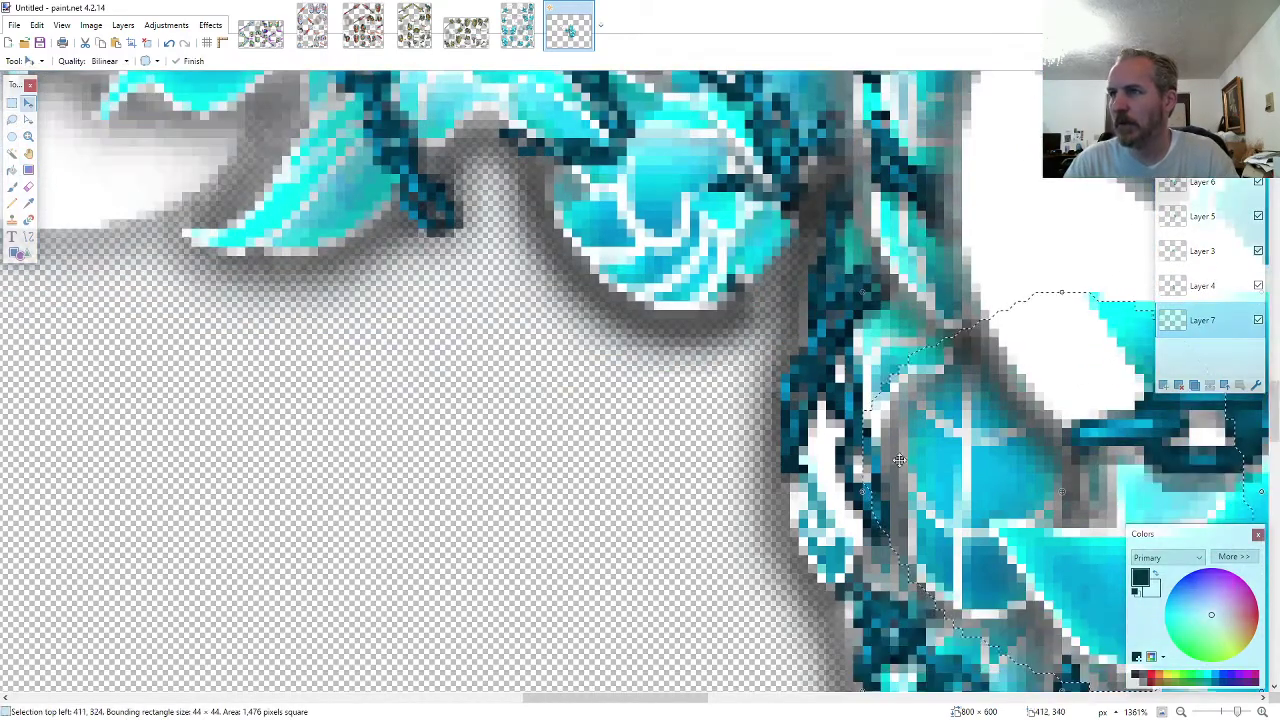
pyautogui.moveTo(899, 459); pyautogui.dragTo(725, 224)
pyautogui.scroll(-10, 731, 261)
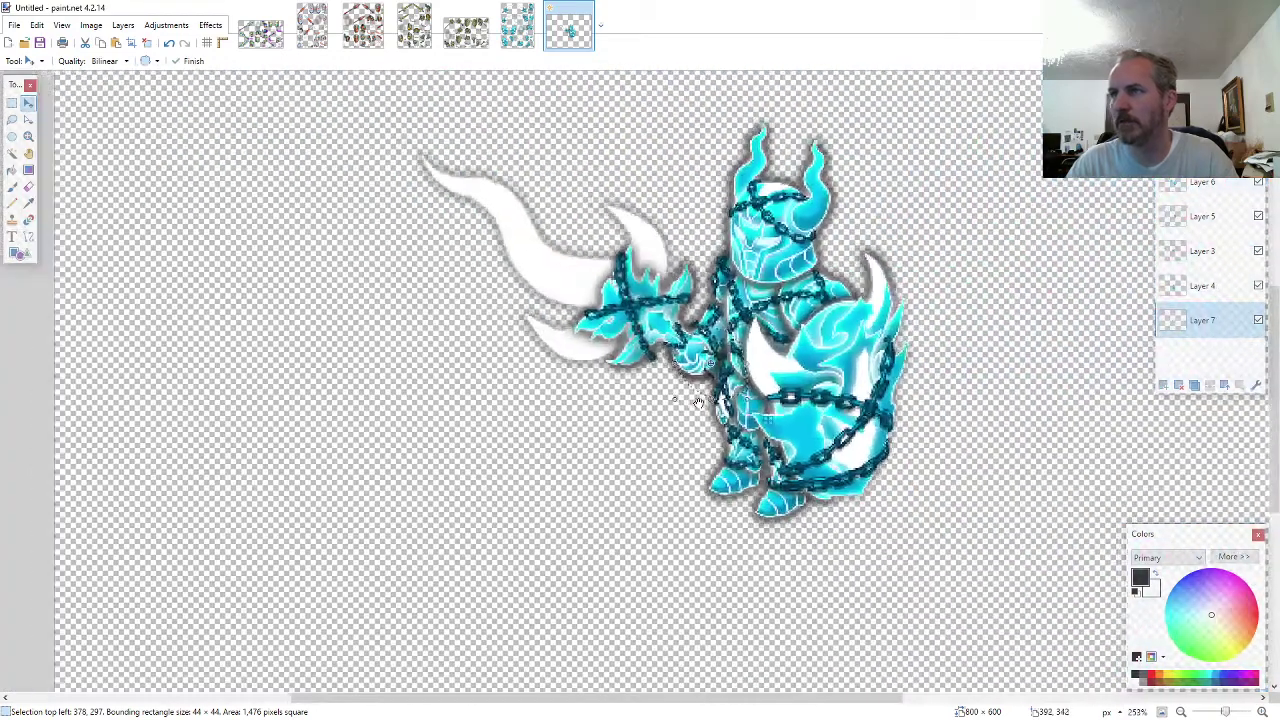
# - Select the entire canvas and merge all of the figure's layers down into a single layer
pyautogui.hotkey('ctrl', 'a')
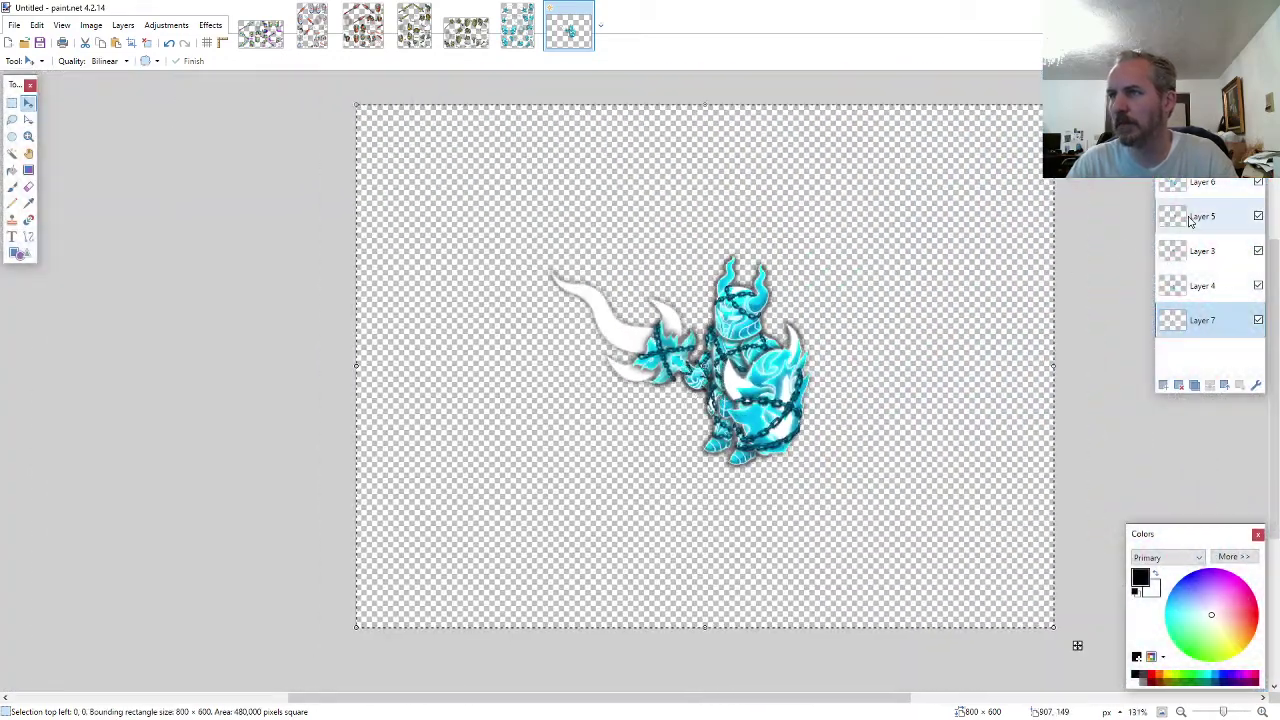
pyautogui.click(1198, 114)
pyautogui.click(1210, 387)
pyautogui.click(1210, 387)
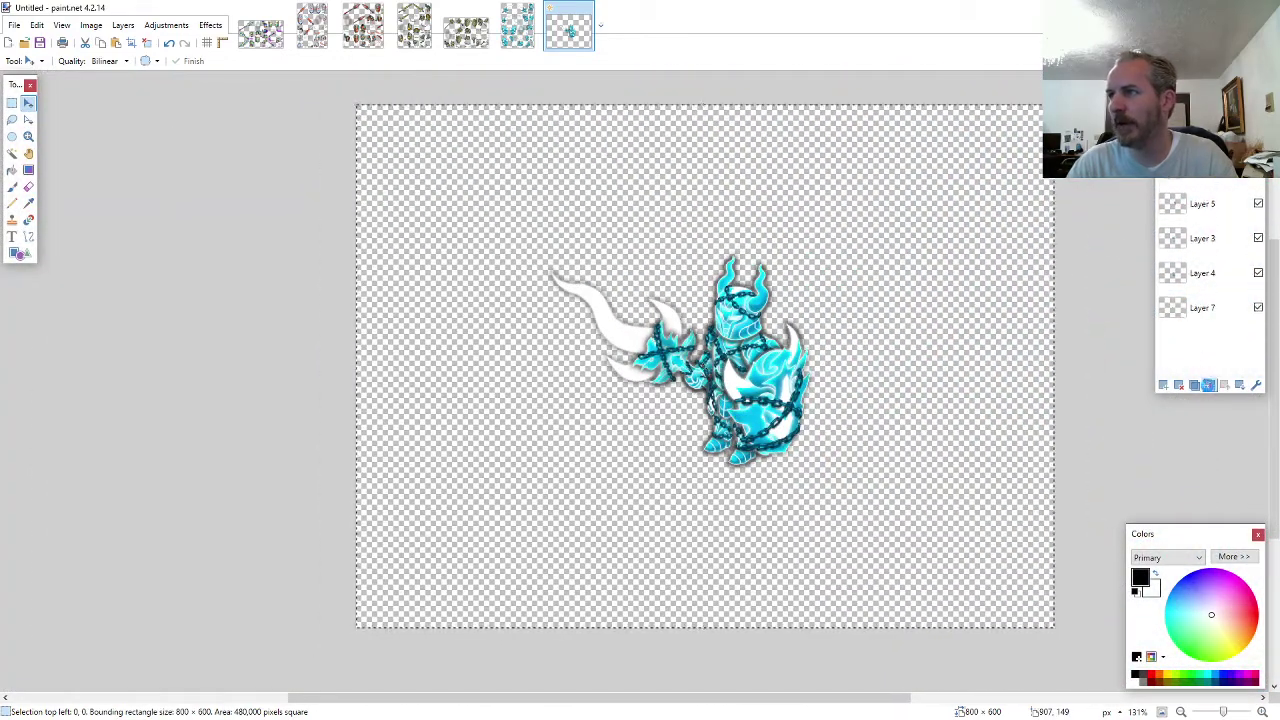
pyautogui.click(1210, 387)
pyautogui.click(1210, 387)
pyautogui.click(1210, 387)
pyautogui.click(1210, 387)
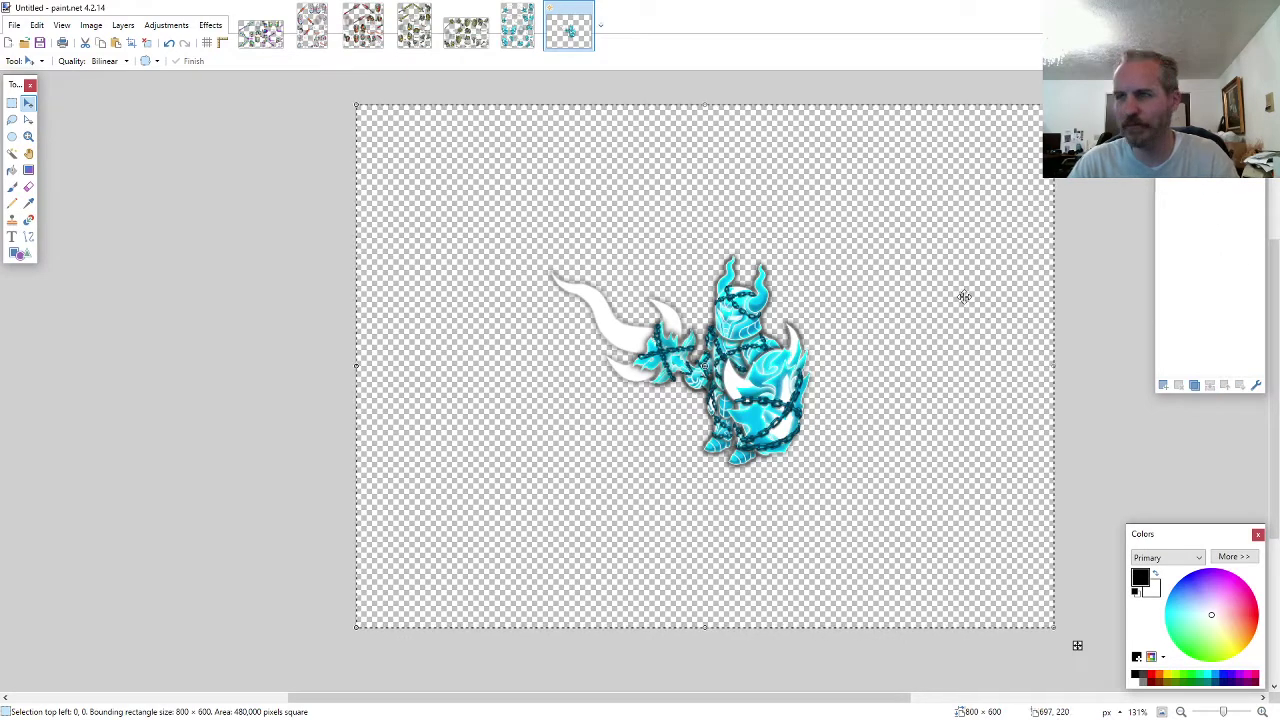
# - Move the merged figure by about -207, -158 px into the canvas's upper-left corner
pyautogui.moveTo(880, 298); pyautogui.dragTo(711, 174)
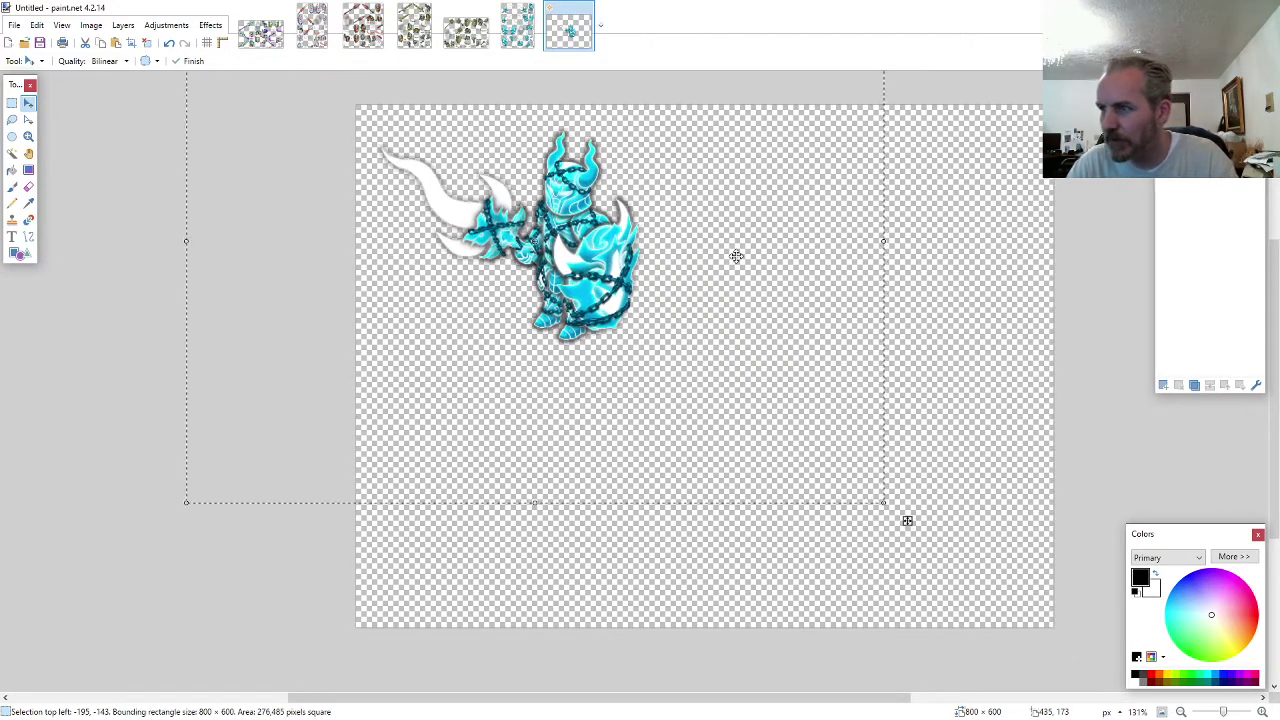
pyautogui.scroll(-1, 737, 256)
pyautogui.scroll(-1, 736, 257)
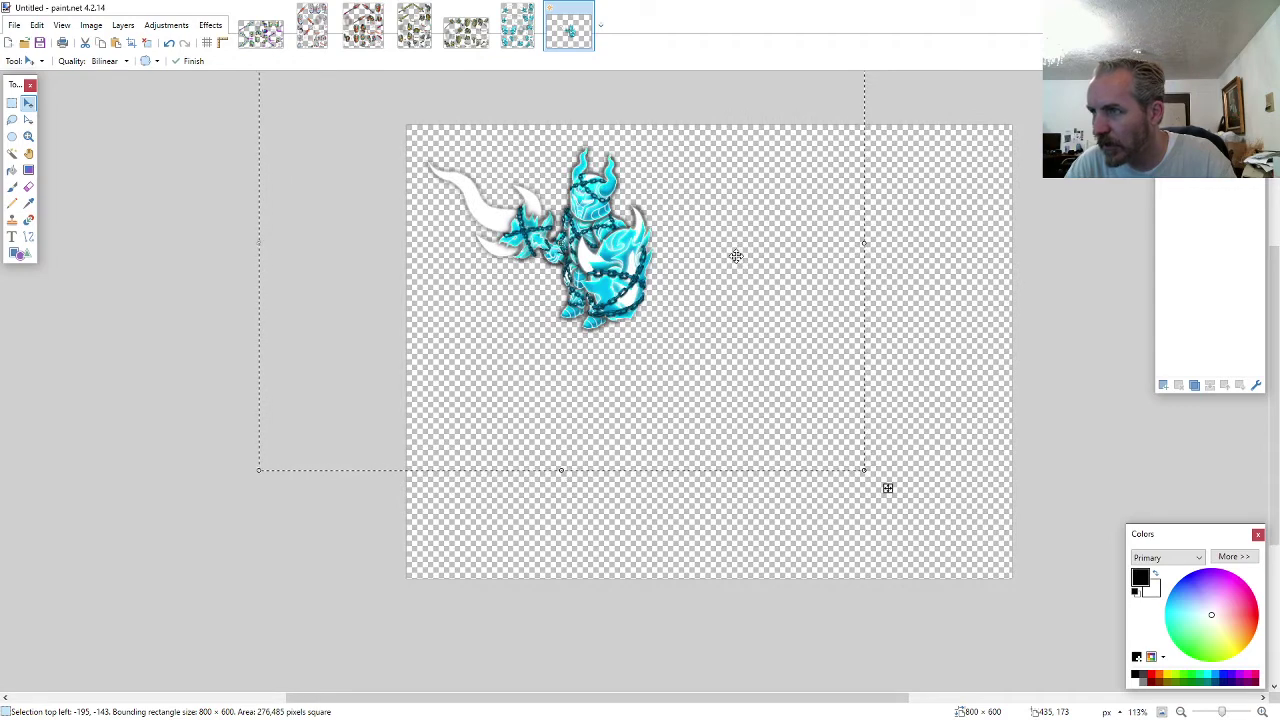
pyautogui.moveTo(733, 249); pyautogui.dragTo(726, 237)
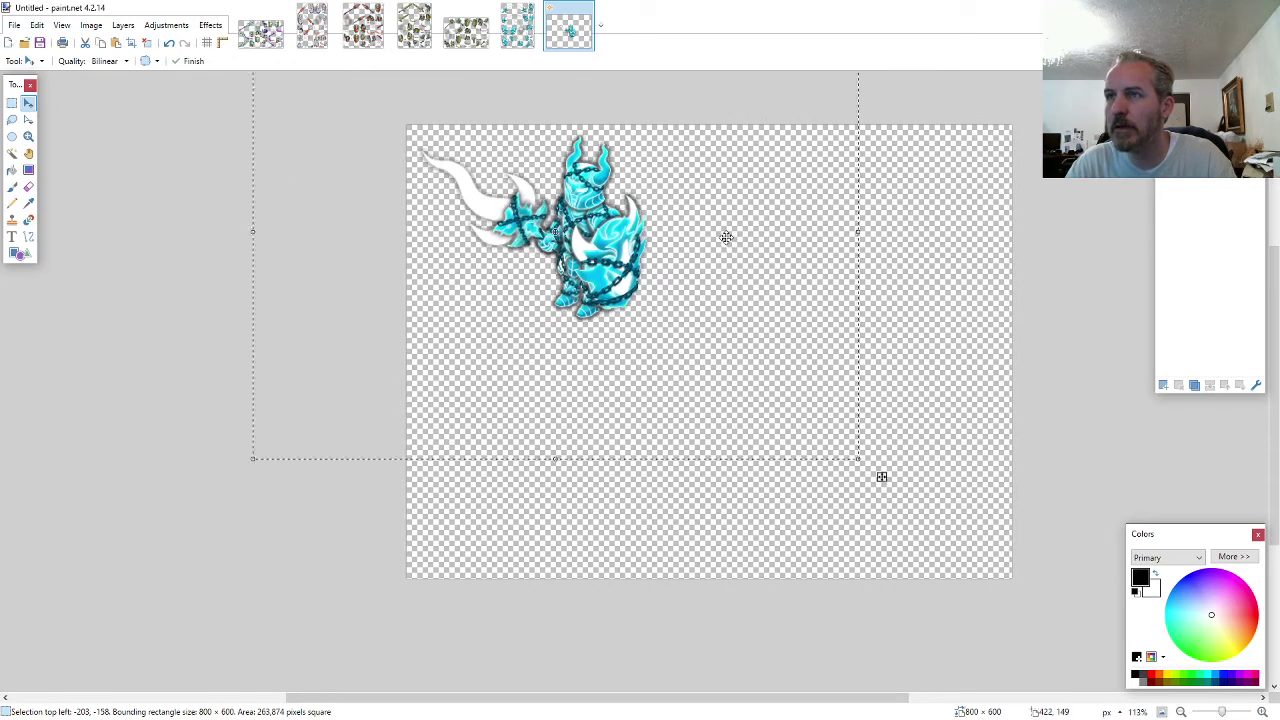
pyautogui.press('Left')
pyautogui.press('Left')
pyautogui.press('Left')
pyautogui.press('Left')
pyautogui.press('Return')
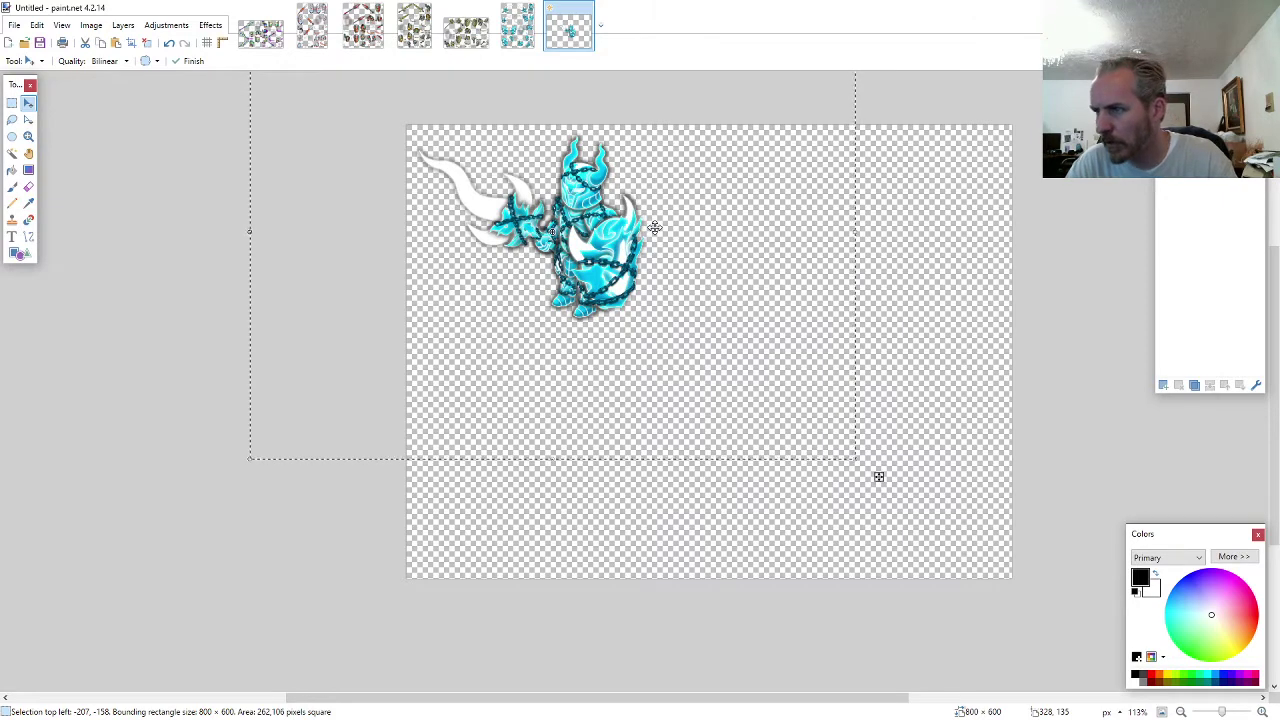
# - Set the canvas size to 330 × 330 pixels with the Top Left anchor and shift the figure down 29 px
pyautogui.hotkey('ctrl', 'shift', 'r')
pyautogui.write('330')
pyautogui.press('Tab')
pyautogui.write('3')
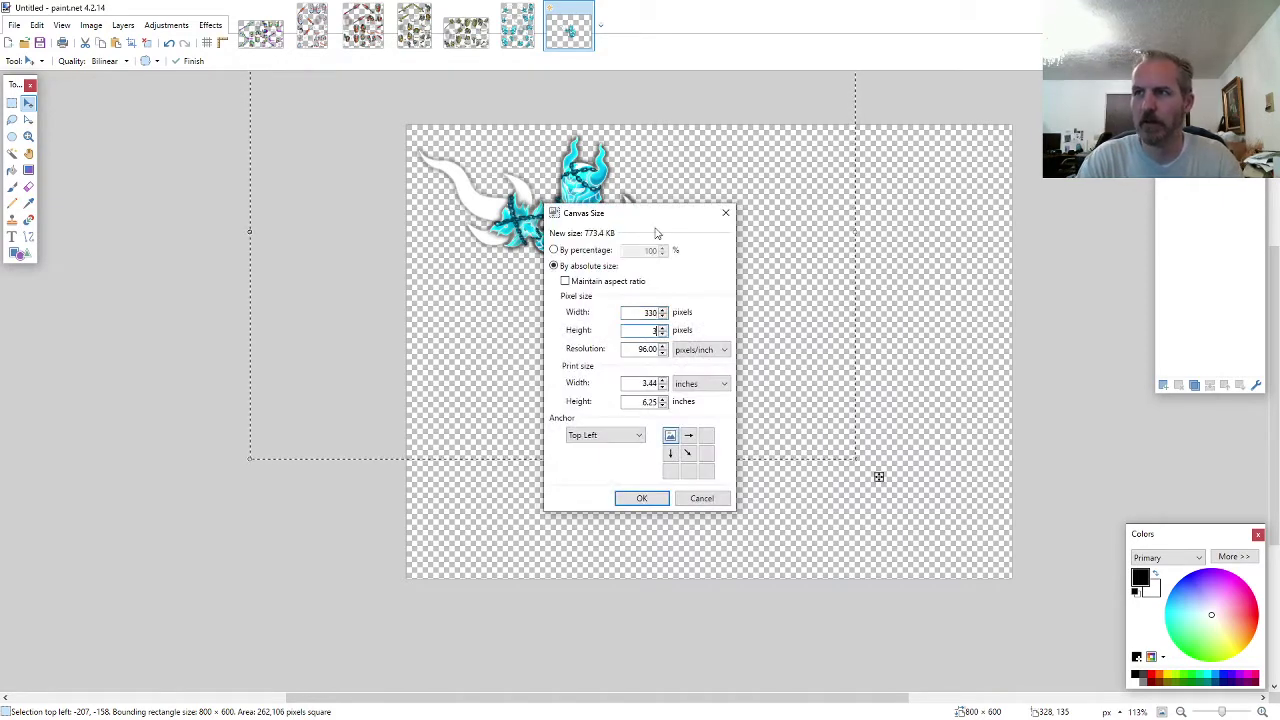
pyautogui.press('Return')
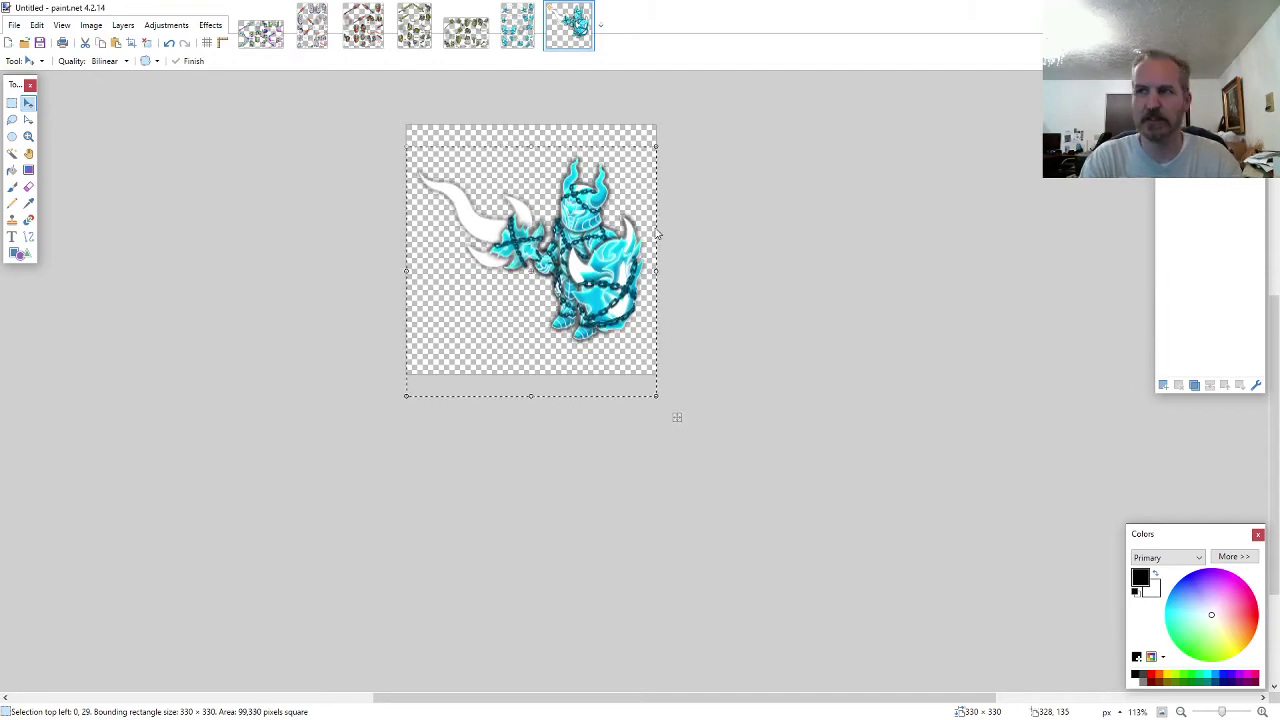
# - Save the figure as ARMOR1-AW-M-EVO2.png in the 2021-02 folder with auto-detected bit depth, and close it and its part sheet
pyautogui.hotkey('ctrl', 's')
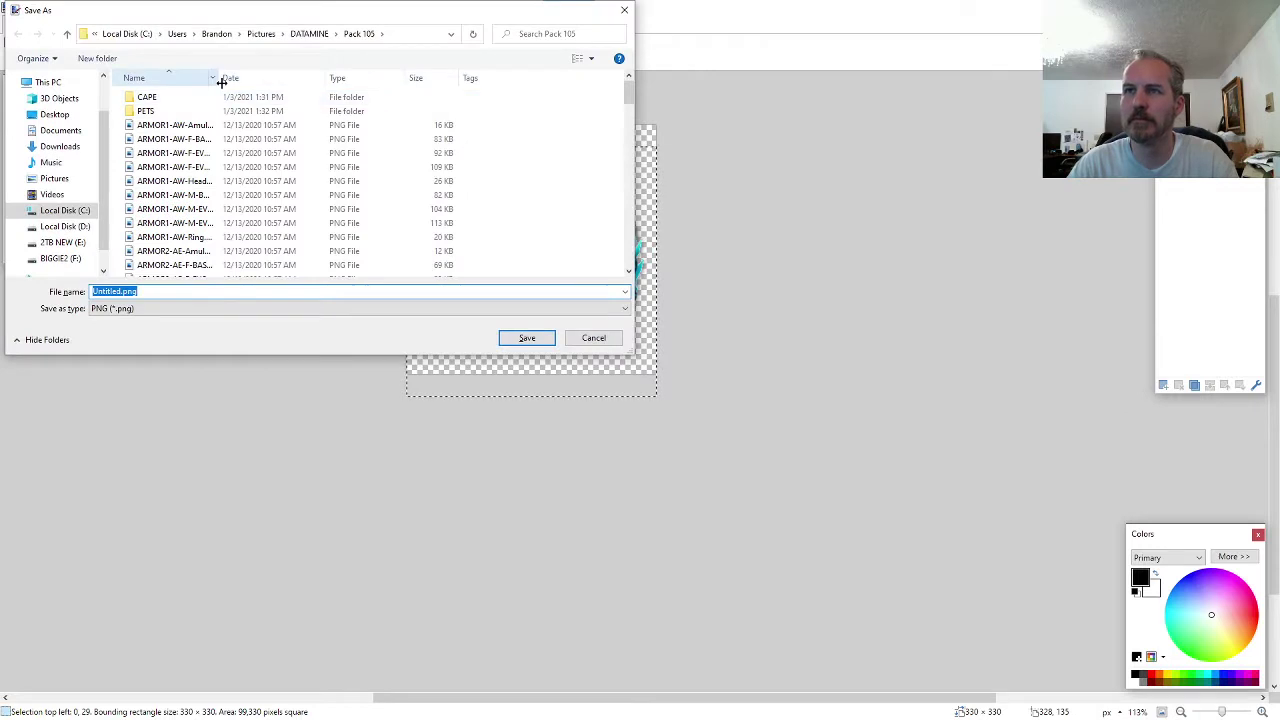
pyautogui.click(308, 34)
pyautogui.doubleClick(181, 167)
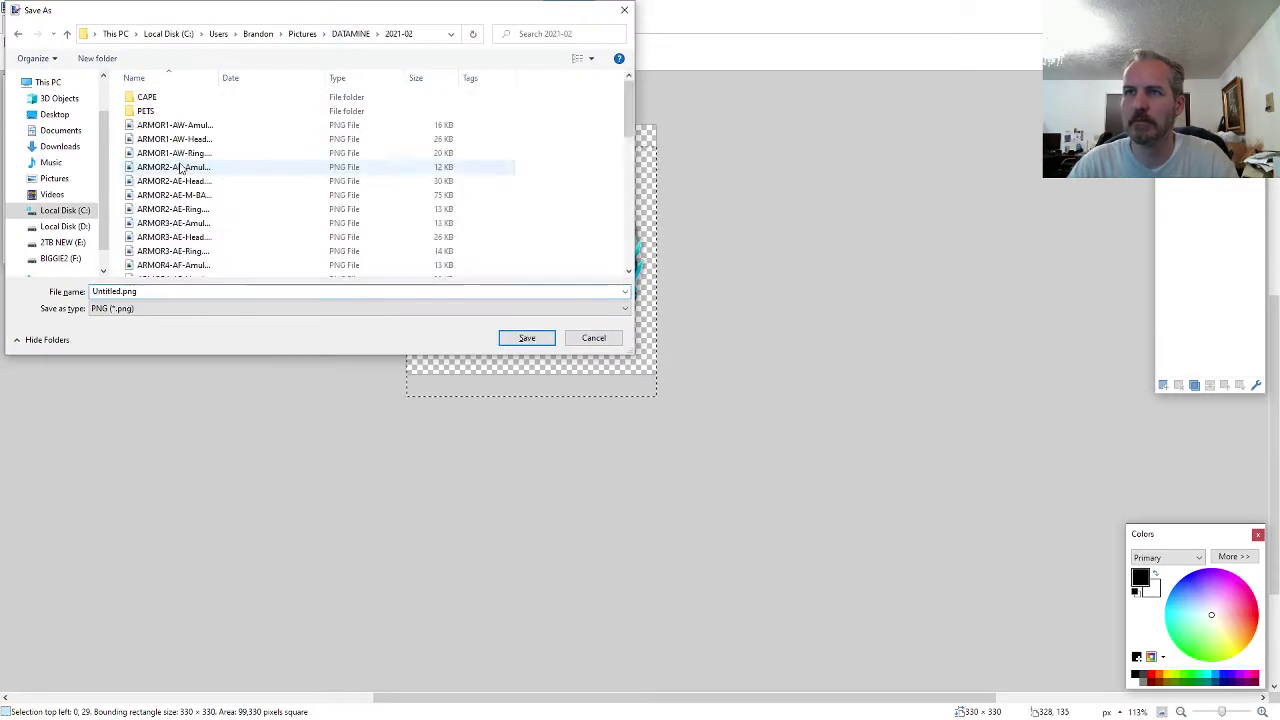
pyautogui.write('ARMOR')
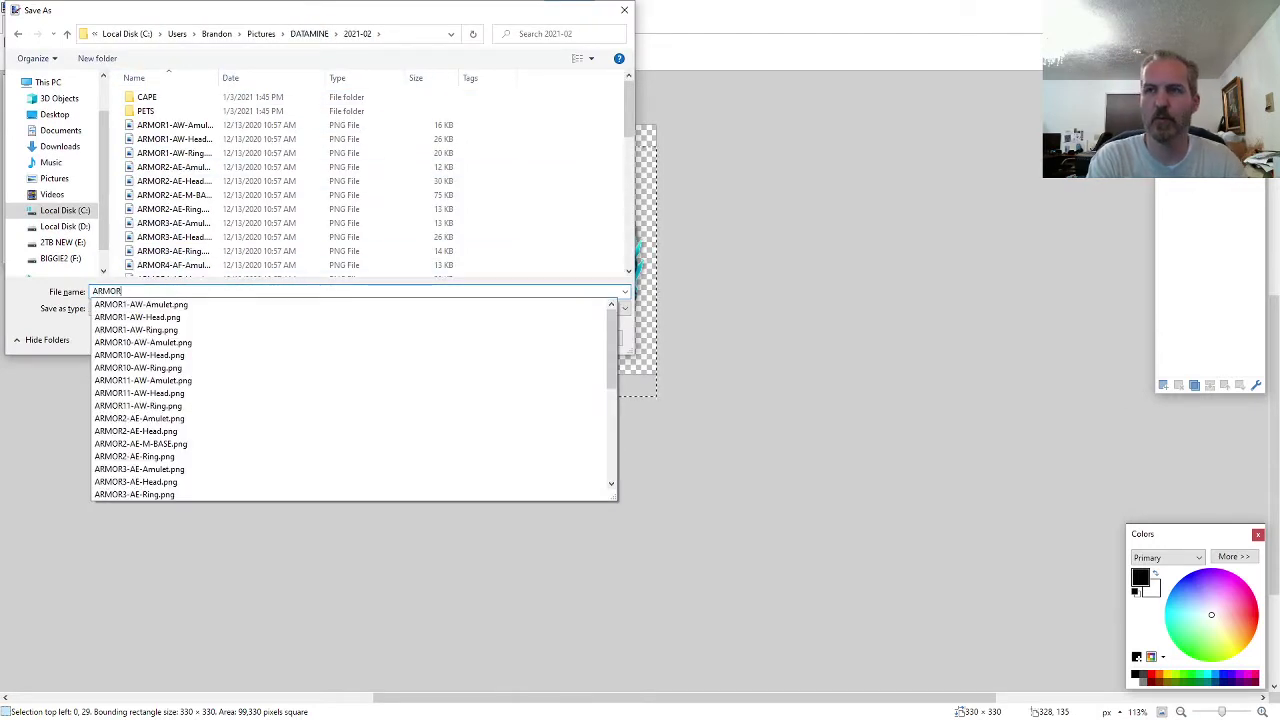
pyautogui.write('1-AW-M-E')
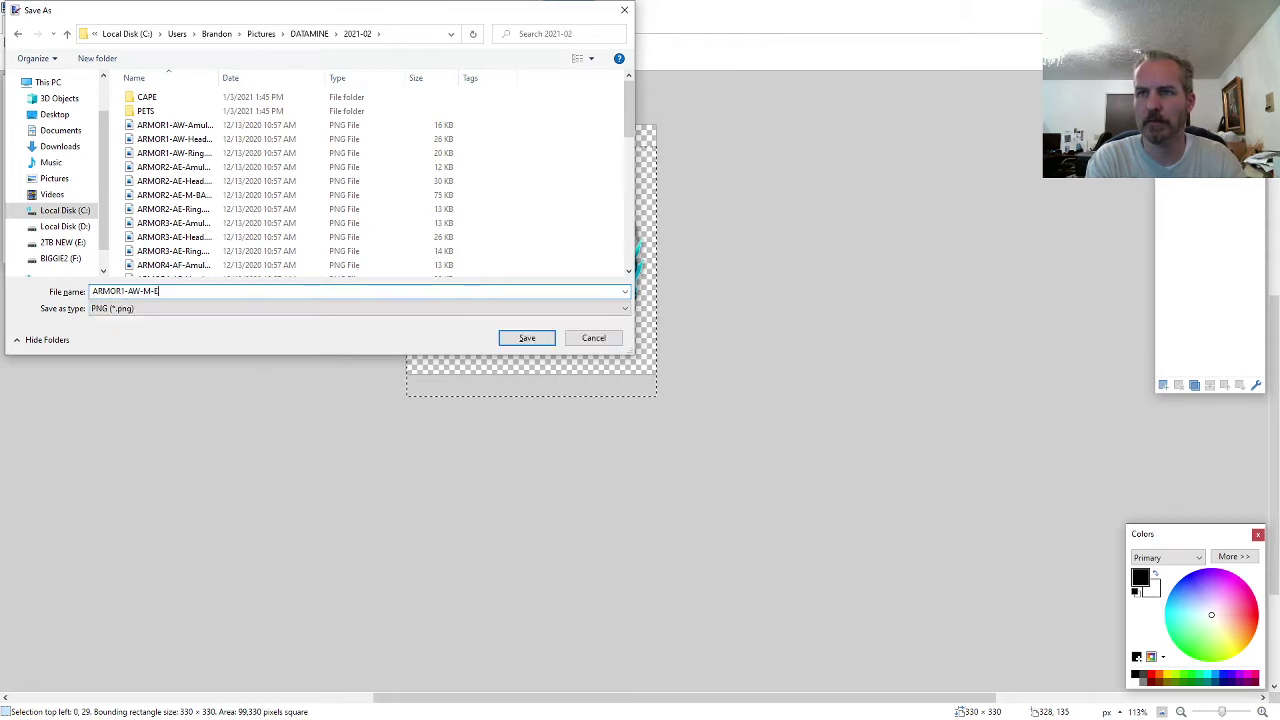
pyautogui.press('Return')
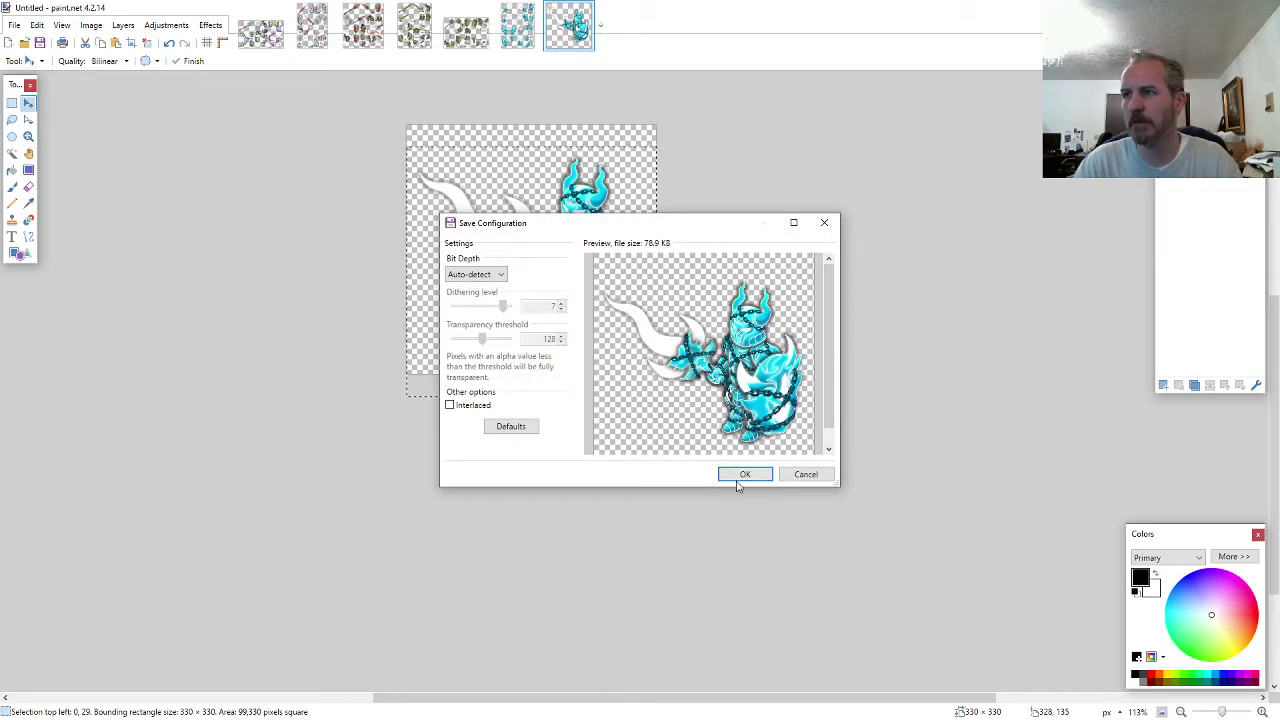
pyautogui.click(745, 474)
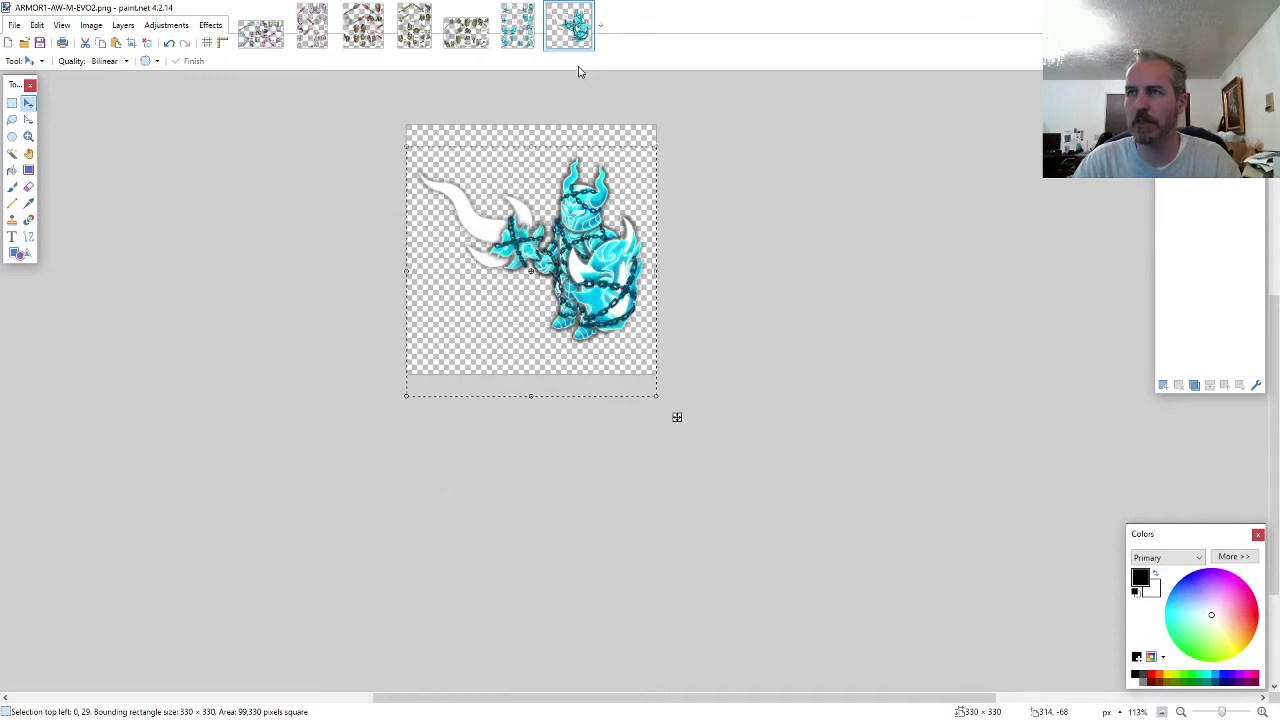
pyautogui.hotkey('ctrl', 'w')
pyautogui.hotkey('ctrl', 'w')
# - Lasso the horned helmet on the ARMOR2-AE-M-EVO2 part sheet and copy it
pyautogui.click(13, 120)
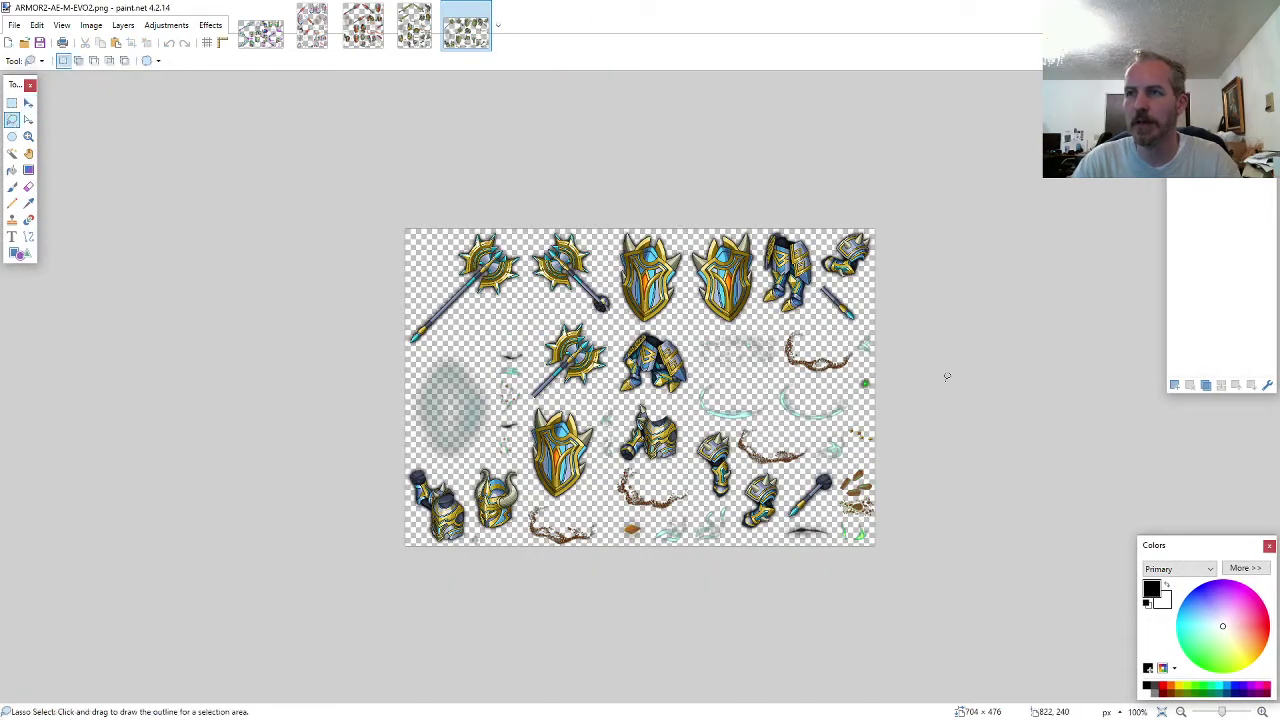
pyautogui.keyDown('ctrl'); pyautogui.scroll(5, 430, 511); pyautogui.keyUp('ctrl')
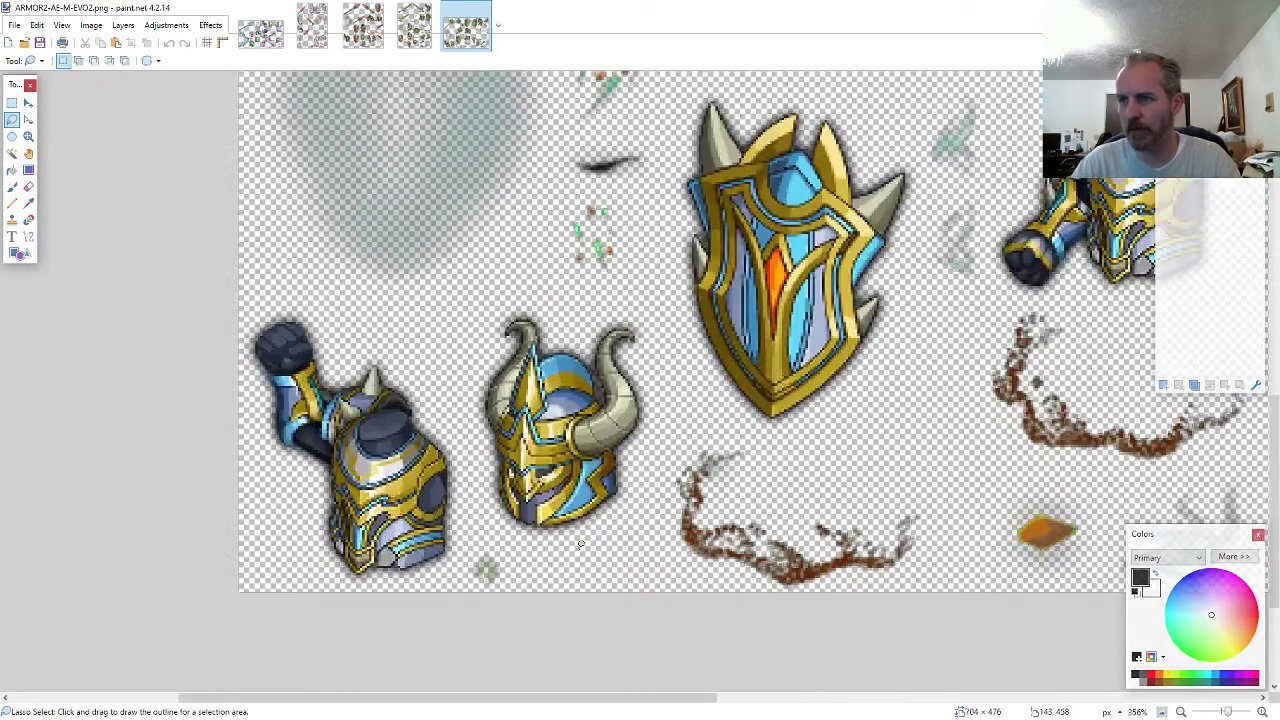
pyautogui.moveTo(595, 550)
pyautogui.mouseDown()
pyautogui.moveTo(643, 492)
pyautogui.moveTo(661, 390)
pyautogui.moveTo(661, 350)
pyautogui.moveTo(606, 312)
pyautogui.moveTo(496, 314)
pyautogui.moveTo(462, 363)
pyautogui.moveTo(471, 507)
pyautogui.mouseUp()
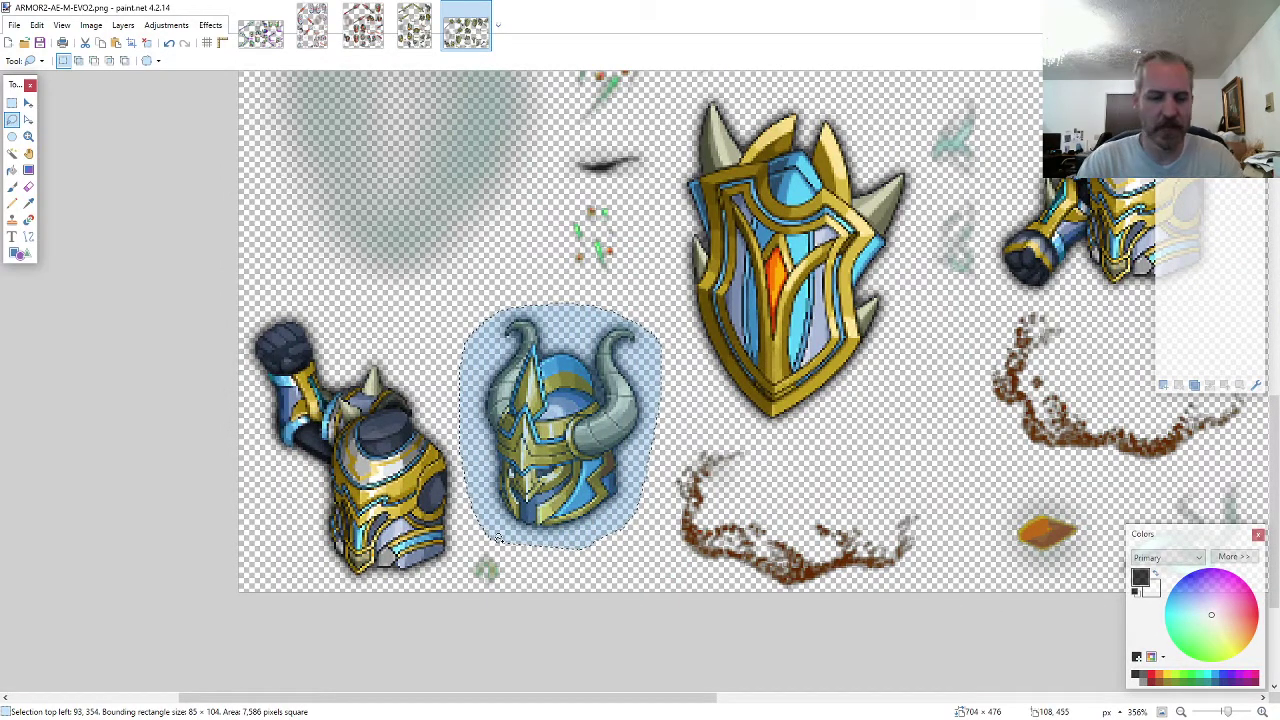
pyautogui.hotkey('ctrl', 'c')
# - Create a new 800 × 600 pixel image and paste the helmet slightly above its centre, at about 384, 205 px
pyautogui.hotkey('ctrl', 'n')
pyautogui.write('600')
pyautogui.press('Return')
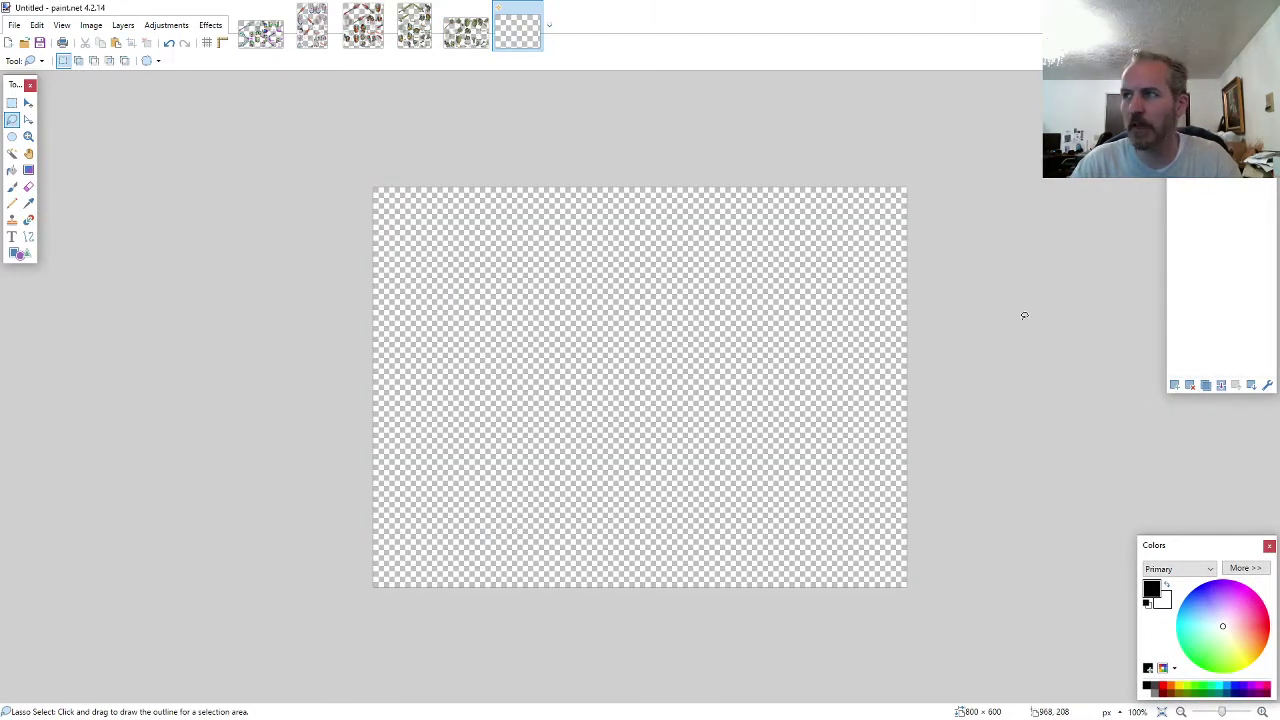
pyautogui.hotkey('ctrl', 'v')
pyautogui.moveTo(724, 465); pyautogui.dragTo(905, 373)
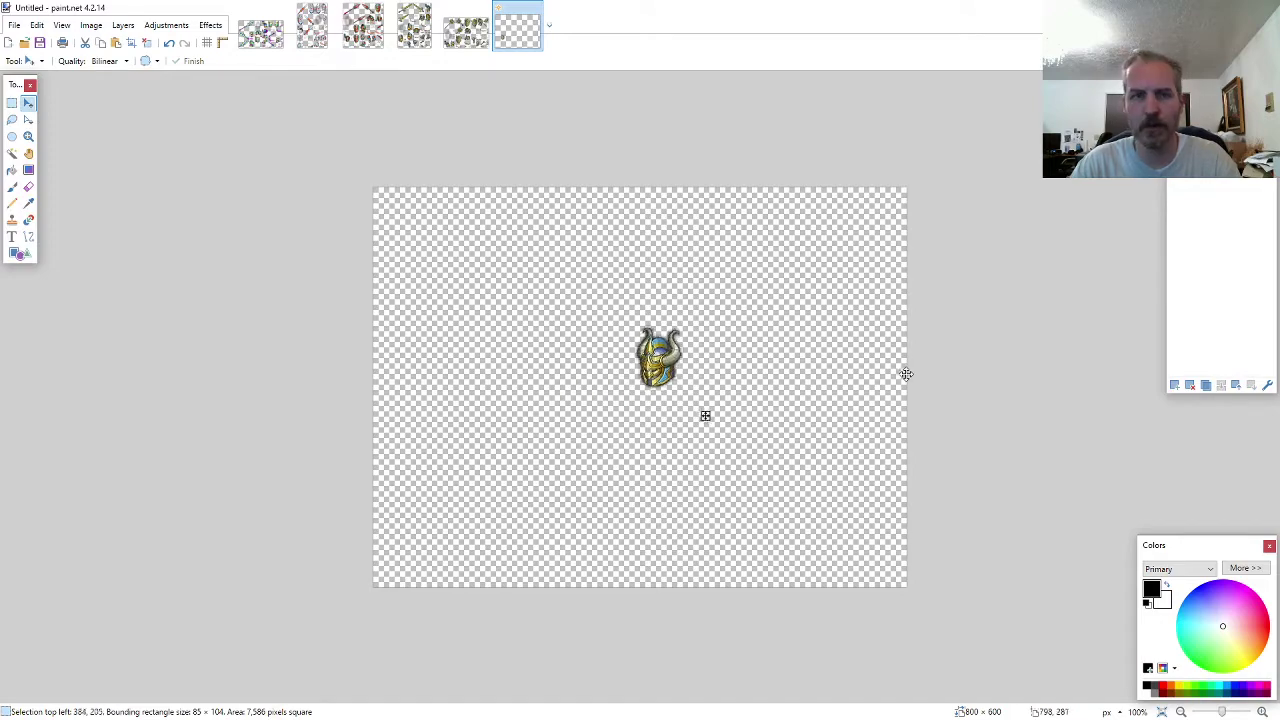
# - Lasso the torso with the lowered arm on the ARMOR2-AE-M-EVO2 sheet and copy it
pyautogui.click(466, 28)
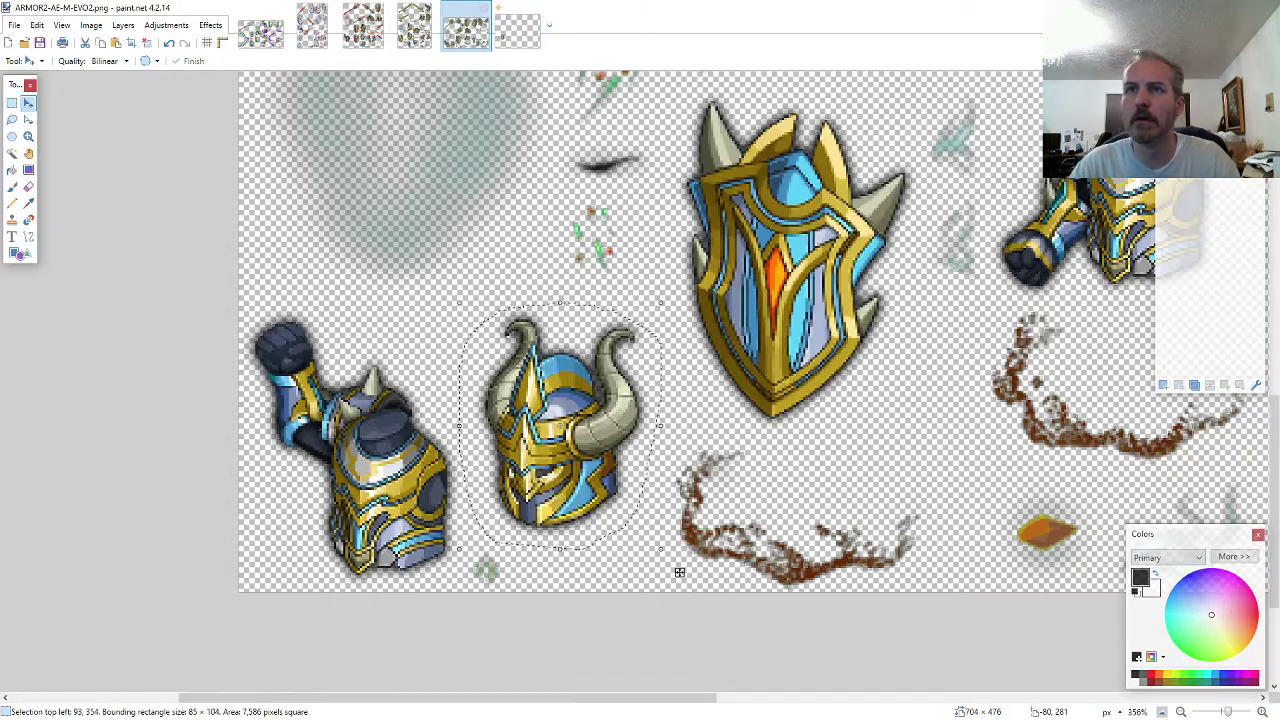
pyautogui.click(12, 119)
pyautogui.scroll(-2, 804, 454)
pyautogui.scroll(3, 804, 454)
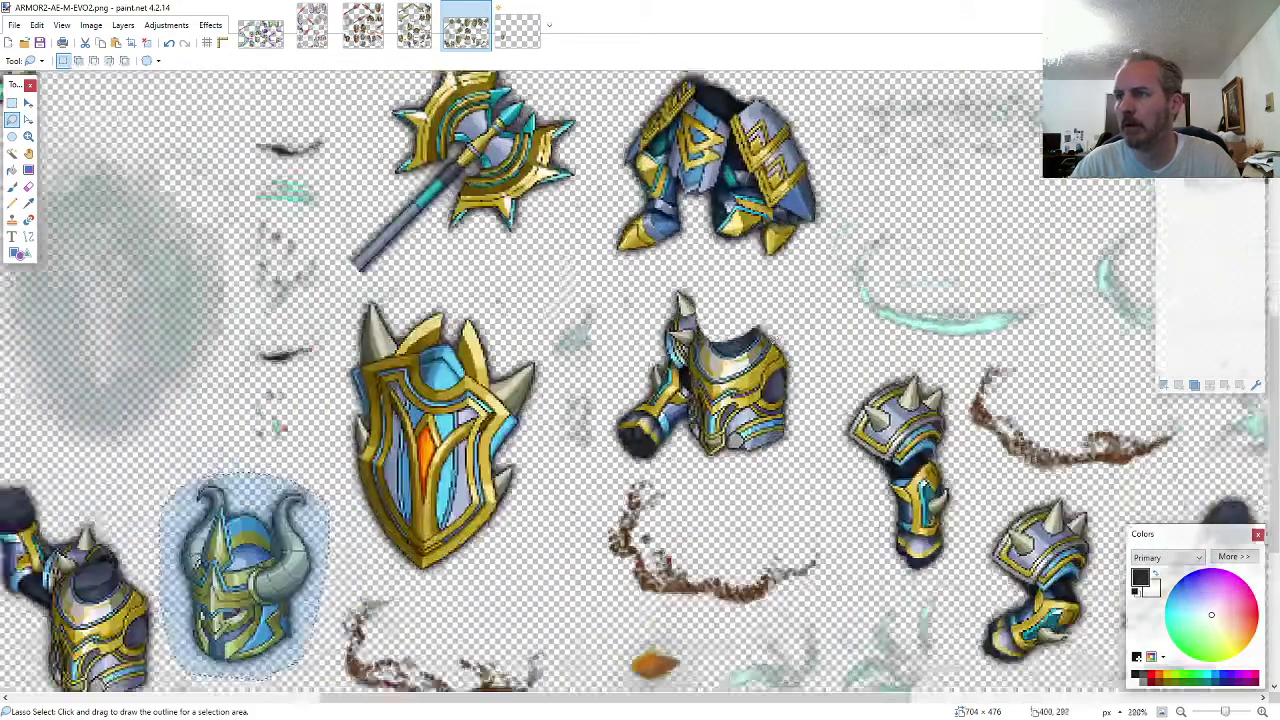
pyautogui.moveTo(804, 454)
pyautogui.mouseDown()
pyautogui.moveTo(810, 520)
pyautogui.moveTo(827, 412)
pyautogui.moveTo(805, 323)
pyautogui.moveTo(736, 259)
pyautogui.moveTo(655, 240)
pyautogui.moveTo(604, 270)
pyautogui.moveTo(575, 312)
pyautogui.moveTo(528, 473)
pyautogui.moveTo(535, 502)
pyautogui.moveTo(637, 482)
pyautogui.mouseUp()
pyautogui.hotkey('ctrl', 'c')
# - Paste the torso on a new layer behind the helmet in the untitled image and fit it under the helmet at about 369, 257 px
pyautogui.click(518, 28)
pyautogui.hotkey('ctrl', 'v')
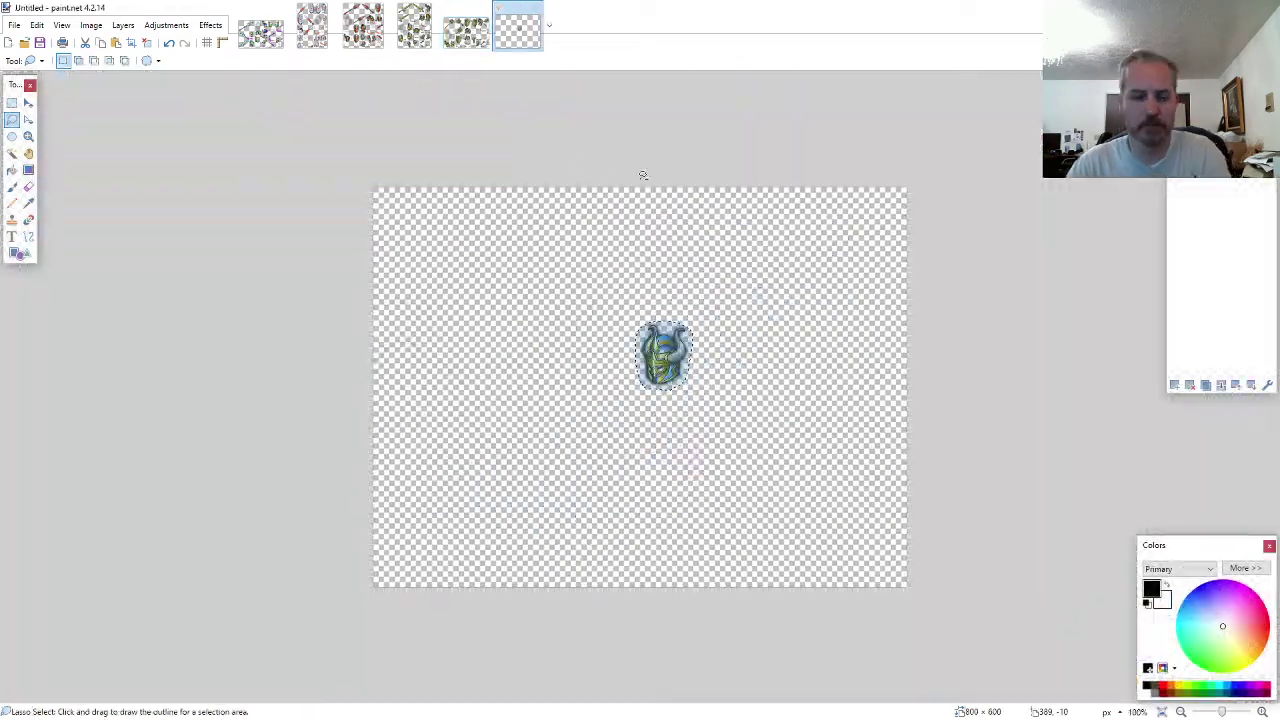
pyautogui.scroll(8, 663, 357)
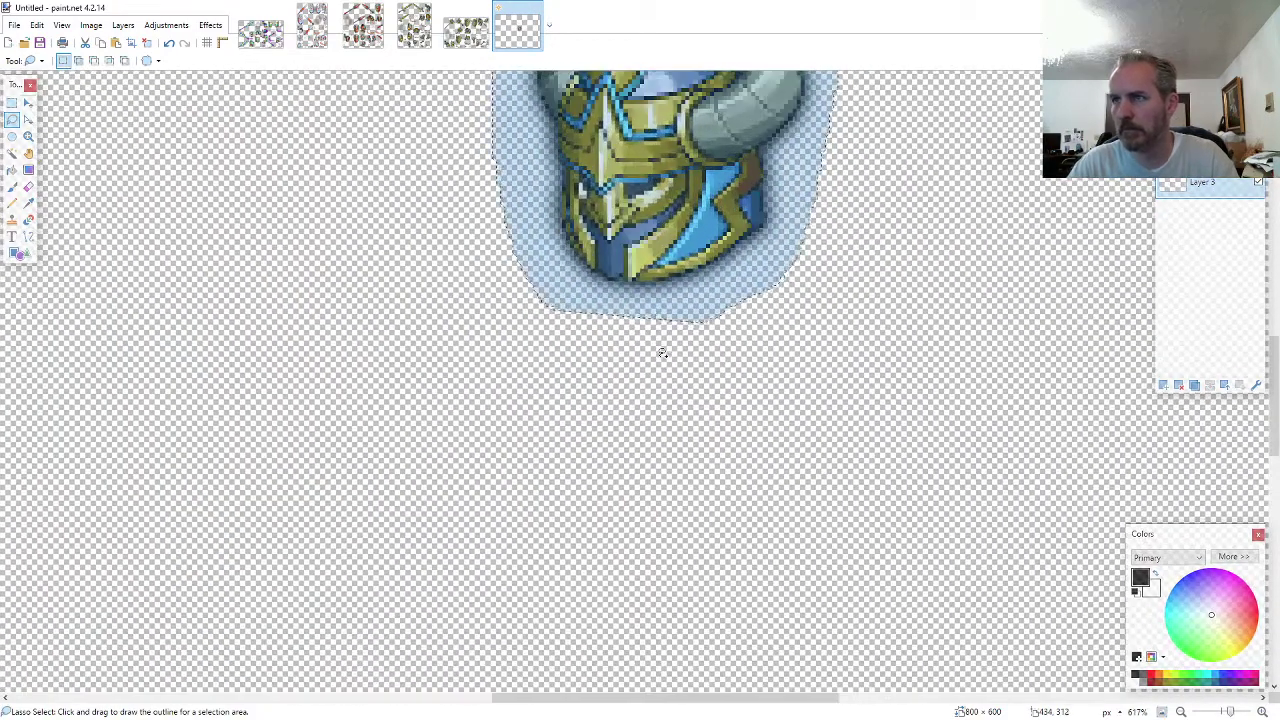
pyautogui.hotkey('ctrl', 'v')
pyautogui.moveTo(624, 561); pyautogui.dragTo(842, 578)
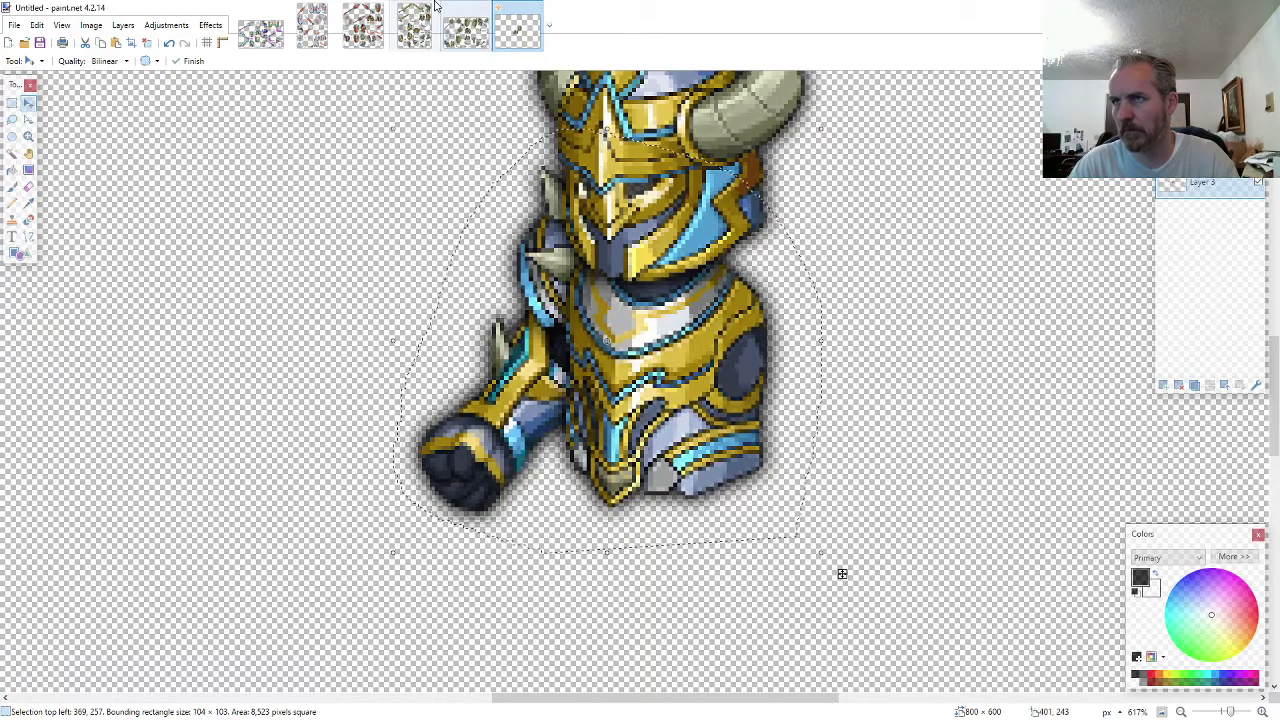
# - Lasso and copy the standing legs in the top row of the ARMOR2-AE-M-EVO2 sheet
pyautogui.hotkey('ctrl', 'shift', 'Tab')
pyautogui.click(12, 120)
pyautogui.scroll(-5, 502, 327)
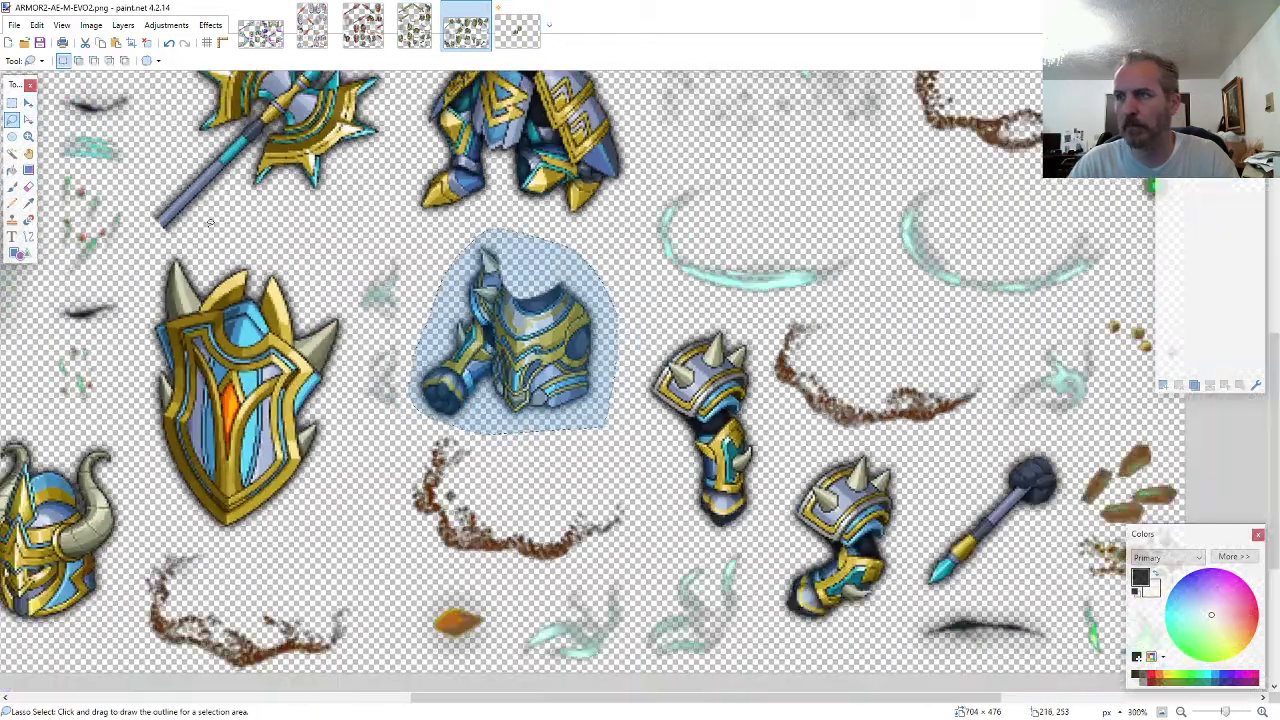
pyautogui.scroll(3, 502, 327)
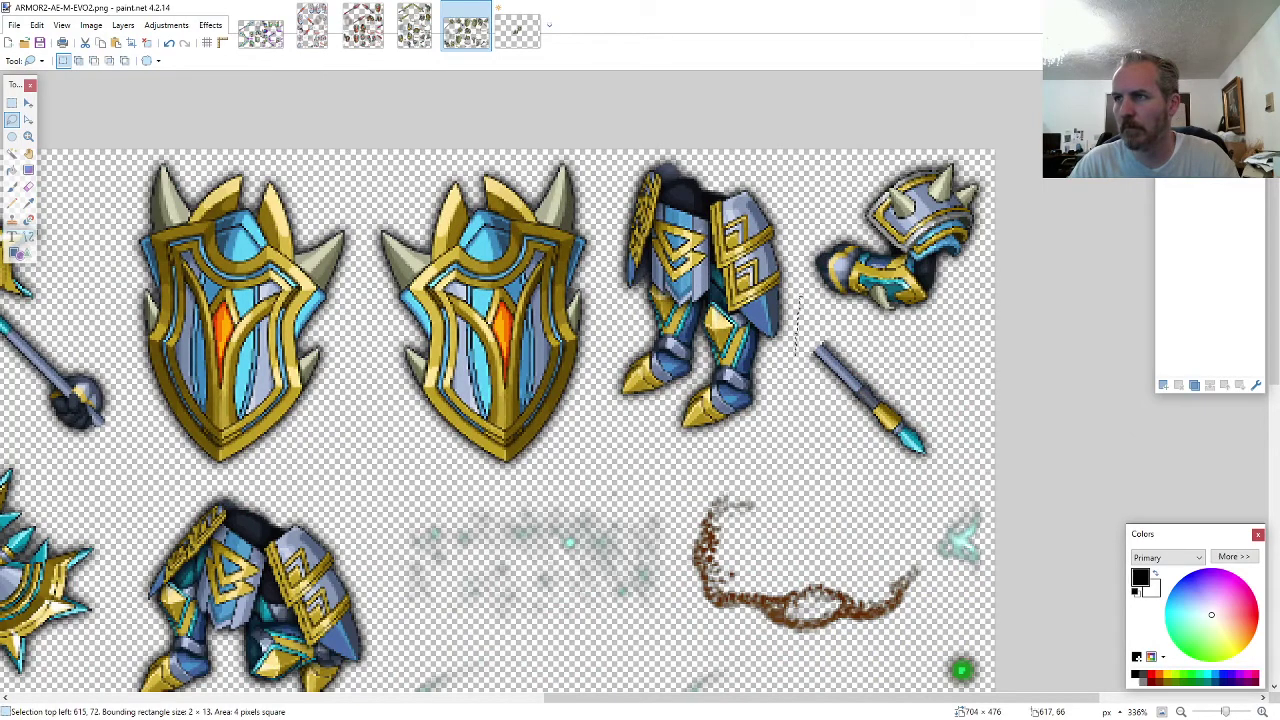
pyautogui.moveTo(766, 184)
pyautogui.mouseDown()
pyautogui.moveTo(731, 151)
pyautogui.moveTo(665, 144)
pyautogui.moveTo(632, 152)
pyautogui.moveTo(614, 193)
pyautogui.mouseUp()
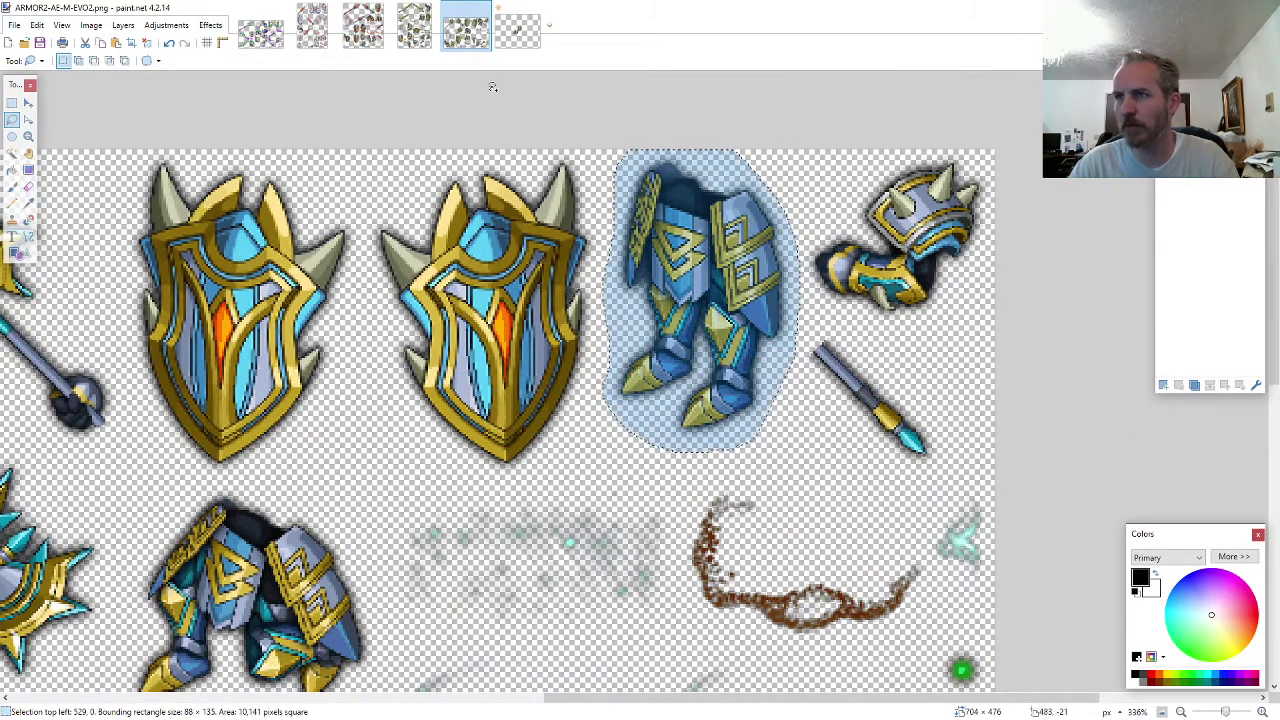
# - Paste the legs on a new layer below the torso layer and fit them under the waist at about 391, 316 px
pyautogui.click(496, 40)
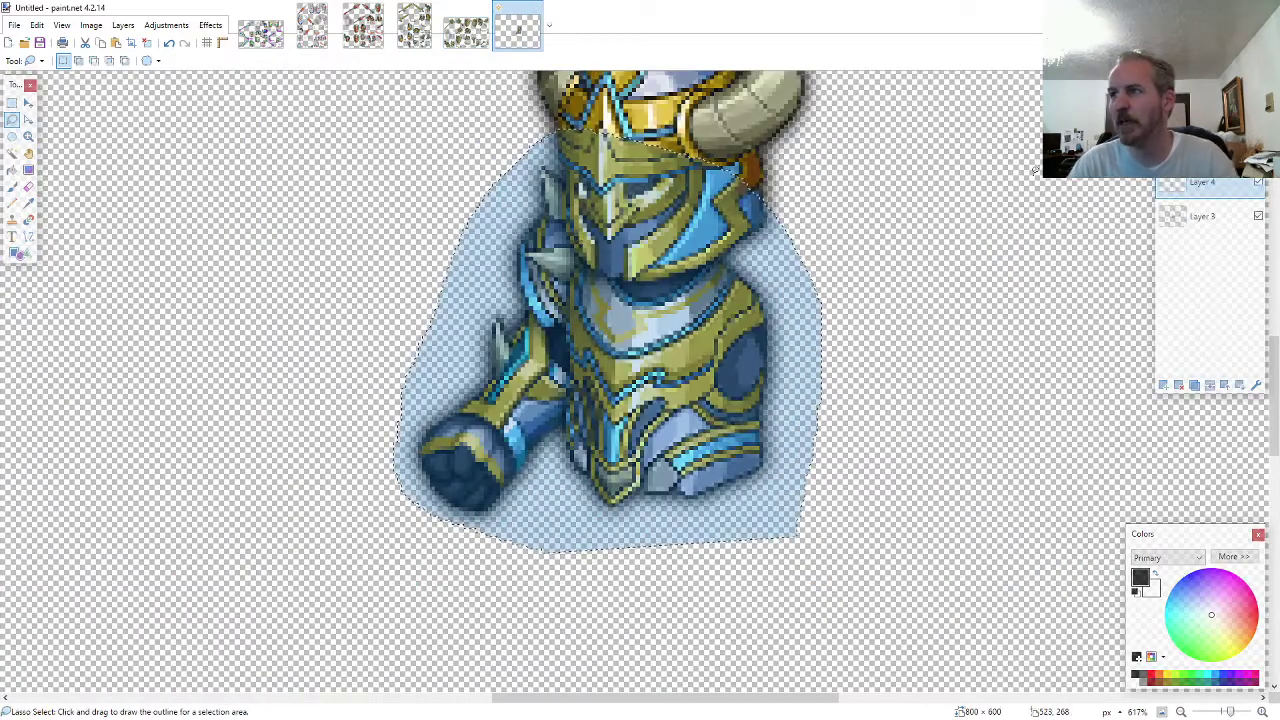
pyautogui.moveTo(1203, 186); pyautogui.dragTo(1203, 218)
pyautogui.scroll(-5, 1034, 300)
pyautogui.hotkey('ctrl', 'v')
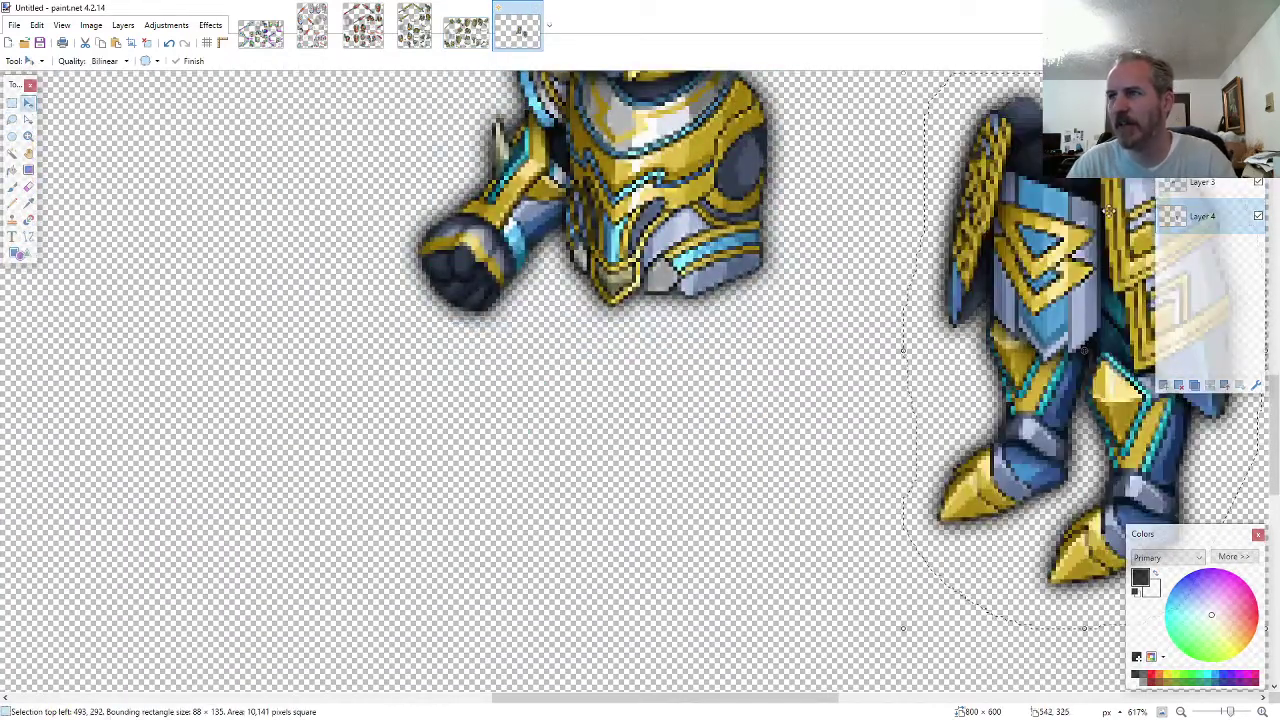
pyautogui.moveTo(1108, 212); pyautogui.dragTo(686, 311)
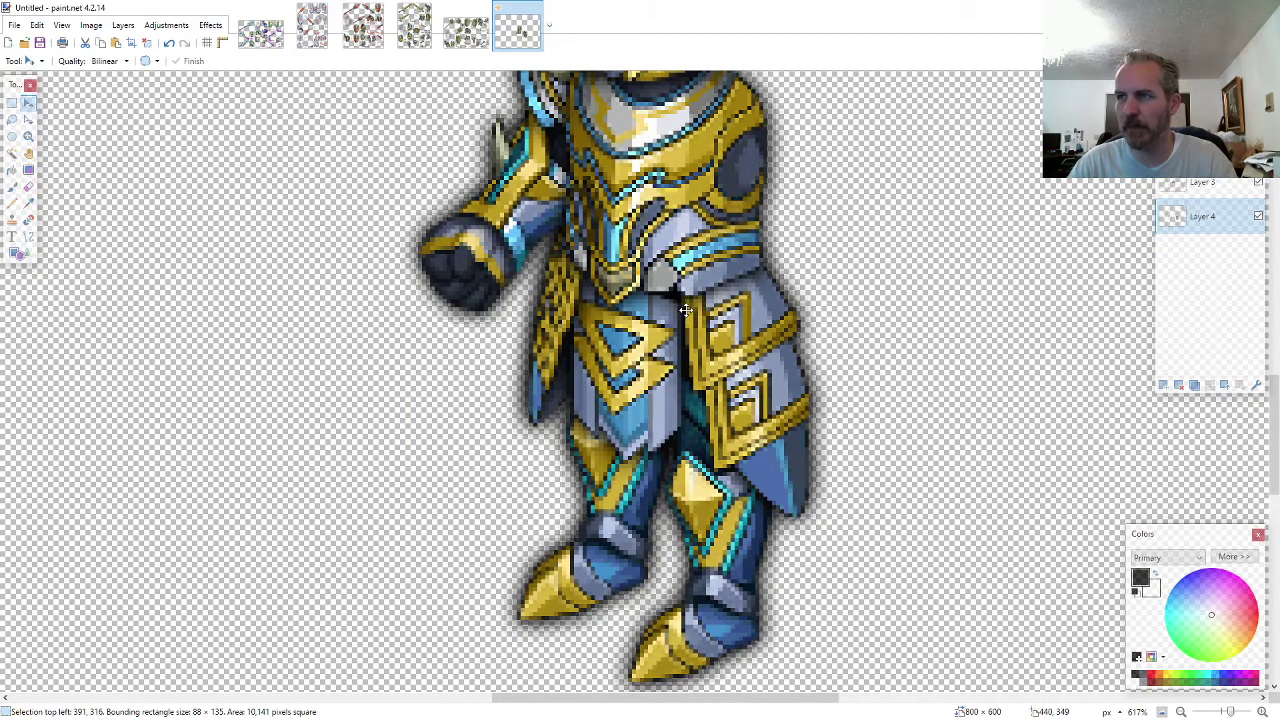
# - Lasso and copy the straight hanging arm with the spiked shoulder guard on the ARMOR2-AE-M-EVO2 sheet
pyautogui.click(466, 30)
pyautogui.click(12, 119)
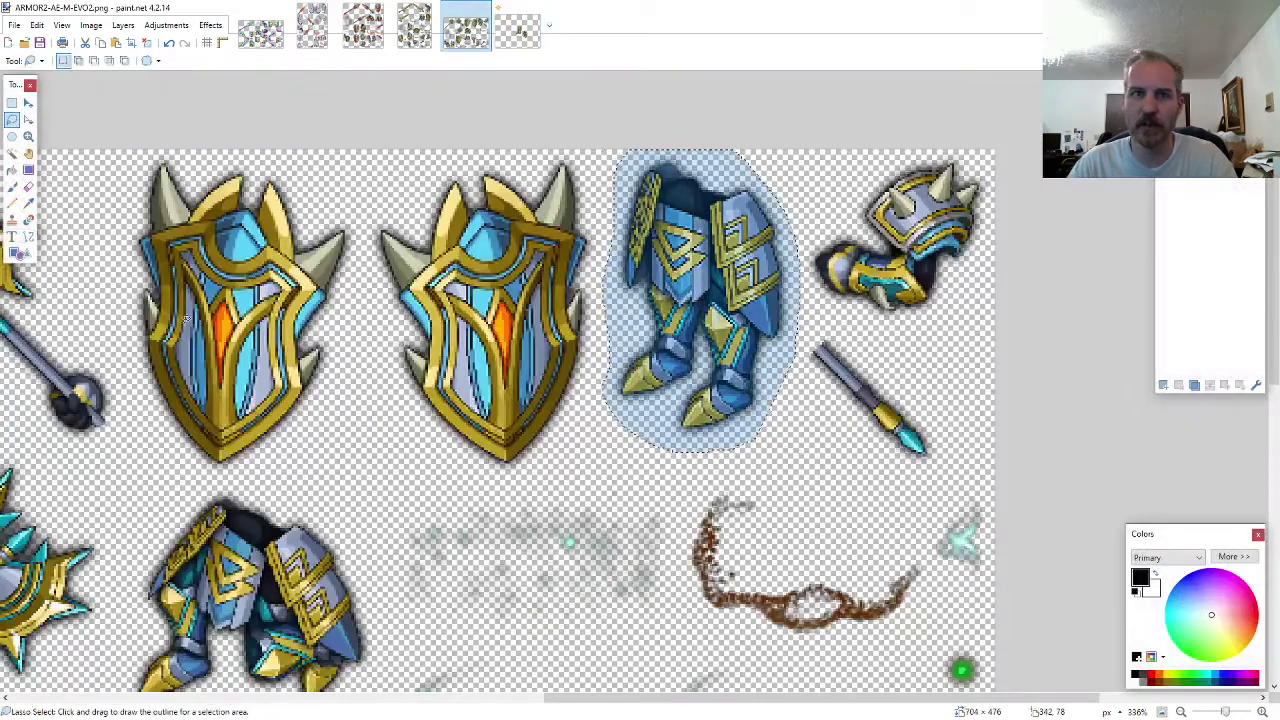
pyautogui.scroll(-3, 493, 380)
pyautogui.scroll(2, 200, 330)
pyautogui.scroll(-4, 400, 380)
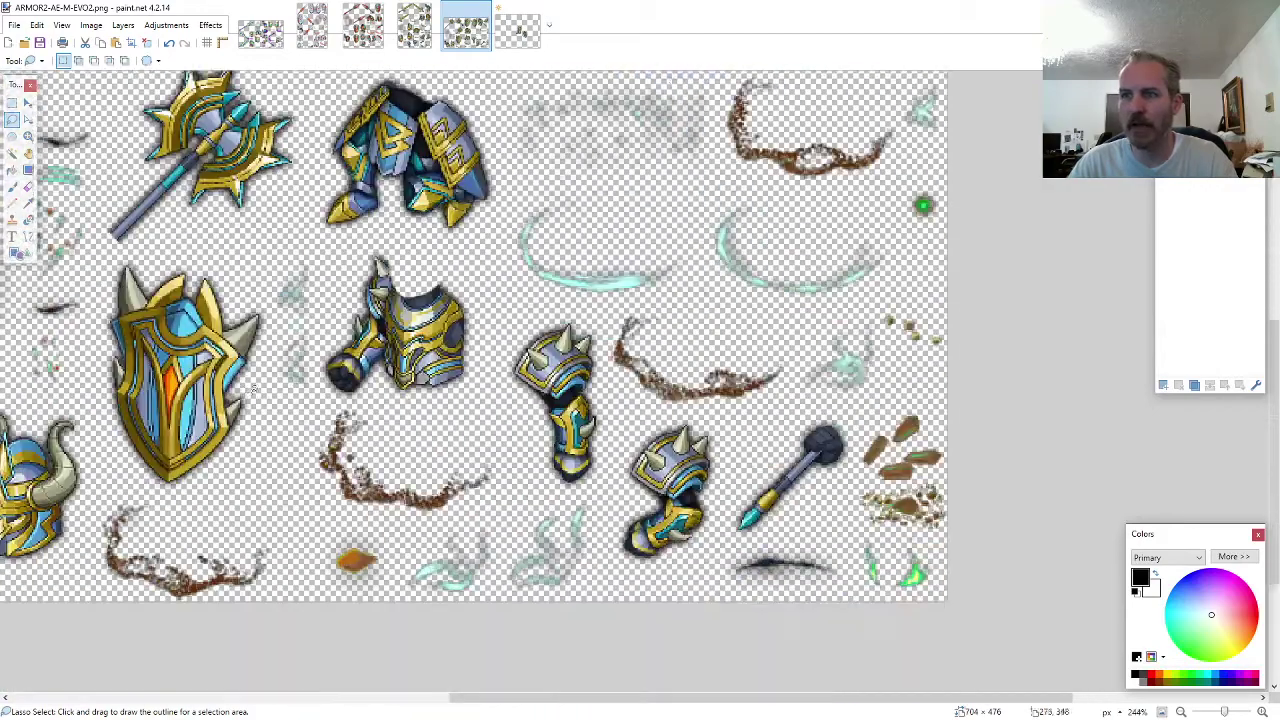
pyautogui.scroll(1, 593, 447)
pyautogui.scroll(1, 593, 447)
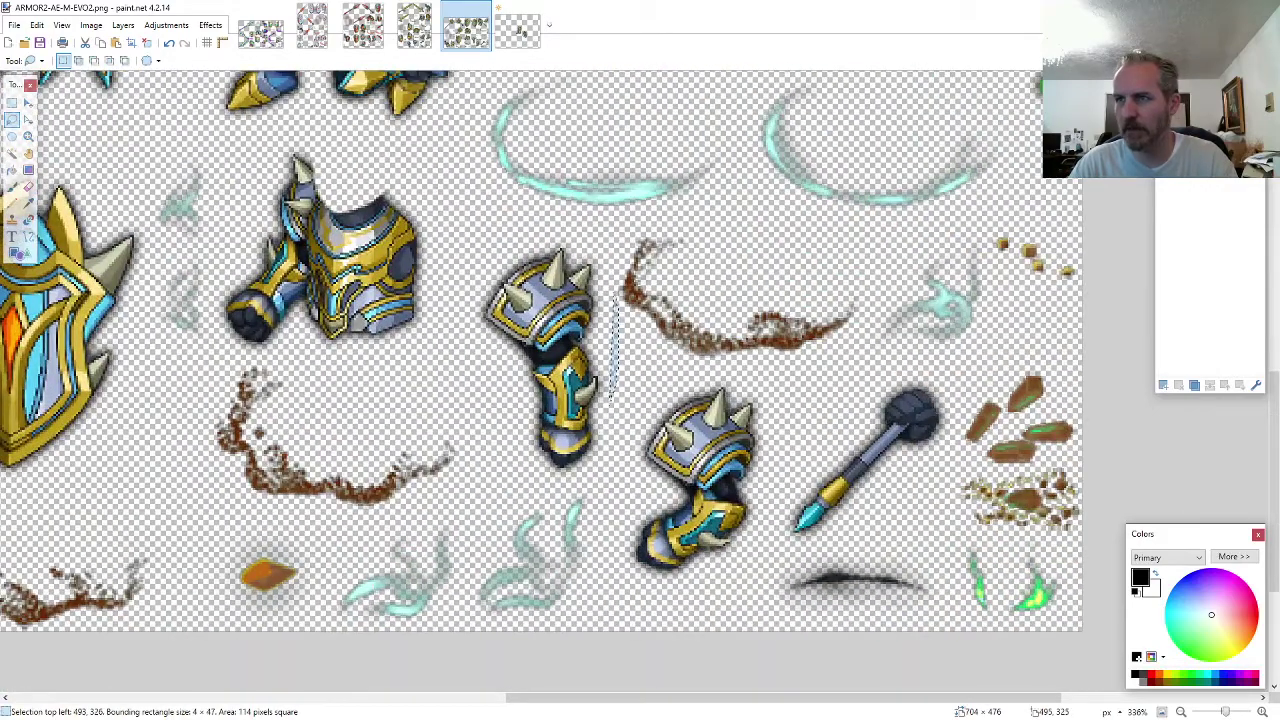
pyautogui.moveTo(614, 292)
pyautogui.mouseDown()
pyautogui.moveTo(558, 239)
pyautogui.moveTo(501, 244)
pyautogui.moveTo(471, 296)
pyautogui.moveTo(469, 336)
pyautogui.moveTo(488, 402)
pyautogui.moveTo(534, 462)
pyautogui.moveTo(620, 472)
pyautogui.mouseUp()
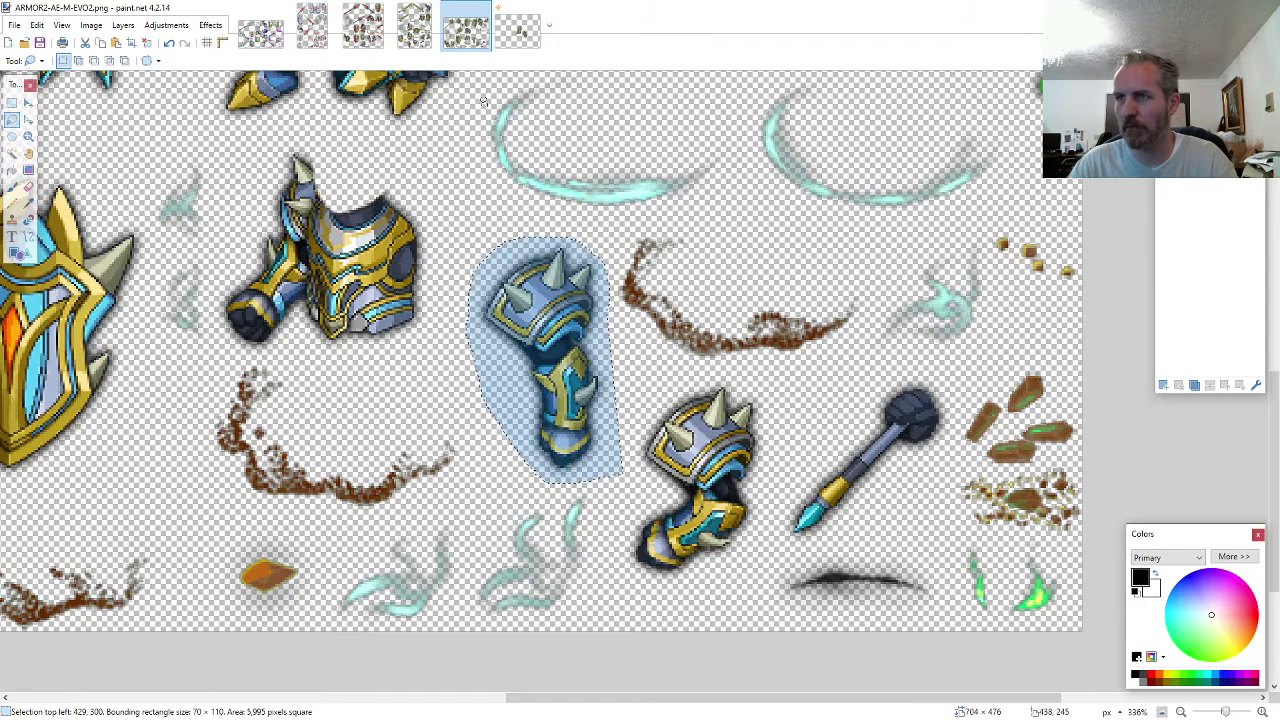
# - Paste the arm on a new layer above the torso, fit it to the empty shoulder at about 427, 272 px, and deselect
pyautogui.click(518, 30)
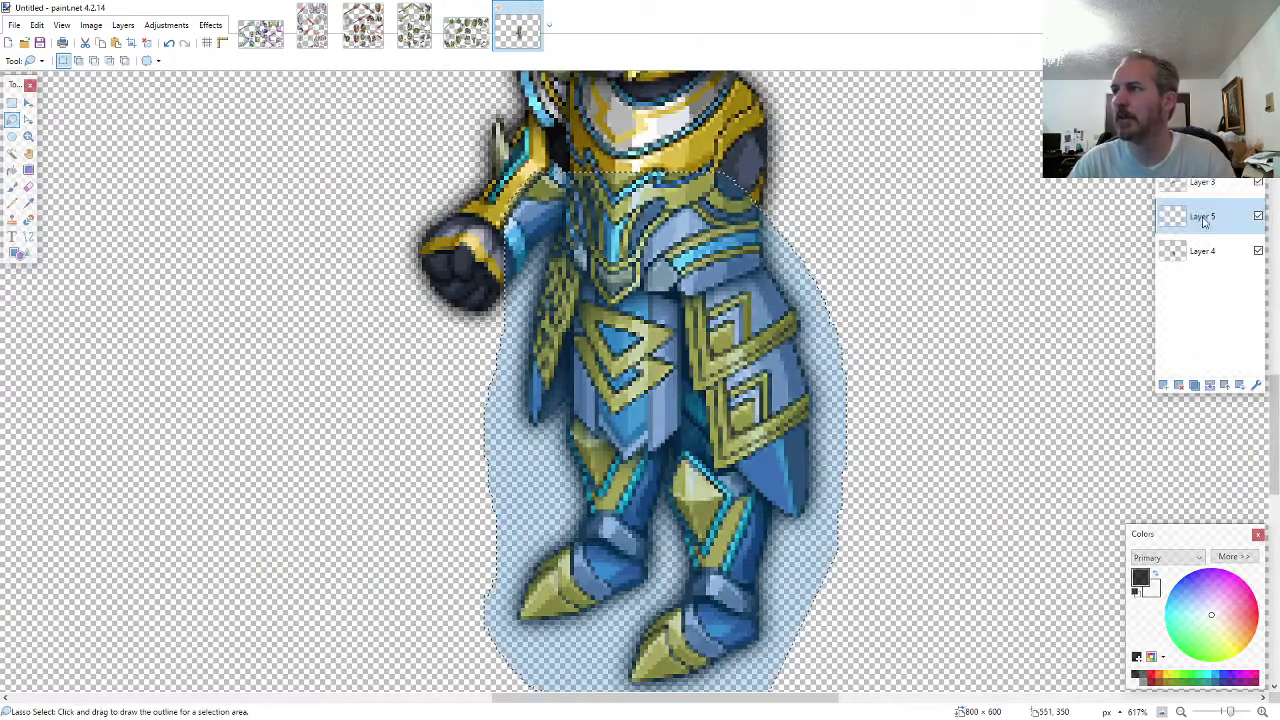
pyautogui.moveTo(1204, 220); pyautogui.dragTo(1204, 185)
pyautogui.scroll(3, 788, 425)
pyautogui.hotkey('ctrl', 'v')
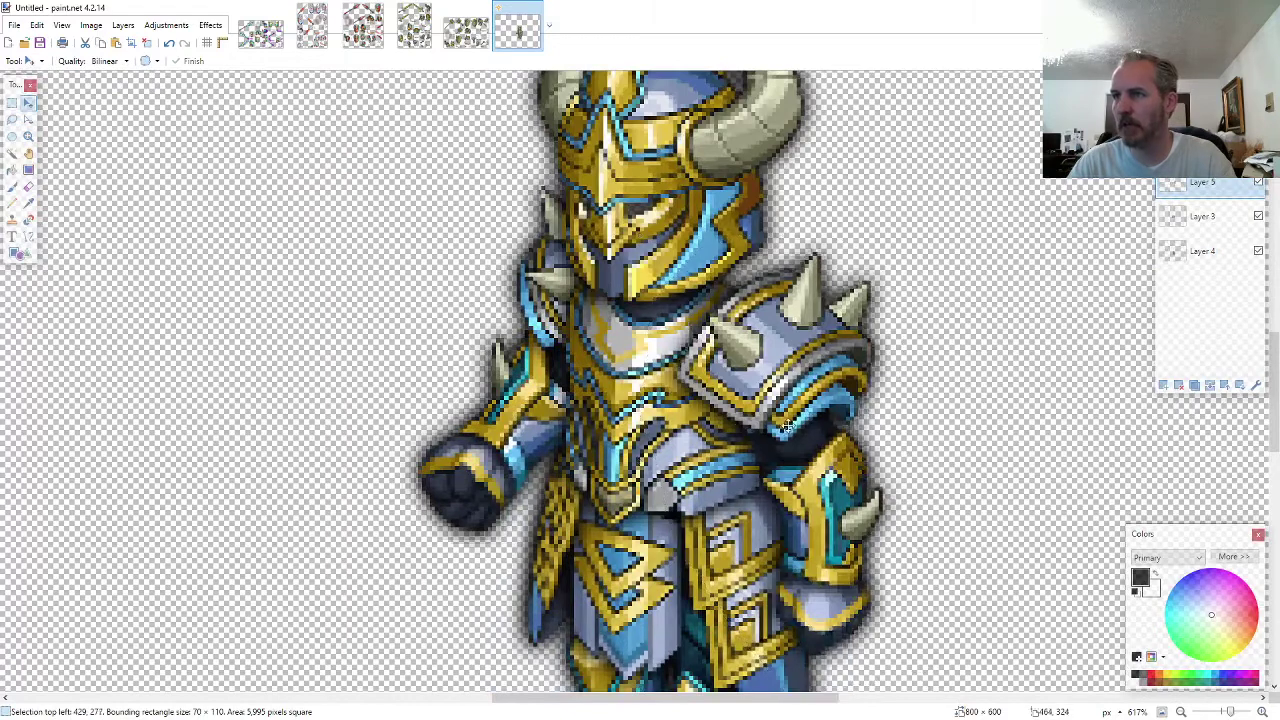
pyautogui.moveTo(788, 425); pyautogui.dragTo(775, 405)
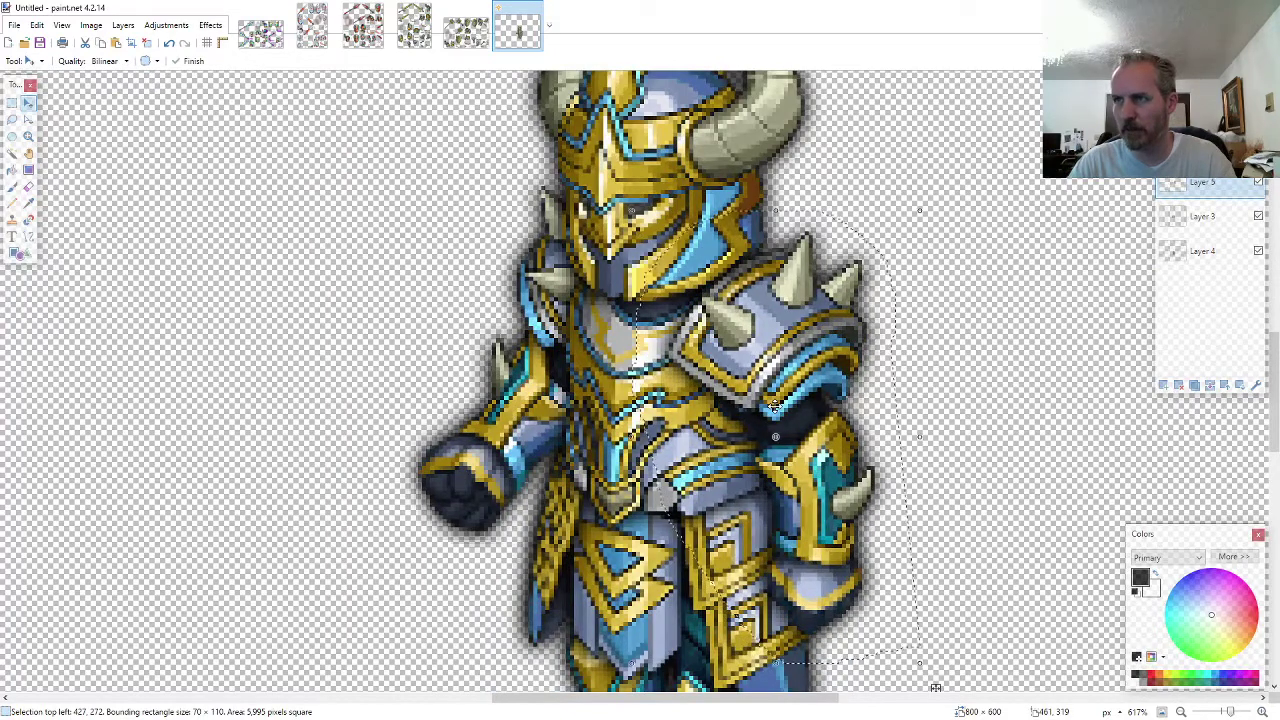
pyautogui.scroll(-3, 775, 405)
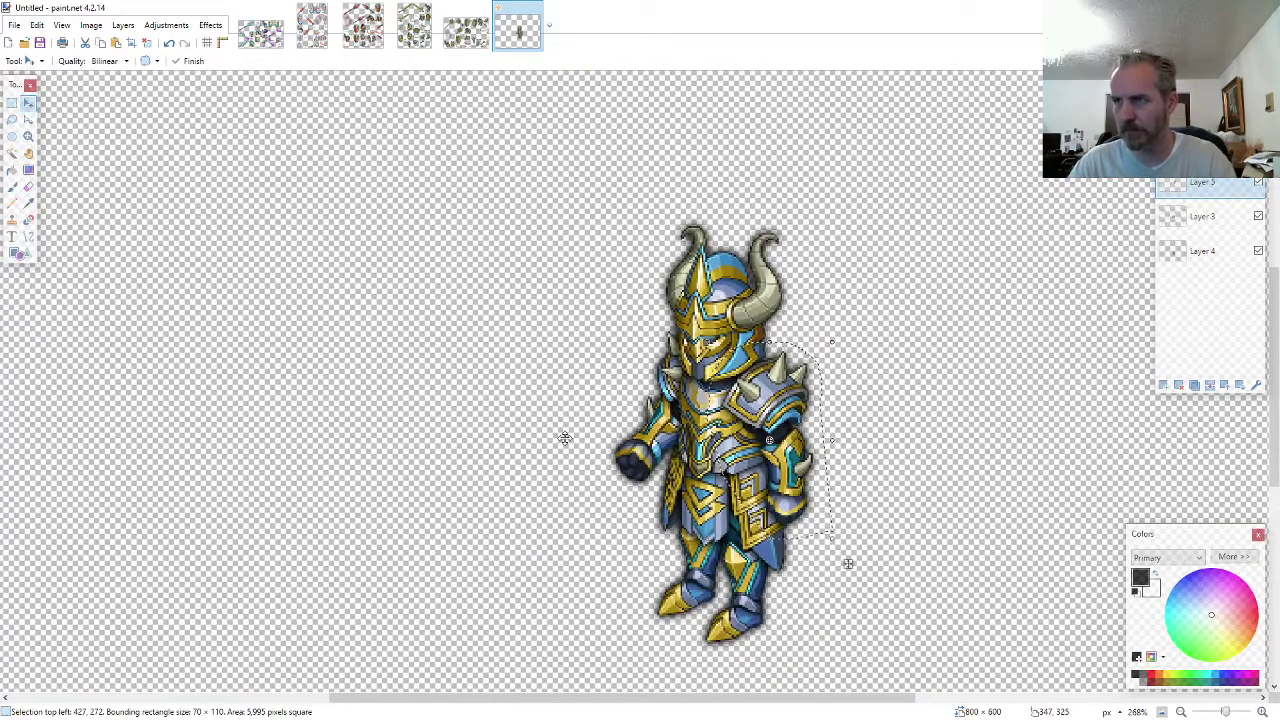
pyautogui.hotkey('ctrl', 'd')
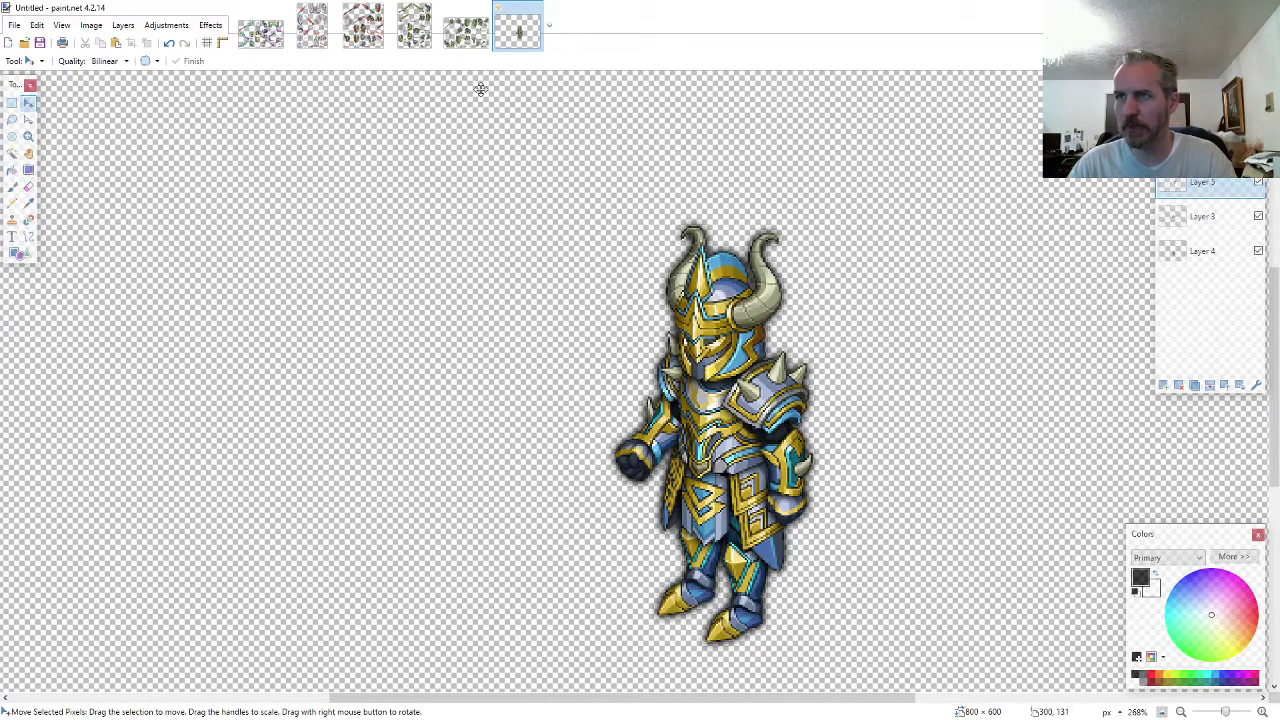
# - Lasso the mirrored shield beside the standing legs in the top row of the ARMOR2-AE-M-EVO2 sheet
pyautogui.click(466, 28)
pyautogui.scroll(4, 560, 335)
pyautogui.scroll(-5, 674, 400)
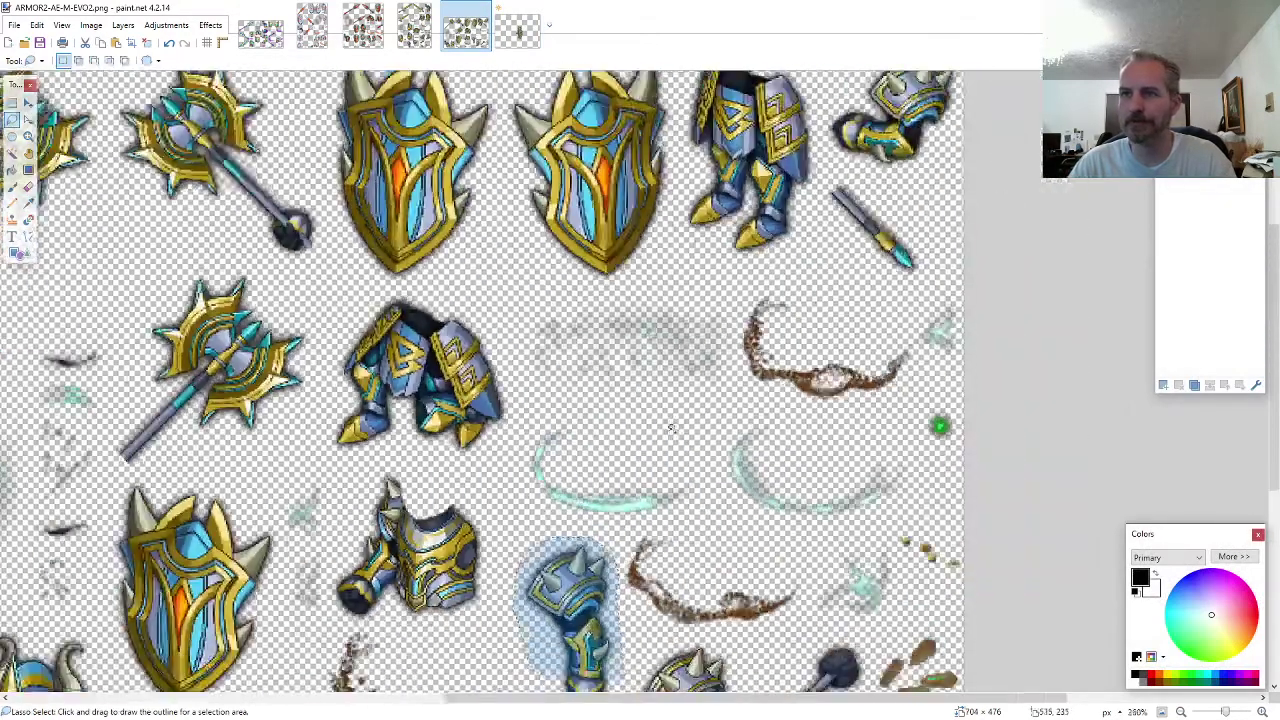
pyautogui.scroll(1, 680, 370)
pyautogui.scroll(3, 620, 360)
pyautogui.scroll(2, 660, 362)
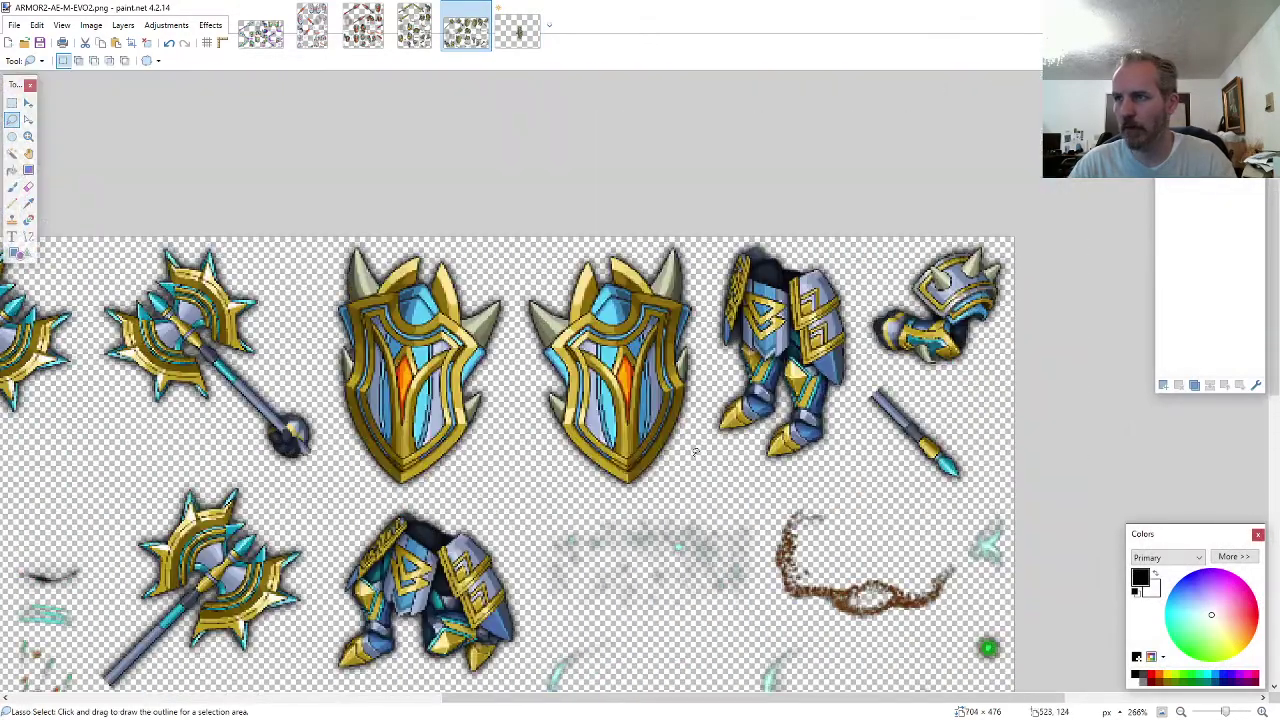
pyautogui.moveTo(706, 361); pyautogui.dragTo(704, 287)
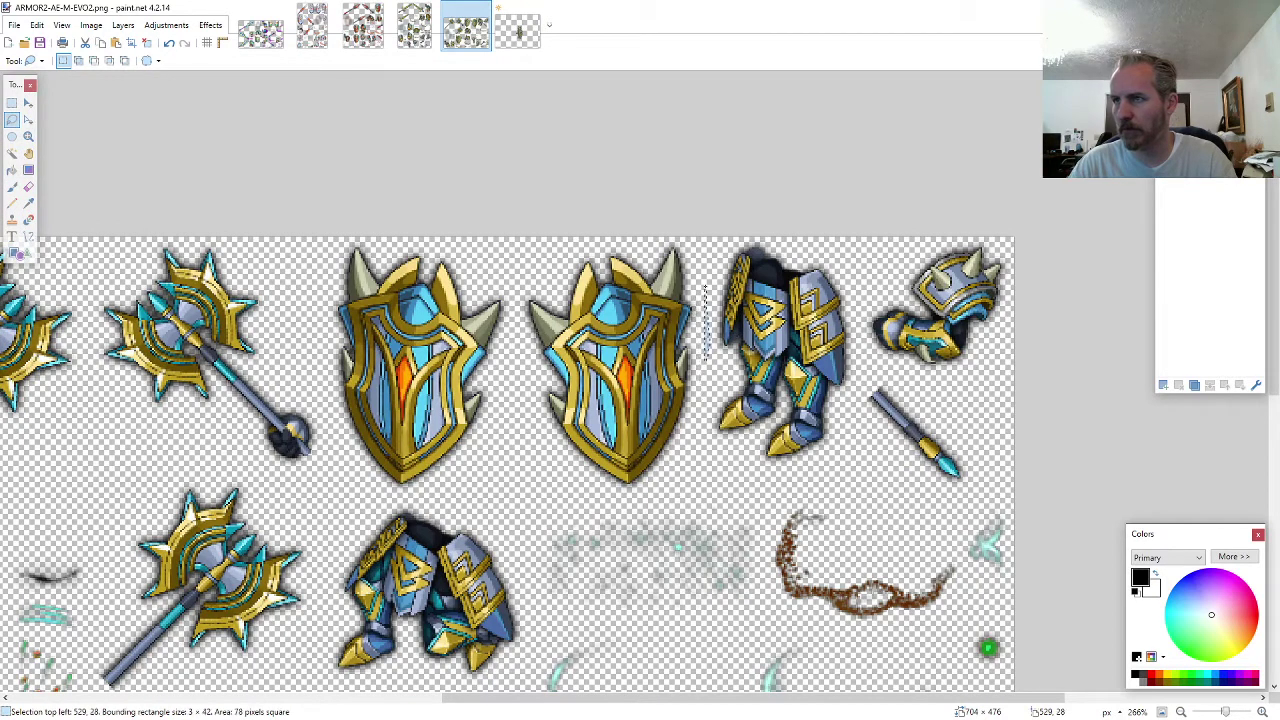
pyautogui.moveTo(678, 238)
pyautogui.mouseDown()
pyautogui.moveTo(572, 250)
pyautogui.moveTo(518, 305)
pyautogui.moveTo(528, 425)
pyautogui.moveTo(550, 465)
pyautogui.moveTo(602, 500)
pyautogui.moveTo(669, 498)
pyautogui.mouseUp()
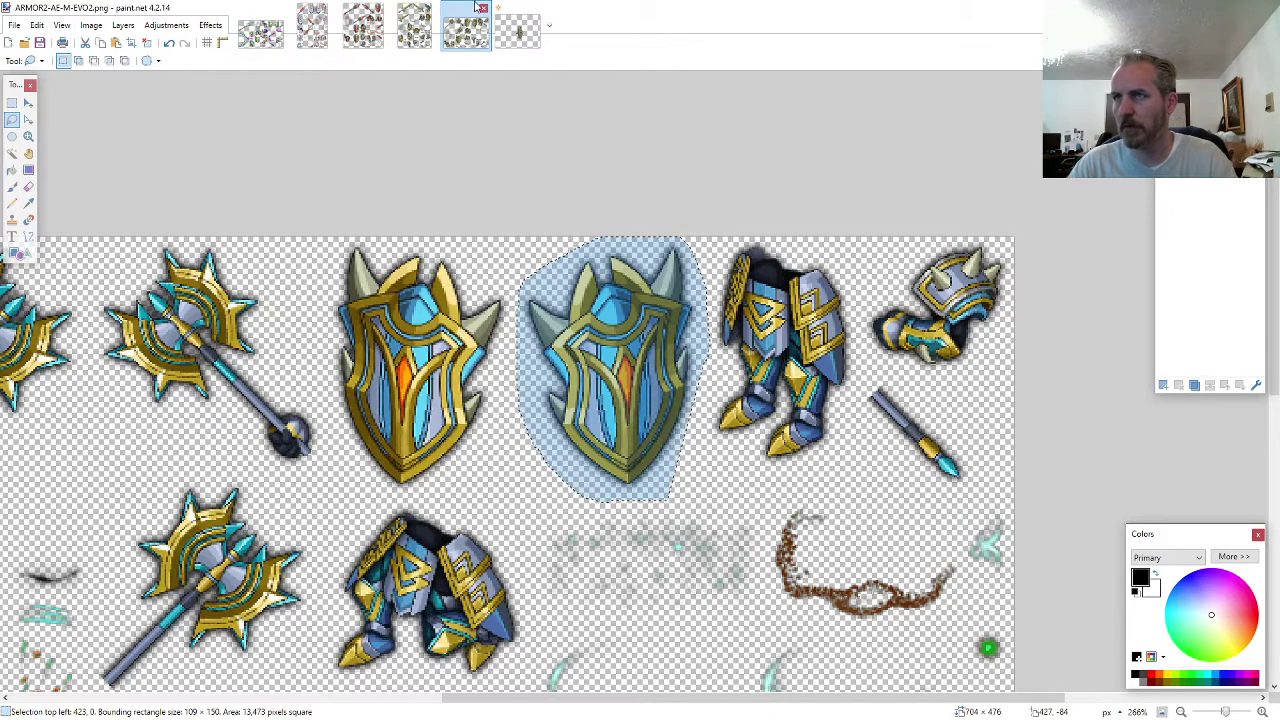
# - Paste the mirrored shield into the figure image and place it over the hanging arm at about 417, 287 px
pyautogui.click(517, 30)
pyautogui.hotkey('ctrl', 'shift', 'v')
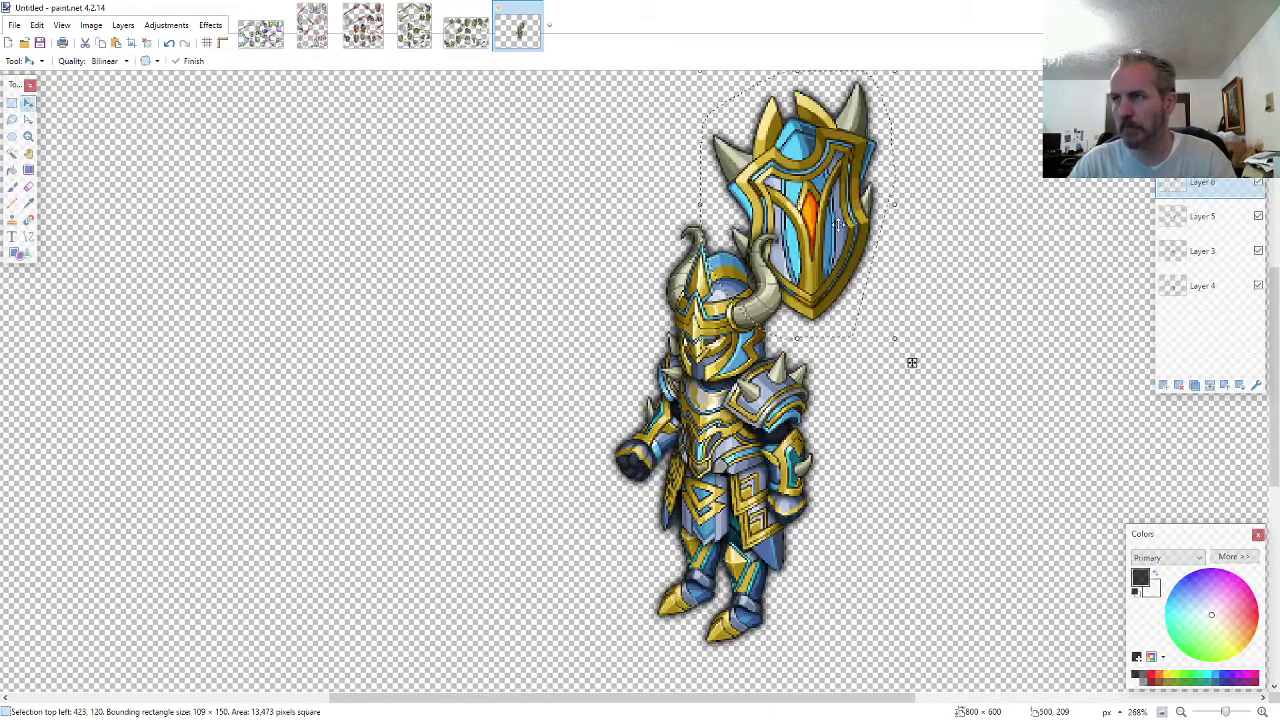
pyautogui.moveTo(838, 224); pyautogui.dragTo(826, 523)
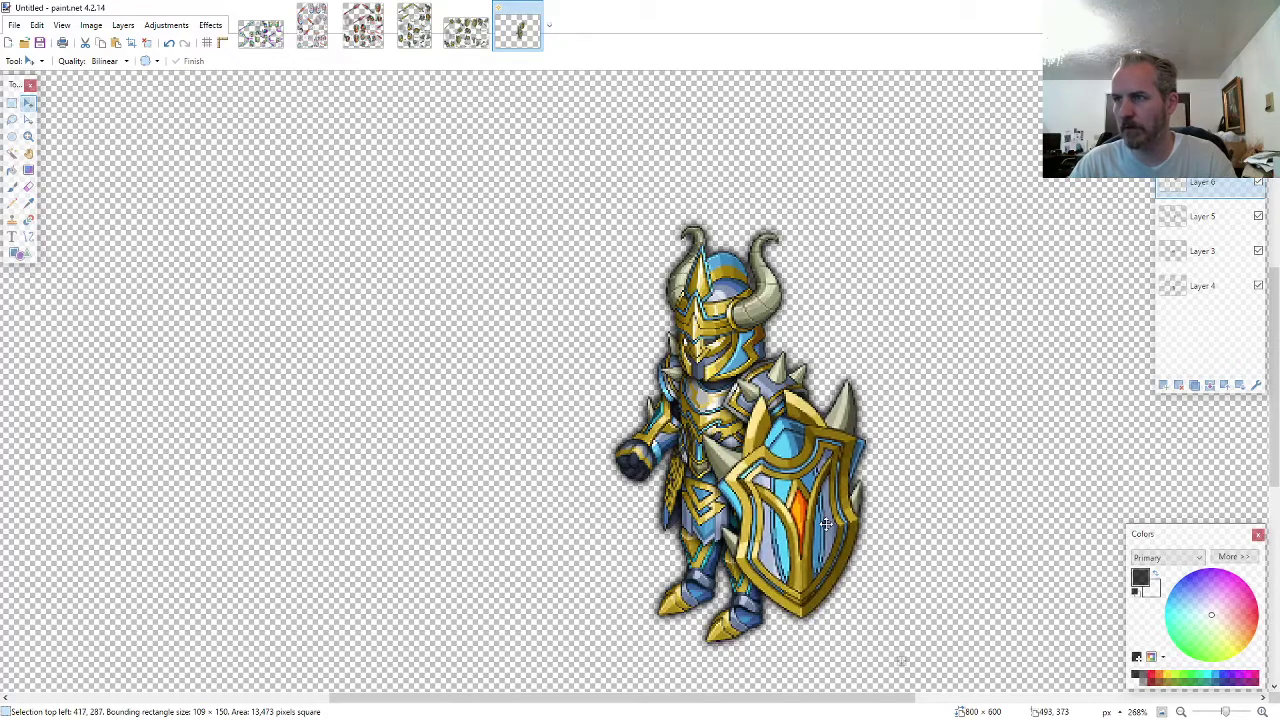
# - Lasso and copy the double-bladed axe with the gripping fist in the top row of the ARMOR2-AE-M-EVO2 sheet
pyautogui.click(466, 30)
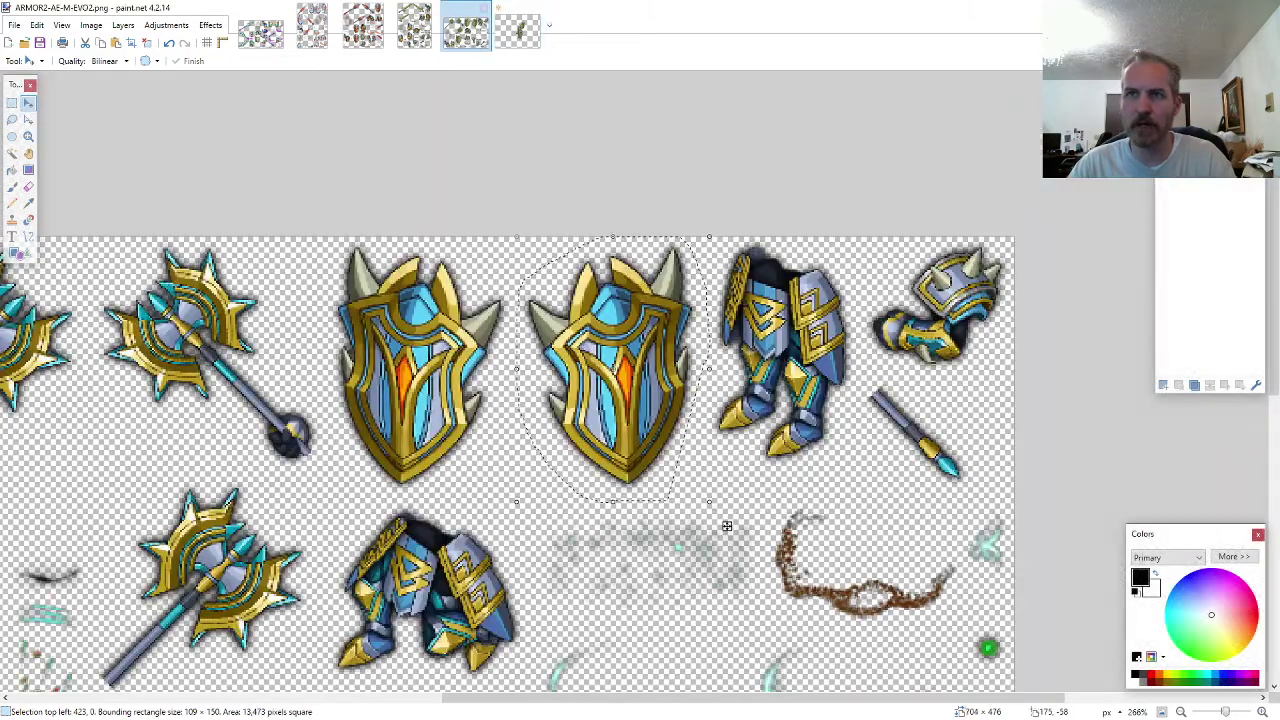
pyautogui.click(12, 119)
pyautogui.moveTo(316, 418); pyautogui.dragTo(321, 407)
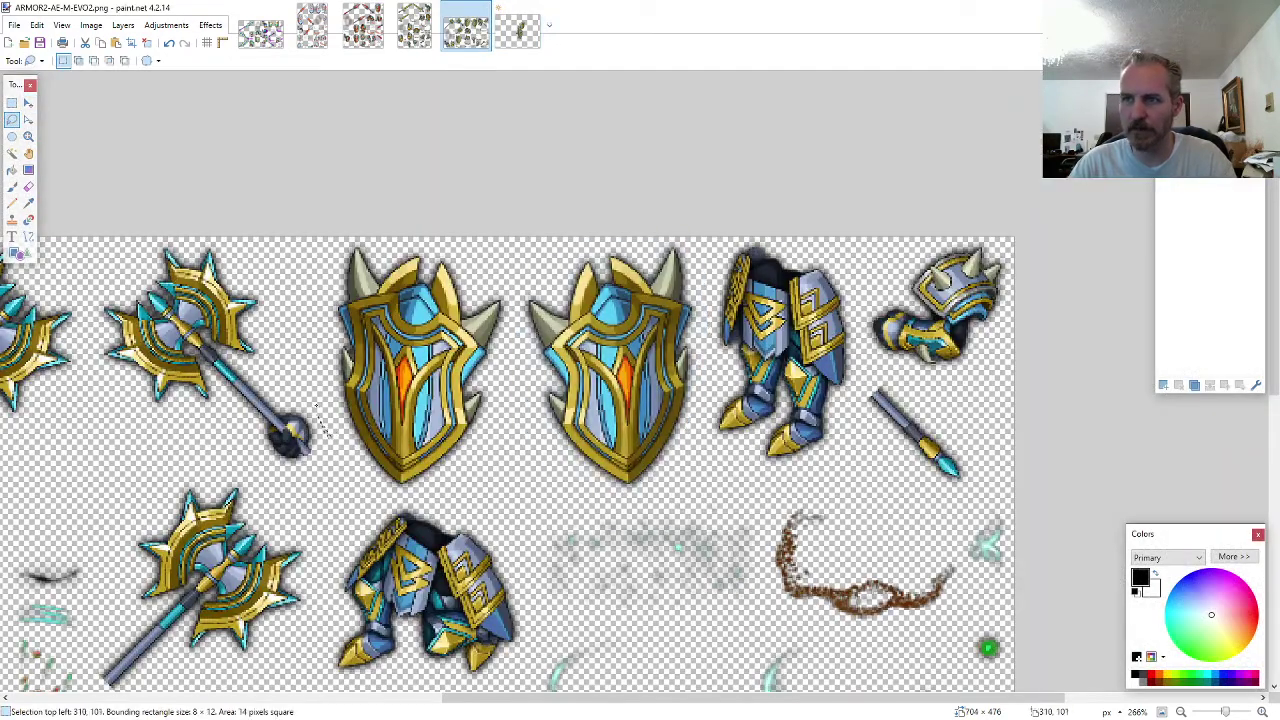
pyautogui.moveTo(270, 280)
pyautogui.mouseDown()
pyautogui.moveTo(205, 236)
pyautogui.moveTo(145, 237)
pyautogui.moveTo(92, 292)
pyautogui.moveTo(88, 360)
pyautogui.moveTo(150, 405)
pyautogui.moveTo(230, 432)
pyautogui.moveTo(250, 478)
pyautogui.moveTo(302, 485)
pyautogui.mouseUp()
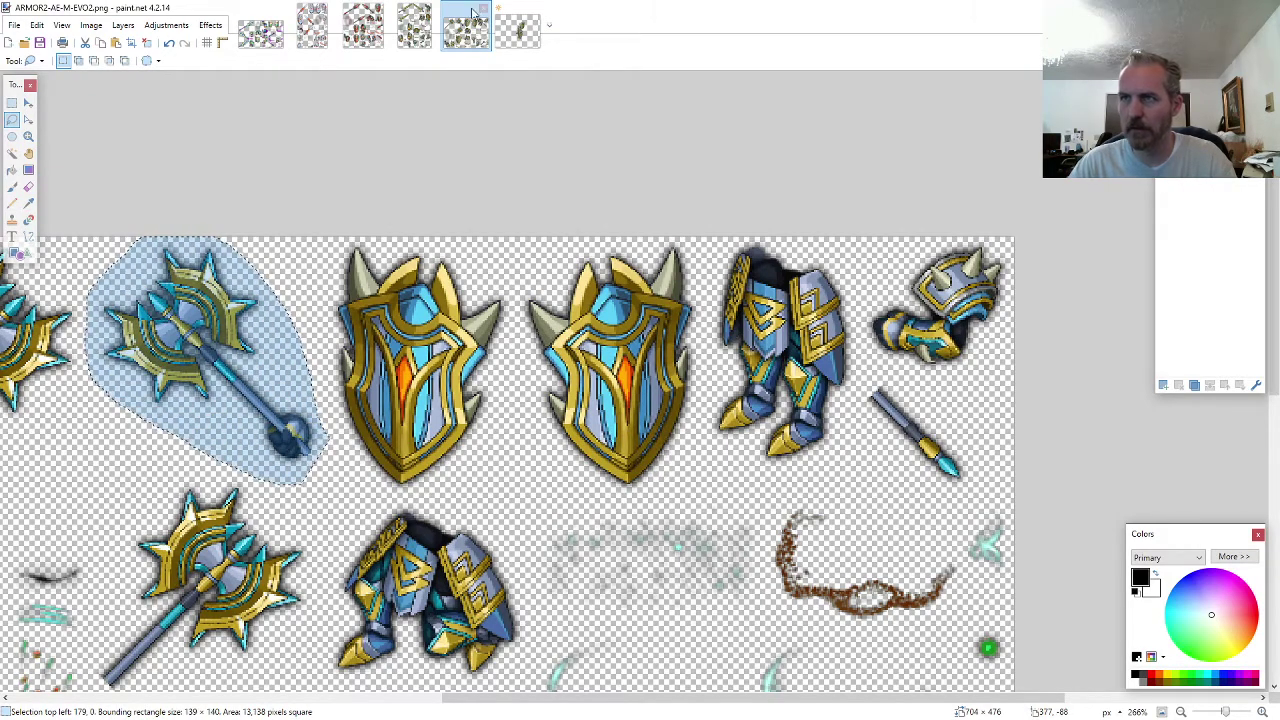
# - Paste the axe into the figure image and fit its fist over the empty hand at about 272, 226 px
pyautogui.click(512, 30)
pyautogui.scroll(5, 520, 295)
pyautogui.hotkey('ctrl', 'v')
pyautogui.scroll(-4, 706, 440)
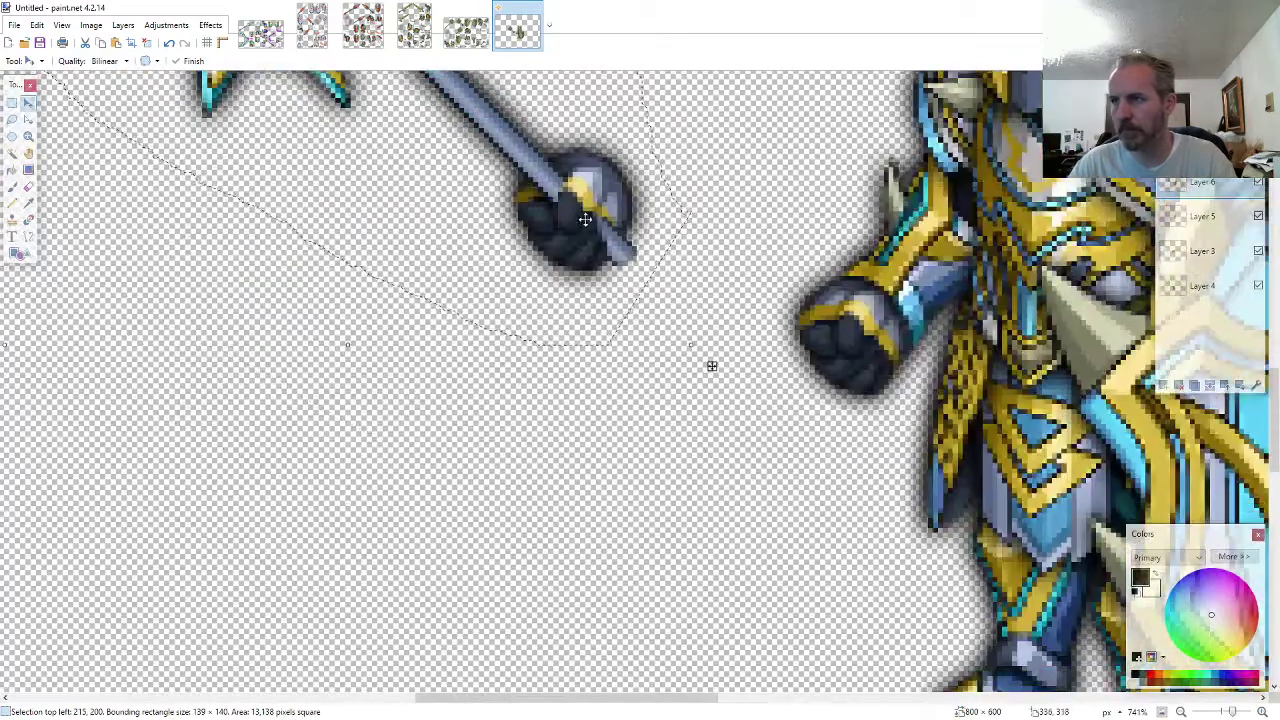
pyautogui.moveTo(585, 219); pyautogui.dragTo(867, 341)
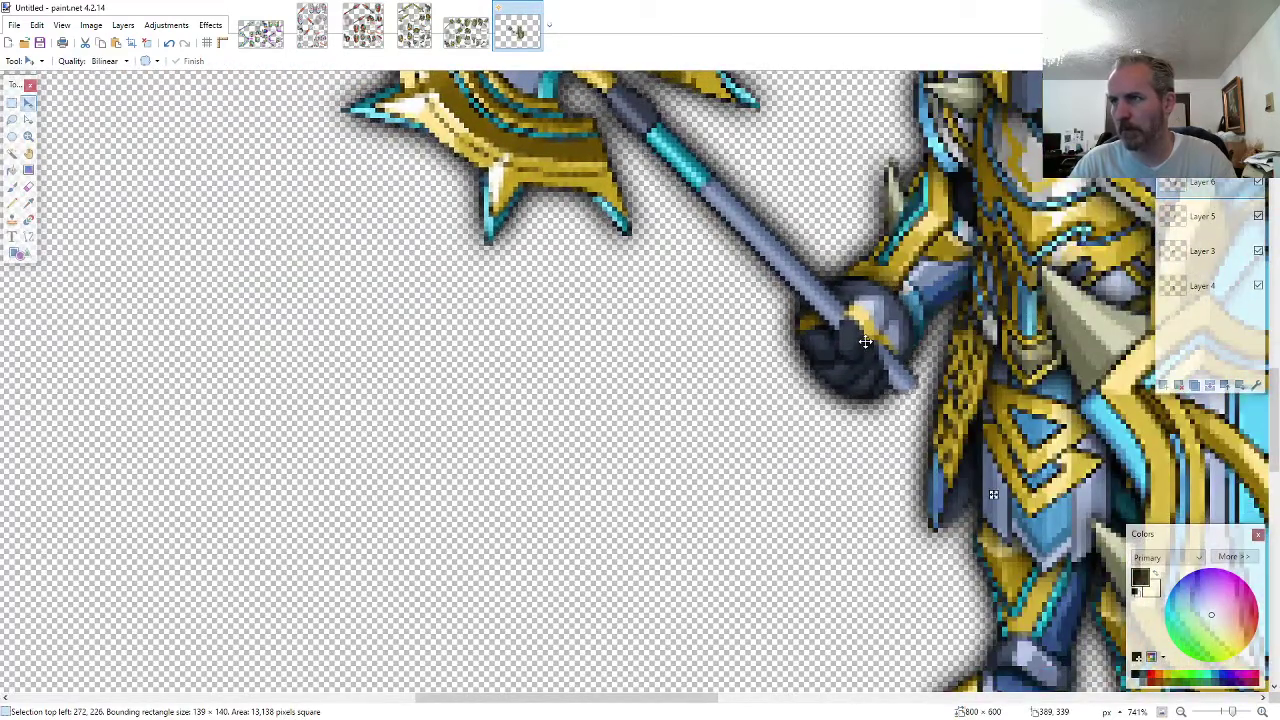
# - Erase the pasted fist's dark edge where it overlaps the forearm, using a brush width of 2
pyautogui.click(28, 186)
pyautogui.scroll(6, 929, 309)
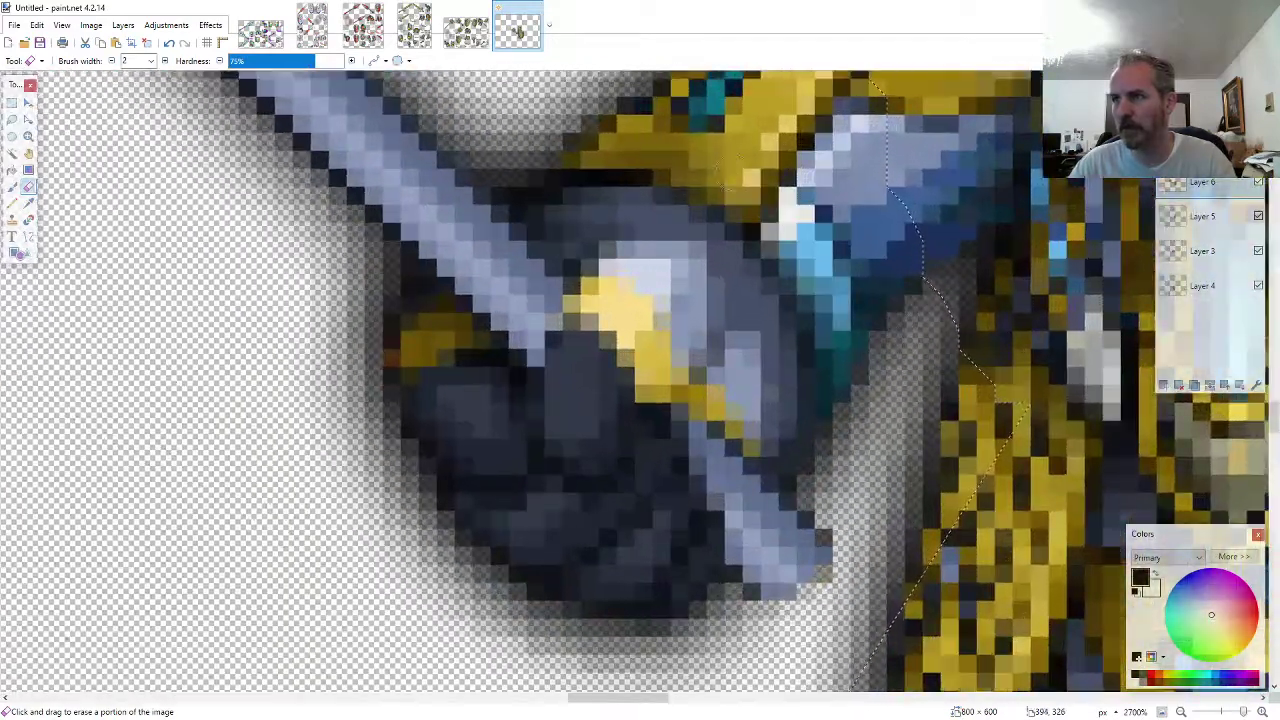
pyautogui.moveTo(728, 172)
pyautogui.mouseDown()
pyautogui.moveTo(840, 348)
pyautogui.moveTo(623, 176)
pyautogui.moveTo(807, 355)
pyautogui.moveTo(599, 159)
pyautogui.moveTo(690, 188)
pyautogui.moveTo(649, 130)
pyautogui.mouseUp()
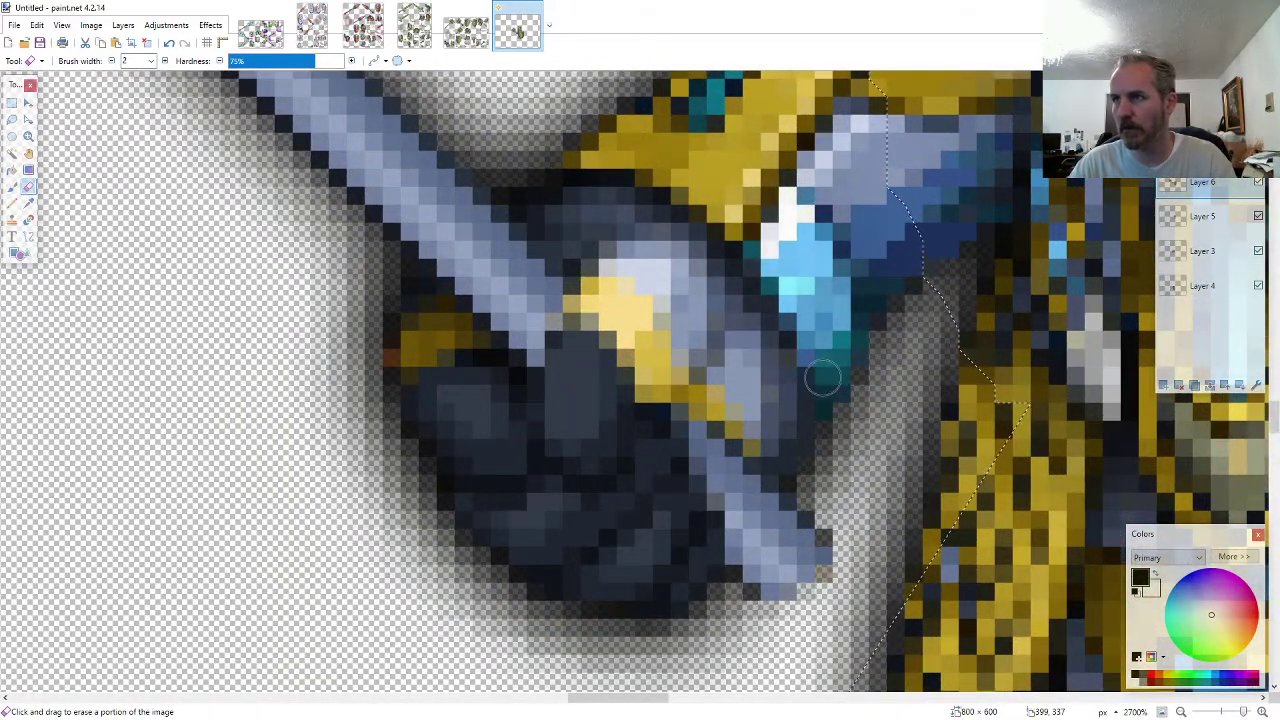
pyautogui.scroll(-3, 822, 376)
pyautogui.scroll(-5, 822, 378)
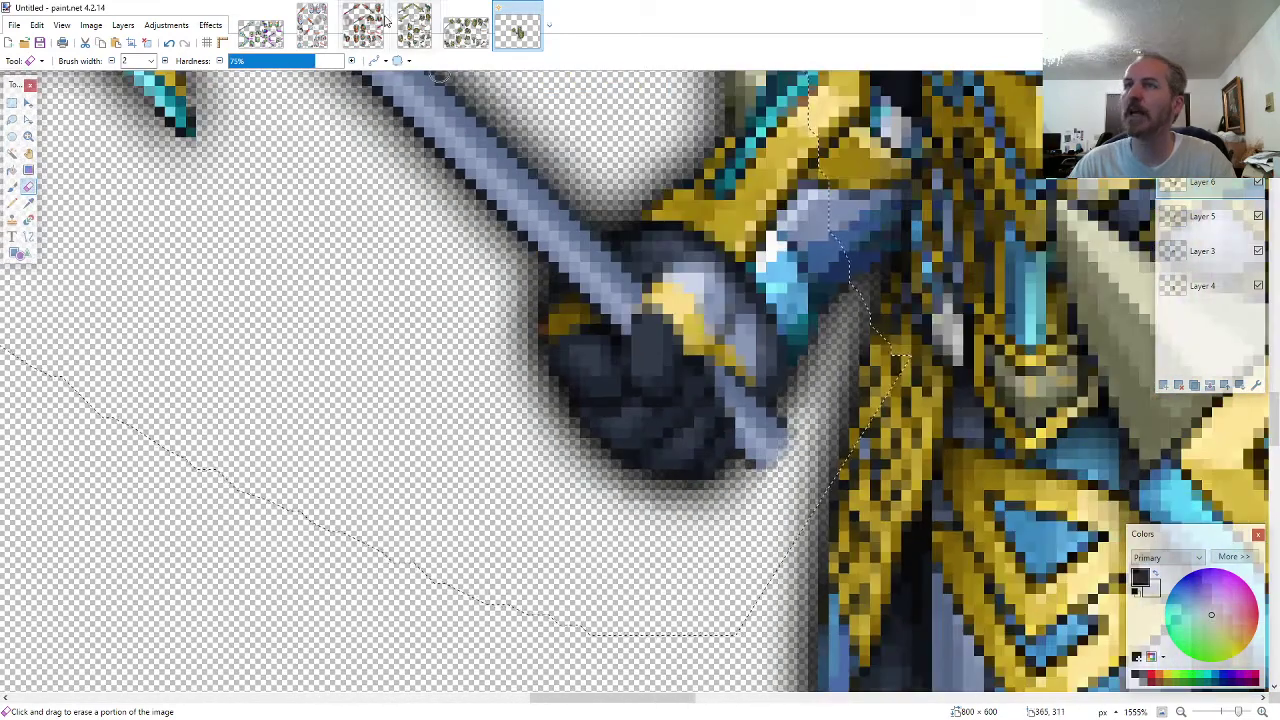
# - Lasso and copy the separate axe handle end below the bent arm on the ARMOR2-AE-M-EVO2 sheet
pyautogui.click(450, 38)
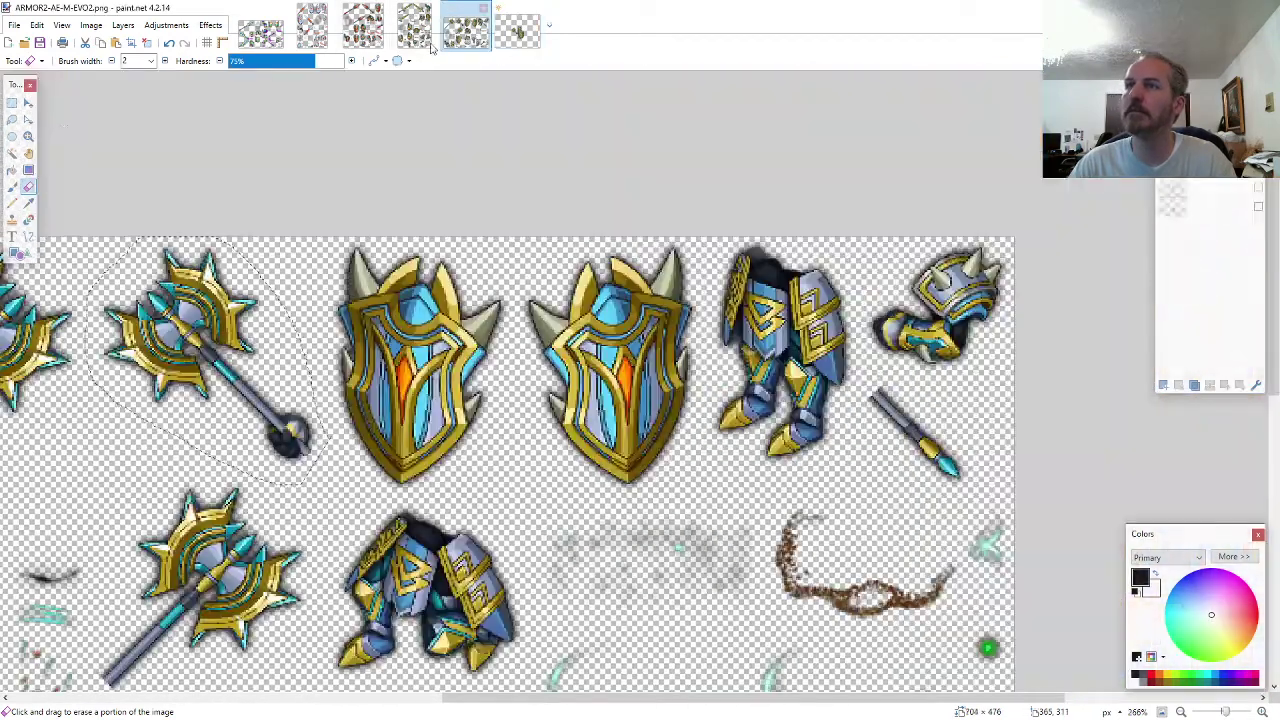
pyautogui.click(18, 119)
pyautogui.moveTo(983, 475); pyautogui.dragTo(950, 422)
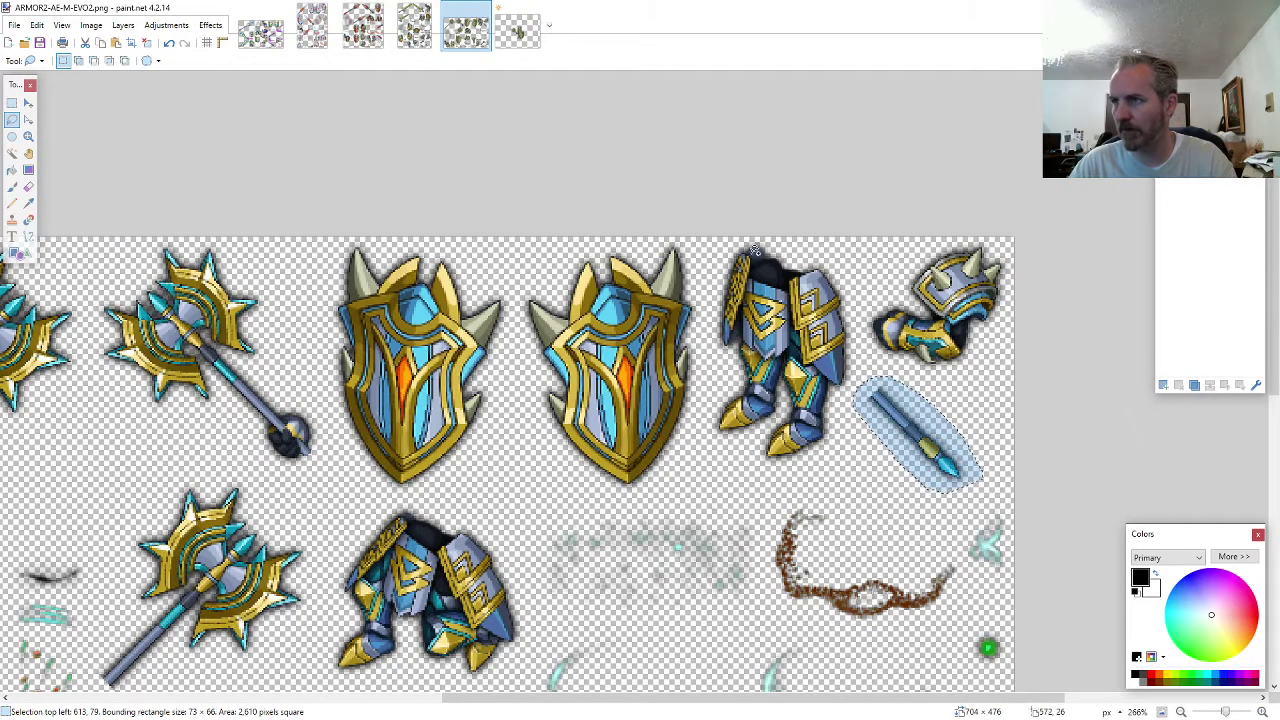
# - Paste the handle end on a new layer at the bottom of the stack, aligned with the shaft at about 373, 326 px
pyautogui.click(517, 30)
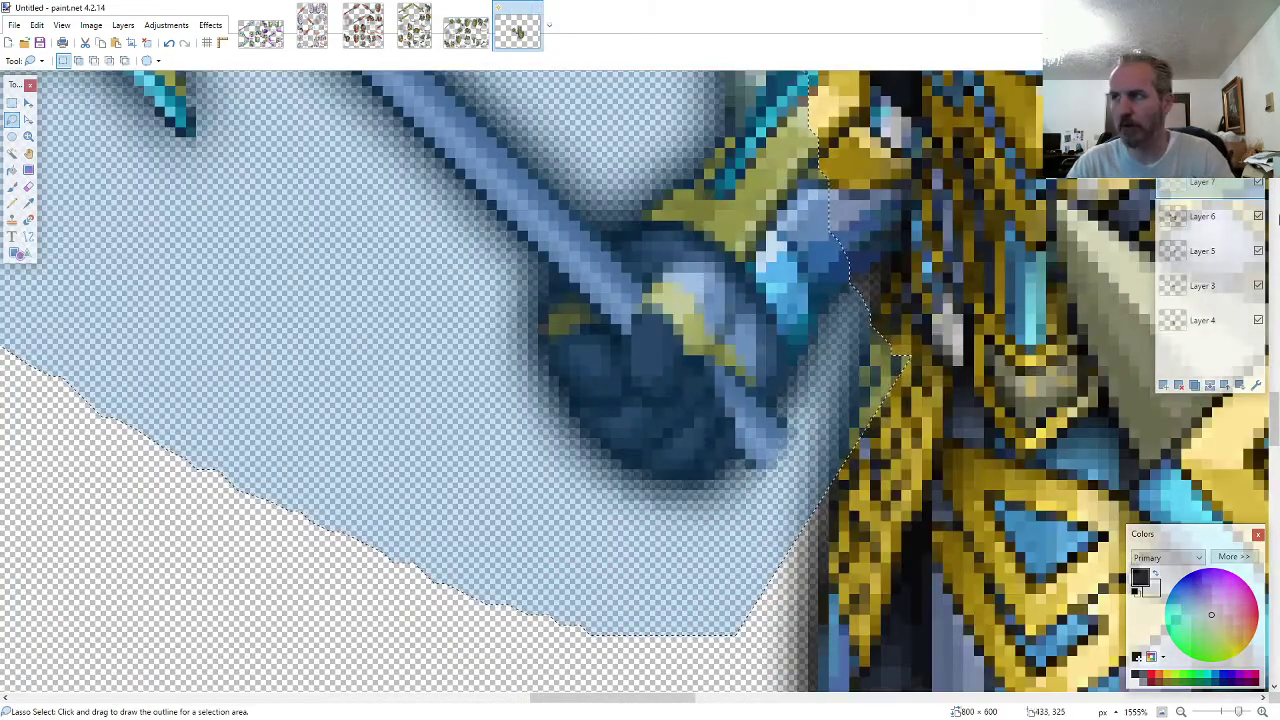
pyautogui.hotkey('ctrl', 'shift', 'v')
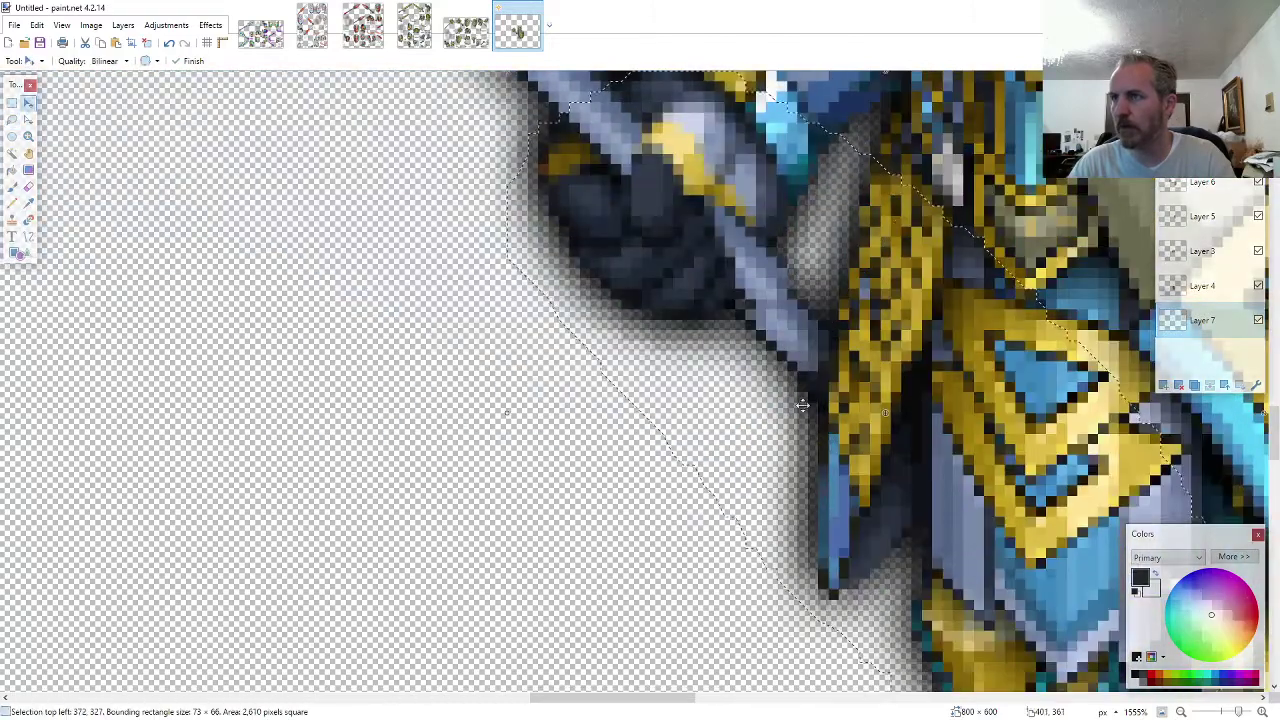
pyautogui.moveTo(778, 347); pyautogui.dragTo(779, 338)
pyautogui.scroll(-10, 769, 366)
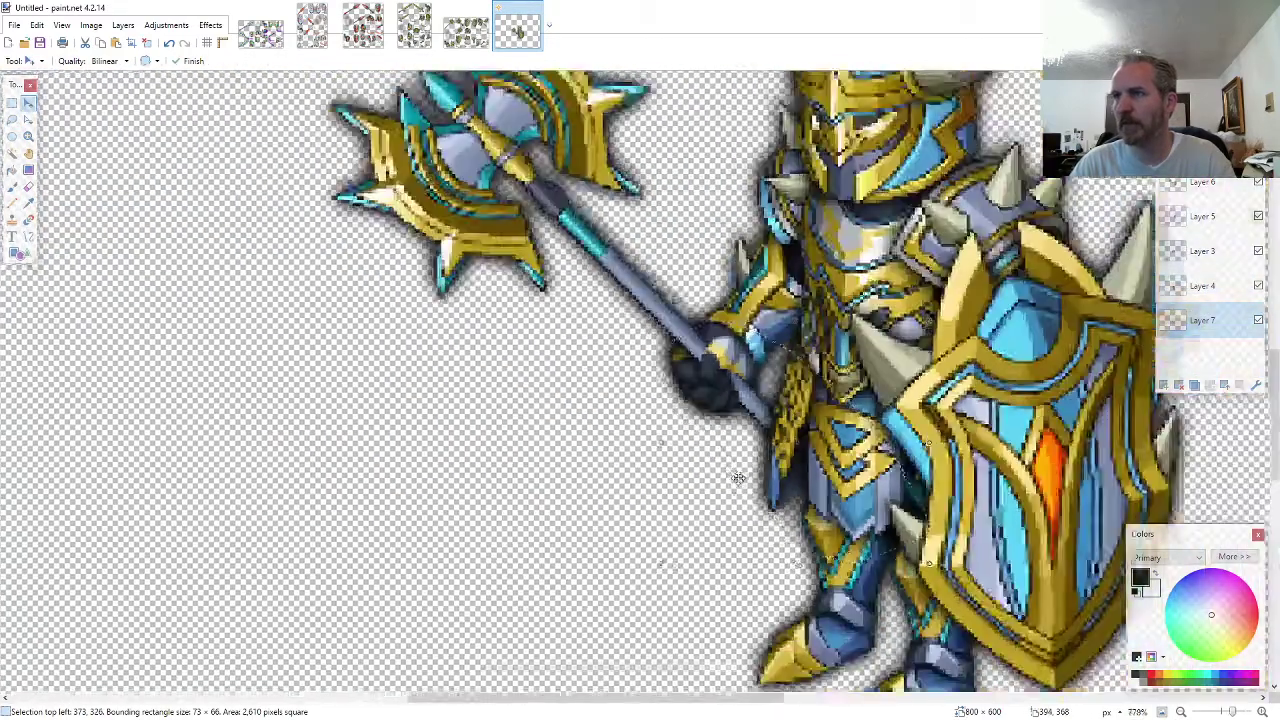
pyautogui.scroll(-4, 738, 481)
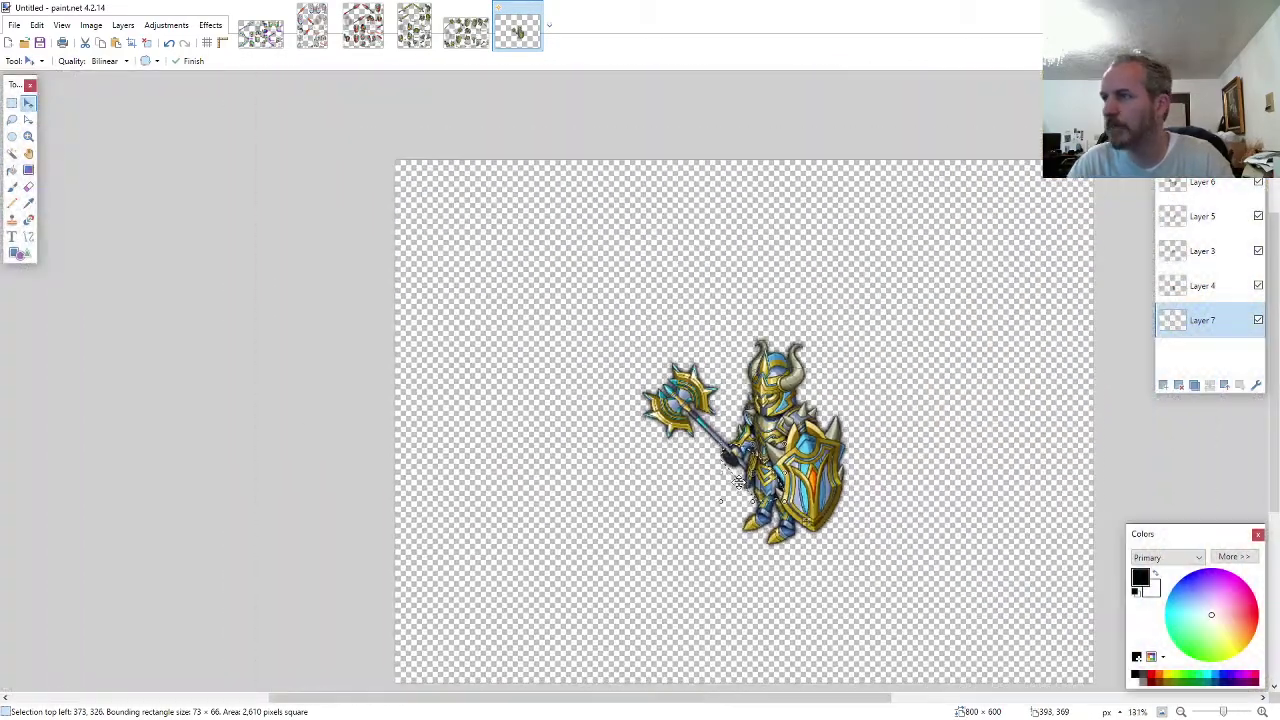
# - Select the whole canvas and merge all the figure's layers down into one
pyautogui.hotkey('ctrl', 'a')
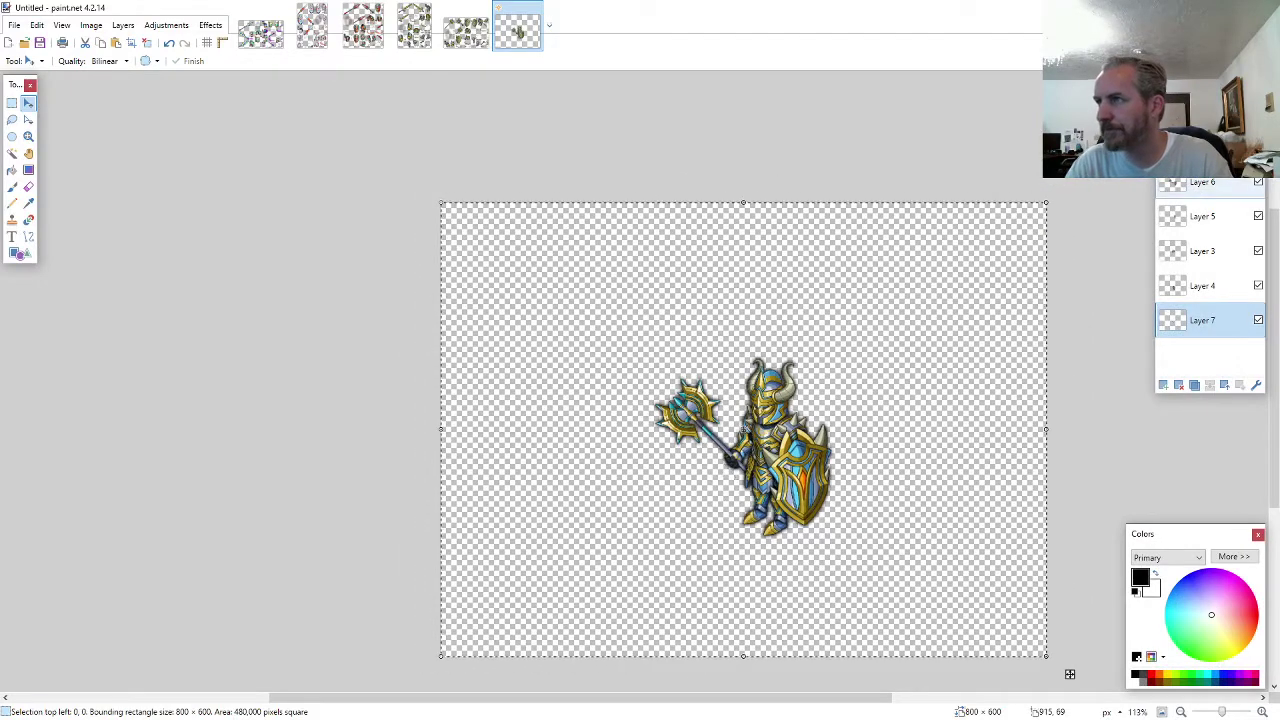
pyautogui.click(1208, 114)
pyautogui.click(1213, 387)
pyautogui.click(1213, 387)
pyautogui.click(1213, 387)
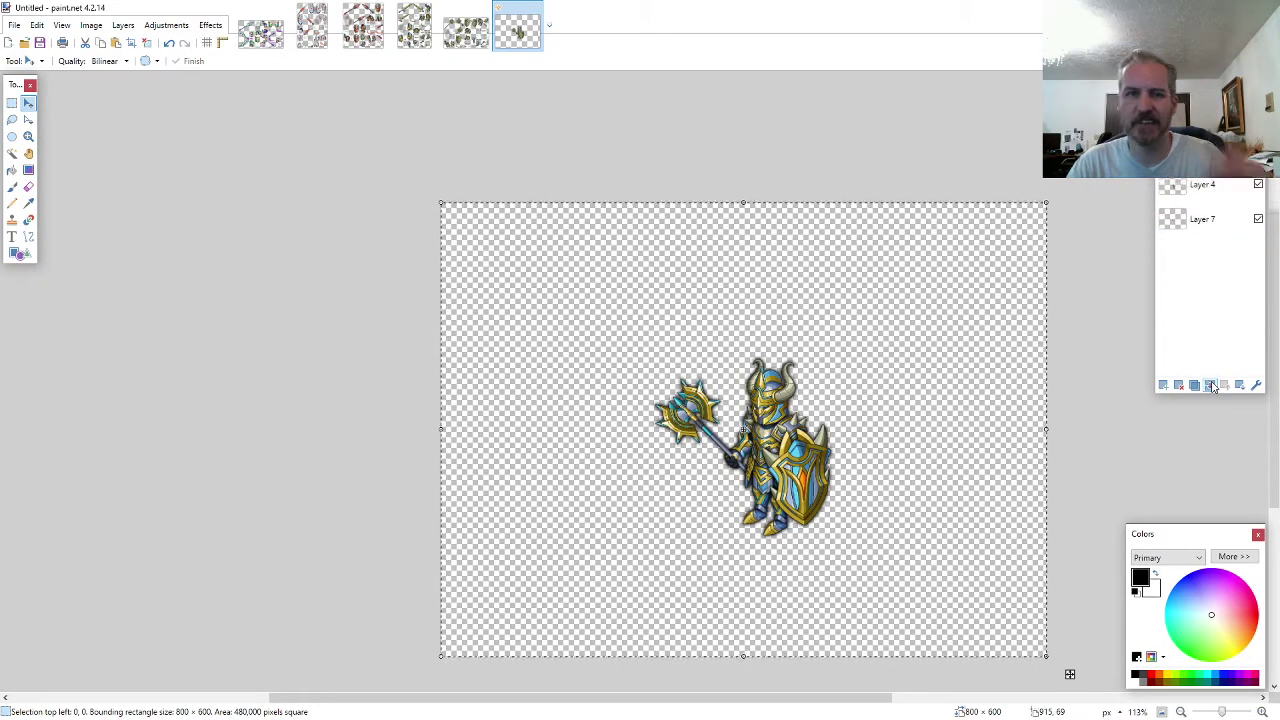
pyautogui.click(1213, 387)
pyautogui.click(1213, 387)
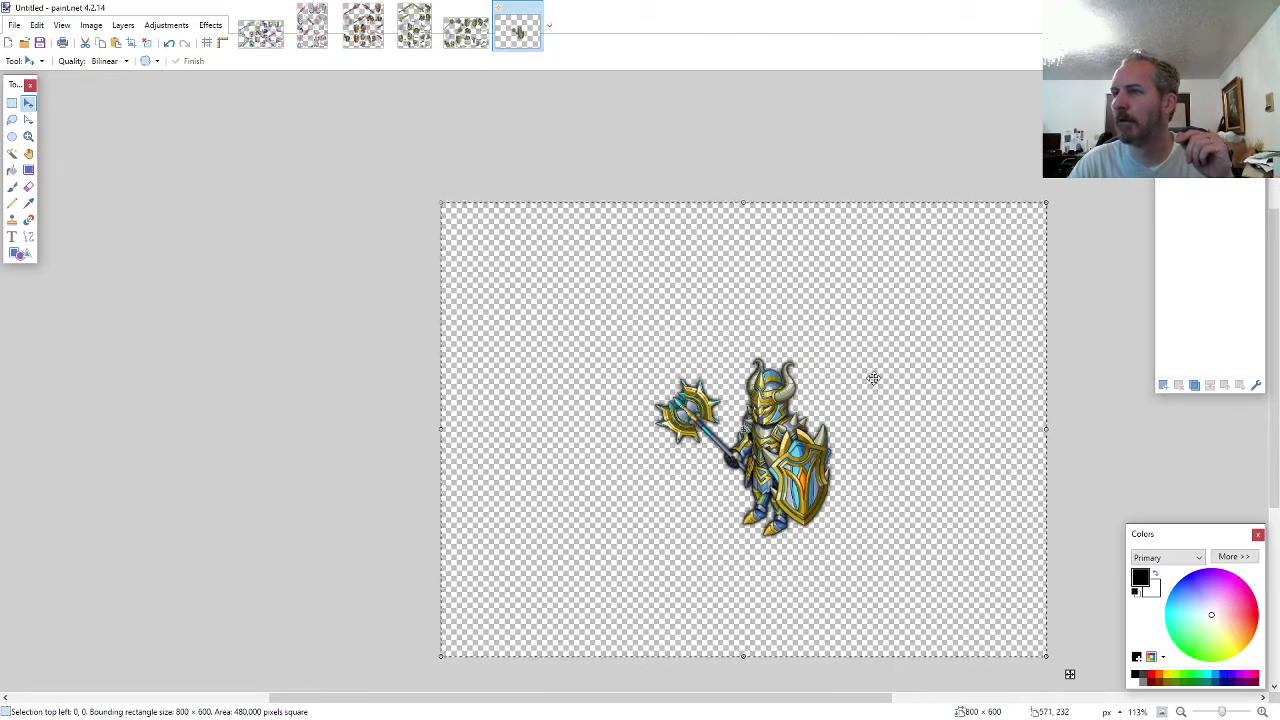
# - Move the figure into the canvas's upper-left corner, offset about -267, -190 px, and set the canvas size to 265 × 265 px
pyautogui.moveTo(874, 374); pyautogui.dragTo(685, 234)
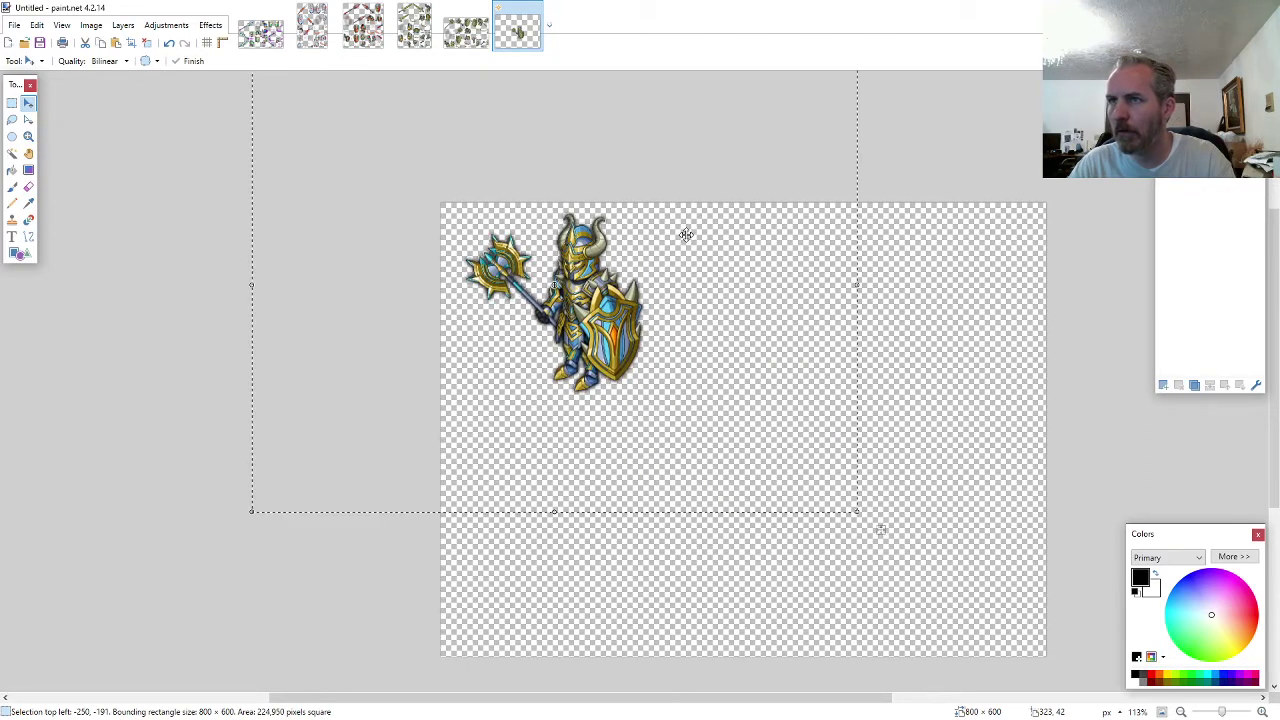
pyautogui.moveTo(880, 529); pyautogui.dragTo(867, 530)
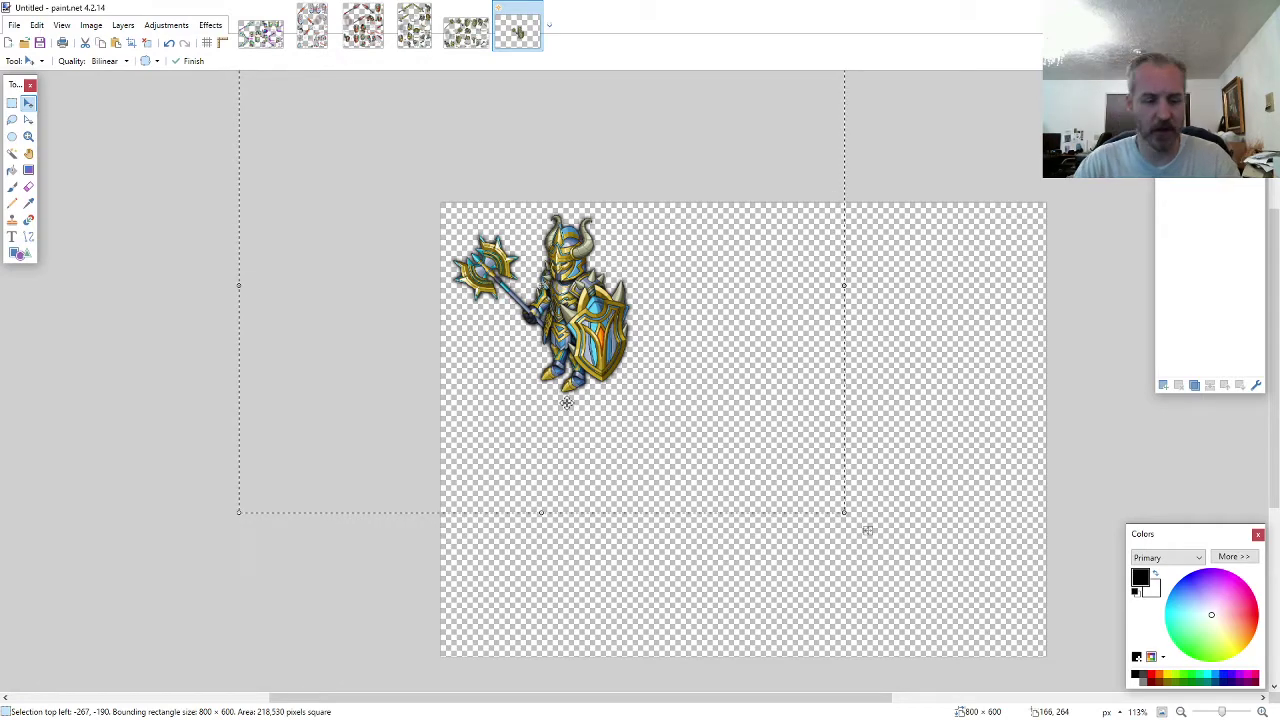
pyautogui.hotkey('ctrl', 'shift', 'r')
pyautogui.write('265')
pyautogui.press('Tab')
pyautogui.write('265')
pyautogui.press('Return')
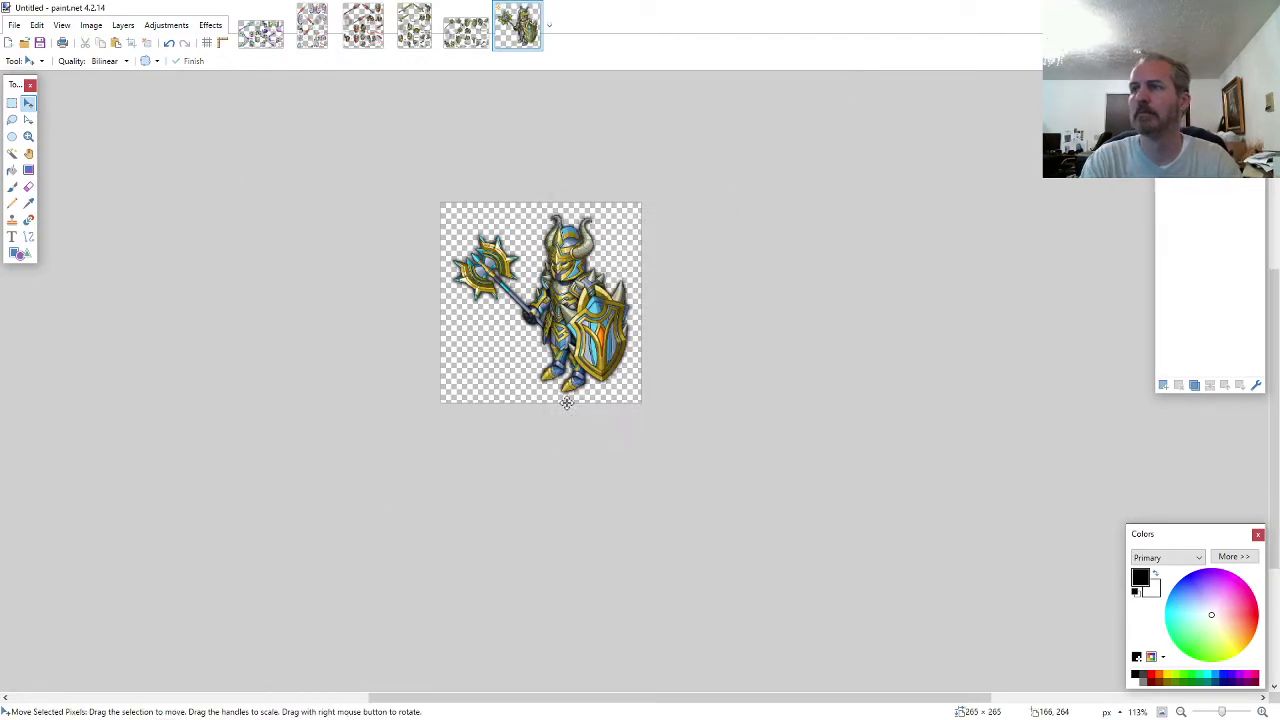
# - Save the figure as ARMOR2-AE-M-EVO2 in the 2021-02 folder with the default PNG settings, and close it and its part sheet
pyautogui.hotkey('ctrl', 'shift', 's')
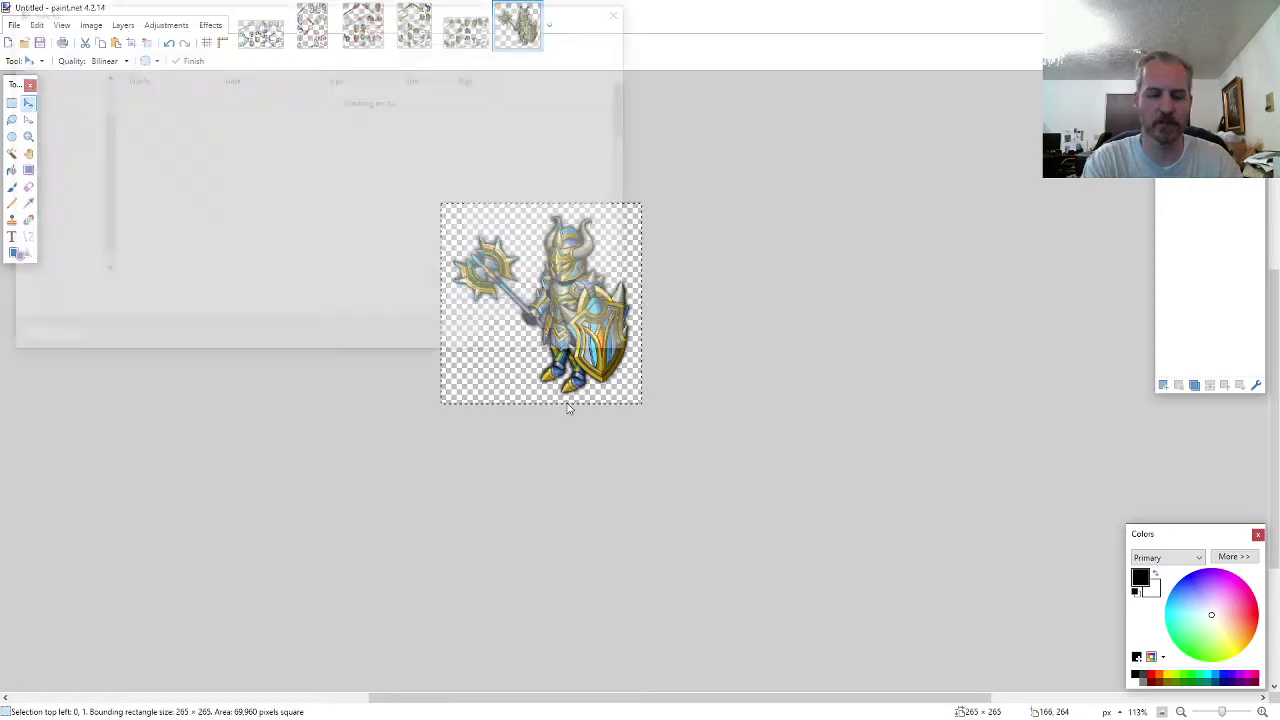
pyautogui.write('ARMOR2-AE')
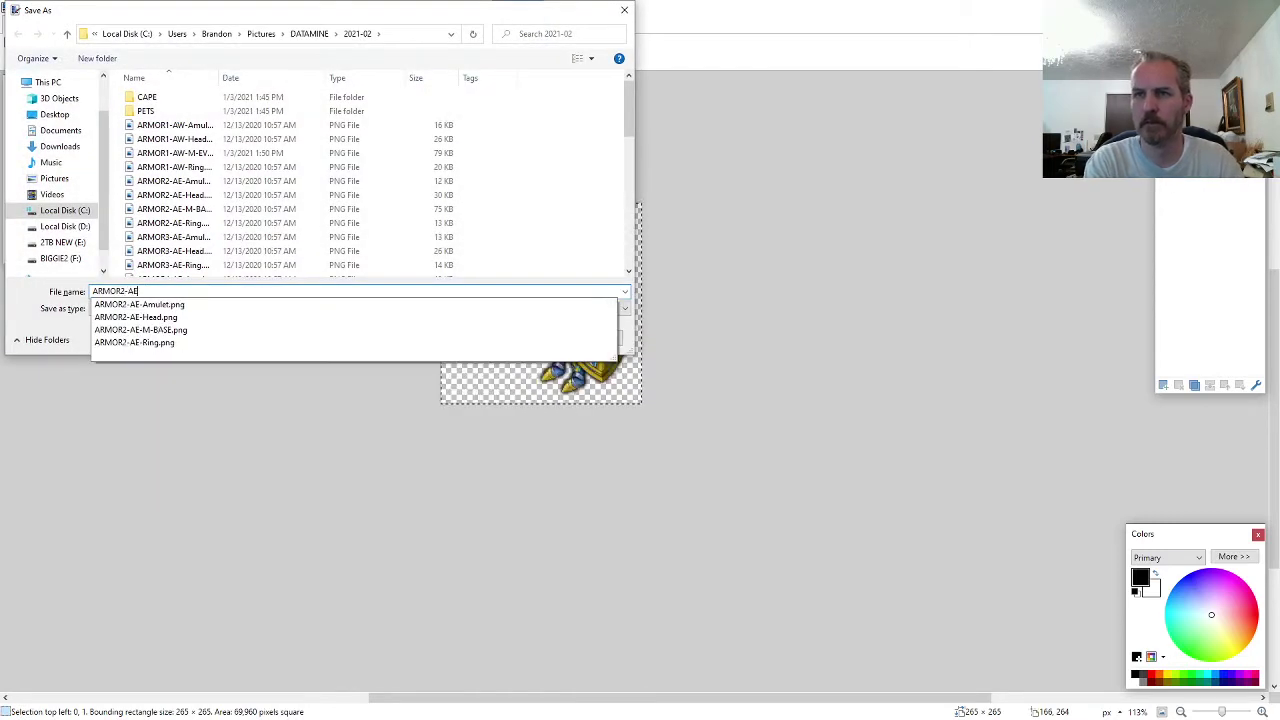
pyautogui.write('-M-EVO2')
pyautogui.press('Return')
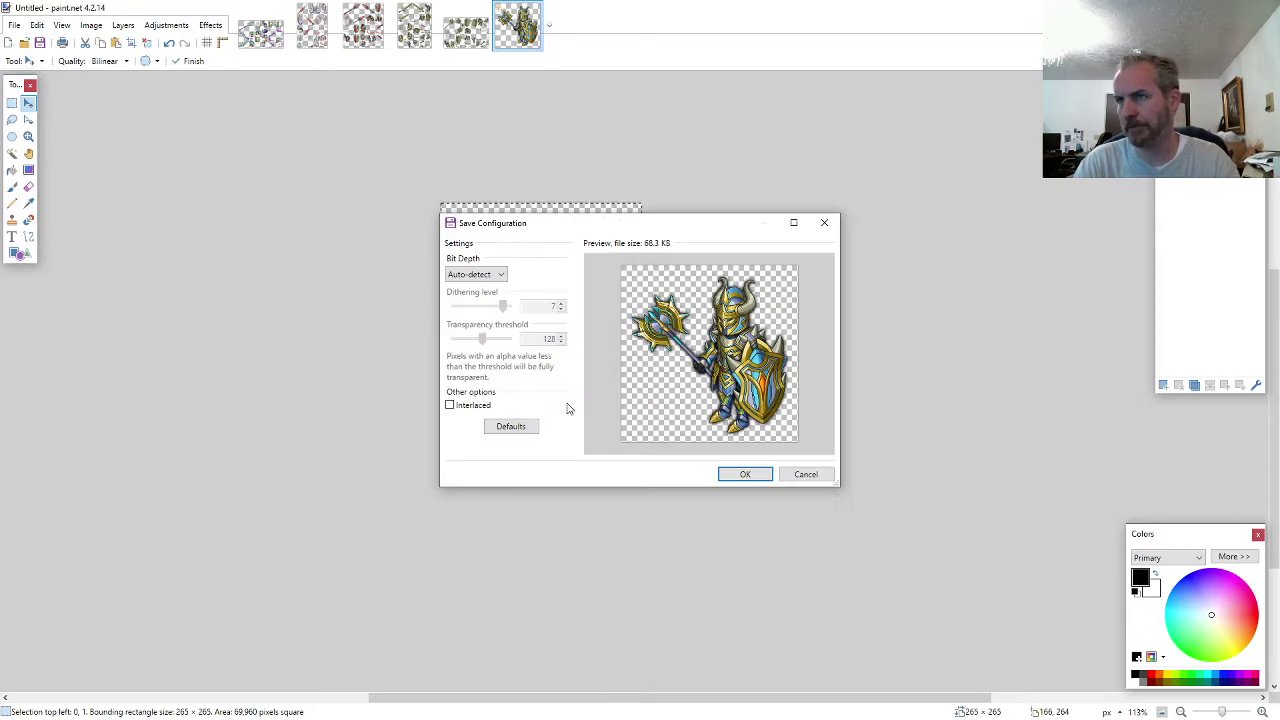
pyautogui.press('Return')
pyautogui.hotkey('ctrl', 'w')
pyautogui.hotkey('ctrl', 'w')
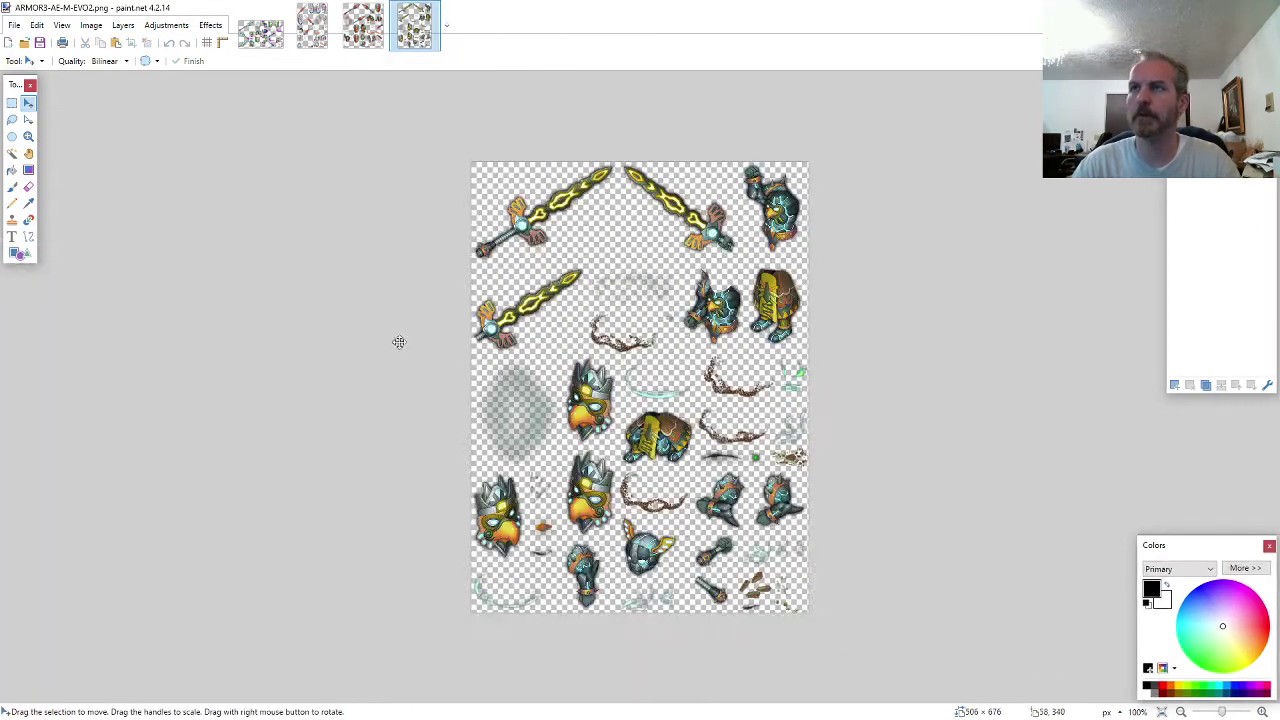
# - Lasso and copy the winged helmet head near the bottom of the ARMOR3-AE-M-EVO2 sheet
pyautogui.click(11, 119)
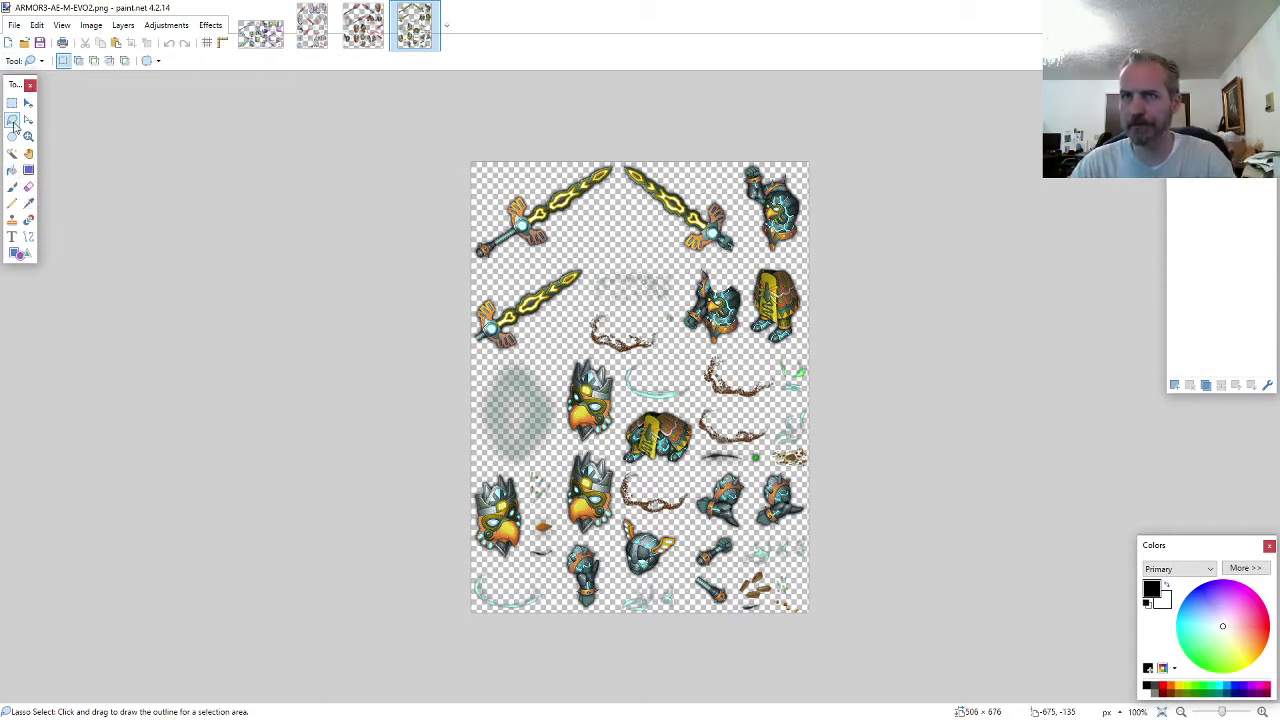
pyautogui.scroll(5, 667, 531)
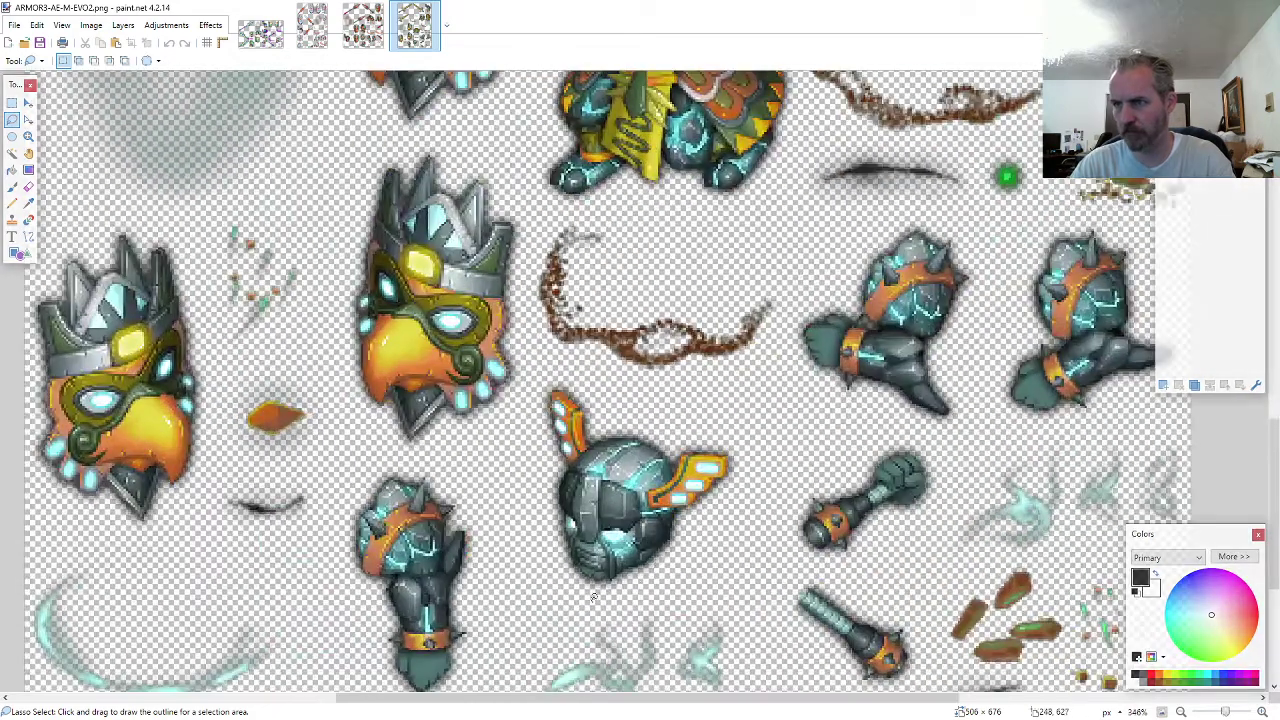
pyautogui.moveTo(586, 599)
pyautogui.mouseDown()
pyautogui.moveTo(662, 590)
pyautogui.moveTo(745, 480)
pyautogui.moveTo(680, 425)
pyautogui.moveTo(570, 378)
pyautogui.moveTo(560, 540)
pyautogui.moveTo(578, 598)
pyautogui.mouseUp()
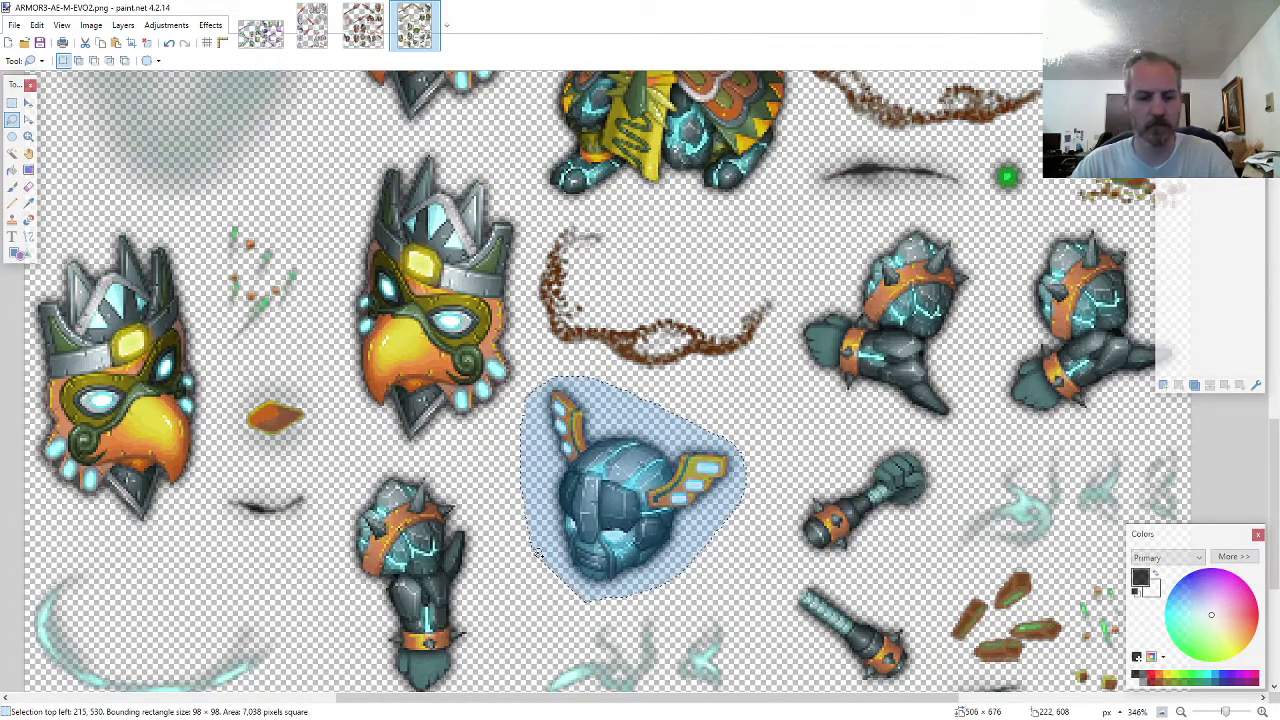
# - Create a new 800 × 600 px image, paste the winged head, and place it at about 399, 198 px
pyautogui.hotkey('ctrl', 'n')
pyautogui.press('Return')
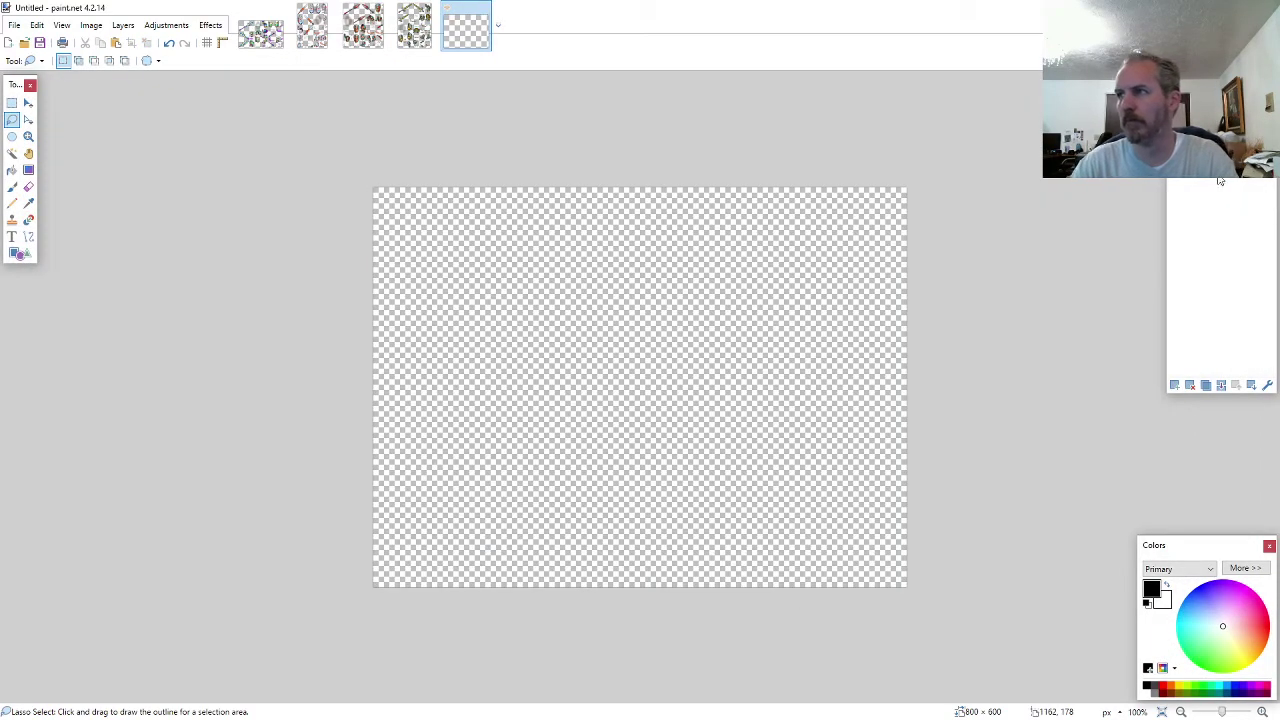
pyautogui.hotkey('ctrl', 'v')
pyautogui.moveTo(923, 400); pyautogui.dragTo(1034, 197)
# - Lasso and copy the bird-faced torso with its attached arm, beside the standing legs on the ARMOR3-AE-M-EVO2 sheet
pyautogui.click(422, 45)
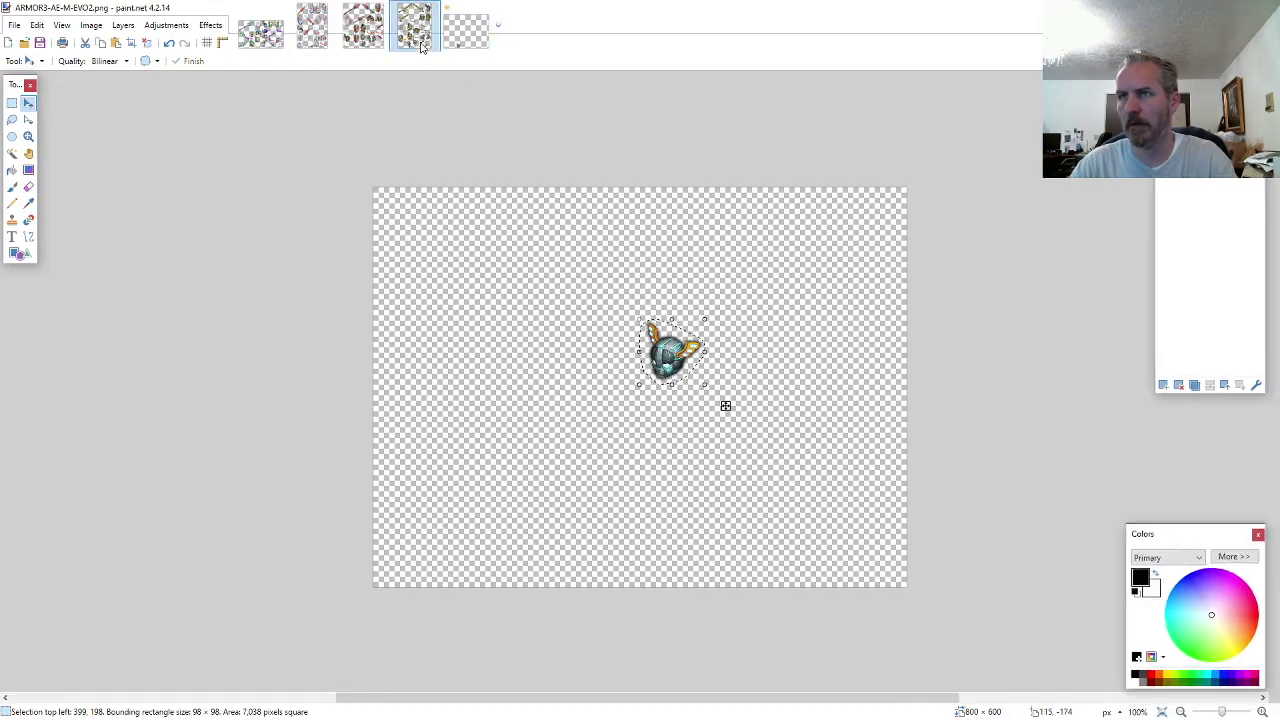
pyautogui.click(13, 119)
pyautogui.scroll(6, 1010, 418)
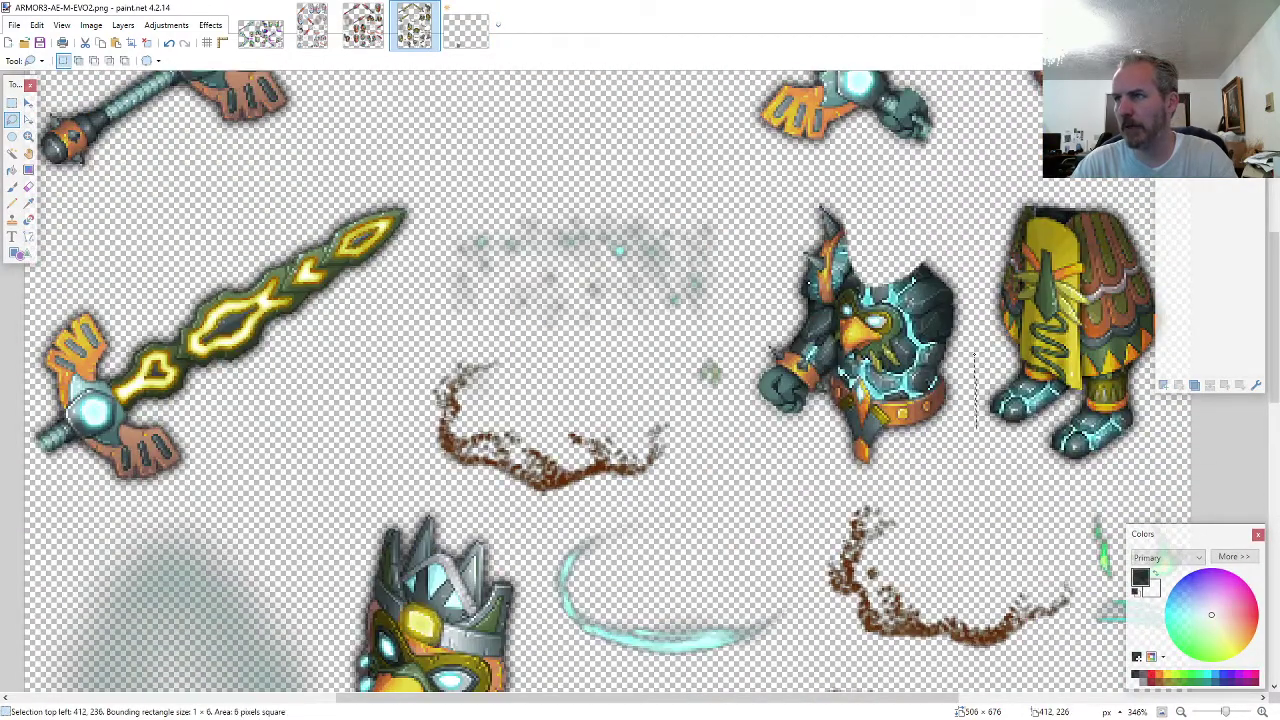
pyautogui.moveTo(966, 278)
pyautogui.mouseDown()
pyautogui.moveTo(877, 204)
pyautogui.moveTo(837, 190)
pyautogui.moveTo(807, 193)
pyautogui.moveTo(784, 237)
pyautogui.moveTo(738, 384)
pyautogui.moveTo(751, 419)
pyautogui.moveTo(870, 484)
pyautogui.mouseUp()
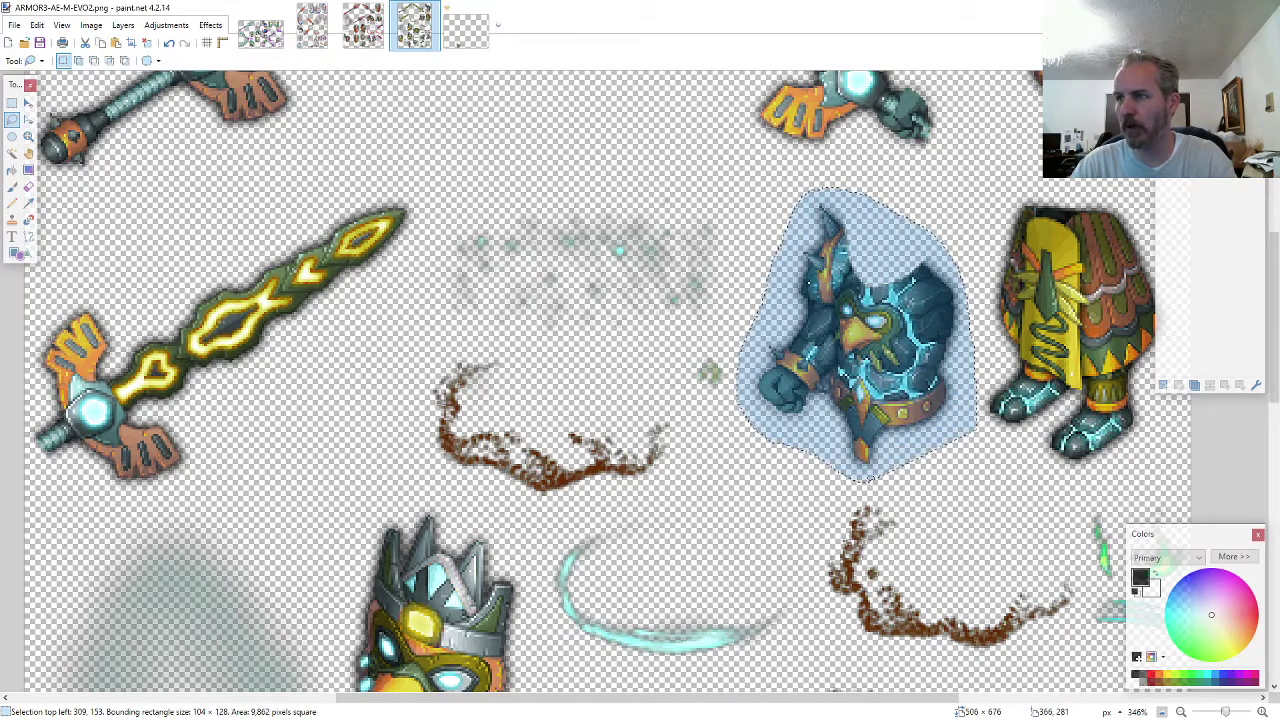
# - Paste the bird-faced torso into the new figure image beneath the winged head, placing it at about 373, 242 px
pyautogui.click(466, 28)
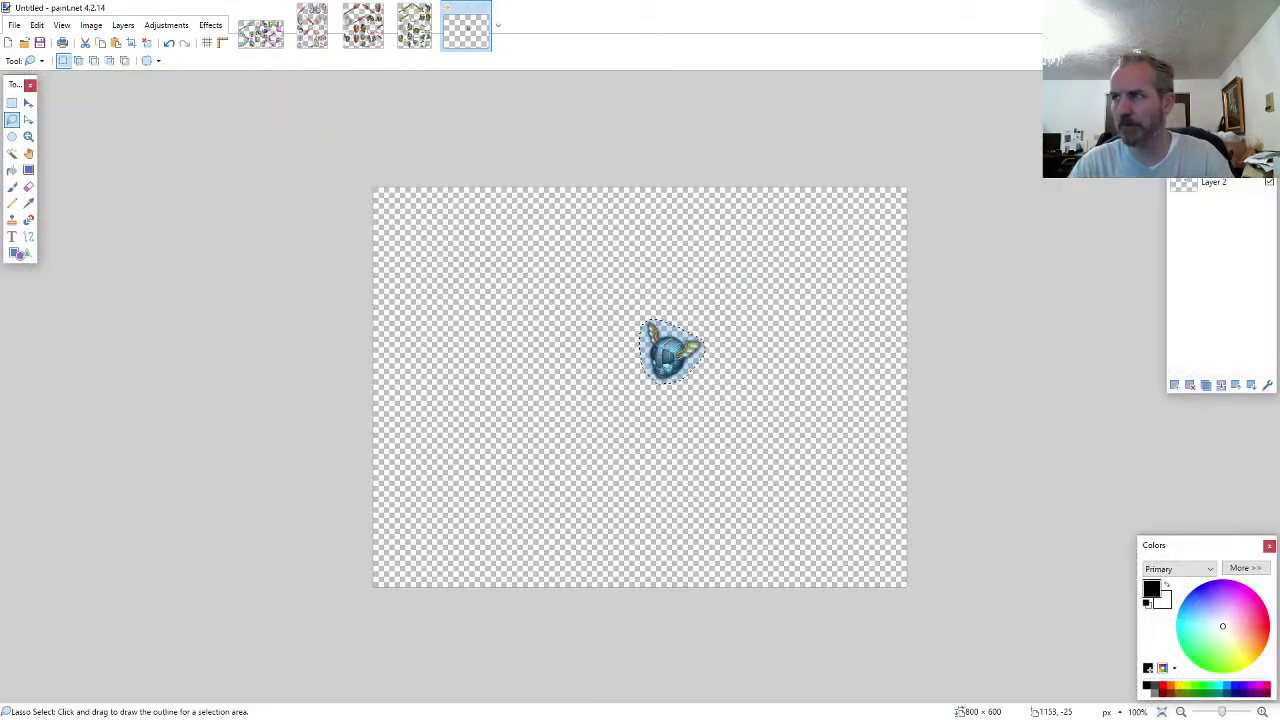
pyautogui.scroll(8, 652, 449)
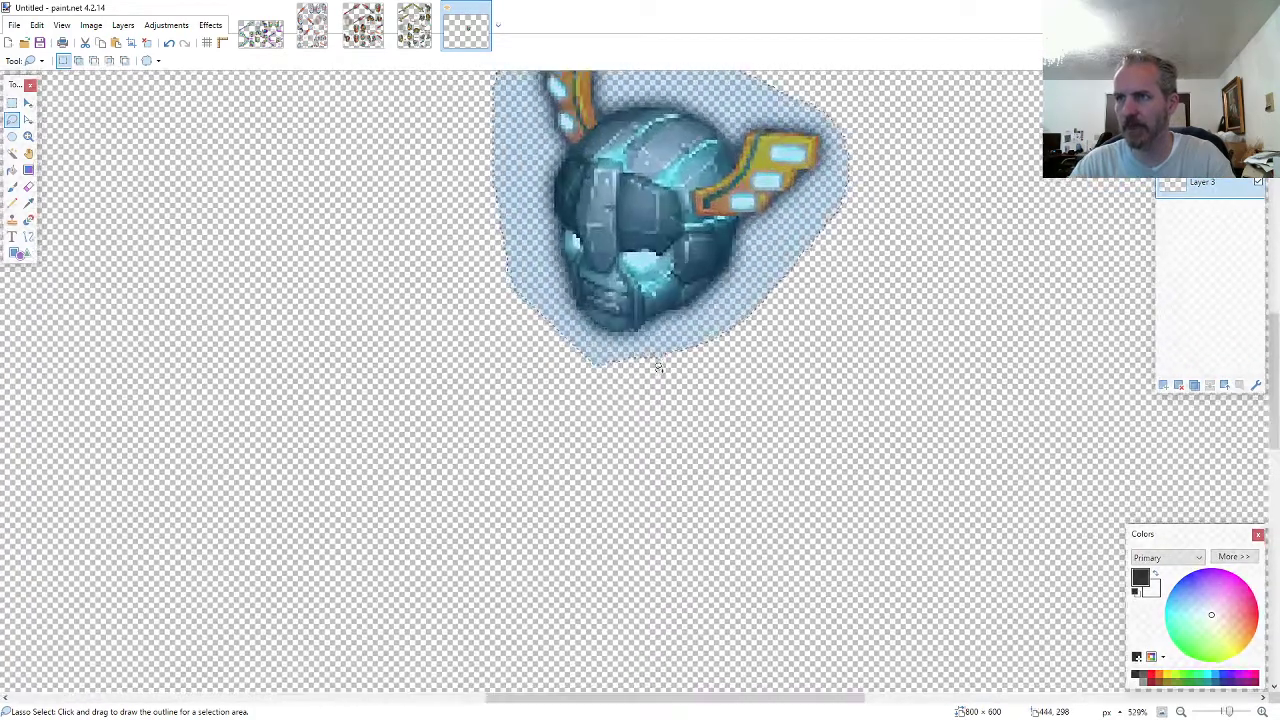
pyautogui.hotkey('ctrl', 'v')
pyautogui.moveTo(637, 400); pyautogui.dragTo(701, 371)
pyautogui.scroll(-6, 701, 371)
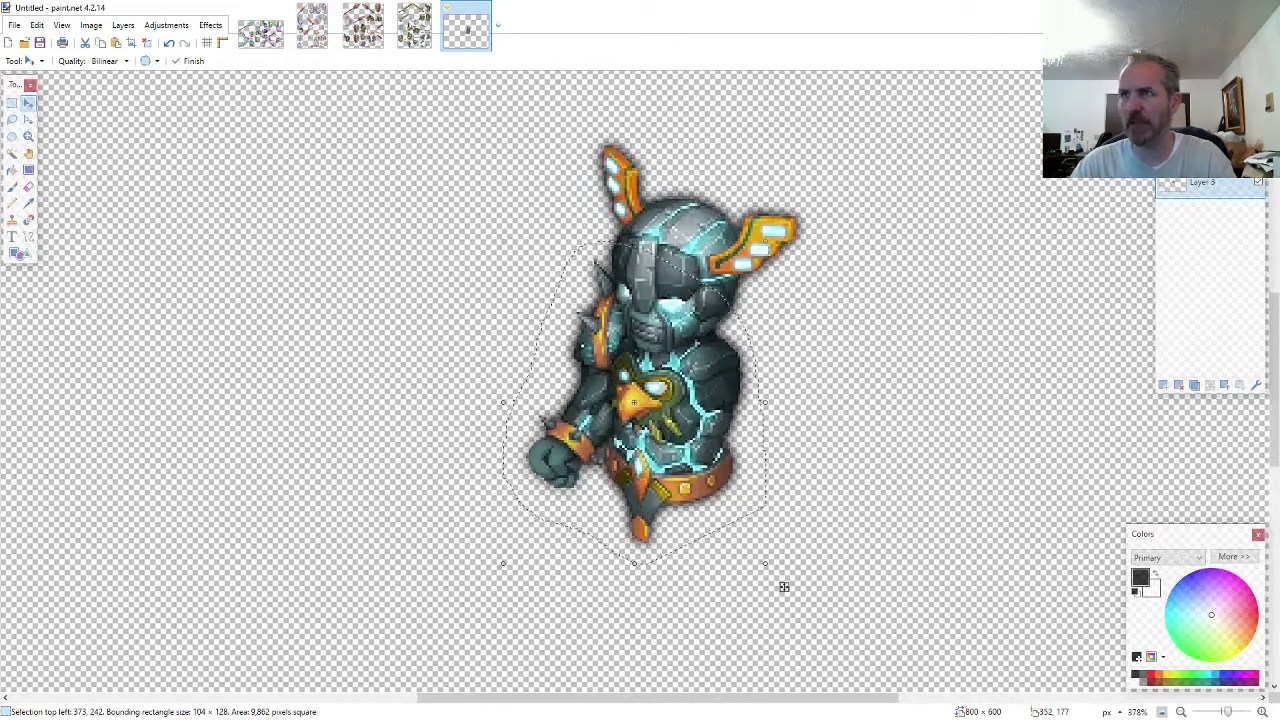
# - Lasso and copy the standing skirted legs beside the bird-faced torso on the ARMOR3-AE-M-EVO2 sheet
pyautogui.click(397, 30)
pyautogui.click(12, 120)
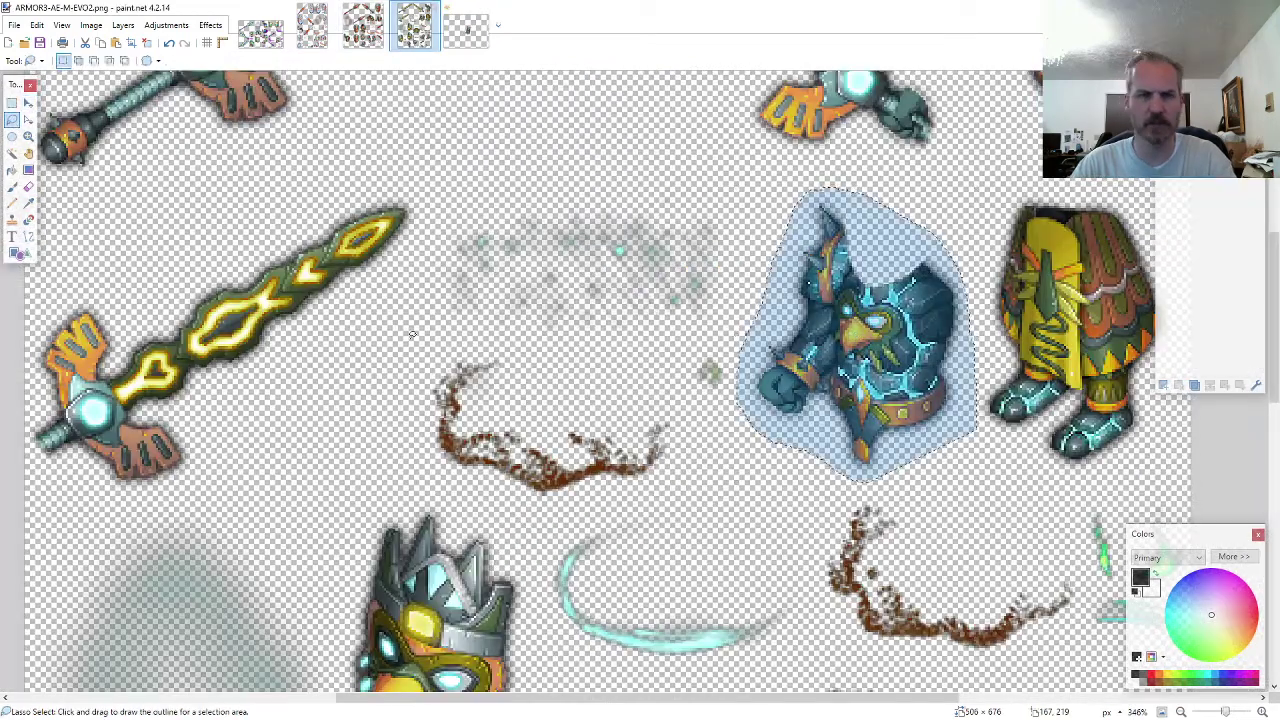
pyautogui.scroll(-4, 424, 337)
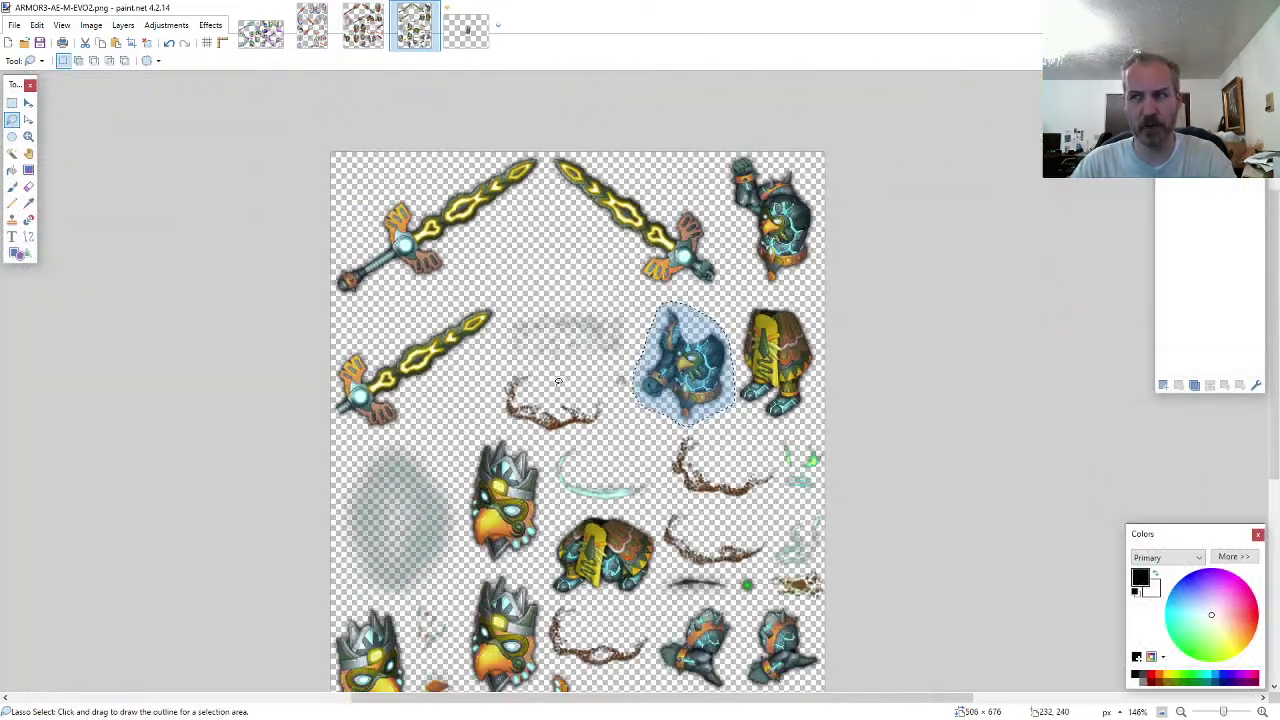
pyautogui.scroll(-2, 558, 381)
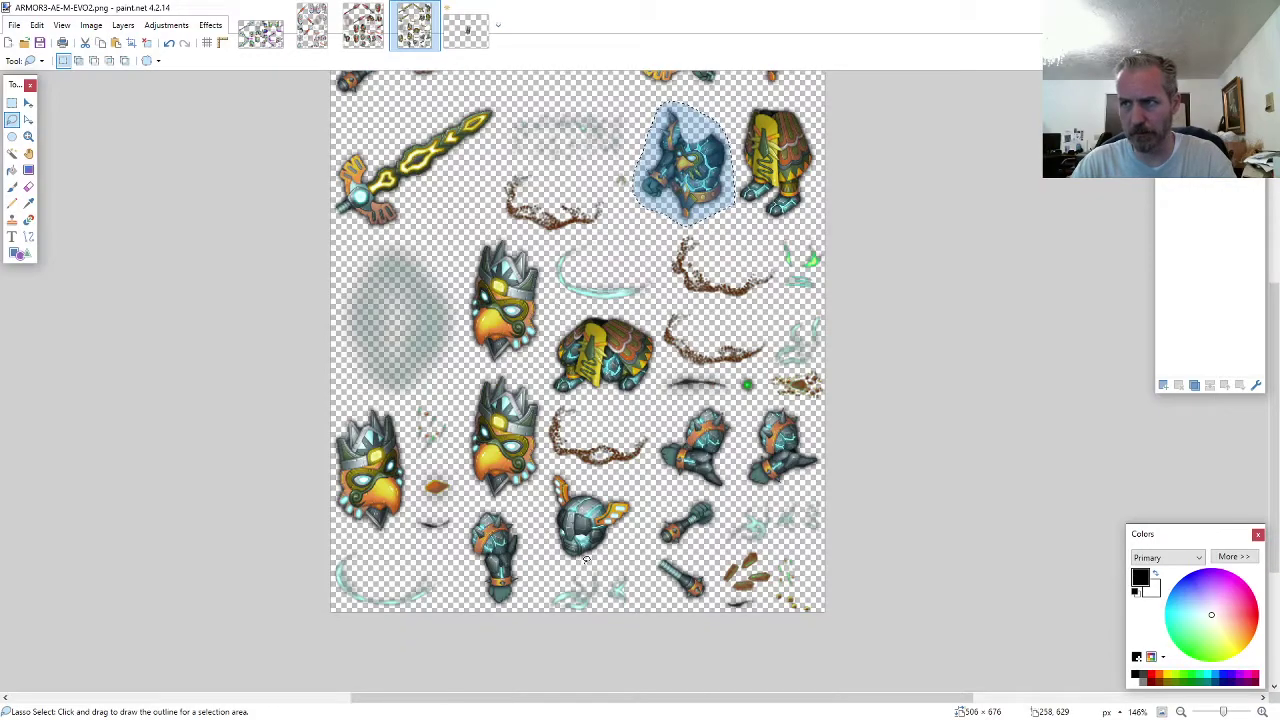
pyautogui.scroll(3, 672, 540)
pyautogui.scroll(6, 828, 543)
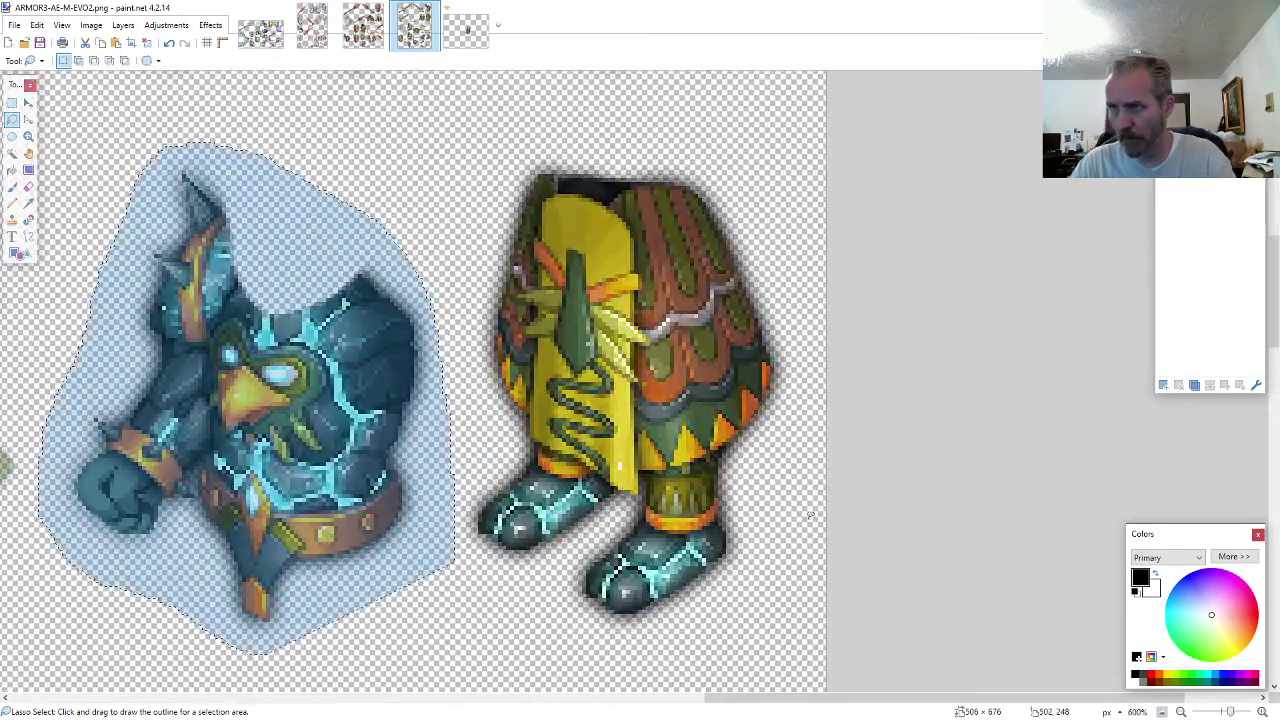
pyautogui.moveTo(811, 515); pyautogui.dragTo(818, 325)
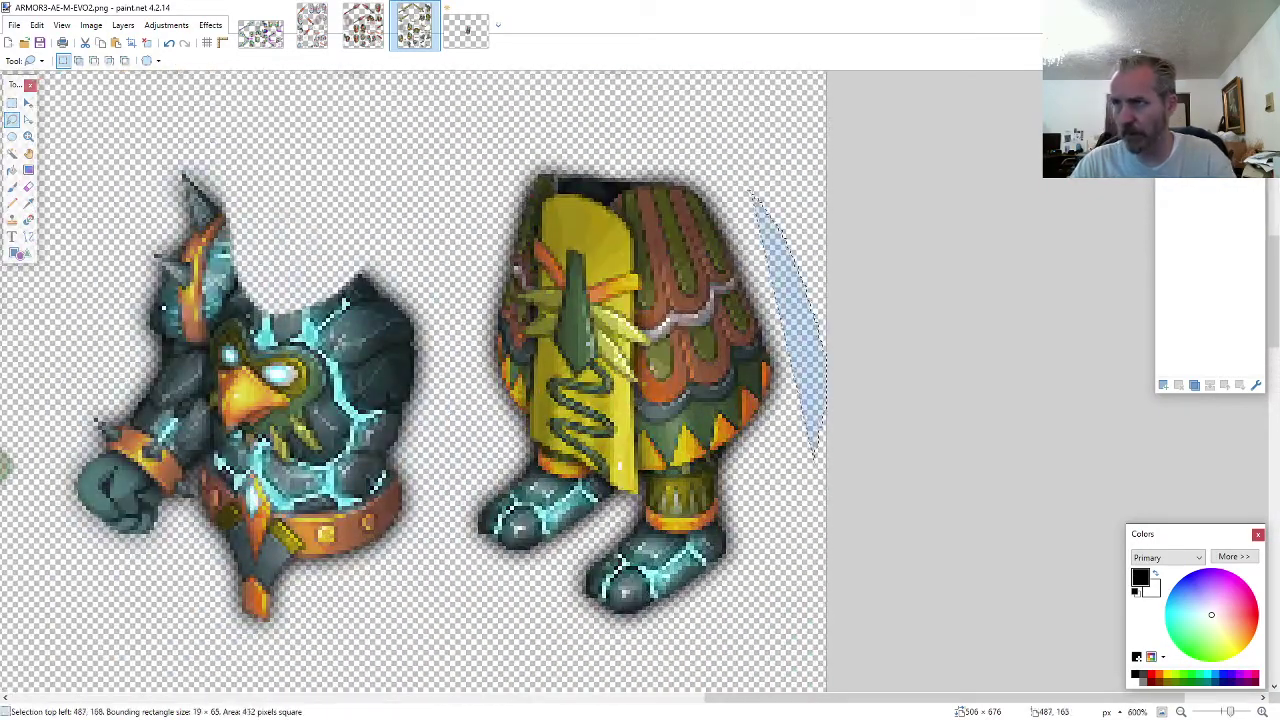
pyautogui.moveTo(618, 150)
pyautogui.mouseDown()
pyautogui.moveTo(505, 178)
pyautogui.moveTo(470, 262)
pyautogui.moveTo(456, 523)
pyautogui.moveTo(477, 562)
pyautogui.moveTo(548, 620)
pyautogui.moveTo(633, 643)
pyautogui.moveTo(745, 613)
pyautogui.mouseUp()
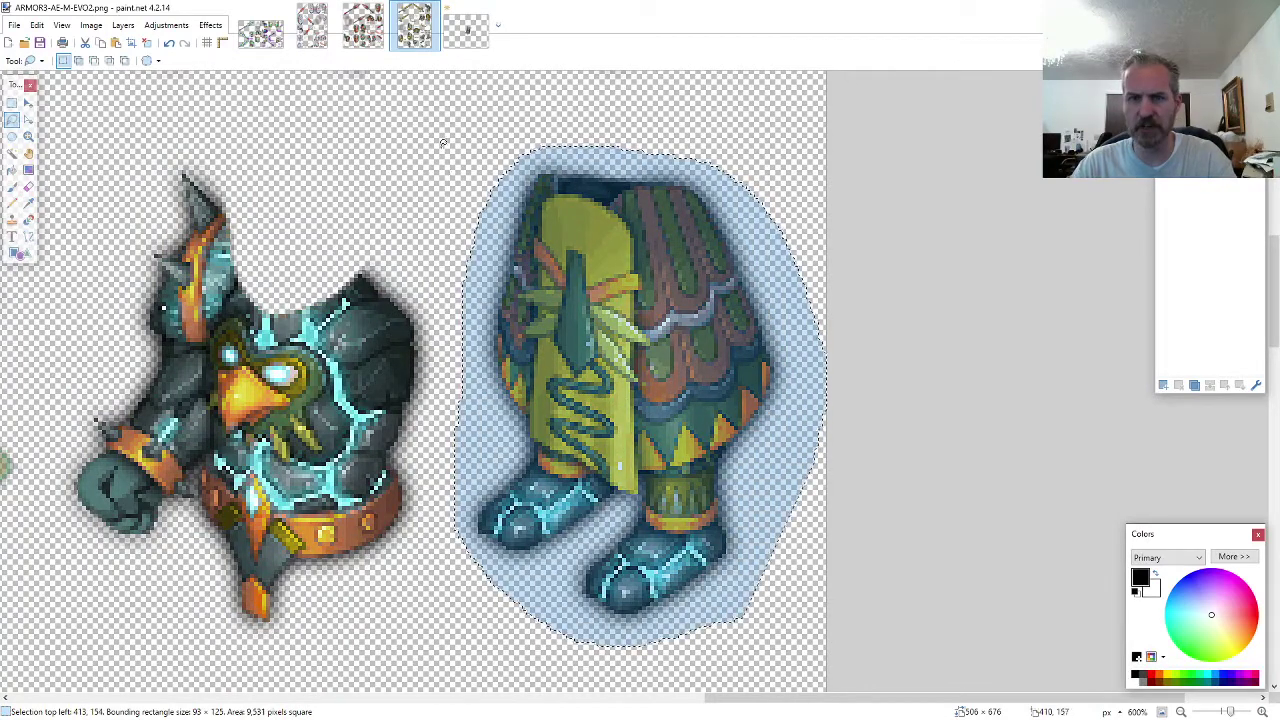
# - Paste the legs on a new layer below the torso layer, placing them under the belt at about 397, 318 px
pyautogui.click(466, 28)
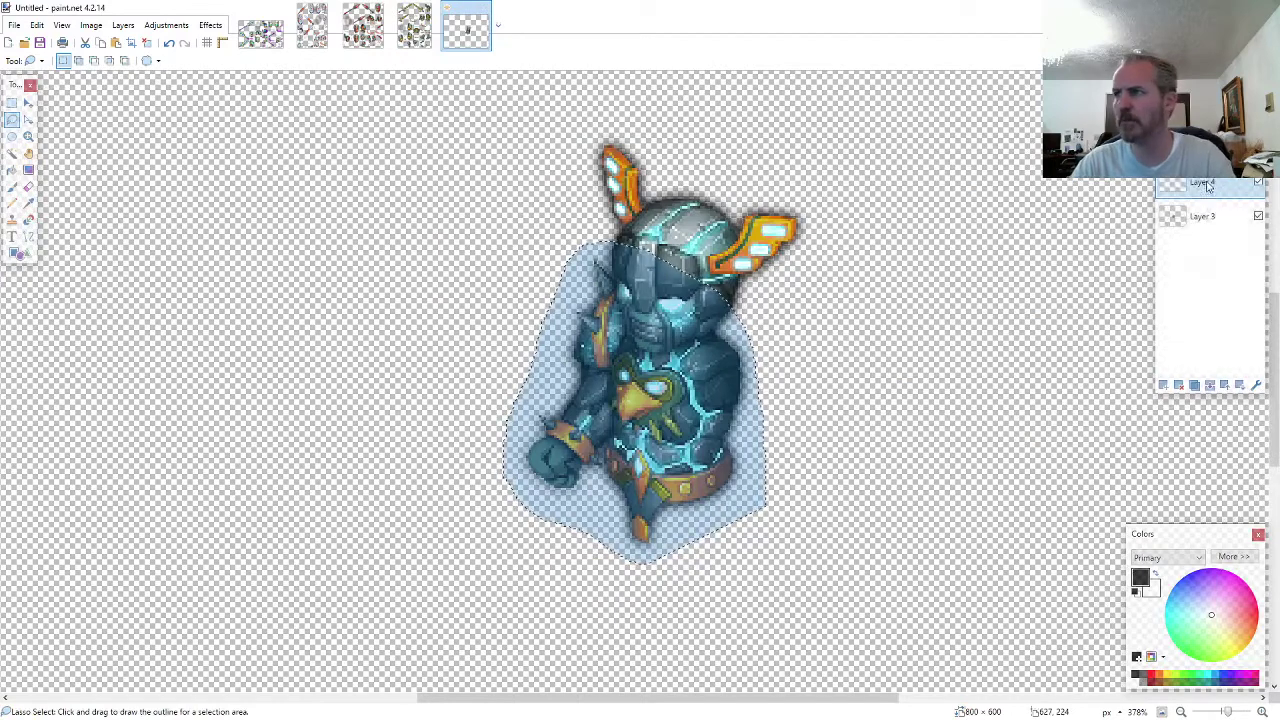
pyautogui.moveTo(1208, 186); pyautogui.dragTo(1206, 217)
pyautogui.scroll(-2, 800, 384)
pyautogui.hotkey('ctrl', 'v')
pyautogui.moveTo(712, 213); pyautogui.dragTo(672, 416)
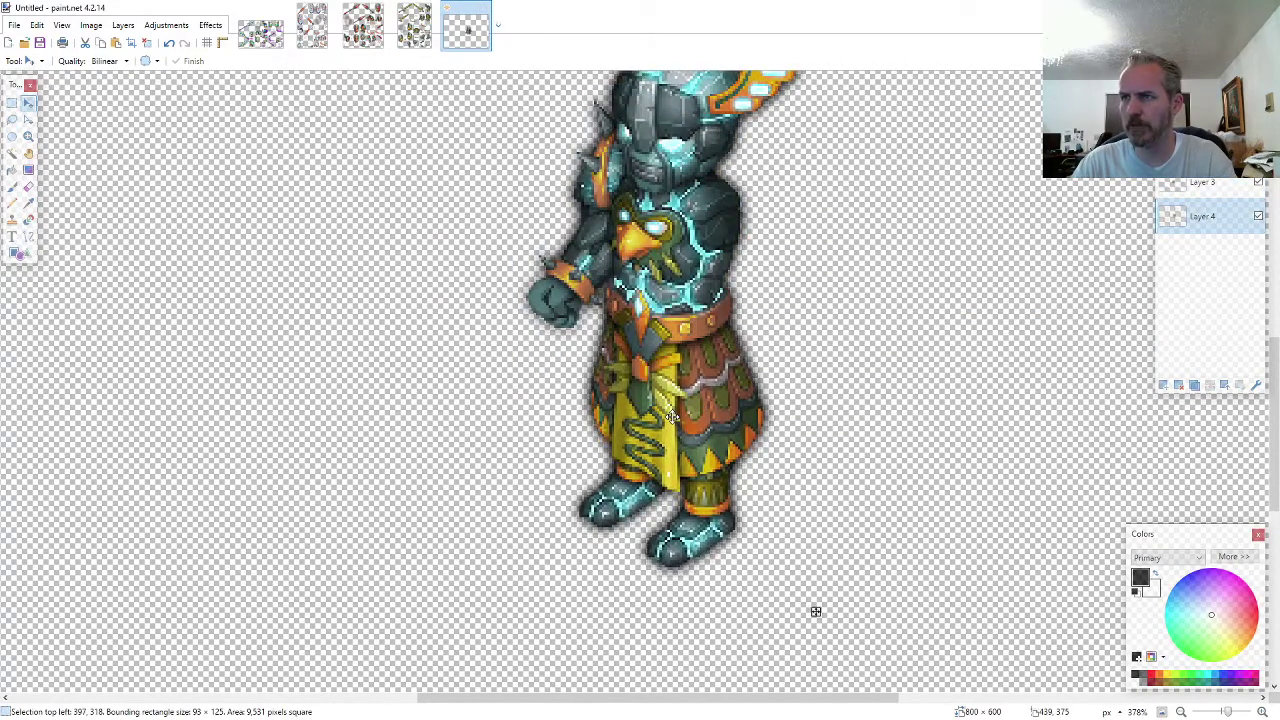
# - Lasso and copy the hanging spiked-shoulder arm beside the winged head near the bottom of the ARMOR3-AE-M-EVO2 sheet
pyautogui.click(414, 28)
pyautogui.click(12, 120)
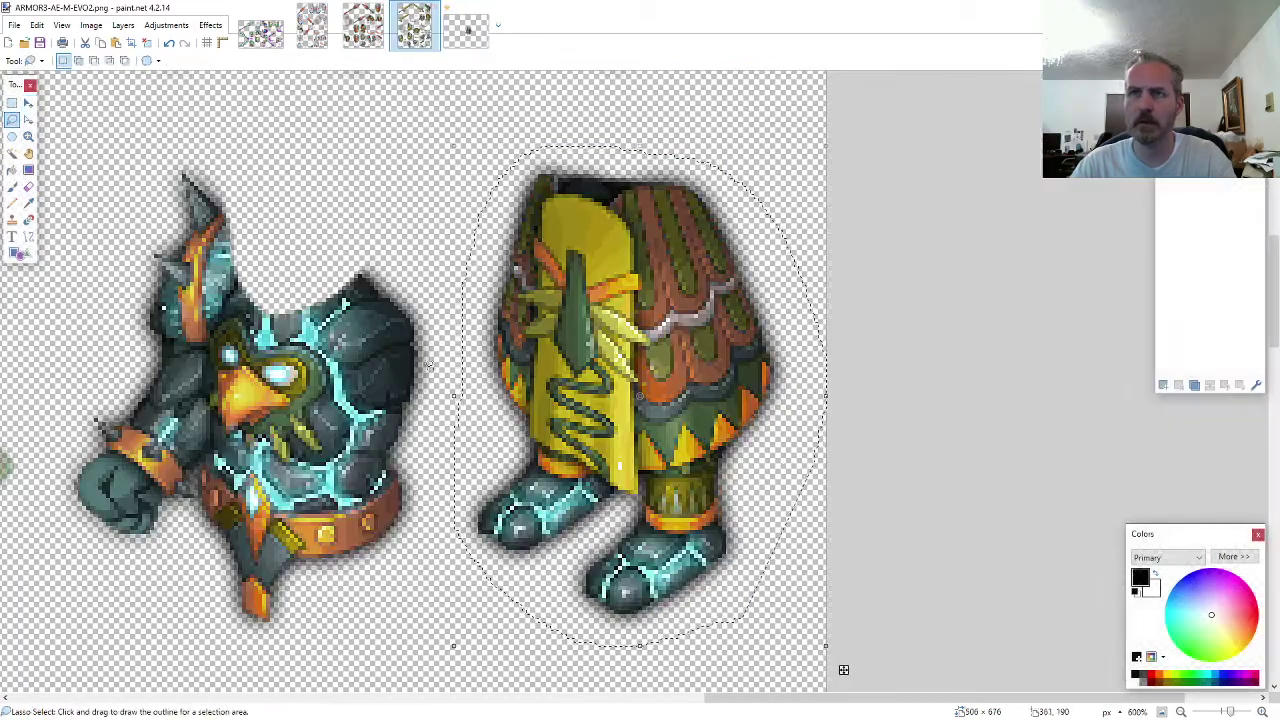
pyautogui.scroll(-5, 804, 441)
pyautogui.scroll(-10, 803, 441)
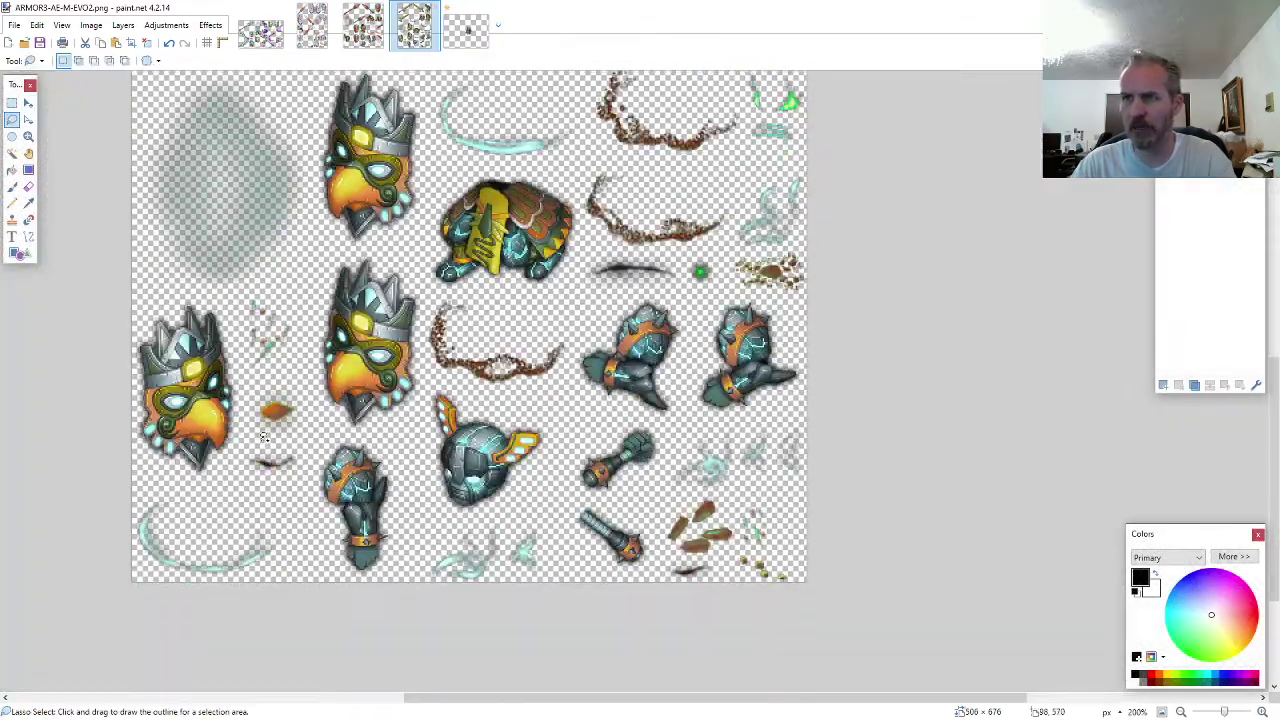
pyautogui.scroll(3, 321, 517)
pyautogui.scroll(-3, 321, 517)
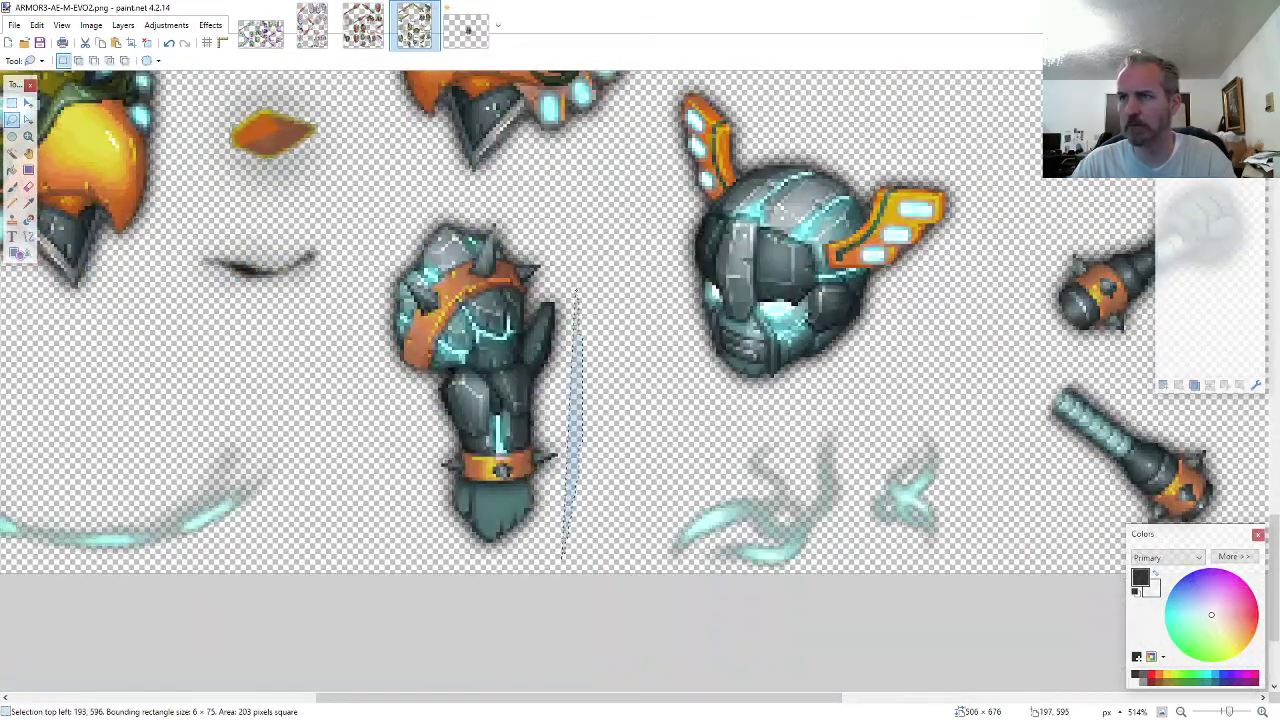
pyautogui.moveTo(575, 290)
pyautogui.mouseDown()
pyautogui.moveTo(535, 225)
pyautogui.moveTo(430, 205)
pyautogui.moveTo(368, 330)
pyautogui.moveTo(562, 556)
pyautogui.mouseUp()
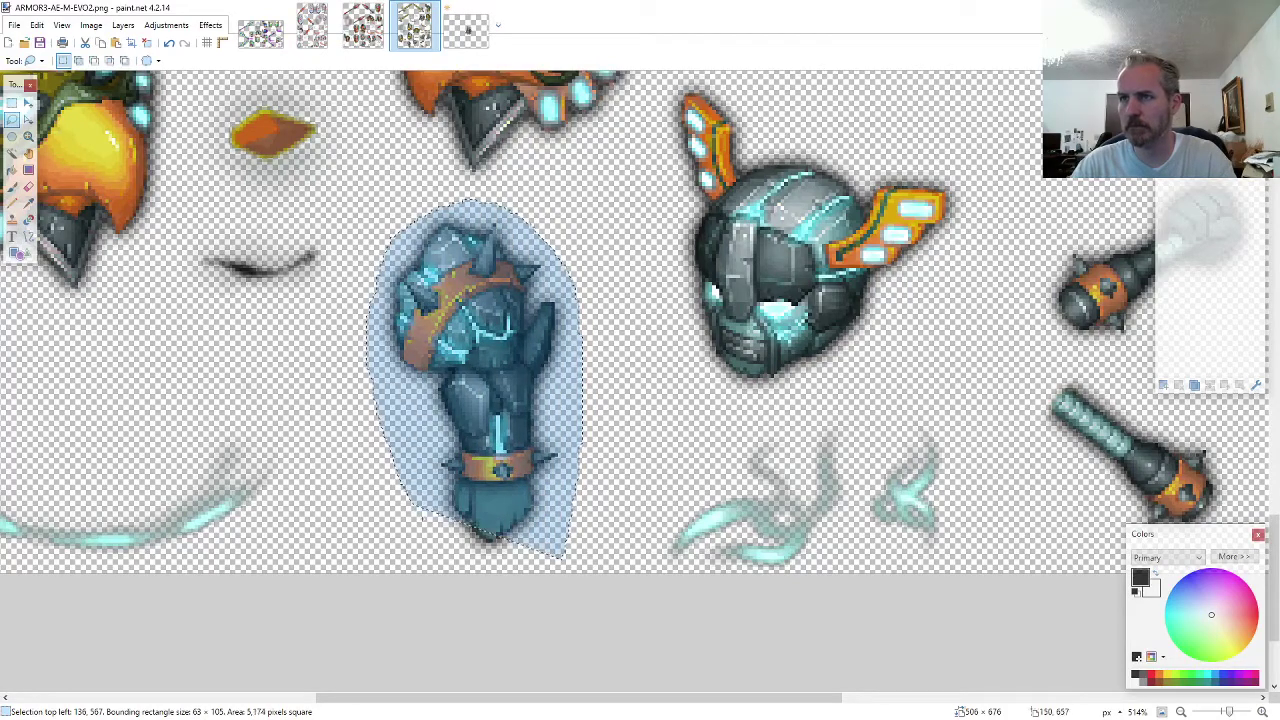
pyautogui.moveTo(421, 515); pyautogui.dragTo(492, 577)
# - Paste the spiked arm on a new layer above the torso, placing it at the free shoulder at about 437, 268 px
pyautogui.click(468, 27)
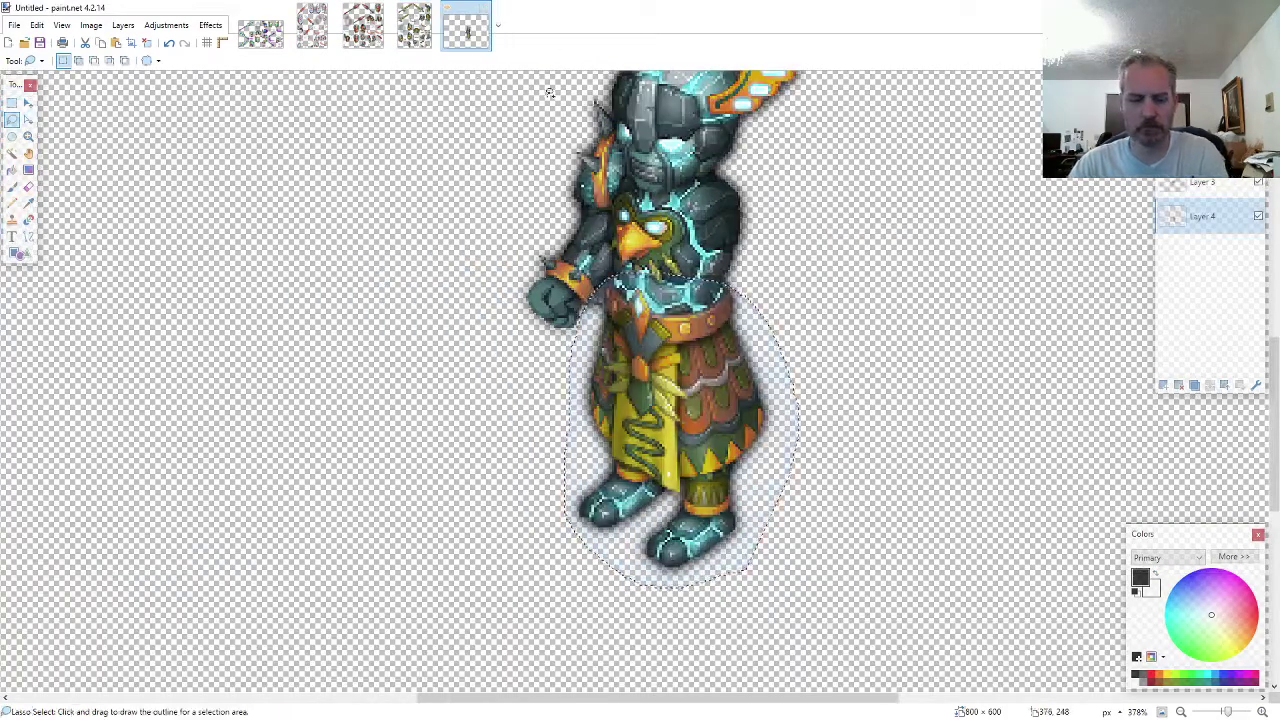
pyautogui.moveTo(1195, 225); pyautogui.dragTo(1186, 192)
pyautogui.scroll(1, 1086, 248)
pyautogui.hotkey('ctrl', 'v')
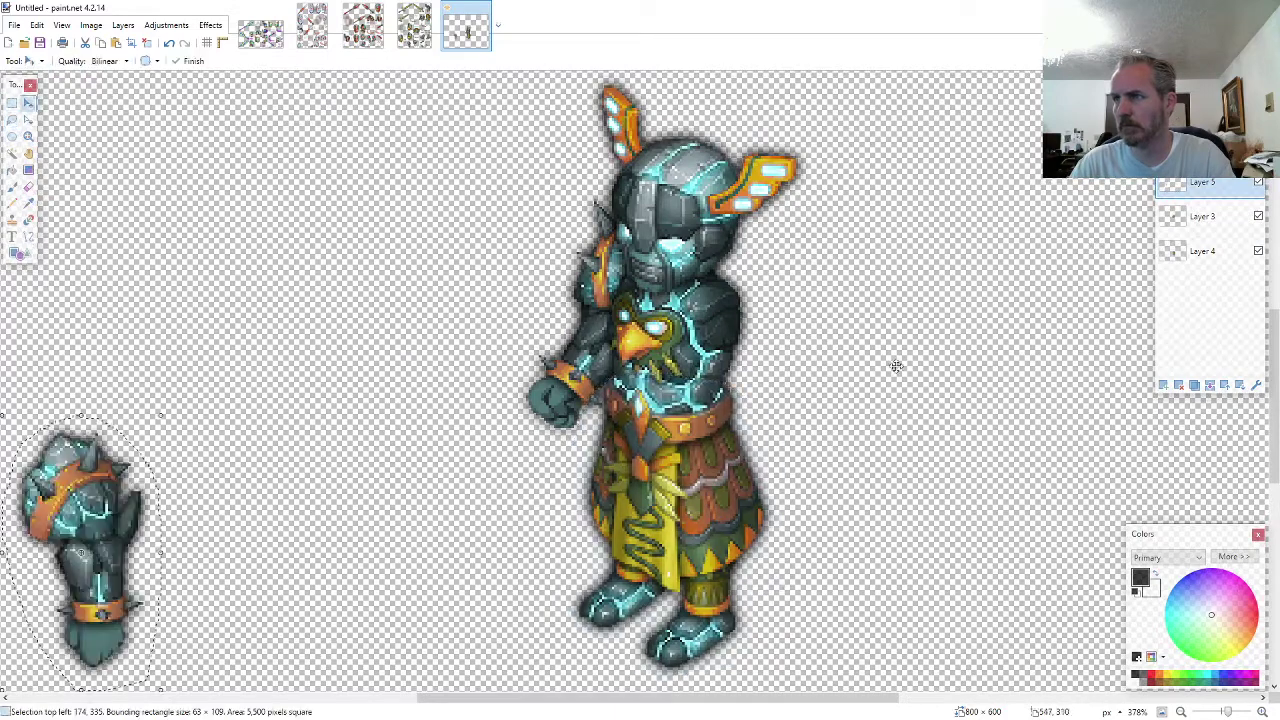
pyautogui.moveTo(66, 520); pyautogui.dragTo(838, 548)
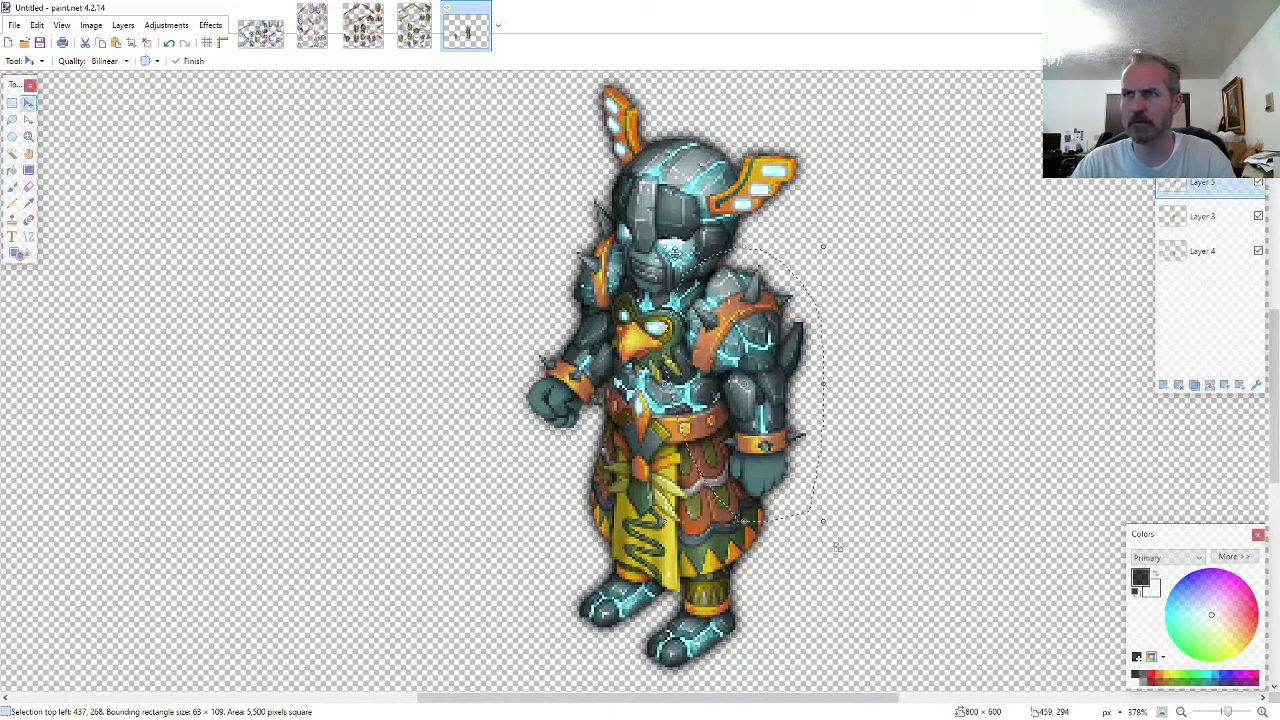
# - Lasso and copy the leftmost crowned bird-head shield on the ARMOR3-AE-M-EVO2 sheet
pyautogui.click(415, 33)
pyautogui.click(13, 120)
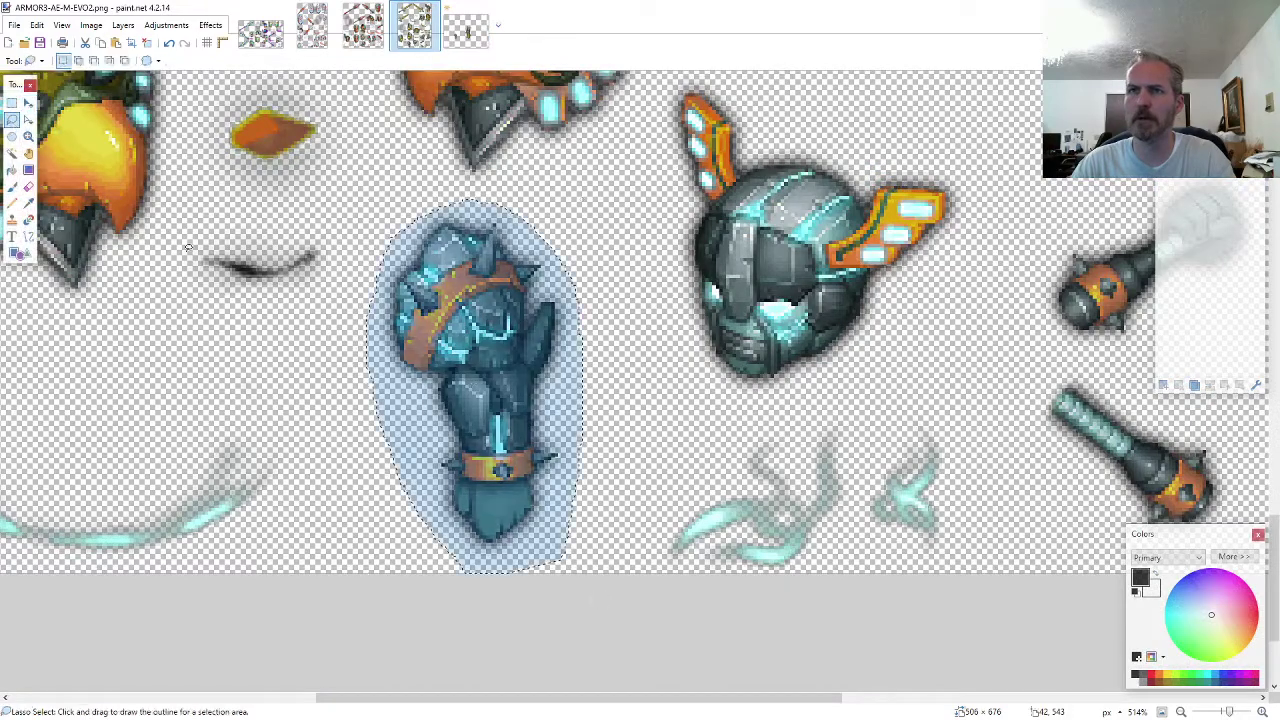
pyautogui.scroll(-3, 370, 328)
pyautogui.scroll(8, 540, 358)
pyautogui.scroll(-4, 202, 447)
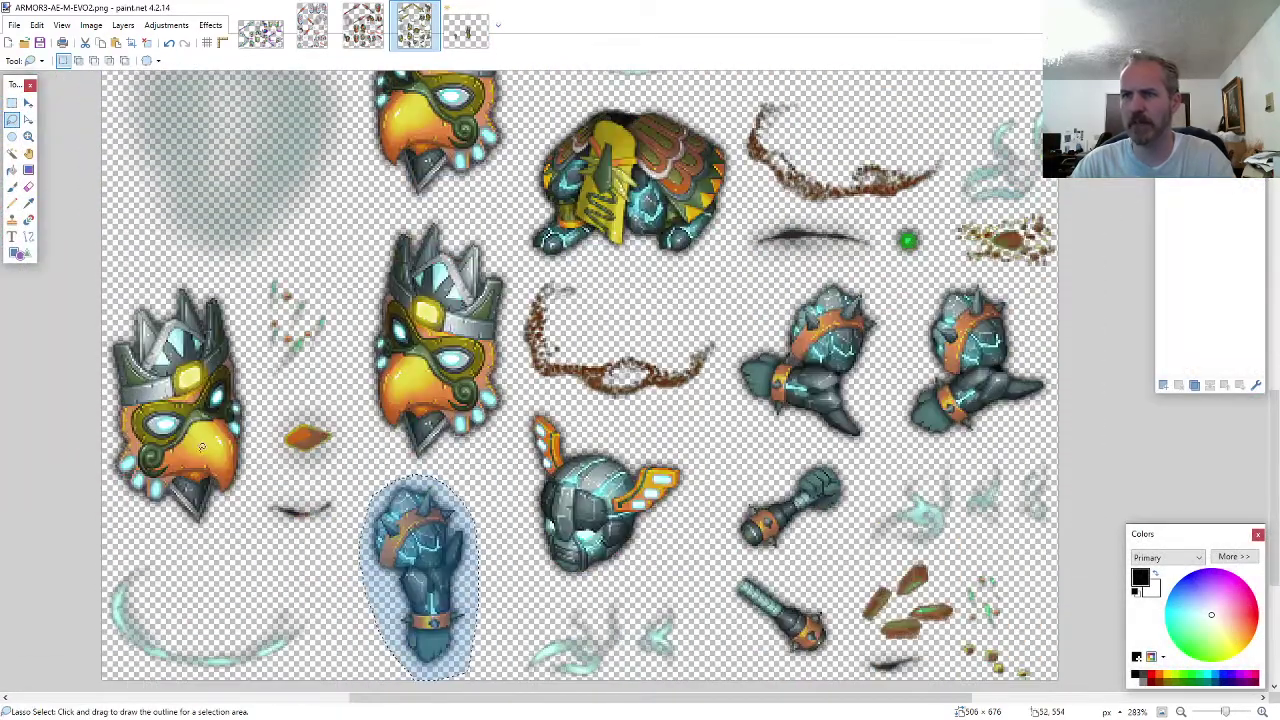
pyautogui.moveTo(218, 534)
pyautogui.mouseDown()
pyautogui.moveTo(245, 509)
pyautogui.moveTo(241, 399)
pyautogui.moveTo(266, 458)
pyautogui.moveTo(265, 390)
pyautogui.mouseUp()
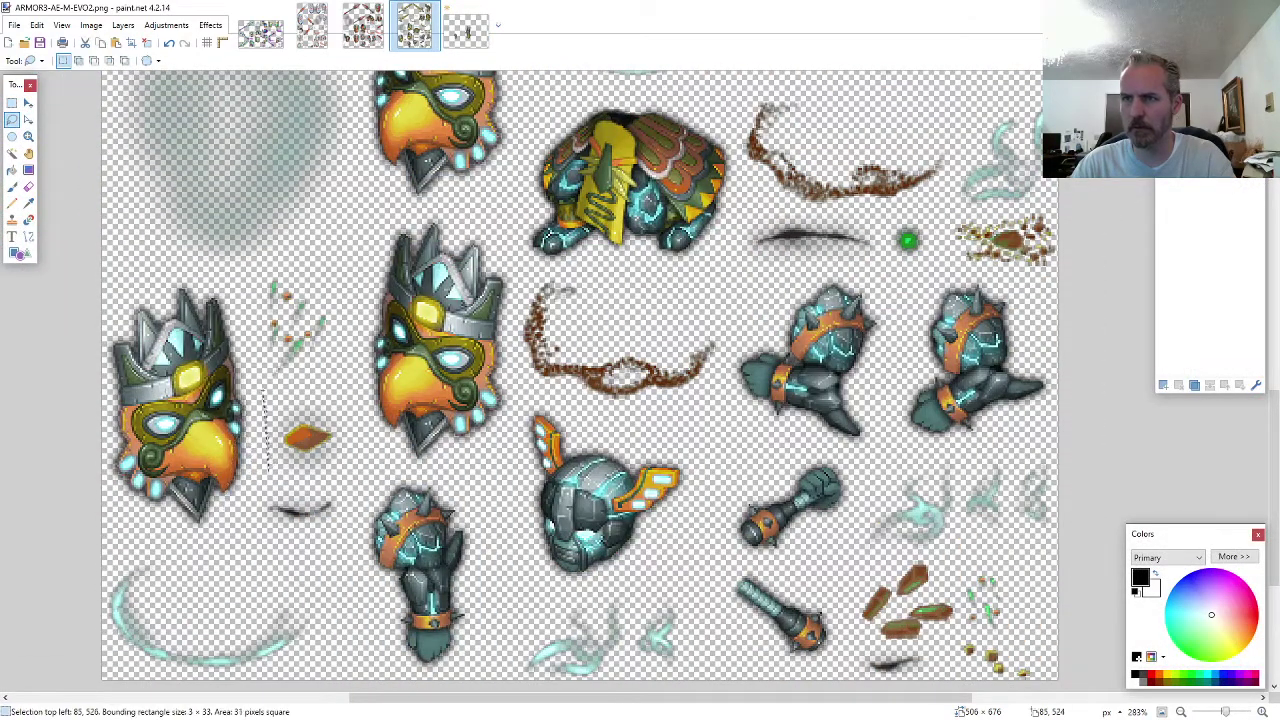
pyautogui.moveTo(243, 316)
pyautogui.mouseDown()
pyautogui.moveTo(194, 272)
pyautogui.moveTo(142, 280)
pyautogui.moveTo(78, 328)
pyautogui.moveTo(68, 397)
pyautogui.moveTo(80, 455)
pyautogui.moveTo(163, 530)
pyautogui.moveTo(202, 546)
pyautogui.mouseUp()
# - Paste the bird-head shield on a new layer, placing it over the hanging arm at about 440, 284 px
pyautogui.click(463, 30)
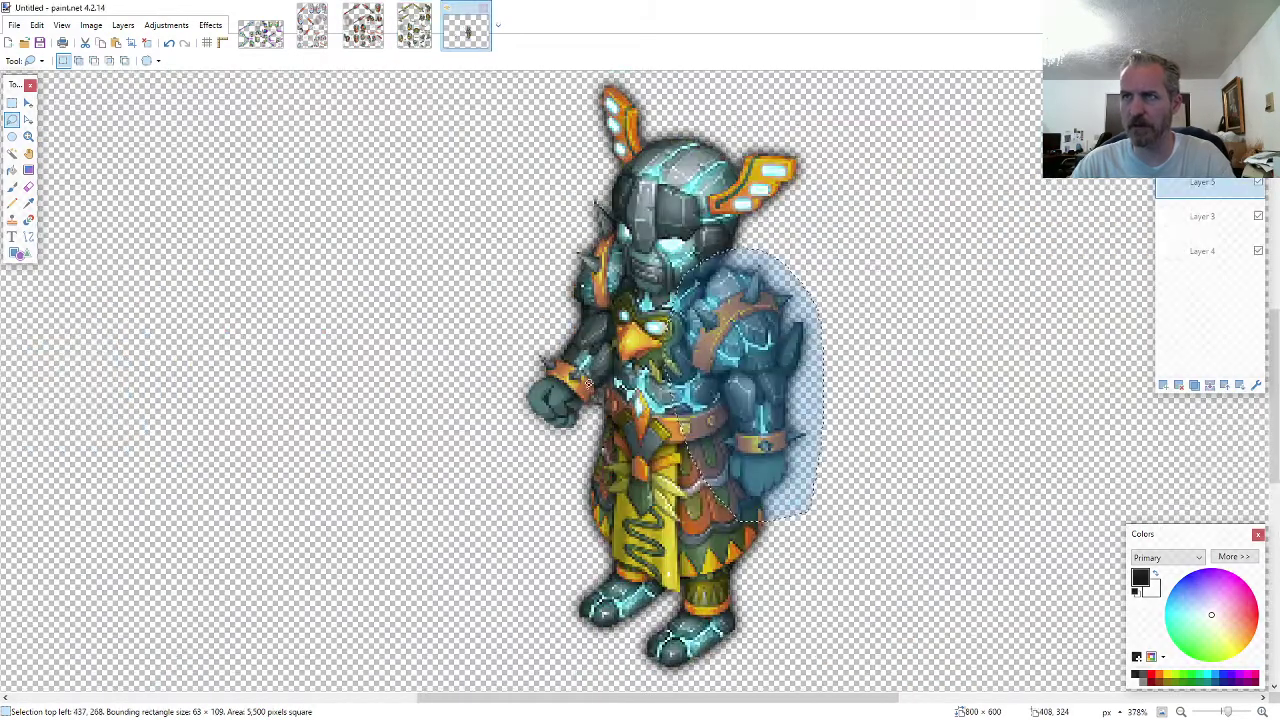
pyautogui.hotkey('ctrl', 'shift', 'n')
pyautogui.hotkey('ctrl', 'v')
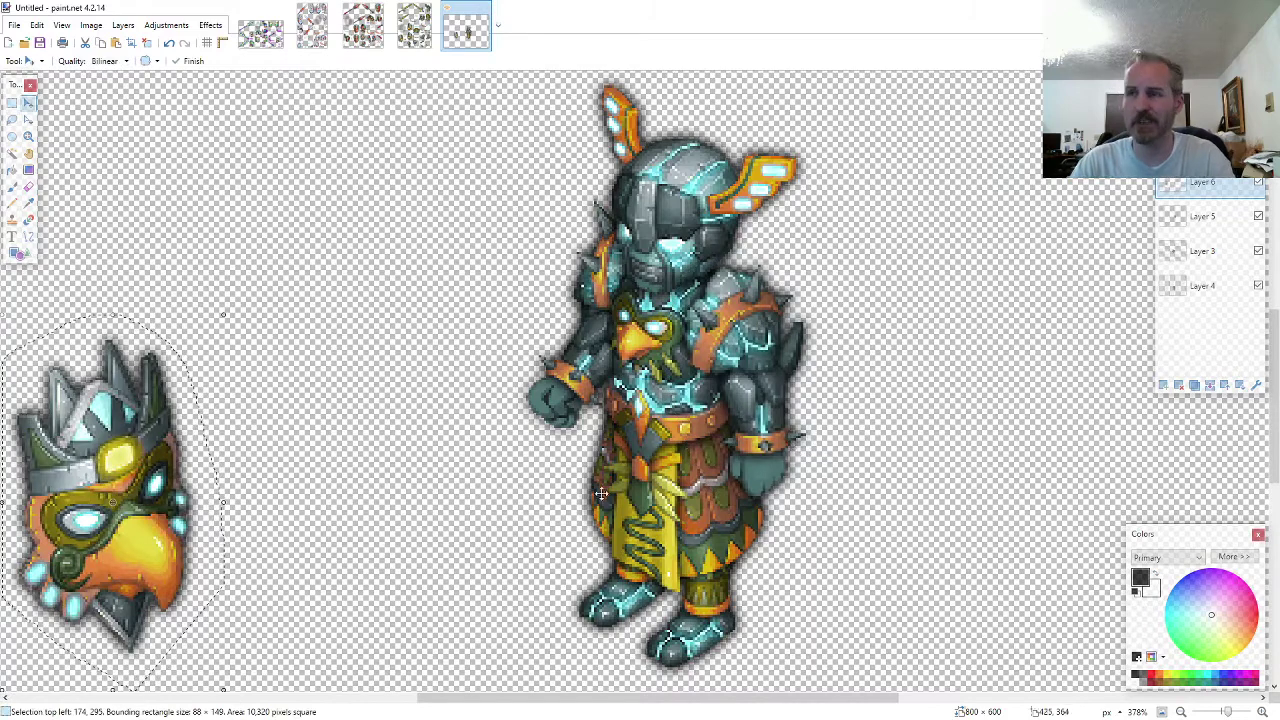
pyautogui.moveTo(136, 544); pyautogui.dragTo(801, 517)
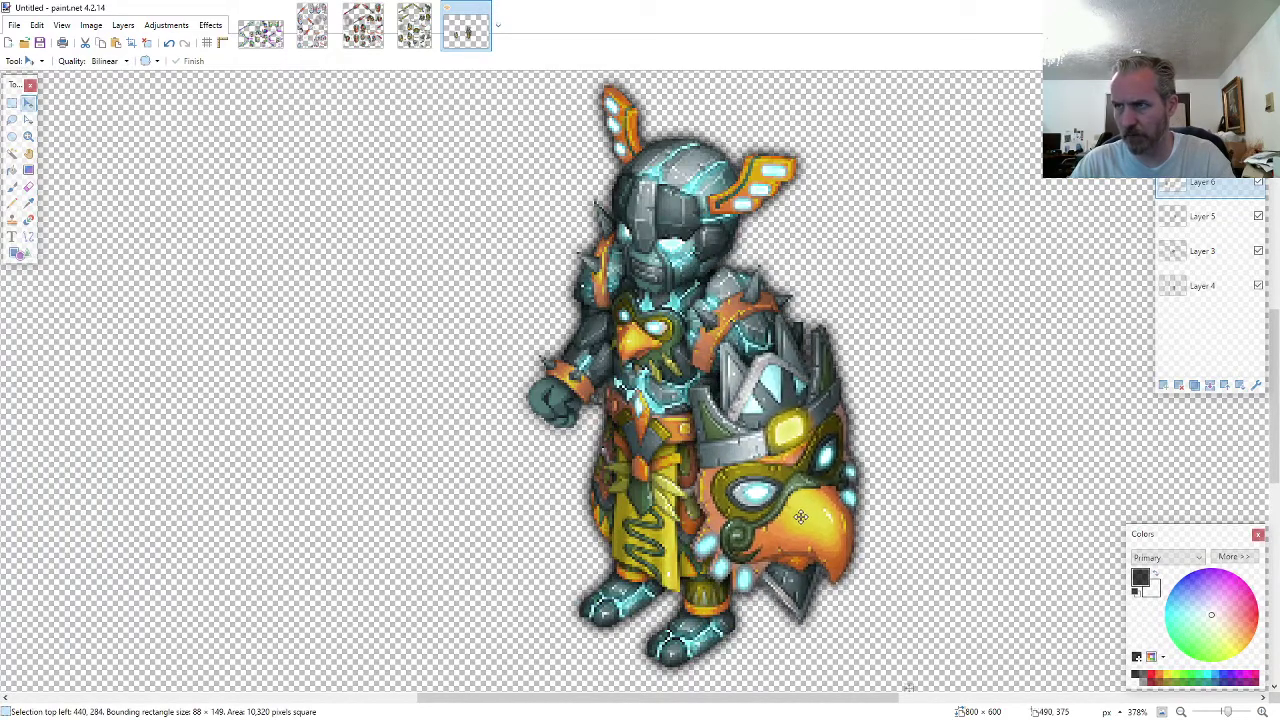
# - Lasso and copy the glowing sword with the attached fist in the top row of the ARMOR3-AE-M-EVO2 sheet
pyautogui.click(414, 25)
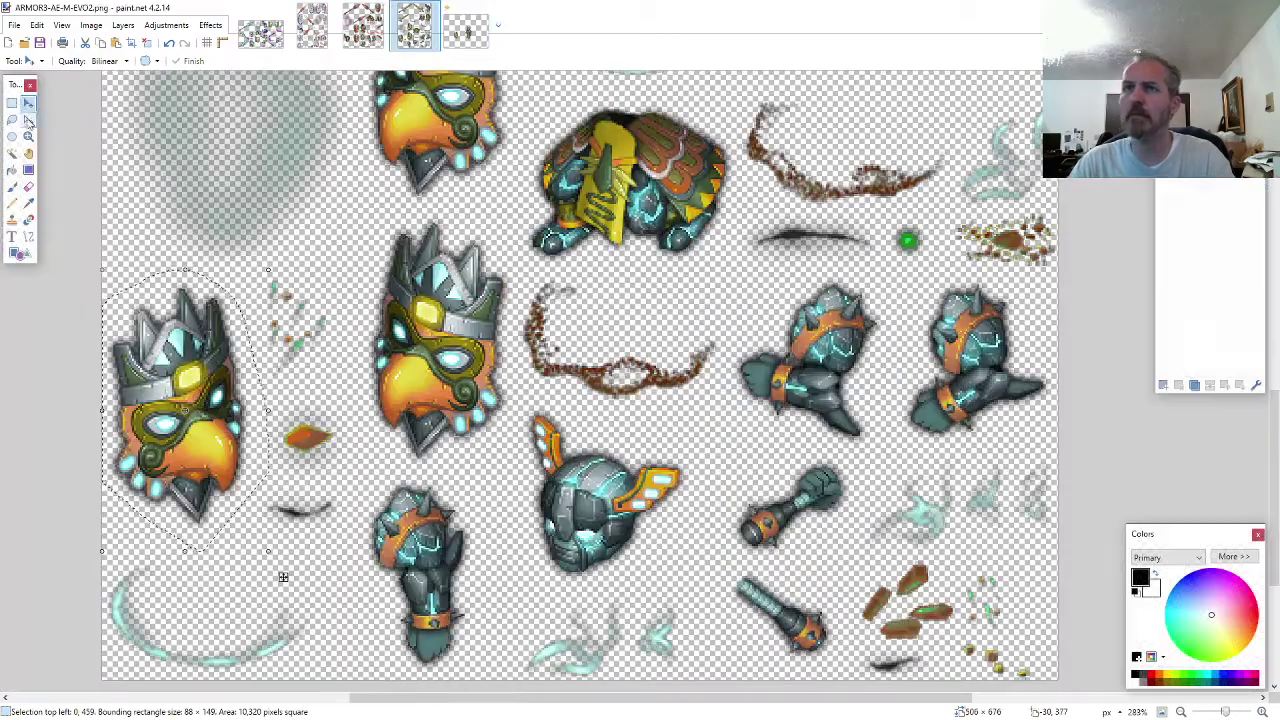
pyautogui.press('s')
pyautogui.scroll(10, 576, 359)
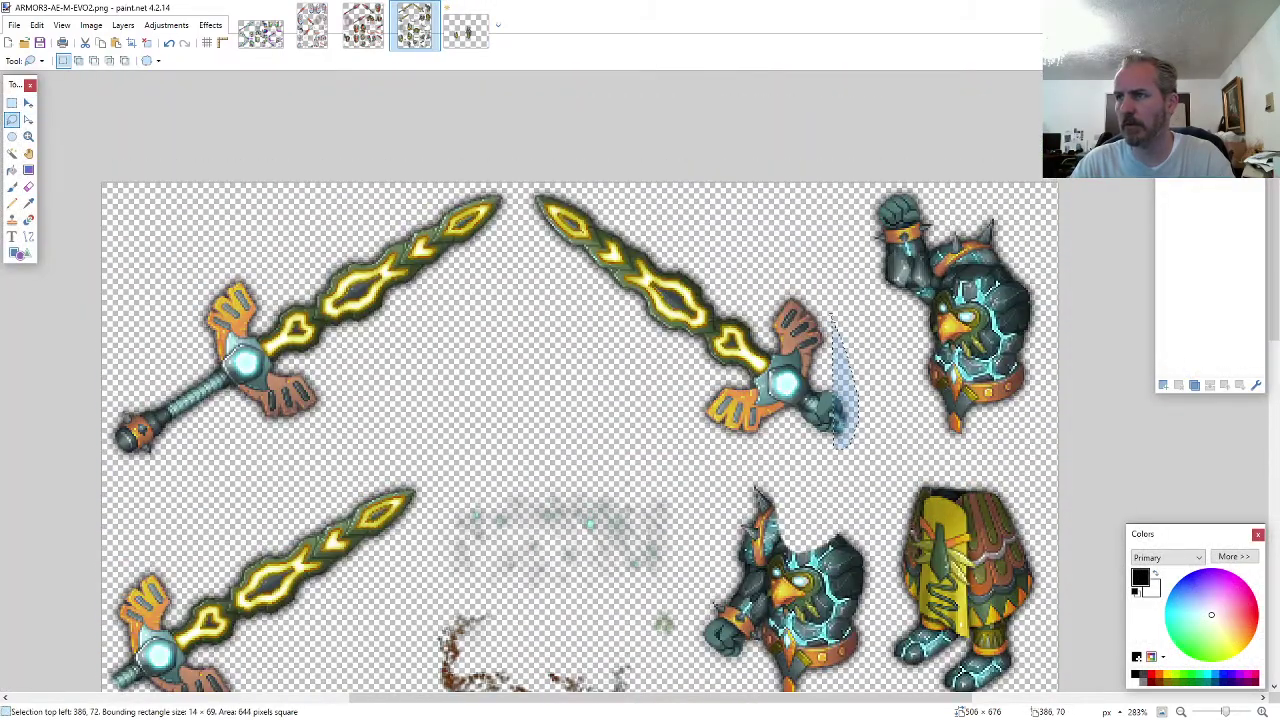
pyautogui.moveTo(832, 315)
pyautogui.mouseDown()
pyautogui.moveTo(605, 195)
pyautogui.moveTo(520, 186)
pyautogui.moveTo(580, 305)
pyautogui.moveTo(633, 372)
pyautogui.moveTo(726, 447)
pyautogui.mouseUp()
# - Paste the sword with its fist over the figure's outstretched hand, placing it at about 233, 208 px
pyautogui.click(465, 45)
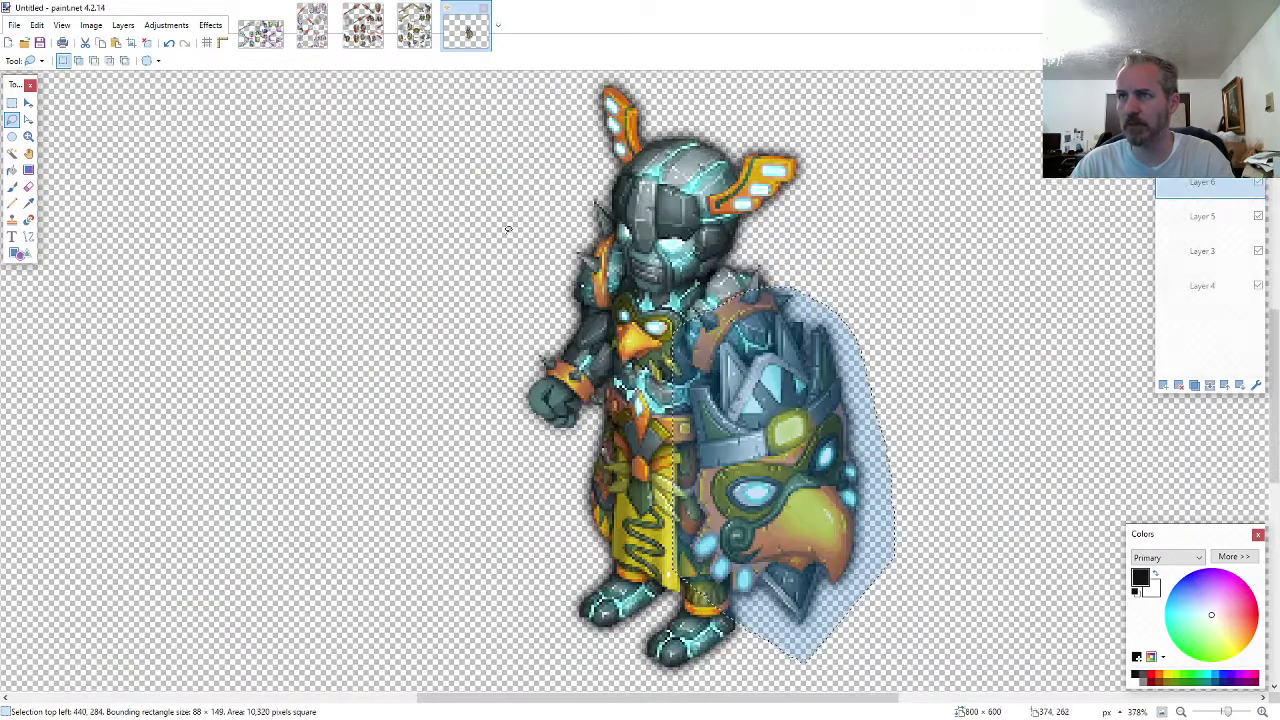
pyautogui.scroll(2, 510, 285)
pyautogui.hotkey('ctrl', 'v')
pyautogui.moveTo(680, 577); pyautogui.dragTo(594, 472)
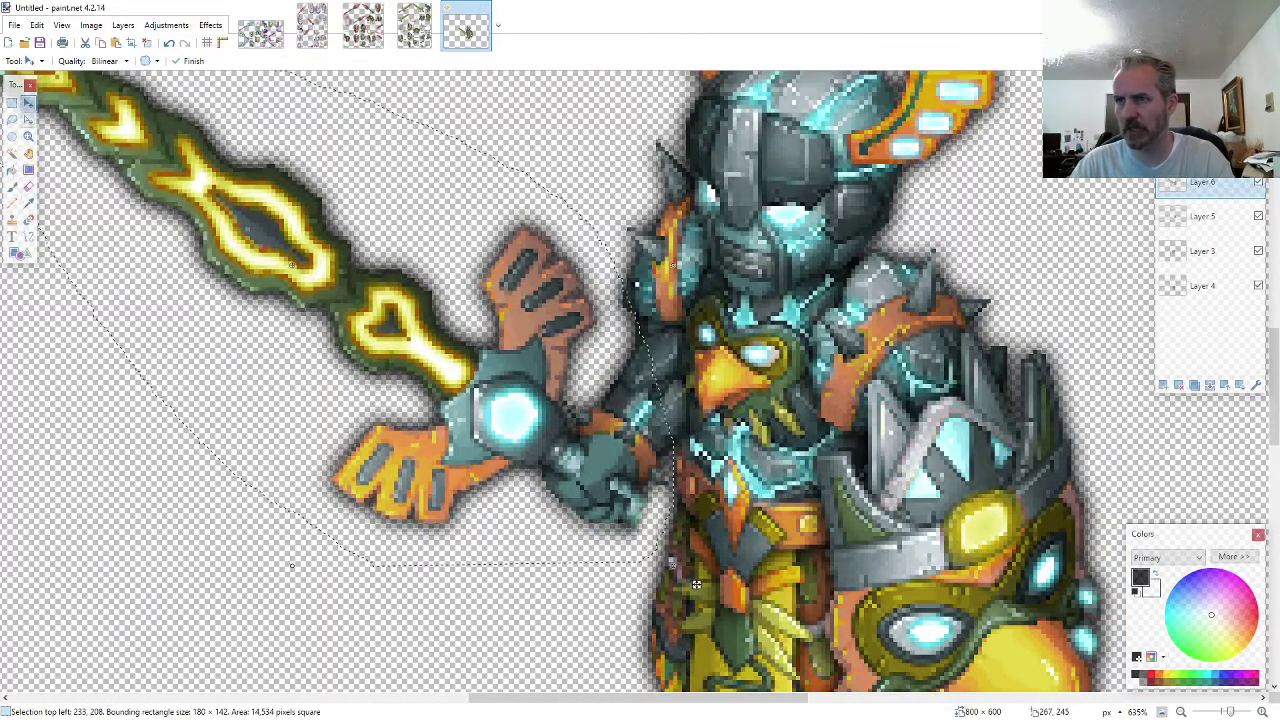
# - Erase the edges of the pasted fist where they overlap the orange wristband, using a 2 px brush at 75% hardness
pyautogui.click(28, 186)
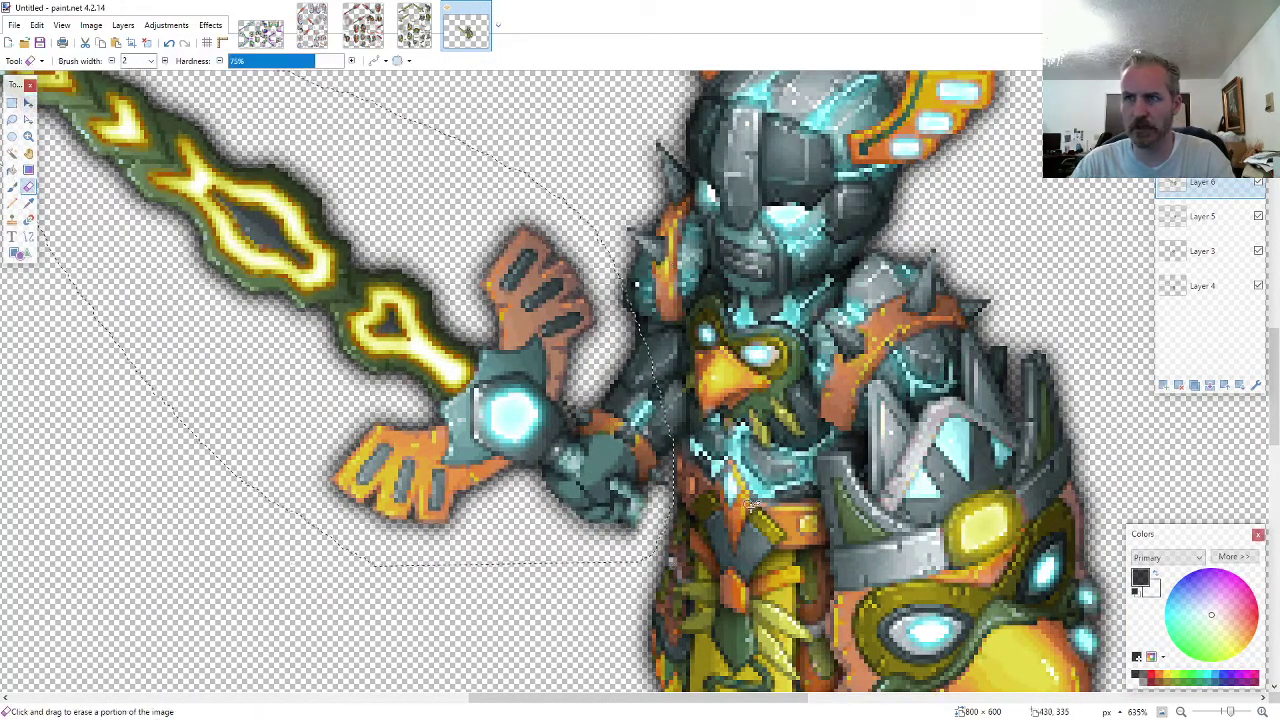
pyautogui.scroll(2, 638, 443)
pyautogui.scroll(3, 638, 443)
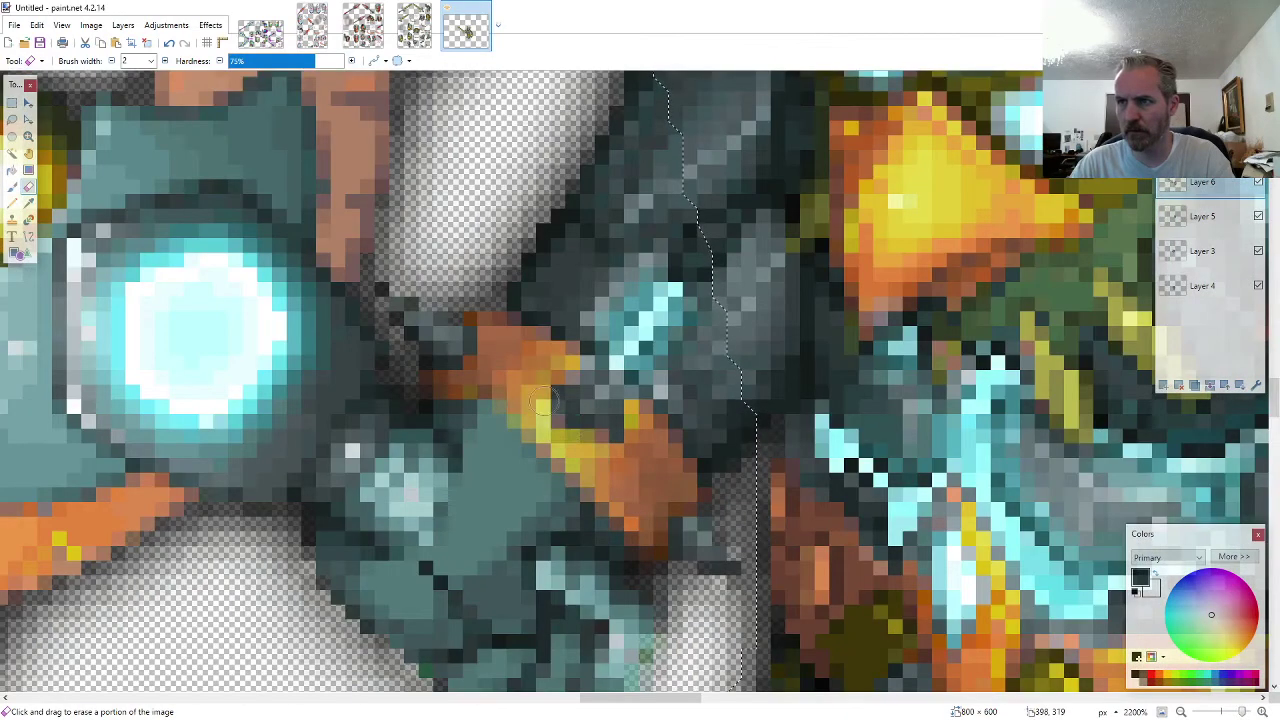
pyautogui.scroll(-2, 617, 403)
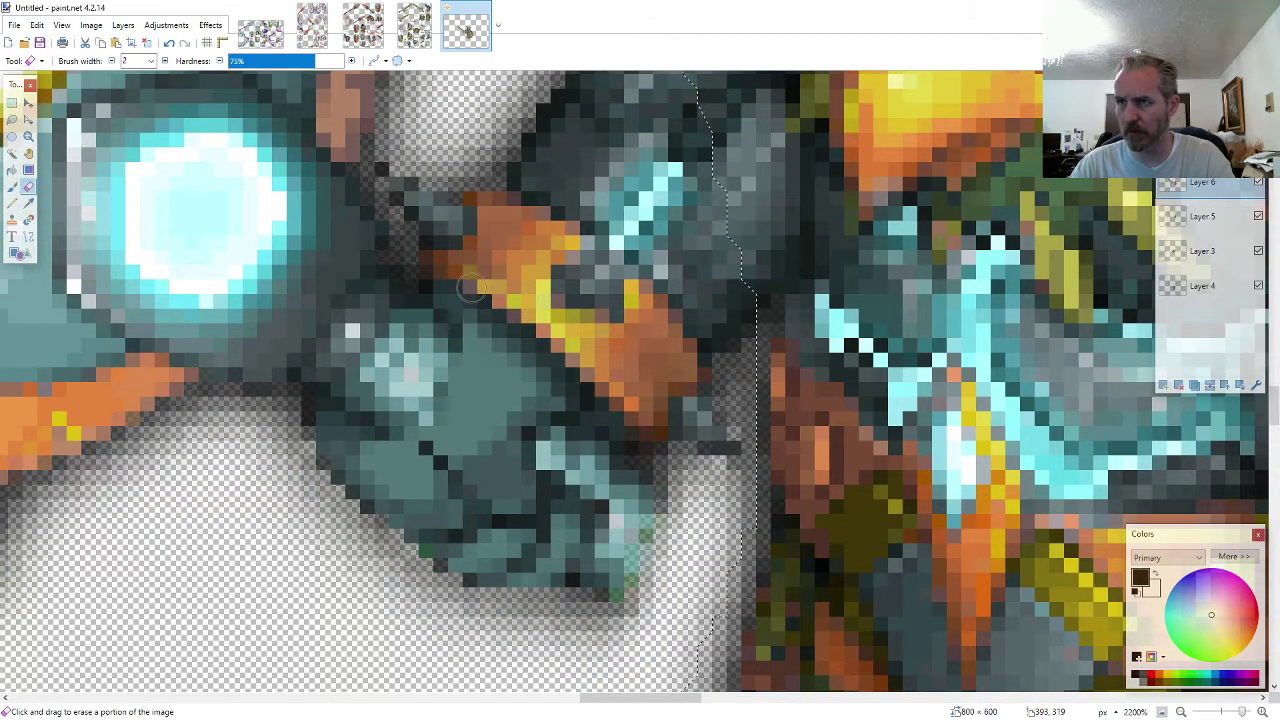
pyautogui.scroll(-2, 664, 433)
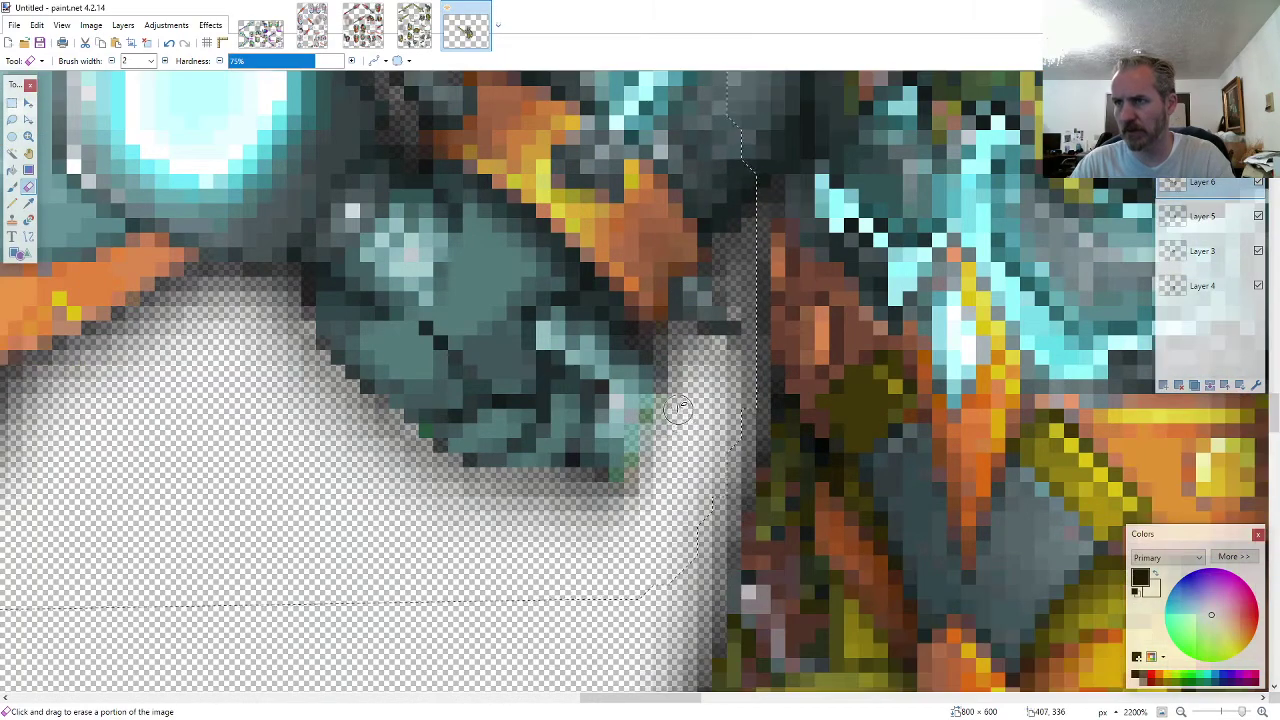
pyautogui.scroll(-2, 664, 487)
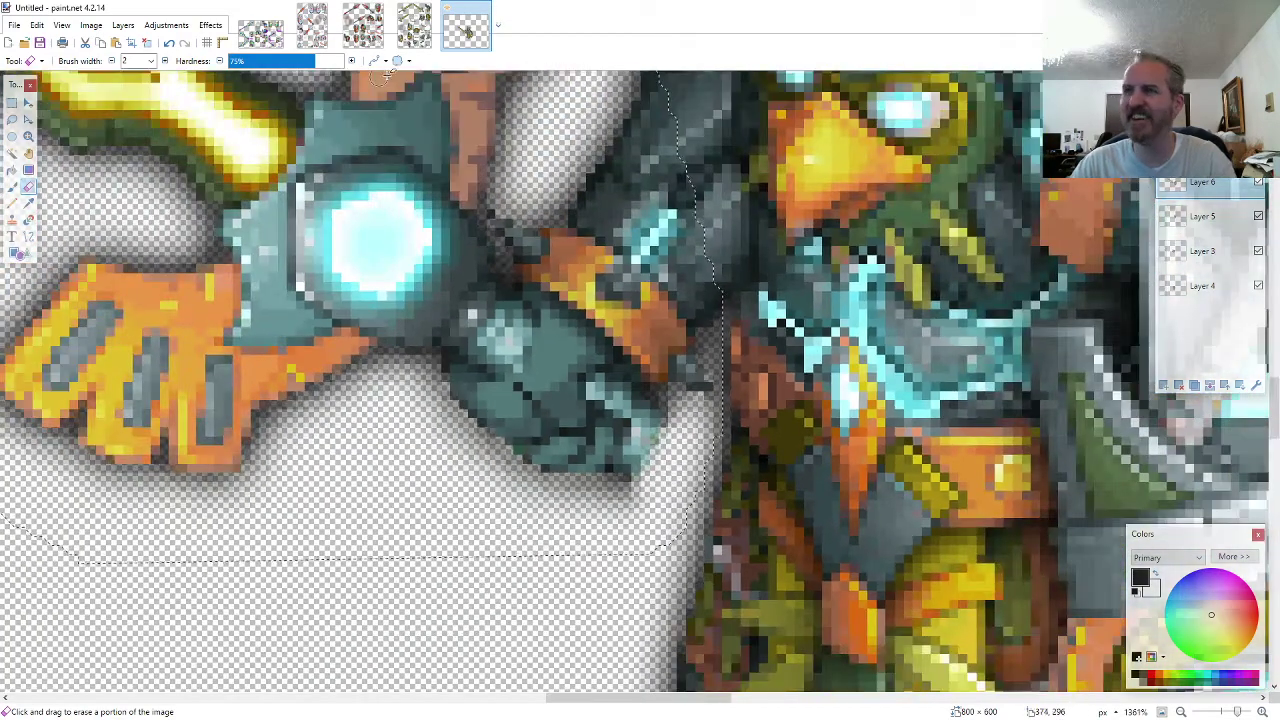
# - Lasso and copy the sword grip with the spiked pommel near the sheet's bottom, and add a new layer to the figure image
pyautogui.click(414, 25)
pyautogui.scroll(-15, 397, 311)
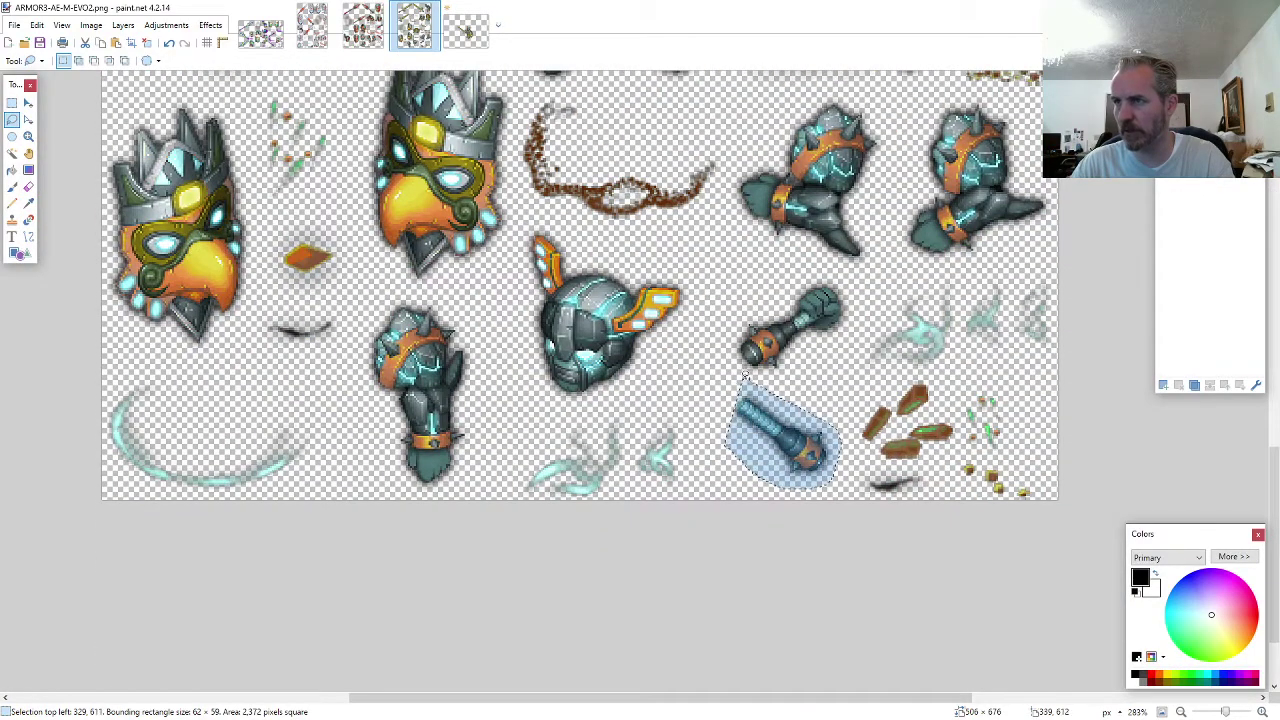
pyautogui.click(449, 22)
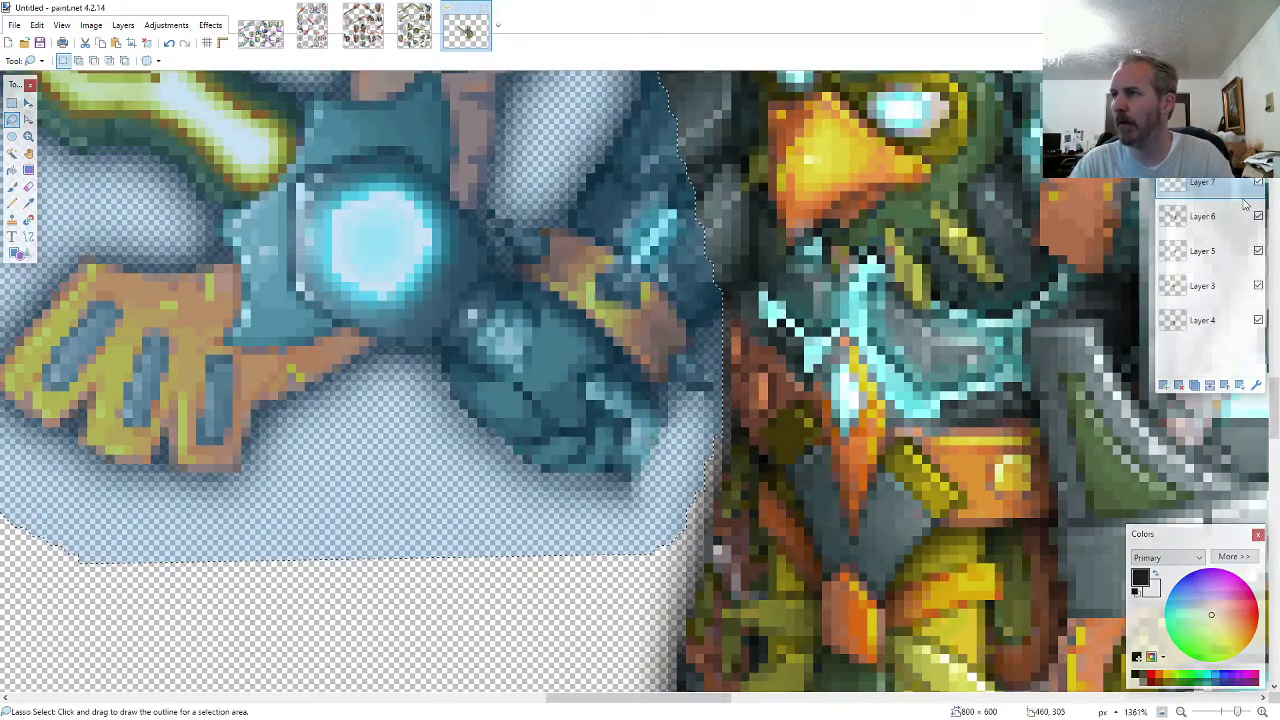
# - Move the new layer to the bottom of the stack and paste the spiked sword grip onto it at about 384, 314 px, behind the fist
pyautogui.moveTo(1227, 323); pyautogui.dragTo(1226, 327)
pyautogui.scroll(3, 765, 475)
pyautogui.hotkey('ctrl', 'v')
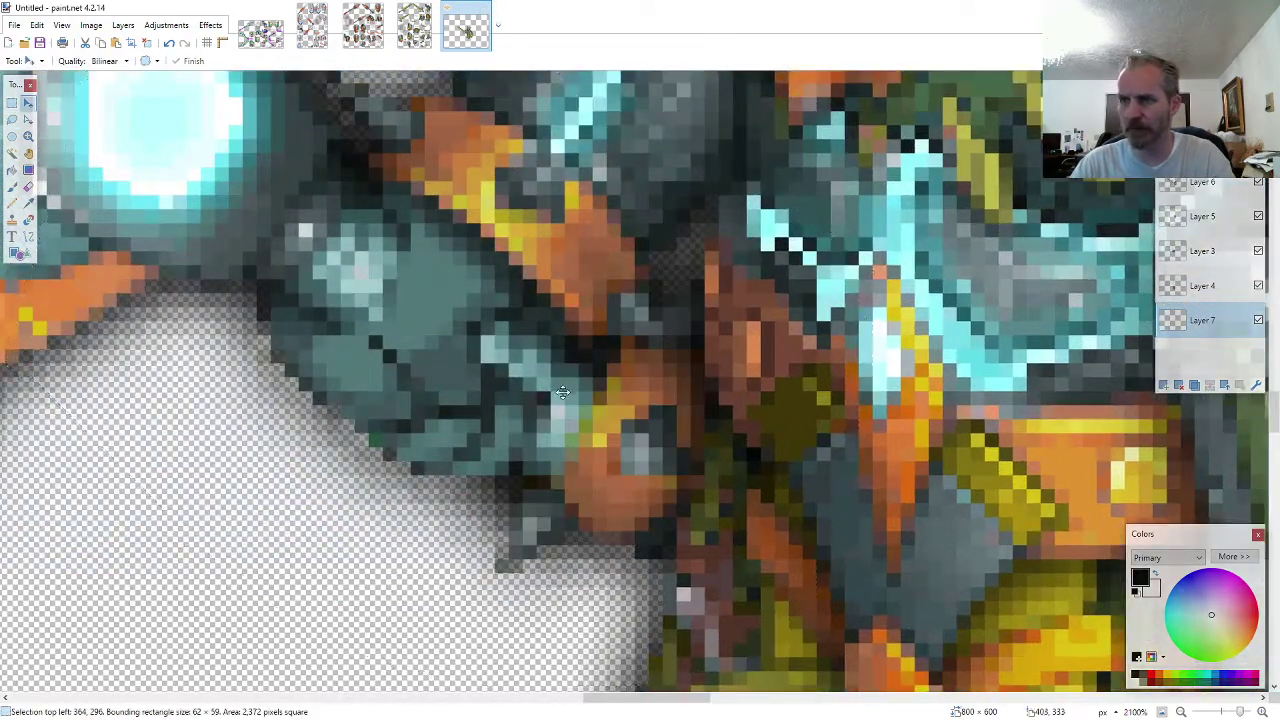
pyautogui.moveTo(674, 497); pyautogui.dragTo(850, 644)
pyautogui.scroll(-2, 789, 619)
pyautogui.scroll(-12, 789, 619)
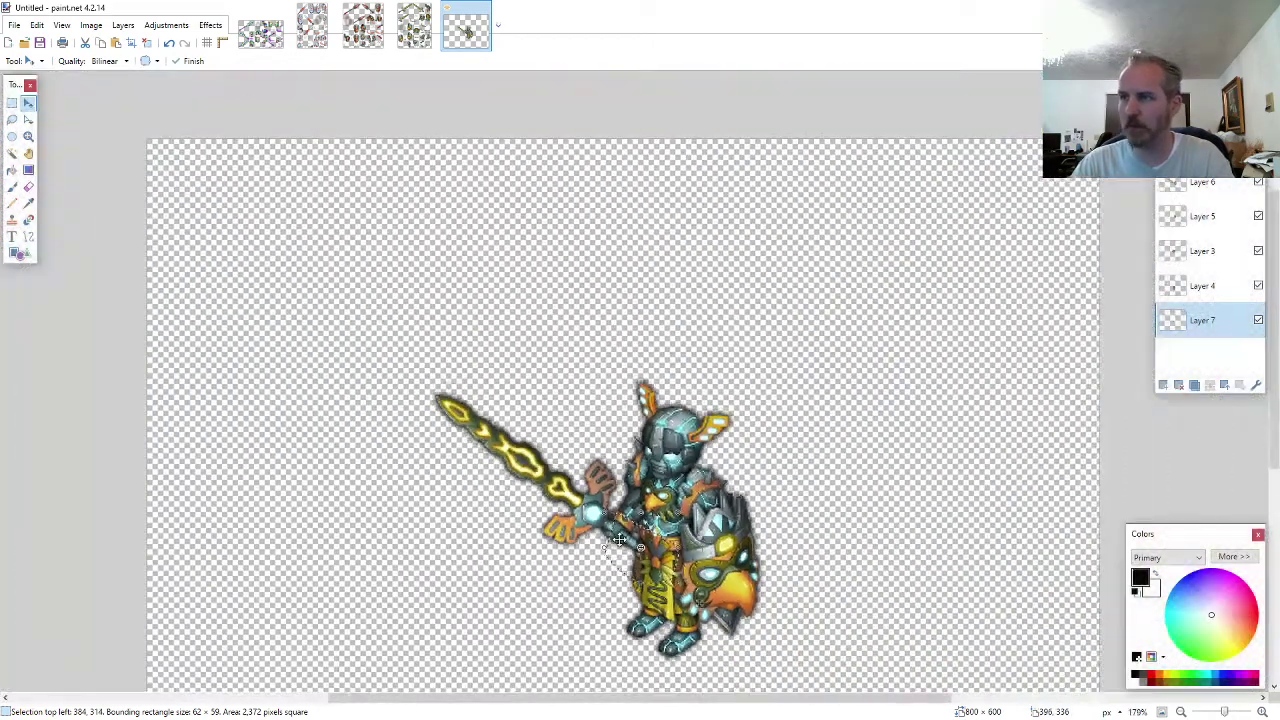
pyautogui.scroll(-4, 620, 539)
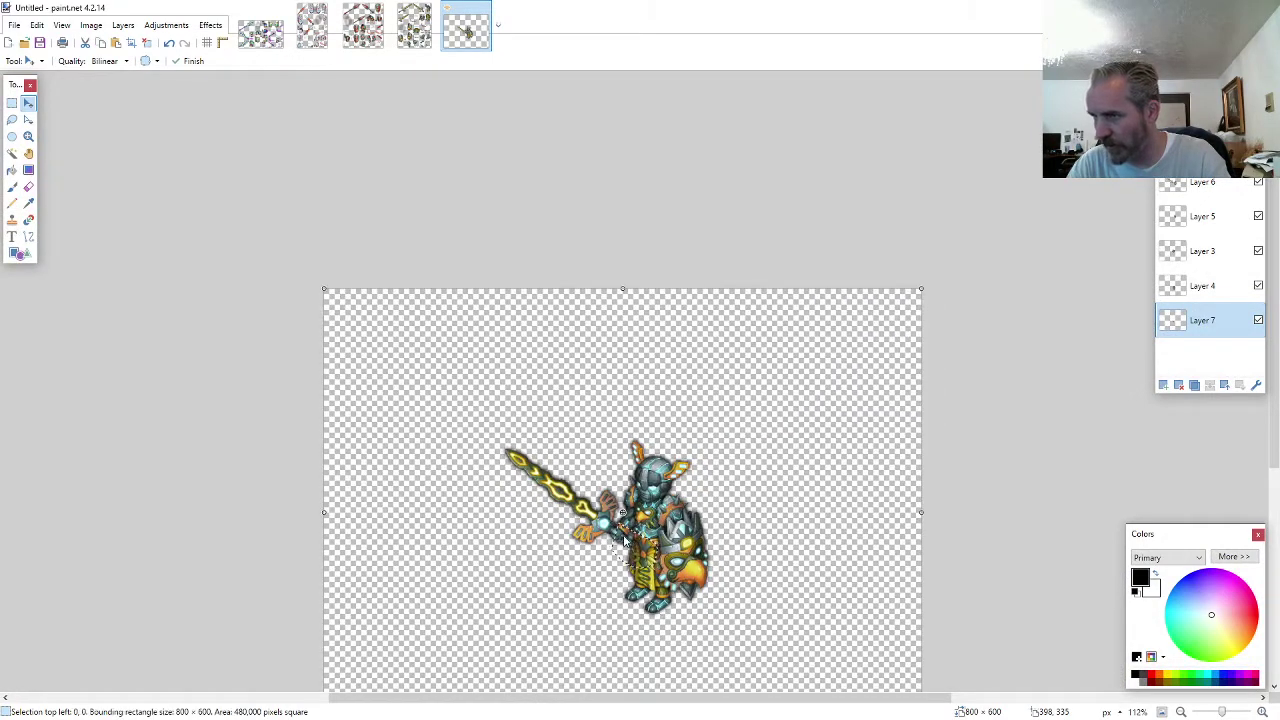
# - Merge all layers of the figure image down into a single layer, starting from the topmost one
pyautogui.click(1200, 113)
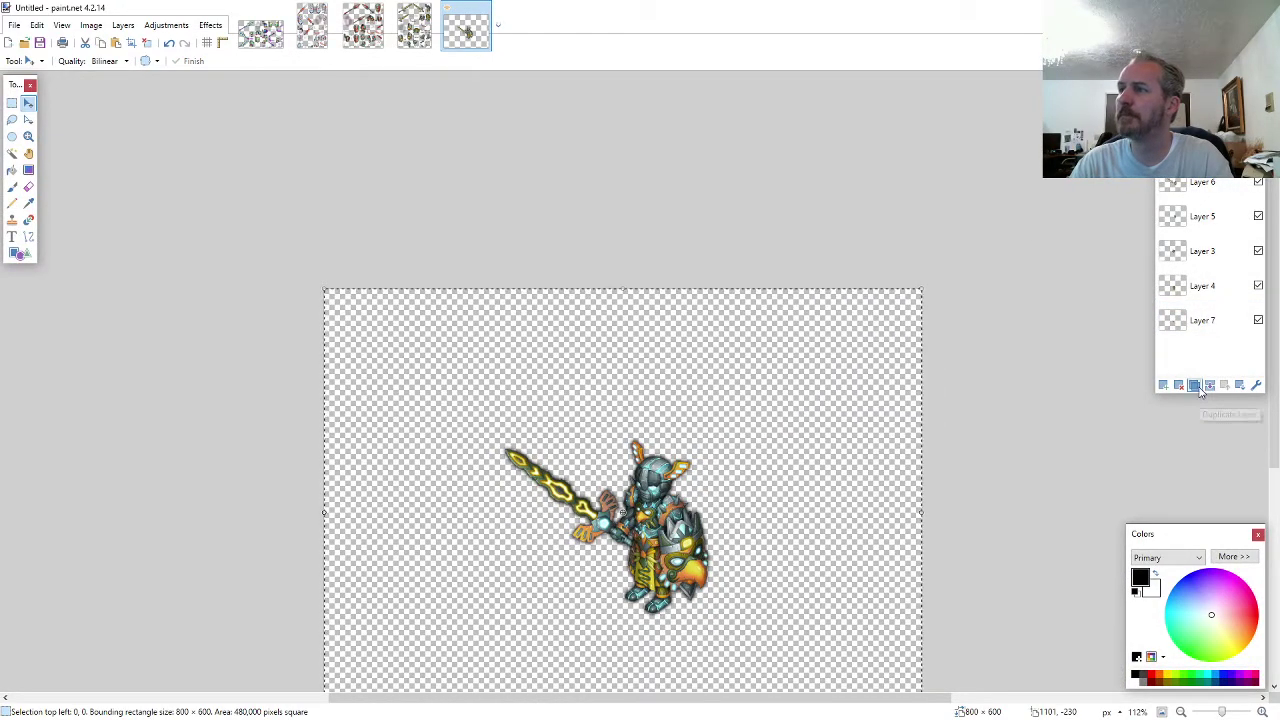
pyautogui.click(1196, 387)
pyautogui.click(1210, 389)
pyautogui.click(1210, 389)
pyautogui.click(1210, 389)
pyautogui.click(1210, 389)
pyautogui.click(1210, 389)
pyautogui.click(1210, 389)
pyautogui.click(1210, 389)
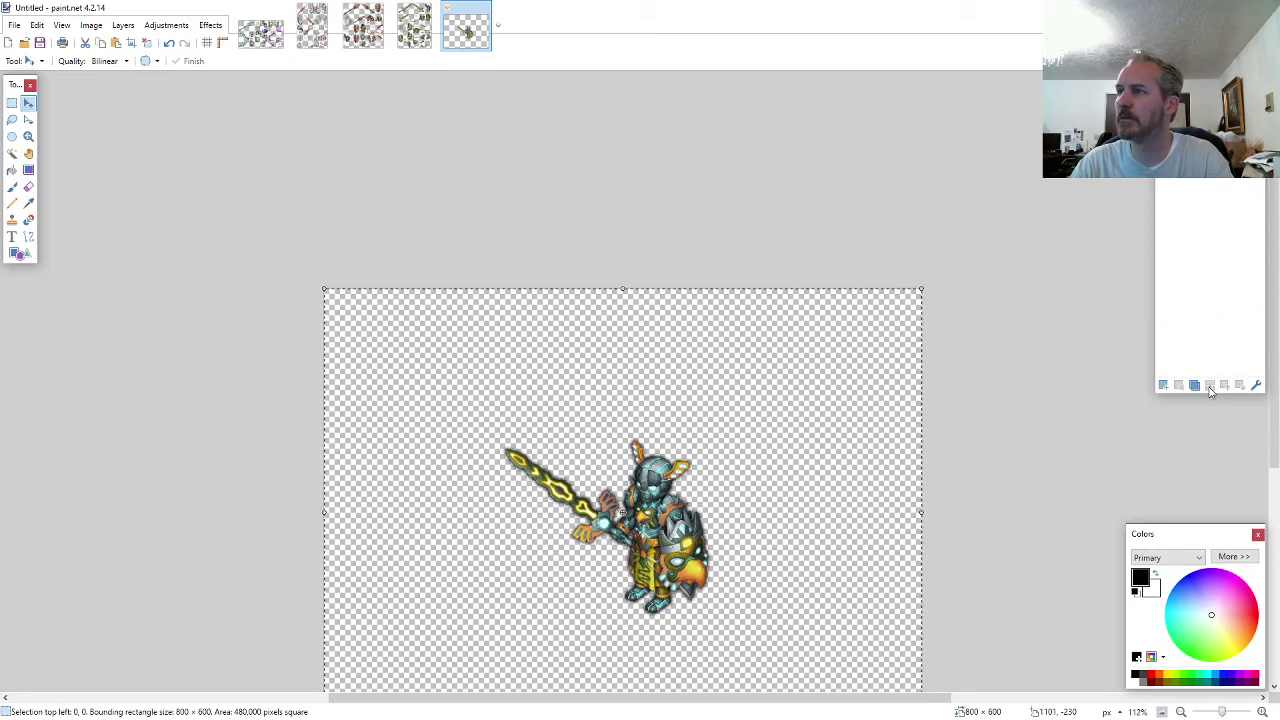
# - Move the merged figure into the canvas's upper-left corner, offsetting the selection to -226, -187 px
pyautogui.moveTo(848, 384); pyautogui.dragTo(621, 285)
pyautogui.hotkey('ctrl', 'Left')
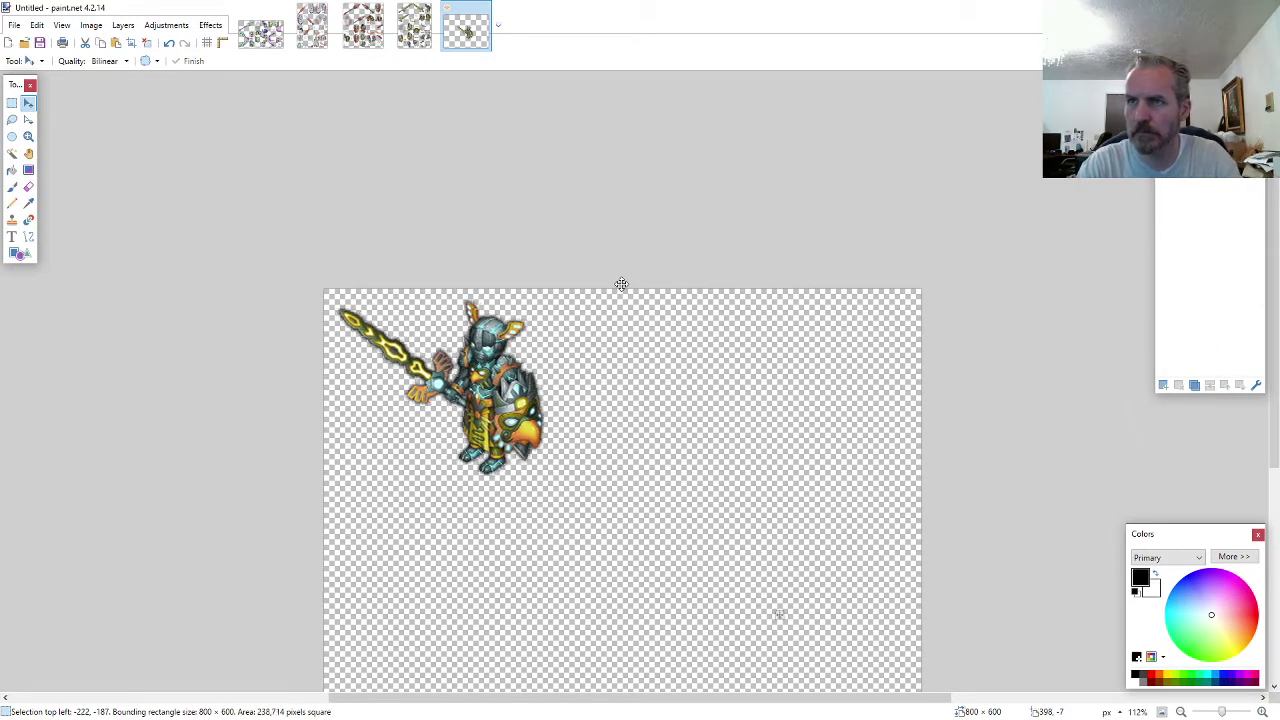
pyautogui.press('Left')
pyautogui.press('Left')
pyautogui.press('Left')
pyautogui.press('Left')
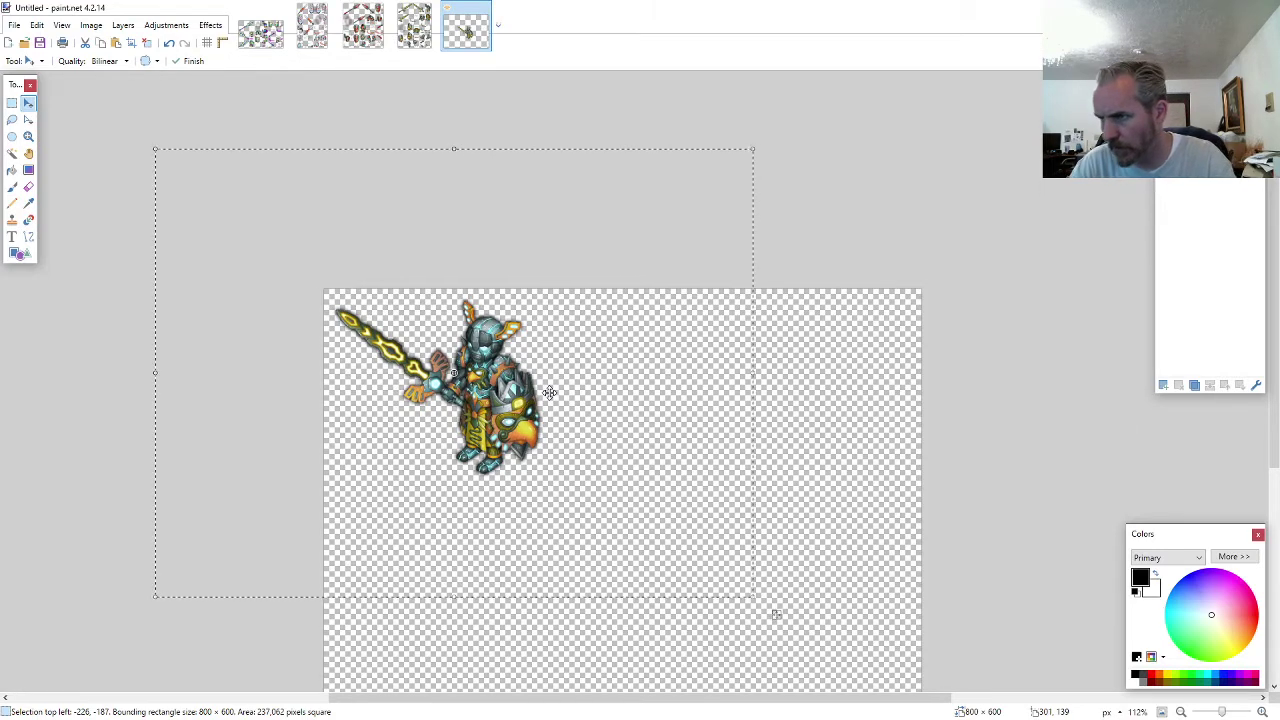
# - Resize the canvas to 300 × 300 pixels with the Top Left anchor
pyautogui.hotkey('ctrl', 'shift', 'r')
pyautogui.write('300')
pyautogui.press('Tab')
pyautogui.write('300')
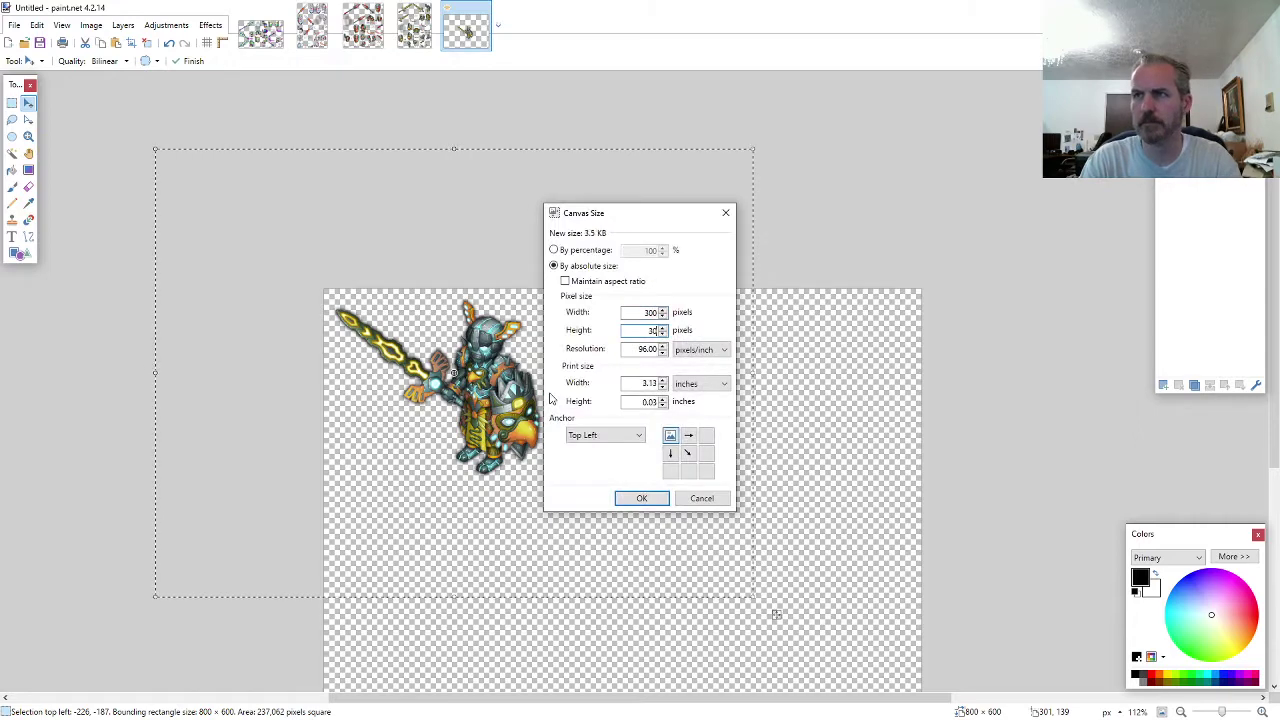
pyautogui.press('Return')
# - Select the whole image and shift the figure down 19 px on the canvas
pyautogui.hotkey('ctrl', 'a')
pyautogui.hotkey('ctrl', 'Down')
pyautogui.hotkey('ctrl', 'Down')
pyautogui.press('Down')
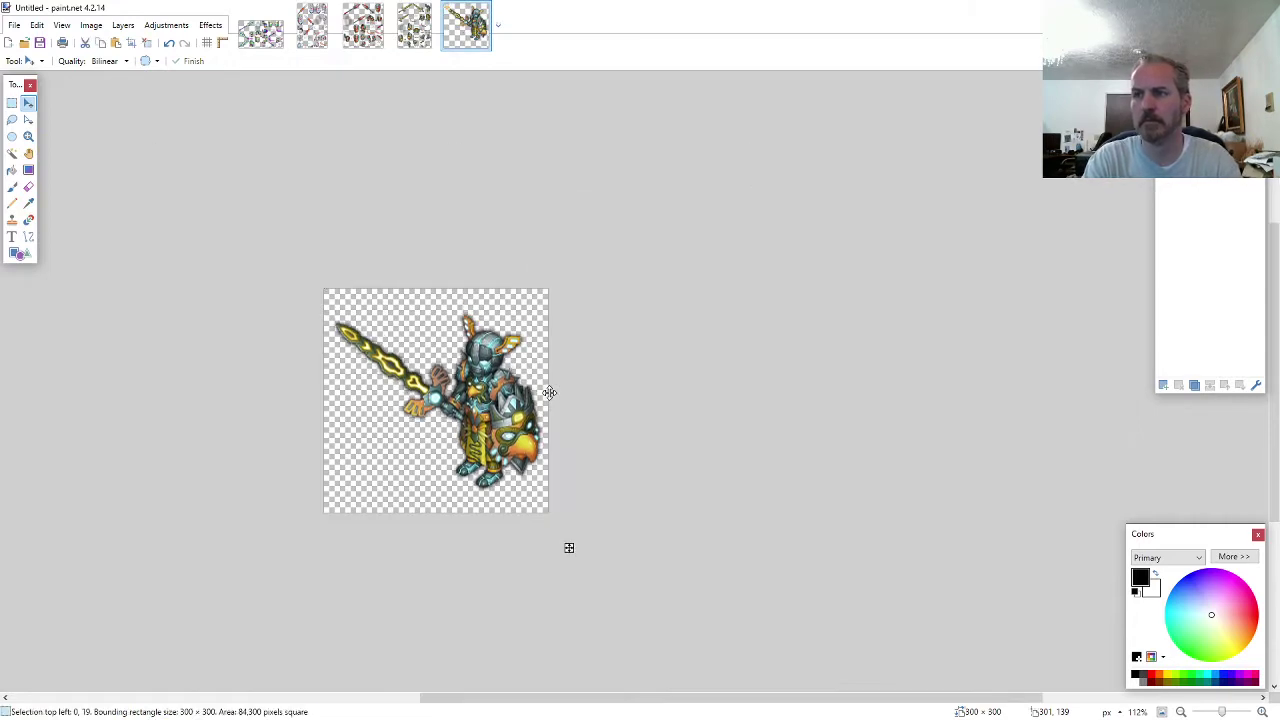
pyautogui.press('Up')
pyautogui.press('Up')
# - Save the figure as ARMOR3-AE-M-EVO2.png in the 2021-02 folder, keeping the default PNG settings
pyautogui.hotkey('ctrl', 's')
pyautogui.write('AR')
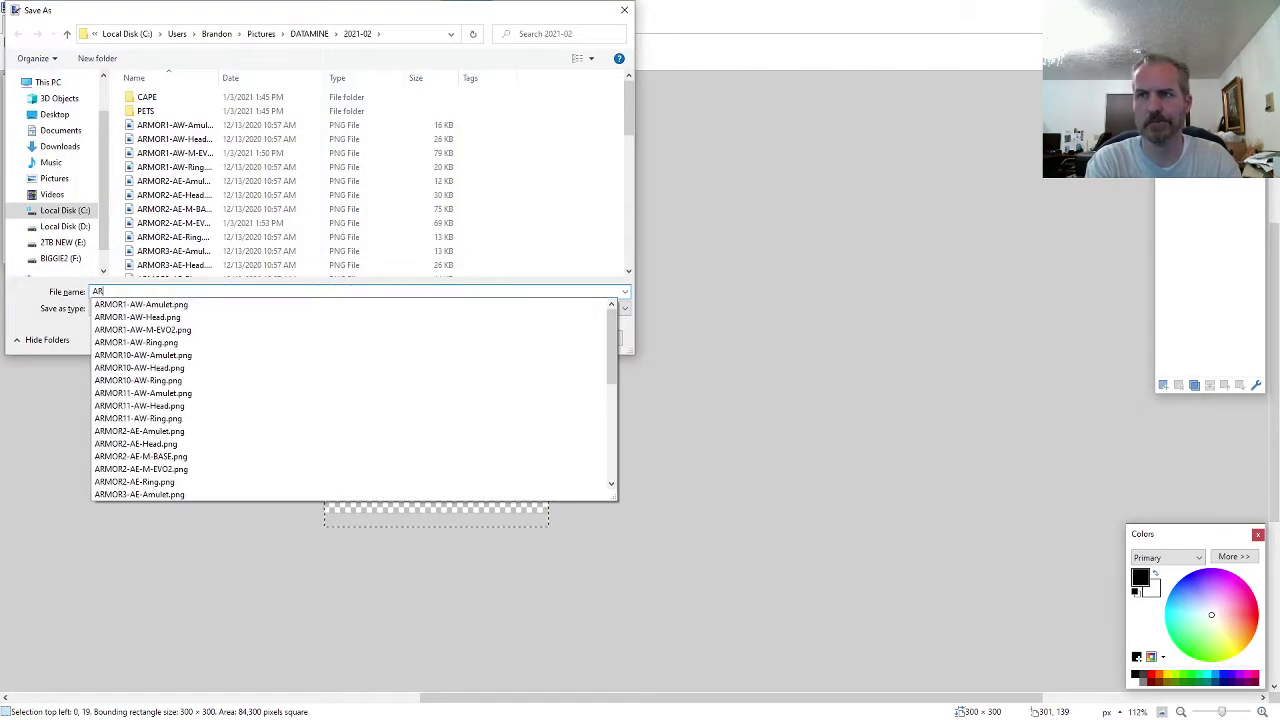
pyautogui.write('MOR3-AE-M-EVO')
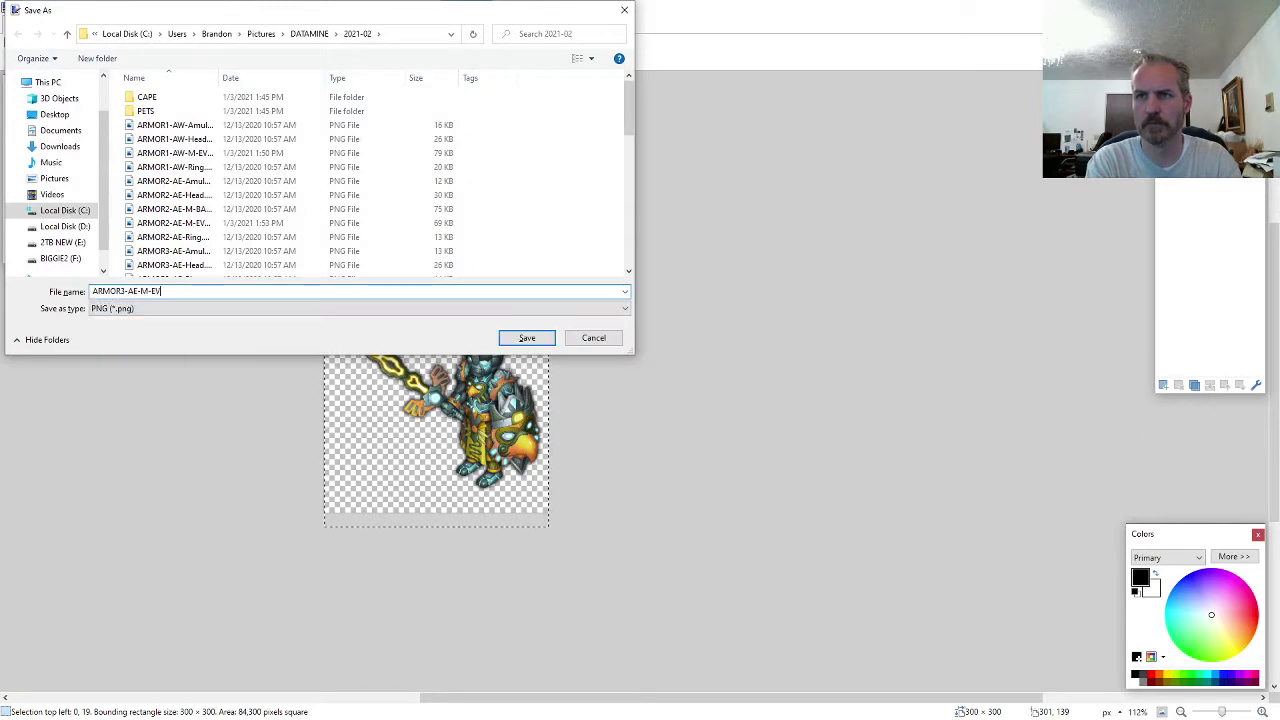
pyautogui.press('Return')
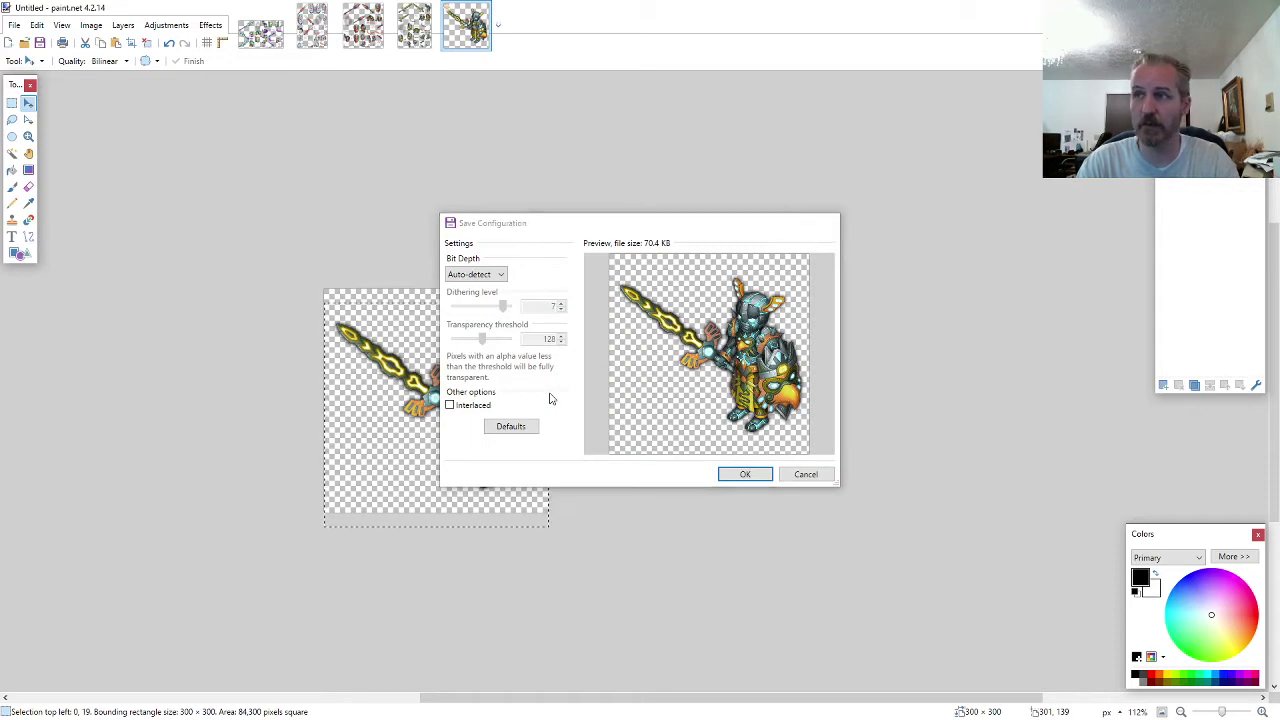
pyautogui.press('Return')
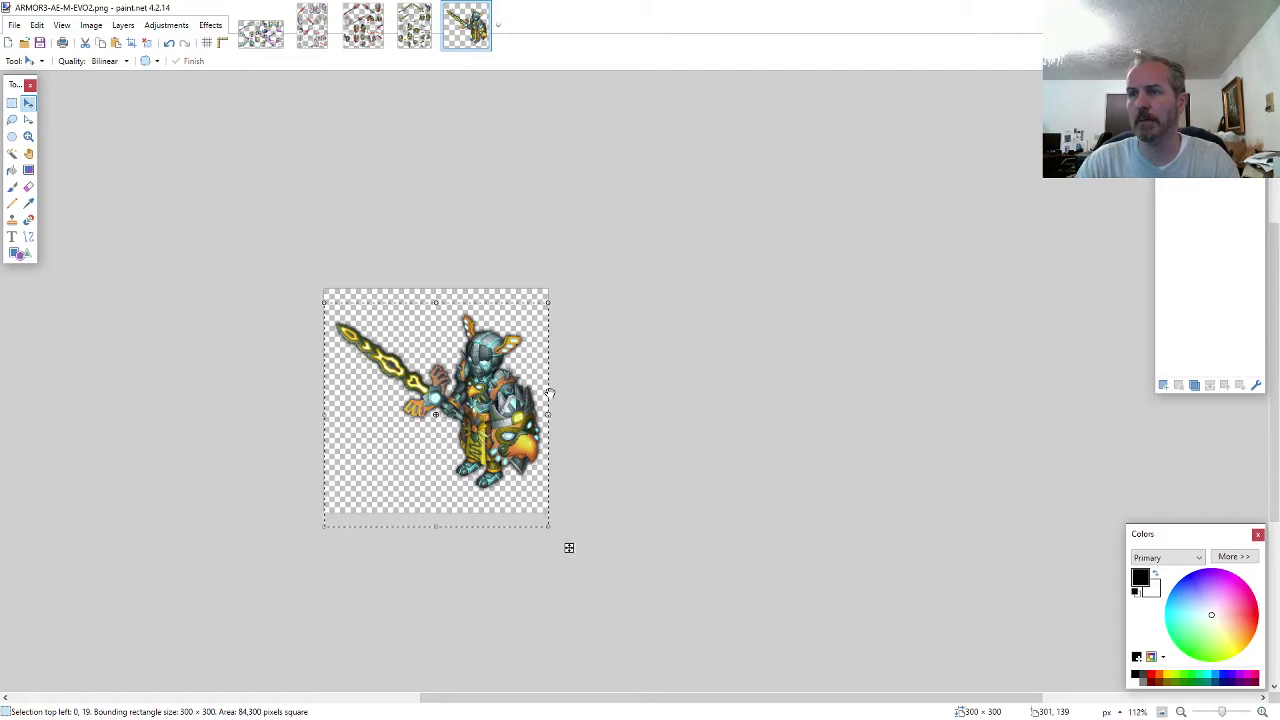
# - Close the finished figure and the ARMOR3-AE-M-EVO2 part sheet, and select the Lasso Select tool for the ARMOR4-AF-M-EVO2 sheet
pyautogui.hotkey('ctrl', 'w')
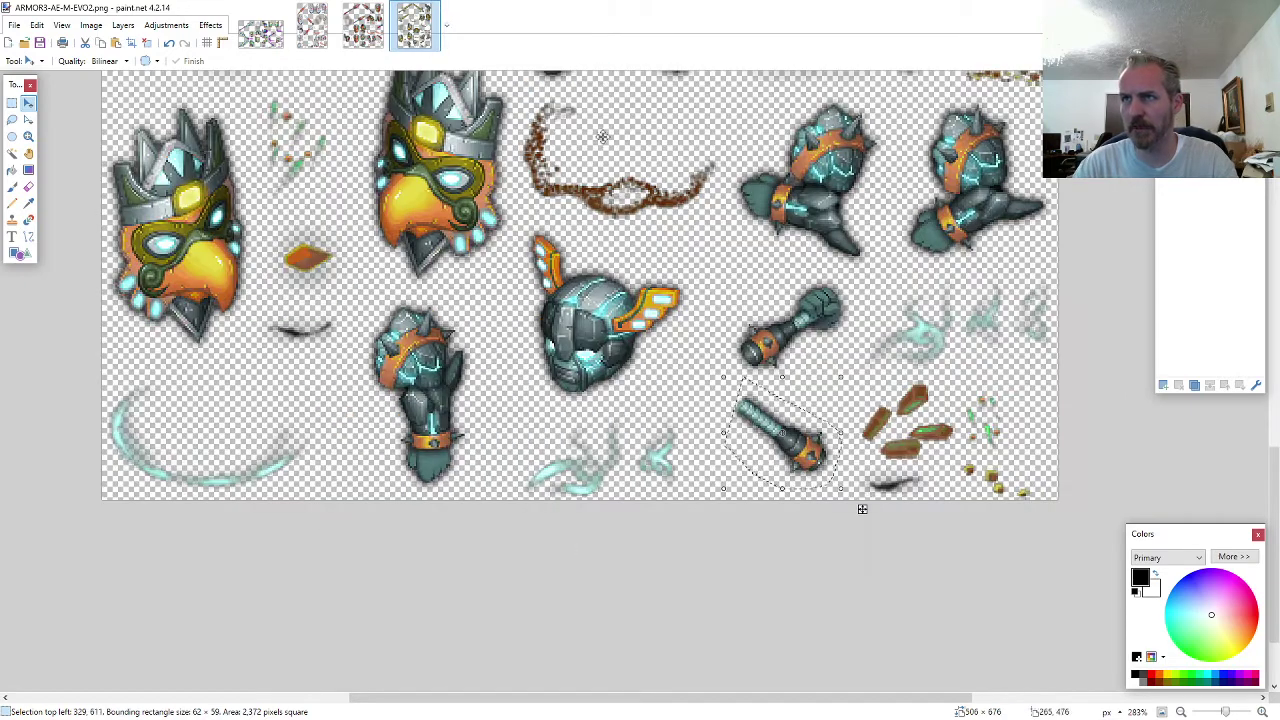
pyautogui.hotkey('ctrl', 'w')
pyautogui.click(12, 119)
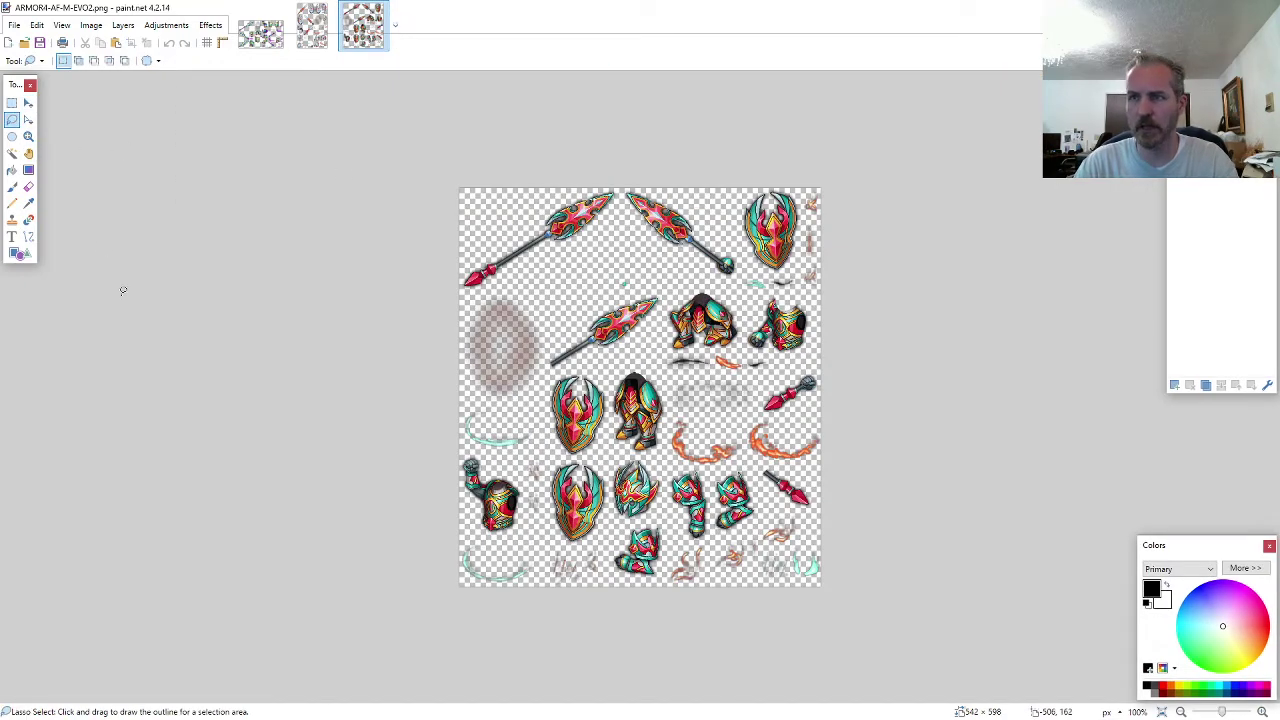
# - Switch to File Explorer and delete the stray ARMOR2-AE-M-BASE.png part sheet from the 2021-02 folder
pyautogui.hotkey('alt', 'Tab')
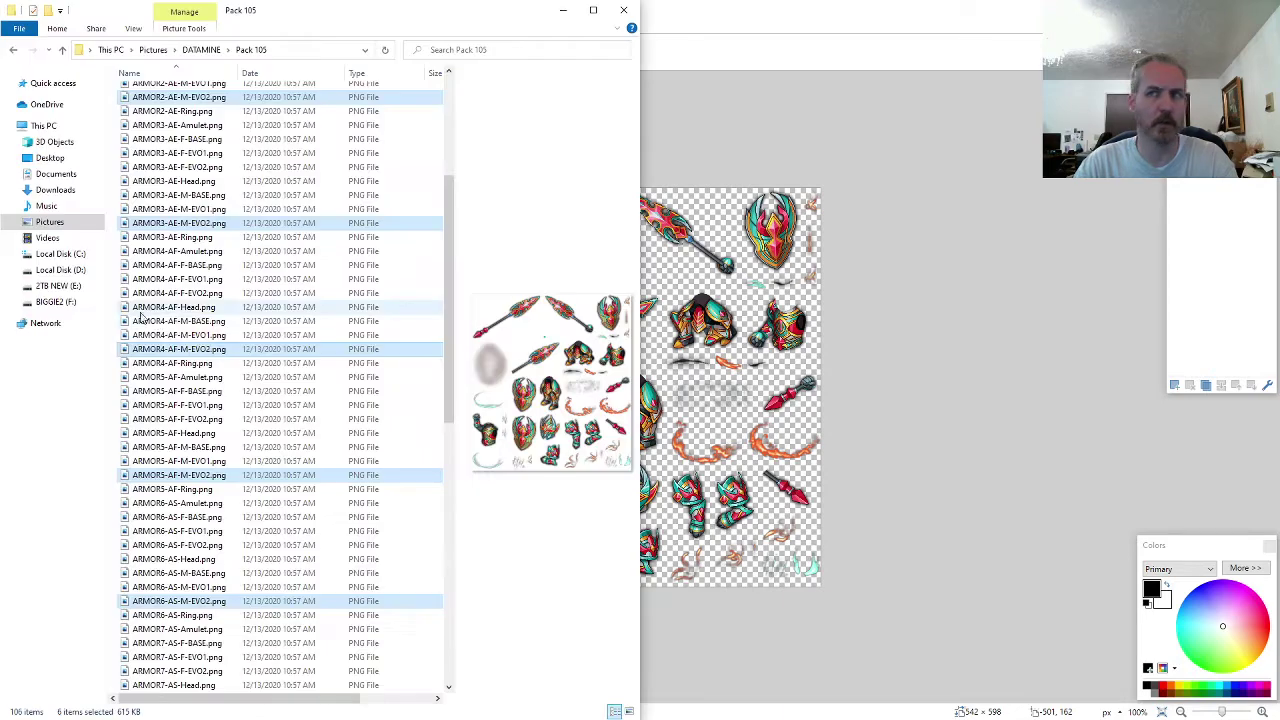
pyautogui.click(204, 50)
pyautogui.doubleClick(158, 170)
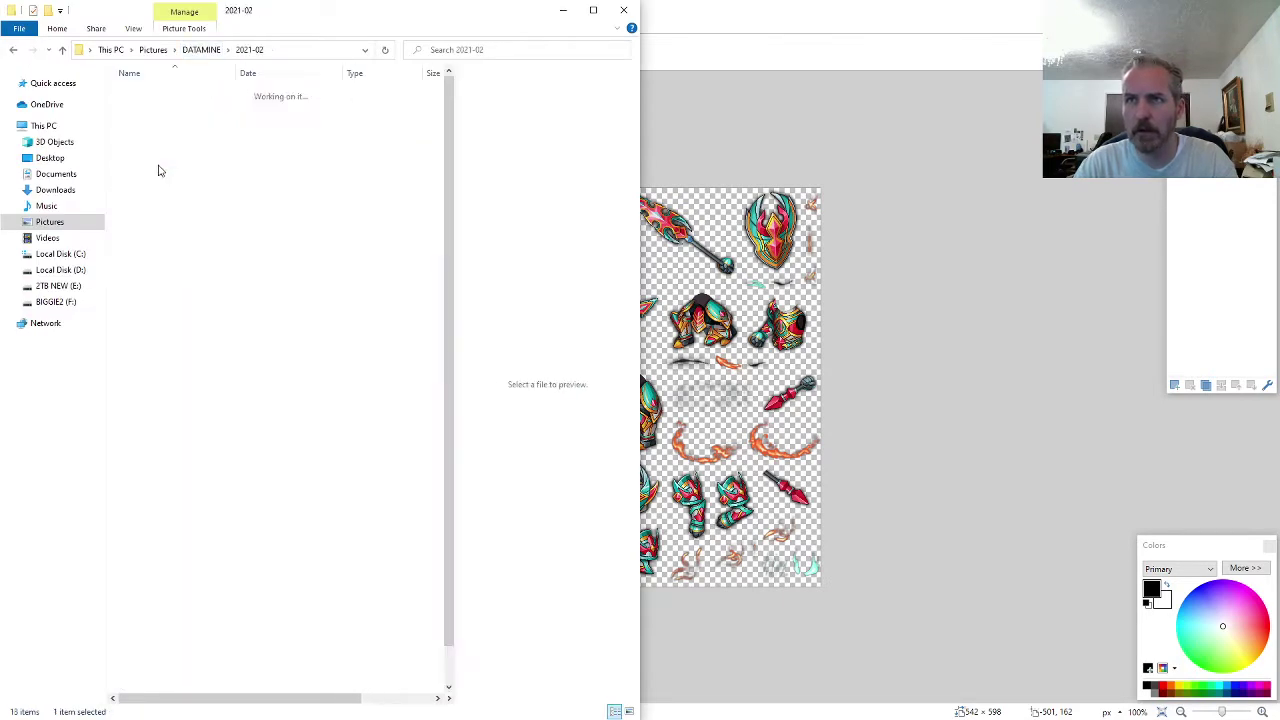
pyautogui.click(205, 275)
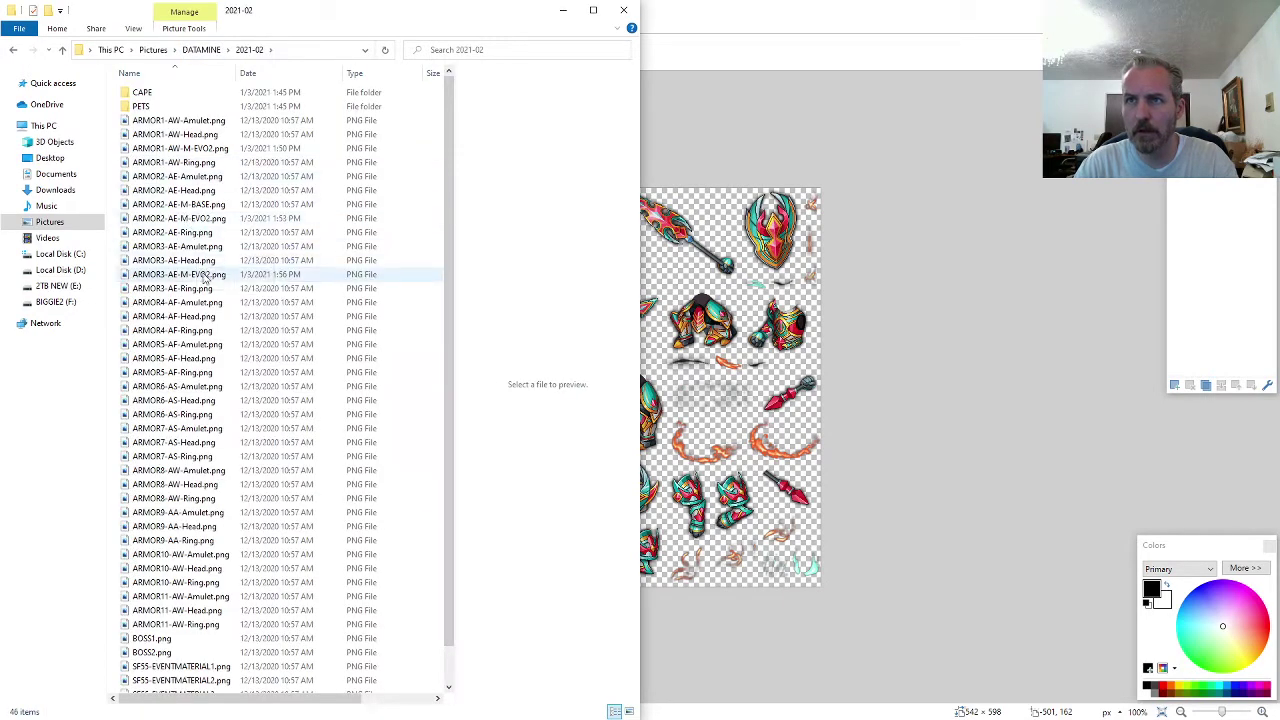
pyautogui.click(200, 219)
pyautogui.click(197, 207)
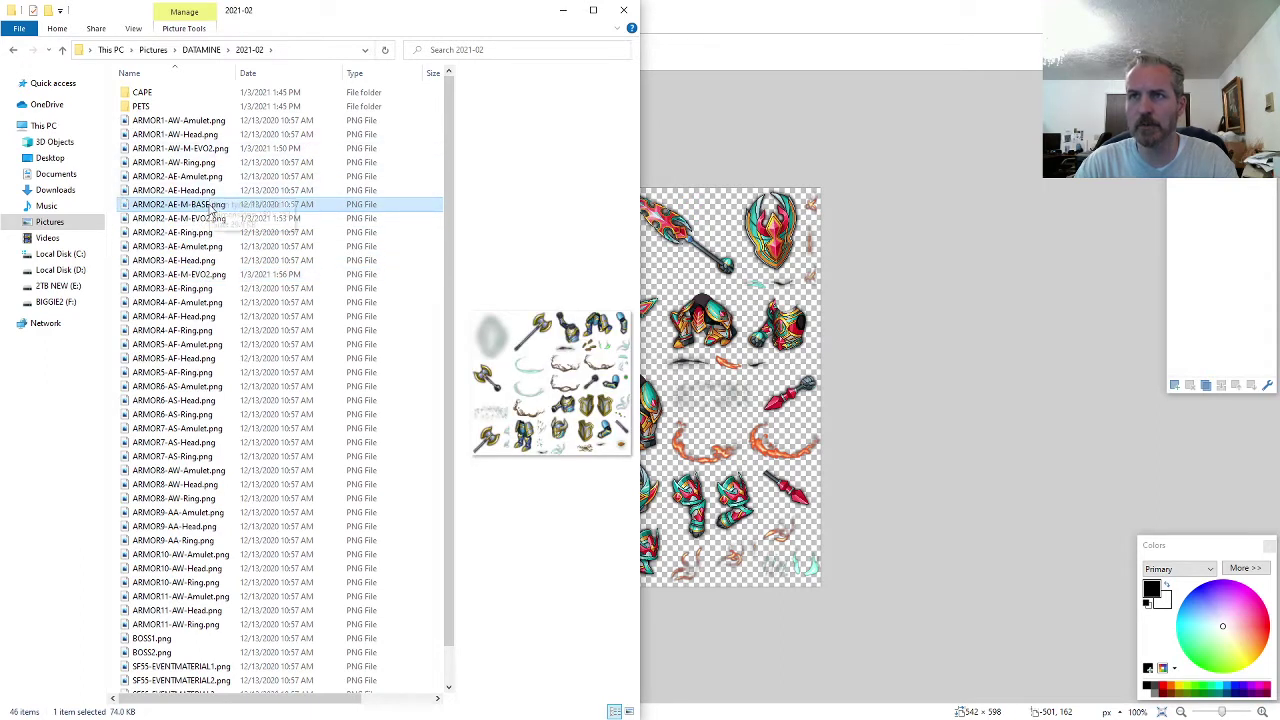
pyautogui.click(196, 232)
pyautogui.click(196, 209)
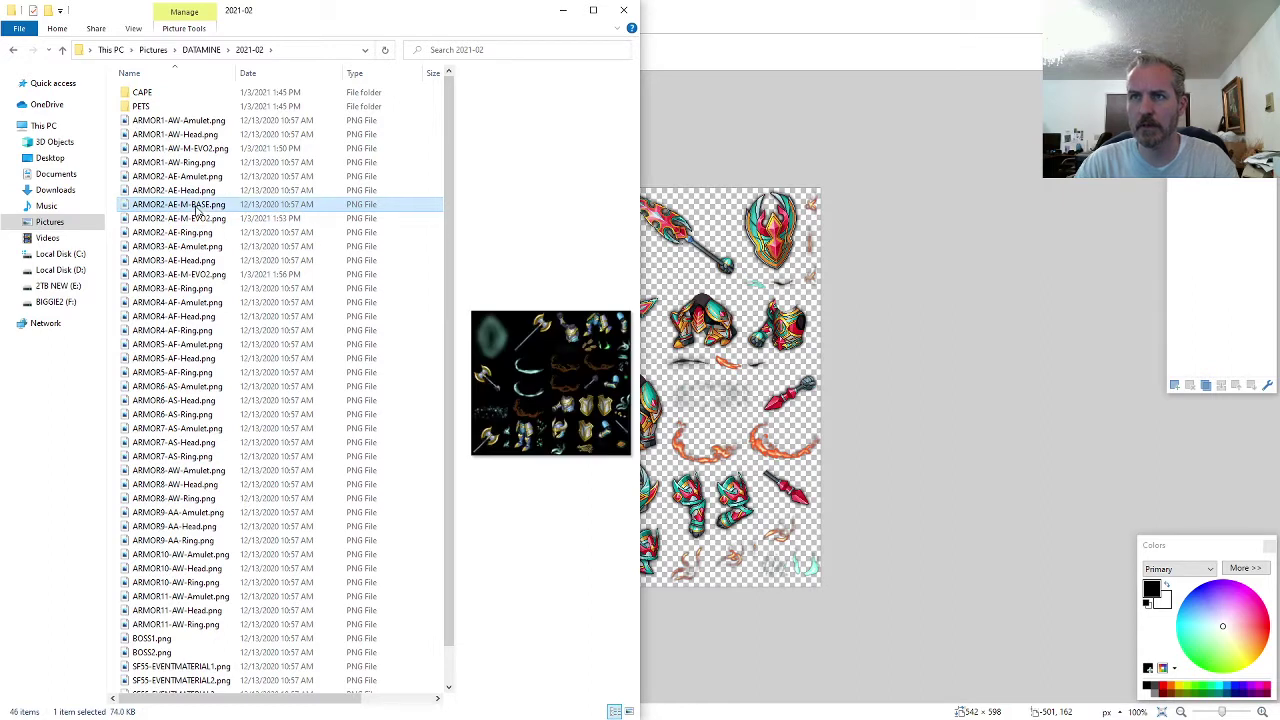
pyautogui.press('Delete')
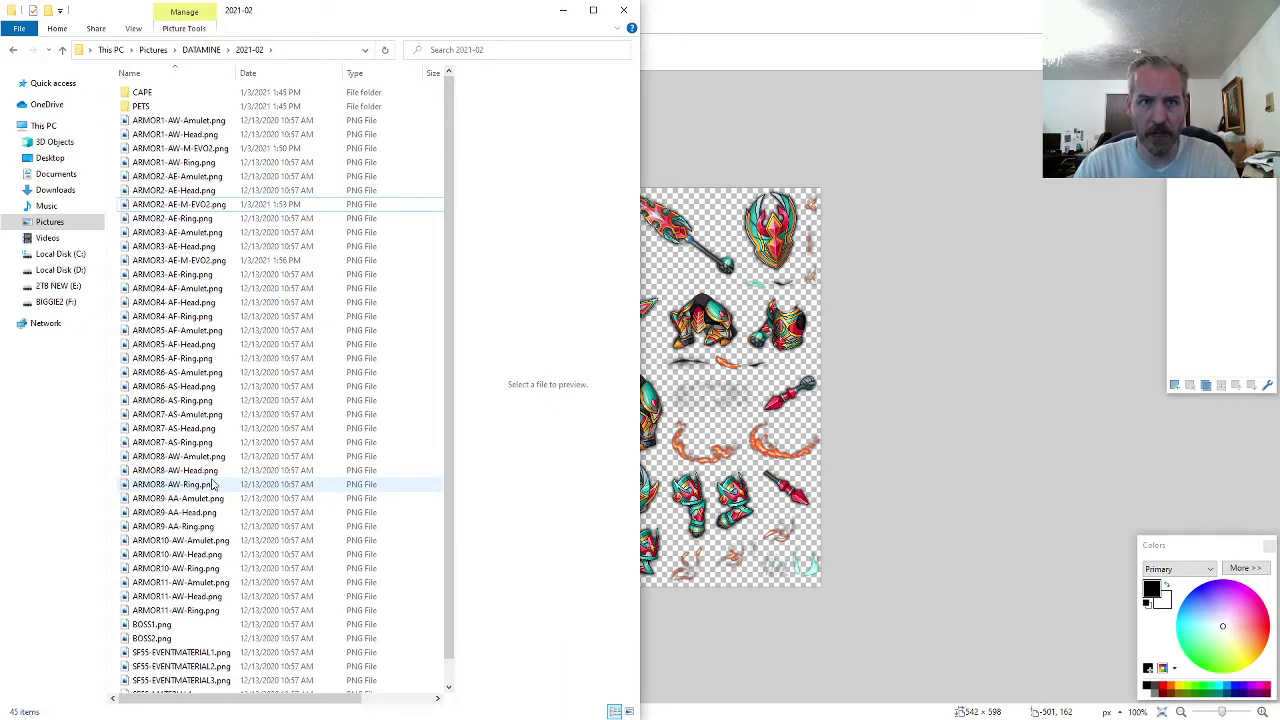
# - Reopen the Pack 105 folder and switch back to the ARMOR4-AF-M-EVO2 sheet in paint.net
pyautogui.click(205, 50)
pyautogui.doubleClick(168, 204)
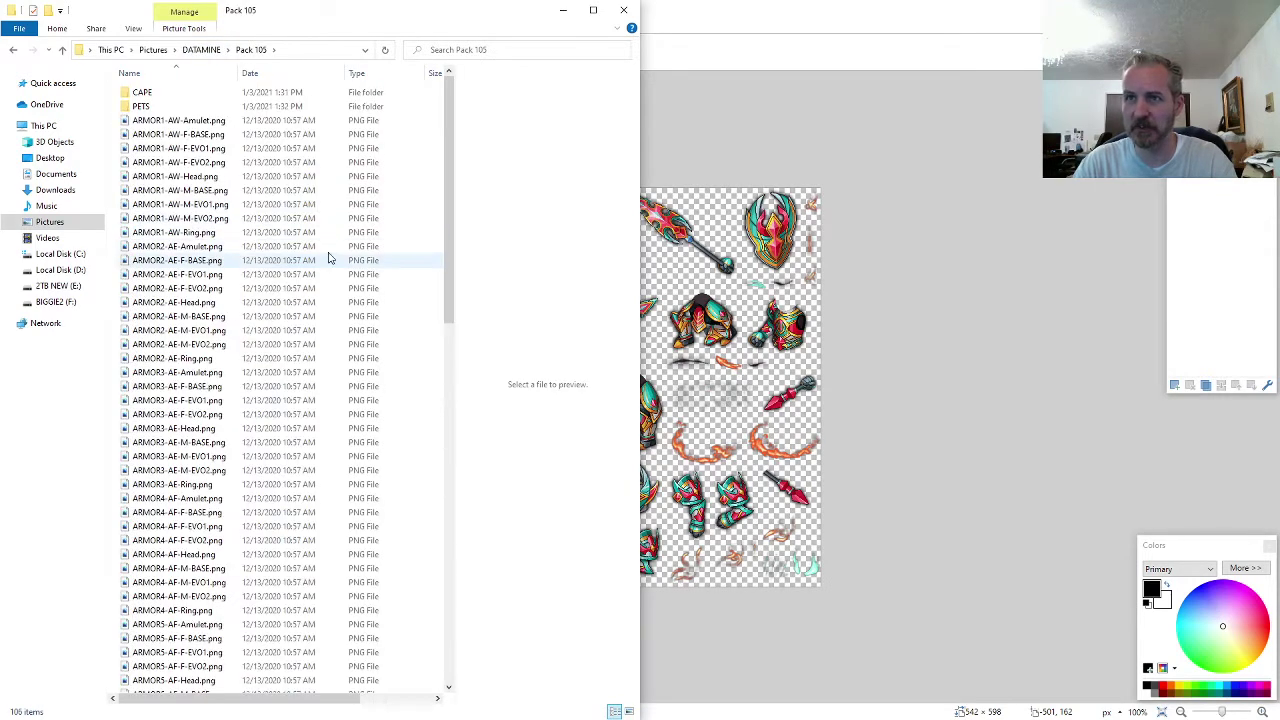
pyautogui.click(564, 12)
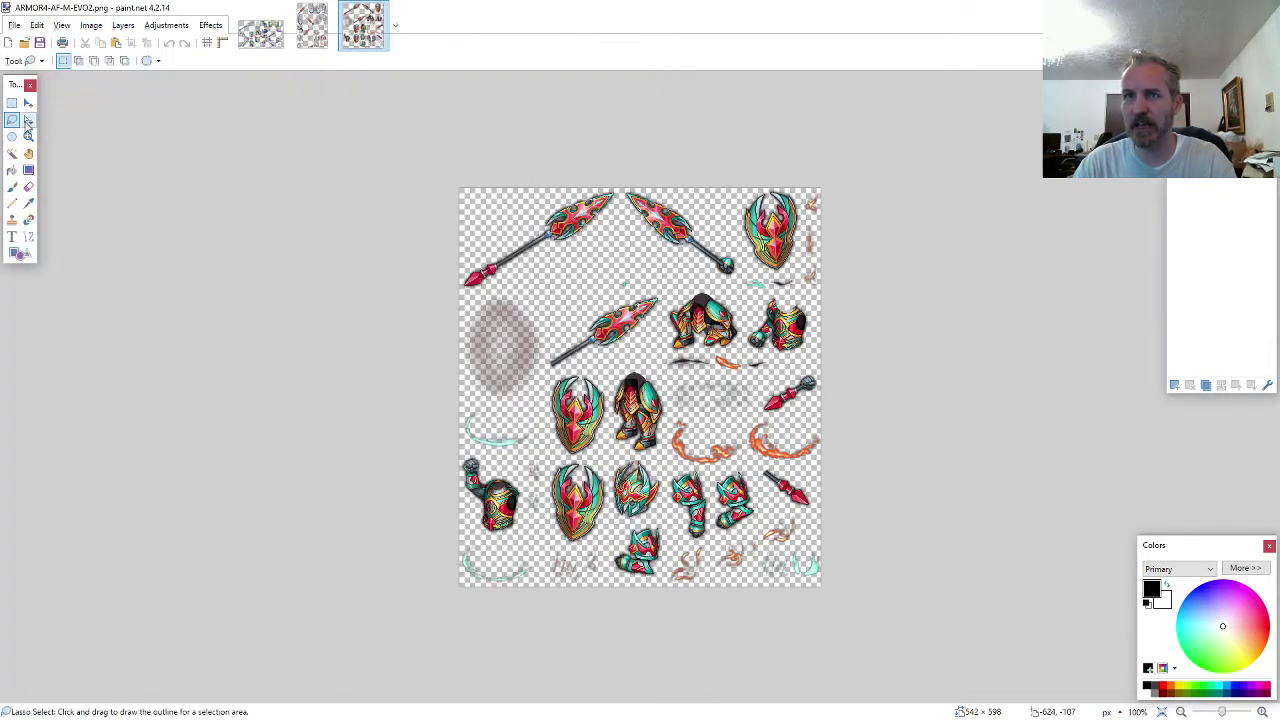
# - Lasso and copy the winged helmet from the ARMOR4-AF-M-EVO2 sheet and paste it into a new 800 × 600 image at about 419, 212 px
pyautogui.scroll(5, 656, 557)
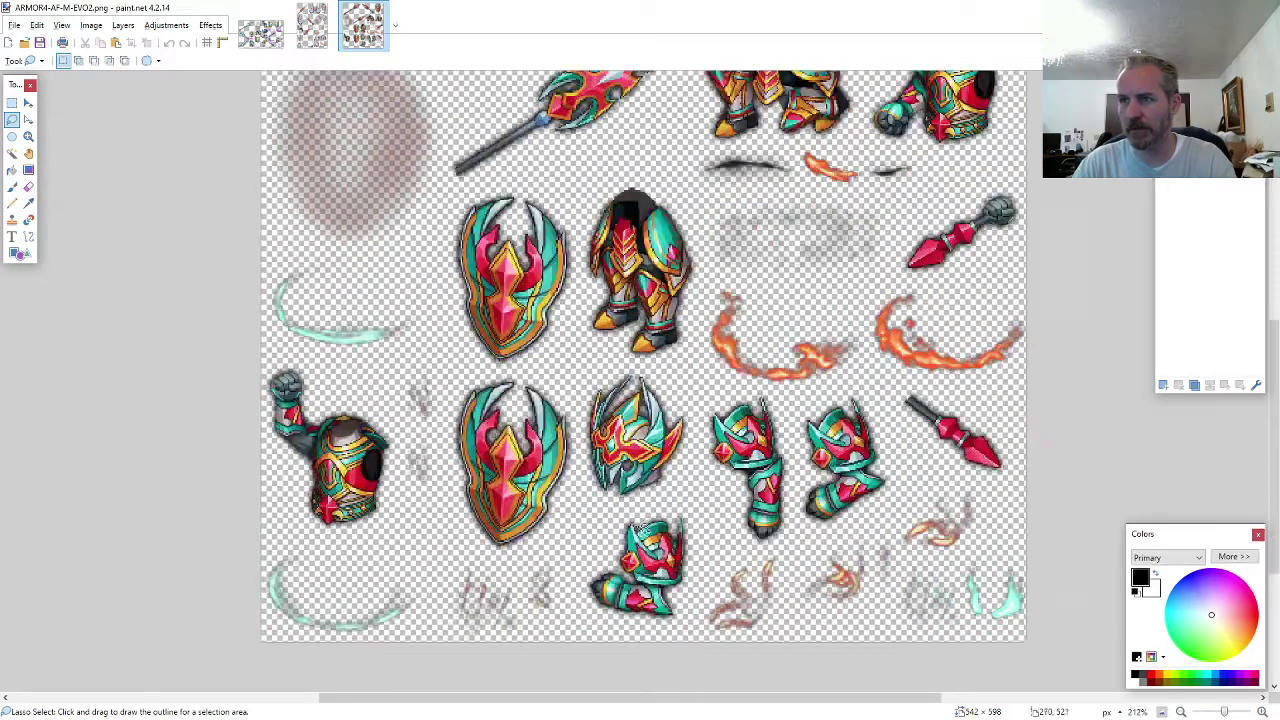
pyautogui.moveTo(700, 442)
pyautogui.mouseDown()
pyautogui.moveTo(720, 370)
pyautogui.moveTo(683, 285)
pyautogui.moveTo(595, 270)
pyautogui.moveTo(550, 295)
pyautogui.moveTo(545, 385)
pyautogui.moveTo(683, 470)
pyautogui.moveTo(562, 480)
pyautogui.moveTo(589, 499)
pyautogui.mouseUp()
pyautogui.hotkey('ctrl', 'n')
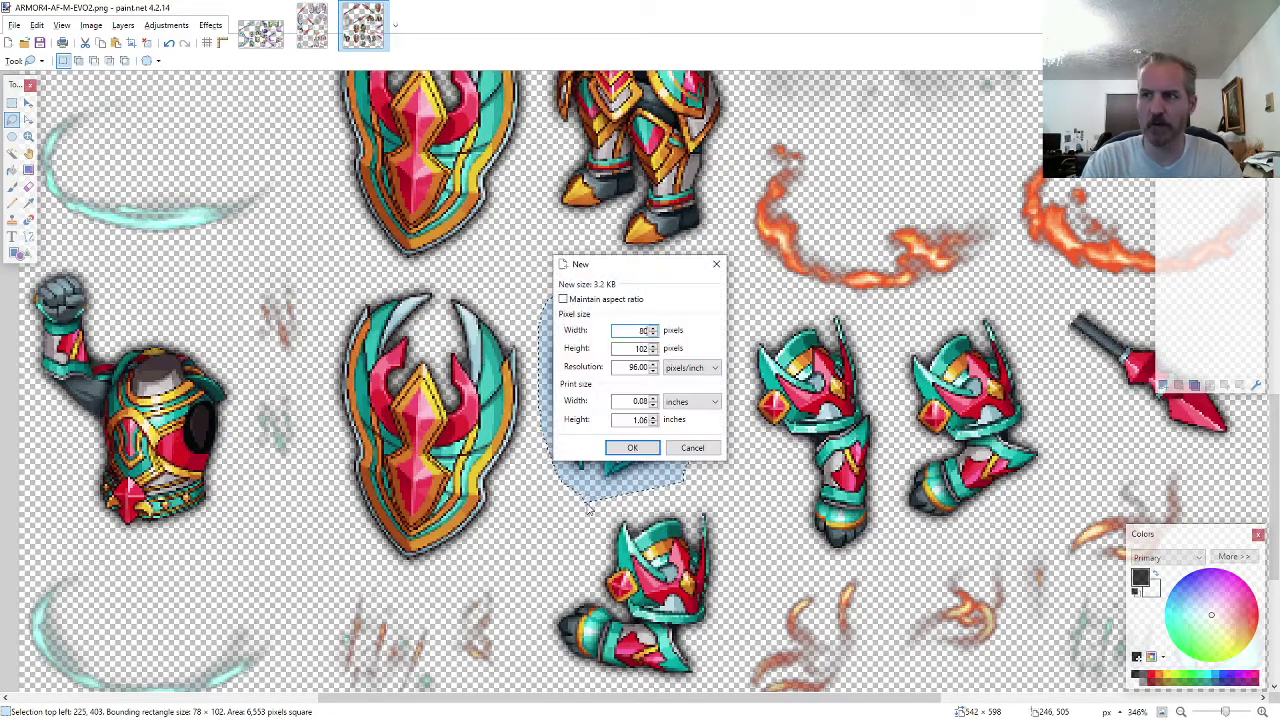
pyautogui.write('600')
pyautogui.press('Return')
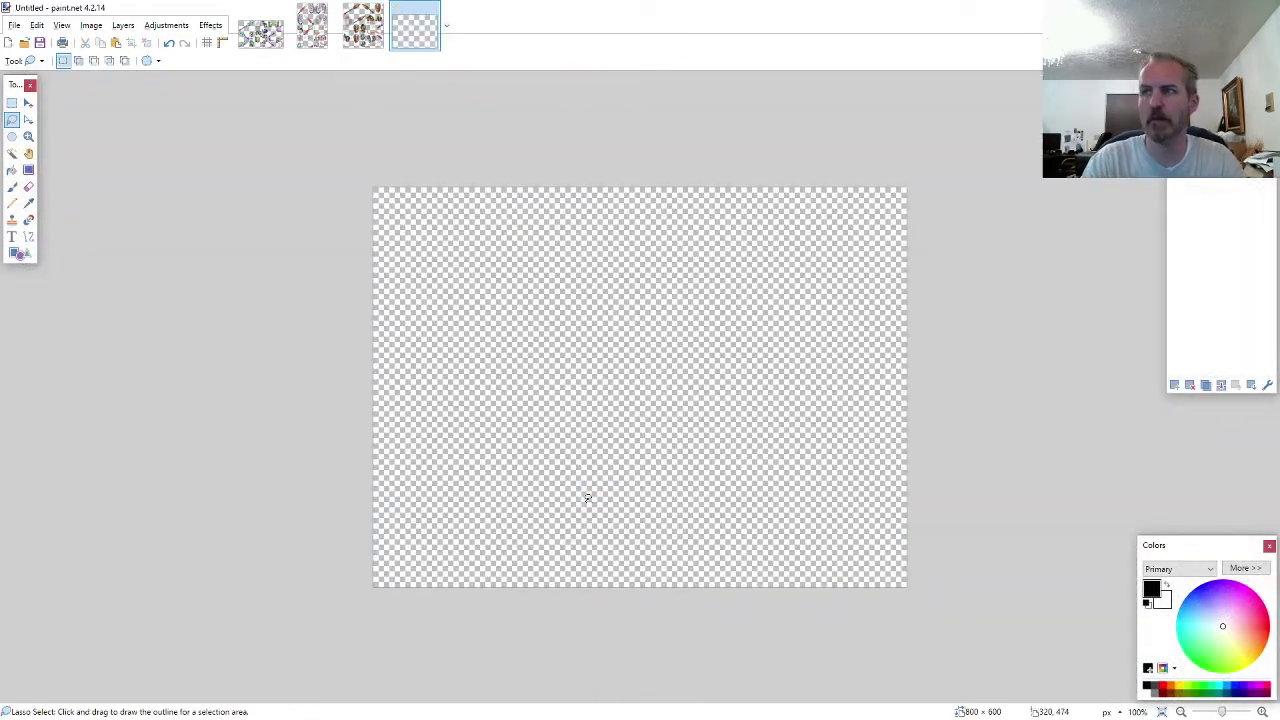
pyautogui.hotkey('ctrl', 'v')
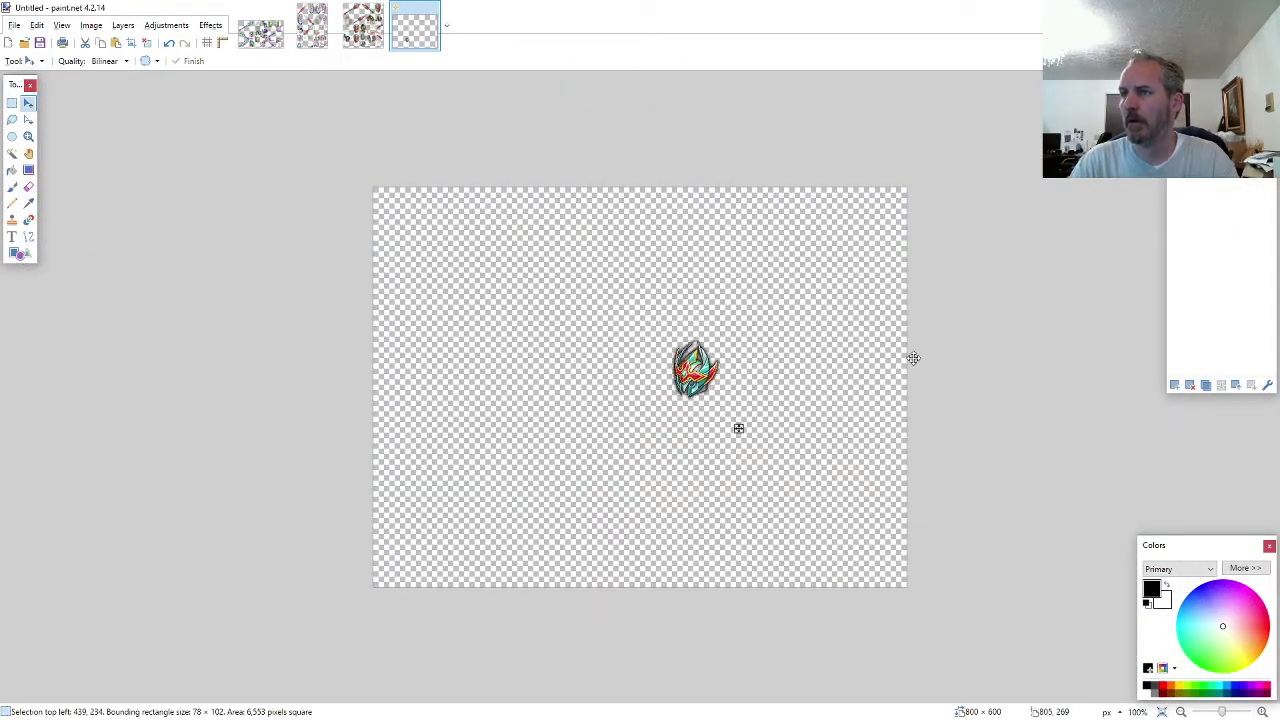
pyautogui.click(13, 122)
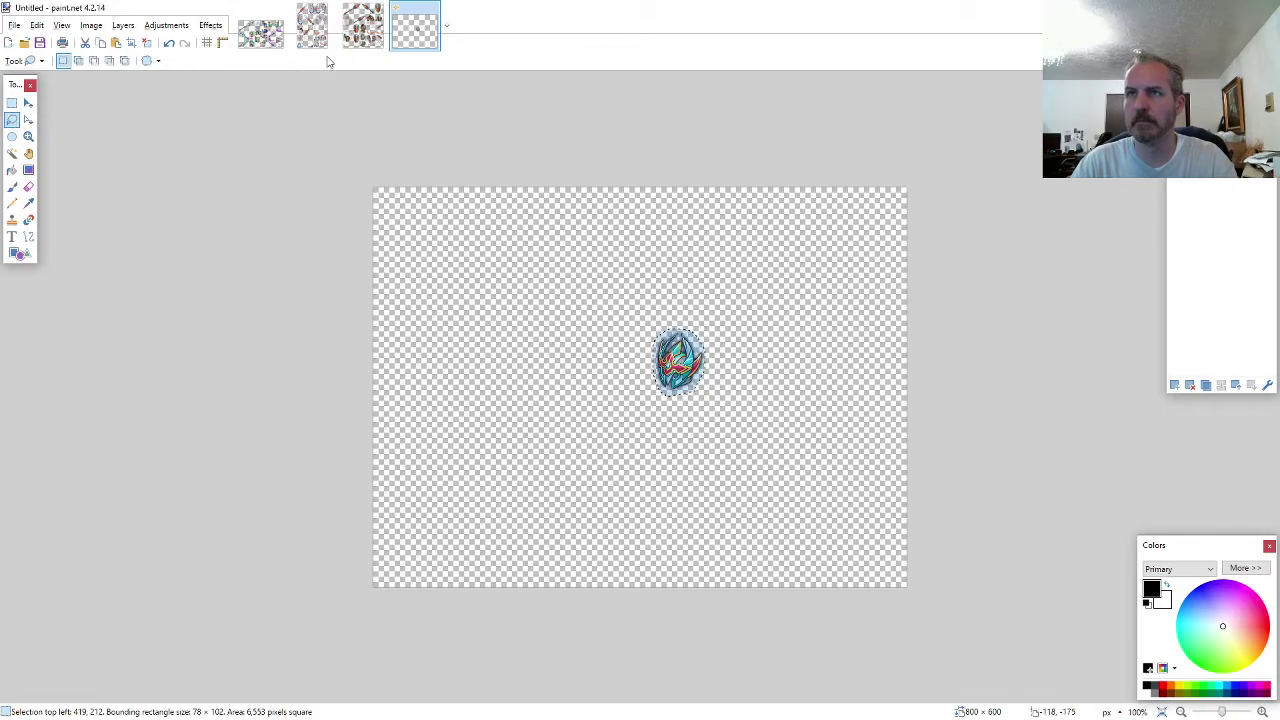
# - Lasso and copy the torso with the lowered fist at the far end of the ARMOR4-AF-M-EVO2 sheet's second row
pyautogui.click(363, 25)
pyautogui.scroll(-4, 283, 303)
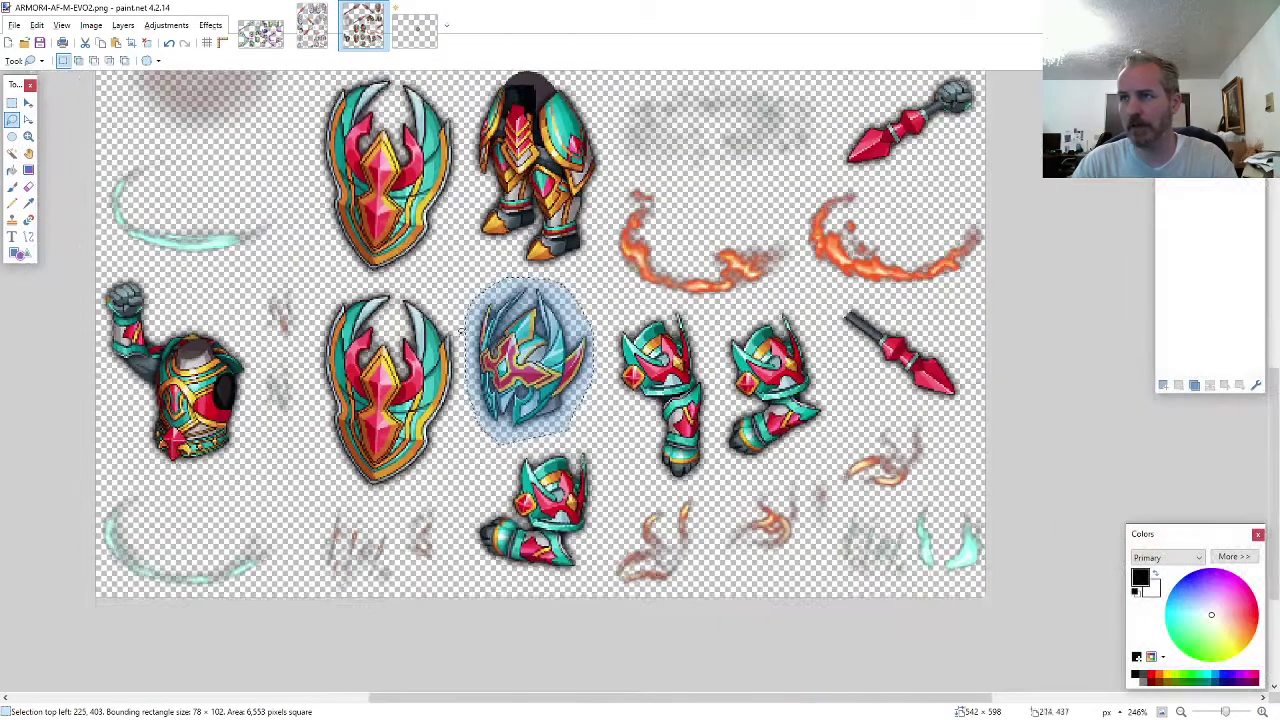
pyautogui.scroll(6, 560, 345)
pyautogui.scroll(7, 918, 415)
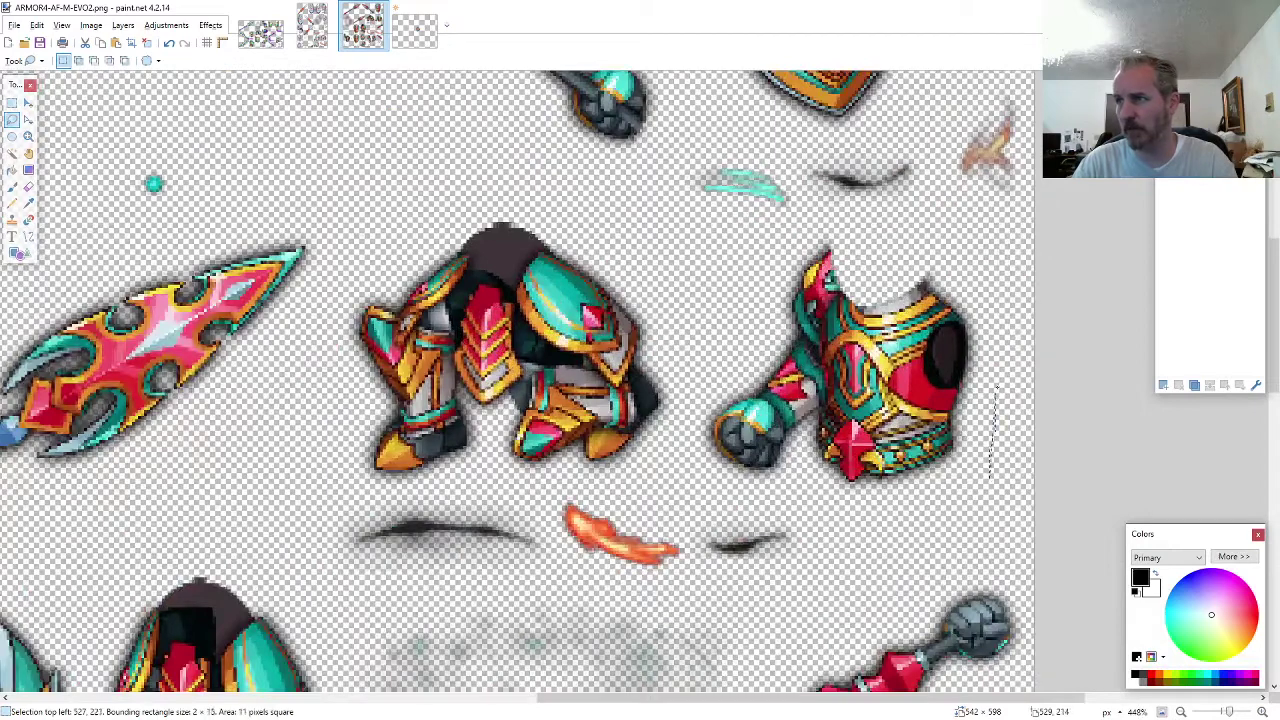
pyautogui.moveTo(980, 297)
pyautogui.mouseDown()
pyautogui.moveTo(905, 245)
pyautogui.moveTo(800, 232)
pyautogui.moveTo(740, 415)
pyautogui.moveTo(697, 455)
pyautogui.moveTo(950, 492)
pyautogui.mouseUp()
# - Paste the torso on a new layer of the figure image, placing it beneath the helmet at about 384, 275 px
pyautogui.click(416, 30)
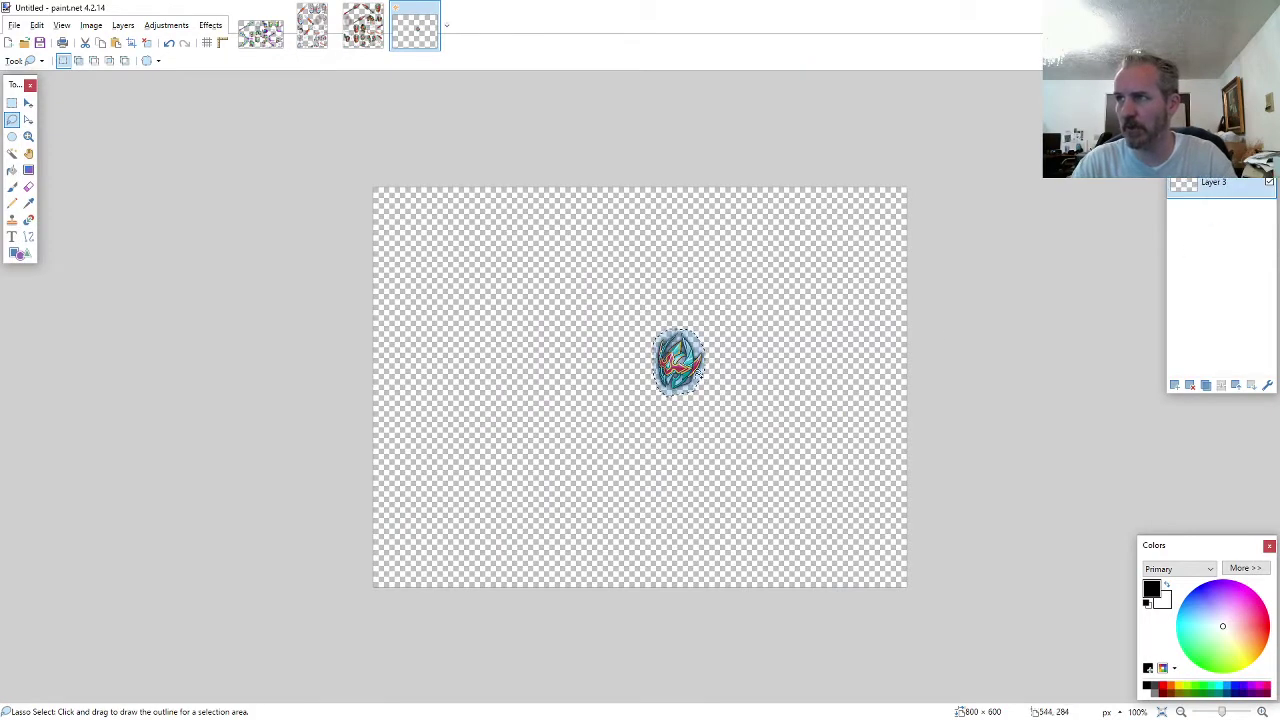
pyautogui.scroll(8, 666, 398)
pyautogui.moveTo(963, 406); pyautogui.dragTo(829, 584)
# - Lasso the standing leg armor between the shield and the flame arcs on the ARMOR4-AF-M-EVO2 sheet
pyautogui.click(363, 27)
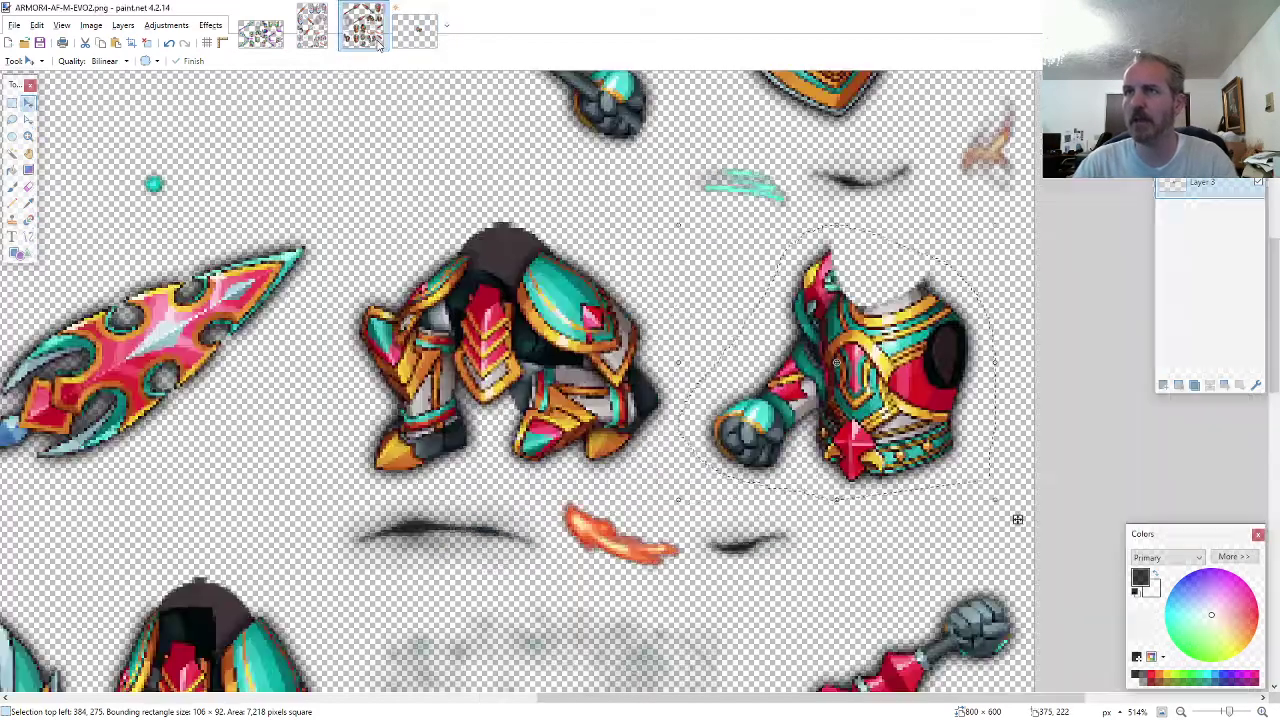
pyautogui.click(12, 120)
pyautogui.scroll(-3, 636, 443)
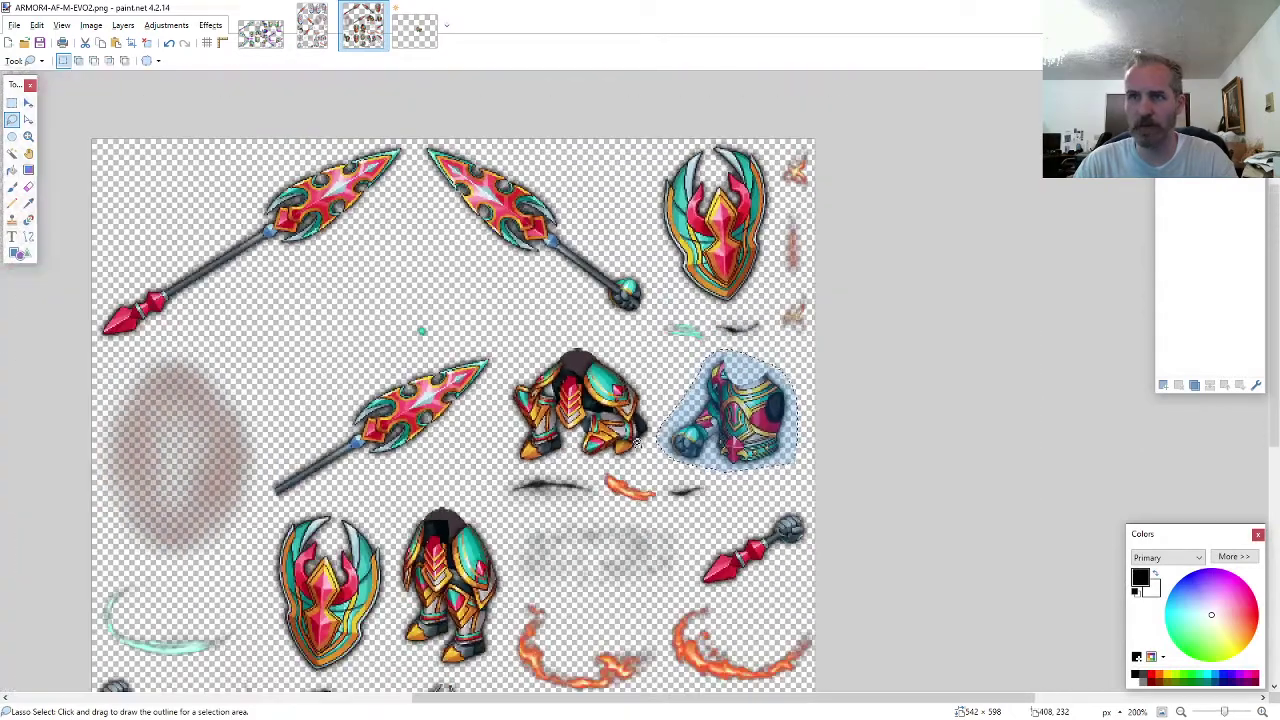
pyautogui.scroll(3, 636, 443)
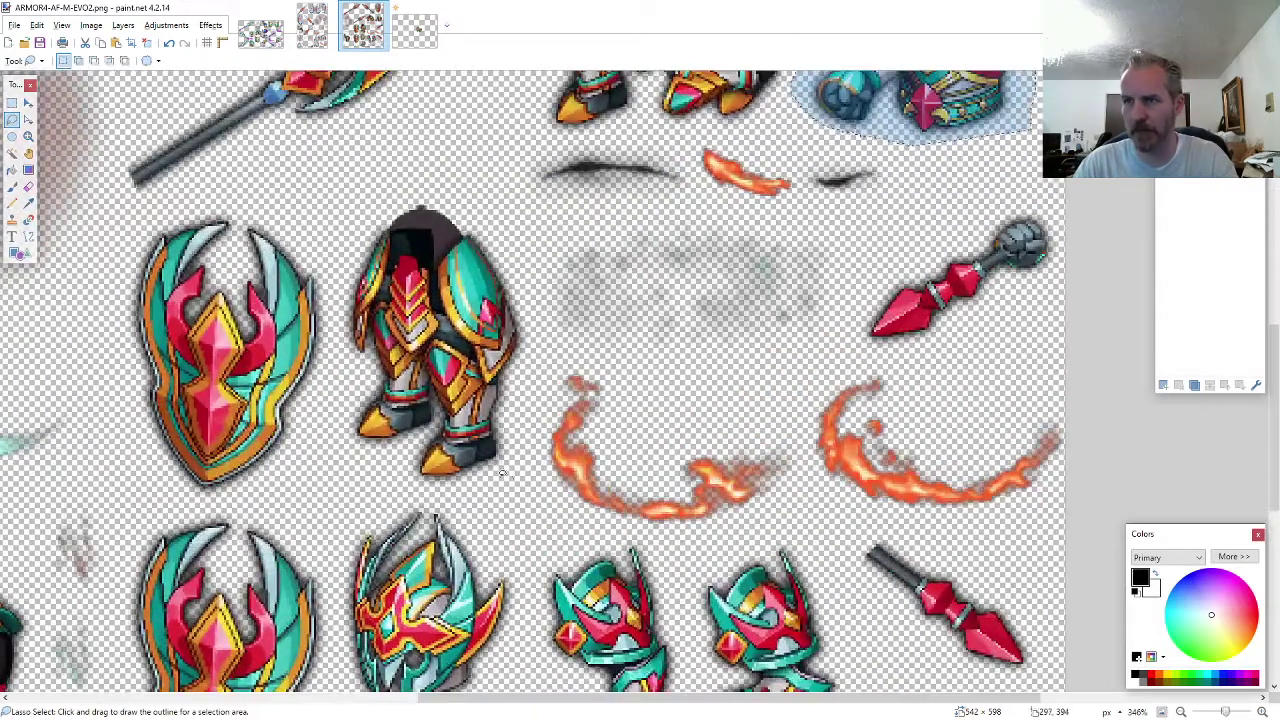
pyautogui.moveTo(533, 345)
pyautogui.mouseDown()
pyautogui.moveTo(478, 198)
pyautogui.moveTo(405, 188)
pyautogui.moveTo(375, 215)
pyautogui.moveTo(340, 298)
pyautogui.moveTo(330, 398)
pyautogui.moveTo(338, 435)
pyautogui.moveTo(403, 484)
pyautogui.mouseUp()
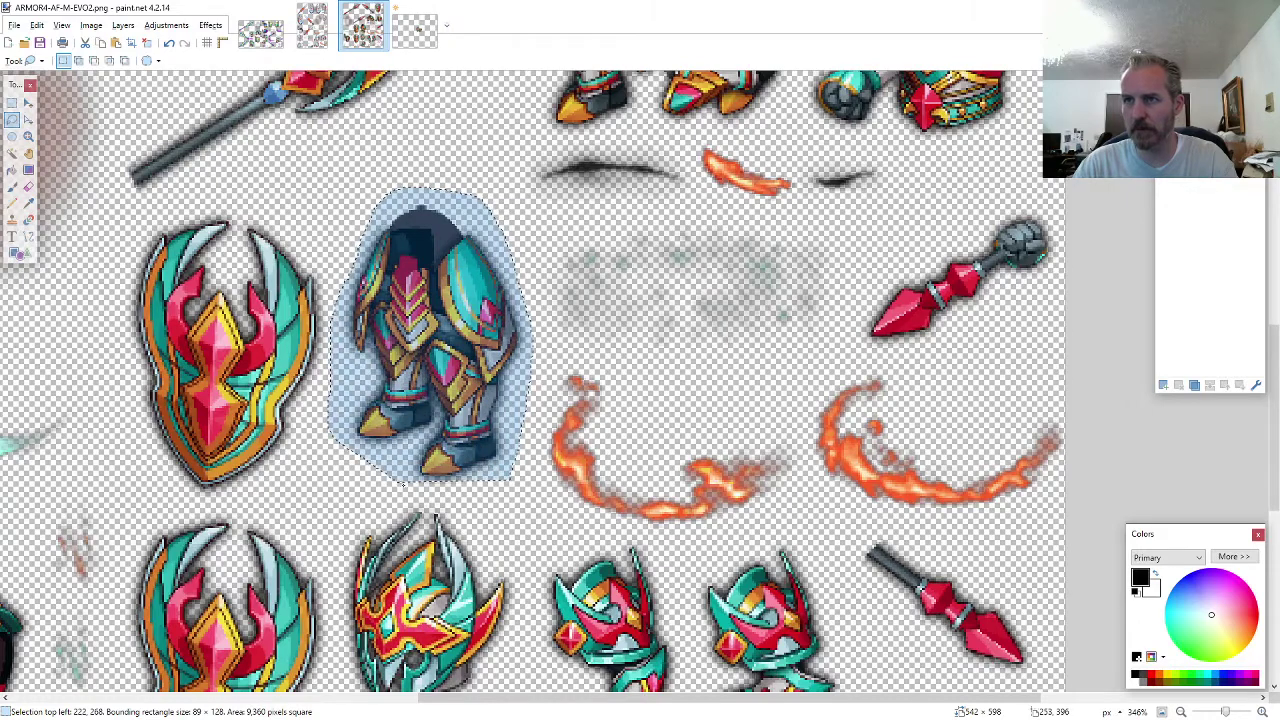
# - Paste the leg armor on a layer beneath the torso in the figure image, aligning it under the belt at about 409, 322 px
pyautogui.click(430, 30)
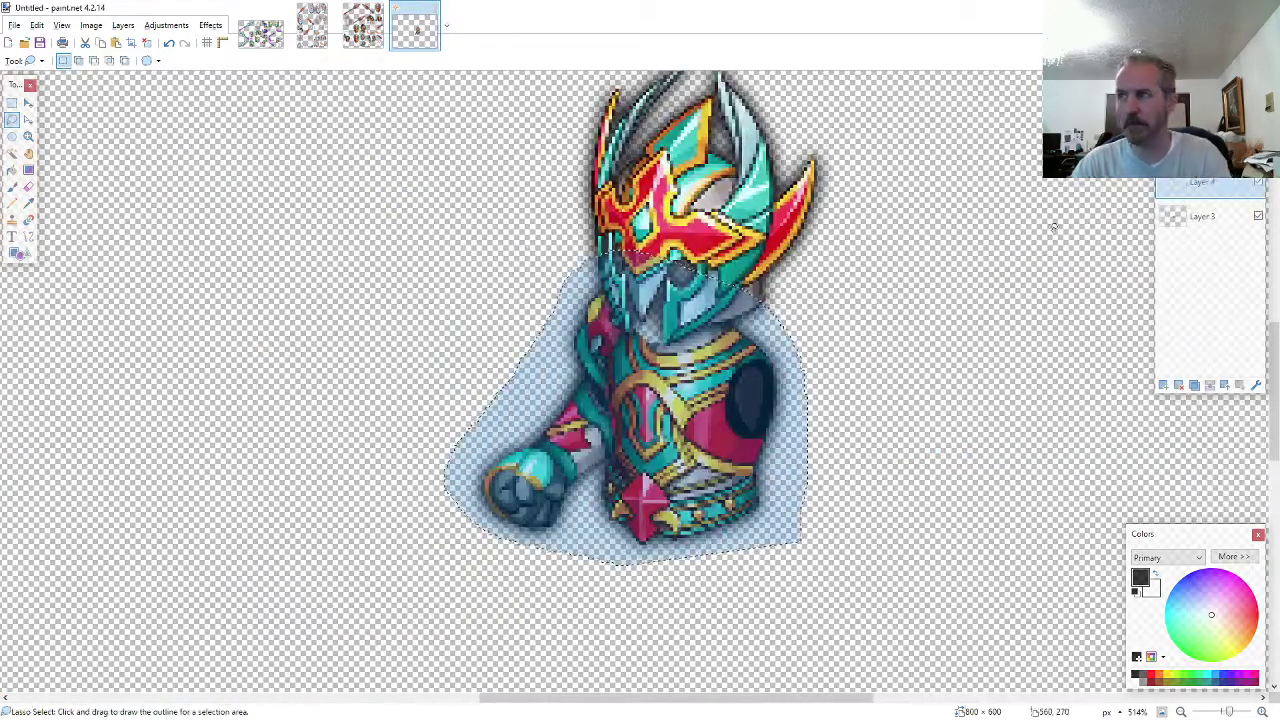
pyautogui.hotkey('ctrl', 'v')
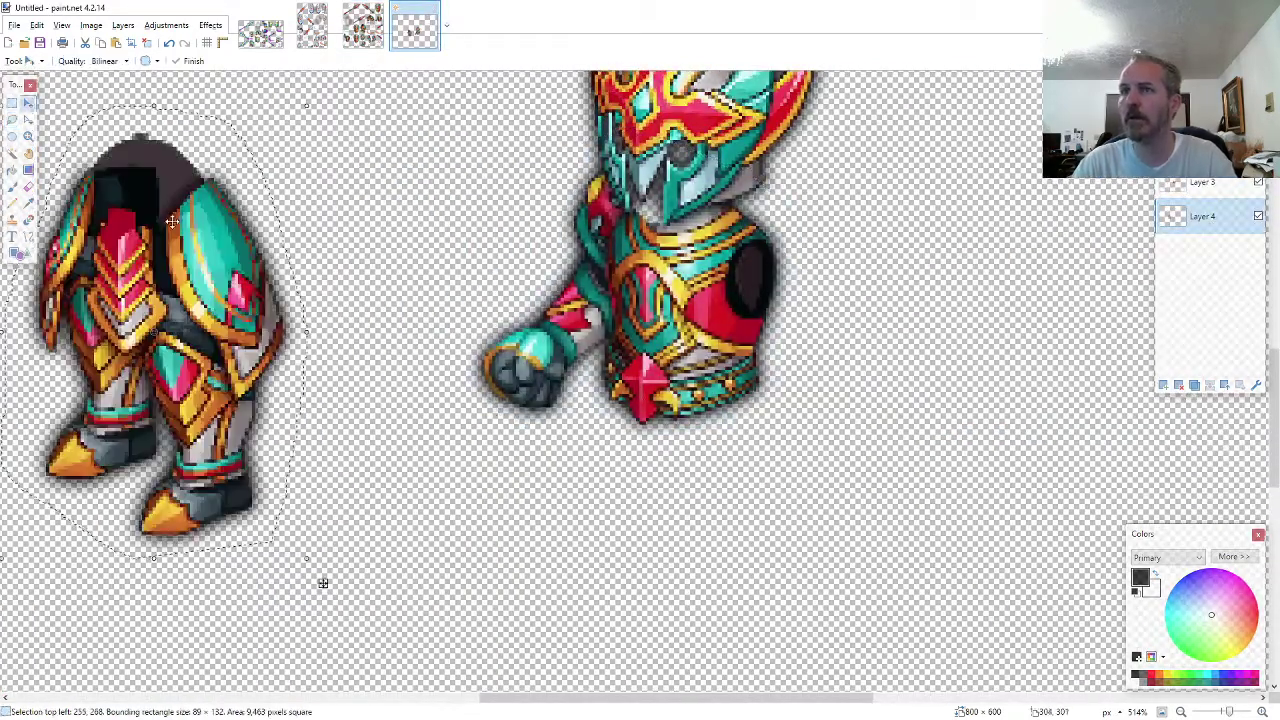
pyautogui.moveTo(172, 222); pyautogui.dragTo(701, 410)
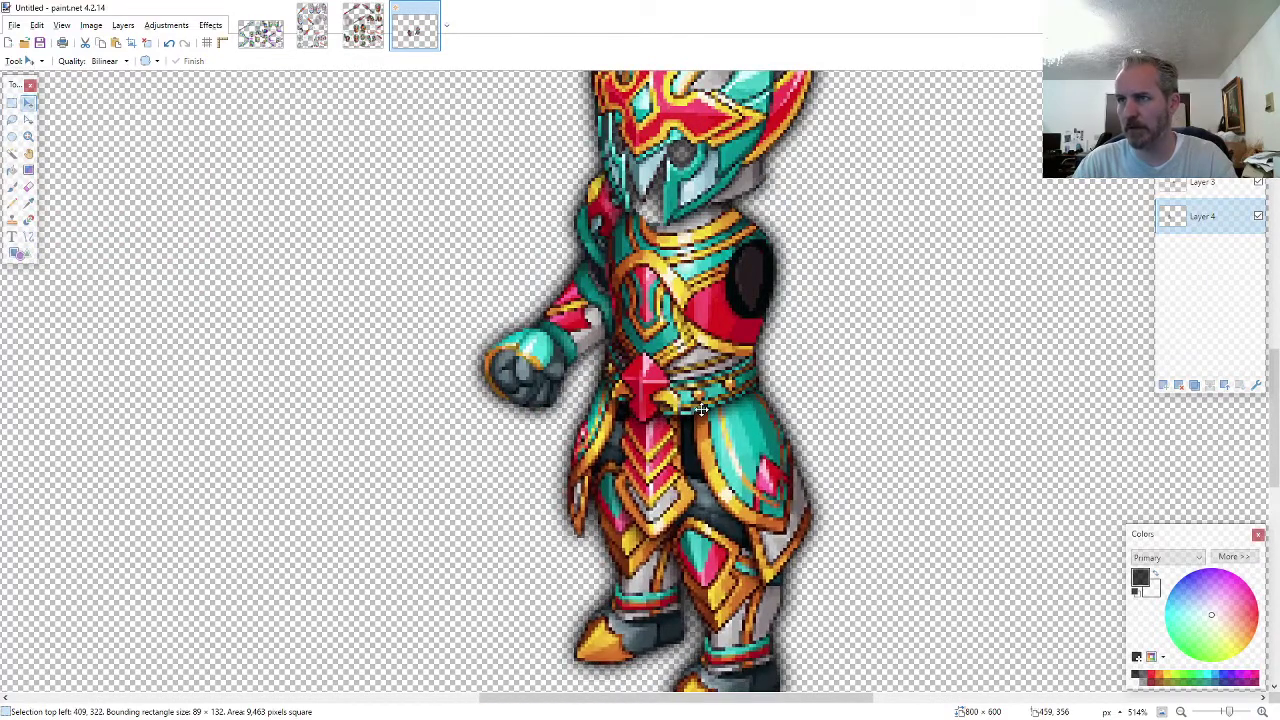
# - Lasso and copy the shoulder guard with the straight hanging arm, beside the winged helmet on the ARMOR4-AF-M-EVO2 sheet
pyautogui.click(365, 32)
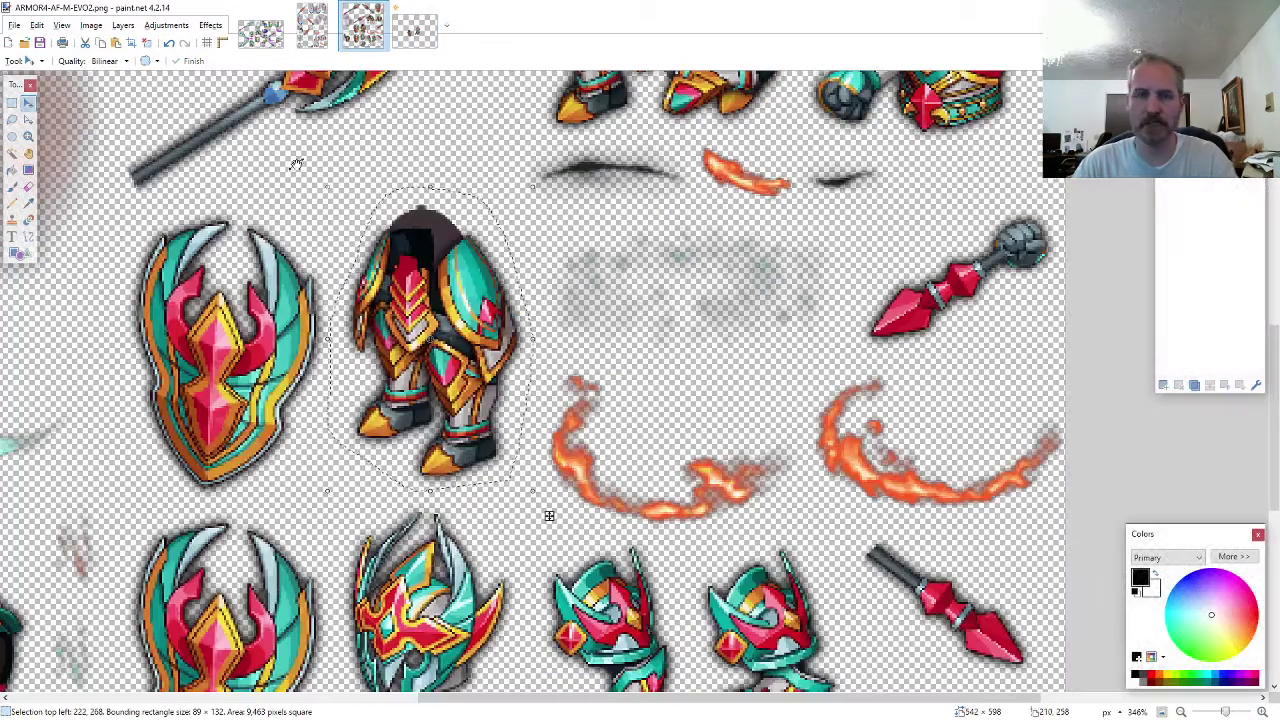
pyautogui.click(12, 120)
pyautogui.scroll(-2, 590, 410)
pyautogui.scroll(-2, 640, 490)
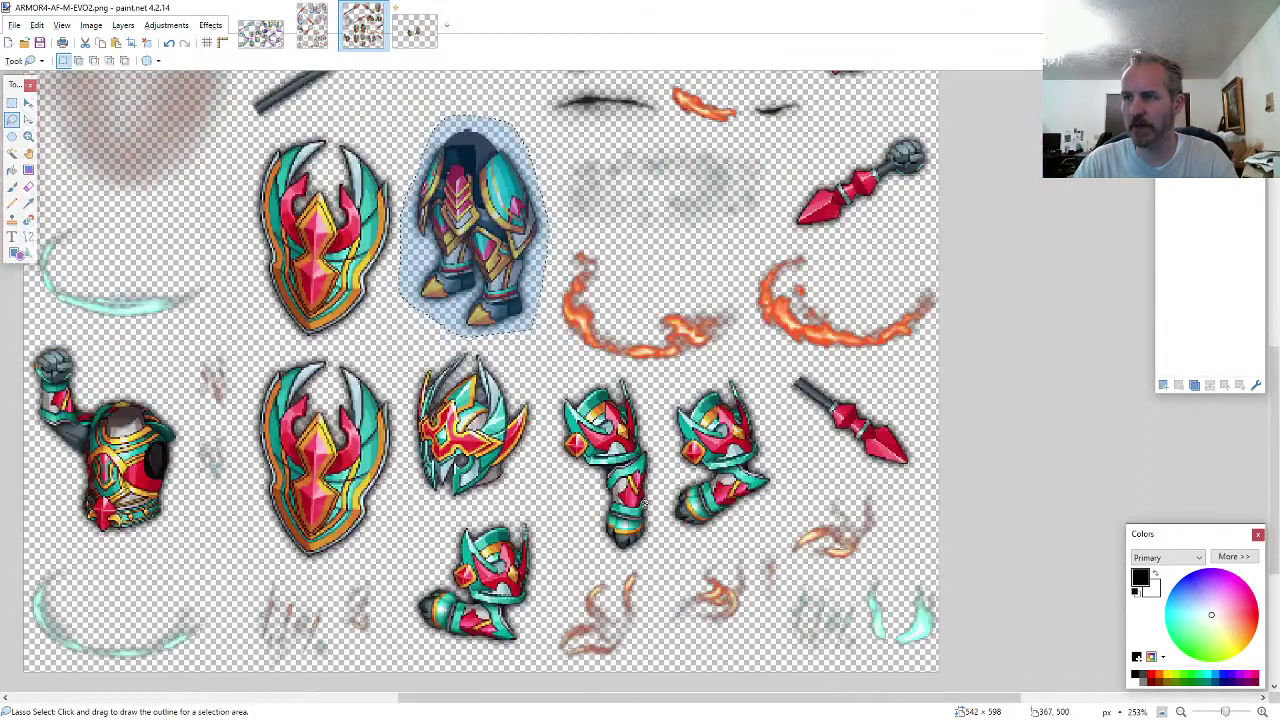
pyautogui.scroll(3, 655, 520)
pyautogui.click(662, 540)
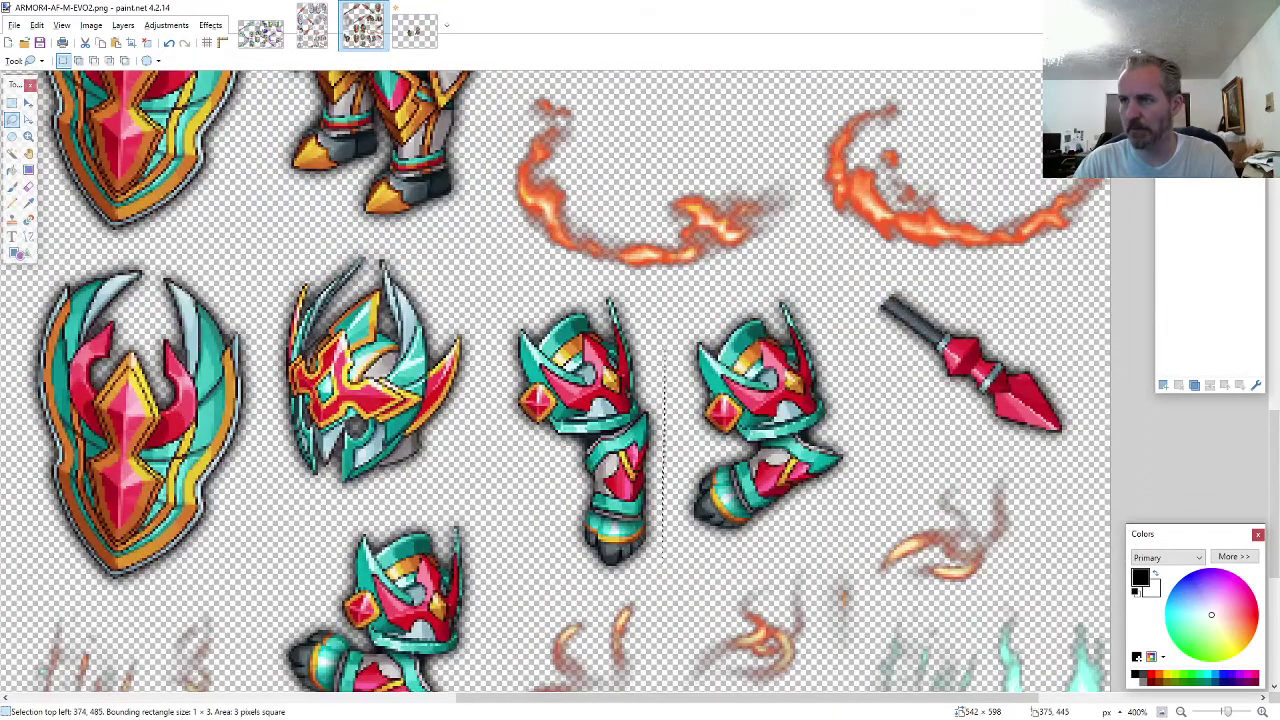
pyautogui.moveTo(662, 352)
pyautogui.mouseDown()
pyautogui.moveTo(628, 286)
pyautogui.moveTo(518, 306)
pyautogui.moveTo(500, 326)
pyautogui.moveTo(535, 456)
pyautogui.moveTo(585, 516)
pyautogui.moveTo(591, 587)
pyautogui.mouseUp()
# - Paste the hanging arm on a new layer of the figure image, covering the torso's empty shoulder at about 441, 281 px
pyautogui.click(432, 44)
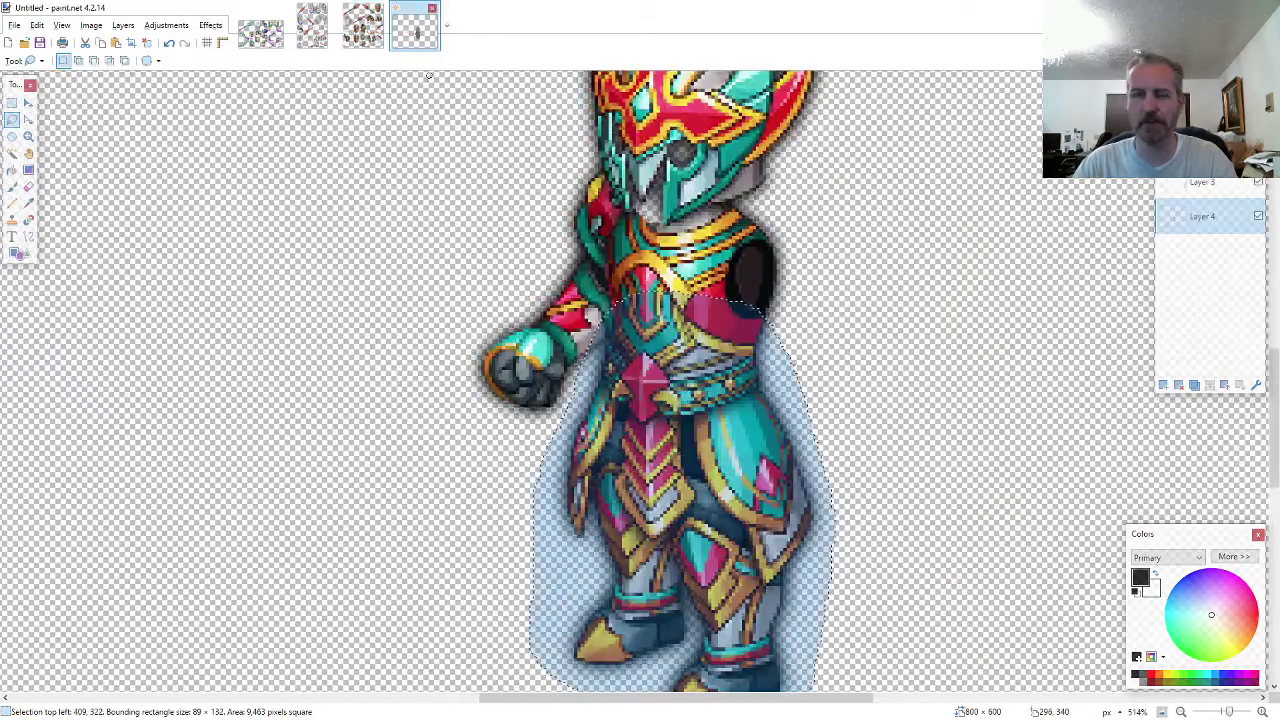
pyautogui.hotkey('ctrl', 'shift', 'v')
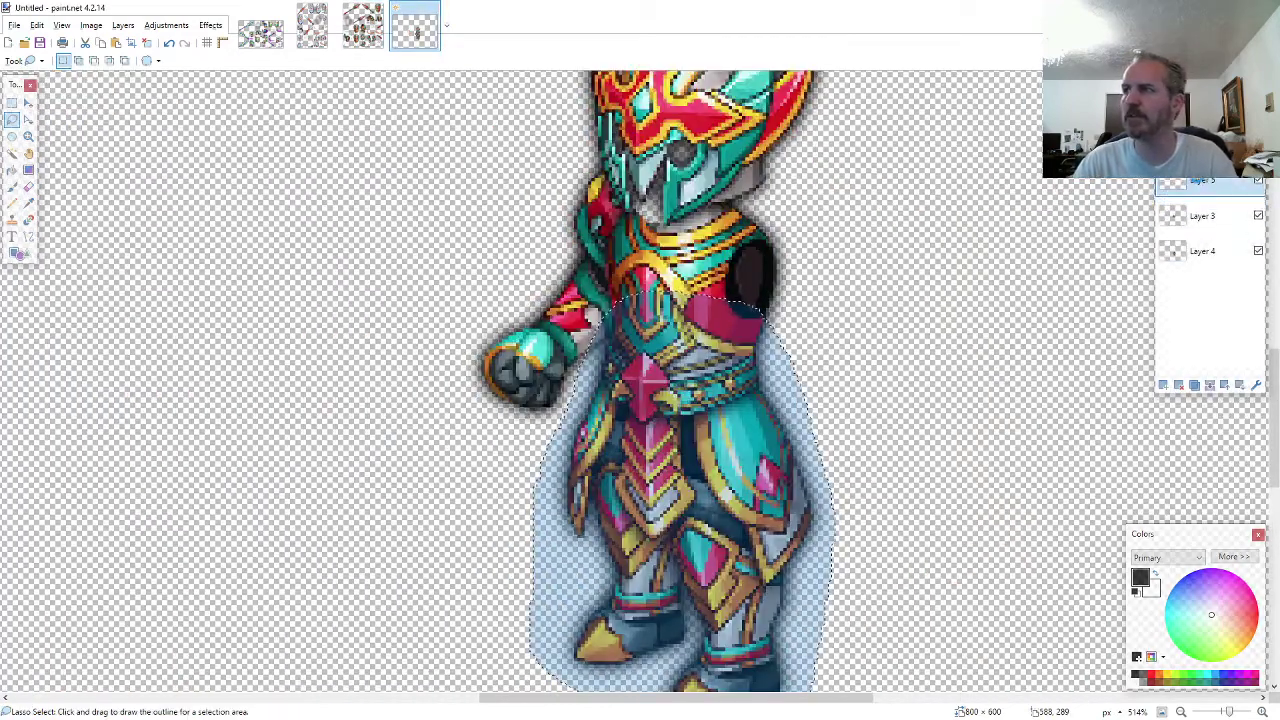
pyautogui.moveTo(317, 432); pyautogui.dragTo(770, 288)
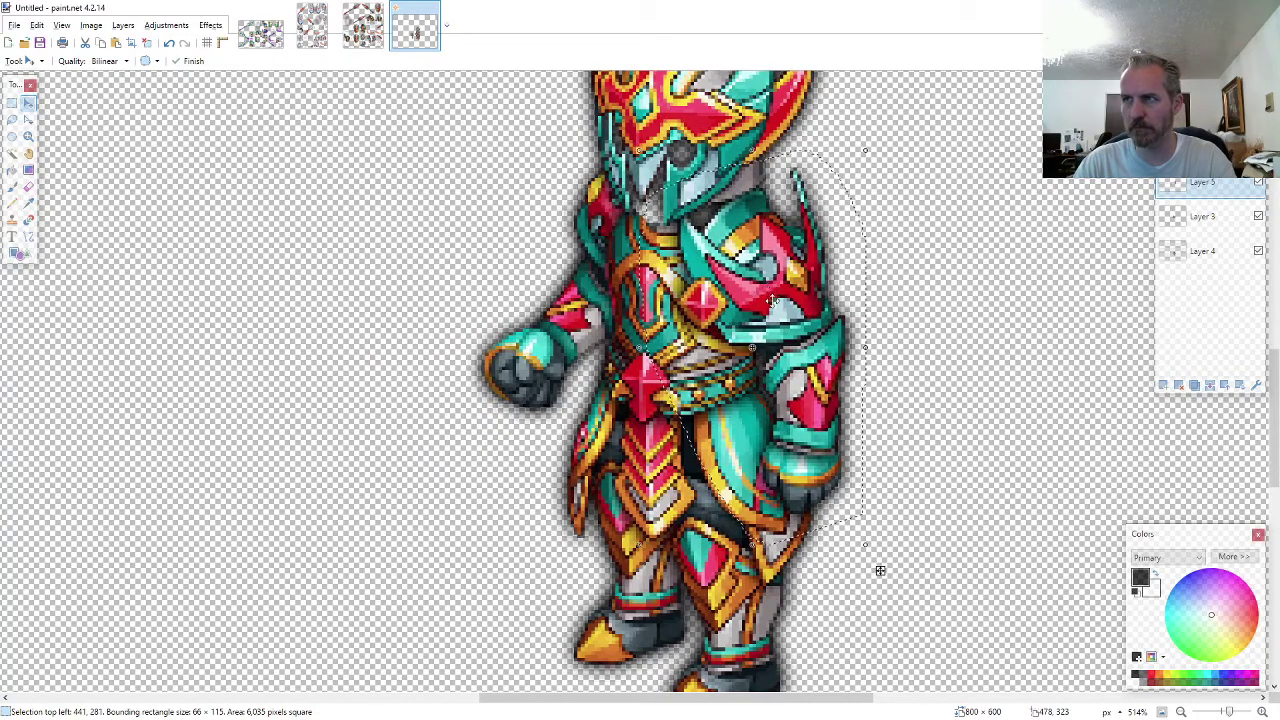
pyautogui.scroll(-2, 773, 300)
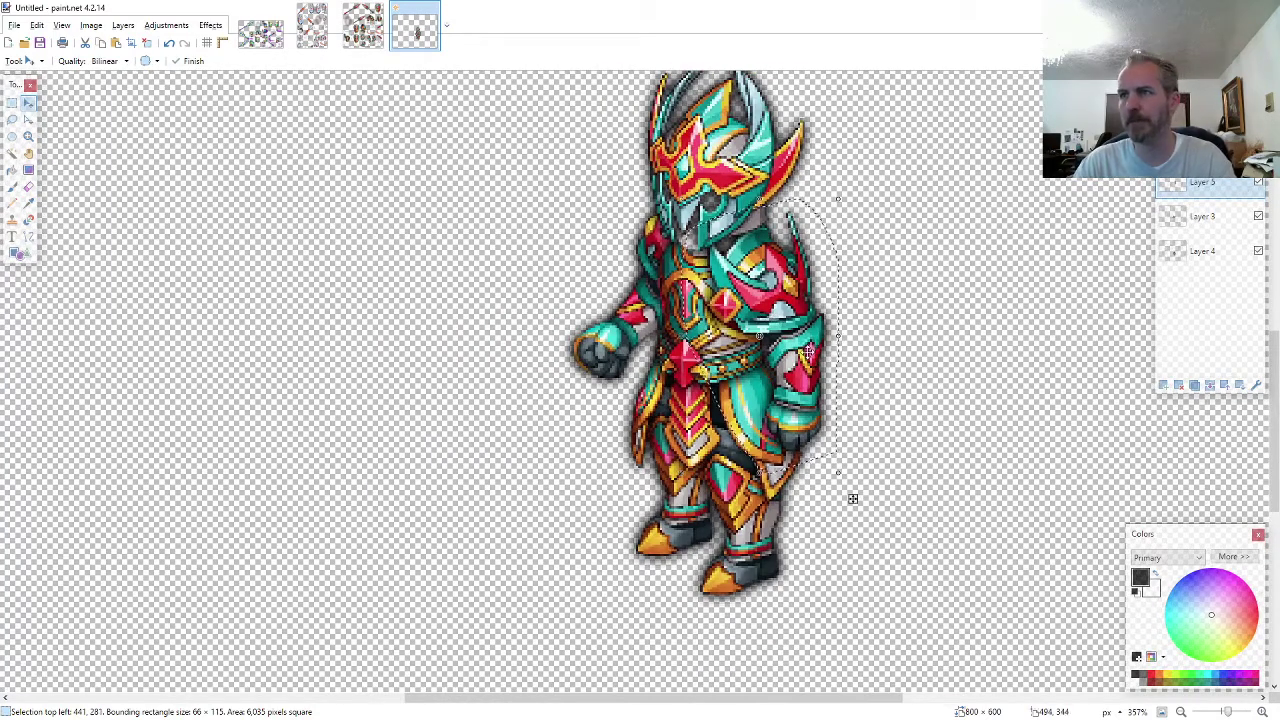
pyautogui.scroll(-3, 853, 498)
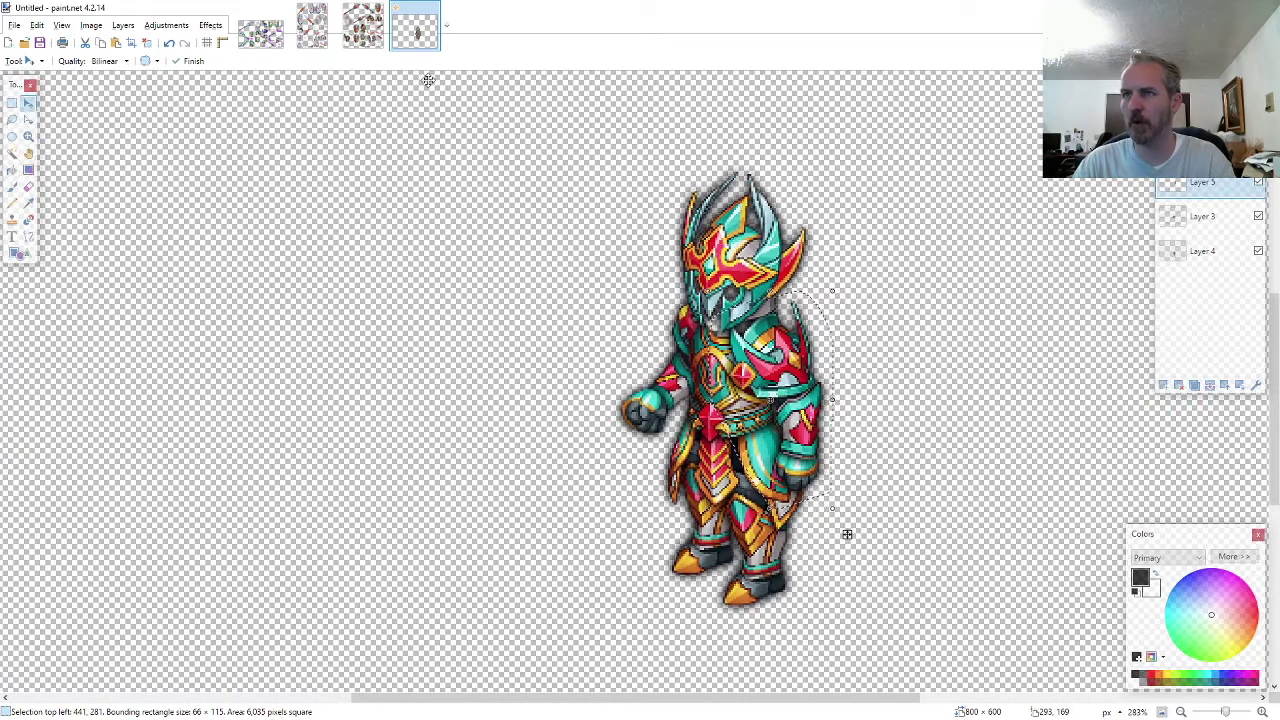
# - Lasso and copy the shield at the far end of the ARMOR4-AF-M-EVO2 sheet's first row
pyautogui.click(362, 26)
pyautogui.click(15, 122)
pyautogui.scroll(-4, 549, 397)
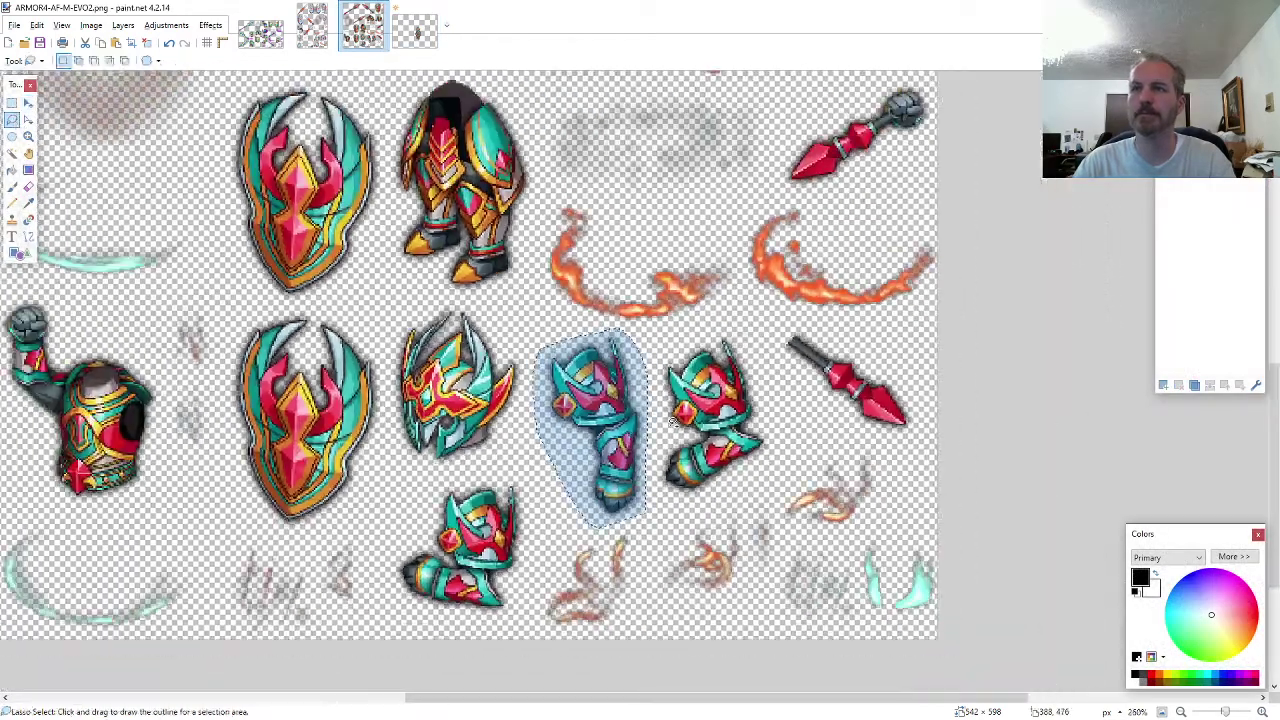
pyautogui.scroll(5, 680, 400)
pyautogui.scroll(3, 768, 398)
pyautogui.scroll(2, 799, 356)
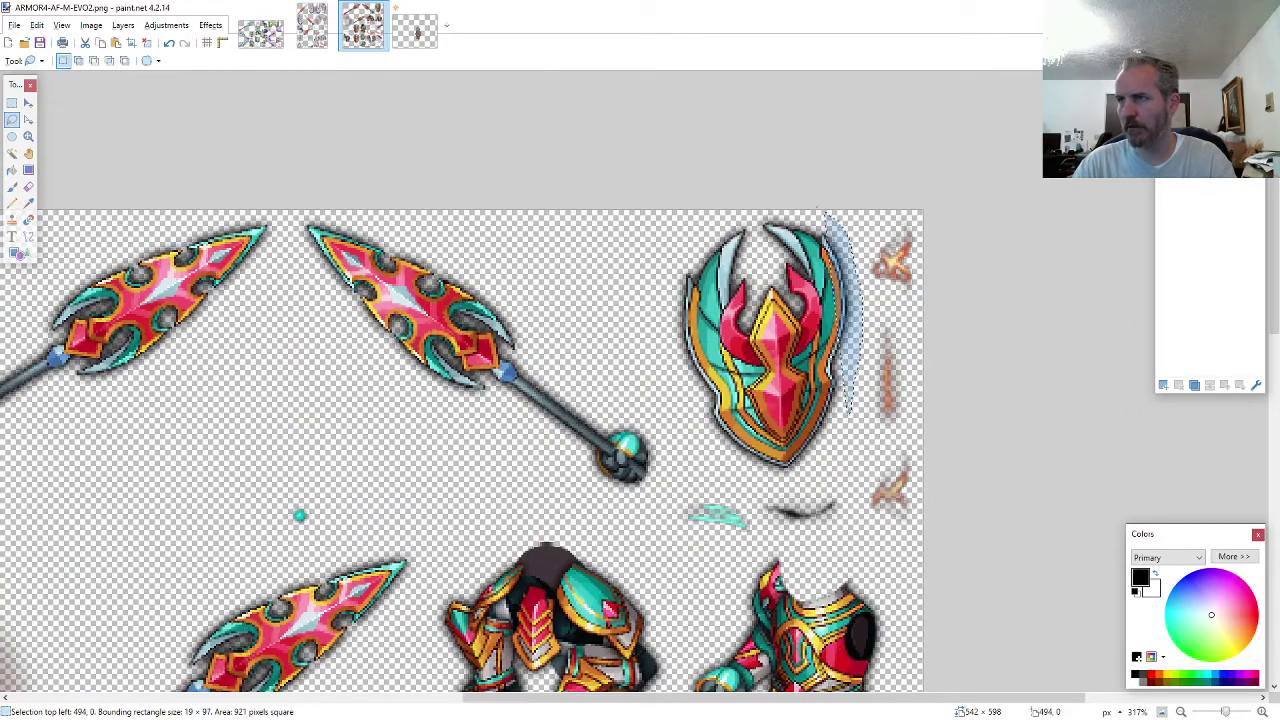
pyautogui.moveTo(818, 212)
pyautogui.mouseDown()
pyautogui.moveTo(757, 195)
pyautogui.moveTo(704, 215)
pyautogui.moveTo(664, 262)
pyautogui.moveTo(650, 328)
pyautogui.moveTo(730, 470)
pyautogui.mouseUp()
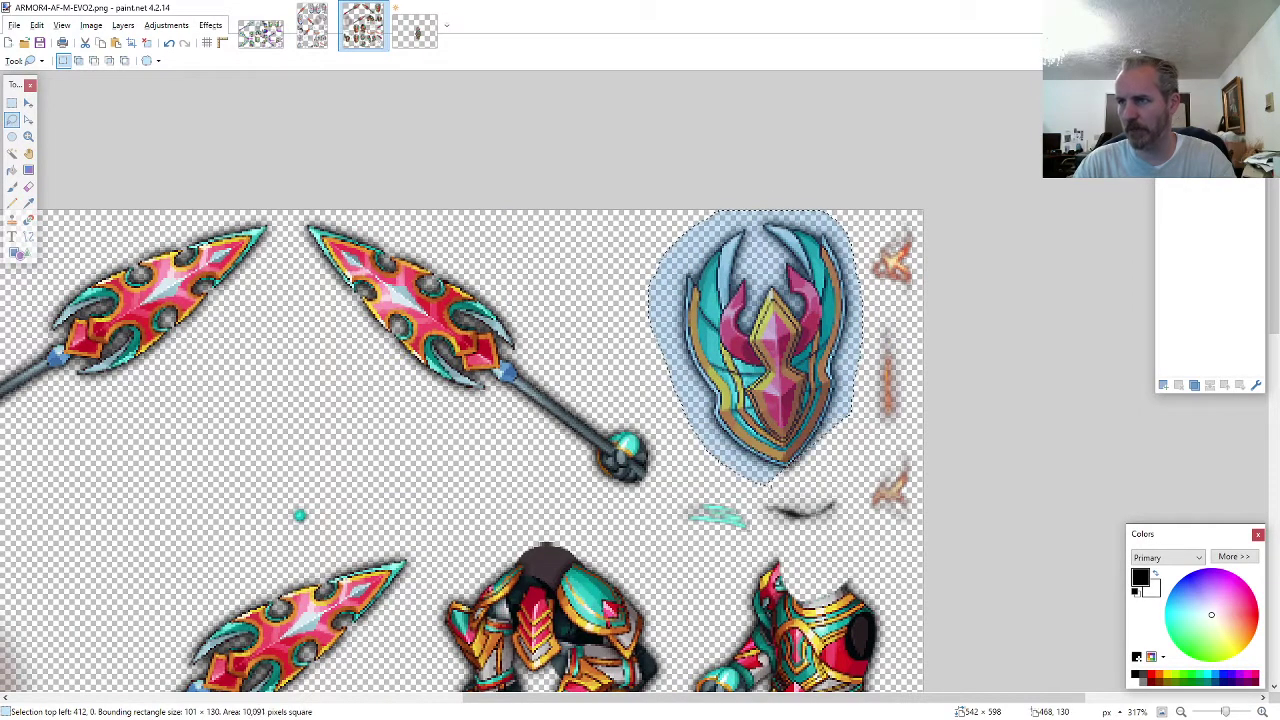
# - Paste the shield on a new layer of the figure image, placing it over the hanging arm at about 431, 300 px
pyautogui.click(414, 30)
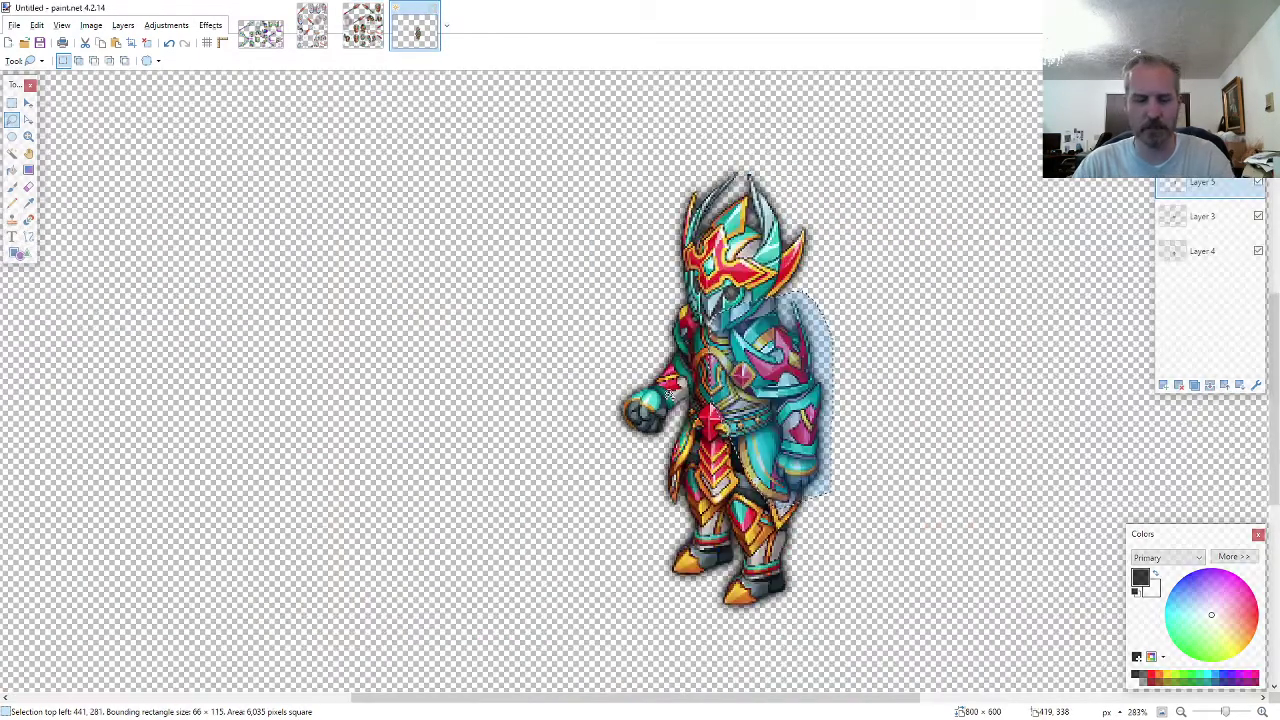
pyautogui.hotkey('ctrl', 'shift', 'v')
pyautogui.moveTo(861, 341); pyautogui.dragTo(825, 450)
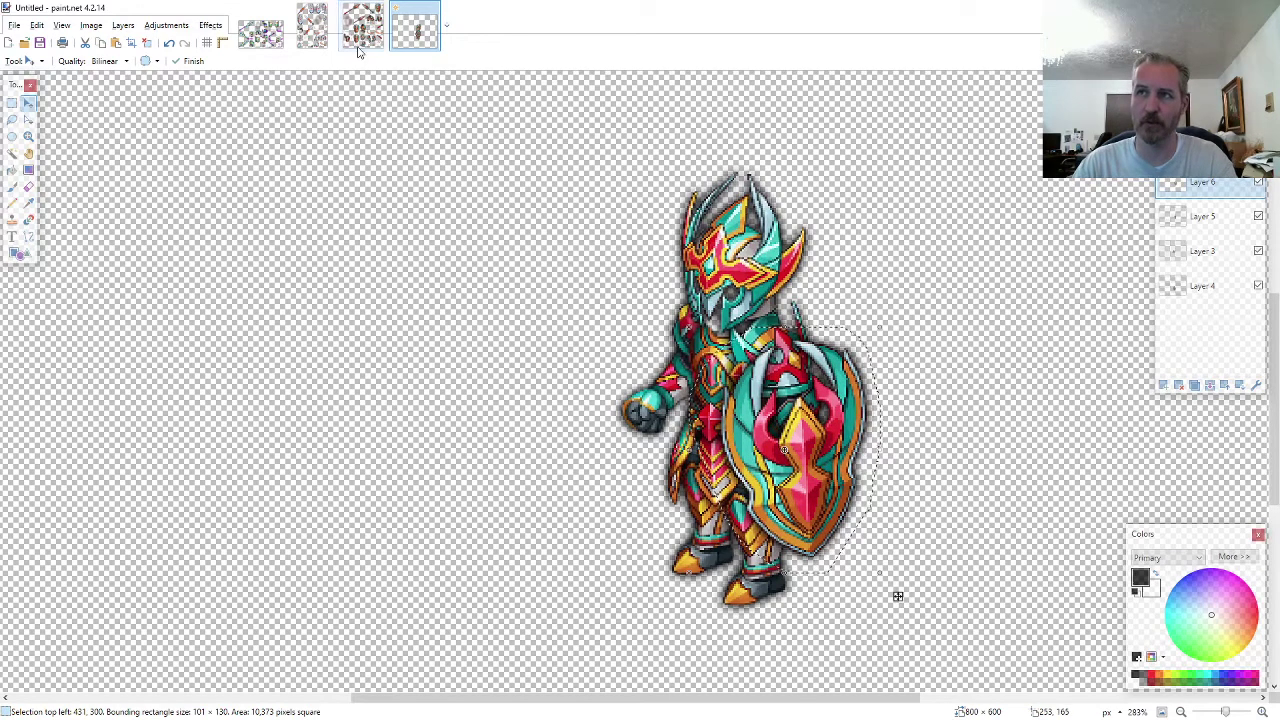
# - Lasso and copy the spear with the gripping fist, next to the shield in the sheet's first row
pyautogui.click(362, 27)
pyautogui.click(12, 119)
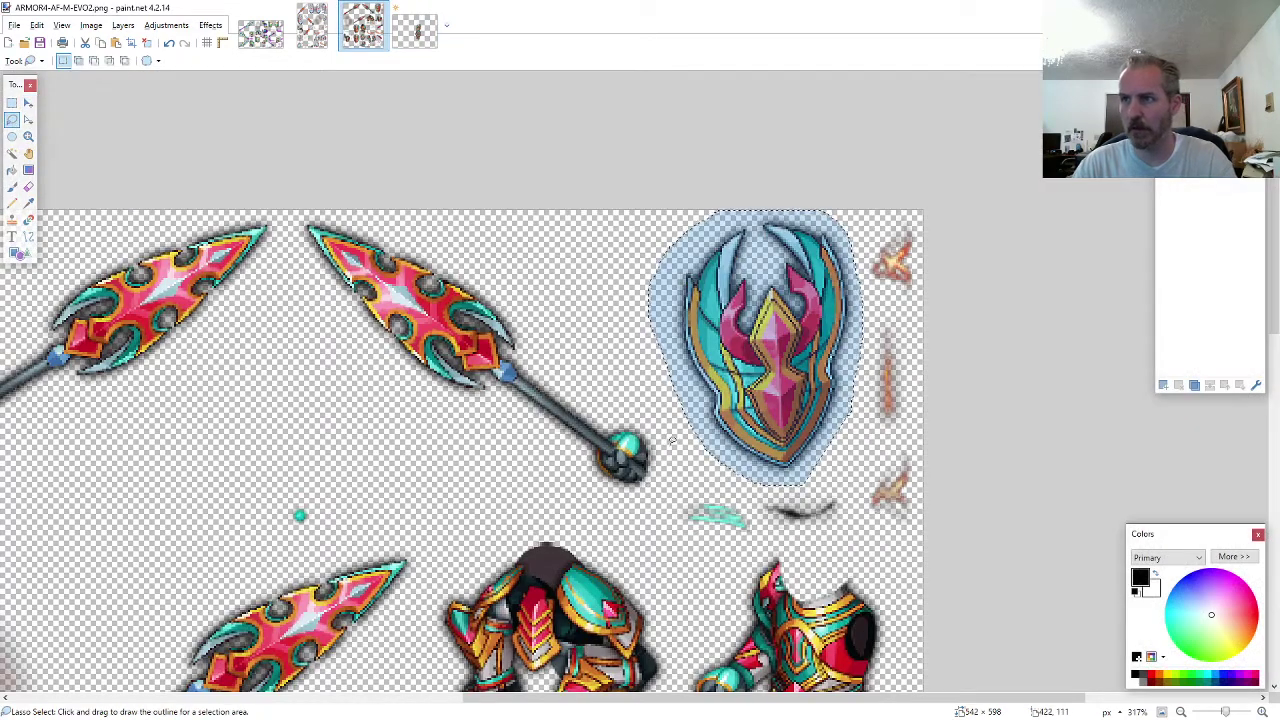
pyautogui.moveTo(672, 440)
pyautogui.mouseDown()
pyautogui.moveTo(470, 260)
pyautogui.moveTo(330, 212)
pyautogui.moveTo(295, 245)
pyautogui.moveTo(555, 420)
pyautogui.mouseUp()
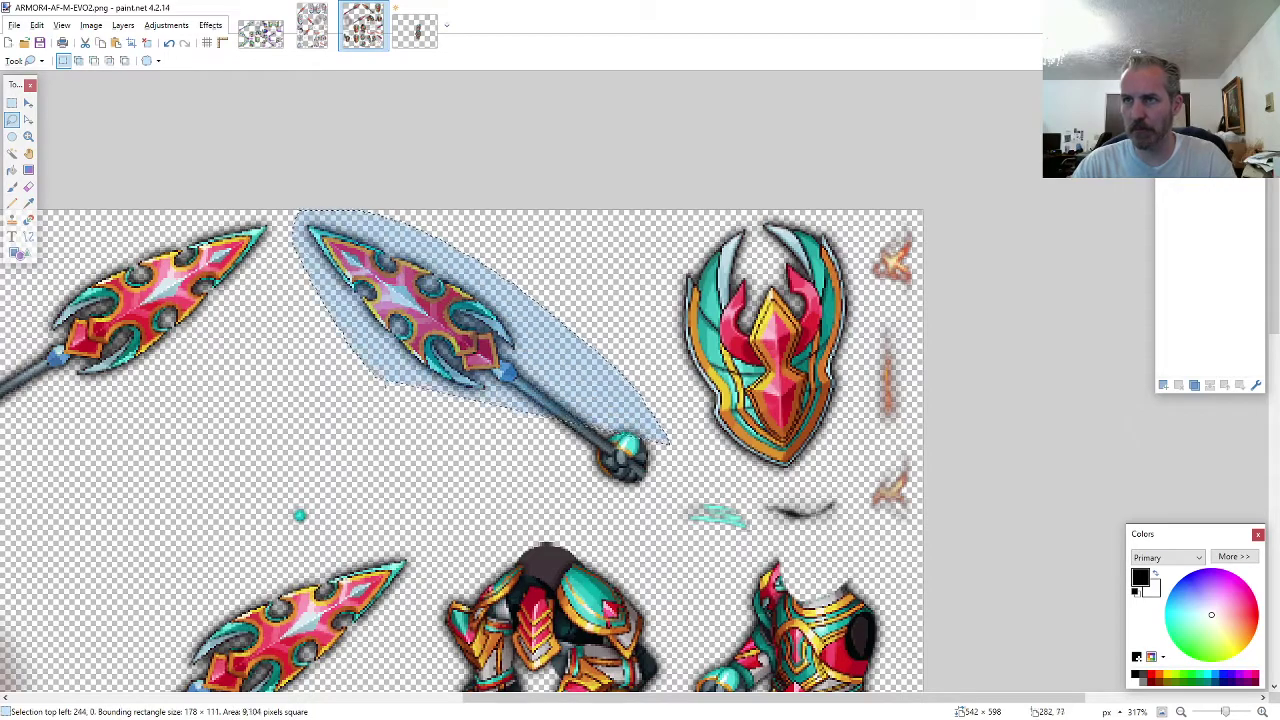
pyautogui.moveTo(375, 372)
pyautogui.mouseDown()
pyautogui.moveTo(600, 468)
pyautogui.moveTo(645, 501)
pyautogui.mouseUp()
# - Paste the spear into the figure image, placing its fist over the torso's lowered fist at about 253, 228 px
pyautogui.click(408, 30)
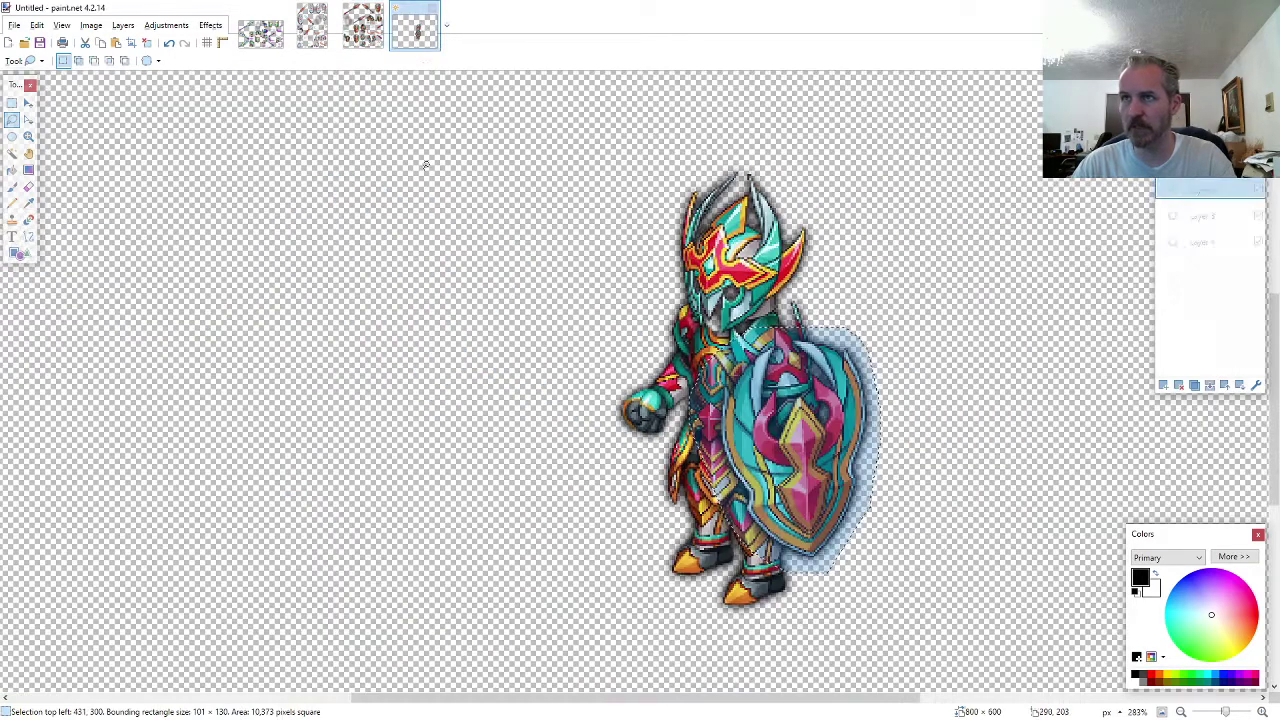
pyautogui.scroll(5, 600, 380)
pyautogui.hotkey('ctrl', 'shift', 'v')
pyautogui.moveTo(797, 611); pyautogui.dragTo(735, 428)
pyautogui.scroll(-5, 735, 428)
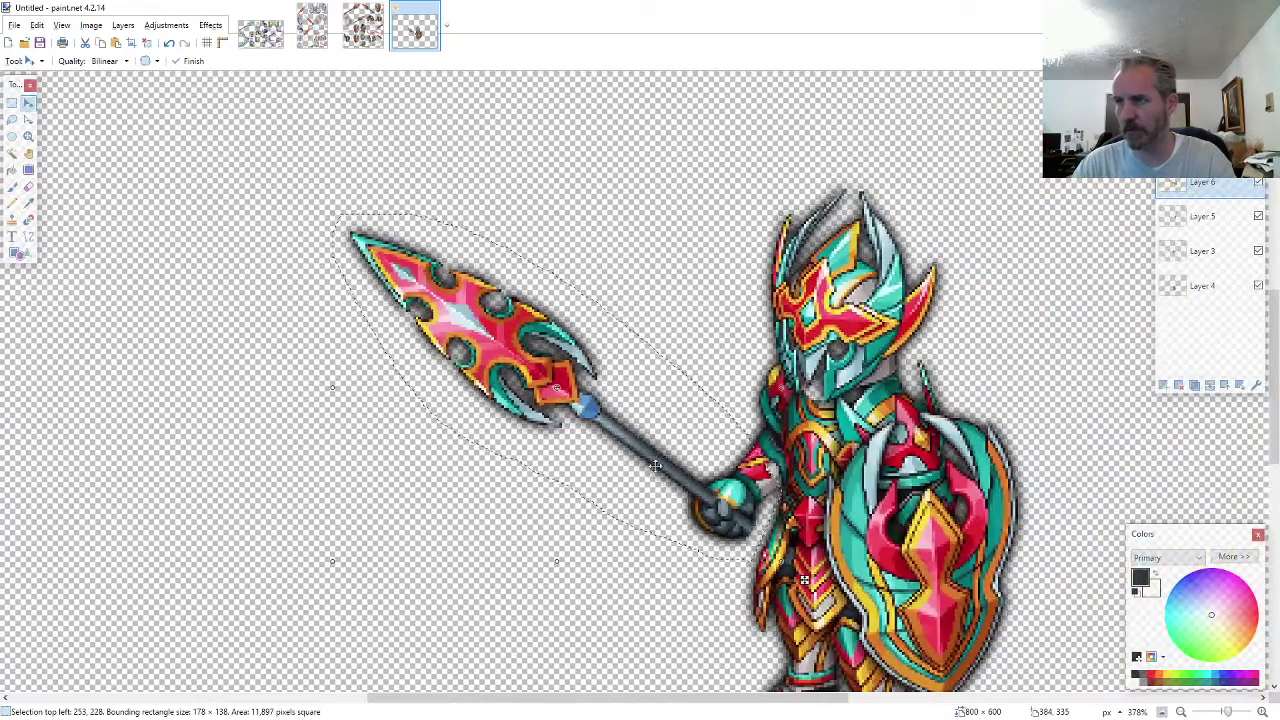
# - Lasso and copy the red-tipped spear butt without a fist, beside the bent arm on the ARMOR4-AF-M-EVO2 sheet
pyautogui.click(362, 28)
pyautogui.click(12, 119)
pyautogui.scroll(-10, 436, 360)
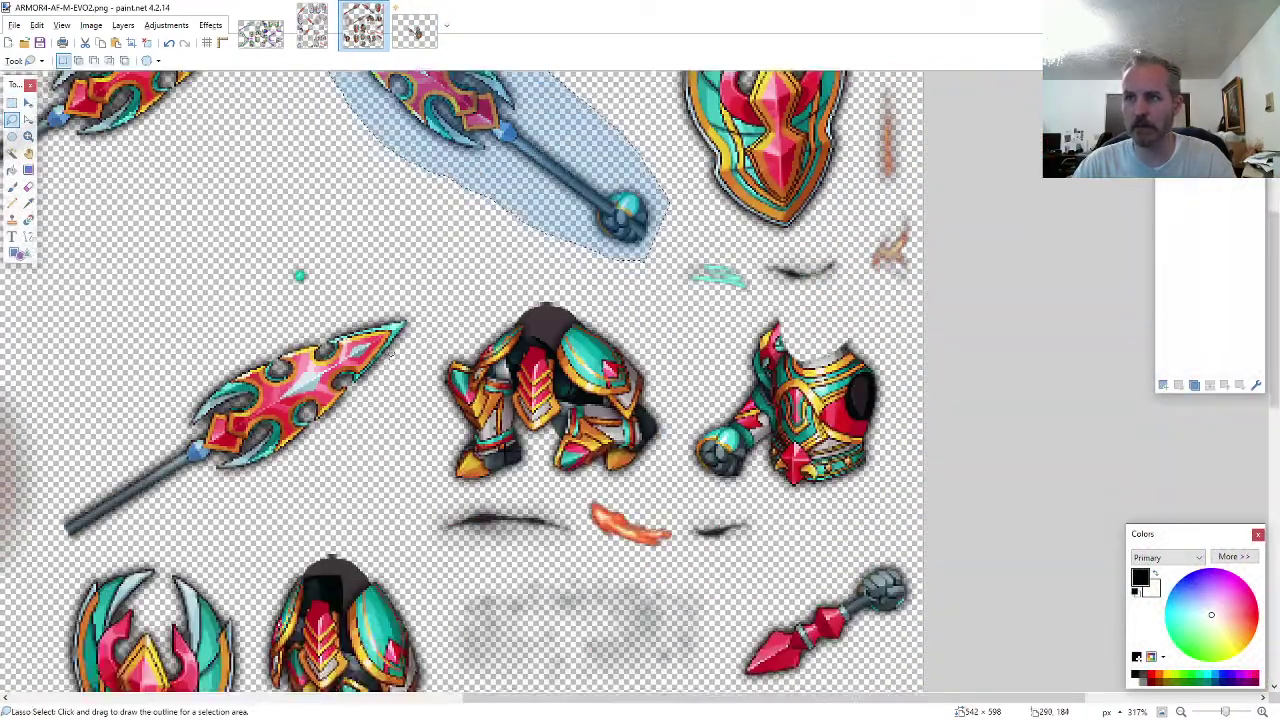
pyautogui.scroll(-2, 437, 360)
pyautogui.scroll(-3, 443, 362)
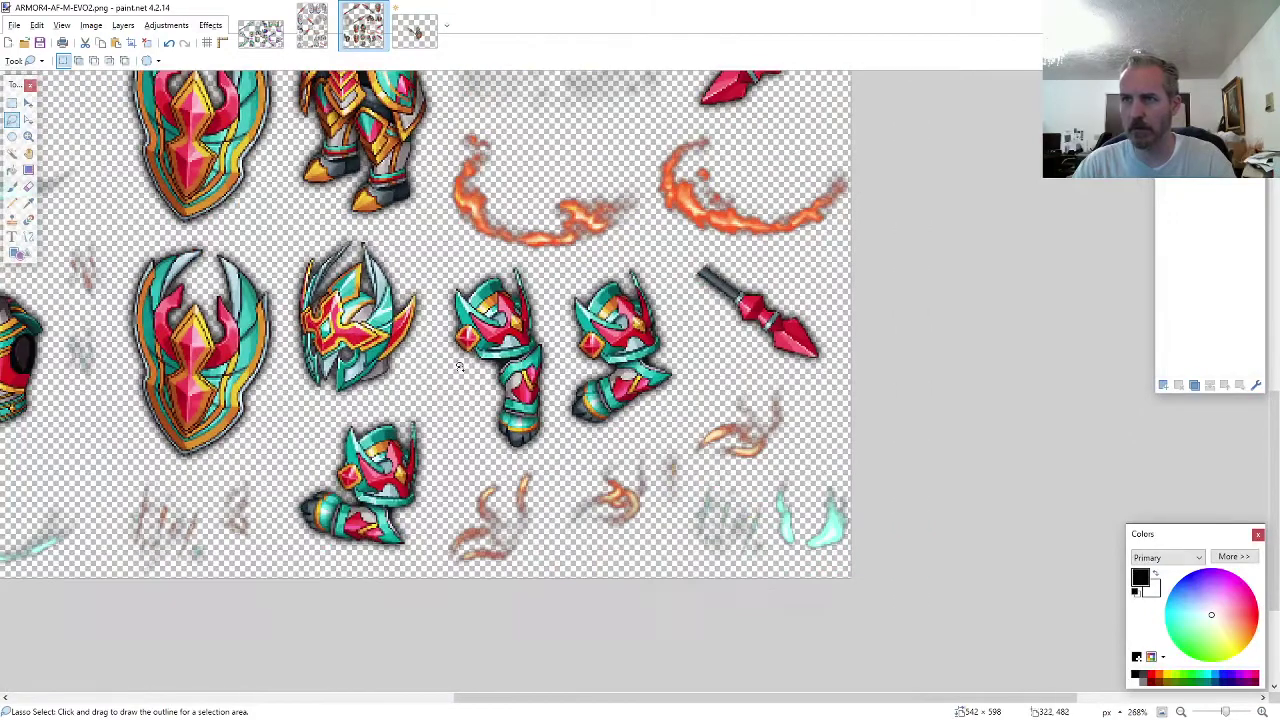
pyautogui.scroll(5, 762, 352)
pyautogui.moveTo(861, 355)
pyautogui.mouseDown()
pyautogui.moveTo(828, 298)
pyautogui.moveTo(753, 248)
pyautogui.moveTo(666, 232)
pyautogui.moveTo(658, 275)
pyautogui.moveTo(801, 383)
pyautogui.mouseUp()
# - Erase the stray shading at the cut end of the spear shaft beside the fist, using a 2 px brush at 75% hardness
pyautogui.click(414, 32)
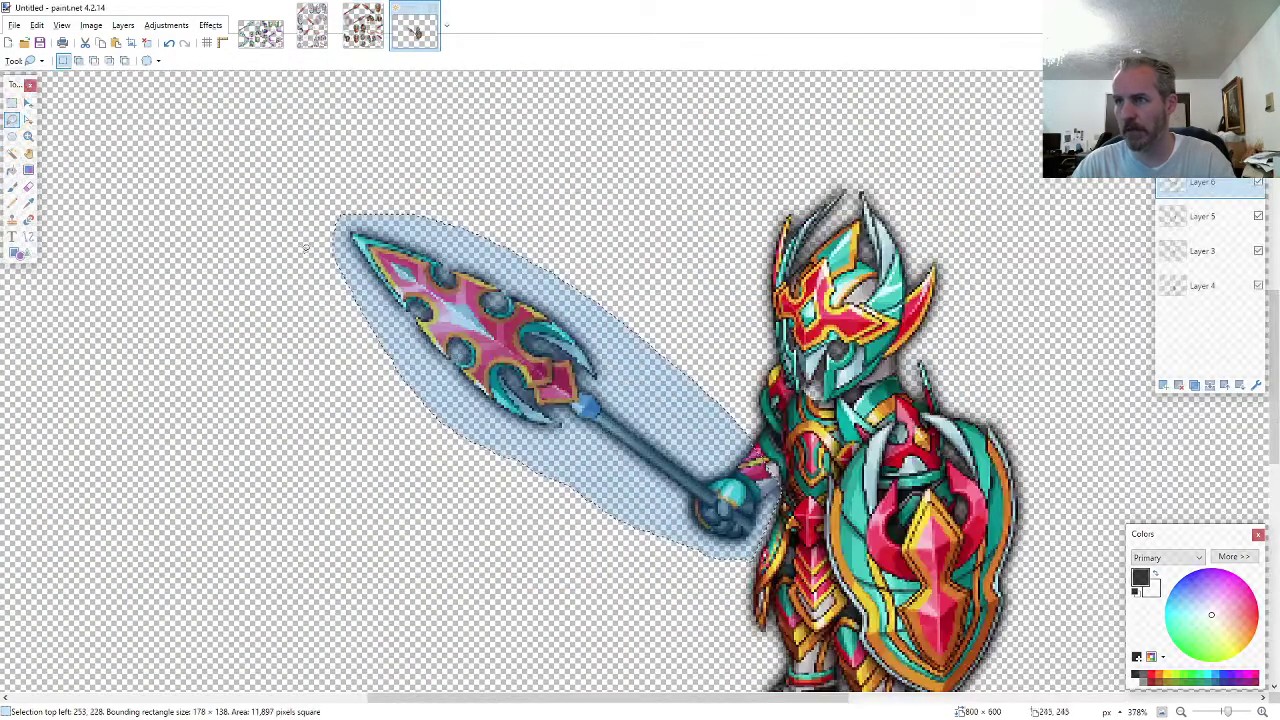
pyautogui.click(30, 188)
pyautogui.scroll(8, 700, 490)
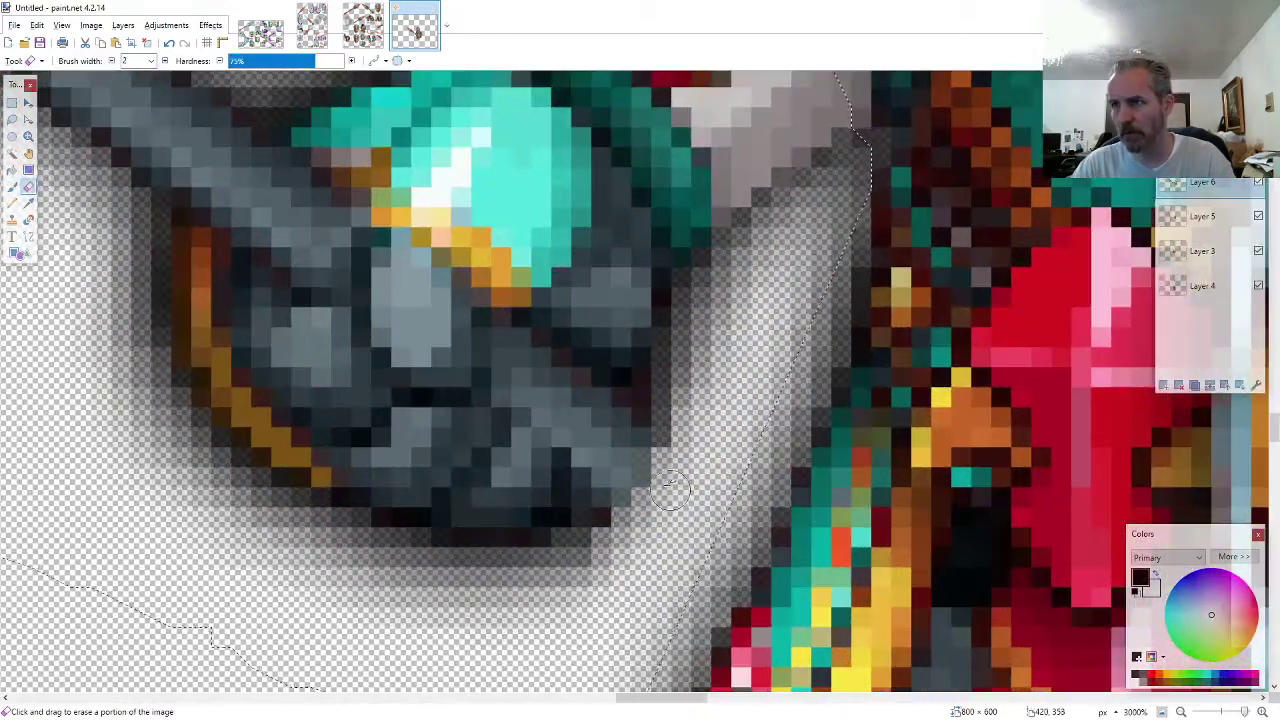
pyautogui.moveTo(670, 488)
pyautogui.mouseDown()
pyautogui.moveTo(660, 465)
pyautogui.moveTo(648, 516)
pyautogui.mouseUp()
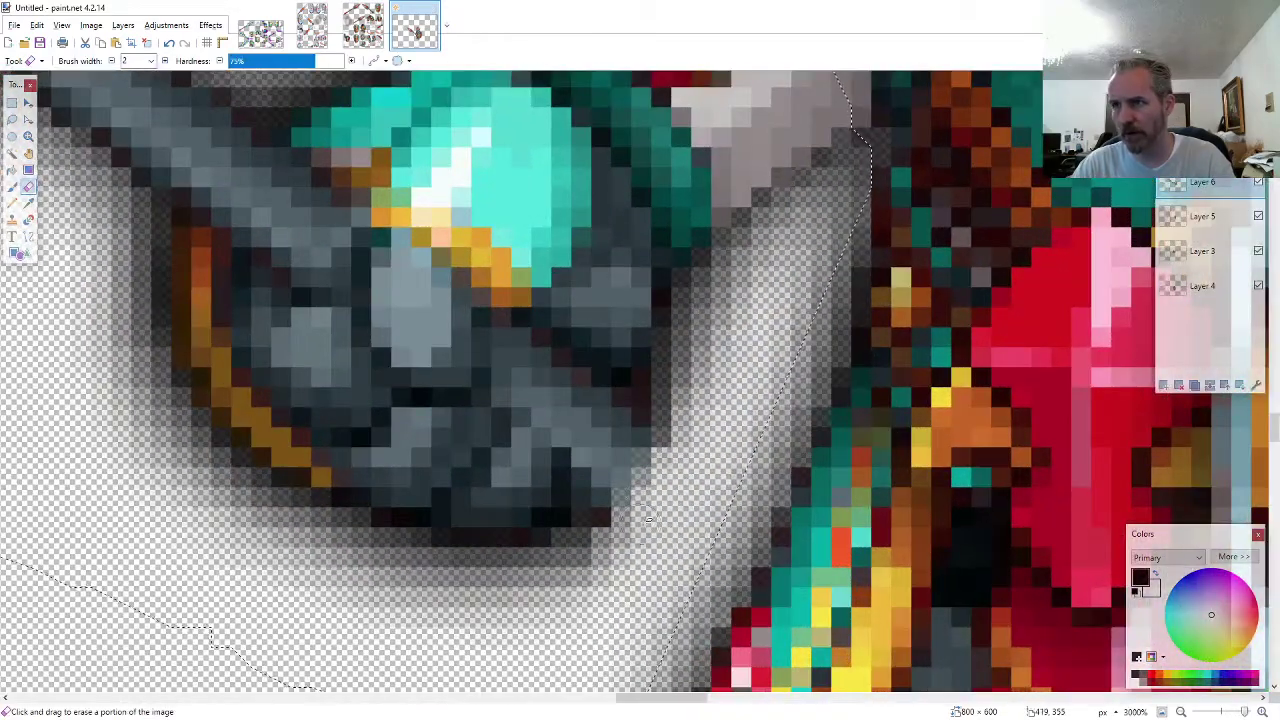
# - Add a new layer beneath all others and paste the spear butt there, aligned with the shaft behind the fist at about 391, 333 px
pyautogui.click(1163, 385)
pyautogui.moveTo(1206, 191); pyautogui.dragTo(1214, 337)
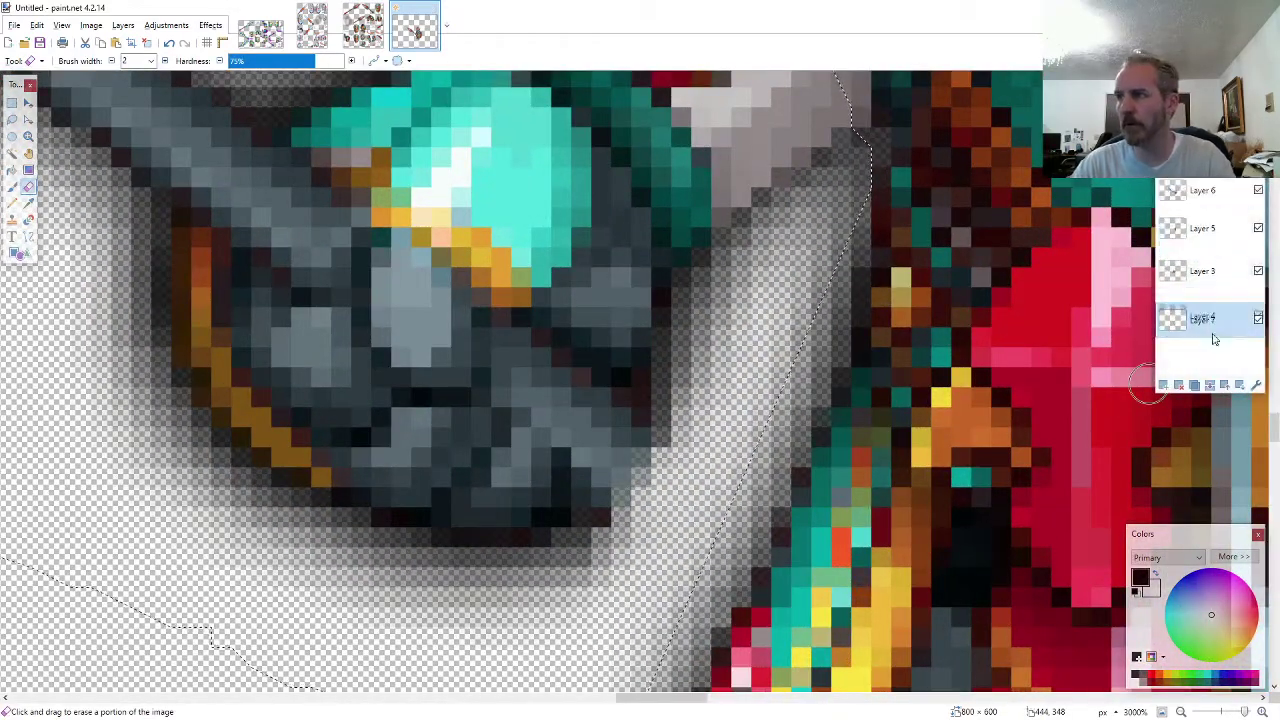
pyautogui.hotkey('ctrl', 'v')
pyautogui.scroll(-6, 747, 592)
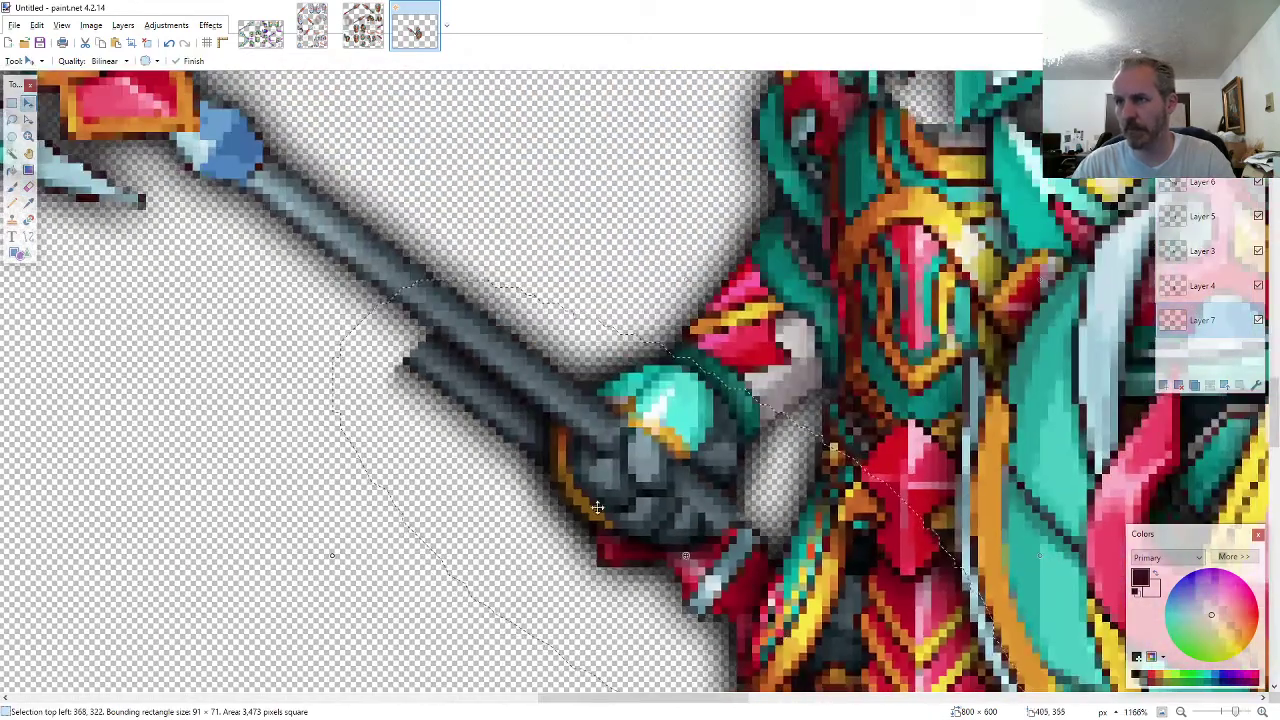
pyautogui.moveTo(597, 507); pyautogui.dragTo(751, 544)
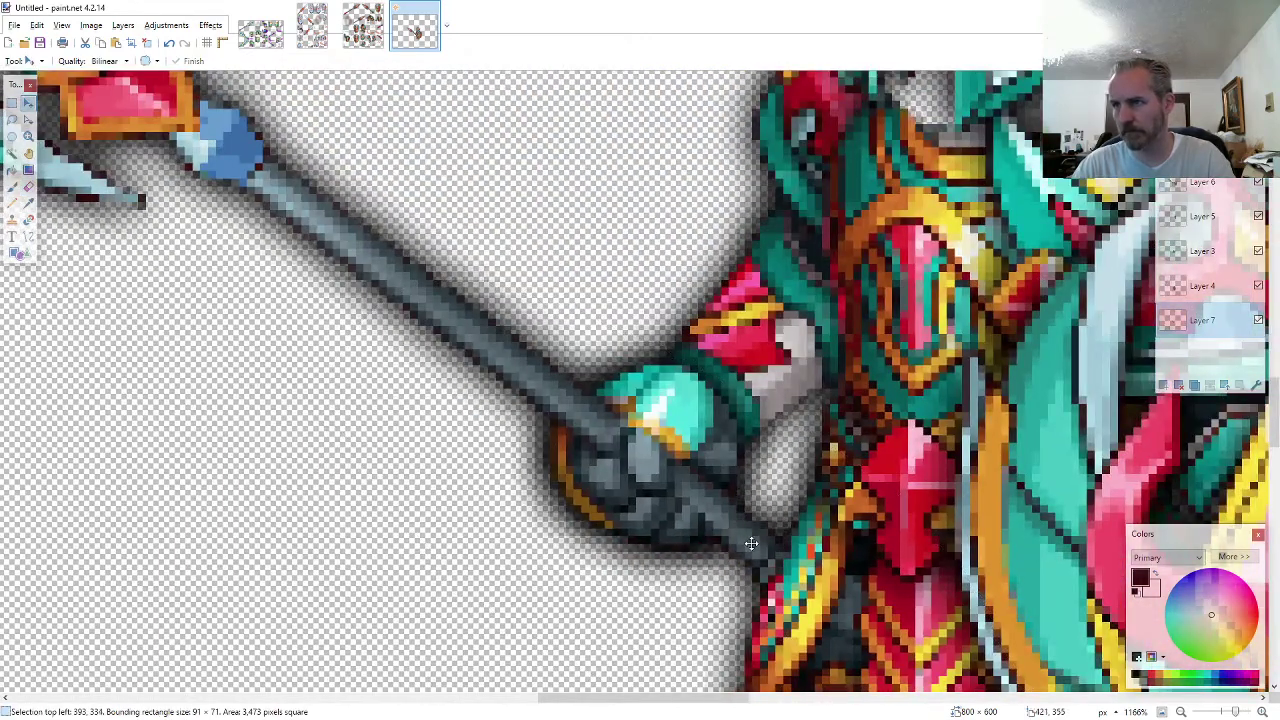
pyautogui.scroll(-1, 711, 613)
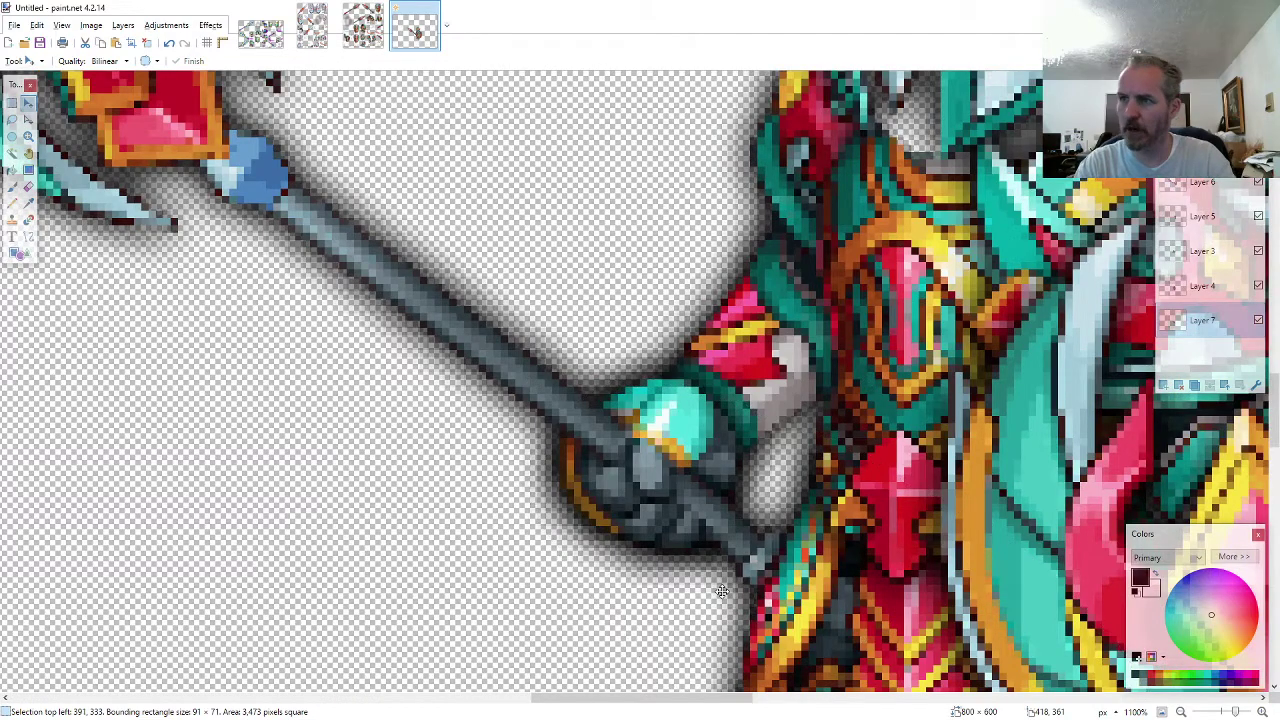
pyautogui.scroll(-10, 722, 591)
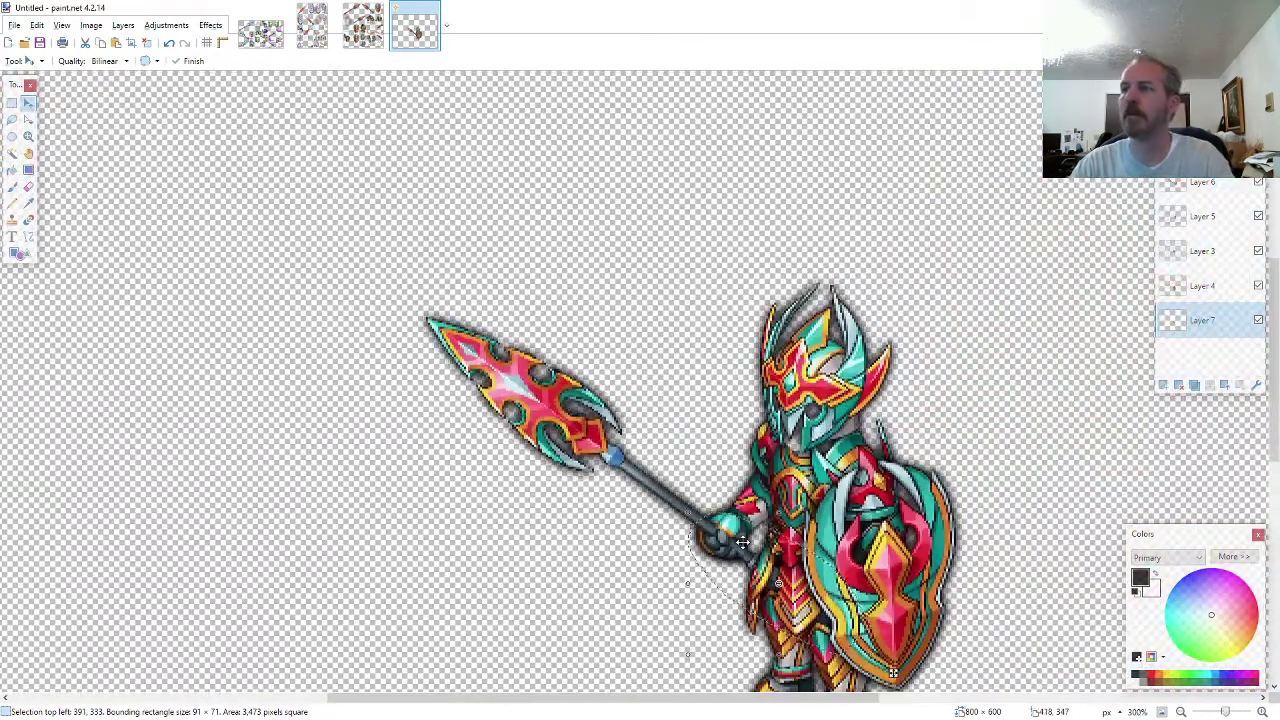
# - Merge all the figure's layers into one and move the whole figure to the canvas's upper-left corner, offset about -245, -204 px
pyautogui.scroll(-3, 746, 527)
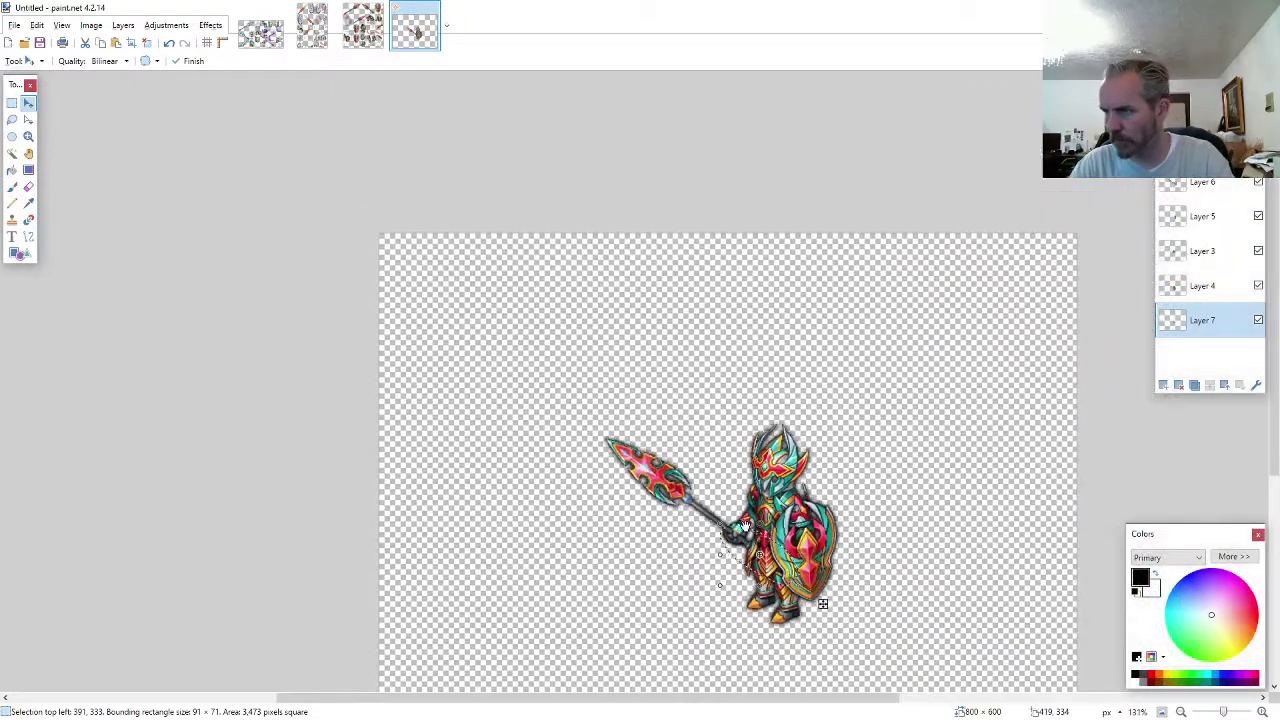
pyautogui.click(1205, 113)
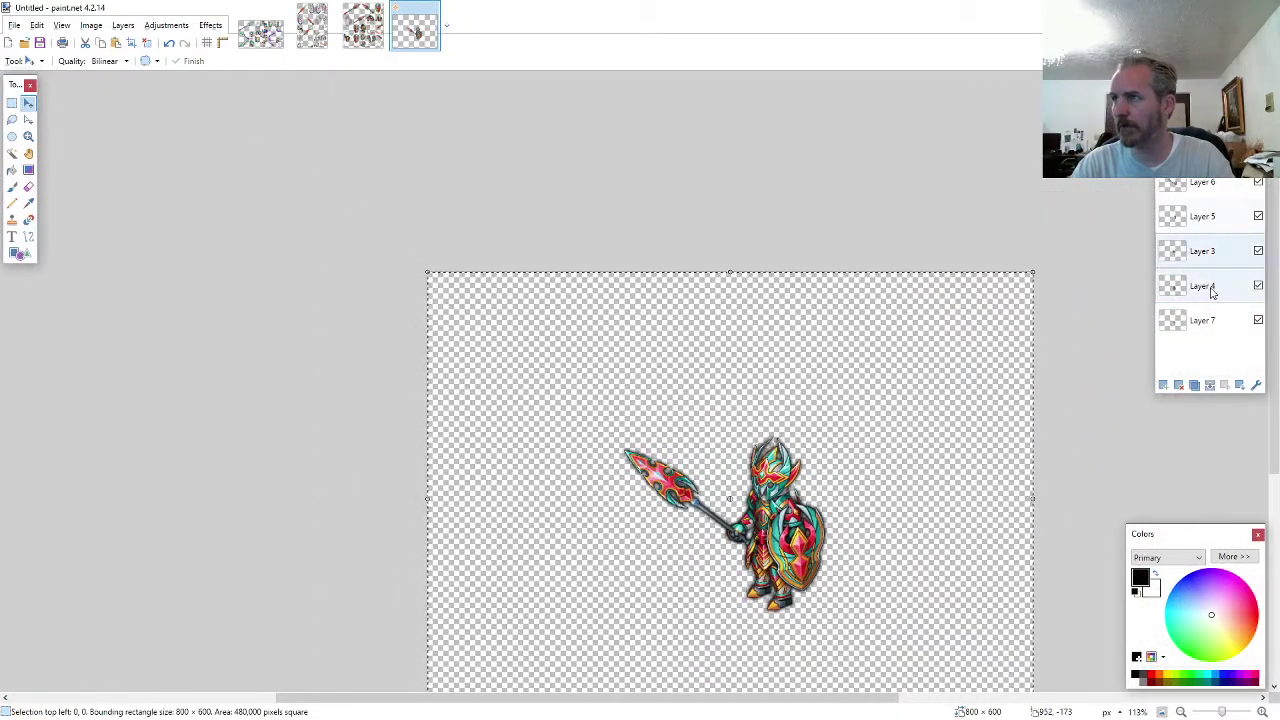
pyautogui.click(1211, 387)
pyautogui.click(1211, 388)
pyautogui.click(1210, 385)
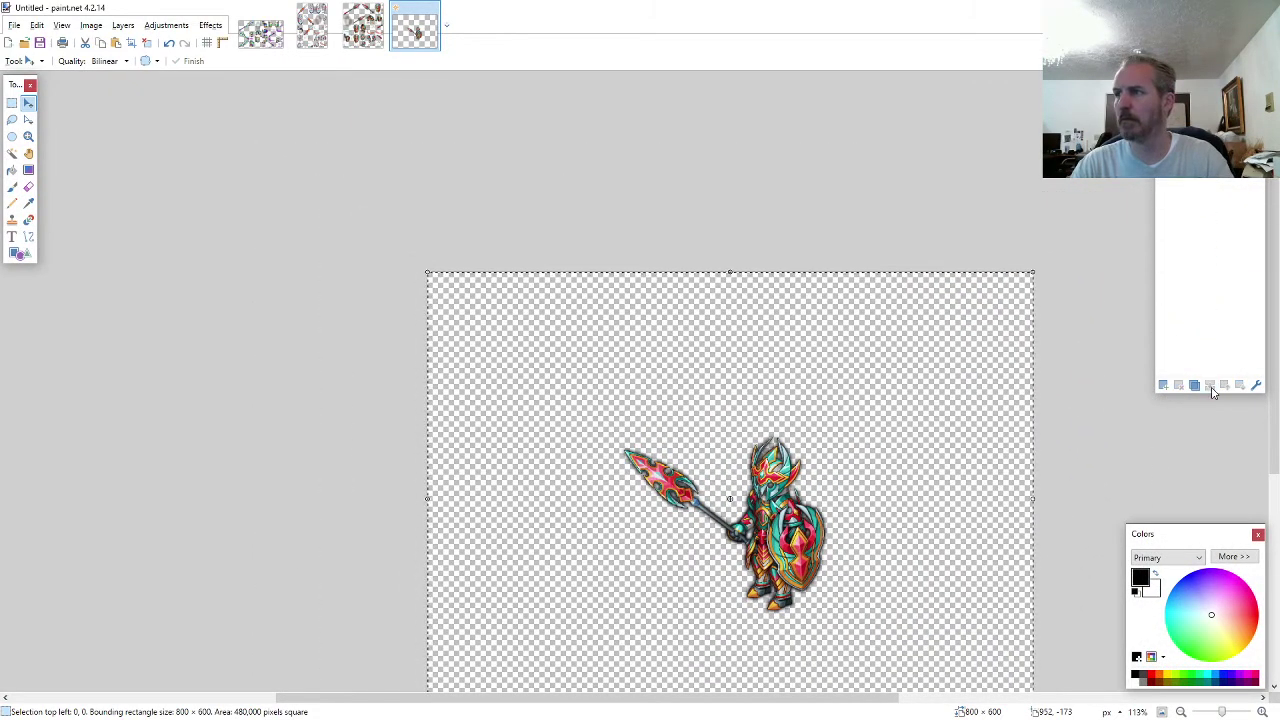
pyautogui.moveTo(903, 431); pyautogui.dragTo(735, 303)
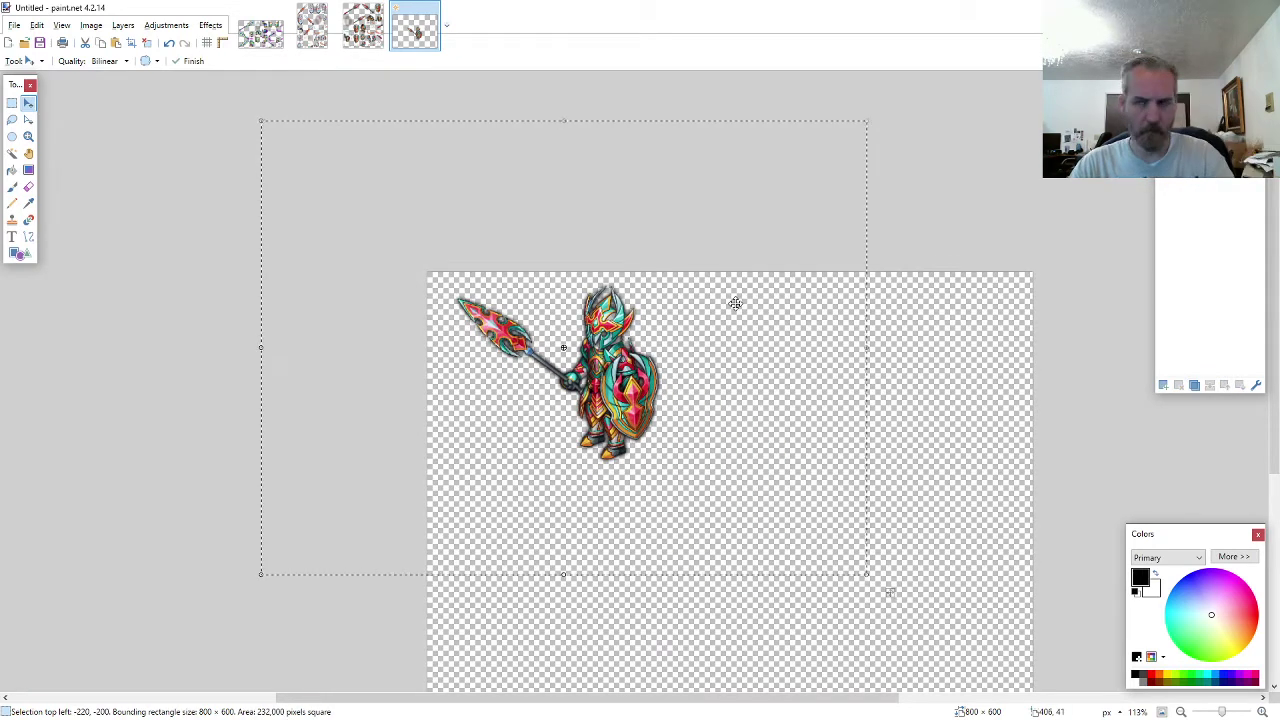
pyautogui.moveTo(890, 592); pyautogui.dragTo(871, 588)
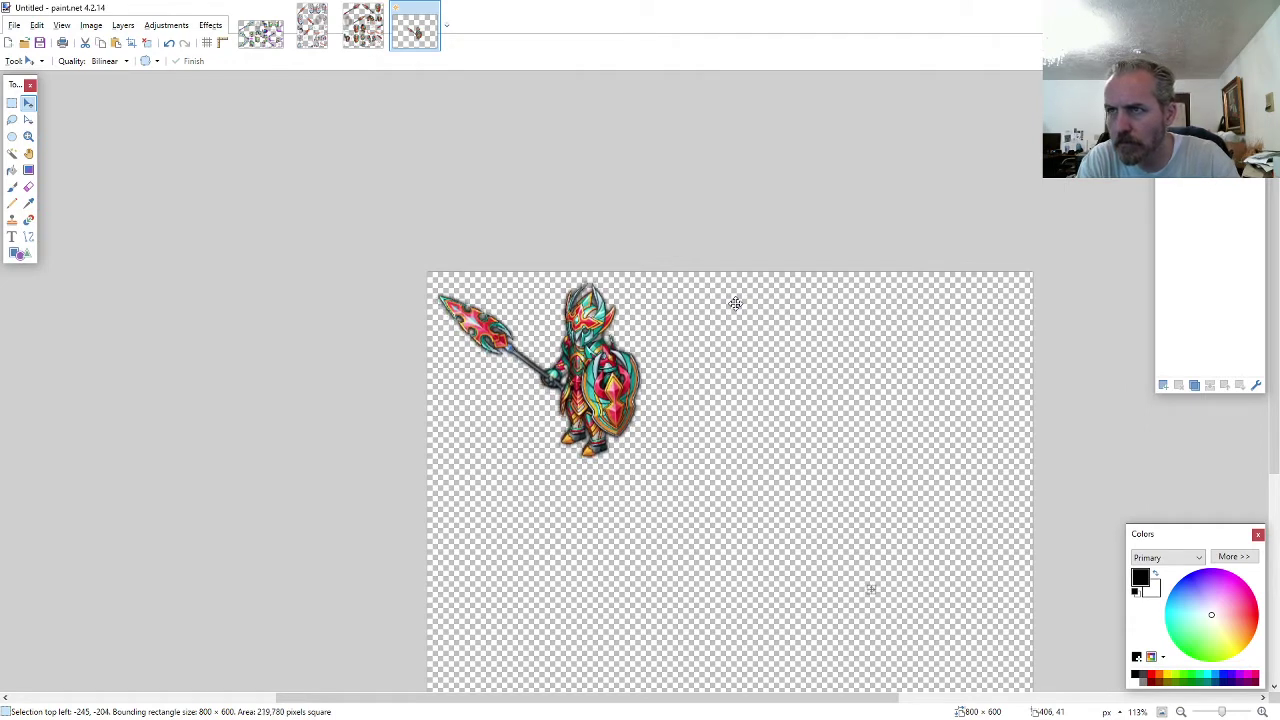
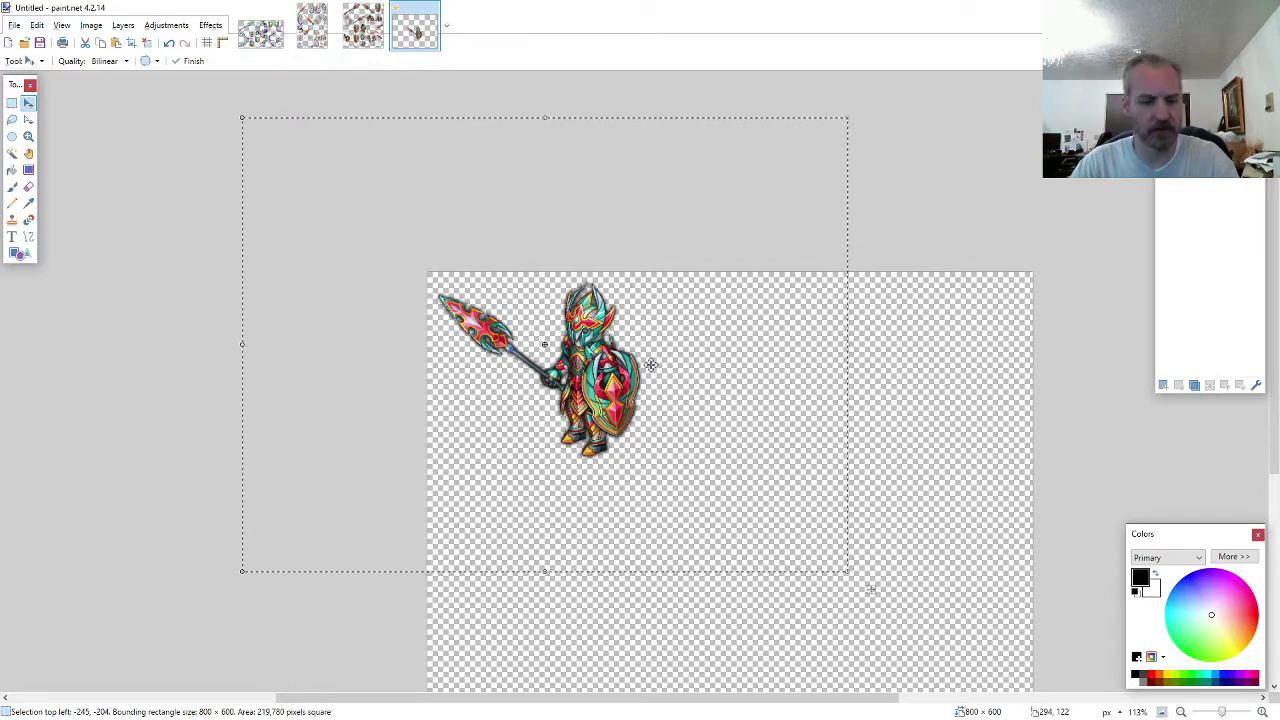
# - Resize the canvas to 295 × 295 px, keeping the figure anchored in its upper-left corner
pyautogui.hotkey('ctrl', 'shift', 'r')
pyautogui.write('295')
pyautogui.press('Tab')
pyautogui.write('295')
pyautogui.press('Return')
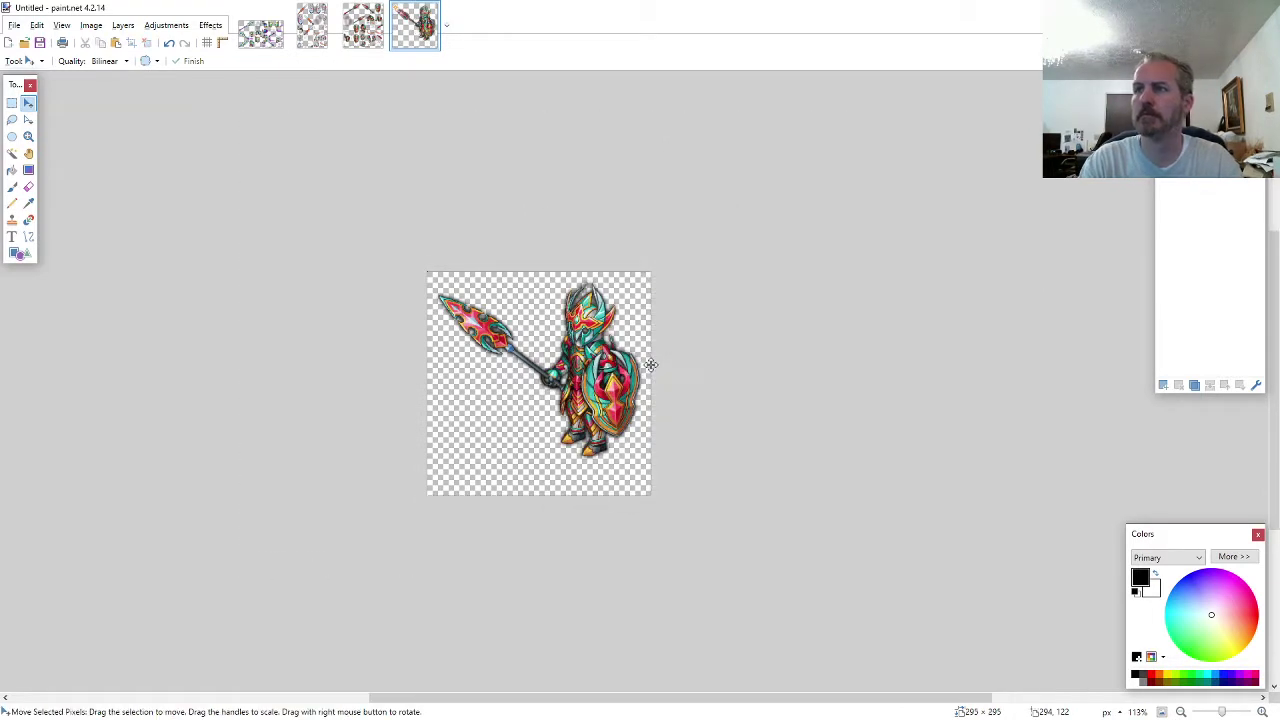
# - Move the whole spear-and-shield figure straight down by 18 px on the cropped canvas
pyautogui.hotkey('ctrl', 'Down')
pyautogui.press('Down')
pyautogui.press('Down')
pyautogui.press('Down')
pyautogui.press('Down')
pyautogui.press('Down')
pyautogui.press('Down')
pyautogui.press('Down')
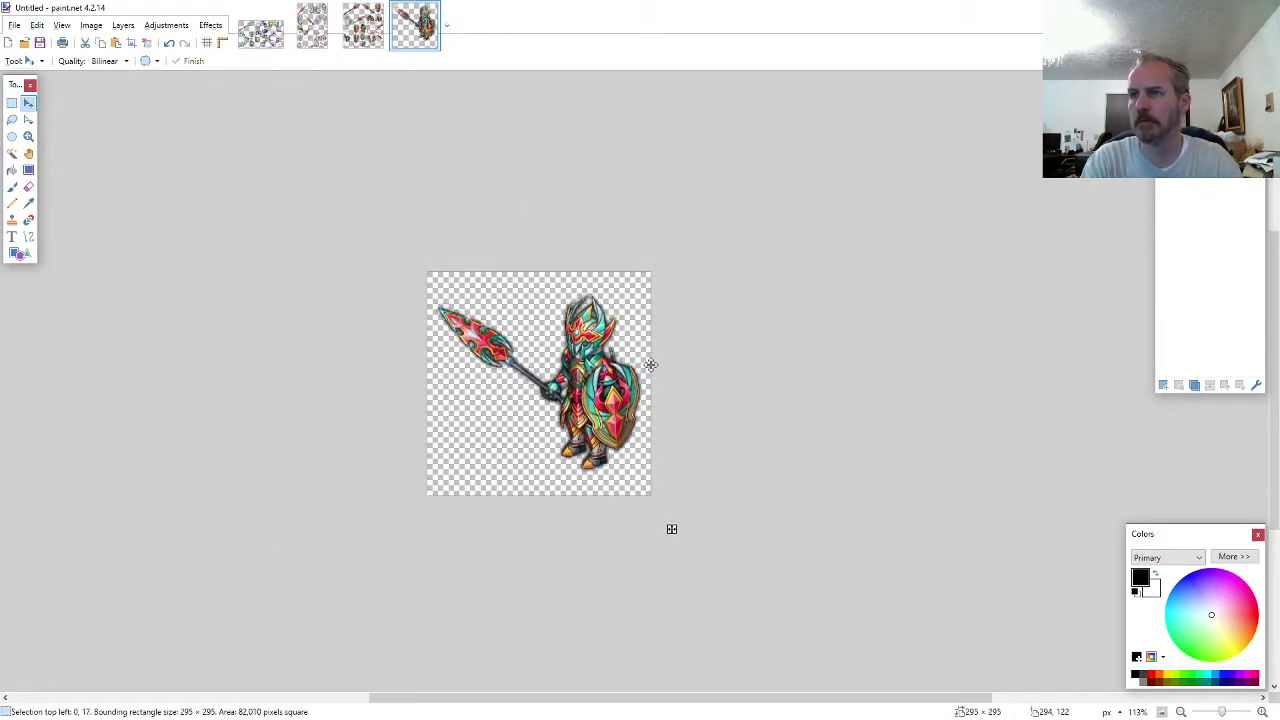
pyautogui.moveTo(671, 529); pyautogui.dragTo(671, 530)
# - Save the figure as the PNG file ARMOR4-AF-M-EVO2 in the 2021-02 folder with auto-detected bit depth
pyautogui.hotkey('ctrl', 's')
pyautogui.write('A')
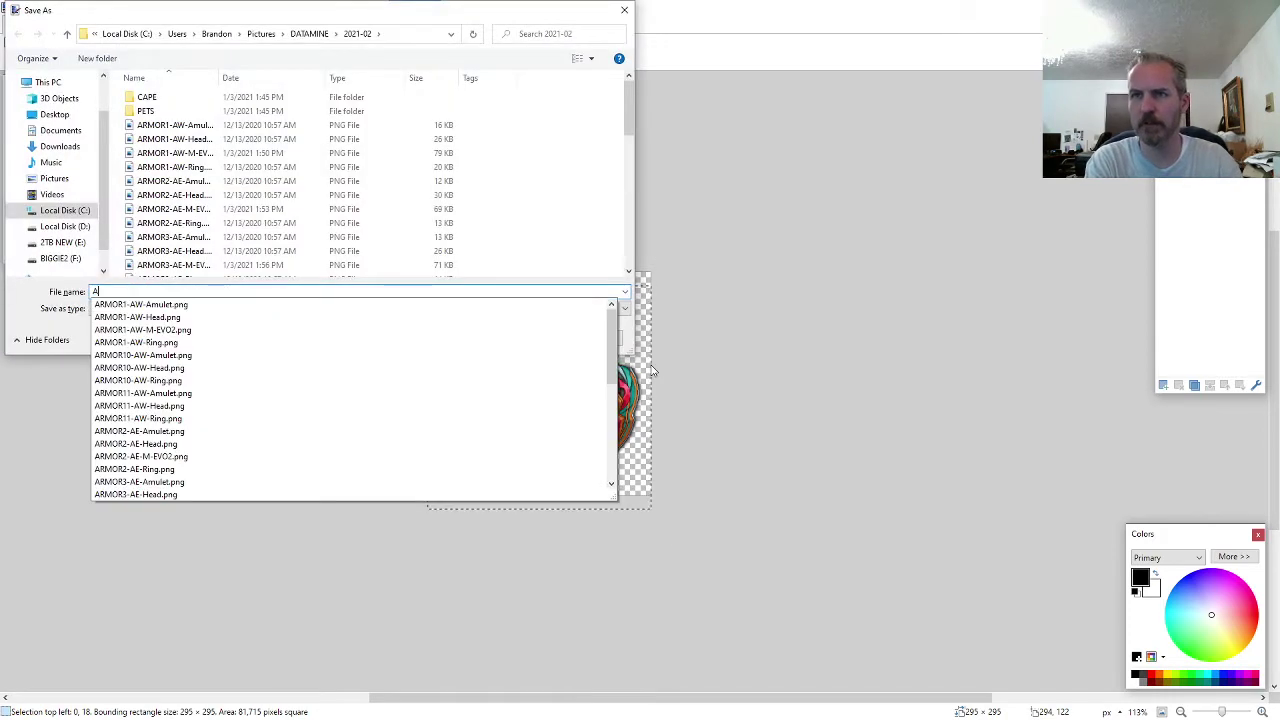
pyautogui.write('RMOR3')
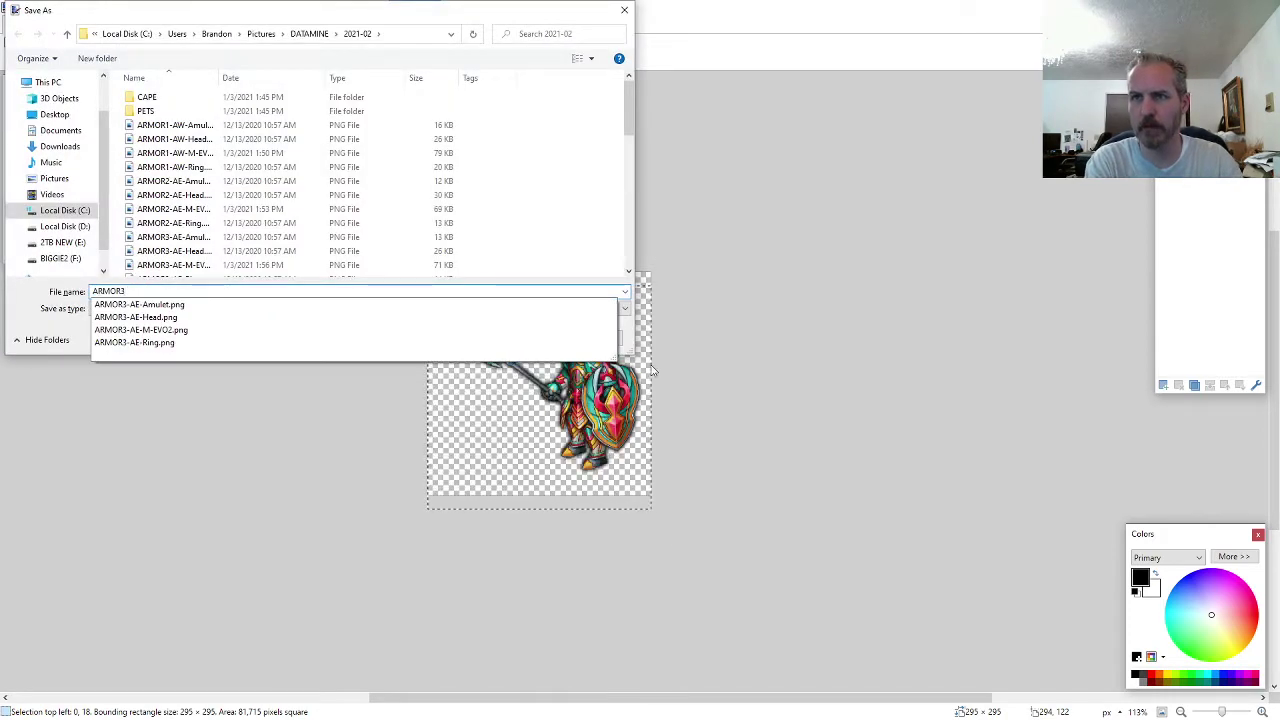
pyautogui.press('BackSpace')
pyautogui.write('4-AF-M-EVO')
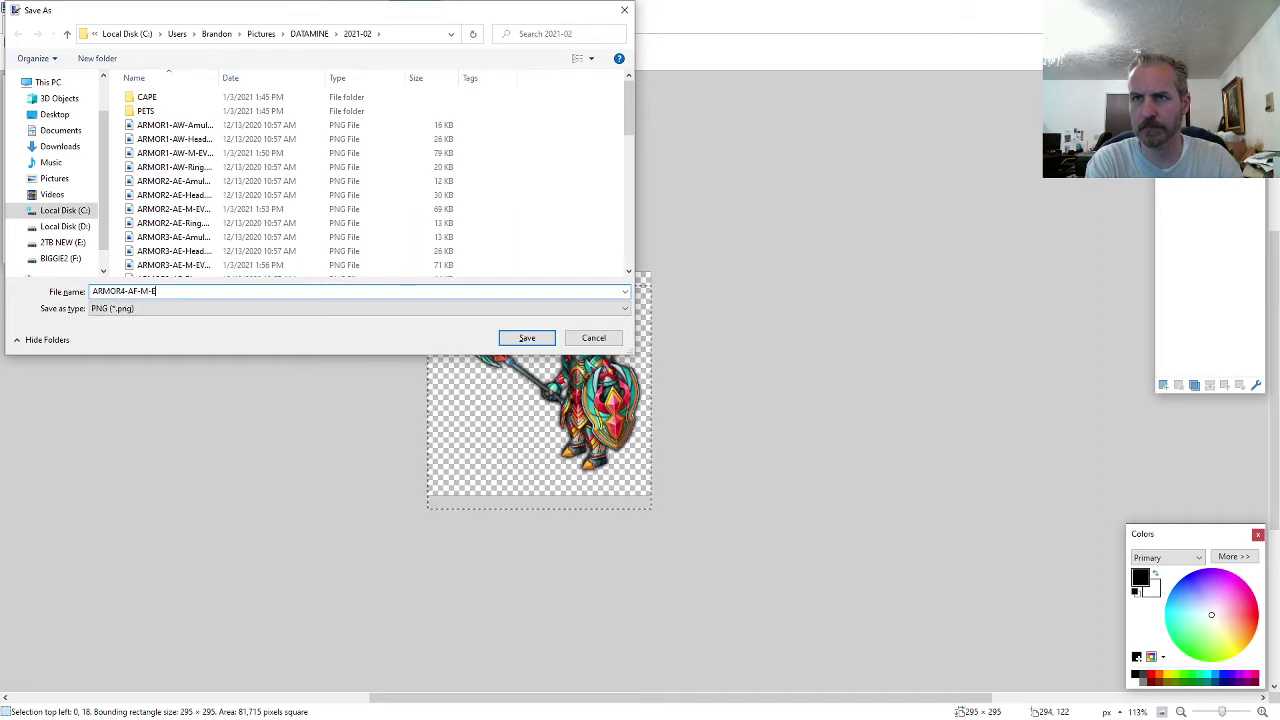
pyautogui.press('Return')
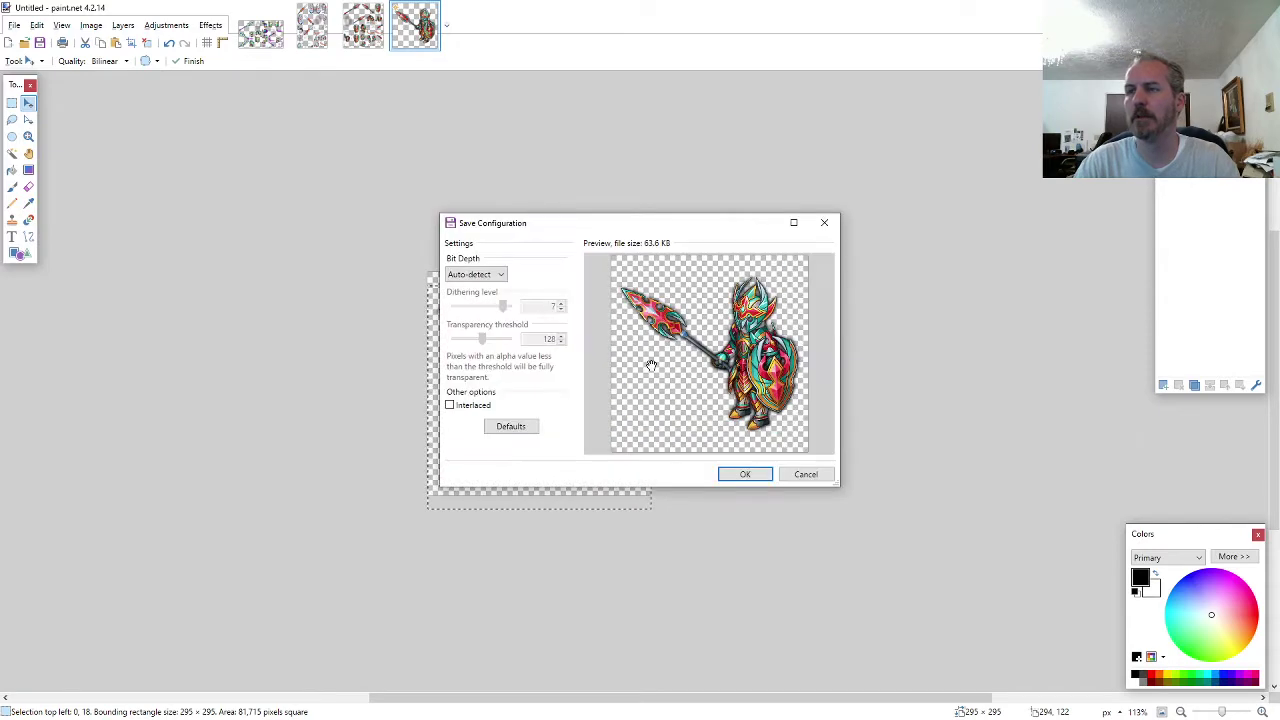
pyautogui.click(740, 475)
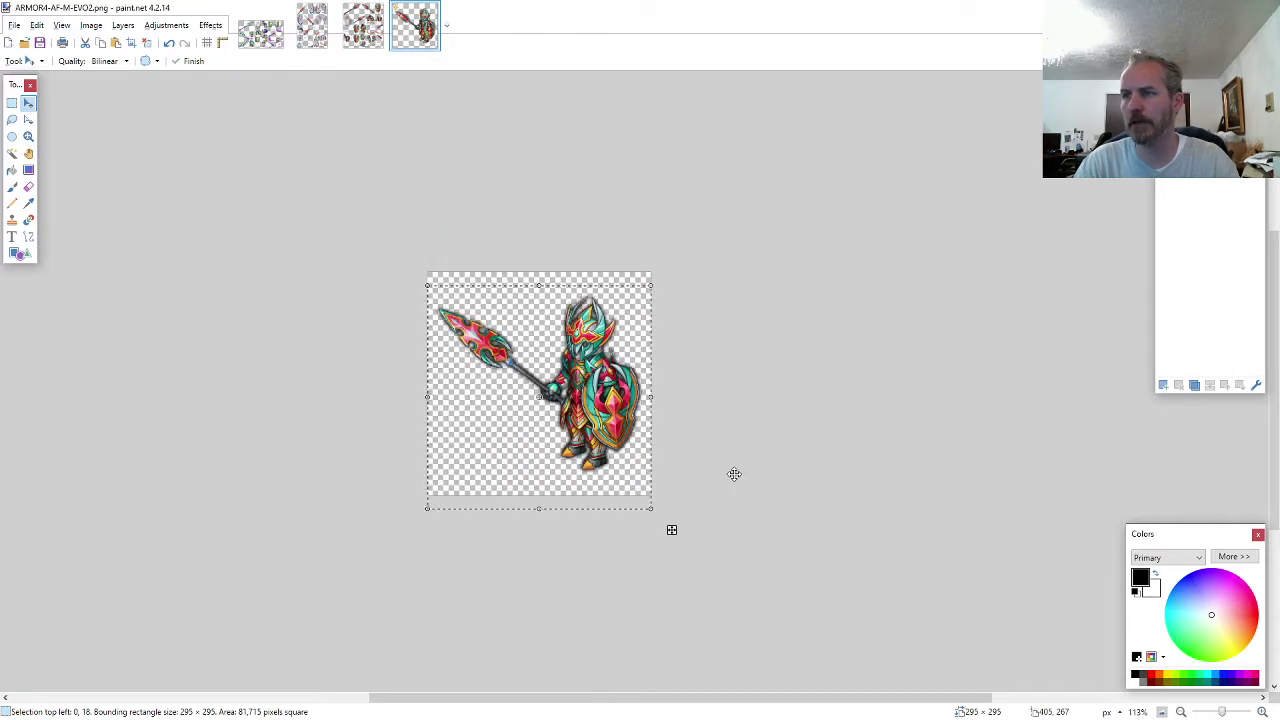
# - Close the saved figure image and the ARMOR4-AF-M-EVO2 part sheet
pyautogui.hotkey('ctrl', 'w')
pyautogui.click(650, 460)
pyautogui.hotkey('ctrl', 'w')
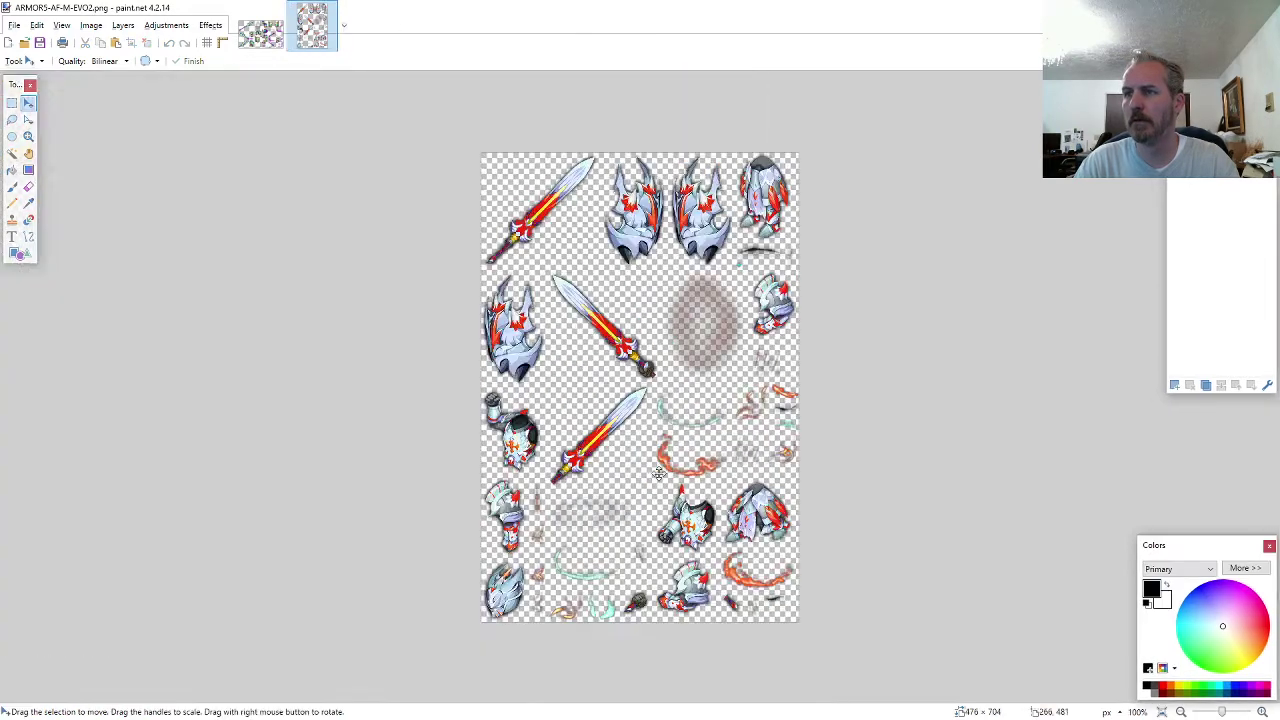
# - Lasso and copy the horned pale-blue helmet in the lower-left corner of the ARMOR5-AF-M-EVO2 sheet
pyautogui.click(11, 119)
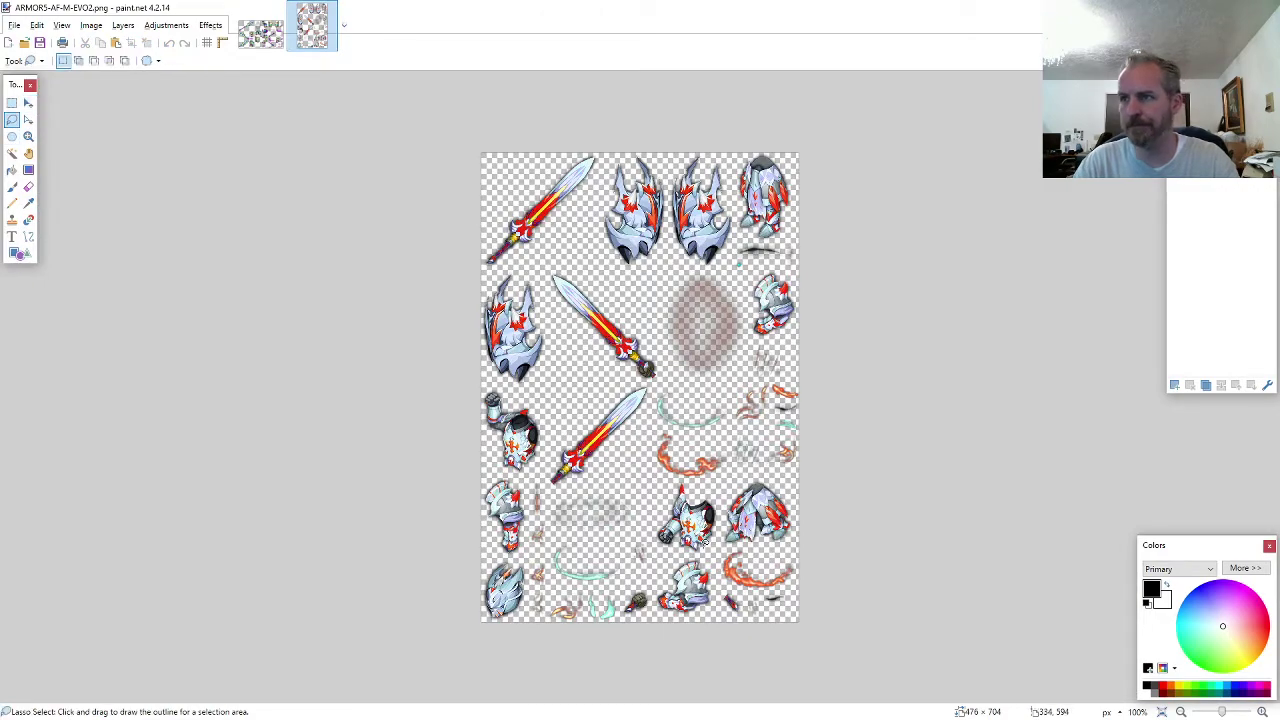
pyautogui.scroll(2, 779, 368)
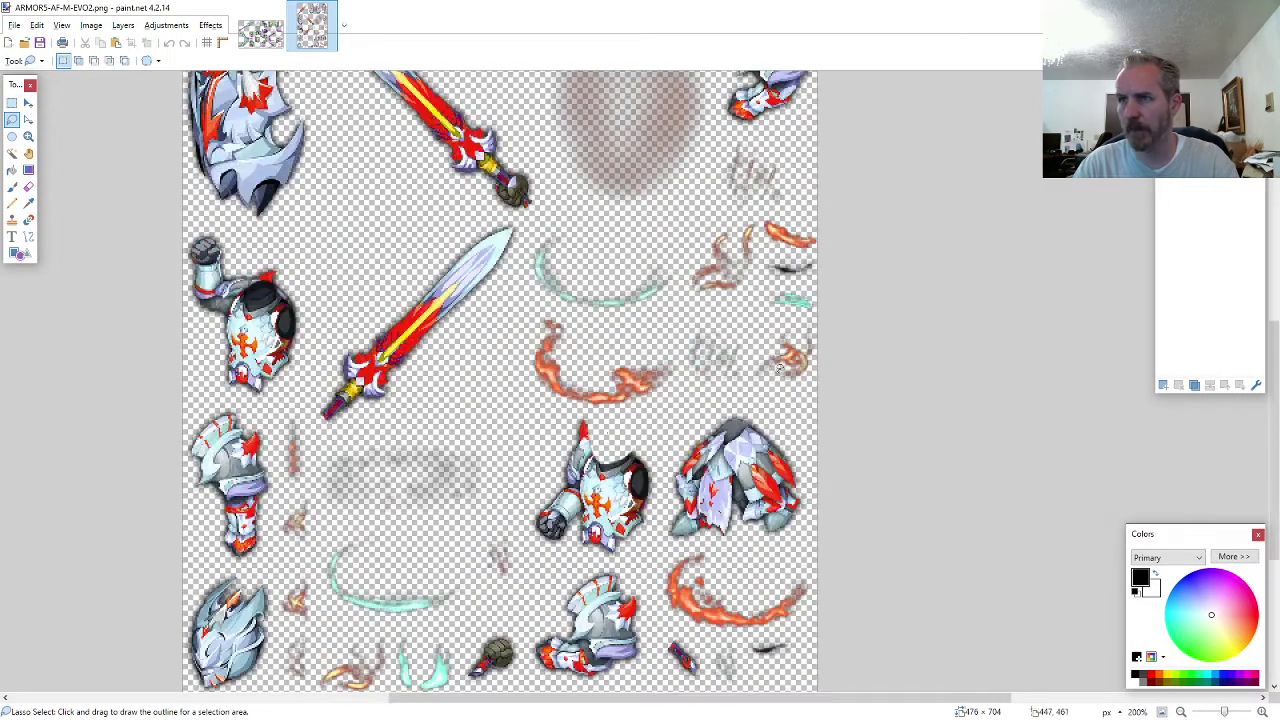
pyautogui.scroll(3, 157, 641)
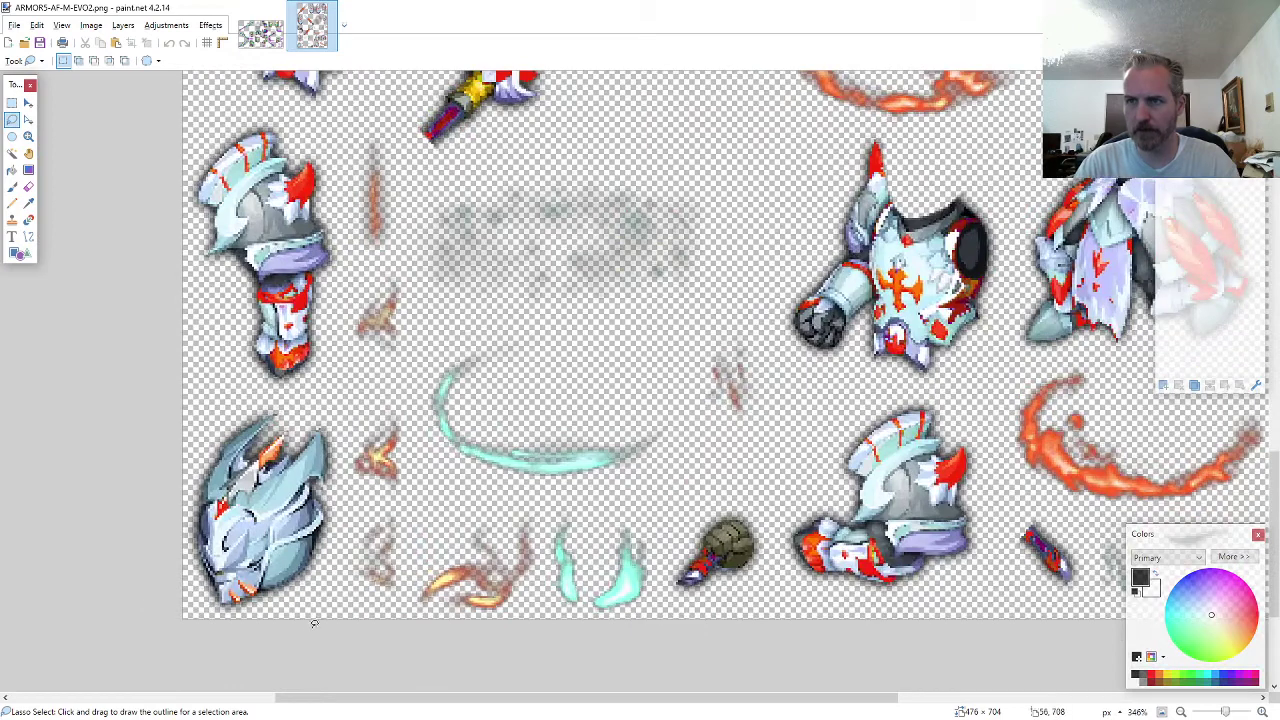
pyautogui.moveTo(316, 622); pyautogui.dragTo(336, 590)
pyautogui.moveTo(345, 497)
pyautogui.mouseDown()
pyautogui.moveTo(315, 405)
pyautogui.moveTo(262, 378)
pyautogui.moveTo(184, 540)
pyautogui.moveTo(242, 585)
pyautogui.mouseUp()
# - Create a new transparent 800 × 600 px image and paste the helmet into it at about 422, 196 px
pyautogui.hotkey('ctrl', 'n')
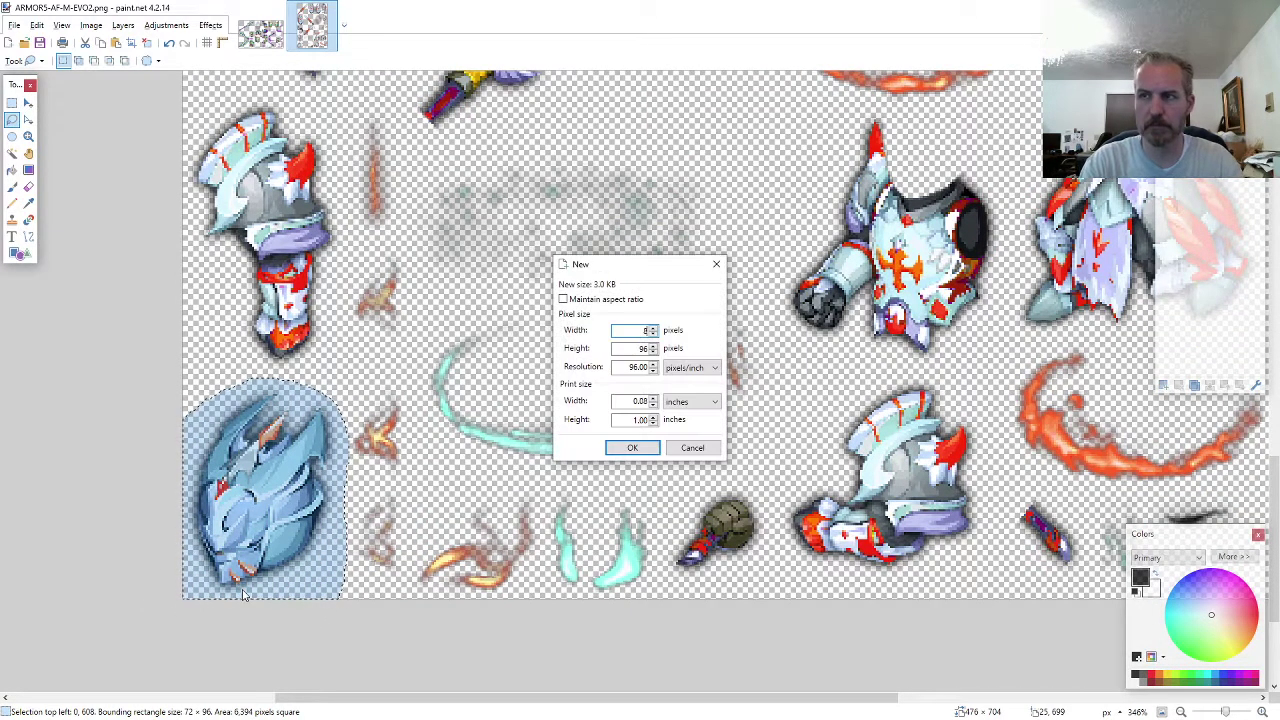
pyautogui.write('600')
pyautogui.press('Return')
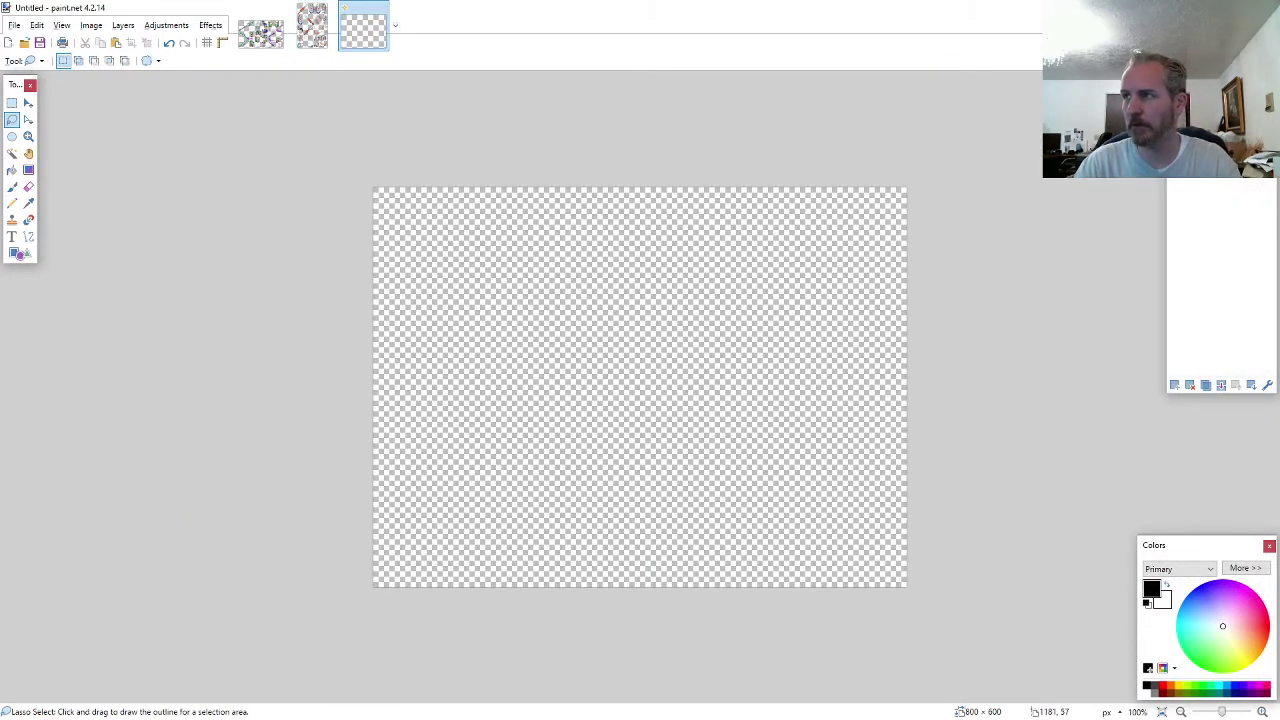
pyautogui.hotkey('ctrl', 'v')
pyautogui.moveTo(446, 606); pyautogui.dragTo(720, 403)
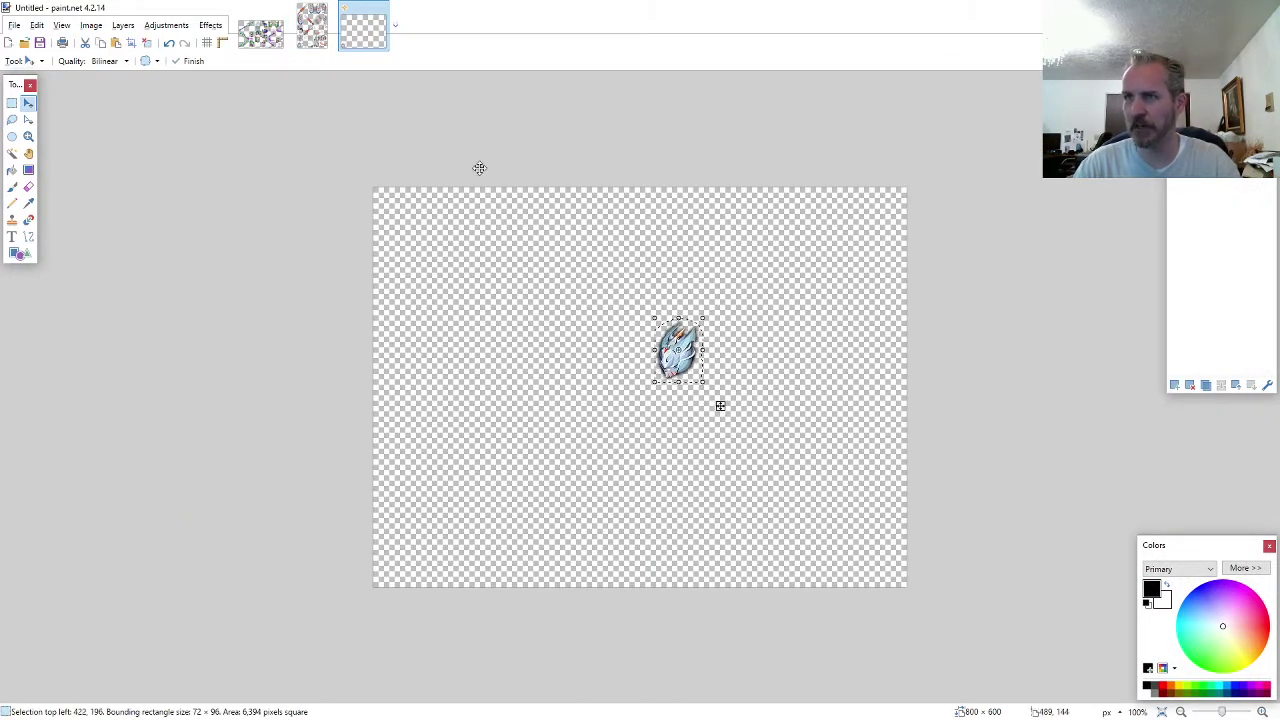
# - Lasso and copy the orange-cross torso with the lowered fist, beside the skirted leg piece on the ARMOR5-AF-M-EVO2 sheet
pyautogui.click(323, 28)
pyautogui.click(12, 119)
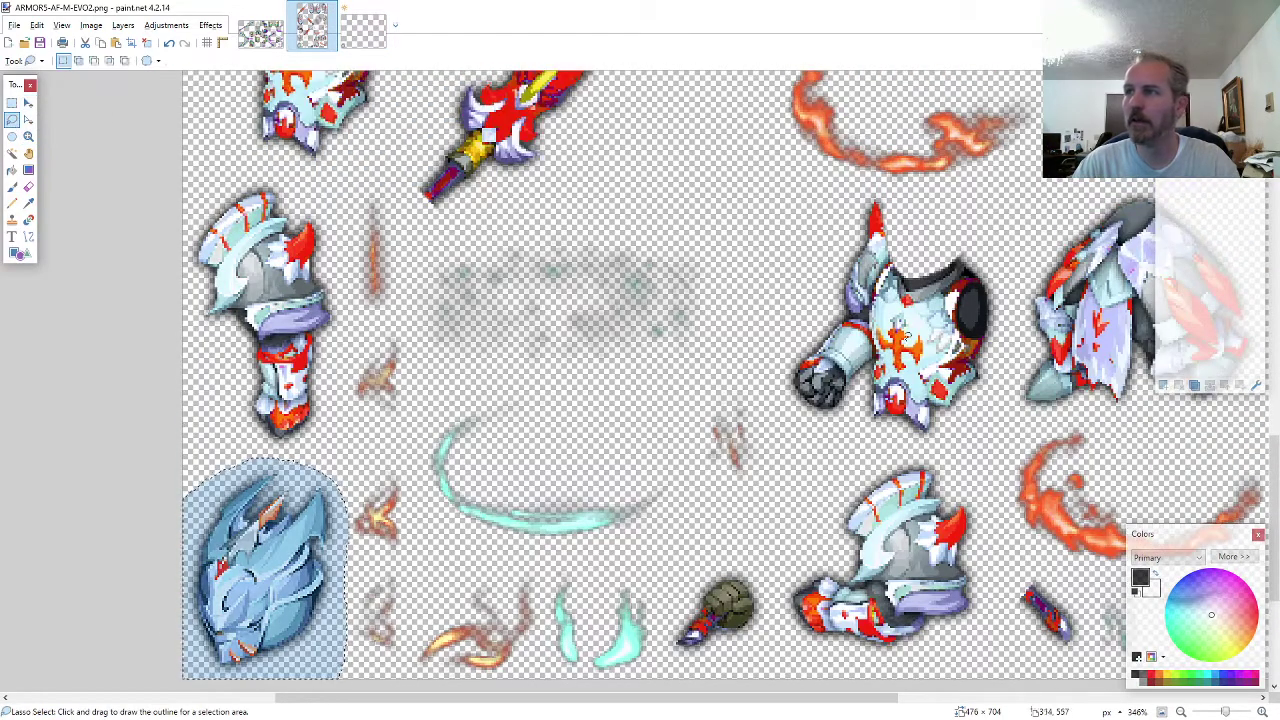
pyautogui.moveTo(1000, 395); pyautogui.dragTo(1003, 330)
pyautogui.moveTo(987, 256)
pyautogui.mouseDown()
pyautogui.moveTo(885, 196)
pyautogui.moveTo(849, 200)
pyautogui.moveTo(784, 365)
pyautogui.moveTo(787, 405)
pyautogui.moveTo(822, 428)
pyautogui.moveTo(929, 437)
pyautogui.mouseUp()
# - Paste the torso on a new layer beneath the helmet, aligning its neck under the helmet at about 388, 245 px
pyautogui.hotkey('ctrl', 'Tab')
pyautogui.hotkey('ctrl', 'v')
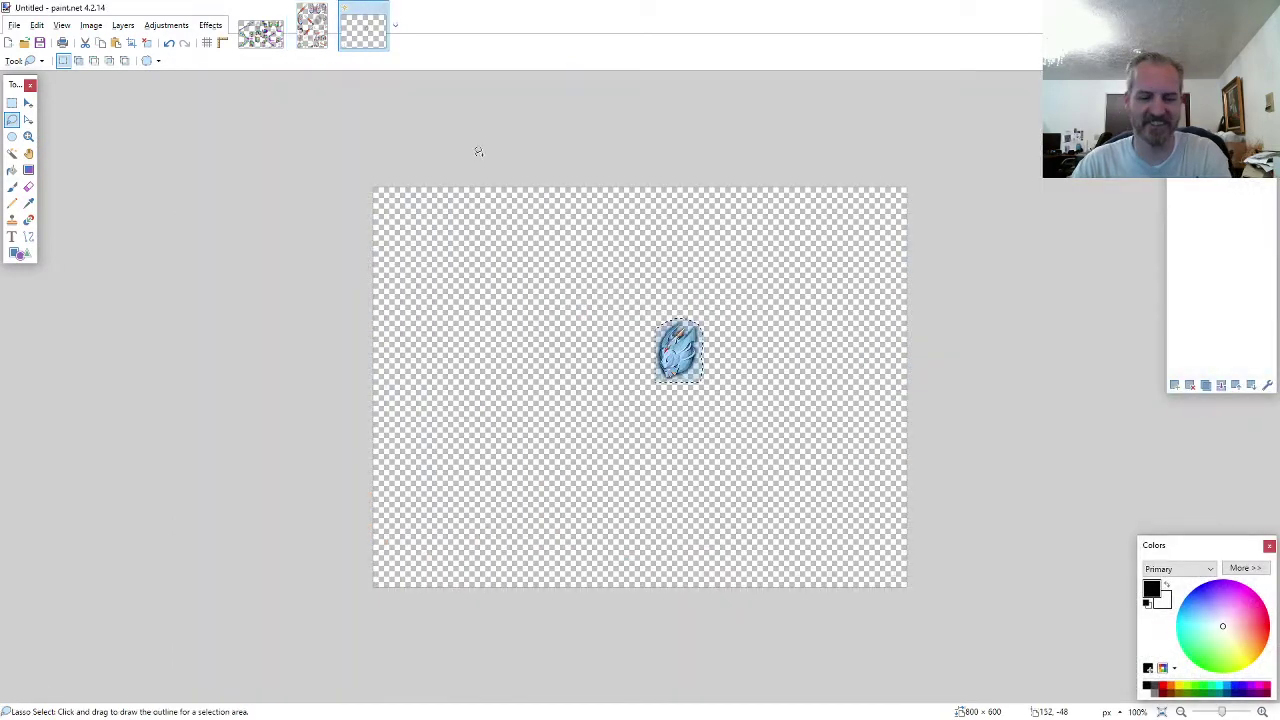
pyautogui.scroll(7, 714, 451)
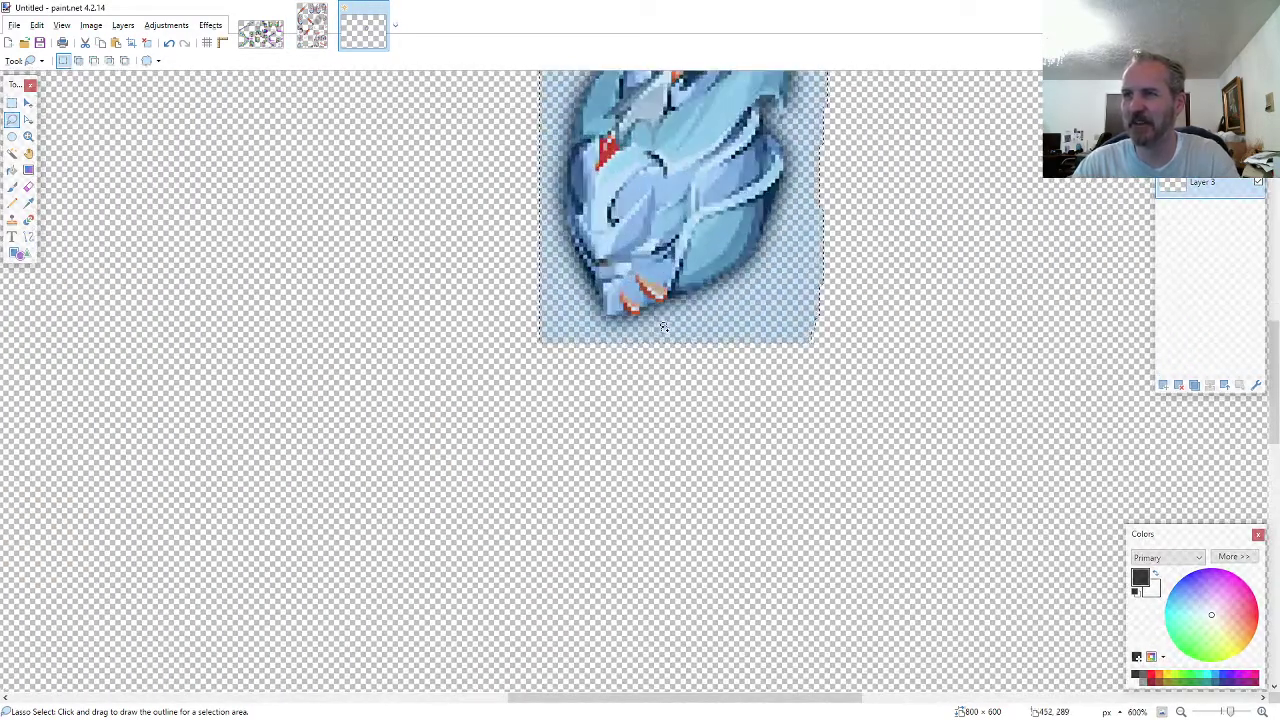
pyautogui.hotkey('ctrl', 'v')
pyautogui.moveTo(381, 479); pyautogui.dragTo(716, 426)
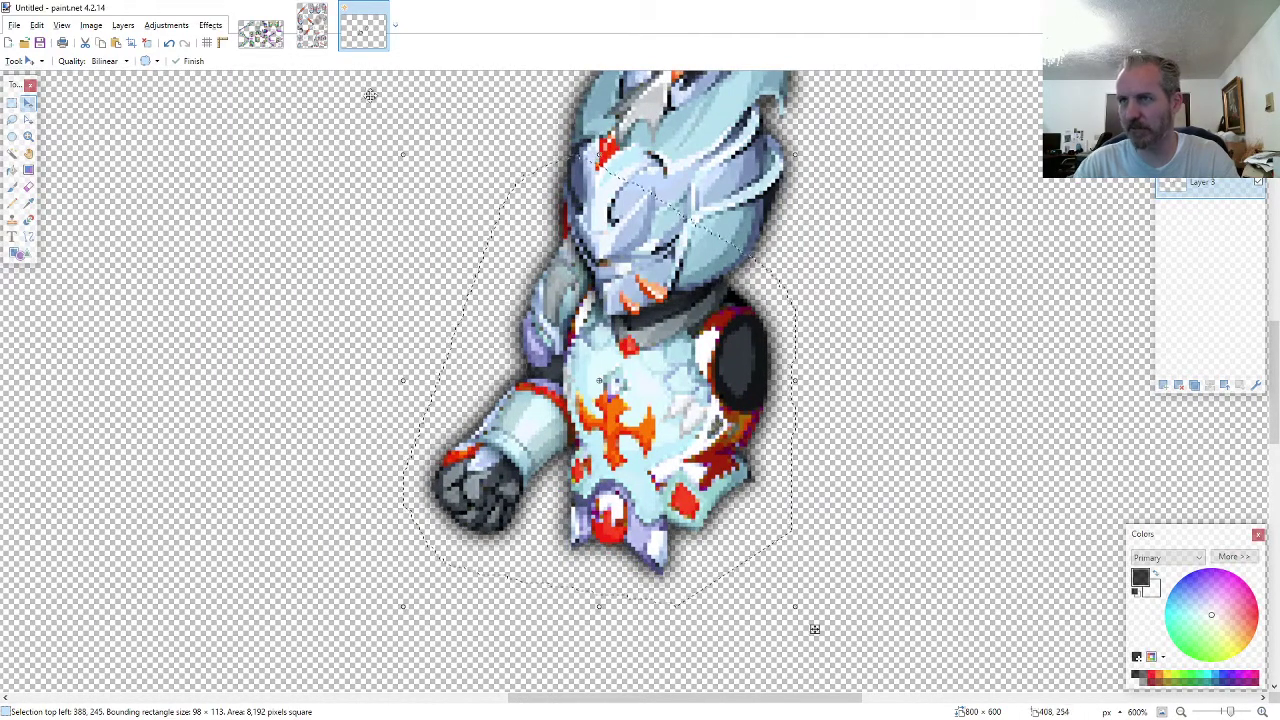
# - Lasso and copy the standing legs with red-feathered skirt in the upper-right corner of the ARMOR5-AF-M-EVO2 sheet
pyautogui.click(316, 40)
pyautogui.click(13, 120)
pyautogui.scroll(-2, 232, 340)
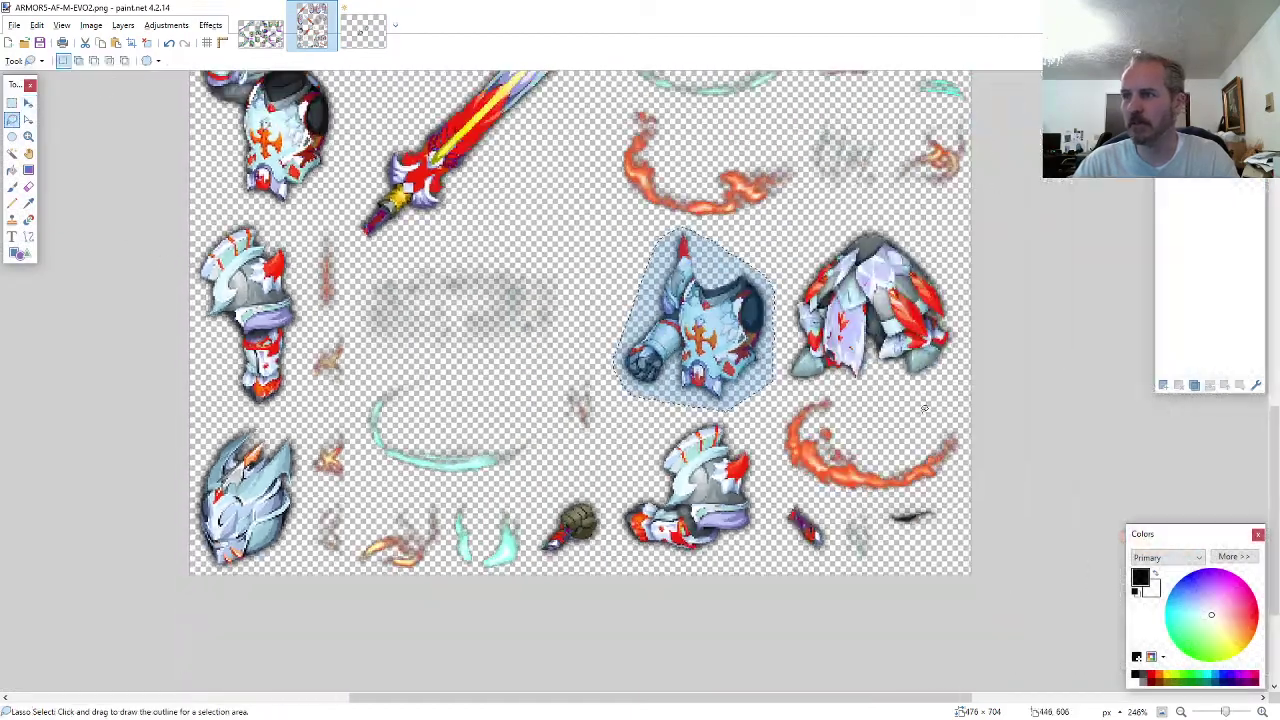
pyautogui.scroll(7, 925, 408)
pyautogui.scroll(3, 952, 375)
pyautogui.scroll(1, 968, 368)
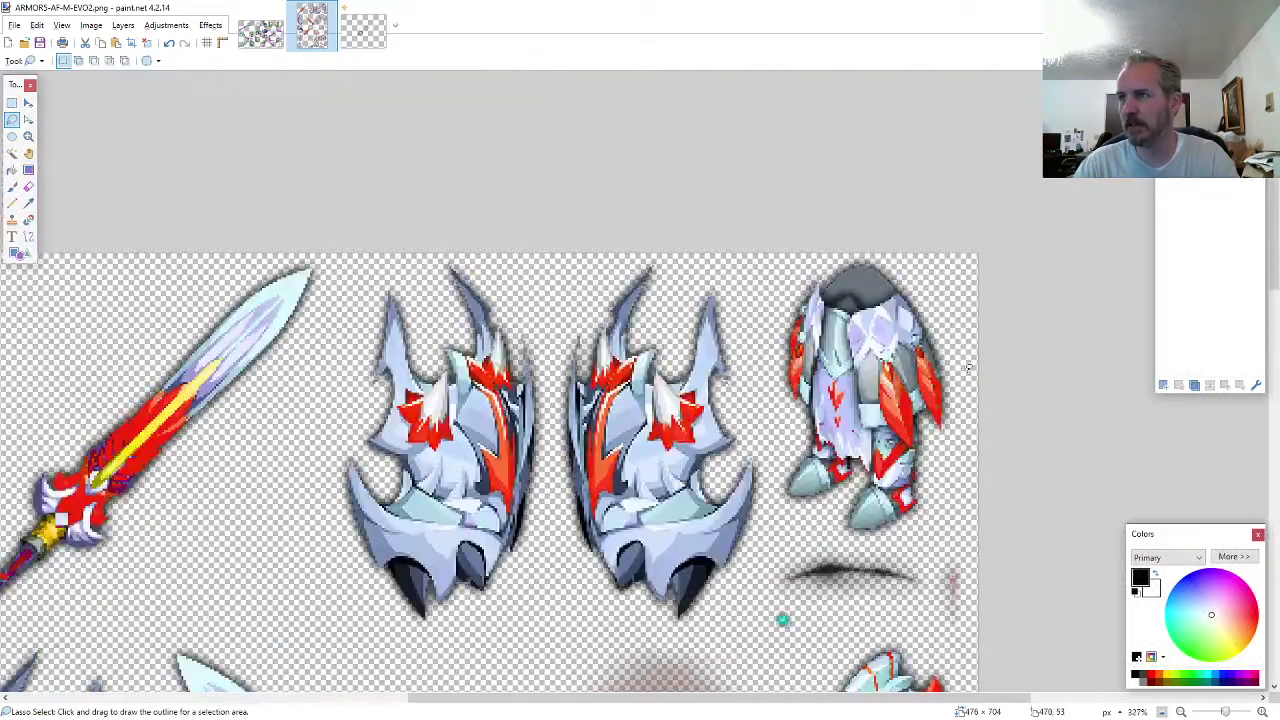
pyautogui.moveTo(966, 419)
pyautogui.mouseDown()
pyautogui.moveTo(948, 321)
pyautogui.moveTo(926, 278)
pyautogui.moveTo(873, 251)
pyautogui.moveTo(813, 253)
pyautogui.moveTo(768, 345)
pyautogui.mouseUp()
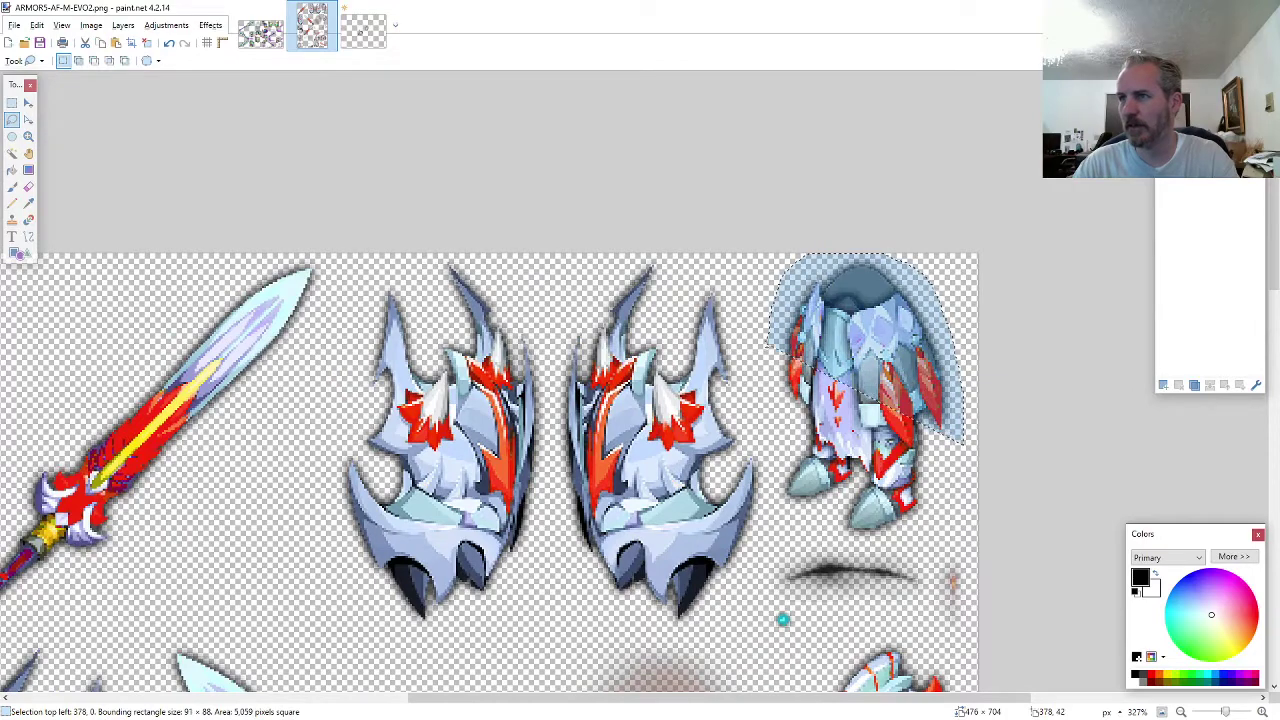
pyautogui.moveTo(827, 534); pyautogui.dragTo(912, 545)
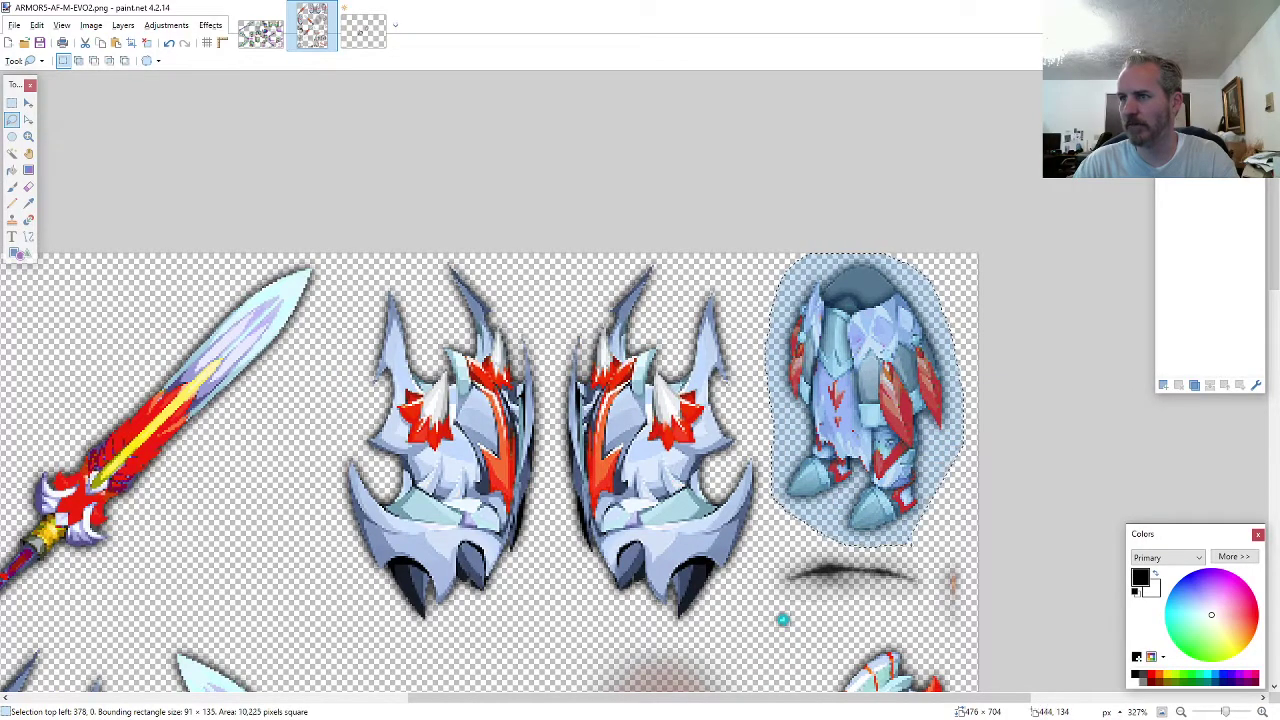
# - Add a new layer beneath the torso and paste the legs there, aligned under the waist at about 409, 305 px
pyautogui.click(384, 30)
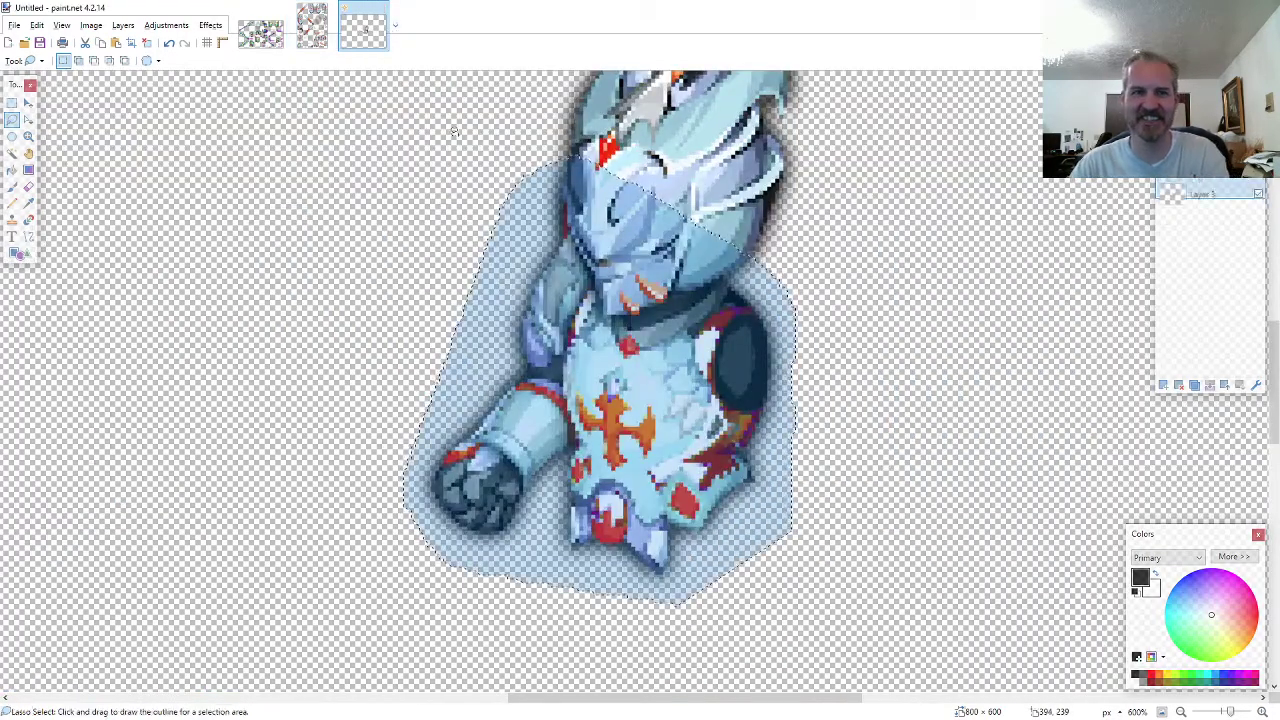
pyautogui.moveTo(1191, 188); pyautogui.dragTo(1206, 249)
pyautogui.scroll(-2, 826, 340)
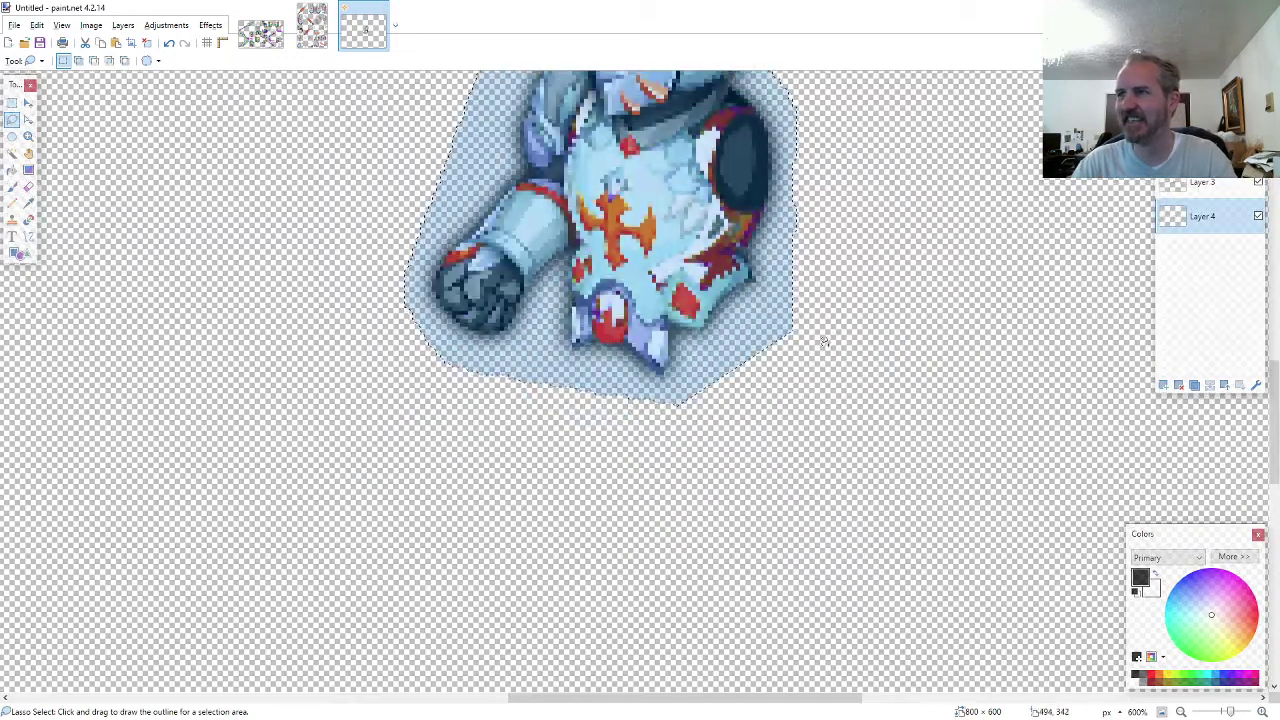
pyautogui.hotkey('ctrl', 'v')
pyautogui.moveTo(604, 288); pyautogui.dragTo(728, 408)
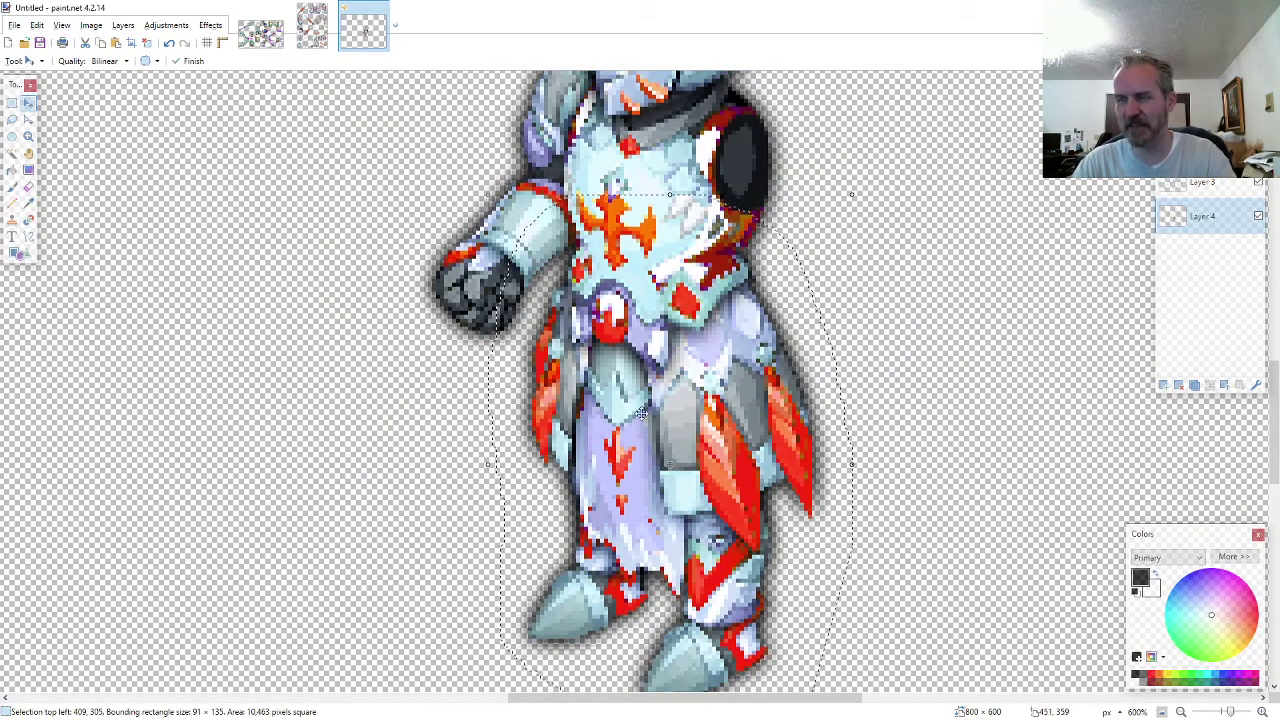
# - Lasso and copy the hanging armoured arm with its shoulder plate from the ARMORS-AF-M-EVO2.png sprite sheet
pyautogui.scroll(-3, 592, 404)
pyautogui.click(312, 25)
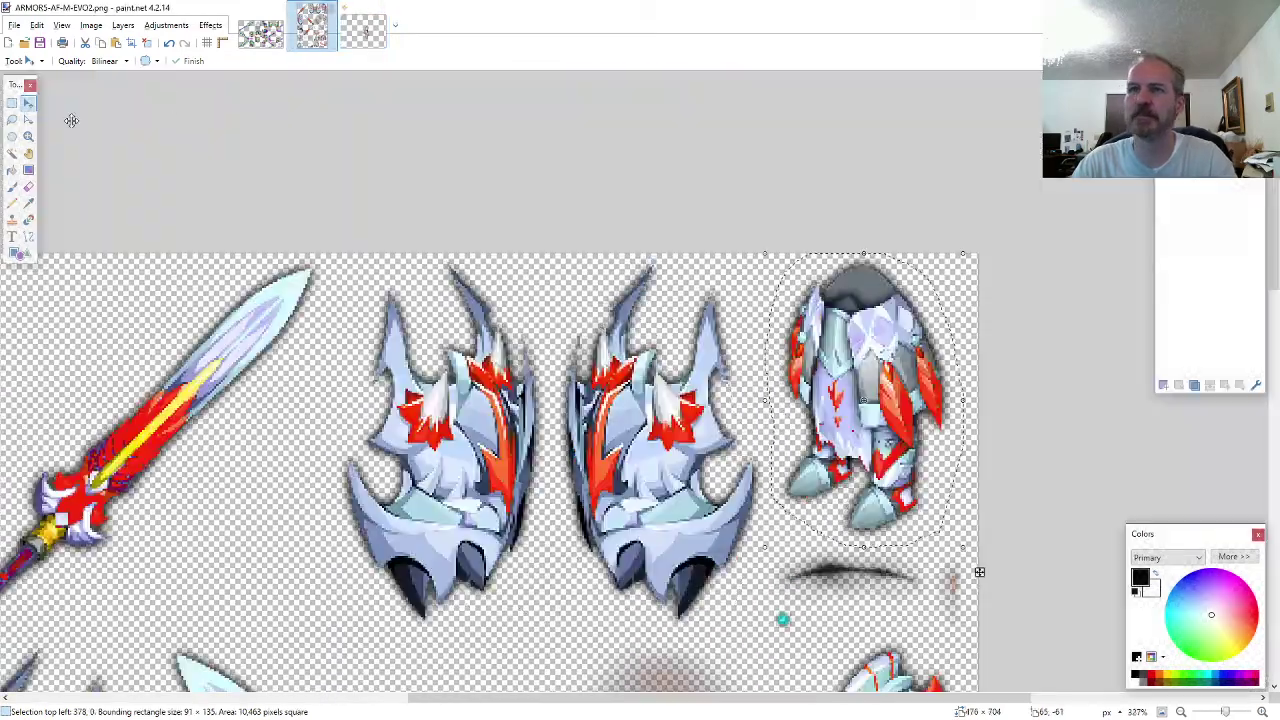
pyautogui.press('s')
pyautogui.scroll(-5, 527, 355)
pyautogui.scroll(-10, 527, 355)
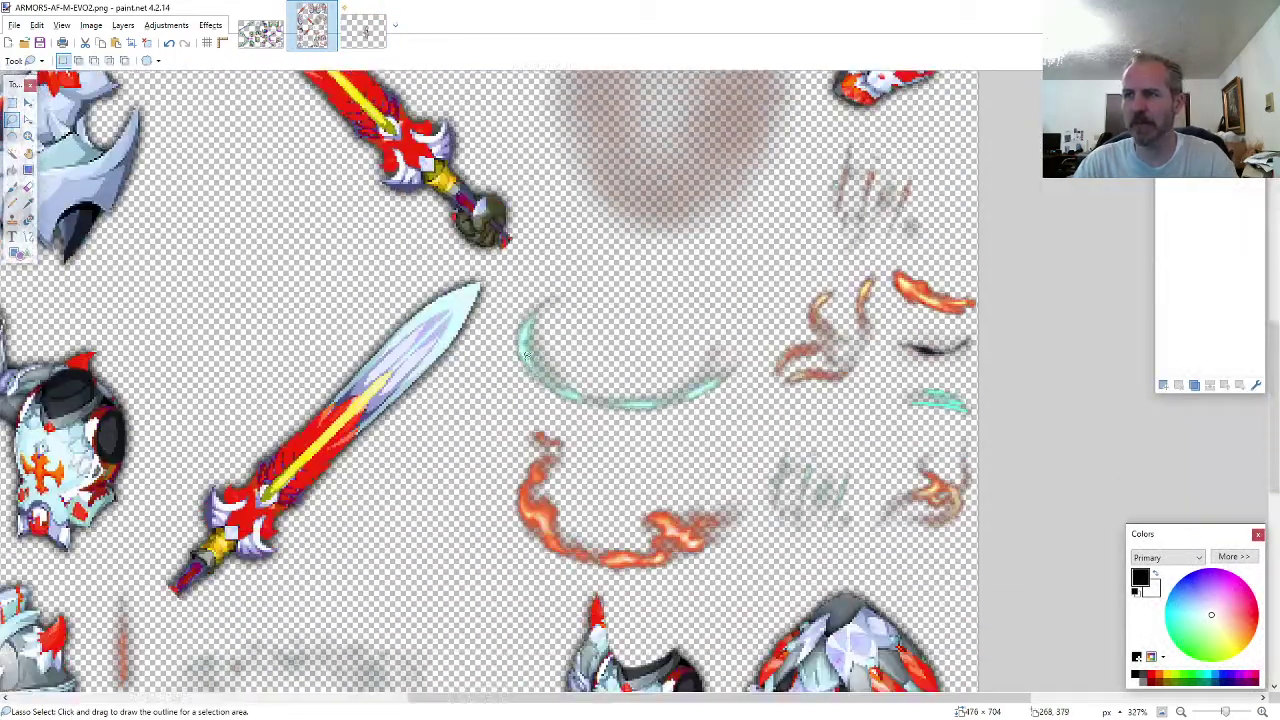
pyautogui.scroll(-3, 1013, 392)
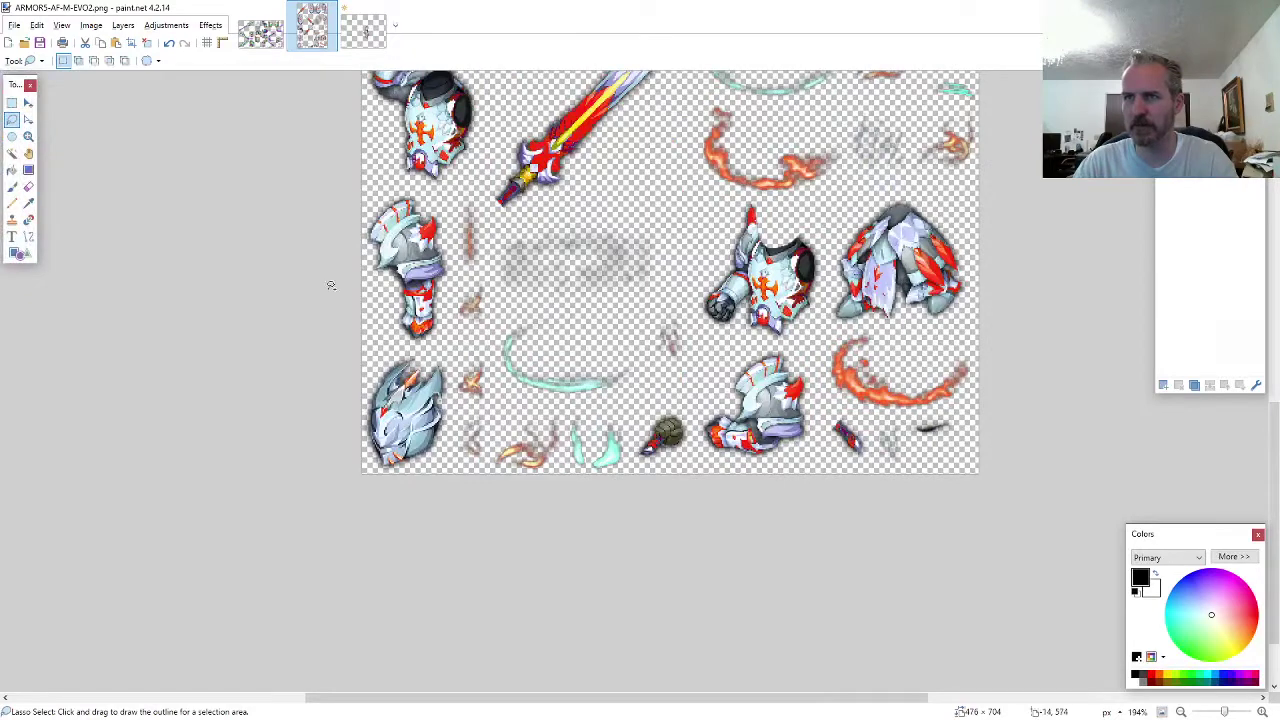
pyautogui.scroll(3, 330, 285)
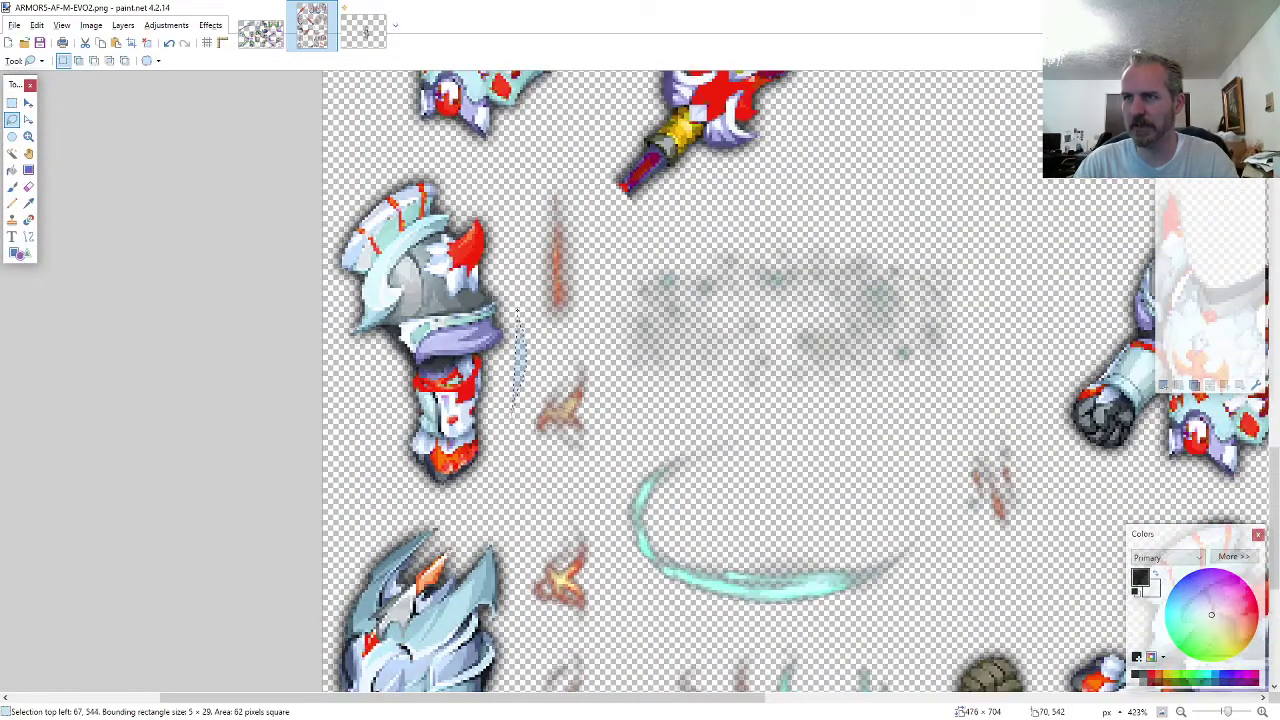
pyautogui.moveTo(498, 238)
pyautogui.mouseDown()
pyautogui.moveTo(448, 165)
pyautogui.moveTo(380, 180)
pyautogui.moveTo(322, 240)
pyautogui.moveTo(320, 298)
pyautogui.moveTo(352, 400)
pyautogui.moveTo(417, 492)
pyautogui.moveTo(492, 506)
pyautogui.mouseUp()
# - Paste the arm into the character image on a new layer above Layer 3 and fit it to the knight's empty shoulder socket
pyautogui.click(363, 27)
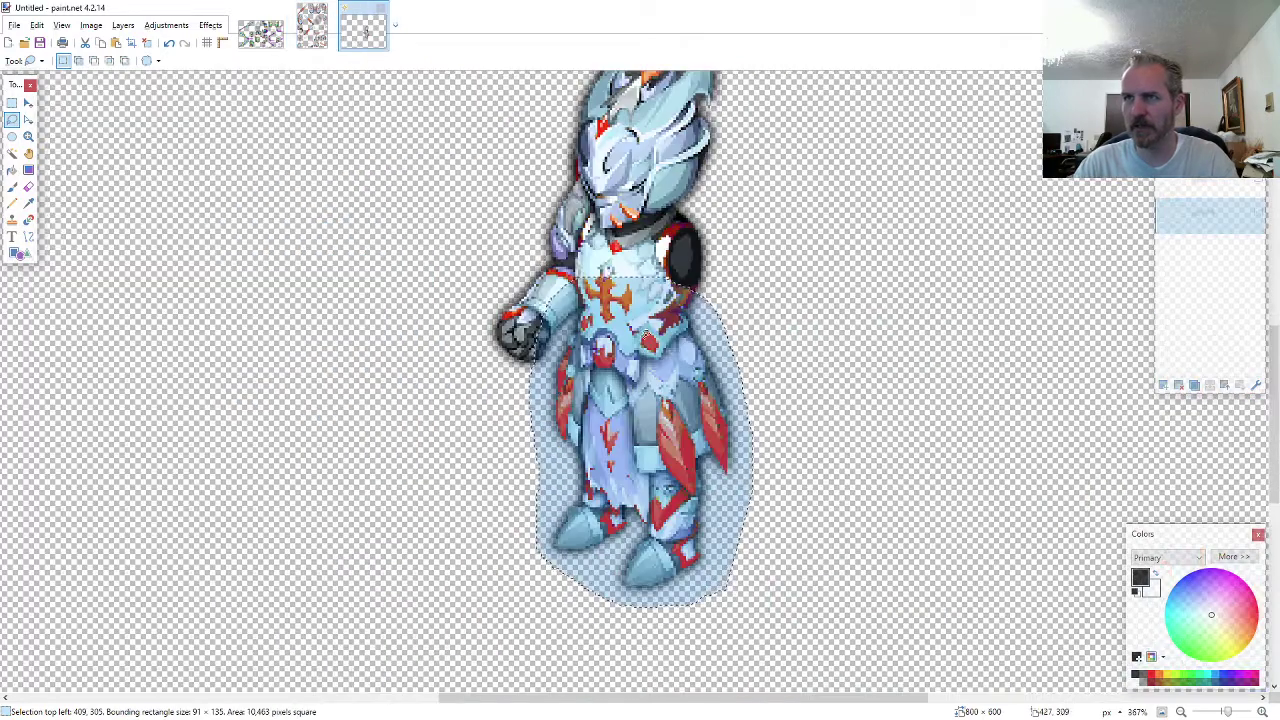
pyautogui.moveTo(1203, 218); pyautogui.dragTo(1203, 184)
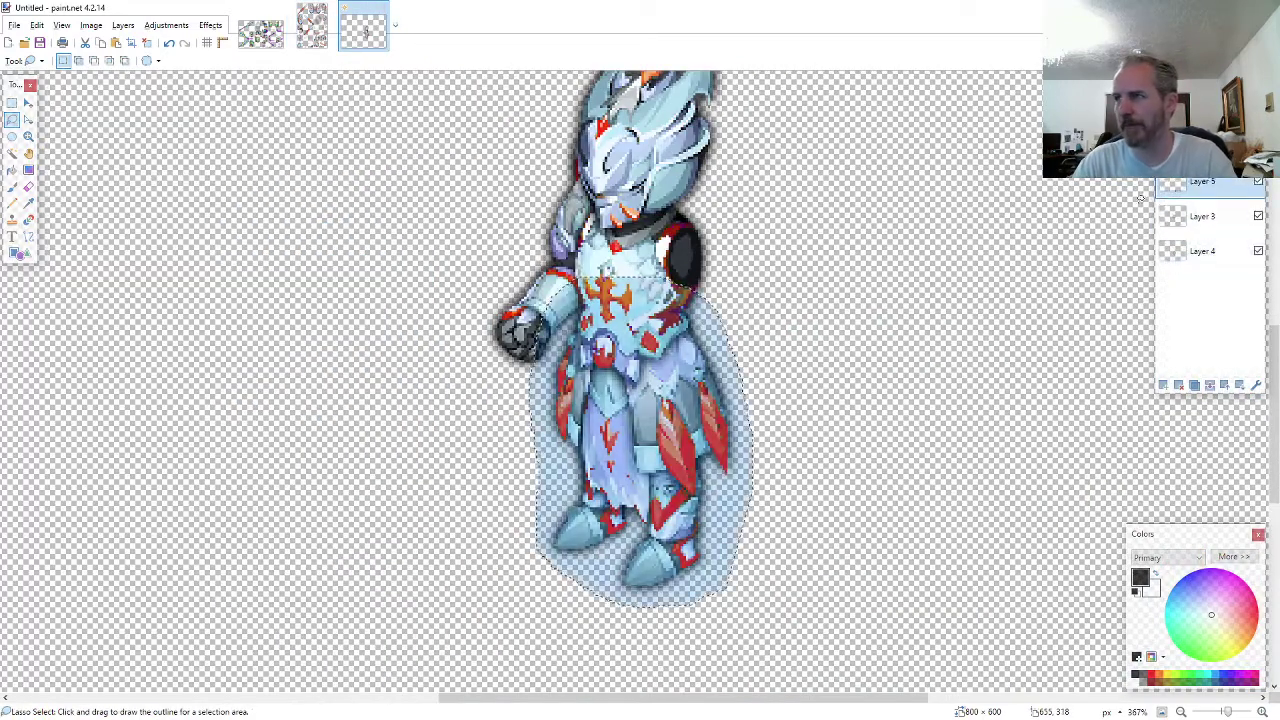
pyautogui.hotkey('ctrl', 'v')
pyautogui.moveTo(114, 516); pyautogui.dragTo(715, 298)
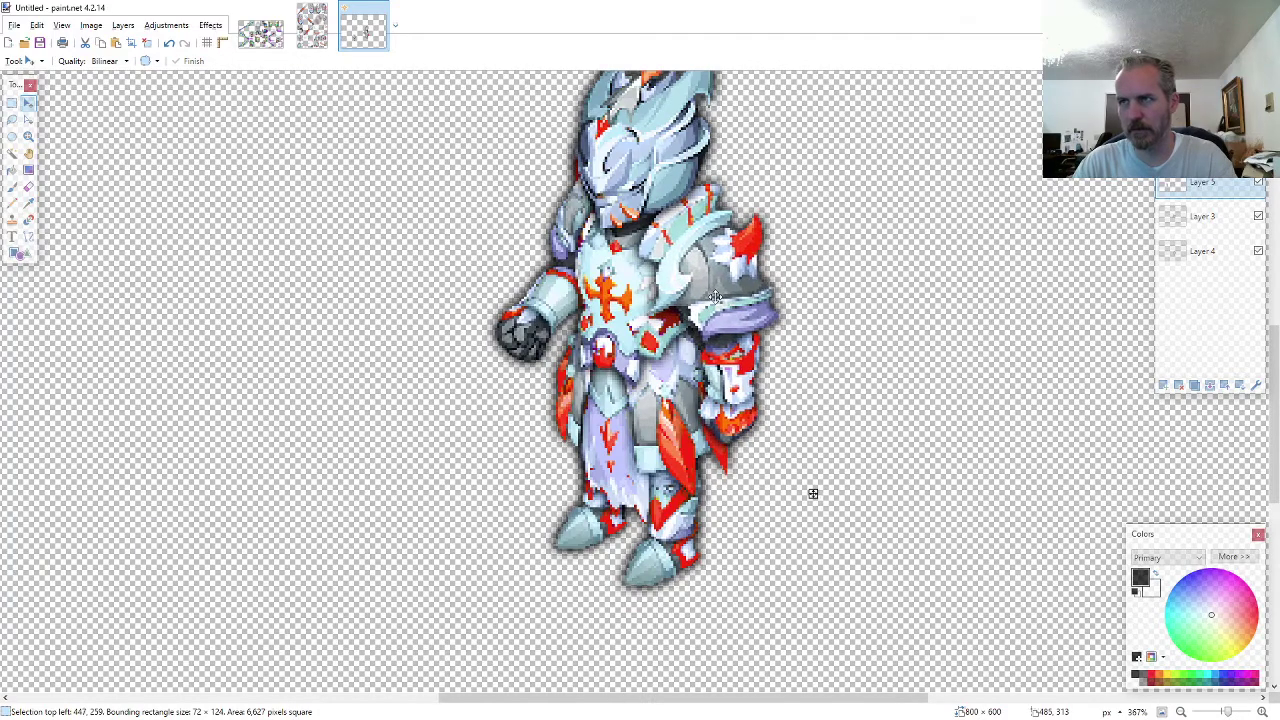
# - Lasso and copy the shield beside the topmost sword on the sprite sheet, and return to the character image
pyautogui.keyDown('ctrl'); pyautogui.scroll(-2, 715, 298); pyautogui.keyUp('ctrl')
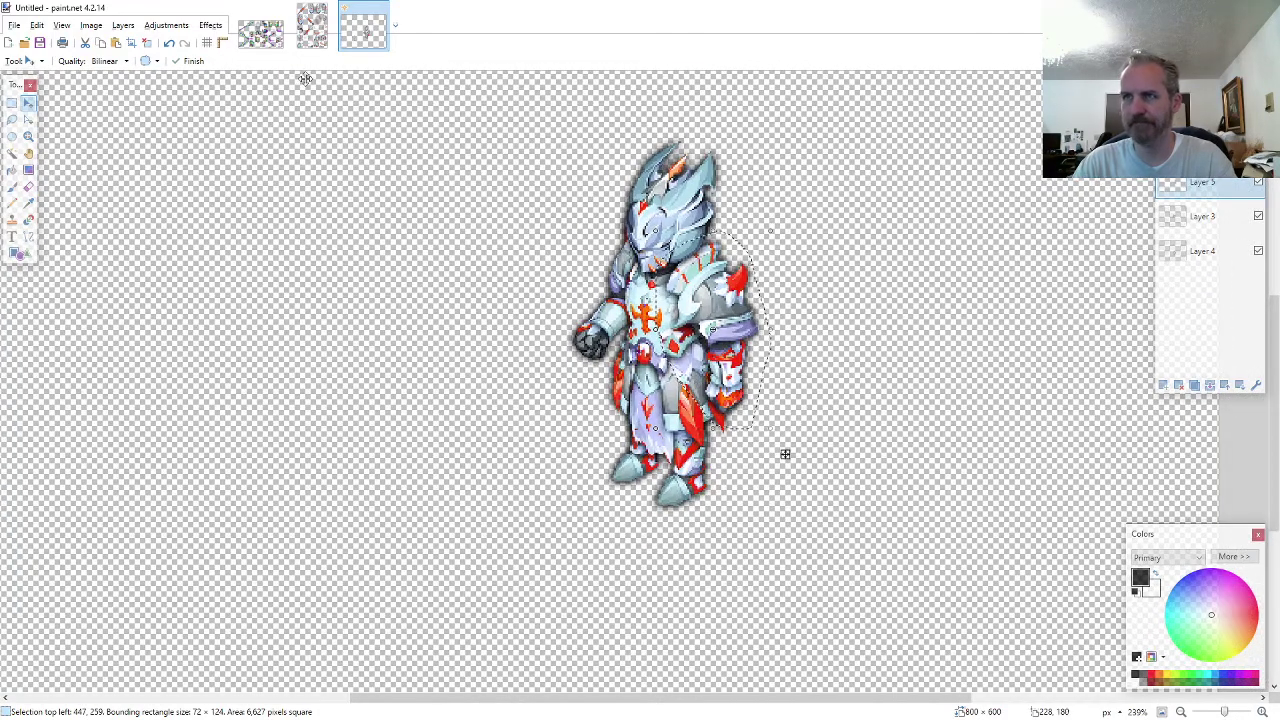
pyautogui.click(311, 25)
pyautogui.click(12, 120)
pyautogui.keyDown('ctrl'); pyautogui.scroll(-2, 463, 390); pyautogui.keyUp('ctrl')
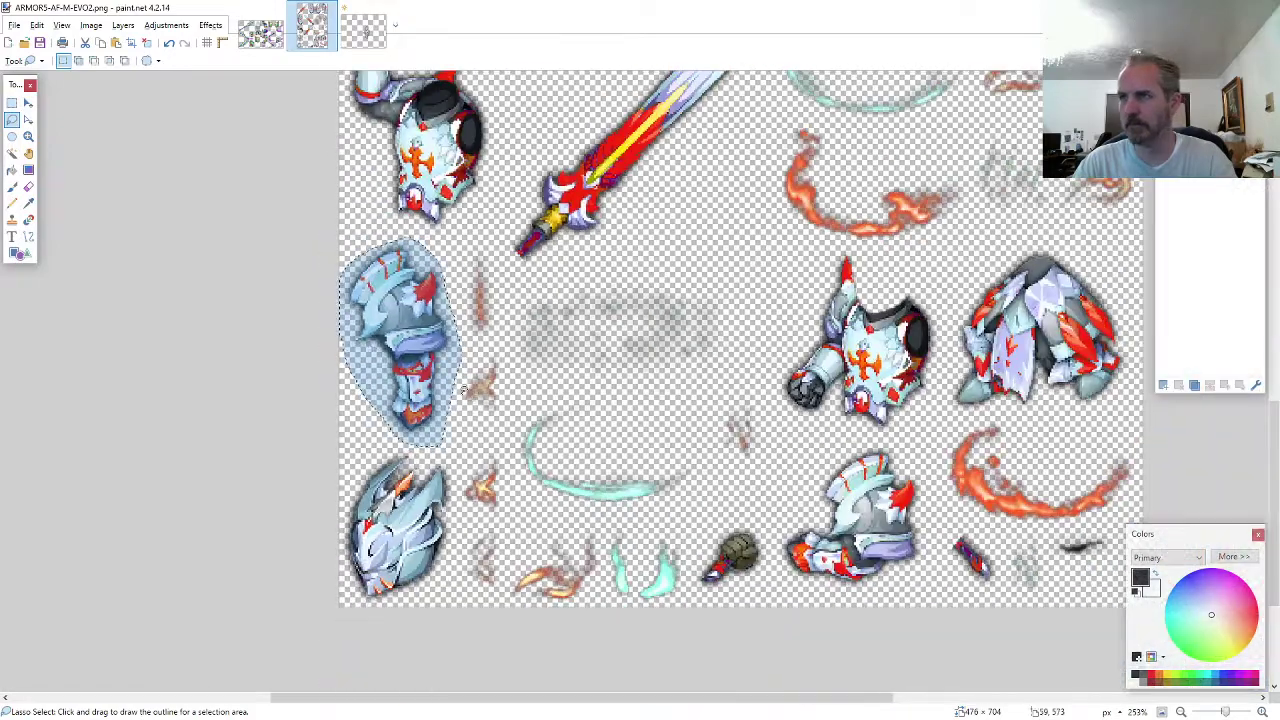
pyautogui.scroll(10, 962, 405)
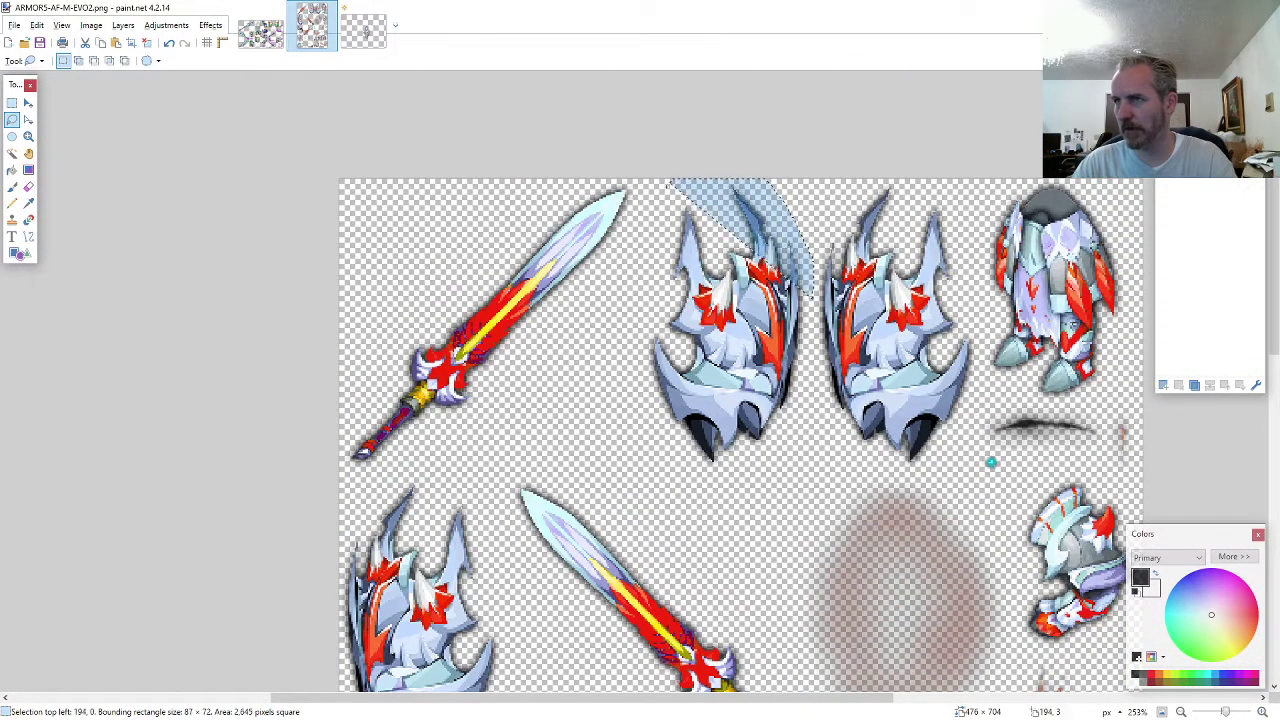
pyautogui.moveTo(668, 181); pyautogui.dragTo(633, 338)
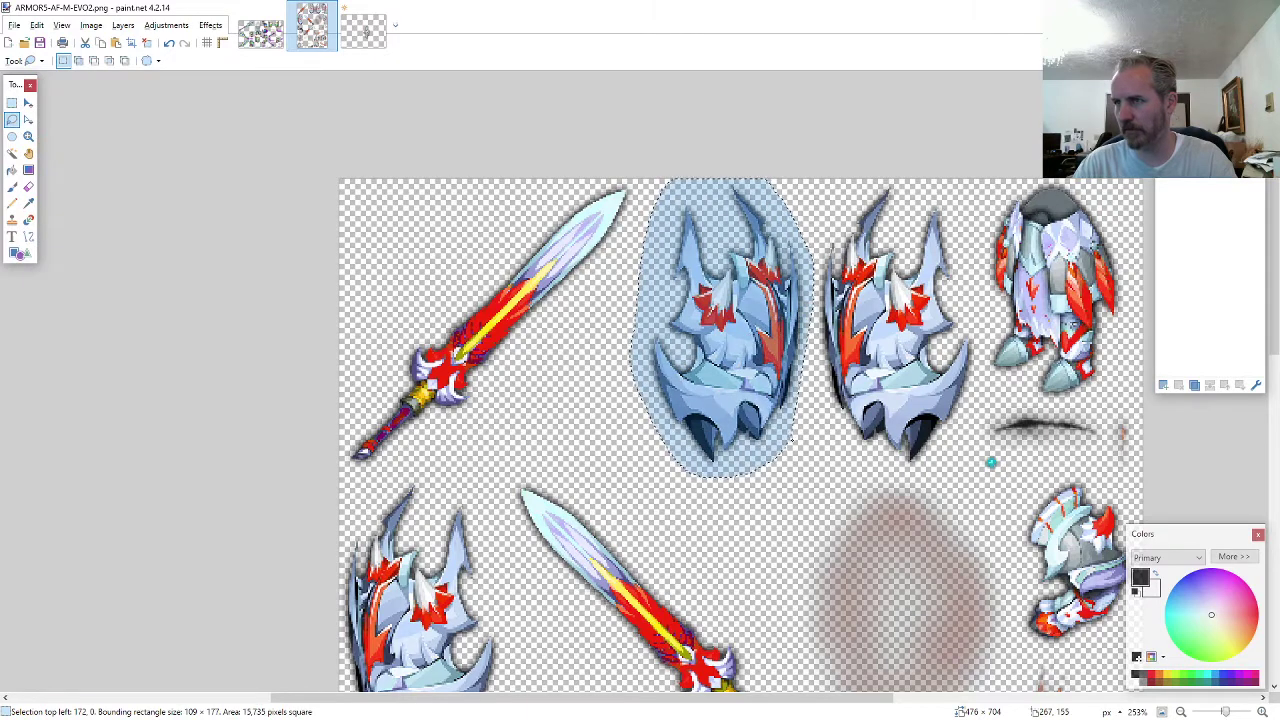
pyautogui.hotkey('ctrl', 'Tab')
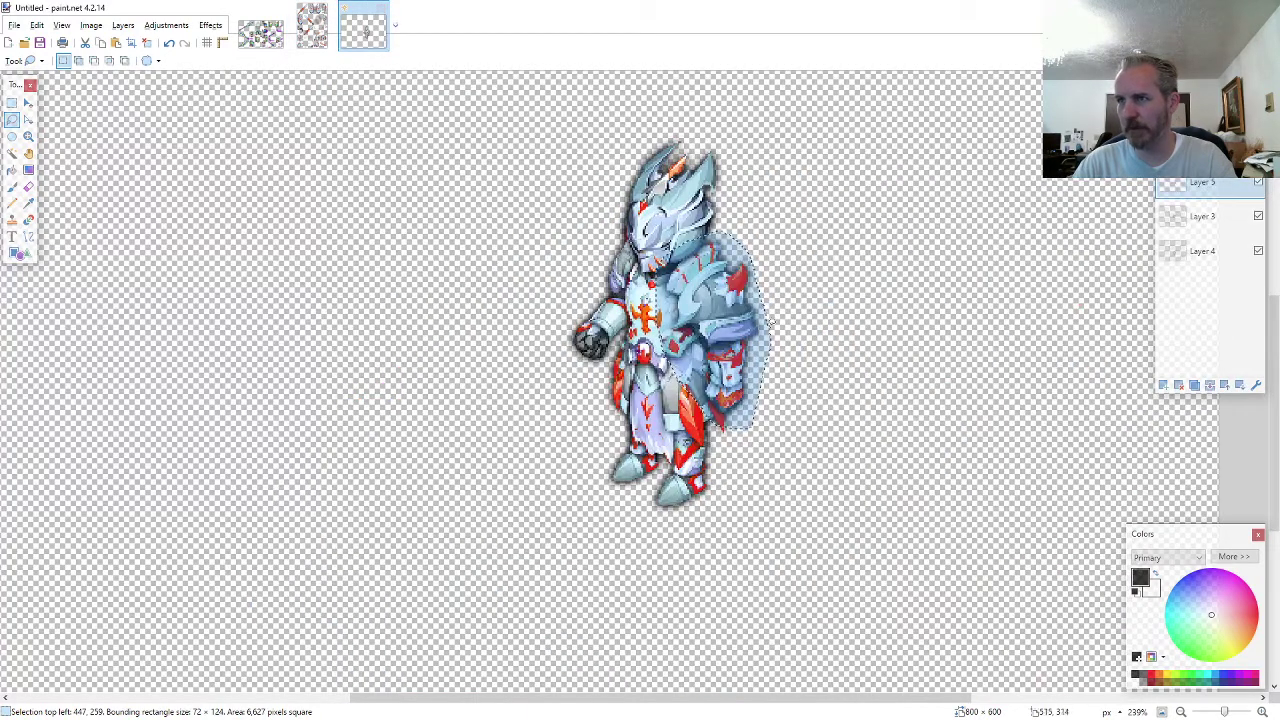
pyautogui.hotkey('ctrl', 'shift', 'v')
pyautogui.moveTo(403, 366); pyautogui.dragTo(816, 535)
pyautogui.moveTo(751, 379); pyautogui.dragTo(779, 384)
pyautogui.hotkey('ctrl', 'z')
pyautogui.hotkey('ctrl', 'z')
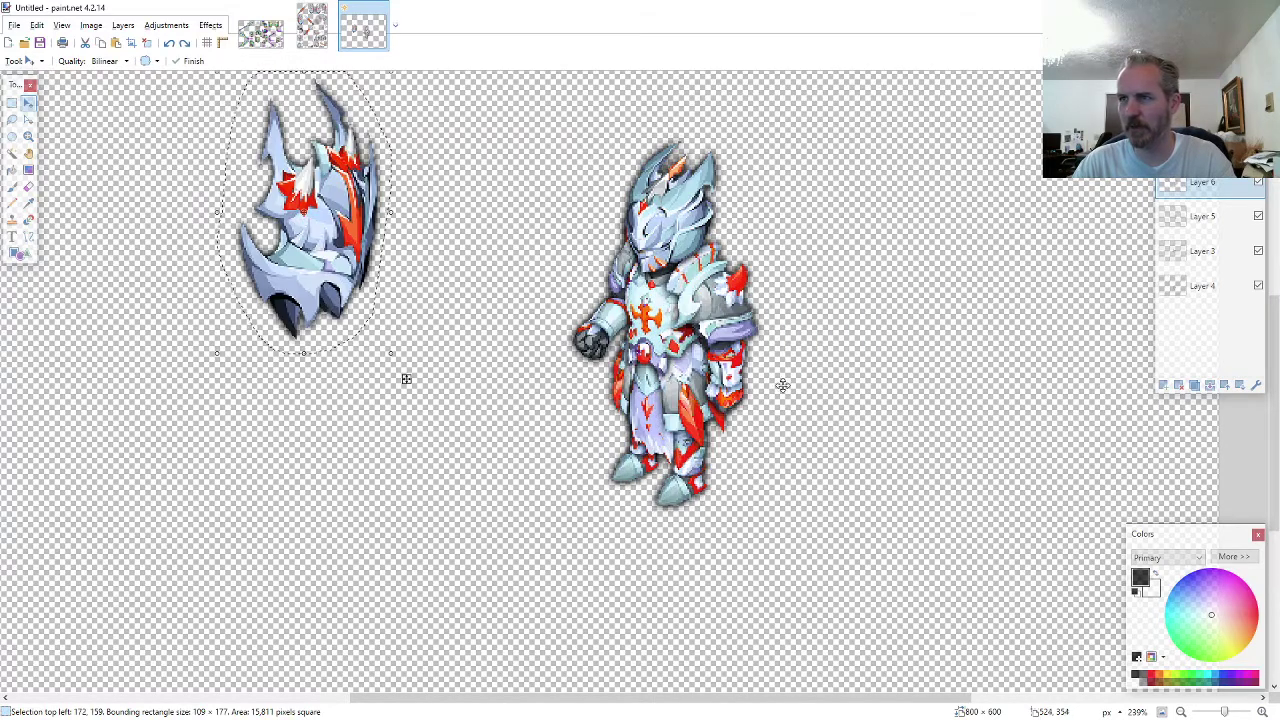
pyautogui.hotkey('ctrl', 'z')
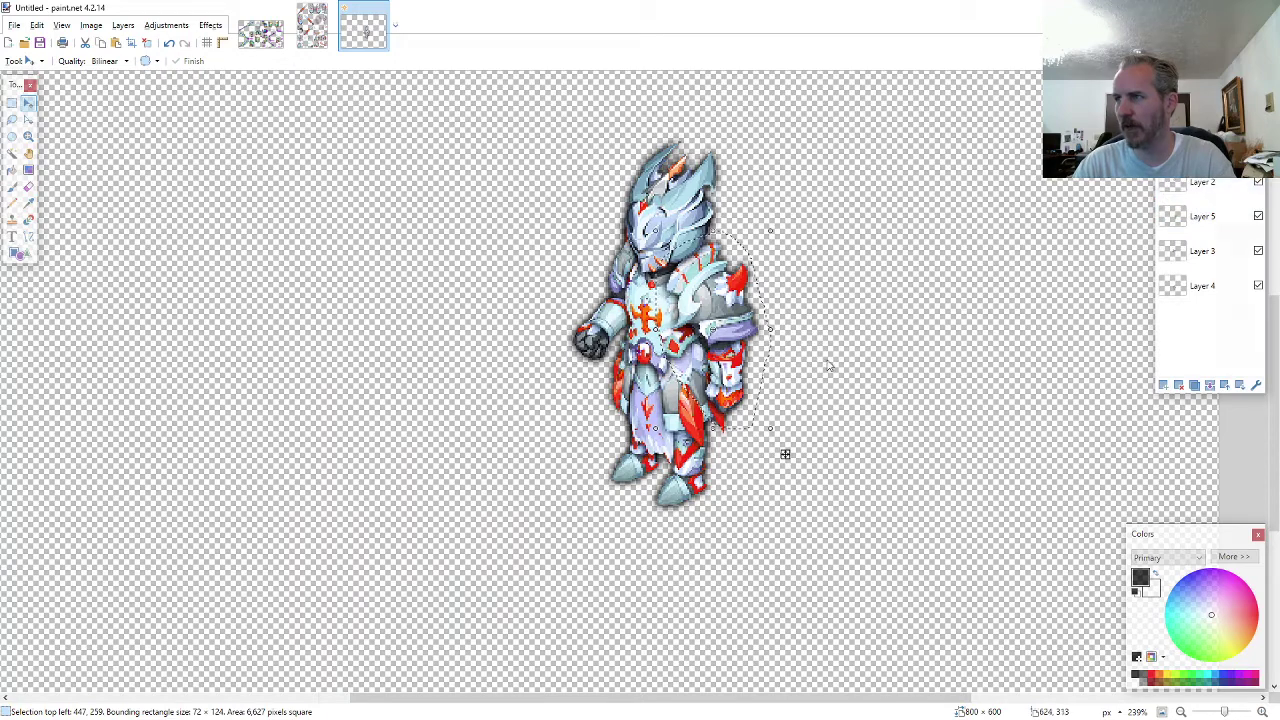
# - Paste the shield onto the upper layer and place it in front of the knight's armoured arm
pyautogui.hotkey('ctrl', 'v')
pyautogui.moveTo(403, 374); pyautogui.dragTo(819, 535)
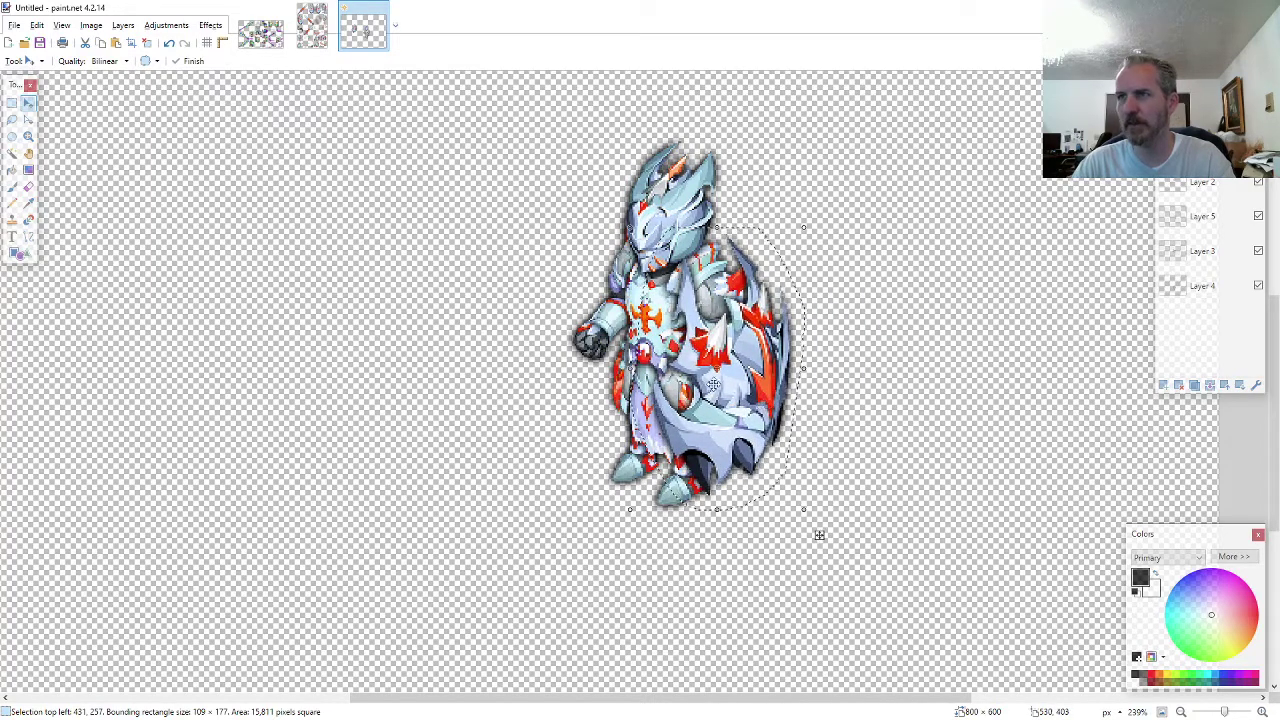
# - Lasso and copy the sword gripped by the dark glove in the second row of the sprite sheet
pyautogui.click(312, 25)
pyautogui.click(12, 119)
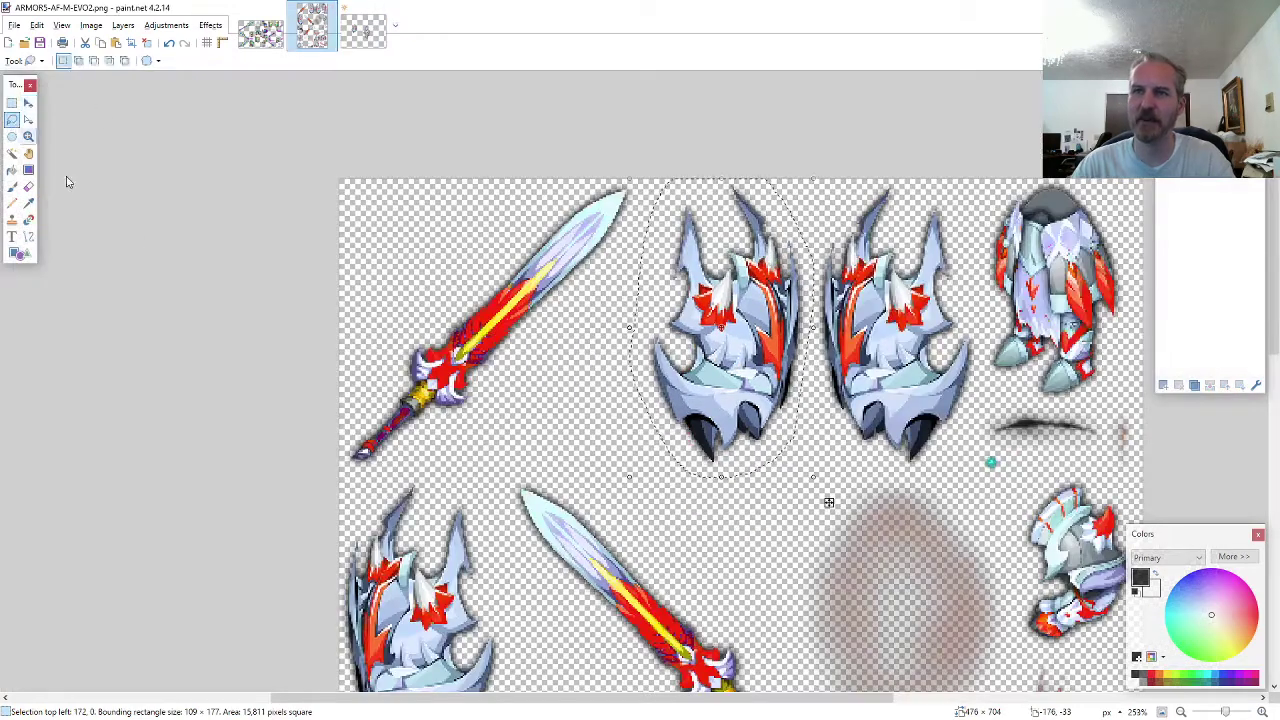
pyautogui.scroll(2, 705, 480)
pyautogui.scroll(3, 705, 480)
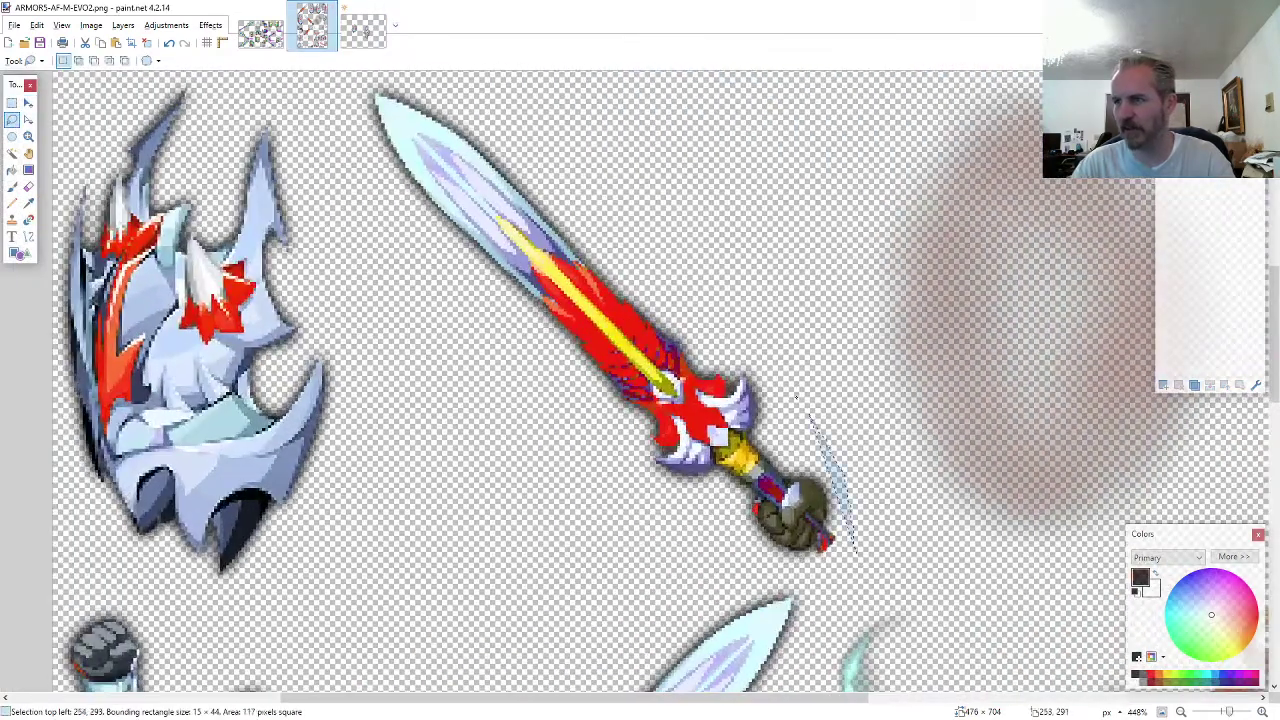
pyautogui.moveTo(795, 396)
pyautogui.mouseDown()
pyautogui.moveTo(555, 165)
pyautogui.moveTo(415, 92)
pyautogui.moveTo(355, 110)
pyautogui.moveTo(468, 322)
pyautogui.mouseUp()
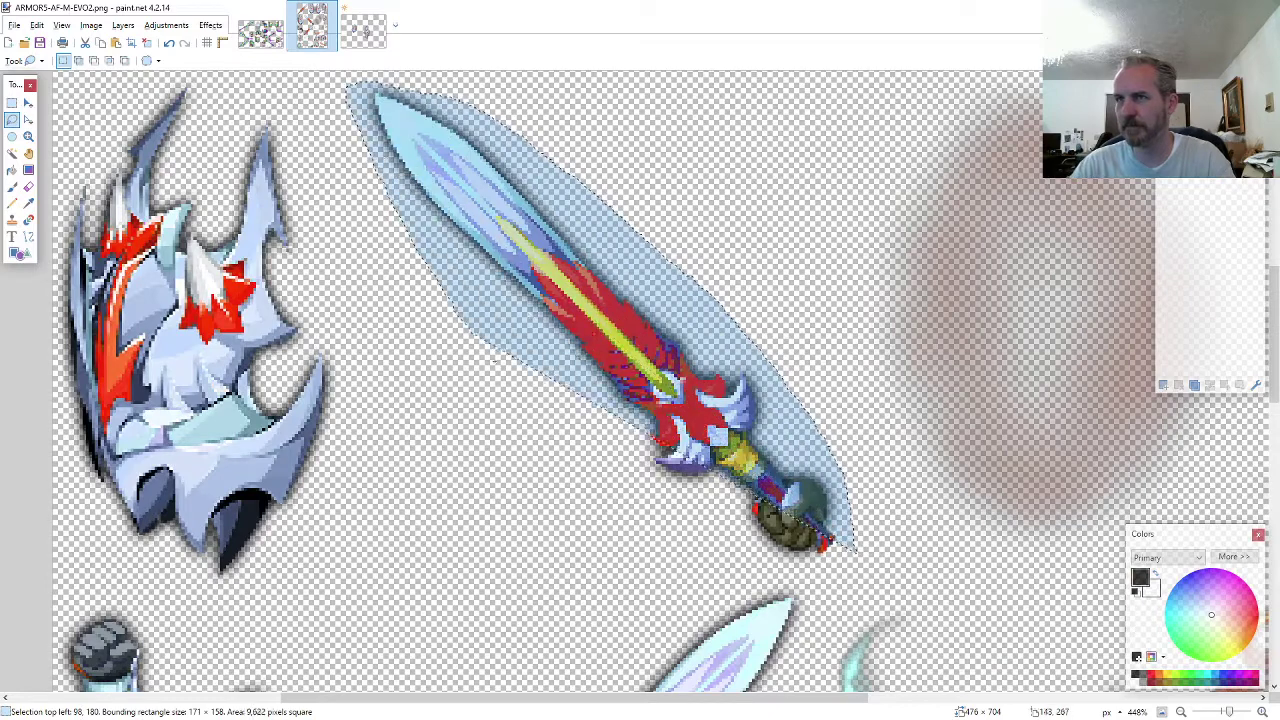
# - Paste the gripped sword into the character image and align its glove with the knight's fist
pyautogui.click(362, 25)
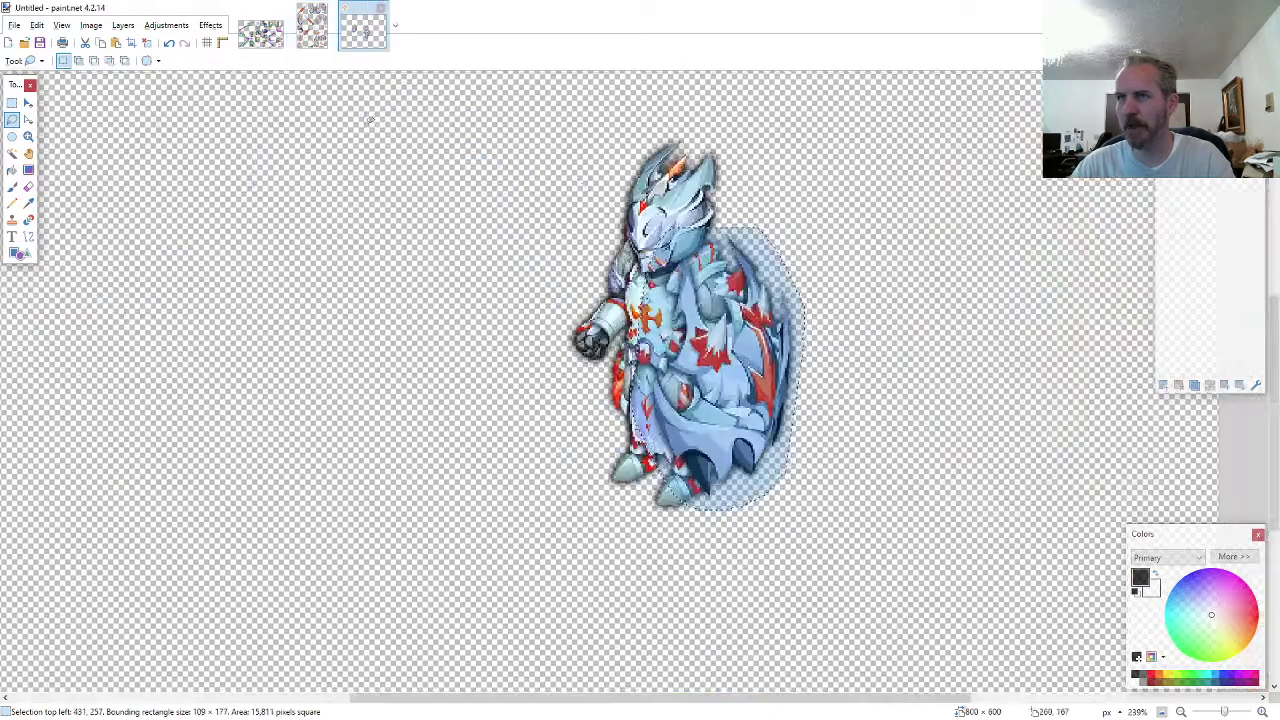
pyautogui.scroll(4, 500, 295)
pyautogui.hotkey('ctrl', 'v')
pyautogui.moveTo(506, 556); pyautogui.dragTo(703, 389)
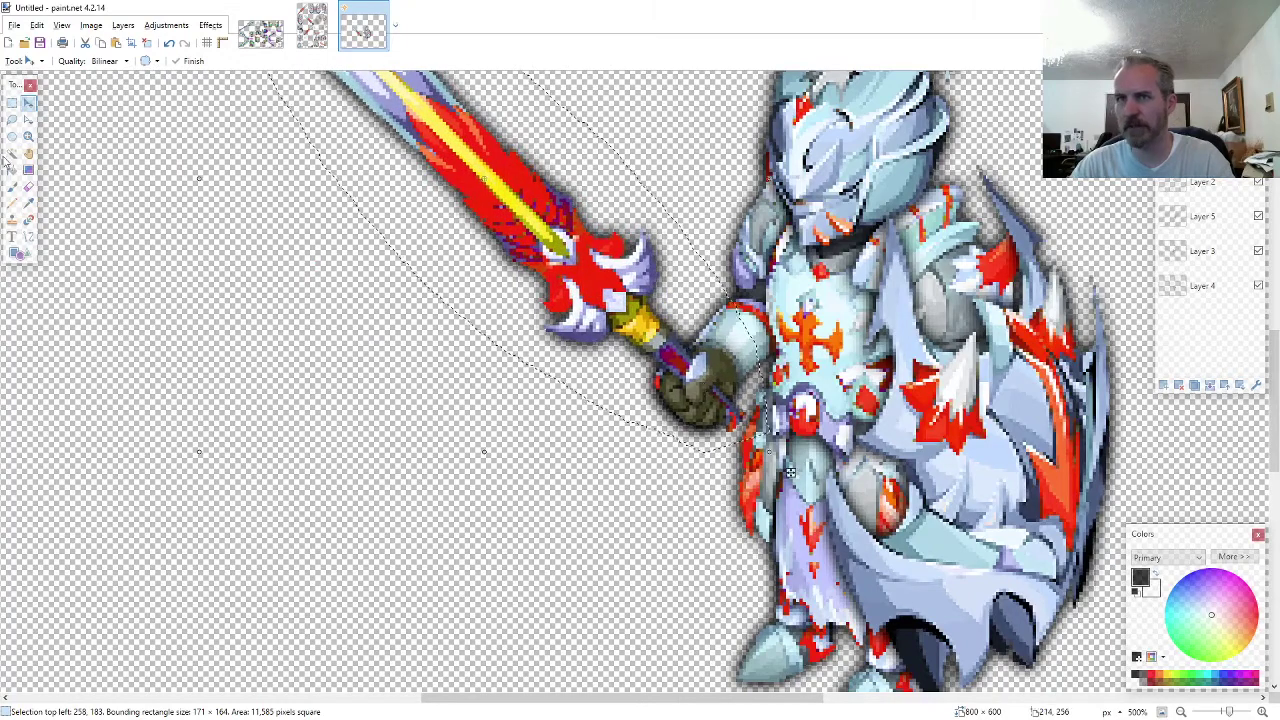
# - Erase the part of the dark glove that overlaps the knight's forearm cuff, using brush width 2
pyautogui.click(28, 186)
pyautogui.scroll(5, 741, 406)
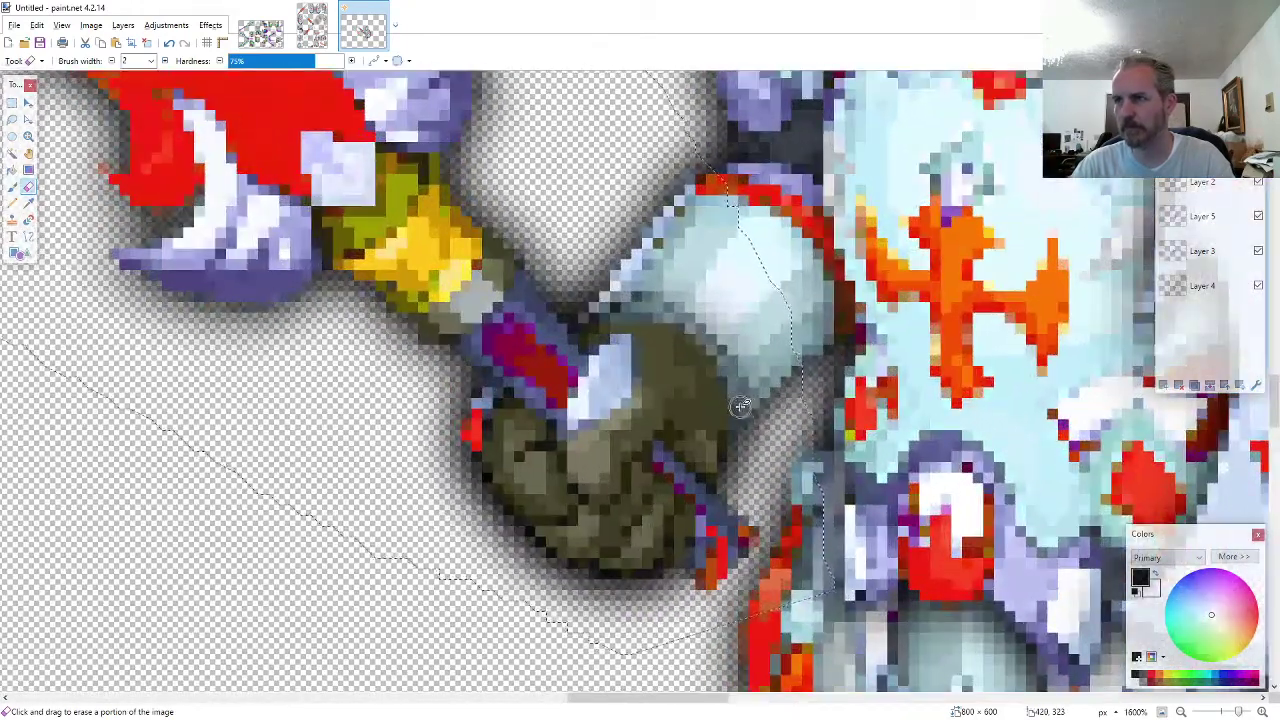
pyautogui.moveTo(741, 406); pyautogui.dragTo(680, 300)
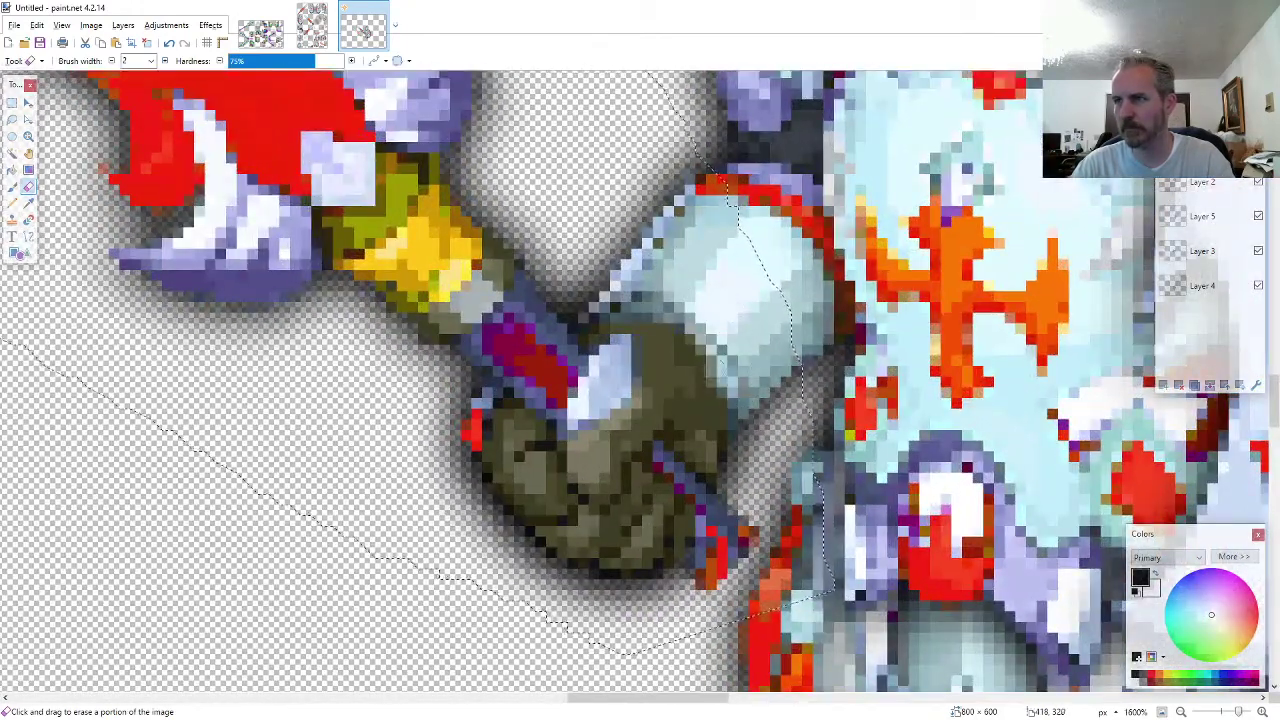
pyautogui.moveTo(724, 373)
pyautogui.mouseDown()
pyautogui.moveTo(650, 295)
pyautogui.moveTo(660, 320)
pyautogui.moveTo(628, 320)
pyautogui.mouseUp()
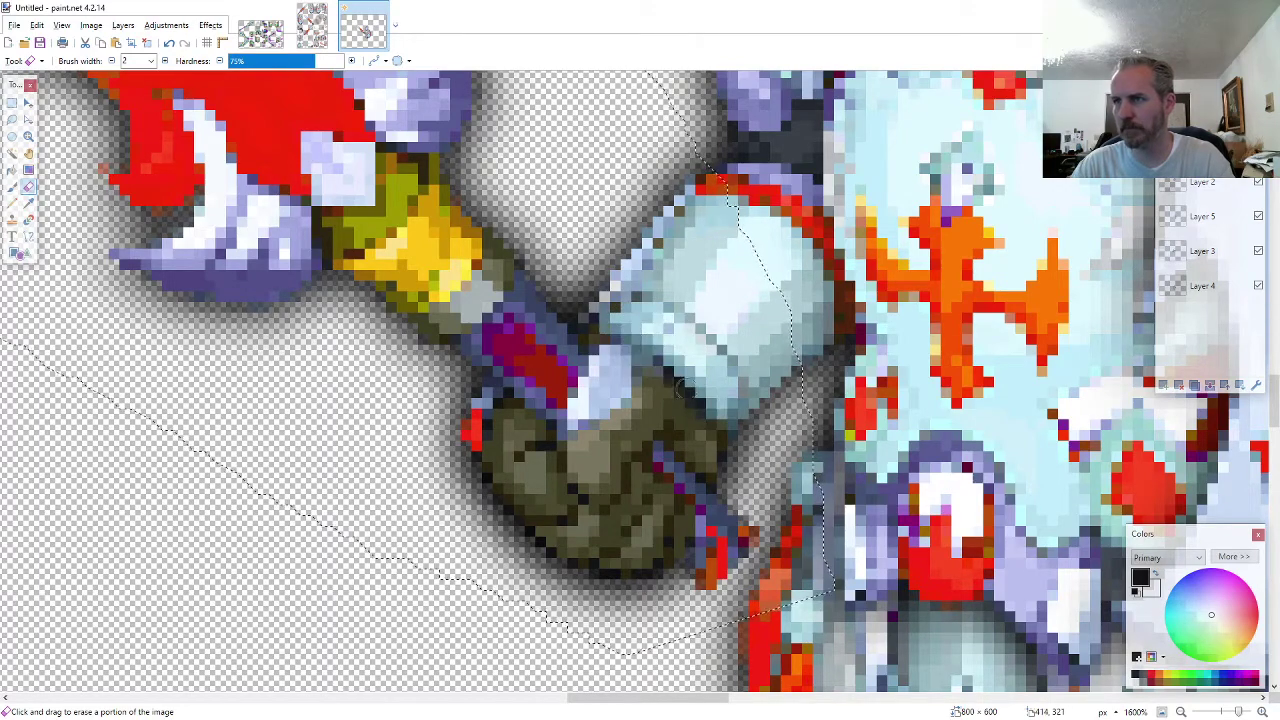
pyautogui.scroll(-2, 720, 416)
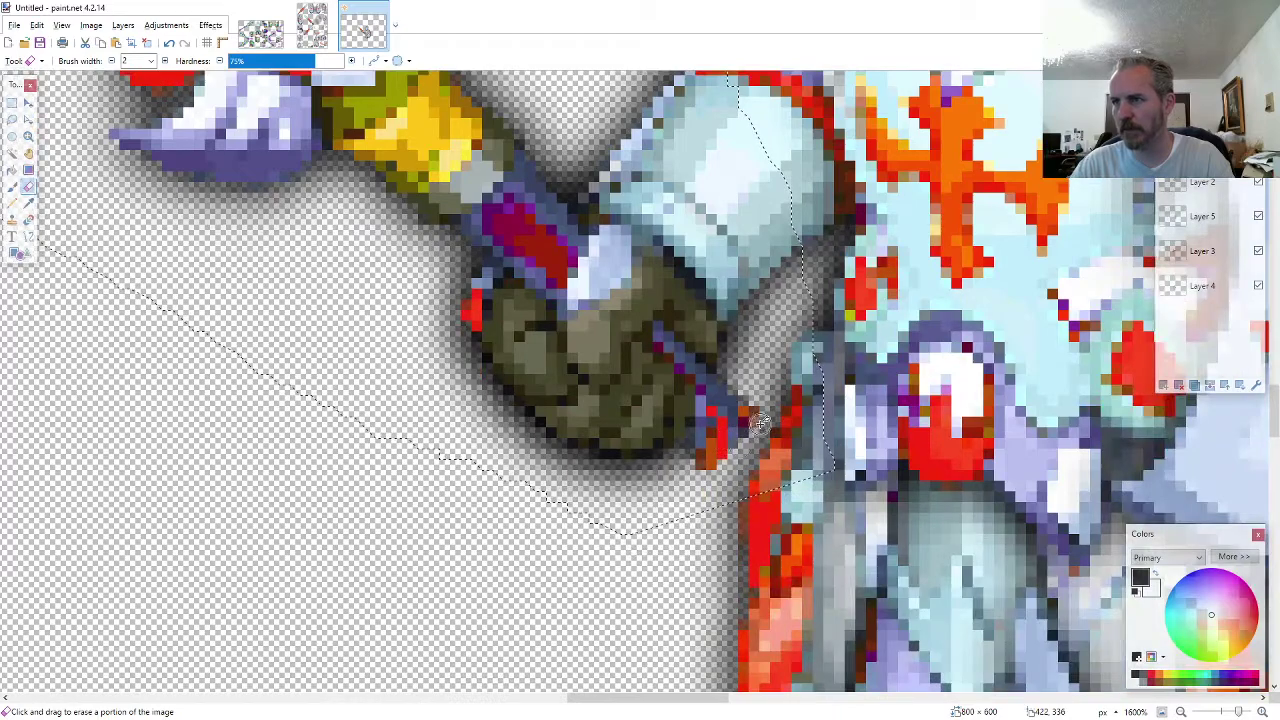
pyautogui.scroll(-4, 724, 440)
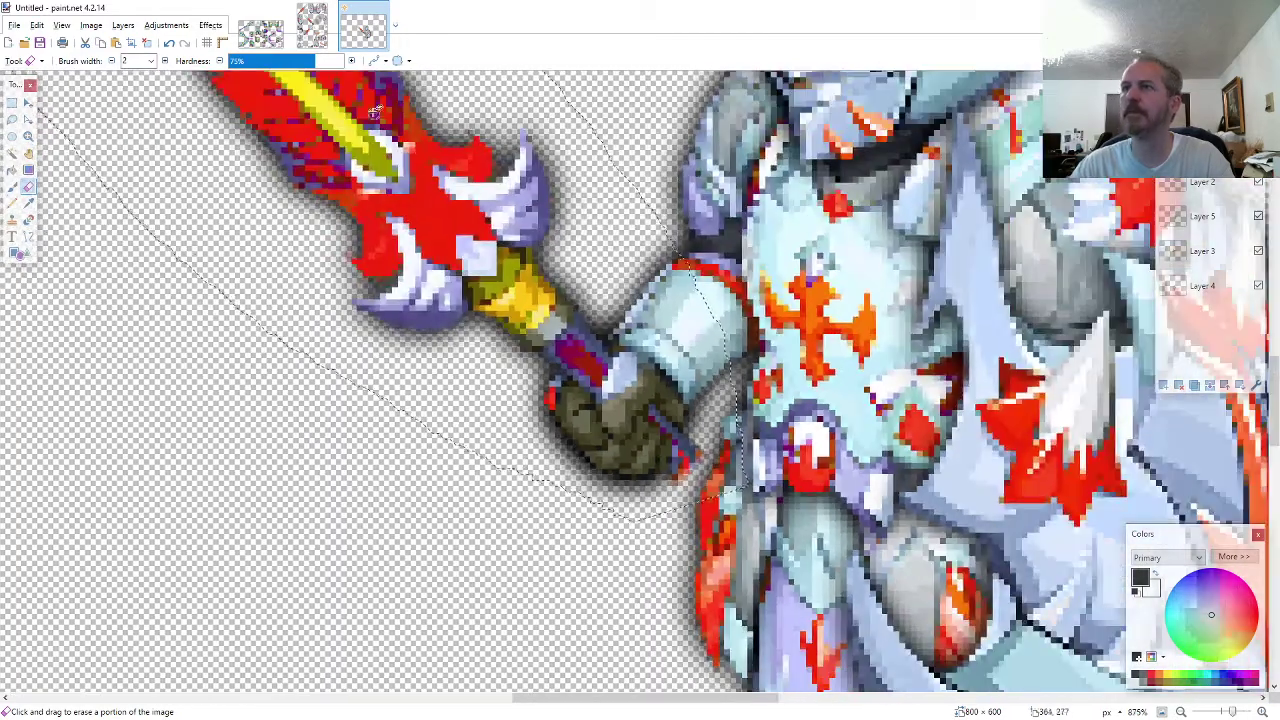
# - Lasso and copy the small loose sword-hilt piece near the lower edge of the sprite sheet
pyautogui.click(312, 22)
pyautogui.click(12, 119)
pyautogui.scroll(-4, 770, 398)
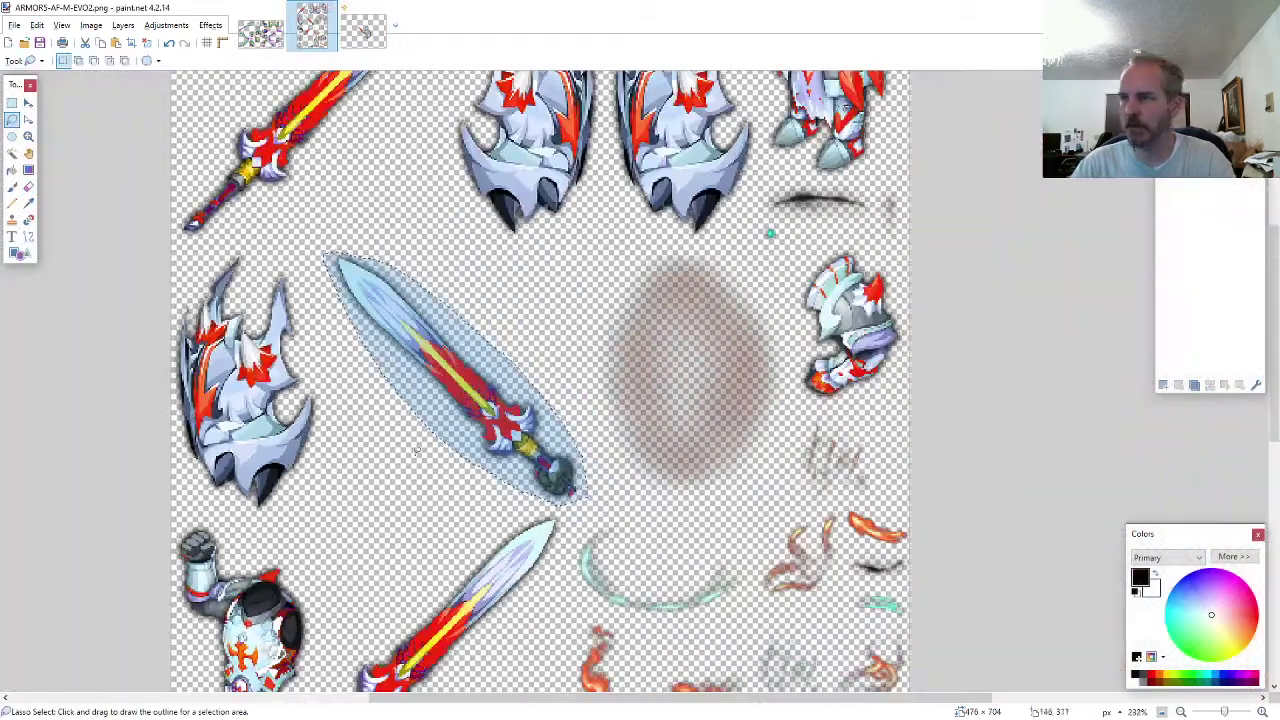
pyautogui.scroll(6, 770, 398)
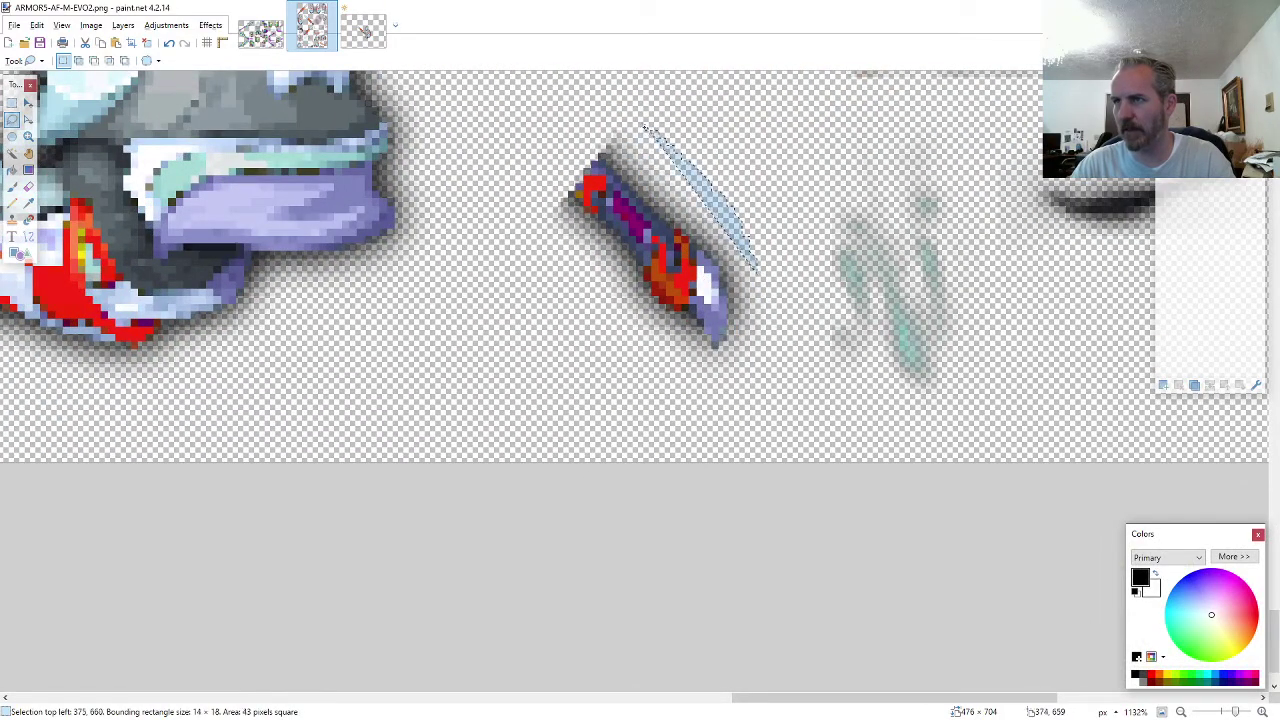
pyautogui.moveTo(645, 127)
pyautogui.mouseDown()
pyautogui.moveTo(517, 200)
pyautogui.moveTo(622, 336)
pyautogui.moveTo(795, 398)
pyautogui.mouseUp()
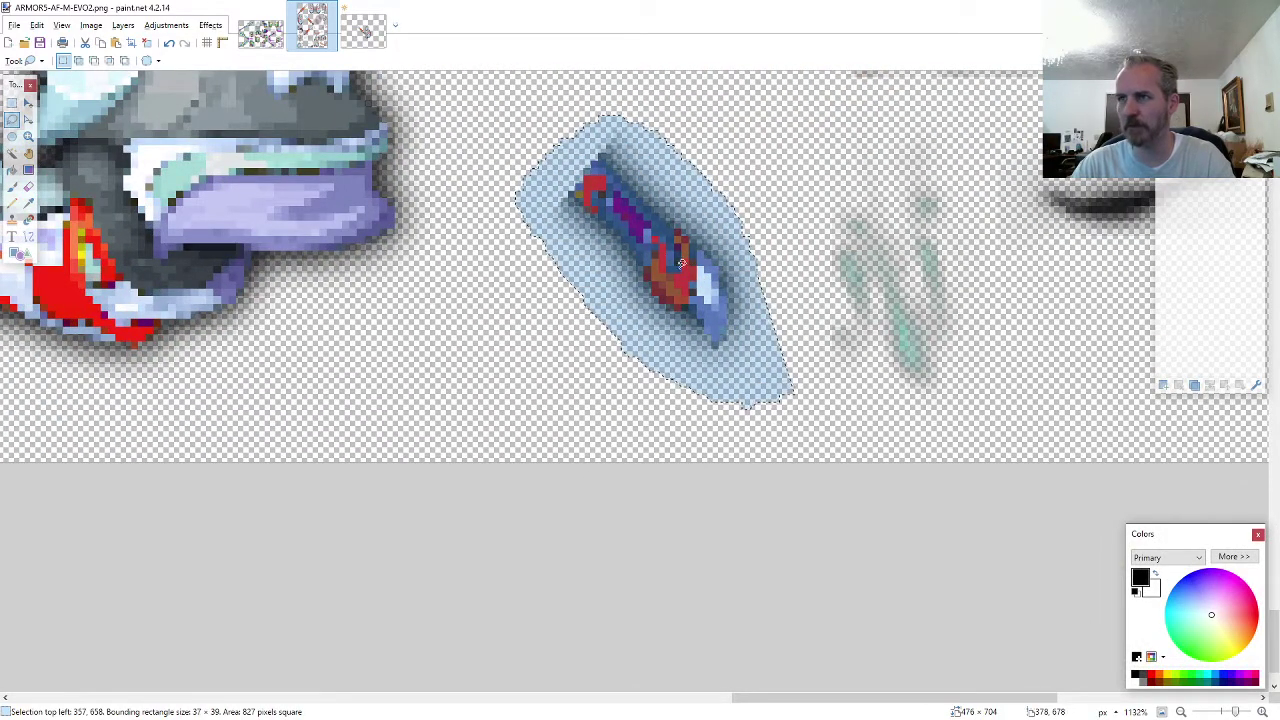
# - Paste the hilt piece onto a new bottommost layer and align it with the end of the sword grip below the glove
pyautogui.click(363, 30)
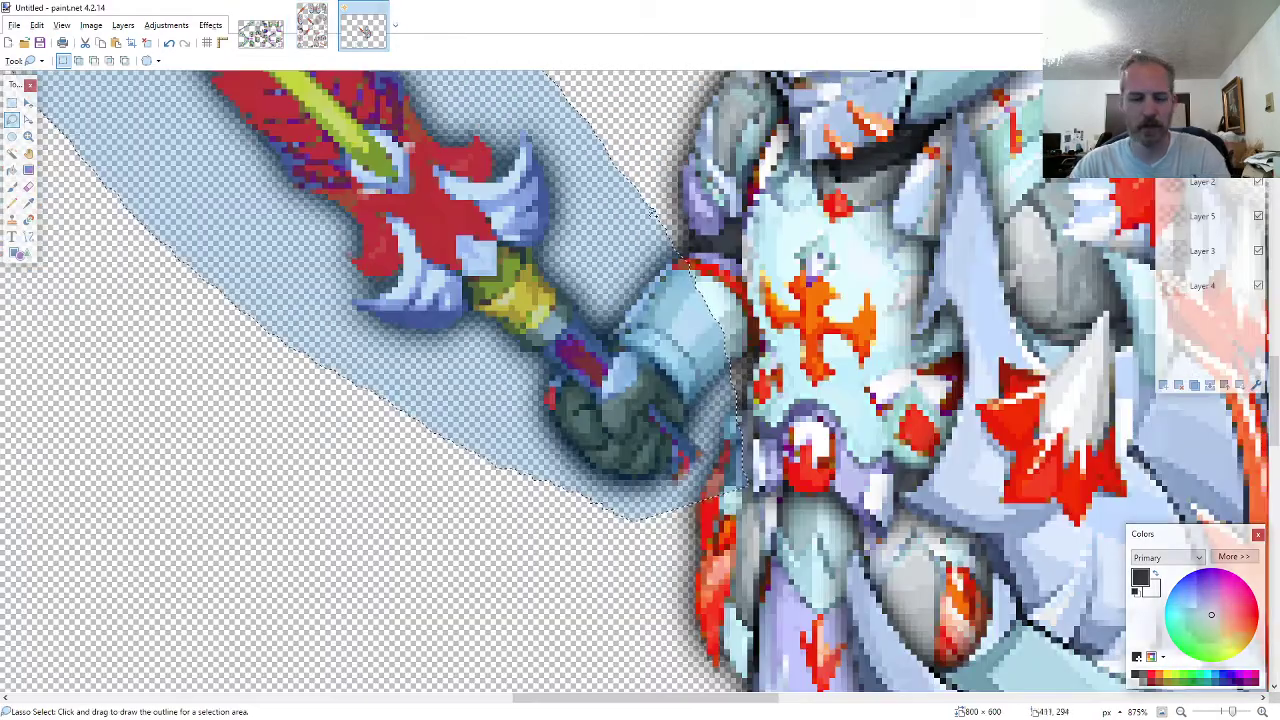
pyautogui.hotkey('ctrl', 'shift', 'v')
pyautogui.scroll(5, 520, 457)
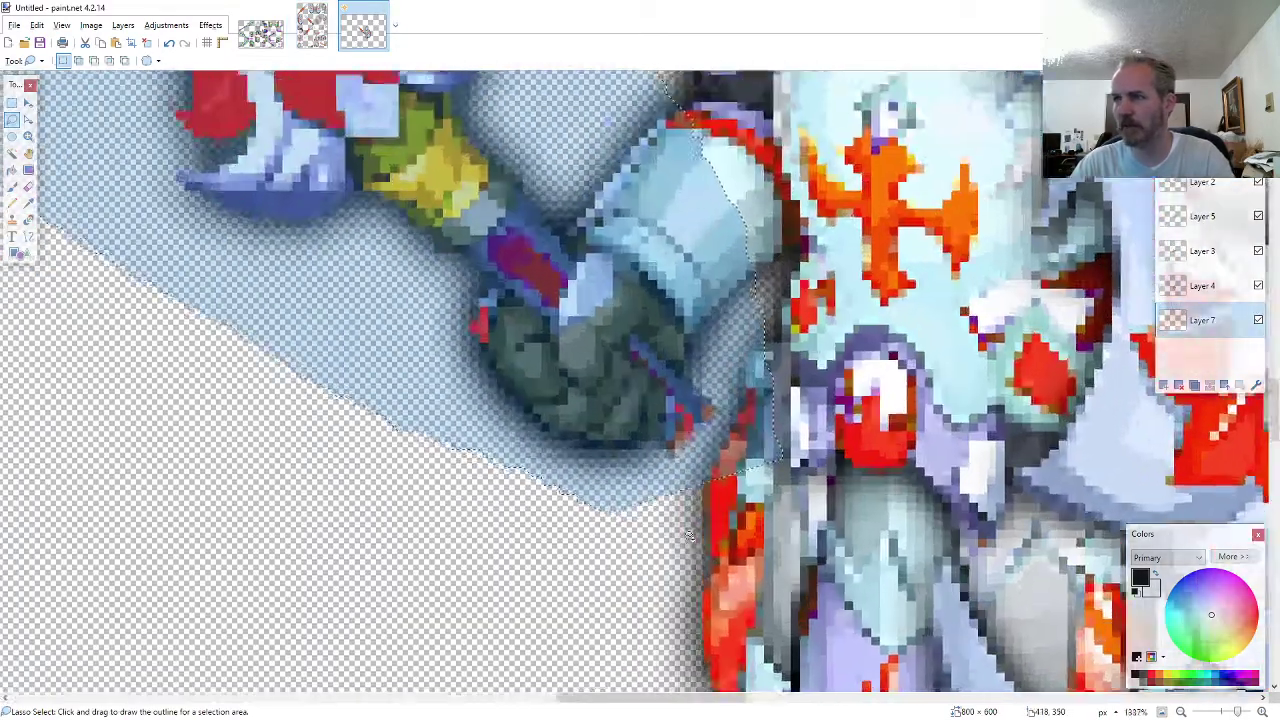
pyautogui.moveTo(520, 457); pyautogui.dragTo(590, 376)
pyautogui.scroll(-10, 613, 475)
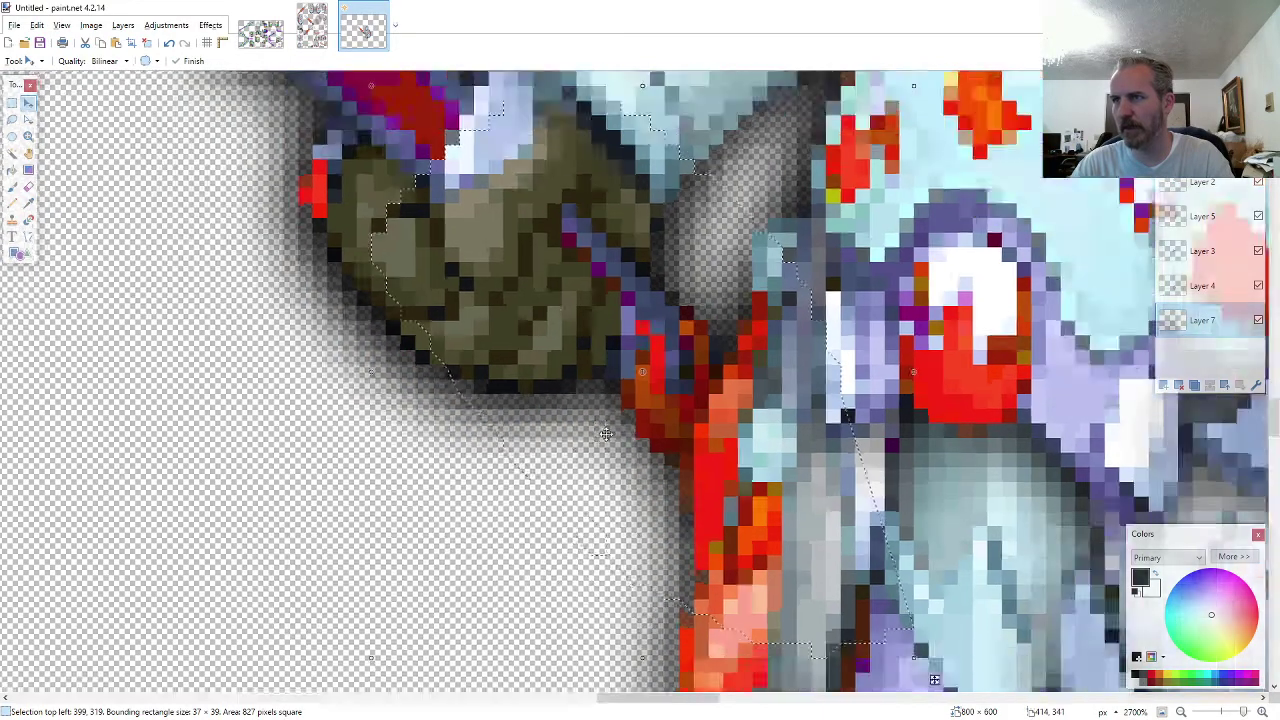
# - Select the whole character canvas and merge the knight's part layers down into one
pyautogui.scroll(-3, 613, 475)
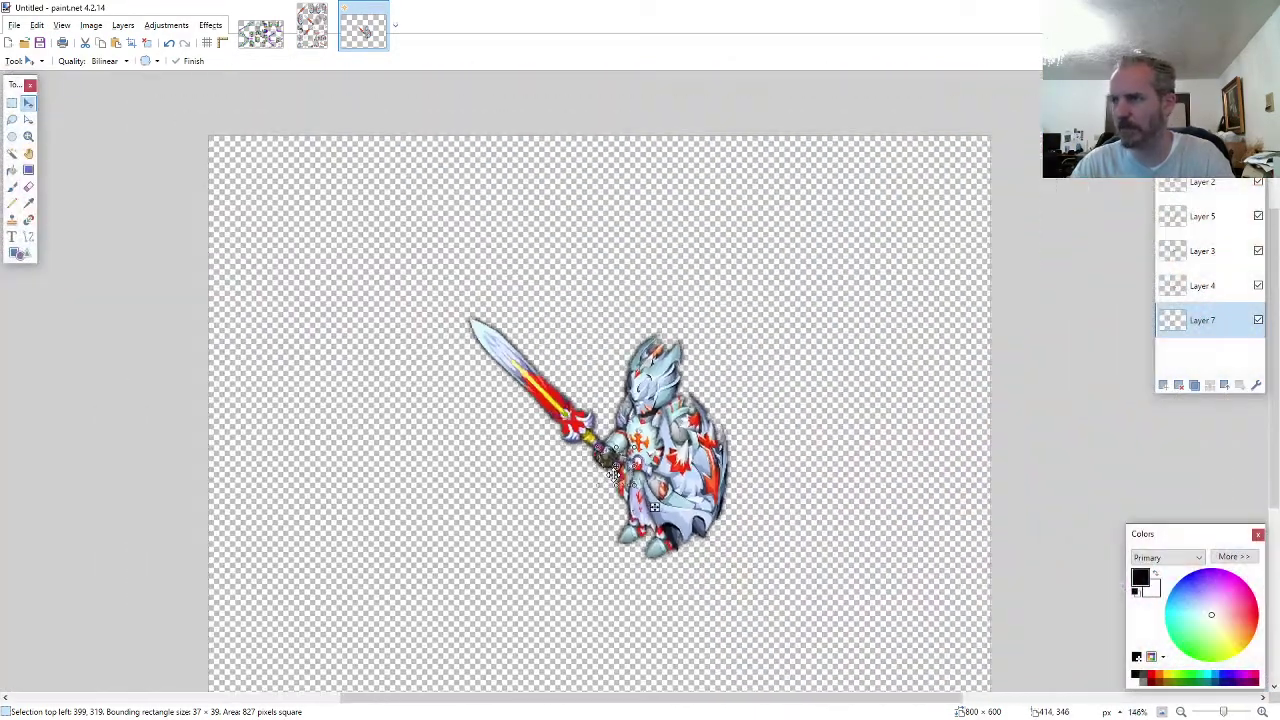
pyautogui.scroll(-1, 613, 475)
pyautogui.scroll(-2, 613, 475)
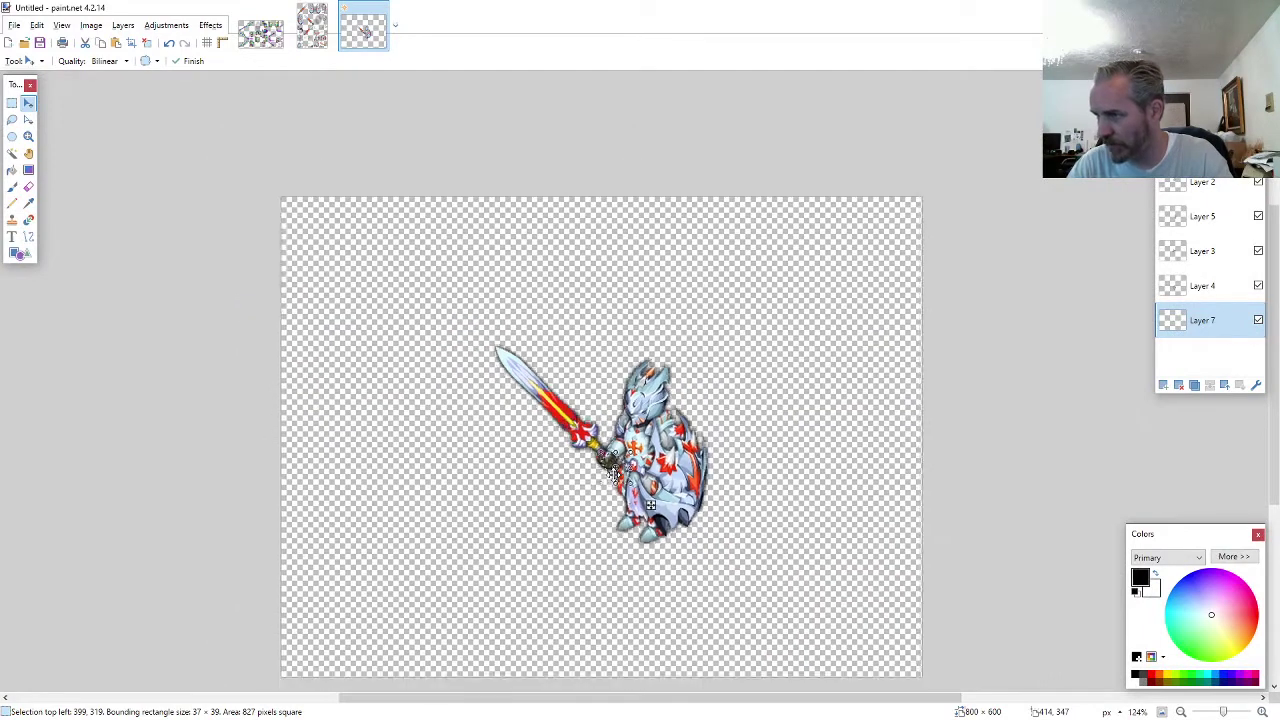
pyautogui.hotkey('ctrl', 'a')
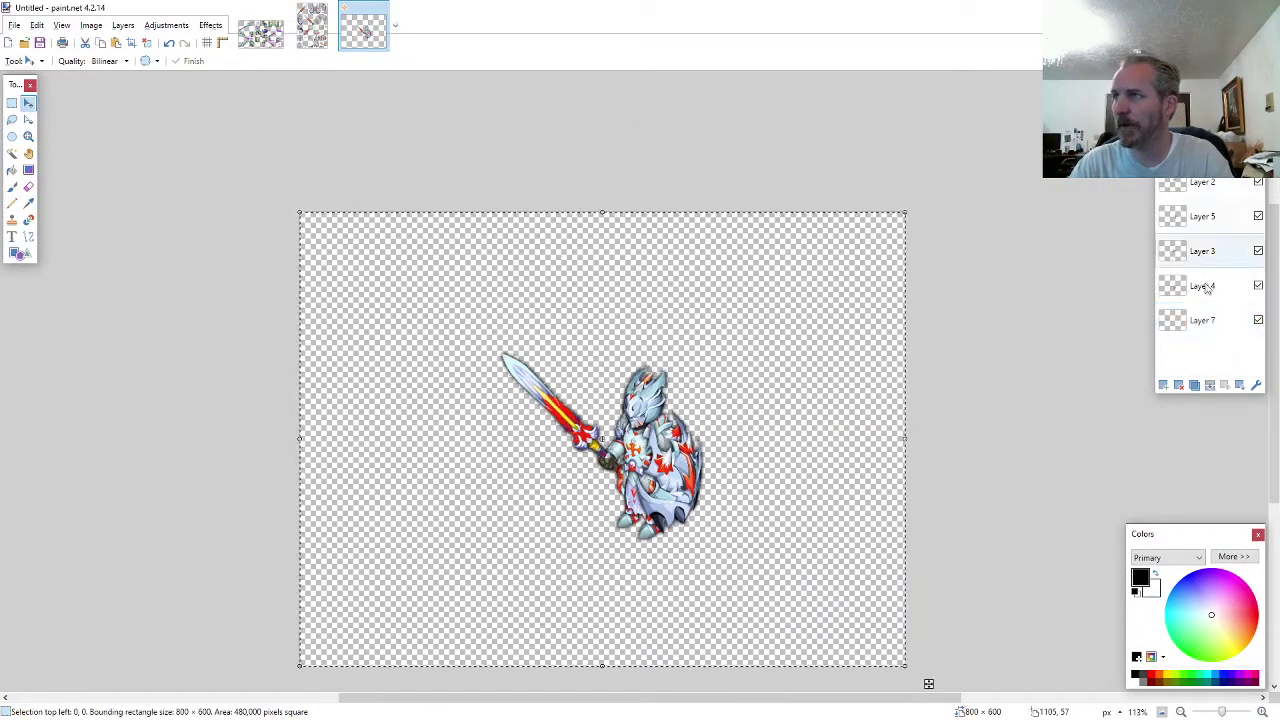
pyautogui.click(1210, 386)
pyautogui.click(1212, 387)
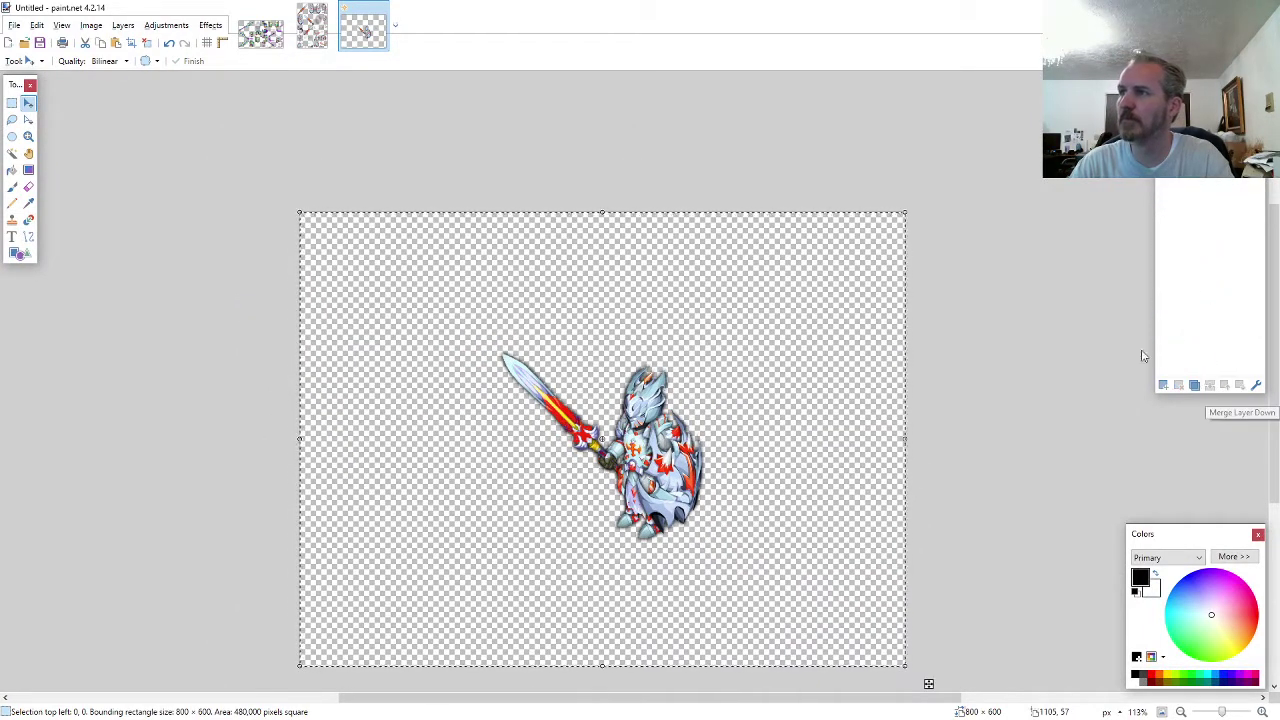
# - Move the merged knight into the canvas's upper-left corner and resize the canvas to 295 × 295 pixels
pyautogui.moveTo(795, 338); pyautogui.dragTo(602, 208)
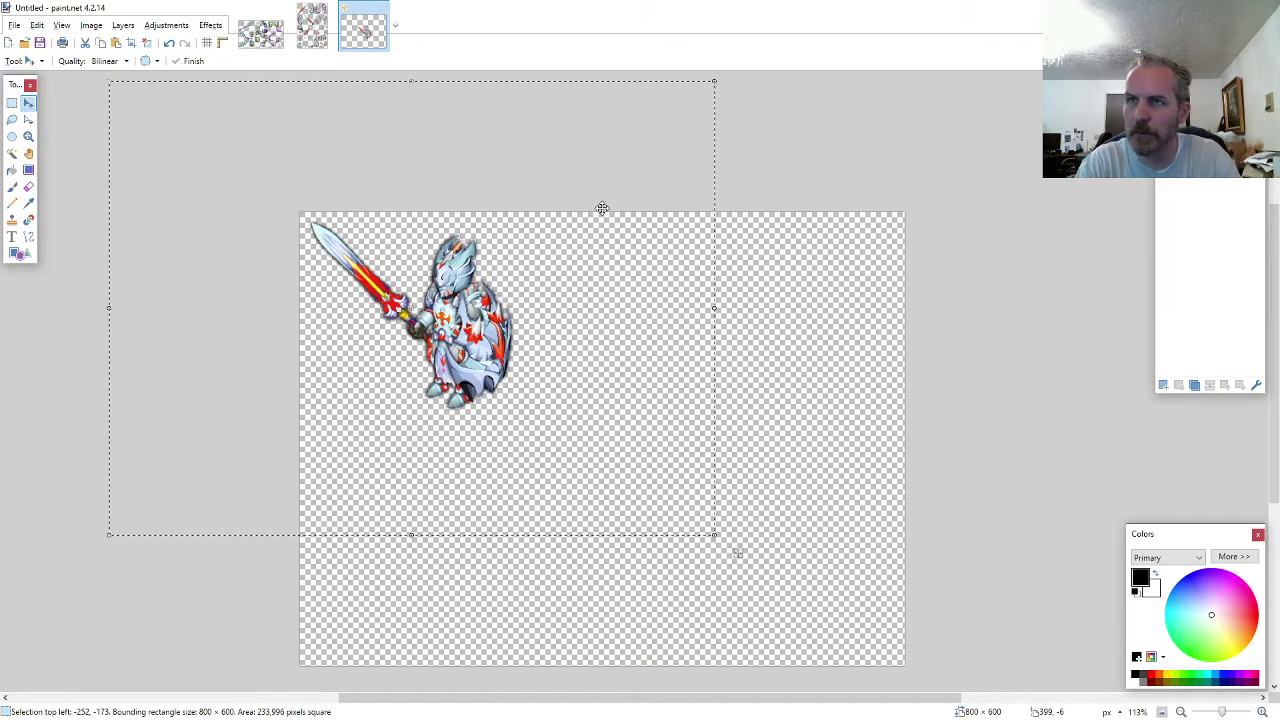
pyautogui.press('Right')
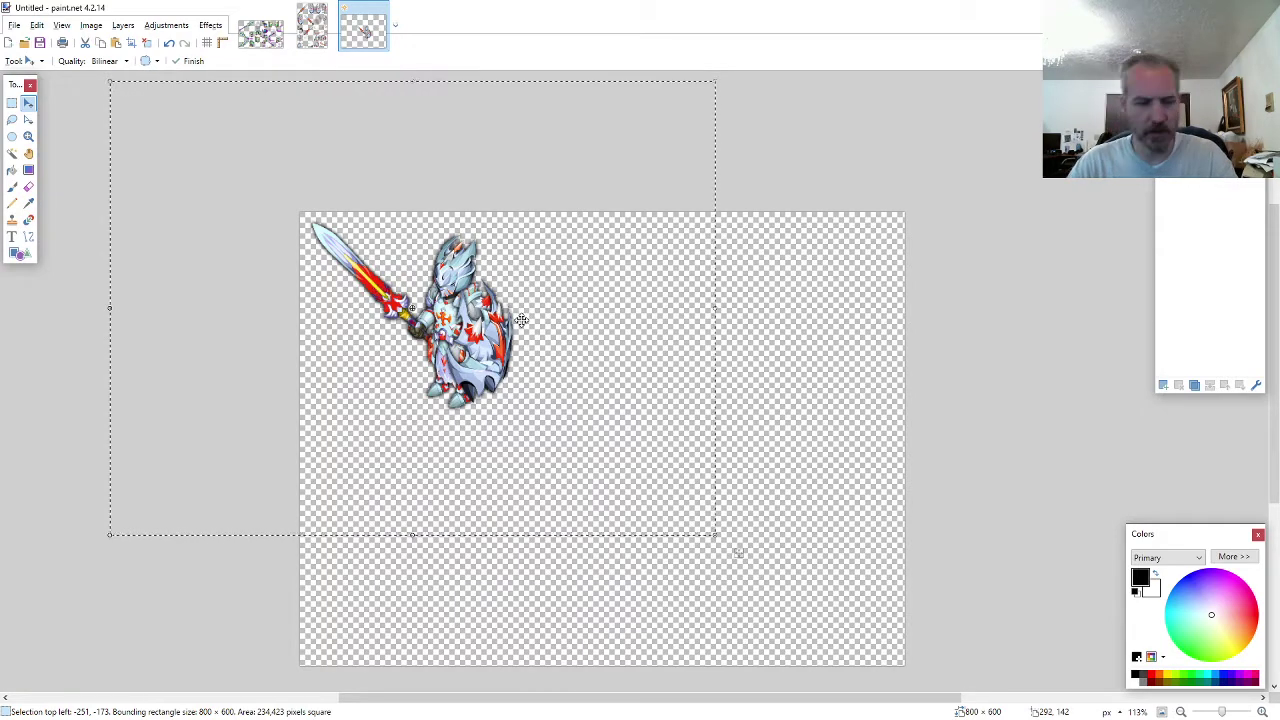
pyautogui.hotkey('ctrl', 'shift', 'r')
pyautogui.write('295')
pyautogui.press('Tab')
pyautogui.write('295')
pyautogui.press('Return')
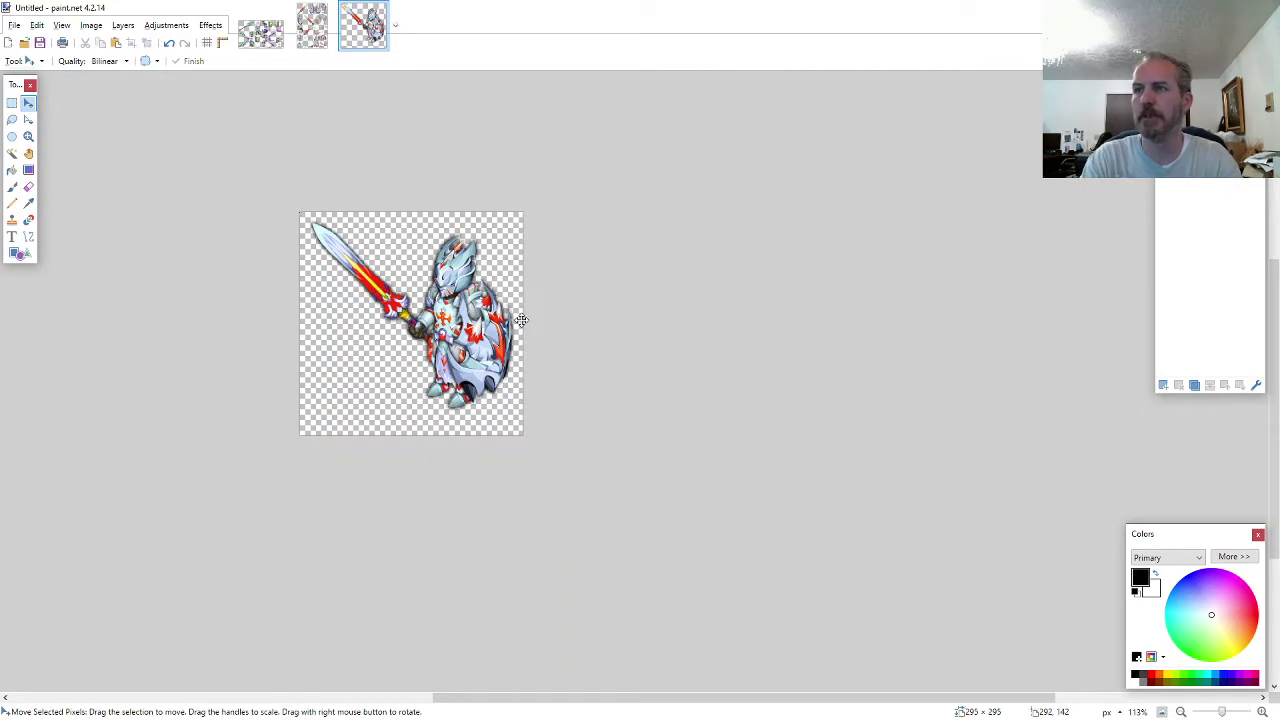
# - Nudge the knight down 11 pixels to even out its vertical margins on the canvas
pyautogui.hotkey('ctrl', 'Down')
pyautogui.press('Down')
pyautogui.press('Up')
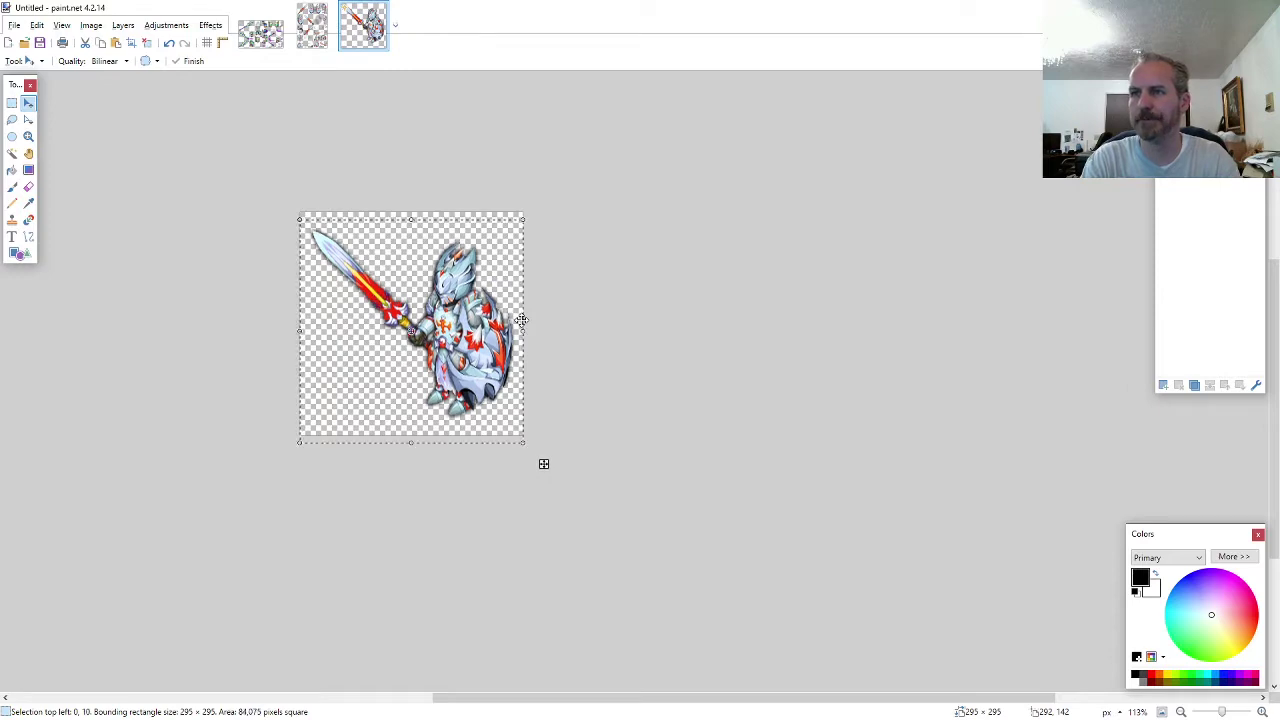
pyautogui.press('Down')
# - Save the knight as PNG file ARMOR5-AF-M-EVO2 with auto-detected bit depth, then close it and its sprite sheet
pyautogui.hotkey('ctrl', 'shift', 's')
pyautogui.write('ARMOR')
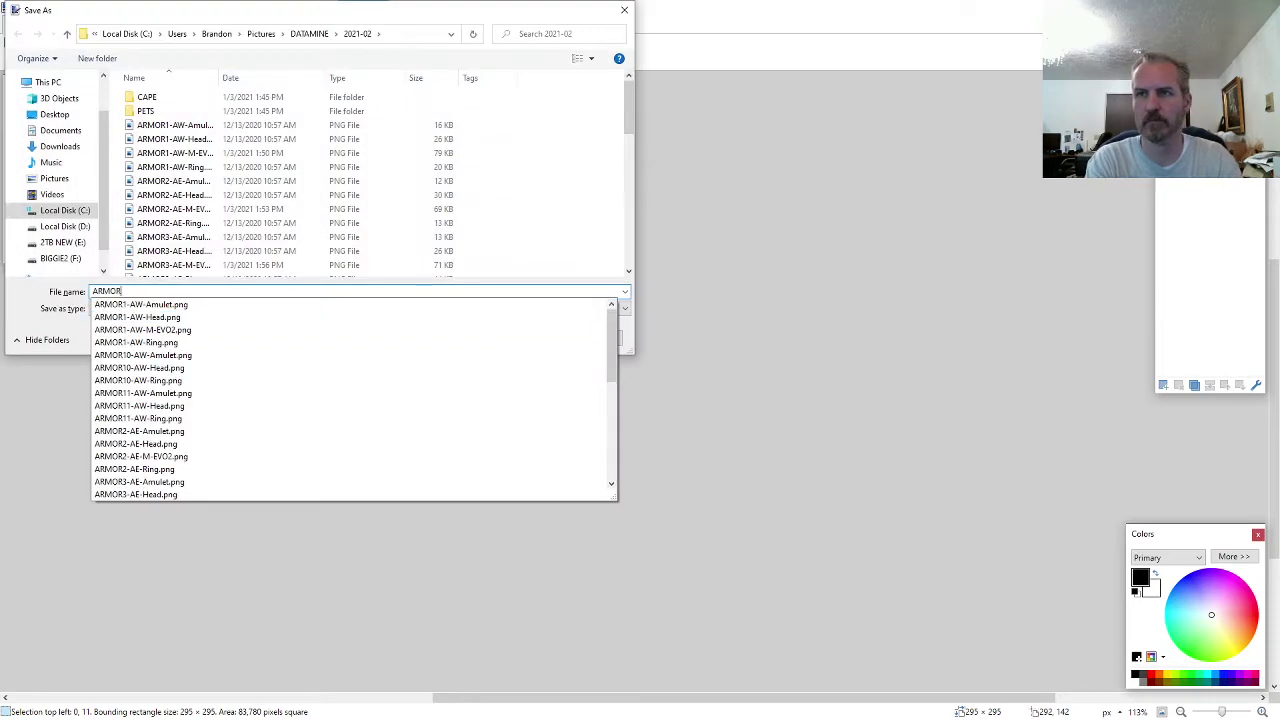
pyautogui.write('5-AF-M-EVO2')
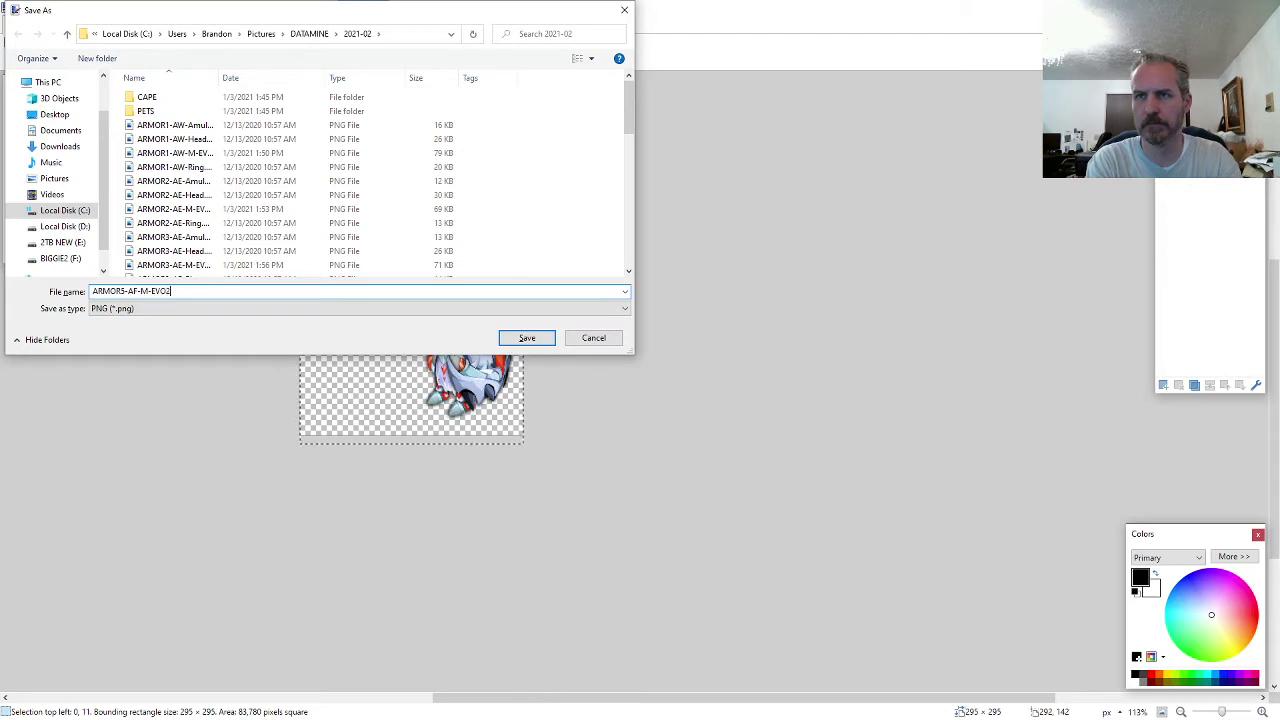
pyautogui.press('Return')
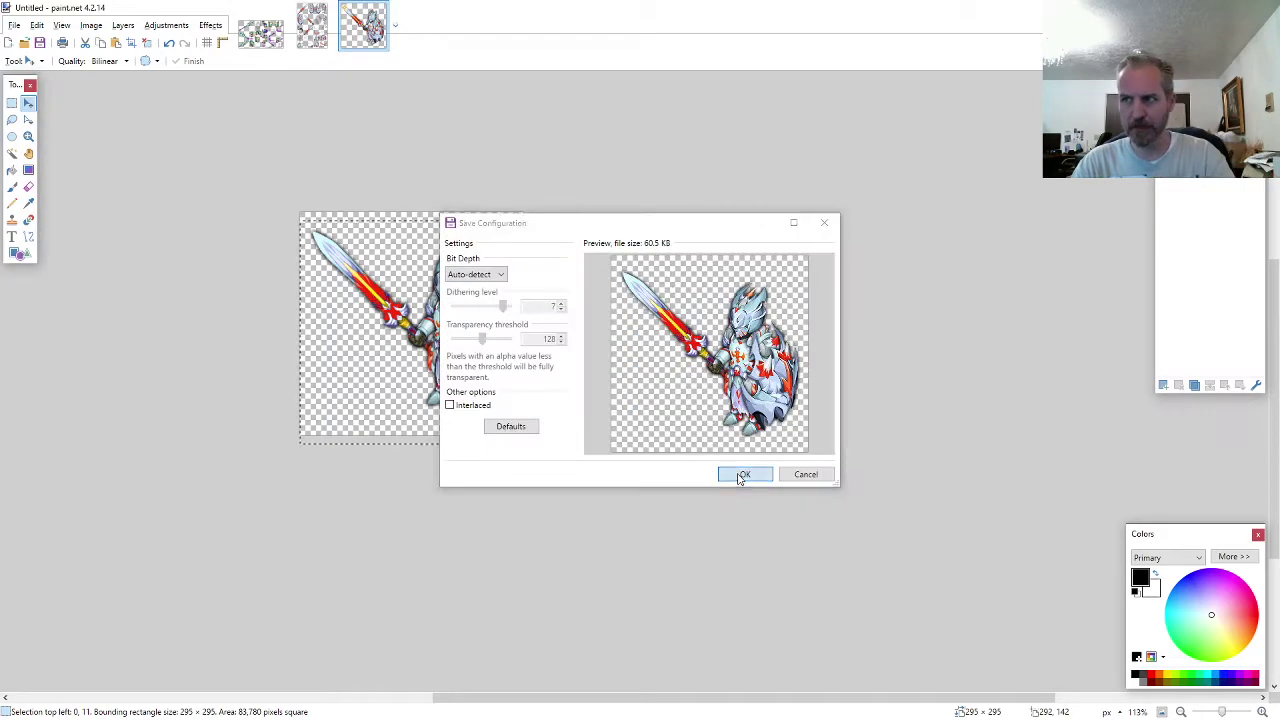
pyautogui.click(739, 474)
pyautogui.hotkey('ctrl', 'w')
pyautogui.hotkey('ctrl', 'w')
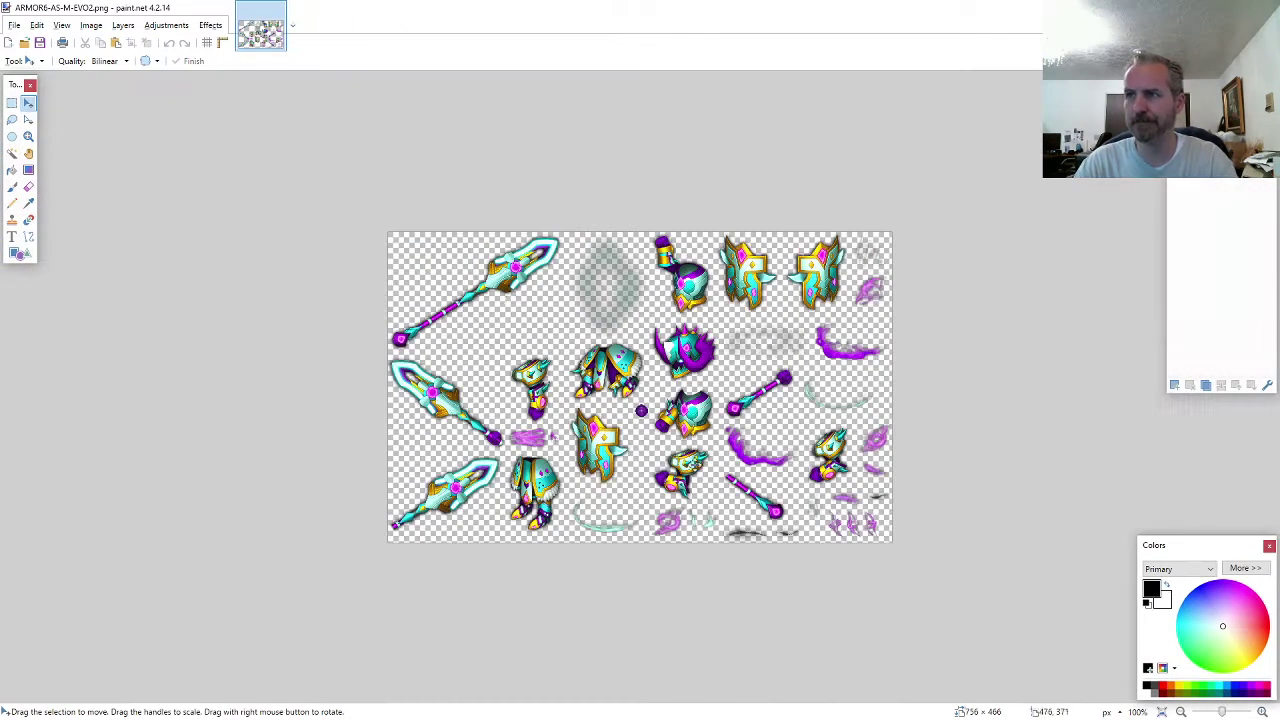
# - Lasso and copy the purple-horned helmet on the ARMOR6-AS-M-EVO2 sprite sheet
pyautogui.click(12, 120)
pyautogui.scroll(4, 606, 305)
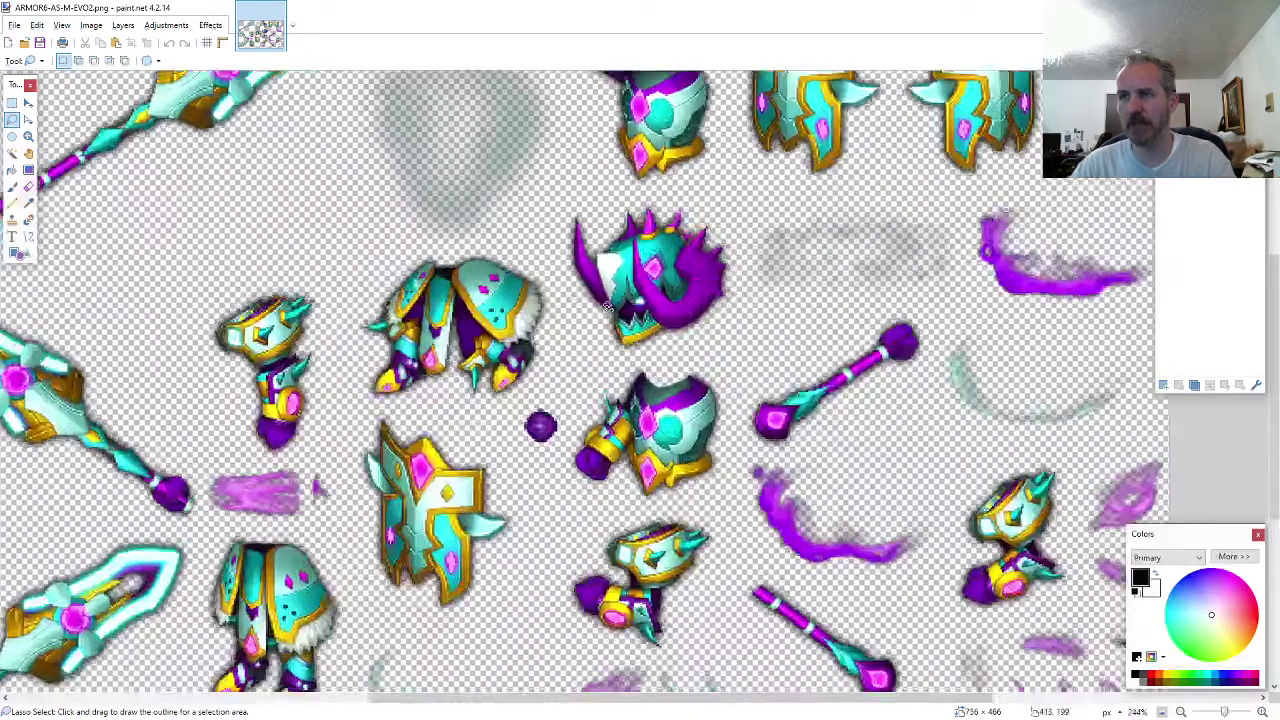
pyautogui.scroll(2, 606, 305)
pyautogui.moveTo(701, 366); pyautogui.dragTo(754, 337)
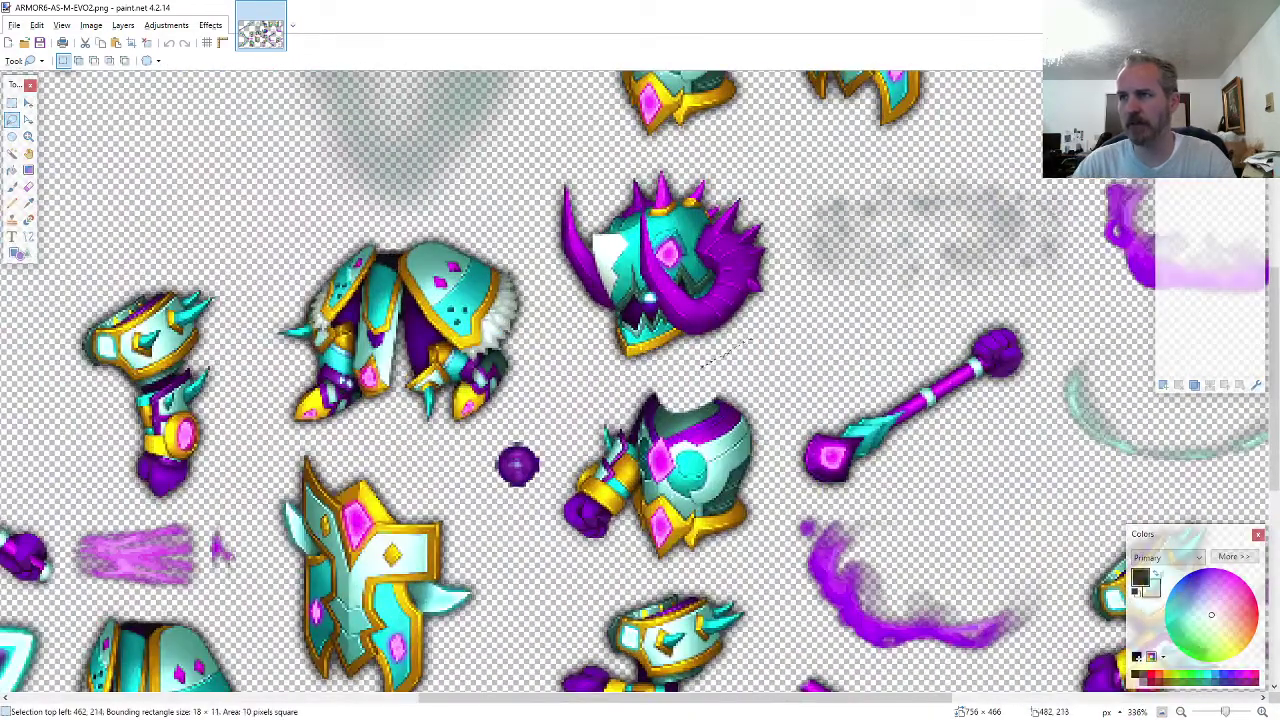
pyautogui.moveTo(785, 278)
pyautogui.mouseDown()
pyautogui.moveTo(771, 195)
pyautogui.moveTo(720, 163)
pyautogui.moveTo(625, 157)
pyautogui.moveTo(545, 175)
pyautogui.moveTo(545, 278)
pyautogui.moveTo(585, 350)
pyautogui.moveTo(617, 377)
pyautogui.mouseUp()
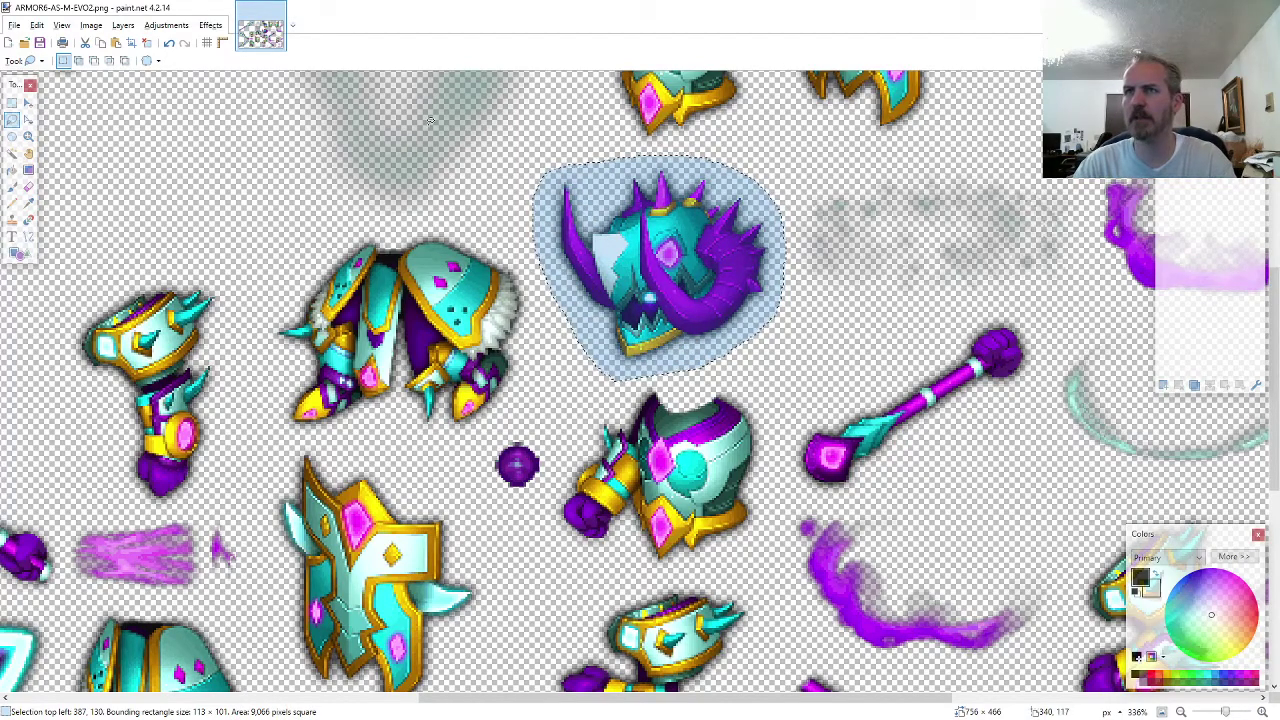
# - Create an 800 × 600 image with a transparent background and paste the horned helmet above its centre
pyautogui.hotkey('ctrl', 'n')
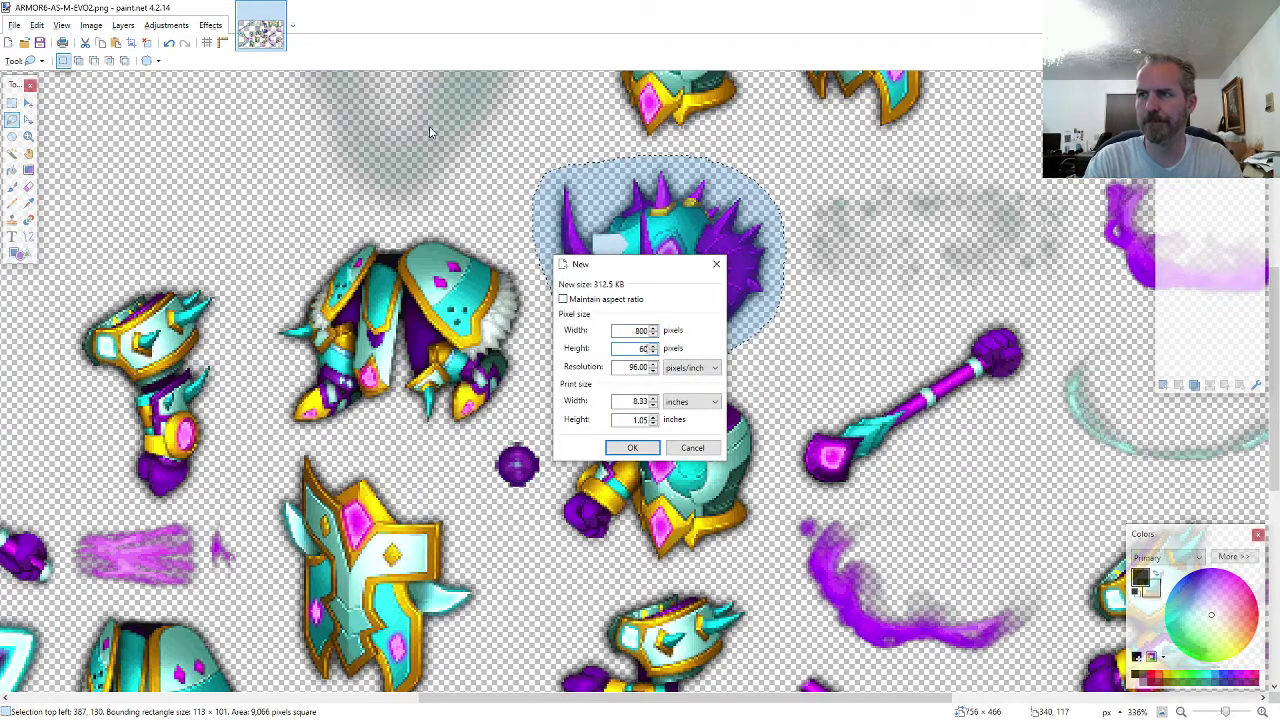
pyautogui.press('Return')
pyautogui.press('Delete')
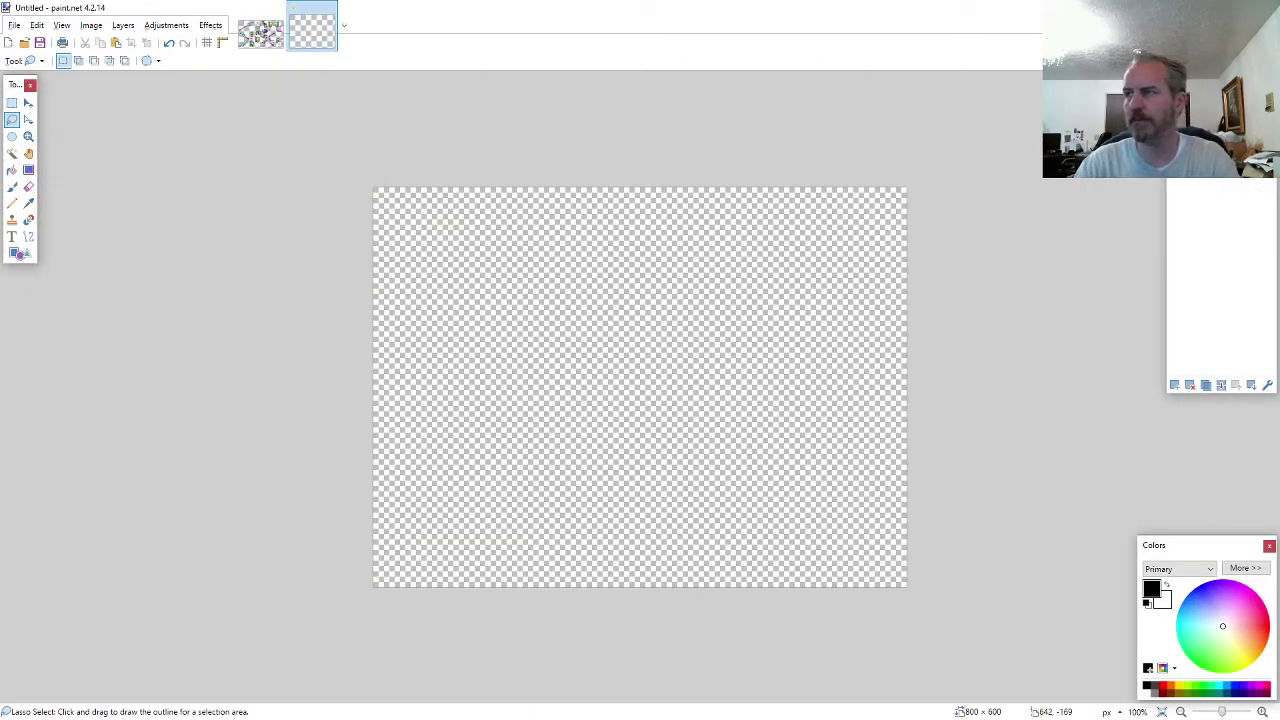
pyautogui.hotkey('ctrl', 'v')
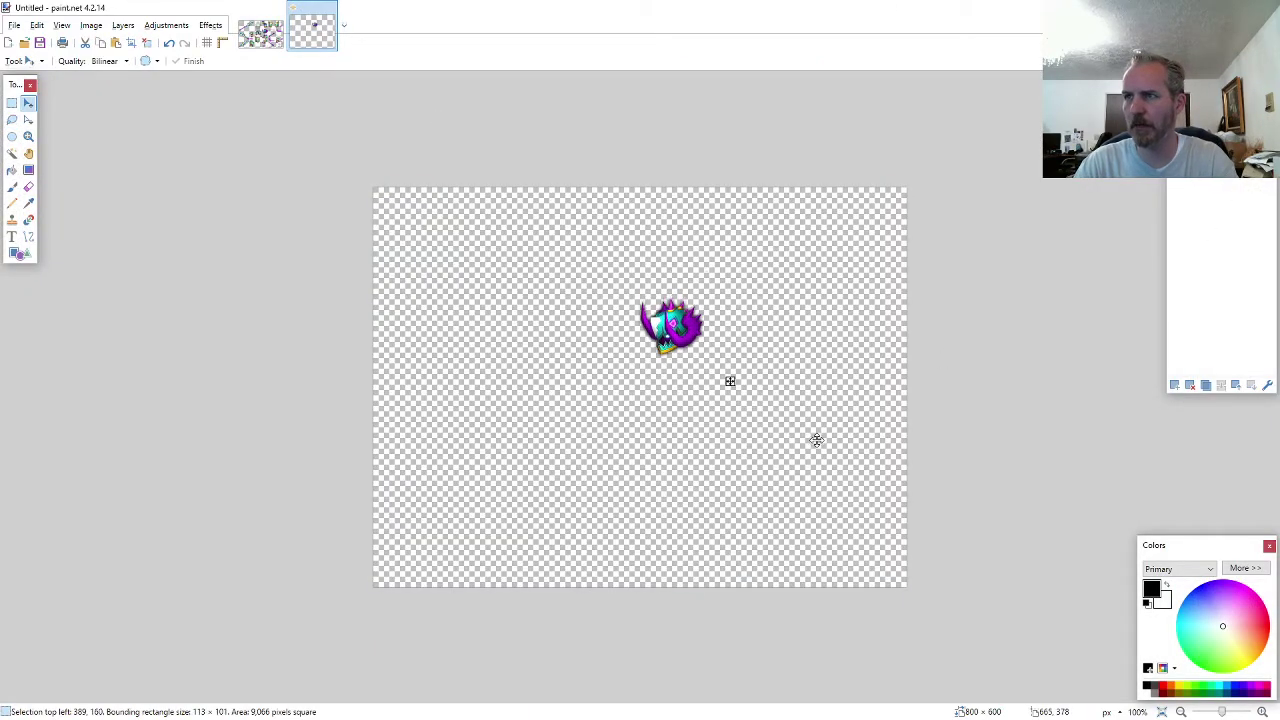
# - Lasso and copy the chest armour with the attached bent arm, located below the helmet on the sprite sheet
pyautogui.click(260, 33)
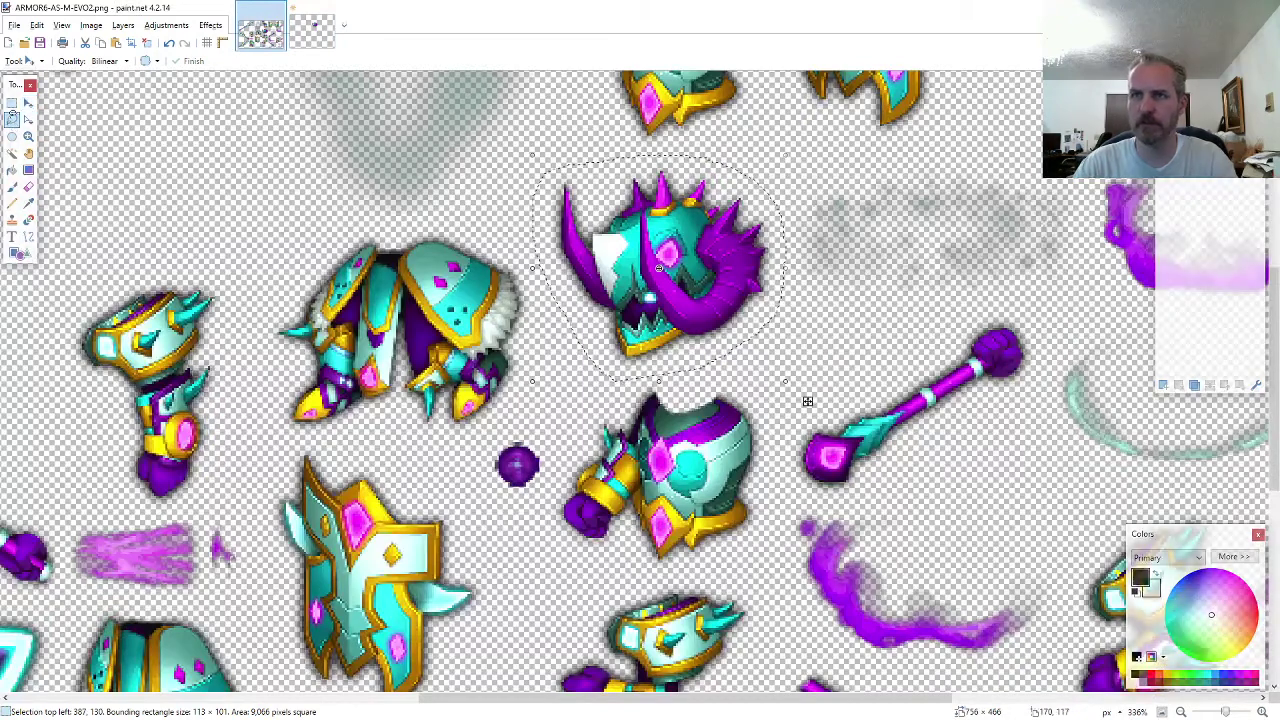
pyautogui.press('s')
pyautogui.scroll(-3, 710, 542)
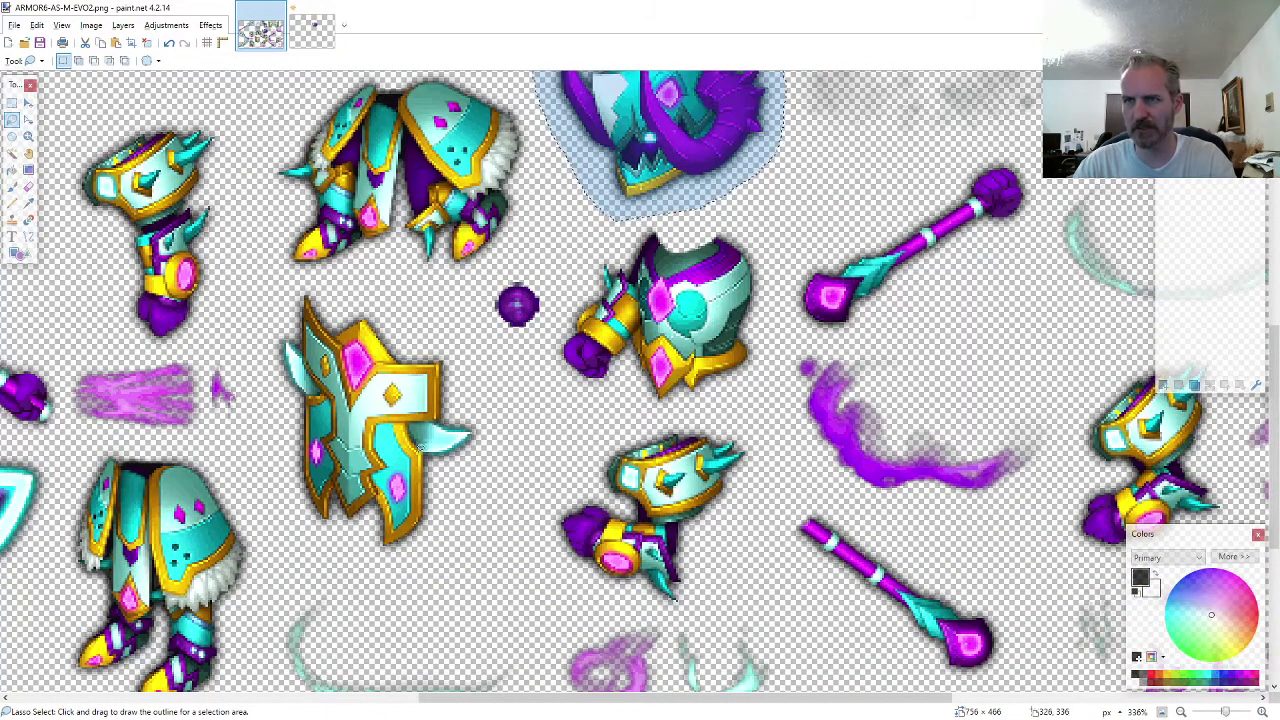
pyautogui.scroll(-3, 490, 406)
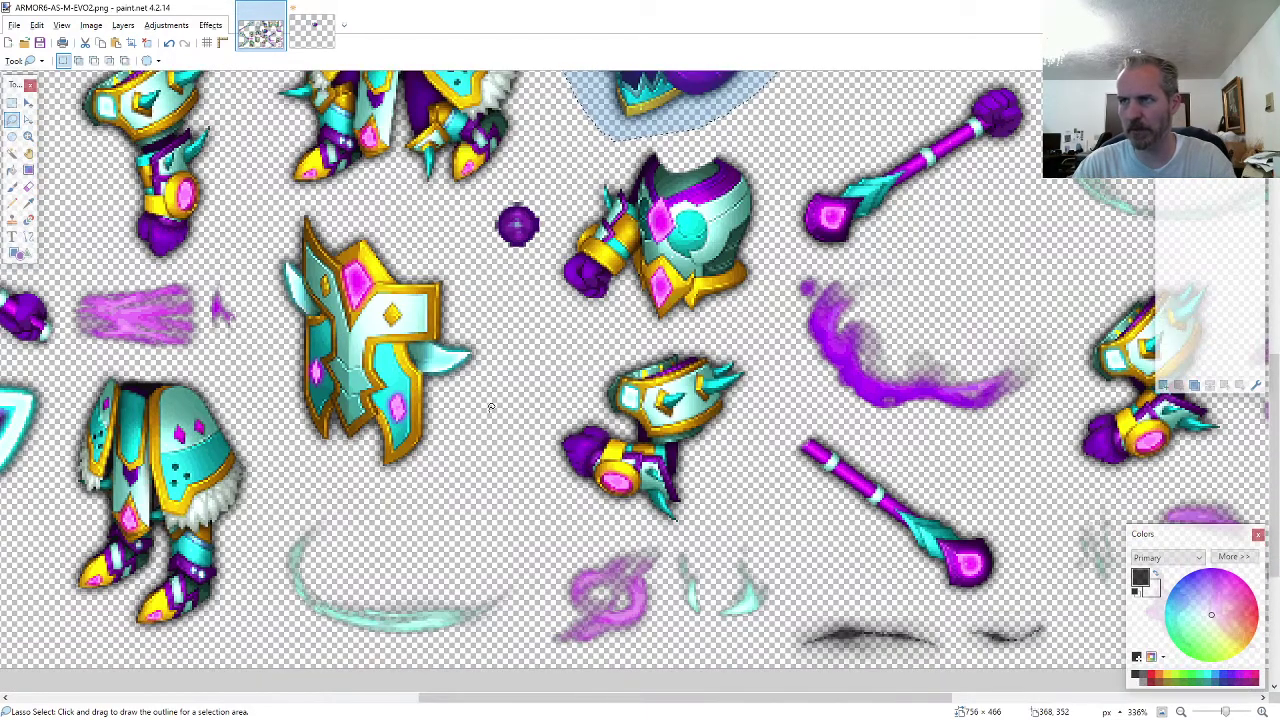
pyautogui.scroll(2, 500, 400)
pyautogui.scroll(-2, 505, 398)
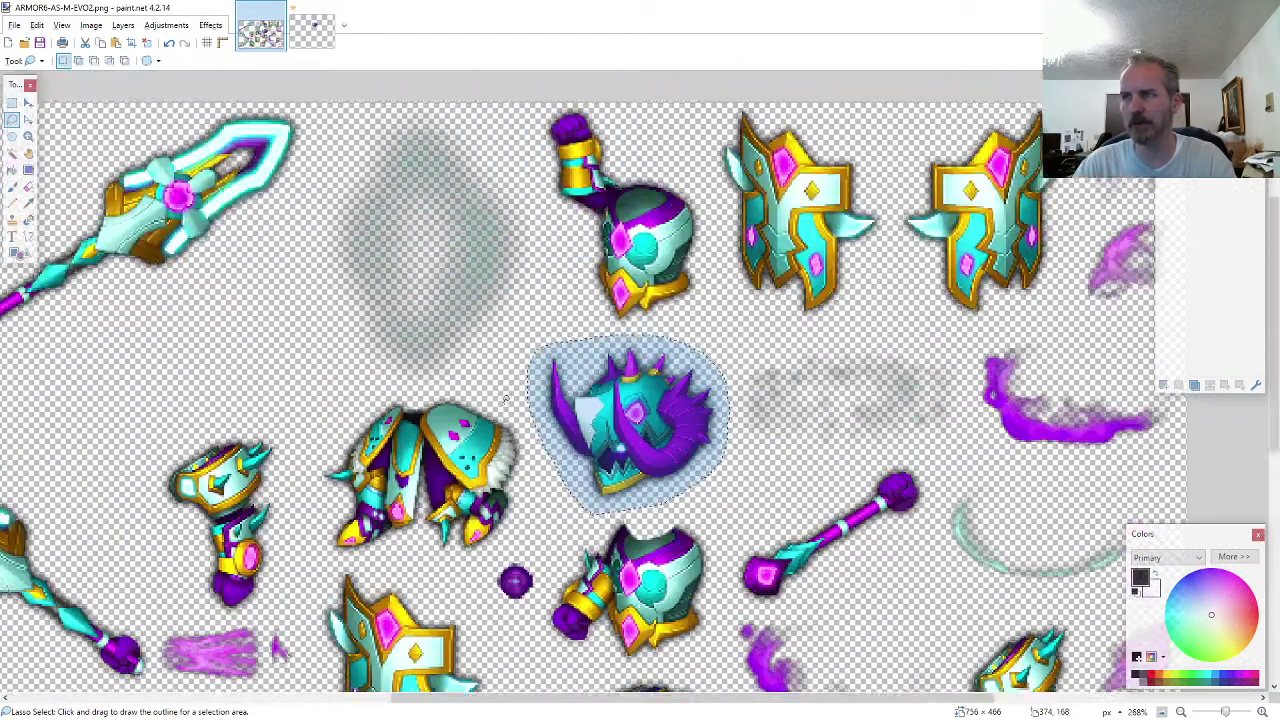
pyautogui.scroll(2, 505, 398)
pyautogui.scroll(-5, 560, 390)
pyautogui.scroll(3, 634, 360)
pyautogui.scroll(2, 634, 362)
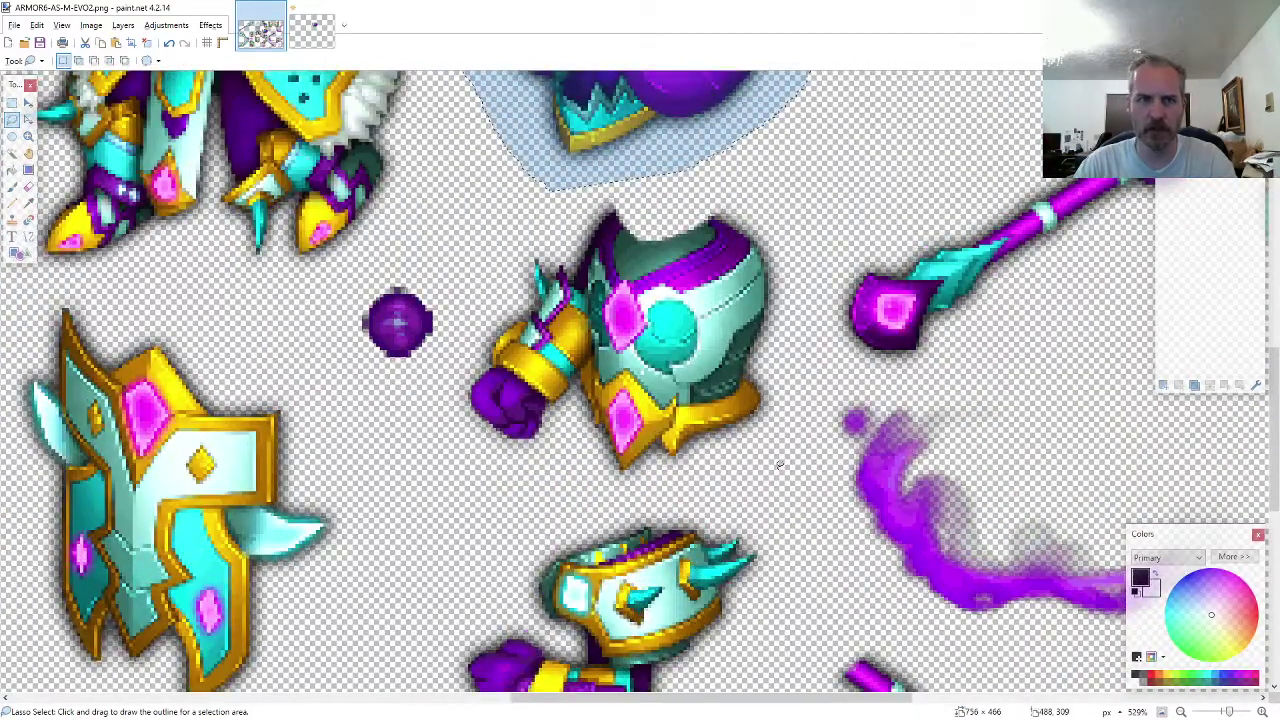
pyautogui.click(780, 454)
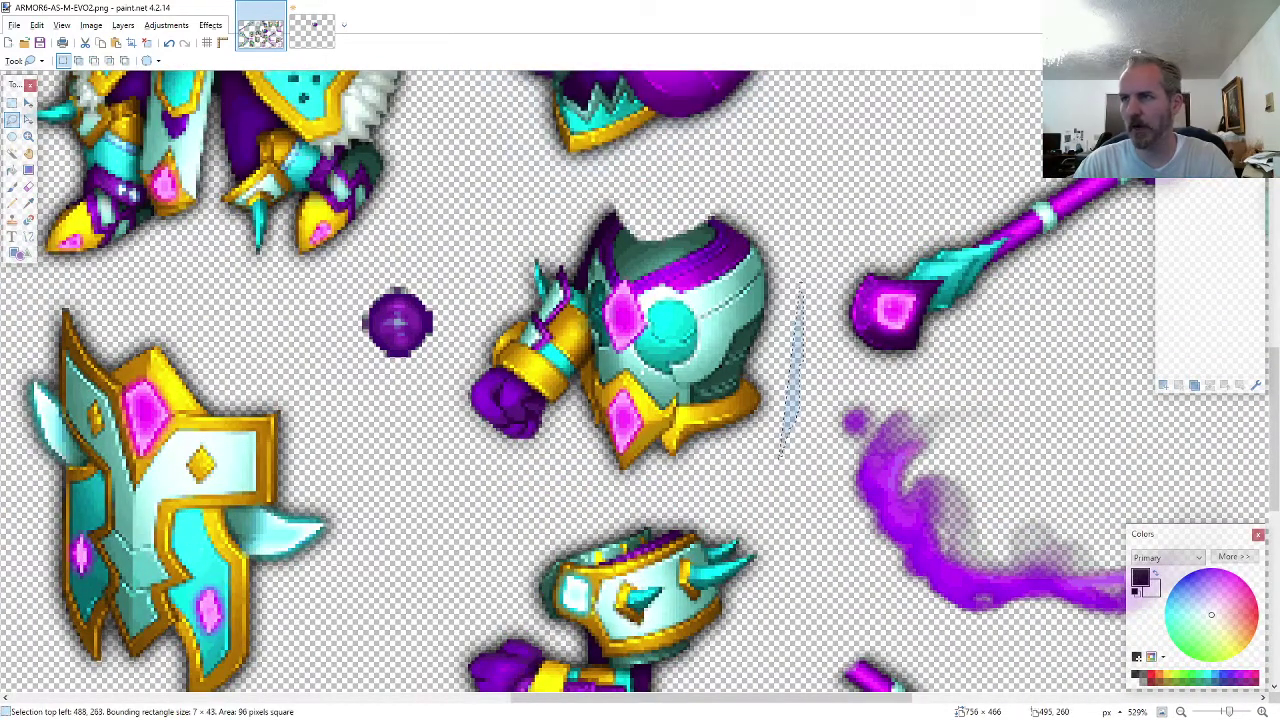
pyautogui.moveTo(800, 288)
pyautogui.mouseDown()
pyautogui.moveTo(740, 196)
pyautogui.moveTo(612, 190)
pyautogui.moveTo(488, 300)
pyautogui.moveTo(460, 440)
pyautogui.moveTo(602, 489)
pyautogui.moveTo(690, 492)
pyautogui.mouseUp()
# - Paste the chest armour on a new layer behind the helmet and align its neck opening under the helmet
pyautogui.click(314, 32)
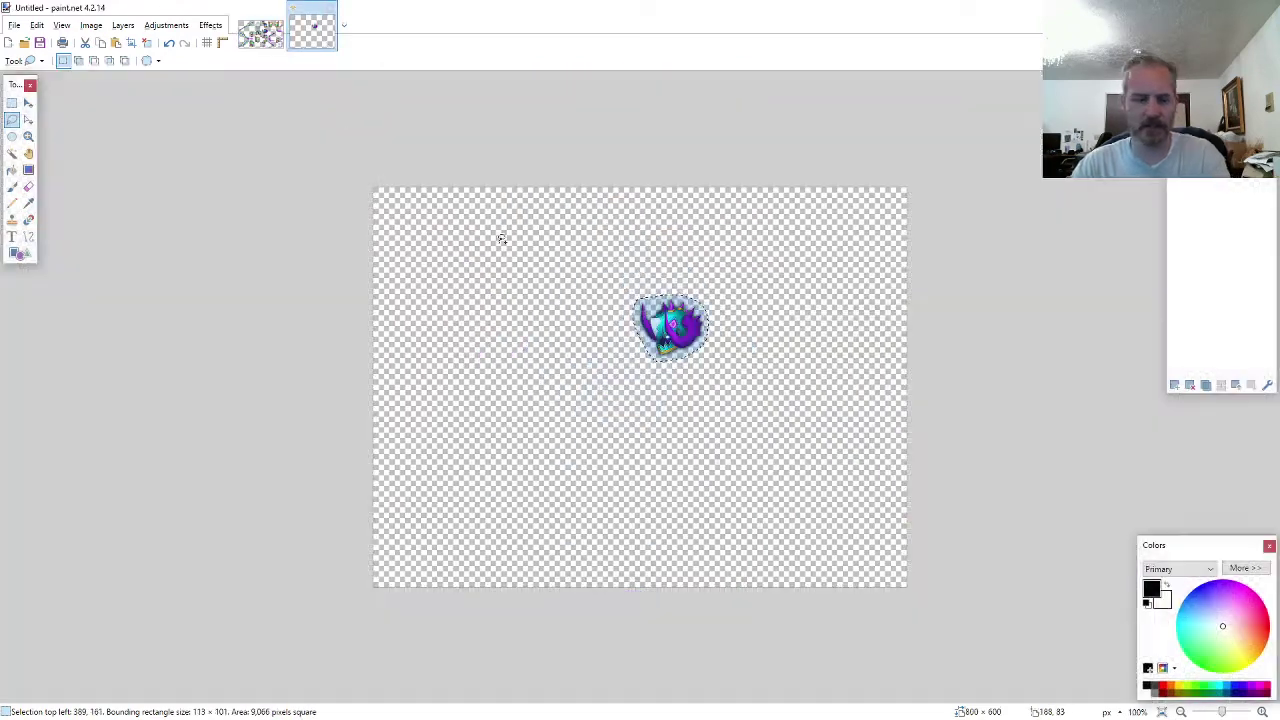
pyautogui.keyDown('ctrl'); pyautogui.scroll(5, 690, 376); pyautogui.keyUp('ctrl')
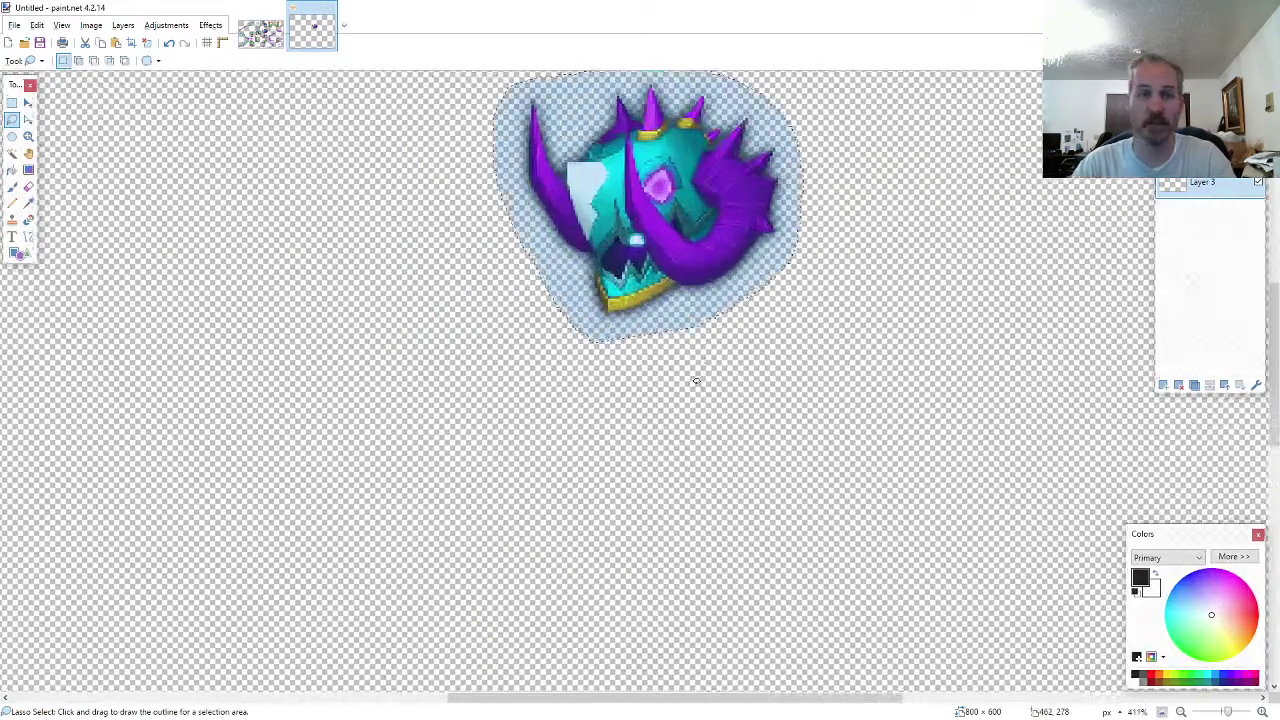
pyautogui.hotkey('ctrl', 'v')
pyautogui.keyDown('ctrl'); pyautogui.scroll(1, 696, 380); pyautogui.keyUp('ctrl')
pyautogui.moveTo(849, 569); pyautogui.dragTo(820, 562)
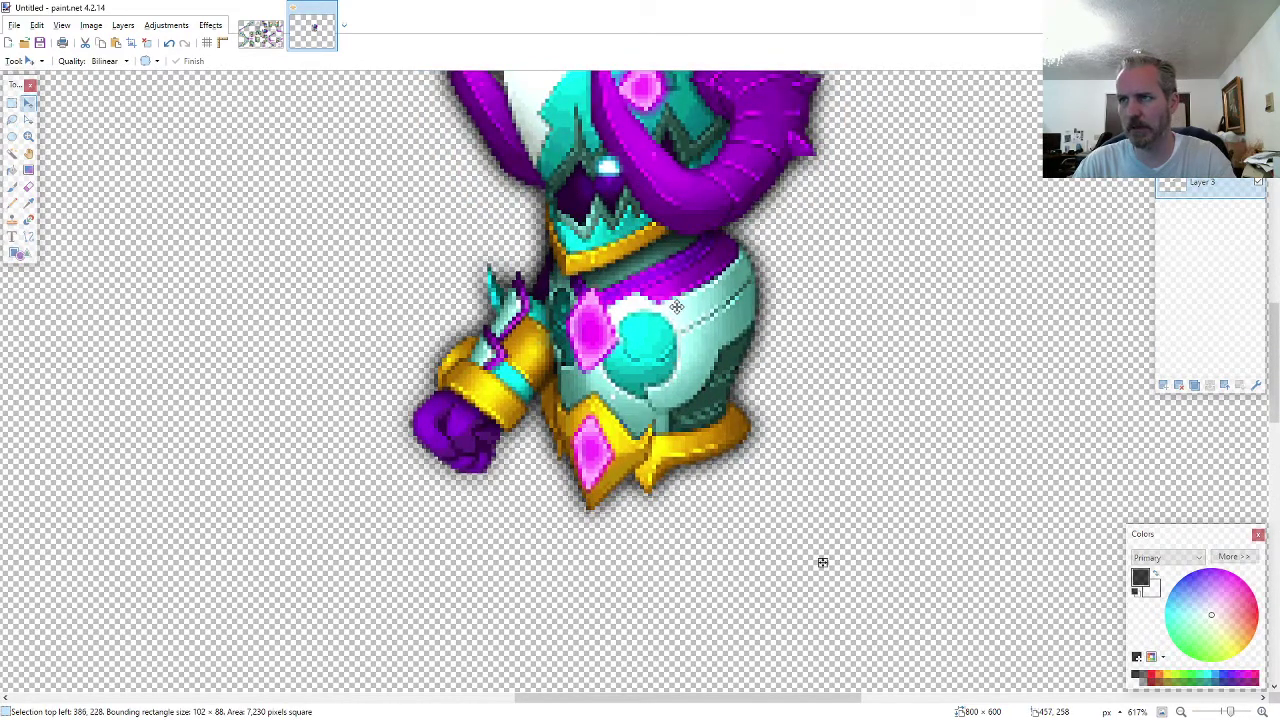
pyautogui.keyDown('ctrl'); pyautogui.scroll(-3, 822, 562); pyautogui.keyUp('ctrl')
# - Lasso and copy the standing legs with the fur-trimmed skirt near the sprite sheet's lower edge
pyautogui.click(262, 33)
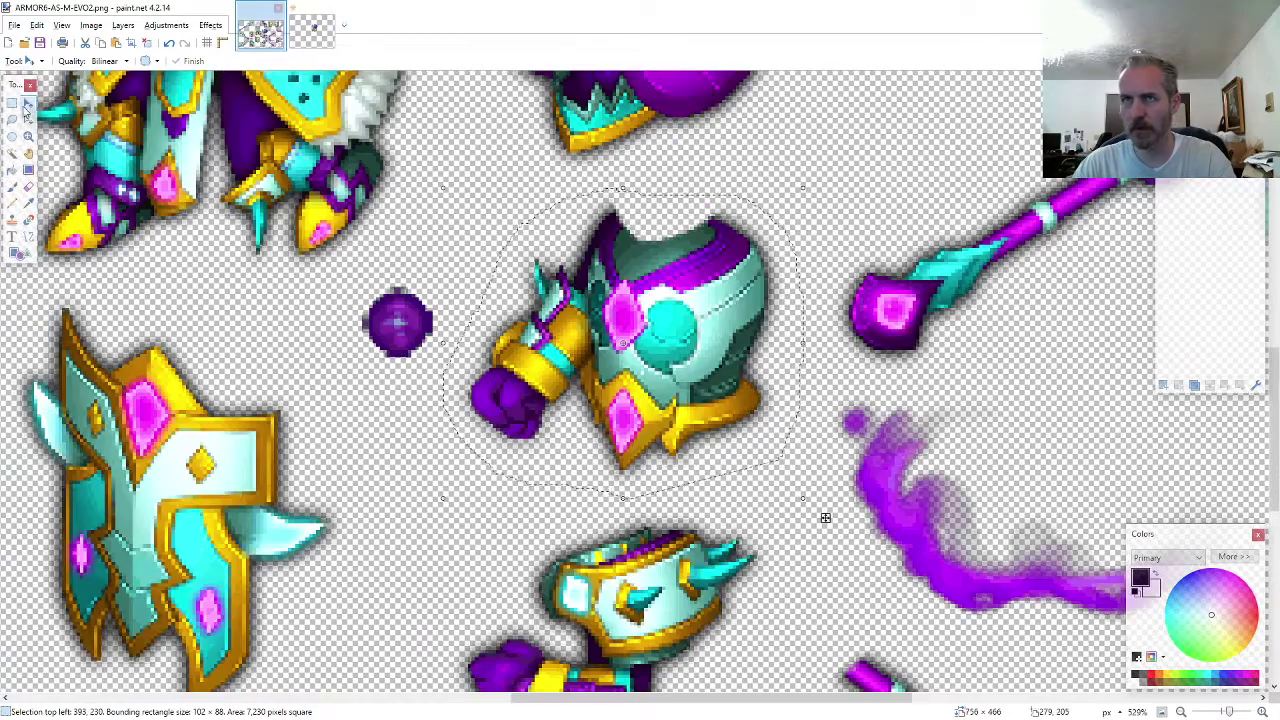
pyautogui.click(12, 119)
pyautogui.keyDown('ctrl'); pyautogui.scroll(-3, 66, 547); pyautogui.keyUp('ctrl')
pyautogui.keyDown('ctrl'); pyautogui.scroll(3, 184, 566); pyautogui.keyUp('ctrl')
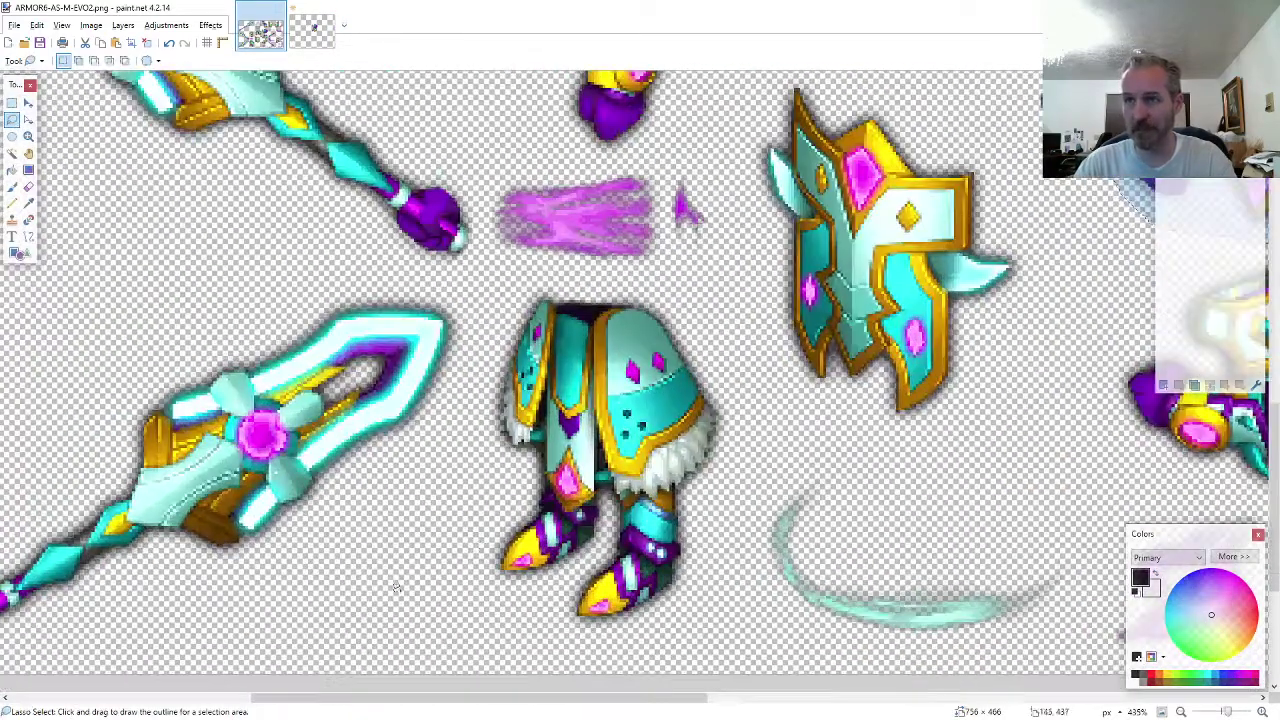
pyautogui.moveTo(707, 578); pyautogui.dragTo(707, 578)
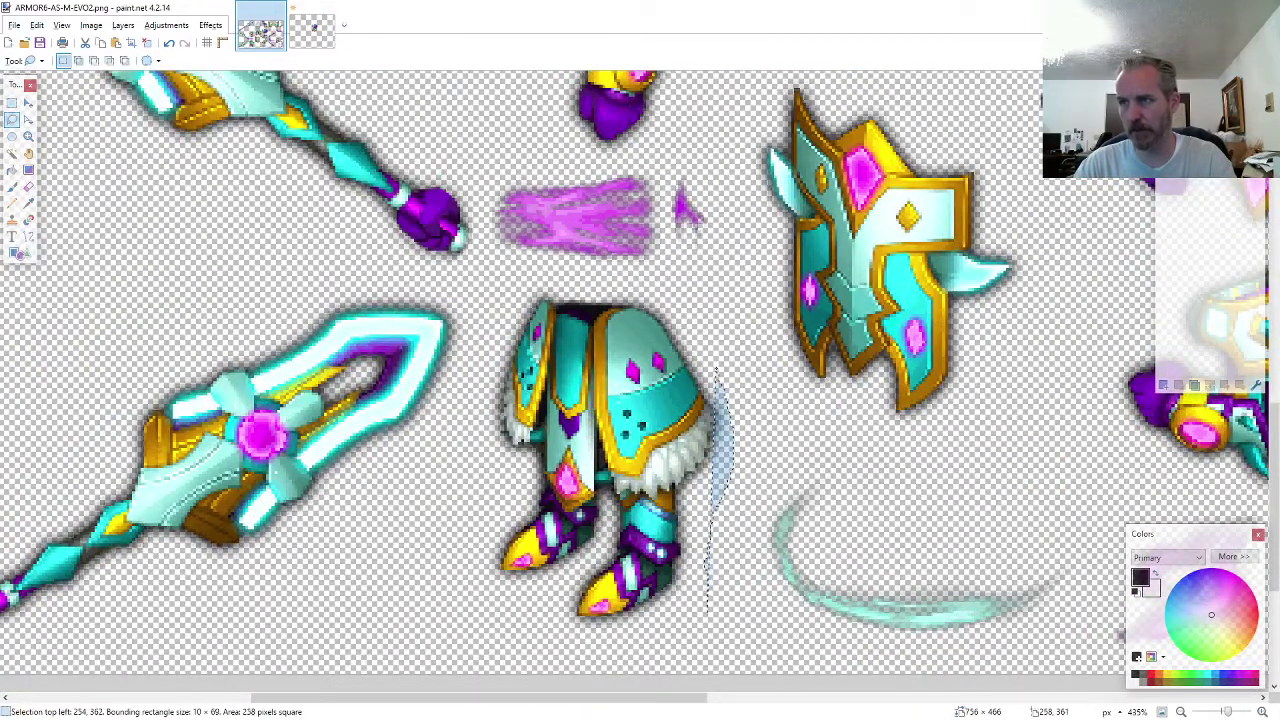
pyautogui.moveTo(715, 372)
pyautogui.mouseDown()
pyautogui.moveTo(666, 296)
pyautogui.moveTo(547, 285)
pyautogui.moveTo(513, 310)
pyautogui.moveTo(477, 388)
pyautogui.moveTo(469, 540)
pyautogui.moveTo(487, 580)
pyautogui.moveTo(558, 648)
pyautogui.mouseUp()
# - Paste the legs on a new layer beneath the chest armour and align them under its gold belt
pyautogui.click(312, 30)
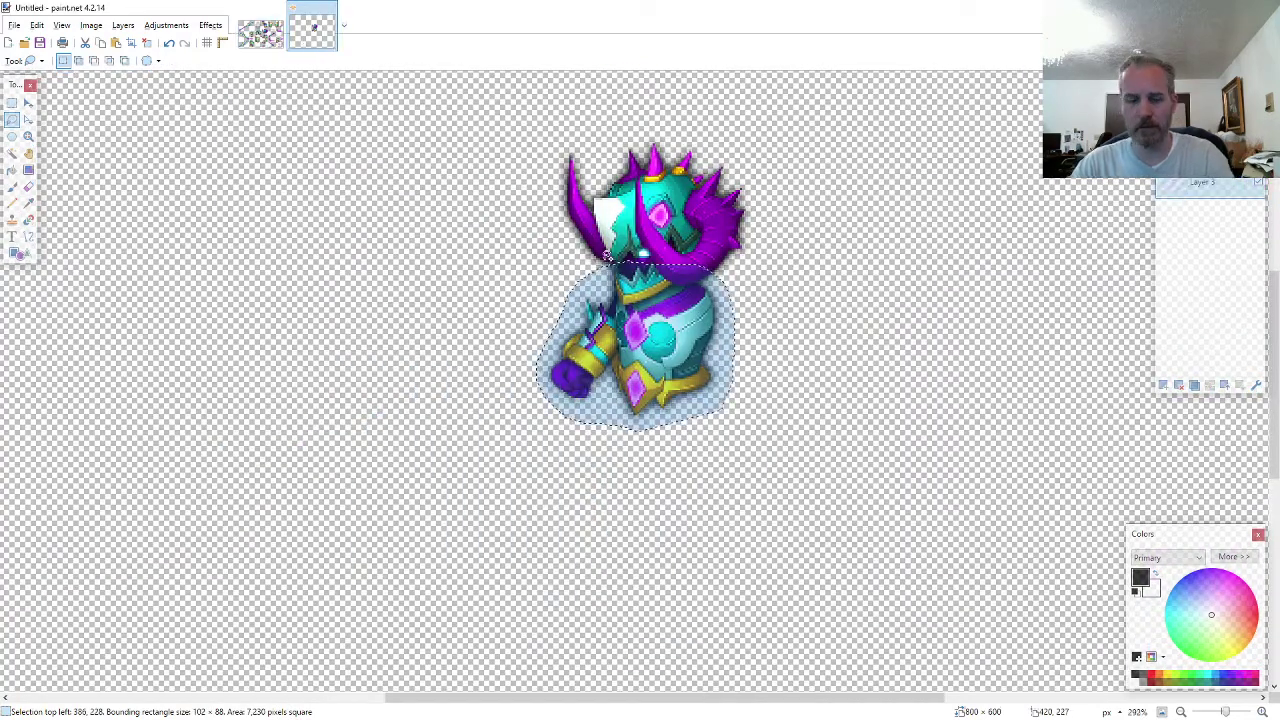
pyautogui.hotkey('ctrl', 'v')
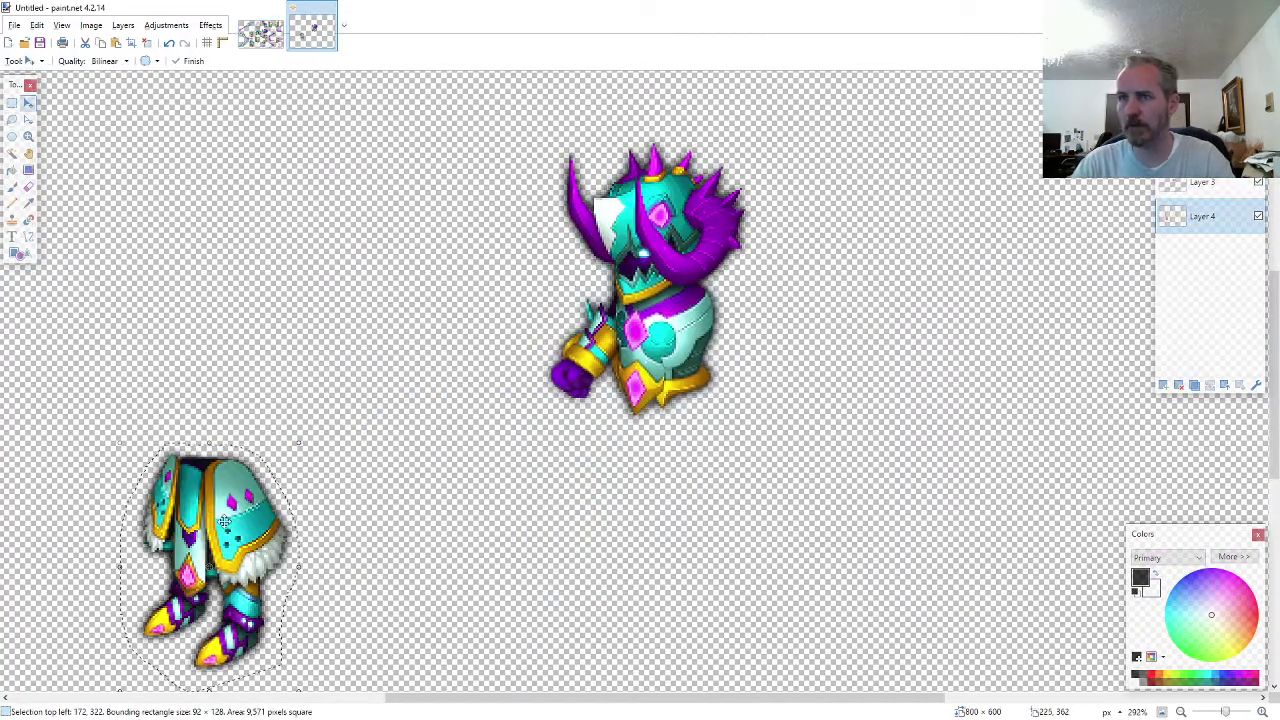
pyautogui.moveTo(224, 521); pyautogui.dragTo(676, 432)
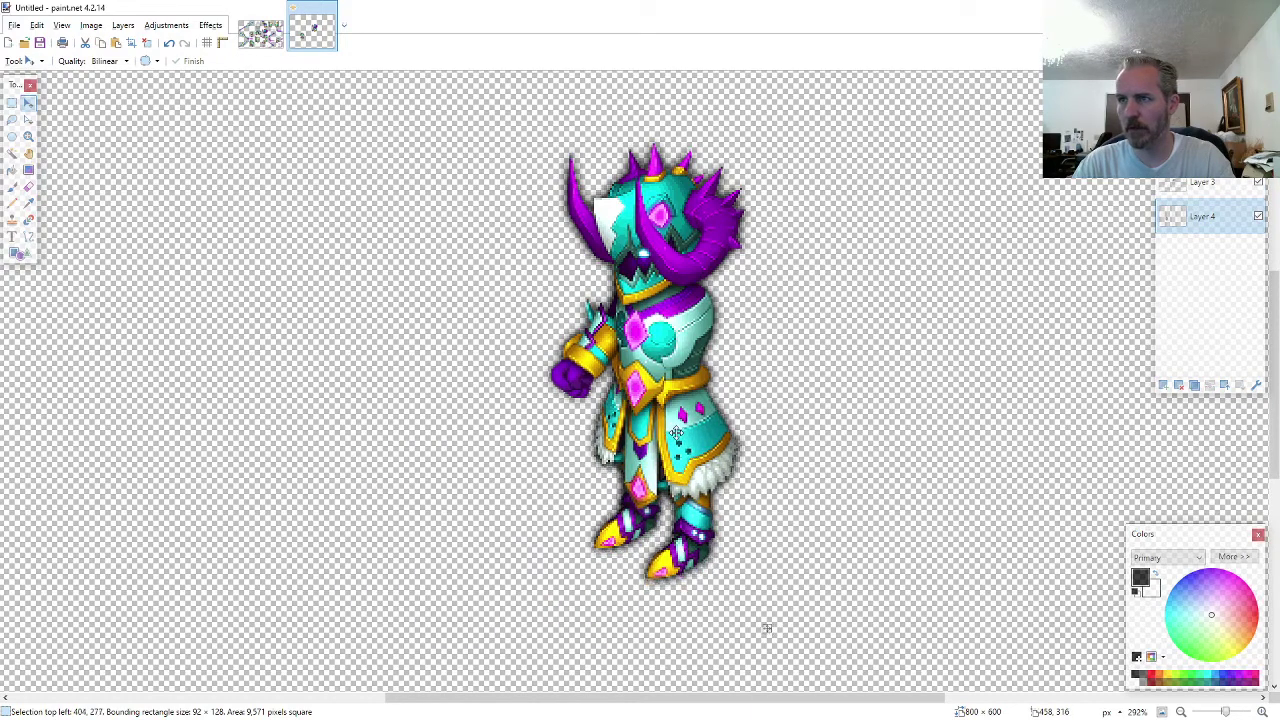
# - Lasso and copy the straight hanging arm with the spiked shoulder guard on the sprite sheet
pyautogui.click(260, 32)
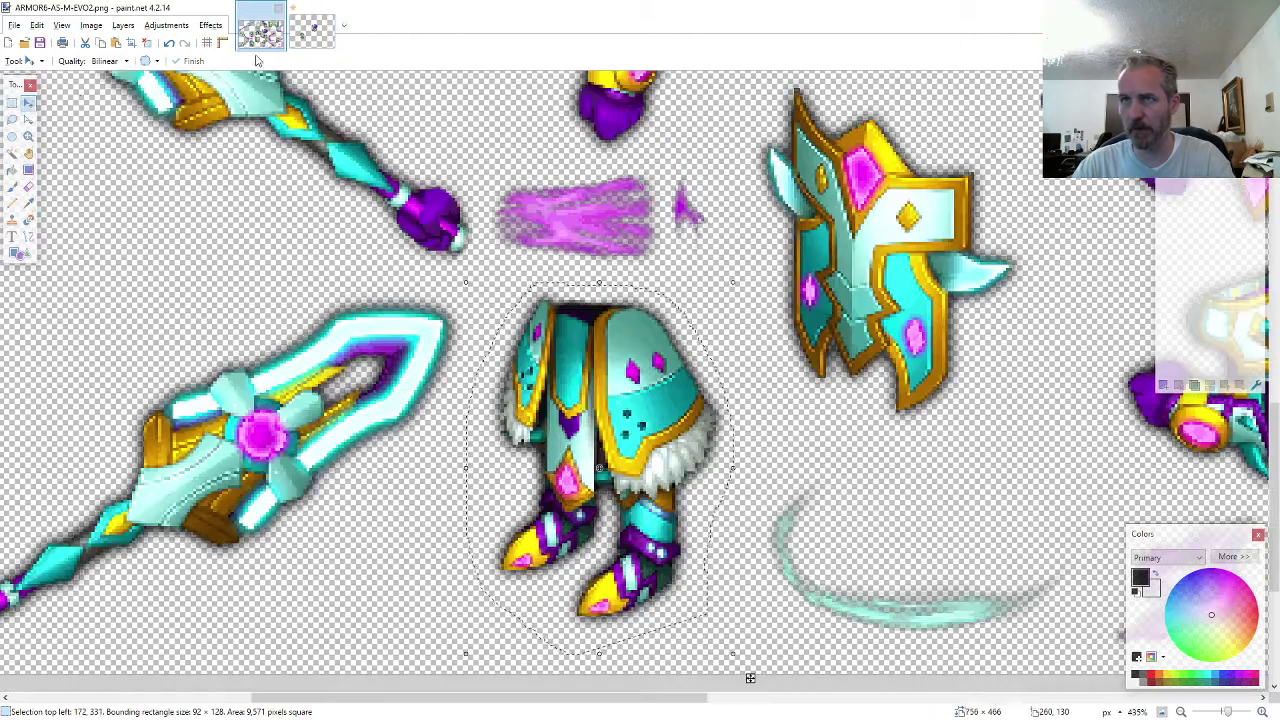
pyautogui.press('s')
pyautogui.scroll(-1, 517, 346)
pyautogui.scroll(4, 517, 346)
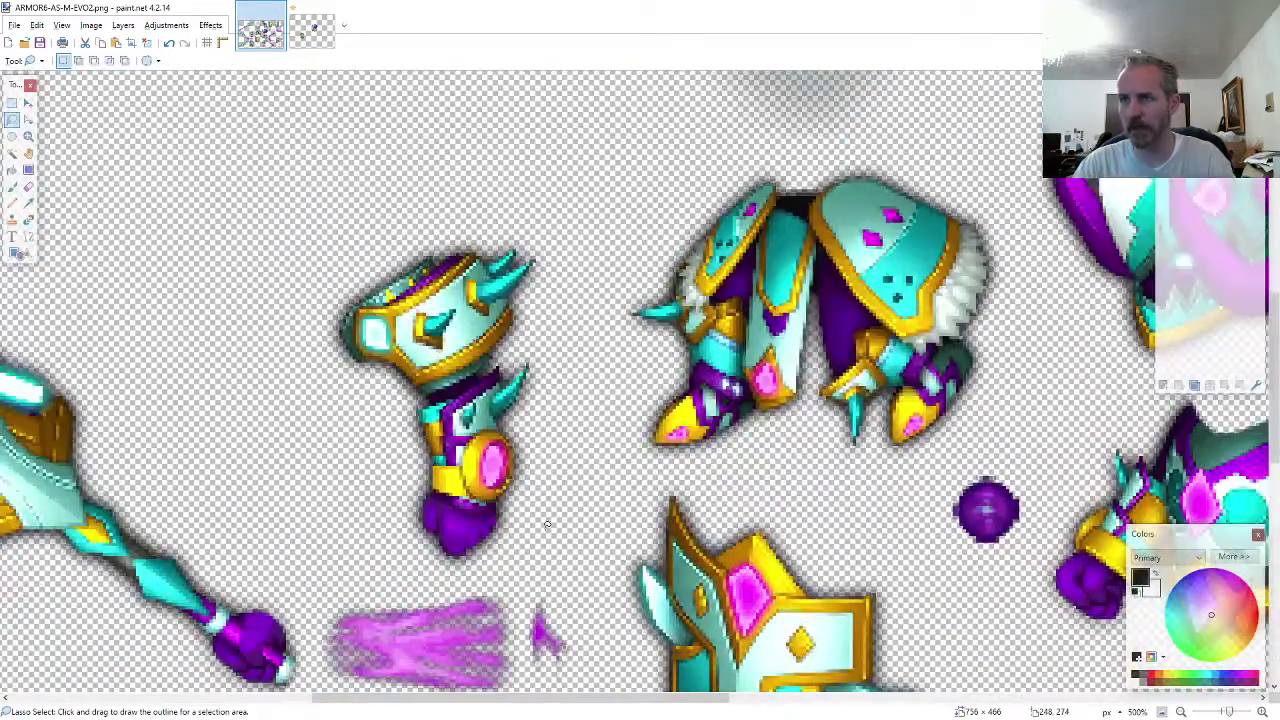
pyautogui.moveTo(557, 361)
pyautogui.mouseDown()
pyautogui.moveTo(543, 262)
pyautogui.moveTo(430, 235)
pyautogui.moveTo(330, 315)
pyautogui.moveTo(470, 512)
pyautogui.mouseUp()
# - Paste the spiked-shoulder arm on a new layer above the chest armour, fit it to the shoulder, and return to the sprite sheet
pyautogui.hotkey('ctrl', 'Tab')
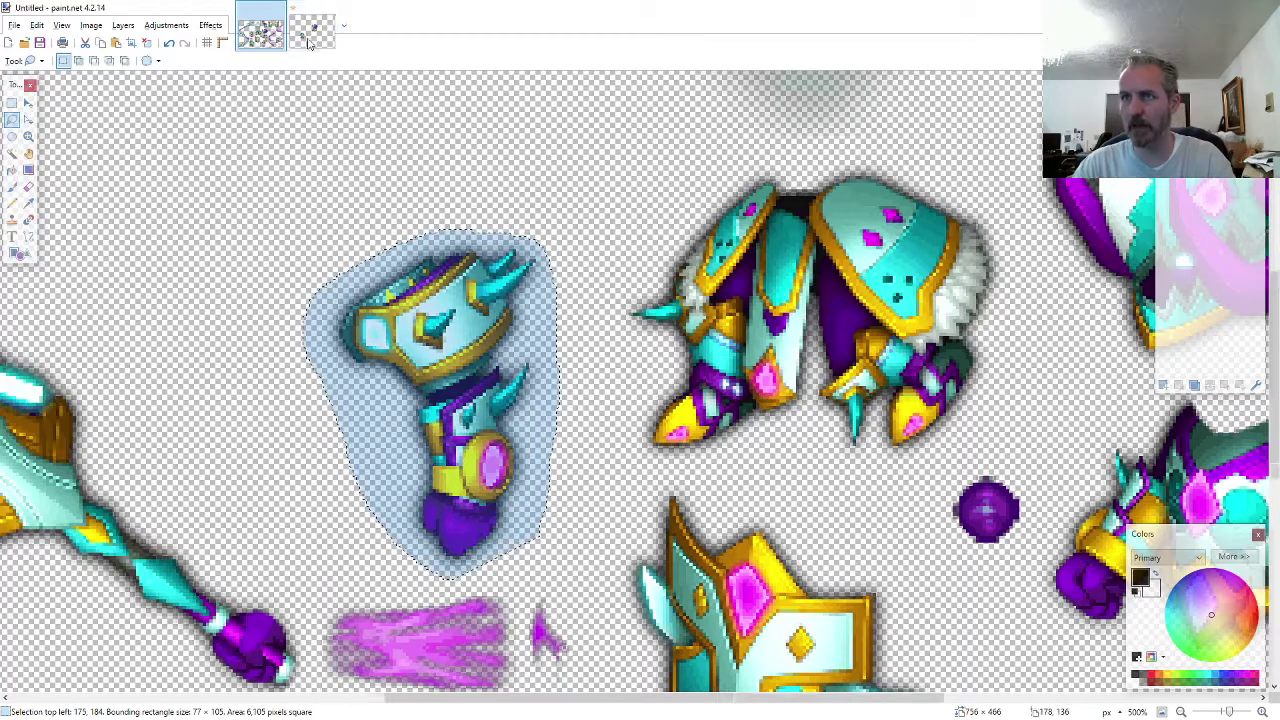
pyautogui.hotkey('ctrl', 'shift', 'n')
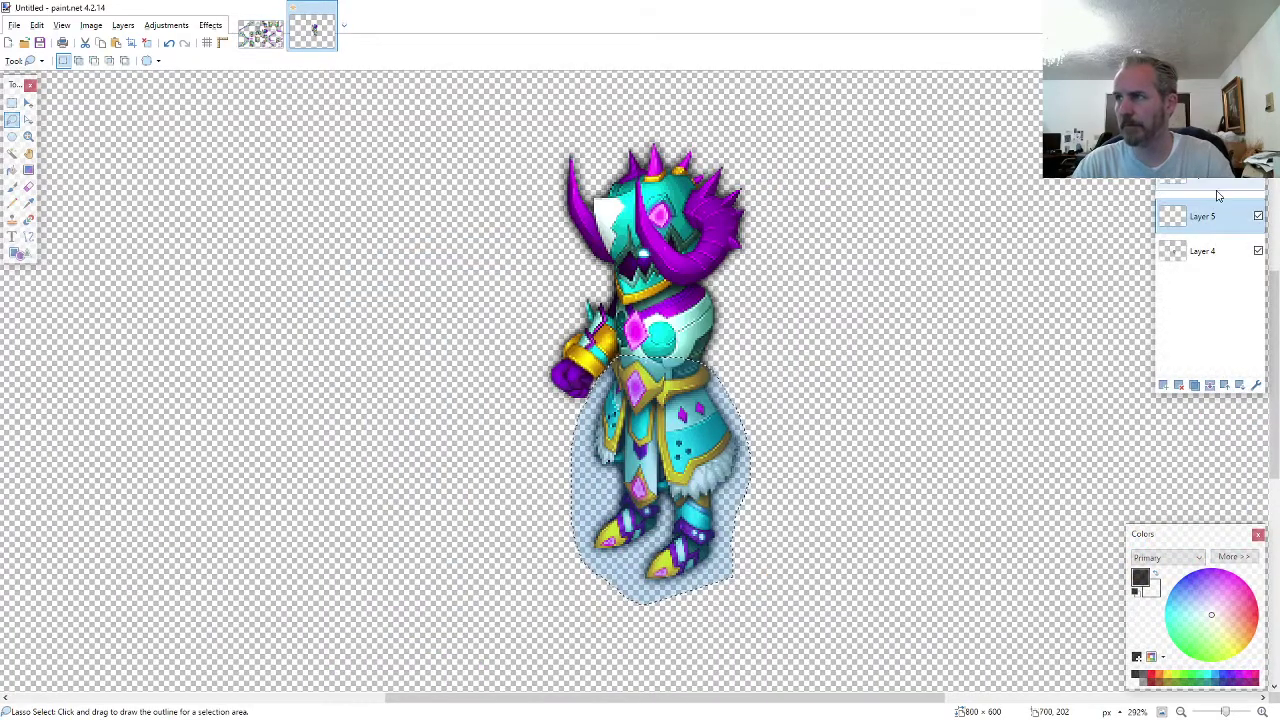
pyautogui.hotkey('ctrl', 'v')
pyautogui.moveTo(291, 400); pyautogui.dragTo(808, 489)
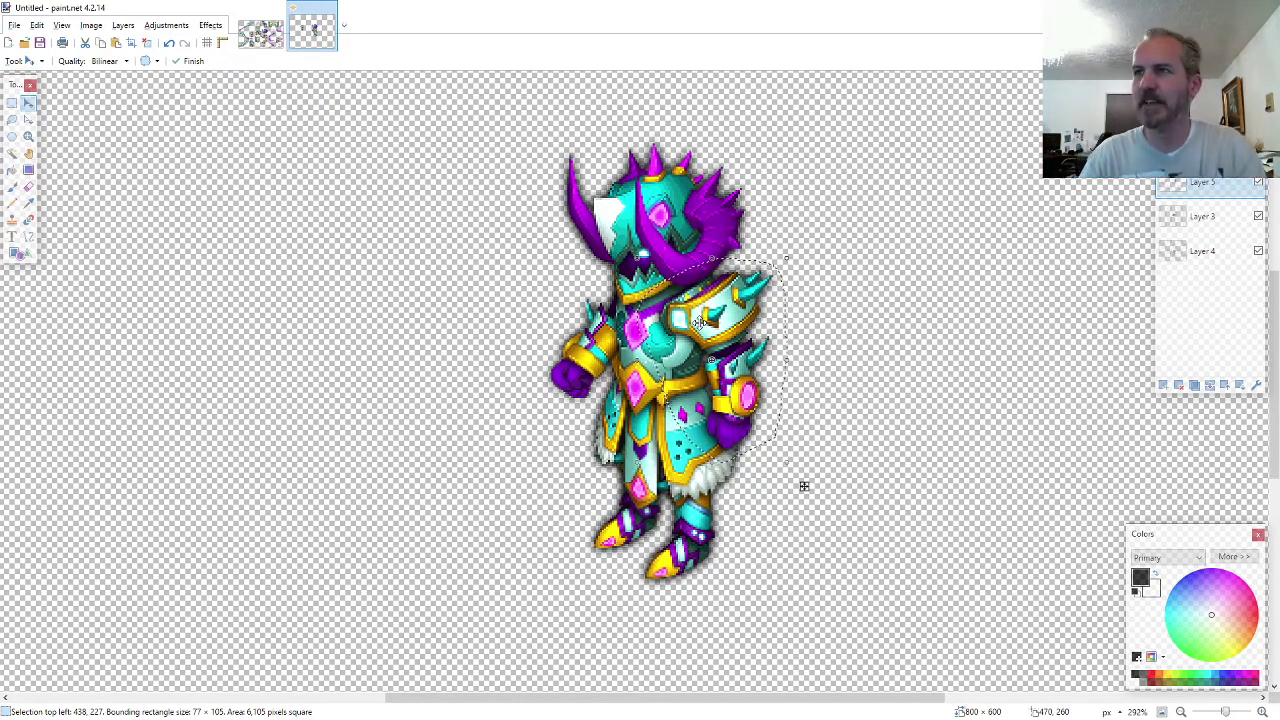
pyautogui.click(260, 32)
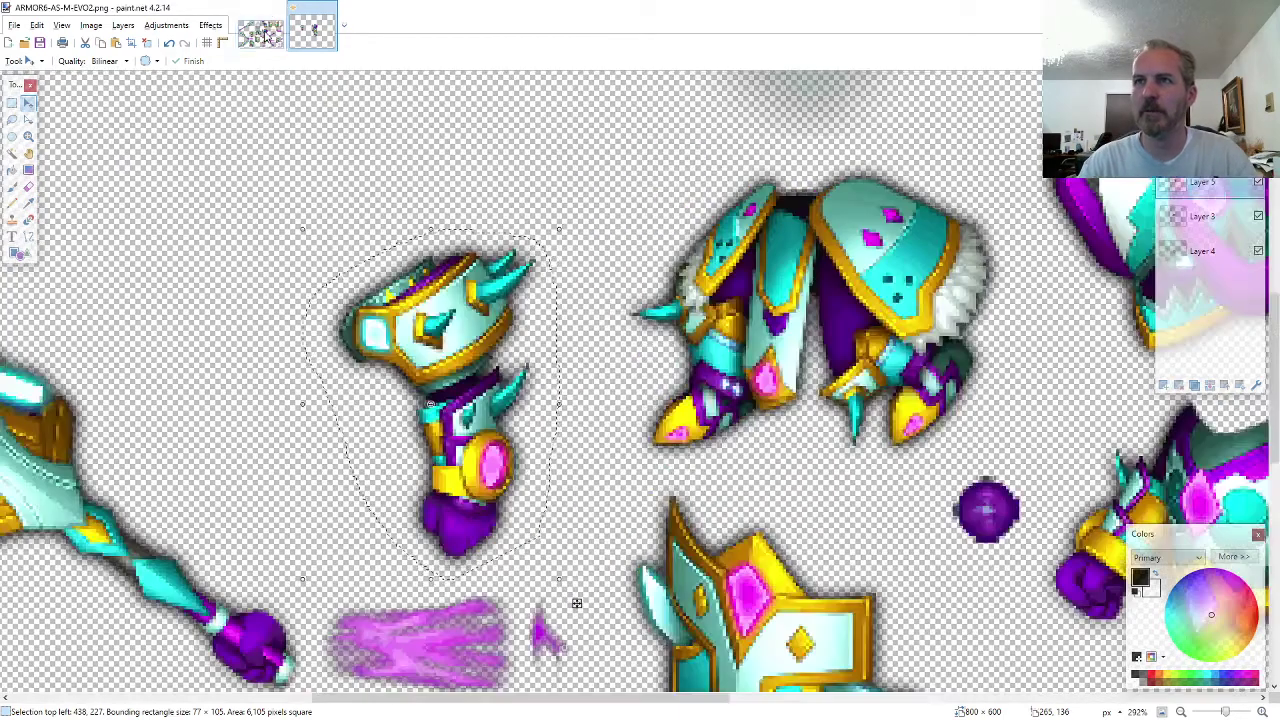
# - Lasso and copy the left-facing horned shield near the upper edge of the sprite sheet
pyautogui.click(12, 119)
pyautogui.hotkey('ctrl', 'b')
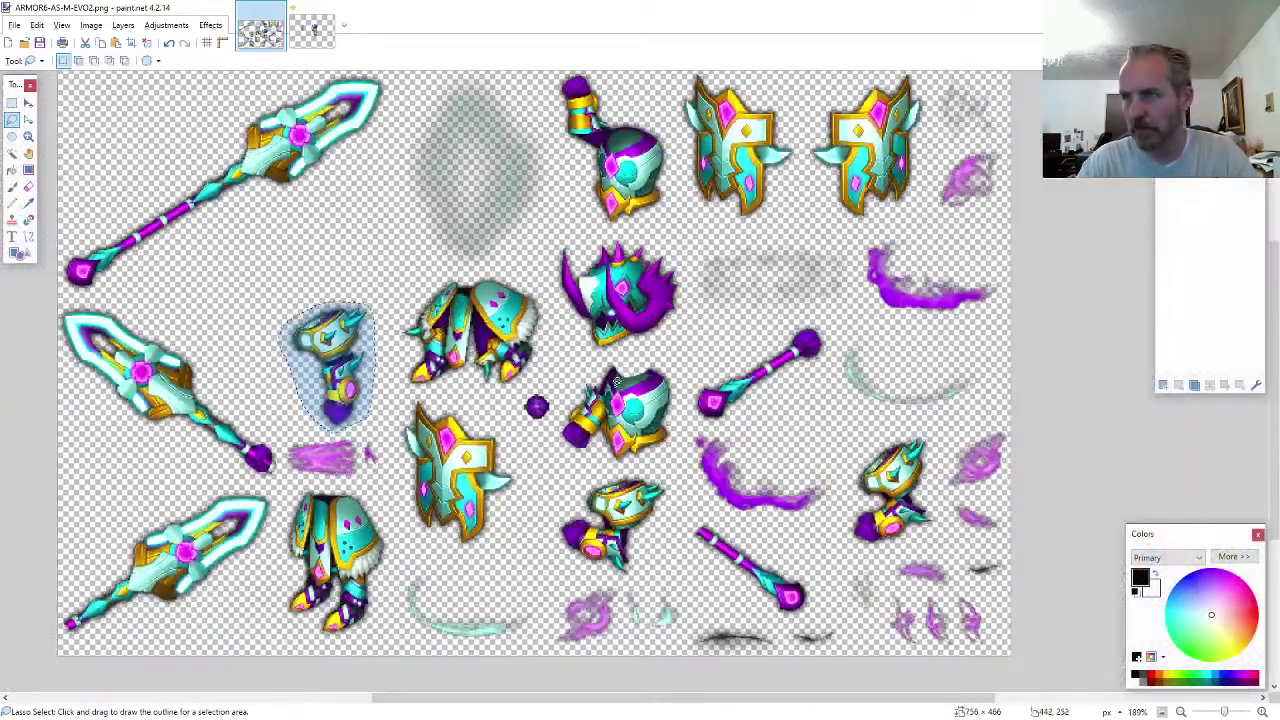
pyautogui.scroll(3, 617, 381)
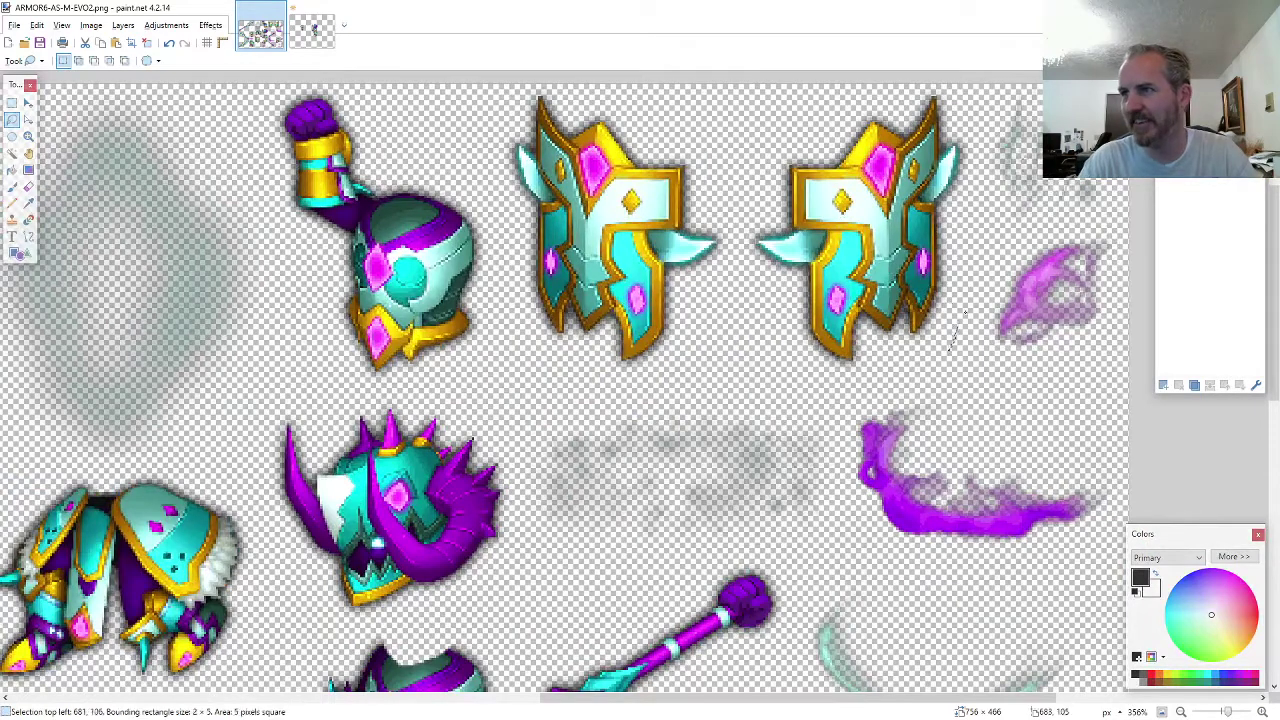
pyautogui.moveTo(973, 133)
pyautogui.mouseDown()
pyautogui.moveTo(950, 85)
pyautogui.moveTo(898, 88)
pyautogui.moveTo(758, 160)
pyautogui.moveTo(737, 215)
pyautogui.moveTo(758, 348)
pyautogui.moveTo(845, 391)
pyautogui.mouseUp()
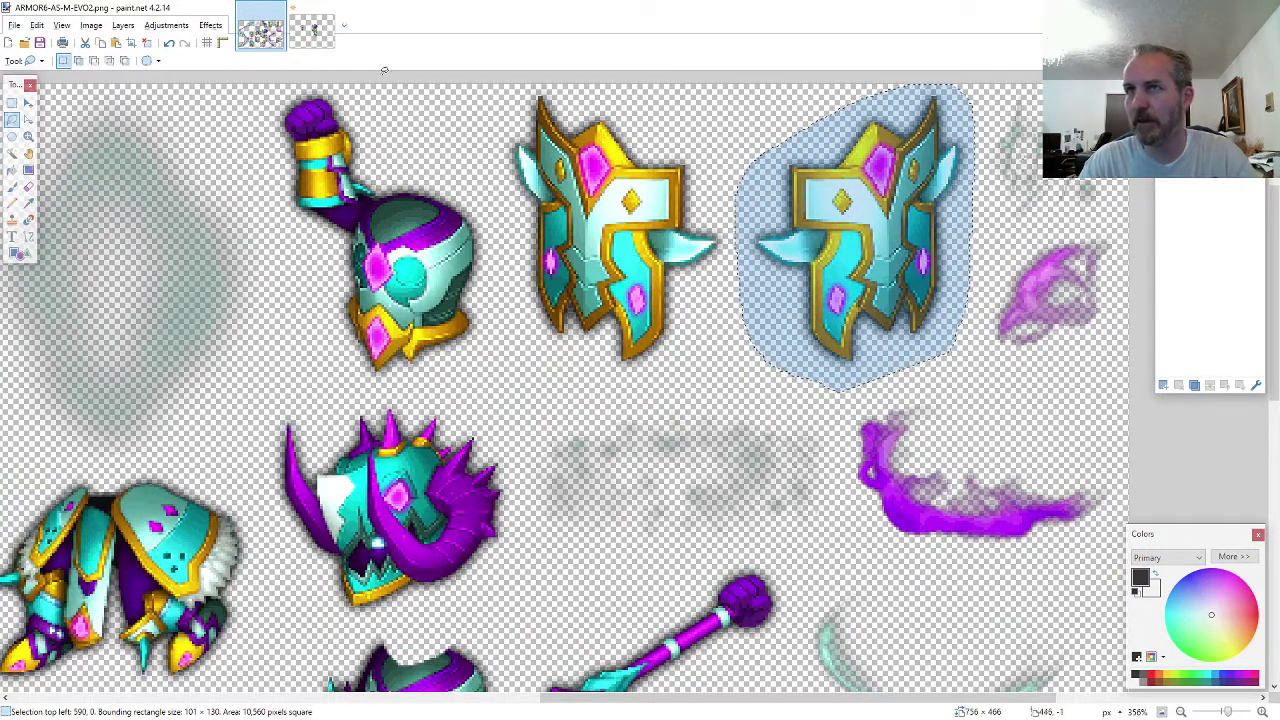
# - Paste the shield on a new layer above the spiked-shoulder arm and place it over the character's hanging hand
pyautogui.click(313, 33)
pyautogui.hotkey('ctrl', 'shift', 'v')
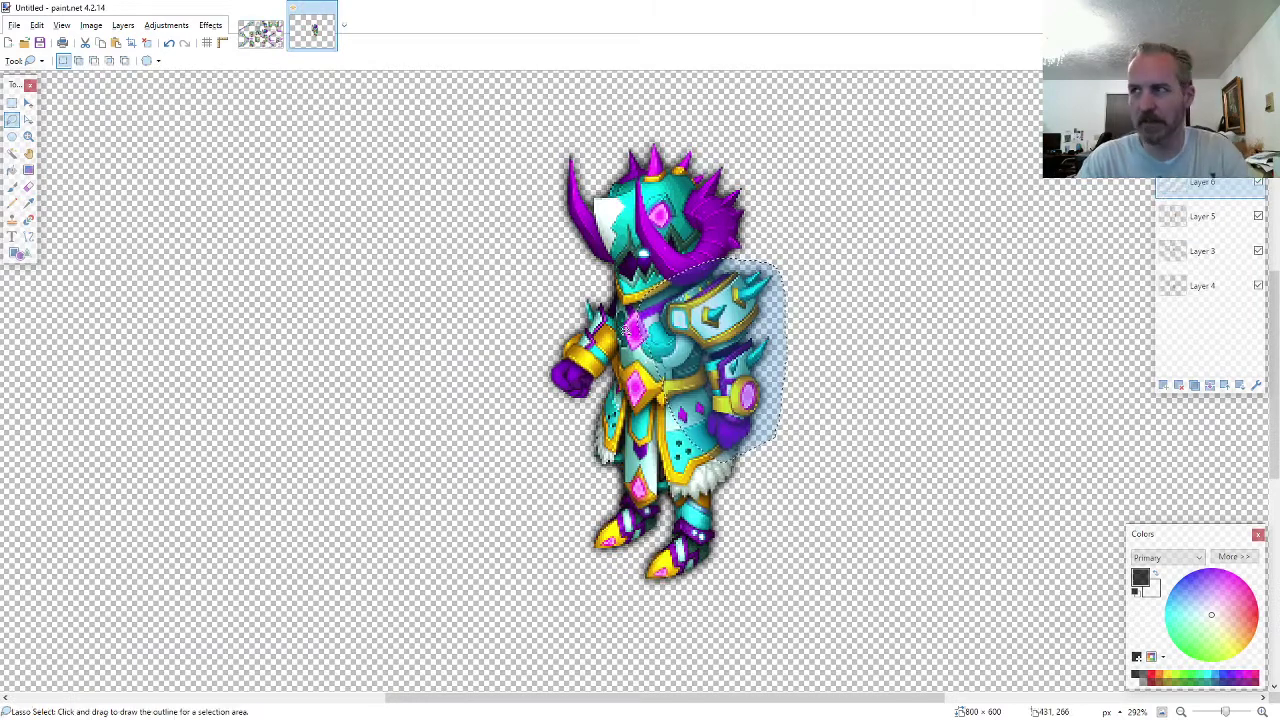
pyautogui.moveTo(1147, 347); pyautogui.dragTo(840, 583)
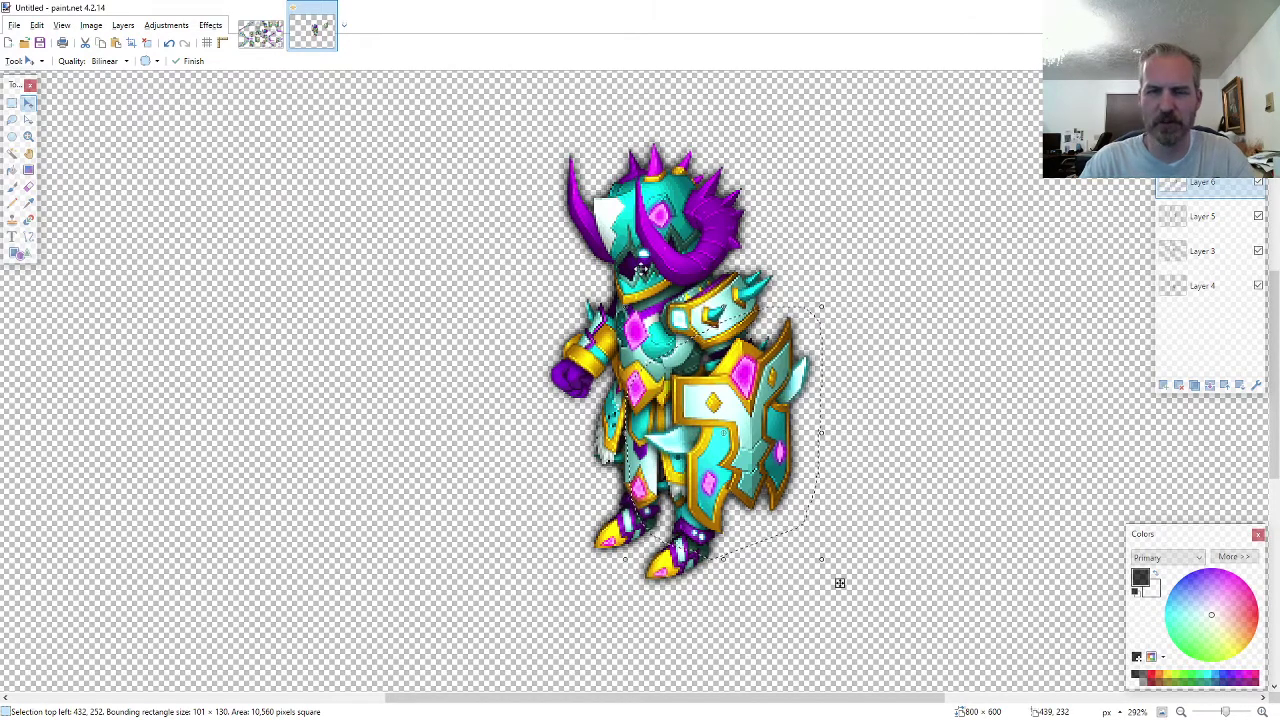
# - Lasso and copy the large blade with the purple fist on its handle from the sprite sheet's middle row
pyautogui.click(259, 42)
pyautogui.click(13, 121)
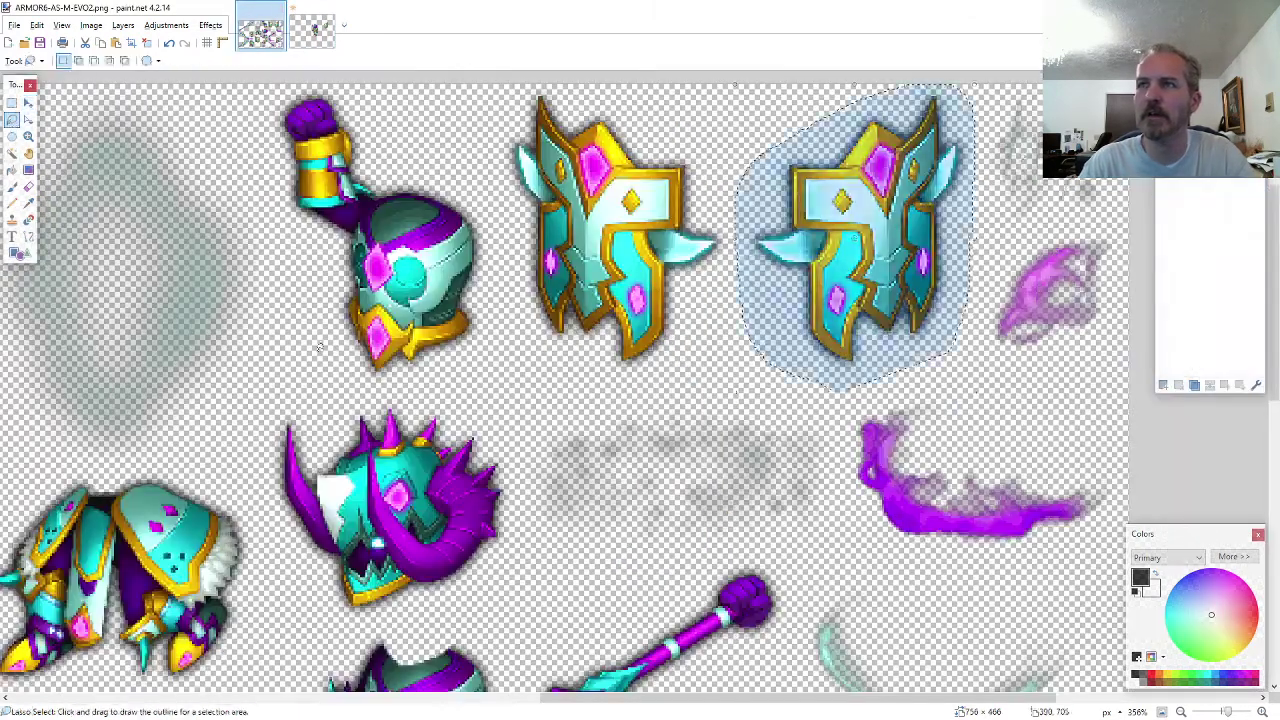
pyautogui.scroll(-2, 729, 388)
pyautogui.scroll(-5, 728, 388)
pyautogui.scroll(7, 353, 505)
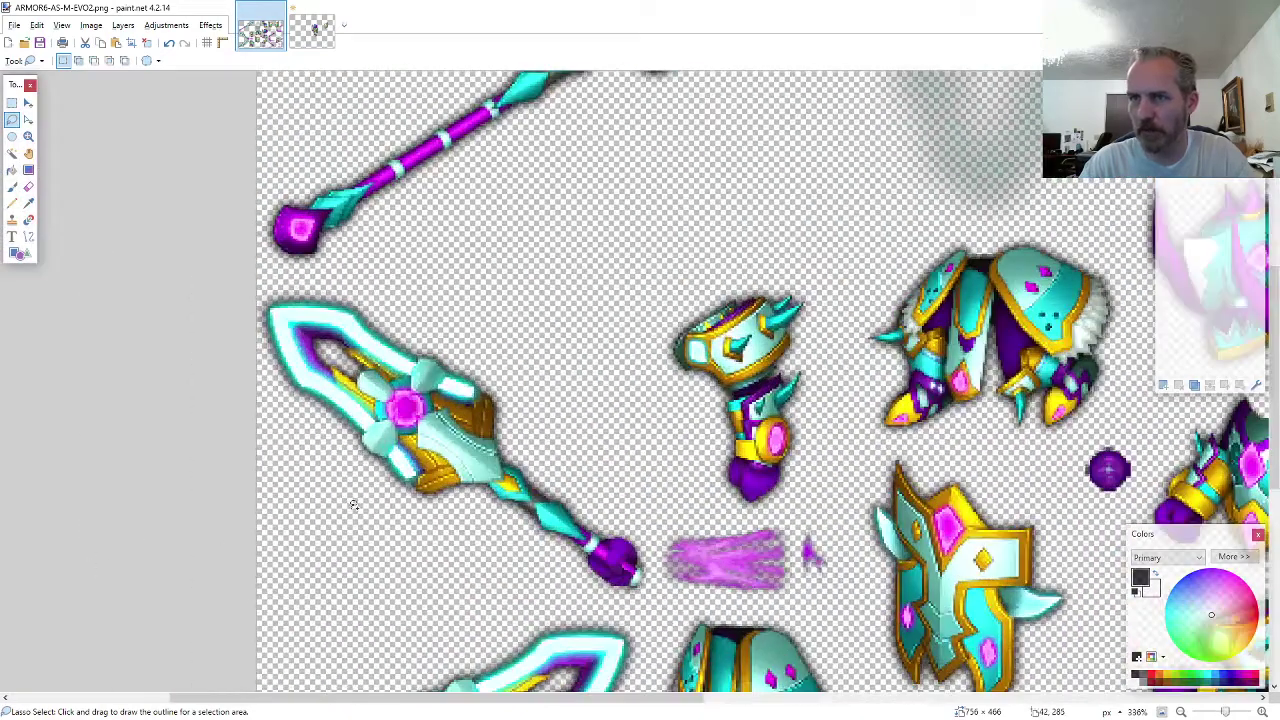
pyautogui.moveTo(352, 497); pyautogui.dragTo(553, 571)
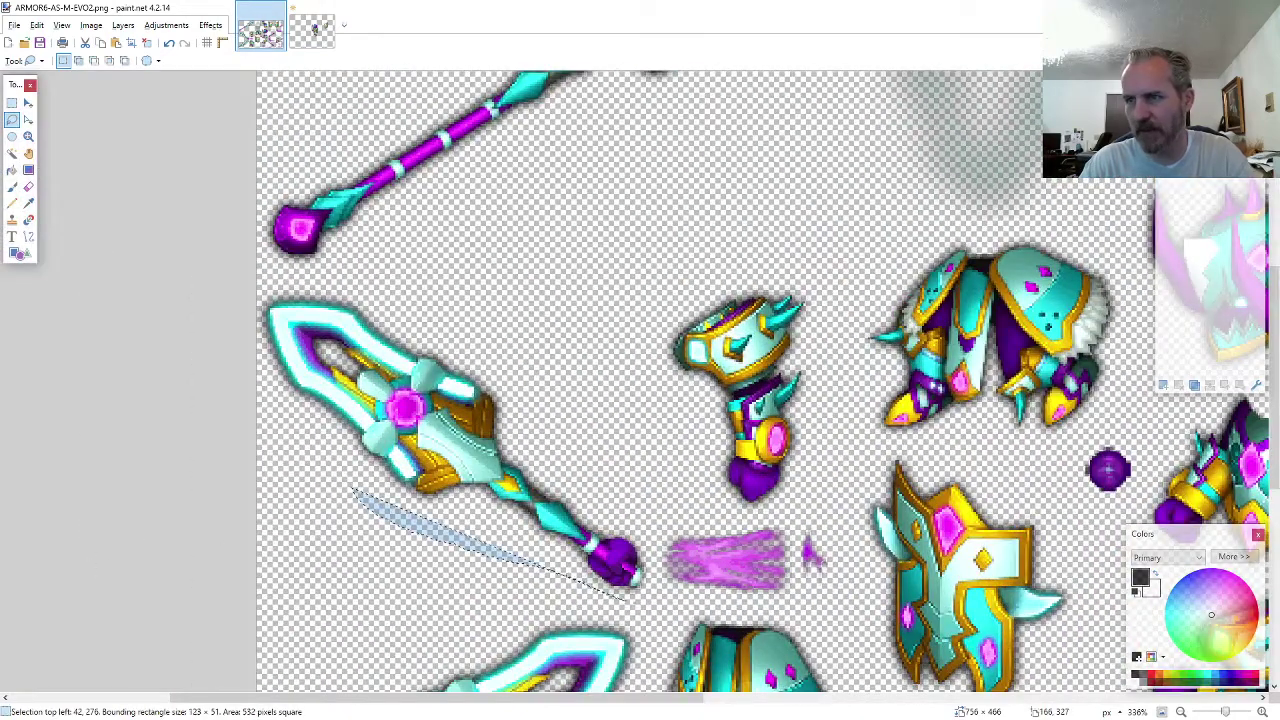
pyautogui.moveTo(630, 598)
pyautogui.mouseDown()
pyautogui.moveTo(656, 588)
pyautogui.moveTo(415, 320)
pyautogui.moveTo(350, 492)
pyautogui.mouseUp()
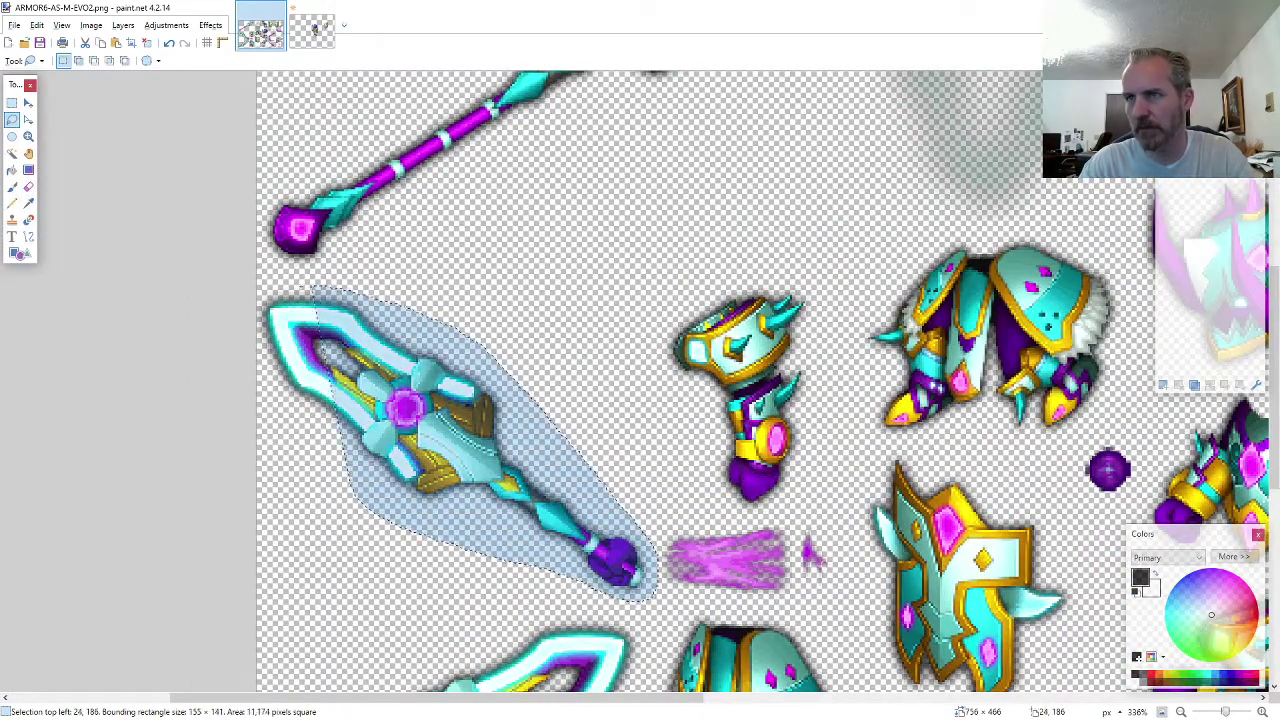
pyautogui.moveTo(311, 287); pyautogui.dragTo(206, 318)
# - Paste the blade onto the shield's layer and align its purple fist with the character's outstretched hand
pyautogui.click(322, 38)
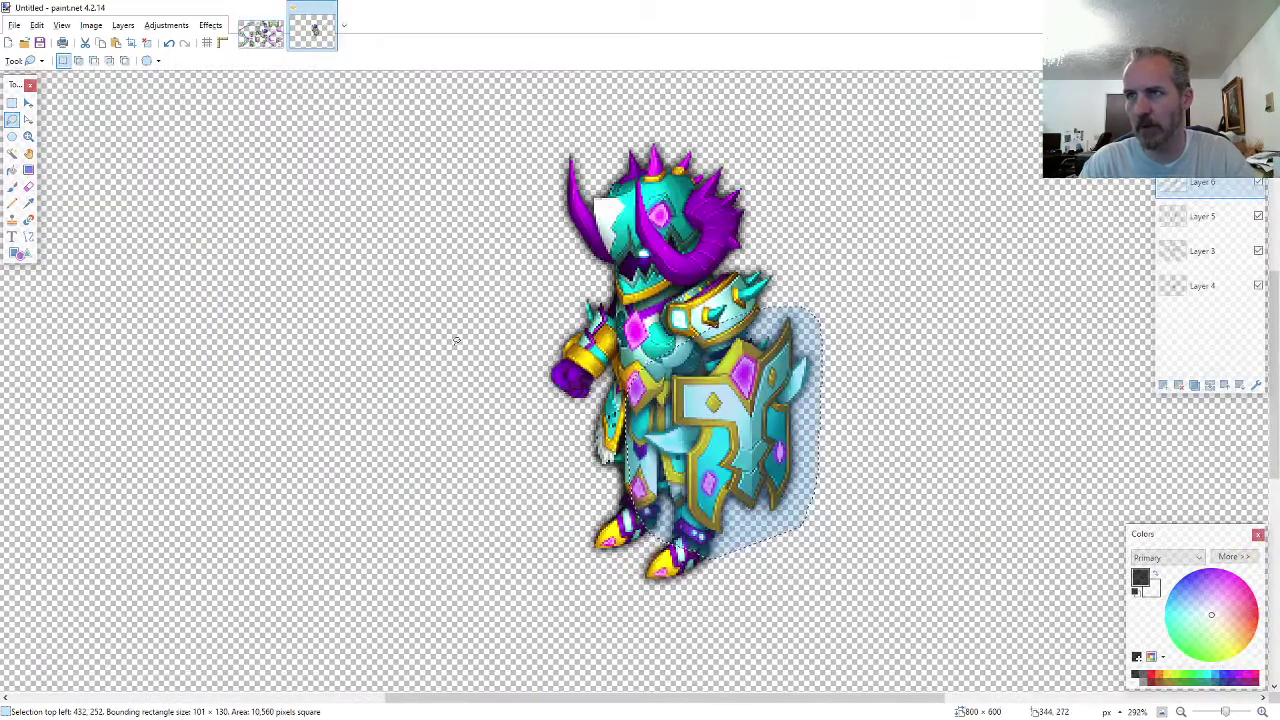
pyautogui.scroll(5, 489, 358)
pyautogui.hotkey('ctrl', 'v')
pyautogui.moveTo(745, 680); pyautogui.dragTo(693, 418)
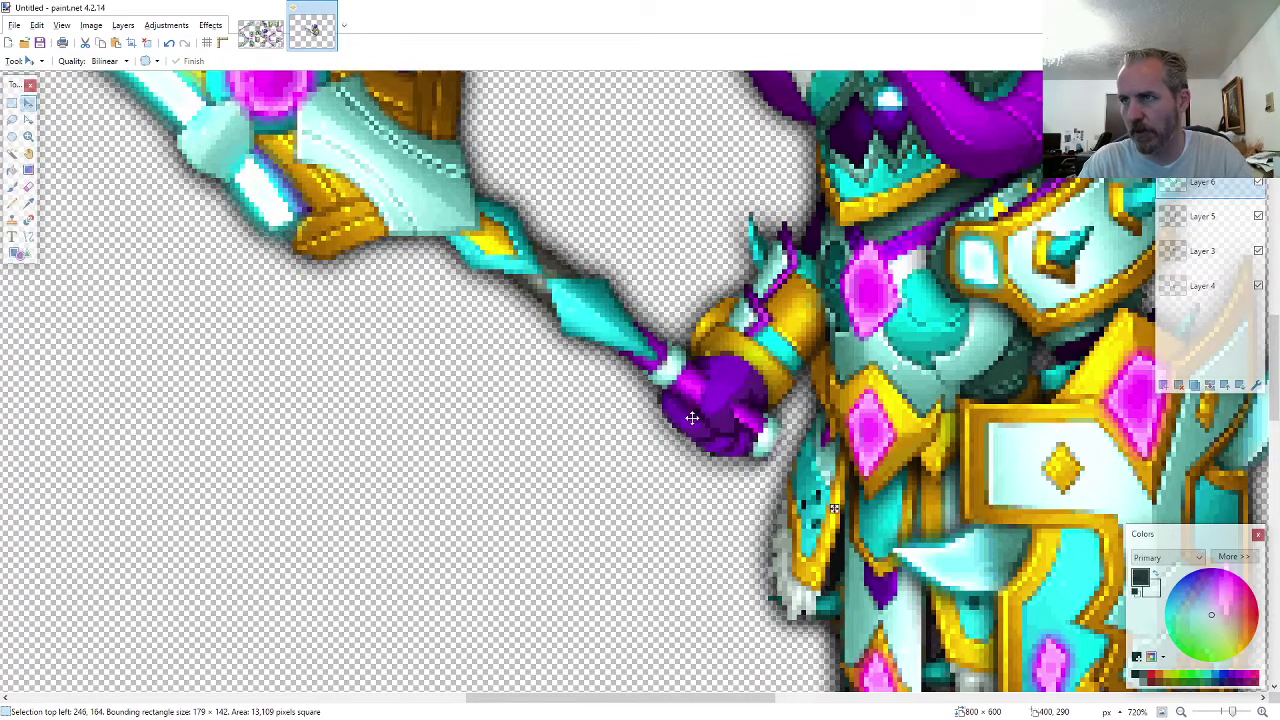
# - Erase the stray purple pixels around the pale handle end just below the purple fist
pyautogui.click(28, 186)
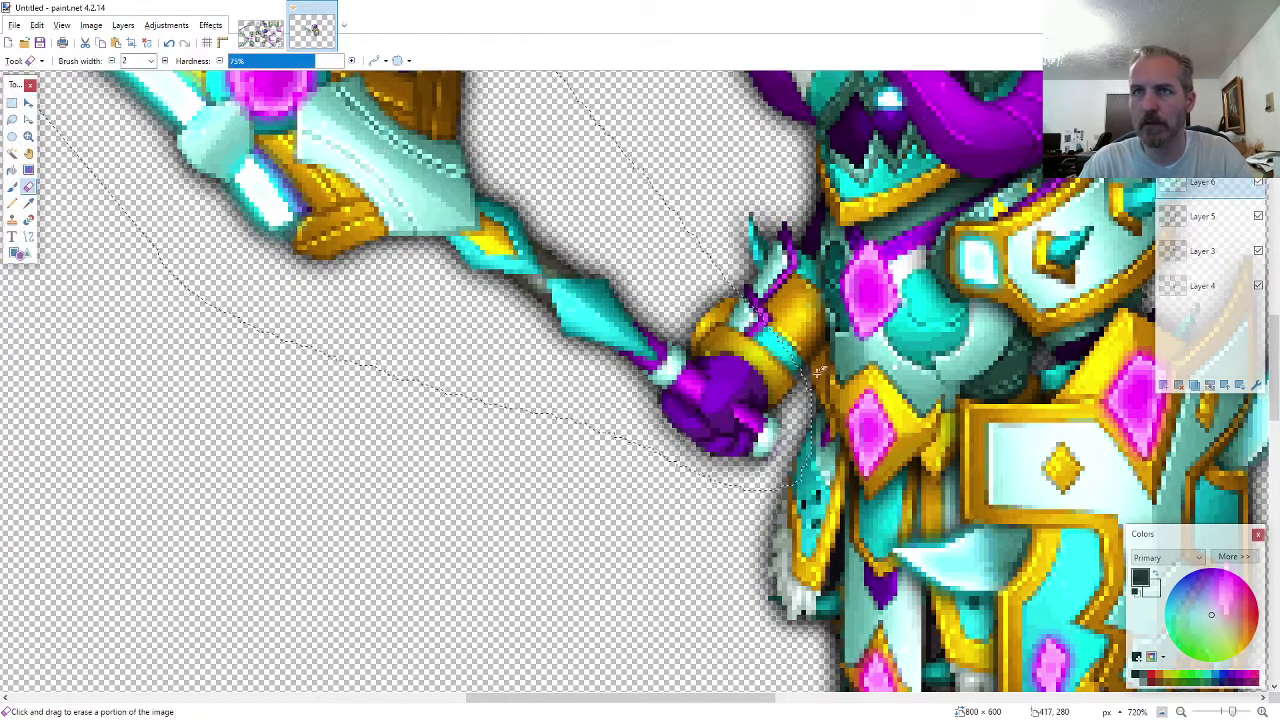
pyautogui.scroll(3, 750, 385)
pyautogui.moveTo(700, 392)
pyautogui.mouseDown()
pyautogui.moveTo(601, 275)
pyautogui.moveTo(681, 400)
pyautogui.moveTo(572, 281)
pyautogui.moveTo(702, 417)
pyautogui.moveTo(572, 324)
pyautogui.moveTo(676, 411)
pyautogui.moveTo(596, 341)
pyautogui.moveTo(586, 347)
pyautogui.moveTo(601, 362)
pyautogui.moveTo(547, 328)
pyautogui.moveTo(627, 388)
pyautogui.mouseUp()
pyautogui.scroll(-3, 702, 421)
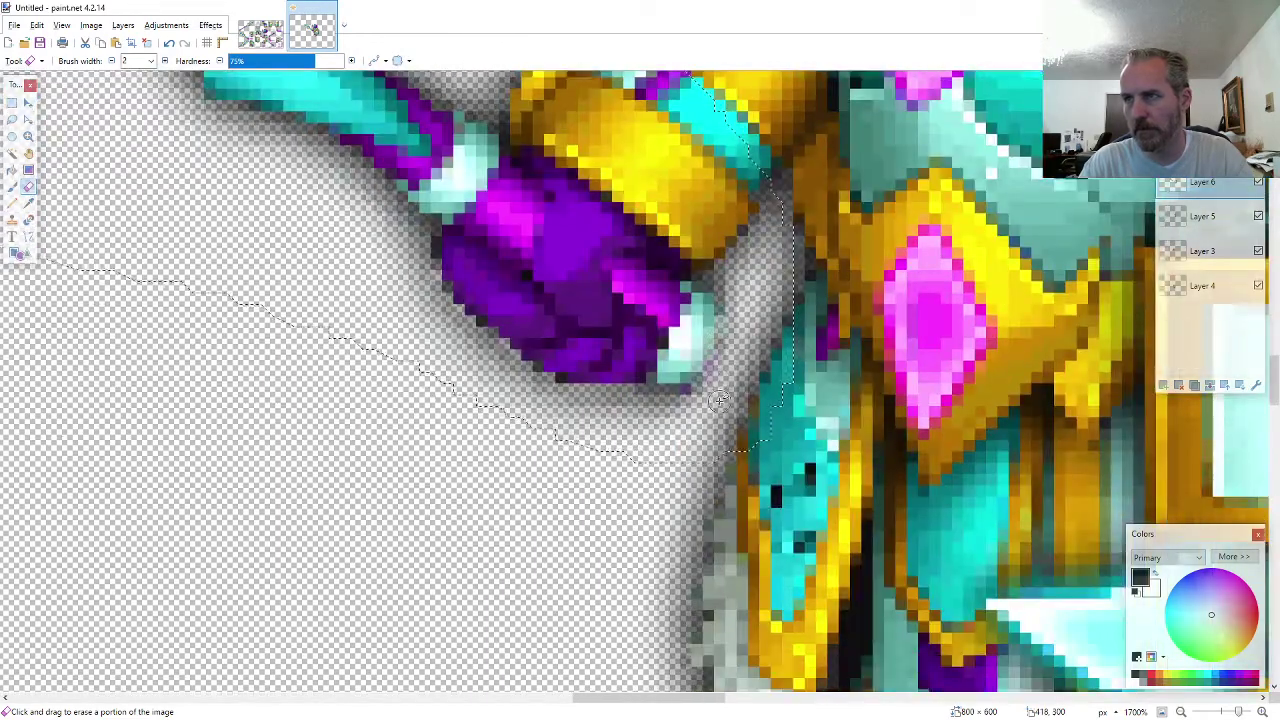
pyautogui.scroll(-1, 700, 390)
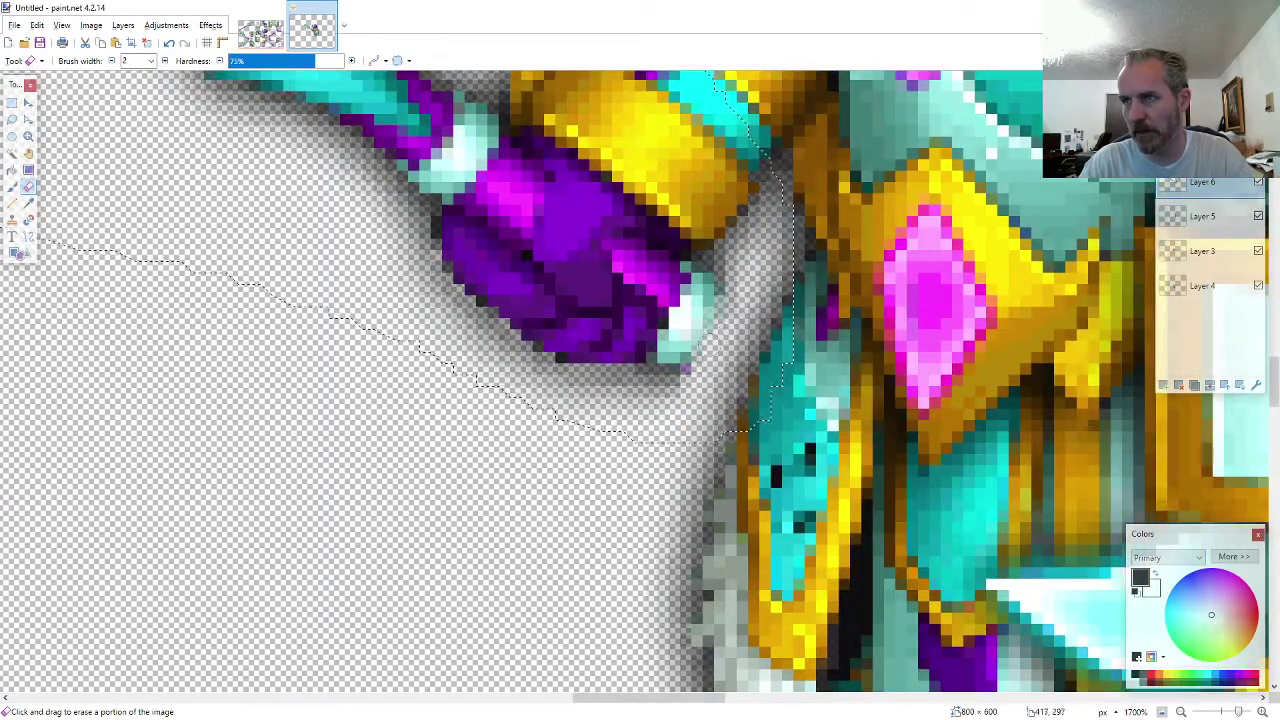
# - Lasso and copy the short purple shaft with the pink gem pommel near the sprite sheet's lower edge
pyautogui.click(276, 43)
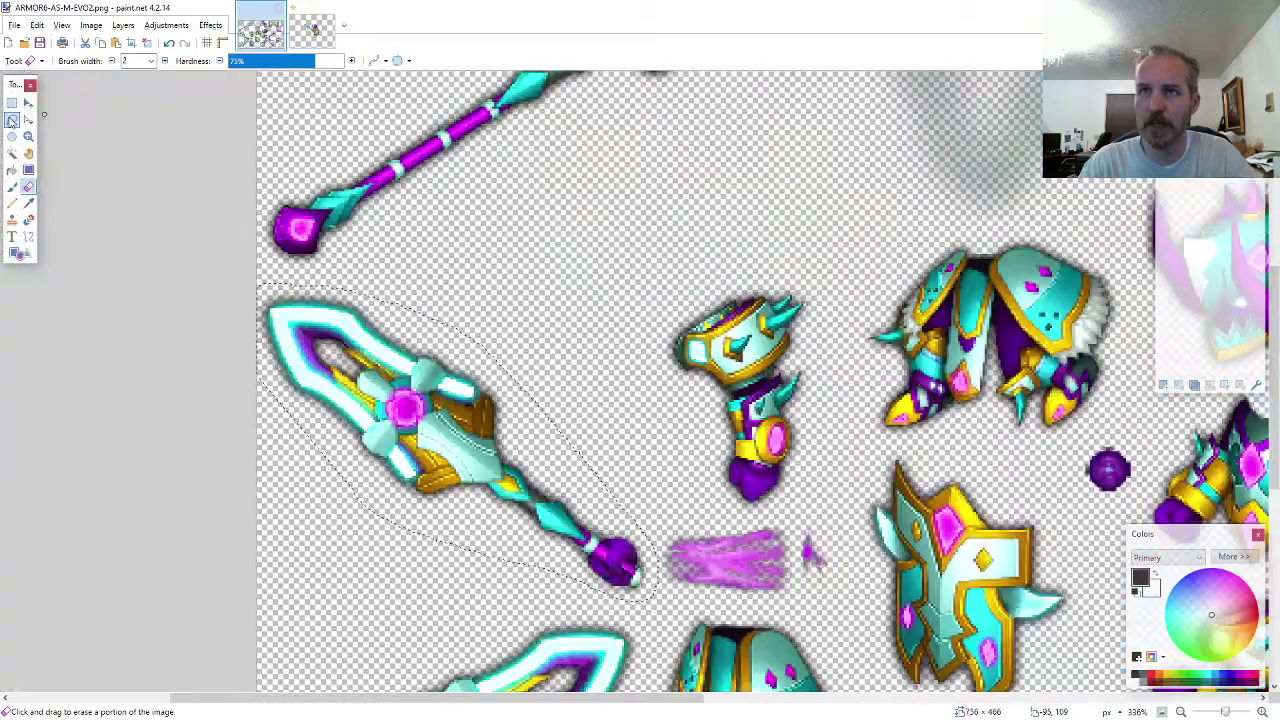
pyautogui.click(12, 120)
pyautogui.scroll(-5, 258, 357)
pyautogui.scroll(2, 863, 551)
pyautogui.scroll(5, 862, 550)
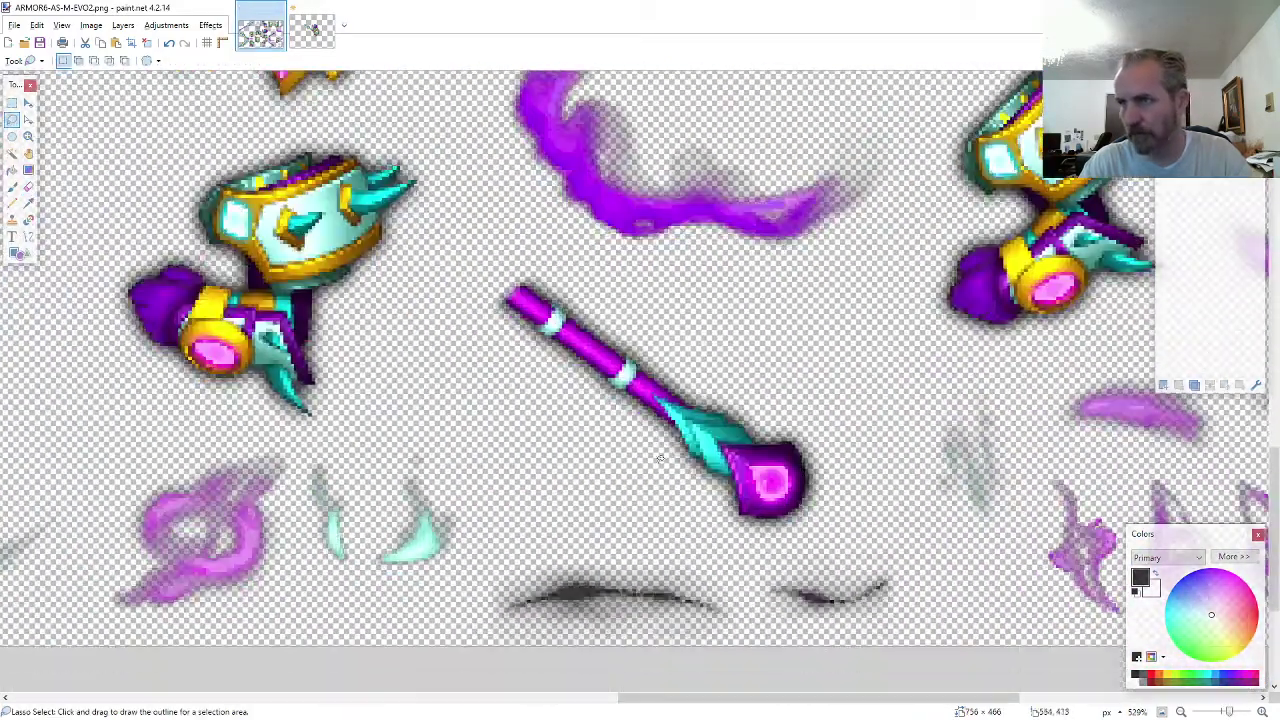
pyautogui.click(585, 400)
pyautogui.moveTo(718, 517)
pyautogui.mouseDown()
pyautogui.moveTo(822, 505)
pyautogui.moveTo(782, 432)
pyautogui.moveTo(605, 312)
pyautogui.moveTo(466, 290)
pyautogui.moveTo(490, 272)
pyautogui.mouseUp()
# - Paste the shaft on a new bottommost layer and align it behind the fist as the weapon handle's continuation
pyautogui.click(312, 30)
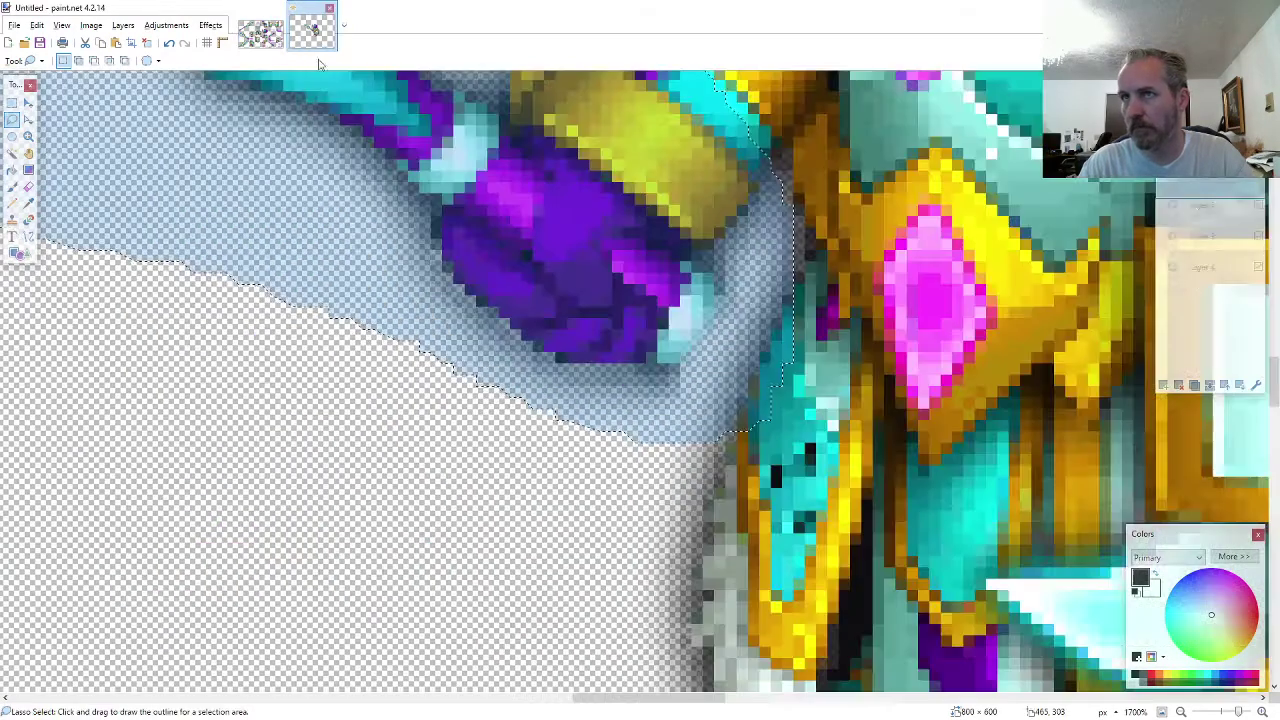
pyautogui.moveTo(1206, 183); pyautogui.dragTo(1214, 347)
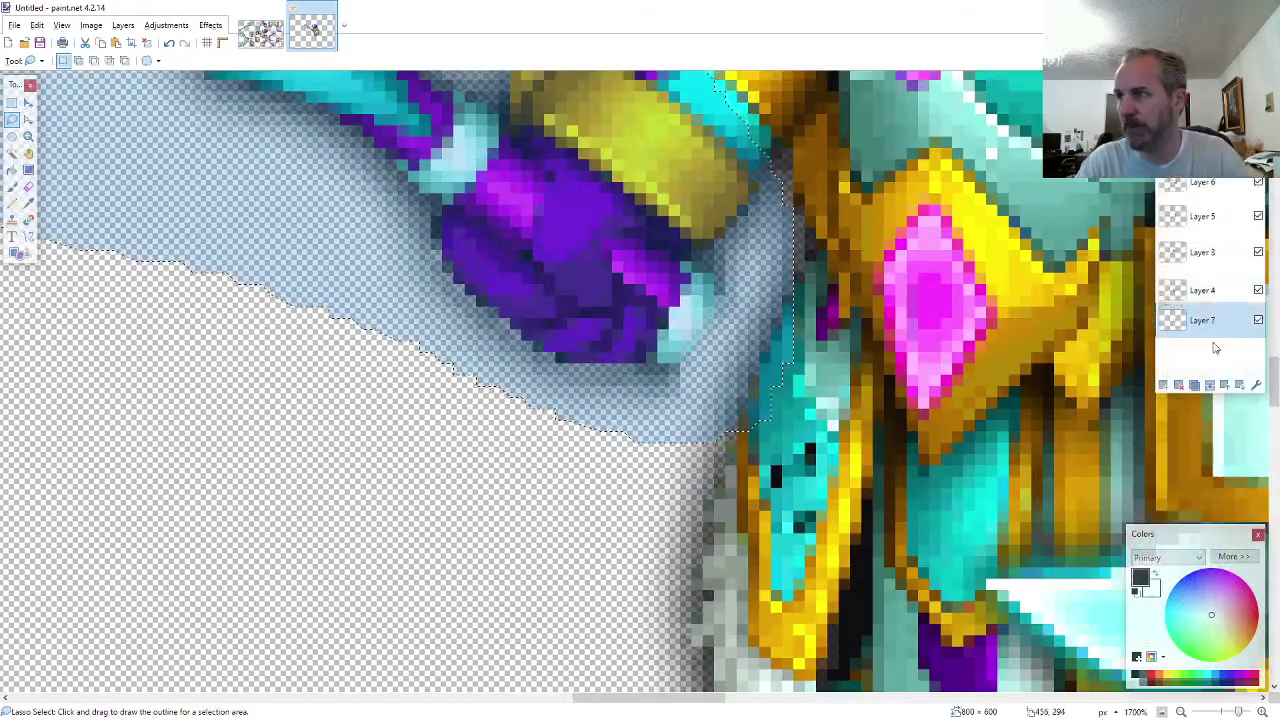
pyautogui.hotkey('ctrl', 'v')
pyautogui.moveTo(730, 291); pyautogui.dragTo(480, 507)
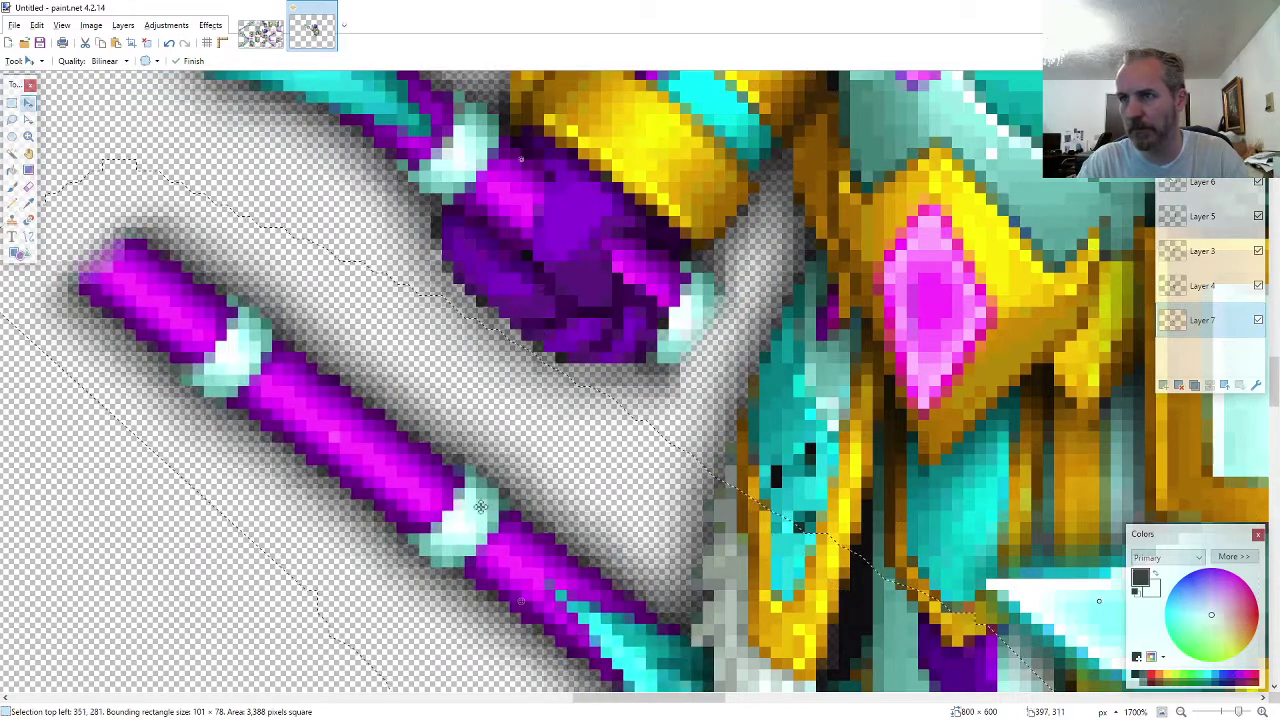
pyautogui.moveTo(489, 612); pyautogui.dragTo(843, 526)
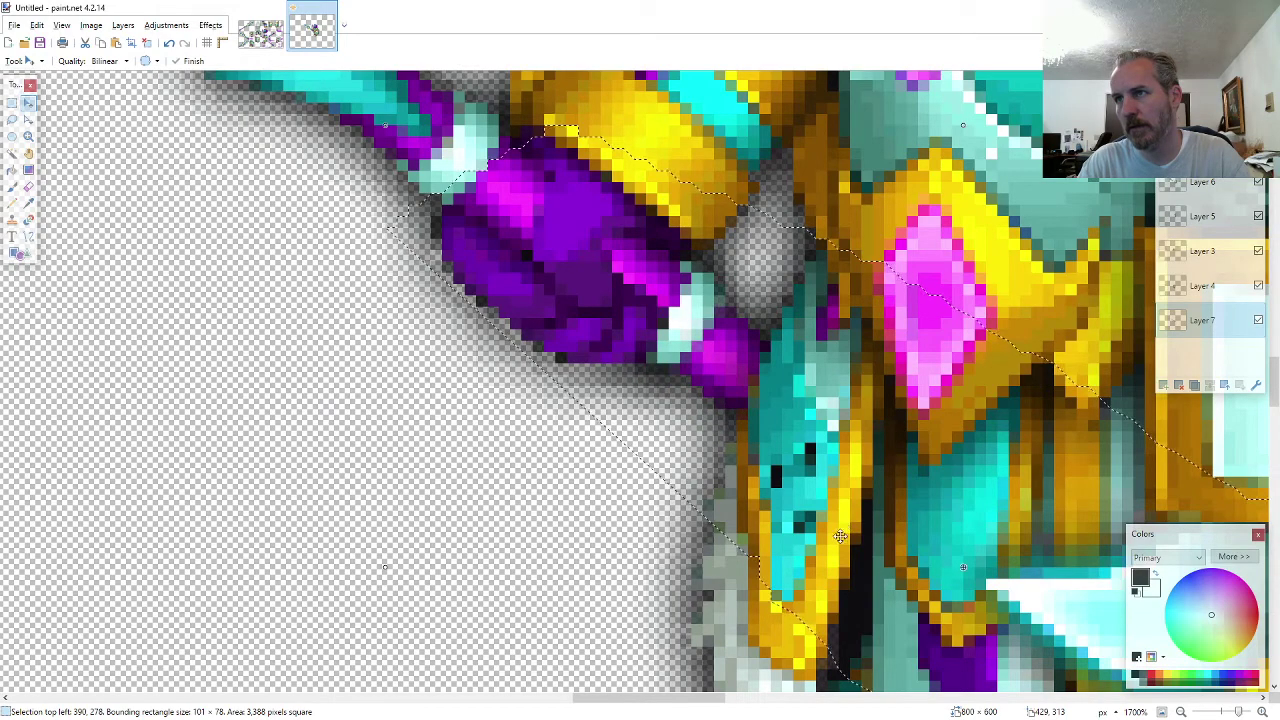
# - Select the entire canvas and merge all of the character's layers down into a single layer
pyautogui.scroll(-10, 843, 528)
pyautogui.scroll(-4, 598, 556)
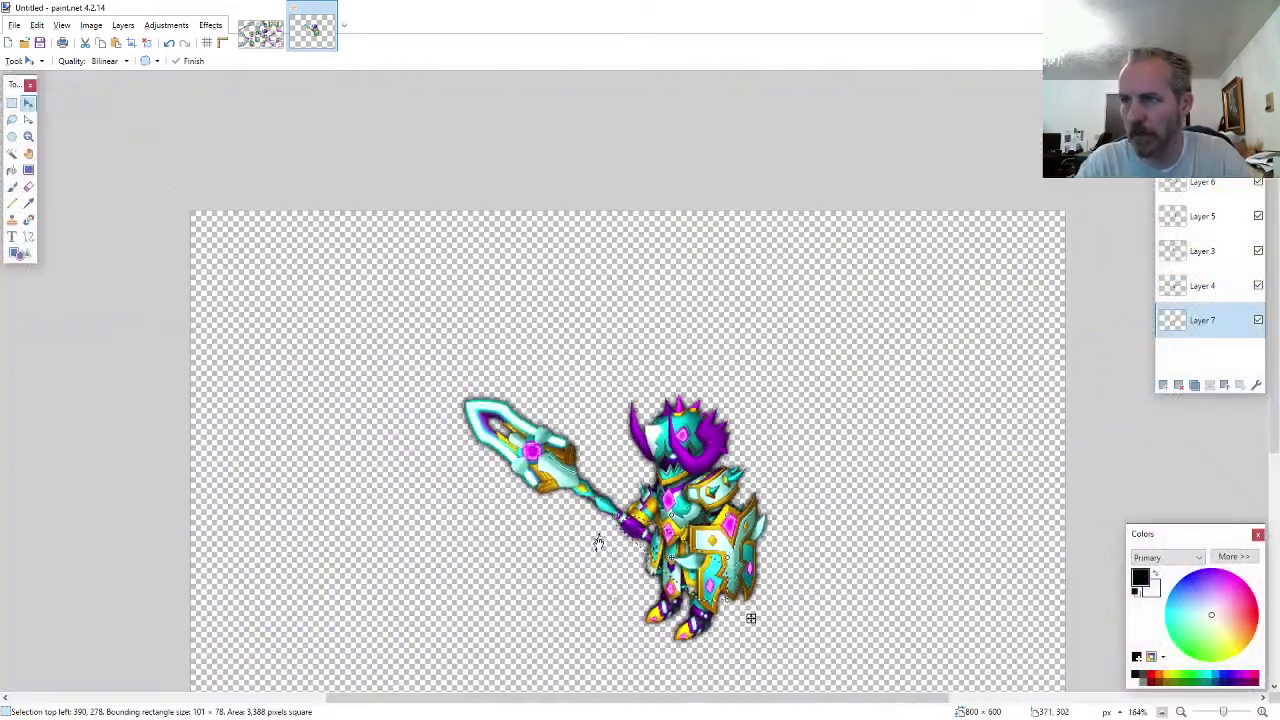
pyautogui.scroll(-3, 598, 545)
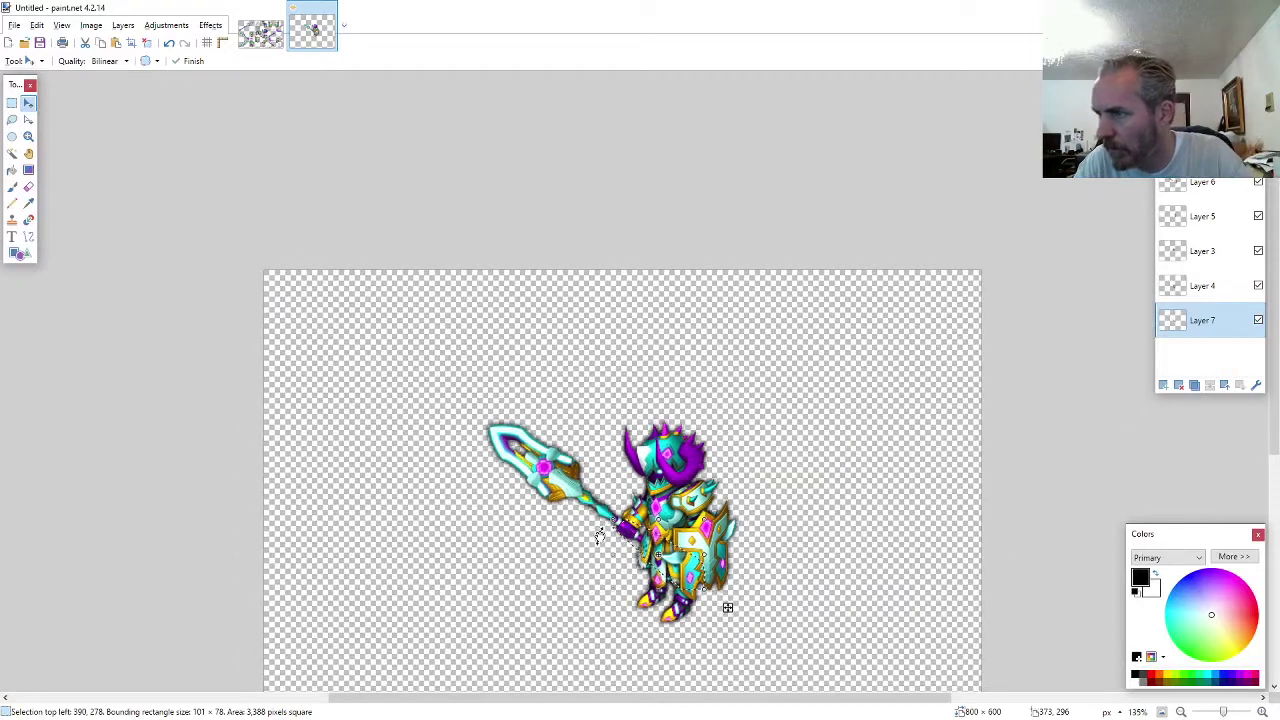
pyautogui.hotkey('ctrl', 'a')
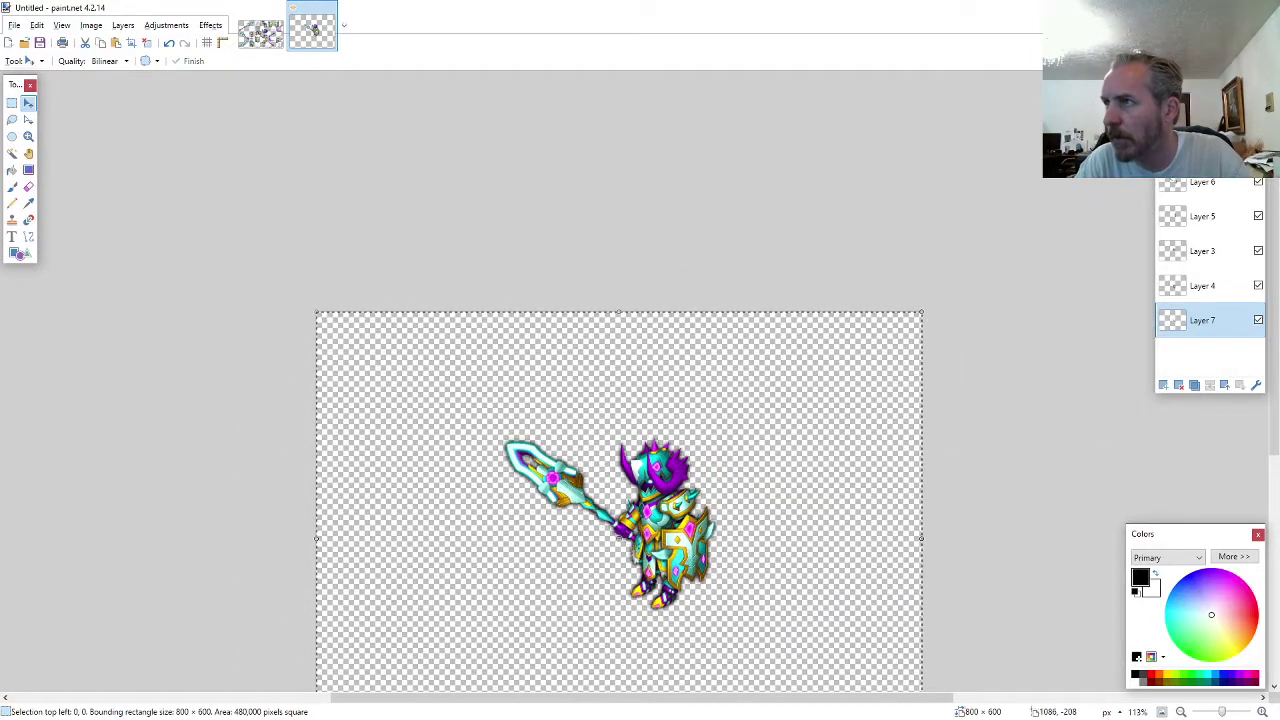
pyautogui.click(1211, 387)
pyautogui.click(1211, 387)
pyautogui.click(1211, 387)
pyautogui.click(1211, 387)
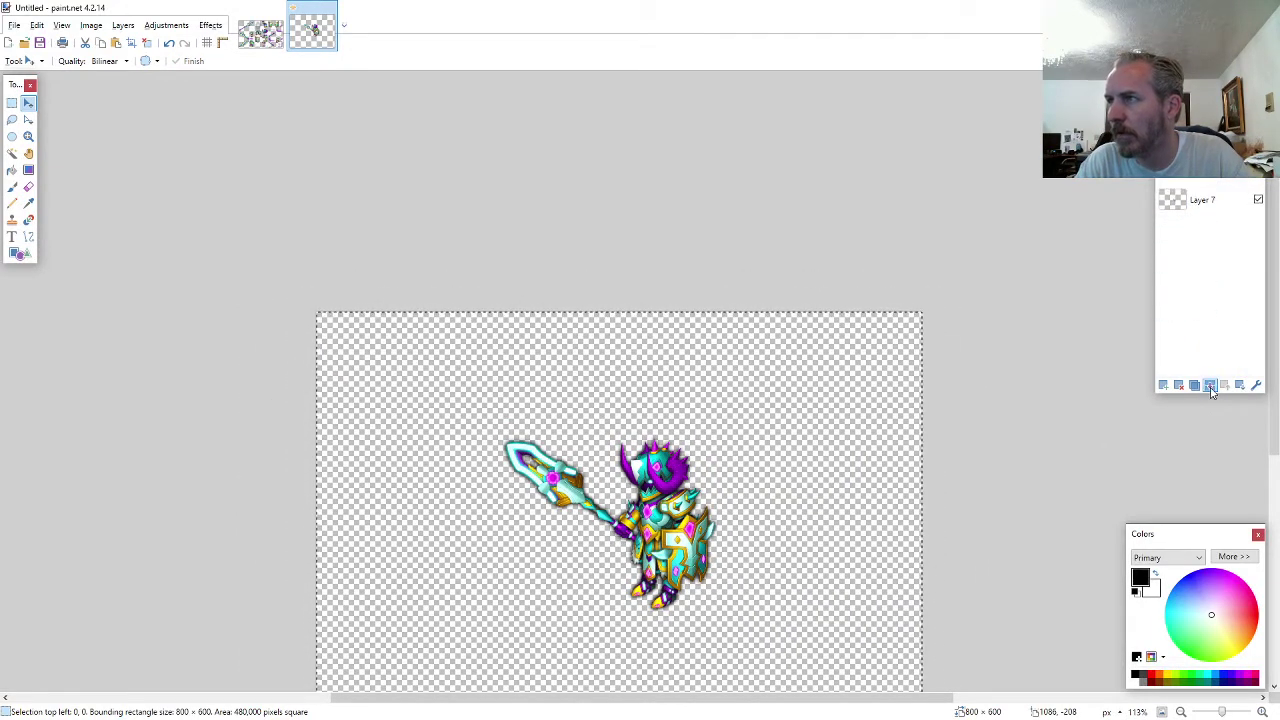
pyautogui.click(1211, 387)
pyautogui.click(1211, 387)
# - Move the merged character to the canvas's upper-left corner and set the canvas size to 310 × 310 pixels
pyautogui.moveTo(751, 471); pyautogui.dragTo(586, 362)
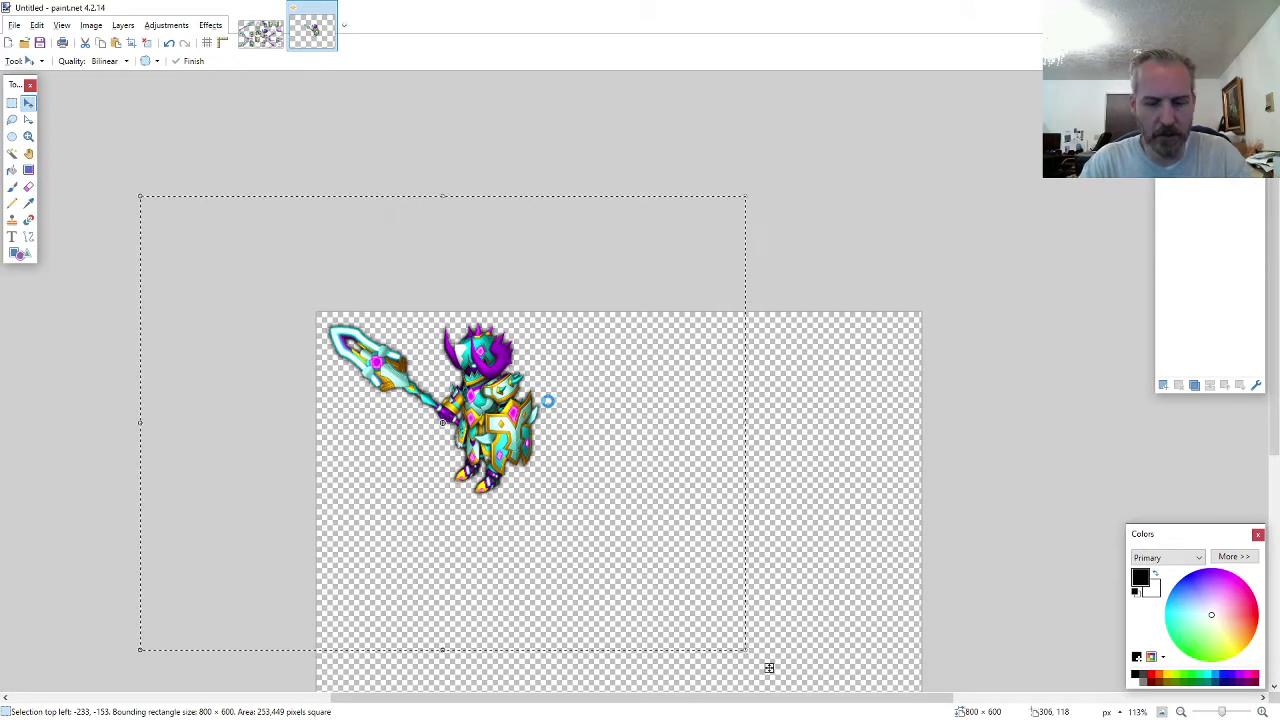
pyautogui.hotkey('ctrl', 'shift', 'r')
pyautogui.write('310')
pyautogui.press('Tab')
pyautogui.write('310')
pyautogui.press('Return')
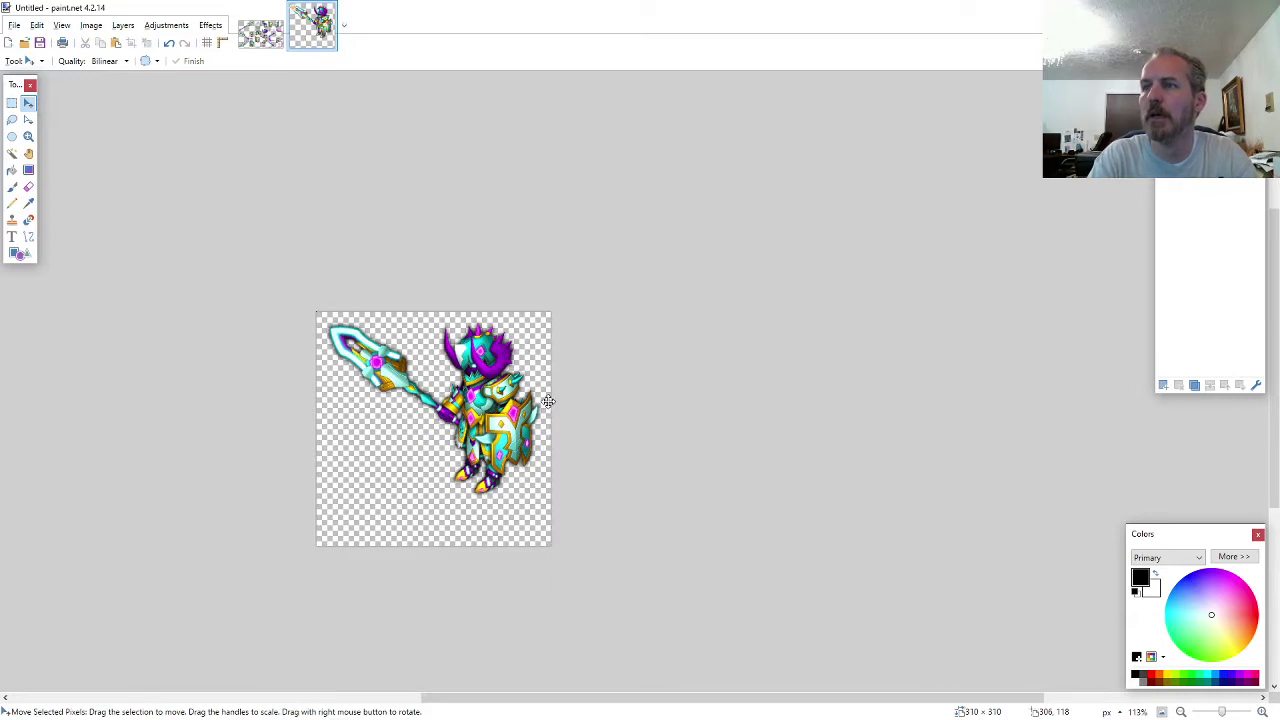
# - Shift the character 27 pixels down to centre it vertically on the canvas
pyautogui.hotkey('ctrl', 'Down')
pyautogui.hotkey('ctrl', 'Down')
pyautogui.hotkey('ctrl', 'Down')
pyautogui.press('Up')
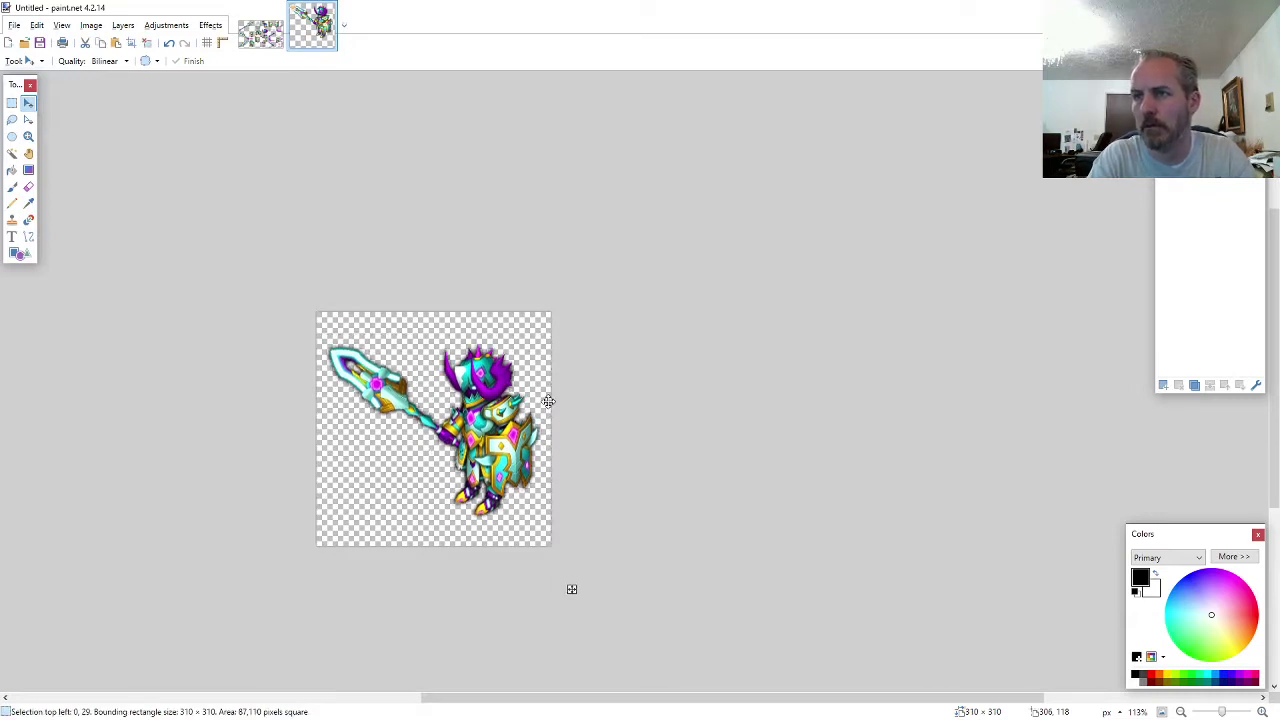
pyautogui.press('Up')
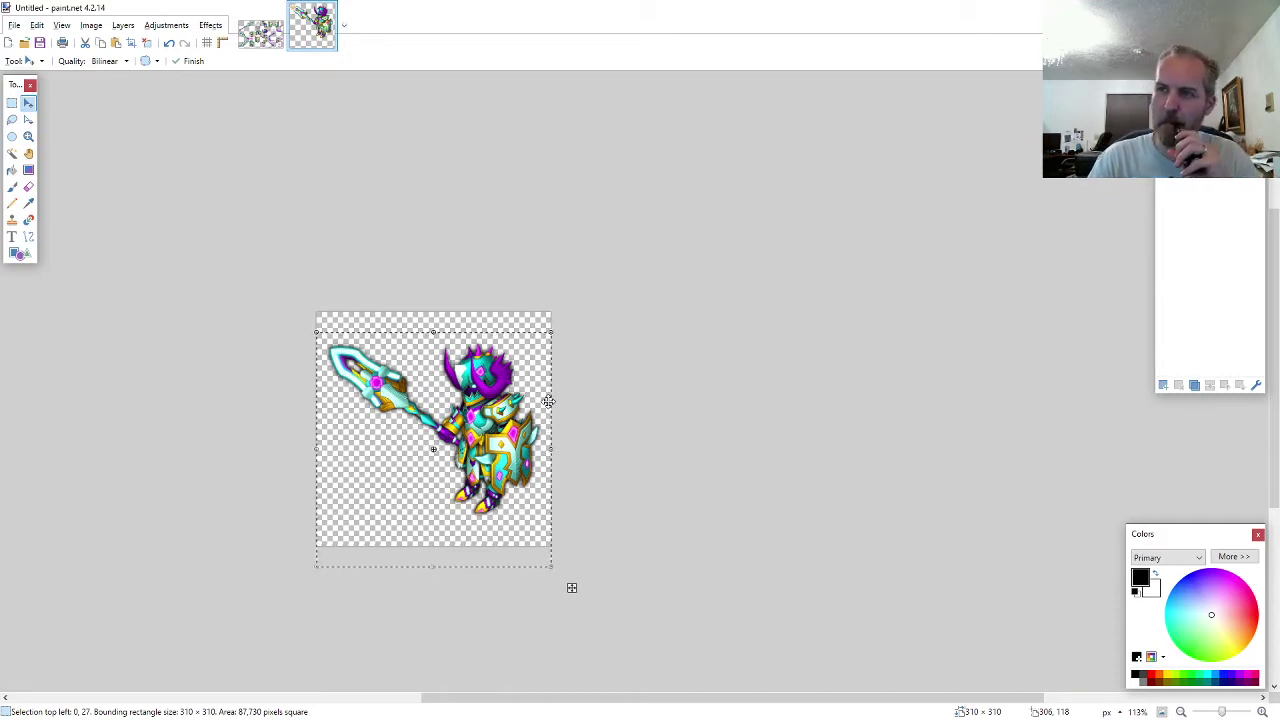
# - Save the image as ARMOR6-AS-M-EVO2 in PNG format with auto-detected bit depth, and close both open images
pyautogui.hotkey('ctrl', 's')
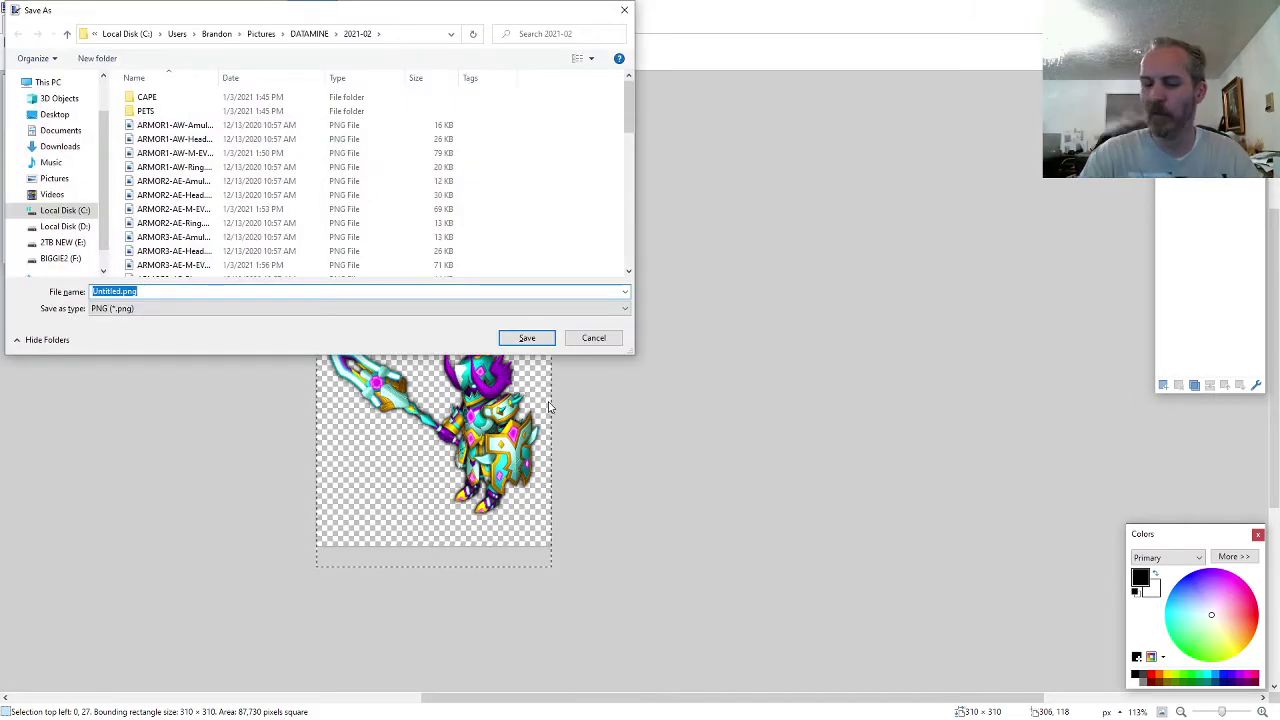
pyautogui.write('ARMOR6-')
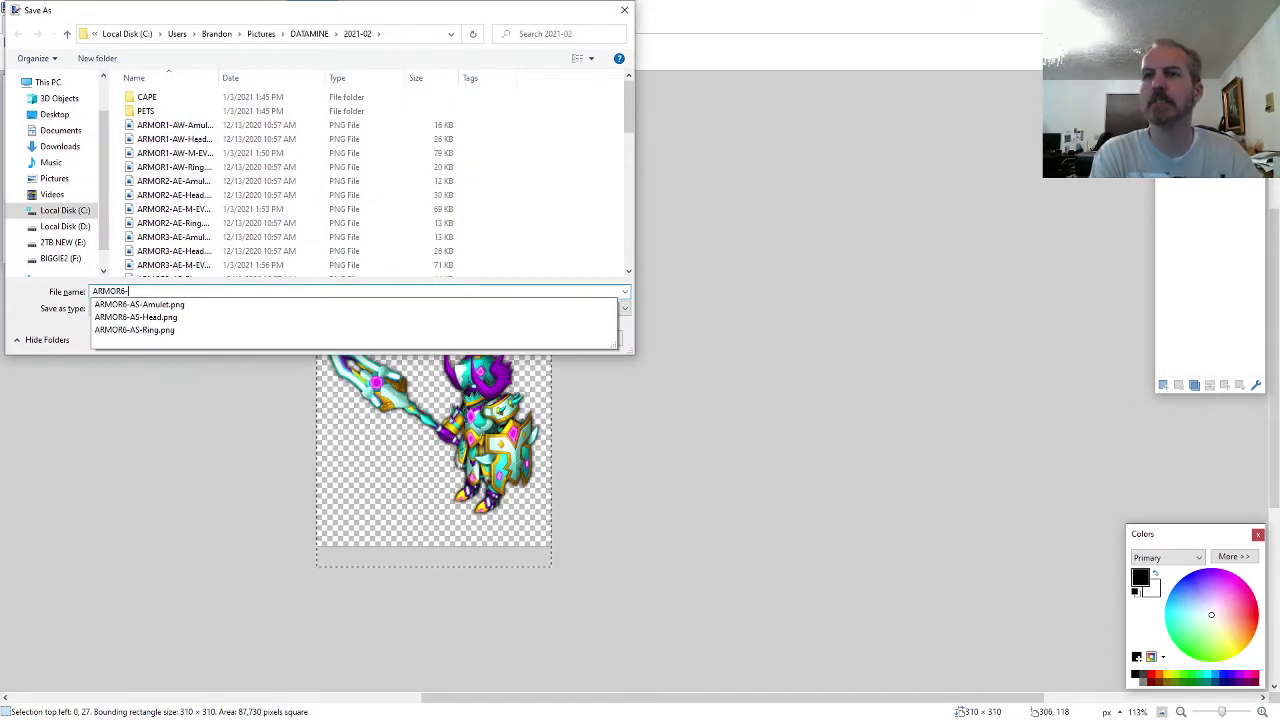
pyautogui.write('AS-M-EVO2')
pyautogui.press('Return')
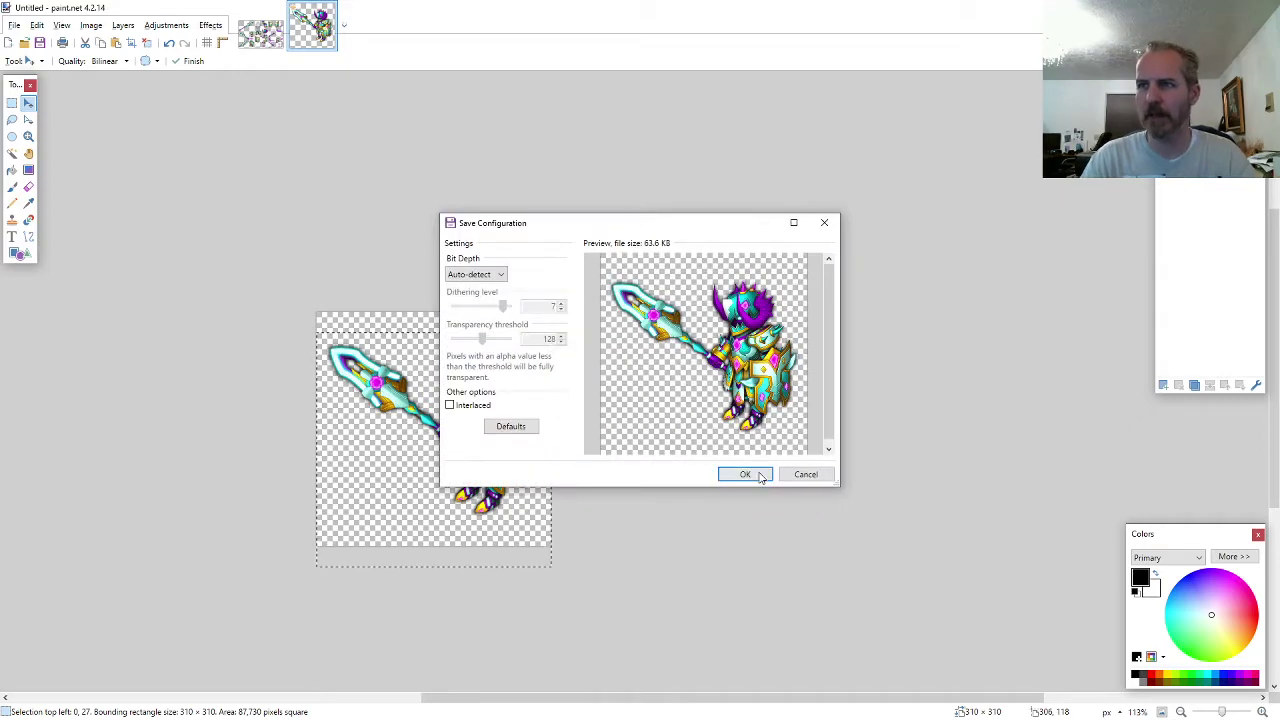
pyautogui.click(760, 478)
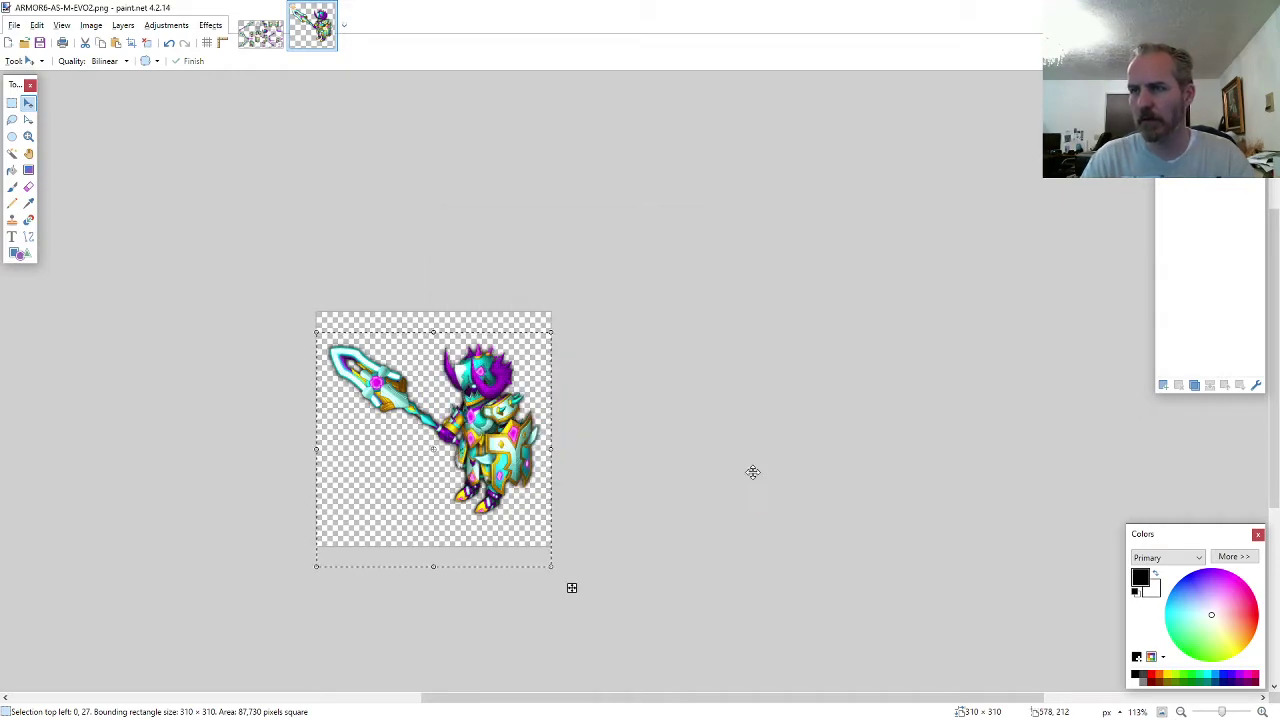
pyautogui.hotkey('ctrl', 'w')
pyautogui.hotkey('ctrl', 'w')
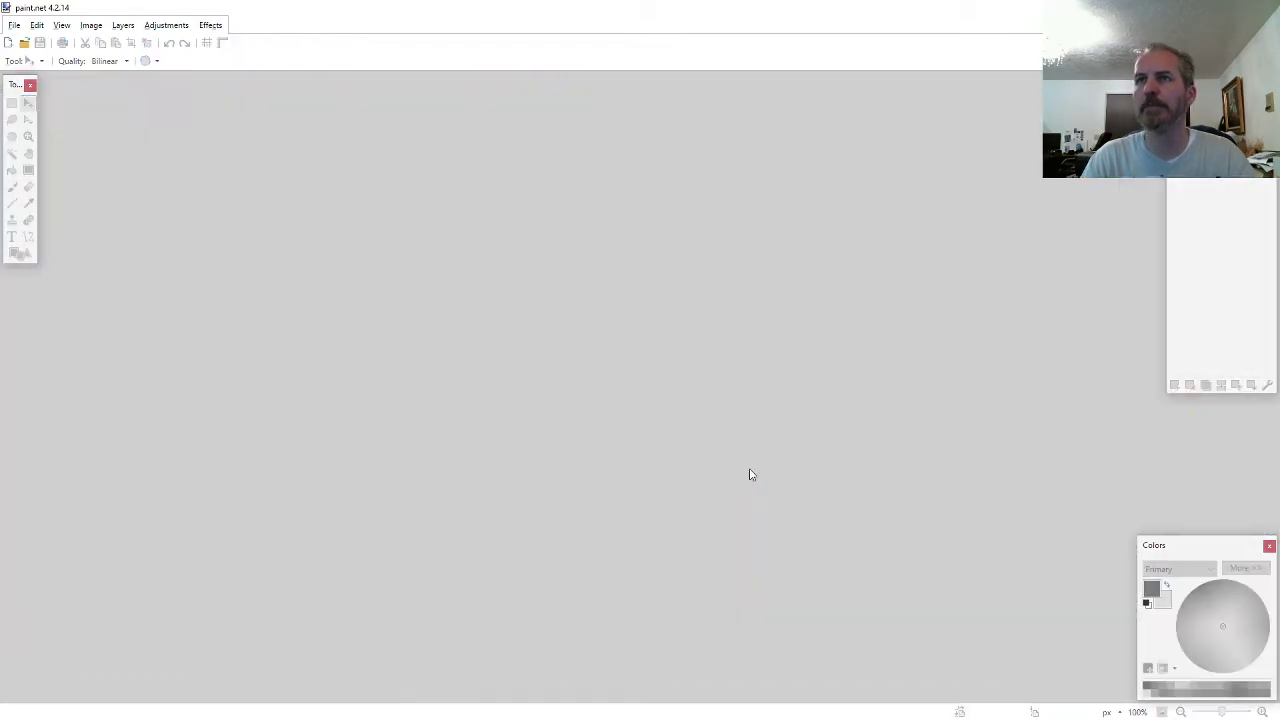
# - Start opening images, widen the file list's Name column, and browse to the Pack 105 folder inside DATAMINE
pyautogui.click(18, 30)
pyautogui.click(37, 57)
pyautogui.click(200, 196)
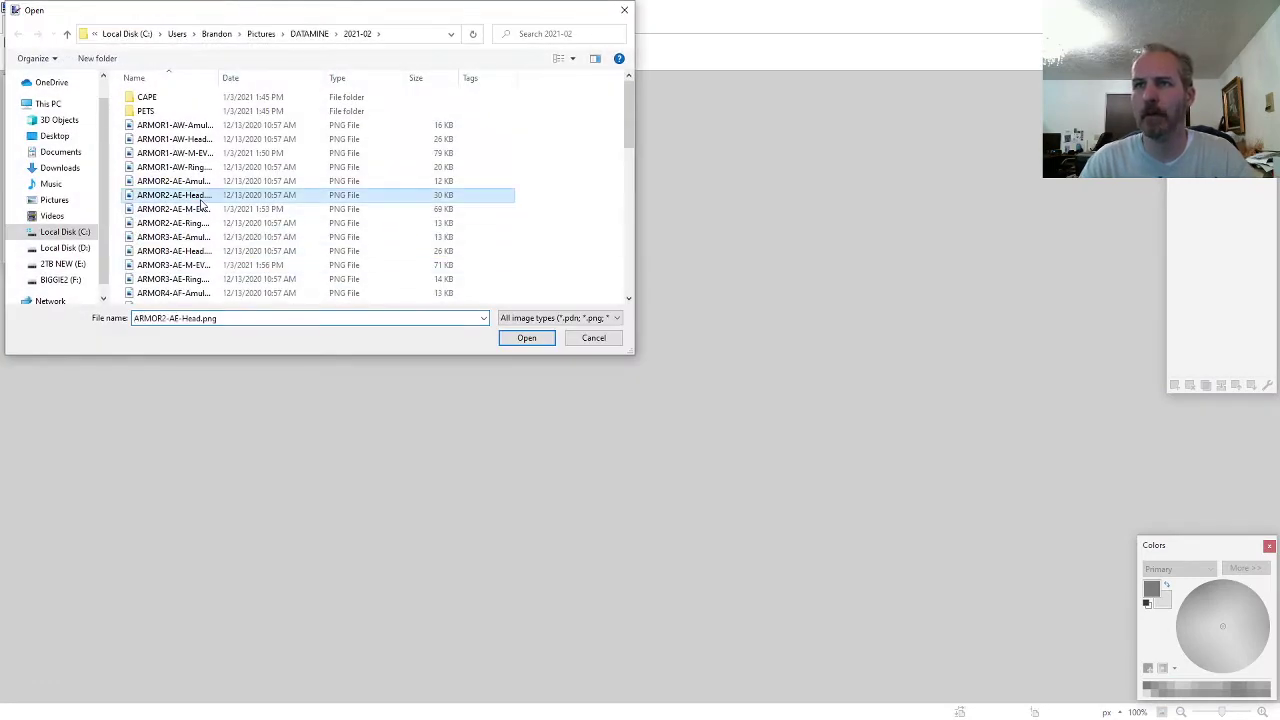
pyautogui.doubleClick(222, 78)
pyautogui.scroll(-6, 215, 210)
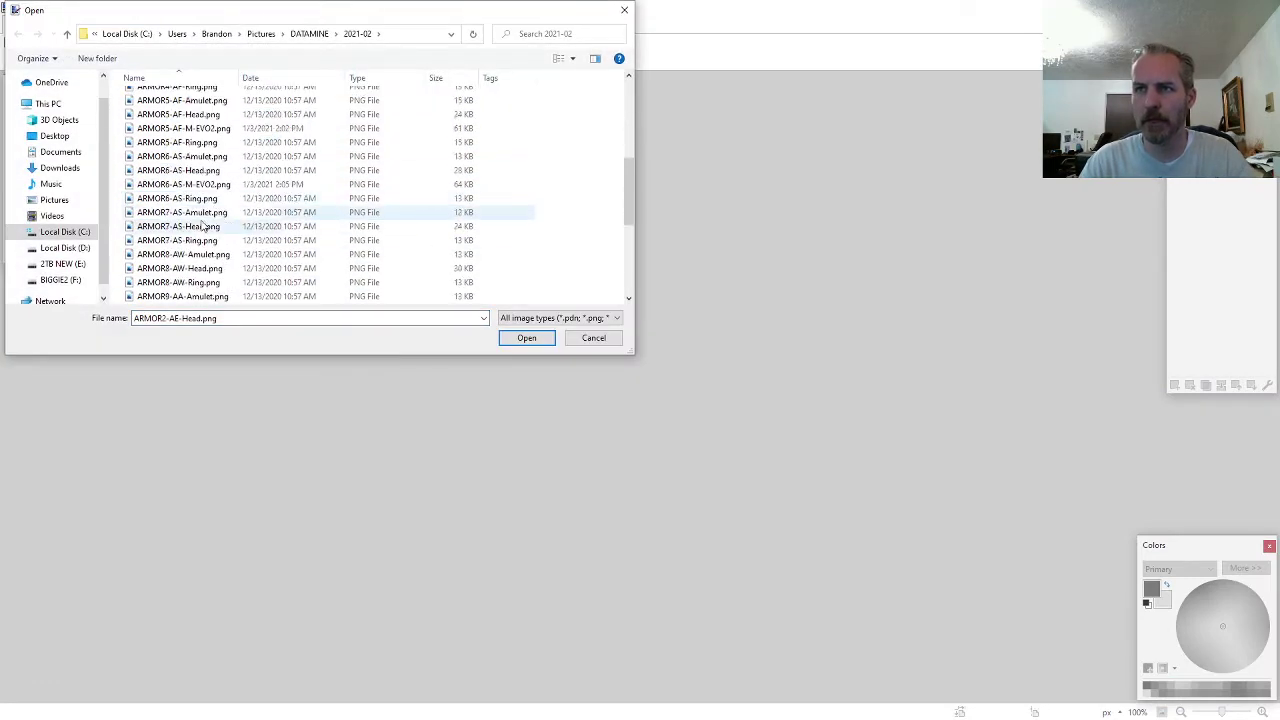
pyautogui.click(309, 34)
pyautogui.doubleClick(212, 209)
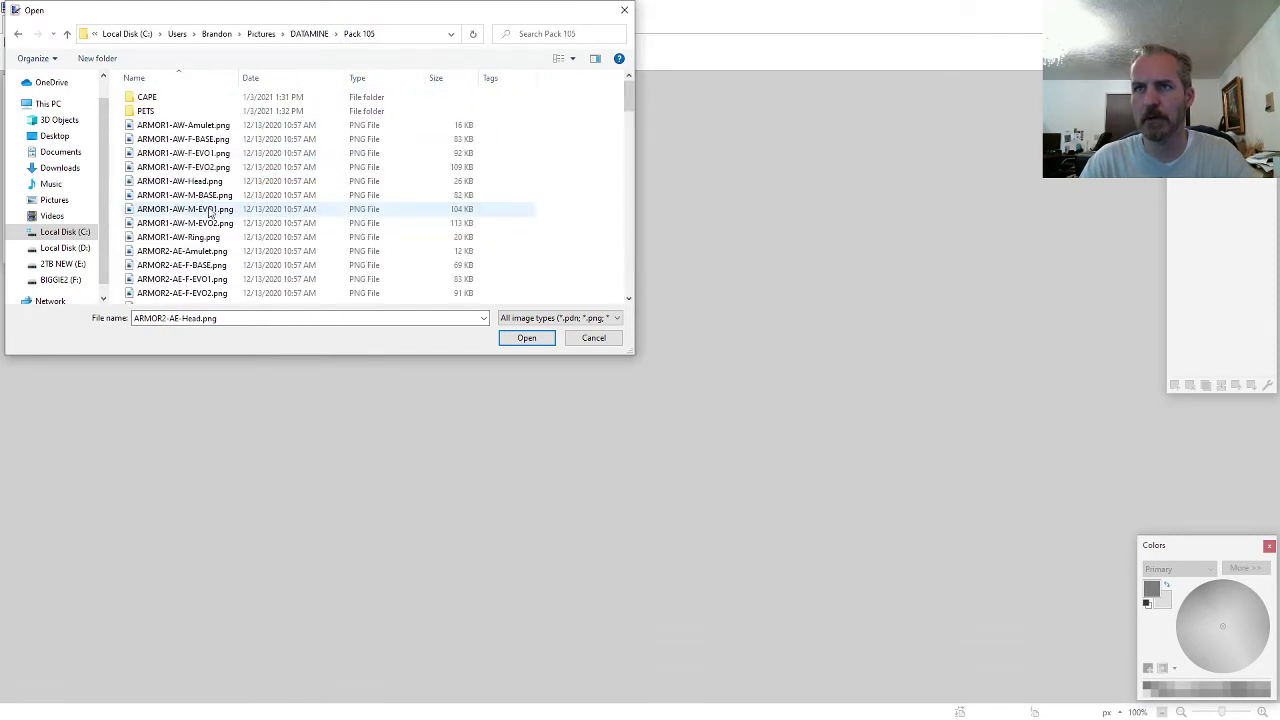
# - Select the male EVO2 image files of ARMOR7, ARMOR8, ARMOR9, ARMOR10 and ARMOR11 together
pyautogui.scroll(-5, 232, 200)
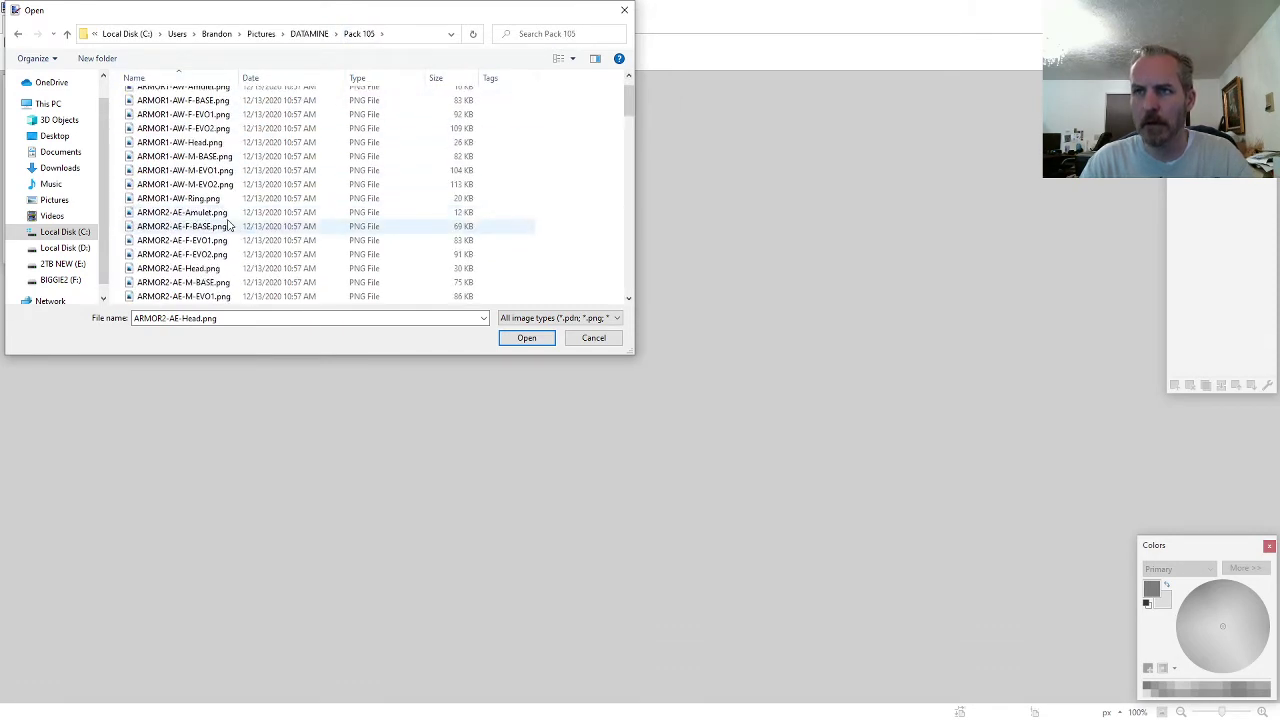
pyautogui.scroll(-10, 228, 226)
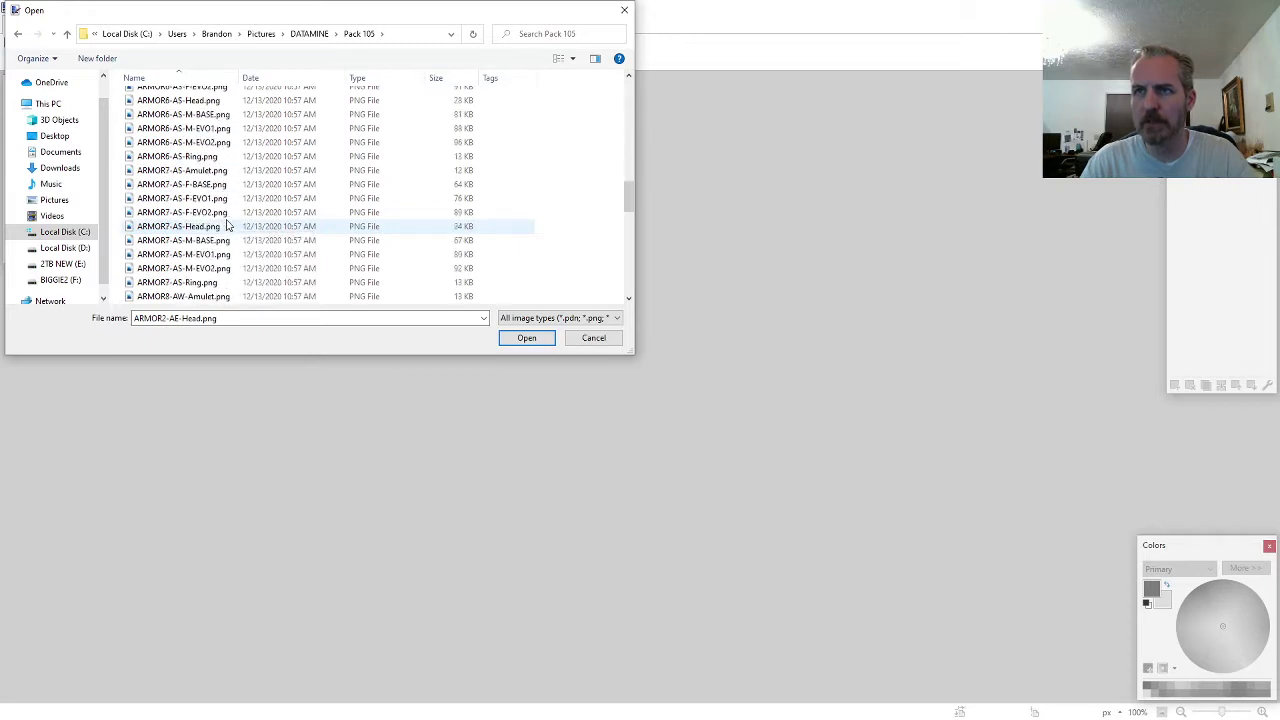
pyautogui.click(224, 268)
pyautogui.scroll(-3, 224, 270)
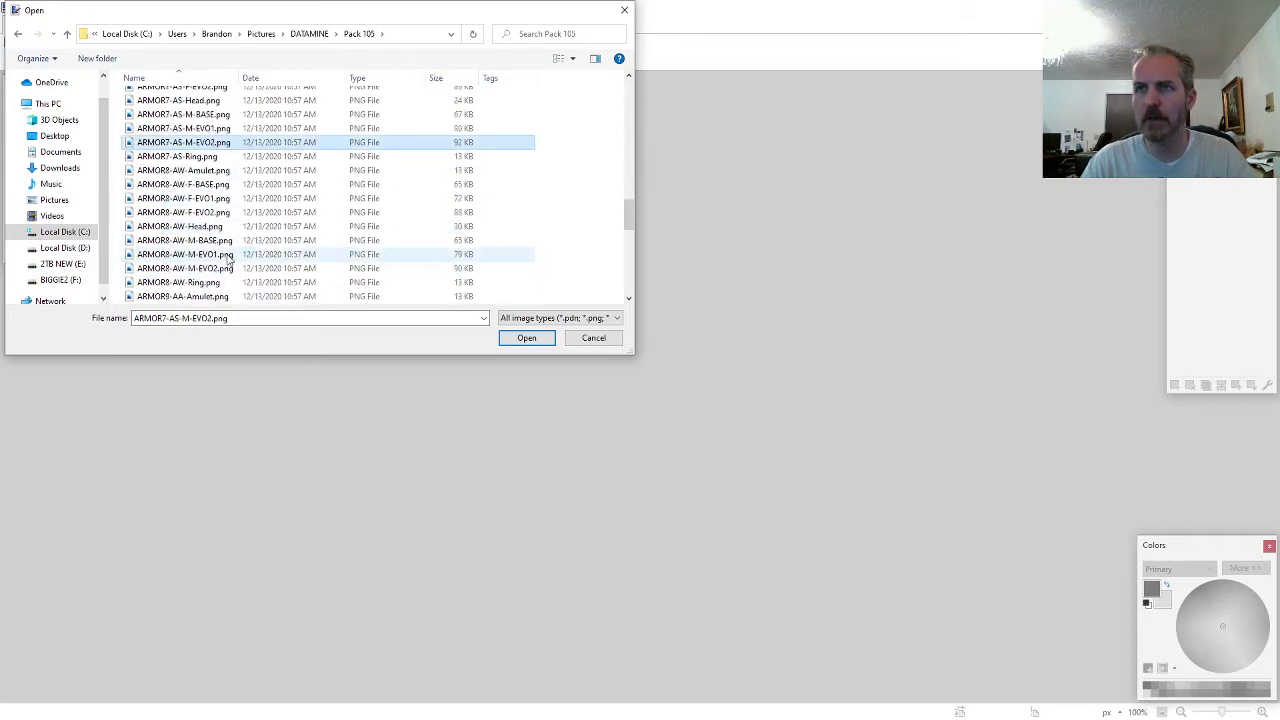
pyautogui.keyDown('ctrl'); pyautogui.click(224, 268); pyautogui.keyUp('ctrl')
pyautogui.scroll(-3, 224, 268)
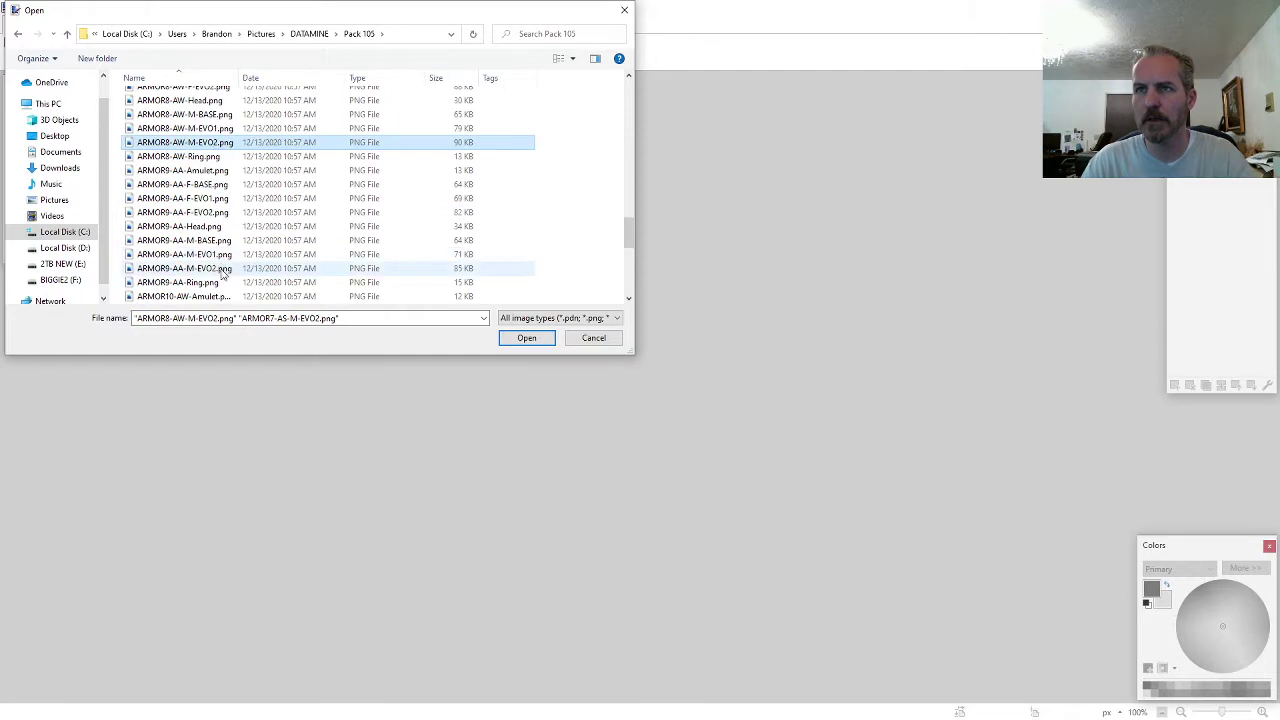
pyautogui.keyDown('ctrl'); pyautogui.click(224, 268); pyautogui.keyUp('ctrl')
pyautogui.scroll(-3, 224, 268)
pyautogui.keyDown('ctrl'); pyautogui.click(221, 270); pyautogui.keyUp('ctrl')
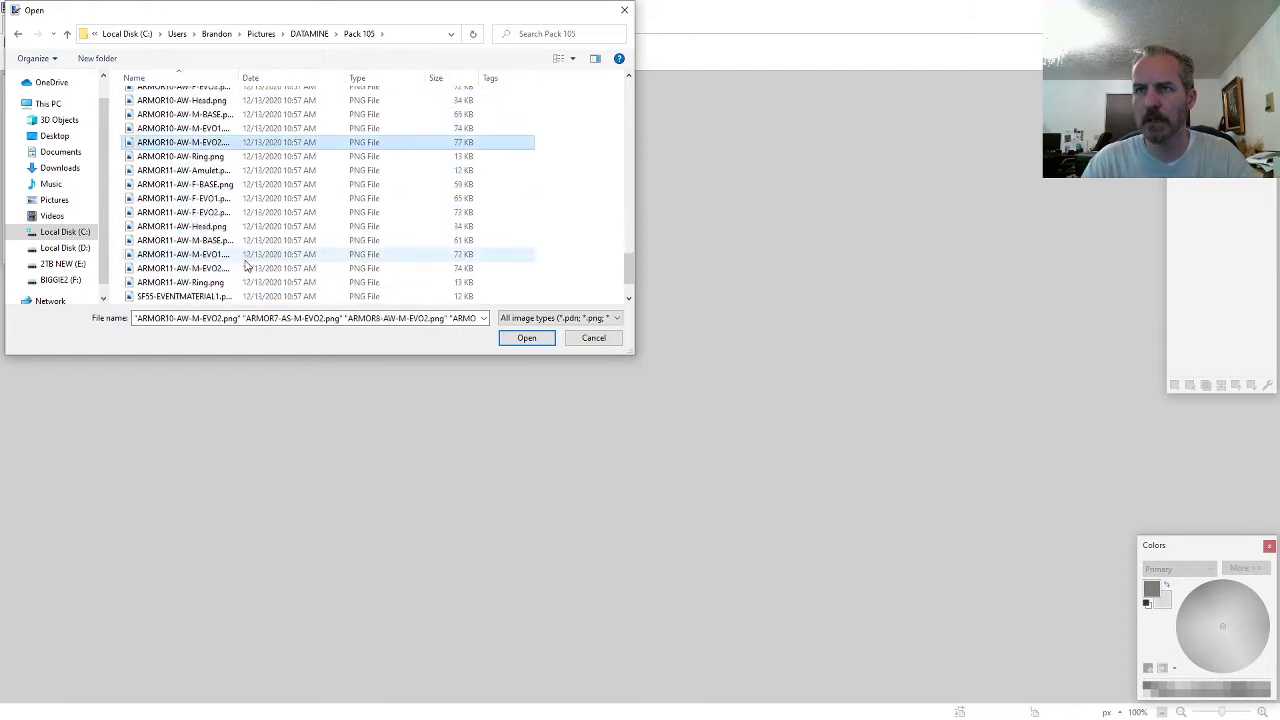
pyautogui.scroll(-4, 221, 270)
pyautogui.keyDown('ctrl'); pyautogui.click(216, 229); pyautogui.keyUp('ctrl')
# - Preview ARMOR11-AW-M-EVO2.png in the Photos viewer, close it, and load all the selected images for editing
pyautogui.rightClick(216, 229)
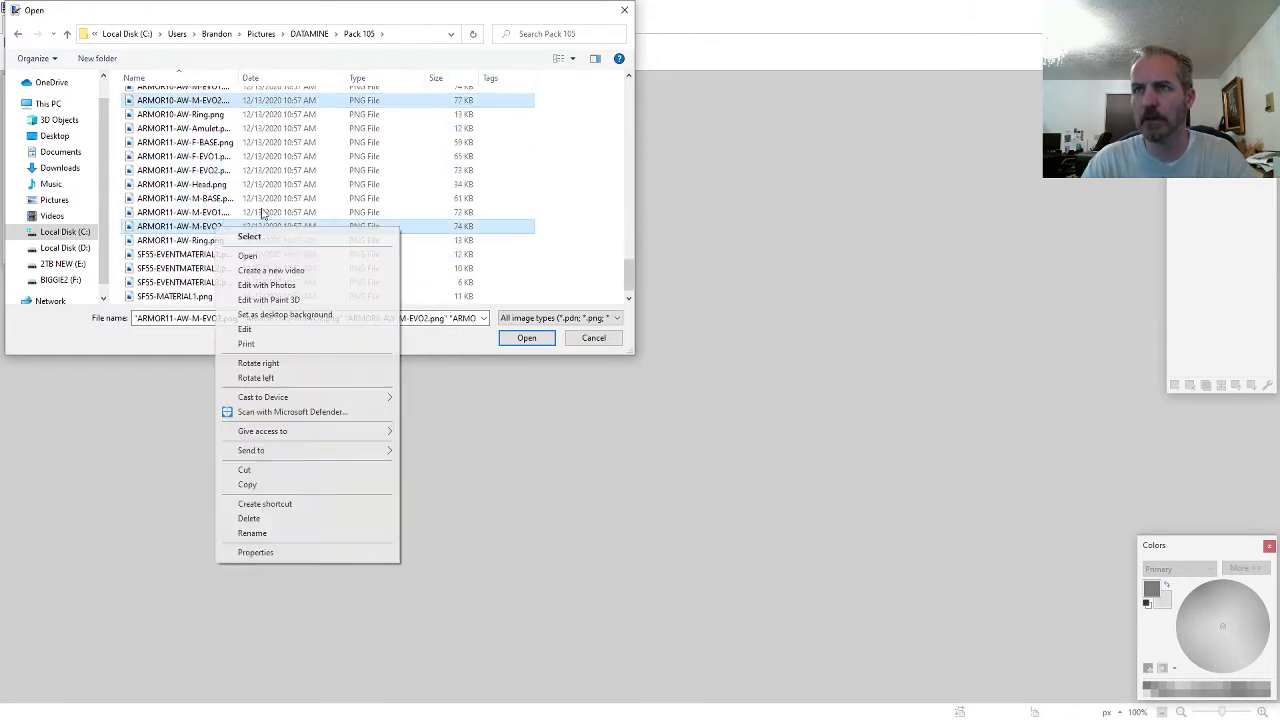
pyautogui.click(259, 259)
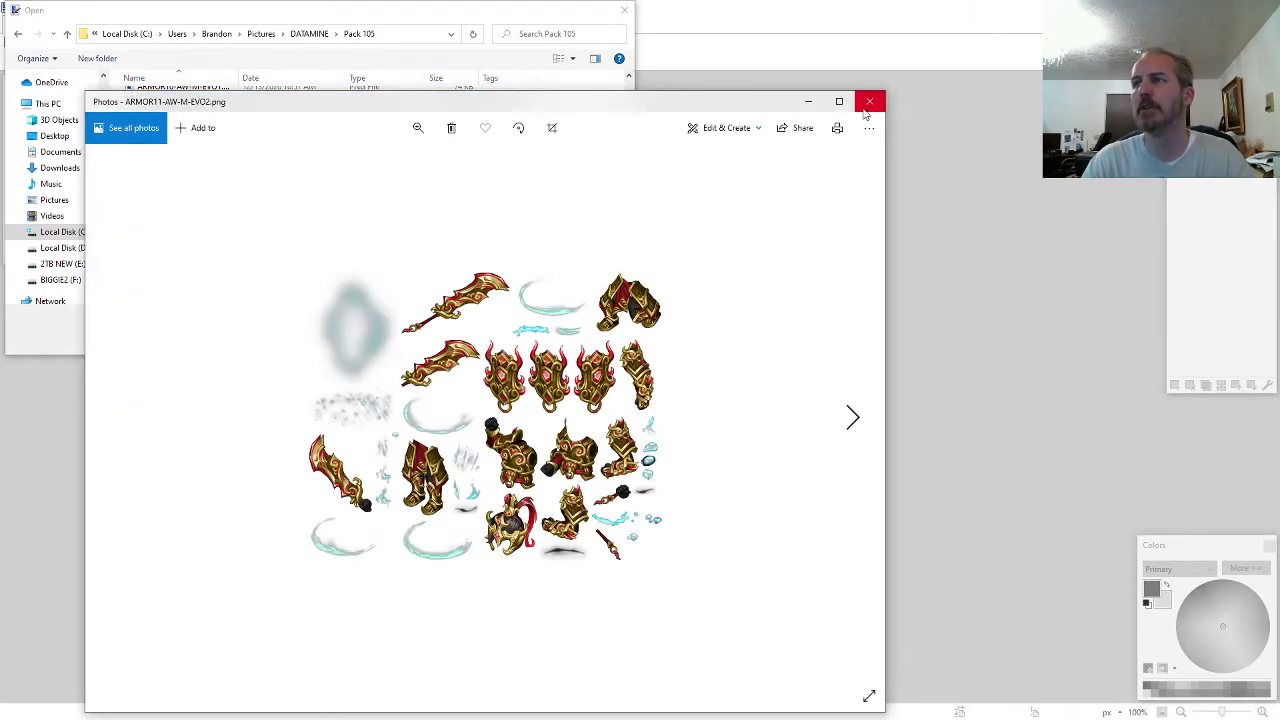
pyautogui.click(868, 103)
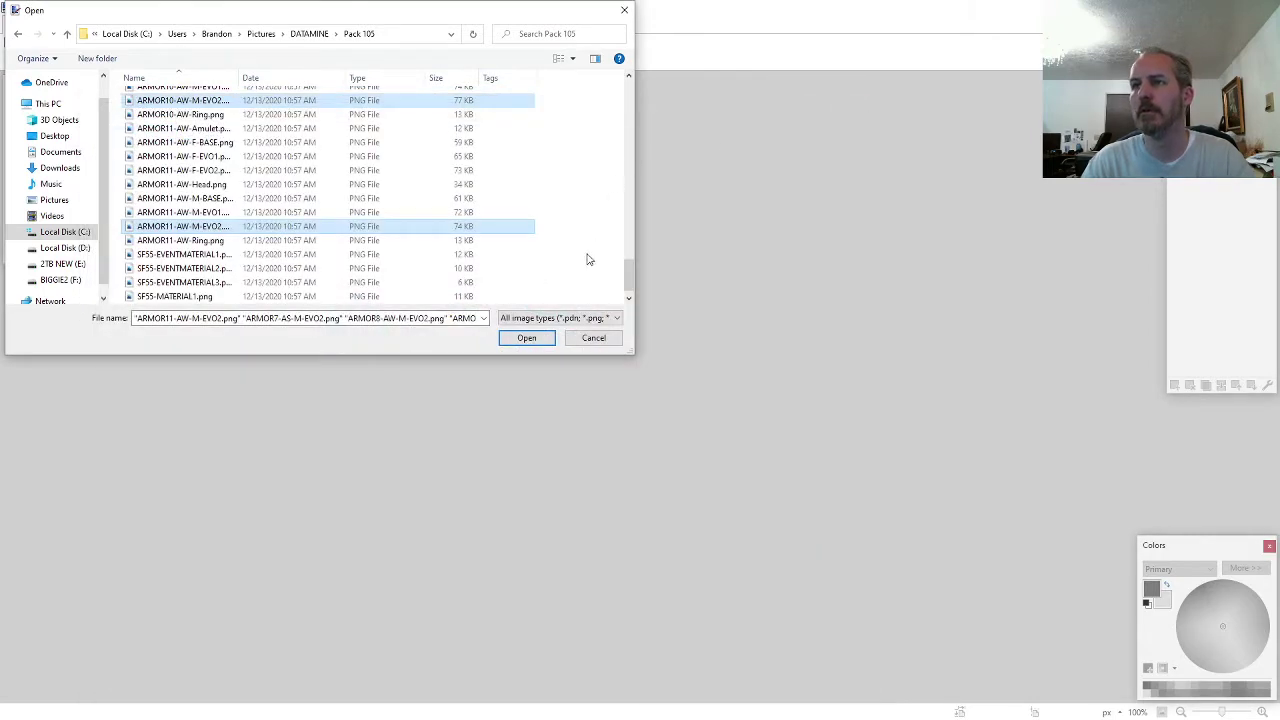
pyautogui.click(528, 338)
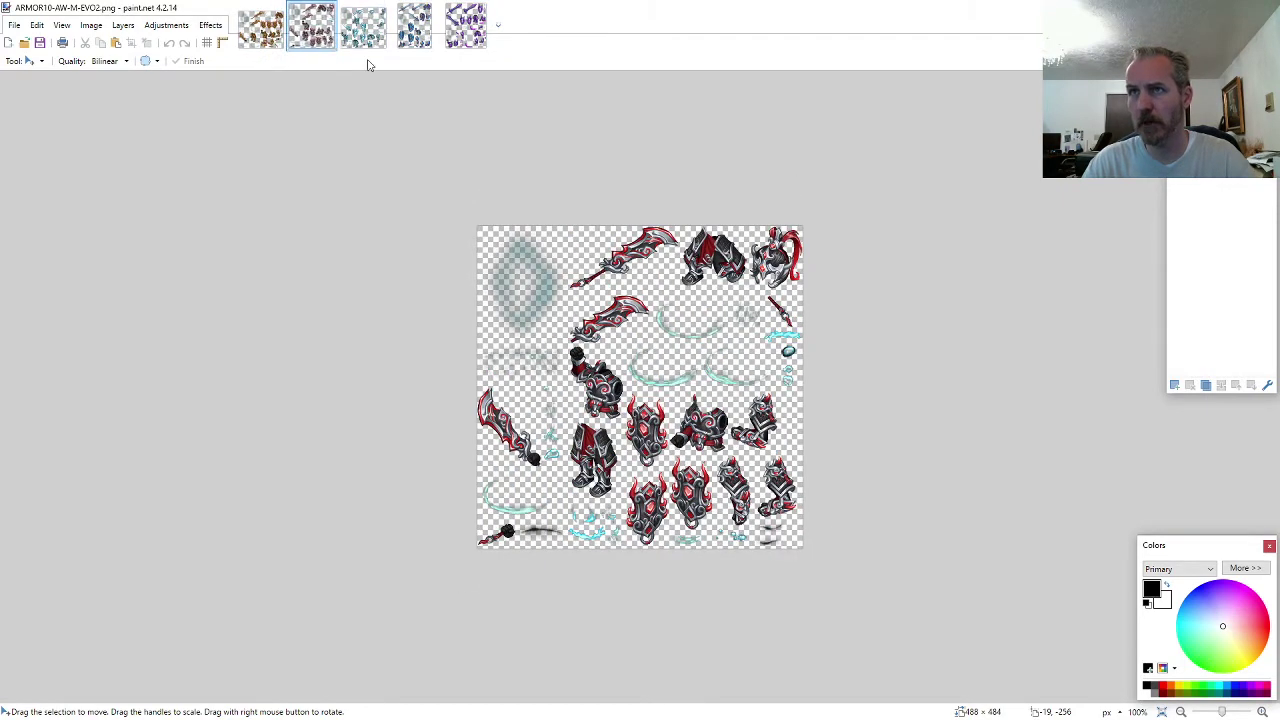
# - Bring the ARMOR7-AS-M-EVO2 sprite sheet to the front and activate the Lasso Select tool
pyautogui.click(456, 42)
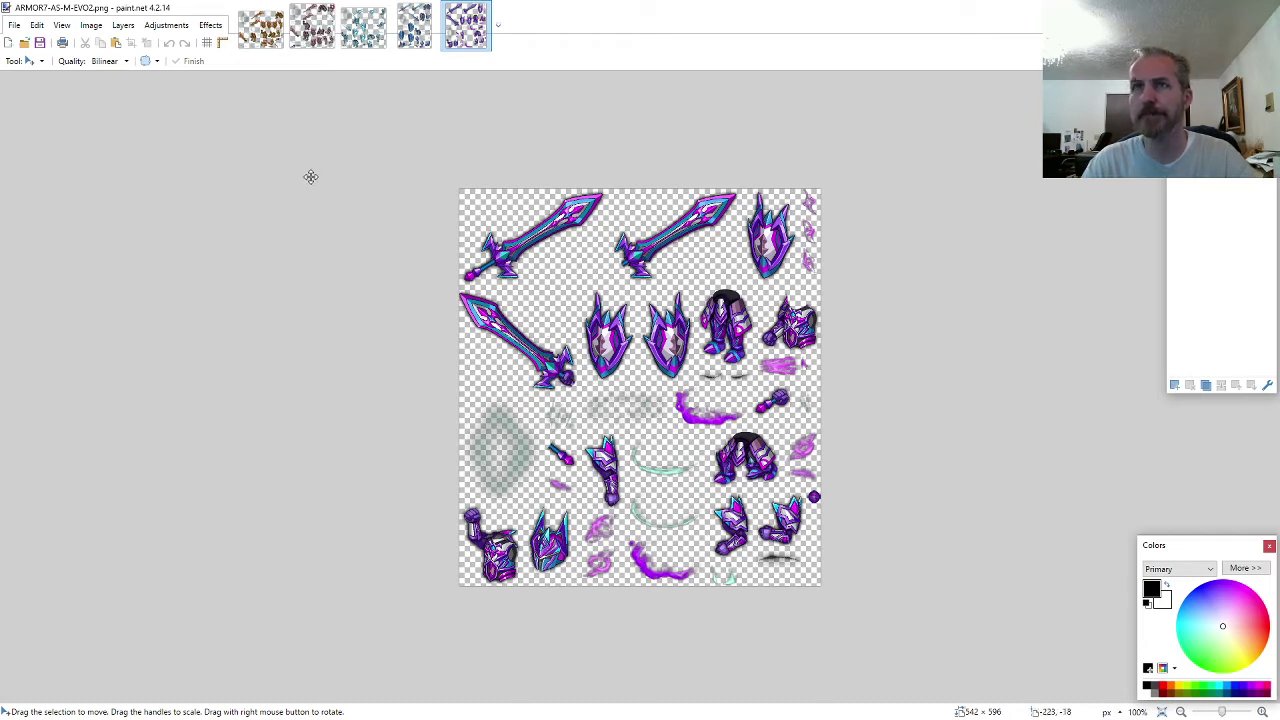
pyautogui.click(28, 61)
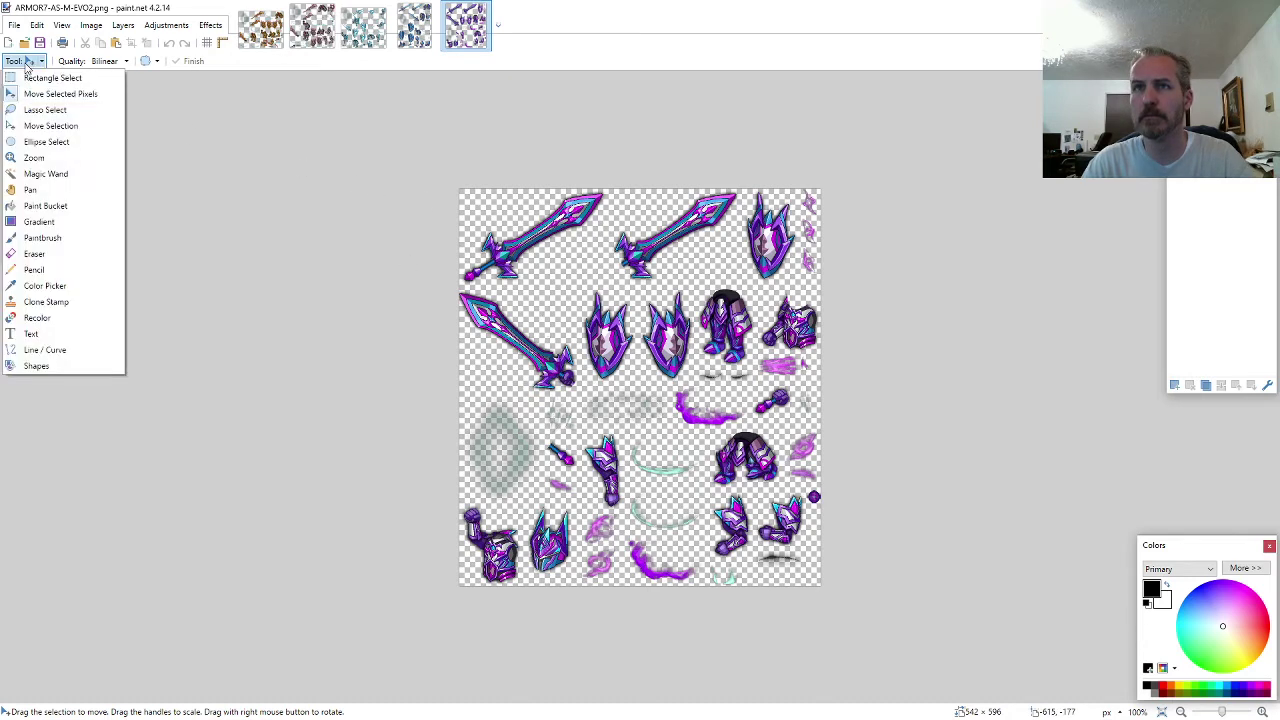
pyautogui.click(279, 66)
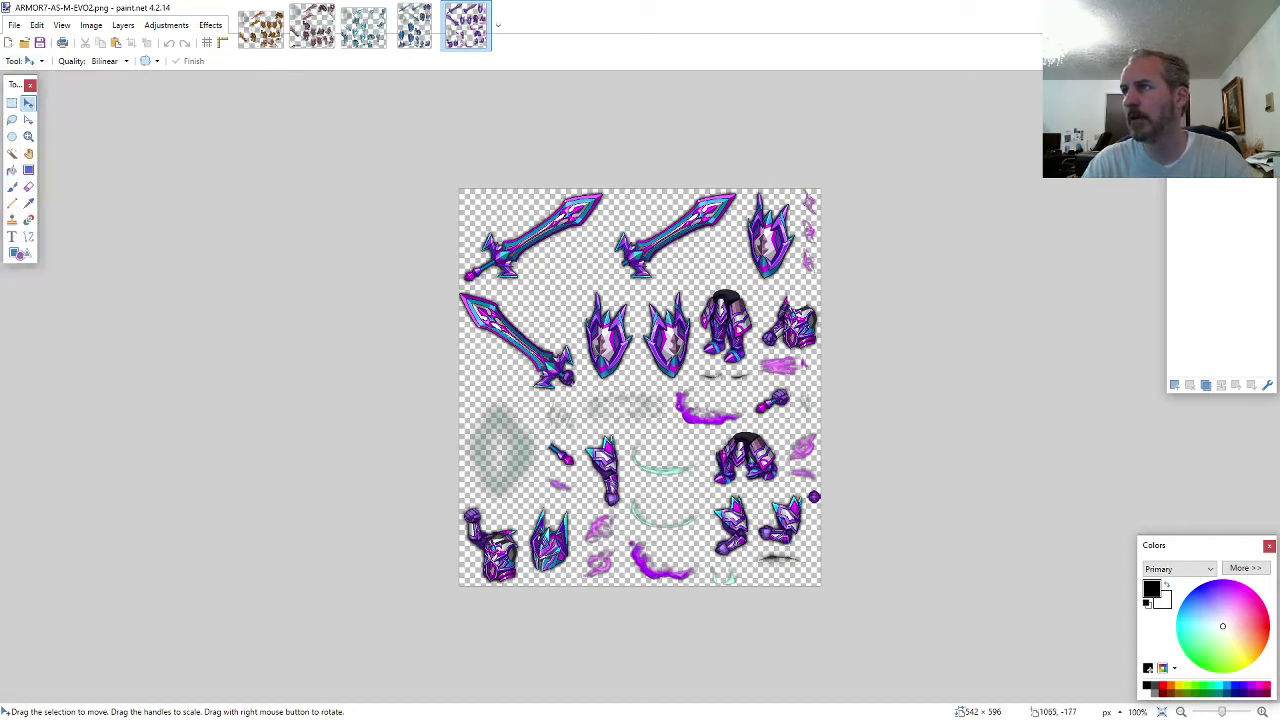
pyautogui.press('F5')
pyautogui.press('F5')
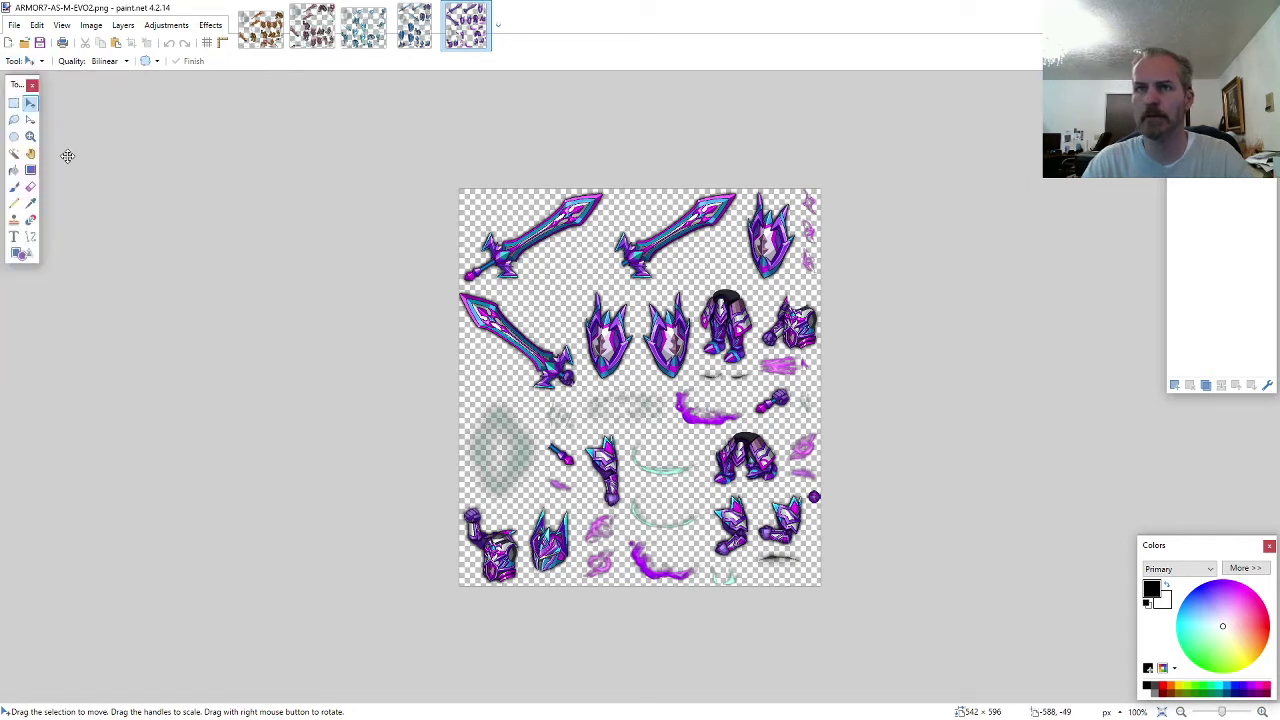
pyautogui.click(14, 119)
pyautogui.hotkey('ctrl', 's')
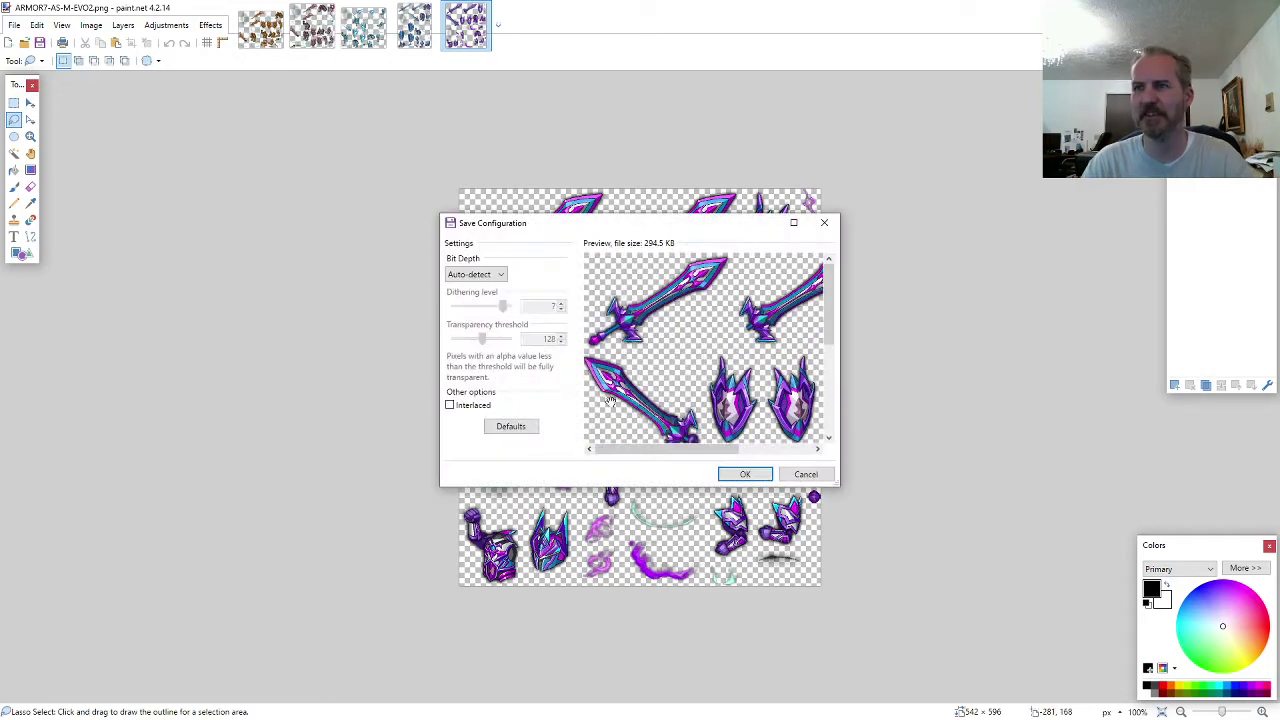
pyautogui.click(802, 473)
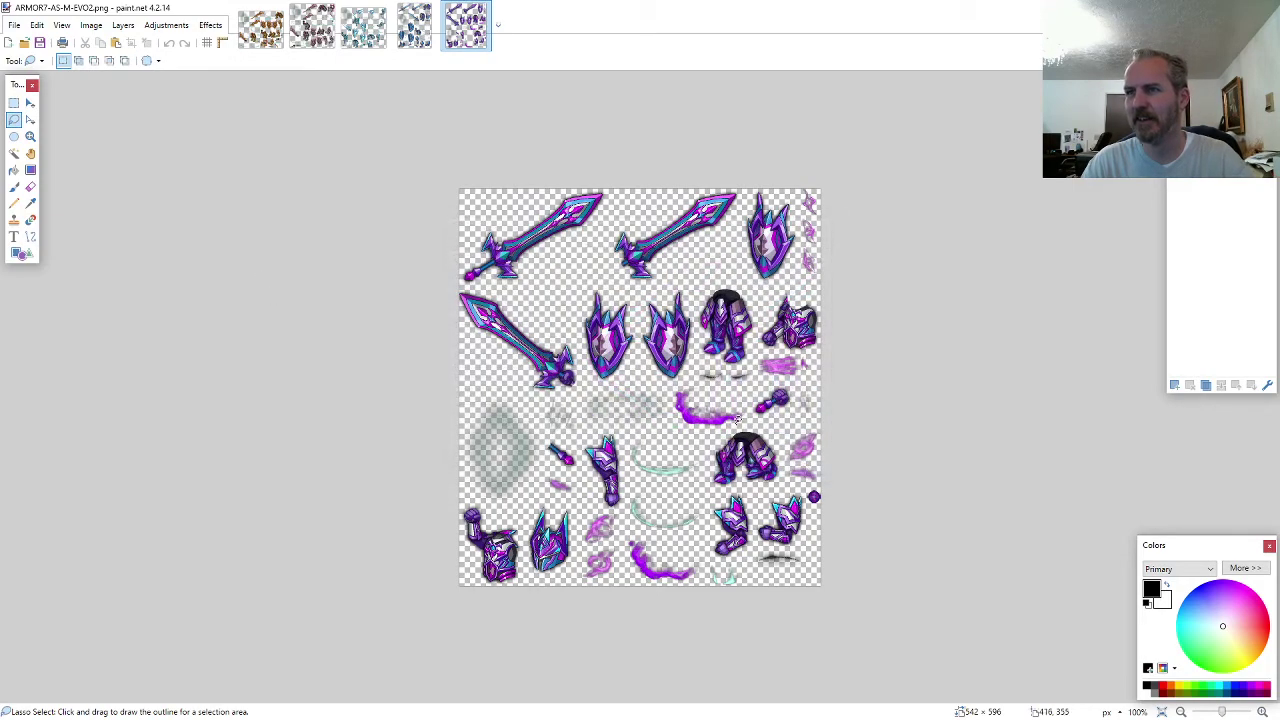
# - Lasso the horned purple helmet on the ARMOR7 sheet and copy it
pyautogui.scroll(5, 748, 410)
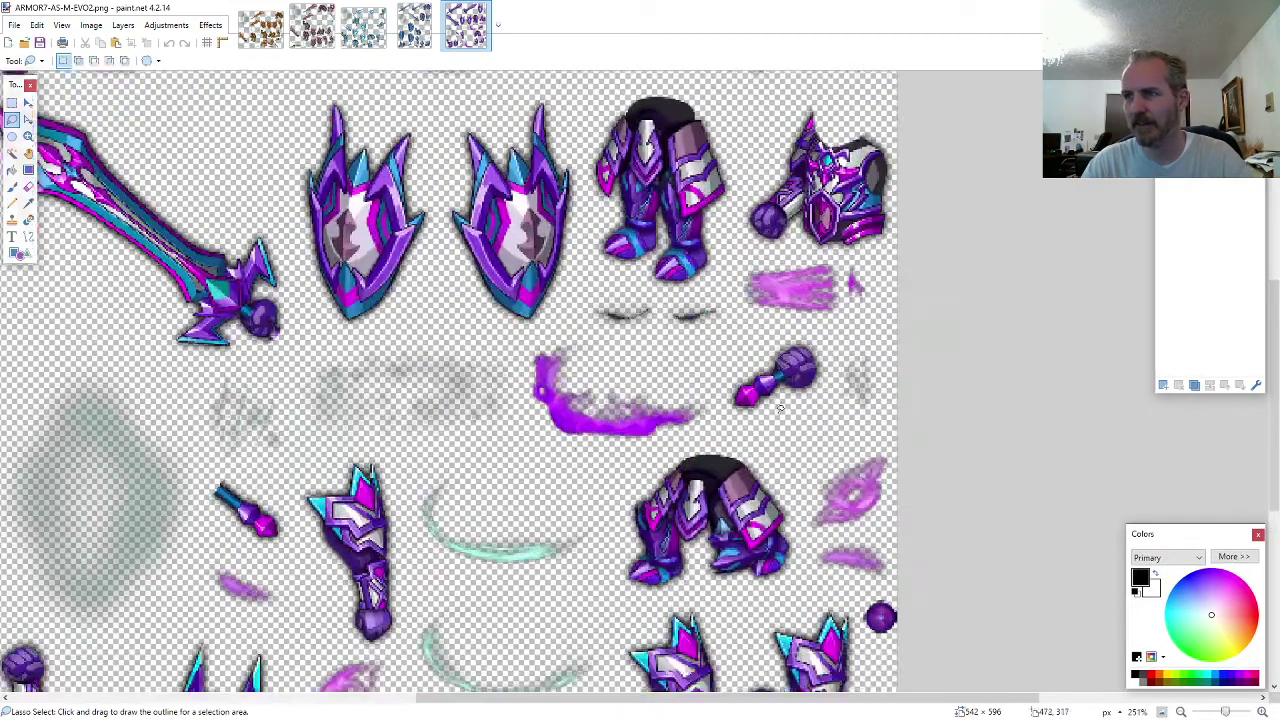
pyautogui.scroll(-3, 640, 405)
pyautogui.scroll(-2, 580, 410)
pyautogui.scroll(2, 420, 440)
pyautogui.scroll(3, 256, 535)
pyautogui.moveTo(365, 553)
pyautogui.mouseDown()
pyautogui.moveTo(450, 525)
pyautogui.moveTo(462, 378)
pyautogui.moveTo(460, 348)
pyautogui.moveTo(422, 313)
pyautogui.moveTo(365, 296)
pyautogui.moveTo(312, 338)
pyautogui.moveTo(295, 396)
pyautogui.moveTo(312, 540)
pyautogui.mouseUp()
# - Create a transparent 800 × 600 pixel image and paste the helmet near its centre, at 417, 189
pyautogui.hotkey('ctrl', 'n')
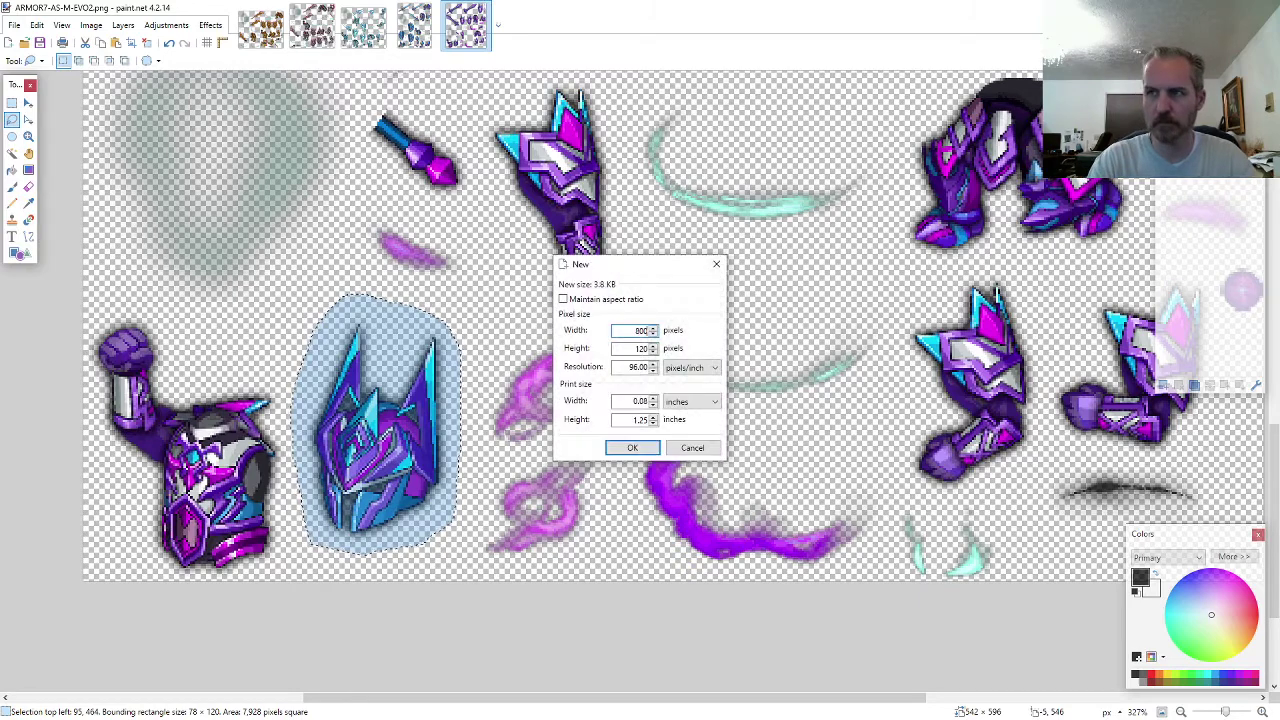
pyautogui.press('Return')
pyautogui.press('Delete')
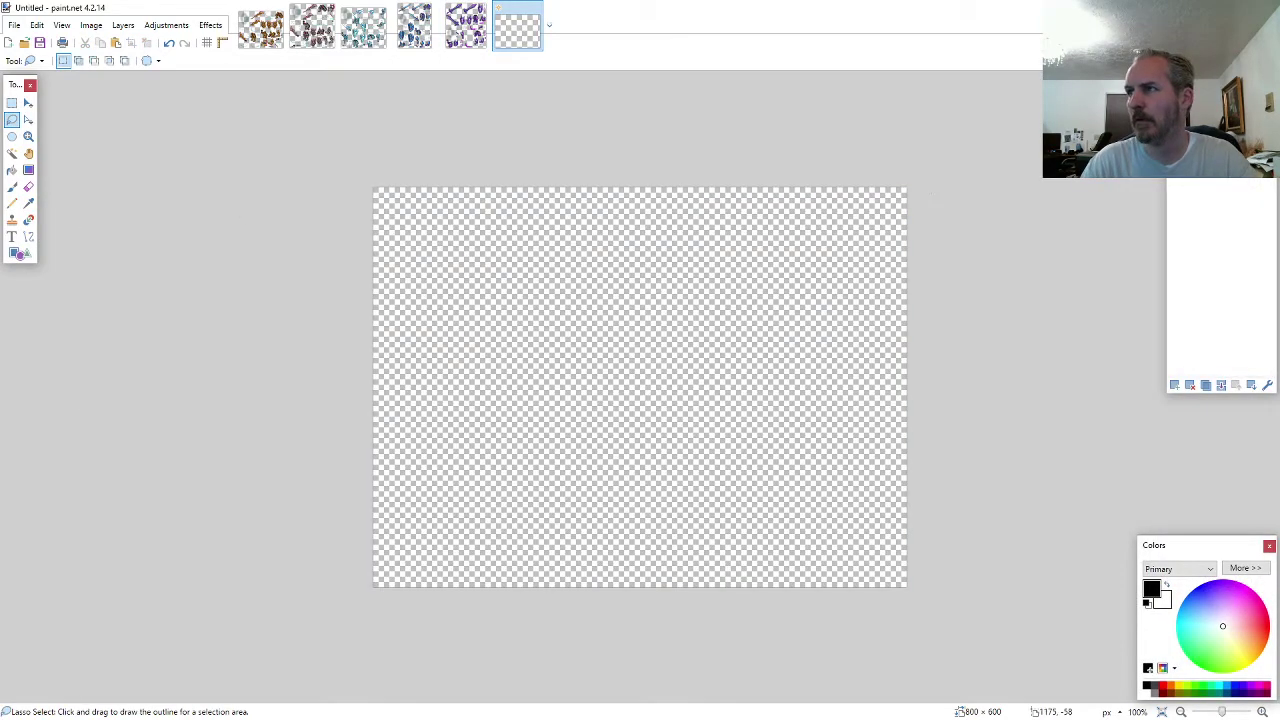
pyautogui.hotkey('ctrl', 'v')
pyautogui.moveTo(503, 600); pyautogui.dragTo(719, 418)
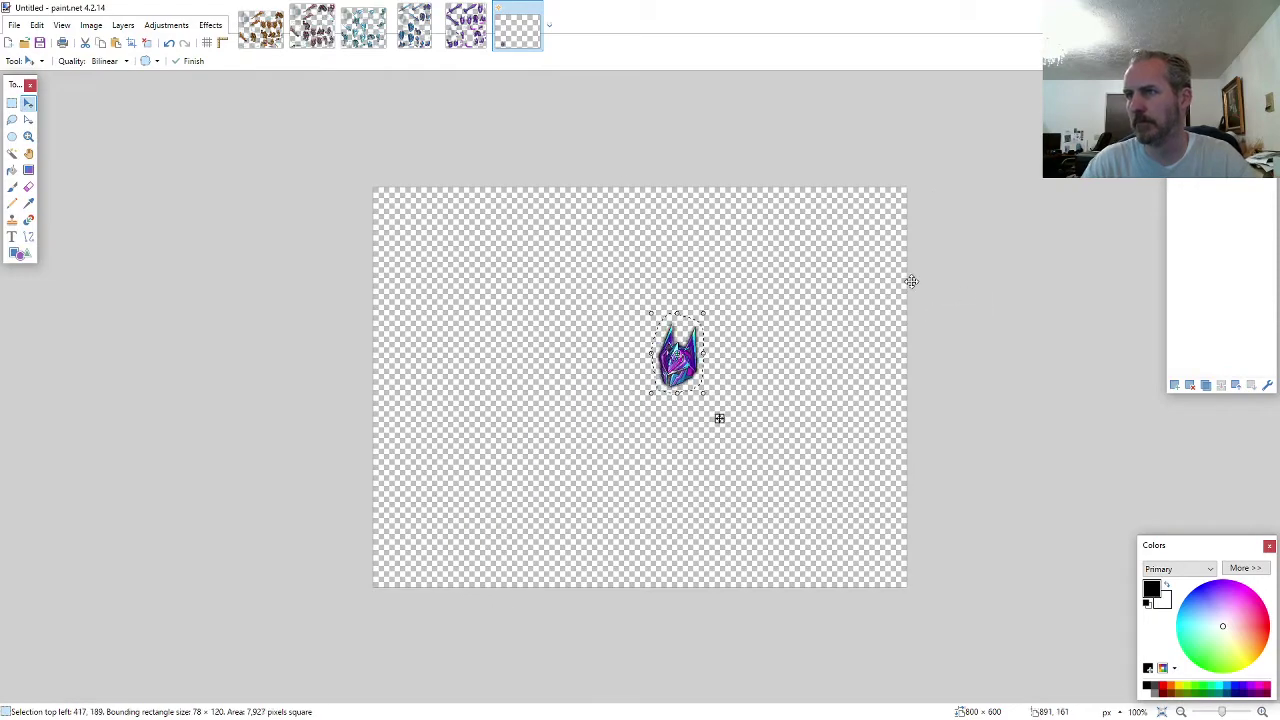
# - Lasso the torso with the lowered arm on the ARMOR7 sheet and copy it
pyautogui.click(465, 30)
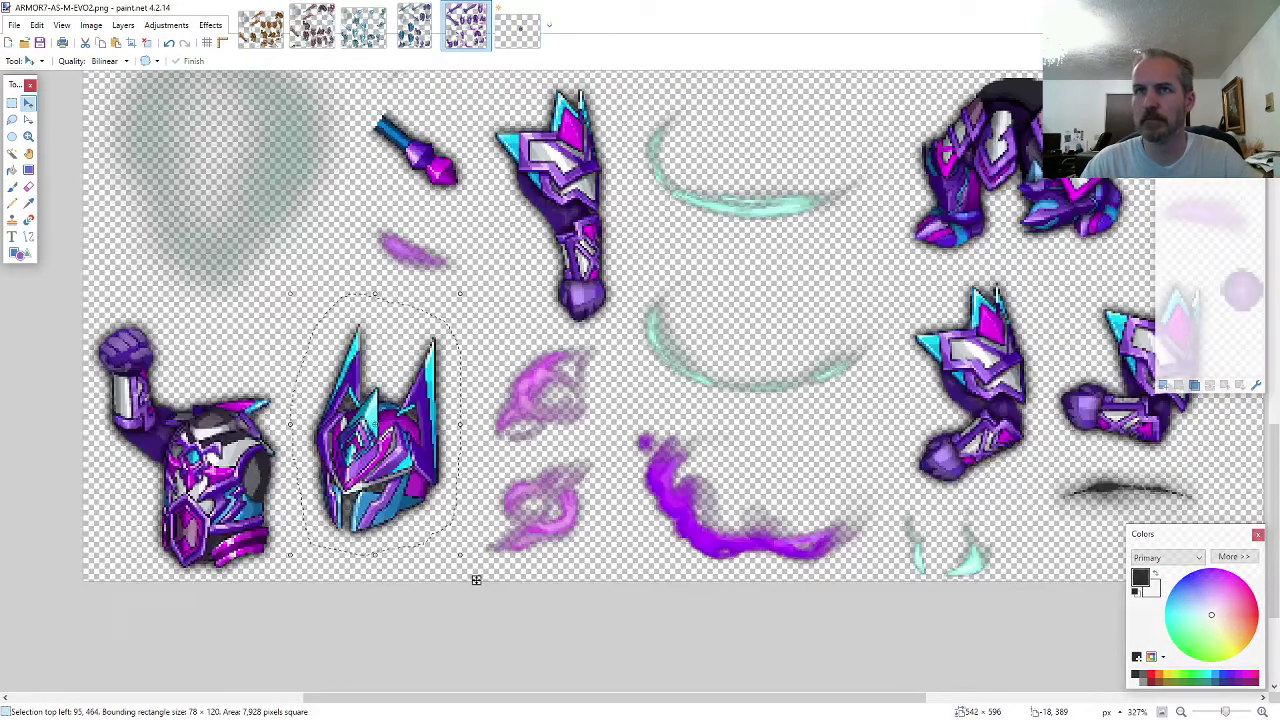
pyautogui.click(12, 119)
pyautogui.scroll(-3, 751, 430)
pyautogui.scroll(5, 900, 400)
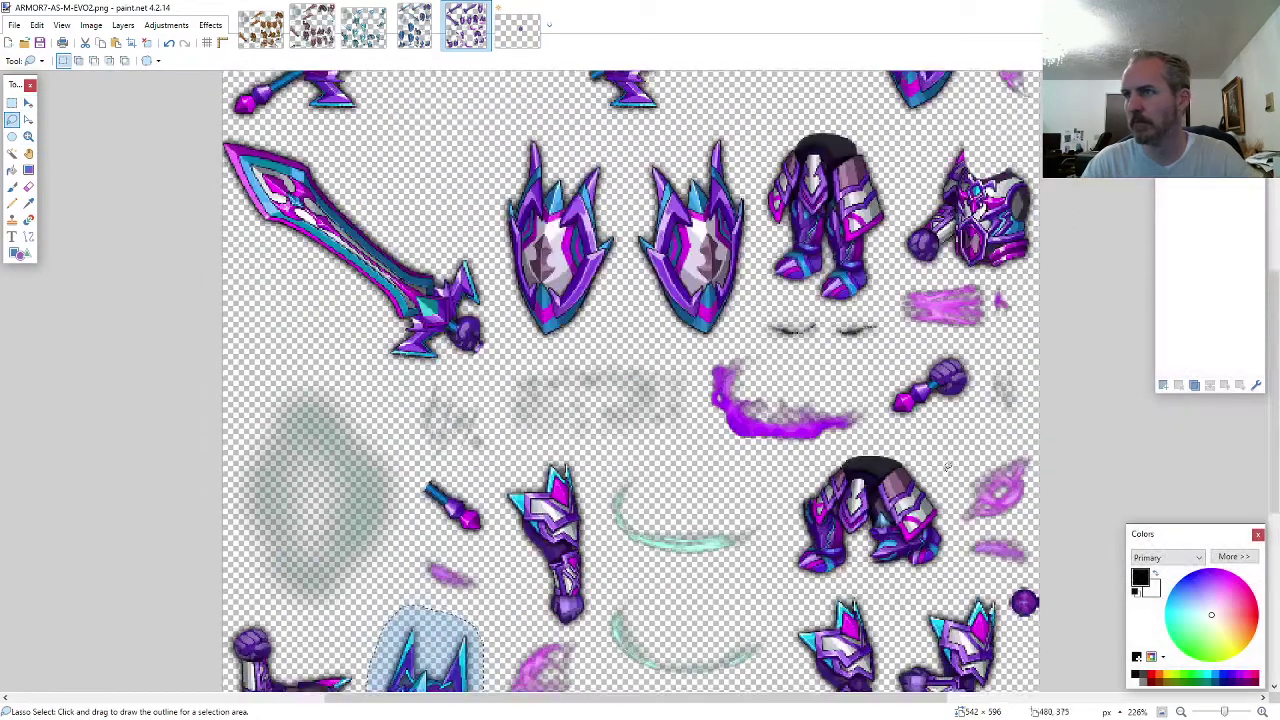
pyautogui.scroll(4, 1049, 371)
pyautogui.moveTo(1065, 313)
pyautogui.mouseDown()
pyautogui.moveTo(1035, 245)
pyautogui.moveTo(893, 180)
pyautogui.moveTo(805, 290)
pyautogui.moveTo(748, 392)
pyautogui.moveTo(880, 452)
pyautogui.moveTo(1000, 455)
pyautogui.moveTo(1042, 437)
pyautogui.mouseUp()
# - Paste the torso onto a new layer of the 800 × 600 image and place it below the helmet, at 383, 268
pyautogui.click(517, 30)
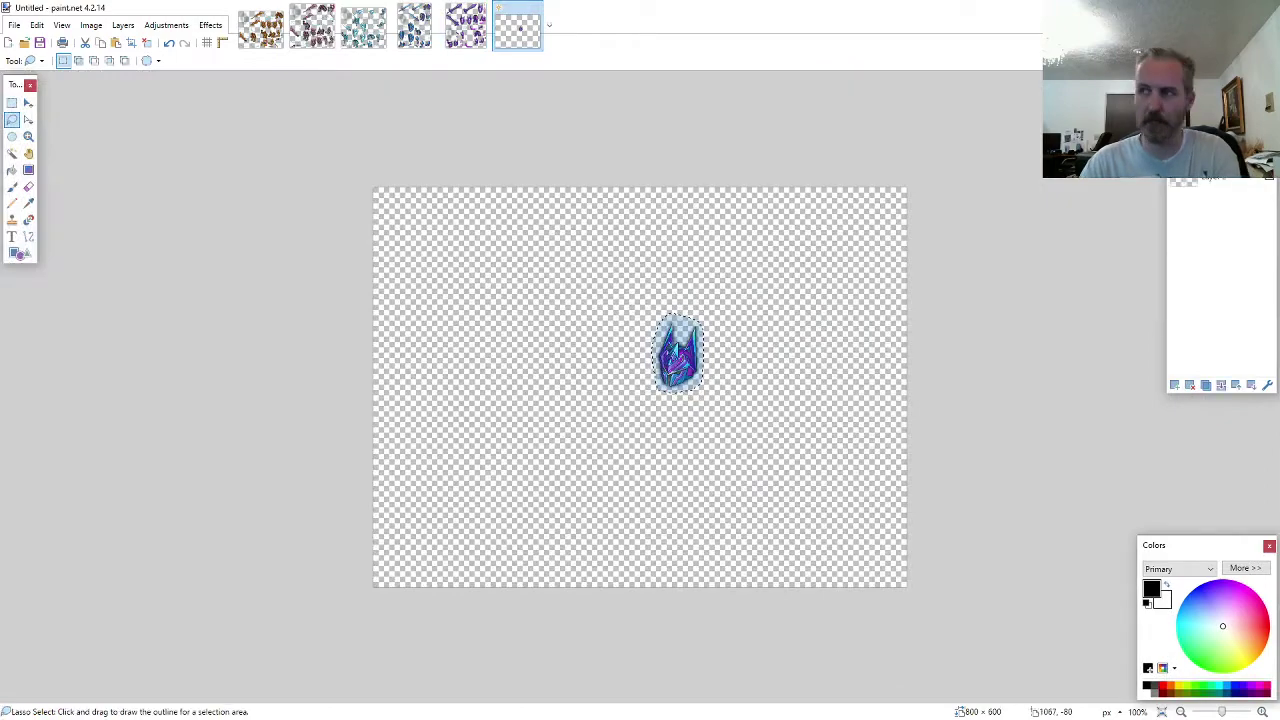
pyautogui.hotkey('ctrl', 'shift', 'v')
pyautogui.scroll(5, 940, 283)
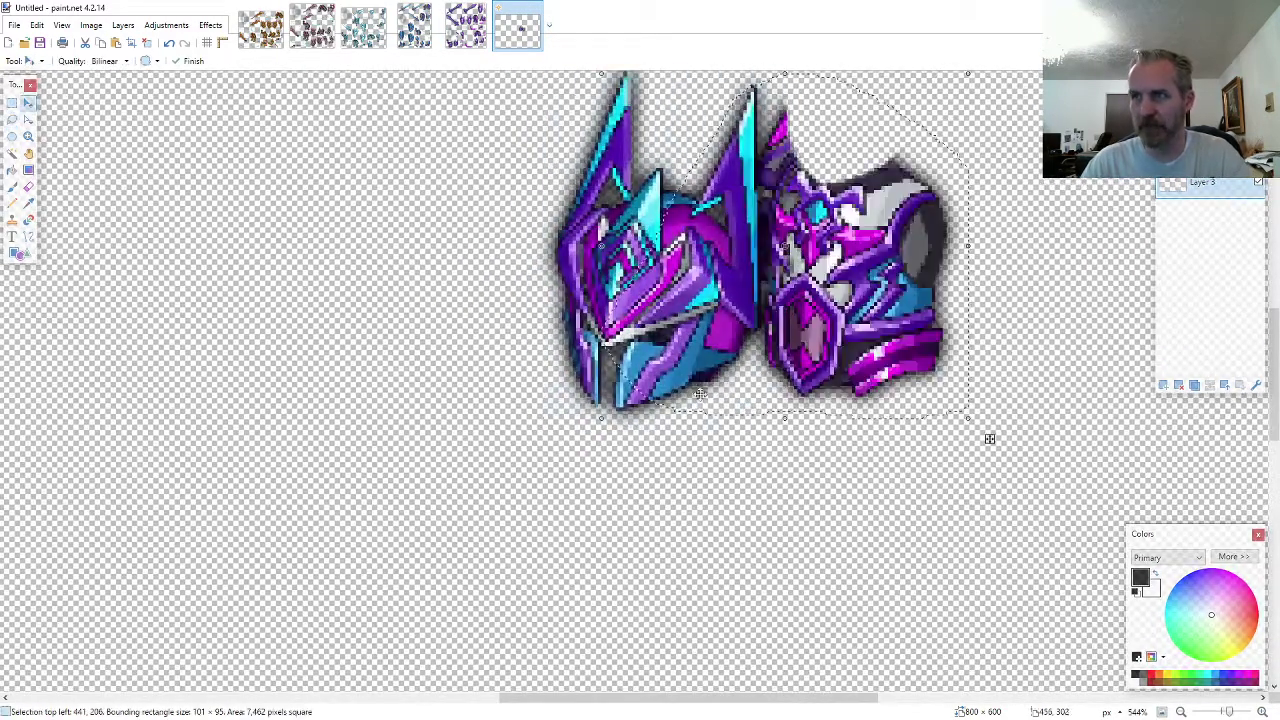
pyautogui.moveTo(989, 438); pyautogui.dragTo(779, 663)
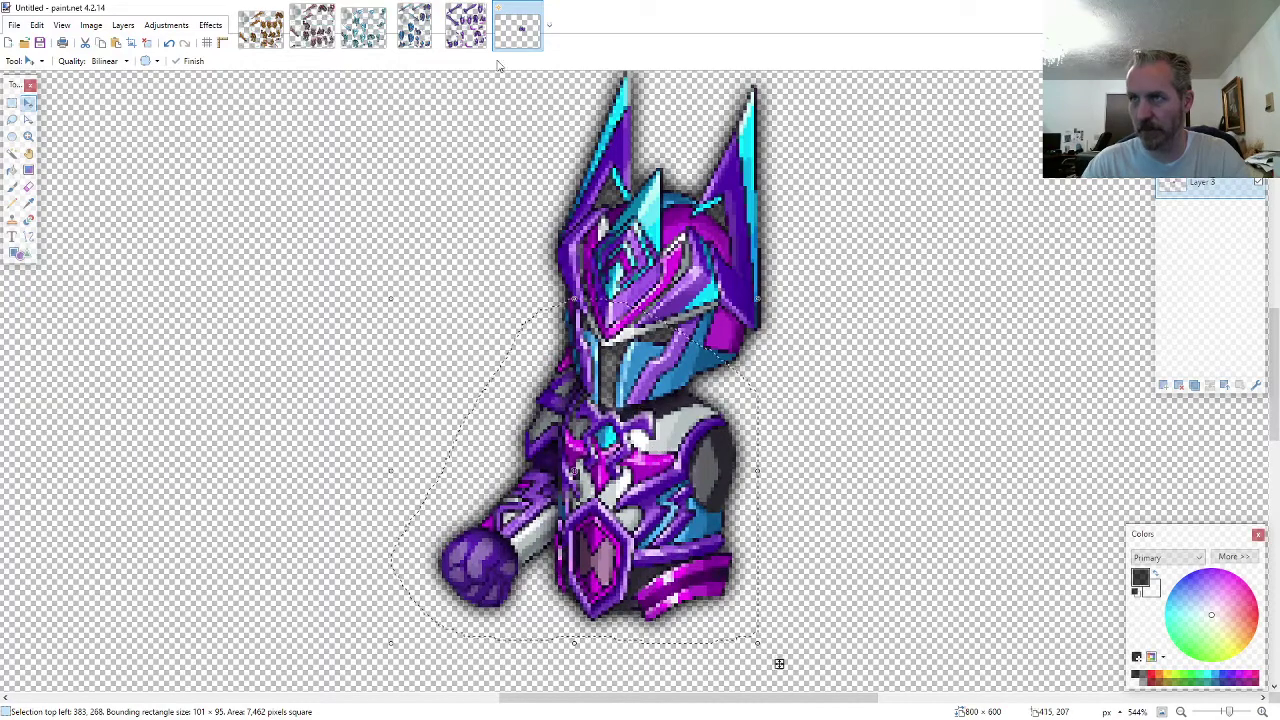
# - Lasso the pair of standing legs on the ARMOR7 sheet and copy them
pyautogui.click(466, 27)
pyautogui.click(13, 122)
pyautogui.scroll(-4, 566, 388)
pyautogui.scroll(3, 605, 400)
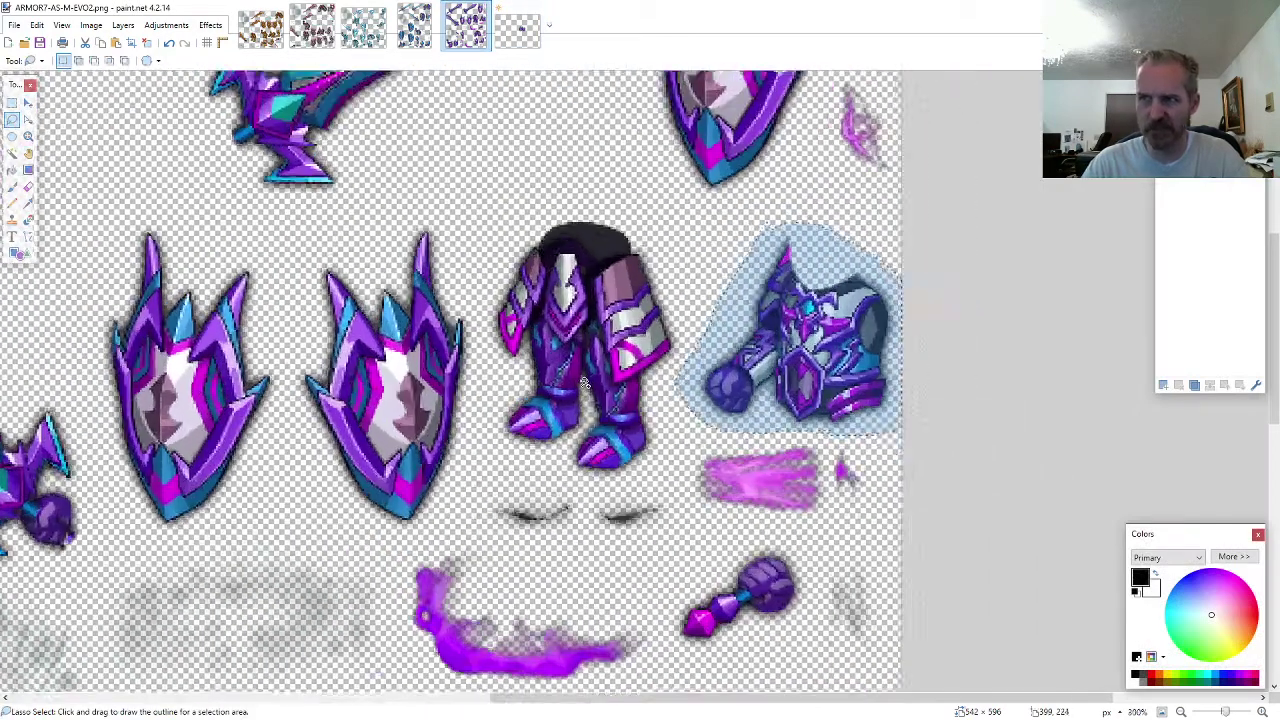
pyautogui.moveTo(687, 456); pyautogui.dragTo(675, 414)
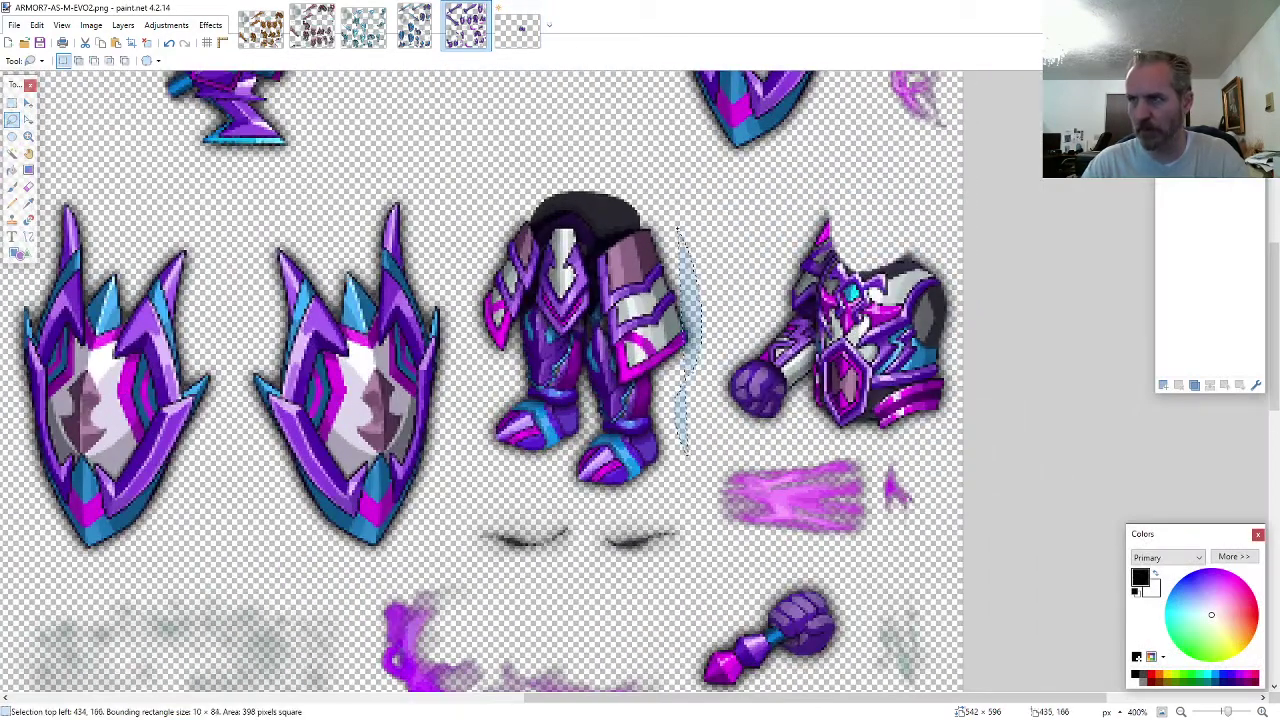
pyautogui.moveTo(678, 231)
pyautogui.mouseDown()
pyautogui.moveTo(592, 172)
pyautogui.moveTo(517, 200)
pyautogui.moveTo(470, 268)
pyautogui.moveTo(467, 375)
pyautogui.moveTo(517, 468)
pyautogui.moveTo(582, 505)
pyautogui.moveTo(635, 501)
pyautogui.mouseUp()
# - Paste the legs into Layer 4 of the character image and align them under the torso, at 404, 322
pyautogui.click(517, 28)
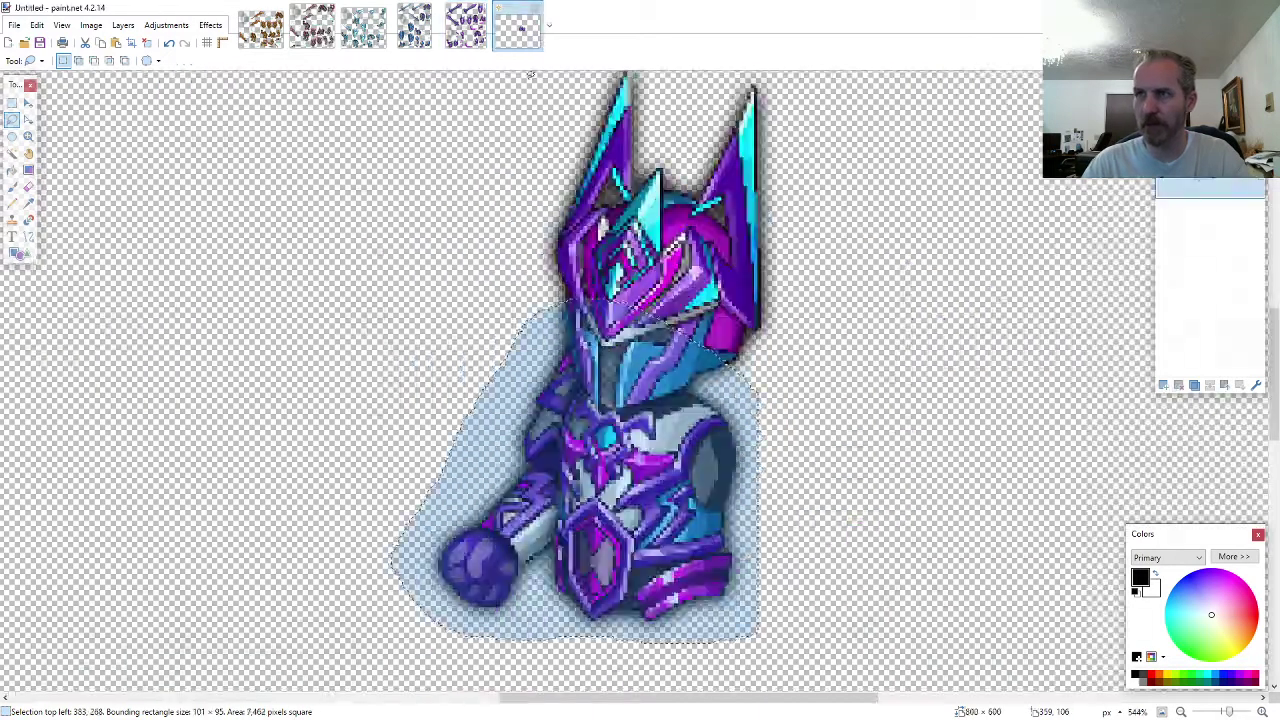
pyautogui.scroll(-6, 849, 360)
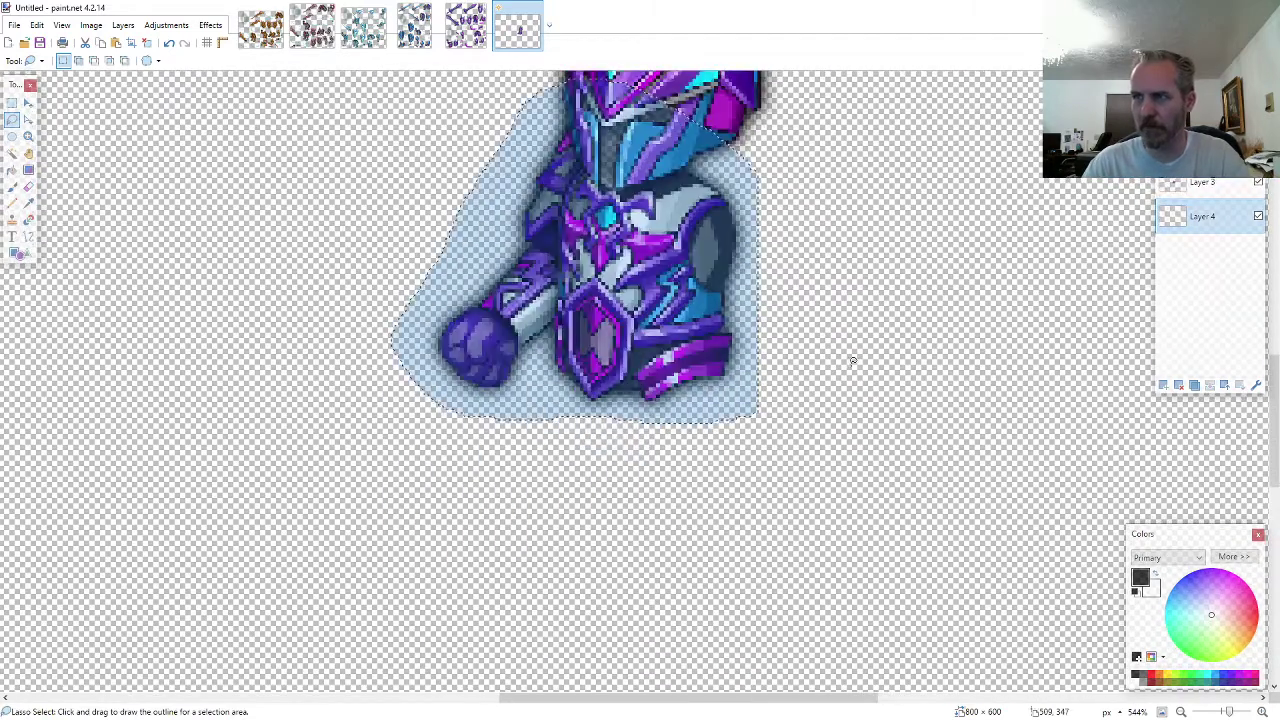
pyautogui.hotkey('ctrl', 'v')
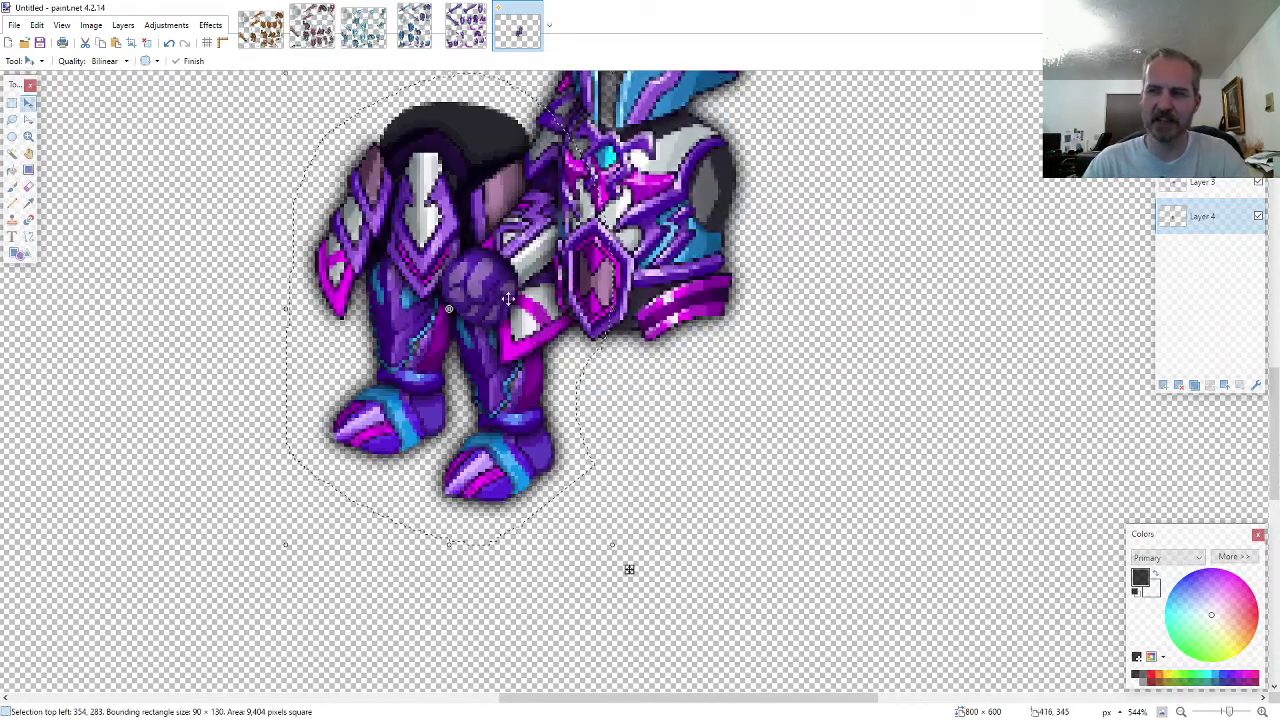
pyautogui.moveTo(466, 232); pyautogui.dragTo(646, 373)
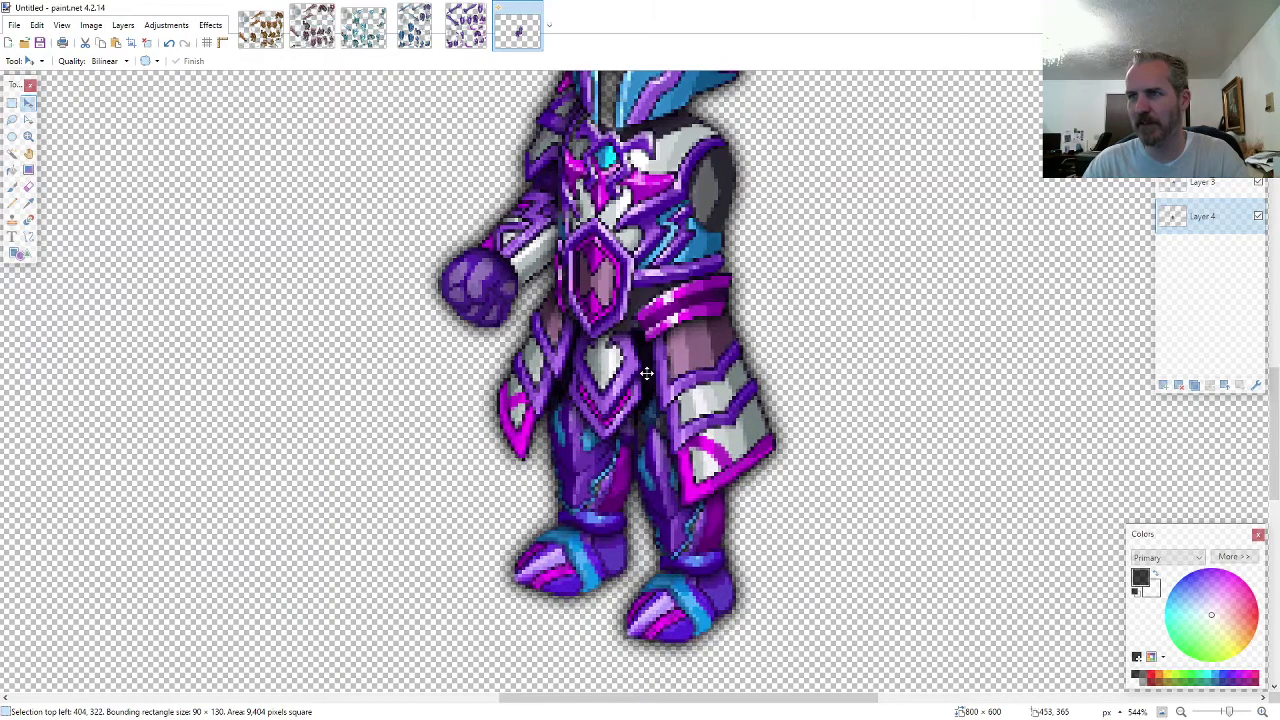
# - Lasso the straight hanging arm with the spiked shoulder on the ARMOR7 sheet and copy it
pyautogui.click(465, 25)
pyautogui.click(12, 118)
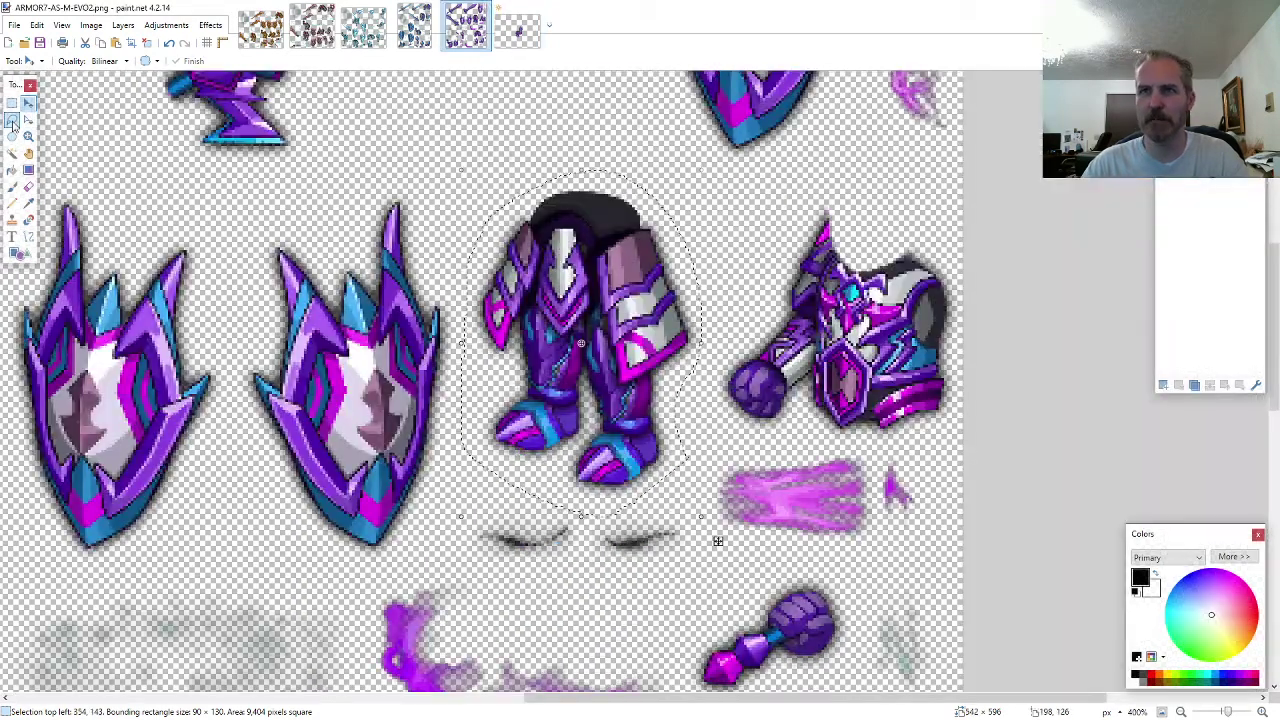
pyautogui.scroll(-2, 768, 400)
pyautogui.scroll(-6, 768, 402)
pyautogui.scroll(4, 437, 388)
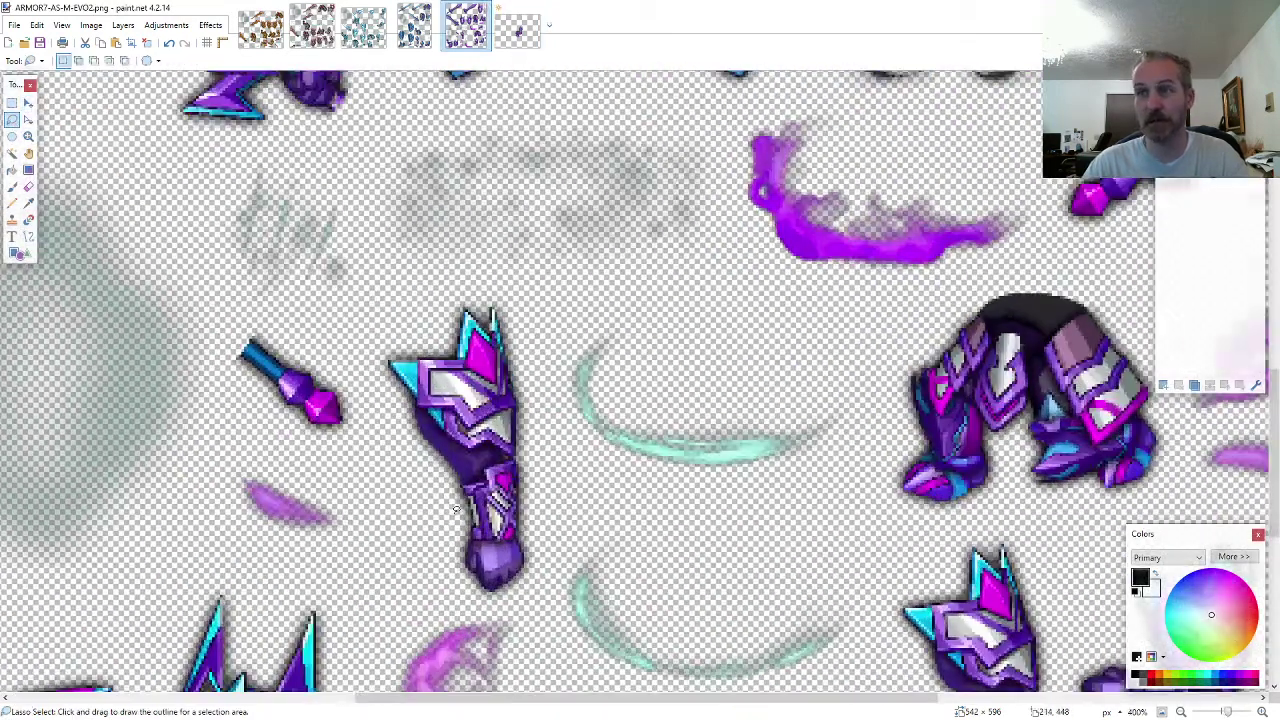
pyautogui.scroll(-2, 425, 385)
pyautogui.moveTo(424, 386)
pyautogui.mouseDown()
pyautogui.moveTo(454, 484)
pyautogui.moveTo(494, 508)
pyautogui.moveTo(542, 448)
pyautogui.moveTo(535, 232)
pyautogui.moveTo(512, 195)
pyautogui.moveTo(454, 190)
pyautogui.moveTo(362, 262)
pyautogui.mouseUp()
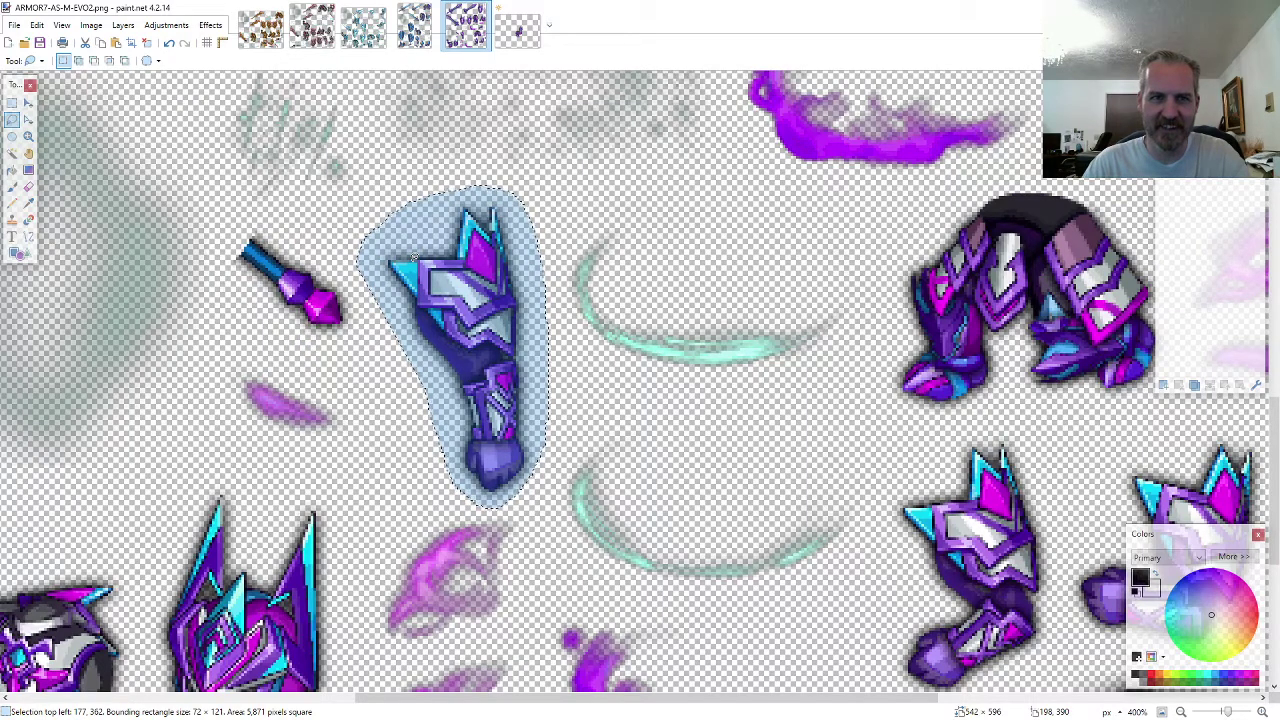
# - Paste the arm onto a new layer above the torso and place it at the shoulder, at 438, 268
pyautogui.click(517, 25)
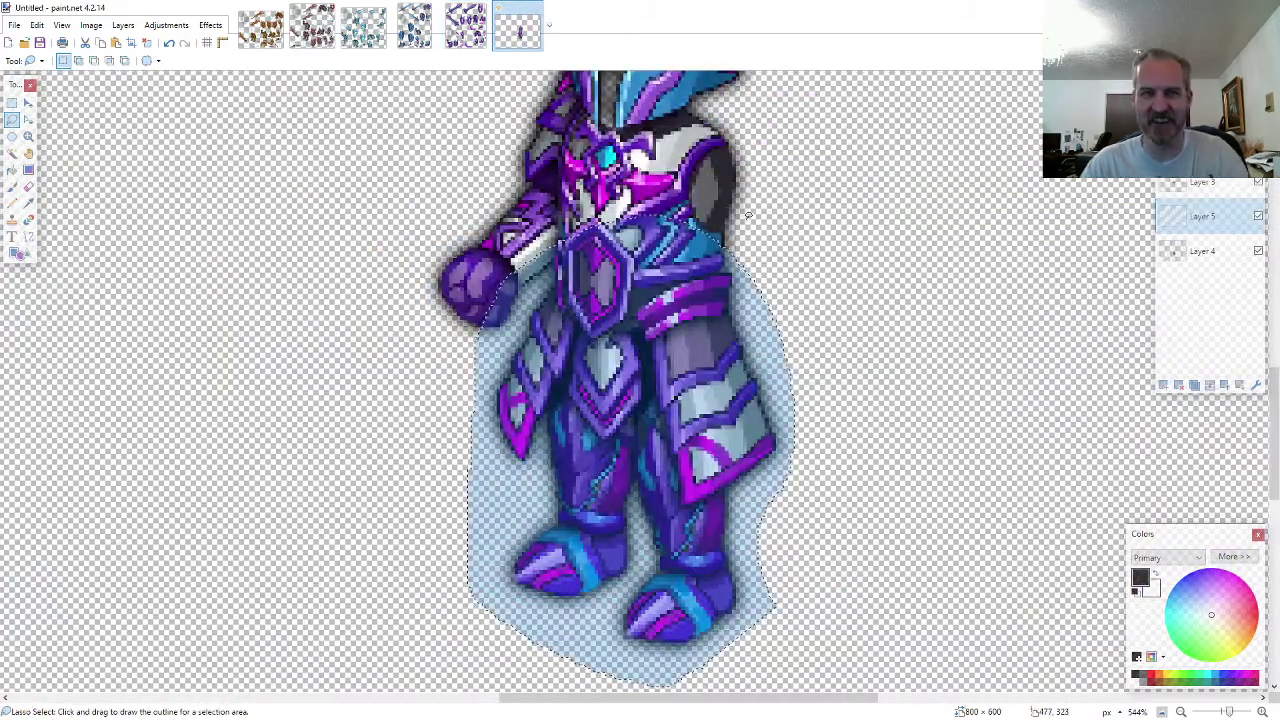
pyautogui.scroll(3, 300, 400)
pyautogui.hotkey('ctrl', 'shift', 'v')
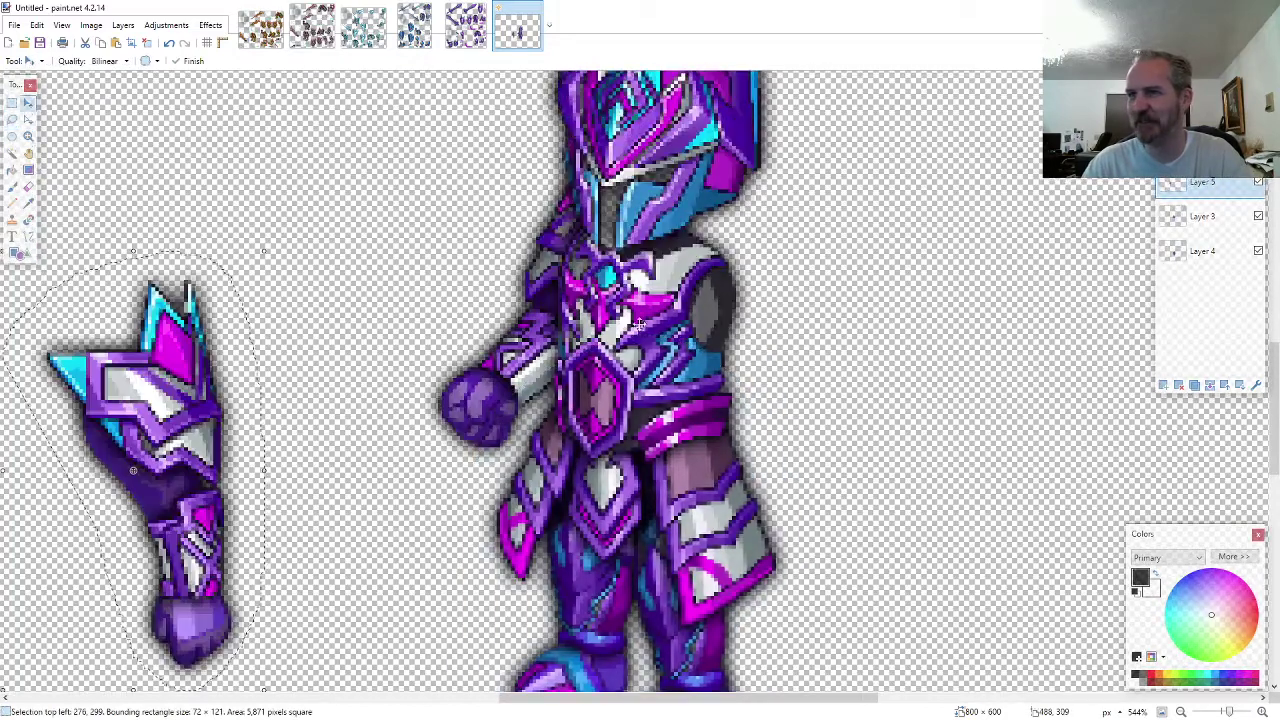
pyautogui.moveTo(237, 407); pyautogui.dragTo(867, 603)
pyautogui.scroll(-4, 867, 603)
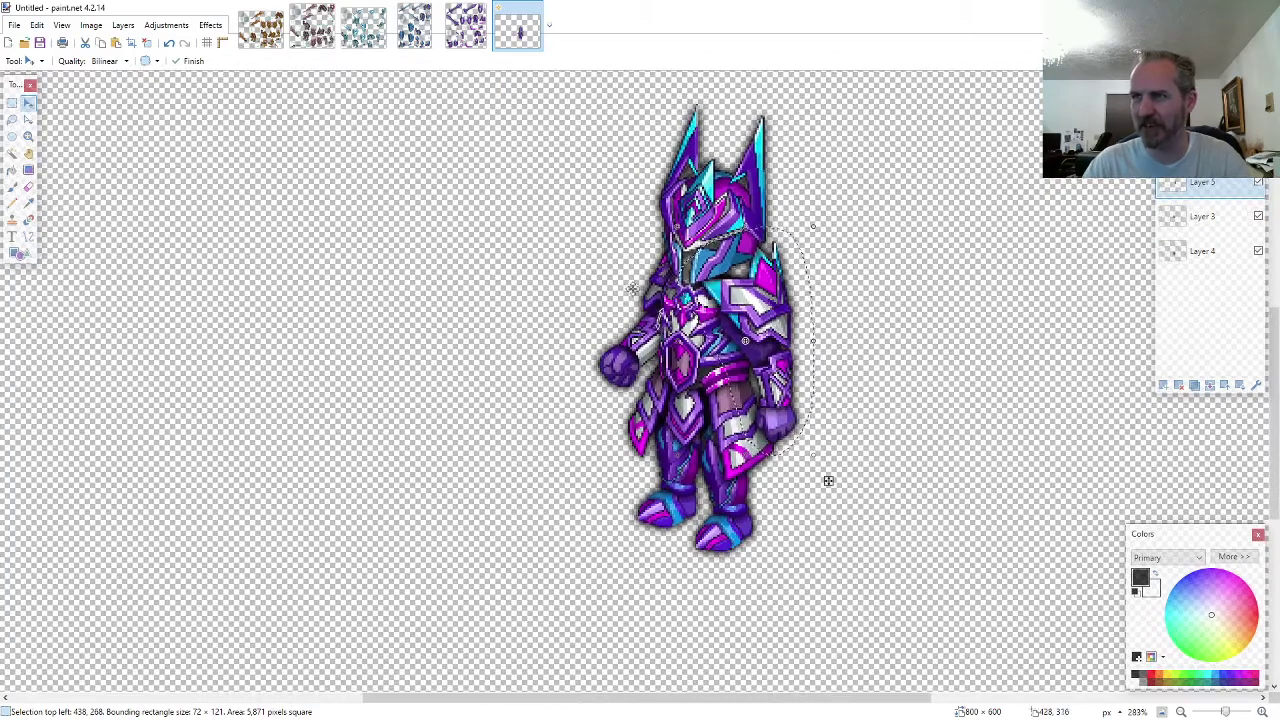
# - Lasso the shield beside the standing legs on the ARMOR7 sheet and copy it
pyautogui.click(466, 27)
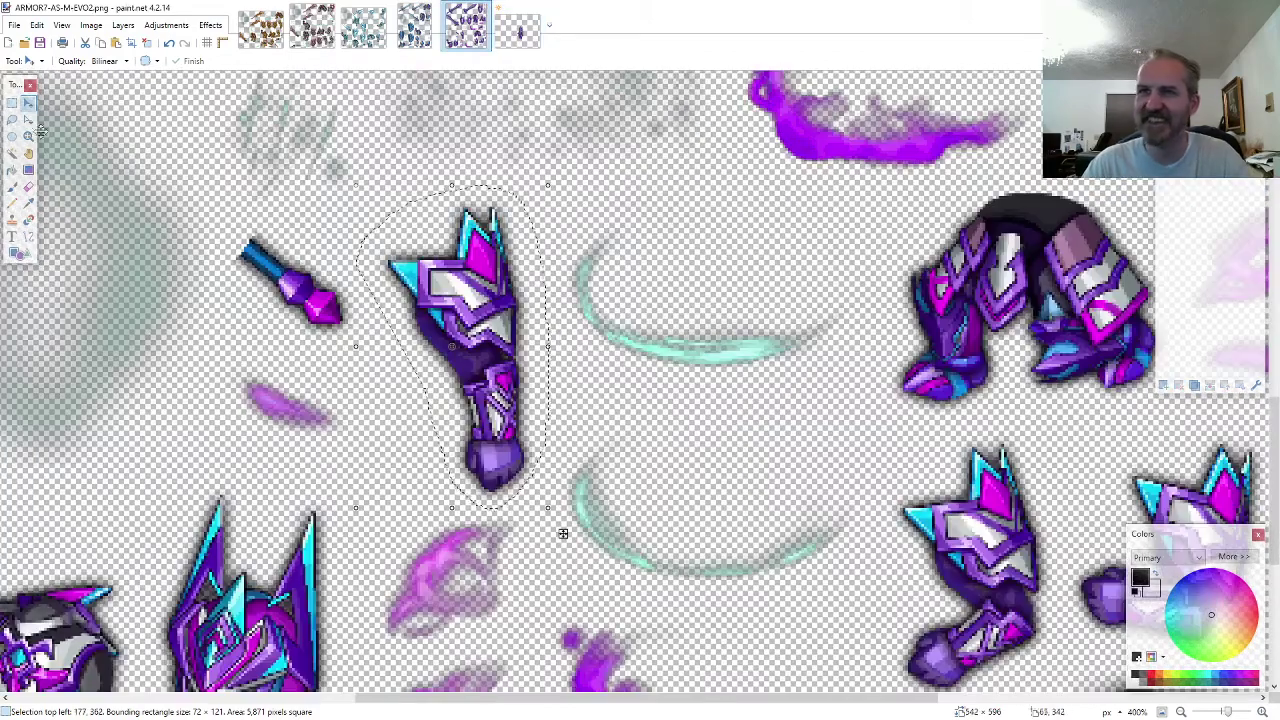
pyautogui.click(12, 120)
pyautogui.scroll(-2, 410, 365)
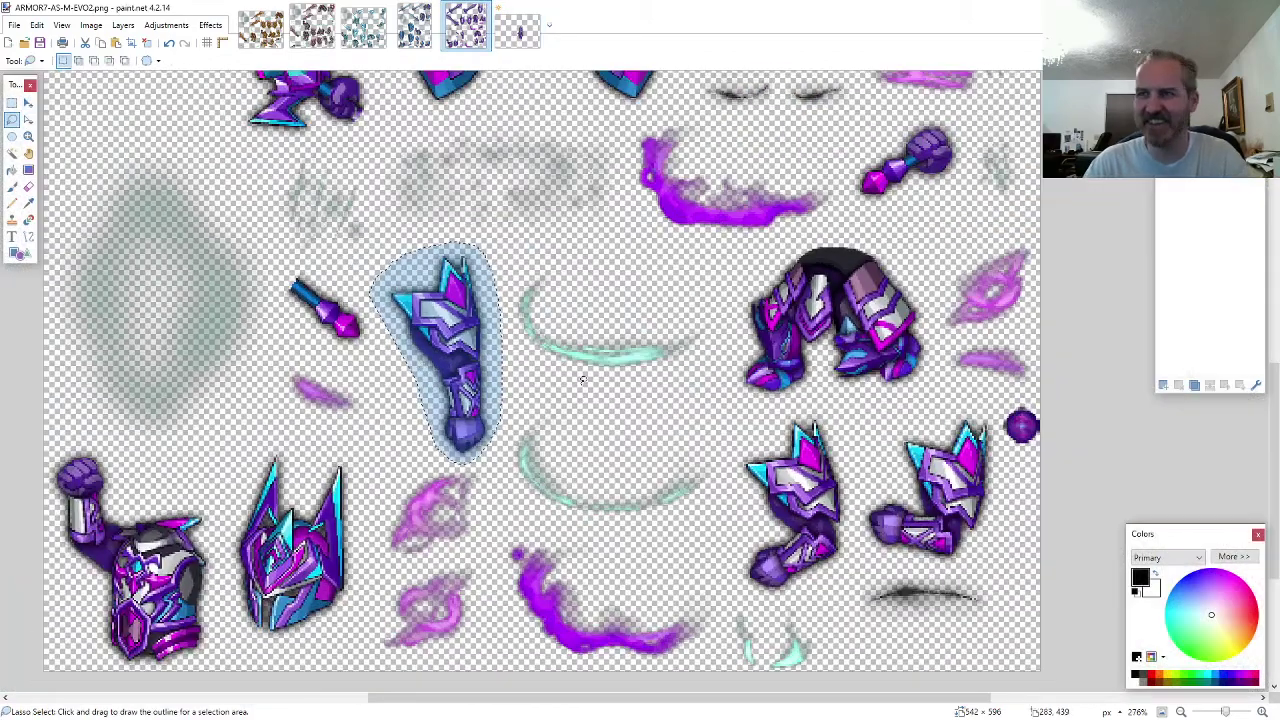
pyautogui.scroll(5, 582, 380)
pyautogui.moveTo(699, 443); pyautogui.dragTo(700, 388)
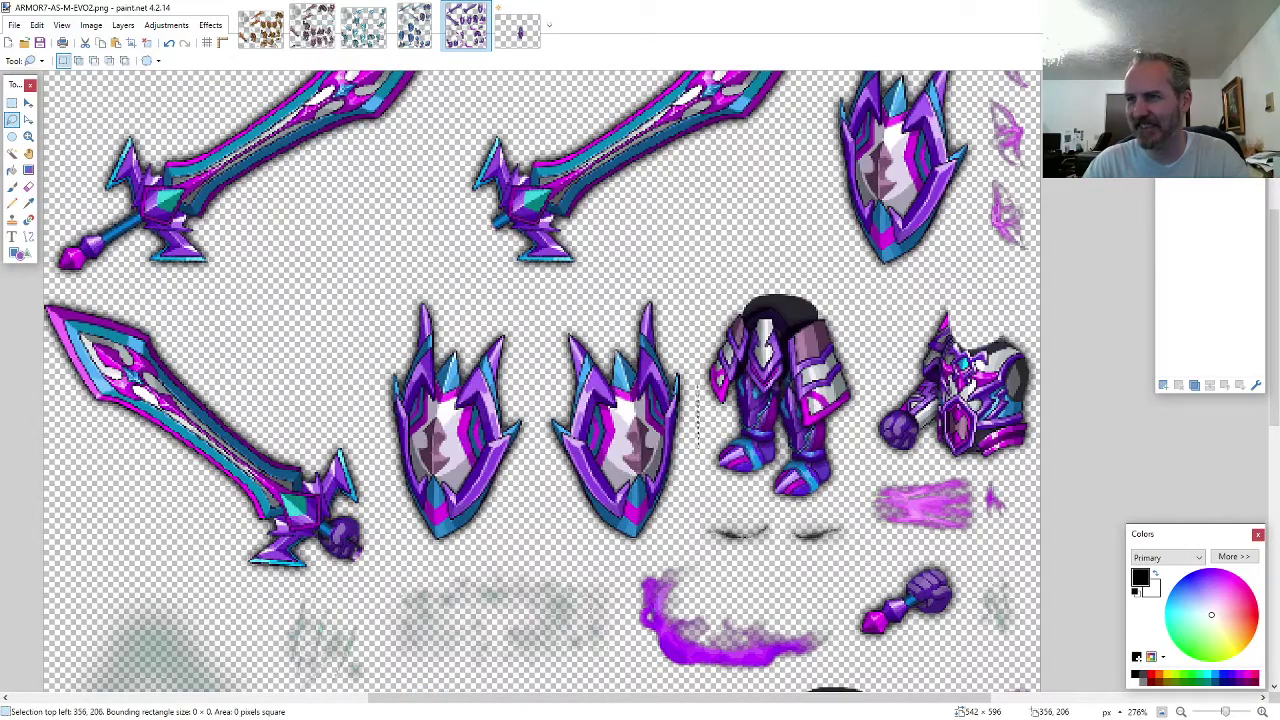
pyautogui.moveTo(663, 297)
pyautogui.mouseDown()
pyautogui.moveTo(610, 292)
pyautogui.moveTo(548, 340)
pyautogui.moveTo(532, 425)
pyautogui.moveTo(558, 497)
pyautogui.moveTo(620, 552)
pyautogui.moveTo(652, 527)
pyautogui.mouseUp()
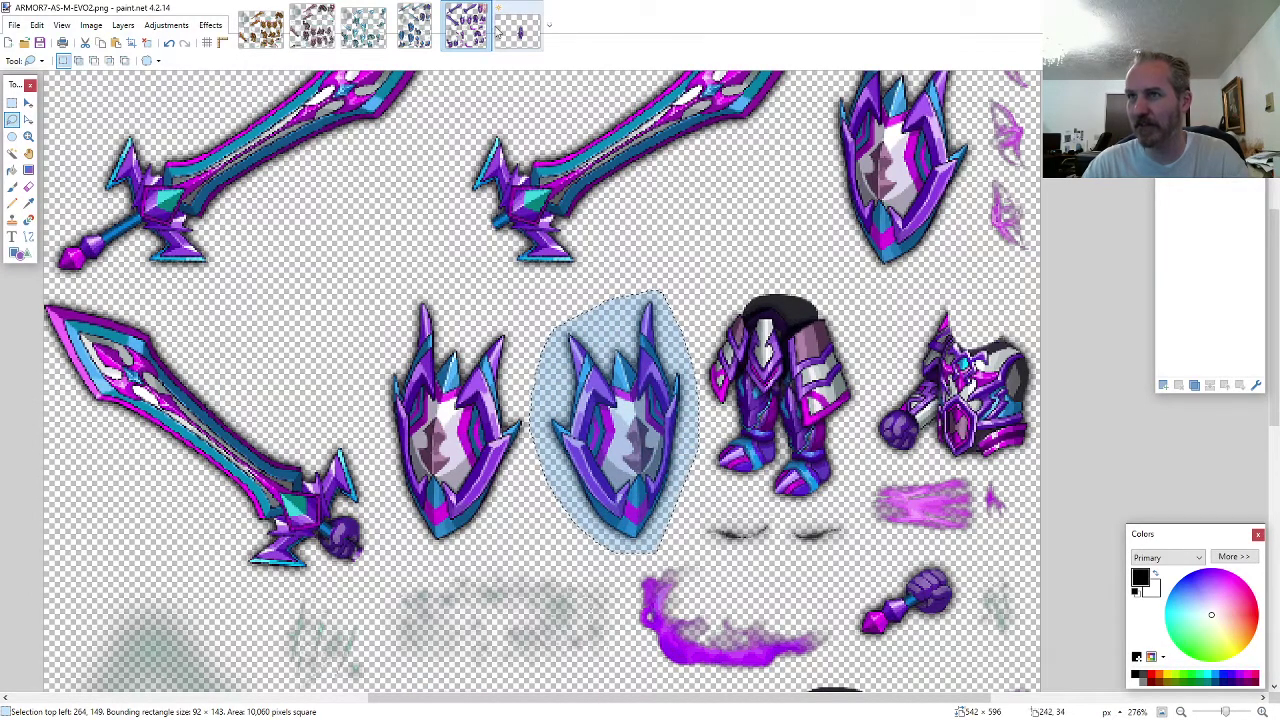
# - Paste the shield onto a new layer of the character image and place it over the hanging arm, at 436, 286
pyautogui.click(518, 27)
pyautogui.hotkey('ctrl', 'shift', 'n')
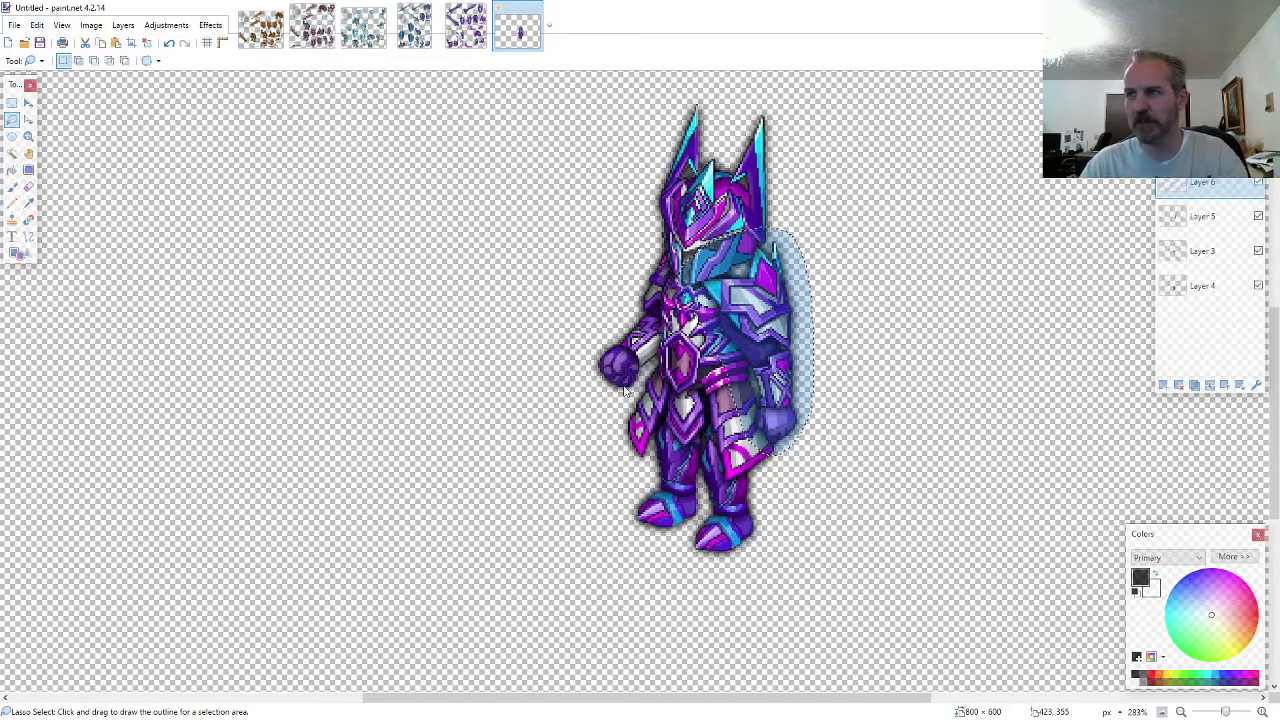
pyautogui.hotkey('ctrl', 'v')
pyautogui.moveTo(534, 366)
pyautogui.mouseDown()
pyautogui.moveTo(710, 494)
pyautogui.moveTo(996, 592)
pyautogui.moveTo(863, 555)
pyautogui.mouseUp()
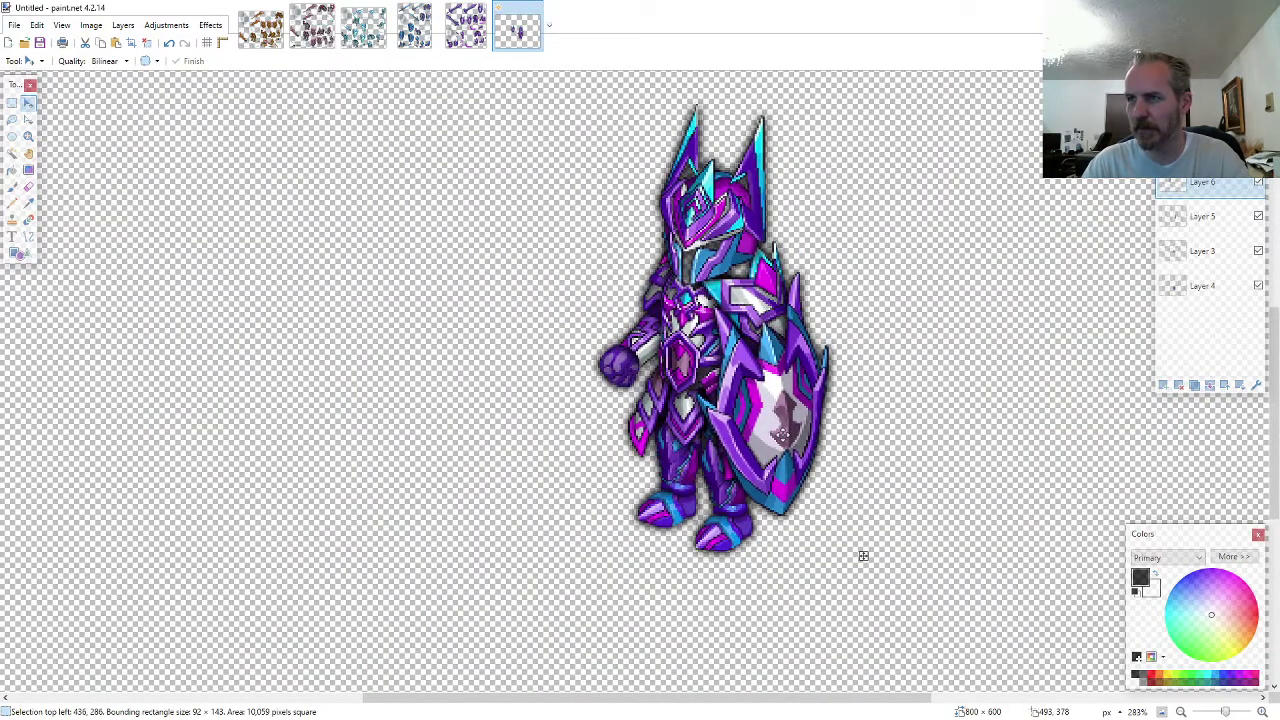
# - Lasso the sword with the gripping fist on the ARMOR7 sheet and copy it
pyautogui.click(465, 27)
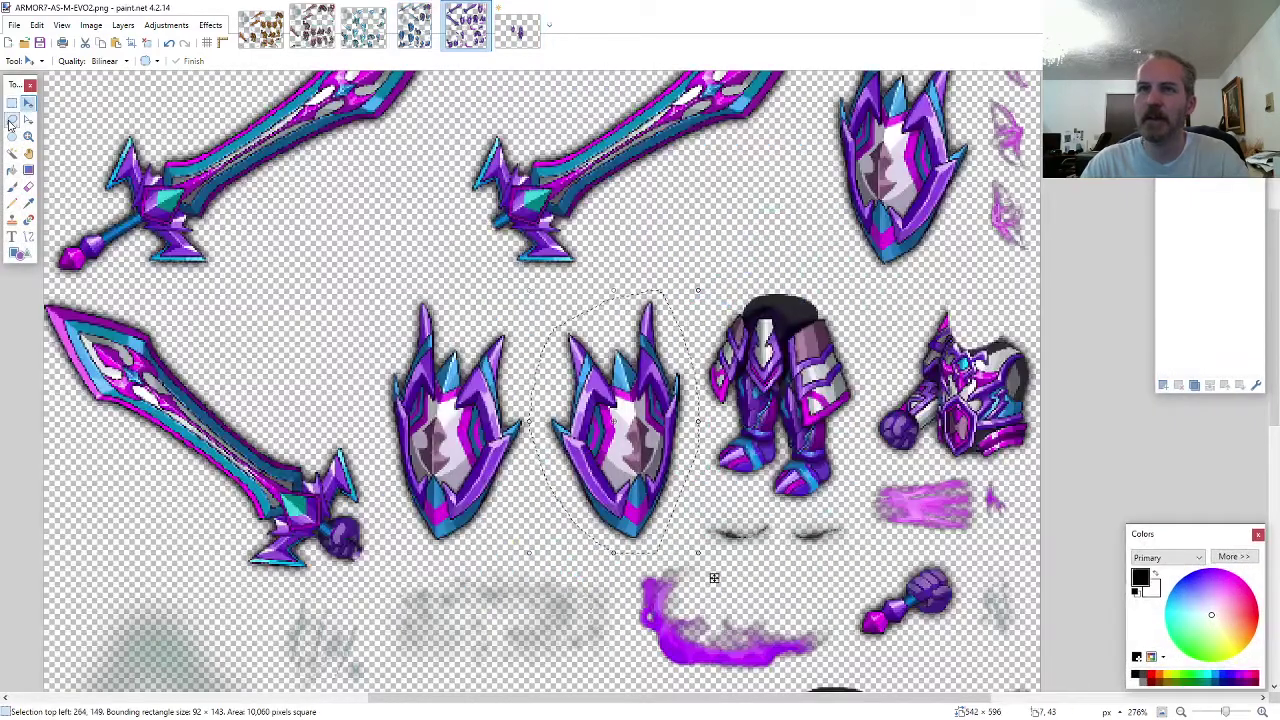
pyautogui.click(11, 119)
pyautogui.scroll(2, 45, 420)
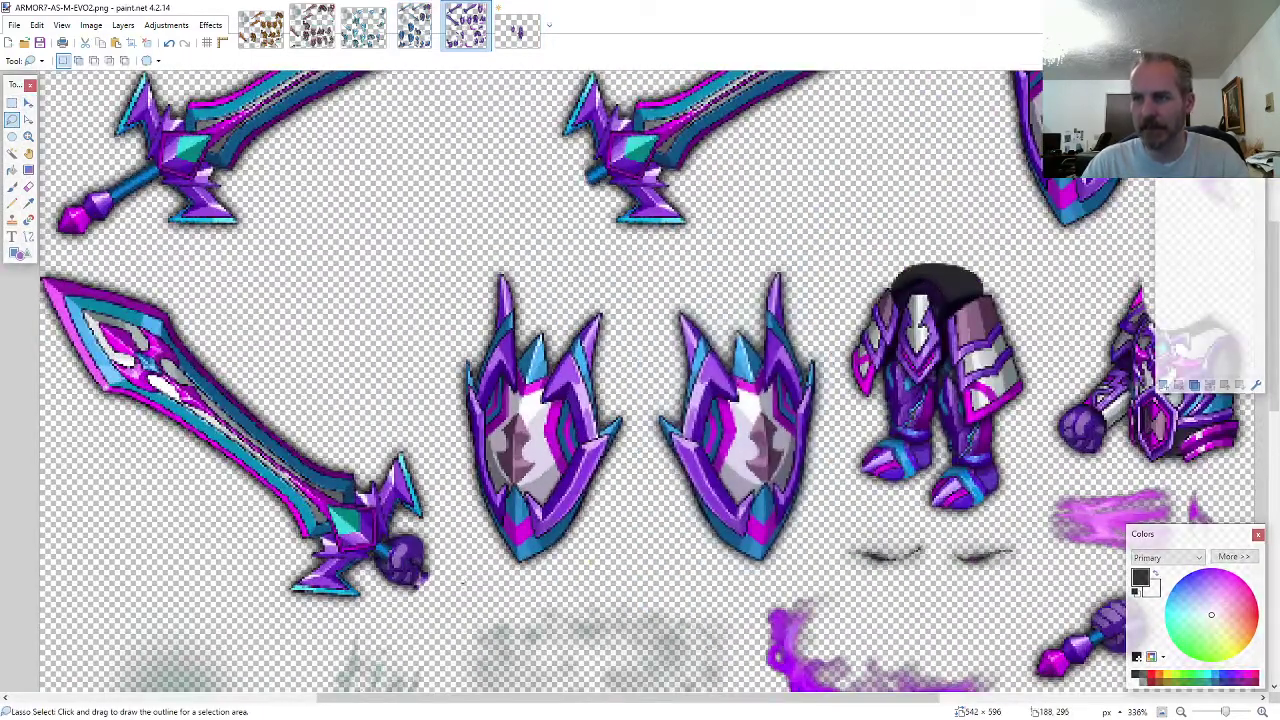
pyautogui.moveTo(461, 585)
pyautogui.mouseDown()
pyautogui.moveTo(370, 400)
pyautogui.moveTo(160, 292)
pyautogui.moveTo(45, 265)
pyautogui.moveTo(50, 366)
pyautogui.moveTo(250, 545)
pyautogui.moveTo(400, 615)
pyautogui.moveTo(455, 592)
pyautogui.mouseUp()
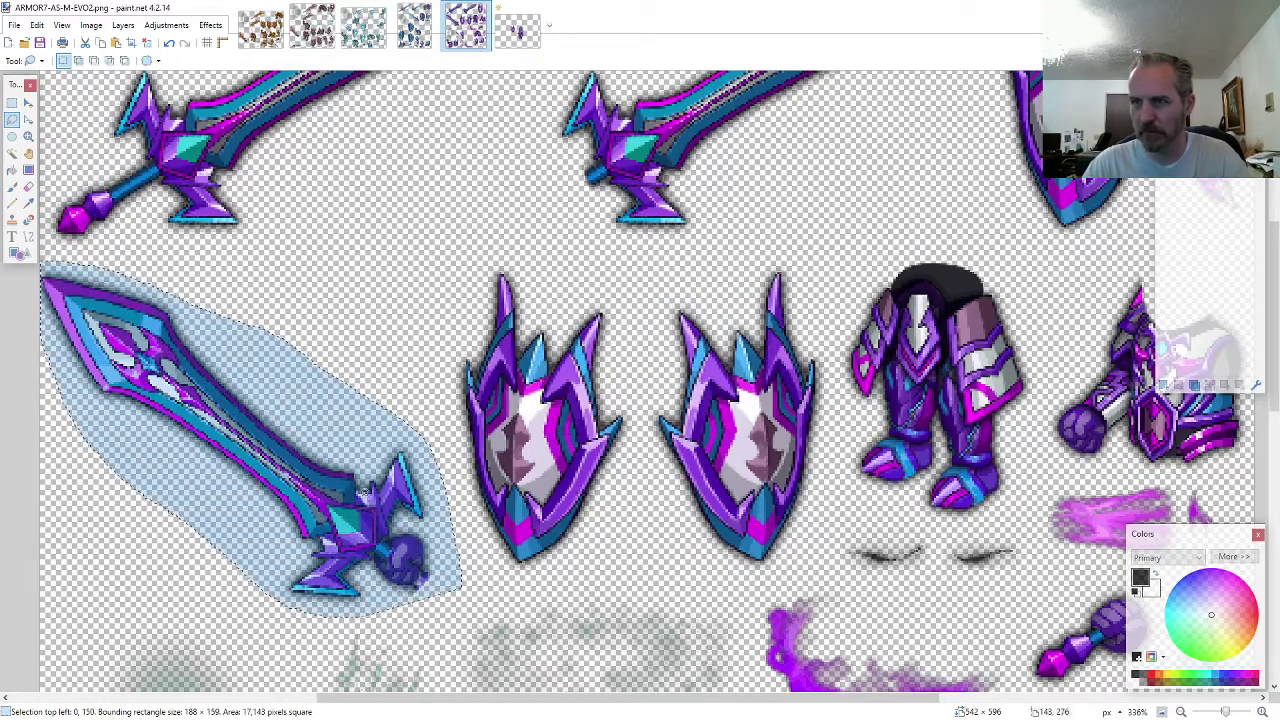
# - Paste the sword into Layer 6 of the character image and align its fist with the character's free hand, at 247, 207
pyautogui.click(505, 25)
pyautogui.scroll(3, 646, 403)
pyautogui.hotkey('ctrl', 'v')
pyautogui.scroll(2, 745, 443)
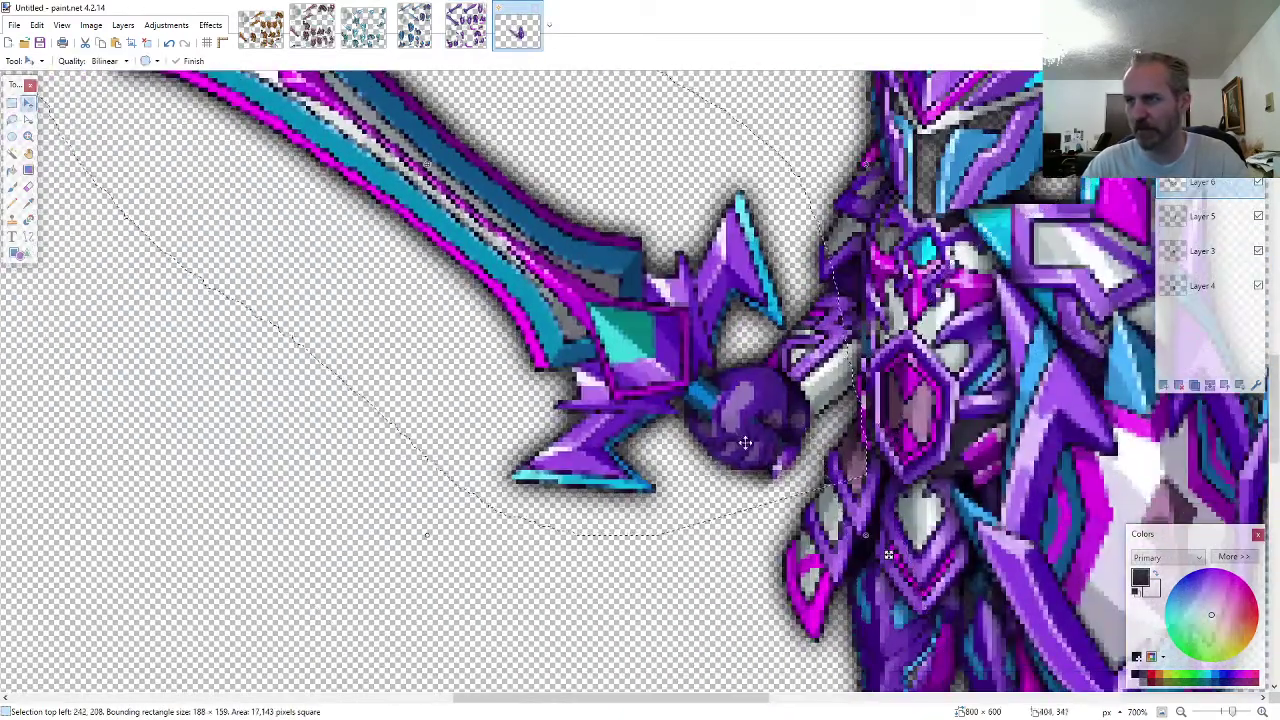
pyautogui.moveTo(745, 443); pyautogui.dragTo(770, 437)
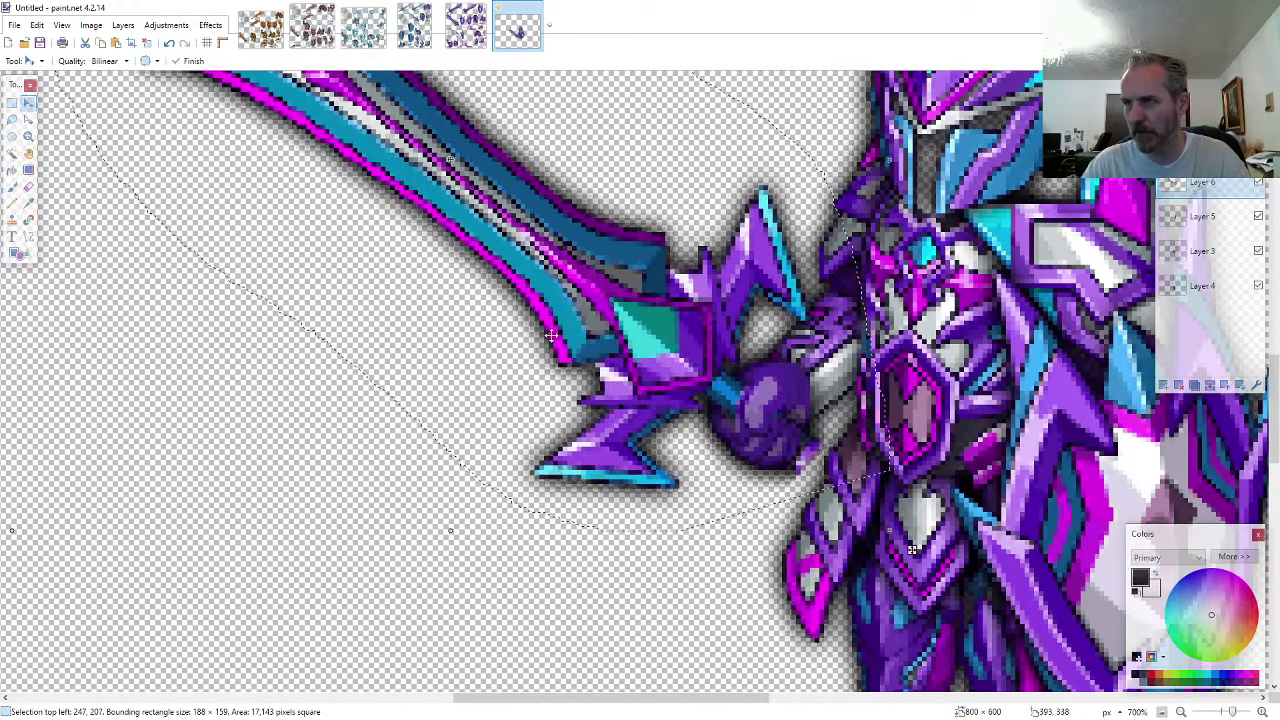
# - Erase the pasted fist's edges where they overlap the forearm, using a brush width of 2 and 75% hardness
pyautogui.click(28, 187)
pyautogui.scroll(4, 840, 408)
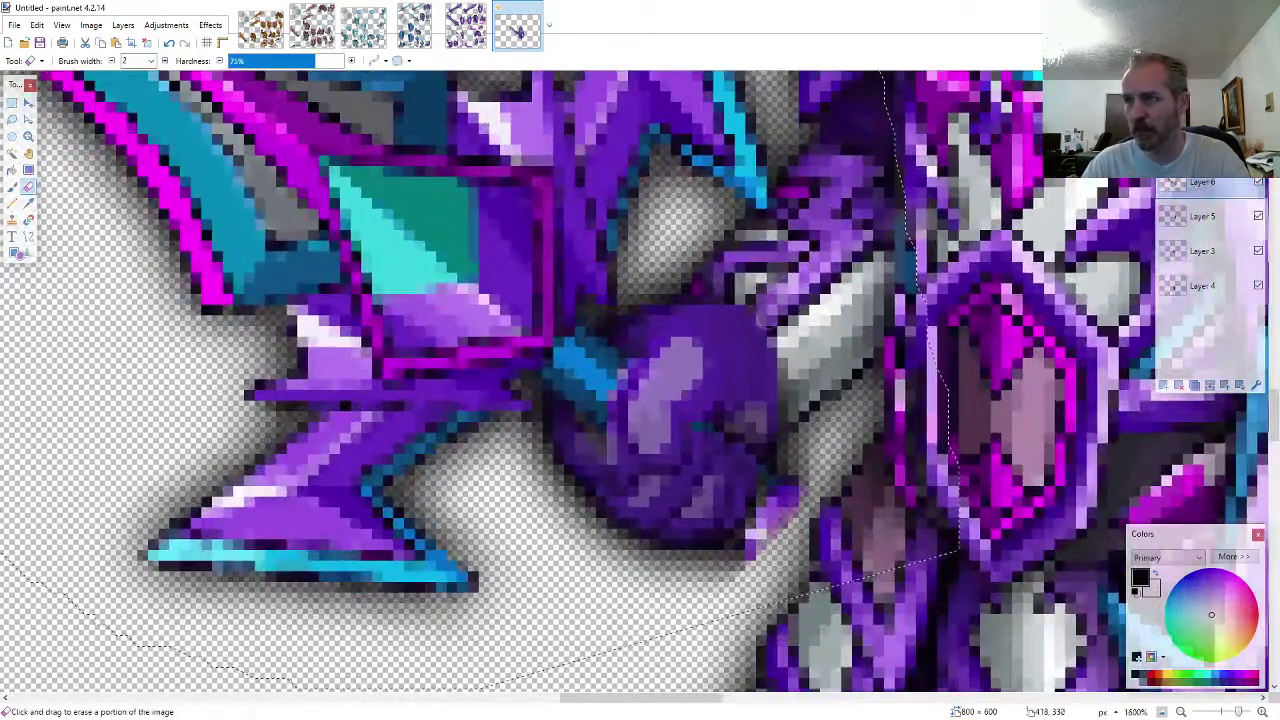
pyautogui.moveTo(808, 327)
pyautogui.mouseDown()
pyautogui.moveTo(760, 360)
pyautogui.moveTo(800, 340)
pyautogui.moveTo(760, 390)
pyautogui.moveTo(712, 320)
pyautogui.moveTo(692, 328)
pyautogui.moveTo(676, 313)
pyautogui.mouseUp()
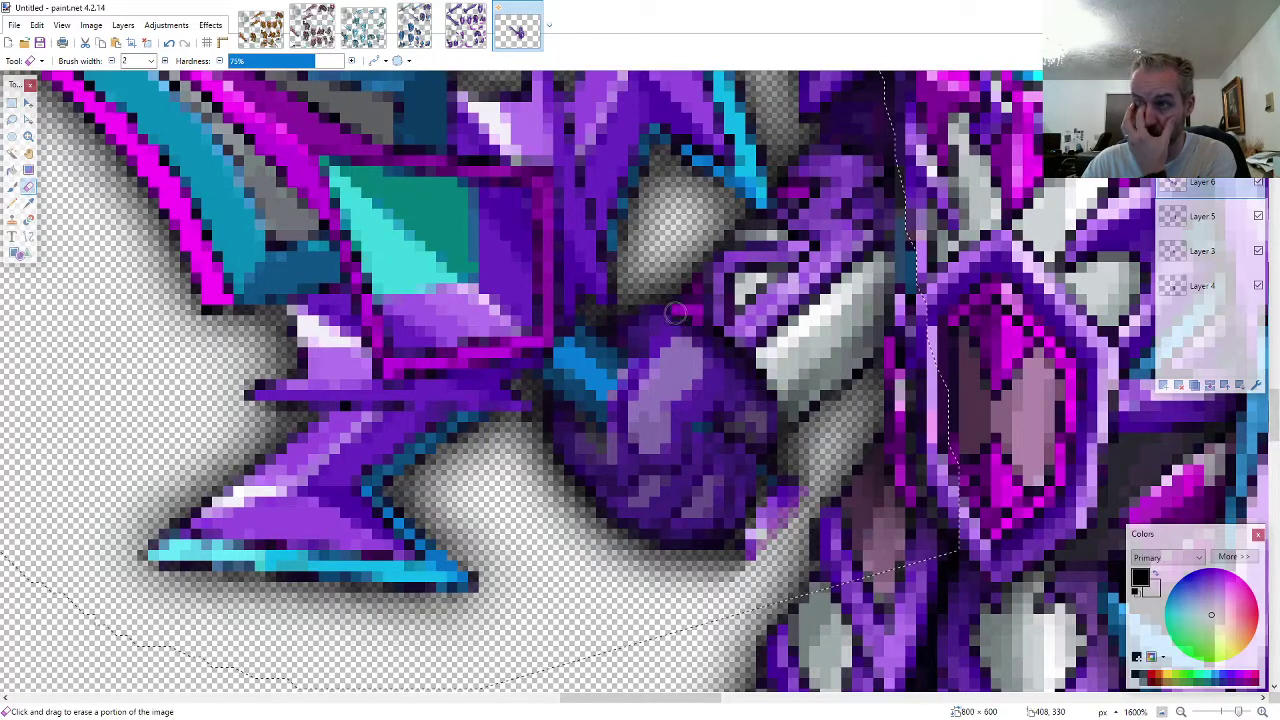
pyautogui.scroll(-2, 775, 408)
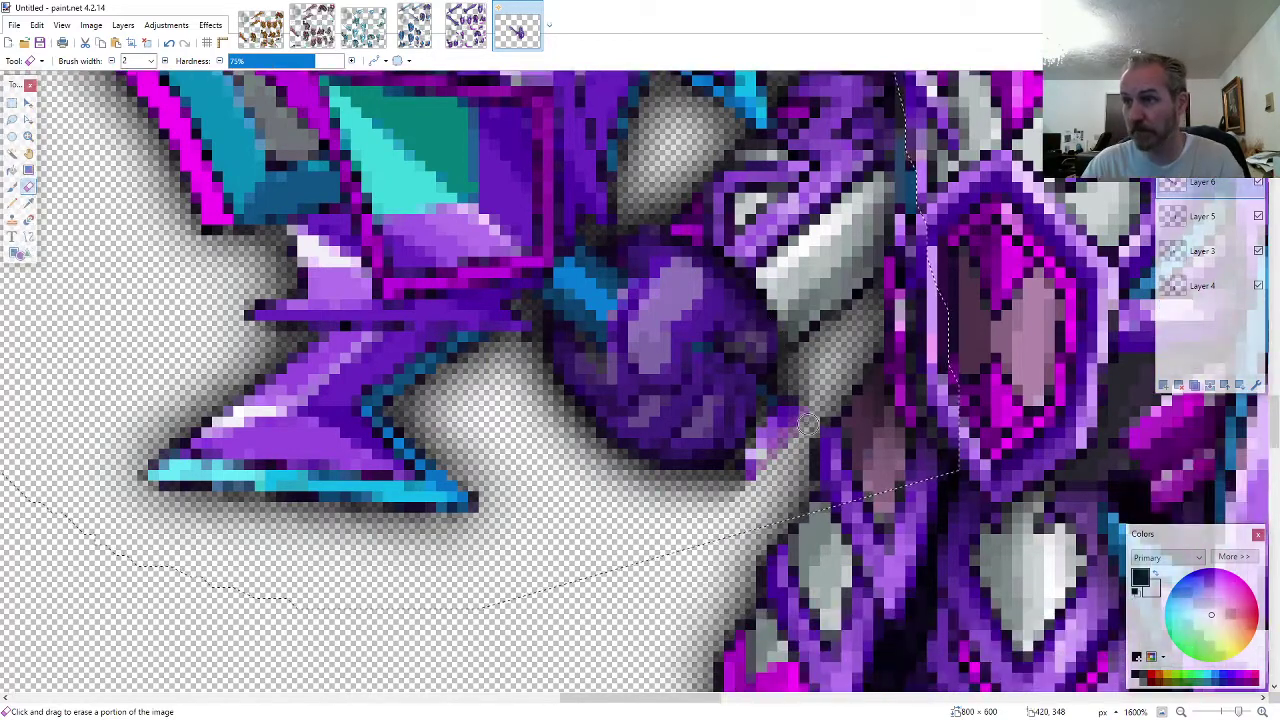
pyautogui.moveTo(808, 424); pyautogui.dragTo(762, 468)
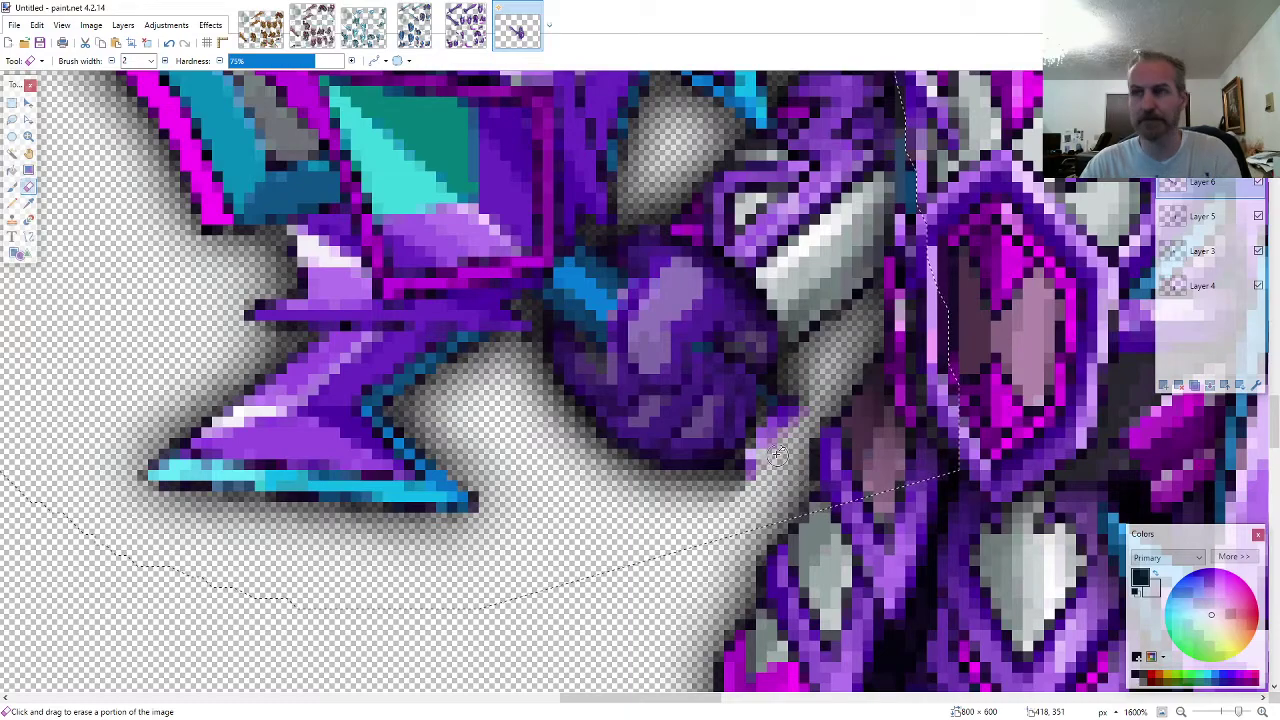
pyautogui.scroll(-2, 780, 456)
# - Lasso the separate sword pommel beside the hanging arm on the ARMOR7 sheet and copy it
pyautogui.click(457, 31)
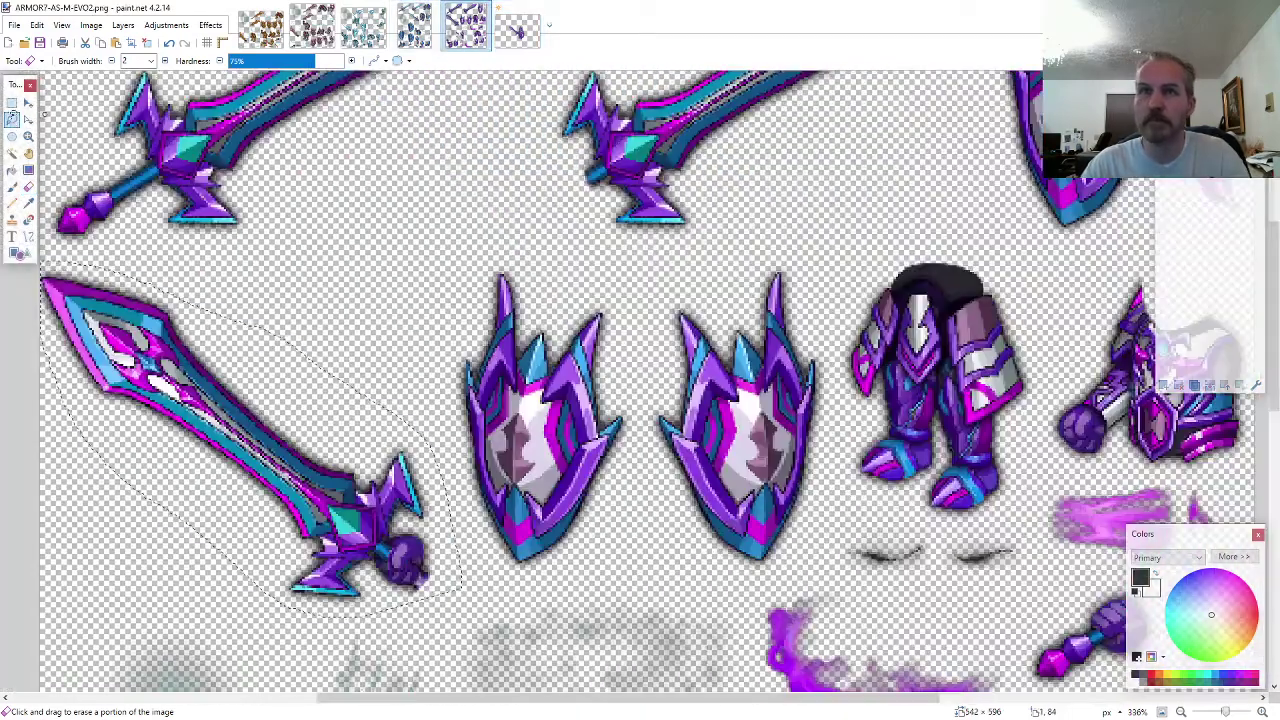
pyautogui.click(12, 120)
pyautogui.scroll(-3, 200, 295)
pyautogui.scroll(-2, 539, 377)
pyautogui.scroll(-1, 538, 378)
pyautogui.scroll(3, 300, 415)
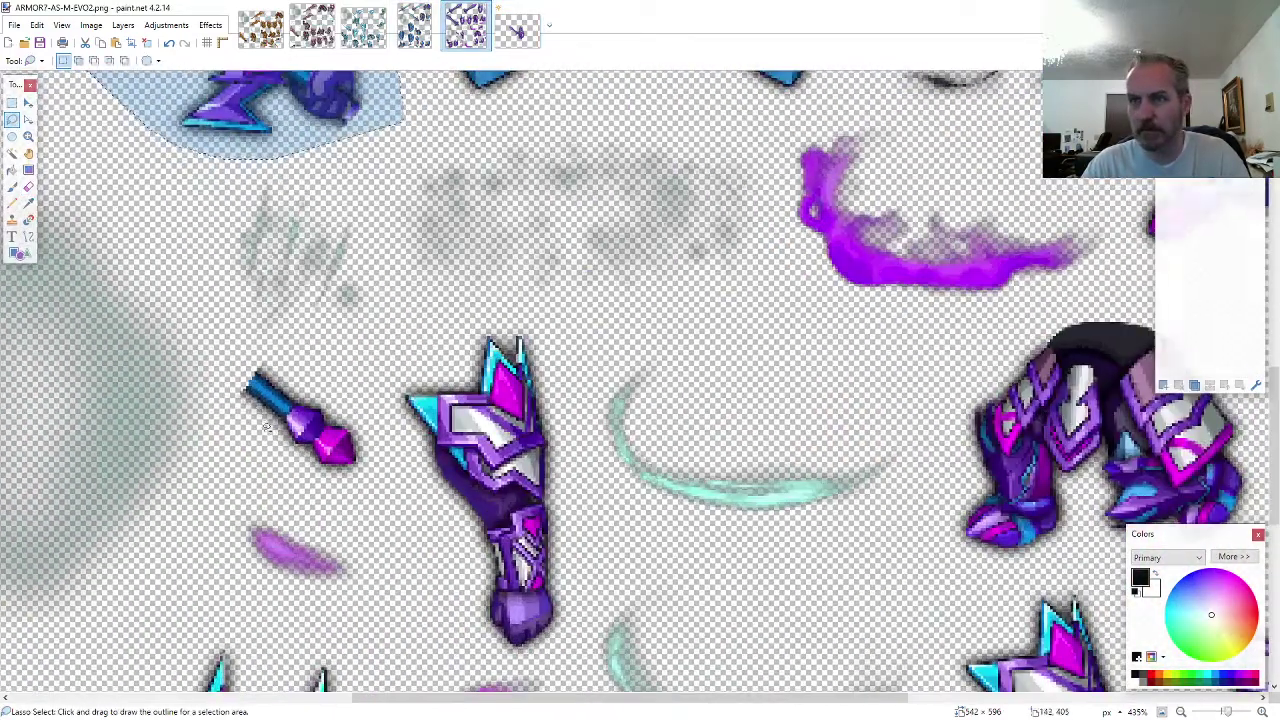
pyautogui.moveTo(238, 412)
pyautogui.mouseDown()
pyautogui.moveTo(350, 489)
pyautogui.moveTo(377, 472)
pyautogui.moveTo(362, 423)
pyautogui.moveTo(287, 381)
pyautogui.moveTo(270, 354)
pyautogui.mouseUp()
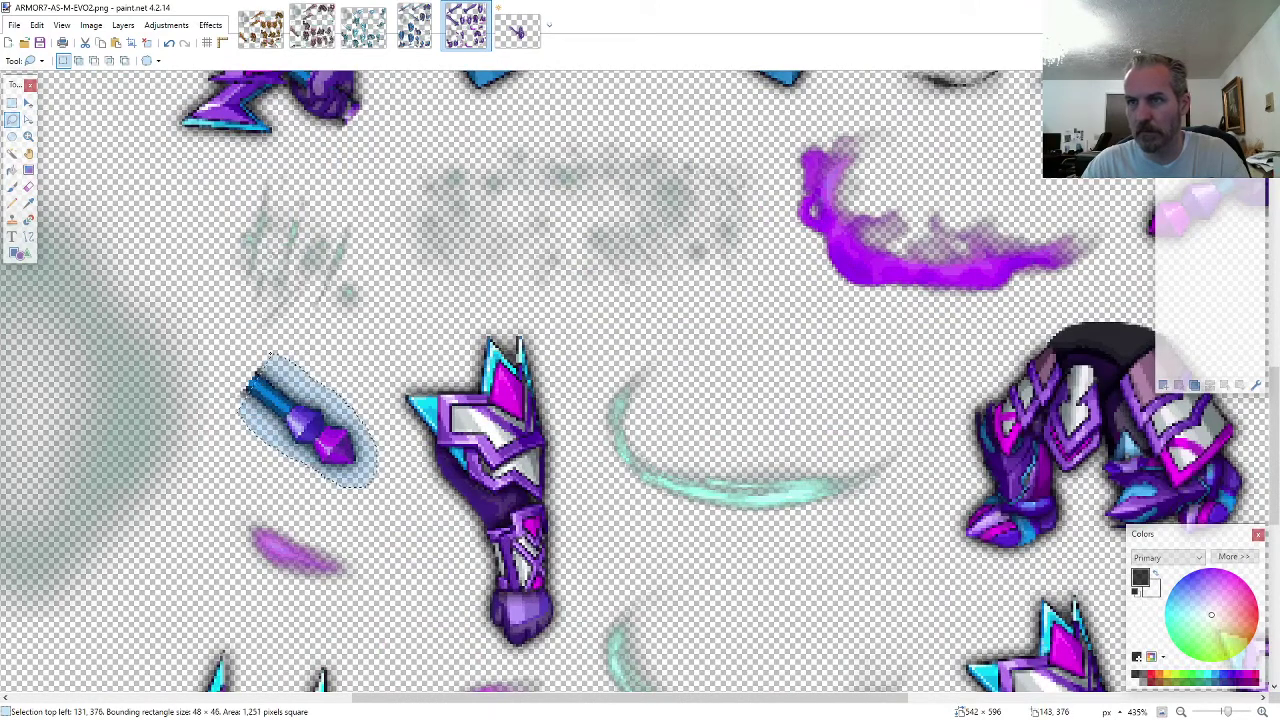
# - Paste the pommel onto a new bottommost layer and align it behind the fist, at 397, 328
pyautogui.click(518, 40)
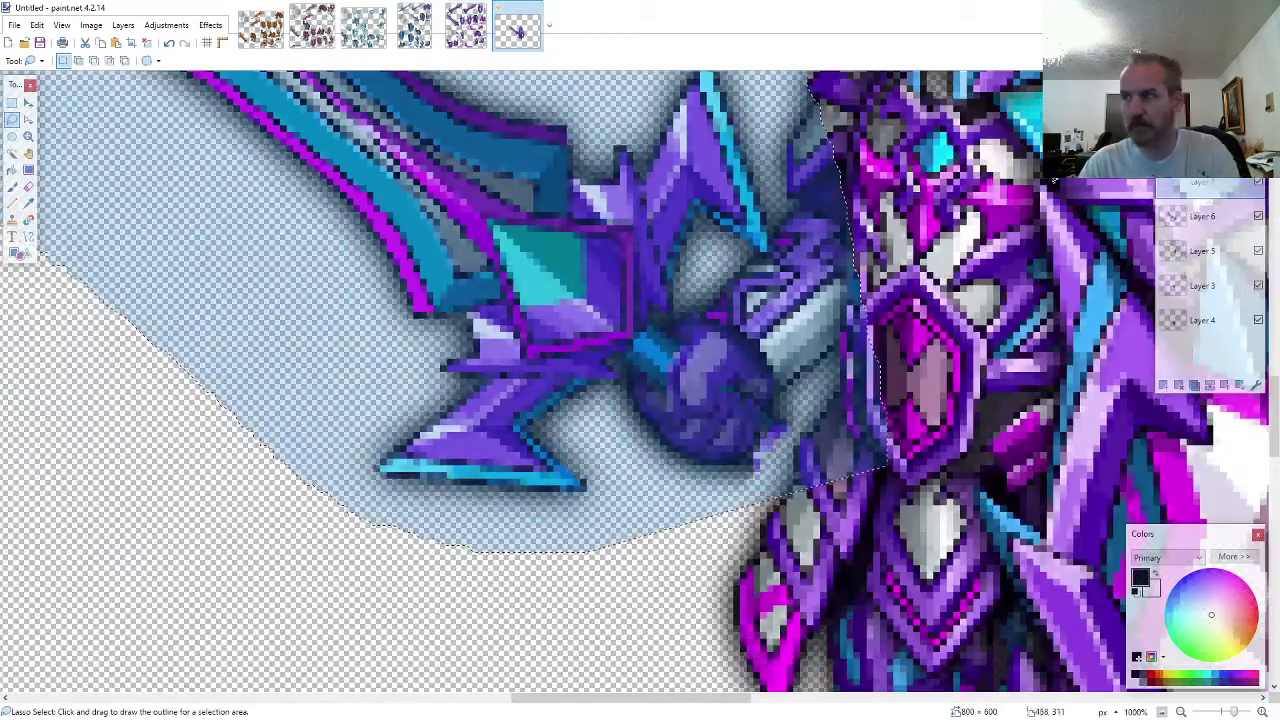
pyautogui.hotkey('ctrl', 'v')
pyautogui.moveTo(165, 557); pyautogui.dragTo(807, 518)
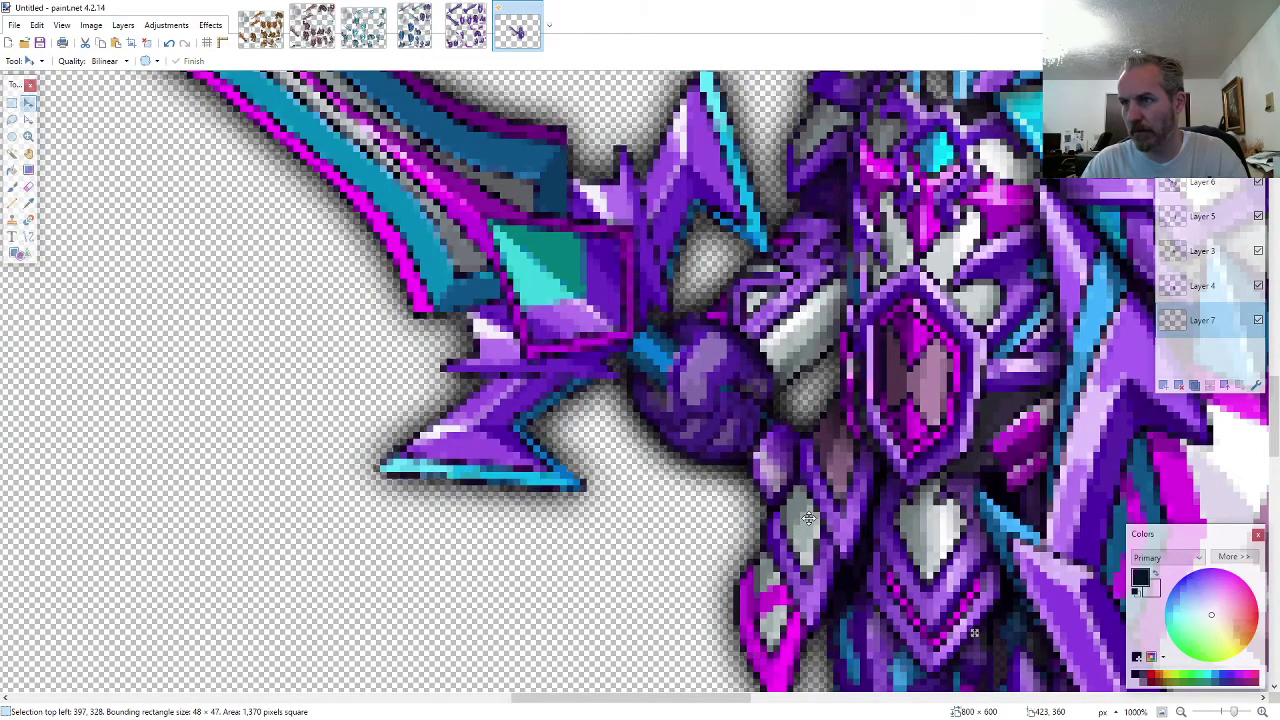
pyautogui.scroll(-10, 680, 563)
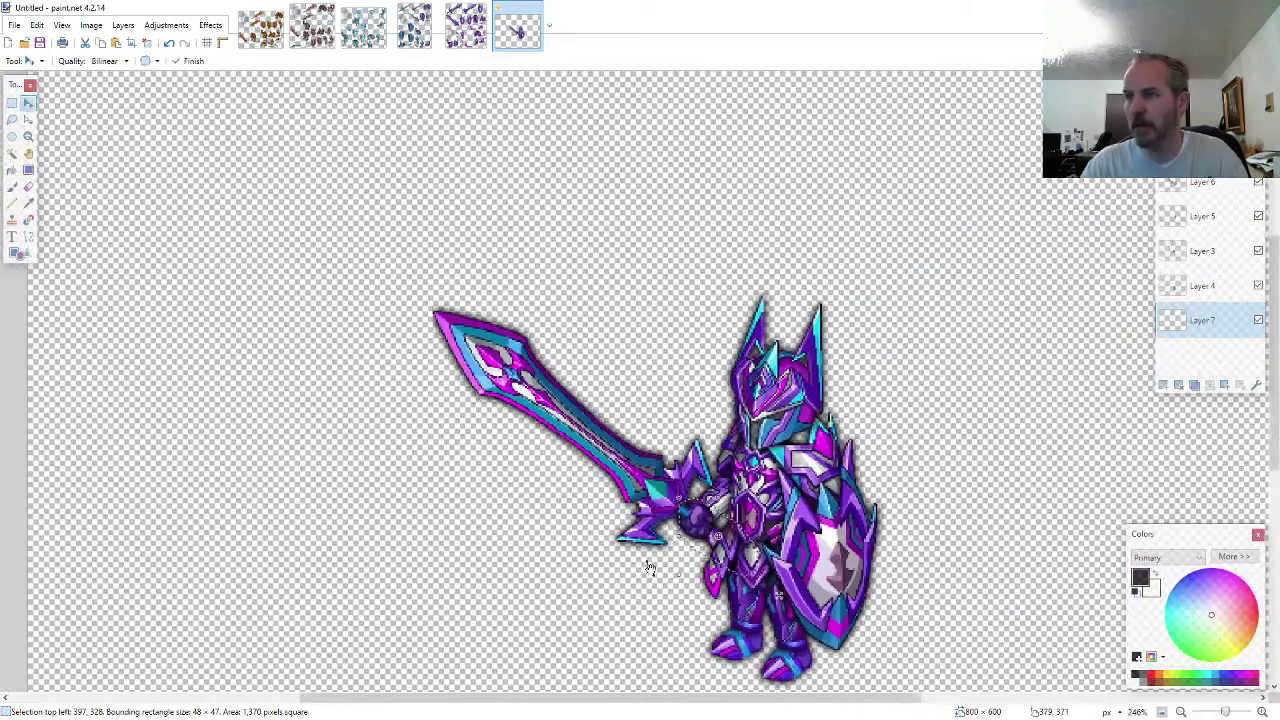
pyautogui.scroll(-1, 649, 567)
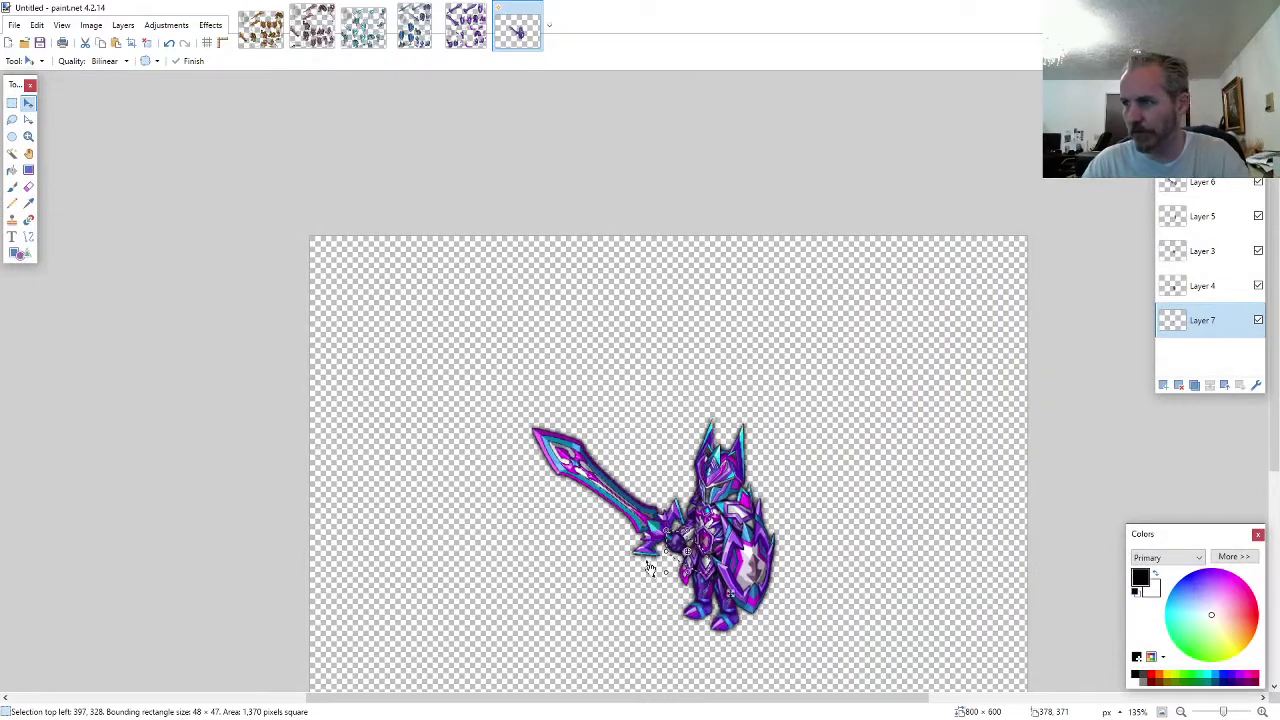
pyautogui.scroll(-1, 649, 567)
pyautogui.scroll(-2, 649, 567)
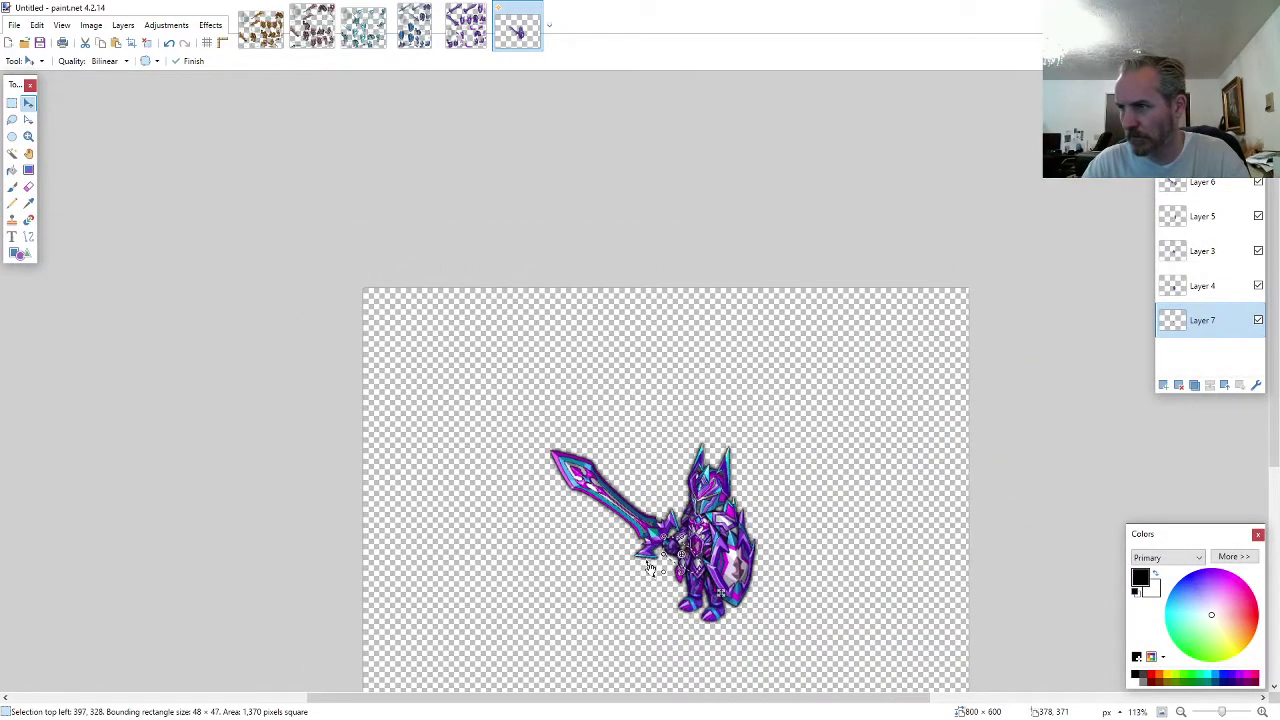
# - Select the whole canvas, merge the character's layers into one, and move the character near the canvas's upper-left corner, at -231, -187
pyautogui.hotkey('ctrl', 'a')
pyautogui.click(1203, 112)
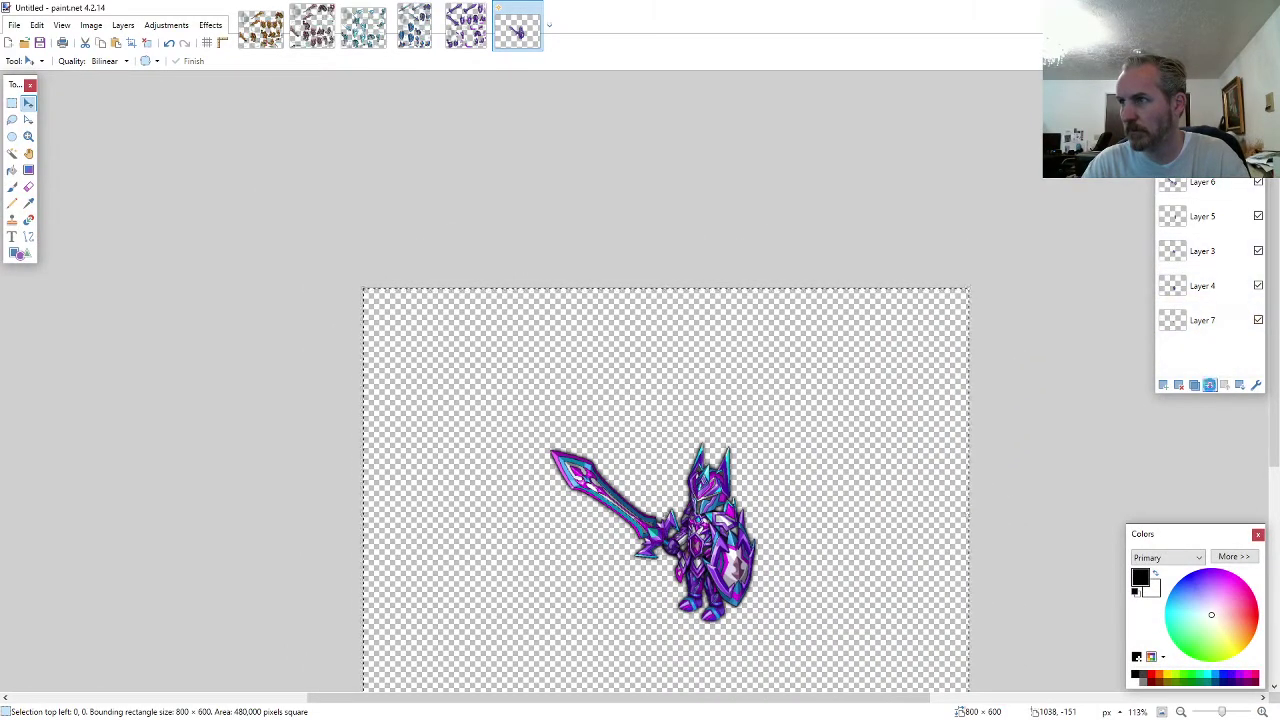
pyautogui.click(1210, 387)
pyautogui.click(1210, 387)
pyautogui.click(1210, 387)
pyautogui.click(1210, 387)
pyautogui.moveTo(877, 423); pyautogui.dragTo(704, 294)
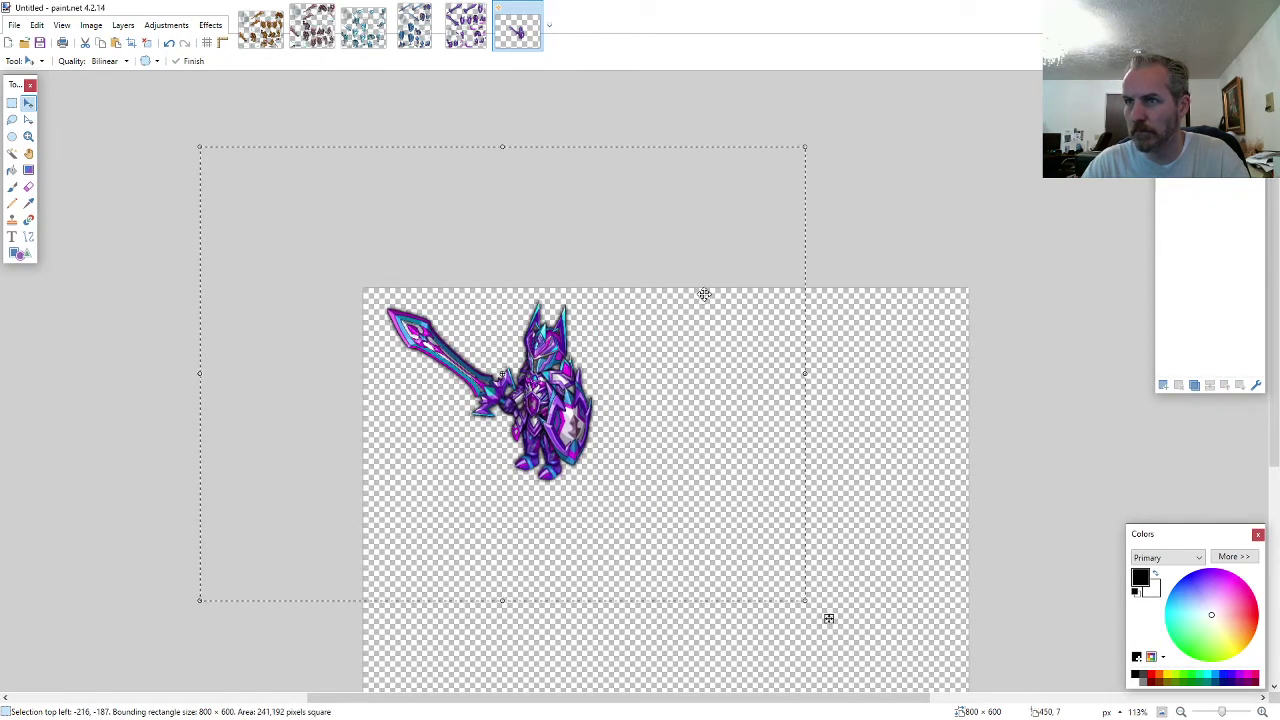
pyautogui.moveTo(828, 618); pyautogui.dragTo(817, 618)
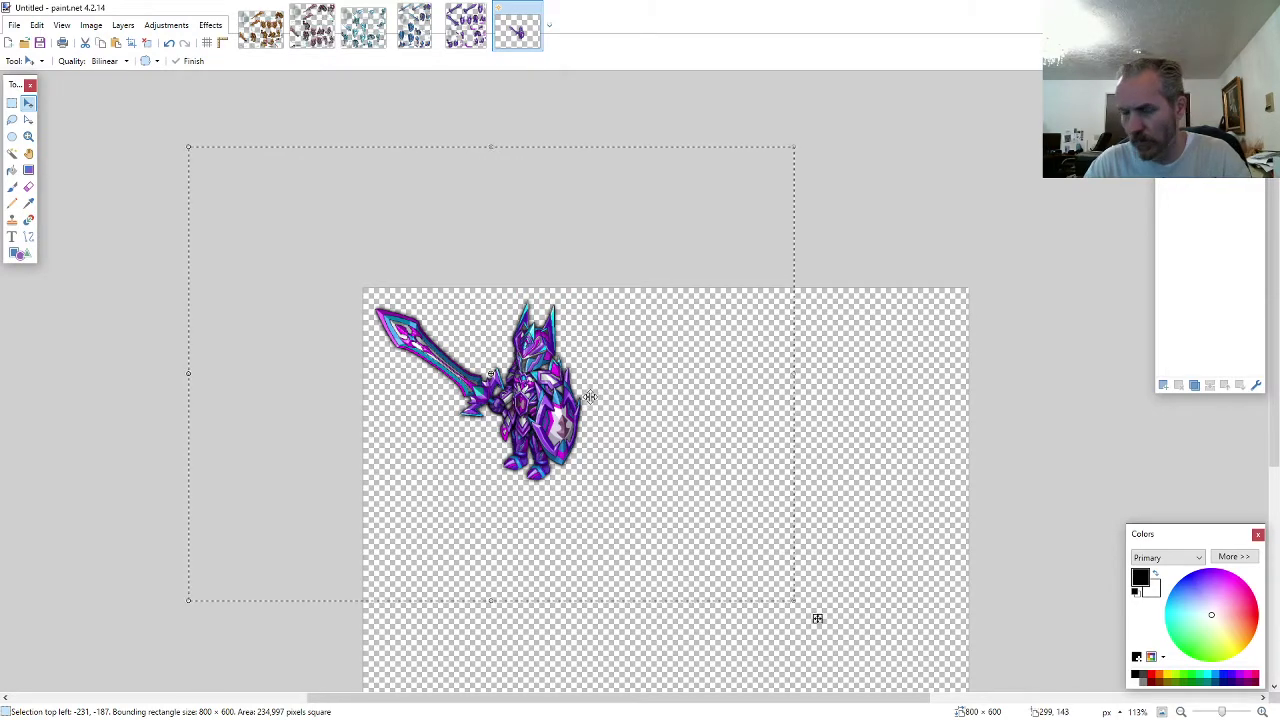
# - Resize the canvas to 300 × 300 pixels anchored at the top left, and nudge the character down 11 pixels
pyautogui.hotkey('ctrl', 'shift', 'r')
pyautogui.write('300')
pyautogui.press('Tab')
pyautogui.write('300')
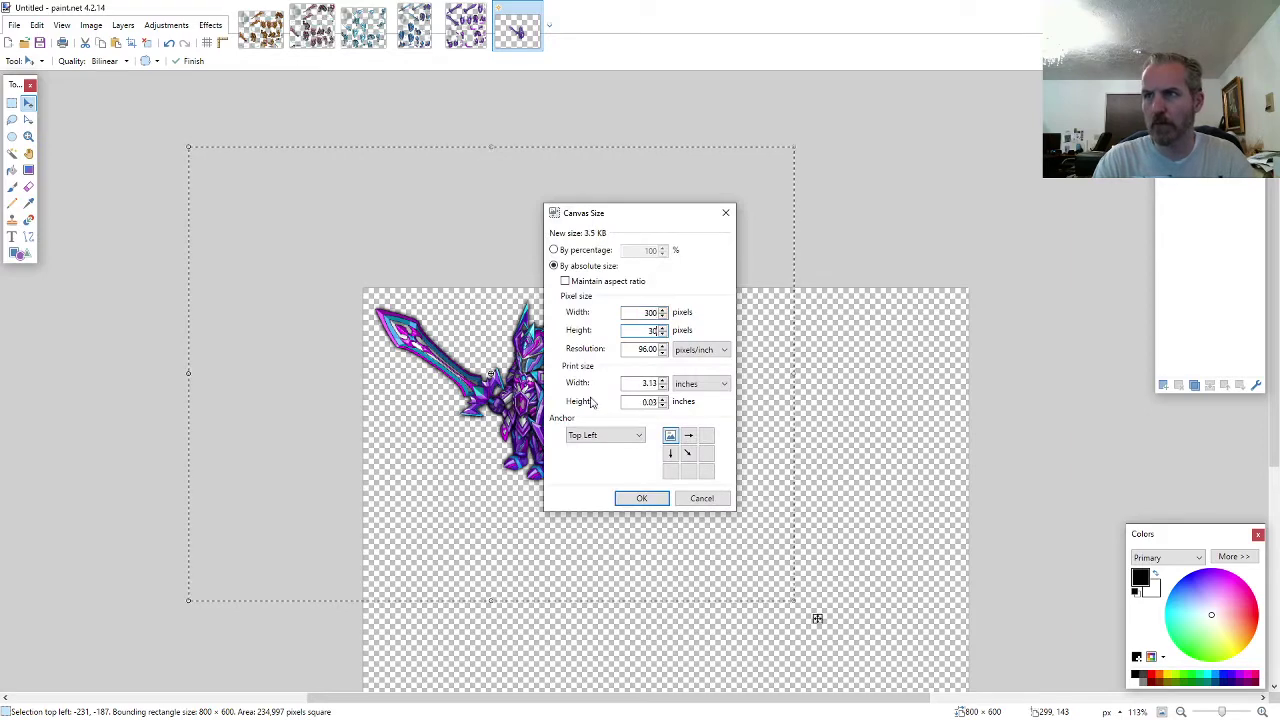
pyautogui.press('Return')
pyautogui.hotkey('ctrl', 'Down')
pyautogui.press('Down')
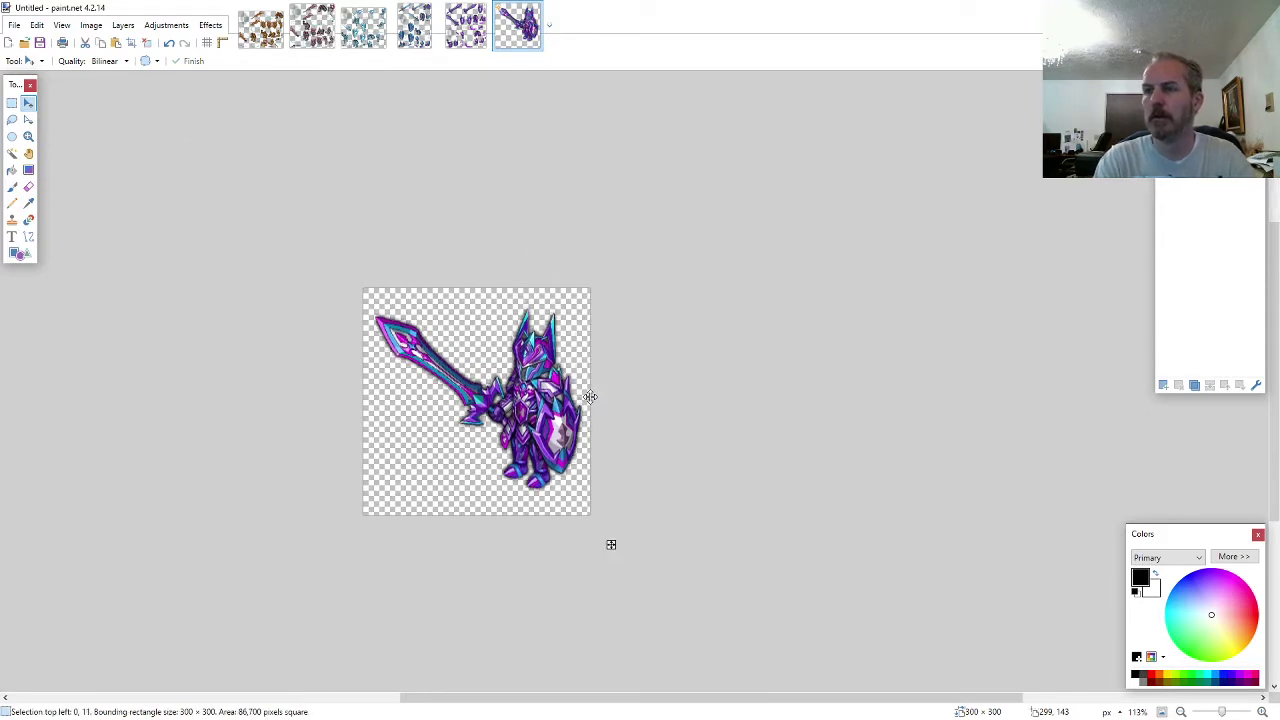
pyautogui.hotkey('ctrl', 's')
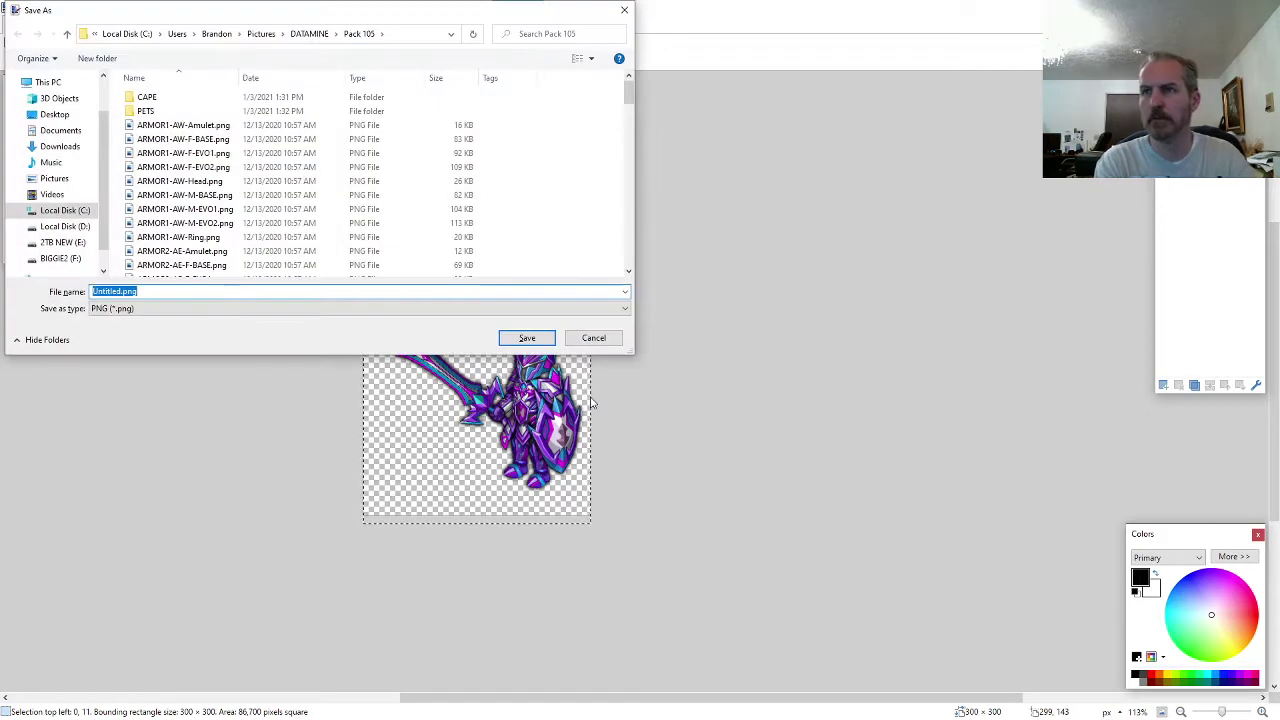
pyautogui.press('Return')
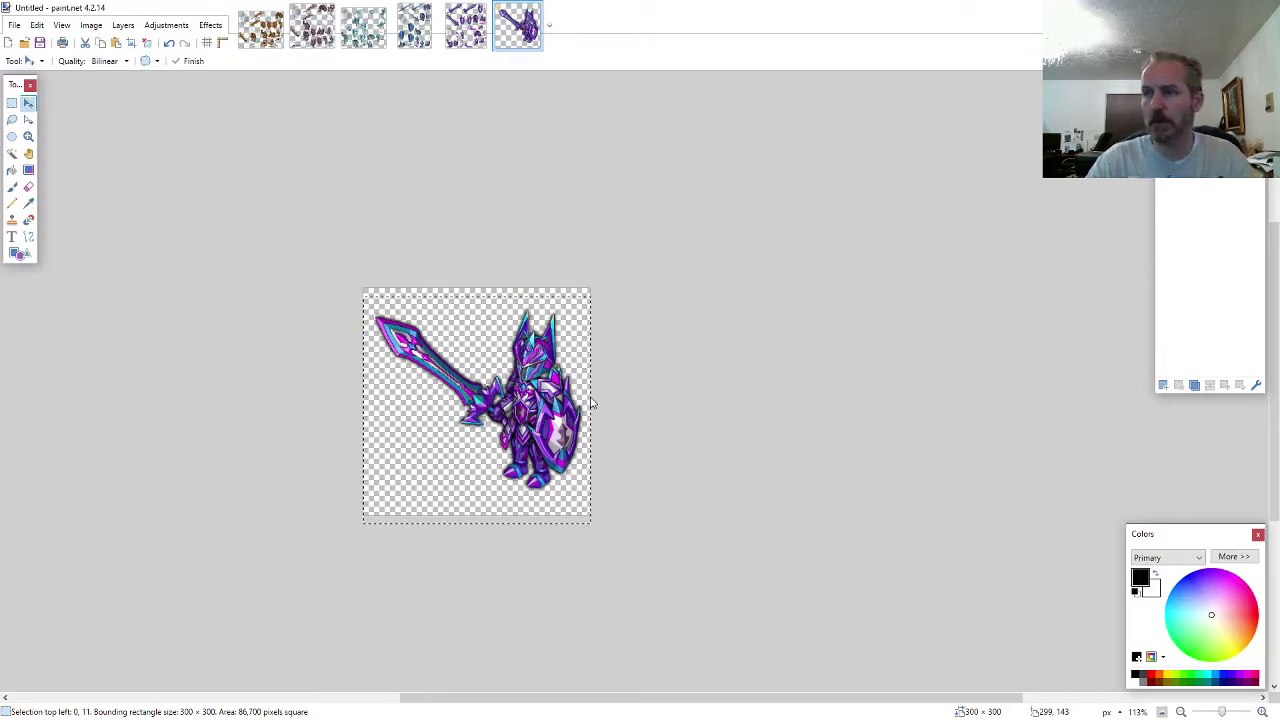
pyautogui.hotkey('ctrl', 's')
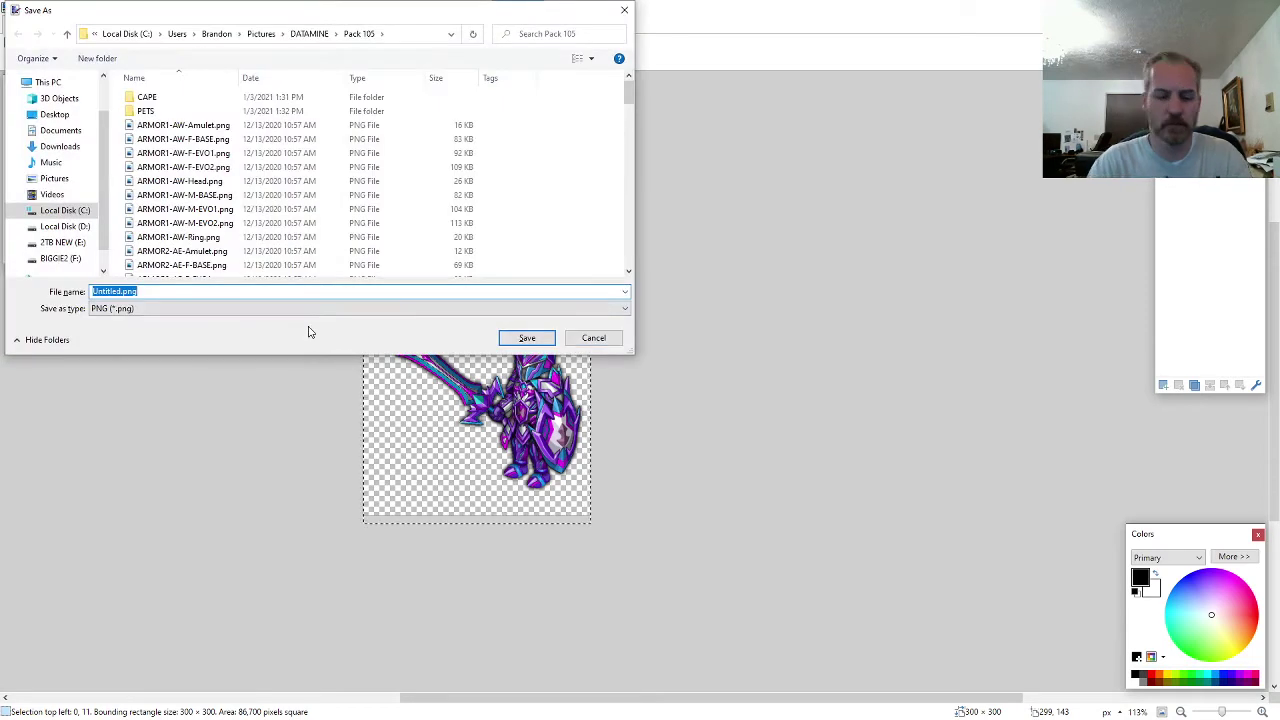
pyautogui.write('ARMOR')
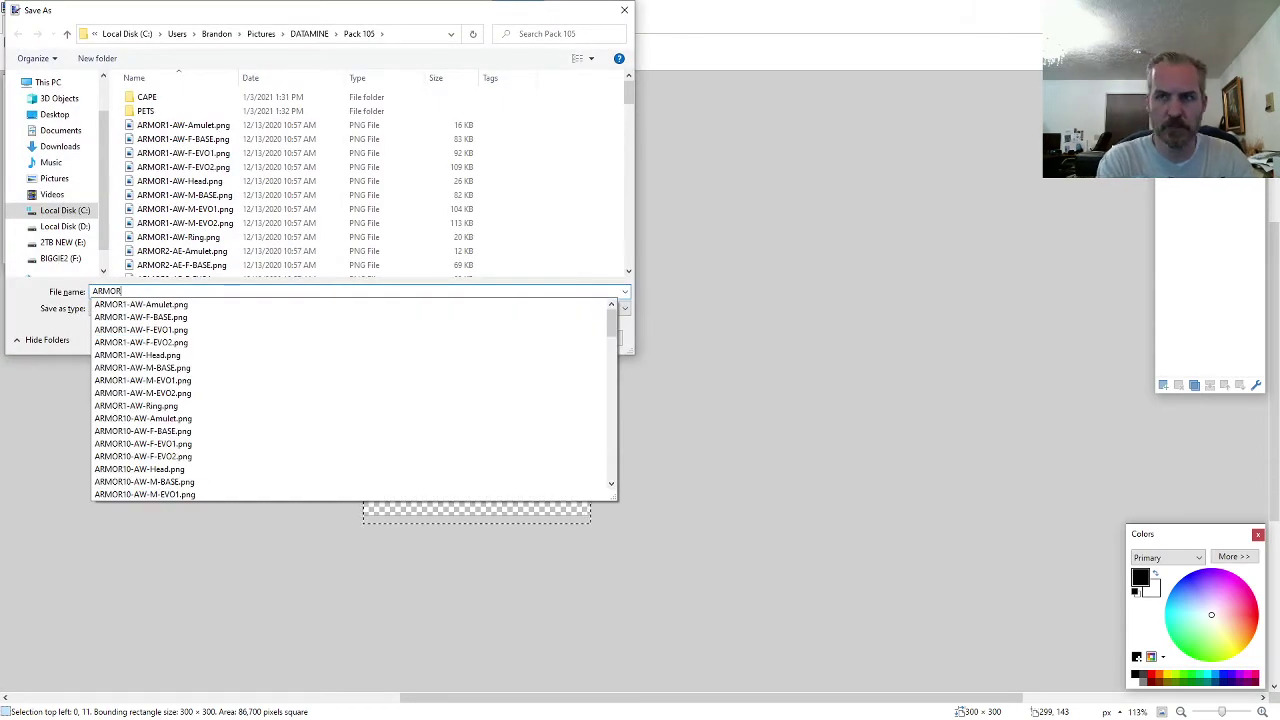
pyautogui.write('7')
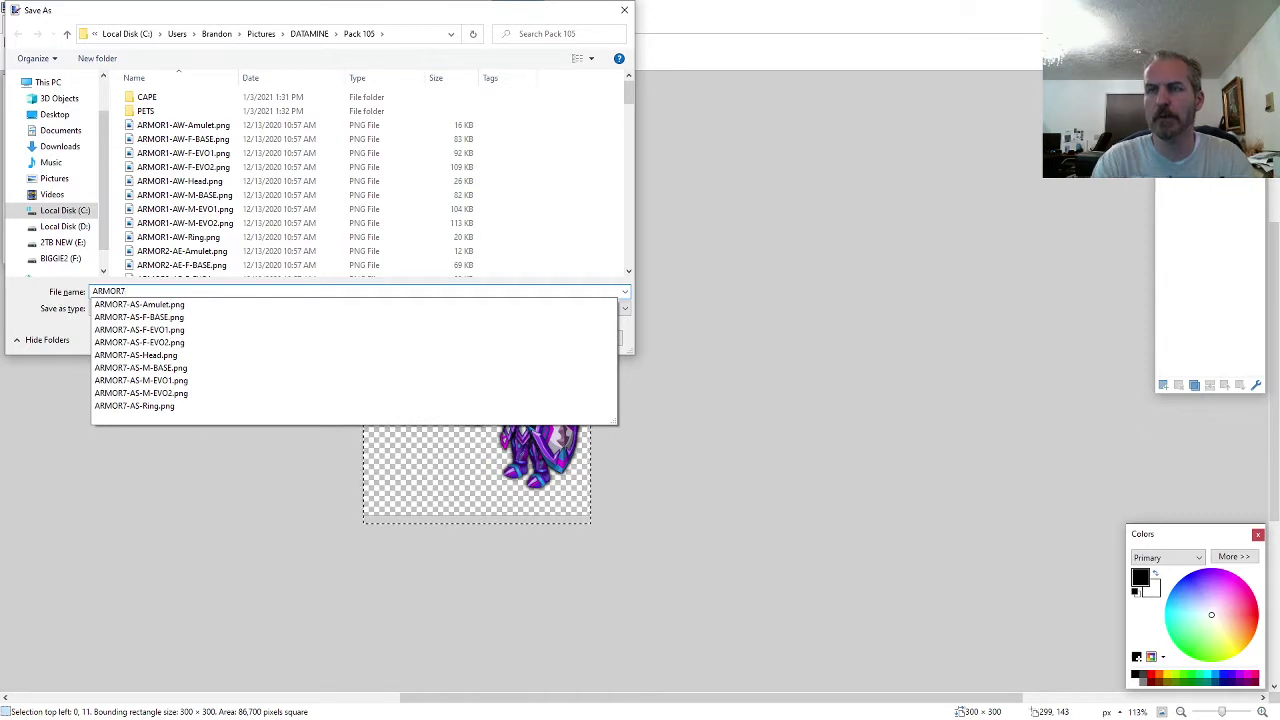
pyautogui.click(326, 34)
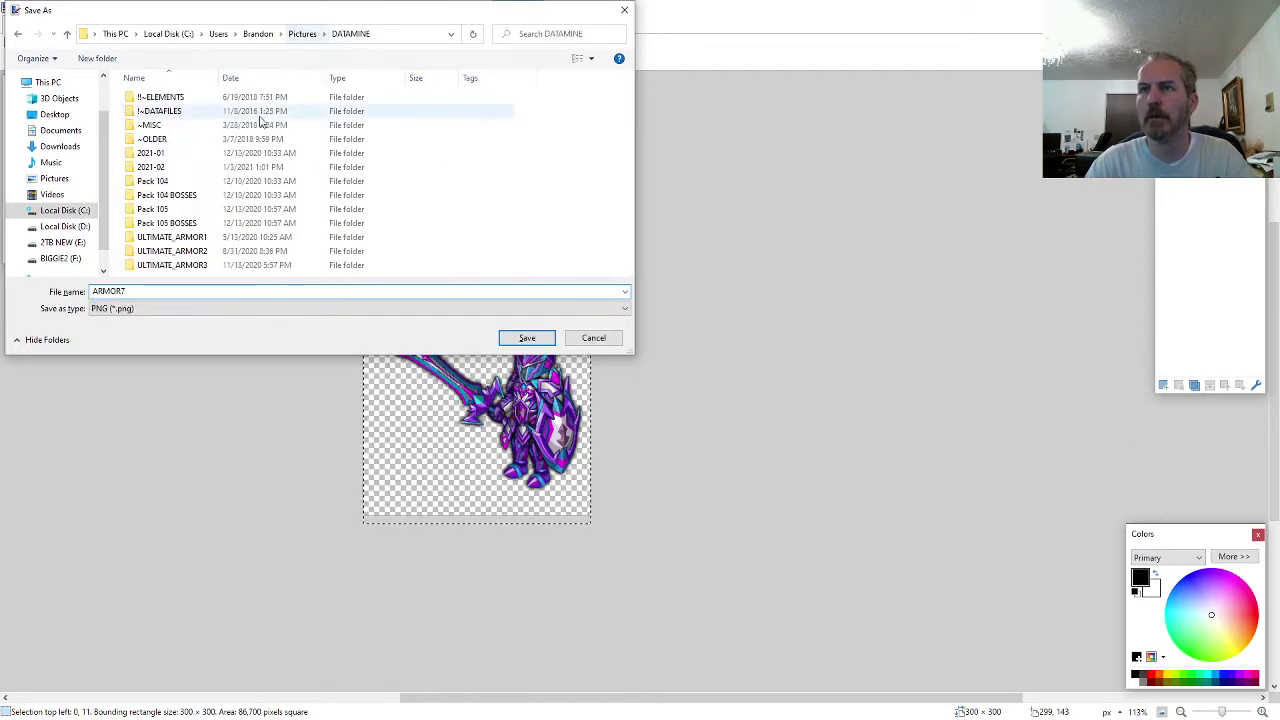
pyautogui.doubleClick(184, 169)
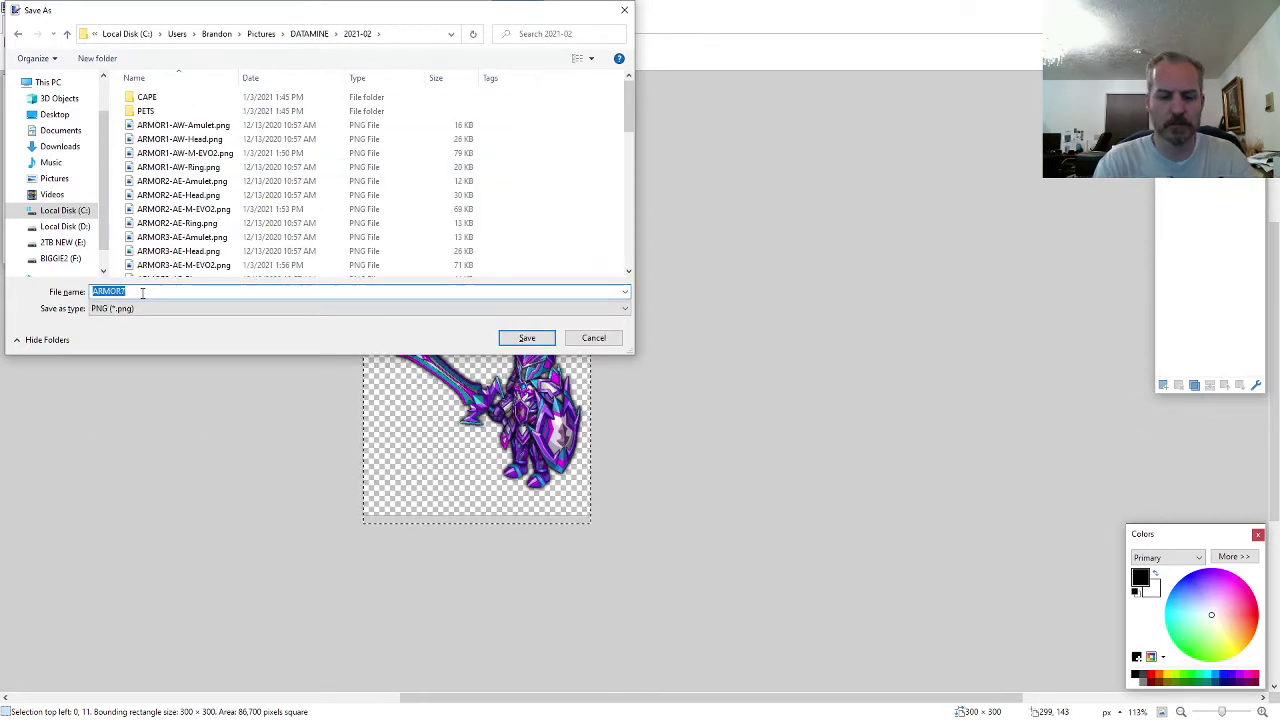
pyautogui.write('ARMOR7')
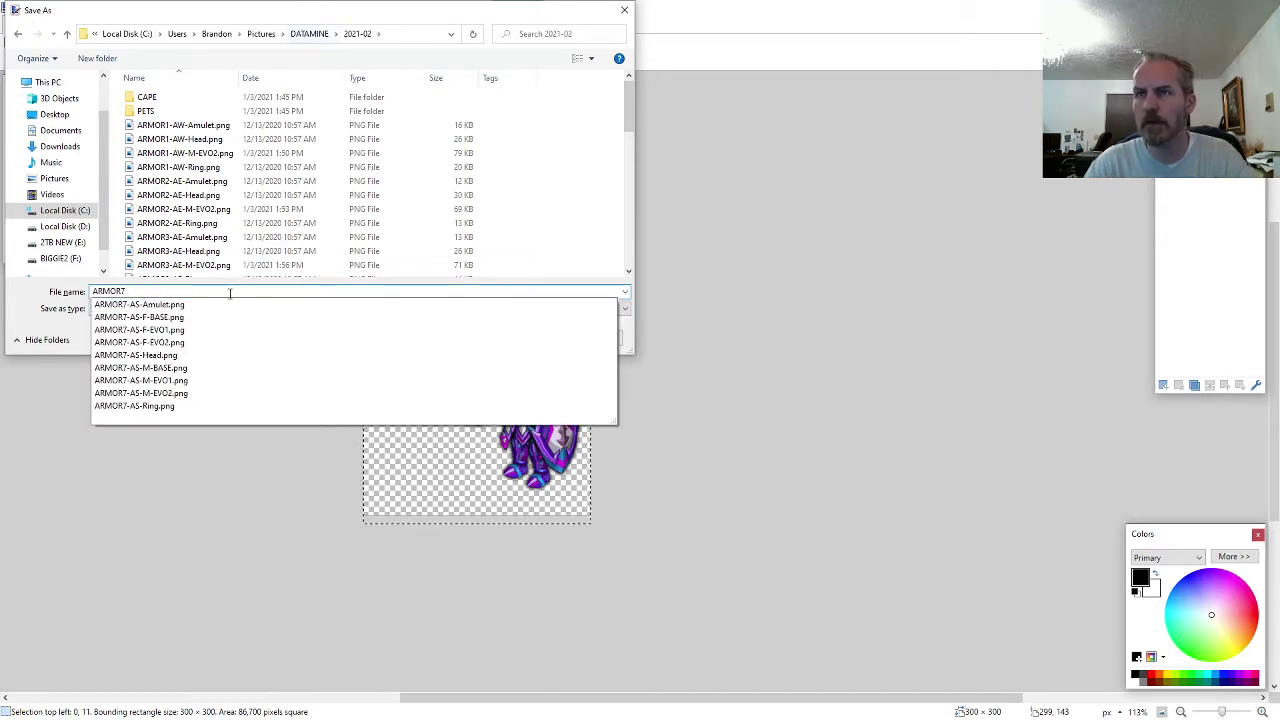
pyautogui.click(313, 35)
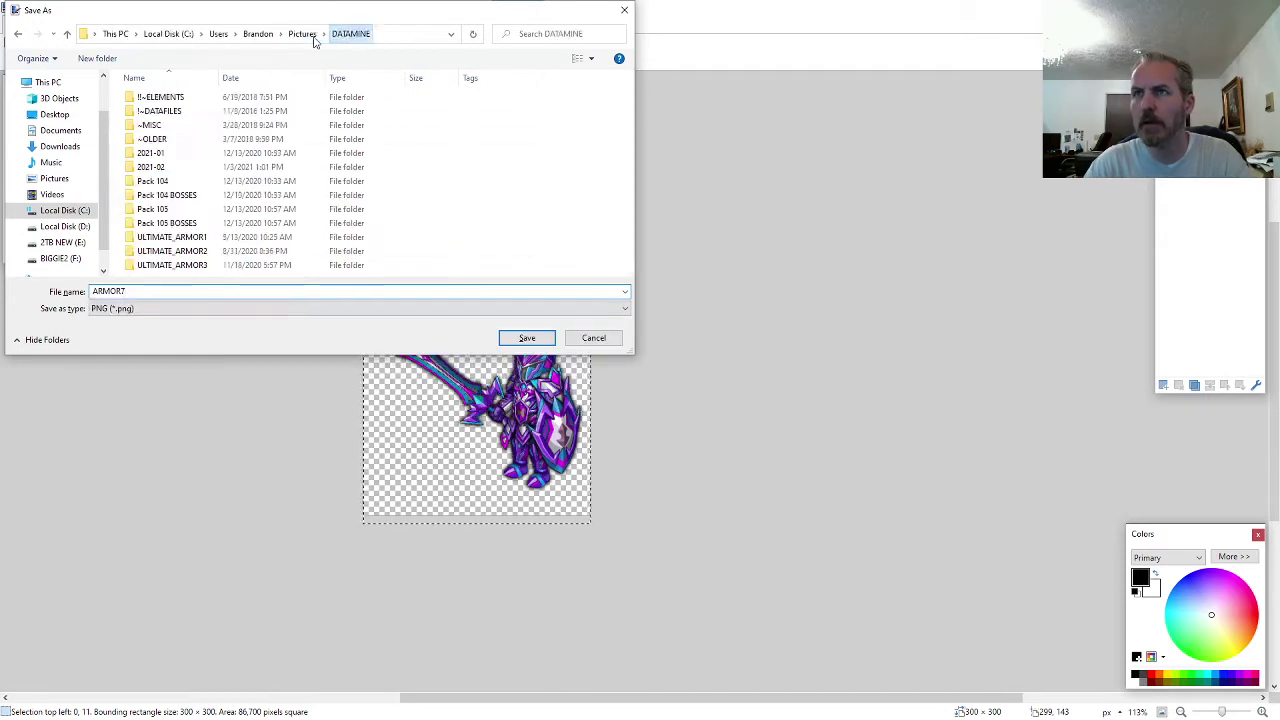
pyautogui.doubleClick(177, 168)
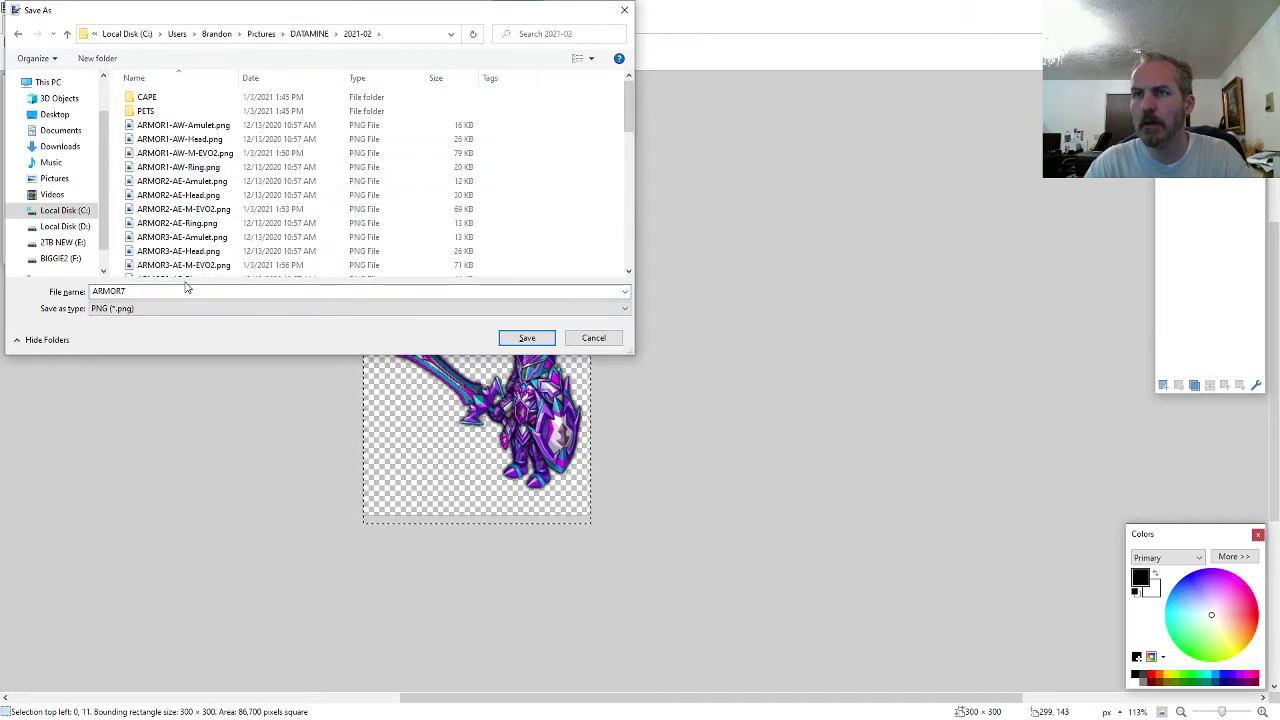
pyautogui.doubleClick(185, 288)
pyautogui.write('ARMOR7-')
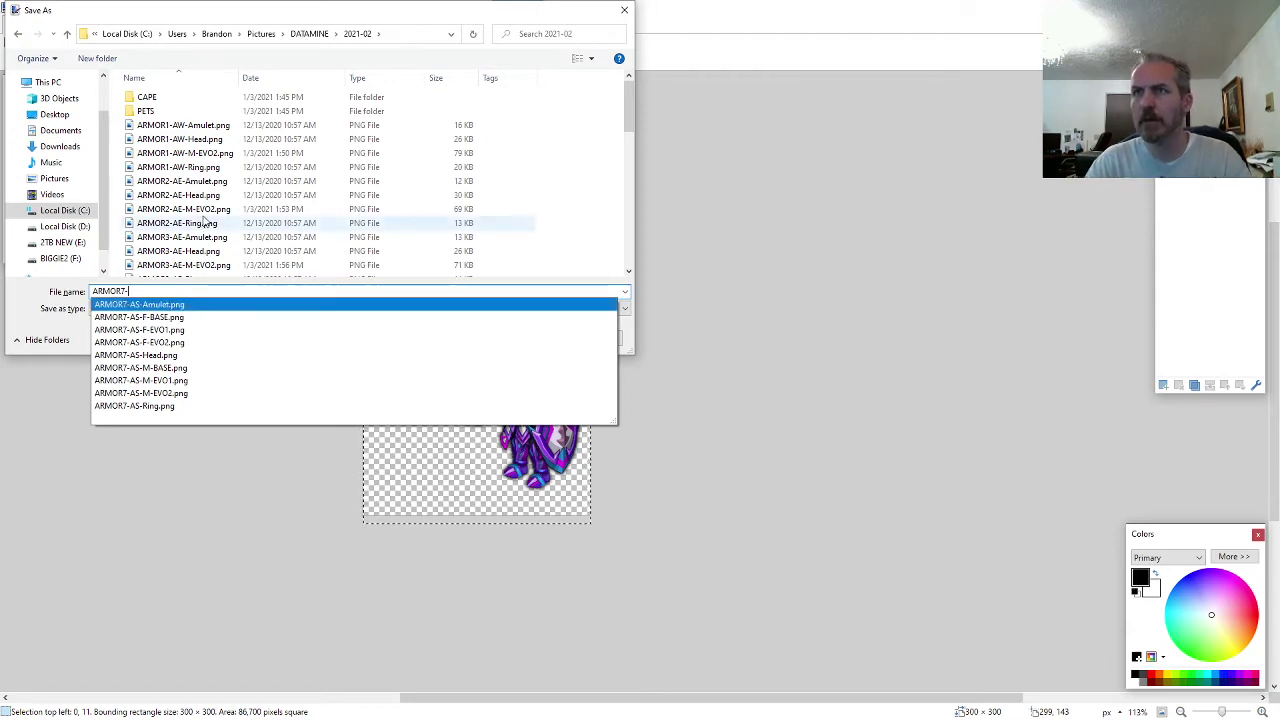
pyautogui.click(207, 184)
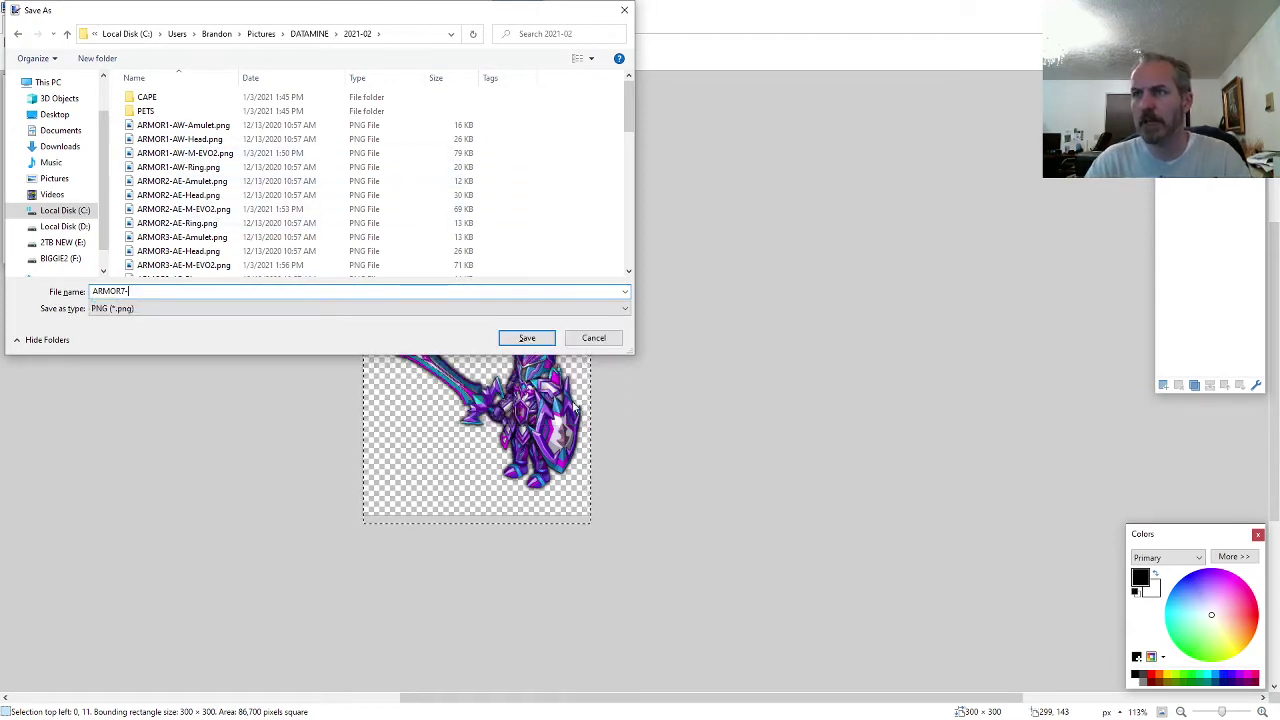
pyautogui.click(592, 338)
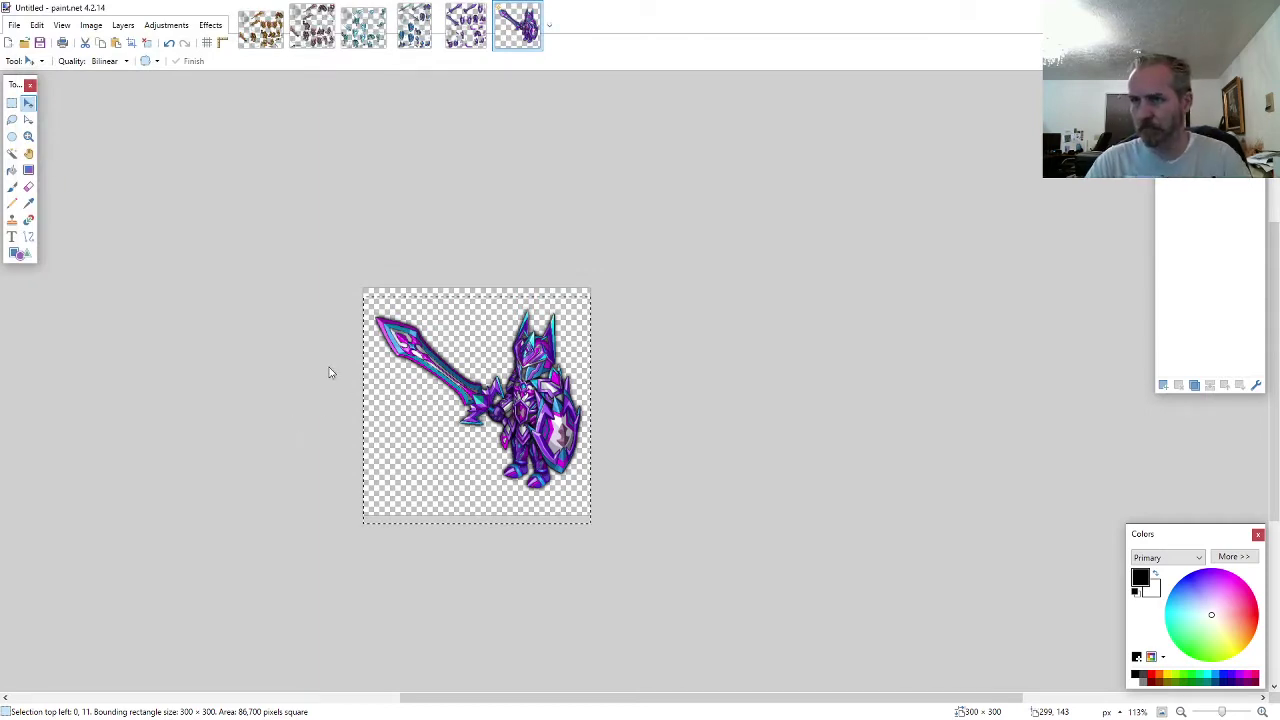
# - Save the finished character as the PNG ARMOR7-AS-M-EVO2 in the DATAMINE 2021-02 folder, and close it and its ARMOR7 sprite sheet
pyautogui.hotkey('ctrl', 's')
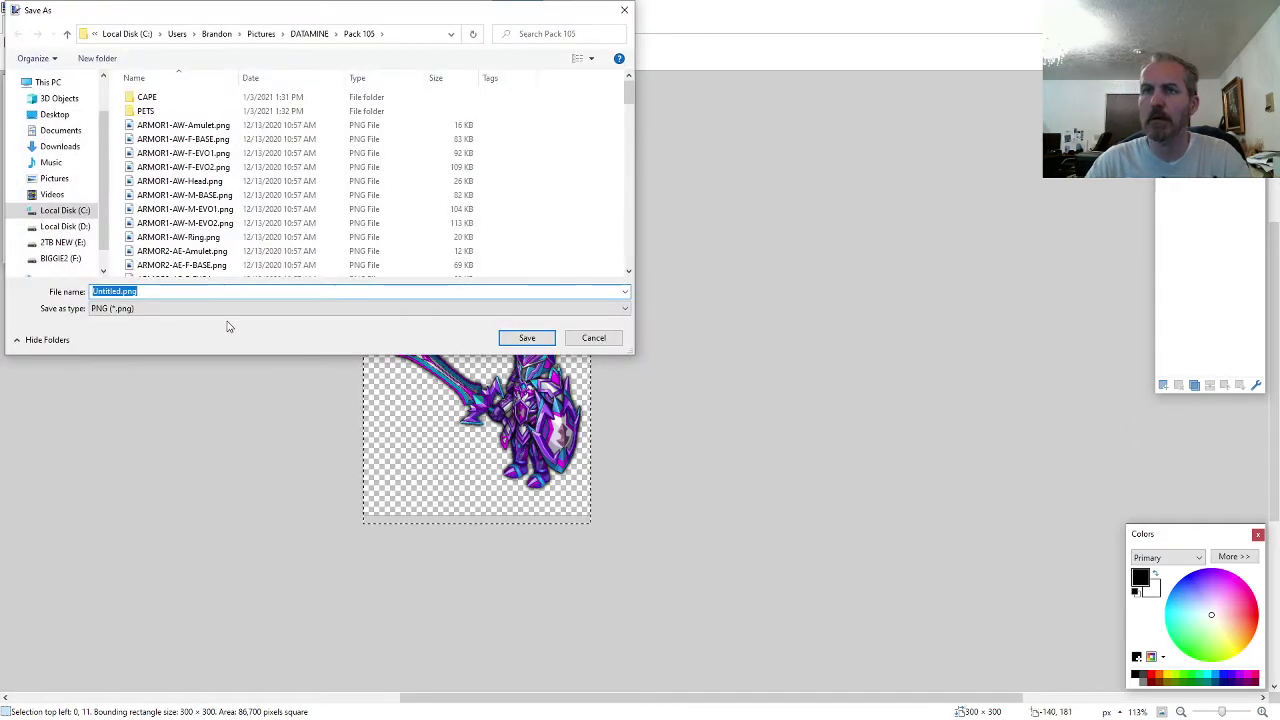
pyautogui.click(318, 34)
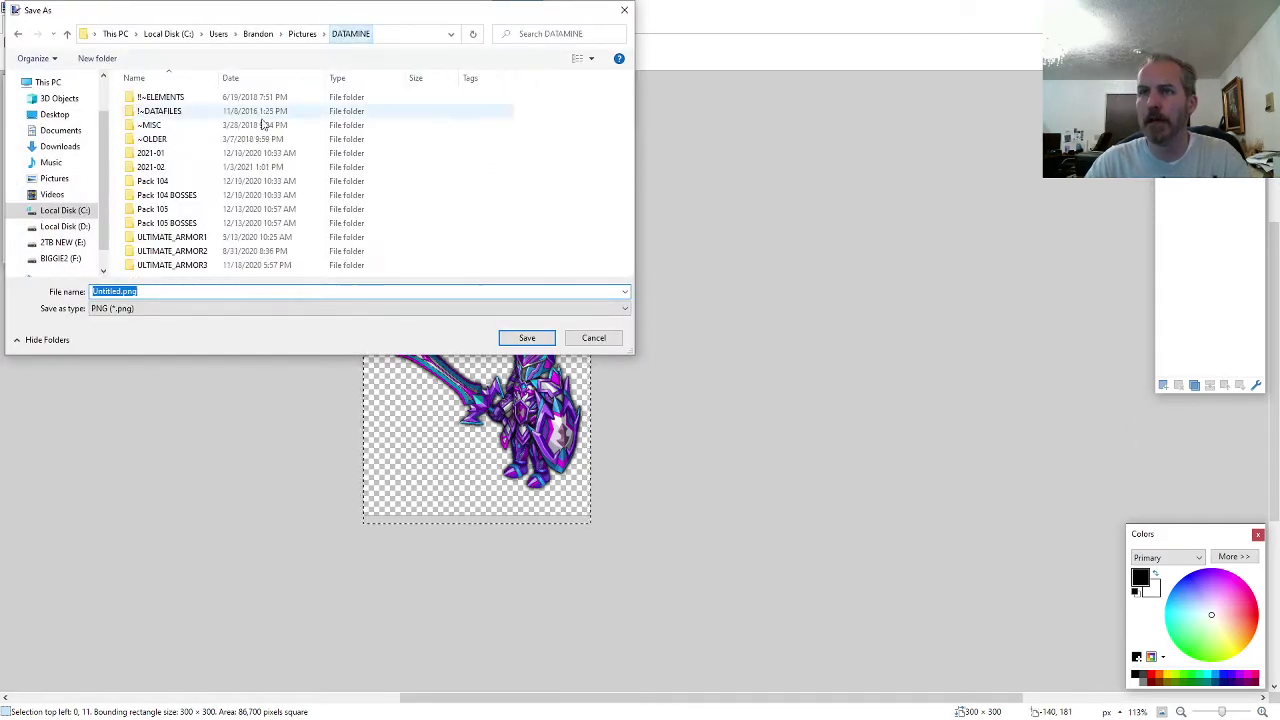
pyautogui.doubleClick(171, 166)
pyautogui.click(166, 291)
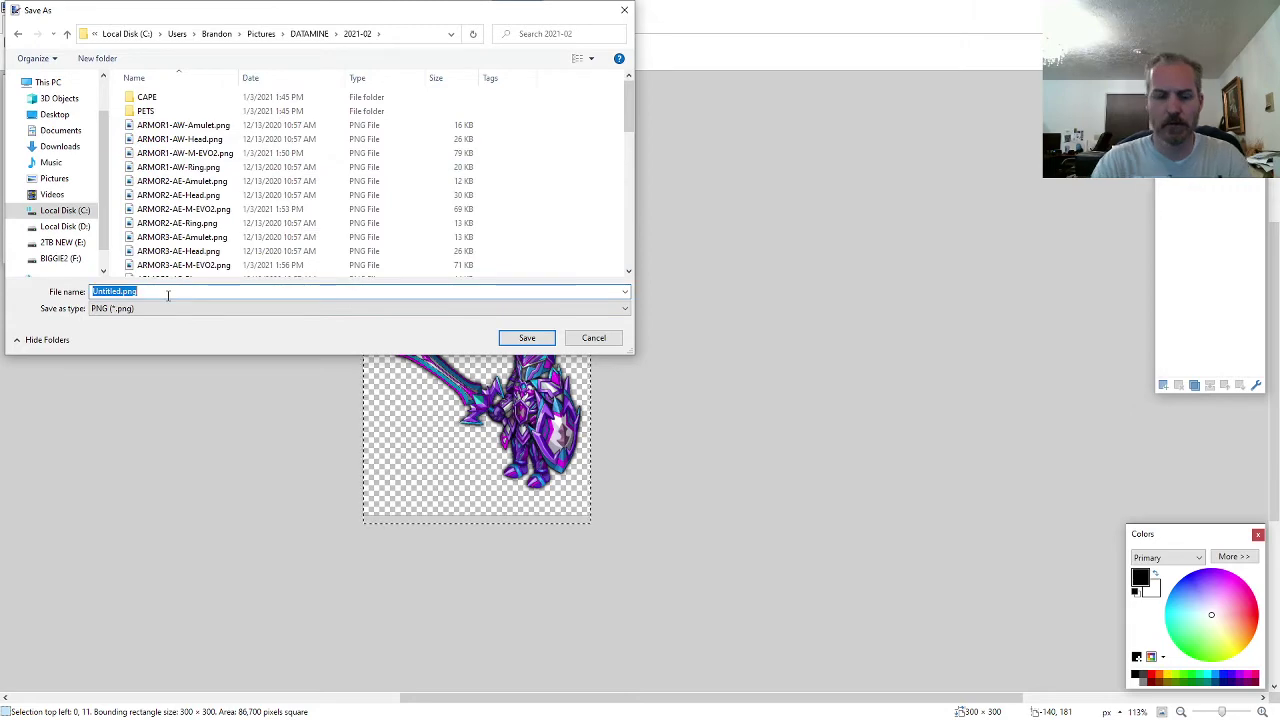
pyautogui.write('ARMOR7')
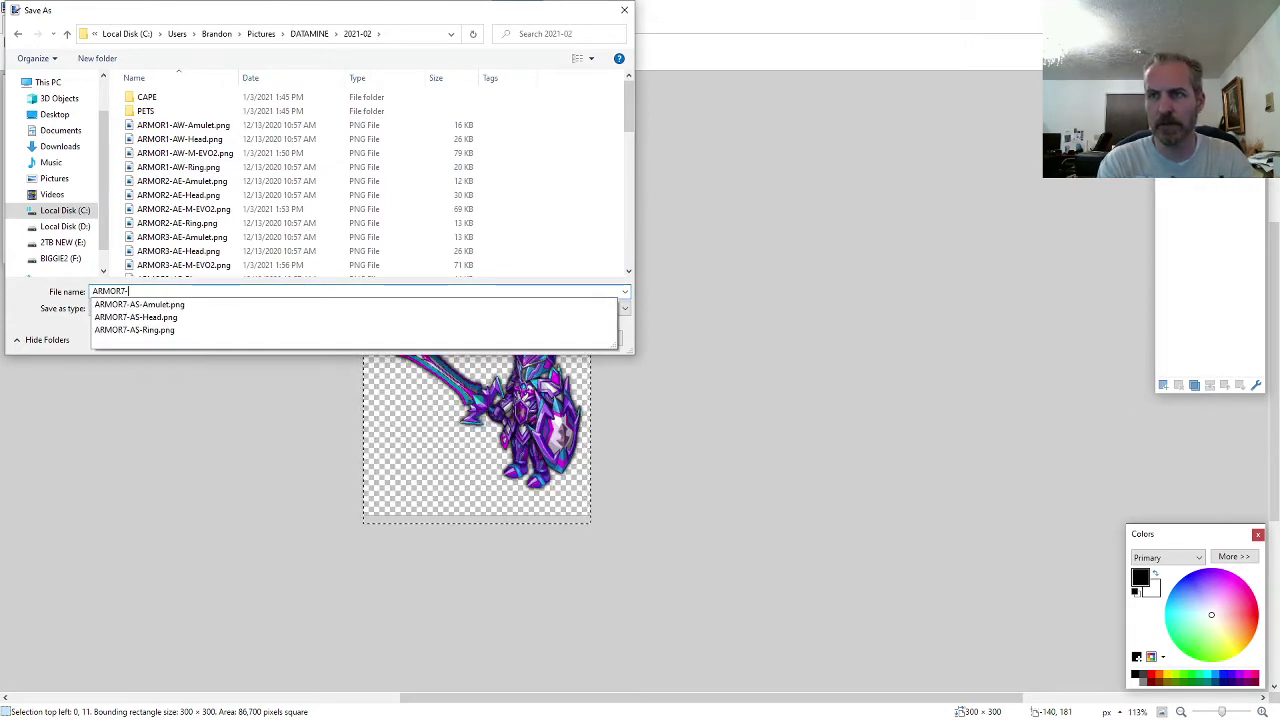
pyautogui.write('-AS-M-EVO2')
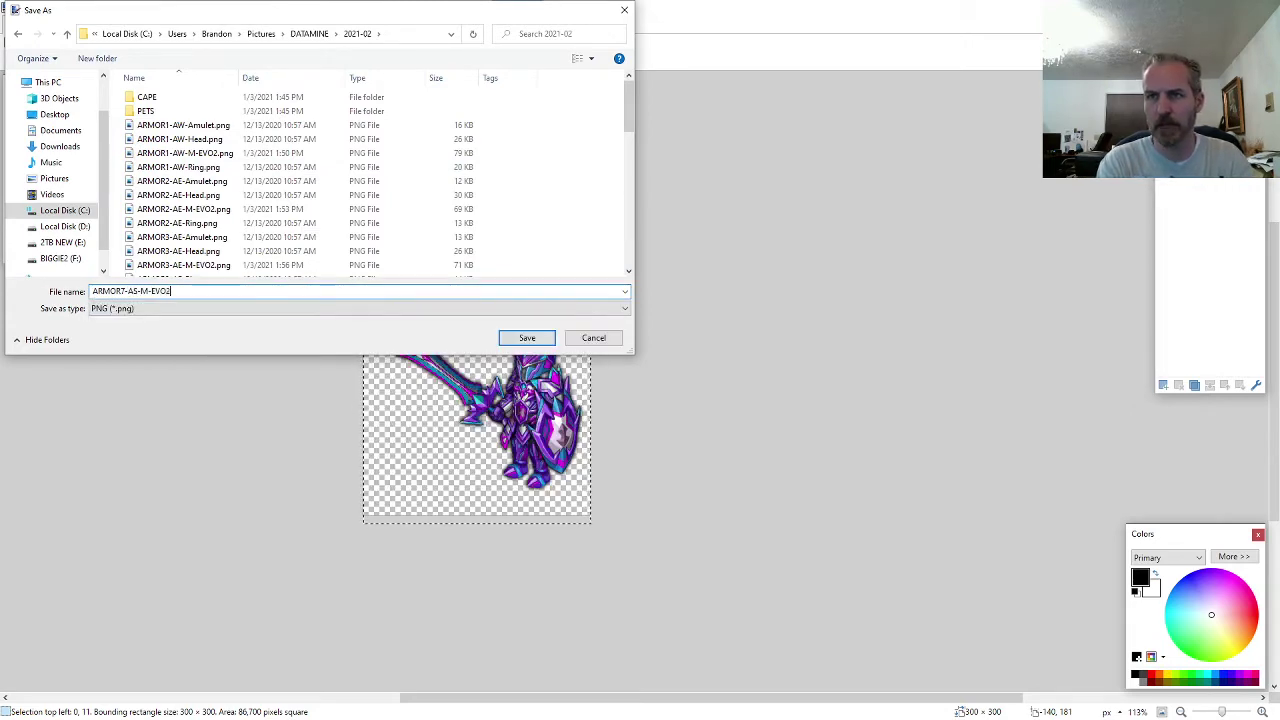
pyautogui.press('Return')
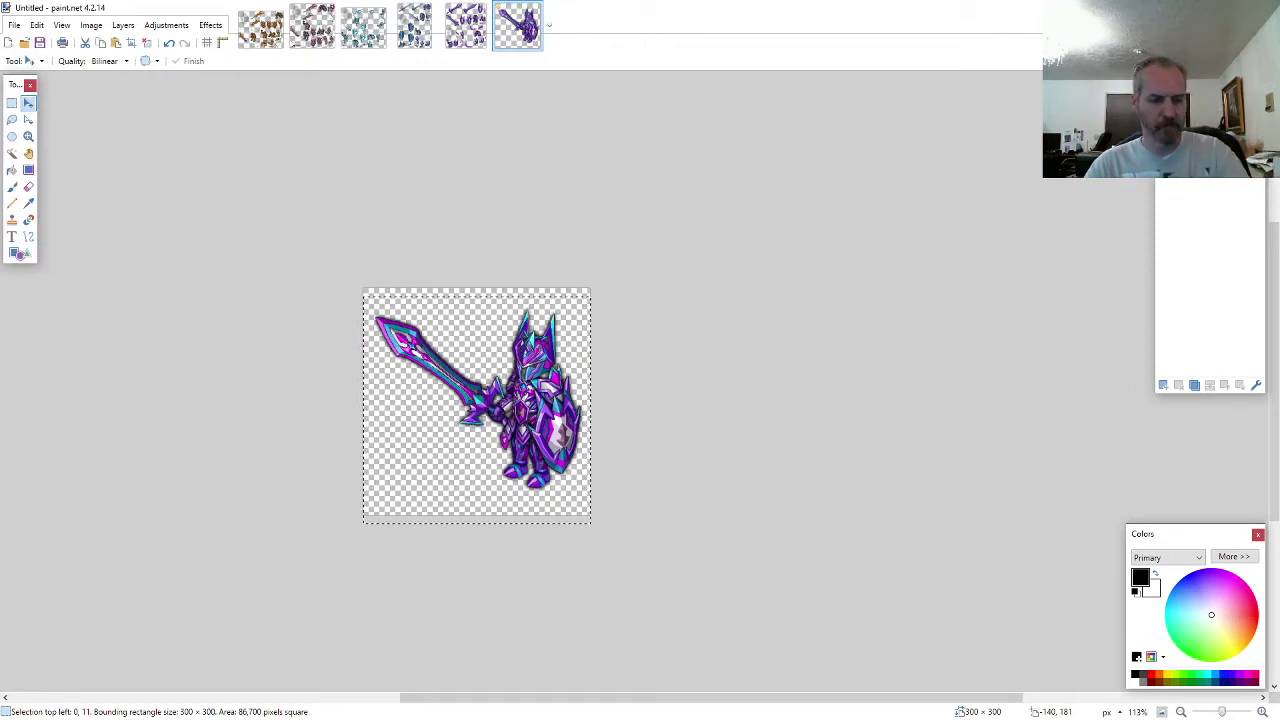
pyautogui.click(744, 476)
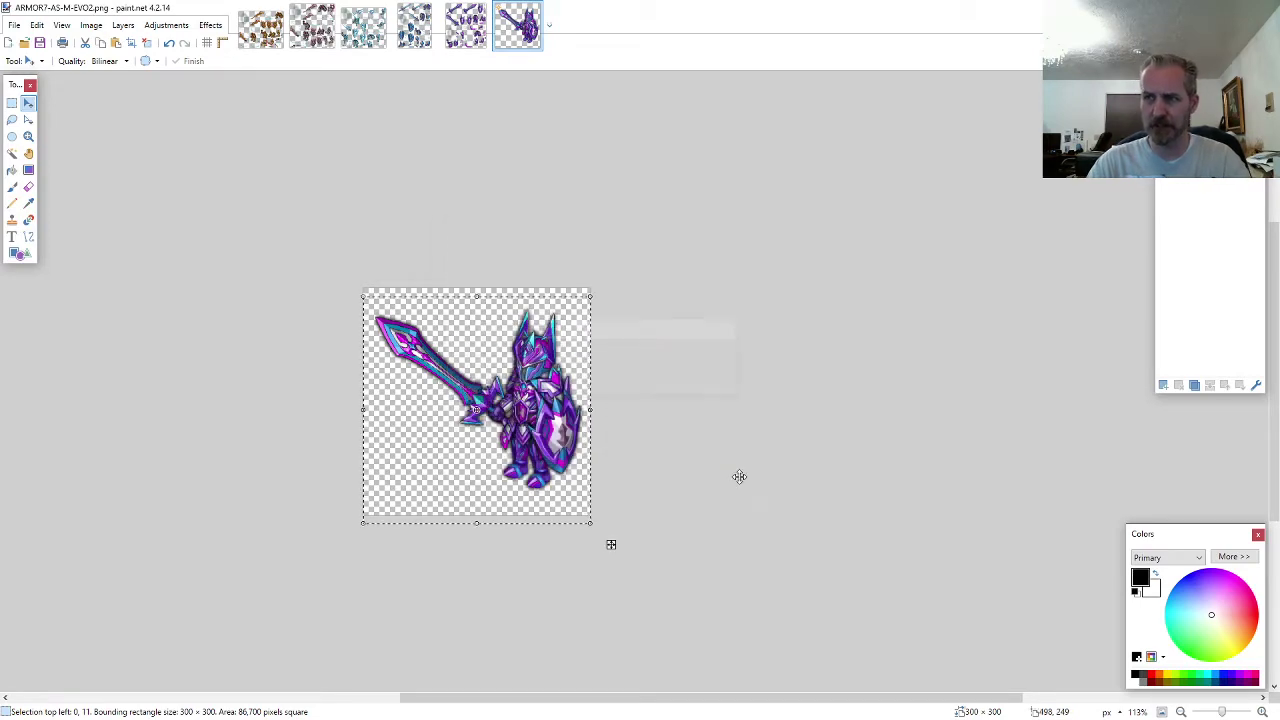
pyautogui.hotkey('ctrl', 'w')
pyautogui.hotkey('ctrl', 'w')
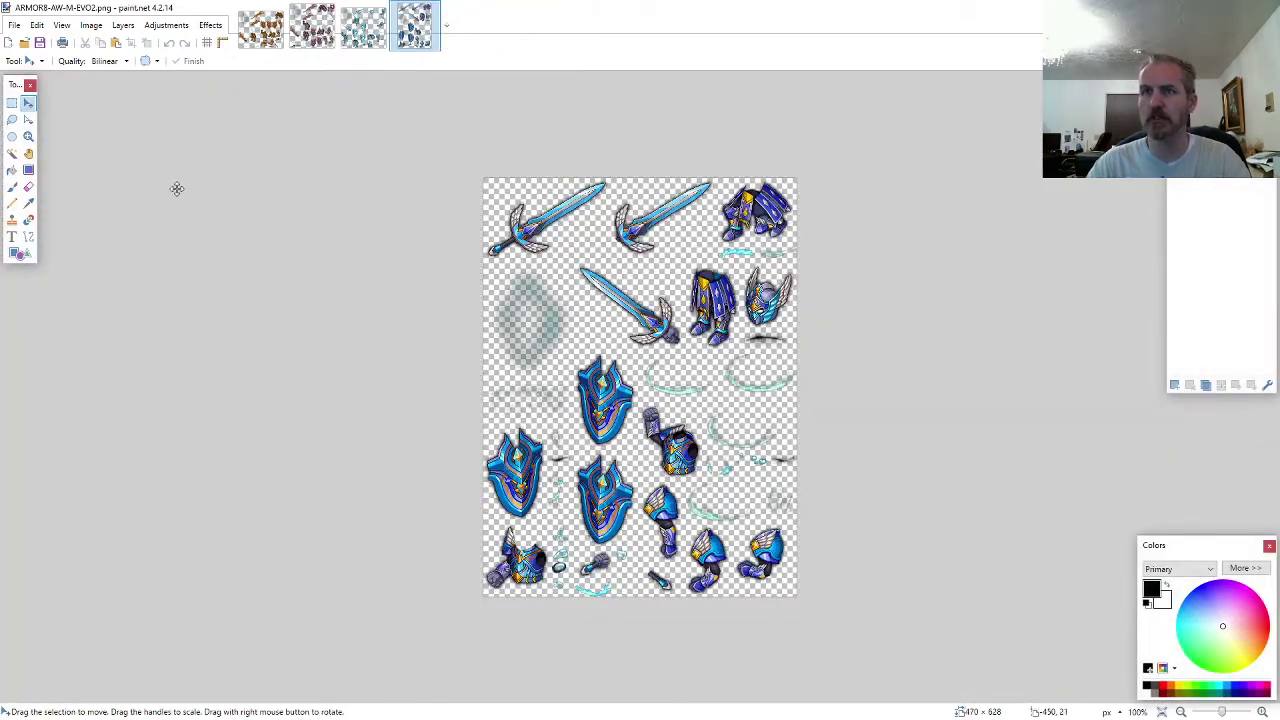
# - Lasso and copy the winged helmet on the ARMOR8 sheet, and paste it into a new 800 × 600 pixel image
pyautogui.click(11, 119)
pyautogui.keyDown('ctrl'); pyautogui.scroll(5, 790, 340); pyautogui.keyUp('ctrl')
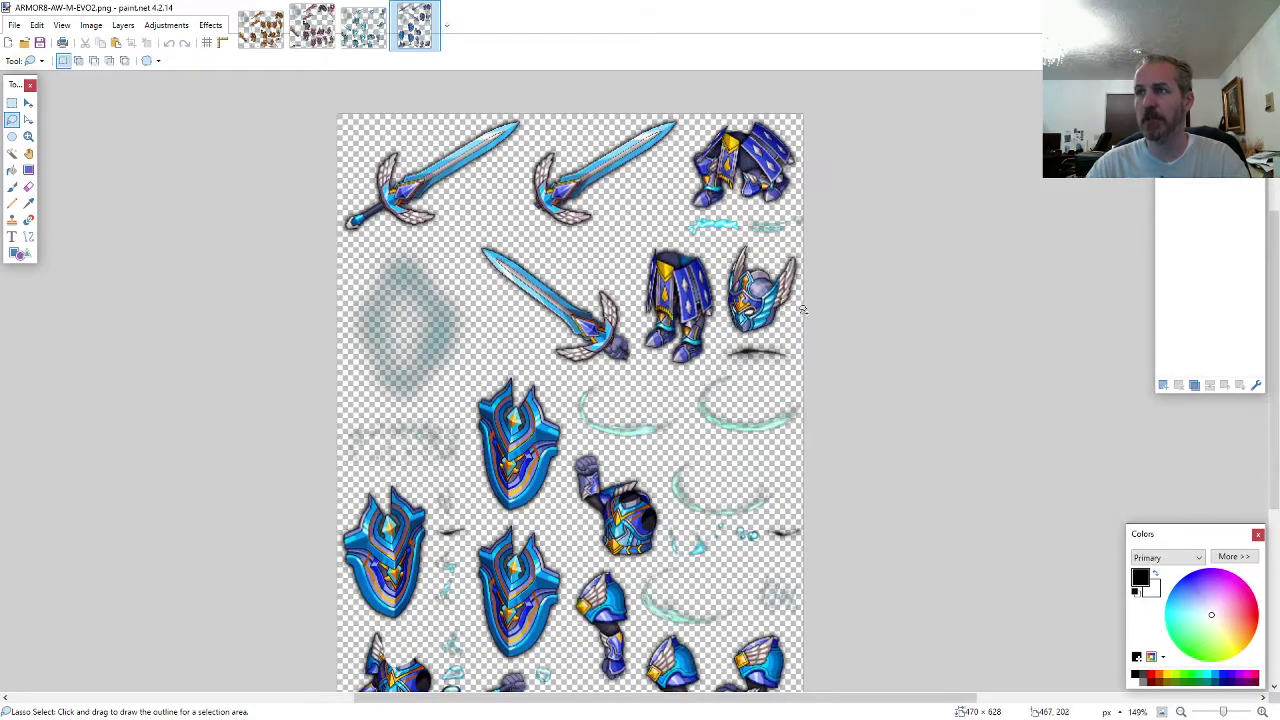
pyautogui.moveTo(808, 201)
pyautogui.mouseDown()
pyautogui.moveTo(697, 155)
pyautogui.moveTo(657, 158)
pyautogui.moveTo(626, 200)
pyautogui.moveTo(622, 295)
pyautogui.moveTo(647, 365)
pyautogui.moveTo(727, 372)
pyautogui.moveTo(782, 330)
pyautogui.moveTo(765, 368)
pyautogui.mouseUp()
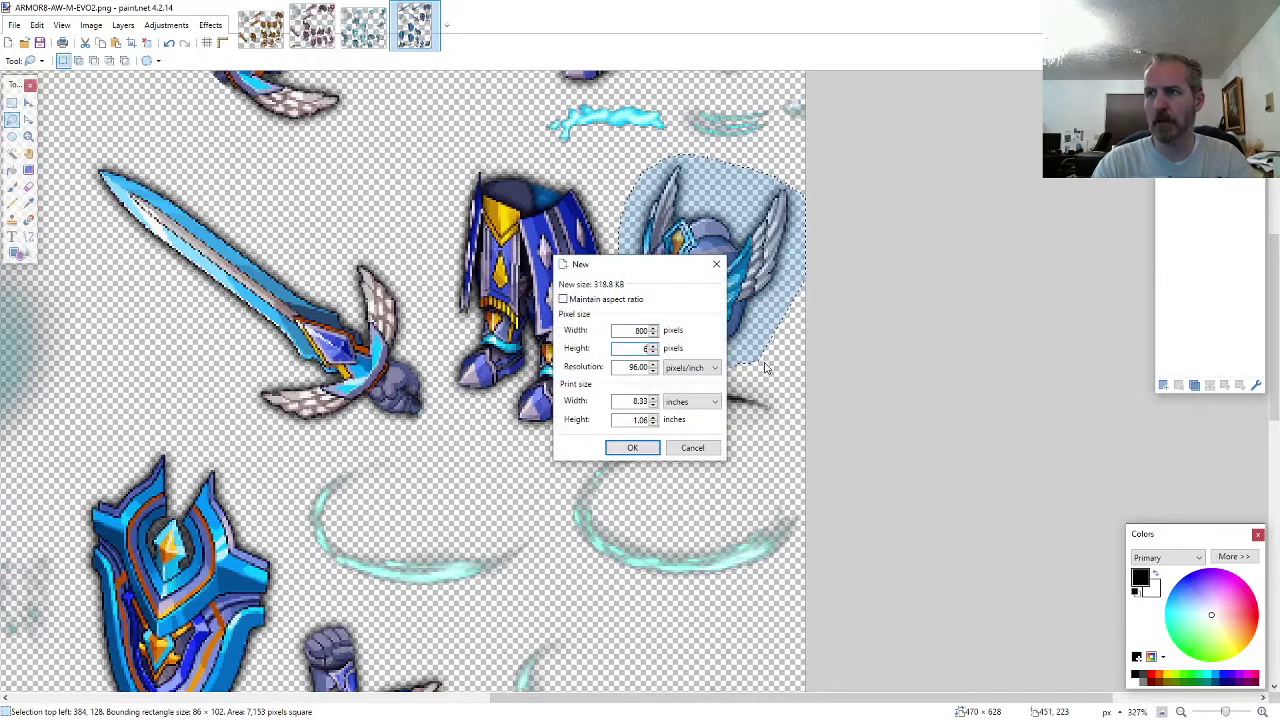
pyautogui.press('Return')
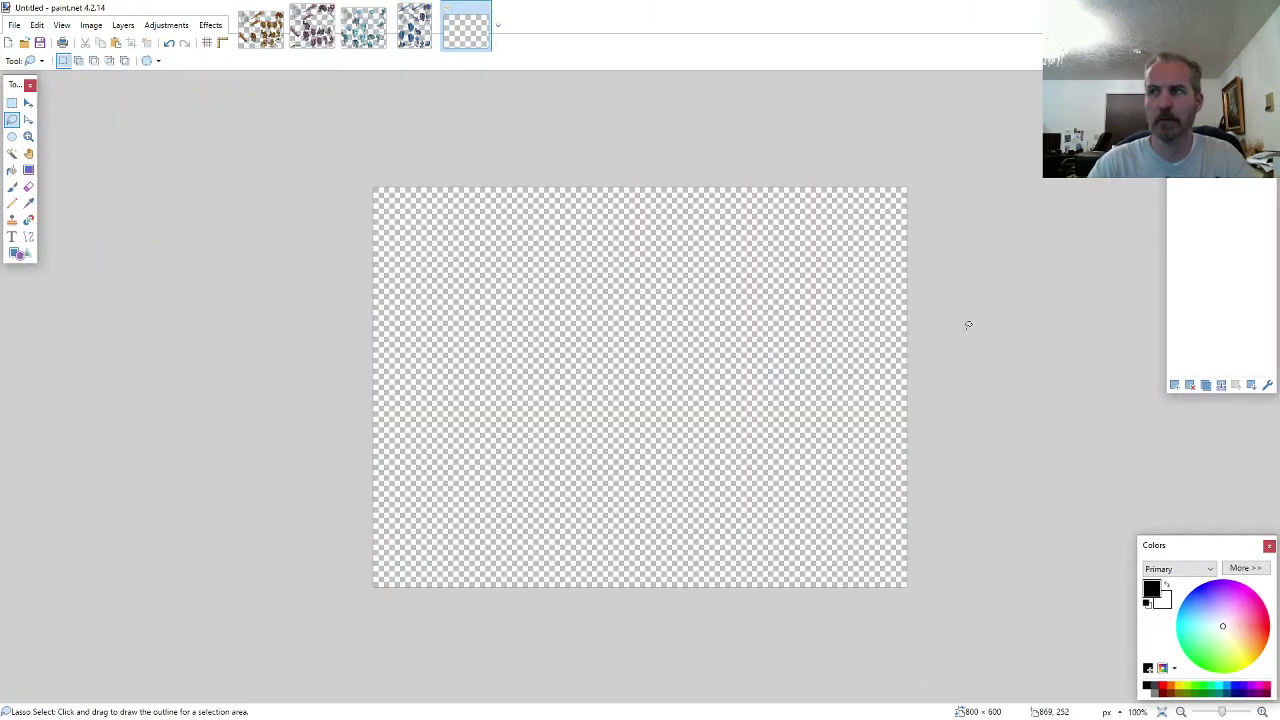
pyautogui.hotkey('ctrl', 'v')
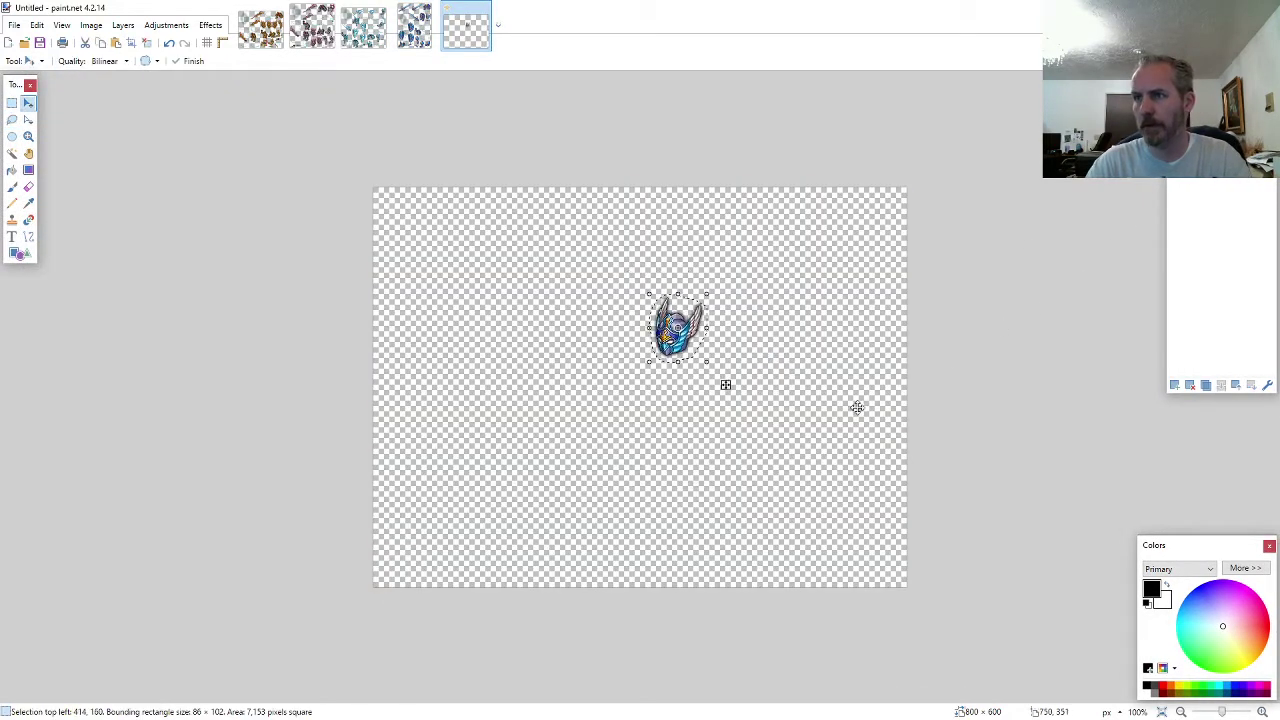
# - Lasso the torso with the lowered fist arm in the ARMOR8 sheet's lower-left corner and copy it
pyautogui.hotkey('ctrl', 'shift', 'Tab')
pyautogui.click(12, 119)
pyautogui.keyDown('ctrl'); pyautogui.scroll(-3, 413, 465); pyautogui.keyUp('ctrl')
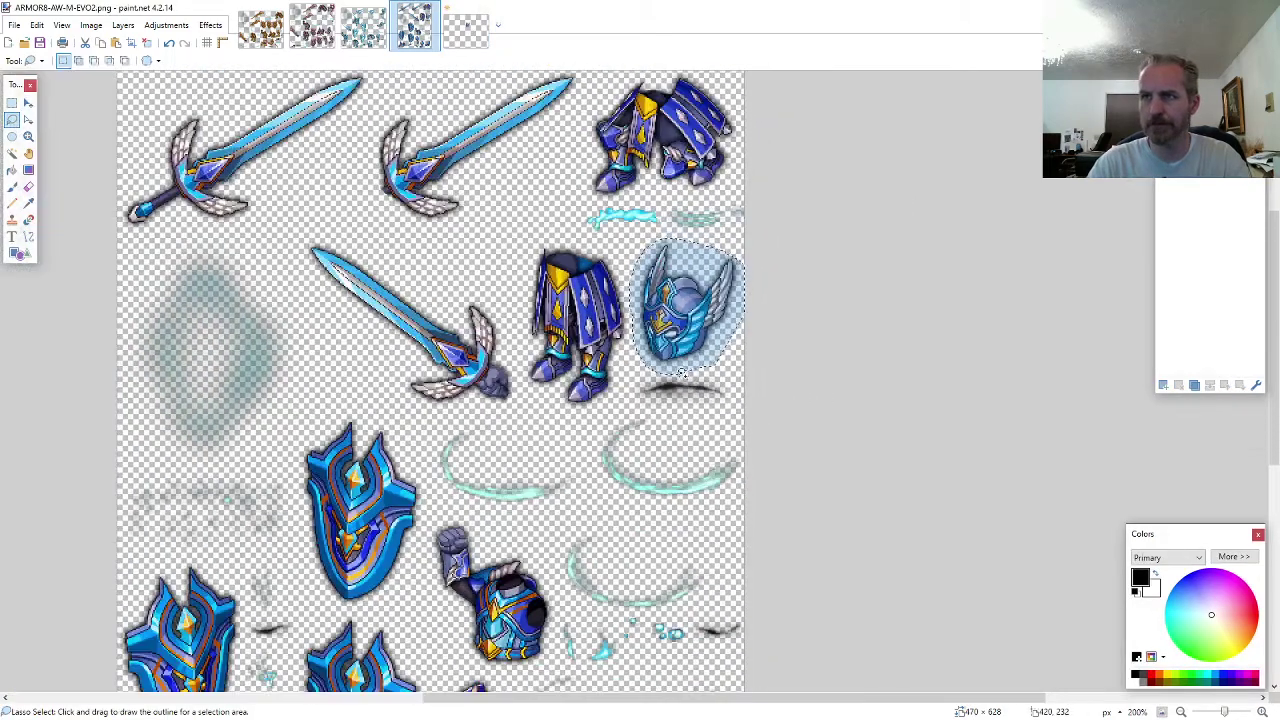
pyautogui.keyDown('ctrl'); pyautogui.scroll(3, 220, 619); pyautogui.keyUp('ctrl')
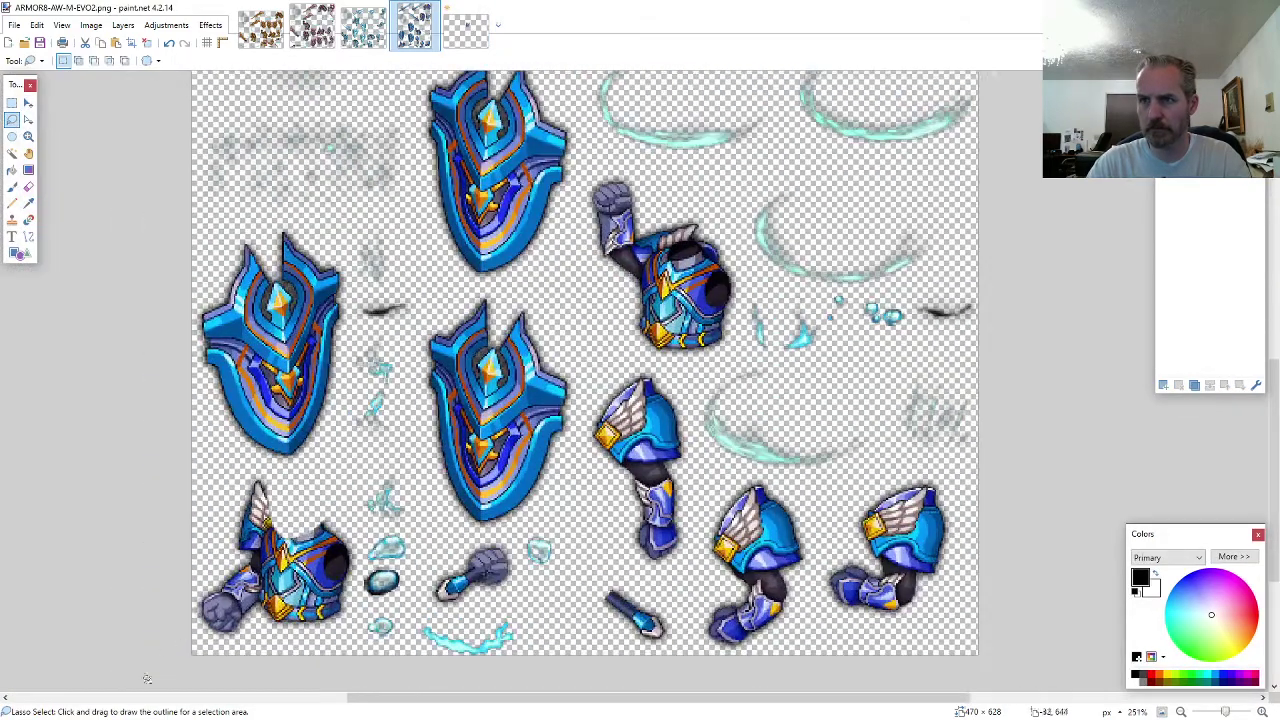
pyautogui.moveTo(413, 641)
pyautogui.mouseDown()
pyautogui.moveTo(446, 618)
pyautogui.moveTo(450, 585)
pyautogui.mouseUp()
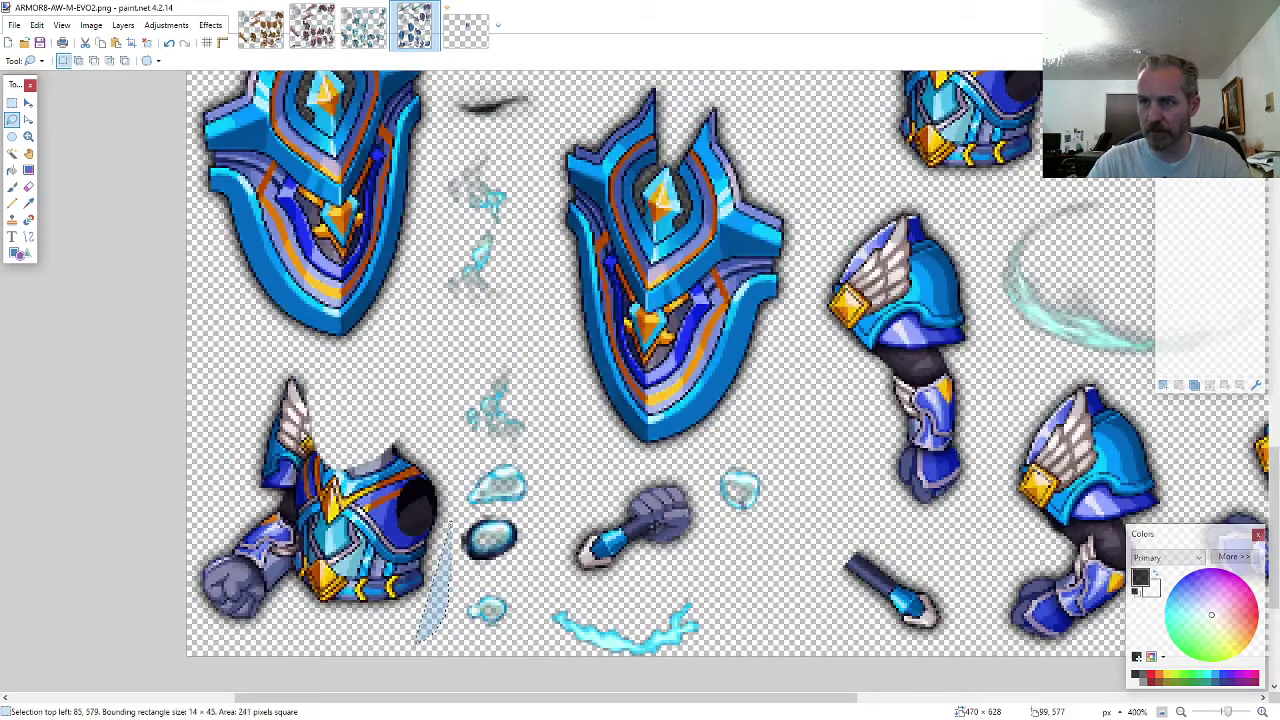
pyautogui.moveTo(450, 519)
pyautogui.mouseDown()
pyautogui.moveTo(436, 448)
pyautogui.moveTo(335, 375)
pyautogui.moveTo(245, 420)
pyautogui.moveTo(181, 524)
pyautogui.moveTo(222, 638)
pyautogui.mouseUp()
# - Paste the torso onto a new bottommost layer in the character image and align it beneath the helmet, at 383, 210
pyautogui.click(470, 32)
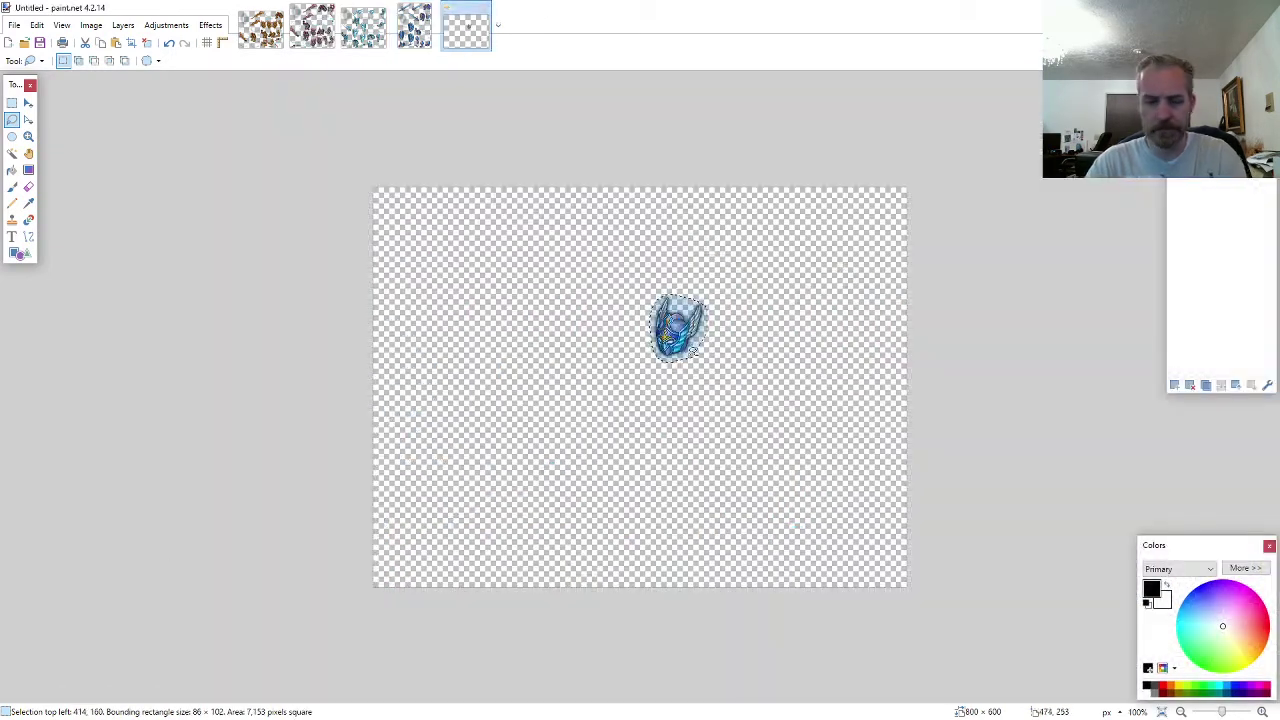
pyautogui.scroll(6, 654, 383)
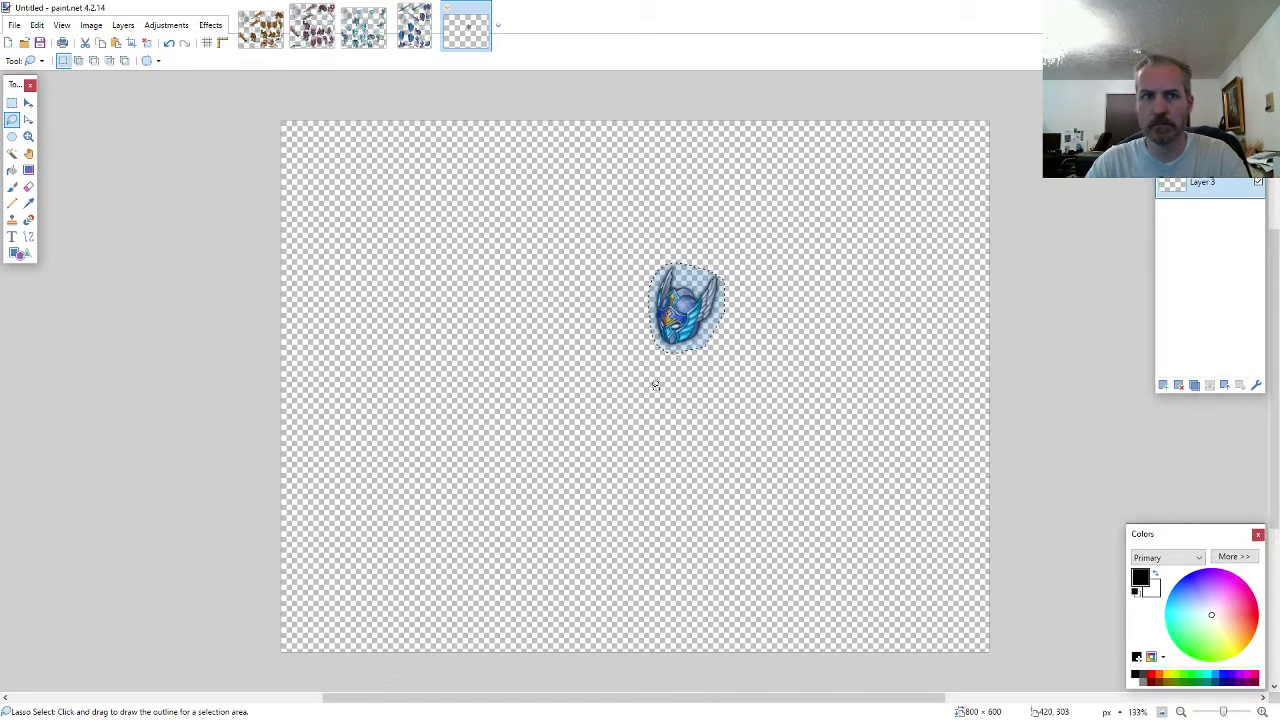
pyautogui.scroll(2, 617, 410)
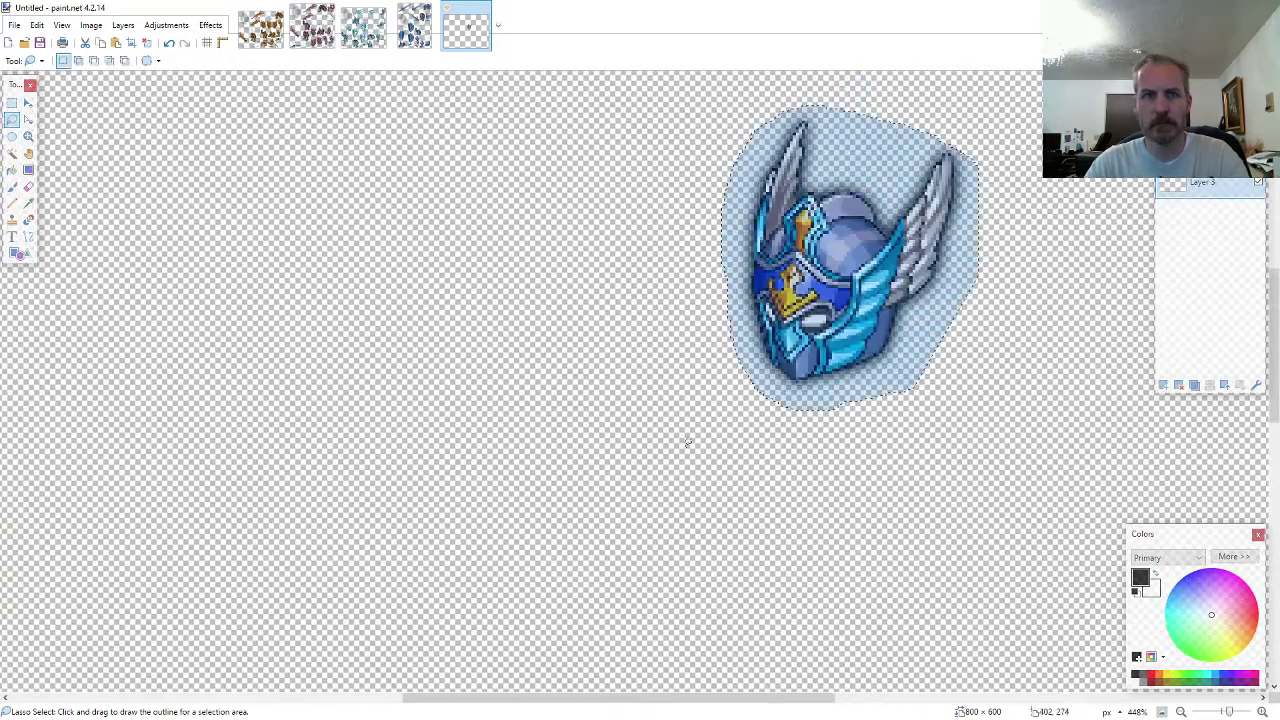
pyautogui.hotkey('ctrl', 'v')
pyautogui.moveTo(210, 583); pyautogui.dragTo(838, 466)
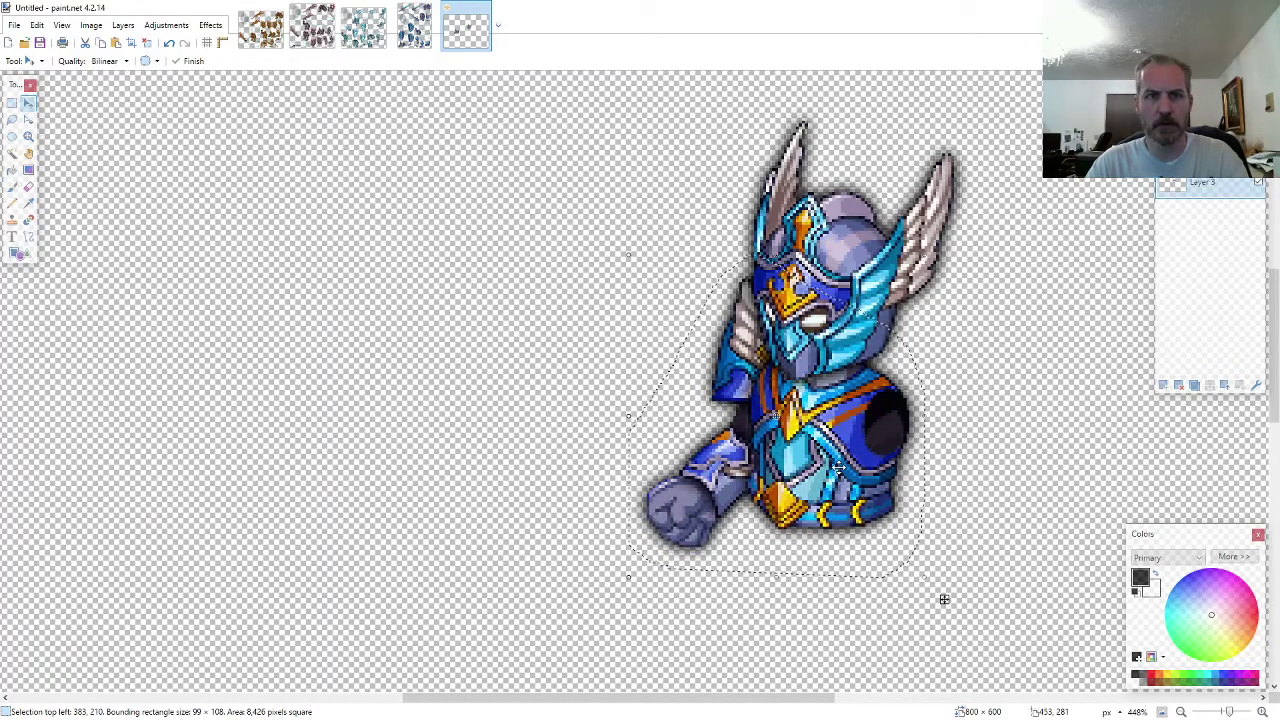
pyautogui.scroll(-3, 397, 475)
pyautogui.scroll(3, 494, 498)
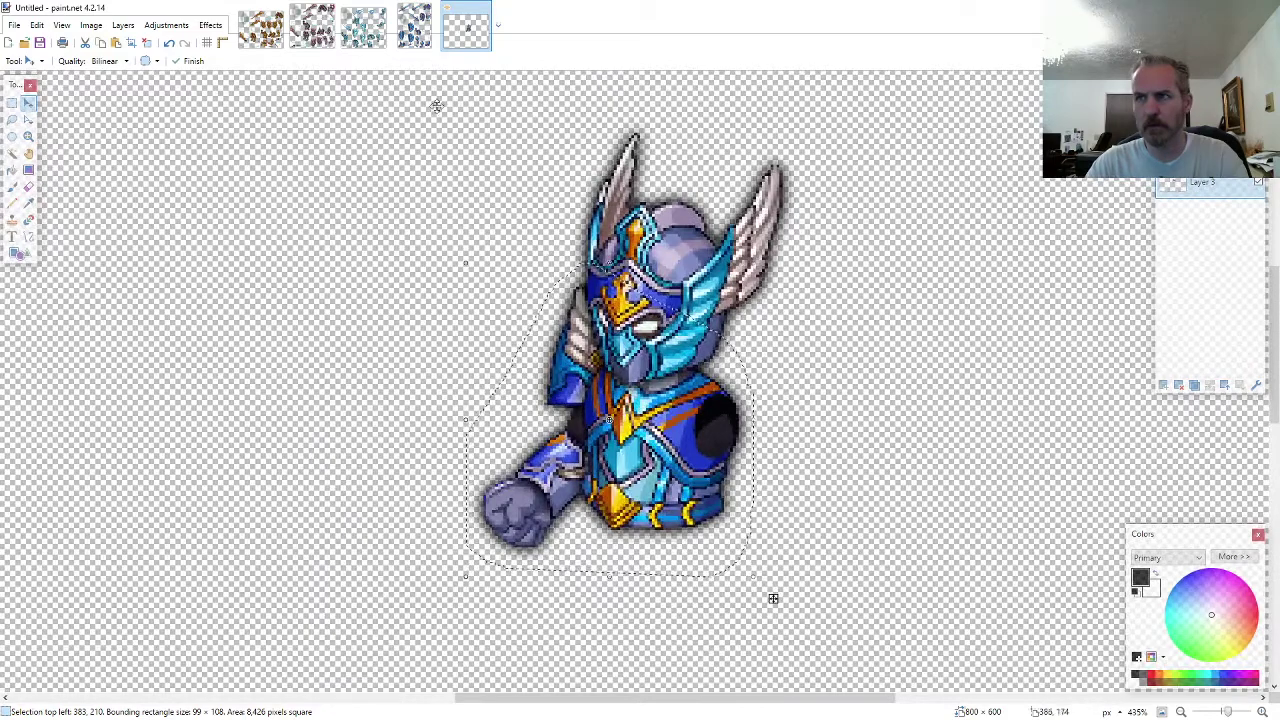
# - Lasso and copy the legs with the blue diamond-patterned skirt, between the sword and helmet on the ARMOR8 sheet
pyautogui.click(400, 35)
pyautogui.click(15, 122)
pyautogui.scroll(-3, 169, 283)
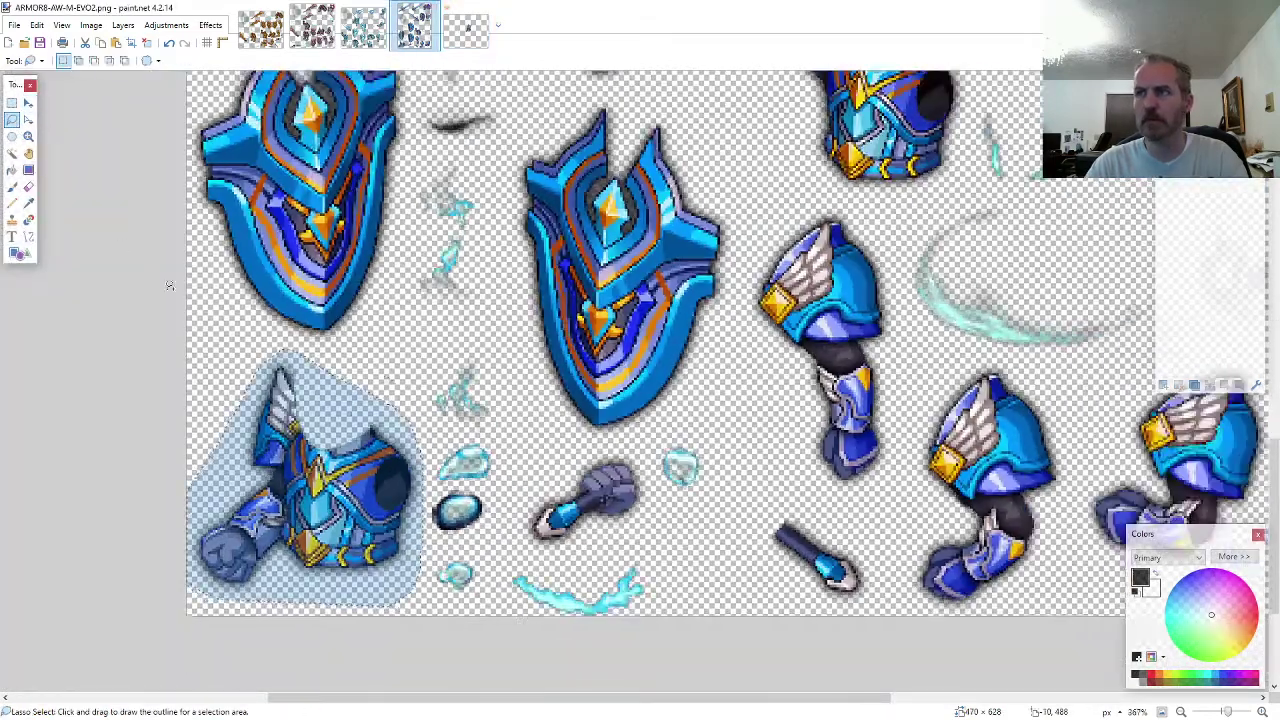
pyautogui.scroll(6, 169, 283)
pyautogui.scroll(2, 854, 380)
pyautogui.scroll(2, 853, 380)
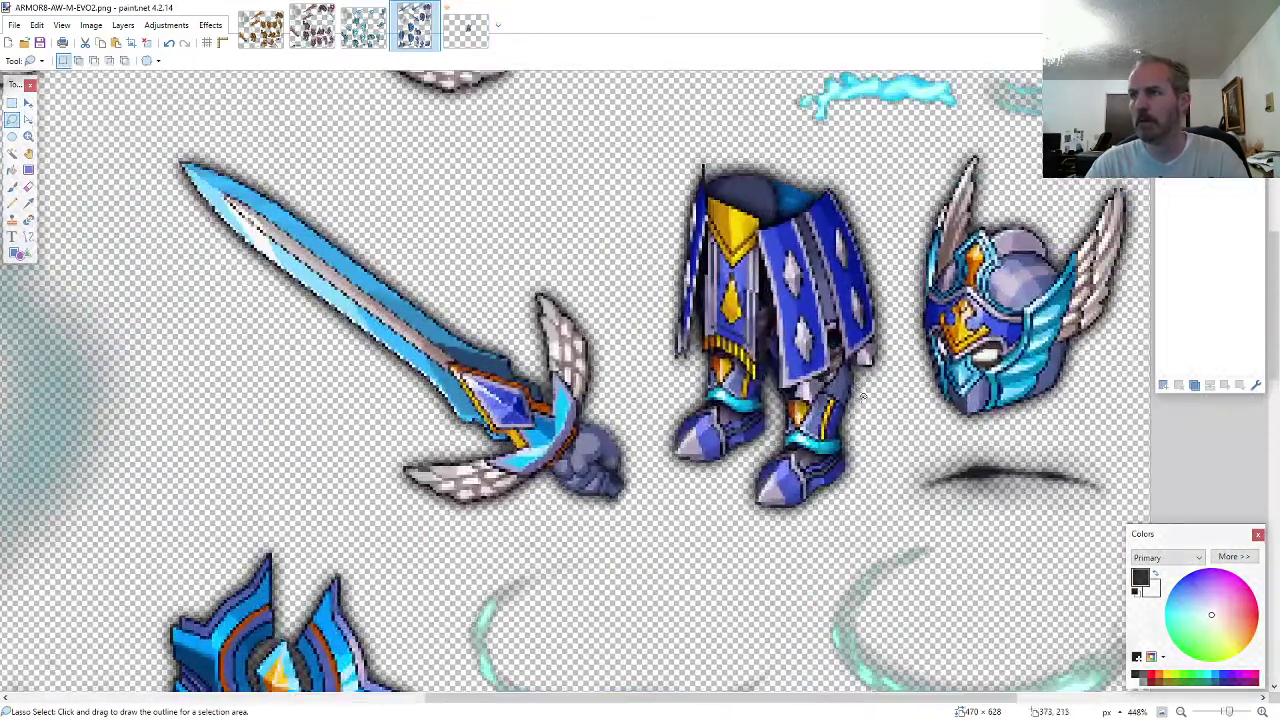
pyautogui.moveTo(884, 436)
pyautogui.mouseDown()
pyautogui.moveTo(884, 283)
pyautogui.moveTo(862, 204)
pyautogui.moveTo(805, 150)
pyautogui.moveTo(690, 145)
pyautogui.moveTo(650, 340)
pyautogui.moveTo(650, 432)
pyautogui.moveTo(765, 522)
pyautogui.moveTo(882, 440)
pyautogui.mouseUp()
# - Paste the legs onto a new bottommost layer in the character image and align them under the torso, at 407, 271
pyautogui.click(465, 30)
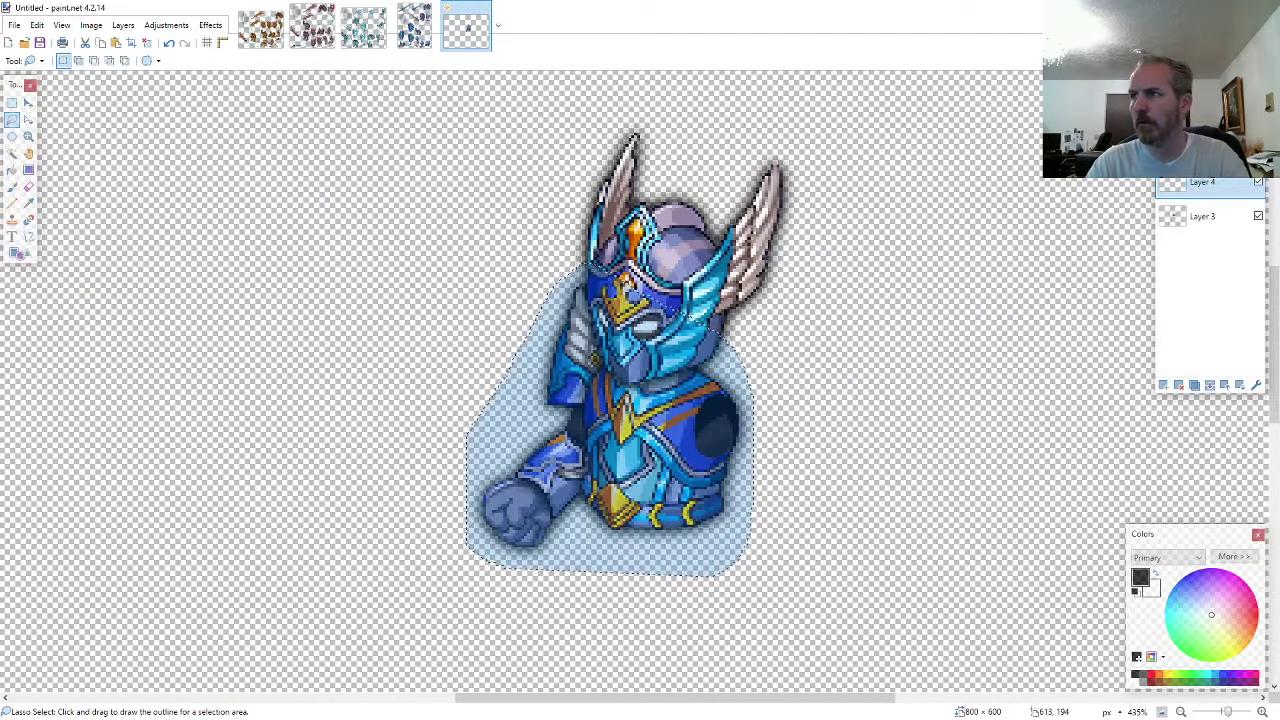
pyautogui.moveTo(1226, 190); pyautogui.dragTo(1228, 249)
pyautogui.scroll(-2, 880, 428)
pyautogui.hotkey('ctrl', 'v')
pyautogui.moveTo(407, 205); pyautogui.dragTo(713, 418)
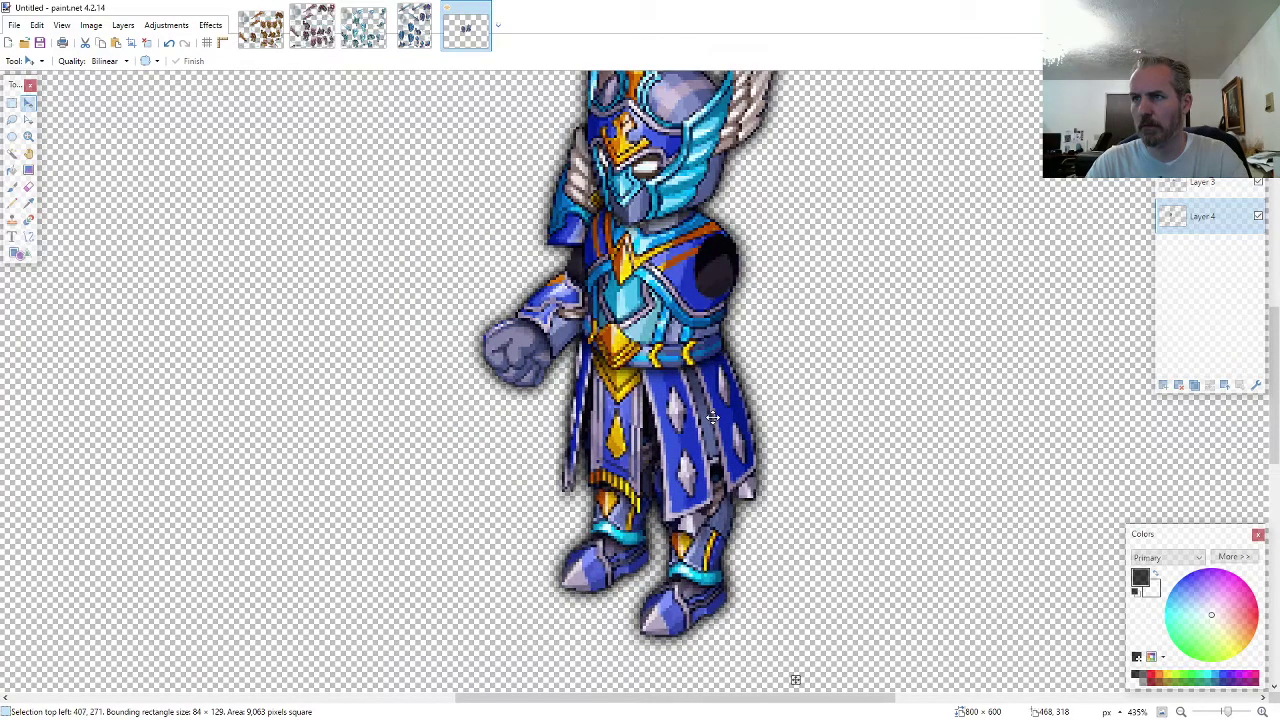
# - Lasso and copy the straight hanging arm with the winged shoulder plate on the ARMOR8 sheet
pyautogui.click(414, 25)
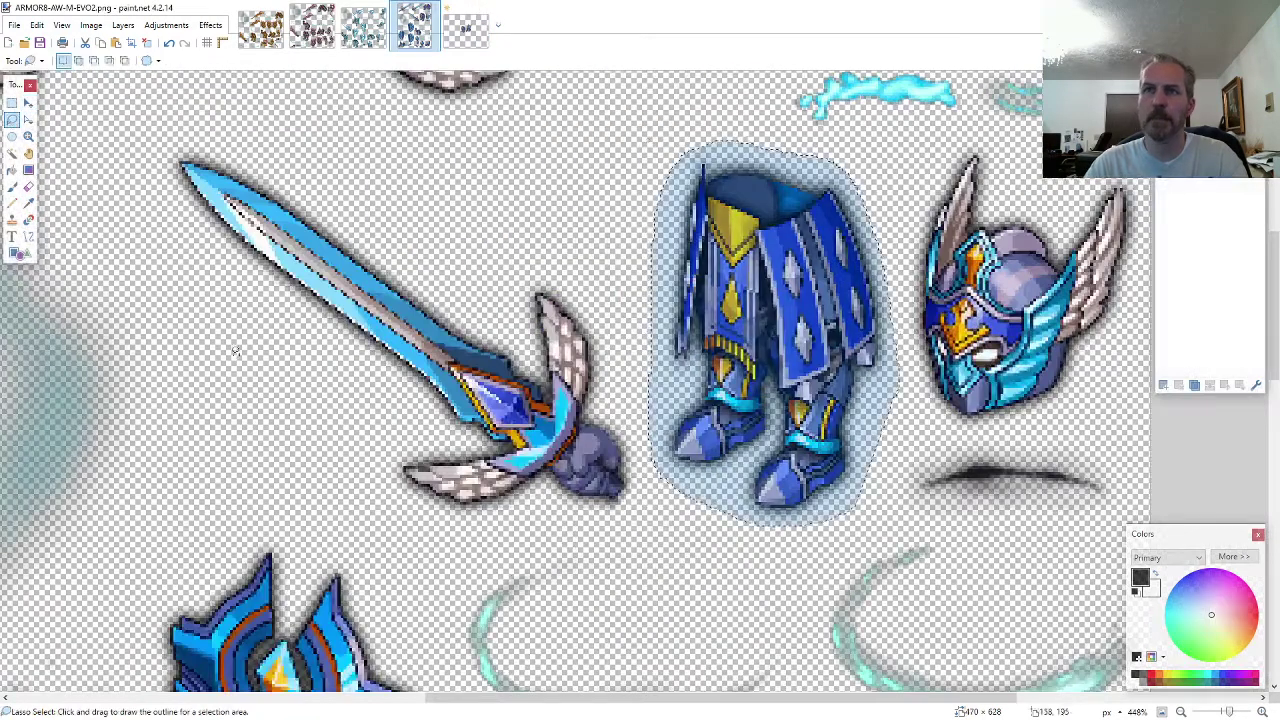
pyautogui.scroll(-3, 235, 350)
pyautogui.scroll(-5, 503, 432)
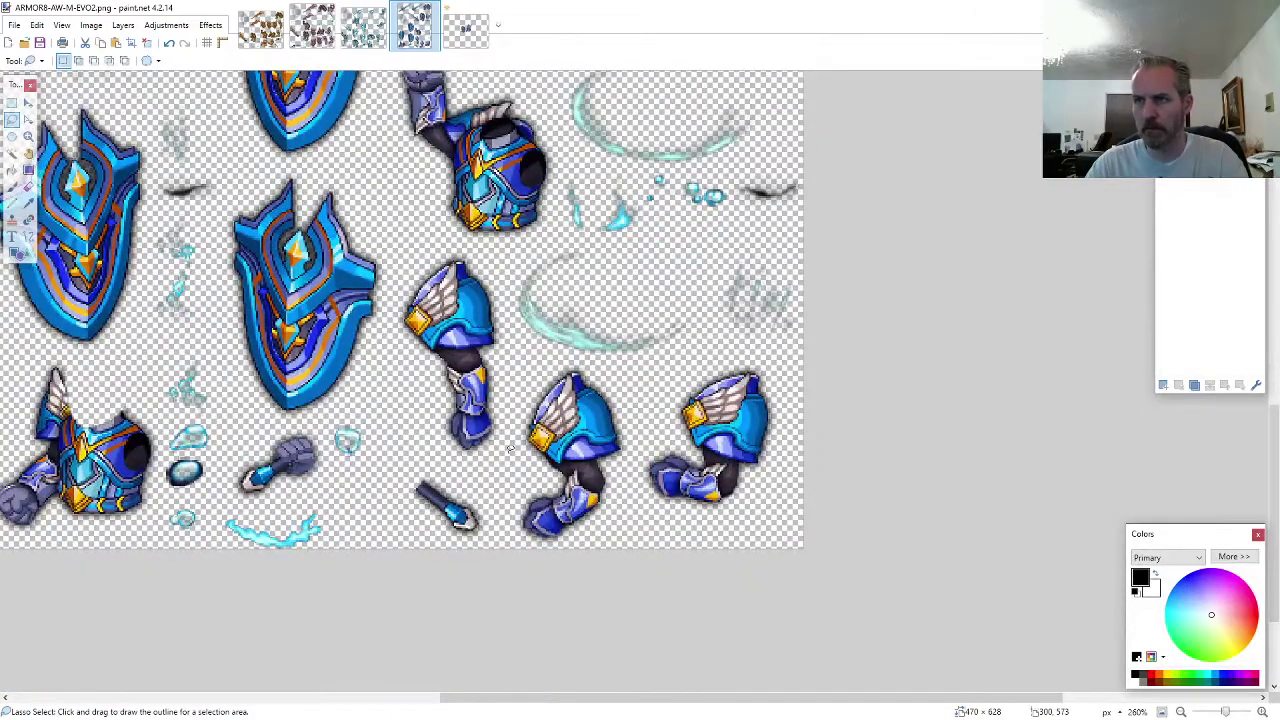
pyautogui.moveTo(510, 449)
pyautogui.mouseDown()
pyautogui.moveTo(503, 290)
pyautogui.moveTo(477, 255)
pyautogui.moveTo(449, 252)
pyautogui.moveTo(401, 277)
pyautogui.moveTo(391, 355)
pyautogui.moveTo(434, 415)
pyautogui.moveTo(508, 445)
pyautogui.moveTo(469, 462)
pyautogui.mouseUp()
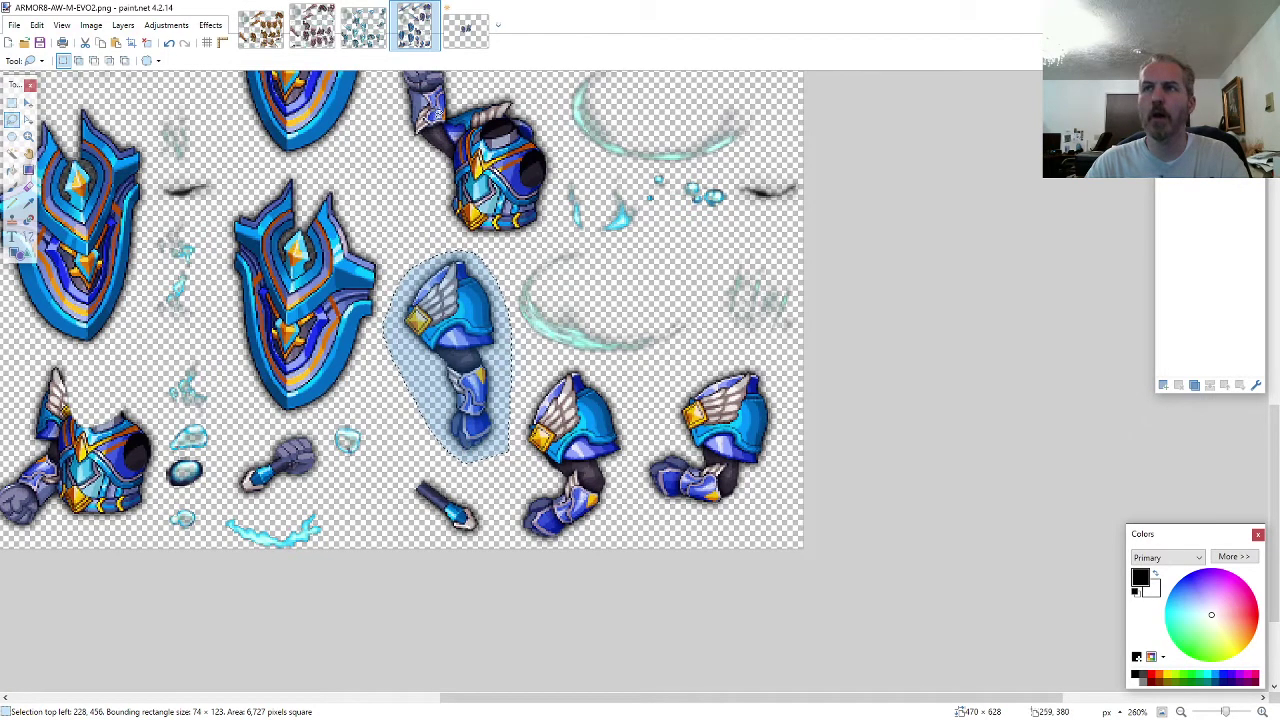
# - Paste the arm onto a new topmost layer in the character image and place it over the torso's open shoulder, at 437, 228
pyautogui.click(466, 28)
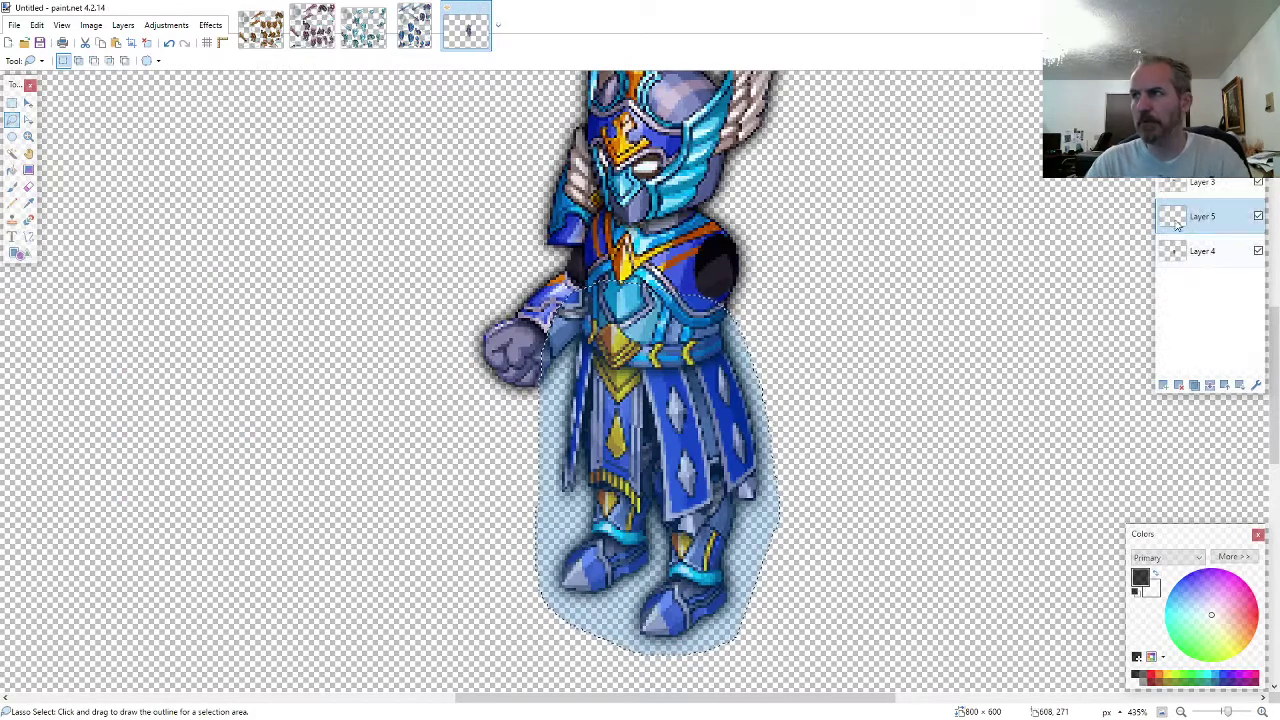
pyautogui.hotkey('ctrl', 'shift', 'v')
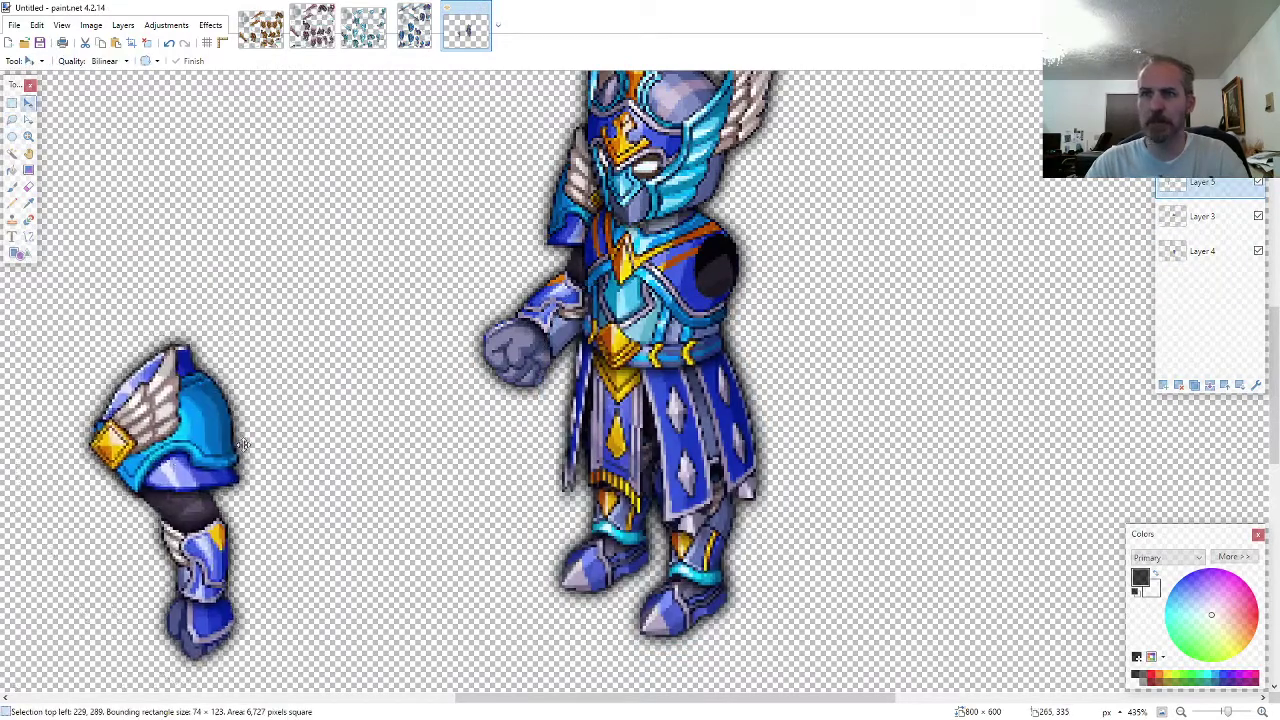
pyautogui.moveTo(243, 444); pyautogui.dragTo(808, 274)
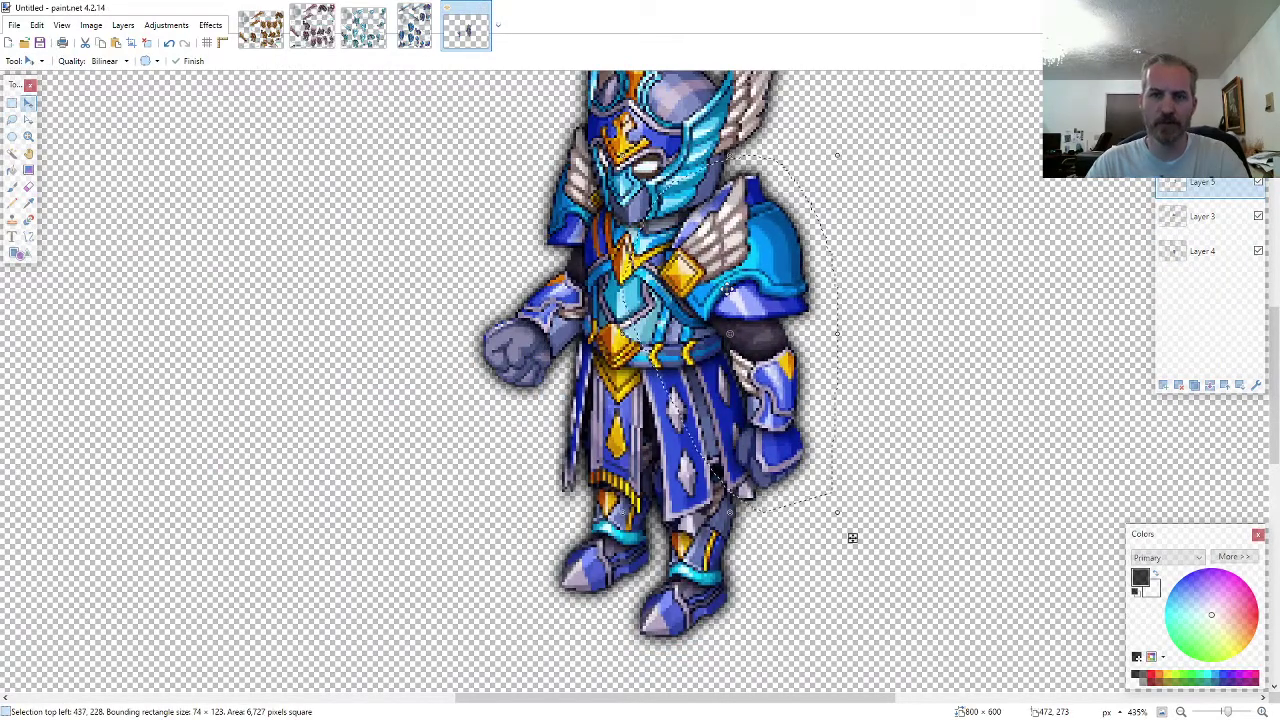
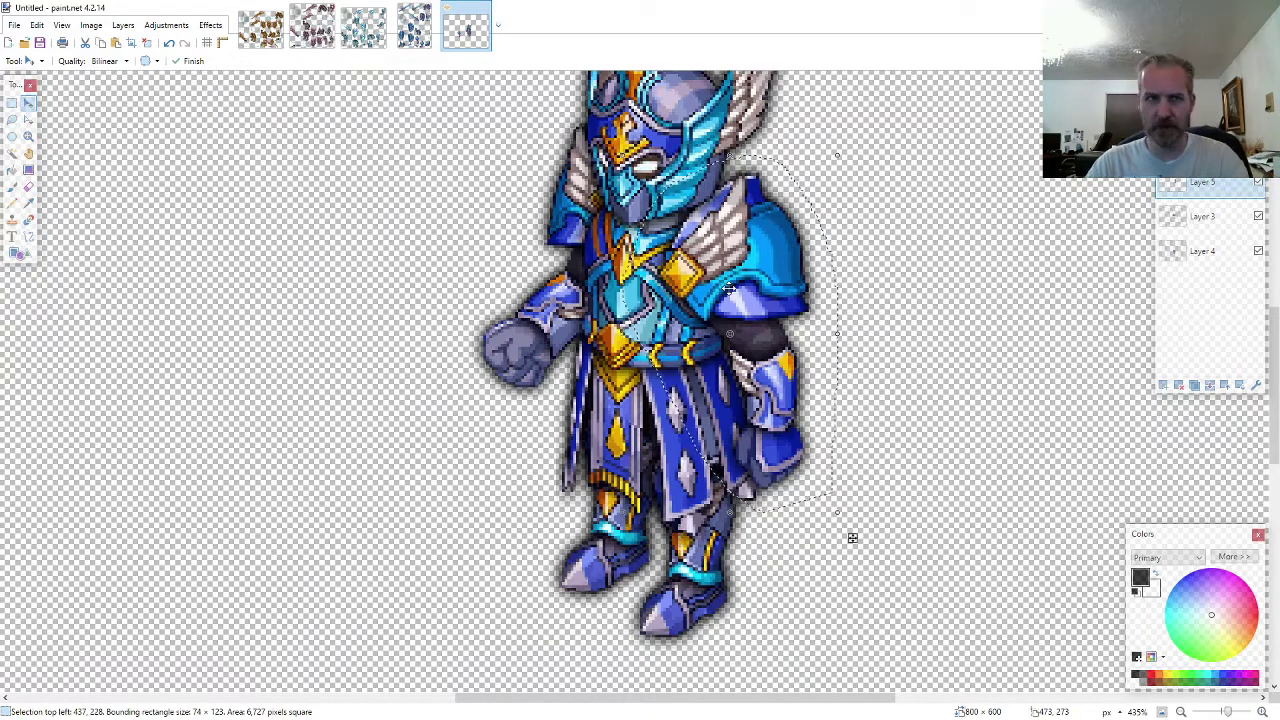
pyautogui.keyDown('ctrl'); pyautogui.scroll(-2, 730, 287); pyautogui.keyUp('ctrl')
pyautogui.scroll(2, 550, 267)
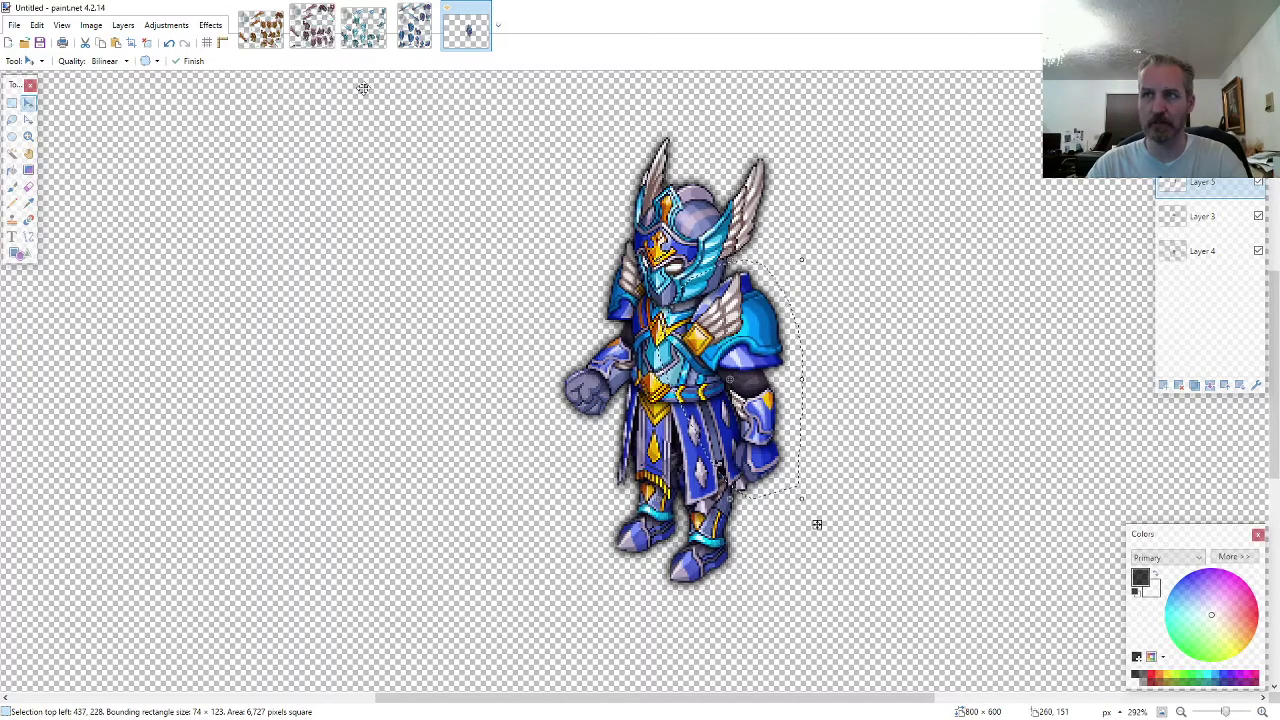
# - Lasso and copy the leftmost blue shield on the ARMOR8 sheet
pyautogui.click(408, 42)
pyautogui.click(13, 121)
pyautogui.keyDown('ctrl'); pyautogui.scroll(-2, 523, 332); pyautogui.keyUp('ctrl')
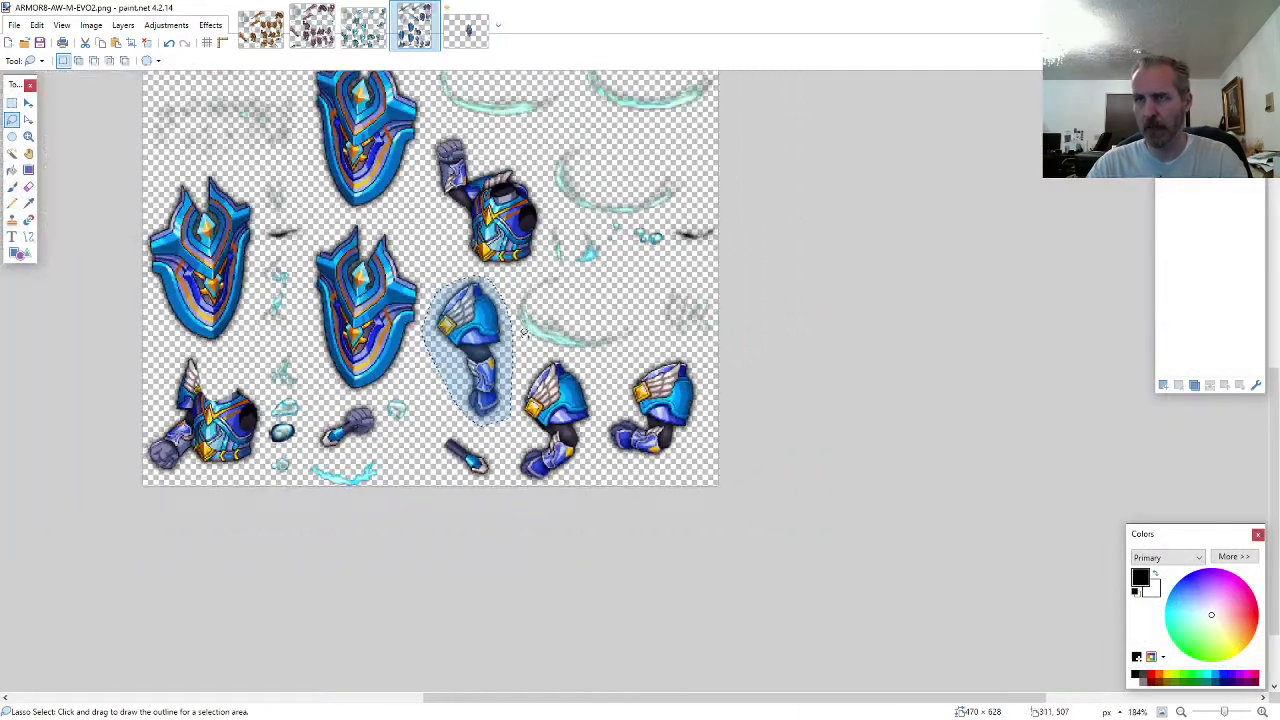
pyautogui.keyDown('ctrl'); pyautogui.scroll(3, 522, 333); pyautogui.keyUp('ctrl')
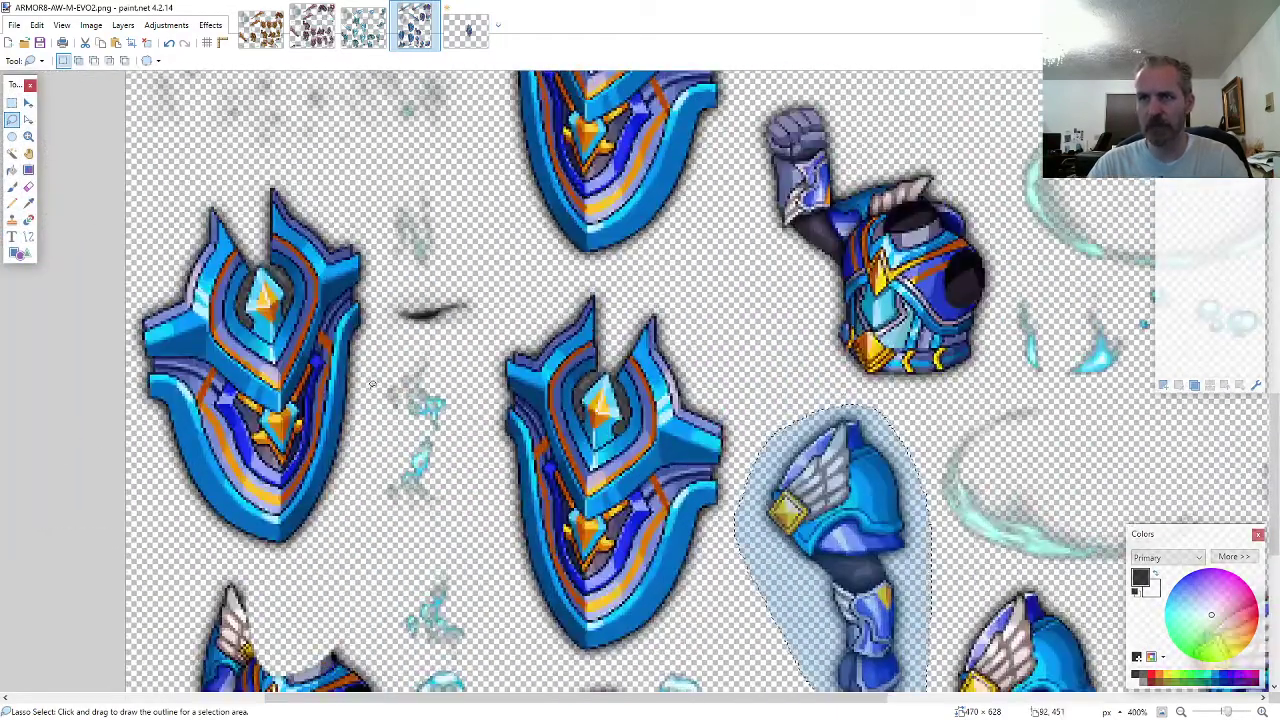
pyautogui.moveTo(371, 383)
pyautogui.mouseDown()
pyautogui.moveTo(372, 250)
pyautogui.moveTo(360, 215)
pyautogui.moveTo(312, 178)
pyautogui.moveTo(255, 172)
pyautogui.moveTo(172, 210)
pyautogui.moveTo(113, 290)
pyautogui.moveTo(98, 433)
pyautogui.moveTo(190, 544)
pyautogui.moveTo(300, 565)
pyautogui.moveTo(340, 478)
pyautogui.mouseUp()
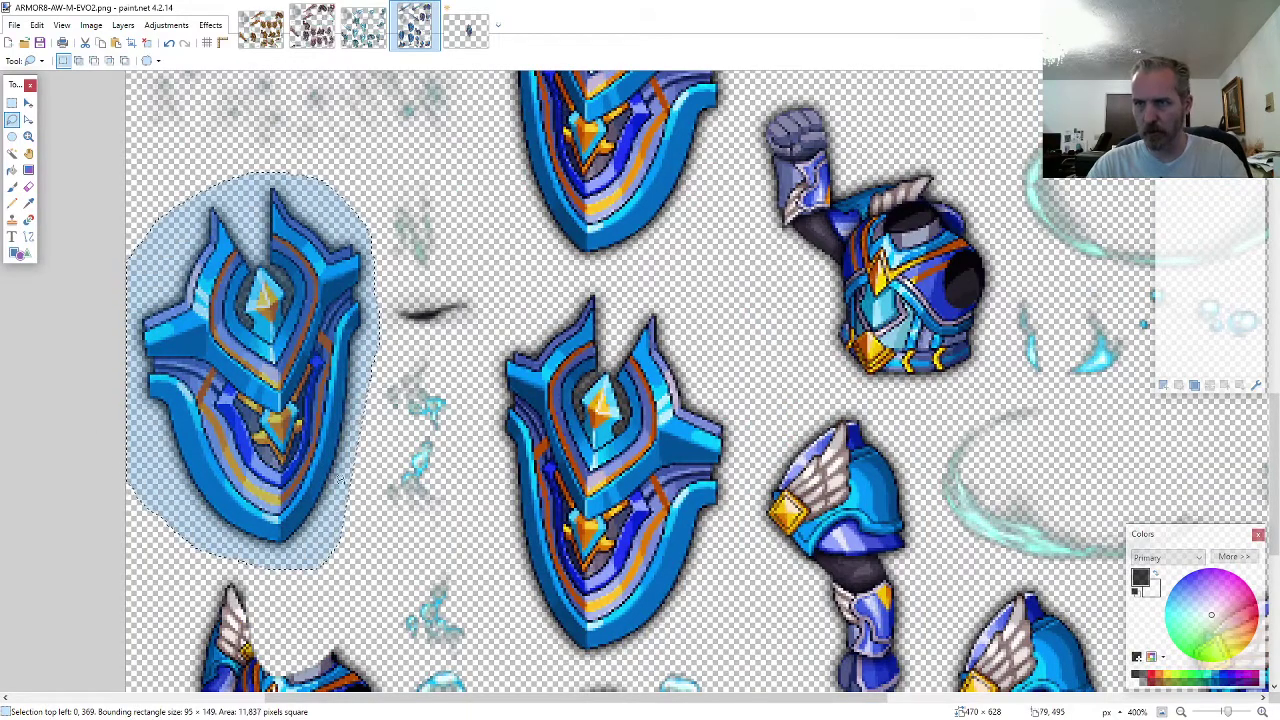
pyautogui.hotkey('ctrl', 'c')
# - Paste the shield onto a new layer in the character image and place it over the hanging arm's hand, at 440, 251
pyautogui.click(467, 40)
pyautogui.hotkey('ctrl', 'shift', 'v')
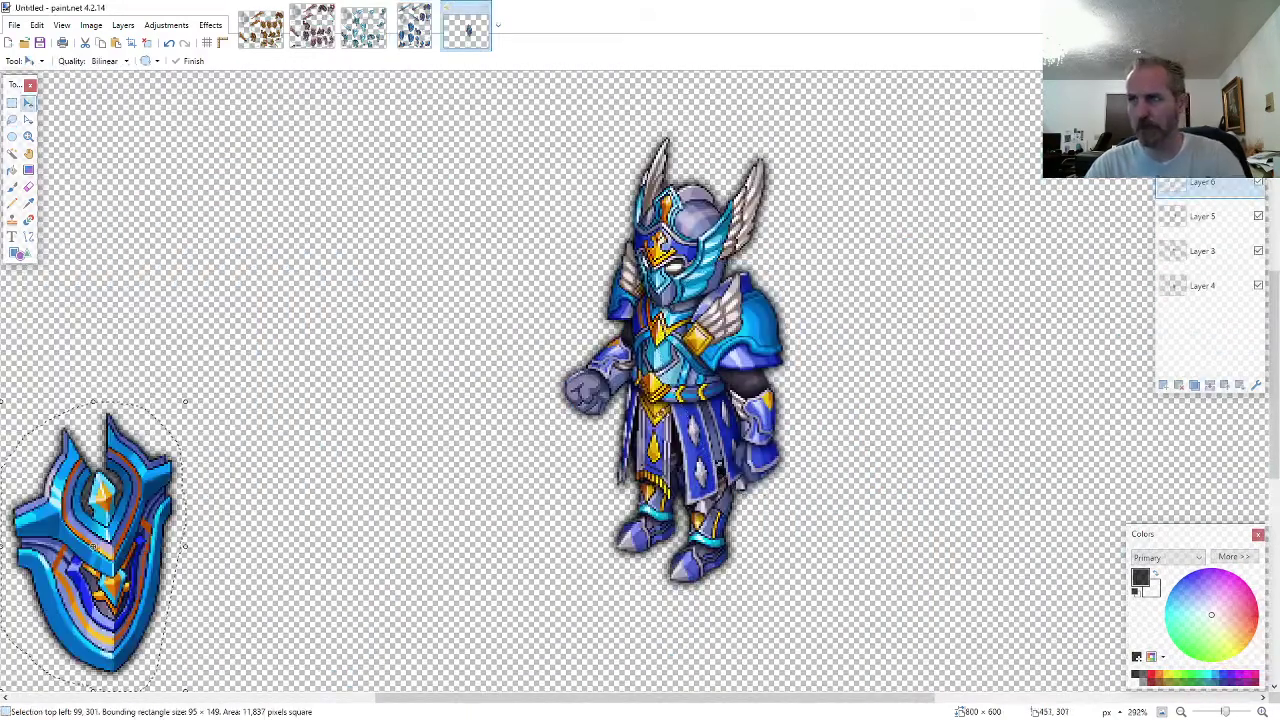
pyautogui.moveTo(92, 545); pyautogui.dragTo(736, 497)
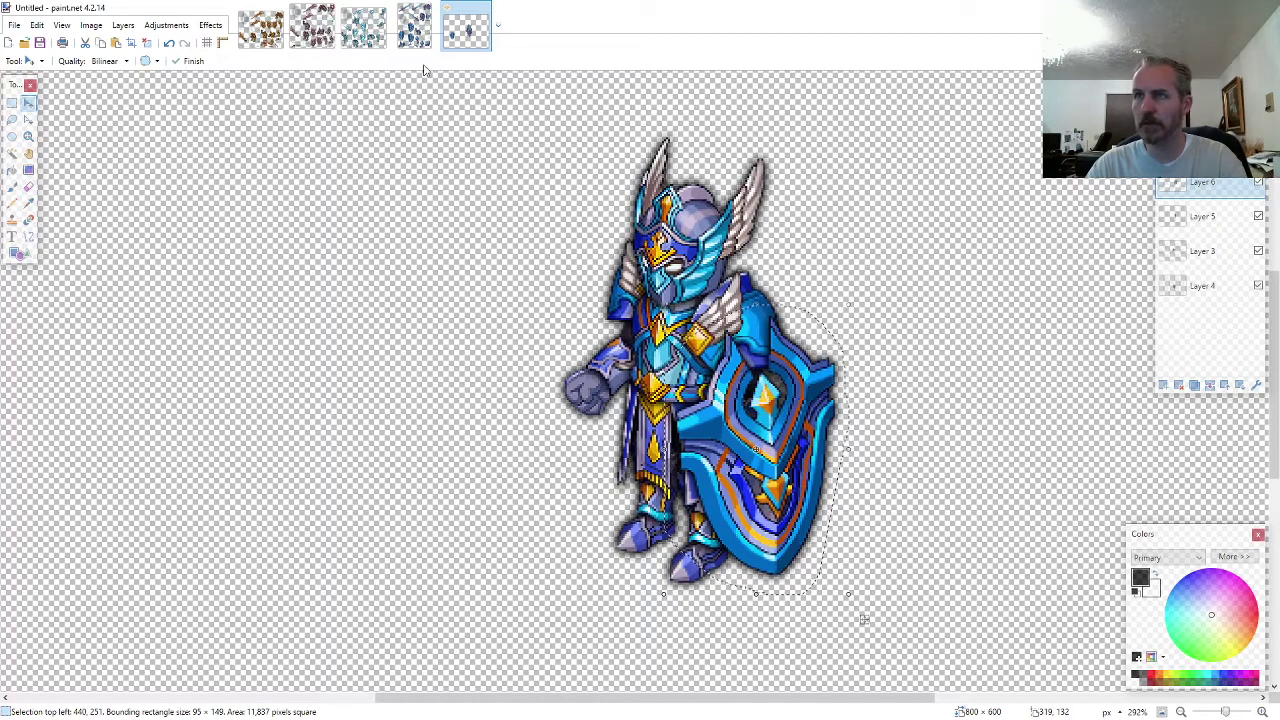
# - Lasso and copy the winged sword with the gripping fist, beside the legs on the ARMOR8 sheet
pyautogui.click(414, 27)
pyautogui.click(12, 120)
pyautogui.scroll(8, 480, 370)
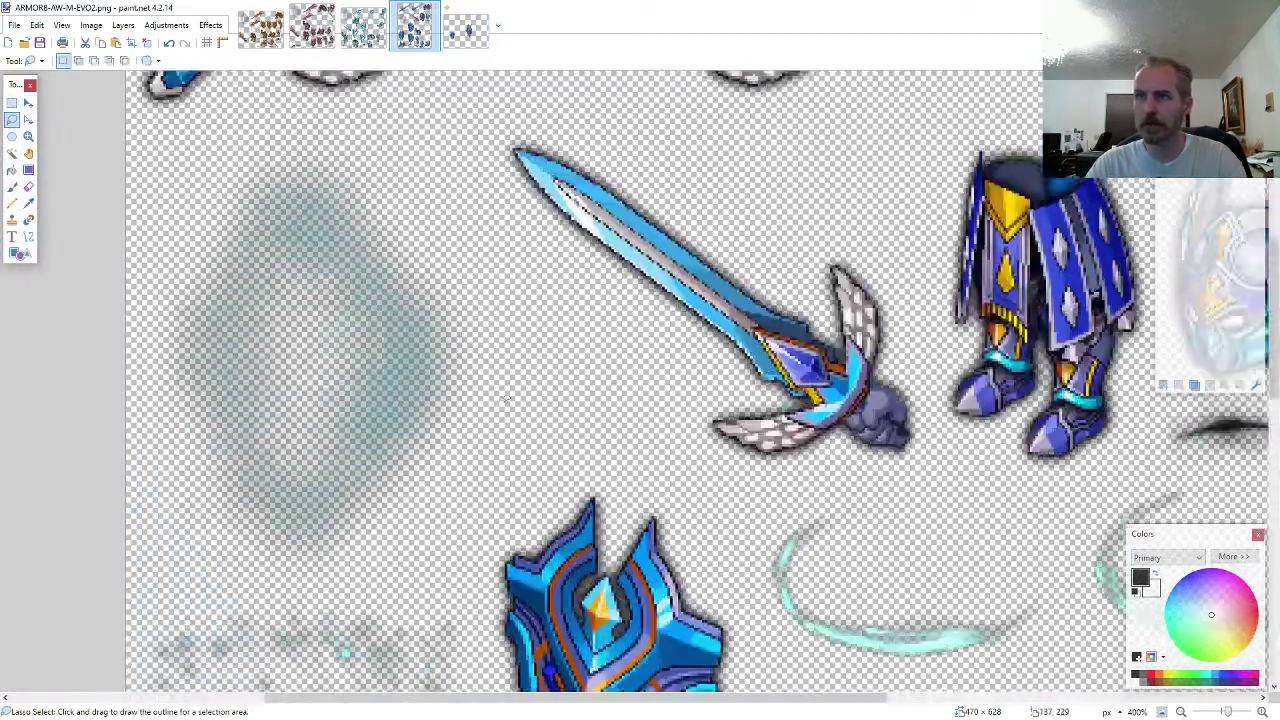
pyautogui.scroll(2, 507, 398)
pyautogui.moveTo(642, 466); pyautogui.dragTo(645, 482)
pyautogui.moveTo(726, 578)
pyautogui.mouseDown()
pyautogui.moveTo(868, 594)
pyautogui.moveTo(922, 548)
pyautogui.moveTo(860, 385)
pyautogui.moveTo(692, 306)
pyautogui.moveTo(520, 258)
pyautogui.moveTo(580, 420)
pyautogui.moveTo(640, 470)
pyautogui.mouseUp()
# - Paste the sword onto the shield's layer and align its gripping hand over the torso's outstretched fist
pyautogui.click(466, 28)
pyautogui.scroll(7, 508, 345)
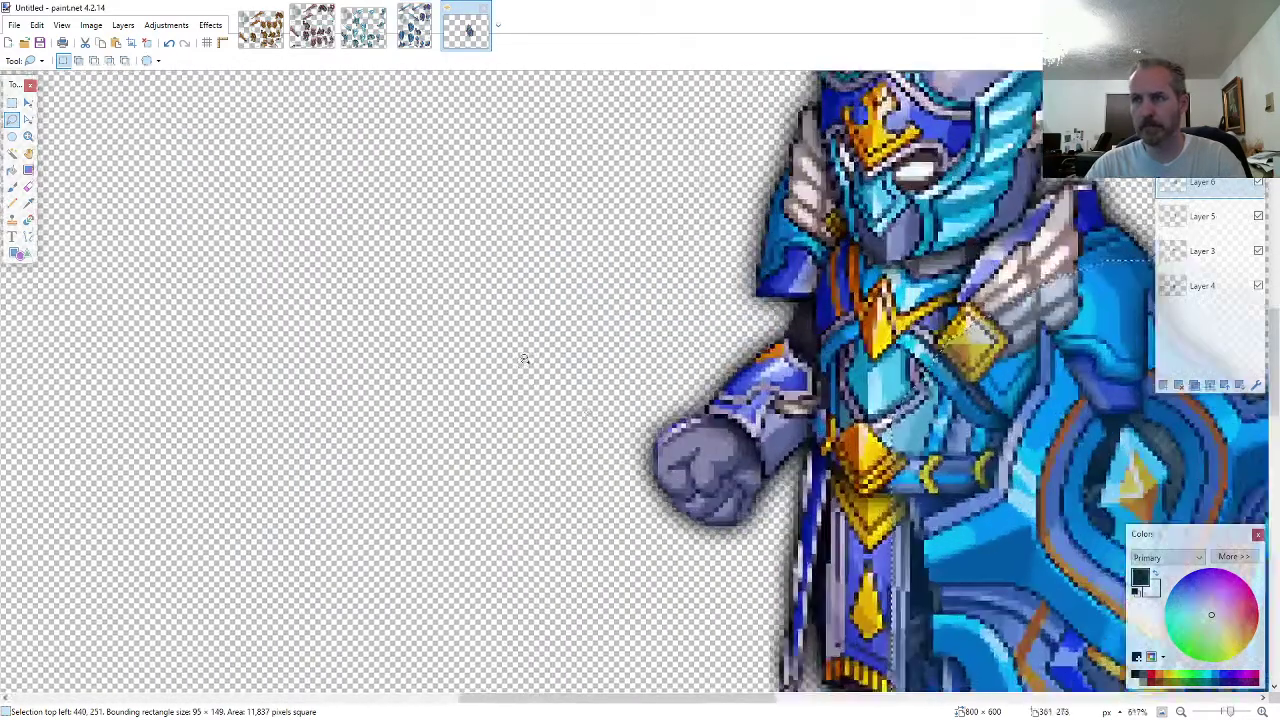
pyautogui.hotkey('ctrl', 'v')
pyautogui.moveTo(784, 541); pyautogui.dragTo(485, 277)
pyautogui.moveTo(768, 597); pyautogui.dragTo(798, 545)
# - Erase the overlapping shadow along the sword hand's wrist and the stray cyan pixels at its lower edge, using brush width 2
pyautogui.click(28, 186)
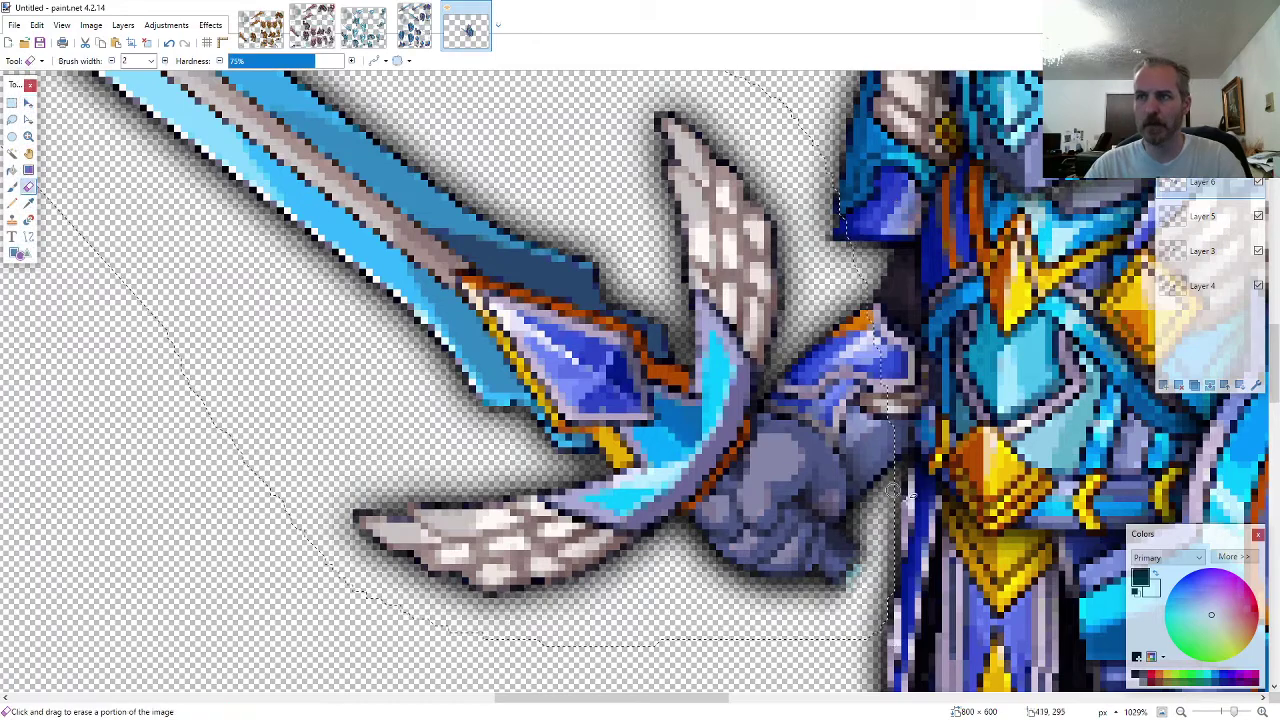
pyautogui.scroll(4, 808, 425)
pyautogui.scroll(1, 808, 425)
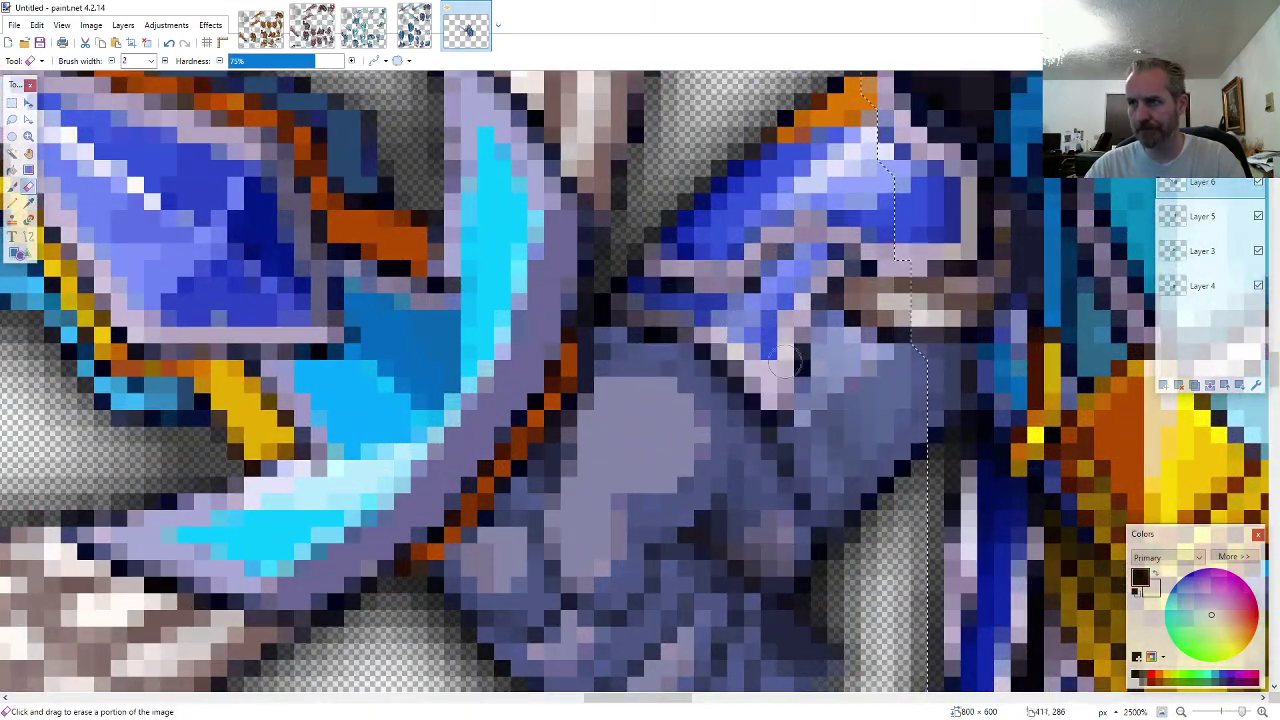
pyautogui.moveTo(690, 320)
pyautogui.mouseDown()
pyautogui.moveTo(639, 341)
pyautogui.moveTo(737, 432)
pyautogui.moveTo(678, 362)
pyautogui.moveTo(780, 516)
pyautogui.moveTo(774, 464)
pyautogui.moveTo(808, 545)
pyautogui.mouseUp()
pyautogui.scroll(-3, 808, 545)
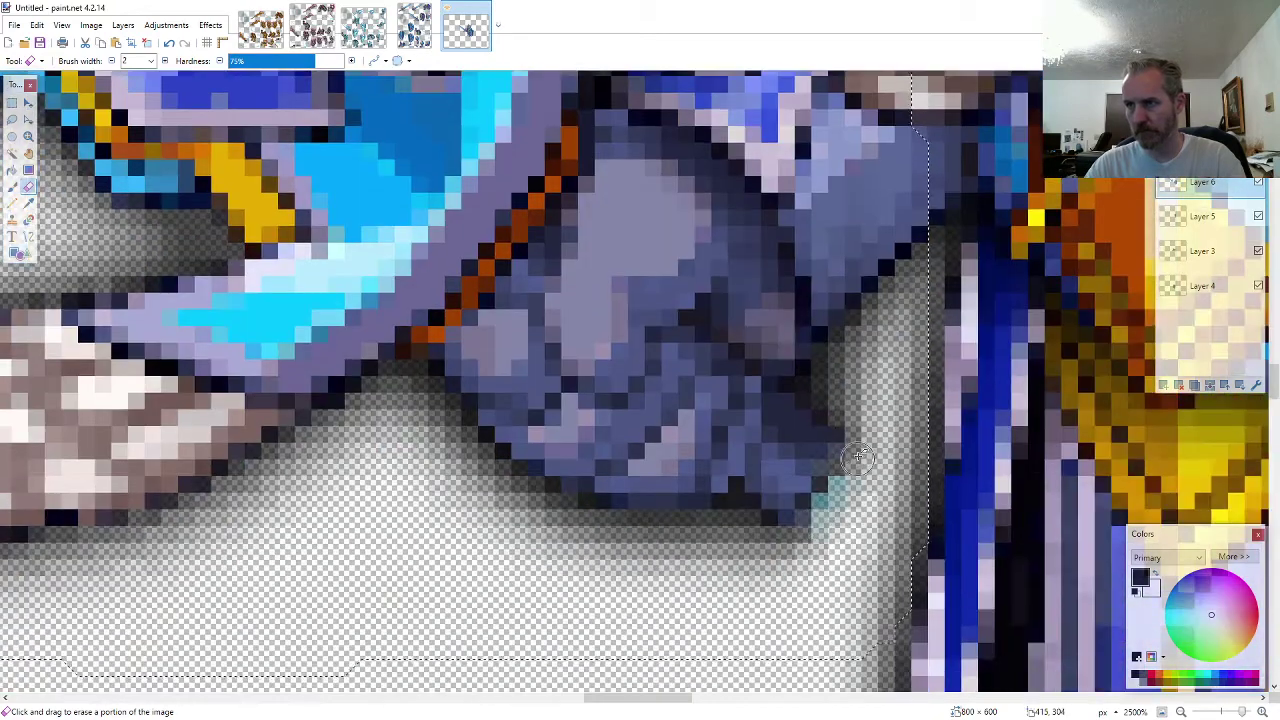
pyautogui.scroll(-2, 840, 460)
pyautogui.scroll(-2, 818, 537)
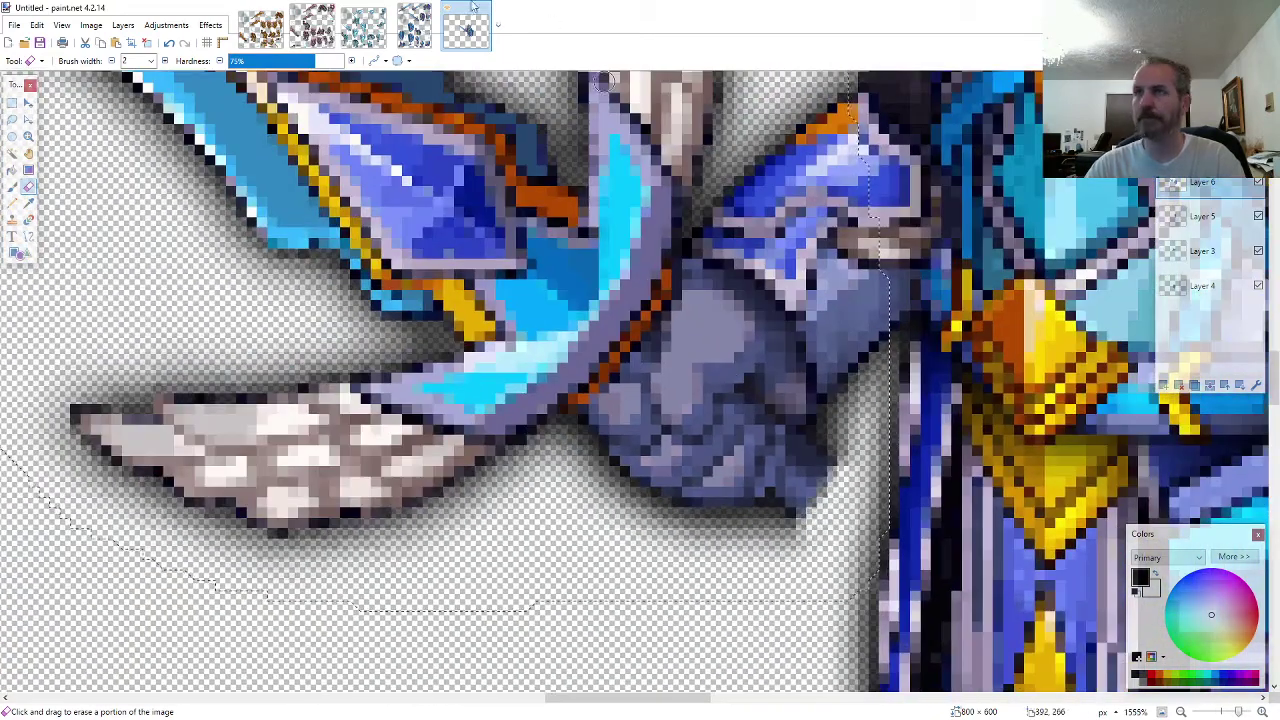
# - Lasso and copy the separate sword handle end with the blue pommel, near the lower edge of the ARMOR8 sheet
pyautogui.click(392, 45)
pyautogui.click(10, 119)
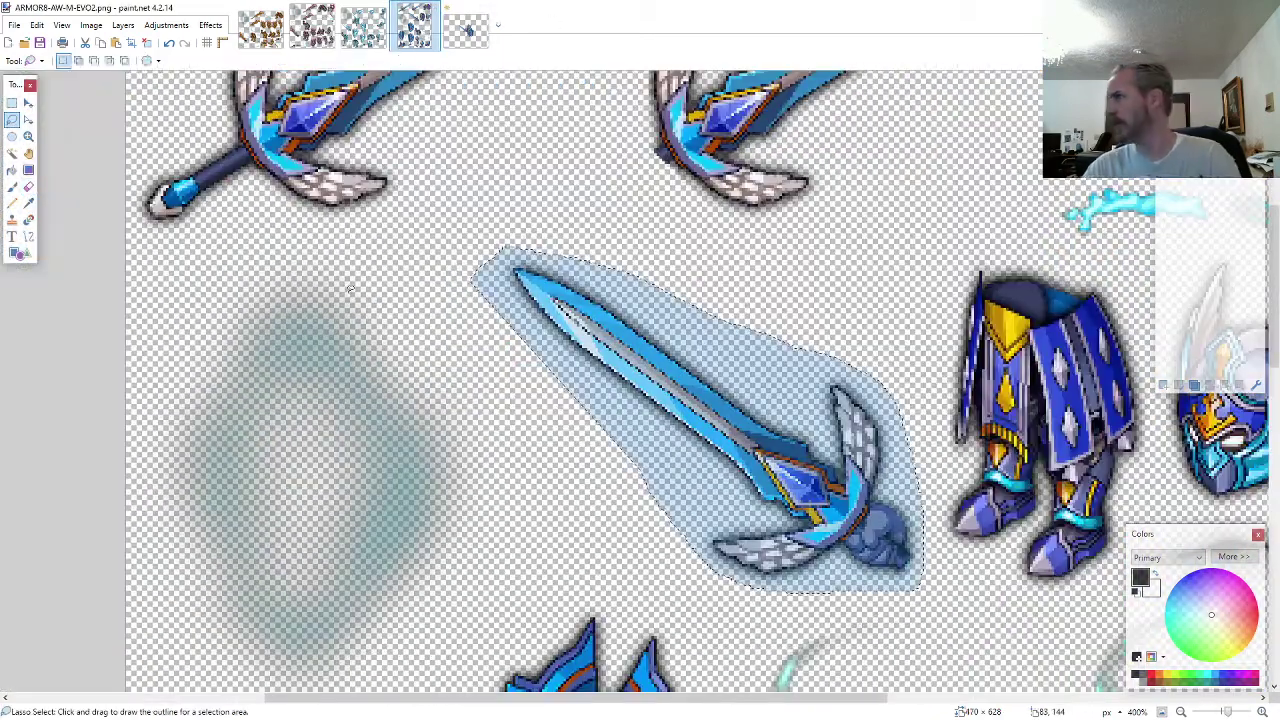
pyautogui.scroll(-3, 399, 377)
pyautogui.scroll(-5, 588, 408)
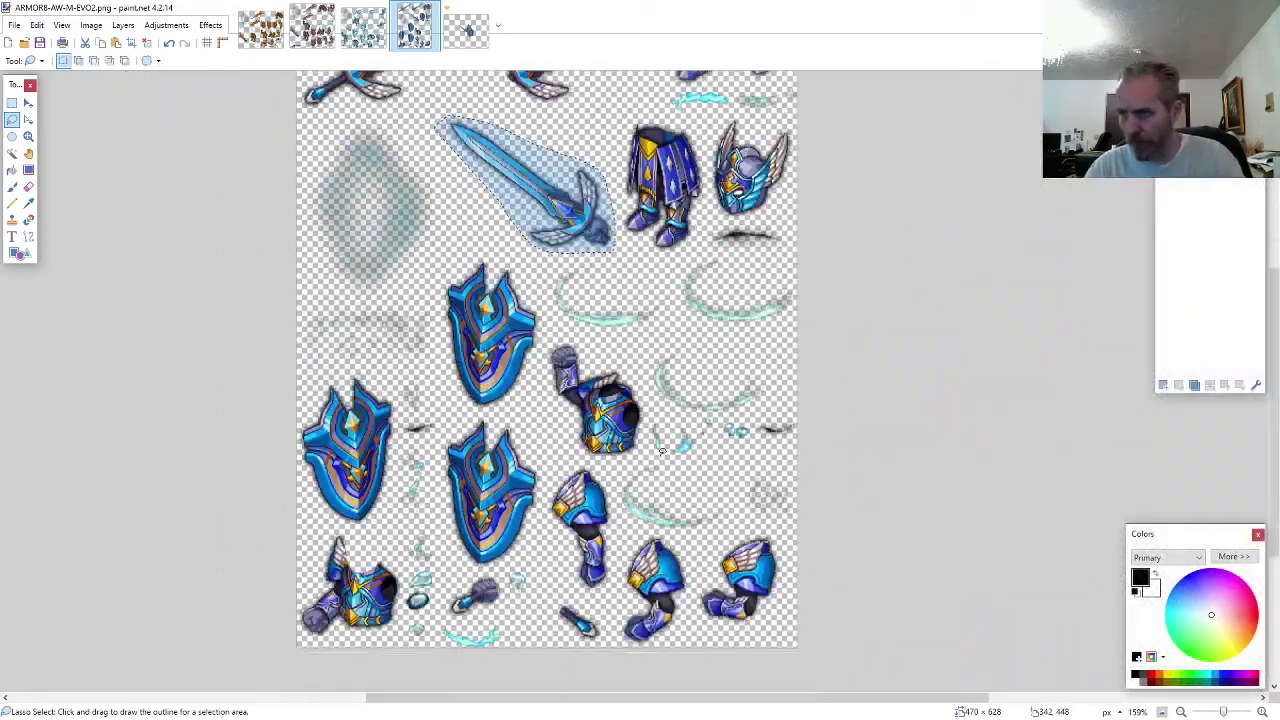
pyautogui.scroll(5, 598, 506)
pyautogui.moveTo(586, 536)
pyautogui.mouseDown()
pyautogui.moveTo(570, 432)
pyautogui.moveTo(513, 373)
pyautogui.moveTo(454, 342)
pyautogui.moveTo(382, 414)
pyautogui.moveTo(470, 522)
pyautogui.mouseUp()
# - Paste the pommel piece onto a new bottommost layer and align it below the sword hand, at 385, 283
pyautogui.click(487, 44)
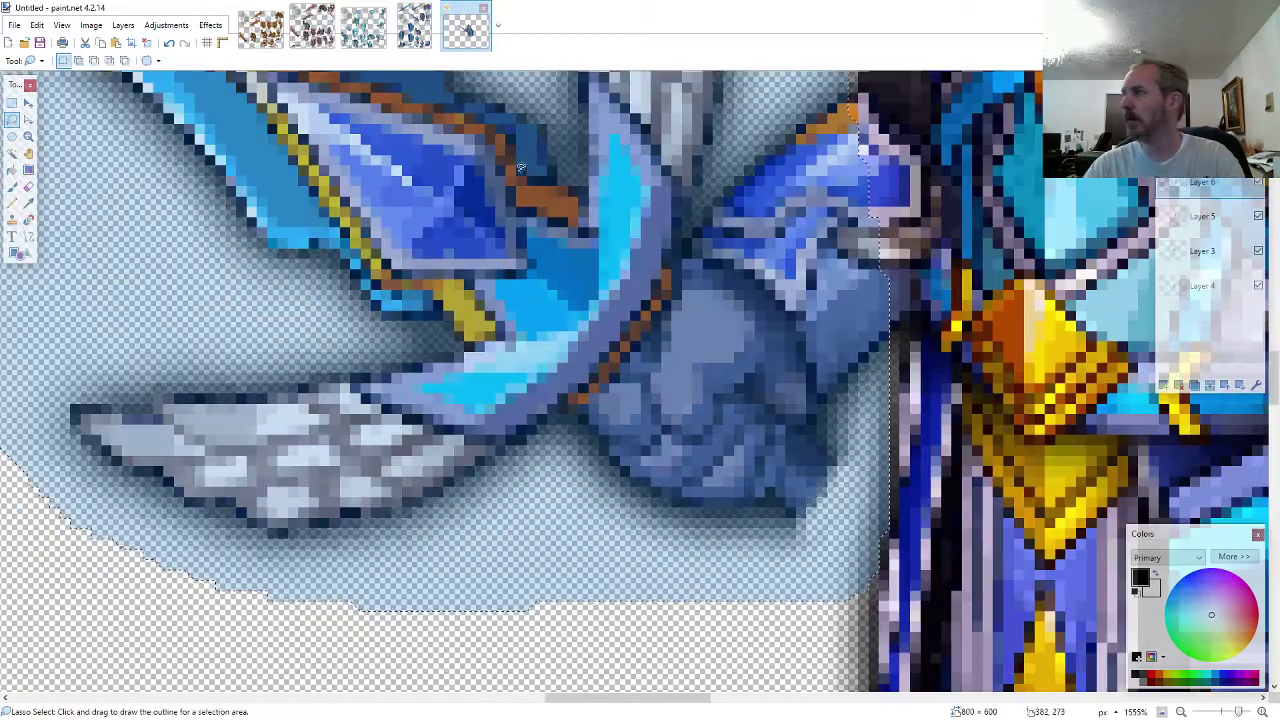
pyautogui.click(1164, 385)
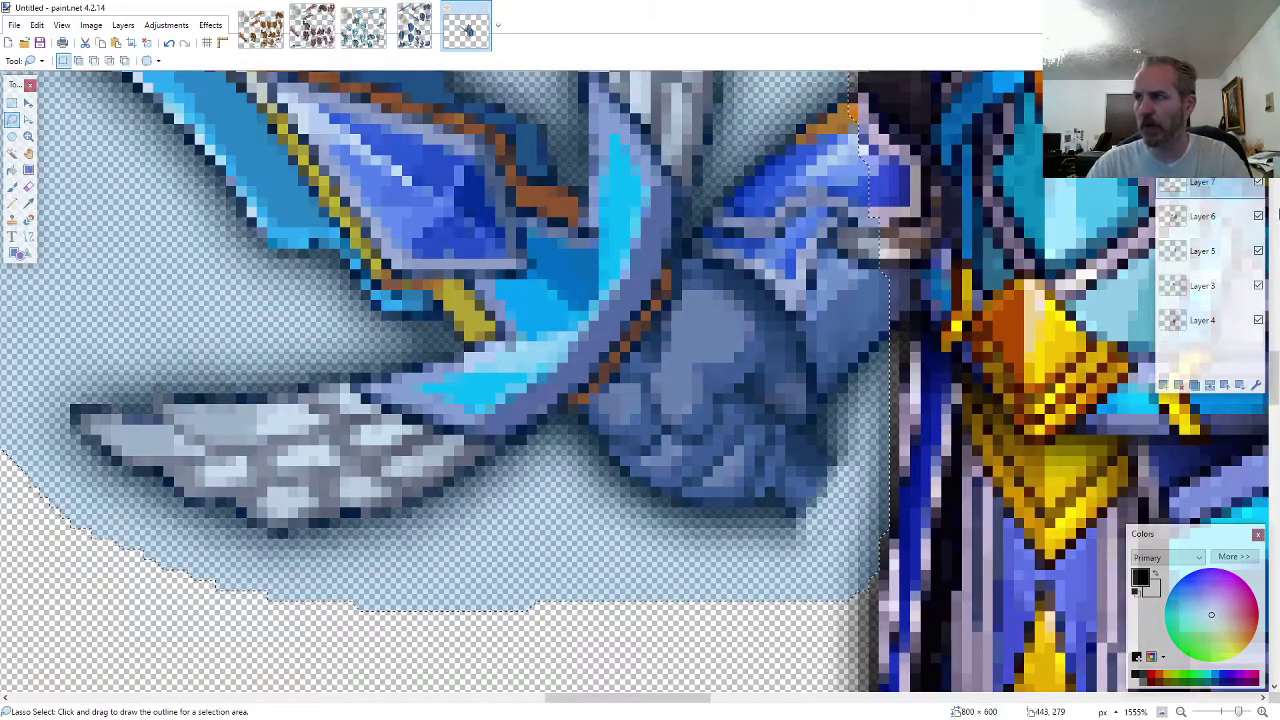
pyautogui.moveTo(1228, 188); pyautogui.dragTo(1233, 355)
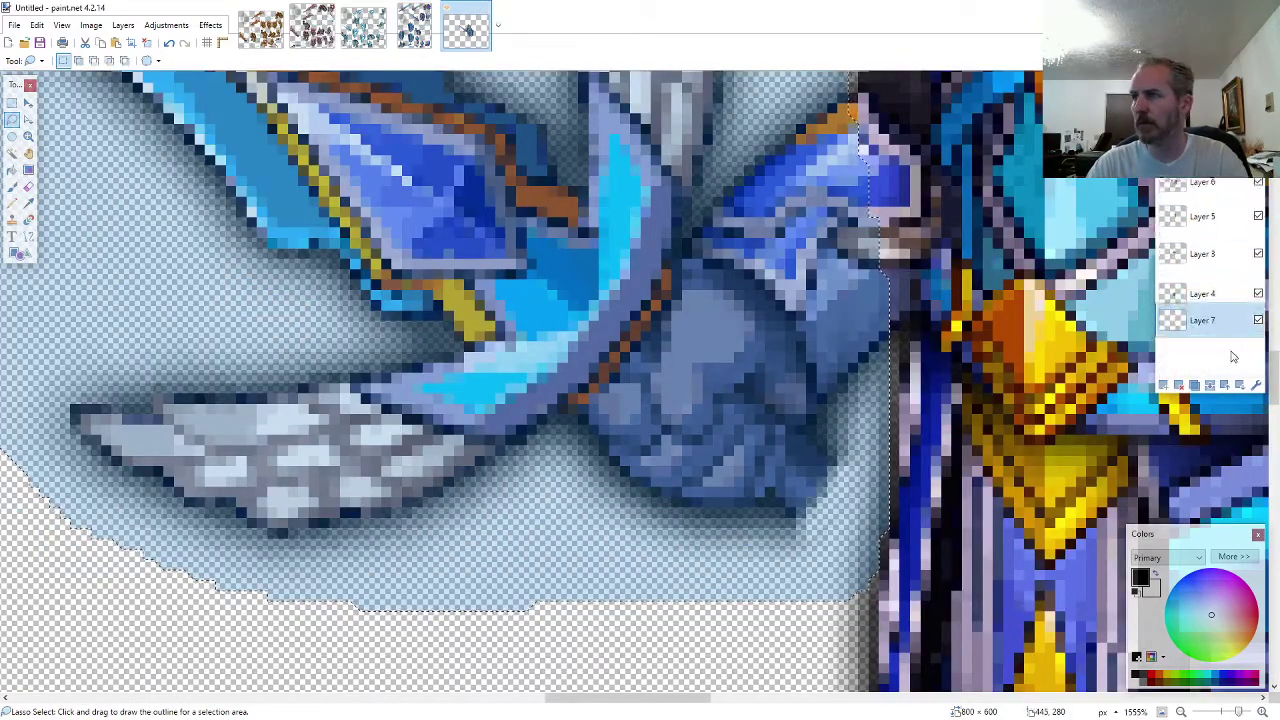
pyautogui.hotkey('ctrl', 'v')
pyautogui.moveTo(275, 410); pyautogui.dragTo(803, 491)
pyautogui.scroll(-6, 805, 500)
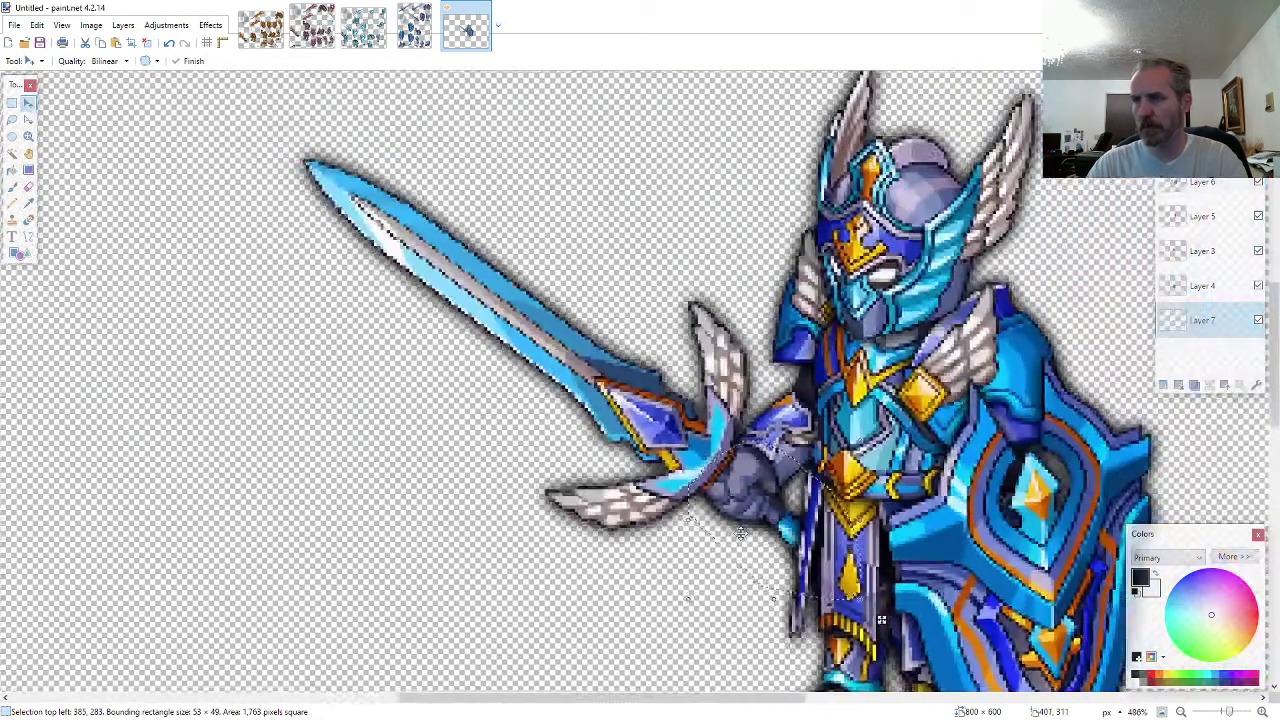
pyautogui.scroll(-4, 740, 535)
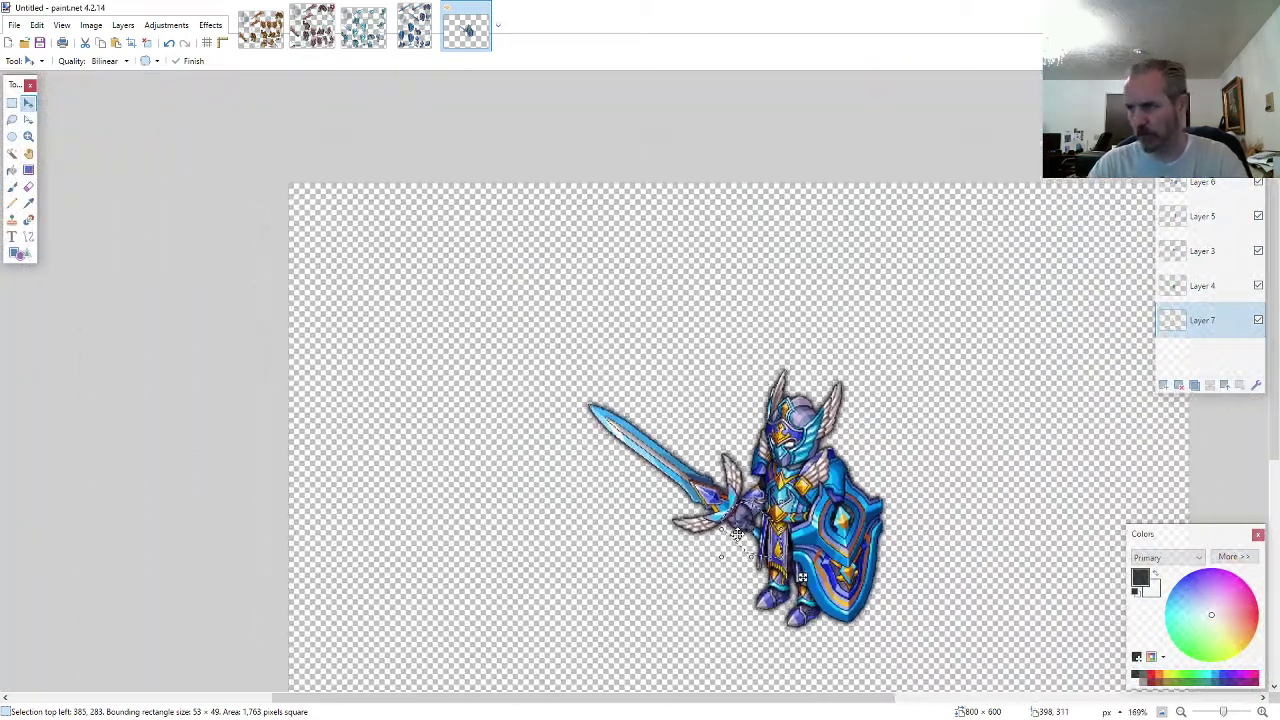
pyautogui.scroll(-1, 737, 535)
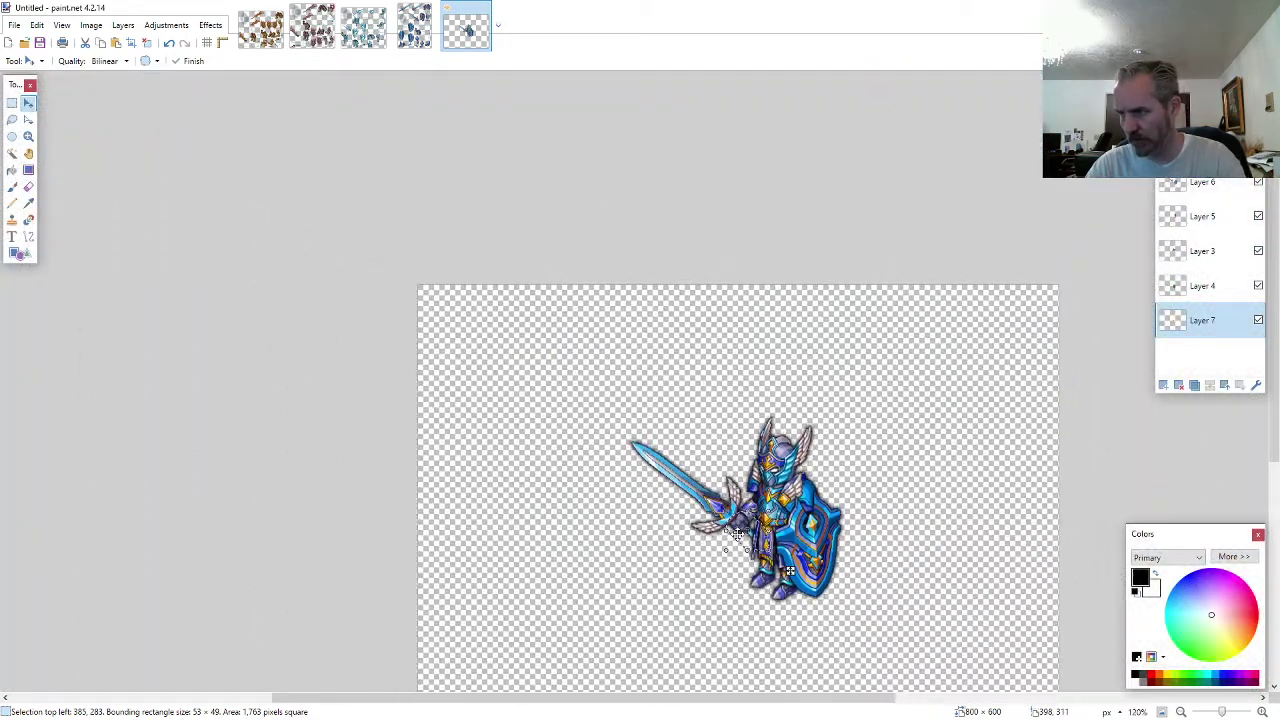
pyautogui.scroll(-1, 737, 535)
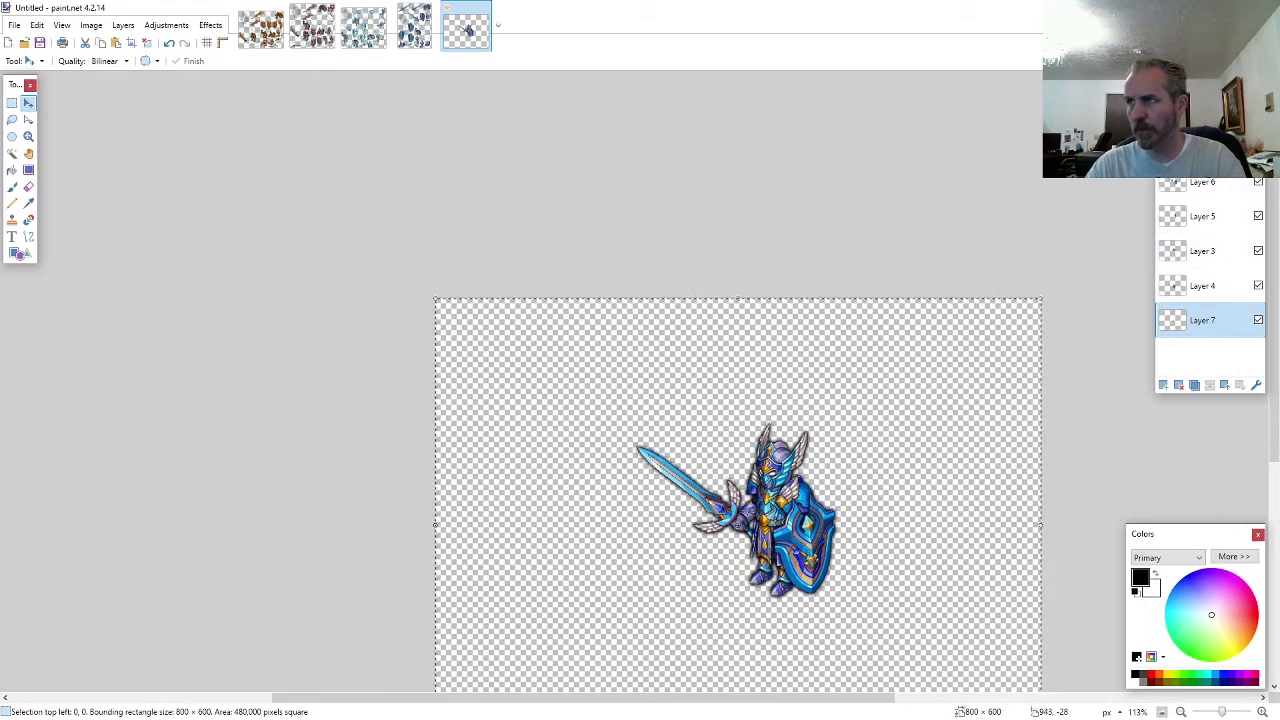
# - Merge all the character's layers into one and move the result toward the canvas's upper-left corner, to -248, -151
pyautogui.click(1207, 113)
pyautogui.click(1210, 388)
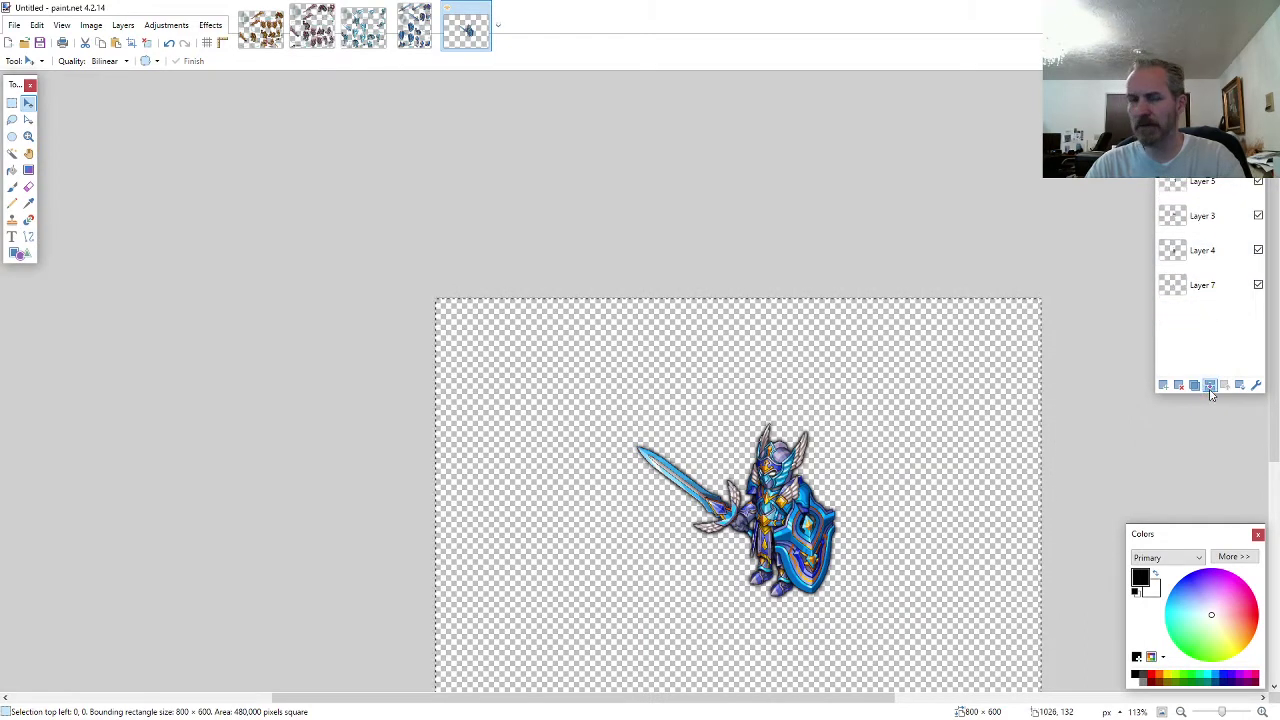
pyautogui.click(1210, 388)
pyautogui.click(1210, 388)
pyautogui.click(1210, 388)
pyautogui.click(1210, 388)
pyautogui.click(1210, 388)
pyautogui.moveTo(932, 459); pyautogui.dragTo(753, 344)
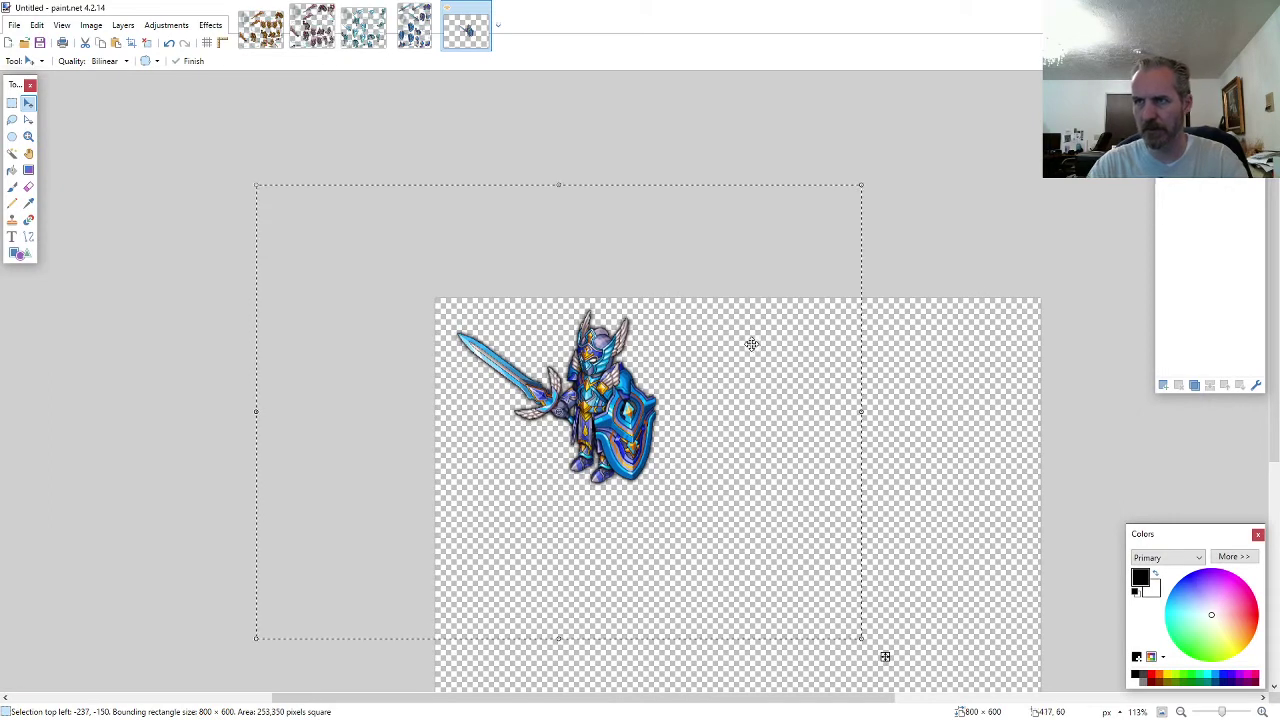
pyautogui.moveTo(885, 656); pyautogui.dragTo(877, 655)
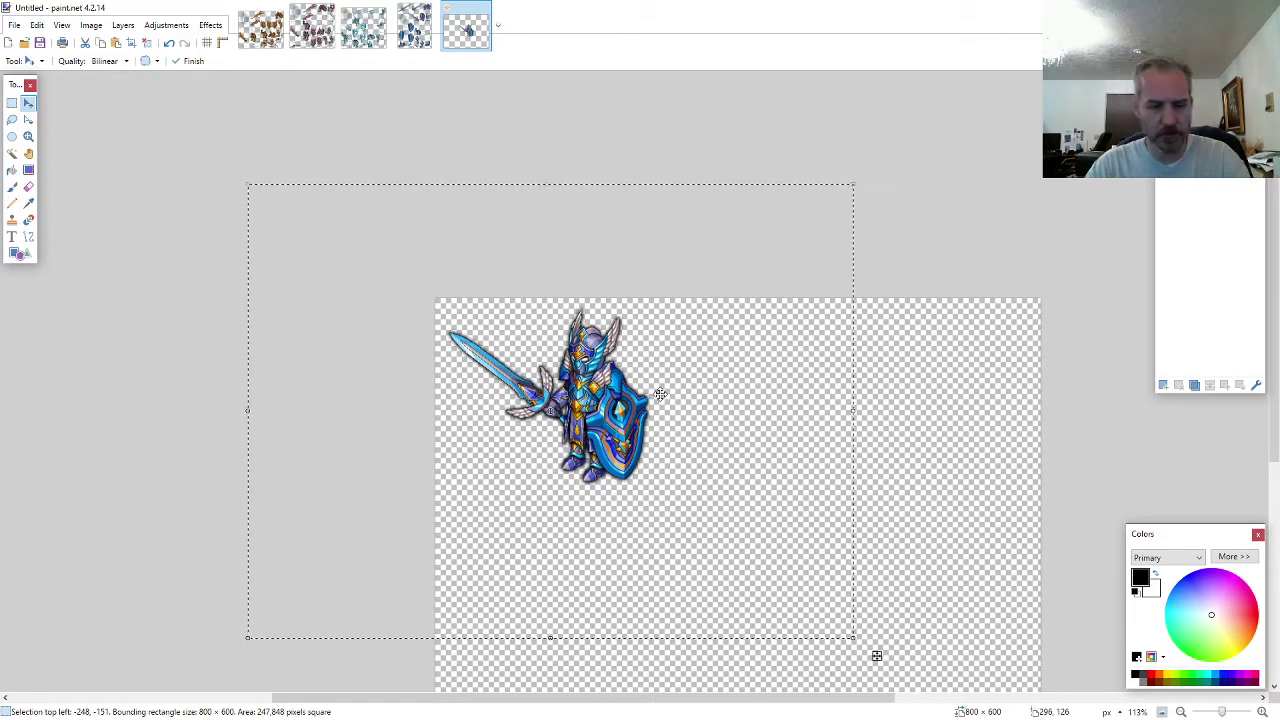
# - Resize the character's canvas to 300 × 300 pixels, keeping the area that contains the assembled ARMOR8 figure
pyautogui.hotkey('ctrl', 'shift', 'r')
pyautogui.write('300')
pyautogui.press('Tab')
pyautogui.write('300')
pyautogui.press('Return')
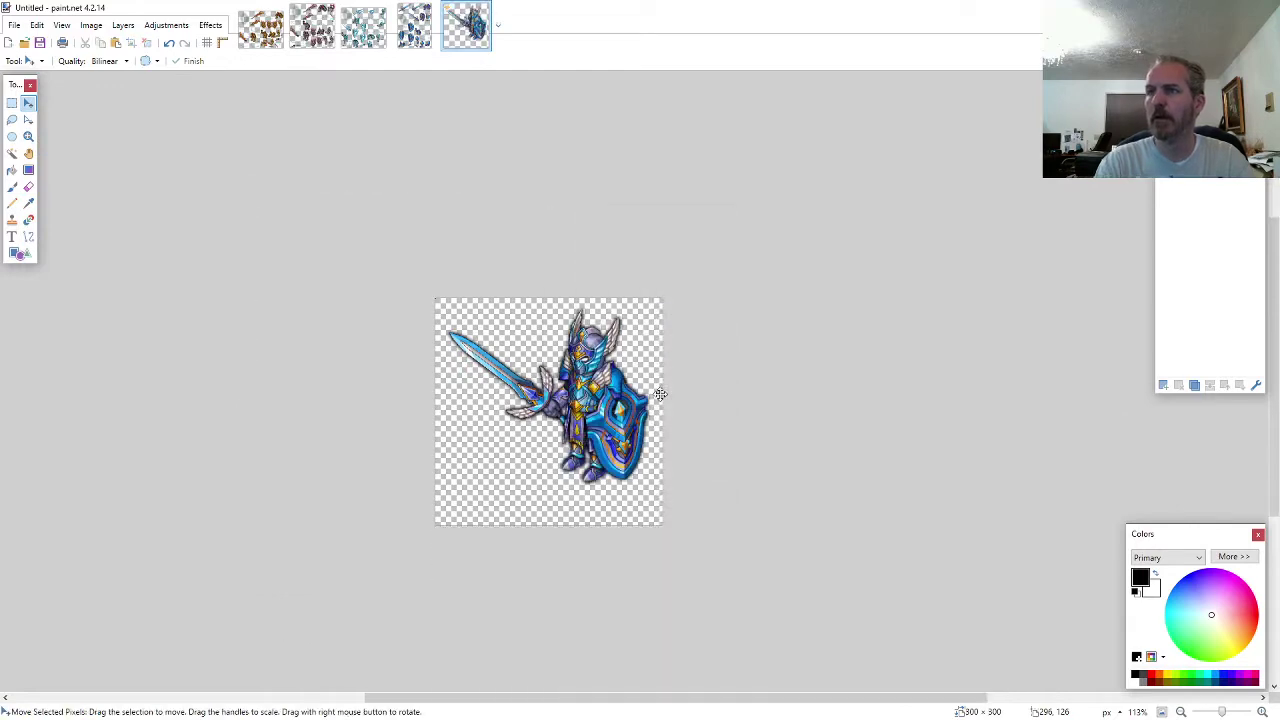
# - Shift the merged ARMOR8 character down within the canvas to 0, 18 so it sits vertically centred
pyautogui.hotkey('ctrl', 'Down')
pyautogui.hotkey('ctrl', 'Down')
pyautogui.press('Up')
pyautogui.press('Up')
pyautogui.press('Up')
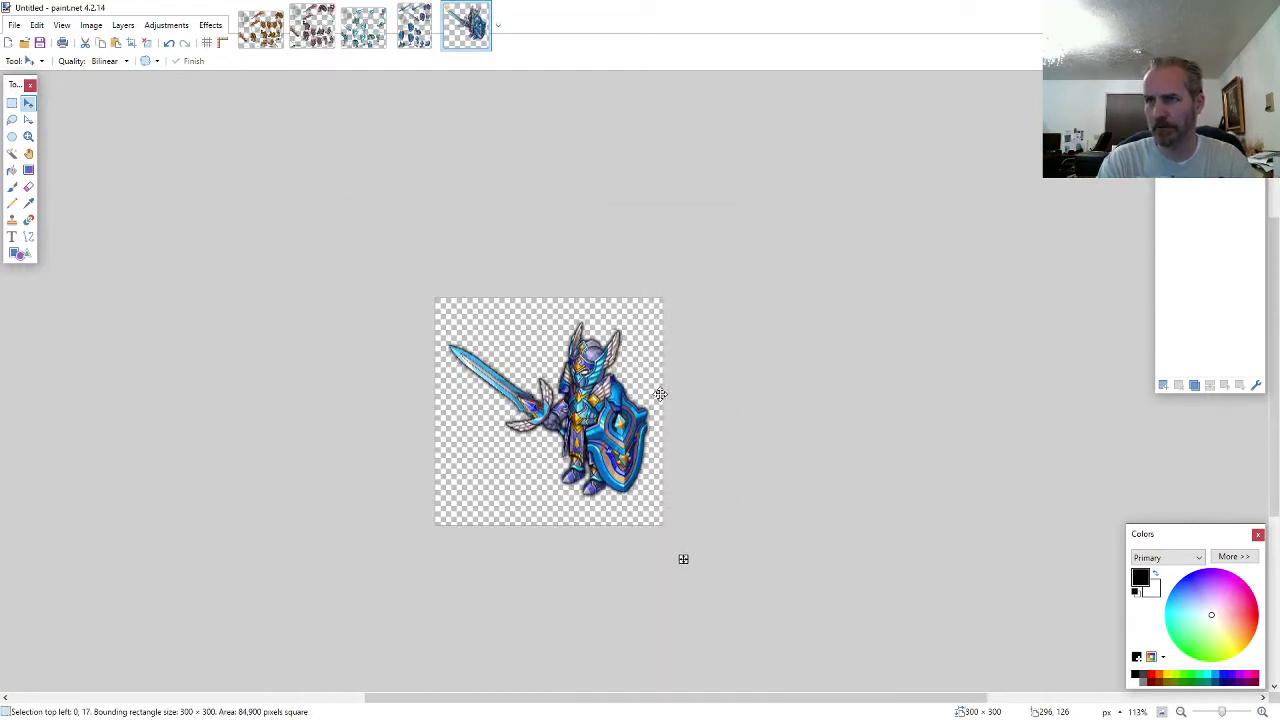
pyautogui.press('Down')
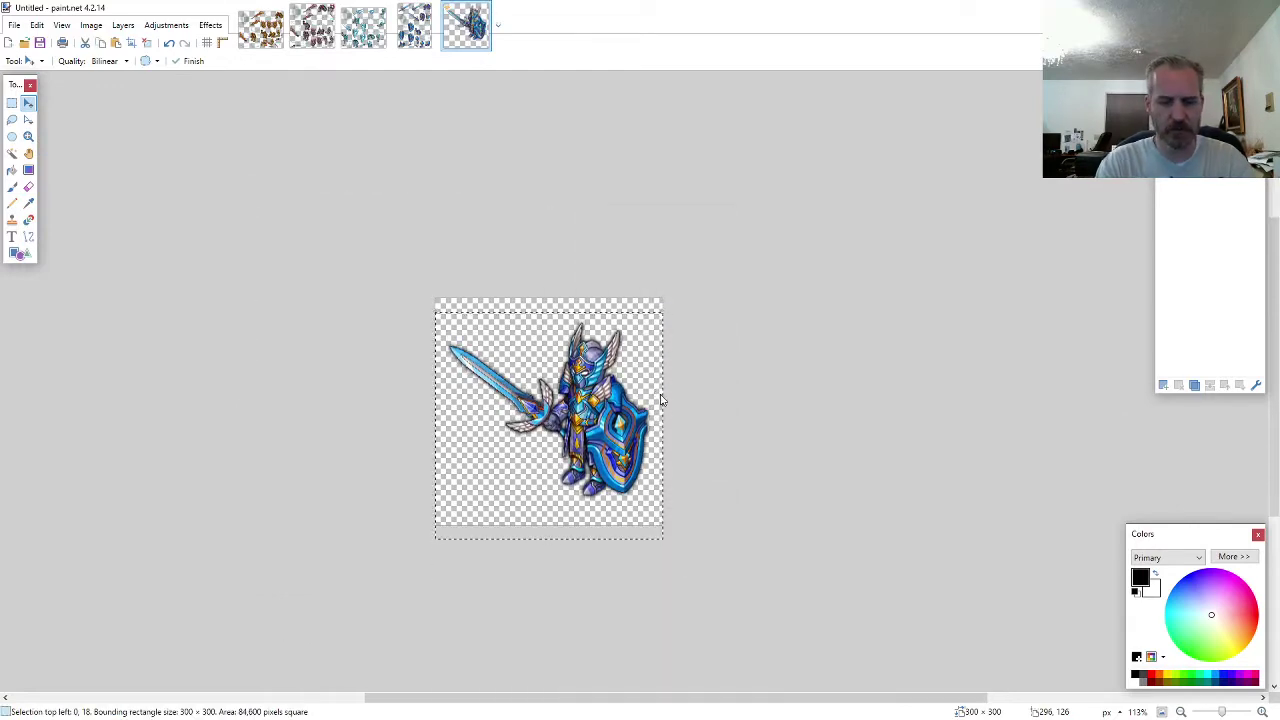
# - Save the character as ARMOR8-AW-M-EVO2 in PNG format with the default save settings, and close it together with the ARMOR8 sheet
pyautogui.hotkey('ctrl', 's')
pyautogui.write('ARMOR')
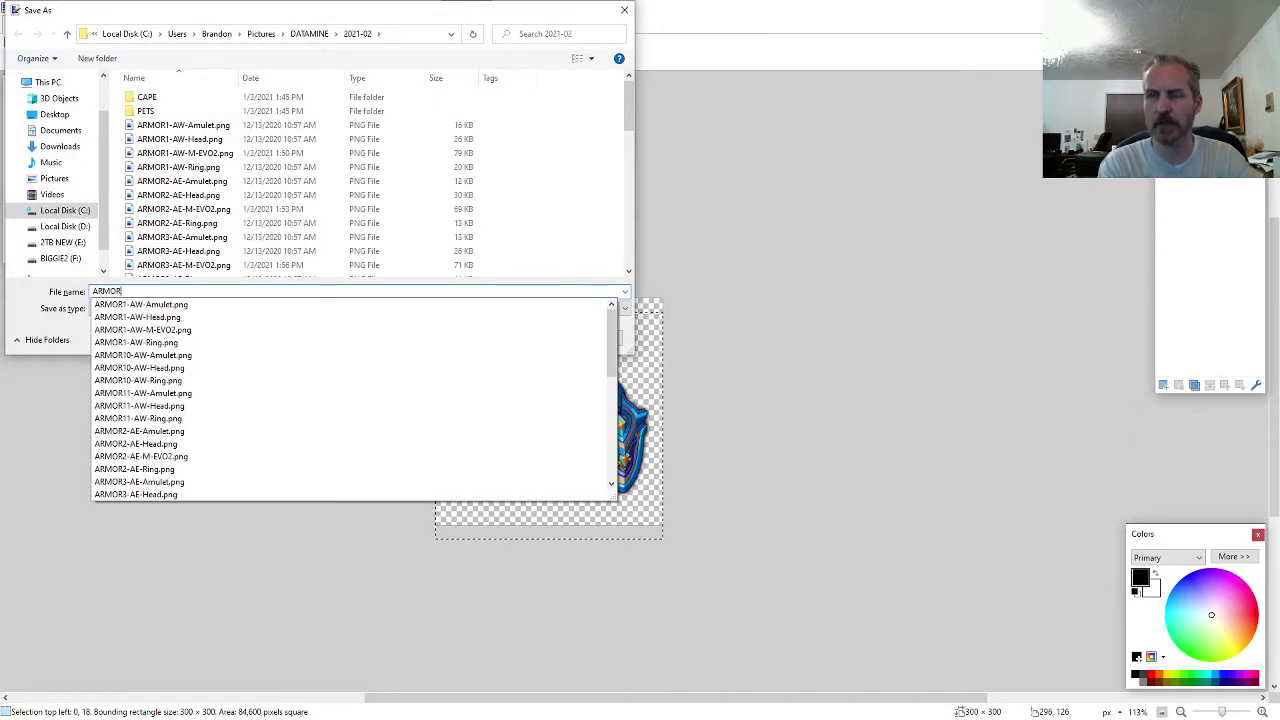
pyautogui.write('8-AW-')
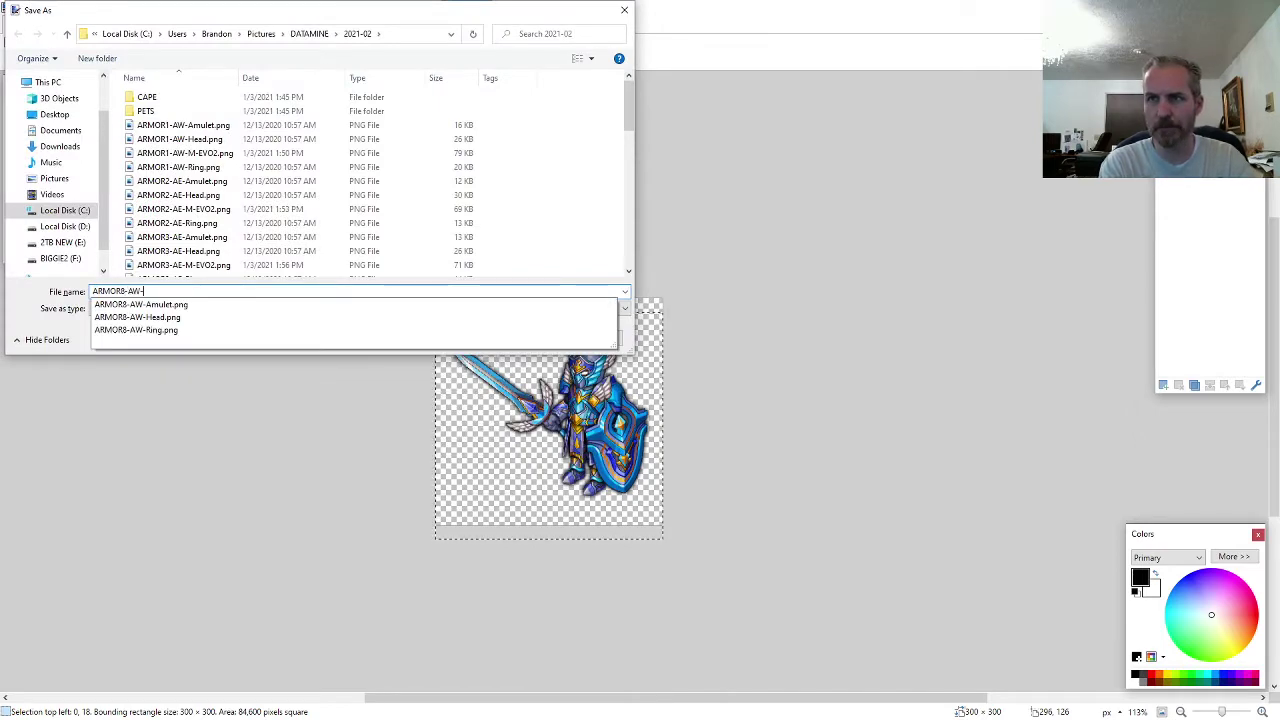
pyautogui.write('M-EVO2')
pyautogui.press('Return')
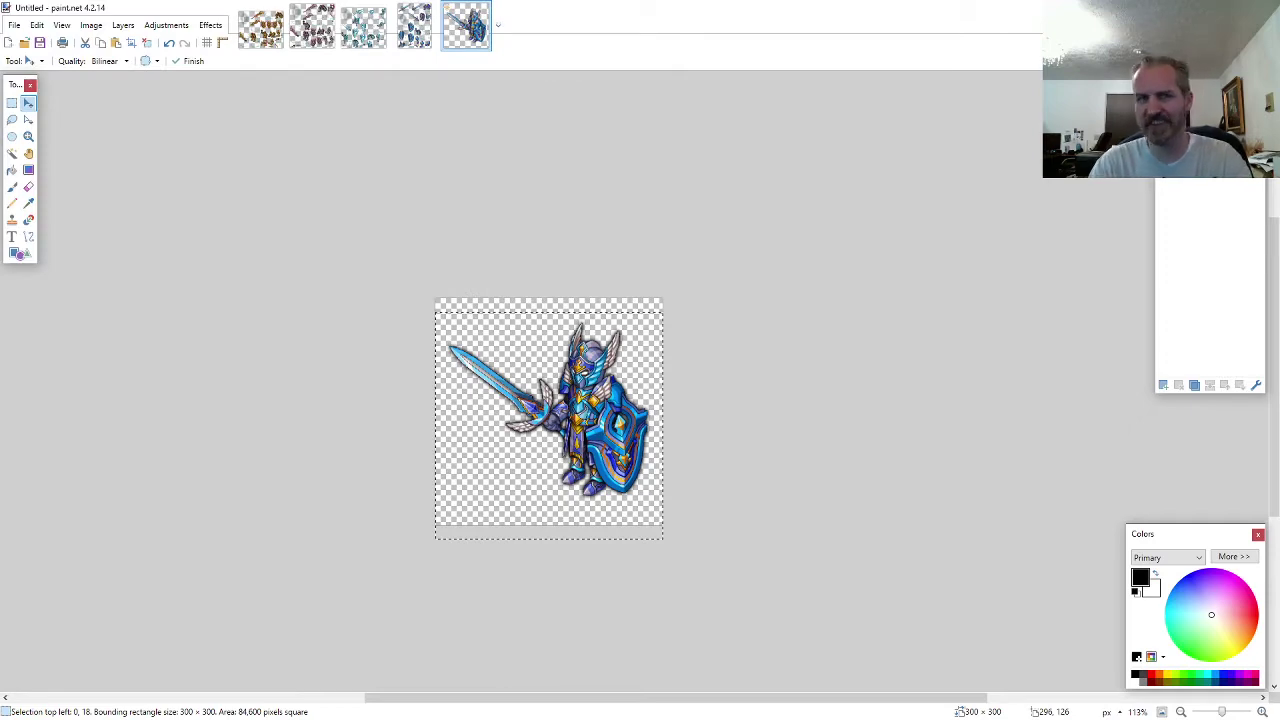
pyautogui.press('Return')
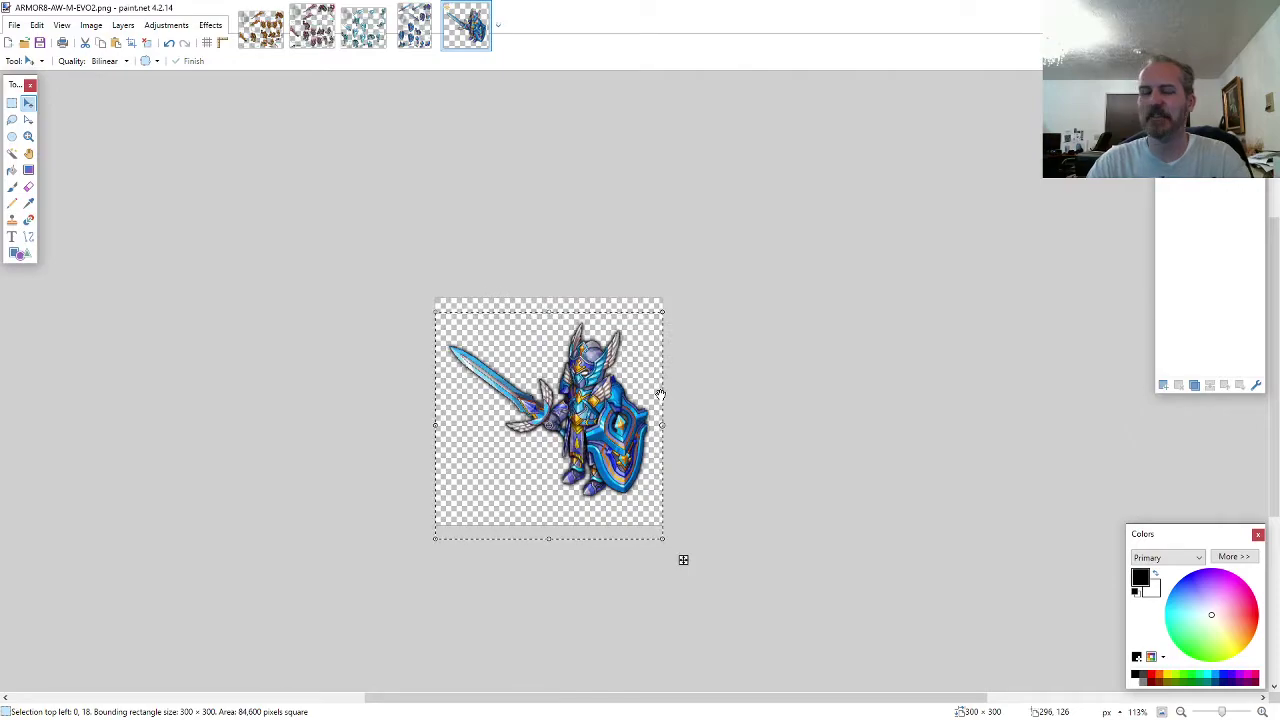
pyautogui.hotkey('ctrl', 'w')
pyautogui.hotkey('ctrl', 'w')
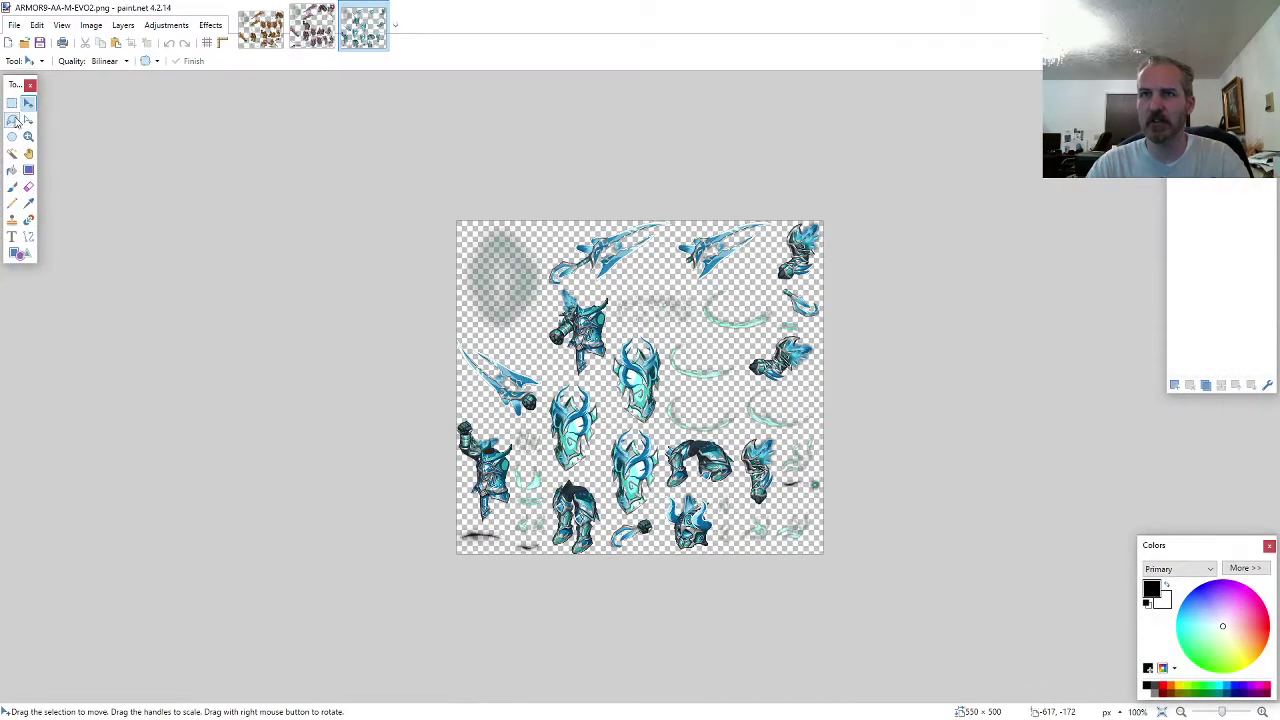
# - Lasso and copy the horned helmet near the lower edge of the ARMOR9 sheet
pyautogui.click(12, 120)
pyautogui.scroll(6, 687, 403)
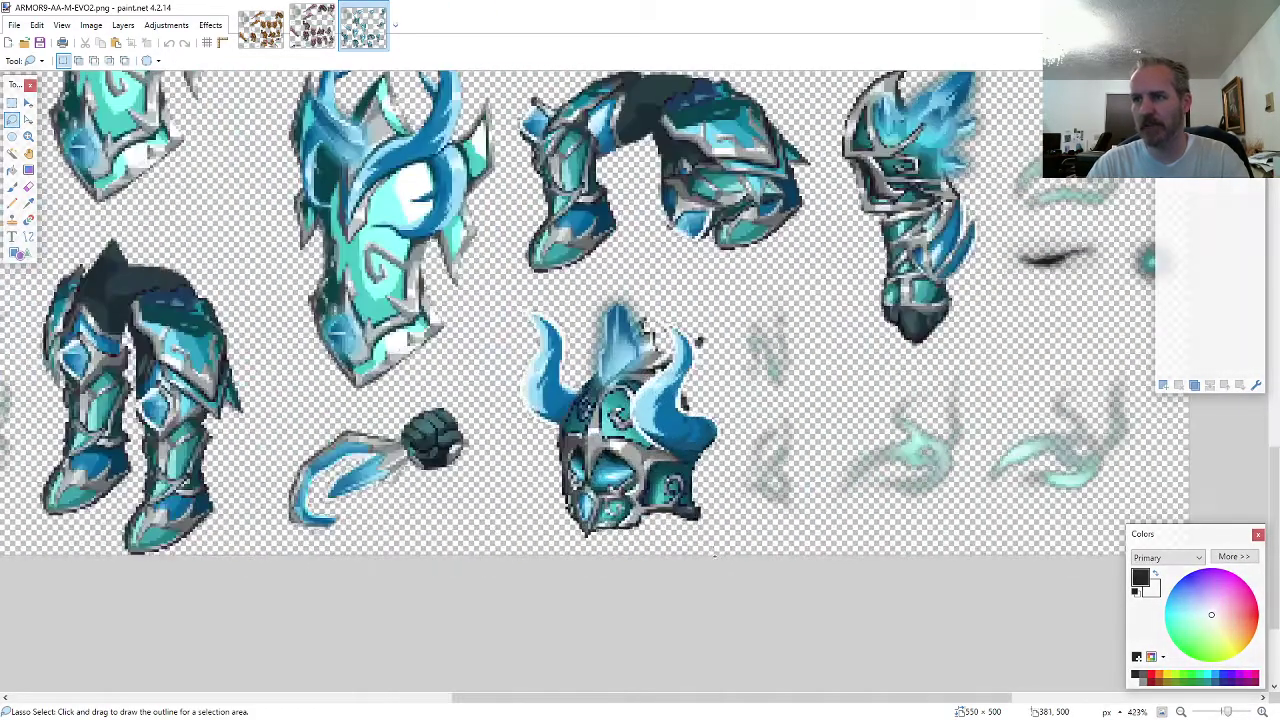
pyautogui.moveTo(714, 550); pyautogui.dragTo(736, 453)
pyautogui.moveTo(735, 368)
pyautogui.mouseDown()
pyautogui.moveTo(701, 303)
pyautogui.moveTo(644, 278)
pyautogui.moveTo(514, 298)
pyautogui.moveTo(509, 478)
pyautogui.moveTo(556, 578)
pyautogui.mouseUp()
# - Create an 800 × 600 image with a transparent background and paste the helmet into it at 396, 191
pyautogui.hotkey('ctrl', 'n')
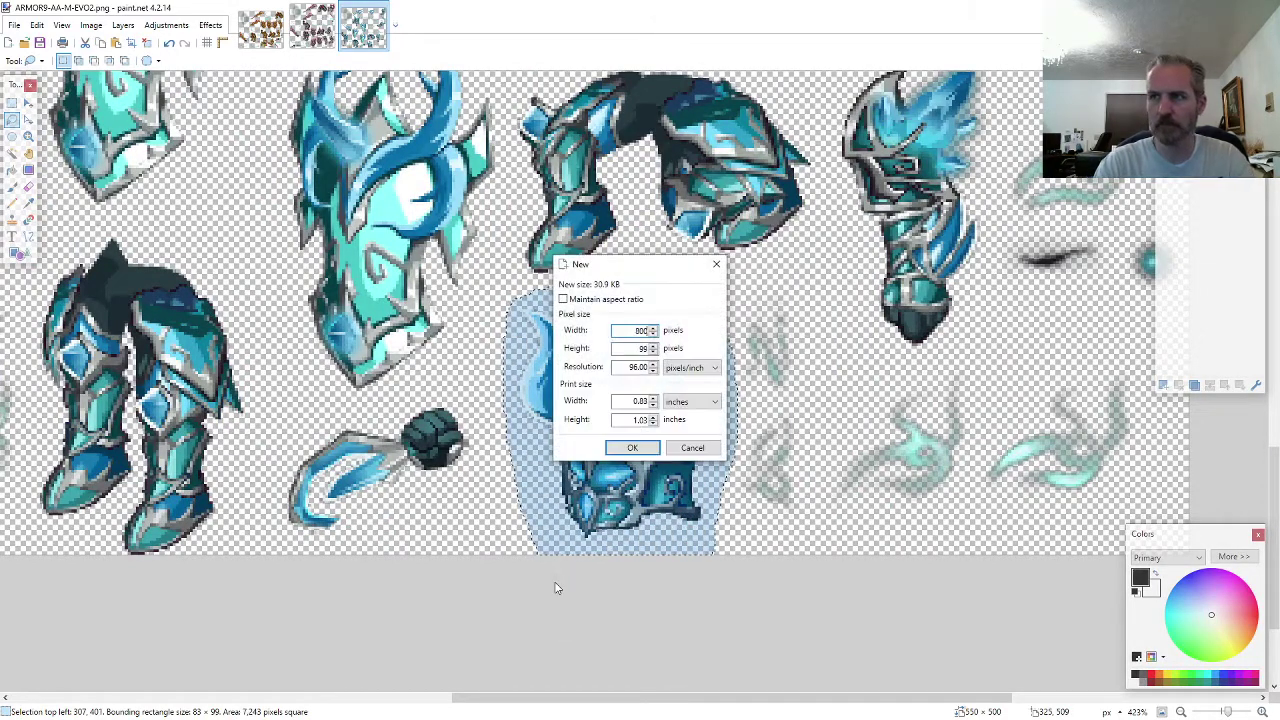
pyautogui.press('Return')
pyautogui.press('Delete')
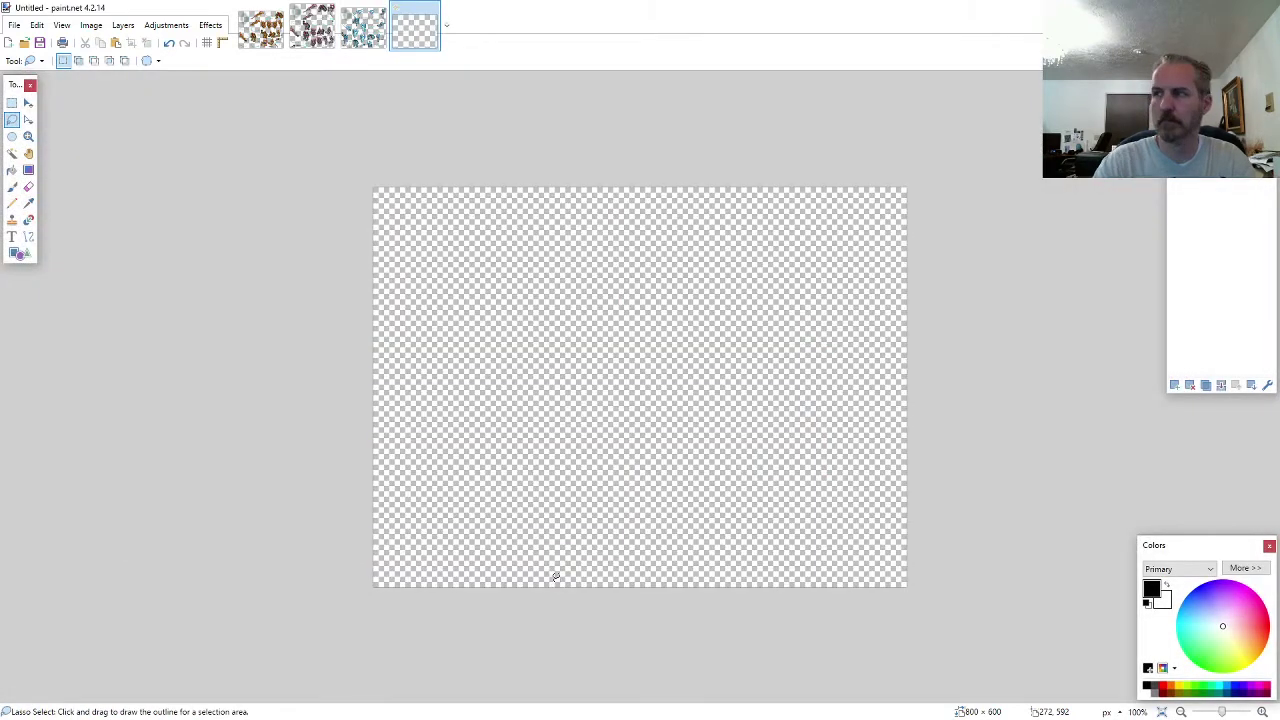
pyautogui.hotkey('ctrl', 'v')
pyautogui.moveTo(822, 416); pyautogui.dragTo(879, 276)
# - Lasso and copy the torso with the lowered arm and fist from the upper part of the ARMOR9 sheet
pyautogui.click(360, 40)
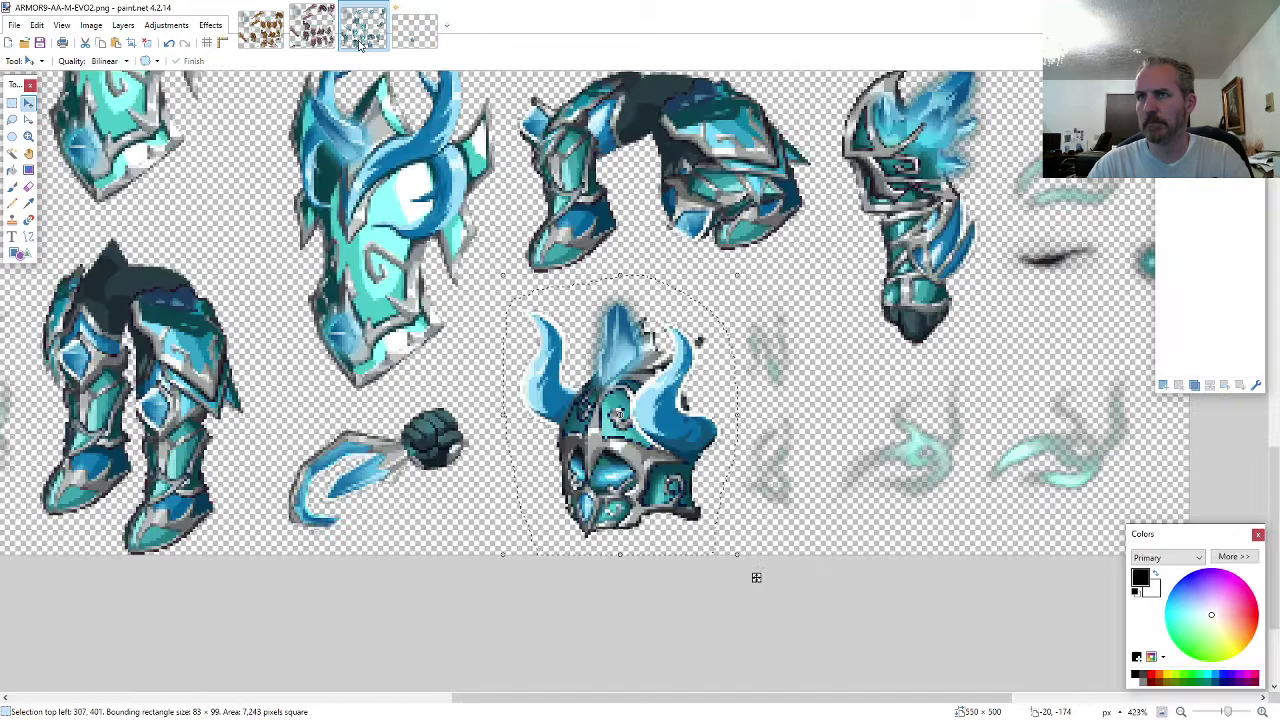
pyautogui.click(12, 120)
pyautogui.scroll(-6, 430, 394)
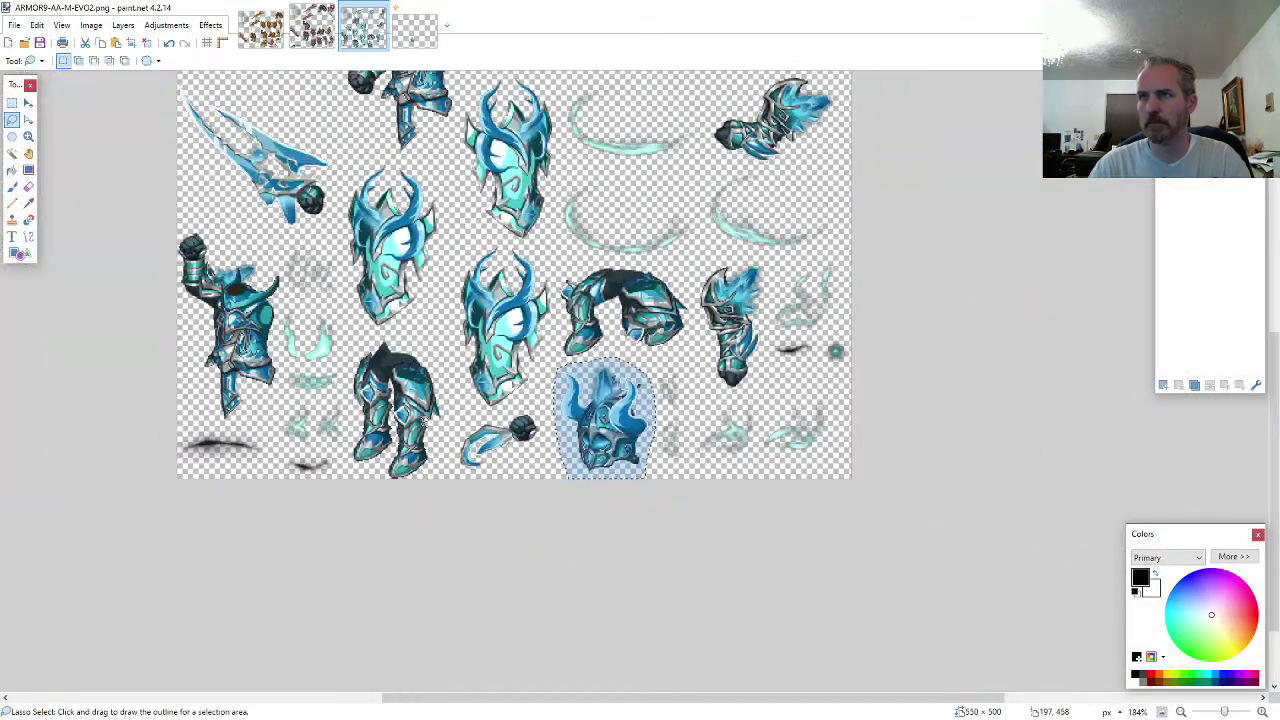
pyautogui.scroll(5, 714, 441)
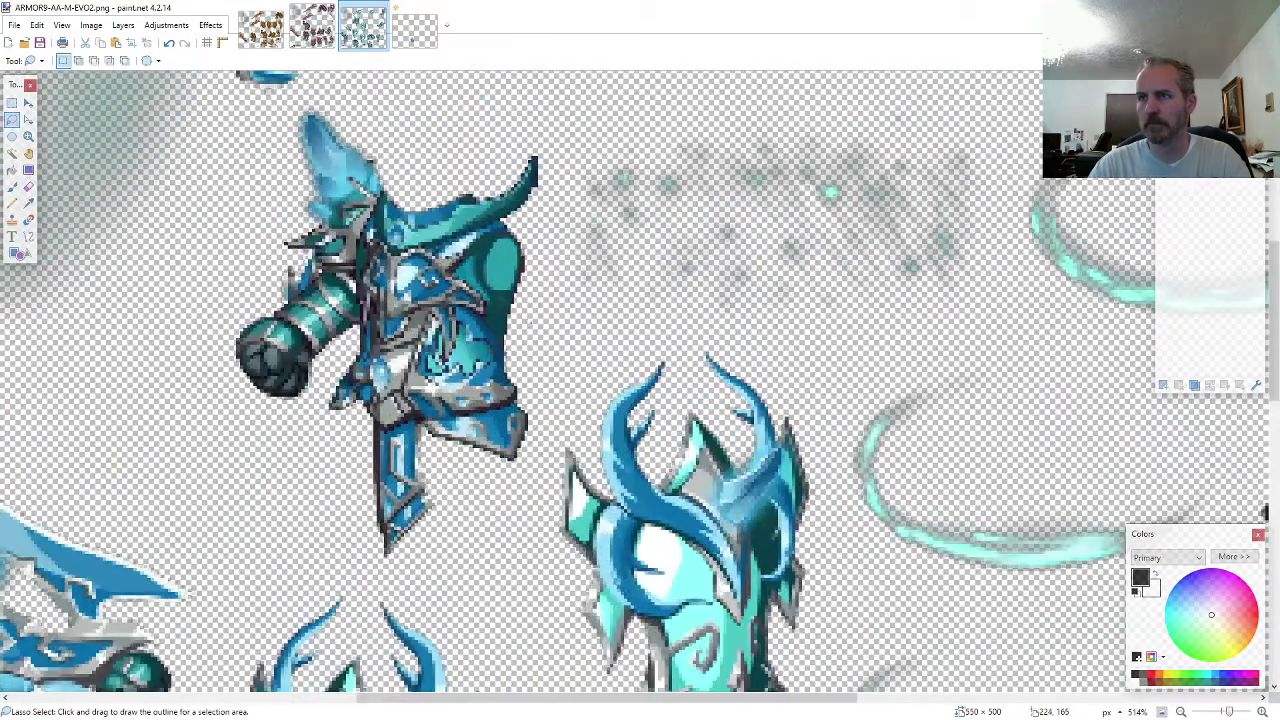
pyautogui.moveTo(527, 335); pyautogui.dragTo(548, 242)
pyautogui.moveTo(548, 157)
pyautogui.mouseDown()
pyautogui.moveTo(325, 102)
pyautogui.moveTo(272, 104)
pyautogui.moveTo(224, 388)
pyautogui.moveTo(318, 508)
pyautogui.moveTo(392, 566)
pyautogui.moveTo(476, 530)
pyautogui.moveTo(540, 345)
pyautogui.mouseUp()
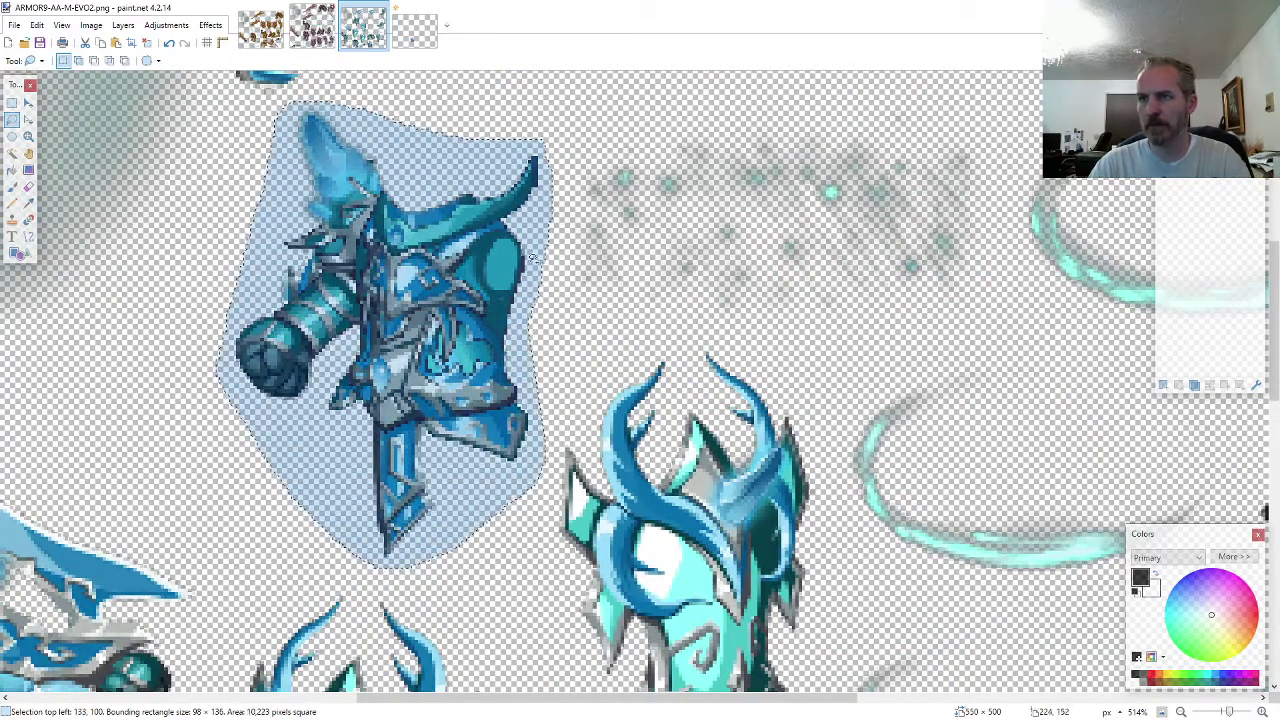
# - Paste the torso onto a new layer beneath the helmet and align it under the head at 376, 248
pyautogui.click(421, 43)
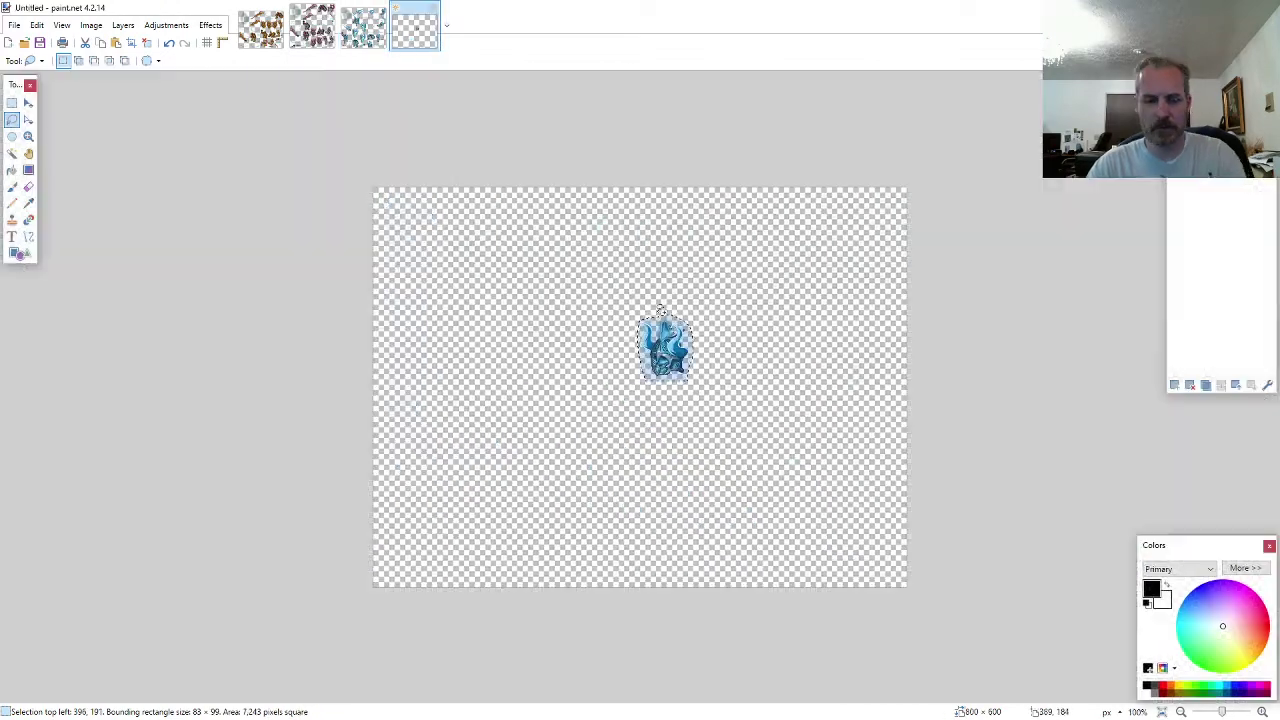
pyautogui.scroll(10, 702, 370)
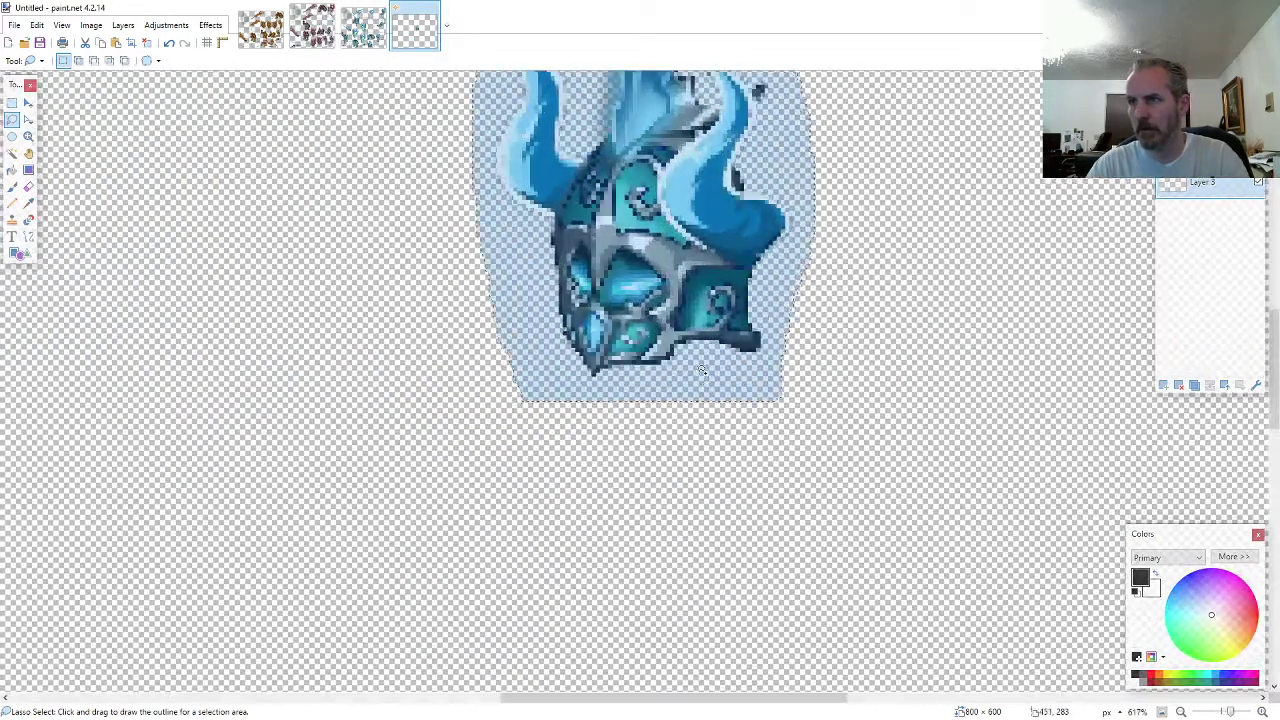
pyautogui.scroll(3, 702, 426)
pyautogui.hotkey('ctrl', 'v')
pyautogui.moveTo(430, 413); pyautogui.dragTo(630, 464)
pyautogui.scroll(-3, 628, 462)
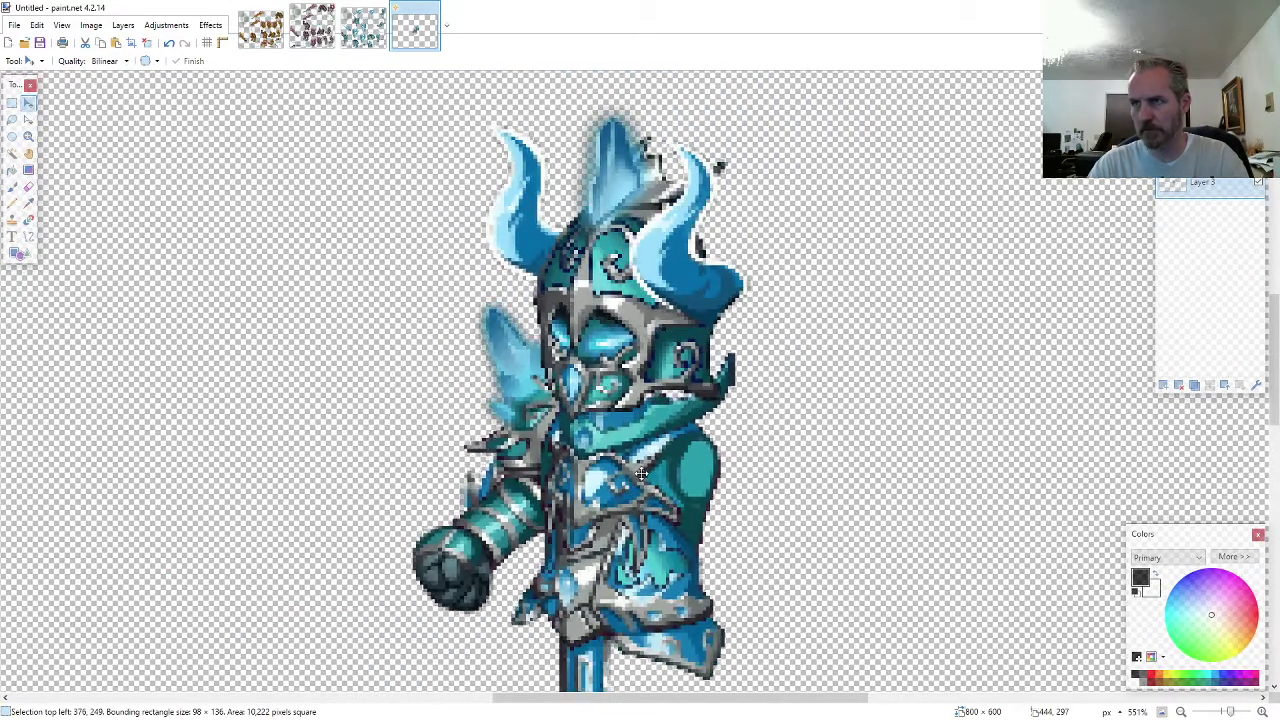
pyautogui.moveTo(641, 474); pyautogui.dragTo(641, 470)
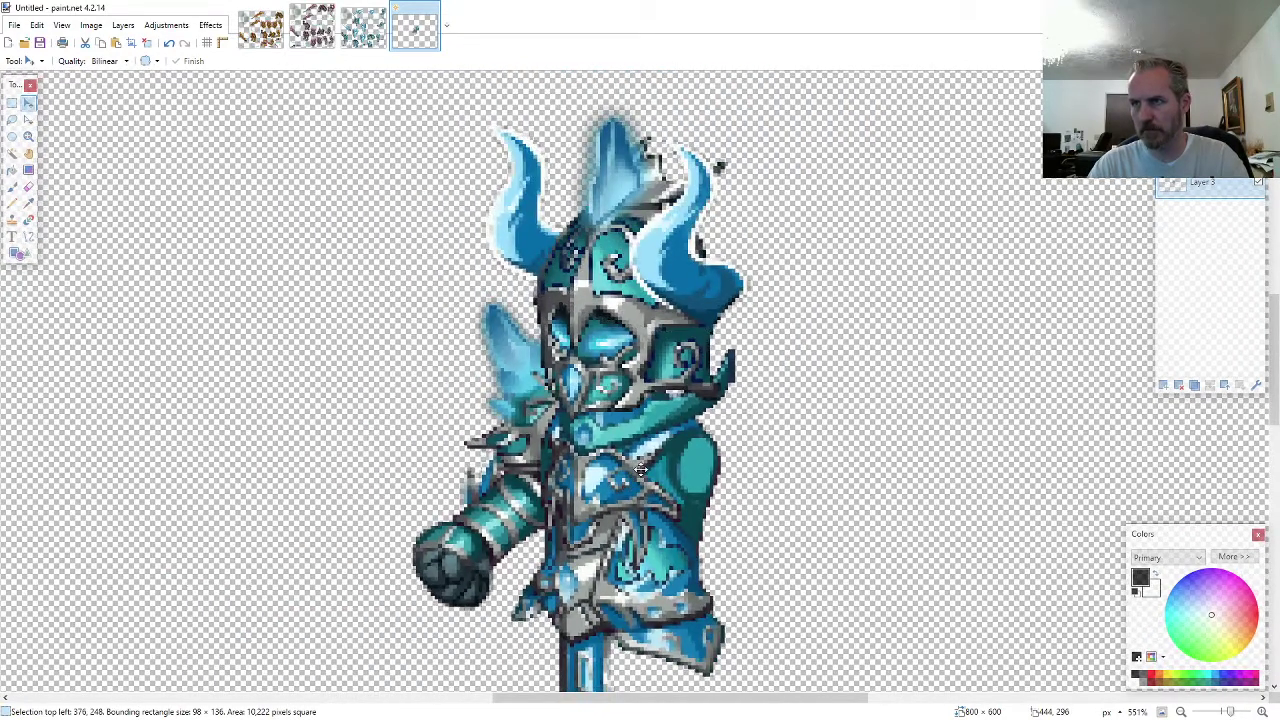
# - Erase the stray dark pixels along the outer edge of the torso's pointed collar tip, using brush width 2
pyautogui.click(28, 186)
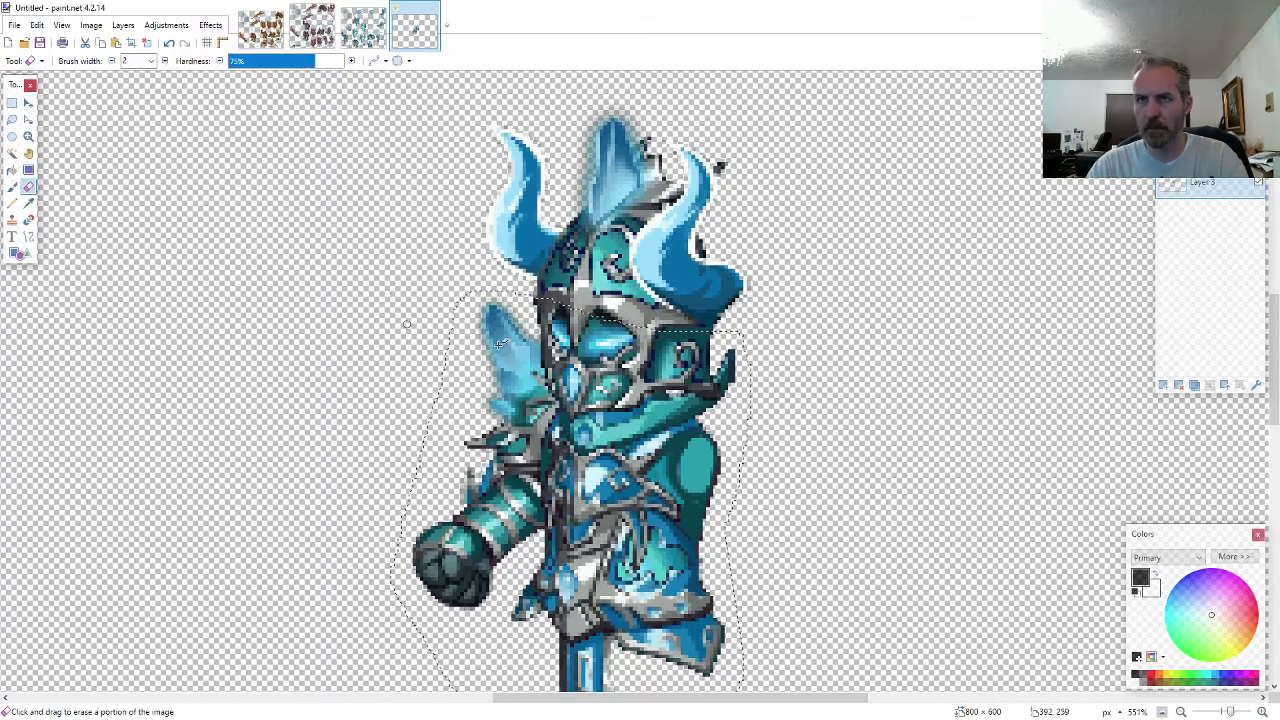
pyautogui.scroll(6, 723, 397)
pyautogui.scroll(2, 723, 397)
pyautogui.moveTo(686, 451); pyautogui.dragTo(694, 288)
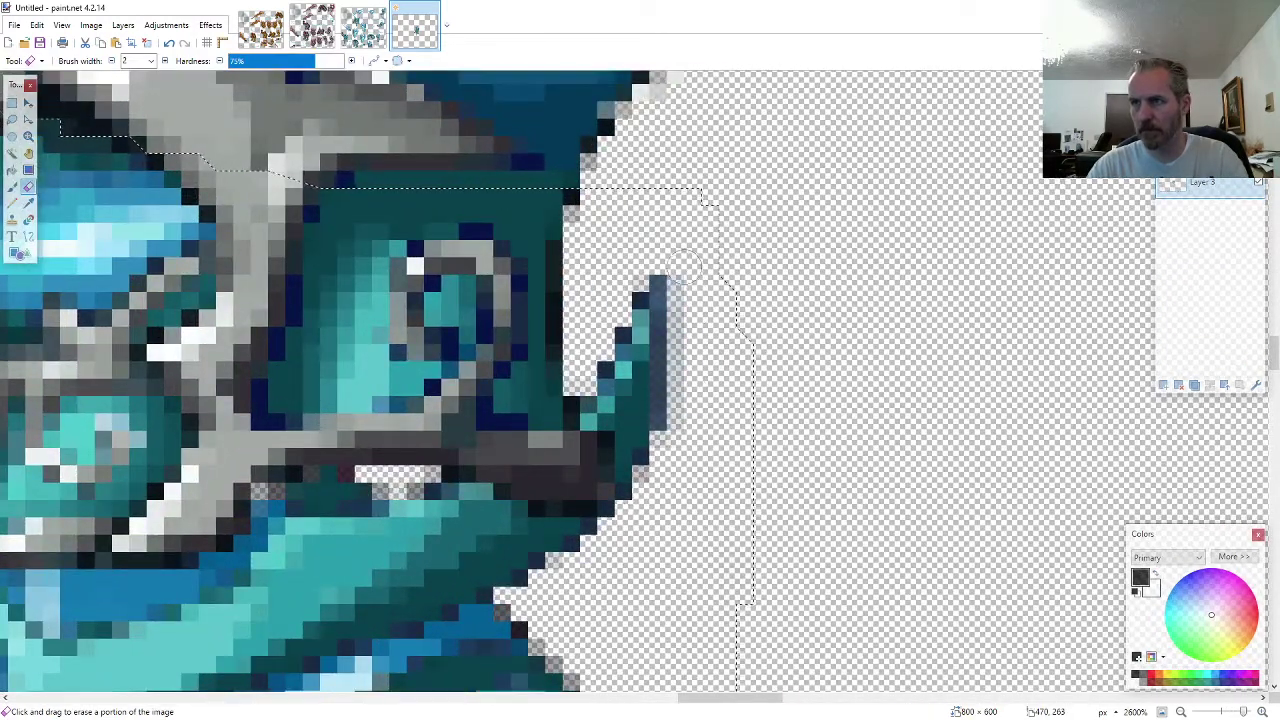
pyautogui.scroll(-6, 857, 486)
pyautogui.scroll(-2, 571, 492)
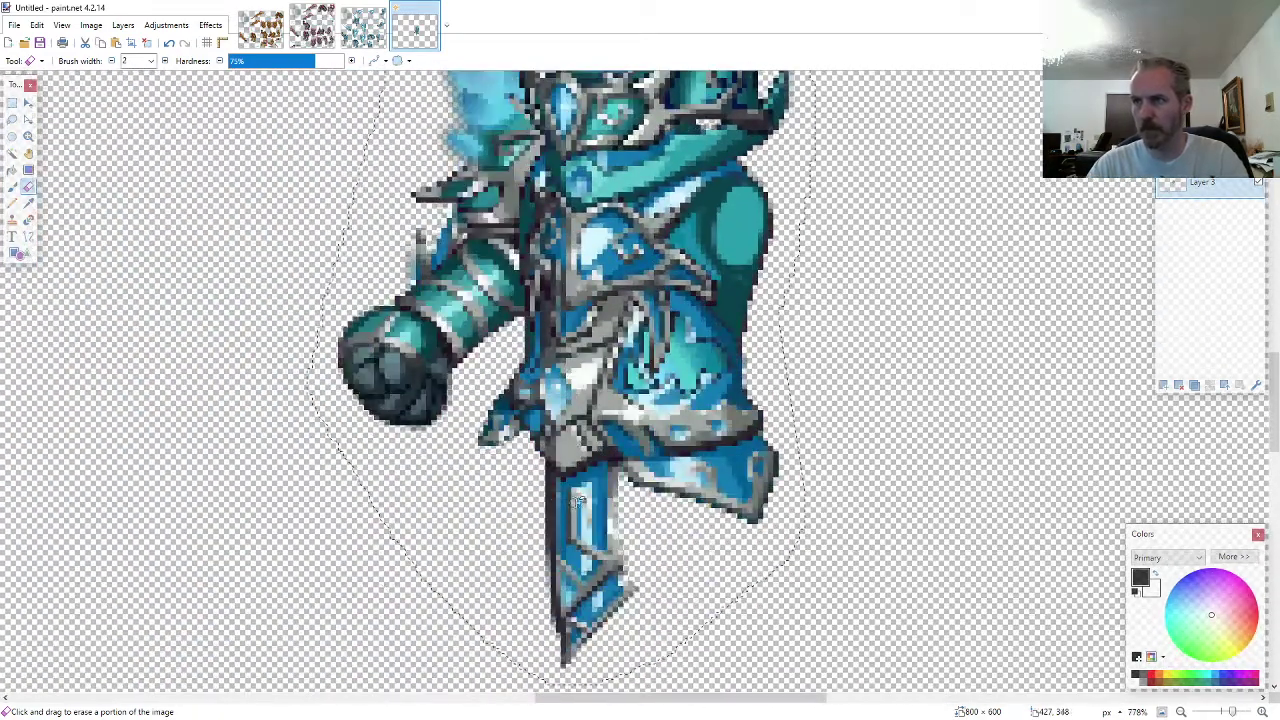
# - Lasso and copy the standing pair of legs near the lower edge of the ARMOR9 sheet
pyautogui.click(365, 30)
pyautogui.press('s')
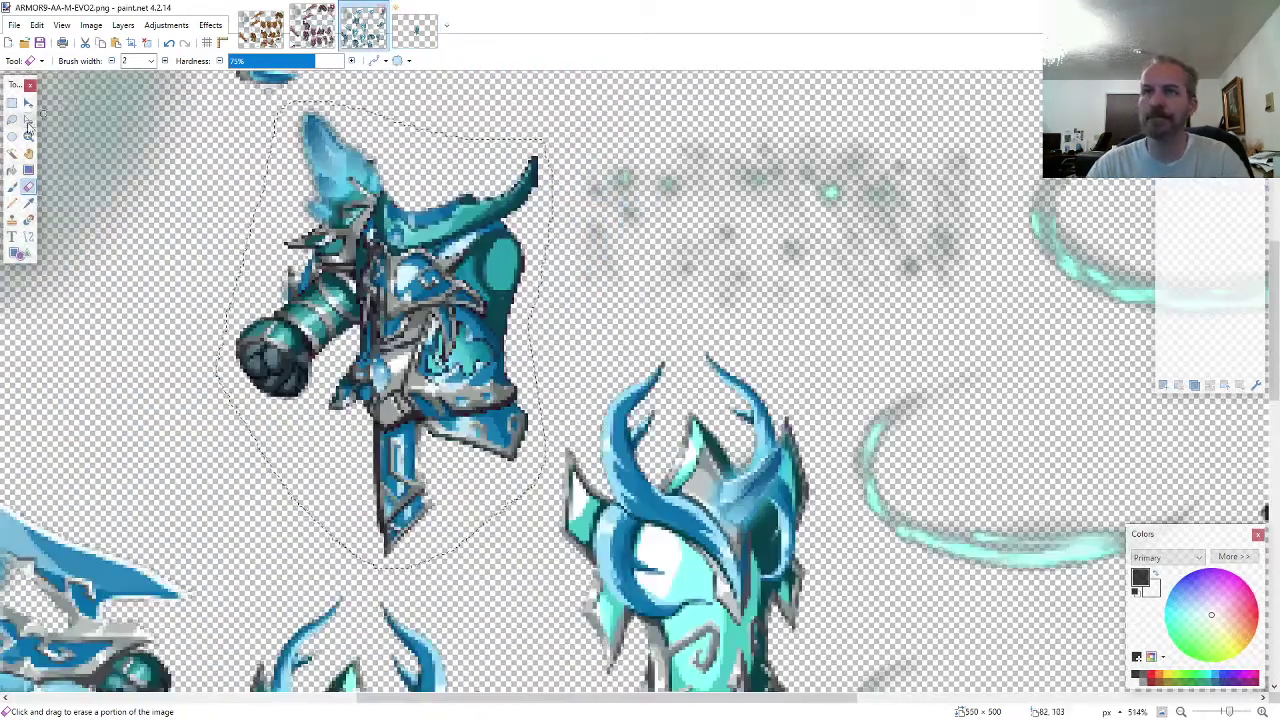
pyautogui.scroll(-3, 488, 397)
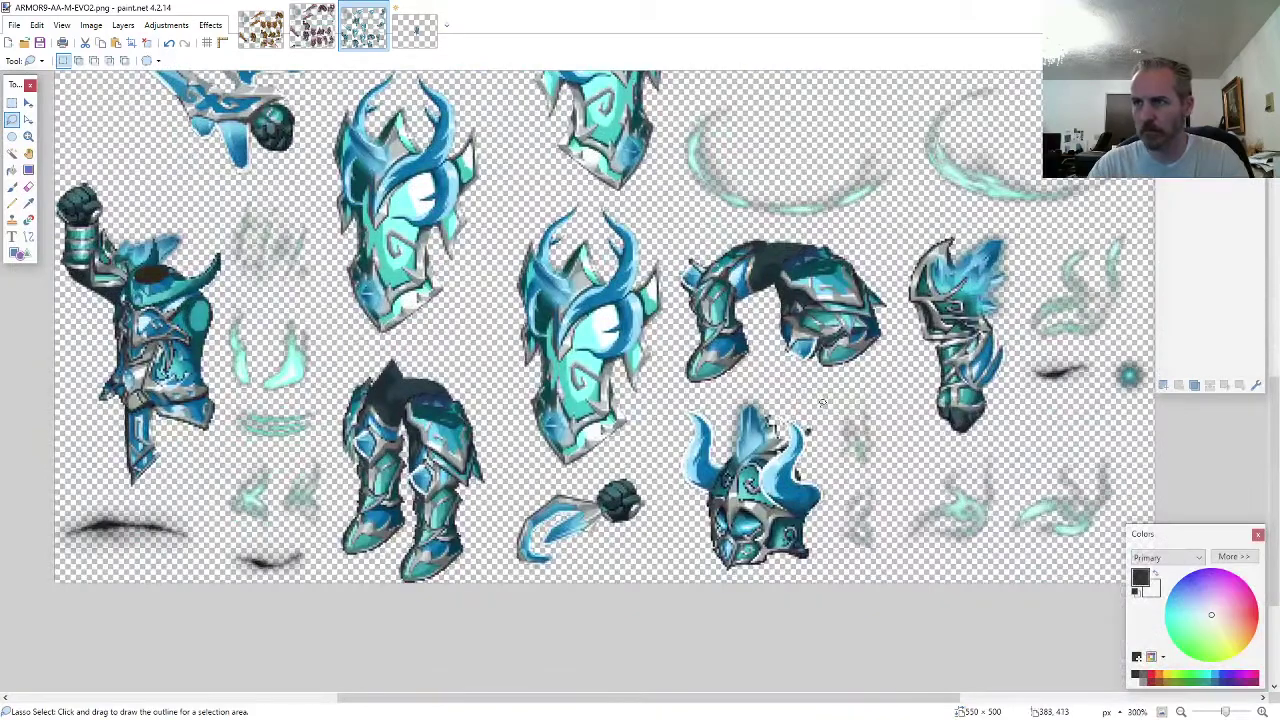
pyautogui.scroll(10, 822, 403)
pyautogui.scroll(-6, 760, 408)
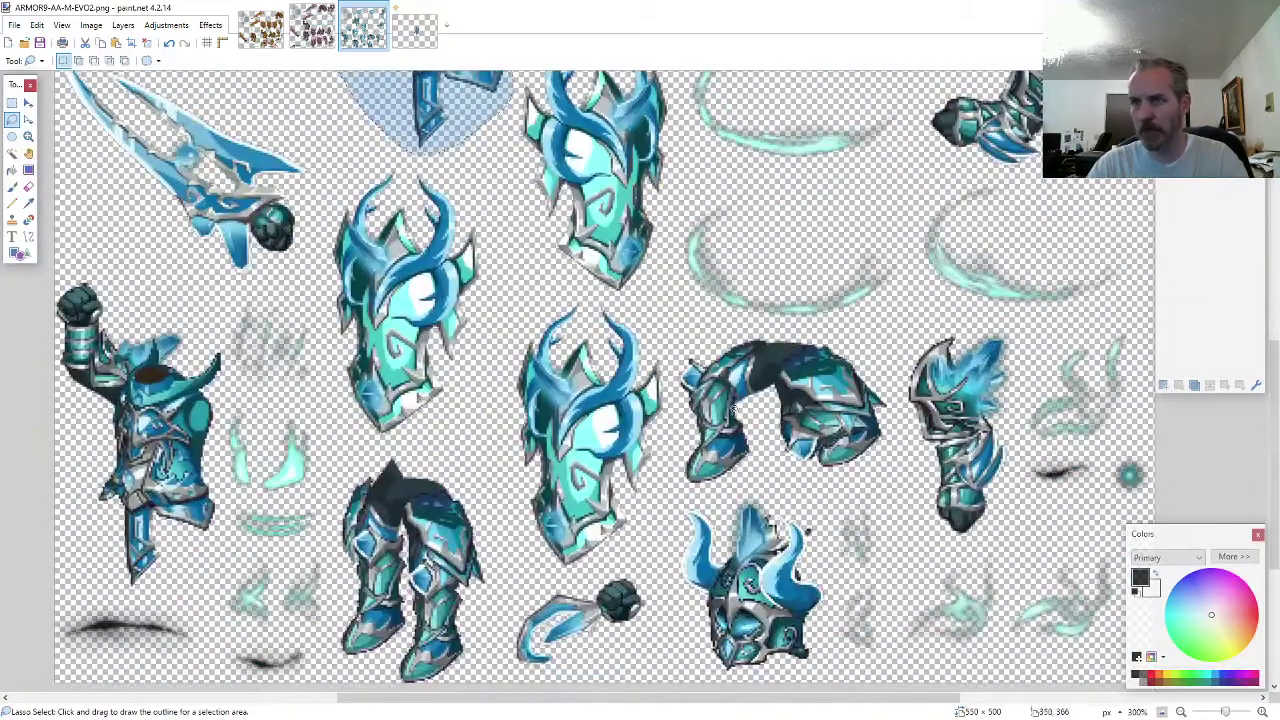
pyautogui.scroll(2, 288, 548)
pyautogui.scroll(-1, 512, 596)
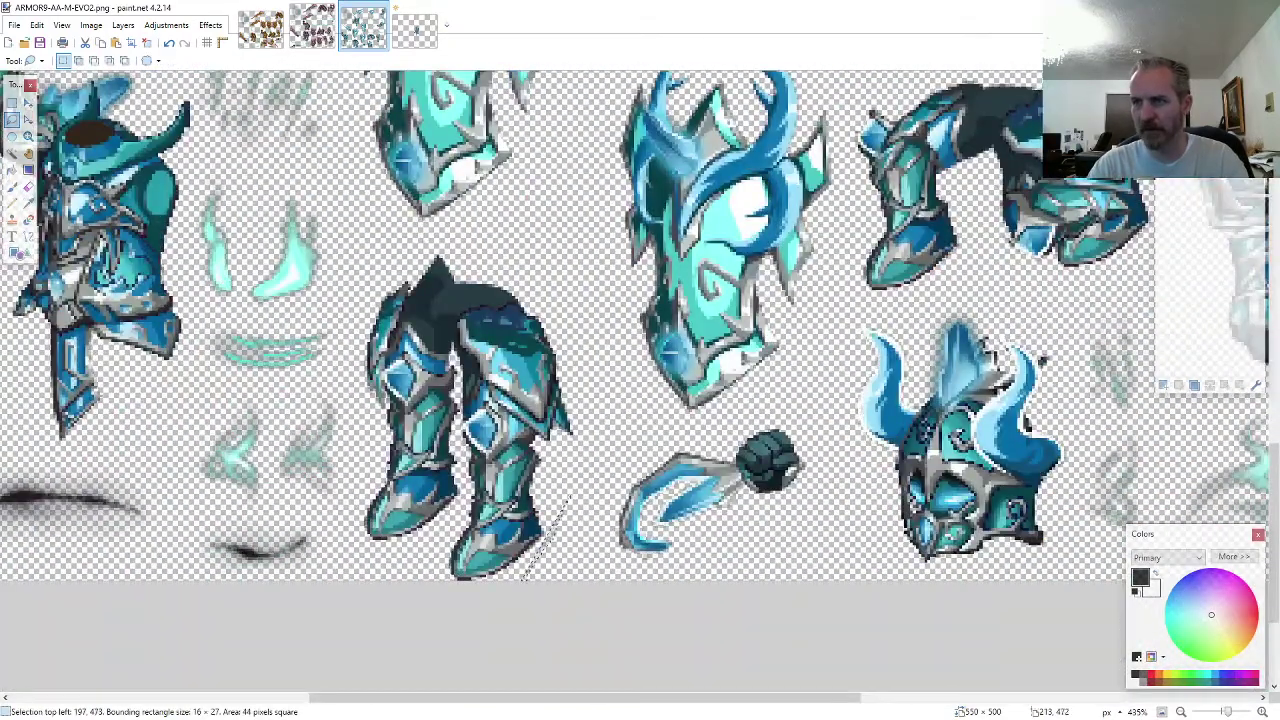
pyautogui.moveTo(550, 290)
pyautogui.mouseDown()
pyautogui.moveTo(450, 242)
pyautogui.moveTo(382, 272)
pyautogui.moveTo(354, 305)
pyautogui.moveTo(350, 538)
pyautogui.moveTo(392, 616)
pyautogui.mouseUp()
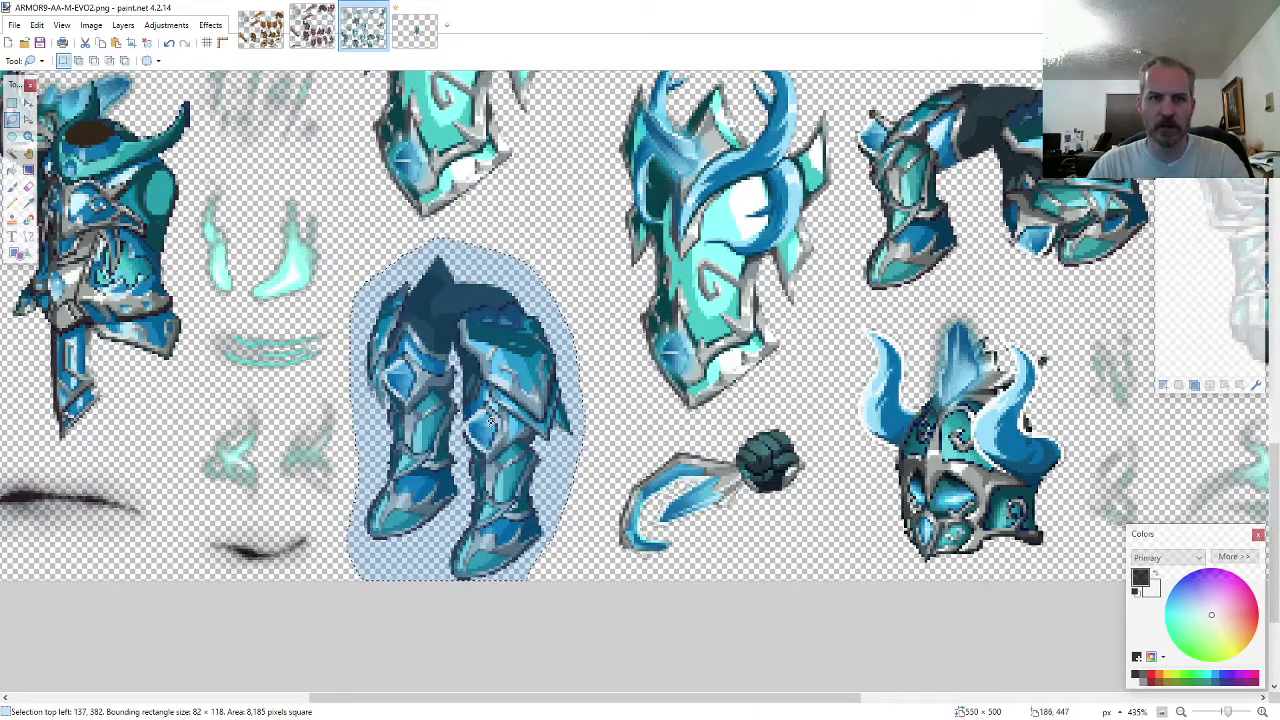
# - Paste the legs onto a new layer below the torso's layer and align them under the waist at 398, 312
pyautogui.click(422, 38)
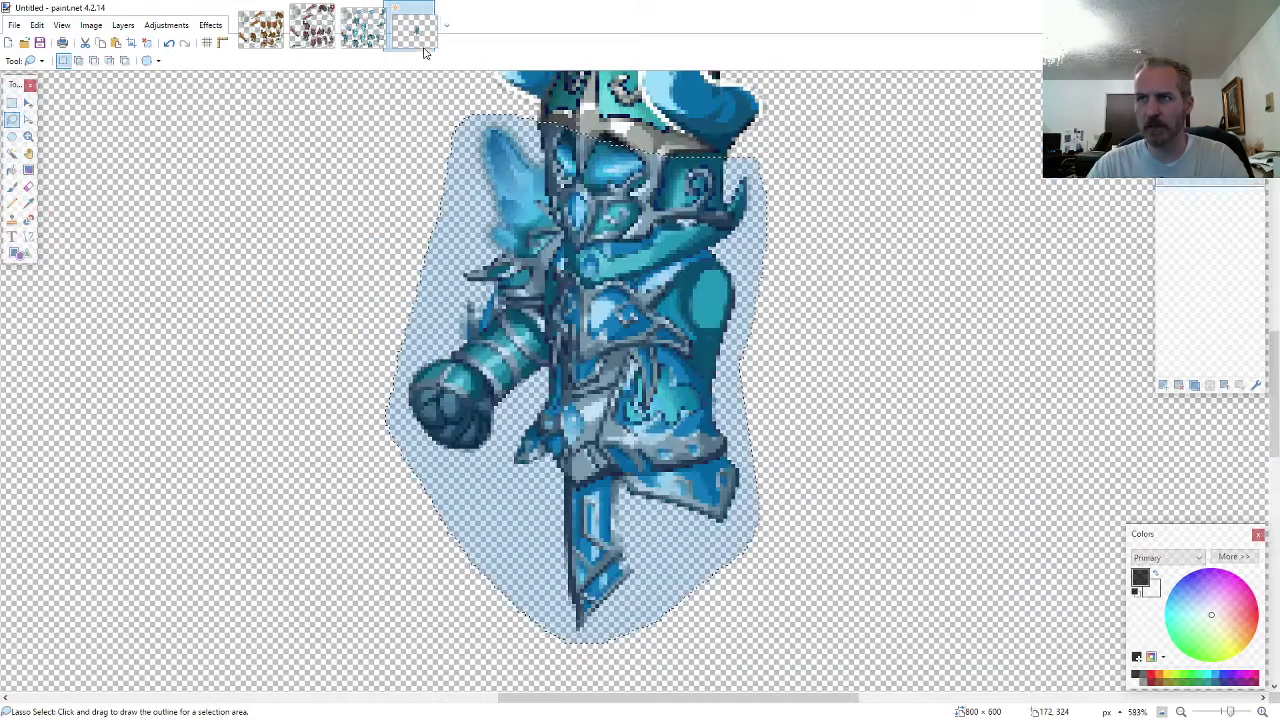
pyautogui.hotkey('ctrl', 'shift', 'n')
pyautogui.moveTo(1222, 190); pyautogui.dragTo(1237, 254)
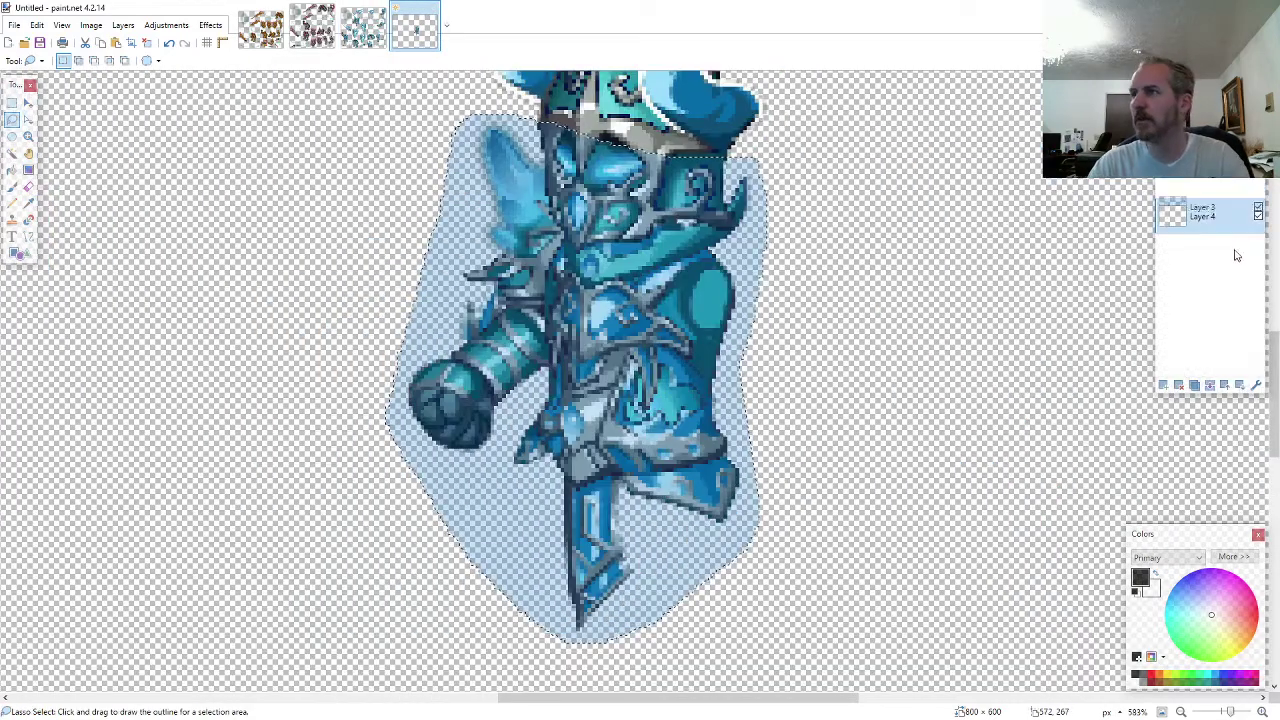
pyautogui.scroll(-3, 820, 389)
pyautogui.hotkey('ctrl', 'v')
pyautogui.moveTo(210, 412); pyautogui.dragTo(652, 362)
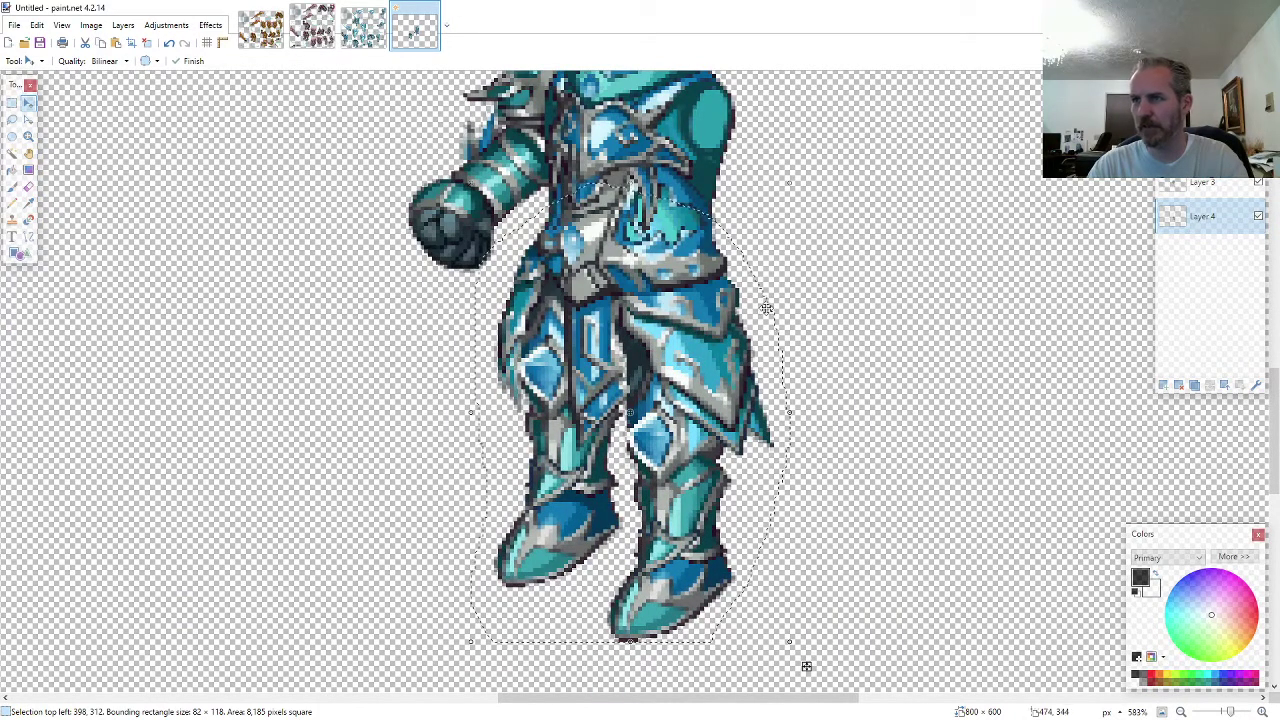
pyautogui.scroll(-3, 806, 666)
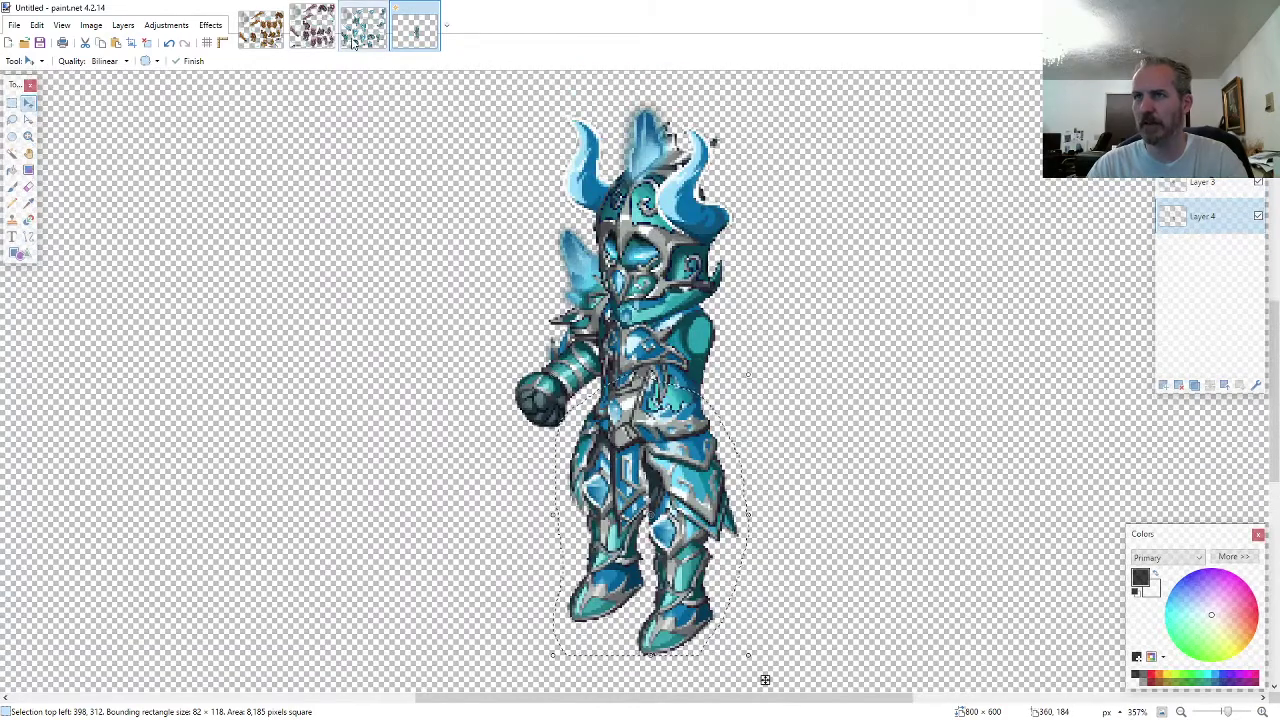
# - Lasso and copy the downward-hanging arm with the feathered shoulder plate from the ARMOR9 sheet
pyautogui.click(353, 43)
pyautogui.click(12, 120)
pyautogui.scroll(-3, 718, 431)
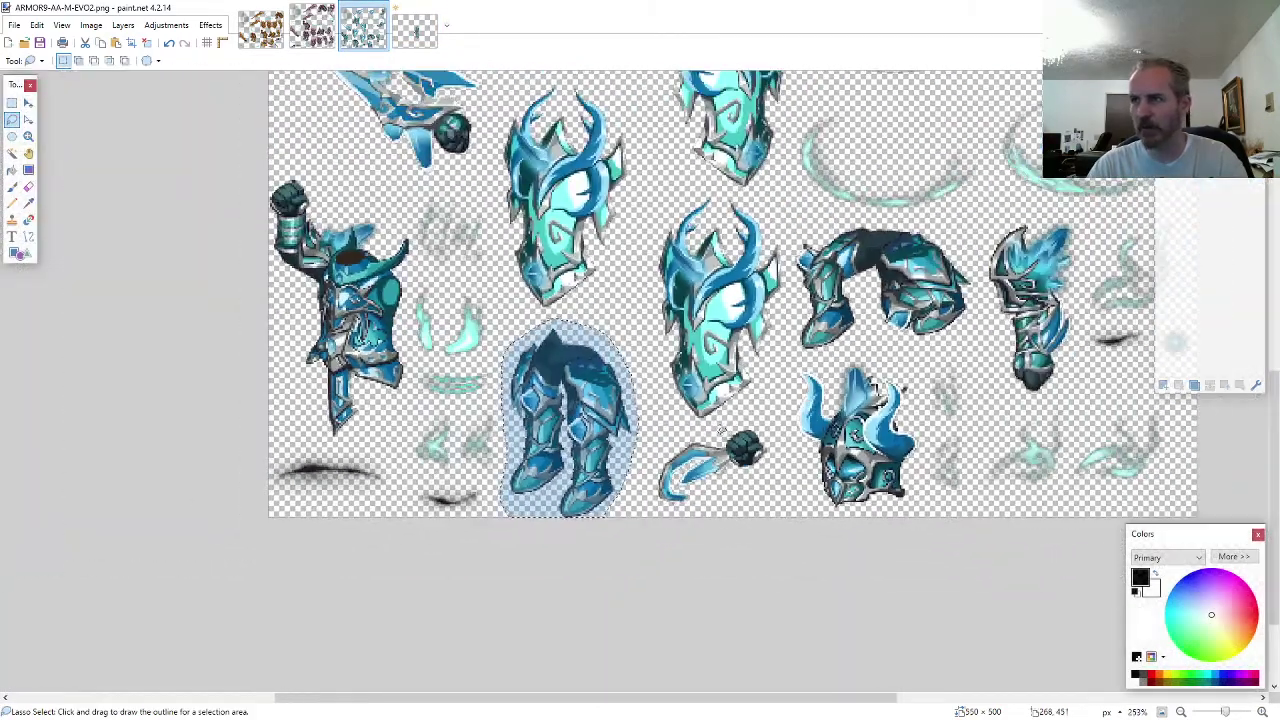
pyautogui.scroll(-2, 721, 428)
pyautogui.scroll(5, 963, 510)
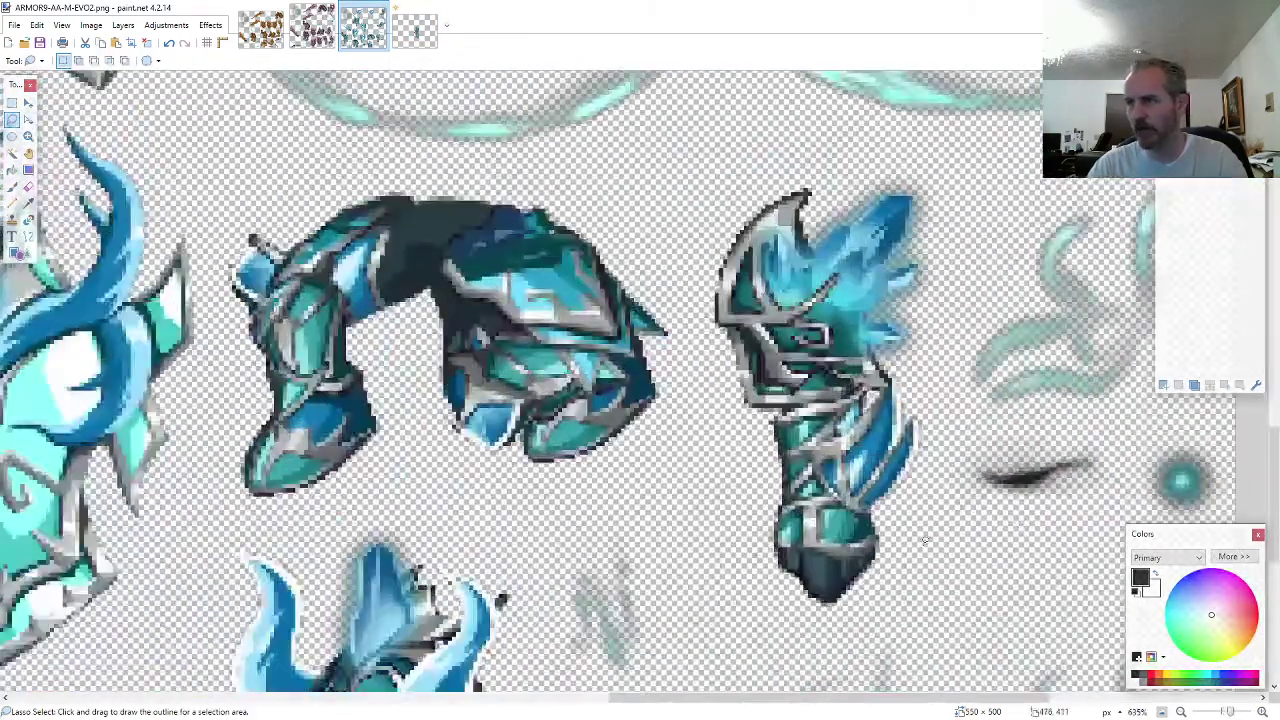
pyautogui.moveTo(925, 540); pyautogui.dragTo(946, 380)
pyautogui.moveTo(953, 253)
pyautogui.mouseDown()
pyautogui.moveTo(925, 160)
pyautogui.moveTo(745, 190)
pyautogui.moveTo(690, 340)
pyautogui.moveTo(729, 520)
pyautogui.moveTo(808, 624)
pyautogui.moveTo(862, 621)
pyautogui.mouseUp()
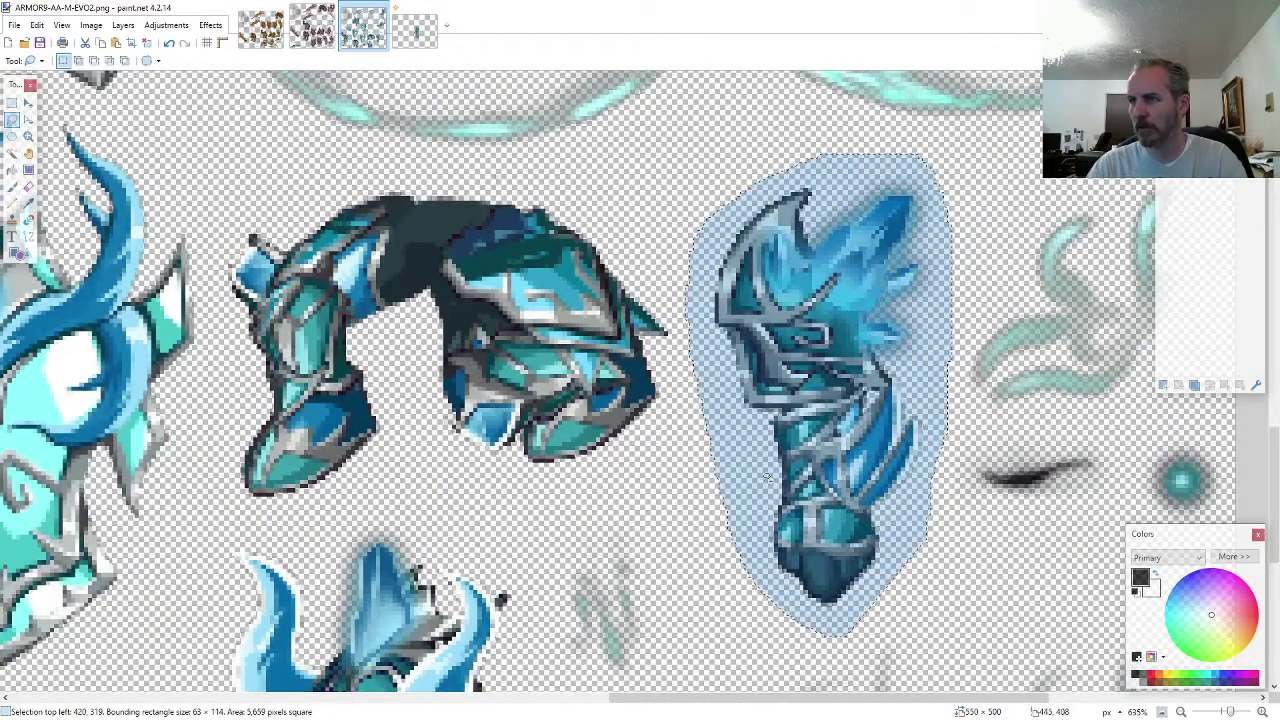
# - Paste the hanging arm onto a new layer above the torso and legs layers and align it with the shoulder at 439, 257
pyautogui.click(418, 30)
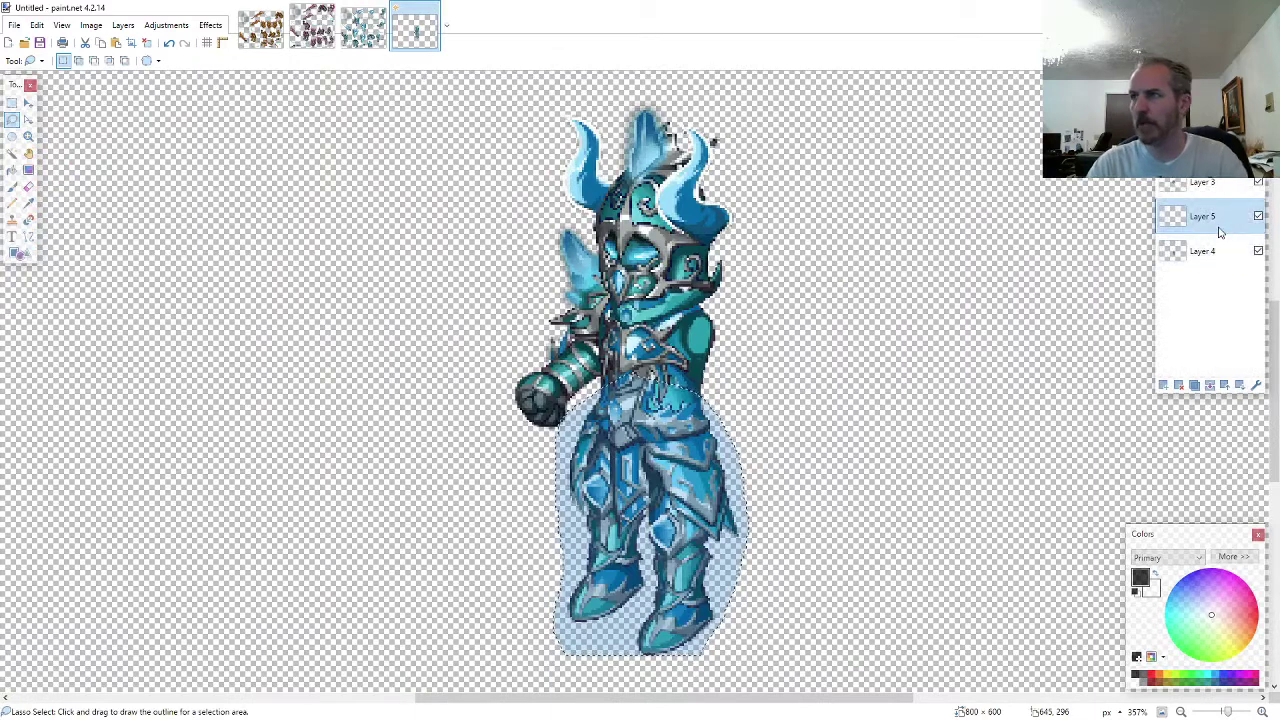
pyautogui.hotkey('ctrl', 'v')
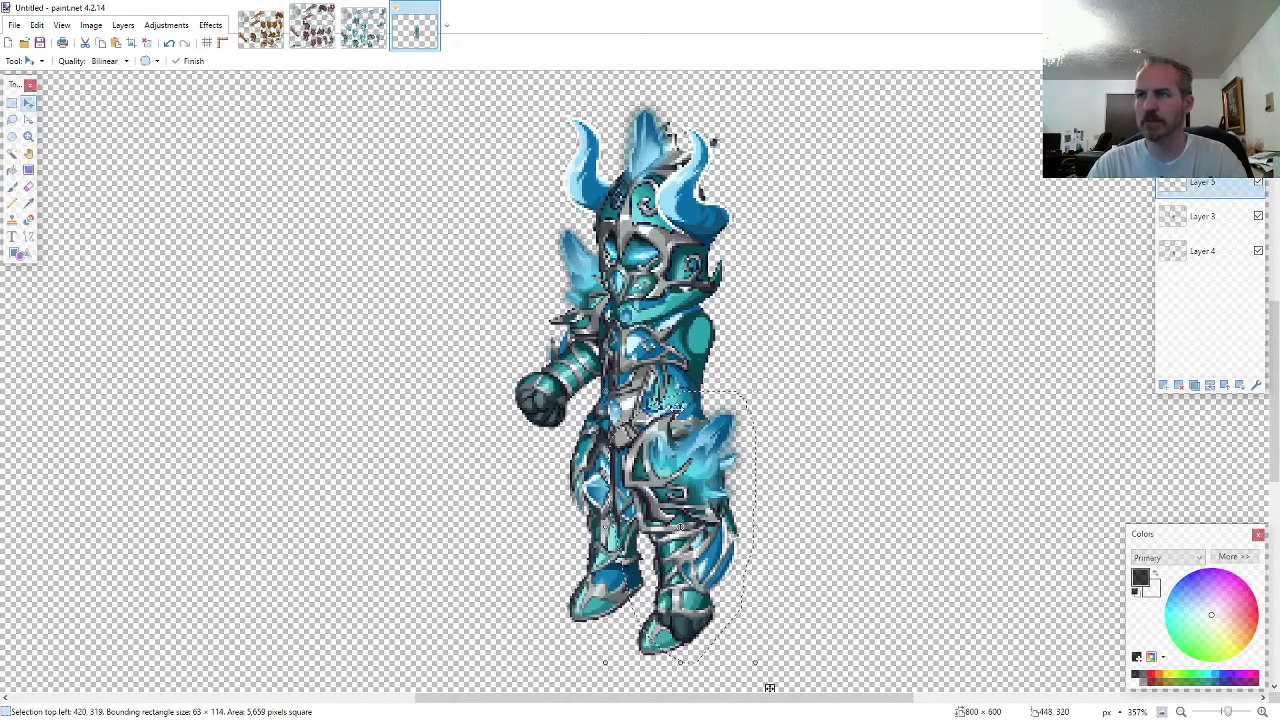
pyautogui.moveTo(769, 688); pyautogui.dragTo(815, 548)
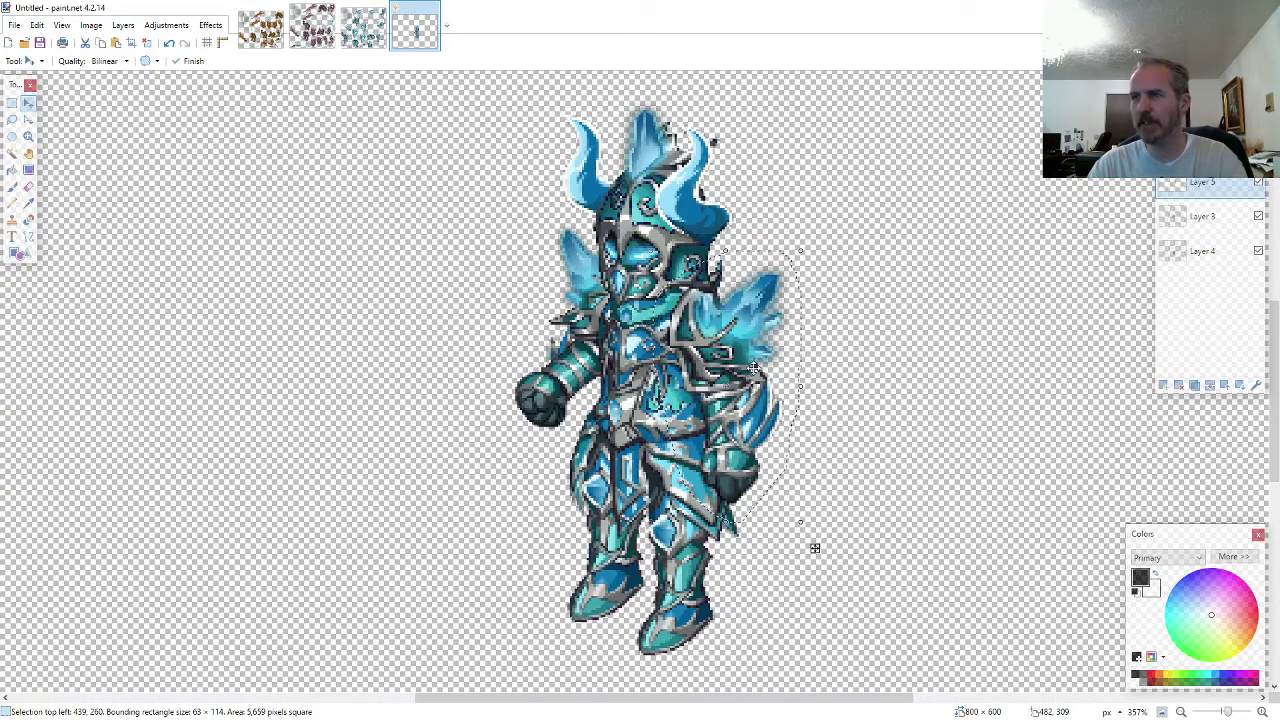
pyautogui.moveTo(815, 548)
pyautogui.mouseDown()
pyautogui.moveTo(846, 546)
pyautogui.moveTo(815, 541)
pyautogui.mouseUp()
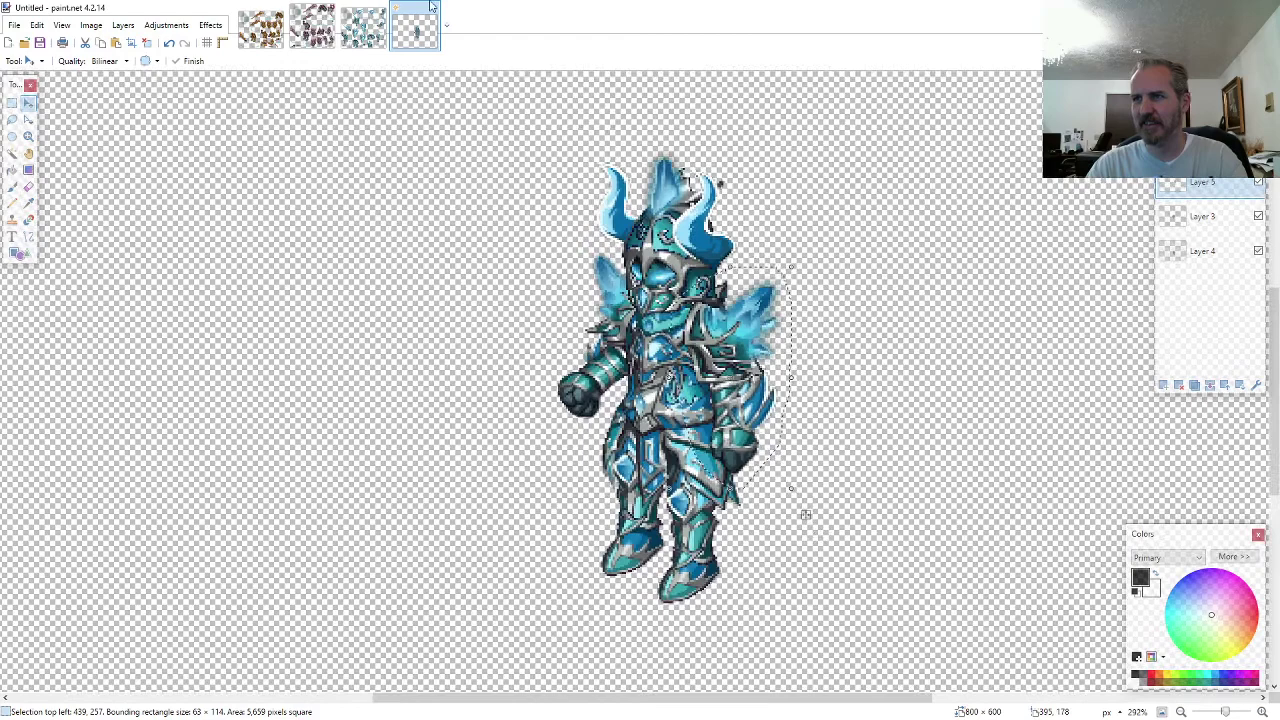
# - Lasso and copy the uppermost horned shield, the one angled toward its lower-right tip, from the ARMOR9 sheet
pyautogui.click(366, 38)
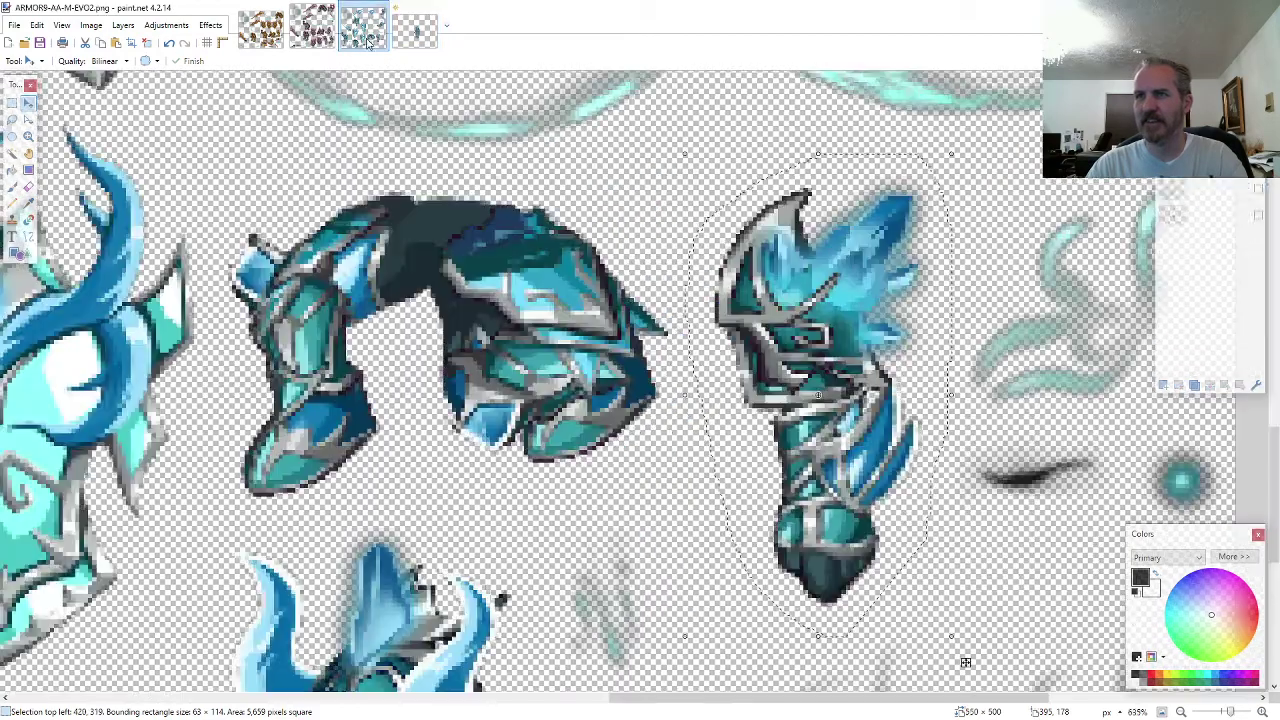
pyautogui.click(12, 120)
pyautogui.scroll(-10, 194, 134)
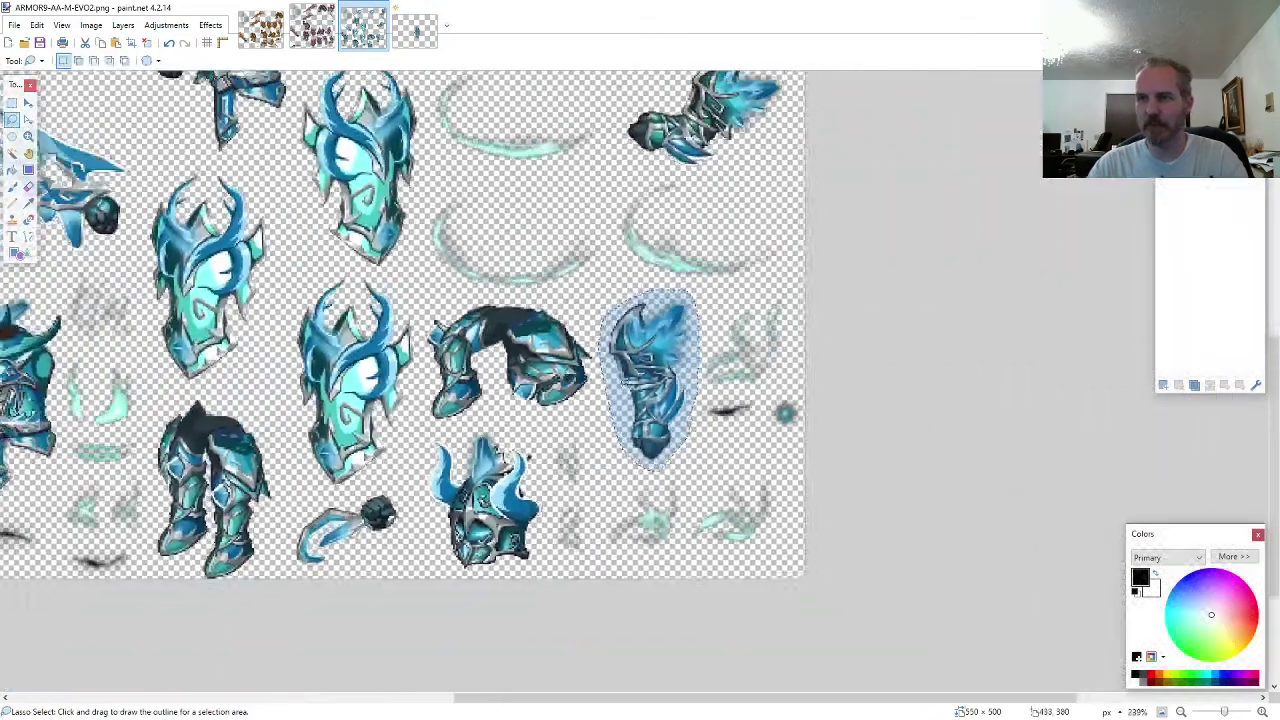
pyautogui.scroll(3, 193, 135)
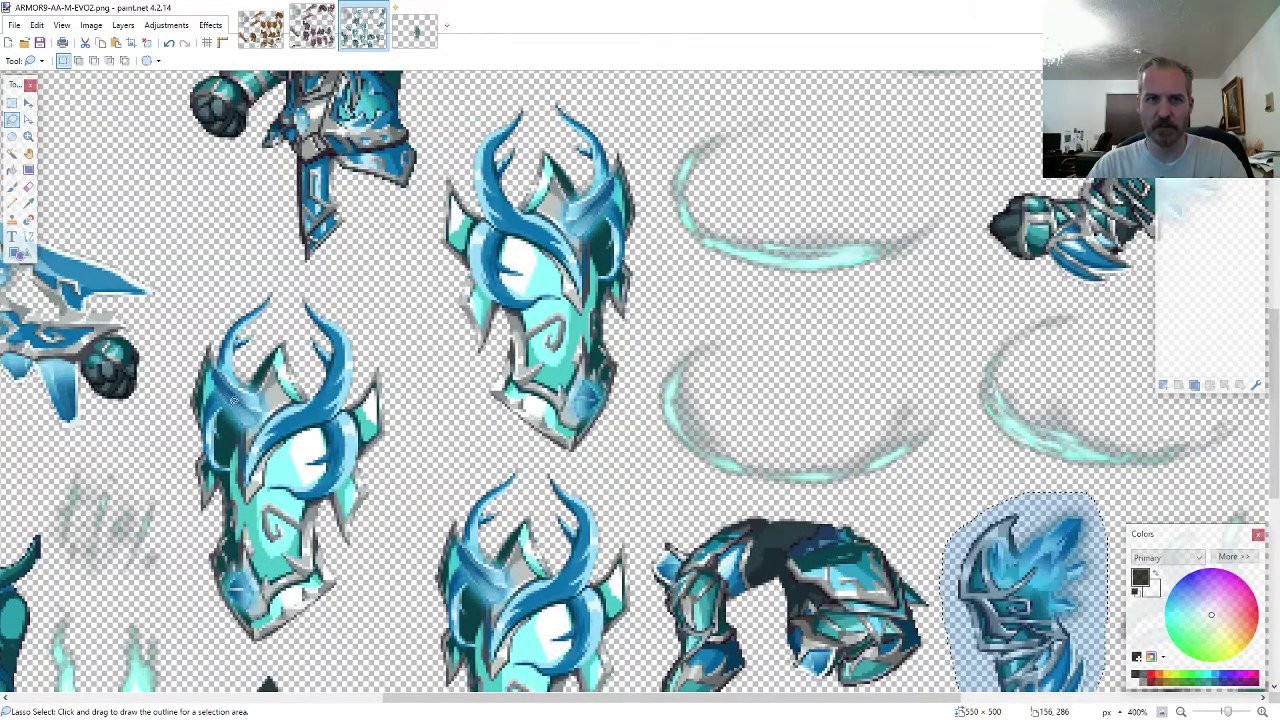
pyautogui.moveTo(646, 327); pyautogui.dragTo(649, 312)
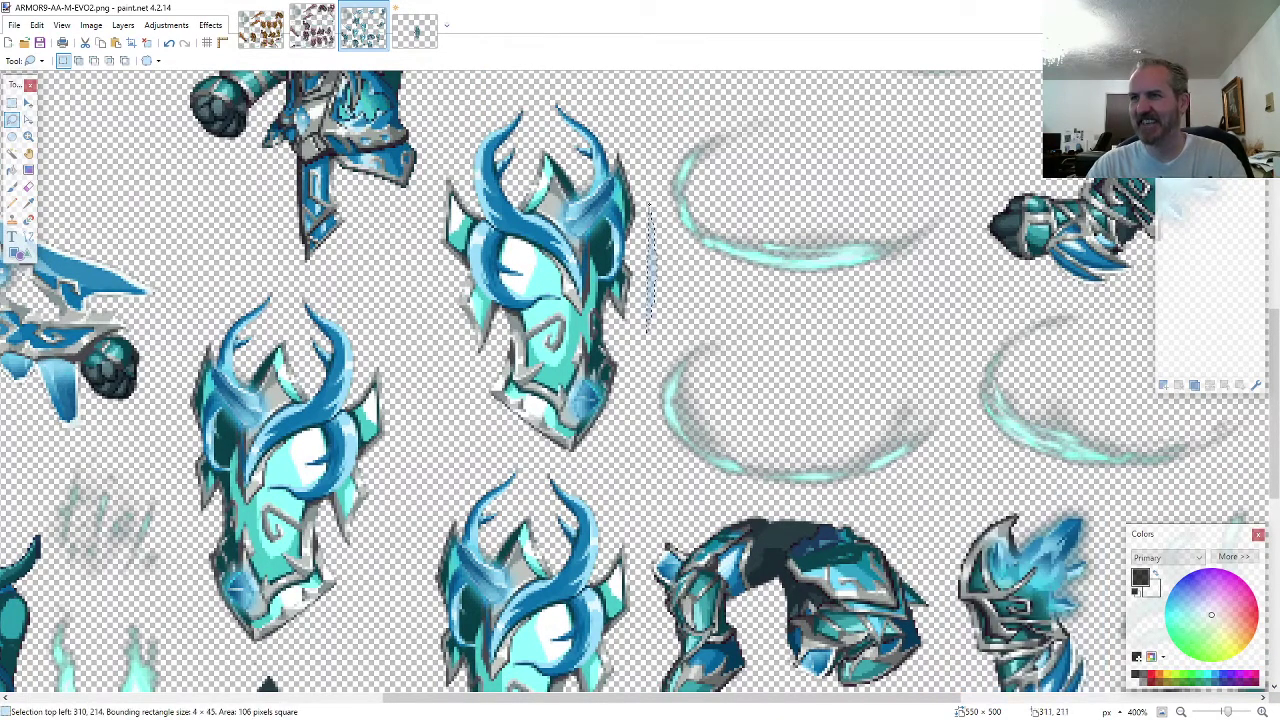
pyautogui.moveTo(644, 200)
pyautogui.mouseDown()
pyautogui.moveTo(622, 118)
pyautogui.moveTo(560, 88)
pyautogui.moveTo(502, 88)
pyautogui.moveTo(457, 128)
pyautogui.moveTo(423, 205)
pyautogui.moveTo(420, 270)
pyautogui.moveTo(452, 388)
pyautogui.moveTo(525, 443)
pyautogui.moveTo(605, 466)
pyautogui.mouseUp()
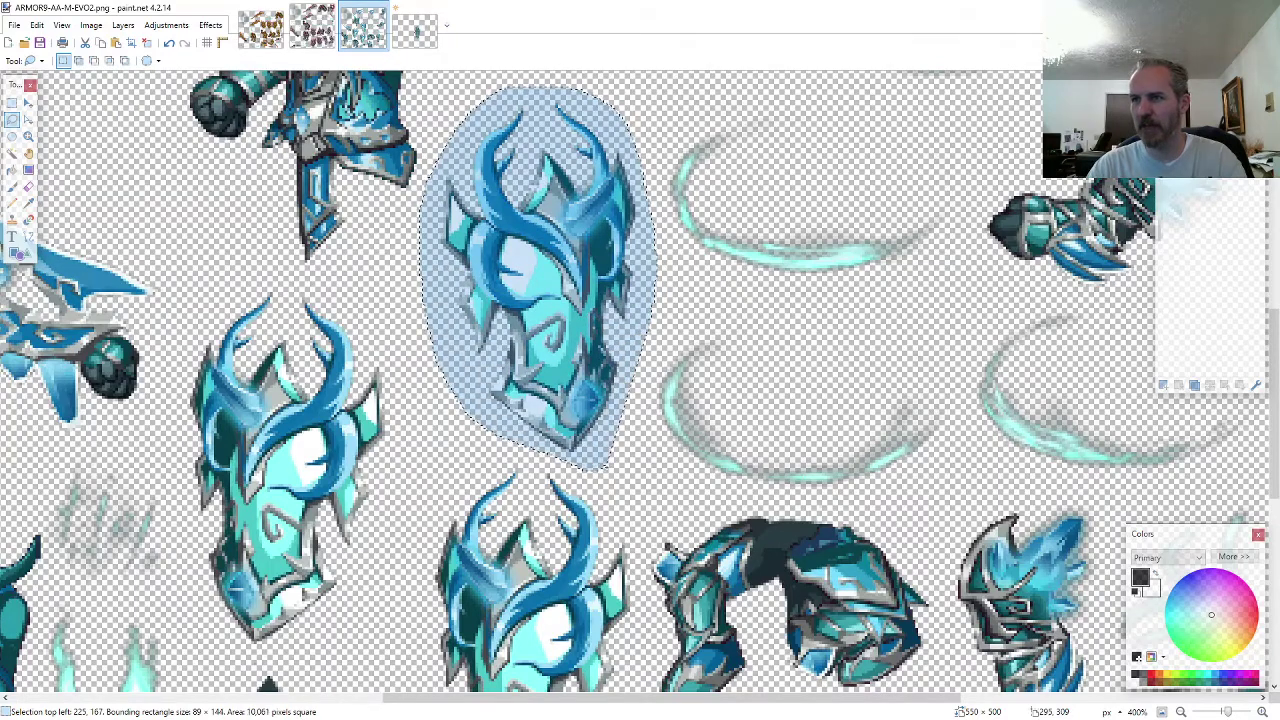
# - Paste the shield onto a new layer and position it in front of the hanging arm at 425, 273
pyautogui.click(415, 27)
pyautogui.hotkey('ctrl', 'shift', 'n')
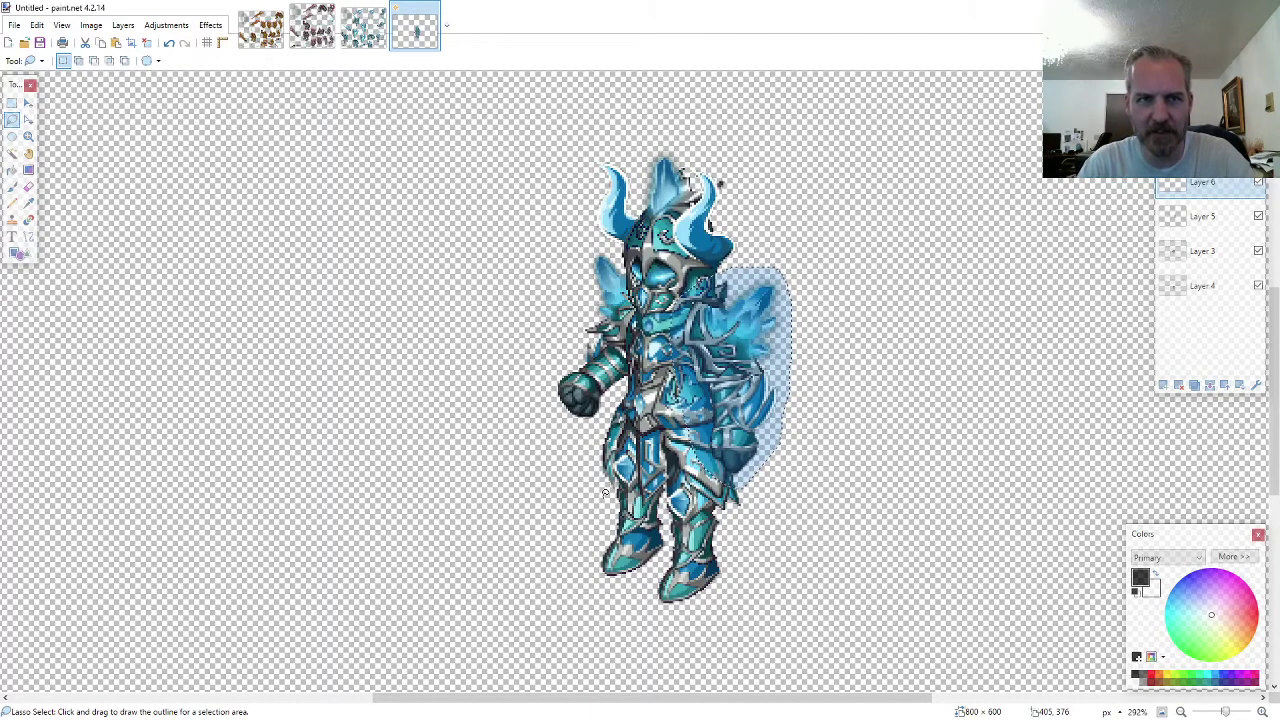
pyautogui.hotkey('ctrl', 'v')
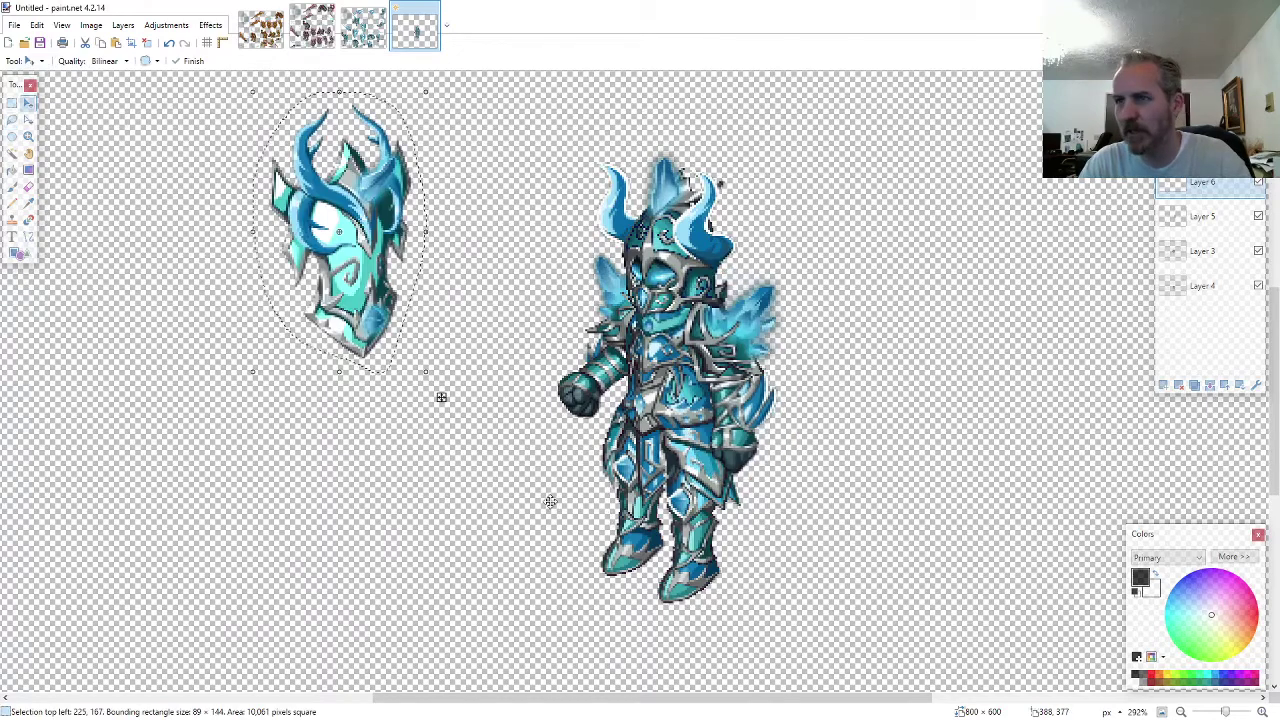
pyautogui.moveTo(441, 397); pyautogui.dragTo(829, 603)
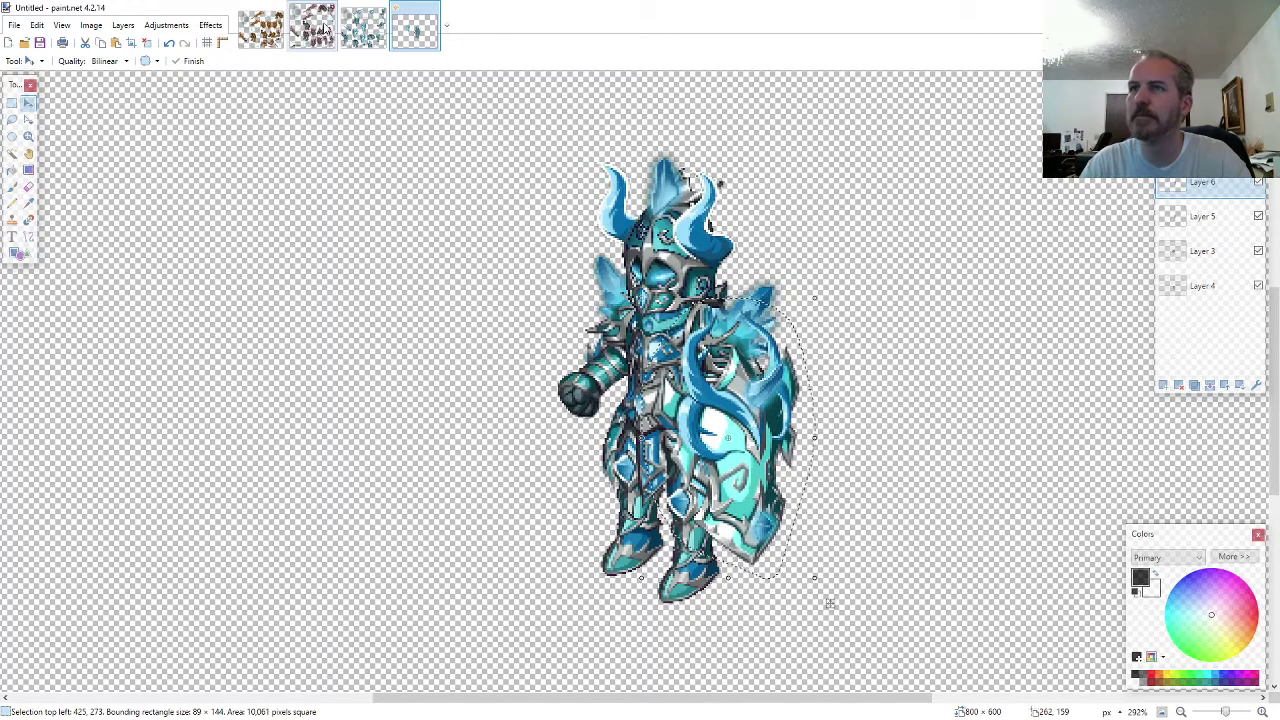
# - Lasso and copy the twin-bladed sword with its gripping fist near the left edge of the ARMOR9 sheet
pyautogui.click(325, 28)
pyautogui.click(356, 28)
pyautogui.click(13, 120)
pyautogui.scroll(-5, 484, 352)
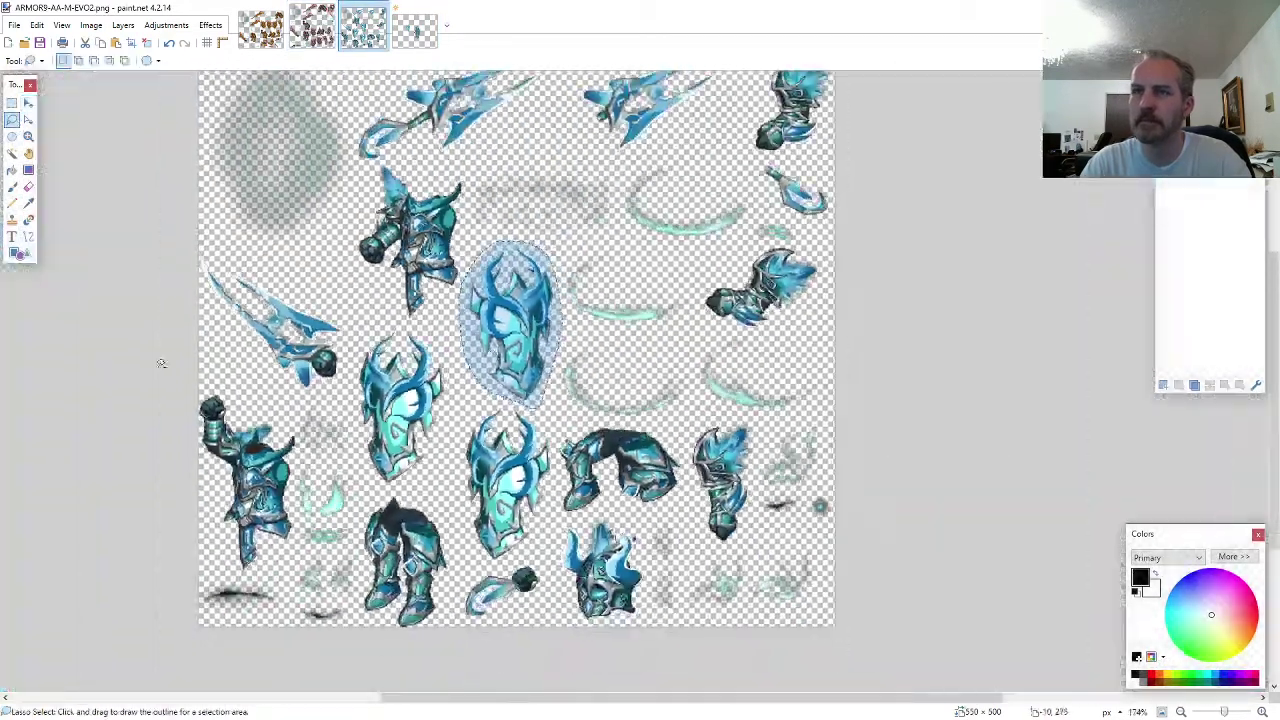
pyautogui.scroll(5, 200, 378)
pyautogui.scroll(2, 226, 357)
pyautogui.moveTo(288, 413)
pyautogui.mouseDown()
pyautogui.moveTo(431, 515)
pyautogui.moveTo(505, 512)
pyautogui.moveTo(548, 470)
pyautogui.moveTo(552, 385)
pyautogui.moveTo(494, 303)
pyautogui.moveTo(198, 178)
pyautogui.moveTo(286, 410)
pyautogui.mouseUp()
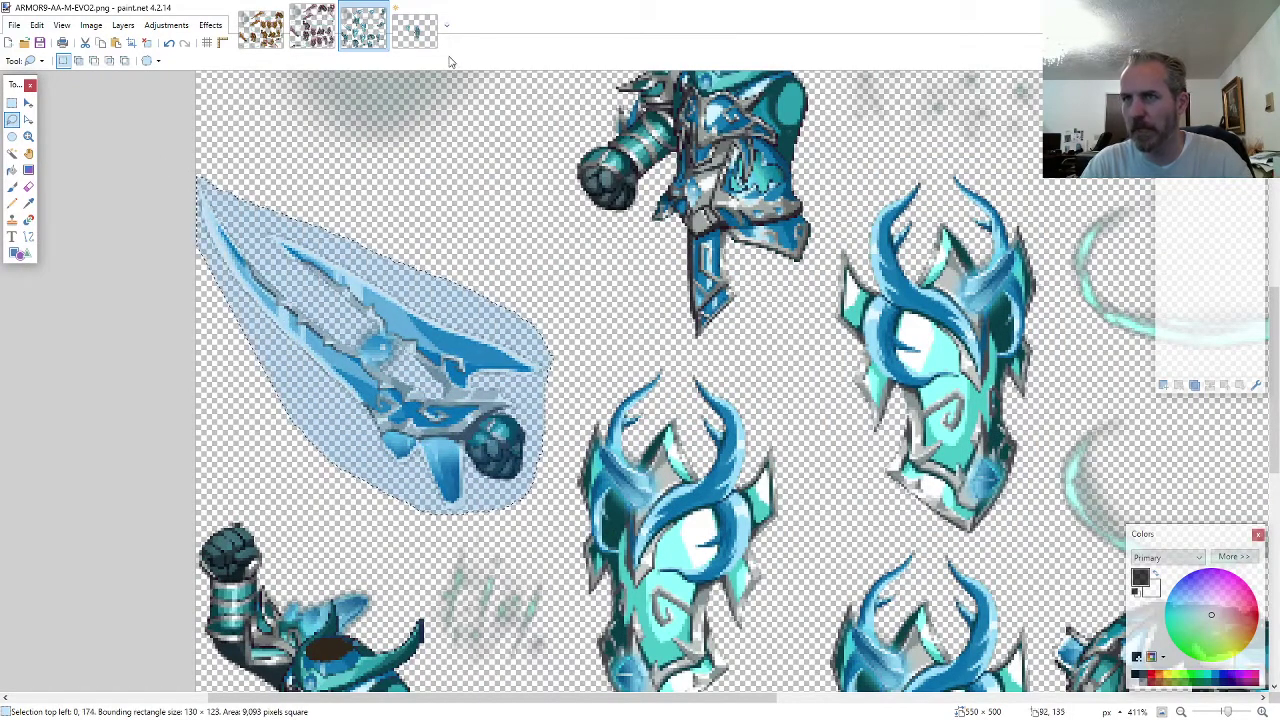
# - Paste the sword onto the shield's layer and align its fist over the character's outstretched fist at 285, 225
pyautogui.click(416, 32)
pyautogui.scroll(4, 572, 398)
pyautogui.hotkey('ctrl', 'v')
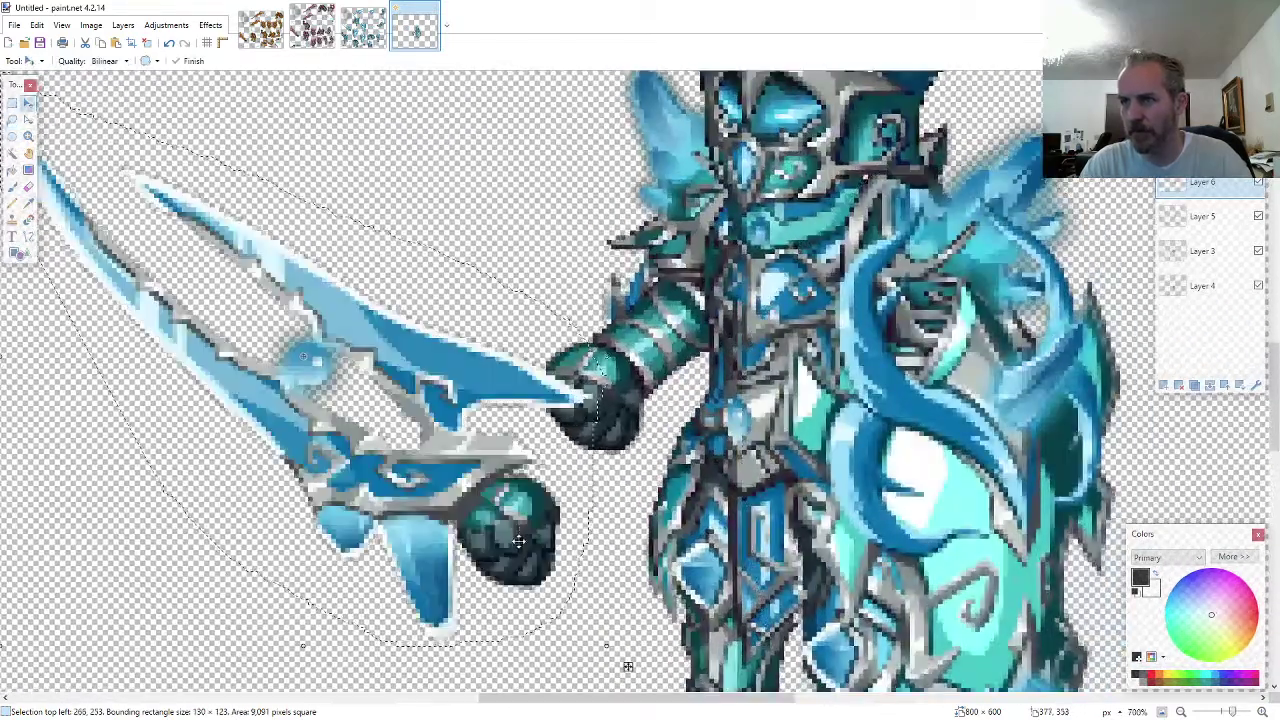
pyautogui.moveTo(518, 541); pyautogui.dragTo(608, 406)
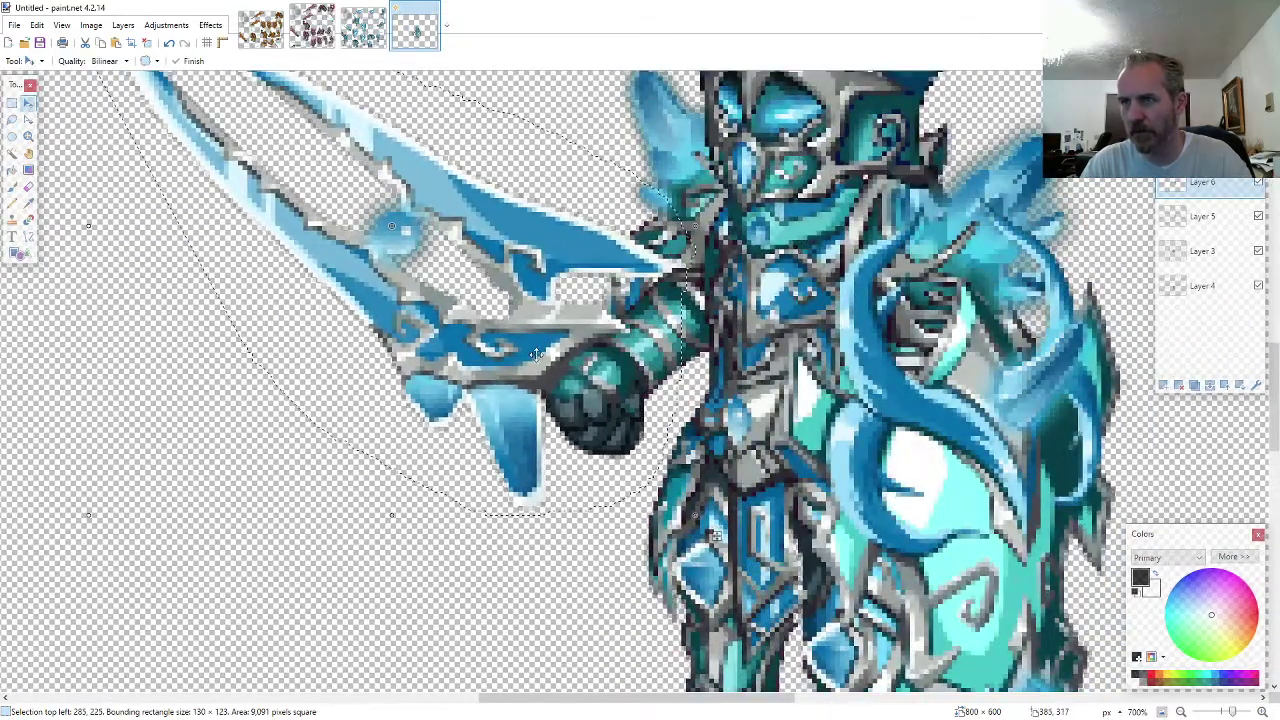
pyautogui.scroll(3, 530, 353)
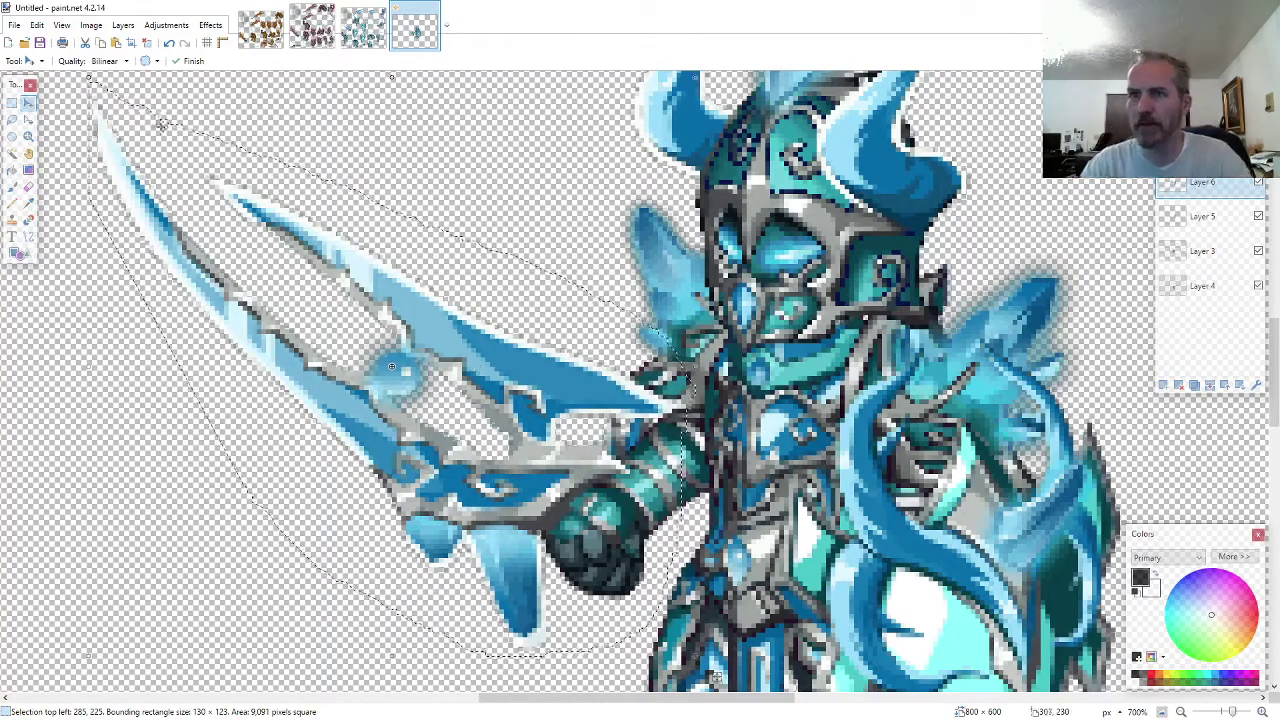
pyautogui.click(28, 187)
pyautogui.scroll(1, 652, 517)
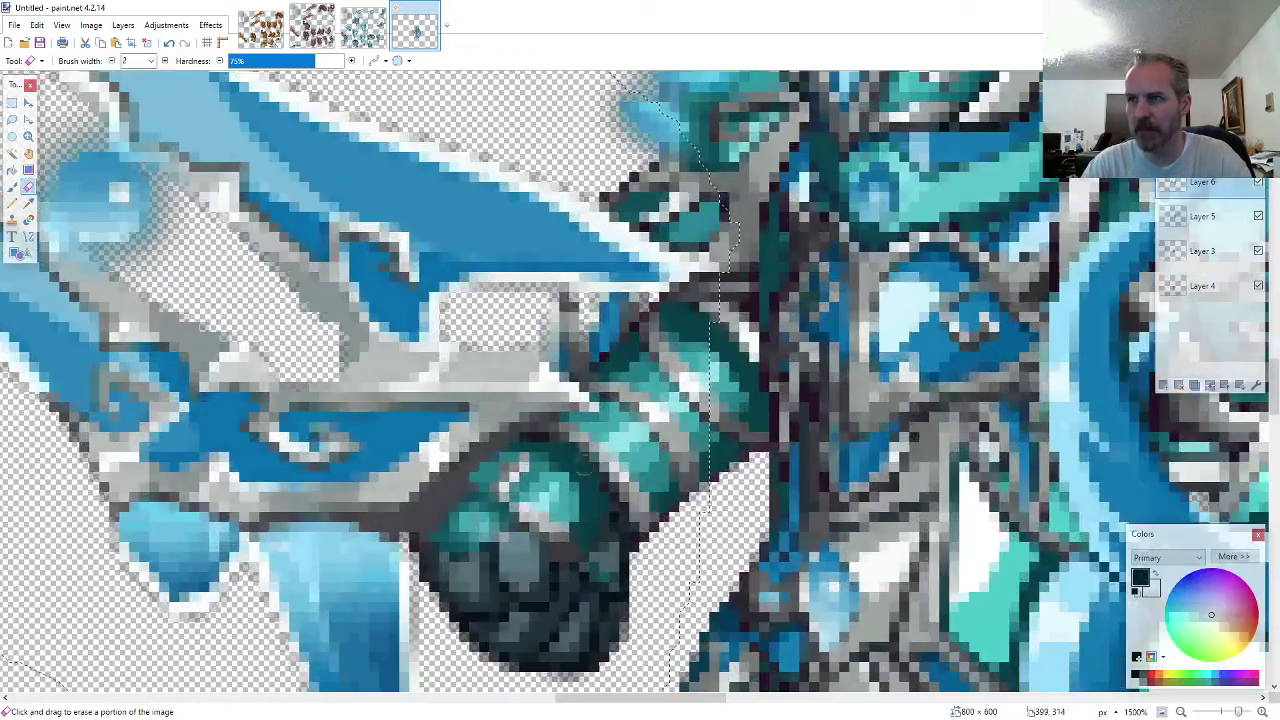
pyautogui.scroll(-2, 612, 485)
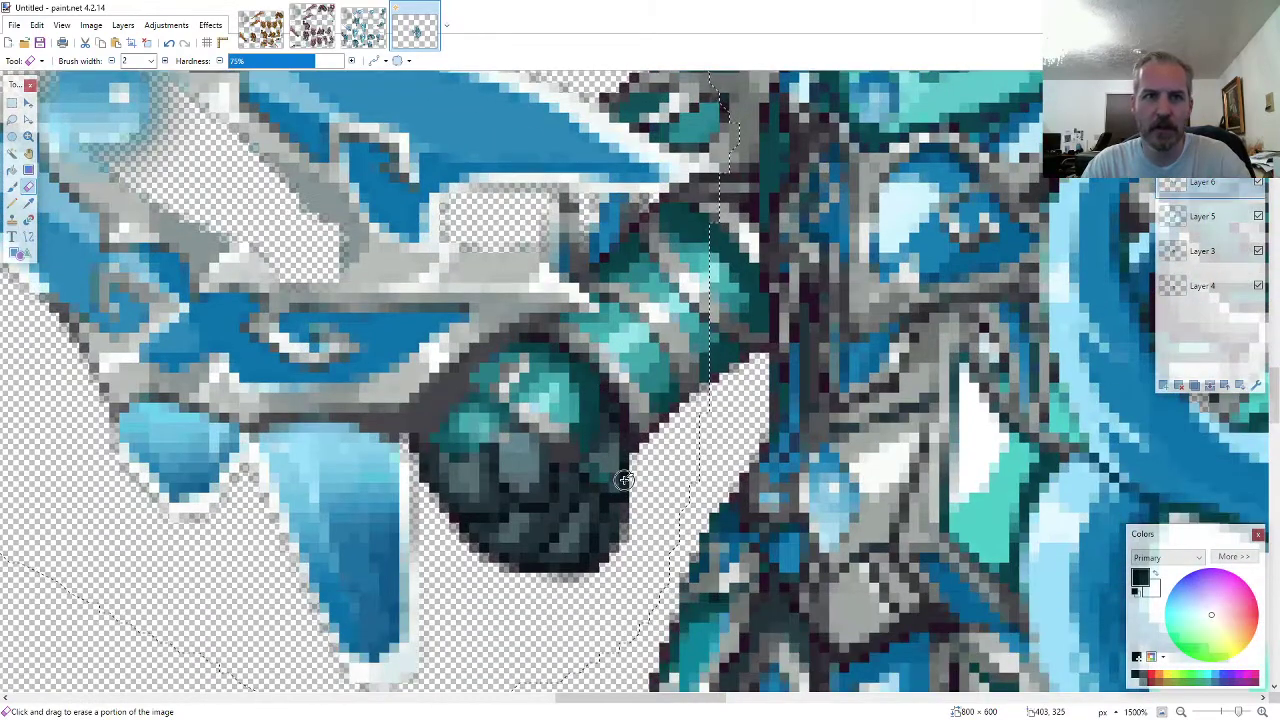
pyautogui.scroll(-6, 627, 450)
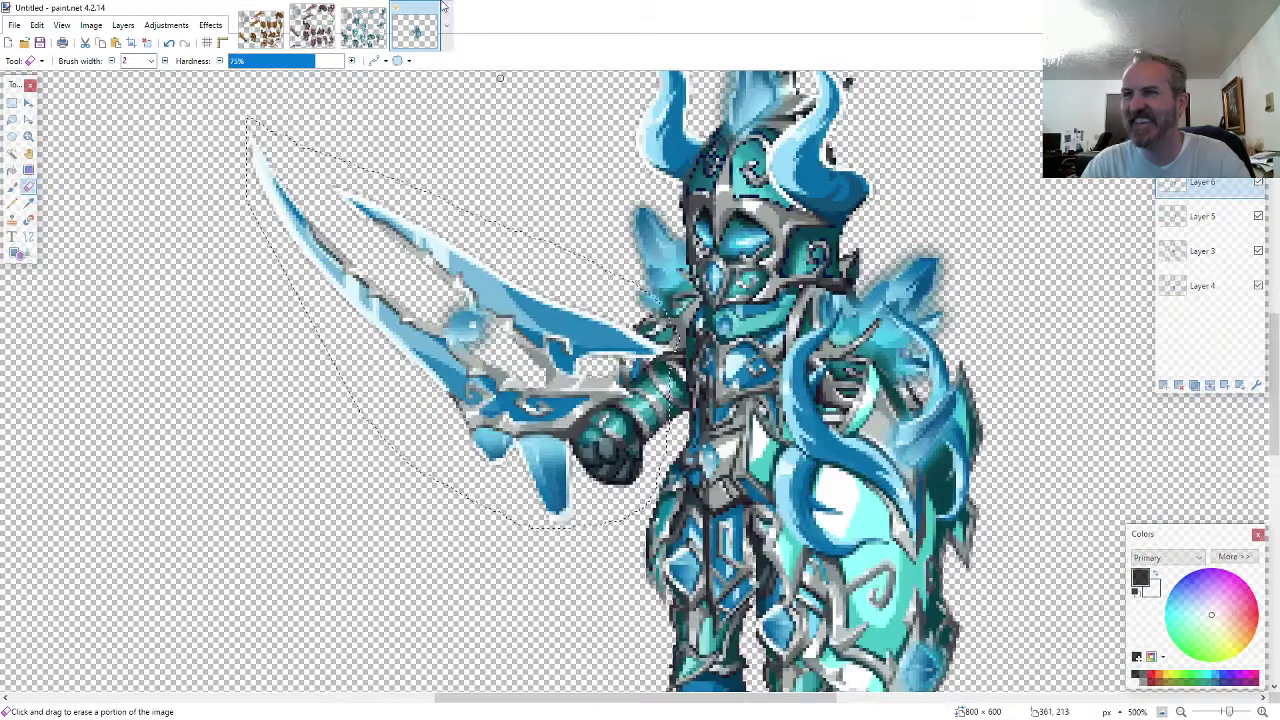
# - Lasso and copy the hook-shaped hilt piece with the teal handle near the right edge of the ARMOR9 sheet
pyautogui.click(363, 25)
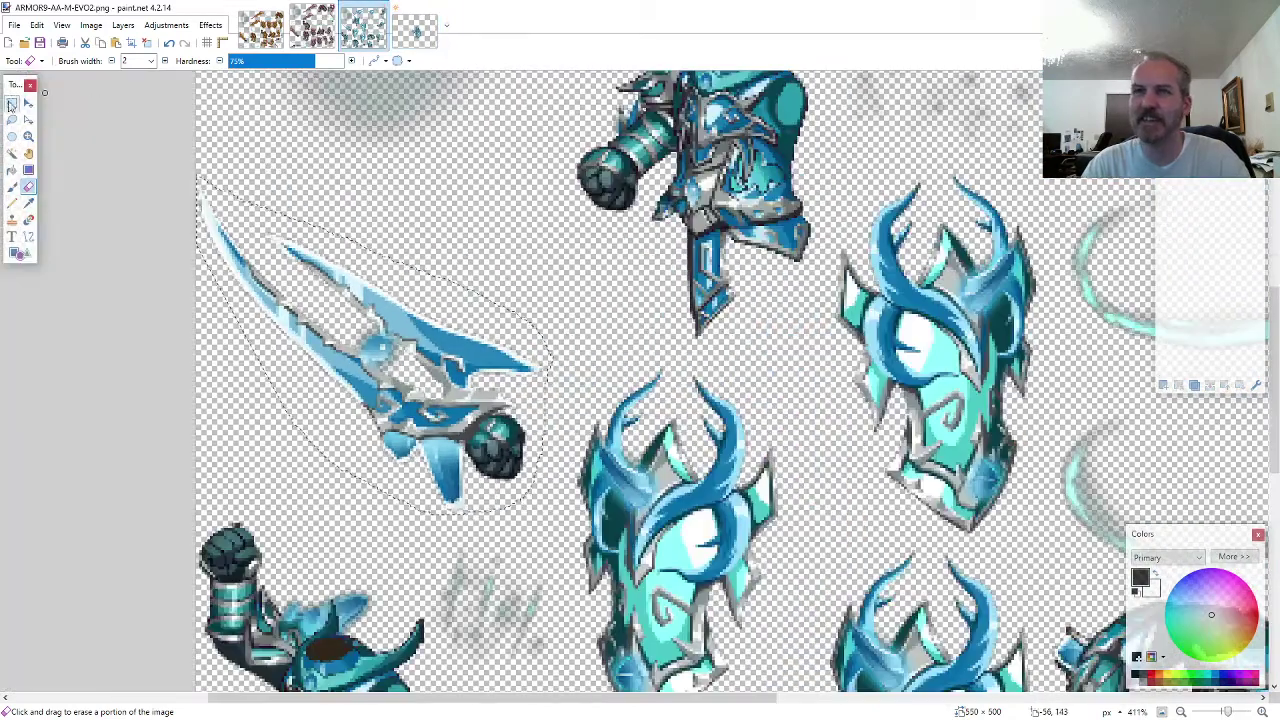
pyautogui.click(12, 119)
pyautogui.scroll(-4, 452, 302)
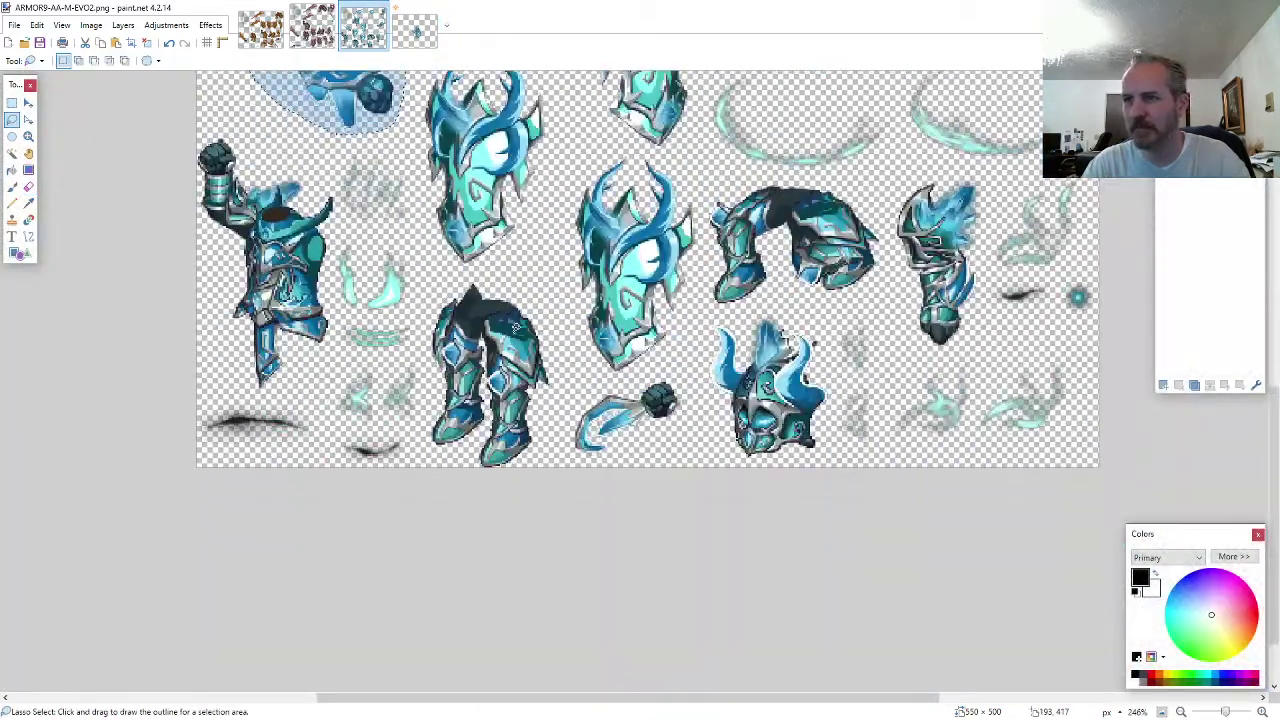
pyautogui.scroll(3, 514, 327)
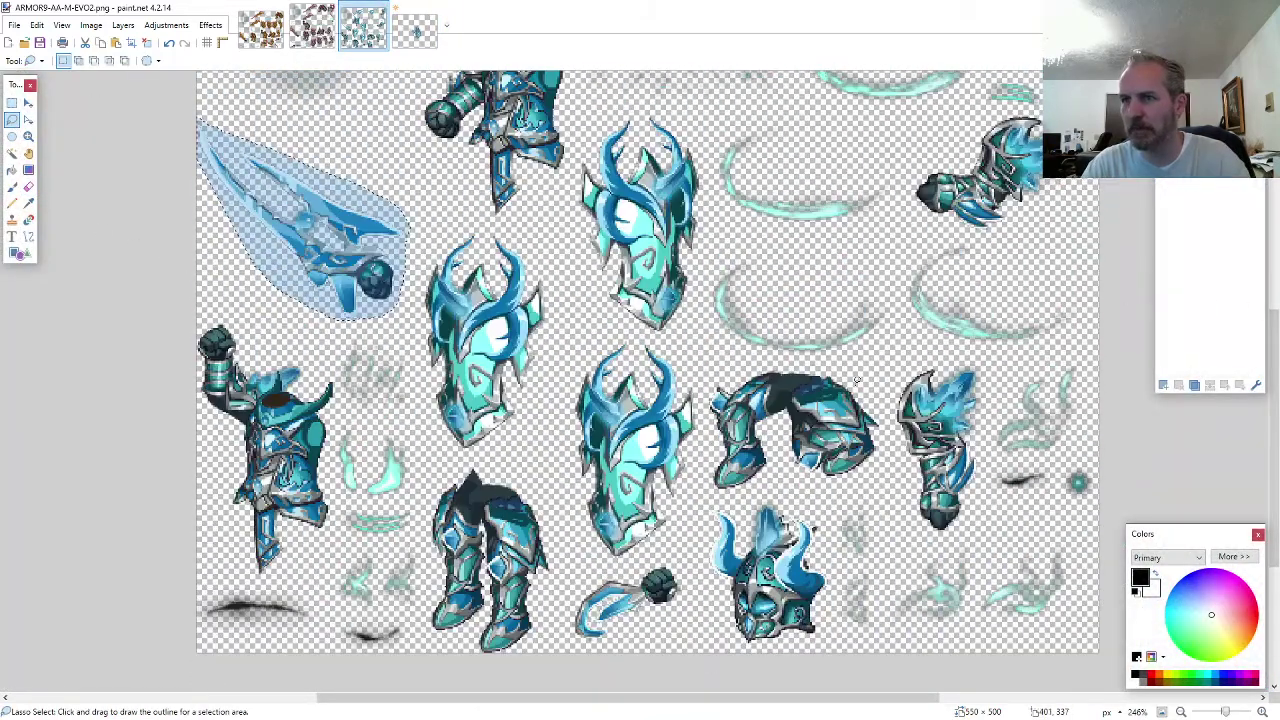
pyautogui.scroll(3, 857, 380)
pyautogui.scroll(3, 857, 380)
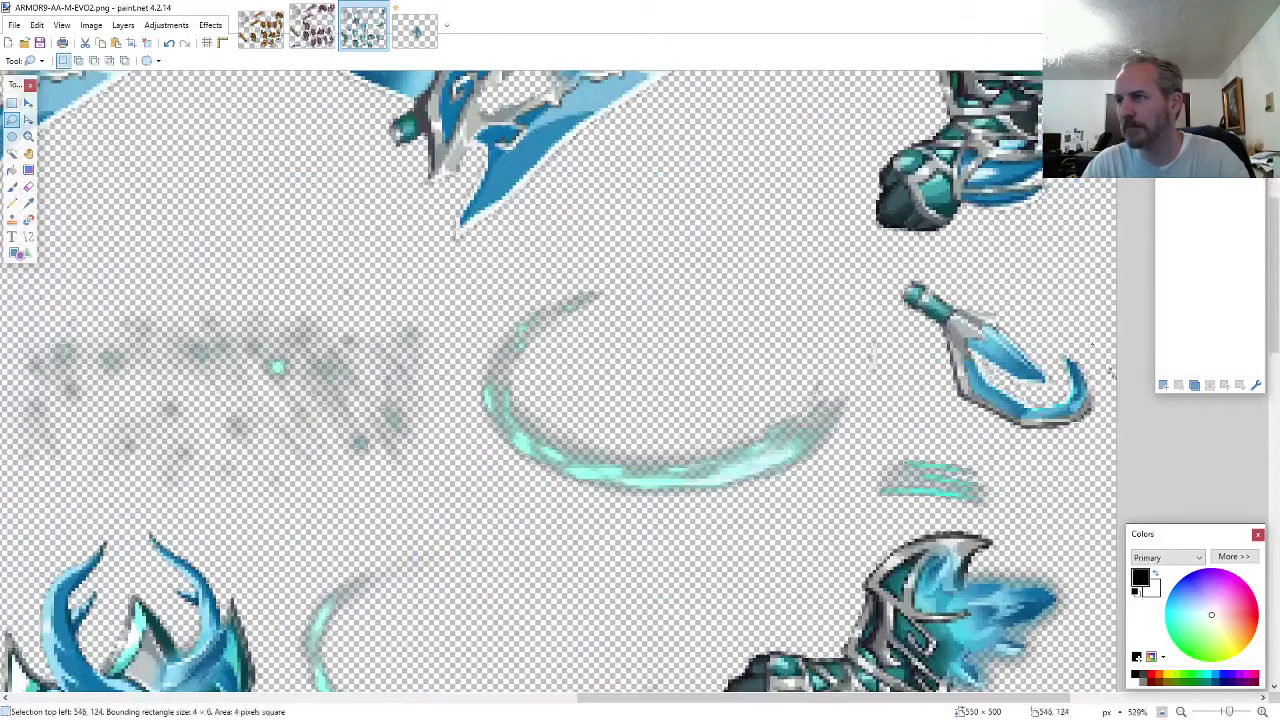
pyautogui.moveTo(1108, 372)
pyautogui.mouseDown()
pyautogui.moveTo(950, 270)
pyautogui.moveTo(908, 268)
pyautogui.moveTo(889, 315)
pyautogui.moveTo(1060, 460)
pyautogui.mouseUp()
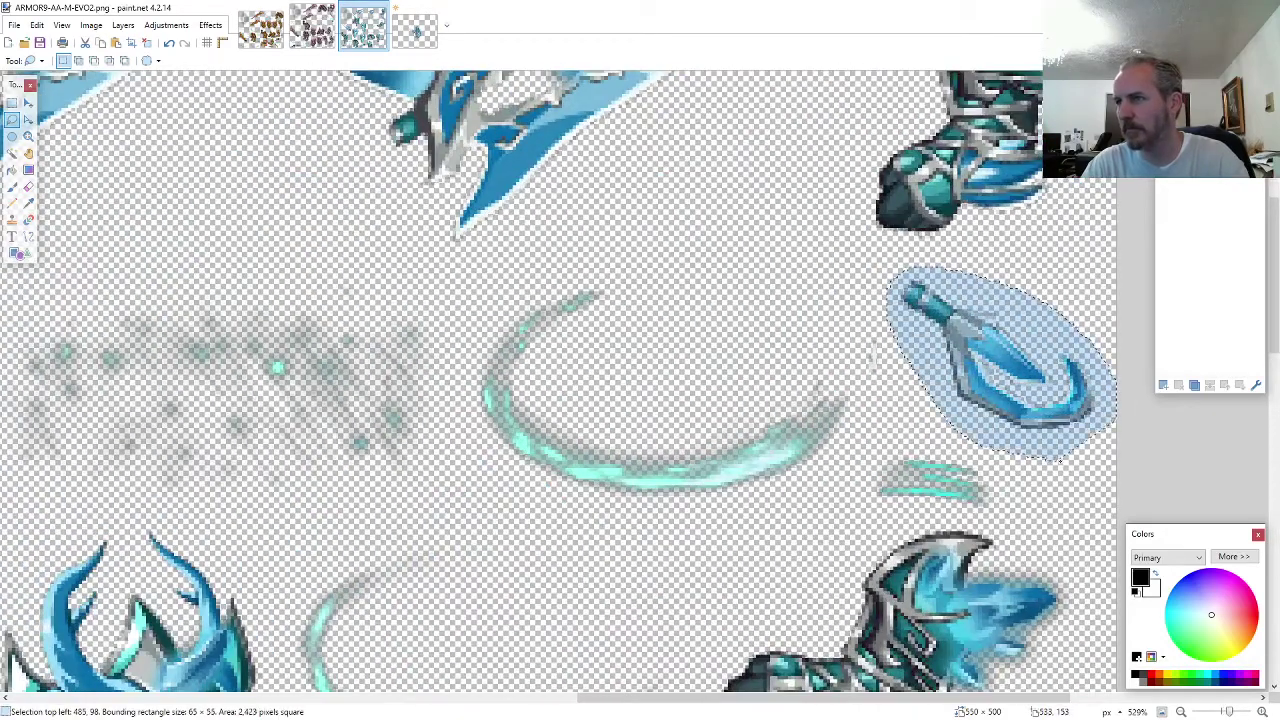
# - Paste the hilt piece onto a new bottommost layer and align its handle behind the sword fist at 391, 319
pyautogui.click(415, 28)
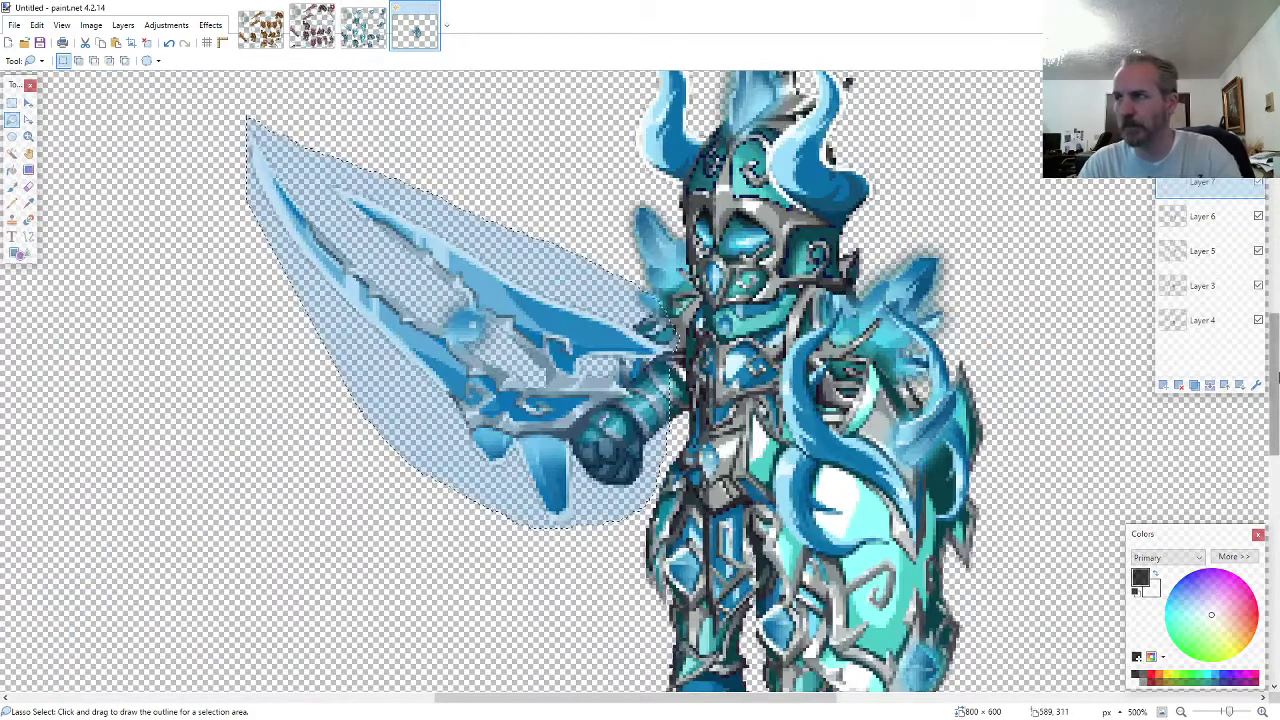
pyautogui.moveTo(1208, 188); pyautogui.dragTo(1214, 368)
pyautogui.scroll(-1, 660, 432)
pyautogui.hotkey('ctrl', 'v')
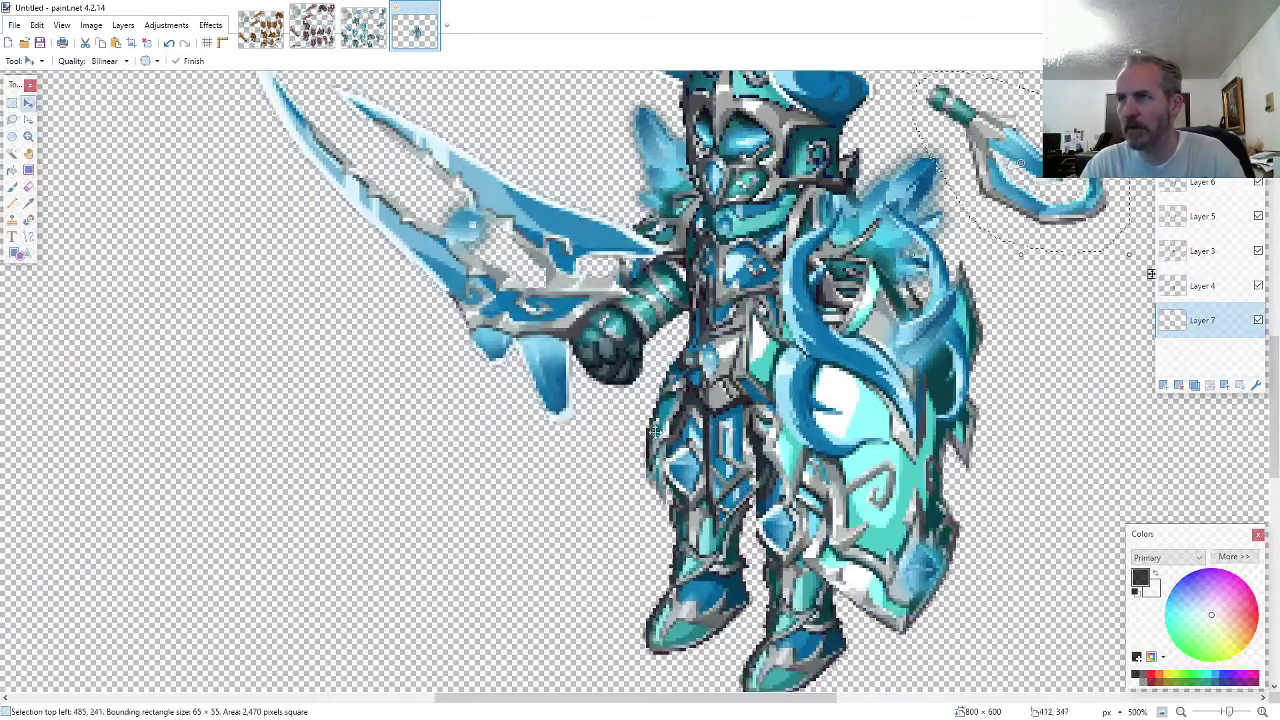
pyautogui.moveTo(1028, 121); pyautogui.dragTo(704, 392)
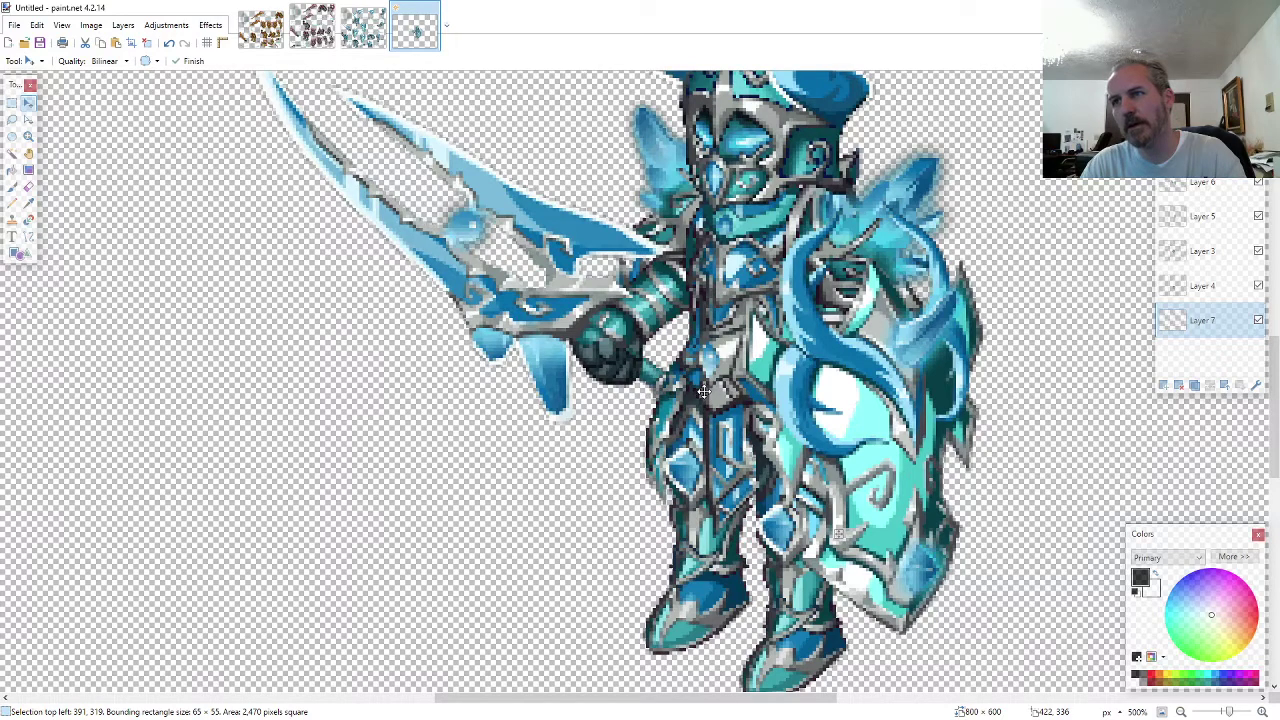
# - Select the whole canvas and merge all the character's layers into a single layer
pyautogui.scroll(-6, 704, 392)
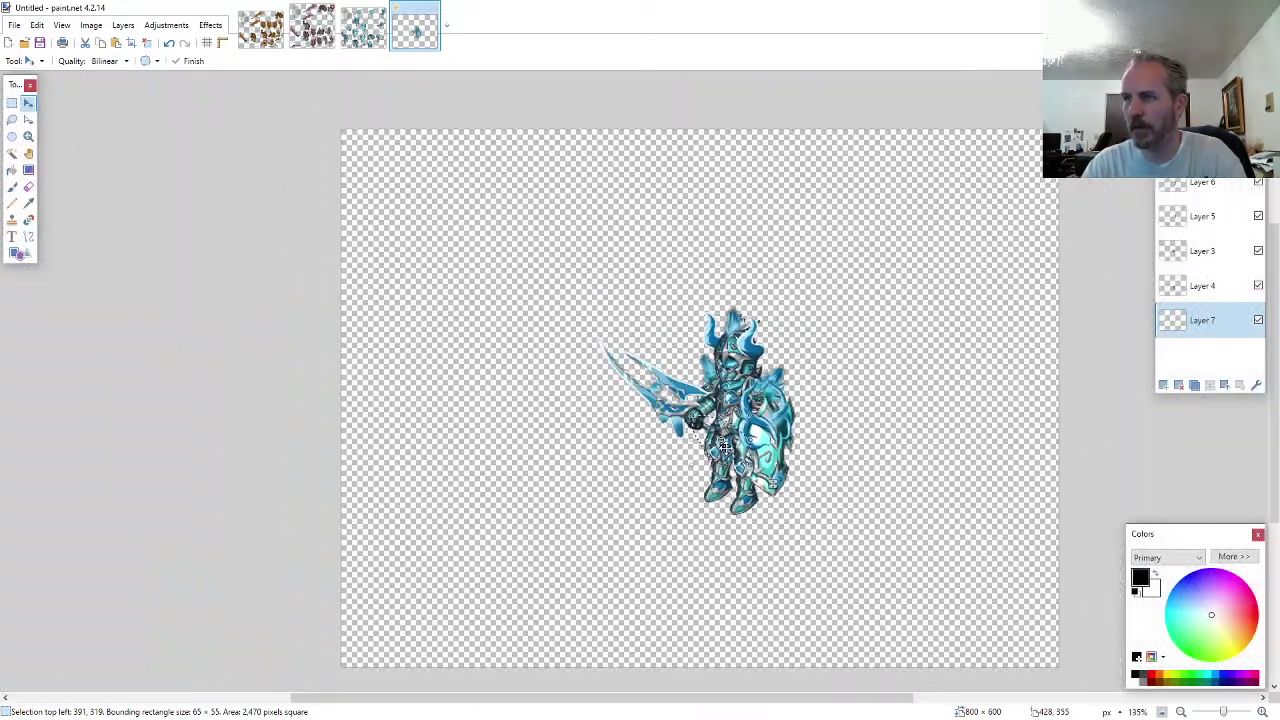
pyautogui.scroll(-4, 722, 446)
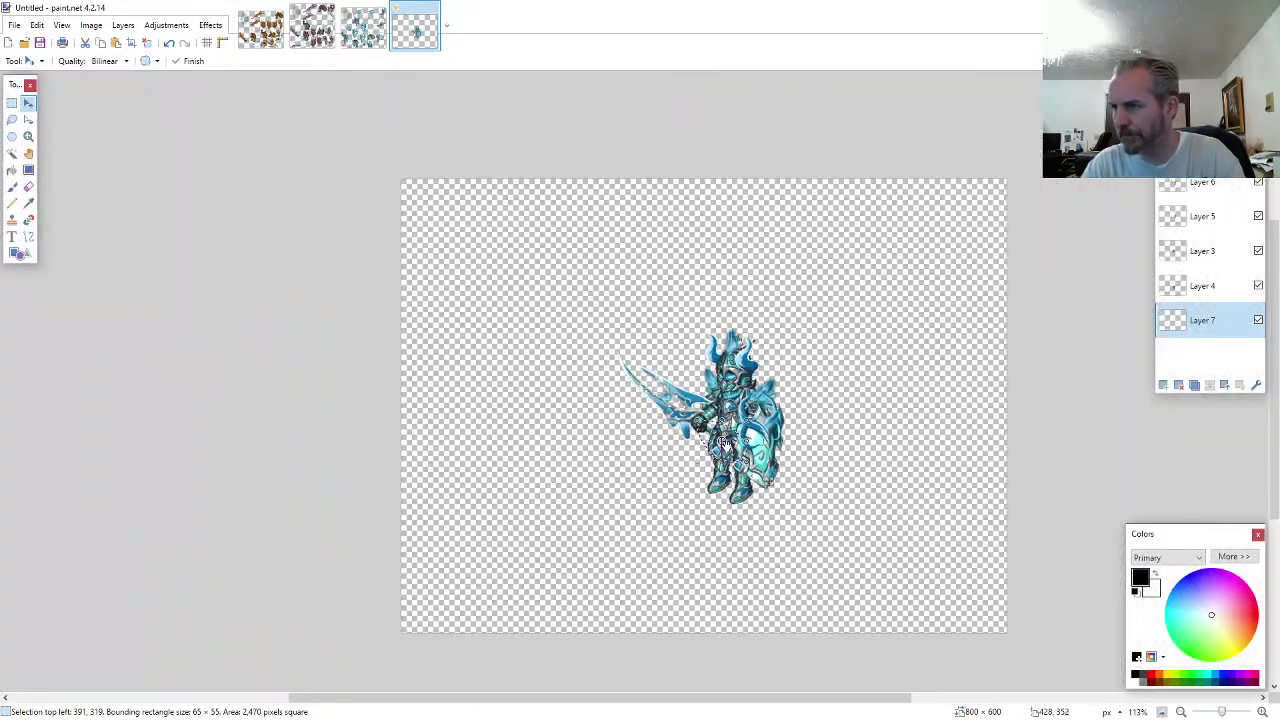
pyautogui.hotkey('ctrl', 'a')
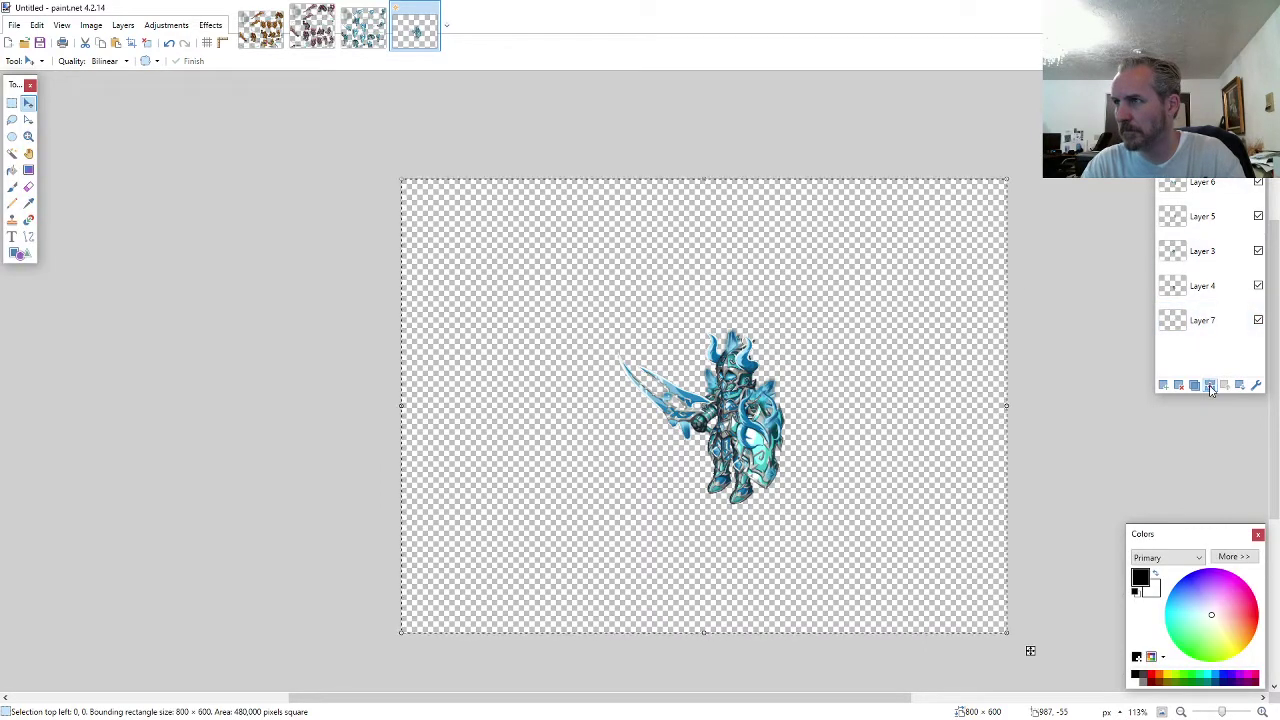
pyautogui.click(1210, 386)
pyautogui.click(1210, 386)
pyautogui.click(1210, 386)
pyautogui.click(1210, 386)
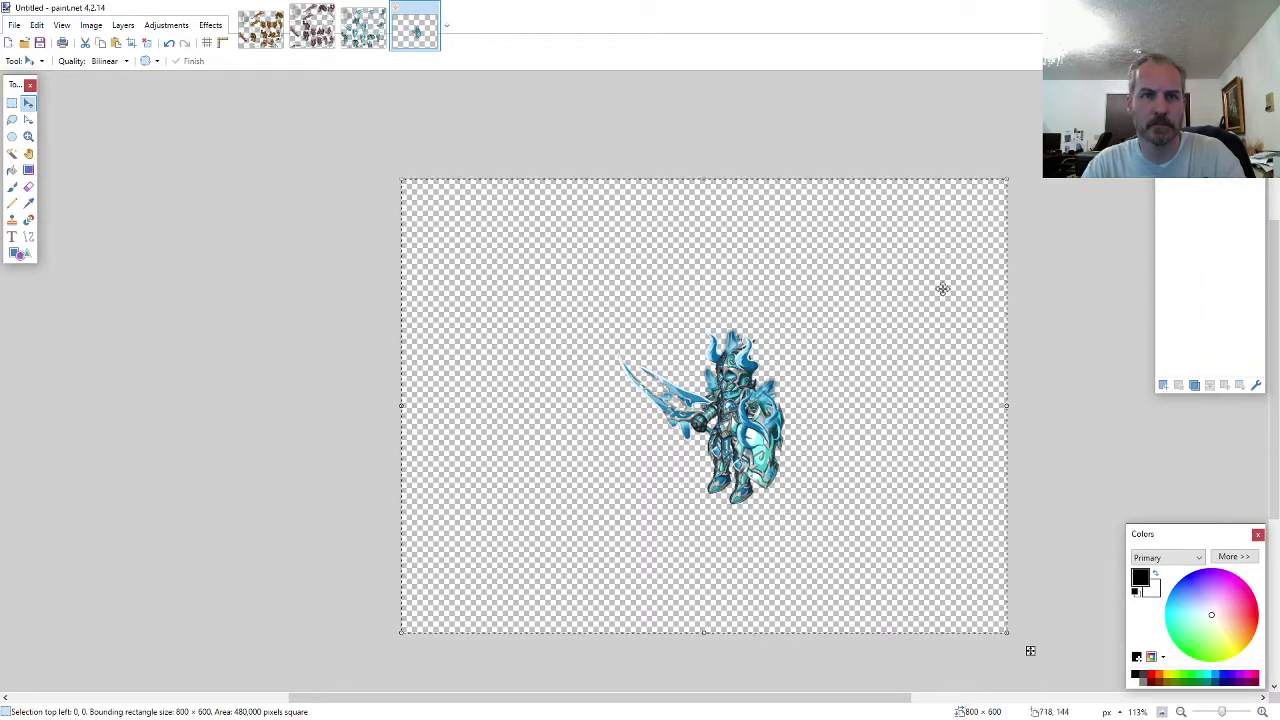
# - Move the merged character into the canvas's upper-left corner, with the selection's origin at -271, -185
pyautogui.moveTo(897, 333); pyautogui.dragTo(688, 194)
pyautogui.press('Left')
pyautogui.press('Left')
pyautogui.press('Left')
pyautogui.press('Left')
pyautogui.press('Left')
pyautogui.press('Left')
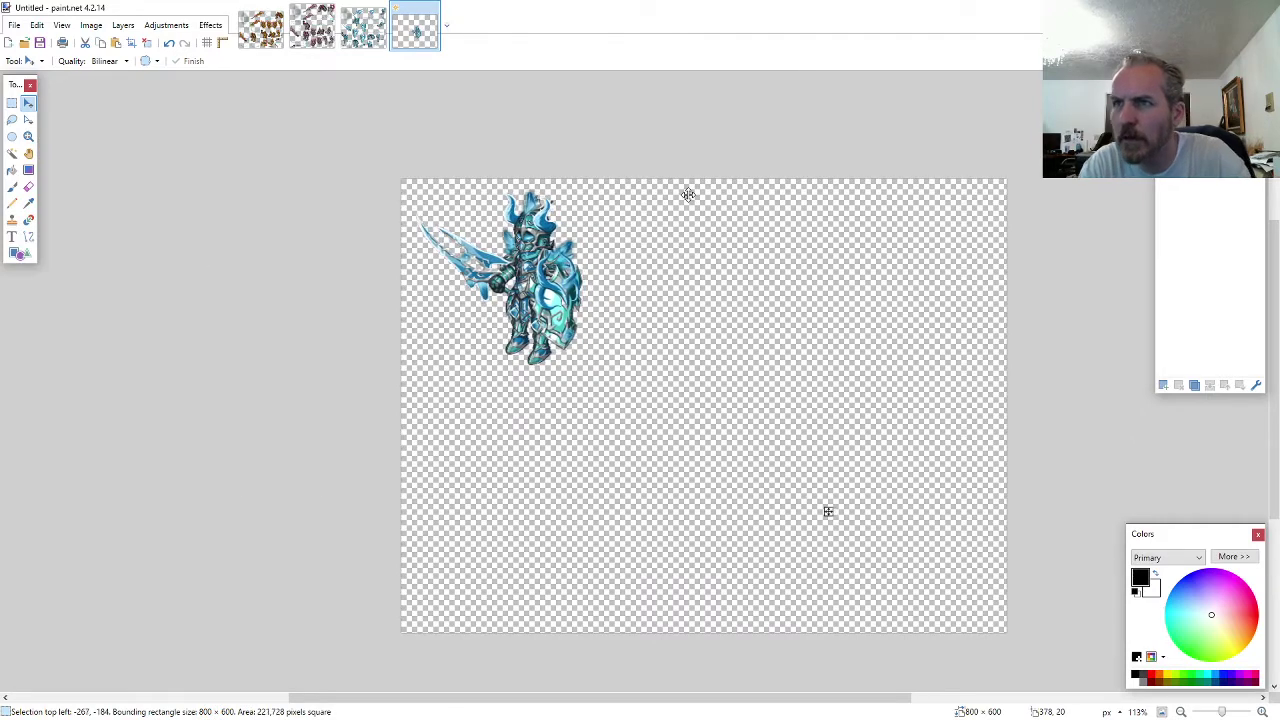
pyautogui.press('Up')
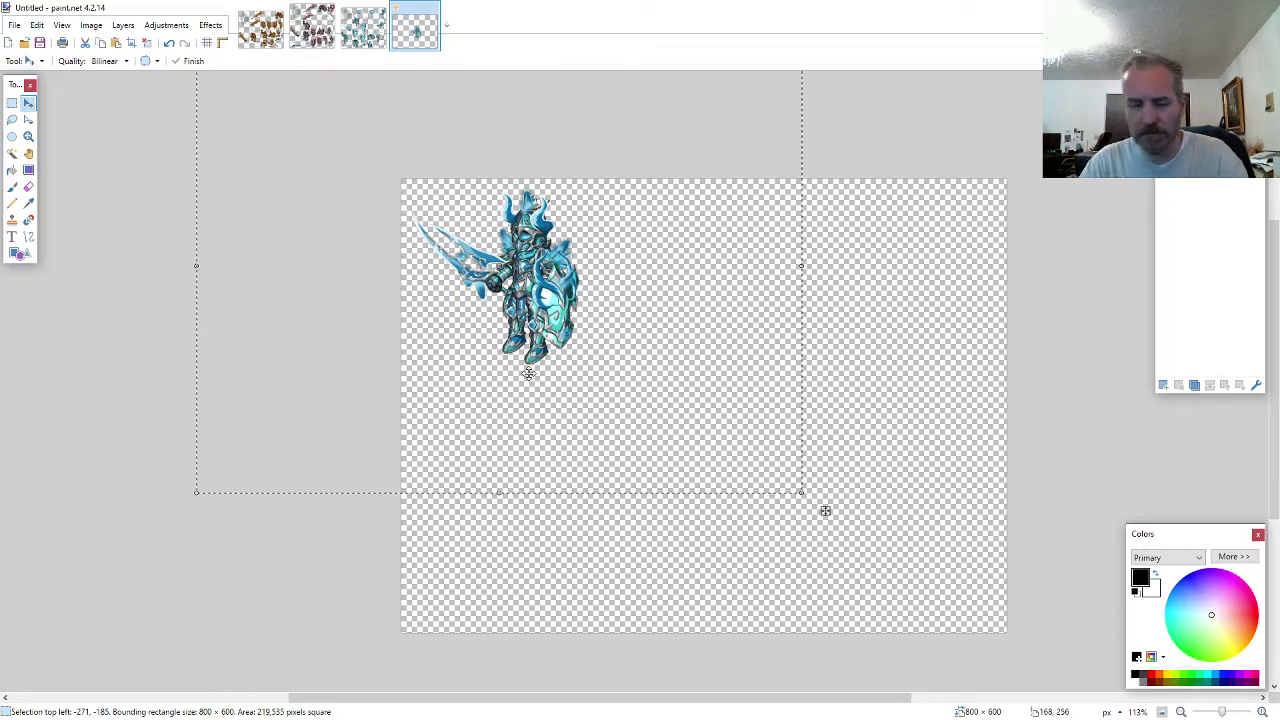
# - Resize the canvas to 260 × 260 pixels with a top-left anchor and nudge the character to selection origin 1, 0
pyautogui.hotkey('ctrl', 'shift', 'r')
pyautogui.write('260')
pyautogui.press('Tab')
pyautogui.write('260')
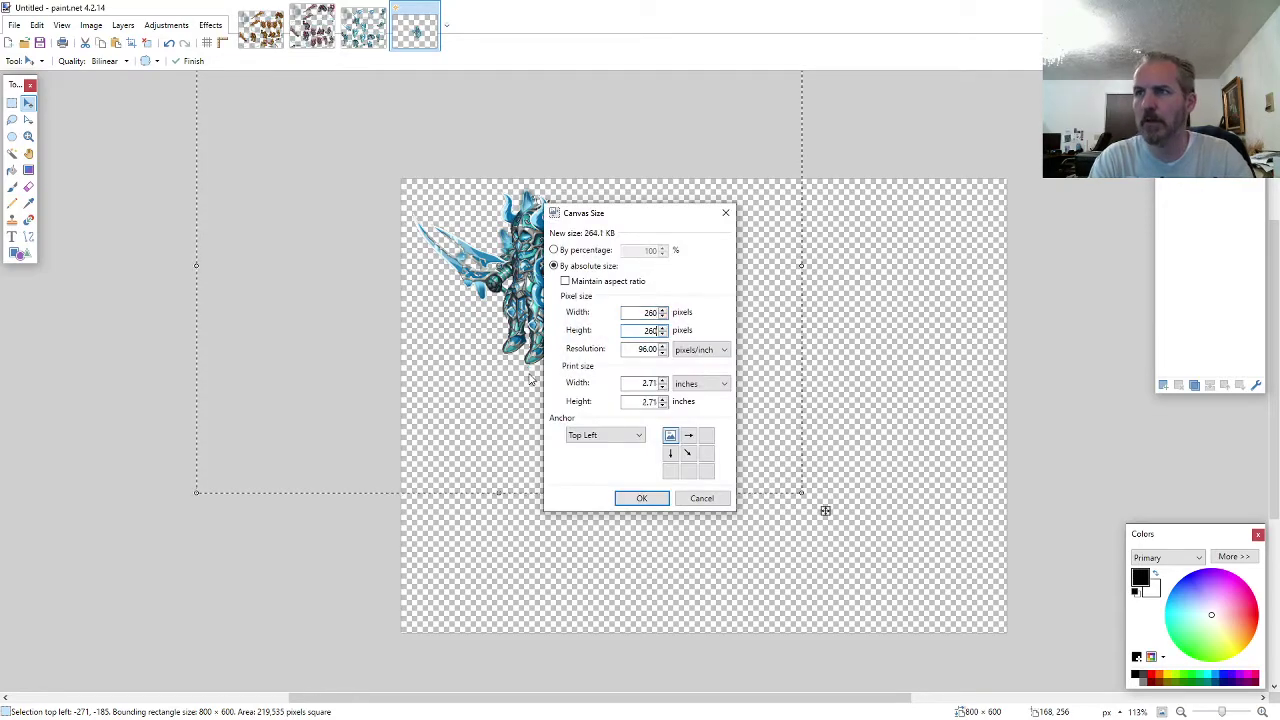
pyautogui.press('Return')
pyautogui.press('Right')
pyautogui.press('Right')
pyautogui.moveTo(620, 396); pyautogui.dragTo(619, 396)
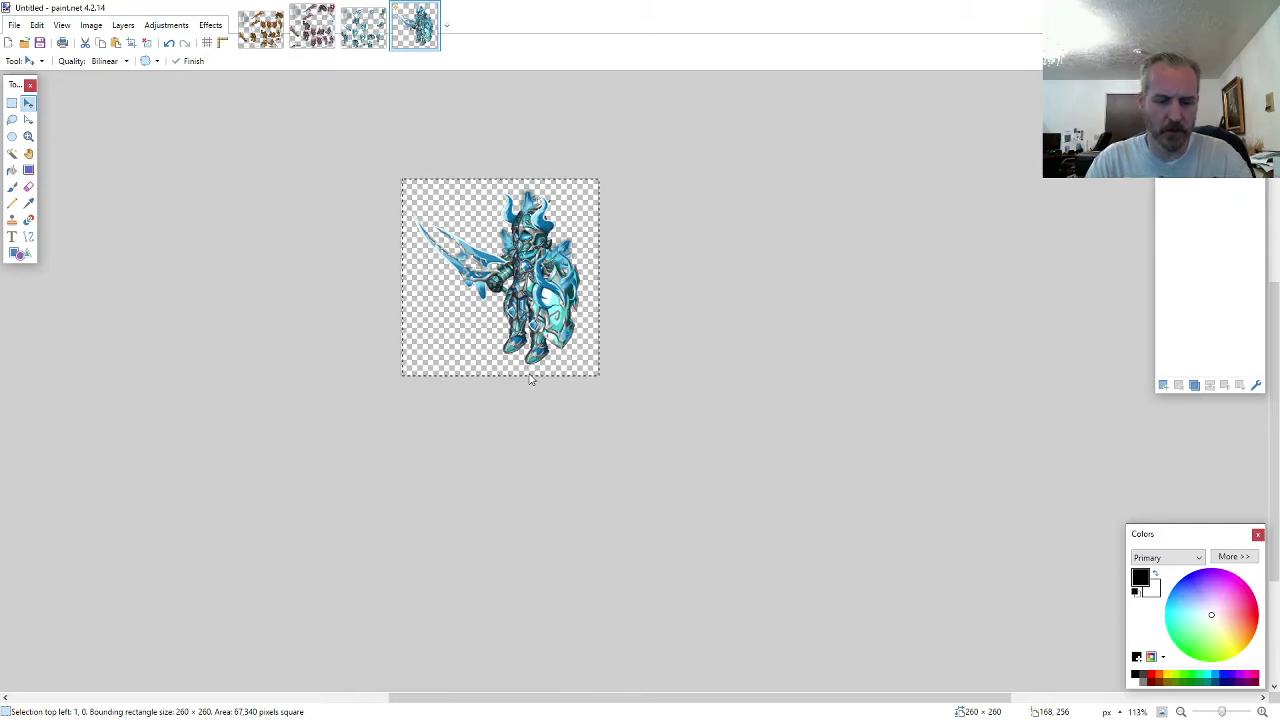
# - Save the character as ARMOR9-AA-M-EVO2.png with auto-detected bit depth, and close it together with the ARMOR9 source sheet
pyautogui.hotkey('ctrl', 's')
pyautogui.write('ARMOR')
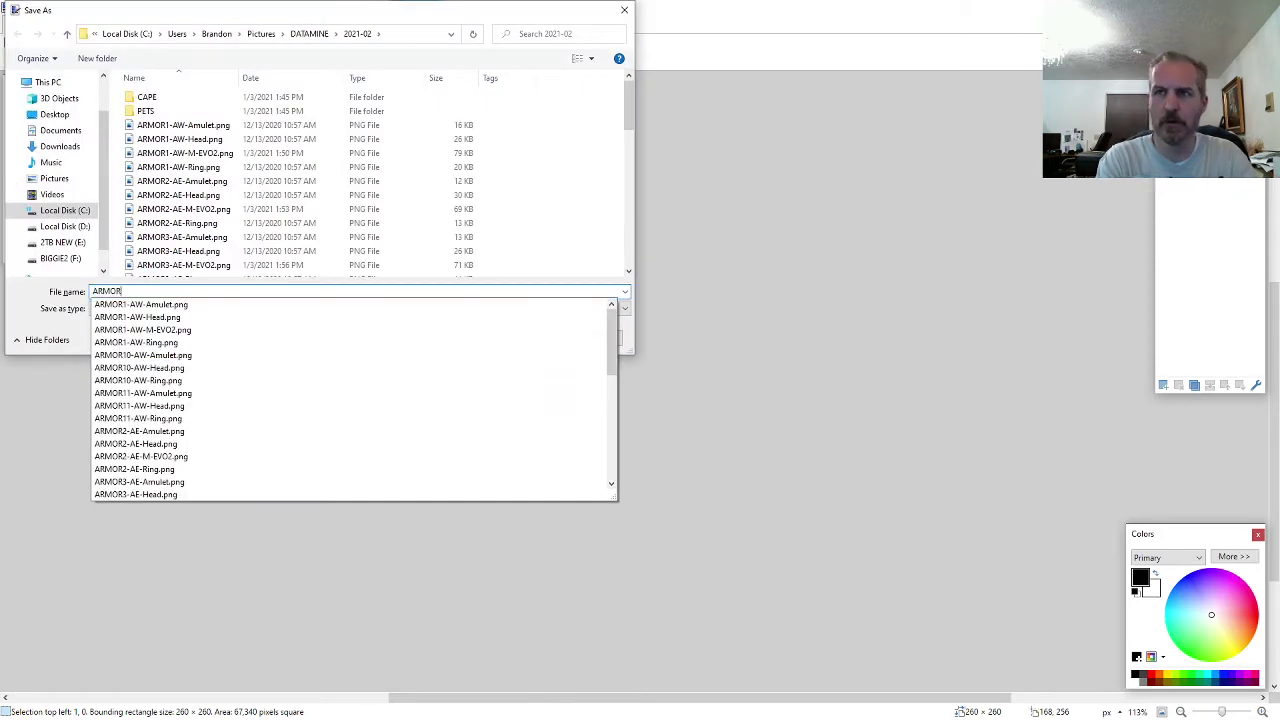
pyautogui.write('10')
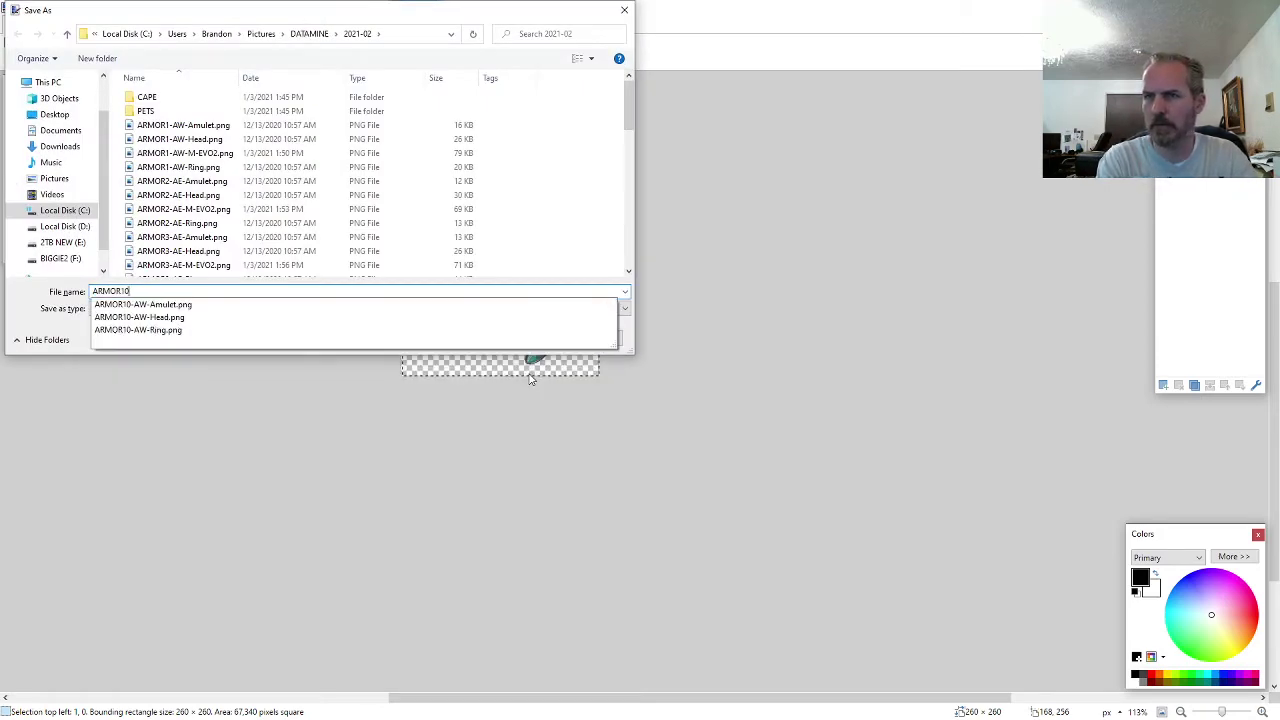
pyautogui.press('BackSpace')
pyautogui.press('BackSpace')
pyautogui.write('9-')
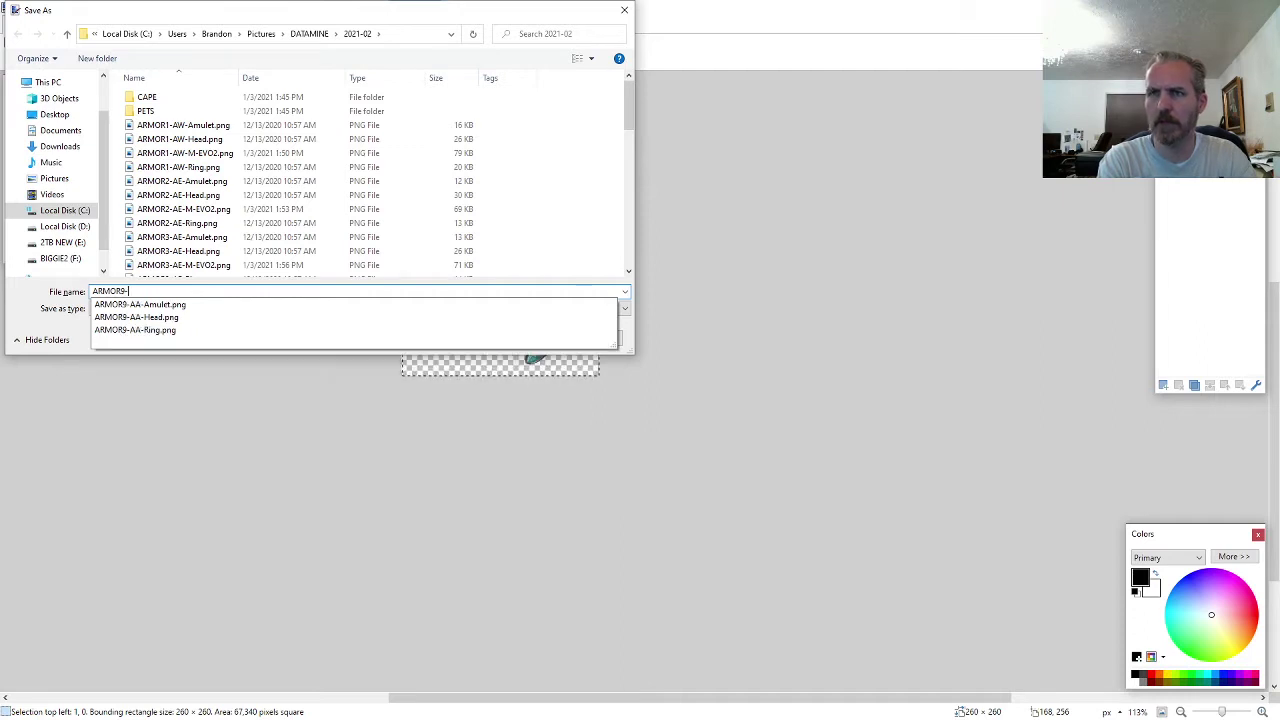
pyautogui.write('AE')
pyautogui.press('BackSpace')
pyautogui.press('BackSpace')
pyautogui.write('-AA-')
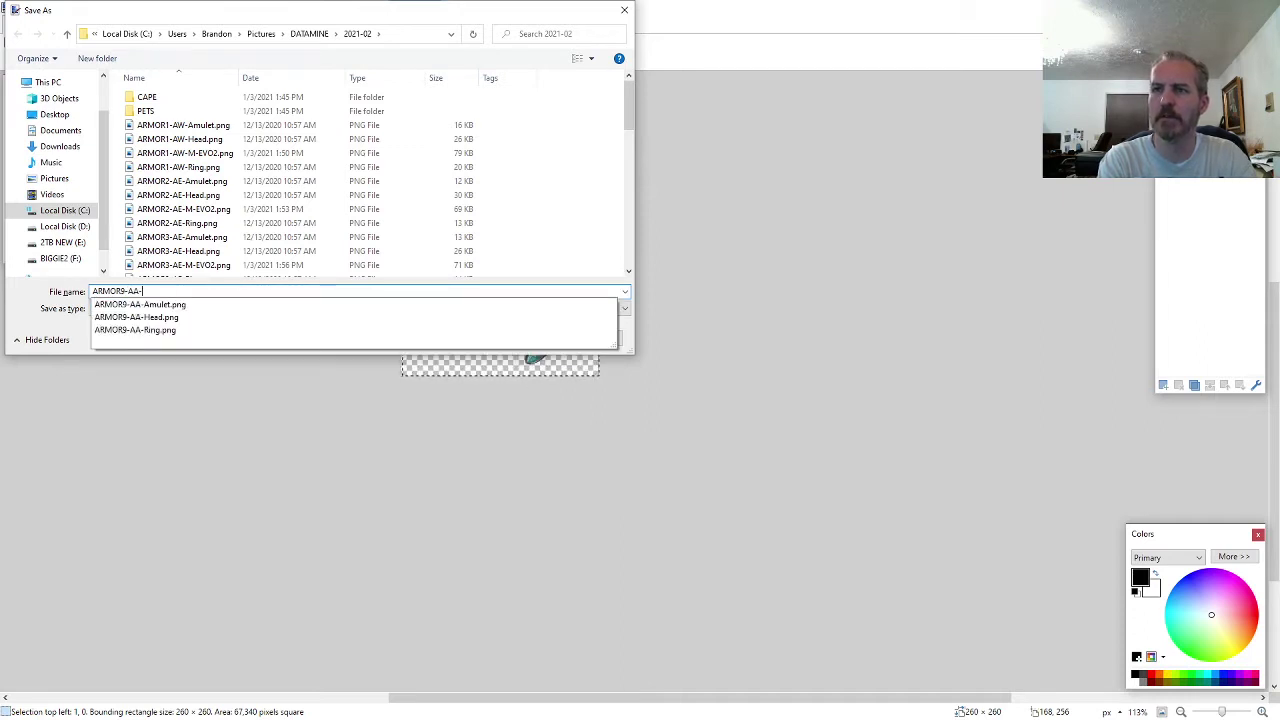
pyautogui.write('M-EVO2')
pyautogui.press('Return')
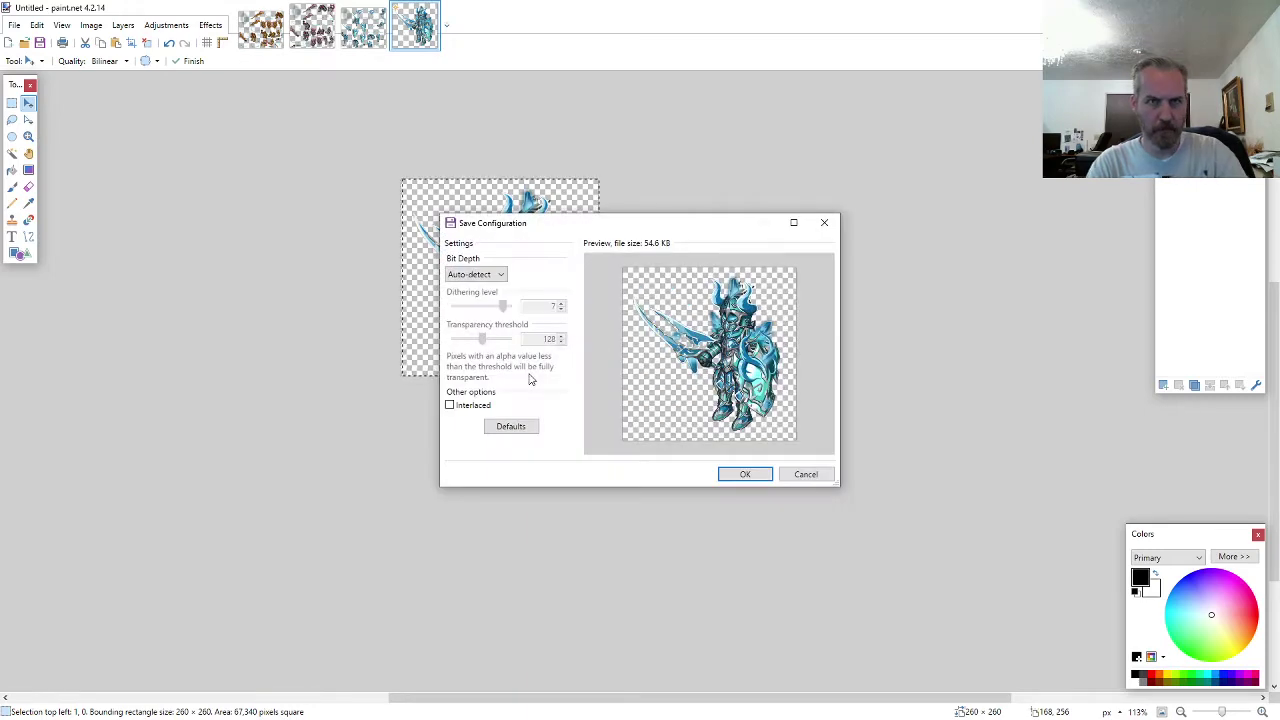
pyautogui.press('Return')
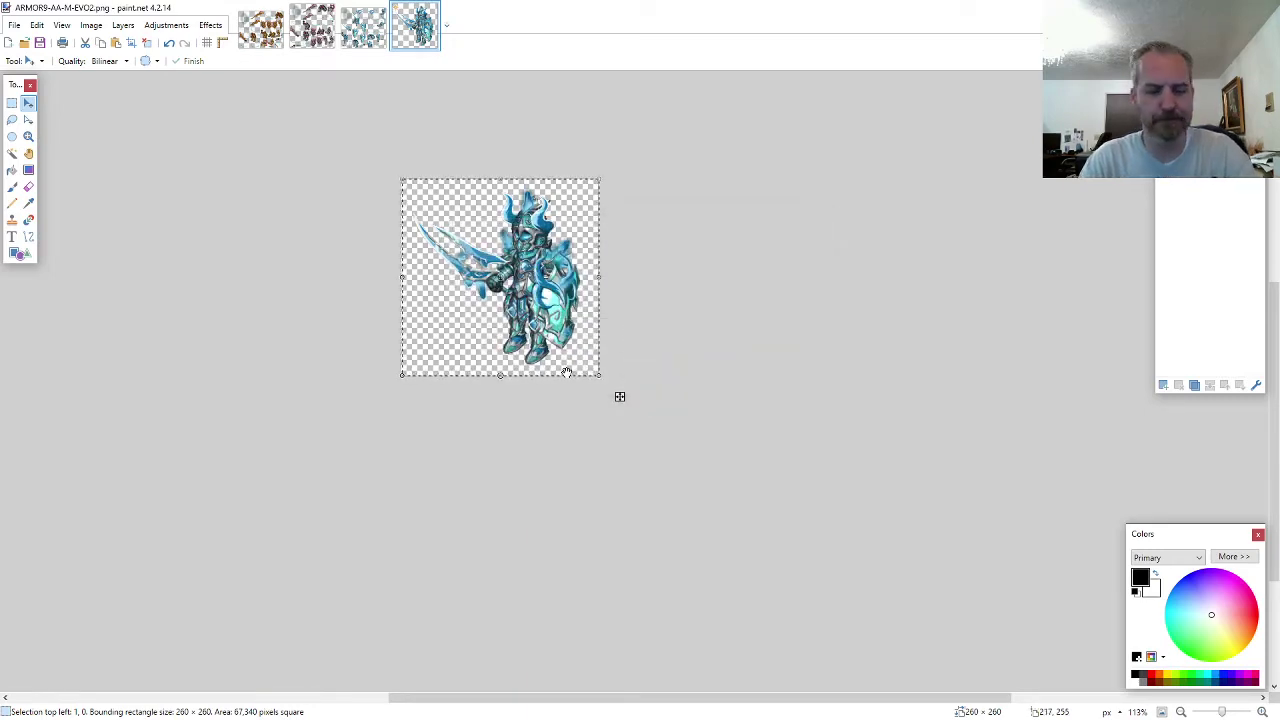
pyautogui.hotkey('ctrl', 'w')
pyautogui.hotkey('ctrl', 'w')
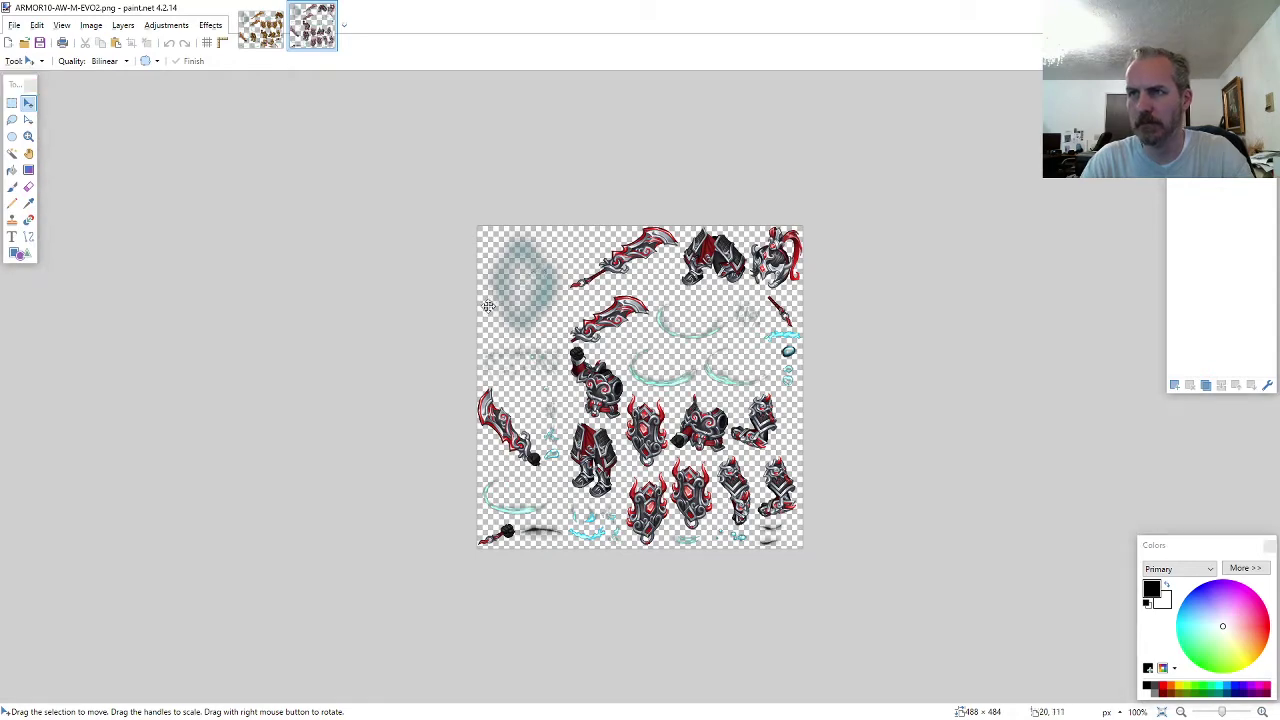
# - Look through the Pack 105 folder for the ARMOR8 and ARMOR9 images without opening any file
pyautogui.click(14, 25)
pyautogui.click(30, 58)
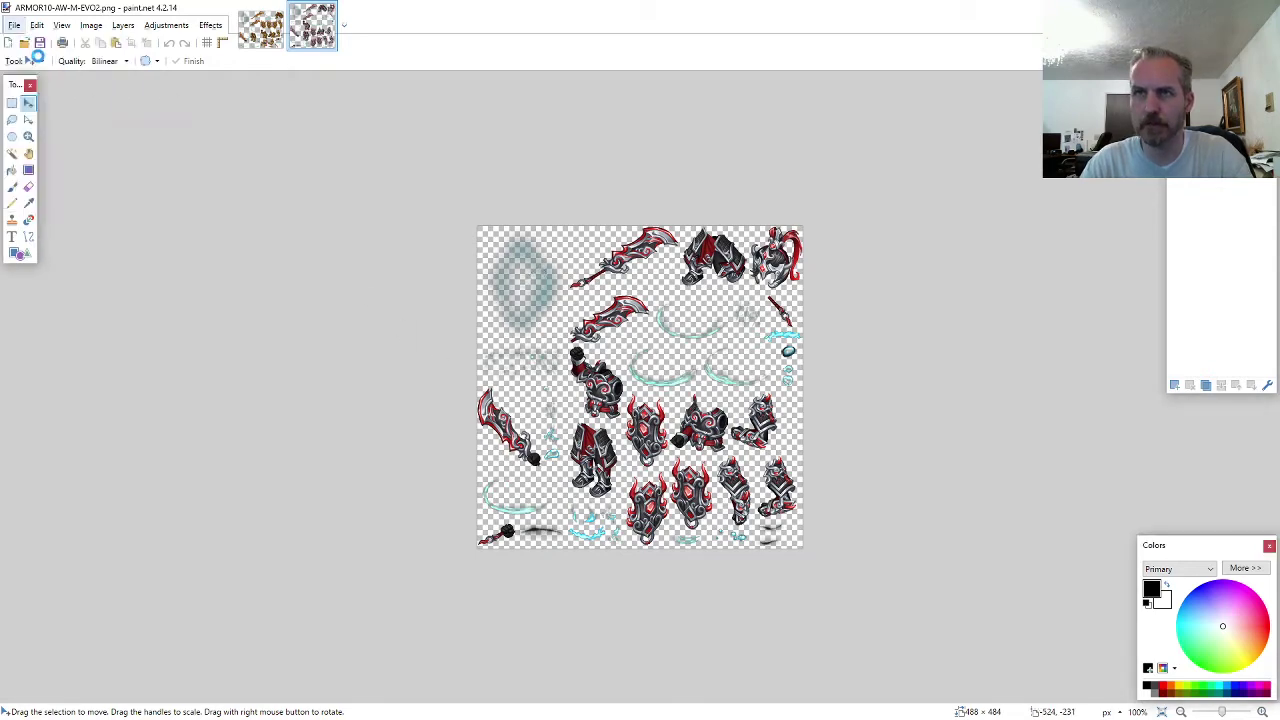
pyautogui.click(222, 210)
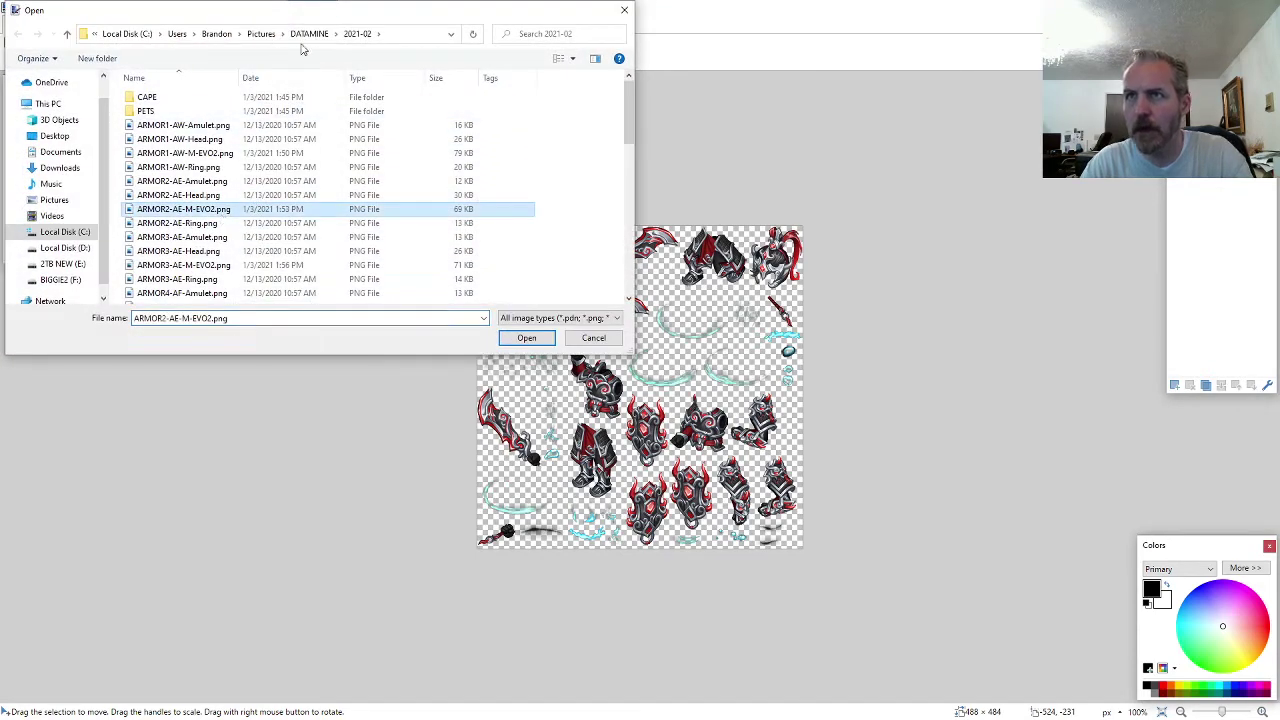
pyautogui.press('BackSpace')
pyautogui.doubleClick(152, 209)
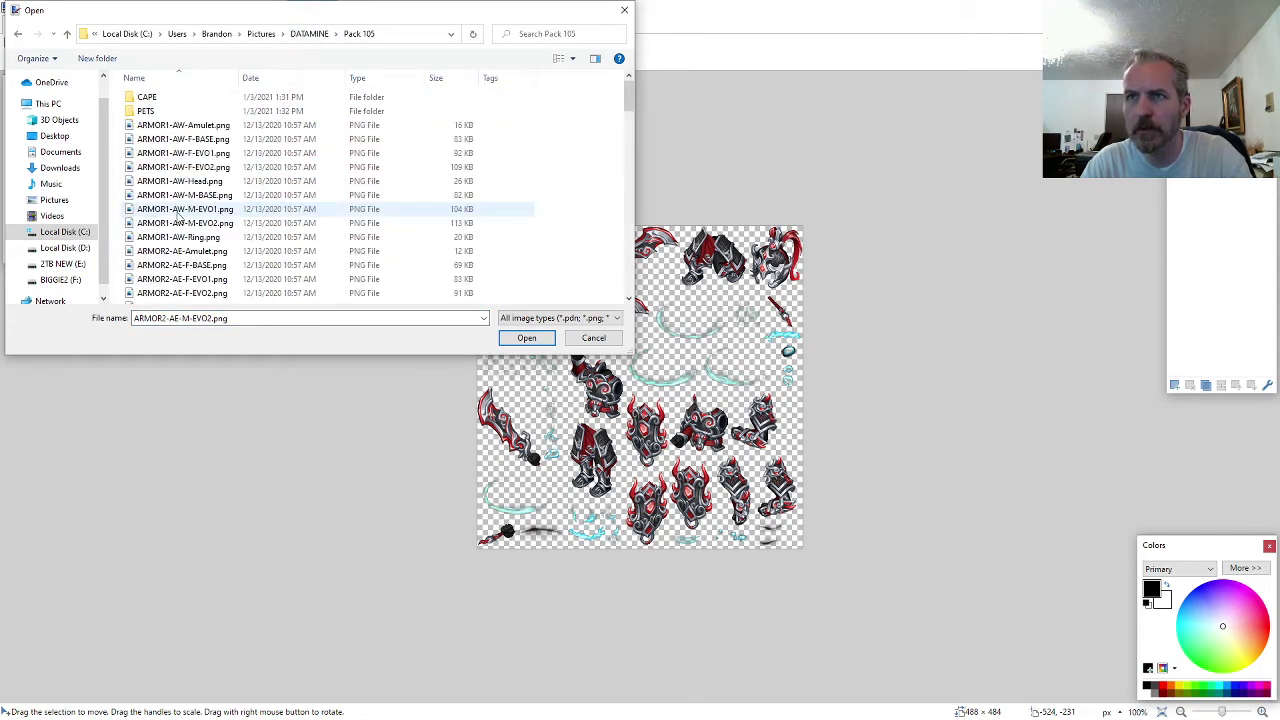
pyautogui.click(185, 208)
pyautogui.scroll(-1, 205, 247)
pyautogui.scroll(-15, 205, 247)
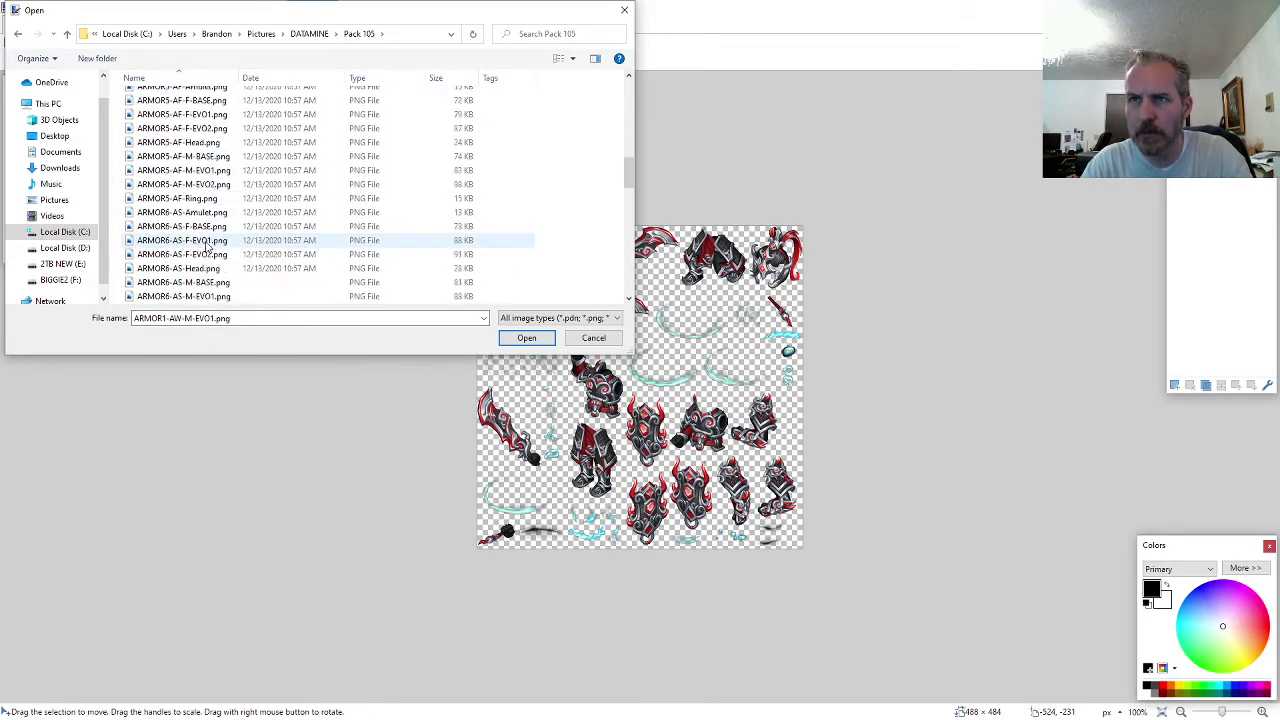
pyautogui.scroll(-12, 207, 247)
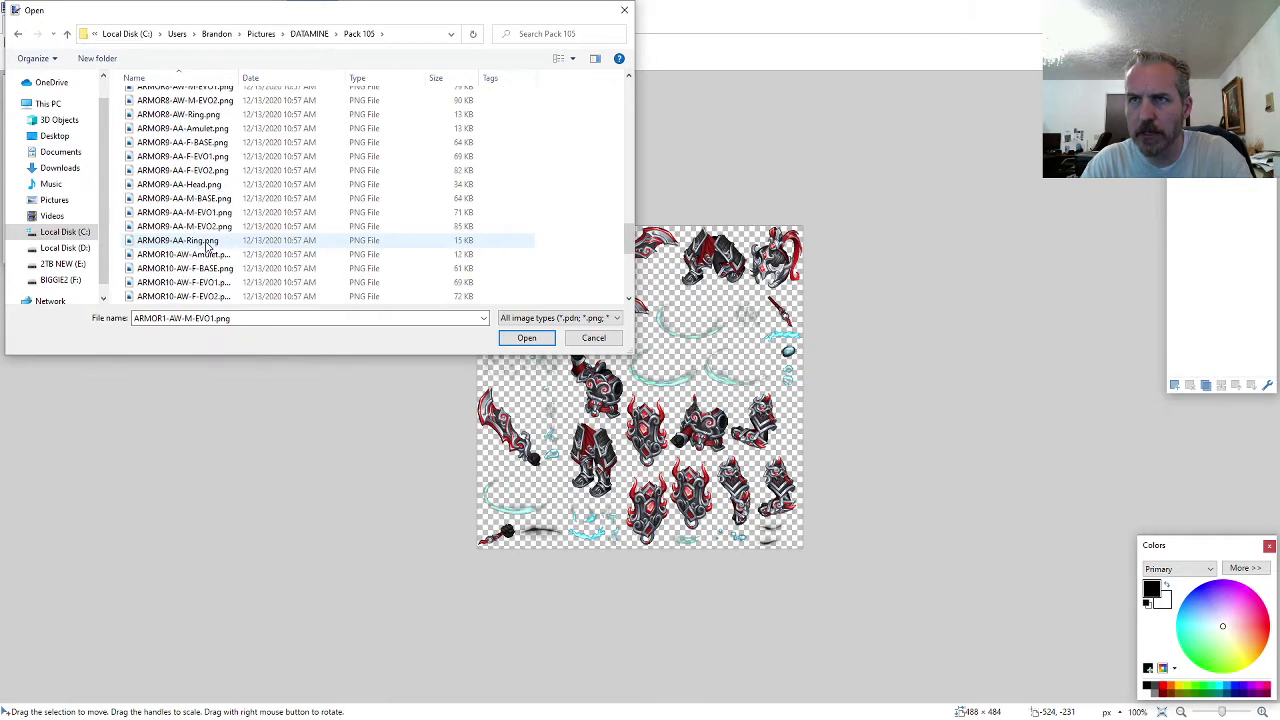
pyautogui.scroll(4, 210, 246)
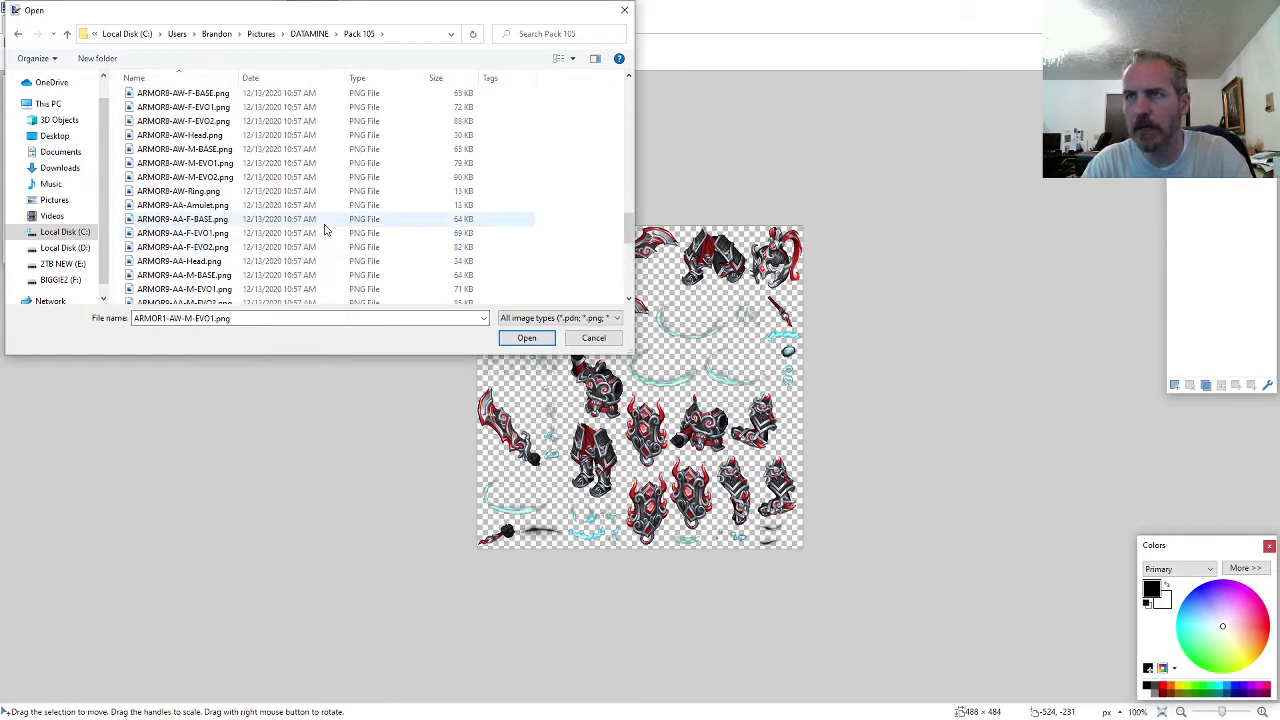
pyautogui.click(593, 338)
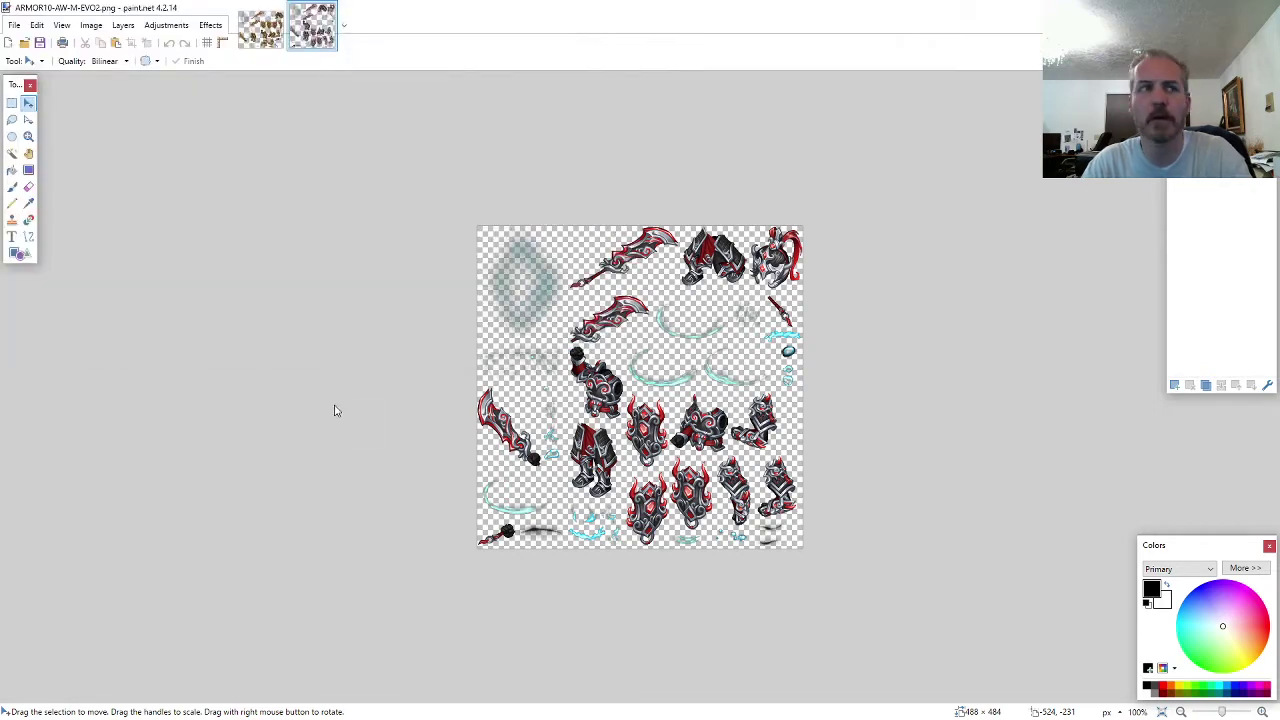
# - Switch to File Explorer and check the ARMOR9-AA-M-EVO2.png file in the DATAMINE 2021-02 folder, then return to paint.net
pyautogui.hotkey('alt', 'Tab')
pyautogui.scroll(-2, 232, 418)
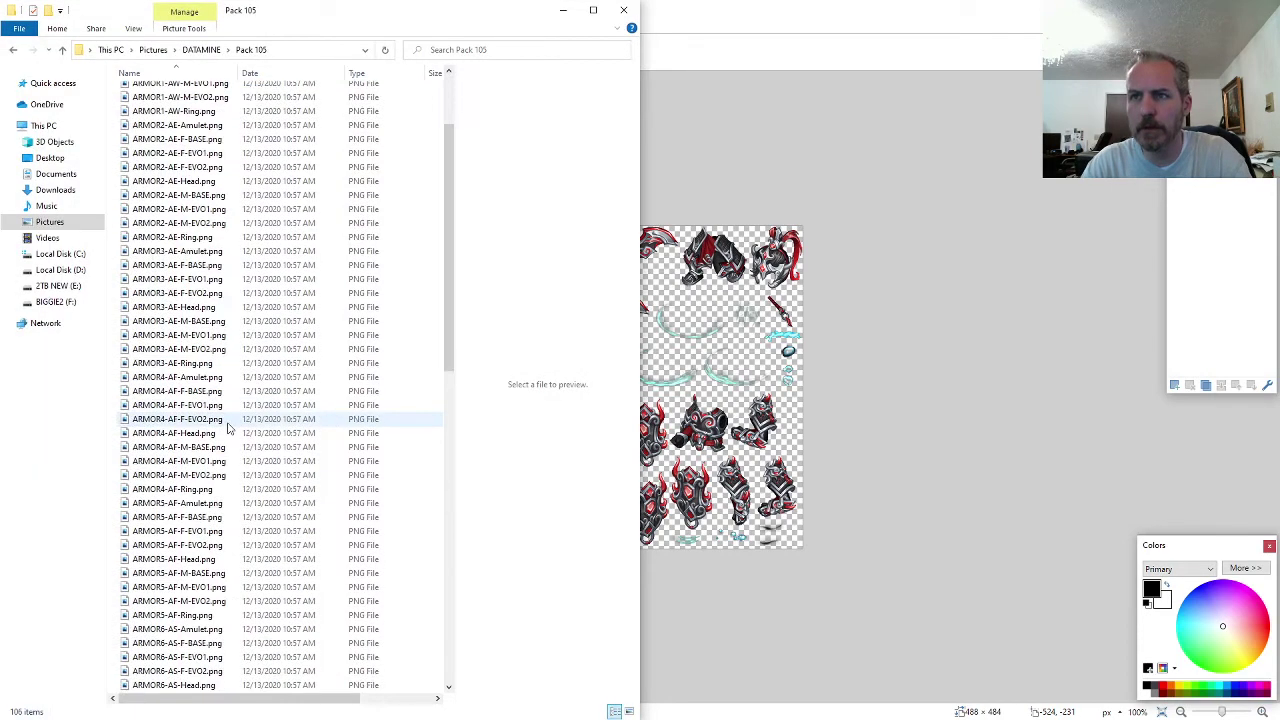
pyautogui.scroll(1, 229, 415)
pyautogui.click(201, 49)
pyautogui.doubleClick(170, 166)
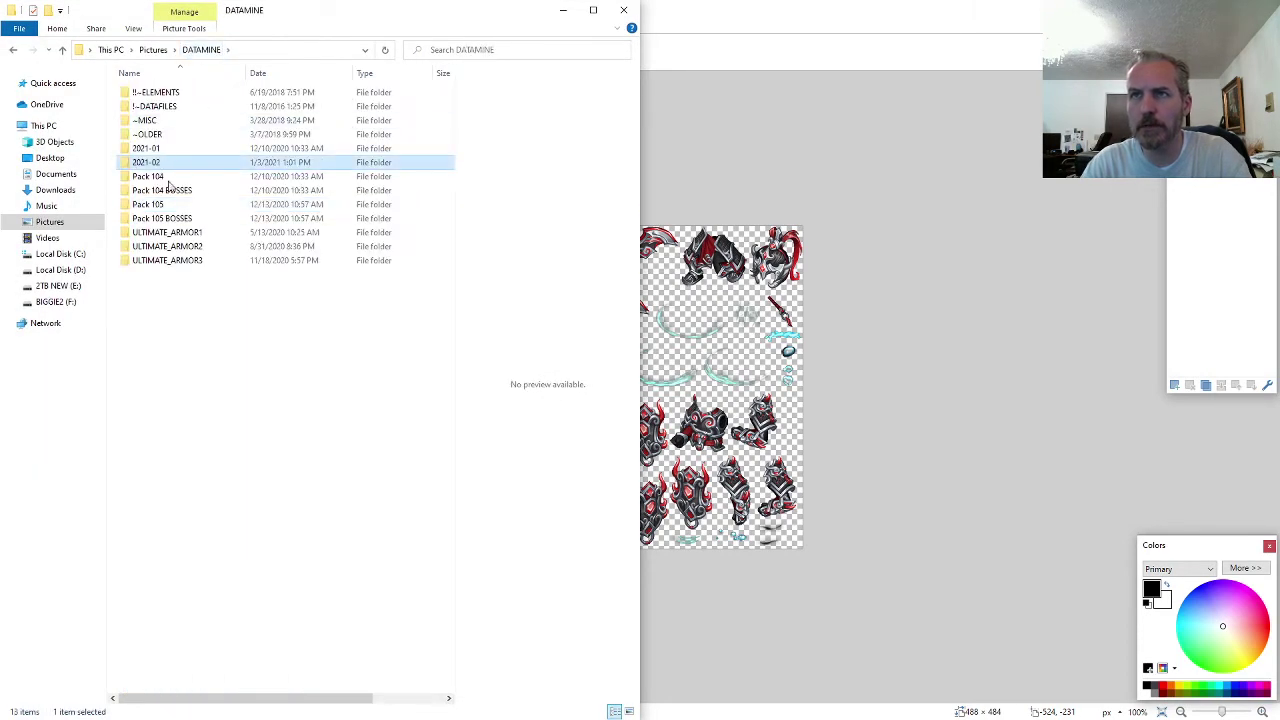
pyautogui.scroll(-3, 183, 280)
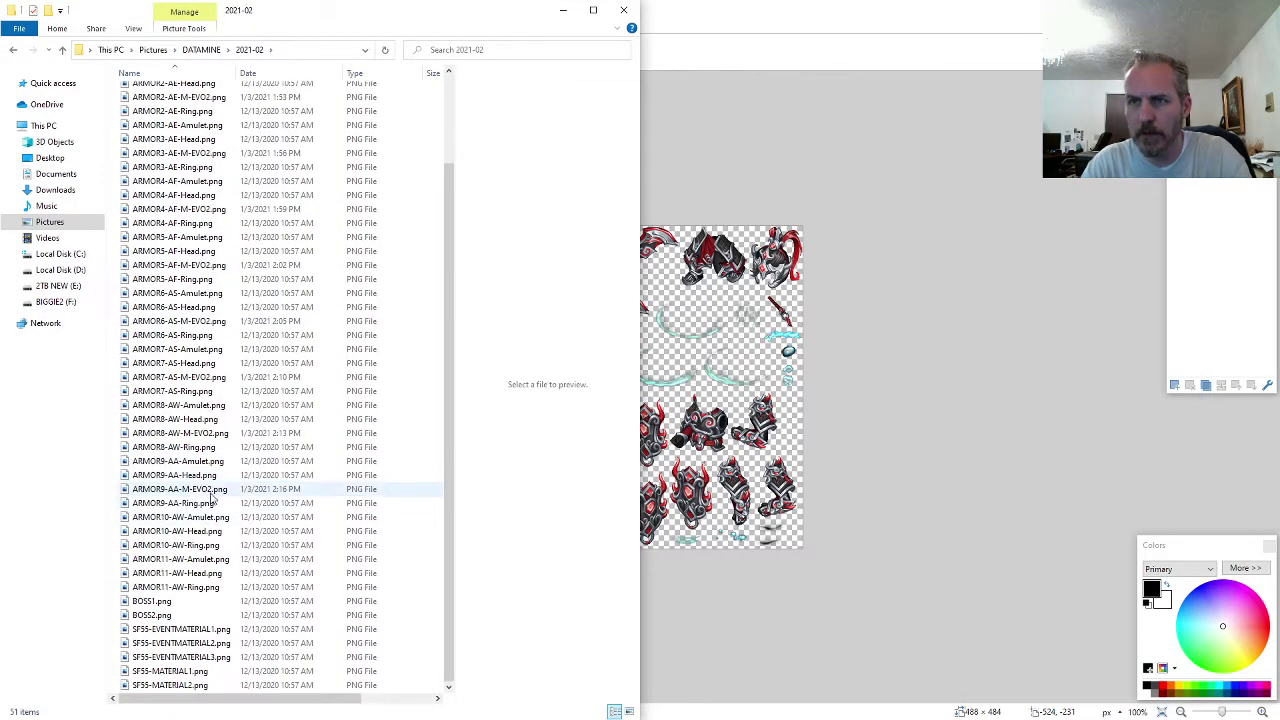
pyautogui.click(213, 490)
pyautogui.click(563, 10)
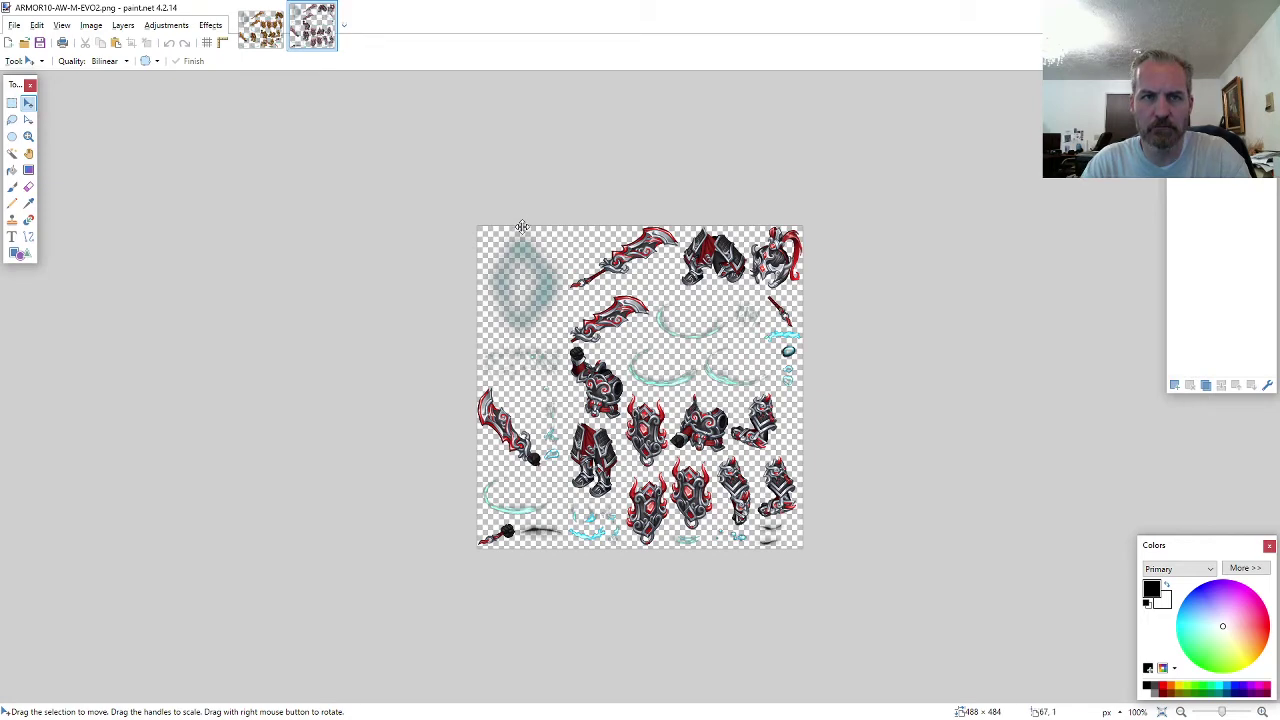
# - Lasso and copy the red-plumed helmet in the upper-right corner of the ARMOR10 sheet
pyautogui.click(14, 120)
pyautogui.scroll(4, 805, 302)
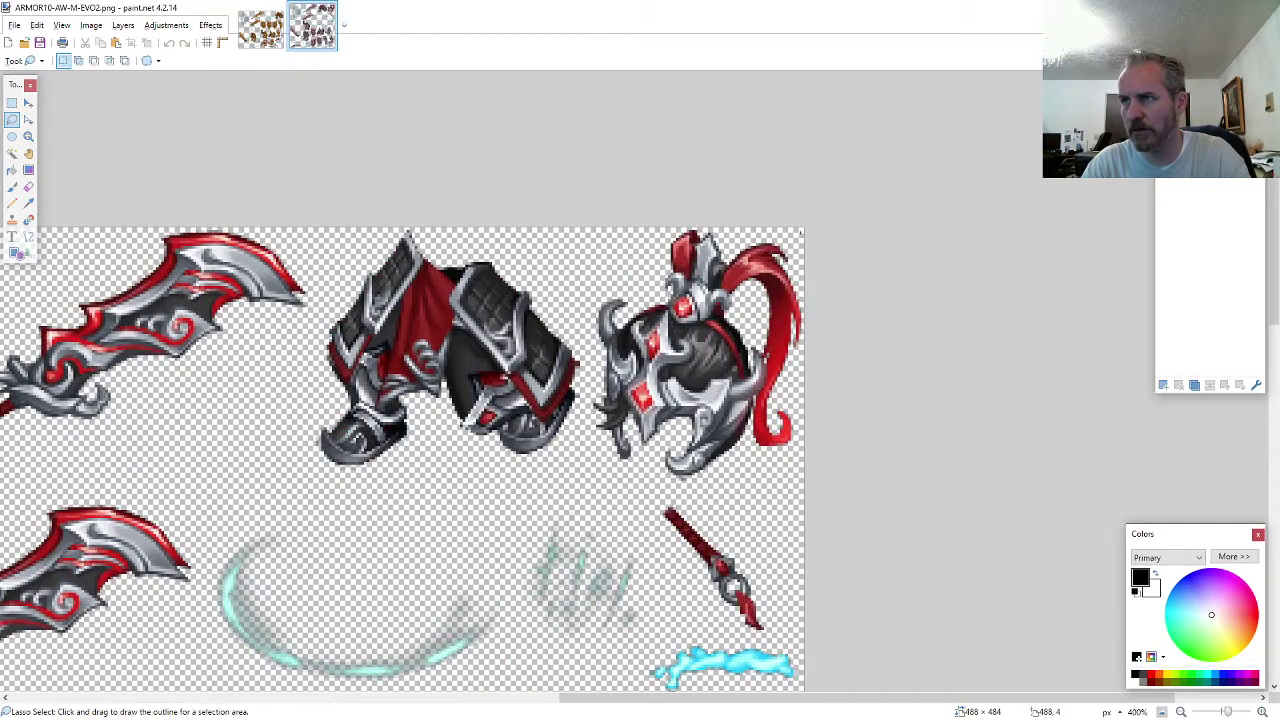
pyautogui.moveTo(804, 300)
pyautogui.mouseDown()
pyautogui.moveTo(700, 229)
pyautogui.moveTo(594, 290)
pyautogui.moveTo(596, 425)
pyautogui.moveTo(630, 475)
pyautogui.moveTo(720, 492)
pyautogui.moveTo(818, 472)
pyautogui.mouseUp()
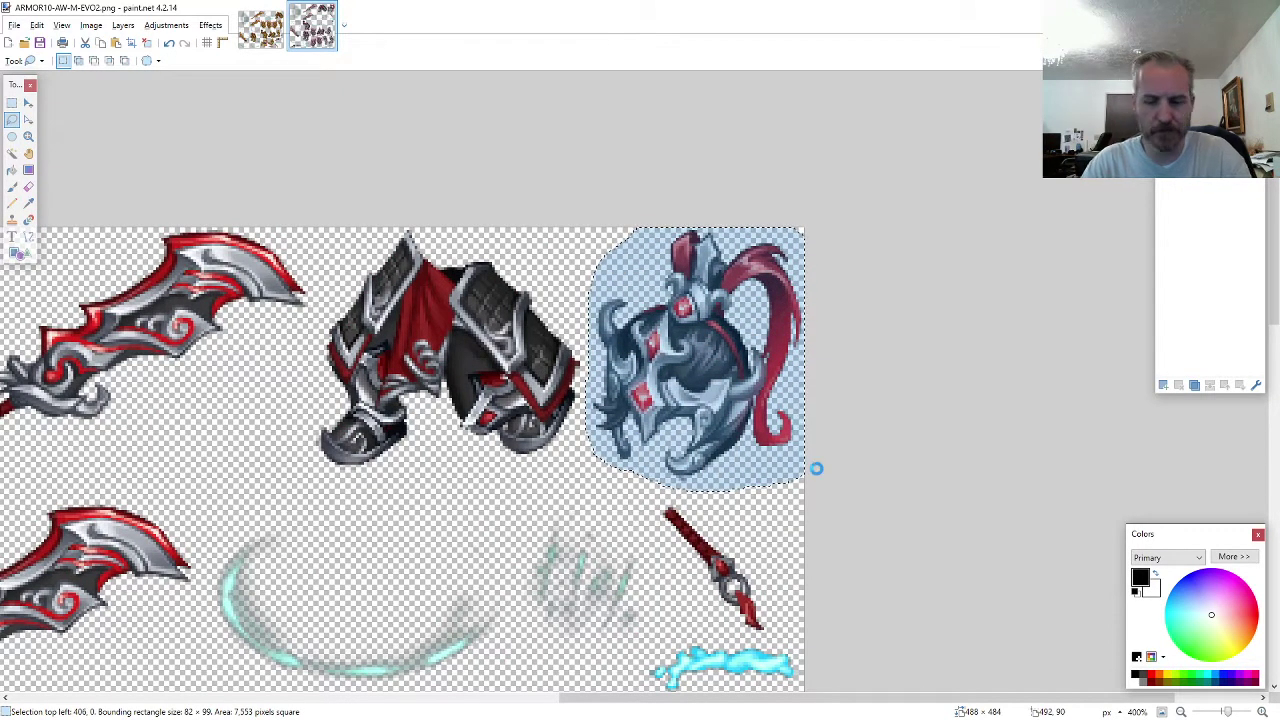
pyautogui.hotkey('ctrl', 'c')
# - Create a new 800 × 600 image and paste the helmet with its selection origin at 413, 179
pyautogui.hotkey('ctrl', 'n')
pyautogui.write('600')
pyautogui.press('Return')
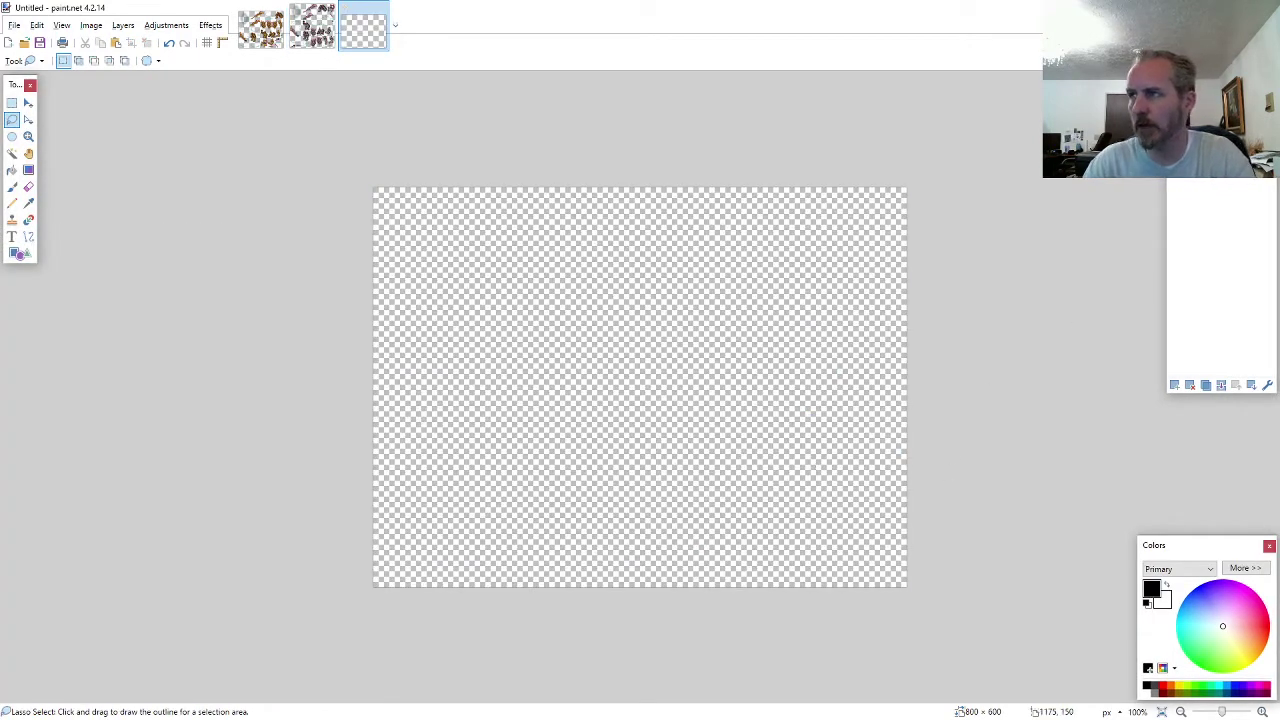
pyautogui.hotkey('ctrl', 'v')
pyautogui.moveTo(889, 395); pyautogui.dragTo(897, 503)
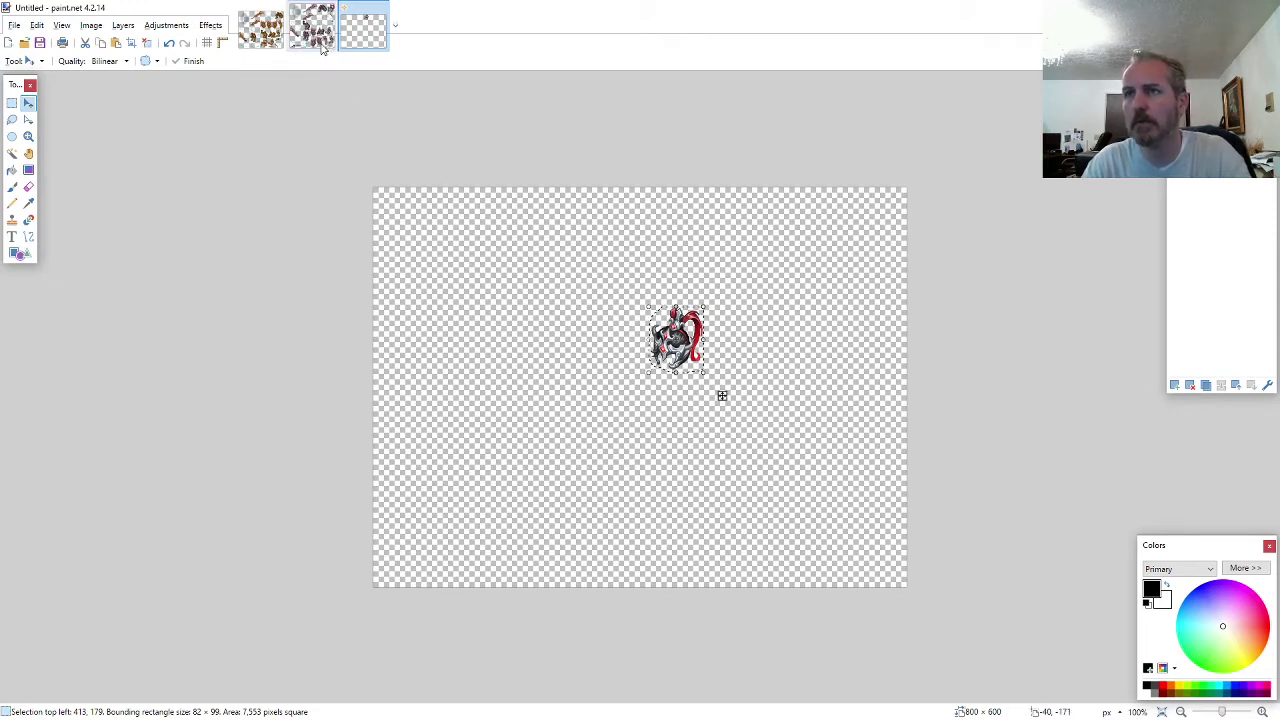
# - Ready the Eraser and examine the pasted helmet's lower edge and openings closely for stray pixels
pyautogui.click(28, 186)
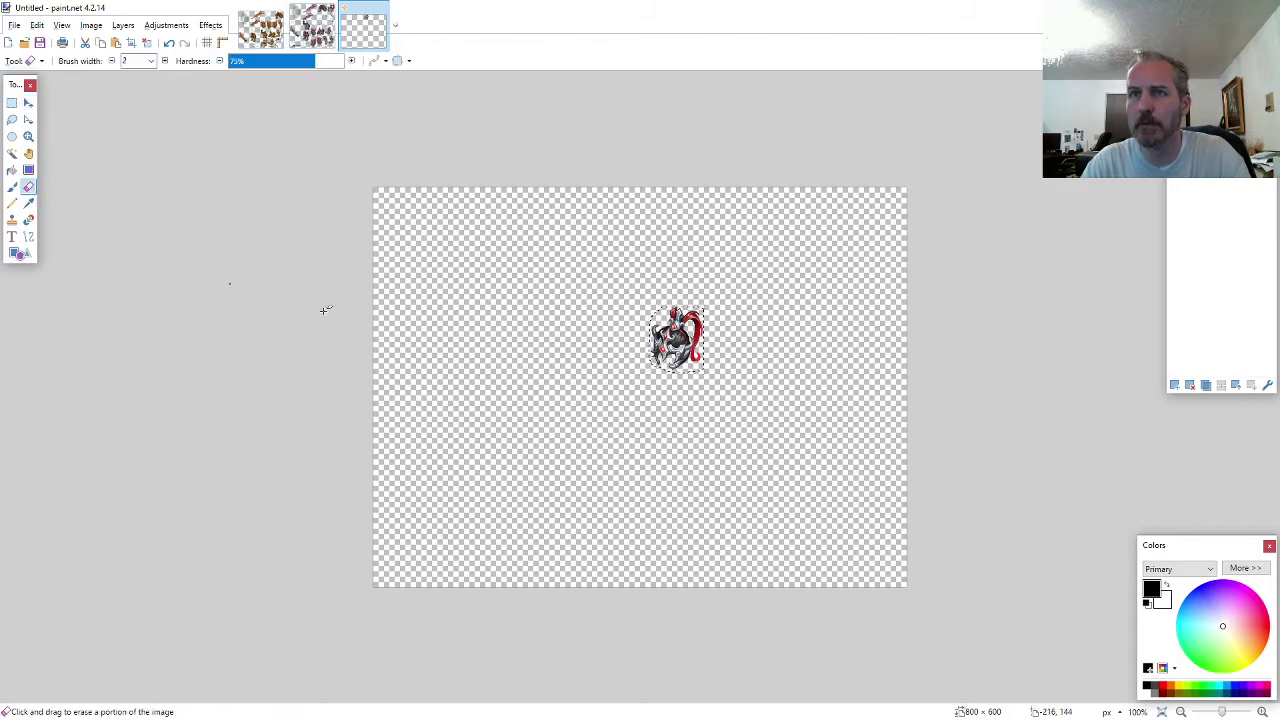
pyautogui.scroll(6, 678, 370)
pyautogui.scroll(3, 680, 378)
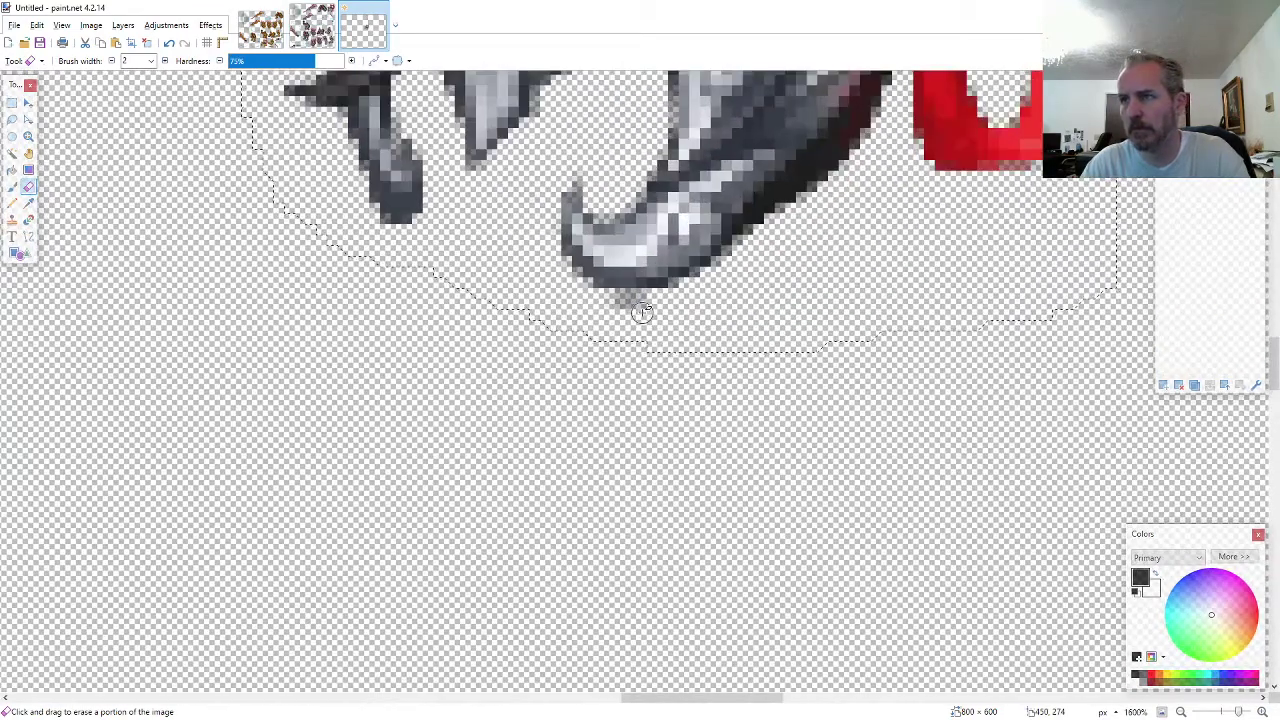
pyautogui.scroll(10, 630, 320)
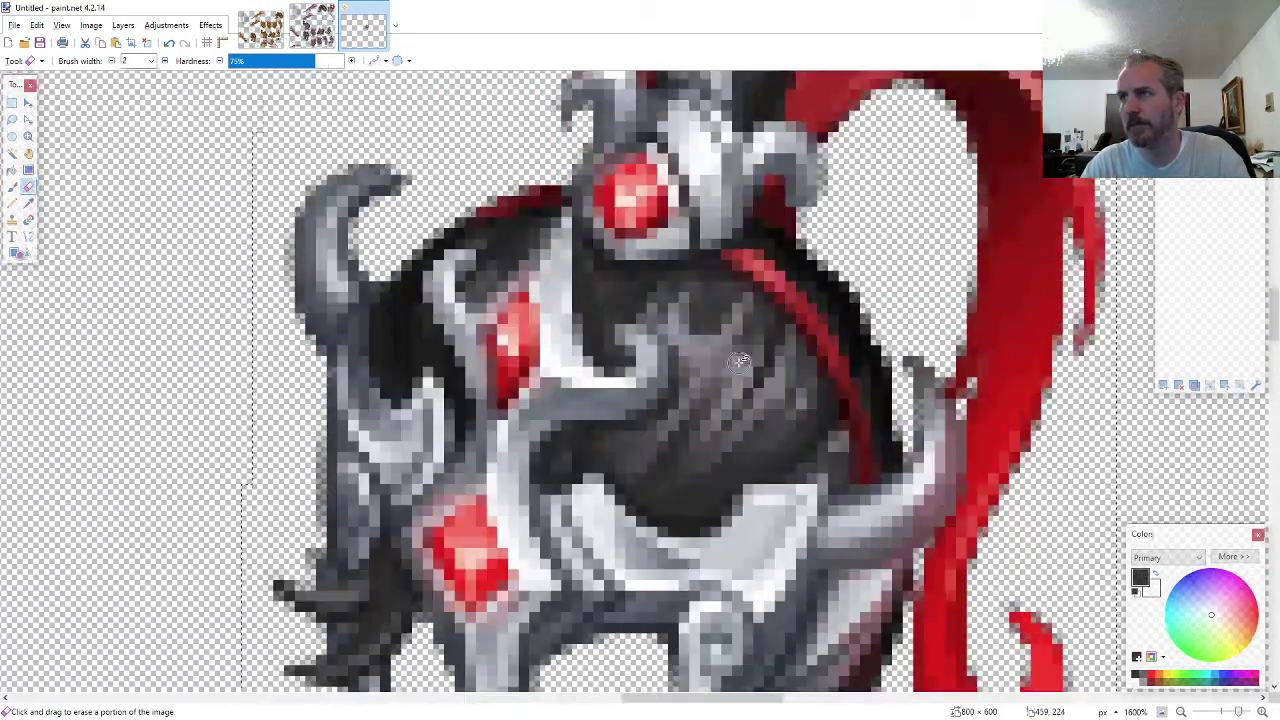
pyautogui.scroll(-5, 740, 362)
pyautogui.scroll(-6, 740, 362)
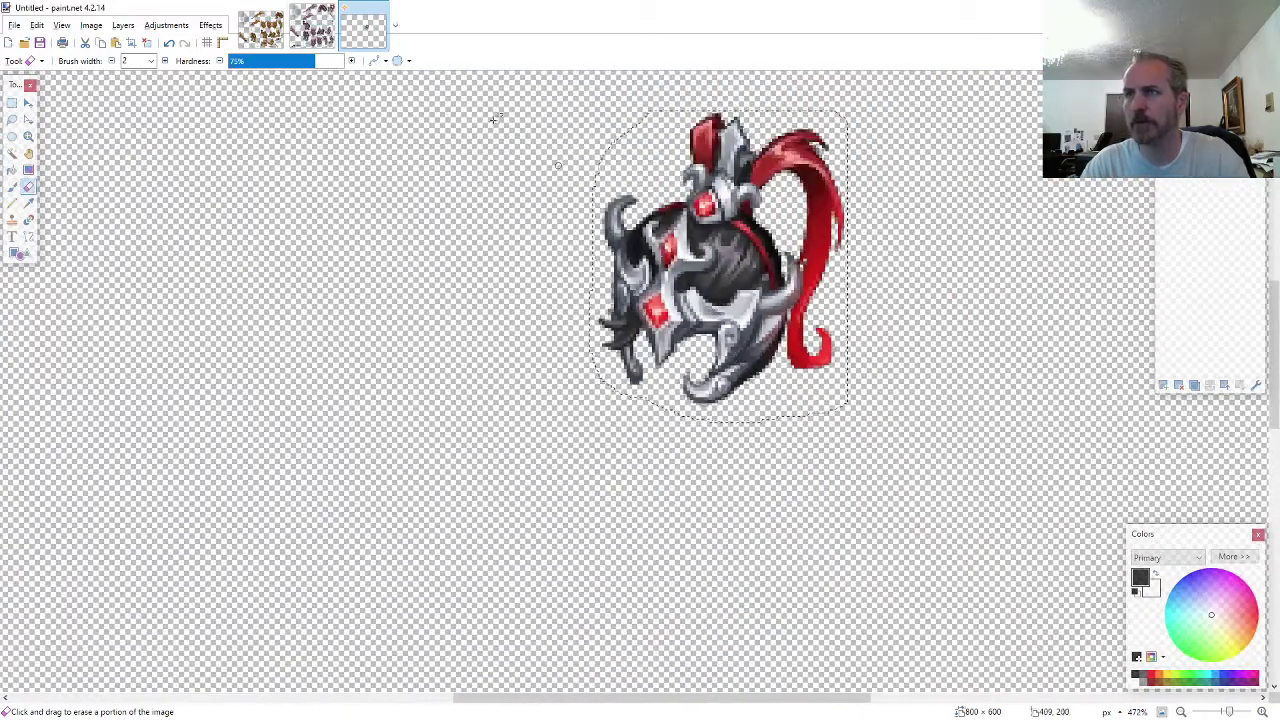
# - In ARMOR10-AW-M-EVO2.png, lasso and copy the torso piece with the lowered arm and black glove
pyautogui.click(312, 26)
pyautogui.click(12, 103)
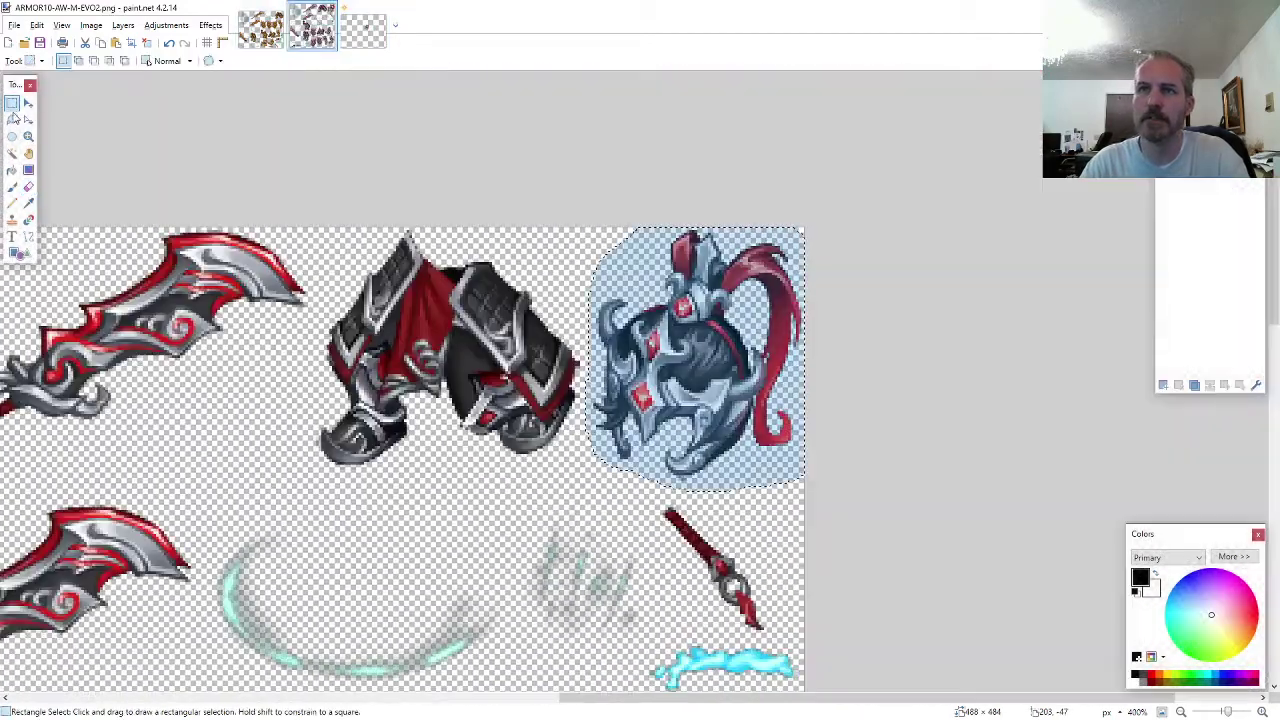
pyautogui.click(12, 120)
pyautogui.scroll(-5, 540, 375)
pyautogui.scroll(-3, 523, 368)
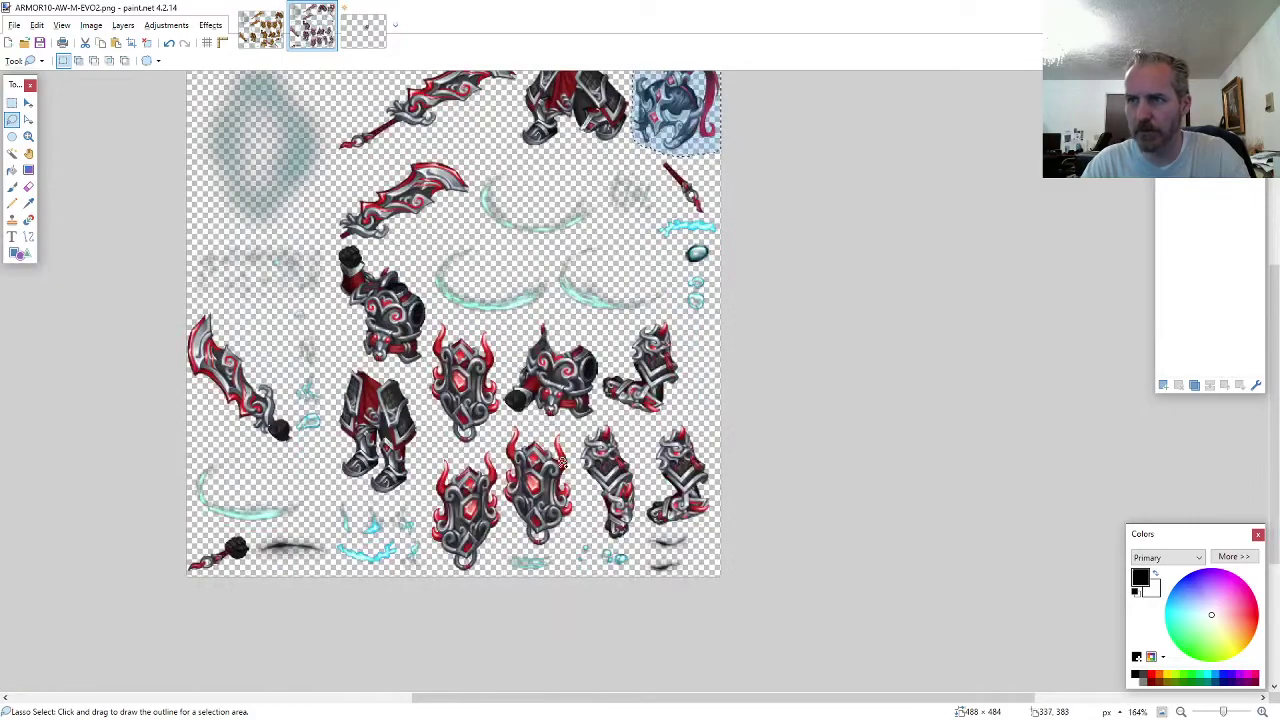
pyautogui.scroll(5, 640, 419)
pyautogui.moveTo(631, 405); pyautogui.dragTo(628, 362)
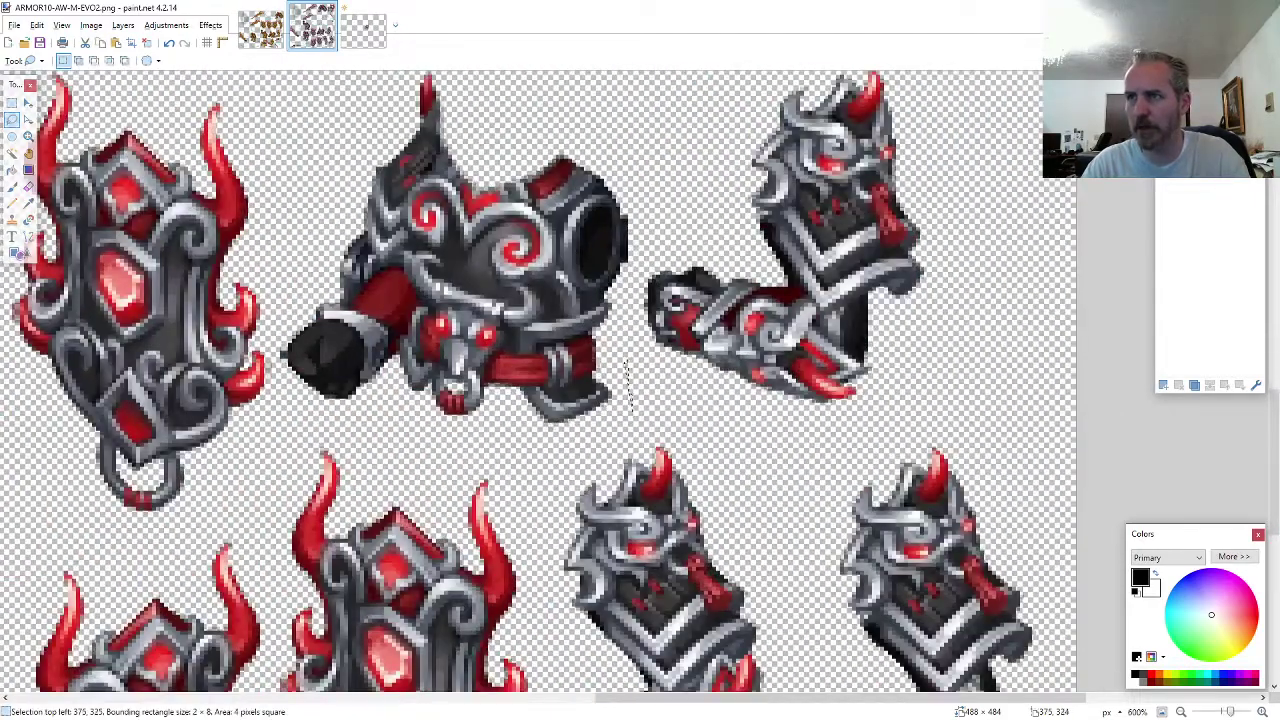
pyautogui.scroll(2, 628, 380)
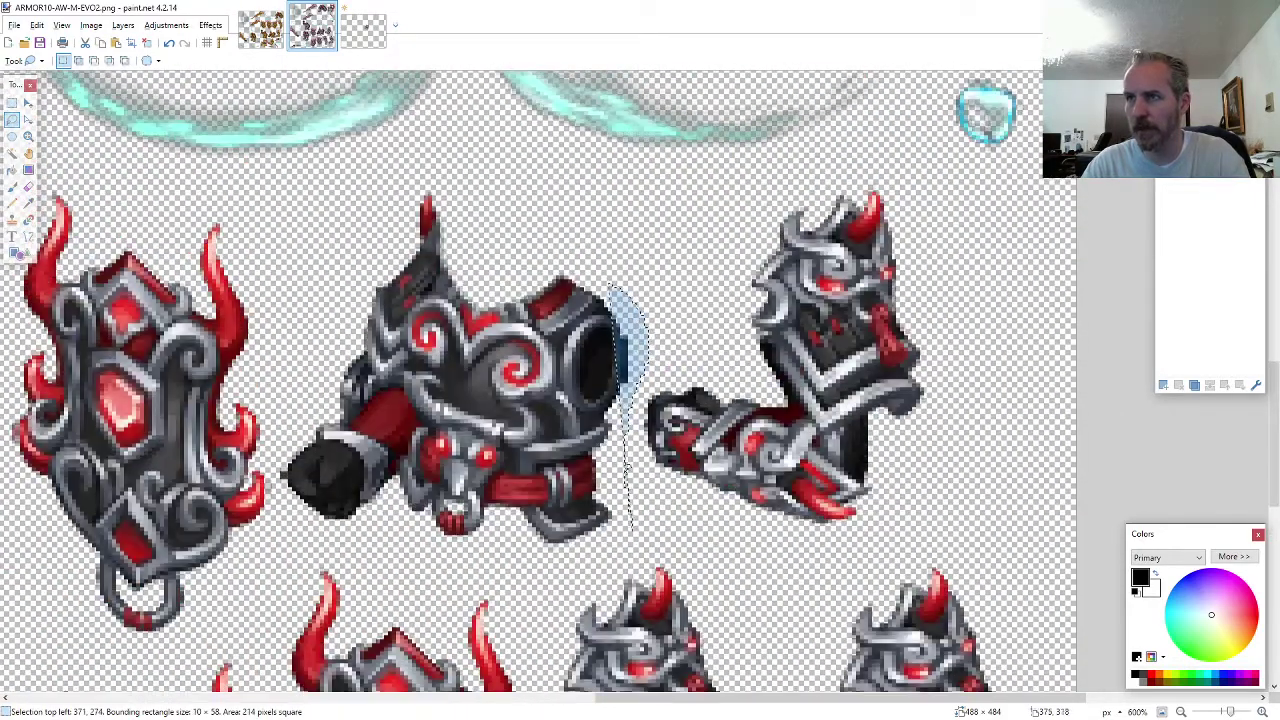
pyautogui.moveTo(622, 275)
pyautogui.mouseDown()
pyautogui.moveTo(430, 172)
pyautogui.moveTo(337, 275)
pyautogui.moveTo(274, 466)
pyautogui.moveTo(368, 525)
pyautogui.moveTo(338, 530)
pyautogui.moveTo(368, 548)
pyautogui.moveTo(568, 566)
pyautogui.mouseUp()
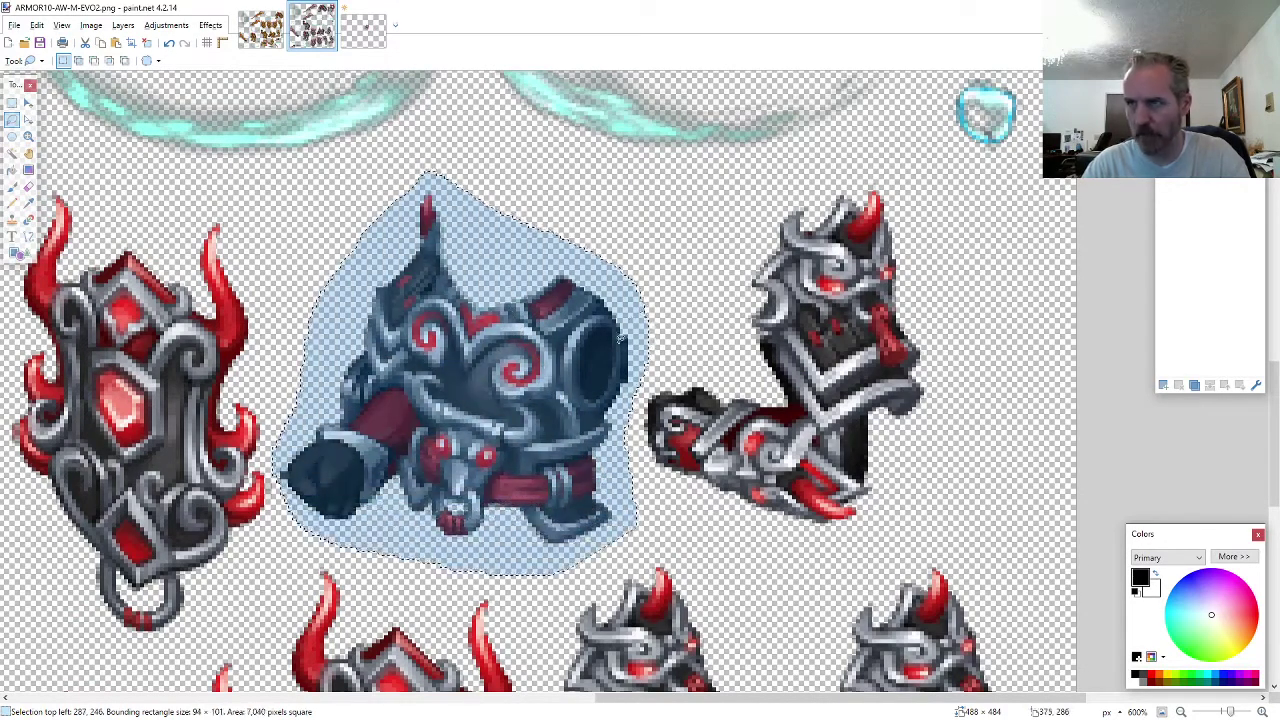
# - Paste the torso onto a layer beneath the helmet in the untitled image and position it under the helmet
pyautogui.click(384, 36)
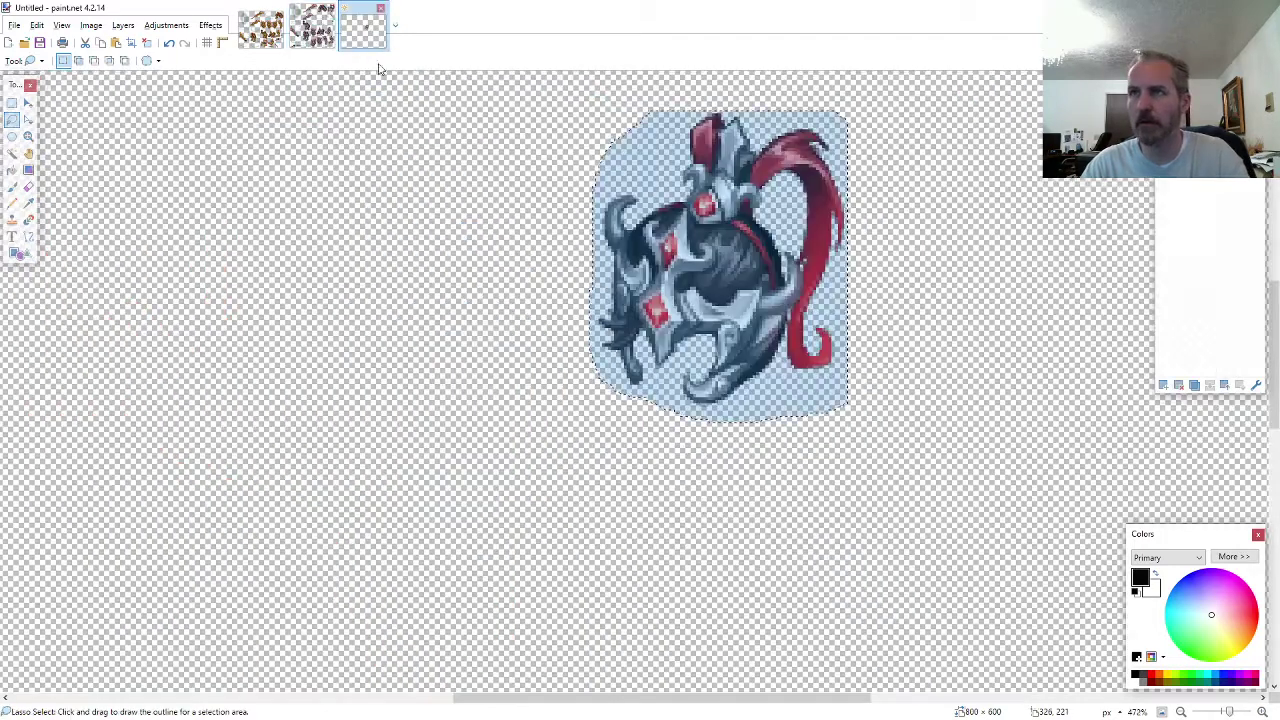
pyautogui.moveTo(1203, 150); pyautogui.dragTo(1203, 217)
pyautogui.hotkey('ctrl', 'v')
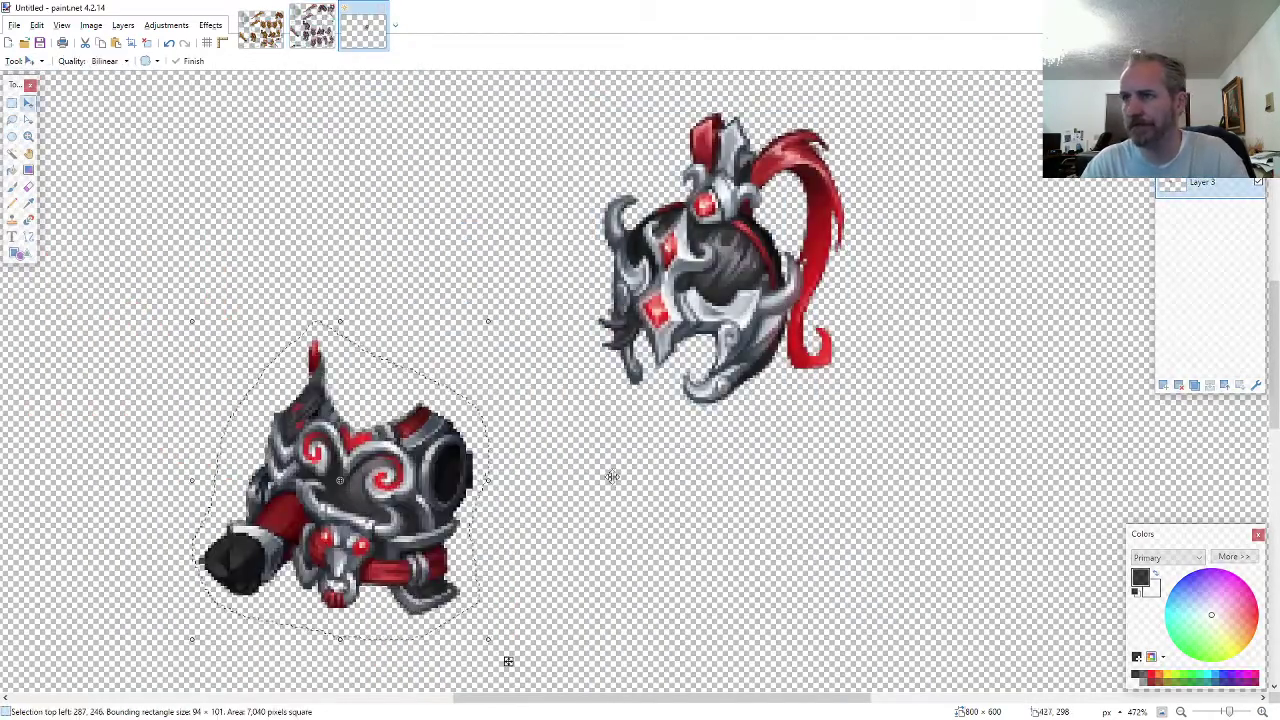
pyautogui.moveTo(399, 483); pyautogui.dragTo(707, 462)
pyautogui.moveTo(817, 638); pyautogui.dragTo(823, 641)
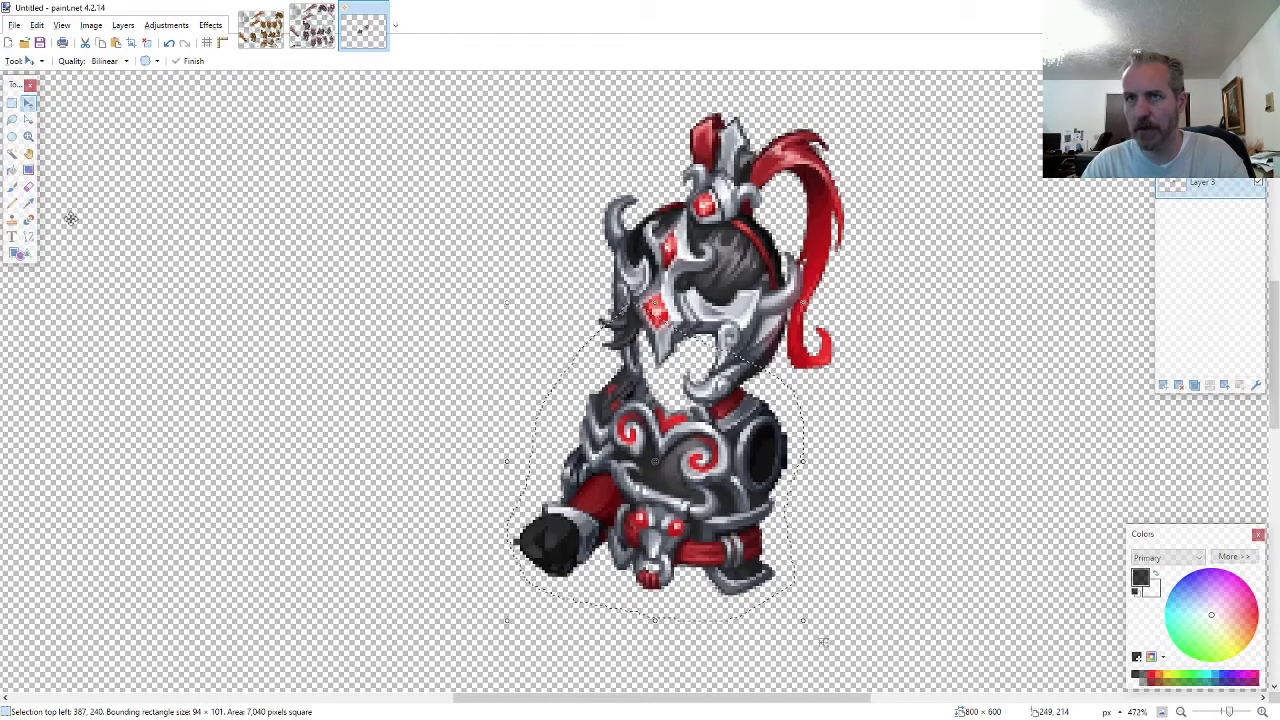
# - Erase a small spot on the torso layer with the 2-pixel eraser
pyautogui.press('e')
pyautogui.scroll(6, 512, 555)
pyautogui.moveTo(457, 512)
pyautogui.mouseDown()
pyautogui.moveTo(448, 463)
pyautogui.moveTo(451, 508)
pyautogui.mouseUp()
pyautogui.scroll(-7, 248, 531)
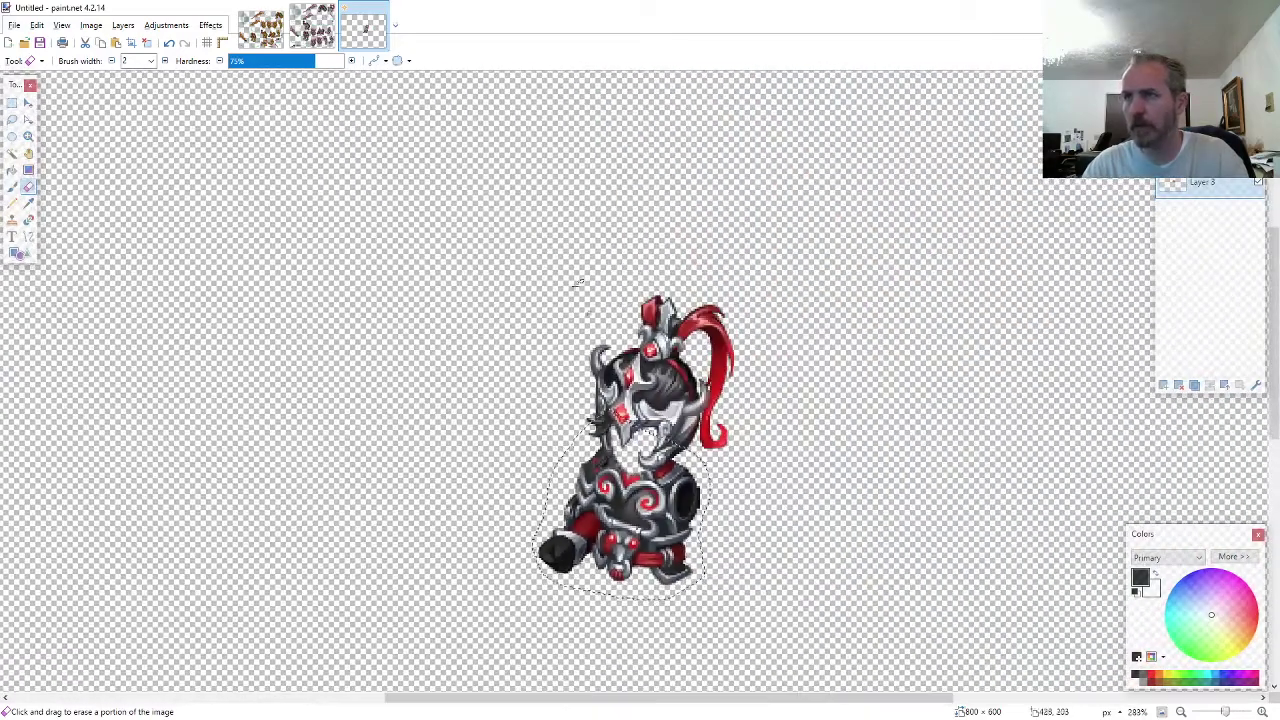
# - Lasso and copy the standing legs piece in ARMOR10-AW-M-EVO2.png
pyautogui.click(312, 25)
pyautogui.click(12, 119)
pyautogui.scroll(-3, 513, 517)
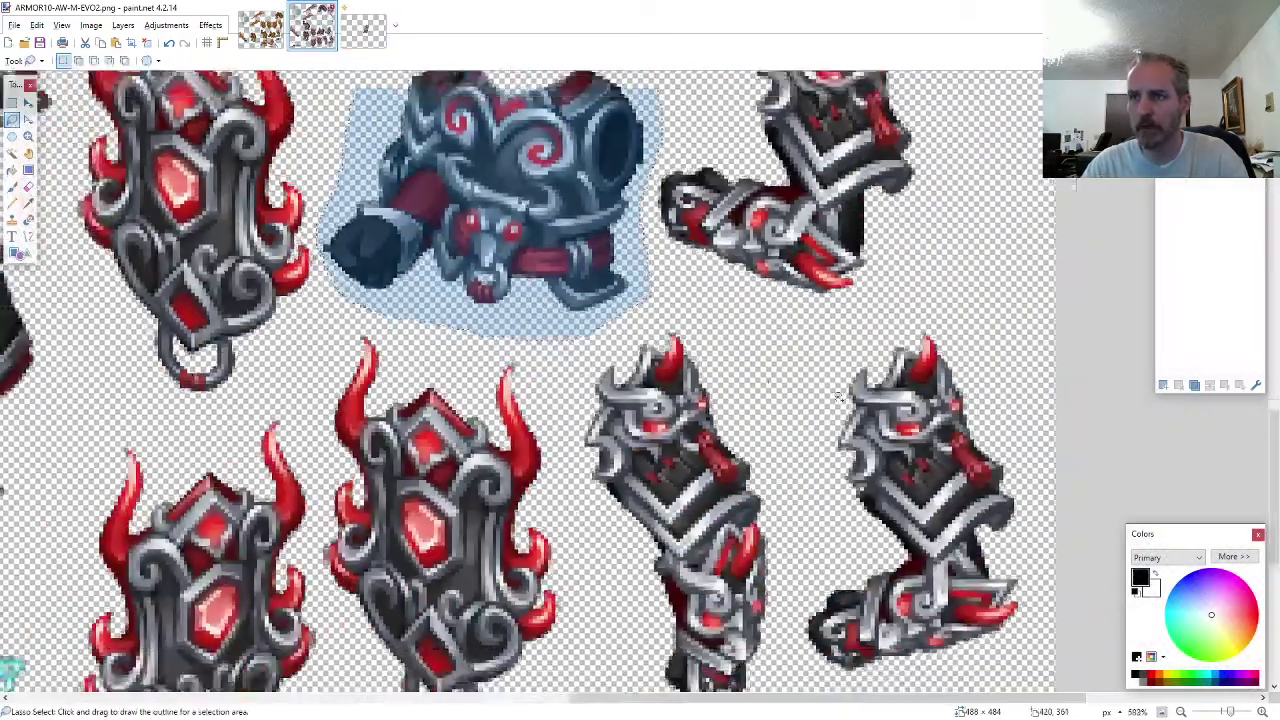
pyautogui.scroll(3, 513, 517)
pyautogui.moveTo(513, 517)
pyautogui.mouseDown()
pyautogui.moveTo(515, 530)
pyautogui.moveTo(485, 275)
pyautogui.moveTo(430, 200)
pyautogui.moveTo(318, 158)
pyautogui.moveTo(214, 240)
pyautogui.moveTo(185, 520)
pyautogui.moveTo(330, 638)
pyautogui.moveTo(486, 636)
pyautogui.moveTo(494, 596)
pyautogui.mouseUp()
# - Paste the legs into the untitled image on a new layer below the torso layer and align them under the waist
pyautogui.click(368, 32)
pyautogui.hotkey('ctrl', 'shift', 'n')
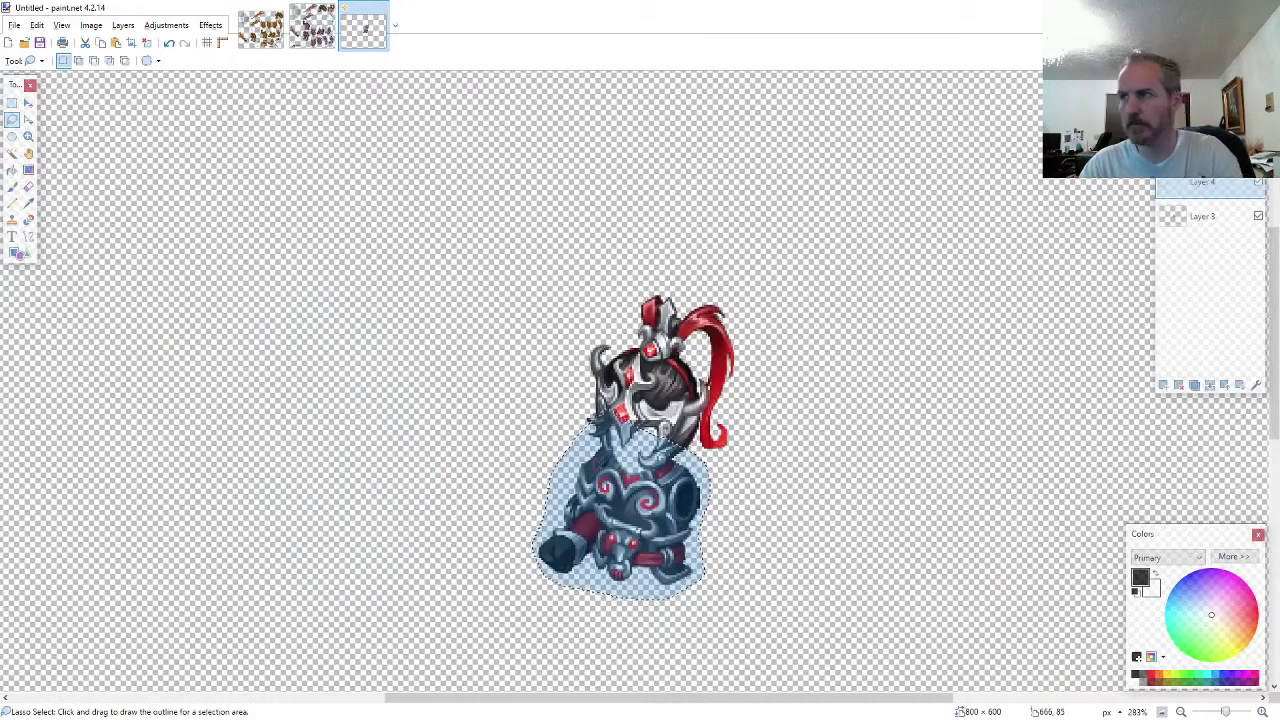
pyautogui.moveTo(1203, 184); pyautogui.dragTo(1203, 224)
pyautogui.scroll(-1, 923, 374)
pyautogui.hotkey('ctrl', 'v')
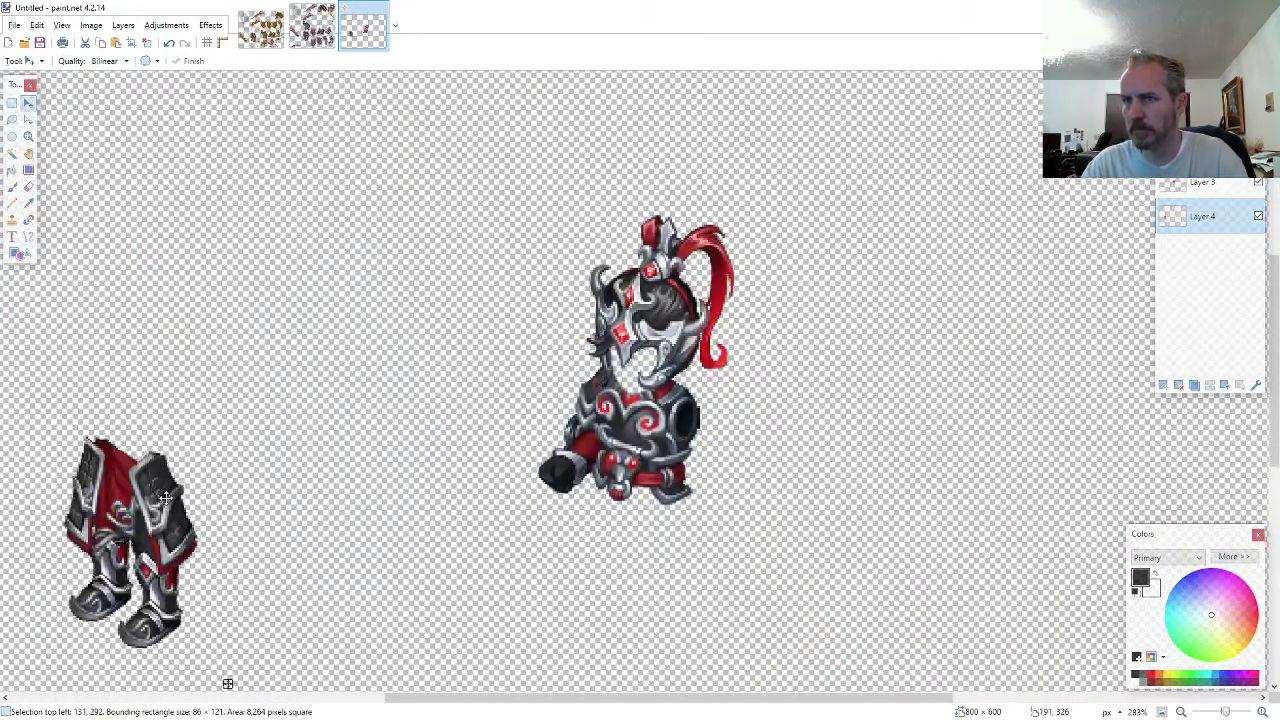
pyautogui.moveTo(164, 492); pyautogui.dragTo(675, 514)
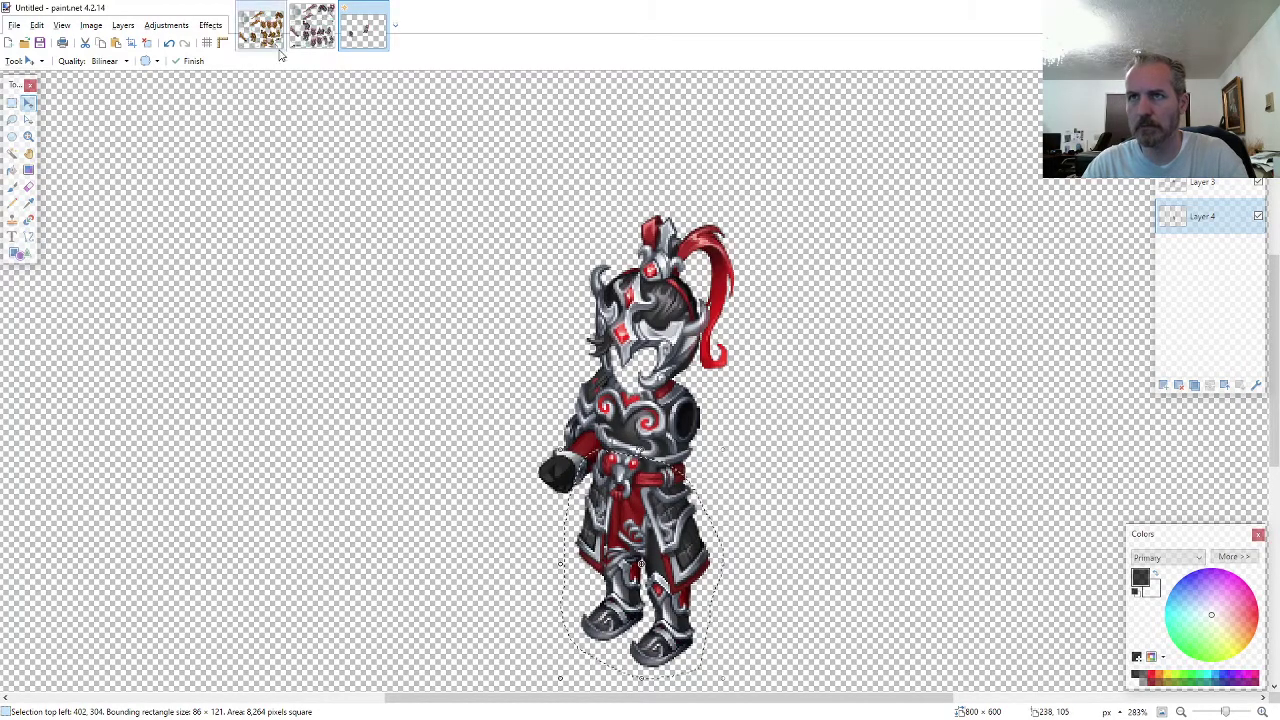
# - Lasso and copy the straight, downward-hanging armored arm in ARMOR10-AW-M-EVO2.png
pyautogui.click(312, 27)
pyautogui.click(11, 122)
pyautogui.scroll(-6, 240, 385)
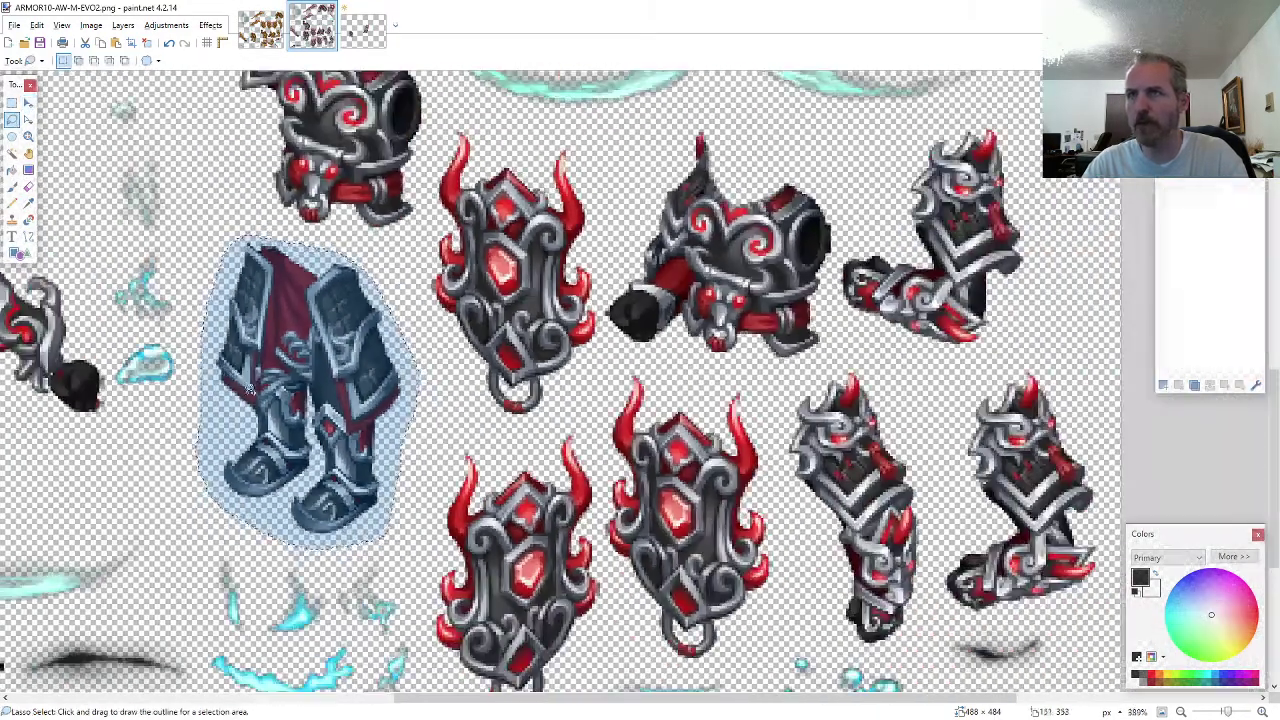
pyautogui.scroll(3, 722, 590)
pyautogui.moveTo(795, 542)
pyautogui.mouseDown()
pyautogui.moveTo(813, 440)
pyautogui.moveTo(801, 315)
pyautogui.moveTo(756, 236)
pyautogui.moveTo(721, 213)
pyautogui.moveTo(665, 230)
pyautogui.moveTo(640, 300)
pyautogui.moveTo(659, 398)
pyautogui.moveTo(703, 484)
pyautogui.mouseUp()
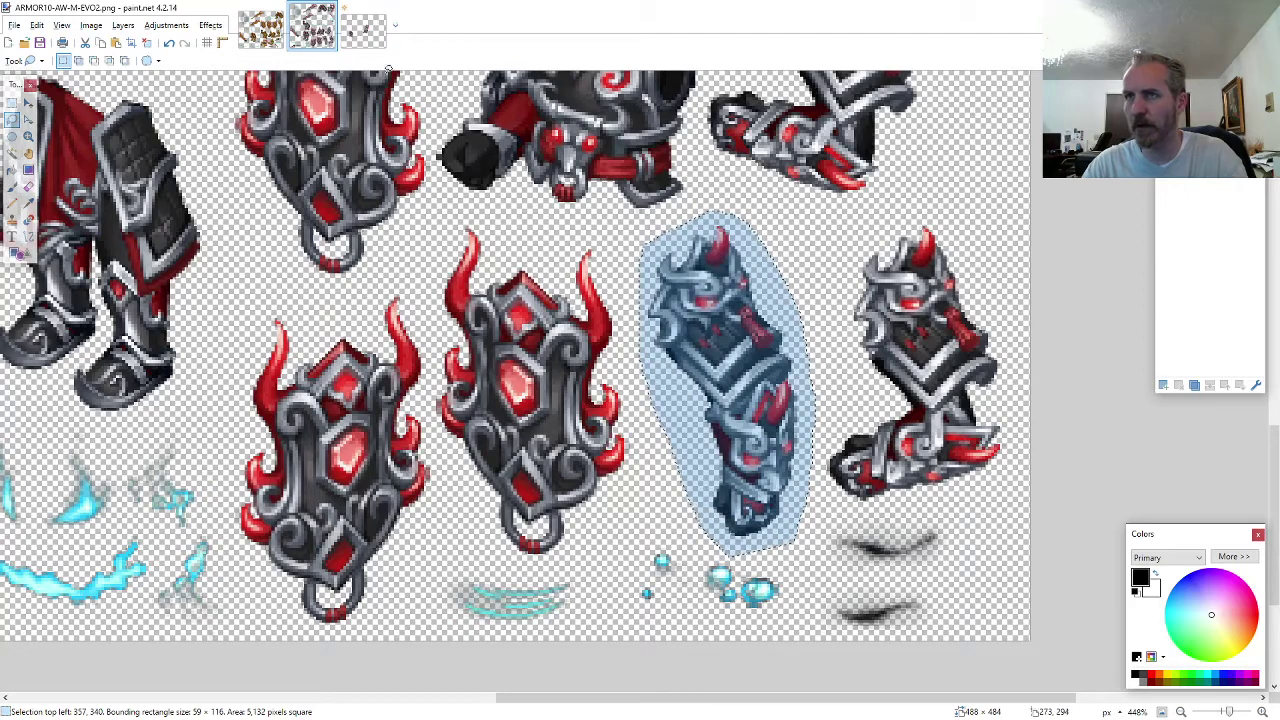
# - Paste the armored arm onto a new layer above the torso and attach it at the open shoulder socket
pyautogui.click(361, 46)
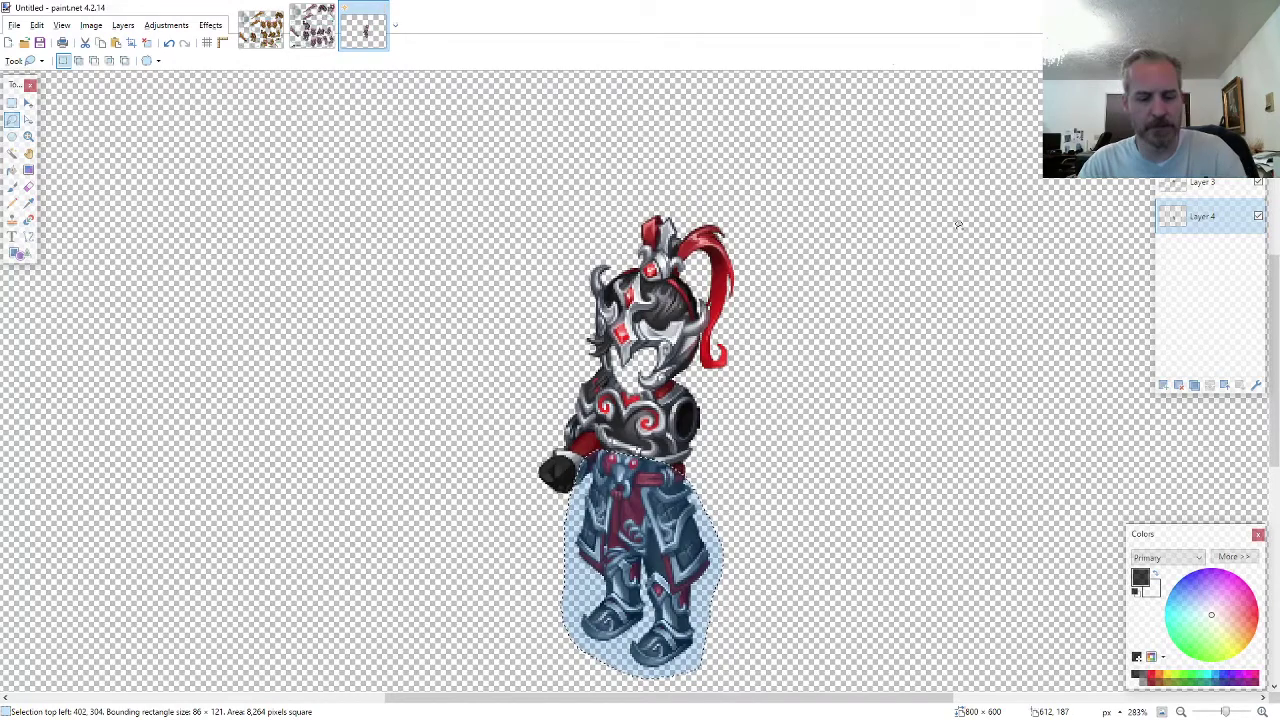
pyautogui.hotkey('ctrl', 'shift', 'n')
pyautogui.hotkey('ctrl', 'v')
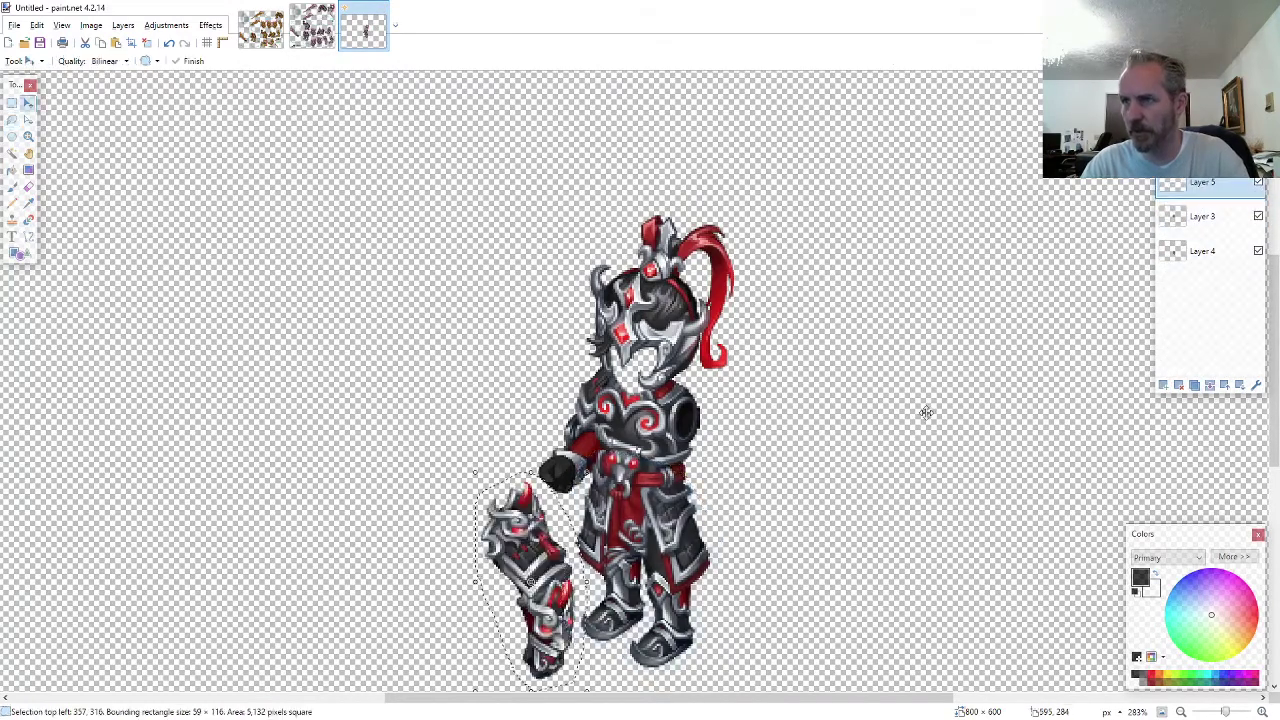
pyautogui.moveTo(547, 566); pyautogui.dragTo(772, 599)
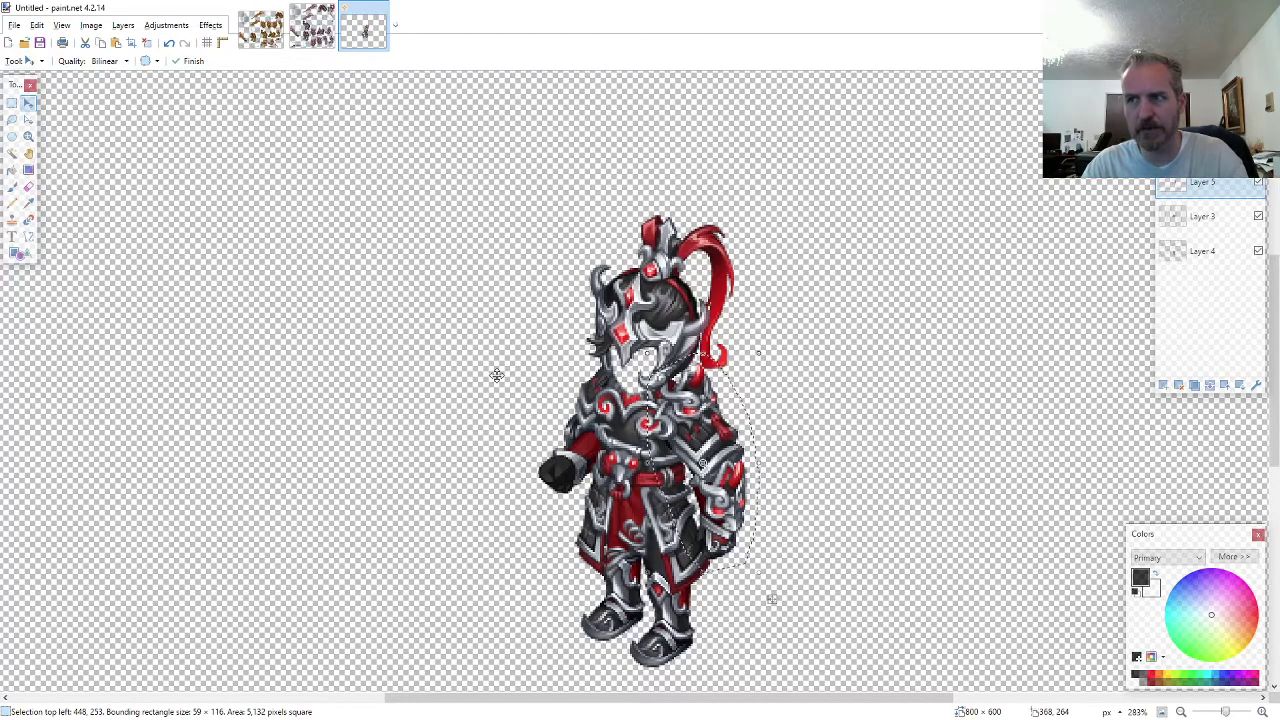
# - Lasso and copy the lowest of the three horned shields in ARMOR10-AW-M-EVO2.png
pyautogui.click(309, 36)
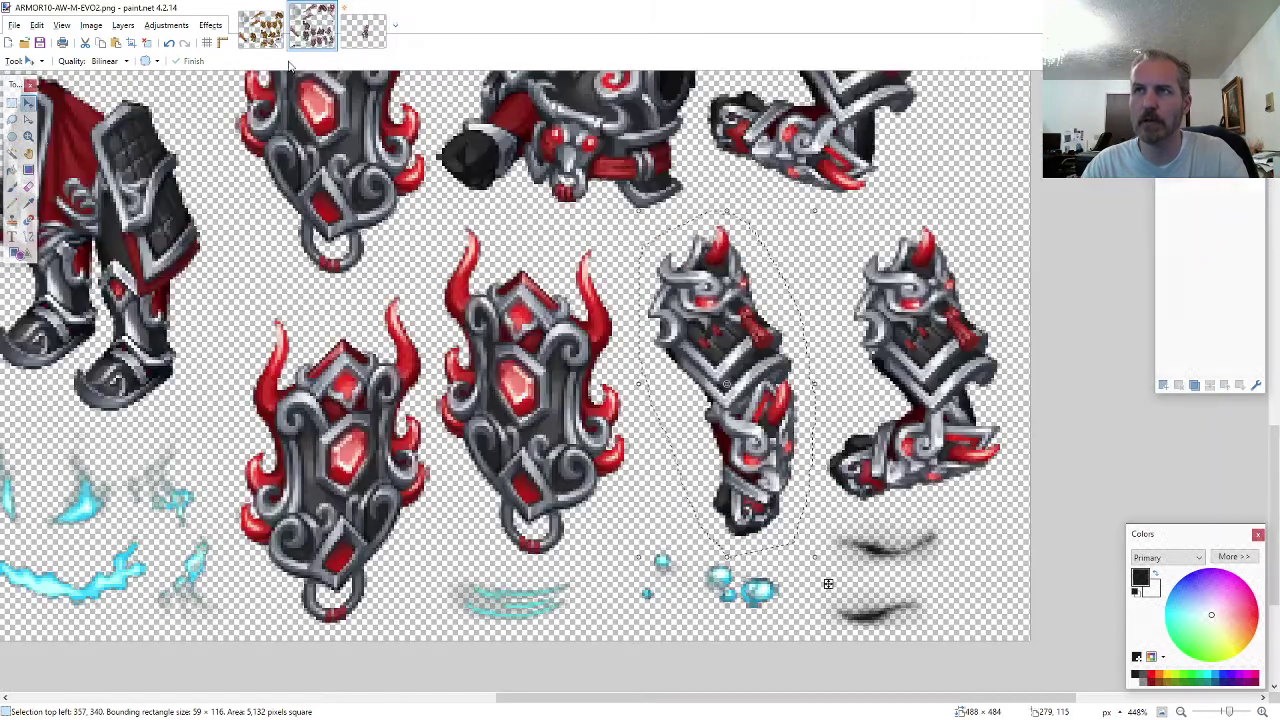
pyautogui.click(12, 120)
pyautogui.scroll(1, 430, 428)
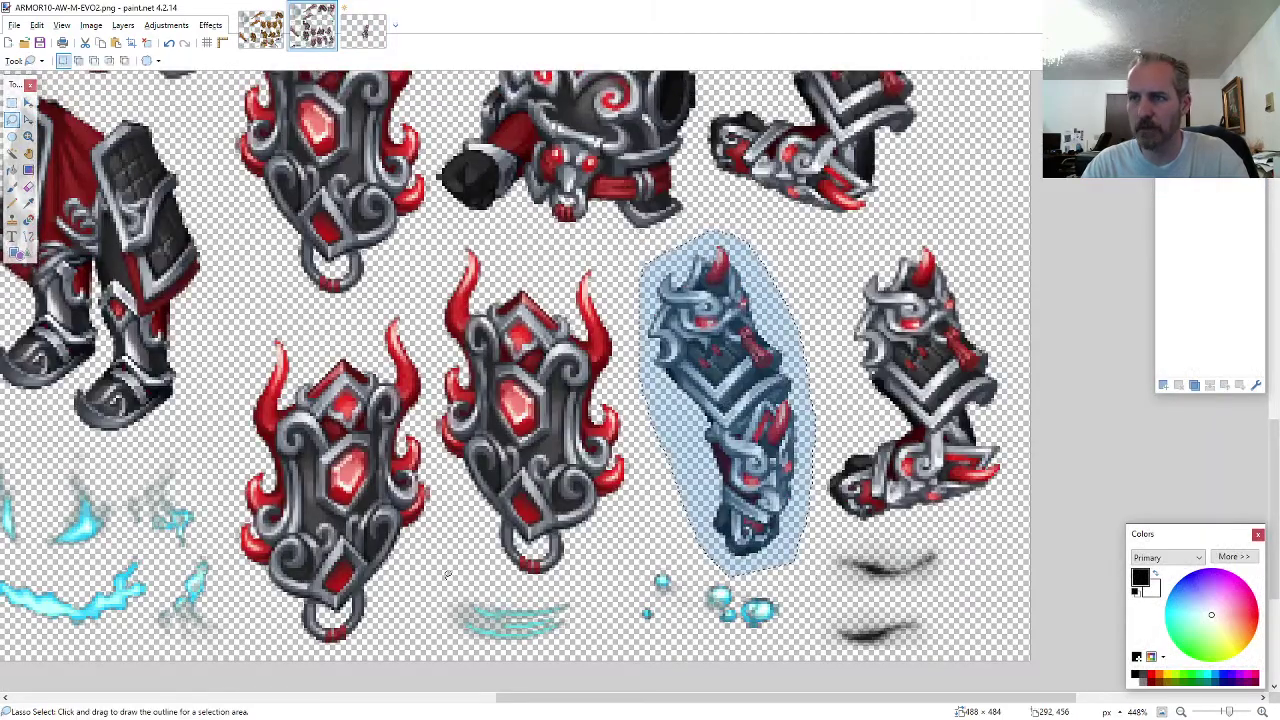
pyautogui.moveTo(447, 575)
pyautogui.mouseDown()
pyautogui.moveTo(430, 331)
pyautogui.moveTo(415, 306)
pyautogui.moveTo(279, 323)
pyautogui.moveTo(243, 364)
pyautogui.moveTo(232, 421)
pyautogui.moveTo(237, 571)
pyautogui.moveTo(305, 641)
pyautogui.moveTo(360, 648)
pyautogui.mouseUp()
# - Paste the shield onto a new layer in the untitled image and place it over the armored arm's hand
pyautogui.click(364, 28)
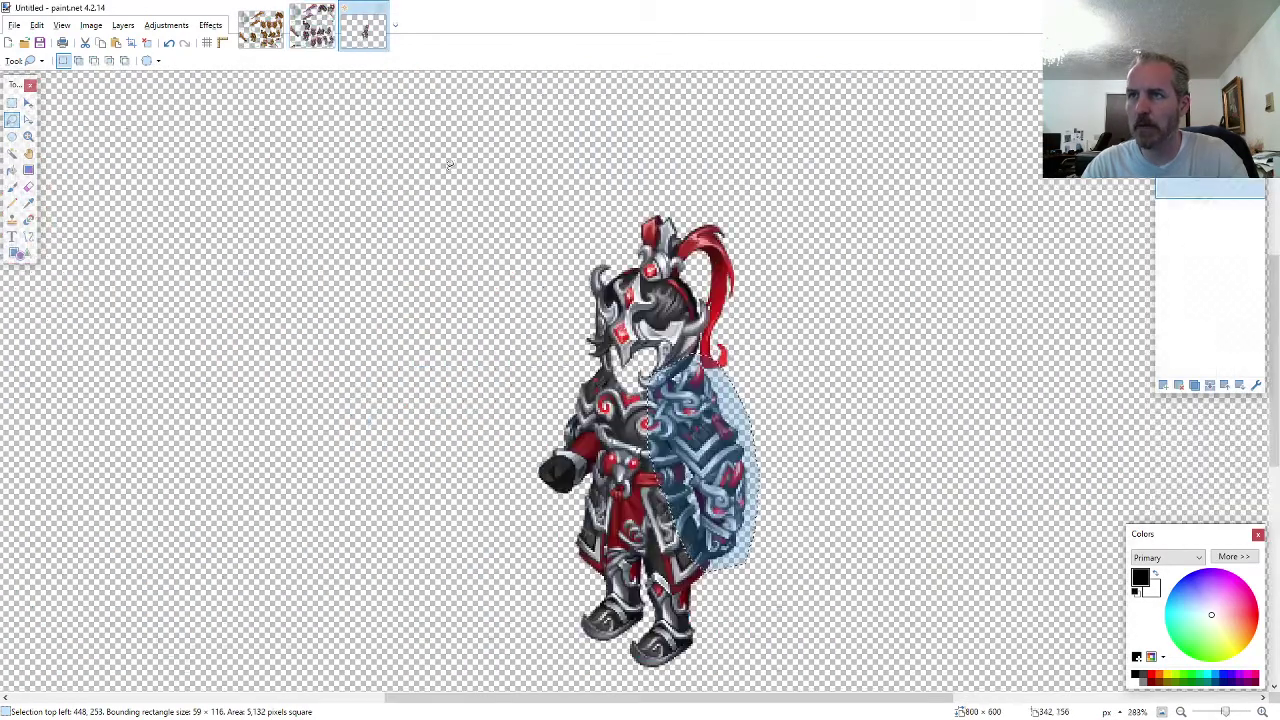
pyautogui.hotkey('ctrl', 'shift', 'v')
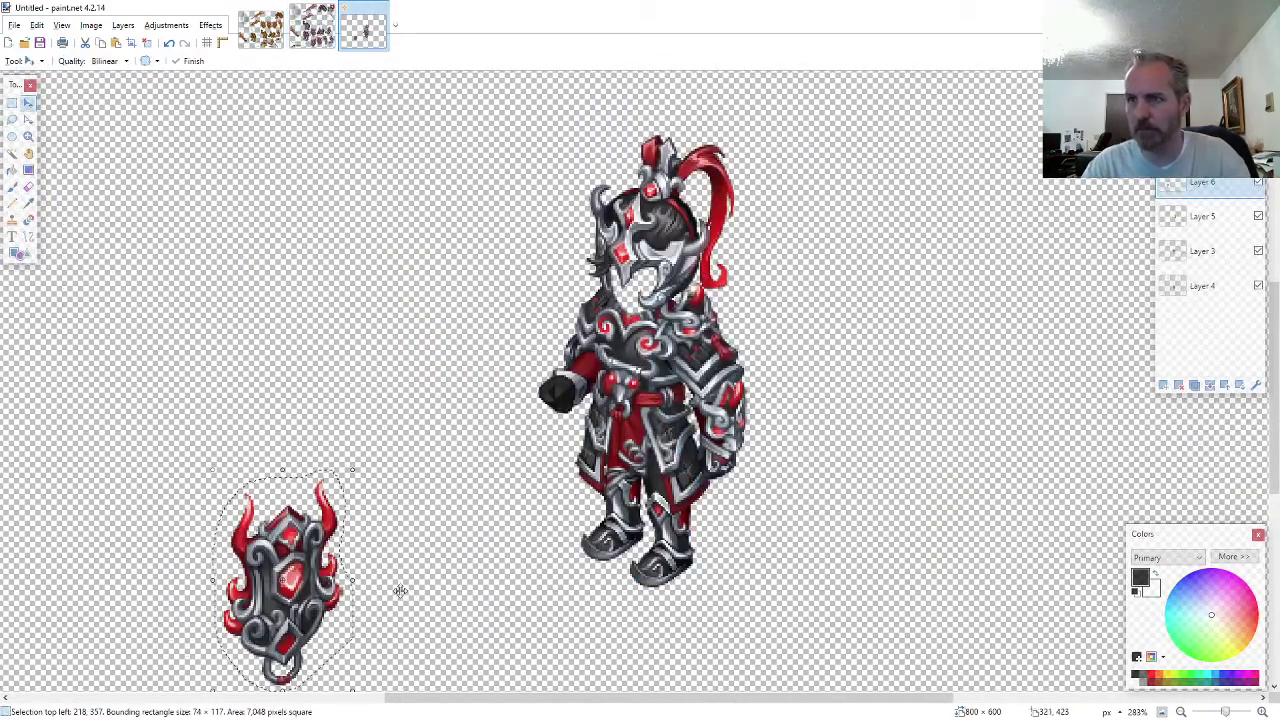
pyautogui.moveTo(399, 590); pyautogui.dragTo(726, 476)
# - Lasso and copy the sword with the black gloved fist at its hilt in ARMOR10-AW-M-EVO2.png
pyautogui.click(312, 27)
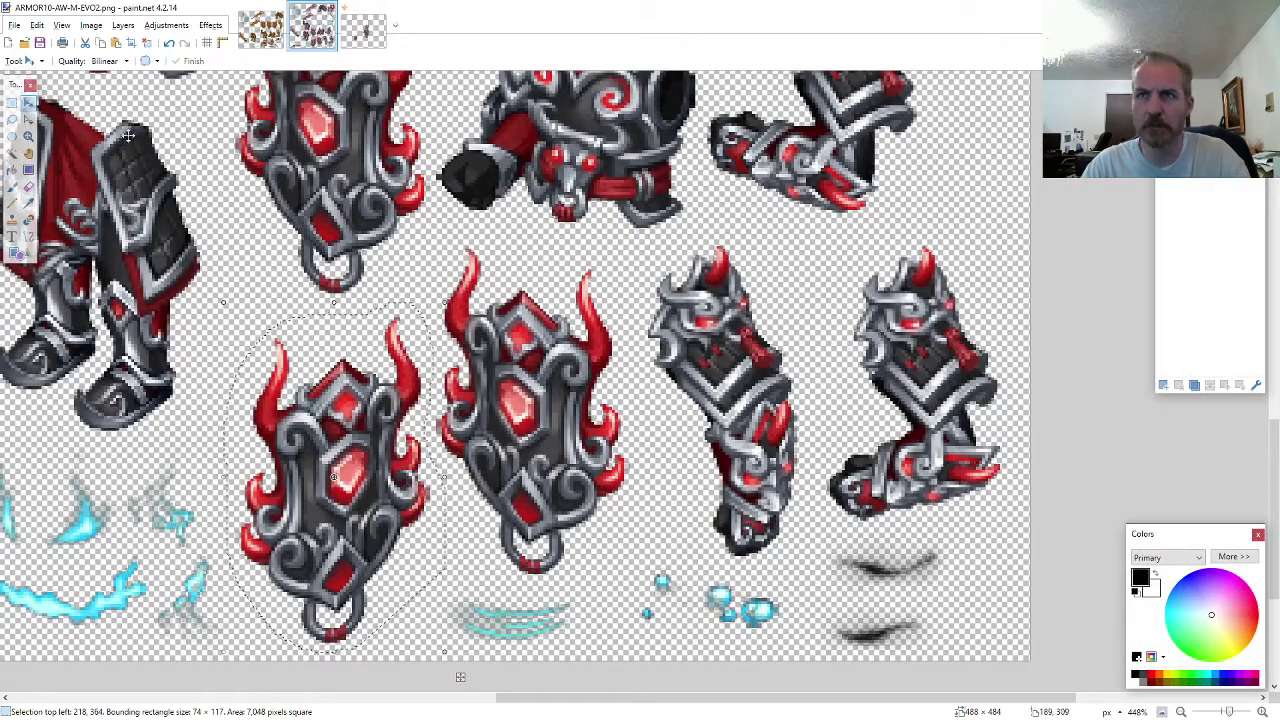
pyautogui.click(12, 118)
pyautogui.scroll(-4, 780, 378)
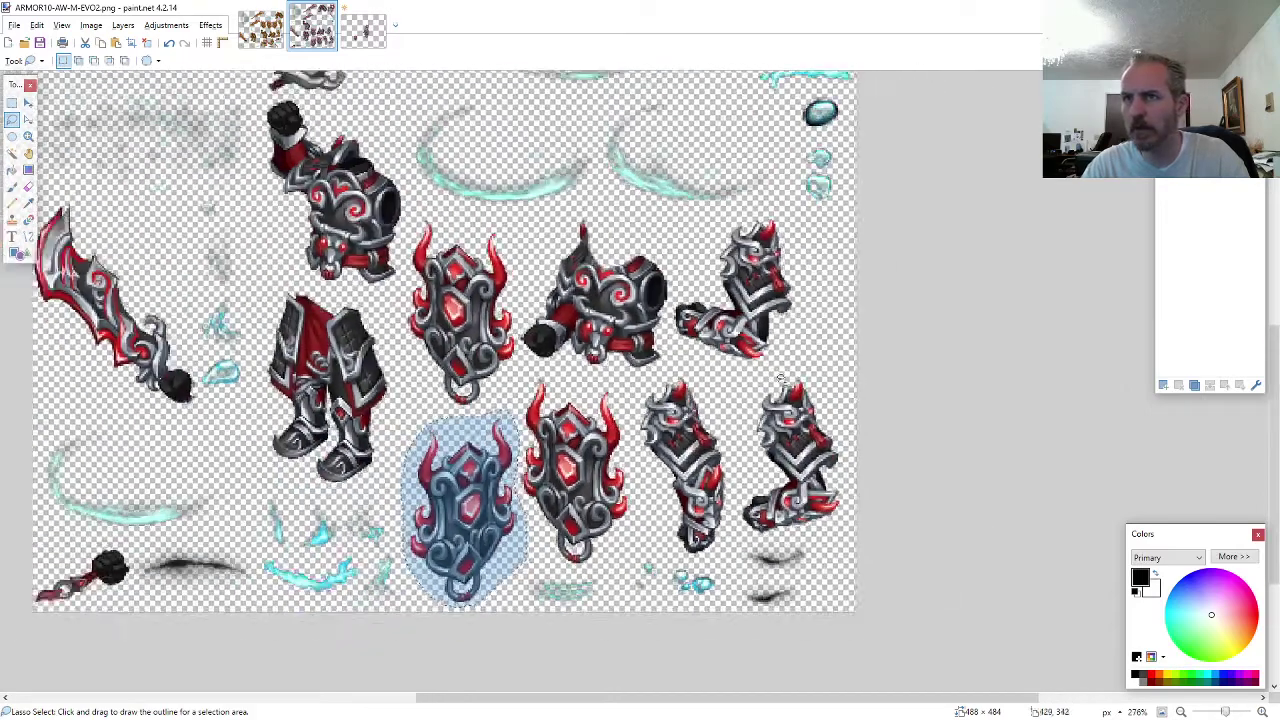
pyautogui.scroll(4, 77, 274)
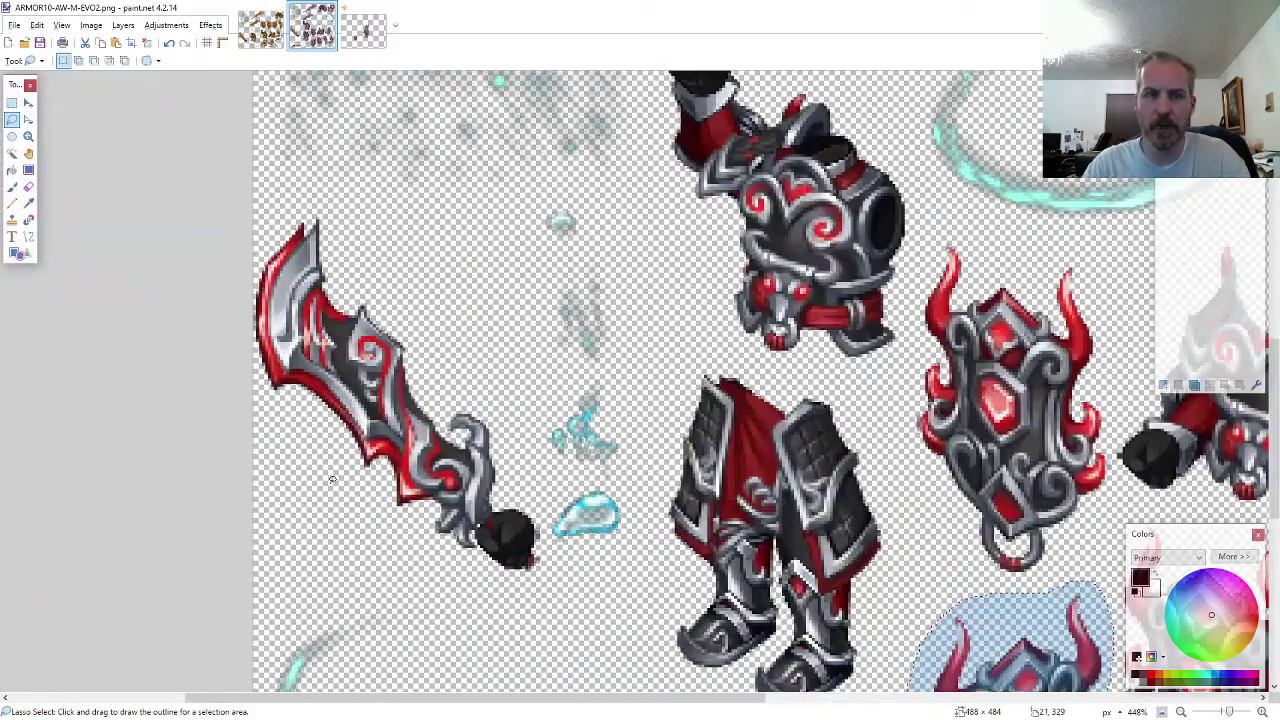
pyautogui.moveTo(462, 548)
pyautogui.mouseDown()
pyautogui.moveTo(490, 578)
pyautogui.moveTo(556, 575)
pyautogui.moveTo(530, 515)
pyautogui.moveTo(529, 440)
pyautogui.moveTo(430, 312)
pyautogui.moveTo(325, 215)
pyautogui.moveTo(284, 214)
pyautogui.moveTo(233, 282)
pyautogui.moveTo(228, 363)
pyautogui.moveTo(265, 388)
pyautogui.mouseUp()
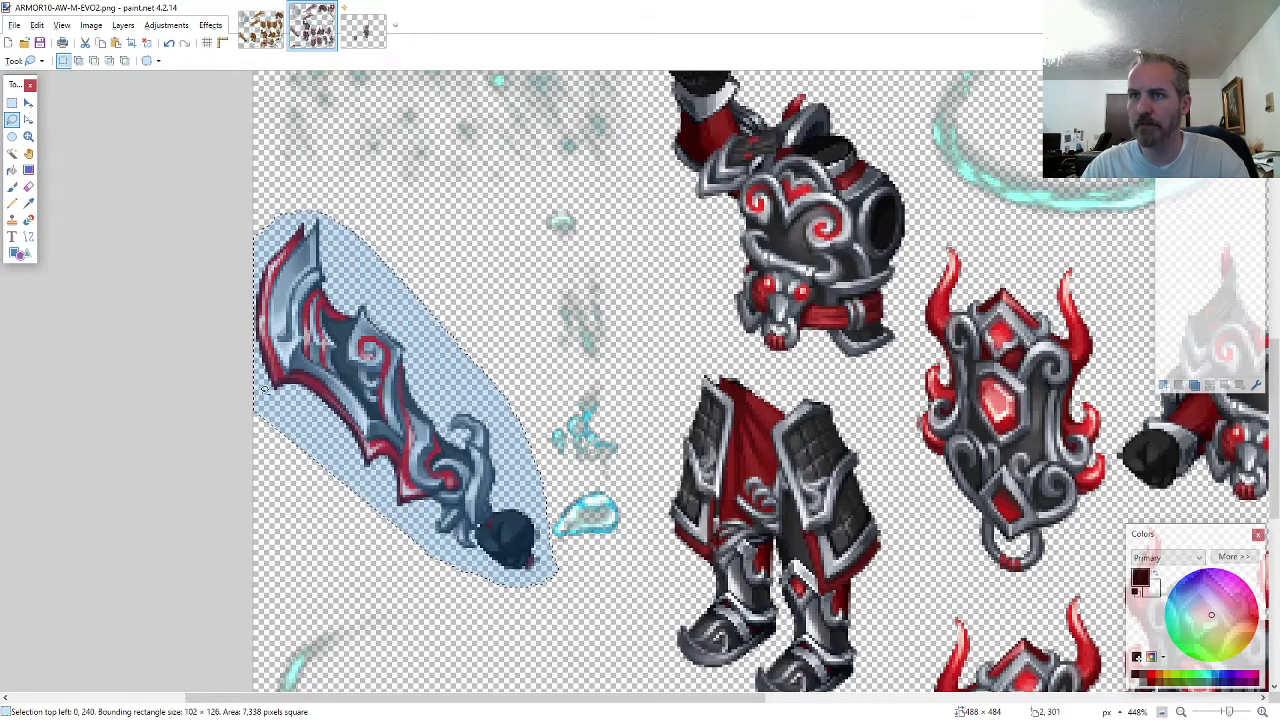
# - Paste the sword into the untitled image and align its fist over the character's outstretched glove
pyautogui.click(363, 27)
pyautogui.hotkey('ctrl', 'v')
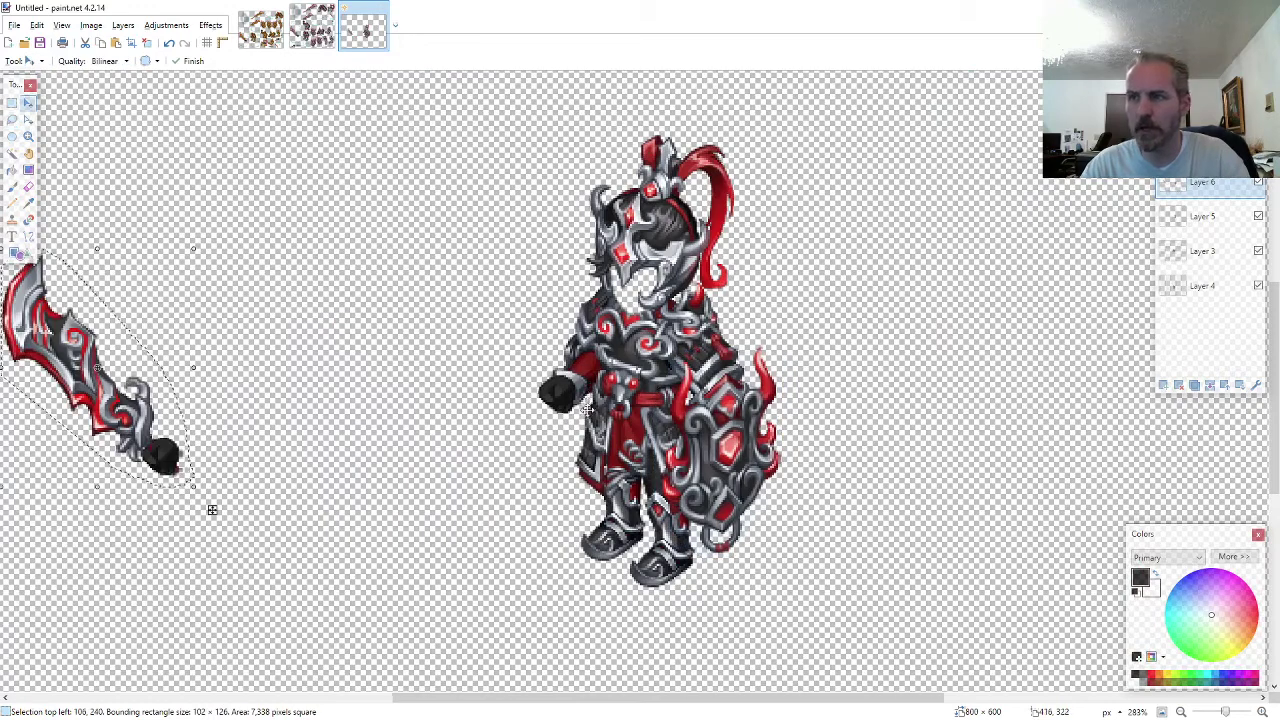
pyautogui.scroll(5, 259, 510)
pyautogui.moveTo(254, 526); pyautogui.dragTo(585, 414)
pyautogui.moveTo(293, 361); pyautogui.dragTo(420, 583)
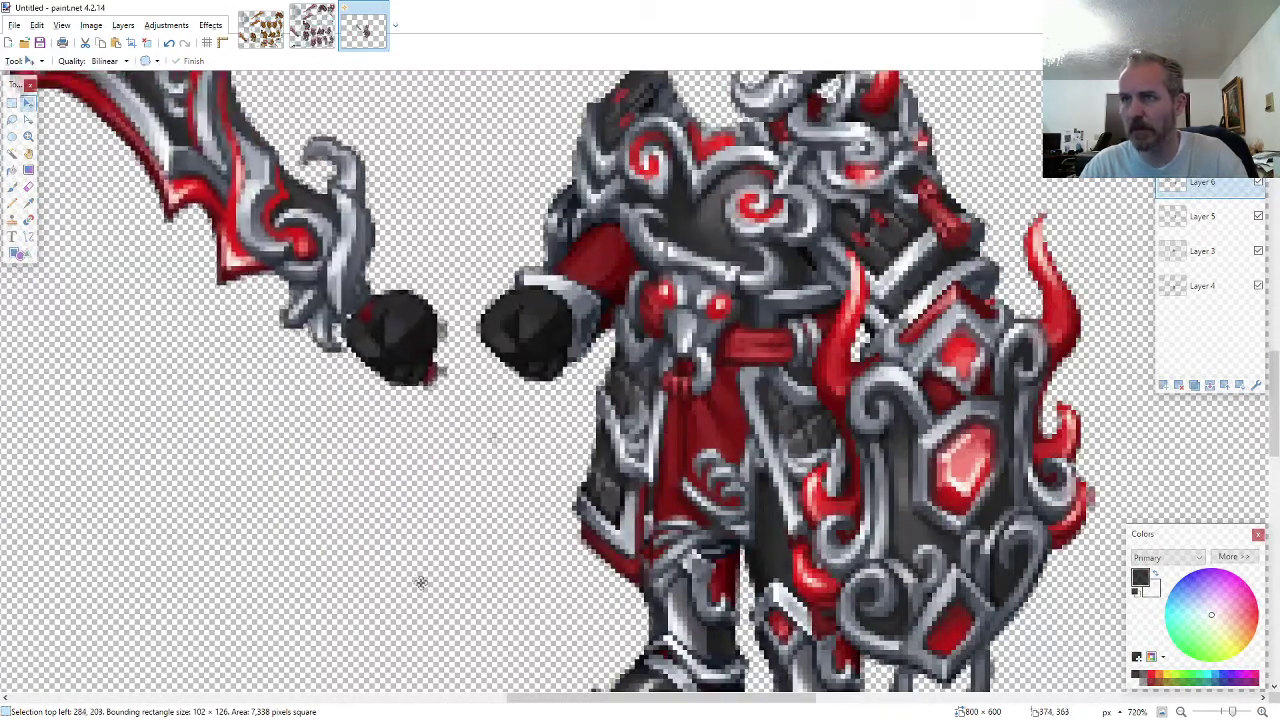
pyautogui.moveTo(346, 467); pyautogui.dragTo(467, 469)
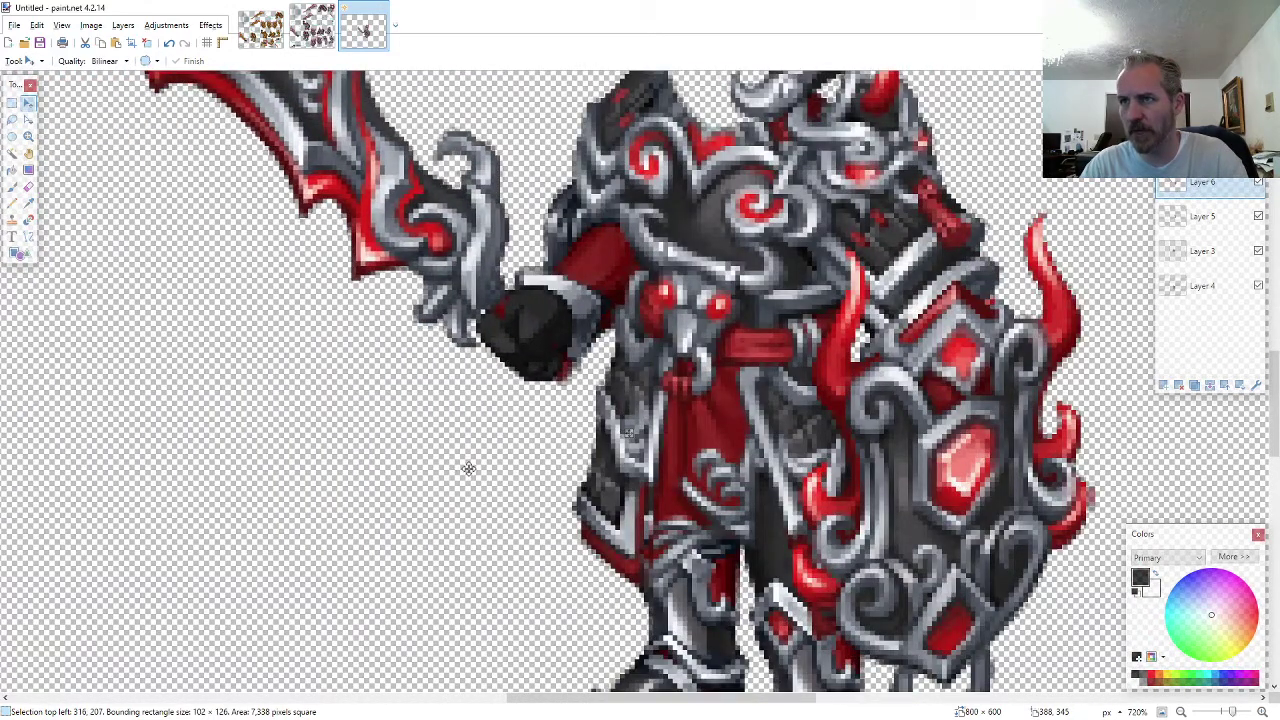
pyautogui.click(28, 186)
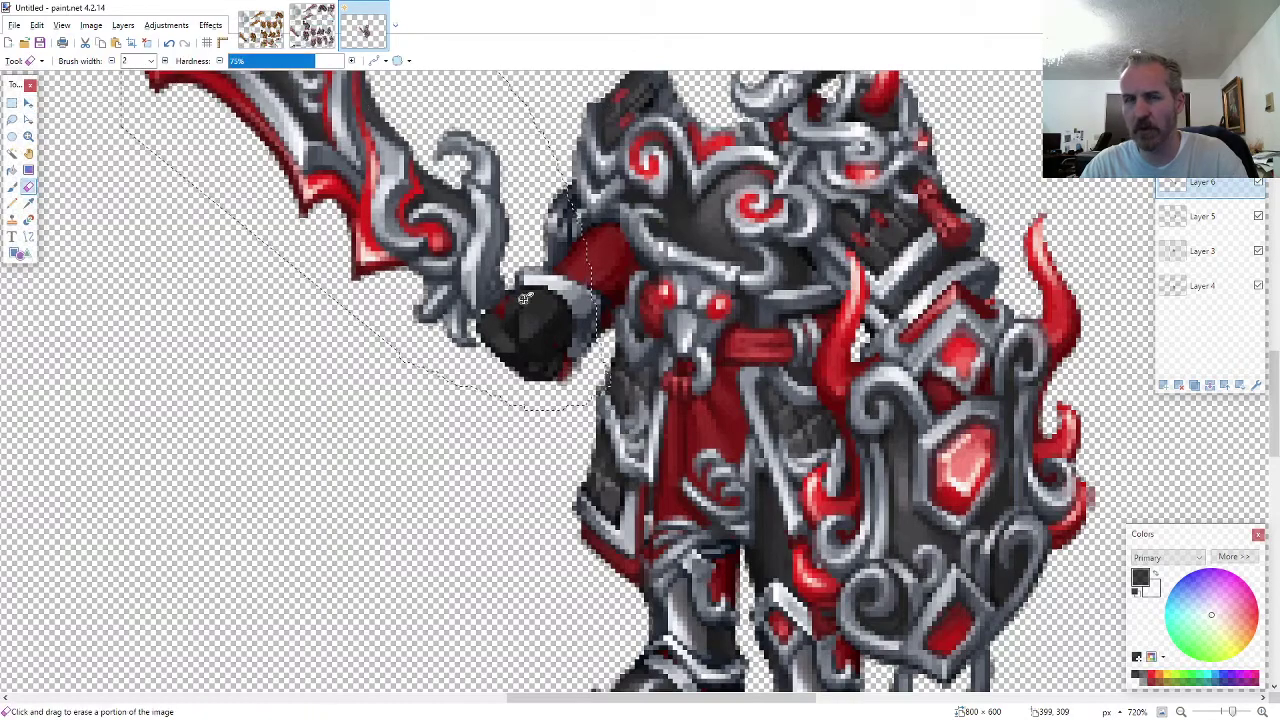
pyautogui.scroll(4, 591, 344)
pyautogui.scroll(1, 591, 344)
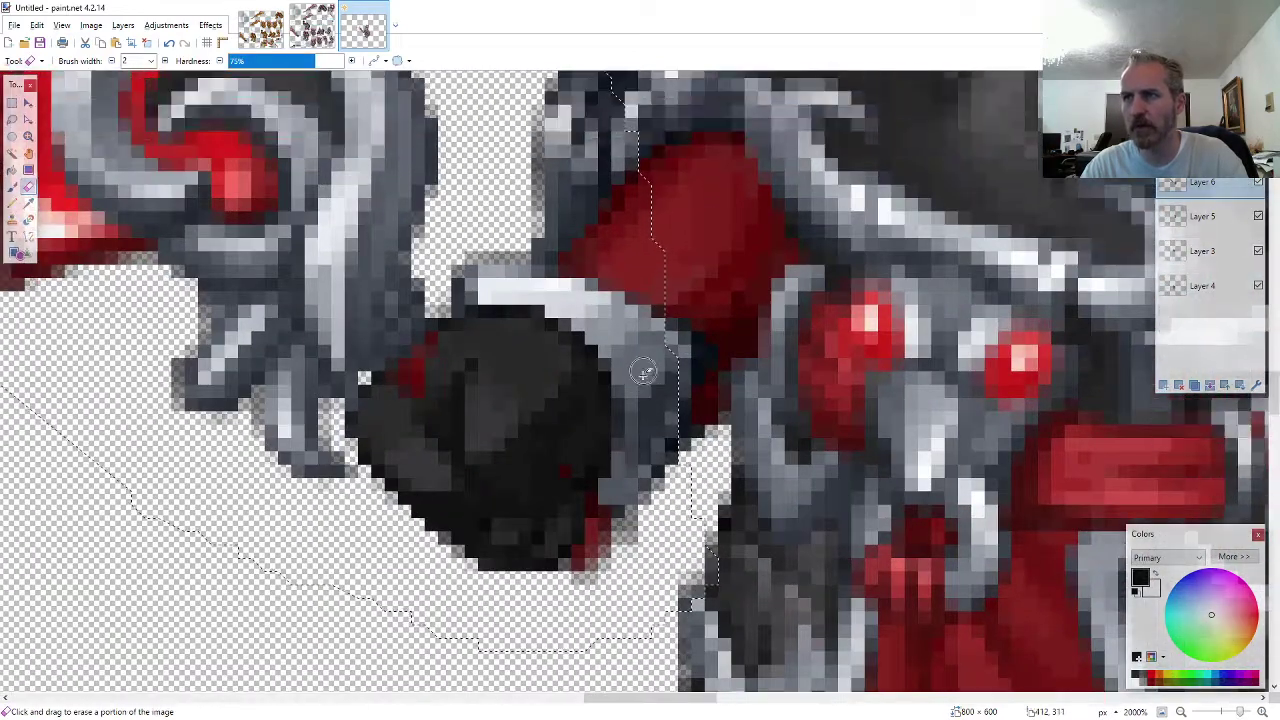
pyautogui.scroll(1, 650, 345)
pyautogui.scroll(-6, 536, 288)
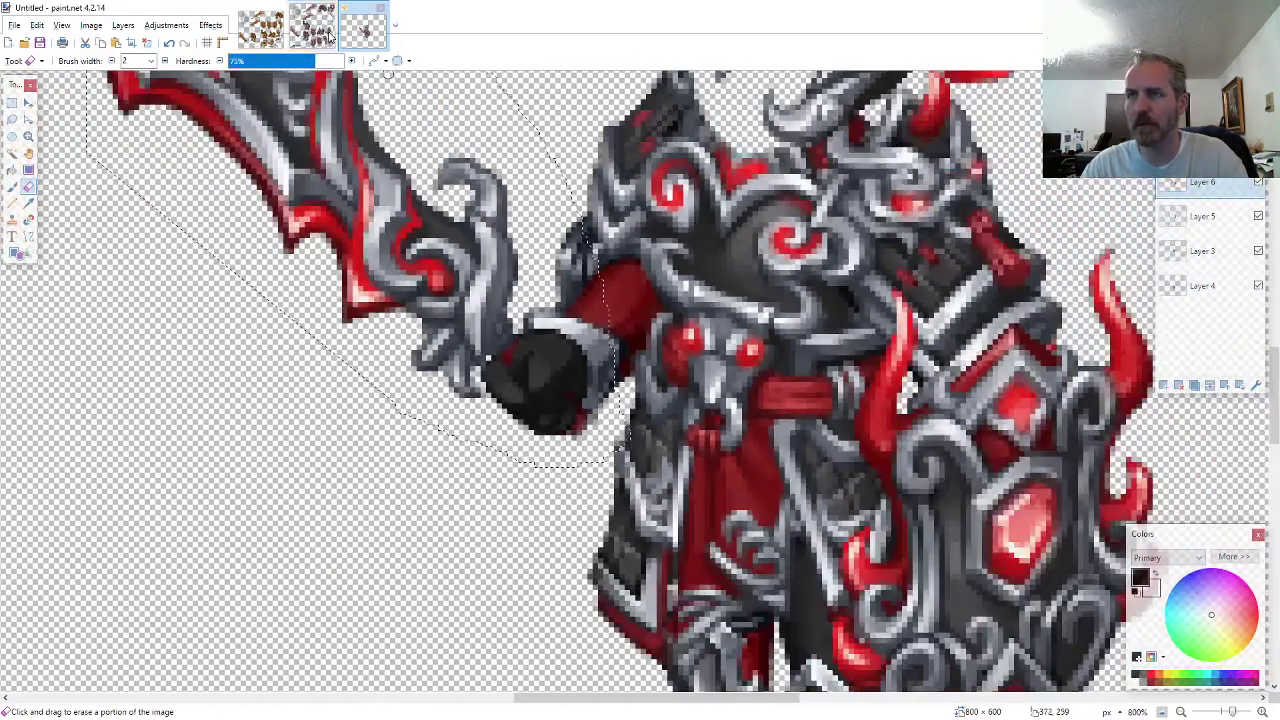
# - Lasso and copy the dark red sword handle with its tassel in ARMOR10-AW-M-EVO2.png, returning to the untitled image
pyautogui.click(312, 25)
pyautogui.click(11, 119)
pyautogui.scroll(-5, 735, 352)
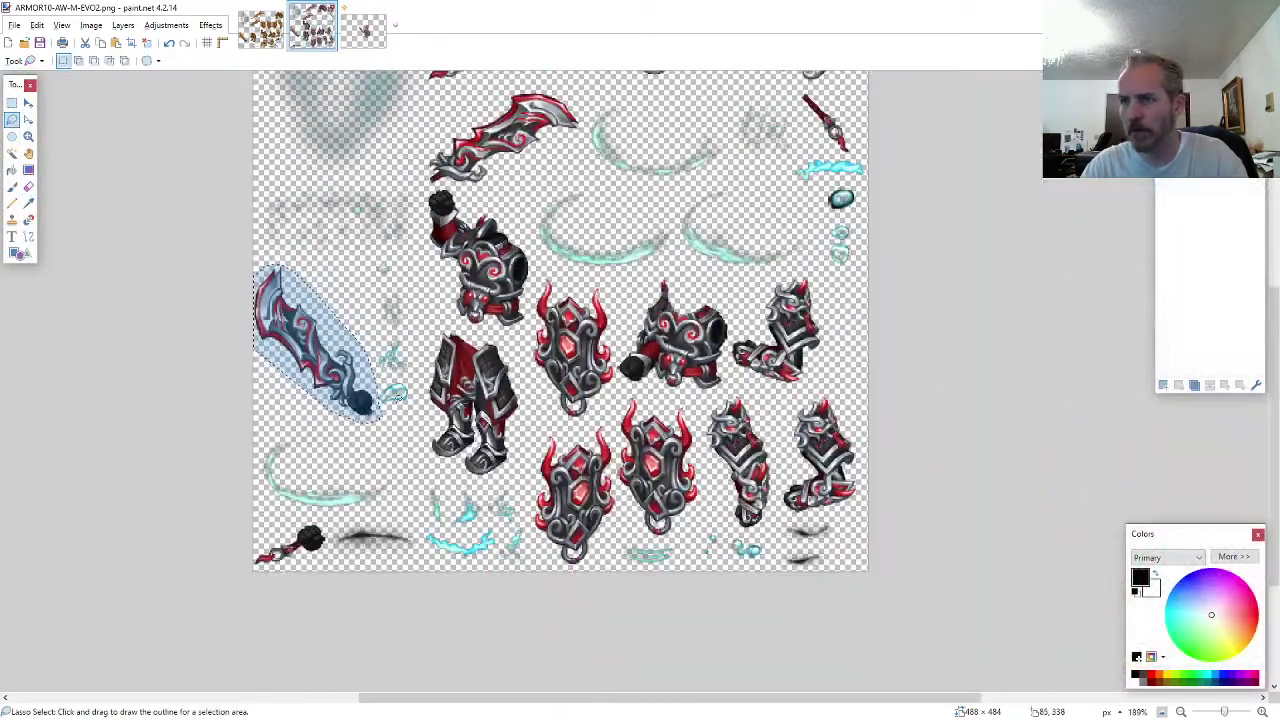
pyautogui.scroll(4, 735, 352)
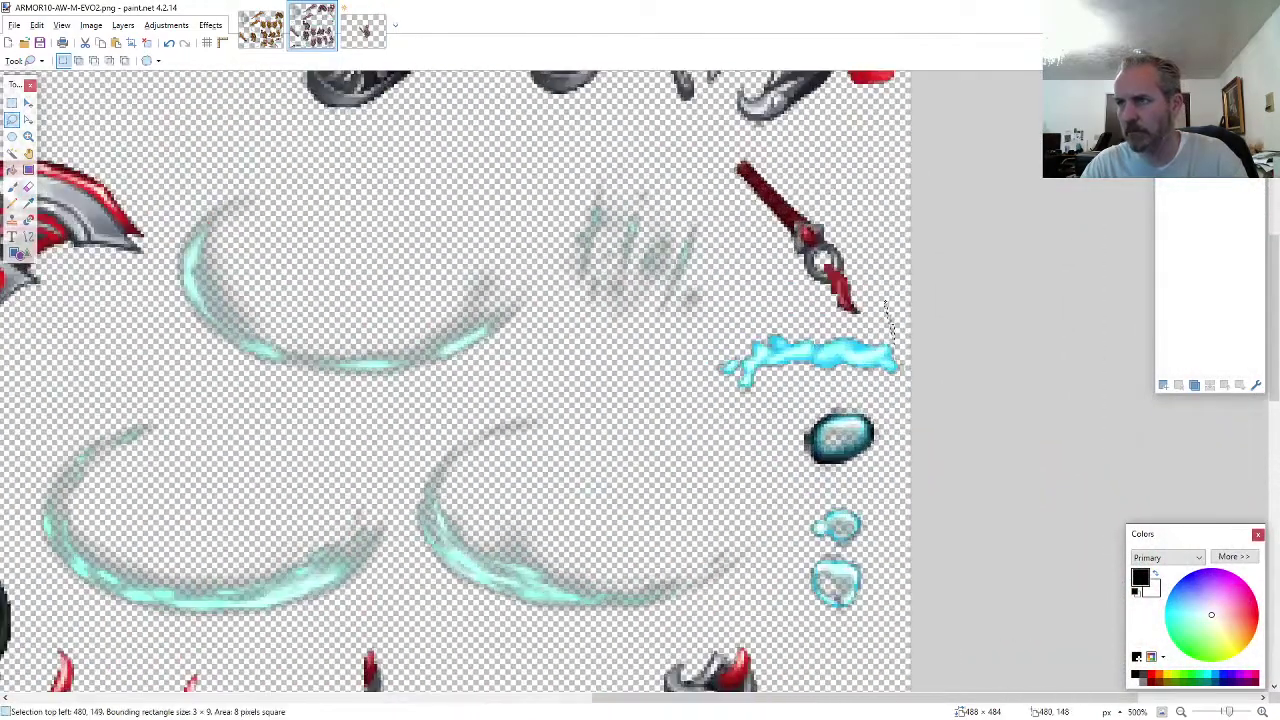
pyautogui.moveTo(884, 304)
pyautogui.mouseDown()
pyautogui.moveTo(848, 228)
pyautogui.moveTo(778, 158)
pyautogui.moveTo(721, 177)
pyautogui.moveTo(806, 303)
pyautogui.mouseUp()
pyautogui.click(363, 28)
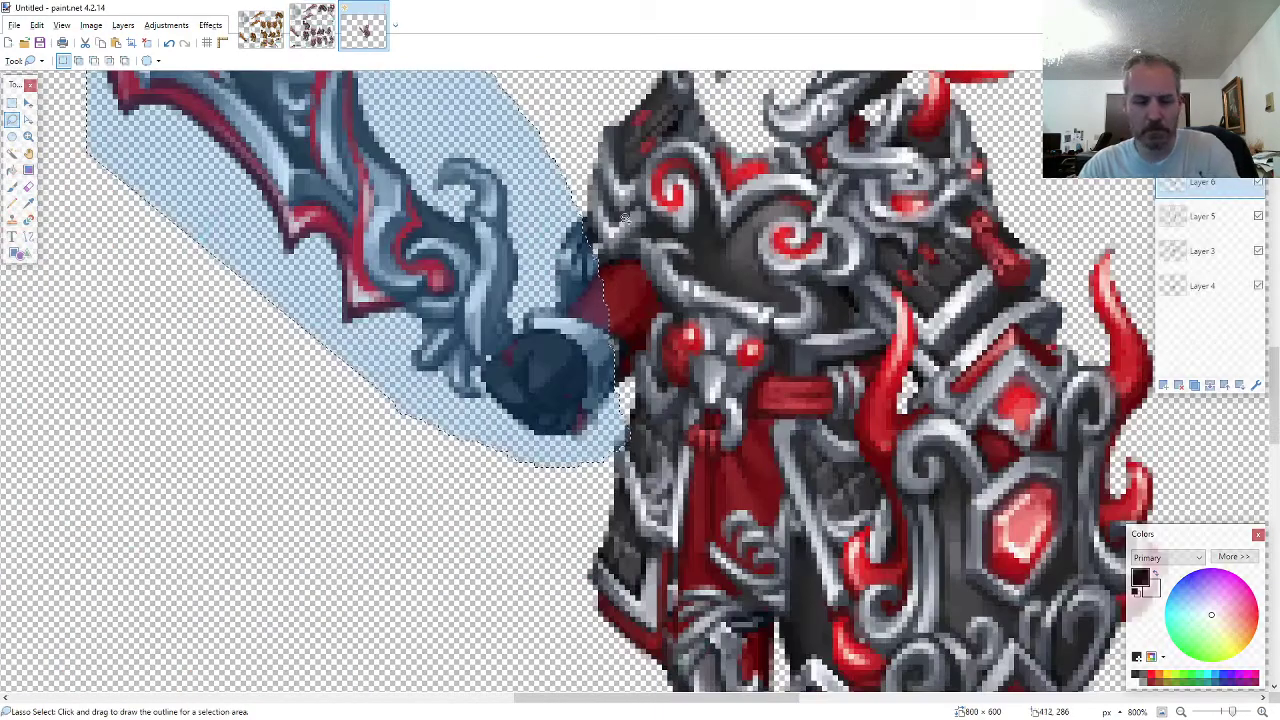
# - Paste the red sword handle onto the new bottom layer and place it under the black fist in line with the sword
pyautogui.moveTo(1212, 338); pyautogui.dragTo(1212, 345)
pyautogui.hotkey('ctrl', 'v')
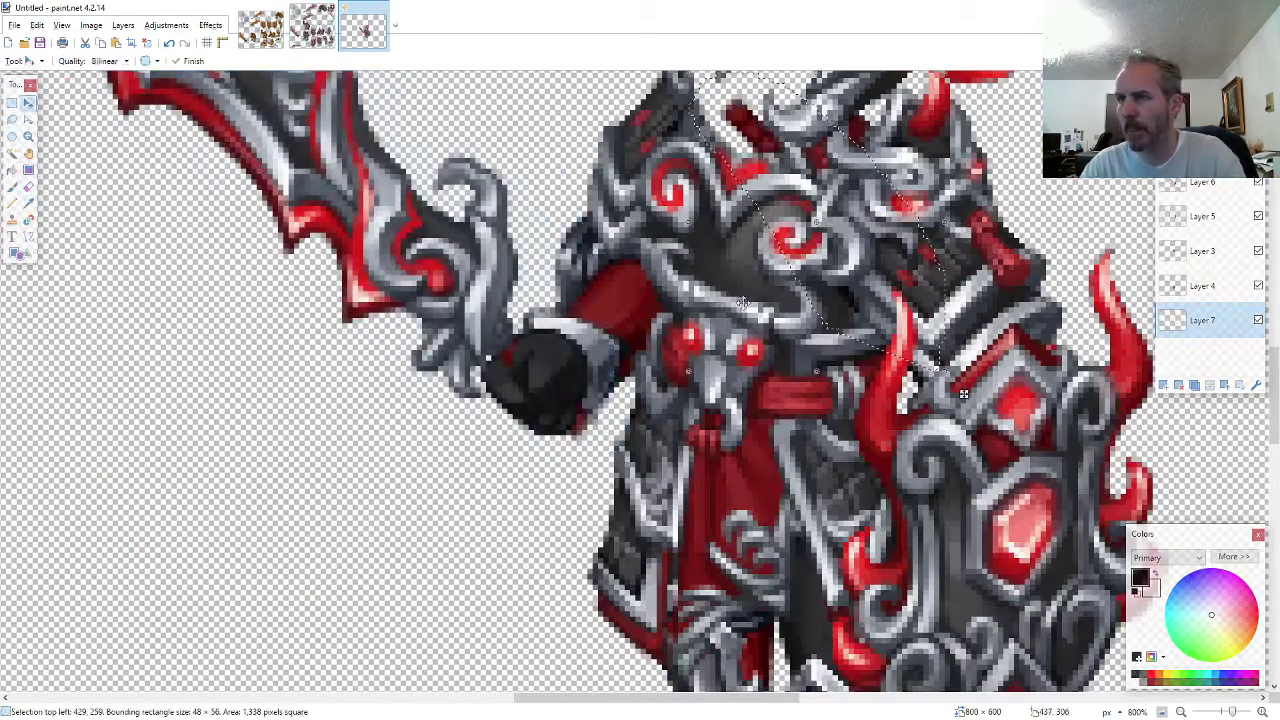
pyautogui.moveTo(768, 210); pyautogui.dragTo(615, 491)
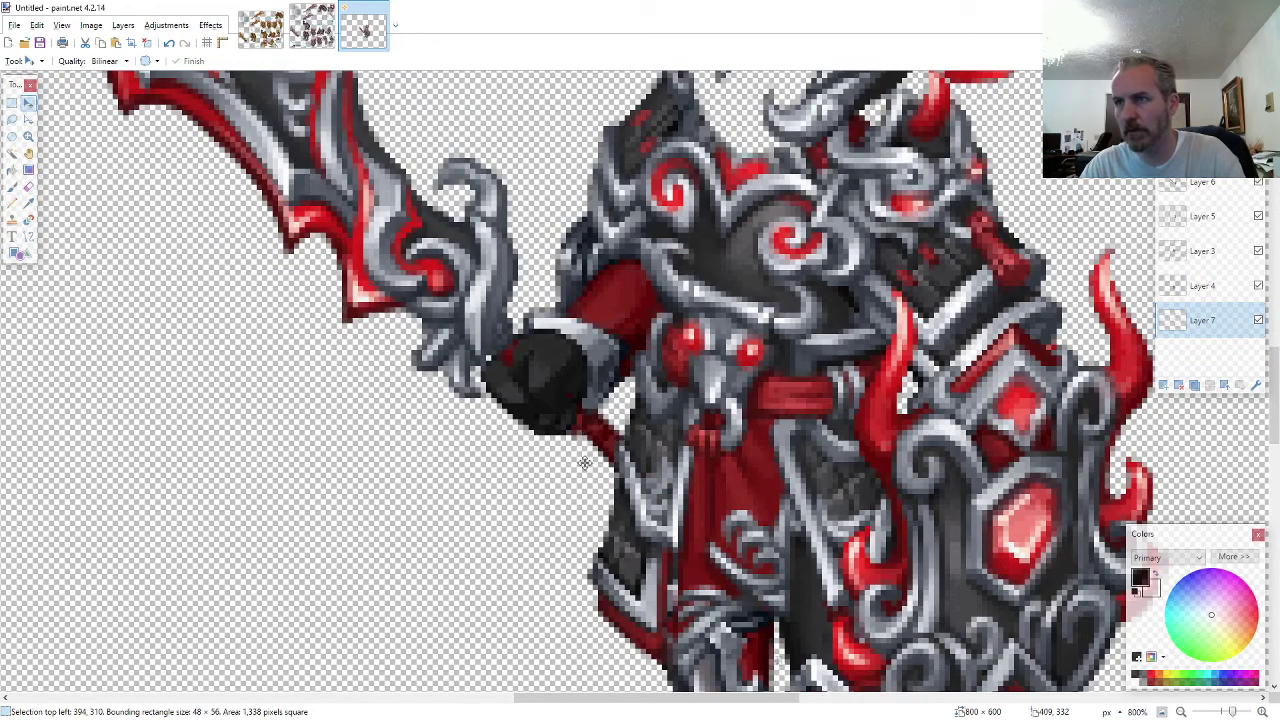
pyautogui.scroll(-5, 564, 450)
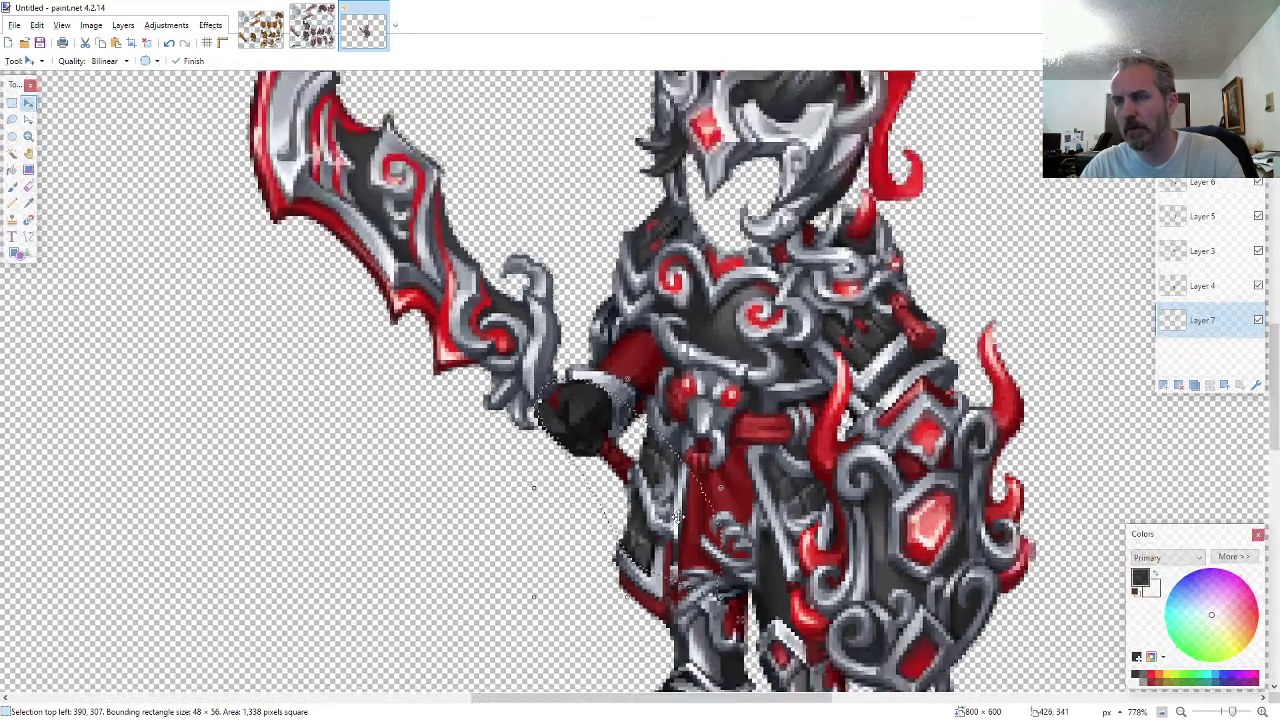
pyautogui.scroll(6, 626, 498)
pyautogui.hotkey('ctrl', 'd')
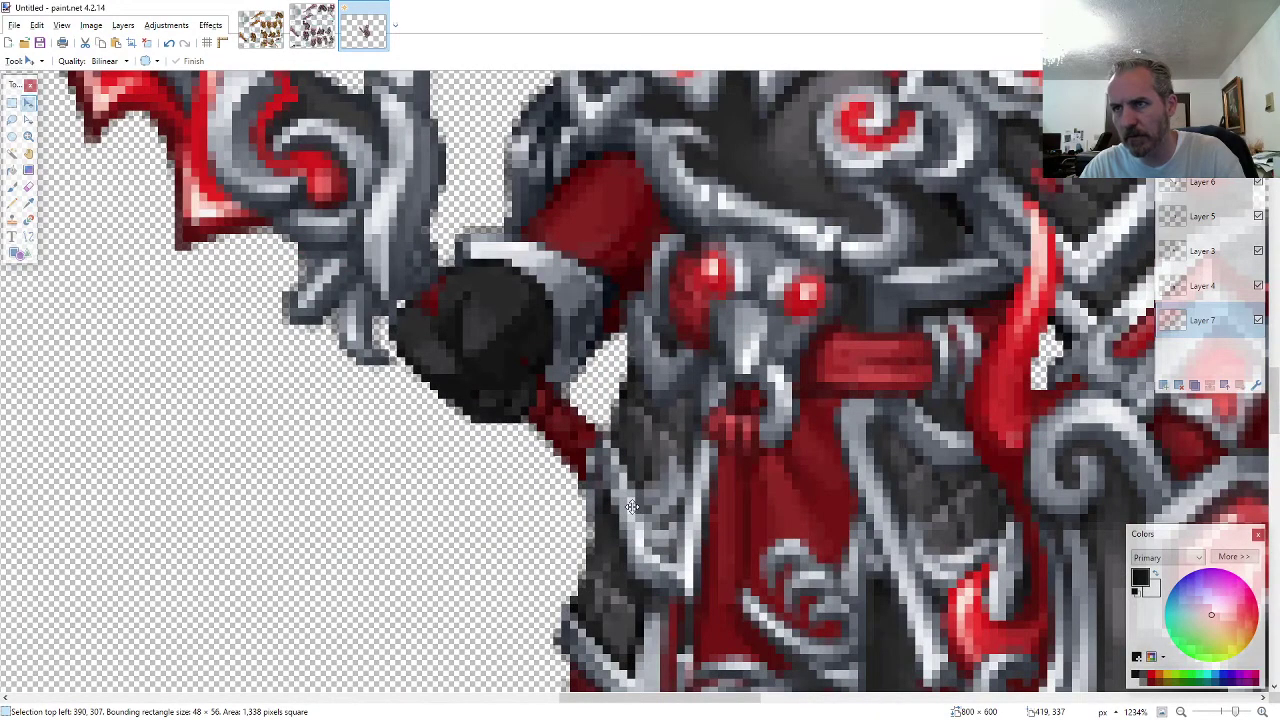
# - Select the whole canvas and merge all the character's layers down into a single layer
pyautogui.scroll(-8, 632, 507)
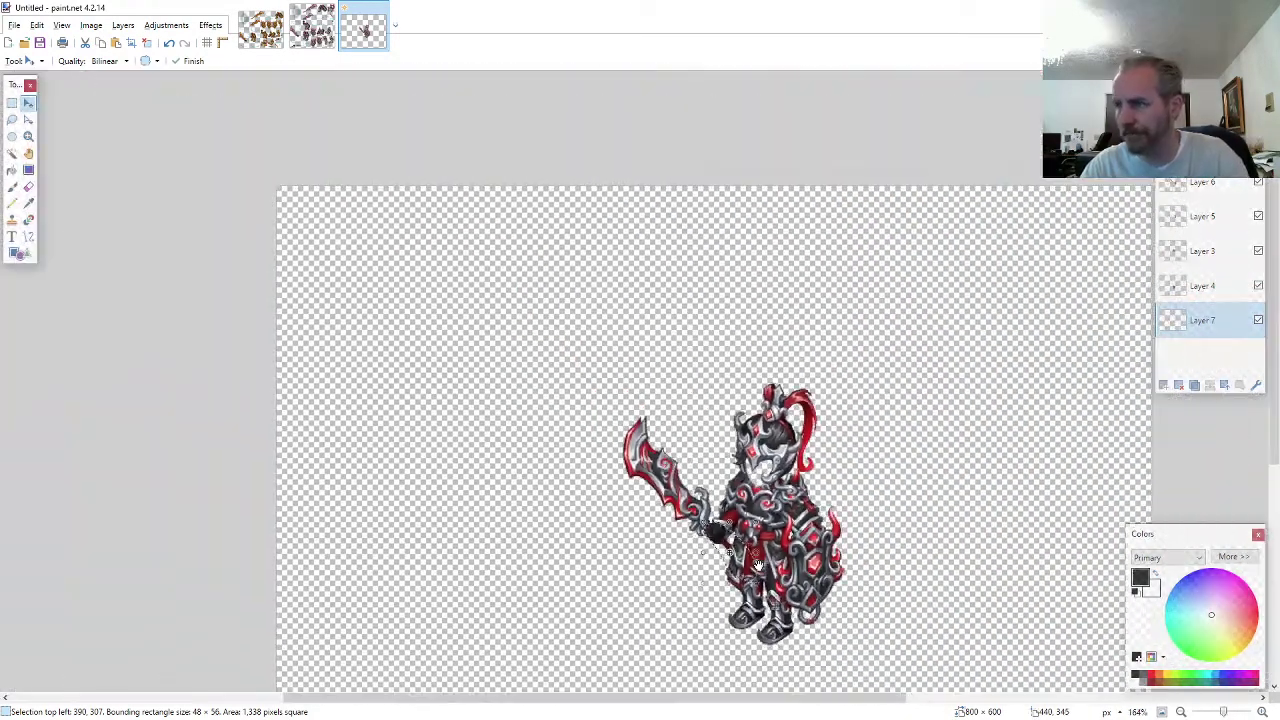
pyautogui.scroll(-4, 756, 564)
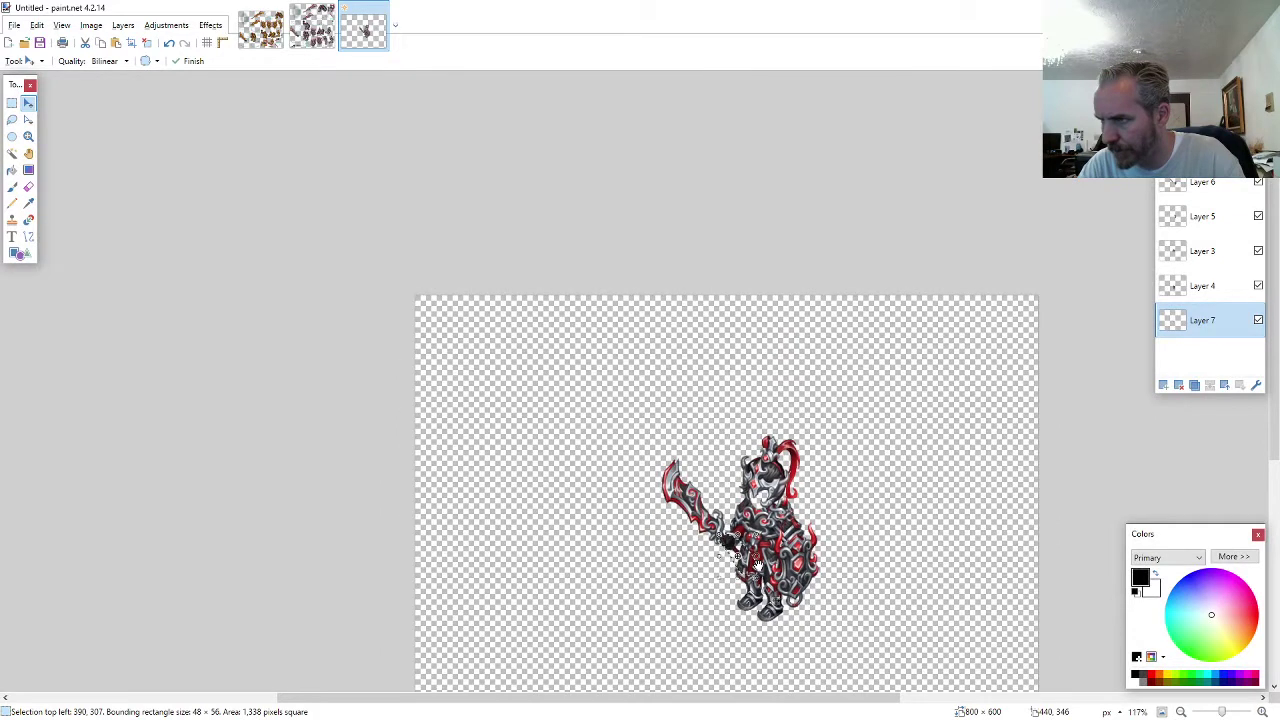
pyautogui.scroll(-1, 756, 564)
pyautogui.hotkey('ctrl', 'a')
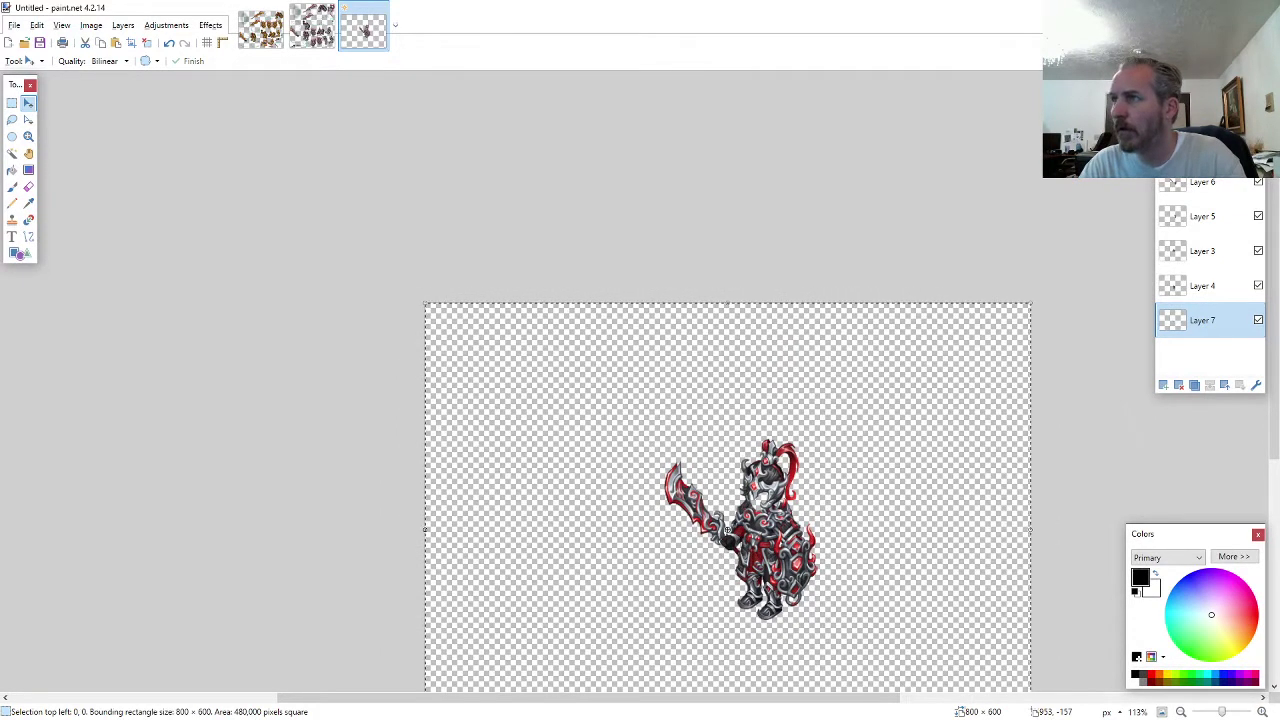
pyautogui.click(1203, 113)
pyautogui.click(1211, 386)
pyautogui.click(1211, 386)
pyautogui.click(1212, 388)
pyautogui.click(1212, 388)
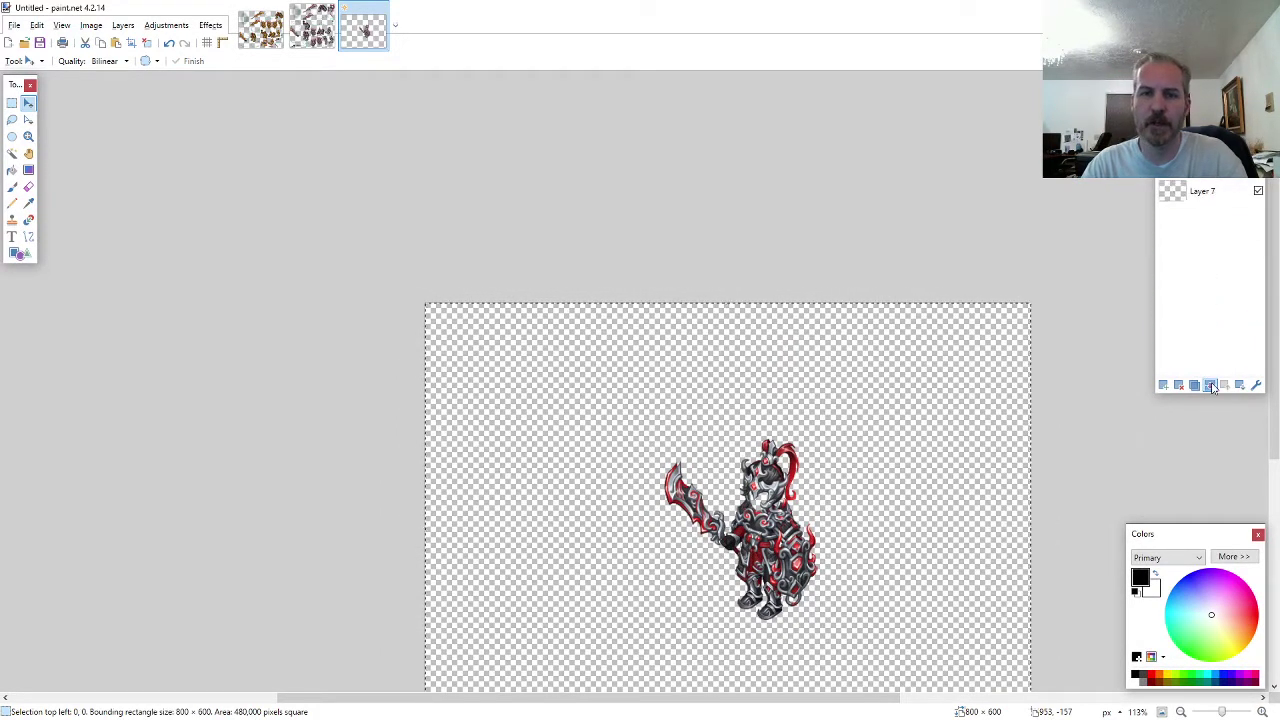
pyautogui.click(1212, 388)
pyautogui.click(1212, 388)
# - Move the merged character to the canvas's upper-left corner and resize the canvas to 265 × 265 pixels, anchored top left
pyautogui.moveTo(899, 443); pyautogui.dragTo(675, 317)
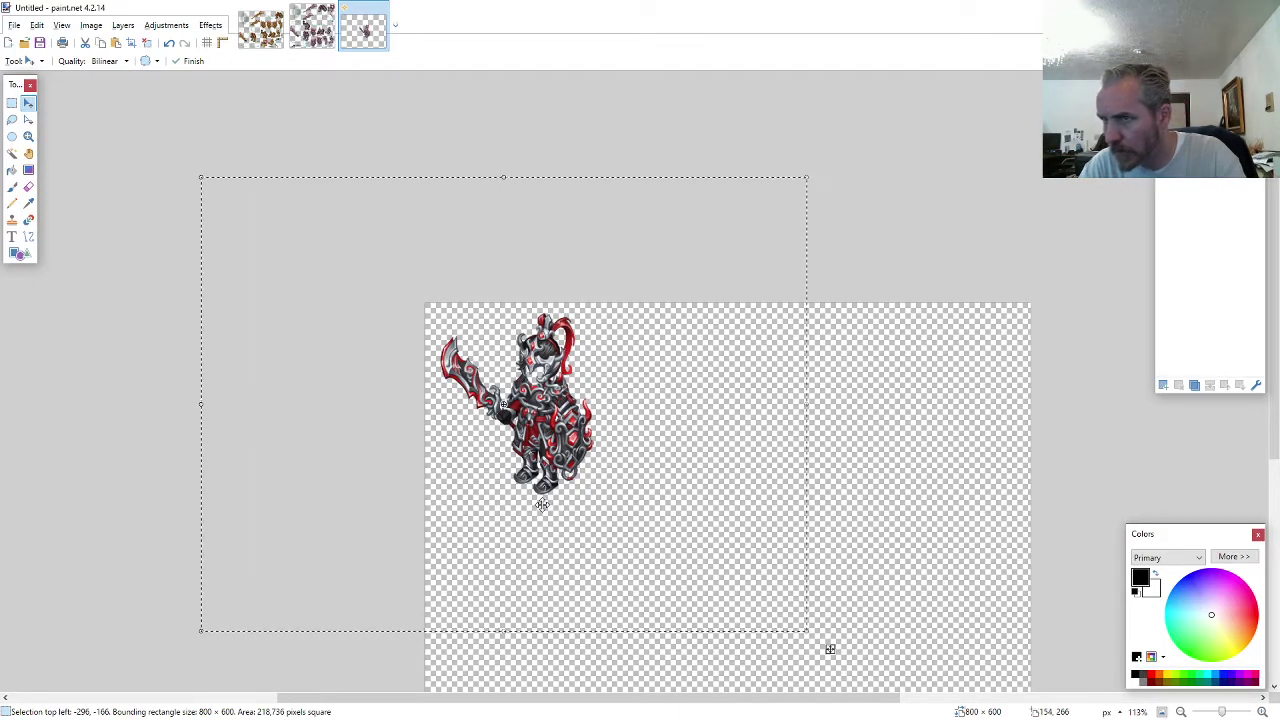
pyautogui.hotkey('ctrl', 'shift', 'r')
pyautogui.write('65')
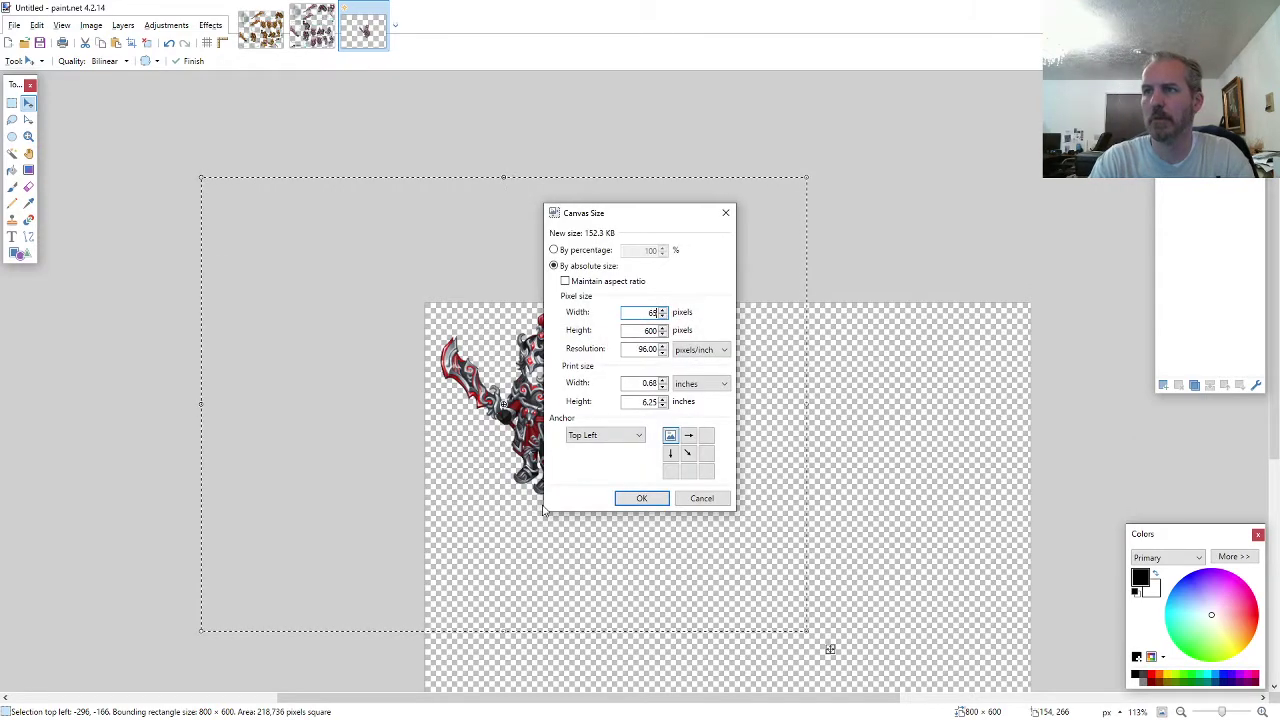
pyautogui.press('Tab')
pyautogui.write('265')
pyautogui.press('Return')
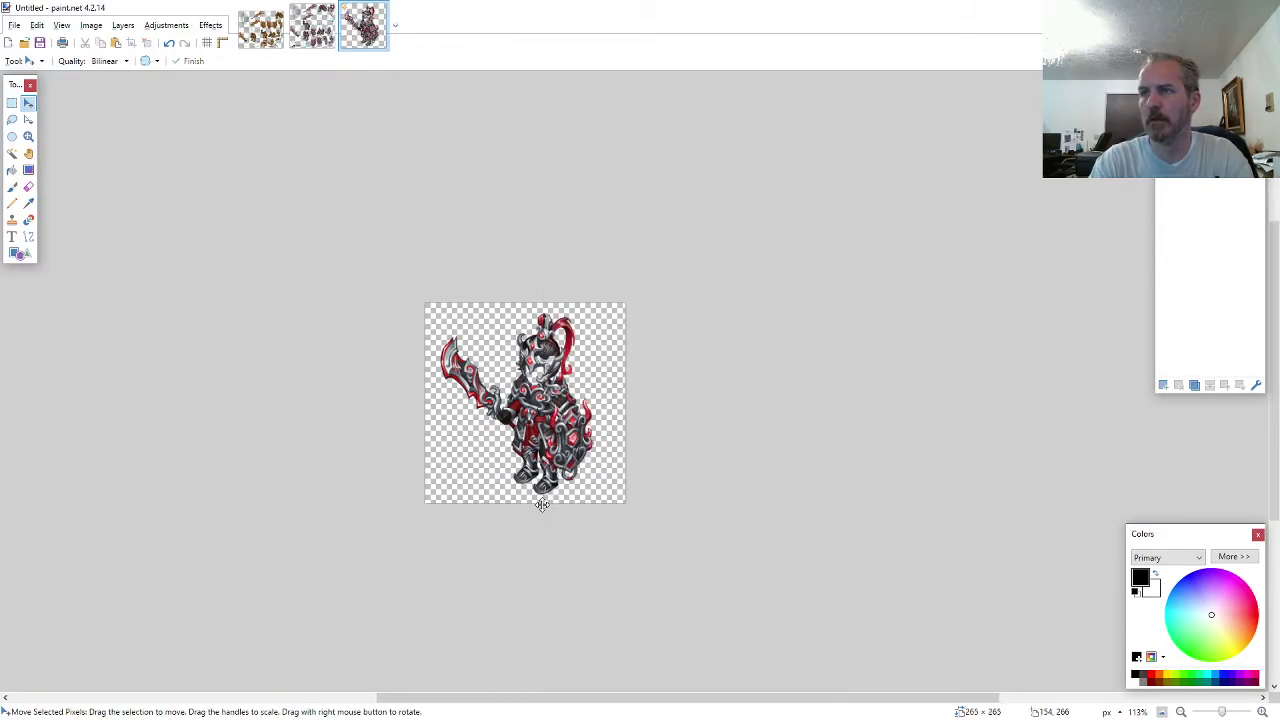
# - Shift the character 12 pixels to the right to center it on the canvas
pyautogui.moveTo(648, 524); pyautogui.dragTo(656, 524)
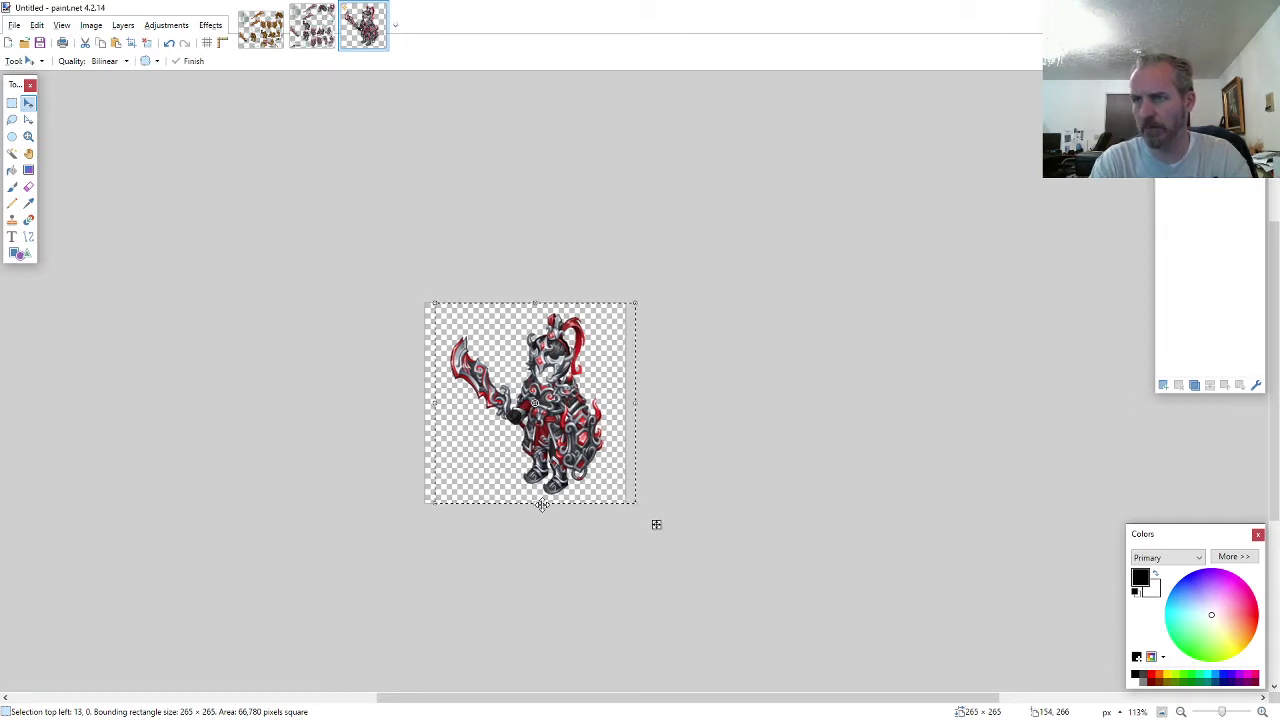
pyautogui.moveTo(656, 524); pyautogui.dragTo(655, 524)
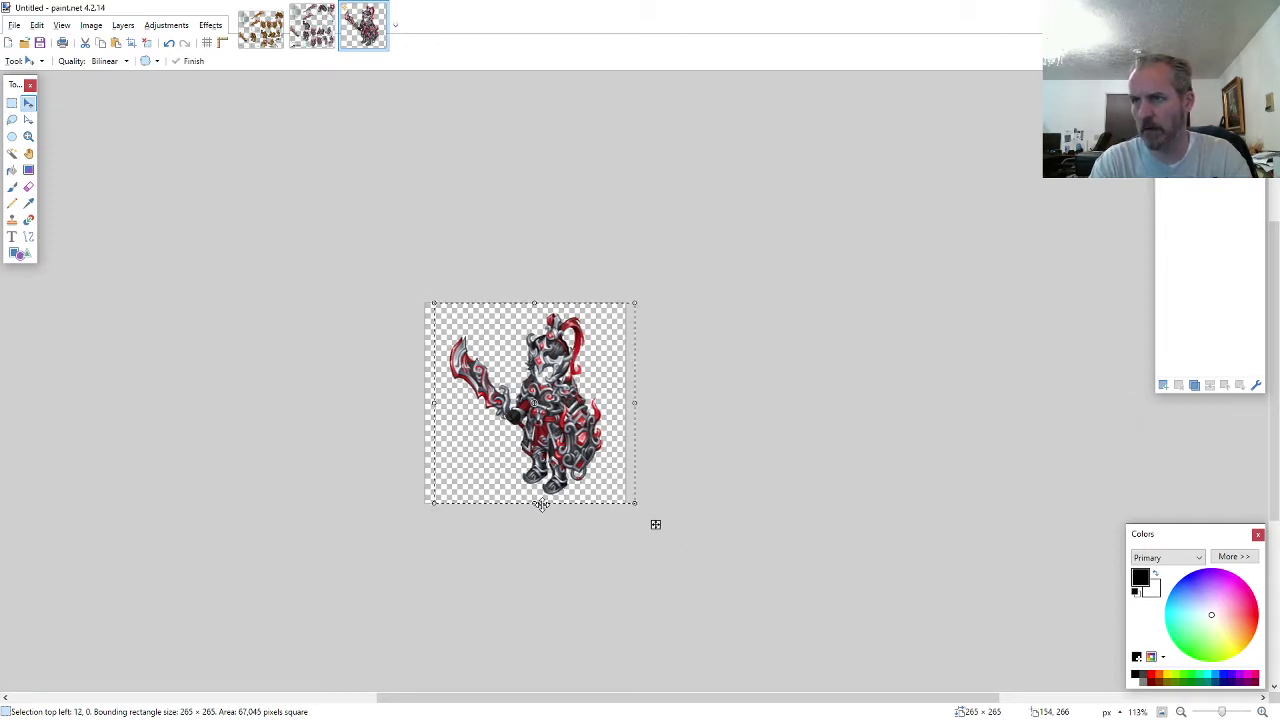
pyautogui.hotkey('ctrl', 'd')
# - Save the image as ARMOR10-AW-M-EVO2.png in the 2021-02 folder and close both ARMOR10 images
pyautogui.hotkey('ctrl', 's')
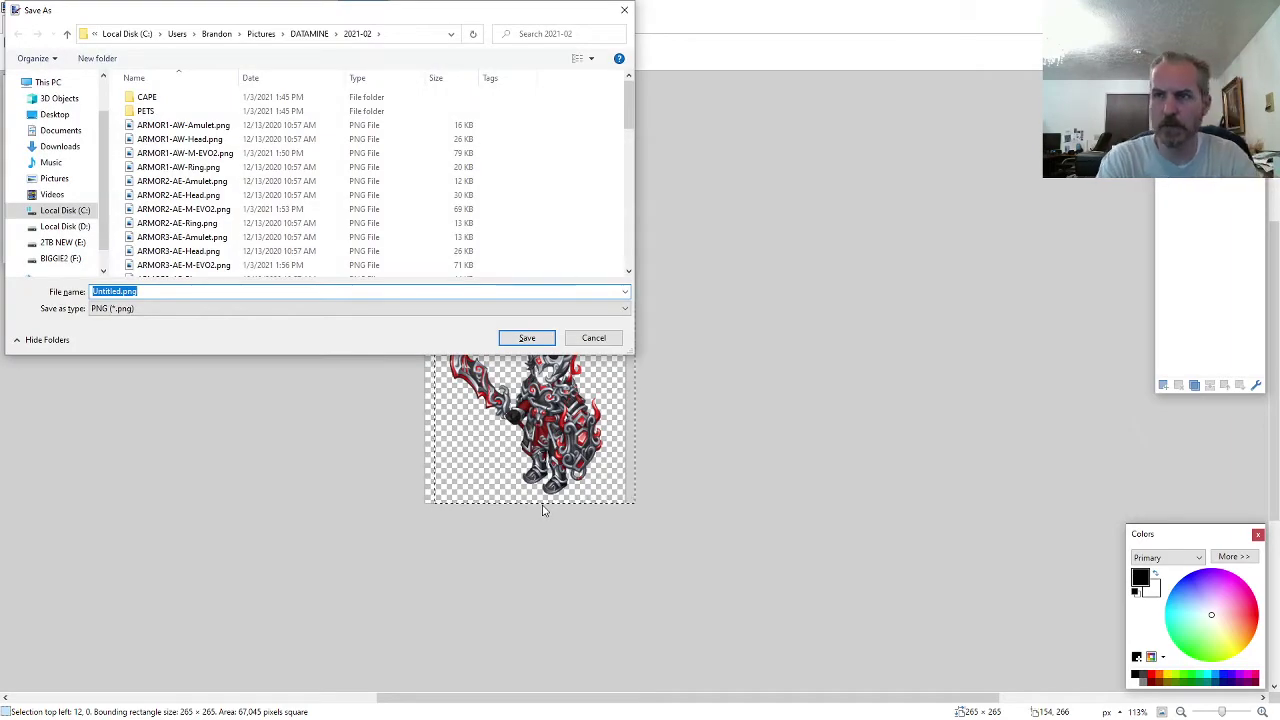
pyautogui.write('ARMOR10-AE')
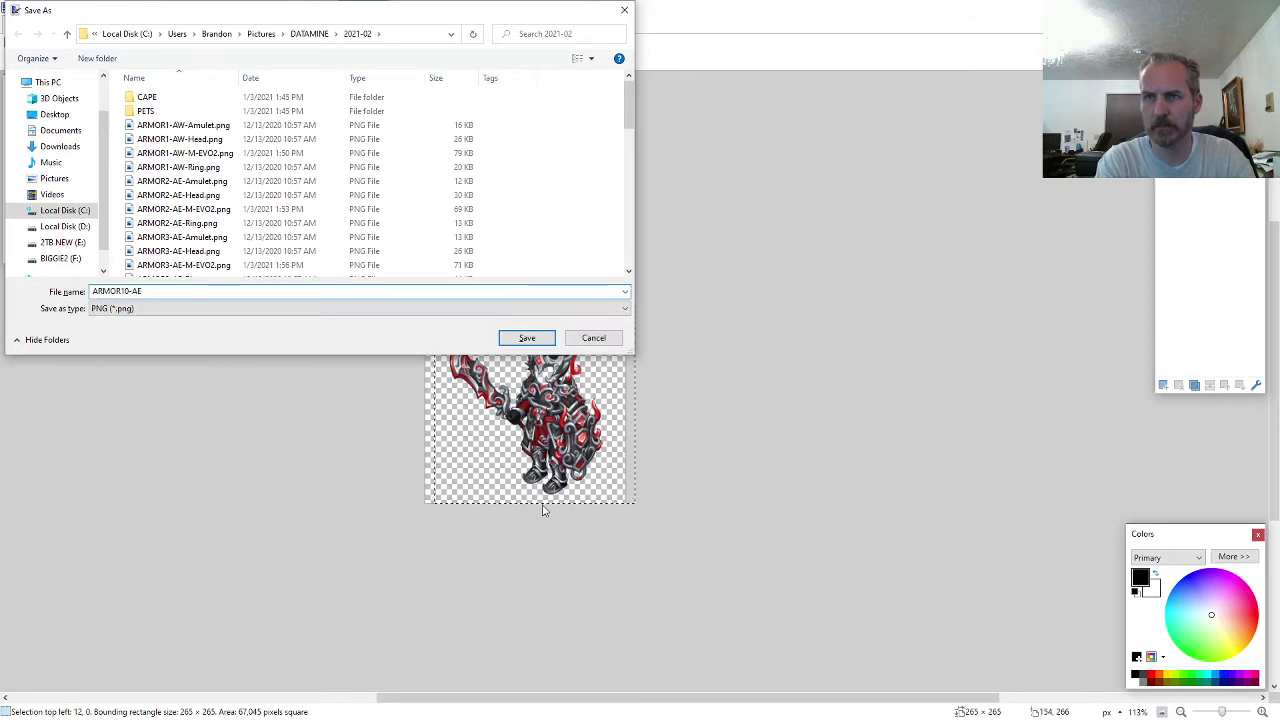
pyautogui.press('BackSpace')
pyautogui.write('W-M-EVO2')
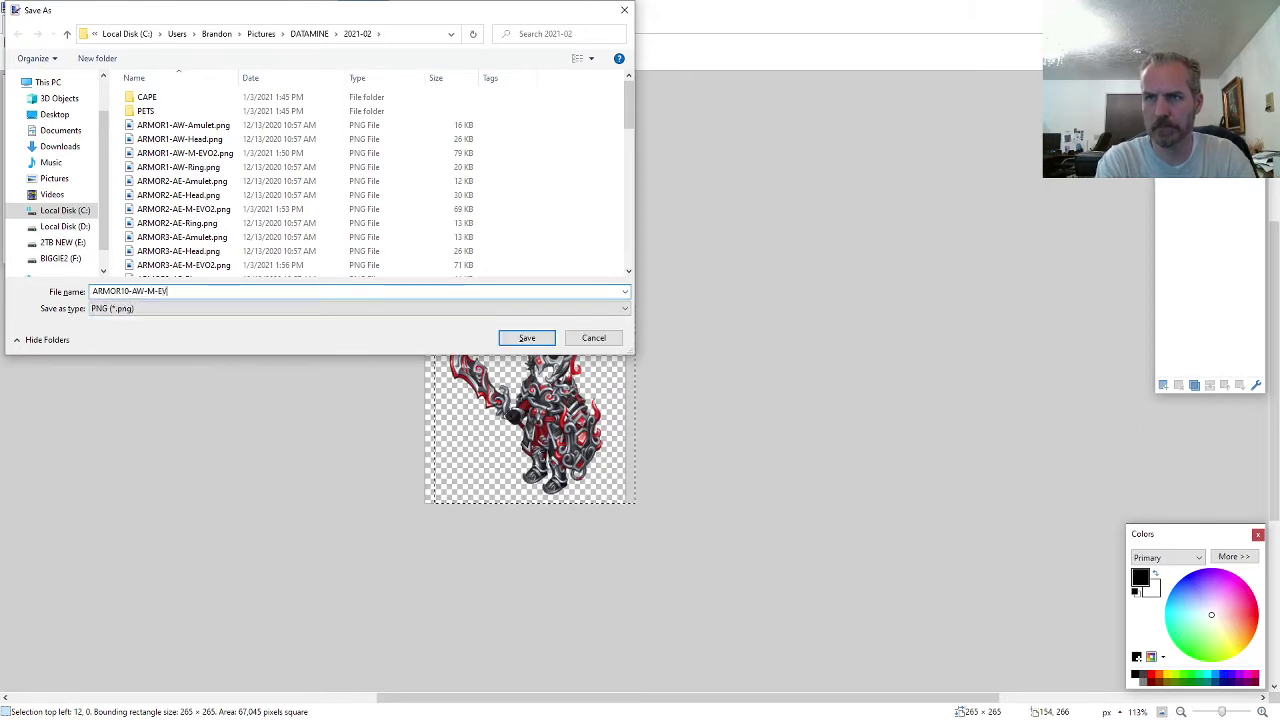
pyautogui.press('Return')
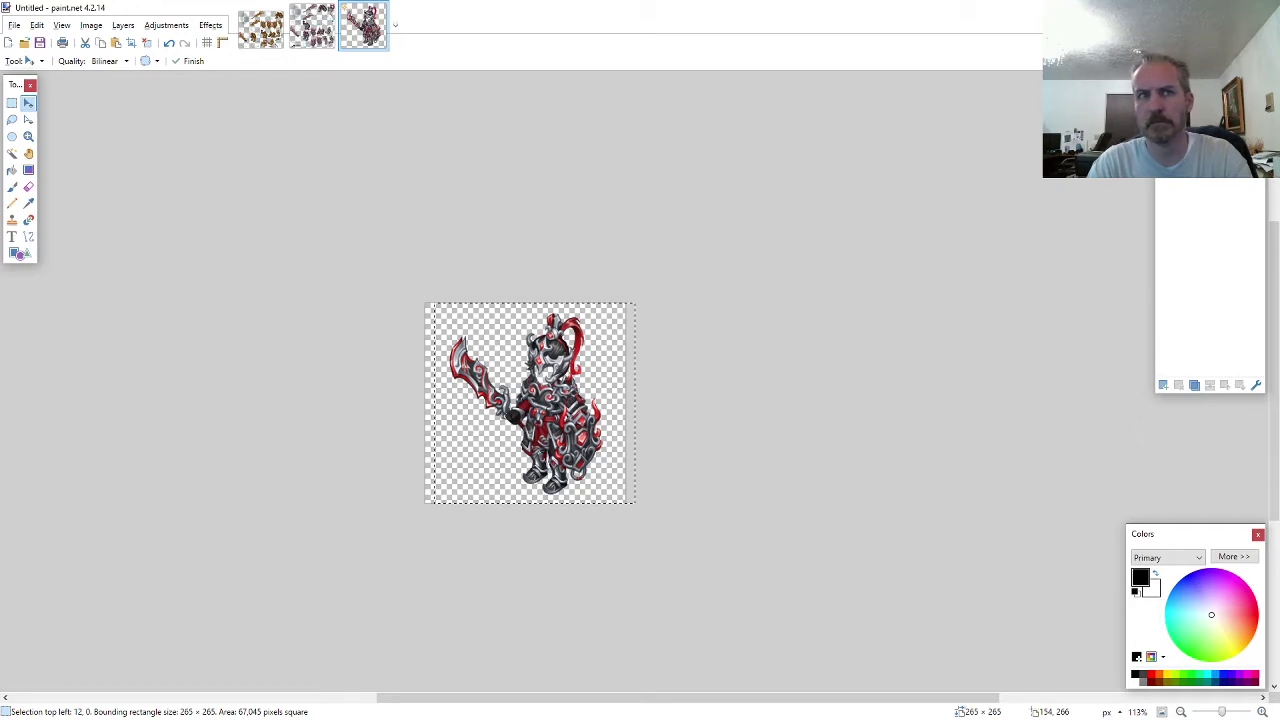
pyautogui.press('Return')
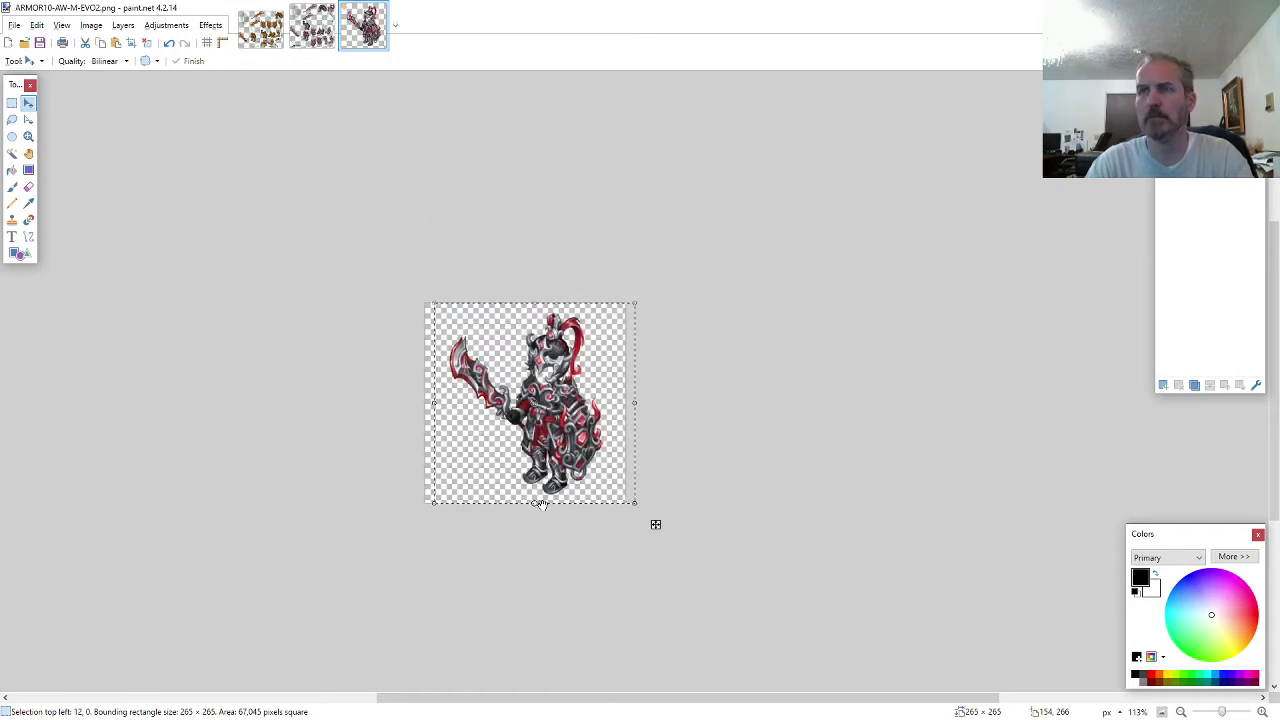
pyautogui.hotkey('ctrl', 'w')
pyautogui.hotkey('ctrl', 'w')
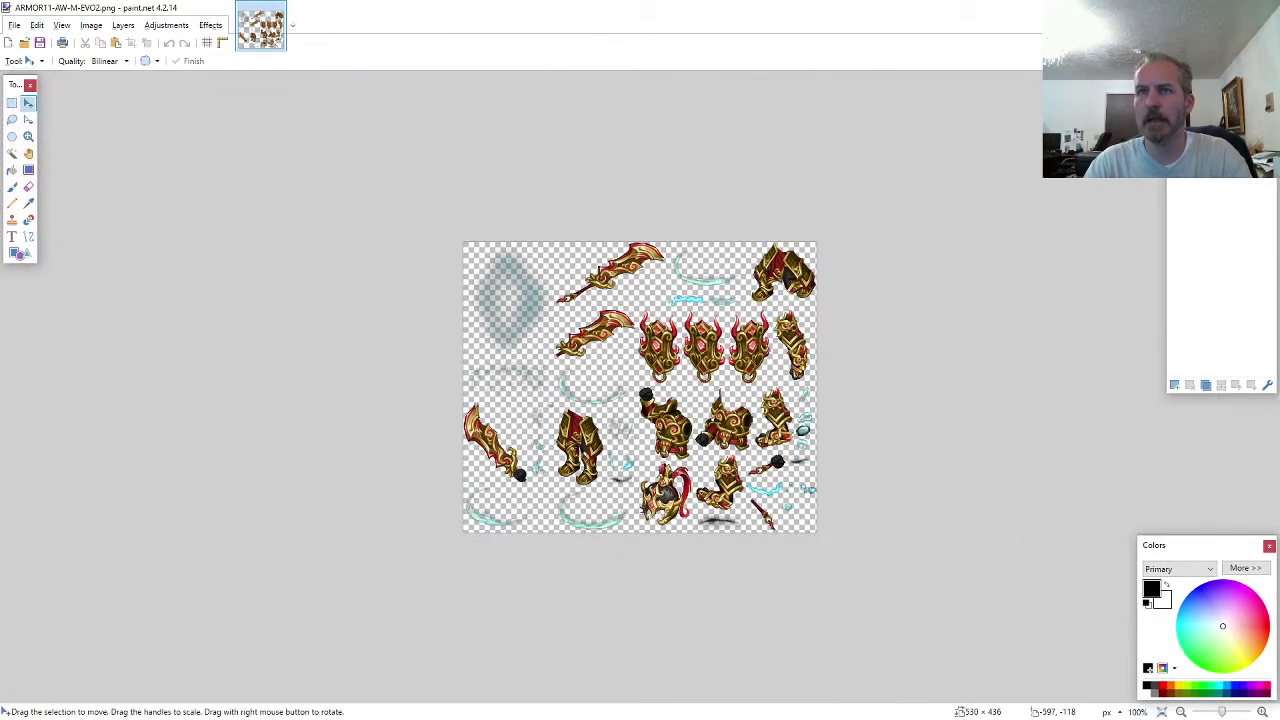
# - Lasso and copy the gold helmet with the red plume in ARMOR11-AW-M-EVO2.png
pyautogui.click(13, 120)
pyautogui.scroll(5, 690, 532)
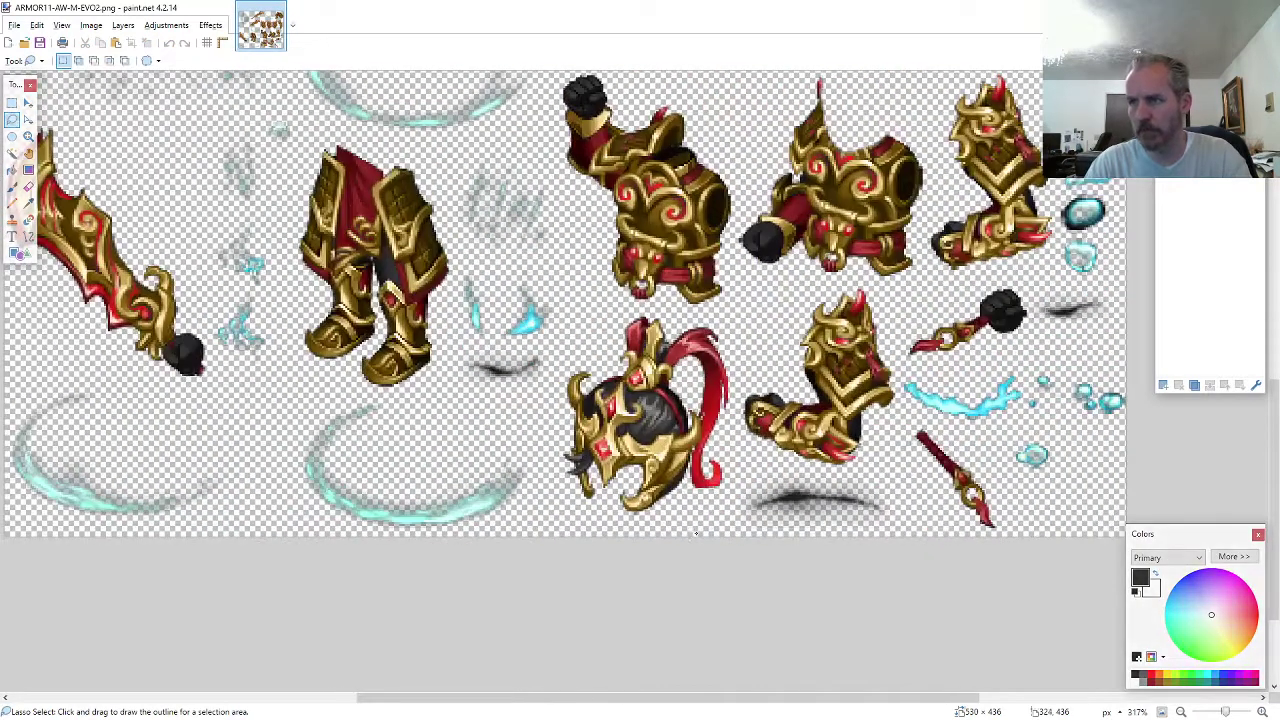
pyautogui.moveTo(696, 533)
pyautogui.mouseDown()
pyautogui.moveTo(725, 511)
pyautogui.moveTo(742, 469)
pyautogui.mouseUp()
pyautogui.moveTo(740, 417)
pyautogui.mouseDown()
pyautogui.moveTo(731, 341)
pyautogui.moveTo(701, 313)
pyautogui.moveTo(615, 308)
pyautogui.moveTo(555, 365)
pyautogui.moveTo(550, 510)
pyautogui.moveTo(610, 549)
pyautogui.mouseUp()
# - Create a new 800 × 600 pixel image, paste the gold helmet into it, and move it toward the upper center
pyautogui.hotkey('ctrl', 'n')
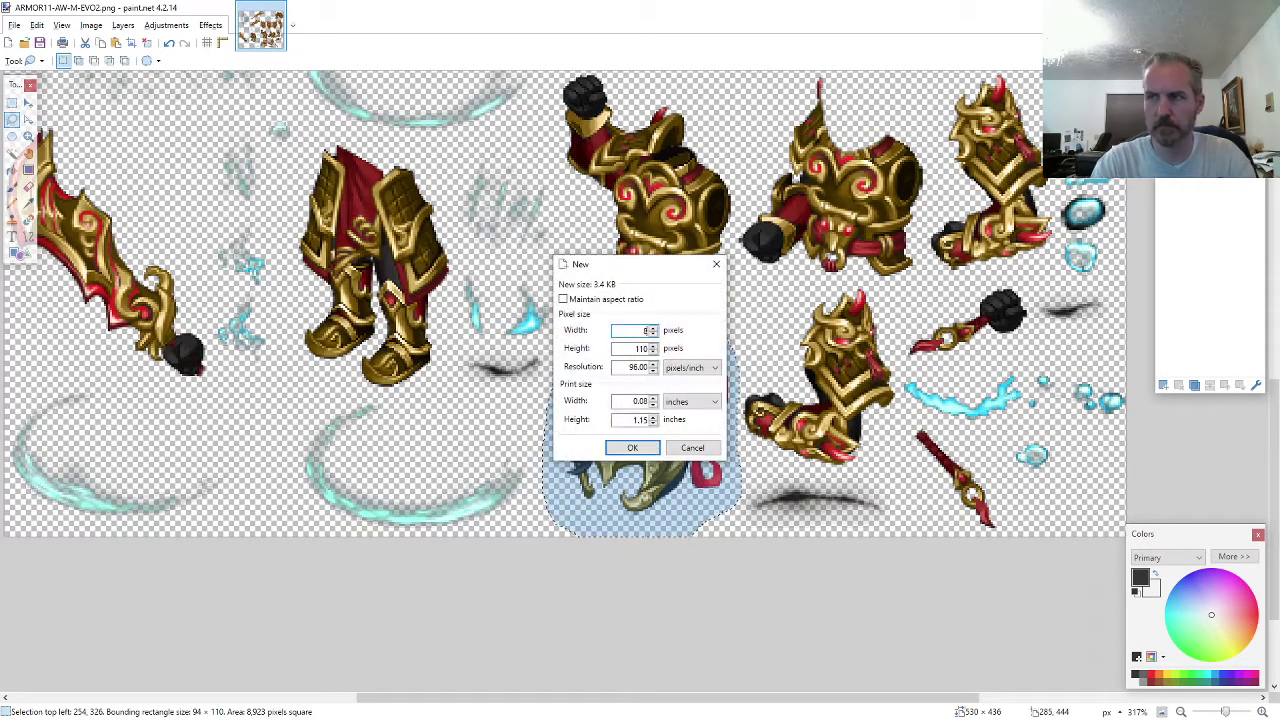
pyautogui.write('600')
pyautogui.press('Return')
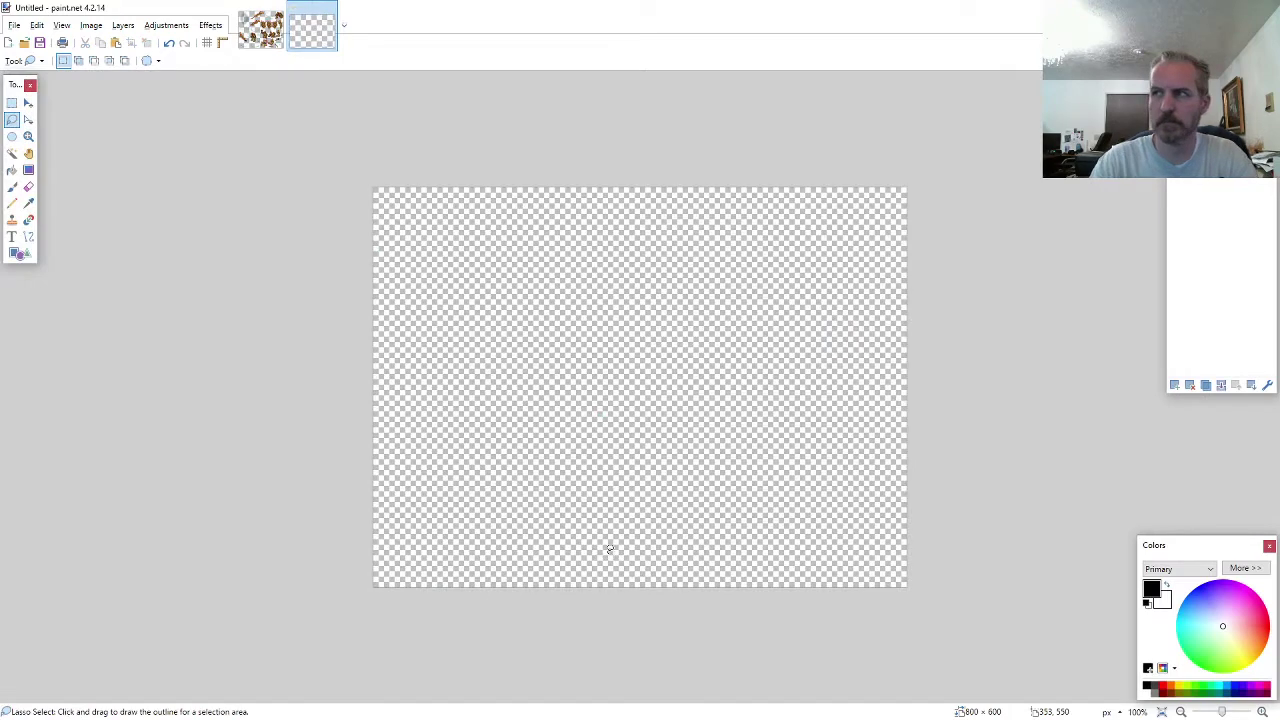
pyautogui.hotkey('ctrl', 'v')
pyautogui.moveTo(730, 555); pyautogui.dragTo(838, 449)
# - Lasso and copy the gold torso with the lowered black-gloved arm in ARMOR11-AW-M-EVO2.png
pyautogui.click(261, 30)
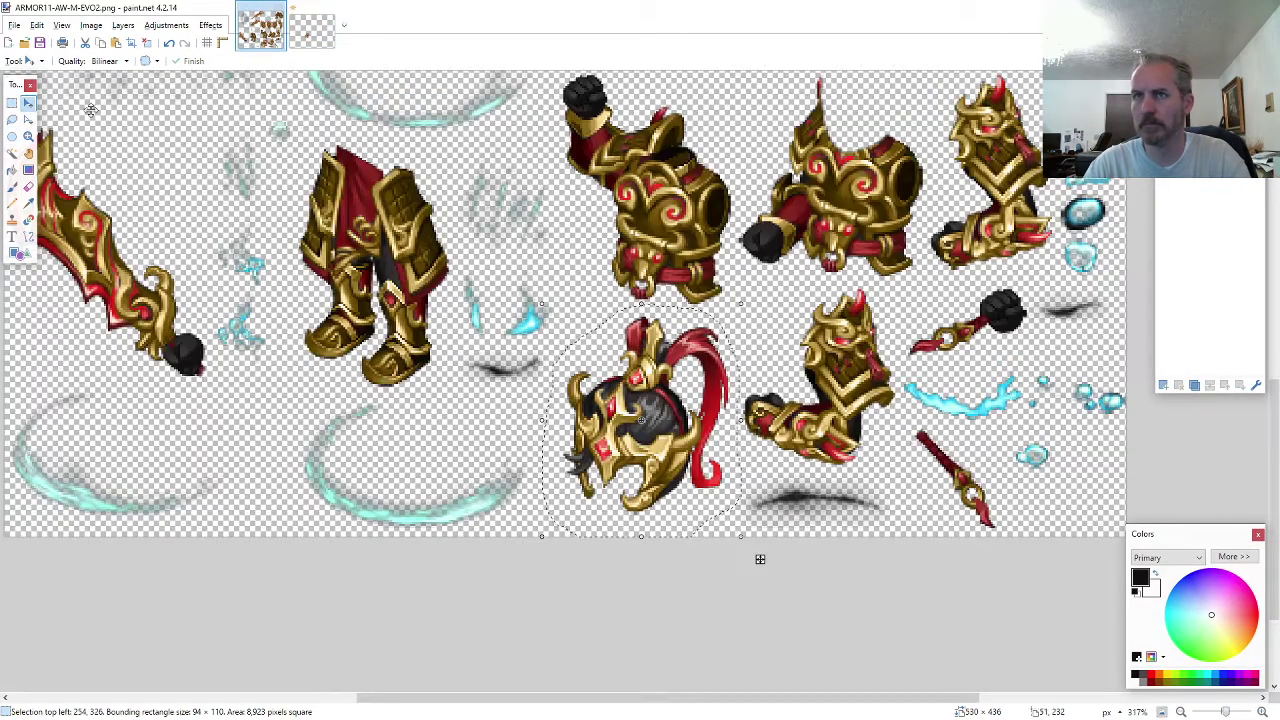
pyautogui.click(12, 120)
pyautogui.scroll(1, 952, 355)
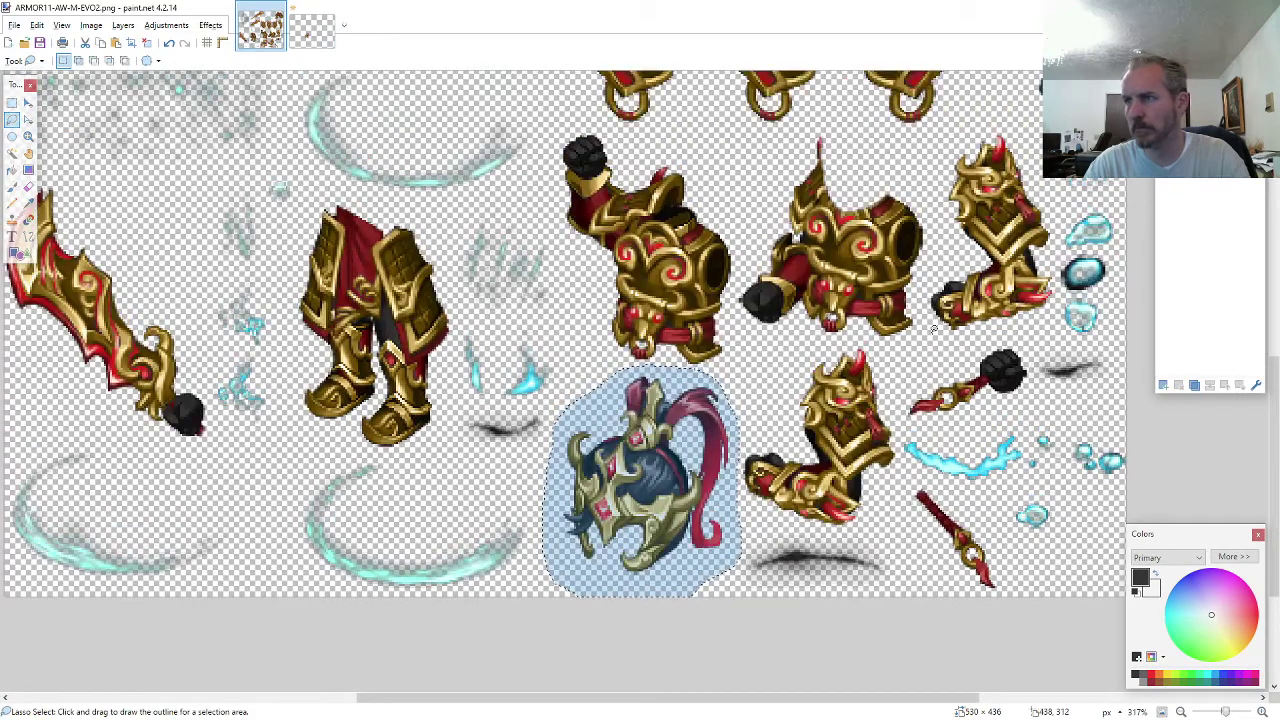
pyautogui.moveTo(933, 328); pyautogui.dragTo(924, 292)
pyautogui.moveTo(930, 219)
pyautogui.mouseDown()
pyautogui.moveTo(875, 155)
pyautogui.moveTo(818, 130)
pyautogui.moveTo(788, 152)
pyautogui.moveTo(762, 210)
pyautogui.moveTo(735, 318)
pyautogui.moveTo(808, 345)
pyautogui.mouseUp()
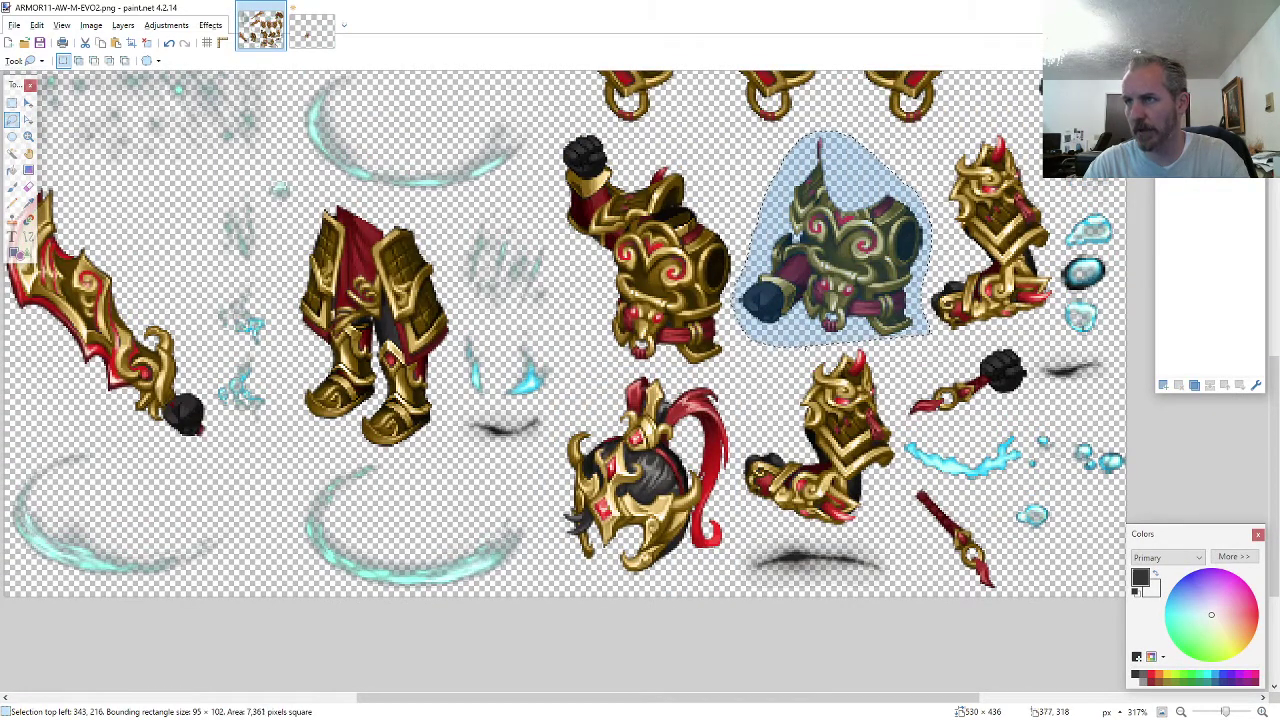
# - Paste the gold torso onto a new layer in the untitled image and place its collar directly beneath the helmet
pyautogui.click(318, 30)
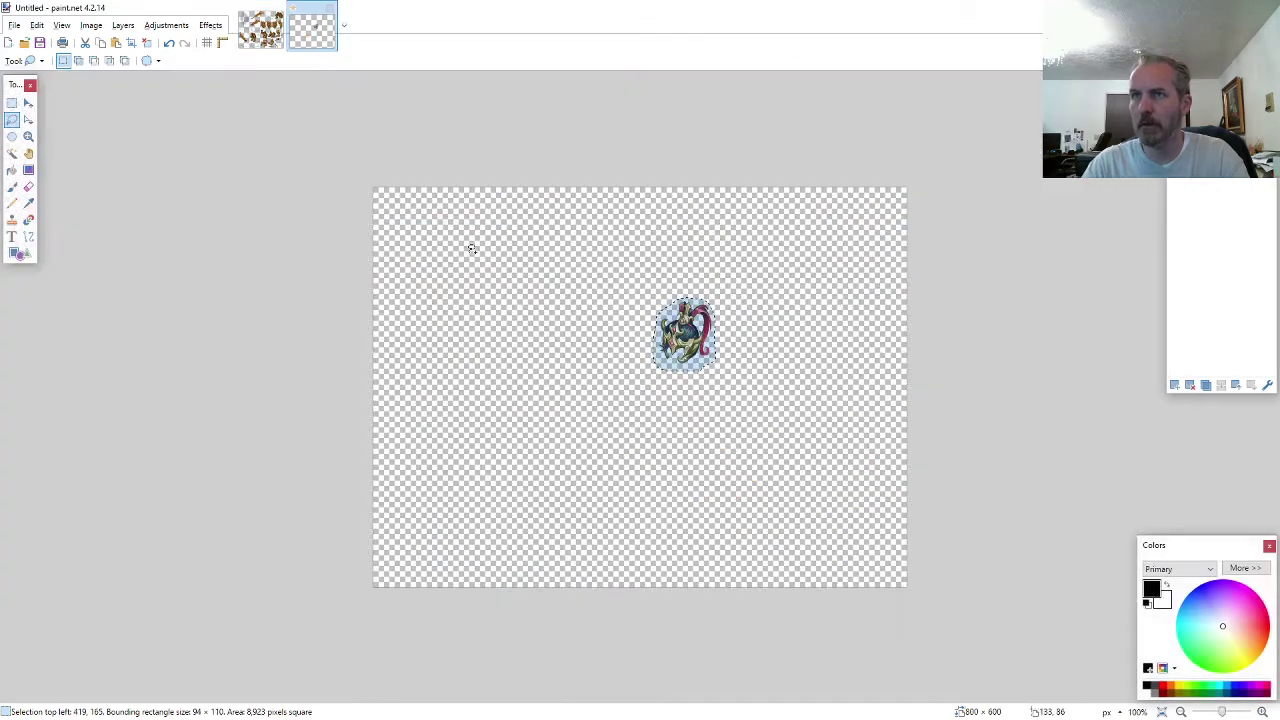
pyautogui.hotkey('ctrl', 'shift', 'v')
pyautogui.scroll(5, 693, 387)
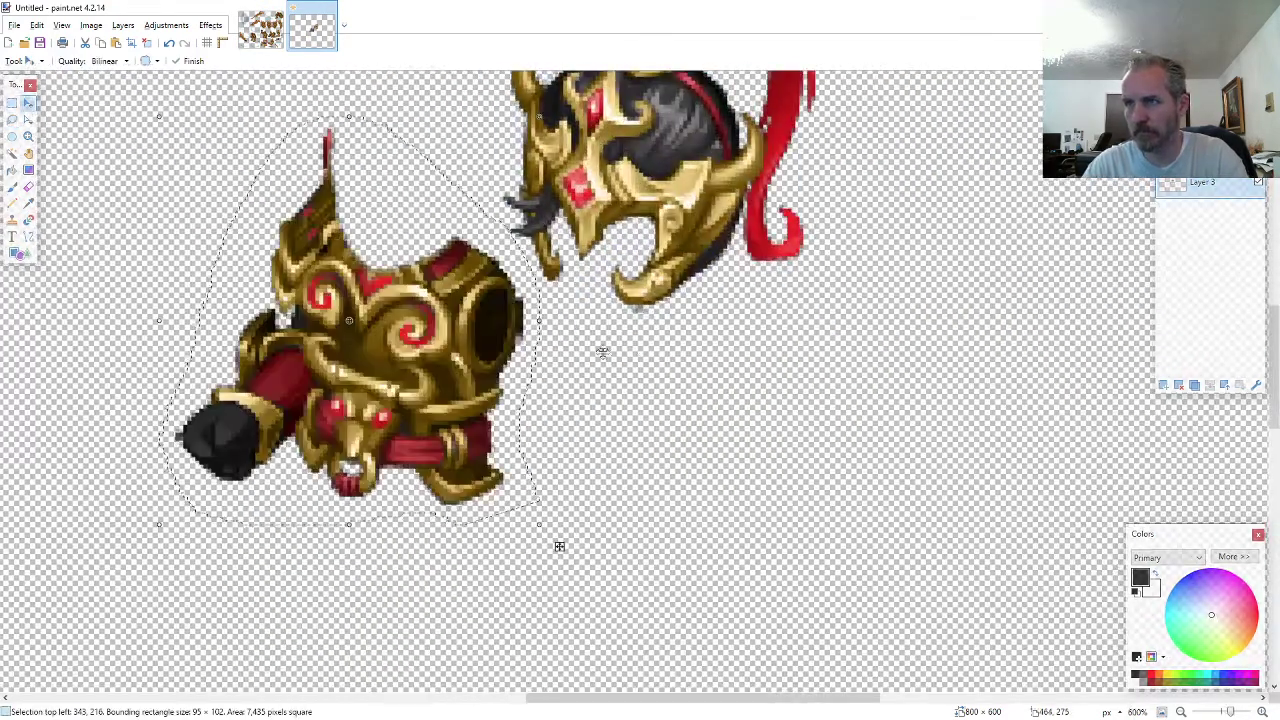
pyautogui.moveTo(559, 546); pyautogui.dragTo(775, 593)
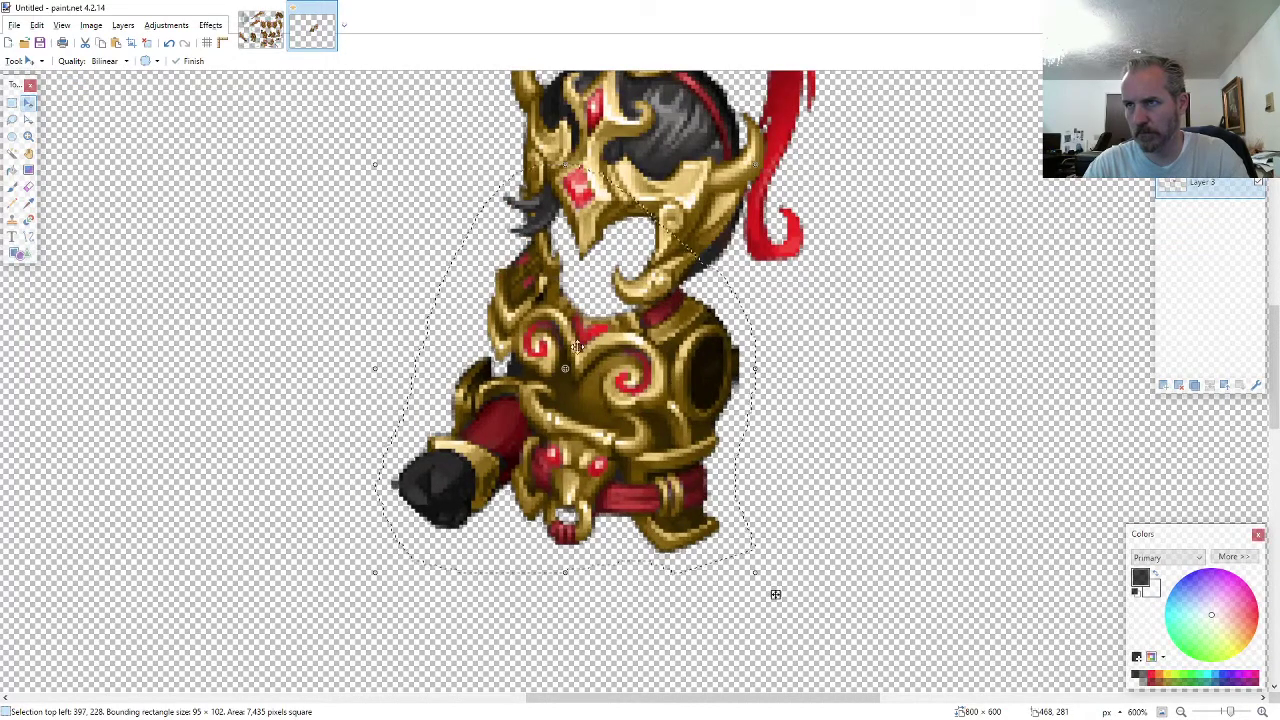
# - Erase the stray dark pixels beside the torso's black glove with a 2-pixel brush
pyautogui.click(28, 186)
pyautogui.scroll(4, 435, 530)
pyautogui.scroll(2, 435, 530)
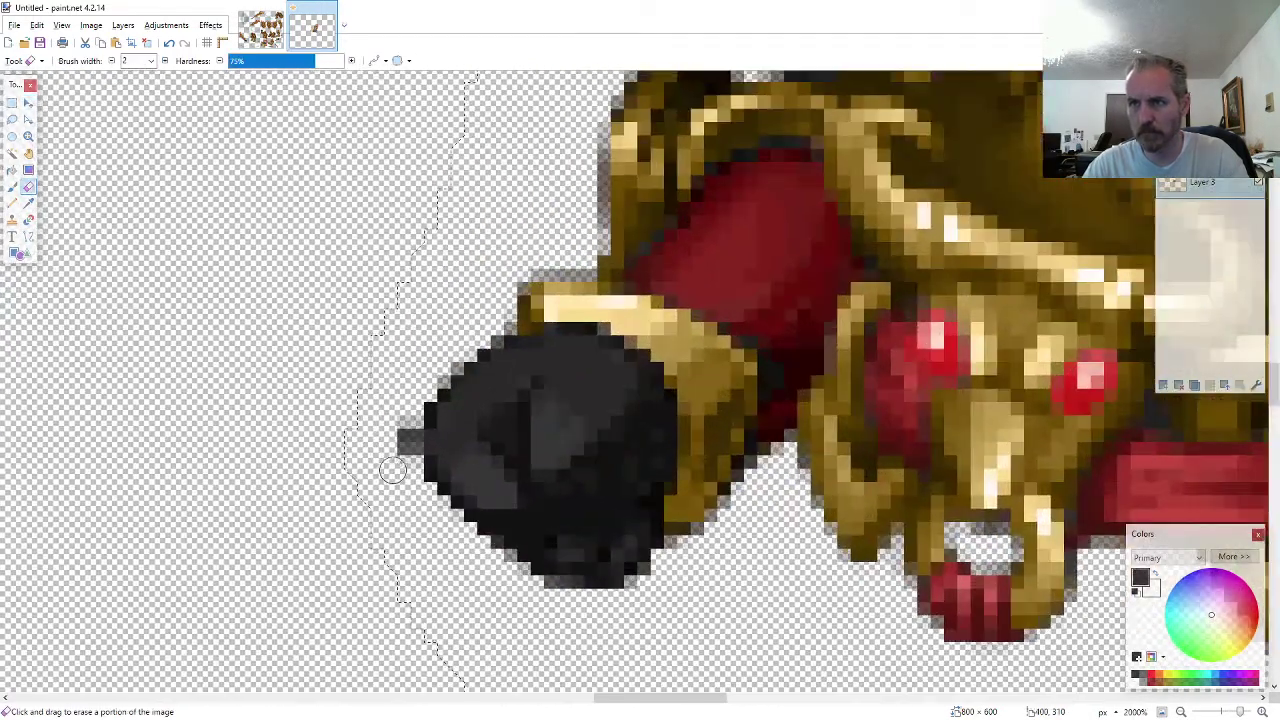
pyautogui.scroll(-5, 387, 420)
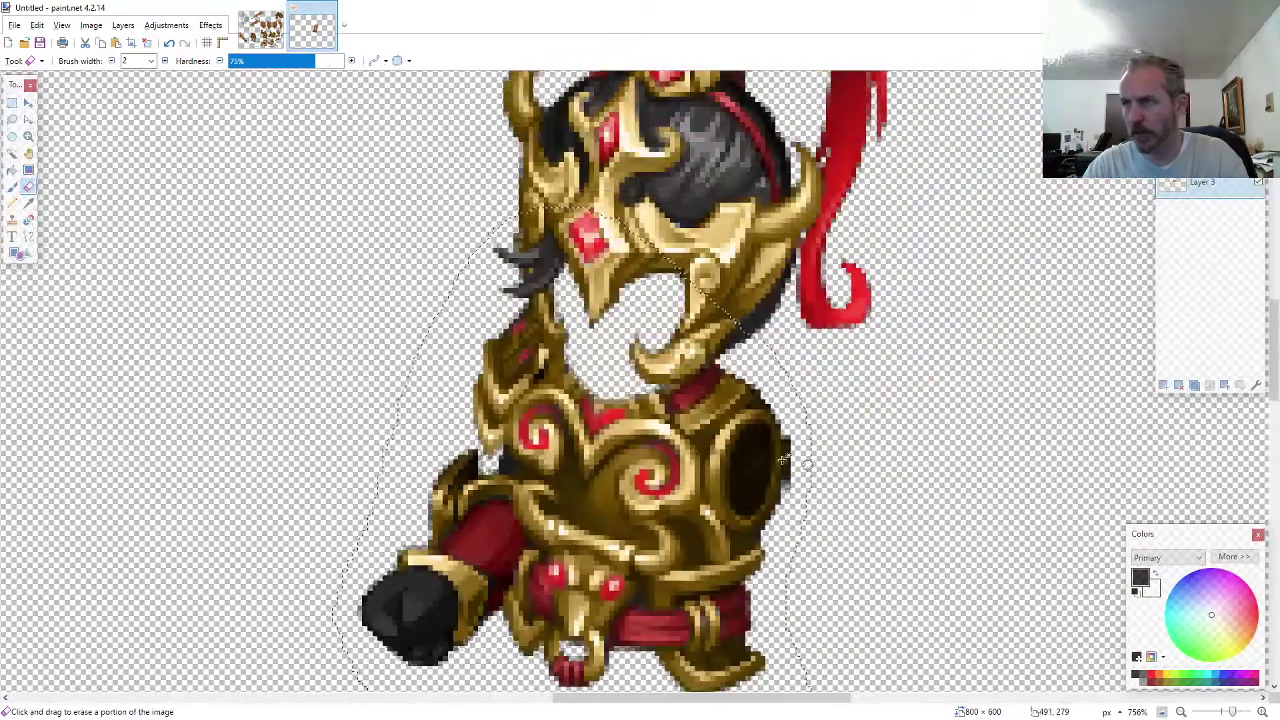
# - Lasso and copy the gold-armored legs with the red cloth in ARMOR11-AW-M-EVO2.png
pyautogui.click(264, 32)
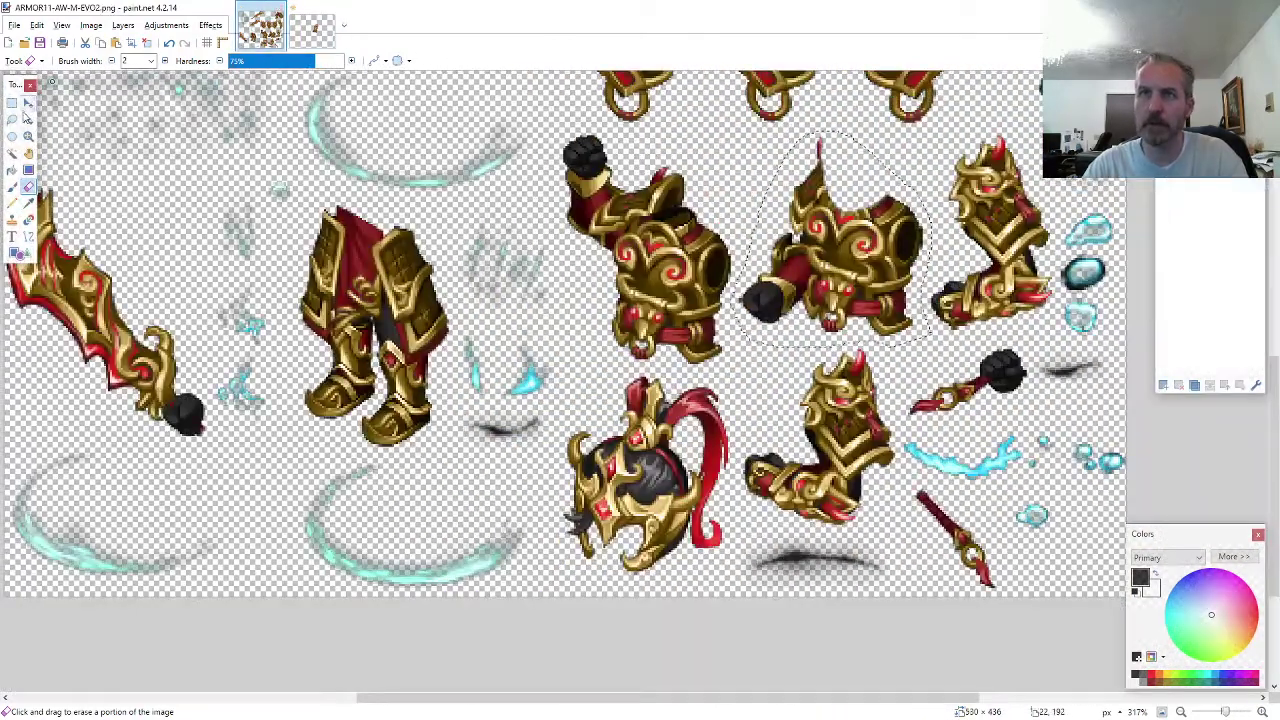
pyautogui.click(12, 120)
pyautogui.scroll(5, 640, 330)
pyautogui.scroll(-4, 640, 330)
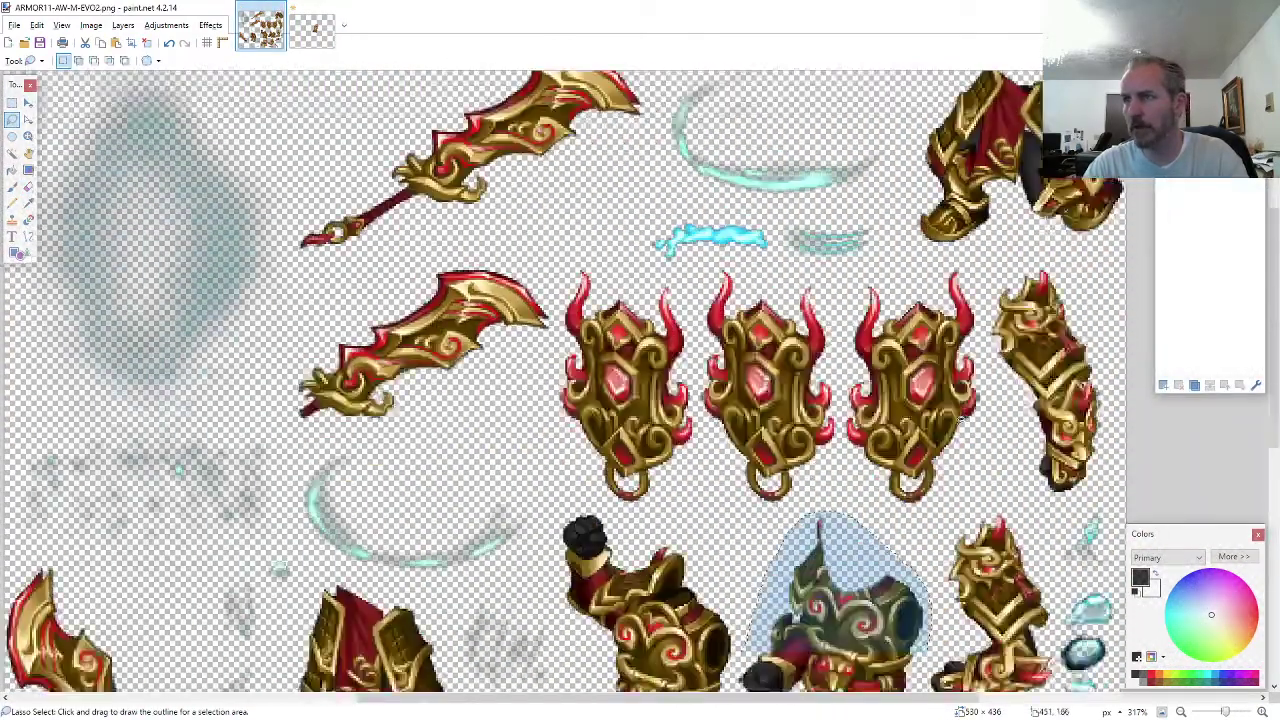
pyautogui.moveTo(455, 357); pyautogui.dragTo(457, 383)
pyautogui.moveTo(436, 280)
pyautogui.mouseDown()
pyautogui.moveTo(336, 240)
pyautogui.moveTo(310, 240)
pyautogui.moveTo(298, 262)
pyautogui.moveTo(287, 365)
pyautogui.moveTo(298, 458)
pyautogui.moveTo(378, 497)
pyautogui.mouseUp()
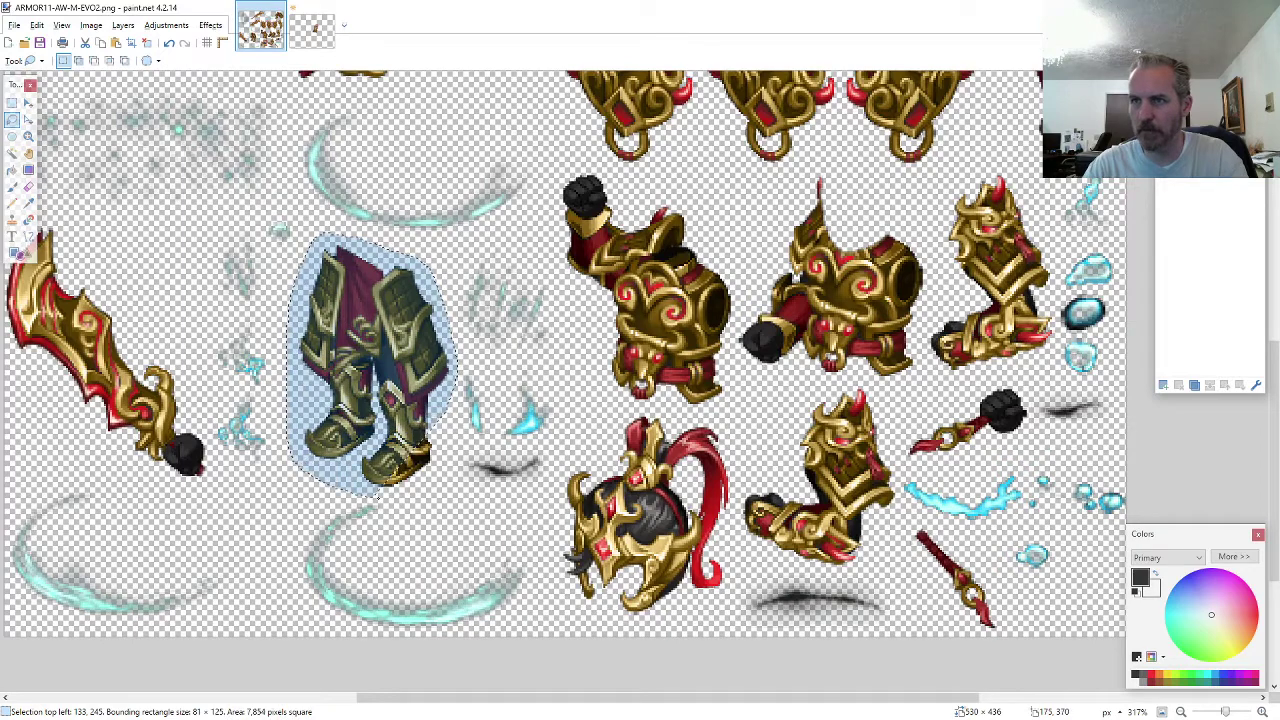
# - Paste the gold legs into the untitled image on a new layer below the torso layer and place them under the torso's belt
pyautogui.click(313, 30)
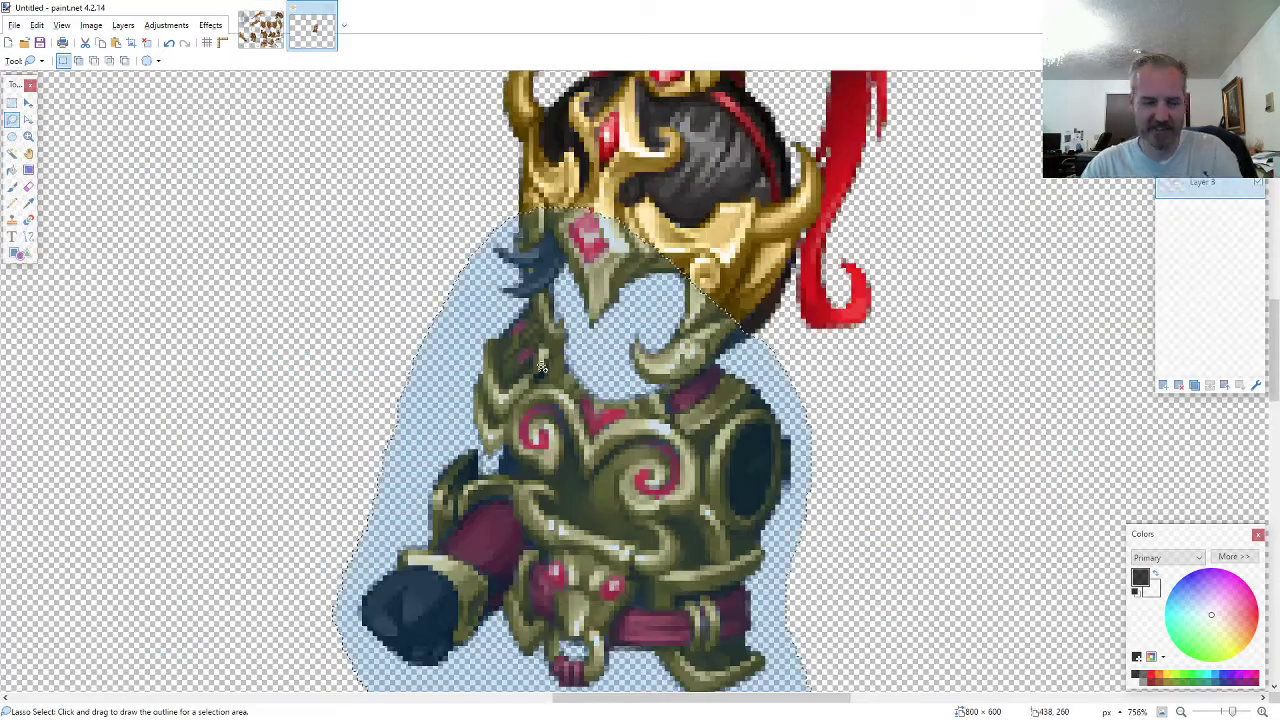
pyautogui.click(1164, 385)
pyautogui.moveTo(1202, 187); pyautogui.dragTo(1203, 220)
pyautogui.scroll(-5, 632, 238)
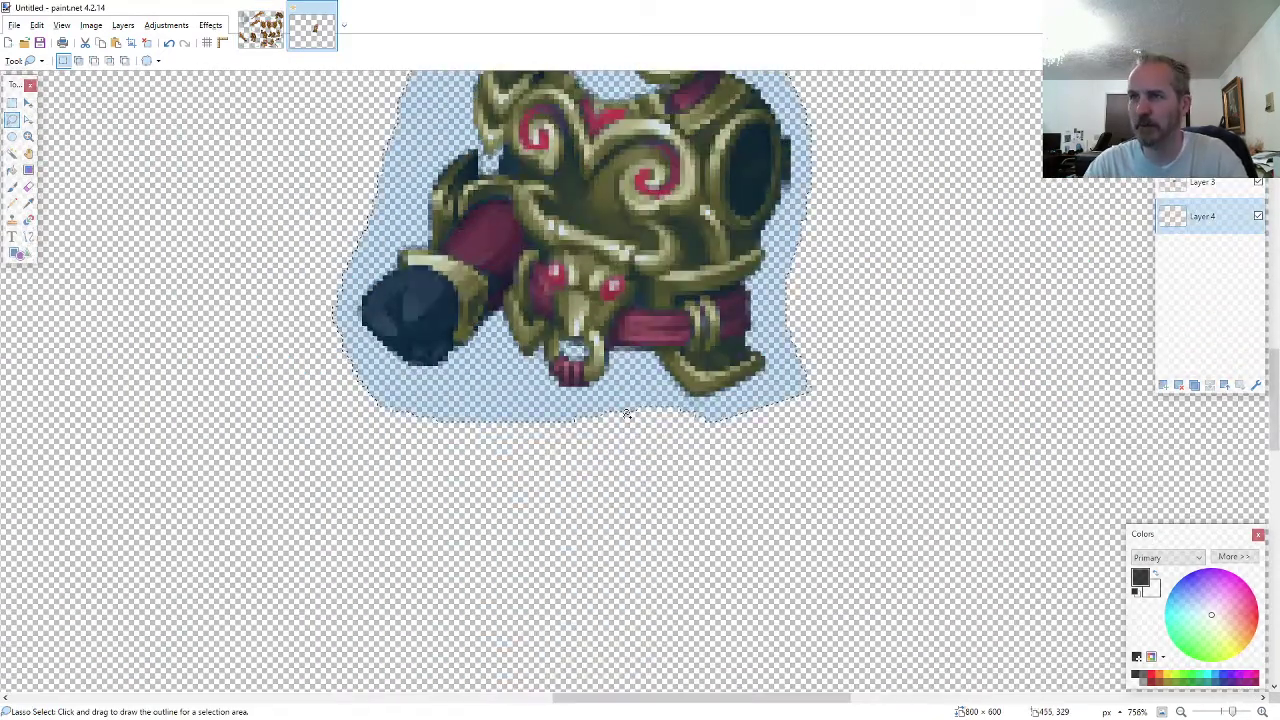
pyautogui.hotkey('ctrl', 'v')
pyautogui.moveTo(332, 327); pyautogui.dragTo(728, 425)
pyautogui.scroll(-4, 728, 425)
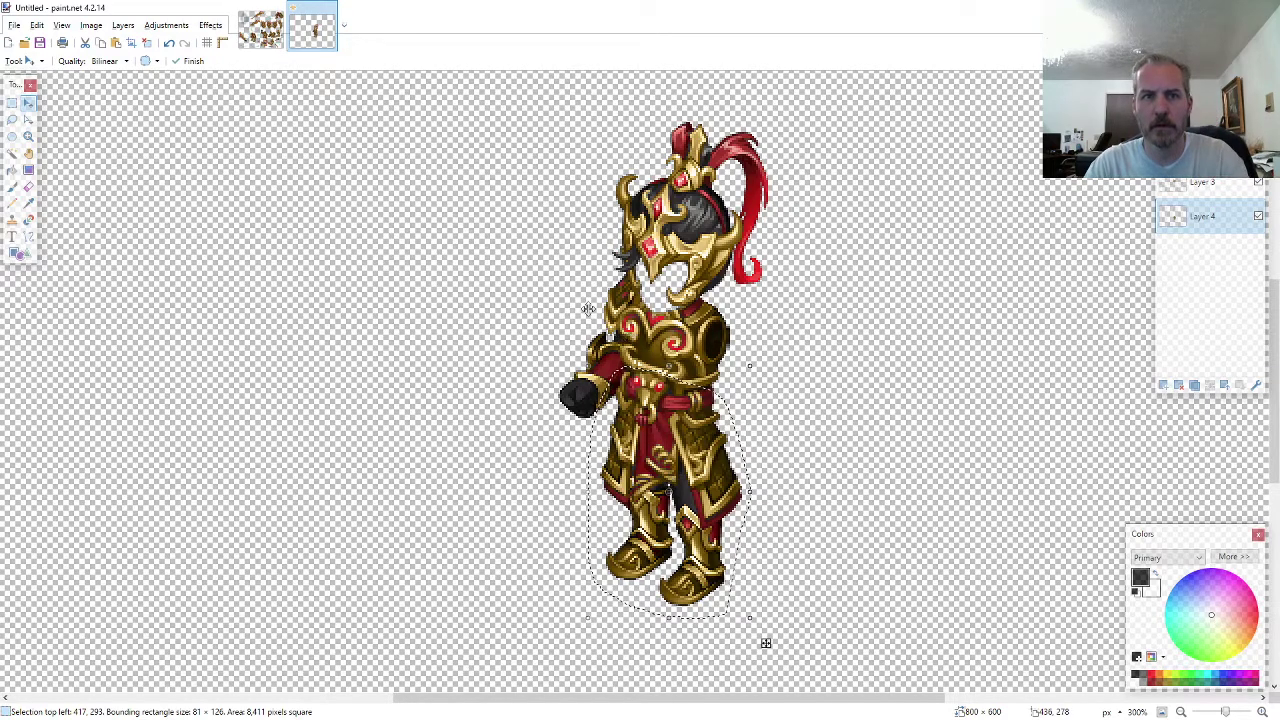
# - Lasso and copy the straight, hanging gold-armored arm beside the shields in ARMOR11-AW-M-EVO2.png
pyautogui.click(260, 30)
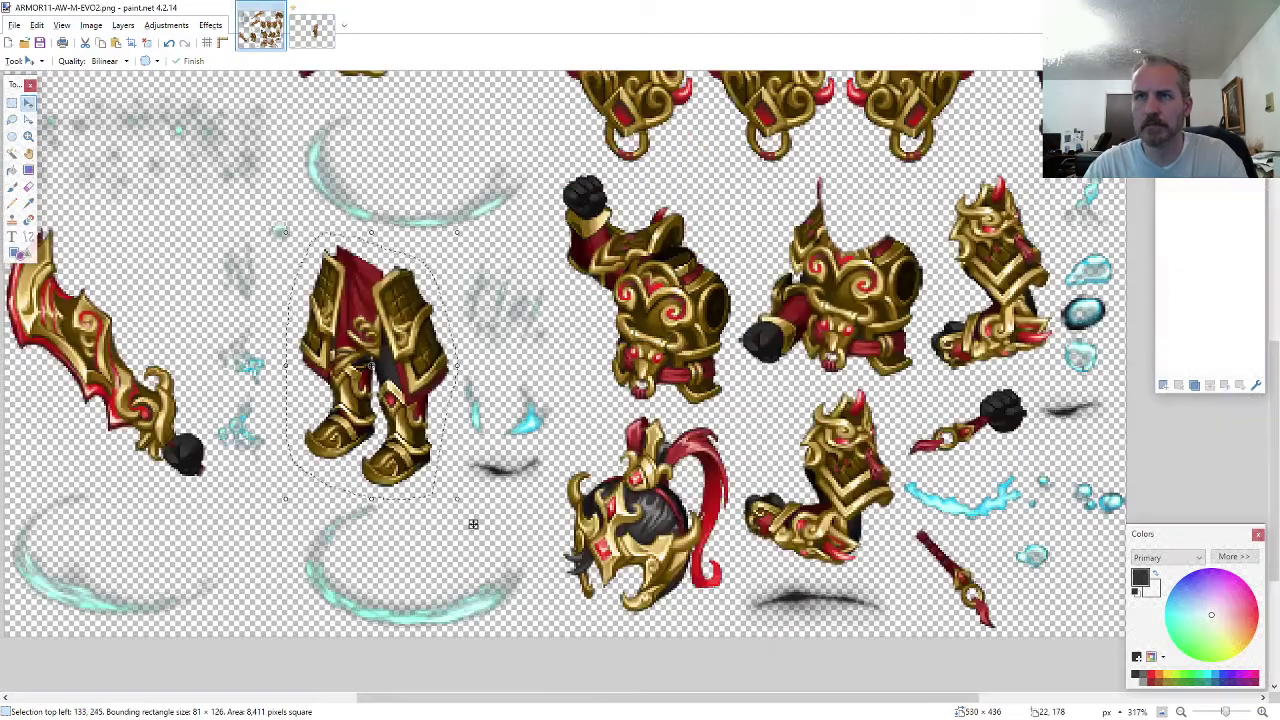
pyautogui.click(13, 119)
pyautogui.scroll(2, 988, 295)
pyautogui.scroll(2, 988, 295)
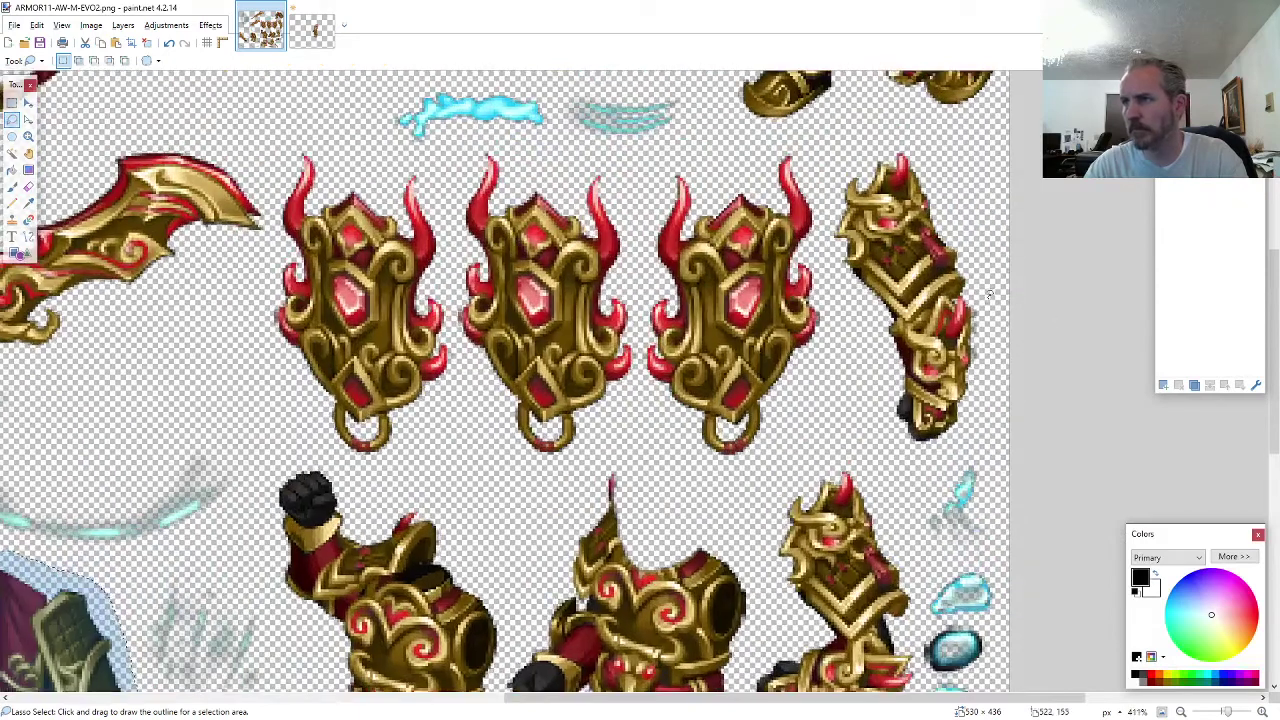
pyautogui.moveTo(988, 295)
pyautogui.mouseDown()
pyautogui.moveTo(966, 225)
pyautogui.moveTo(908, 145)
pyautogui.moveTo(832, 210)
pyautogui.moveTo(822, 253)
pyautogui.moveTo(845, 370)
pyautogui.moveTo(905, 455)
pyautogui.moveTo(986, 340)
pyautogui.moveTo(988, 300)
pyautogui.mouseUp()
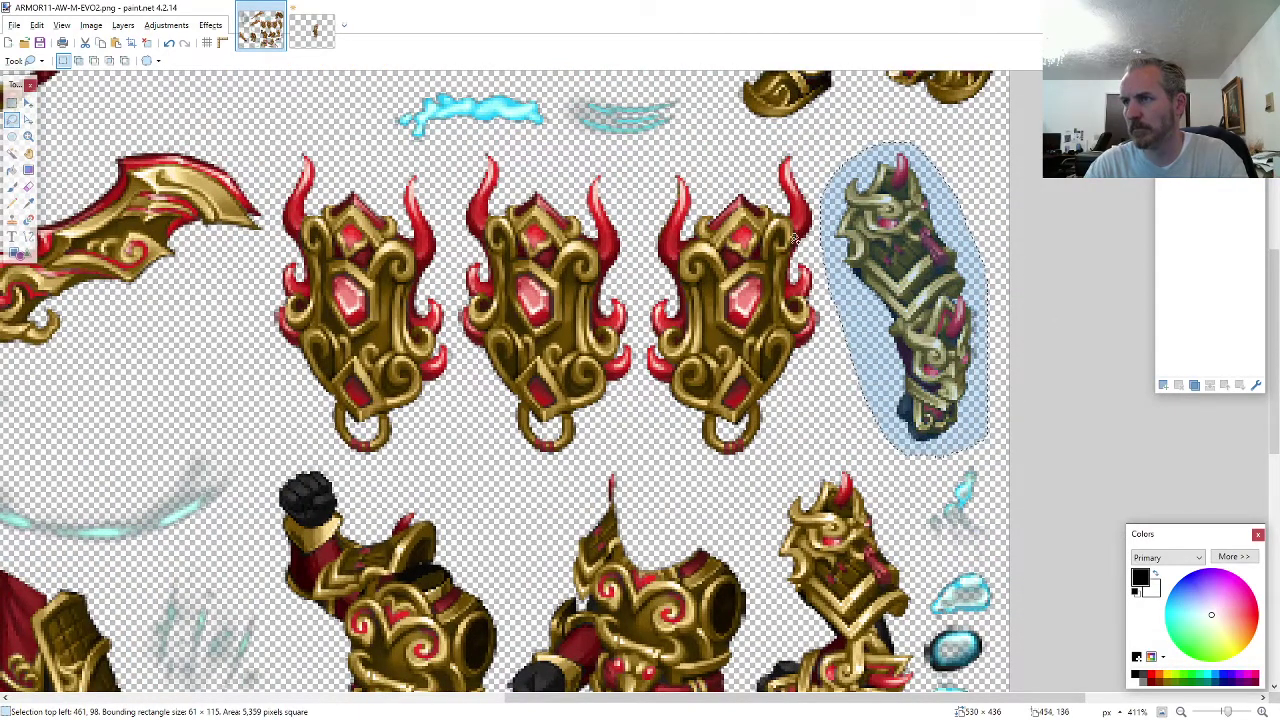
# - Paste the gold arm into the untitled image on a new layer above the torso layer and align it with the open shoulder
pyautogui.click(312, 28)
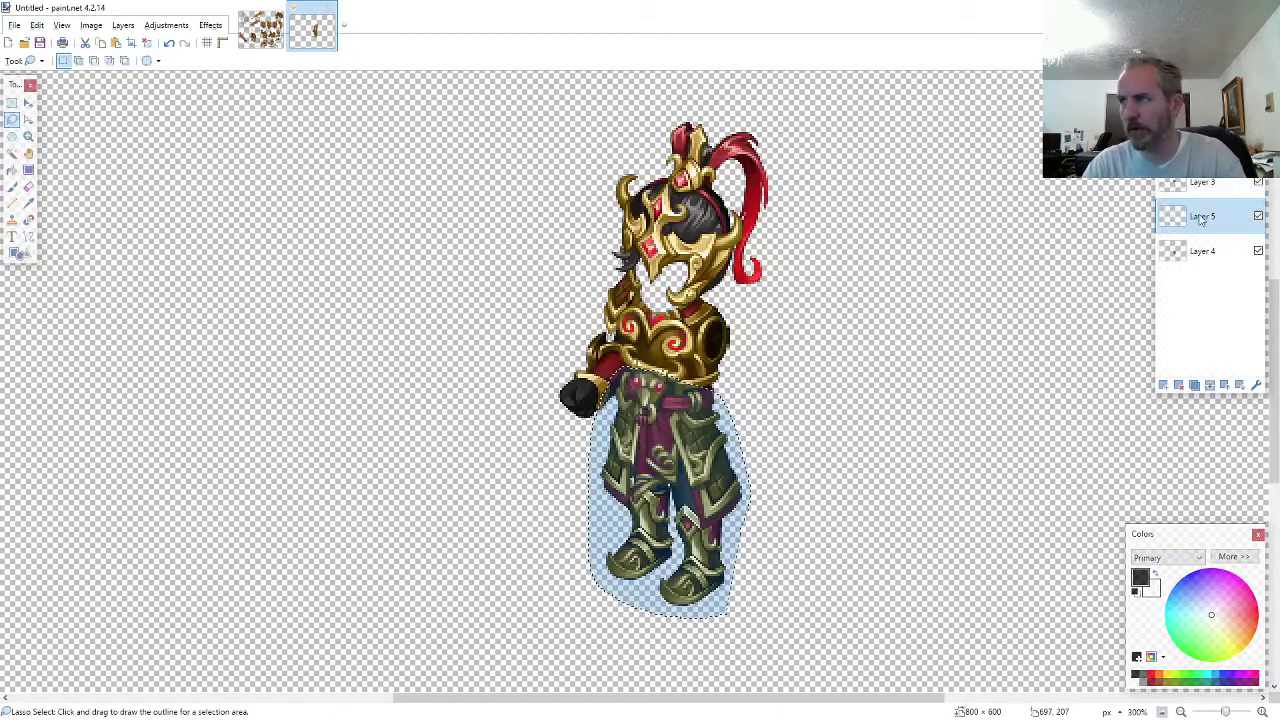
pyautogui.hotkey('ctrl', 'shift', 'n')
pyautogui.hotkey('ctrl', 'v')
pyautogui.moveTo(811, 326); pyautogui.dragTo(805, 524)
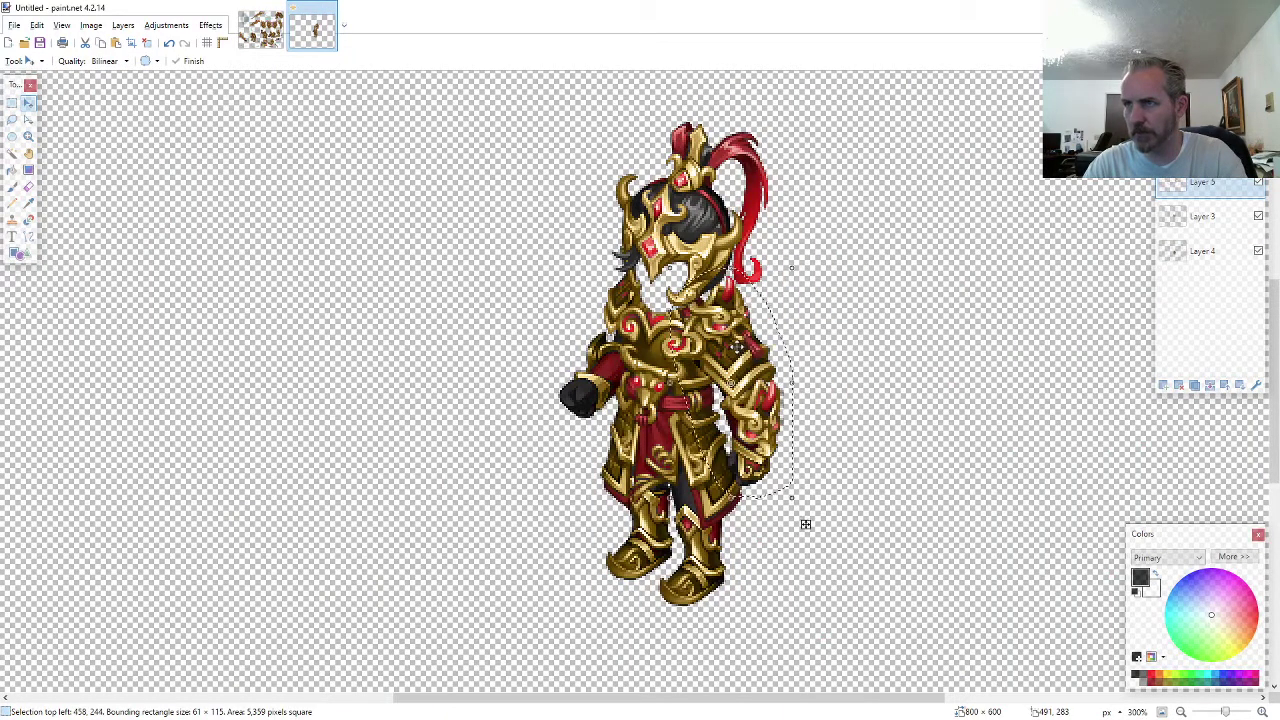
# - Erase the stray gray pixels along the outer edge of the gold forearm with a 2-pixel brush
pyautogui.click(28, 187)
pyautogui.scroll(7, 795, 345)
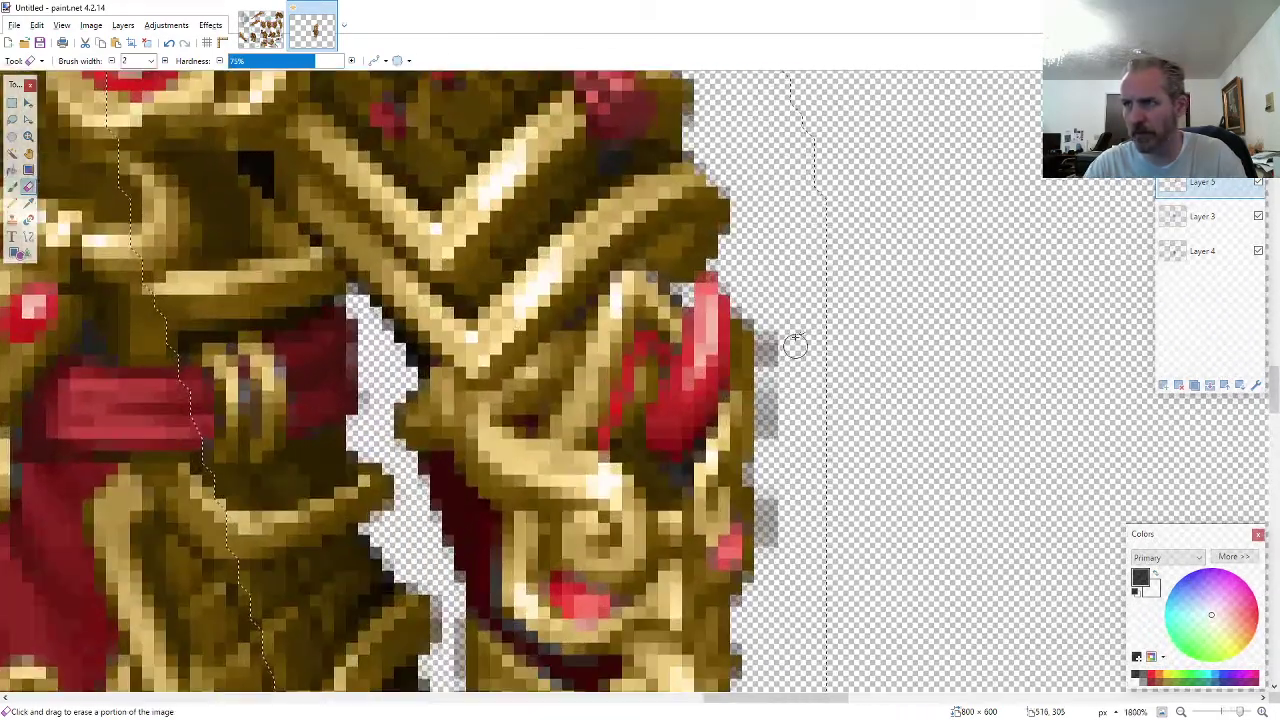
pyautogui.moveTo(795, 345)
pyautogui.mouseDown()
pyautogui.moveTo(772, 392)
pyautogui.moveTo(772, 560)
pyautogui.moveTo(786, 553)
pyautogui.mouseUp()
pyautogui.scroll(-7, 857, 423)
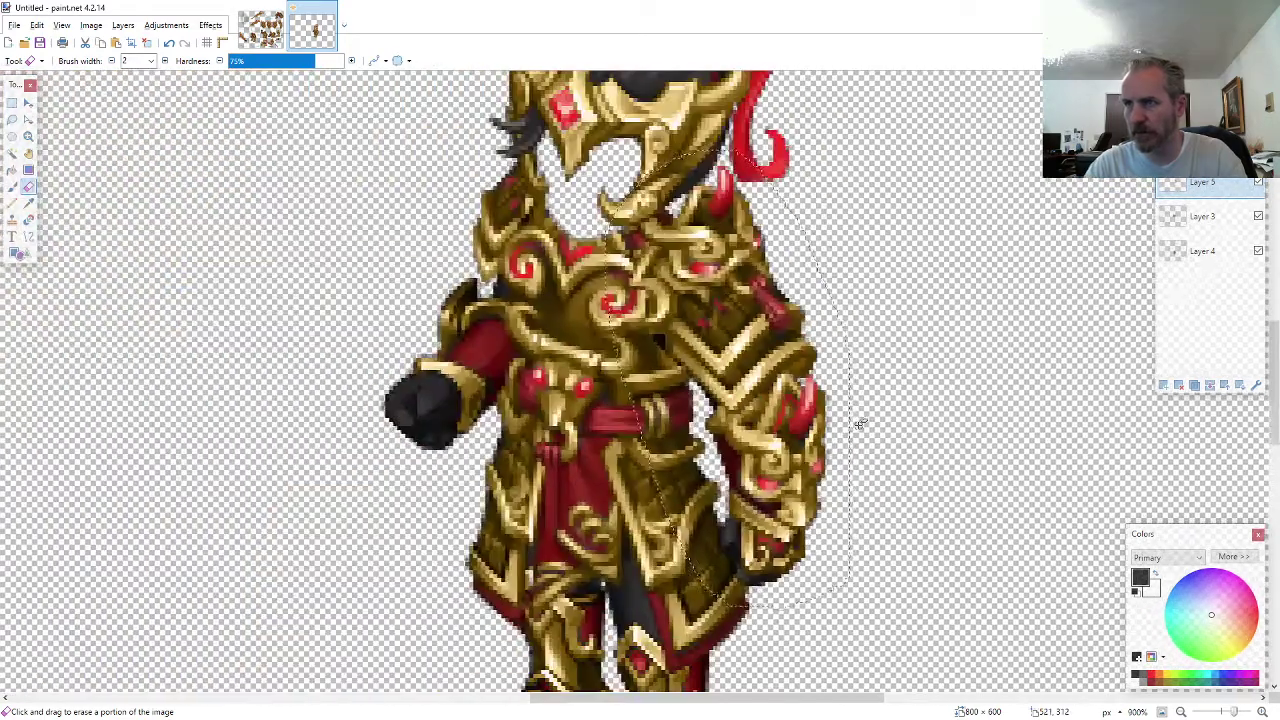
pyautogui.scroll(-1, 857, 423)
# - Lasso and copy the shield nearest the straight arm in ARMOR11-AW-M-EVO2.png
pyautogui.click(262, 32)
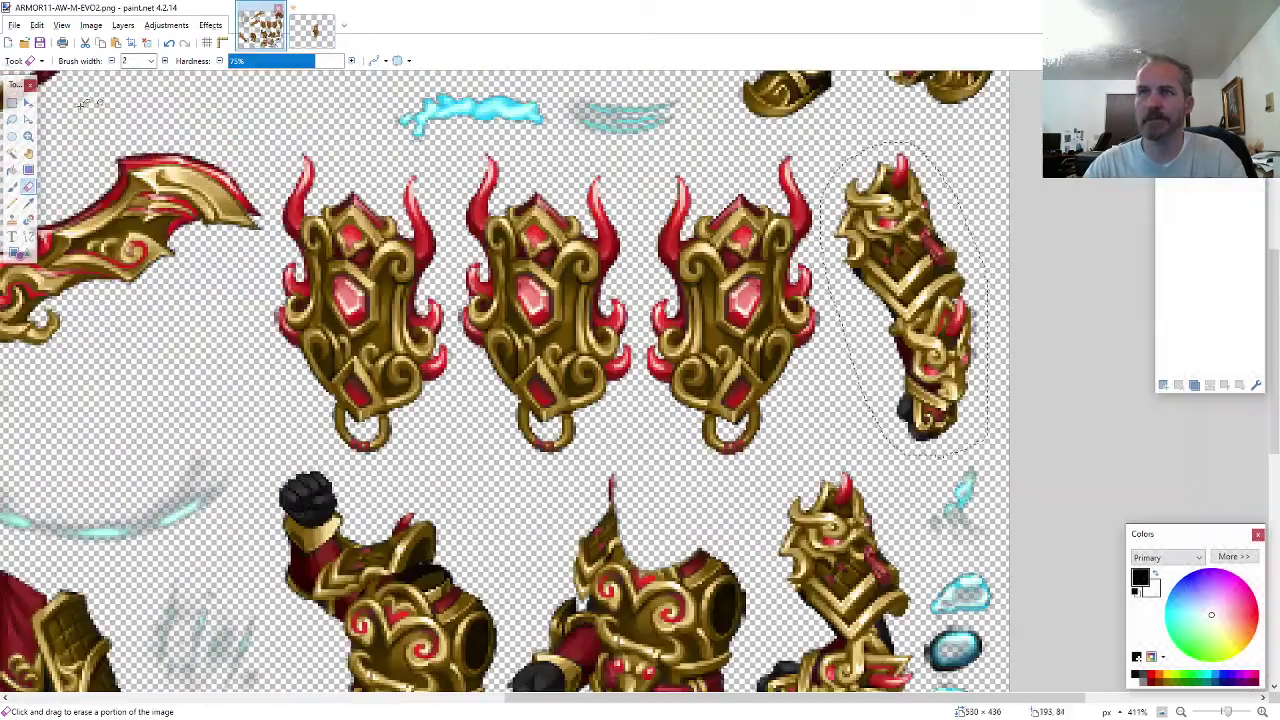
pyautogui.click(12, 120)
pyautogui.moveTo(853, 350); pyautogui.dragTo(851, 315)
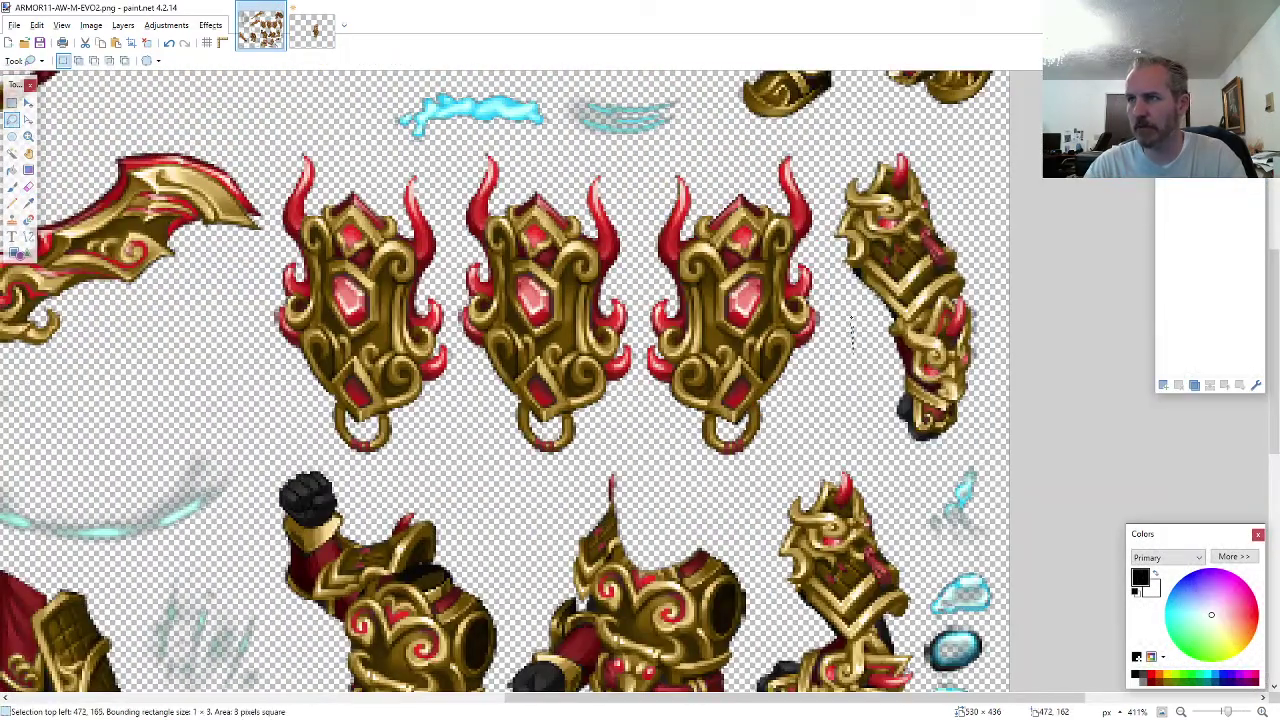
pyautogui.moveTo(822, 168)
pyautogui.mouseDown()
pyautogui.moveTo(765, 143)
pyautogui.moveTo(640, 185)
pyautogui.moveTo(645, 395)
pyautogui.moveTo(700, 468)
pyautogui.moveTo(850, 350)
pyautogui.mouseUp()
# - Paste the shield into the untitled image on a new layer above the arm layer and place it over the lowered forearm
pyautogui.click(312, 32)
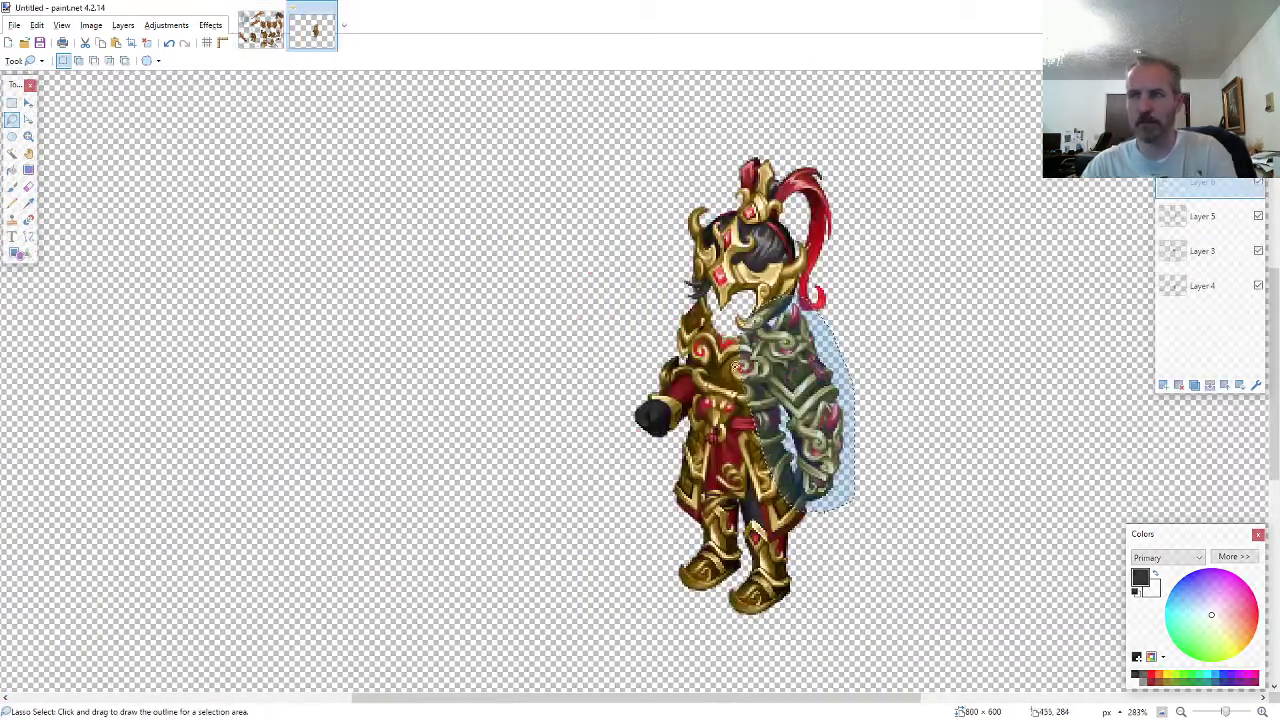
pyautogui.hotkey('ctrl', 'shift', 'v')
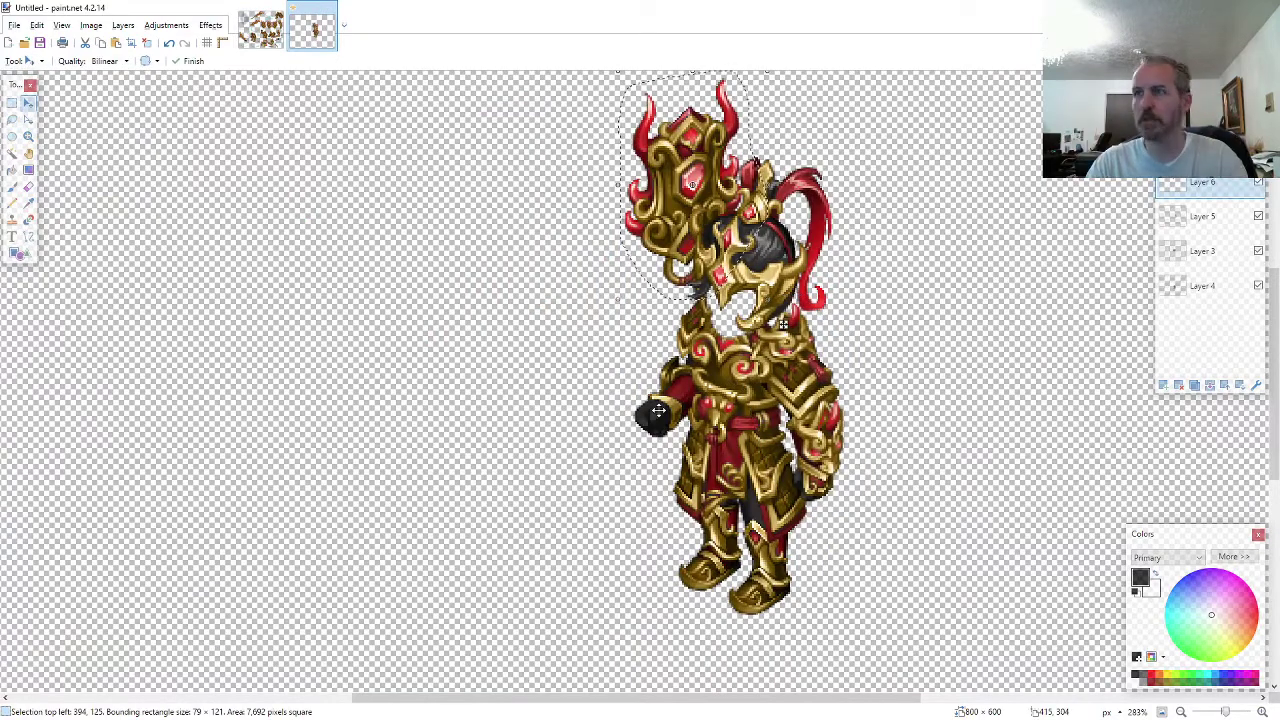
pyautogui.moveTo(617, 298); pyautogui.dragTo(917, 613)
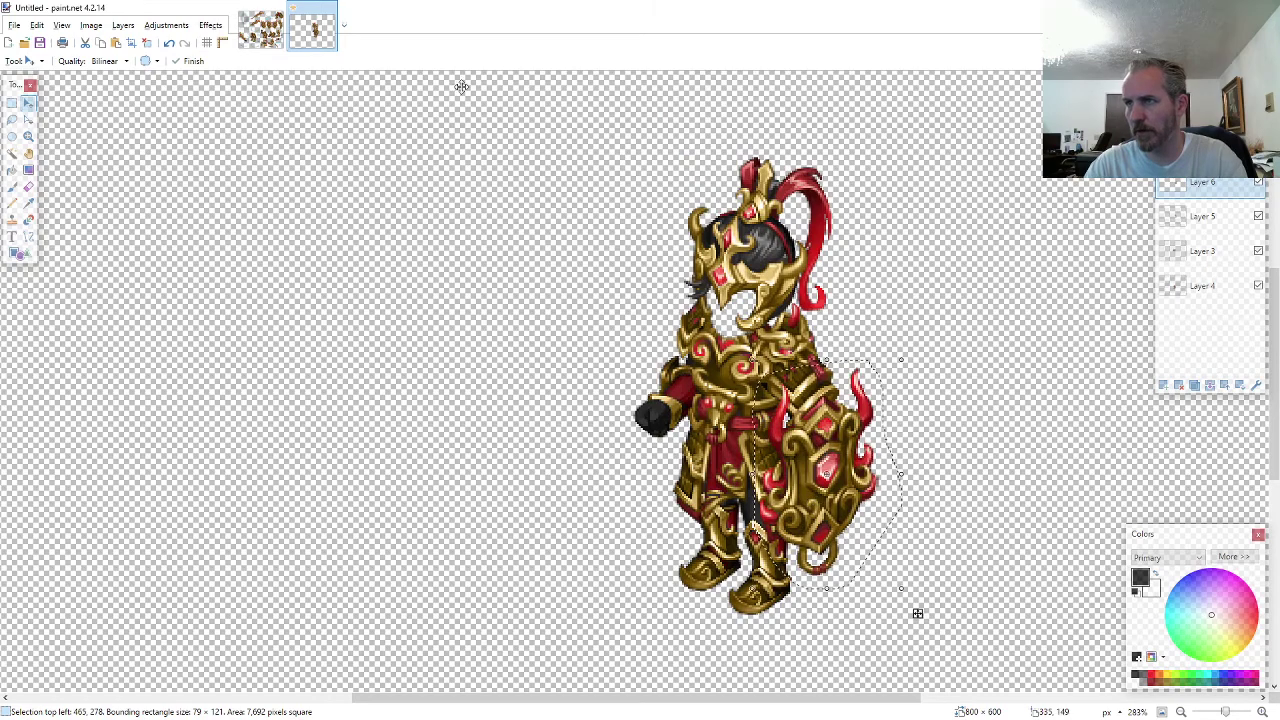
# - Lasso and copy the gold sword with the black-gloved hand in ARMOR11-AW-M-EVO2.png
pyautogui.click(262, 32)
pyautogui.click(12, 120)
pyautogui.scroll(-5, 584, 352)
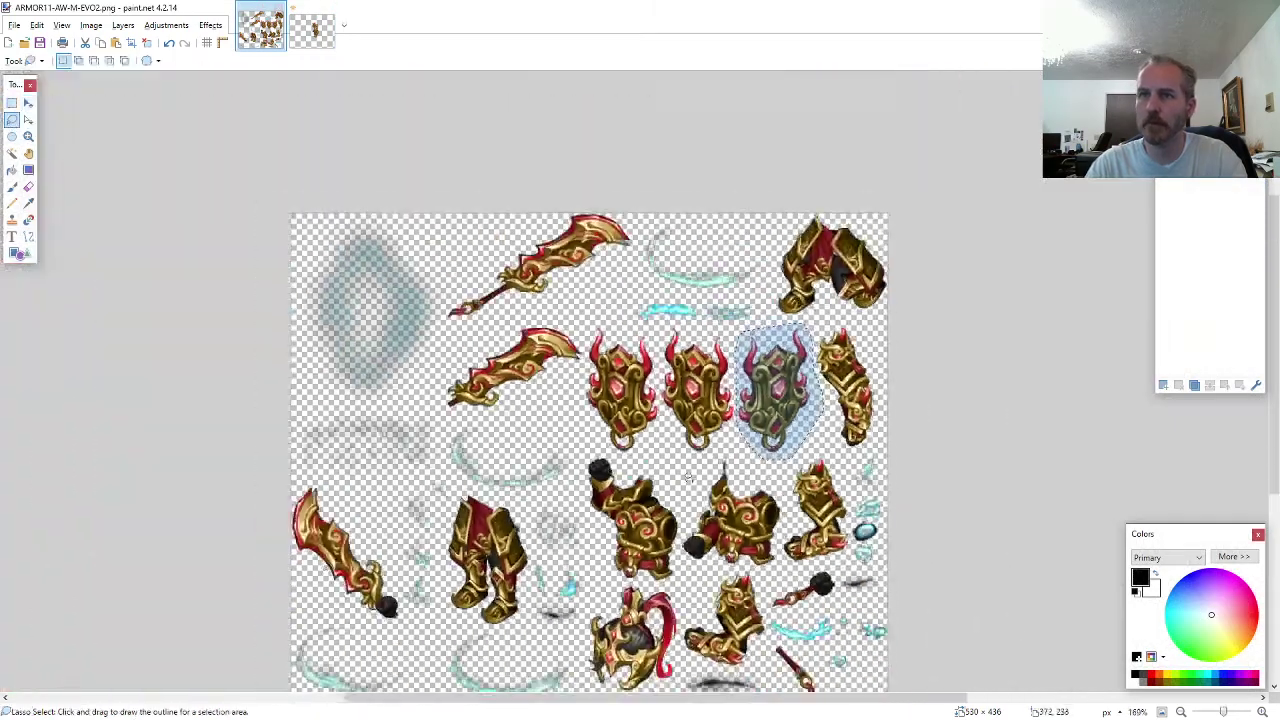
pyautogui.scroll(6, 386, 606)
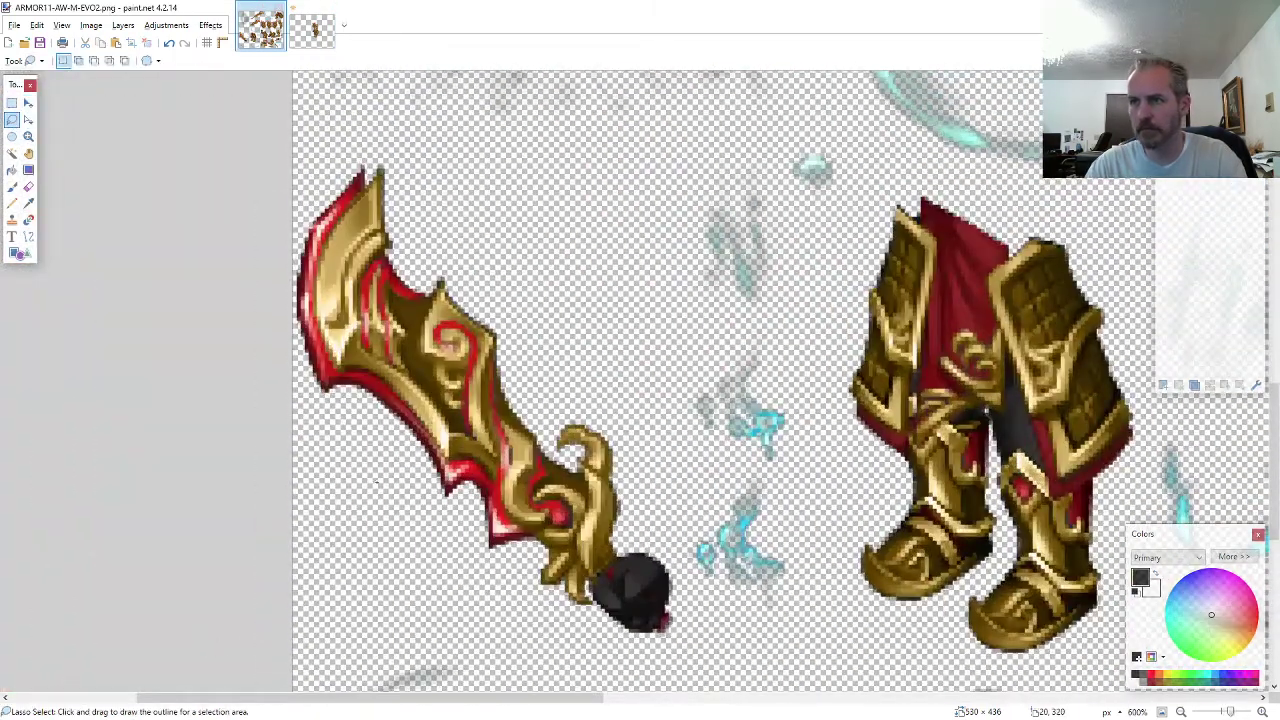
pyautogui.moveTo(374, 472)
pyautogui.mouseDown()
pyautogui.moveTo(546, 618)
pyautogui.moveTo(676, 660)
pyautogui.moveTo(712, 580)
pyautogui.moveTo(616, 412)
pyautogui.moveTo(360, 152)
pyautogui.moveTo(290, 330)
pyautogui.moveTo(292, 420)
pyautogui.mouseUp()
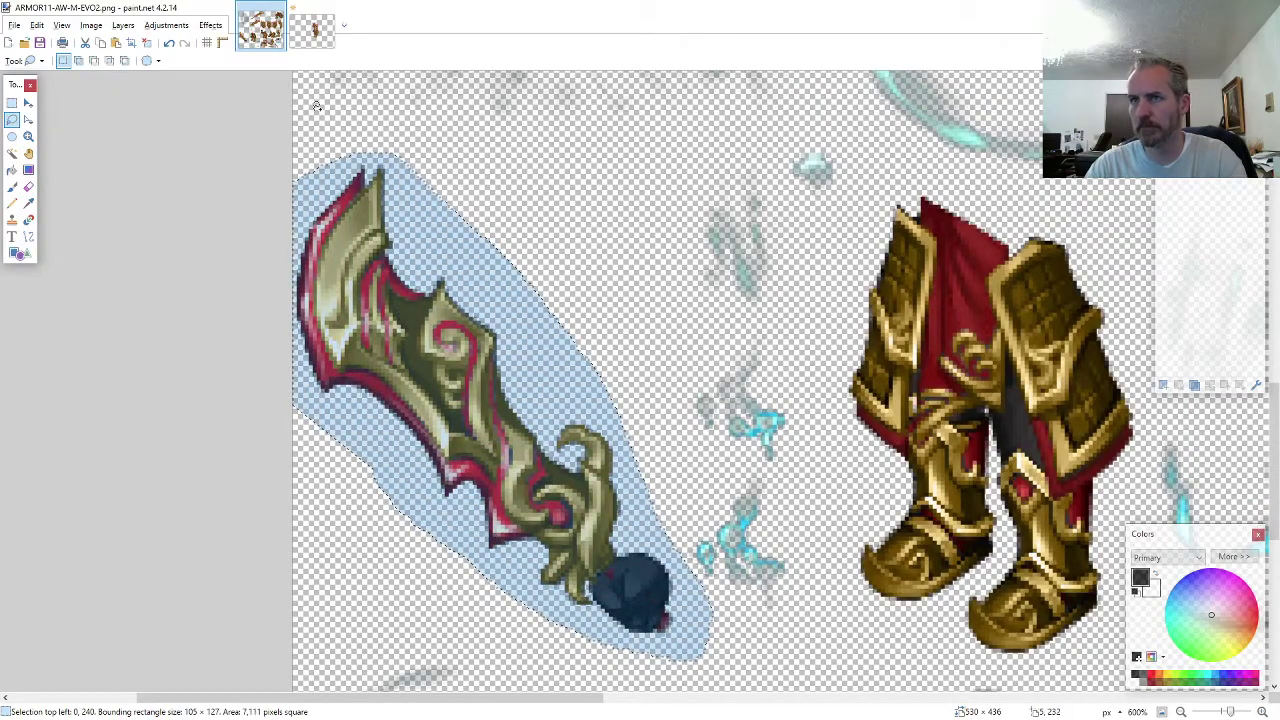
pyautogui.hotkey('ctrl', 'c')
# - Paste the sword into the untitled image and align its black-gloved hand exactly over the torso's glove
pyautogui.click(314, 32)
pyautogui.scroll(7, 640, 450)
pyautogui.hotkey('ctrl', 'shift', 'v')
pyautogui.moveTo(484, 650); pyautogui.dragTo(676, 252)
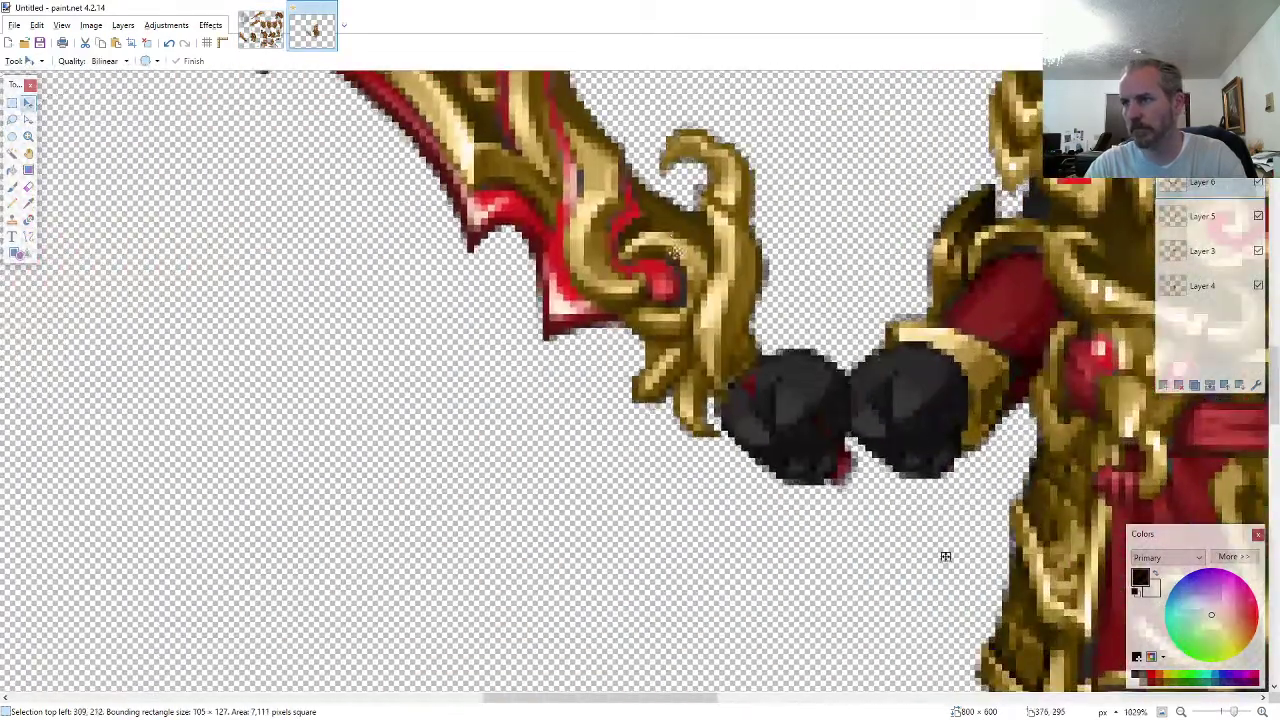
pyautogui.moveTo(794, 408); pyautogui.dragTo(896, 417)
# - Lasso and copy the separate red sword handle near the lower edge of ARMOR11-AW-M-EVO2.png
pyautogui.click(254, 40)
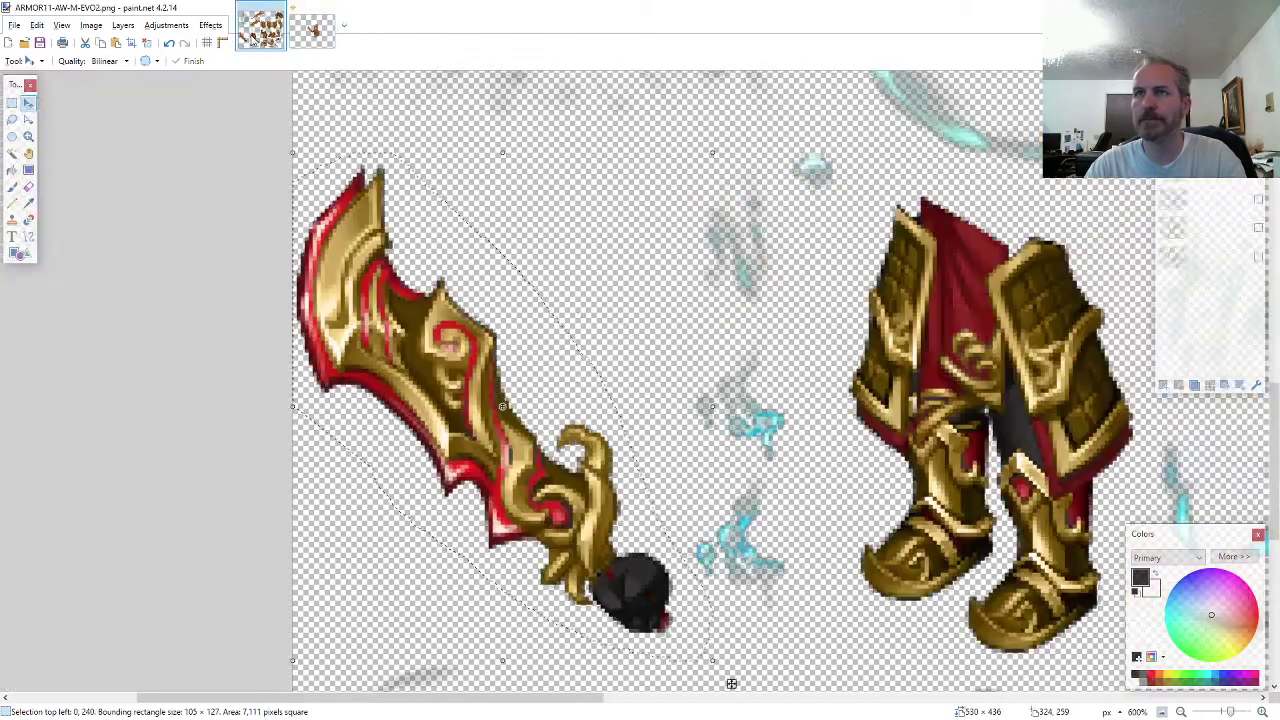
pyautogui.click(12, 120)
pyautogui.scroll(-7, 362, 412)
pyautogui.scroll(3, 965, 582)
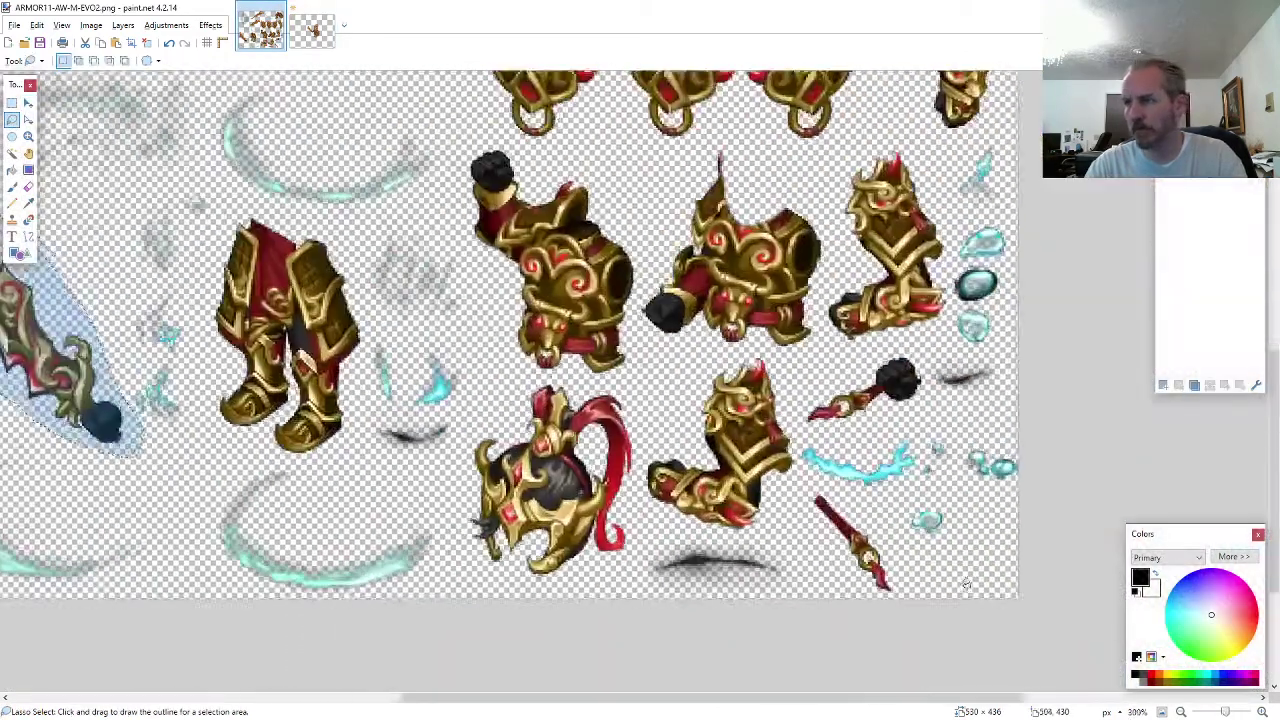
pyautogui.scroll(2, 966, 585)
pyautogui.moveTo(882, 602)
pyautogui.mouseDown()
pyautogui.moveTo(808, 471)
pyautogui.moveTo(772, 437)
pyautogui.moveTo(735, 427)
pyautogui.moveTo(713, 462)
pyautogui.moveTo(795, 604)
pyautogui.mouseUp()
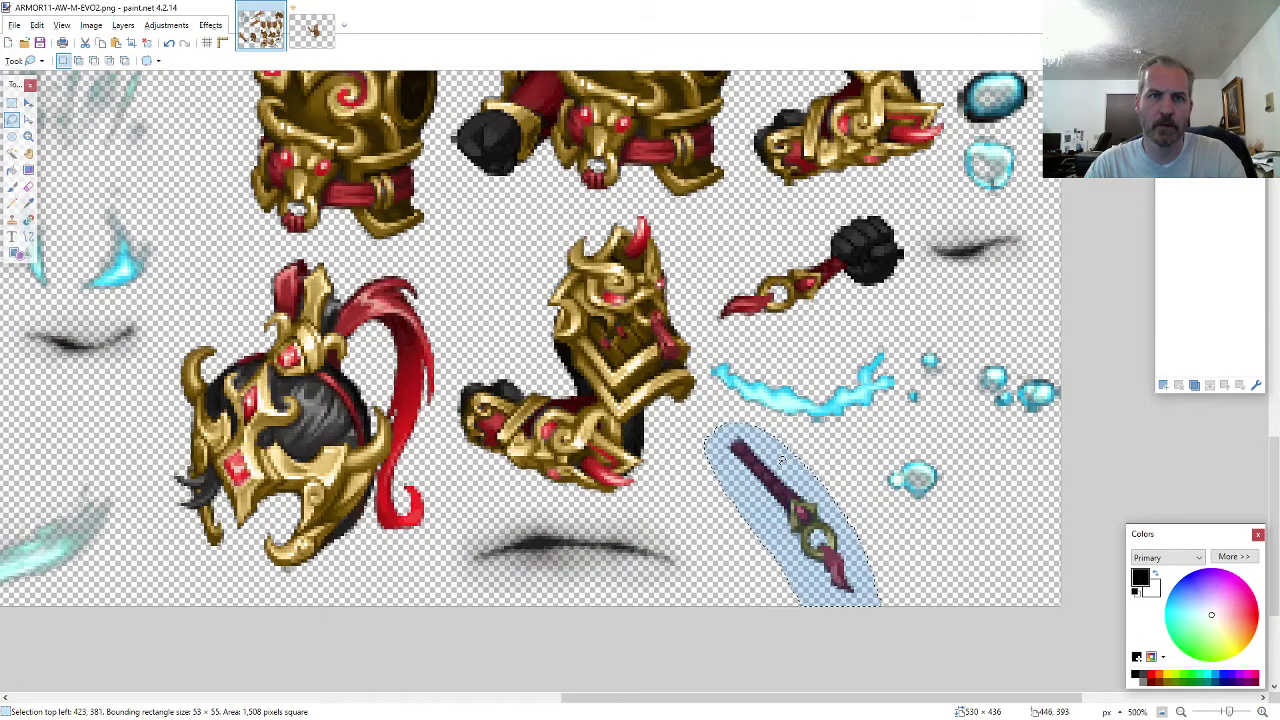
# - Paste the red handle into the untitled image on a new bottommost layer and place it extending from beneath the black glove
pyautogui.click(312, 30)
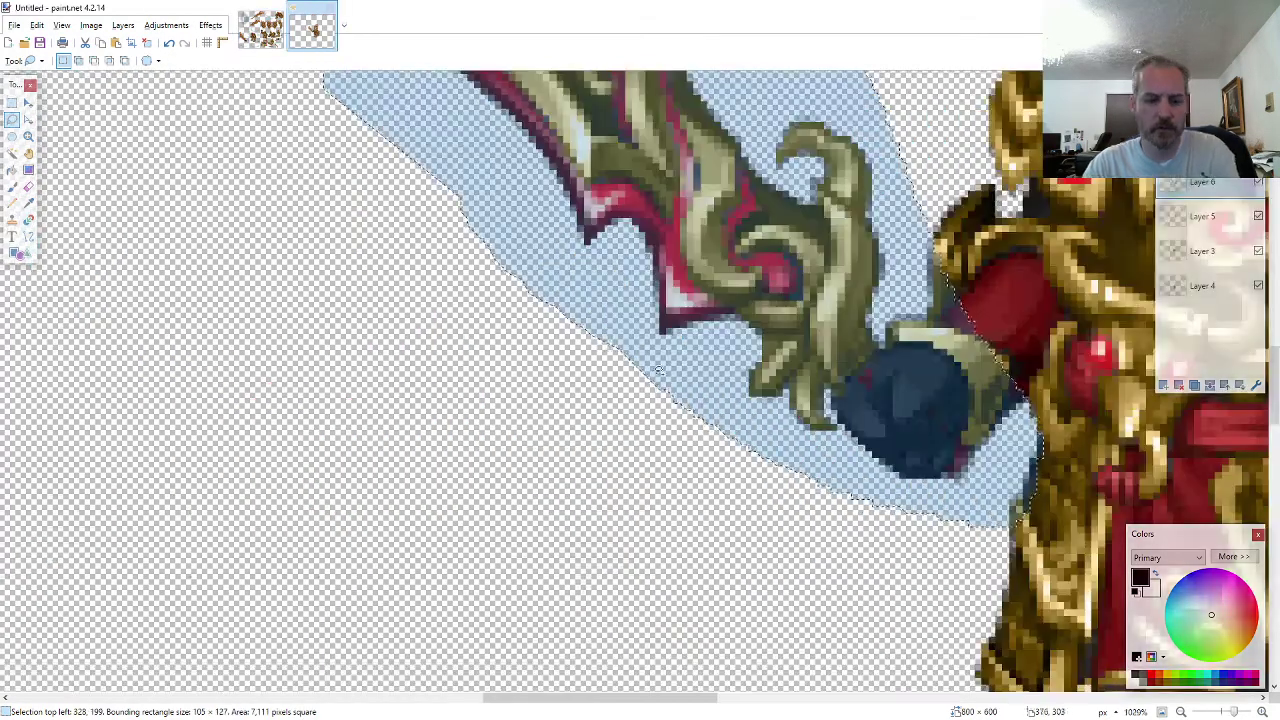
pyautogui.moveTo(1210, 187); pyautogui.dragTo(1223, 350)
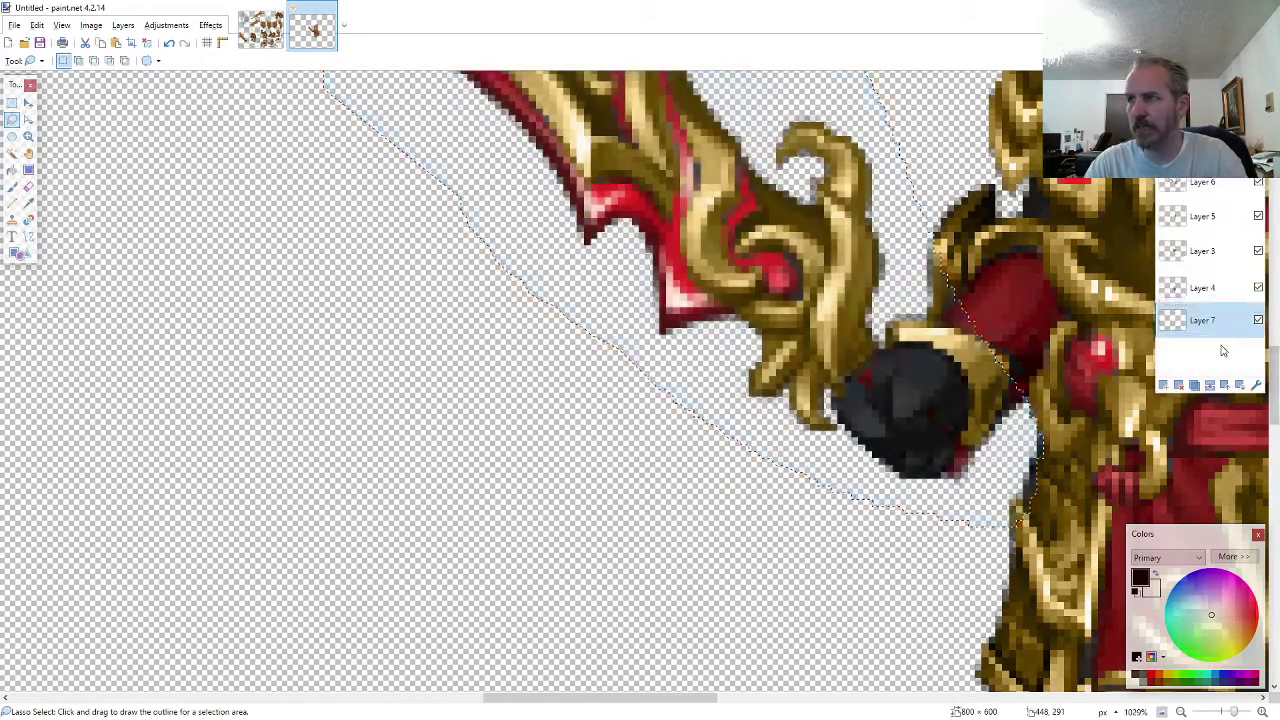
pyautogui.hotkey('ctrl', 'v')
pyautogui.moveTo(1012, 487); pyautogui.dragTo(964, 503)
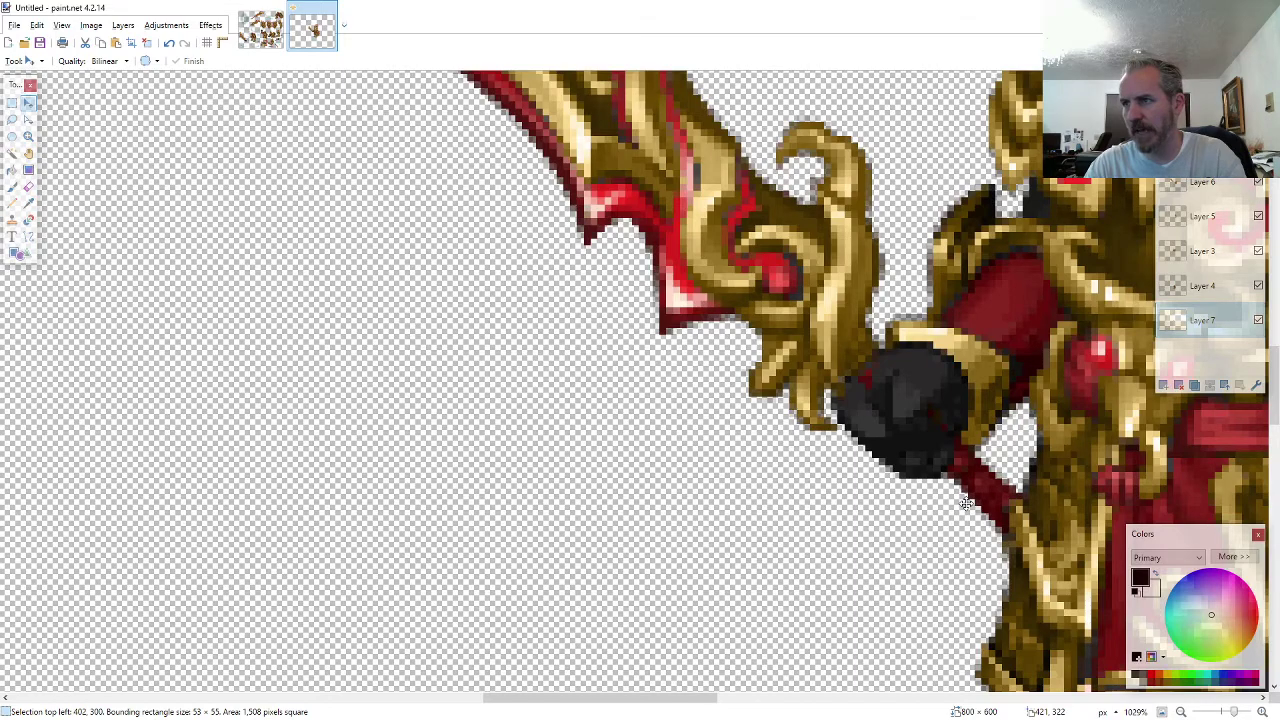
pyautogui.scroll(-10, 966, 503)
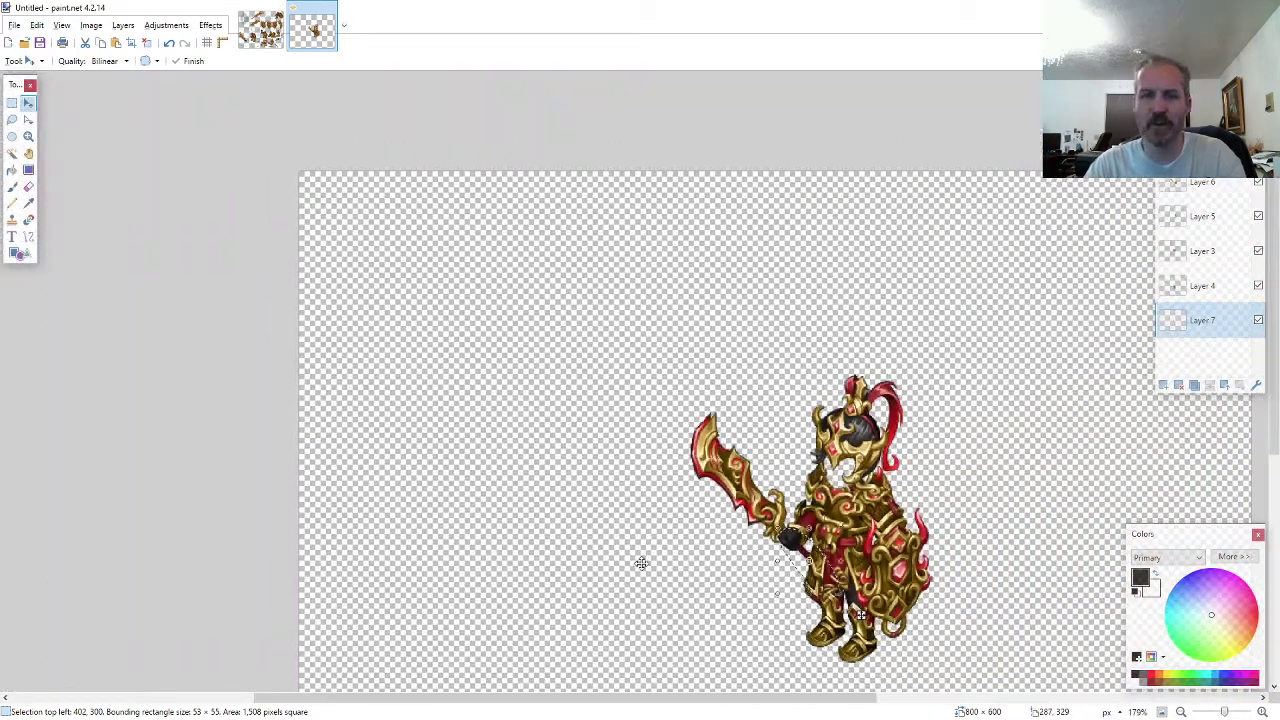
# - Select the whole canvas and merge all the character's layers into one
pyautogui.scroll(-3, 641, 563)
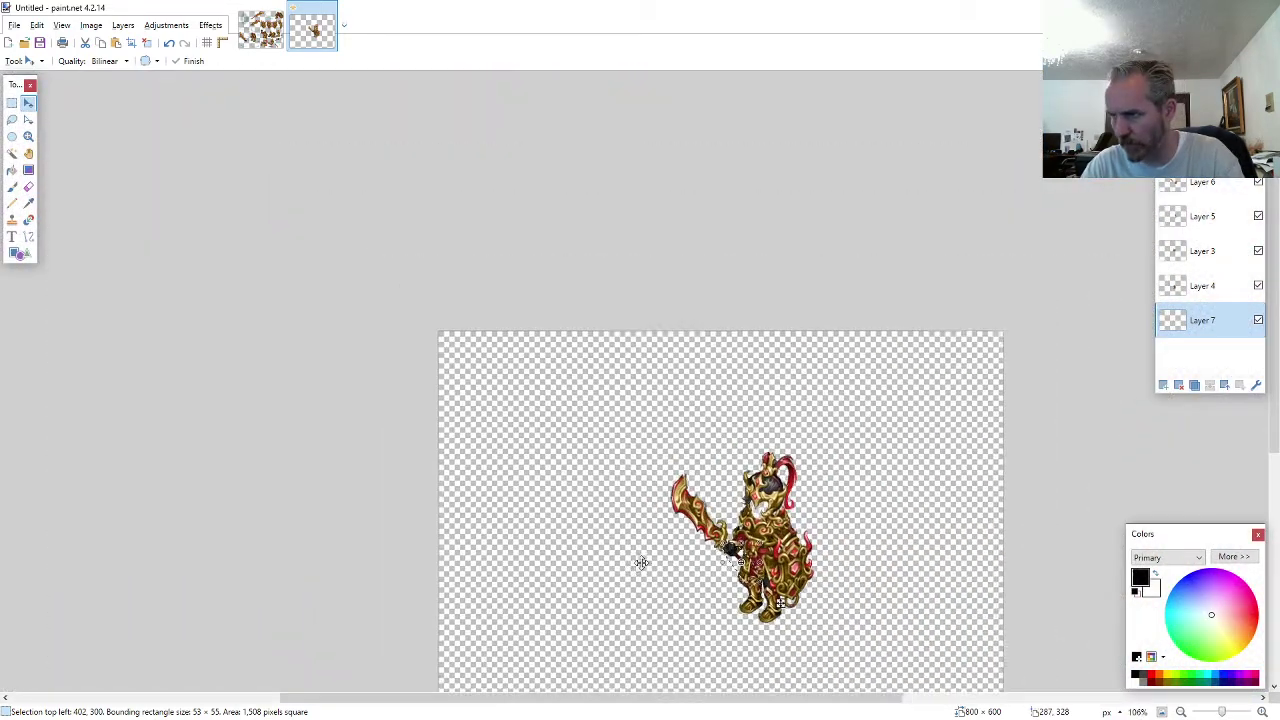
pyautogui.scroll(2, 641, 563)
pyautogui.scroll(-1, 641, 563)
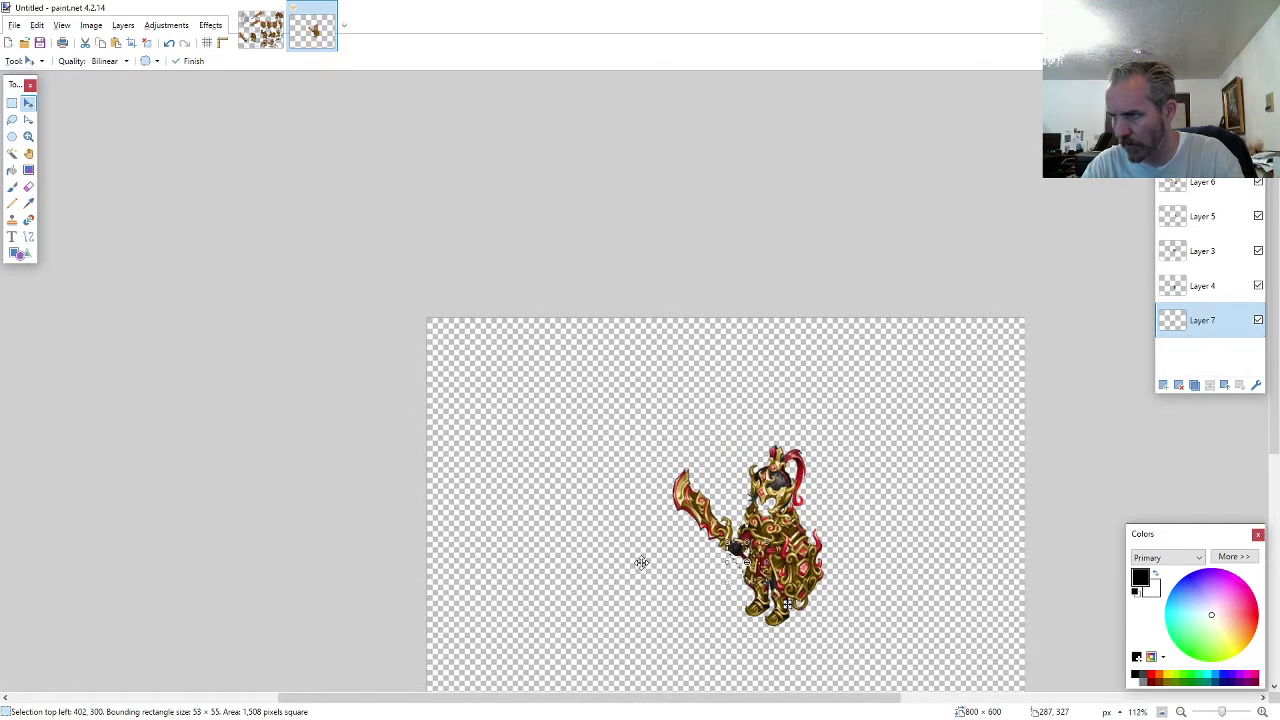
pyautogui.hotkey('ctrl', 'a')
pyautogui.click(1196, 216)
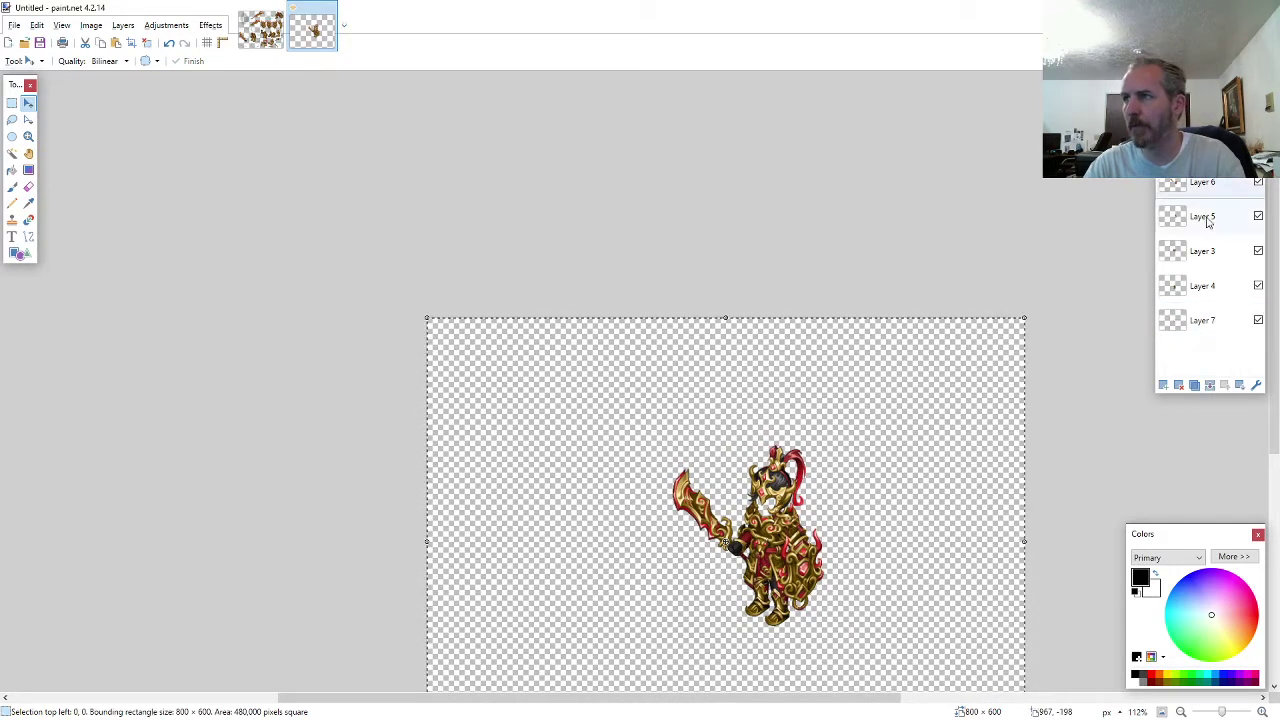
pyautogui.click(1210, 385)
pyautogui.click(1212, 387)
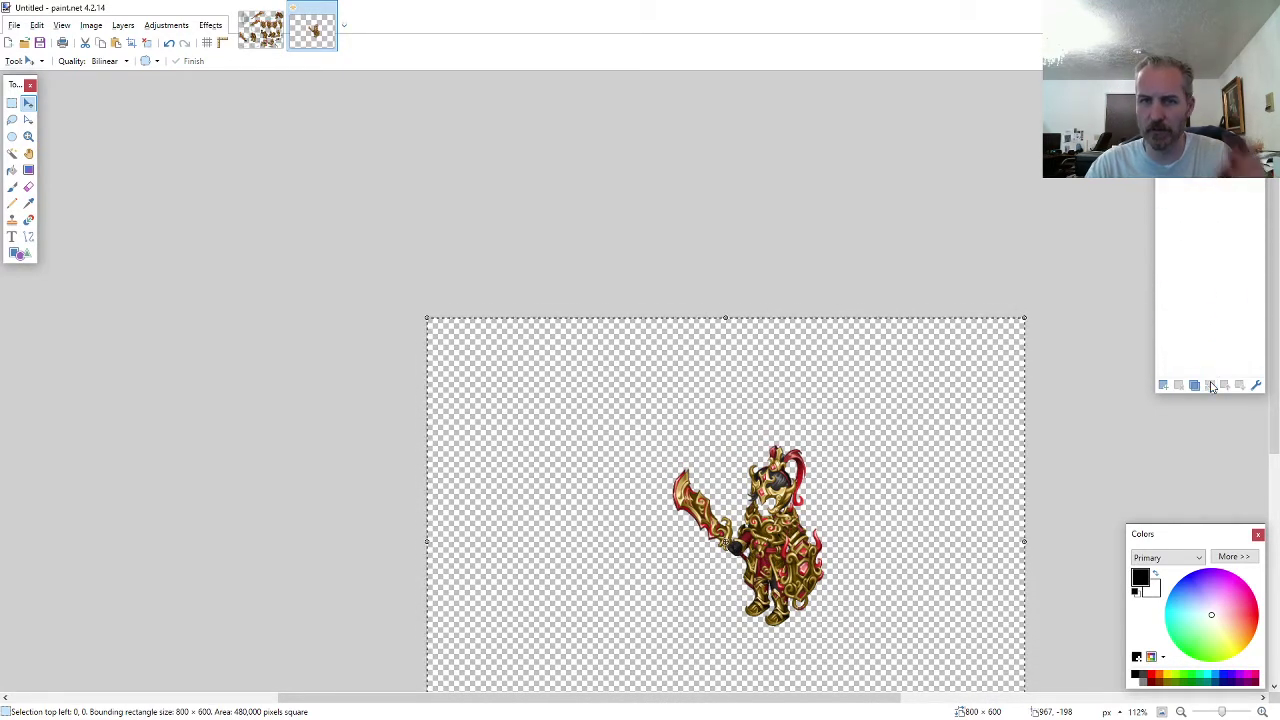
# - Move the merged character to the upper-left corner of the canvas, with the sword just inside the left edge
pyautogui.moveTo(911, 458); pyautogui.dragTo(691, 343)
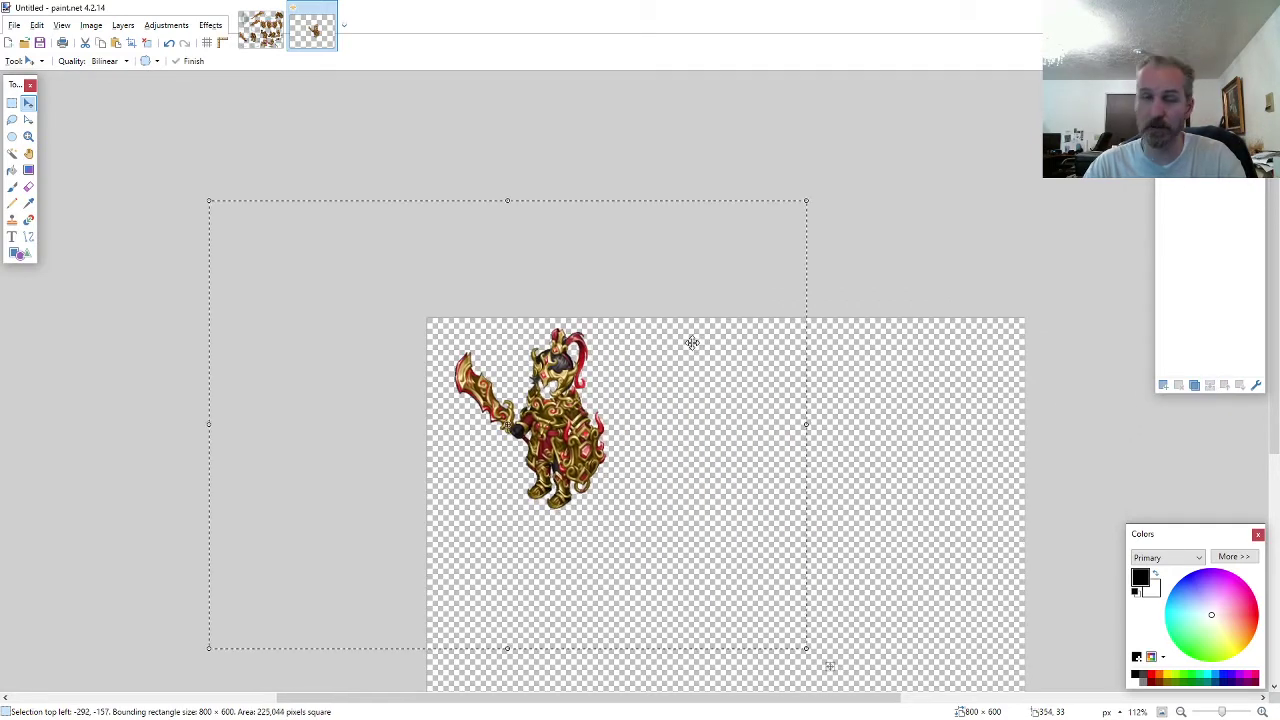
pyautogui.press('Left')
pyautogui.press('Left')
pyautogui.press('Left')
pyautogui.press('Left')
pyautogui.press('Left')
pyautogui.press('Left')
pyautogui.press('Left')
pyautogui.press('Left')
pyautogui.press('Left')
pyautogui.press('Left')
pyautogui.press('Left')
pyautogui.press('Left')
pyautogui.press('Left')
pyautogui.press('Left')
pyautogui.press('Left')
pyautogui.press('Left')
pyautogui.press('Left')
pyautogui.press('Left')
pyautogui.press('Left')
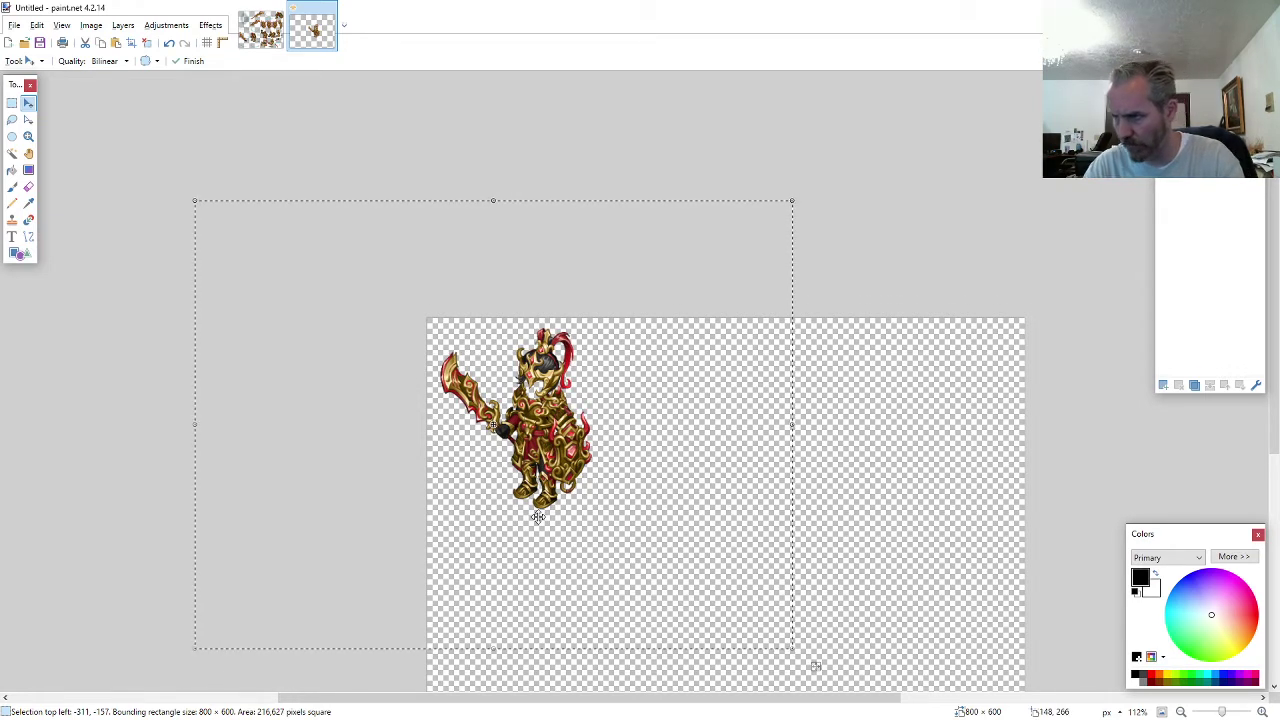
# - Resize the canvas to 265 × 265 pixels anchored at the top left and nudge the character right by about 12 pixels
pyautogui.hotkey('ctrl', 'shift', 'r')
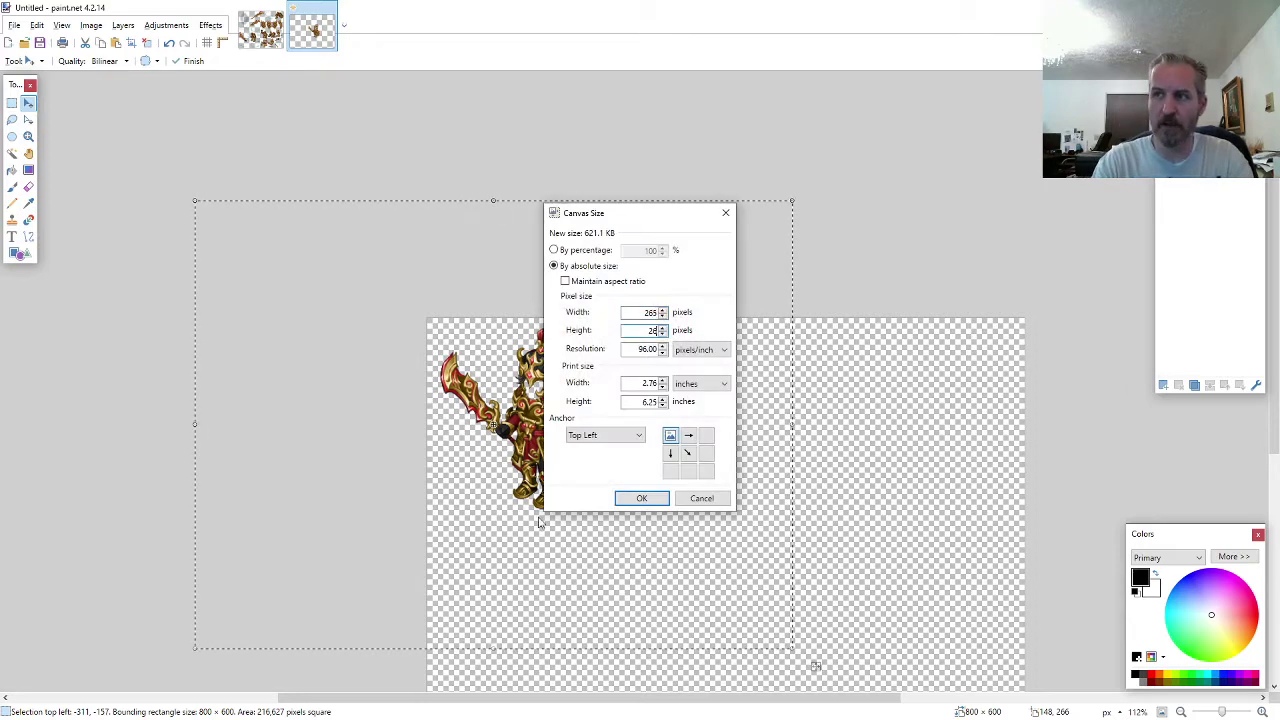
pyautogui.press('Return')
pyautogui.press('Right')
pyautogui.press('Right')
pyautogui.press('Right')
pyautogui.press('Right')
pyautogui.press('Right')
pyautogui.press('Right')
pyautogui.press('Right')
pyautogui.press('Right')
pyautogui.press('Right')
pyautogui.press('Right')
pyautogui.press('Right')
pyautogui.press('Right')
pyautogui.press('Right')
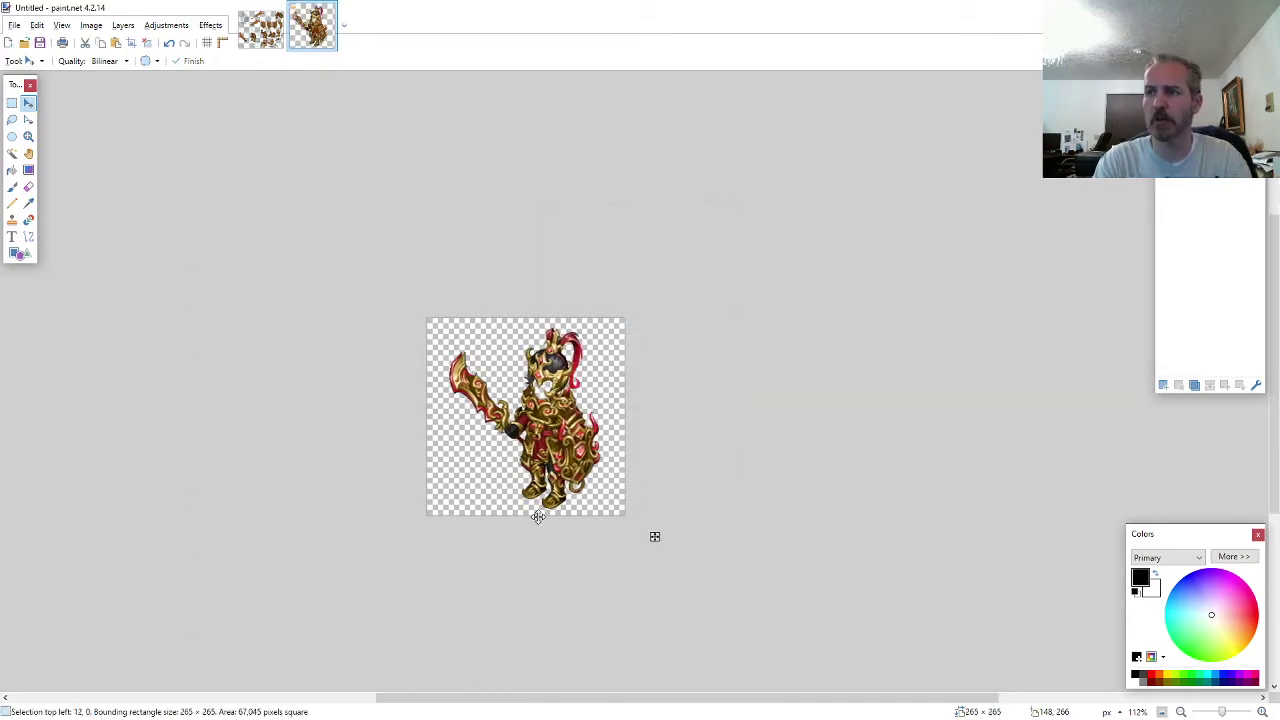
pyautogui.press('Left')
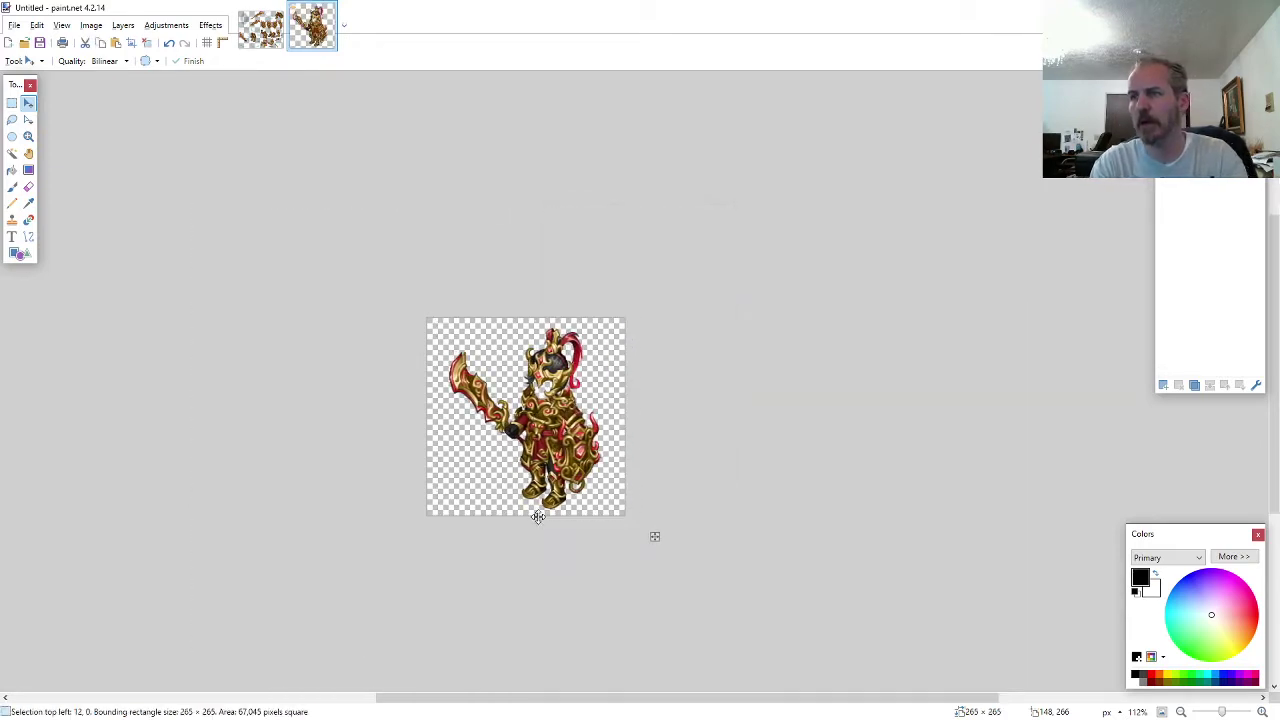
# - Nudge the character up one pixel and save the image as a PNG named ARMOR11-AW-M-EVO2 in the 2021-02 folder
pyautogui.press('Up')
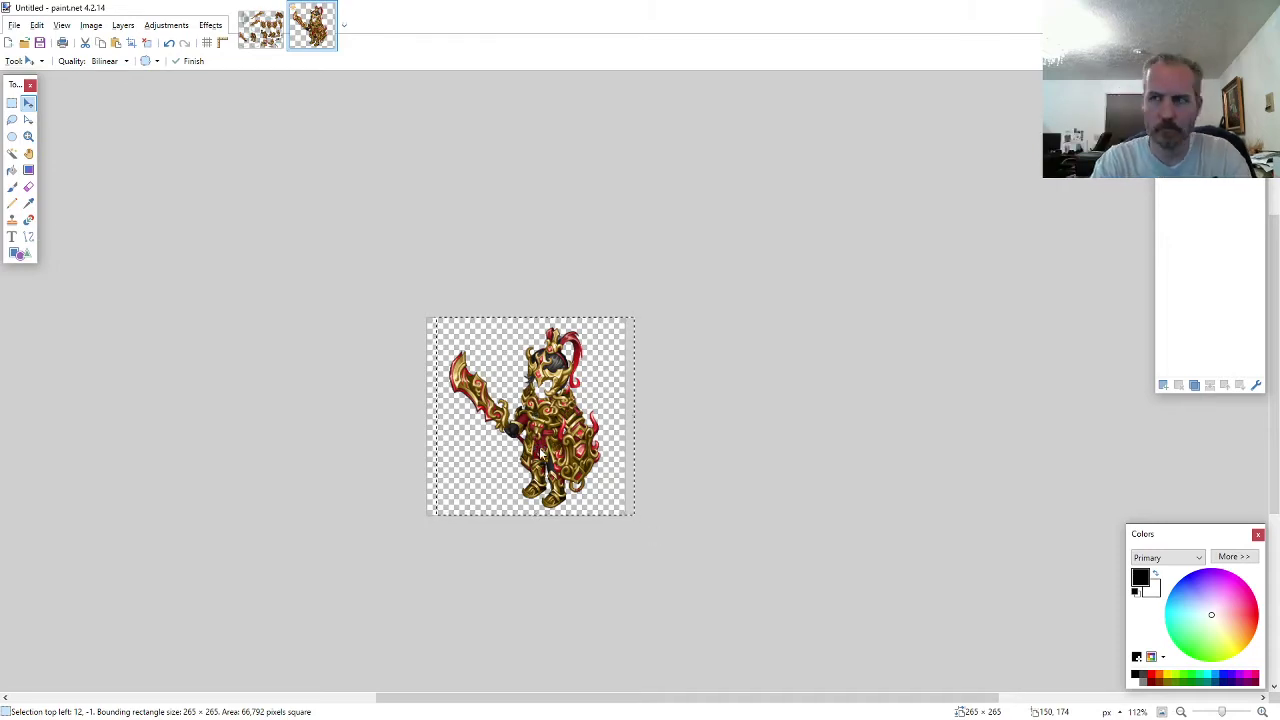
pyautogui.hotkey('ctrl', 's')
pyautogui.write('ARMOR11-AW-M-EVO2')
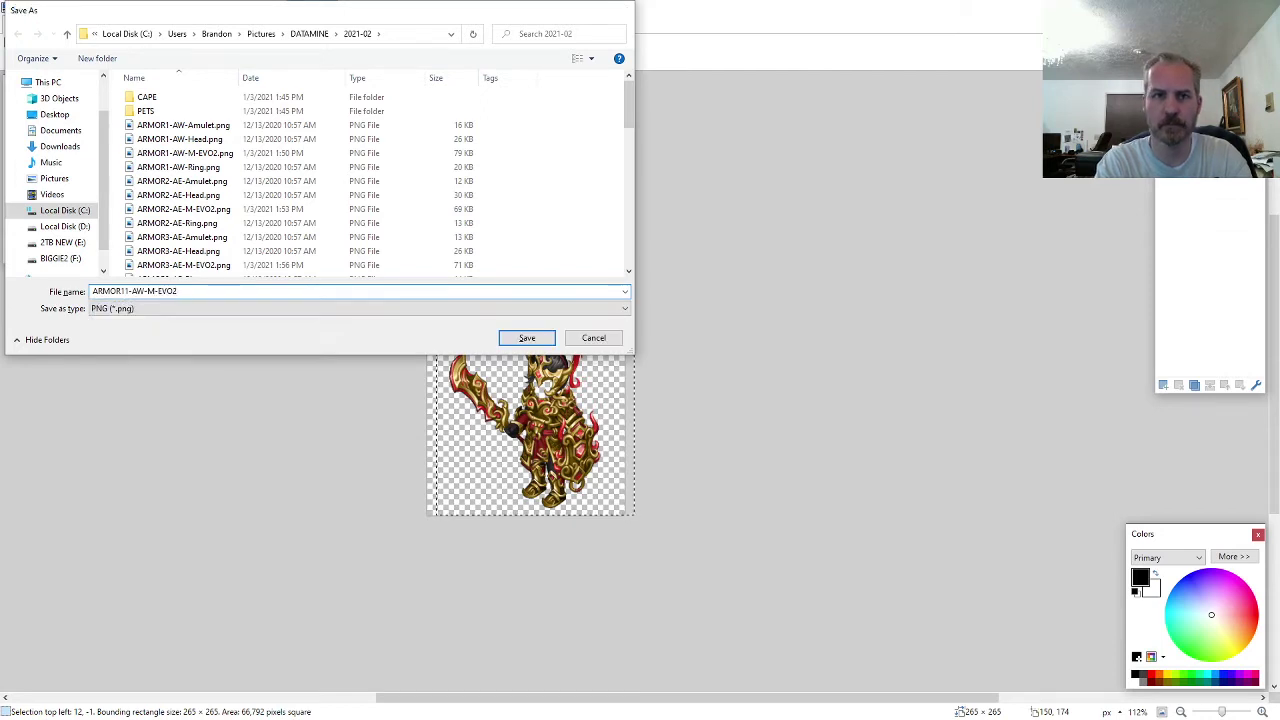
pyautogui.press('Return')
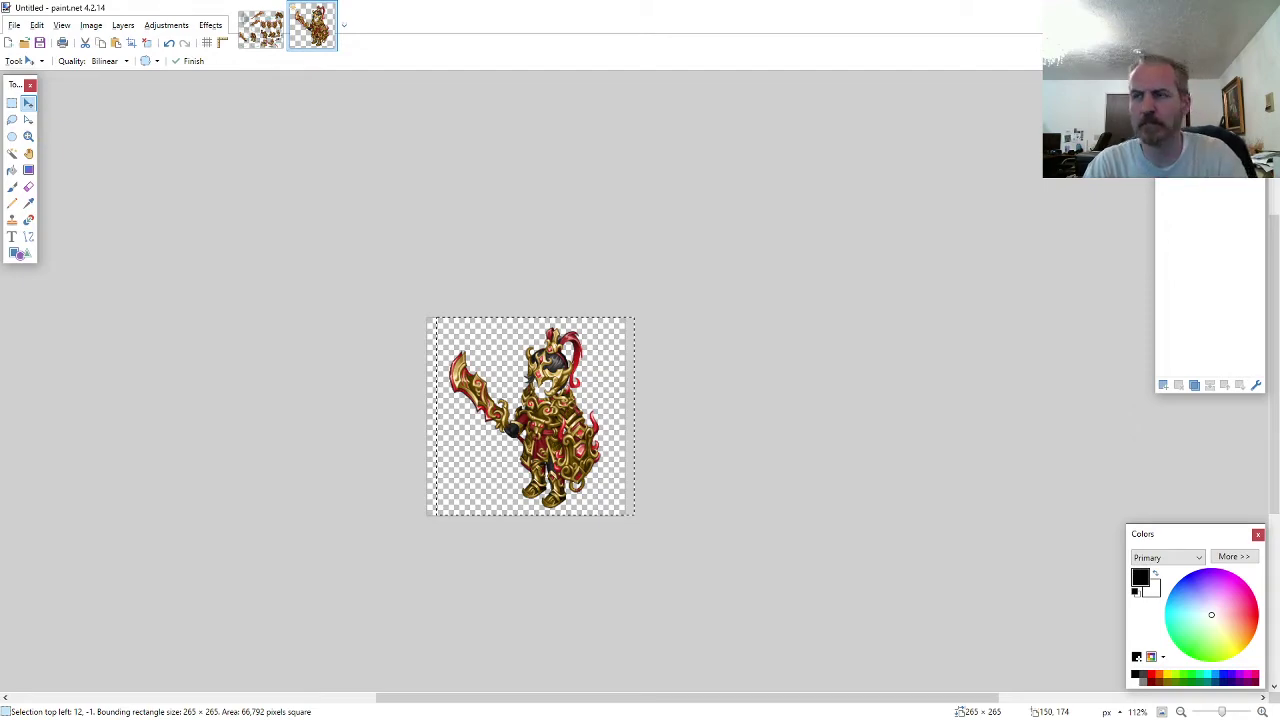
pyautogui.press('Return')
# - Close the finished character image, its sprite sheet, and the 2021-01 and 2020-12 Datamine pictures
pyautogui.hotkey('ctrl', 'w')
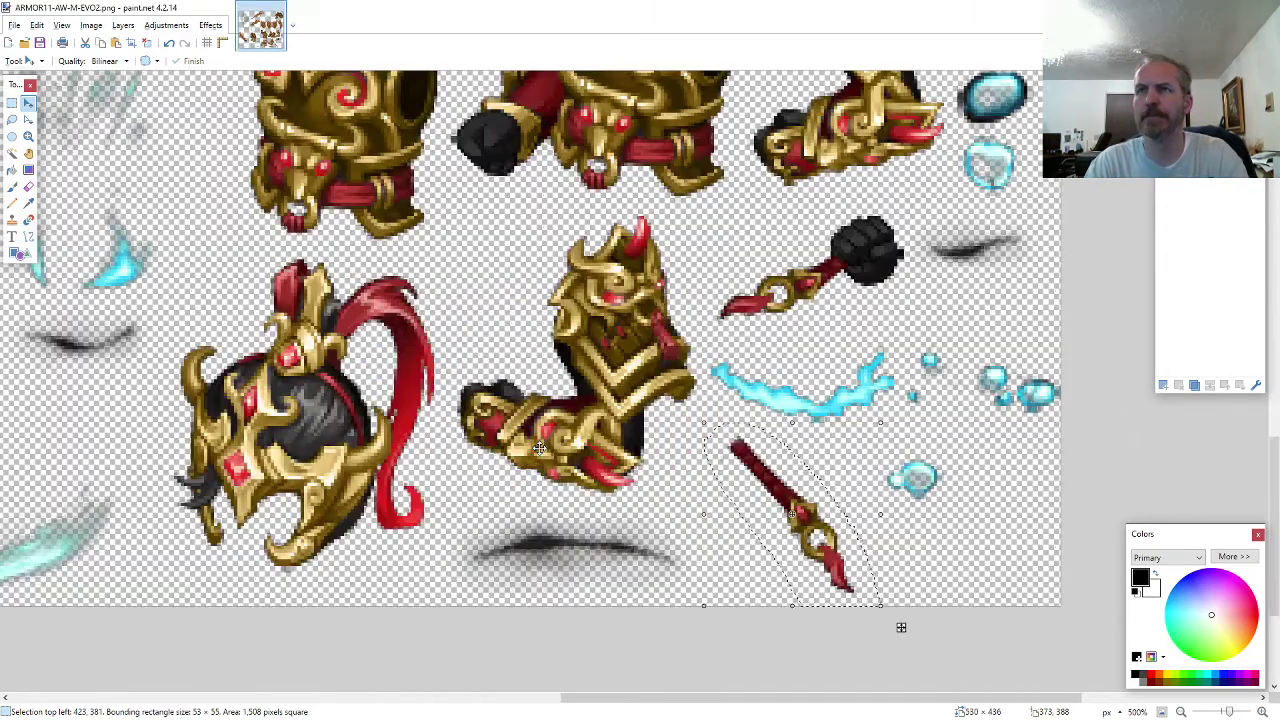
pyautogui.hotkey('ctrl', 'w')
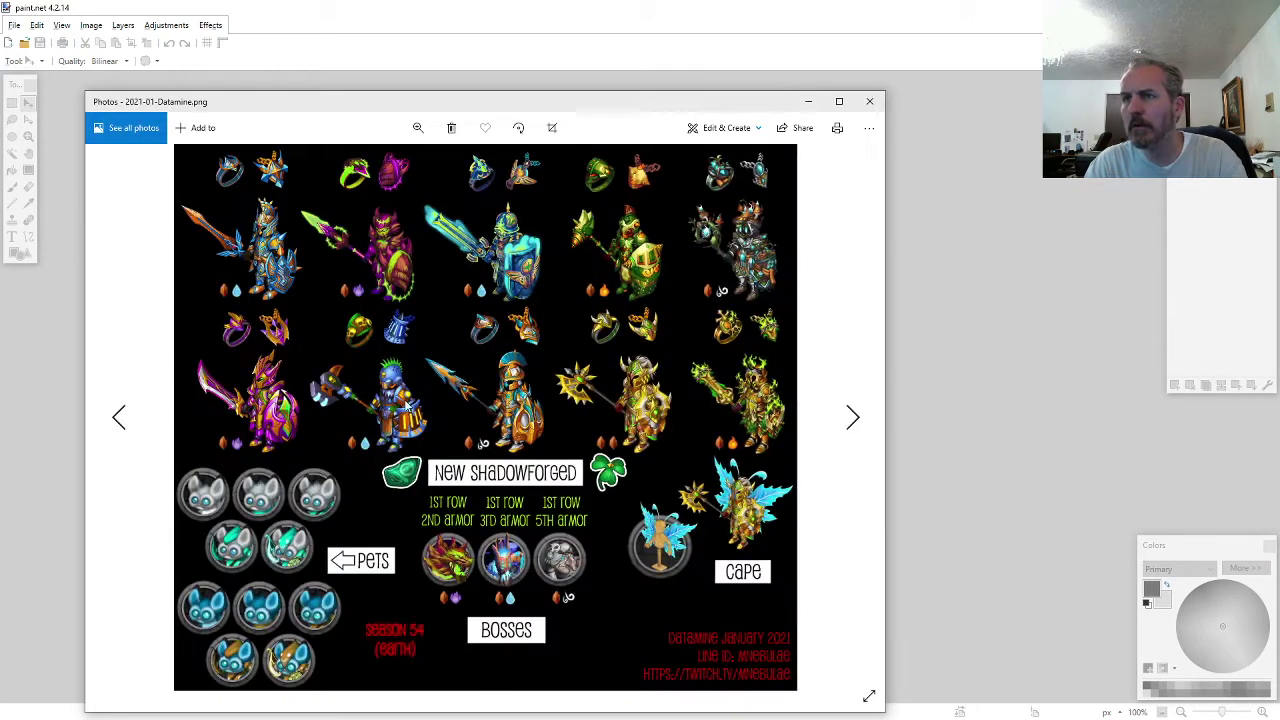
pyautogui.click(869, 101)
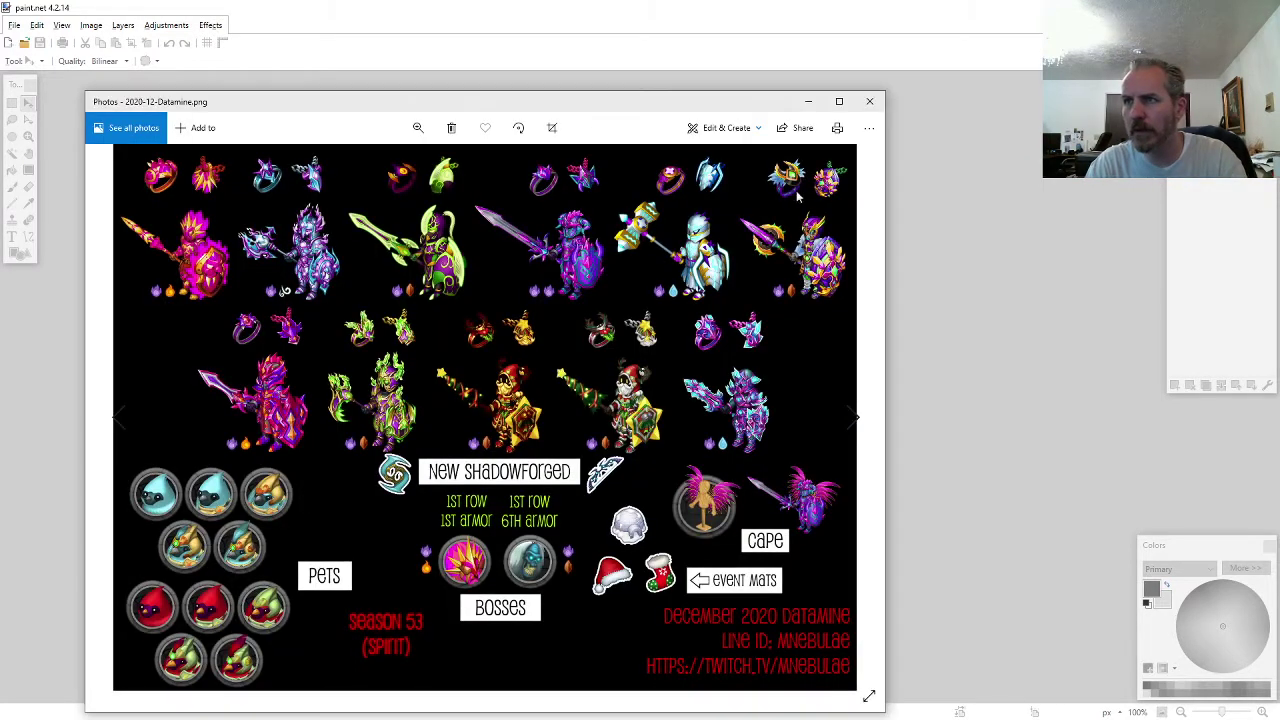
pyautogui.click(869, 101)
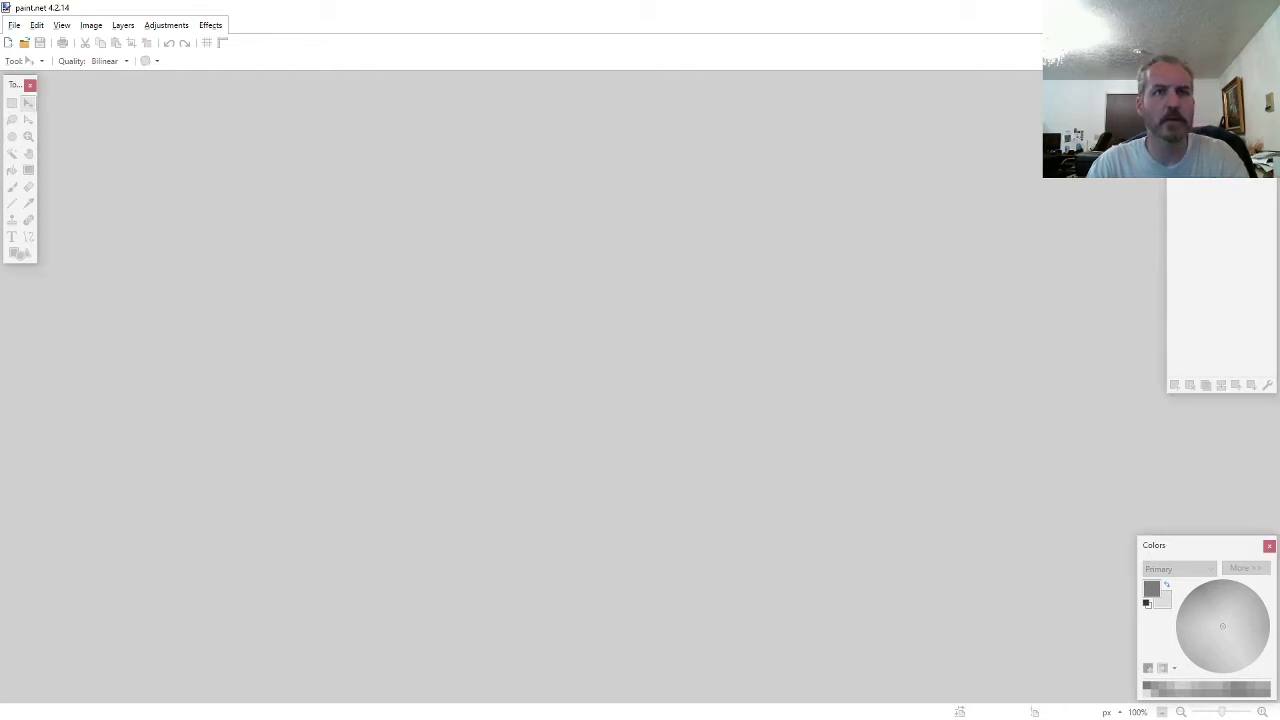
# - Create a new 1700 × 1250 pixel image and clear its background to transparent
pyautogui.hotkey('ctrl', 'n')
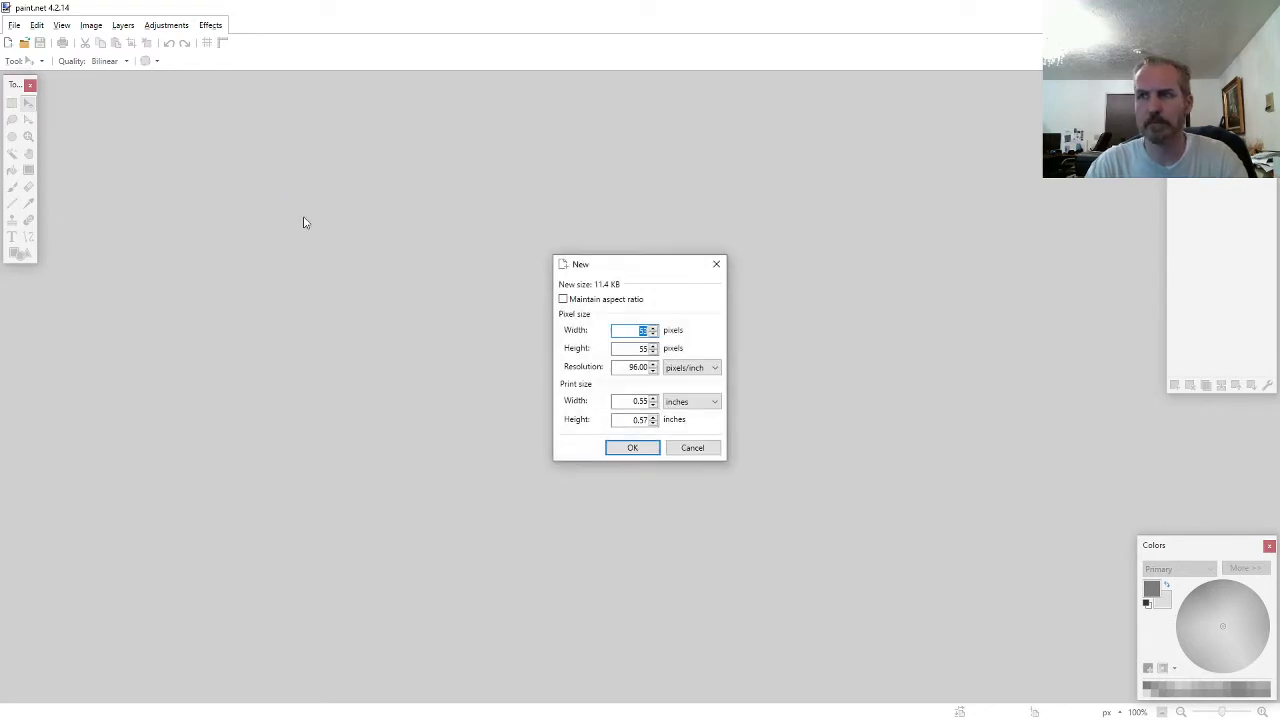
pyautogui.write('1250')
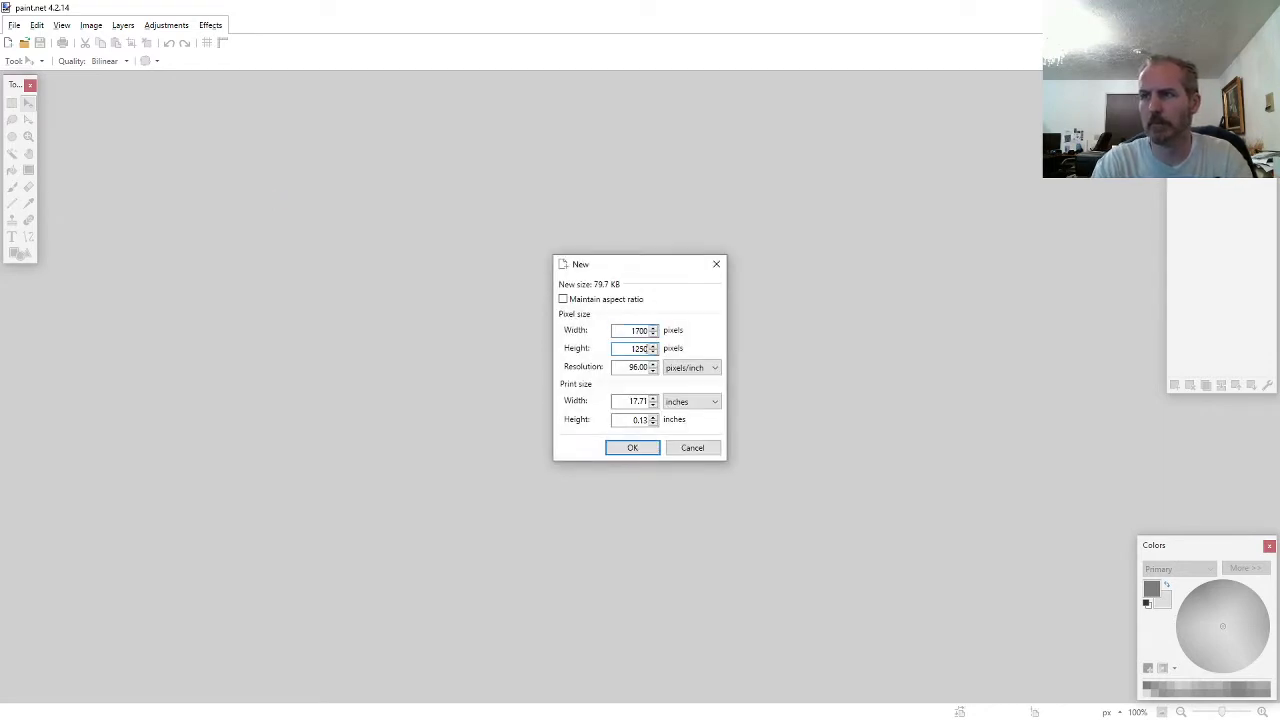
pyautogui.press('Return')
pyautogui.press('Delete')
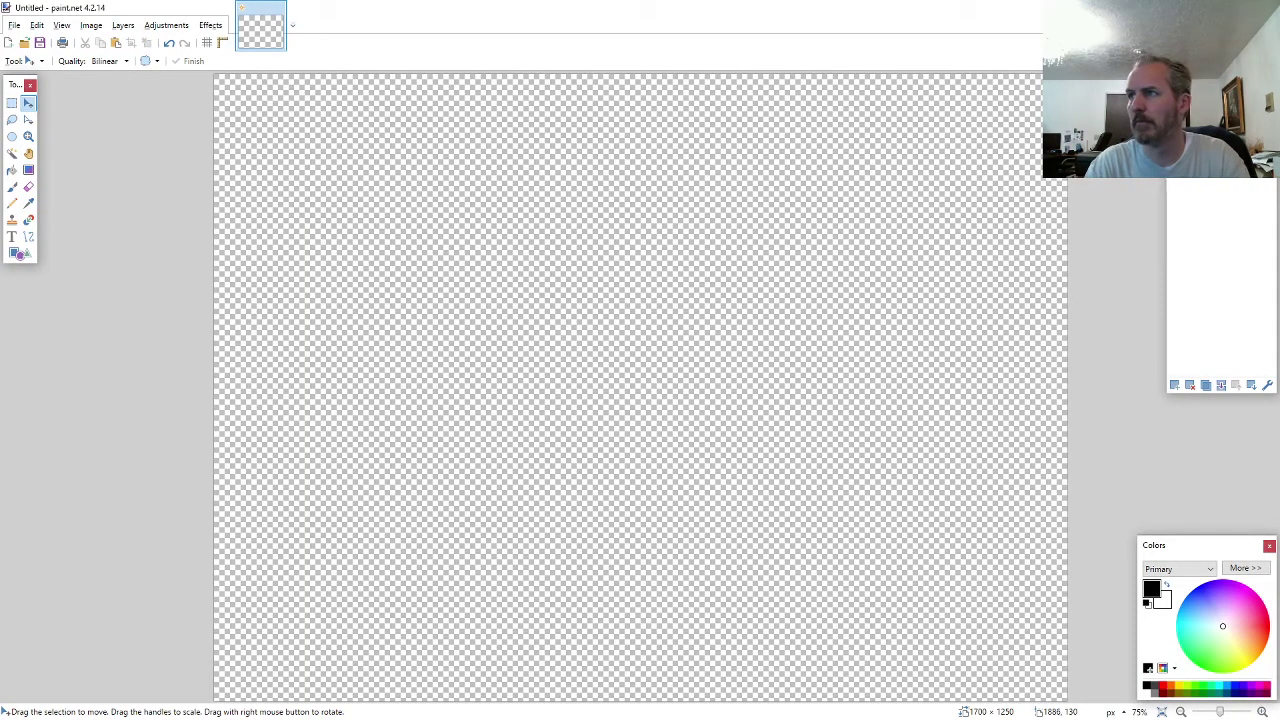
# - Draw a black rectangle outline about 1755 × 349 pixels across the canvas, its sides beyond the edges, leaving two horizontal guide lines
pyautogui.click(19, 253)
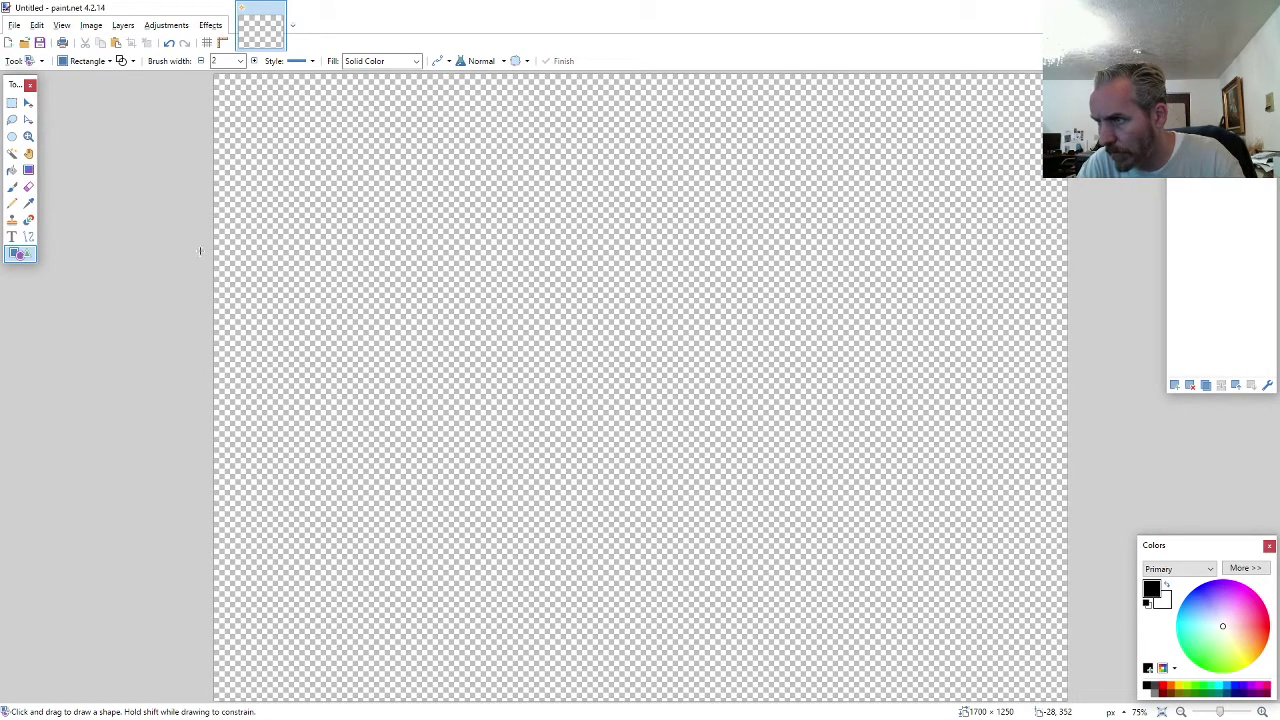
pyautogui.moveTo(200, 250); pyautogui.dragTo(1080, 425)
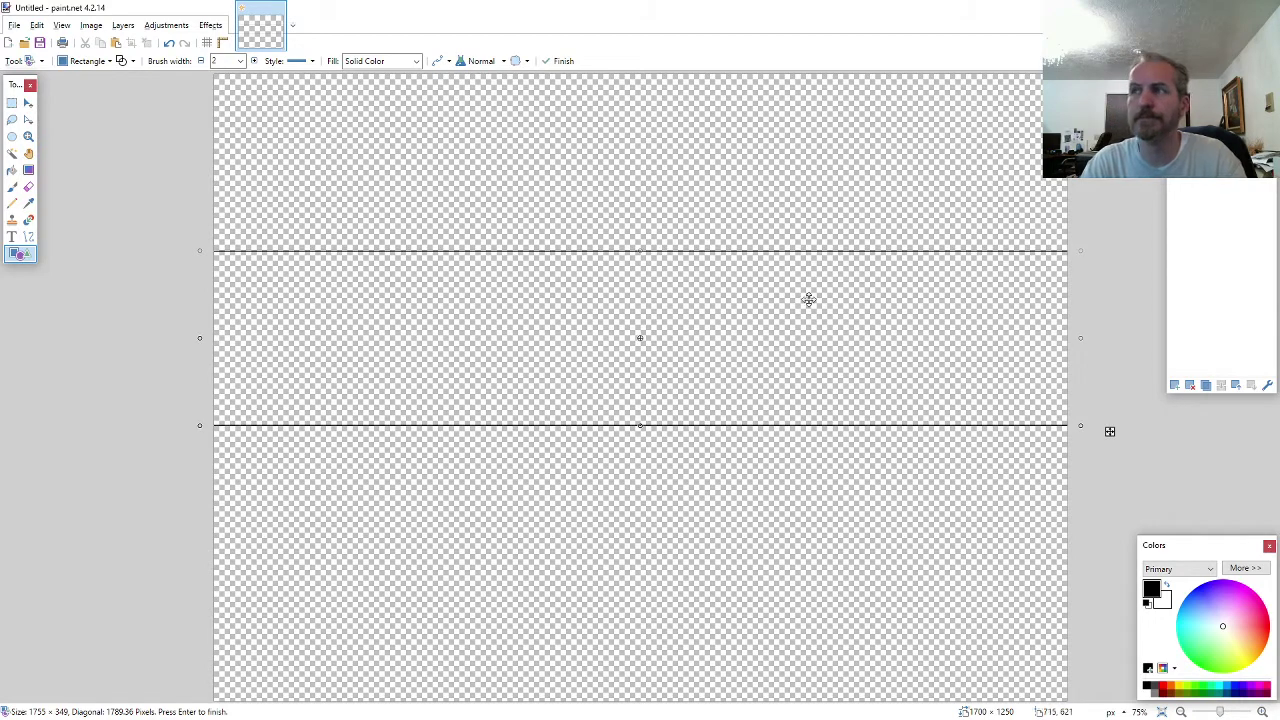
pyautogui.press('Return')
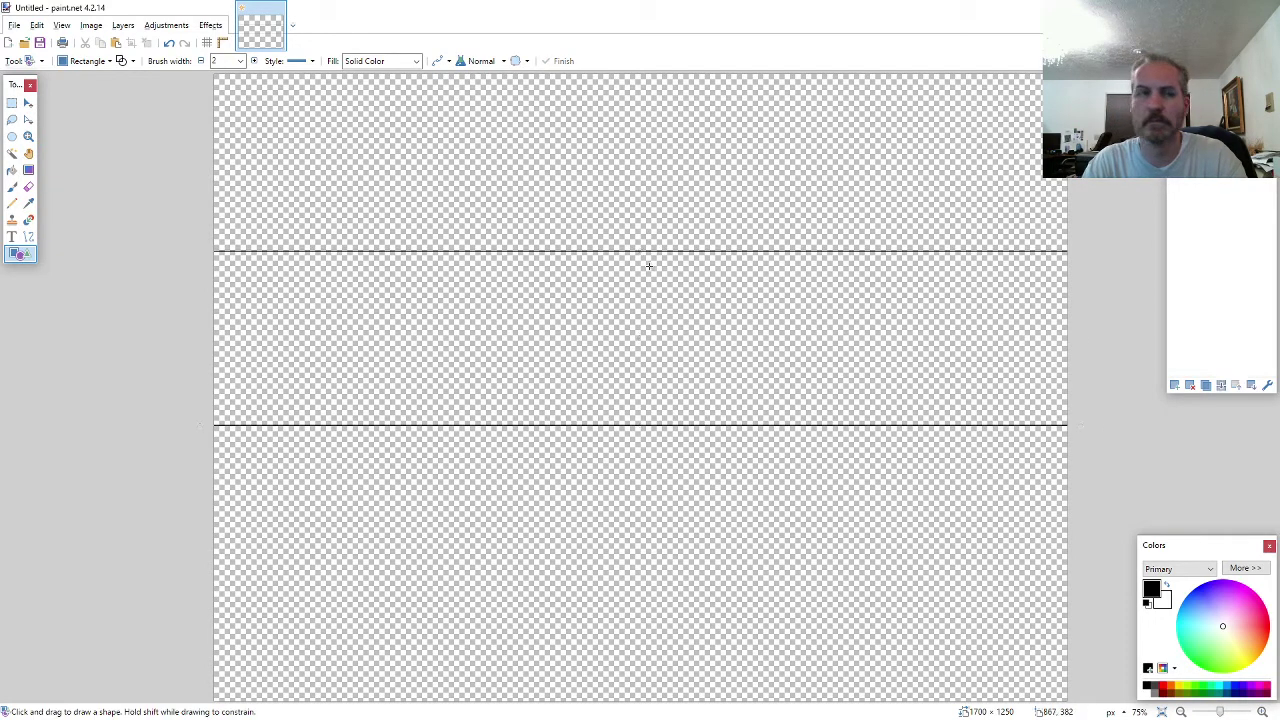
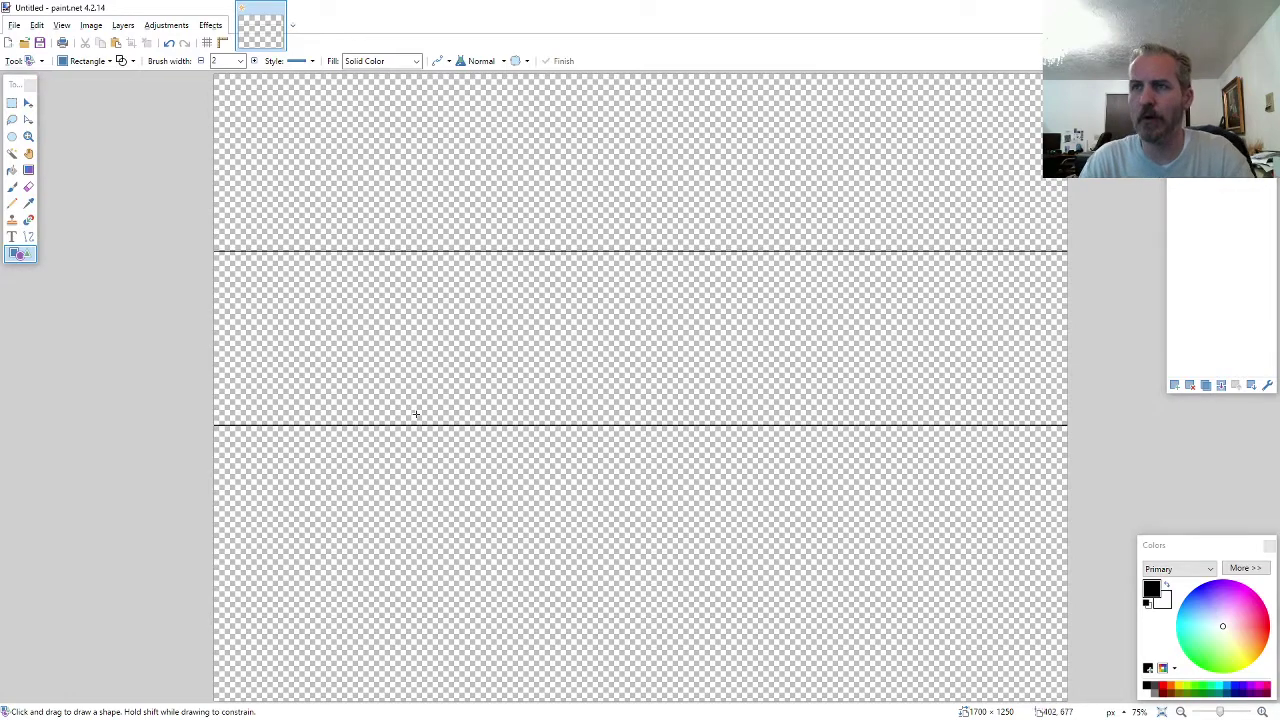
# - Copy ARMOR1-AW-M-EVO2.png from the 2021-02 folder into the new image and stand it on the upper line at the left edge
pyautogui.hotkey('alt', 'Tab')
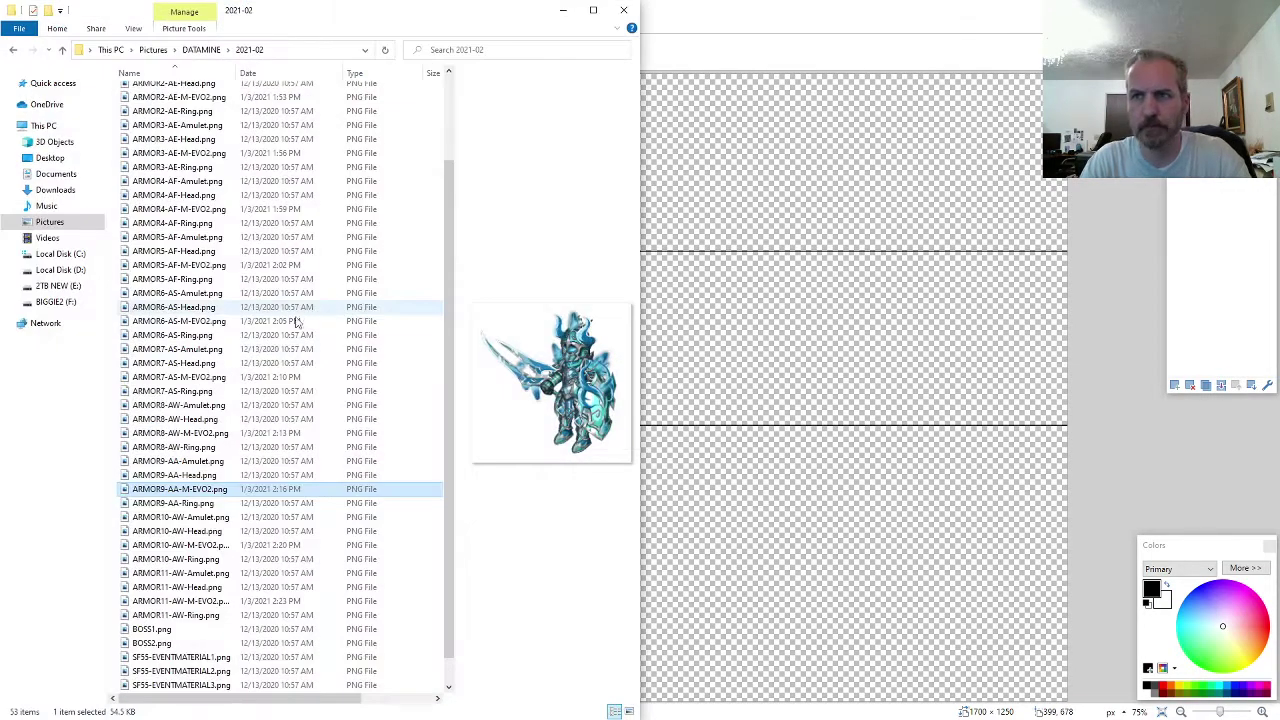
pyautogui.scroll(3, 258, 437)
pyautogui.click(200, 148)
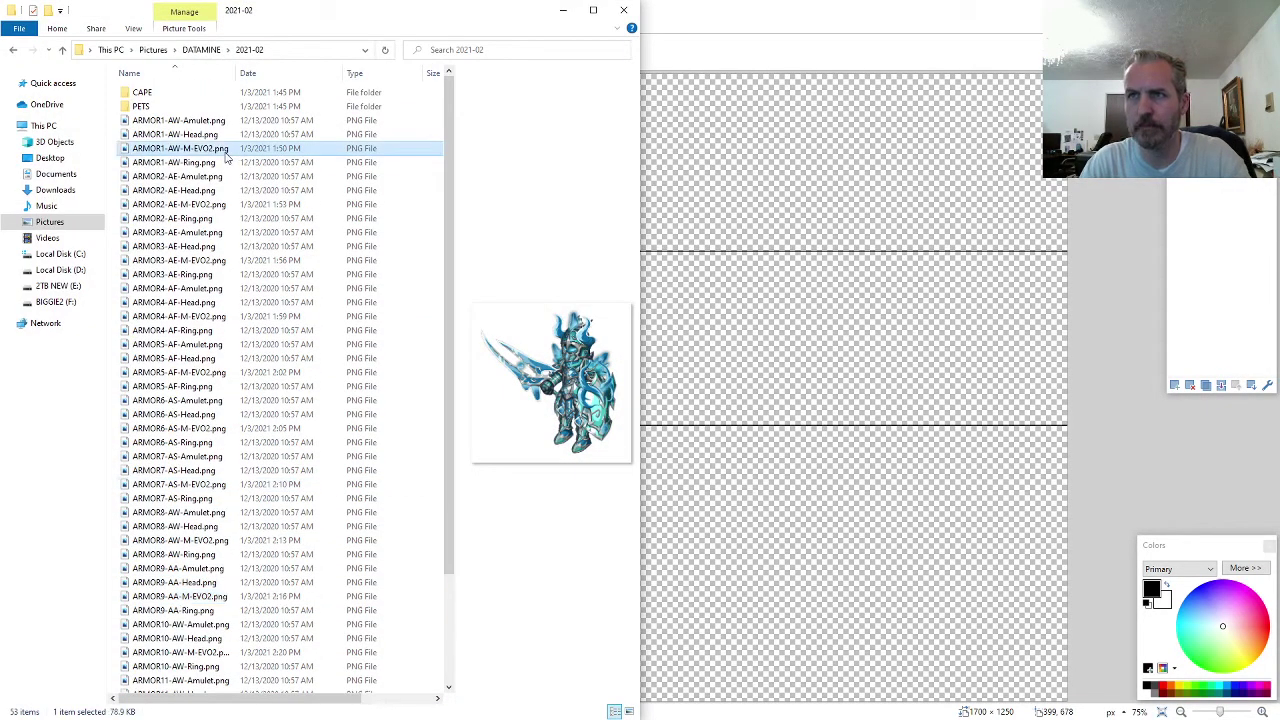
pyautogui.hotkey('ctrl', 'c')
pyautogui.hotkey('alt', 'Tab')
pyautogui.hotkey('ctrl', 'v')
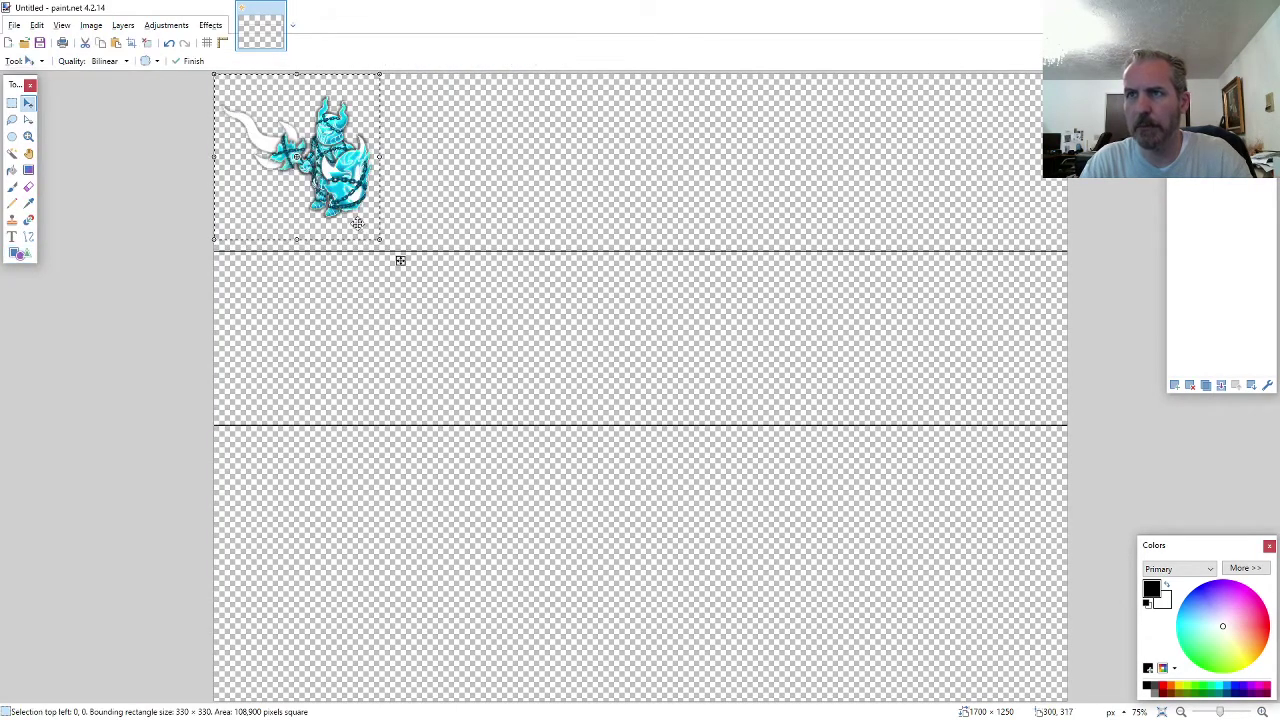
pyautogui.moveTo(403, 269); pyautogui.dragTo(401, 298)
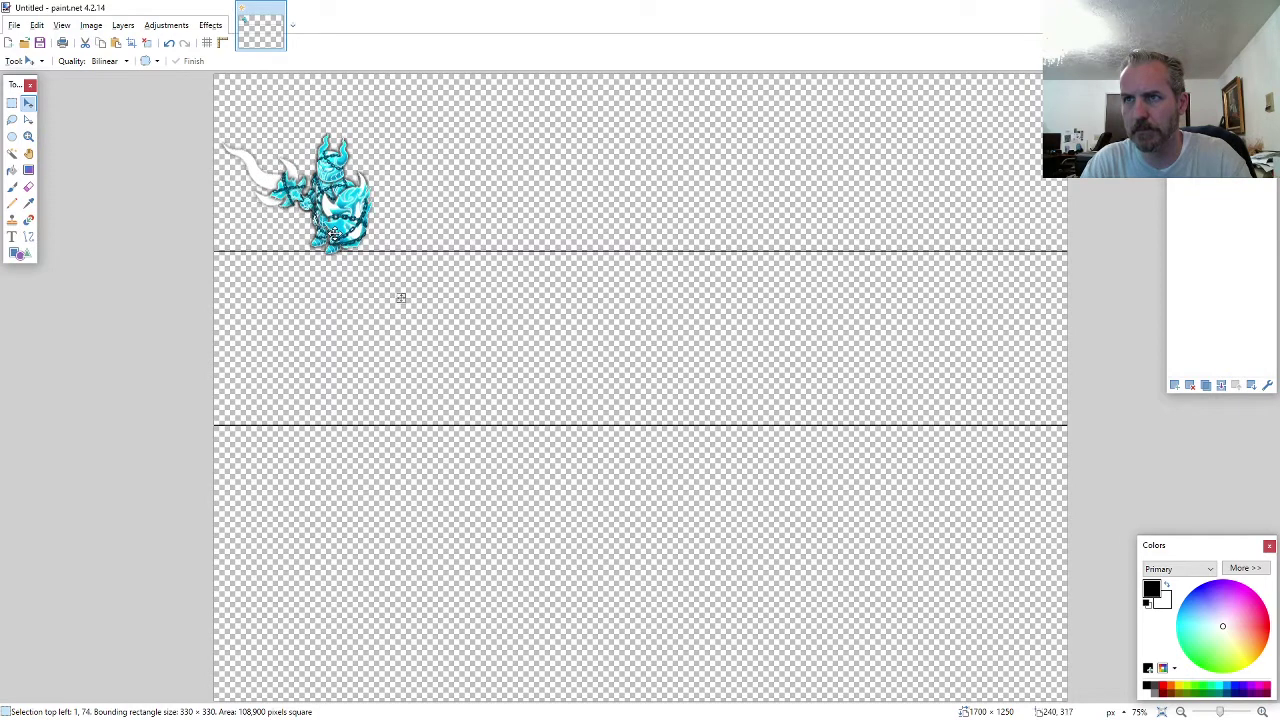
# - Copy ARMOR2-AE-M-EVO2.png into the image and stand it on the upper line just right of the first character
pyautogui.hotkey('alt', 'Tab')
pyautogui.press('Down')
pyautogui.press('Down')
pyautogui.press('Down')
pyautogui.press('Down')
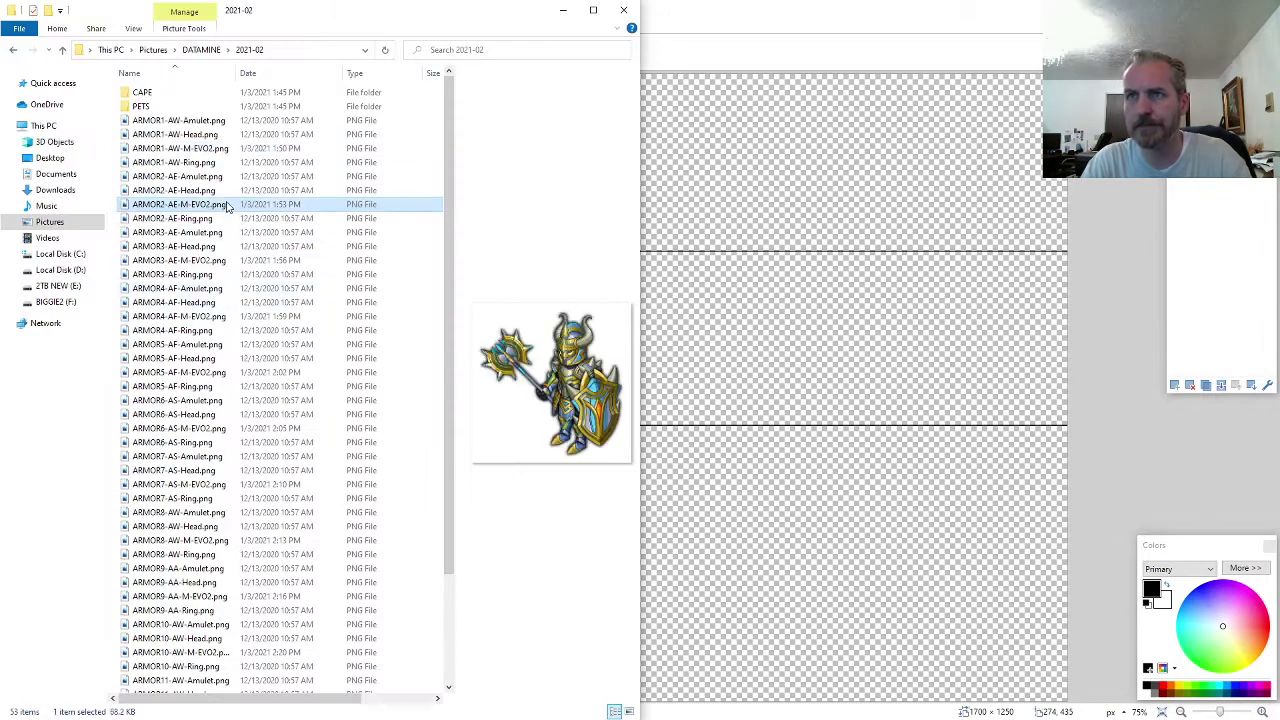
pyautogui.hotkey('ctrl', 'c')
pyautogui.hotkey('alt', 'Tab')
pyautogui.hotkey('ctrl', 'v')
pyautogui.moveTo(368, 225); pyautogui.dragTo(528, 282)
# - Copy ARMOR3-AE-M-EVO2.png into the image and stand it on the upper line right of the second character, nudging it into alignment
pyautogui.hotkey('alt', 'Tab')
pyautogui.click(203, 262)
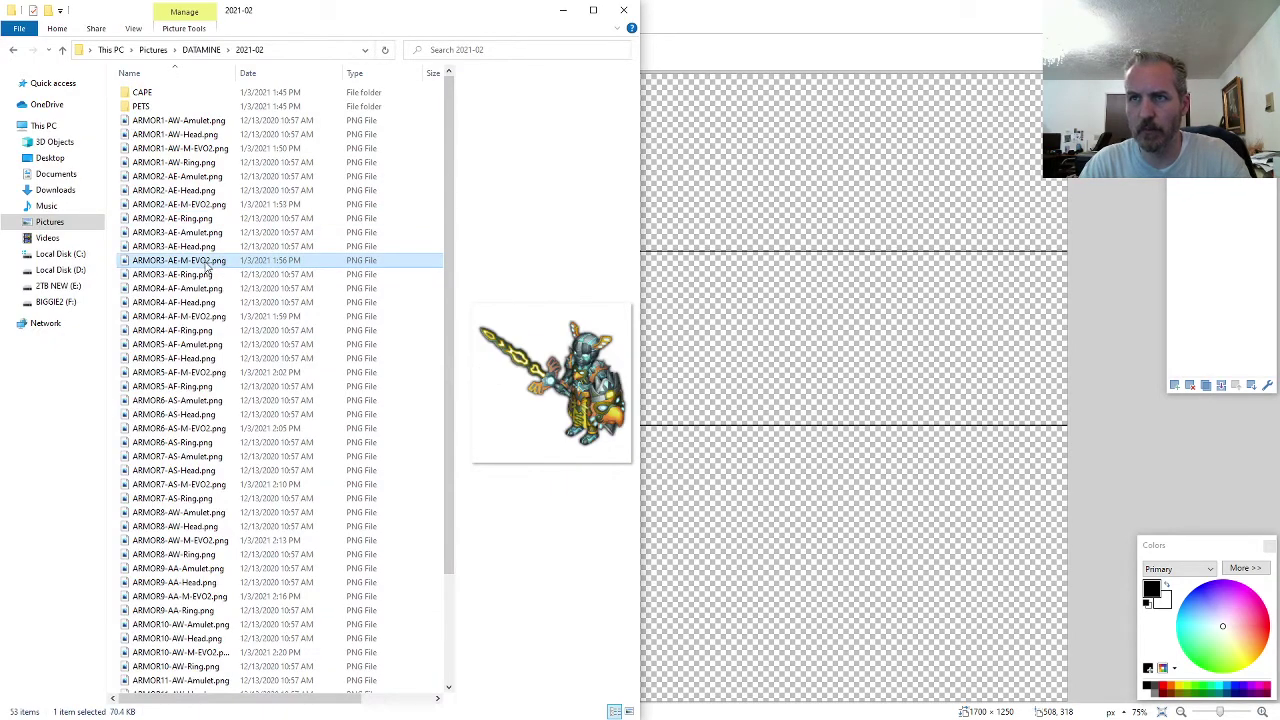
pyautogui.hotkey('alt', 'Tab')
pyautogui.hotkey('ctrl', 'v')
pyautogui.moveTo(394, 220); pyautogui.dragTo(672, 289)
pyautogui.press('Down')
pyautogui.press('Down')
pyautogui.press('Down')
pyautogui.press('Down')
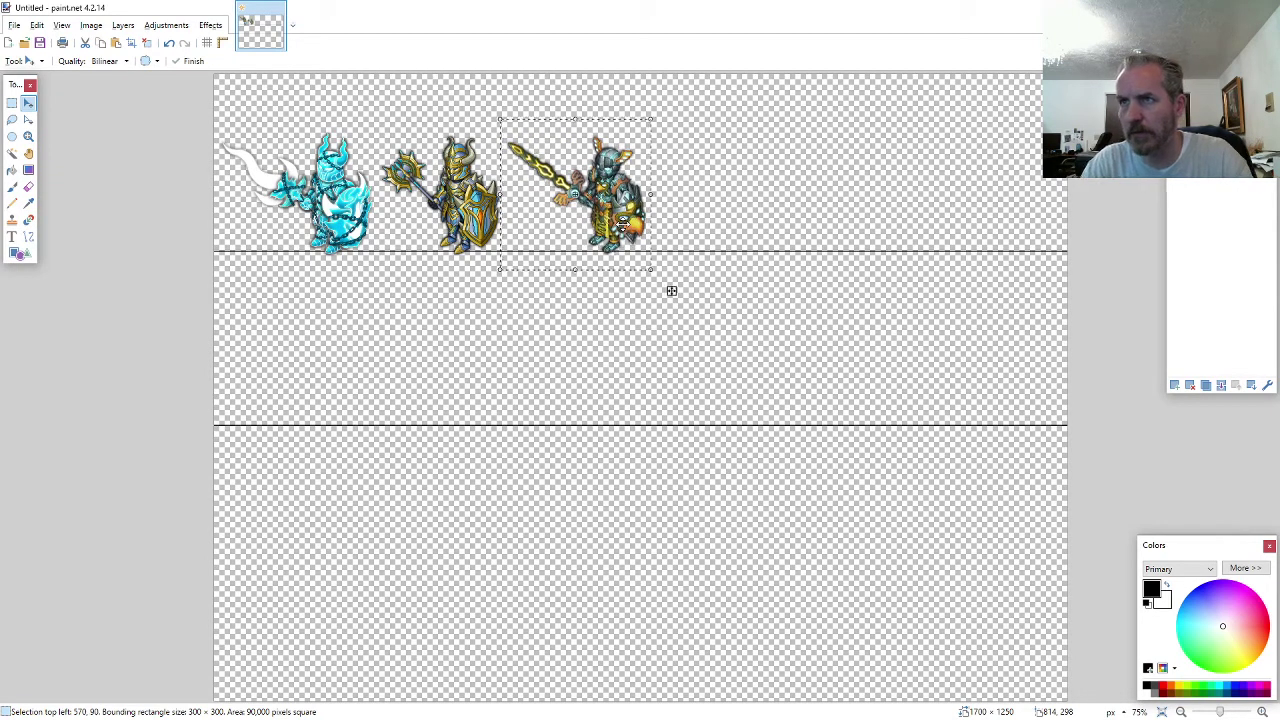
pyautogui.hotkey('alt', 'Tab')
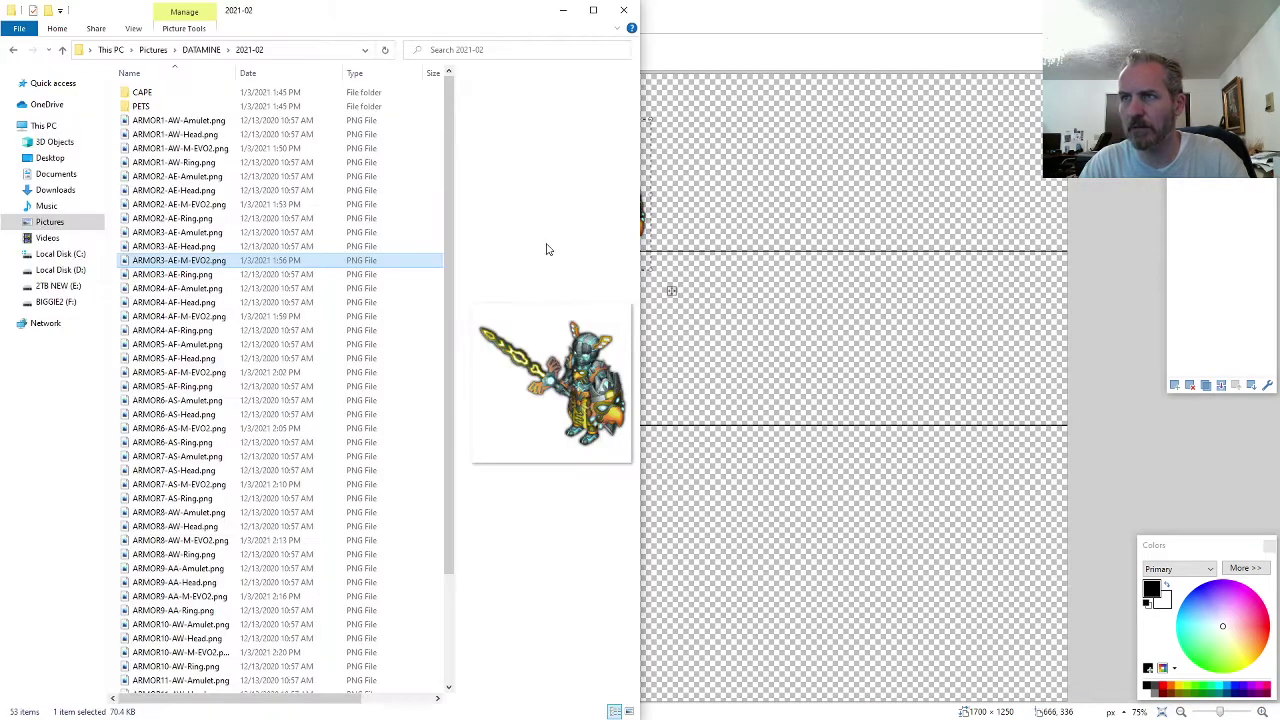
pyautogui.hotkey('alt', 'Tab')
pyautogui.press('Right')
pyautogui.press('Right')
# - Copy ARMOR4-AF-M-EVO2.png into the image and stand it on the upper line right of the third character
pyautogui.hotkey('alt', 'Tab')
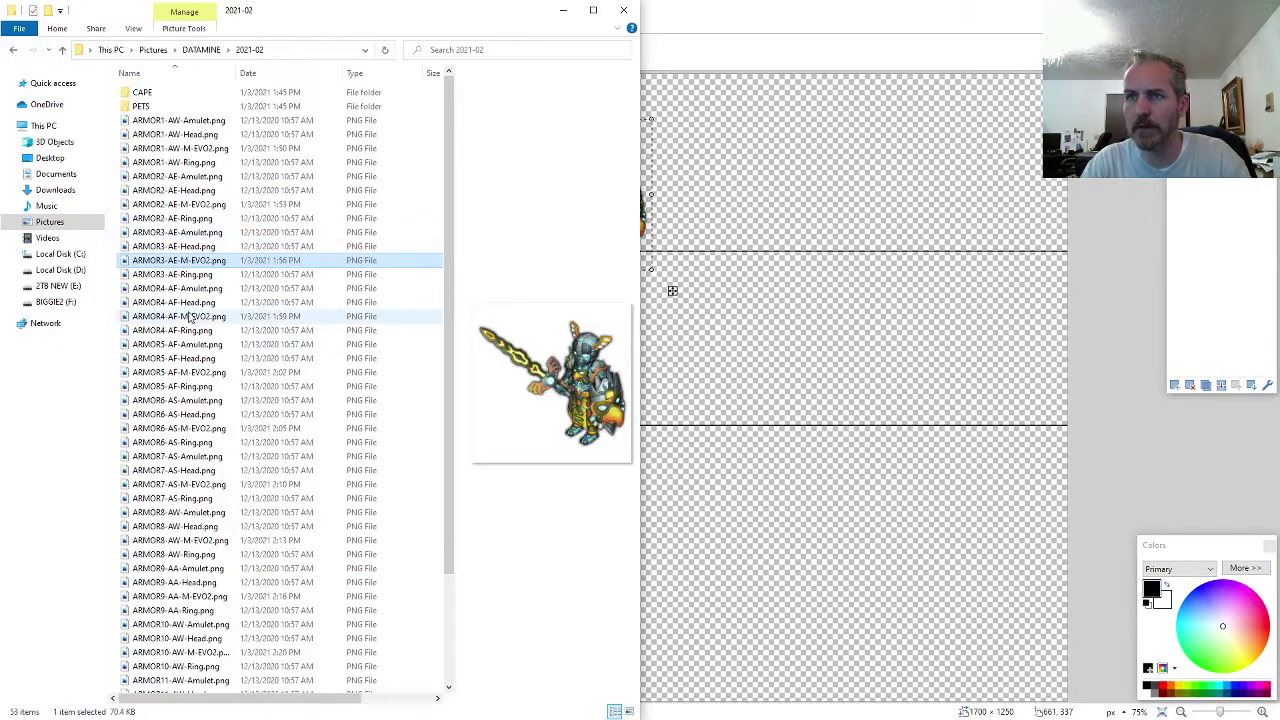
pyautogui.click(205, 316)
pyautogui.hotkey('ctrl', 'c')
pyautogui.hotkey('alt', 'Tab')
pyautogui.hotkey('ctrl', 'v')
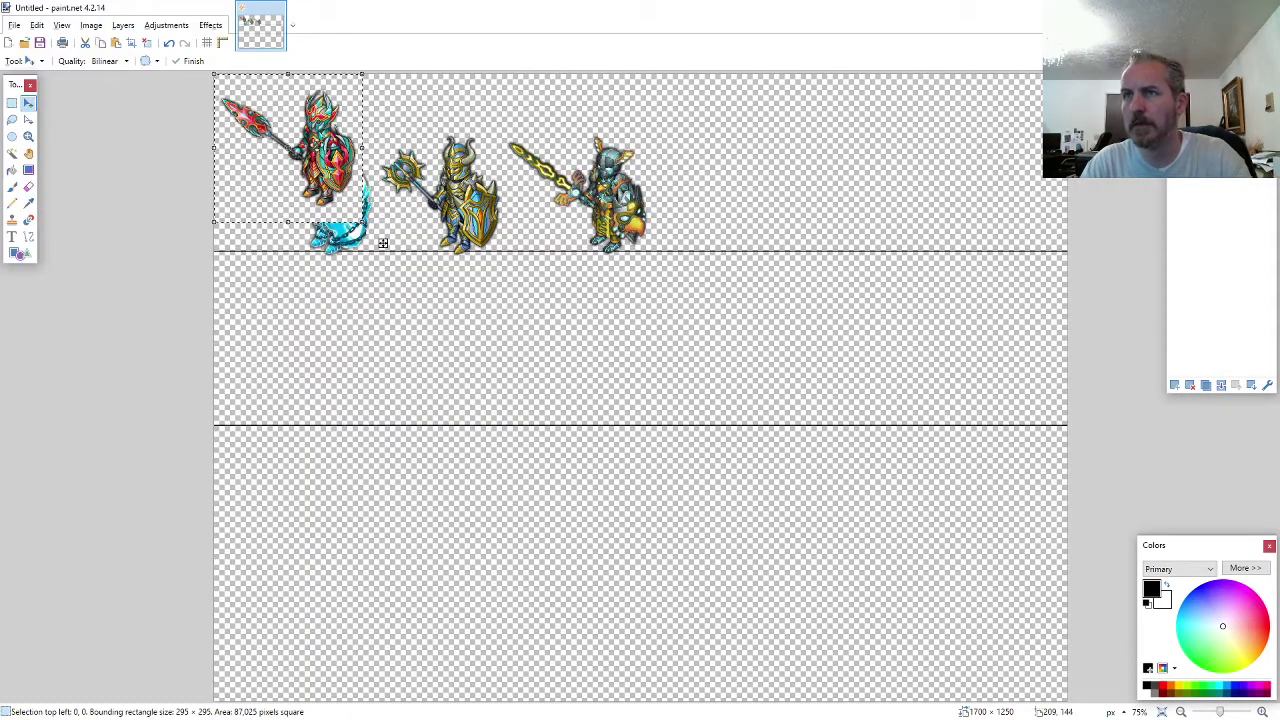
pyautogui.moveTo(386, 248)
pyautogui.mouseDown()
pyautogui.moveTo(872, 318)
pyautogui.moveTo(817, 291)
pyautogui.mouseUp()
pyautogui.hotkey('ctrl', 'z')
pyautogui.hotkey('ctrl', 'z')
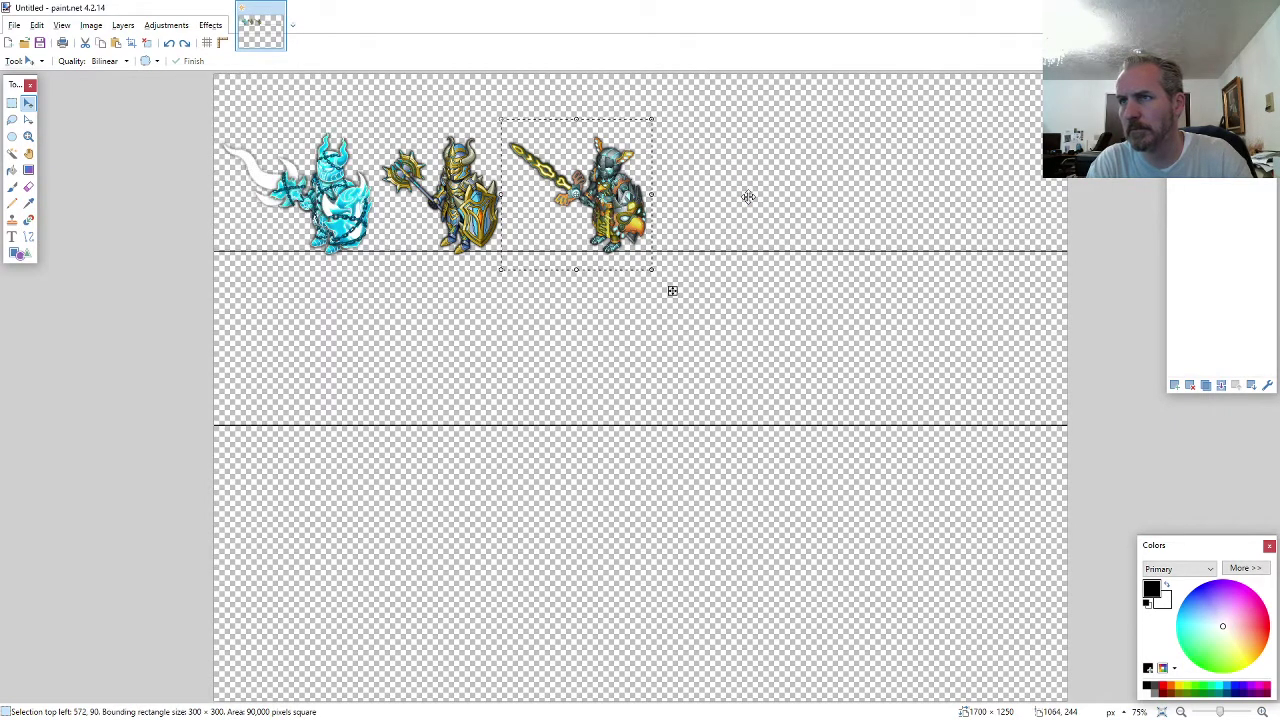
pyautogui.hotkey('ctrl', 'y')
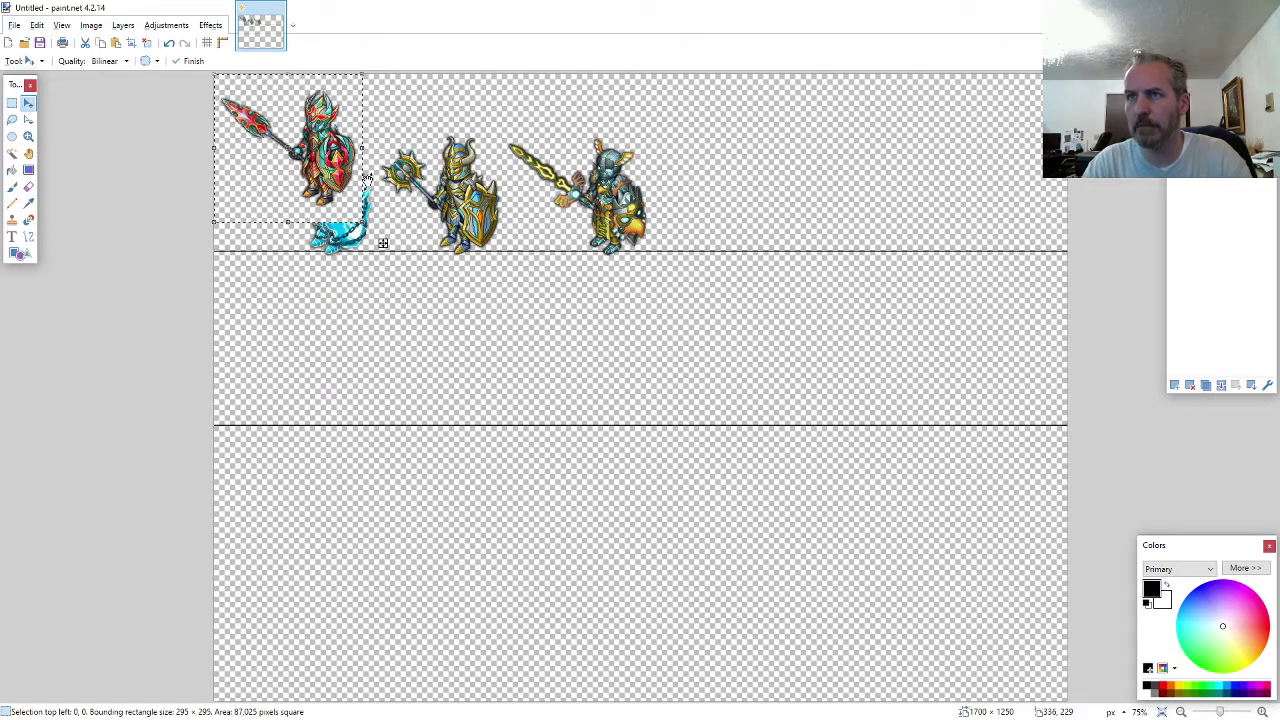
pyautogui.hotkey('ctrl', 'y')
pyautogui.moveTo(806, 303); pyautogui.dragTo(818, 293)
# - Copy ARMOR5-AF-M-EVO2.png into the image and stand it on the upper line right of the fourth character
pyautogui.click(216, 374)
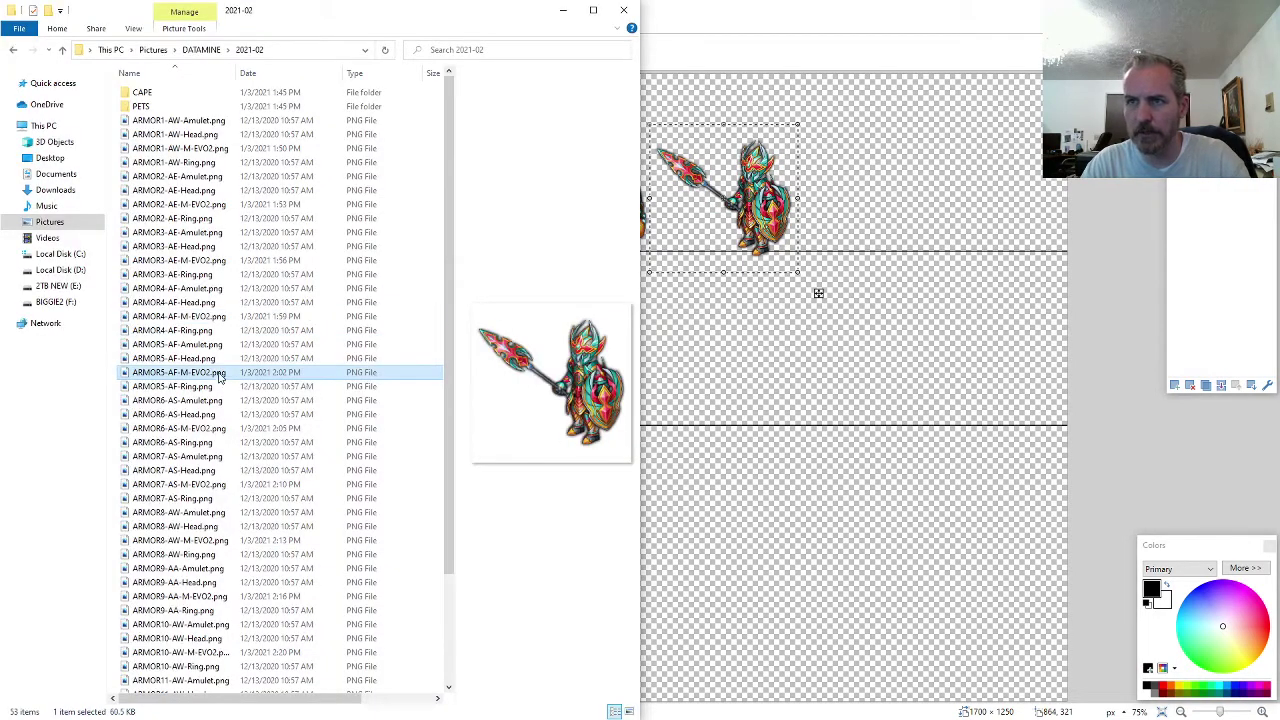
pyautogui.hotkey('ctrl', 'c')
pyautogui.click(691, 294)
pyautogui.hotkey('ctrl', 'v')
pyautogui.moveTo(322, 177); pyautogui.dragTo(903, 225)
pyautogui.hotkey('ctrl', 'd')
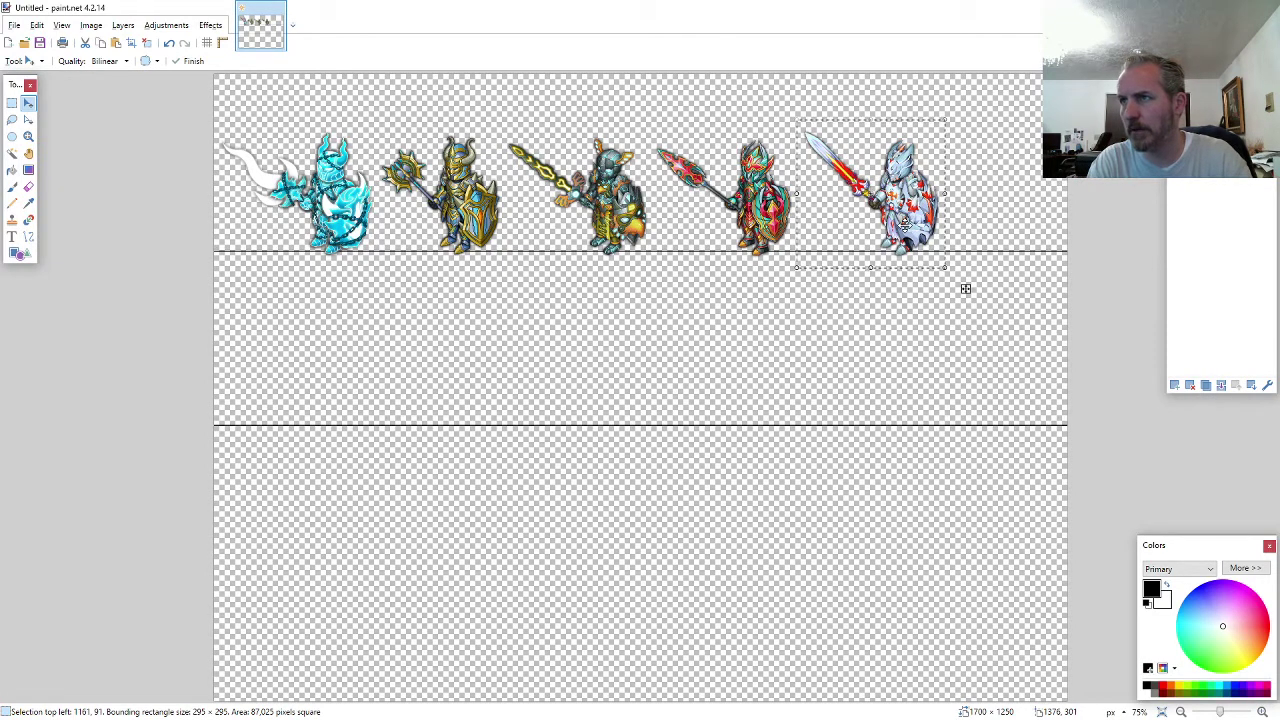
# - Copy ARMOR6-AS-M-EVO2.png into the image and stand it on the lower line as the first character of the second row
pyautogui.hotkey('alt', 'Tab')
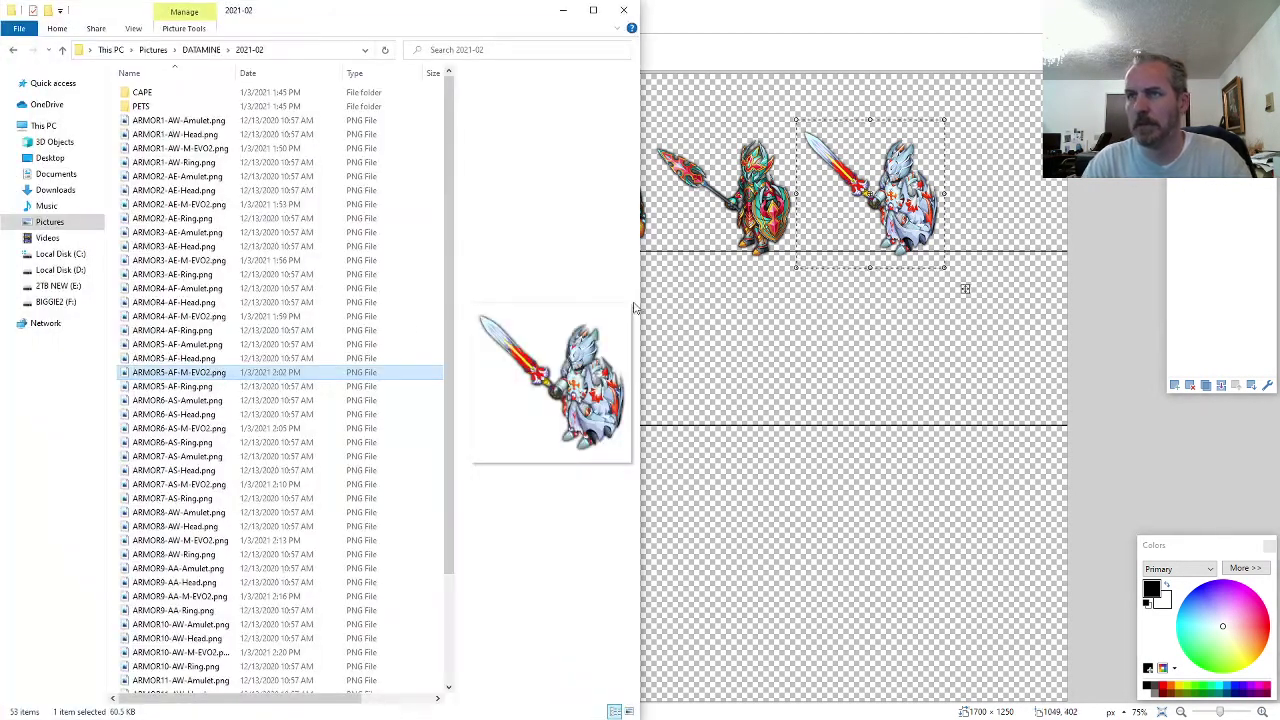
pyautogui.click(200, 429)
pyautogui.hotkey('ctrl', 'c')
pyautogui.hotkey('alt', 'Tab')
pyautogui.hotkey('ctrl', 'v')
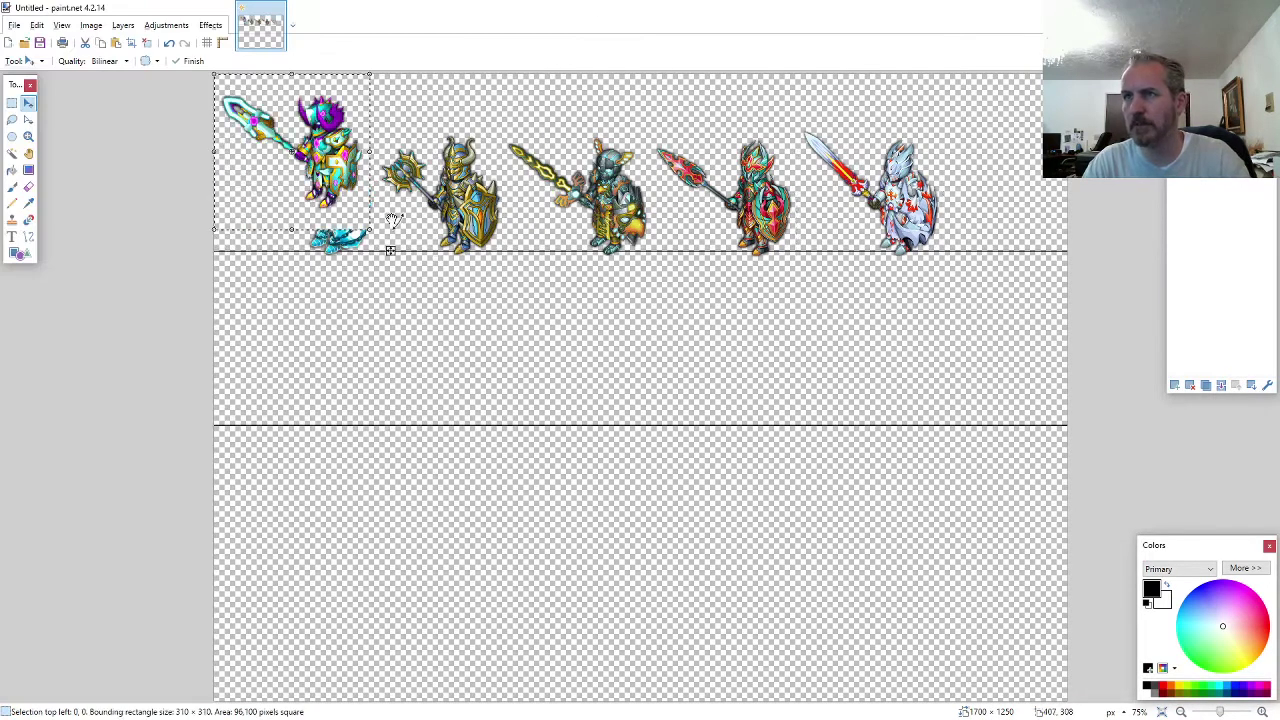
pyautogui.moveTo(395, 220); pyautogui.dragTo(424, 375)
pyautogui.hotkey('ctrl', 'd')
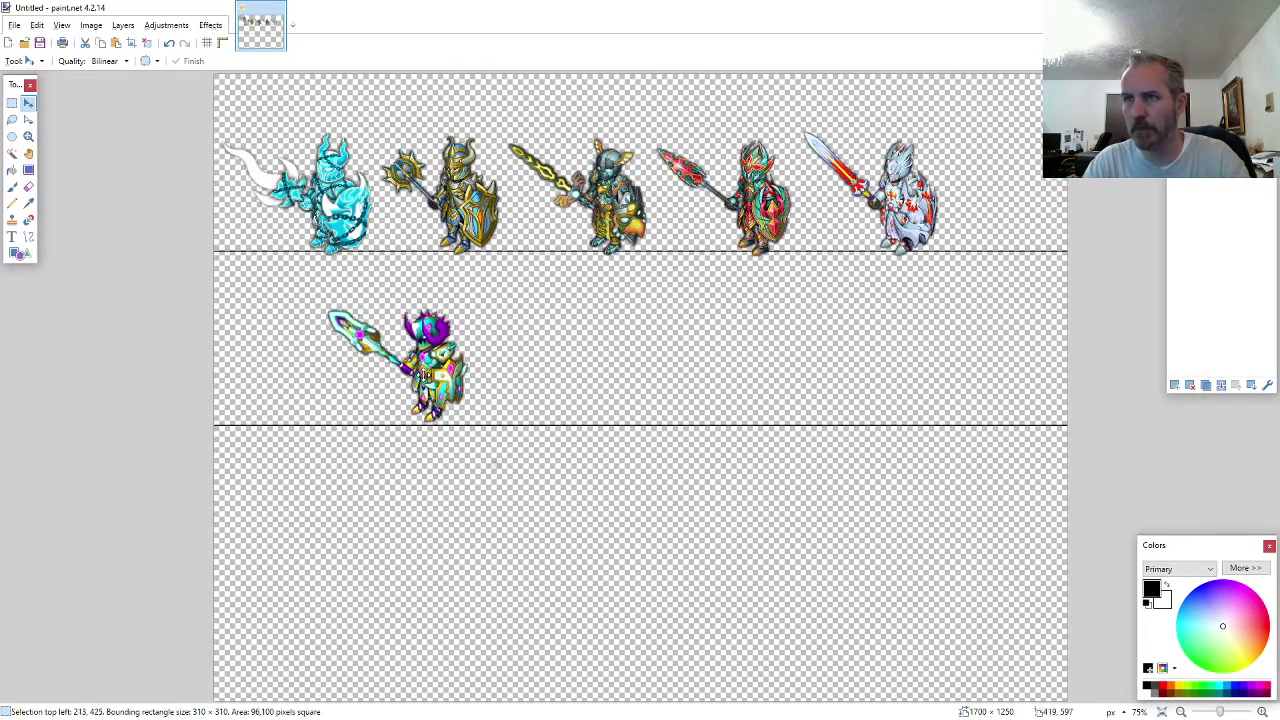
pyautogui.moveTo(495, 465); pyautogui.dragTo(471, 472)
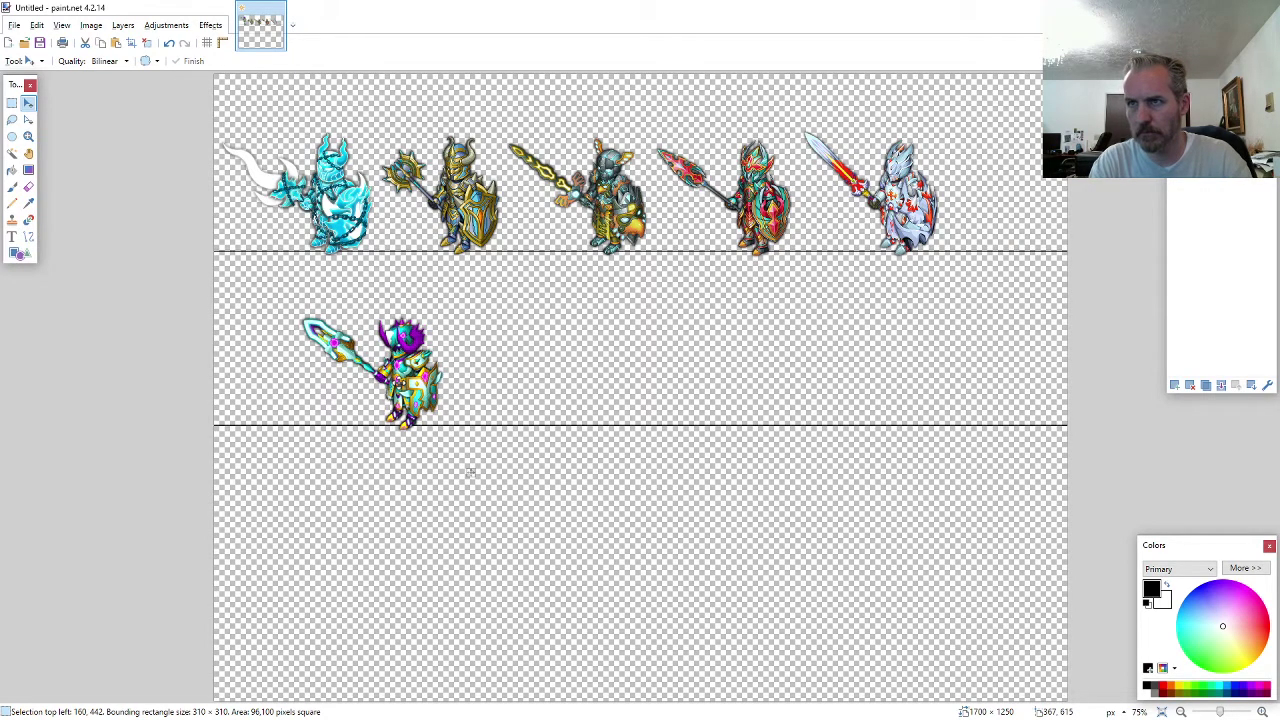
# - Copy ARMOR7-AS-M-EVO2.png into the image and stand it on the lower line right of the row's first character, nudging it left and down
pyautogui.hotkey('alt', 'Tab')
pyautogui.click(204, 486)
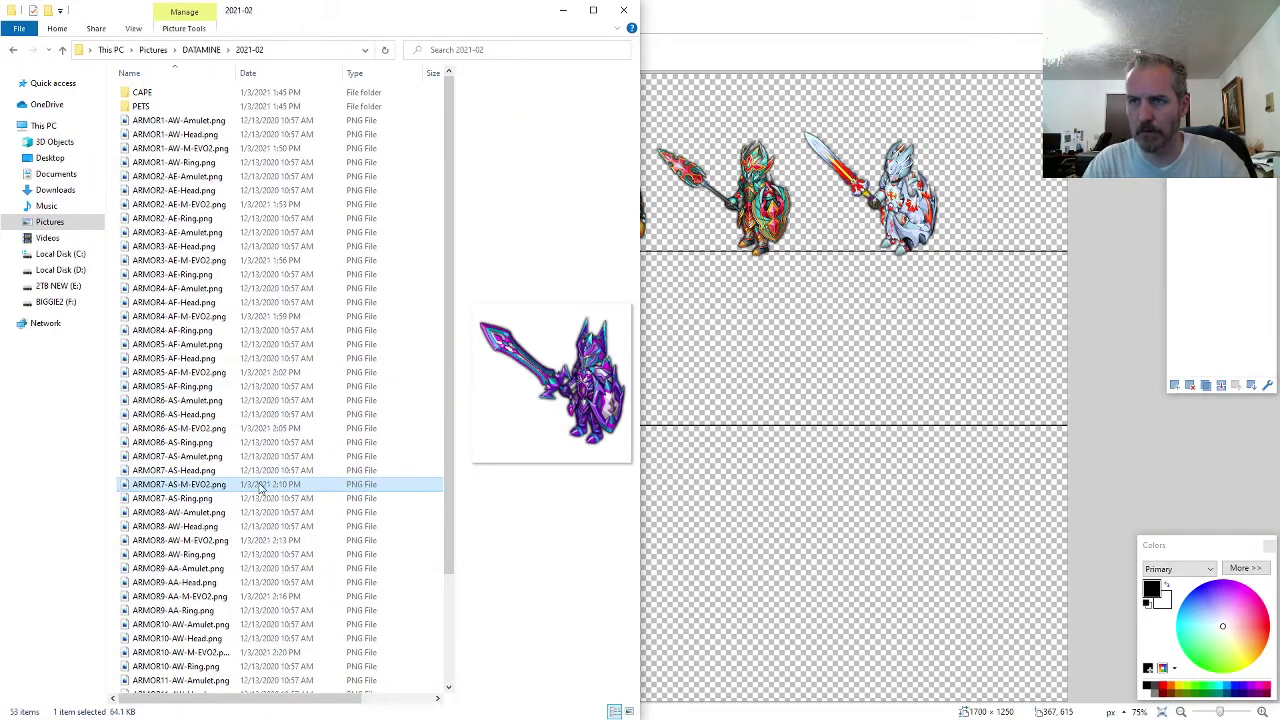
pyautogui.hotkey('ctrl', 'c')
pyautogui.hotkey('alt', 'Tab')
pyautogui.hotkey('ctrl', 'v')
pyautogui.moveTo(316, 164)
pyautogui.mouseDown()
pyautogui.moveTo(557, 390)
pyautogui.moveTo(546, 393)
pyautogui.mouseUp()
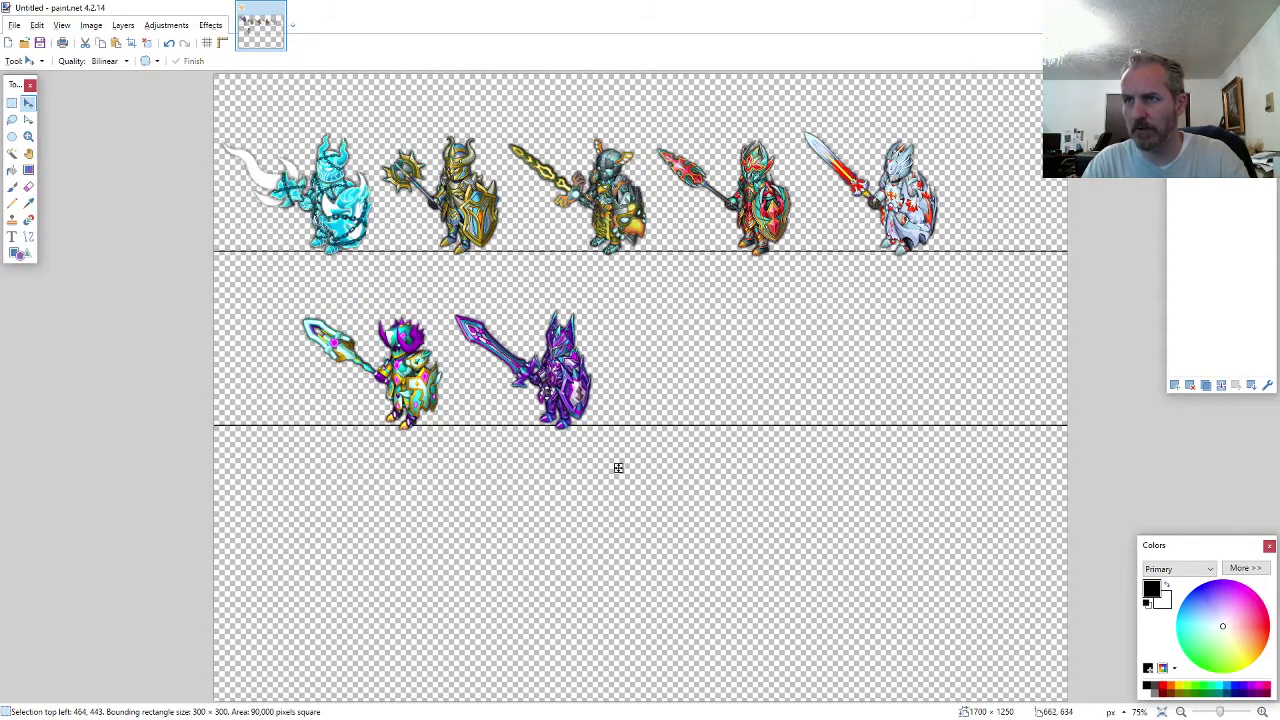
pyautogui.press('Left')
pyautogui.press('Left')
pyautogui.press('Left')
pyautogui.press('Down')
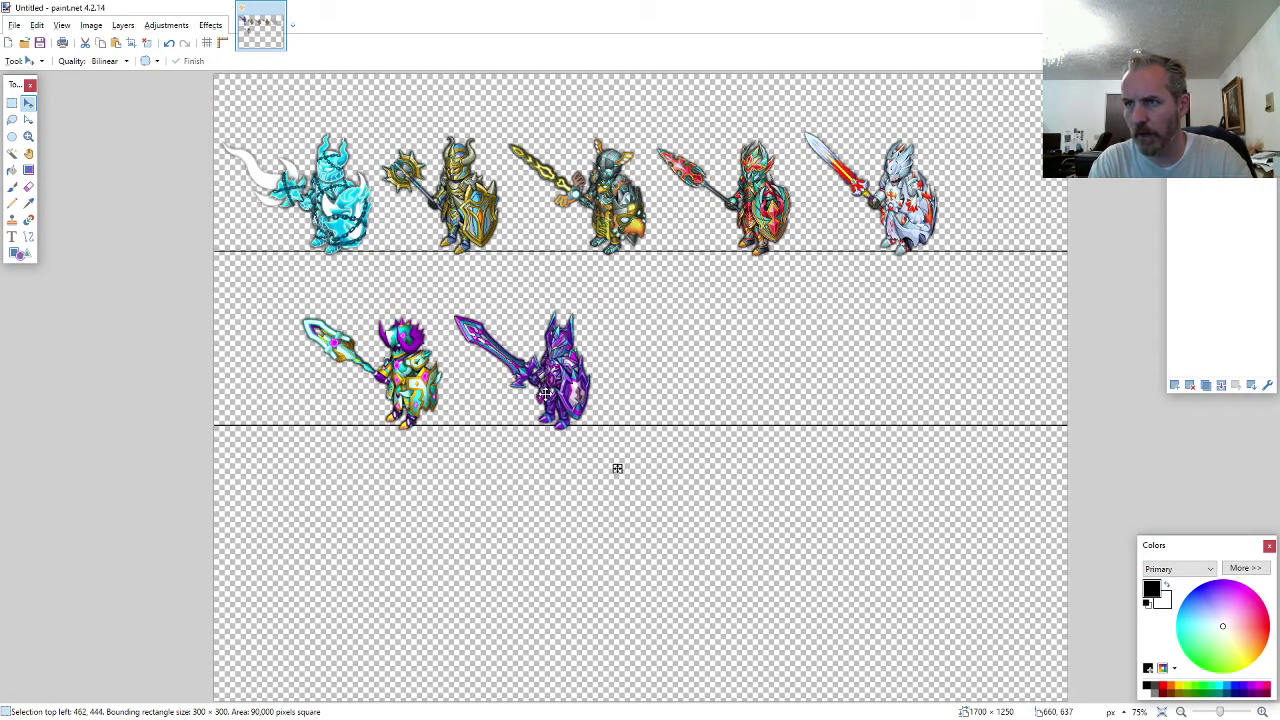
# - Copy ARMOR8-AW-M-EVO2.png into the image and stand it on the lower line right of the second character, nudging it left
pyautogui.hotkey('ctrl', 'd')
pyautogui.hotkey('alt', 'Tab')
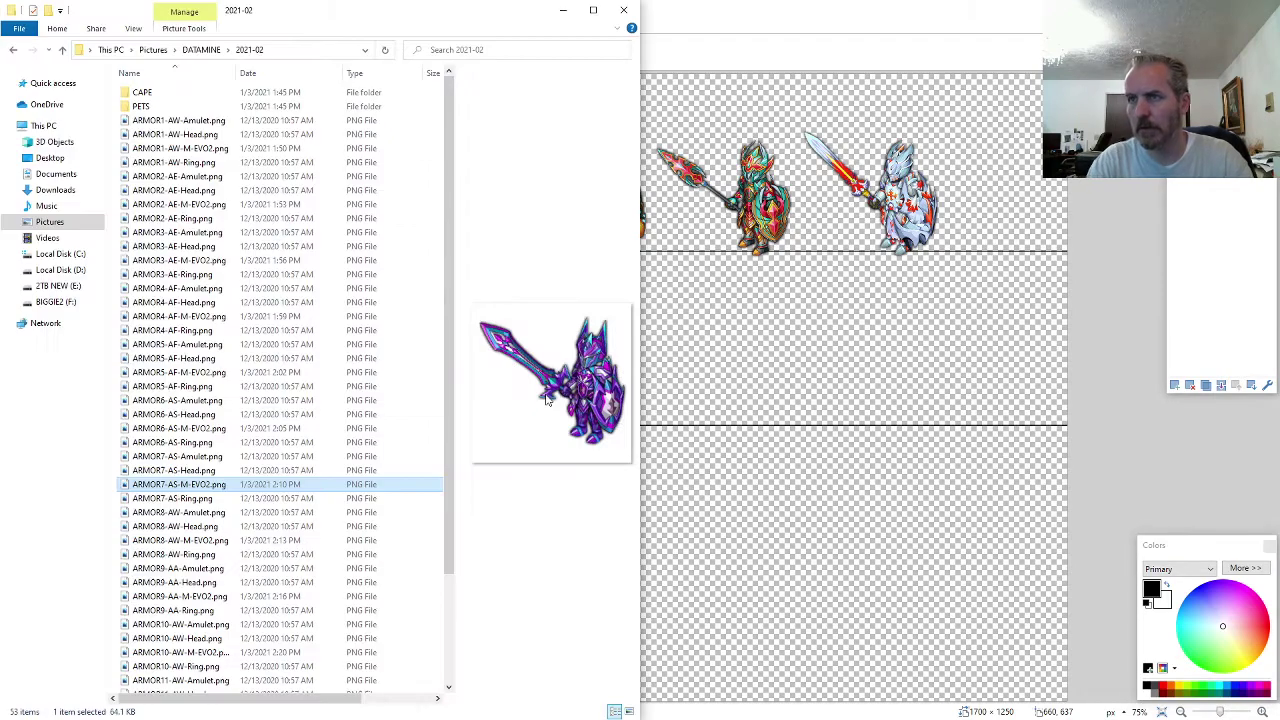
pyautogui.click(190, 545)
pyautogui.hotkey('alt', 'Tab')
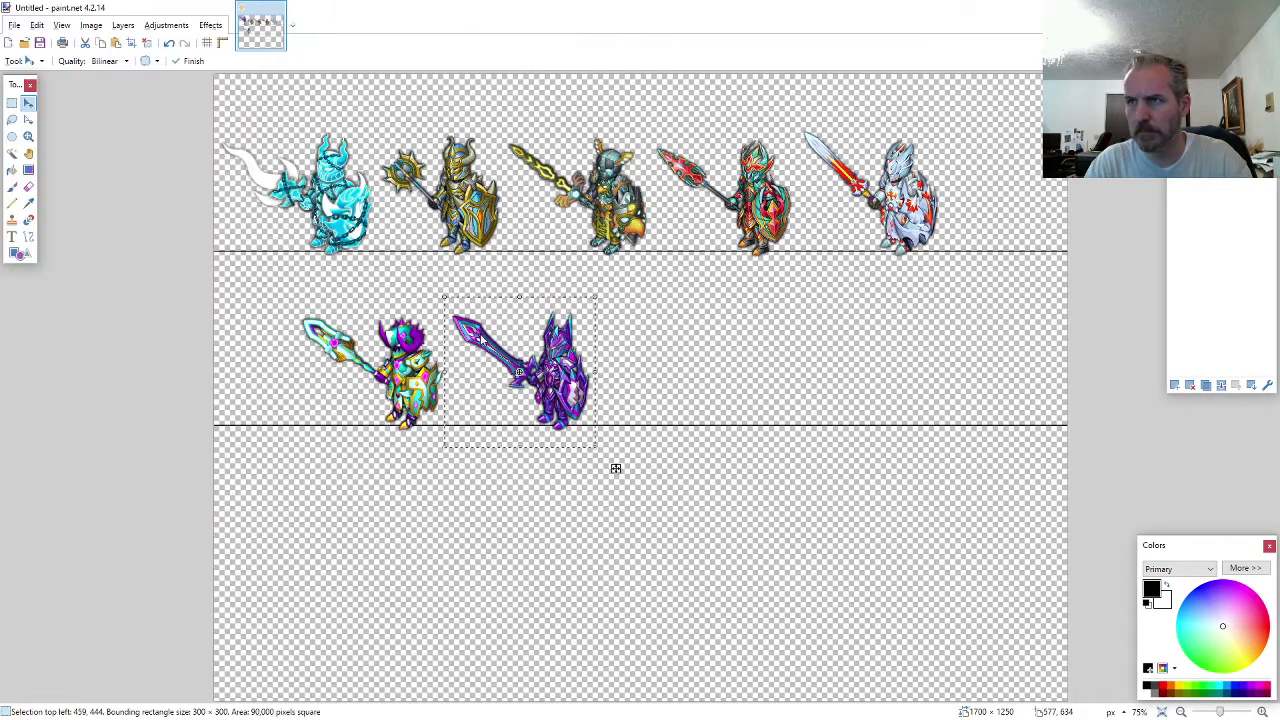
pyautogui.hotkey('ctrl', 'v')
pyautogui.moveTo(385, 245); pyautogui.dragTo(767, 467)
pyautogui.hotkey('ctrl', 'd')
pyautogui.hotkey('ctrl', 'z')
pyautogui.press('Left')
pyautogui.press('Left')
pyautogui.press('Left')
pyautogui.press('Left')
pyautogui.press('Left')
pyautogui.press('Left')
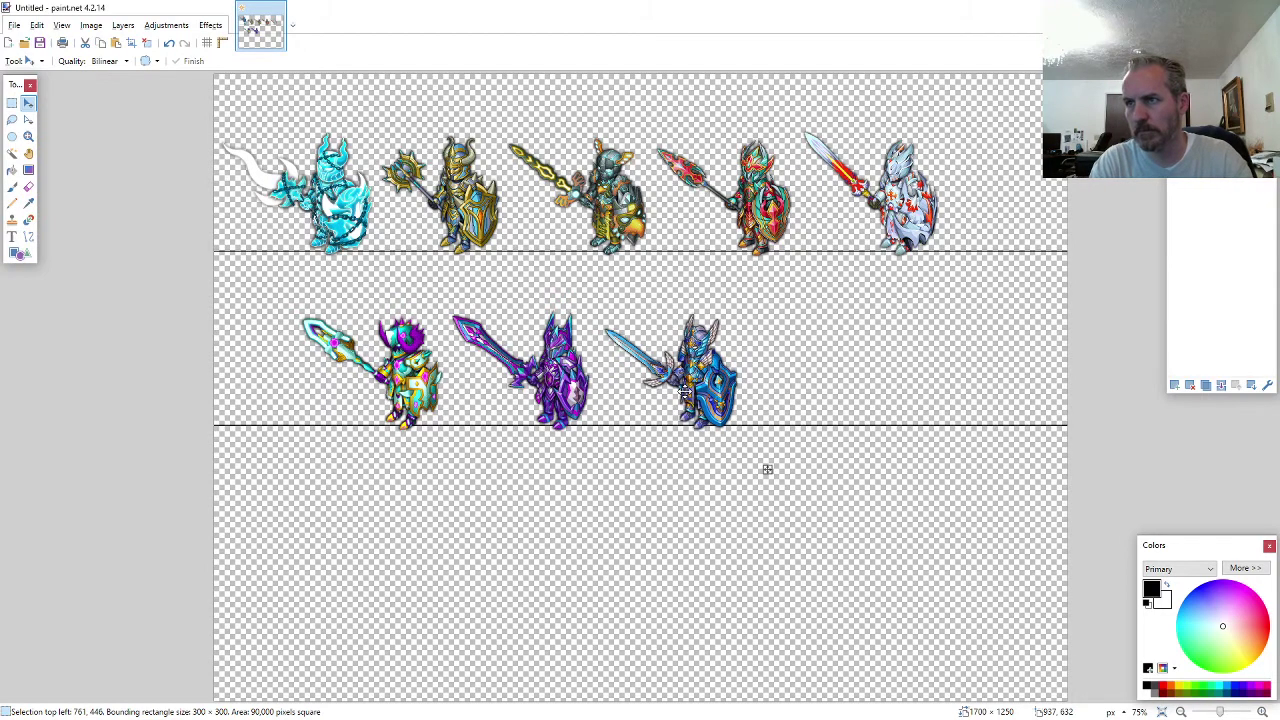
pyautogui.hotkey('ctrl', 'd')
pyautogui.moveTo(765, 469); pyautogui.dragTo(765, 469)
pyautogui.hotkey('alt', 'Tab')
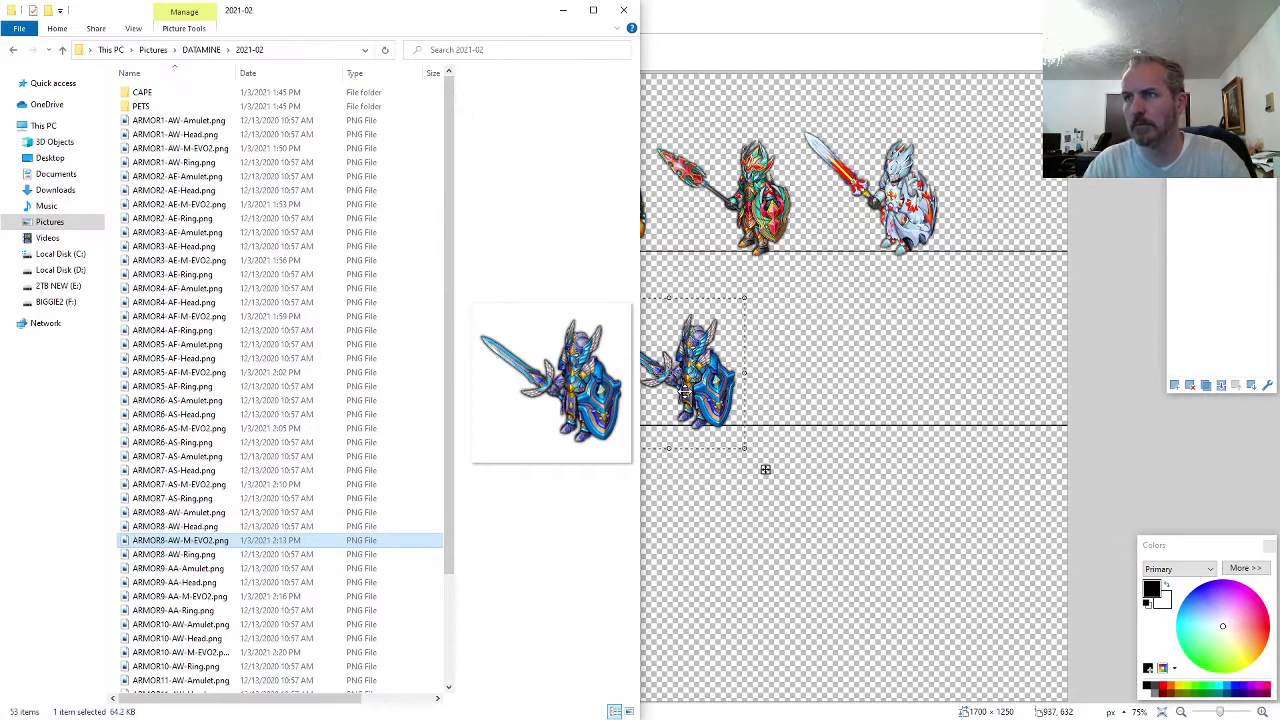
pyautogui.hotkey('alt', 'Tab')
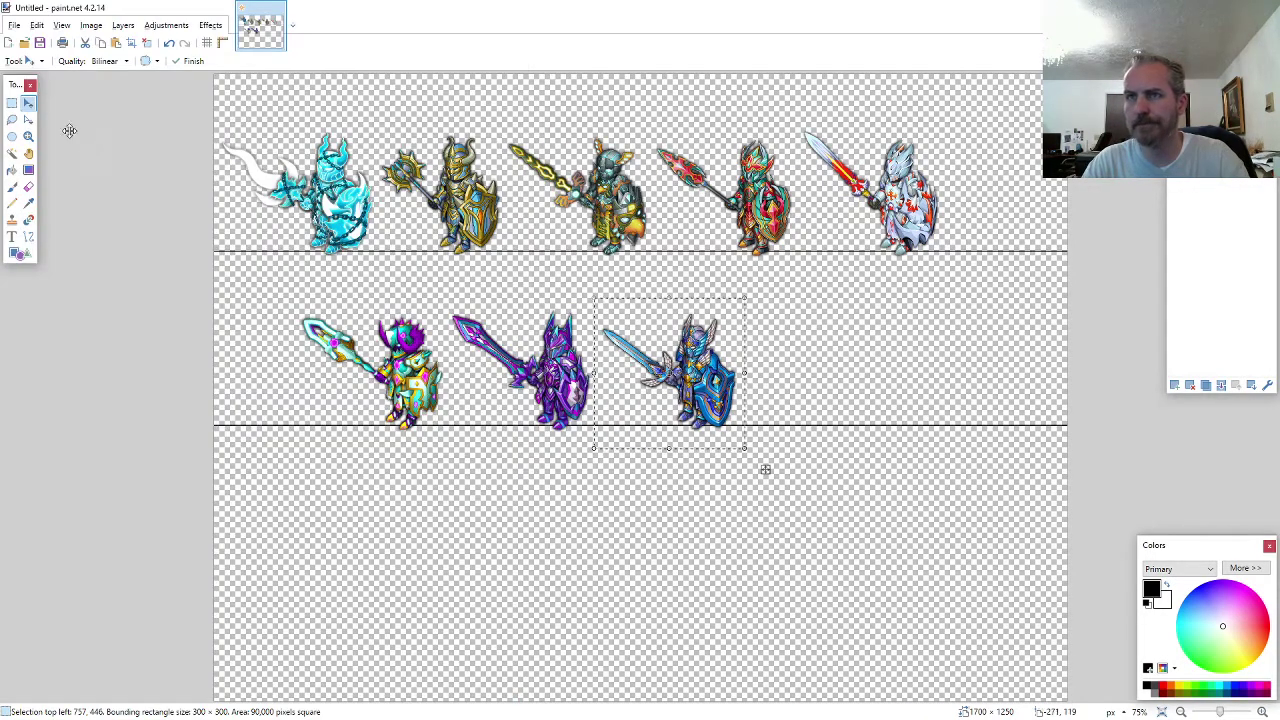
# - Lasso the third, fourth and fifth characters of the upper row together and shift them about 20 px left
pyautogui.click(12, 119)
pyautogui.moveTo(514, 135)
pyautogui.mouseDown()
pyautogui.moveTo(548, 240)
pyautogui.moveTo(655, 270)
pyautogui.moveTo(880, 271)
pyautogui.moveTo(958, 210)
pyautogui.moveTo(948, 150)
pyautogui.moveTo(930, 112)
pyautogui.moveTo(914, 112)
pyautogui.mouseUp()
pyautogui.press('m')
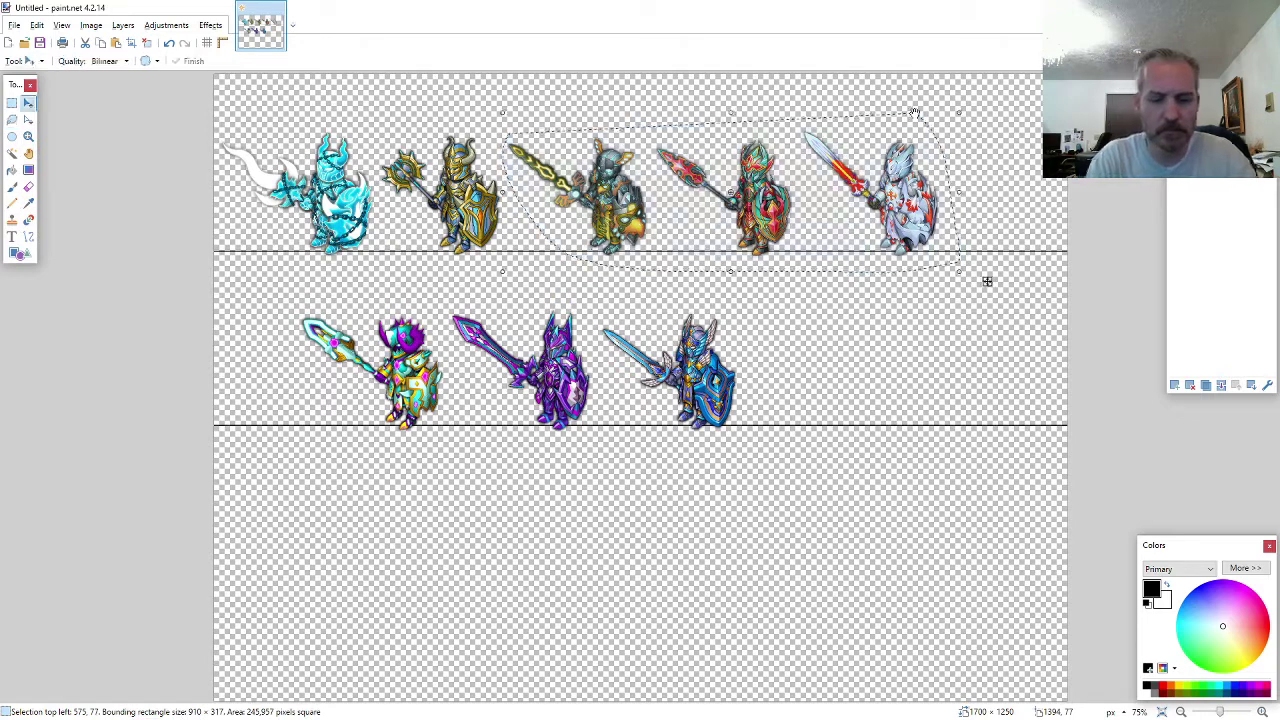
pyautogui.press('Left')
pyautogui.press('Left')
pyautogui.press('Left')
pyautogui.press('Left')
pyautogui.press('Left')
pyautogui.press('Left')
pyautogui.press('Left')
pyautogui.press('Left')
pyautogui.press('Left')
pyautogui.press('Left')
pyautogui.press('Left')
pyautogui.press('Left')
pyautogui.press('Left')
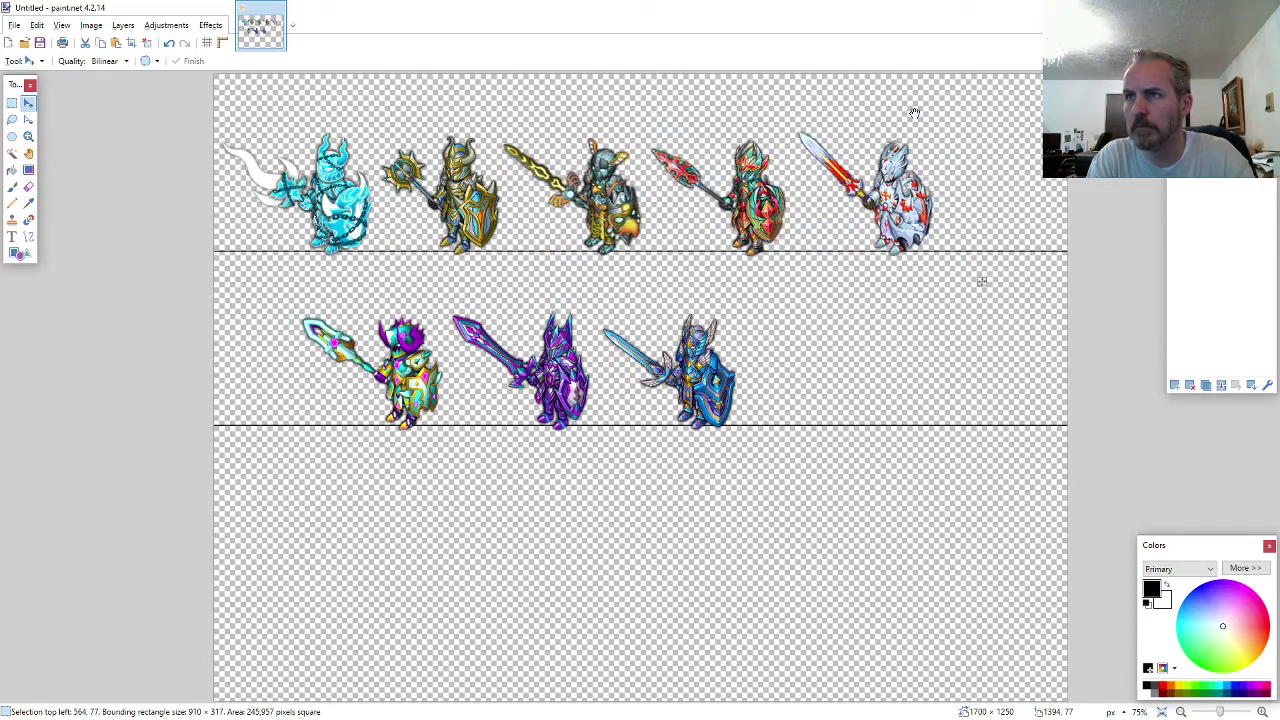
pyautogui.press('Left')
pyautogui.press('Left')
pyautogui.press('Left')
pyautogui.press('Left')
pyautogui.press('Left')
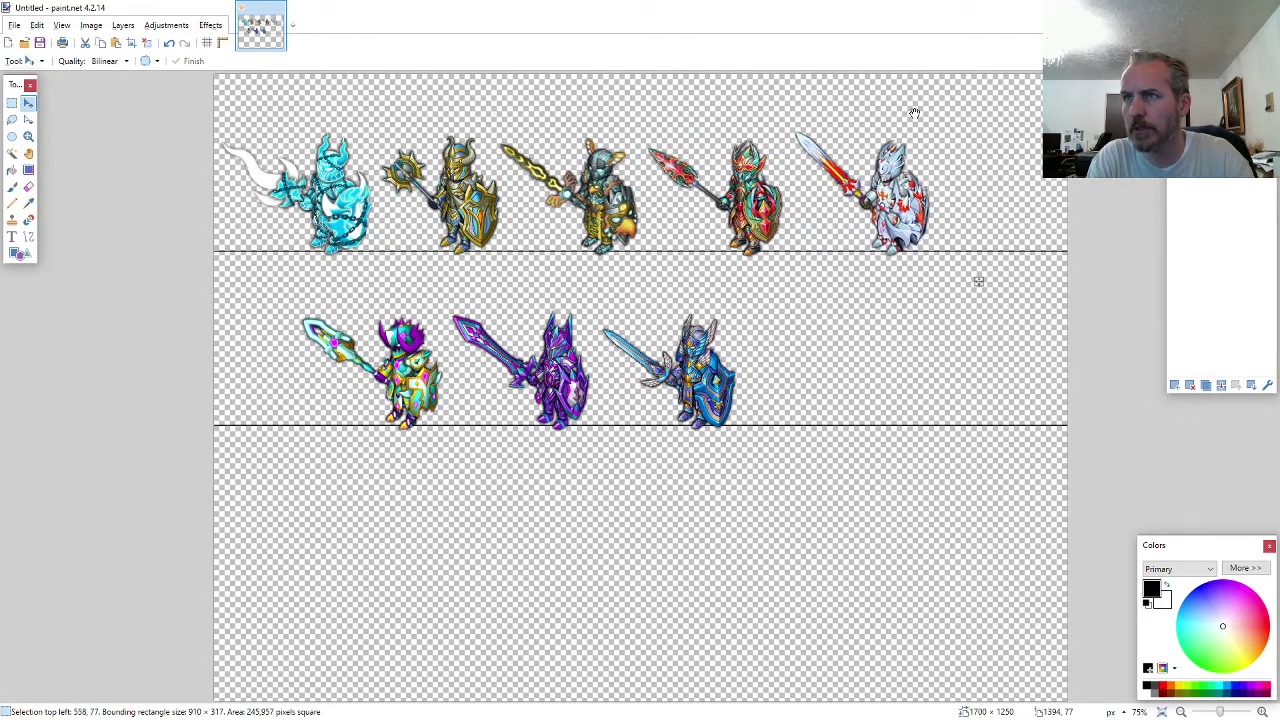
pyautogui.press('Left')
pyautogui.press('Left')
pyautogui.press('Return')
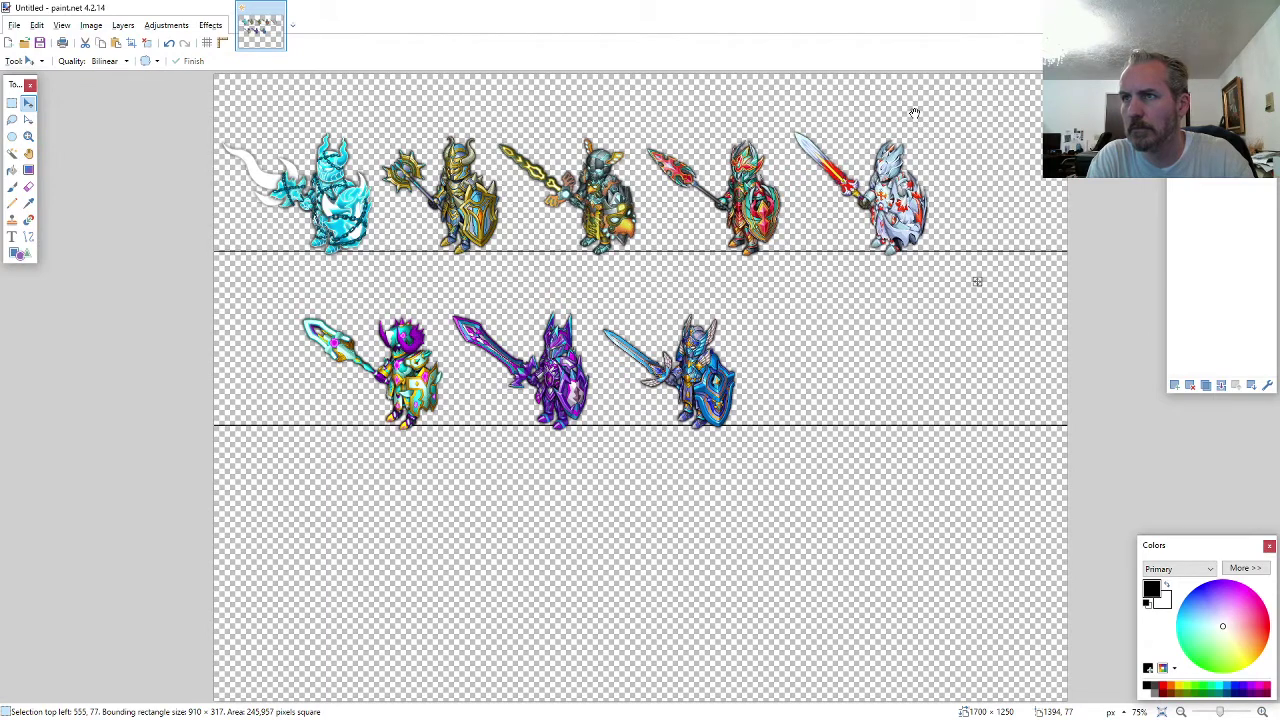
pyautogui.hotkey('ctrl', 'z')
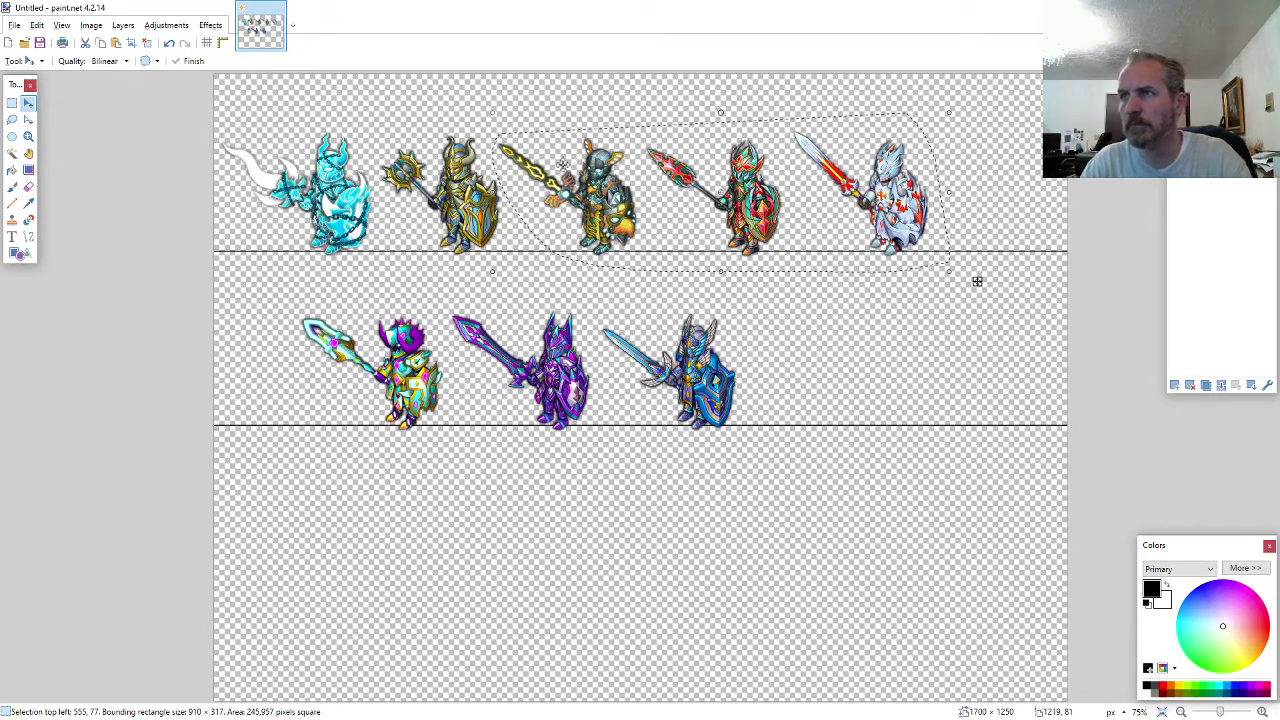
pyautogui.click(12, 119)
pyautogui.moveTo(686, 198); pyautogui.dragTo(679, 203)
pyautogui.moveTo(640, 157)
pyautogui.mouseDown()
pyautogui.moveTo(715, 125)
pyautogui.moveTo(768, 140)
pyautogui.moveTo(796, 210)
pyautogui.moveTo(773, 260)
pyautogui.moveTo(728, 263)
pyautogui.mouseUp()
pyautogui.press('m')
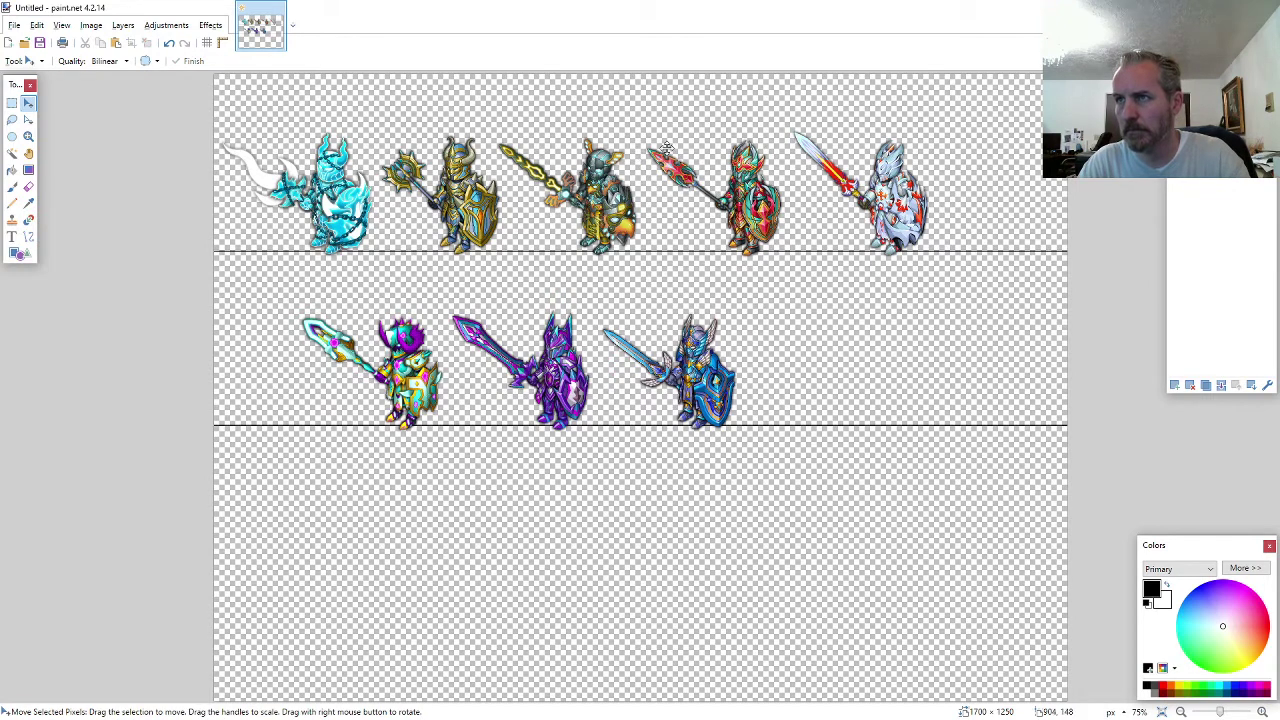
# - Lasso the fourth and fifth characters of the upper row and shift them about 24 px left
pyautogui.press('s')
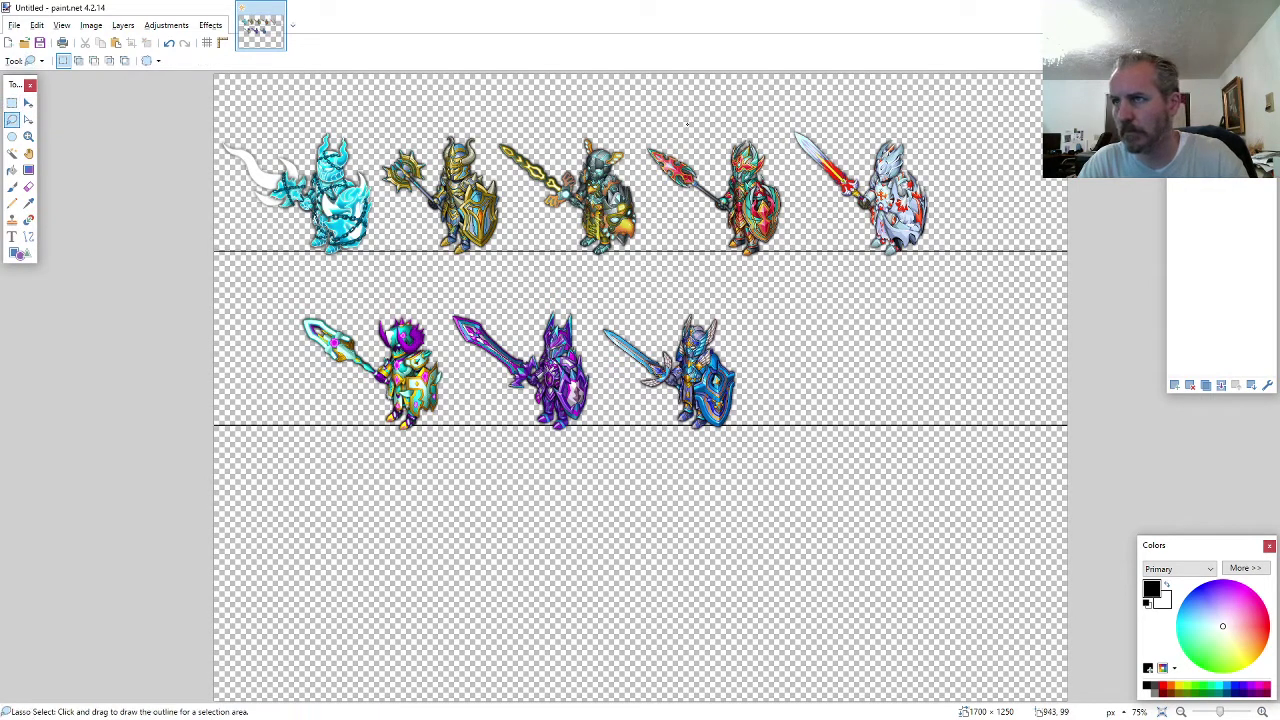
pyautogui.moveTo(686, 124); pyautogui.dragTo(640, 148)
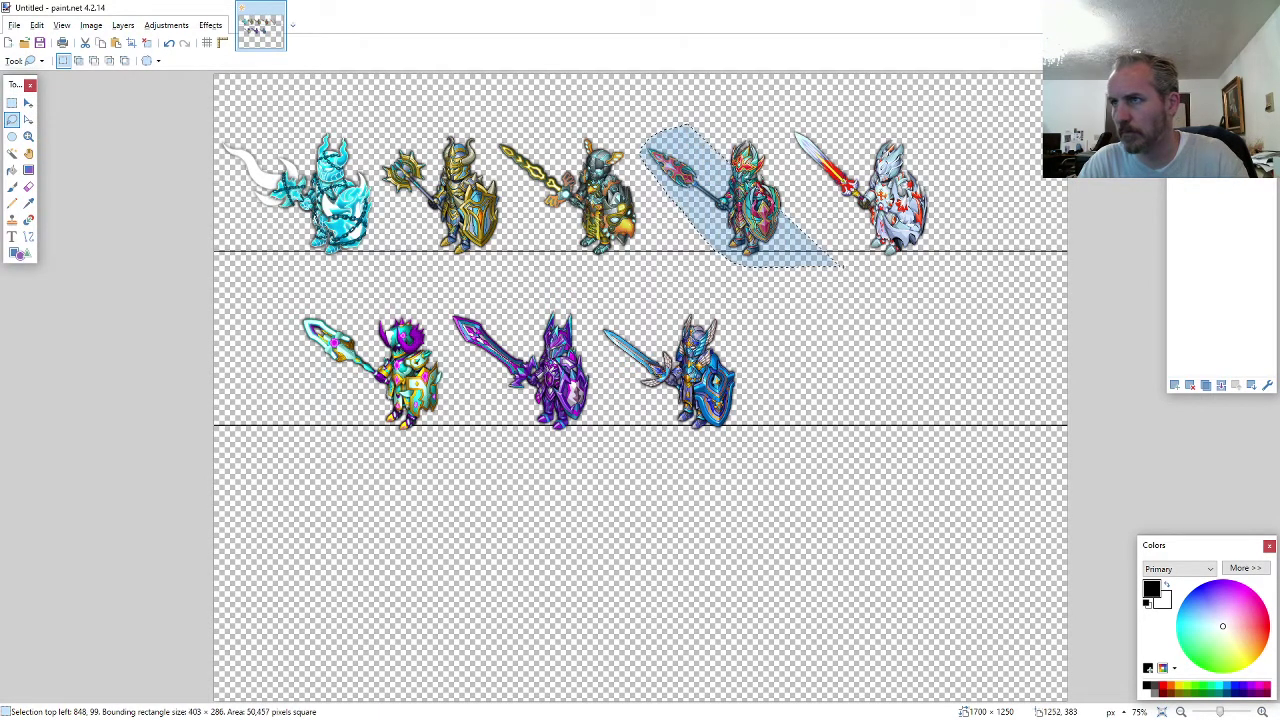
pyautogui.moveTo(842, 266)
pyautogui.mouseDown()
pyautogui.moveTo(933, 262)
pyautogui.moveTo(945, 210)
pyautogui.moveTo(900, 118)
pyautogui.mouseUp()
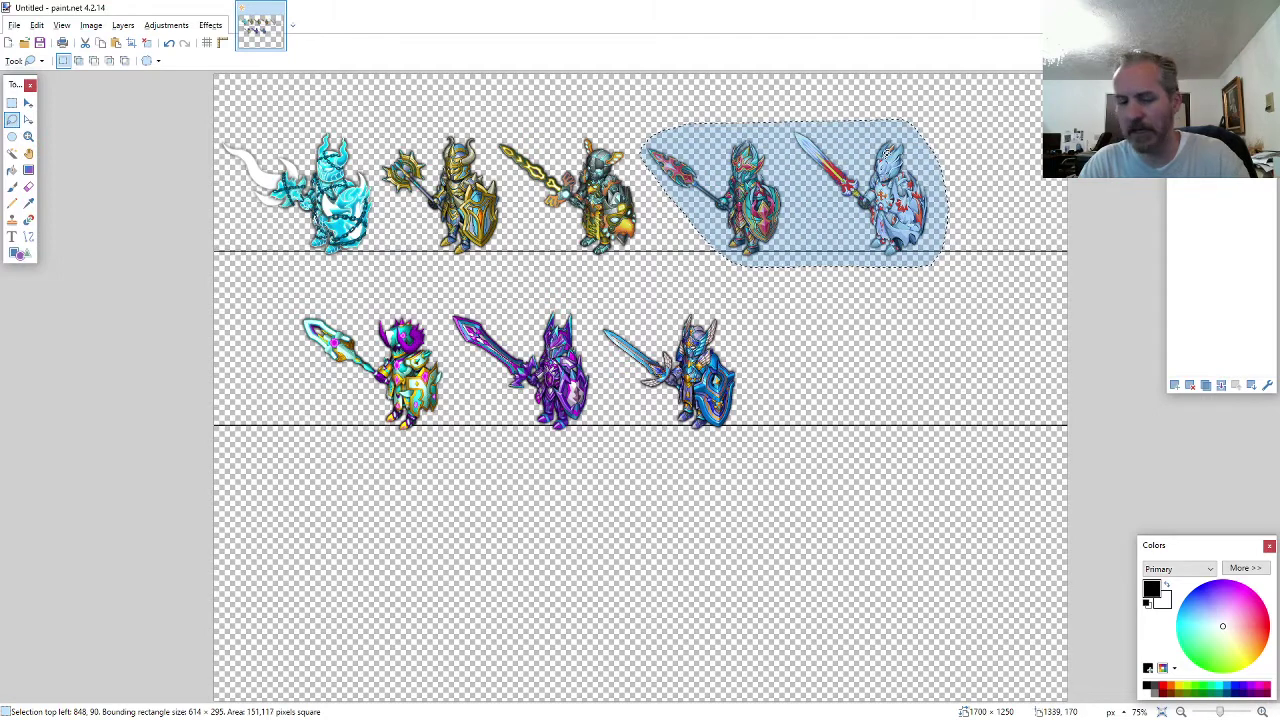
pyautogui.press('m')
pyautogui.press('Left')
pyautogui.press('Left')
pyautogui.press('Left')
pyautogui.press('Left')
pyautogui.press('Left')
pyautogui.press('Left')
pyautogui.press('Left')
pyautogui.press('Left')
pyautogui.press('Left')
pyautogui.press('Left')
pyautogui.press('Left')
pyautogui.press('Left')
pyautogui.press('Left')
pyautogui.press('Left')
pyautogui.press('Left')
pyautogui.press('Left')
pyautogui.press('Left')
pyautogui.press('Left')
pyautogui.press('Left')
pyautogui.press('Left')
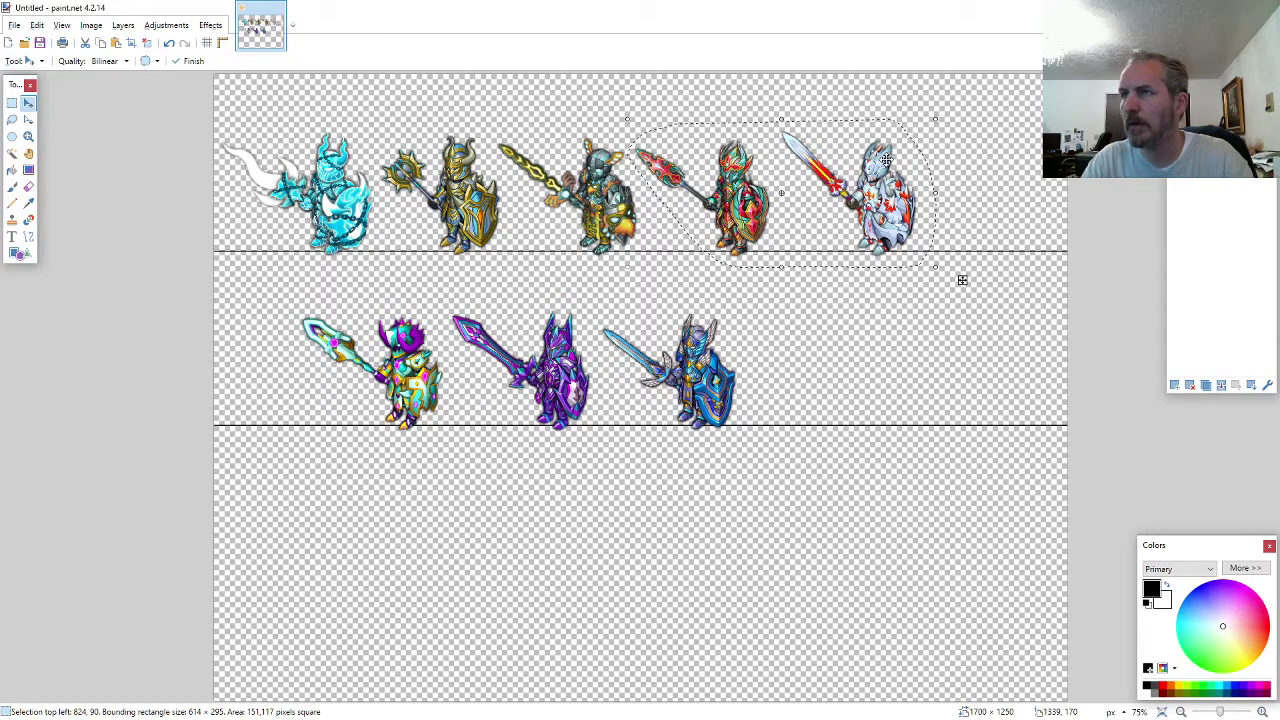
# - Lasso the fifth character of the upper row alone and move it about 25 px left
pyautogui.click(12, 119)
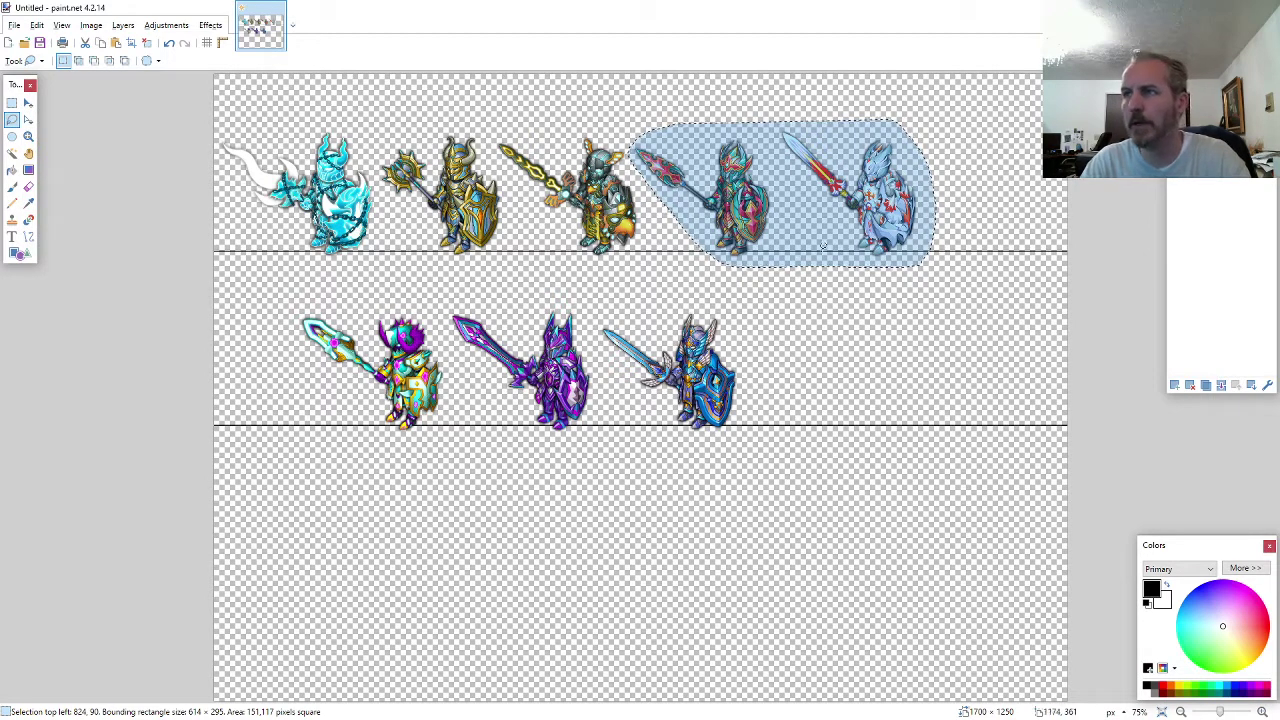
pyautogui.moveTo(830, 243); pyautogui.dragTo(836, 255)
pyautogui.moveTo(935, 252)
pyautogui.mouseDown()
pyautogui.moveTo(915, 165)
pyautogui.moveTo(870, 125)
pyautogui.moveTo(762, 127)
pyautogui.mouseUp()
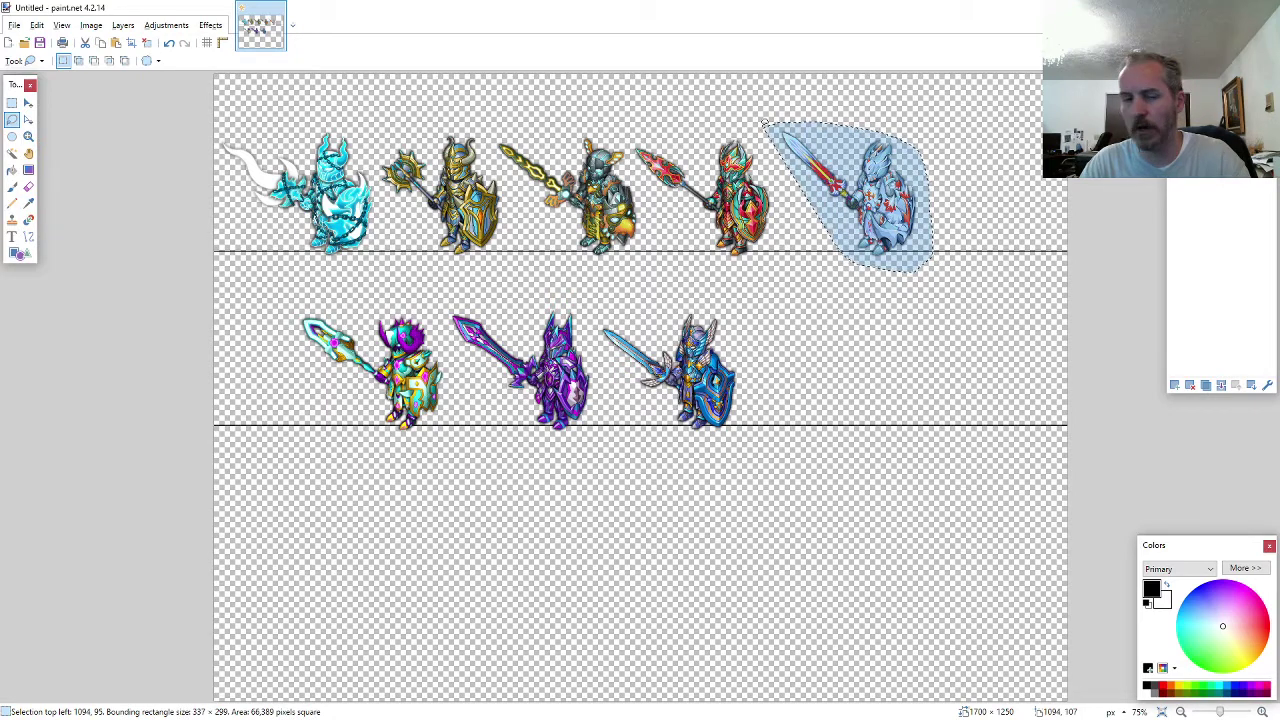
pyautogui.press('m')
pyautogui.moveTo(954, 291); pyautogui.dragTo(940, 291)
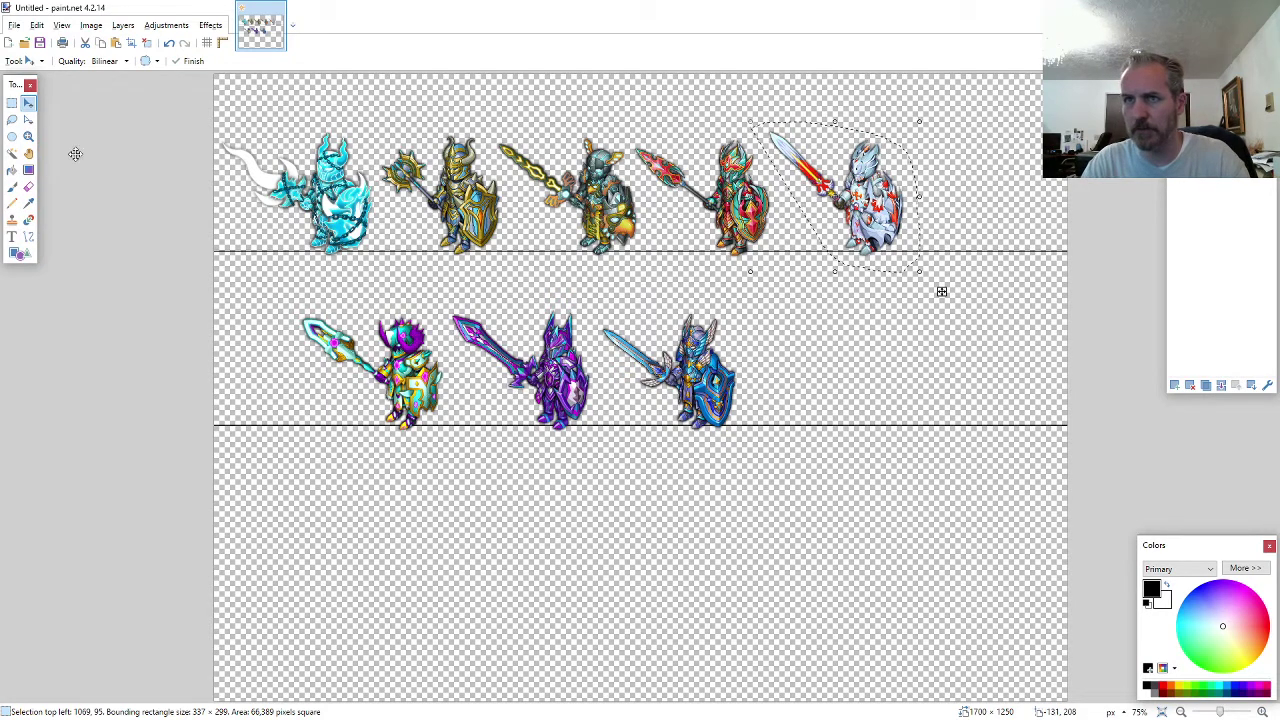
# - Lasso the lower row's first character and move it onto the upper line as that row's sixth character
pyautogui.click(12, 120)
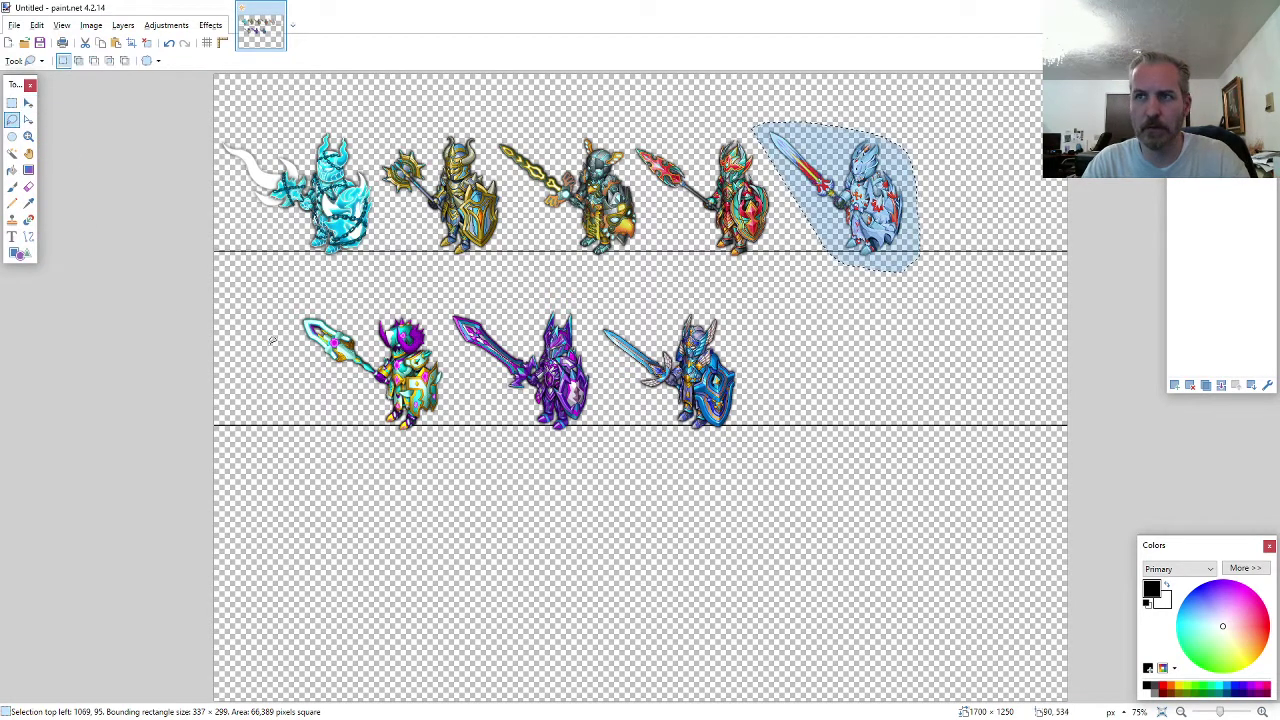
pyautogui.moveTo(447, 425)
pyautogui.mouseDown()
pyautogui.moveTo(453, 364)
pyautogui.moveTo(390, 310)
pyautogui.moveTo(302, 318)
pyautogui.moveTo(298, 332)
pyautogui.moveTo(340, 385)
pyautogui.moveTo(400, 440)
pyautogui.moveTo(646, 428)
pyautogui.moveTo(1081, 284)
pyautogui.mouseUp()
pyautogui.press('m')
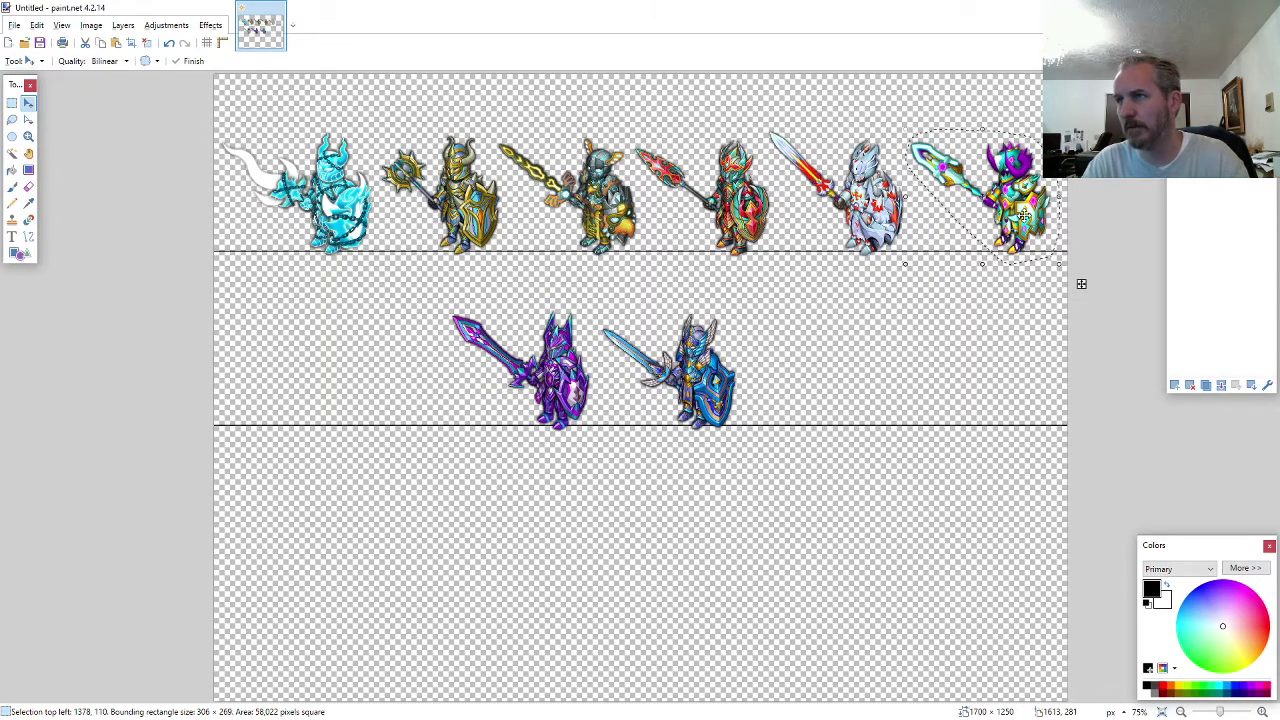
pyautogui.hotkey('ctrl', 'd')
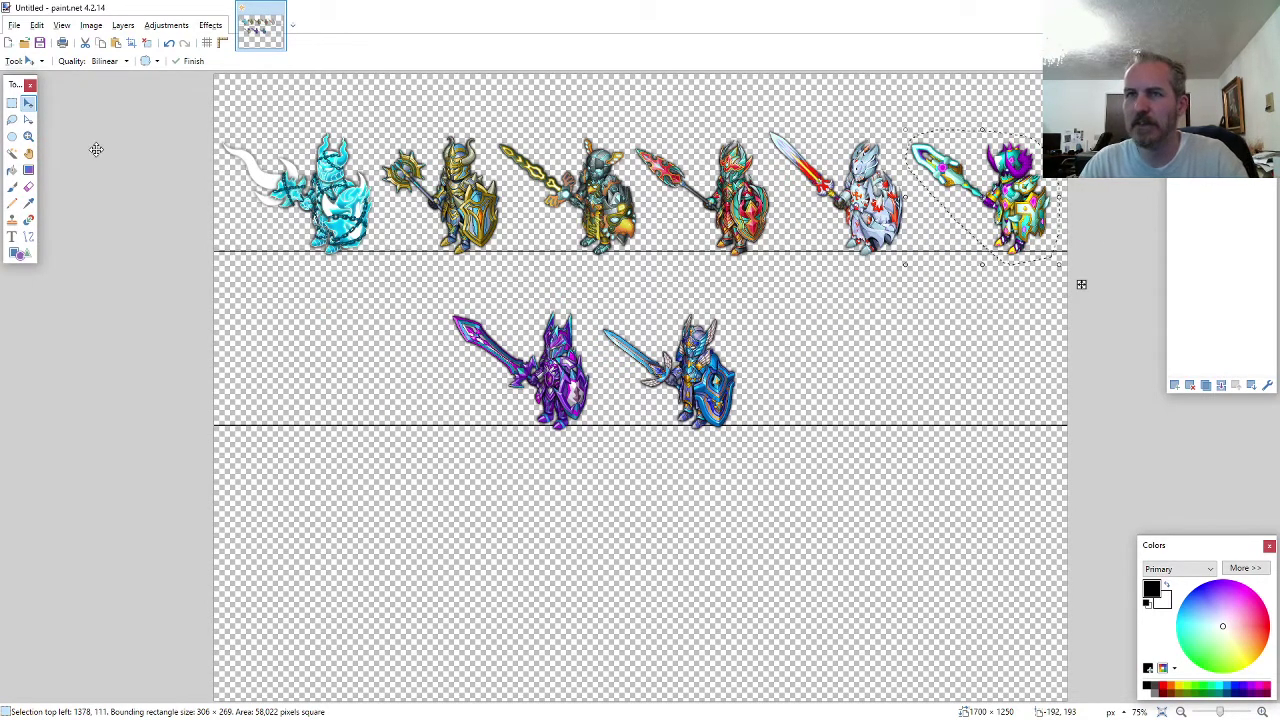
# - Select the two remaining lower-row characters with a rectangle and move them left along the line into the vacated space
pyautogui.click(11, 105)
pyautogui.moveTo(440, 293); pyautogui.dragTo(639, 457)
pyautogui.press('m')
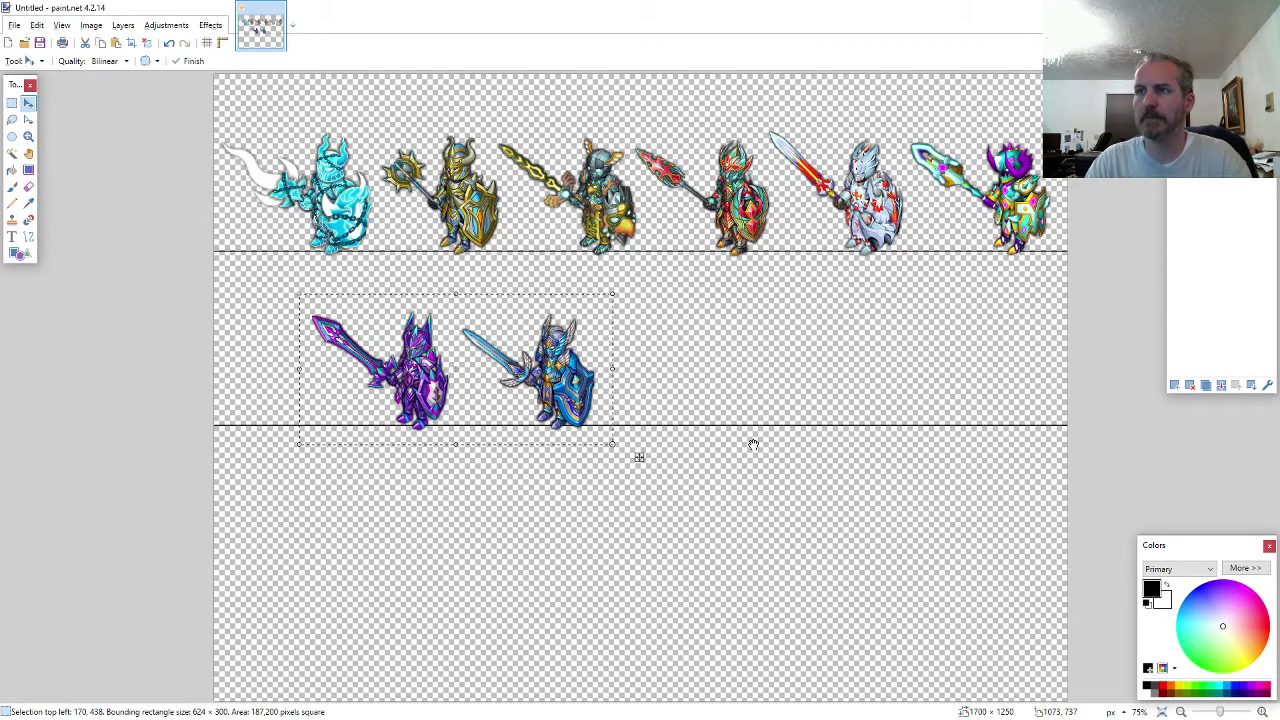
# - Copy ARMOR9-AA-M-EVO2.png into the image and stand it on the lower line right of the second character
pyautogui.hotkey('alt', 'Tab')
pyautogui.click(330, 594)
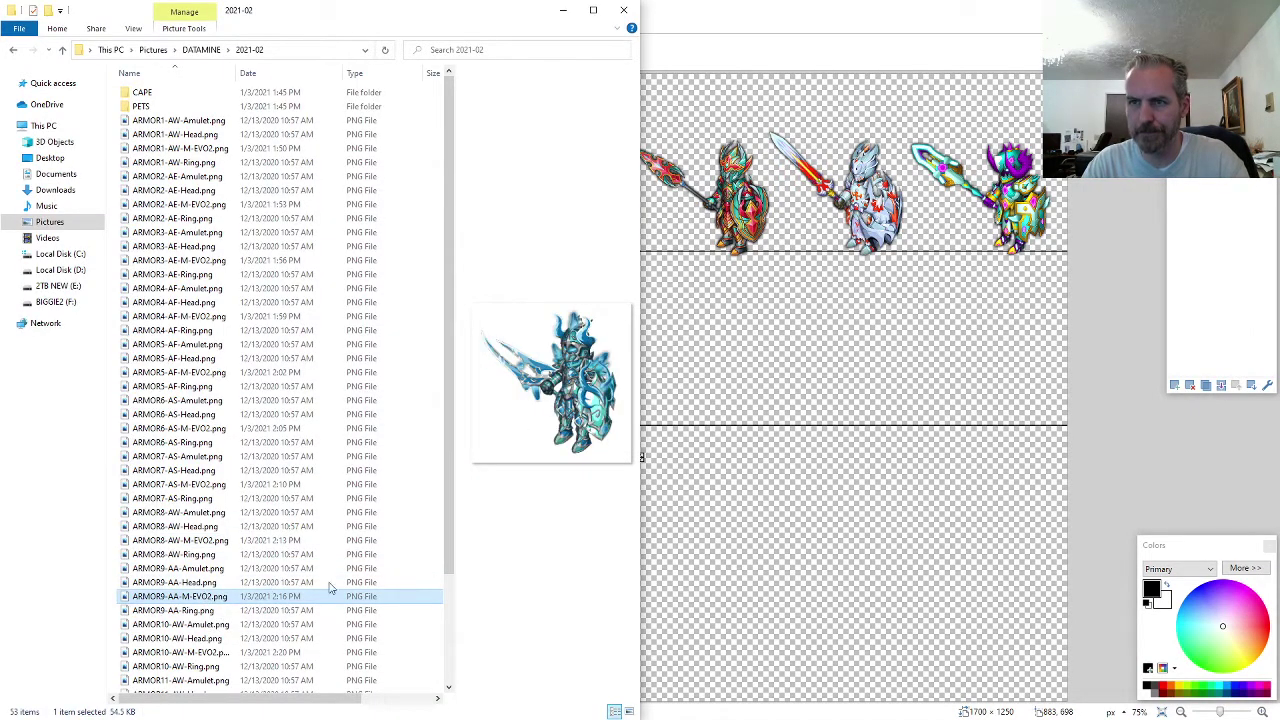
pyautogui.hotkey('ctrl', 'c')
pyautogui.hotkey('alt', 'Tab')
pyautogui.hotkey('ctrl', 'v')
pyautogui.moveTo(303, 158)
pyautogui.mouseDown()
pyautogui.moveTo(618, 363)
pyautogui.moveTo(690, 388)
pyautogui.mouseUp()
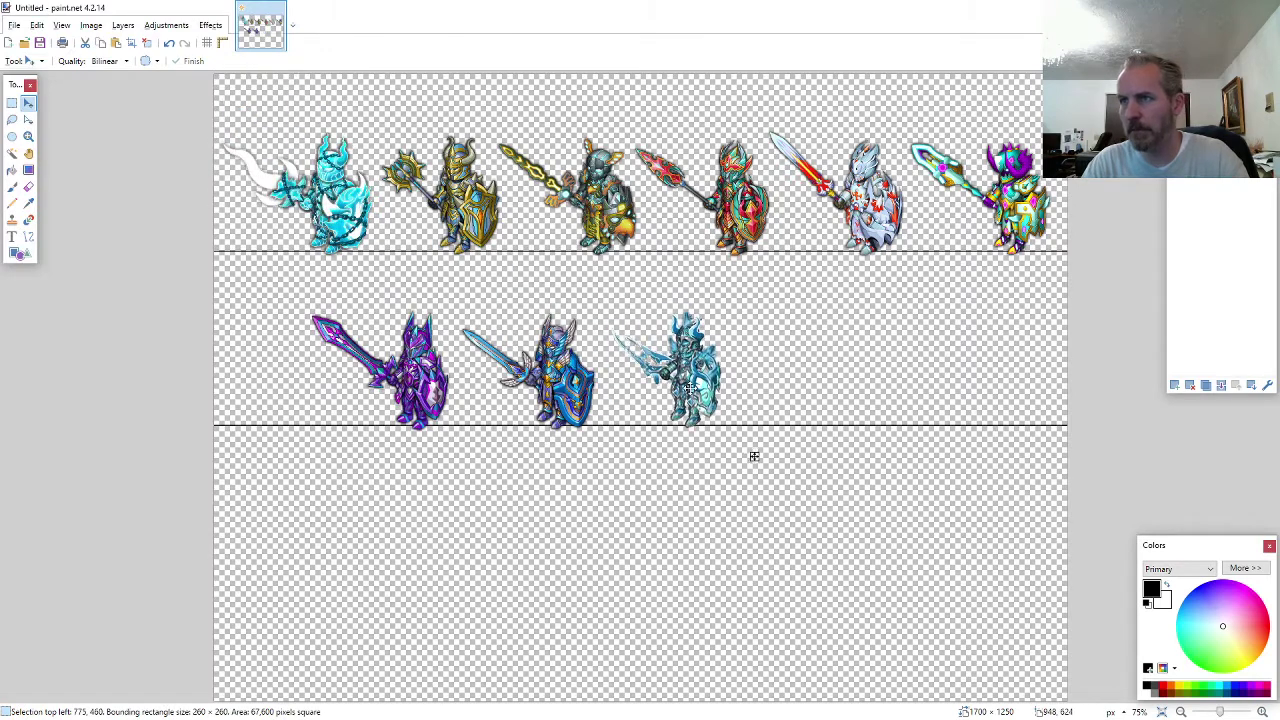
pyautogui.moveTo(754, 456); pyautogui.dragTo(755, 459)
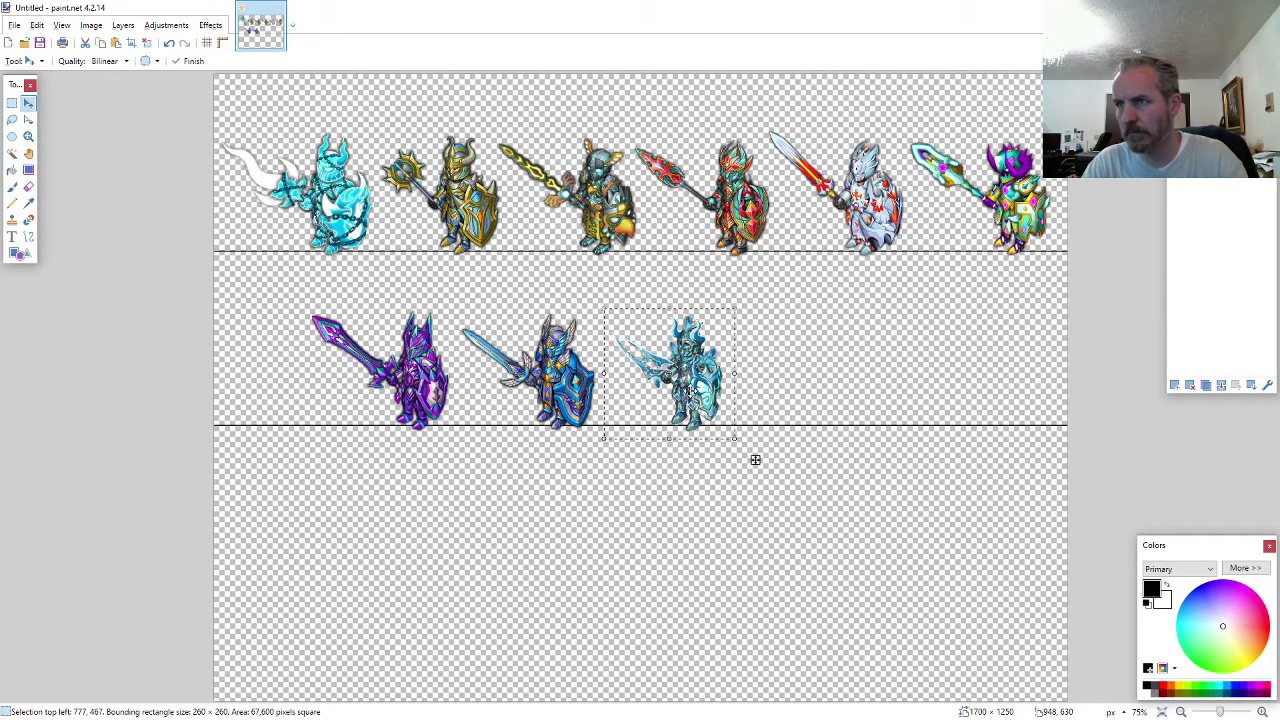
# - Copy ARMOR10-AW-M-EVO2.png into the image and stand it on the lower line right of the third character
pyautogui.hotkey('alt', 'Tab')
pyautogui.click(243, 652)
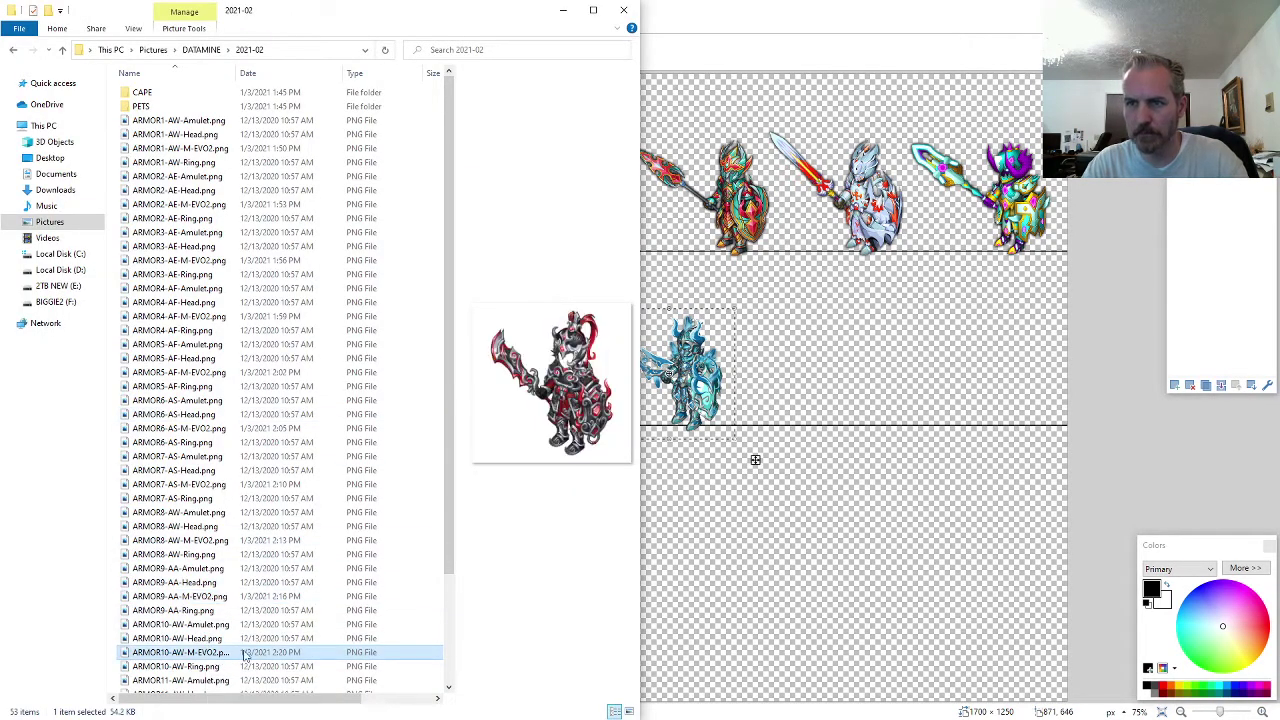
pyautogui.hotkey('ctrl', 'c')
pyautogui.hotkey('alt', 'Tab')
pyautogui.hotkey('ctrl', 'v')
pyautogui.moveTo(368, 231); pyautogui.dragTo(895, 457)
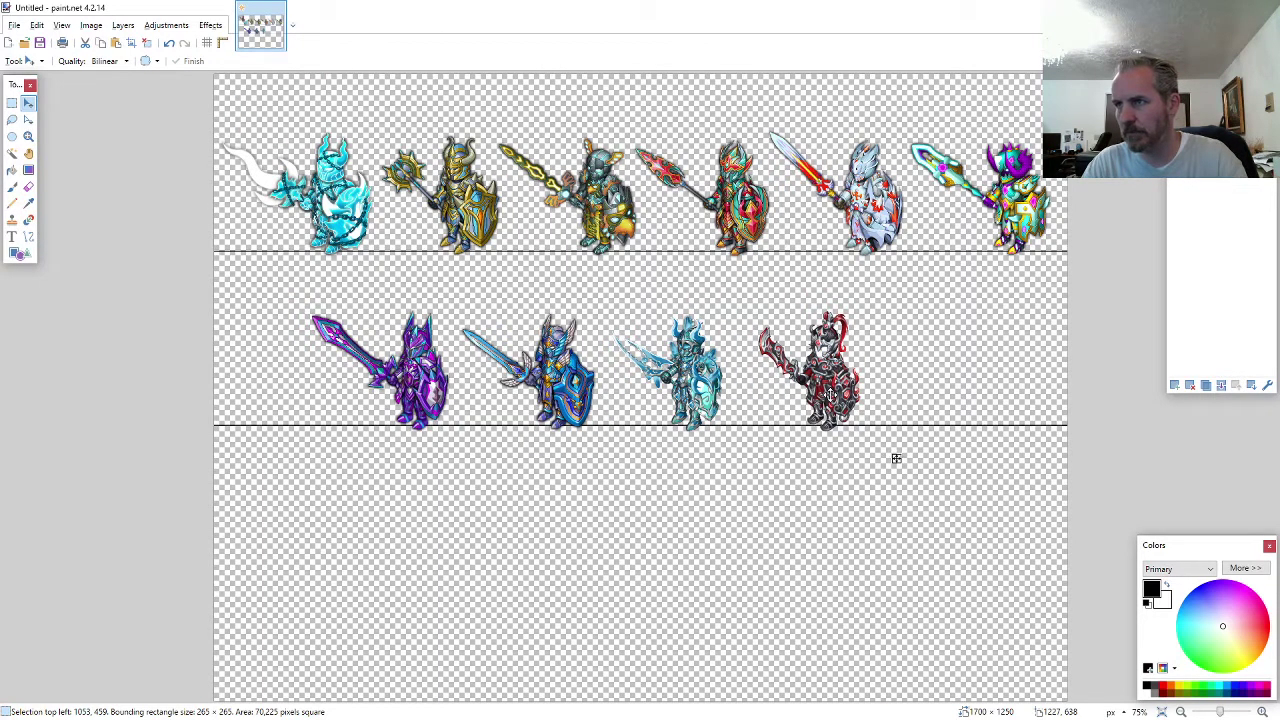
pyautogui.hotkey('alt', 'Tab')
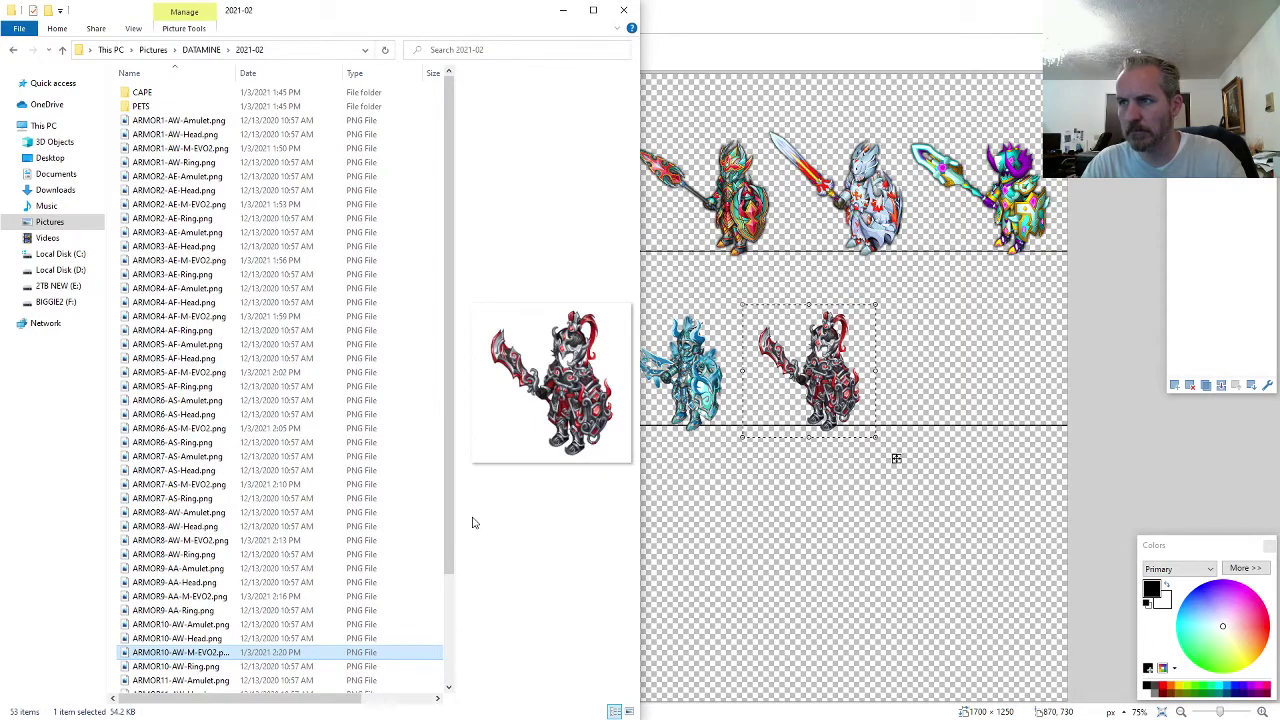
pyautogui.hotkey('alt', 'Tab')
pyautogui.hotkey('ctrl', 'd')
# - Copy ARMOR11-AW-M-EVO2.png into the image and stand it on the lower line right of the fourth character
pyautogui.hotkey('alt', 'Tab')
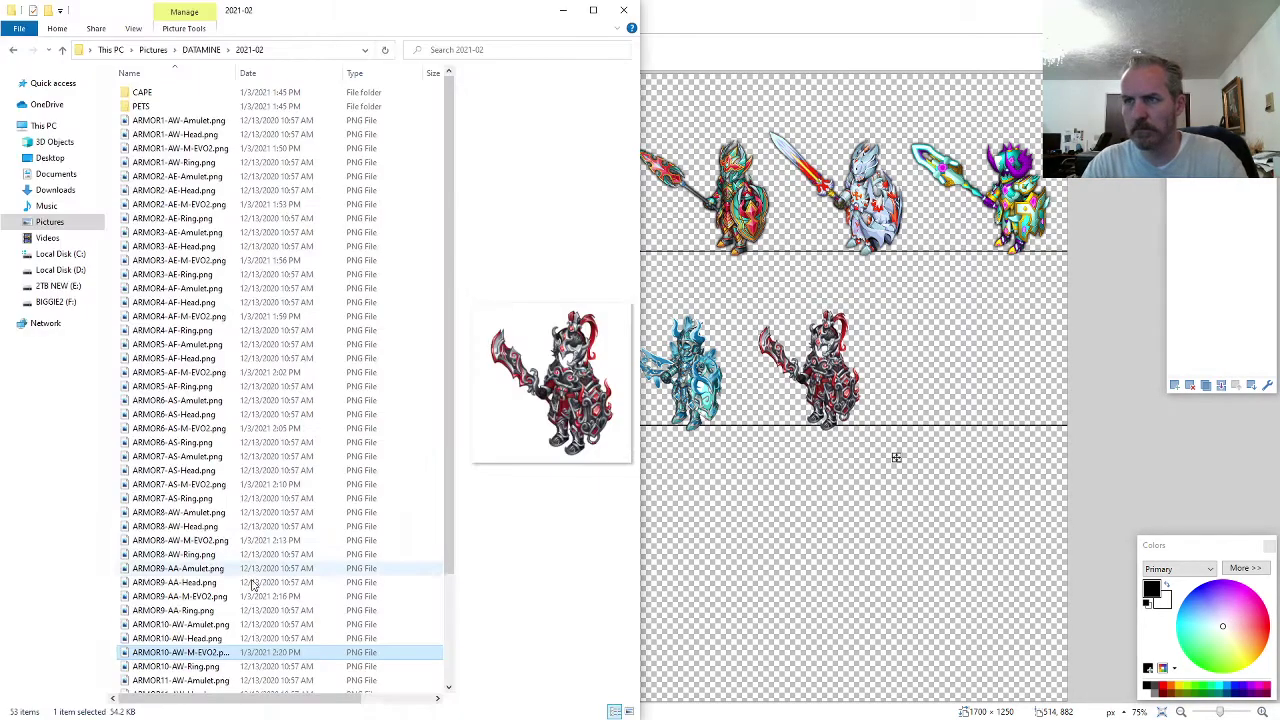
pyautogui.scroll(-2, 242, 598)
pyautogui.click(217, 627)
pyautogui.hotkey('ctrl', 'c')
pyautogui.hotkey('alt', 'Tab')
pyautogui.hotkey('ctrl', 'v')
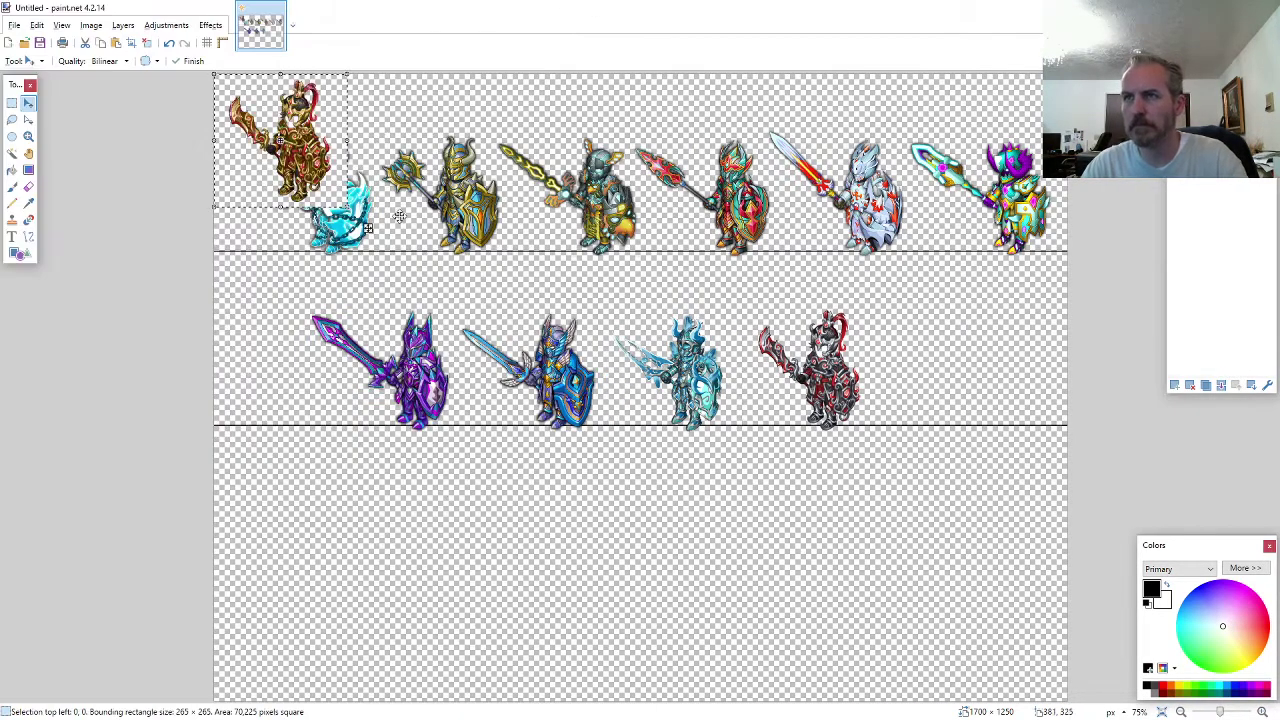
pyautogui.moveTo(399, 216); pyautogui.dragTo(968, 392)
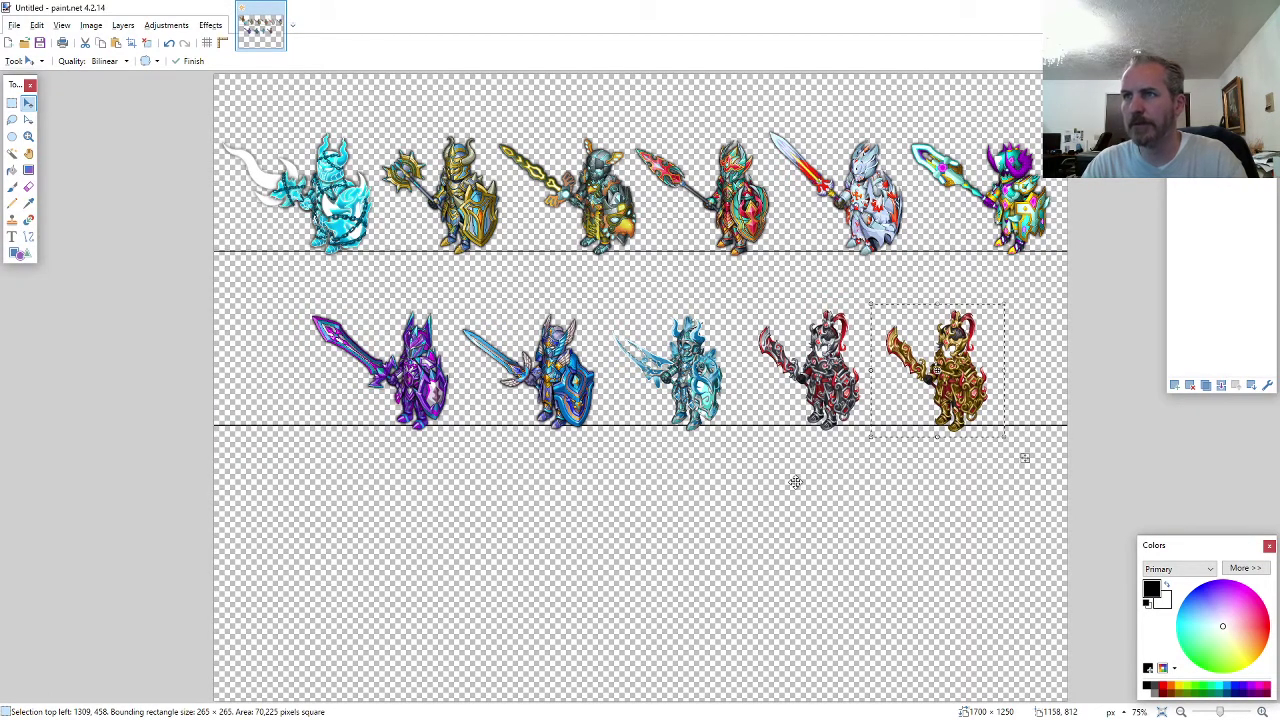
# - Copy ARMOR1-AW-Amulet.png from the 2021-02 folder into the image and place it above the first upper-row character's head
pyautogui.keyDown('ctrl'); pyautogui.scroll(3, 494, 471); pyautogui.keyUp('ctrl')
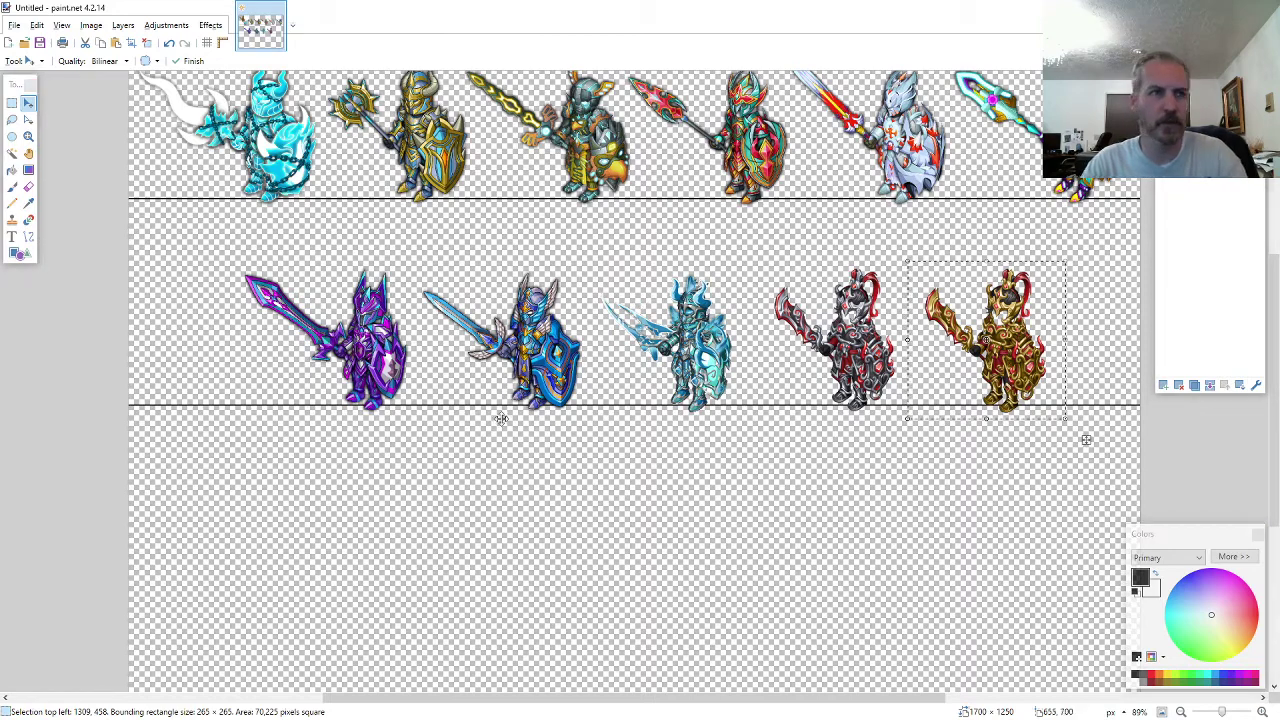
pyautogui.hotkey('alt', 'Tab')
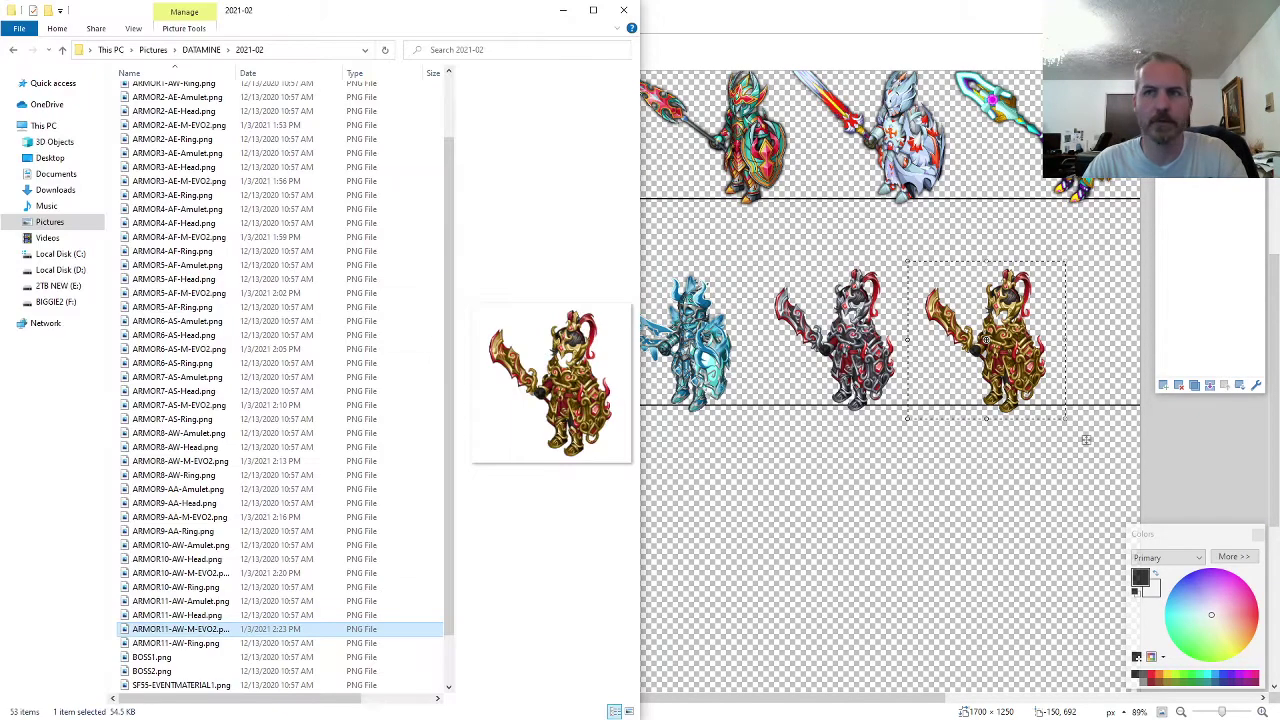
pyautogui.scroll(4, 238, 258)
pyautogui.click(186, 124)
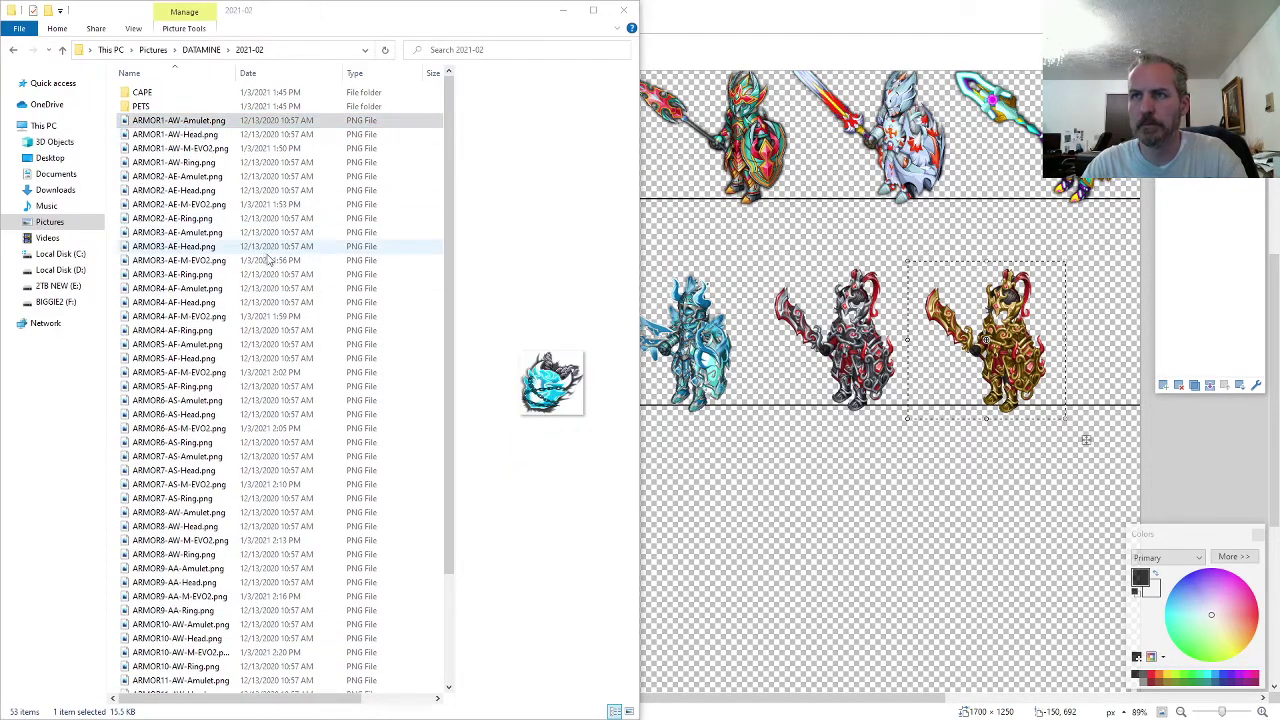
pyautogui.hotkey('alt', 'Tab')
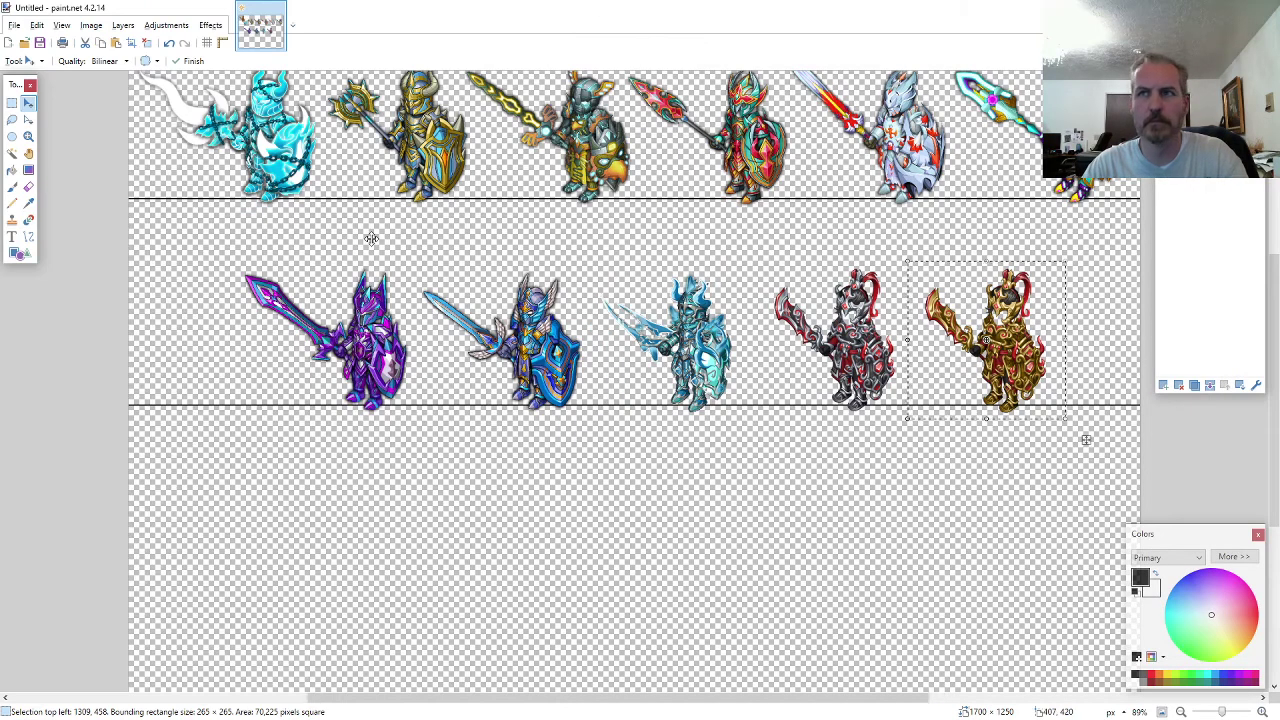
pyautogui.scroll(4, 371, 238)
pyautogui.scroll(2, 328, 252)
pyautogui.hotkey('ctrl', 'v')
pyautogui.moveTo(210, 245); pyautogui.dragTo(394, 239)
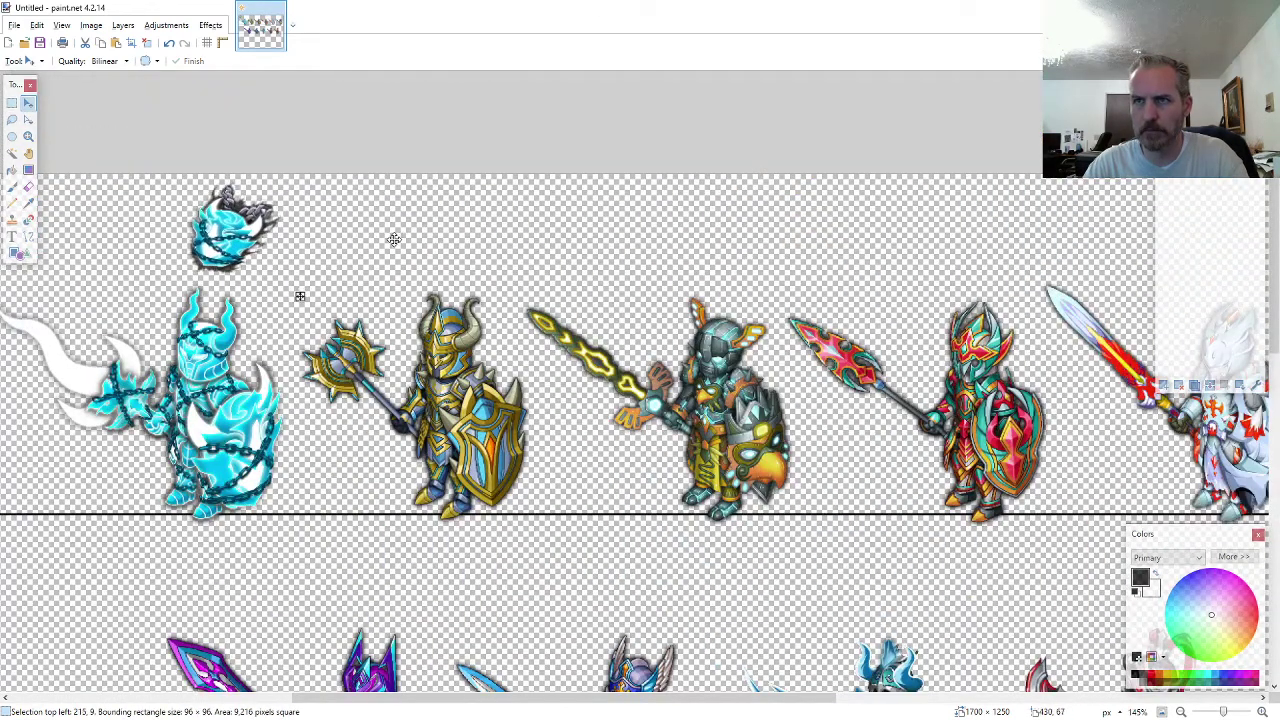
# - Copy ARMOR1-AW-Ring.png into the image and place it just left of the first character's amulet
pyautogui.hotkey('alt', 'Tab')
pyautogui.click(206, 167)
pyautogui.hotkey('ctrl', 'c')
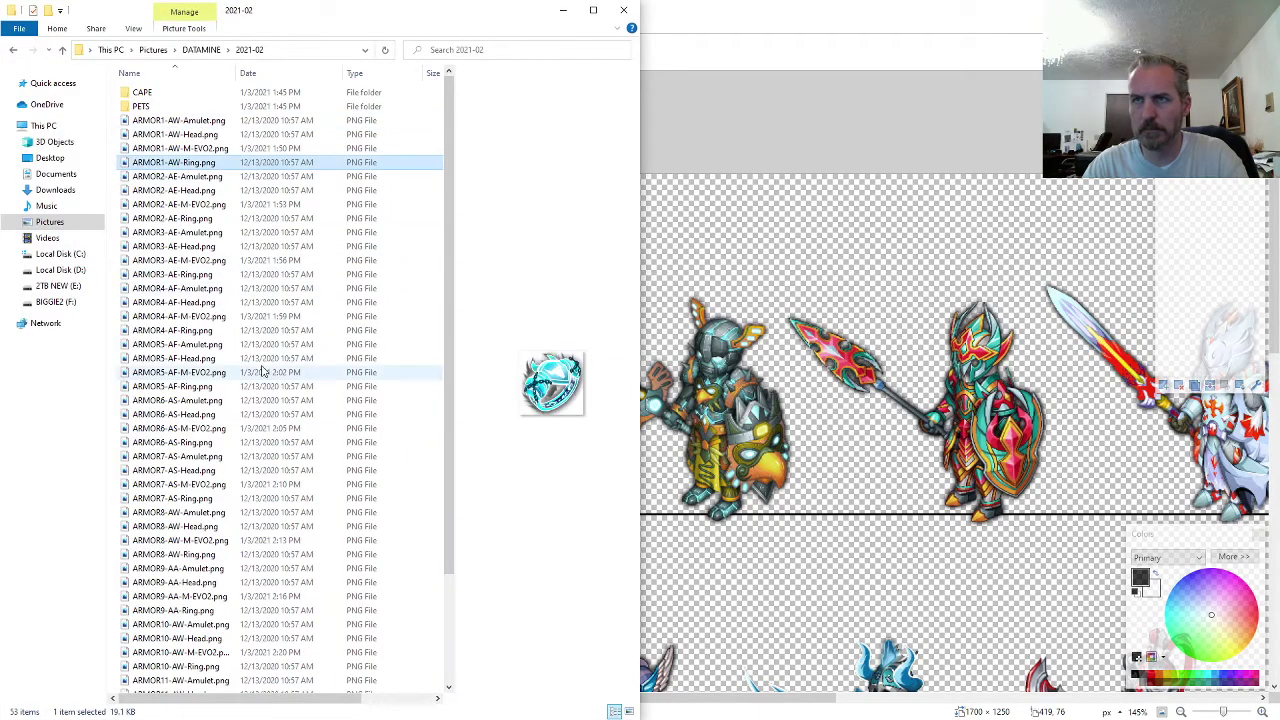
pyautogui.hotkey('alt', 'Tab')
pyautogui.hotkey('ctrl', 'v')
pyautogui.moveTo(85, 250); pyautogui.dragTo(165, 262)
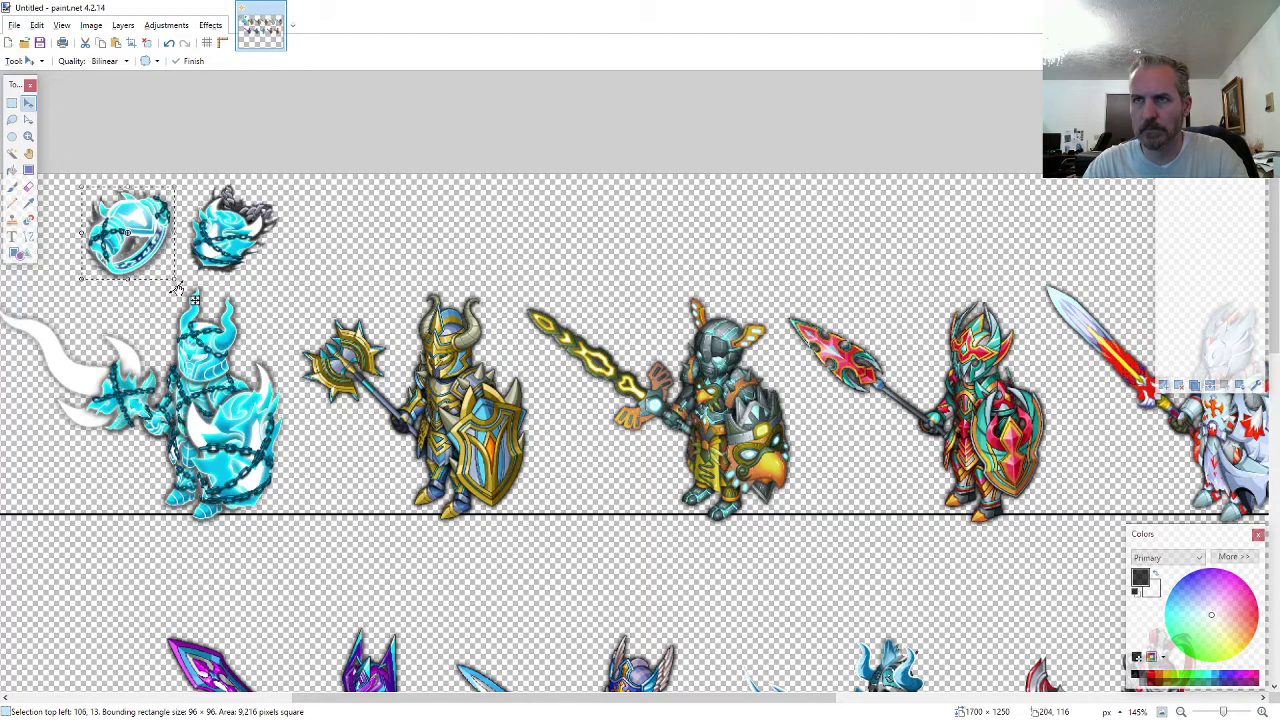
# - Copy ARMOR2-AE-Amulet.png into the image and place it above the second upper-row character's head
pyautogui.moveTo(431, 699); pyautogui.dragTo(516, 701)
pyautogui.hotkey('alt', 'Tab')
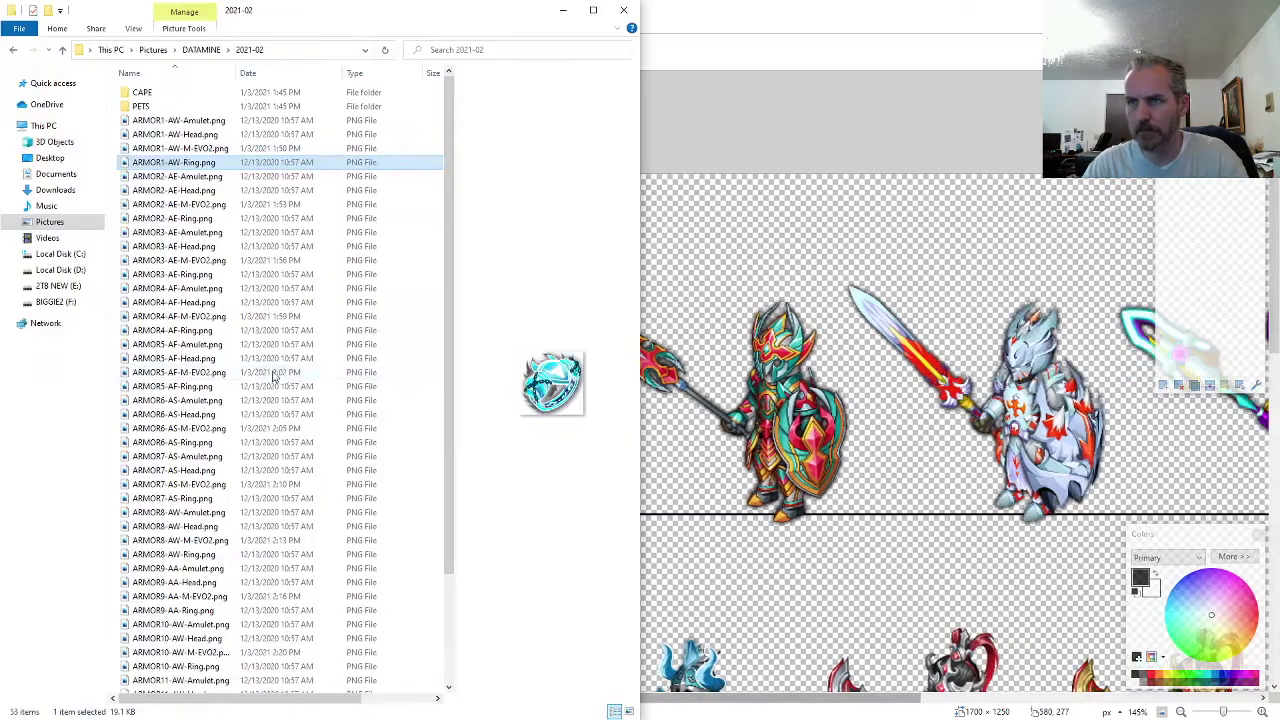
pyautogui.click(210, 190)
pyautogui.hotkey('ctrl', 'c')
pyautogui.hotkey('alt', 'Tab')
pyautogui.hotkey('ctrl', 'v')
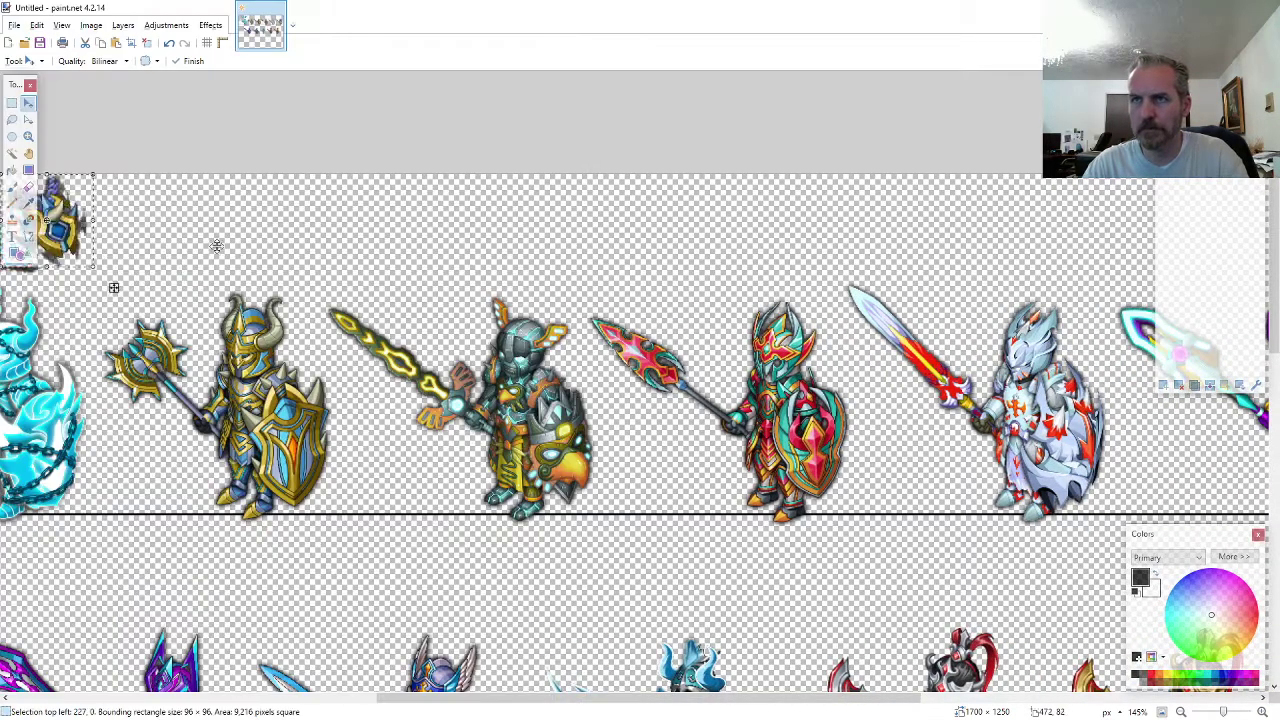
pyautogui.moveTo(216, 245); pyautogui.dragTo(436, 257)
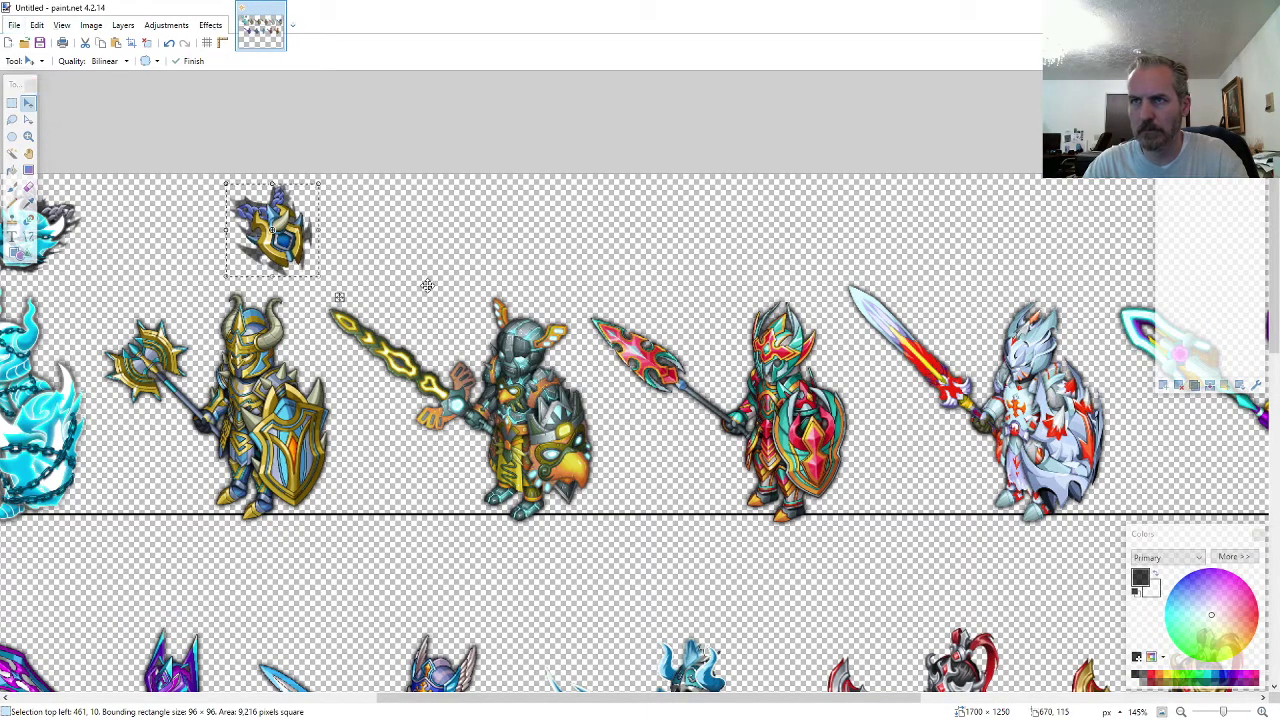
# - Copy ARMOR2-AE-Ring.png into the image and place it just left of the second character's amulet
pyautogui.hotkey('alt', 'Tab')
pyautogui.click(280, 218)
pyautogui.hotkey('ctrl', 'c')
pyautogui.hotkey('alt', 'Tab')
pyautogui.hotkey('ctrl', 'v')
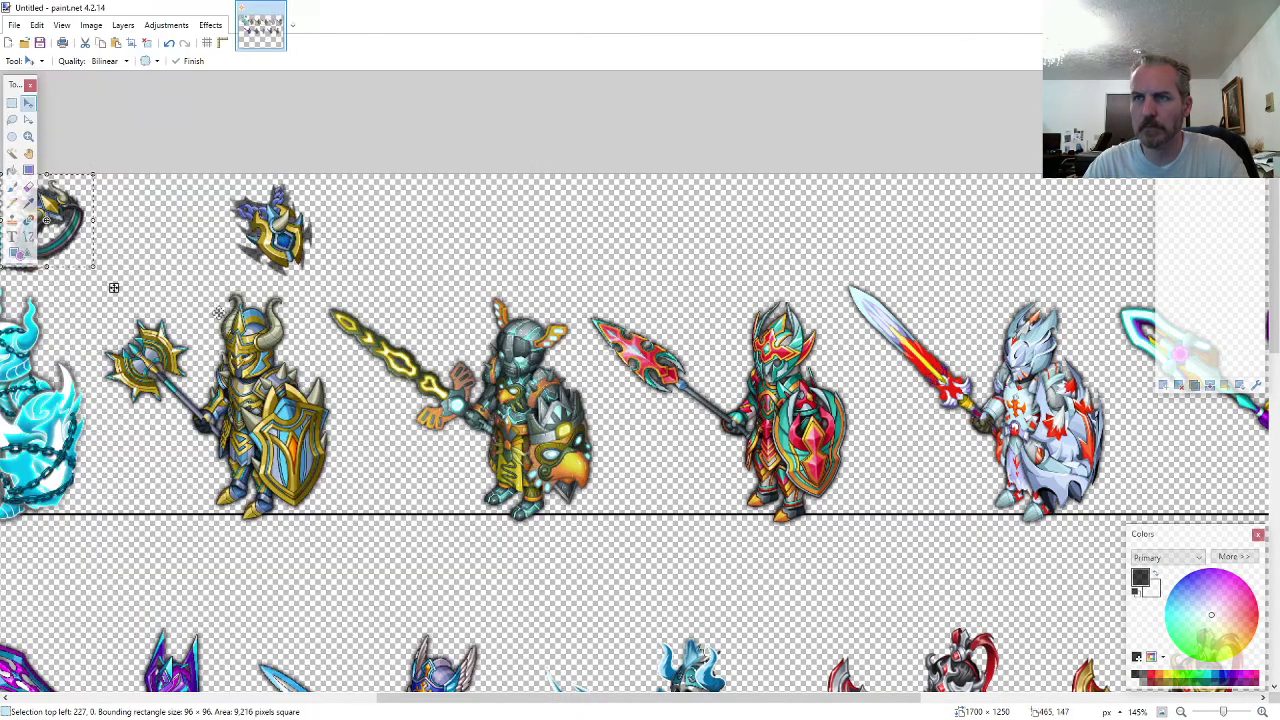
pyautogui.moveTo(196, 318); pyautogui.dragTo(335, 318)
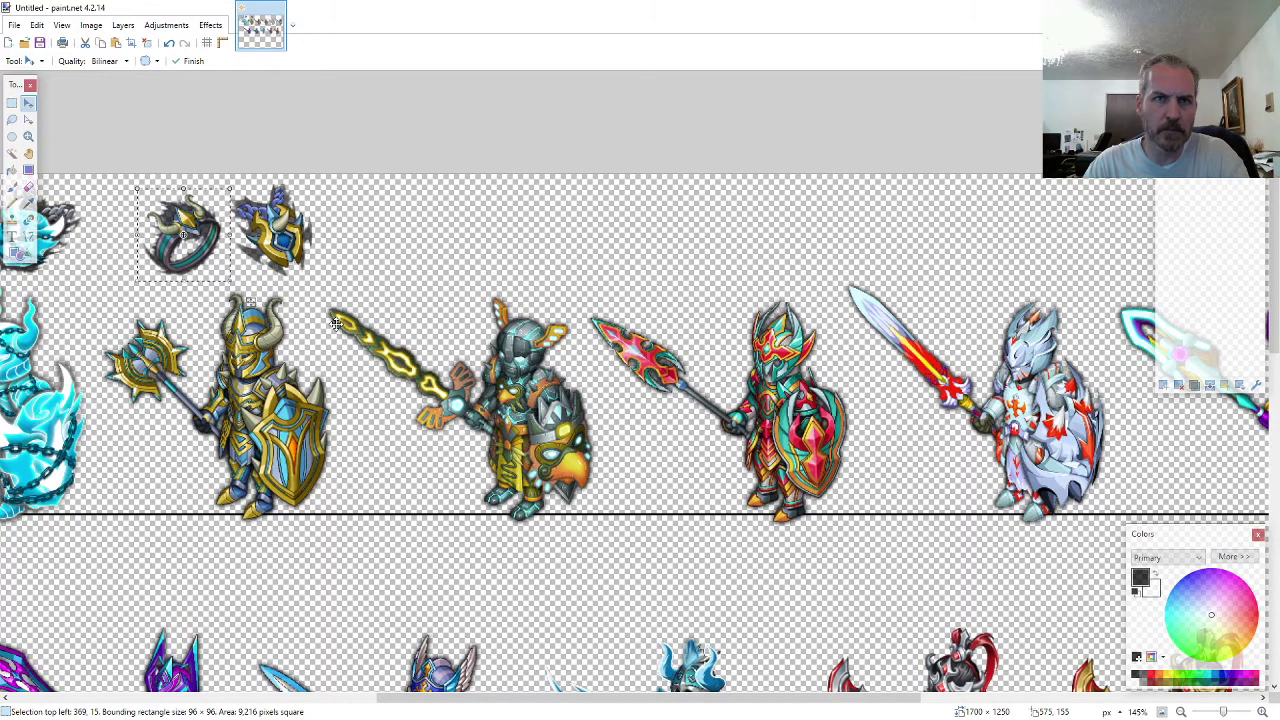
# - Copy ARMOR3-AE-Amulet.png into the image and place it above the third upper-row character's head
pyautogui.scroll(-2, 336, 323)
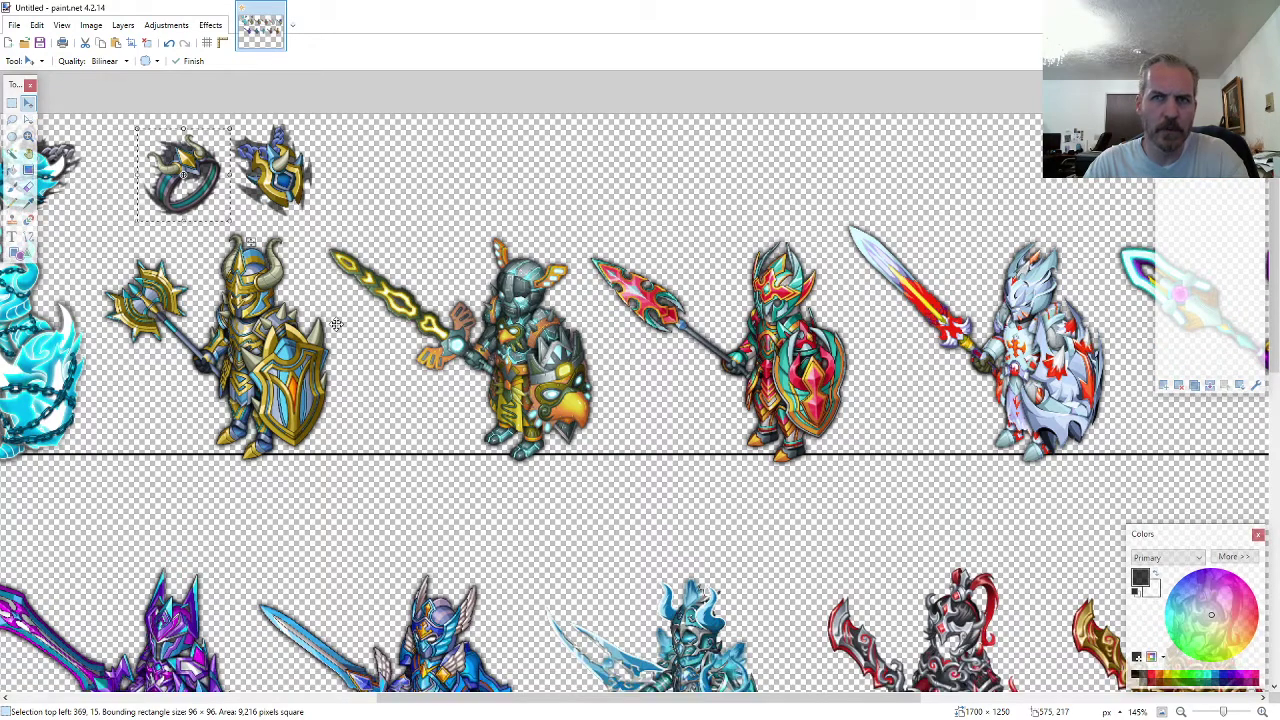
pyautogui.hotkey('alt', 'Tab')
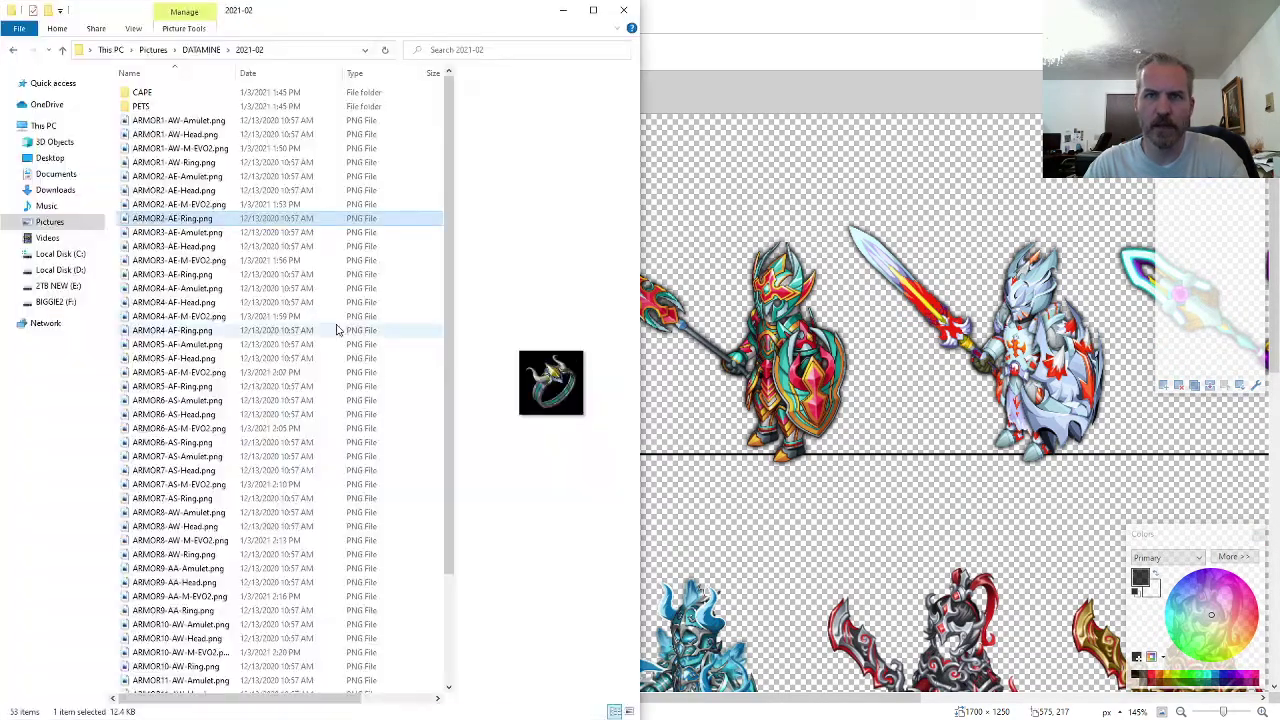
pyautogui.click(220, 262)
pyautogui.hotkey('alt', 'Tab')
pyautogui.hotkey('alt', 'Tab')
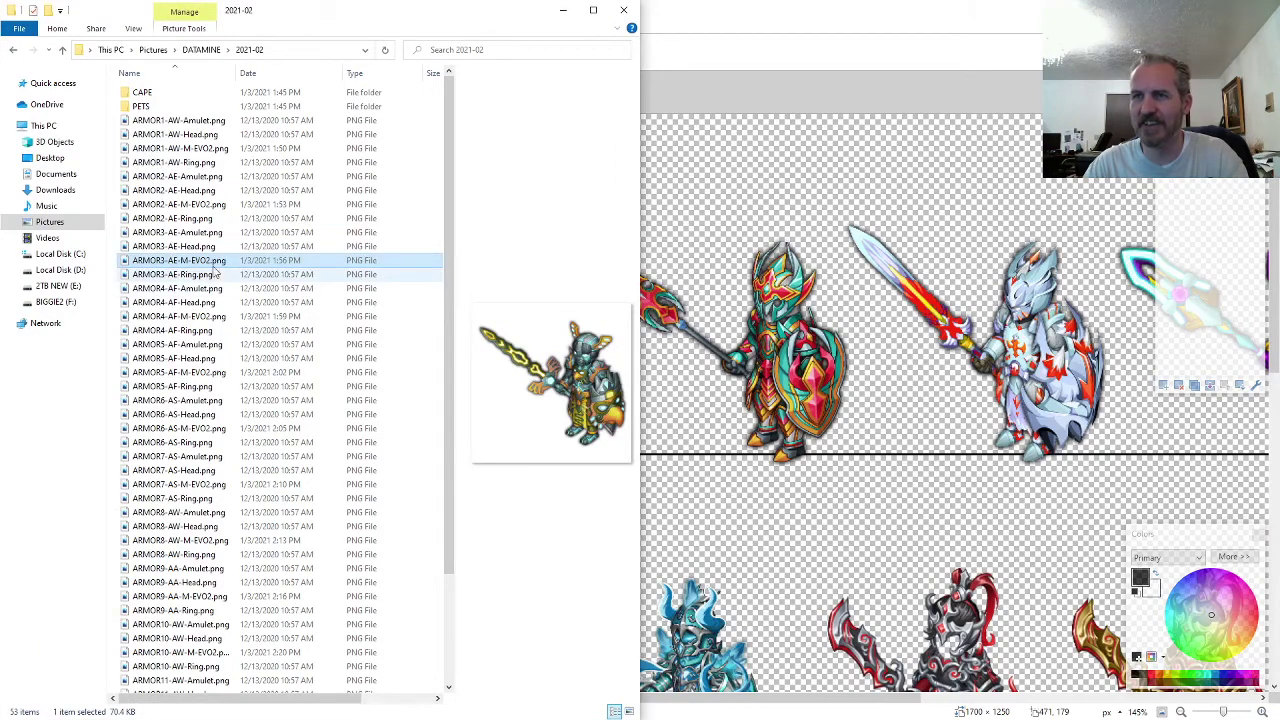
pyautogui.hotkey('alt', 'Tab')
pyautogui.hotkey('alt', 'Tab')
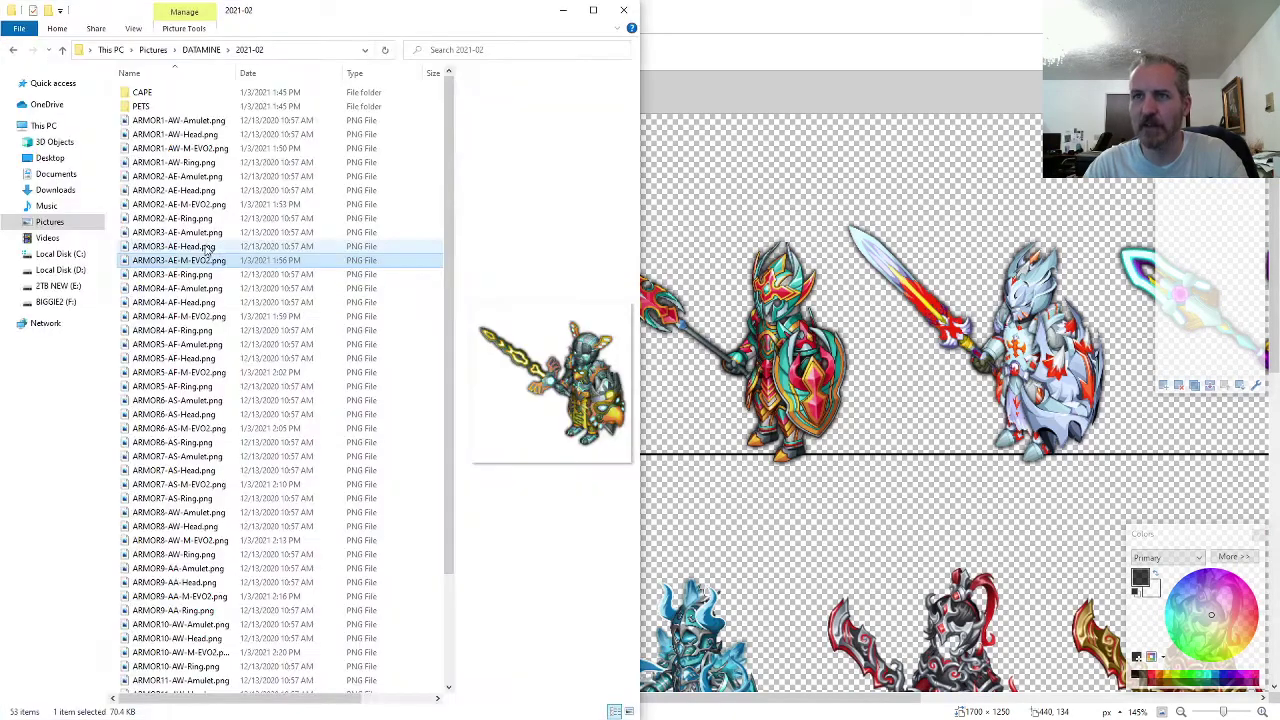
pyautogui.click(203, 248)
pyautogui.hotkey('ctrl', 'c')
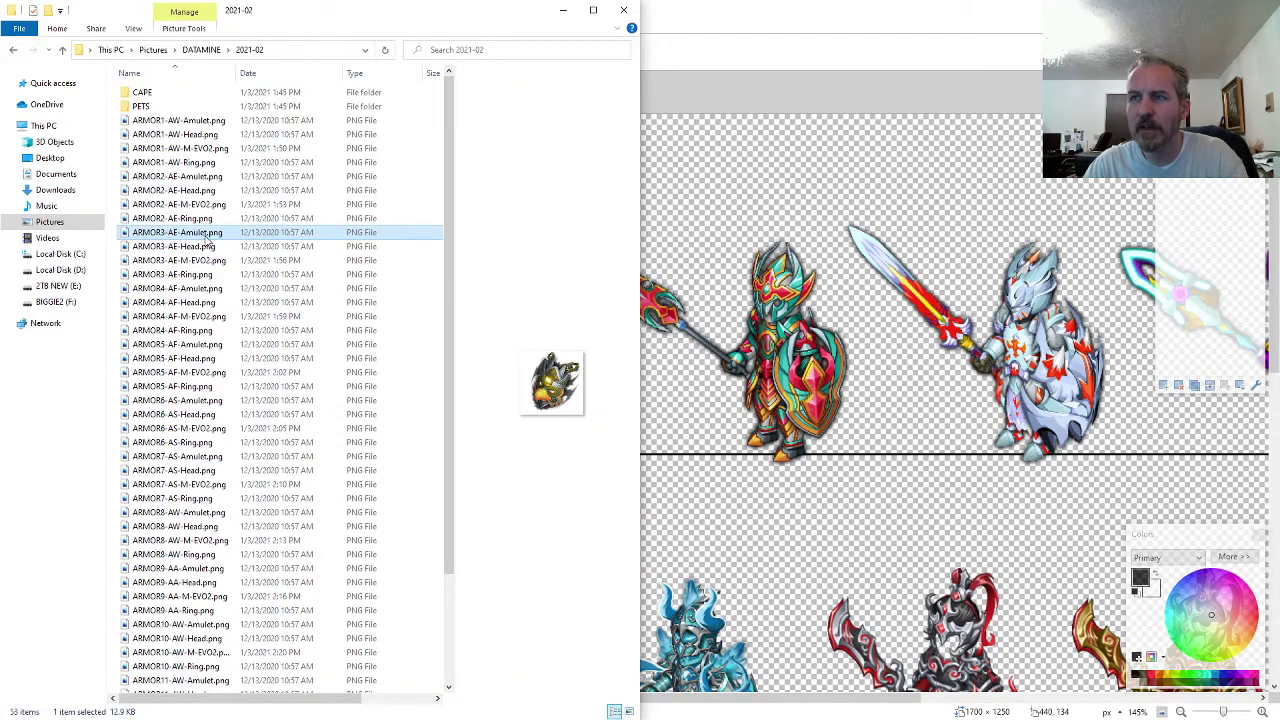
pyautogui.hotkey('alt', 'Tab')
pyautogui.hotkey('ctrl', 'v')
pyautogui.moveTo(332, 260); pyautogui.dragTo(813, 271)
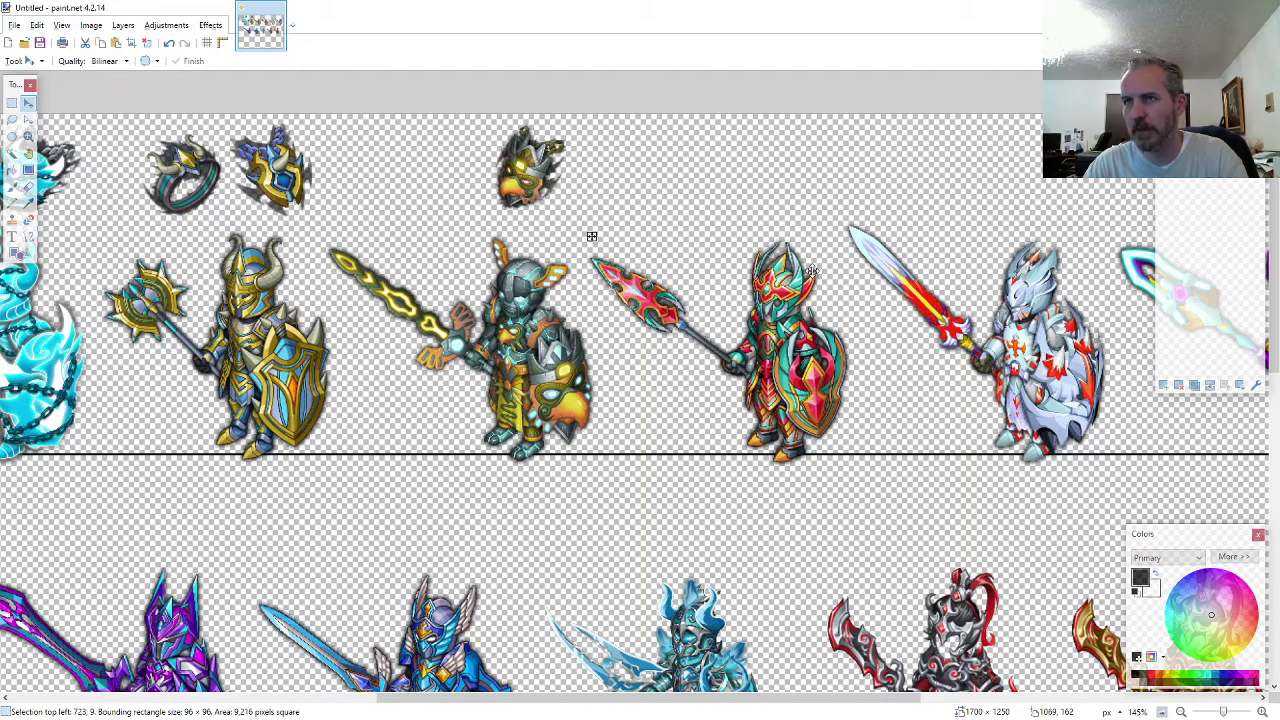
# - Copy ARMOR3-AE-Ring.png into the image and place it just left of the third character's amulet
pyautogui.hotkey('alt', 'Tab')
pyautogui.click(214, 276)
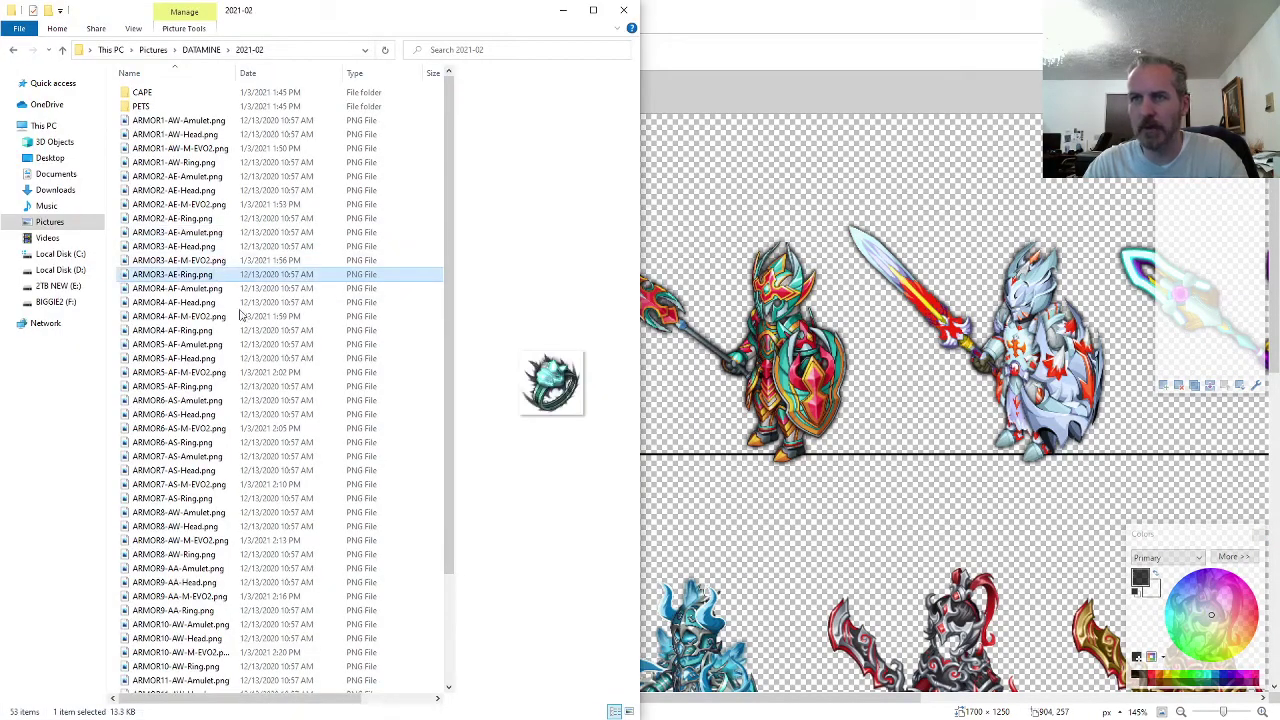
pyautogui.hotkey('ctrl', 'c')
pyautogui.hotkey('alt', 'Tab')
pyautogui.hotkey('ctrl', 'v')
pyautogui.moveTo(242, 280); pyautogui.dragTo(635, 291)
# - Copy ARMOR4-AF-Amulet.png into the image and place it above the fourth upper-row character's head
pyautogui.moveTo(645, 698); pyautogui.dragTo(791, 697)
pyautogui.hotkey('alt', 'Tab')
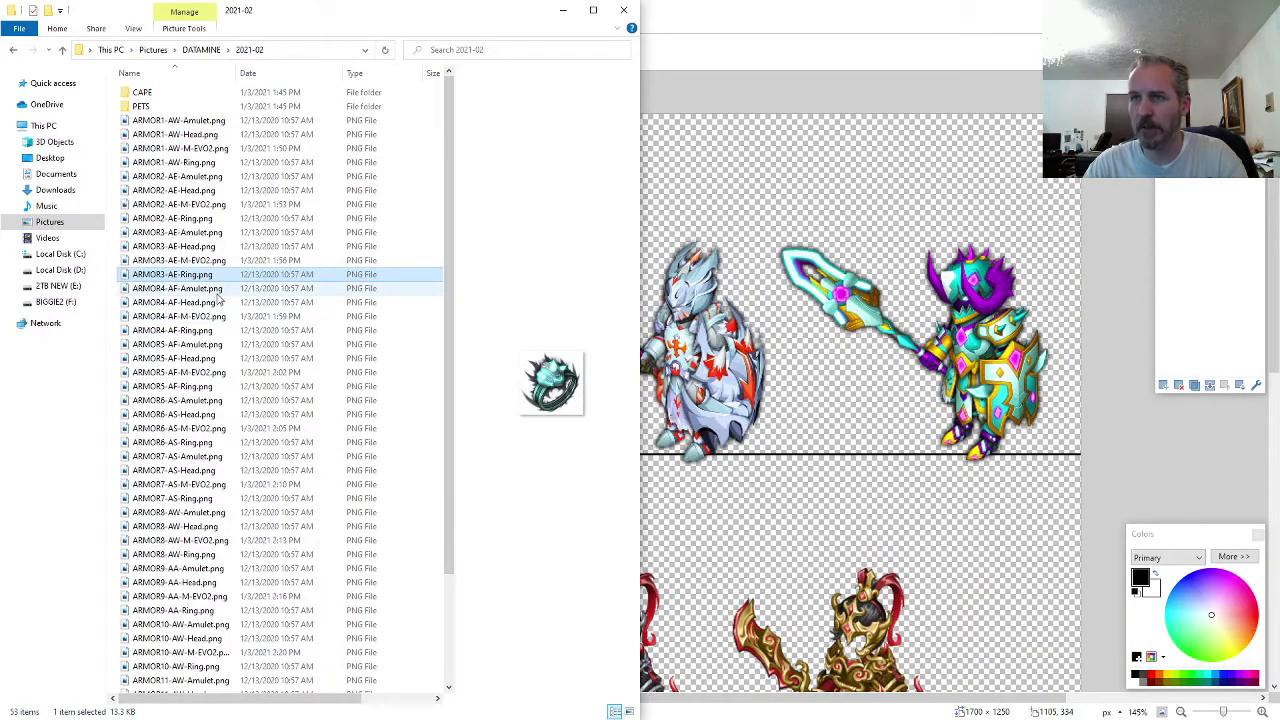
pyautogui.click(214, 291)
pyautogui.hotkey('ctrl', 'c')
pyautogui.hotkey('alt', 'Tab')
pyautogui.hotkey('ctrl', 'v')
pyautogui.moveTo(277, 291); pyautogui.dragTo(672, 301)
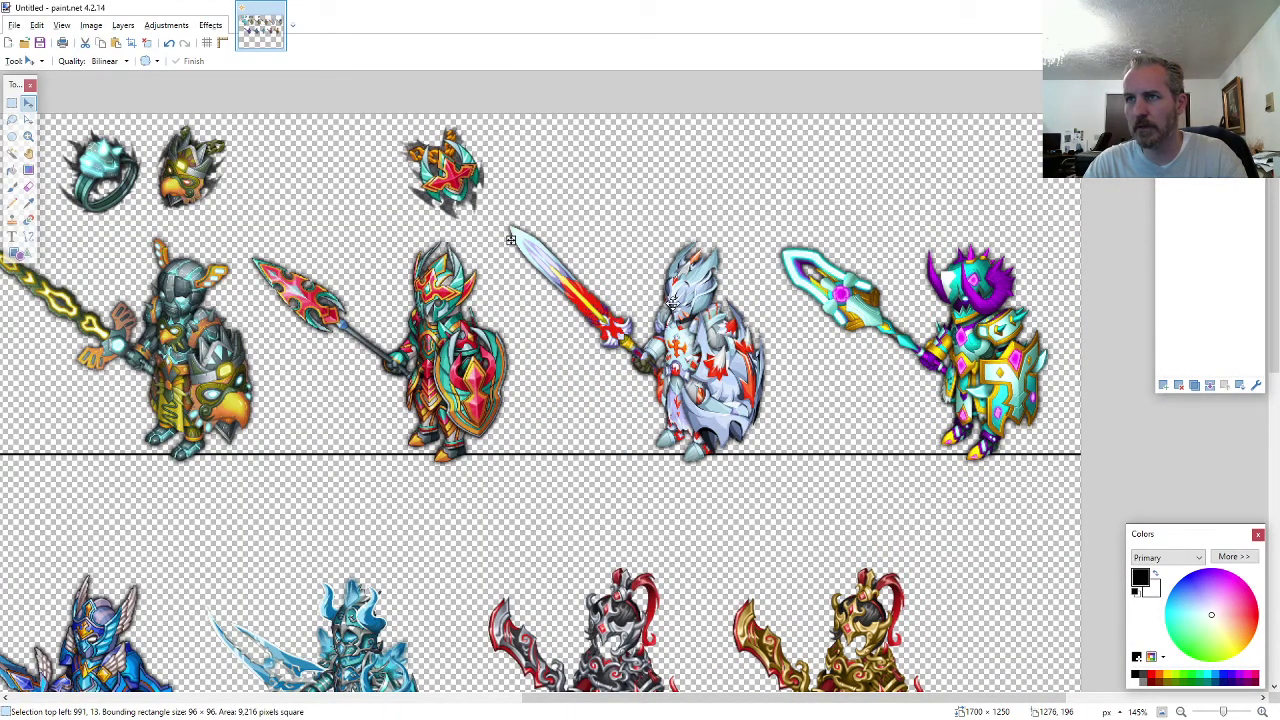
# - Copy ARMOR4-AF-Ring.png into the image and place it just left of the fourth character's amulet
pyautogui.hotkey('alt', 'Tab')
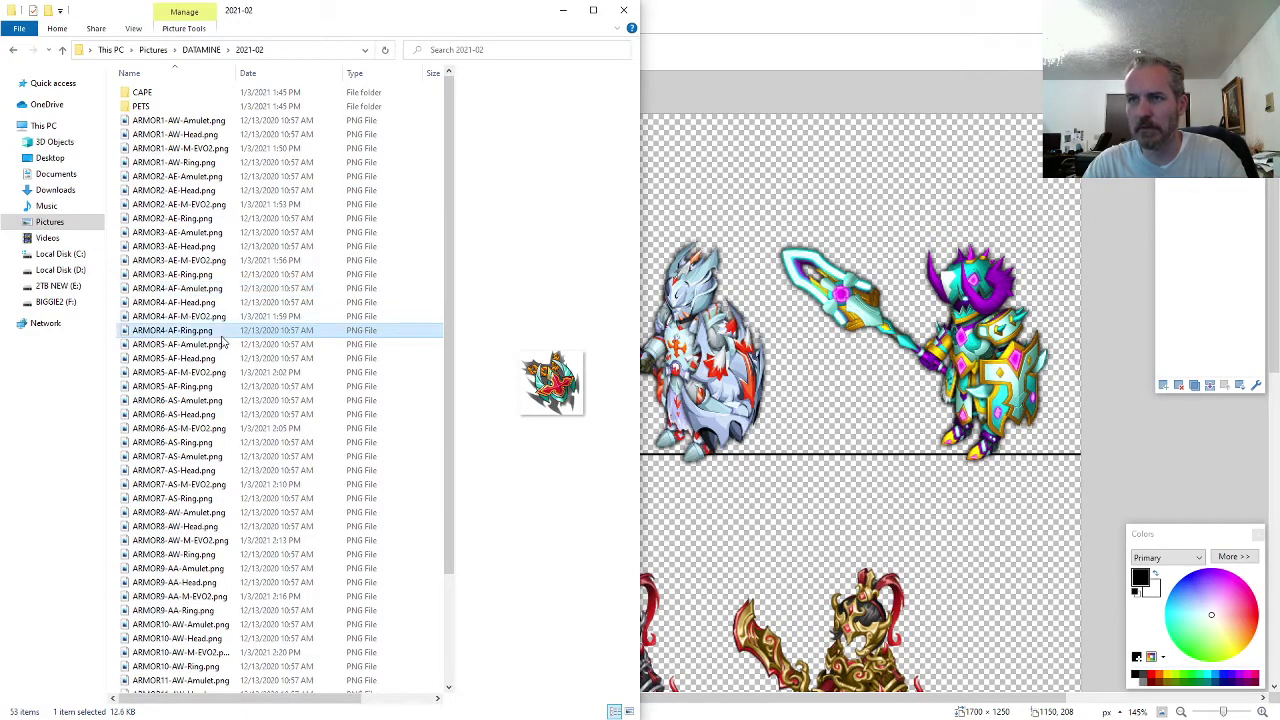
pyautogui.hotkey('alt', 'Tab')
pyautogui.hotkey('ctrl', 'v')
pyautogui.moveTo(309, 287); pyautogui.dragTo(620, 303)
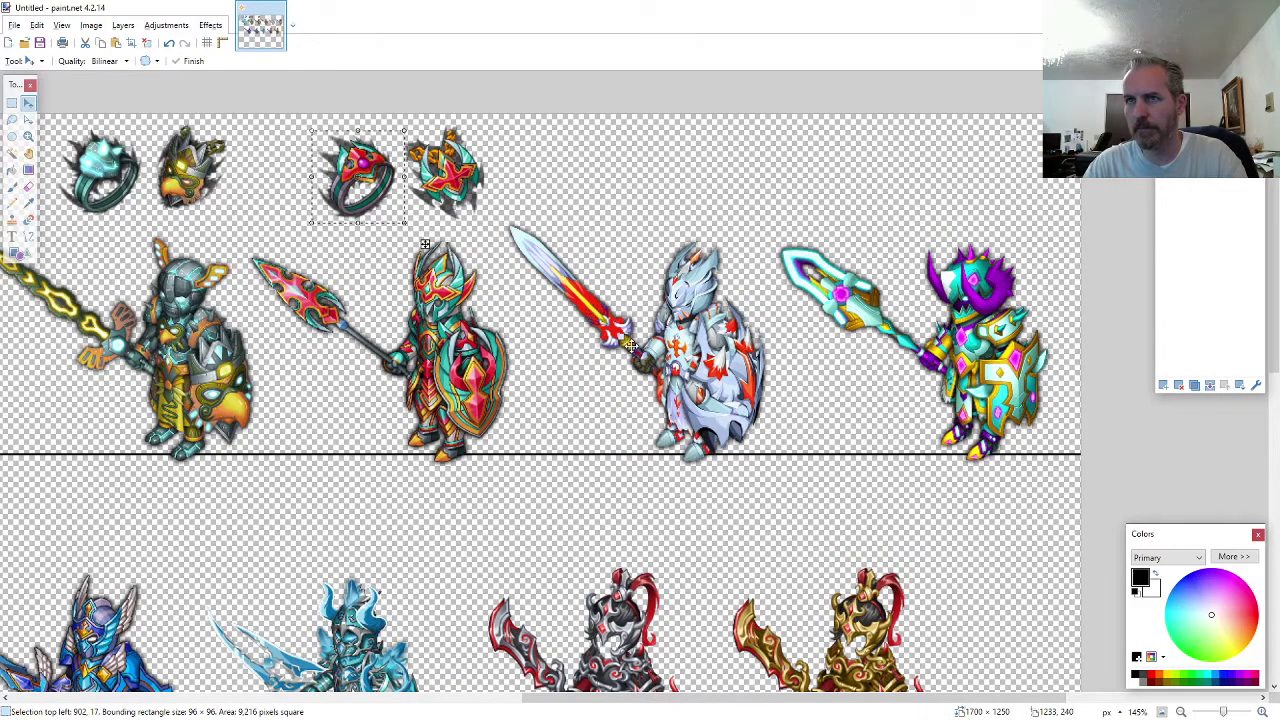
# - Copy ARMOR5-AF-Amulet.png into the image and place it above the fifth upper-row character's head
pyautogui.hotkey('alt', 'Tab')
pyautogui.hotkey('alt', 'Tab')
pyautogui.hotkey('ctrl', 'v')
pyautogui.moveTo(576, 360); pyautogui.dragTo(874, 358)
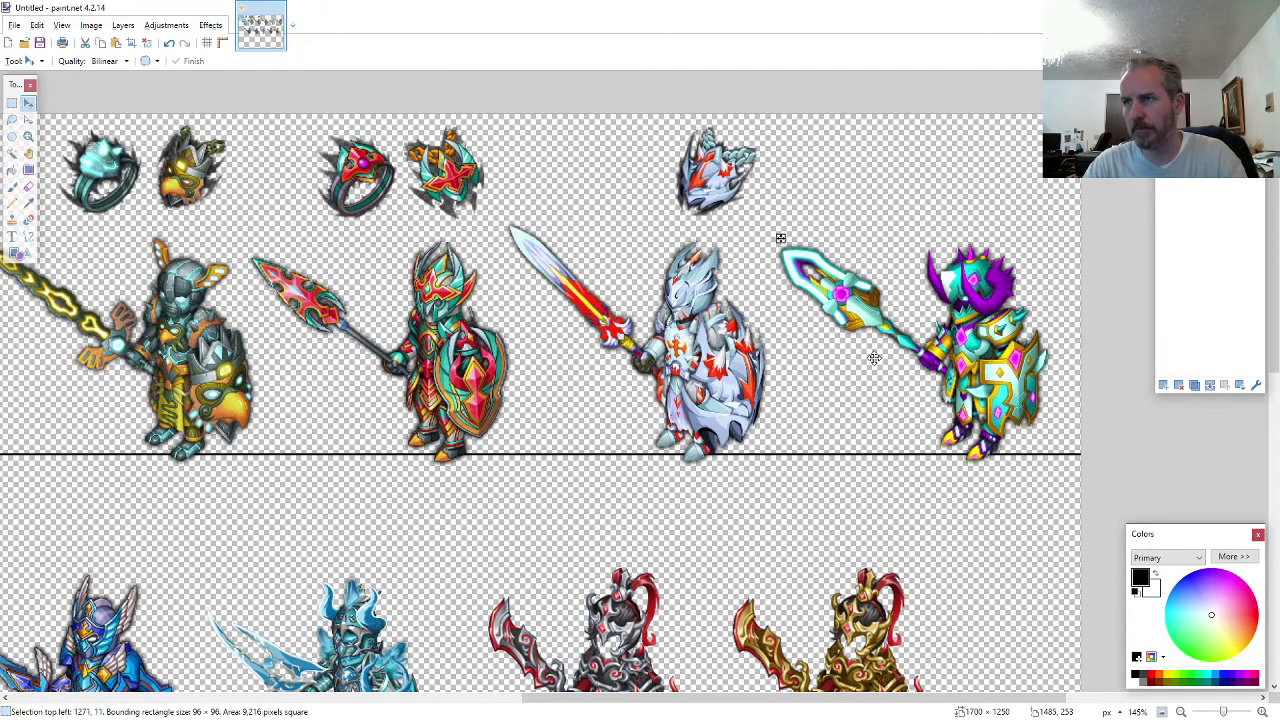
# - Copy ARMOR5-AF-Ring.png into the image and place it just left of the fifth character's amulet
pyautogui.hotkey('alt', 'Tab')
pyautogui.click(203, 388)
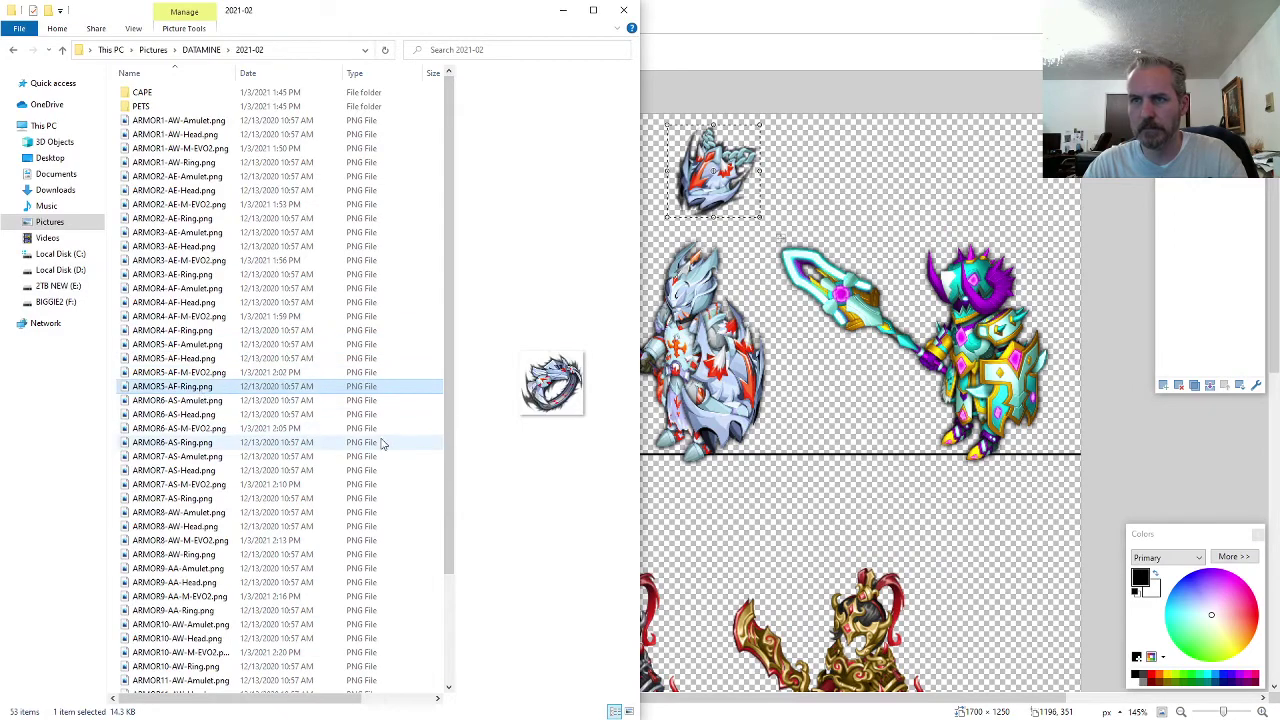
pyautogui.hotkey('alt', 'Tab')
pyautogui.hotkey('ctrl', 'v')
pyautogui.moveTo(301, 377); pyautogui.dragTo(870, 387)
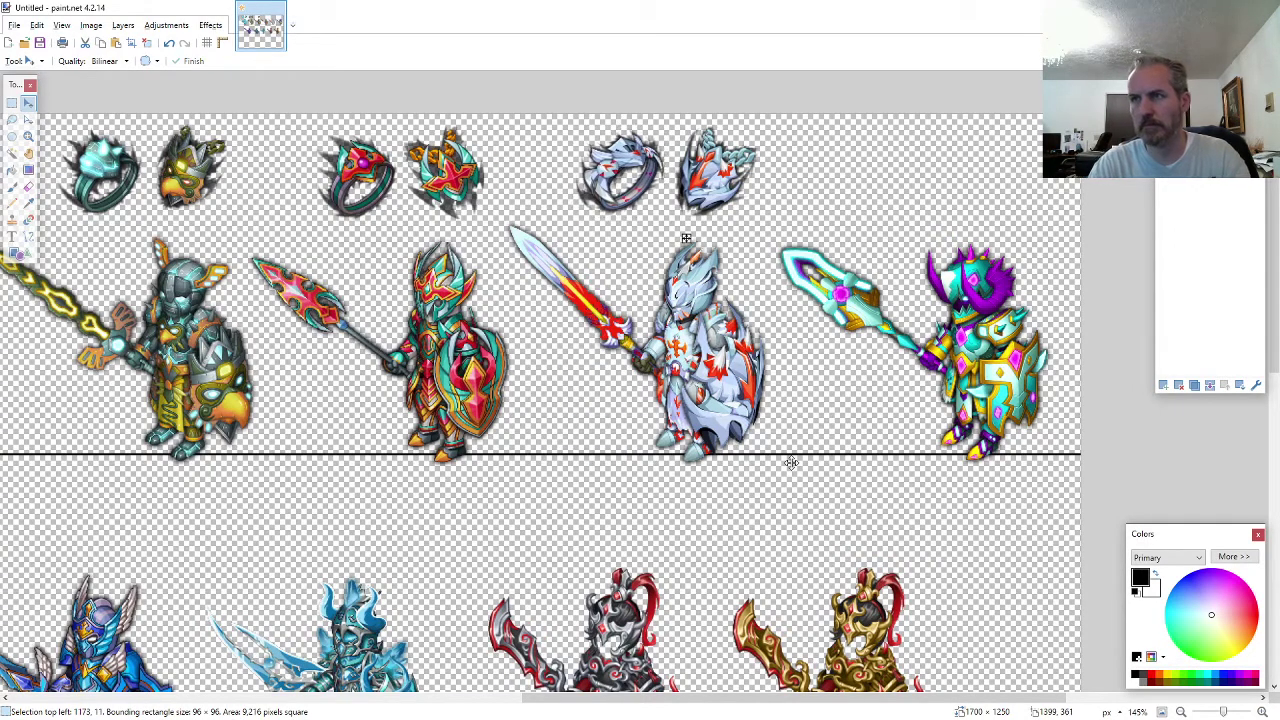
# - Copy ARMOR6-AS-Amulet.png into the image and place it above the last upper-row character, slightly right of its head
pyautogui.hotkey('alt', 'Tab')
pyautogui.click(196, 402)
pyautogui.hotkey('ctrl', 'c')
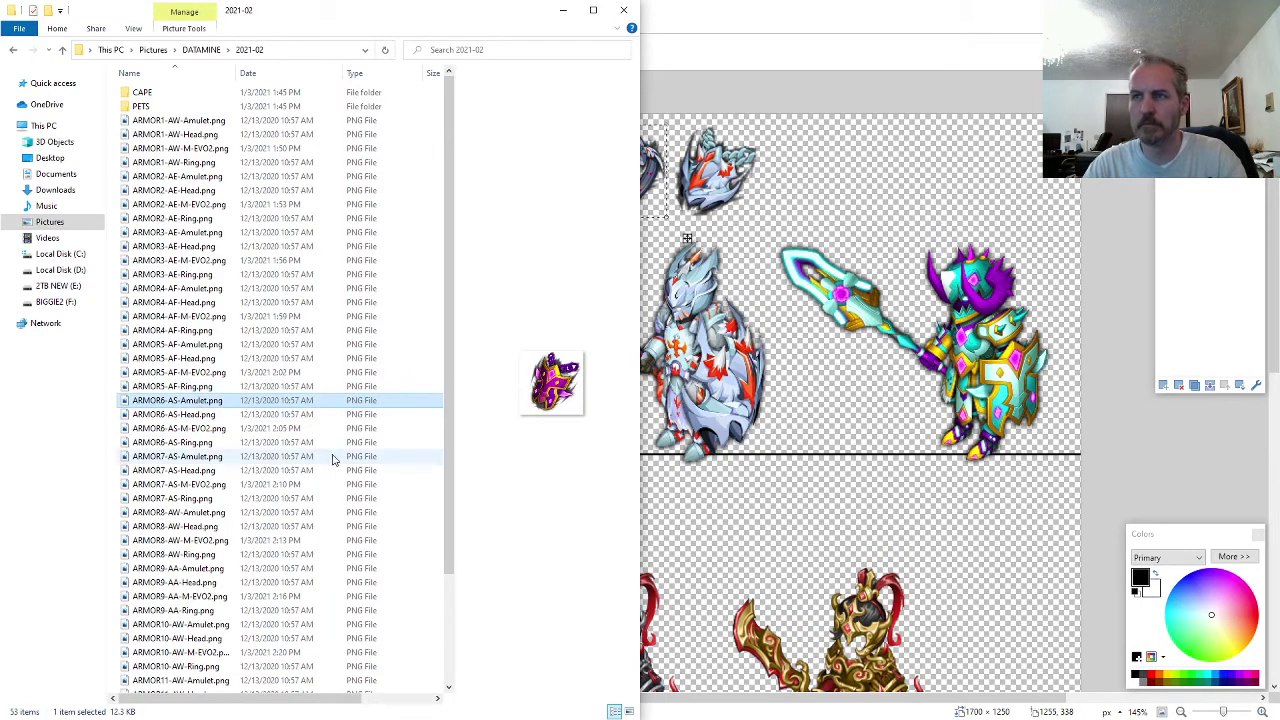
pyautogui.hotkey('alt', 'Tab')
pyautogui.hotkey('ctrl', 'v')
pyautogui.moveTo(231, 323); pyautogui.dragTo(1186, 337)
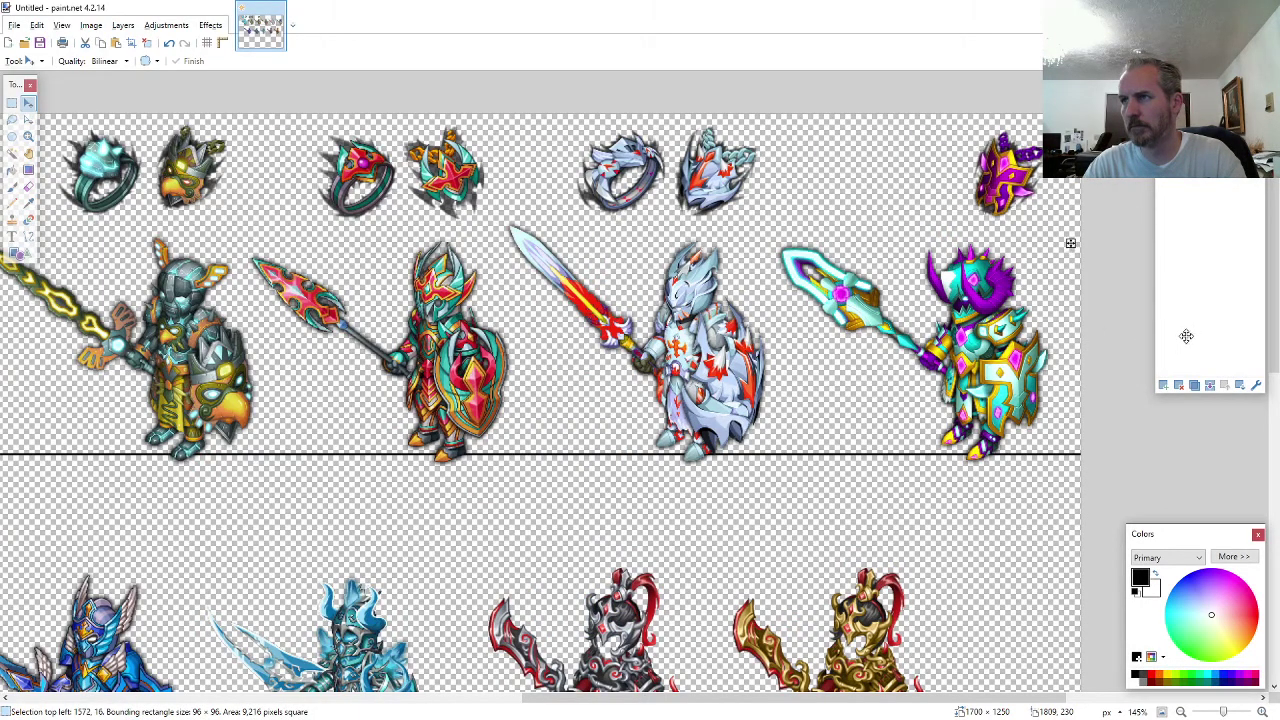
# - Copy ARMOR6-AS-Ring.png into the image and place it just left of the sixth character's amulet
pyautogui.hotkey('alt', 'Tab')
pyautogui.click(214, 443)
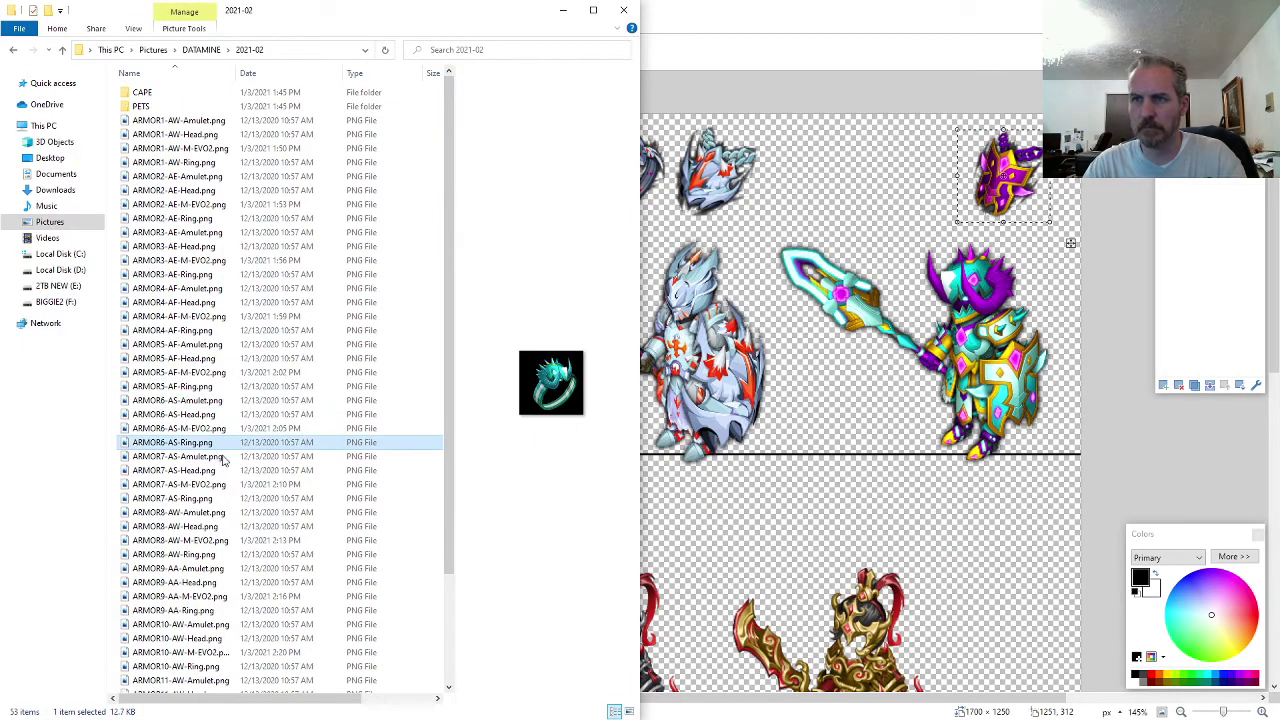
pyautogui.hotkey('ctrl', 'c')
pyautogui.hotkey('alt', 'Tab')
pyautogui.hotkey('ctrl', 'v')
pyautogui.moveTo(291, 283)
pyautogui.mouseDown()
pyautogui.moveTo(1051, 307)
pyautogui.moveTo(1159, 295)
pyautogui.mouseUp()
# - Copy ARMOR7-AS-Amulet.png into the image and place it above the head of the first lower-row character
pyautogui.scroll(-10, 1151, 303)
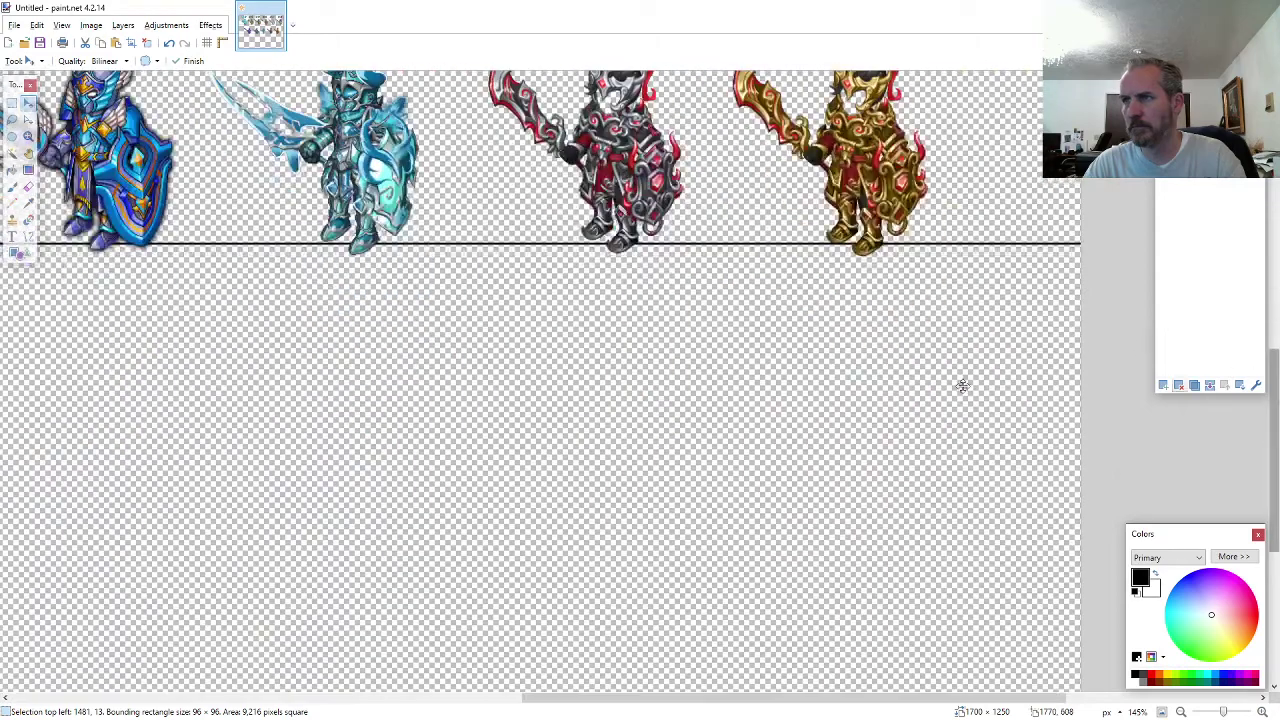
pyautogui.scroll(-4, 963, 386)
pyautogui.scroll(5, 337, 234)
pyautogui.scroll(2, 480, 343)
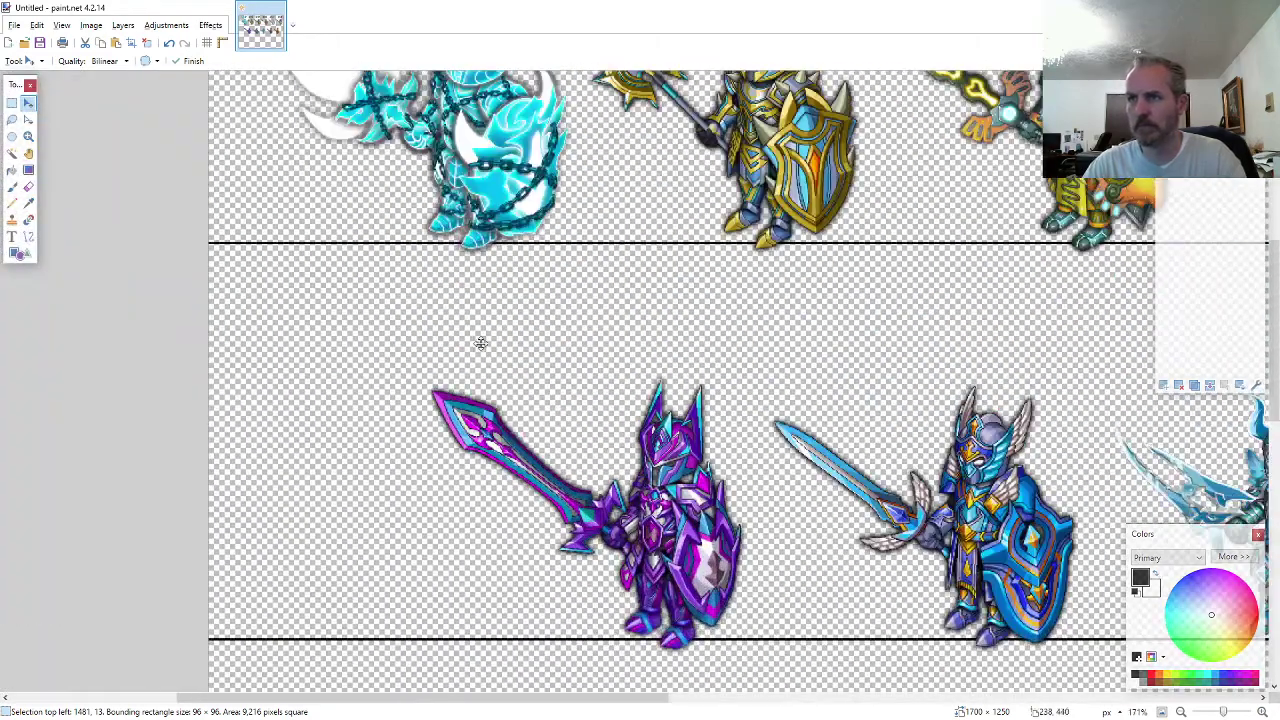
pyautogui.hotkey('alt', 'Tab')
pyautogui.click(213, 457)
pyautogui.hotkey('ctrl', 'c')
pyautogui.hotkey('alt', 'Tab')
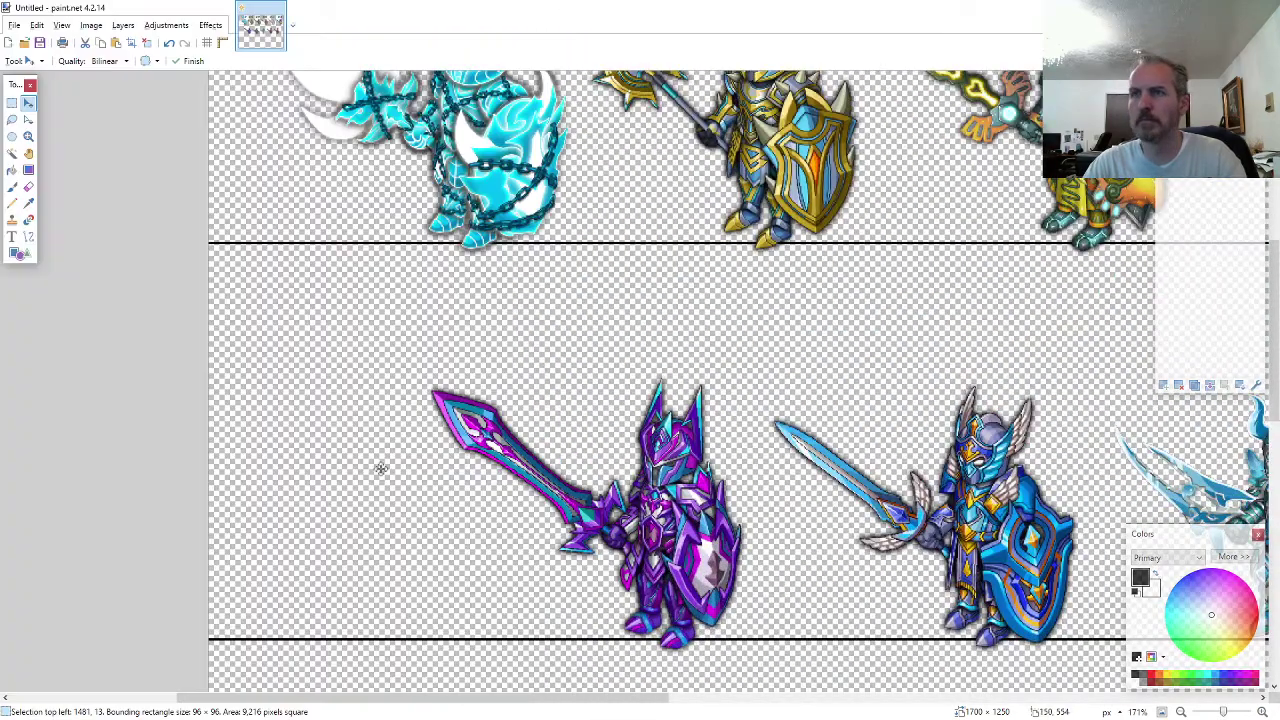
pyautogui.hotkey('ctrl', 'v')
pyautogui.moveTo(302, 331)
pyautogui.mouseDown()
pyautogui.moveTo(397, 356)
pyautogui.moveTo(710, 541)
pyautogui.mouseUp()
pyautogui.moveTo(748, 411); pyautogui.dragTo(747, 398)
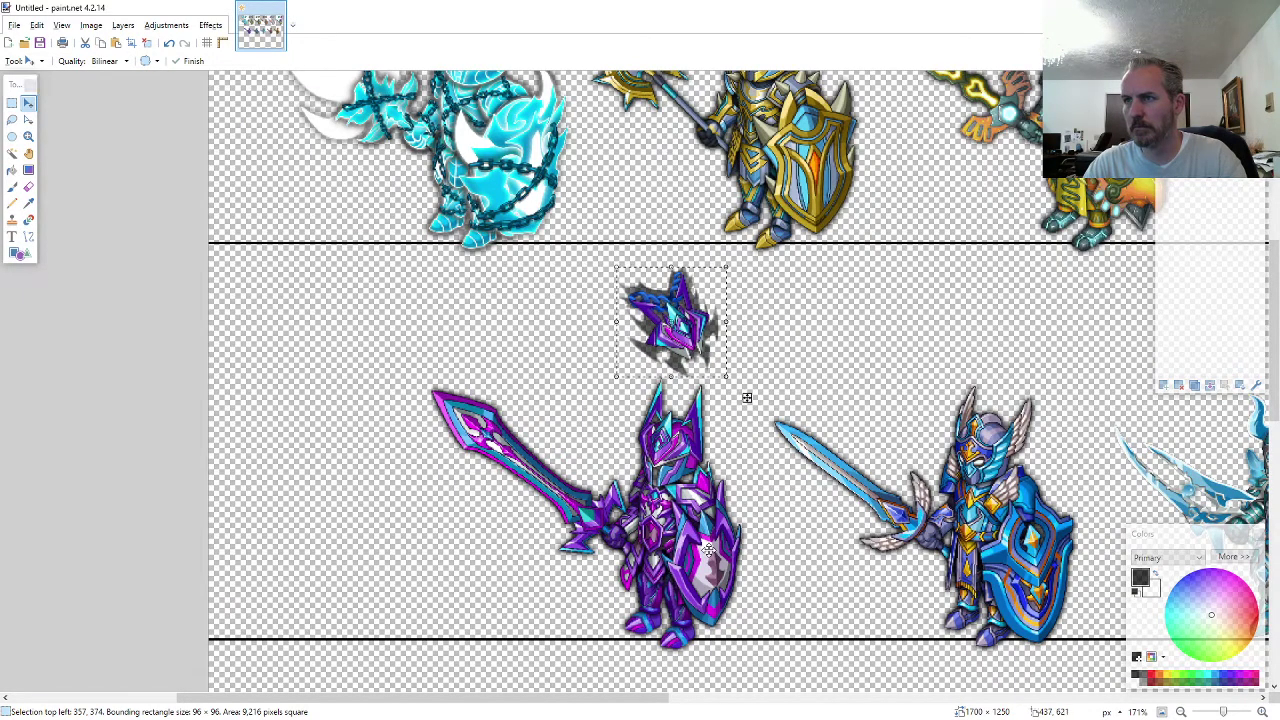
# - Copy ARMOR7-AS-Ring.png into the image and place it just left of the first lower-row character's amulet
pyautogui.hotkey('alt', 'Tab')
pyautogui.click(222, 499)
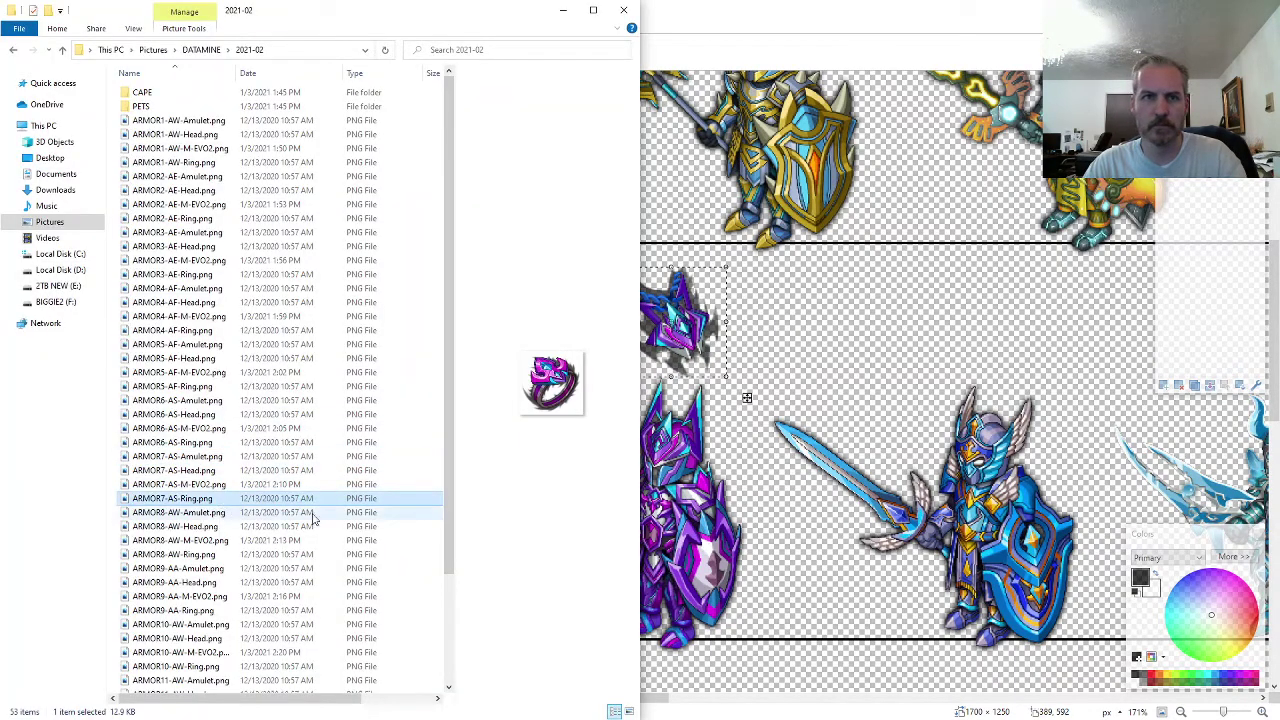
pyautogui.hotkey('alt', 'Tab')
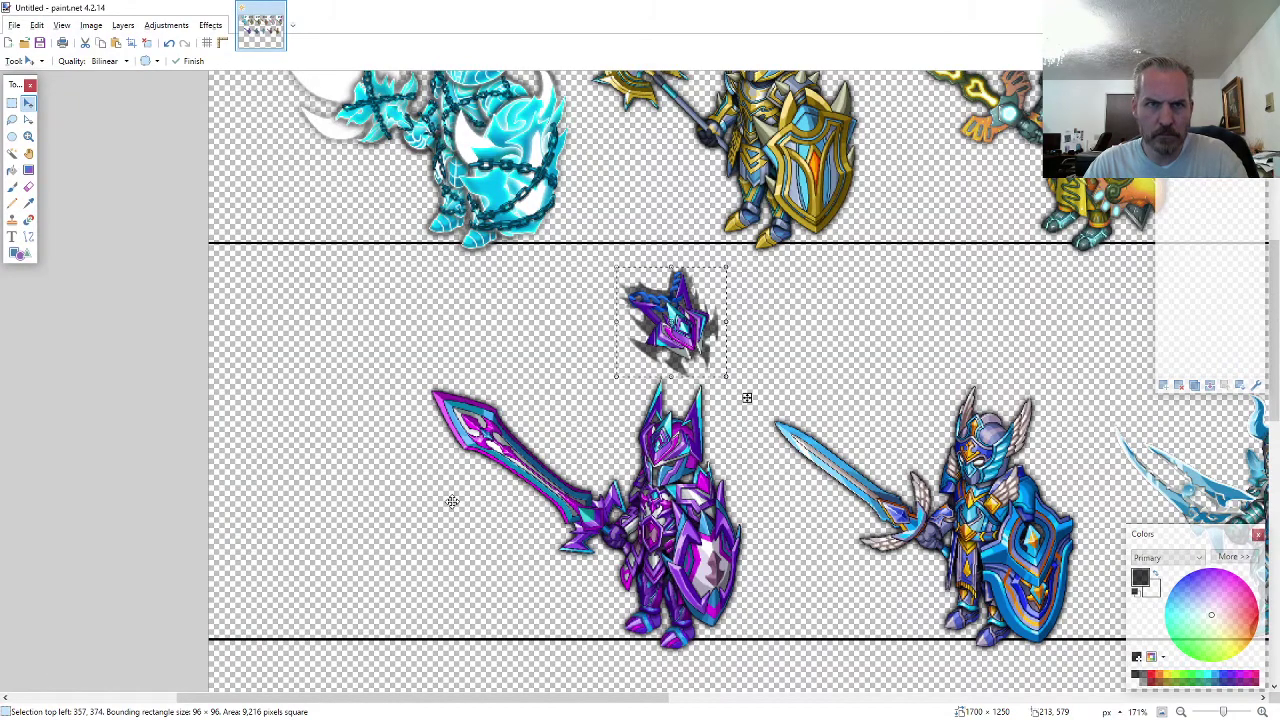
pyautogui.hotkey('ctrl', 'v')
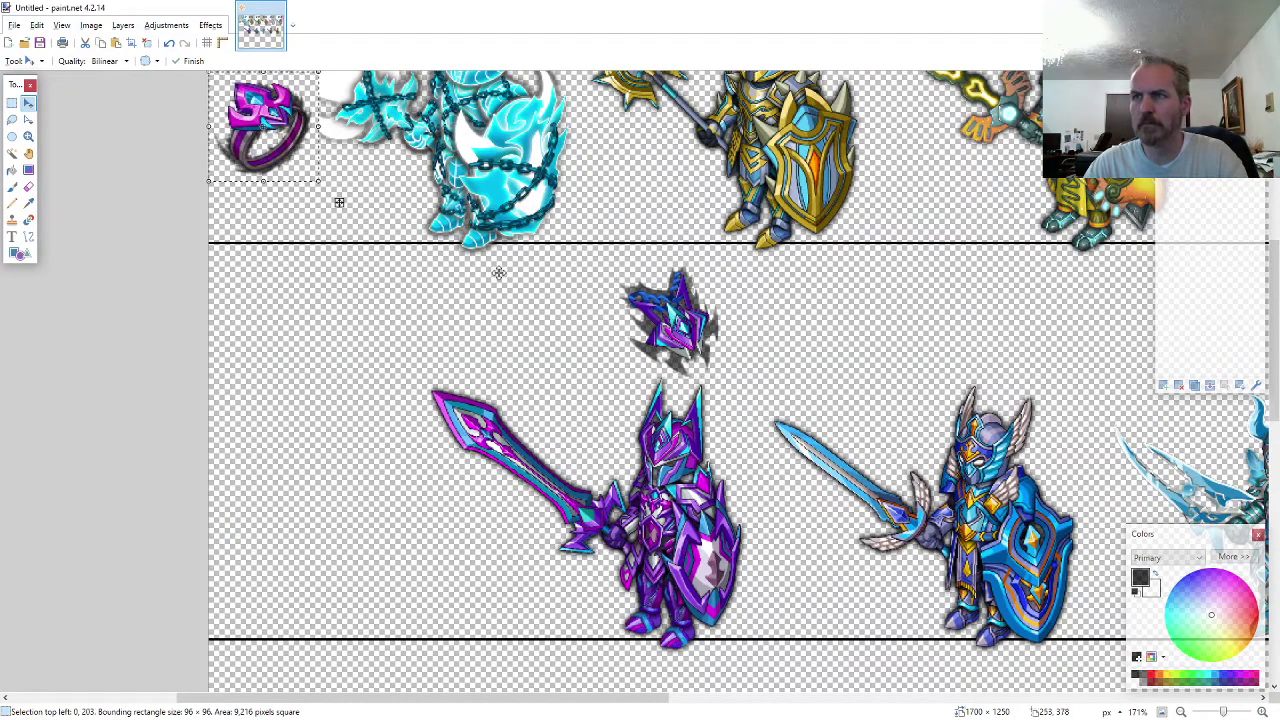
pyautogui.moveTo(499, 273); pyautogui.dragTo(801, 473)
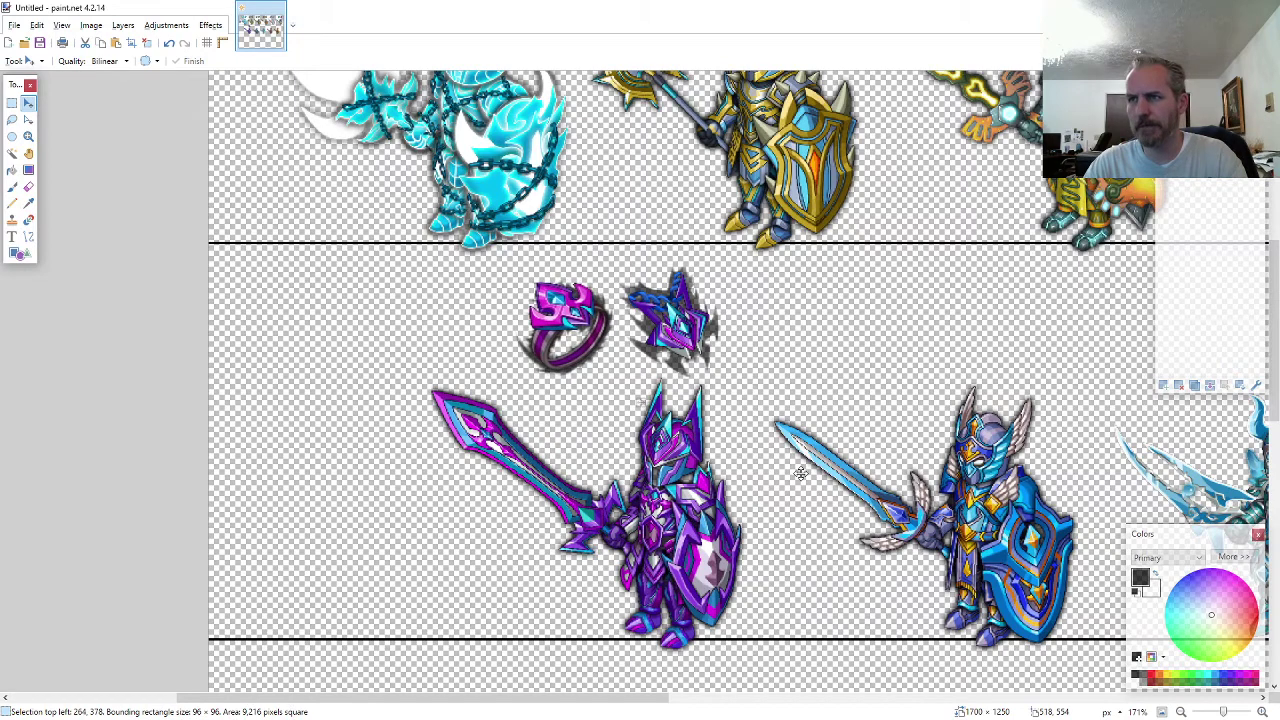
# - Copy ARMOR8-AW-Amulet.png into the image and place it above the second lower-row character, slightly right of its head
pyautogui.click(682, 718)
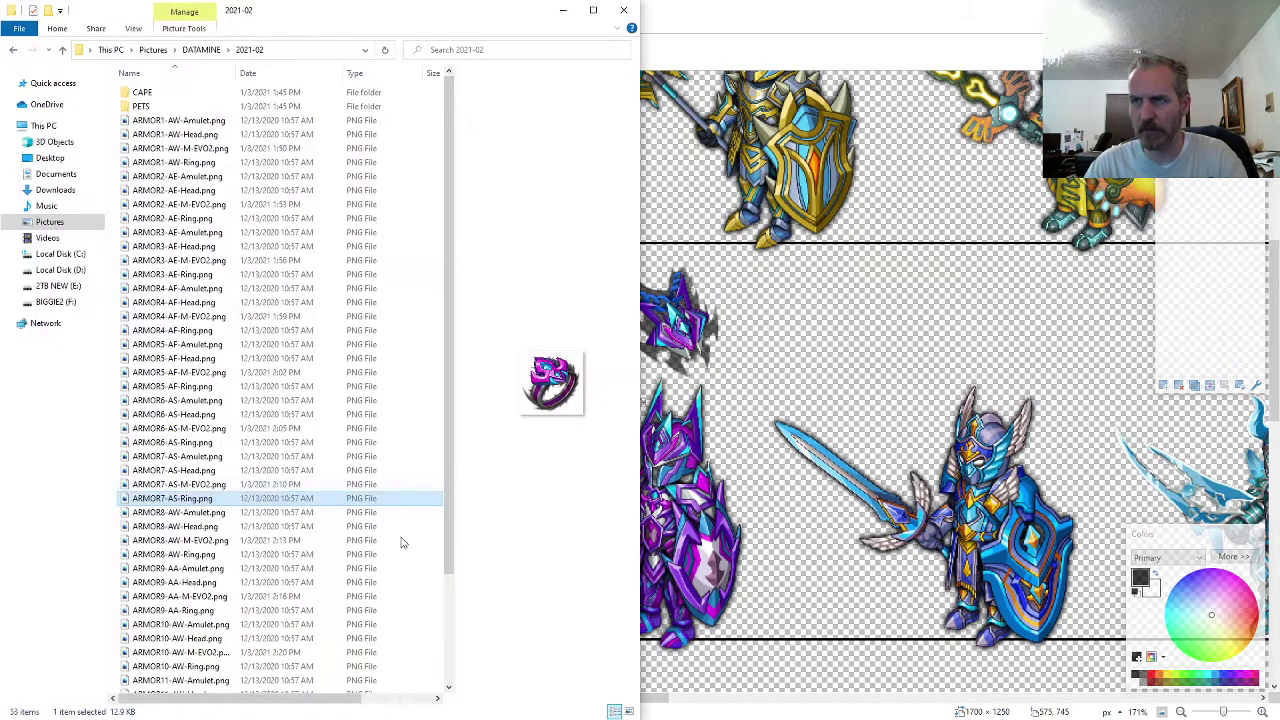
pyautogui.hotkey('alt', 'Tab')
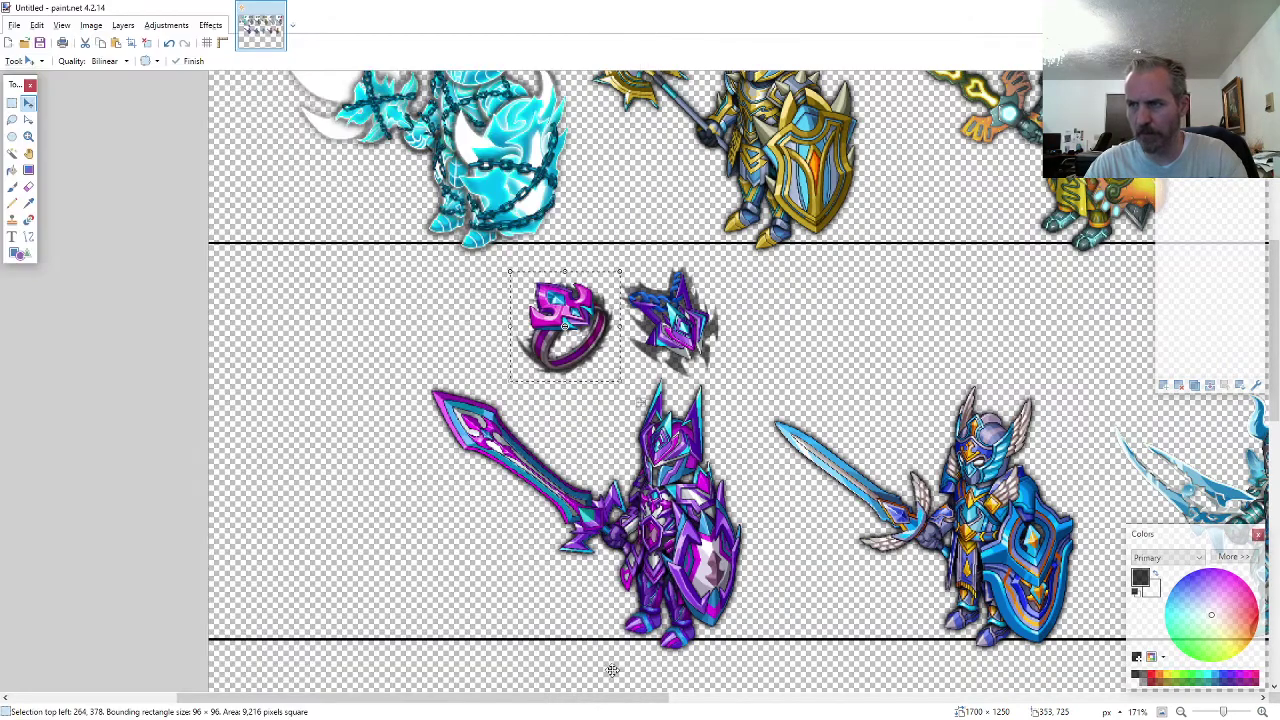
pyautogui.moveTo(600, 700); pyautogui.dragTo(796, 706)
pyautogui.hotkey('ctrl', 'v')
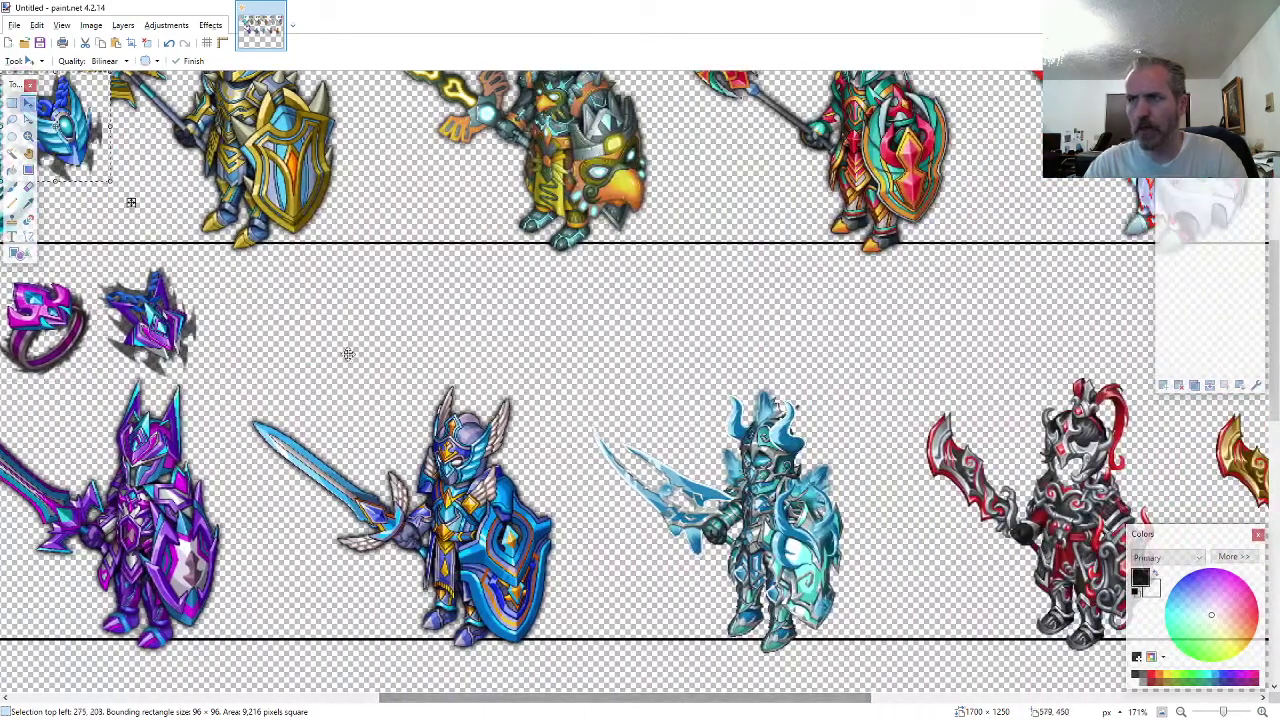
pyautogui.moveTo(131, 200); pyautogui.dragTo(563, 397)
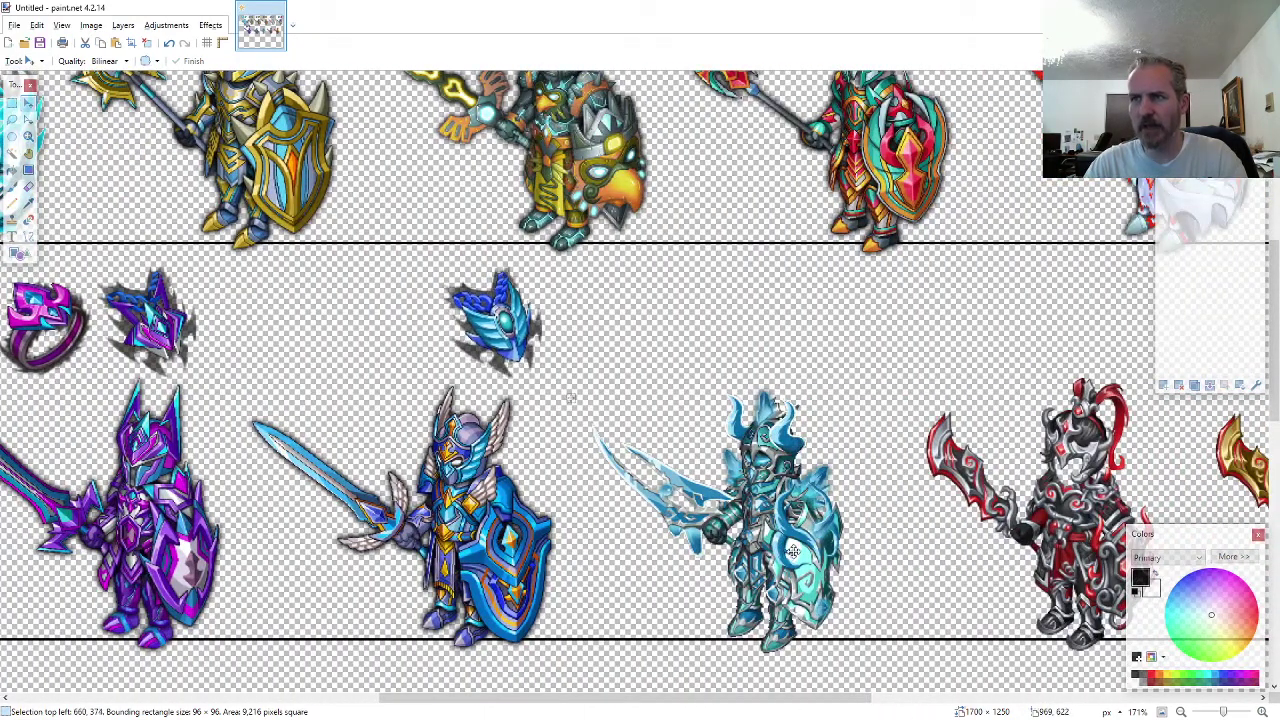
# - Copy ARMOR8-AW-Ring.png into the image and place it just left of the second lower-row character's amulet
pyautogui.hotkey('alt', 'Tab')
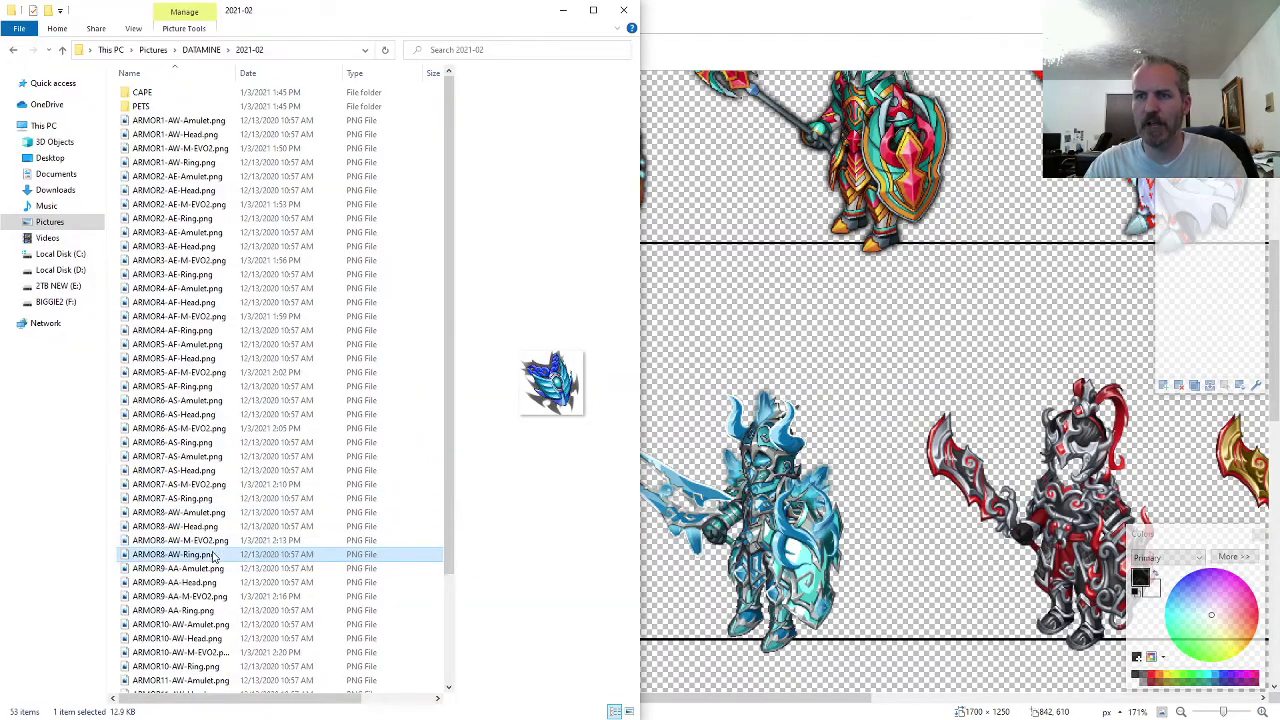
pyautogui.hotkey('alt', 'Tab')
pyautogui.hotkey('ctrl', 'v')
pyautogui.moveTo(180, 290); pyautogui.dragTo(510, 472)
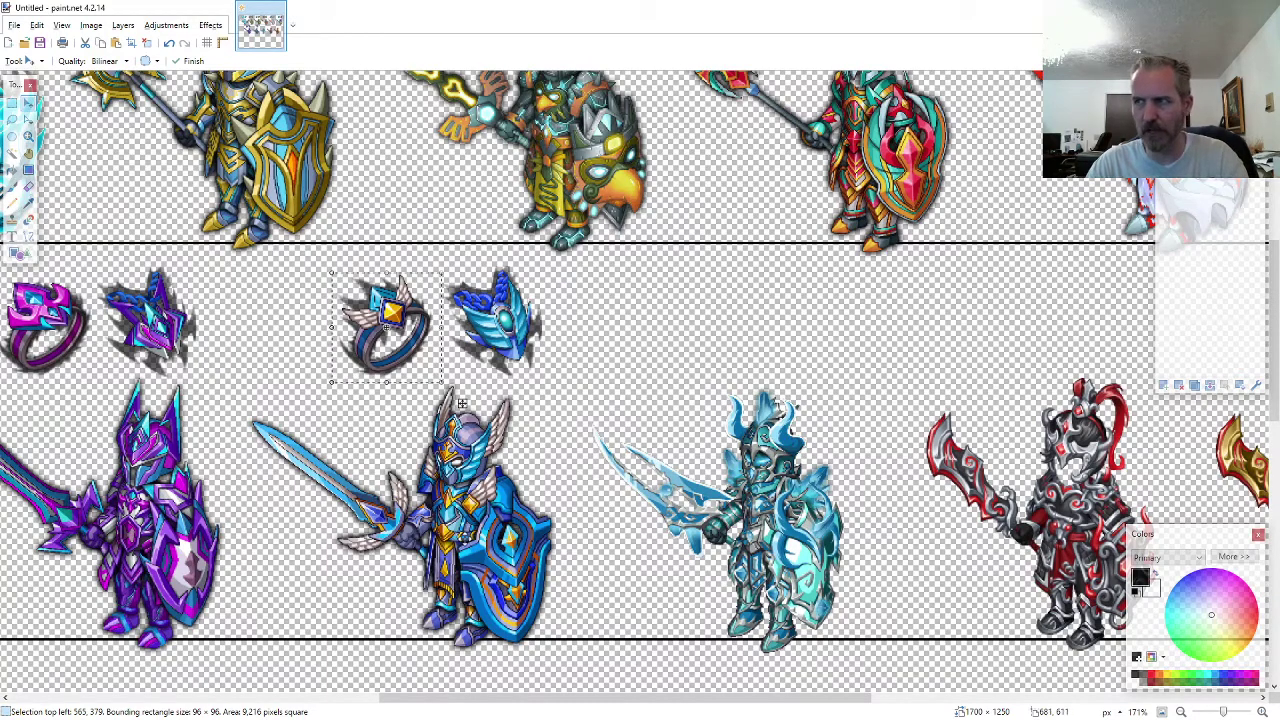
# - Copy ARMOR9-AA-Amulet.png into the image and place it above the third lower-row character, slightly right of its head
pyautogui.scroll(5, 462, 402)
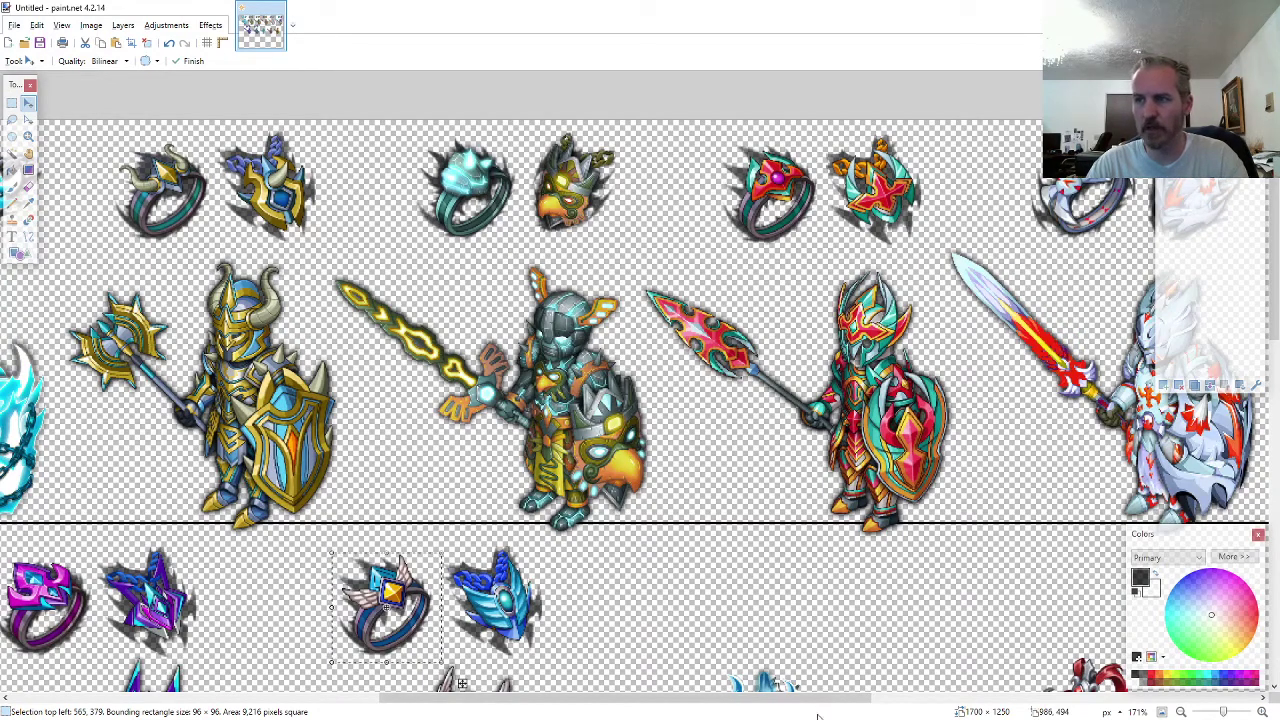
pyautogui.moveTo(812, 708); pyautogui.dragTo(646, 708)
pyautogui.scroll(-7, 646, 600)
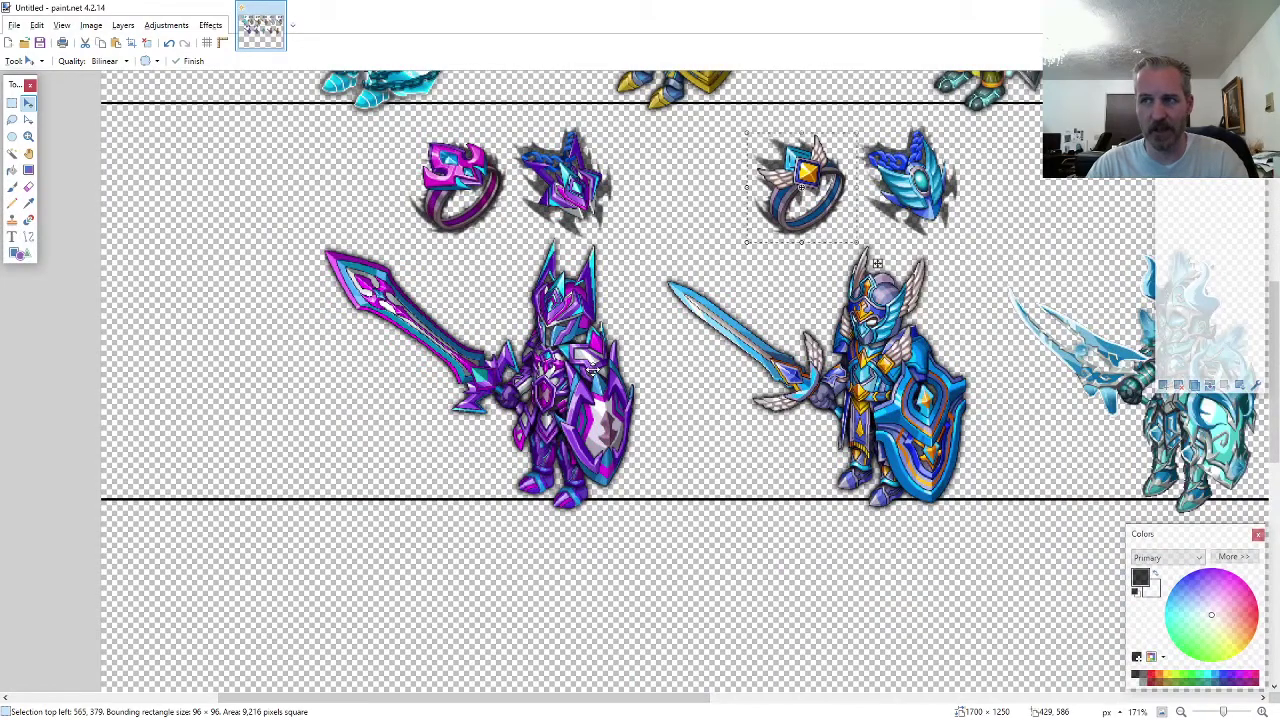
pyautogui.moveTo(628, 685); pyautogui.dragTo(886, 700)
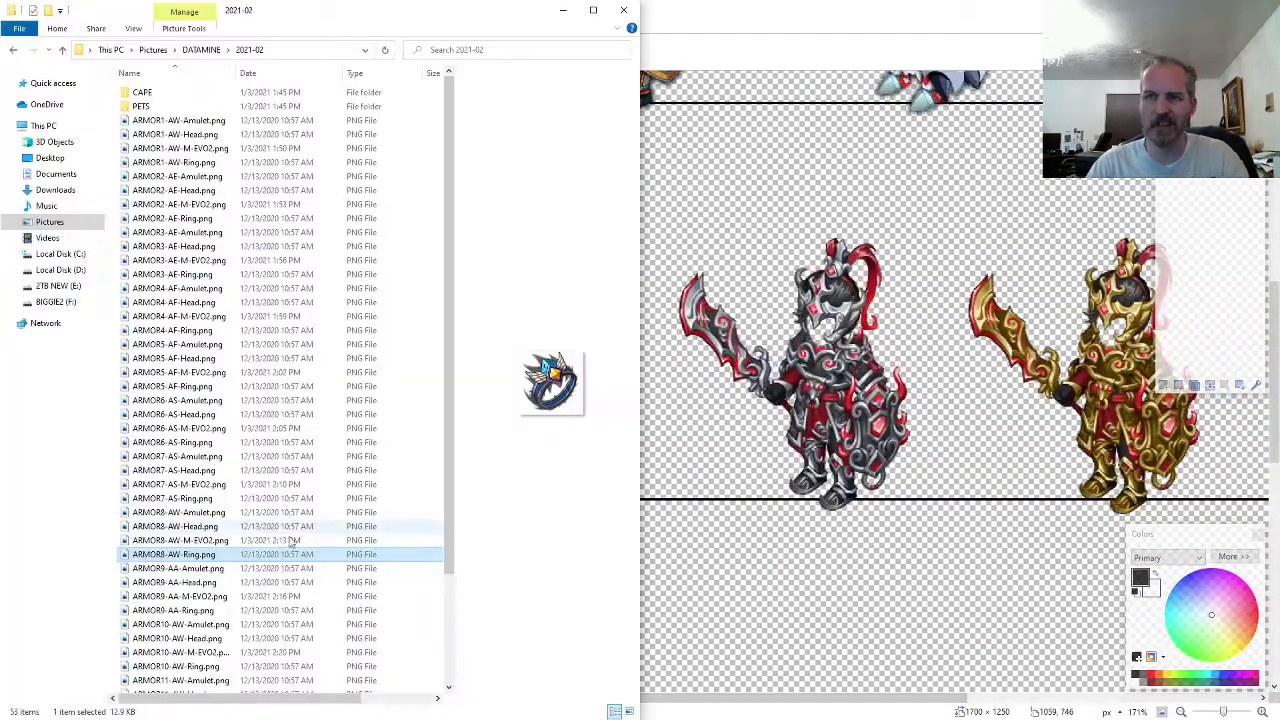
pyautogui.click(199, 570)
pyautogui.hotkey('ctrl', 'c')
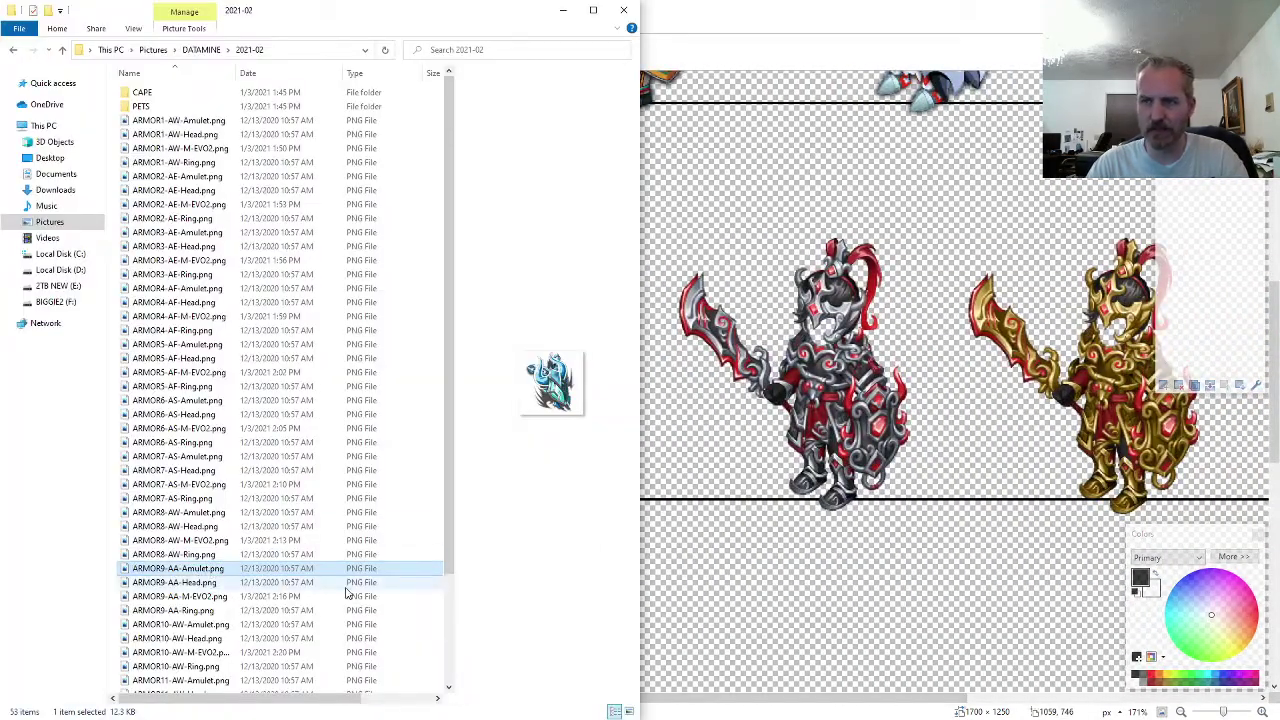
pyautogui.hotkey('alt', 'Tab')
pyautogui.hotkey('ctrl', 'v')
pyautogui.moveTo(355, 228); pyautogui.dragTo(843, 284)
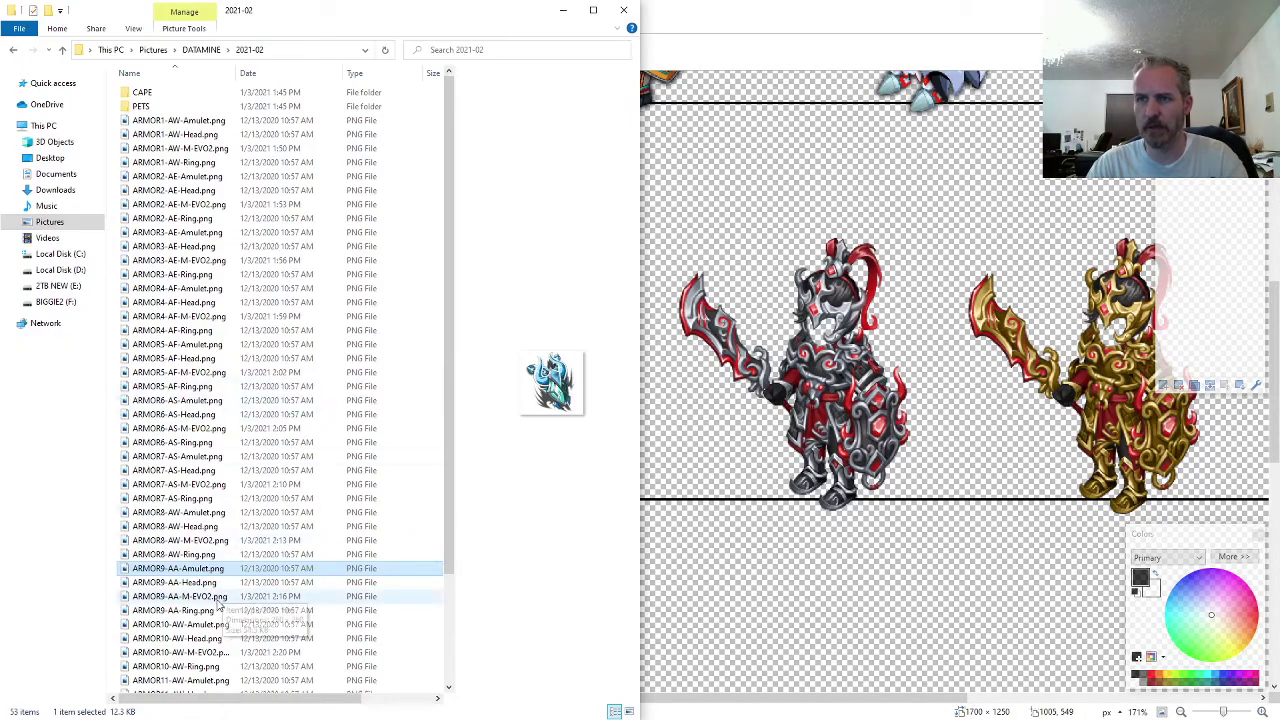
# - Copy ARMOR9-AA-Ring.png into the image and place it just left of the third lower-row character's amulet
pyautogui.click(306, 611)
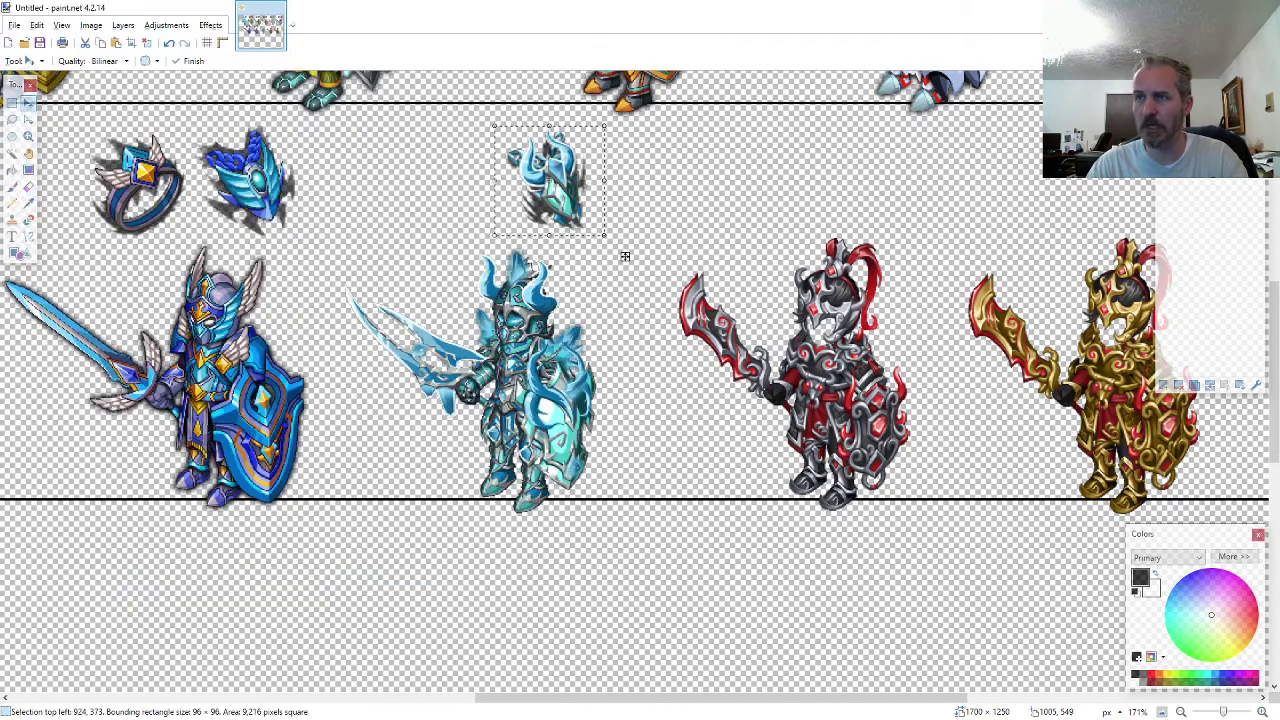
pyautogui.hotkey('ctrl', 'v')
pyautogui.moveTo(320, 218); pyautogui.dragTo(714, 274)
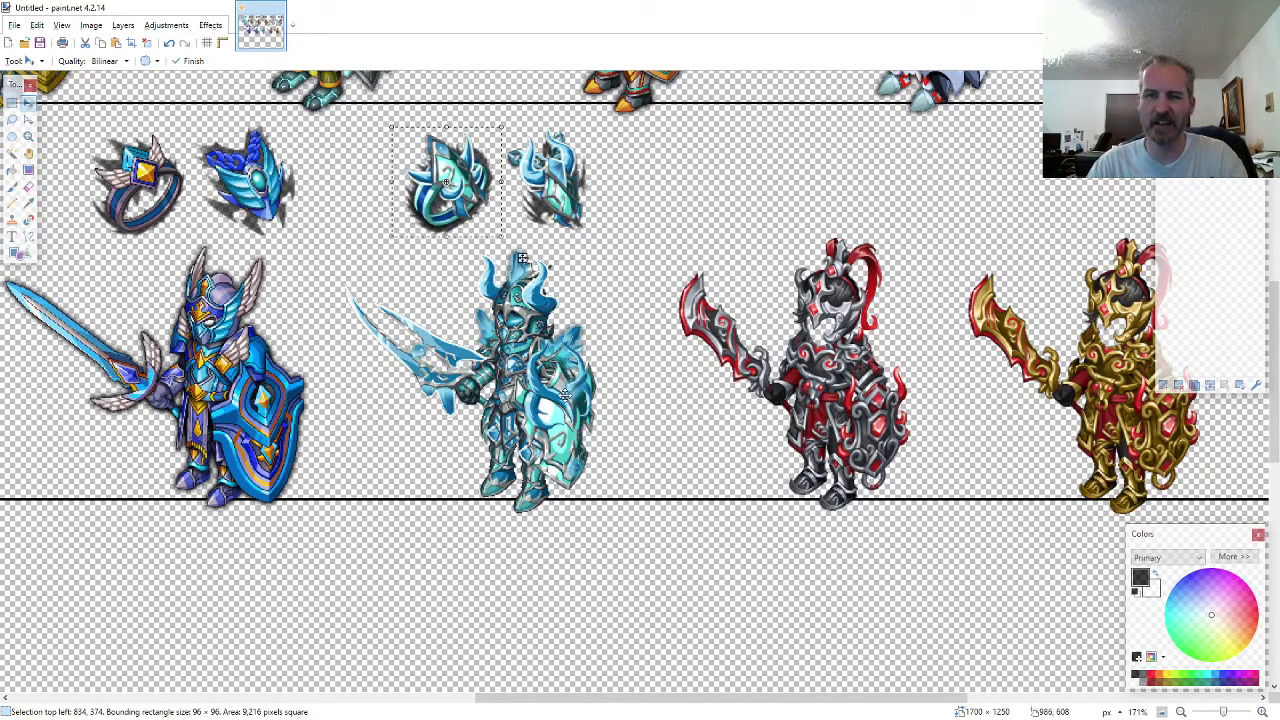
# - Copy ARMOR10-AW-Amulet.png into the image and place it above the fourth lower-row character, slightly right of its head
pyautogui.moveTo(690, 699); pyautogui.dragTo(773, 697)
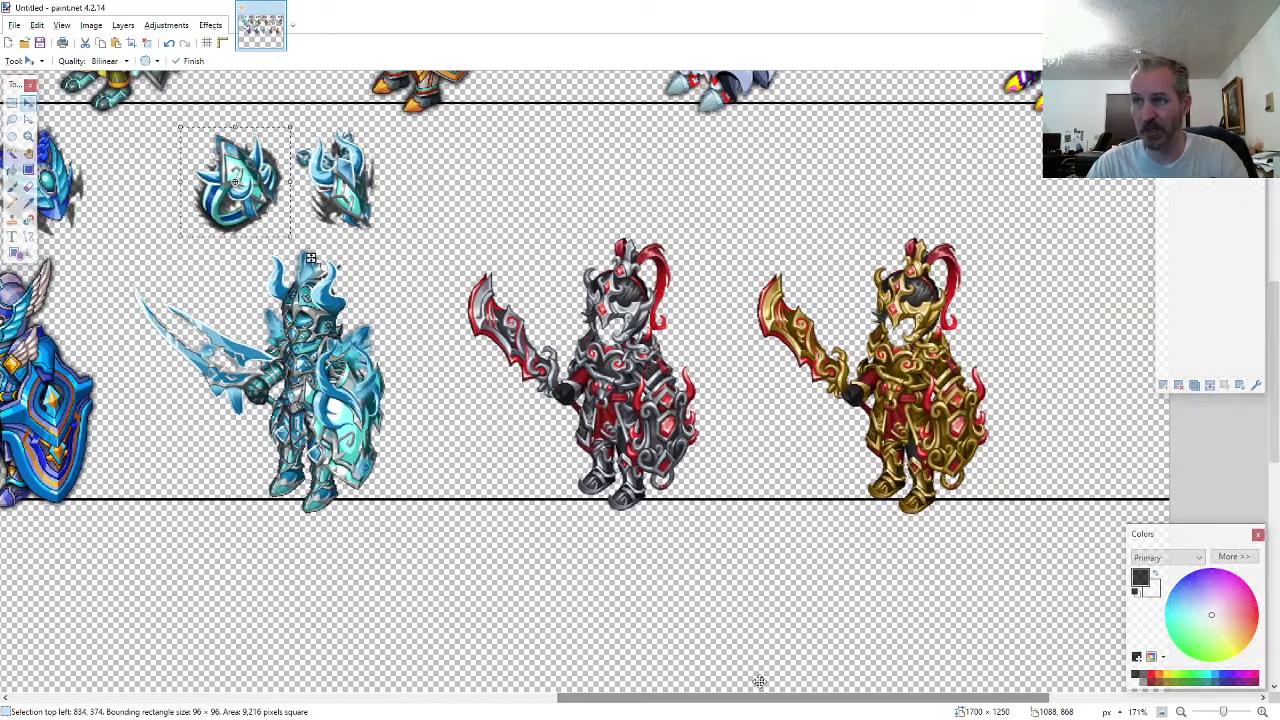
pyautogui.hotkey('alt', 'Tab')
pyautogui.click(233, 625)
pyautogui.hotkey('ctrl', 'c')
pyautogui.hotkey('alt', 'Tab')
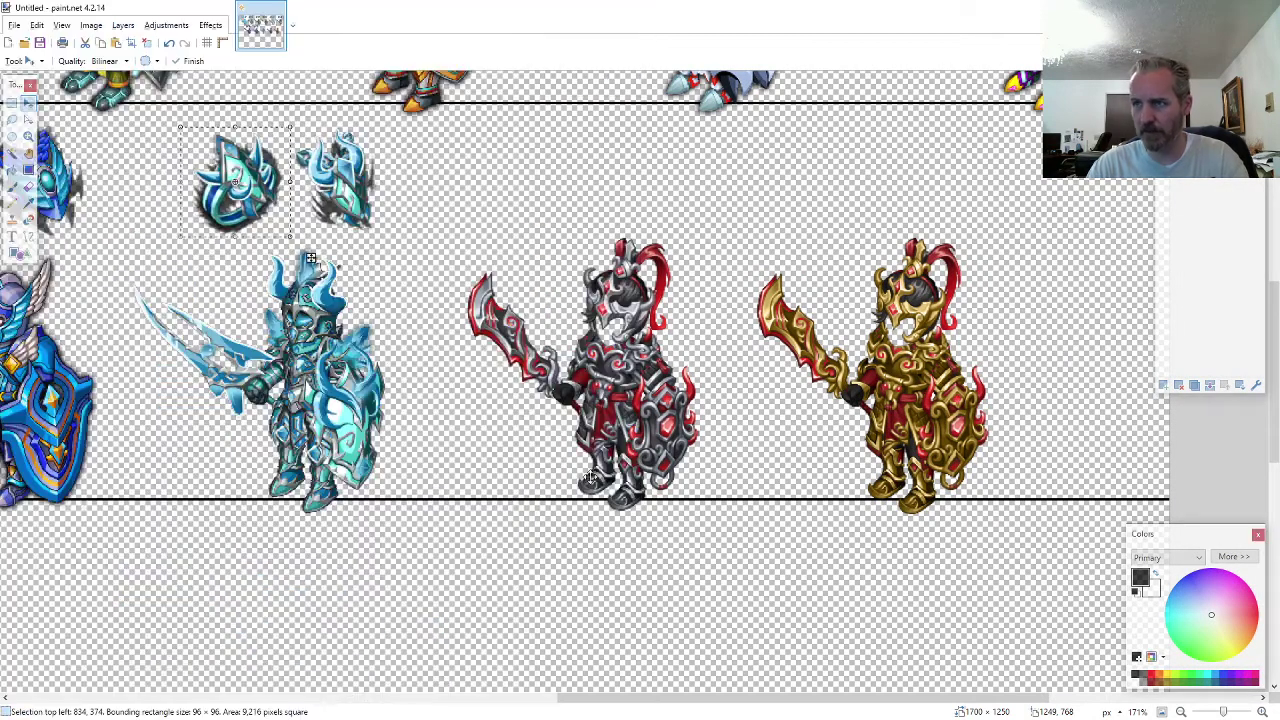
pyautogui.hotkey('ctrl', 'v')
pyautogui.moveTo(438, 235)
pyautogui.mouseDown()
pyautogui.moveTo(917, 293)
pyautogui.moveTo(998, 285)
pyautogui.mouseUp()
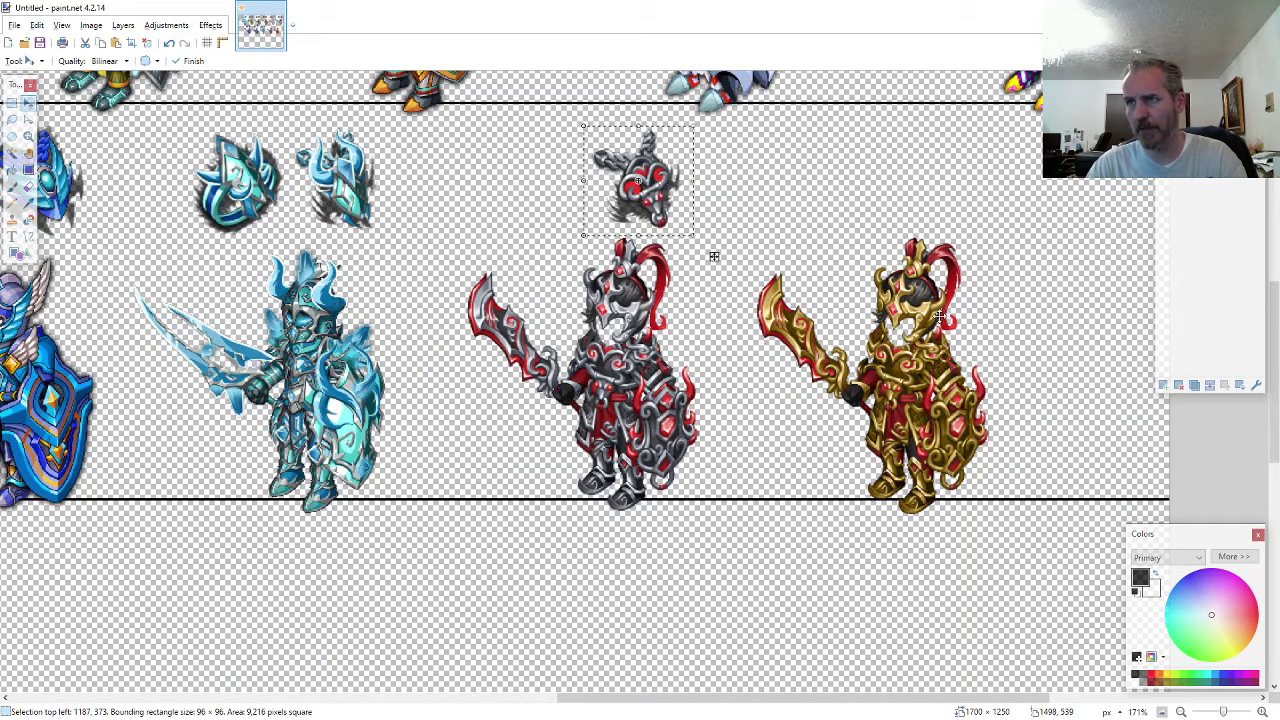
# - Copy ARMOR10-AW-Ring.png into the image and place it just left of the fourth lower-row character's amulet
pyautogui.hotkey('alt', 'Tab')
pyautogui.click(212, 667)
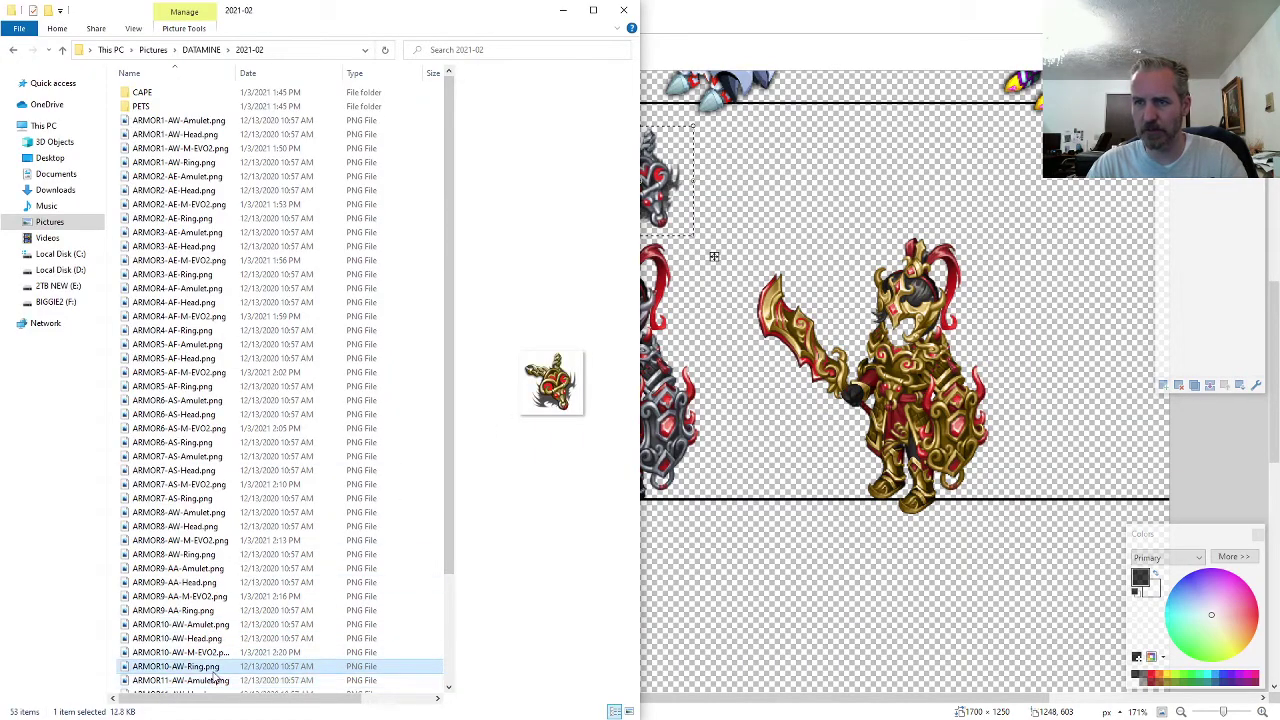
pyautogui.hotkey('ctrl', 'c')
pyautogui.hotkey('alt', 'Tab')
pyautogui.hotkey('ctrl', 'v')
pyautogui.moveTo(136, 206)
pyautogui.mouseDown()
pyautogui.moveTo(530, 284)
pyautogui.moveTo(537, 256)
pyautogui.mouseUp()
pyautogui.moveTo(721, 411); pyautogui.dragTo(725, 408)
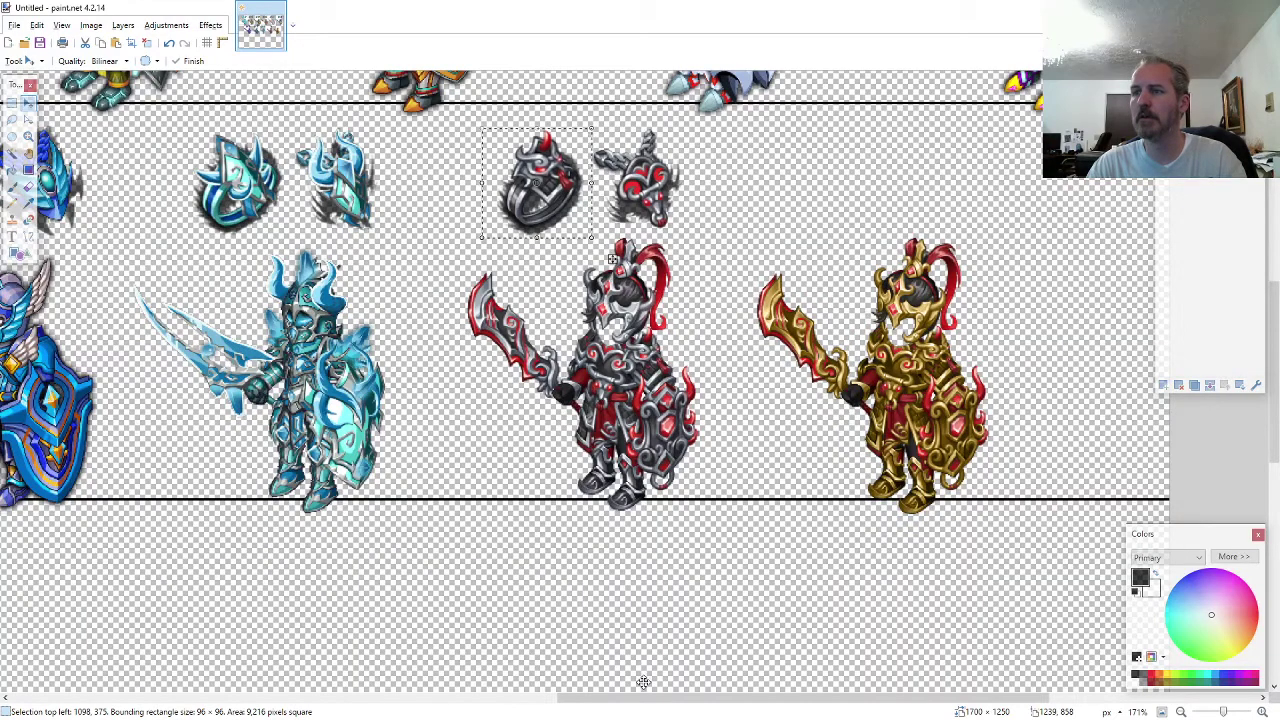
# - Copy ARMOR11-AW-Amulet.png into the image and place it above the last lower-row character, slightly right of its head
pyautogui.moveTo(645, 697); pyautogui.dragTo(731, 697)
pyautogui.hotkey('alt', 'Tab')
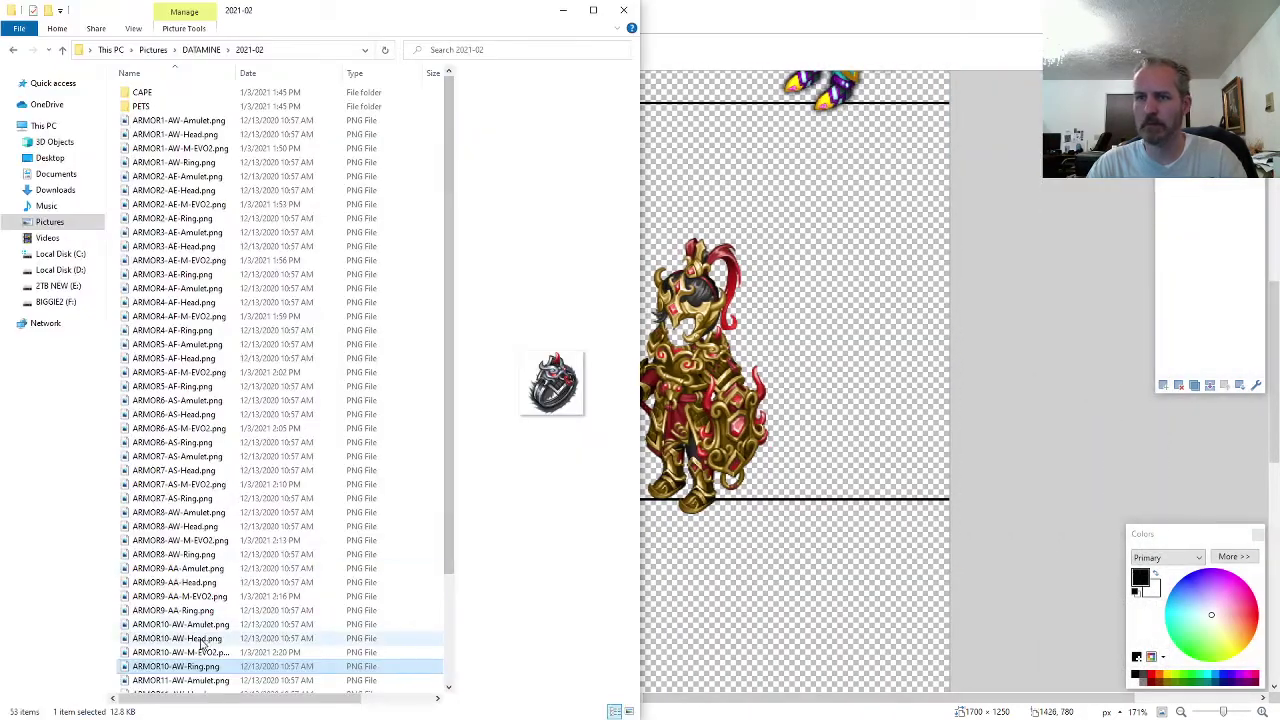
pyautogui.scroll(-1, 203, 645)
pyautogui.hotkey('alt', 'Tab')
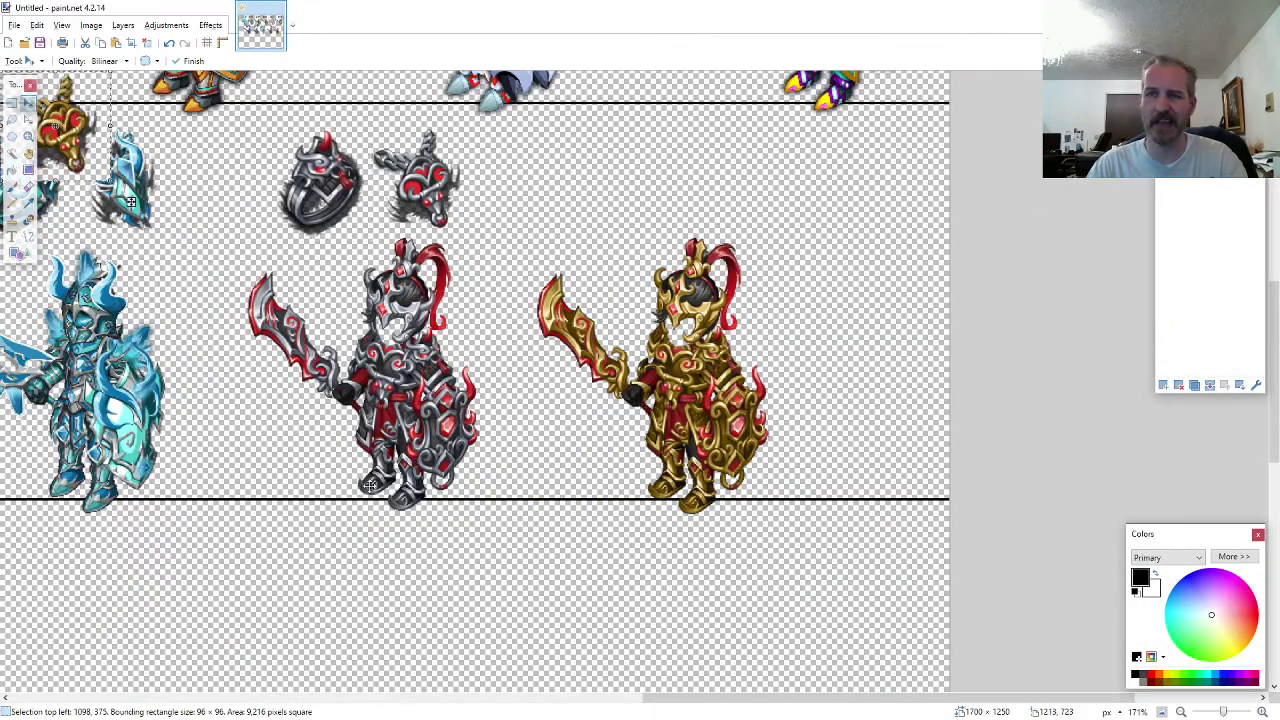
pyautogui.moveTo(275, 342); pyautogui.dragTo(938, 398)
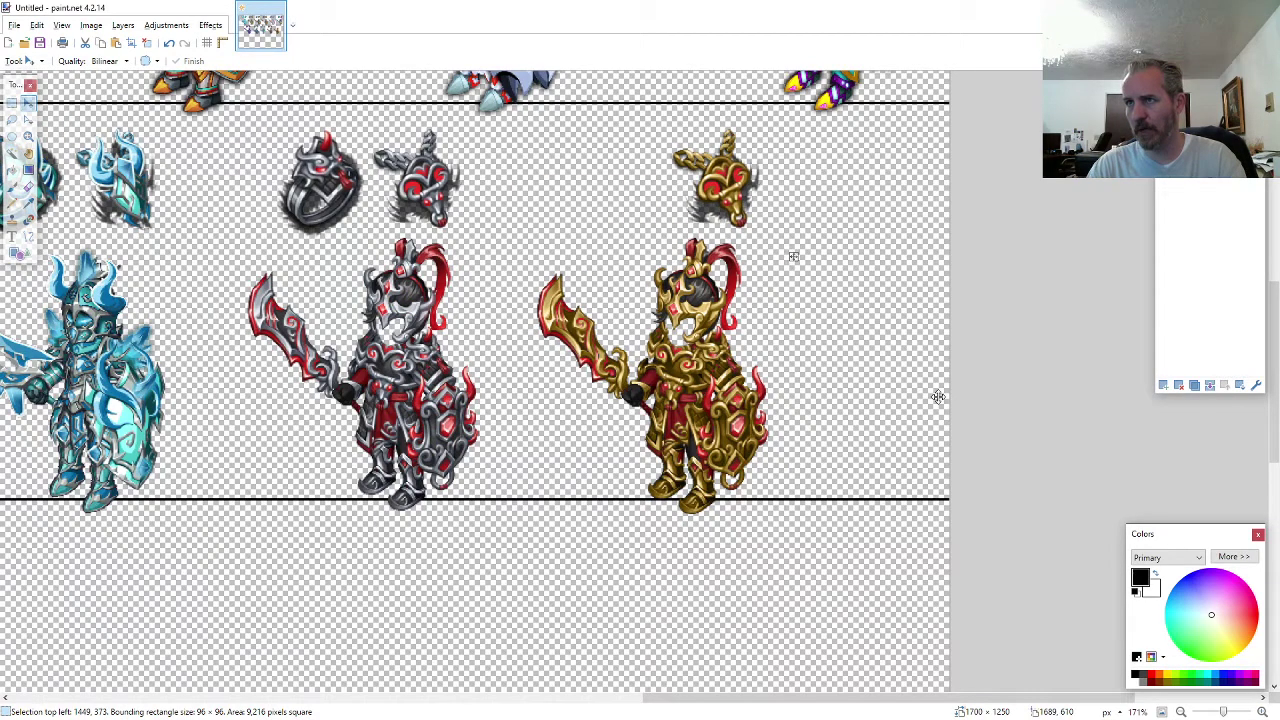
# - Copy ARMOR11-AW-Ring.png into the image and place it just left of the last lower-row character's amulet
pyautogui.hotkey('alt', 'Tab')
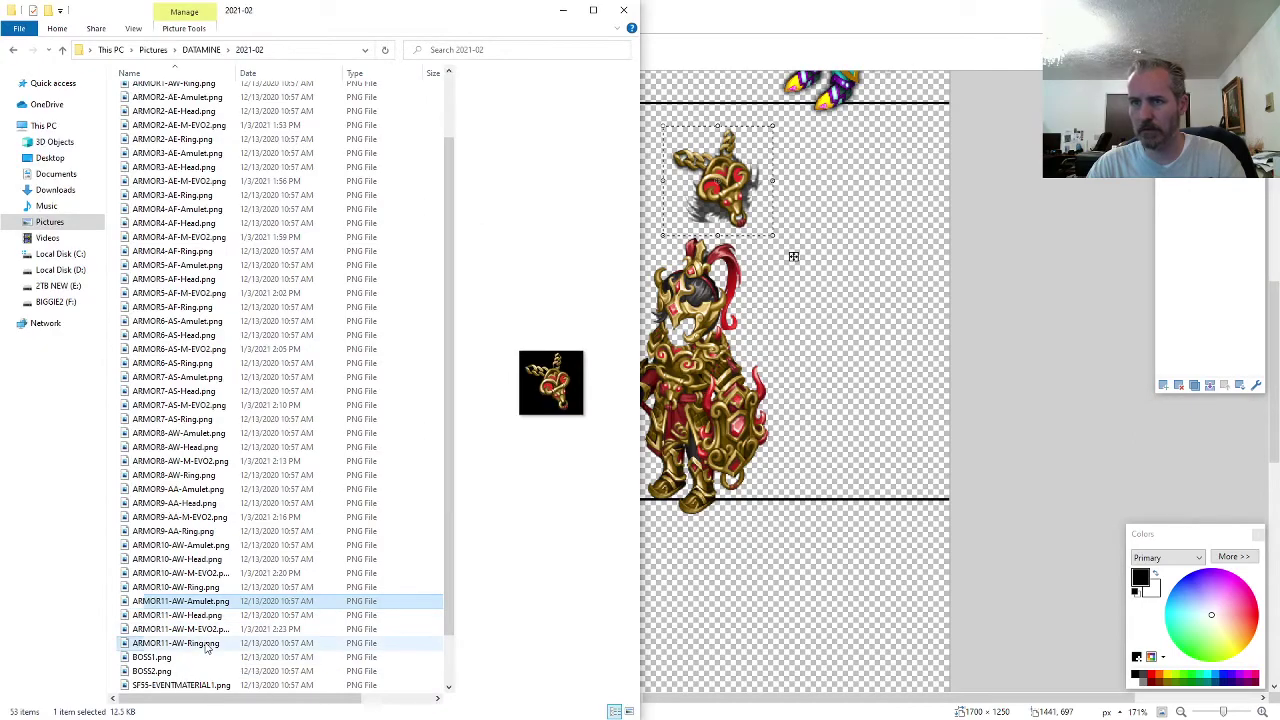
pyautogui.hotkey('alt', 'Tab')
pyautogui.hotkey('ctrl', 'v')
pyautogui.moveTo(347, 221)
pyautogui.mouseDown()
pyautogui.moveTo(920, 278)
pyautogui.moveTo(906, 280)
pyautogui.mouseUp()
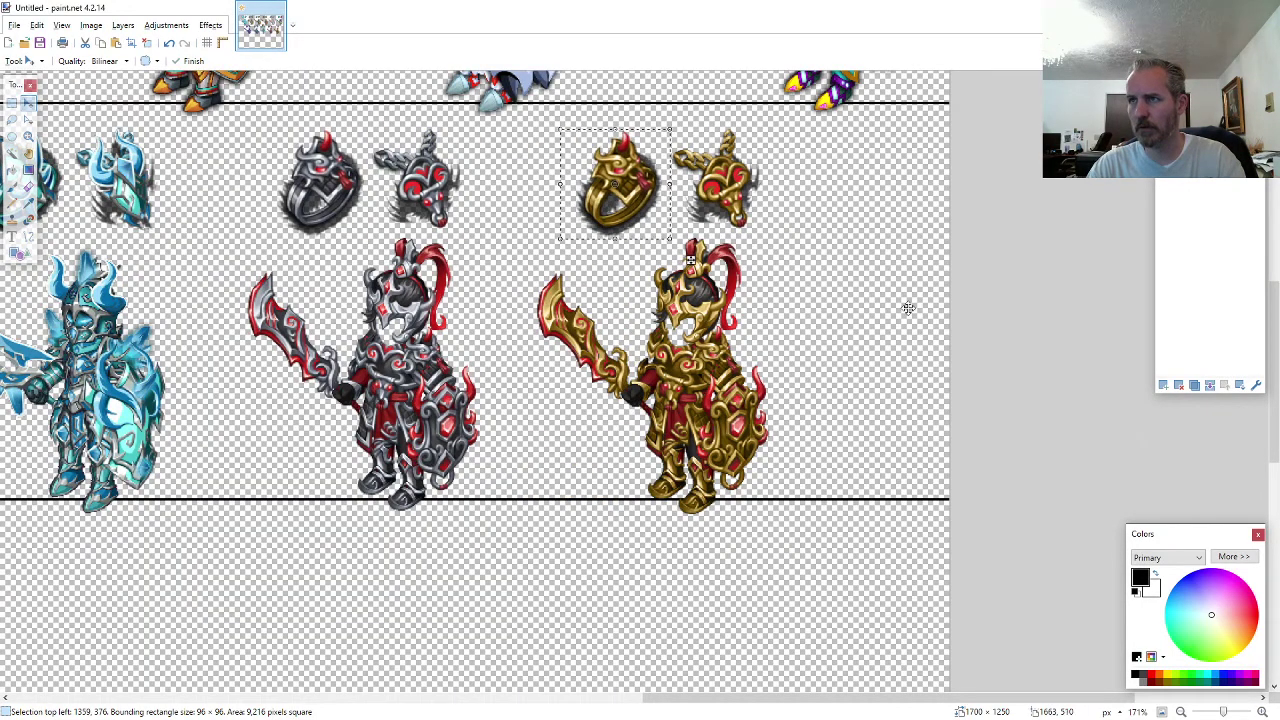
# - Paste the 27 × 36 pixel water-drop icon and place it left of the second lower-row character's feet, just above the ground line
pyautogui.scroll(-4, 907, 308)
pyautogui.scroll(2, 866, 401)
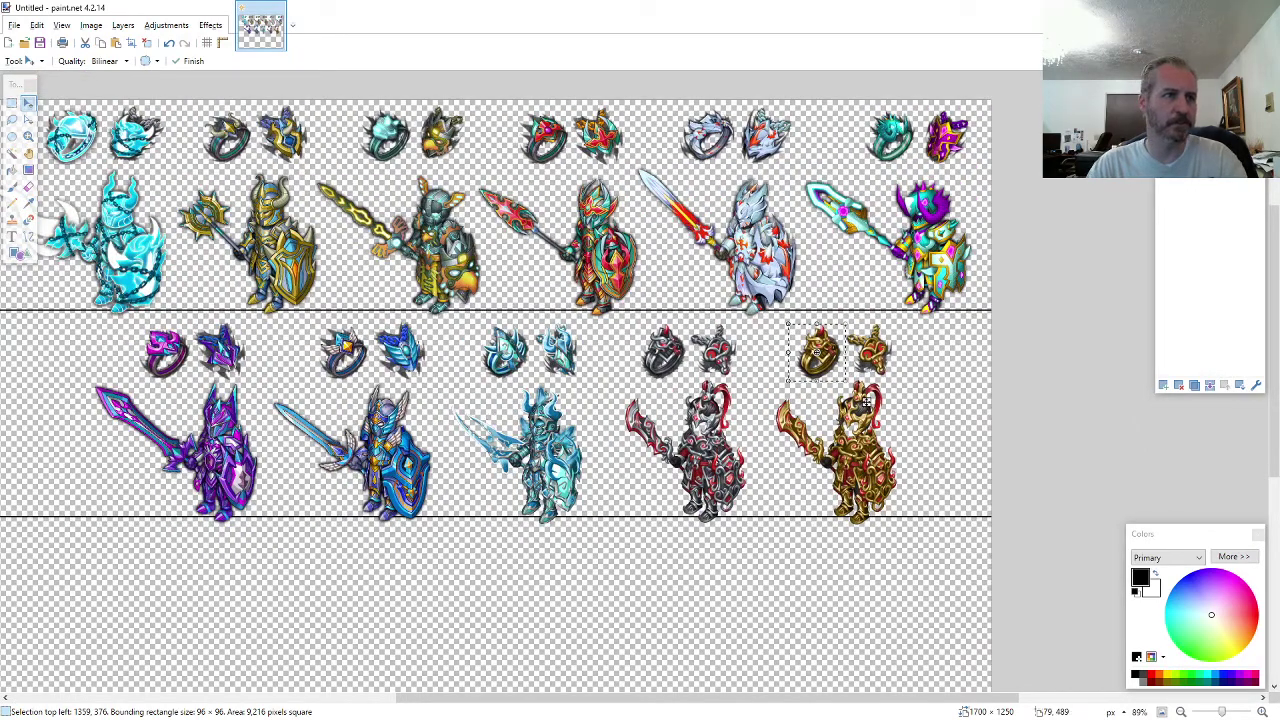
pyautogui.scroll(5, 430, 553)
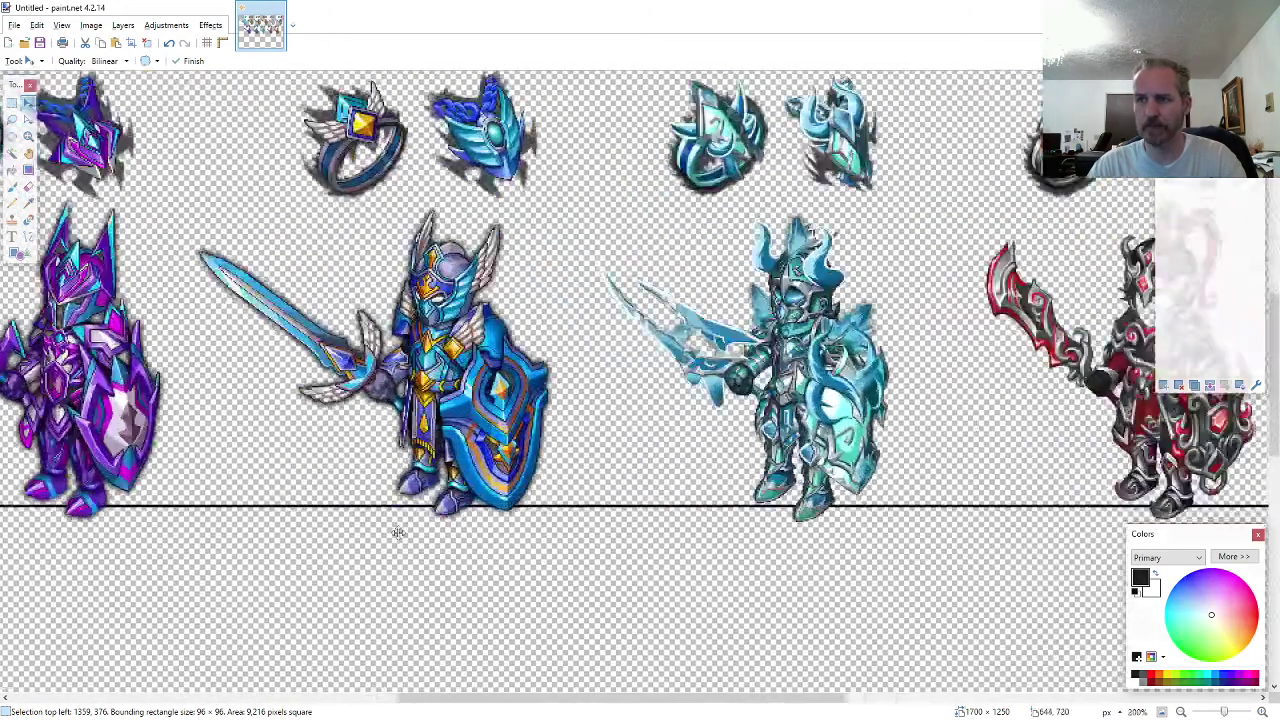
pyautogui.hotkey('ctrl', 'z')
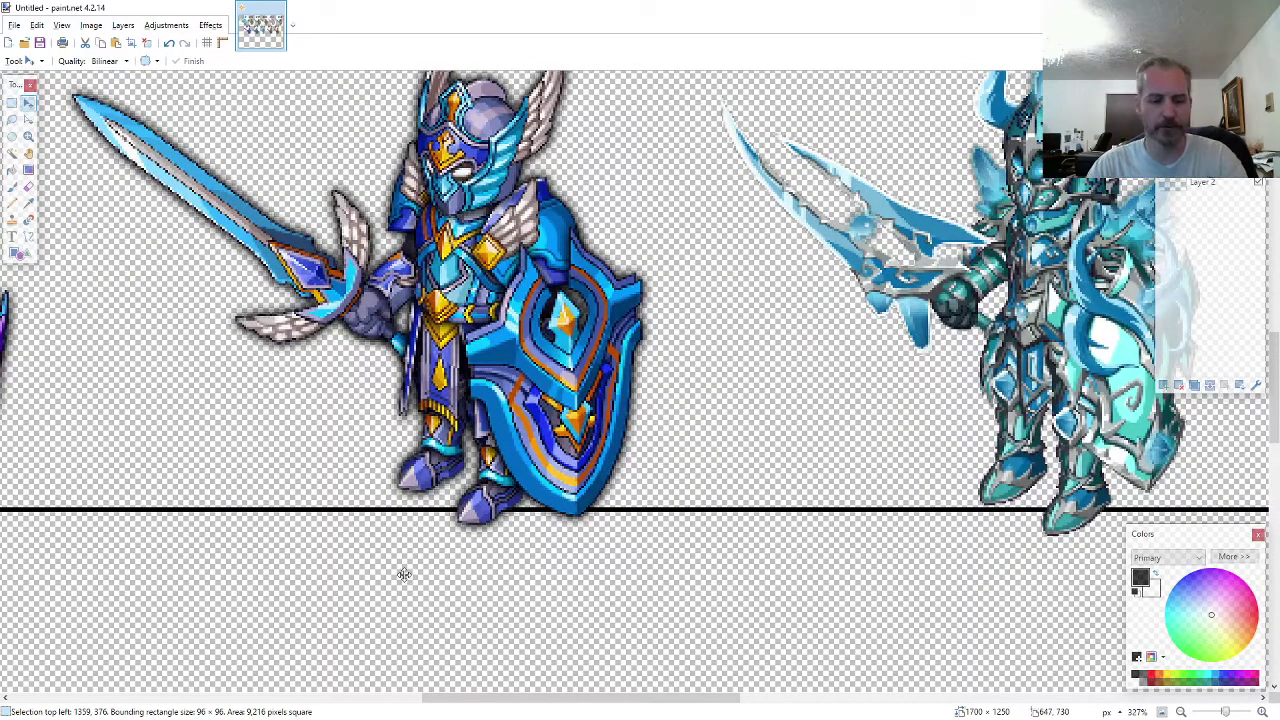
pyautogui.hotkey('ctrl', 'v')
pyautogui.moveTo(208, 152); pyautogui.dragTo(533, 517)
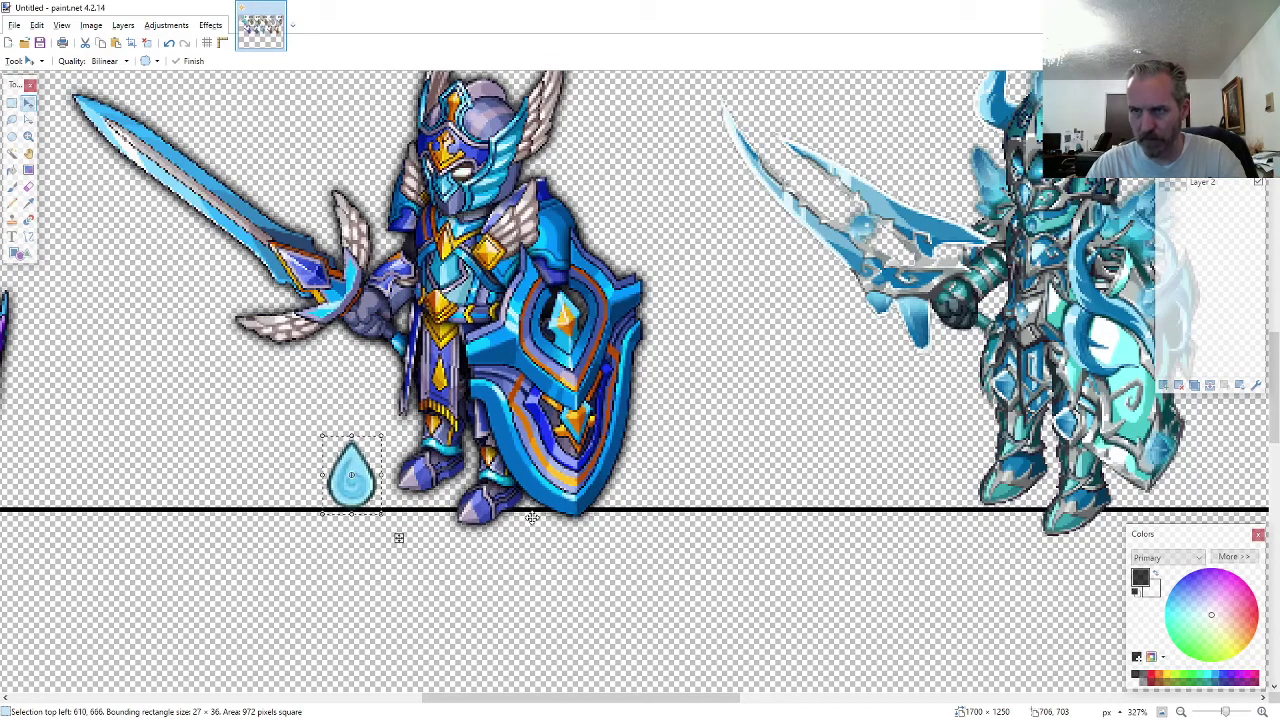
# - Paste another water-drop icon and place it left of the first upper-row character's feet, on the ground line
pyautogui.scroll(-5, 540, 534)
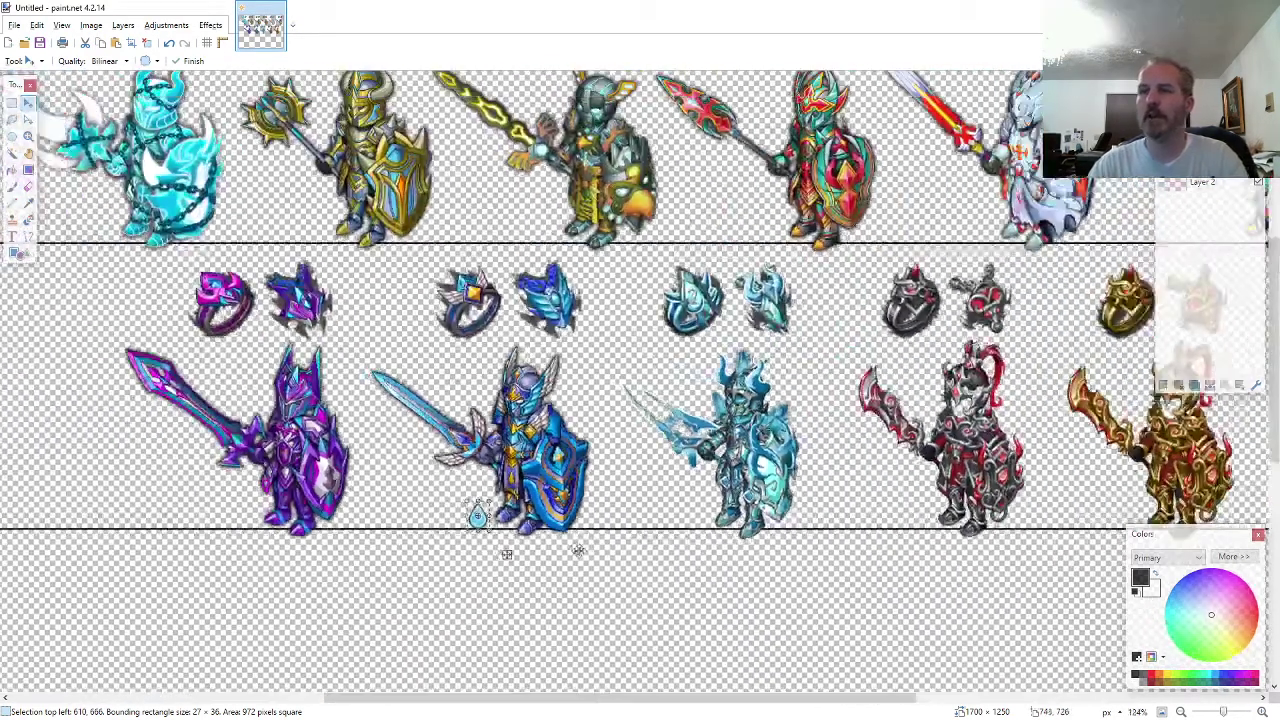
pyautogui.scroll(3, 584, 552)
pyautogui.scroll(-1, 363, 463)
pyautogui.scroll(4, 200, 410)
pyautogui.hotkey('ctrl', 'v')
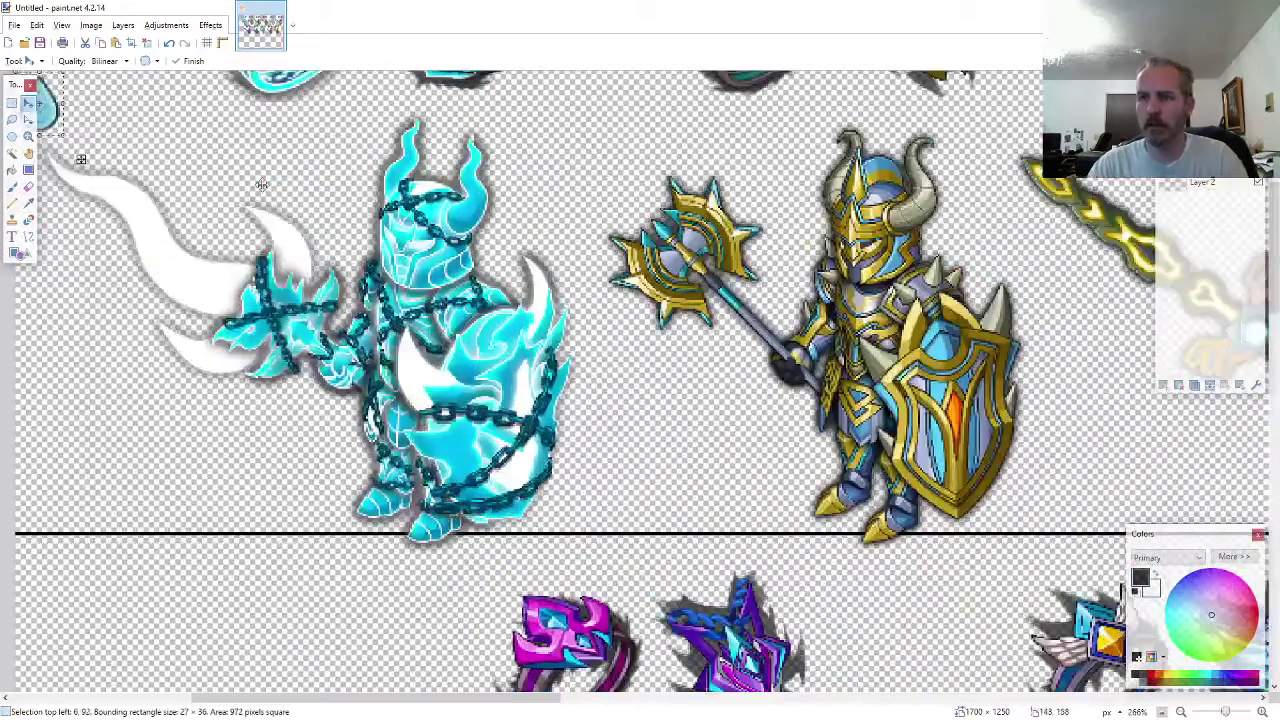
pyautogui.moveTo(261, 186); pyautogui.dragTo(533, 219)
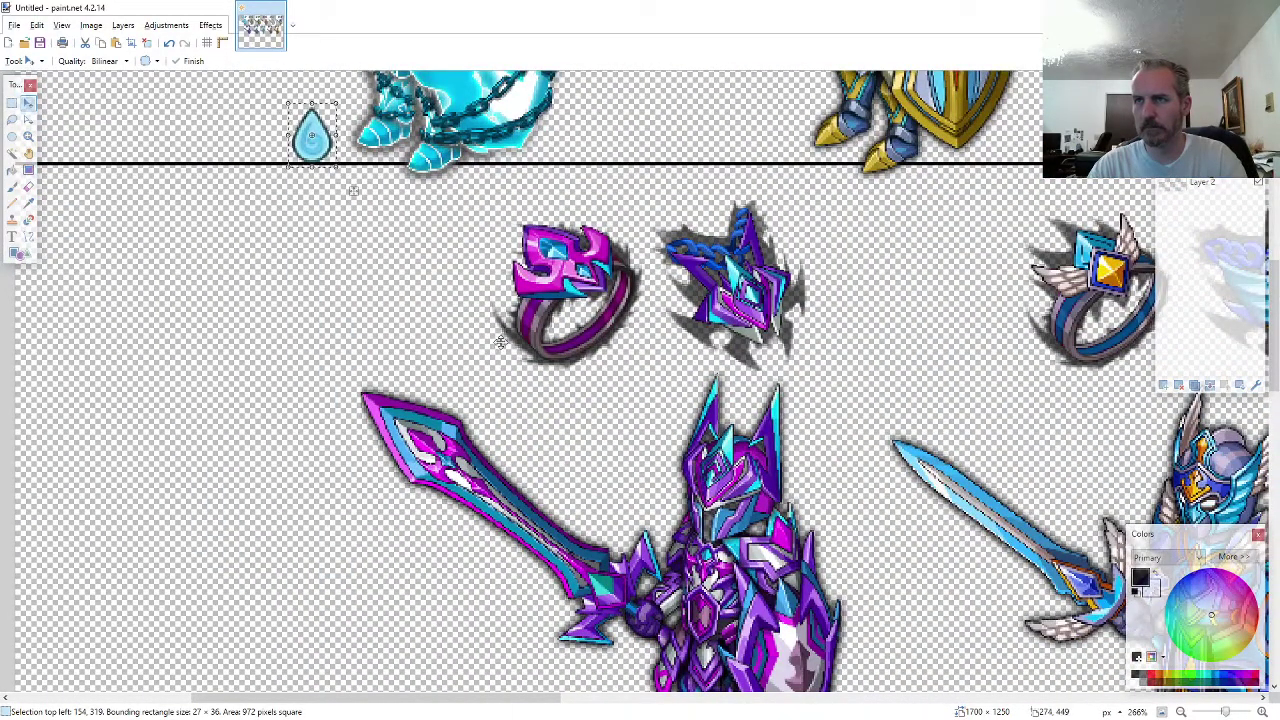
# - Paste water-drop icons left of the feet of the fourth and fifth lower-row characters, just above the ground line
pyautogui.scroll(-5, 189, 422)
pyautogui.scroll(5, 1111, 630)
pyautogui.hotkey('ctrl', 'v')
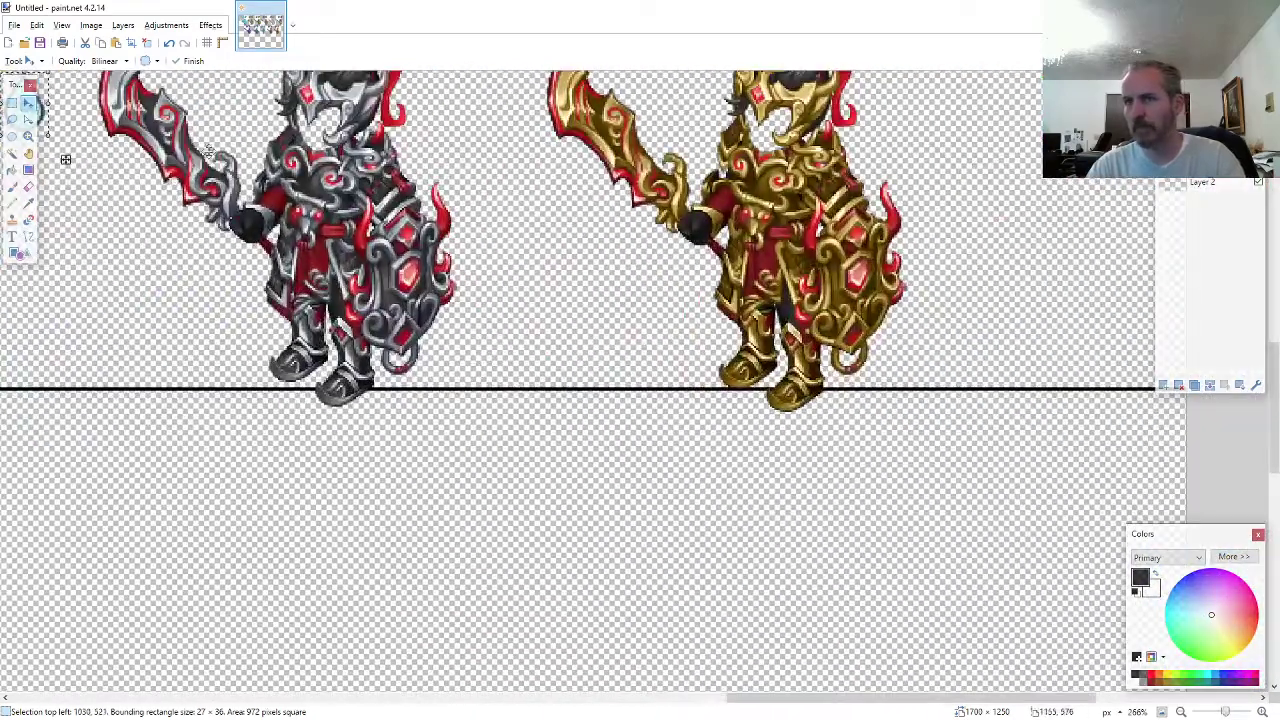
pyautogui.moveTo(65, 159); pyautogui.dragTo(276, 412)
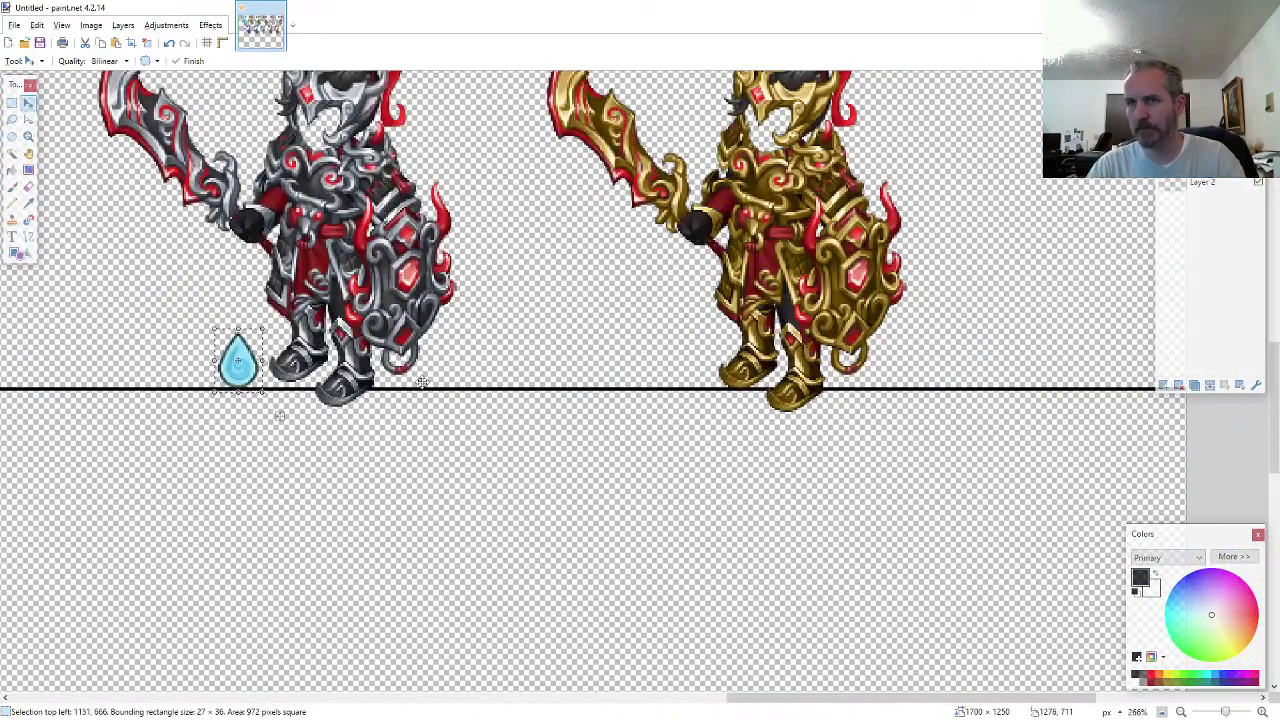
pyautogui.moveTo(361, 280); pyautogui.dragTo(977, 505)
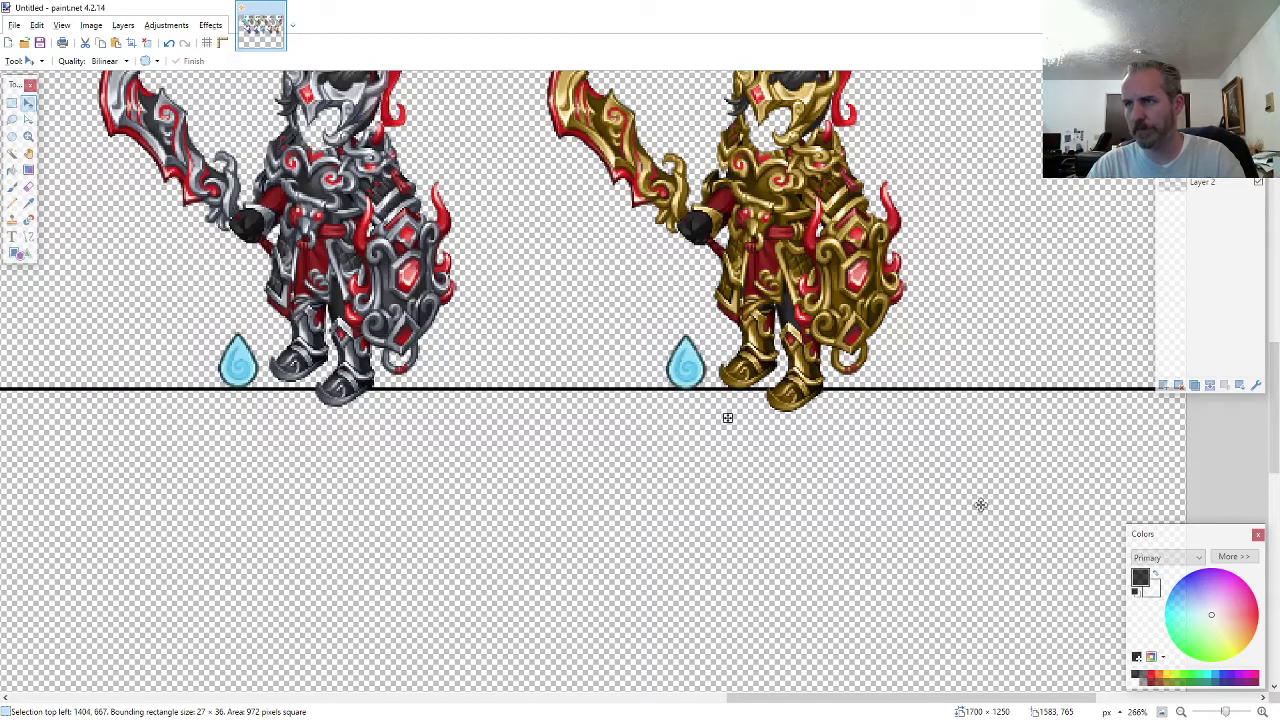
# - Paste the 31 × 33 pixel purple flame icon and place it left of the first lower-row character's feet, just above the ground line
pyautogui.scroll(-5, 950, 544)
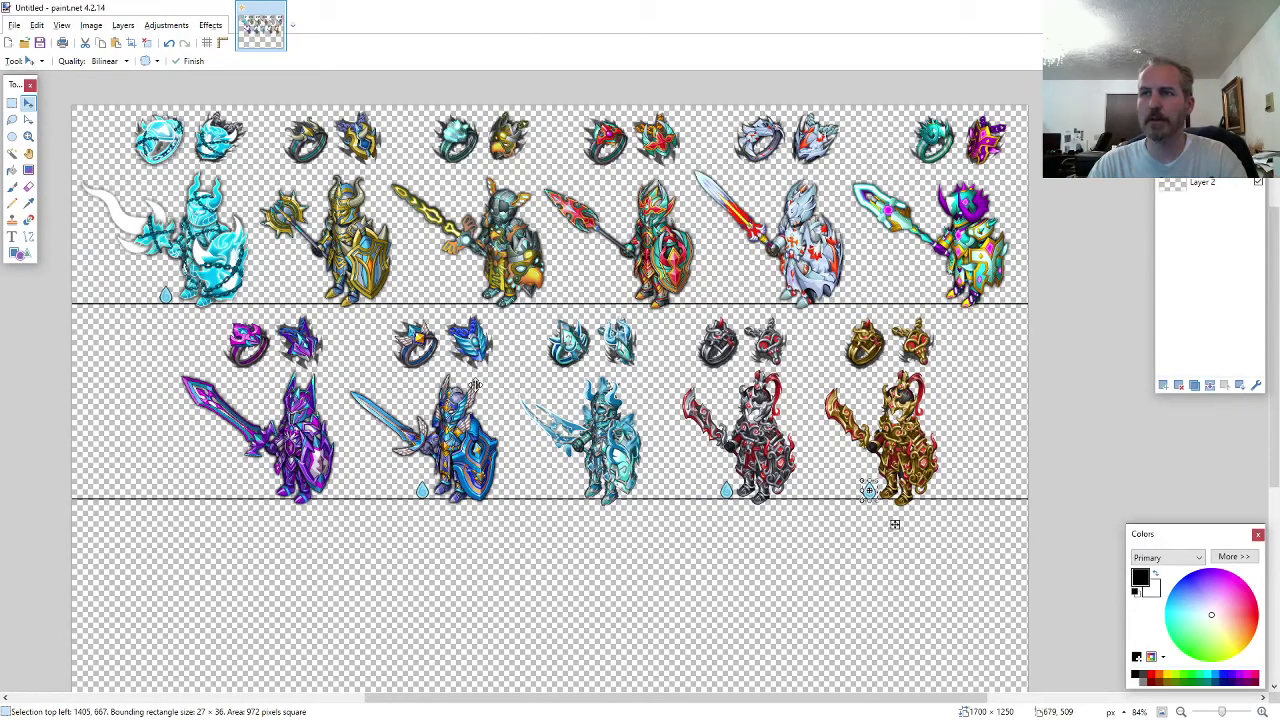
pyautogui.scroll(6, 300, 572)
pyautogui.hotkey('ctrl', 'v')
pyautogui.moveTo(180, 228); pyautogui.dragTo(387, 442)
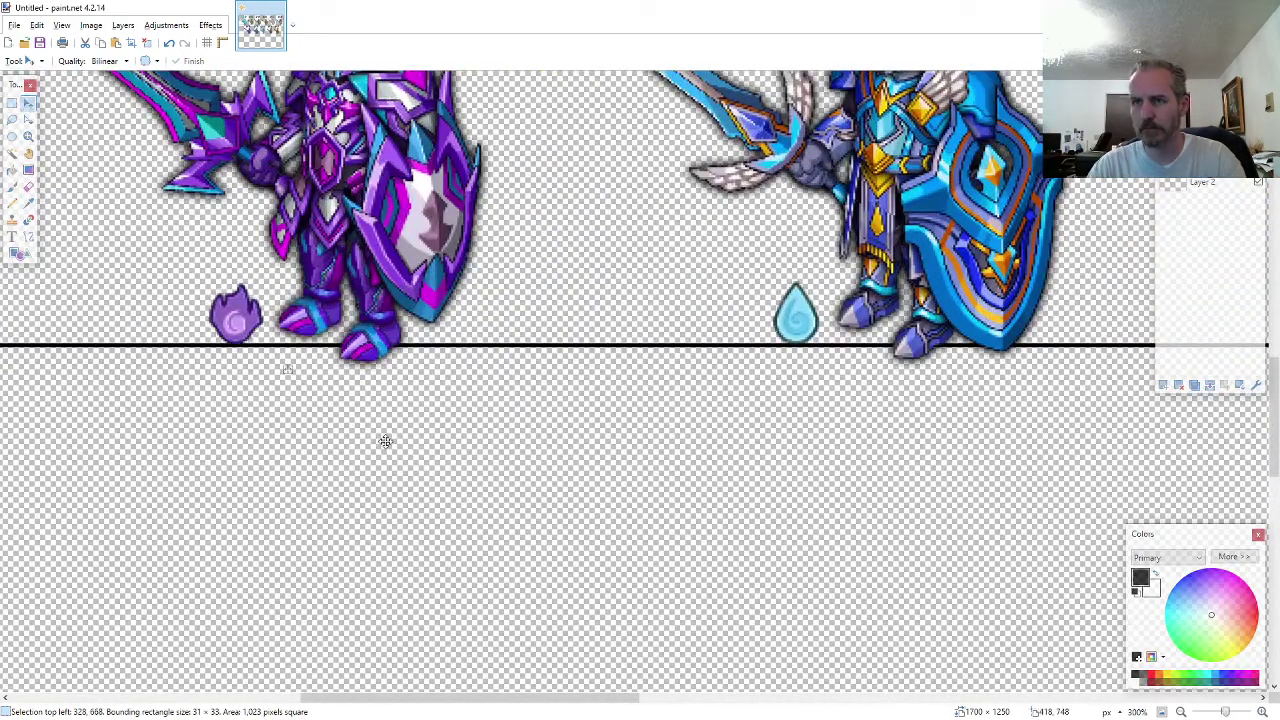
# - Paste another purple flame icon and place it left of the last upper-row character's feet, on the ground line
pyautogui.moveTo(621, 697); pyautogui.dragTo(857, 697)
pyautogui.scroll(9, 900, 577)
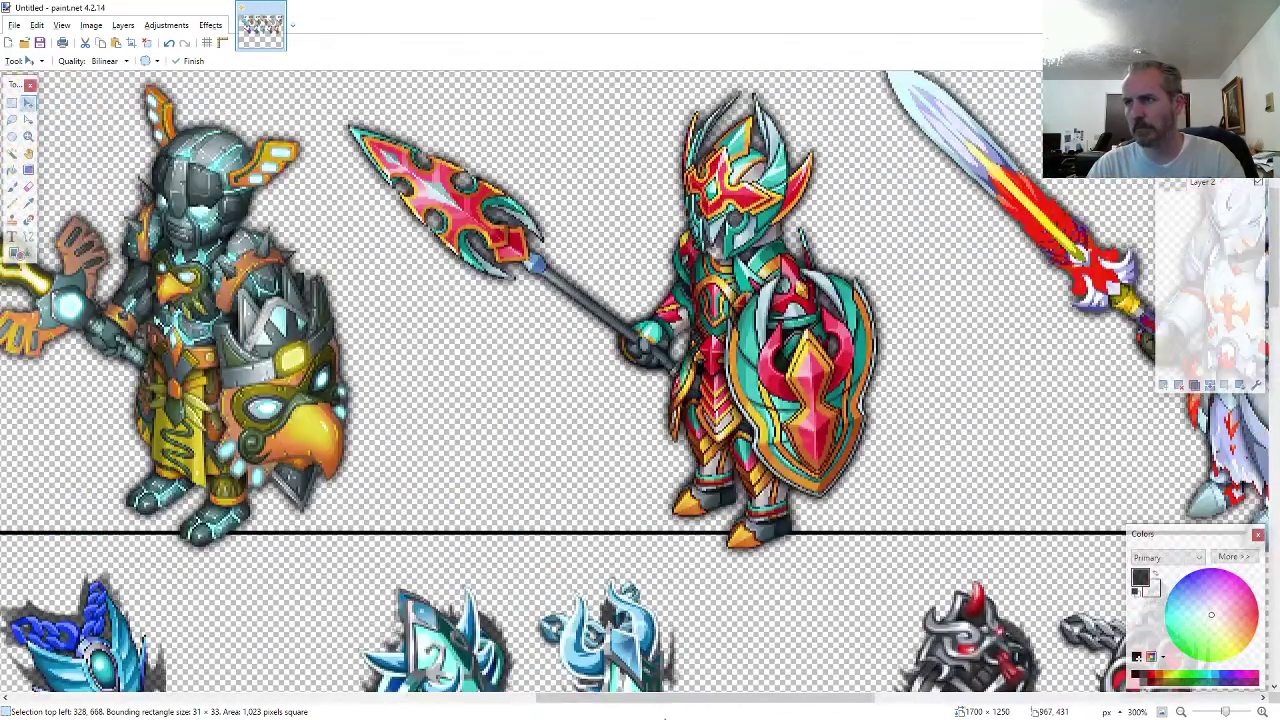
pyautogui.moveTo(842, 701); pyautogui.dragTo(1119, 703)
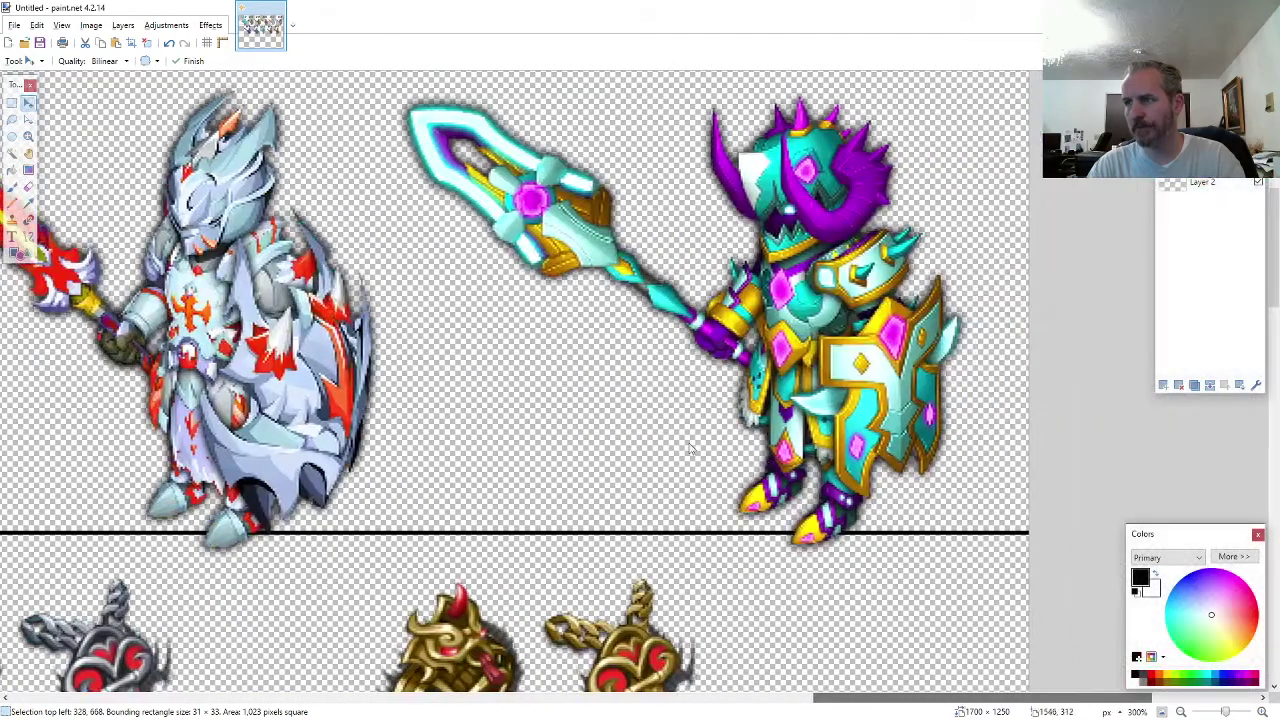
pyautogui.hotkey('ctrl', 'v')
pyautogui.moveTo(466, 317); pyautogui.dragTo(937, 558)
pyautogui.moveTo(555, 400); pyautogui.dragTo(743, 552)
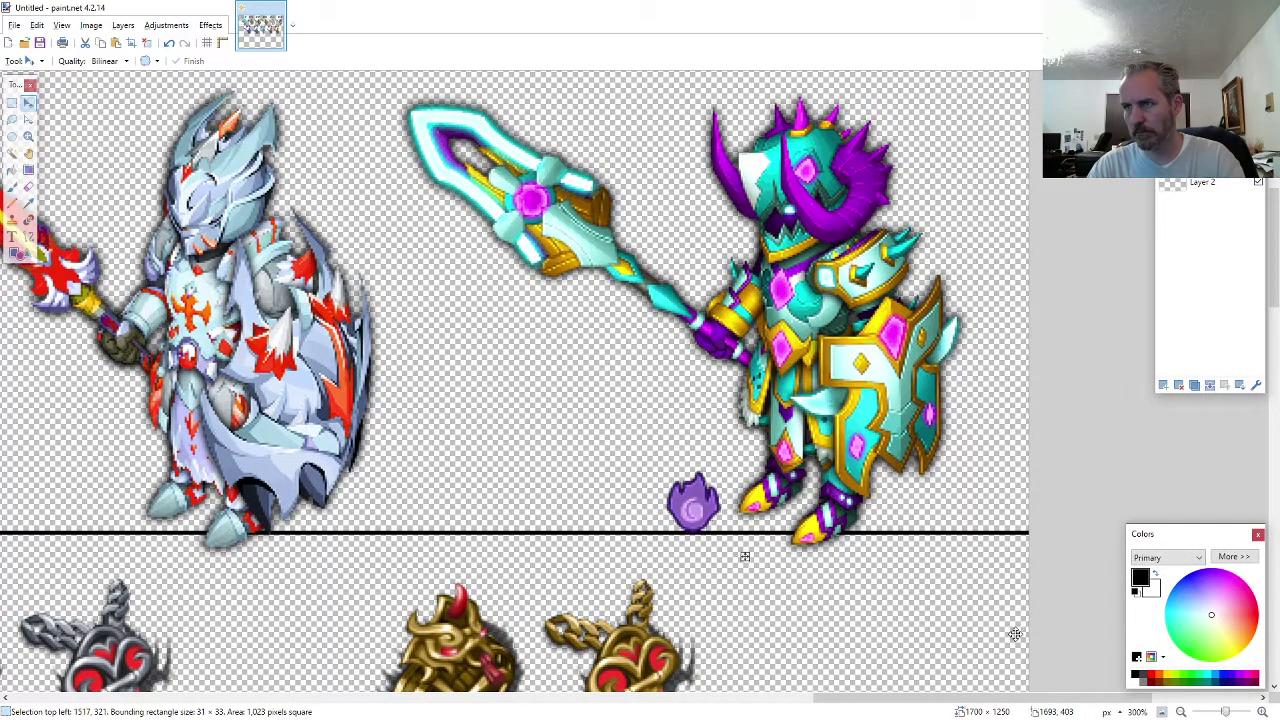
# - Paste the 28 × 36 pixel orange flame icon and place it left of the fifth upper-row character's feet, on the ground line
pyautogui.scroll(-4, 1014, 634)
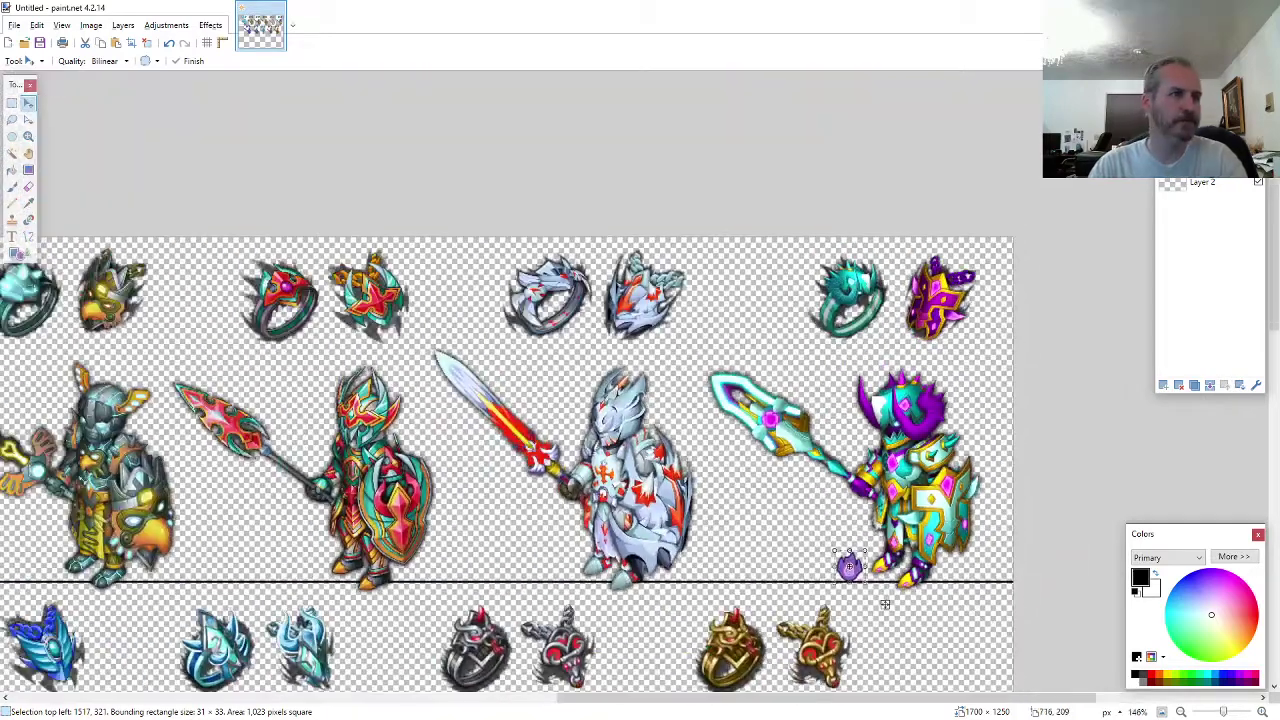
pyautogui.scroll(4, 700, 555)
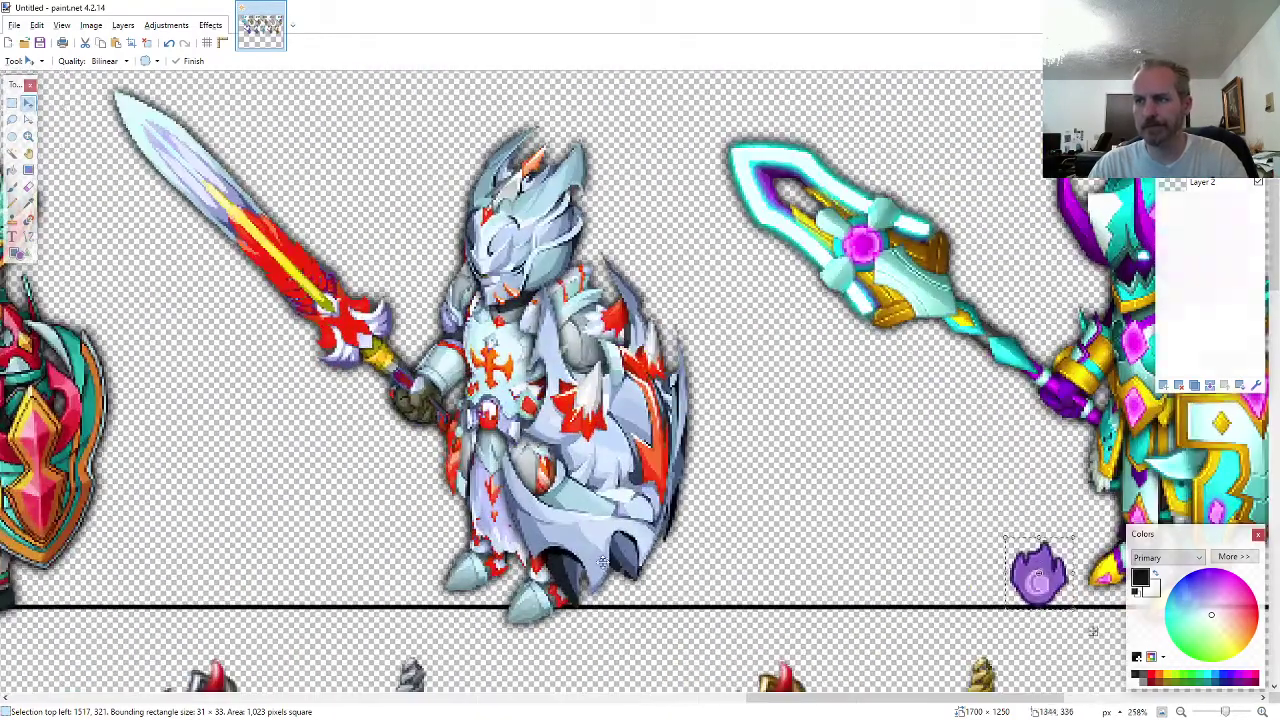
pyautogui.hotkey('ctrl', 'v')
pyautogui.moveTo(182, 362); pyautogui.dragTo(446, 635)
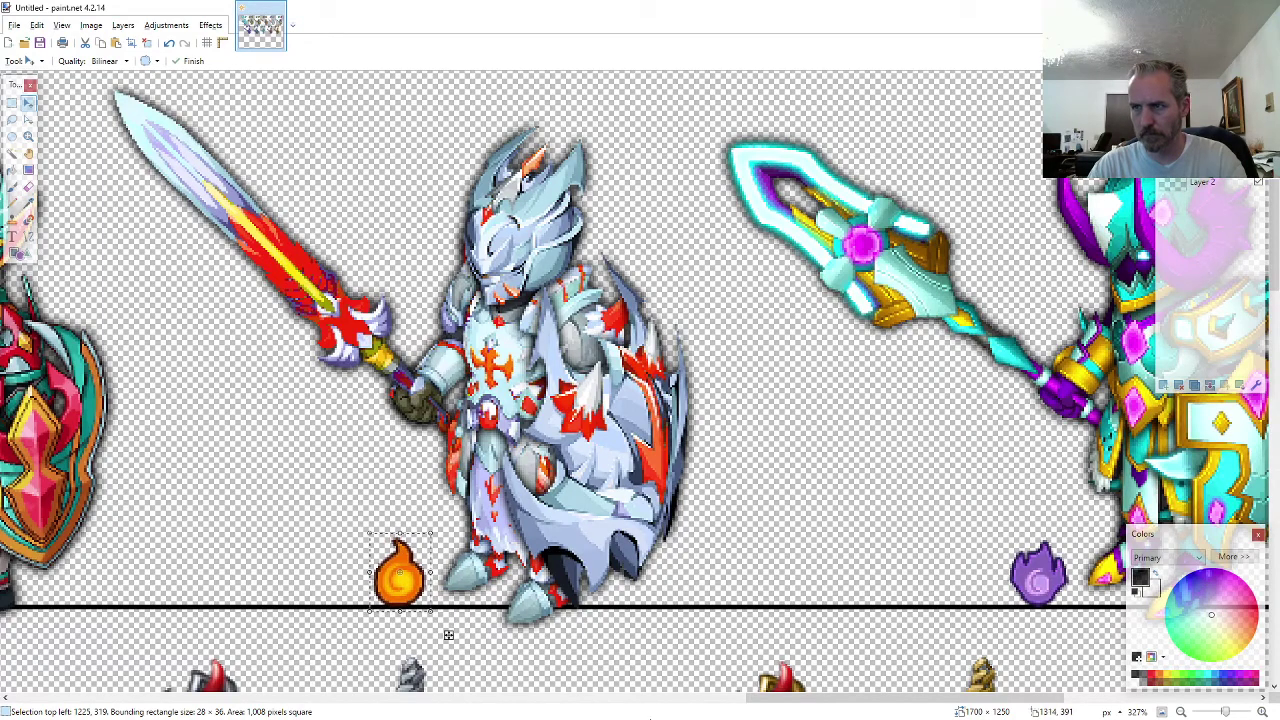
# - Paste another orange flame icon and place it left of the fourth upper-row character's feet, on the ground line
pyautogui.moveTo(781, 705); pyautogui.dragTo(550, 705)
pyautogui.hotkey('ctrl', 'v')
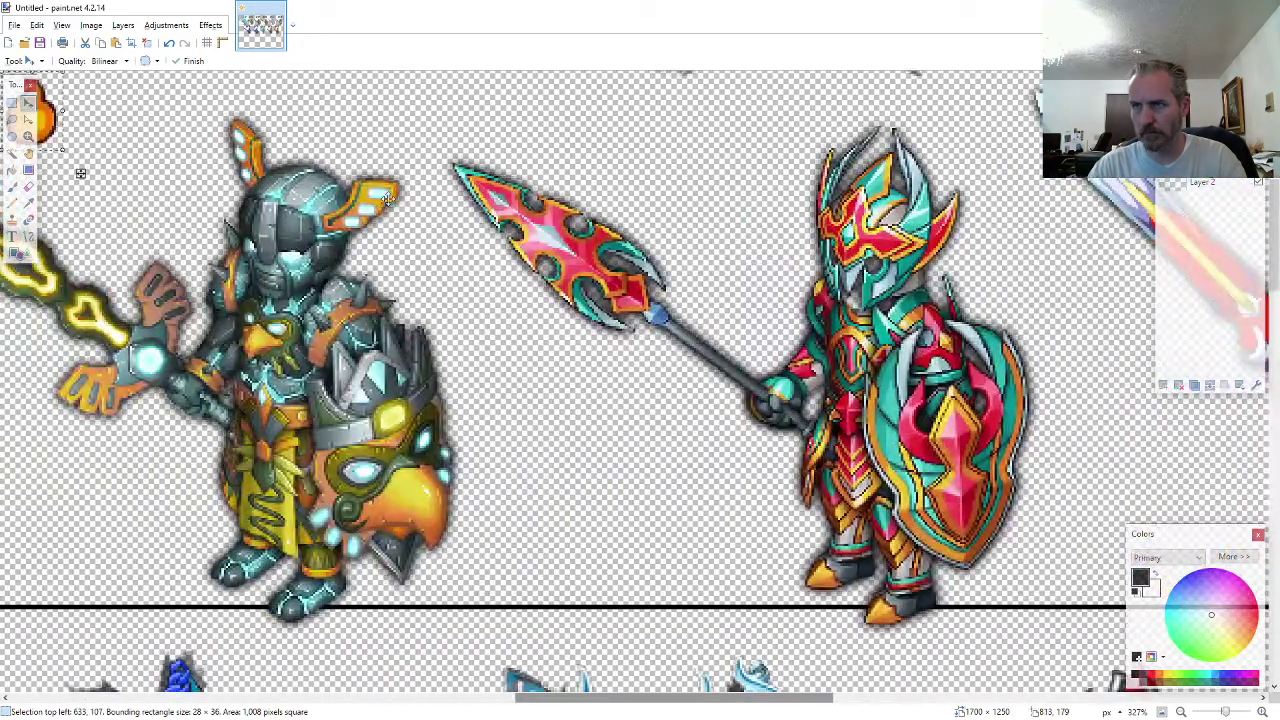
pyautogui.moveTo(215, 88); pyautogui.dragTo(661, 395)
pyautogui.moveTo(543, 503); pyautogui.dragTo(810, 634)
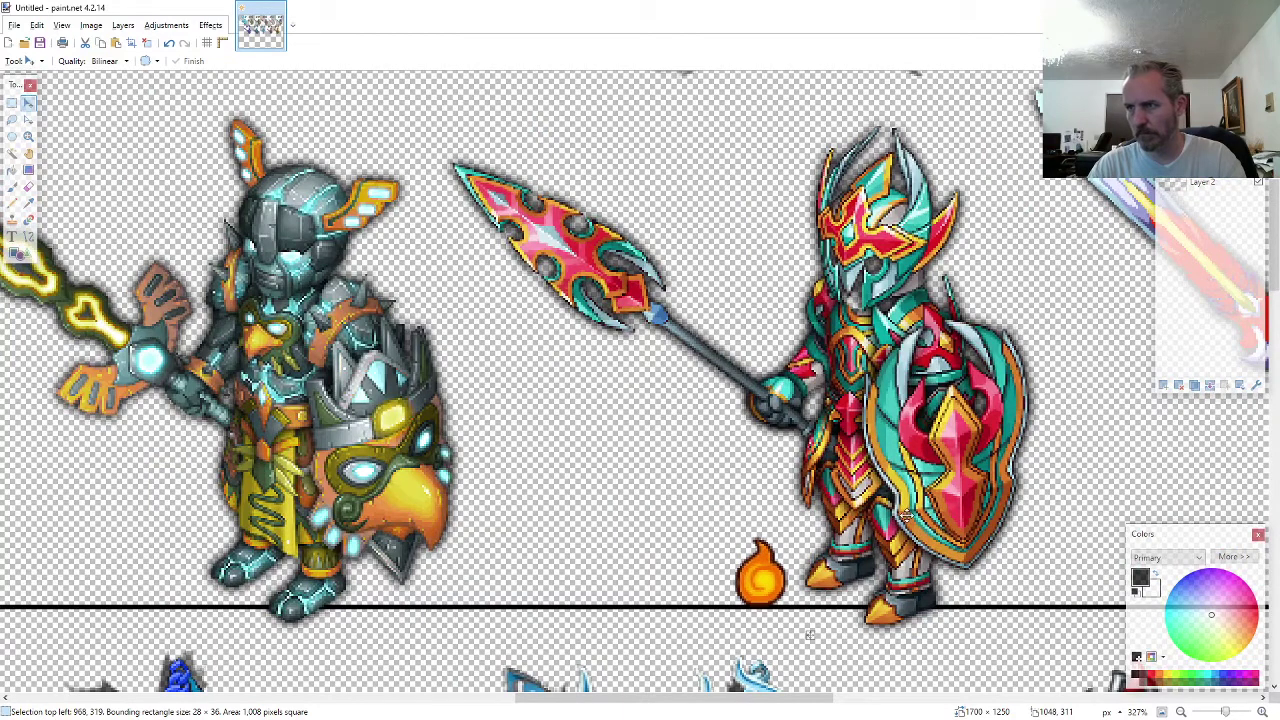
pyautogui.press('Return')
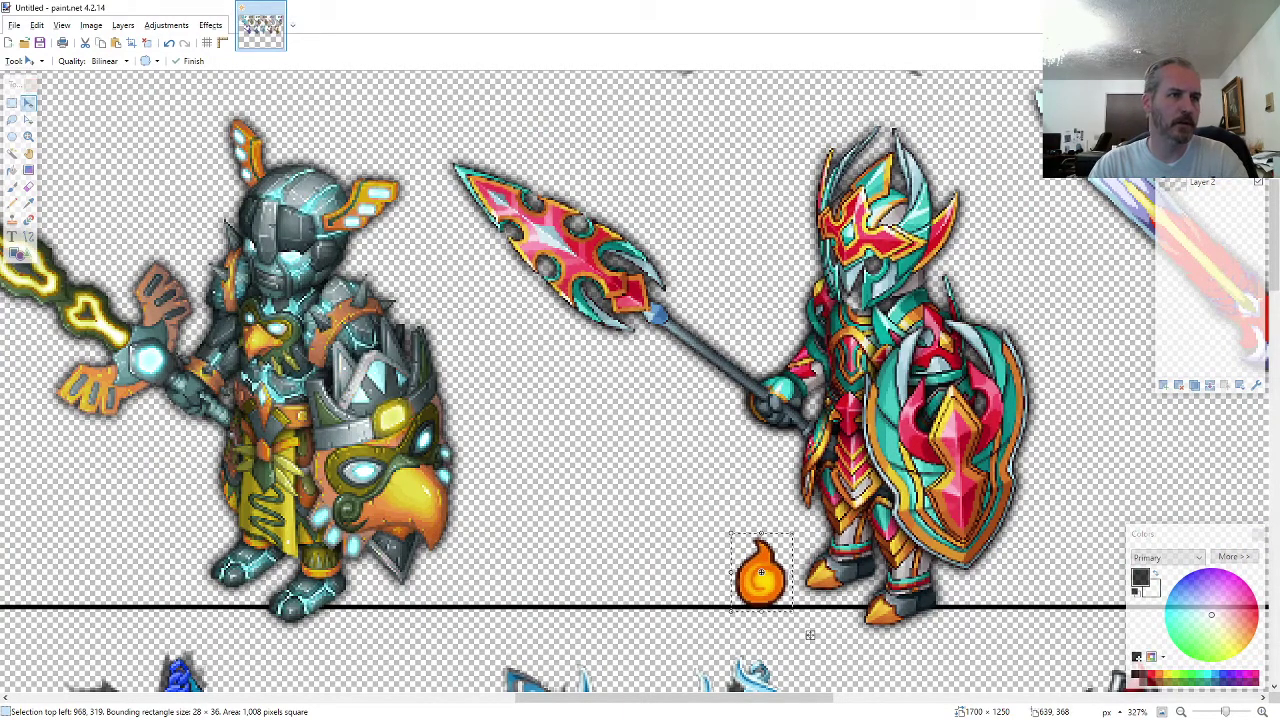
# - Paste the 24 × 36 pixel brown crystal icon and place it left of the third upper-row character's feet, on the ground line
pyautogui.scroll(-3, 338, 483)
pyautogui.hotkey('ctrl', 'v')
pyautogui.moveTo(180, 274); pyautogui.dragTo(319, 588)
pyautogui.moveTo(316, 590); pyautogui.dragTo(316, 591)
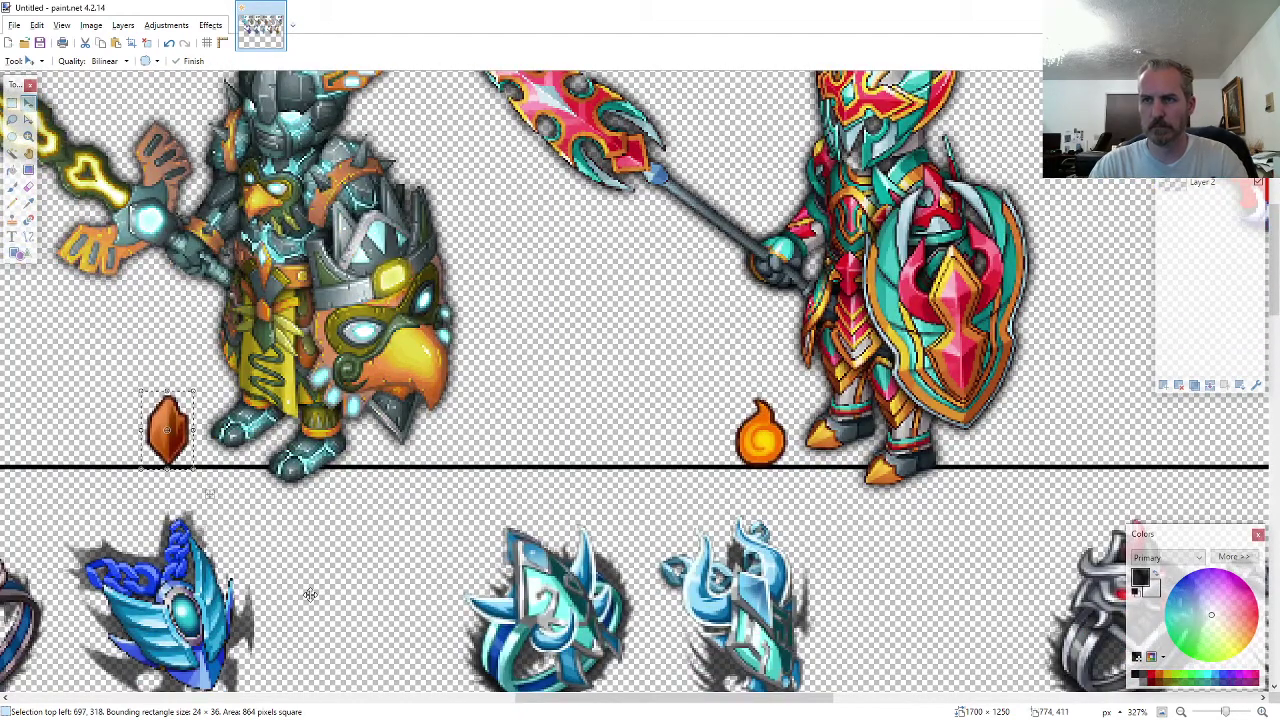
# - Paste another brown crystal icon and place it left of the second upper-row character's feet, on the ground line
pyautogui.moveTo(556, 700); pyautogui.dragTo(378, 698)
pyautogui.hotkey('ctrl', 'v')
pyautogui.moveTo(345, 335); pyautogui.dragTo(590, 652)
# - Paste the 33 × 32 pixel white wind-swirl icon and place it left of the second upper-row character's brown crystal, on the ground line
pyautogui.scroll(-5, 590, 652)
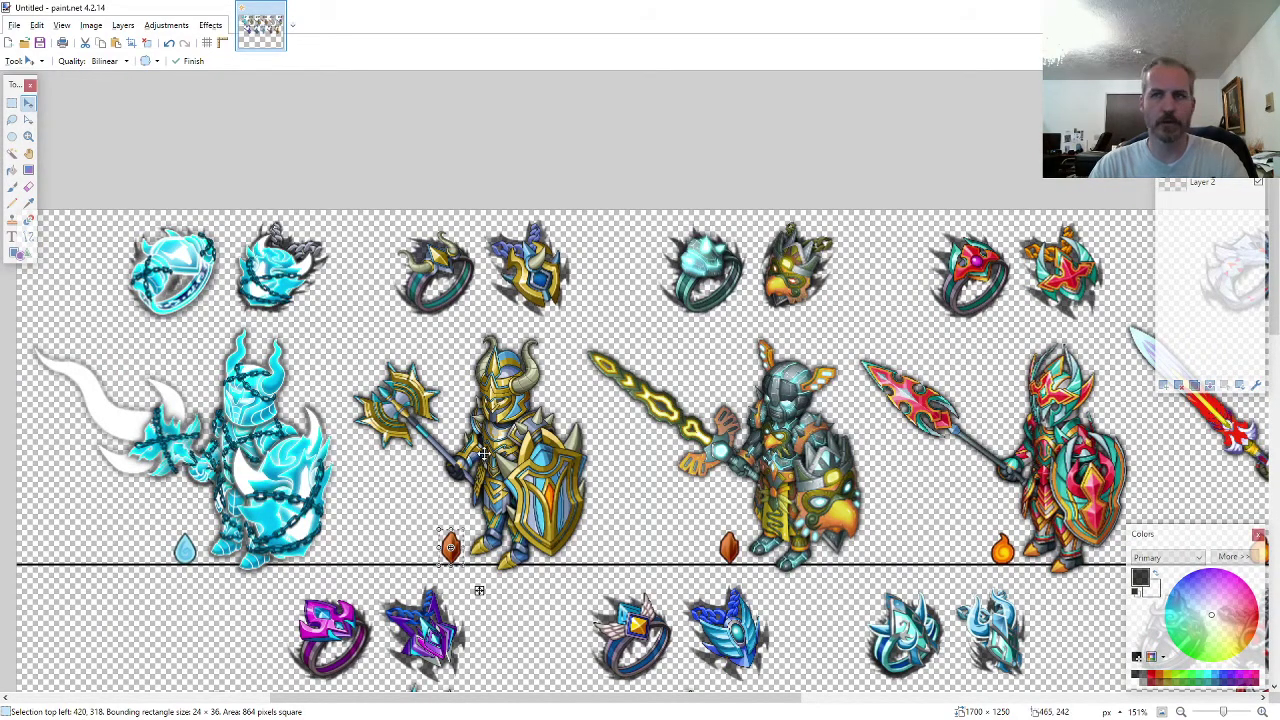
pyautogui.scroll(2, 352, 563)
pyautogui.scroll(1, 352, 563)
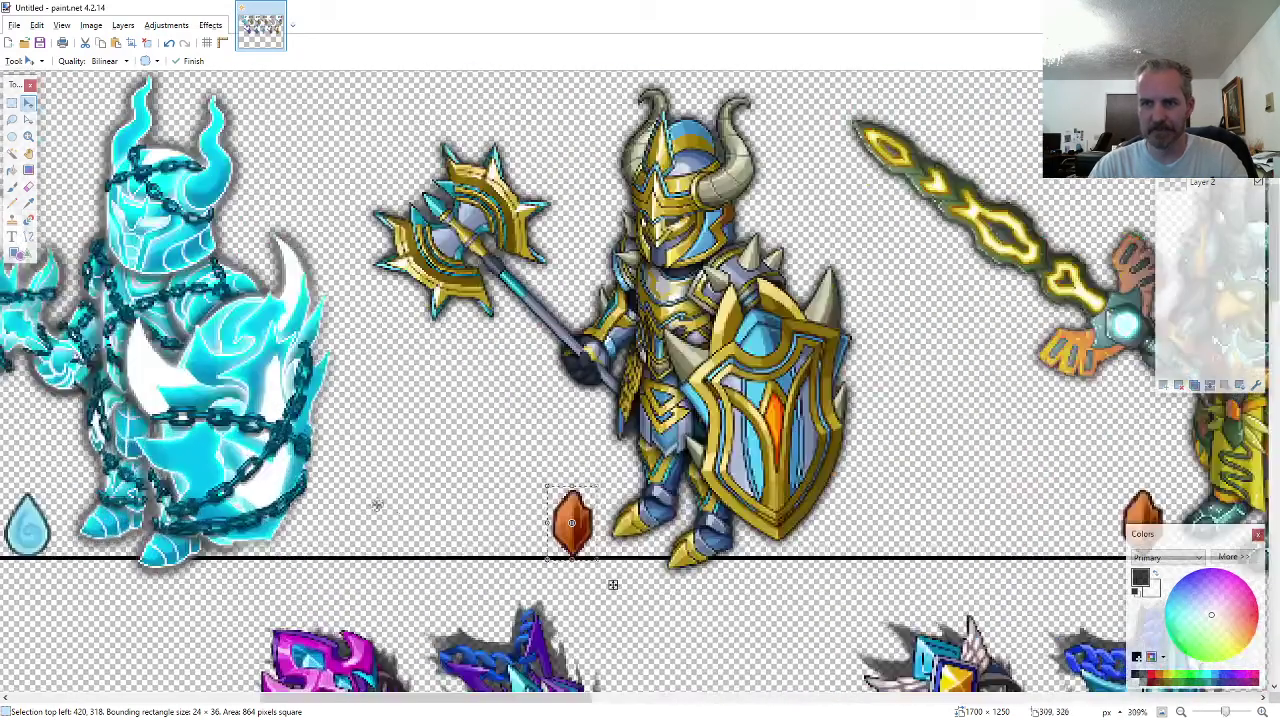
pyautogui.scroll(1, 305, 248)
pyautogui.moveTo(305, 248); pyautogui.dragTo(629, 712)
pyautogui.hotkey('ctrl', 'v')
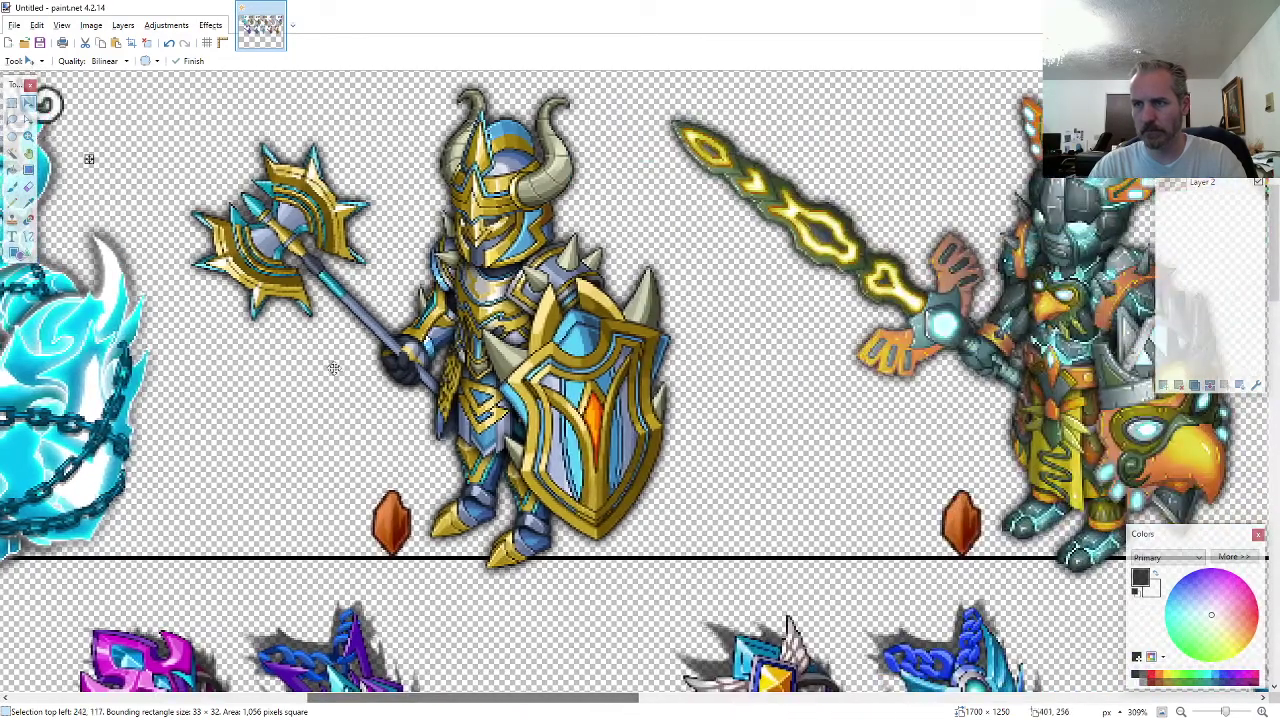
pyautogui.moveTo(334, 366); pyautogui.dragTo(578, 395)
pyautogui.scroll(2, 576, 440)
pyautogui.moveTo(577, 482); pyautogui.dragTo(624, 317)
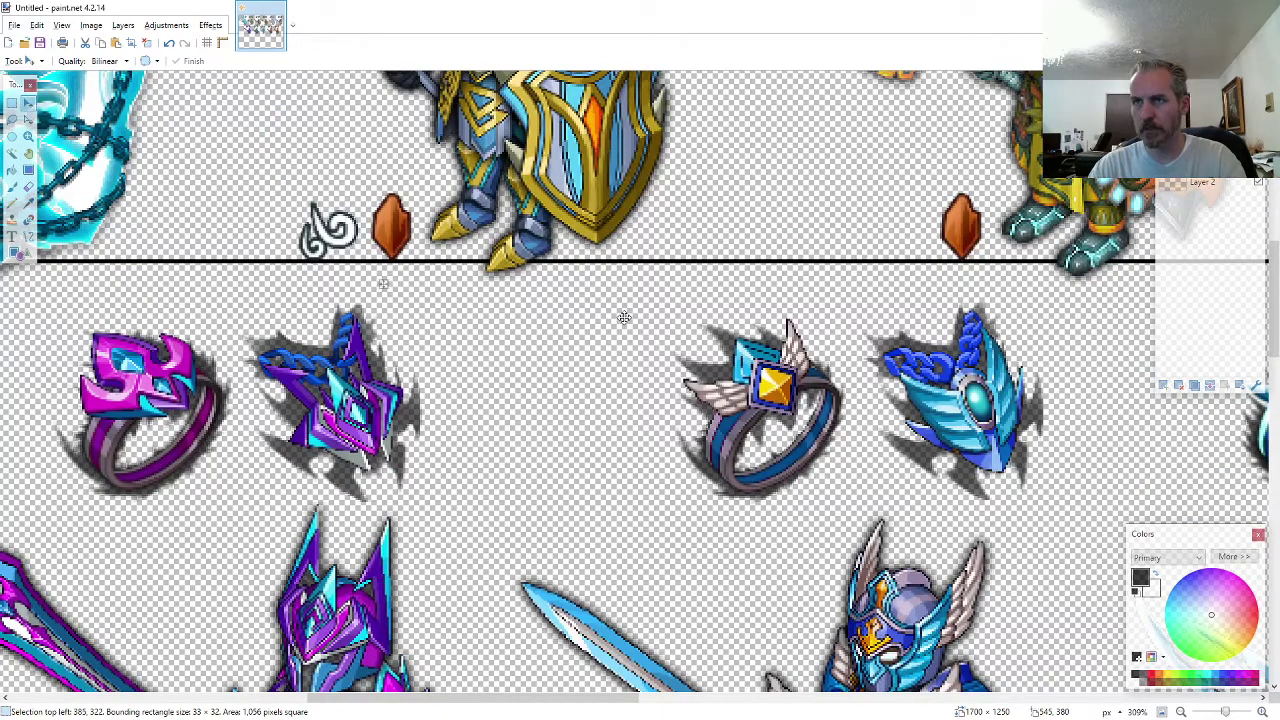
# - Copy the wind-swirl icon and place the duplicate left of the third upper-row character's brown crystal, on the ground line
pyautogui.hotkey('ctrl', 'c')
pyautogui.hotkey('ctrl', 'v')
pyautogui.moveTo(680, 260); pyautogui.dragTo(1068, 346)
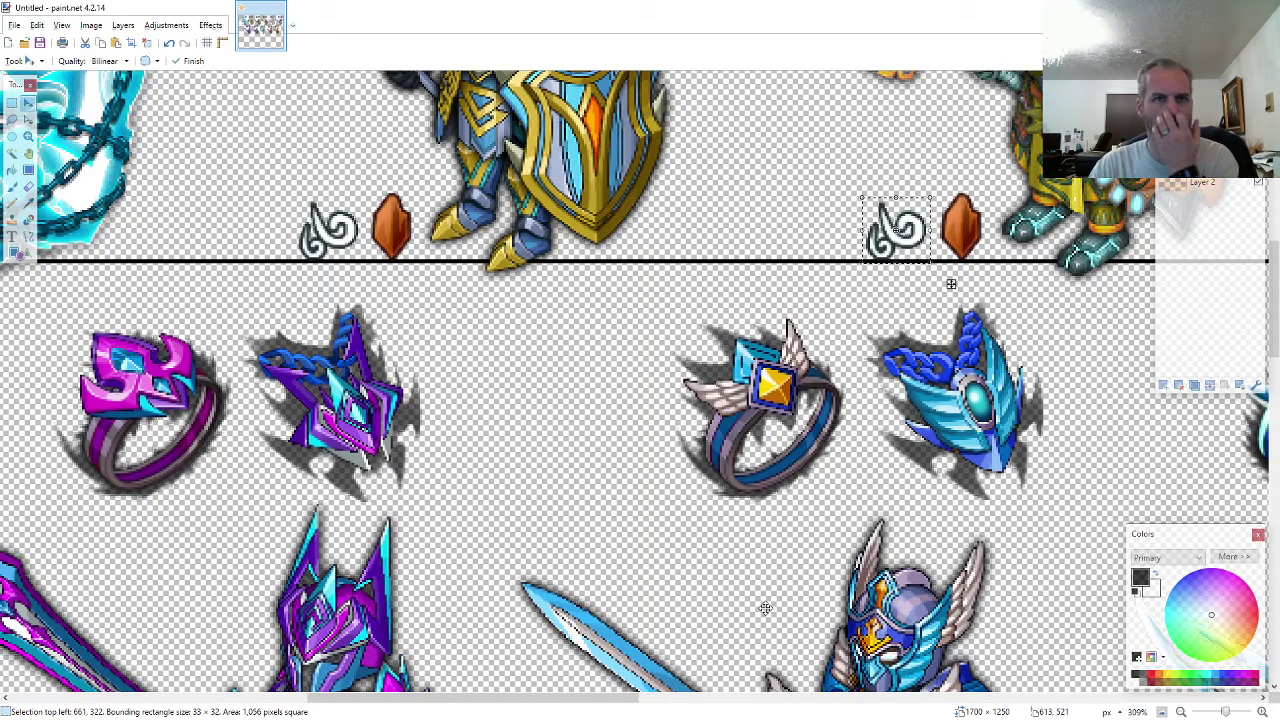
# - Paste wind-swirl icons left of the orange flames of the fourth and fifth upper-row characters, on the ground line
pyautogui.moveTo(611, 708); pyautogui.dragTo(917, 708)
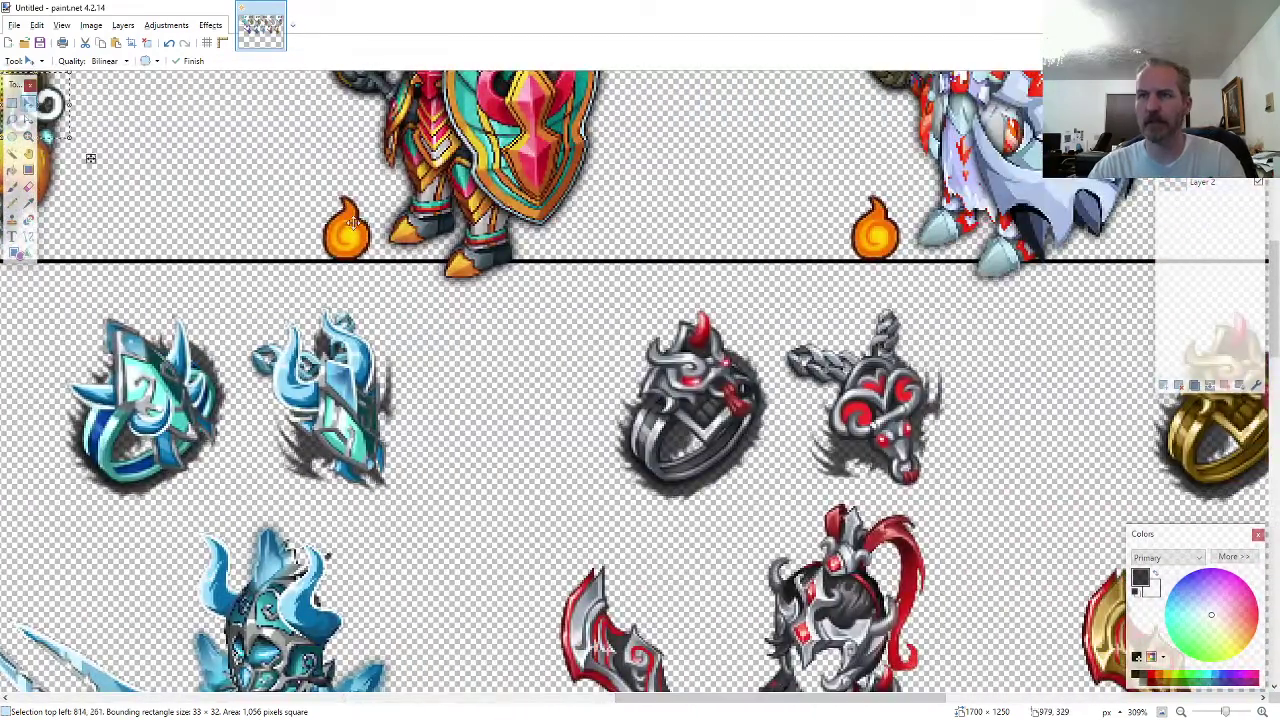
pyautogui.moveTo(90, 158); pyautogui.dragTo(591, 345)
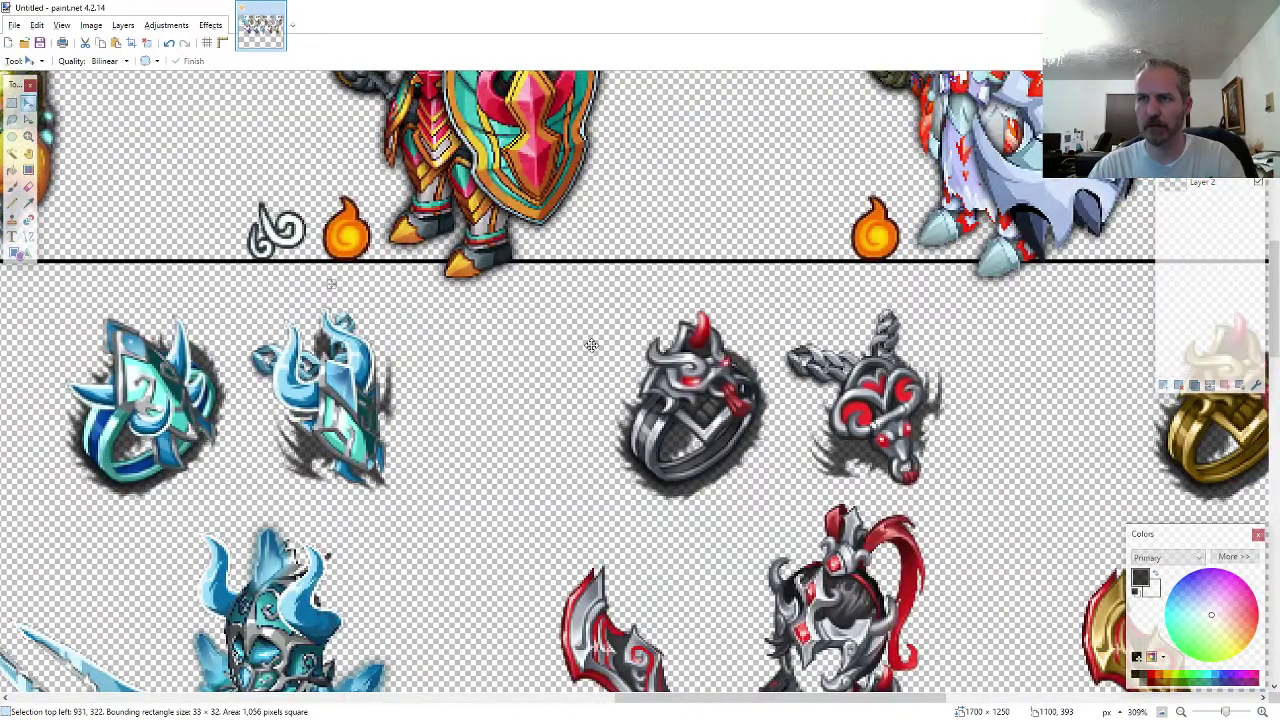
pyautogui.hotkey('ctrl', 'v')
pyautogui.moveTo(562, 247); pyautogui.dragTo(1092, 317)
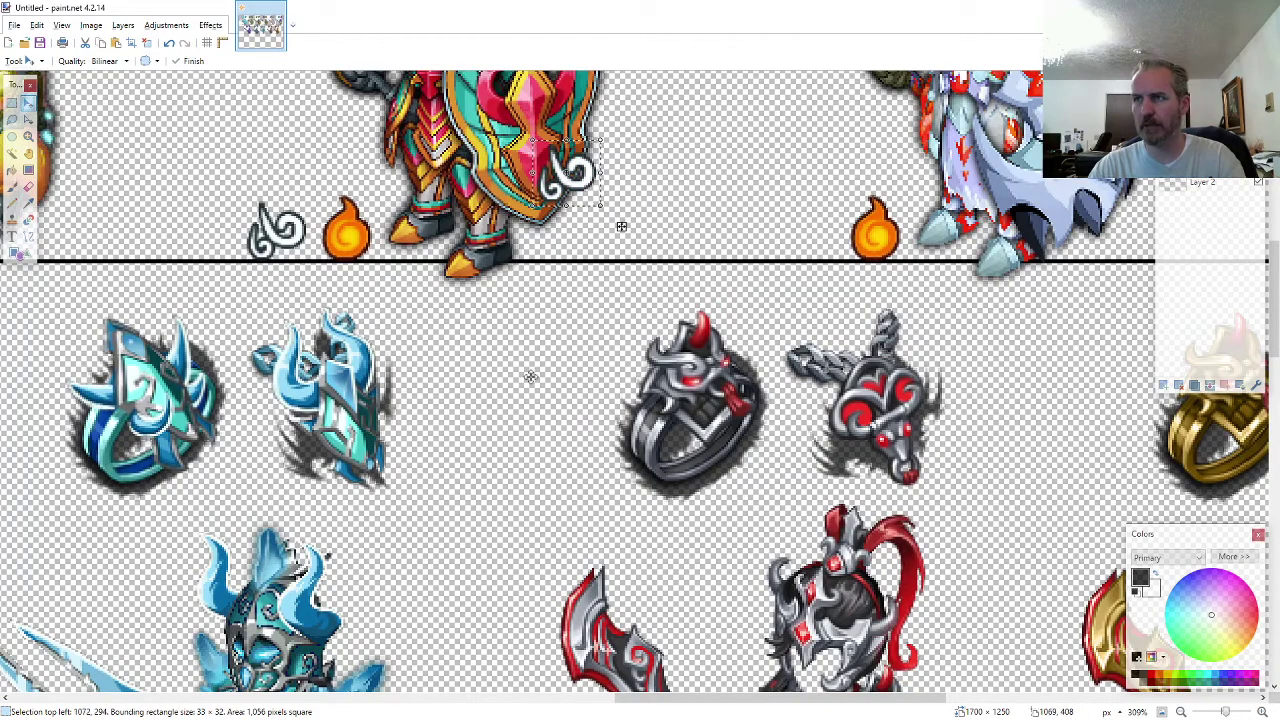
pyautogui.moveTo(532, 376); pyautogui.dragTo(774, 434)
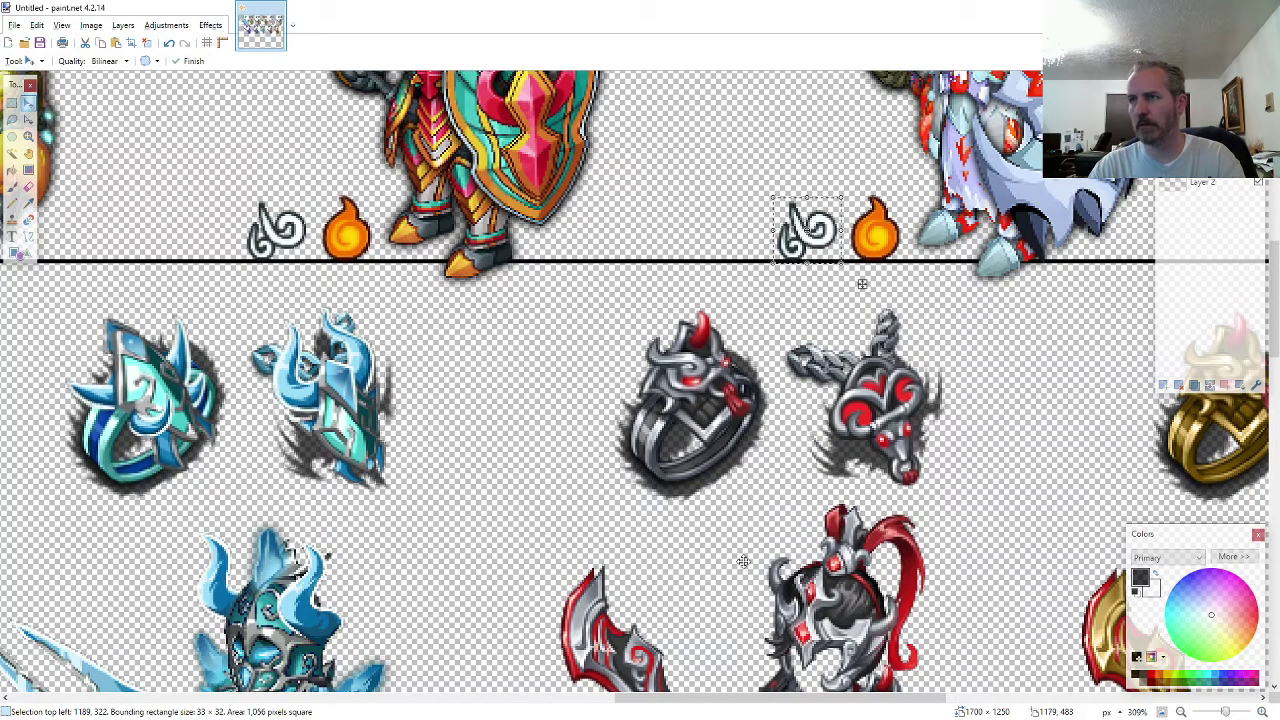
# - Paste a wind-swirl icon and place it left of the last upper-row character's purple flame, on the ground line
pyautogui.moveTo(726, 698); pyautogui.dragTo(948, 697)
pyautogui.hotkey('ctrl', 'v')
pyautogui.moveTo(470, 257); pyautogui.dragTo(900, 346)
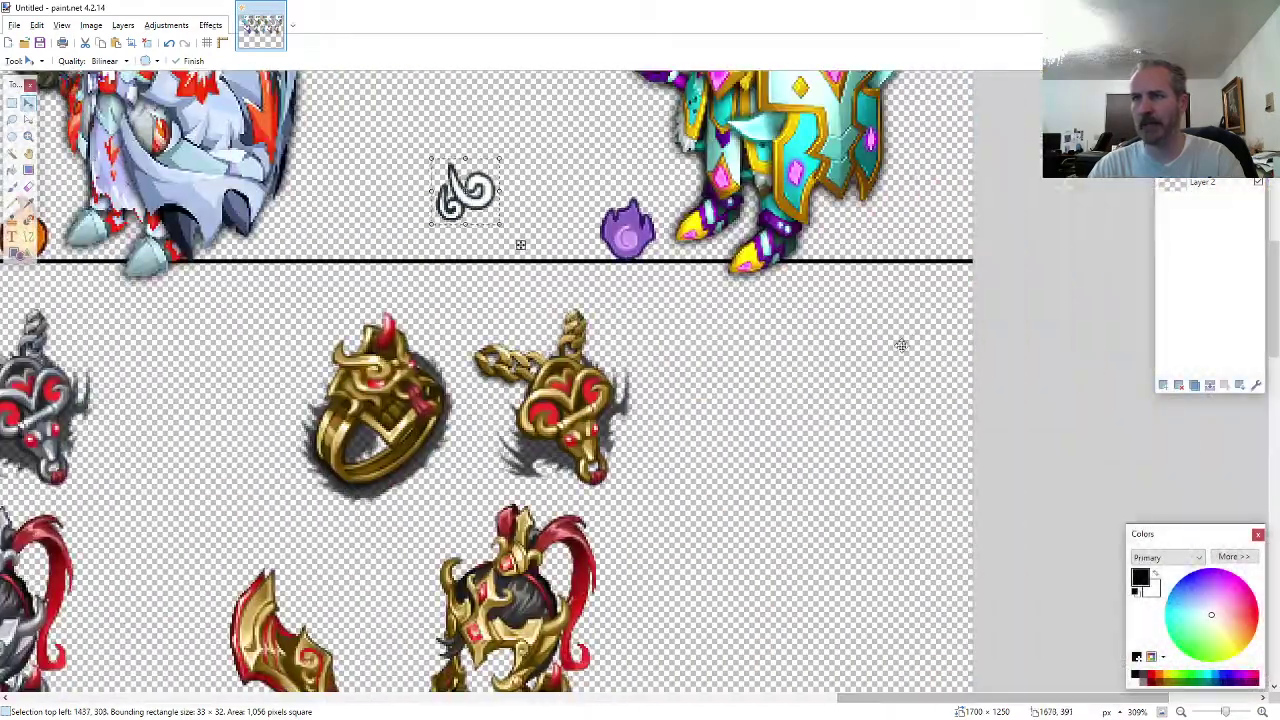
pyautogui.moveTo(609, 346); pyautogui.dragTo(697, 385)
# - Paste a wind-swirl icon and place it left of the last lower-row character's water drop, just above the ground line
pyautogui.scroll(-5, 655, 552)
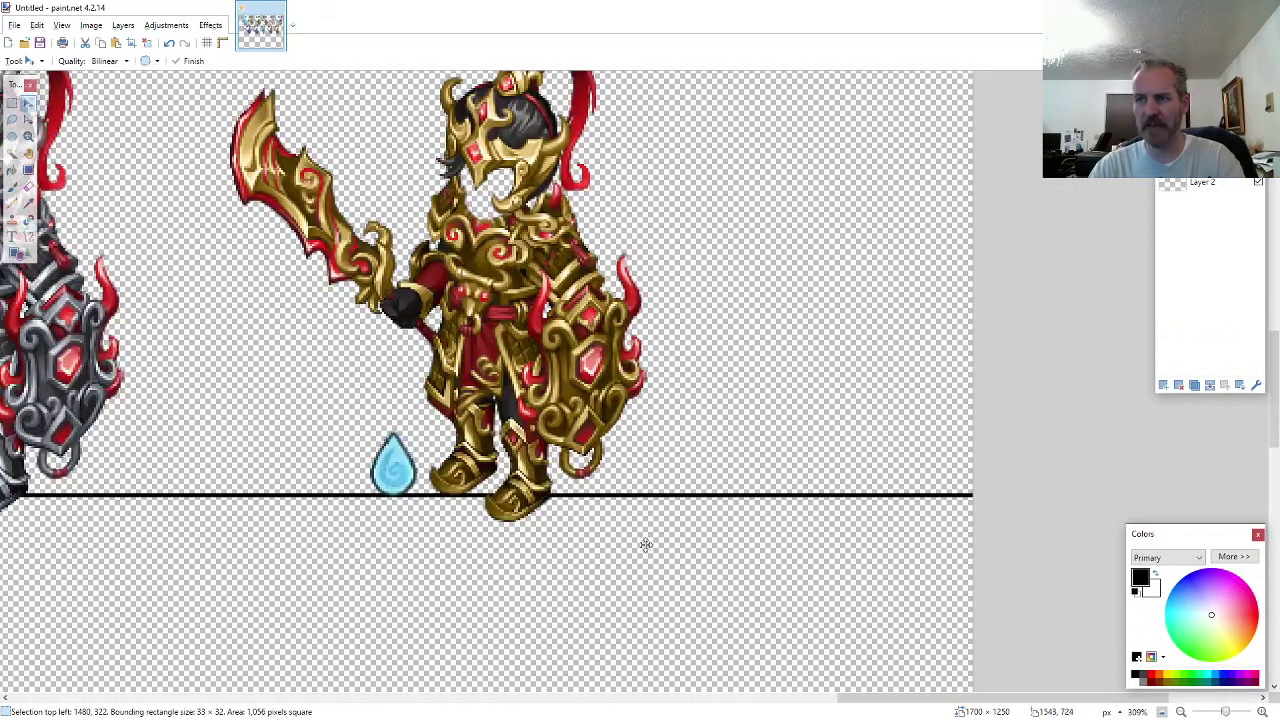
pyautogui.hotkey('ctrl', 'v')
pyautogui.moveTo(334, 233); pyautogui.dragTo(609, 491)
pyautogui.moveTo(362, 415); pyautogui.dragTo(380, 518)
pyautogui.moveTo(559, 398); pyautogui.dragTo(561, 398)
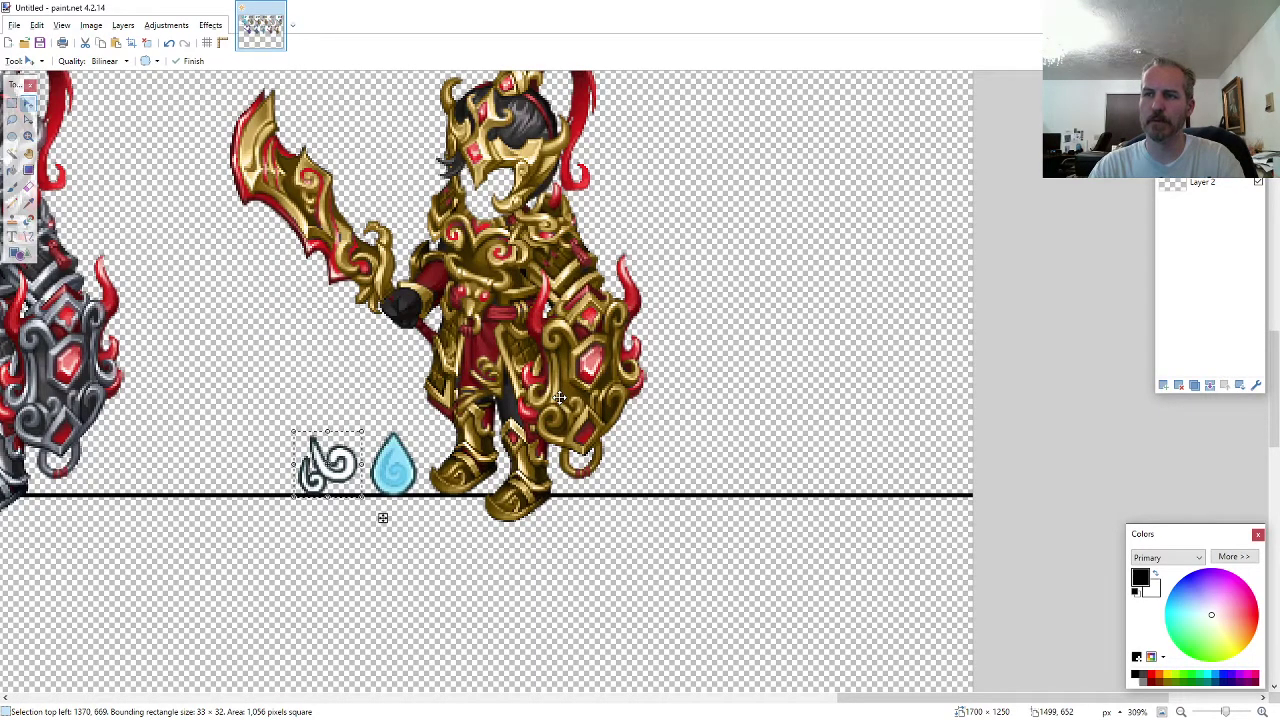
# - Paste a wind-swirl icon and place it left of the fourth lower-row character's water drop, just above the ground line
pyautogui.scroll(-5, 565, 401)
pyautogui.scroll(4, 473, 400)
pyautogui.scroll(1, 447, 364)
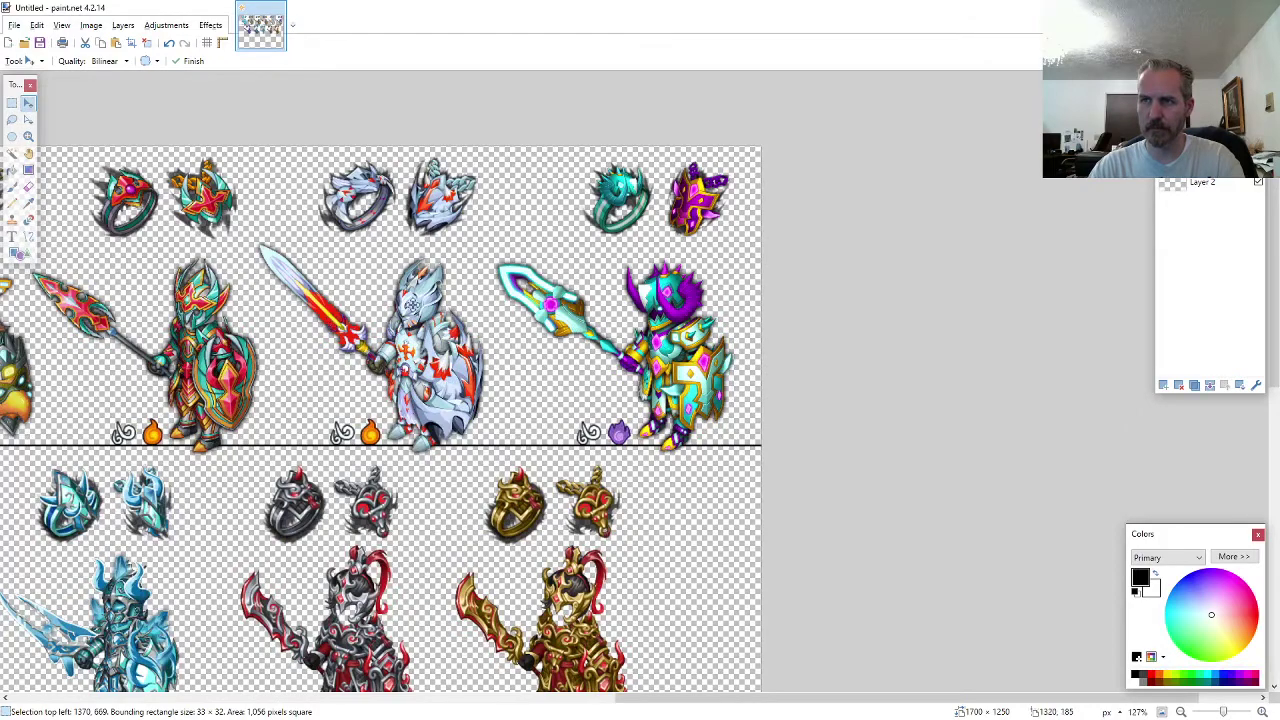
pyautogui.scroll(-1, 539, 437)
pyautogui.scroll(-4, 537, 460)
pyautogui.scroll(-2, 525, 502)
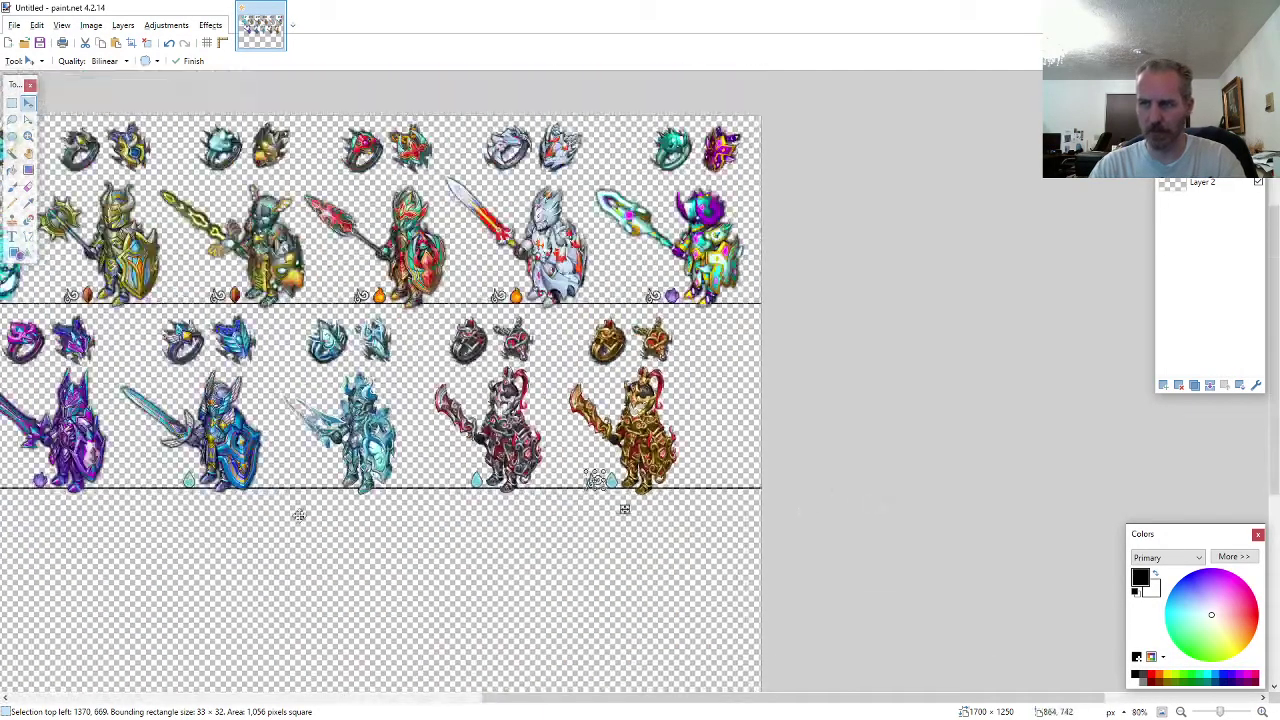
pyautogui.scroll(4, 345, 534)
pyautogui.scroll(2, 611, 535)
pyautogui.hotkey('ctrl', 'v')
pyautogui.moveTo(404, 295); pyautogui.dragTo(480, 466)
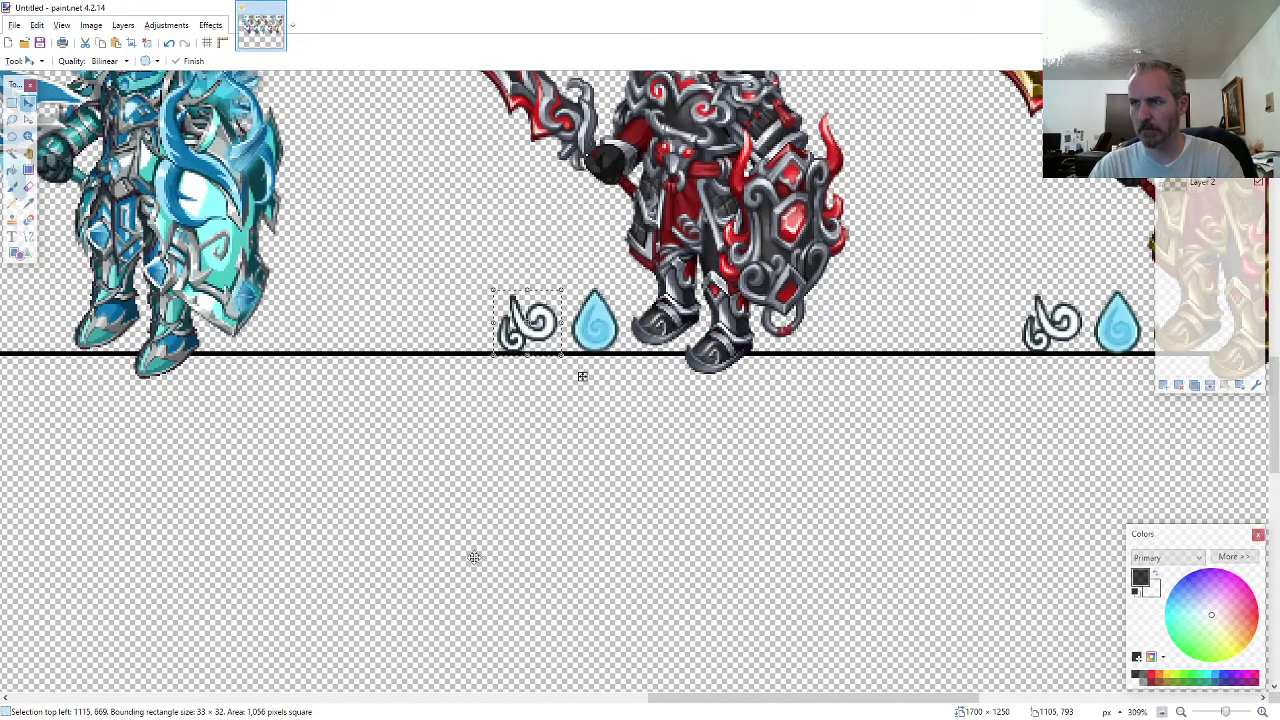
# - Paste two wind-swirl icons side by side, left of the third lower-row character's feet, just above the ground line
pyautogui.moveTo(672, 698); pyautogui.dragTo(534, 694)
pyautogui.hotkey('ctrl', 'v')
pyautogui.moveTo(359, 341); pyautogui.dragTo(774, 491)
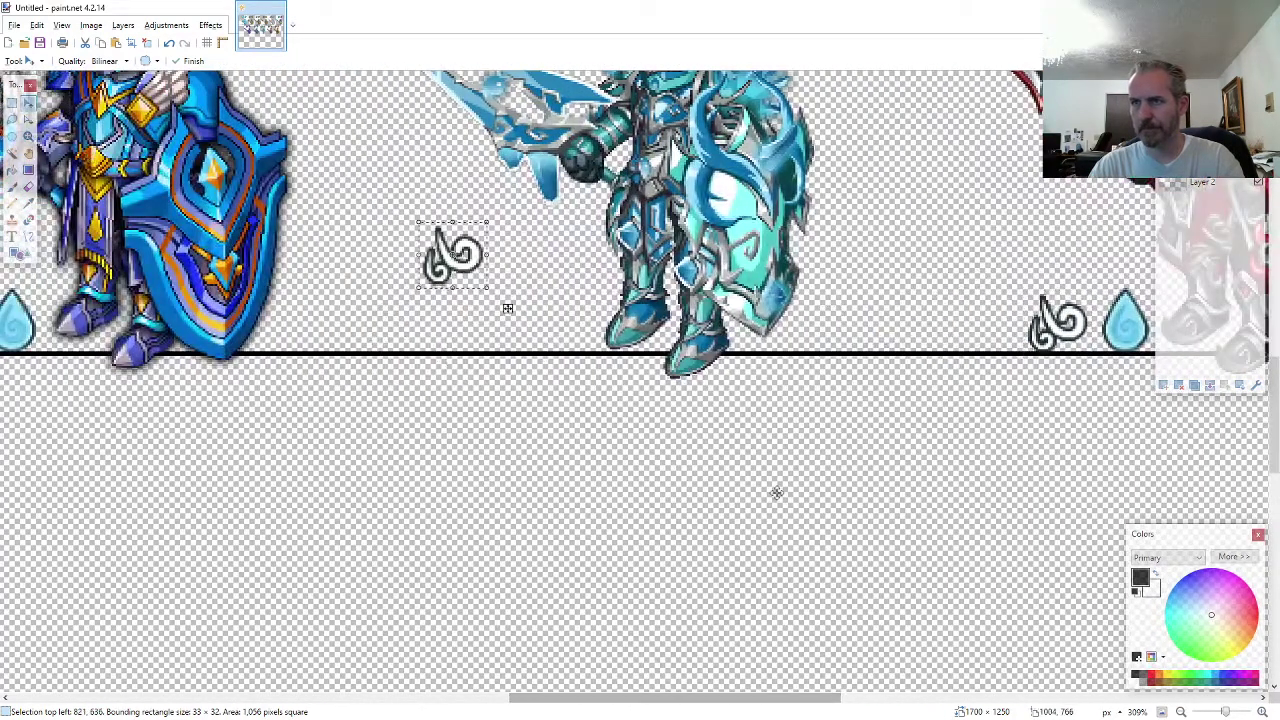
pyautogui.moveTo(665, 487); pyautogui.dragTo(776, 557)
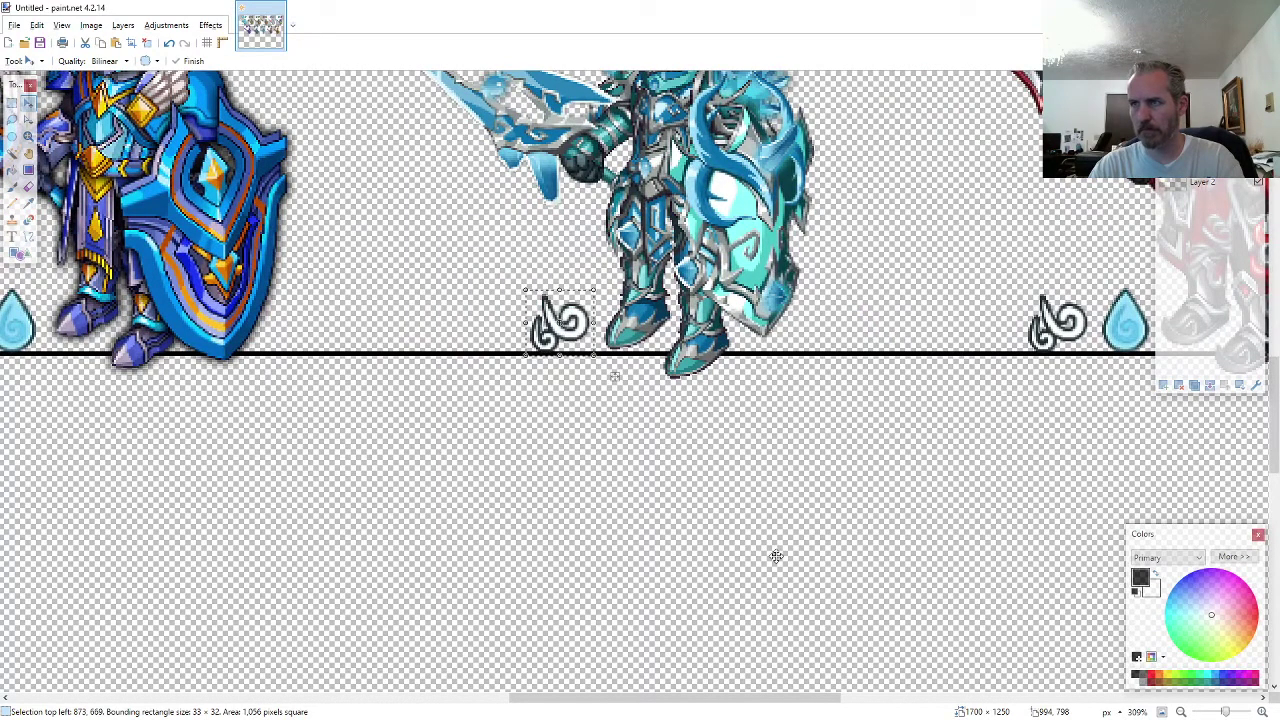
pyautogui.hotkey('ctrl', 'v')
pyautogui.moveTo(307, 321); pyautogui.dragTo(709, 509)
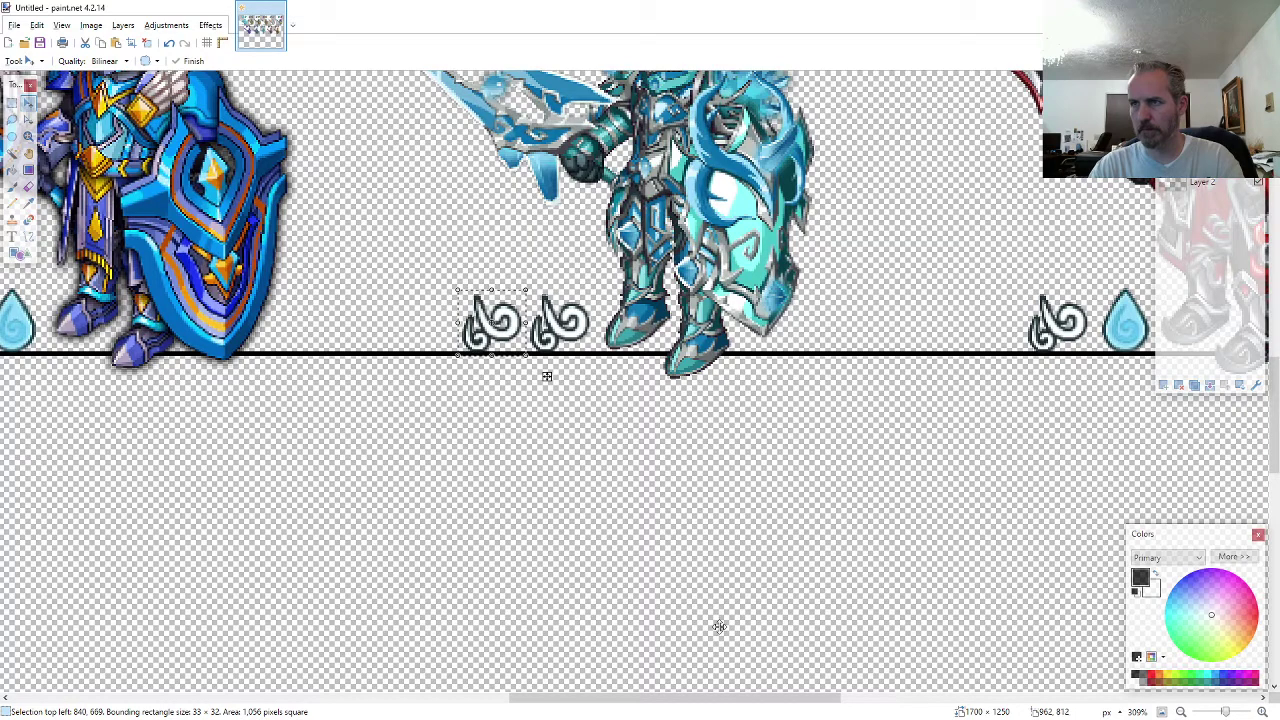
# - Paste wind-swirl icons left of the second lower-row character's water drop and left of the first one's purple flame
pyautogui.moveTo(727, 700); pyautogui.dragTo(558, 698)
pyautogui.hotkey('ctrl', 'v')
pyautogui.moveTo(45, 245); pyautogui.dragTo(600, 466)
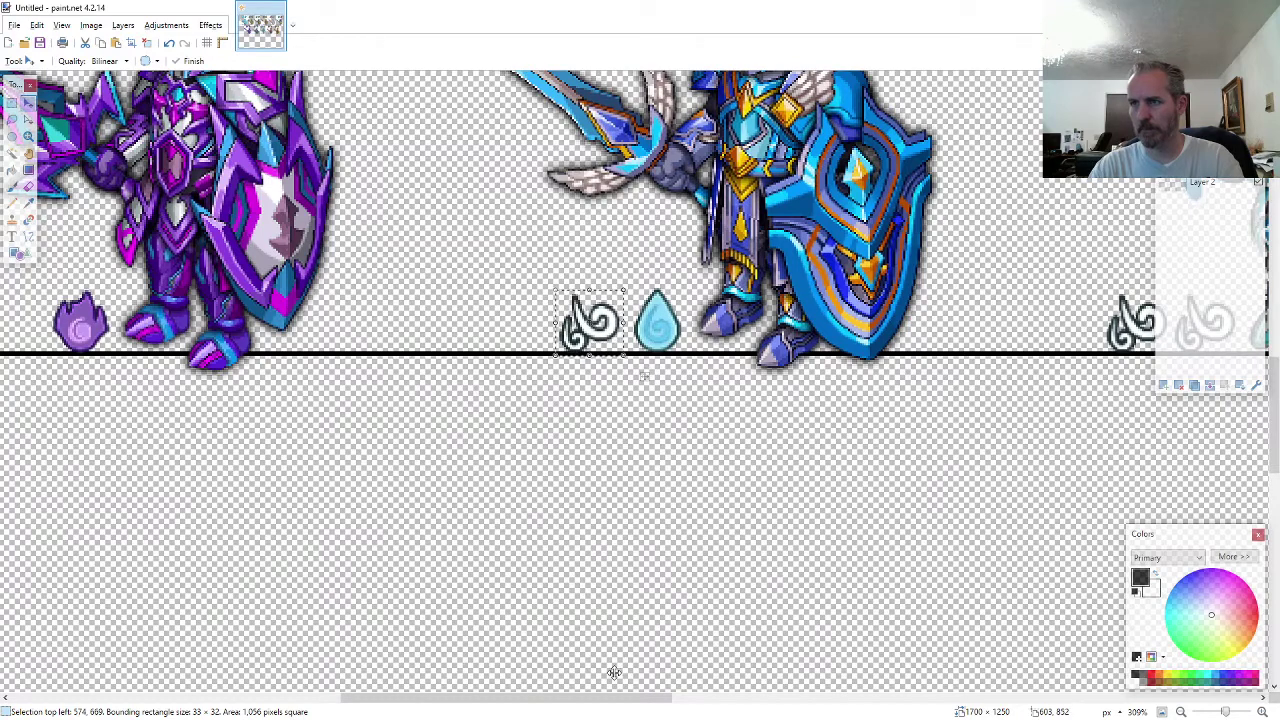
pyautogui.moveTo(620, 697); pyautogui.dragTo(512, 697)
pyautogui.hotkey('ctrl', 'v')
pyautogui.moveTo(2, 247); pyautogui.dragTo(383, 466)
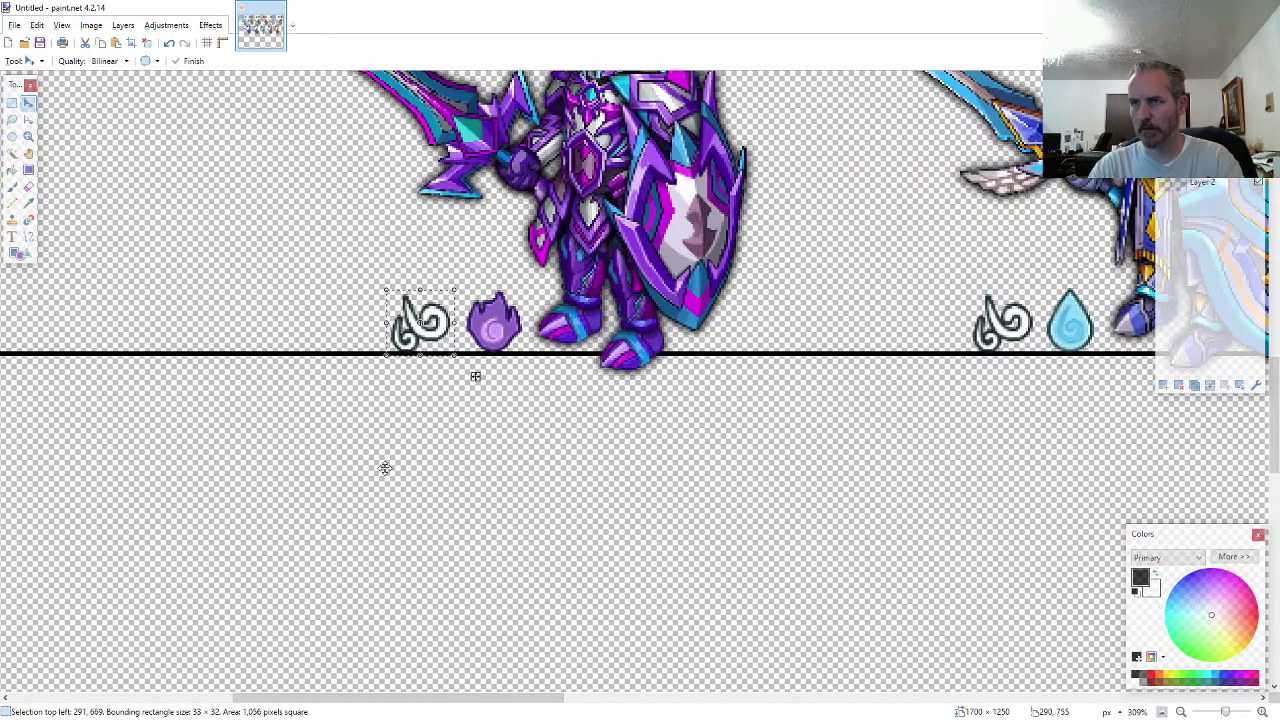
# - Save the overview image as 2021-02-Datamine.pdn in the 2021-02 folder
pyautogui.scroll(-4, 449, 516)
pyautogui.scroll(-1, 447, 512)
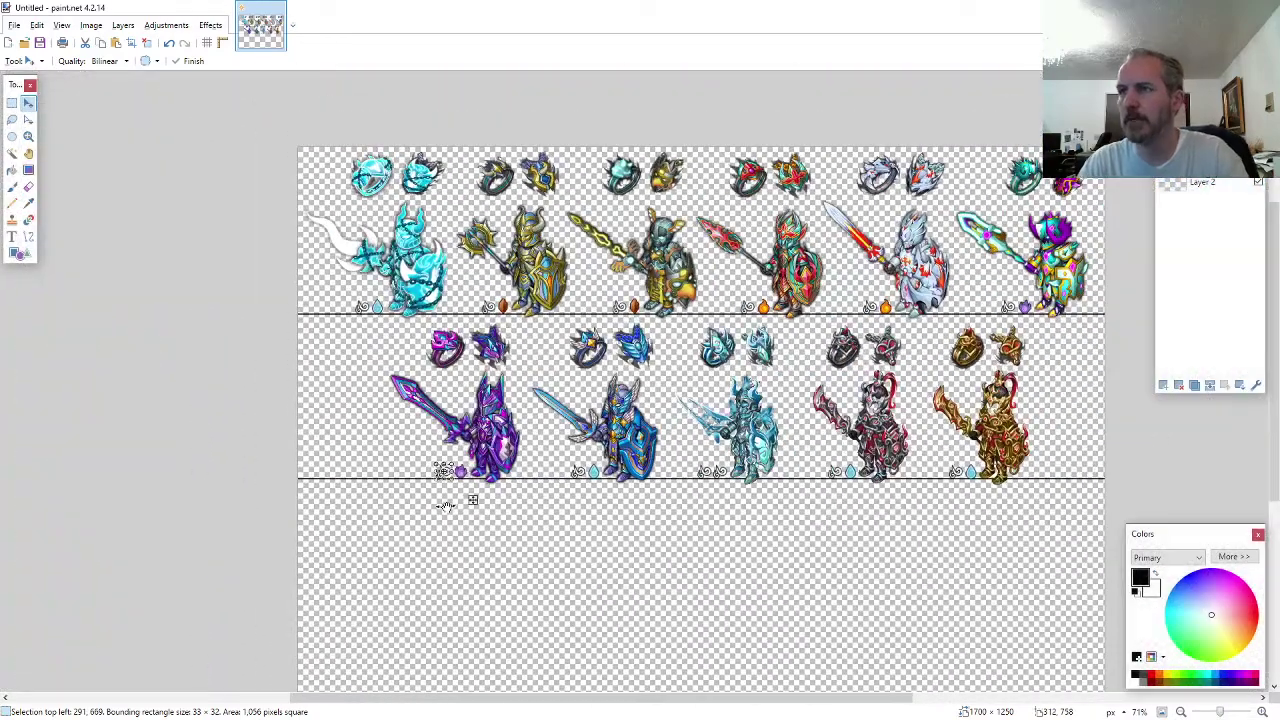
pyautogui.scroll(-2, 300, 510)
pyautogui.scroll(4, 699, 534)
pyautogui.scroll(1, 698, 534)
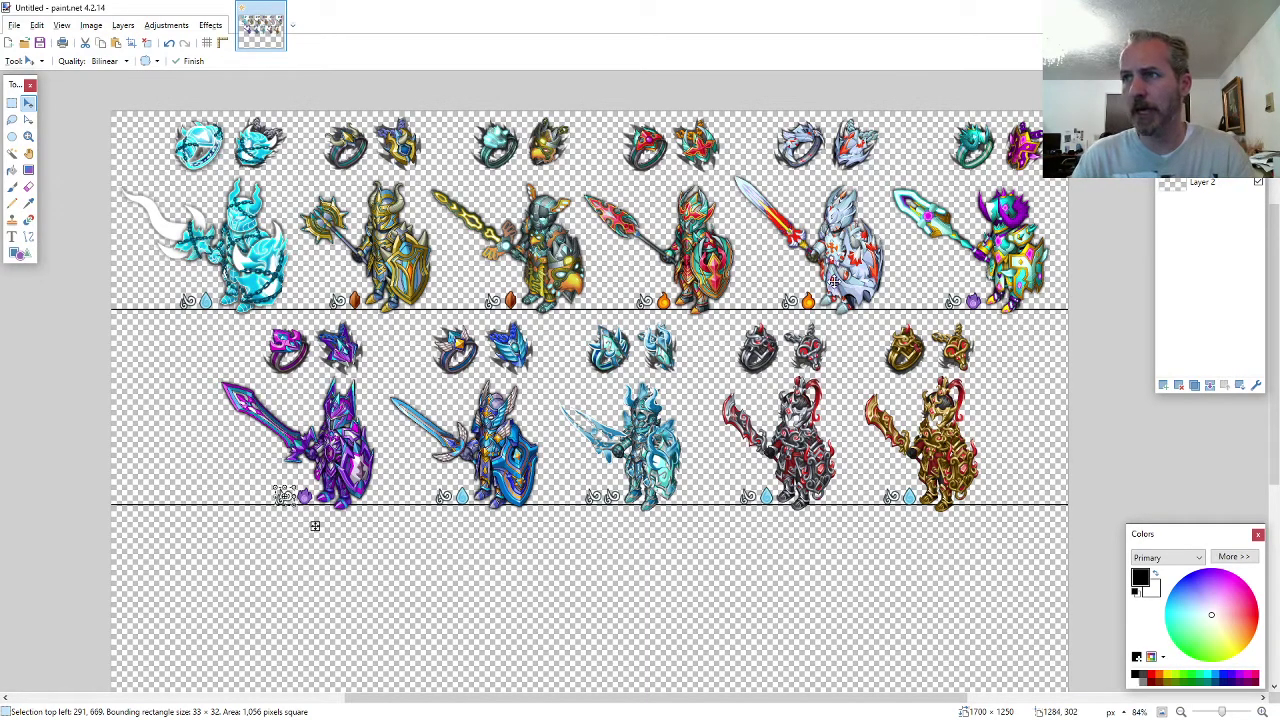
pyautogui.scroll(-2, 833, 283)
pyautogui.scroll(2, 750, 312)
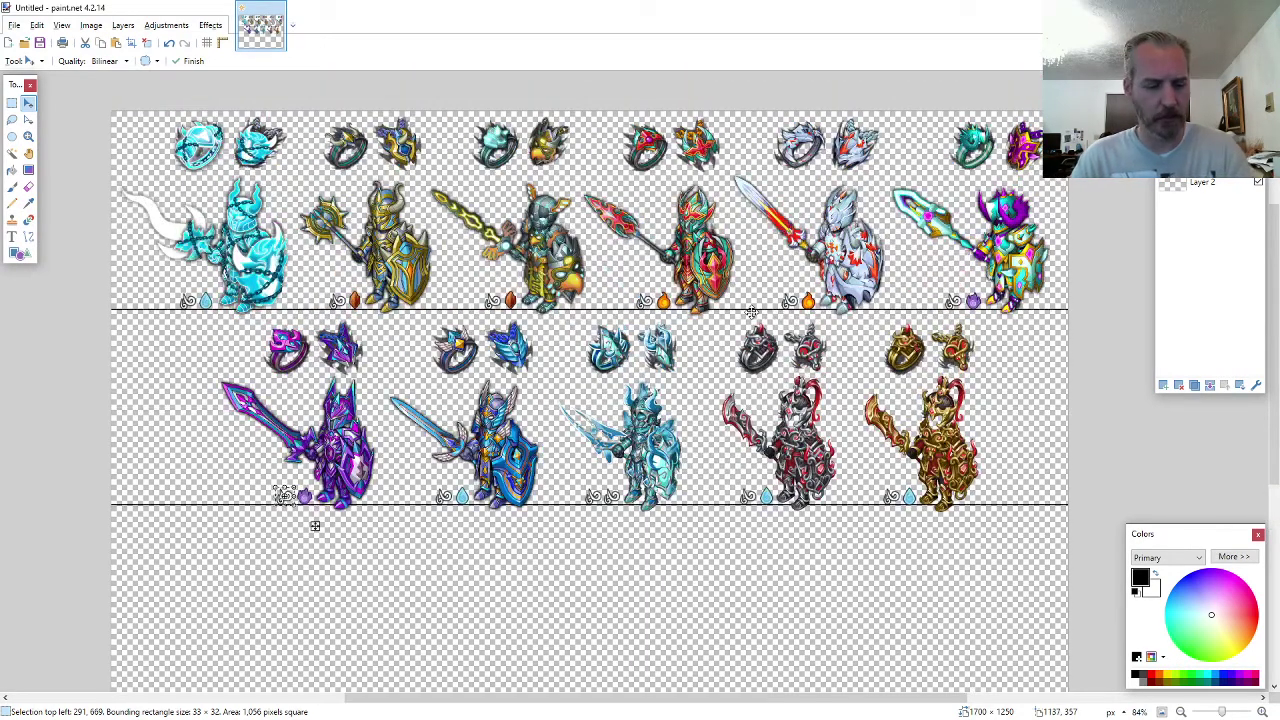
pyautogui.hotkey('ctrl', 's')
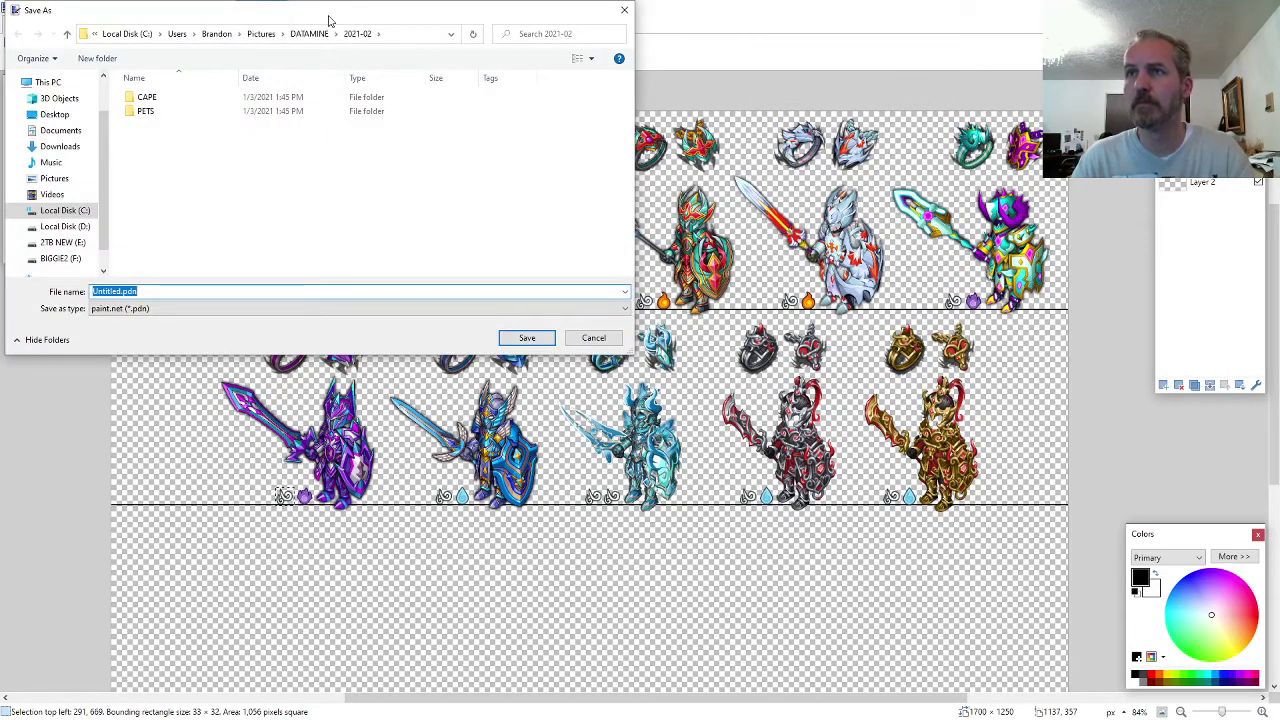
pyautogui.press('Escape')
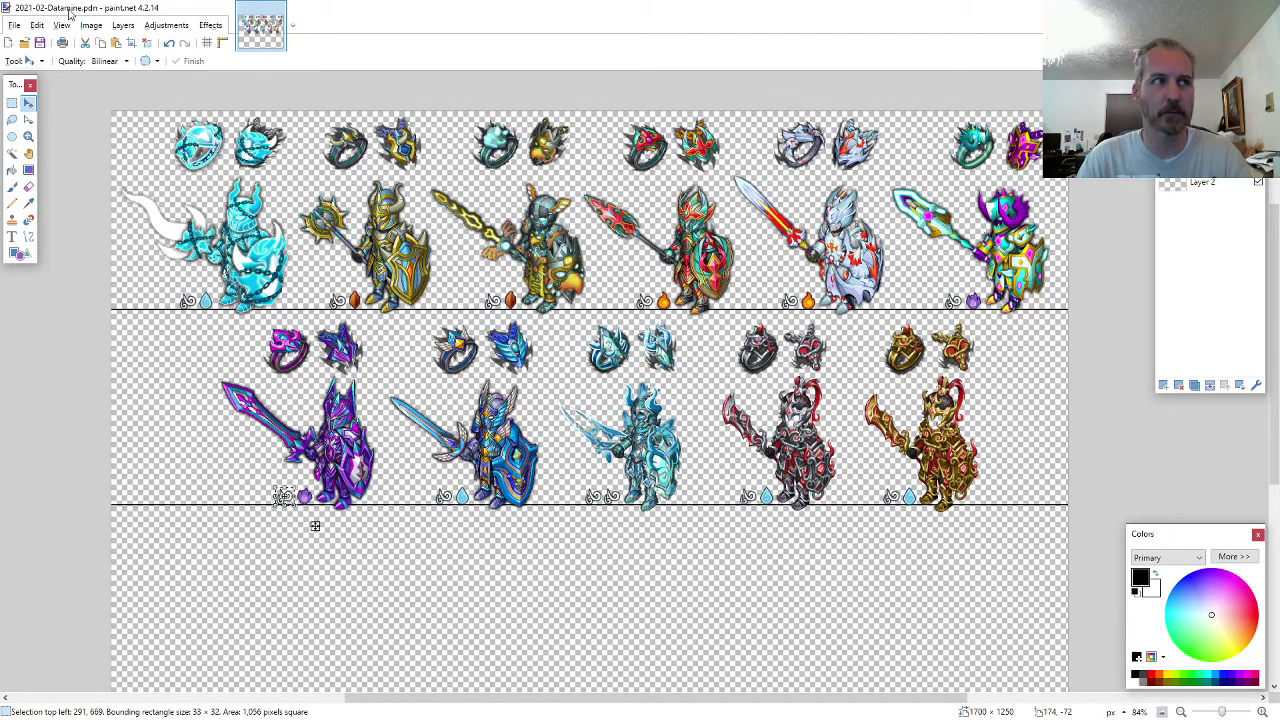
# - Look through the armor image files in the 2021-02 folder, then return to the overview image
pyautogui.hotkey('alt', 'Tab')
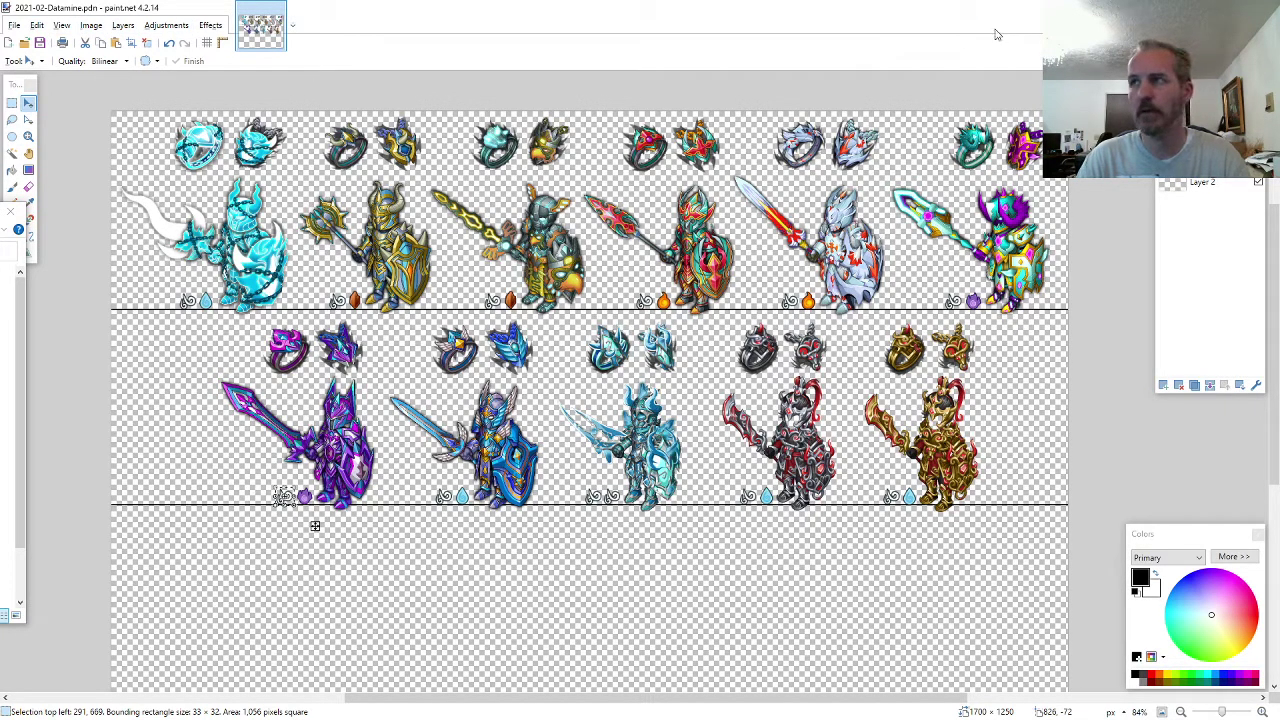
pyautogui.click(1203, 9)
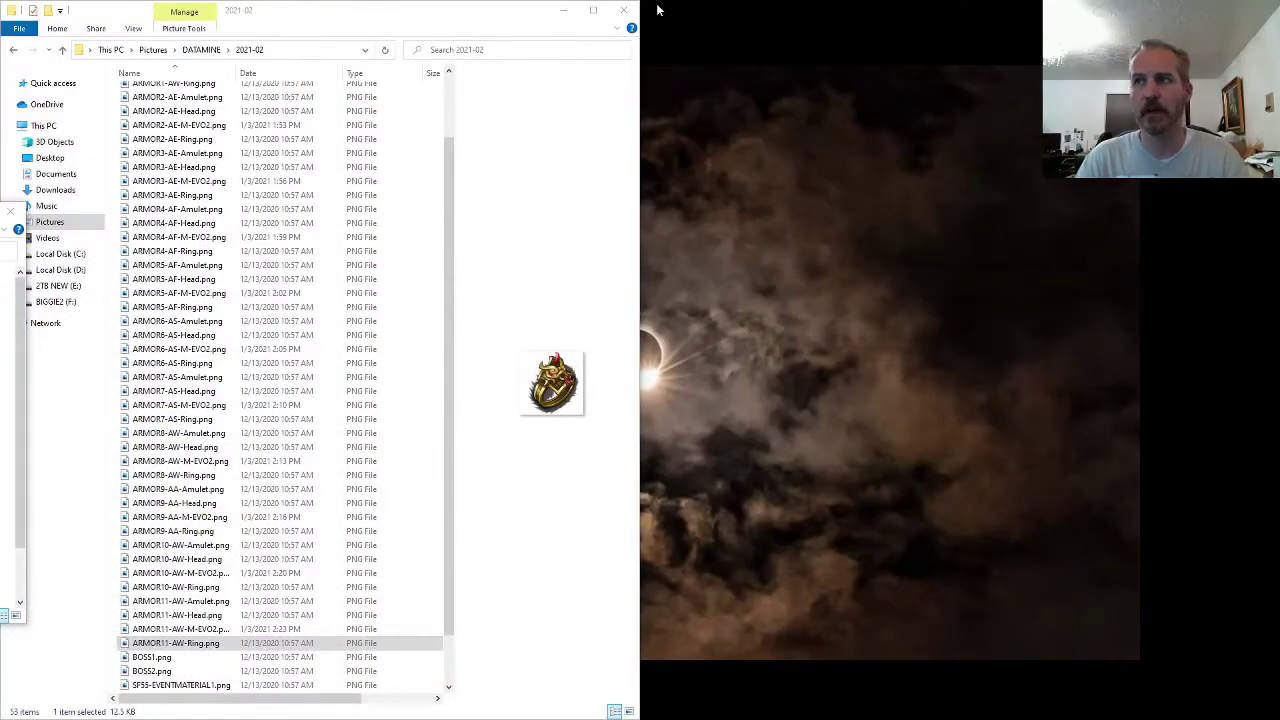
pyautogui.click(569, 12)
pyautogui.press('super+Down')
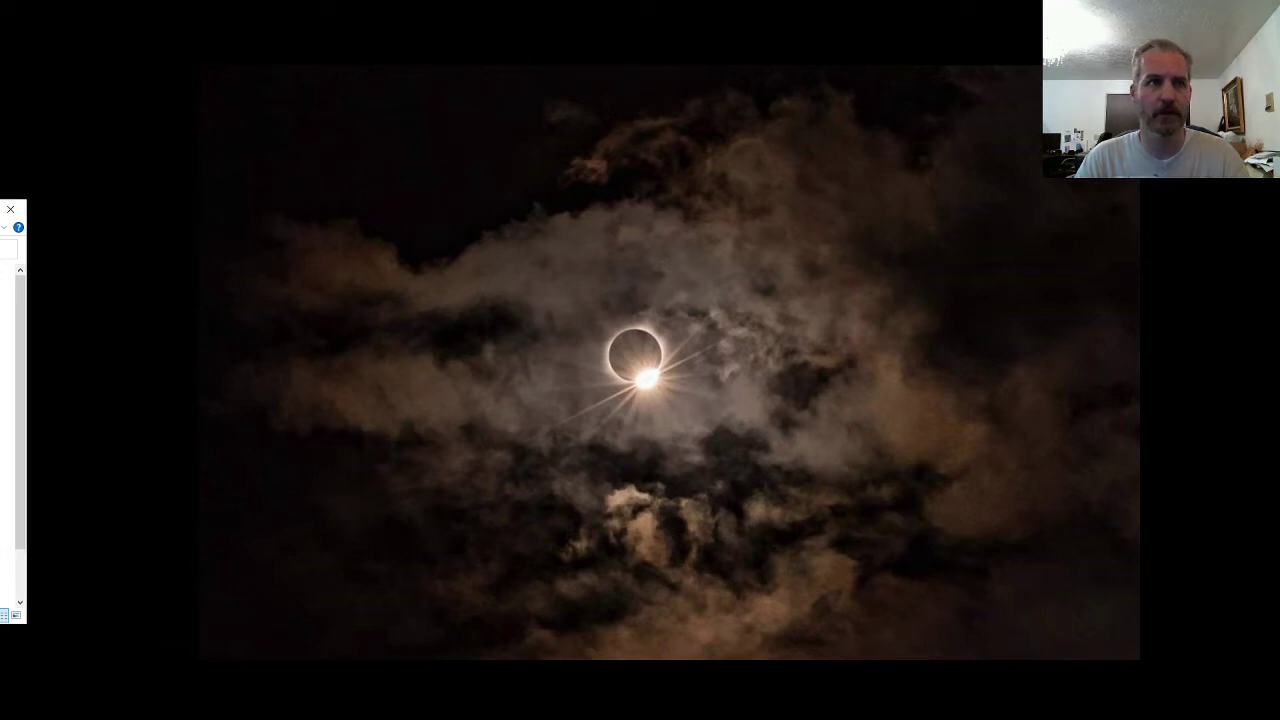
pyautogui.press('super+Down')
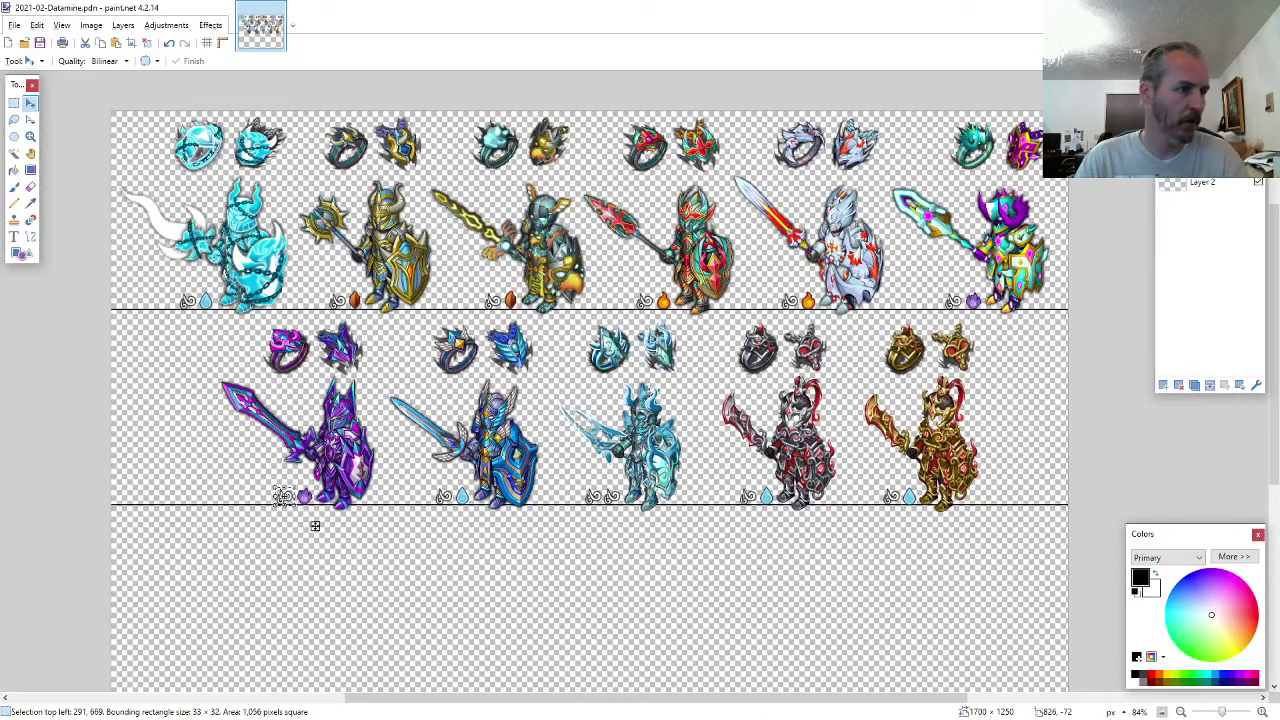
pyautogui.hotkey('alt', 'Tab')
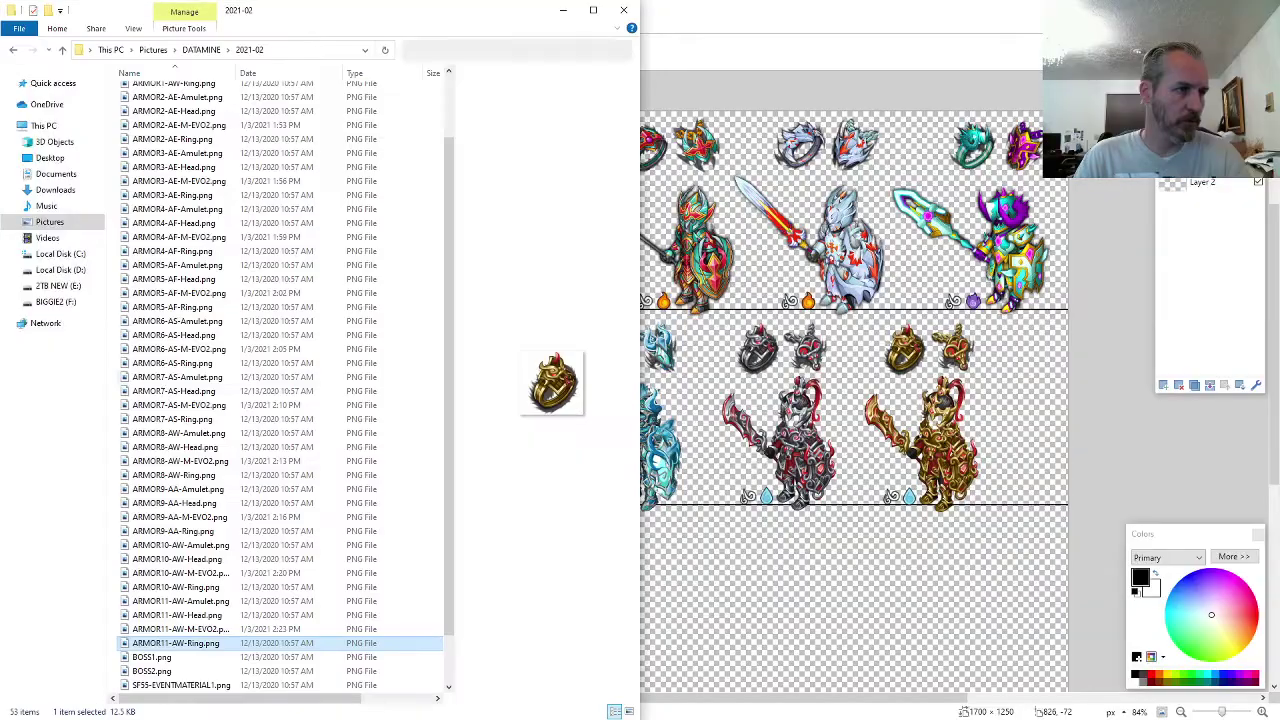
pyautogui.click(184, 364)
pyautogui.scroll(2, 179, 384)
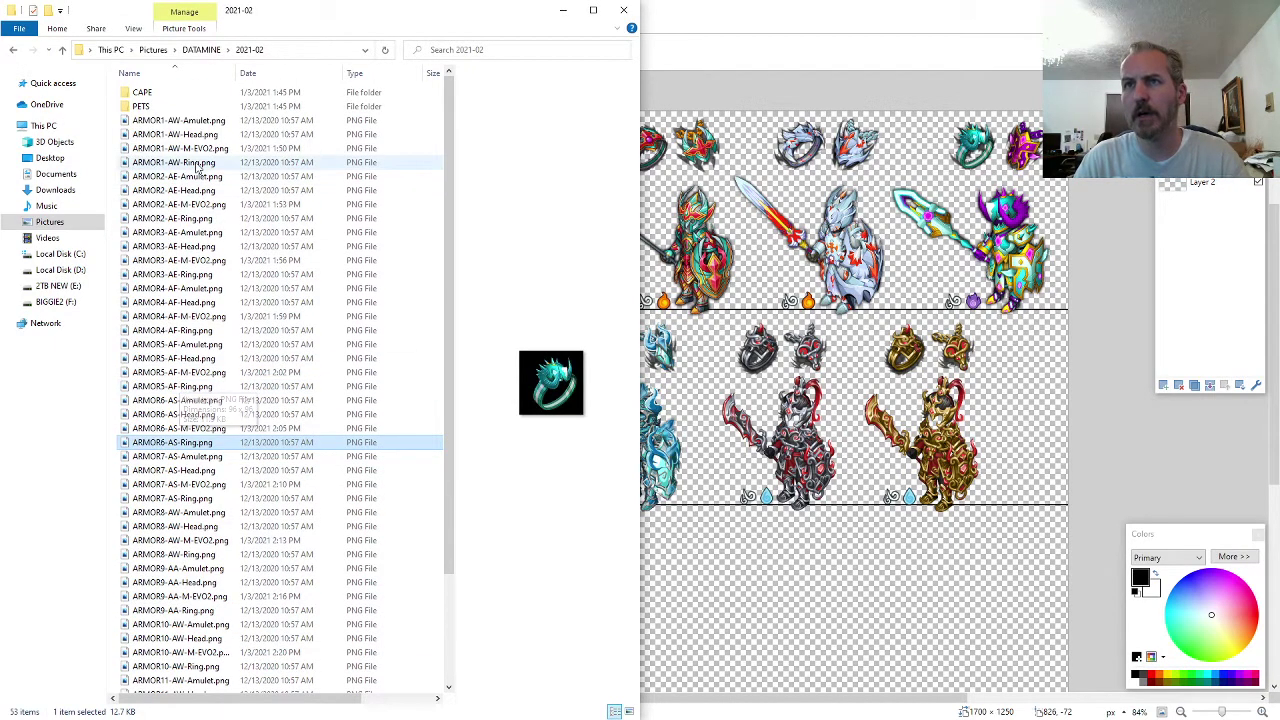
pyautogui.click(563, 10)
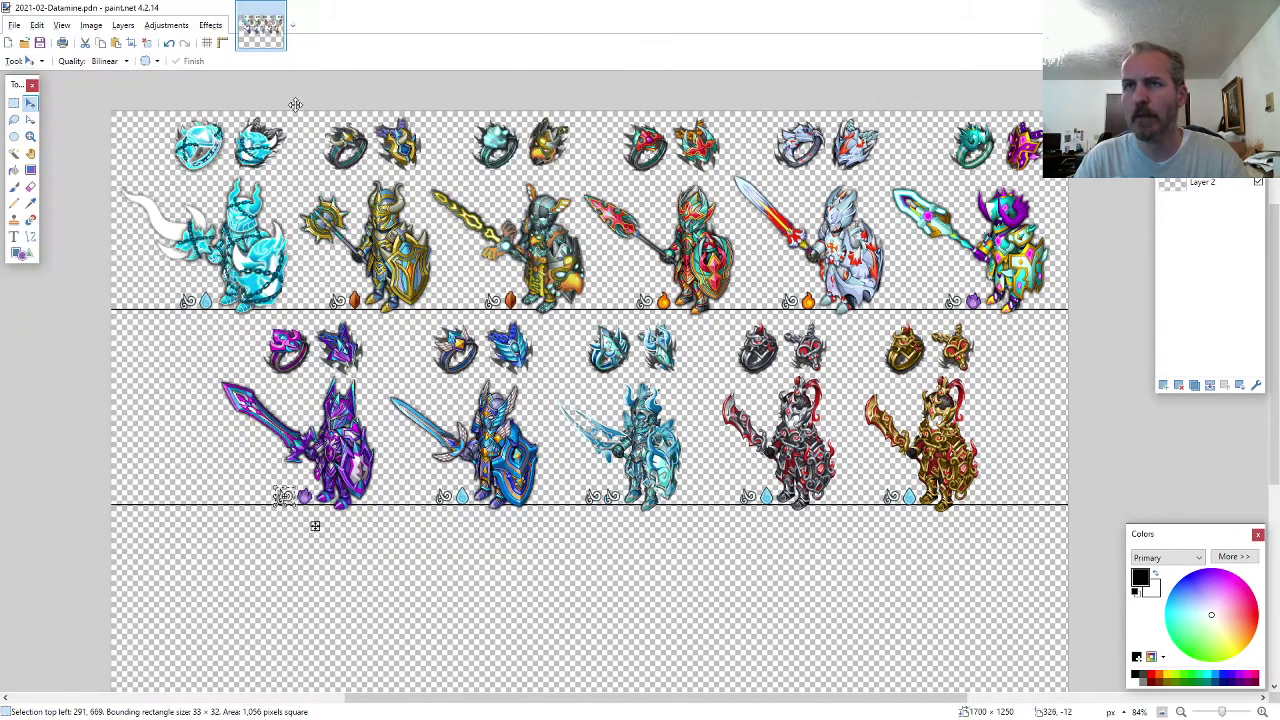
# - Draw a black-outlined rectangle of about 408 × 66 pixels just below the lower ground line and fill it with white
pyautogui.click(17, 254)
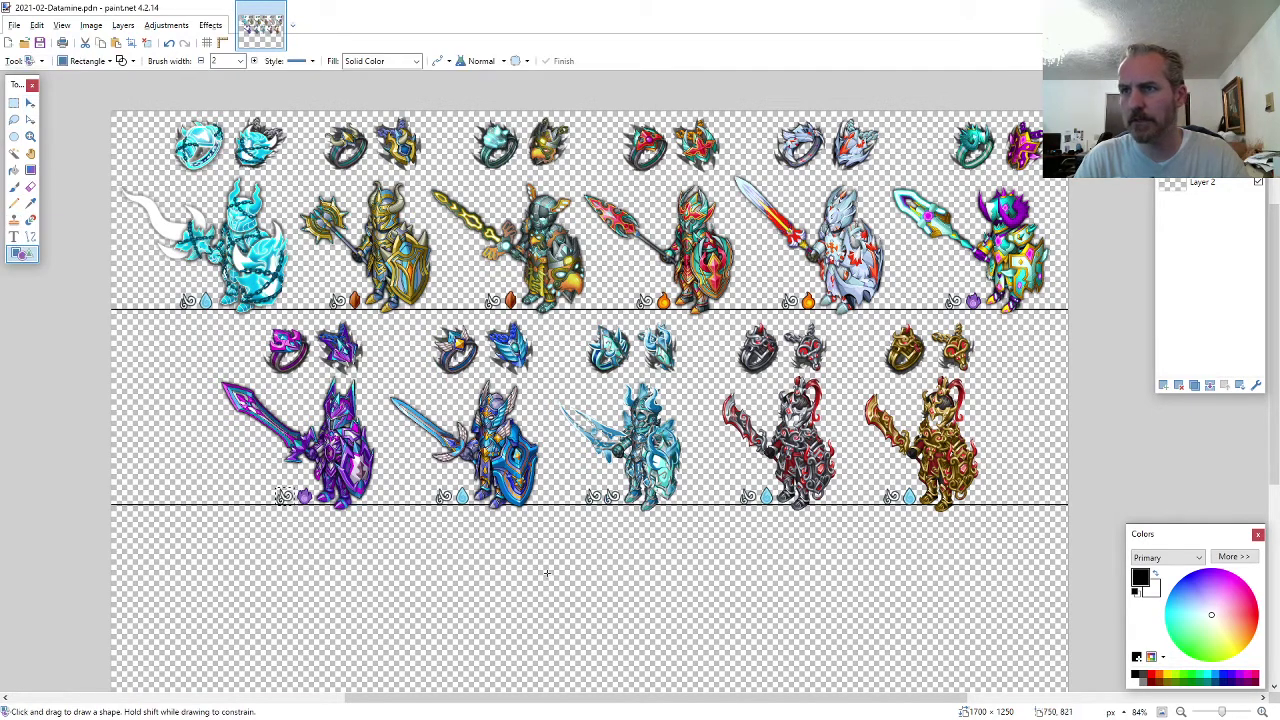
pyautogui.moveTo(522, 518); pyautogui.dragTo(746, 556)
pyautogui.press('Return')
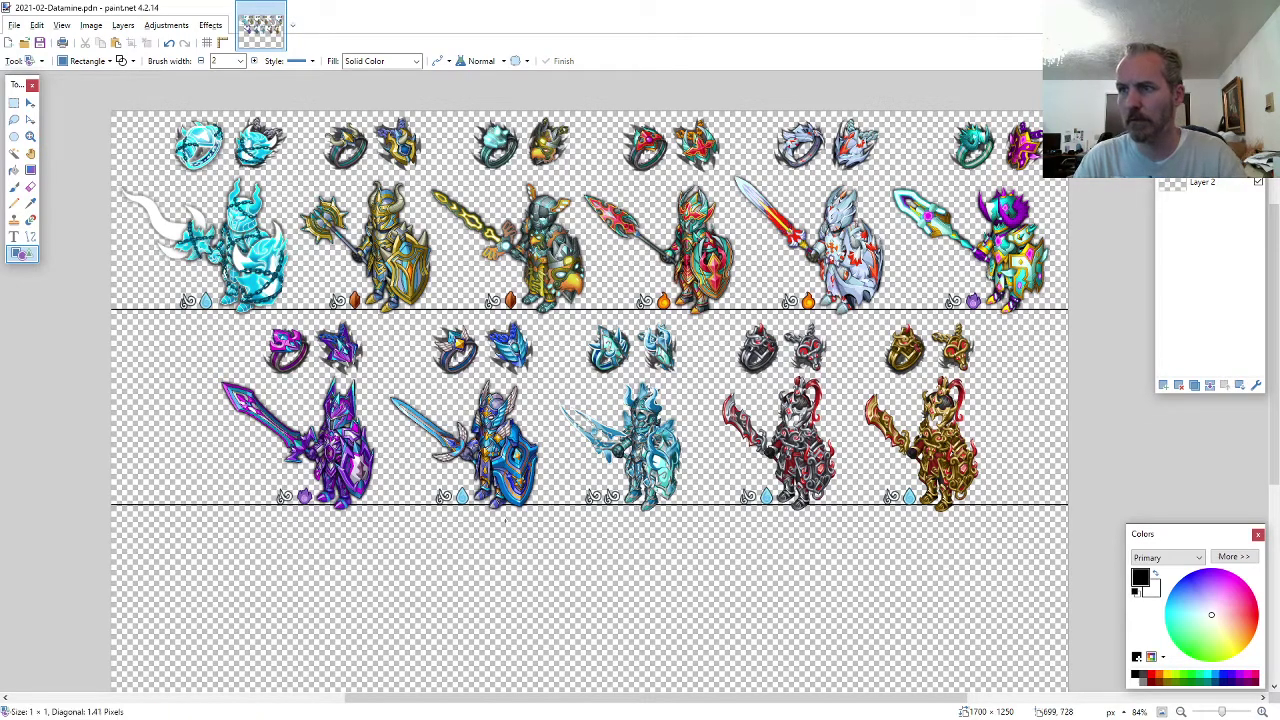
pyautogui.moveTo(505, 521); pyautogui.dragTo(733, 556)
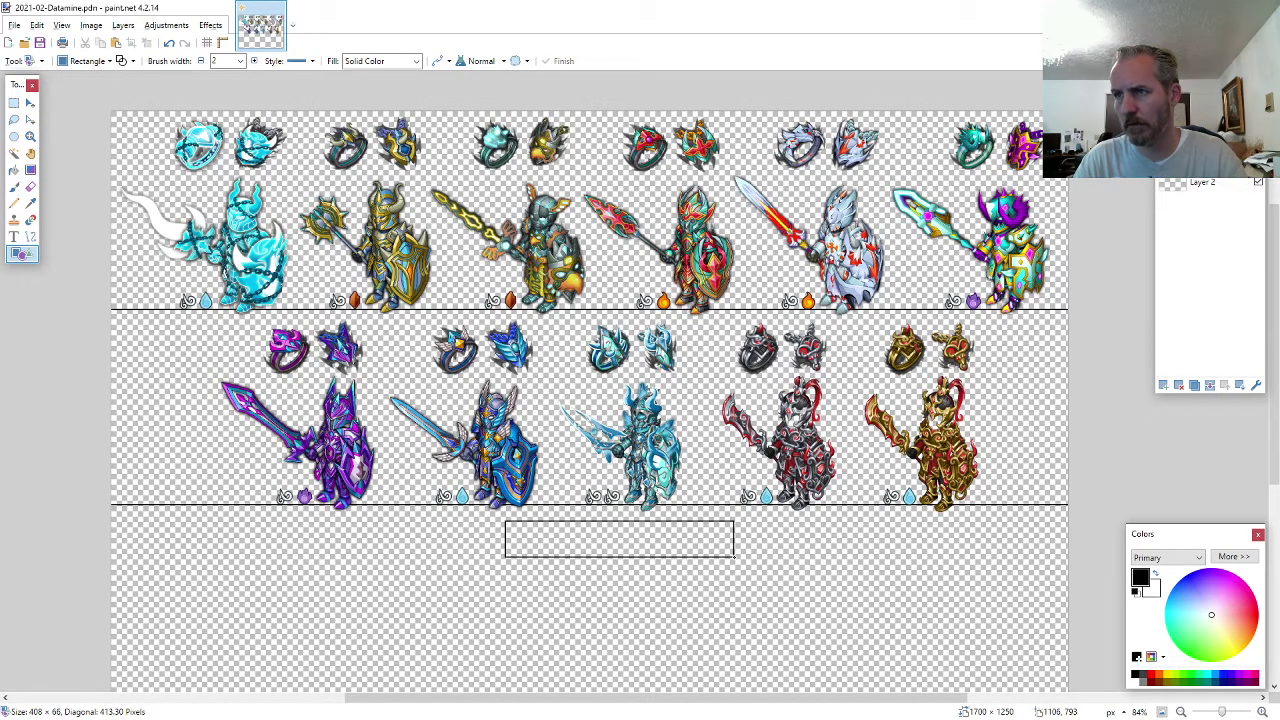
pyautogui.click(14, 170)
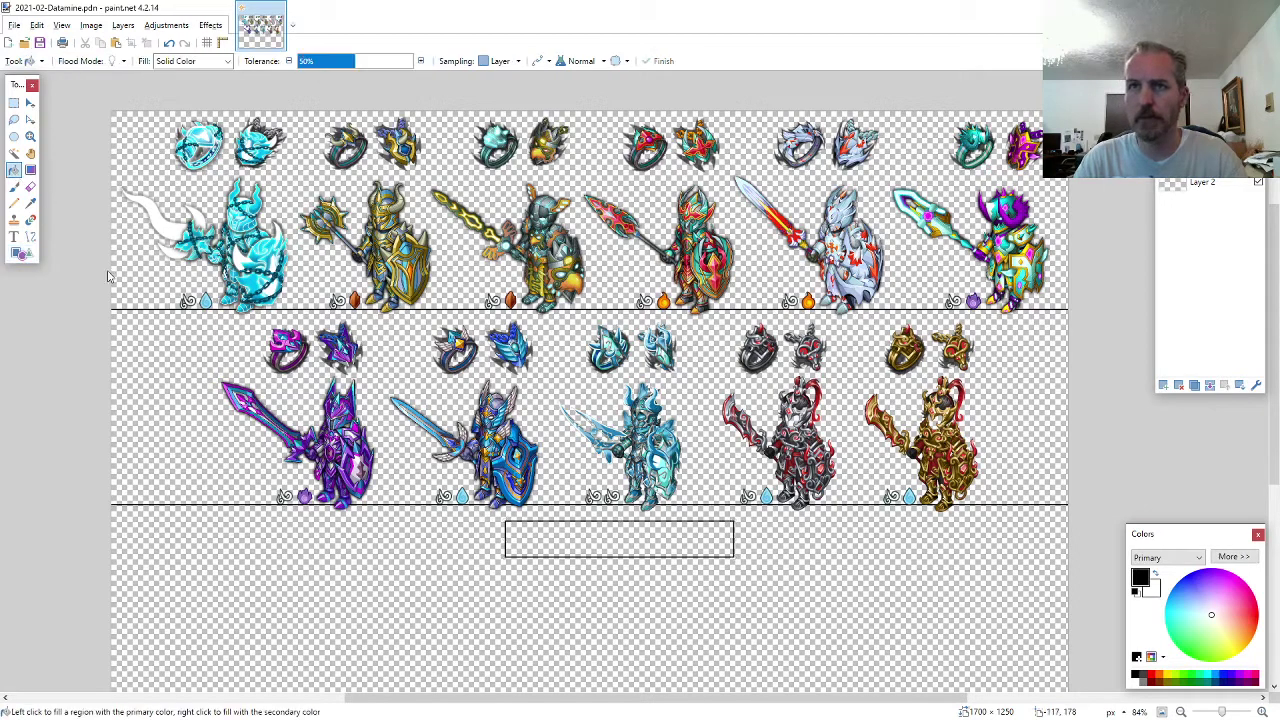
pyautogui.rightClick(522, 537)
# - Set the Text tool's font to Pupcat Rg at size 26
pyautogui.click(14, 237)
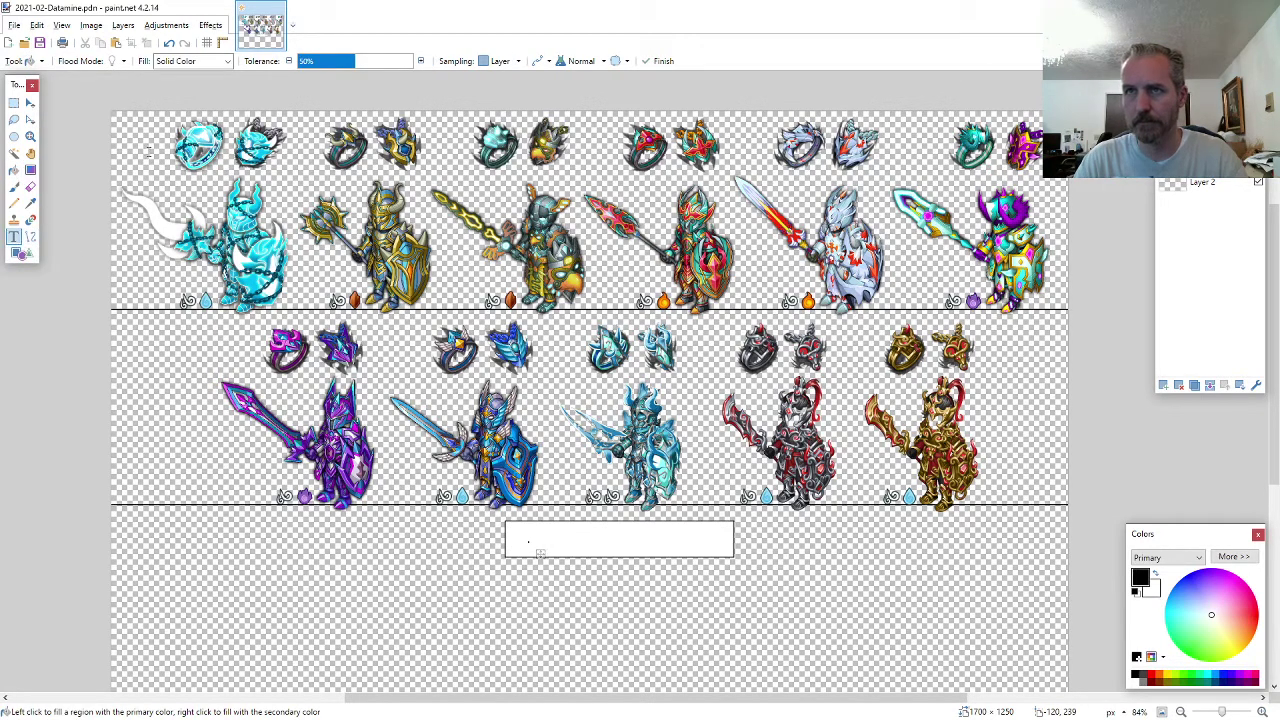
pyautogui.click(166, 61)
pyautogui.press('p')
pyautogui.press('p')
pyautogui.press('p')
pyautogui.press('p')
pyautogui.press('p')
pyautogui.press('p')
pyautogui.press('p')
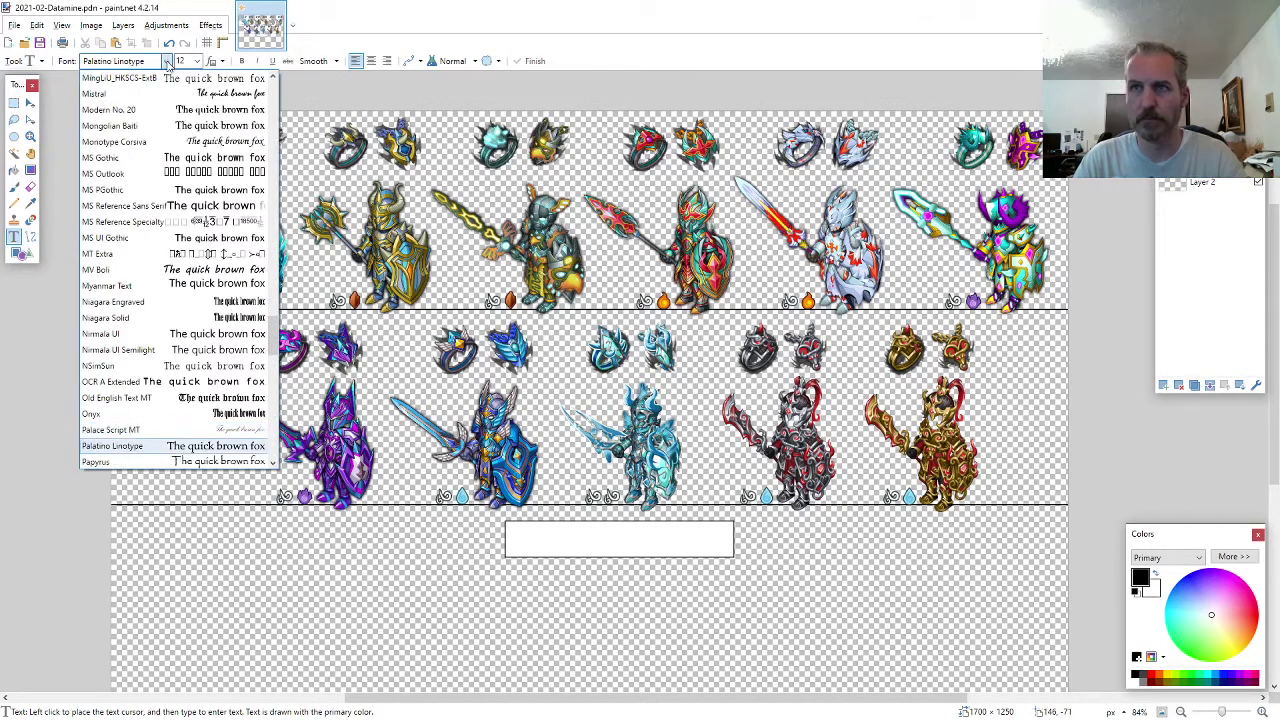
pyautogui.scroll(-4, 166, 61)
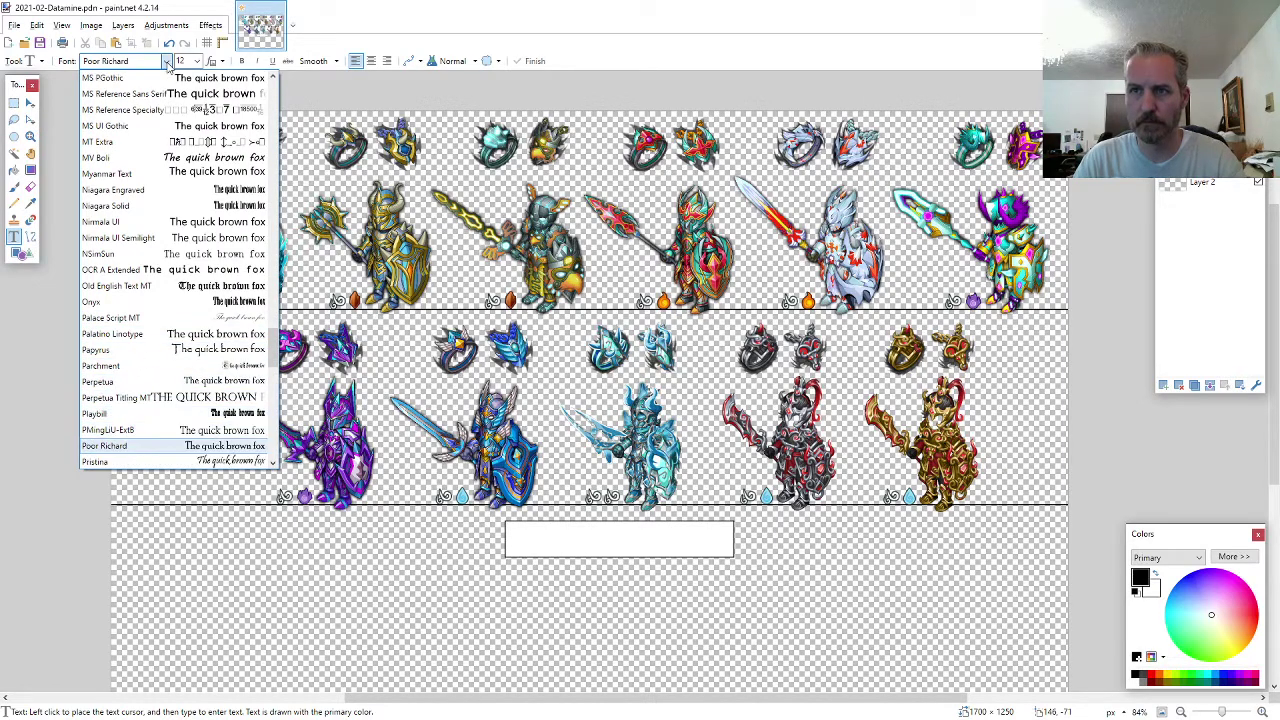
pyautogui.click(166, 61)
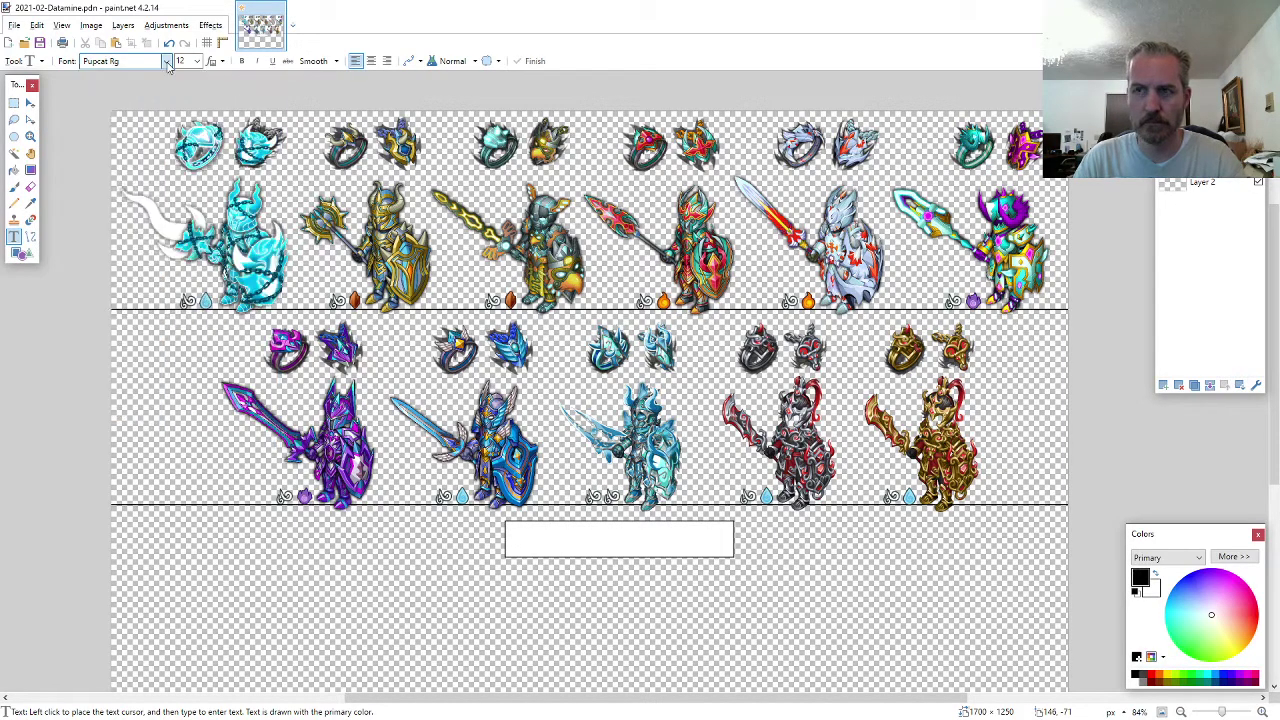
pyautogui.click(197, 61)
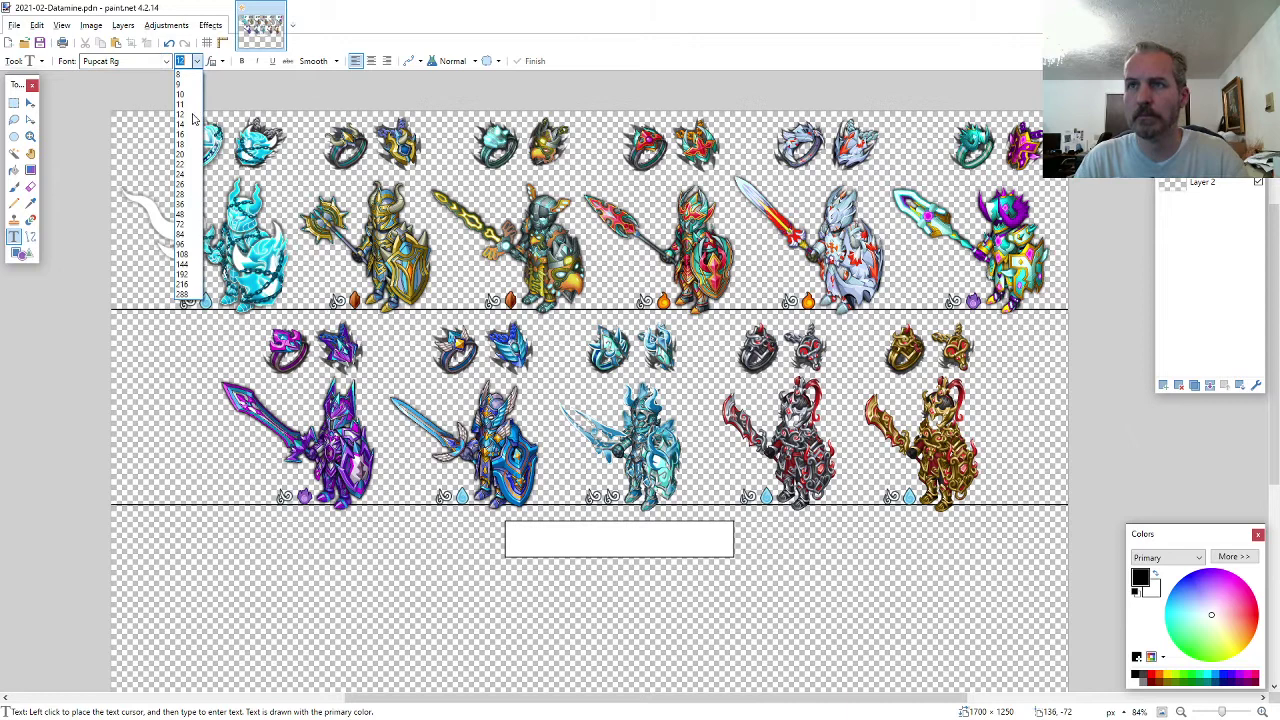
pyautogui.click(188, 184)
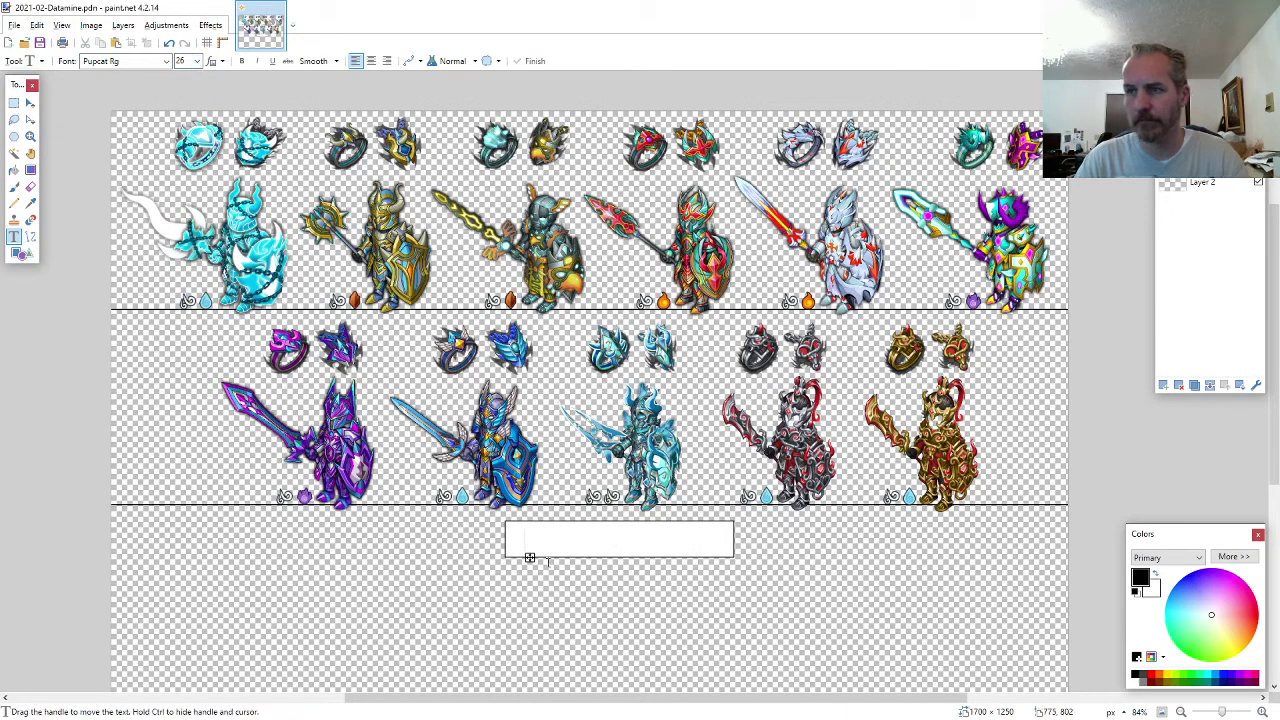
# - Write "New Shadowforged" inside the white box, enlarge the text to size 28 and nudge it slightly left
pyautogui.write('New Shadowforged')
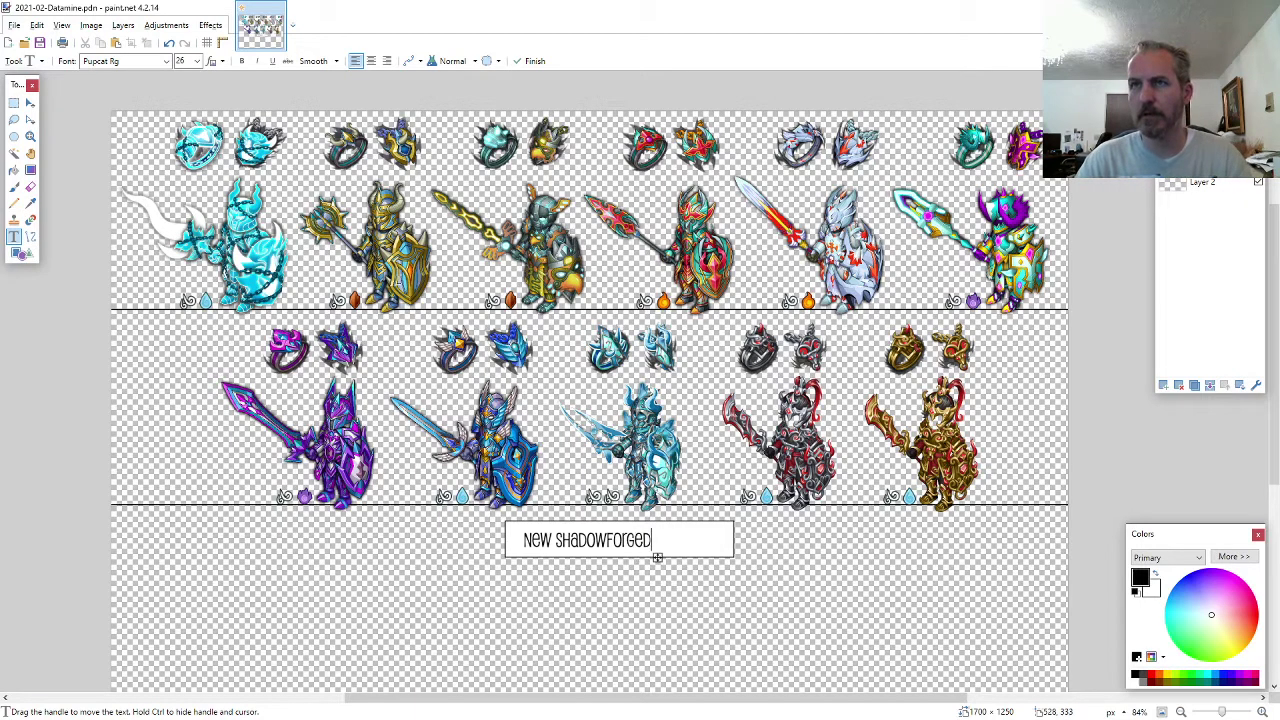
pyautogui.click(197, 61)
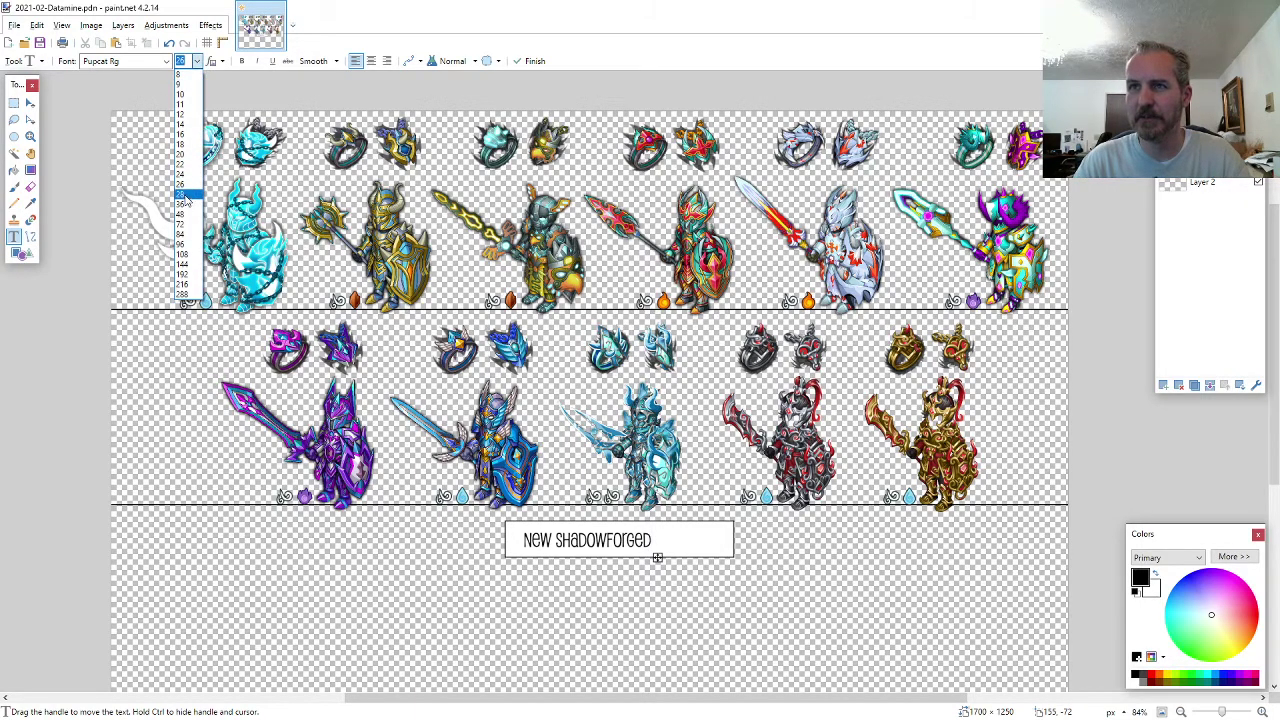
pyautogui.click(189, 200)
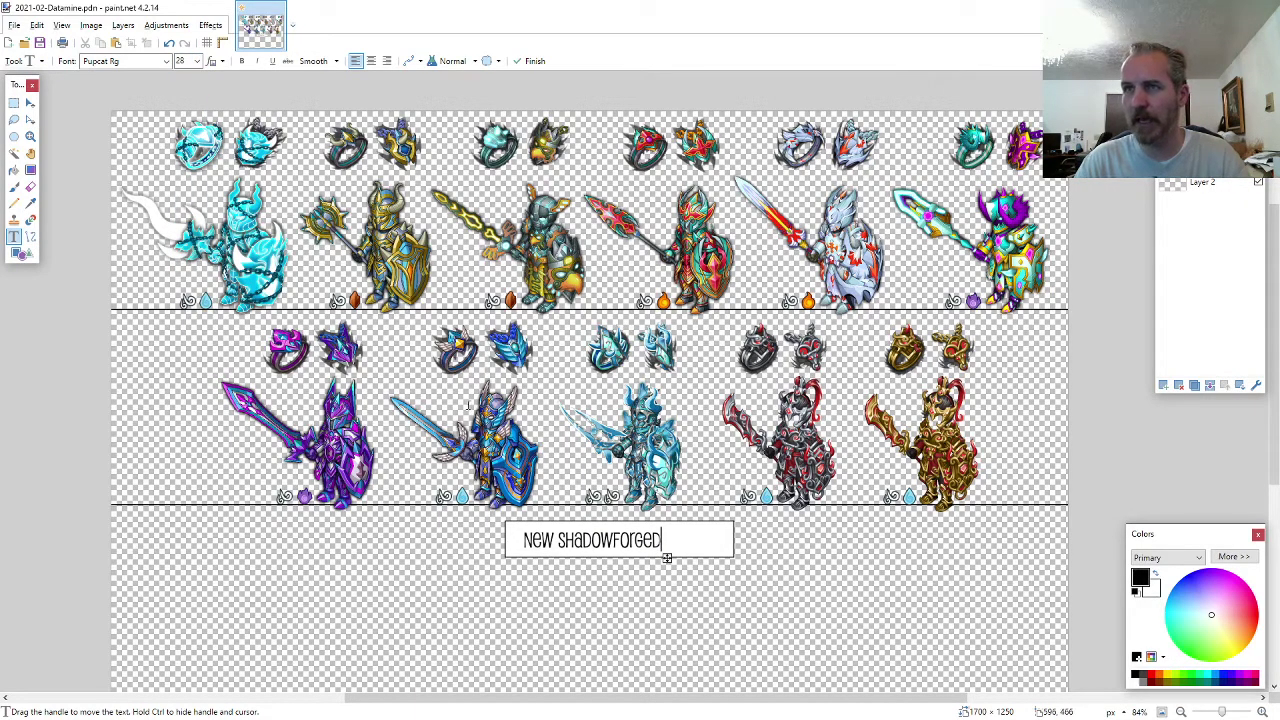
pyautogui.moveTo(664, 560); pyautogui.dragTo(661, 559)
# - Shorten the label box by moving its right end left, close to the end of the "New Shadowforged" text
pyautogui.click(14, 103)
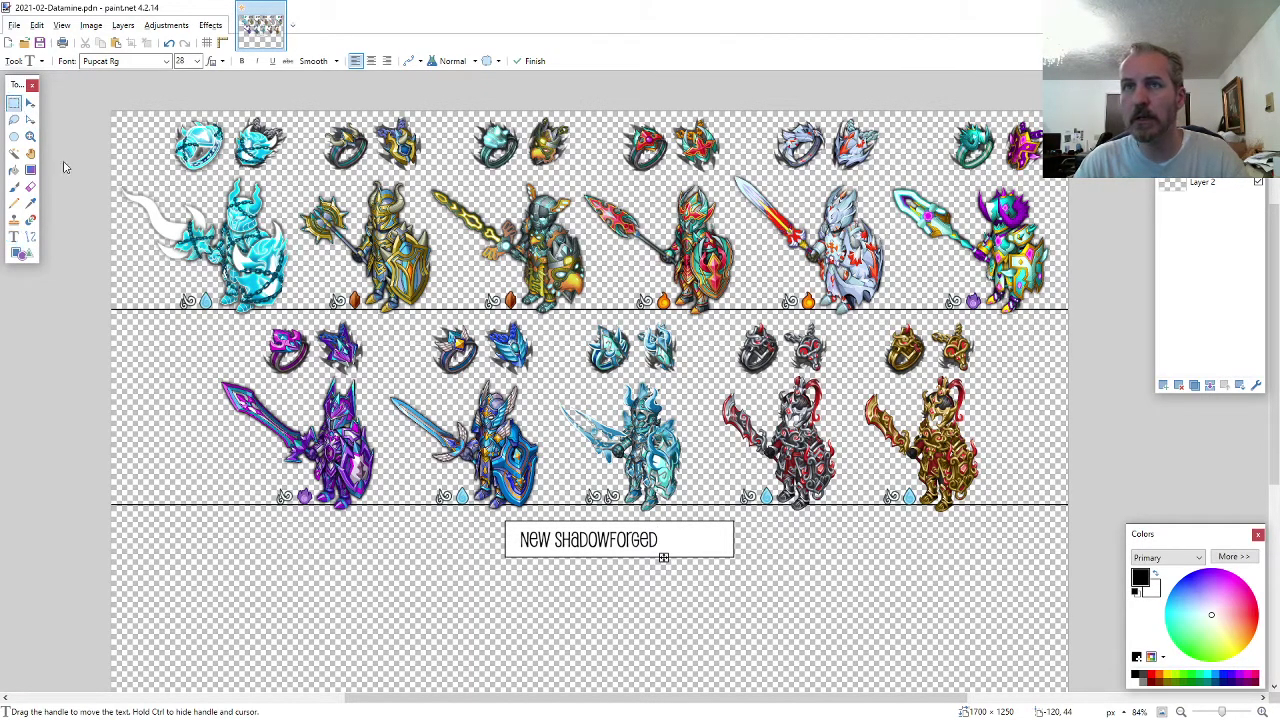
pyautogui.moveTo(703, 514); pyautogui.dragTo(742, 569)
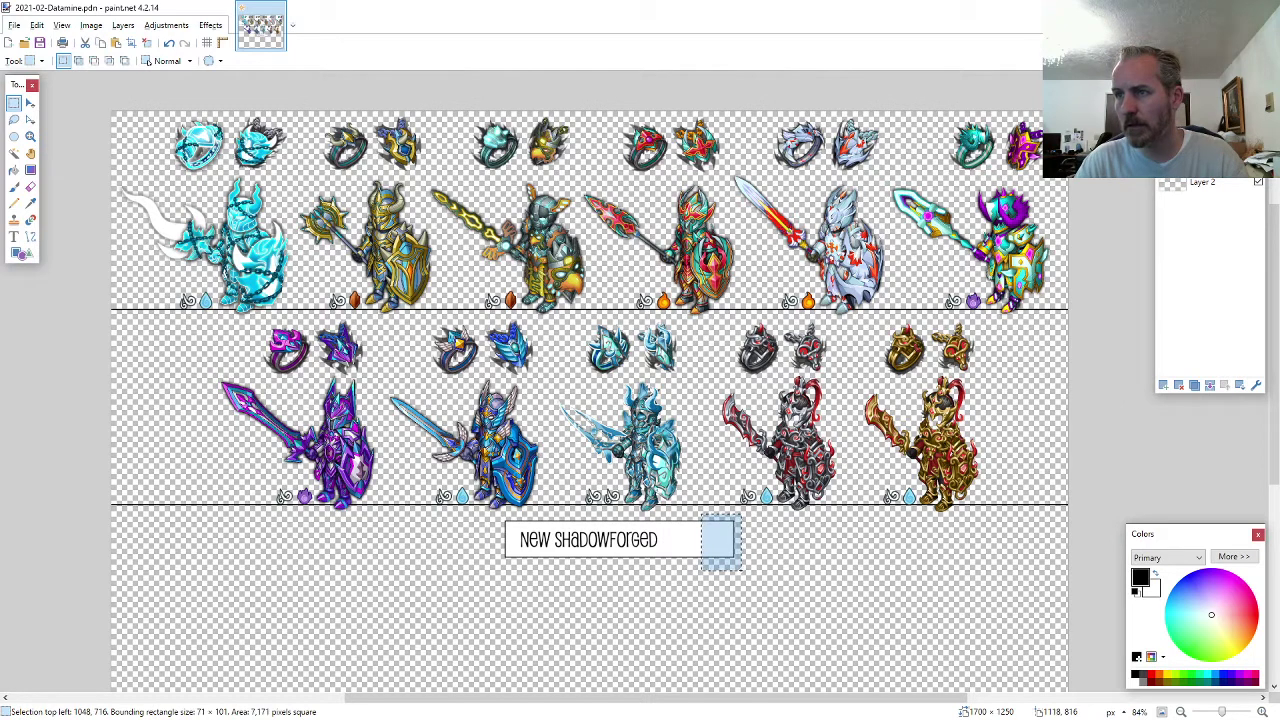
pyautogui.click(787, 576)
pyautogui.moveTo(713, 514); pyautogui.dragTo(702, 577)
pyautogui.press('m')
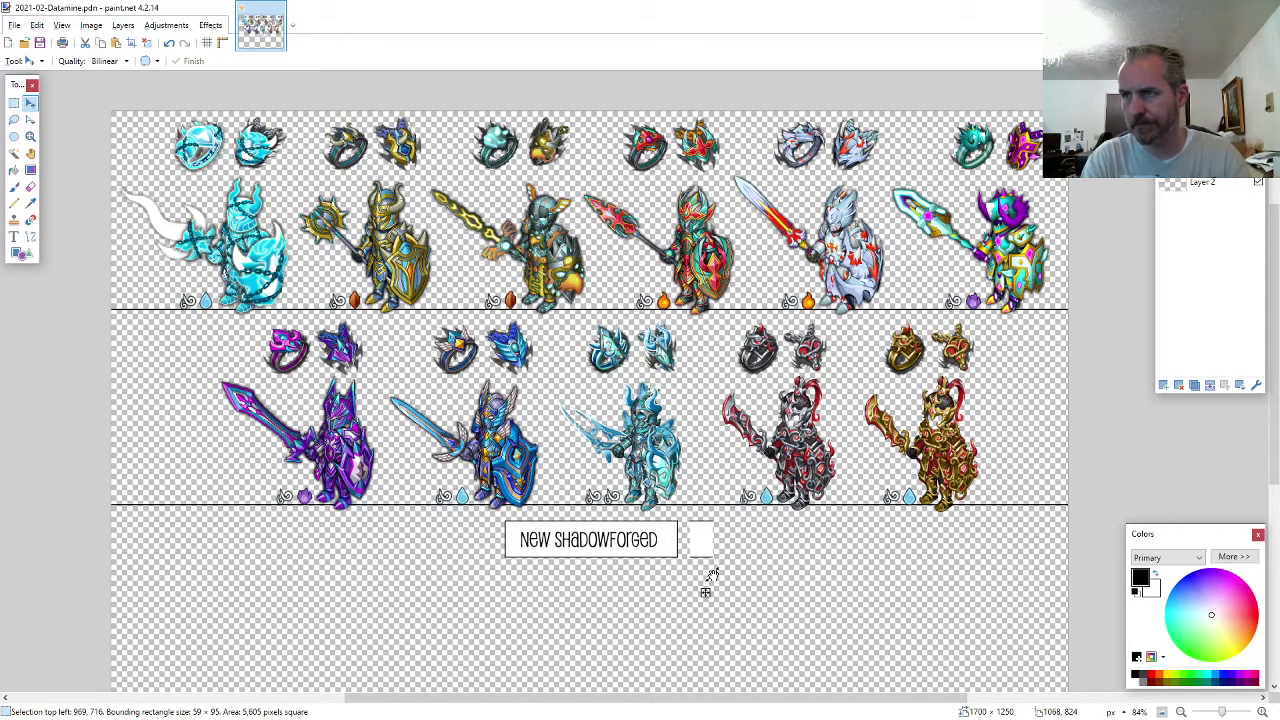
pyautogui.hotkey('ctrl', 'd')
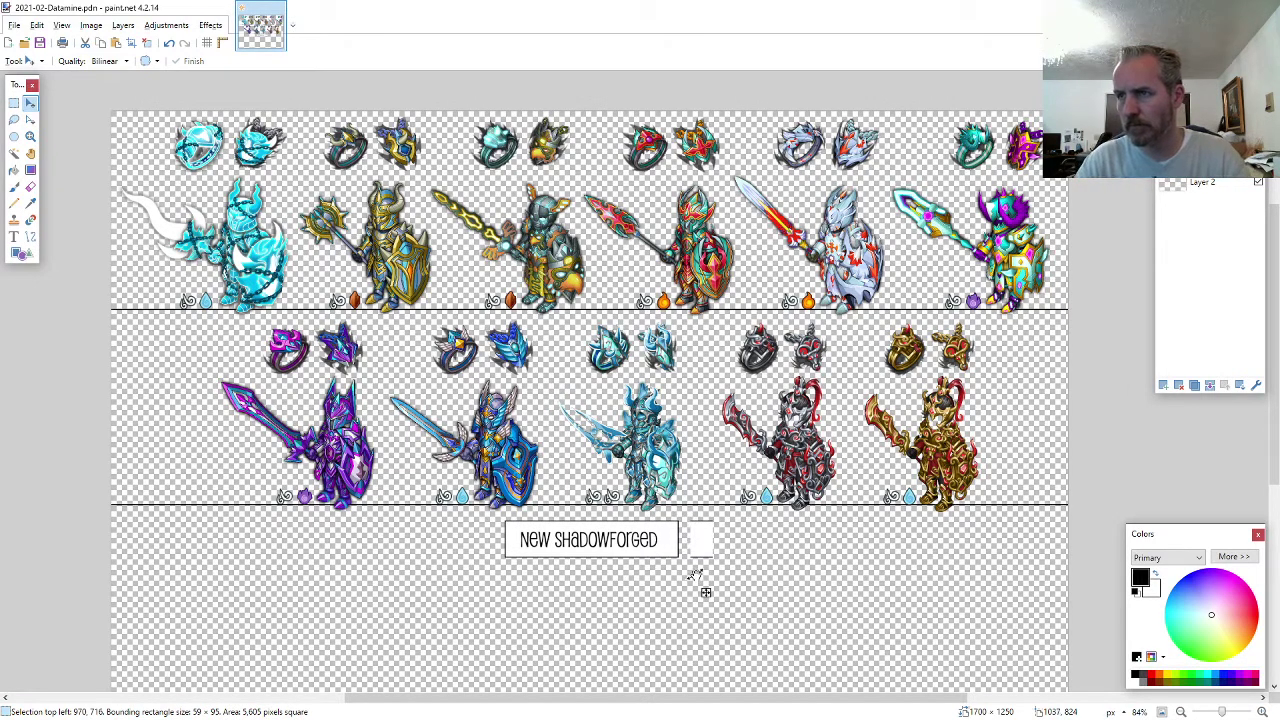
# - Delete the leftover white piece to the right of the shortened label box
pyautogui.click(15, 104)
pyautogui.click(779, 541)
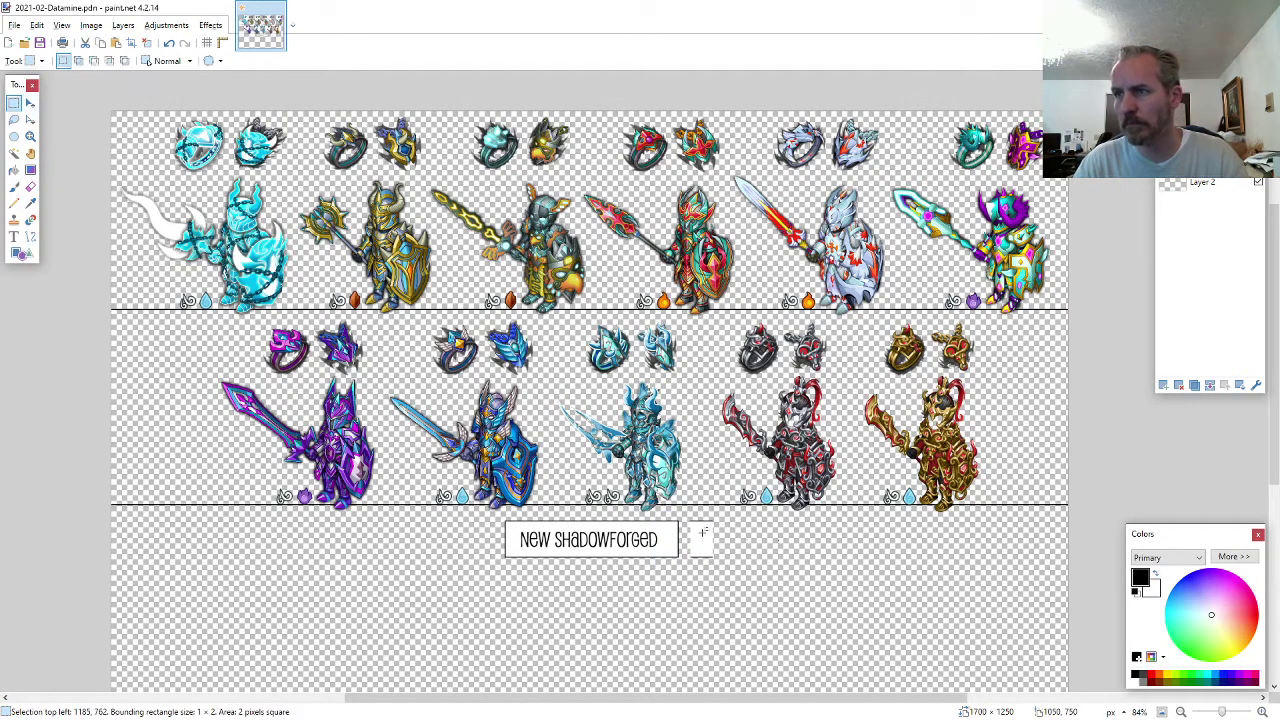
pyautogui.moveTo(688, 516); pyautogui.dragTo(732, 571)
pyautogui.press('Delete')
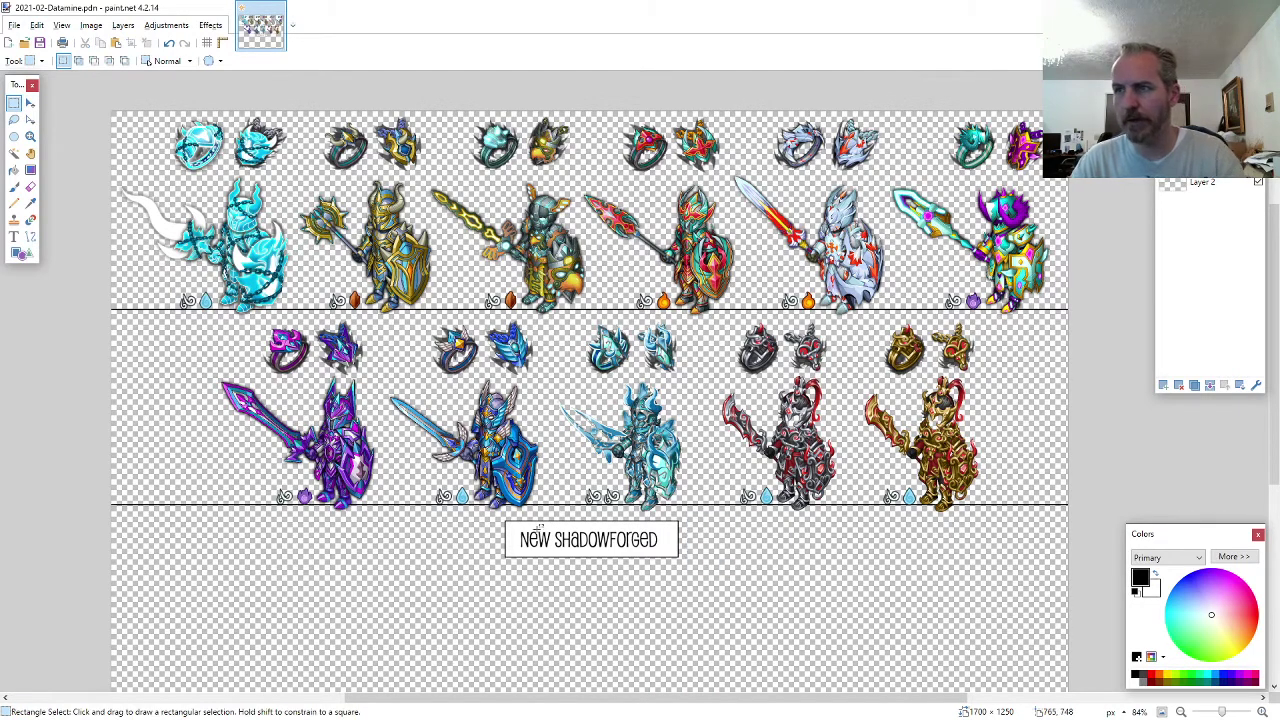
# - Move the "New Shadowforged" label box so it sits horizontally centred on the canvas, just below the lower ground line
pyautogui.moveTo(501, 513); pyautogui.dragTo(686, 567)
pyautogui.press('m')
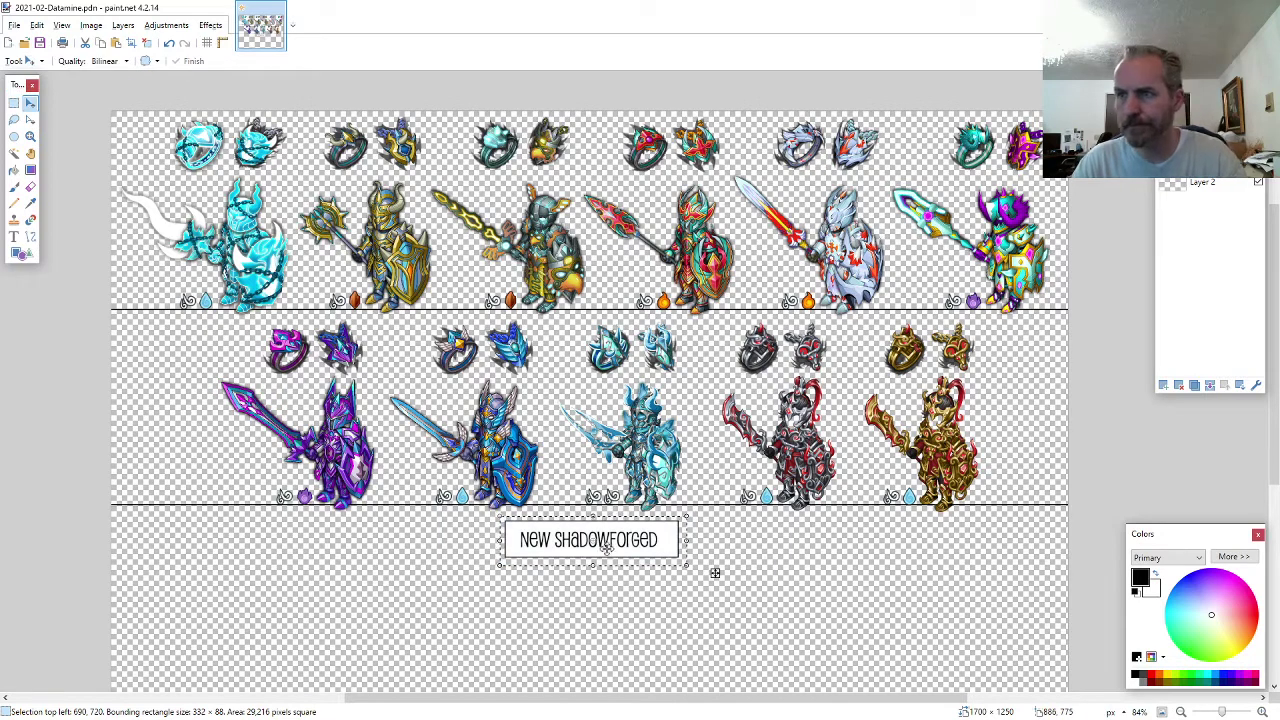
pyautogui.moveTo(715, 572); pyautogui.dragTo(697, 571)
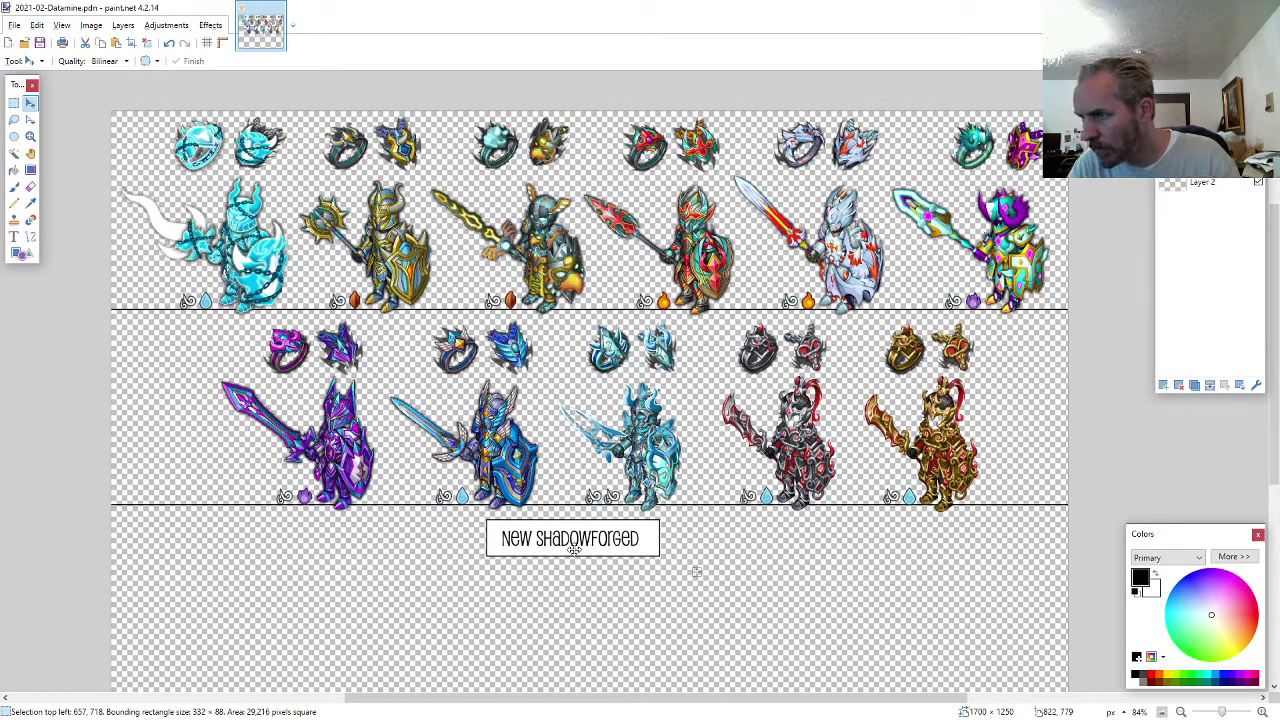
pyautogui.moveTo(696, 572); pyautogui.dragTo(713, 571)
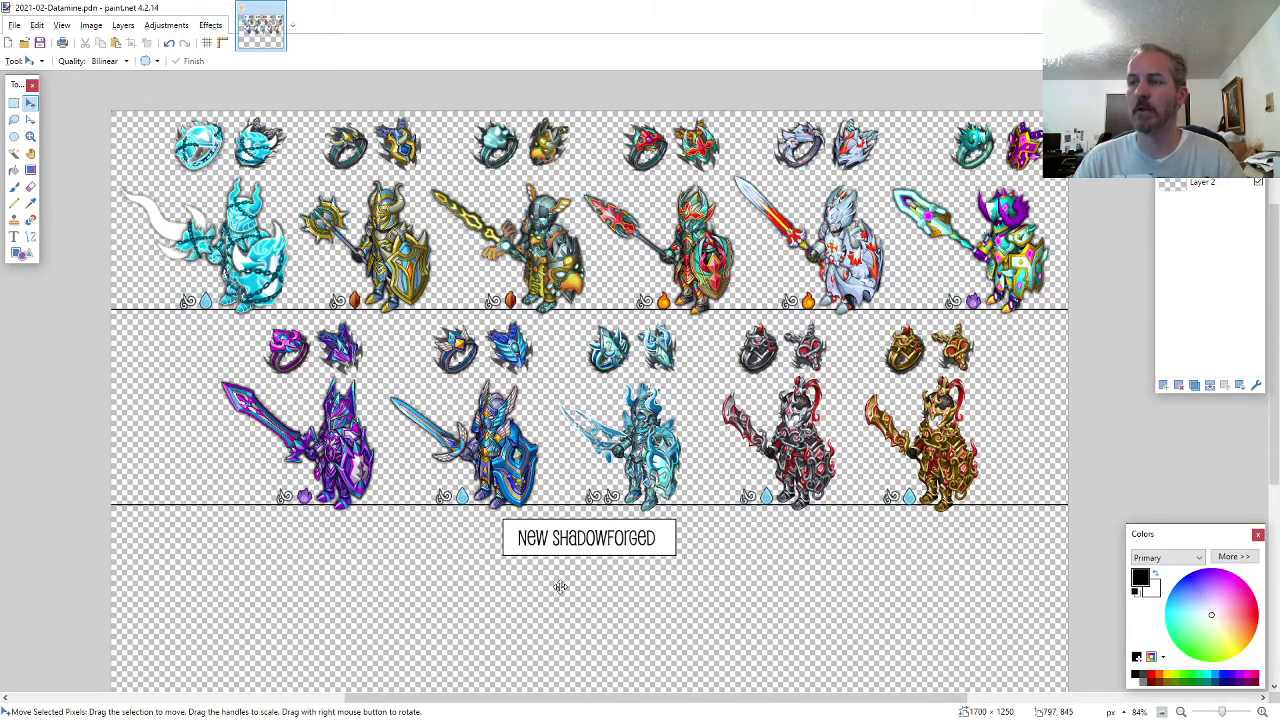
# - Copy the purple thread spool image SF55-MATERIAL1.png into the datamine canvas and place it just left of the "New Shadowforged" label box
pyautogui.hotkey('alt', 'Tab')
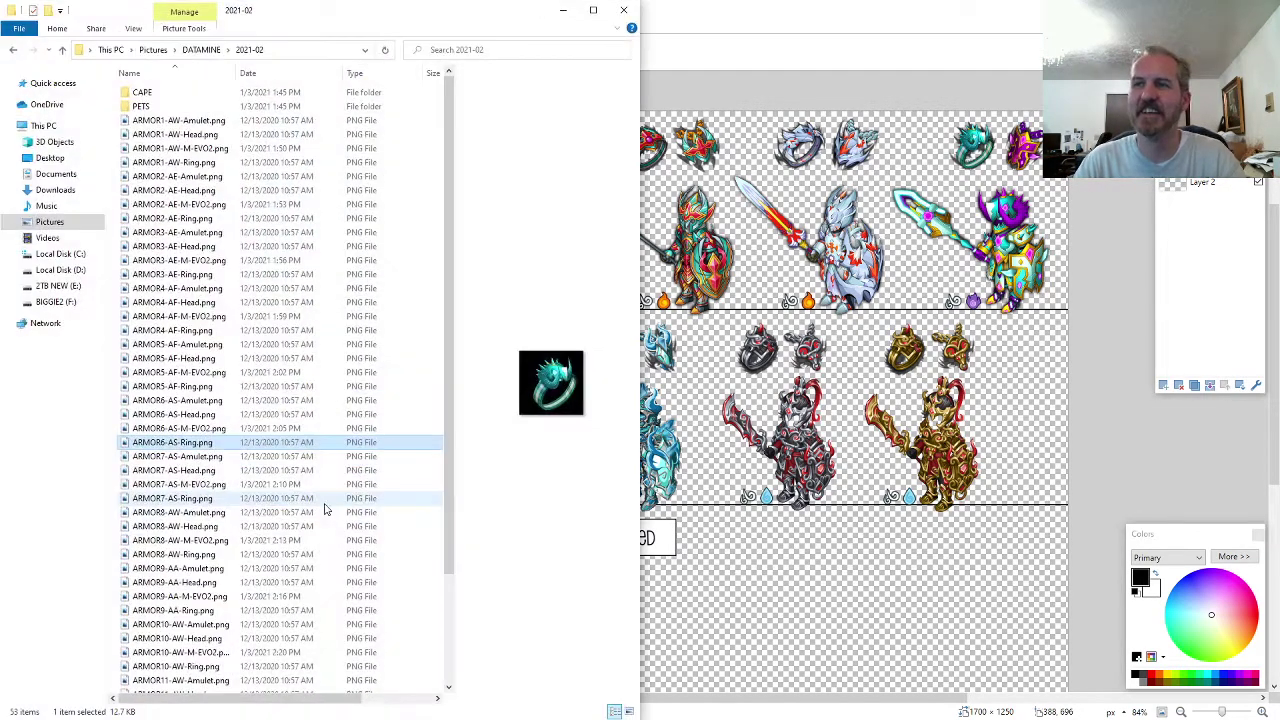
pyautogui.scroll(-3, 260, 550)
pyautogui.click(209, 671)
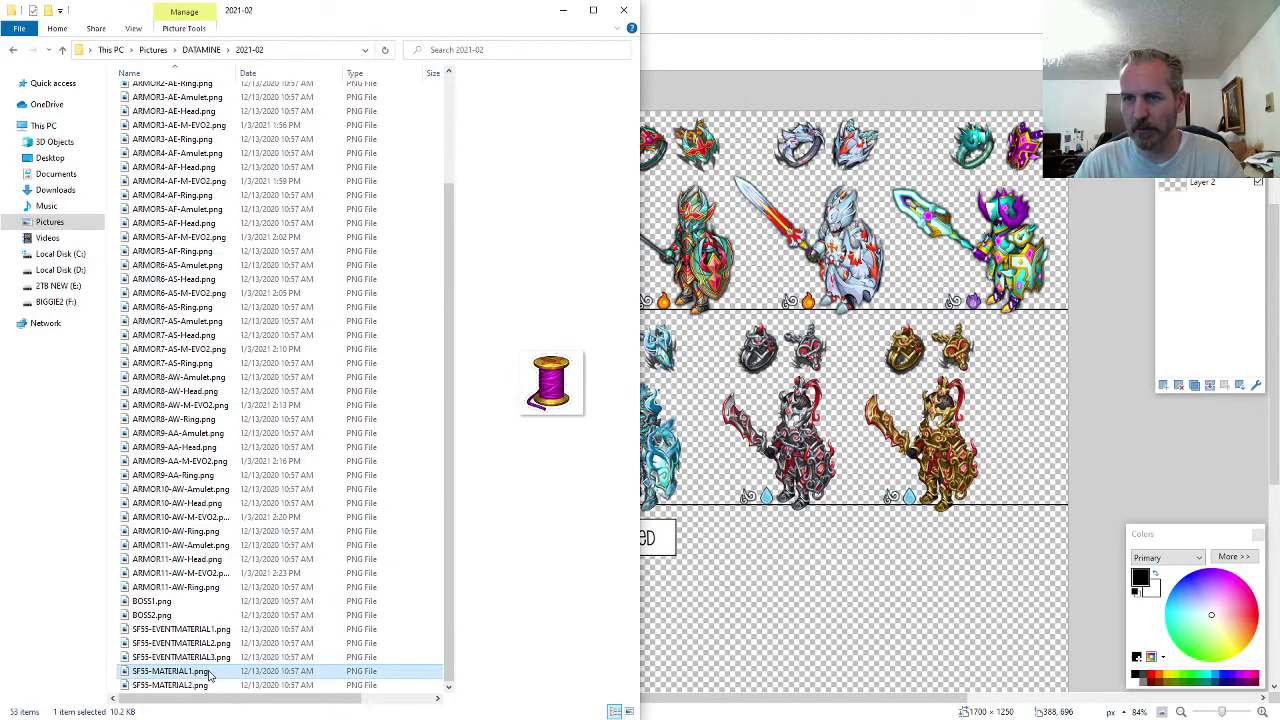
pyautogui.hotkey('alt', 'Tab')
pyautogui.hotkey('ctrl', 'v')
pyautogui.moveTo(190, 185); pyautogui.dragTo(518, 587)
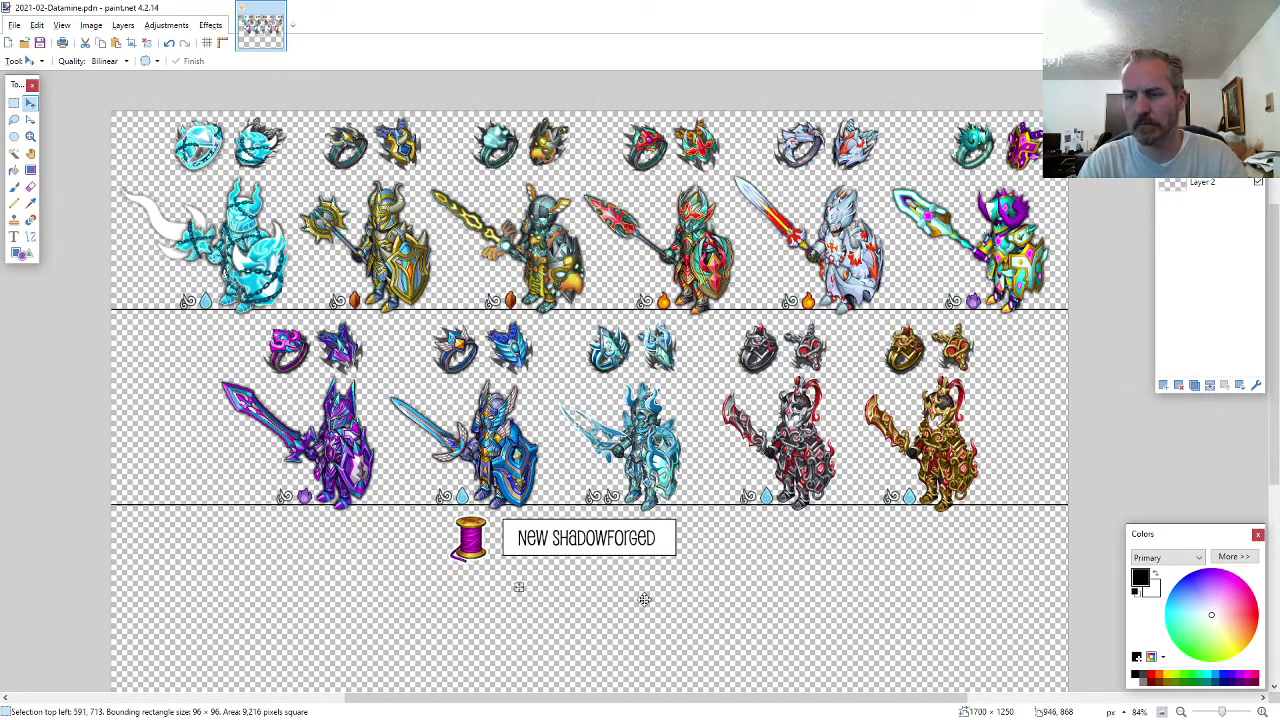
# - Copy the potion bottle image SF55-MATERIAL2.png into the canvas and place it just right of the "New Shadowforged" label box
pyautogui.hotkey('alt', 'Tab')
pyautogui.press('Down')
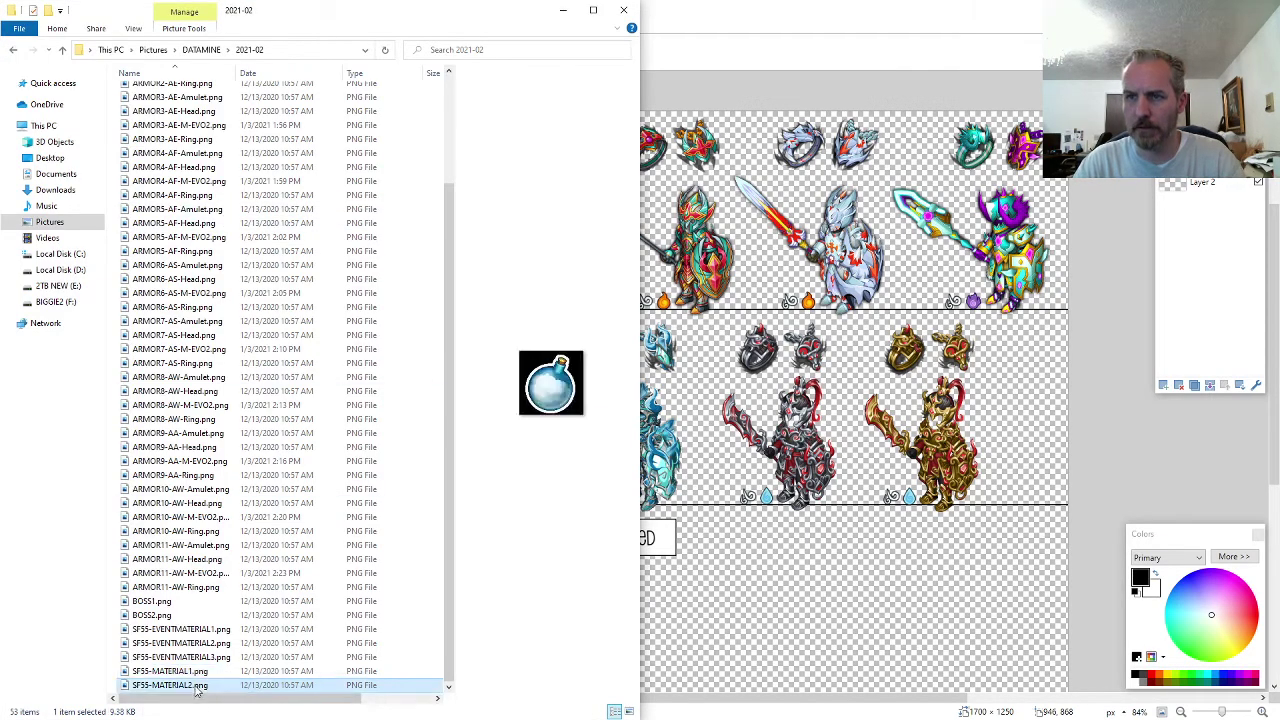
pyautogui.hotkey('ctrl', 'c')
pyautogui.hotkey('alt', 'Tab')
pyautogui.hotkey('ctrl', 'v')
pyautogui.moveTo(172, 214); pyautogui.dragTo(863, 625)
pyautogui.hotkey('ctrl', 'z')
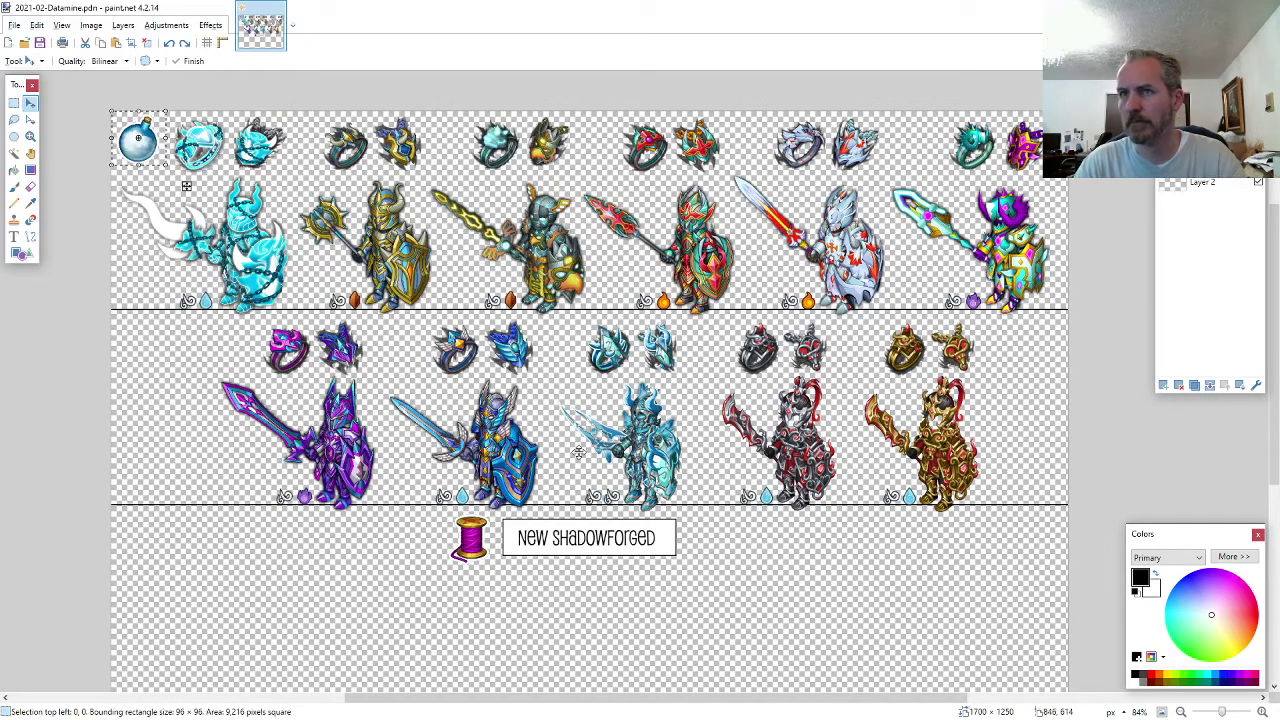
pyautogui.moveTo(338, 264); pyautogui.dragTo(898, 534)
pyautogui.scroll(-2, 757, 600)
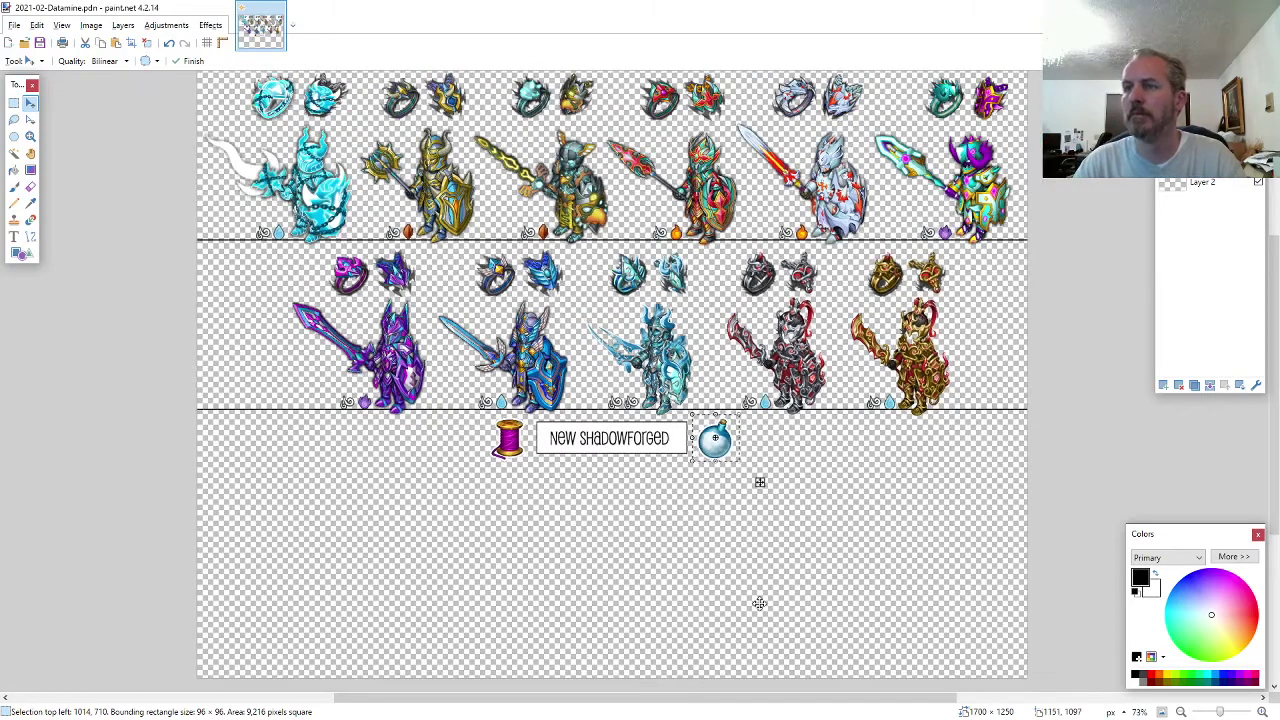
# - Open the PETS folder and examine its images in the photo viewer, comparing the round portraits image84.png and image85.png
pyautogui.hotkey('alt', 'Tab')
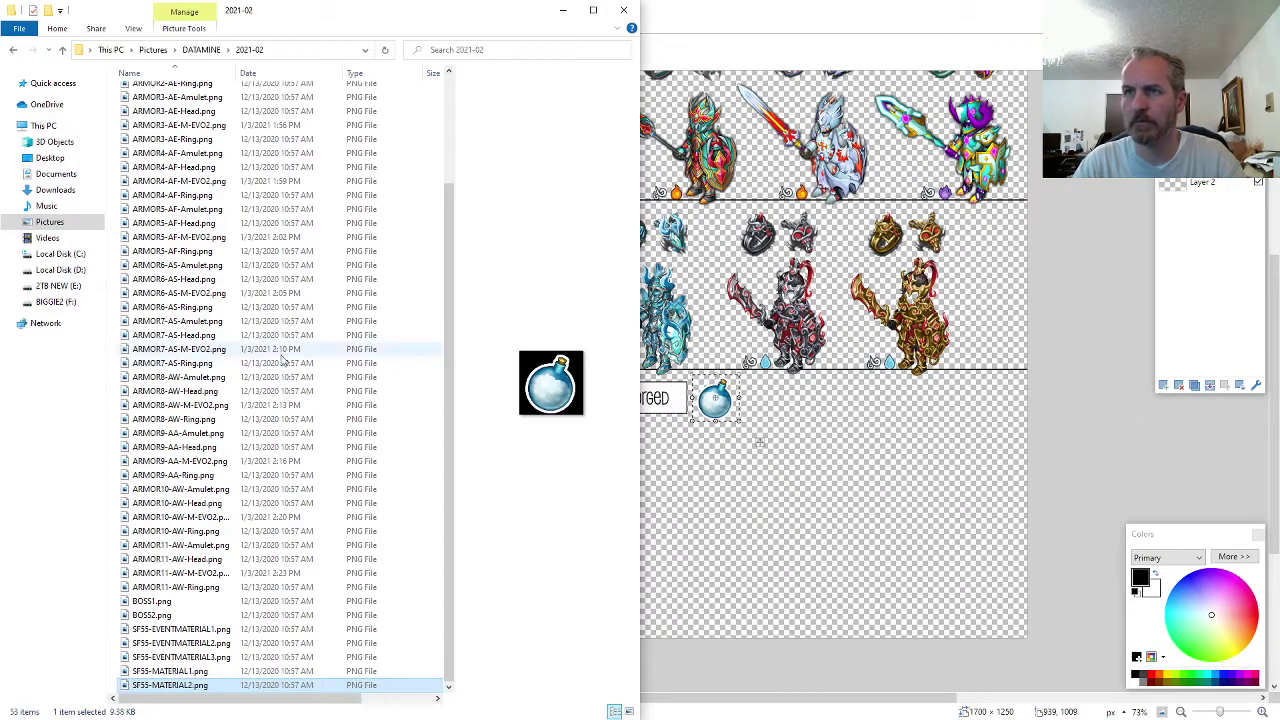
pyautogui.scroll(4, 245, 352)
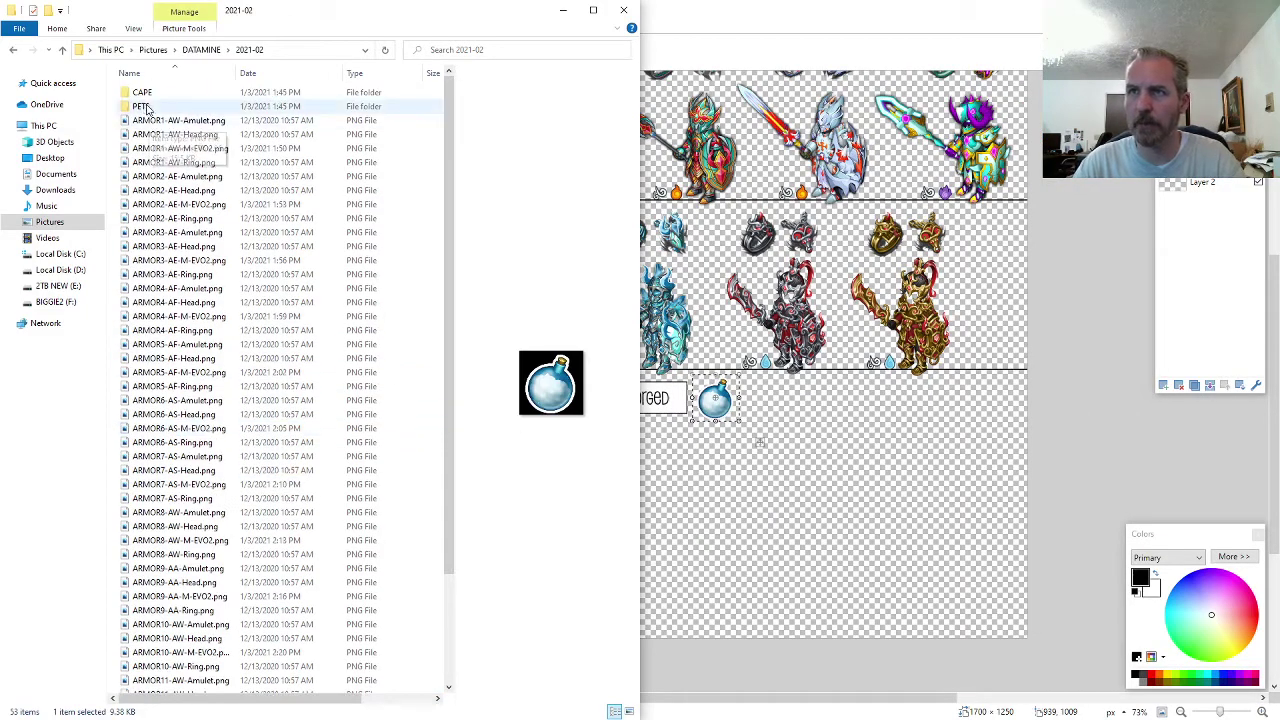
pyautogui.doubleClick(160, 106)
pyautogui.doubleClick(150, 92)
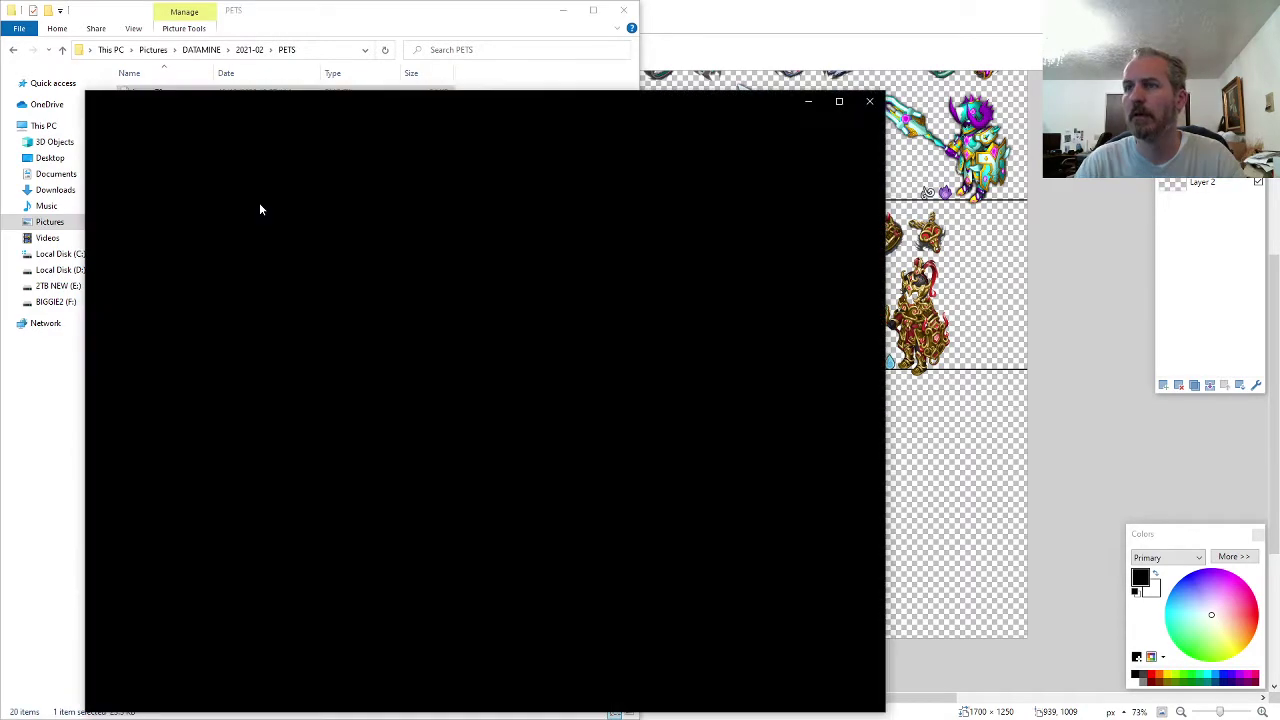
pyautogui.press('Right')
pyautogui.press('Right')
pyautogui.press('Right')
pyautogui.press('Right')
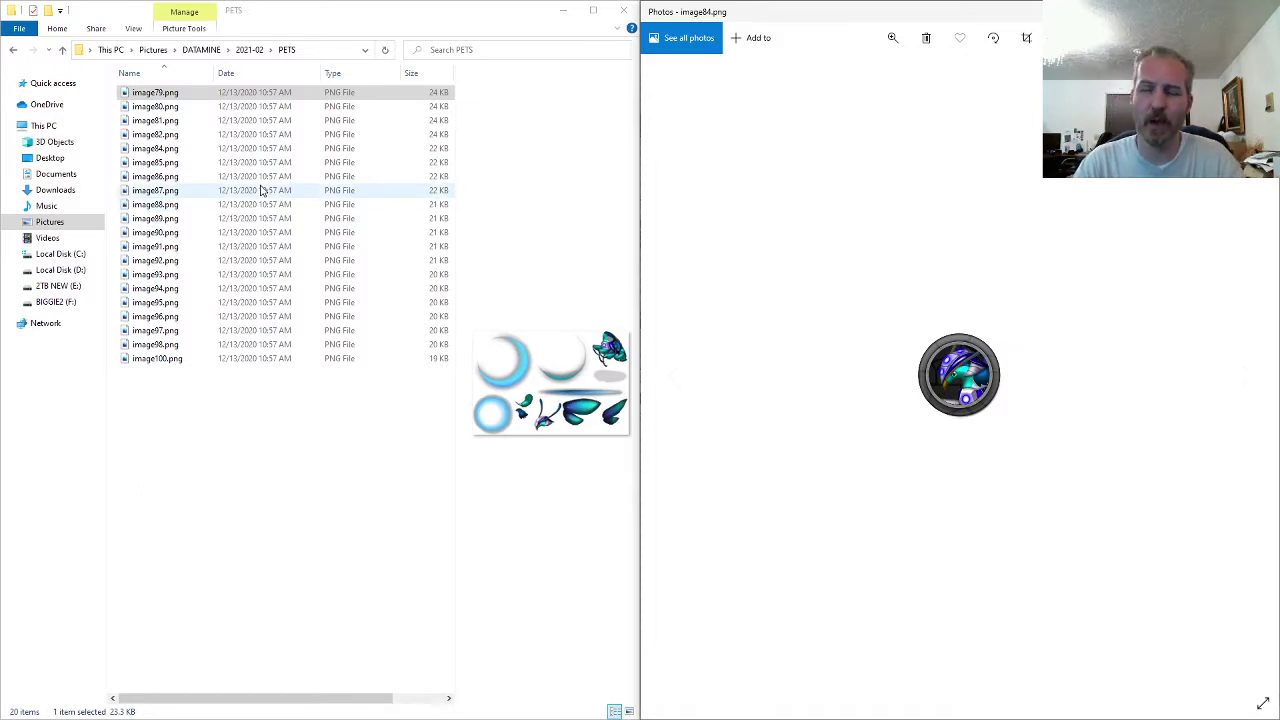
pyautogui.press('Right')
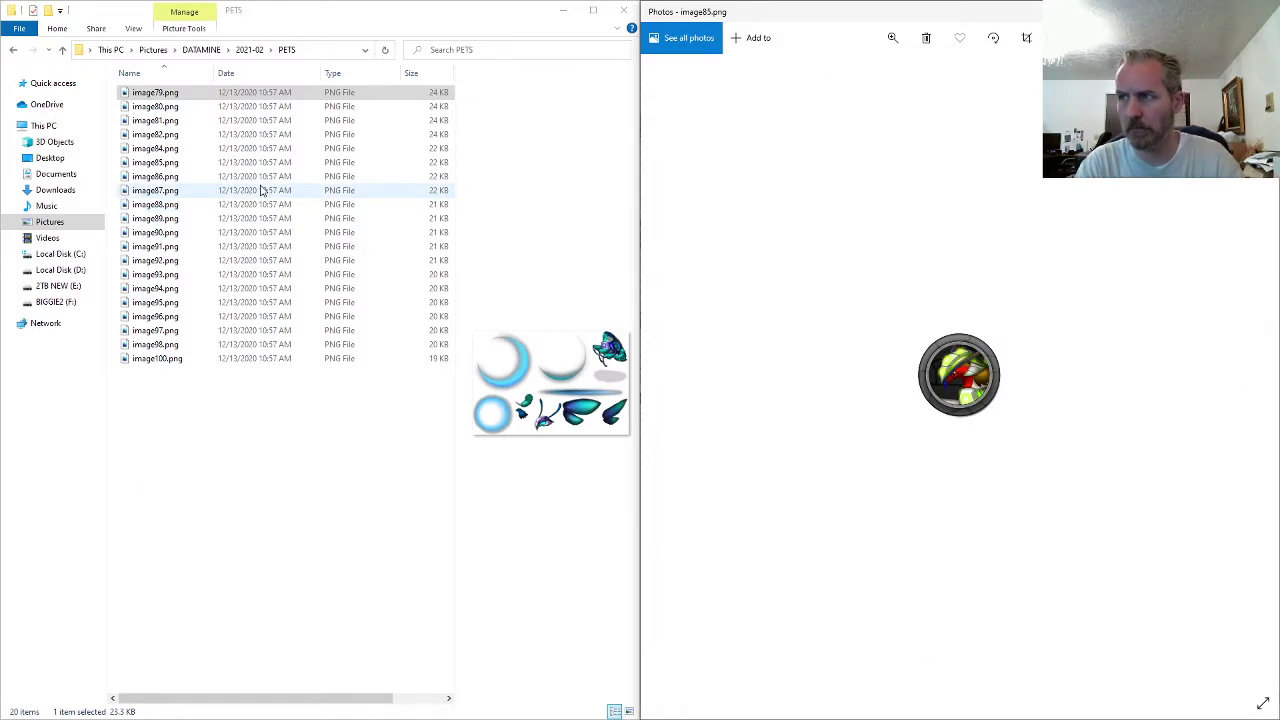
pyautogui.press('Left')
pyautogui.press('Right')
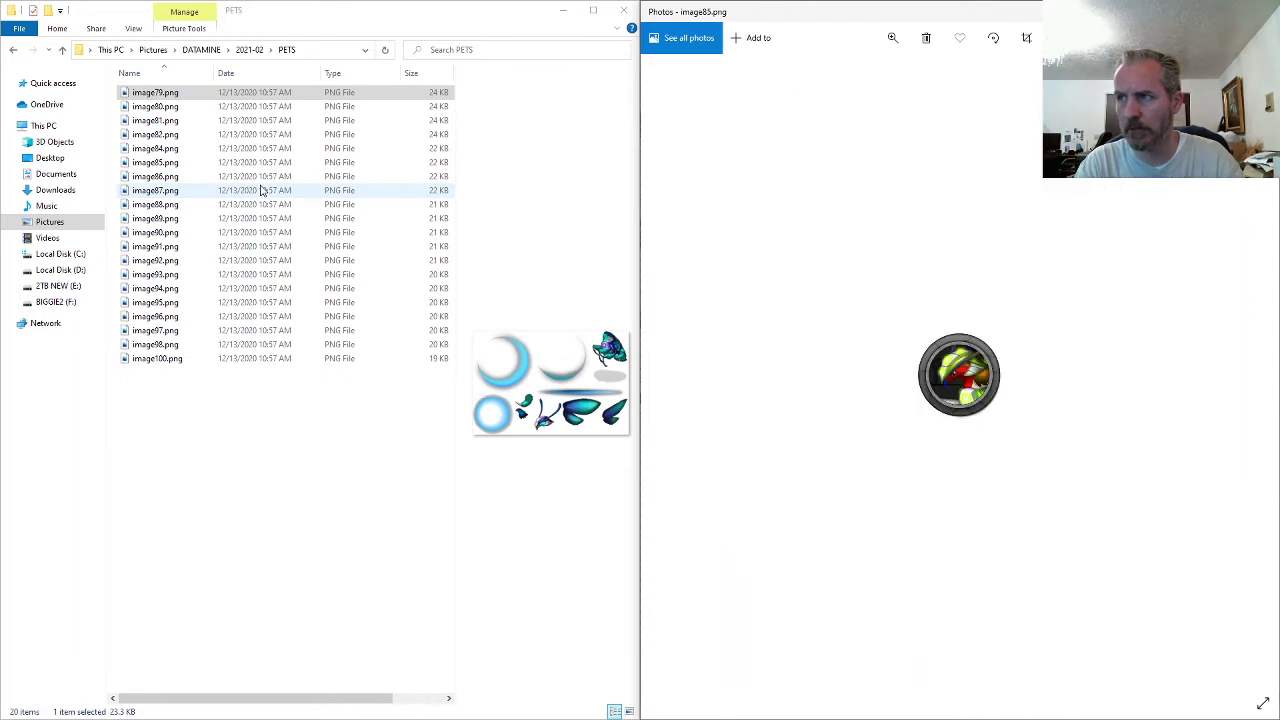
pyautogui.press('Left')
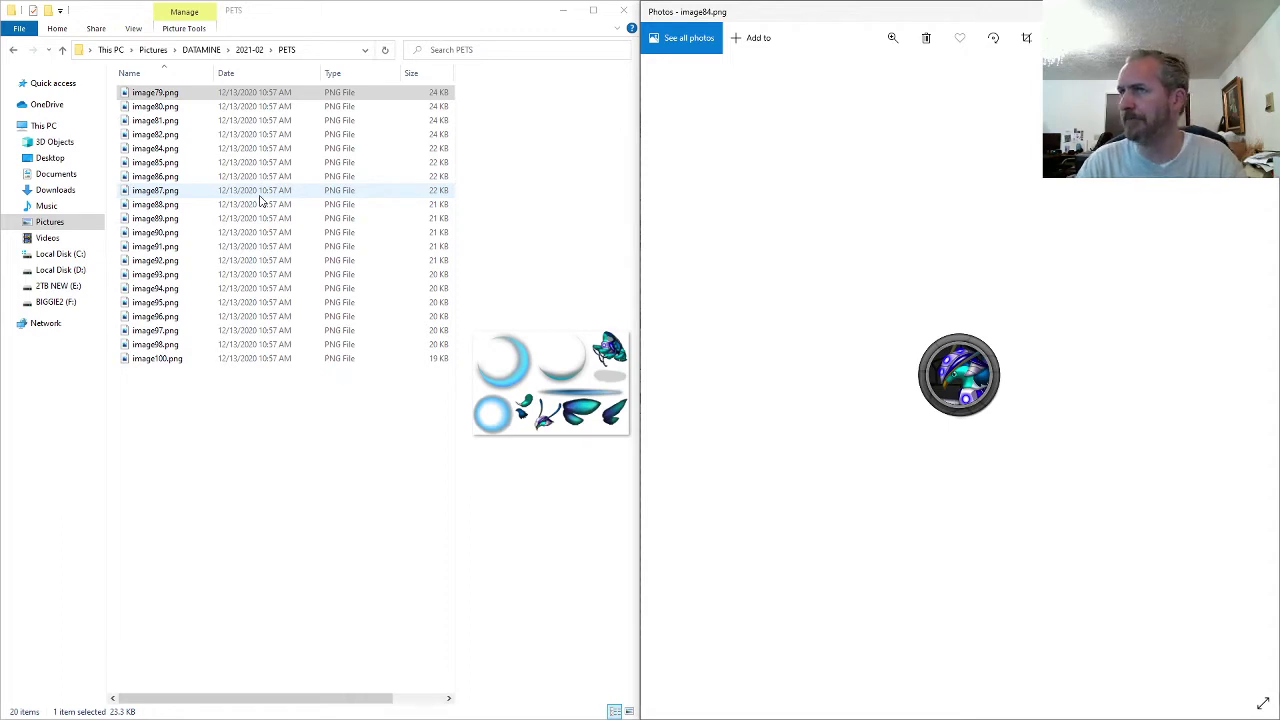
pyautogui.press('Right')
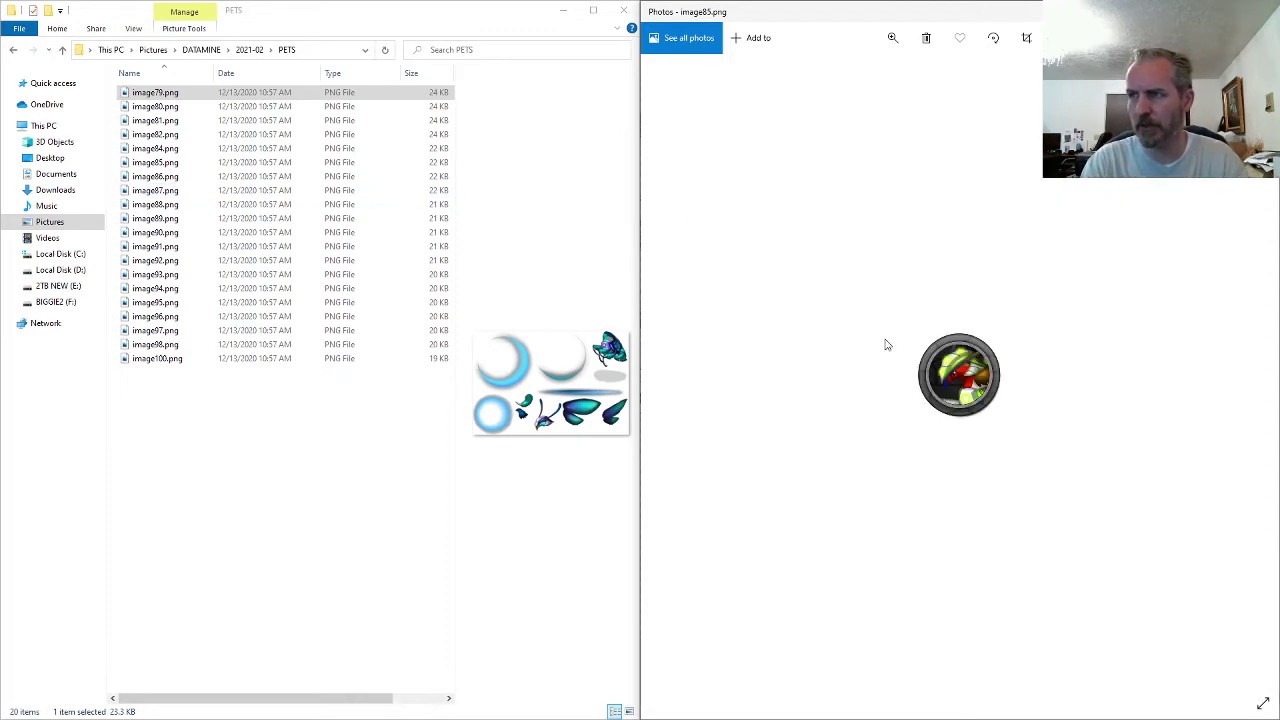
pyautogui.press('Left')
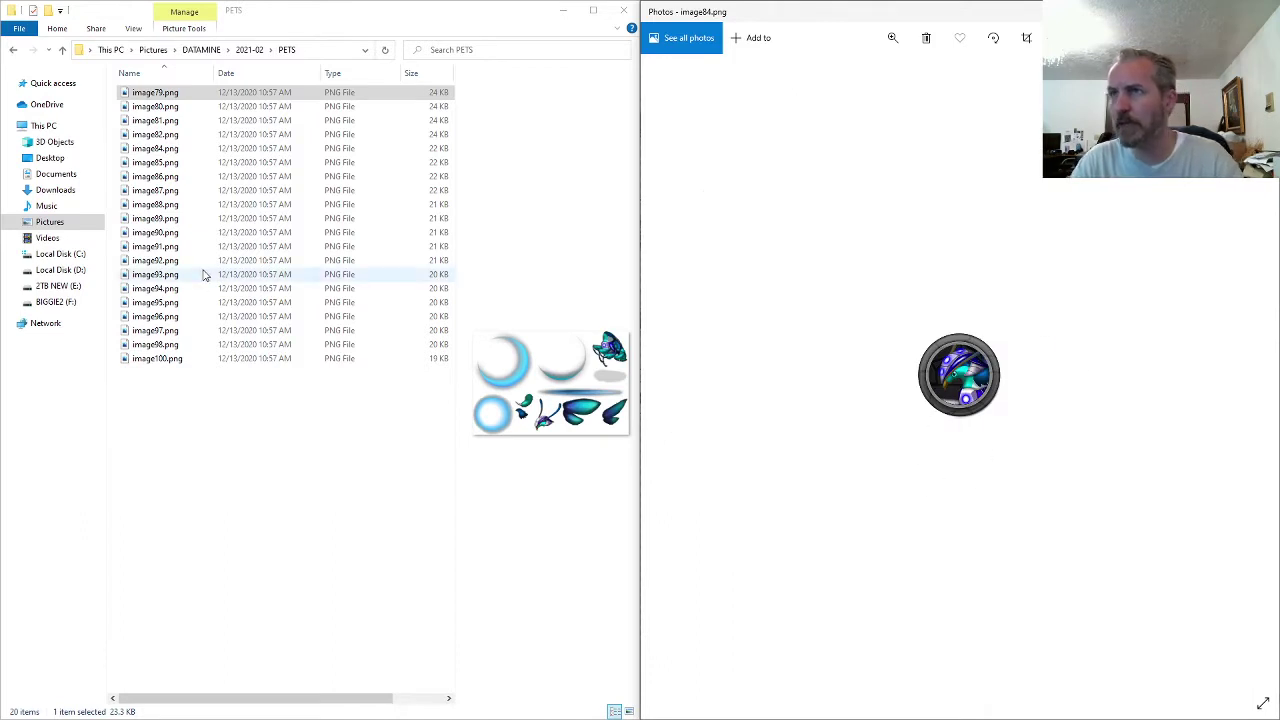
# - Rename image84.png as Tier5.png and image85.png as Tier5P.png in the PETS folder
pyautogui.click(155, 148)
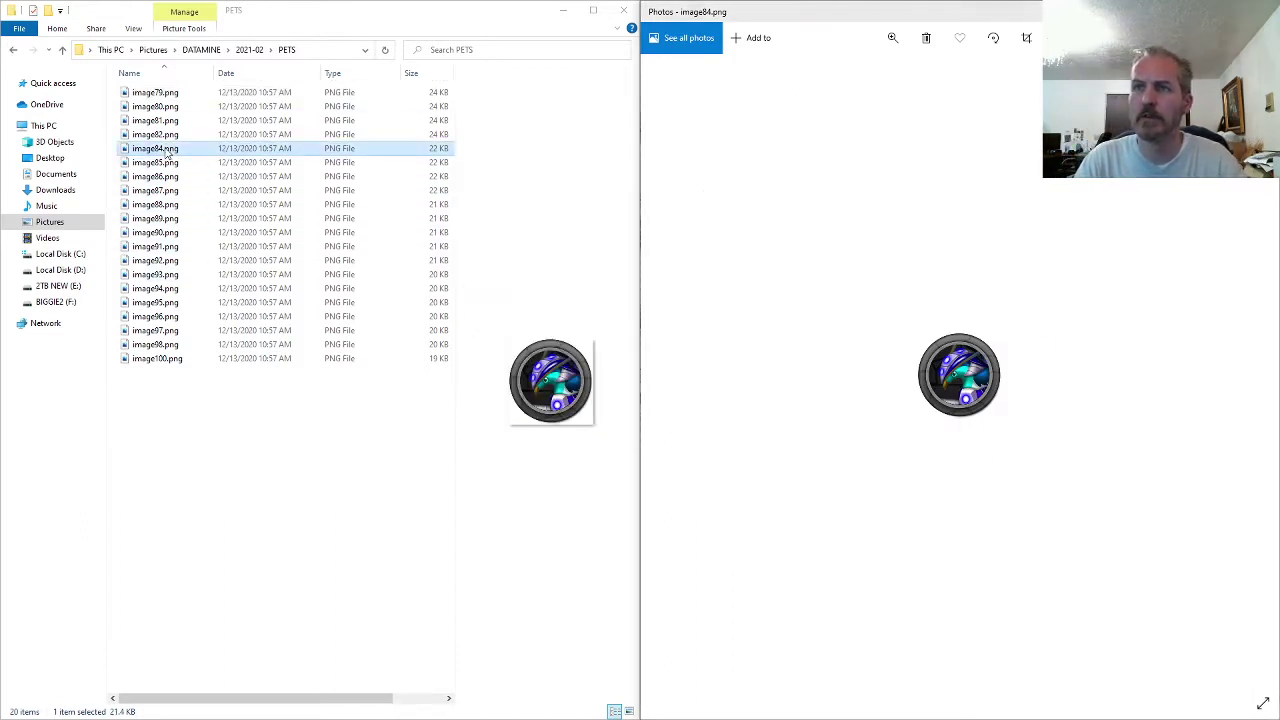
pyautogui.press('F2')
pyautogui.write('1')
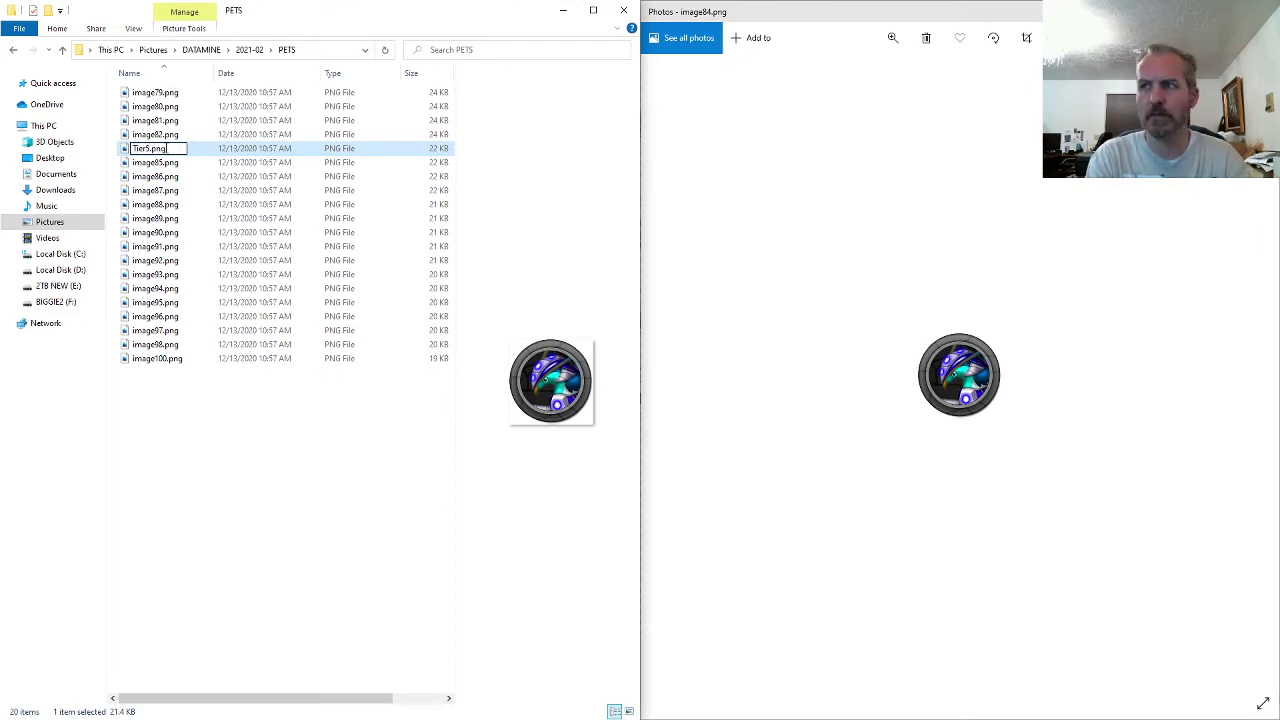
pyautogui.press('Tab')
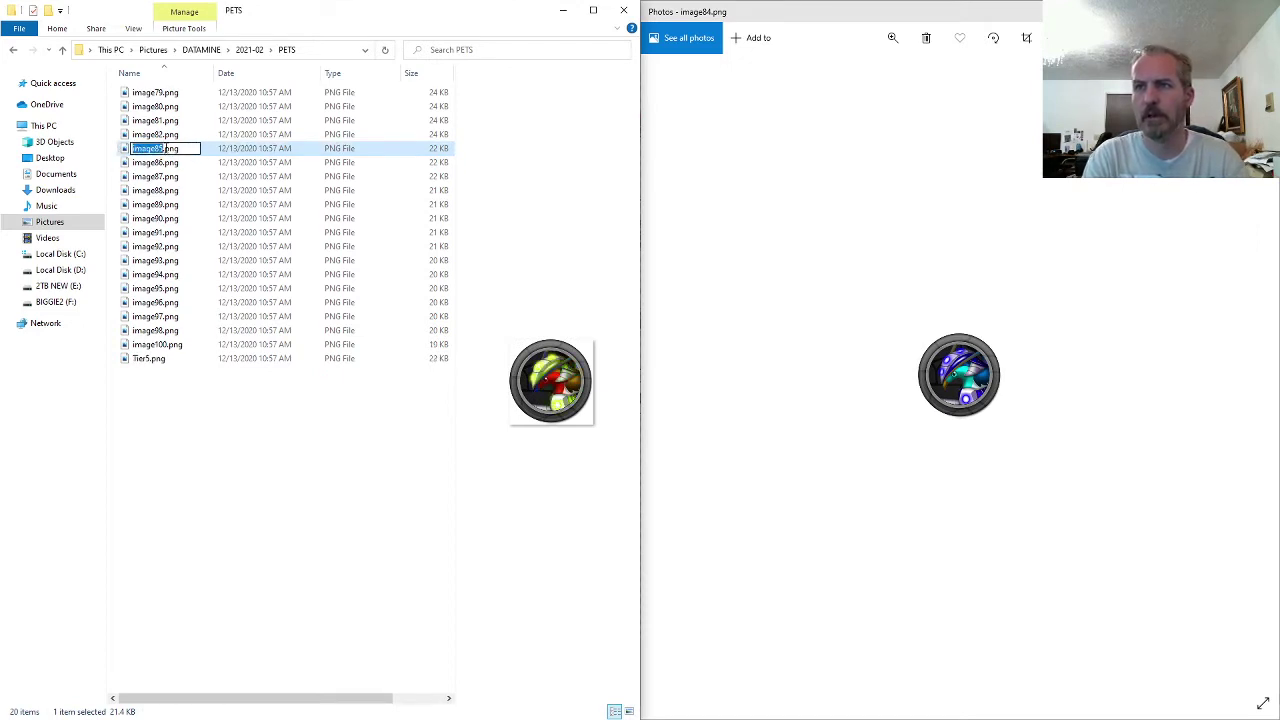
pyautogui.hotkey('ctrl', 'v')
pyautogui.write('P')
pyautogui.press('Return')
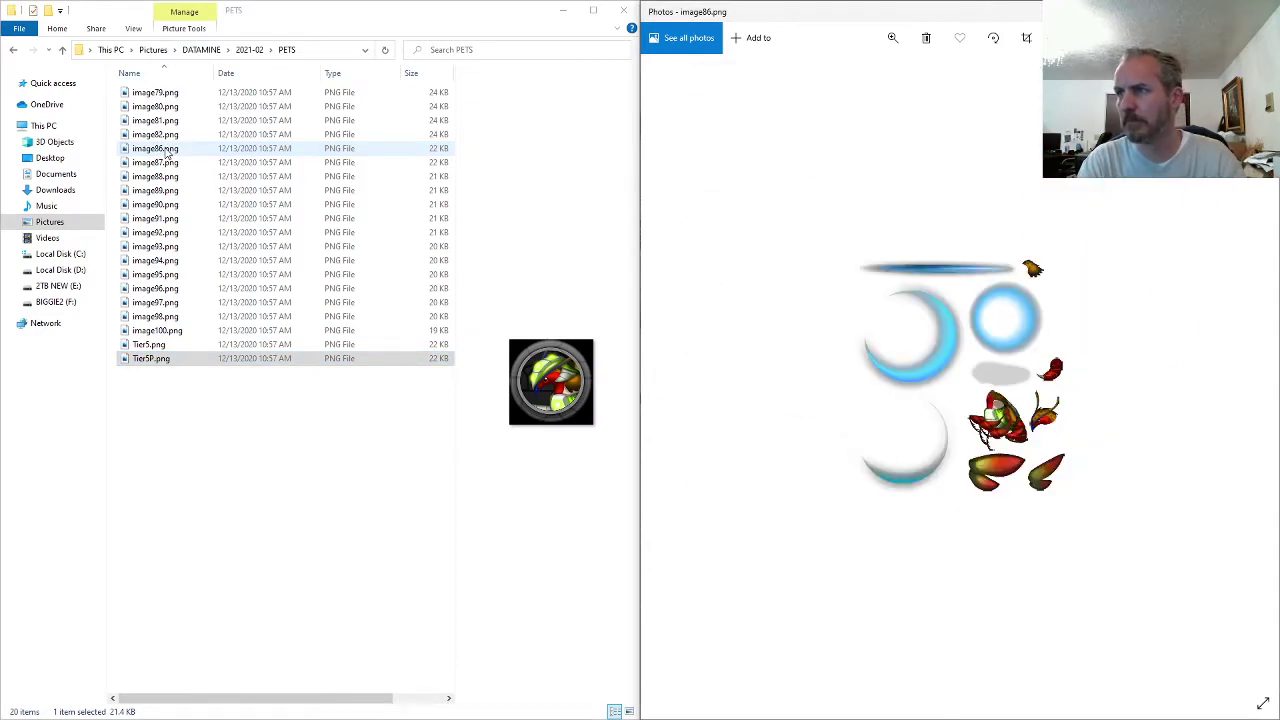
# - Find the next red bird portrait, image89.png, and rename it as Tier4P.png
pyautogui.press('Right')
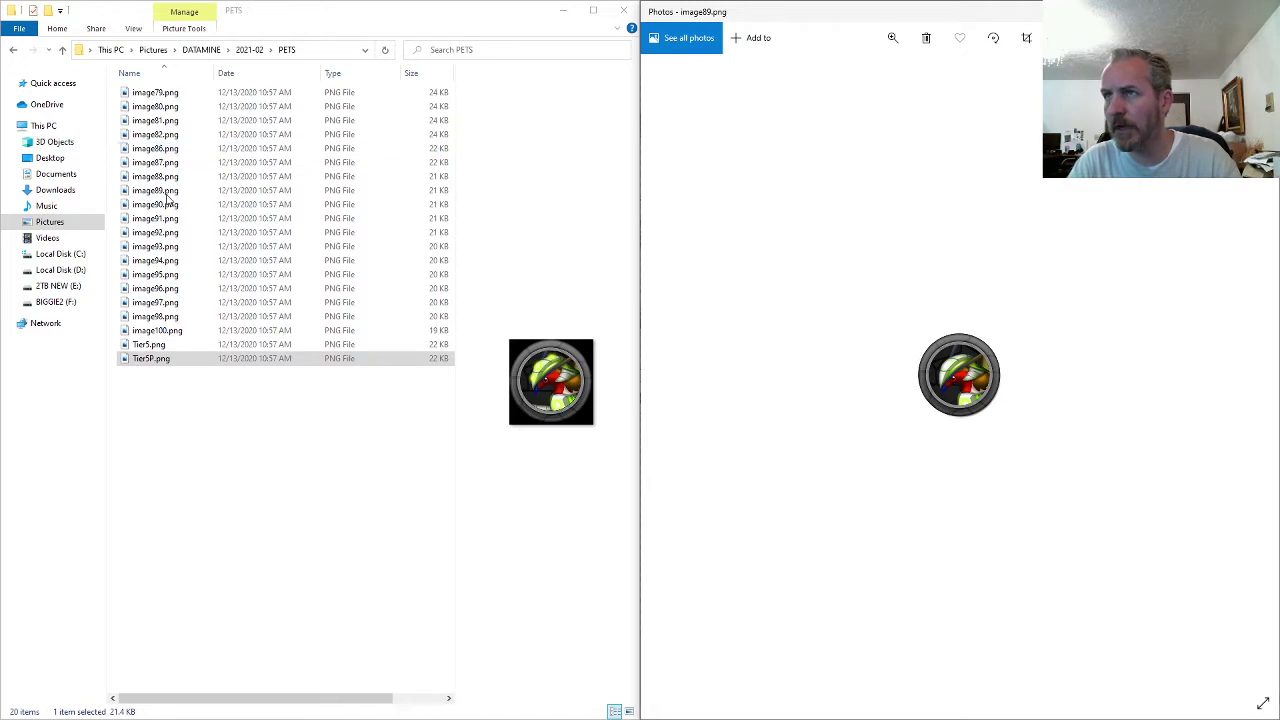
pyautogui.click(165, 191)
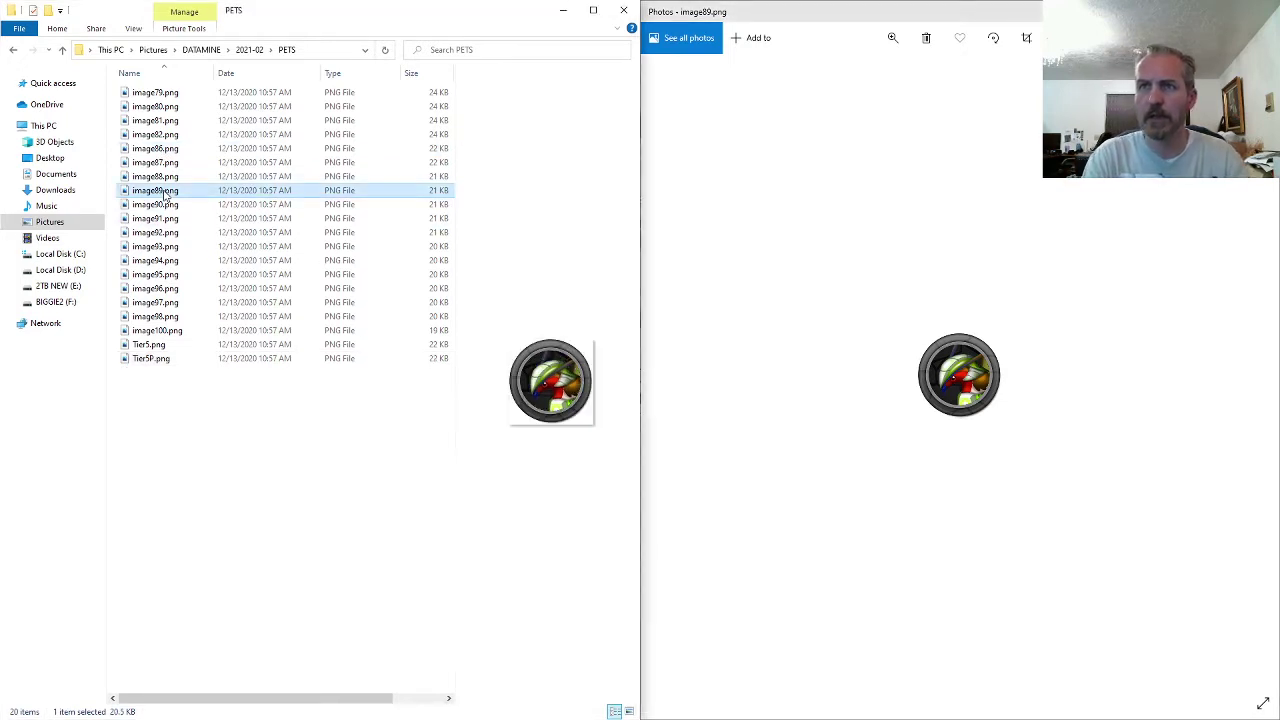
pyautogui.click(165, 191)
pyautogui.write('Tier5')
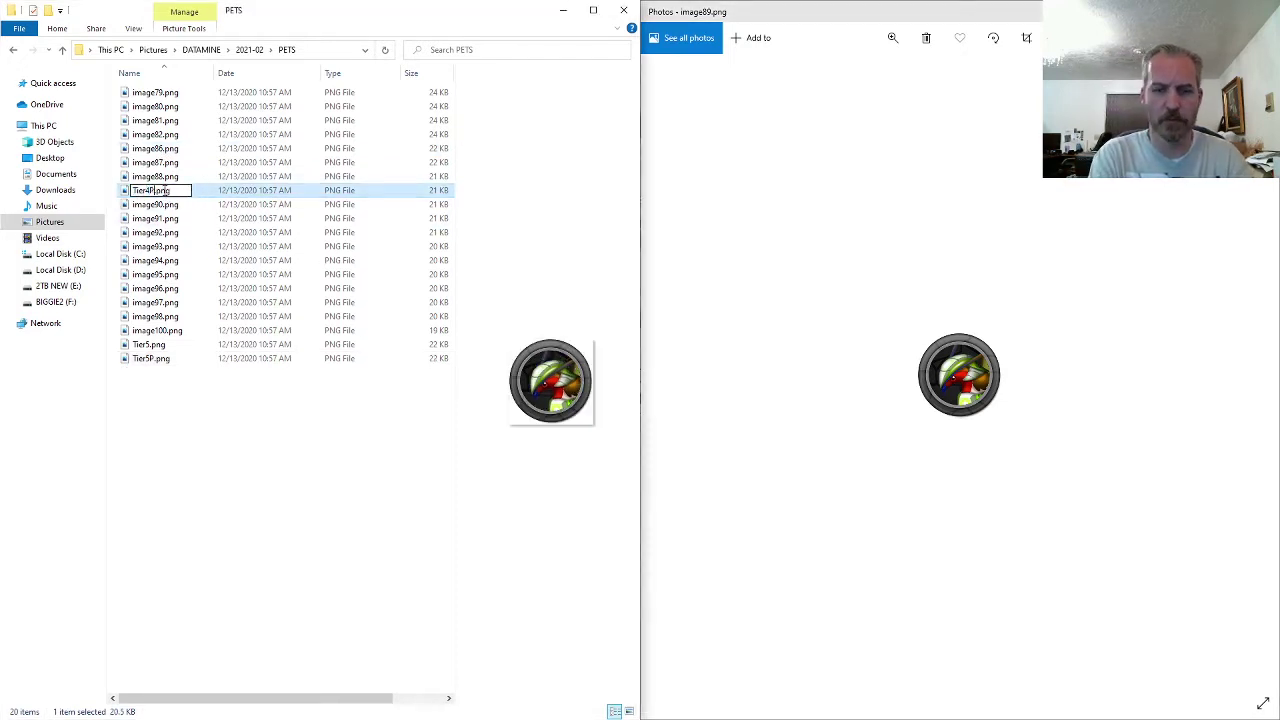
pyautogui.write('P')
pyautogui.press('Return')
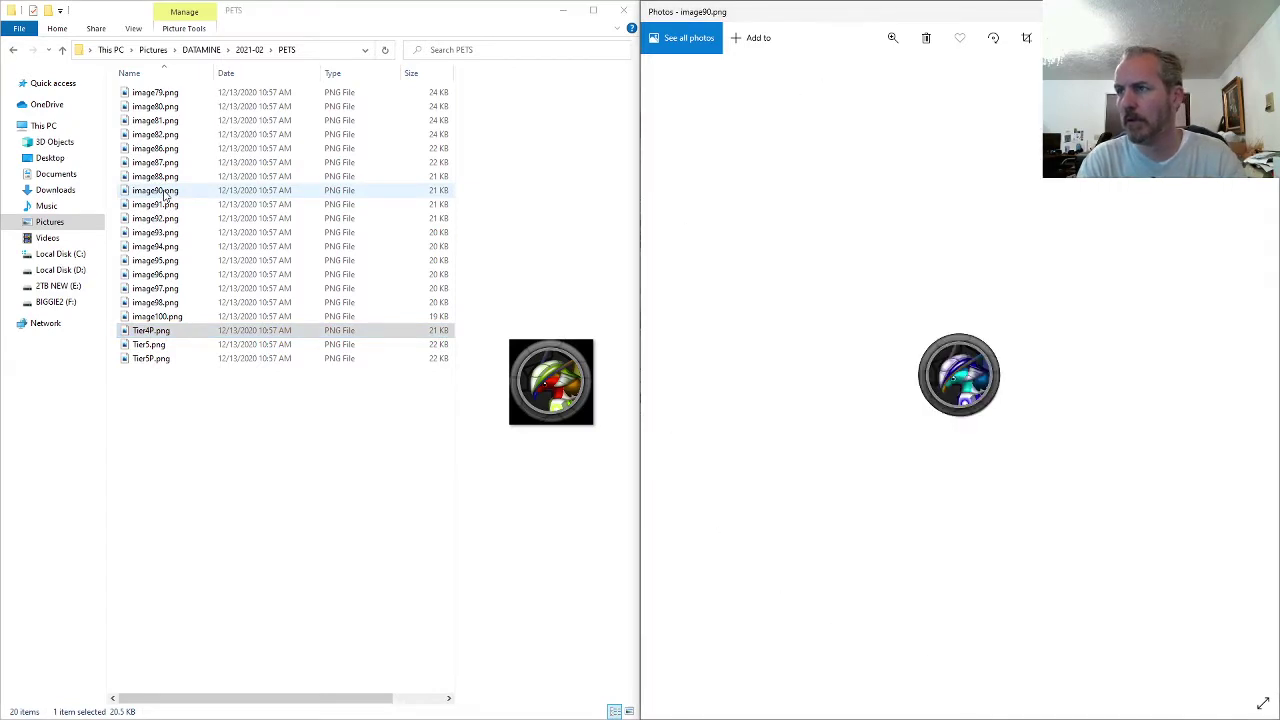
# - Rename the teal bird portrait image90.png as Tier4.png
pyautogui.hotkey('alt', 'Tab')
pyautogui.press('Up')
pyautogui.press('Up')
pyautogui.press('Up')
pyautogui.press('Up')
pyautogui.press('Up')
pyautogui.press('Up')
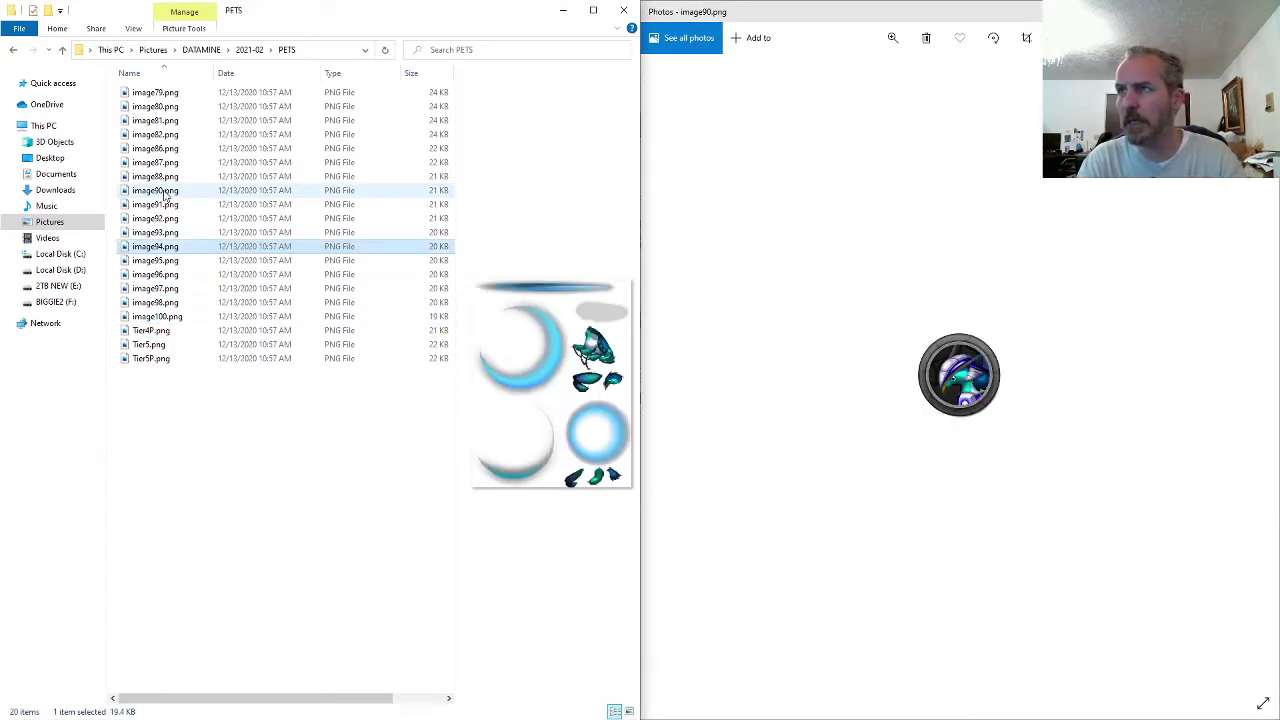
pyautogui.press('Up')
pyautogui.press('Up')
pyautogui.press('Up')
pyautogui.press('Up')
pyautogui.press('F2')
pyautogui.write('Tier5')
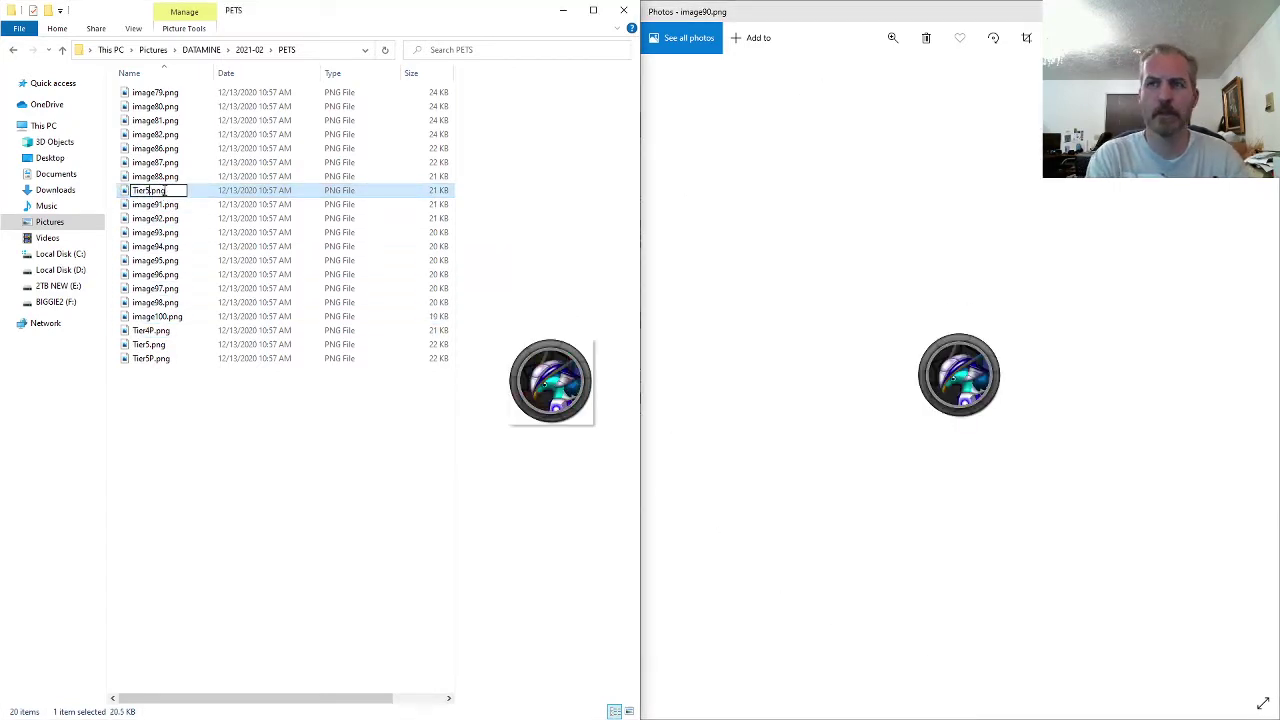
pyautogui.press('BackSpace')
pyautogui.write('4')
pyautogui.press('Return')
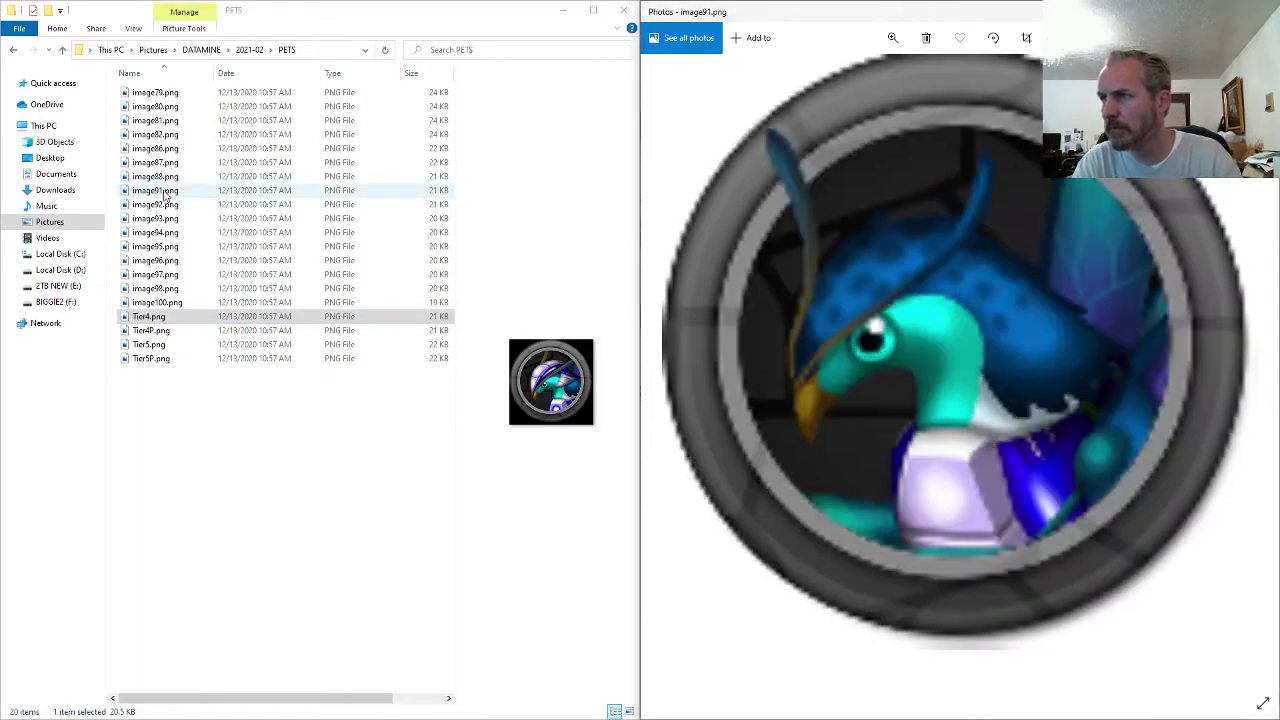
# - Compare the enlarged bird portraits image91.png and image90.png for differences, and close the photo viewer
pyautogui.scroll(5, 960, 424)
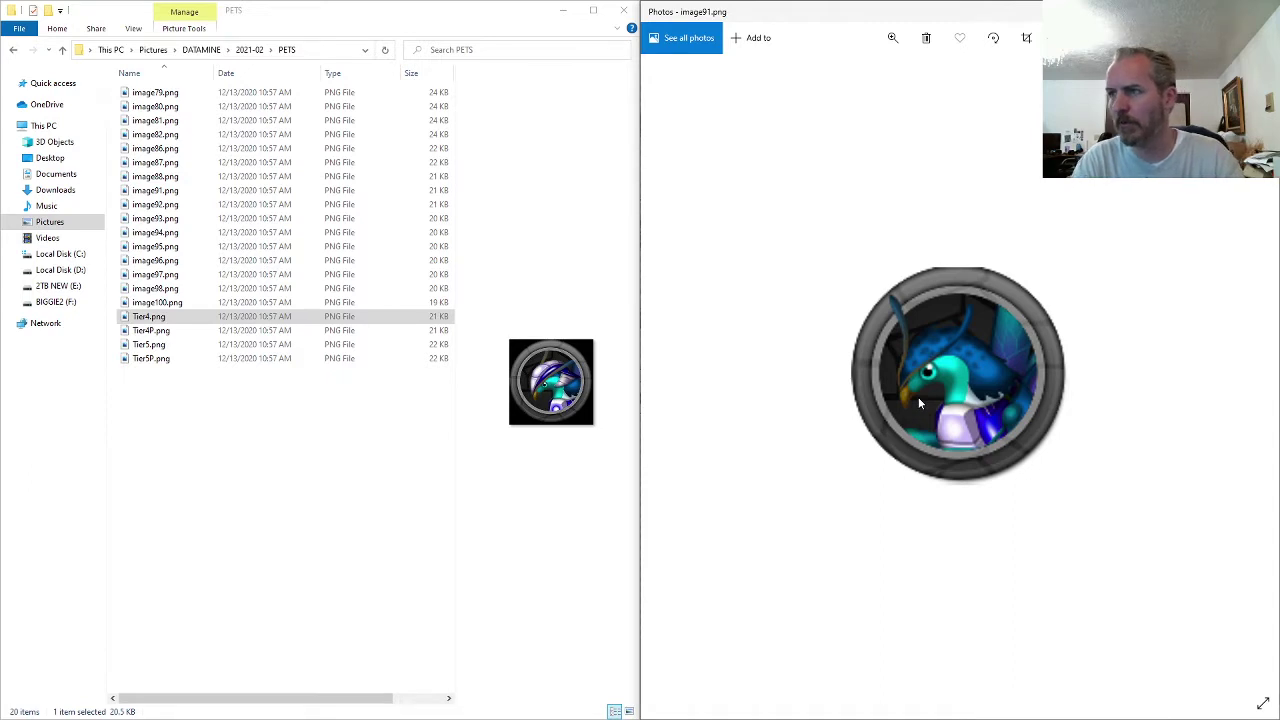
pyautogui.scroll(-1, 918, 425)
pyautogui.press('Left')
pyautogui.scroll(4, 938, 440)
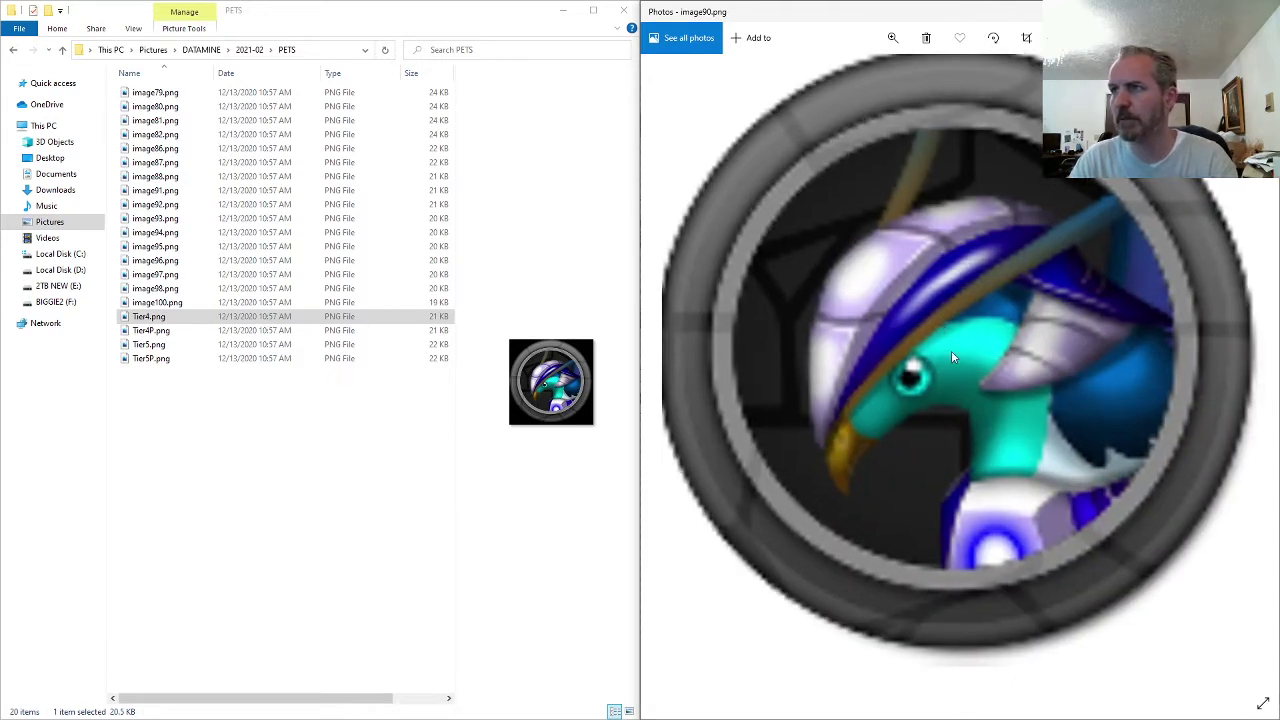
pyautogui.scroll(-1, 948, 375)
pyautogui.click(1263, 11)
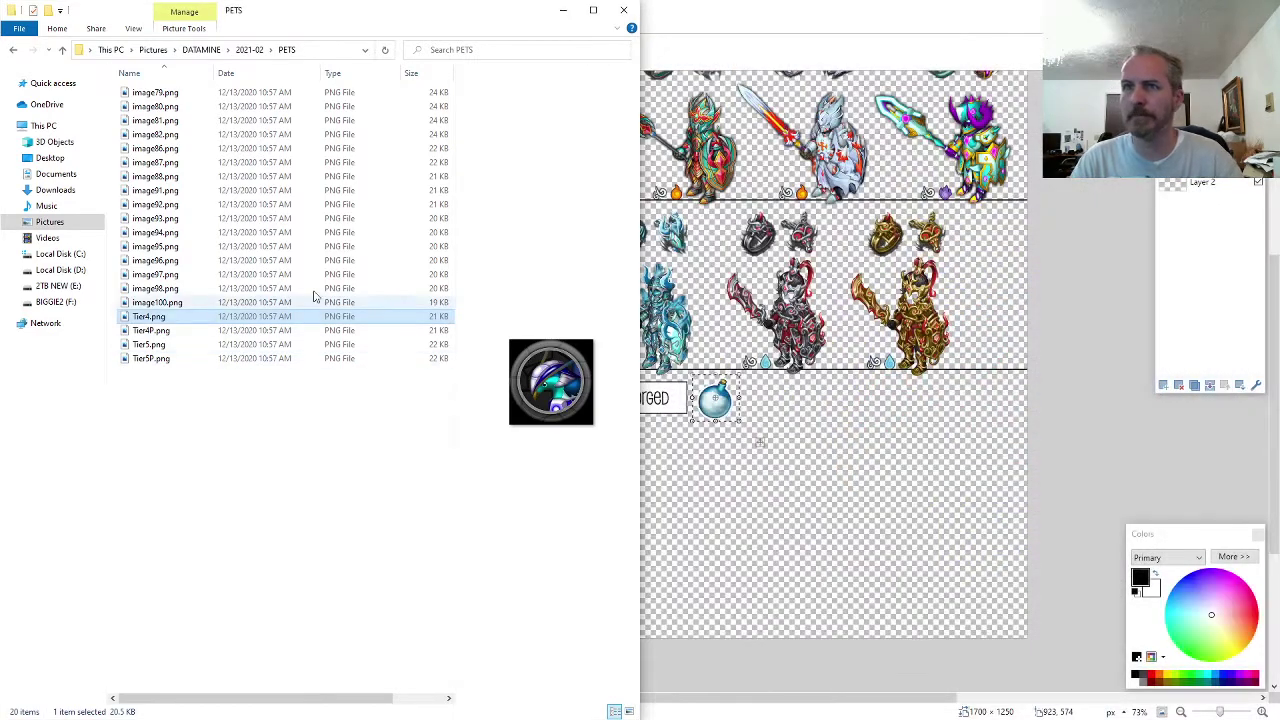